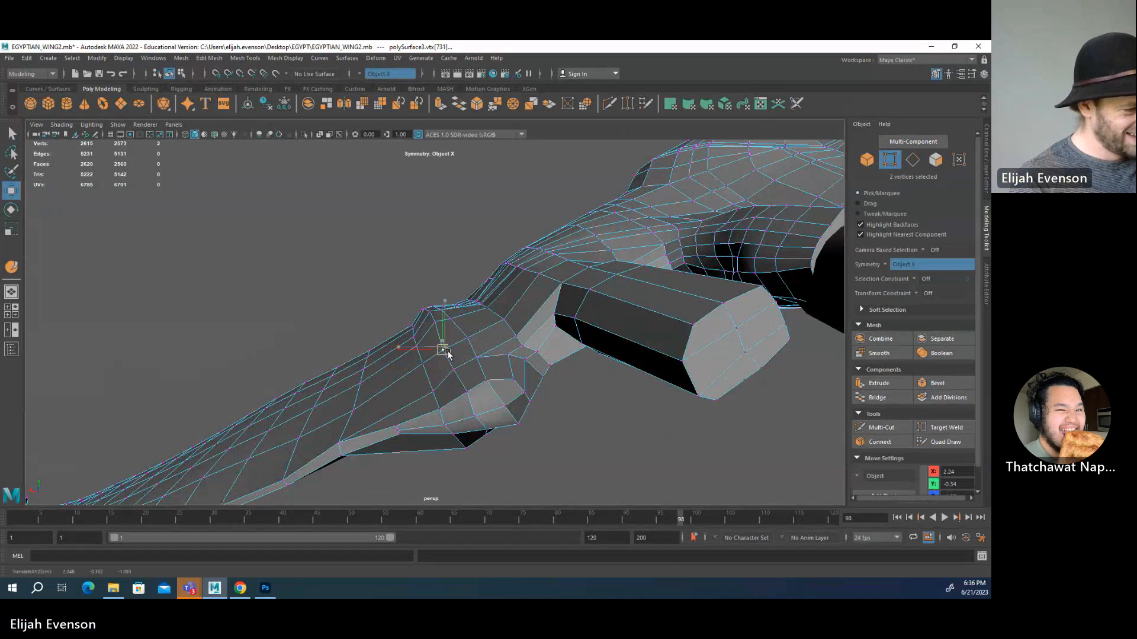
# - Reposition the vertices around the raised ridge on the wing's edge and return the mesh to object selection
pyautogui.press('w')
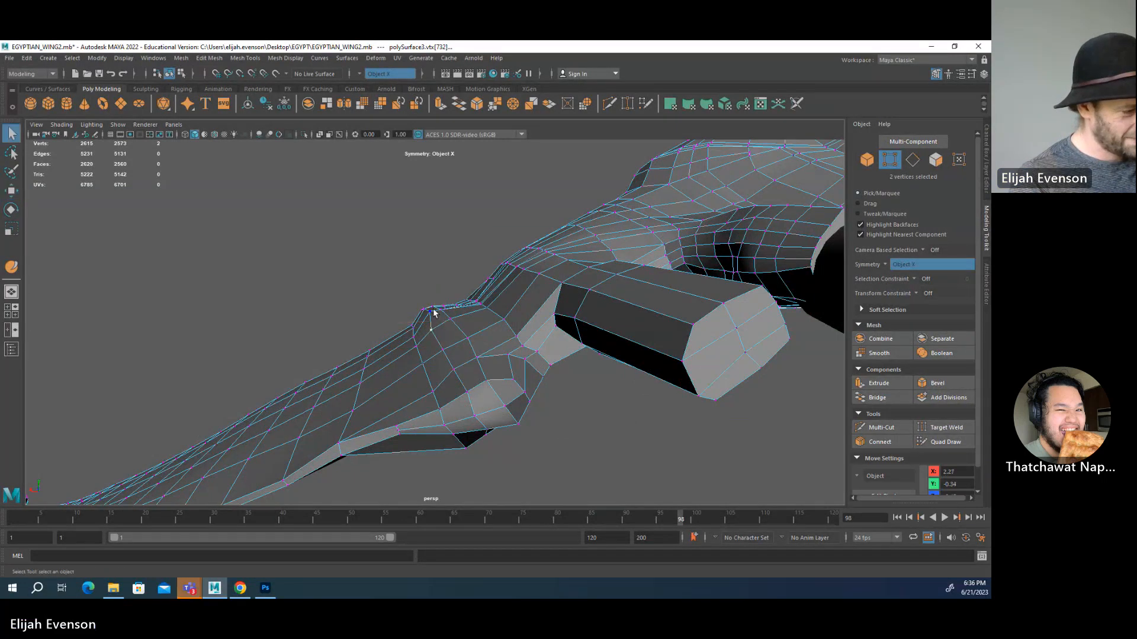
pyautogui.click(427, 313)
pyautogui.press('q')
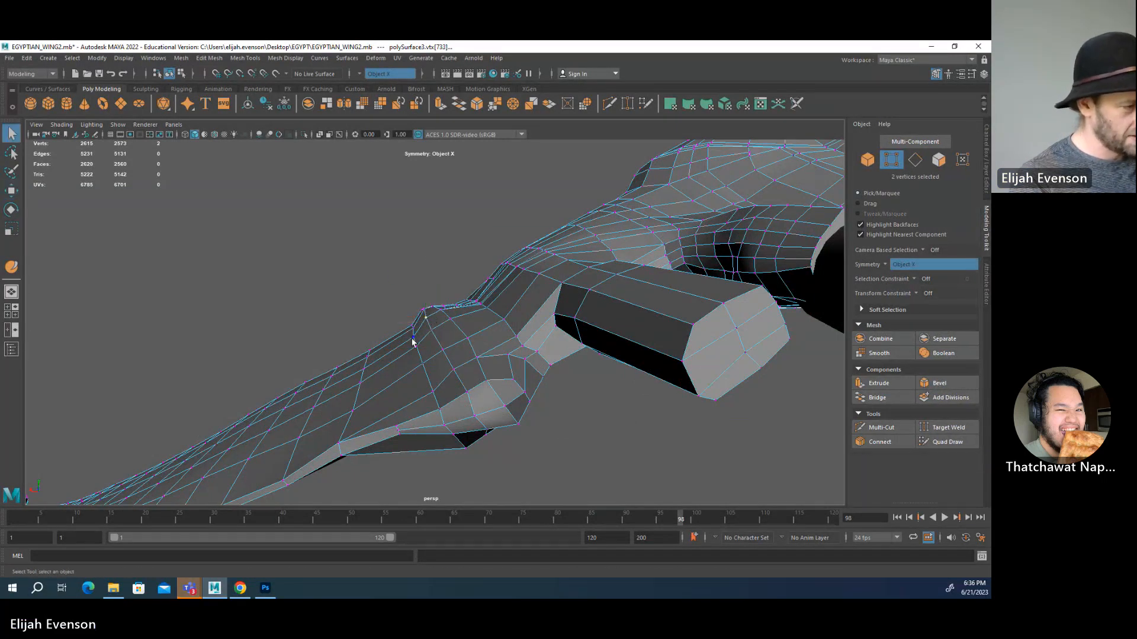
pyautogui.keyDown('alt'); pyautogui.moveTo(414, 340); pyautogui.dragTo(407, 284); pyautogui.keyUp('alt')
pyautogui.press('w')
pyautogui.press('q')
pyautogui.press('w')
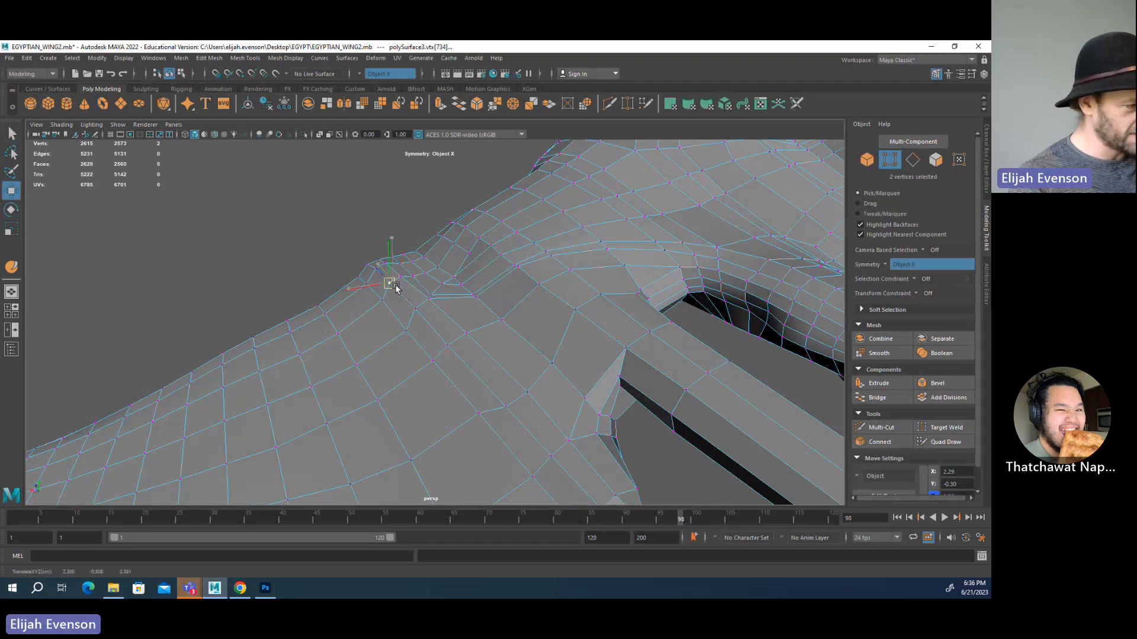
pyautogui.press('F8')
pyautogui.press('f')
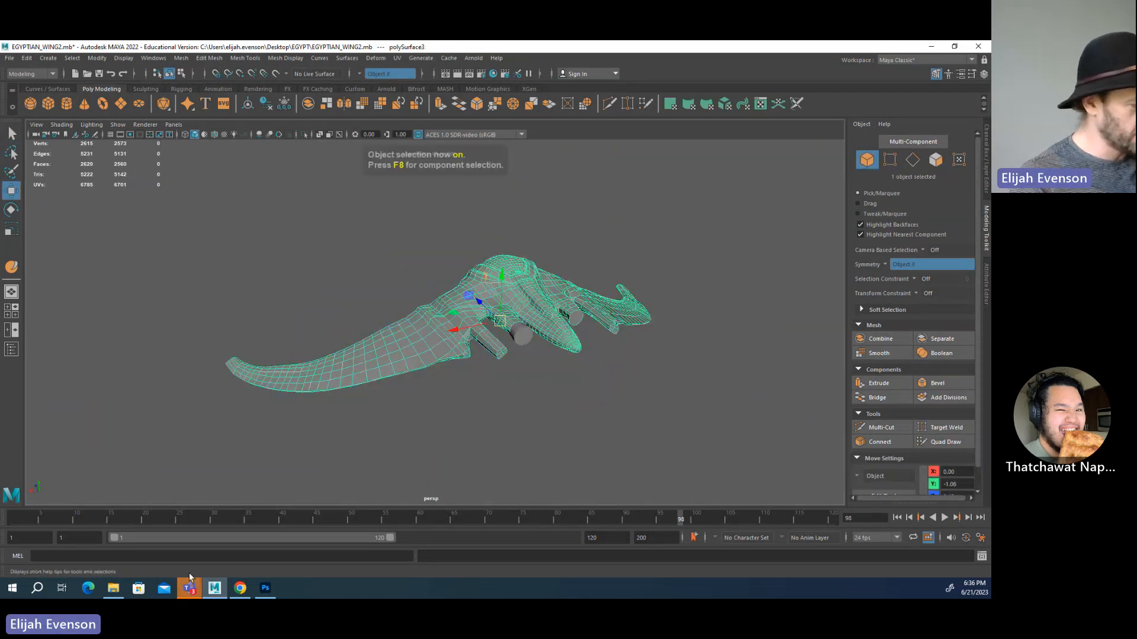
# - Deselect the wing mesh, show the design layer and hide the high_res layer
pyautogui.click(12, 588)
pyautogui.click(617, 373)
pyautogui.keyDown('alt'); pyautogui.moveTo(617, 373); pyautogui.dragTo(762, 256); pyautogui.keyUp('alt')
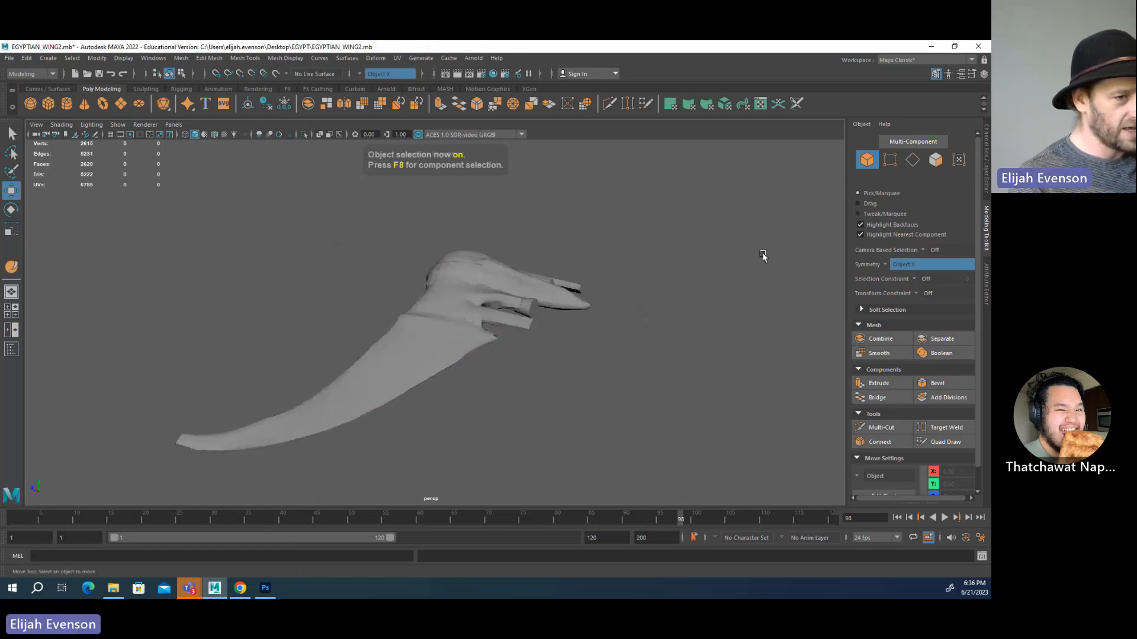
pyautogui.keyDown('alt'); pyautogui.moveTo(556, 202); pyautogui.dragTo(640, 309); pyautogui.keyUp('alt')
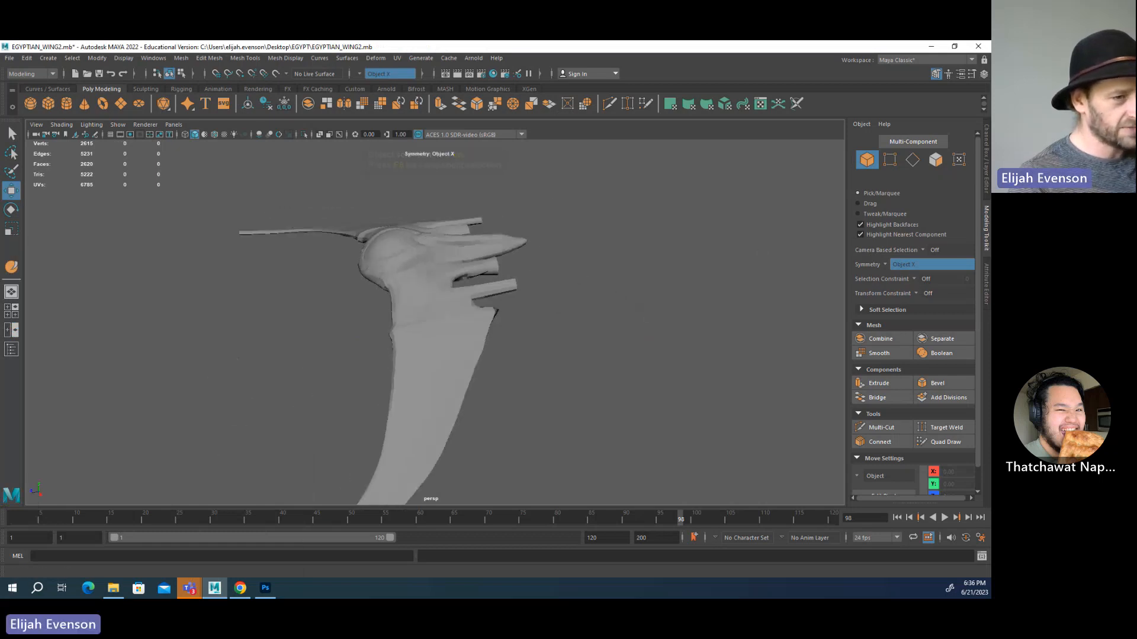
pyautogui.click(984, 74)
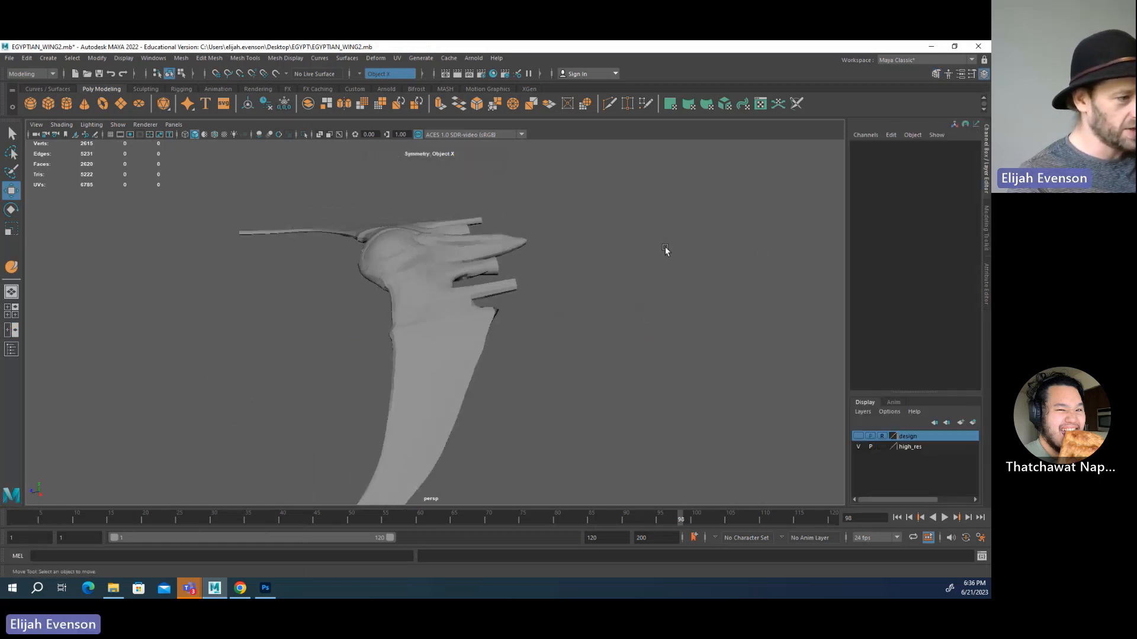
pyautogui.click(856, 437)
pyautogui.click(857, 446)
# - Move the low-poly wing mesh to -11.56 in Z, away from the sculpted design, and inspect the design's surface
pyautogui.click(436, 346)
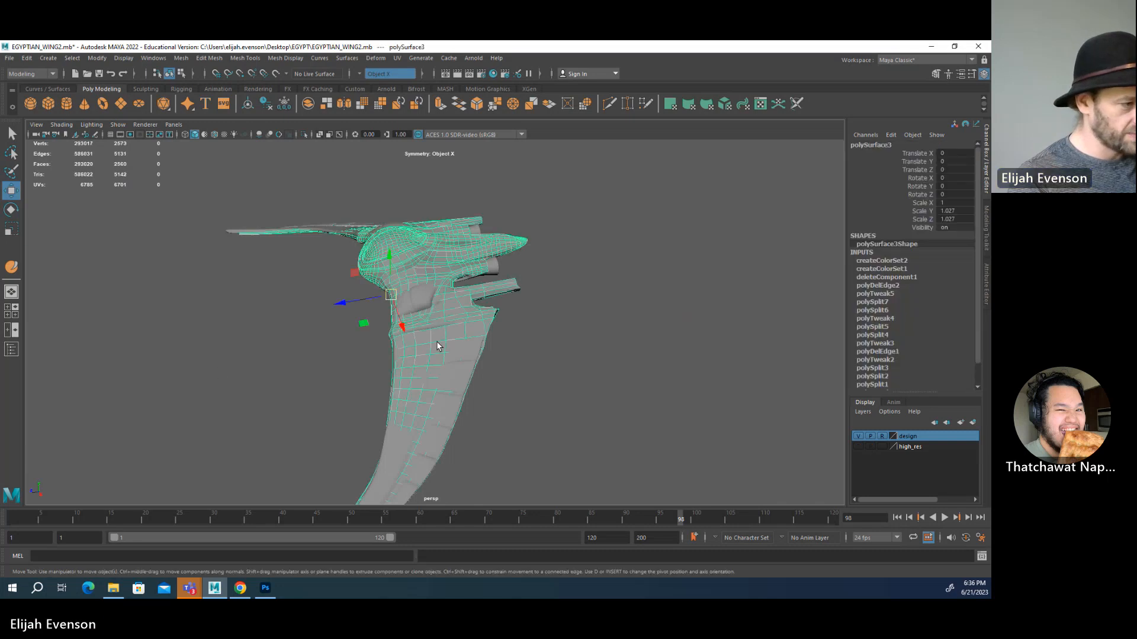
pyautogui.click(349, 298)
pyautogui.hotkey('ctrl', 'z')
pyautogui.moveTo(366, 298); pyautogui.dragTo(734, 234)
pyautogui.click(435, 326)
pyautogui.keyDown('alt'); pyautogui.moveTo(435, 327); pyautogui.dragTo(445, 355); pyautogui.keyUp('alt')
pyautogui.keyDown('alt'); pyautogui.moveTo(445, 355); pyautogui.dragTo(441, 403, button='right'); pyautogui.keyUp('alt')
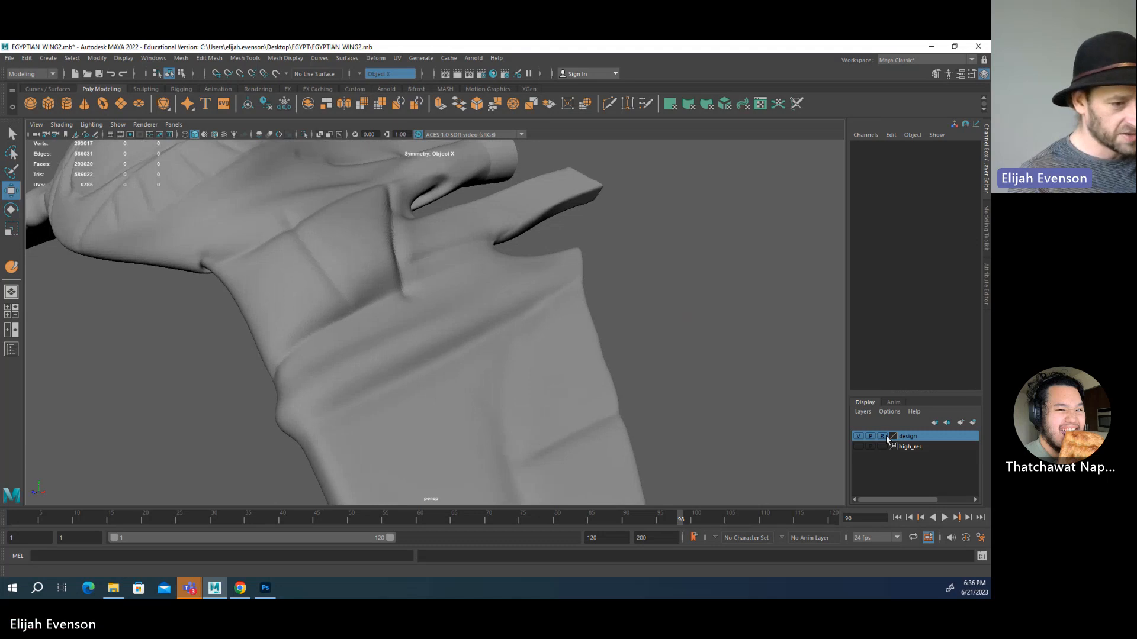
# - Make the design layer selectable and compare the sculpted wing with the low-poly wing mesh
pyautogui.click(883, 437)
pyautogui.click(269, 329)
pyautogui.press('a')
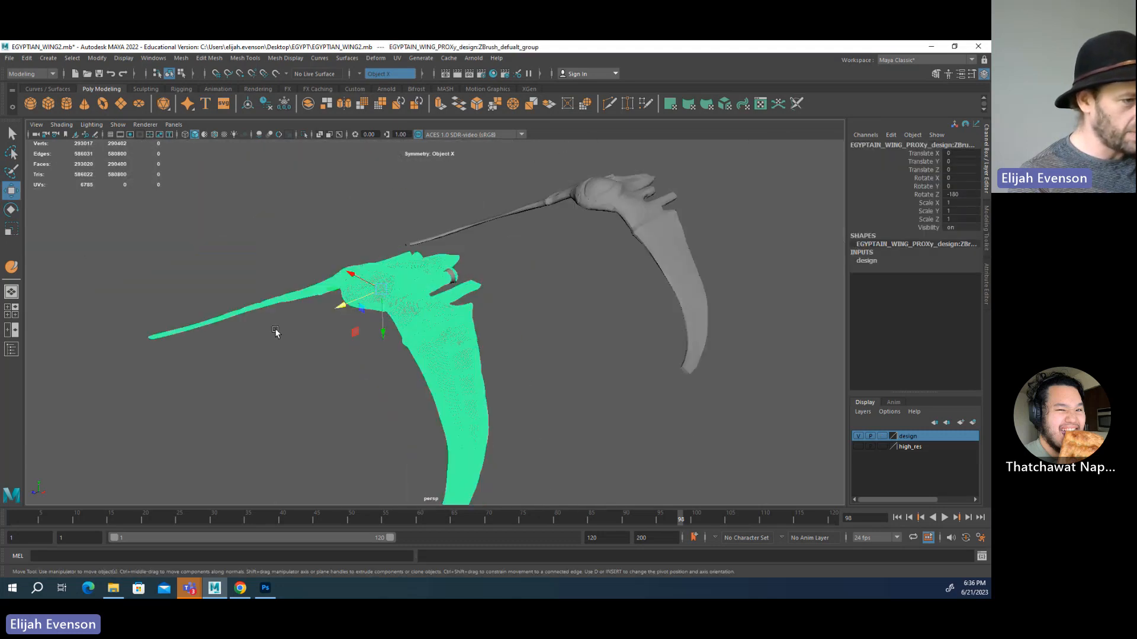
pyautogui.click(684, 228)
pyautogui.click(662, 229)
pyautogui.keyDown('alt'); pyautogui.moveTo(662, 230); pyautogui.dragTo(544, 332); pyautogui.keyUp('alt')
pyautogui.keyDown('alt'); pyautogui.moveTo(542, 330); pyautogui.dragTo(395, 316, button='middle'); pyautogui.keyUp('alt')
pyautogui.keyDown('alt'); pyautogui.moveTo(395, 317); pyautogui.dragTo(513, 404, button='right'); pyautogui.keyUp('alt')
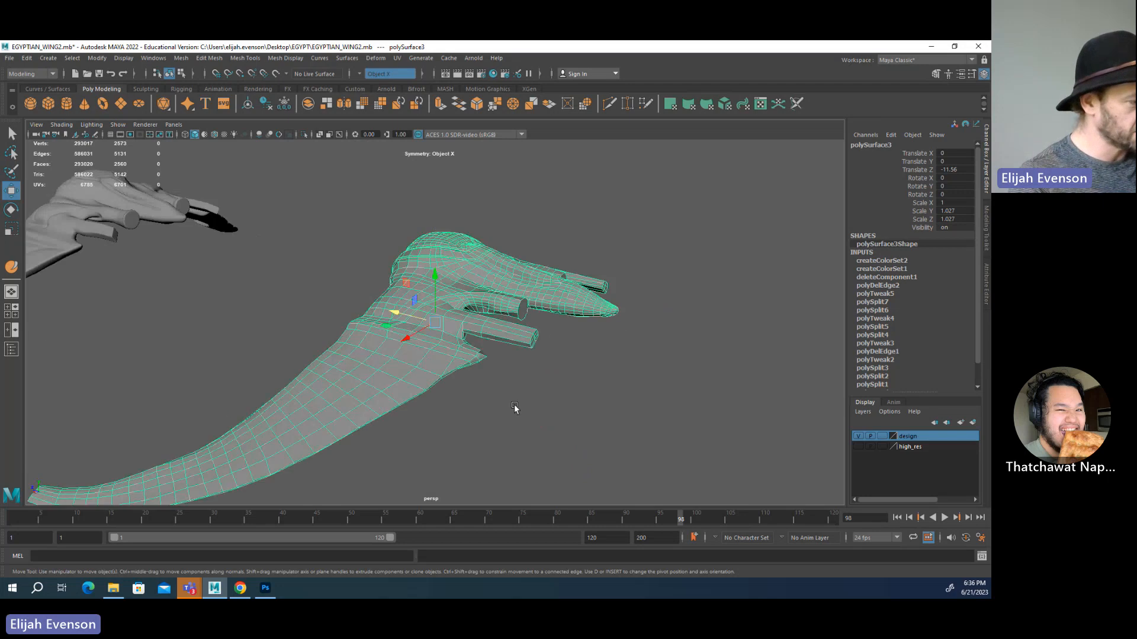
pyautogui.keyDown('alt'); pyautogui.moveTo(514, 404); pyautogui.dragTo(440, 378); pyautogui.keyUp('alt')
# - Undo the wing move and the design layer's display change, and hide the design layer
pyautogui.hotkey('ctrl', 'z')
pyautogui.hotkey('ctrl', 'z')
pyautogui.hotkey('ctrl', 'z')
pyautogui.hotkey('ctrl', 'z')
pyautogui.hotkey('ctrl', 'z')
pyautogui.hotkey('ctrl', 'z')
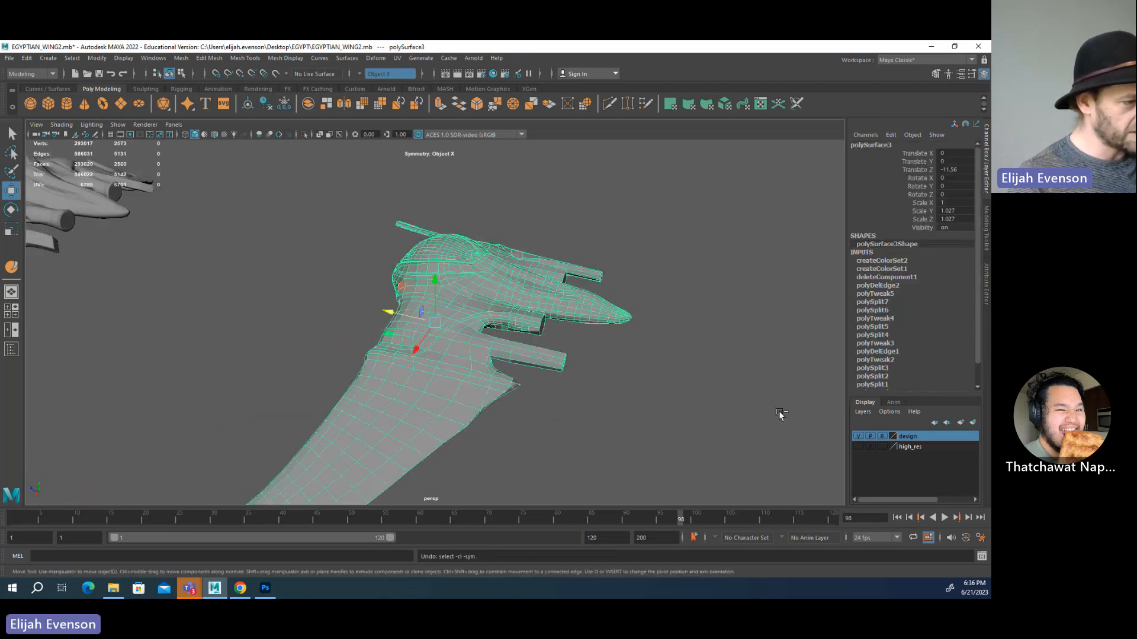
pyautogui.click(860, 438)
pyautogui.keyDown('alt'); pyautogui.moveTo(424, 332); pyautogui.dragTo(848, 405, button='middle'); pyautogui.keyUp('alt')
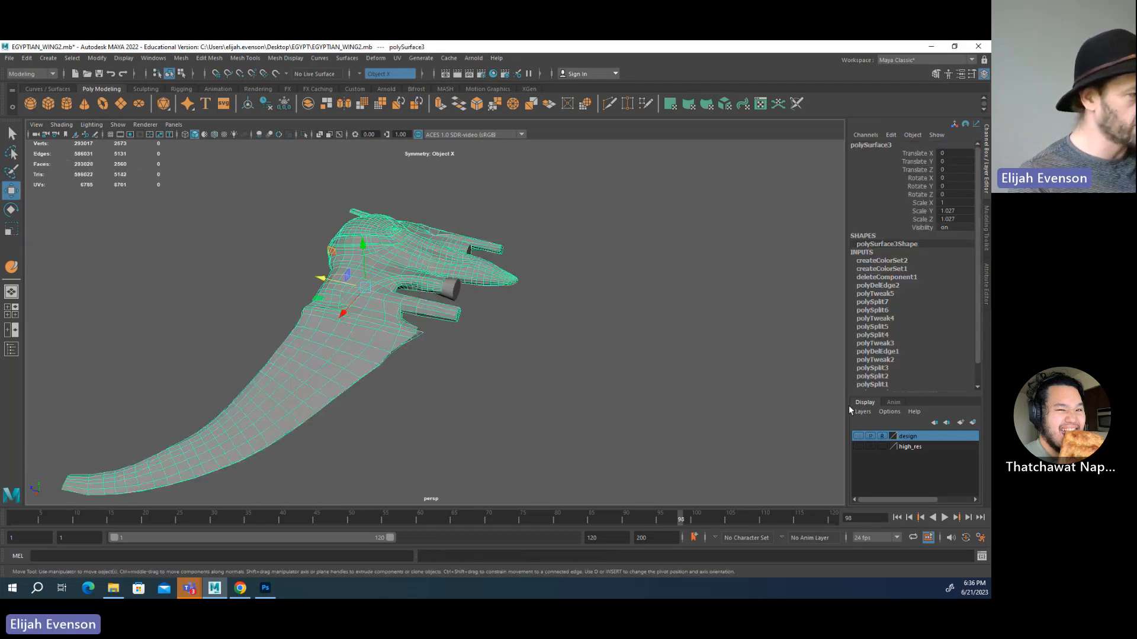
# - Examine the wing's smoothed surface around the oval raised area and its surrounding groove
pyautogui.keyDown('alt'); pyautogui.moveTo(450, 333); pyautogui.dragTo(545, 350, button='right'); pyautogui.keyUp('alt')
pyautogui.keyDown('alt'); pyautogui.moveTo(545, 350); pyautogui.dragTo(434, 296); pyautogui.keyUp('alt')
pyautogui.click(725, 398)
pyautogui.click(499, 406)
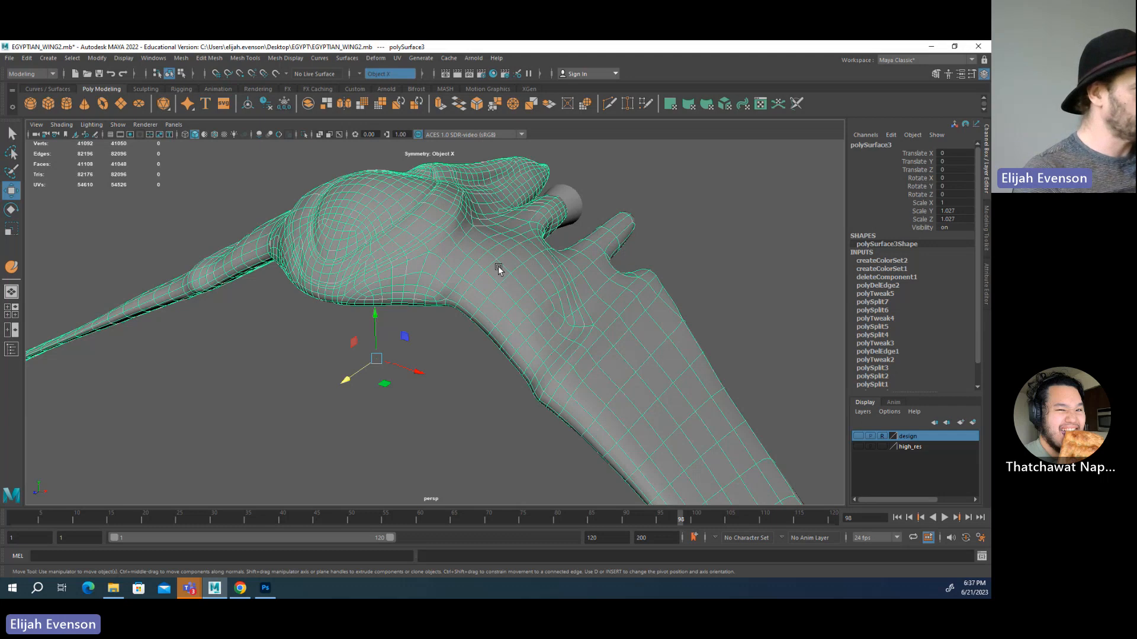
pyautogui.scroll(4, 172, 203)
pyautogui.click(165, 231)
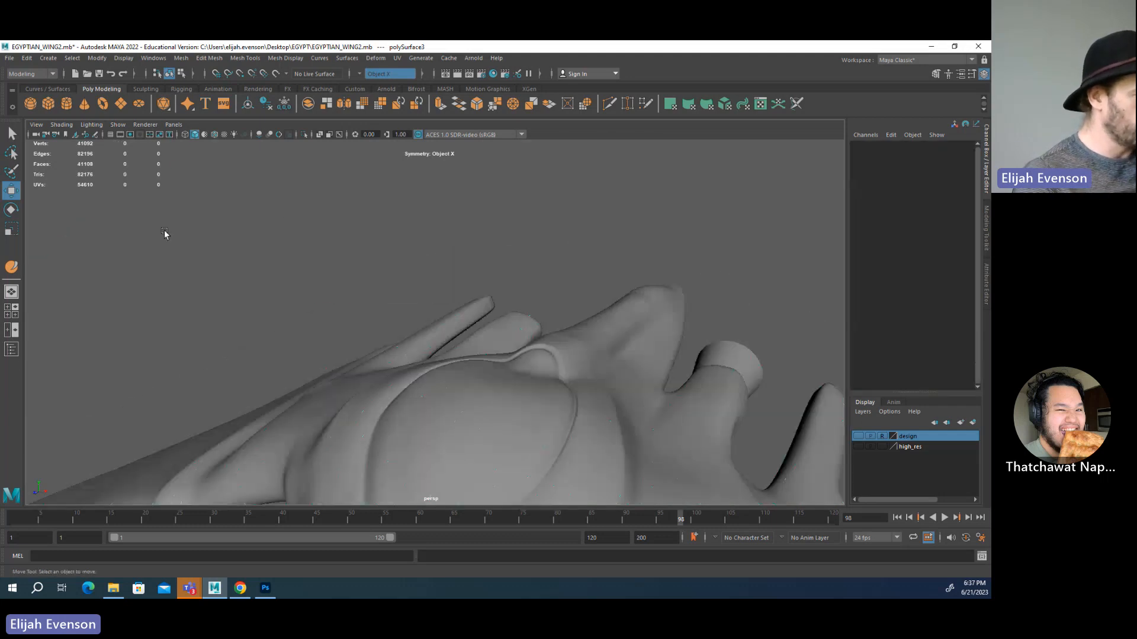
pyautogui.keyDown('alt'); pyautogui.moveTo(295, 236); pyautogui.dragTo(287, 186, button='middle'); pyautogui.keyUp('alt')
pyautogui.click(436, 431)
pyautogui.keyDown('alt'); pyautogui.moveTo(436, 432); pyautogui.dragTo(398, 431); pyautogui.keyUp('alt')
pyautogui.hotkey('ctrl', 'z')
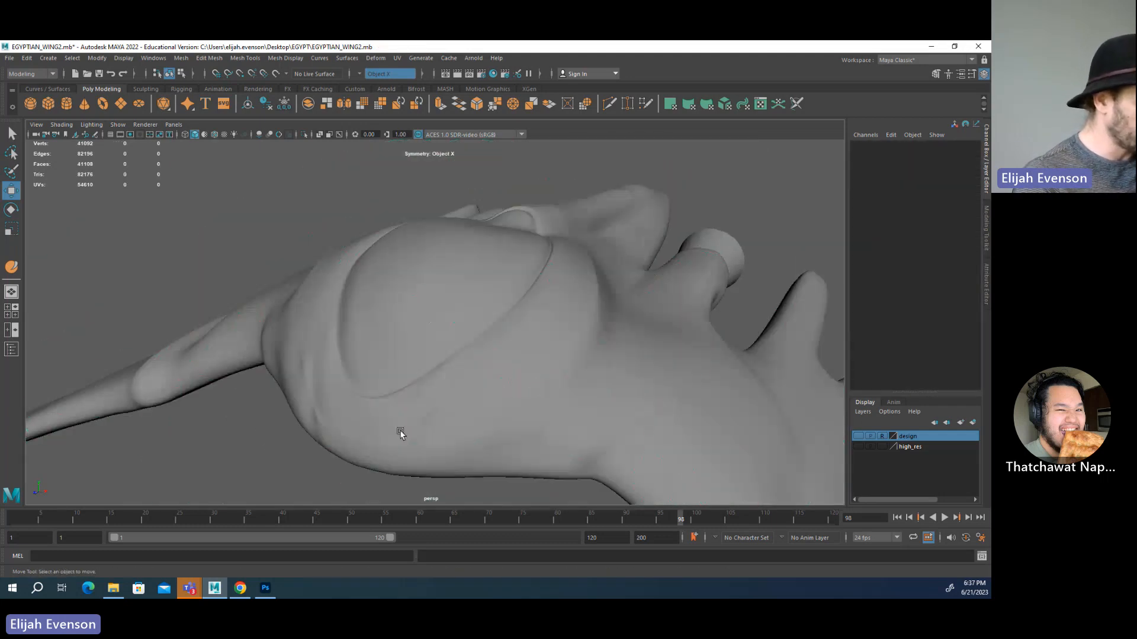
pyautogui.scroll(5, 392, 431)
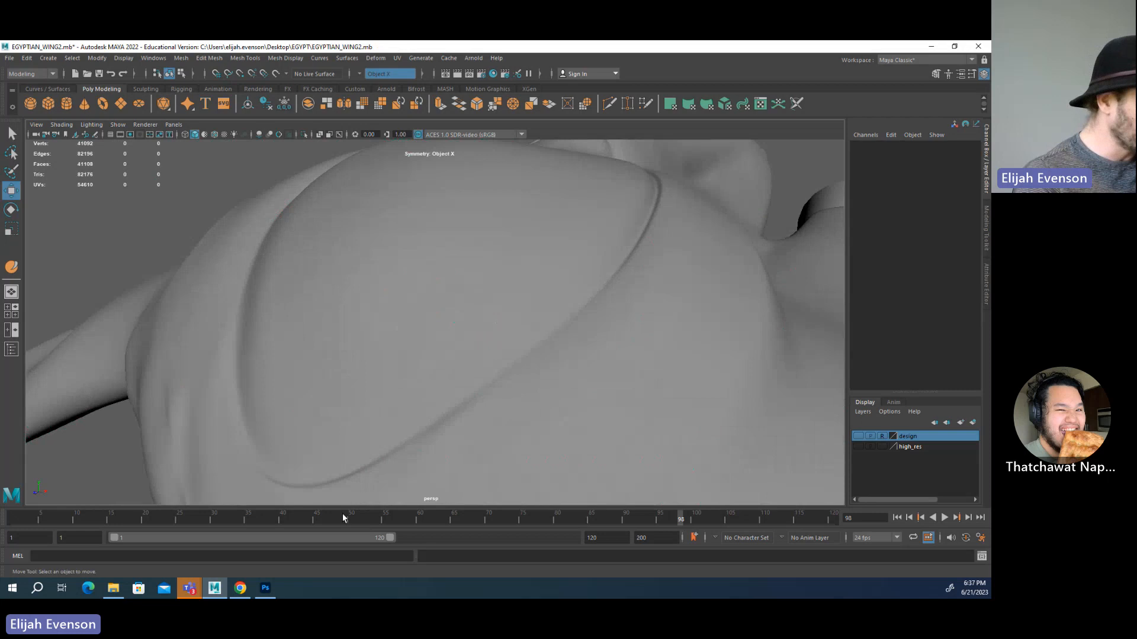
# - Turn off the smooth preview and insert an edge loop with Multi-Cut along the groove around the oval area
pyautogui.click(584, 385)
pyautogui.press('1')
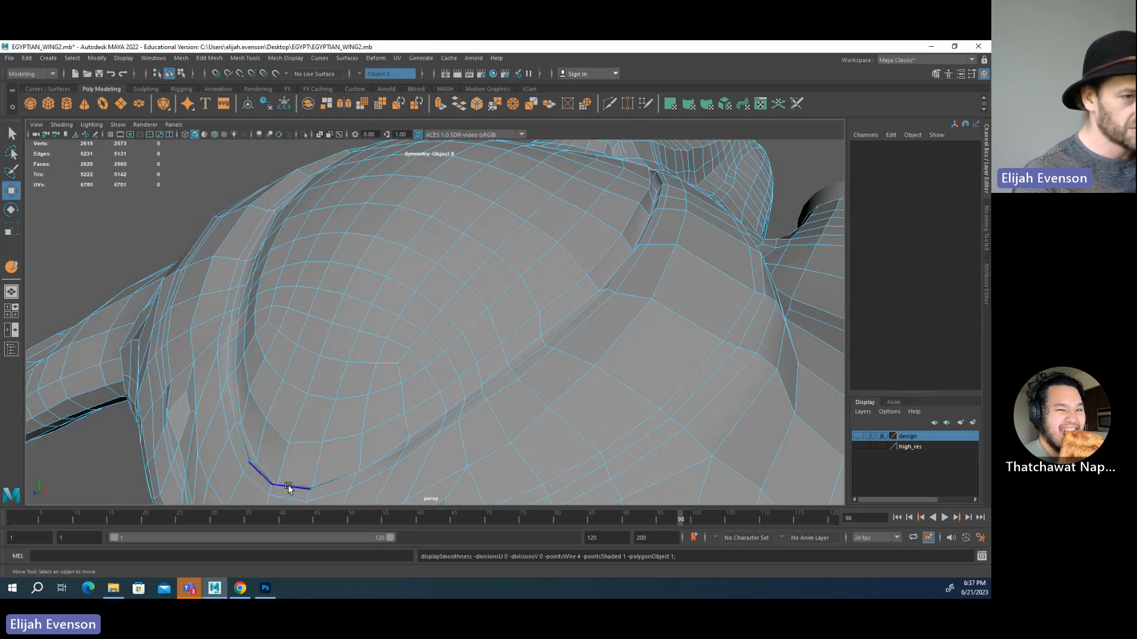
pyautogui.click(936, 73)
pyautogui.click(881, 427)
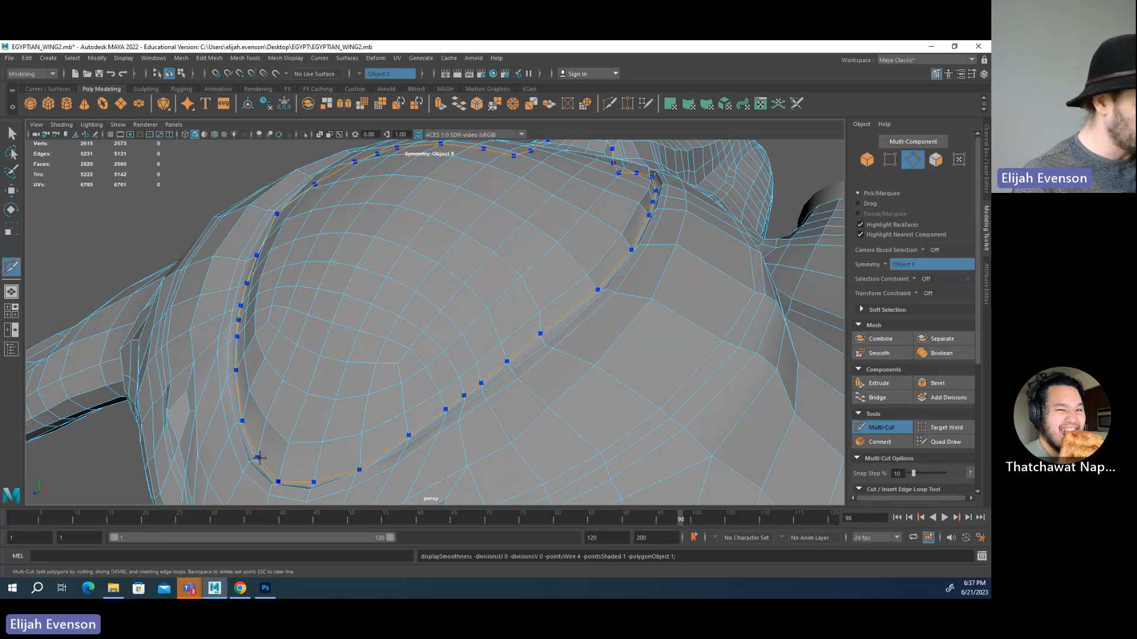
pyautogui.keyDown('ctrl'); pyautogui.click(259, 458); pyautogui.keyUp('ctrl')
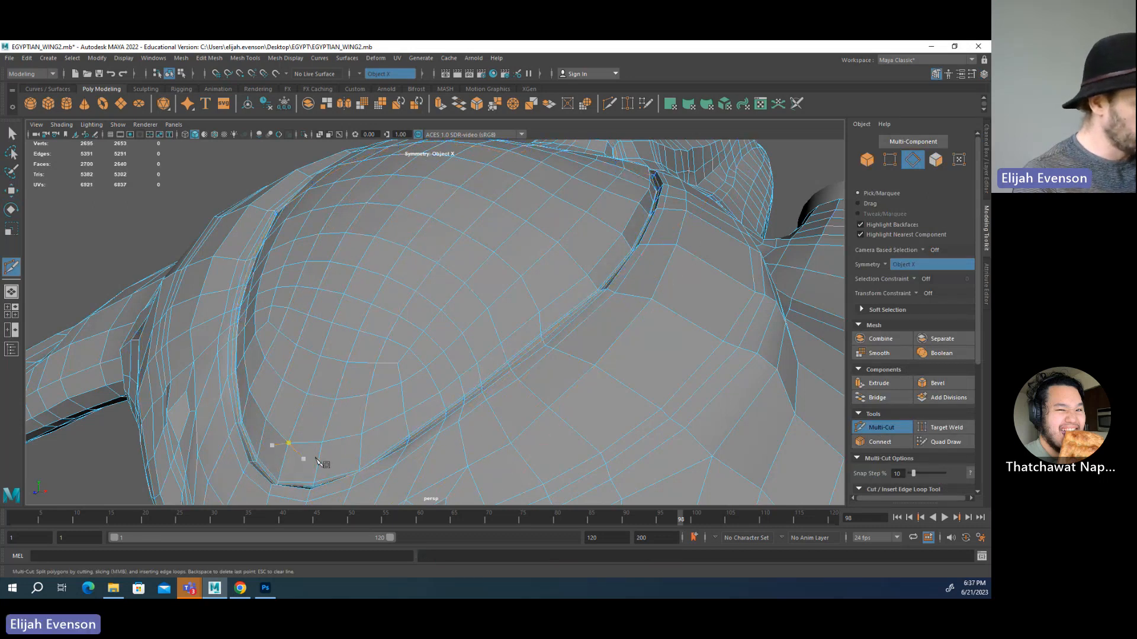
# - Preview the wing smoothed in object selection and examine the crease around the oval area
pyautogui.press('3')
pyautogui.press('F8')
pyautogui.keyDown('alt'); pyautogui.moveTo(319, 460); pyautogui.dragTo(363, 404); pyautogui.keyUp('alt')
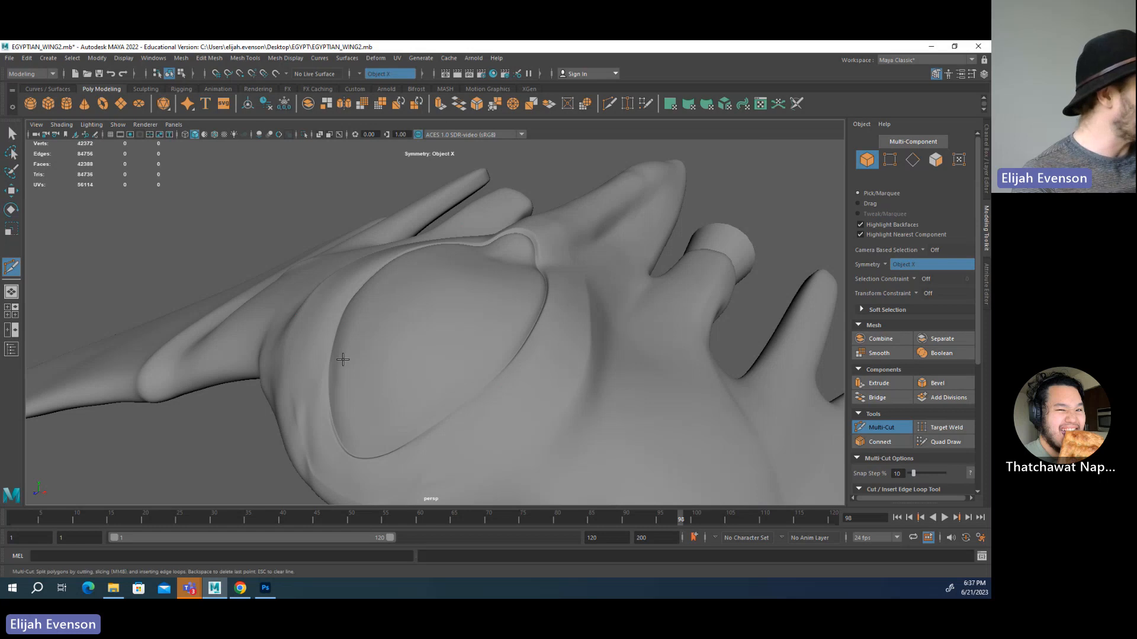
pyautogui.press('q')
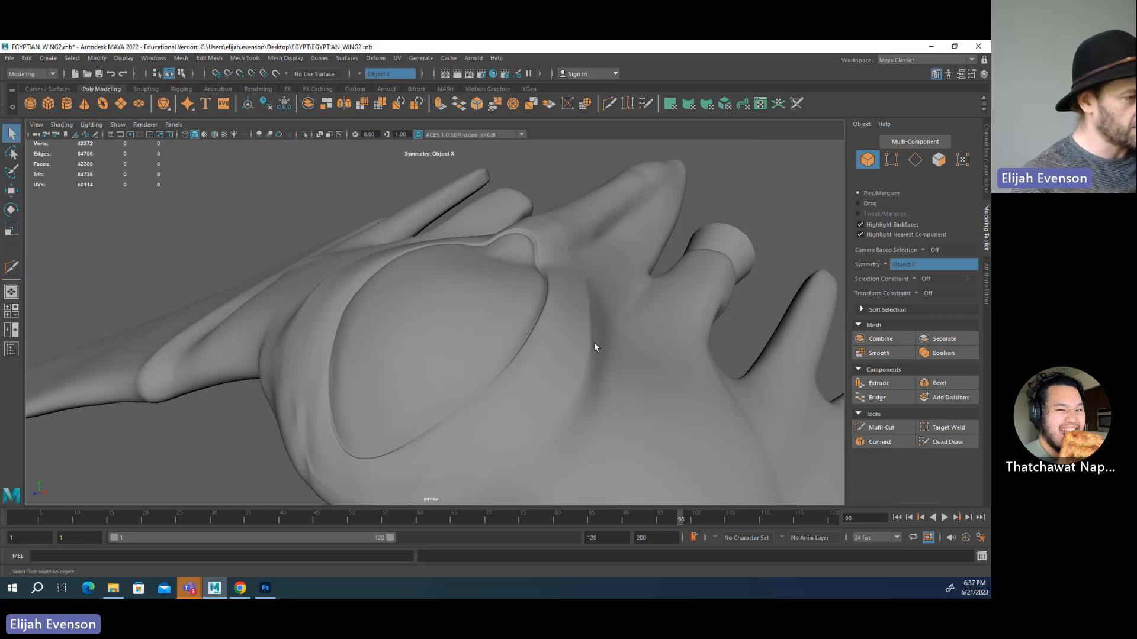
pyautogui.click(557, 340)
pyautogui.keyDown('alt'); pyautogui.moveTo(511, 429); pyautogui.dragTo(324, 423); pyautogui.keyUp('alt')
pyautogui.click(325, 422)
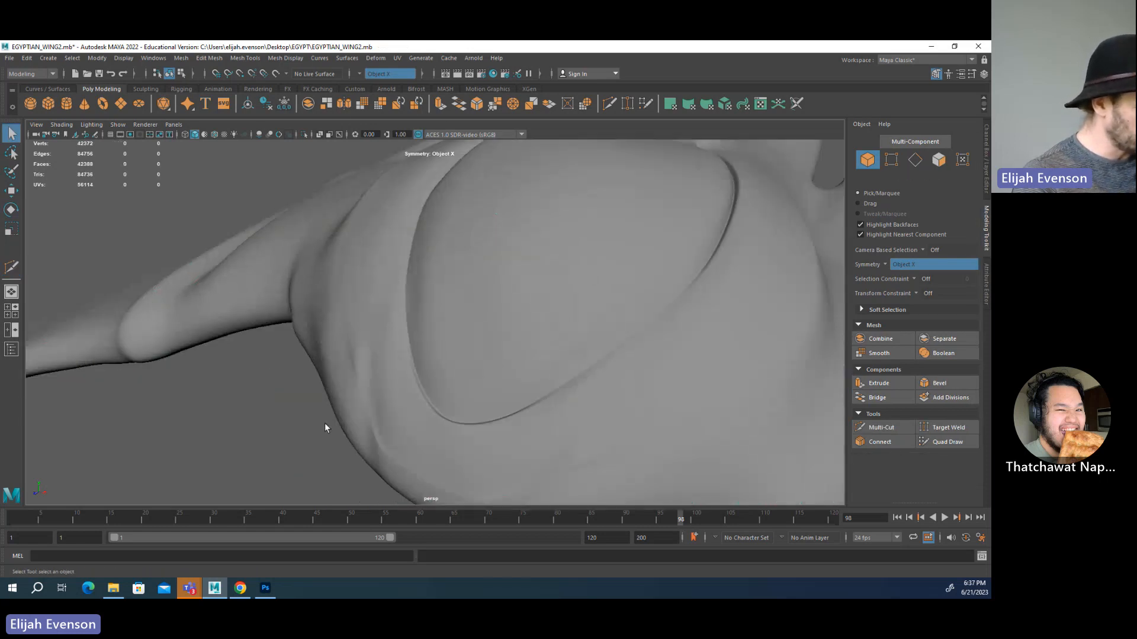
# - Examine the unsmoothed wing's topology between the oval area and the adjoining outer edge
pyautogui.click(360, 412)
pyautogui.scroll(-5, 355, 432)
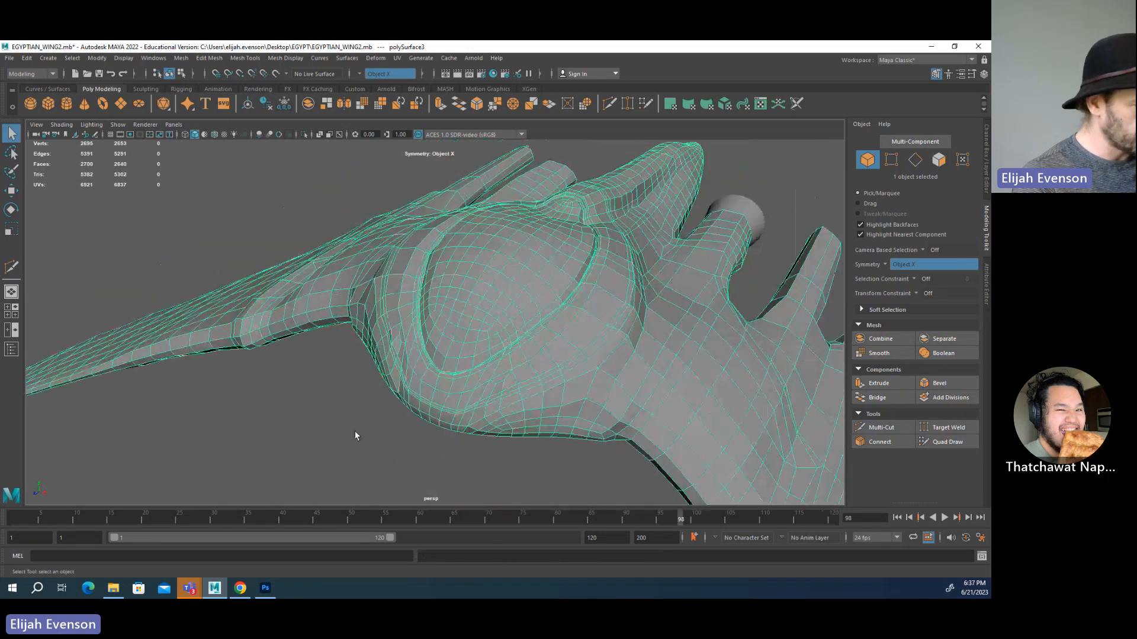
pyautogui.keyDown('alt'); pyautogui.moveTo(409, 312); pyautogui.dragTo(415, 432); pyautogui.keyUp('alt')
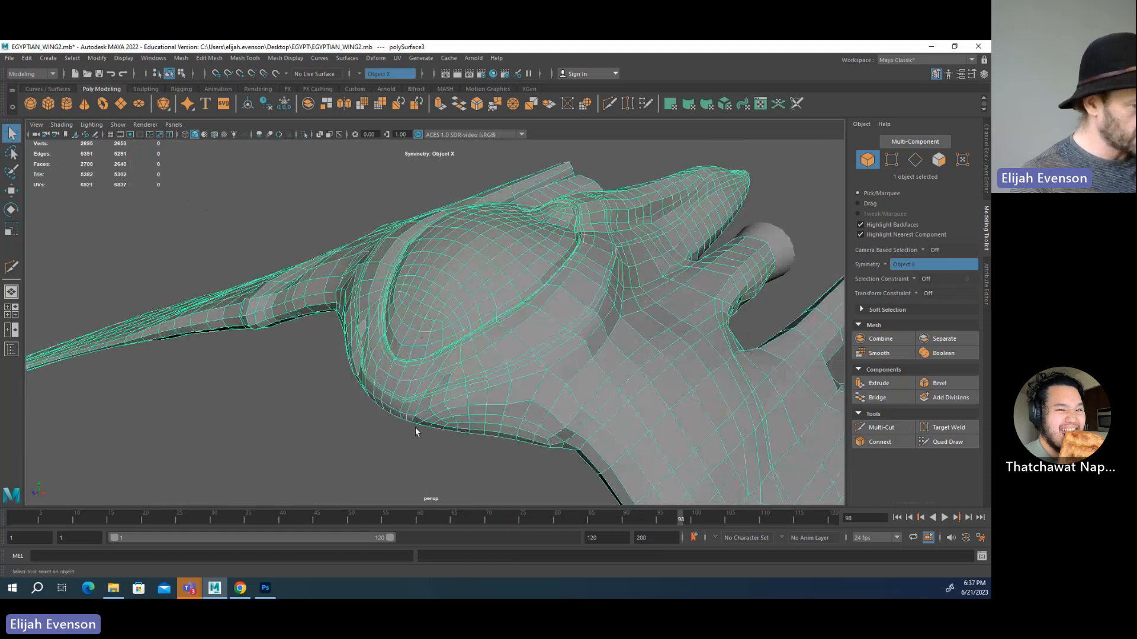
pyautogui.scroll(3, 442, 381)
pyautogui.scroll(-5, 335, 355)
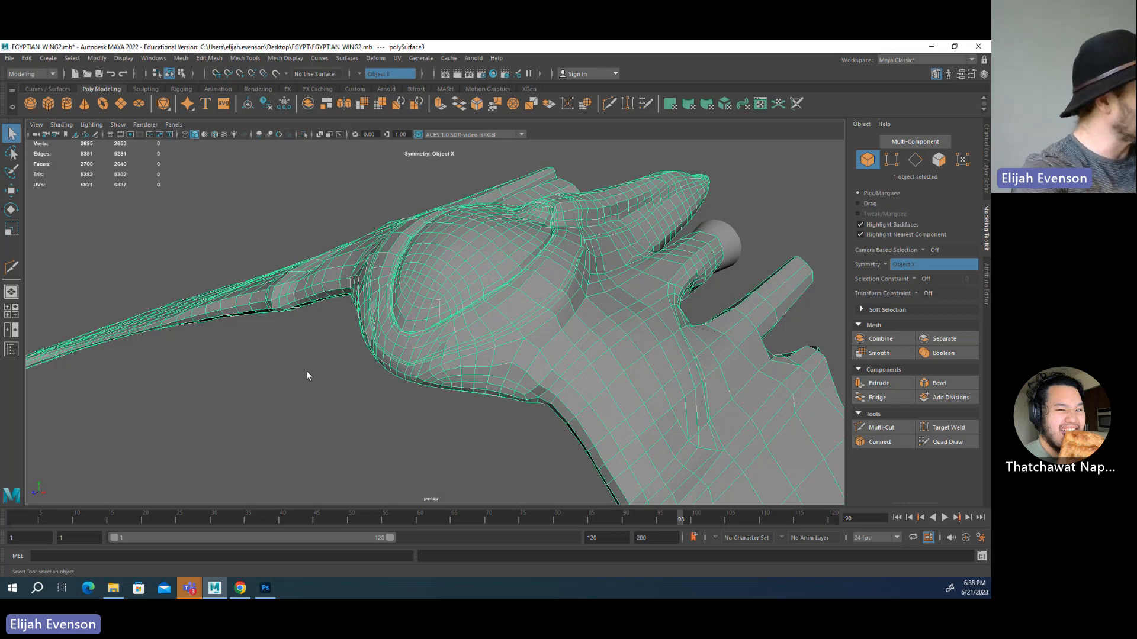
pyautogui.keyDown('alt'); pyautogui.moveTo(306, 371); pyautogui.dragTo(402, 291, button='middle'); pyautogui.keyUp('alt')
pyautogui.scroll(4, 383, 357)
pyautogui.click(300, 353)
pyautogui.keyDown('alt'); pyautogui.moveTo(332, 329); pyautogui.dragTo(406, 372); pyautogui.keyUp('alt')
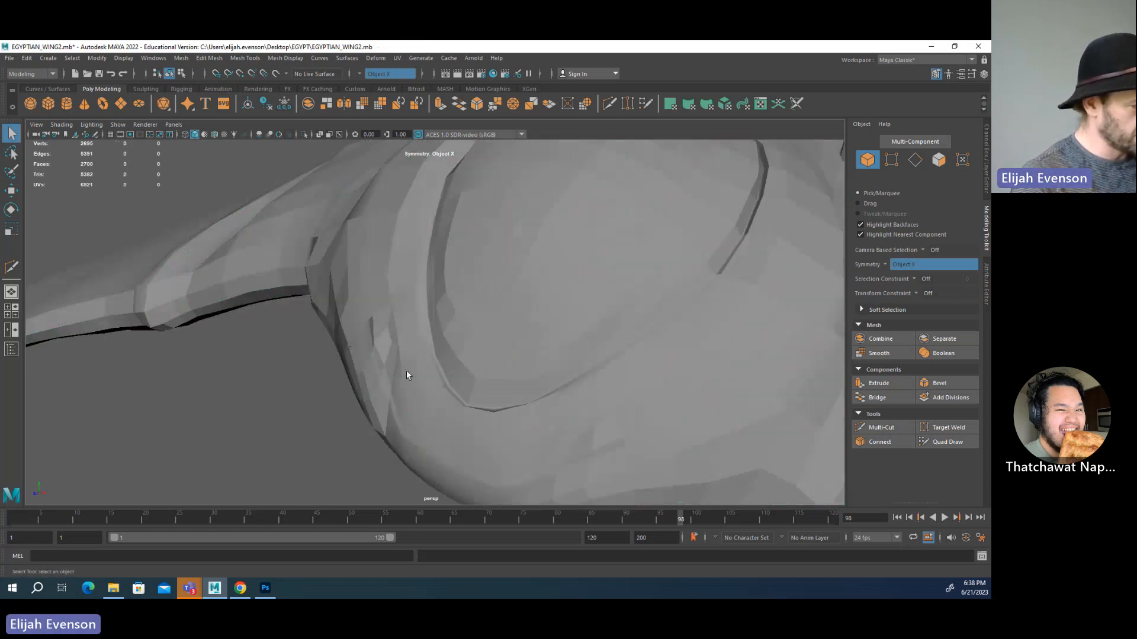
pyautogui.click(393, 382)
pyautogui.scroll(-4, 334, 380)
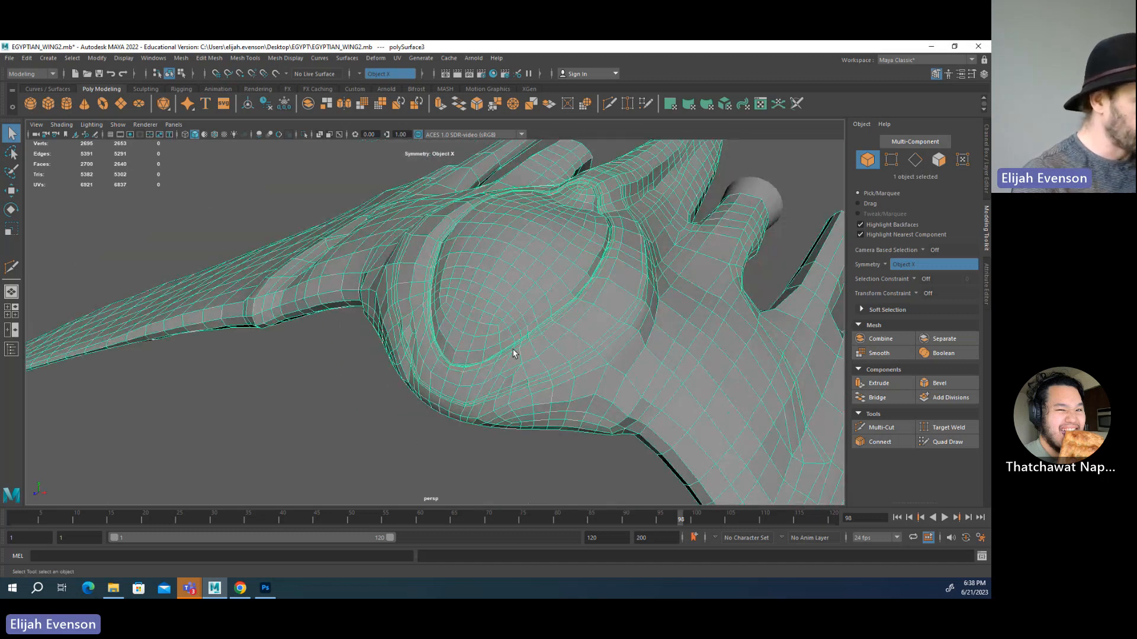
pyautogui.scroll(4, 546, 362)
pyautogui.keyDown('alt'); pyautogui.moveTo(447, 378); pyautogui.dragTo(406, 331); pyautogui.keyUp('alt')
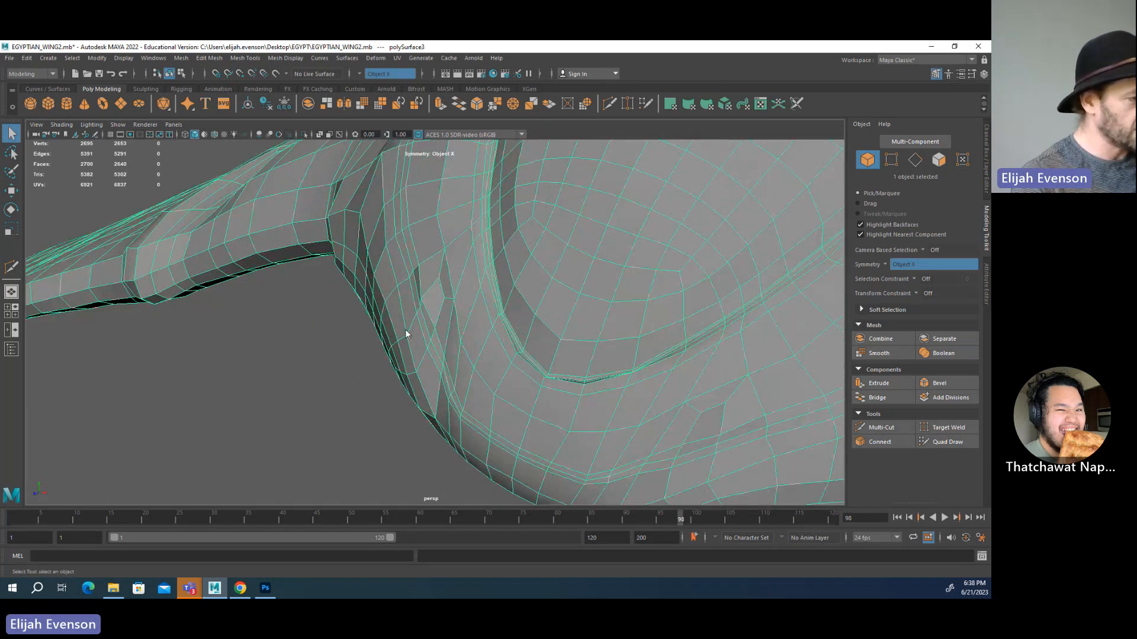
# - Reposition the vertices of the pinched faces beside the oval area in vertex selection
pyautogui.press('F9')
pyautogui.press('5')
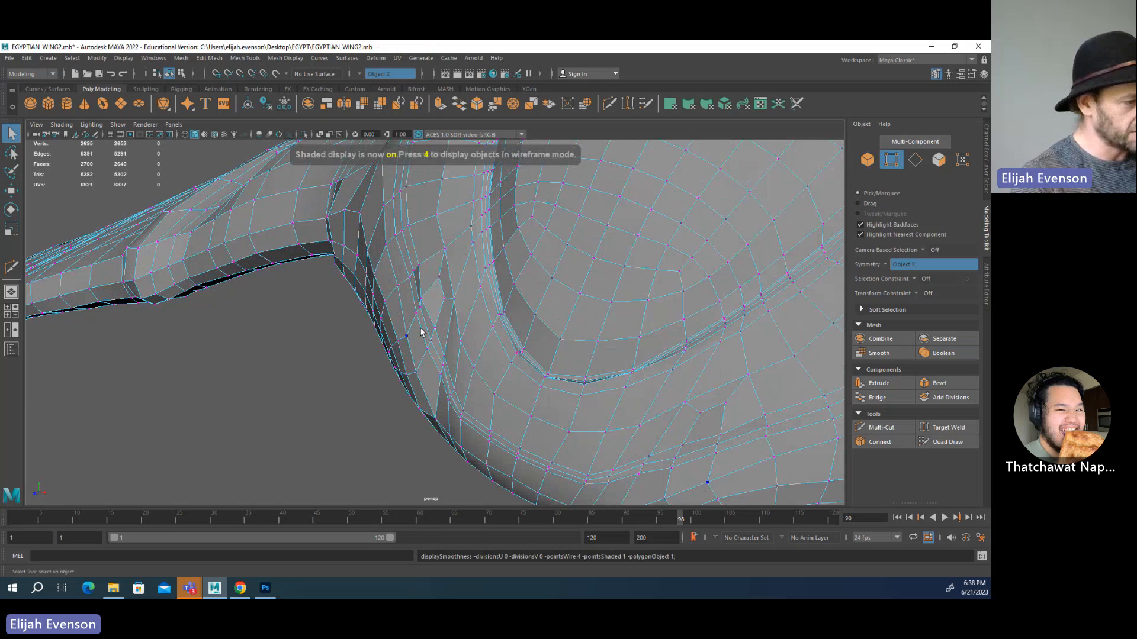
pyautogui.click(411, 276)
pyautogui.keyDown('shift'); pyautogui.click(418, 269); pyautogui.keyUp('shift')
pyautogui.press('w')
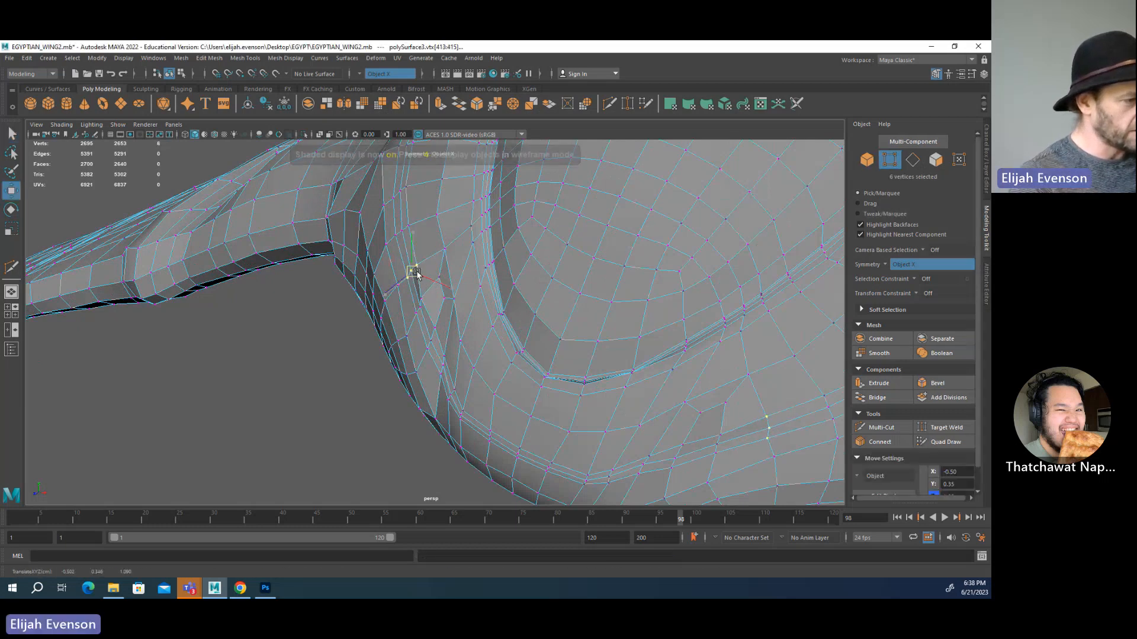
pyautogui.press('q')
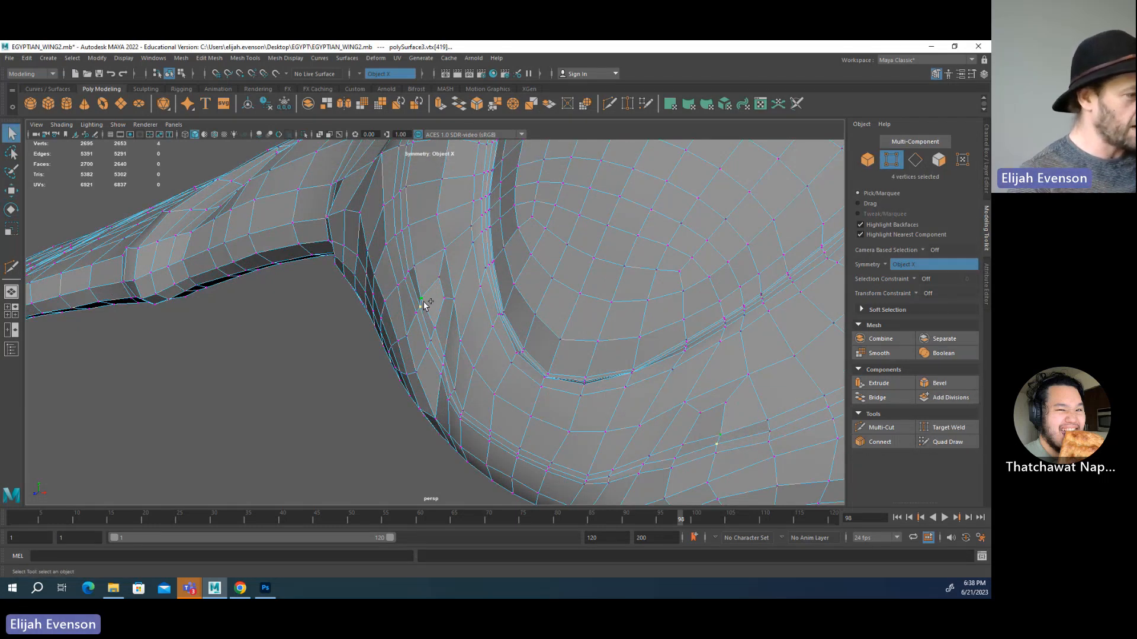
pyautogui.keyDown('shift'); pyautogui.click(417, 312); pyautogui.keyUp('shift')
pyautogui.press('w')
pyautogui.moveTo(424, 309); pyautogui.dragTo(419, 314)
pyautogui.press('q')
# - Adjust the vertices further down the pinched edge flow below the oval area to even out the faces
pyautogui.keyDown('alt'); pyautogui.moveTo(447, 353); pyautogui.dragTo(383, 267); pyautogui.keyUp('alt')
pyautogui.press('w')
pyautogui.press('q')
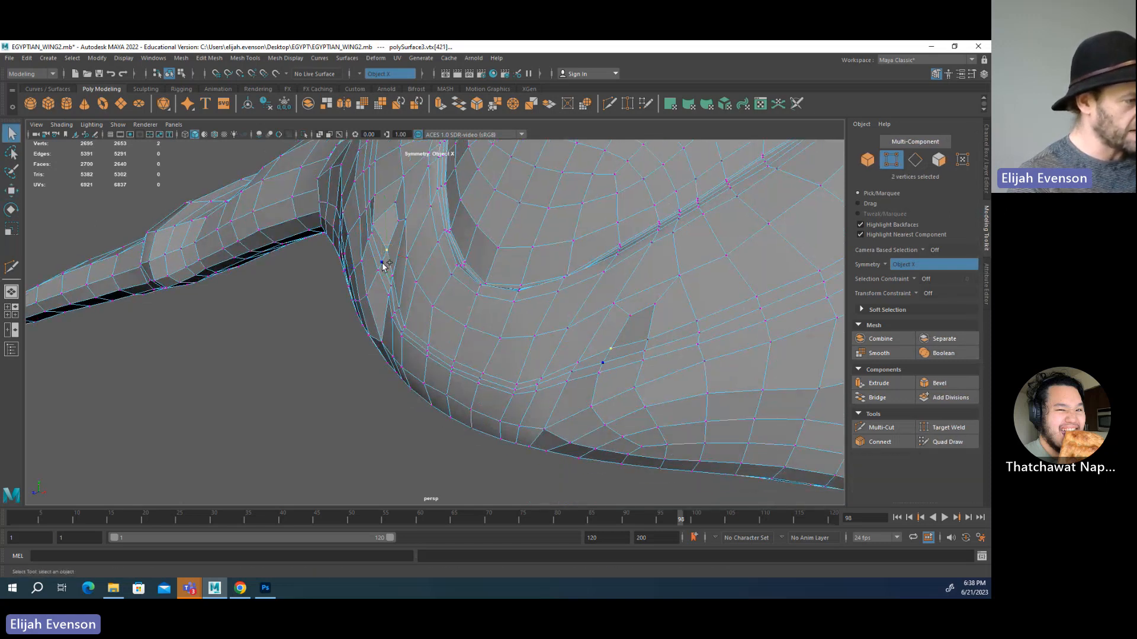
pyautogui.press('w')
pyautogui.press('q')
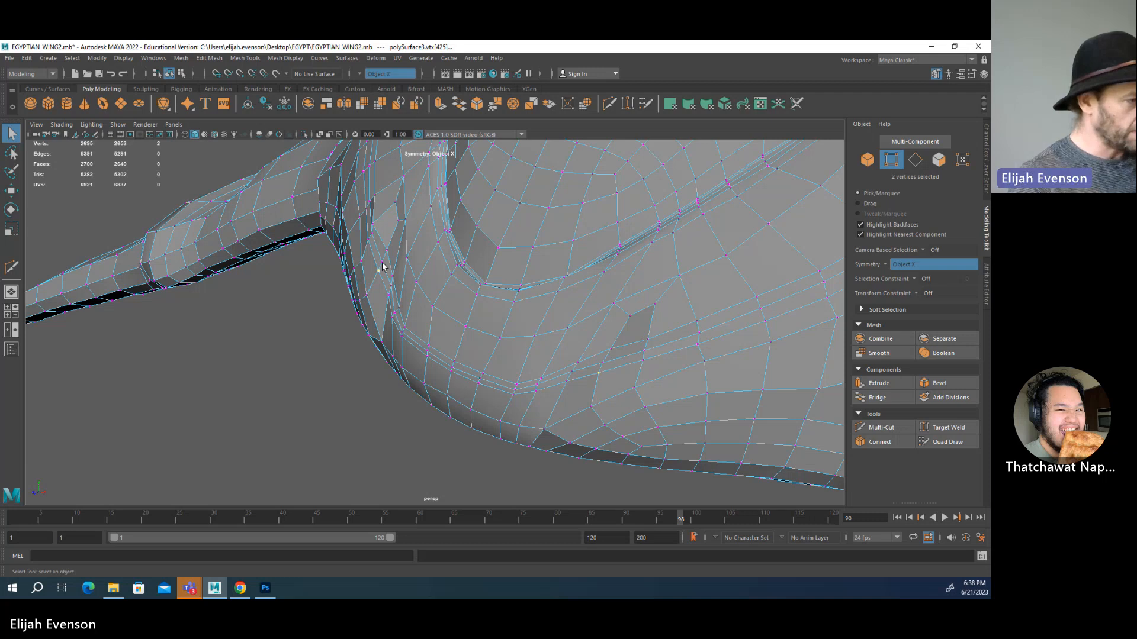
pyautogui.keyDown('shift'); pyautogui.click(388, 251); pyautogui.keyUp('shift')
pyautogui.press('w')
pyautogui.click(383, 257)
pyautogui.press('q')
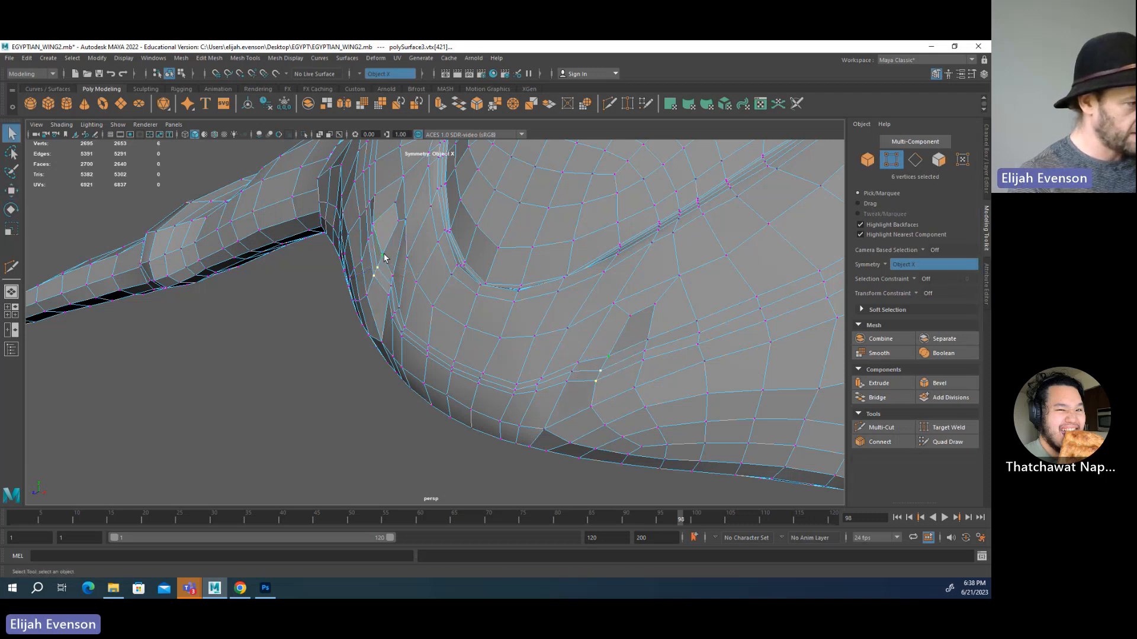
# - Move the symmetric vertex pairs along the narrow pinched faces beside the oval area to widen the faces
pyautogui.press('w')
pyautogui.moveTo(385, 262); pyautogui.dragTo(394, 276)
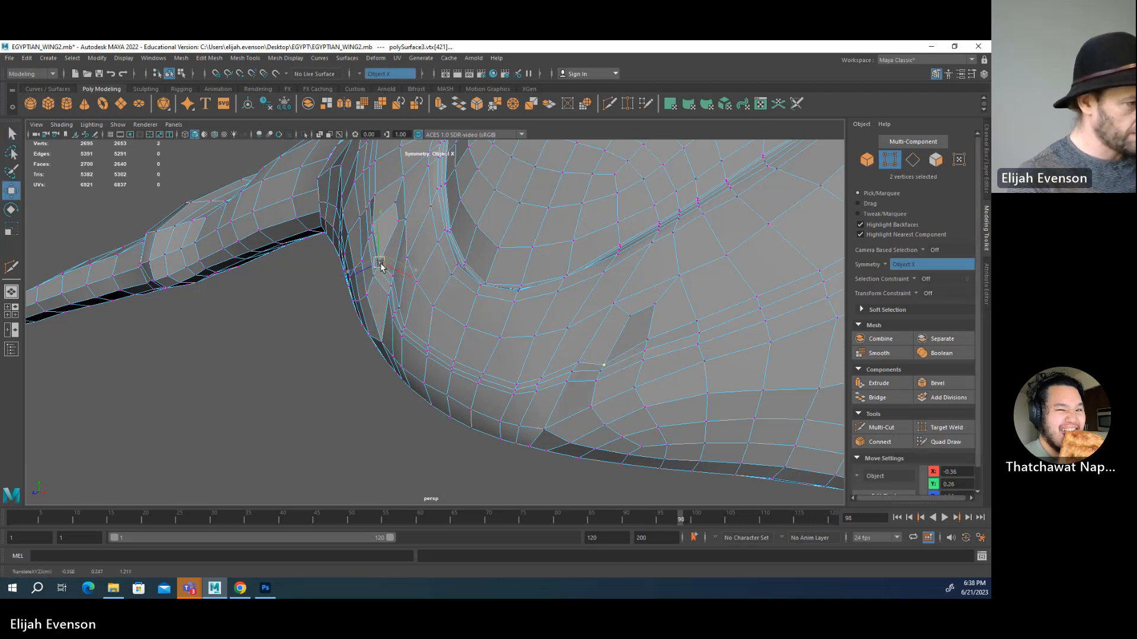
pyautogui.press('q')
pyautogui.keyDown('shift'); pyautogui.click(392, 286); pyautogui.keyUp('shift')
pyautogui.keyDown('shift'); pyautogui.click(388, 296); pyautogui.keyUp('shift')
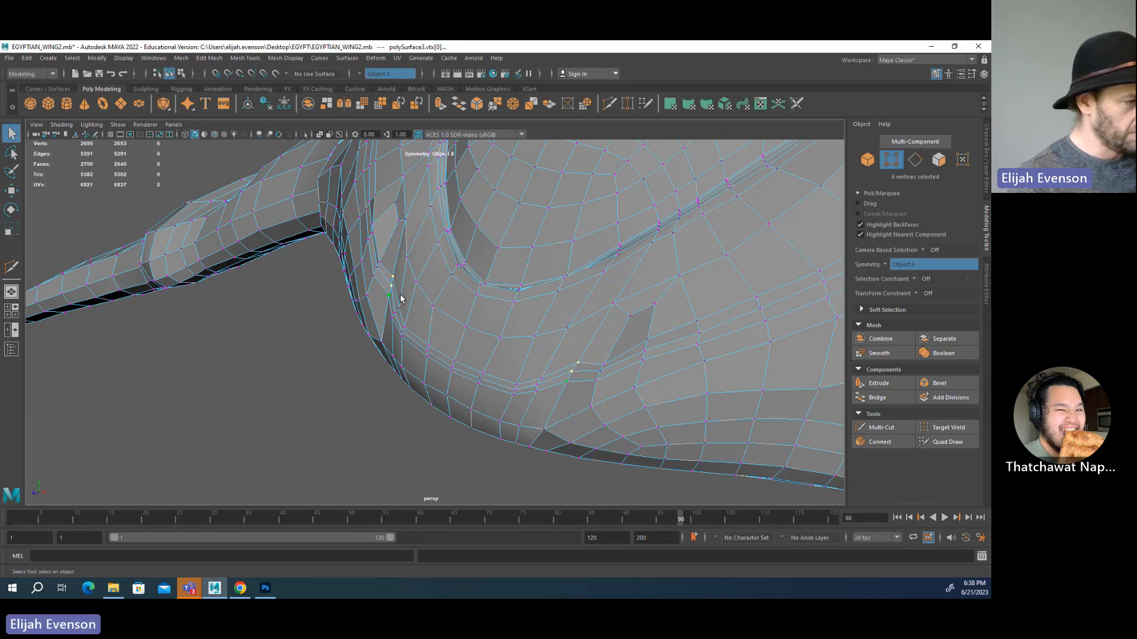
pyautogui.press('w')
pyautogui.moveTo(393, 286); pyautogui.dragTo(389, 296)
pyautogui.press('q')
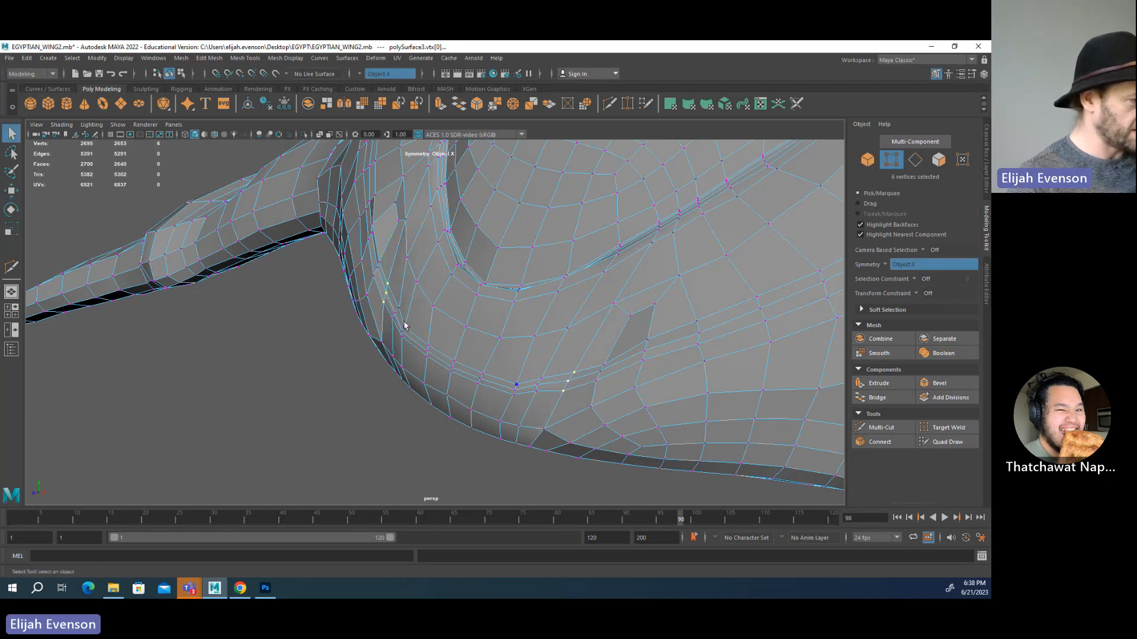
# - Reposition the vertices where the narrow pinched faces meet the double edge loop below the oval area
pyautogui.click(388, 294)
pyautogui.keyDown('shift'); pyautogui.click(386, 299); pyautogui.keyUp('shift')
pyautogui.keyDown('alt'); pyautogui.moveTo(390, 297); pyautogui.dragTo(451, 325, button='right'); pyautogui.keyUp('alt')
pyautogui.press('w')
pyautogui.moveTo(451, 325)
pyautogui.keyDown('alt'); pyautogui.mouseDown()
pyautogui.moveTo(420, 290)
pyautogui.moveTo(438, 320)
pyautogui.mouseUp(); pyautogui.keyUp('alt')
pyautogui.press('q')
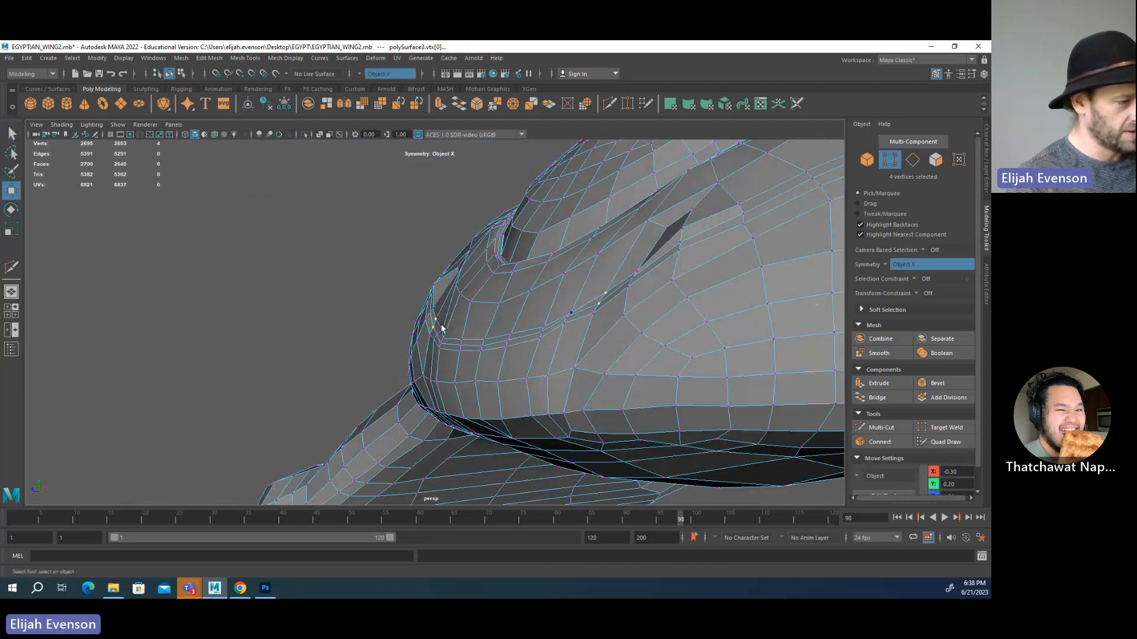
pyautogui.click(441, 333)
pyautogui.press('w')
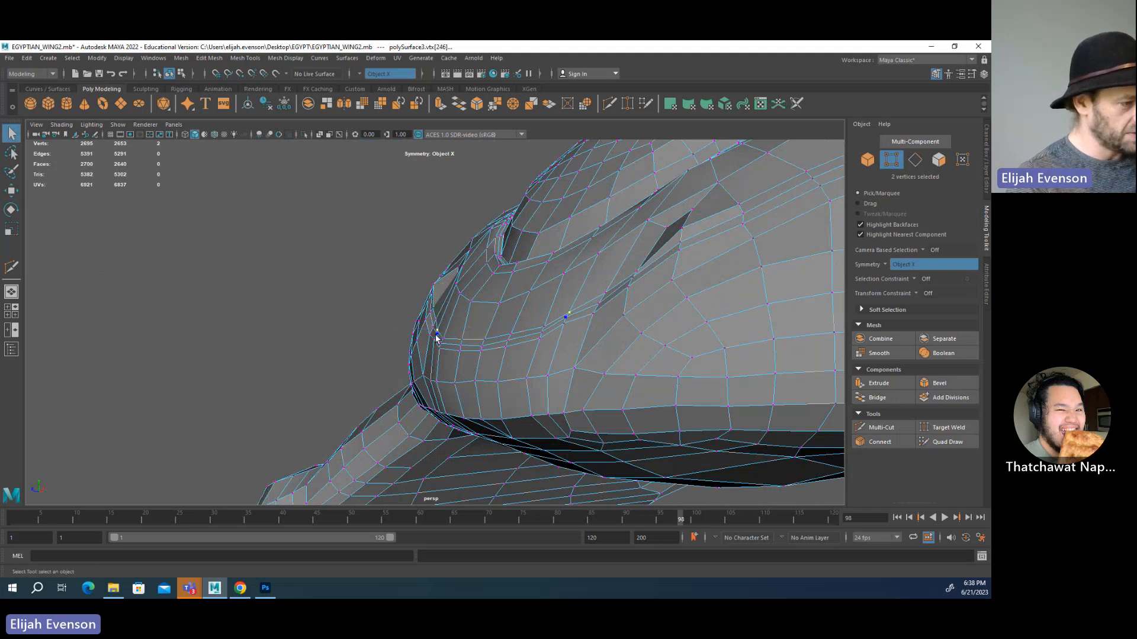
pyautogui.click(433, 348)
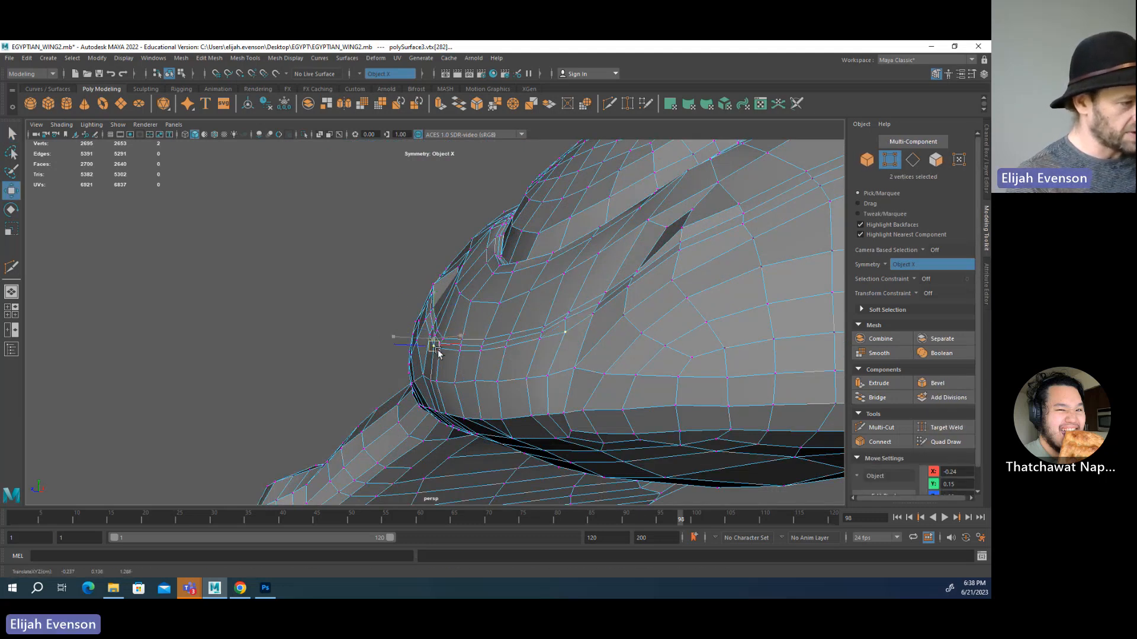
pyautogui.press('q')
# - Nudge the neighbouring vertices on the double edge loop to even out the spacing at its corner
pyautogui.moveTo(433, 347); pyautogui.dragTo(423, 336)
pyautogui.click(432, 335)
pyautogui.press('w')
pyautogui.click(566, 334)
pyautogui.moveTo(566, 335); pyautogui.dragTo(560, 335)
pyautogui.press('q')
# - Adjust the vertices around the elongated faces between the oval area and the wing arm, working on both symmetric sides
pyautogui.keyDown('alt'); pyautogui.moveTo(482, 310); pyautogui.dragTo(503, 355); pyautogui.keyUp('alt')
pyautogui.click(476, 308)
pyautogui.press('w')
pyautogui.click(513, 367)
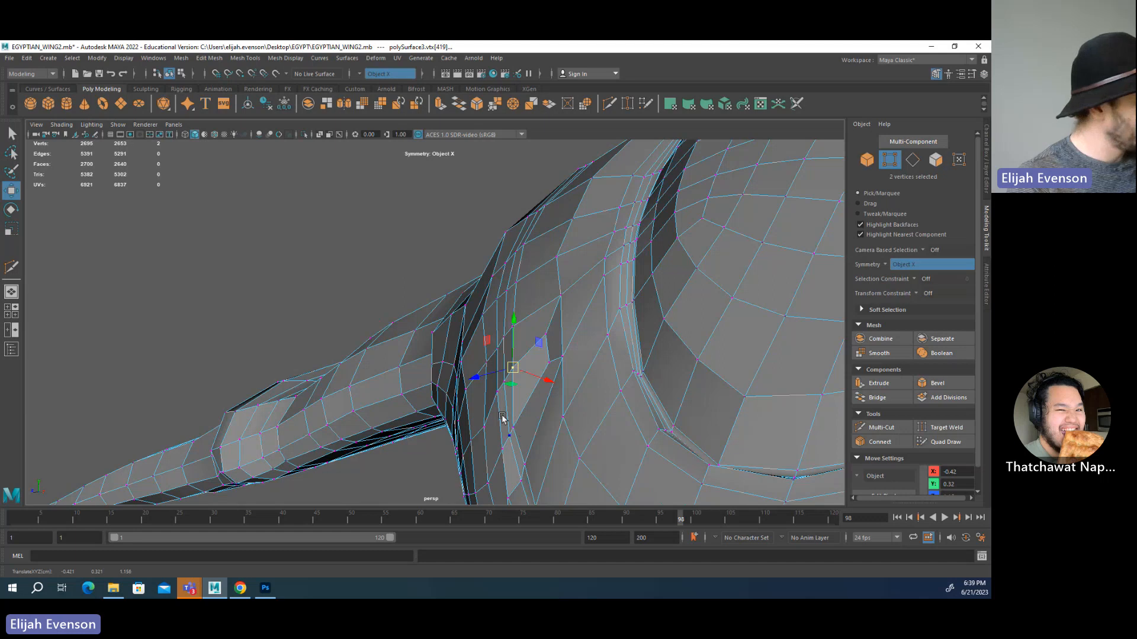
pyautogui.keyDown('alt'); pyautogui.moveTo(481, 419); pyautogui.dragTo(399, 393); pyautogui.keyUp('alt')
pyautogui.click(448, 380)
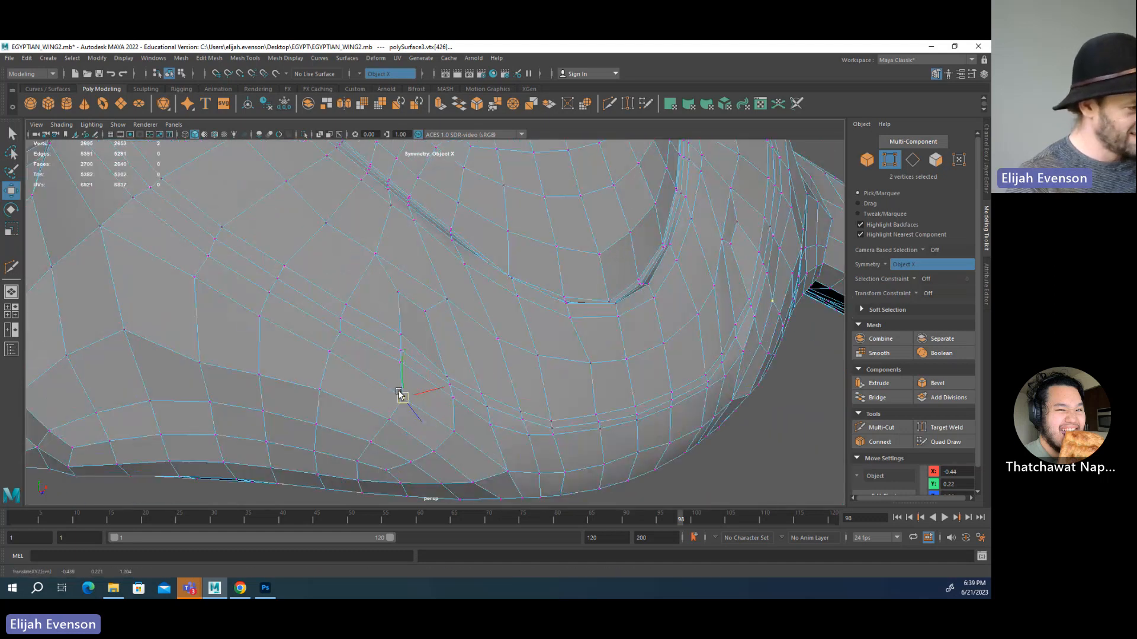
# - Shift the vertices in the rows between the double edge loop and the wing's lower outer edge to even out the faces
pyautogui.click(327, 357)
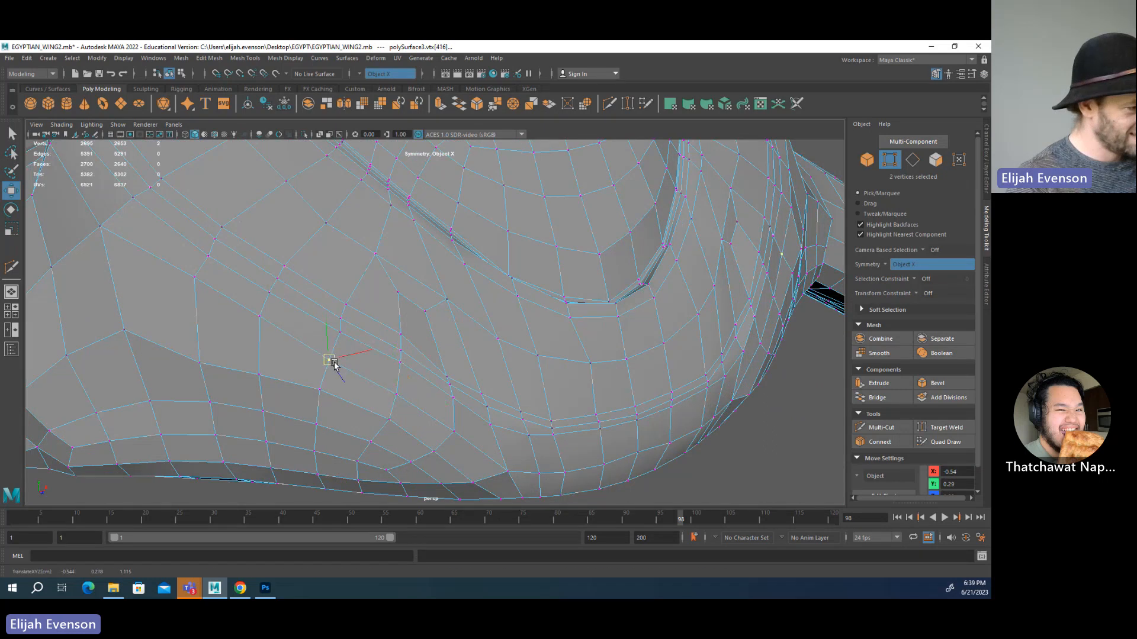
pyautogui.click(334, 332)
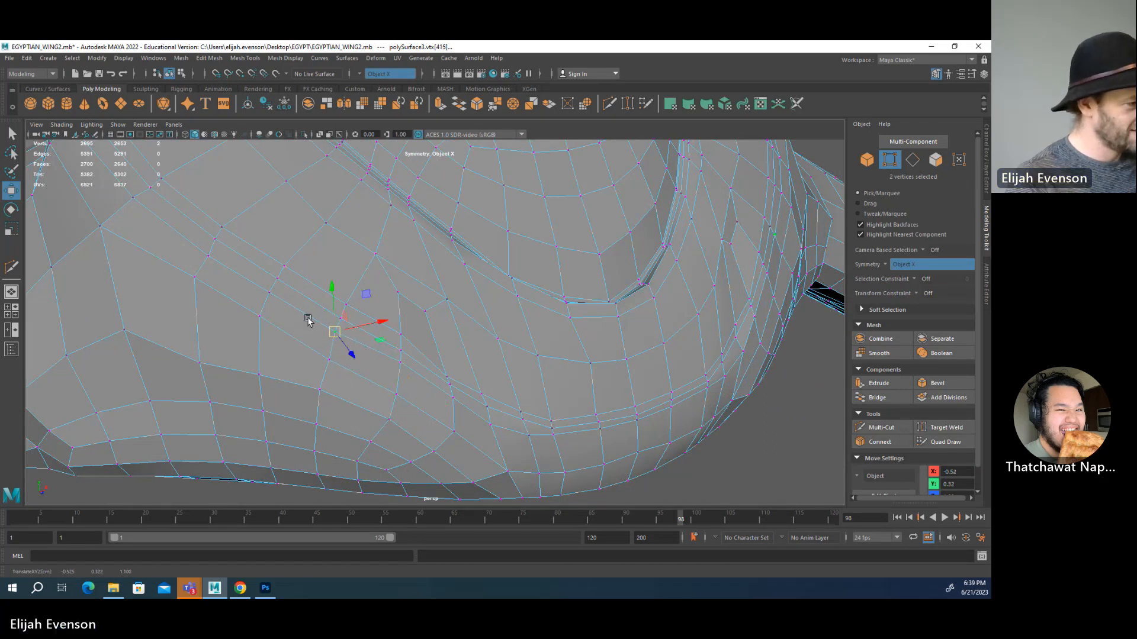
pyautogui.click(260, 316)
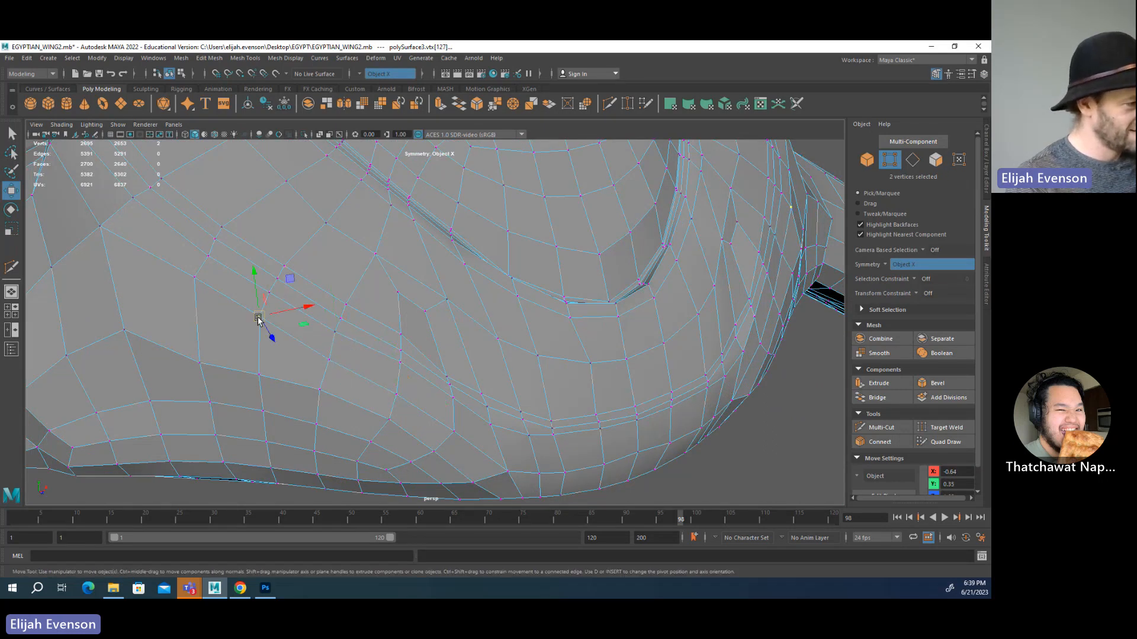
pyautogui.click(195, 283)
pyautogui.click(199, 350)
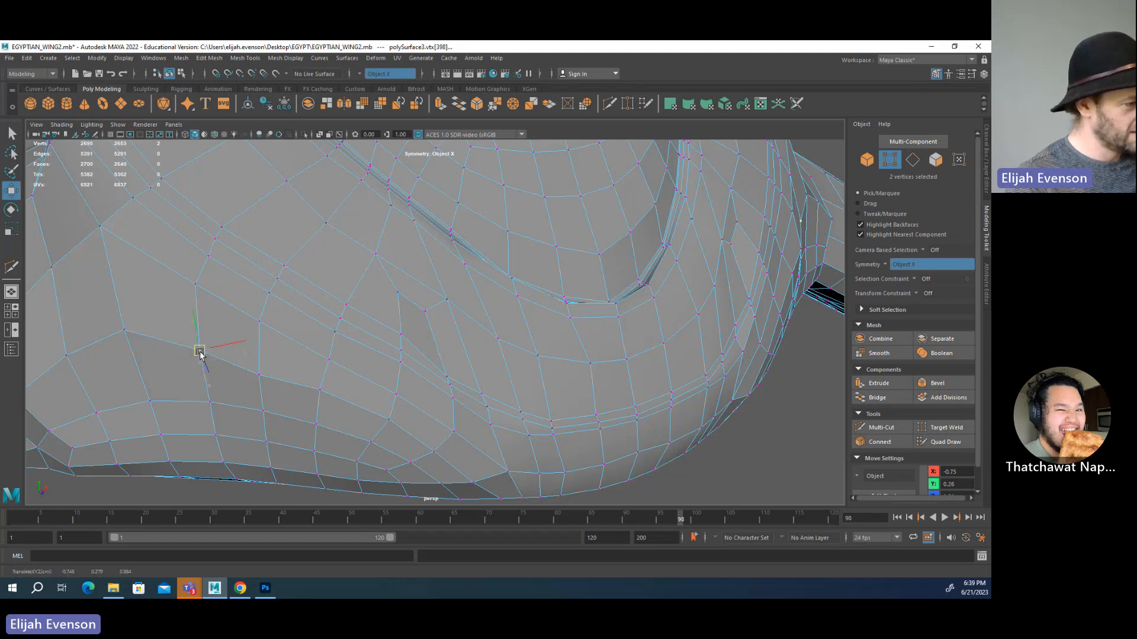
pyautogui.click(259, 374)
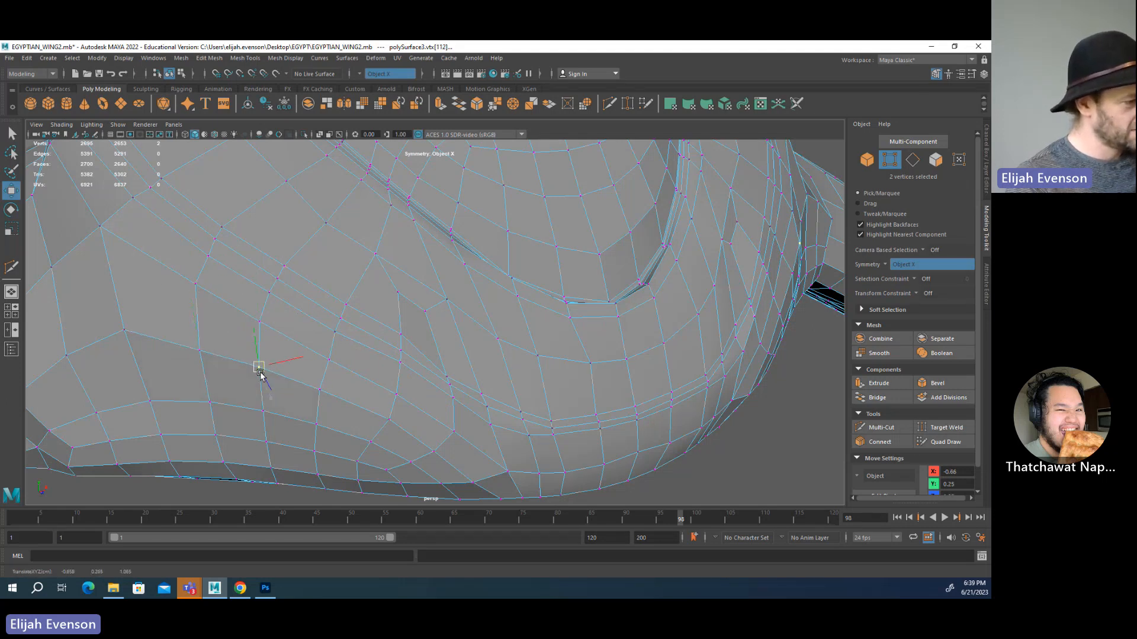
pyautogui.click(320, 388)
# - Move the vertices down the edge of the elongated face toward the double edge loop to straighten its flow
pyautogui.keyDown('alt'); pyautogui.moveTo(320, 389); pyautogui.dragTo(542, 281); pyautogui.keyUp('alt')
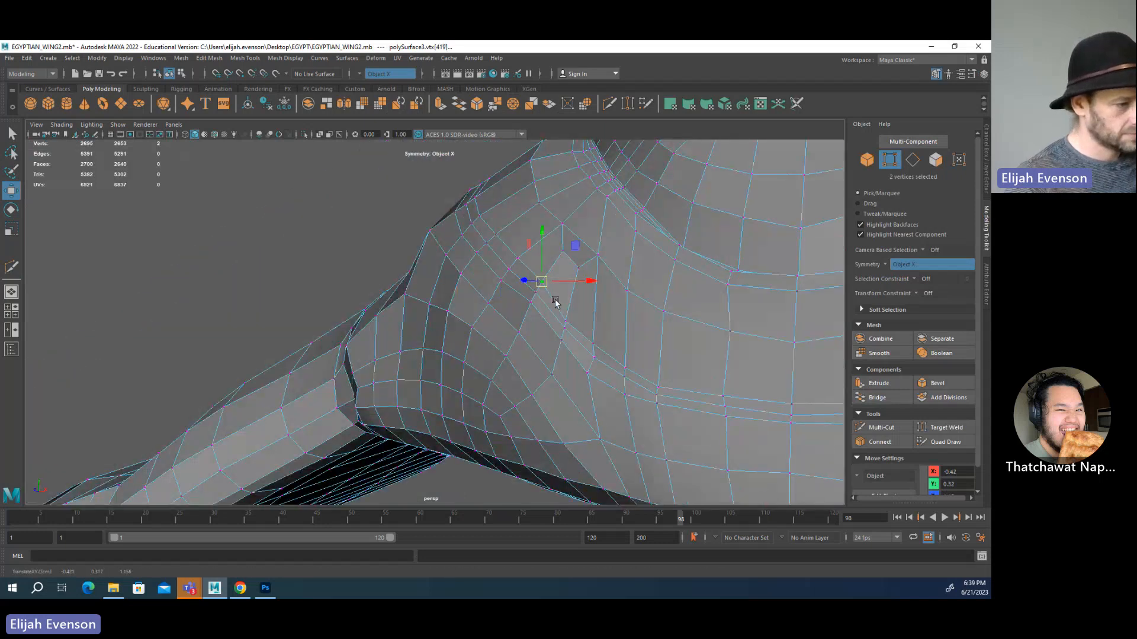
pyautogui.moveTo(565, 321); pyautogui.dragTo(574, 312)
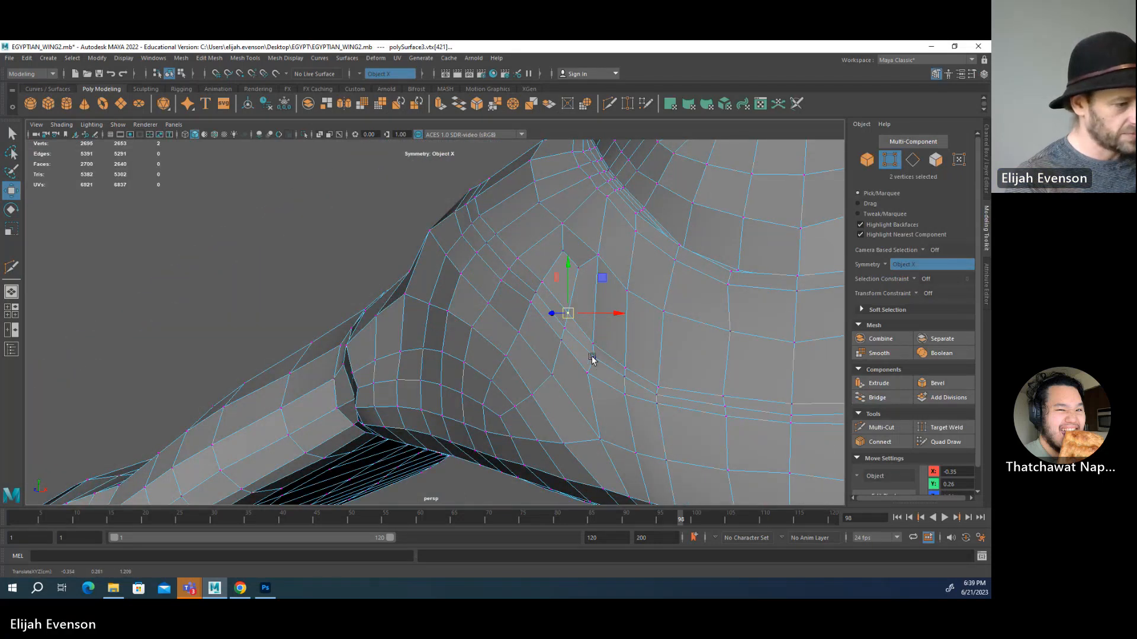
pyautogui.click(591, 357)
pyautogui.keyDown('alt'); pyautogui.moveTo(578, 360); pyautogui.dragTo(610, 382); pyautogui.keyUp('alt')
pyautogui.moveTo(560, 334); pyautogui.dragTo(557, 331)
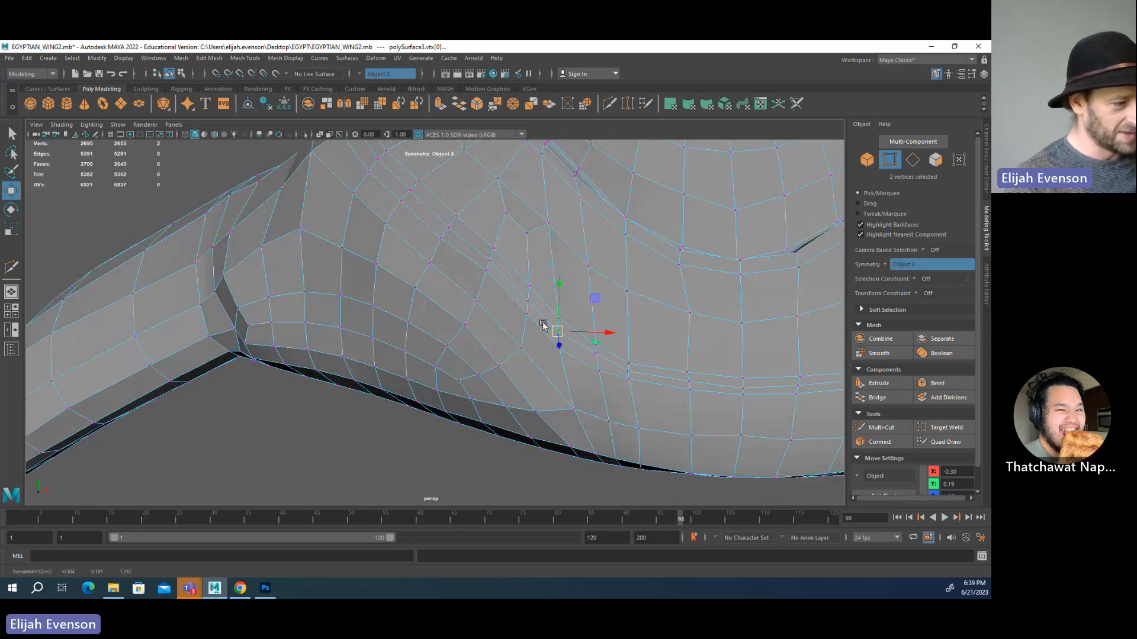
# - Fine-tune the vertices on the arm side of the elongated faces to space the edges evenly
pyautogui.click(489, 271)
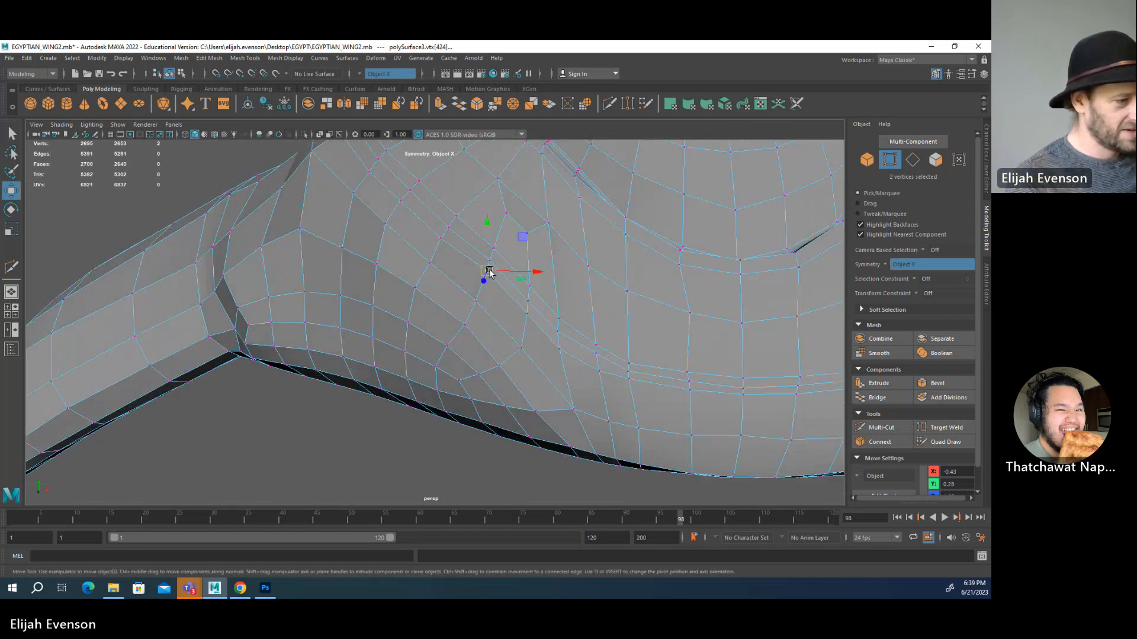
pyautogui.moveTo(489, 271); pyautogui.dragTo(485, 274)
pyautogui.moveTo(528, 318); pyautogui.dragTo(525, 318)
pyautogui.click(485, 273)
pyautogui.moveTo(485, 274); pyautogui.dragTo(484, 277)
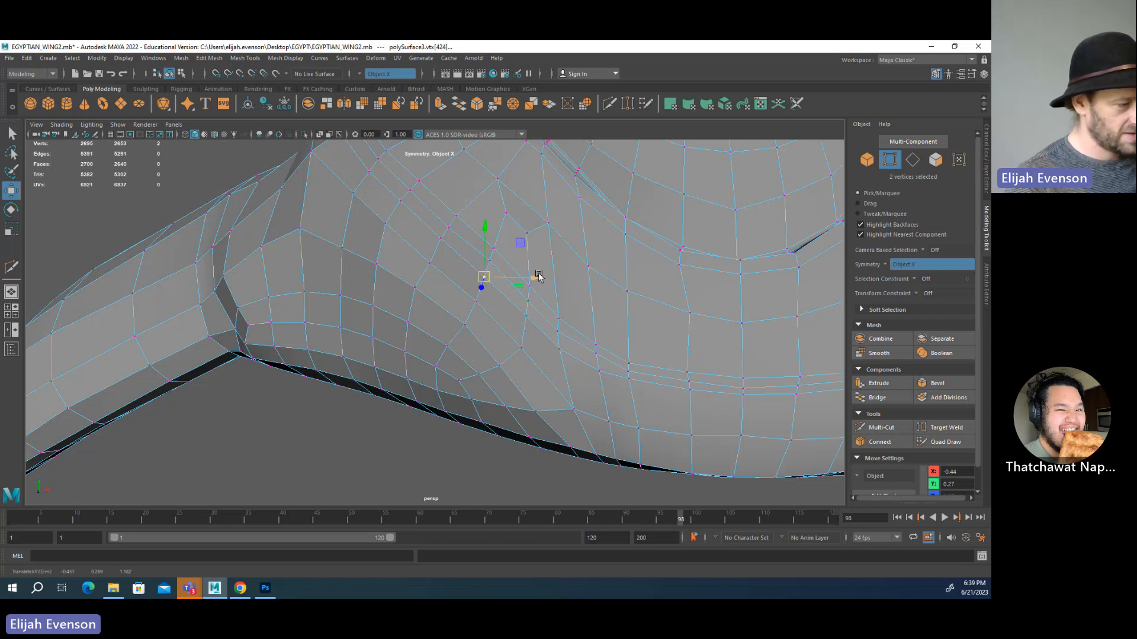
# - Reposition the vertices at the upper tip of the elongated face beside the oval rim, checking them in profile
pyautogui.keyDown('alt'); pyautogui.moveTo(535, 274); pyautogui.dragTo(456, 270, button='right'); pyautogui.keyUp('alt')
pyautogui.keyDown('alt'); pyautogui.moveTo(457, 271); pyautogui.dragTo(538, 357); pyautogui.keyUp('alt')
pyautogui.keyDown('alt'); pyautogui.moveTo(538, 358); pyautogui.dragTo(569, 327, button='right'); pyautogui.keyUp('alt')
pyautogui.click(565, 338)
pyautogui.moveTo(569, 341); pyautogui.dragTo(570, 352)
pyautogui.click(569, 351)
pyautogui.click(580, 307)
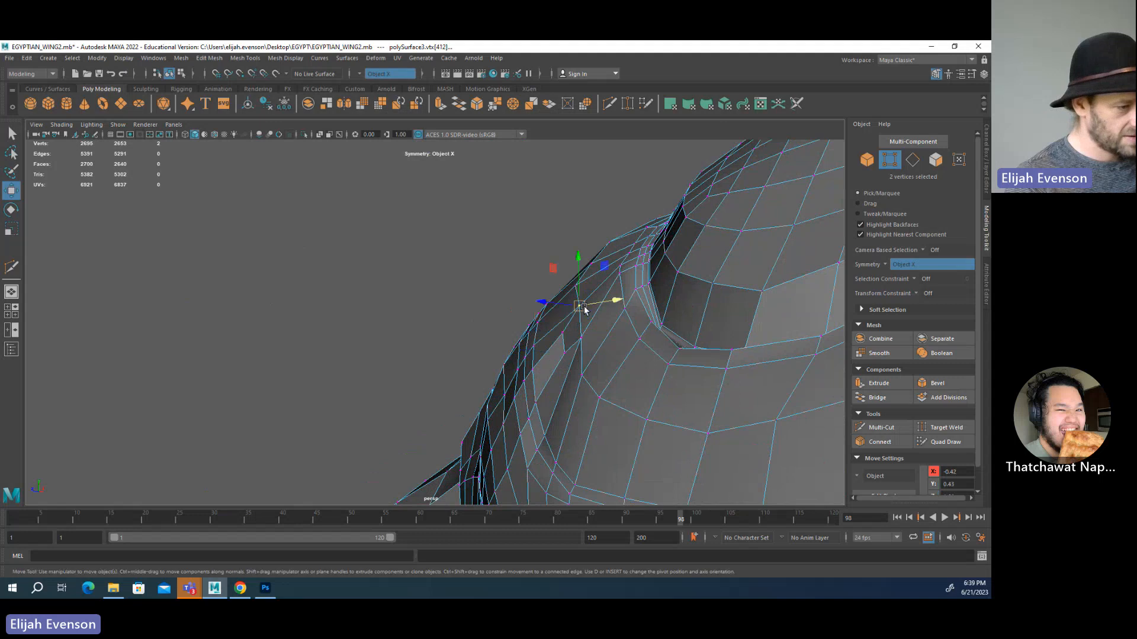
pyautogui.moveTo(583, 309); pyautogui.dragTo(564, 338)
# - Adjust the inner-side vertices of the elongated face down toward the double edge loop to follow the surface curvature
pyautogui.click(581, 338)
pyautogui.press('q')
pyautogui.press('w')
pyautogui.press('q')
pyautogui.click(569, 338)
pyautogui.press('w')
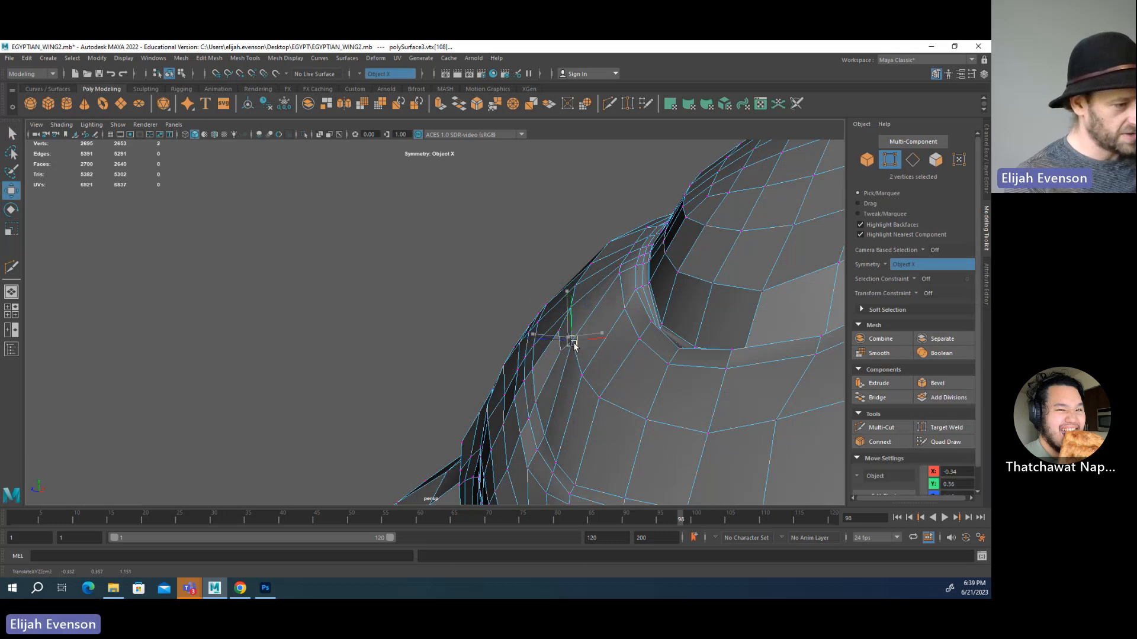
pyautogui.click(545, 436)
pyautogui.press('q')
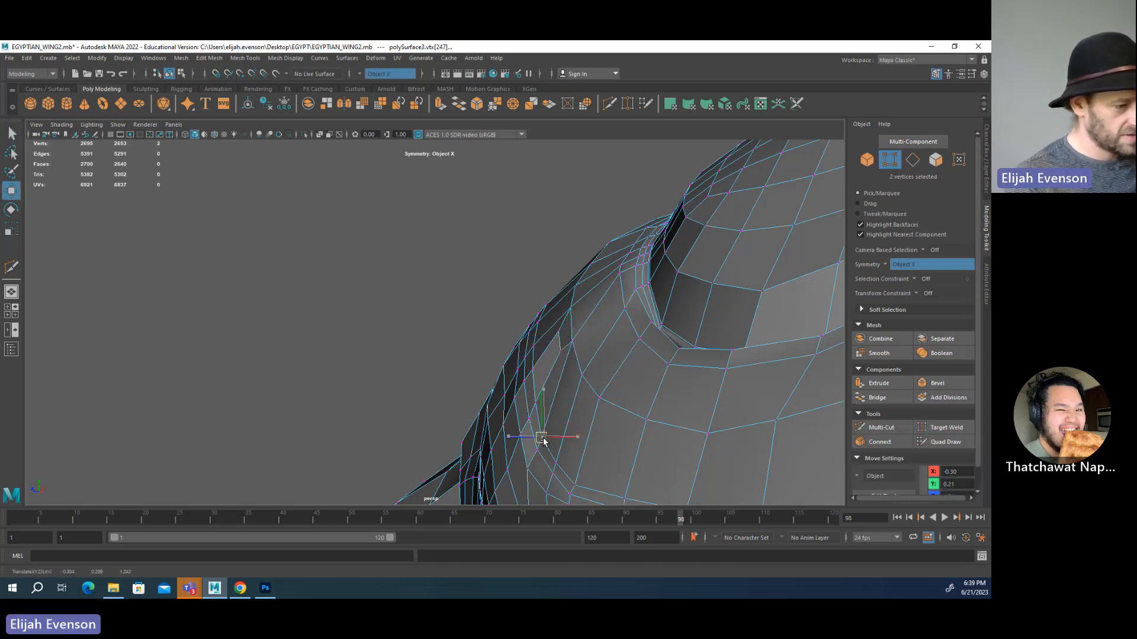
# - Refine the two vertices where the elongated face runs into the bend of the double edge loop
pyautogui.press('w')
pyautogui.press('q')
pyautogui.moveTo(539, 451); pyautogui.dragTo(536, 424)
pyautogui.click(538, 419)
pyautogui.press('w')
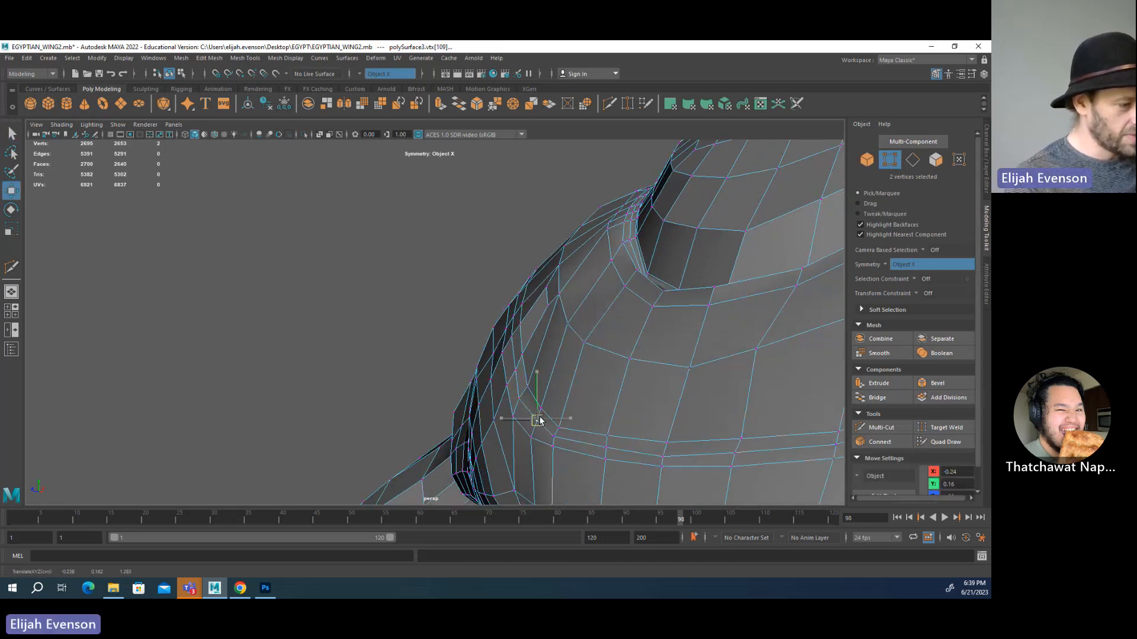
pyautogui.press('q')
pyautogui.click(541, 409)
pyautogui.press('w')
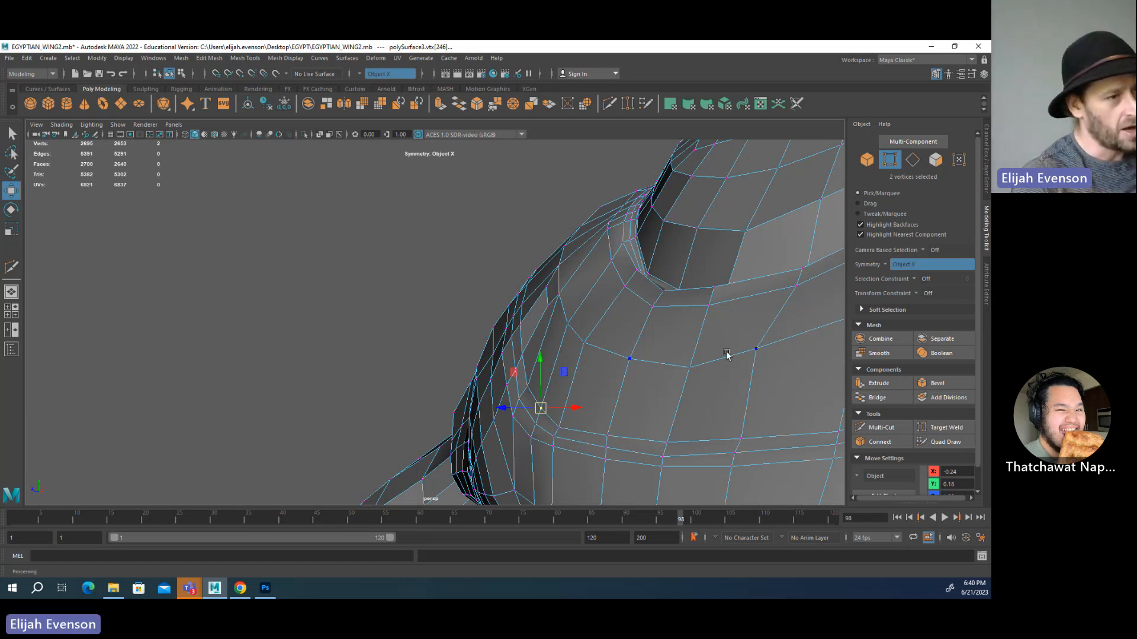
# - Select and move the closely spaced vertices along the outer side of the oval area's rim
pyautogui.keyDown('alt'); pyautogui.moveTo(841, 298); pyautogui.dragTo(685, 296); pyautogui.keyUp('alt')
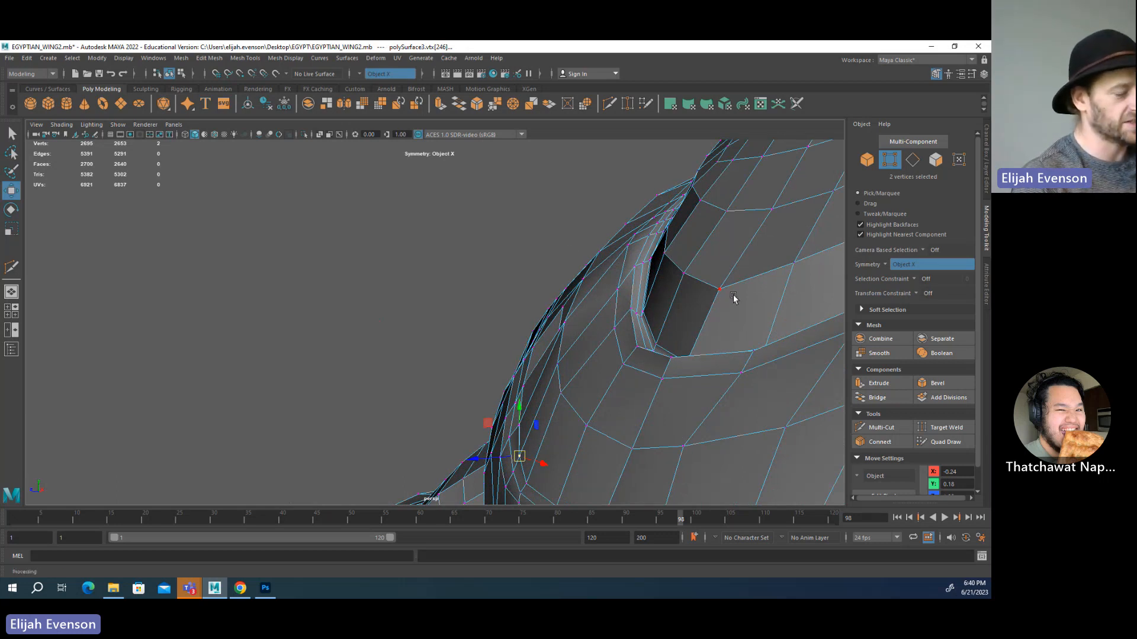
pyautogui.keyDown('alt'); pyautogui.moveTo(734, 296); pyautogui.dragTo(603, 256); pyautogui.keyUp('alt')
pyautogui.click(631, 284)
pyautogui.press('q')
pyautogui.keyDown('shift'); pyautogui.click(631, 278); pyautogui.keyUp('shift')
pyautogui.press('w')
pyautogui.press('q')
pyautogui.press('w')
pyautogui.press('q')
# - Move the vertices on the tight support loops at the upper bend of the oval rim
pyautogui.click(602, 254)
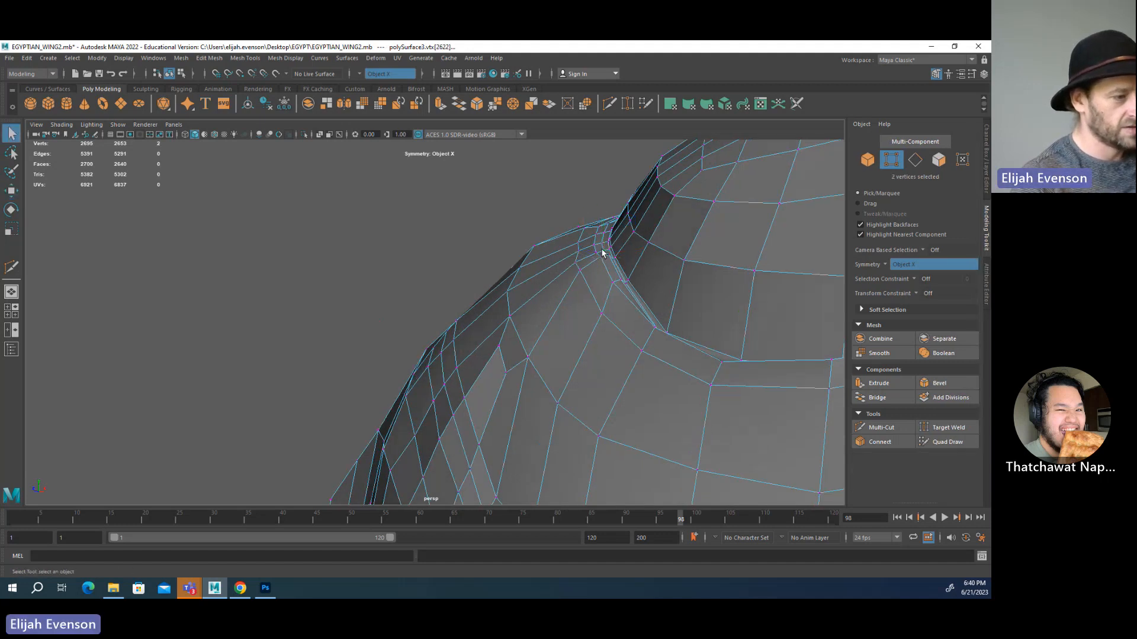
pyautogui.keyDown('shift'); pyautogui.click(599, 247); pyautogui.keyUp('shift')
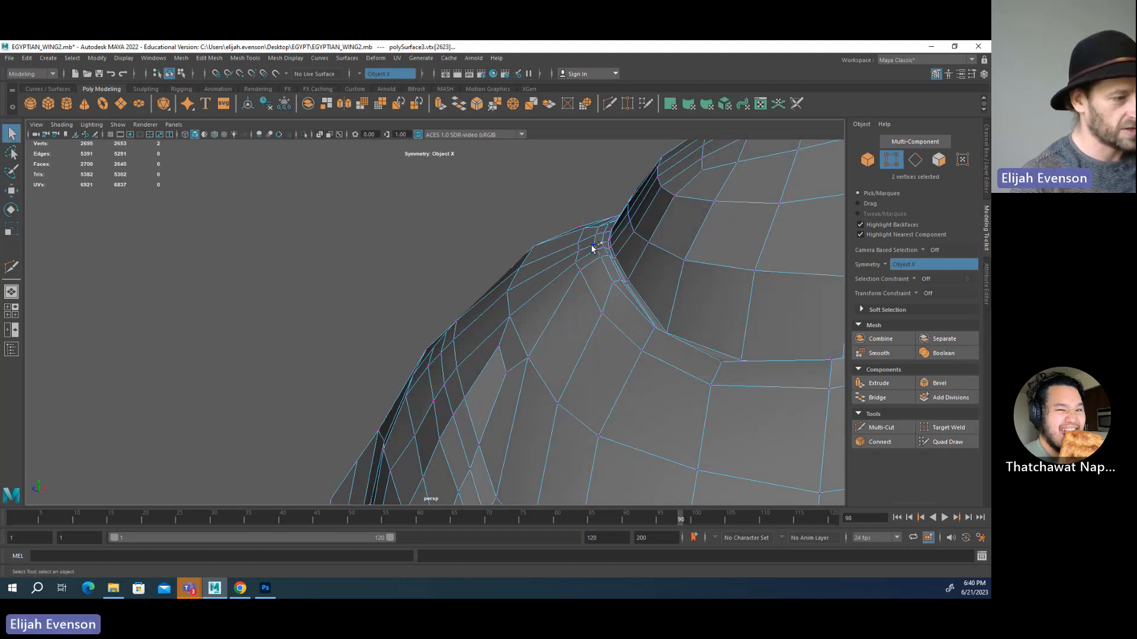
pyautogui.press('w')
pyautogui.press('q')
pyautogui.moveTo(598, 240); pyautogui.dragTo(593, 311)
# - Reposition the successive vertices just outside the upper bend of the oval rim to spread the crowded edges
pyautogui.click(577, 250)
pyautogui.press('w')
pyautogui.press('q')
pyautogui.click(580, 241)
pyautogui.press('w')
pyautogui.press('q')
pyautogui.click(575, 253)
pyautogui.press('w')
pyautogui.press('q')
pyautogui.click(574, 263)
pyautogui.press('w')
pyautogui.press('q')
pyautogui.click(580, 271)
pyautogui.press('w')
# - Pull the next two vertices of the loop outside the oval rim away from the rim to widen its faces
pyautogui.click(602, 310)
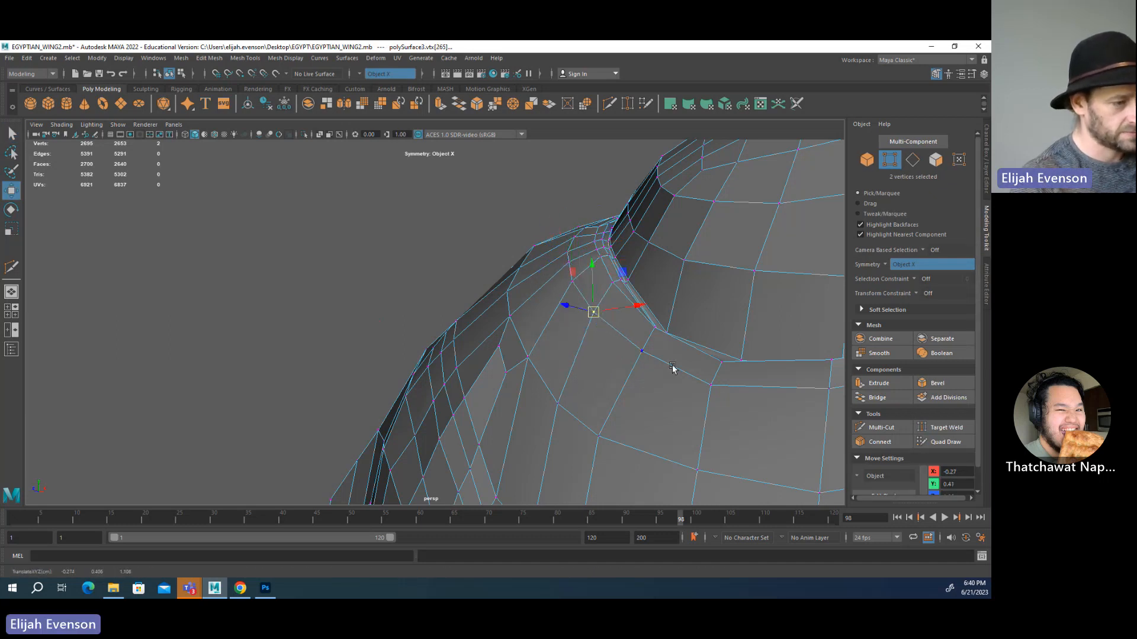
pyautogui.click(643, 349)
pyautogui.moveTo(647, 348); pyautogui.dragTo(586, 358)
pyautogui.scroll(-4, 640, 350)
pyautogui.scroll(2, 587, 355)
pyautogui.press('q')
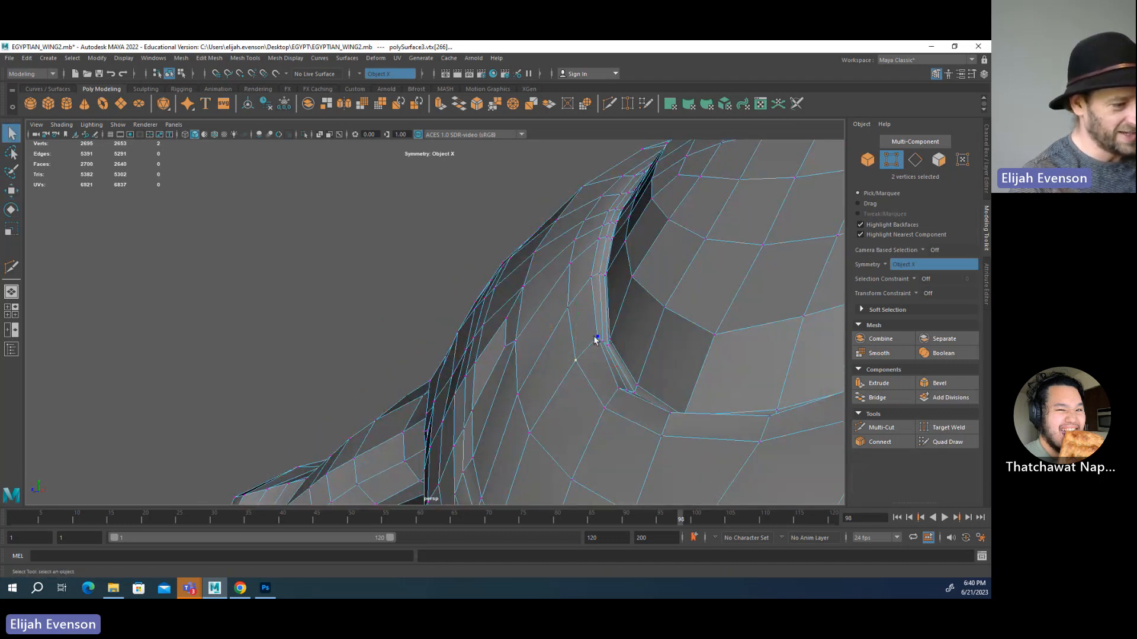
# - Select the stacked vertices at the oval rim's lower corner and move them to smooth the rim's curve
pyautogui.click(591, 343)
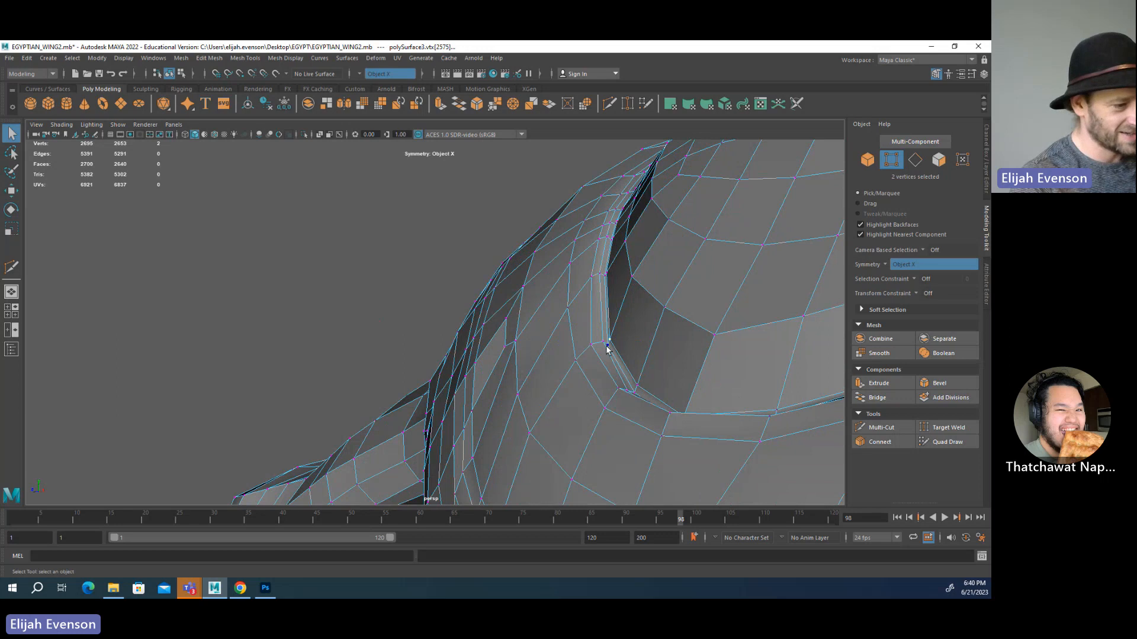
pyautogui.keyDown('shift'); pyautogui.click(606, 346); pyautogui.keyUp('shift')
pyautogui.press('w')
pyautogui.moveTo(609, 342); pyautogui.dragTo(541, 326)
pyautogui.scroll(-2, 542, 326)
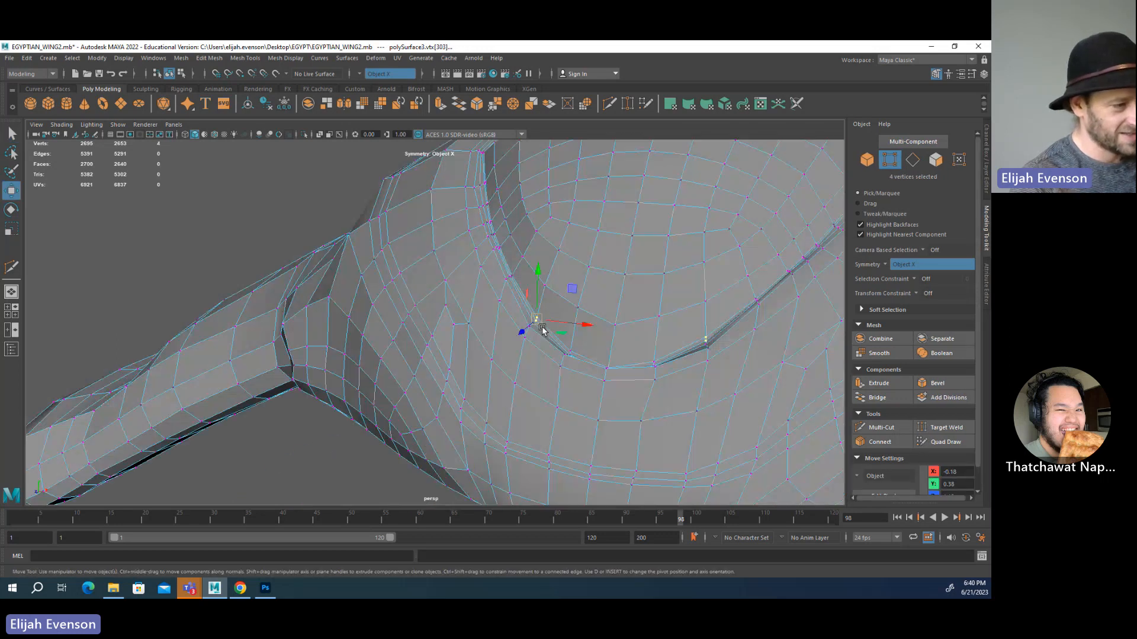
# - Preview the wing smoothed in object selection and examine the surface between the oval area and the arm
pyautogui.press('F8')
pyautogui.press('3')
pyautogui.scroll(-3, 542, 325)
pyautogui.click(762, 173)
pyautogui.scroll(-3, 762, 173)
pyautogui.keyDown('alt'); pyautogui.moveTo(762, 172); pyautogui.dragTo(636, 236); pyautogui.keyUp('alt')
pyautogui.scroll(5, 441, 296)
pyautogui.click(449, 293)
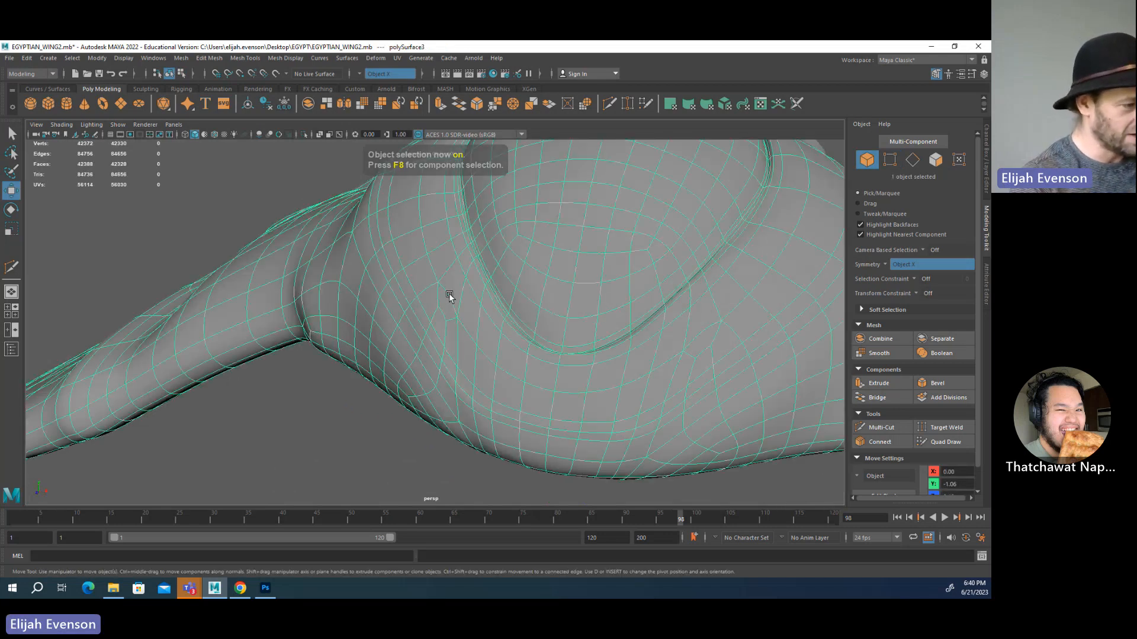
# - Return the wing to its unsmoothed display and select the edge run beside the elongated faces in edge selection
pyautogui.press('1')
pyautogui.keyDown('alt'); pyautogui.moveTo(466, 321); pyautogui.dragTo(584, 243); pyautogui.keyUp('alt')
pyautogui.press('F10')
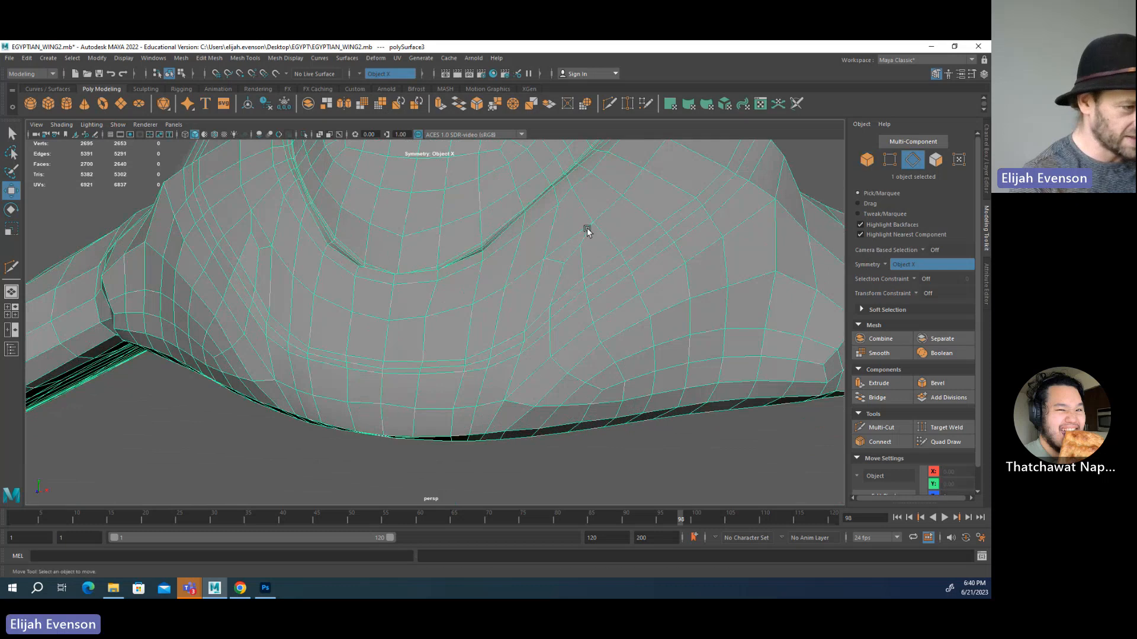
pyautogui.click(558, 289)
pyautogui.doubleClick(559, 288)
# - Extend the edge selection with the neighbouring edges around the uneven faces between the oval rim and the arm
pyautogui.scroll(-4, 554, 382)
pyautogui.keyDown('alt'); pyautogui.moveTo(553, 383); pyautogui.dragTo(532, 350); pyautogui.keyUp('alt')
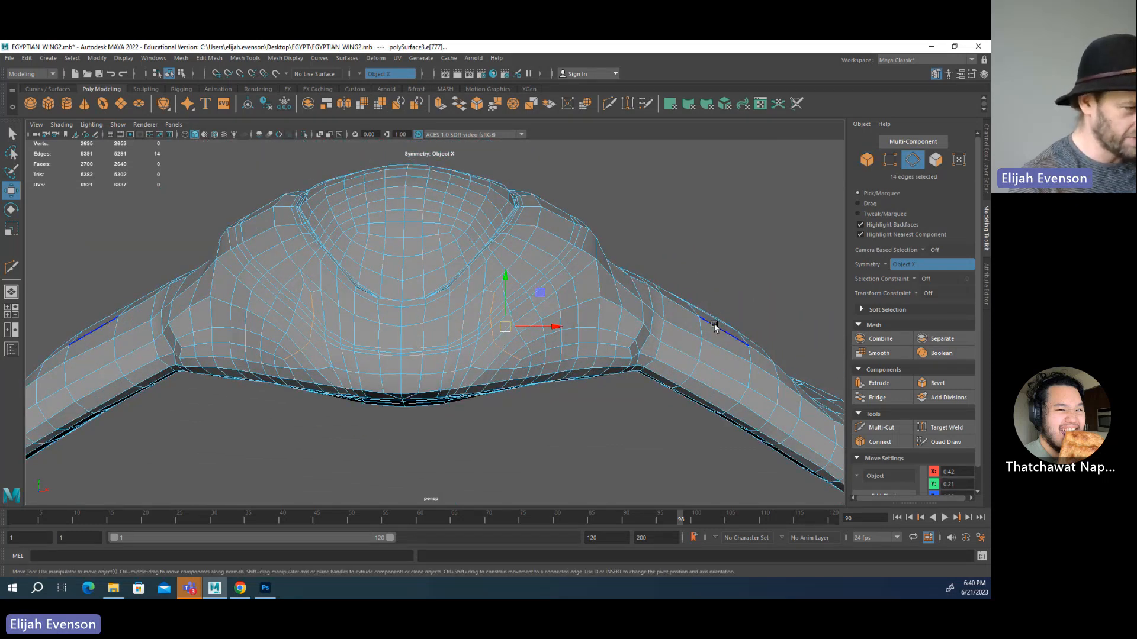
pyautogui.scroll(2, 574, 367)
pyautogui.press('q')
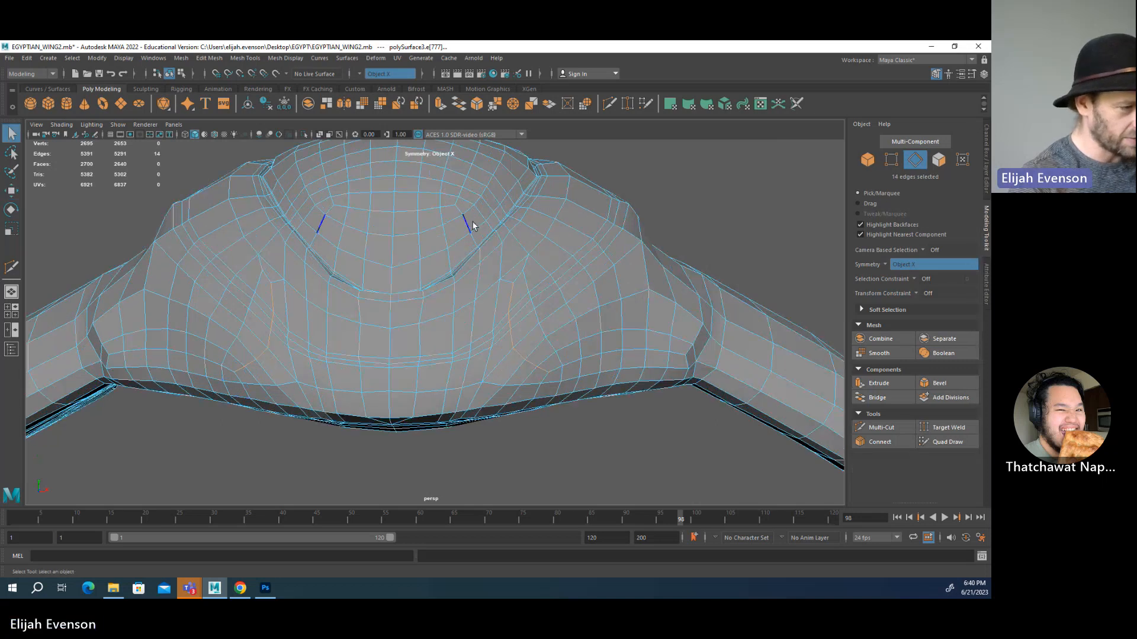
pyautogui.keyDown('shift'); pyautogui.click(516, 279); pyautogui.keyUp('shift')
pyautogui.keyDown('shift'); pyautogui.click(524, 277); pyautogui.keyUp('shift')
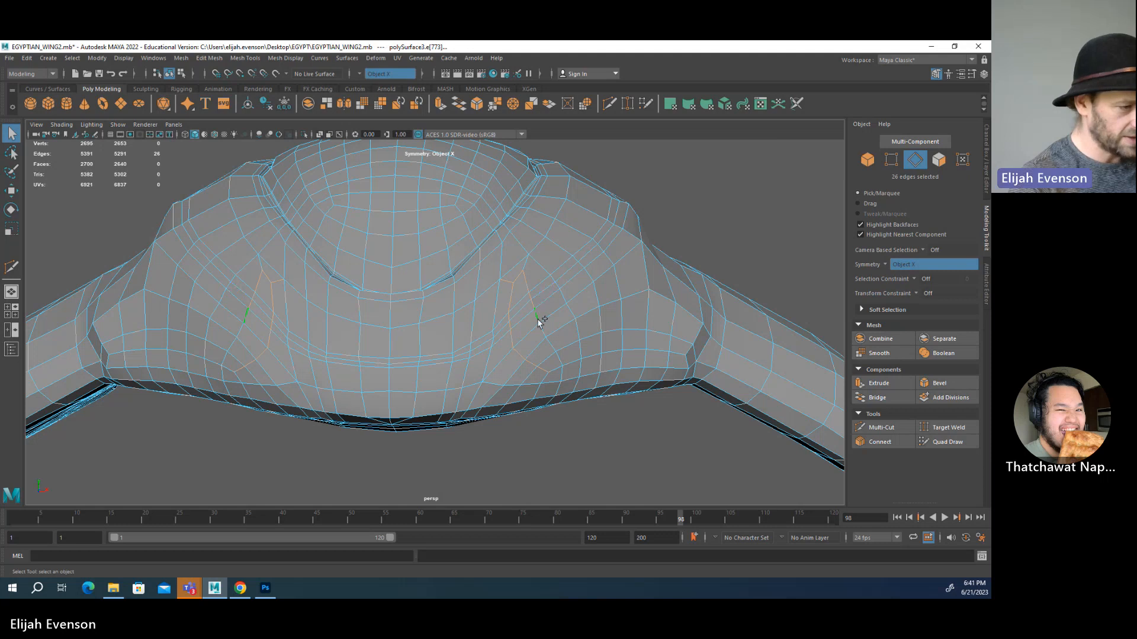
pyautogui.keyDown('shift'); pyautogui.click(553, 352); pyautogui.keyUp('shift')
pyautogui.scroll(-4, 603, 331)
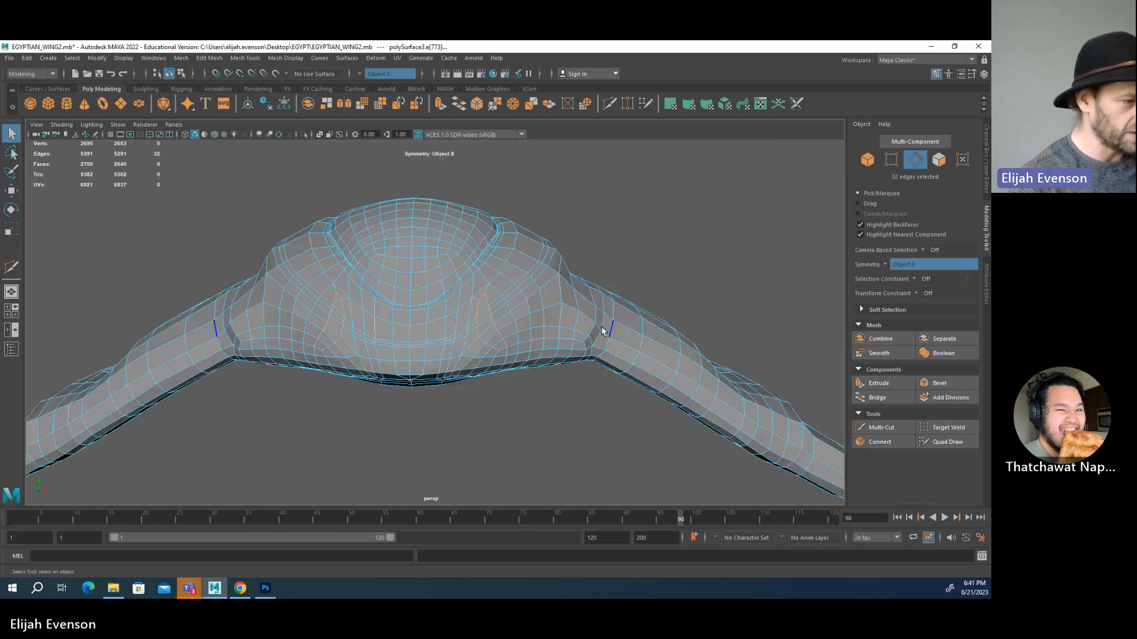
pyautogui.keyDown('alt'); pyautogui.moveTo(602, 332); pyautogui.dragTo(515, 332); pyautogui.keyUp('alt')
pyautogui.scroll(3, 521, 344)
pyautogui.keyDown('shift'); pyautogui.click(552, 367); pyautogui.keyUp('shift')
pyautogui.keyDown('alt'); pyautogui.moveTo(587, 357); pyautogui.dragTo(533, 357); pyautogui.keyUp('alt')
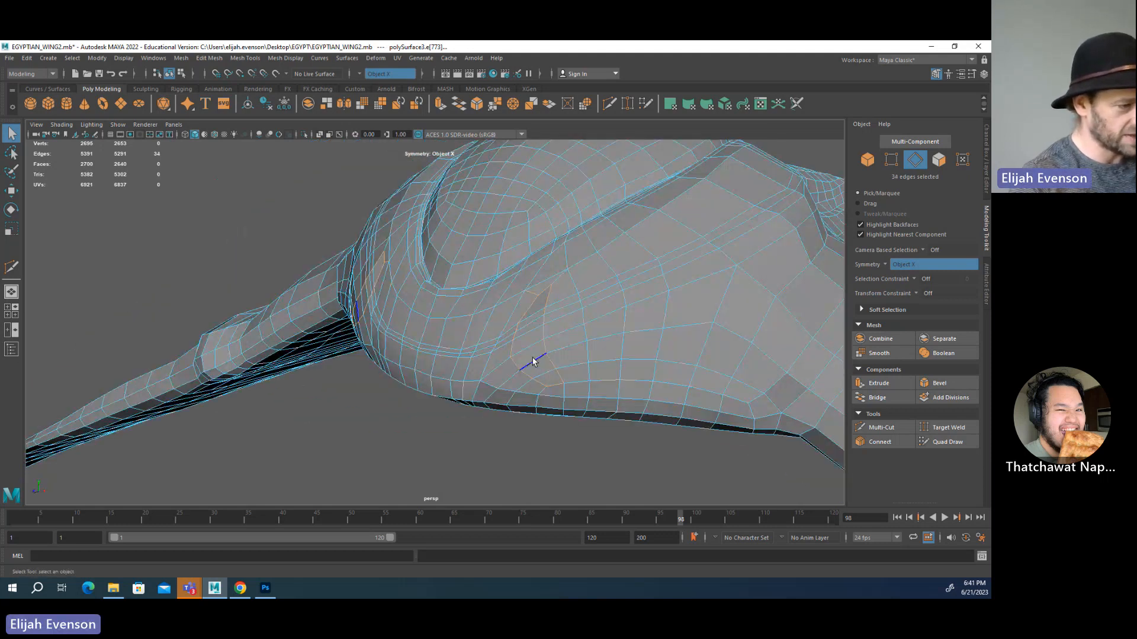
# - Duplicate the wing mesh in object selection and create a new empty display layer
pyautogui.press('F8')
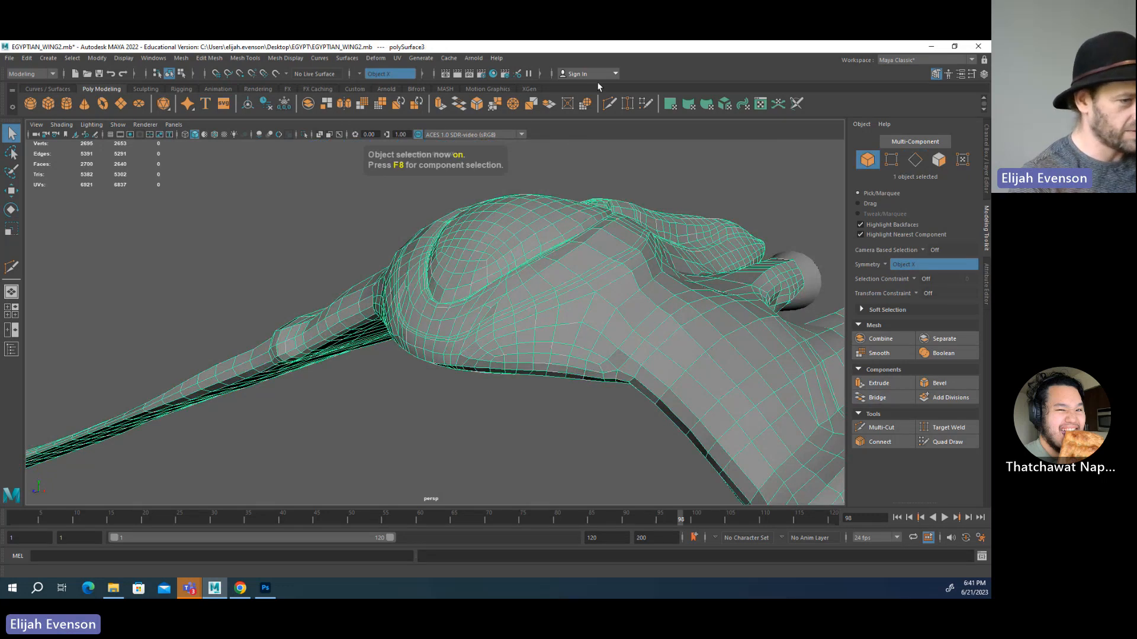
pyautogui.click(982, 74)
pyautogui.hotkey('ctrl', 'd')
pyautogui.click(864, 412)
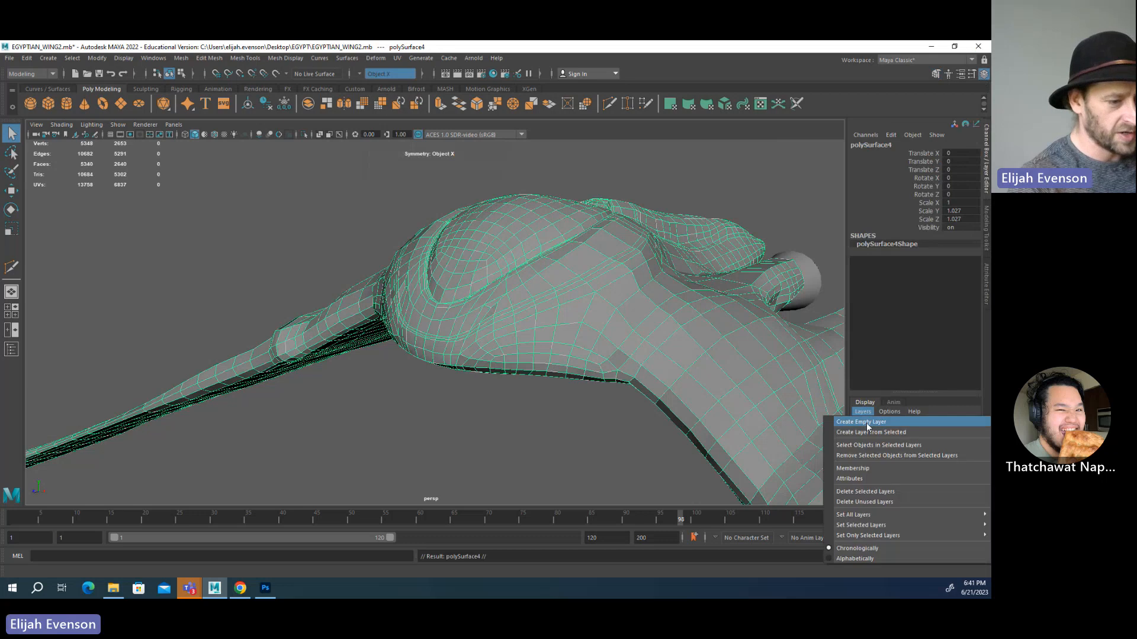
pyautogui.click(876, 423)
pyautogui.click(276, 75)
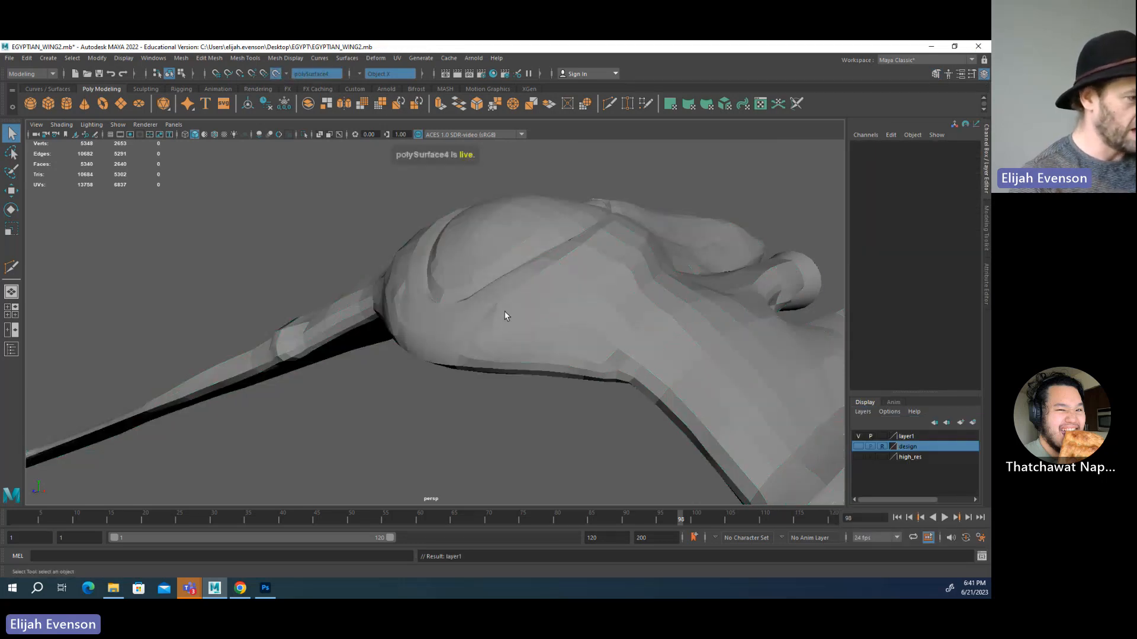
pyautogui.press('4')
pyautogui.rightClick(926, 436)
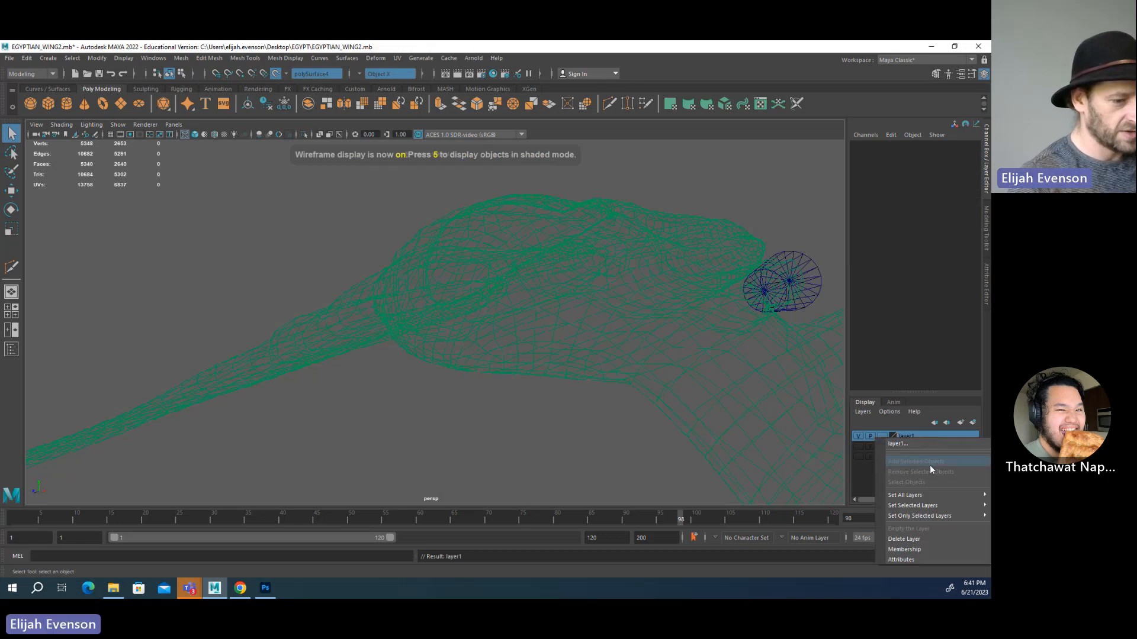
pyautogui.click(820, 427)
pyautogui.hotkey('ctrl', 'z')
pyautogui.hotkey('ctrl', 'z')
# - Add the duplicate wing to layer1 and hide that layer, with the scene in shaded display
pyautogui.rightClick(924, 437)
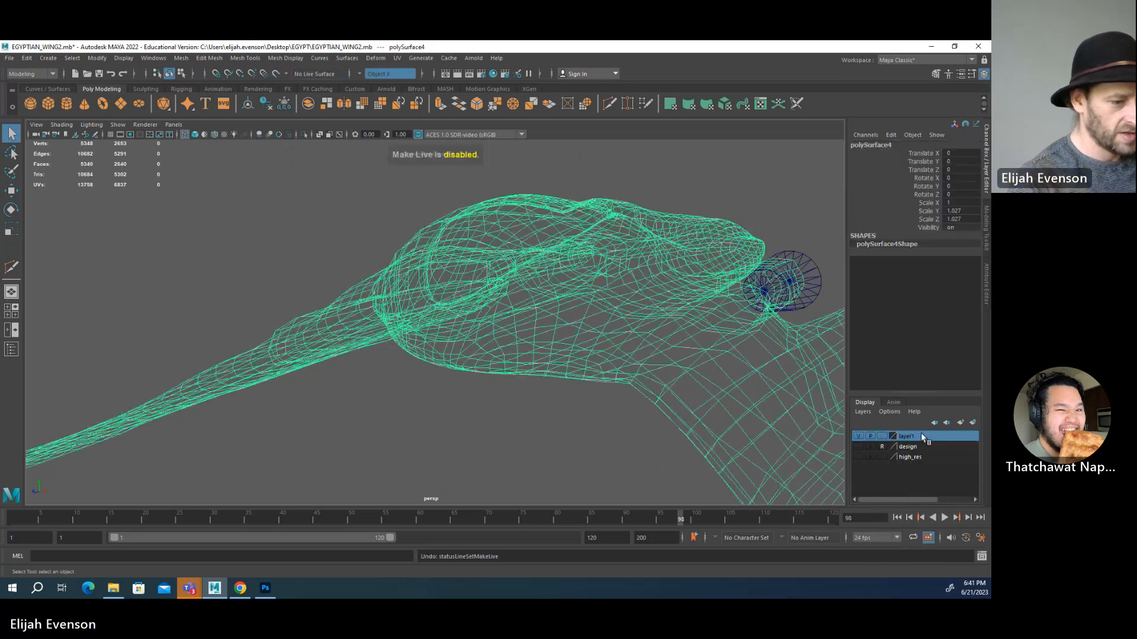
pyautogui.click(922, 459)
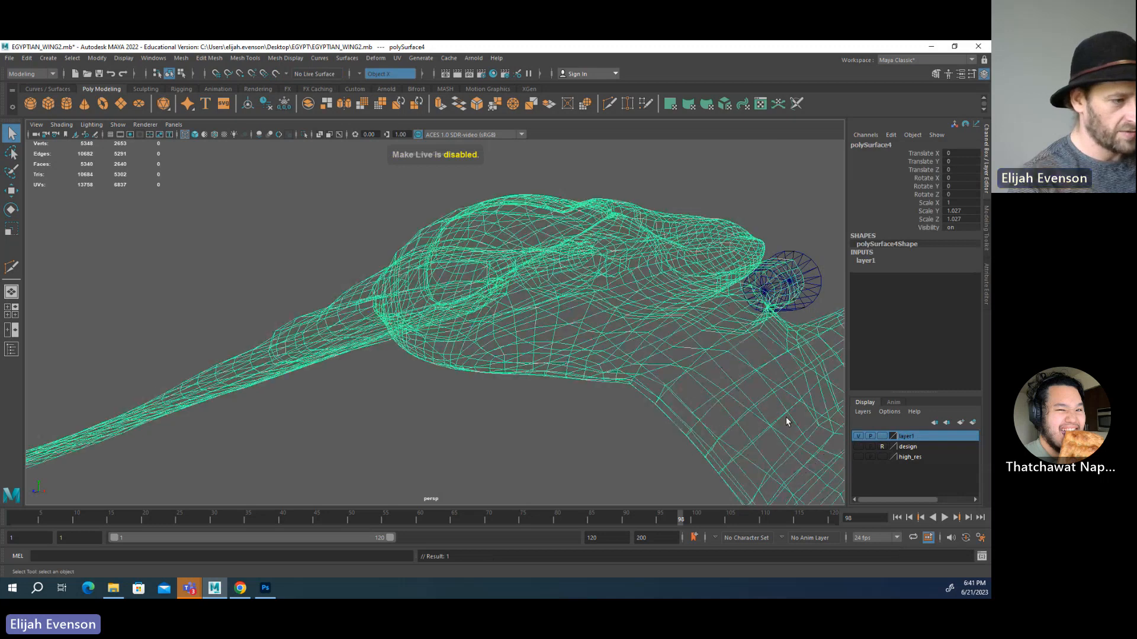
pyautogui.press('5')
pyautogui.click(859, 436)
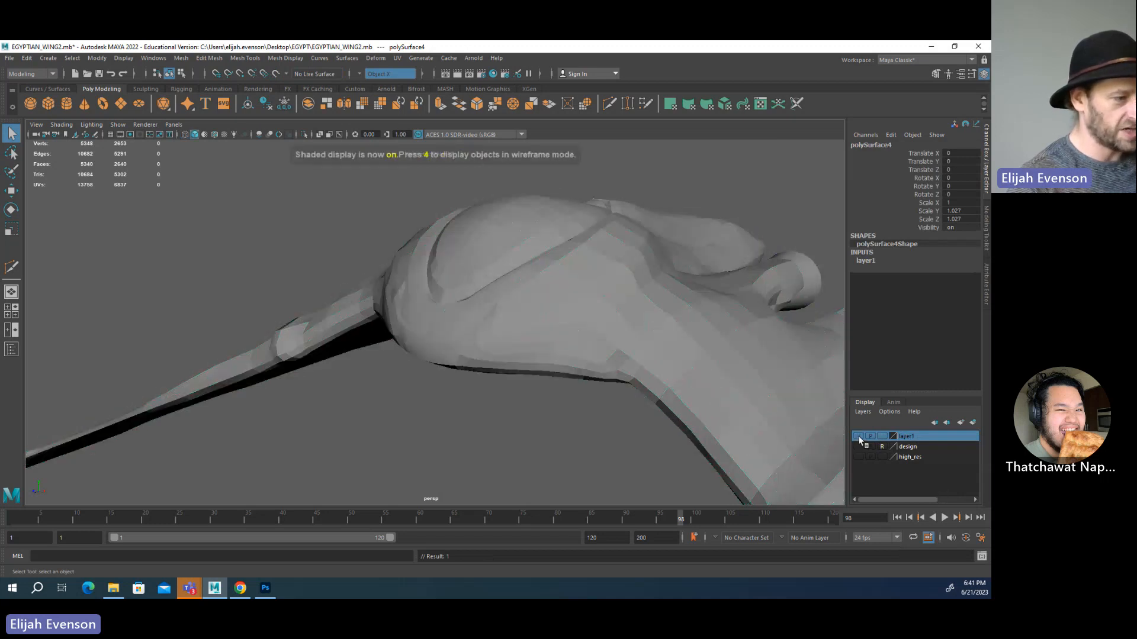
# - Delete the selected edges plus two adjoining ones near the lower border from the original wing, together with their vertices
pyautogui.click(534, 323)
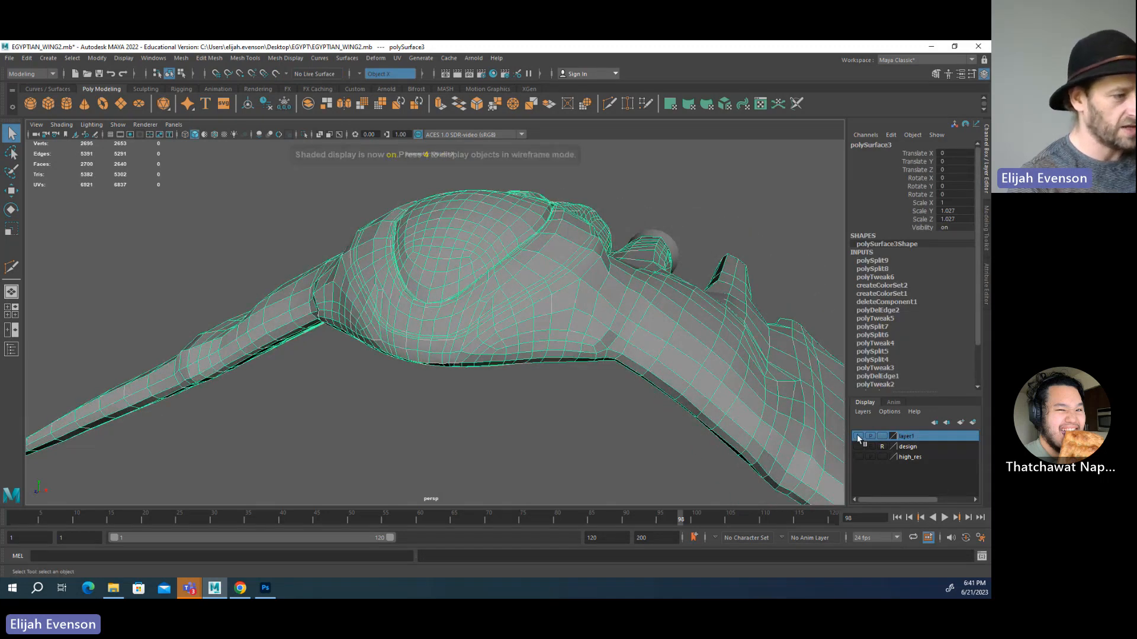
pyautogui.scroll(2, 587, 356)
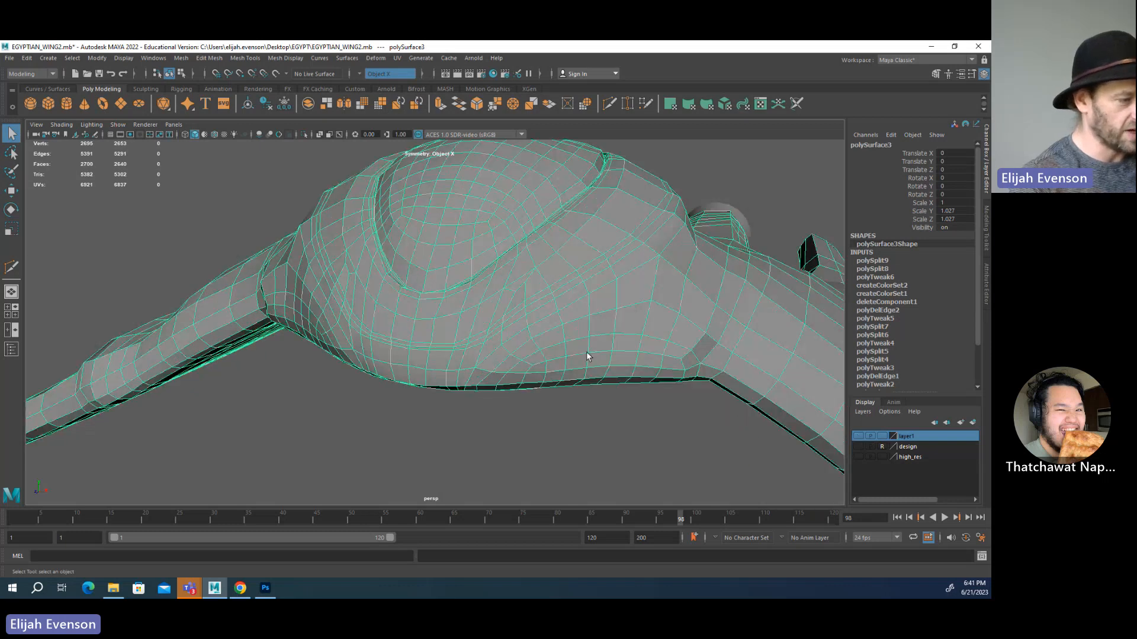
pyautogui.keyDown('alt'); pyautogui.moveTo(587, 356); pyautogui.dragTo(559, 370); pyautogui.keyUp('alt')
pyautogui.press('4')
pyautogui.press('5')
pyautogui.keyDown('alt'); pyautogui.moveTo(681, 291); pyautogui.dragTo(652, 251); pyautogui.keyUp('alt')
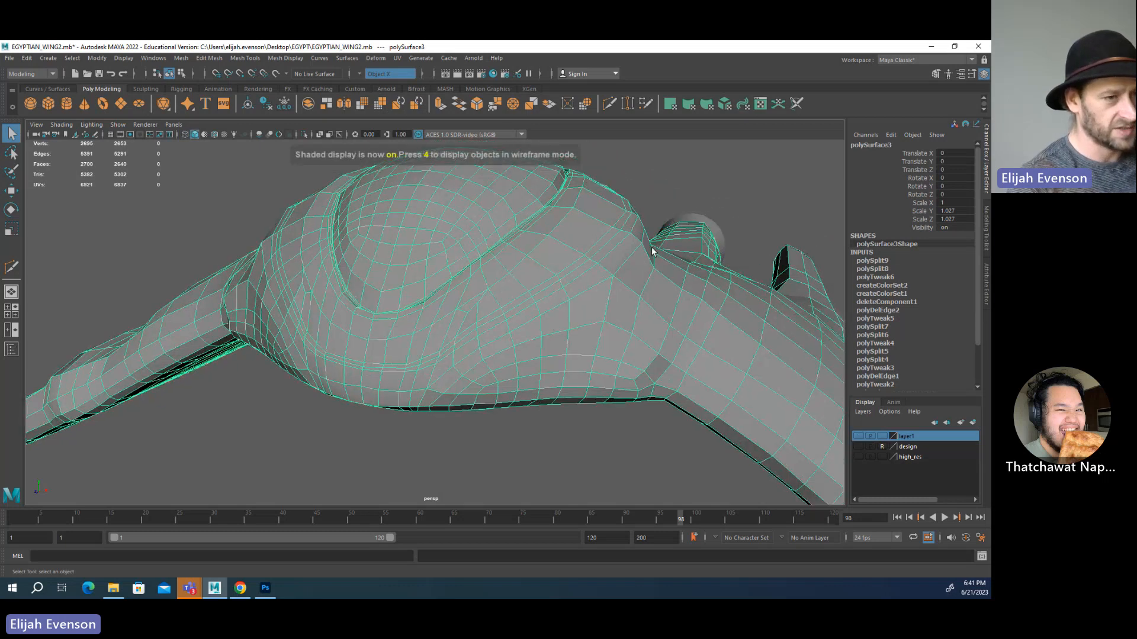
pyautogui.moveTo(448, 372); pyautogui.dragTo(474, 310, button='right')
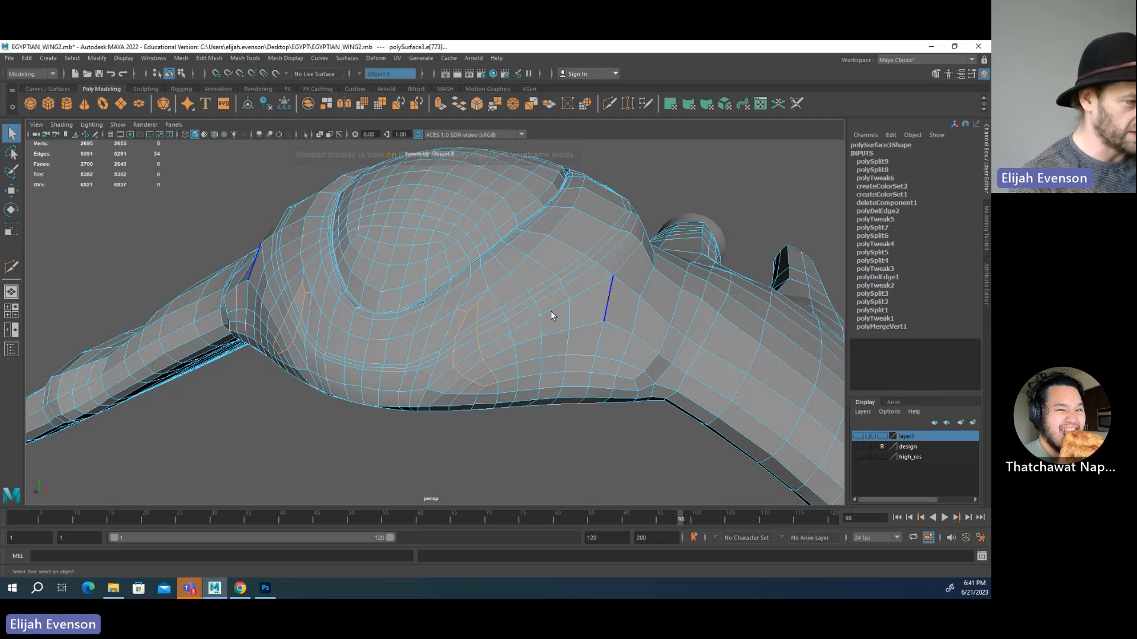
pyautogui.keyDown('shift'); pyautogui.click(485, 387); pyautogui.keyUp('shift')
pyautogui.keyDown('shift'); pyautogui.click(498, 387); pyautogui.keyUp('shift')
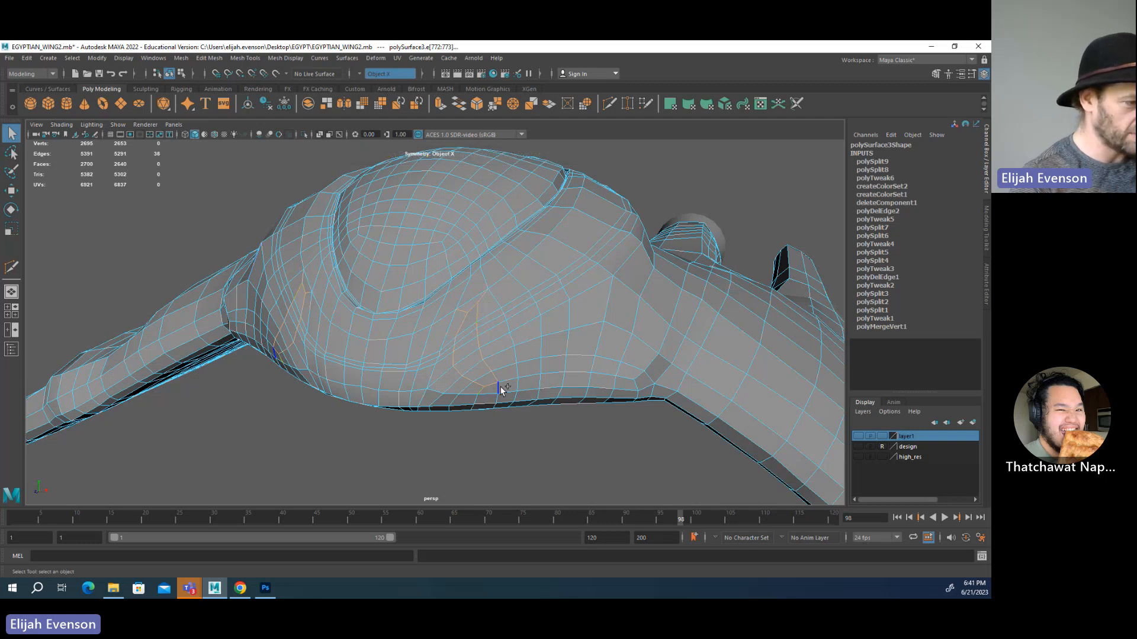
pyautogui.hotkey('ctrl', 'Delete')
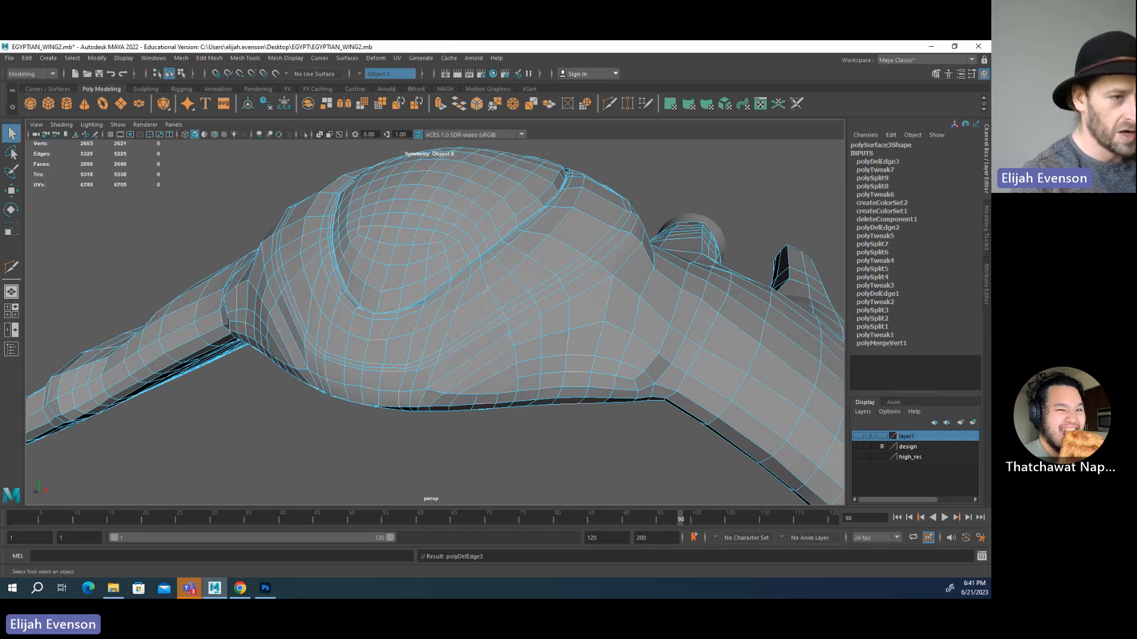
pyautogui.click(936, 73)
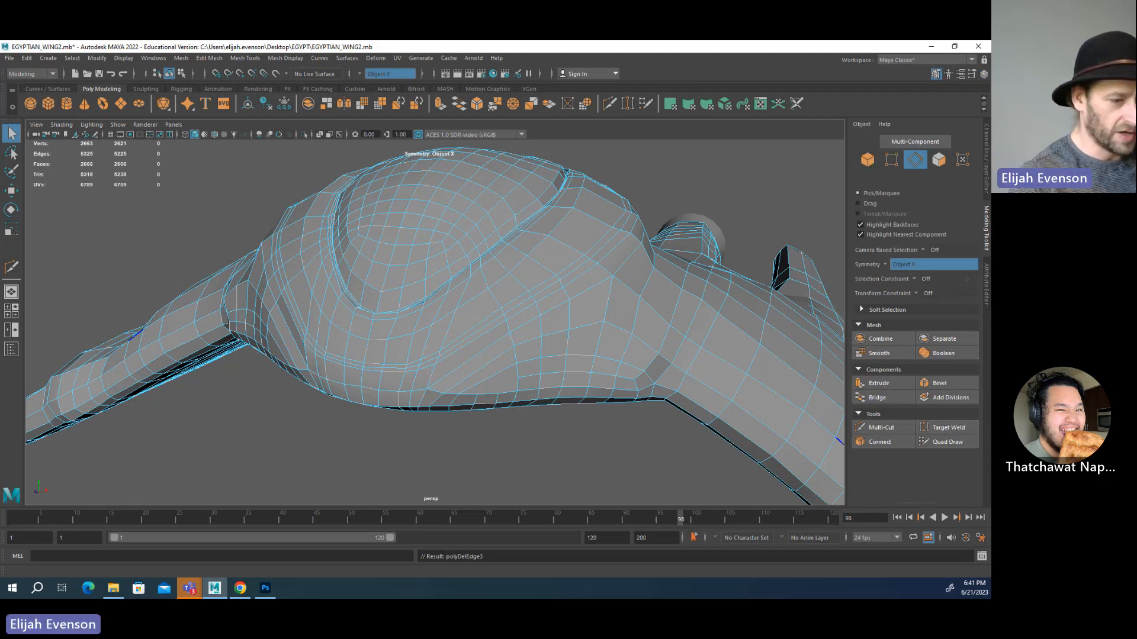
pyautogui.click(965, 427)
pyautogui.keyDown('alt'); pyautogui.moveTo(436, 330); pyautogui.dragTo(462, 278); pyautogui.keyUp('alt')
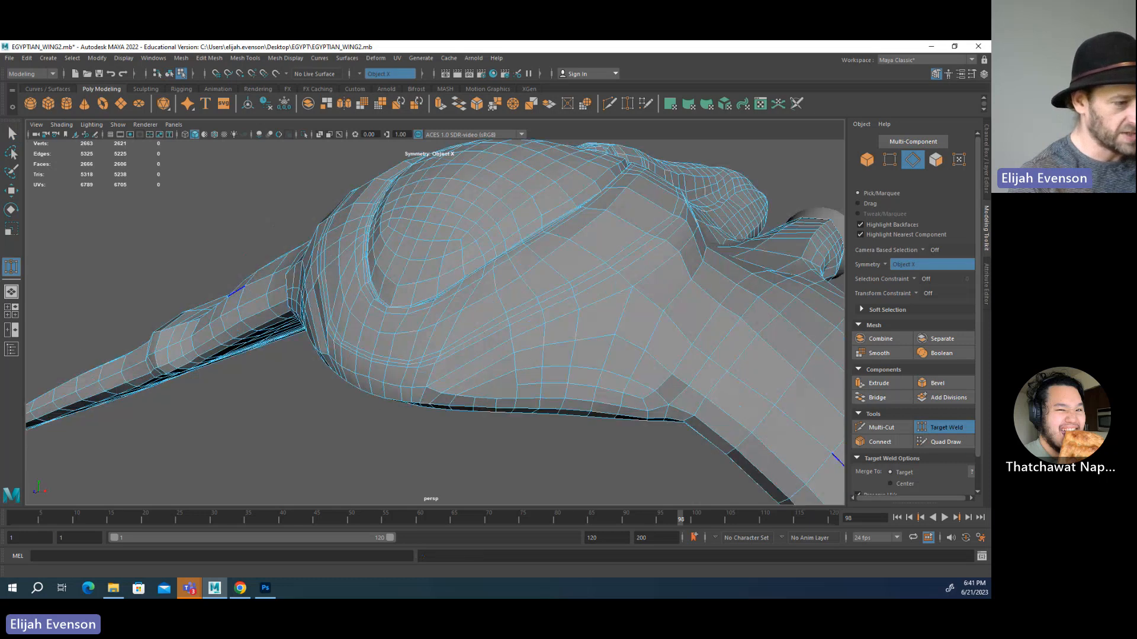
pyautogui.click(934, 445)
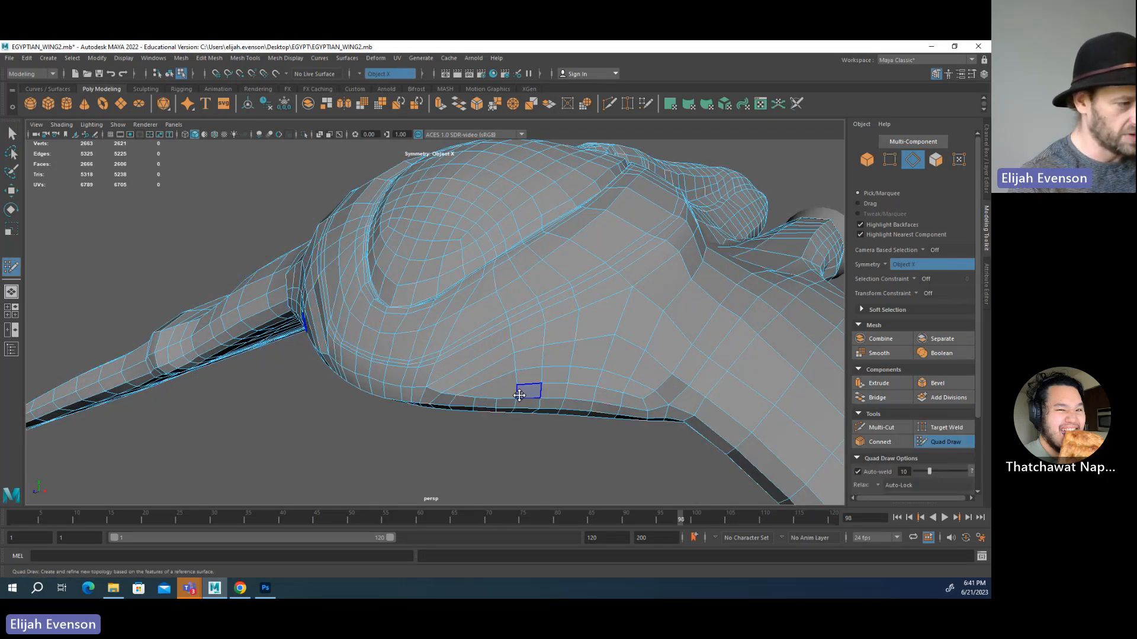
pyautogui.keyDown('alt'); pyautogui.moveTo(527, 397); pyautogui.dragTo(552, 385); pyautogui.keyUp('alt')
# - Show layer1 in wireframe display, make its duplicate wing the live surface, and select the edited wing mesh
pyautogui.press('F8')
pyautogui.press('w')
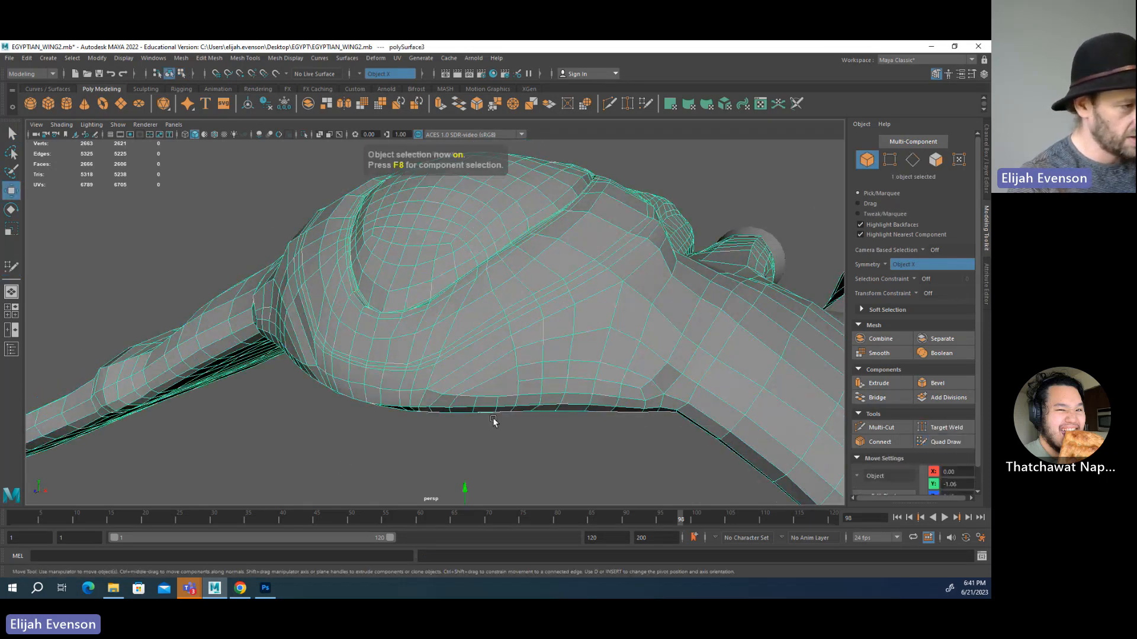
pyautogui.press('4')
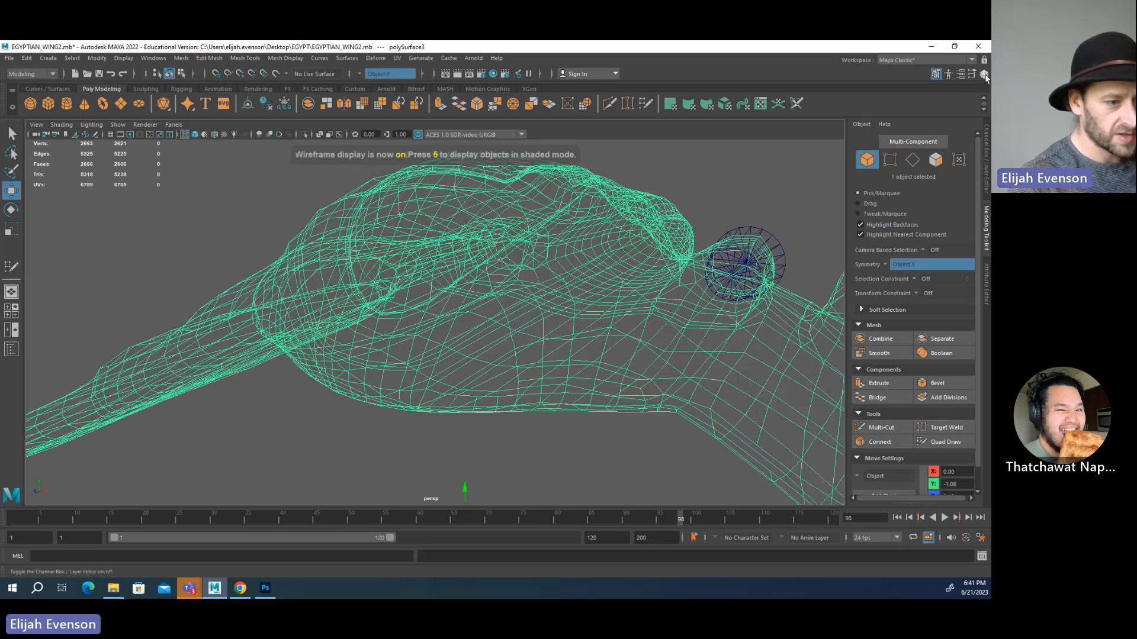
pyautogui.click(984, 74)
pyautogui.click(859, 437)
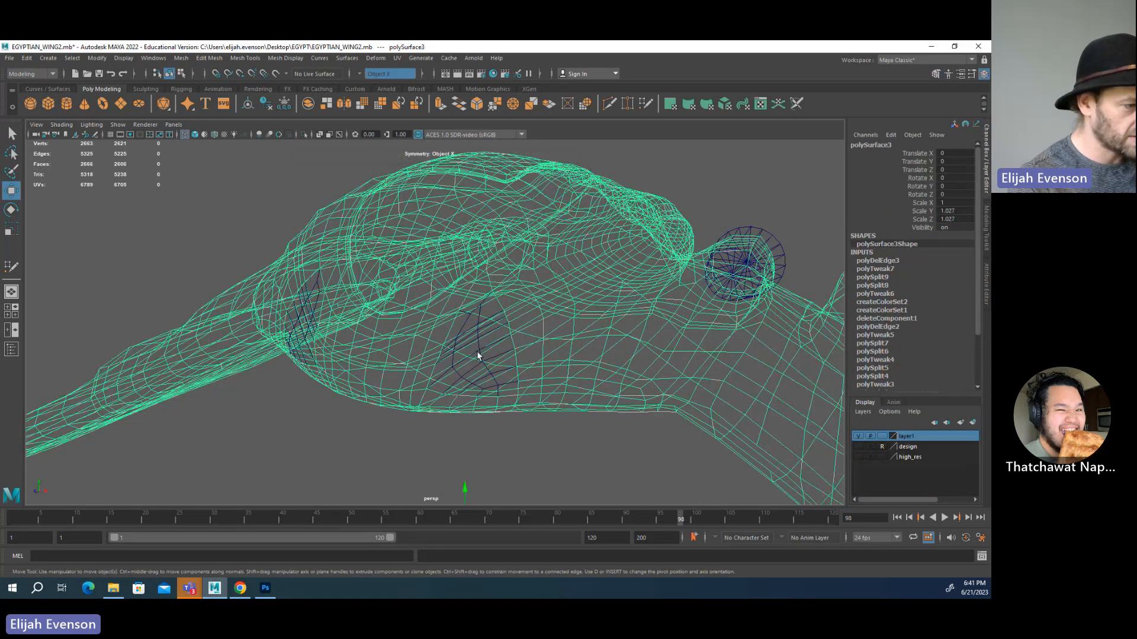
pyautogui.keyDown('shift'); pyautogui.click(477, 351); pyautogui.keyUp('shift')
pyautogui.click(504, 284)
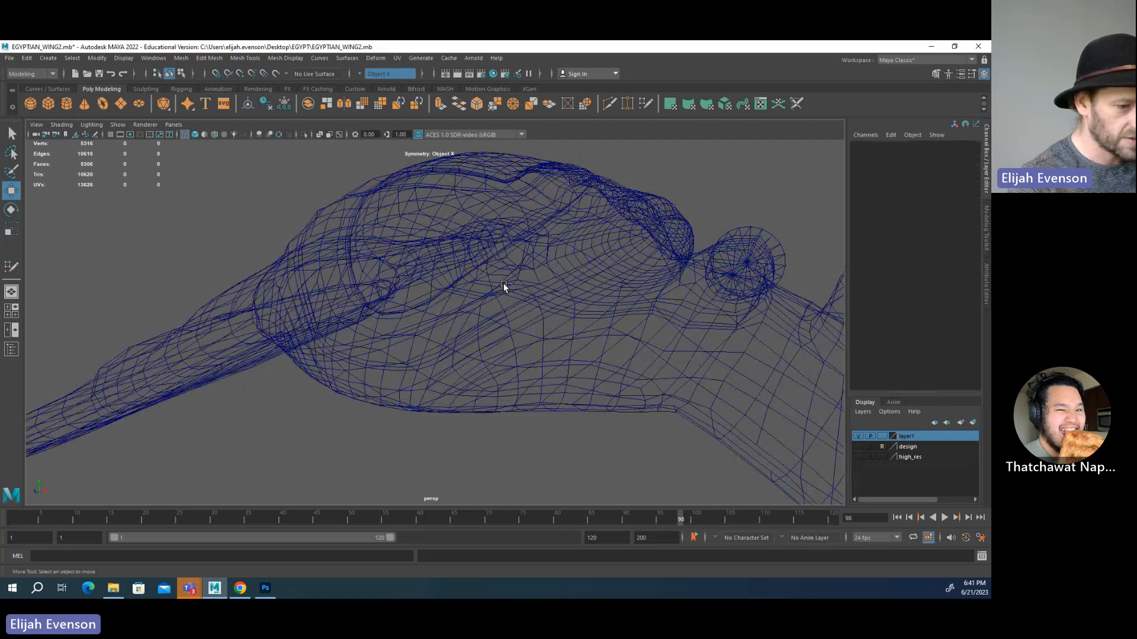
pyautogui.rightClick(911, 436)
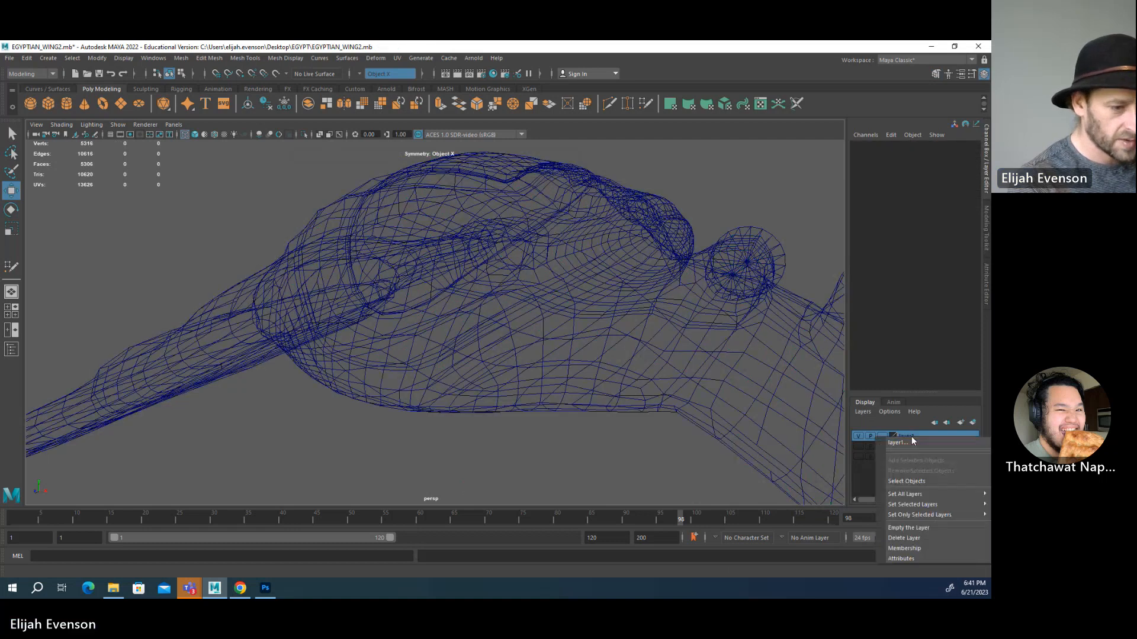
pyautogui.click(917, 479)
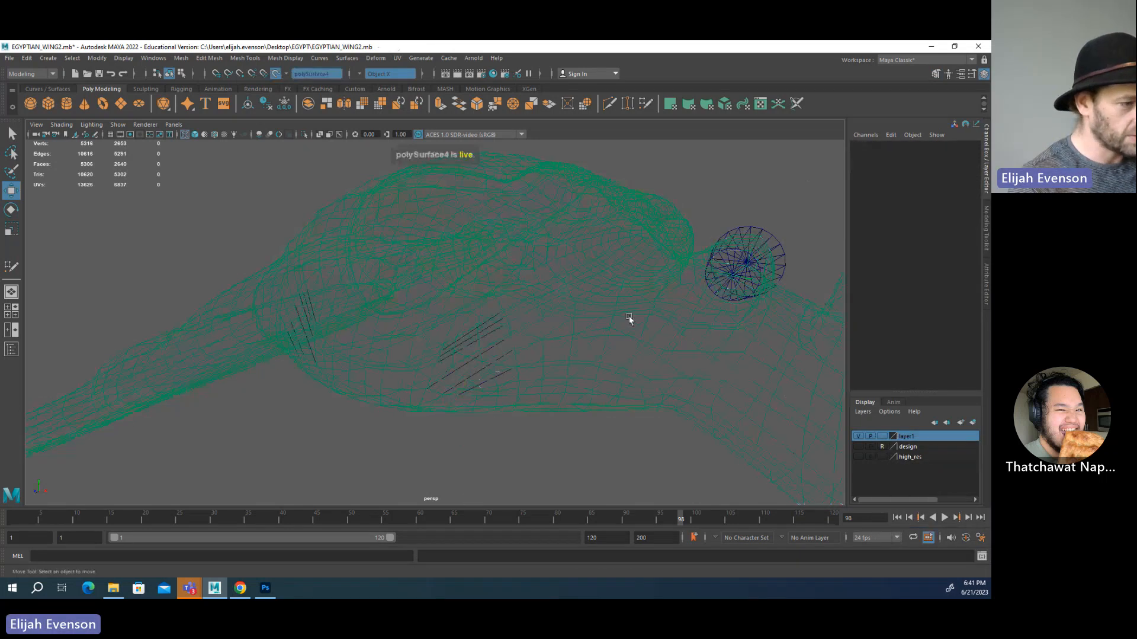
pyautogui.click(509, 351)
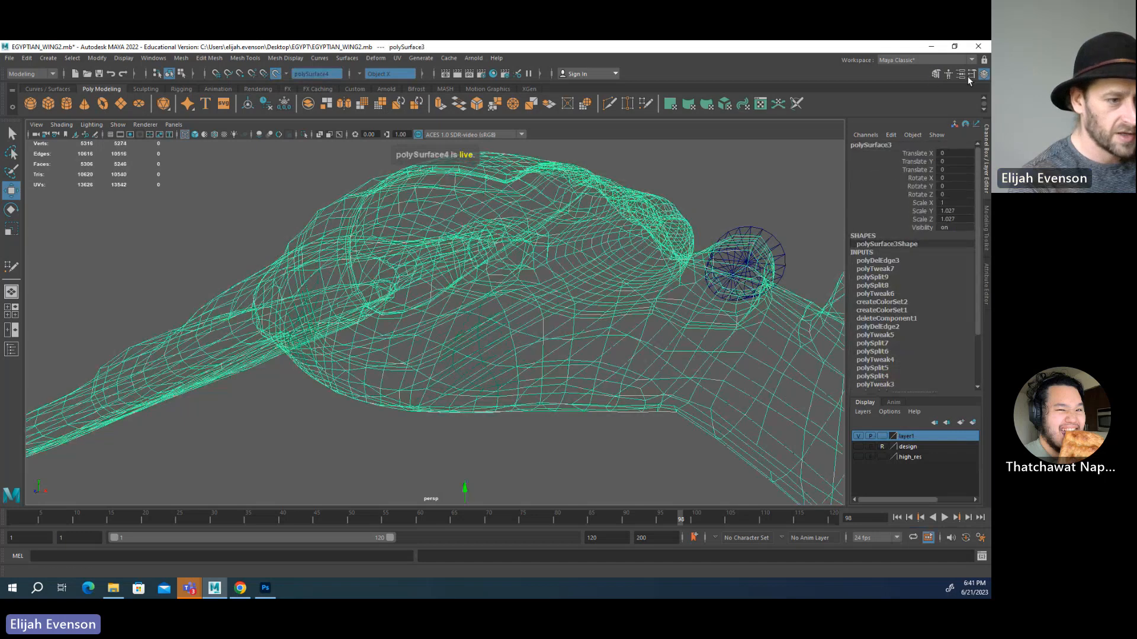
# - Activate Quad Draw on the wing mesh and switch to shaded display around the cleared area
pyautogui.click(985, 228)
pyautogui.click(947, 442)
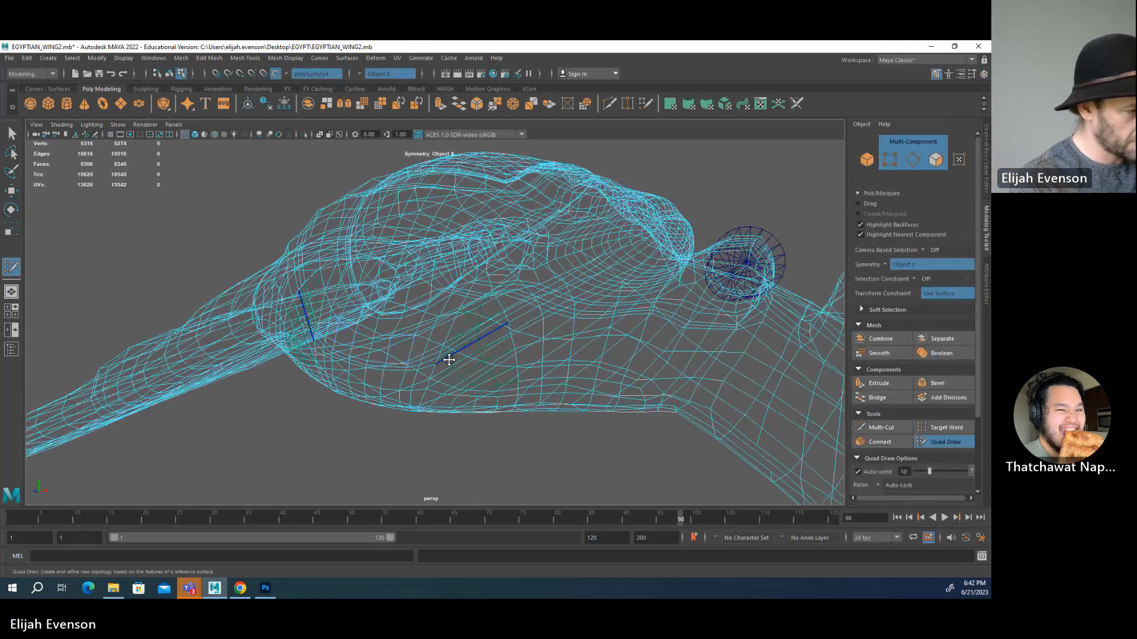
pyautogui.press('5')
pyautogui.keyDown('alt'); pyautogui.moveTo(474, 340); pyautogui.dragTo(472, 342); pyautogui.keyUp('alt')
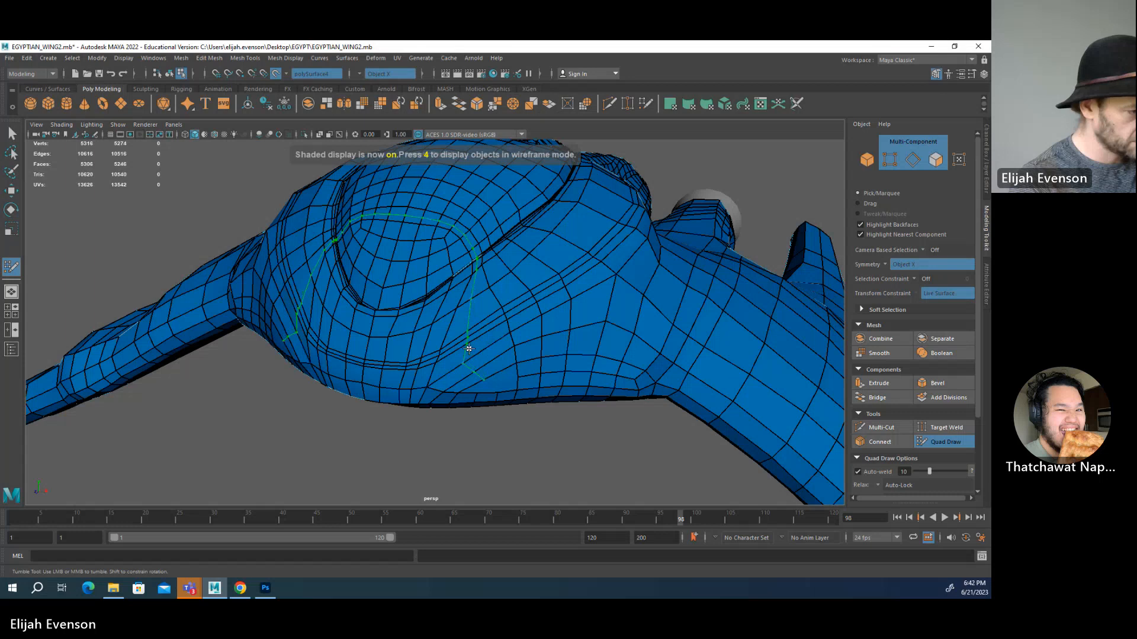
pyautogui.keyDown('alt'); pyautogui.moveTo(502, 403); pyautogui.dragTo(507, 373); pyautogui.keyUp('alt')
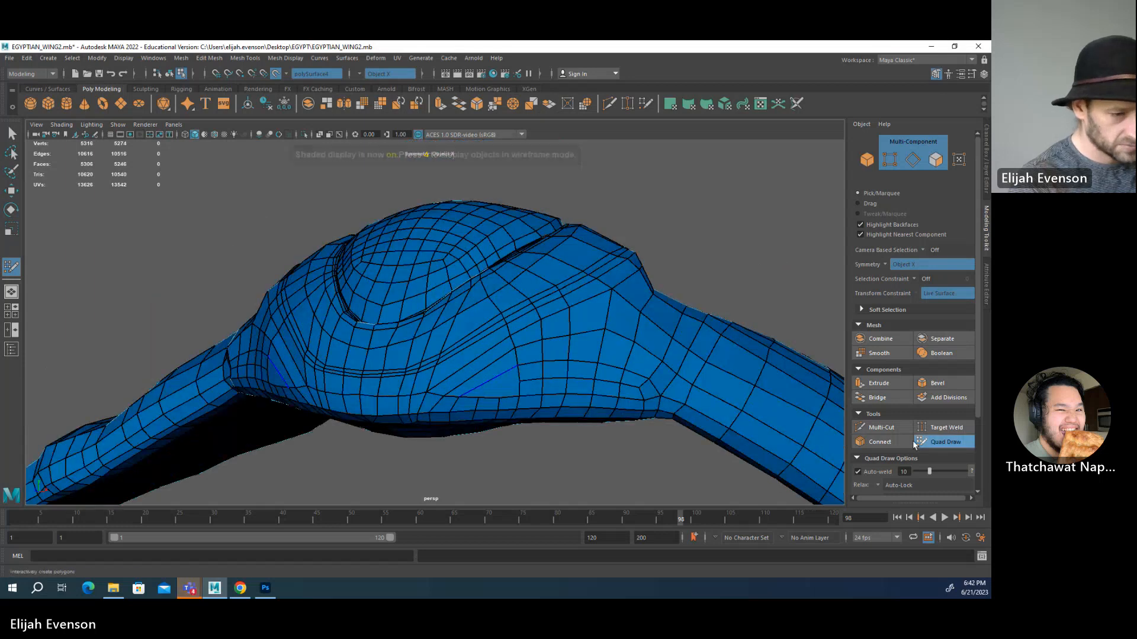
# - Multi-Cut a symmetric horizontal edge row across the lower front of the wing, from the cleared area to the centre below the oval
pyautogui.click(881, 427)
pyautogui.click(519, 381)
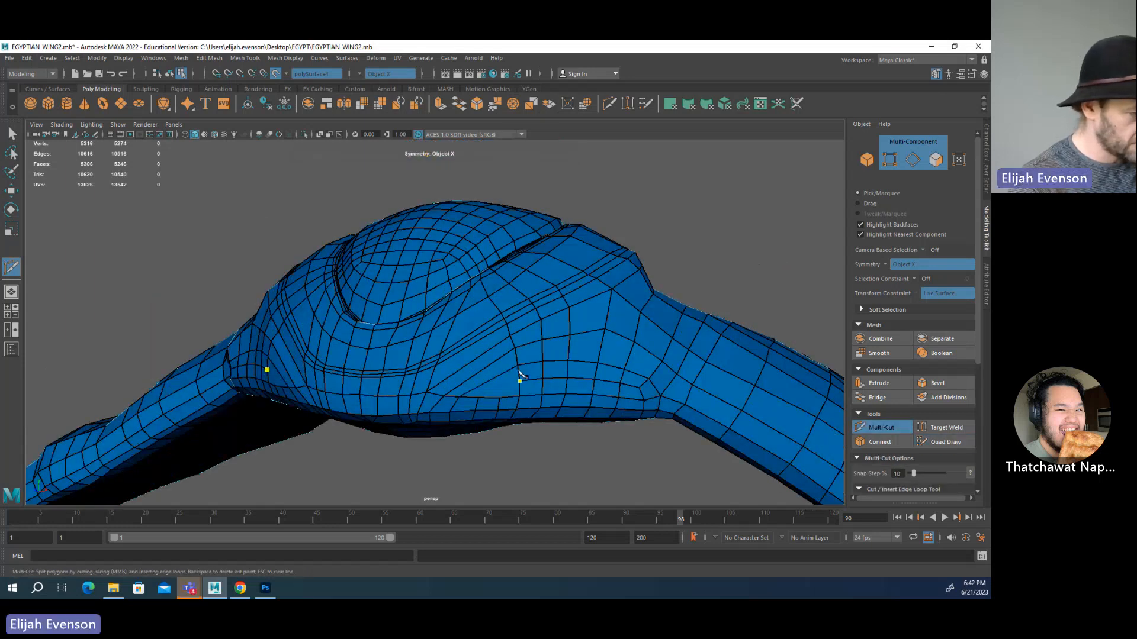
pyautogui.click(437, 366)
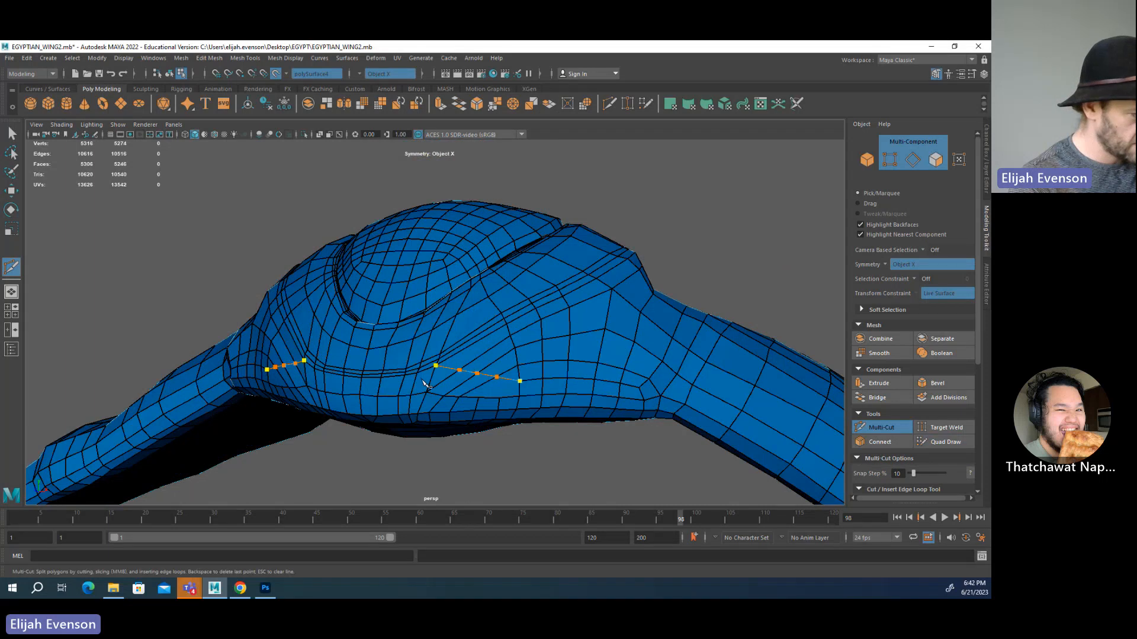
pyautogui.press('BackSpace')
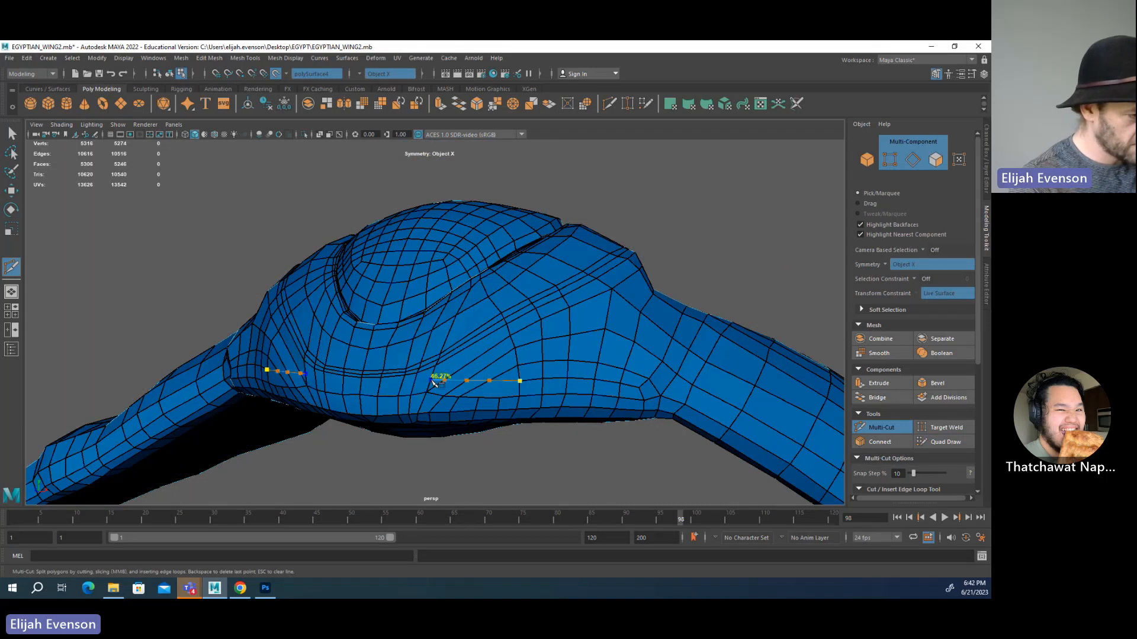
pyautogui.click(380, 386)
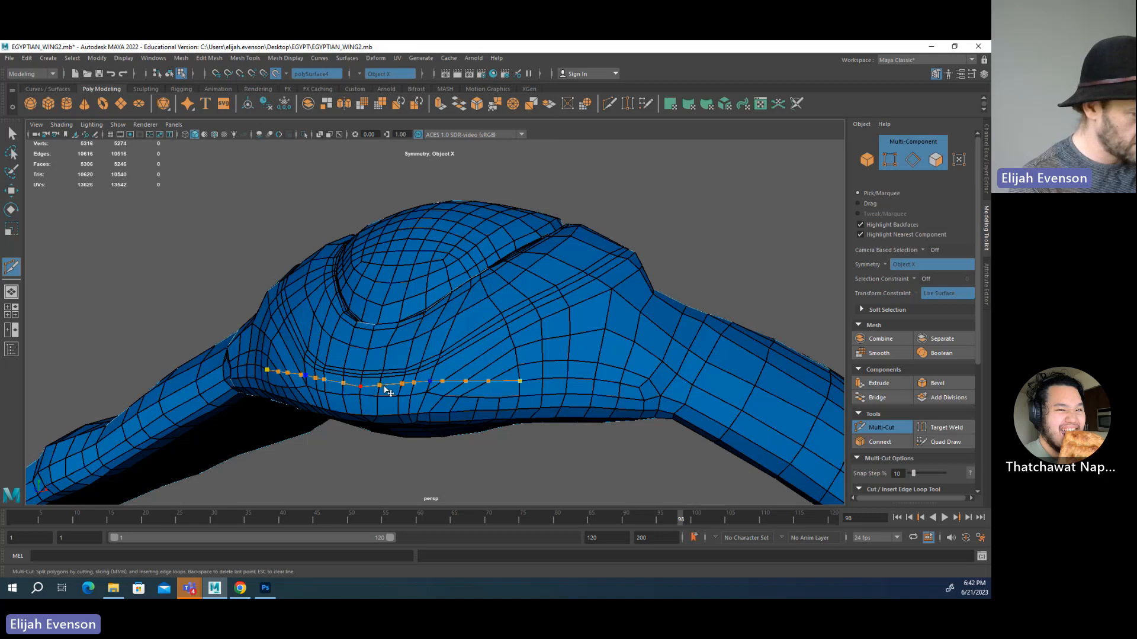
pyautogui.press('q')
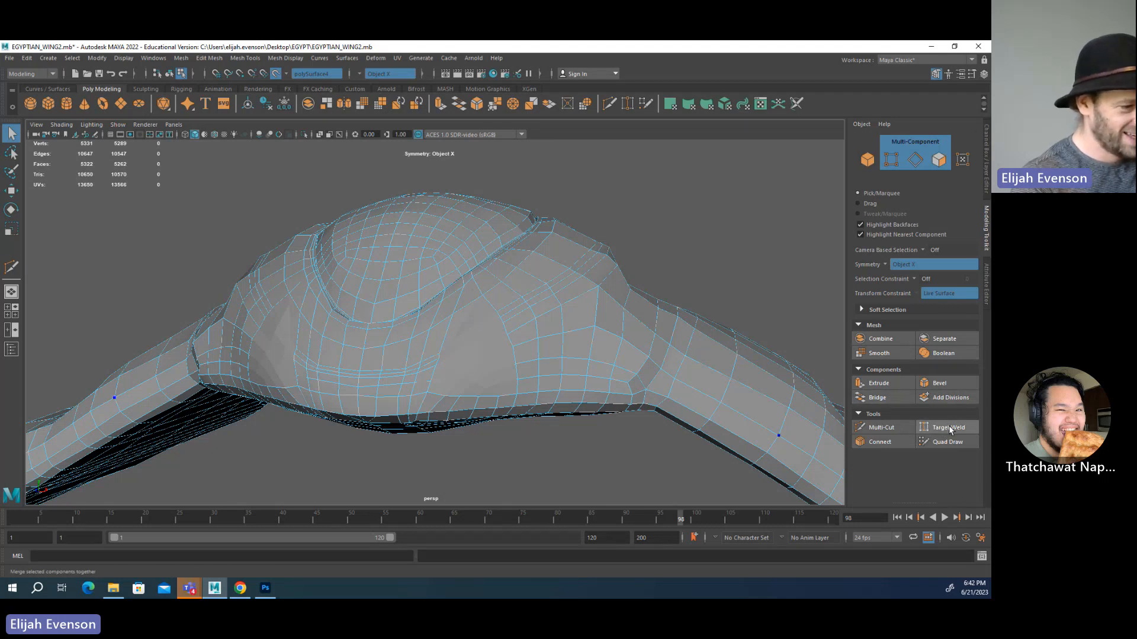
# - Hide layer1 so that only the edited wing mesh remains in shaded display
pyautogui.click(949, 426)
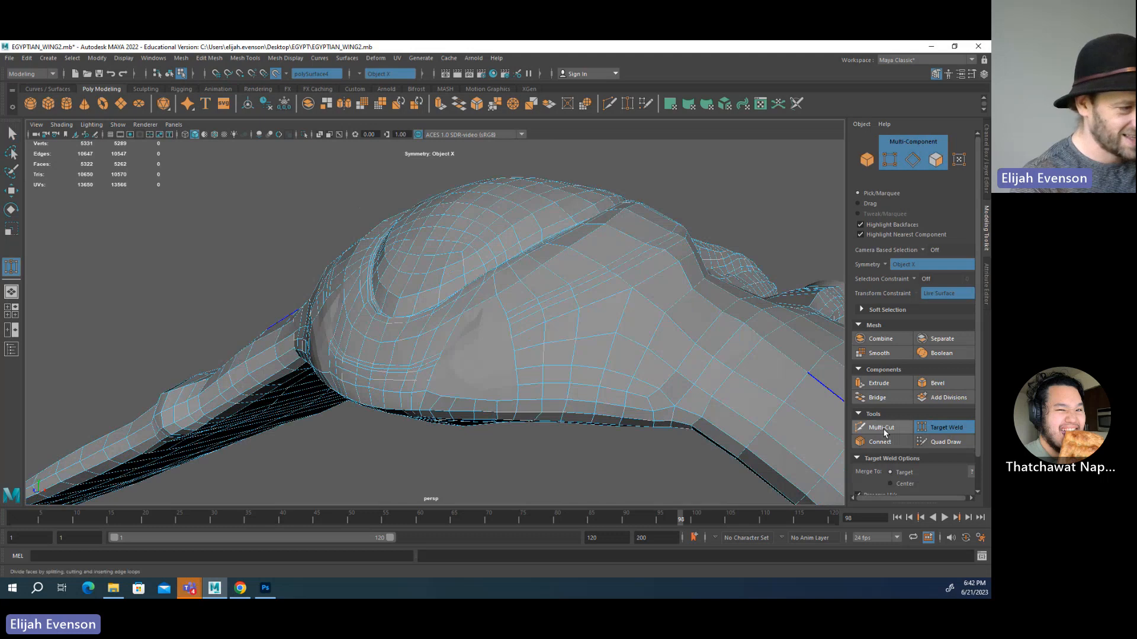
pyautogui.click(886, 427)
pyautogui.keyDown('alt'); pyautogui.moveTo(573, 385); pyautogui.dragTo(499, 425); pyautogui.keyUp('alt')
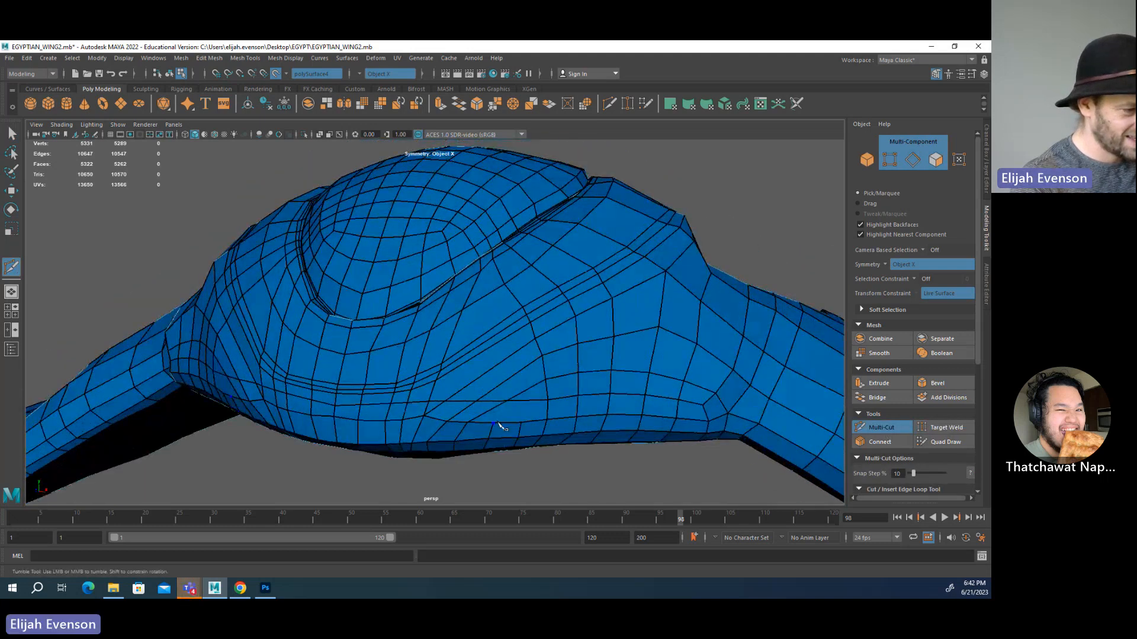
pyautogui.press('q')
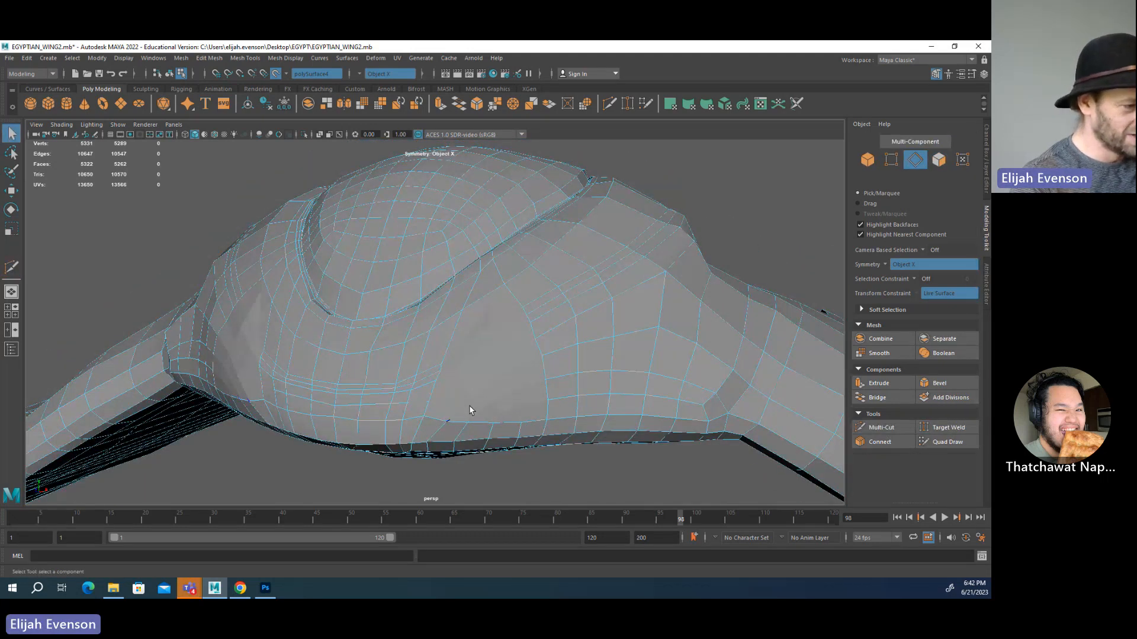
pyautogui.press('4')
pyautogui.click(915, 141)
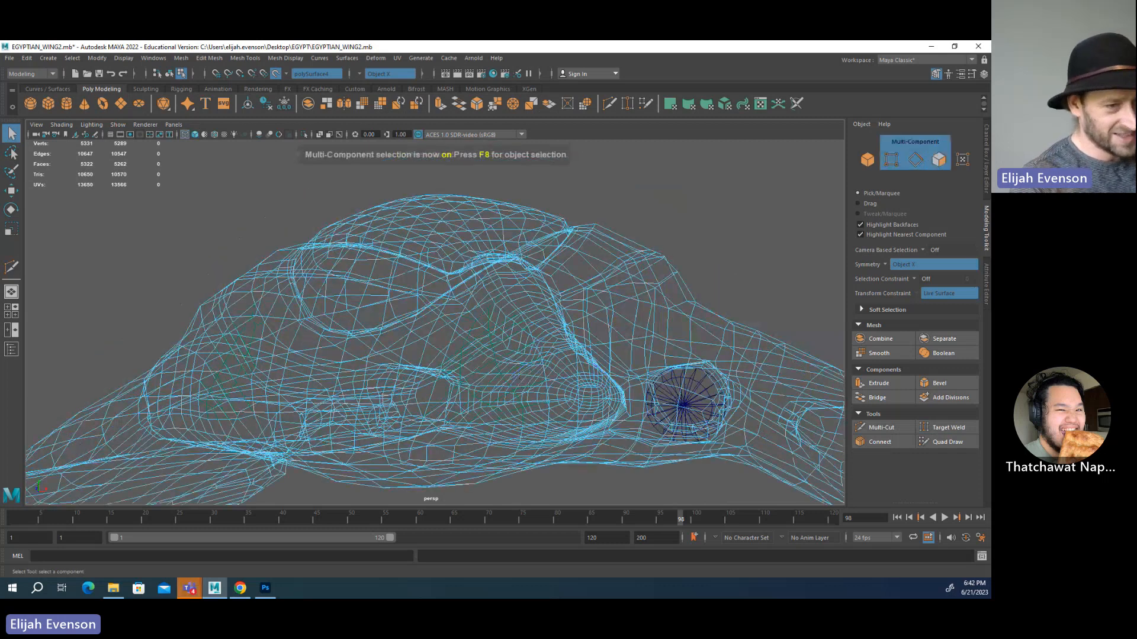
pyautogui.press('5')
pyautogui.click(983, 74)
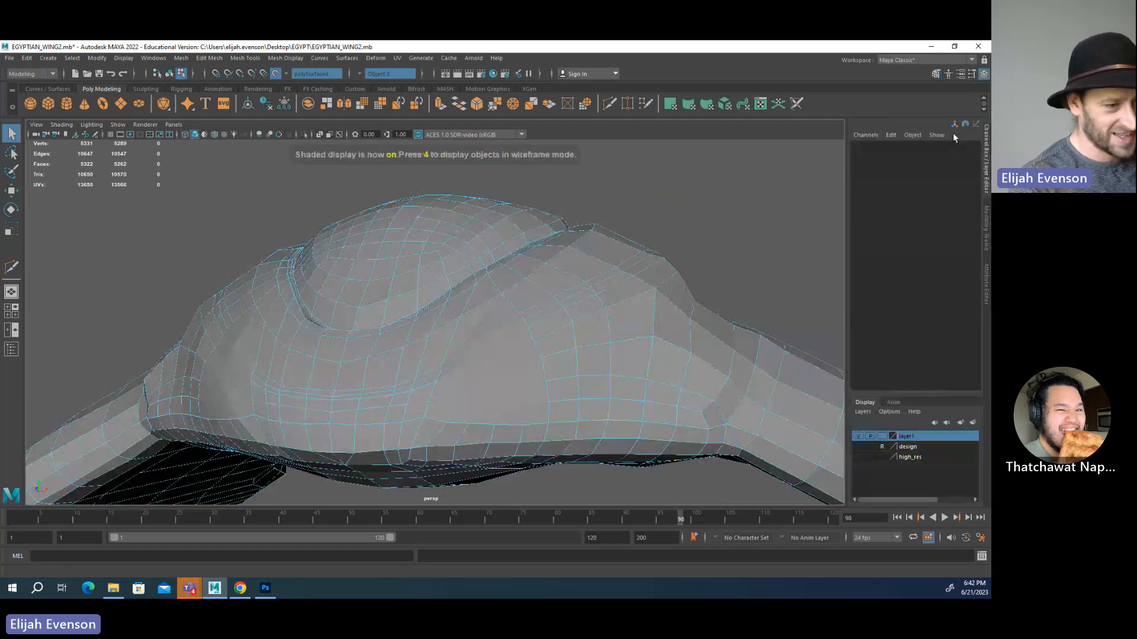
pyautogui.click(858, 437)
# - Delete the uneven diagonal edges in the area between the oval's outer loops and the lower border
pyautogui.keyDown('alt'); pyautogui.moveTo(437, 333); pyautogui.dragTo(449, 394); pyautogui.keyUp('alt')
pyautogui.click(450, 395)
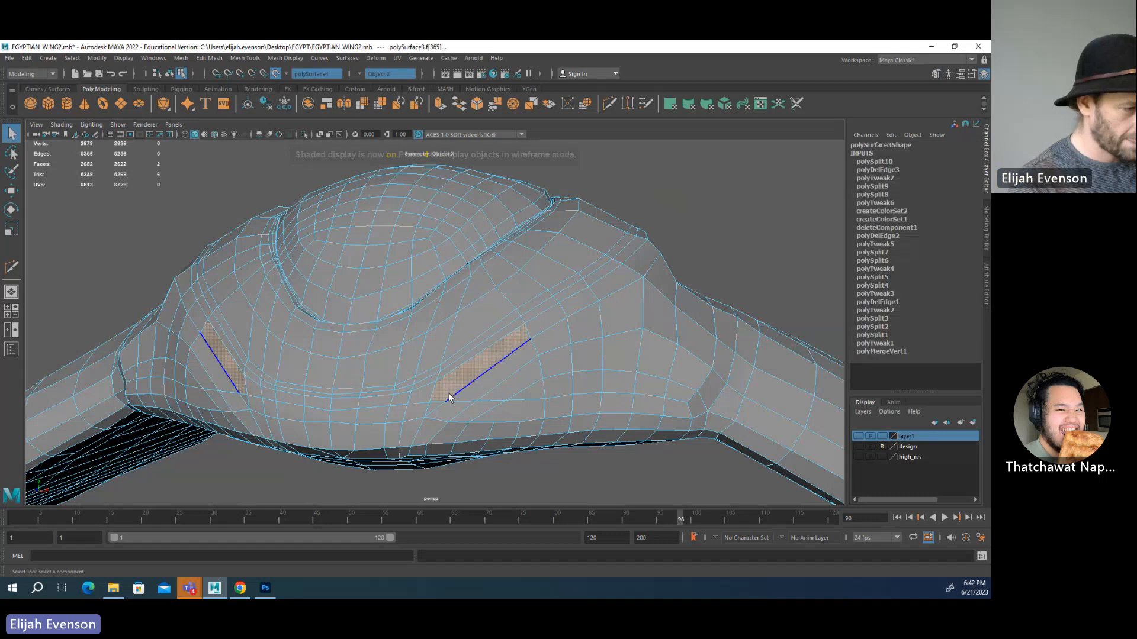
pyautogui.hotkey('ctrl', 'z')
pyautogui.click(449, 399)
pyautogui.keyDown('shift'); pyautogui.click(438, 407); pyautogui.keyUp('shift')
pyautogui.keyDown('shift'); pyautogui.click(463, 411); pyautogui.keyUp('shift')
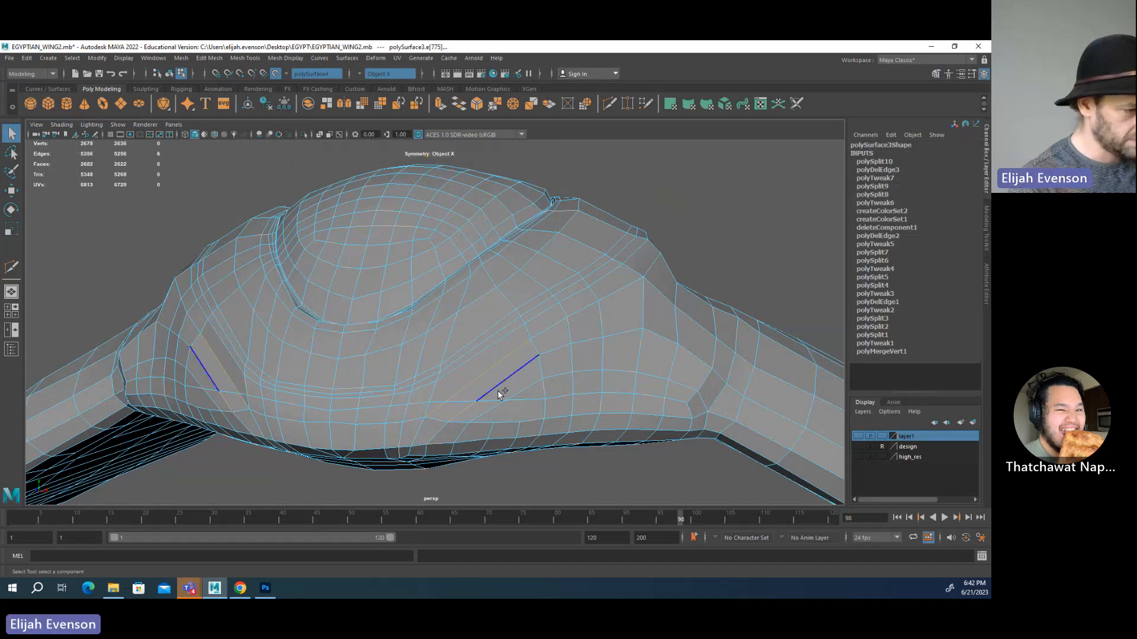
pyautogui.keyDown('shift'); pyautogui.click(499, 388); pyautogui.keyUp('shift')
pyautogui.keyDown('shift'); pyautogui.click(496, 406); pyautogui.keyUp('shift')
pyautogui.keyDown('shift'); pyautogui.click(516, 391); pyautogui.keyUp('shift')
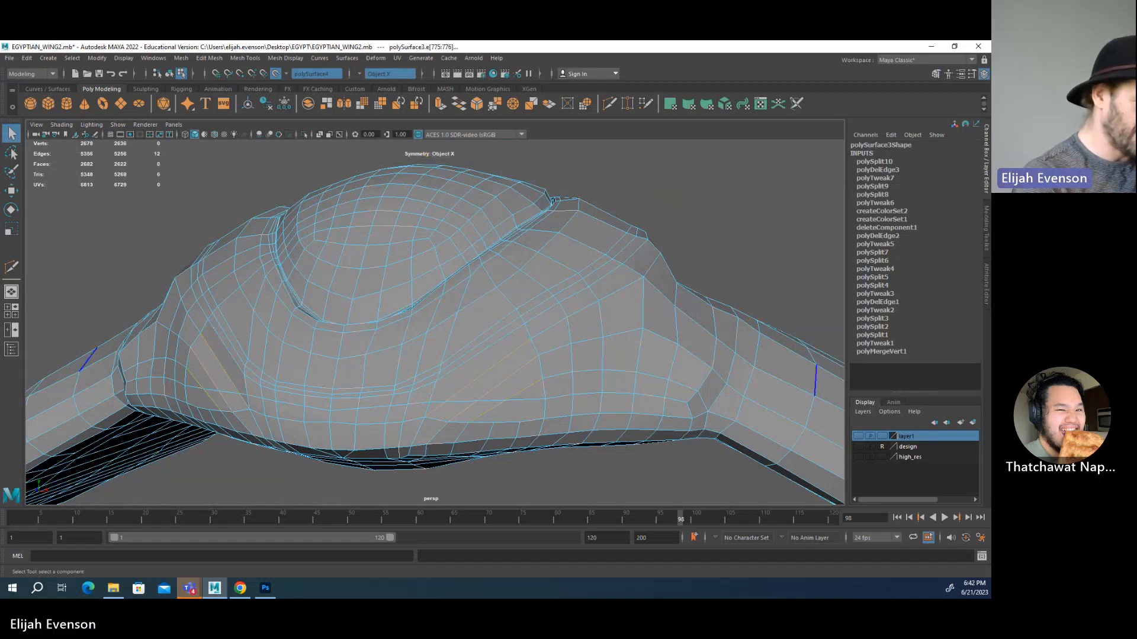
pyautogui.press('Delete')
# - Multi-Cut a symmetric vertical edge line from the lower border up through the cleared area toward the oval's rim
pyautogui.click(936, 74)
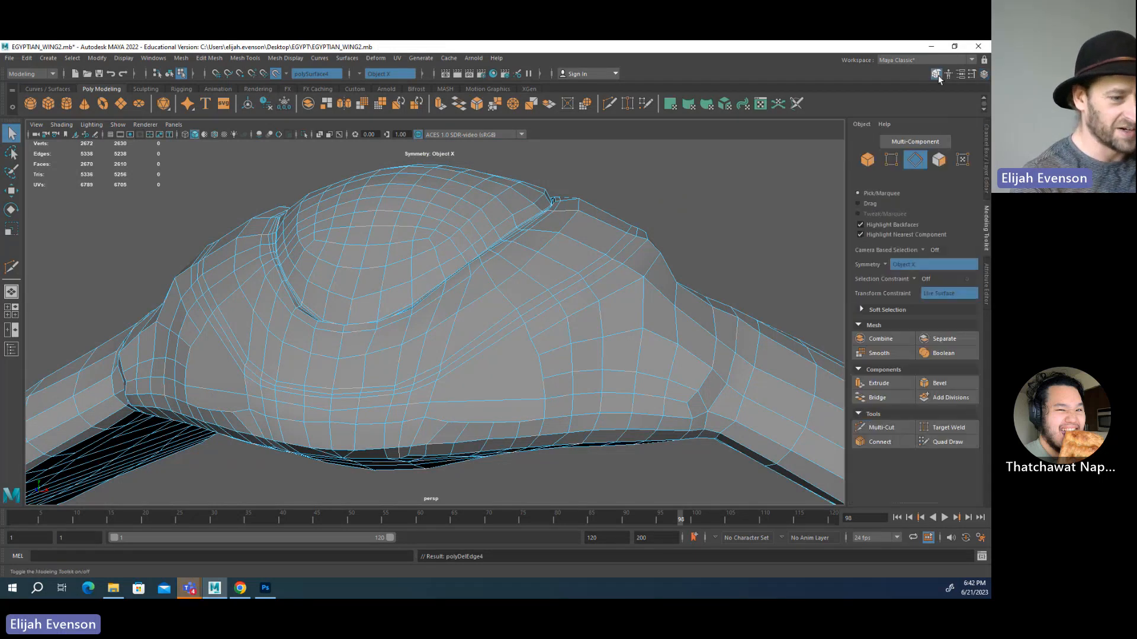
pyautogui.click(889, 428)
pyautogui.click(487, 296)
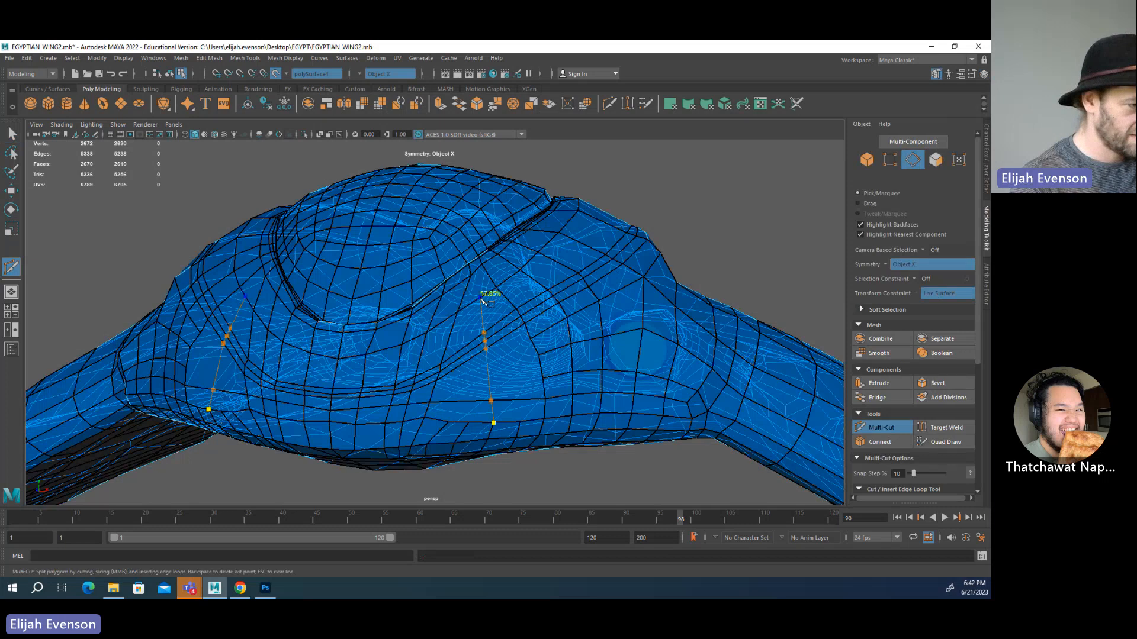
pyautogui.press('q')
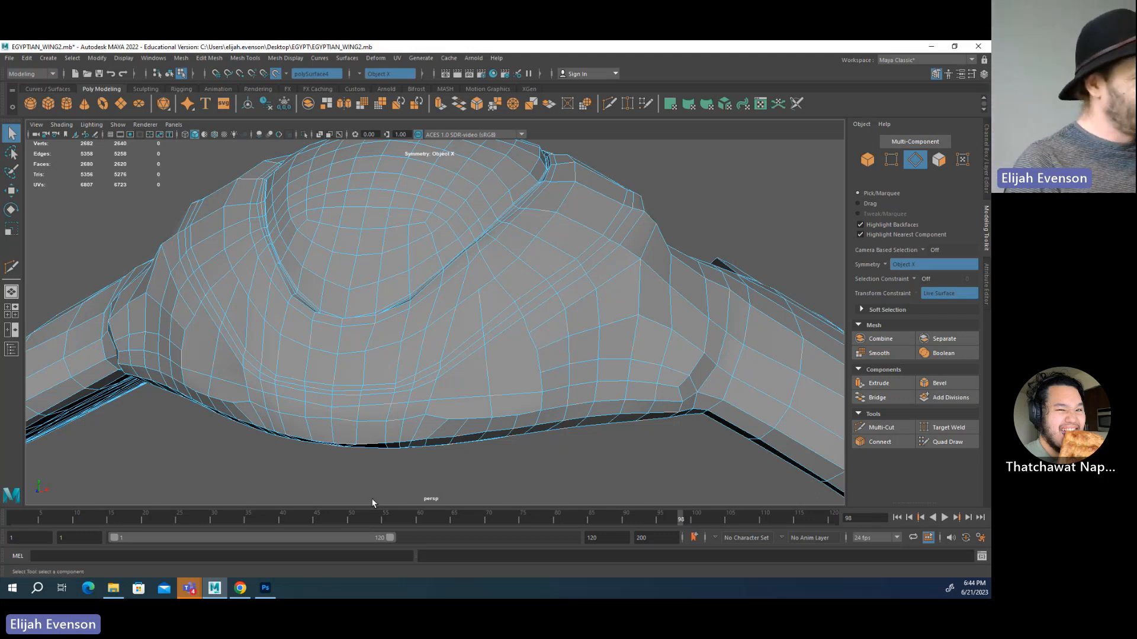
# - Delete the diagonal edge run beside the new vertical cut on the wing's lower front
pyautogui.keyDown('alt'); pyautogui.moveTo(594, 358); pyautogui.dragTo(582, 357, button='right'); pyautogui.keyUp('alt')
pyautogui.keyDown('alt'); pyautogui.moveTo(582, 358); pyautogui.dragTo(474, 396); pyautogui.keyUp('alt')
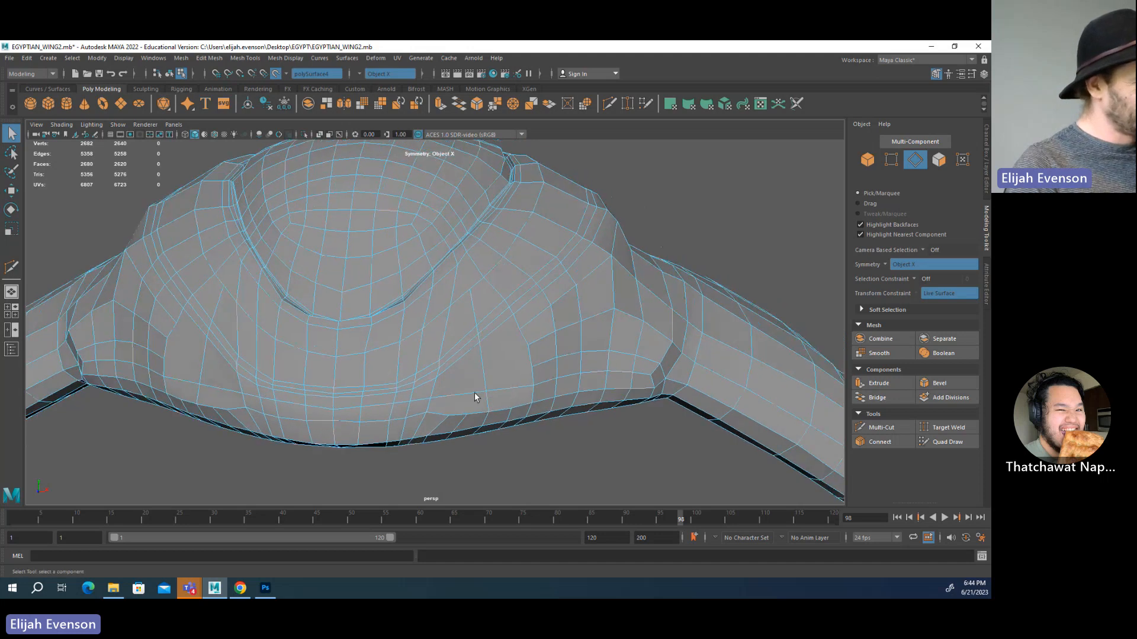
pyautogui.moveTo(360, 396); pyautogui.dragTo(330, 397, button='right')
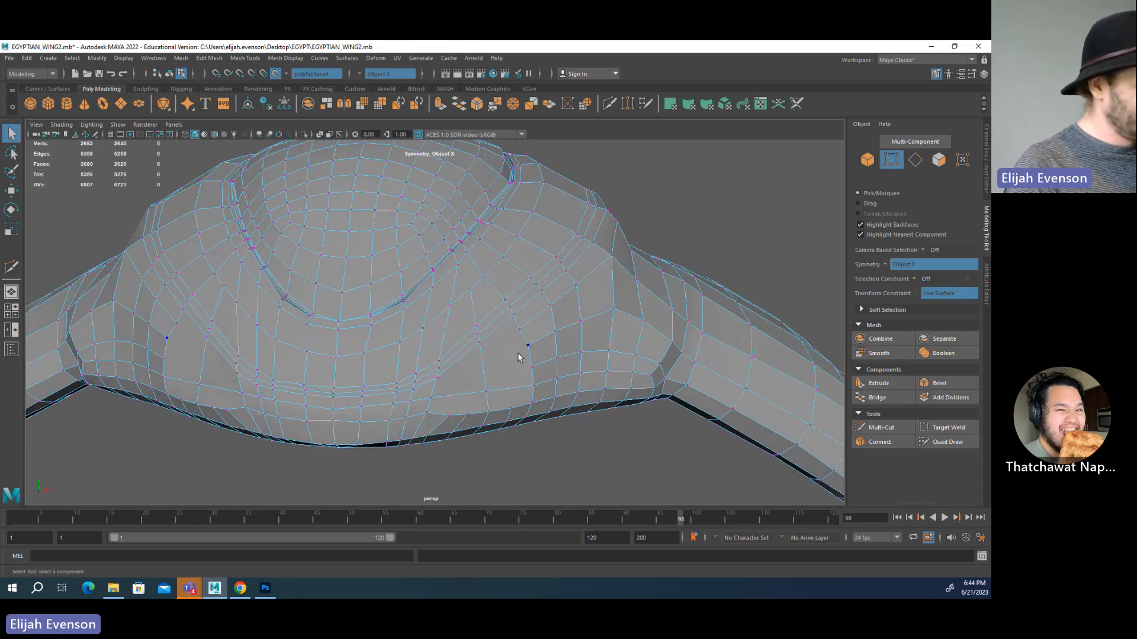
pyautogui.click(457, 350)
pyautogui.doubleClick(457, 350)
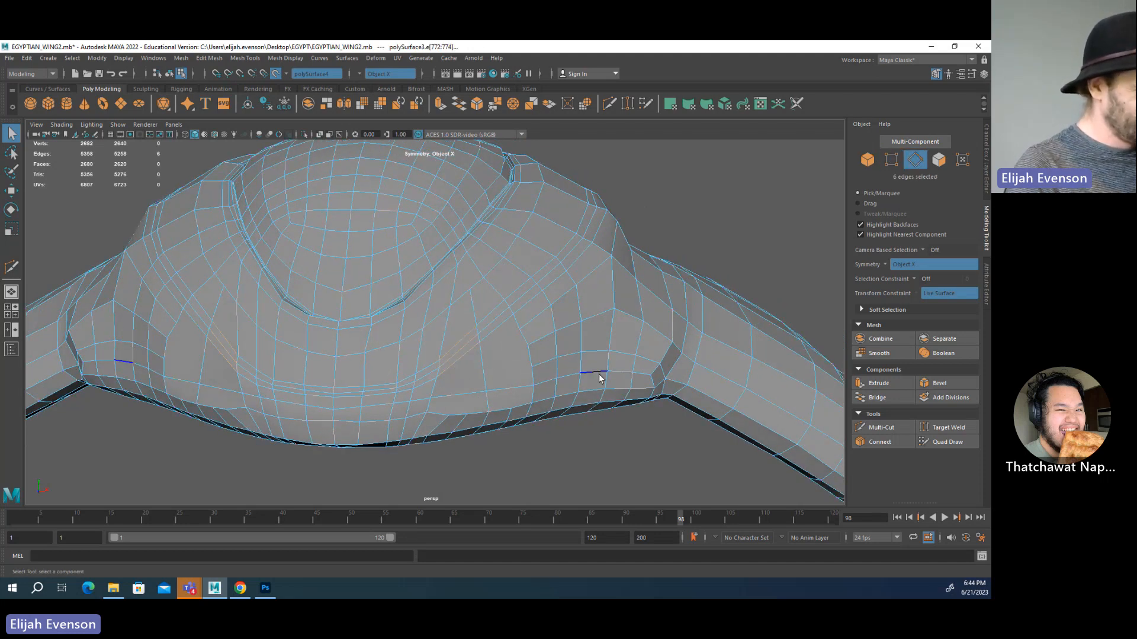
pyautogui.press('Delete')
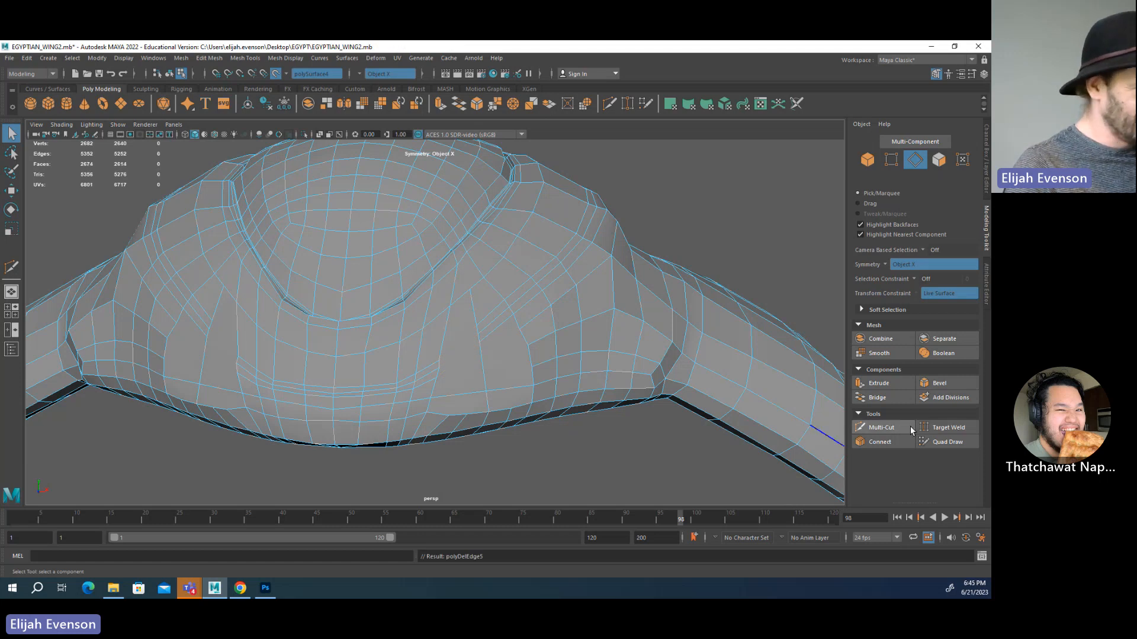
# - Multi-Cut a horizontal edge across the open area, joining the lower loop around the oval to the side edge row
pyautogui.click(883, 427)
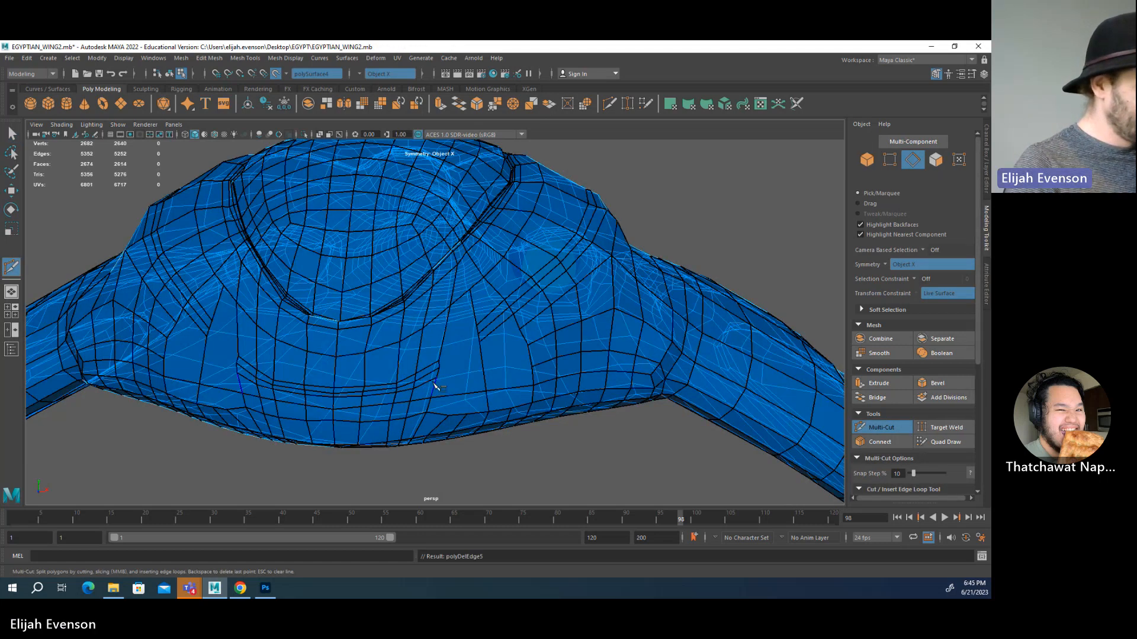
pyautogui.click(436, 380)
pyautogui.click(533, 368)
pyautogui.press('q')
pyautogui.keyDown('alt'); pyautogui.moveTo(502, 373); pyautogui.dragTo(445, 375); pyautogui.keyUp('alt')
# - Multi-Cut two more horizontal edges above the first one, joining the remaining loops below the oval to the side rows
pyautogui.press('g')
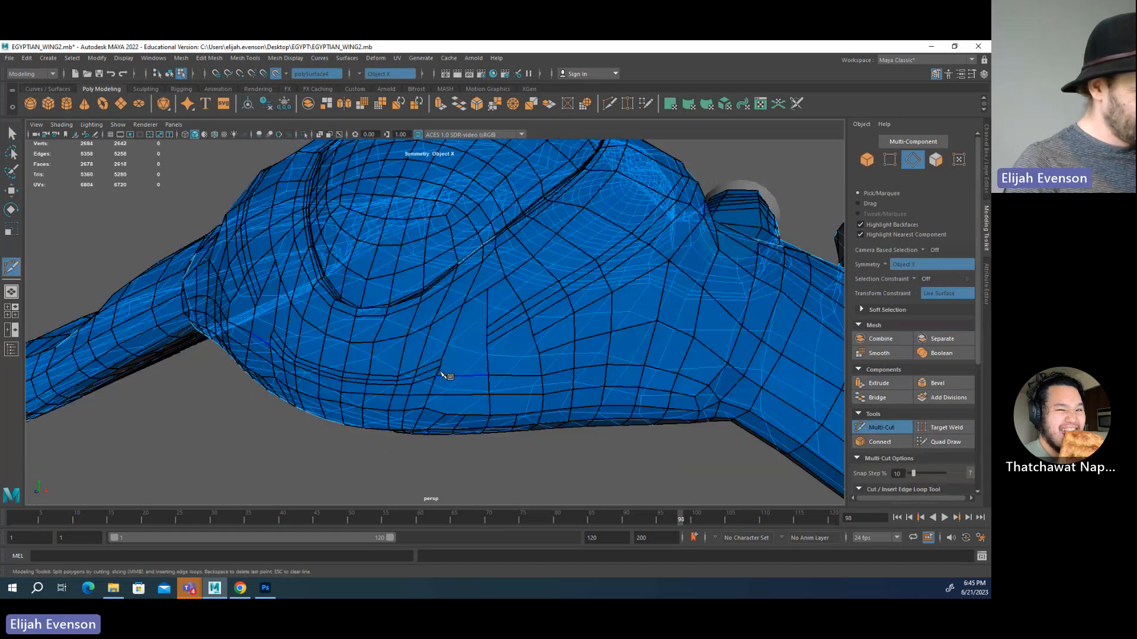
pyautogui.click(440, 366)
pyautogui.click(538, 354)
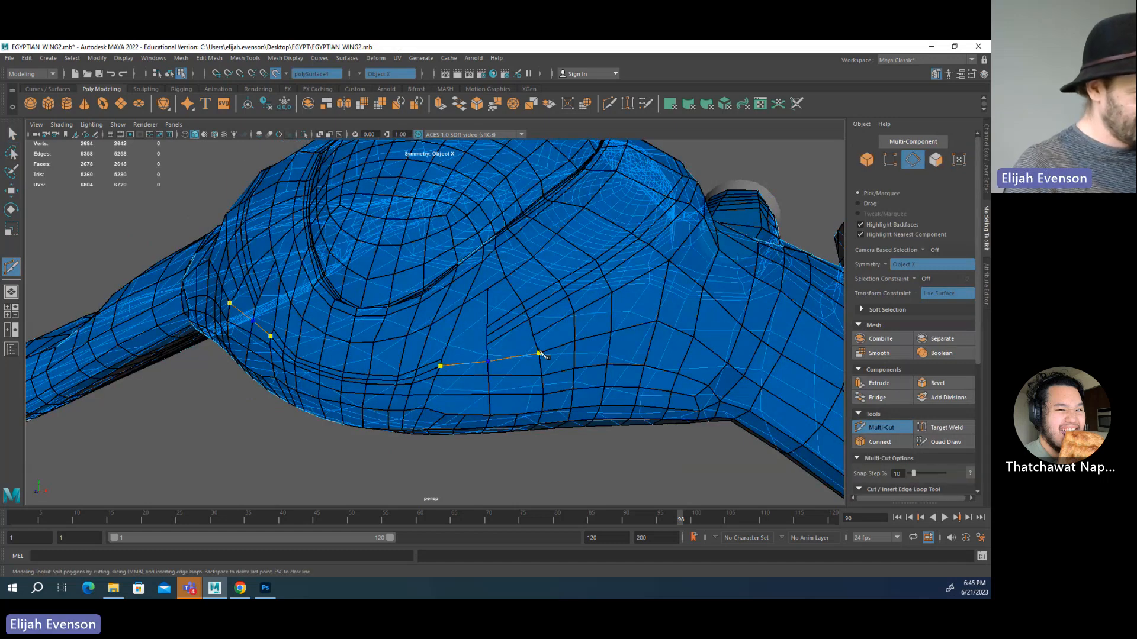
pyautogui.press('q')
pyautogui.keyDown('alt'); pyautogui.moveTo(504, 350); pyautogui.dragTo(490, 345); pyautogui.keyUp('alt')
pyautogui.press('g')
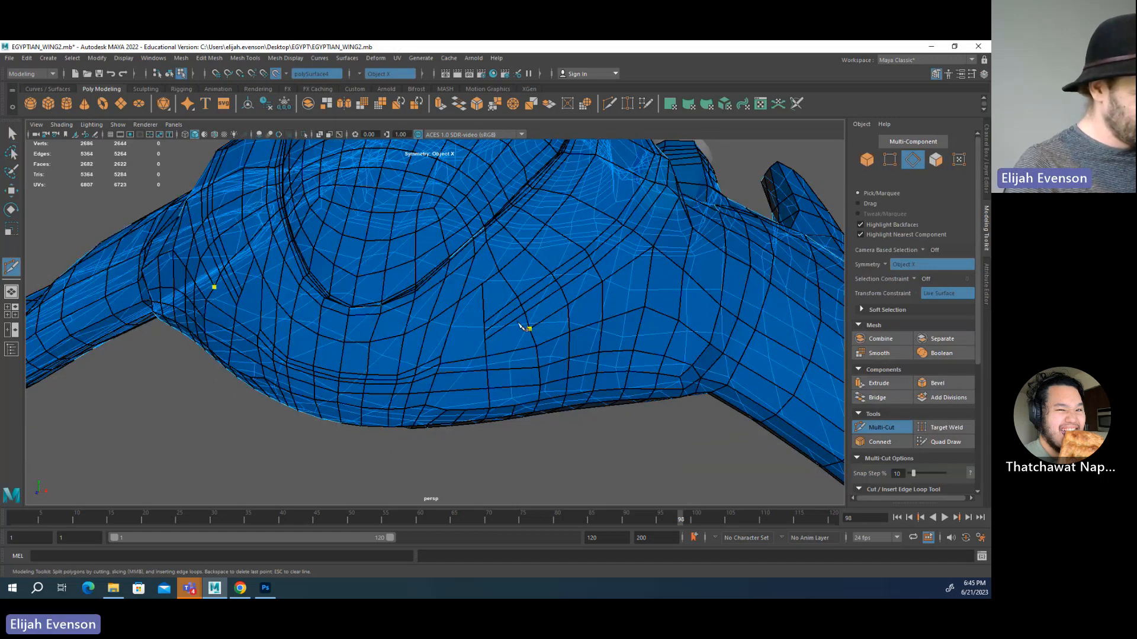
pyautogui.click(487, 348)
pyautogui.click(442, 360)
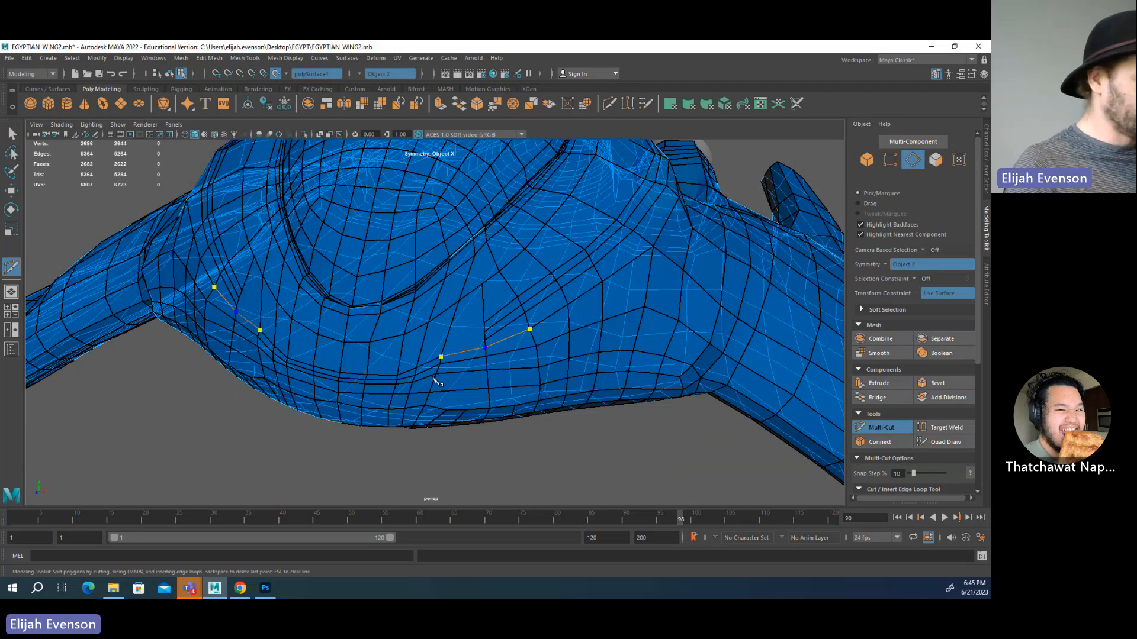
pyautogui.press('q')
# - Multi-Cut a symmetric curved edge row from the recut side area to the centre line below the oval
pyautogui.keyDown('alt'); pyautogui.moveTo(487, 333); pyautogui.dragTo(535, 335); pyautogui.keyUp('alt')
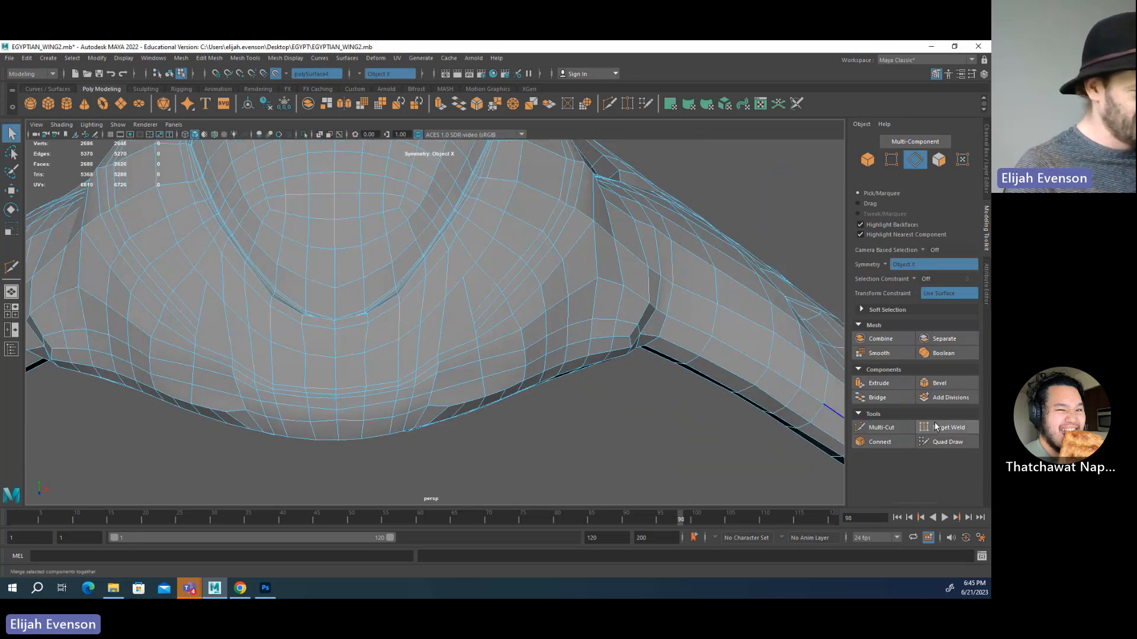
pyautogui.click(882, 427)
pyautogui.click(475, 332)
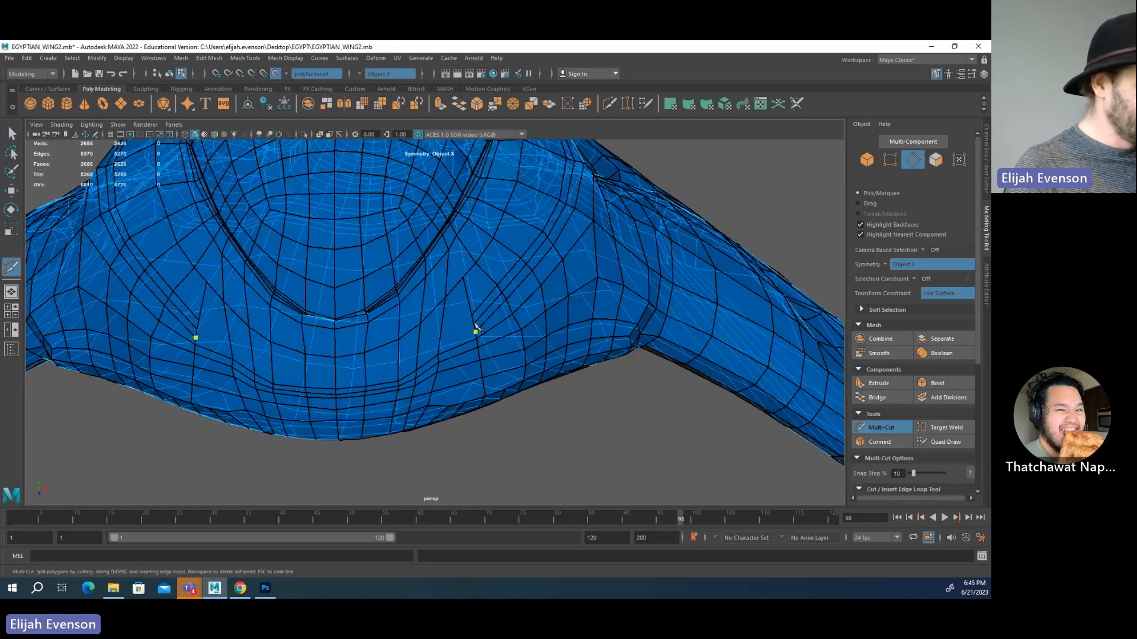
pyautogui.click(398, 355)
pyautogui.click(336, 371)
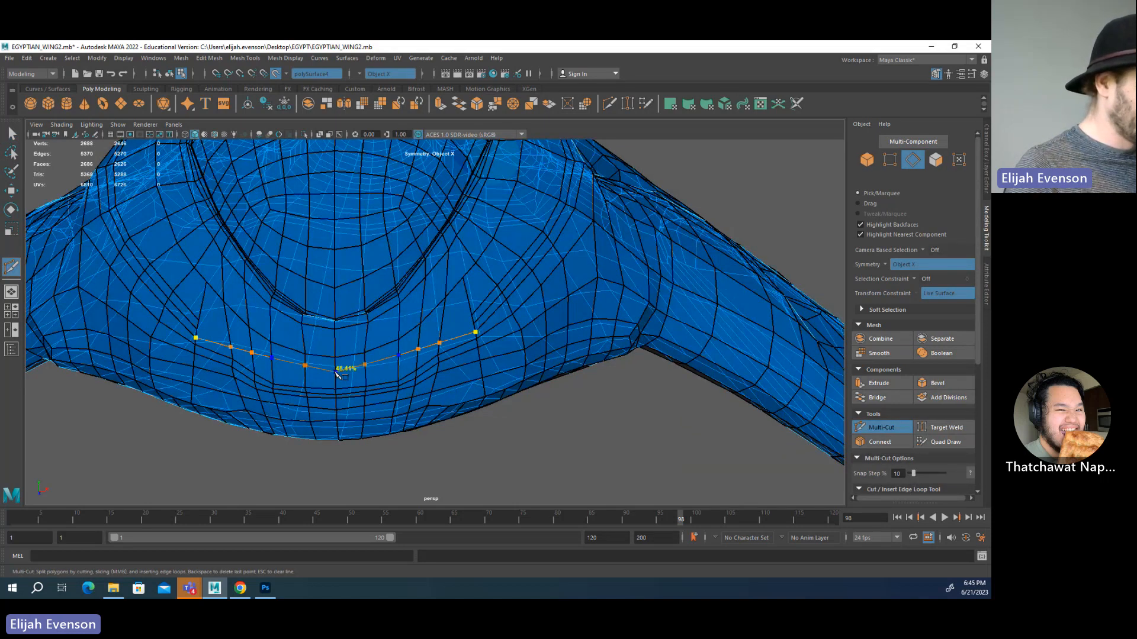
pyautogui.press('q')
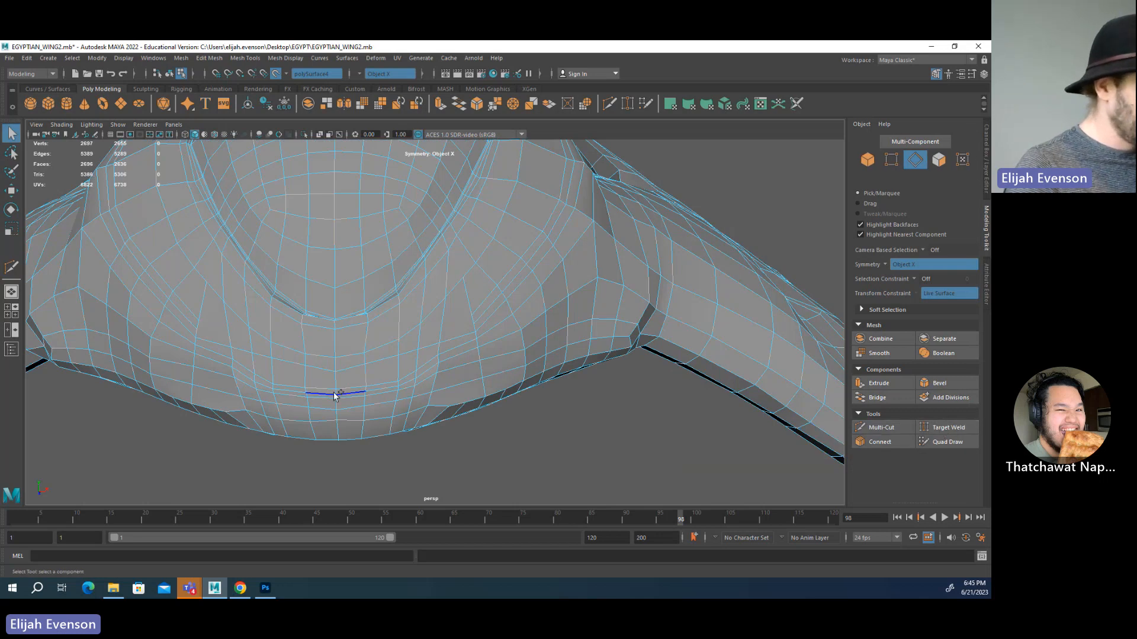
pyautogui.moveTo(339, 391); pyautogui.dragTo(310, 385)
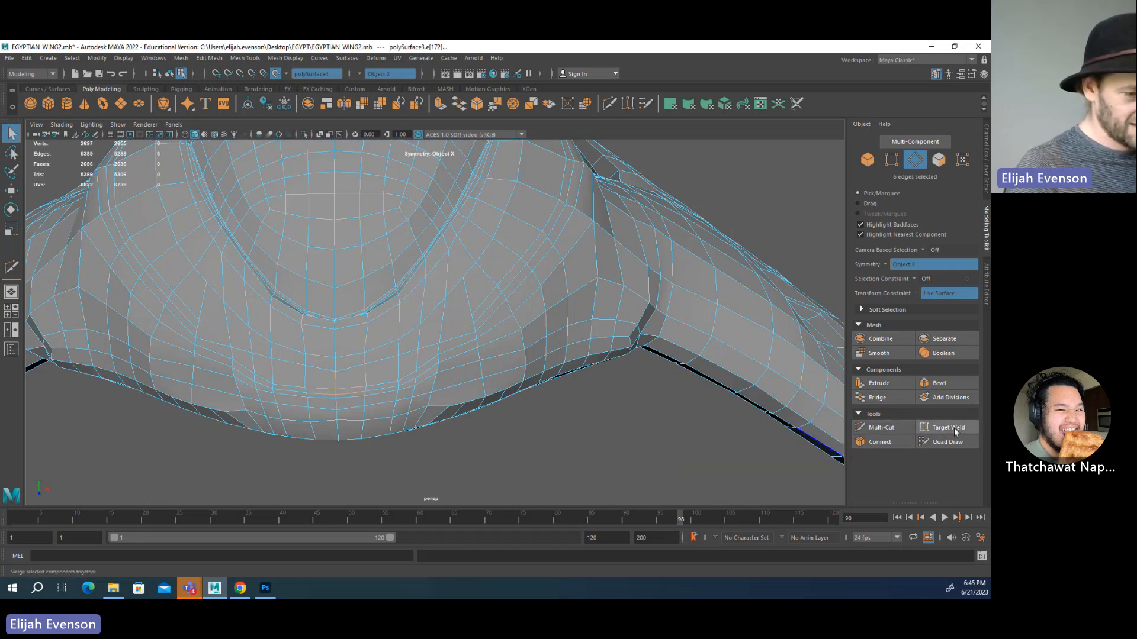
pyautogui.click(870, 430)
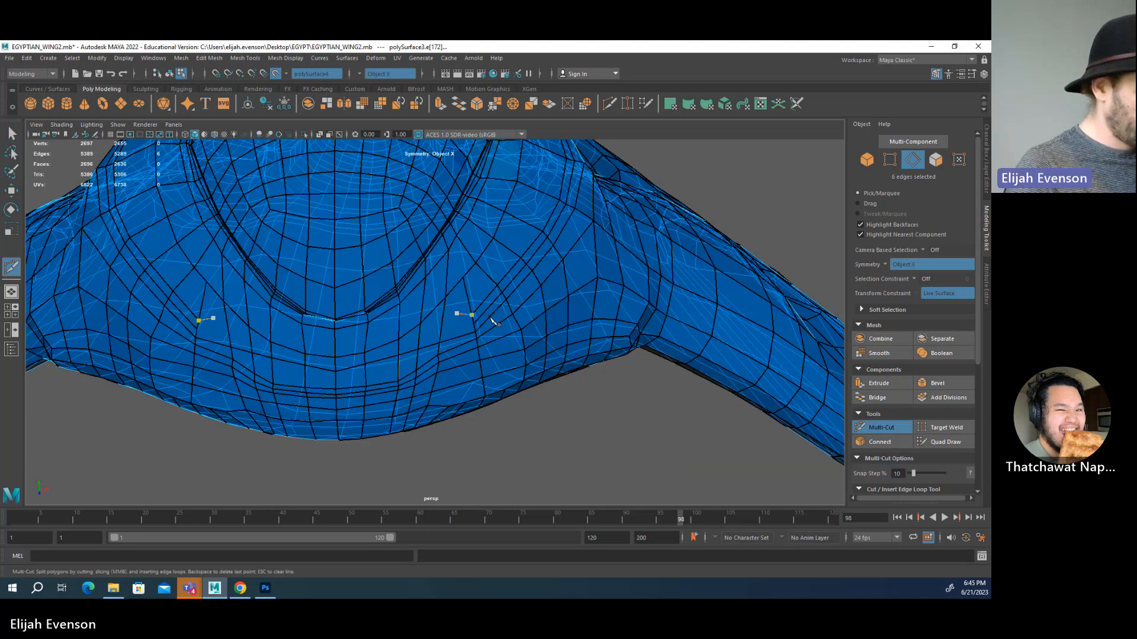
pyautogui.keyDown('alt'); pyautogui.moveTo(468, 315); pyautogui.dragTo(482, 320); pyautogui.keyUp('alt')
pyautogui.press('q')
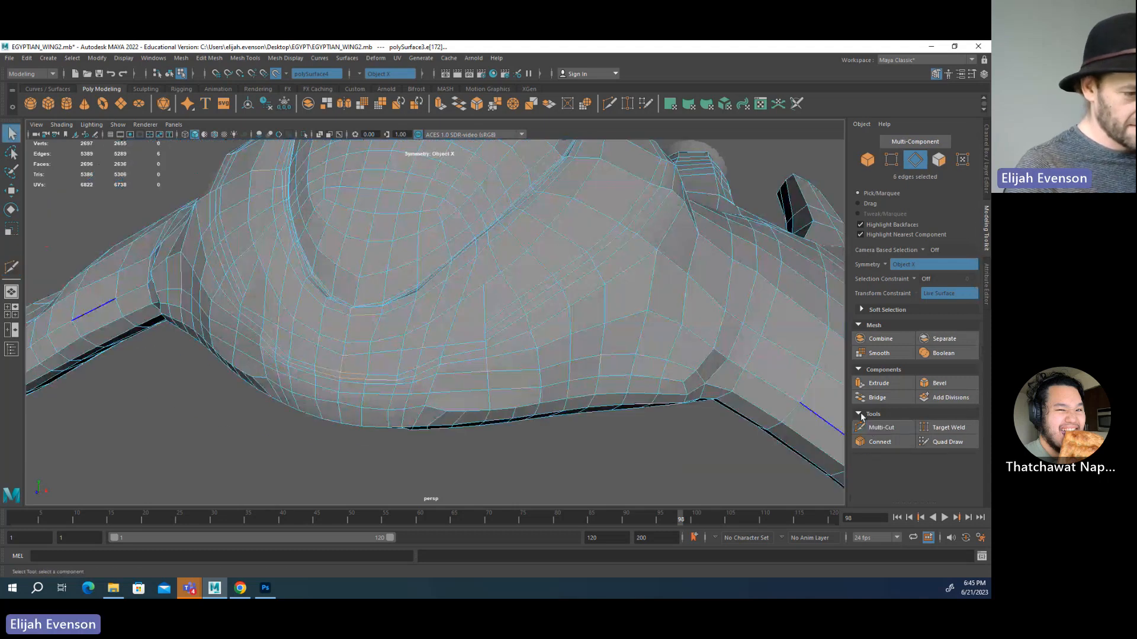
# - Relax the recut vertices below and beside the oval with Quad Draw to even out their spacing
pyautogui.click(954, 440)
pyautogui.moveTo(351, 370)
pyautogui.keyDown('shift'); pyautogui.mouseDown()
pyautogui.moveTo(337, 379)
pyautogui.moveTo(470, 361)
pyautogui.moveTo(363, 406)
pyautogui.moveTo(426, 414)
pyautogui.moveTo(448, 401)
pyautogui.moveTo(421, 424)
pyautogui.mouseUp(); pyautogui.keyUp('shift')
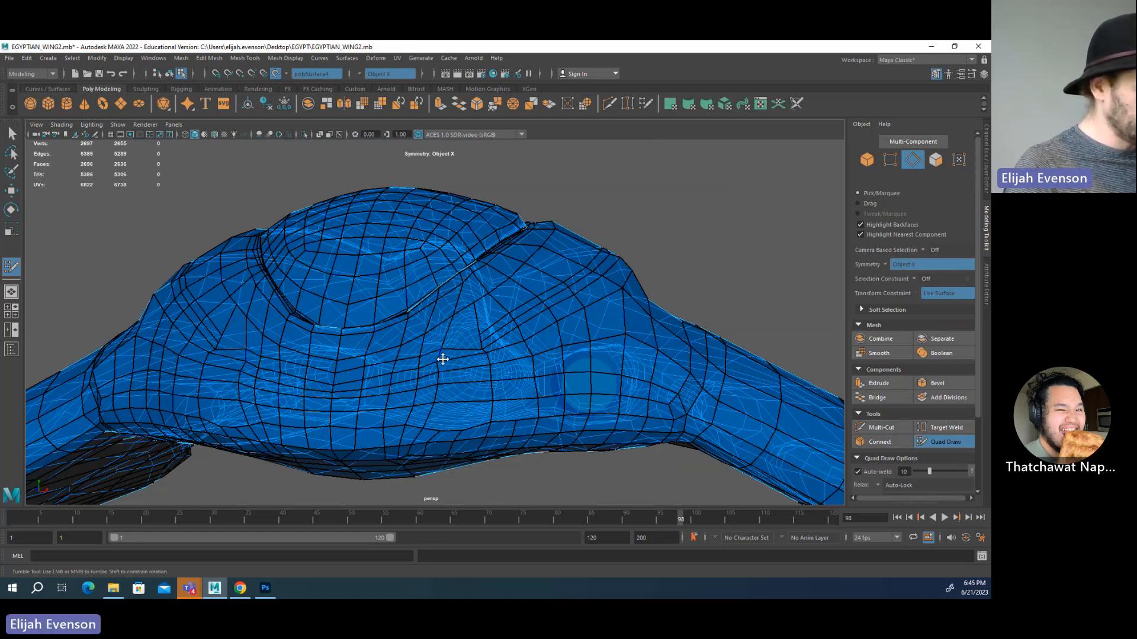
# - Multi-Cut a symmetric vertical edge row from the body's lower rim up to the recut area beside the oval
pyautogui.keyDown('alt'); pyautogui.moveTo(441, 360); pyautogui.dragTo(530, 325); pyautogui.keyUp('alt')
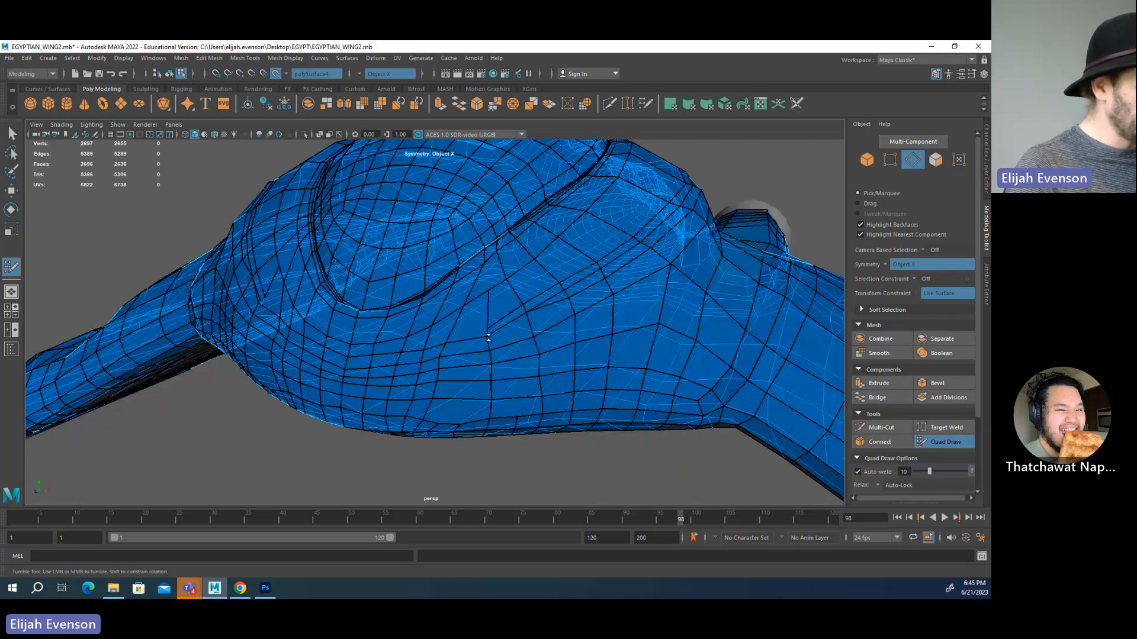
pyautogui.click(888, 426)
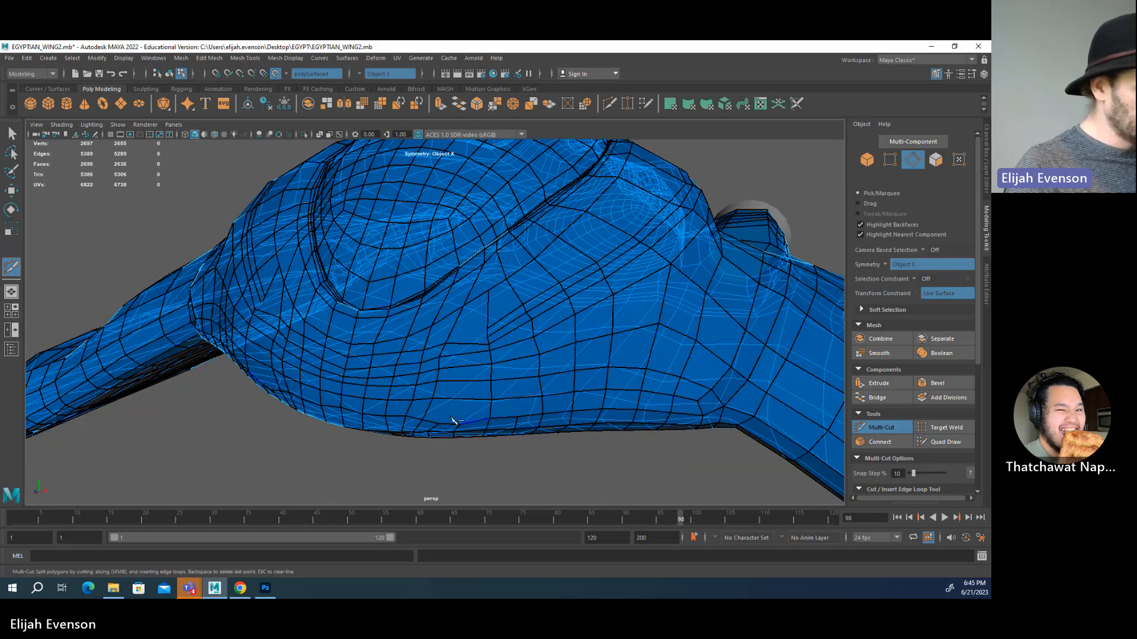
pyautogui.click(456, 430)
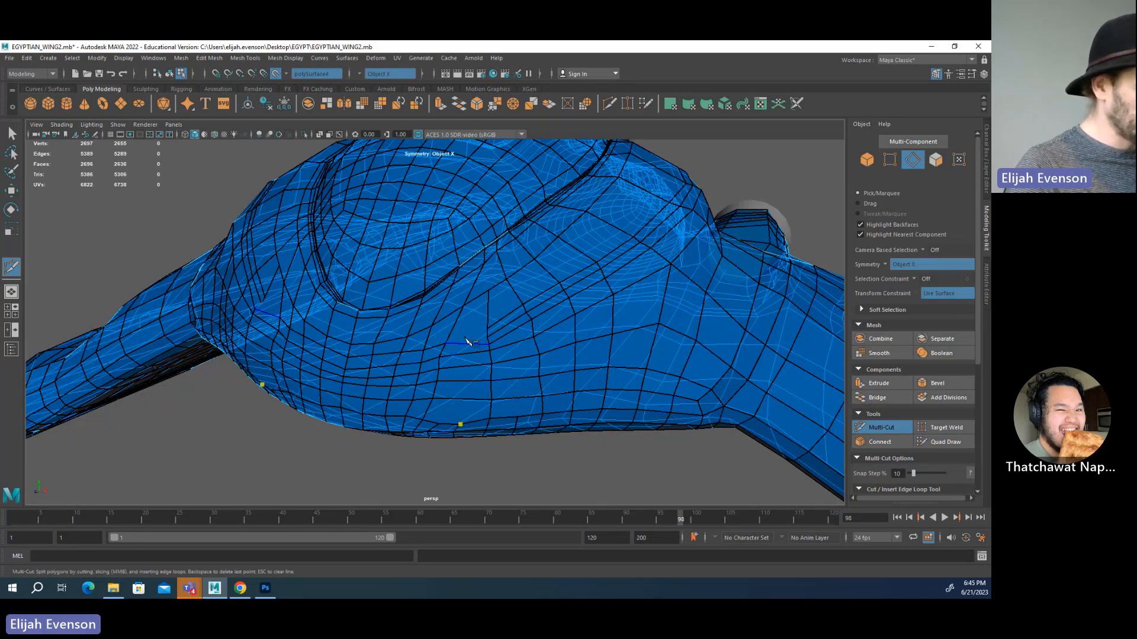
pyautogui.click(467, 342)
pyautogui.press('q')
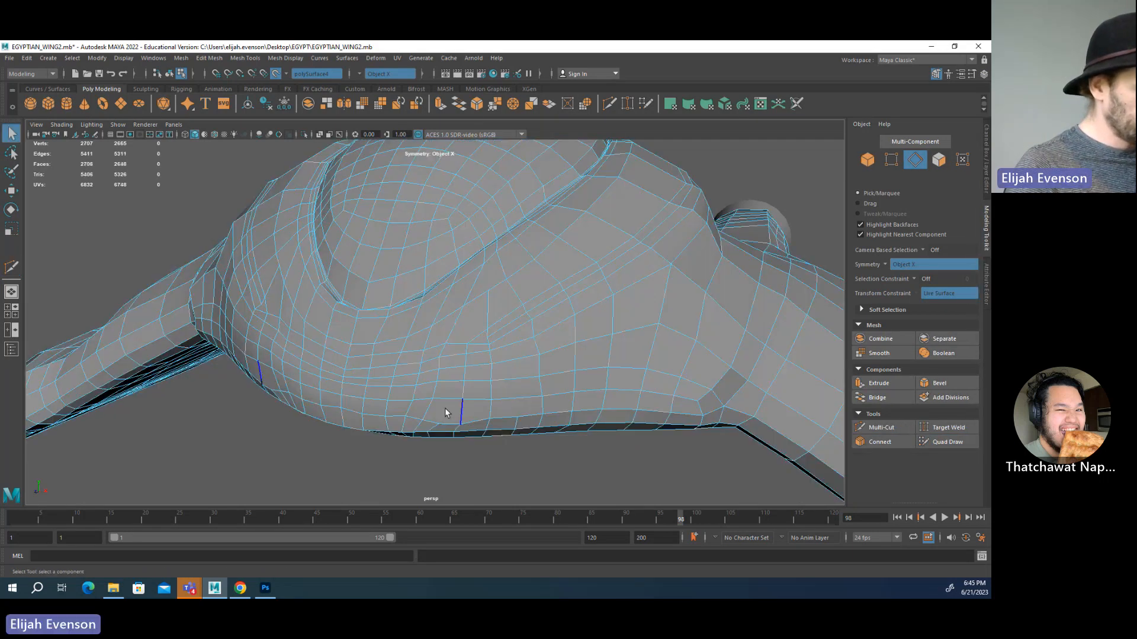
pyautogui.keyDown('alt'); pyautogui.moveTo(447, 410); pyautogui.dragTo(484, 401); pyautogui.keyUp('alt')
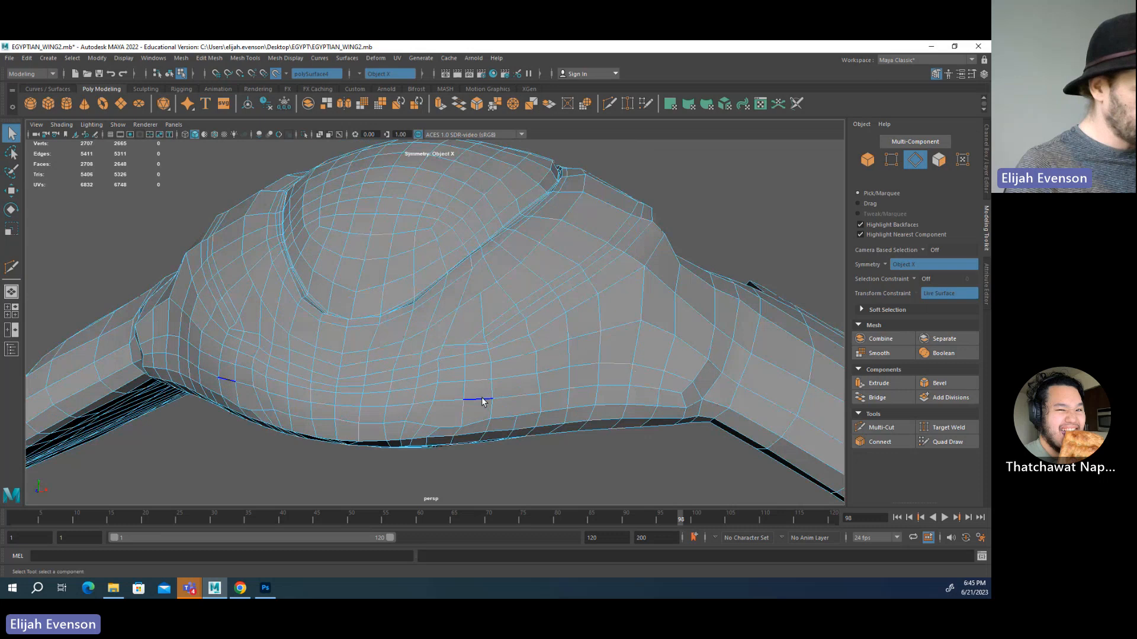
# - Multi-Cut another symmetric curved edge row from above the new vertical row to the centre line below the oval
pyautogui.click(885, 425)
pyautogui.click(483, 329)
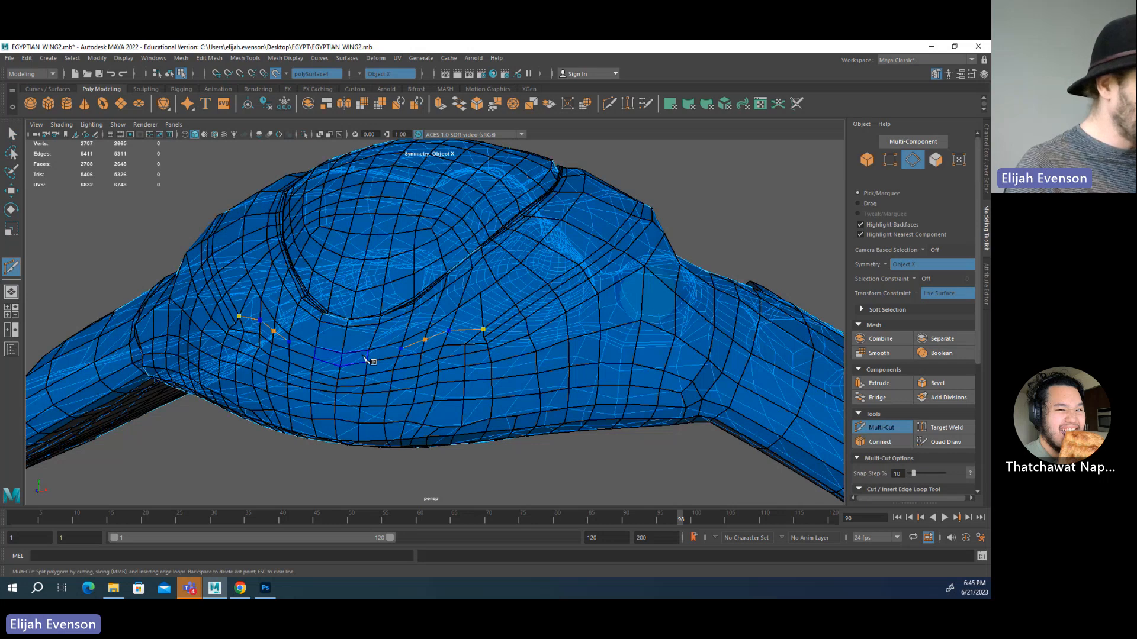
pyautogui.click(346, 362)
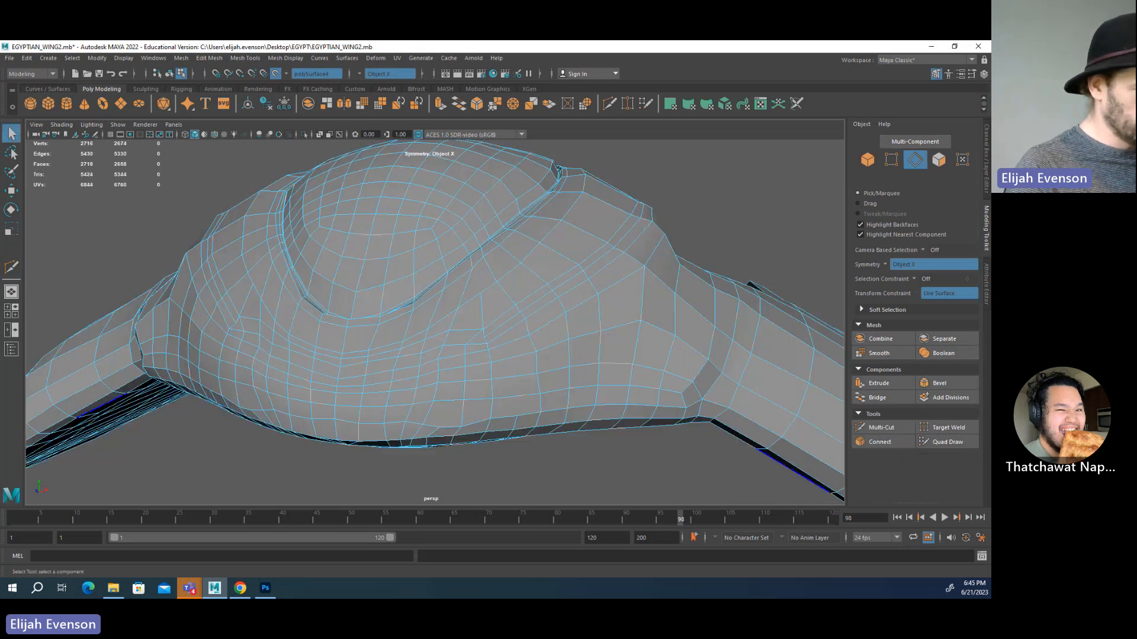
pyautogui.press('q')
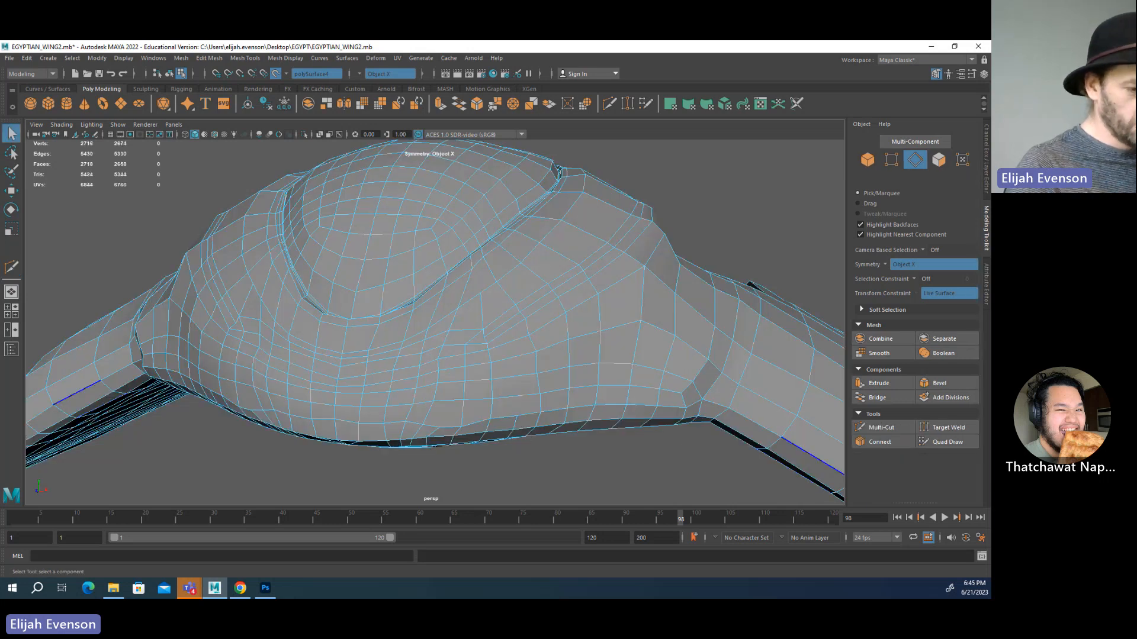
# - Delete the leftover edge where the new vertical and curved rows meet, on both sides
pyautogui.click(945, 445)
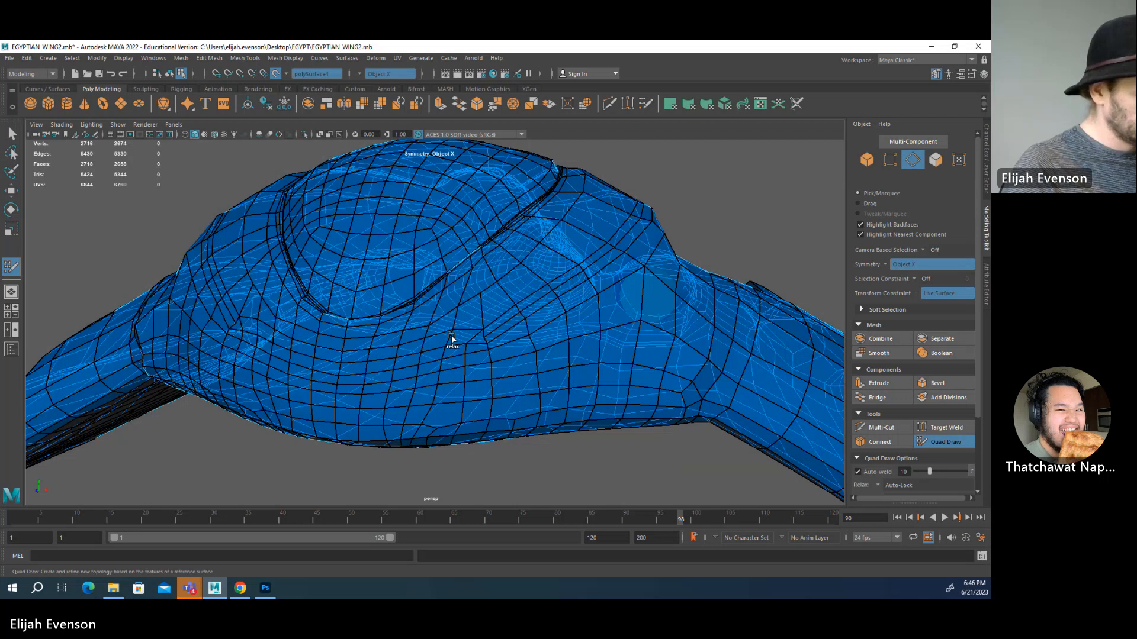
pyautogui.press('q')
pyautogui.click(476, 336)
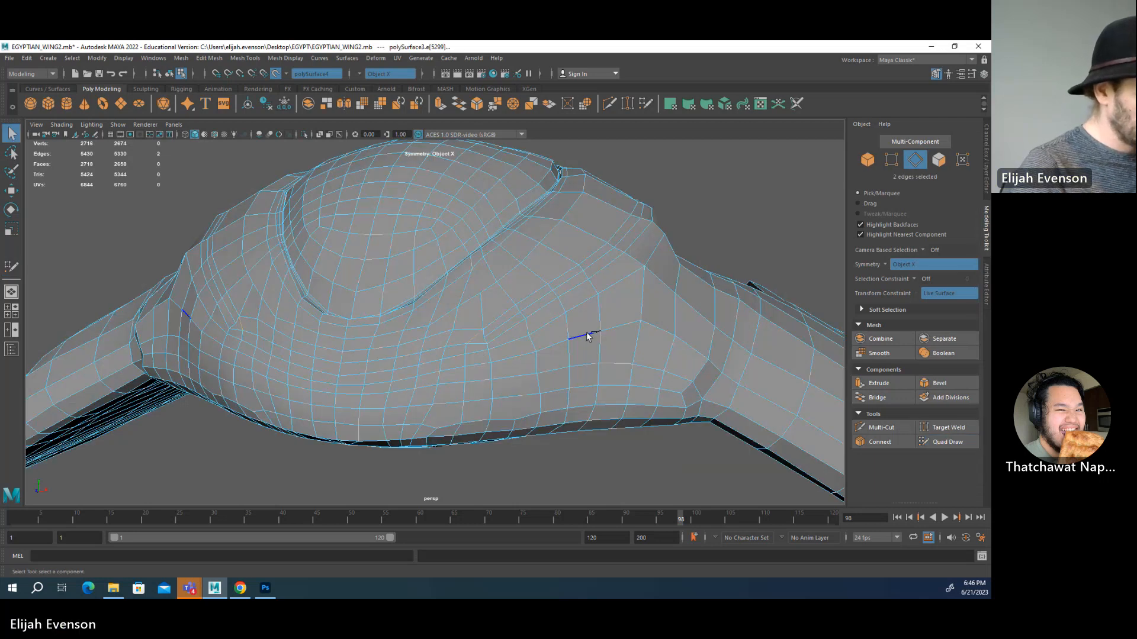
pyautogui.press('Delete')
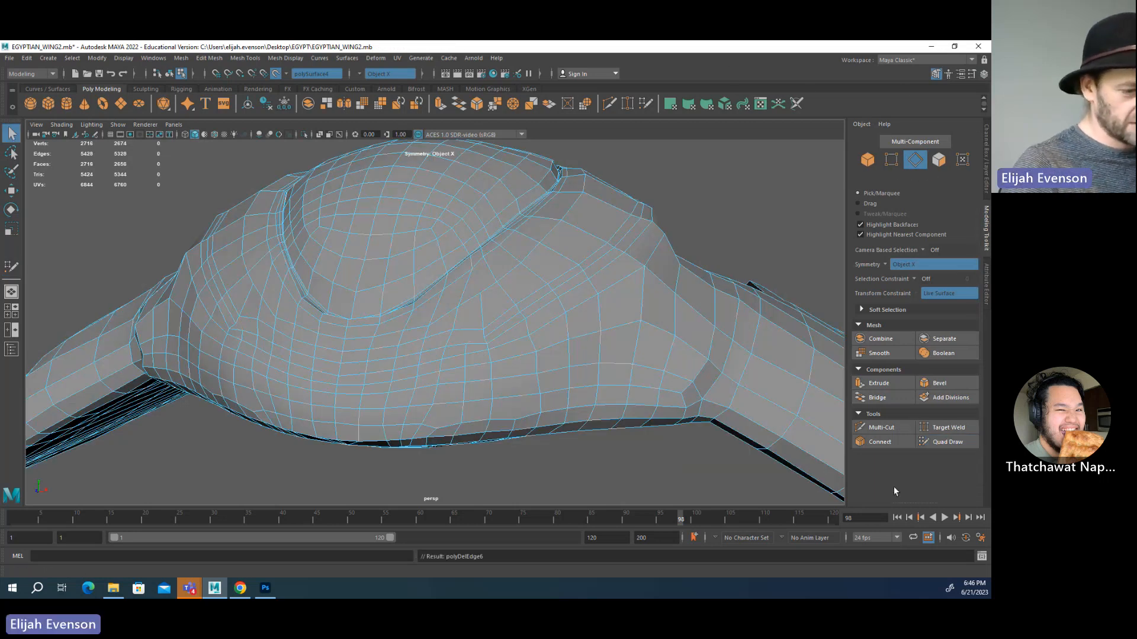
# - Relax the vertices around the new vertical and curved rows below the oval with Quad Draw
pyautogui.click(959, 444)
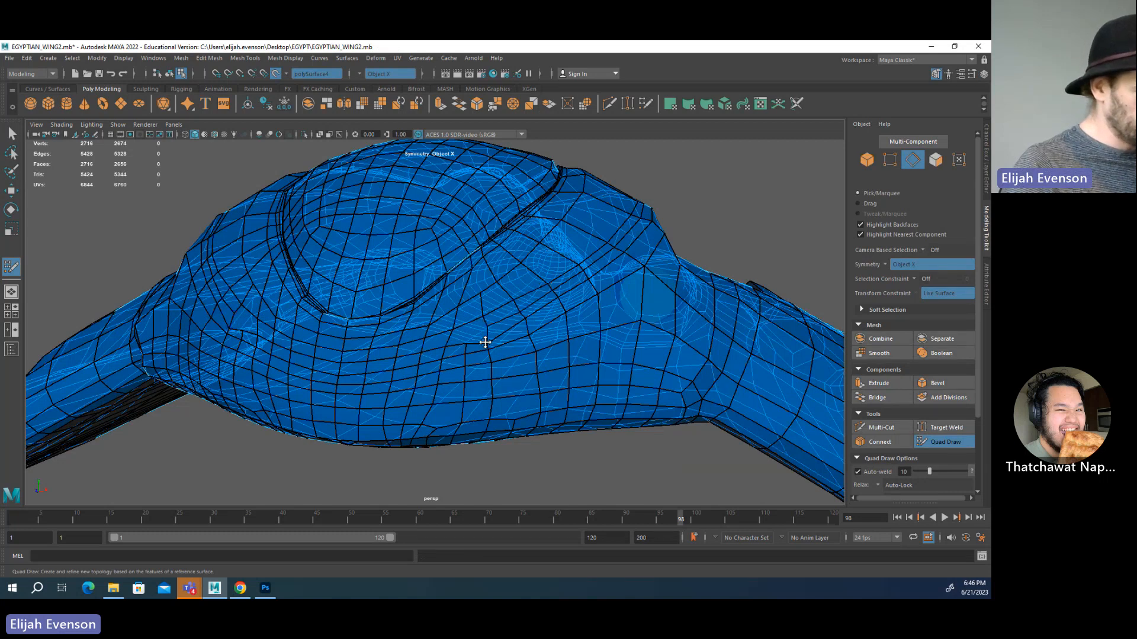
pyautogui.keyDown('alt'); pyautogui.moveTo(451, 370); pyautogui.dragTo(461, 453); pyautogui.keyUp('alt')
pyautogui.keyDown('alt'); pyautogui.moveTo(460, 453); pyautogui.dragTo(604, 464, button='right'); pyautogui.keyUp('alt')
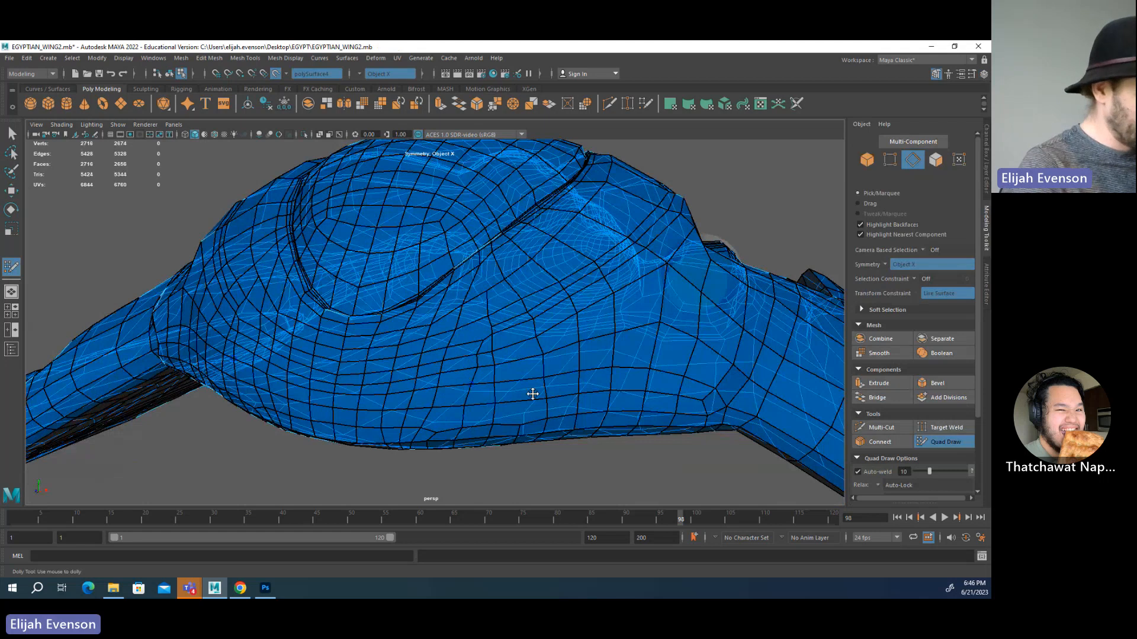
pyautogui.keyDown('alt'); pyautogui.moveTo(438, 413); pyautogui.dragTo(426, 428); pyautogui.keyUp('alt')
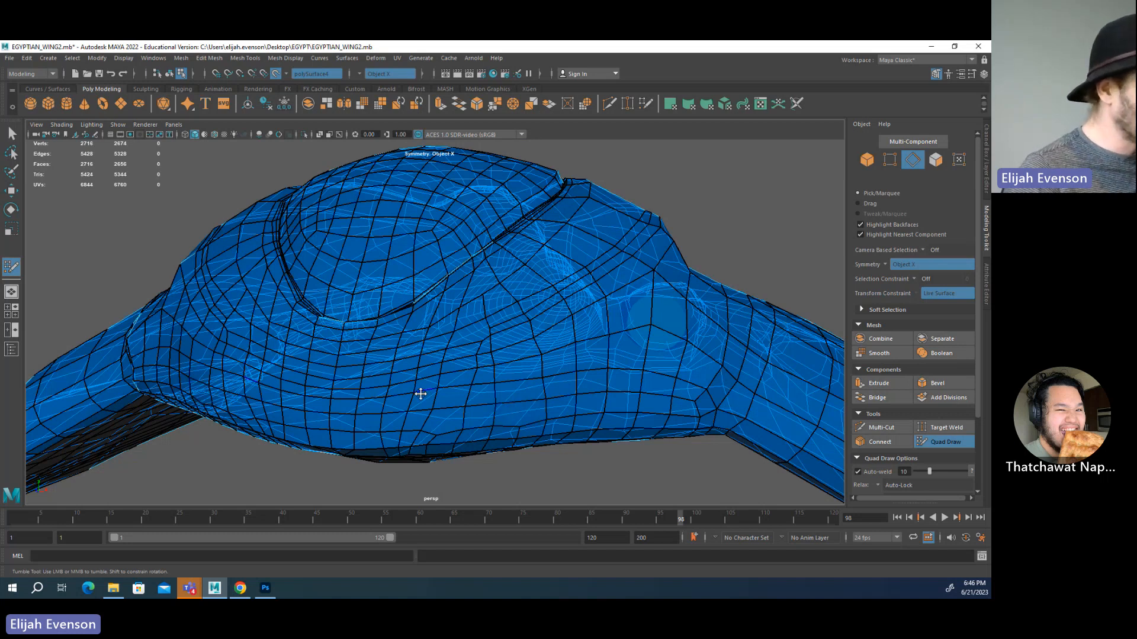
pyautogui.keyDown('alt'); pyautogui.moveTo(421, 394); pyautogui.dragTo(432, 441); pyautogui.keyUp('alt')
pyautogui.keyDown('alt'); pyautogui.moveTo(432, 441); pyautogui.dragTo(437, 452, button='right'); pyautogui.keyUp('alt')
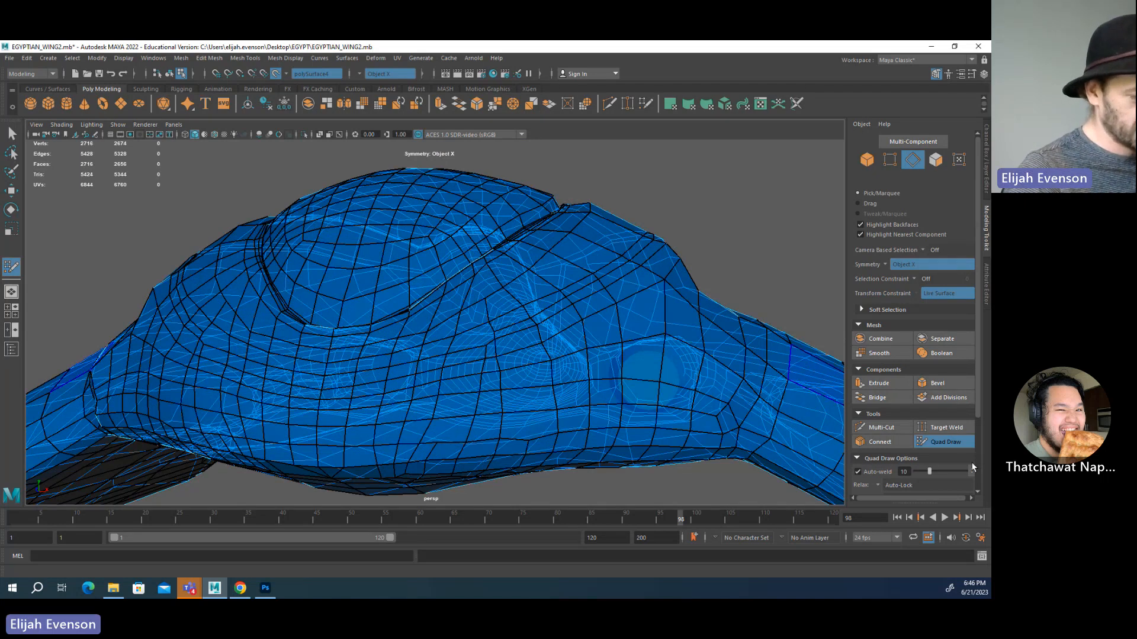
pyautogui.click(883, 427)
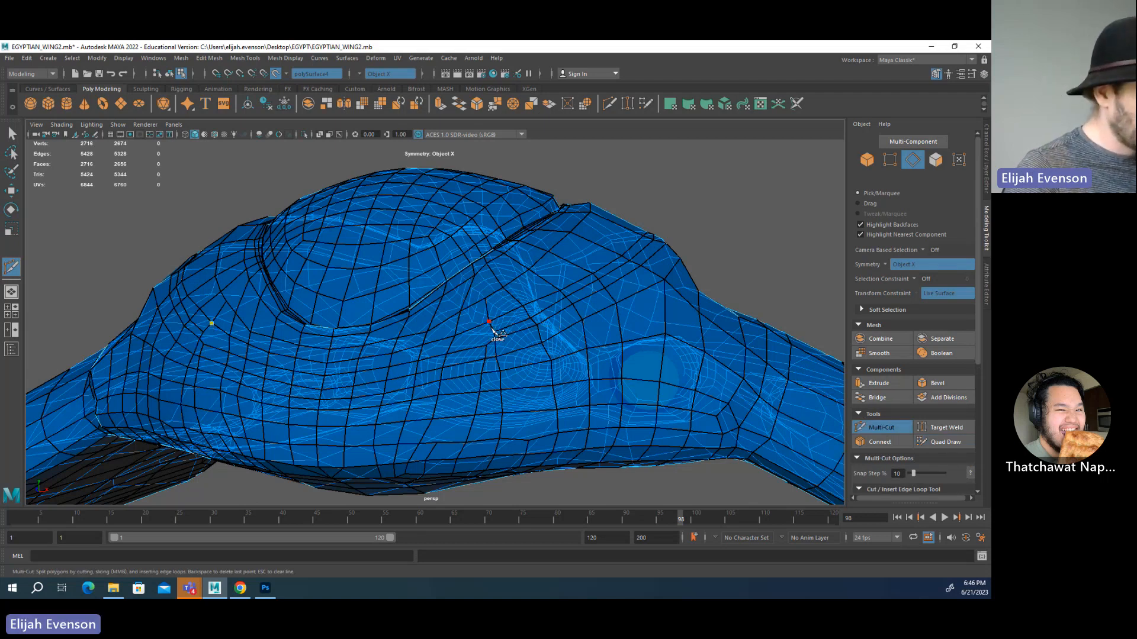
pyautogui.press('q')
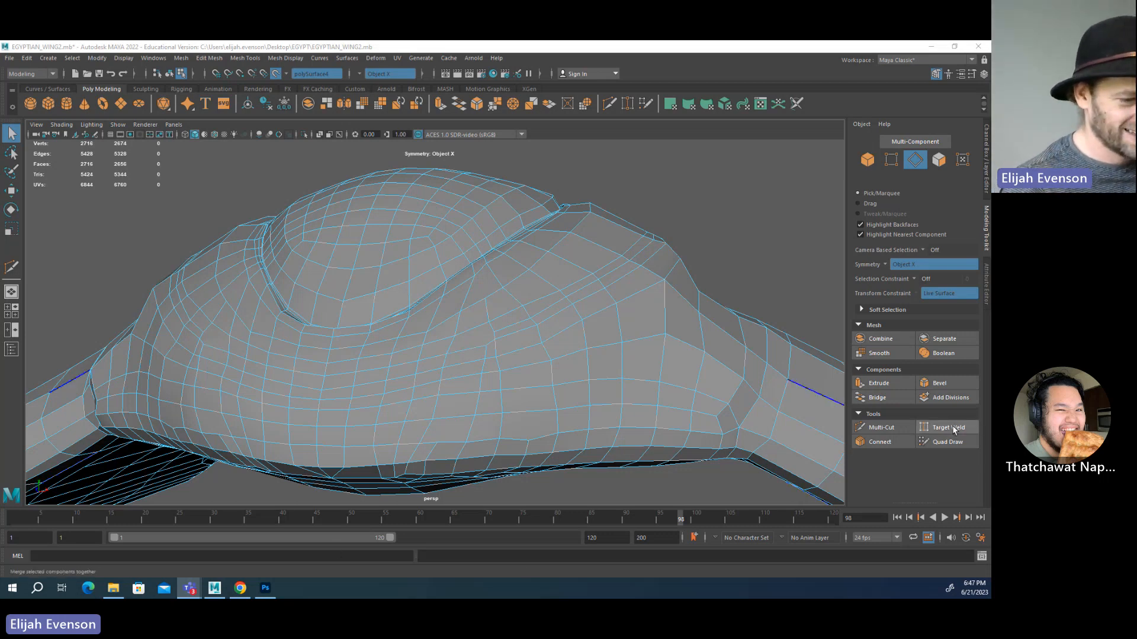
pyautogui.click(942, 445)
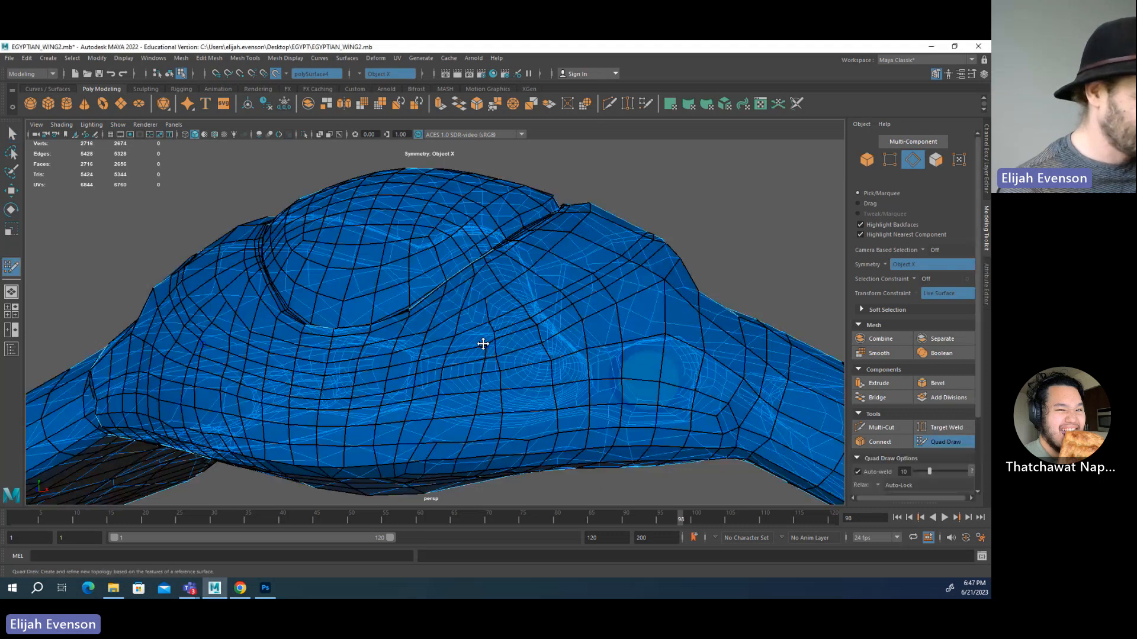
# - Multi-Cut a second symmetric vertical edge row from just above the lower rim to the diagonal rows beside the oval
pyautogui.click(881, 428)
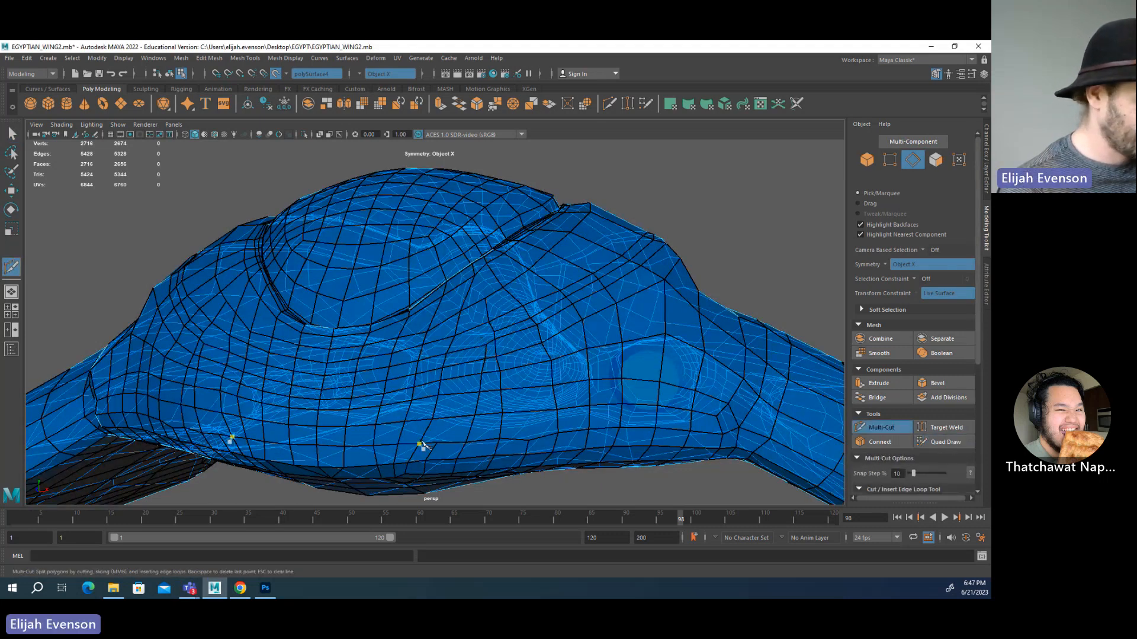
pyautogui.click(437, 443)
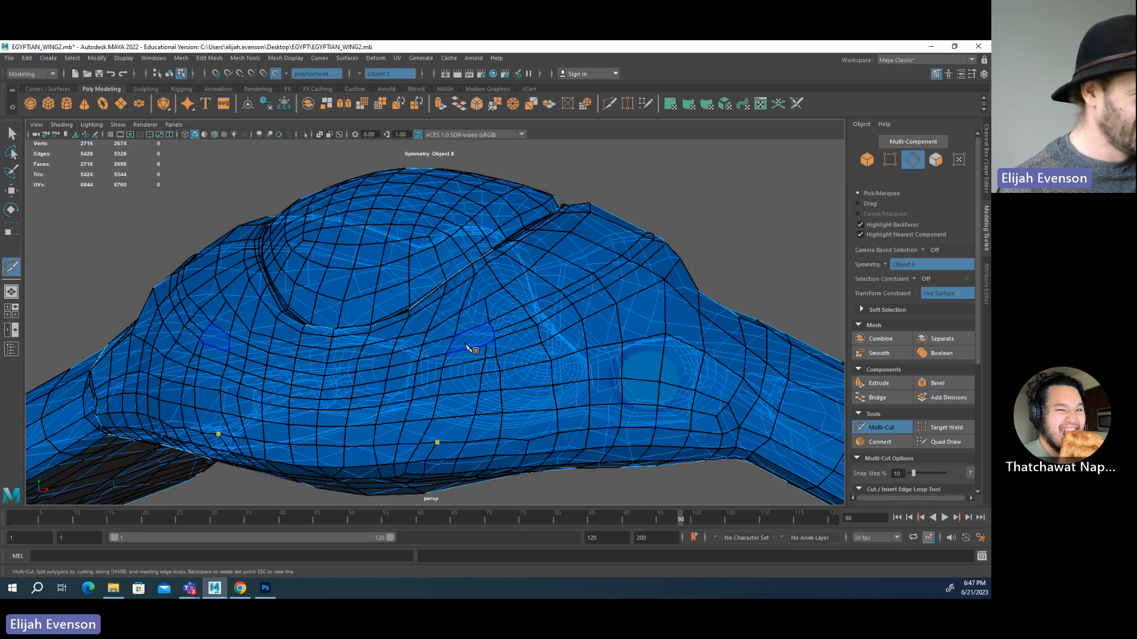
pyautogui.click(495, 333)
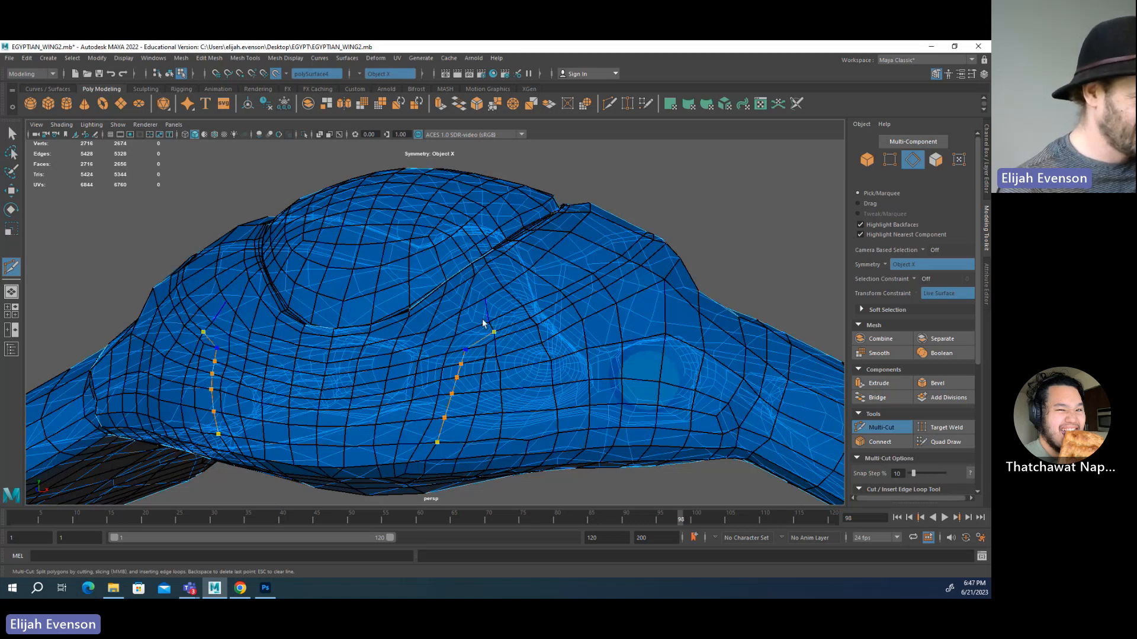
pyautogui.press('q')
pyautogui.press('g')
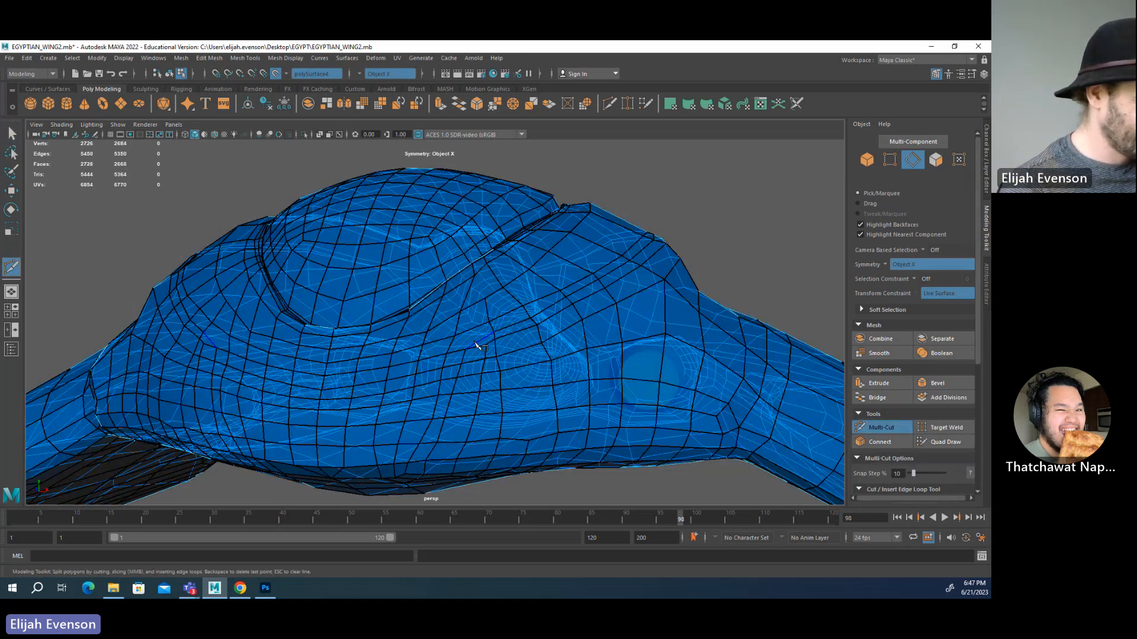
pyautogui.click(476, 347)
pyautogui.press('q')
pyautogui.keyDown('alt'); pyautogui.moveTo(464, 355); pyautogui.dragTo(509, 373); pyautogui.keyUp('alt')
pyautogui.hotkey('ctrl', 'z')
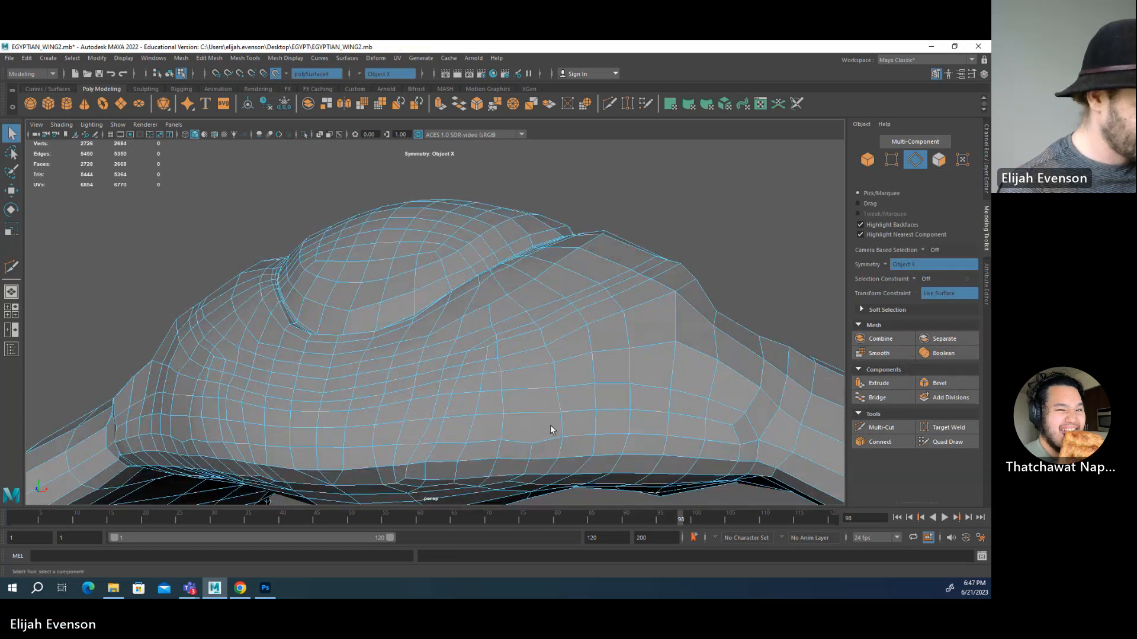
# - Delete the short uneven edges on the underside of the rim where the vertical rows end, on both sides
pyautogui.keyDown('alt'); pyautogui.moveTo(549, 424); pyautogui.dragTo(535, 404); pyautogui.keyUp('alt')
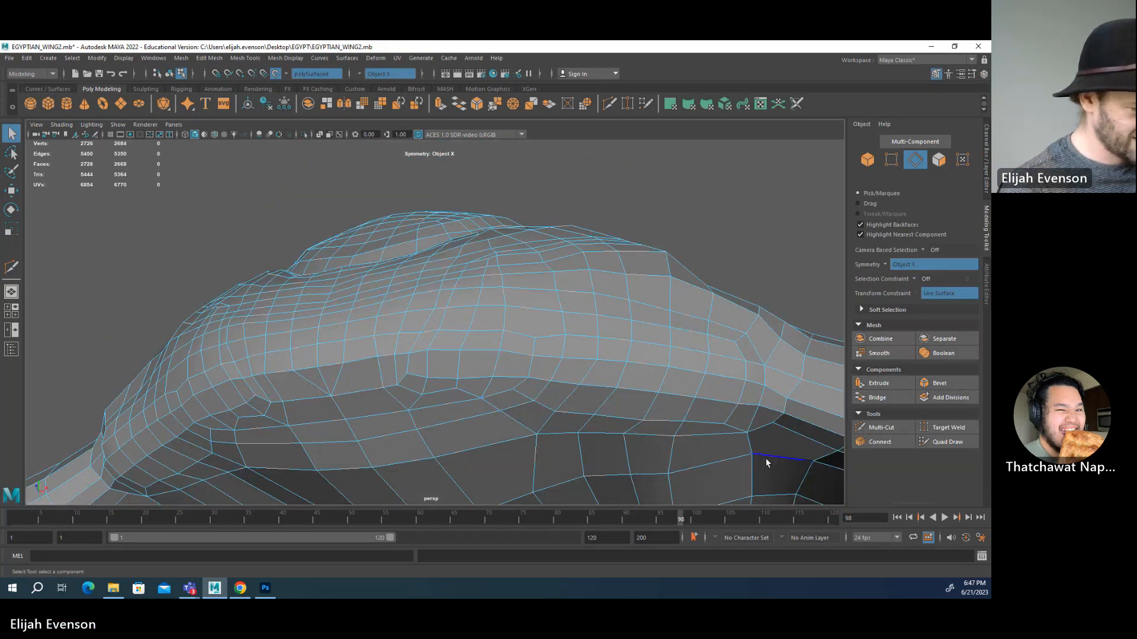
pyautogui.click(708, 428)
pyautogui.keyDown('alt'); pyautogui.moveTo(708, 427); pyautogui.dragTo(463, 398); pyautogui.keyUp('alt')
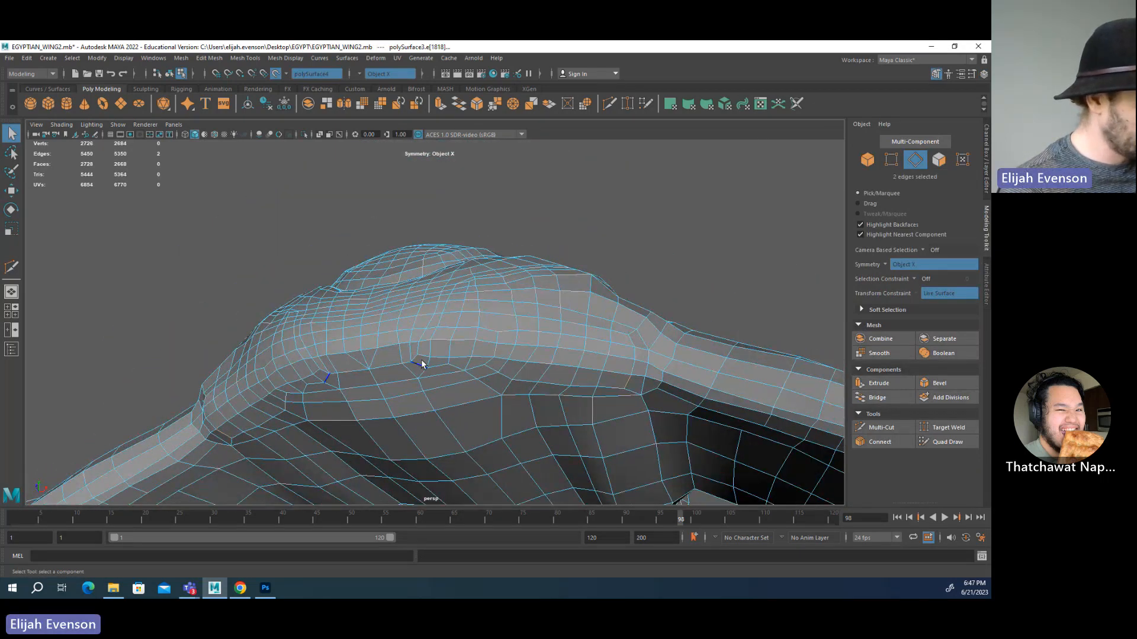
pyautogui.click(421, 362)
pyautogui.keyDown('shift'); pyautogui.click(437, 366); pyautogui.keyUp('shift')
pyautogui.keyDown('shift'); pyautogui.click(452, 365); pyautogui.keyUp('shift')
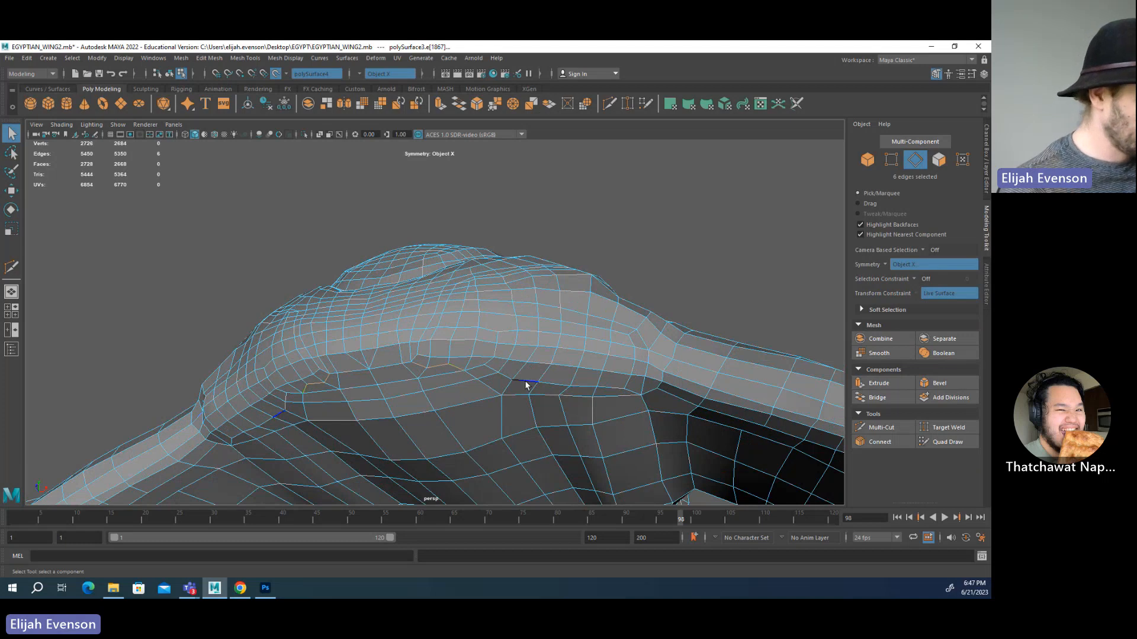
pyautogui.keyDown('shift'); pyautogui.click(467, 367); pyautogui.keyUp('shift')
pyautogui.keyDown('shift'); pyautogui.click(452, 363); pyautogui.keyUp('shift')
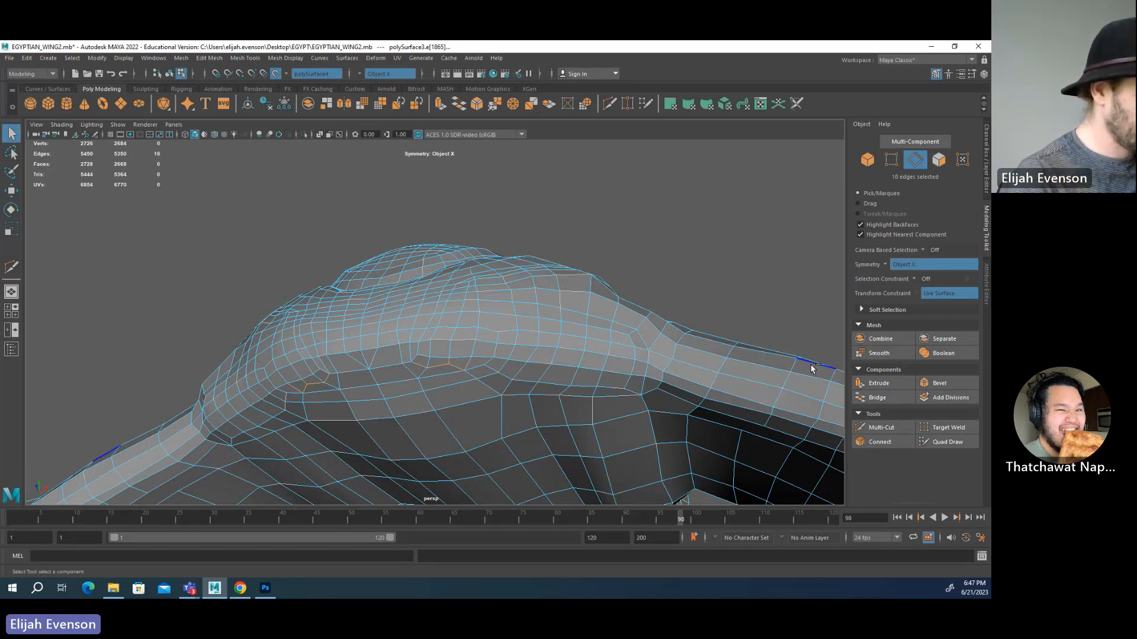
pyautogui.press('Delete')
# - Relax the mesh around the lower rim and the recut rows beside the oval with Quad Draw
pyautogui.keyDown('alt'); pyautogui.moveTo(423, 372); pyautogui.dragTo(356, 355); pyautogui.keyUp('alt')
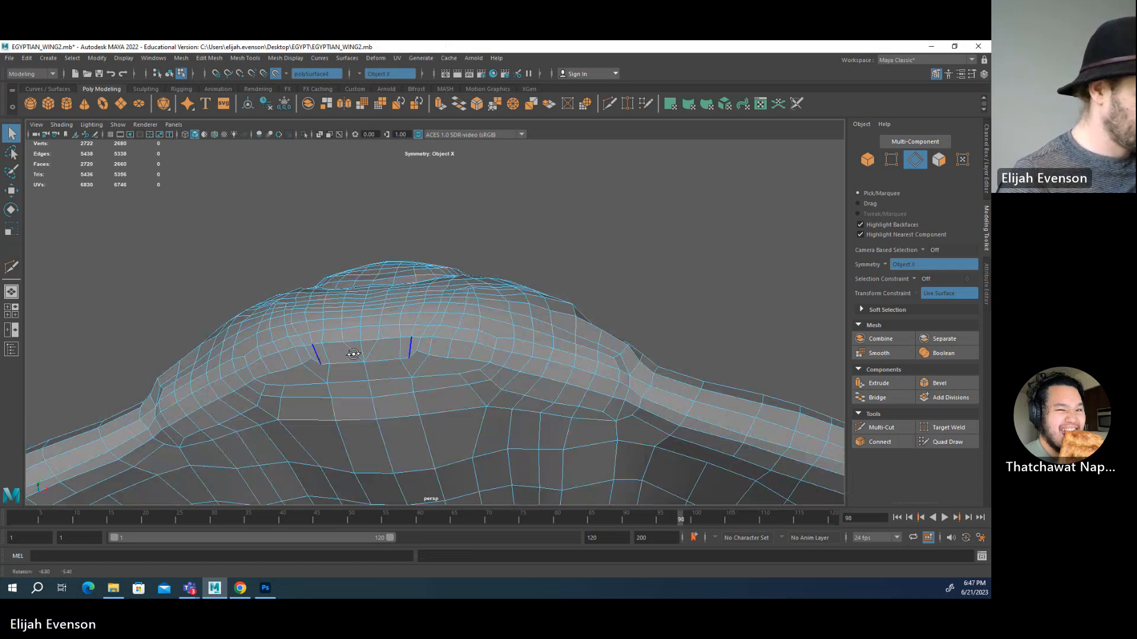
pyautogui.keyDown('alt'); pyautogui.moveTo(355, 355); pyautogui.dragTo(464, 386, button='right'); pyautogui.keyUp('alt')
pyautogui.click(945, 442)
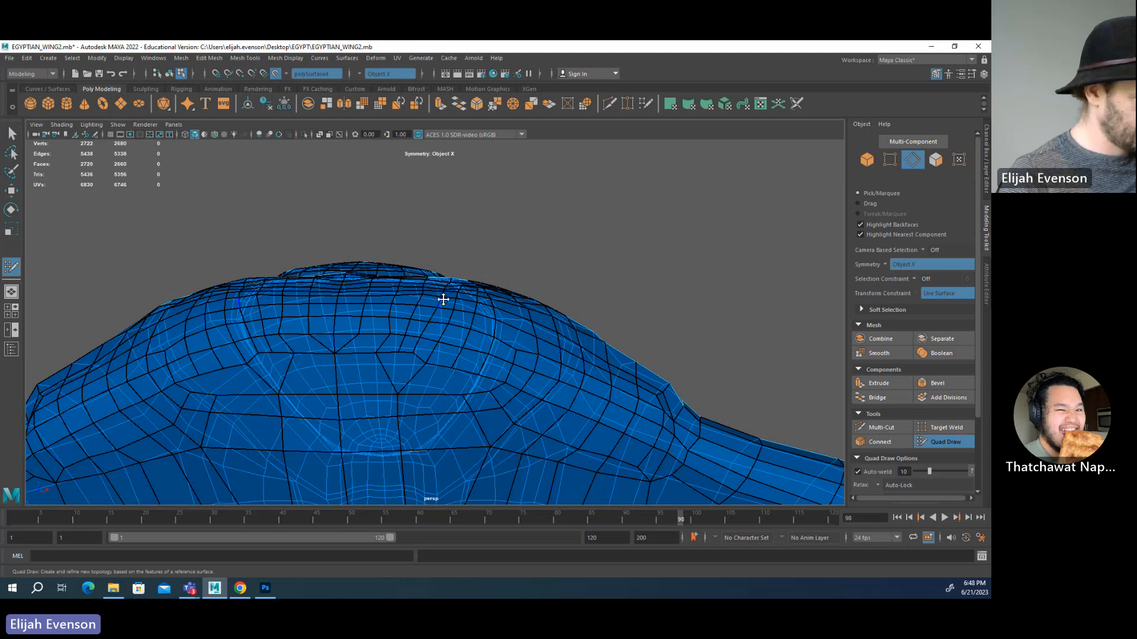
pyautogui.keyDown('alt'); pyautogui.moveTo(444, 296); pyautogui.dragTo(297, 294); pyautogui.keyUp('alt')
pyautogui.keyDown('alt'); pyautogui.moveTo(380, 274); pyautogui.dragTo(507, 254); pyautogui.keyUp('alt')
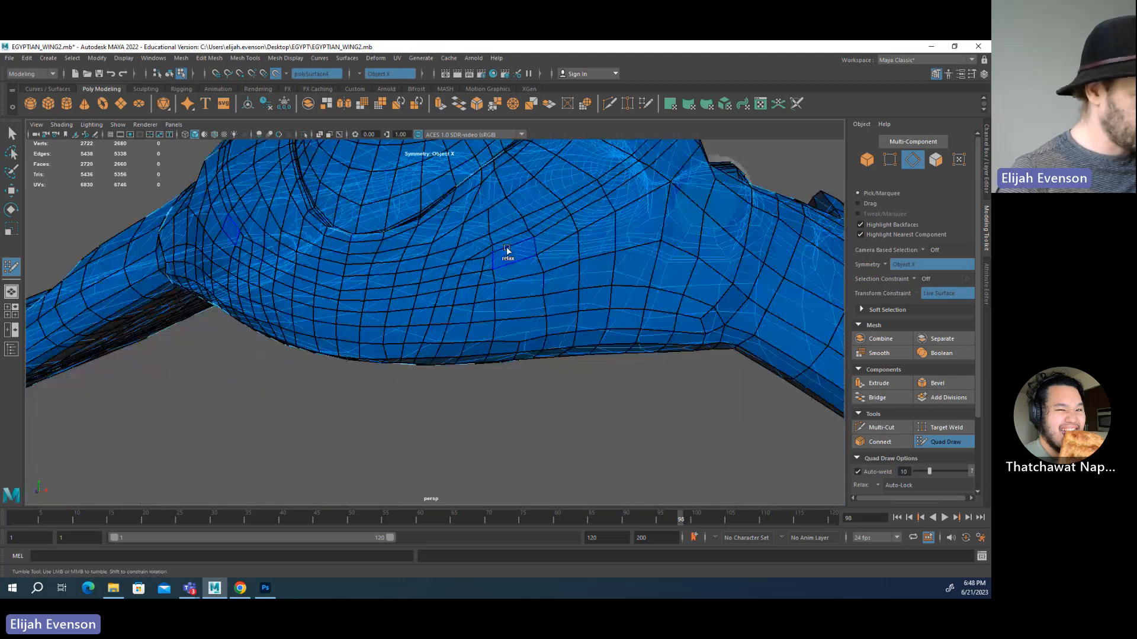
pyautogui.keyDown('alt'); pyautogui.moveTo(598, 195); pyautogui.dragTo(685, 223); pyautogui.keyUp('alt')
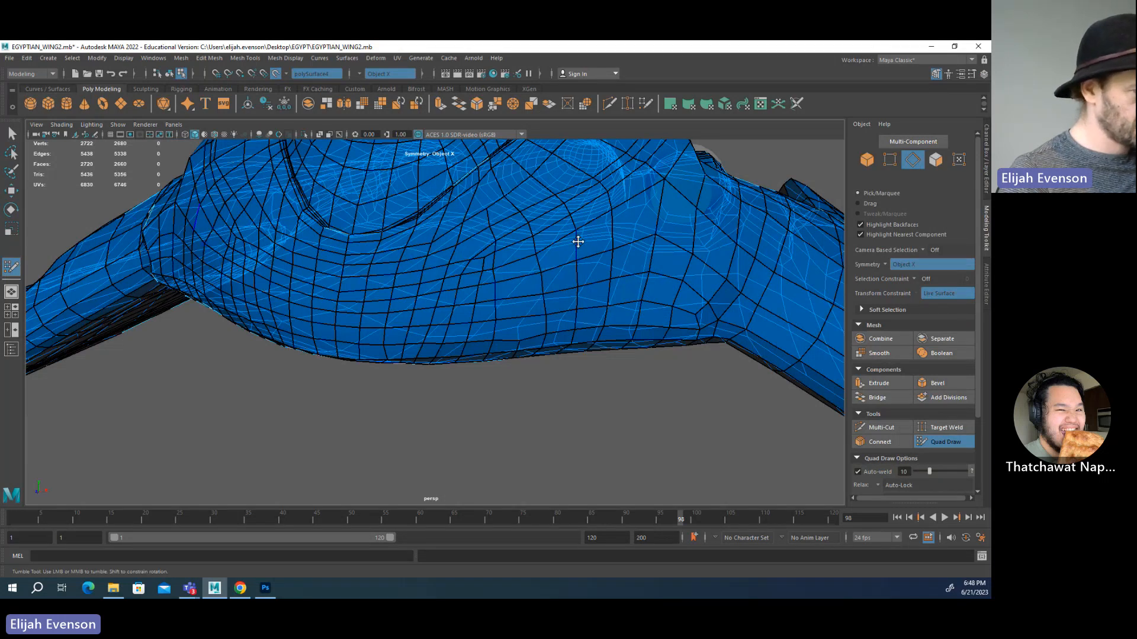
# - Multi-Cut a straighter edge across the pinched faces on the body's side ridge and delete the slanted edge it replaces
pyautogui.keyDown('alt'); pyautogui.moveTo(578, 241); pyautogui.dragTo(475, 242, button='right'); pyautogui.keyUp('alt')
pyautogui.keyDown('alt'); pyautogui.moveTo(542, 273); pyautogui.dragTo(567, 279, button='middle'); pyautogui.keyUp('alt')
pyautogui.keyDown('alt'); pyautogui.moveTo(567, 280); pyautogui.dragTo(789, 289); pyautogui.keyUp('alt')
pyautogui.scroll(5, 674, 286)
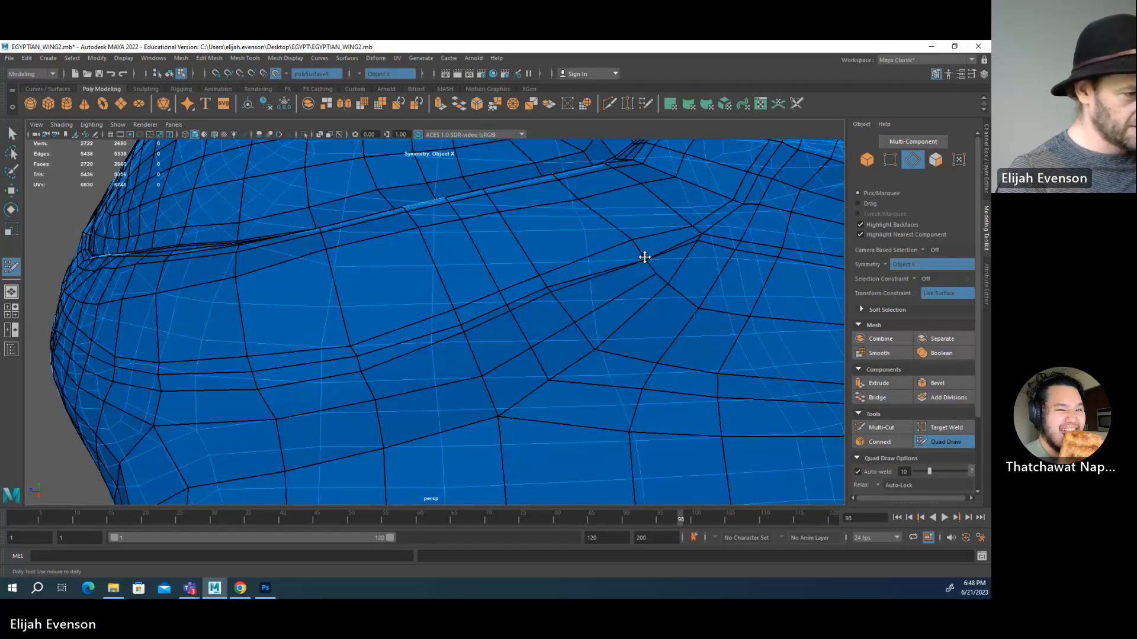
pyautogui.click(877, 427)
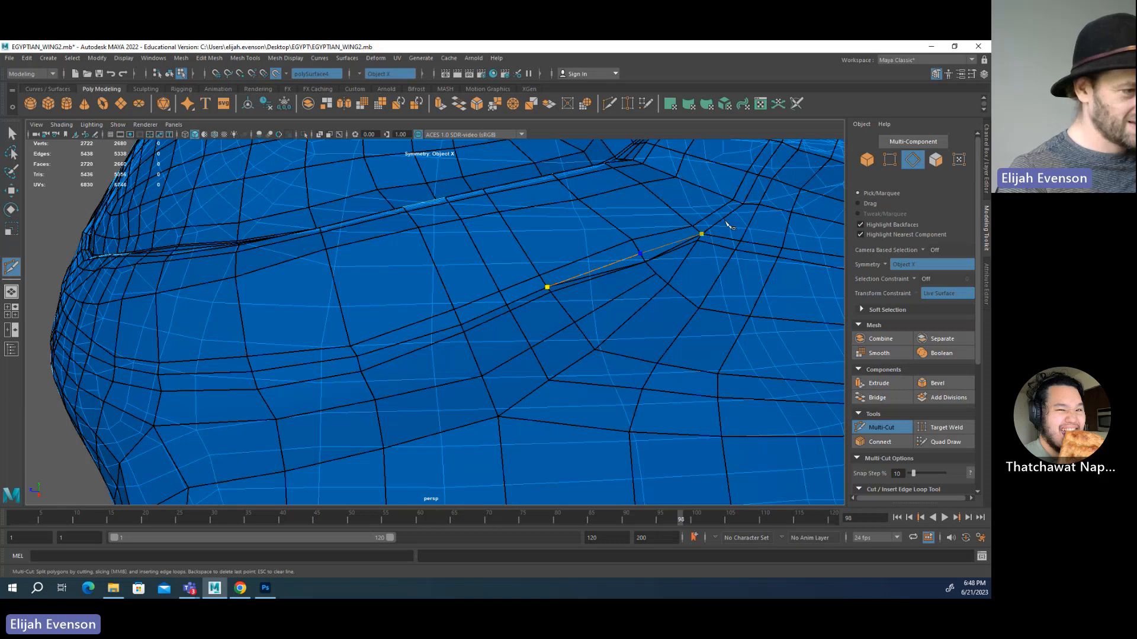
pyautogui.press('q')
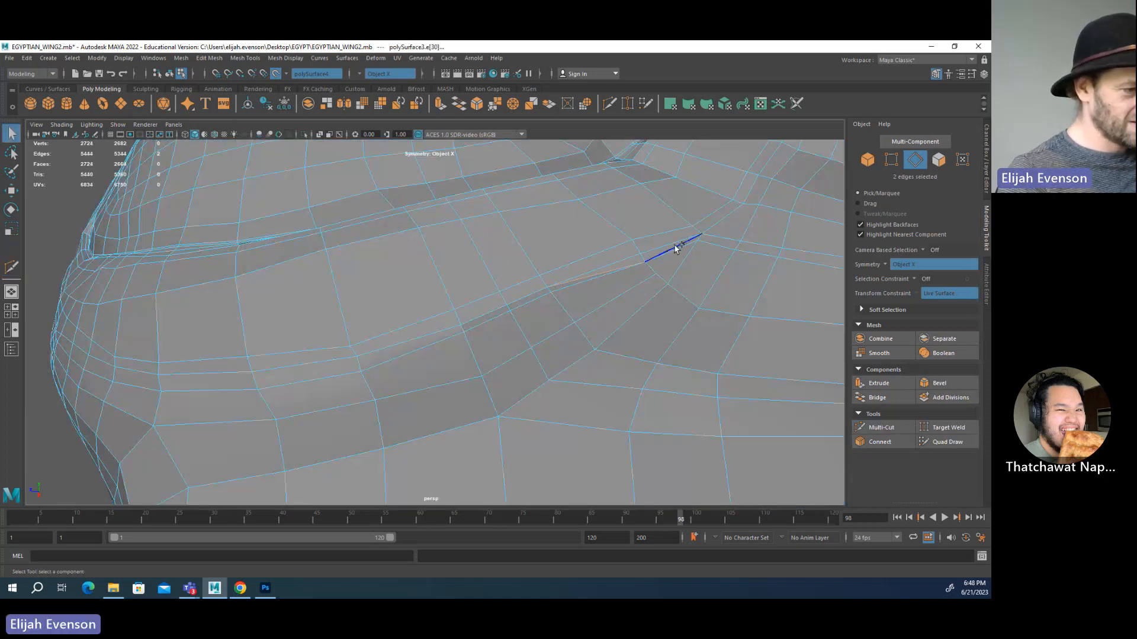
pyautogui.press('Delete')
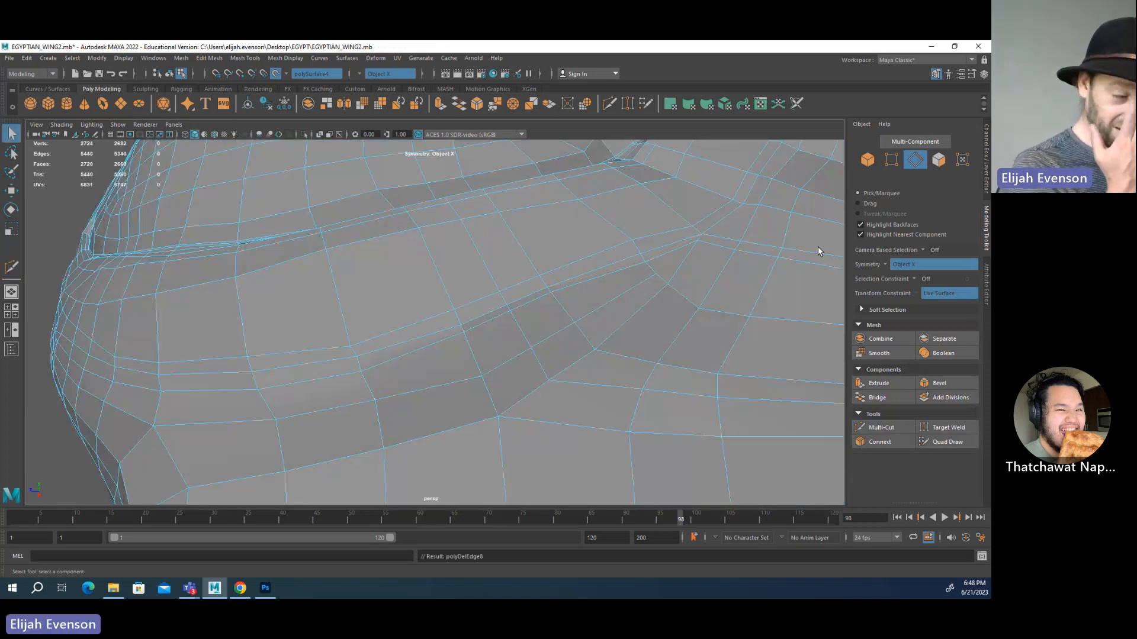
# - Delete the symmetric vertical edge loops that run from beside the oval down across the lower rim
pyautogui.keyDown('alt'); pyautogui.moveTo(276, 326); pyautogui.dragTo(224, 315, button='right'); pyautogui.keyUp('alt')
pyautogui.keyDown('alt'); pyautogui.moveTo(224, 314); pyautogui.dragTo(331, 306); pyautogui.keyUp('alt')
pyautogui.keyDown('alt'); pyautogui.moveTo(331, 307); pyautogui.dragTo(507, 350, button='right'); pyautogui.keyUp('alt')
pyautogui.moveTo(507, 350)
pyautogui.keyDown('alt'); pyautogui.mouseDown()
pyautogui.moveTo(511, 333)
pyautogui.moveTo(515, 351)
pyautogui.mouseUp(); pyautogui.keyUp('alt')
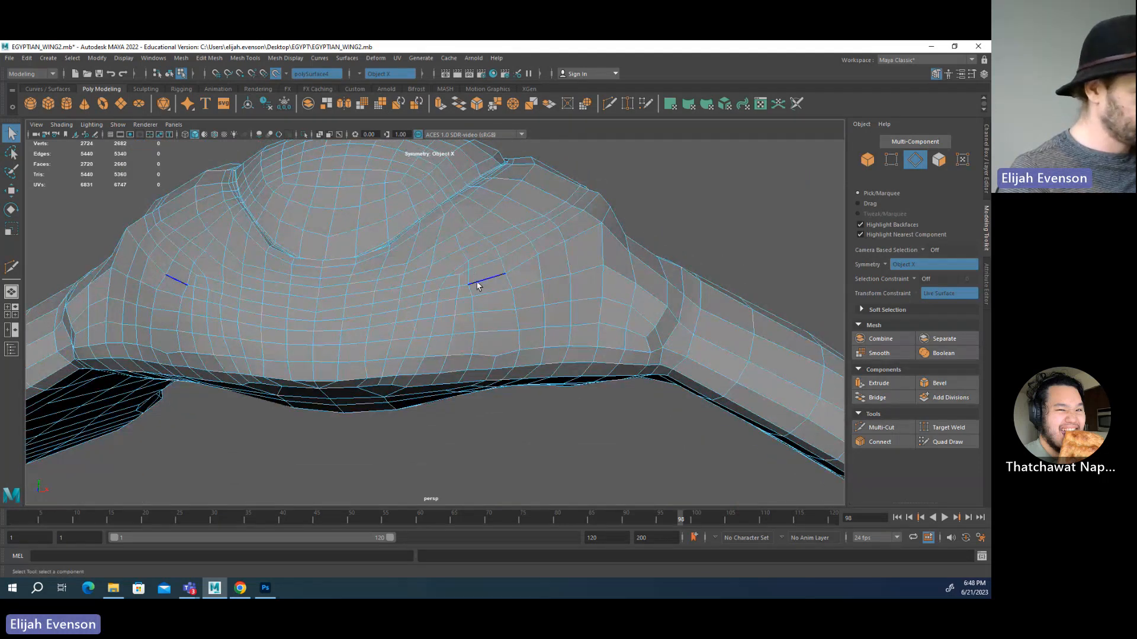
pyautogui.doubleClick(460, 241)
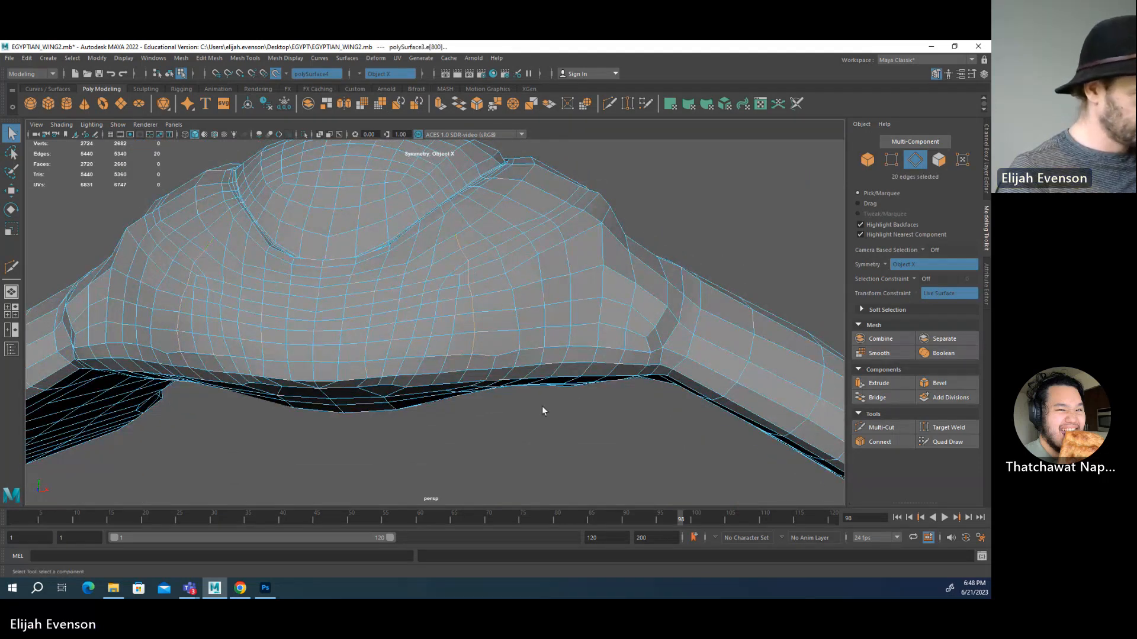
pyautogui.press('f')
pyautogui.keyDown('alt'); pyautogui.moveTo(535, 406); pyautogui.dragTo(533, 375); pyautogui.keyUp('alt')
pyautogui.hotkey('ctrl', 'Delete')
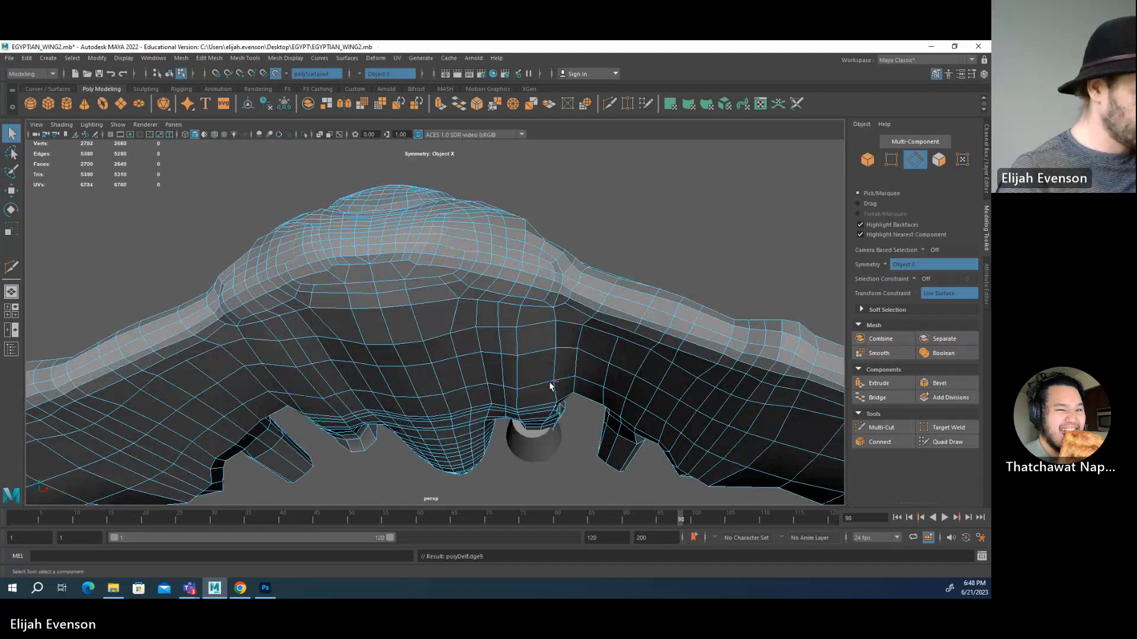
# - Relax the mesh on the front face below the oval and along the lower rim with Quad Draw
pyautogui.keyDown('alt'); pyautogui.moveTo(434, 353); pyautogui.dragTo(452, 393); pyautogui.keyUp('alt')
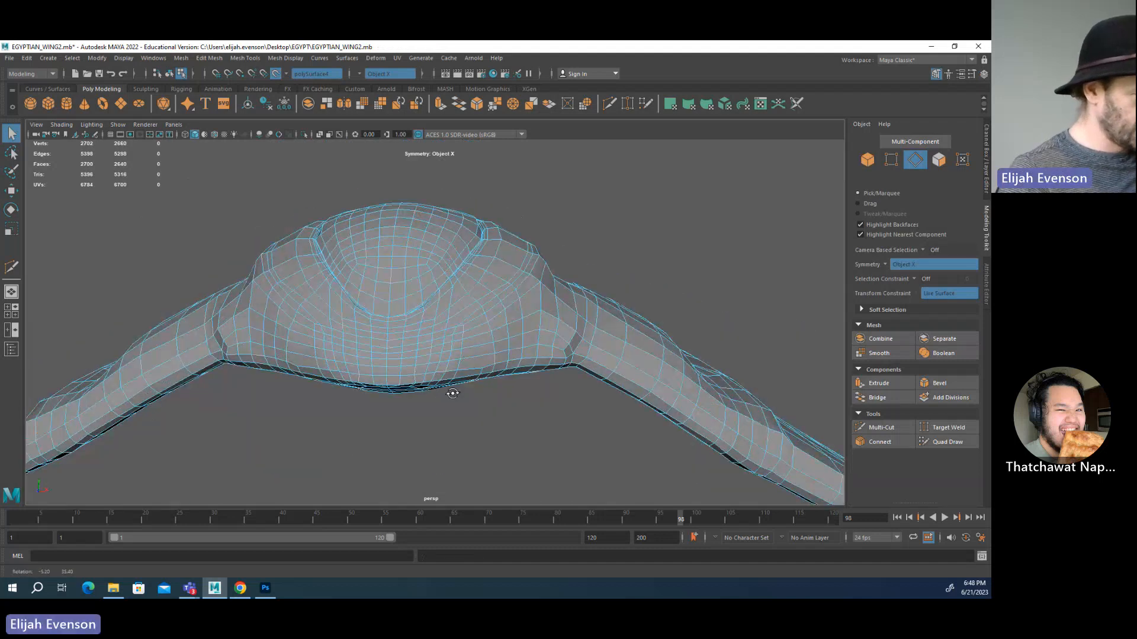
pyautogui.click(961, 440)
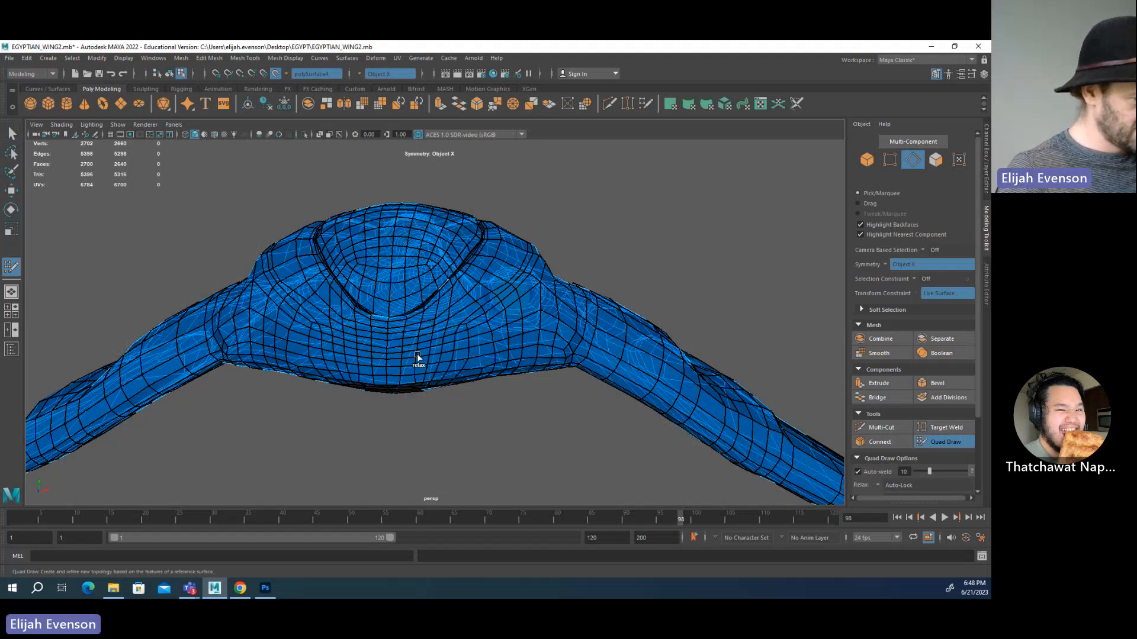
pyautogui.keyDown('alt'); pyautogui.moveTo(434, 379); pyautogui.dragTo(434, 343); pyautogui.keyUp('alt')
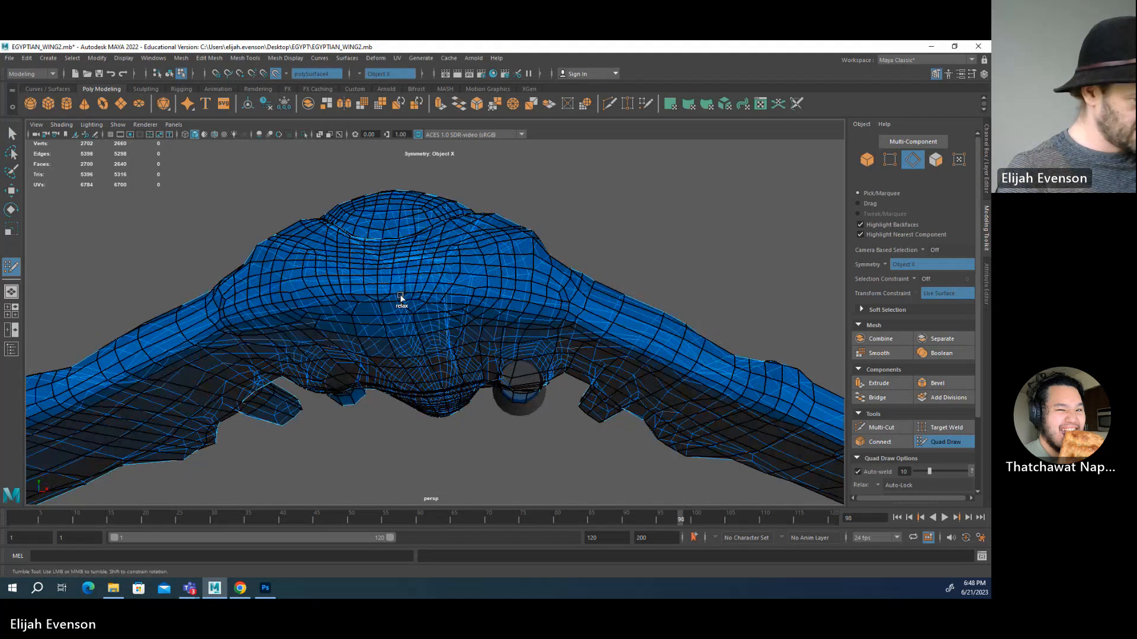
pyautogui.moveTo(444, 305)
pyautogui.keyDown('alt'); pyautogui.mouseDown()
pyautogui.moveTo(464, 292)
pyautogui.moveTo(388, 387)
pyautogui.mouseUp(); pyautogui.keyUp('alt')
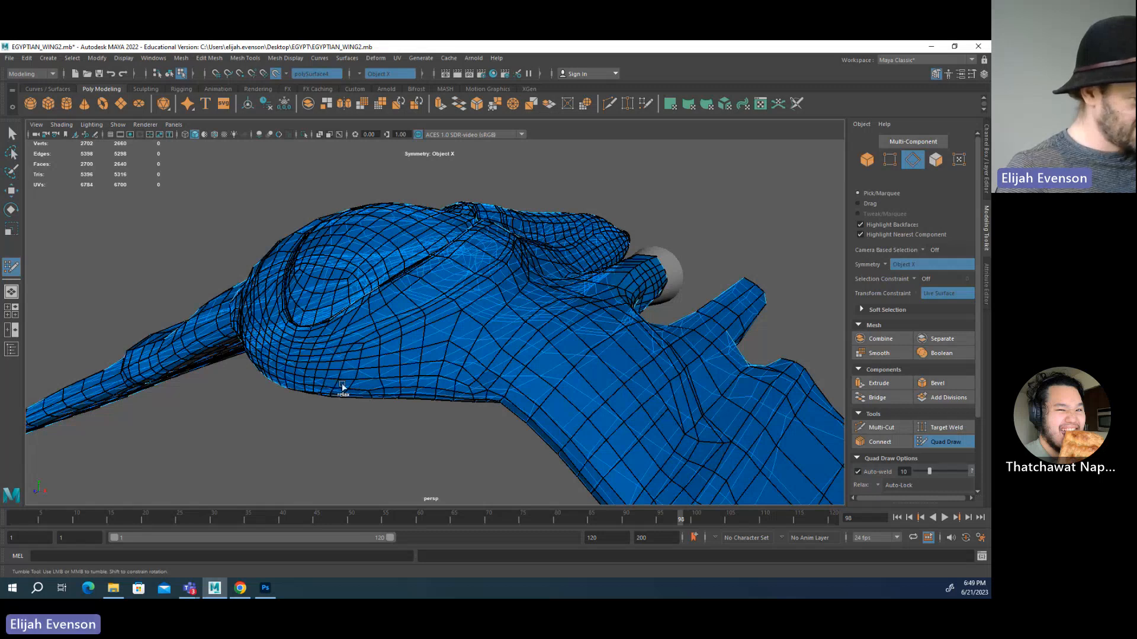
pyautogui.moveTo(370, 406)
pyautogui.keyDown('alt'); pyautogui.mouseDown()
pyautogui.moveTo(491, 413)
pyautogui.moveTo(388, 387)
pyautogui.mouseUp(); pyautogui.keyUp('alt')
pyautogui.click(935, 442)
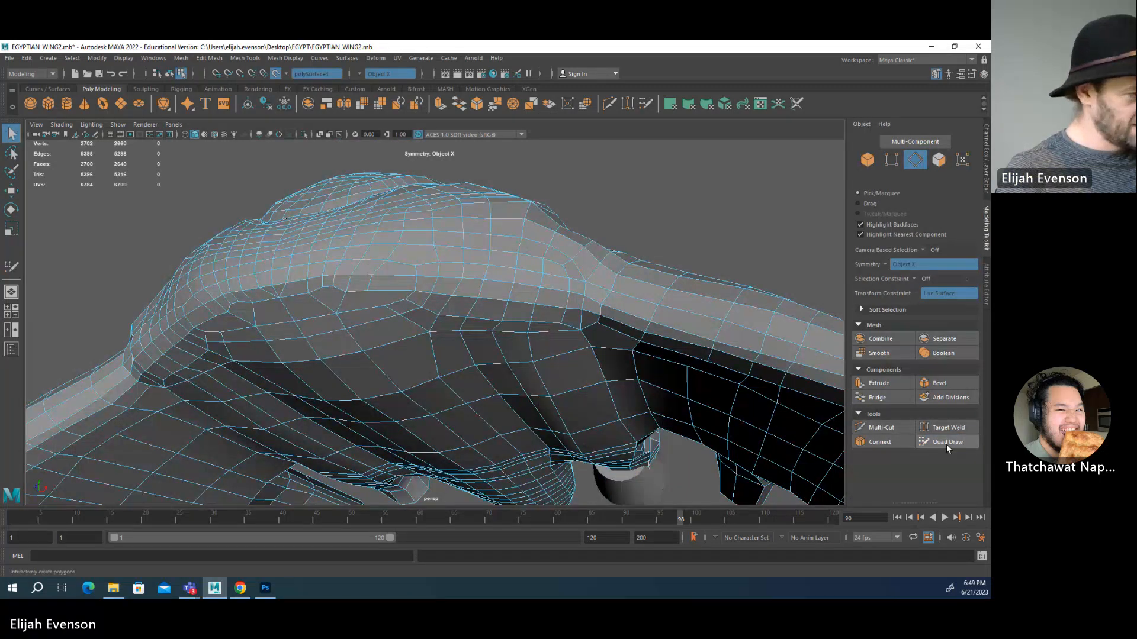
pyautogui.click(946, 443)
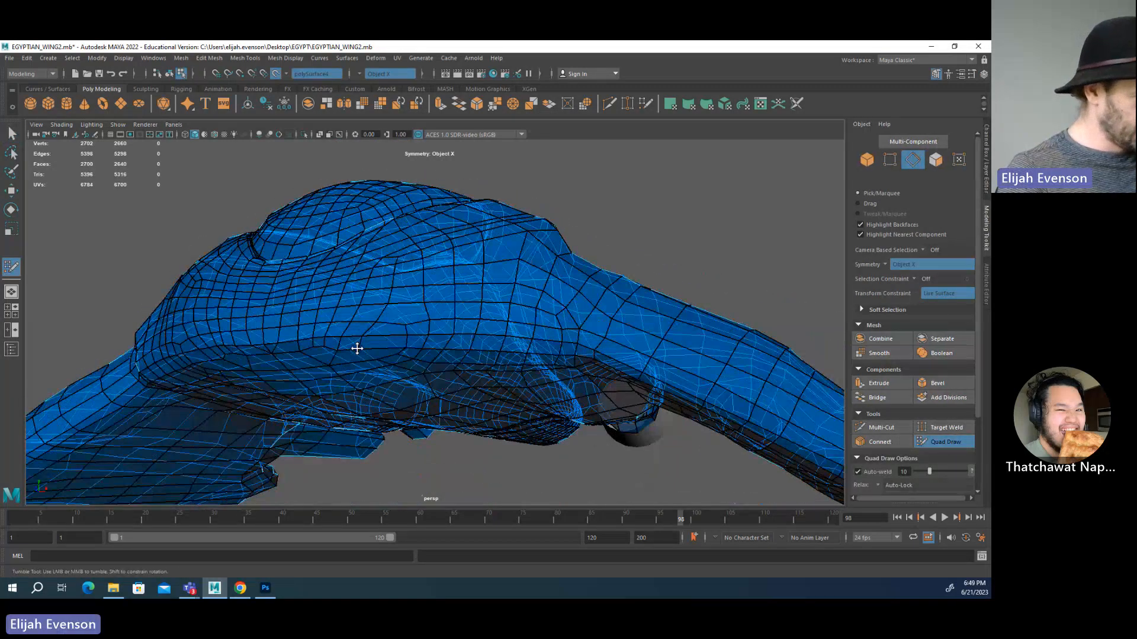
pyautogui.moveTo(357, 349)
pyautogui.mouseDown()
pyautogui.moveTo(411, 343)
pyautogui.moveTo(397, 322)
pyautogui.moveTo(405, 301)
pyautogui.mouseUp()
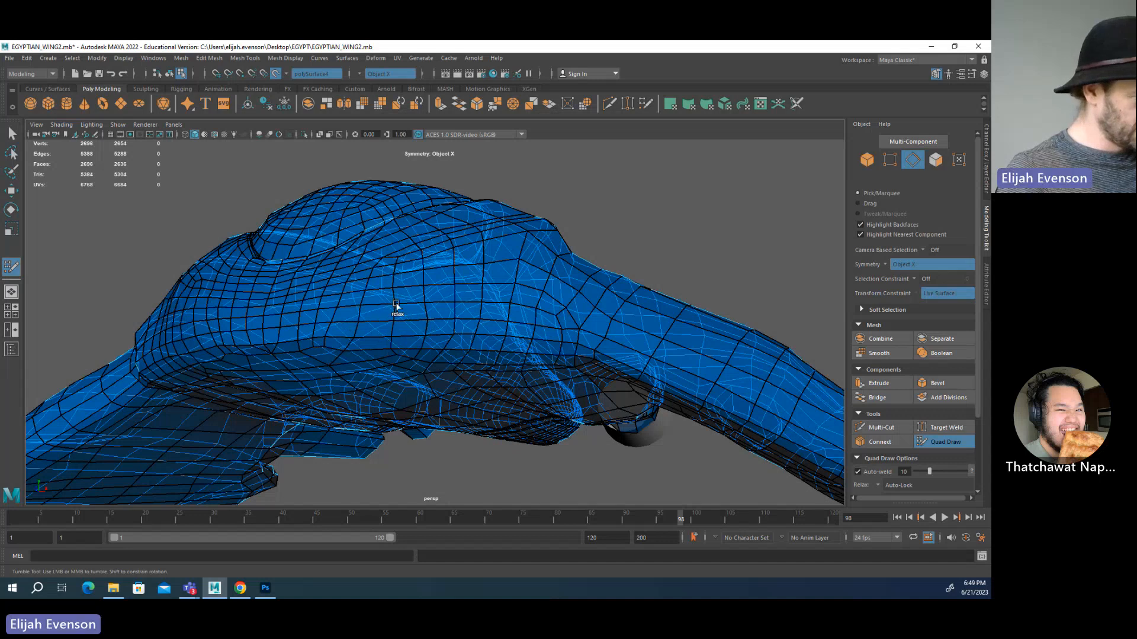
# - Relax the pinched faces on the body's side between the oval and the side ridge
pyautogui.keyDown('alt'); pyautogui.moveTo(408, 336); pyautogui.dragTo(393, 297); pyautogui.keyUp('alt')
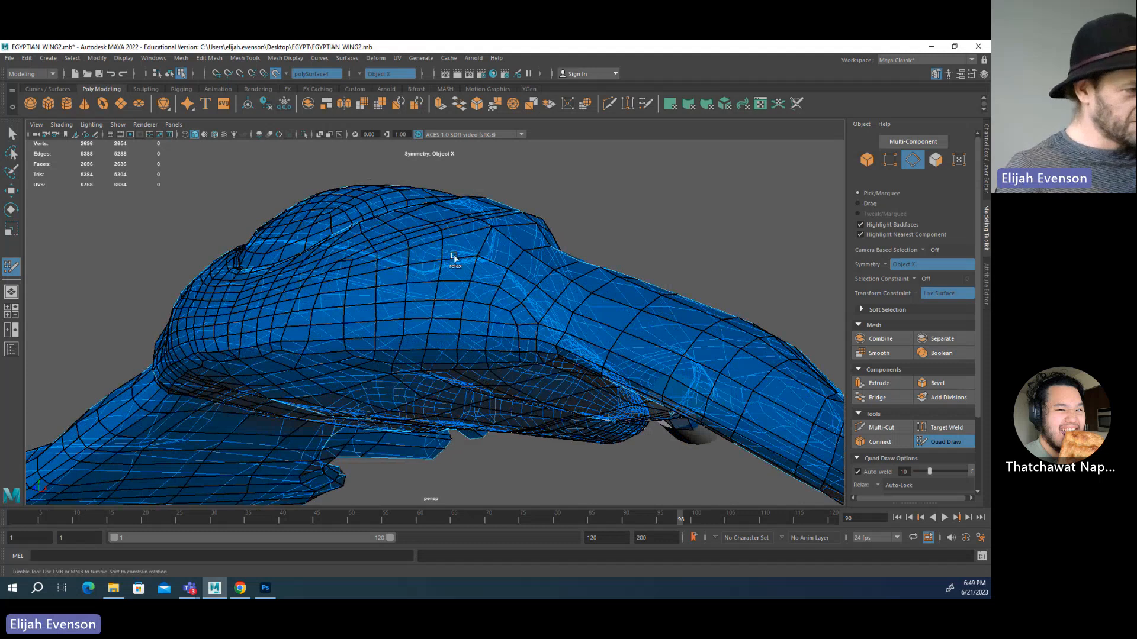
pyautogui.keyDown('alt'); pyautogui.moveTo(433, 292); pyautogui.dragTo(385, 347); pyautogui.keyUp('alt')
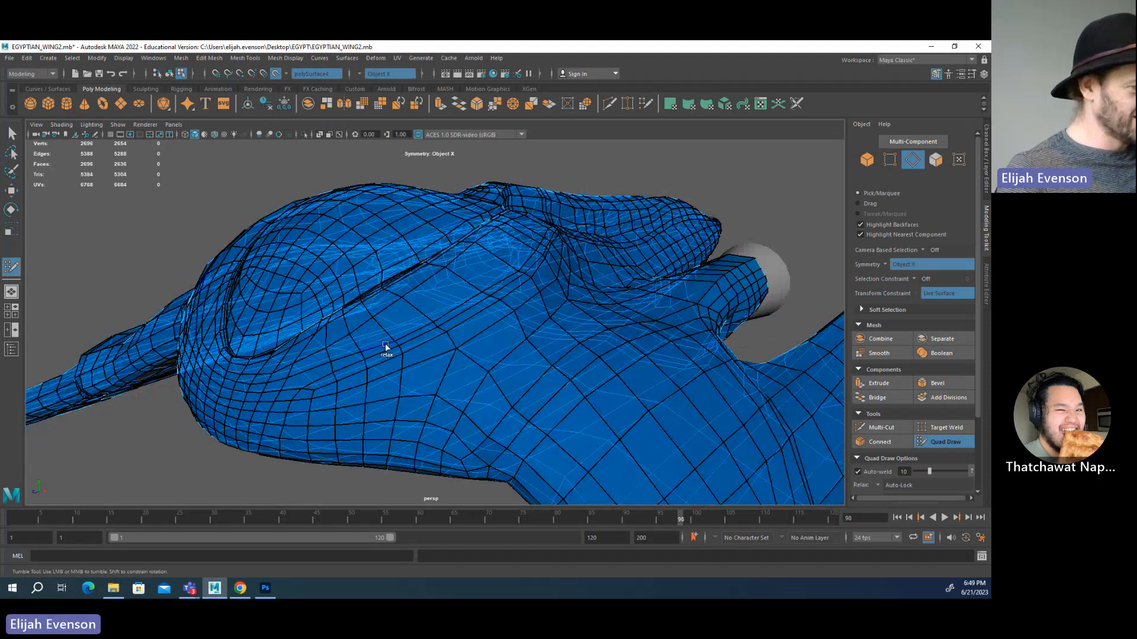
pyautogui.keyDown('alt'); pyautogui.moveTo(474, 307); pyautogui.dragTo(450, 394); pyautogui.keyUp('alt')
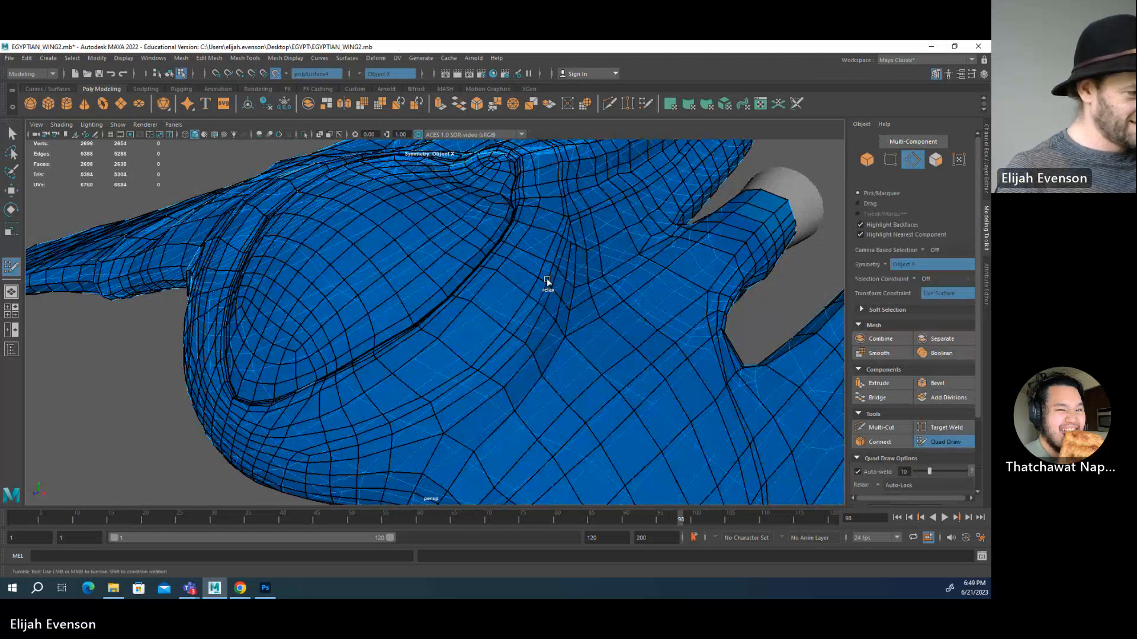
pyautogui.moveTo(517, 356)
pyautogui.keyDown('shift'); pyautogui.mouseDown()
pyautogui.moveTo(482, 373)
pyautogui.moveTo(520, 344)
pyautogui.mouseUp(); pyautogui.keyUp('shift')
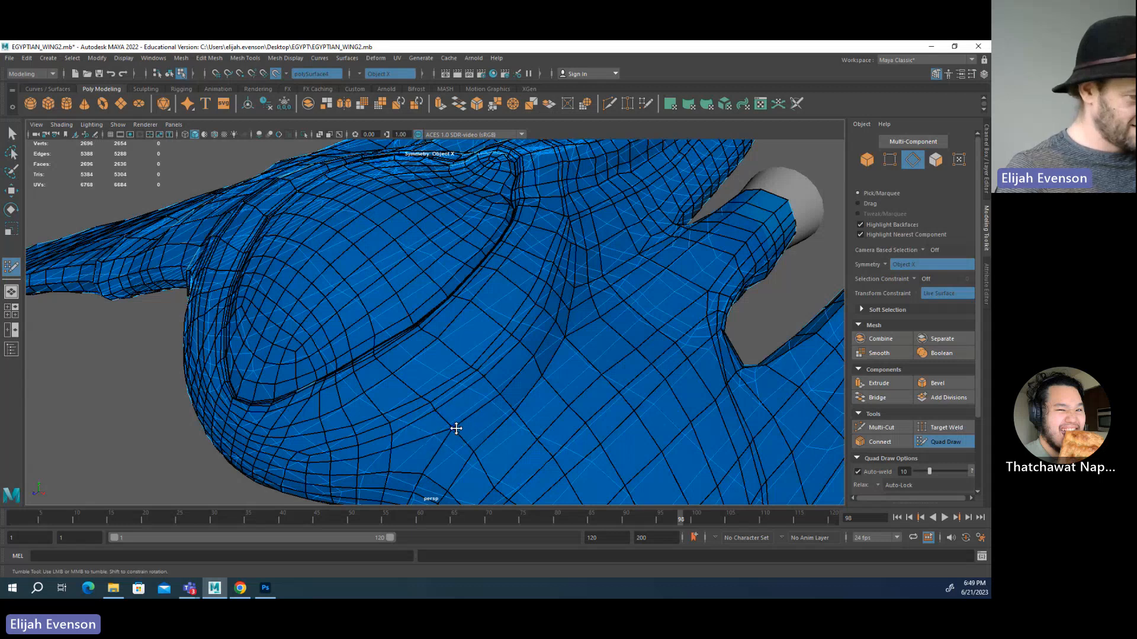
# - Make the layer1 display layer visible to work on the underside of the body
pyautogui.scroll(-5, 456, 428)
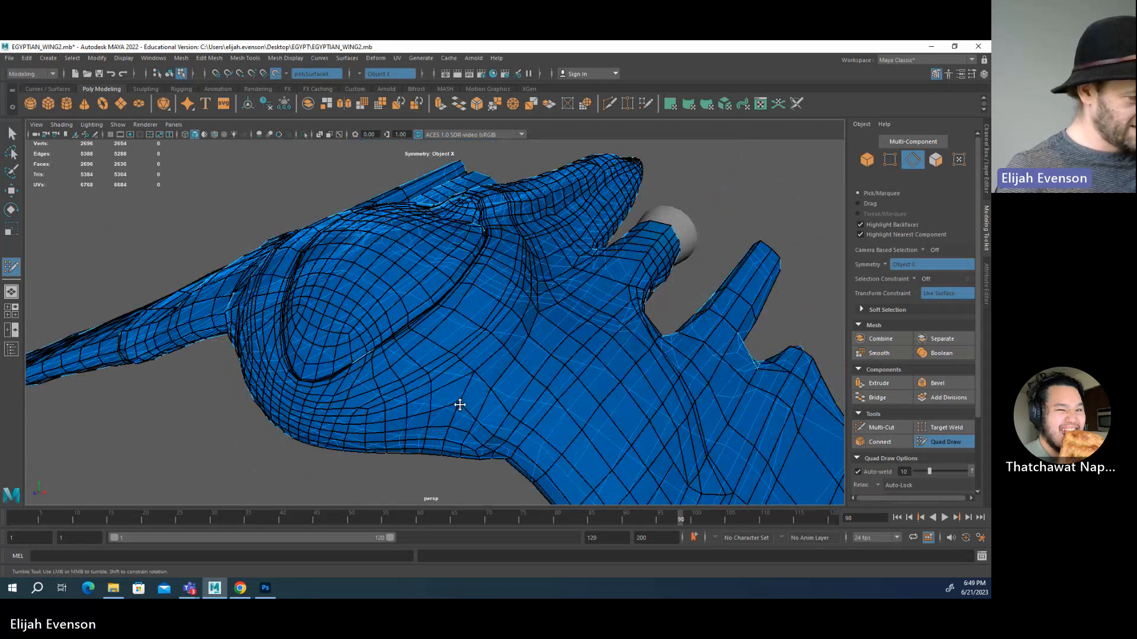
pyautogui.scroll(-2, 498, 405)
pyautogui.keyDown('alt'); pyautogui.moveTo(501, 404); pyautogui.dragTo(519, 357); pyautogui.keyUp('alt')
pyautogui.scroll(4, 519, 357)
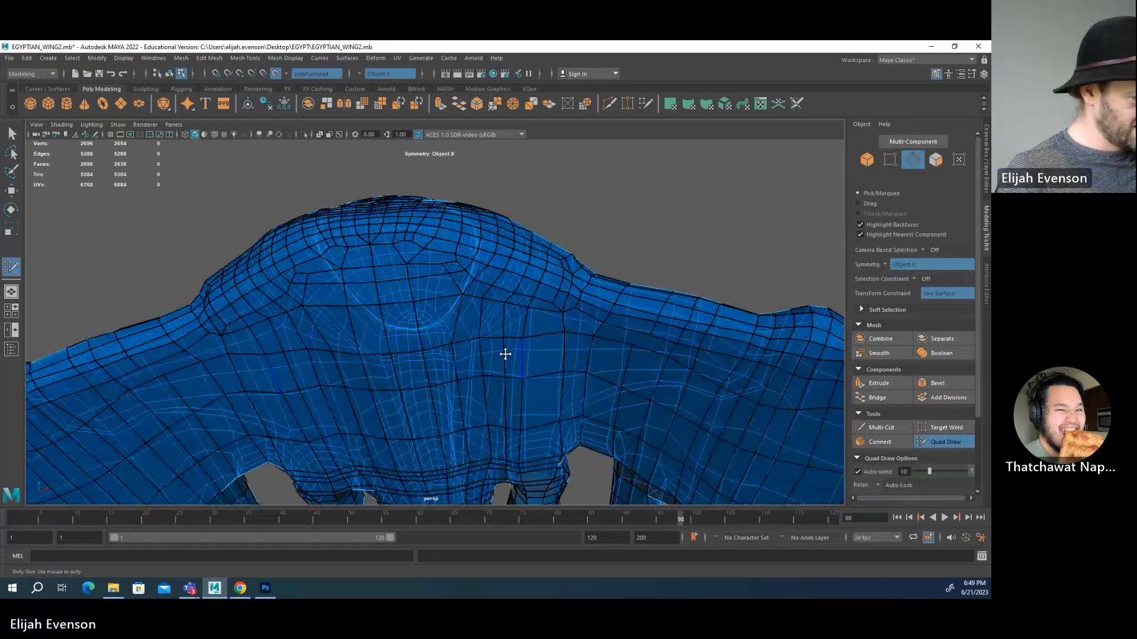
pyautogui.scroll(3, 381, 258)
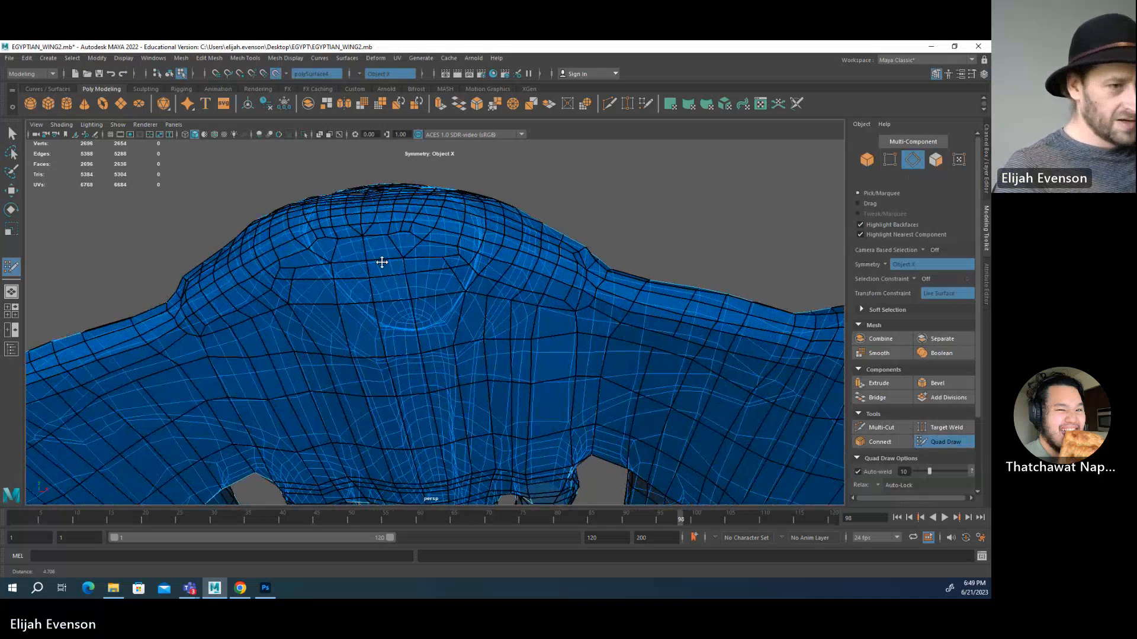
pyautogui.click(982, 74)
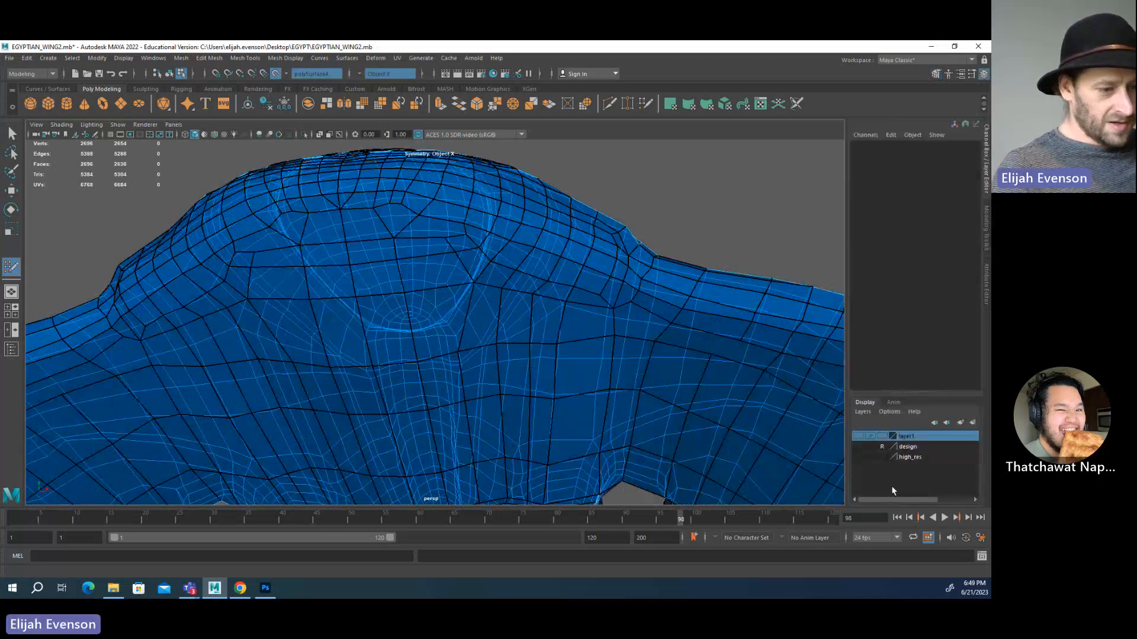
pyautogui.click(858, 435)
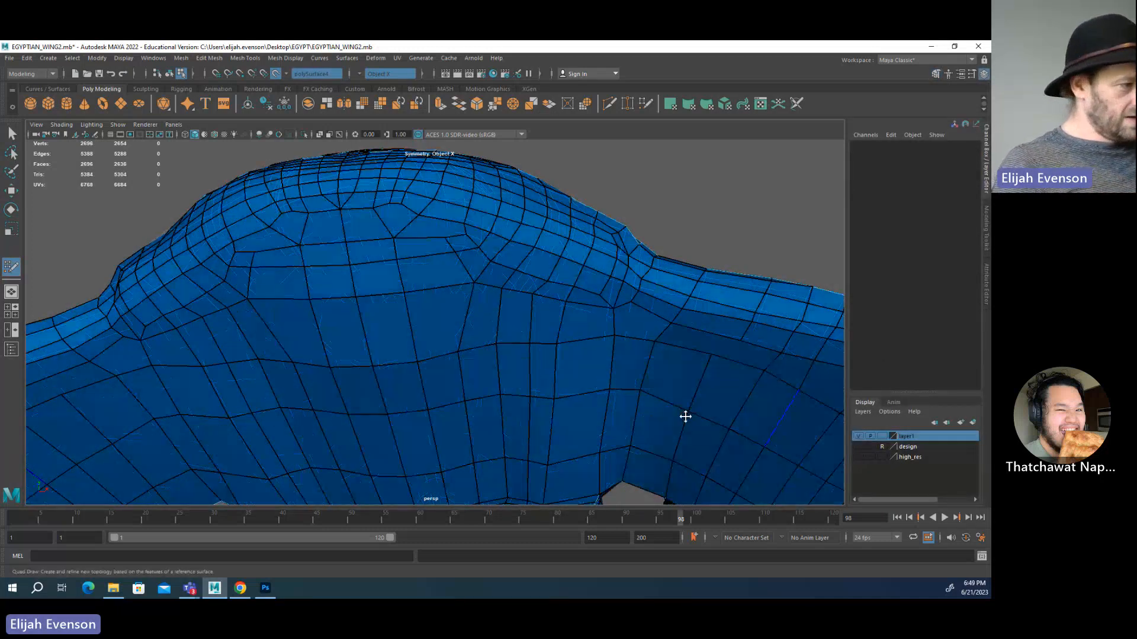
pyautogui.click(936, 74)
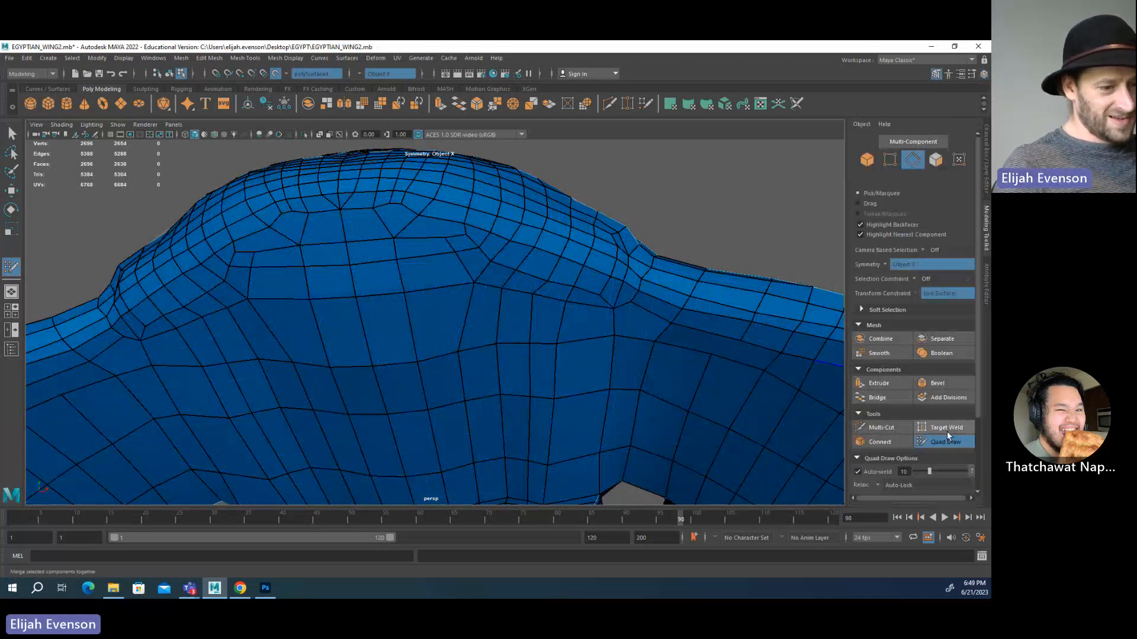
# - Multi-Cut two symmetric edge rows along the underside from the rim, converging at a point just above the dense tail loops
pyautogui.click(888, 427)
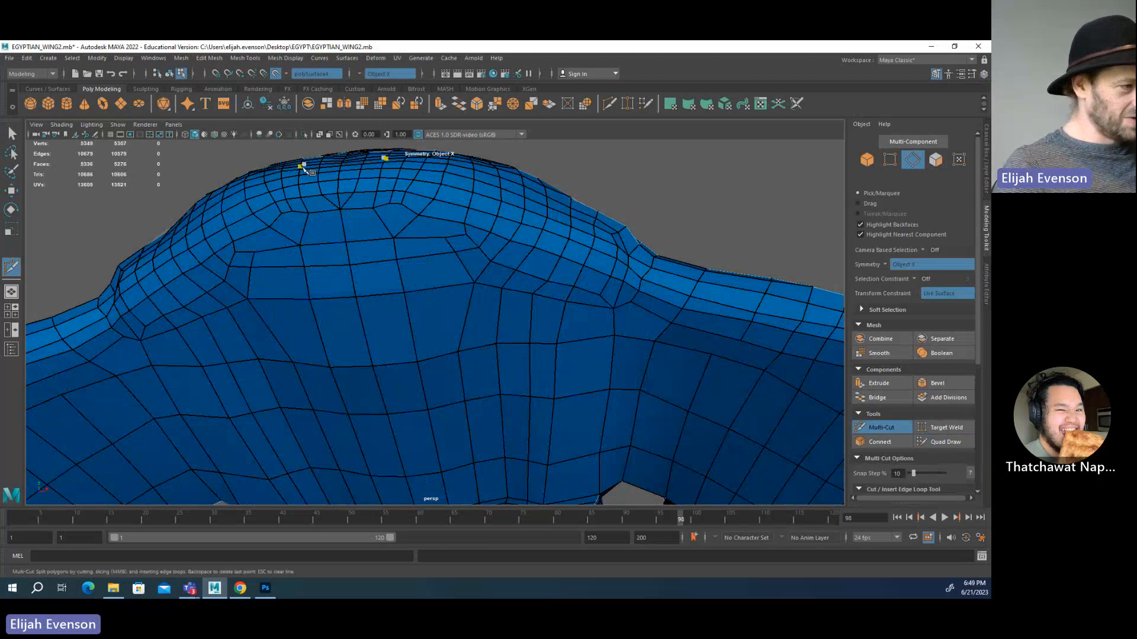
pyautogui.click(354, 192)
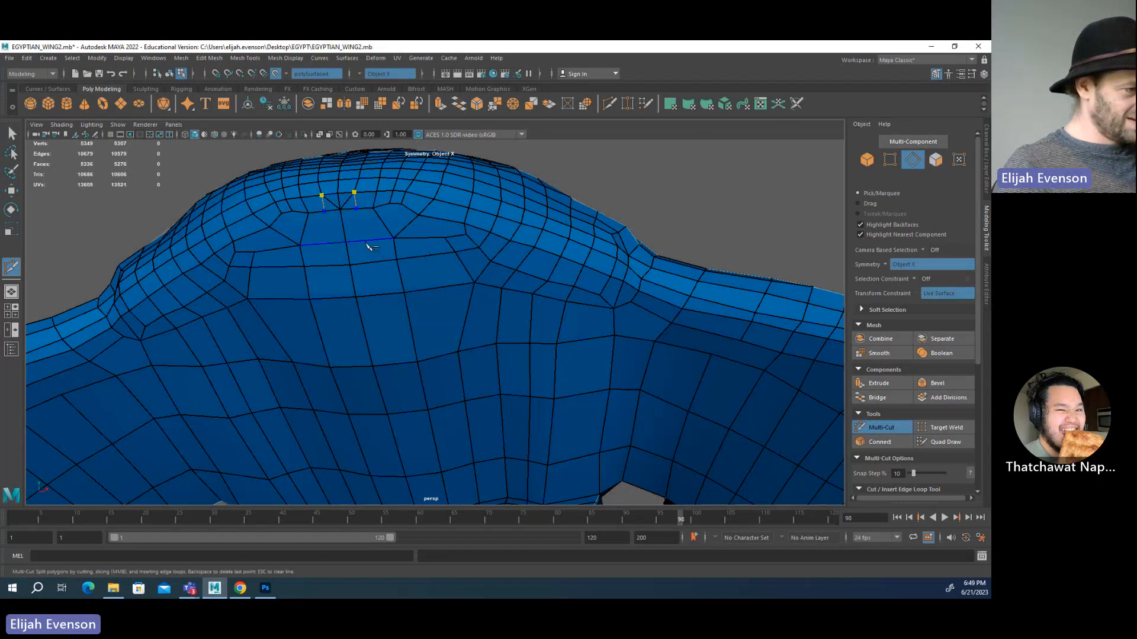
pyautogui.keyDown('alt'); pyautogui.moveTo(407, 311); pyautogui.dragTo(406, 223, button='middle'); pyautogui.keyUp('alt')
pyautogui.click(433, 356)
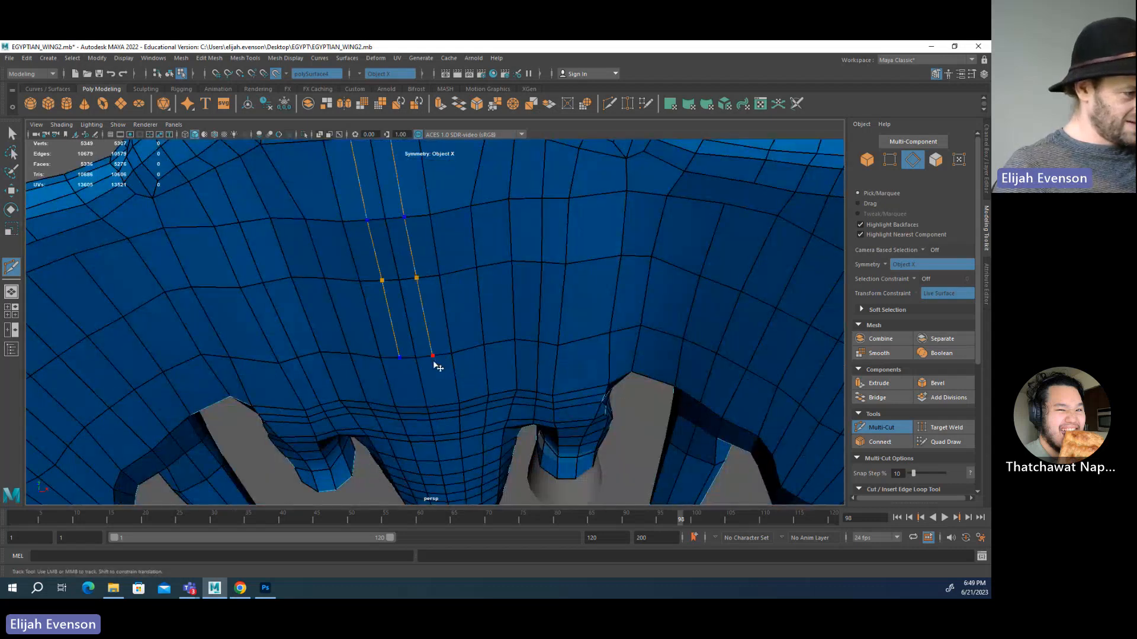
pyautogui.press('q')
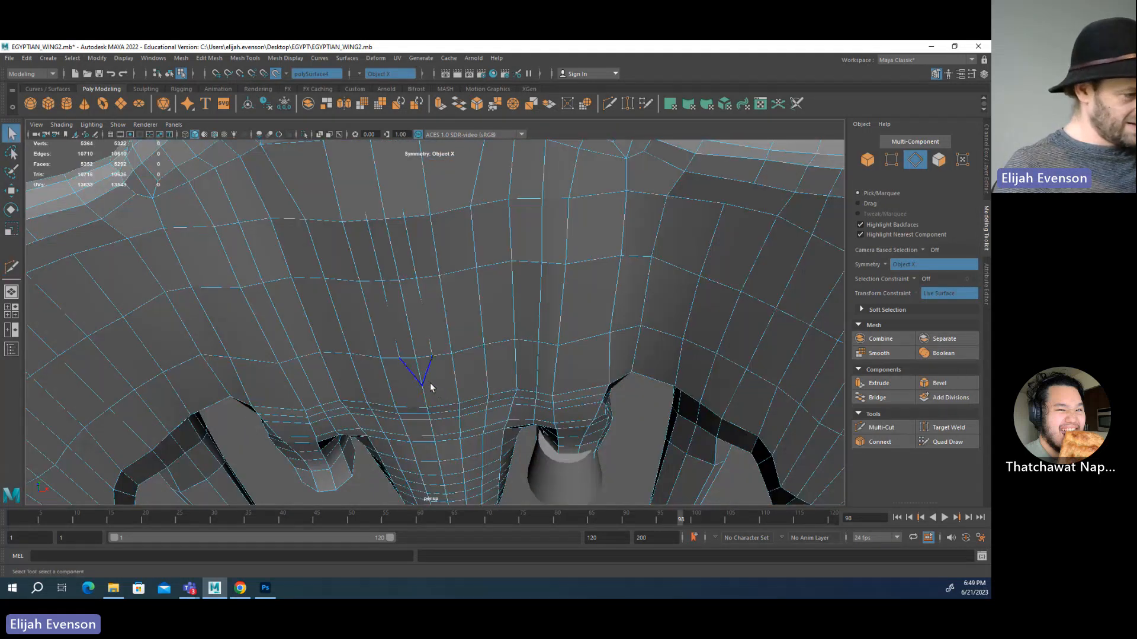
# - Weld the point where the two new edge rows converge onto the dense edge loop below it with Quad Draw
pyautogui.click(947, 442)
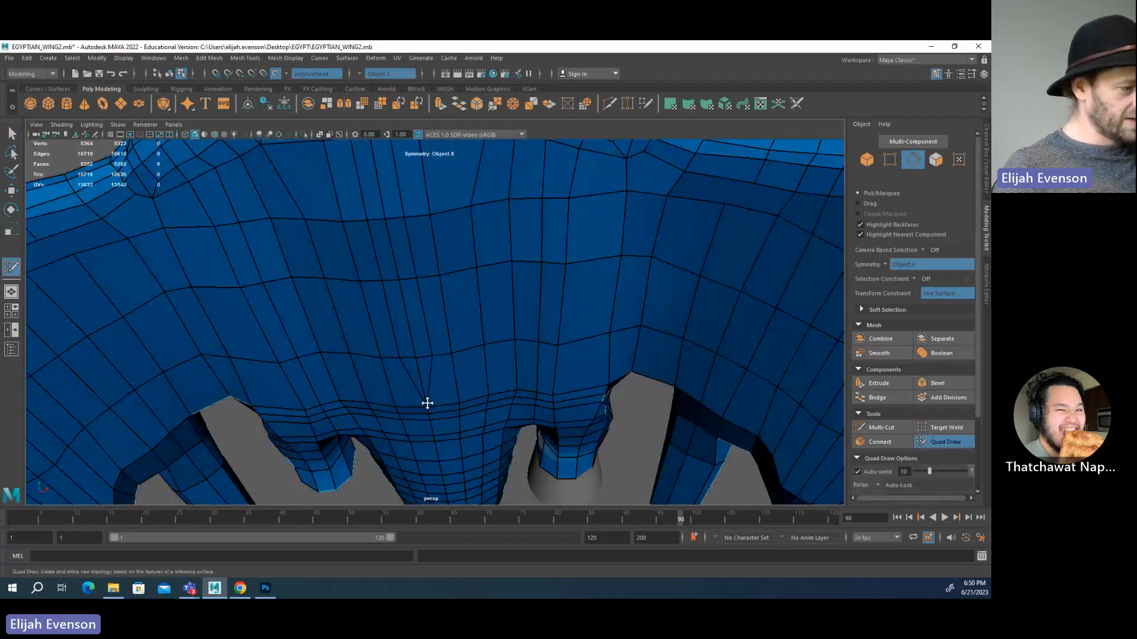
pyautogui.keyDown('alt'); pyautogui.moveTo(426, 403); pyautogui.dragTo(518, 435, button='right'); pyautogui.keyUp('alt')
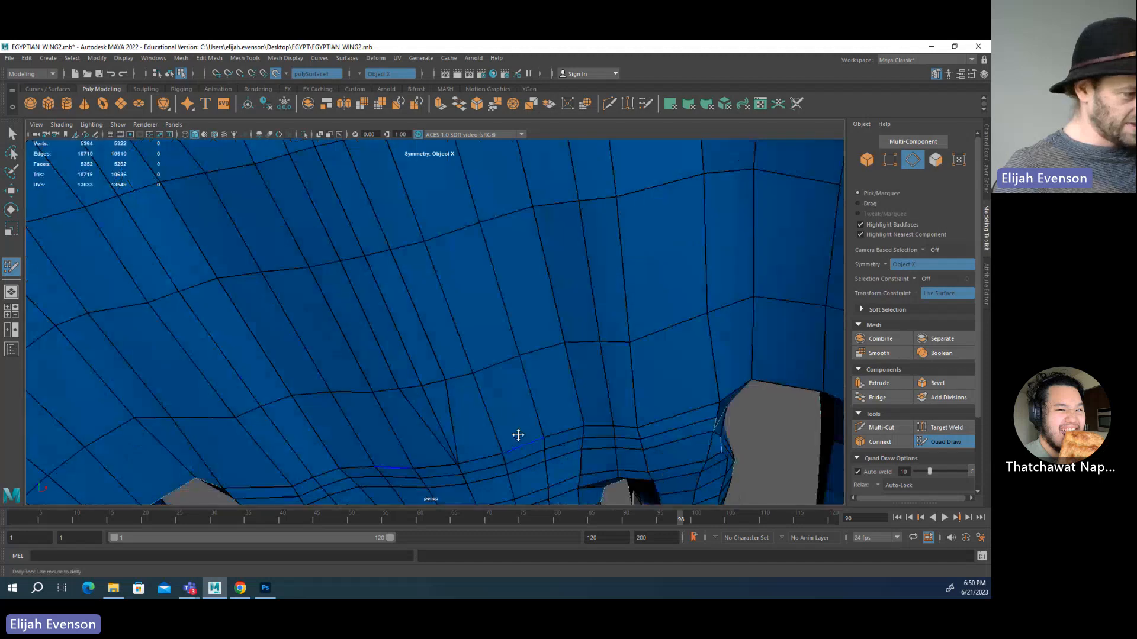
pyautogui.keyDown('alt'); pyautogui.moveTo(518, 435); pyautogui.dragTo(477, 358, button='middle'); pyautogui.keyUp('alt')
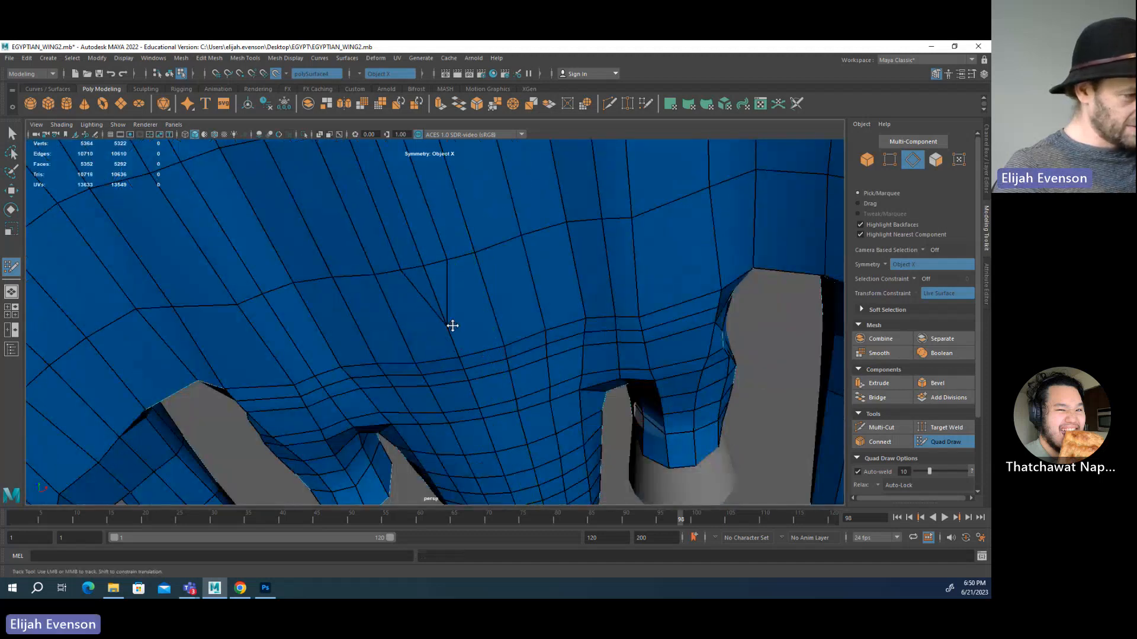
pyautogui.moveTo(452, 326); pyautogui.dragTo(462, 354)
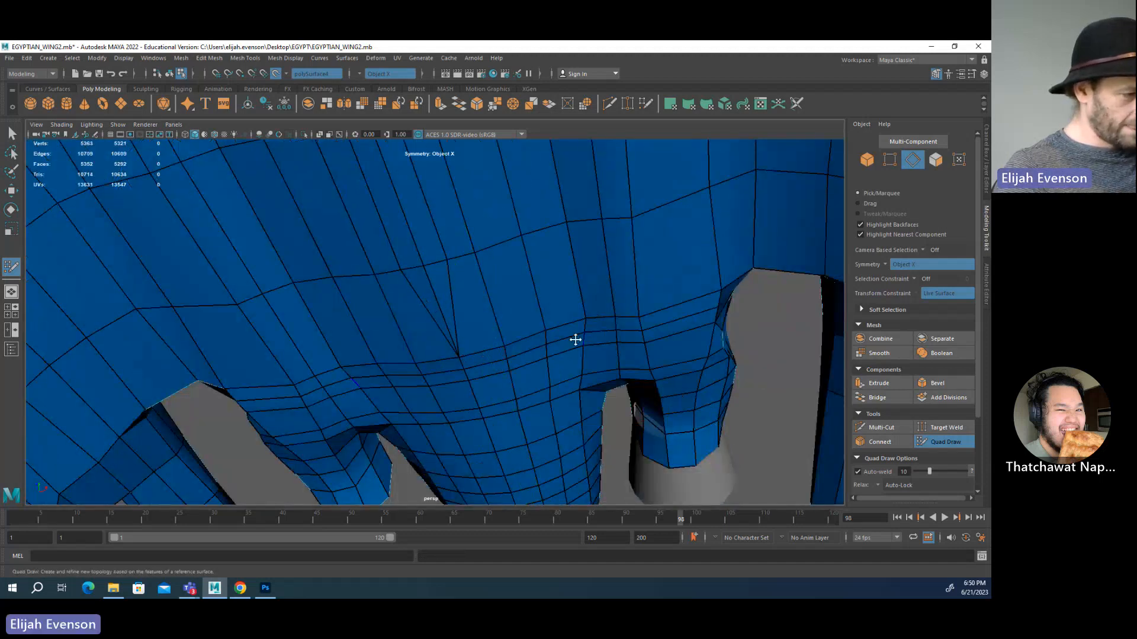
pyautogui.keyDown('alt'); pyautogui.moveTo(573, 338); pyautogui.dragTo(362, 300, button='right'); pyautogui.keyUp('alt')
# - Relax the rim faces below the oval where the new edge rows begin with Quad Draw
pyautogui.press('q')
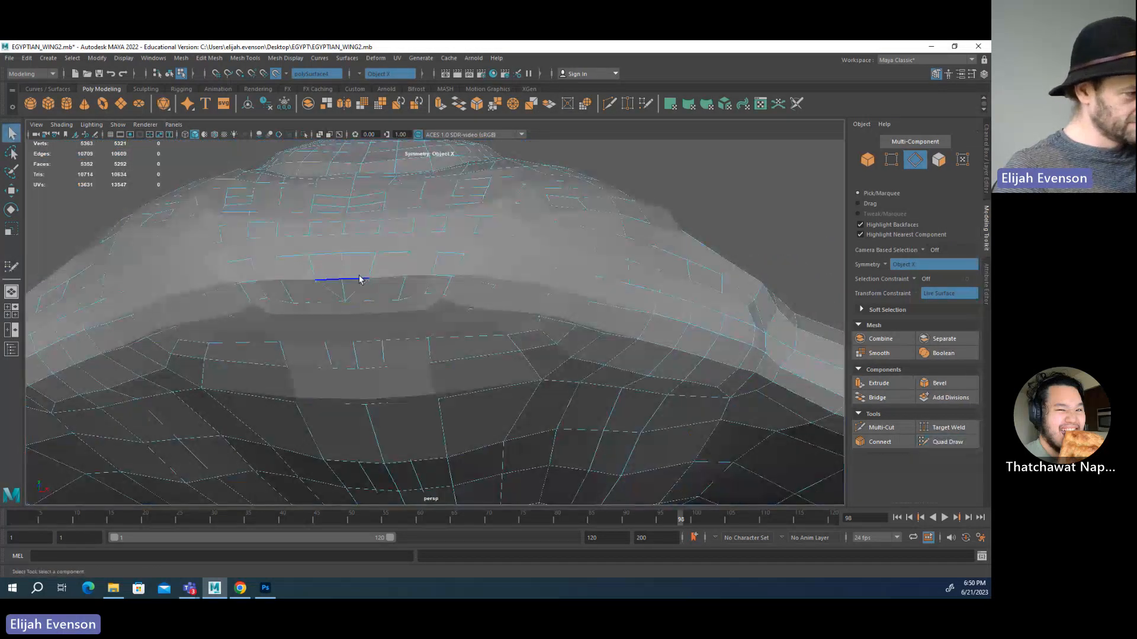
pyautogui.click(944, 444)
pyautogui.moveTo(415, 349)
pyautogui.keyDown('alt'); pyautogui.mouseDown()
pyautogui.moveTo(413, 232)
pyautogui.moveTo(496, 357)
pyautogui.mouseUp(); pyautogui.keyUp('alt')
pyautogui.keyDown('alt'); pyautogui.moveTo(477, 317); pyautogui.dragTo(568, 337); pyautogui.keyUp('alt')
pyautogui.keyDown('alt'); pyautogui.moveTo(568, 337); pyautogui.dragTo(541, 406, button='right'); pyautogui.keyUp('alt')
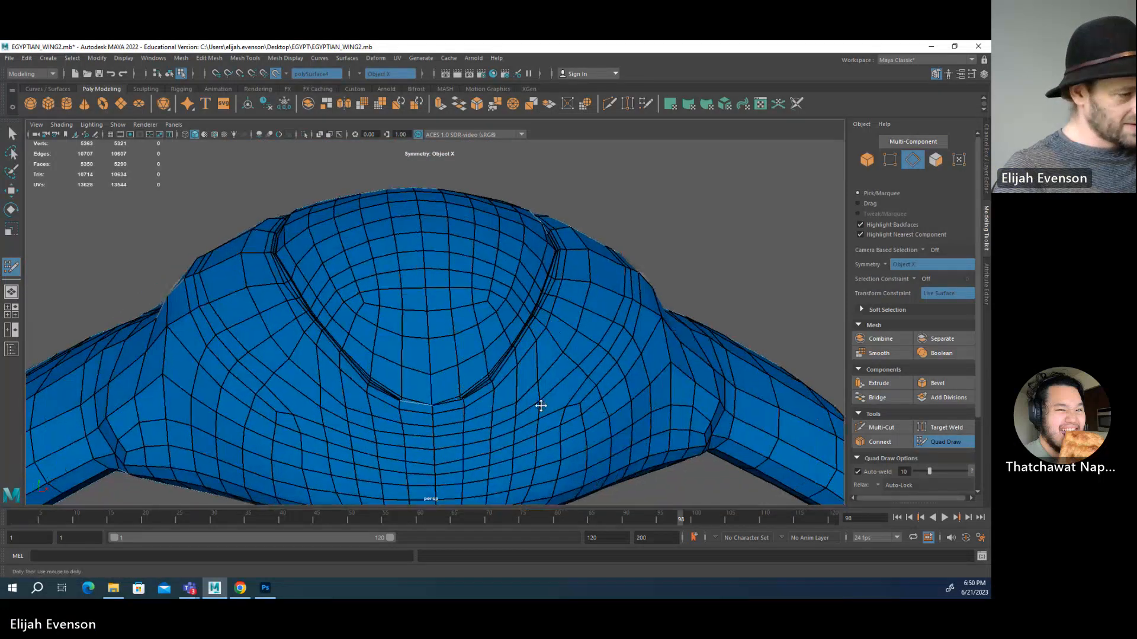
# - Examine the edge flow of the oval and the surrounding body from the underside up to the oval's narrow end
pyautogui.keyDown('alt'); pyautogui.moveTo(602, 256); pyautogui.dragTo(588, 297); pyautogui.keyUp('alt')
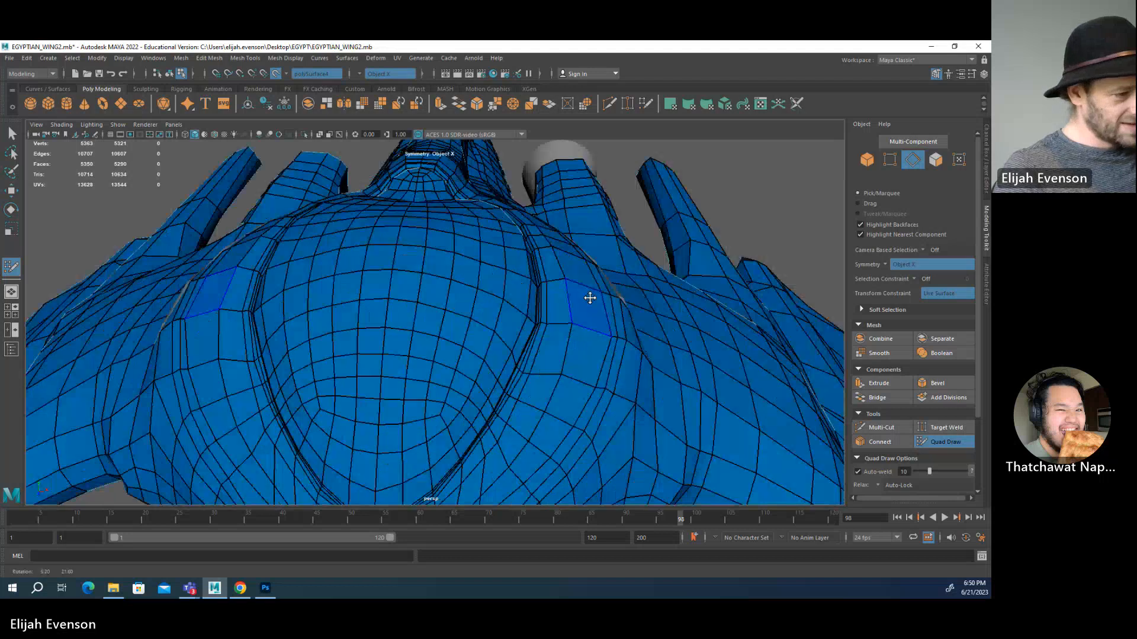
pyautogui.keyDown('alt'); pyautogui.moveTo(589, 415); pyautogui.dragTo(605, 322); pyautogui.keyUp('alt')
pyautogui.keyDown('alt'); pyautogui.moveTo(400, 231); pyautogui.dragTo(404, 249); pyautogui.keyUp('alt')
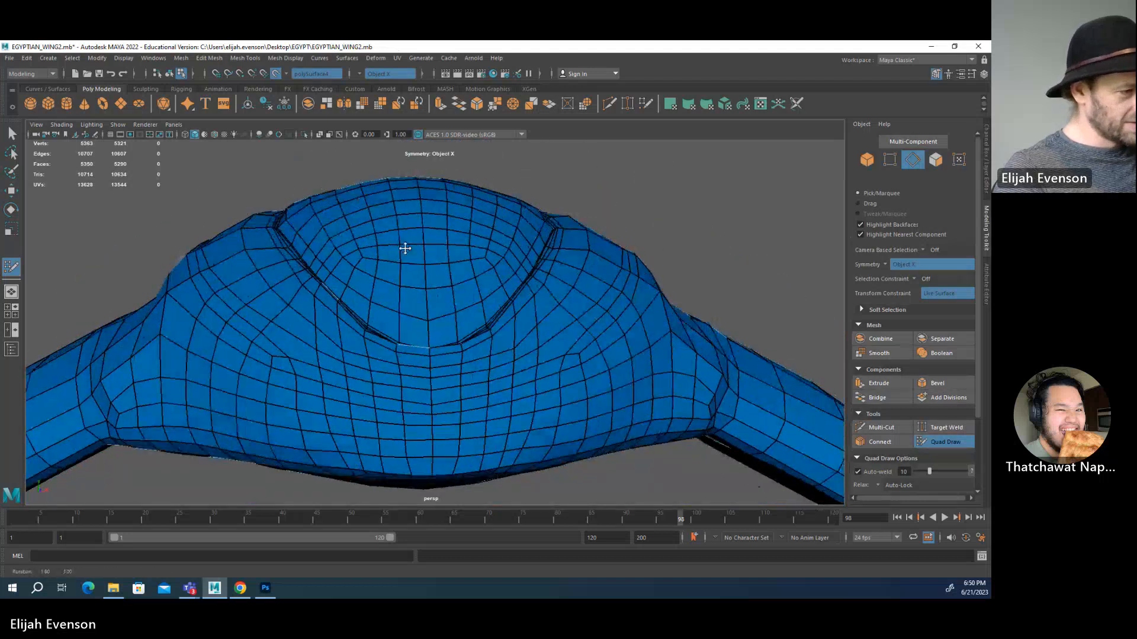
pyautogui.moveTo(481, 242)
pyautogui.keyDown('alt'); pyautogui.mouseDown()
pyautogui.moveTo(455, 267)
pyautogui.moveTo(477, 258)
pyautogui.mouseUp(); pyautogui.keyUp('alt')
pyautogui.keyDown('alt'); pyautogui.moveTo(467, 333); pyautogui.dragTo(513, 274, button='middle'); pyautogui.keyUp('alt')
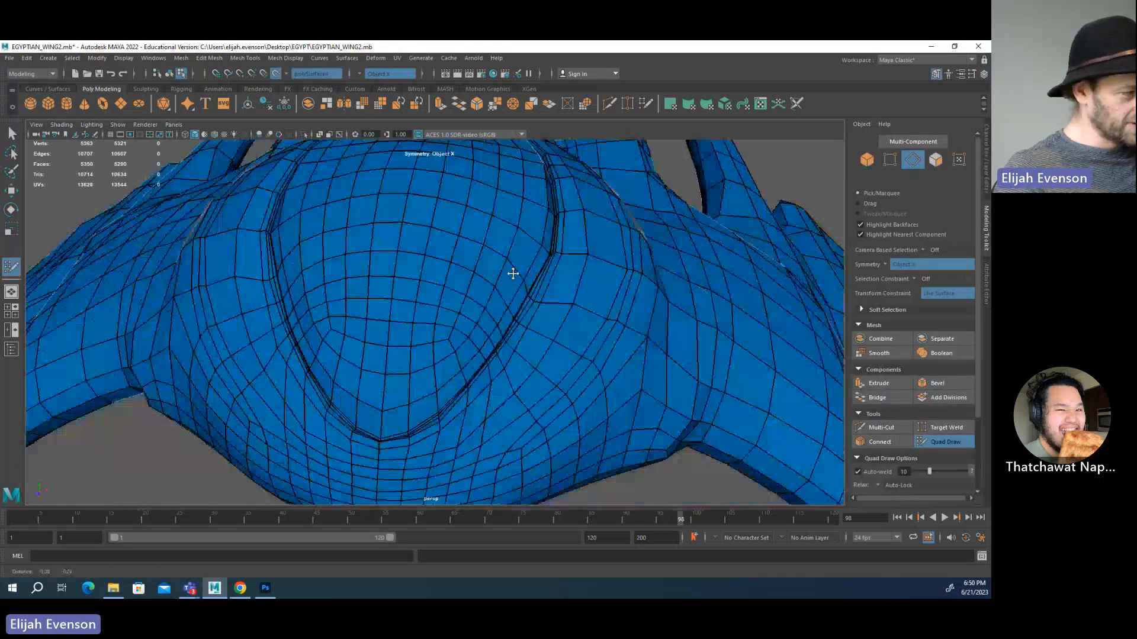
pyautogui.keyDown('alt'); pyautogui.moveTo(512, 274); pyautogui.dragTo(499, 314); pyautogui.keyUp('alt')
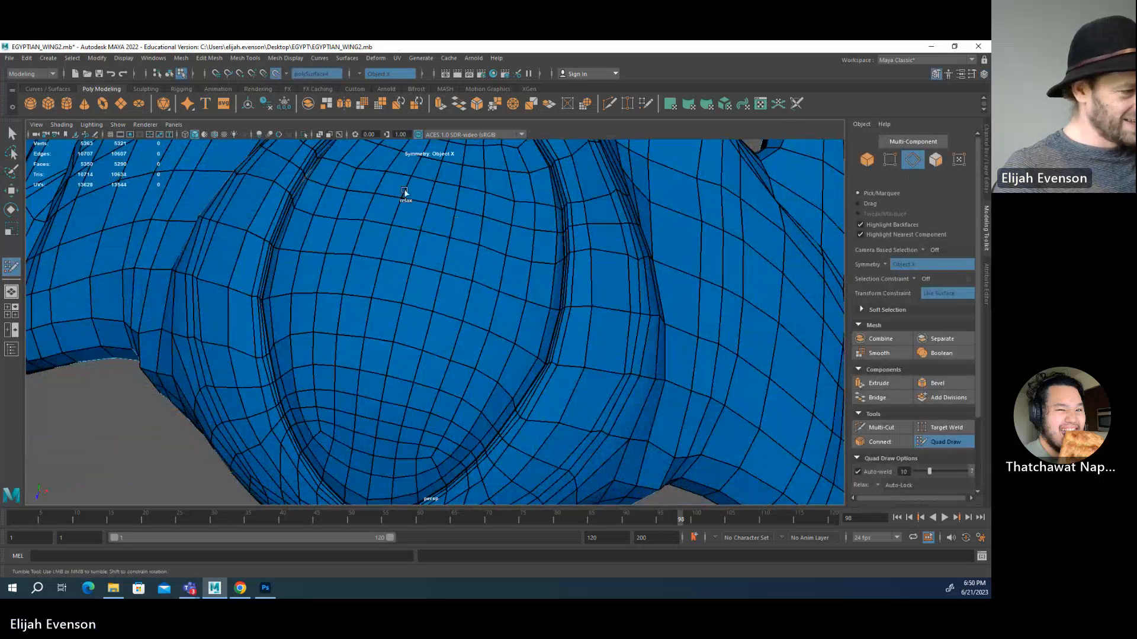
pyautogui.keyDown('alt'); pyautogui.moveTo(489, 190); pyautogui.dragTo(489, 330, button='middle'); pyautogui.keyUp('alt')
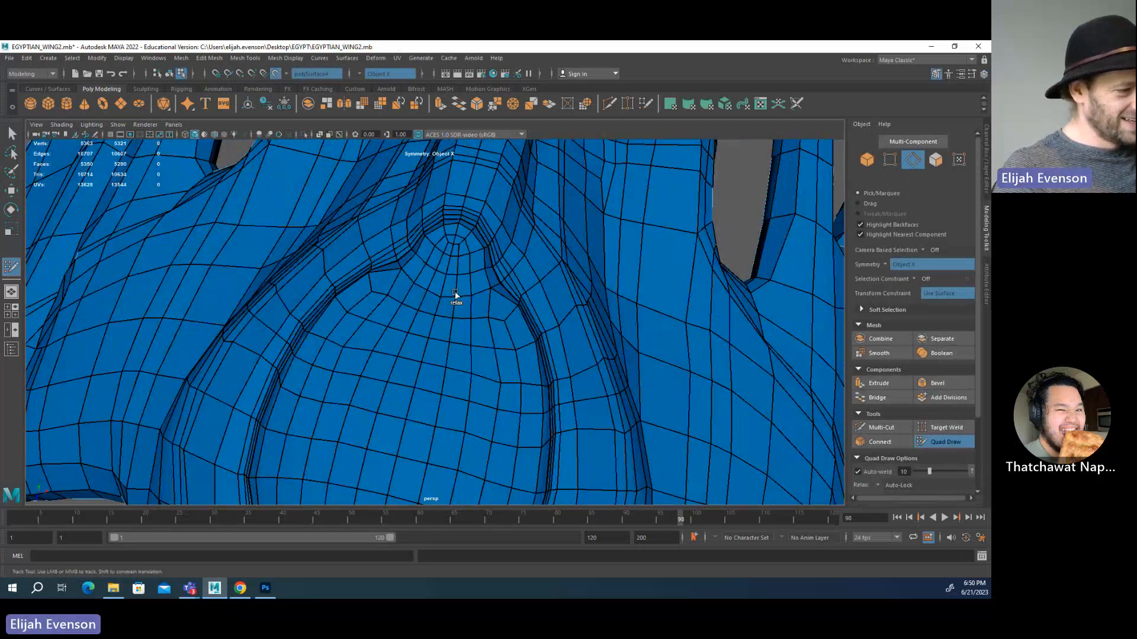
# - Inspect the dense edge loops around the oval's narrow tail end from both sides
pyautogui.keyDown('alt'); pyautogui.moveTo(466, 298); pyautogui.dragTo(459, 273); pyautogui.keyUp('alt')
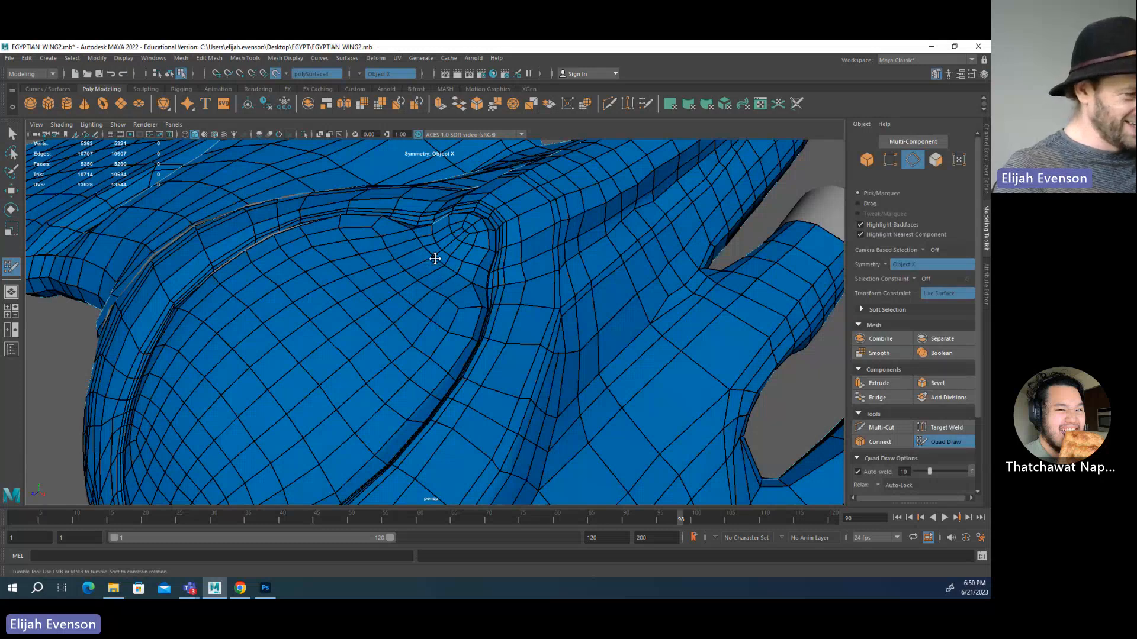
pyautogui.keyDown('alt'); pyautogui.moveTo(435, 259); pyautogui.dragTo(542, 282, button='right'); pyautogui.keyUp('alt')
pyautogui.keyDown('alt'); pyautogui.moveTo(543, 281); pyautogui.dragTo(449, 264); pyautogui.keyUp('alt')
pyautogui.keyDown('alt'); pyautogui.moveTo(449, 264); pyautogui.dragTo(468, 351, button='right'); pyautogui.keyUp('alt')
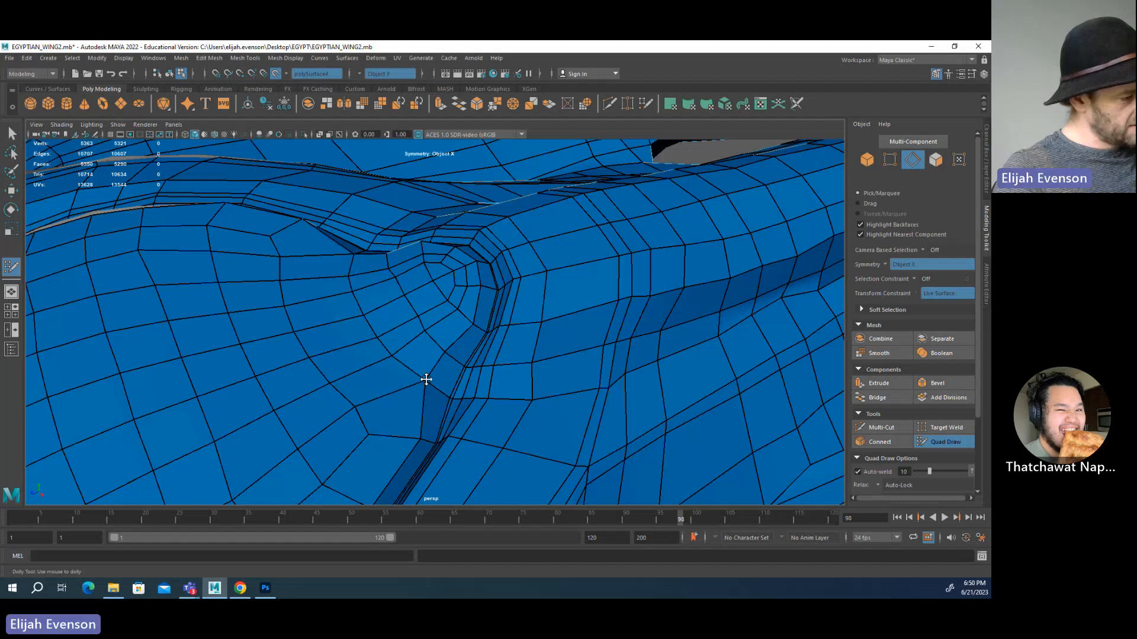
pyautogui.keyDown('alt'); pyautogui.moveTo(426, 379); pyautogui.dragTo(333, 355, button='right'); pyautogui.keyUp('alt')
pyautogui.keyDown('alt'); pyautogui.moveTo(332, 356); pyautogui.dragTo(160, 373); pyautogui.keyUp('alt')
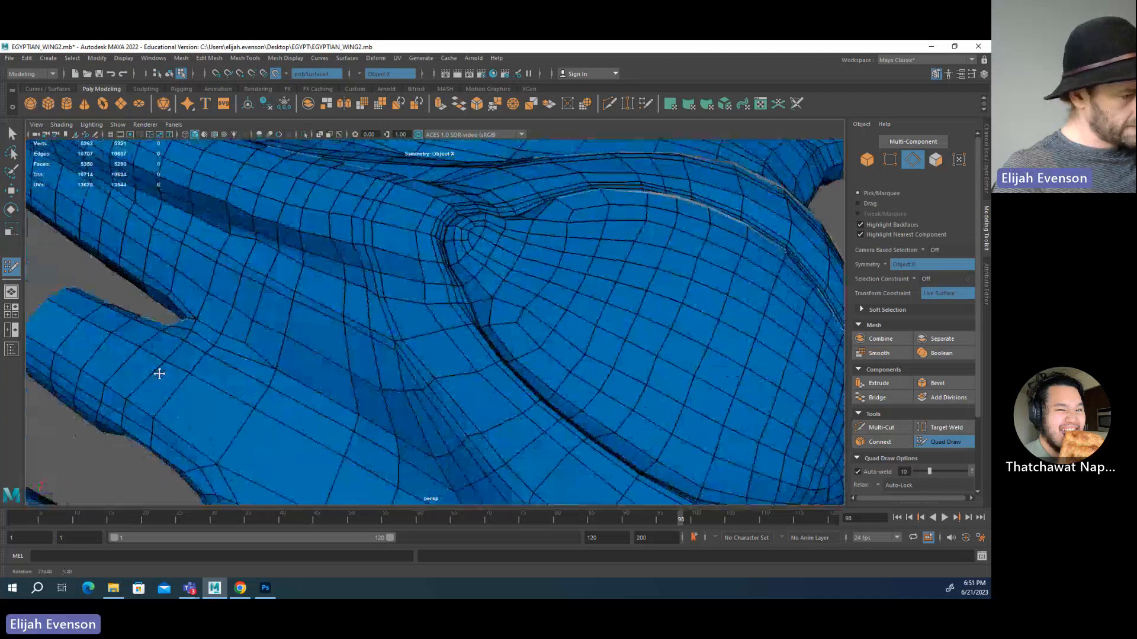
pyautogui.keyDown('alt'); pyautogui.moveTo(160, 373); pyautogui.dragTo(511, 302, button='right'); pyautogui.keyUp('alt')
pyautogui.keyDown('alt'); pyautogui.moveTo(601, 331); pyautogui.dragTo(540, 406, button='middle'); pyautogui.keyUp('alt')
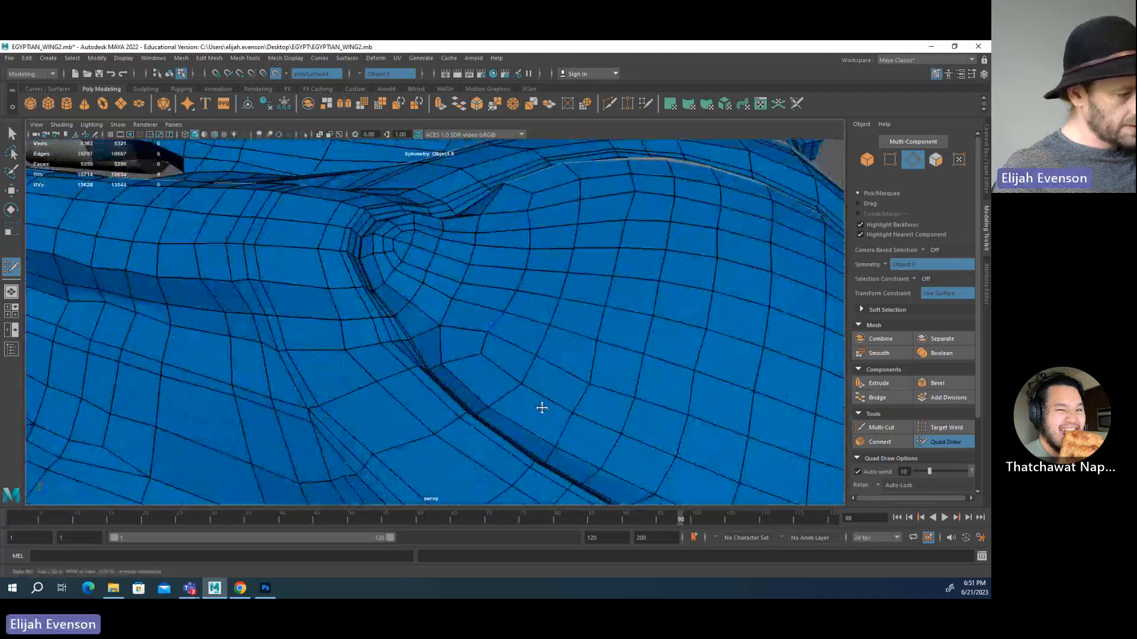
pyautogui.click(881, 428)
pyautogui.scroll(-3, 426, 407)
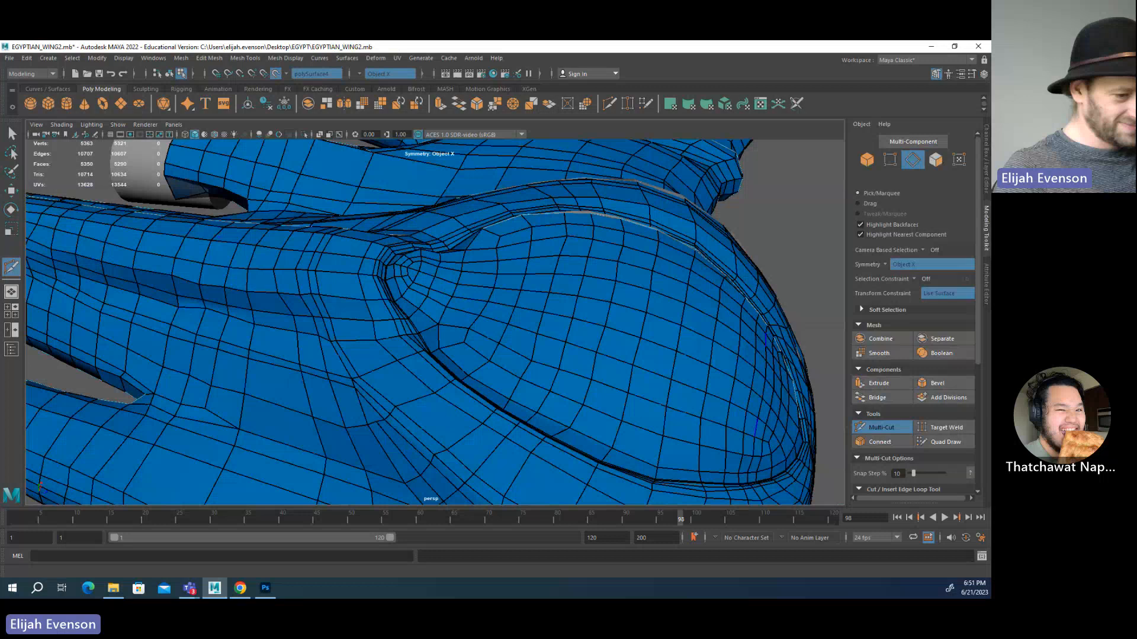
pyautogui.click(941, 441)
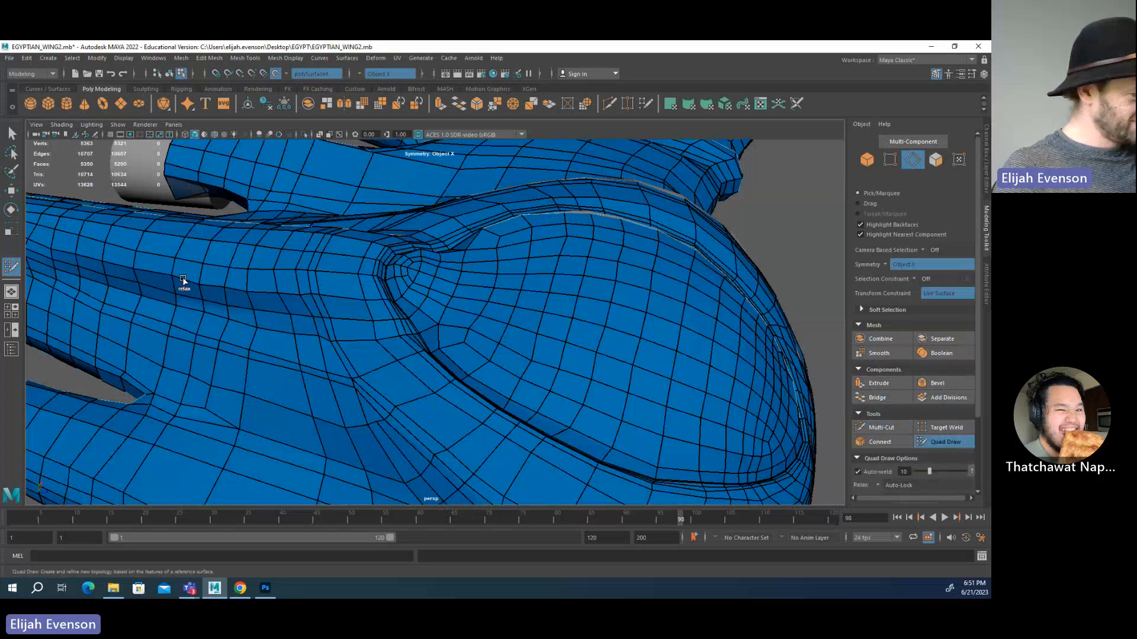
# - Examine the topology along the tail, the side of the body and the dense rows where the wing begins
pyautogui.keyDown('alt'); pyautogui.moveTo(165, 284); pyautogui.dragTo(418, 332, button='middle'); pyautogui.keyUp('alt')
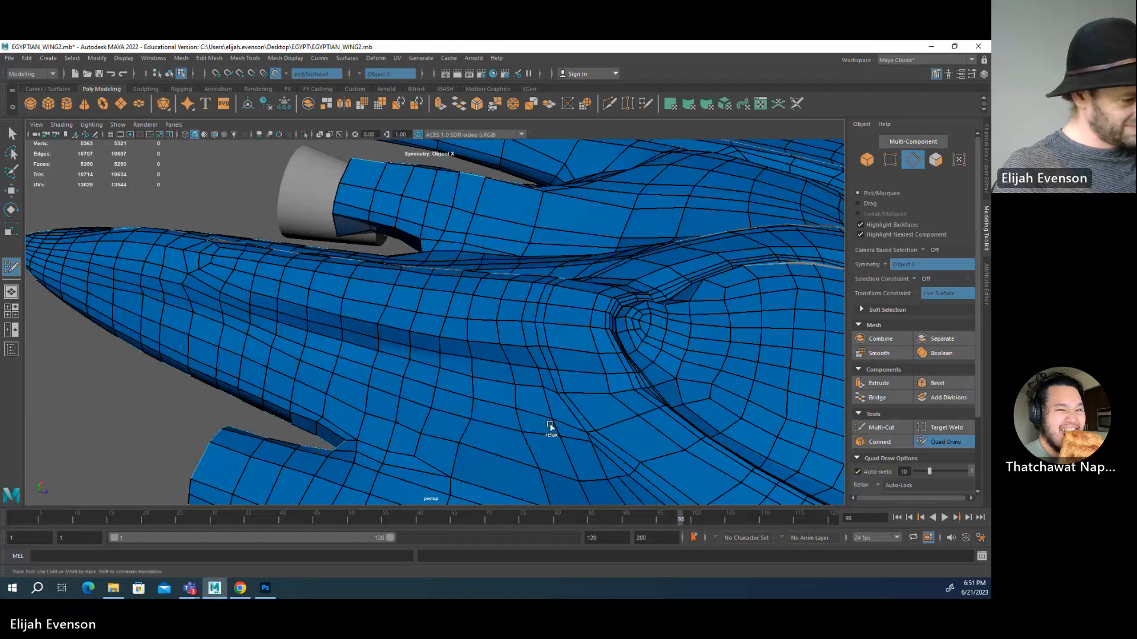
pyautogui.keyDown('alt'); pyautogui.moveTo(538, 404); pyautogui.dragTo(541, 362, button='middle'); pyautogui.keyUp('alt')
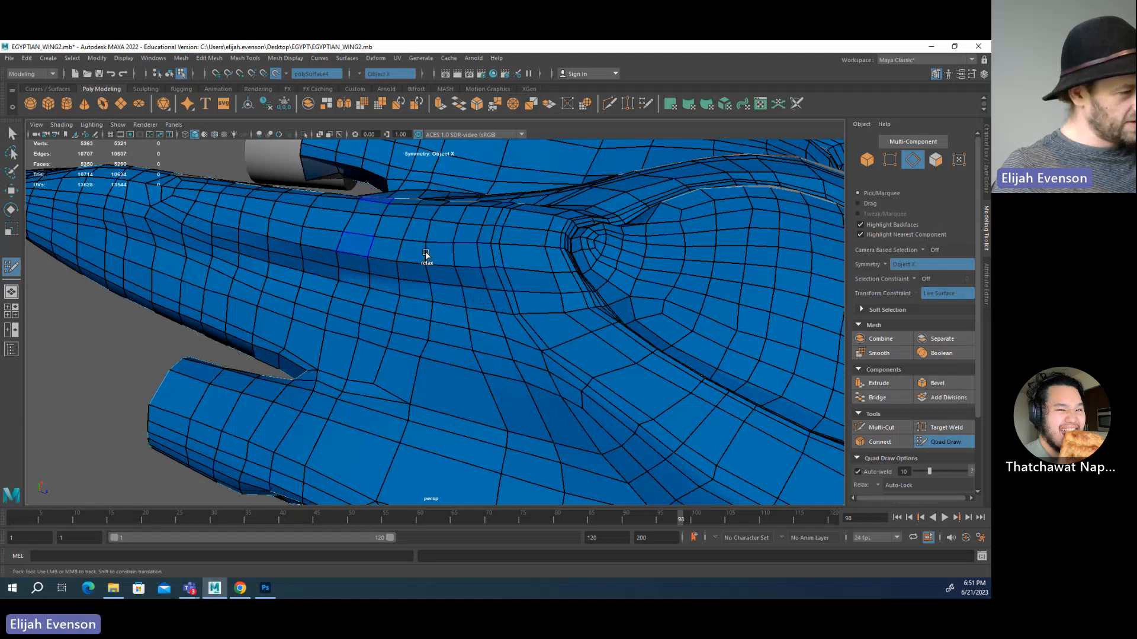
pyautogui.keyDown('alt'); pyautogui.moveTo(365, 275); pyautogui.dragTo(298, 284); pyautogui.keyUp('alt')
pyautogui.keyDown('alt'); pyautogui.moveTo(298, 283); pyautogui.dragTo(418, 332, button='middle'); pyautogui.keyUp('alt')
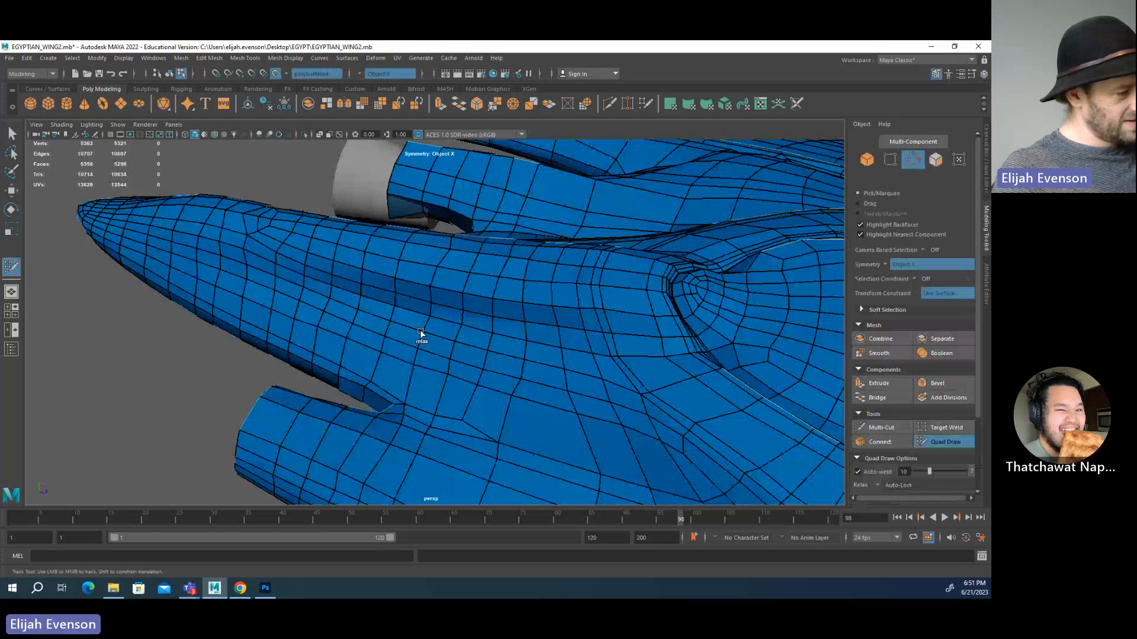
pyautogui.moveTo(576, 446)
pyautogui.keyDown('alt'); pyautogui.mouseDown()
pyautogui.moveTo(496, 395)
pyautogui.moveTo(497, 406)
pyautogui.moveTo(393, 403)
pyautogui.moveTo(426, 408)
pyautogui.mouseUp(); pyautogui.keyUp('alt')
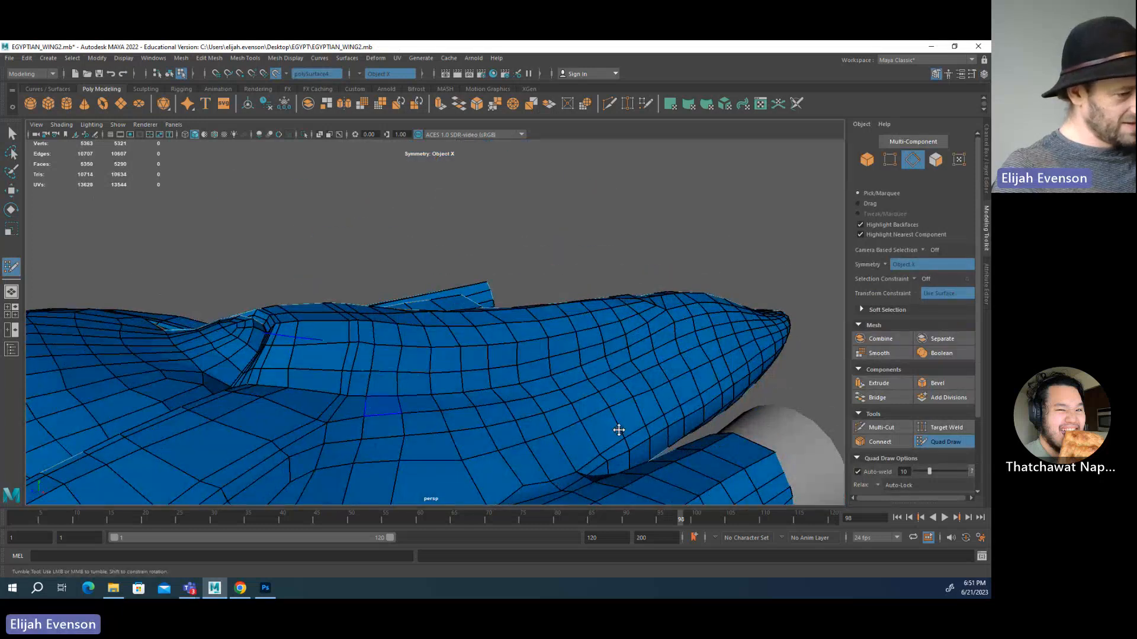
pyautogui.keyDown('alt'); pyautogui.moveTo(725, 348); pyautogui.dragTo(488, 430); pyautogui.keyUp('alt')
pyautogui.keyDown('alt'); pyautogui.moveTo(488, 429); pyautogui.dragTo(541, 333, button='middle'); pyautogui.keyUp('alt')
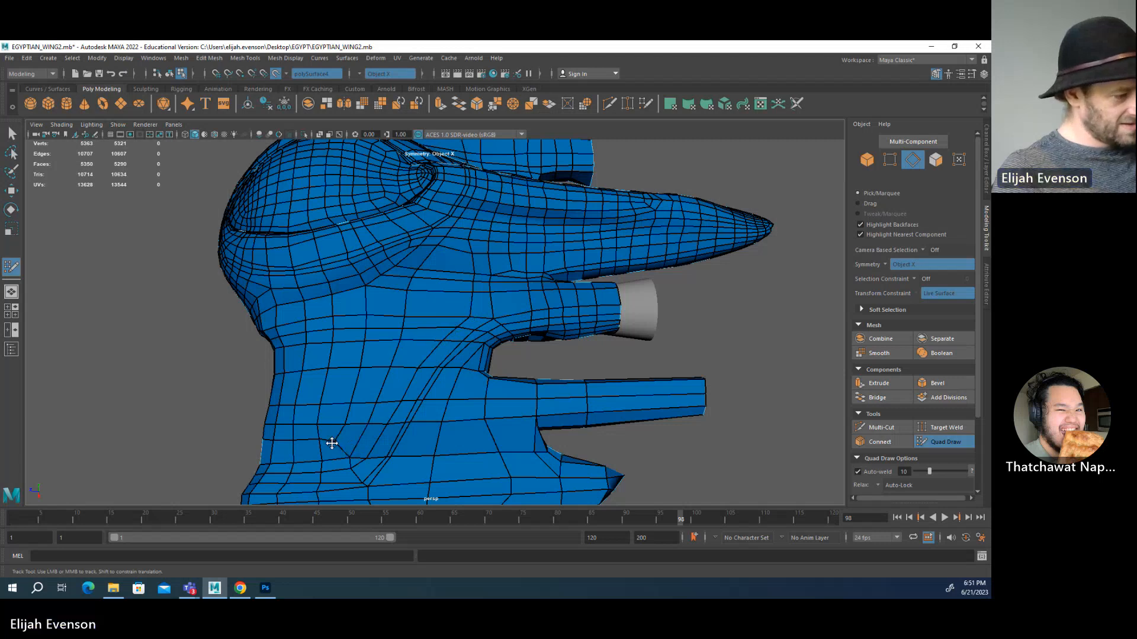
pyautogui.keyDown('alt'); pyautogui.moveTo(340, 439); pyautogui.dragTo(520, 324, button='middle'); pyautogui.keyUp('alt')
pyautogui.keyDown('alt'); pyautogui.moveTo(520, 324); pyautogui.dragTo(557, 426, button='right'); pyautogui.keyUp('alt')
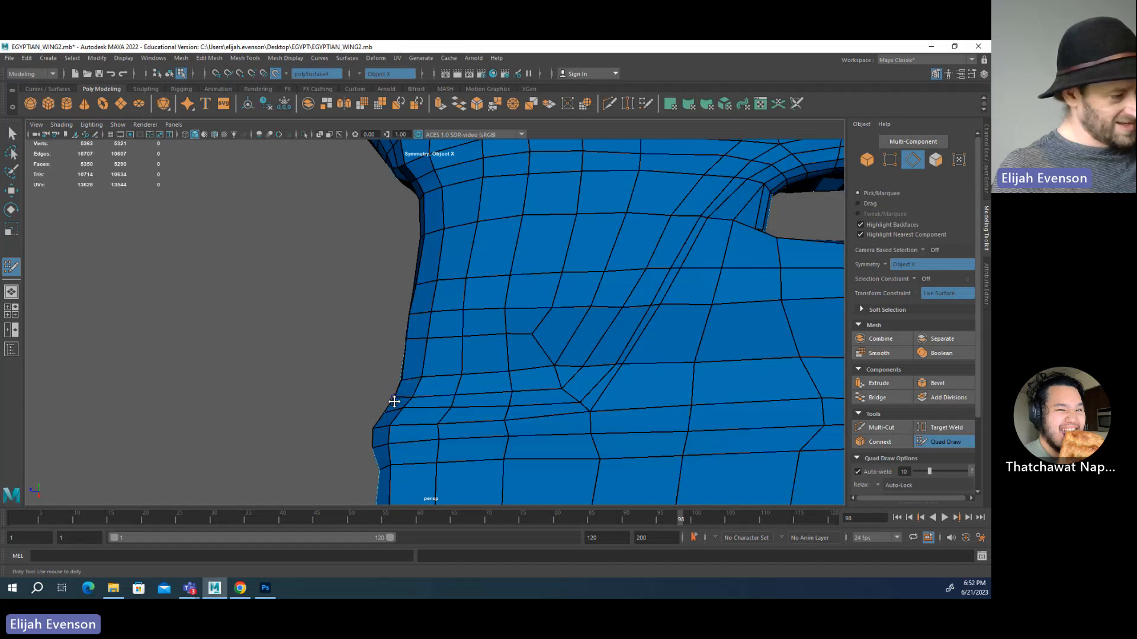
pyautogui.keyDown('alt'); pyautogui.moveTo(454, 393); pyautogui.dragTo(513, 423); pyautogui.keyUp('alt')
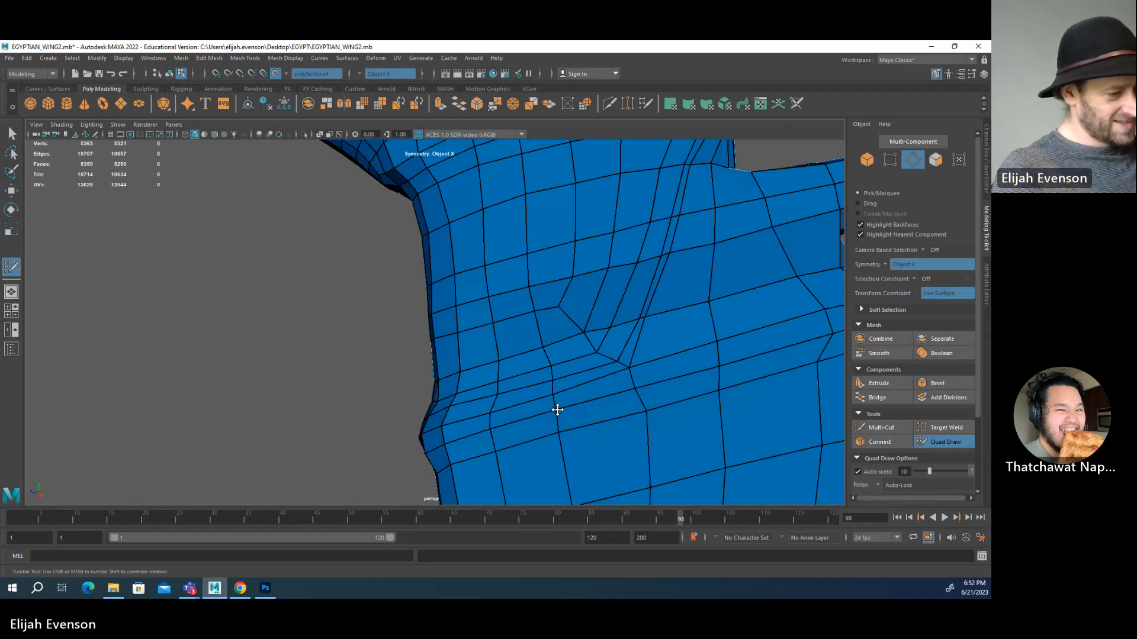
# - Nudge vertices on the wing surface near the slanted converging edge rows and the outer notch with Quad Draw
pyautogui.scroll(-5, 619, 406)
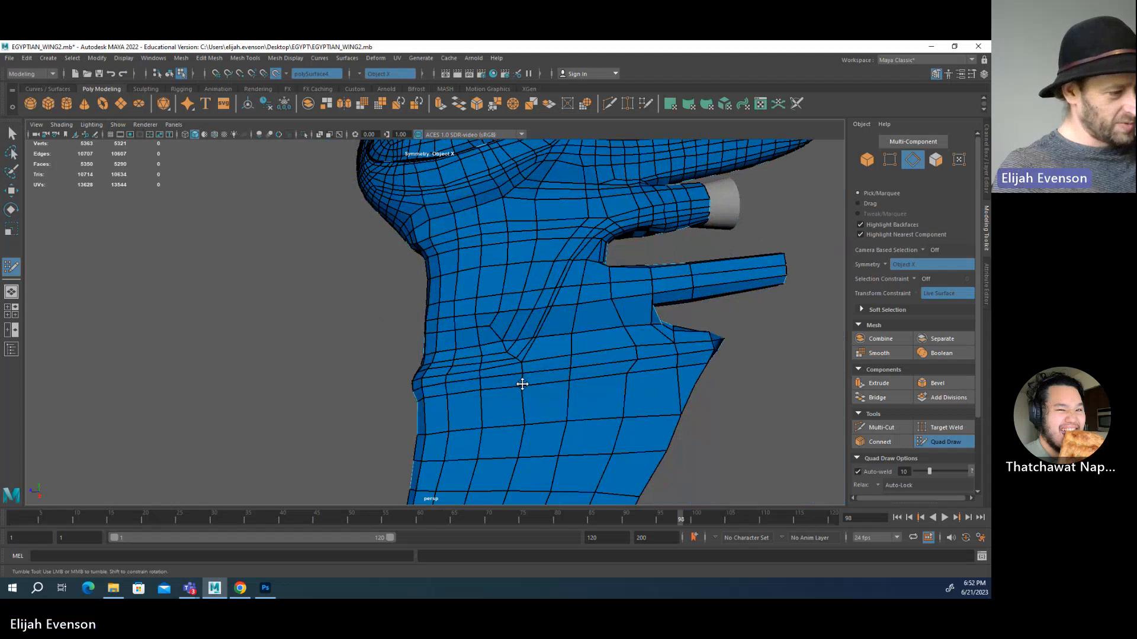
pyautogui.moveTo(526, 427); pyautogui.dragTo(523, 425)
pyautogui.scroll(-3, 578, 355)
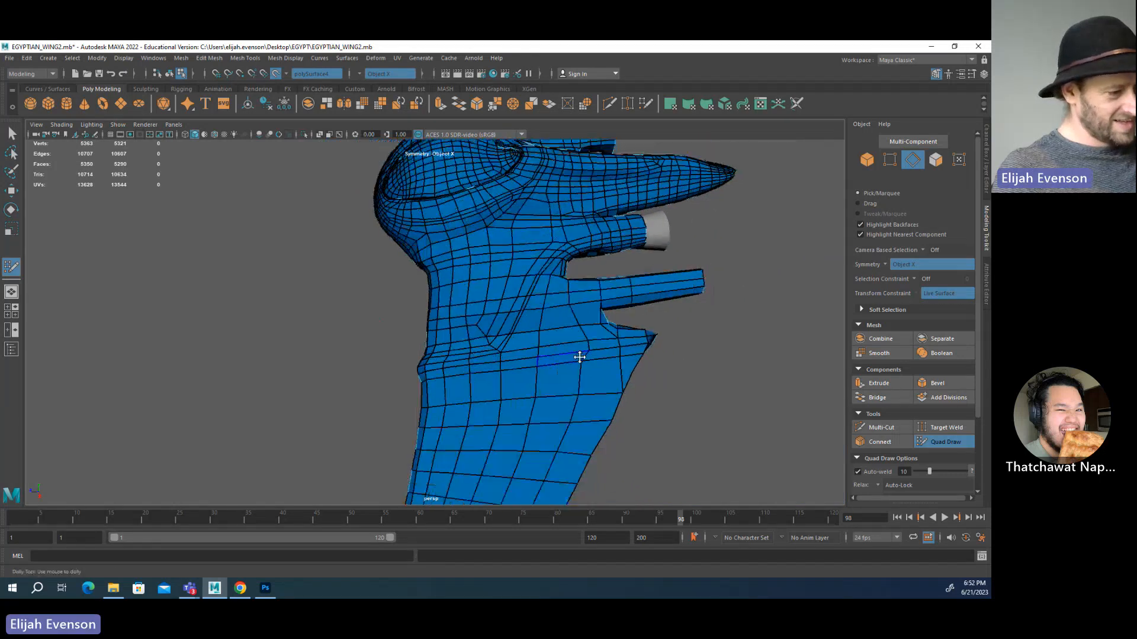
pyautogui.scroll(3, 616, 323)
pyautogui.moveTo(618, 325); pyautogui.dragTo(611, 324)
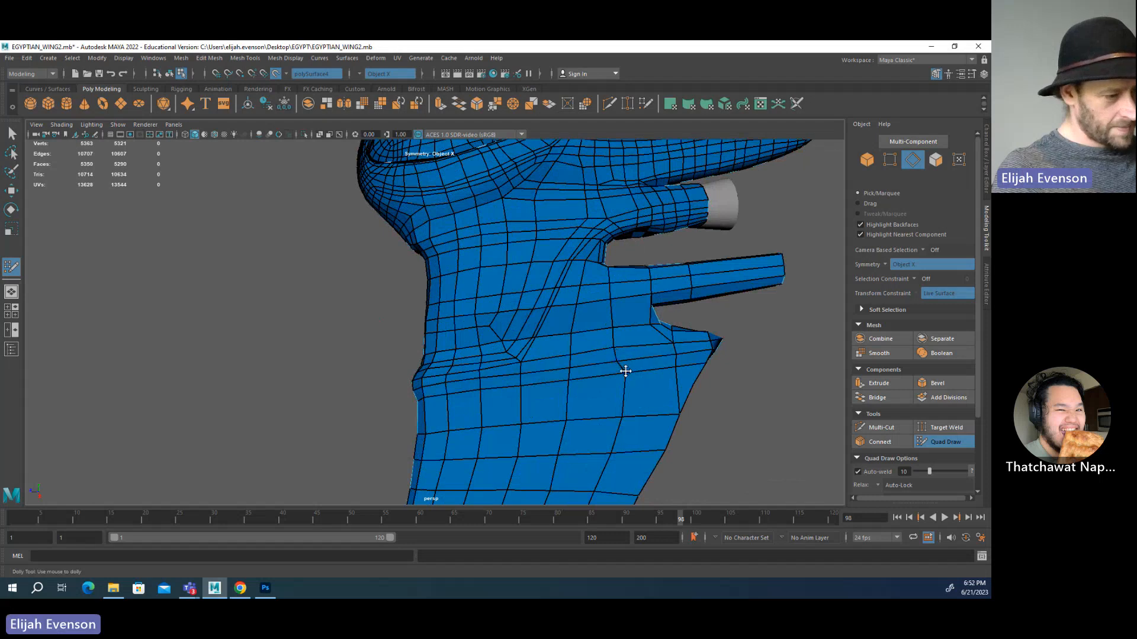
# - Try to insert a symmetric edge loop around the oval's narrow end and along the tail with Multi-Cut
pyautogui.scroll(-5, 592, 379)
pyautogui.keyDown('alt'); pyautogui.moveTo(545, 389); pyautogui.dragTo(472, 338); pyautogui.keyUp('alt')
pyautogui.keyDown('alt'); pyautogui.moveTo(472, 338); pyautogui.dragTo(537, 256, button='right'); pyautogui.keyUp('alt')
pyautogui.keyDown('alt'); pyautogui.moveTo(537, 256); pyautogui.dragTo(544, 482, button='middle'); pyautogui.keyUp('alt')
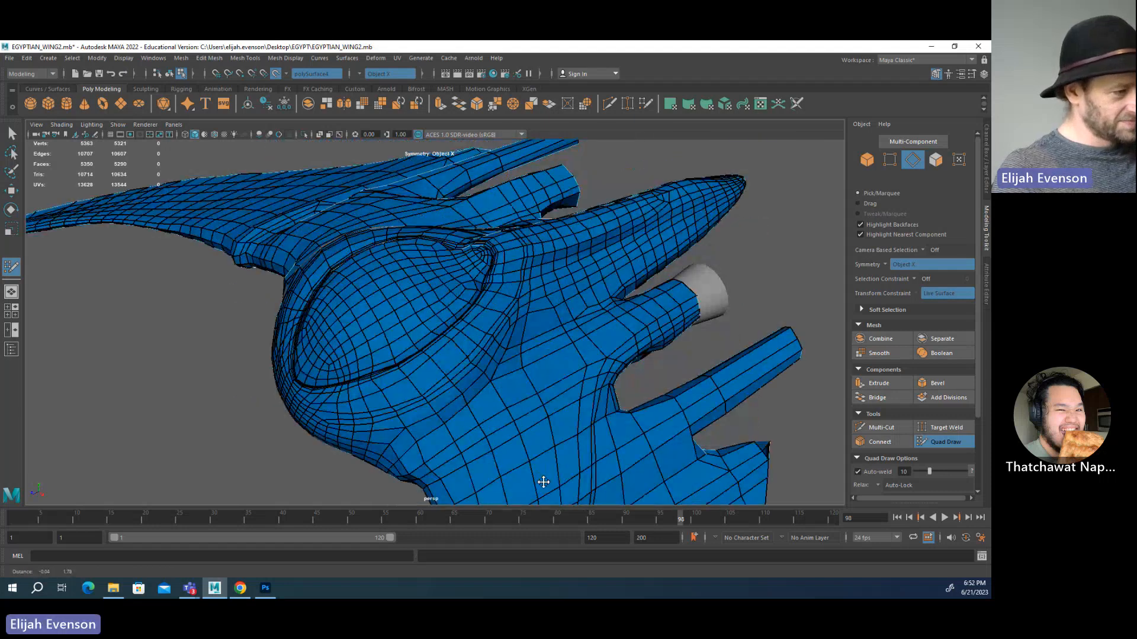
pyautogui.keyDown('alt'); pyautogui.moveTo(544, 482); pyautogui.dragTo(779, 424, button='right'); pyautogui.keyUp('alt')
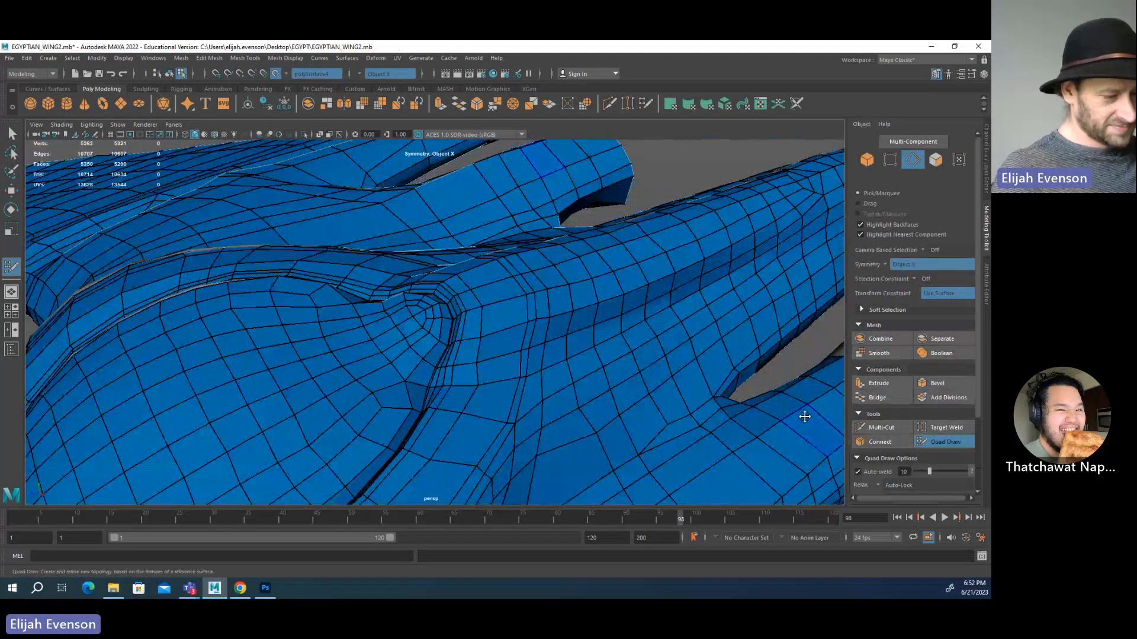
pyautogui.click(880, 427)
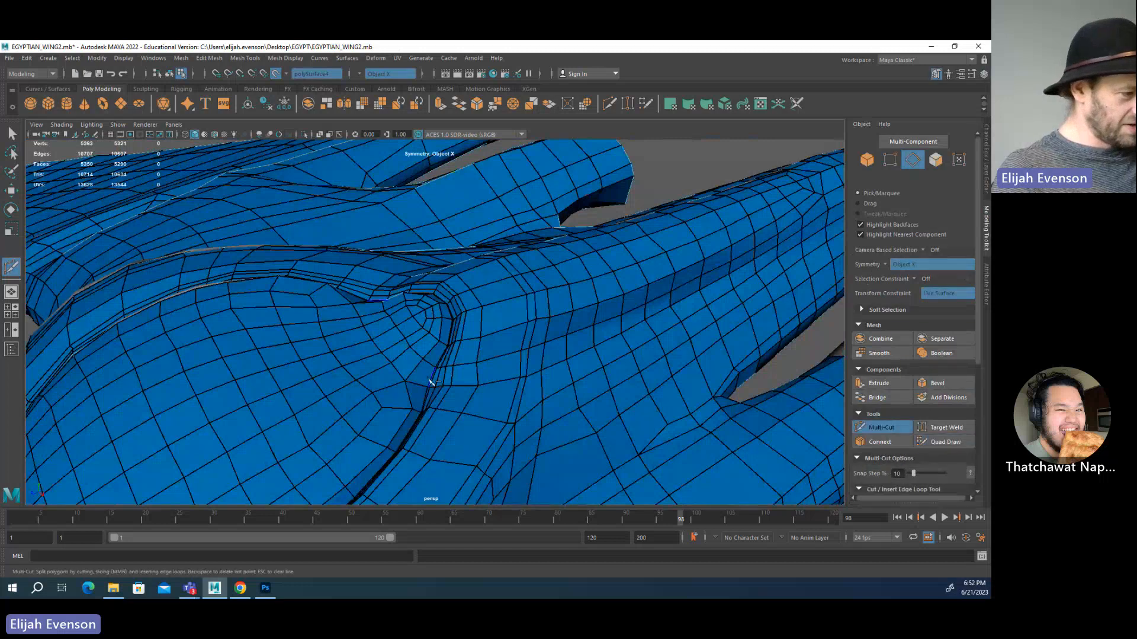
pyautogui.keyDown('alt'); pyautogui.moveTo(391, 351); pyautogui.dragTo(363, 332); pyautogui.keyUp('alt')
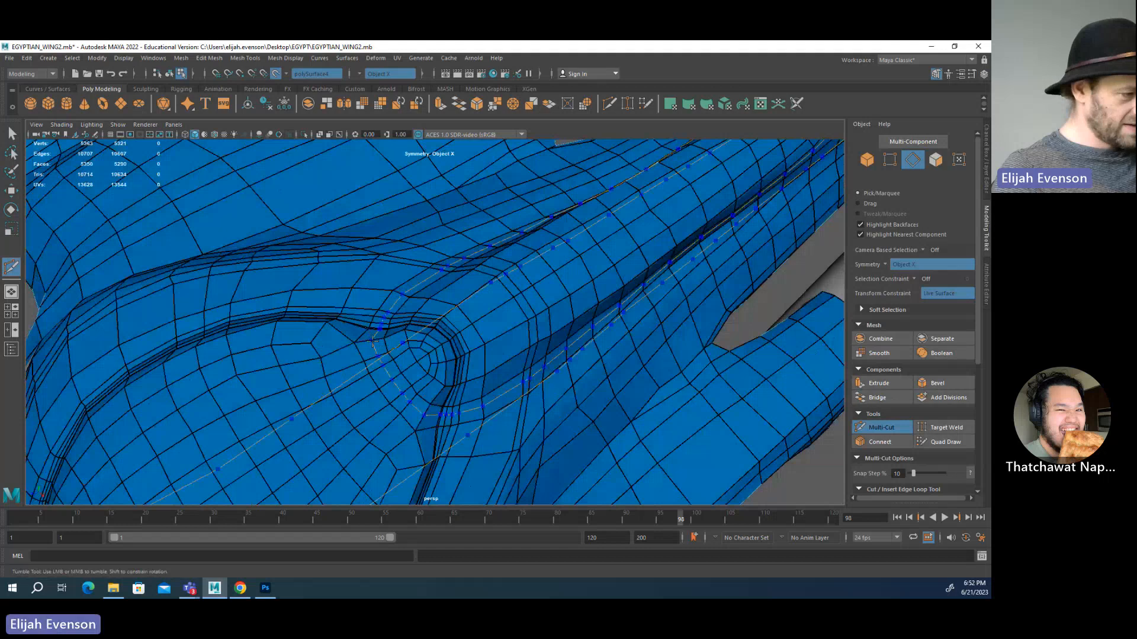
pyautogui.keyDown('alt'); pyautogui.moveTo(503, 359); pyautogui.dragTo(427, 338, button='right'); pyautogui.keyUp('alt')
pyautogui.keyDown('alt'); pyautogui.moveTo(426, 337); pyautogui.dragTo(452, 320); pyautogui.keyUp('alt')
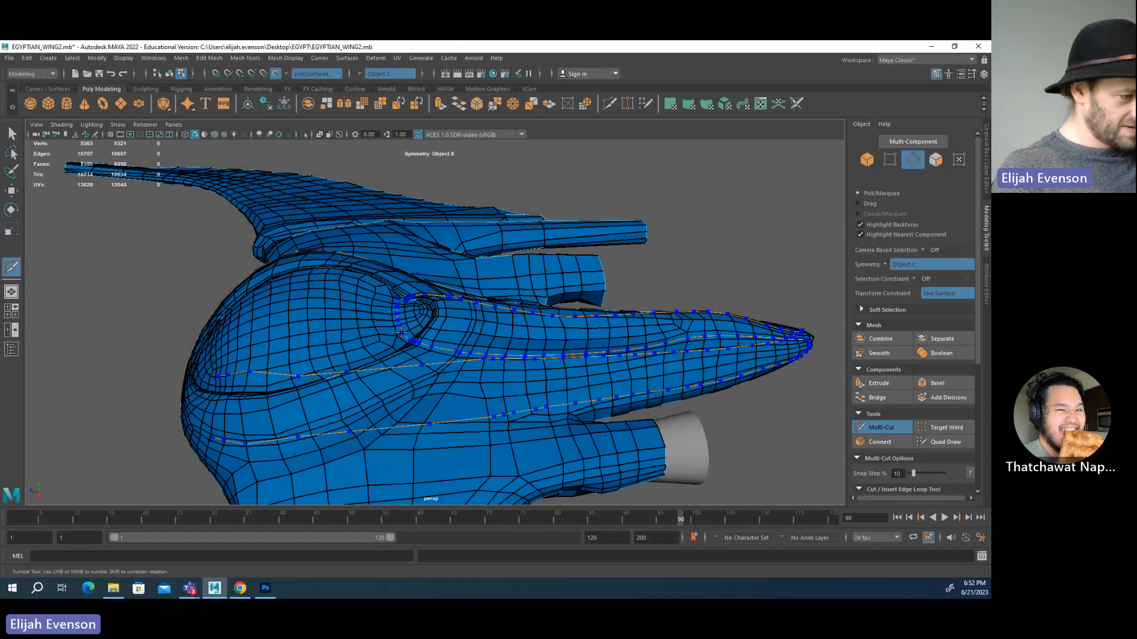
pyautogui.click(404, 333)
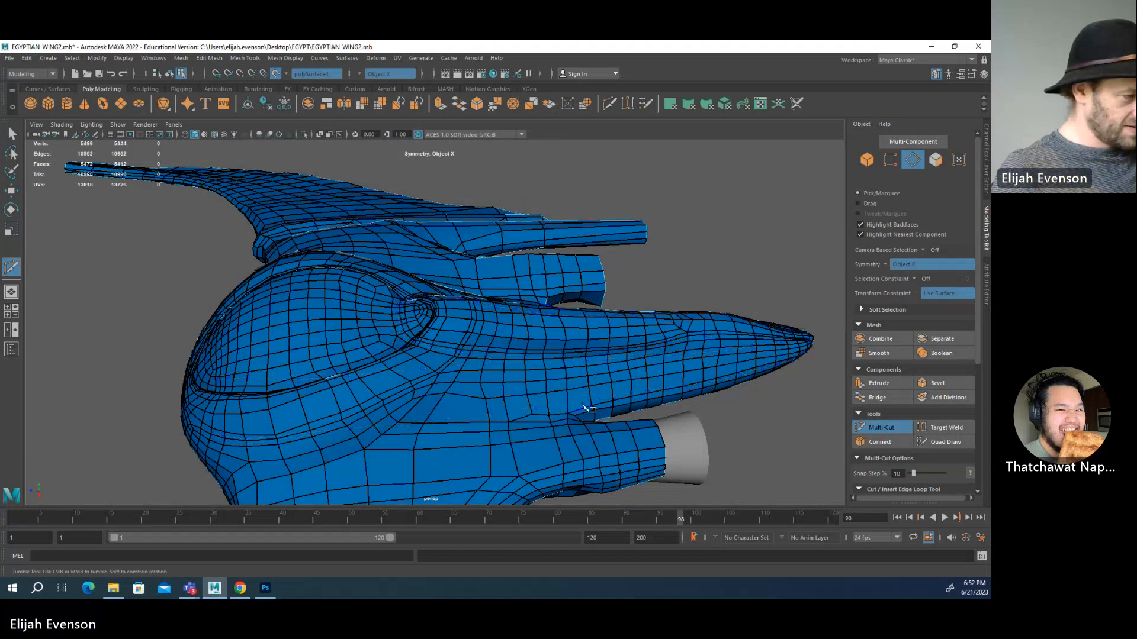
pyautogui.keyDown('alt'); pyautogui.moveTo(584, 406); pyautogui.dragTo(555, 472); pyautogui.keyUp('alt')
pyautogui.hotkey('ctrl', 'z')
# - Try to place an edge loop just inside the oval's rim at its narrow end with Multi-Cut
pyautogui.keyDown('alt'); pyautogui.moveTo(555, 472); pyautogui.dragTo(467, 416, button='right'); pyautogui.keyUp('alt')
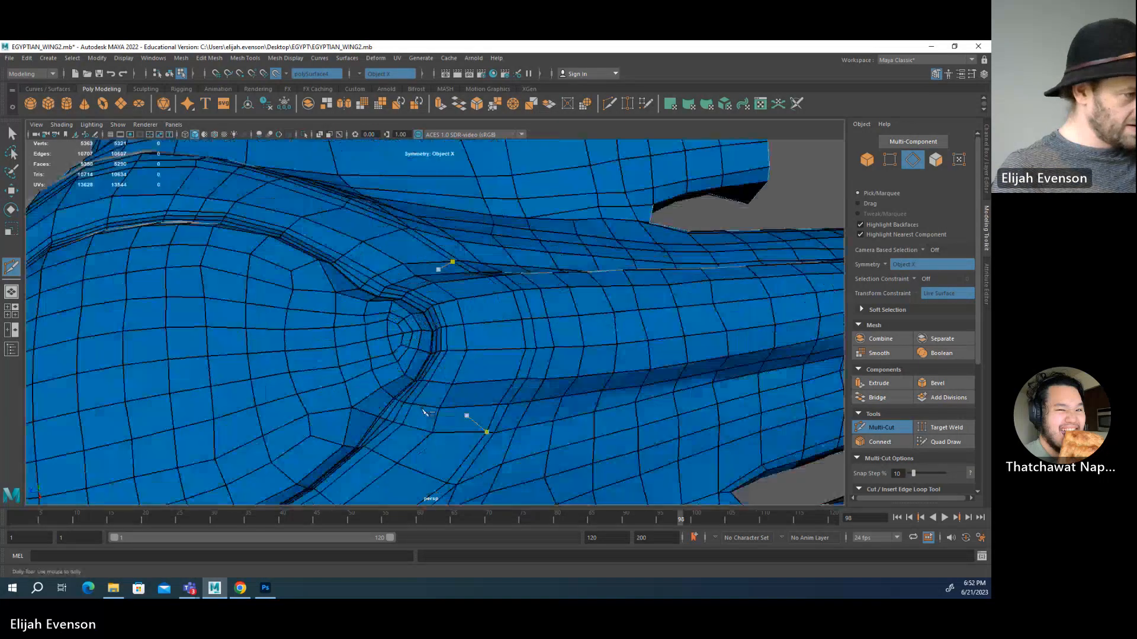
pyautogui.keyDown('alt'); pyautogui.moveTo(418, 396); pyautogui.dragTo(510, 374, button='middle'); pyautogui.keyUp('alt')
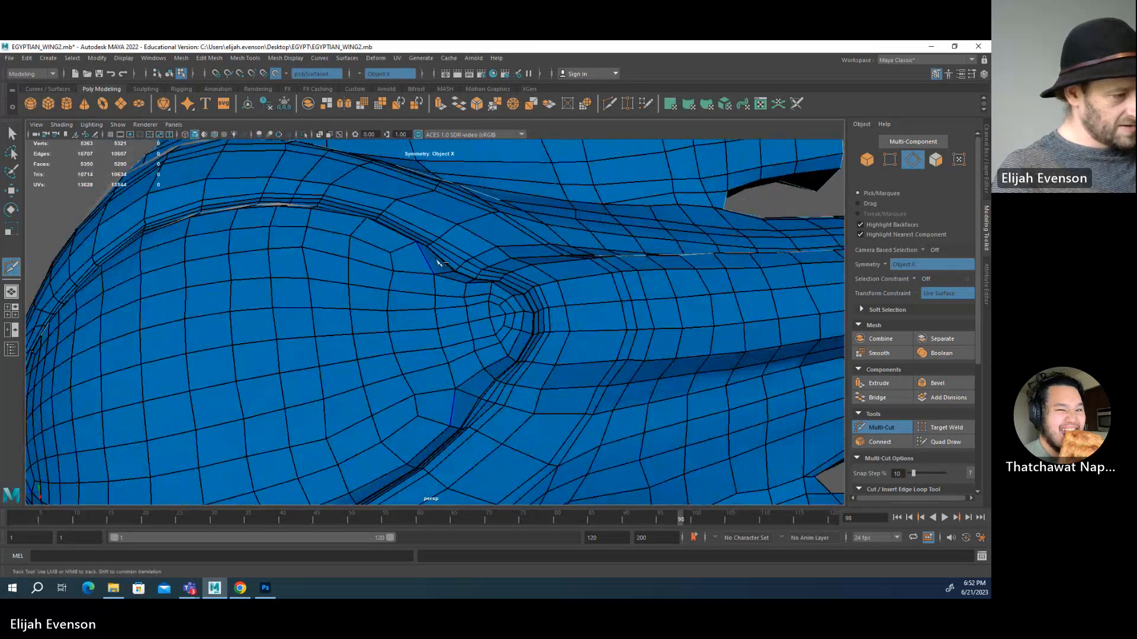
pyautogui.keyDown('alt'); pyautogui.moveTo(462, 280); pyautogui.dragTo(474, 309); pyautogui.keyUp('alt')
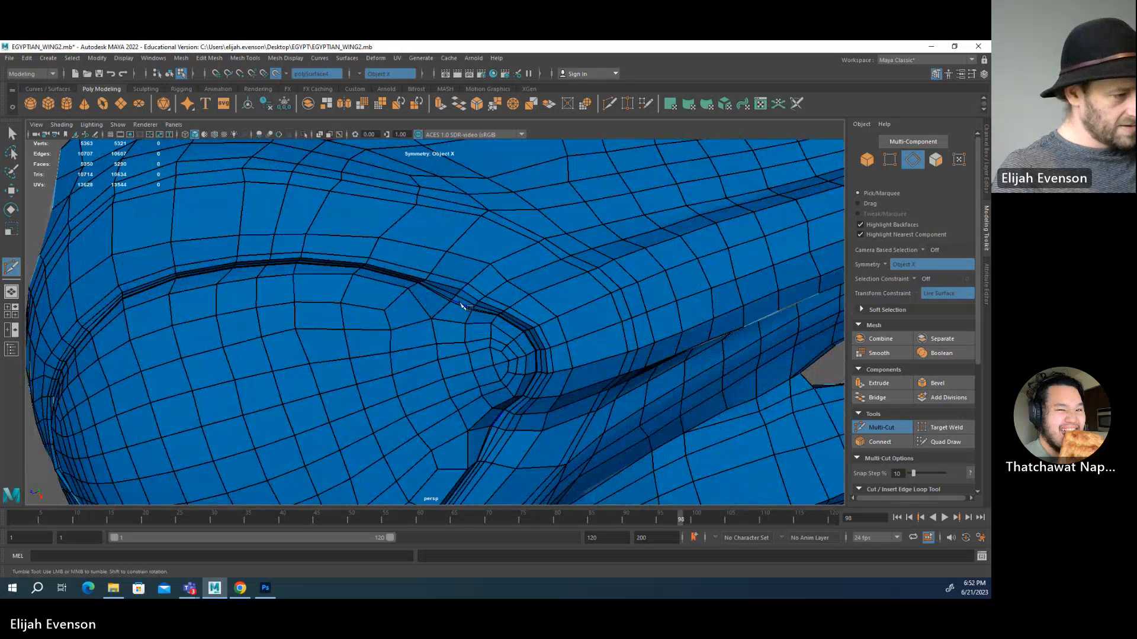
pyautogui.keyDown('alt'); pyautogui.moveTo(468, 303); pyautogui.dragTo(427, 311, button='right'); pyautogui.keyUp('alt')
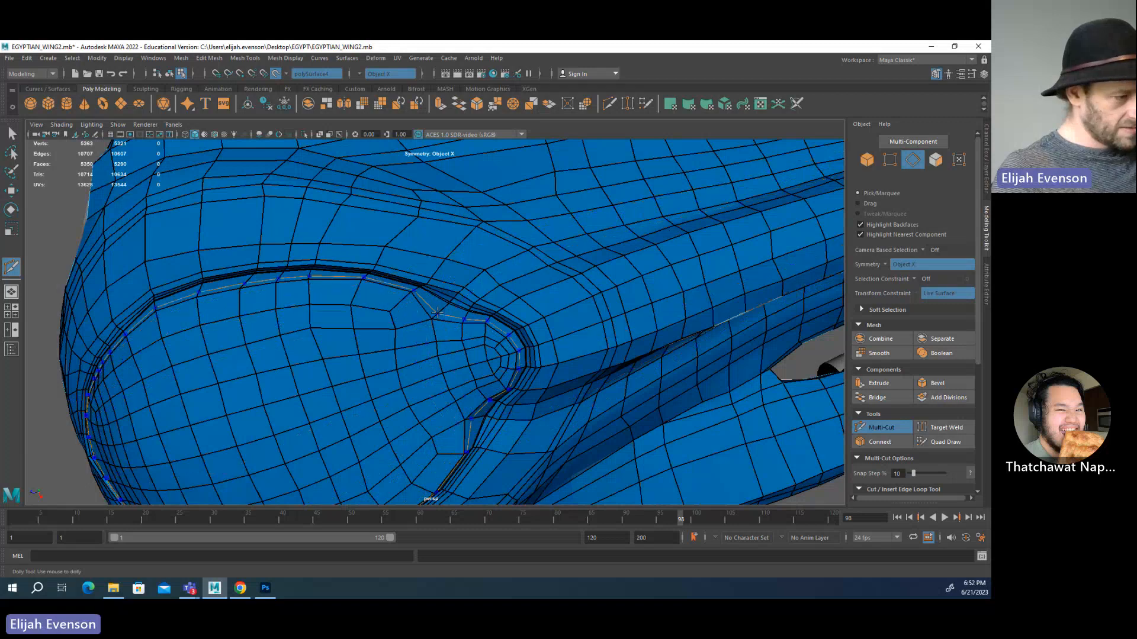
pyautogui.keyDown('alt'); pyautogui.moveTo(467, 345); pyautogui.dragTo(721, 385, button='right'); pyautogui.keyUp('alt')
pyautogui.moveTo(515, 284)
pyautogui.keyDown('alt'); pyautogui.mouseDown()
pyautogui.moveTo(427, 253)
pyautogui.moveTo(596, 246)
pyautogui.moveTo(576, 231)
pyautogui.moveTo(530, 267)
pyautogui.moveTo(535, 289)
pyautogui.mouseUp(); pyautogui.keyUp('alt')
pyautogui.moveTo(535, 290)
pyautogui.keyDown('alt'); pyautogui.mouseDown(button='right')
pyautogui.moveTo(438, 267)
pyautogui.moveTo(548, 277)
pyautogui.mouseUp(button='right'); pyautogui.keyUp('alt')
# - Switch to vertex selection and inspect the vertices in the creases around the oval's narrow end
pyautogui.press('q')
pyautogui.press('F9')
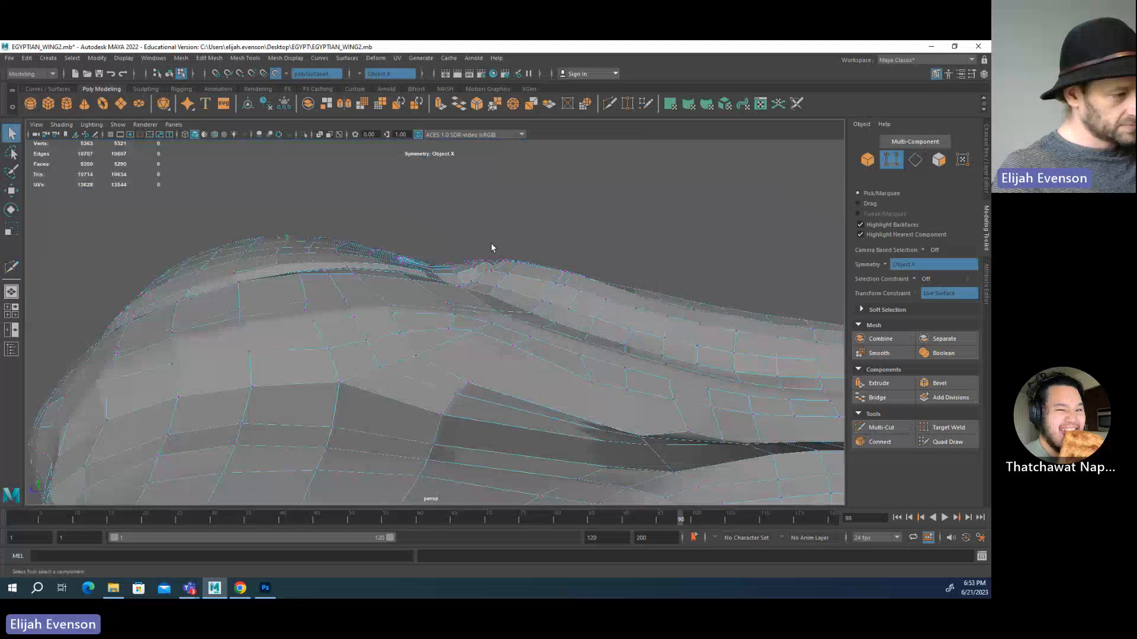
pyautogui.keyDown('alt'); pyautogui.moveTo(492, 248); pyautogui.dragTo(445, 314); pyautogui.keyUp('alt')
pyautogui.keyDown('alt'); pyautogui.moveTo(444, 313); pyautogui.dragTo(436, 350, button='right'); pyautogui.keyUp('alt')
pyautogui.keyDown('alt'); pyautogui.moveTo(437, 349); pyautogui.dragTo(480, 330); pyautogui.keyUp('alt')
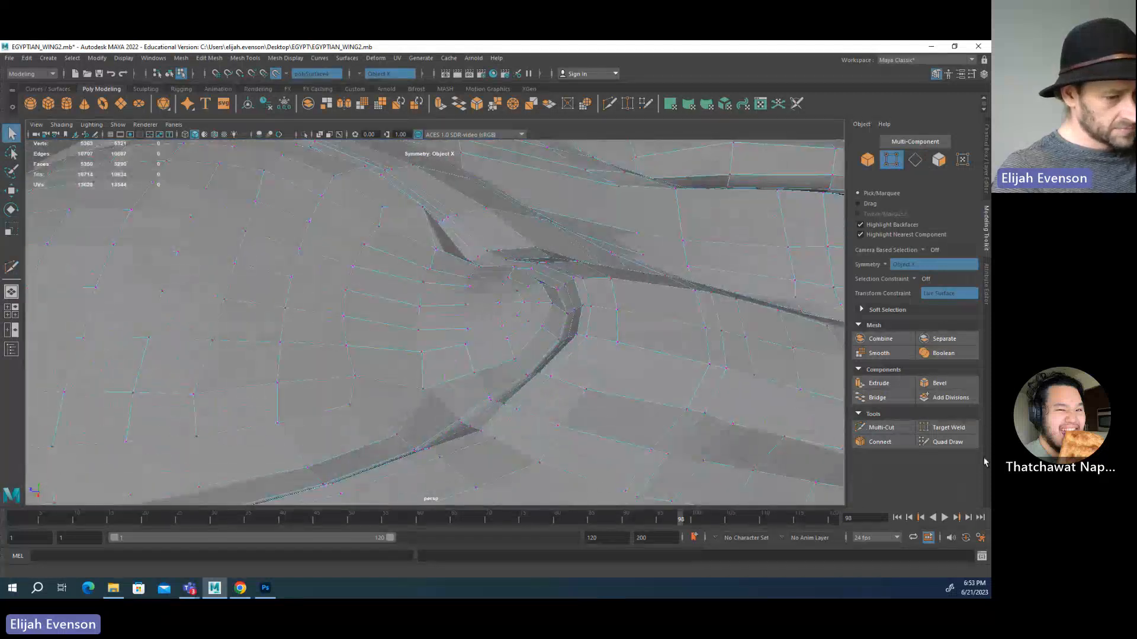
# - Examine the edge flow on the oval, tail, feather stubs and neighbouring wing surface with Quad Draw active
pyautogui.click(945, 447)
pyautogui.keyDown('alt'); pyautogui.moveTo(651, 408); pyautogui.dragTo(505, 417, button='right'); pyautogui.keyUp('alt')
pyautogui.keyDown('alt'); pyautogui.moveTo(490, 375); pyautogui.dragTo(472, 314, button='middle'); pyautogui.keyUp('alt')
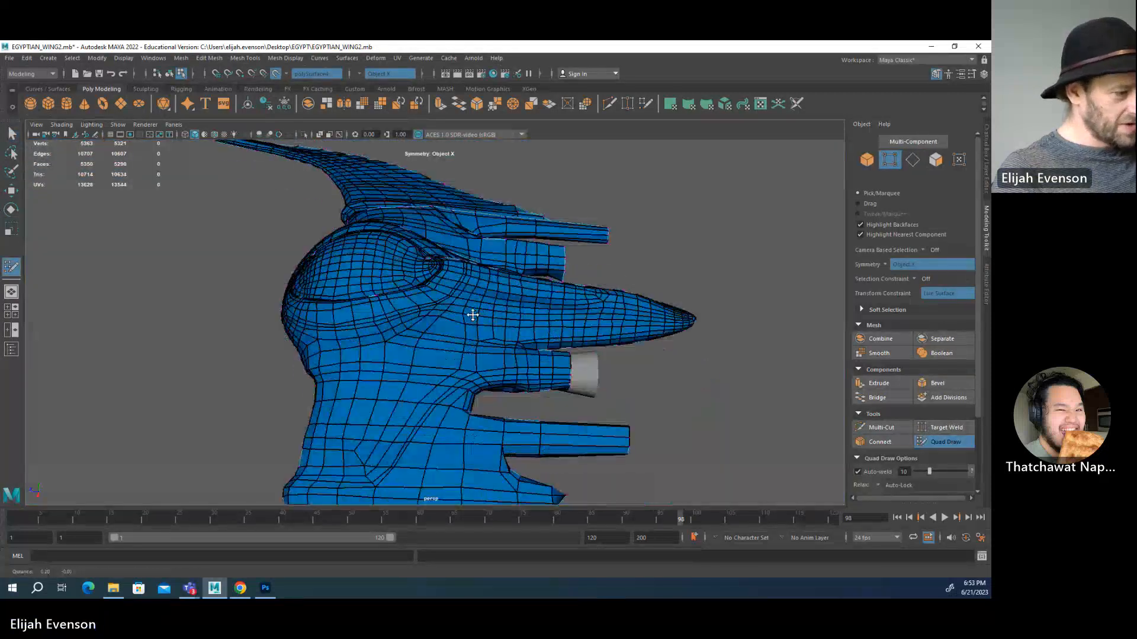
pyautogui.keyDown('alt'); pyautogui.moveTo(390, 336); pyautogui.dragTo(368, 341); pyautogui.keyUp('alt')
pyautogui.keyDown('alt'); pyautogui.moveTo(368, 341); pyautogui.dragTo(553, 363, button='right'); pyautogui.keyUp('alt')
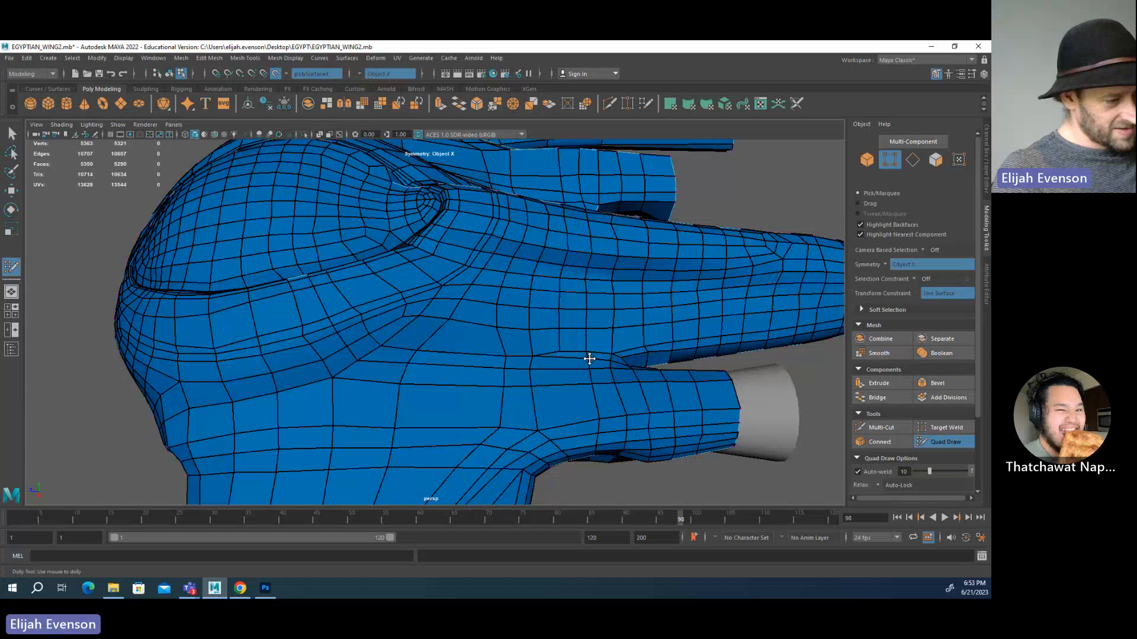
pyautogui.keyDown('alt'); pyautogui.moveTo(589, 359); pyautogui.dragTo(464, 335, button='right'); pyautogui.keyUp('alt')
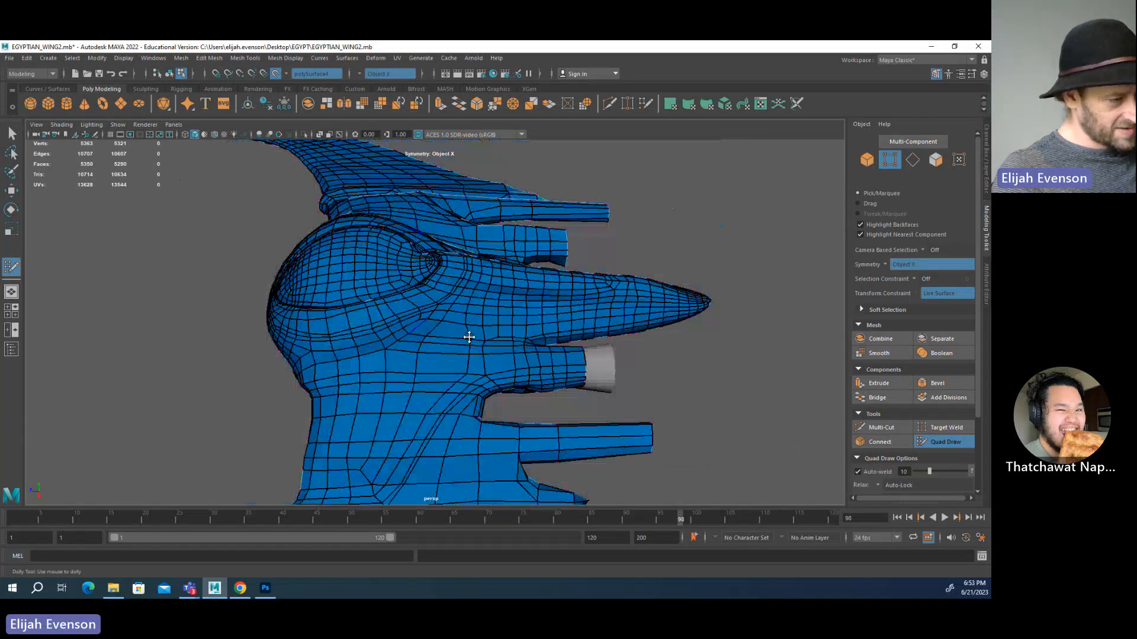
pyautogui.keyDown('alt'); pyautogui.moveTo(464, 335); pyautogui.dragTo(552, 373); pyautogui.keyUp('alt')
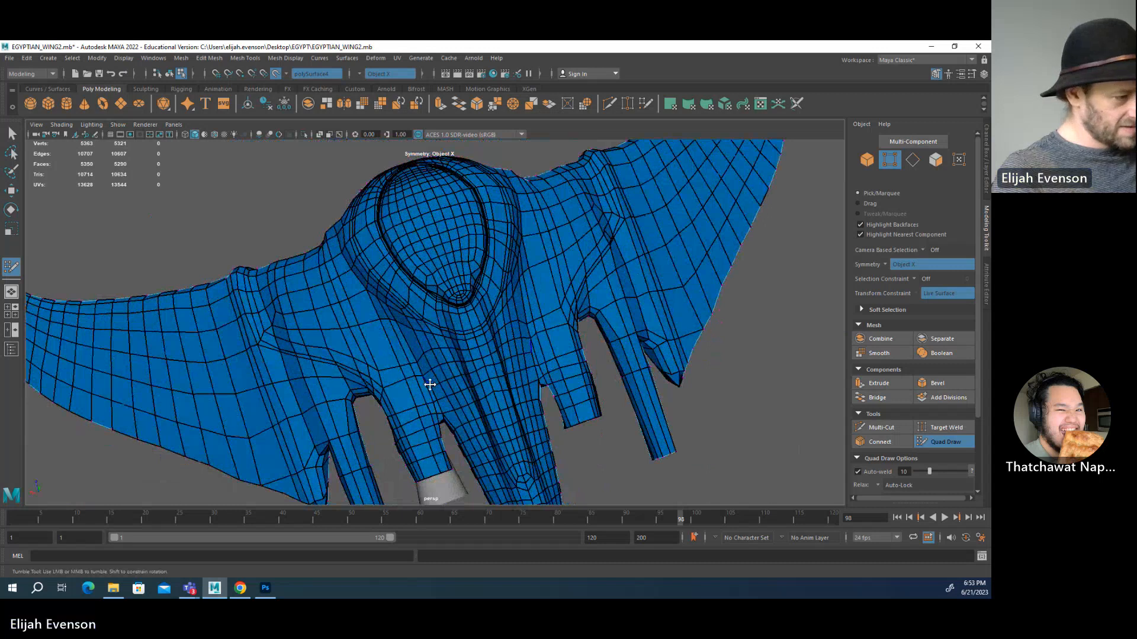
pyautogui.keyDown('alt'); pyautogui.moveTo(430, 385); pyautogui.dragTo(444, 375); pyautogui.keyUp('alt')
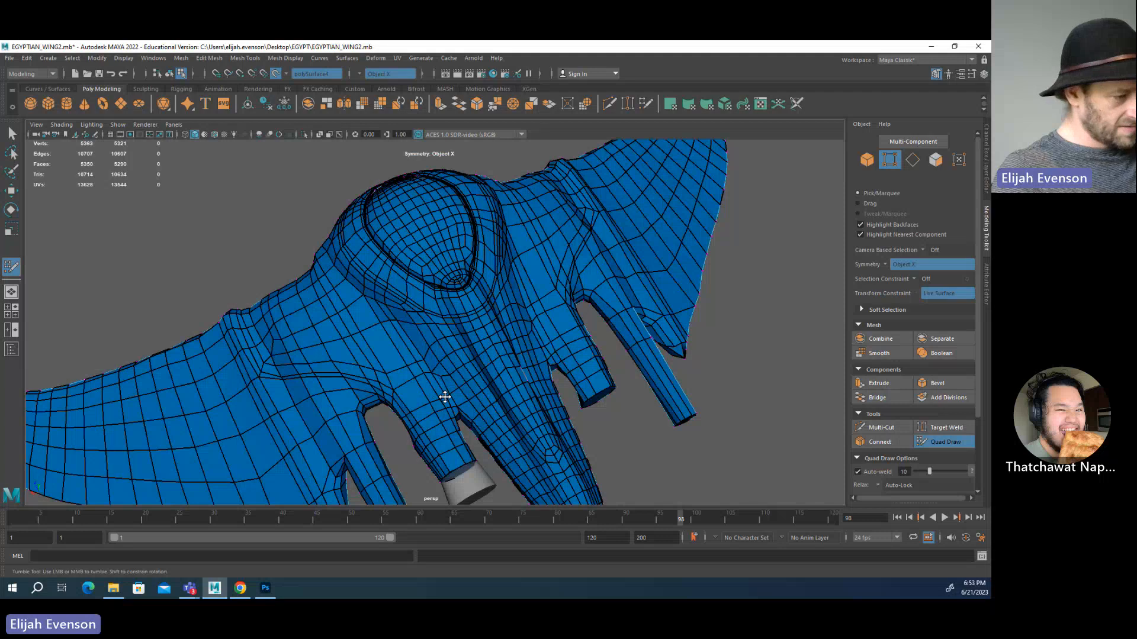
pyautogui.keyDown('alt'); pyautogui.moveTo(492, 417); pyautogui.dragTo(516, 441, button='right'); pyautogui.keyUp('alt')
pyautogui.keyDown('alt'); pyautogui.moveTo(517, 441); pyautogui.dragTo(467, 375, button='middle'); pyautogui.keyUp('alt')
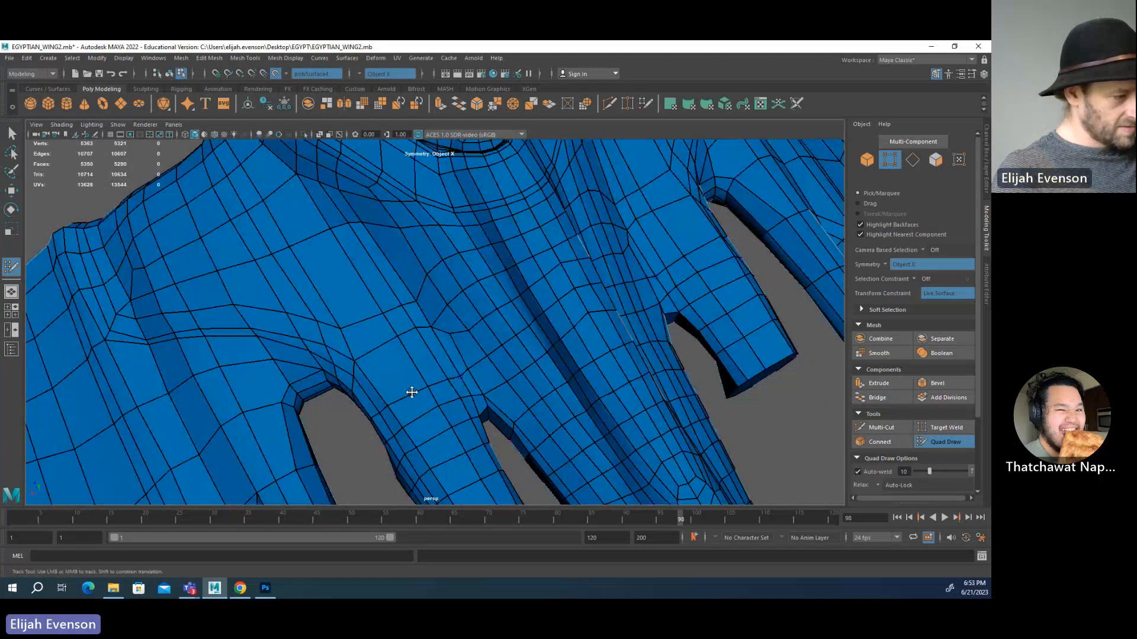
# - Undo the last Quad Draw tweaks on the mesh
pyautogui.hotkey('ctrl', 'z')
pyautogui.hotkey('ctrl', 'z')
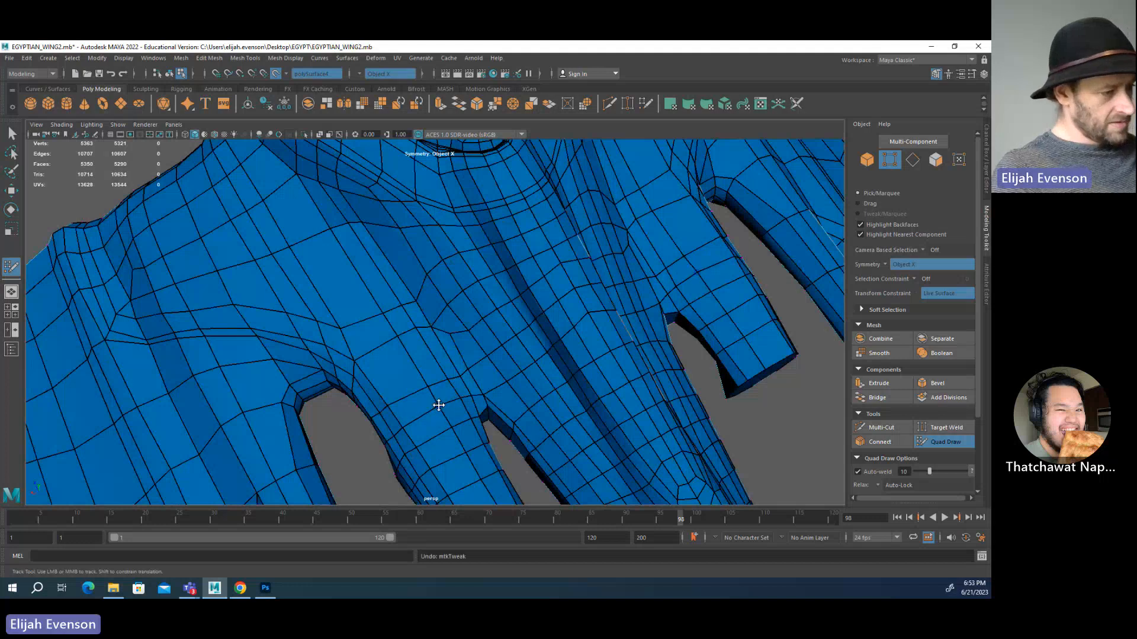
# - Try to scale the edge loops around the feather stub beside the grey cylinder
pyautogui.moveTo(484, 398)
pyautogui.keyDown('alt'); pyautogui.mouseDown()
pyautogui.moveTo(451, 401)
pyautogui.moveTo(509, 373)
pyautogui.mouseUp(); pyautogui.keyUp('alt')
pyautogui.press('q')
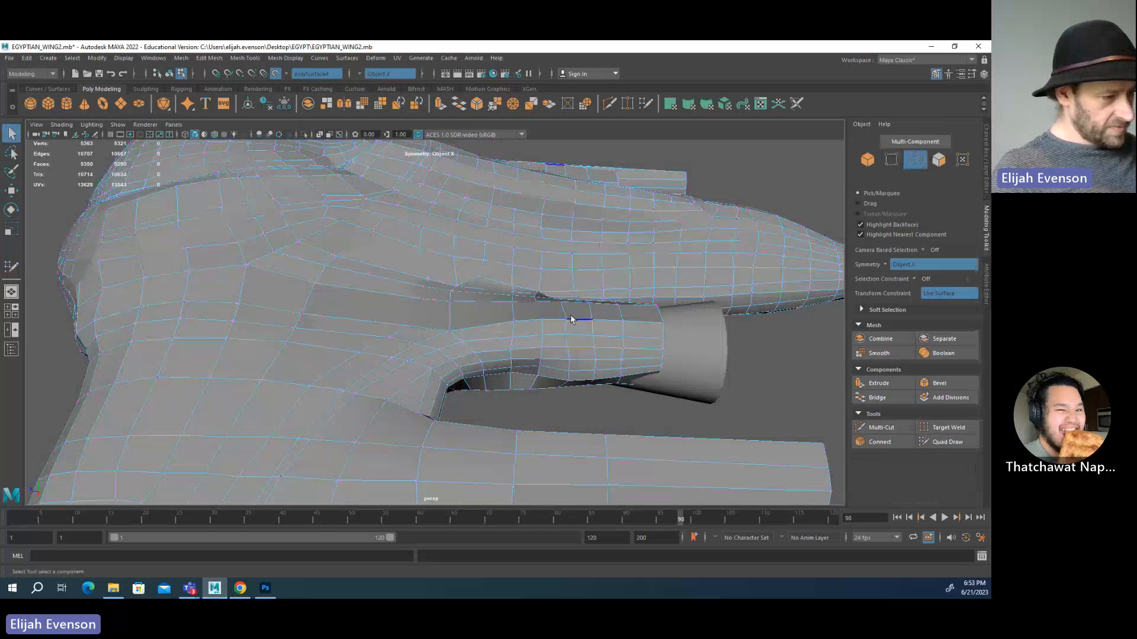
pyautogui.press('4')
pyautogui.moveTo(567, 329); pyautogui.dragTo(570, 415)
pyautogui.hotkey('alt', 'space')
pyautogui.doubleClick(557, 388)
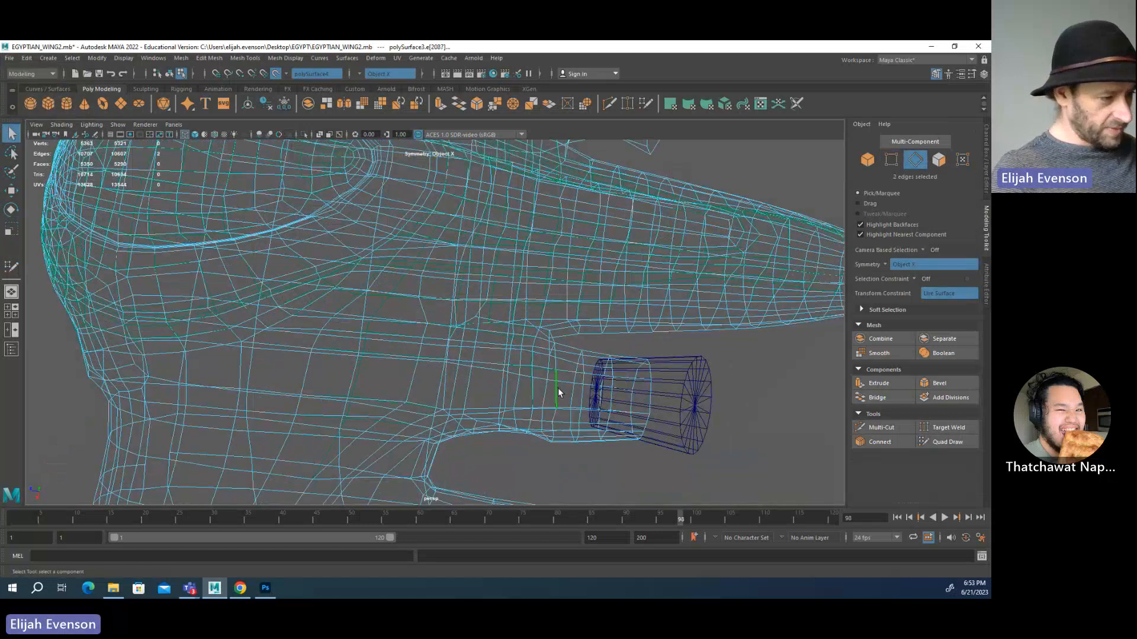
pyautogui.press('r')
pyautogui.press('5')
pyautogui.moveTo(507, 388)
pyautogui.mouseDown()
pyautogui.moveTo(566, 399)
pyautogui.moveTo(603, 375)
pyautogui.mouseUp()
pyautogui.hotkey('ctrl', 'z')
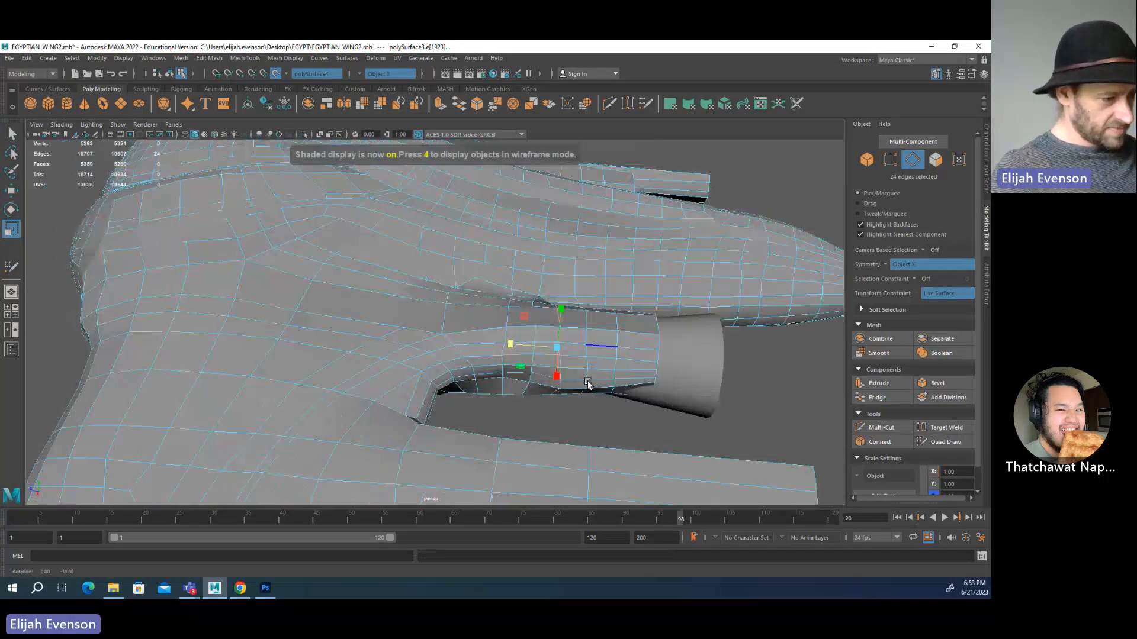
# - Turn off the live surface and try adjusting the stub's selected edge loop with the Scale and Move tools
pyautogui.press('q')
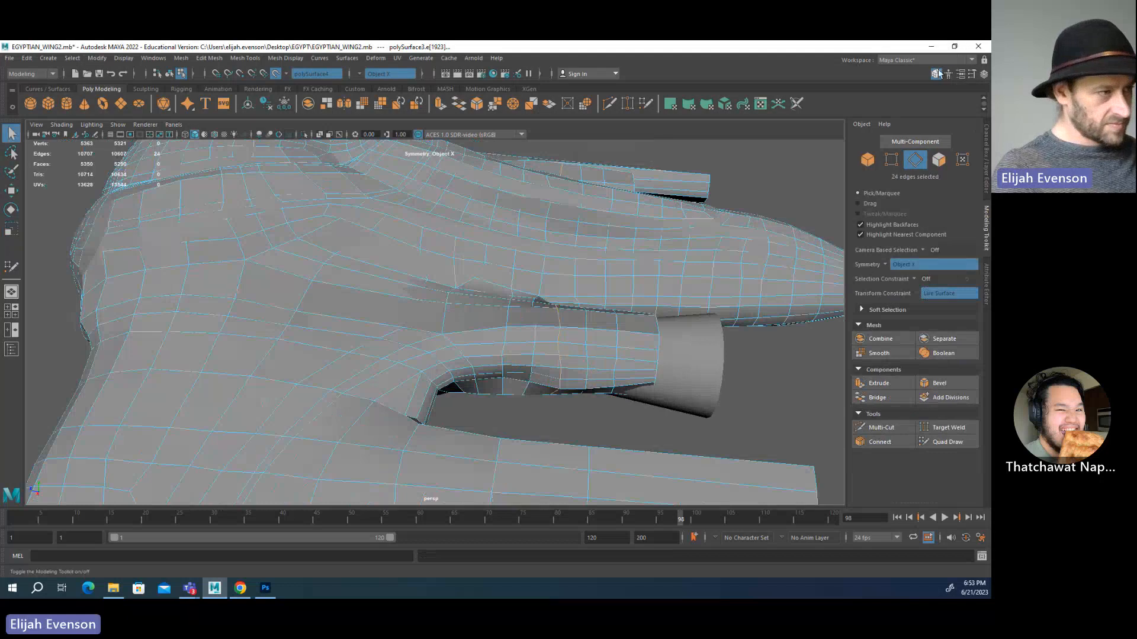
pyautogui.click(277, 73)
pyautogui.press('r')
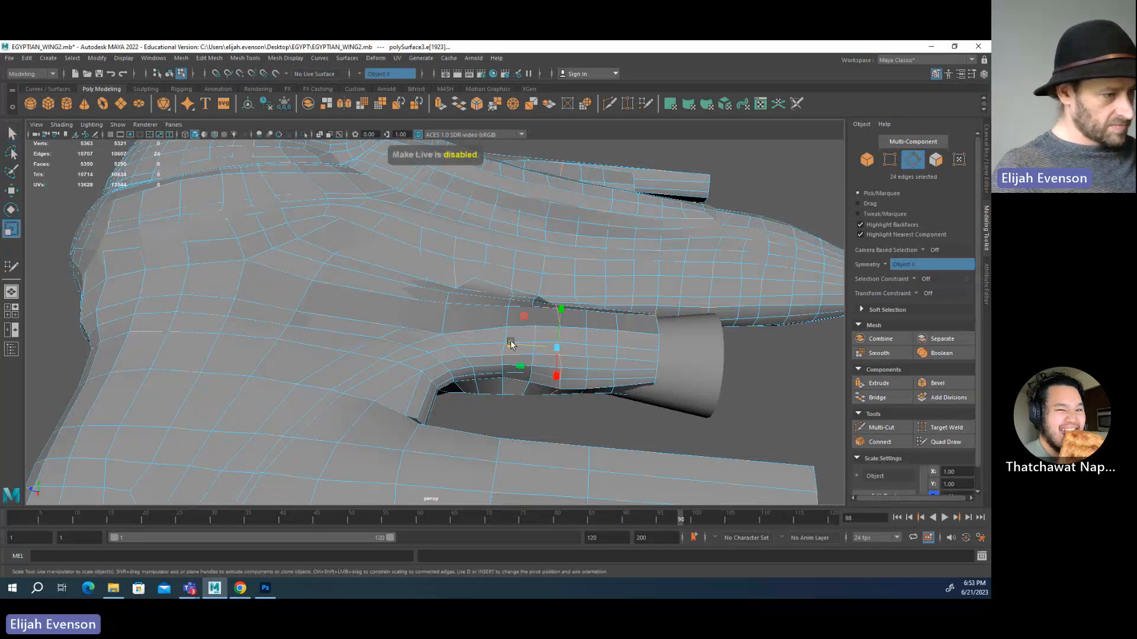
pyautogui.press('w')
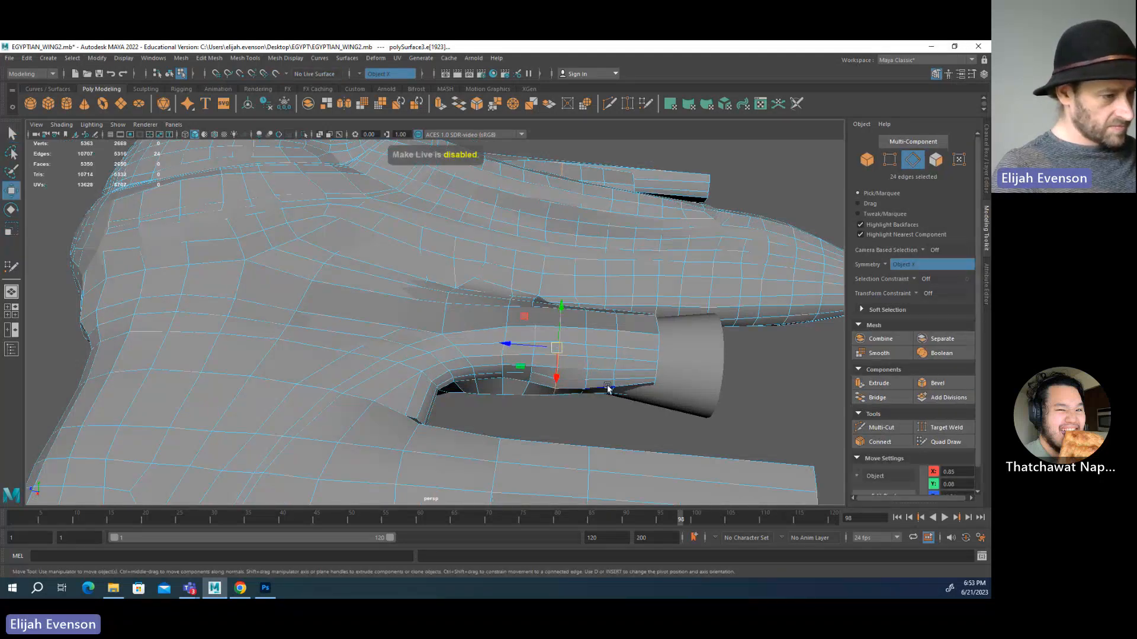
pyautogui.moveTo(607, 388)
pyautogui.keyDown('alt'); pyautogui.mouseDown()
pyautogui.moveTo(584, 366)
pyautogui.moveTo(568, 368)
pyautogui.mouseUp(); pyautogui.keyUp('alt')
pyautogui.click(945, 442)
pyautogui.press('q')
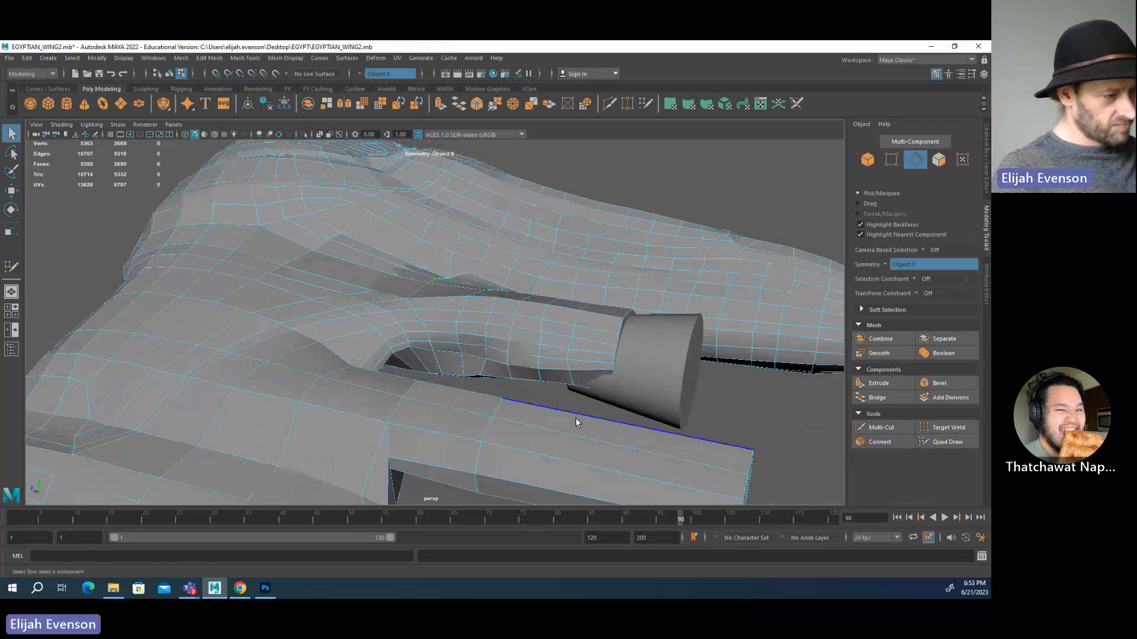
# - Make polySurface4 the live surface again and resume Quad Draw on polySurface3 in unsmoothed shaded display
pyautogui.press('F8')
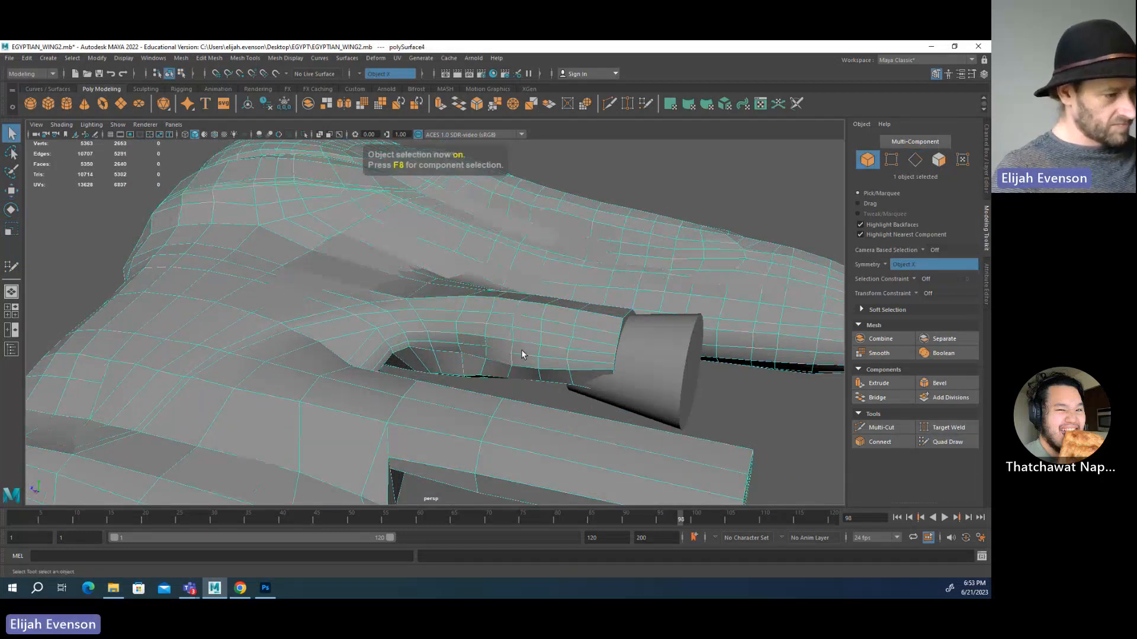
pyautogui.press('3')
pyautogui.press('4')
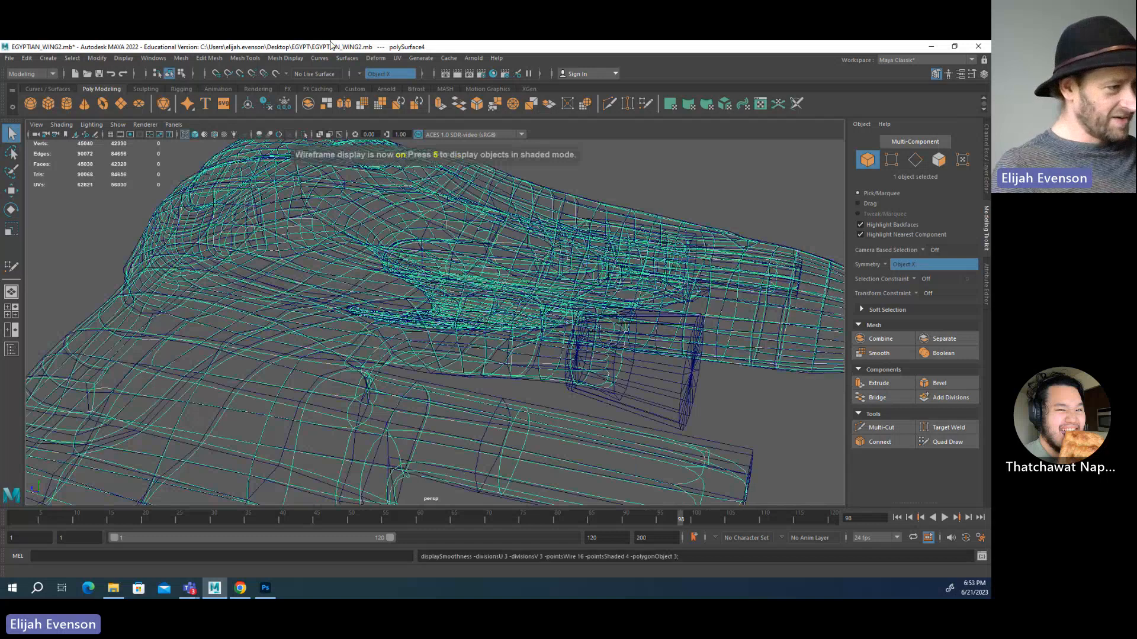
pyautogui.press('1')
pyautogui.click(275, 73)
pyautogui.click(469, 371)
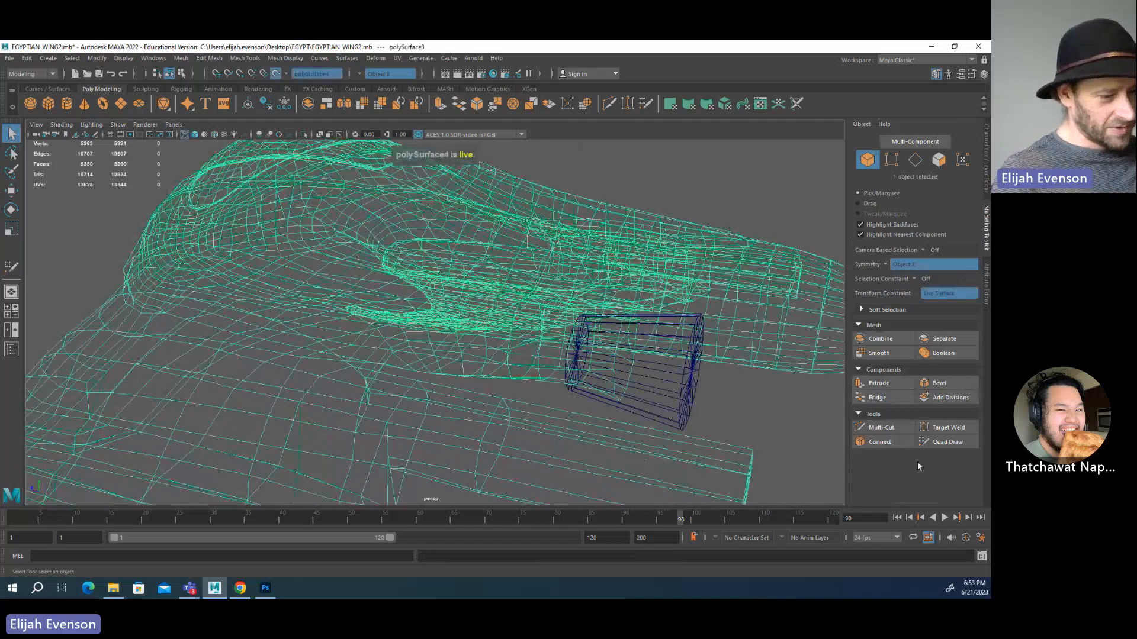
pyautogui.click(946, 442)
pyautogui.press('5')
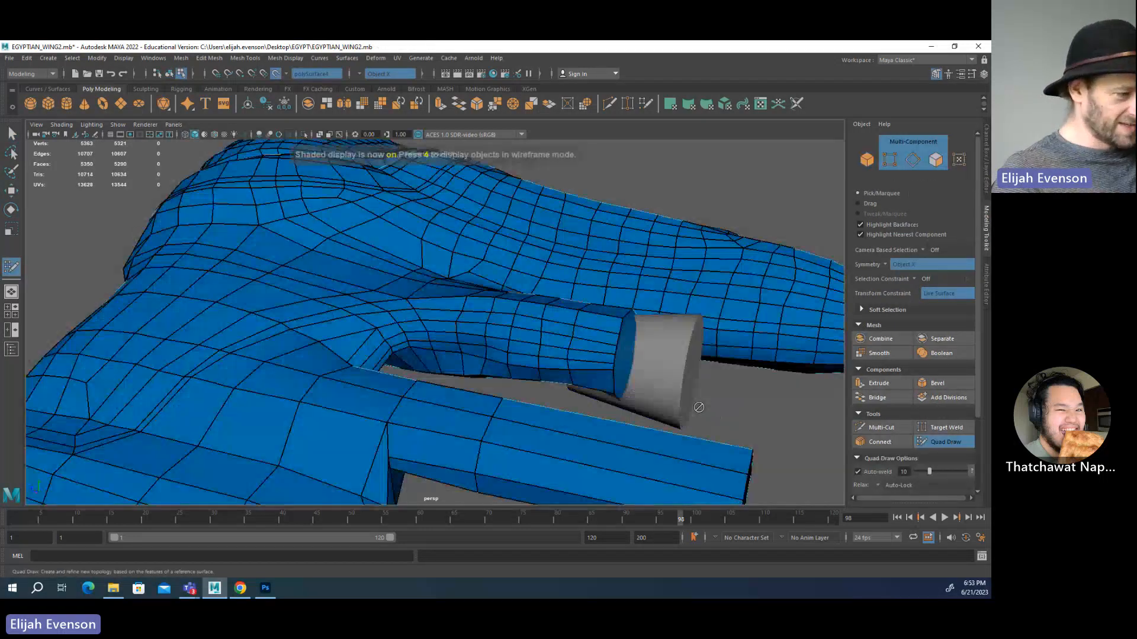
# - Relax the quads on the feather stub beside the cylinder and on the surface between the stubs and tail
pyautogui.keyDown('alt'); pyautogui.moveTo(508, 324); pyautogui.dragTo(498, 325); pyautogui.keyUp('alt')
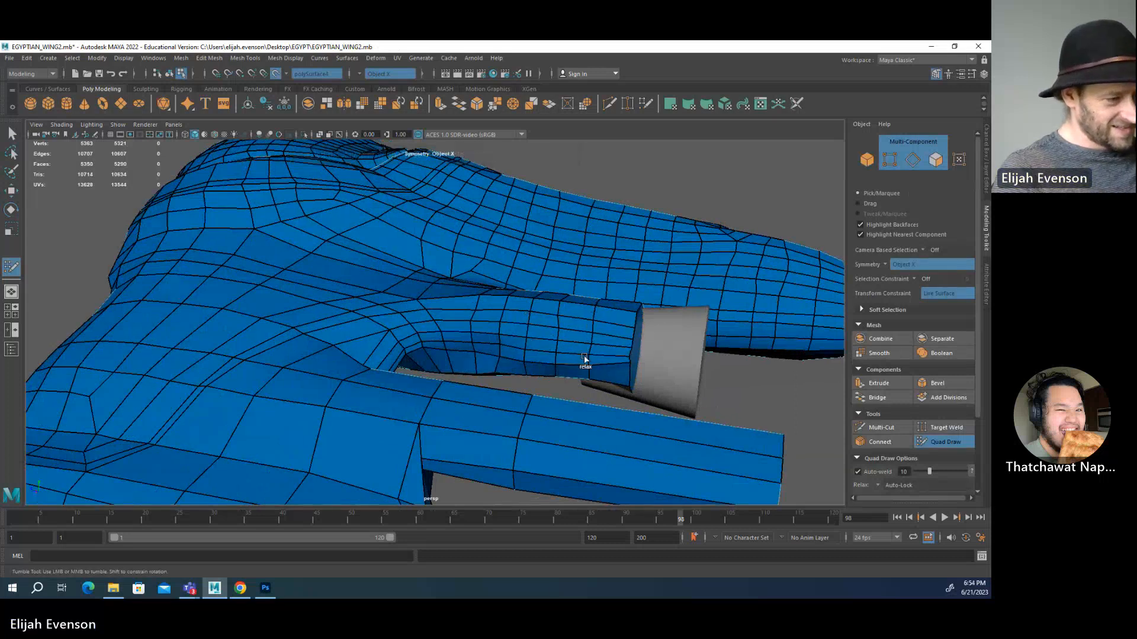
pyautogui.keyDown('alt'); pyautogui.moveTo(591, 325); pyautogui.dragTo(602, 335); pyautogui.keyUp('alt')
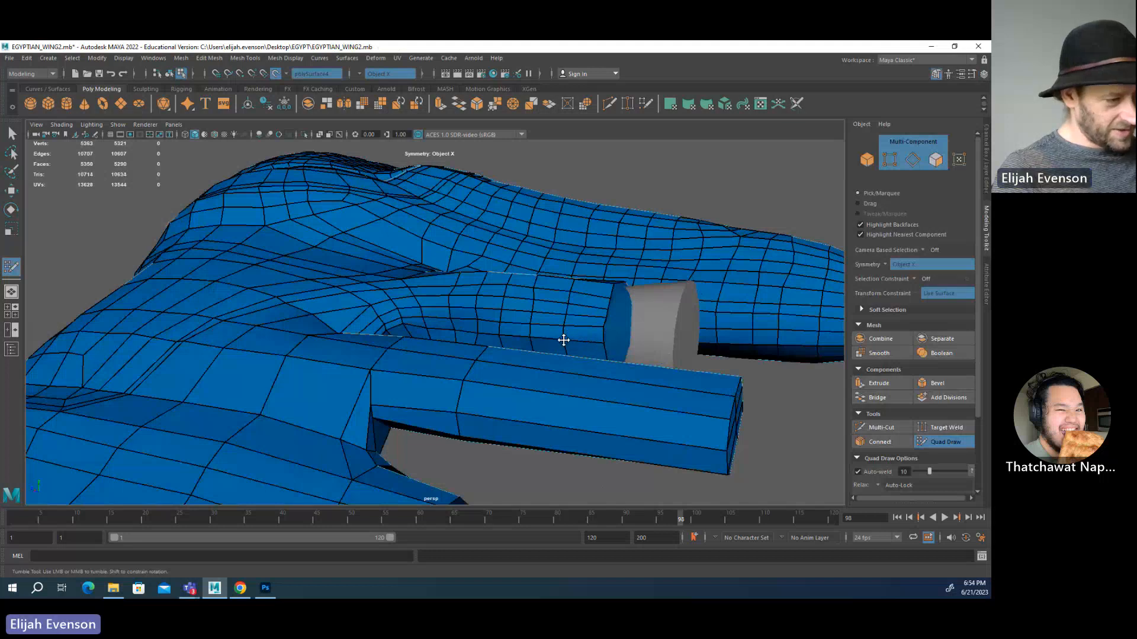
pyautogui.keyDown('alt'); pyautogui.moveTo(604, 329); pyautogui.dragTo(515, 425); pyautogui.keyUp('alt')
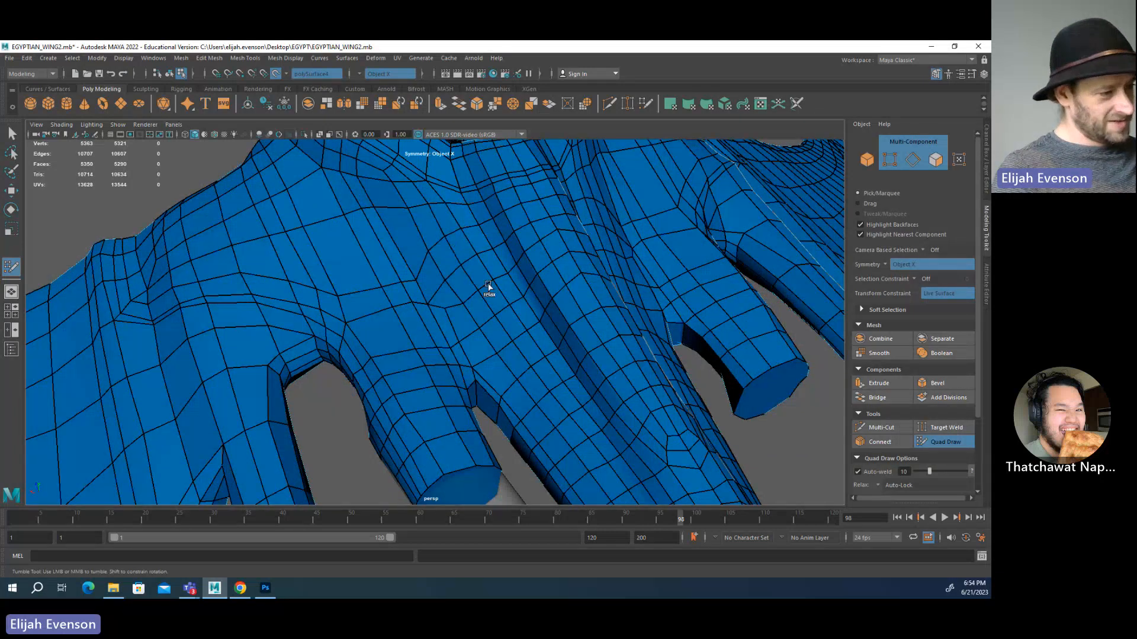
pyautogui.keyDown('alt'); pyautogui.moveTo(438, 195); pyautogui.dragTo(559, 261); pyautogui.keyUp('alt')
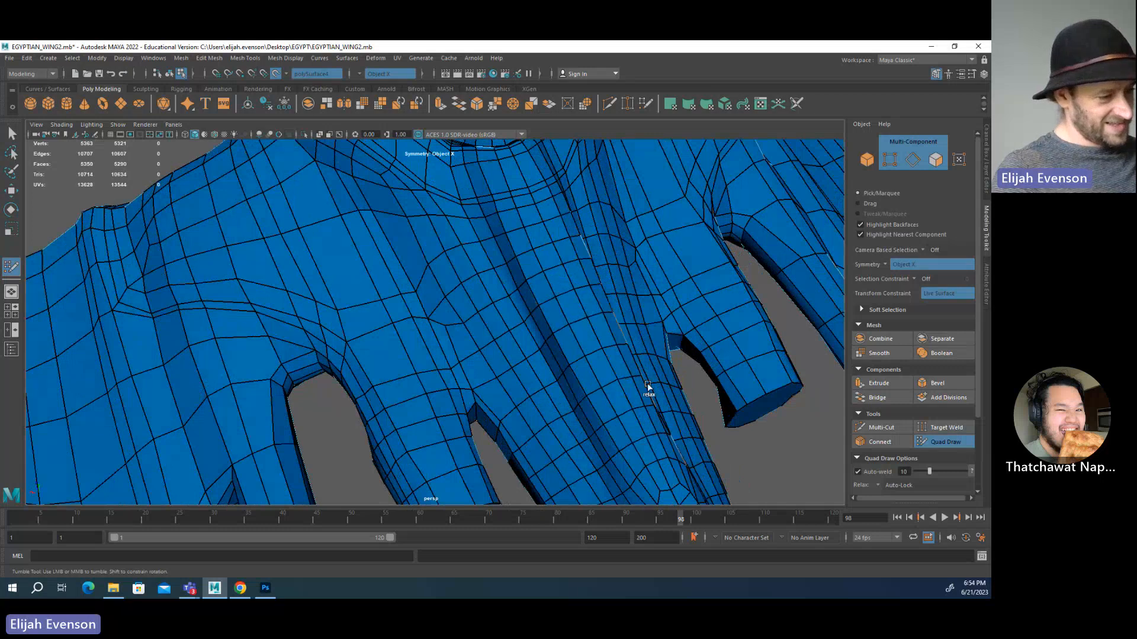
pyautogui.keyDown('alt'); pyautogui.moveTo(649, 388); pyautogui.dragTo(531, 297); pyautogui.keyUp('alt')
pyautogui.scroll(4, 463, 307)
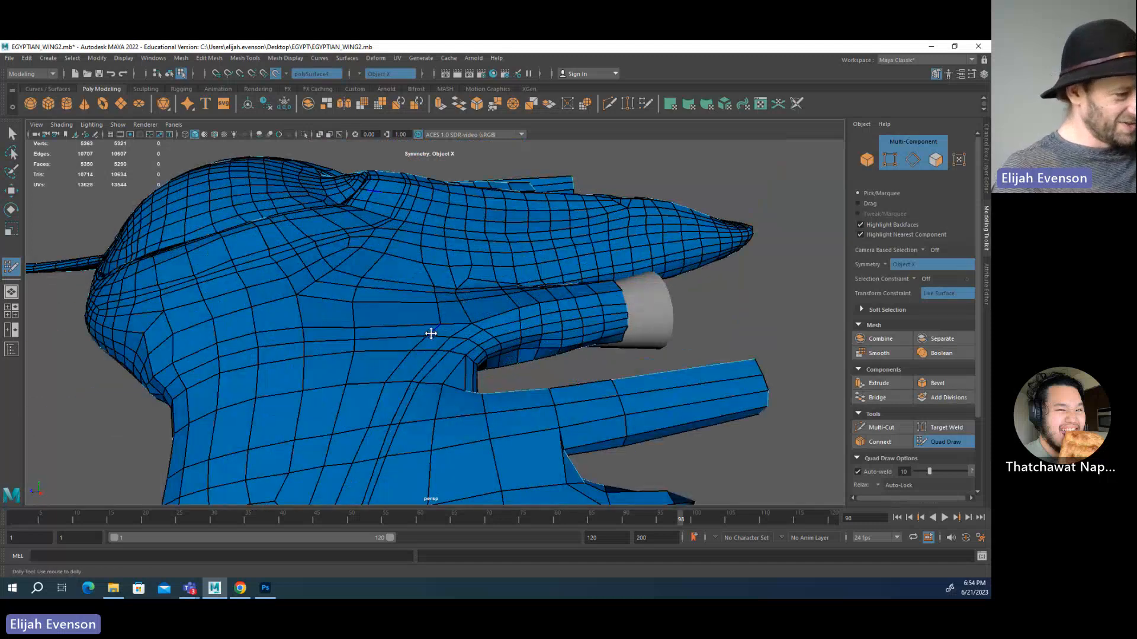
# - Relax the crowded edge rows between the oval's side and the feather stub into more even spacing with Quad Draw
pyautogui.keyDown('alt'); pyautogui.moveTo(431, 334); pyautogui.dragTo(411, 319, button='middle'); pyautogui.keyUp('alt')
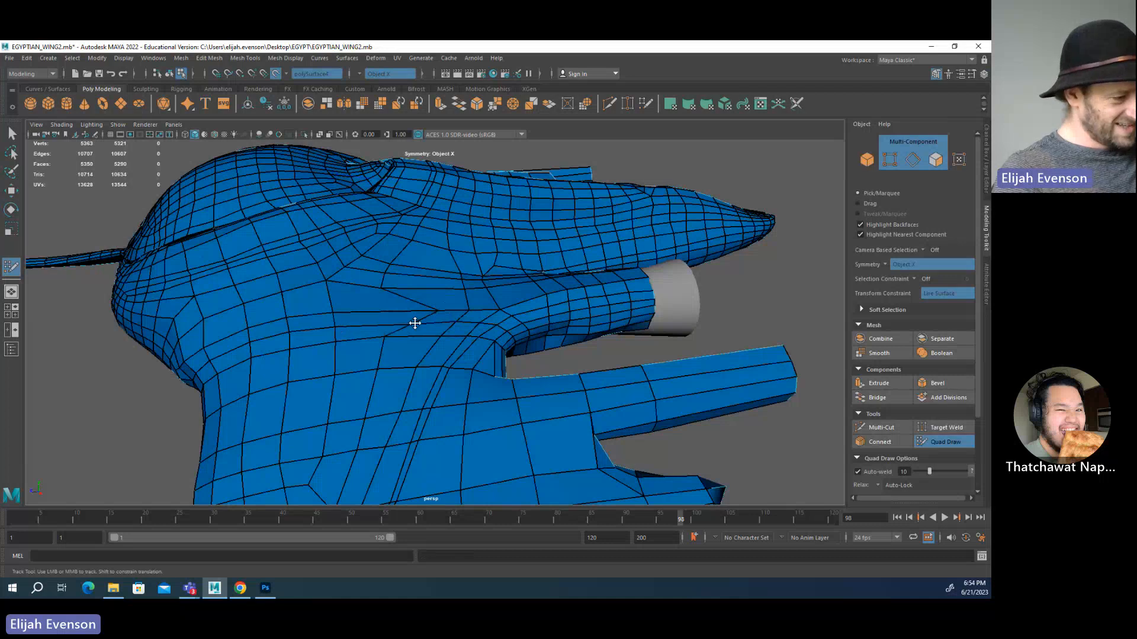
pyautogui.keyDown('alt'); pyautogui.moveTo(422, 322); pyautogui.dragTo(386, 396); pyautogui.keyUp('alt')
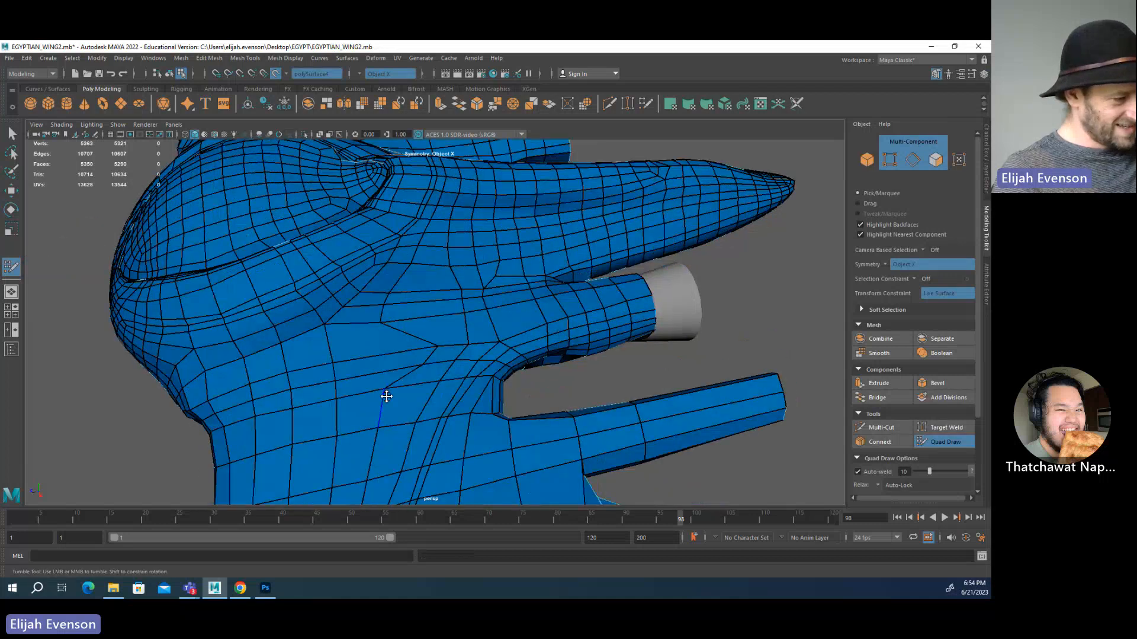
pyautogui.keyDown('alt'); pyautogui.moveTo(462, 375); pyautogui.dragTo(385, 320, button='middle'); pyautogui.keyUp('alt')
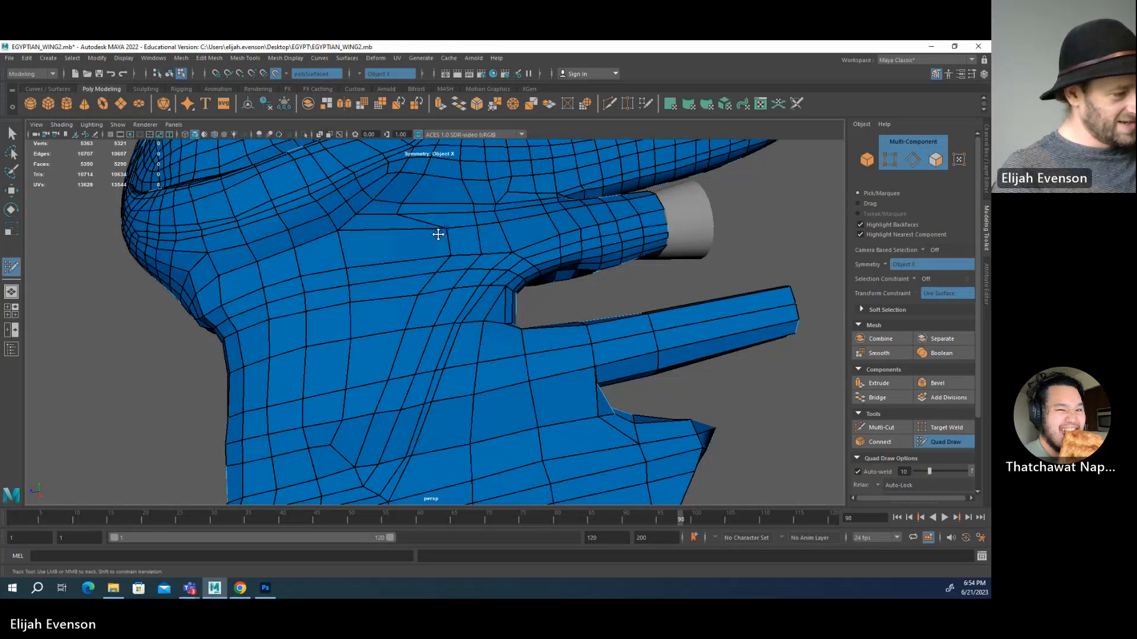
pyautogui.keyDown('alt'); pyautogui.moveTo(439, 235); pyautogui.dragTo(424, 325, button='middle'); pyautogui.keyUp('alt')
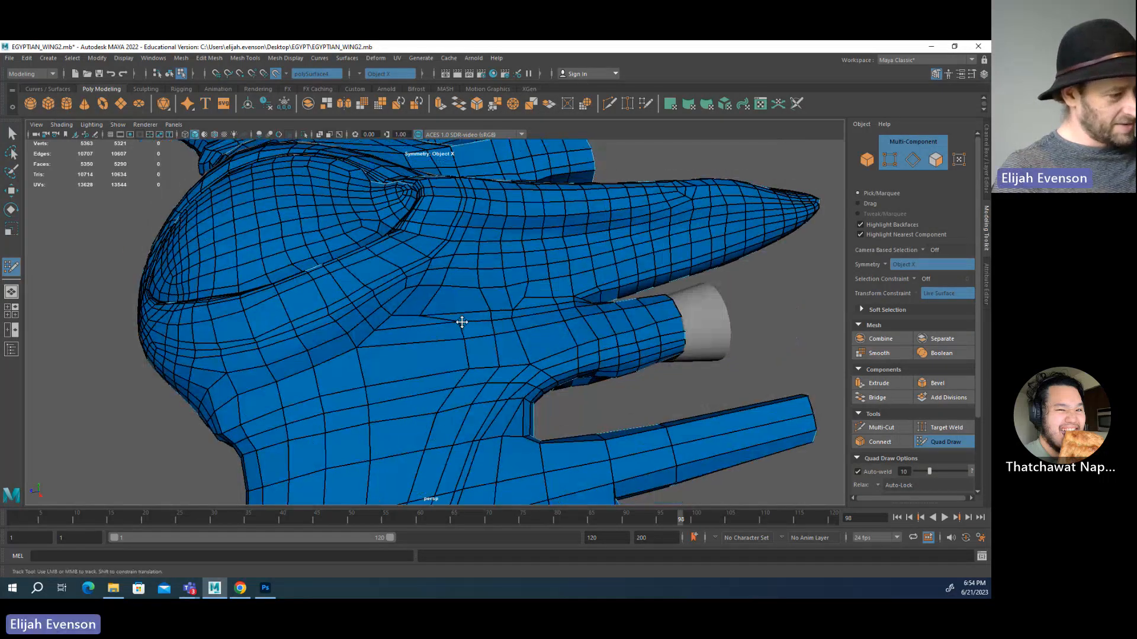
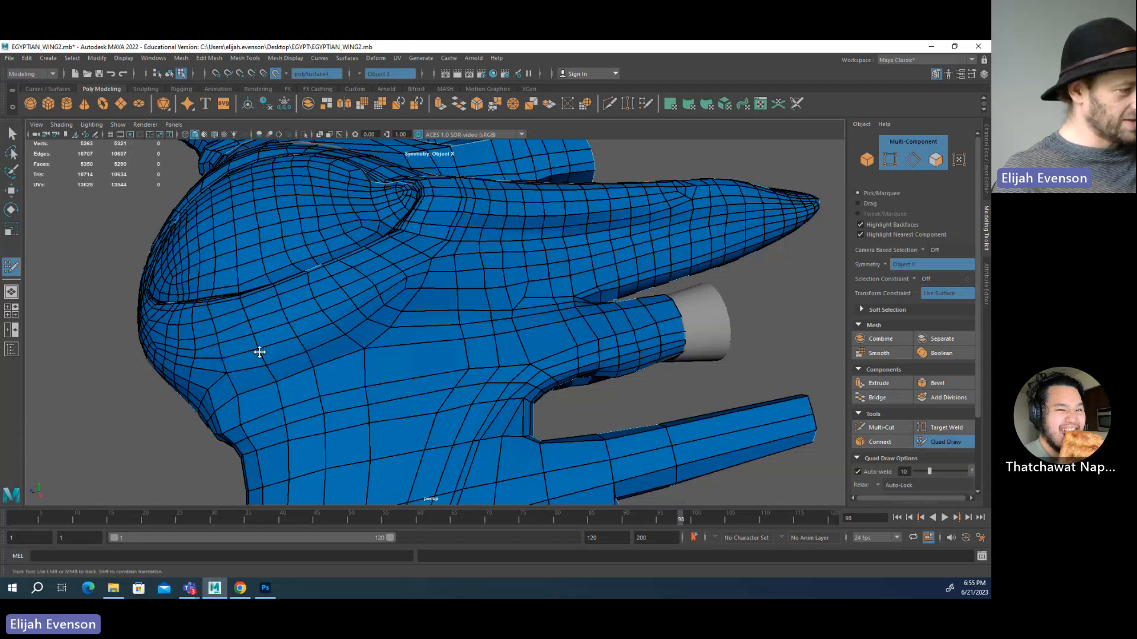
# - Relax the edge rows around the oval's broad end and toward the wing joint with Quad Draw
pyautogui.keyDown('alt'); pyautogui.moveTo(258, 352); pyautogui.dragTo(299, 343, button='right'); pyautogui.keyUp('alt')
pyautogui.keyDown('alt'); pyautogui.moveTo(300, 343); pyautogui.dragTo(437, 324); pyautogui.keyUp('alt')
pyautogui.keyDown('alt'); pyautogui.moveTo(437, 323); pyautogui.dragTo(460, 302, button='right'); pyautogui.keyUp('alt')
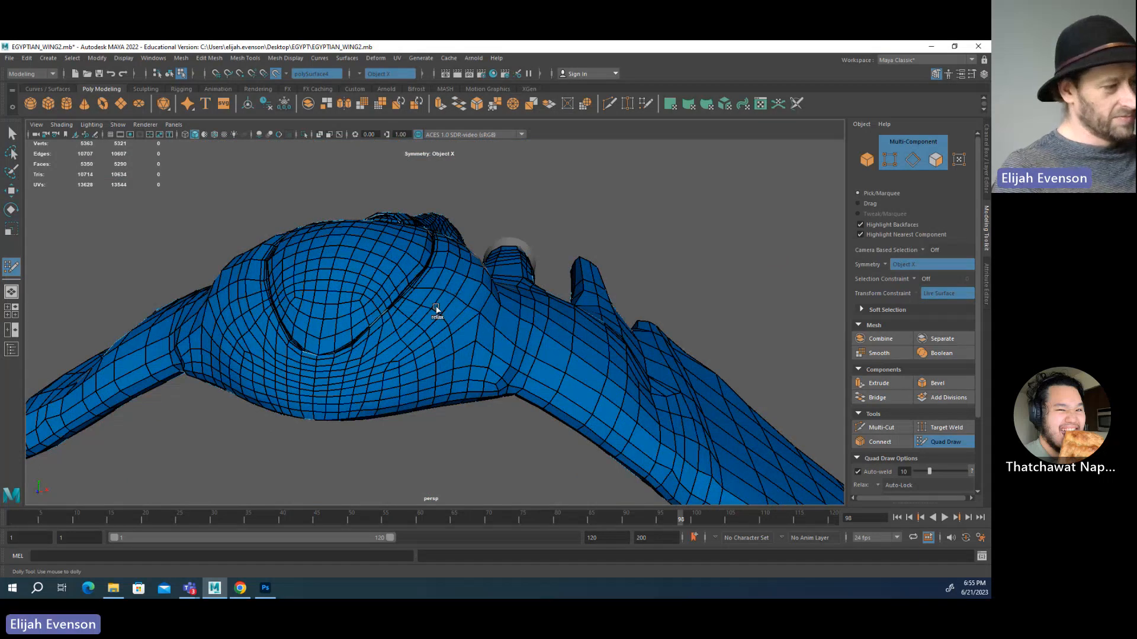
pyautogui.keyDown('alt'); pyautogui.moveTo(438, 306); pyautogui.dragTo(432, 389); pyautogui.keyUp('alt')
pyautogui.keyDown('alt'); pyautogui.moveTo(431, 389); pyautogui.dragTo(396, 335, button='right'); pyautogui.keyUp('alt')
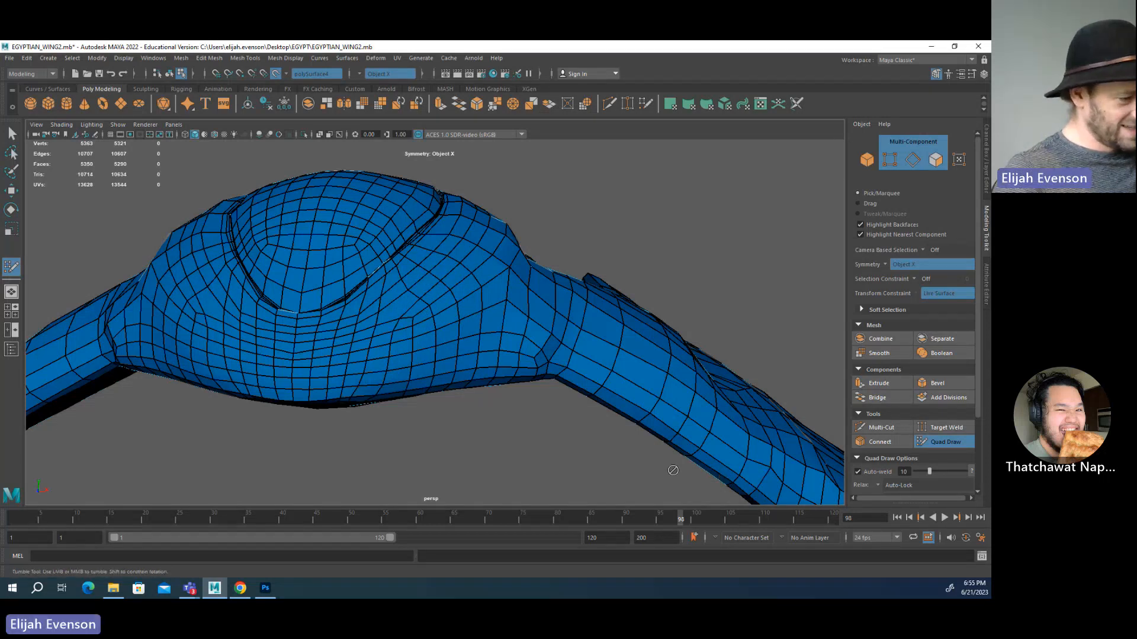
# - Cut a symmetric extra edge on both sides below the oval's broad end with Multi-Cut, and return to Quad Draw
pyautogui.keyDown('alt'); pyautogui.moveTo(672, 470); pyautogui.dragTo(677, 479); pyautogui.keyUp('alt')
pyautogui.click(881, 427)
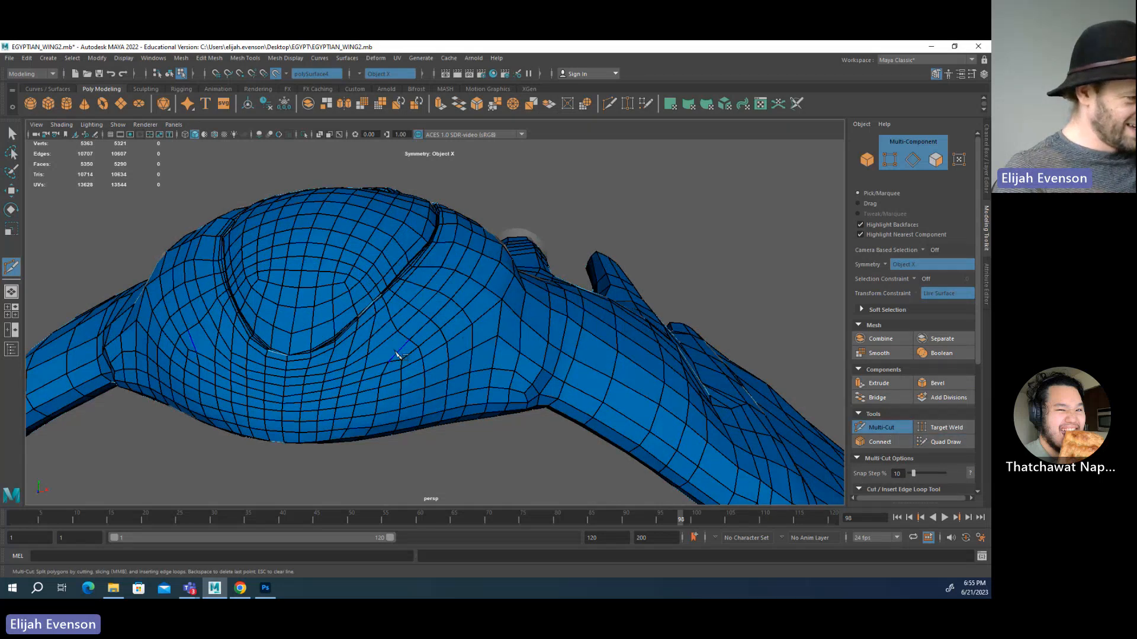
pyautogui.keyDown('alt'); pyautogui.moveTo(404, 341); pyautogui.dragTo(479, 406); pyautogui.keyUp('alt')
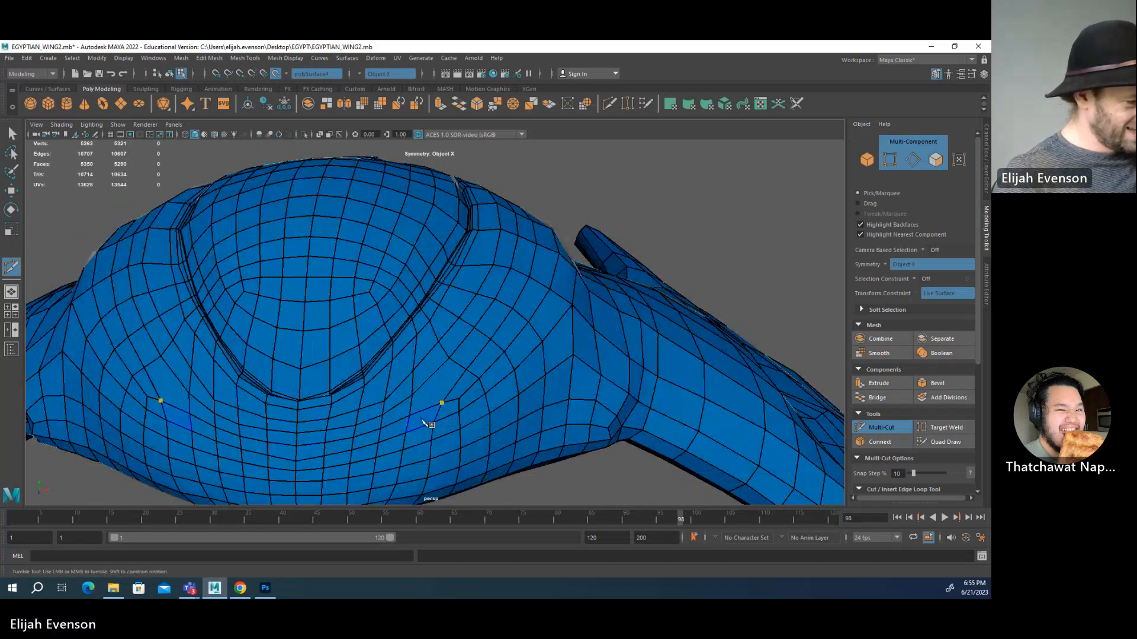
pyautogui.press('q')
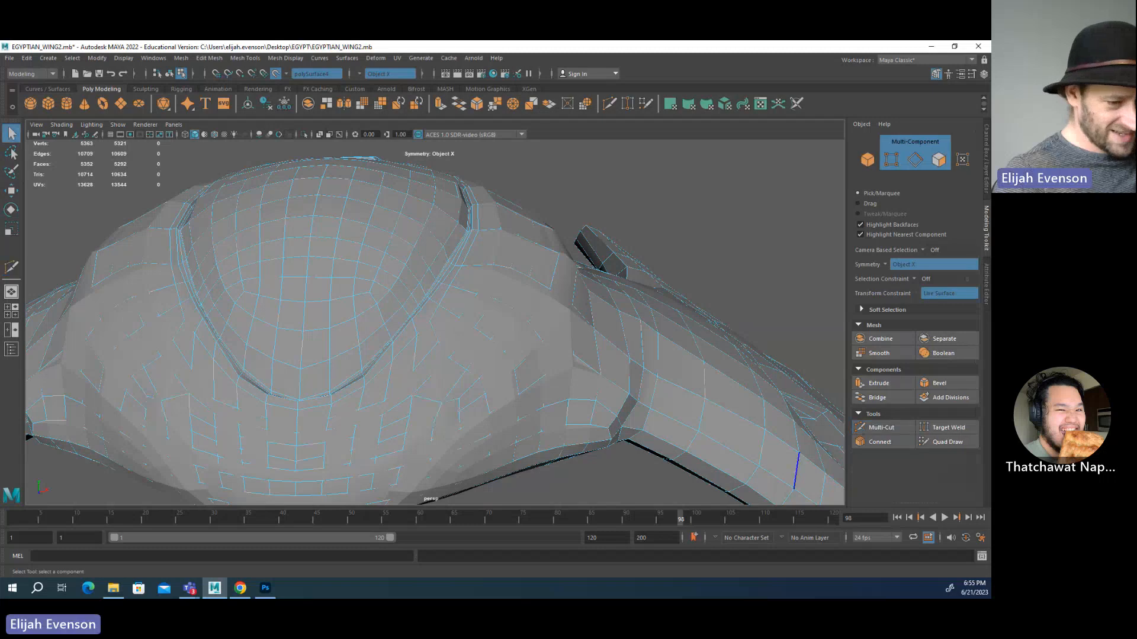
pyautogui.click(933, 441)
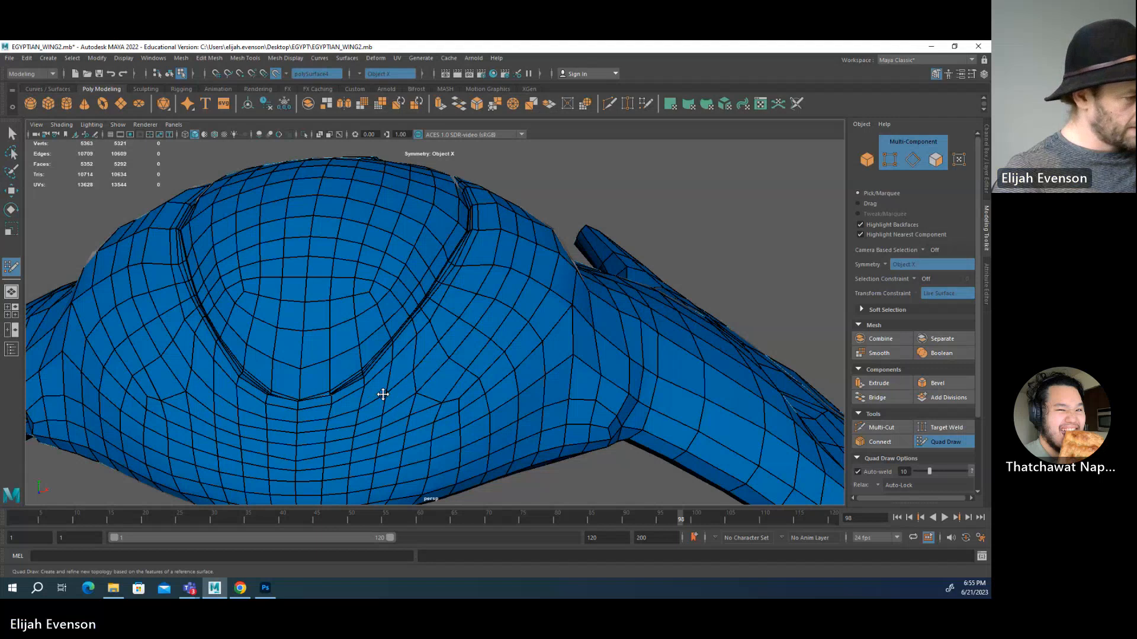
pyautogui.keyDown('alt'); pyautogui.moveTo(400, 396); pyautogui.dragTo(233, 421); pyautogui.keyUp('alt')
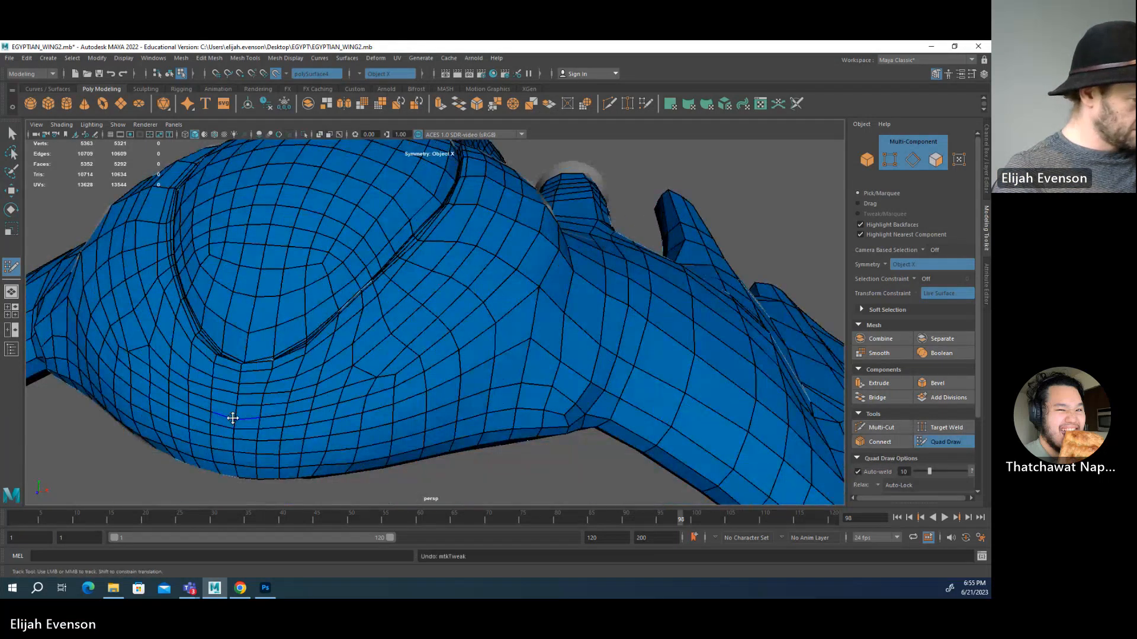
# - Try to insert a symmetric edge loop beside the oval's broad end with Multi-Cut
pyautogui.keyDown('alt'); pyautogui.moveTo(441, 418); pyautogui.dragTo(308, 388); pyautogui.keyUp('alt')
pyautogui.scroll(10, 310, 387)
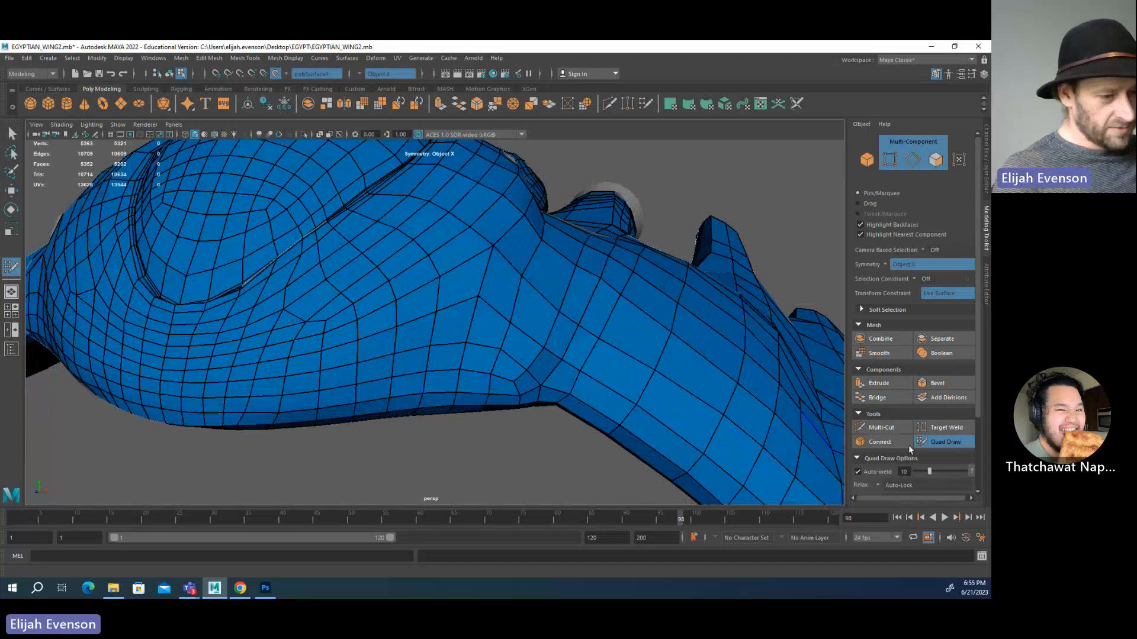
pyautogui.click(881, 427)
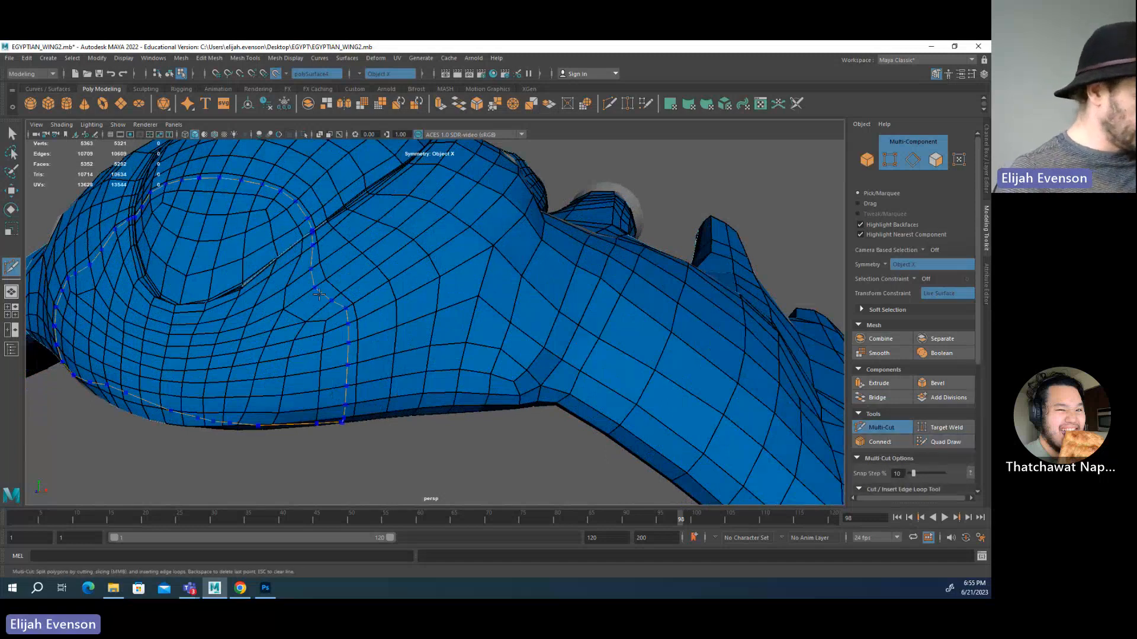
pyautogui.keyDown('ctrl'); pyautogui.click(291, 315); pyautogui.keyUp('ctrl')
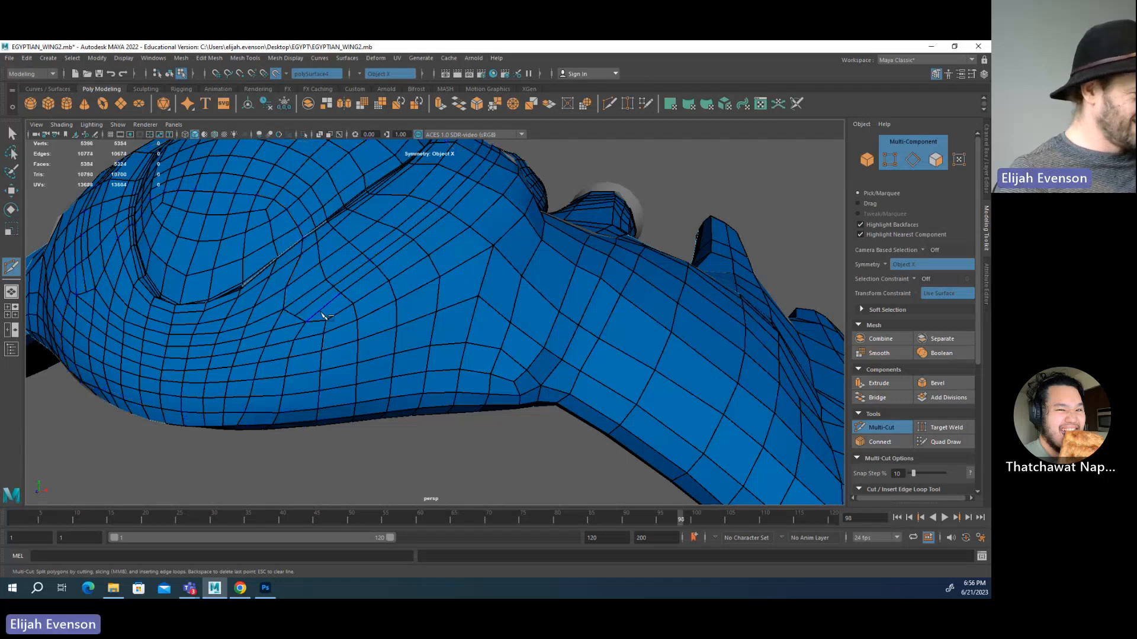
pyautogui.click(704, 369)
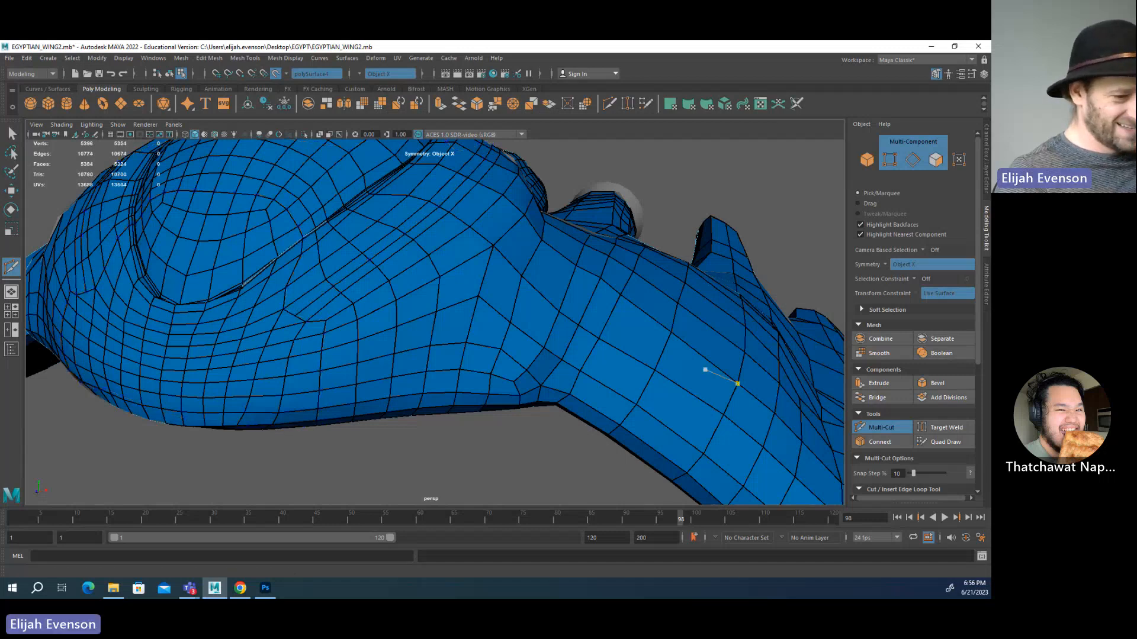
pyautogui.click(945, 442)
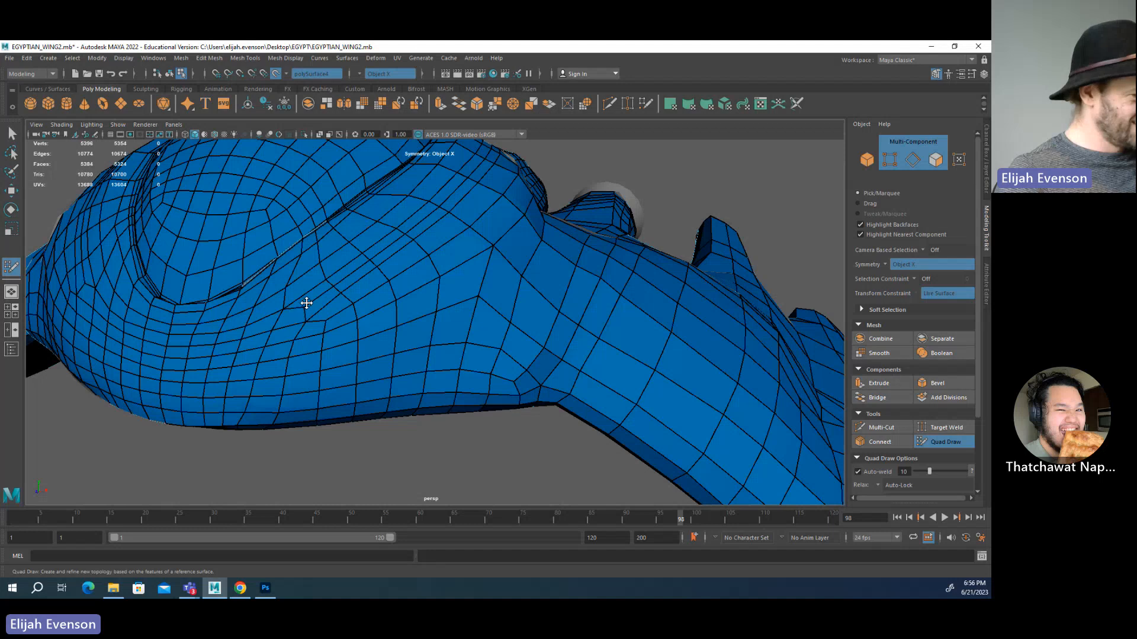
pyautogui.scroll(-3, 382, 337)
pyautogui.keyDown('alt'); pyautogui.moveTo(382, 337); pyautogui.dragTo(524, 444); pyautogui.keyUp('alt')
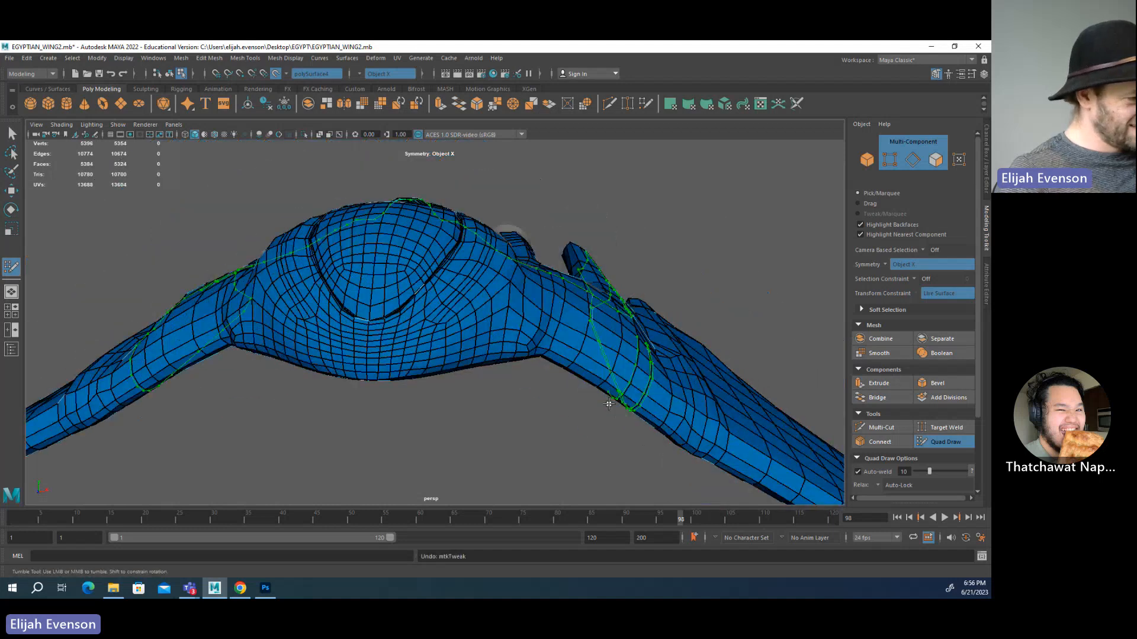
pyautogui.hotkey('ctrl', 'z')
# - Insert a symmetric edge loop through the surface around the oval's broad end with Multi-Cut, and return to Quad Draw
pyautogui.keyDown('alt'); pyautogui.moveTo(411, 447); pyautogui.dragTo(678, 473, button='right'); pyautogui.keyUp('alt')
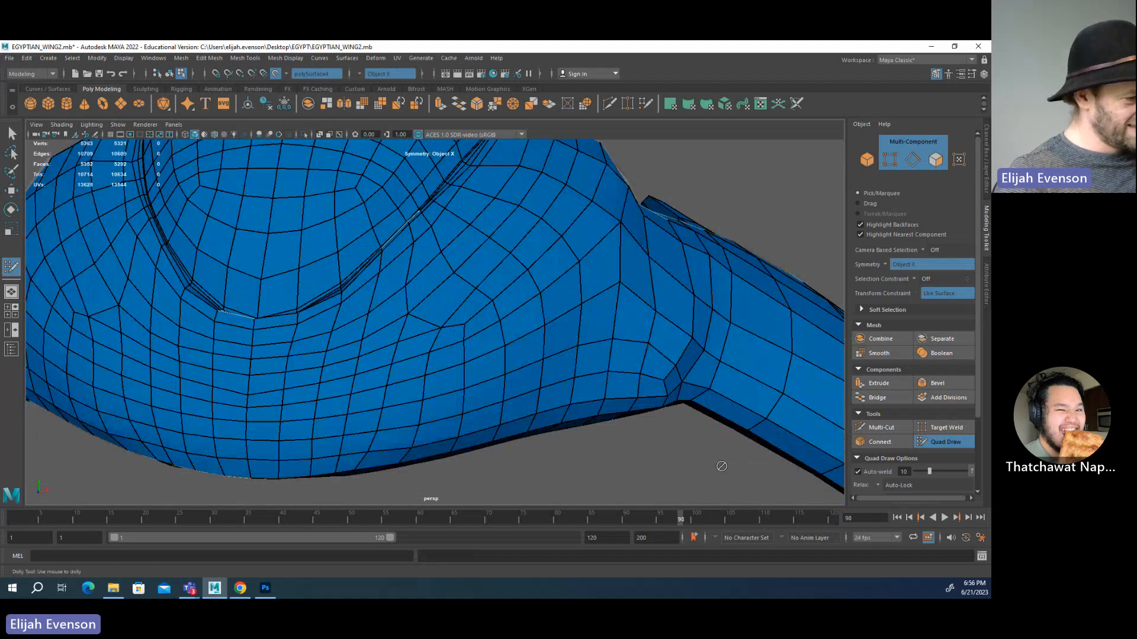
pyautogui.keyDown('alt'); pyautogui.moveTo(721, 466); pyautogui.dragTo(713, 474); pyautogui.keyUp('alt')
pyautogui.keyDown('alt'); pyautogui.moveTo(713, 474); pyautogui.dragTo(715, 503, button='middle'); pyautogui.keyUp('alt')
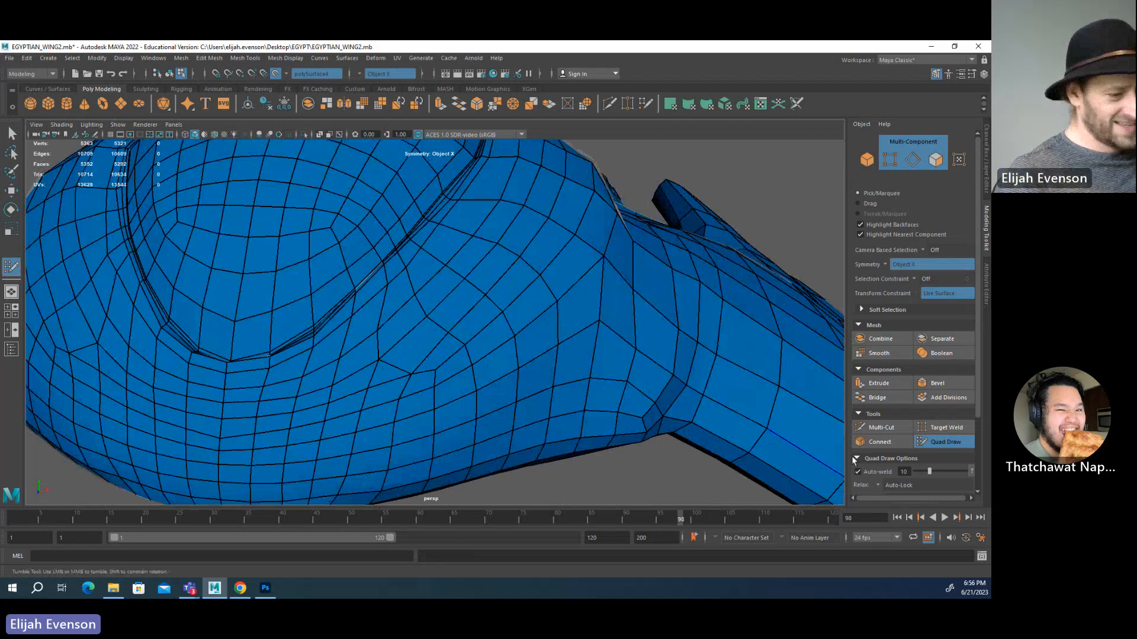
pyautogui.click(880, 429)
pyautogui.keyDown('alt'); pyautogui.moveTo(304, 292); pyautogui.dragTo(335, 330); pyautogui.keyUp('alt')
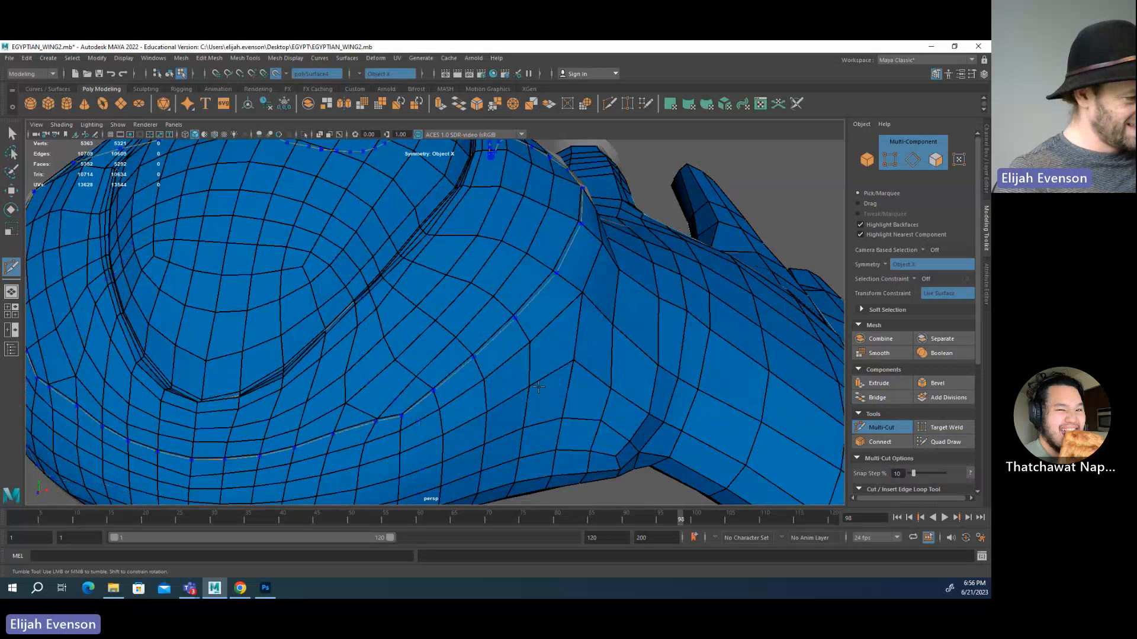
pyautogui.scroll(-3, 656, 371)
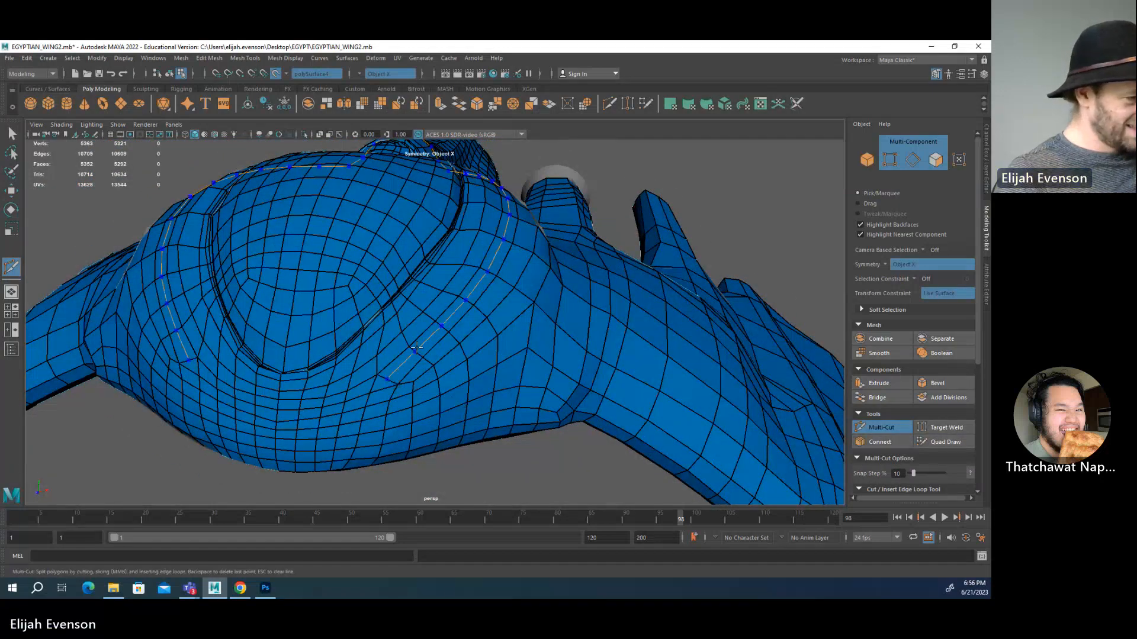
pyautogui.click(466, 359)
pyautogui.keyDown('alt'); pyautogui.moveTo(475, 349); pyautogui.dragTo(216, 406); pyautogui.keyUp('alt')
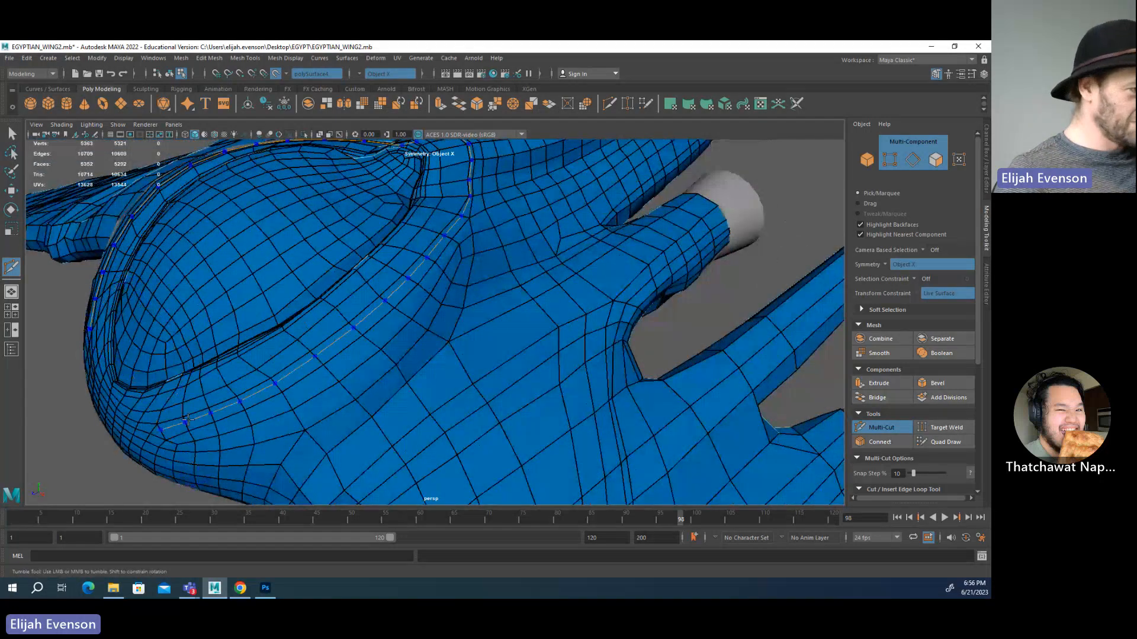
pyautogui.moveTo(507, 340)
pyautogui.keyDown('alt'); pyautogui.mouseDown()
pyautogui.moveTo(490, 363)
pyautogui.moveTo(507, 330)
pyautogui.mouseUp(); pyautogui.keyUp('alt')
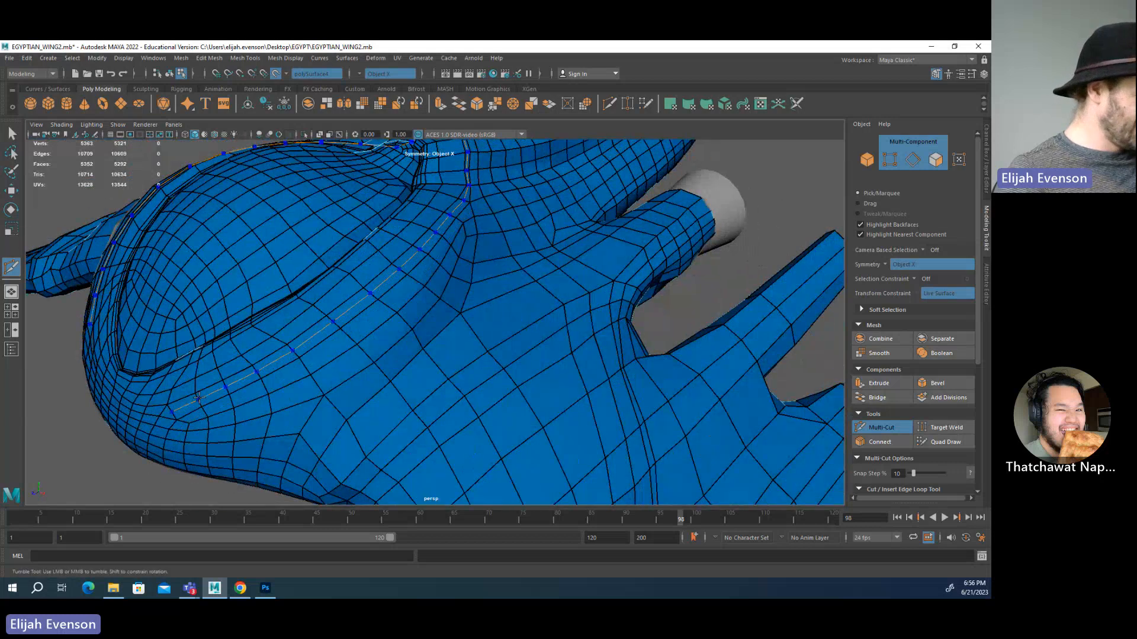
pyautogui.keyDown('ctrl'); pyautogui.click(199, 398); pyautogui.keyUp('ctrl')
pyautogui.keyDown('alt'); pyautogui.moveTo(228, 414); pyautogui.dragTo(287, 396); pyautogui.keyUp('alt')
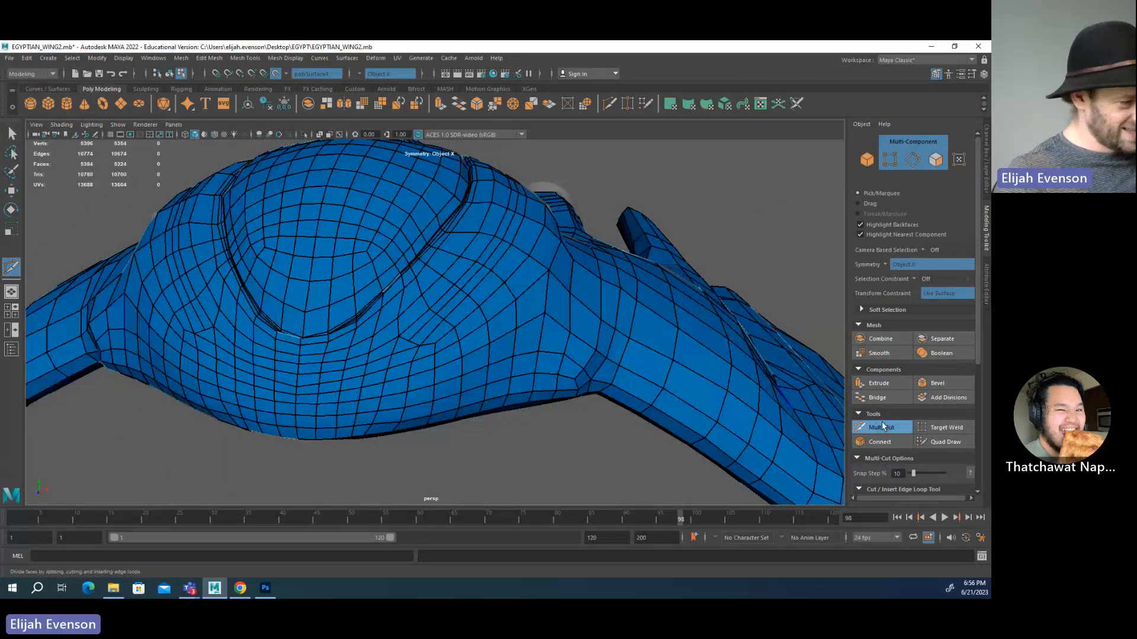
pyautogui.click(927, 440)
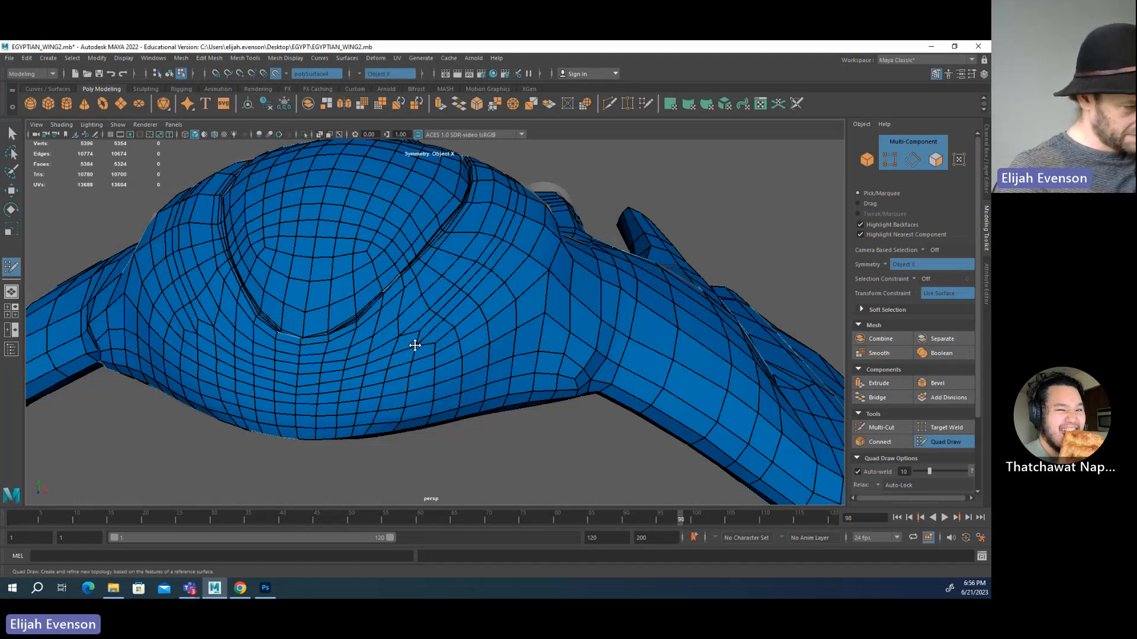
# - Cut short symmetric edges where the rows meet beside the oval's broad end, delete the leftover edge, and return to Quad Draw
pyautogui.click(881, 428)
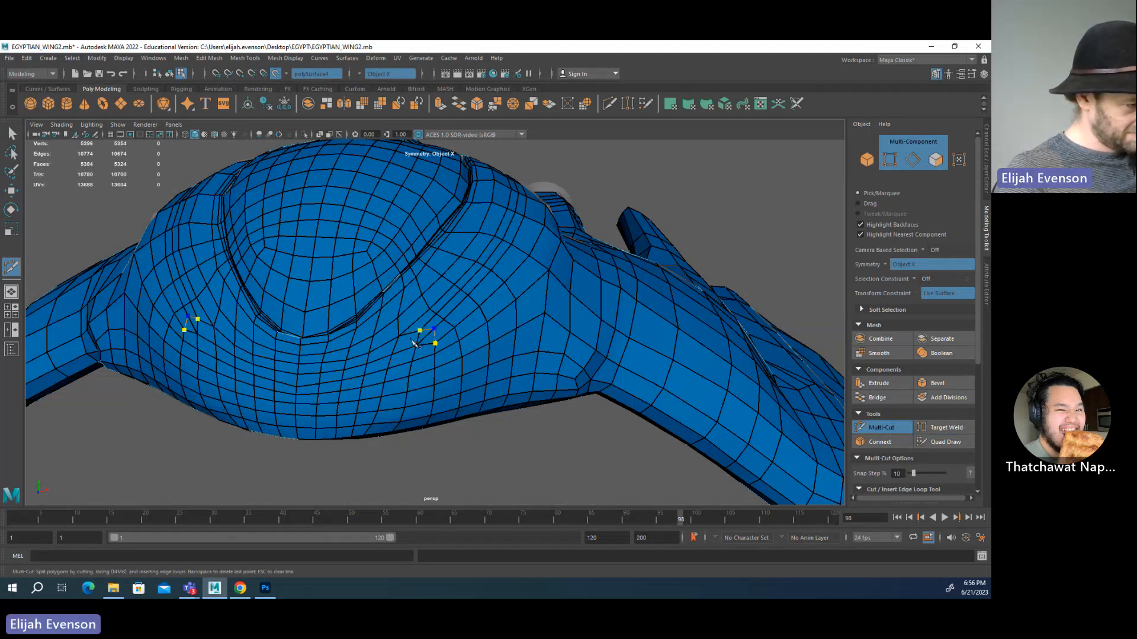
pyautogui.press('q')
pyautogui.click(429, 341)
pyautogui.press('Delete')
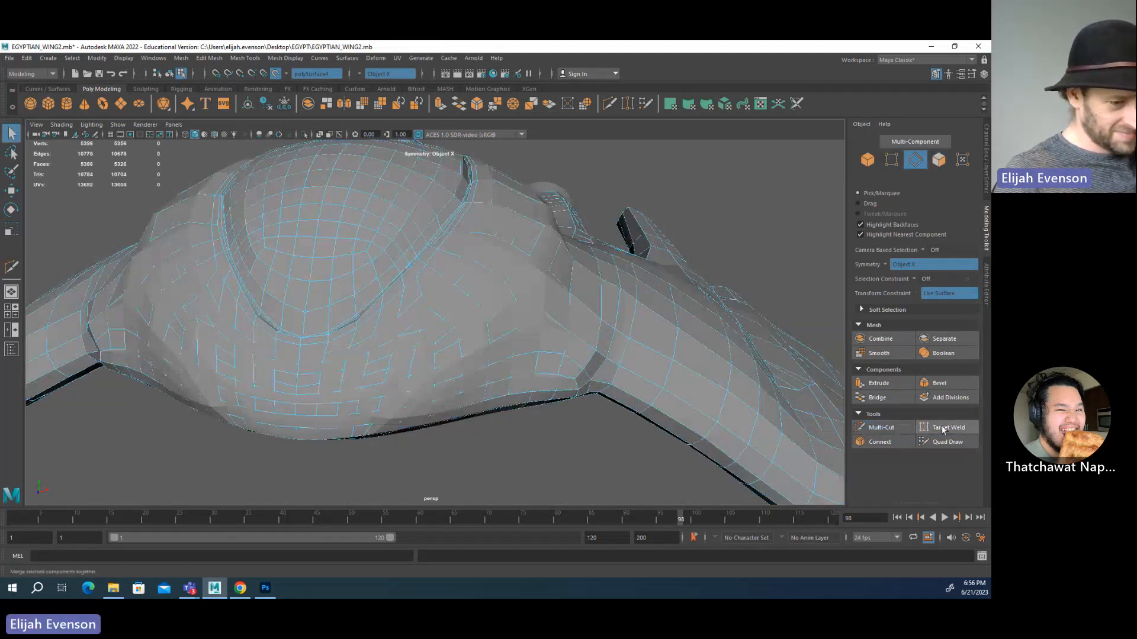
pyautogui.click(947, 442)
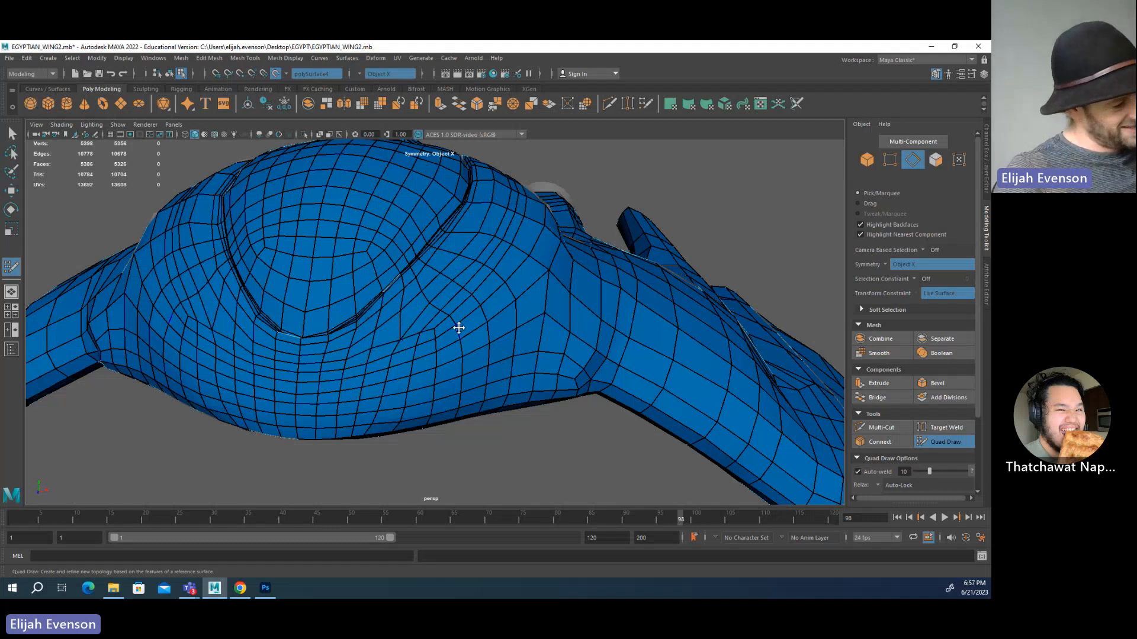
# - Try another short symmetric Multi-Cut across the edge junction beside the oval's broad end
pyautogui.keyDown('alt'); pyautogui.moveTo(493, 324); pyautogui.dragTo(378, 407); pyautogui.keyUp('alt')
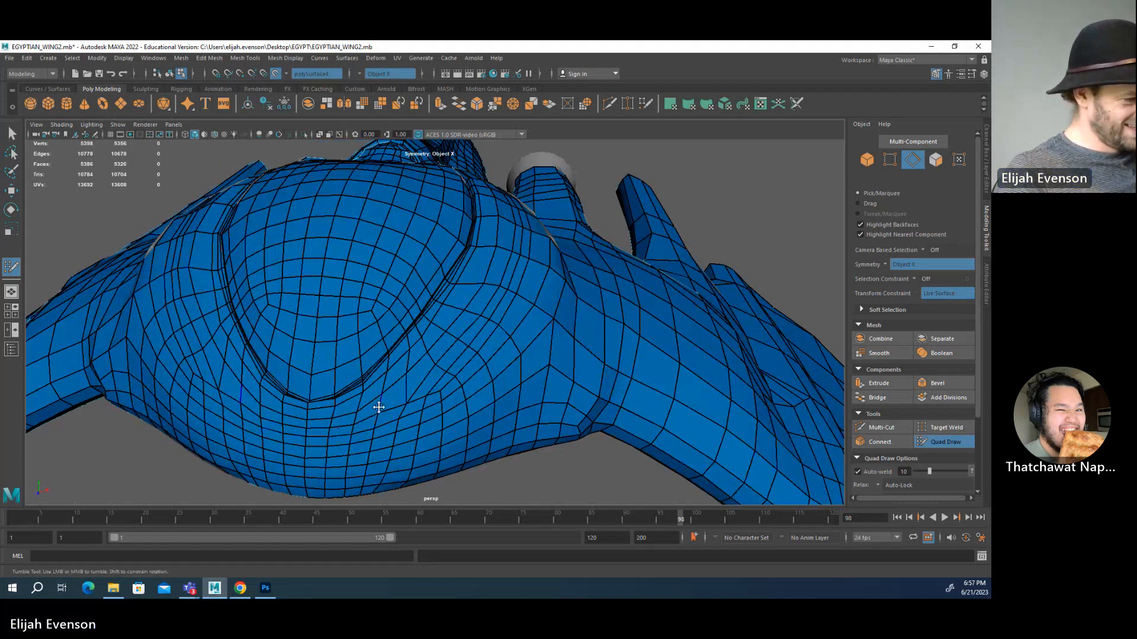
pyautogui.hotkey('ctrl', 'z')
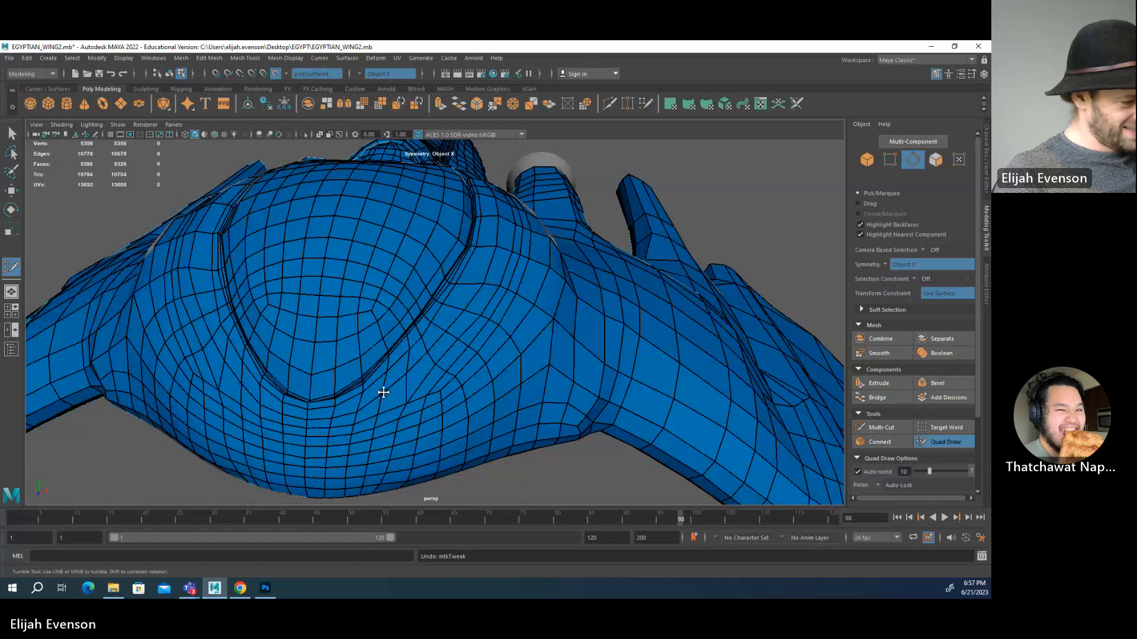
pyautogui.click(880, 428)
pyautogui.click(414, 382)
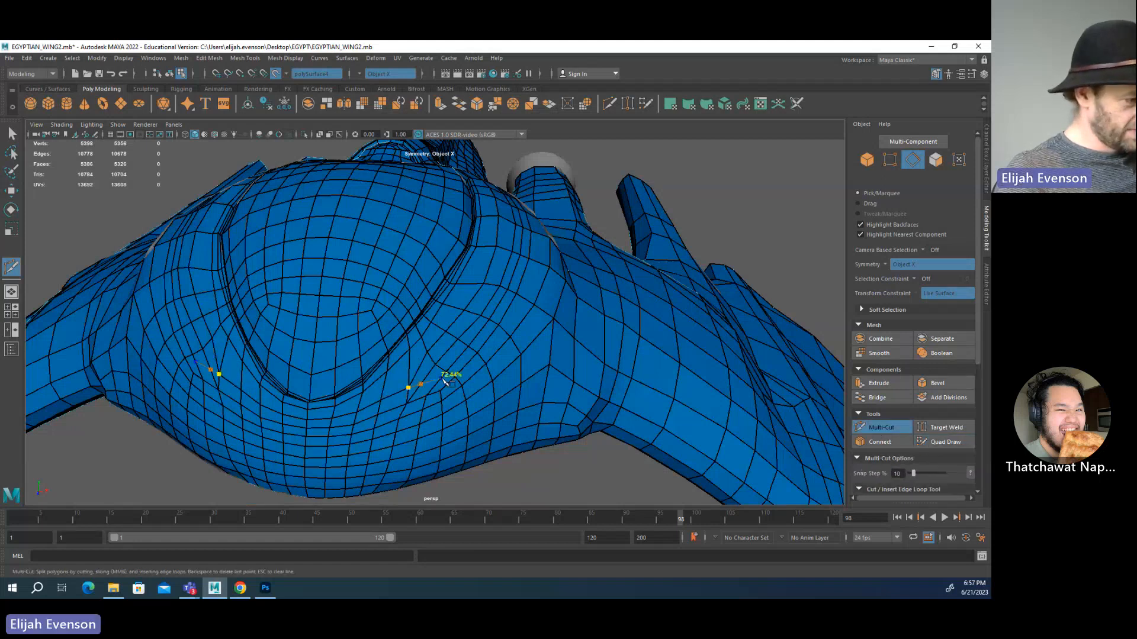
pyautogui.click(443, 378)
pyautogui.press('q')
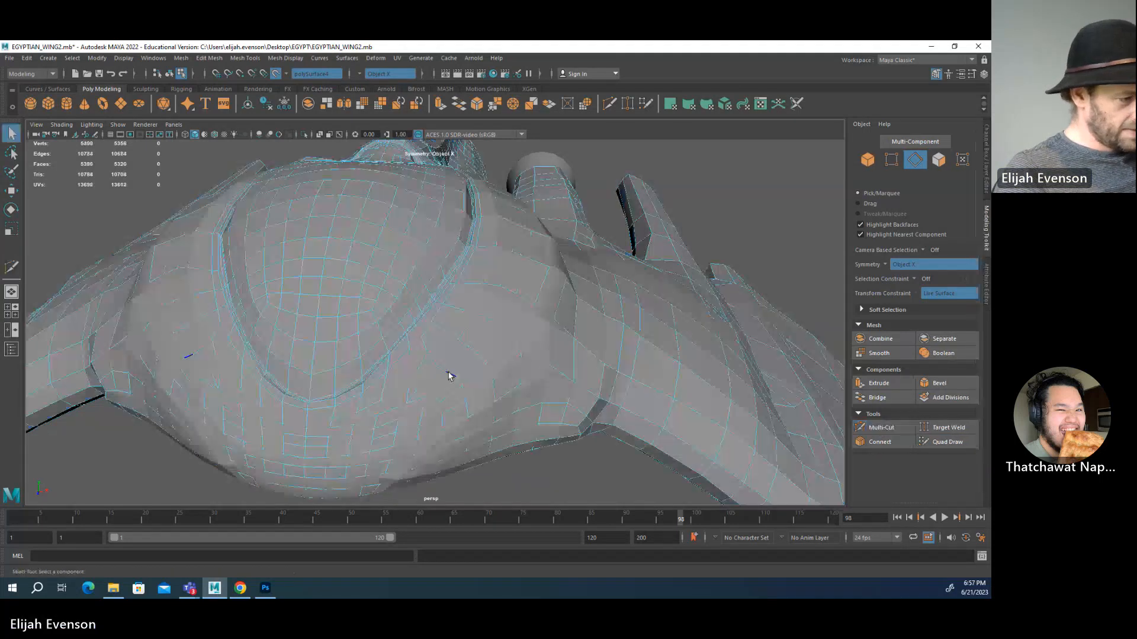
pyautogui.click(959, 444)
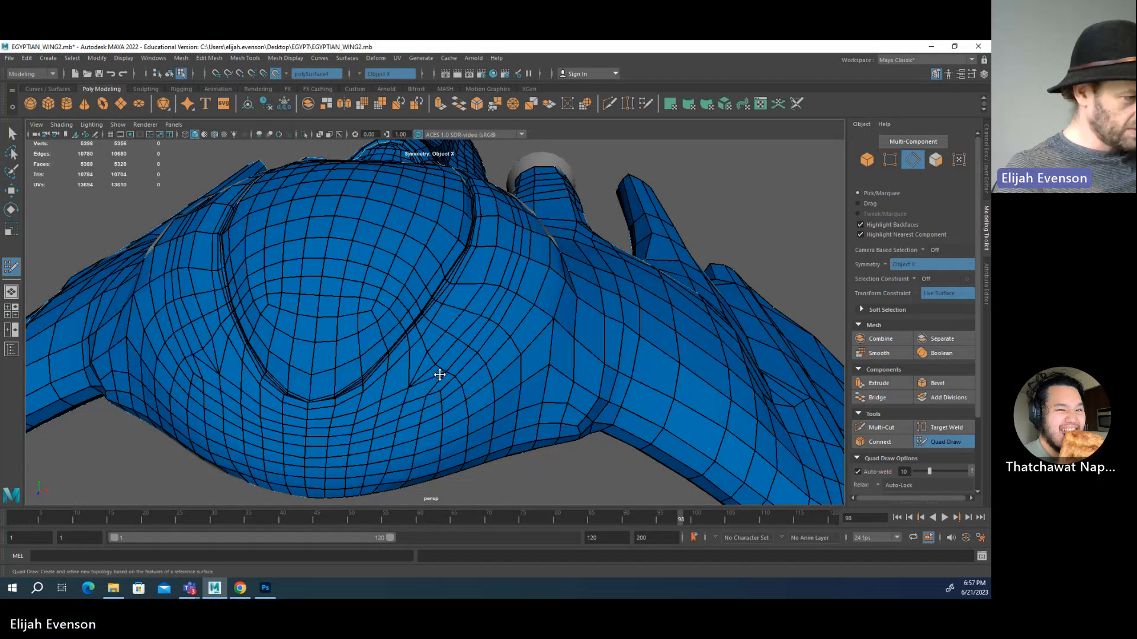
pyautogui.hotkey('ctrl', 'z')
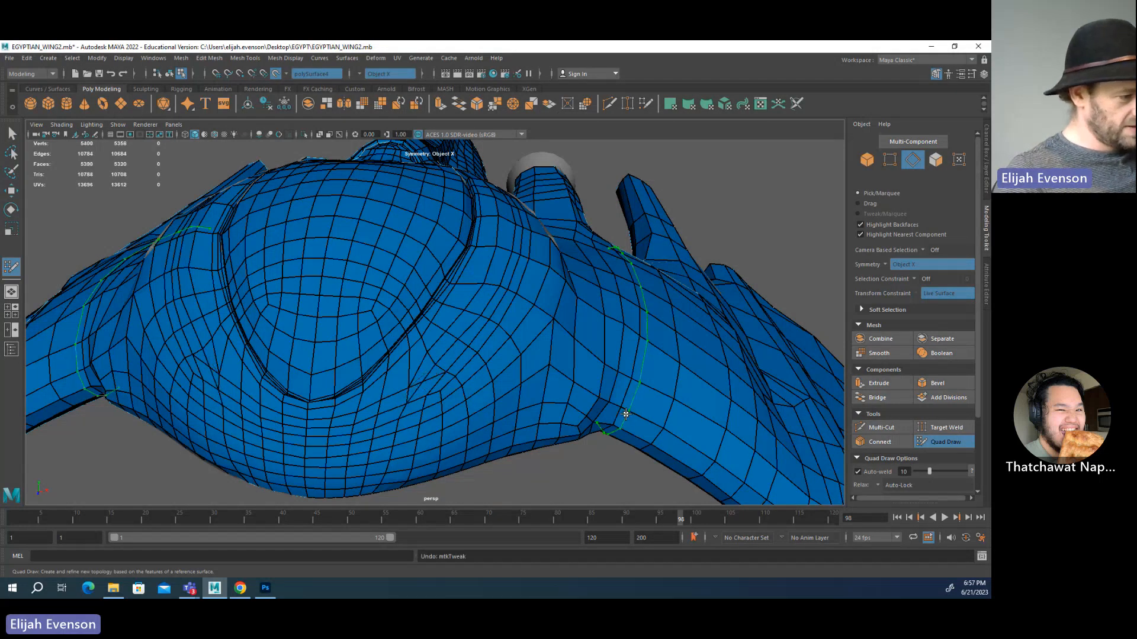
pyautogui.hotkey('ctrl', 'z')
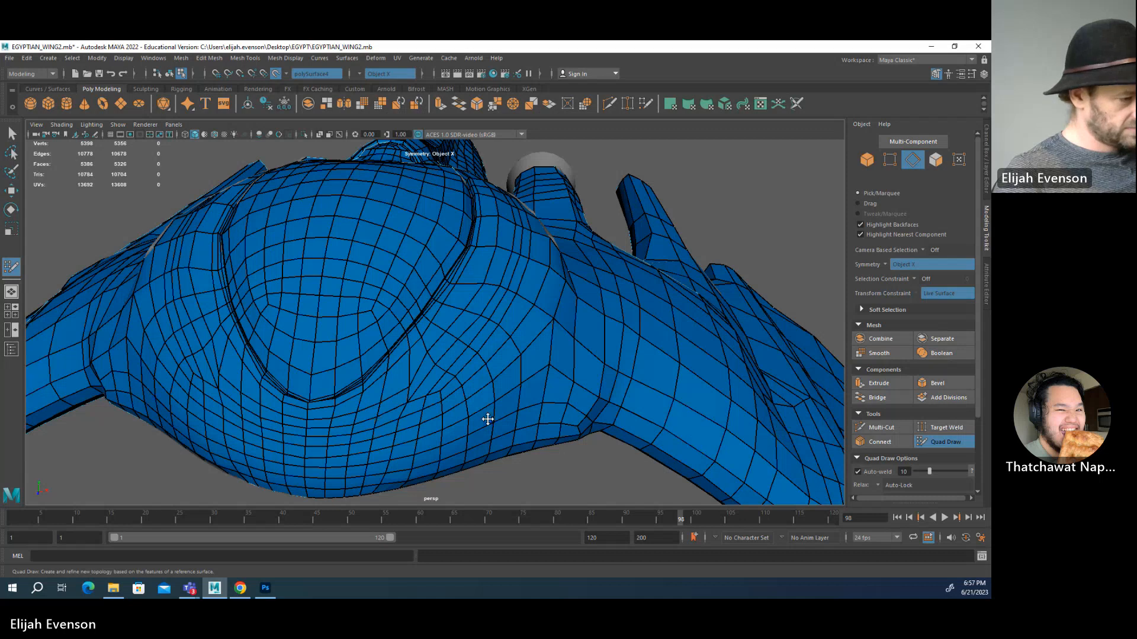
# - Cut extra symmetric edges into the junction faces beside the oval's tip with Multi-Cut, and resume Quad Draw there
pyautogui.keyDown('alt'); pyautogui.moveTo(487, 419); pyautogui.dragTo(454, 335); pyautogui.keyUp('alt')
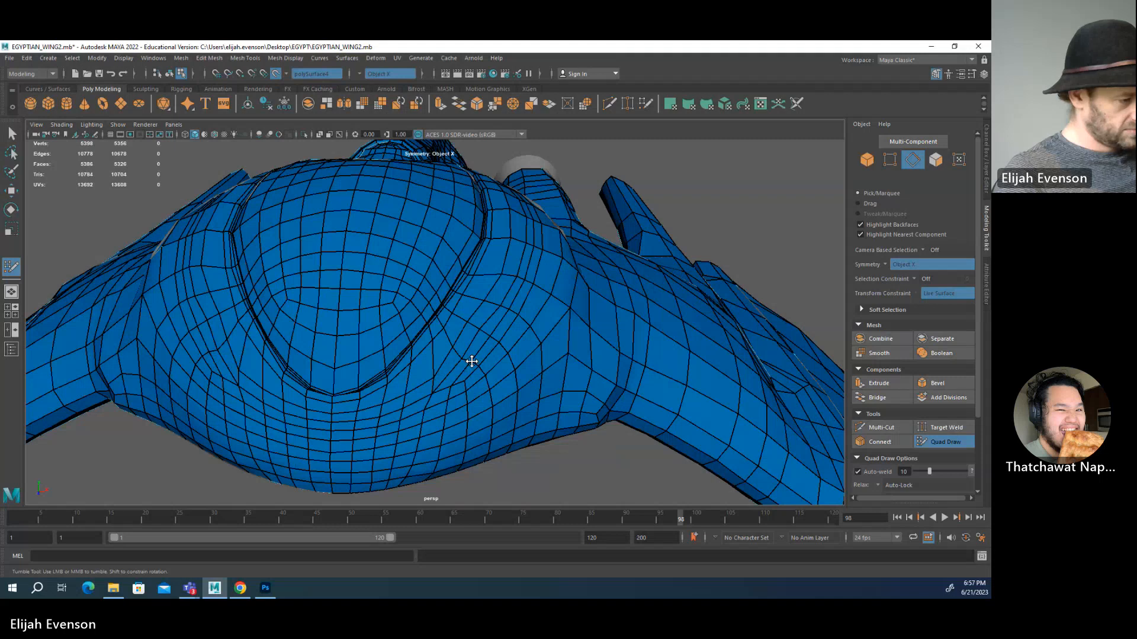
pyautogui.click(869, 427)
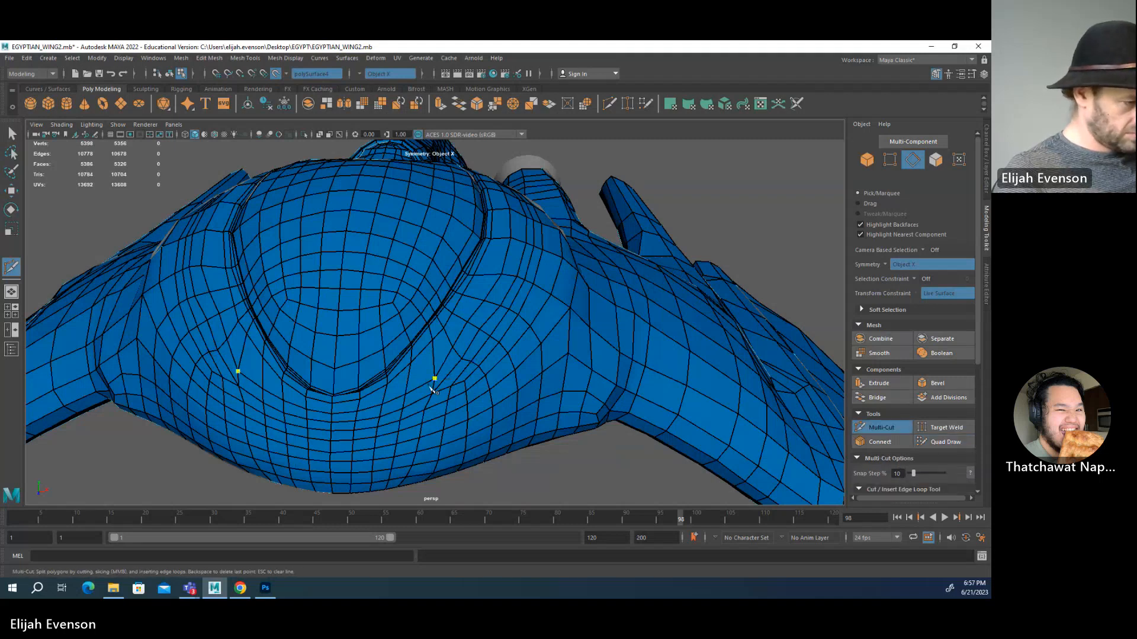
pyautogui.click(434, 379)
pyautogui.press('q')
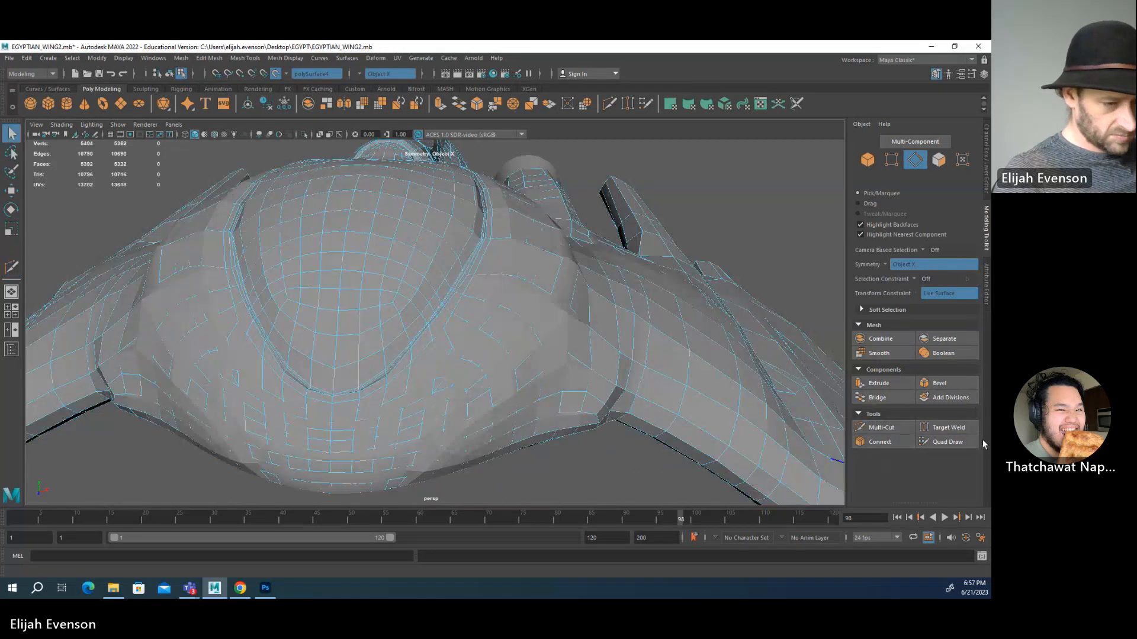
pyautogui.click(953, 441)
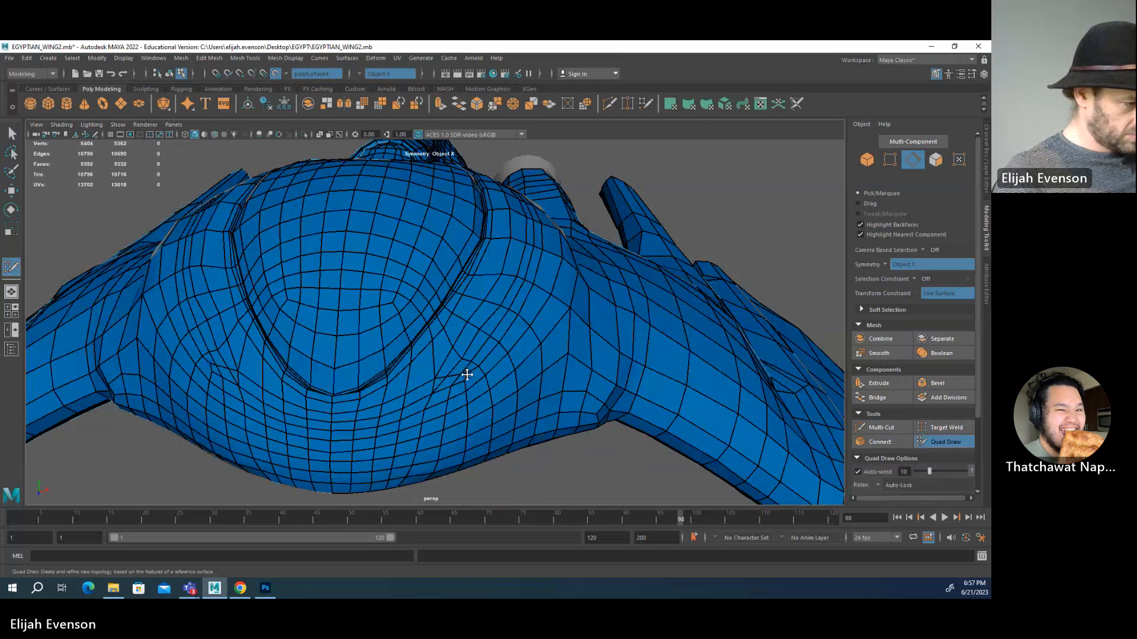
pyautogui.scroll(5, 464, 393)
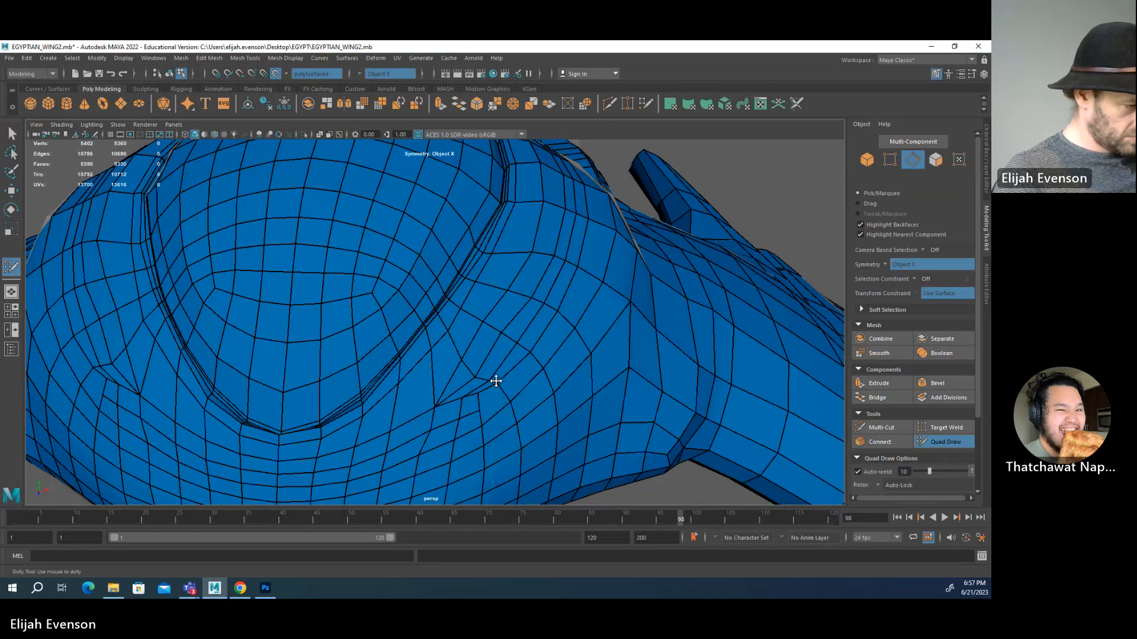
# - Delete the surplus edge row between the oval and the wing joint, and return to Quad Draw in shaded display
pyautogui.press('q')
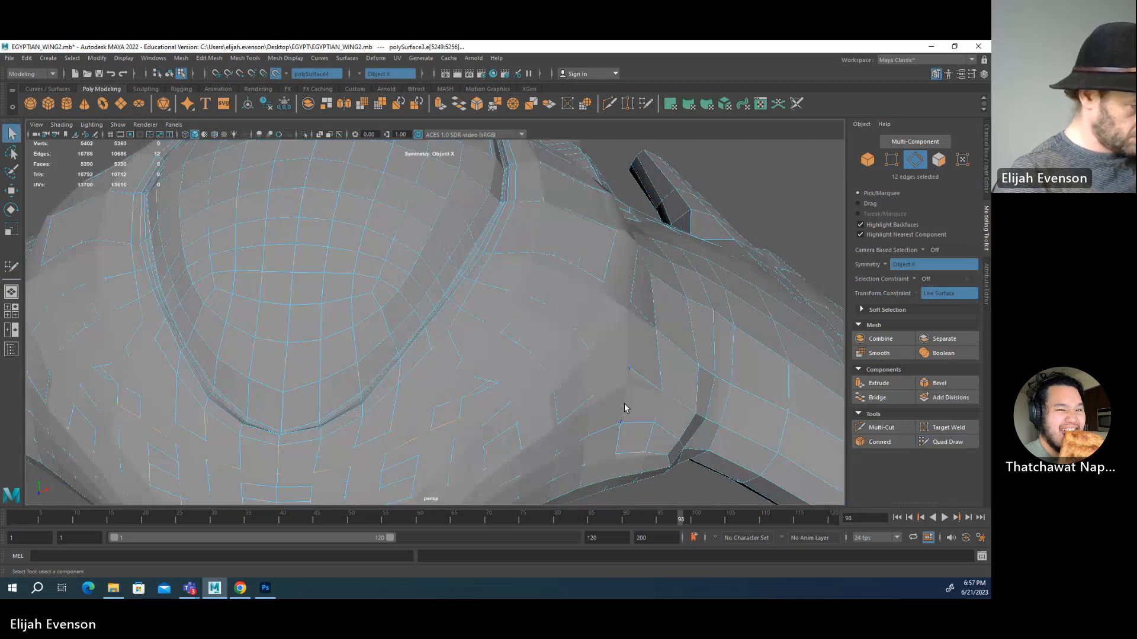
pyautogui.press('4')
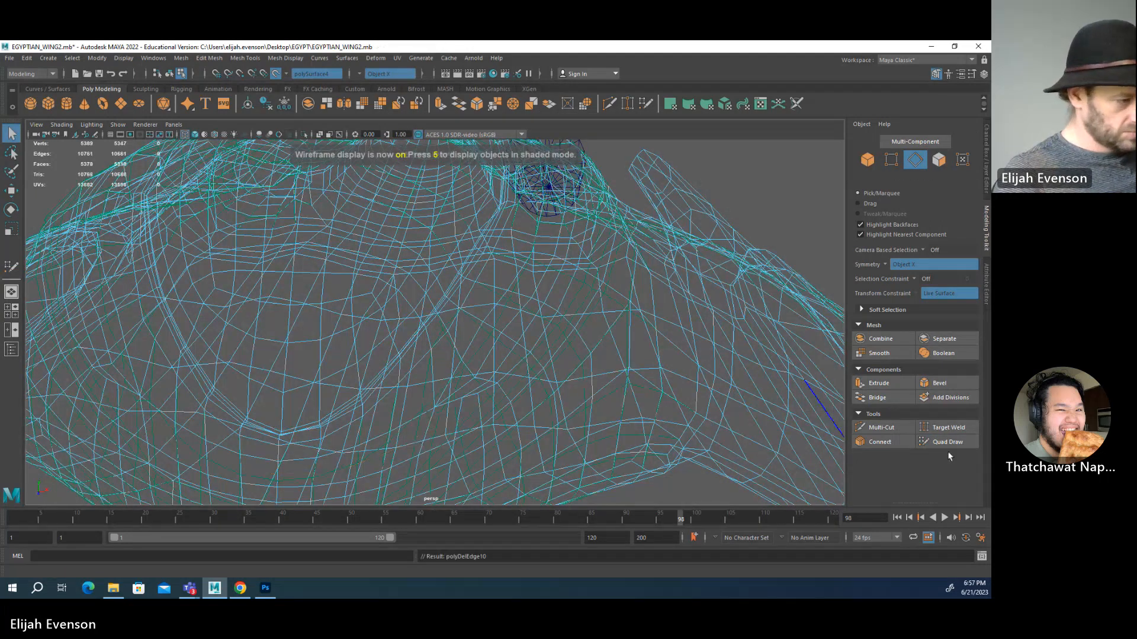
pyautogui.click(946, 443)
pyautogui.press('5')
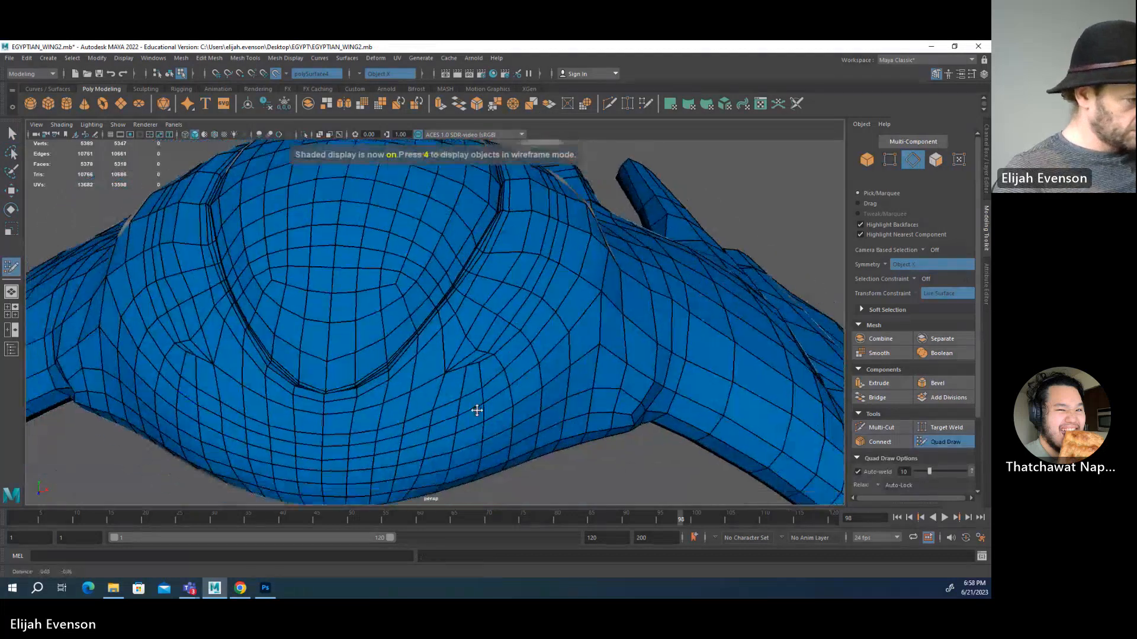
# - Relax the edge rows below and beside the oval's broad end with Quad Draw
pyautogui.keyDown('alt'); pyautogui.moveTo(472, 404); pyautogui.dragTo(430, 322, button='middle'); pyautogui.keyUp('alt')
pyautogui.moveTo(367, 426)
pyautogui.keyDown('shift'); pyautogui.mouseDown()
pyautogui.moveTo(533, 367)
pyautogui.moveTo(488, 322)
pyautogui.moveTo(528, 271)
pyautogui.moveTo(502, 317)
pyautogui.moveTo(565, 201)
pyautogui.moveTo(525, 297)
pyautogui.moveTo(512, 277)
pyautogui.moveTo(462, 304)
pyautogui.moveTo(373, 459)
pyautogui.mouseUp(); pyautogui.keyUp('shift')
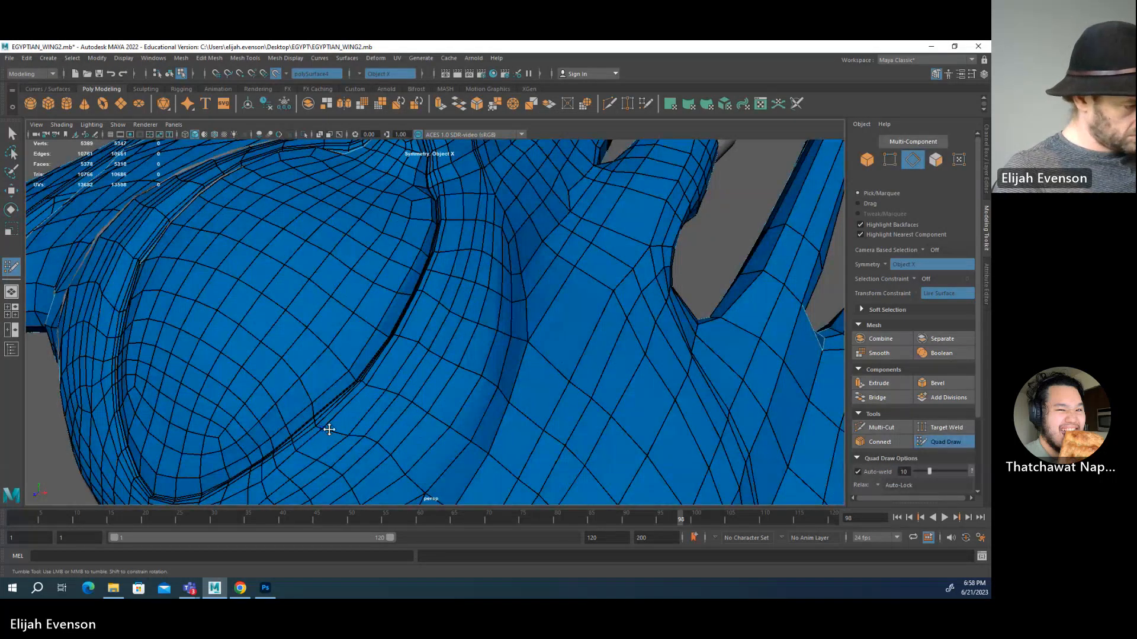
pyautogui.keyDown('alt'); pyautogui.moveTo(330, 430); pyautogui.dragTo(350, 383); pyautogui.keyUp('alt')
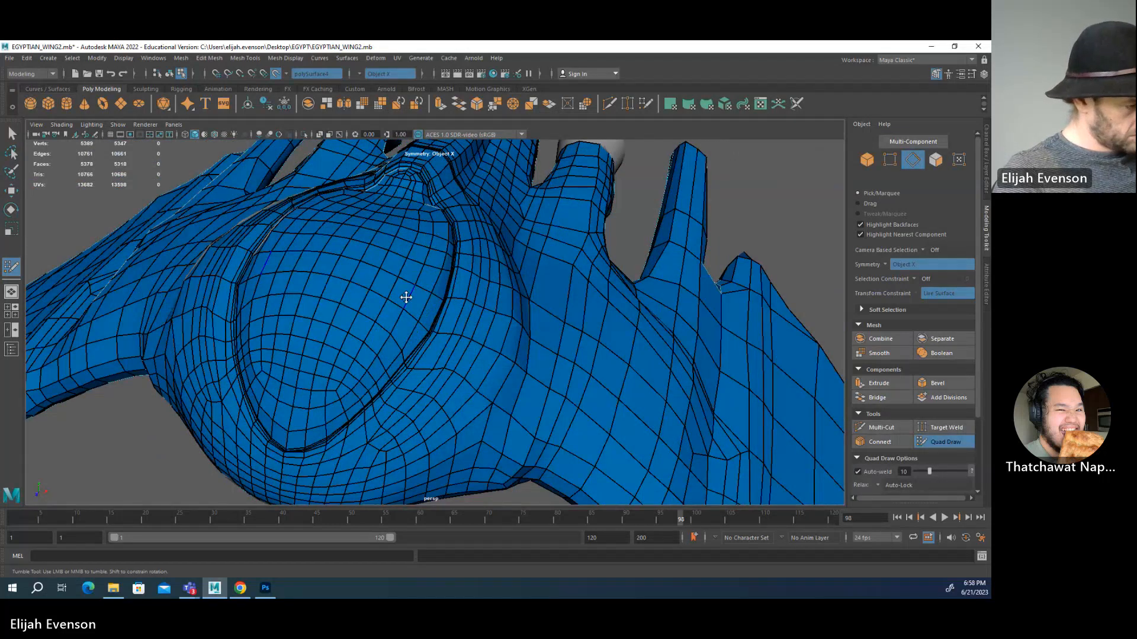
pyautogui.keyDown('alt'); pyautogui.moveTo(406, 296); pyautogui.dragTo(407, 323); pyautogui.keyUp('alt')
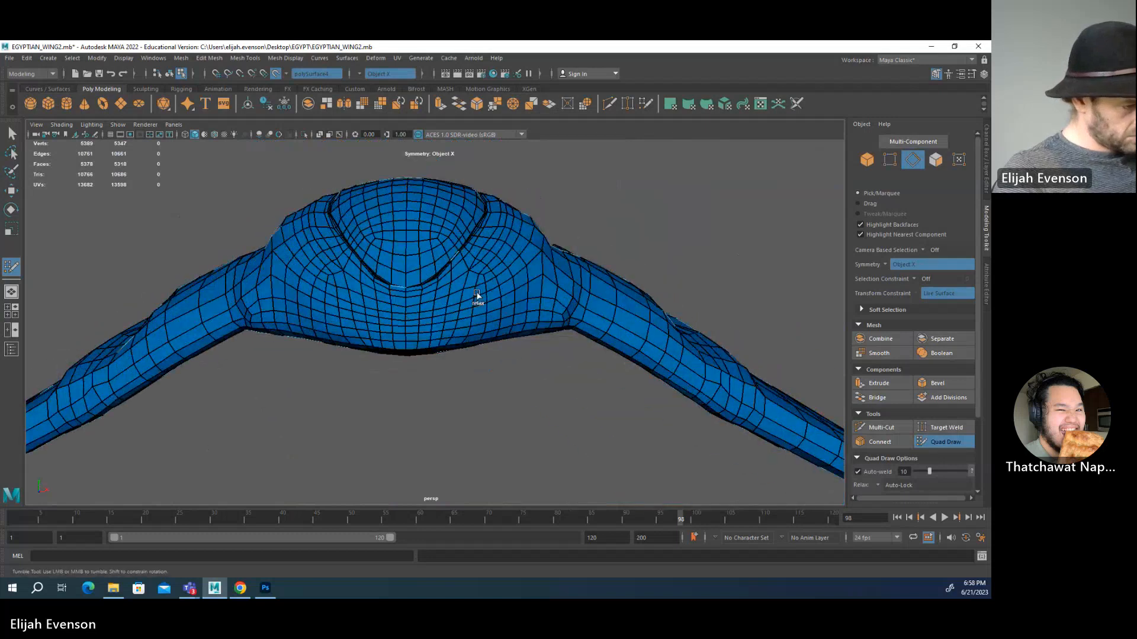
# - Delete another surplus edge row at the junction beside the oval in shaded display, and return to Quad Draw
pyautogui.keyDown('alt'); pyautogui.moveTo(477, 294); pyautogui.dragTo(497, 287); pyautogui.keyUp('alt')
pyautogui.keyDown('alt'); pyautogui.moveTo(497, 287); pyautogui.dragTo(698, 353, button='right'); pyautogui.keyUp('alt')
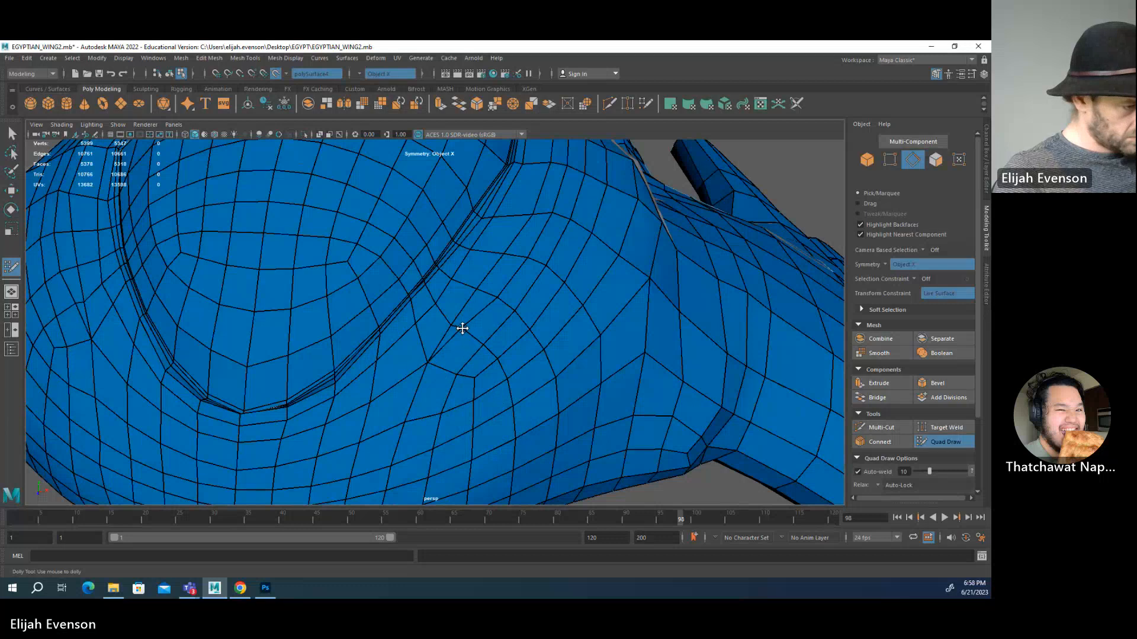
pyautogui.press('q')
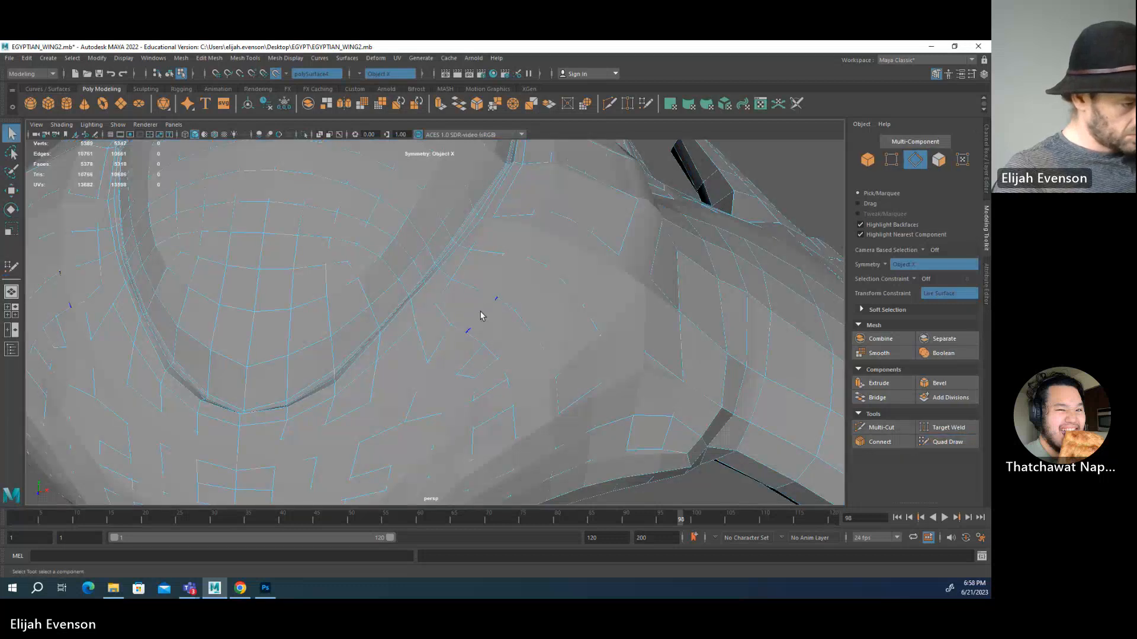
pyautogui.press('5')
pyautogui.keyDown('alt'); pyautogui.moveTo(481, 315); pyautogui.dragTo(505, 314, button='right'); pyautogui.keyUp('alt')
pyautogui.moveTo(505, 315)
pyautogui.keyDown('alt'); pyautogui.mouseDown()
pyautogui.moveTo(477, 345)
pyautogui.moveTo(492, 322)
pyautogui.moveTo(535, 307)
pyautogui.mouseUp(); pyautogui.keyUp('alt')
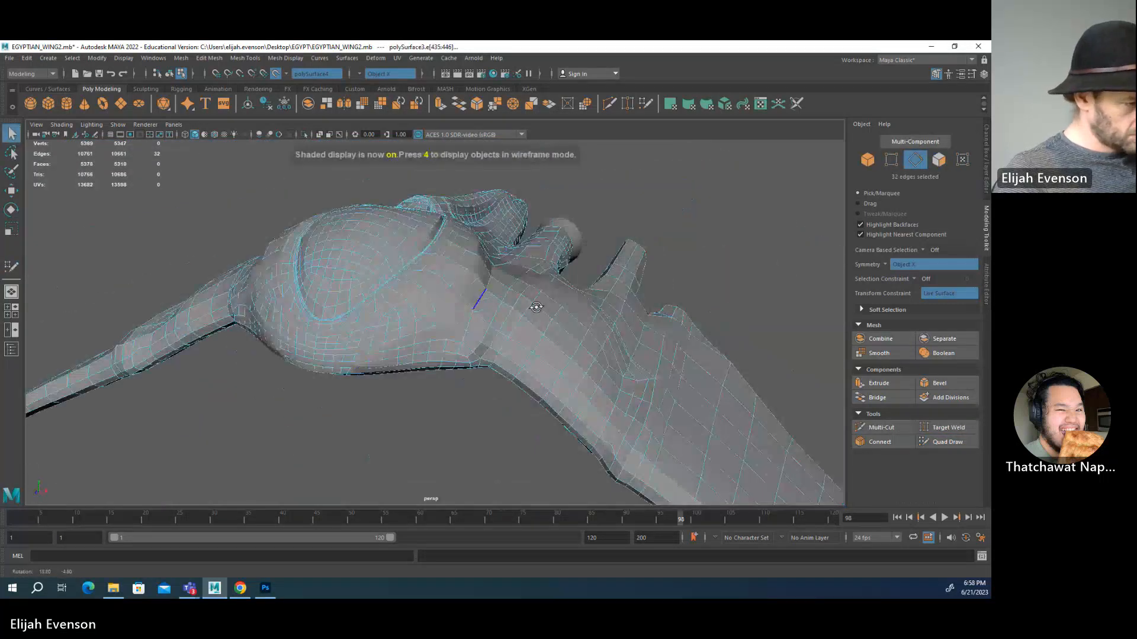
pyautogui.scroll(3, 535, 308)
pyautogui.press('Delete')
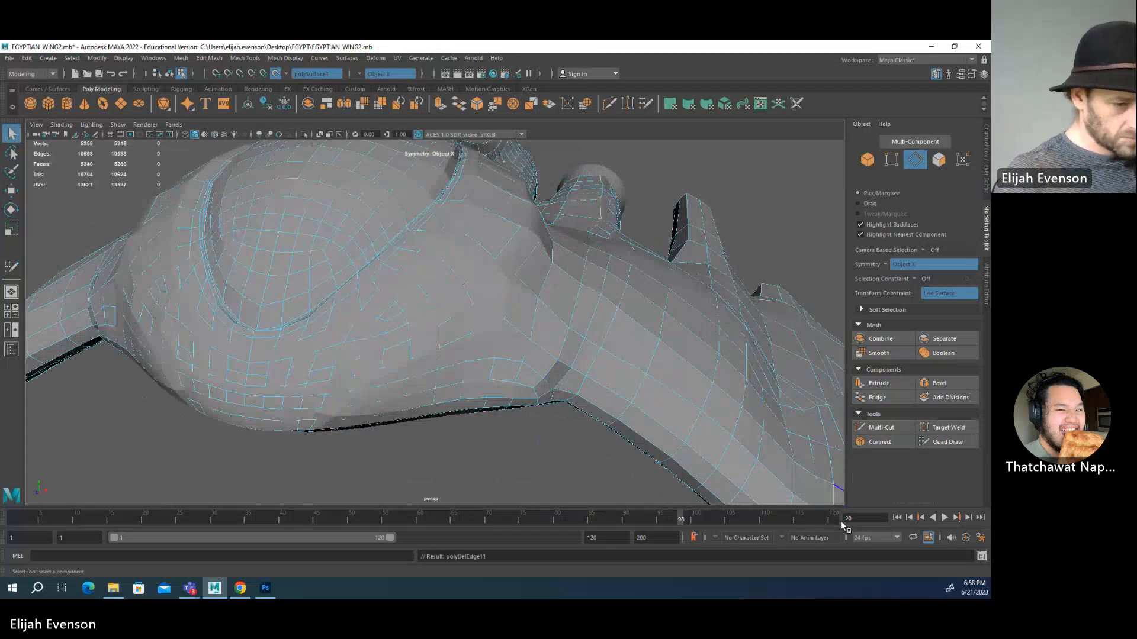
pyautogui.click(948, 442)
# - Relax the edge rows crossing the wing joint with Quad Draw
pyautogui.keyDown('alt'); pyautogui.moveTo(533, 331); pyautogui.dragTo(482, 347); pyautogui.keyUp('alt')
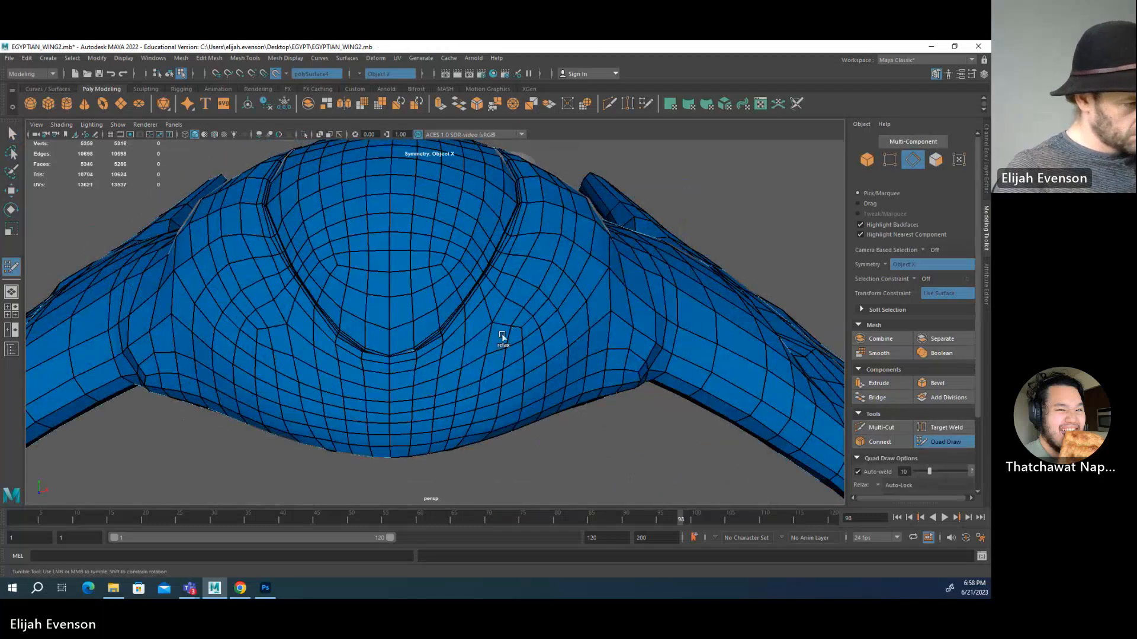
pyautogui.keyDown('alt'); pyautogui.moveTo(583, 331); pyautogui.dragTo(470, 338); pyautogui.keyUp('alt')
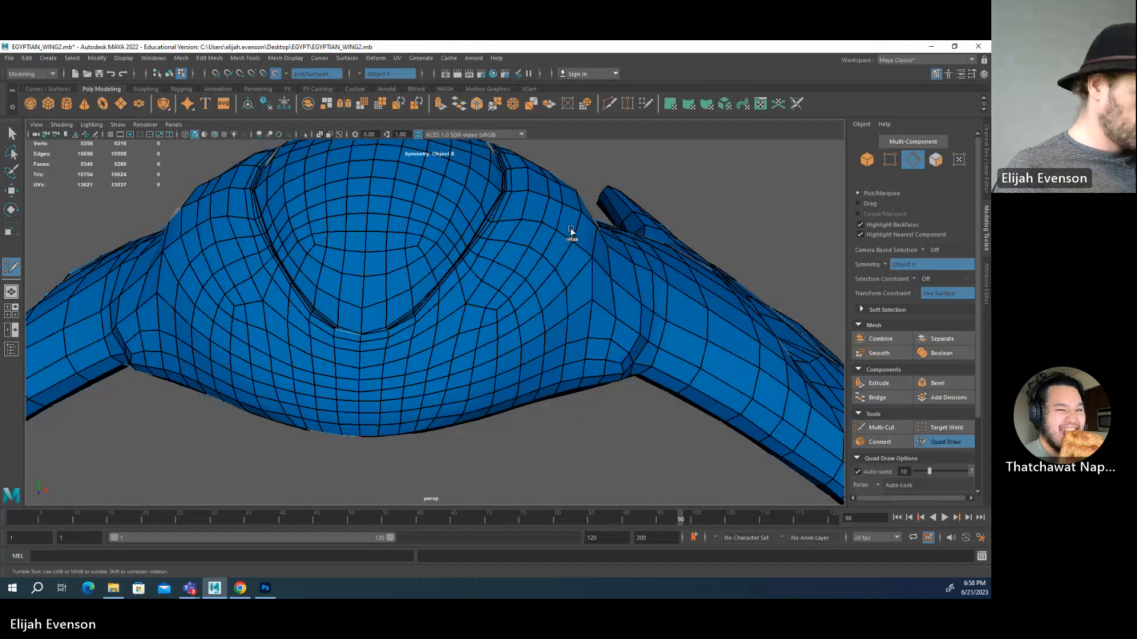
pyautogui.keyDown('alt'); pyautogui.moveTo(528, 327); pyautogui.dragTo(520, 322); pyautogui.keyUp('alt')
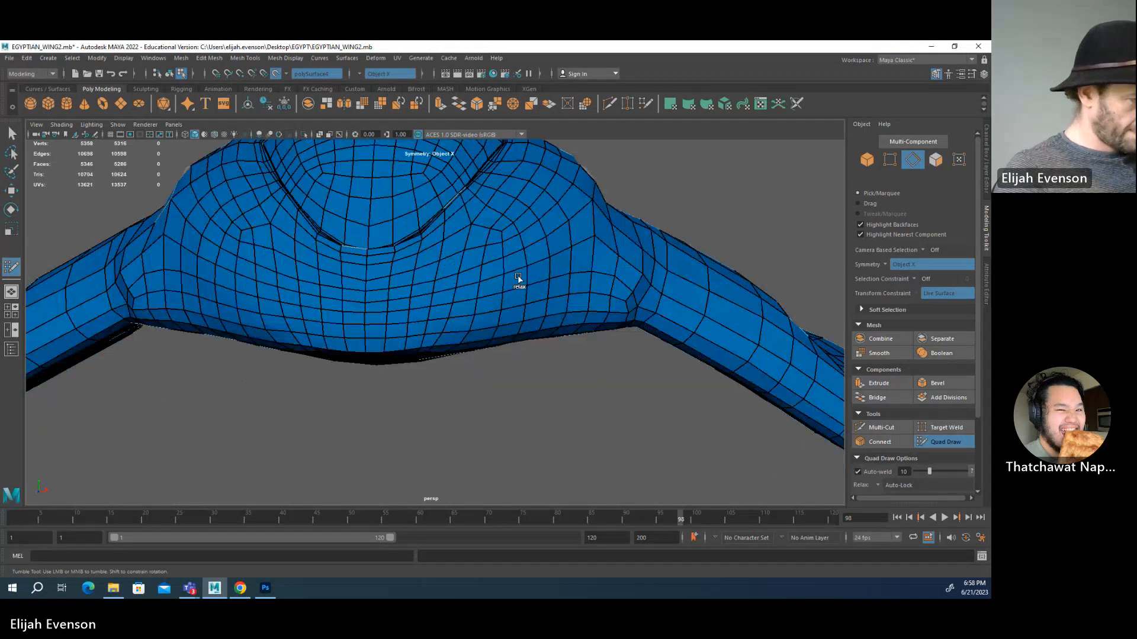
pyautogui.keyDown('alt'); pyautogui.moveTo(521, 281); pyautogui.dragTo(434, 348); pyautogui.keyUp('alt')
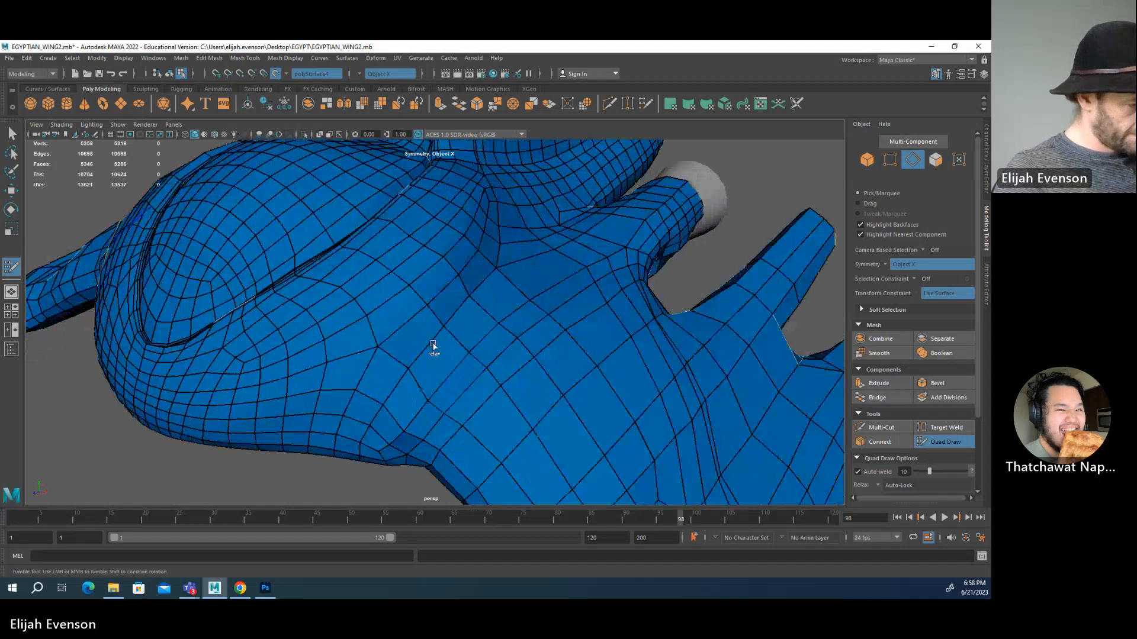
pyautogui.keyDown('shift'); pyautogui.moveTo(399, 406); pyautogui.dragTo(568, 235); pyautogui.keyUp('shift')
pyautogui.keyDown('shift'); pyautogui.moveTo(470, 361); pyautogui.dragTo(624, 249); pyautogui.keyUp('shift')
# - Try to insert a symmetric edge loop across the wing near the feather stub with Multi-Cut, and return to Quad Draw
pyautogui.keyDown('alt'); pyautogui.moveTo(636, 278); pyautogui.dragTo(572, 292, button='right'); pyautogui.keyUp('alt')
pyautogui.keyDown('alt'); pyautogui.moveTo(572, 292); pyautogui.dragTo(484, 252); pyautogui.keyUp('alt')
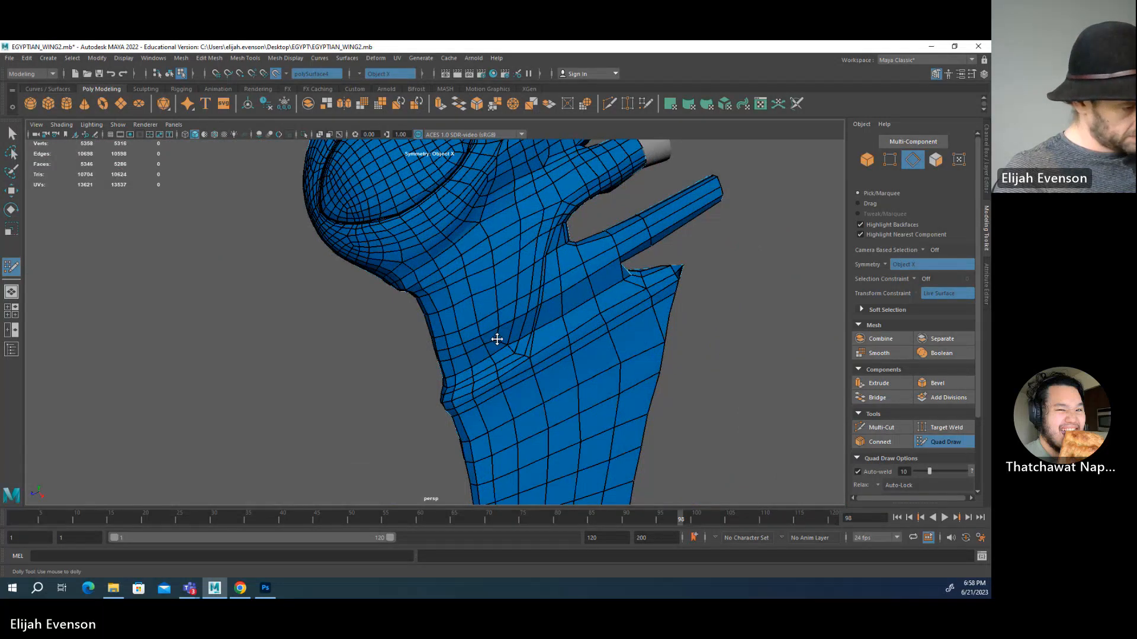
pyautogui.keyDown('alt'); pyautogui.moveTo(496, 339); pyautogui.dragTo(688, 388, button='right'); pyautogui.keyUp('alt')
pyautogui.moveTo(688, 389)
pyautogui.keyDown('alt'); pyautogui.mouseDown()
pyautogui.moveTo(647, 371)
pyautogui.moveTo(670, 371)
pyautogui.moveTo(672, 344)
pyautogui.moveTo(558, 340)
pyautogui.moveTo(569, 367)
pyautogui.moveTo(524, 345)
pyautogui.moveTo(536, 350)
pyautogui.mouseUp(); pyautogui.keyUp('alt')
pyautogui.click(881, 428)
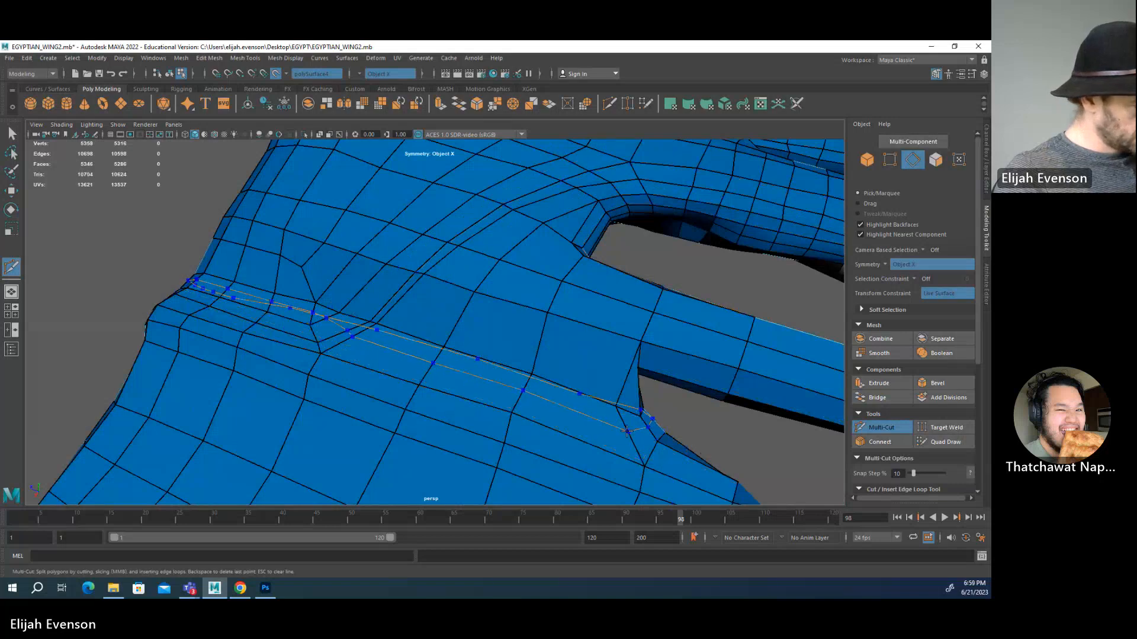
pyautogui.keyDown('ctrl'); pyautogui.click(270, 327); pyautogui.keyUp('ctrl')
pyautogui.keyDown('alt'); pyautogui.moveTo(355, 297); pyautogui.dragTo(533, 338); pyautogui.keyUp('alt')
pyautogui.hotkey('ctrl', 'z')
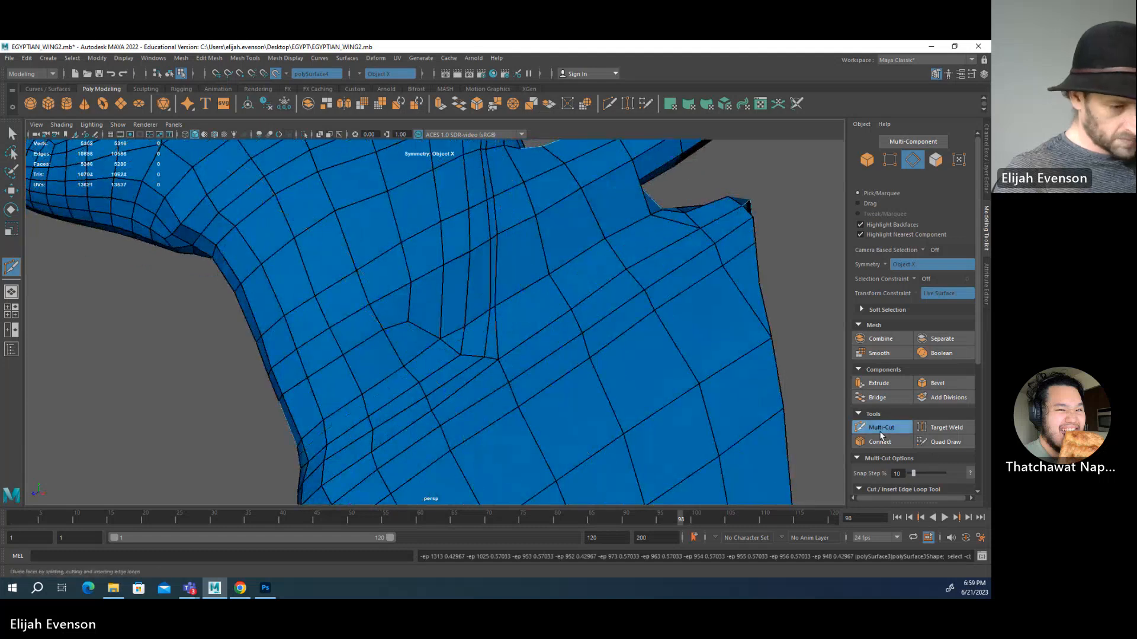
pyautogui.click(945, 442)
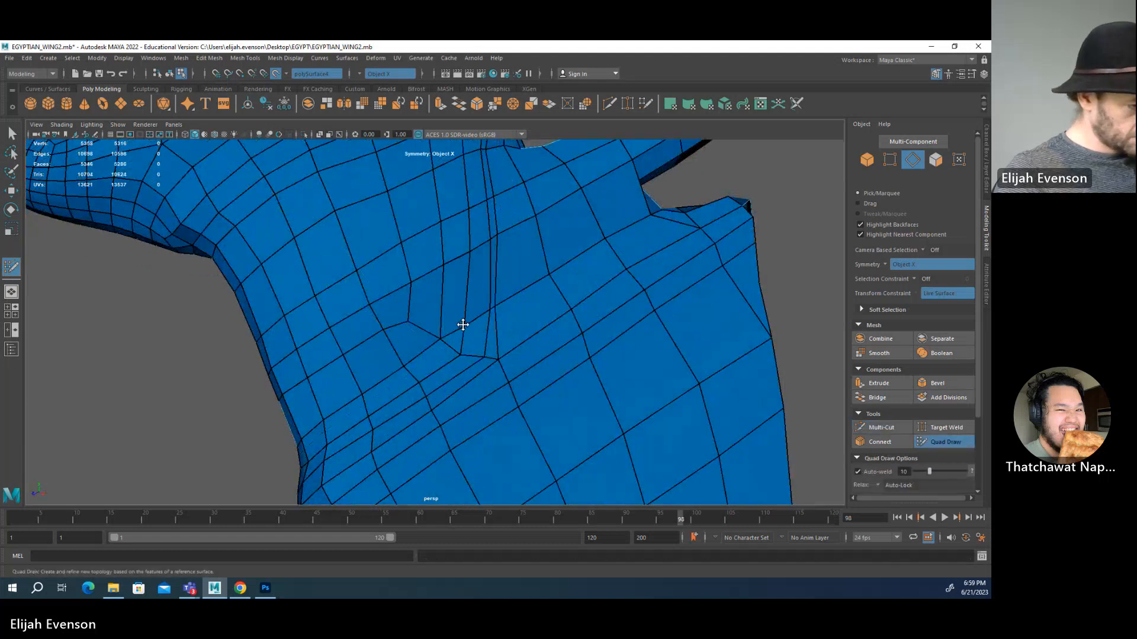
# - Insert a symmetric edge loop across the wings near the outer feather stubs with Quad Draw
pyautogui.keyDown('alt'); pyautogui.moveTo(583, 314); pyautogui.dragTo(439, 284, button='right'); pyautogui.keyUp('alt')
pyautogui.keyDown('alt'); pyautogui.moveTo(439, 284); pyautogui.dragTo(585, 281); pyautogui.keyUp('alt')
pyautogui.keyDown('alt'); pyautogui.moveTo(585, 281); pyautogui.dragTo(193, 254, button='right'); pyautogui.keyUp('alt')
pyautogui.moveTo(193, 254)
pyautogui.keyDown('alt'); pyautogui.mouseDown()
pyautogui.moveTo(497, 322)
pyautogui.moveTo(451, 378)
pyautogui.moveTo(224, 325)
pyautogui.moveTo(376, 363)
pyautogui.mouseUp(); pyautogui.keyUp('alt')
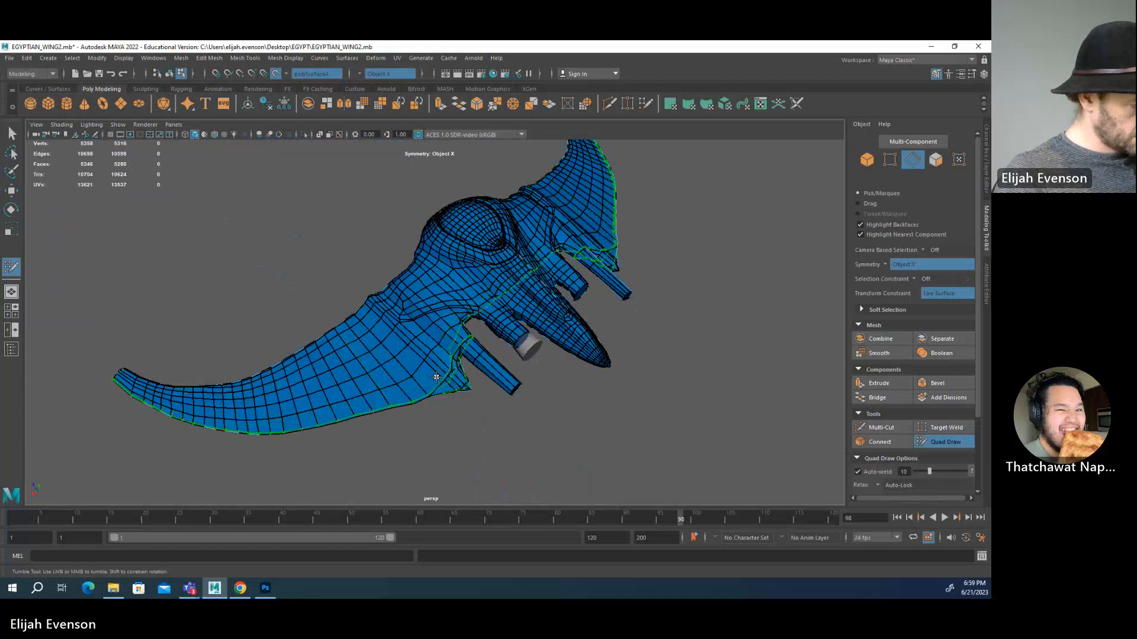
pyautogui.keyDown('ctrl'); pyautogui.click(499, 394); pyautogui.keyUp('ctrl')
# - Delete the symmetric pair of short edges at the inner junctions on the body's underside, and return to Quad Draw
pyautogui.moveTo(657, 363)
pyautogui.keyDown('alt'); pyautogui.mouseDown()
pyautogui.moveTo(728, 348)
pyautogui.moveTo(658, 338)
pyautogui.moveTo(693, 307)
pyautogui.moveTo(679, 228)
pyautogui.moveTo(683, 239)
pyautogui.mouseUp(); pyautogui.keyUp('alt')
pyautogui.keyDown('alt'); pyautogui.moveTo(684, 240); pyautogui.dragTo(736, 308, button='right'); pyautogui.keyUp('alt')
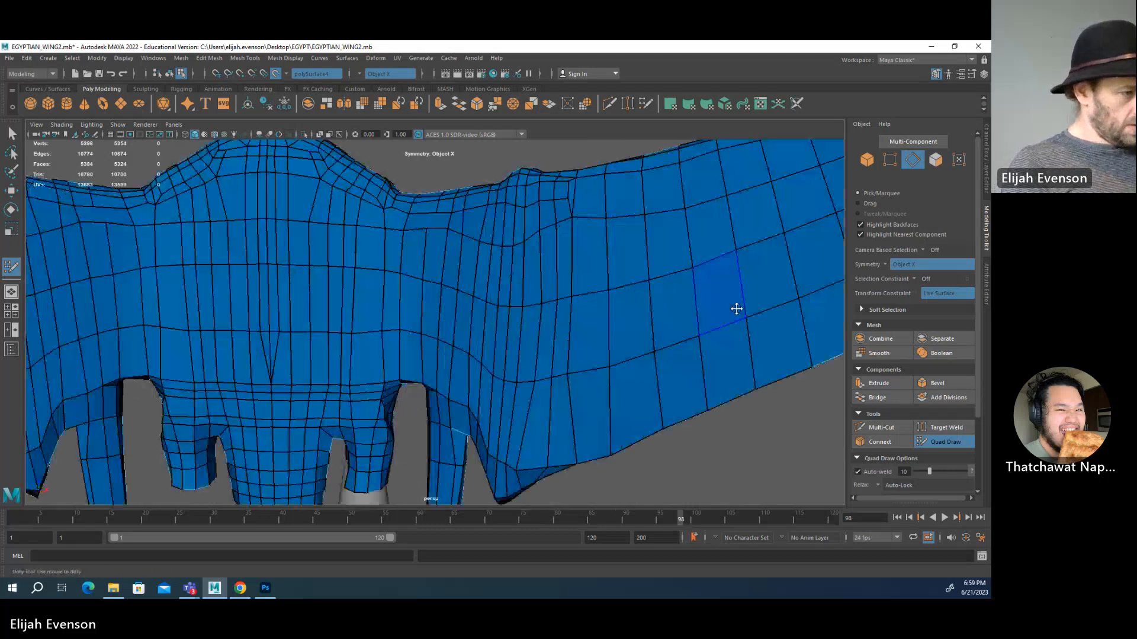
pyautogui.keyDown('alt'); pyautogui.moveTo(415, 253); pyautogui.dragTo(401, 344, button='middle'); pyautogui.keyUp('alt')
pyautogui.keyDown('alt'); pyautogui.moveTo(400, 344); pyautogui.dragTo(594, 322, button='right'); pyautogui.keyUp('alt')
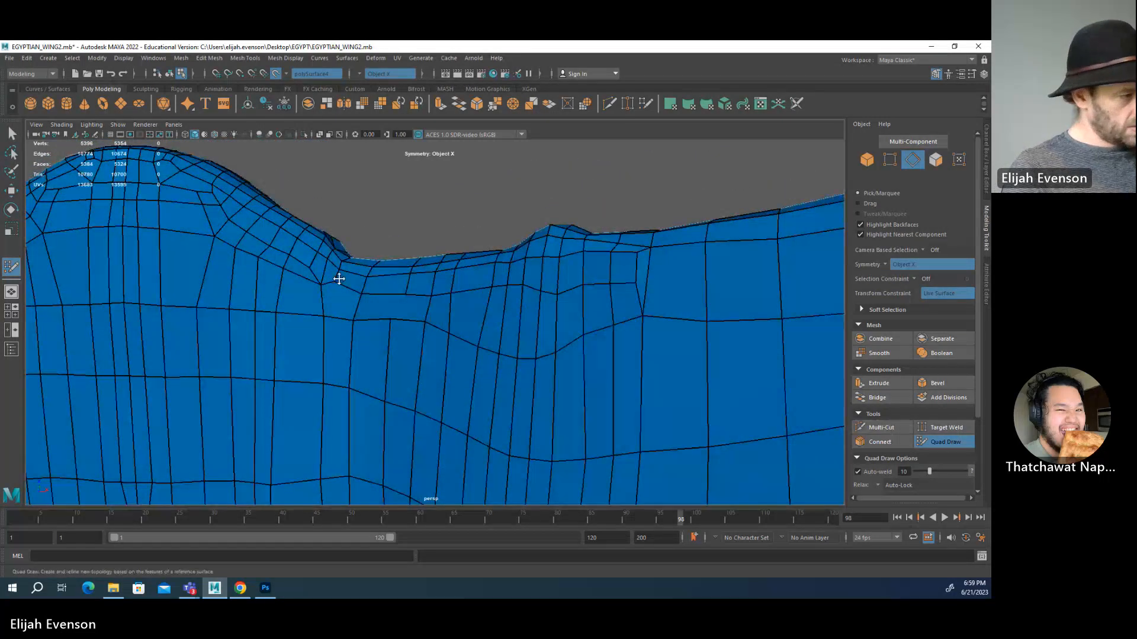
pyautogui.keyDown('alt'); pyautogui.moveTo(338, 279); pyautogui.dragTo(321, 282, button='middle'); pyautogui.keyUp('alt')
pyautogui.keyDown('alt'); pyautogui.moveTo(210, 220); pyautogui.dragTo(249, 272); pyautogui.keyUp('alt')
pyautogui.keyDown('alt'); pyautogui.moveTo(248, 271); pyautogui.dragTo(278, 305, button='middle'); pyautogui.keyUp('alt')
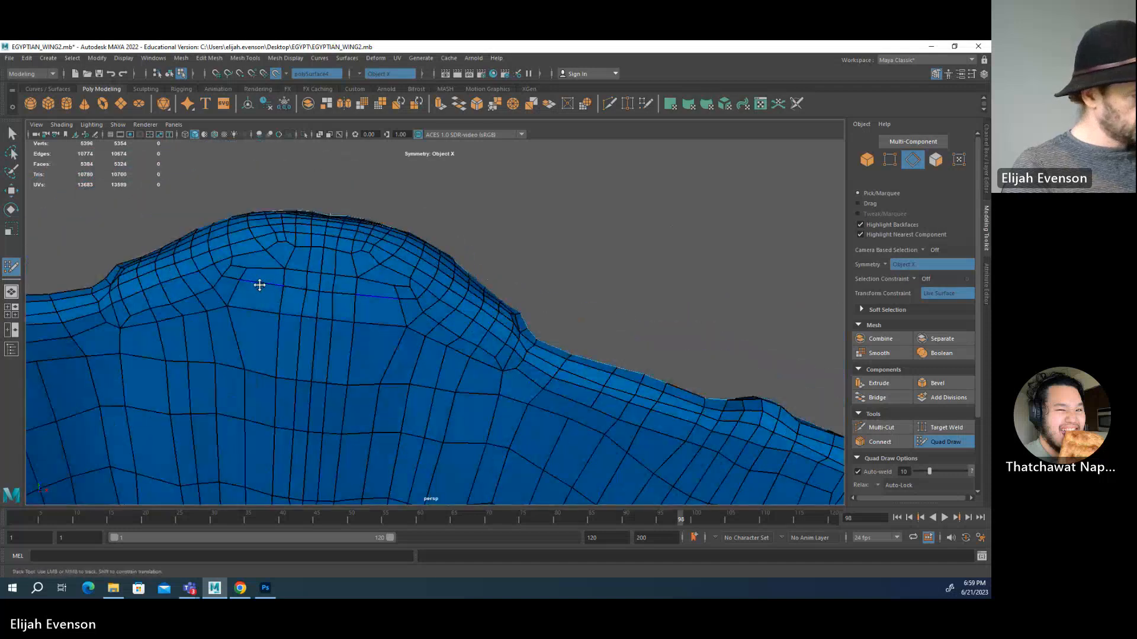
pyautogui.keyDown('alt'); pyautogui.moveTo(259, 285); pyautogui.dragTo(359, 288, button='right'); pyautogui.keyUp('alt')
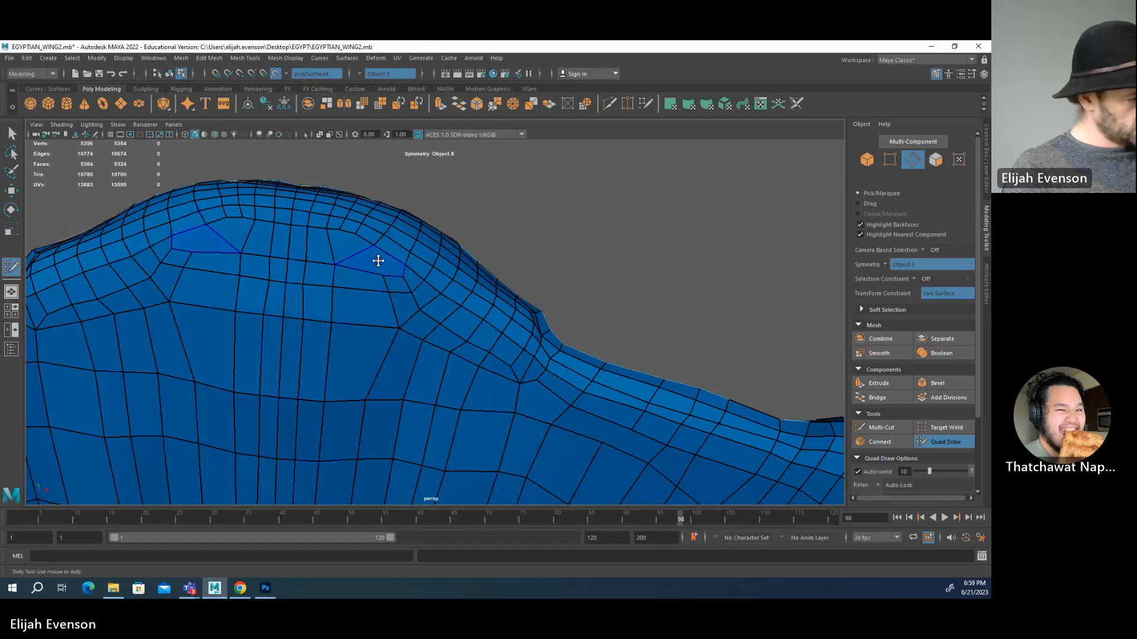
pyautogui.press('q')
pyautogui.press('Delete')
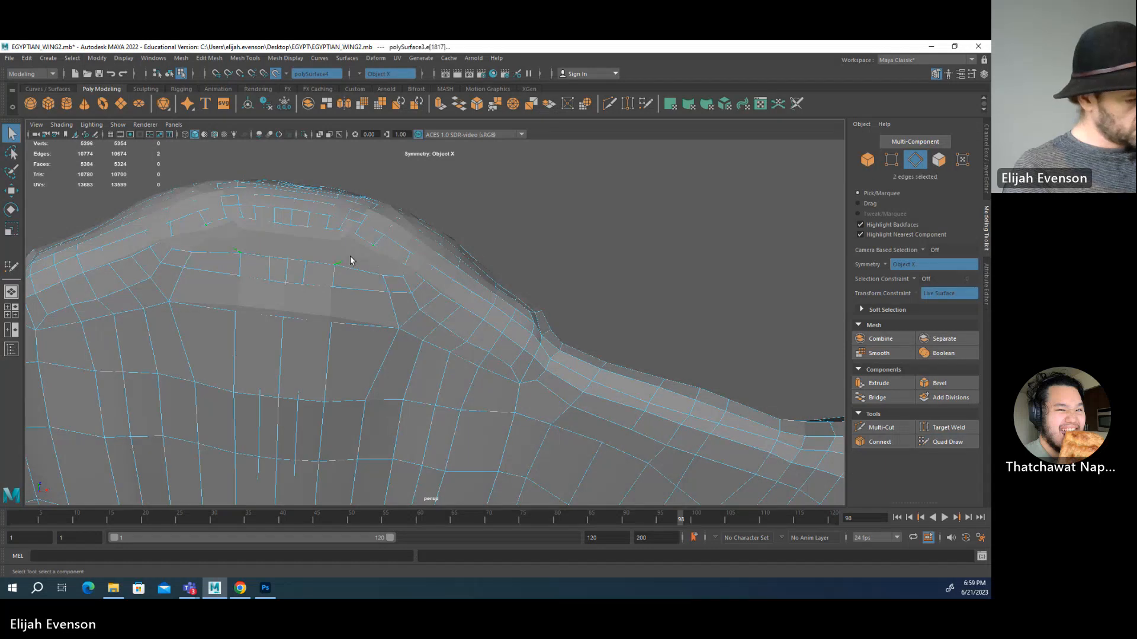
pyautogui.click(946, 442)
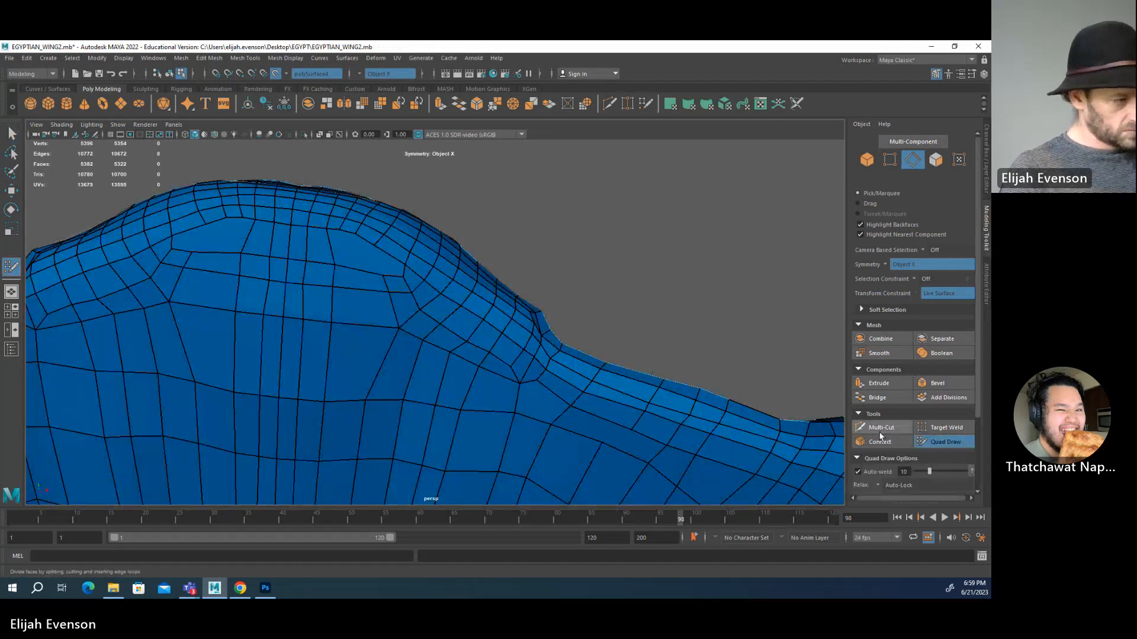
# - Cut symmetric edges into the underside junctions with Multi-Cut and join both sides with edge rows across the centre strips
pyautogui.click(880, 427)
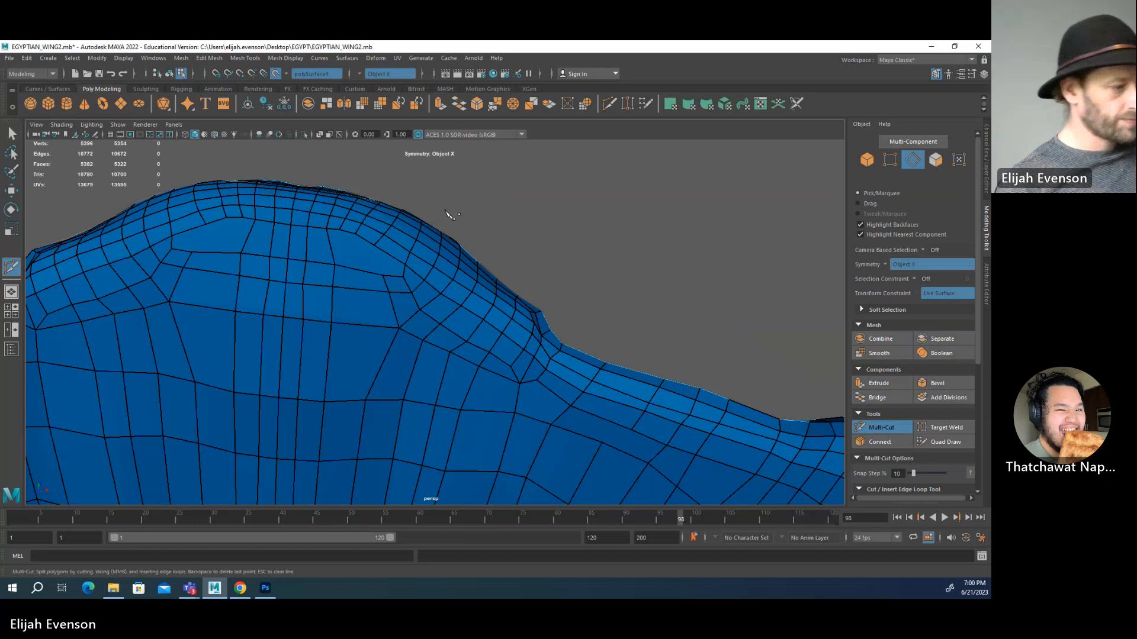
pyautogui.keyDown('alt'); pyautogui.moveTo(347, 306); pyautogui.dragTo(381, 323, button='middle'); pyautogui.keyUp('alt')
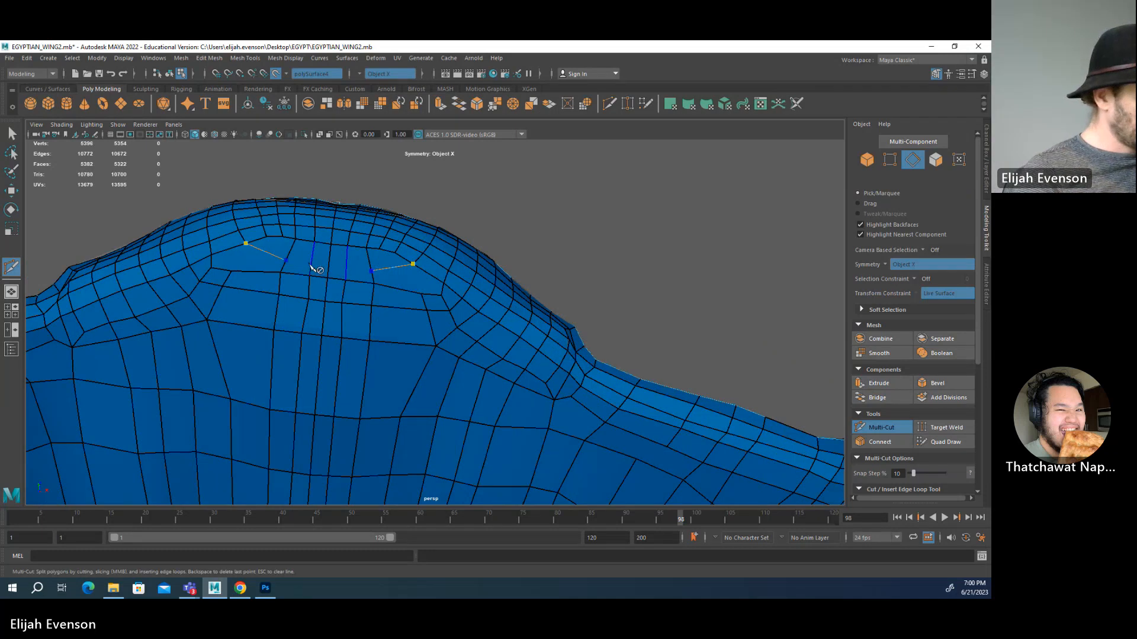
pyautogui.press('q')
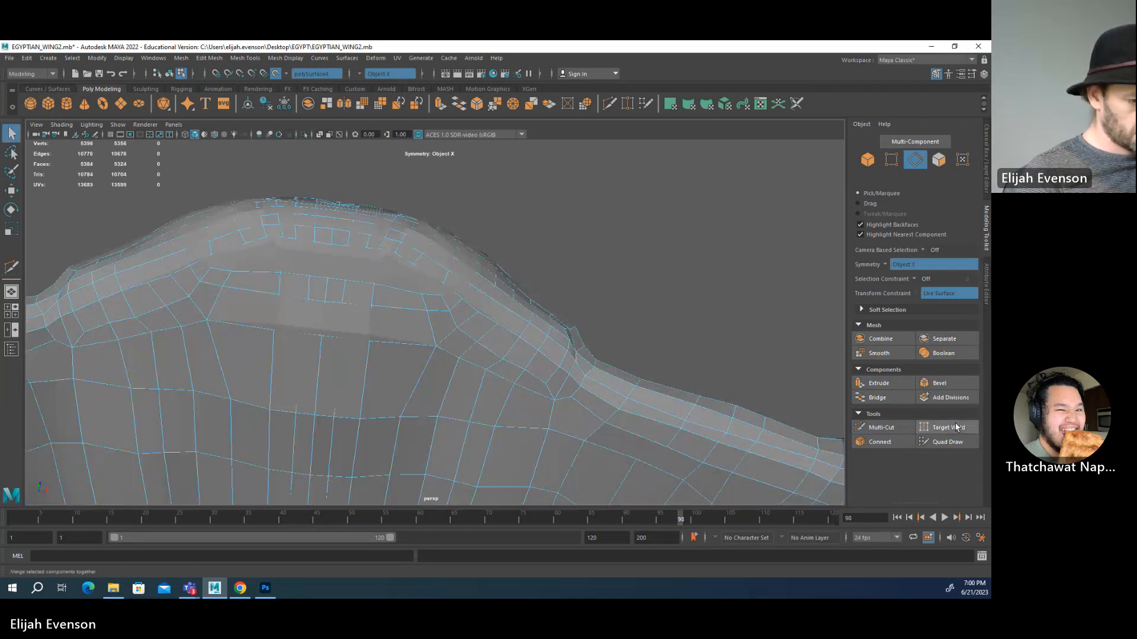
pyautogui.click(881, 427)
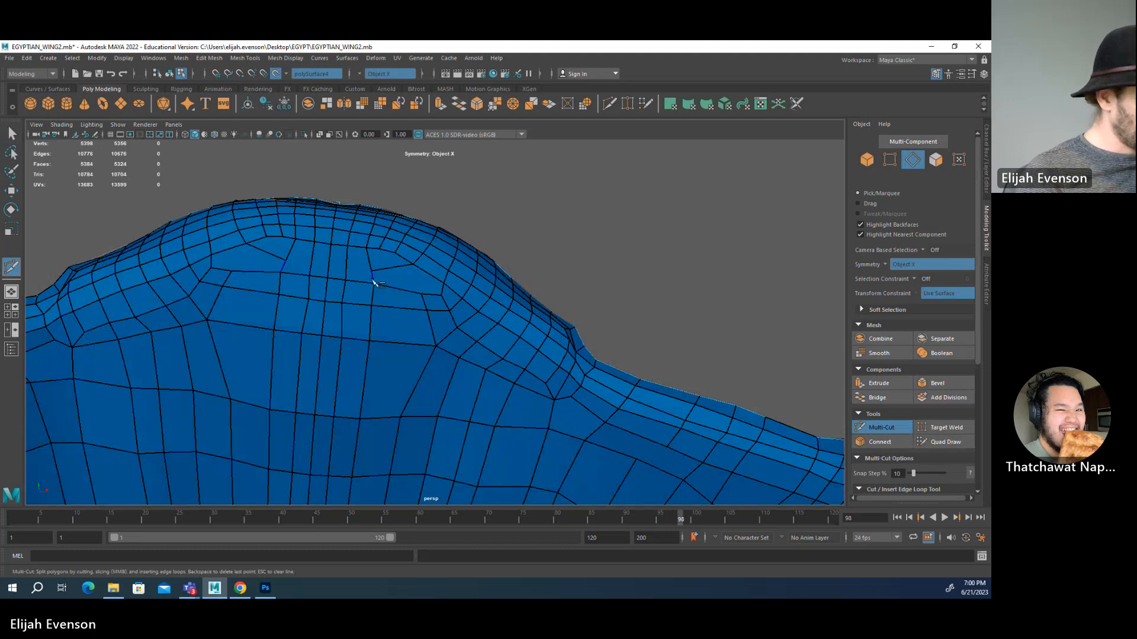
pyautogui.click(330, 268)
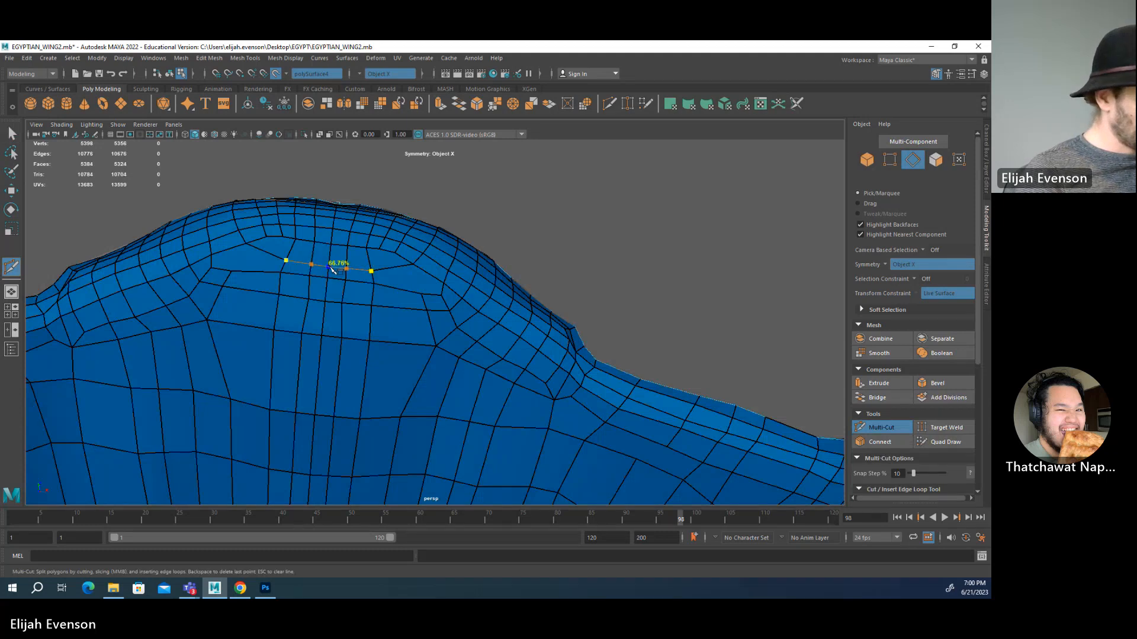
pyautogui.press('Return')
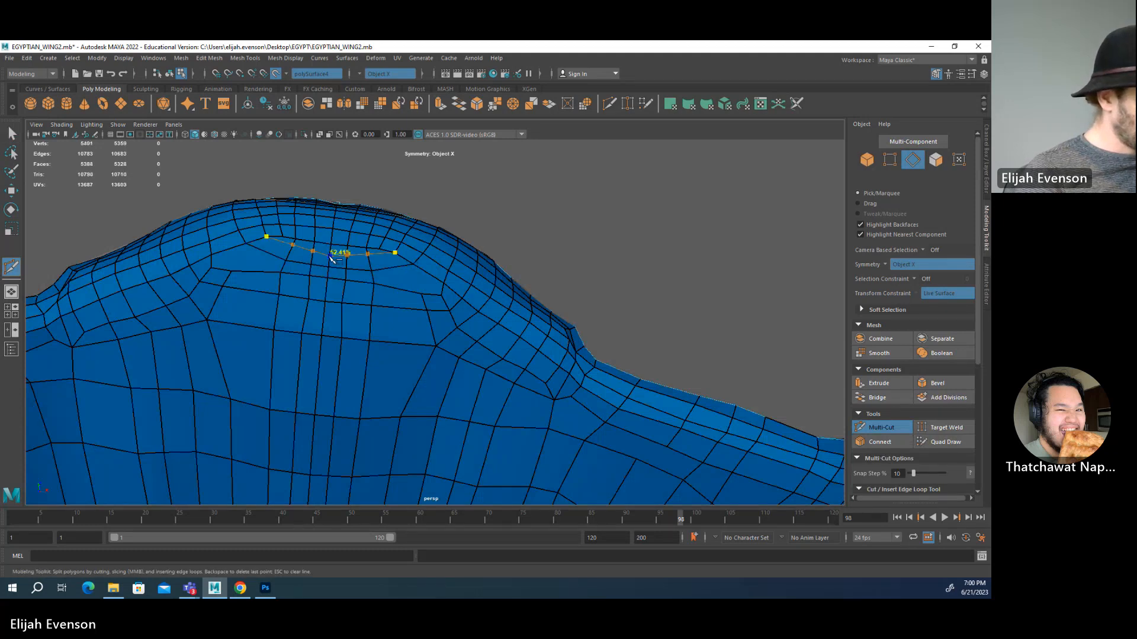
pyautogui.press('Return')
pyautogui.click(421, 295)
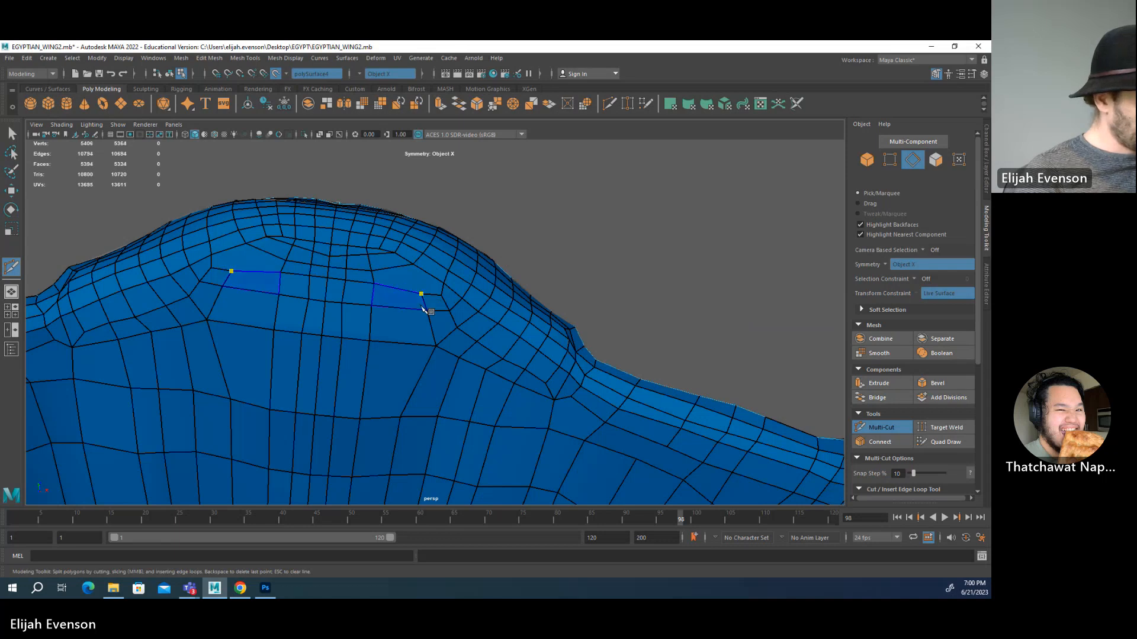
pyautogui.keyDown('alt'); pyautogui.moveTo(524, 358); pyautogui.dragTo(367, 275); pyautogui.keyUp('alt')
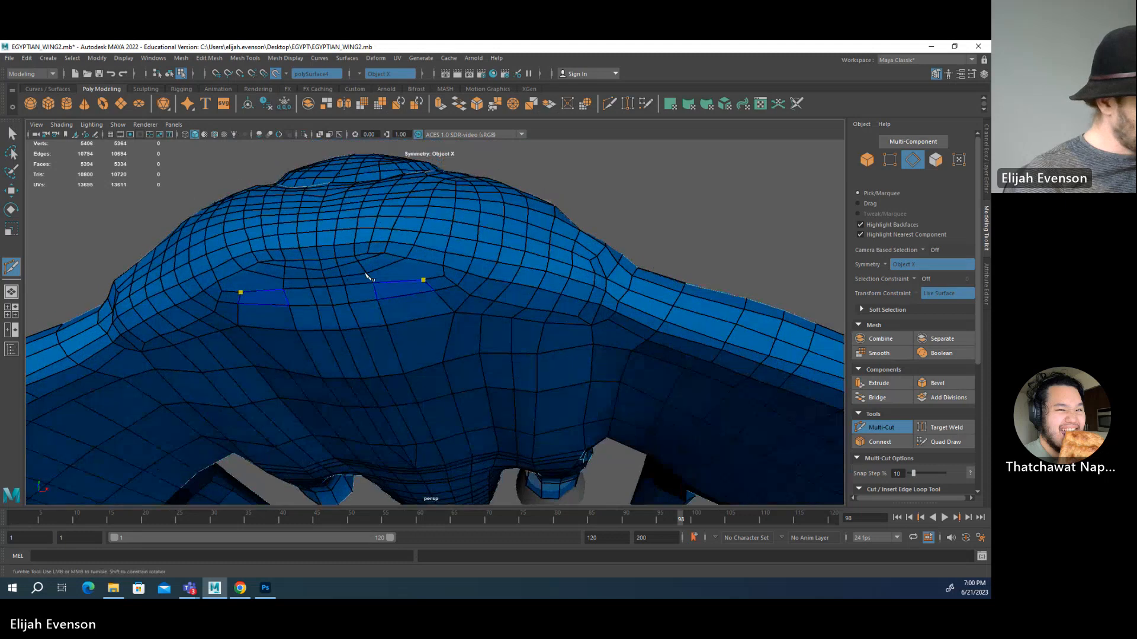
pyautogui.keyDown('alt'); pyautogui.moveTo(438, 294); pyautogui.dragTo(434, 347); pyautogui.keyUp('alt')
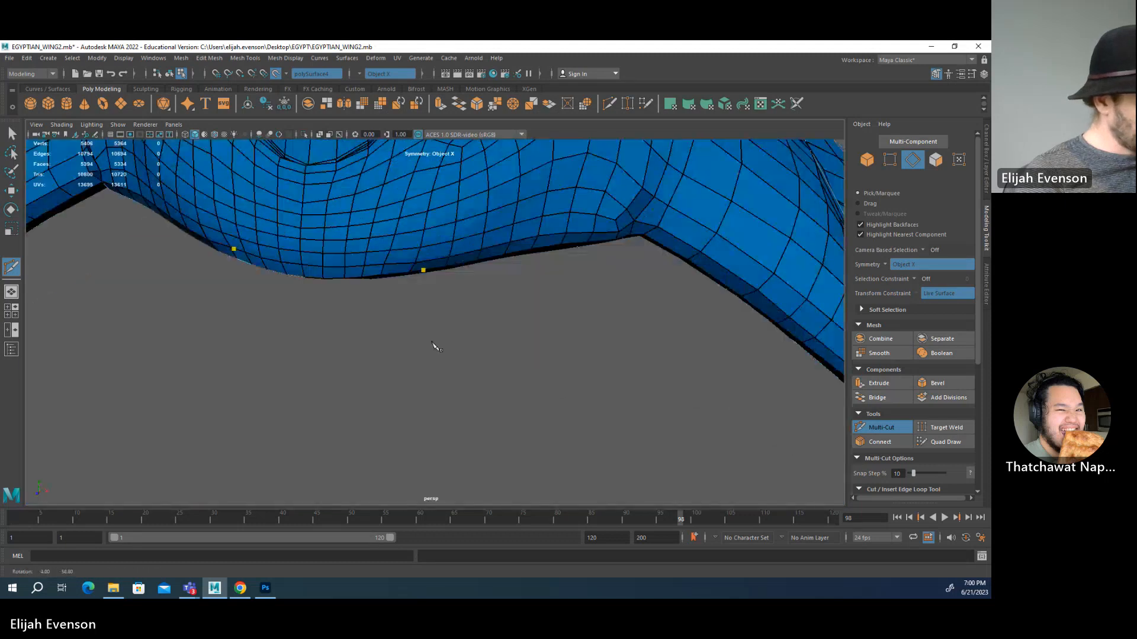
# - Delete the surplus symmetric edge rows between the underside junctions and the wing joints, and return to Quad Draw
pyautogui.keyDown('alt'); pyautogui.moveTo(471, 311); pyautogui.dragTo(414, 284, button='right'); pyautogui.keyUp('alt')
pyautogui.keyDown('alt'); pyautogui.moveTo(440, 250); pyautogui.dragTo(411, 320, button='middle'); pyautogui.keyUp('alt')
pyautogui.keyDown('alt'); pyautogui.moveTo(424, 361); pyautogui.dragTo(400, 265); pyautogui.keyUp('alt')
pyautogui.press('q')
pyautogui.doubleClick(535, 336)
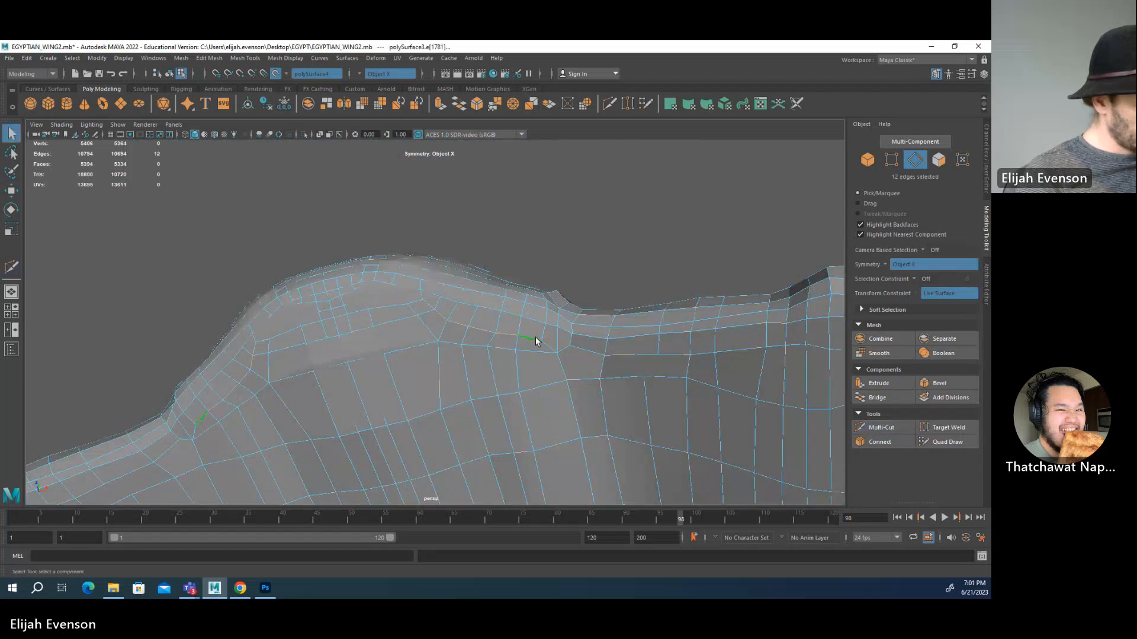
pyautogui.keyDown('alt'); pyautogui.moveTo(535, 337); pyautogui.dragTo(603, 358); pyautogui.keyUp('alt')
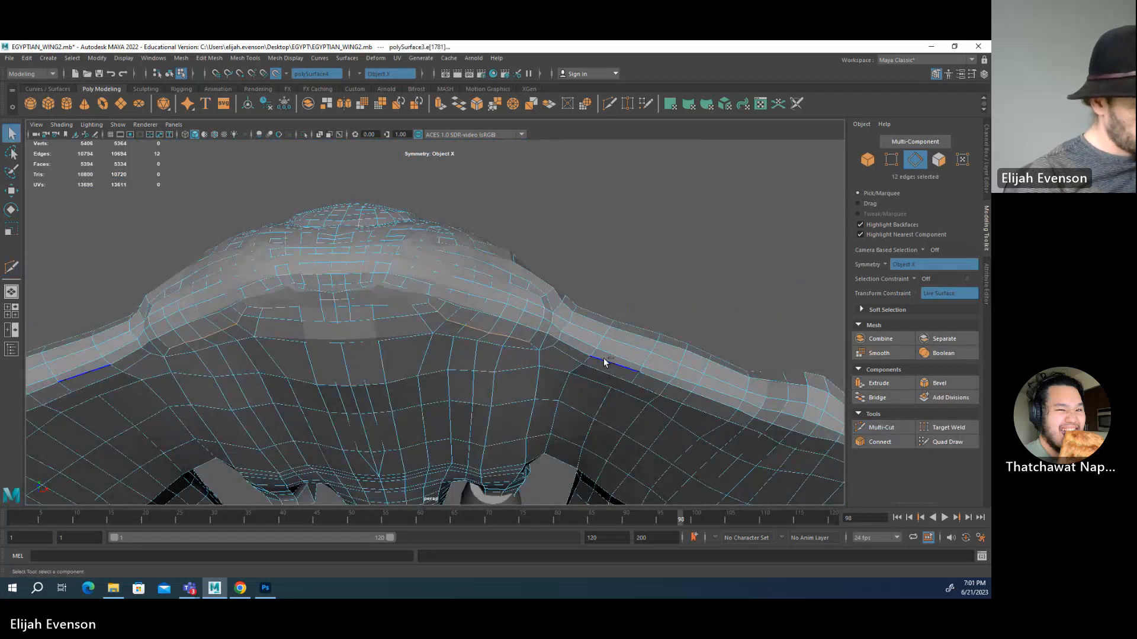
pyautogui.press('Delete')
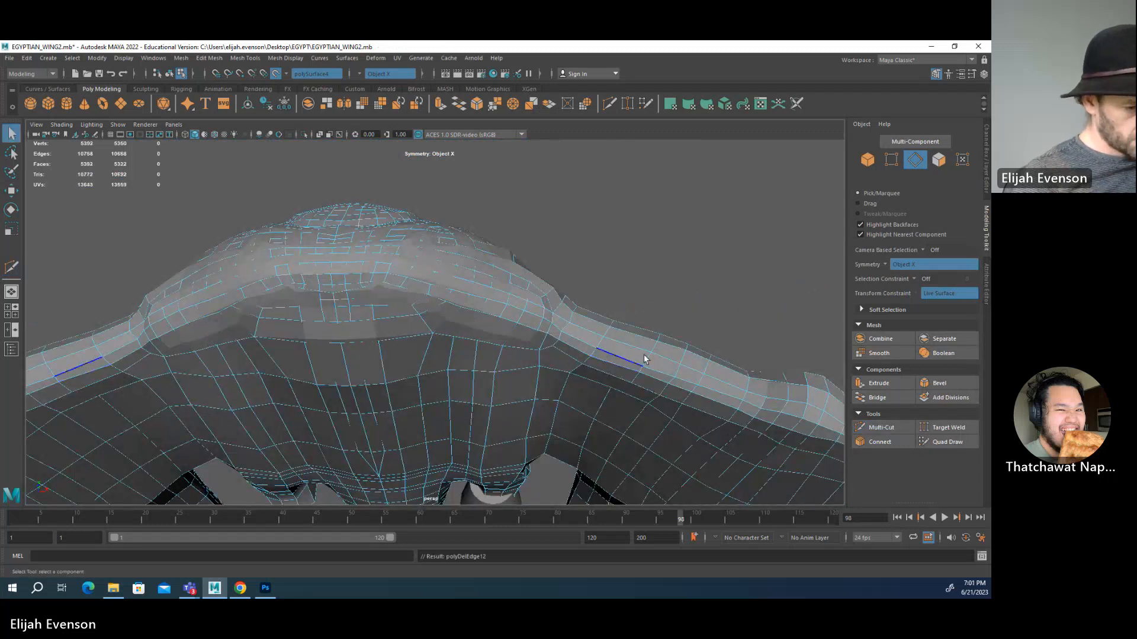
pyautogui.click(946, 441)
# - Cut a short symmetric edge through the face beside each wing joint on the underside with Multi-Cut
pyautogui.moveTo(331, 266)
pyautogui.keyDown('alt'); pyautogui.mouseDown()
pyautogui.moveTo(279, 340)
pyautogui.moveTo(292, 302)
pyautogui.moveTo(301, 315)
pyautogui.mouseUp(); pyautogui.keyUp('alt')
pyautogui.keyDown('alt'); pyautogui.moveTo(523, 332); pyautogui.dragTo(546, 320, button='middle'); pyautogui.keyUp('alt')
pyautogui.moveTo(546, 320)
pyautogui.keyDown('alt'); pyautogui.mouseDown()
pyautogui.moveTo(513, 266)
pyautogui.moveTo(426, 193)
pyautogui.mouseUp(); pyautogui.keyUp('alt')
pyautogui.keyDown('alt'); pyautogui.moveTo(494, 296); pyautogui.dragTo(504, 382, button='middle'); pyautogui.keyUp('alt')
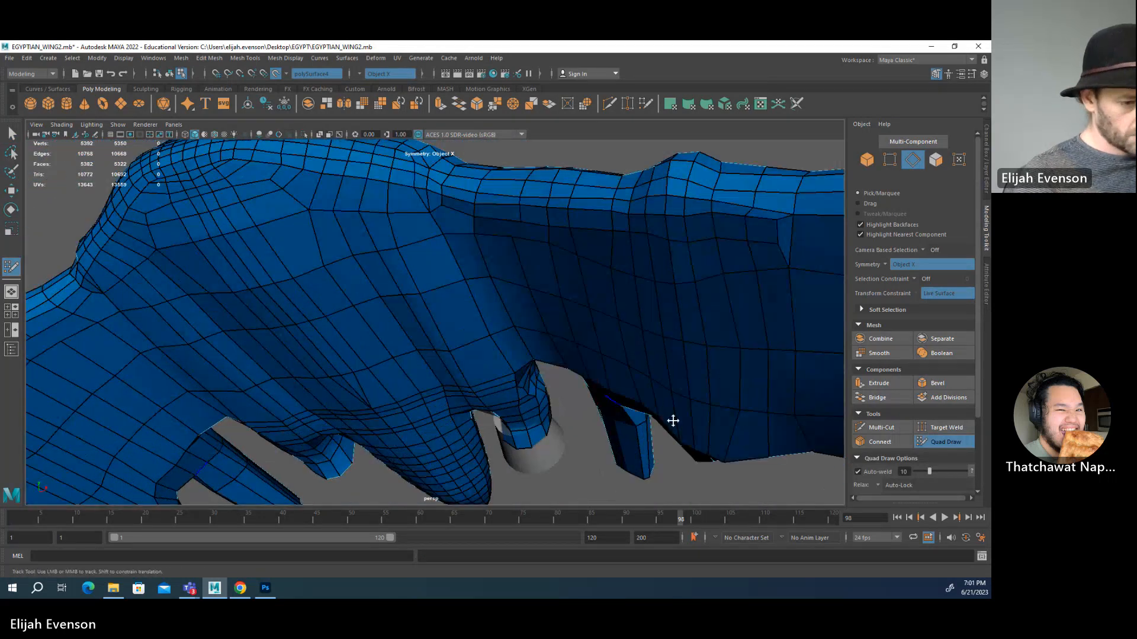
pyautogui.click(881, 427)
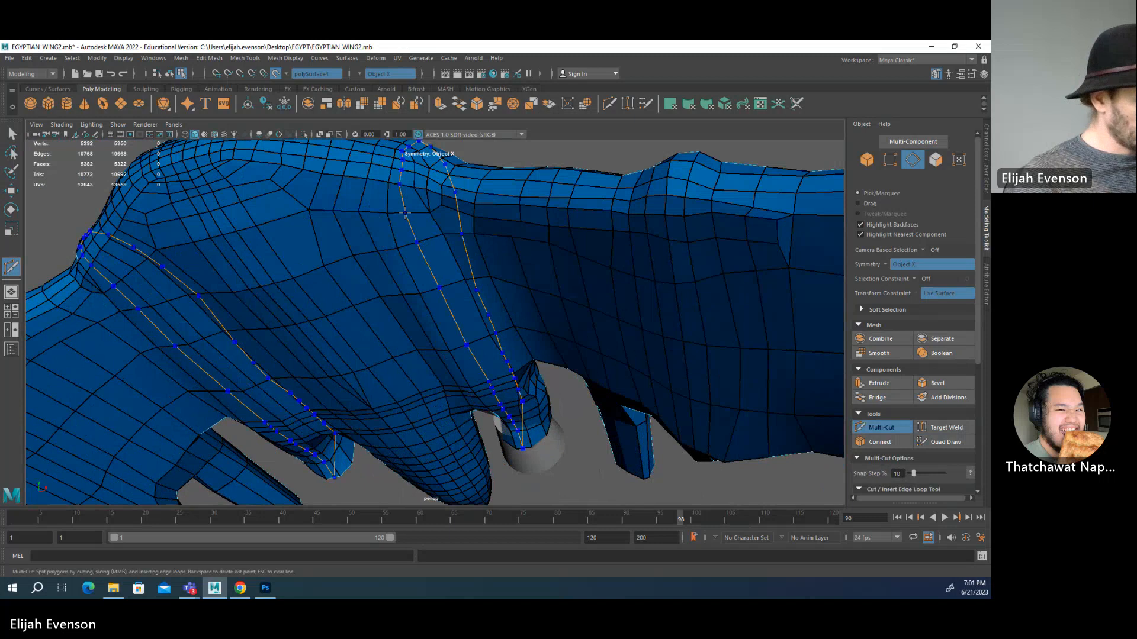
pyautogui.click(413, 188)
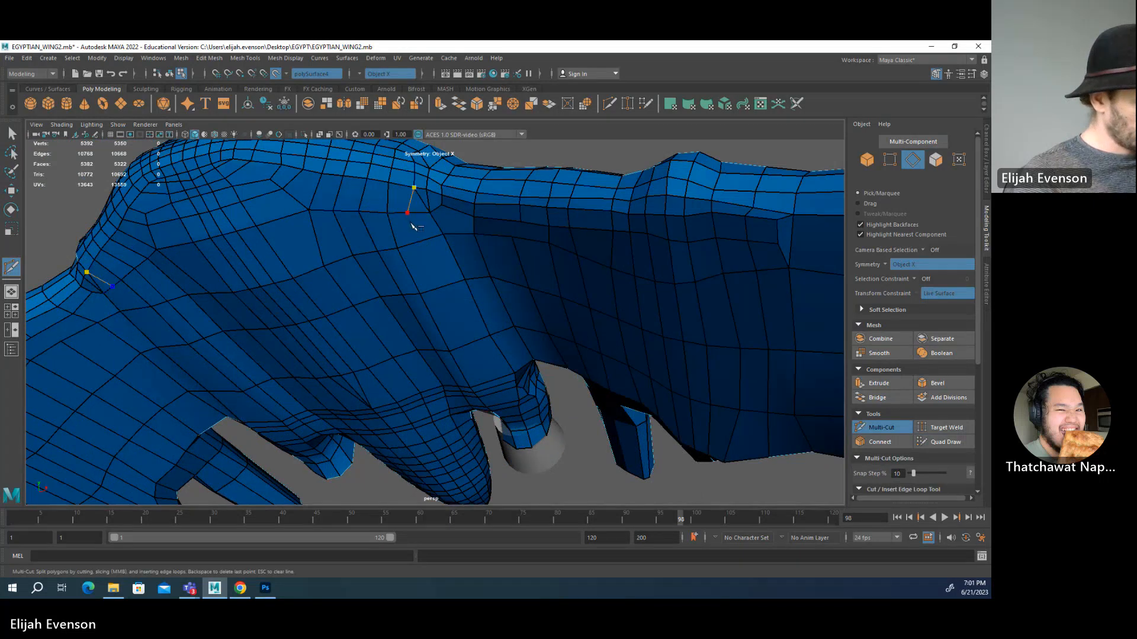
pyautogui.press('Return')
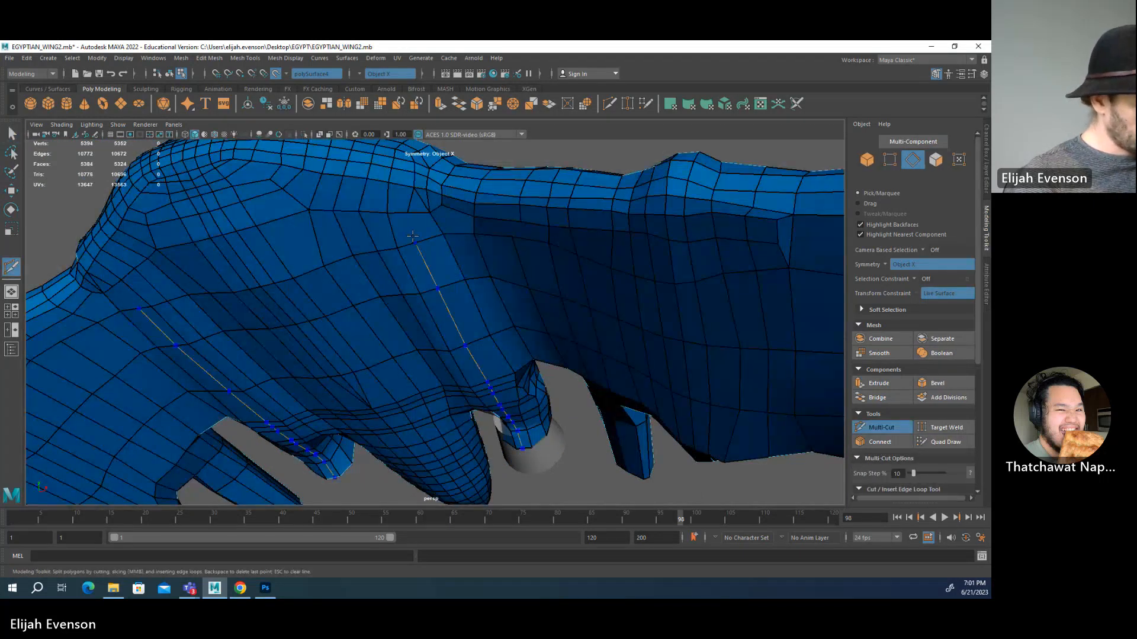
# - Insert symmetric edge loops along the underside into the small feather stubs, extend each end by one face with Multi-Cut, and return to Quad Draw
pyautogui.keyDown('ctrl'); pyautogui.click(418, 235); pyautogui.keyUp('ctrl')
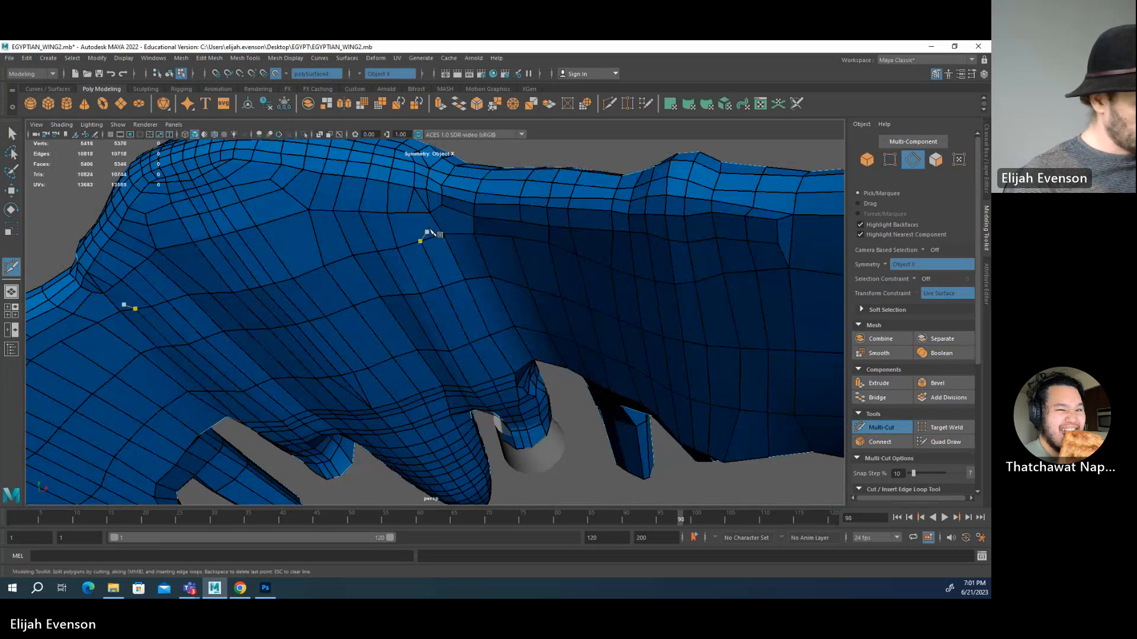
pyautogui.click(407, 212)
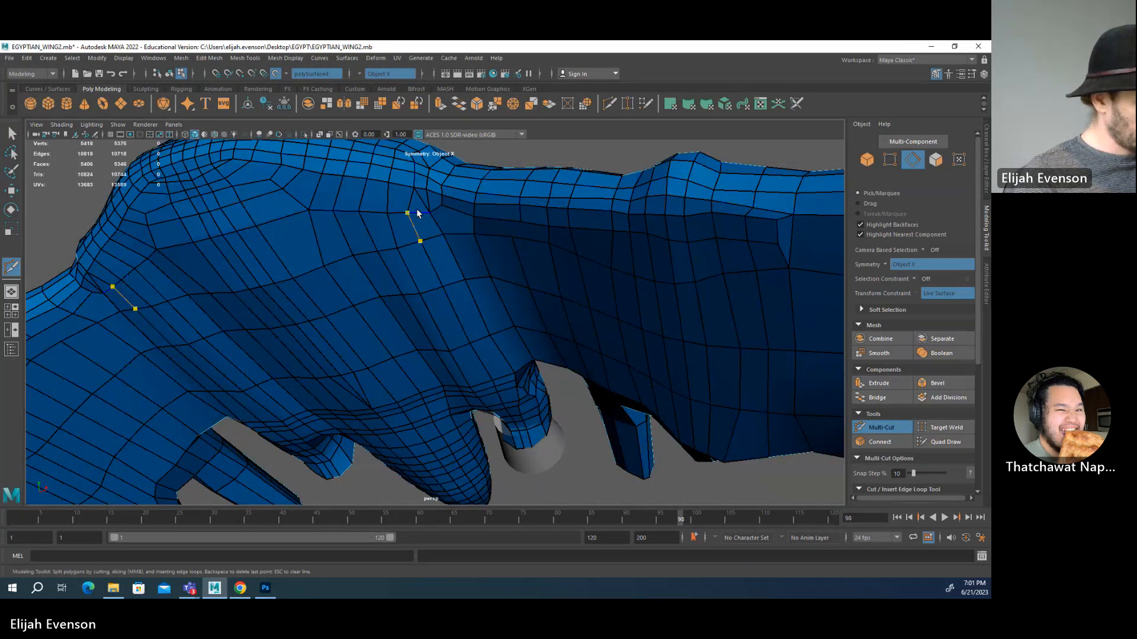
pyautogui.press('q')
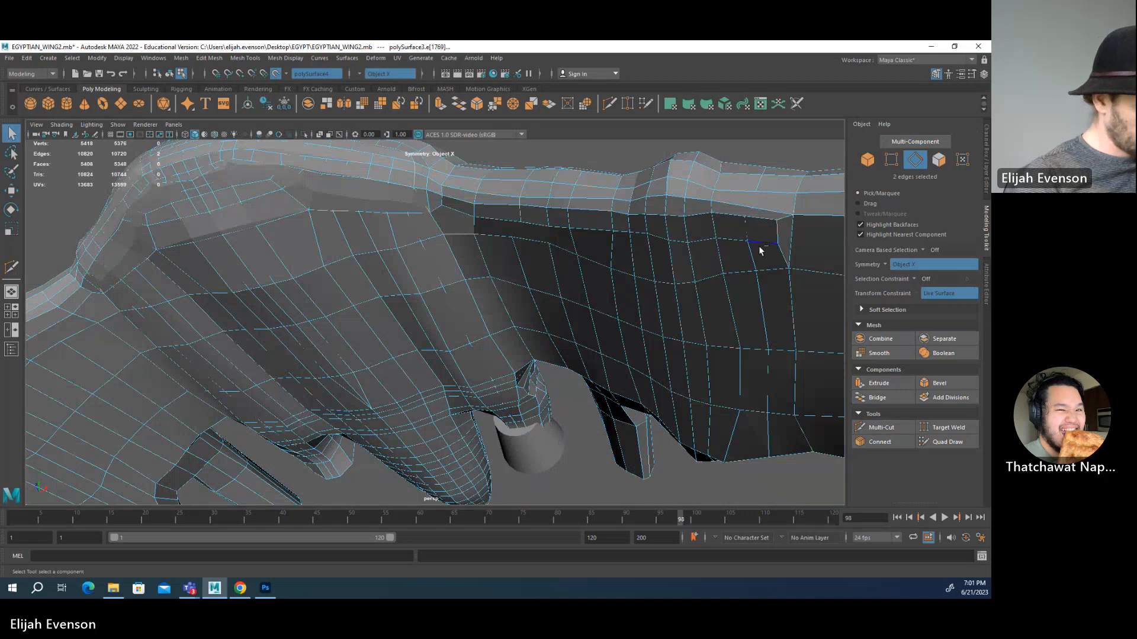
pyautogui.click(946, 443)
# - Relax the edge rows on the wing's underside between the outer wing joint and the inner junction beside the body
pyautogui.keyDown('alt'); pyautogui.moveTo(450, 196); pyautogui.dragTo(424, 236); pyautogui.keyUp('alt')
pyautogui.keyDown('alt'); pyautogui.moveTo(424, 237); pyautogui.dragTo(444, 328, button='middle'); pyautogui.keyUp('alt')
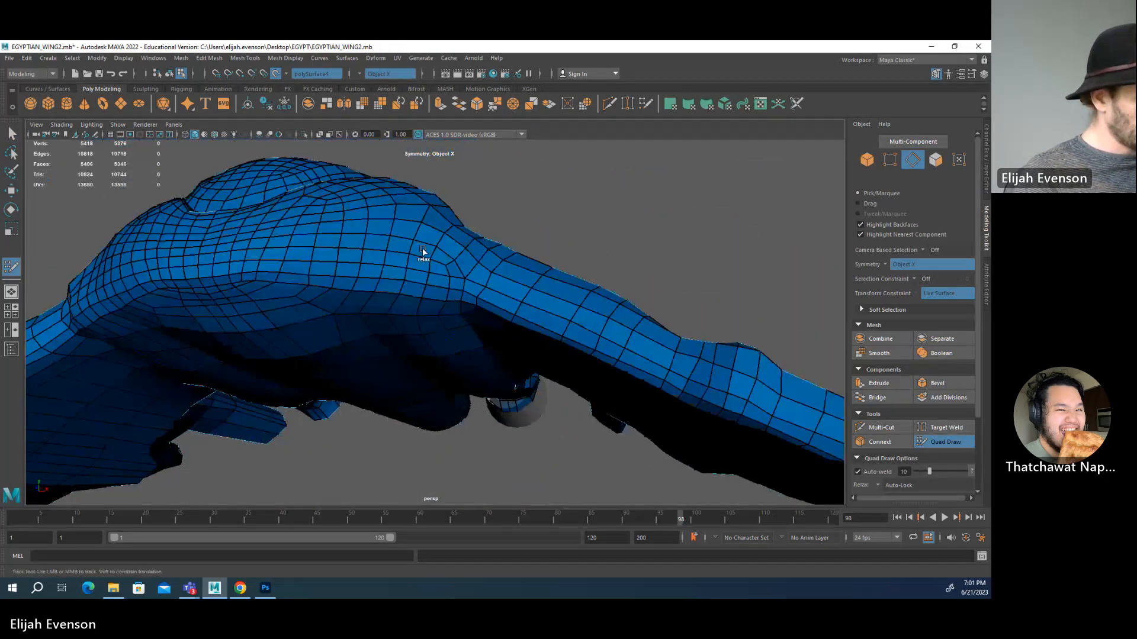
pyautogui.keyDown('alt'); pyautogui.moveTo(319, 232); pyautogui.dragTo(432, 322); pyautogui.keyUp('alt')
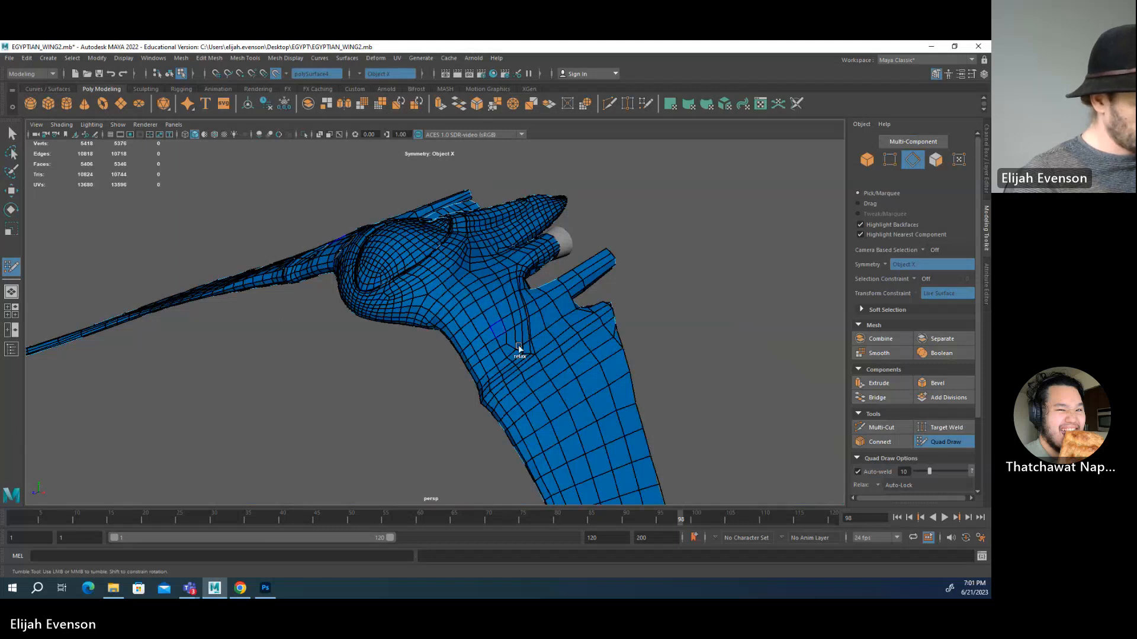
pyautogui.keyDown('alt'); pyautogui.moveTo(517, 350); pyautogui.dragTo(563, 335); pyautogui.keyUp('alt')
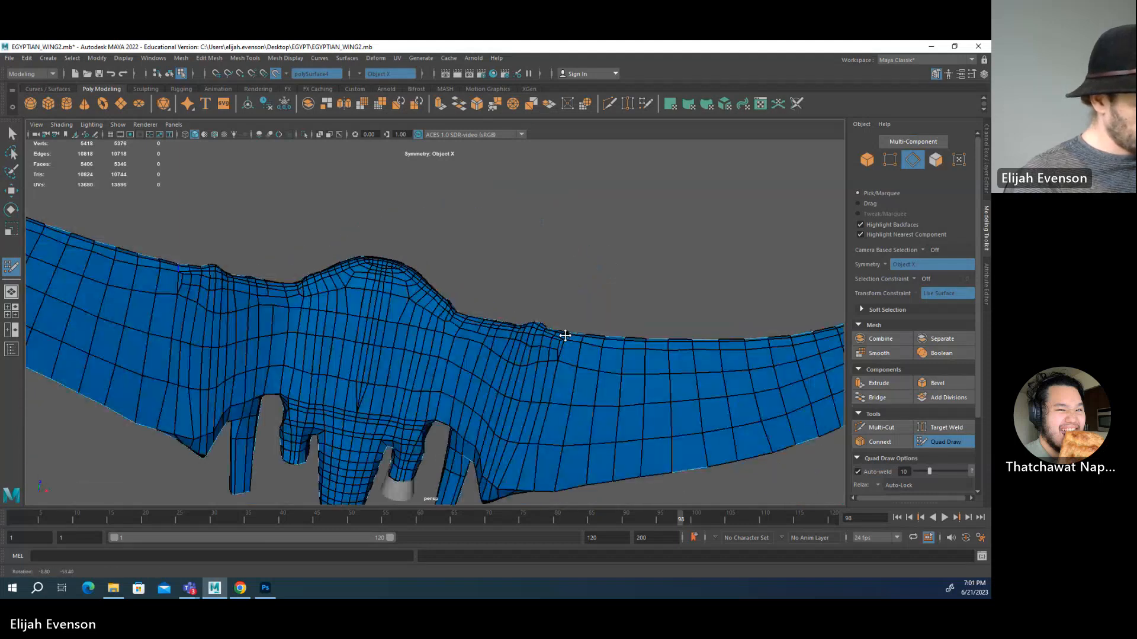
pyautogui.keyDown('alt'); pyautogui.moveTo(515, 368); pyautogui.dragTo(634, 381, button='right'); pyautogui.keyUp('alt')
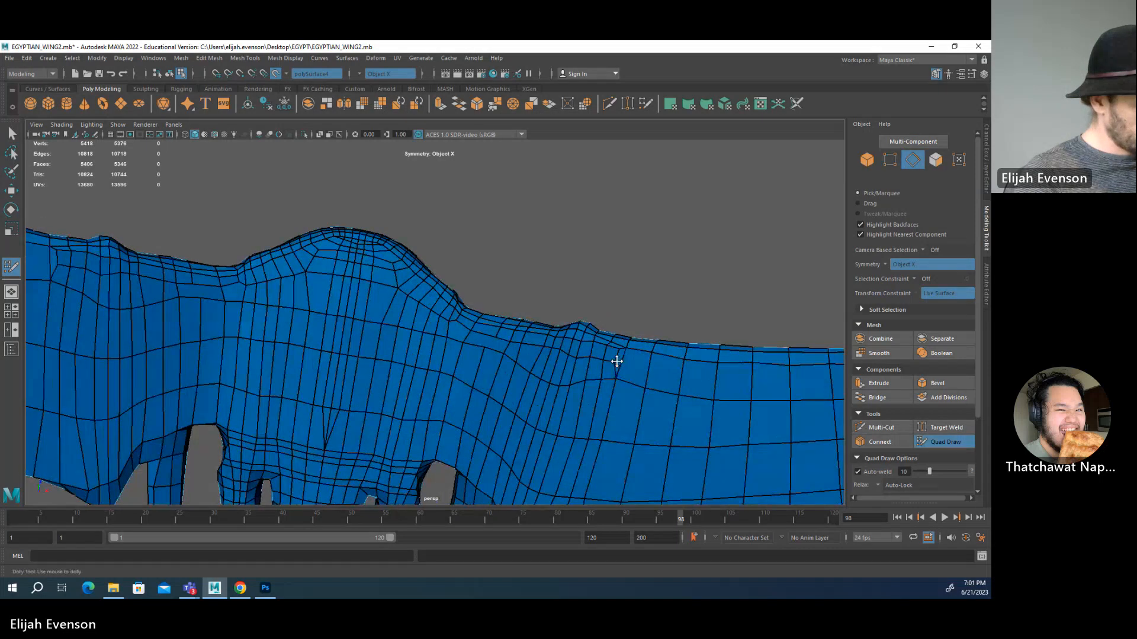
pyautogui.moveTo(586, 363)
pyautogui.keyDown('shift'); pyautogui.mouseDown()
pyautogui.moveTo(555, 355)
pyautogui.moveTo(558, 368)
pyautogui.moveTo(503, 373)
pyautogui.mouseUp(); pyautogui.keyUp('shift')
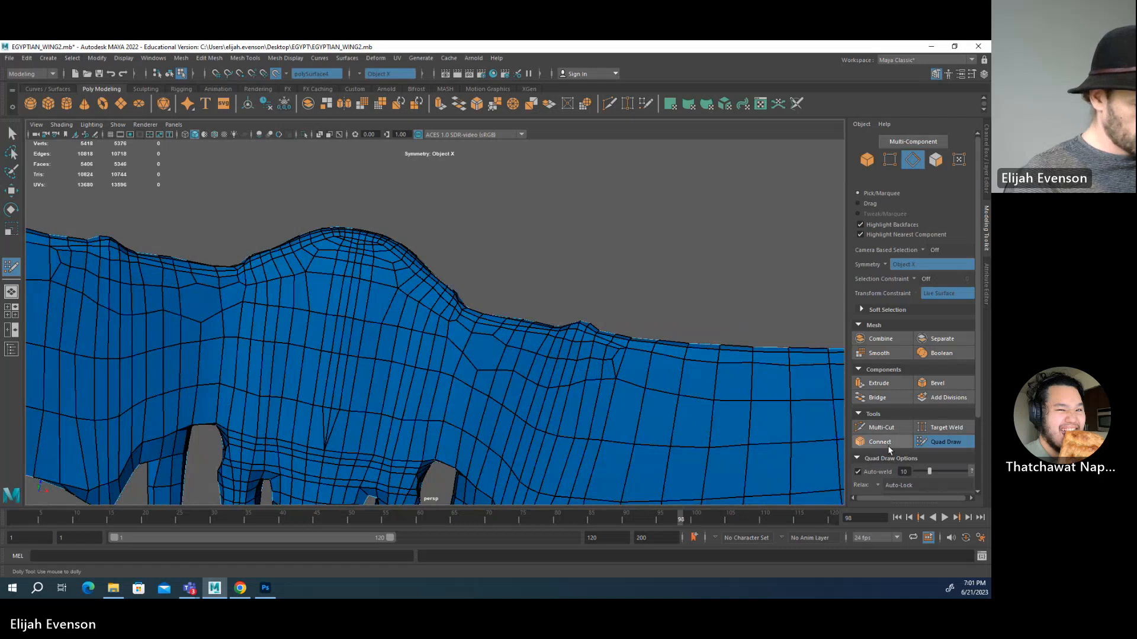
# - Cut a short symmetric edge up from each inner underside junction with Multi-Cut and relax the surrounding faces in Quad Draw
pyautogui.click(881, 427)
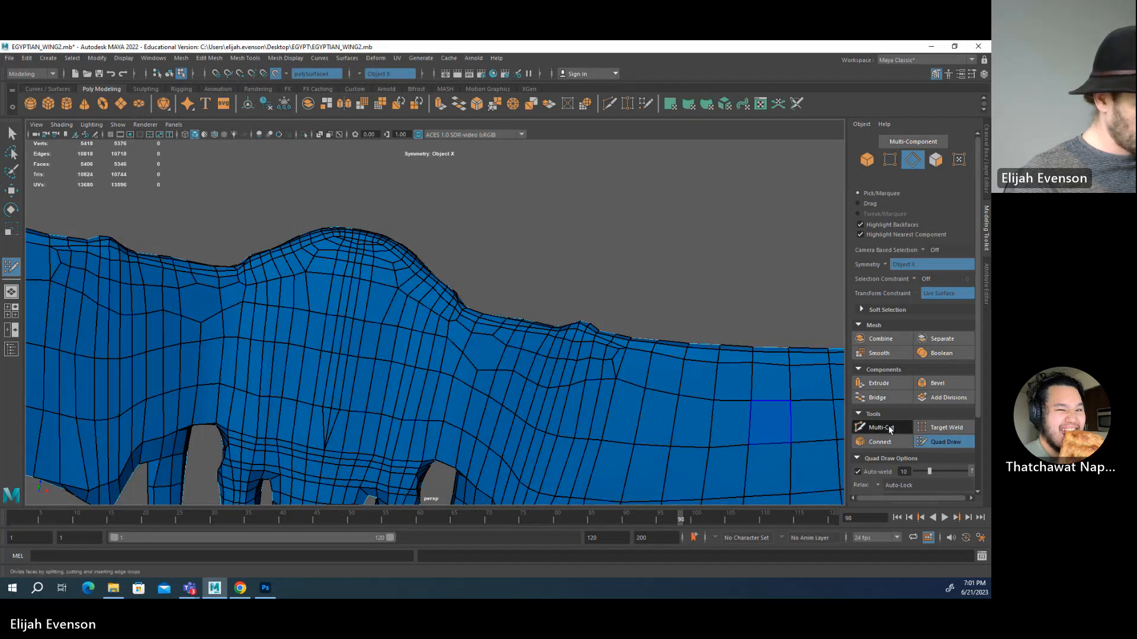
pyautogui.click(478, 371)
pyautogui.click(492, 336)
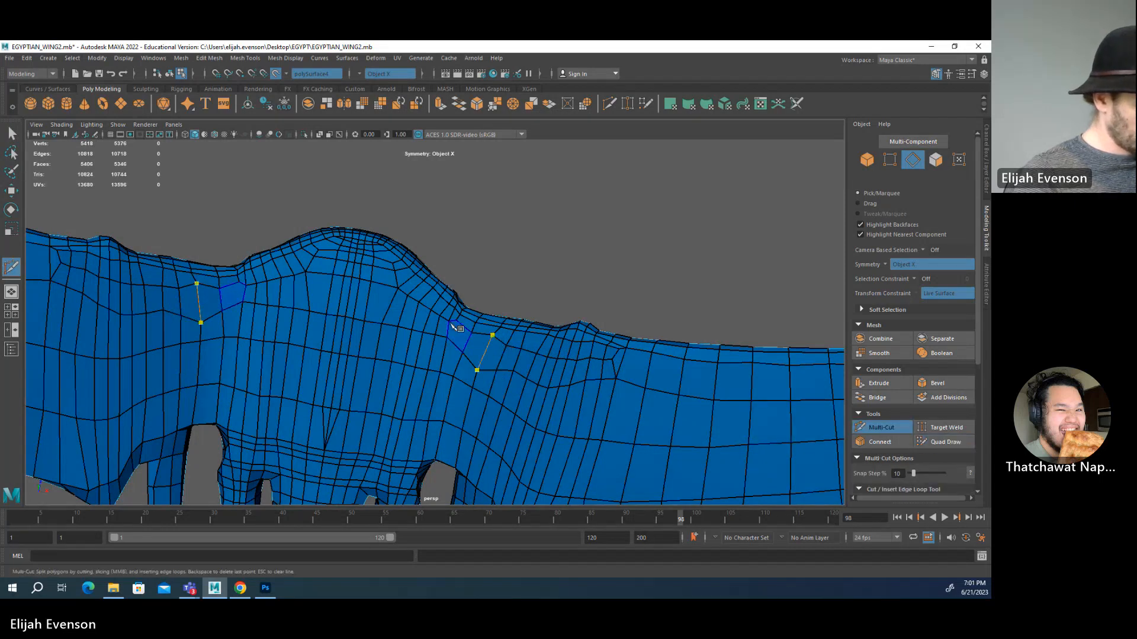
pyautogui.click(950, 442)
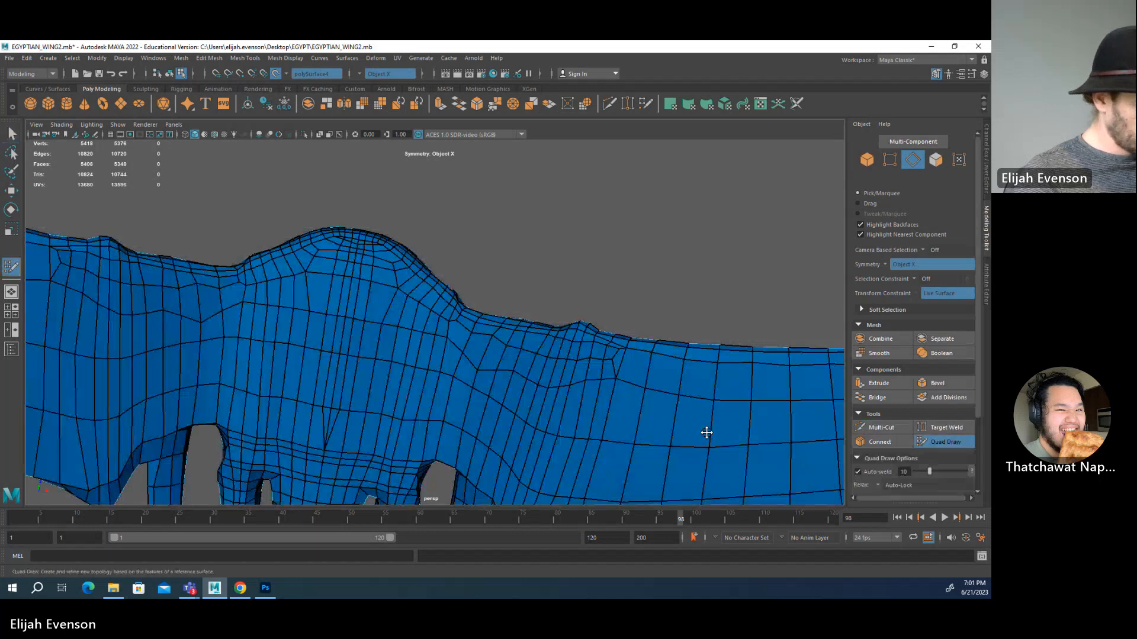
pyautogui.moveTo(492, 374)
pyautogui.keyDown('shift'); pyautogui.mouseDown()
pyautogui.moveTo(475, 360)
pyautogui.moveTo(592, 373)
pyautogui.moveTo(432, 335)
pyautogui.moveTo(509, 367)
pyautogui.mouseUp(); pyautogui.keyUp('shift')
# - Try to move the symmetric vertices on the wings' trailing edge just outside the outer feather stubs
pyautogui.keyDown('alt'); pyautogui.moveTo(534, 431); pyautogui.dragTo(352, 362, button='right'); pyautogui.keyUp('alt')
pyautogui.keyDown('alt'); pyautogui.moveTo(352, 362); pyautogui.dragTo(355, 401); pyautogui.keyUp('alt')
pyautogui.keyDown('alt'); pyautogui.moveTo(355, 401); pyautogui.dragTo(667, 462, button='right'); pyautogui.keyUp('alt')
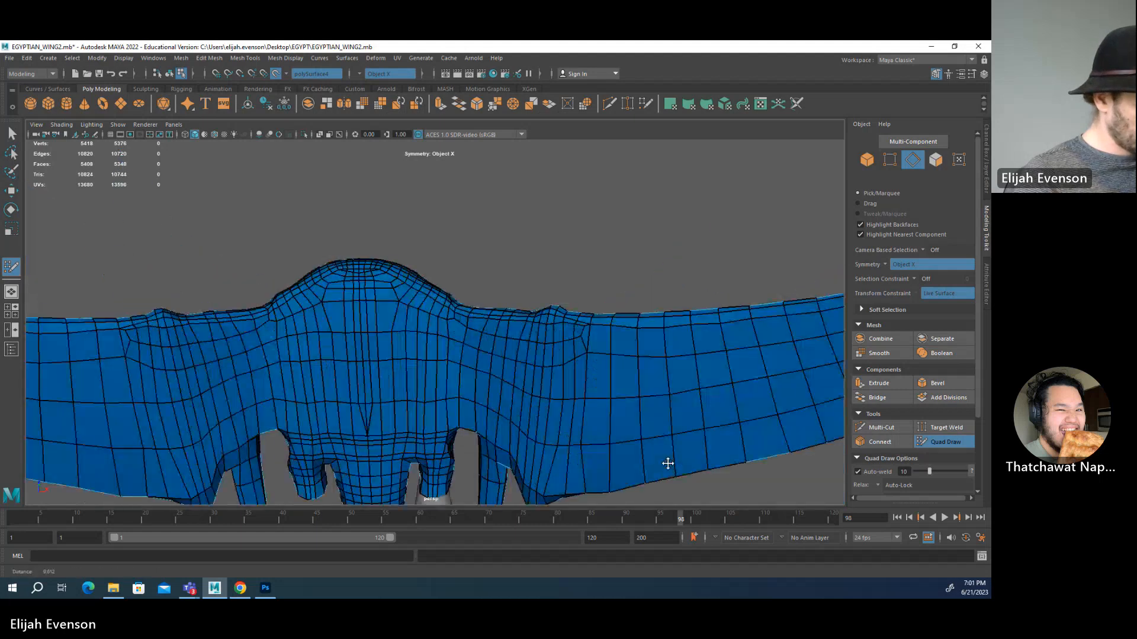
pyautogui.keyDown('alt'); pyautogui.moveTo(533, 426); pyautogui.dragTo(552, 425, button='right'); pyautogui.keyUp('alt')
pyautogui.keyDown('alt'); pyautogui.moveTo(553, 426); pyautogui.dragTo(576, 439); pyautogui.keyUp('alt')
pyautogui.keyDown('alt'); pyautogui.moveTo(576, 439); pyautogui.dragTo(580, 383, button='middle'); pyautogui.keyUp('alt')
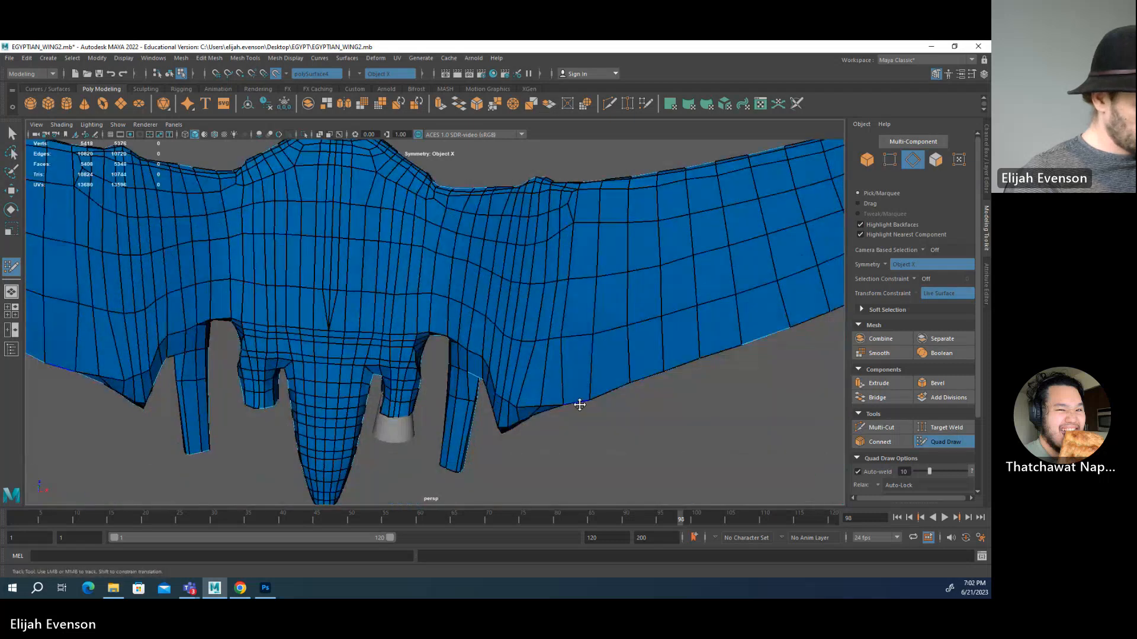
pyautogui.press('q')
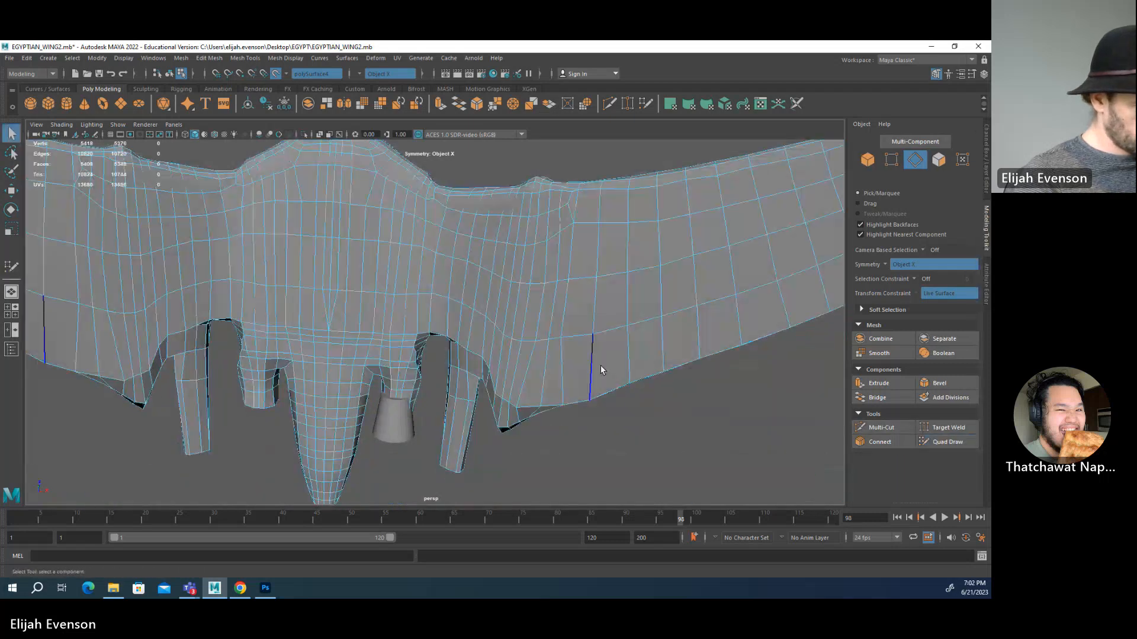
pyautogui.click(554, 410)
pyautogui.press('w')
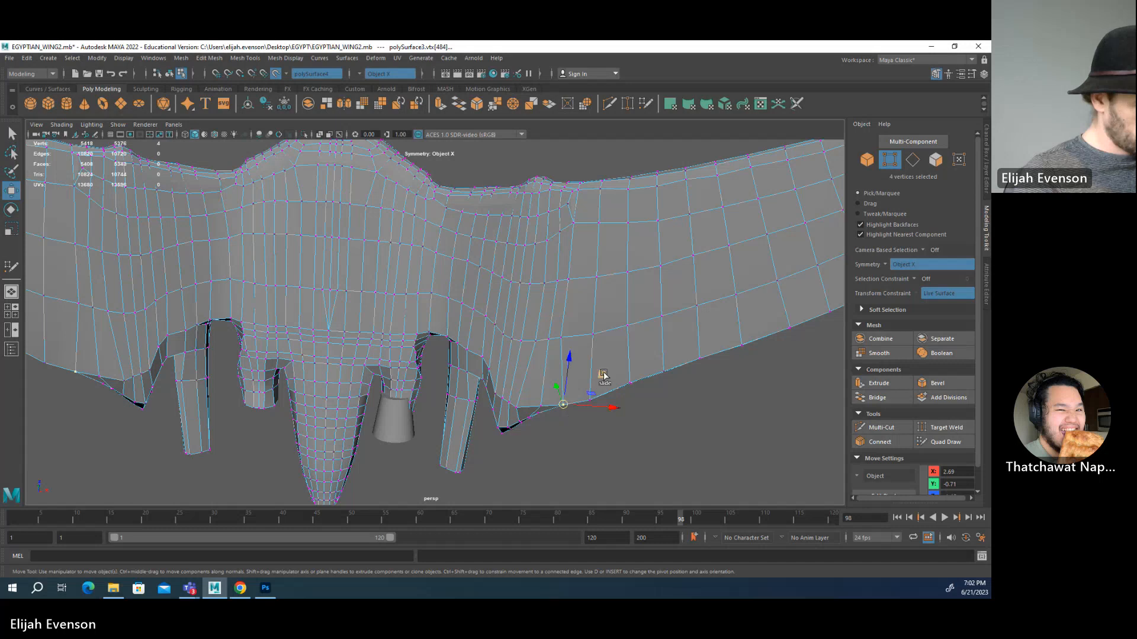
pyautogui.moveTo(594, 379); pyautogui.dragTo(602, 375)
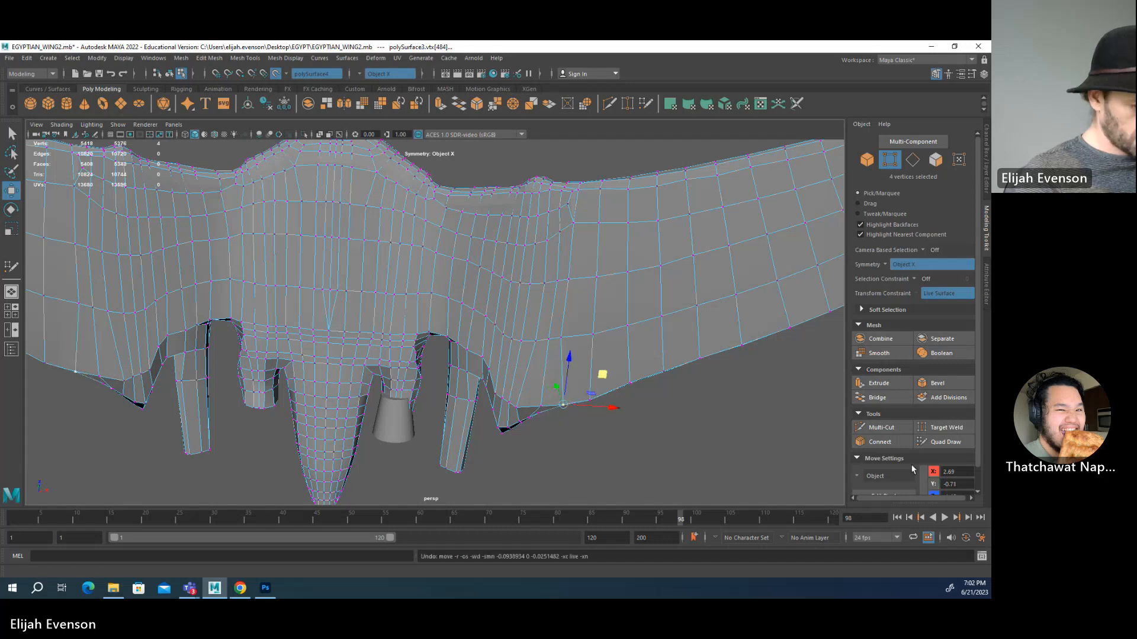
# - Return to Quad Draw and relax the edge rows just below the wing's leading edge, from the body outward
pyautogui.click(942, 443)
pyautogui.moveTo(464, 338)
pyautogui.keyDown('alt'); pyautogui.mouseDown(button='middle')
pyautogui.moveTo(463, 322)
pyautogui.moveTo(458, 370)
pyautogui.mouseUp(button='middle'); pyautogui.keyUp('alt')
pyautogui.keyDown('alt'); pyautogui.moveTo(457, 370); pyautogui.dragTo(477, 341); pyautogui.keyUp('alt')
pyautogui.keyDown('alt'); pyautogui.moveTo(476, 340); pyautogui.dragTo(556, 401, button='right'); pyautogui.keyUp('alt')
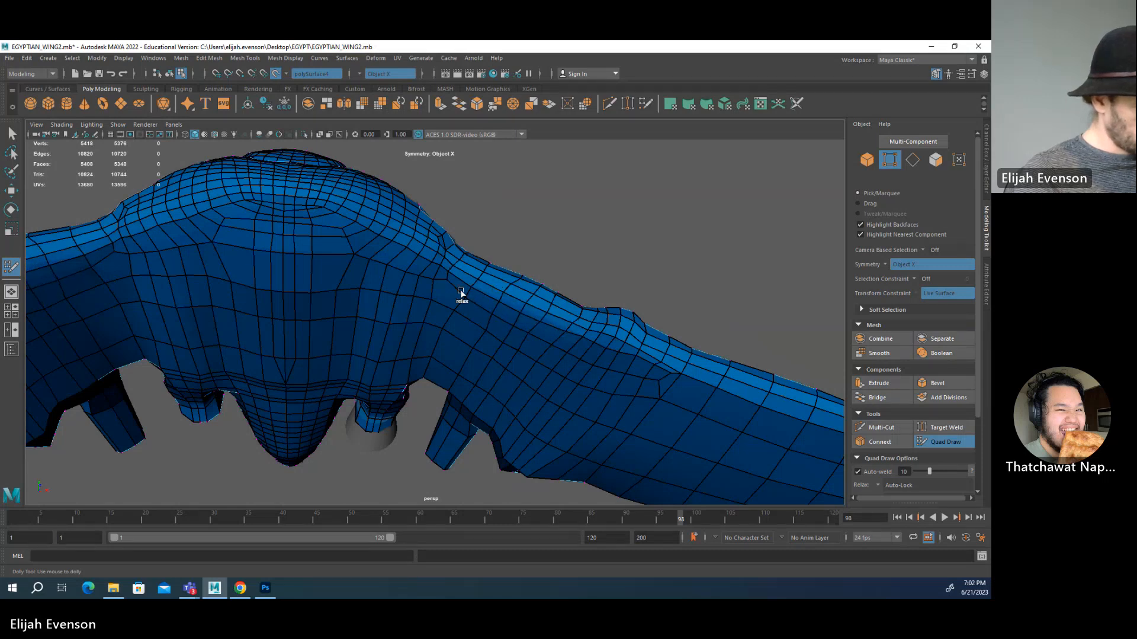
pyautogui.moveTo(461, 292)
pyautogui.keyDown('shift'); pyautogui.mouseDown()
pyautogui.moveTo(454, 333)
pyautogui.moveTo(500, 363)
pyautogui.moveTo(530, 376)
pyautogui.moveTo(551, 354)
pyautogui.moveTo(538, 340)
pyautogui.mouseUp(); pyautogui.keyUp('shift')
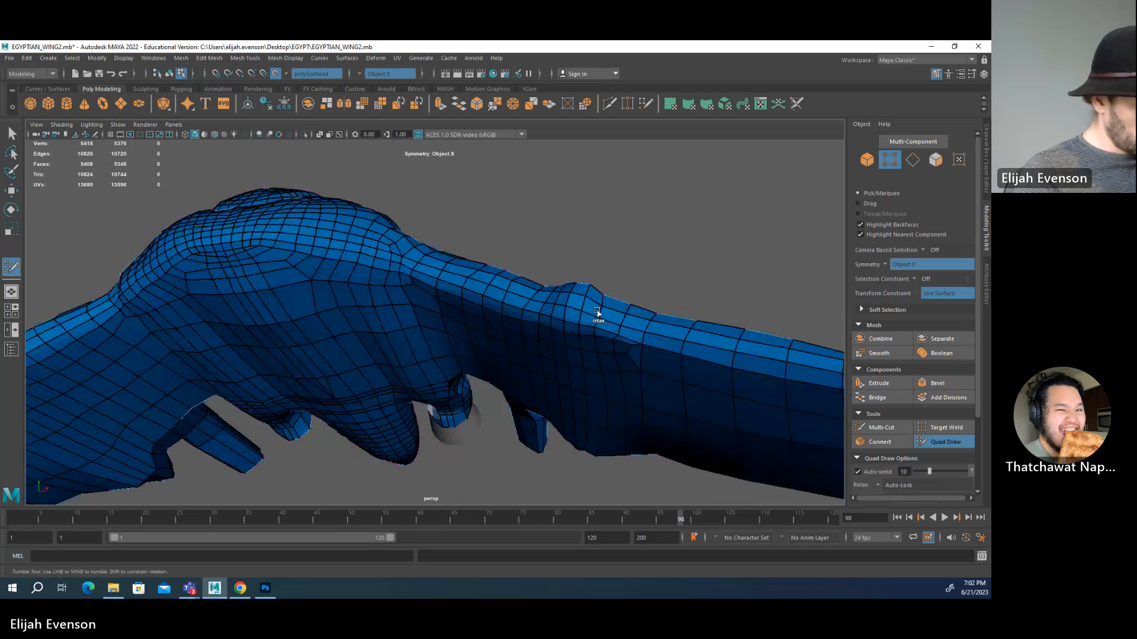
# - Use Multi-Cut to add a symmetric edge row across the wing's upper side from the leading edge past the joint
pyautogui.keyDown('alt'); pyautogui.moveTo(553, 302); pyautogui.dragTo(541, 387); pyautogui.keyUp('alt')
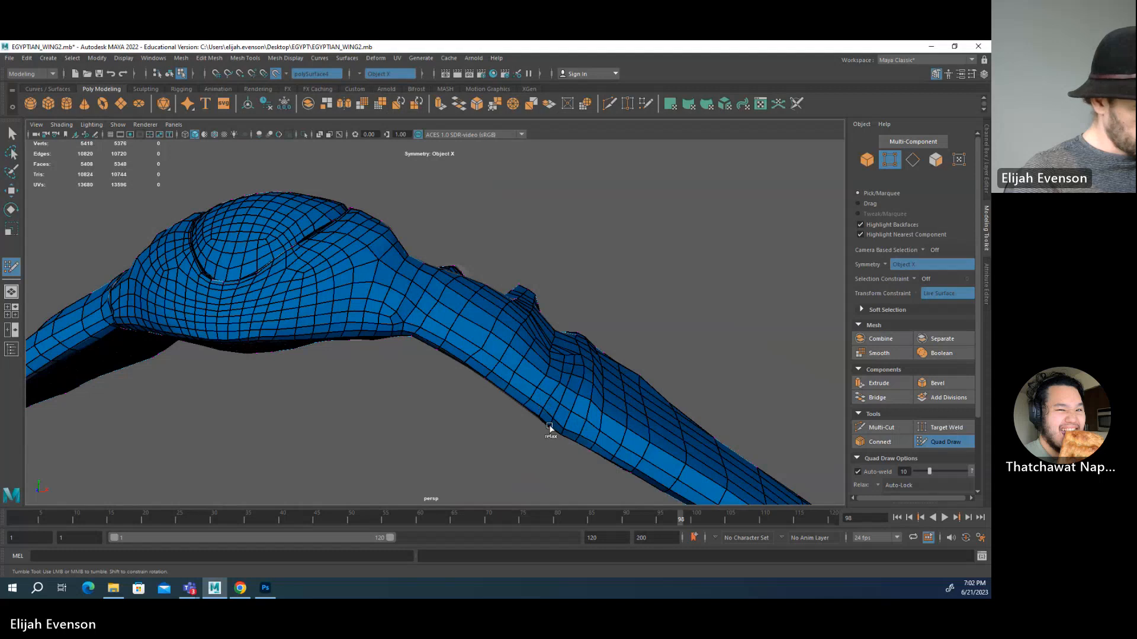
pyautogui.moveTo(550, 427)
pyautogui.keyDown('alt'); pyautogui.mouseDown()
pyautogui.moveTo(584, 406)
pyautogui.moveTo(538, 336)
pyautogui.moveTo(526, 427)
pyautogui.moveTo(528, 388)
pyautogui.moveTo(545, 408)
pyautogui.moveTo(549, 371)
pyautogui.mouseUp(); pyautogui.keyUp('alt')
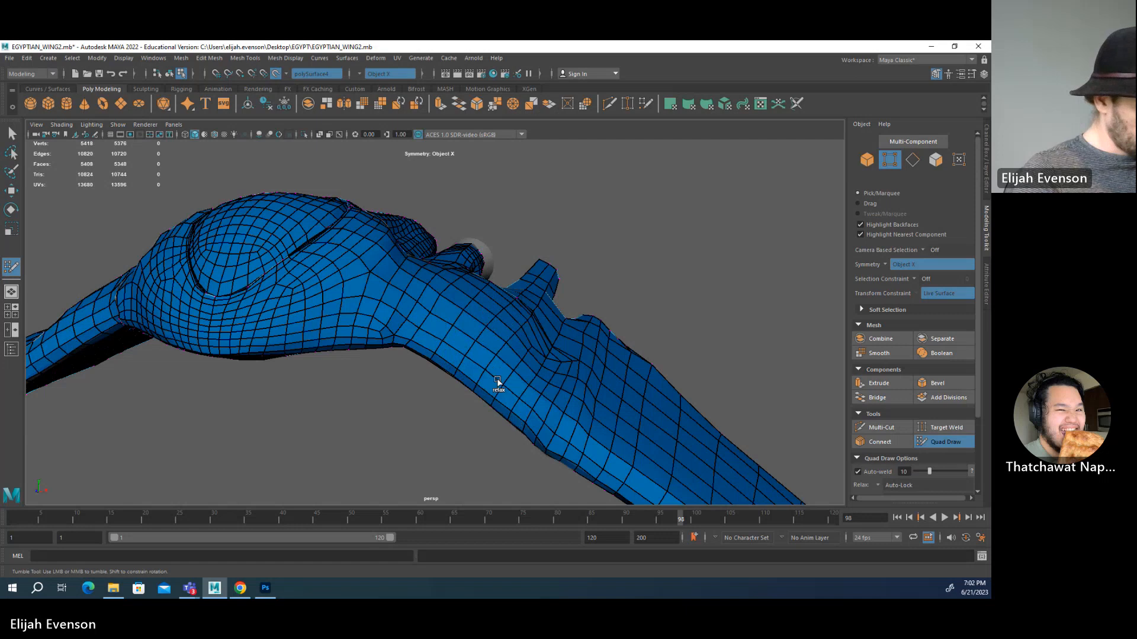
pyautogui.keyDown('alt'); pyautogui.moveTo(527, 413); pyautogui.dragTo(569, 439); pyautogui.keyUp('alt')
pyautogui.keyDown('alt'); pyautogui.moveTo(569, 439); pyautogui.dragTo(521, 447, button='right'); pyautogui.keyUp('alt')
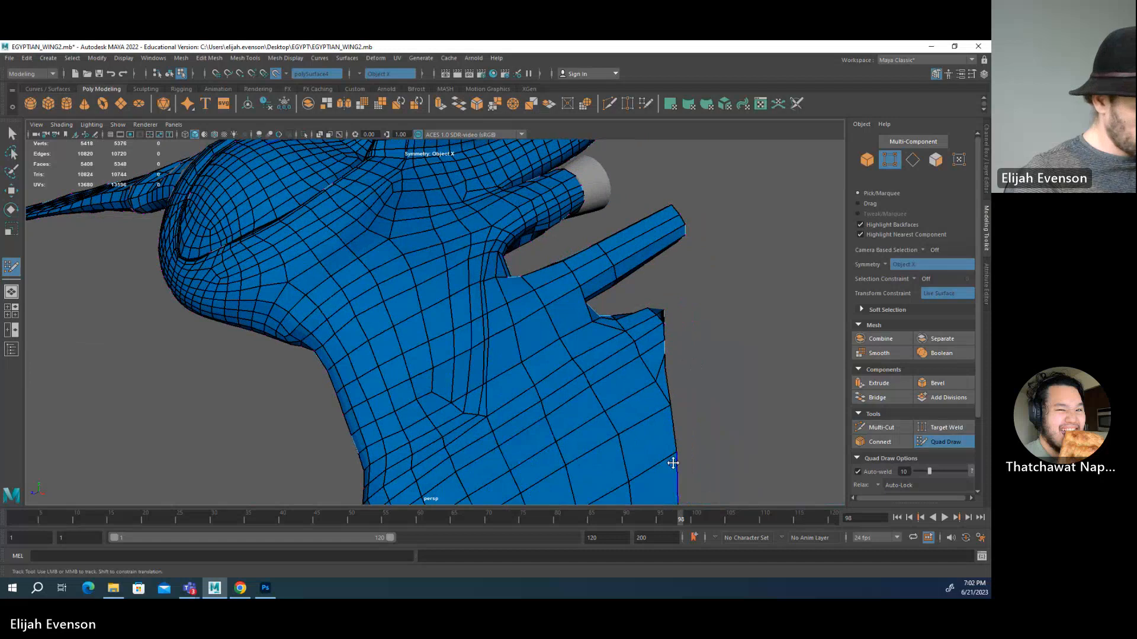
pyautogui.click(893, 427)
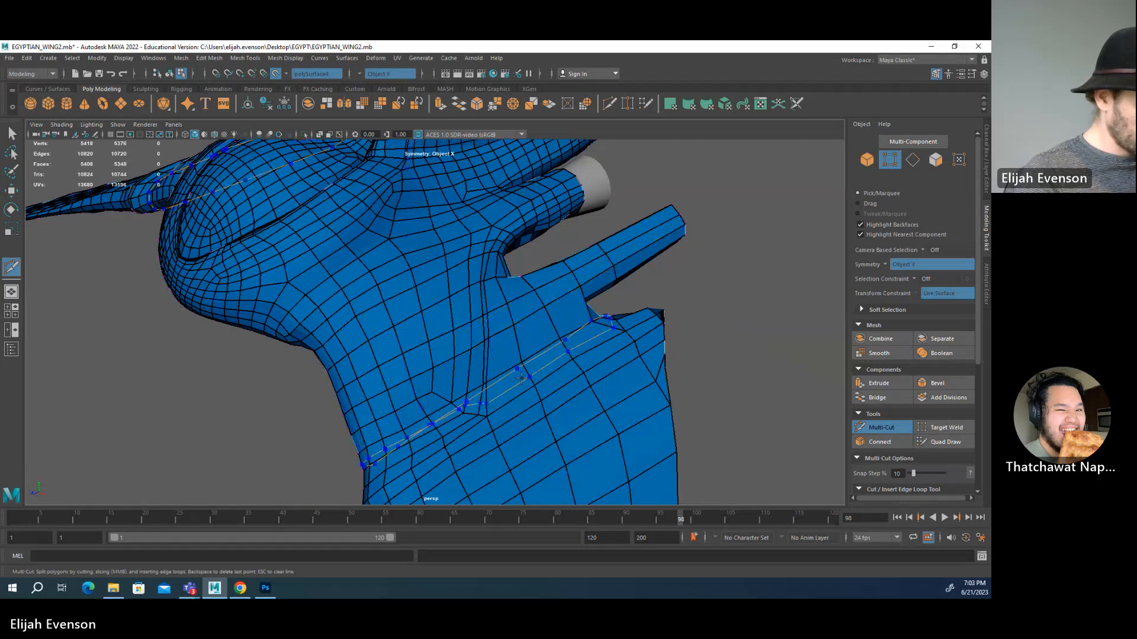
# - Insert an edge loop across the base of the wing with Multi-Cut and check the form in smooth preview
pyautogui.keyDown('ctrl'); pyautogui.click(474, 400); pyautogui.keyUp('ctrl')
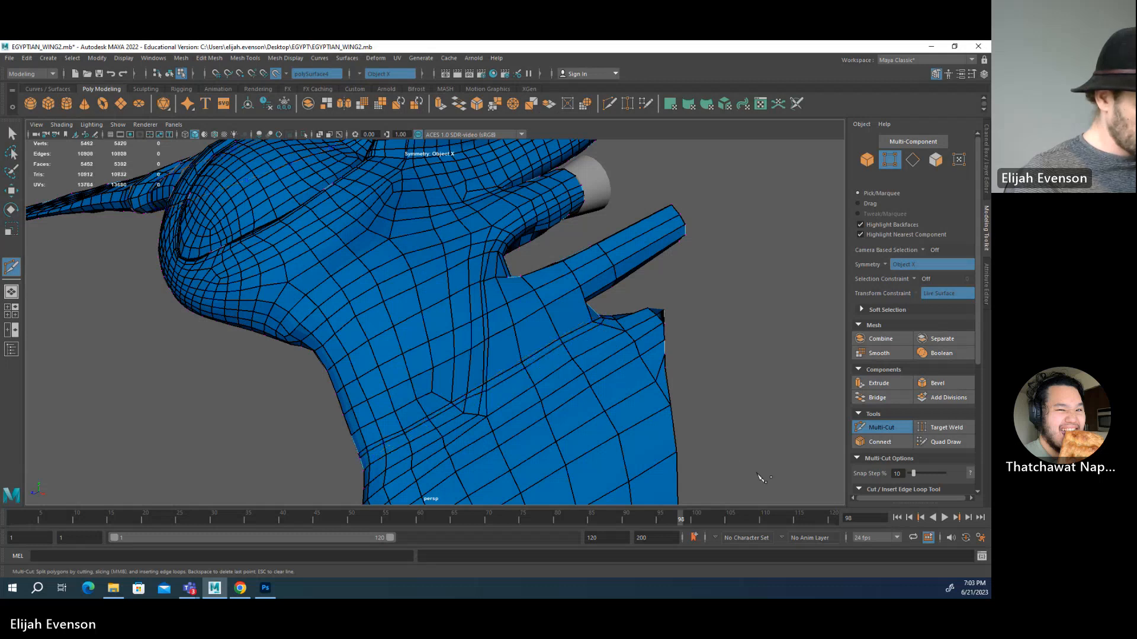
pyautogui.keyDown('alt'); pyautogui.moveTo(756, 475); pyautogui.dragTo(728, 424); pyautogui.keyUp('alt')
pyautogui.press('3')
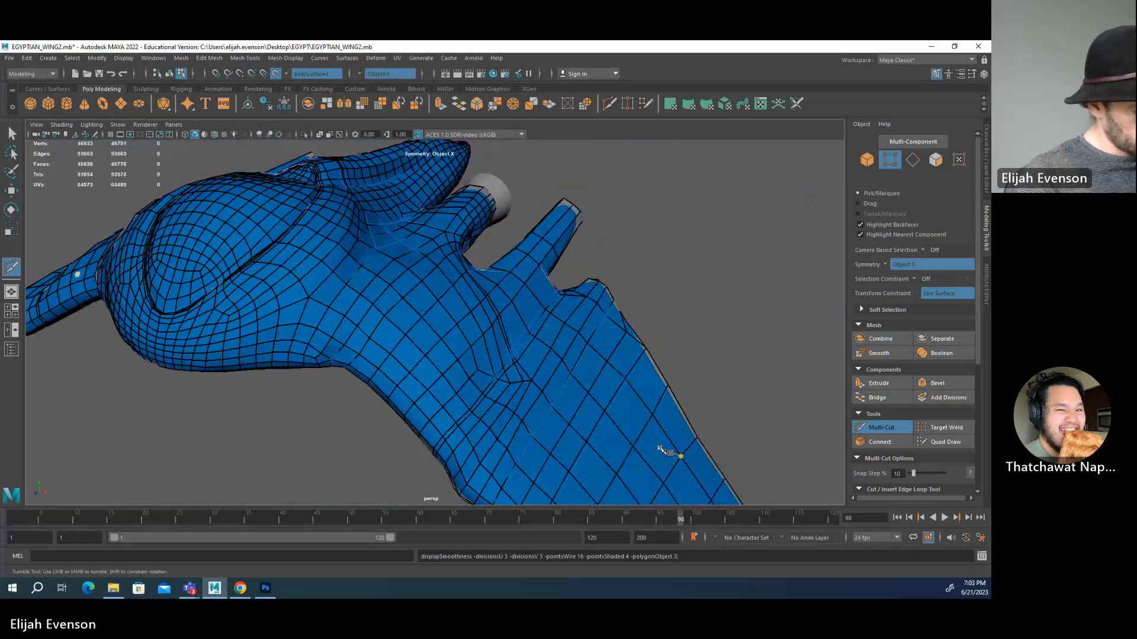
pyautogui.press('1')
pyautogui.scroll(-3, 663, 450)
pyautogui.press('F8')
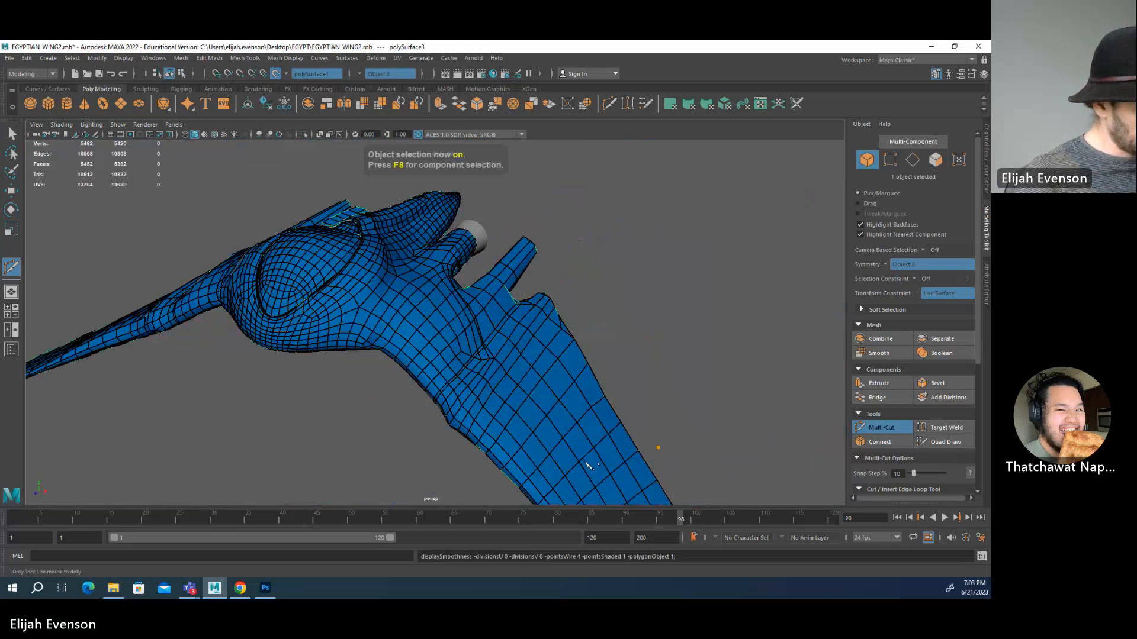
pyautogui.scroll(2, 588, 466)
pyautogui.keyDown('alt'); pyautogui.moveTo(678, 429); pyautogui.dragTo(666, 434); pyautogui.keyUp('alt')
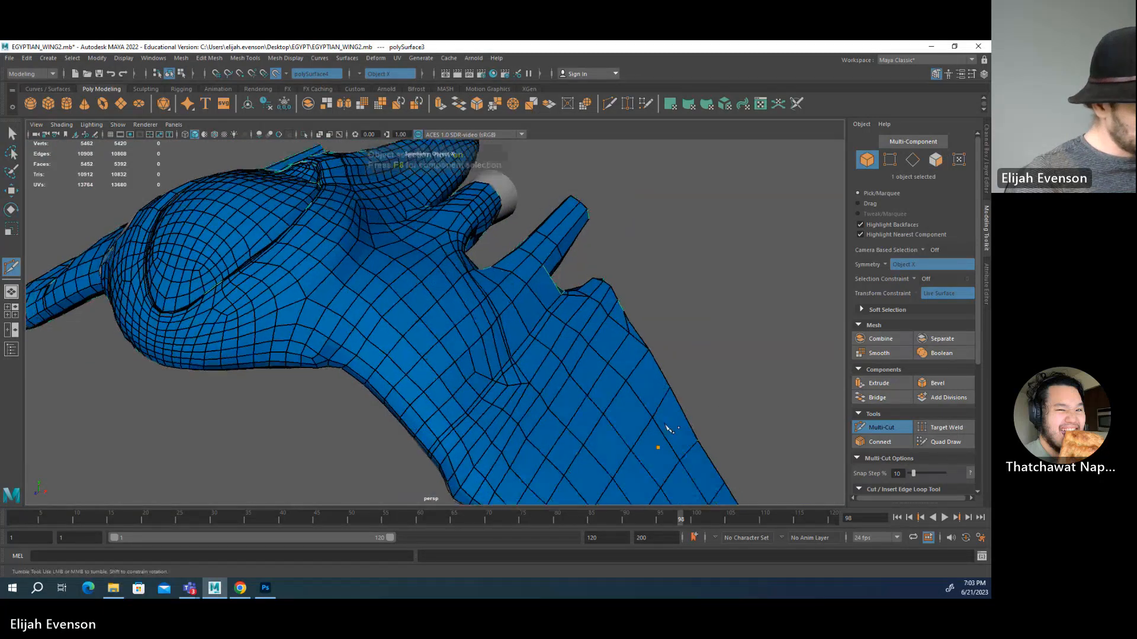
pyautogui.hotkey('ctrl', 'z')
pyautogui.keyDown('alt'); pyautogui.moveTo(561, 410); pyautogui.dragTo(414, 385); pyautogui.keyUp('alt')
pyautogui.hotkey('ctrl', 'z')
pyautogui.keyDown('alt'); pyautogui.moveTo(414, 385); pyautogui.dragTo(246, 350, button='right'); pyautogui.keyUp('alt')
pyautogui.keyDown('alt'); pyautogui.moveTo(245, 350); pyautogui.dragTo(350, 371); pyautogui.keyUp('alt')
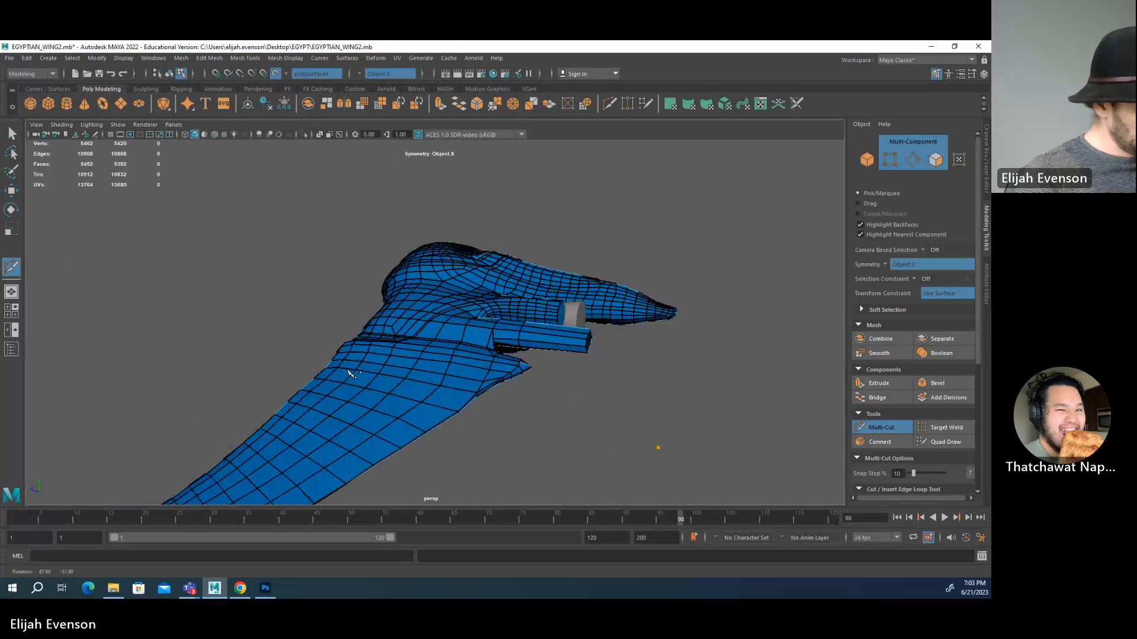
pyautogui.keyDown('alt'); pyautogui.moveTo(350, 372); pyautogui.dragTo(450, 370, button='right'); pyautogui.keyUp('alt')
pyautogui.keyDown('alt'); pyautogui.moveTo(598, 370); pyautogui.dragTo(334, 362, button='middle'); pyautogui.keyUp('alt')
pyautogui.keyDown('alt'); pyautogui.moveTo(333, 363); pyautogui.dragTo(371, 368); pyautogui.keyUp('alt')
pyautogui.keyDown('alt'); pyautogui.moveTo(371, 367); pyautogui.dragTo(510, 375, button='right'); pyautogui.keyUp('alt')
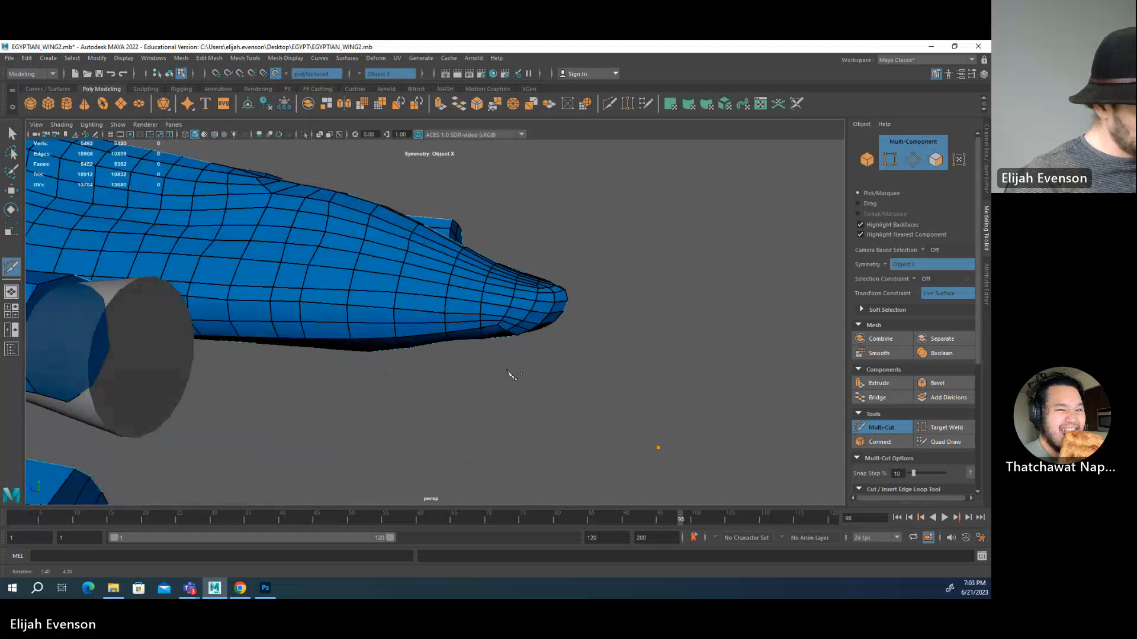
pyautogui.keyDown('alt'); pyautogui.moveTo(559, 299); pyautogui.dragTo(581, 315); pyautogui.keyUp('alt')
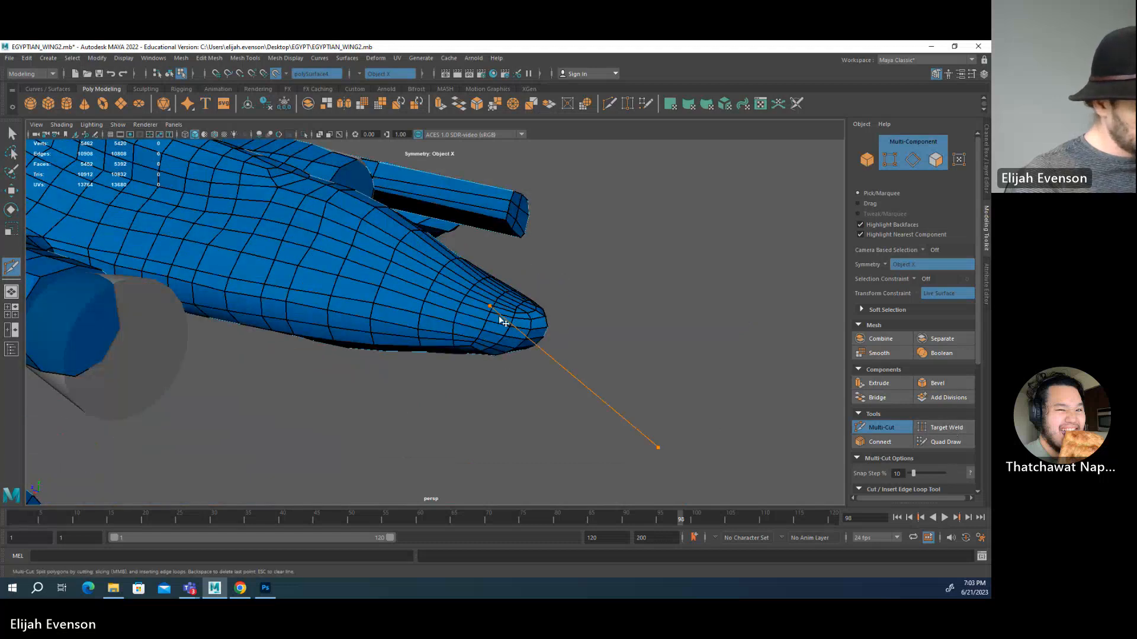
pyautogui.press('q')
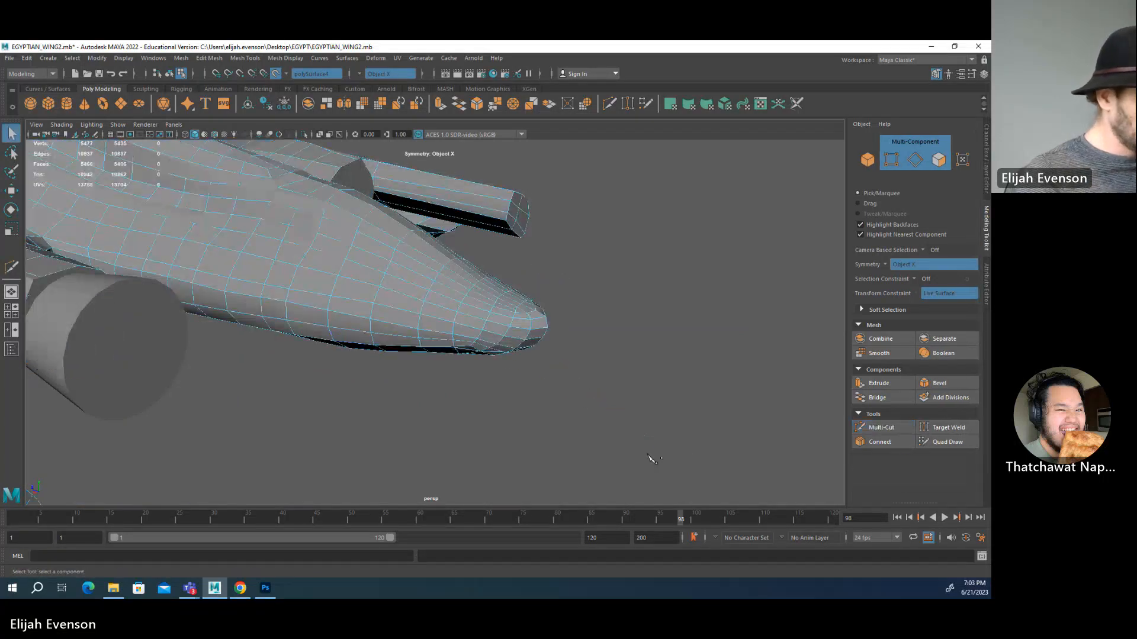
pyautogui.click(946, 442)
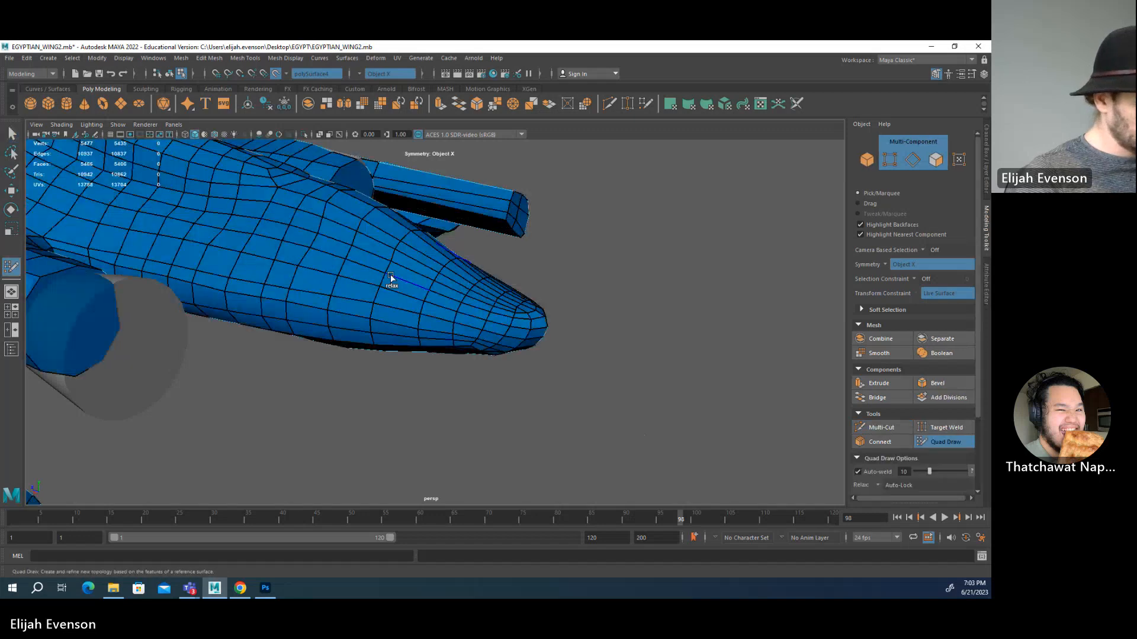
pyautogui.keyDown('alt'); pyautogui.moveTo(438, 332); pyautogui.dragTo(464, 318); pyautogui.keyUp('alt')
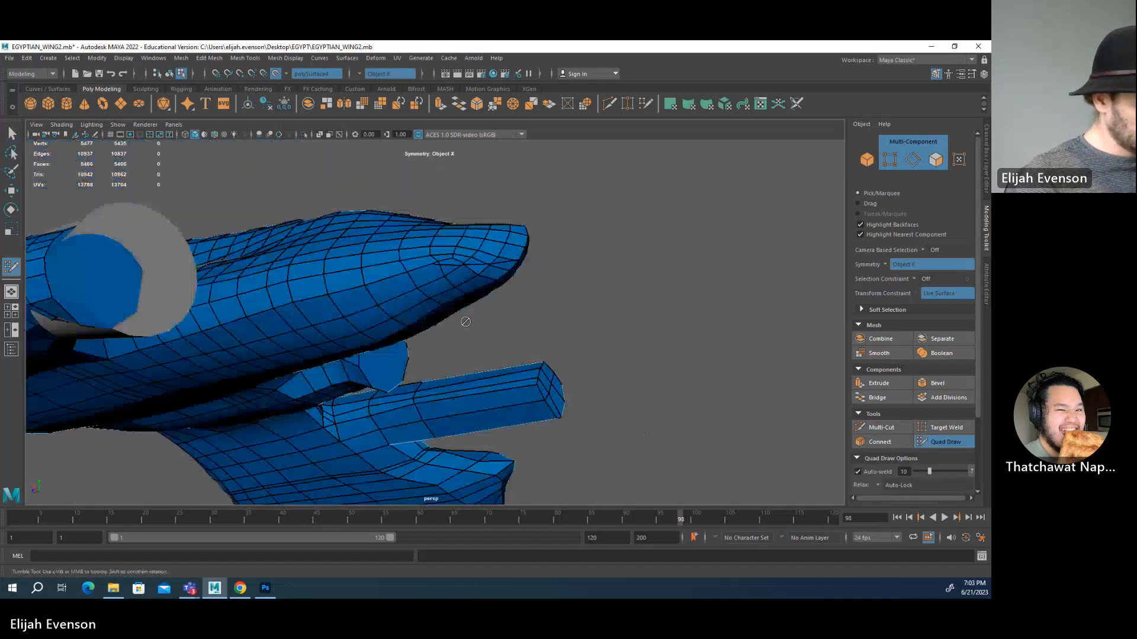
pyautogui.press('q')
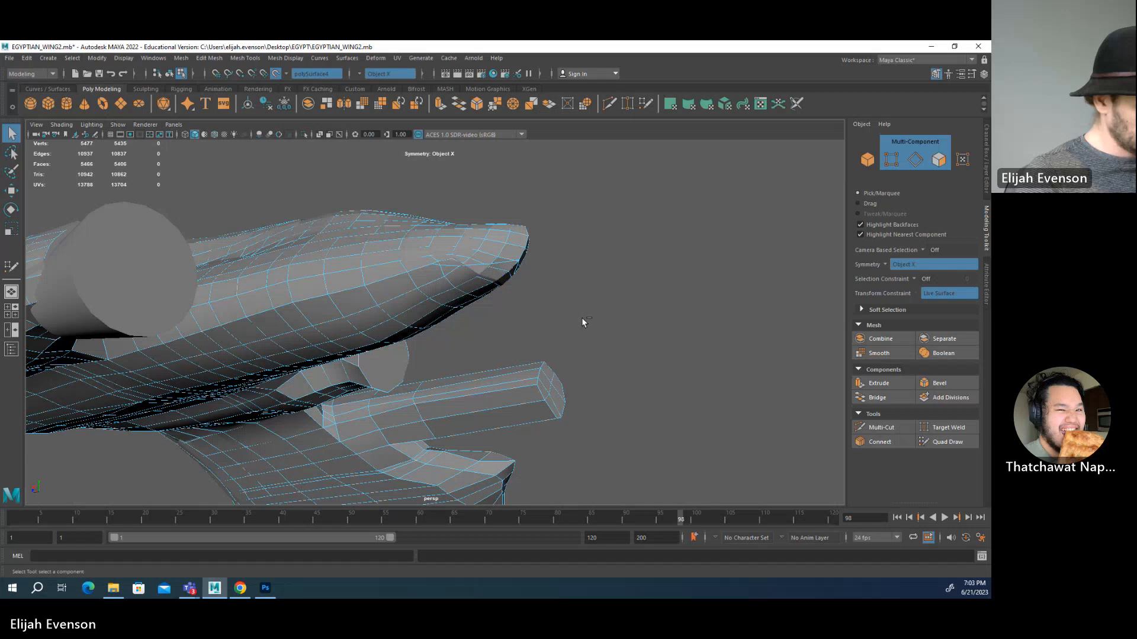
pyautogui.hotkey('ctrl', 'z')
pyautogui.hotkey('ctrl', 'z')
# - Relax the surface topology along the tapered tip of the body with Quad Draw
pyautogui.click(945, 441)
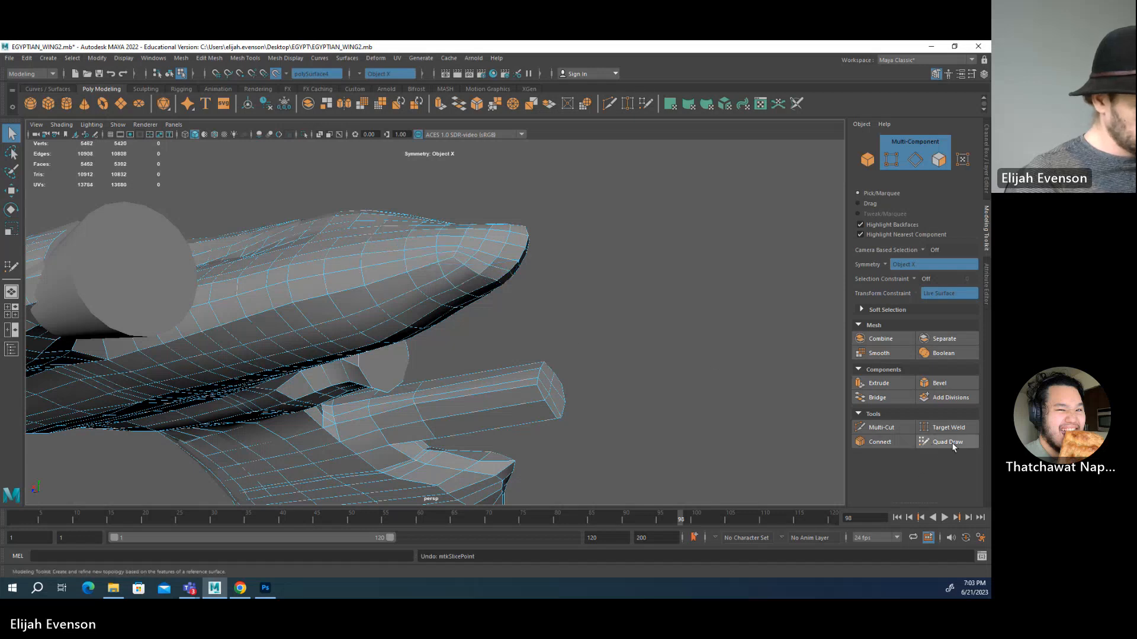
pyautogui.keyDown('alt'); pyautogui.moveTo(474, 266); pyautogui.dragTo(568, 302); pyautogui.keyUp('alt')
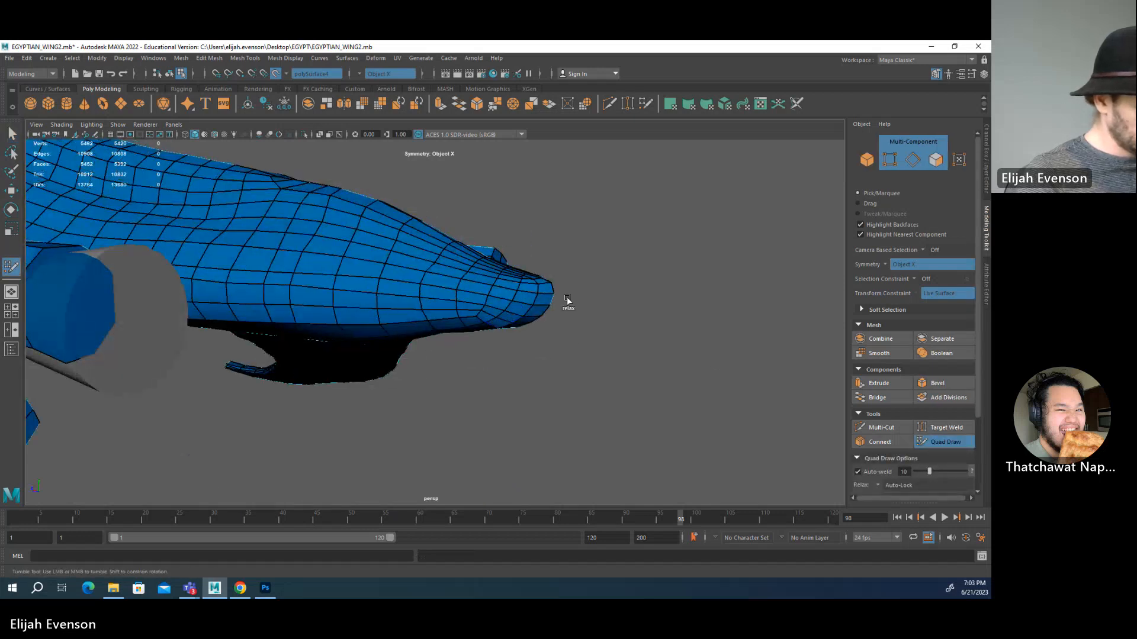
pyautogui.keyDown('alt'); pyautogui.moveTo(506, 321); pyautogui.dragTo(456, 348); pyautogui.keyUp('alt')
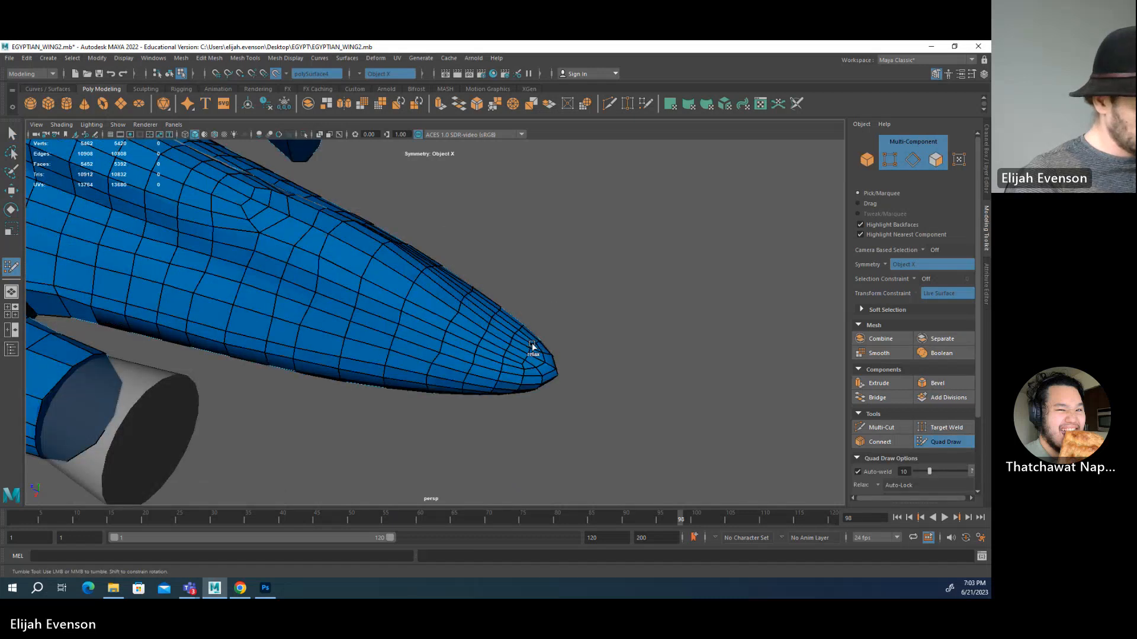
pyautogui.moveTo(468, 298)
pyautogui.keyDown('shift'); pyautogui.mouseDown()
pyautogui.moveTo(431, 373)
pyautogui.moveTo(469, 386)
pyautogui.moveTo(479, 380)
pyautogui.moveTo(466, 342)
pyautogui.moveTo(485, 330)
pyautogui.moveTo(505, 338)
pyautogui.moveTo(355, 314)
pyautogui.moveTo(314, 239)
pyautogui.moveTo(310, 269)
pyautogui.moveTo(332, 284)
pyautogui.moveTo(341, 390)
pyautogui.mouseUp(); pyautogui.keyUp('shift')
pyautogui.moveTo(375, 253)
pyautogui.keyDown('alt'); pyautogui.mouseDown()
pyautogui.moveTo(375, 304)
pyautogui.moveTo(350, 248)
pyautogui.mouseUp(); pyautogui.keyUp('alt')
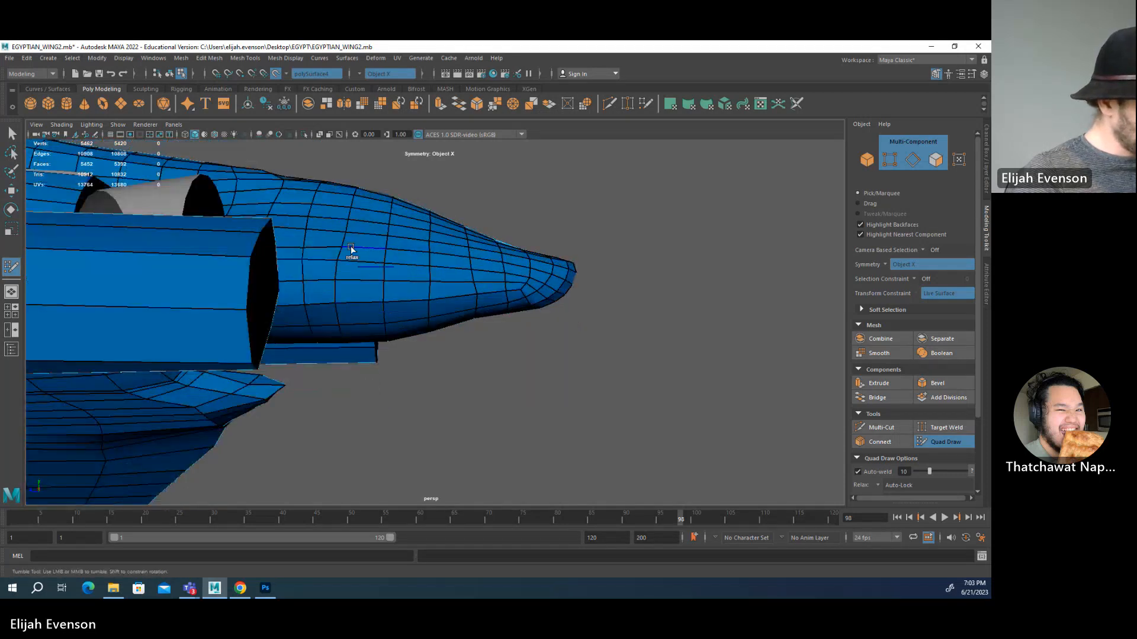
pyautogui.moveTo(343, 301)
pyautogui.keyDown('alt'); pyautogui.mouseDown()
pyautogui.moveTo(353, 295)
pyautogui.moveTo(282, 221)
pyautogui.moveTo(363, 247)
pyautogui.moveTo(330, 231)
pyautogui.mouseUp(); pyautogui.keyUp('alt')
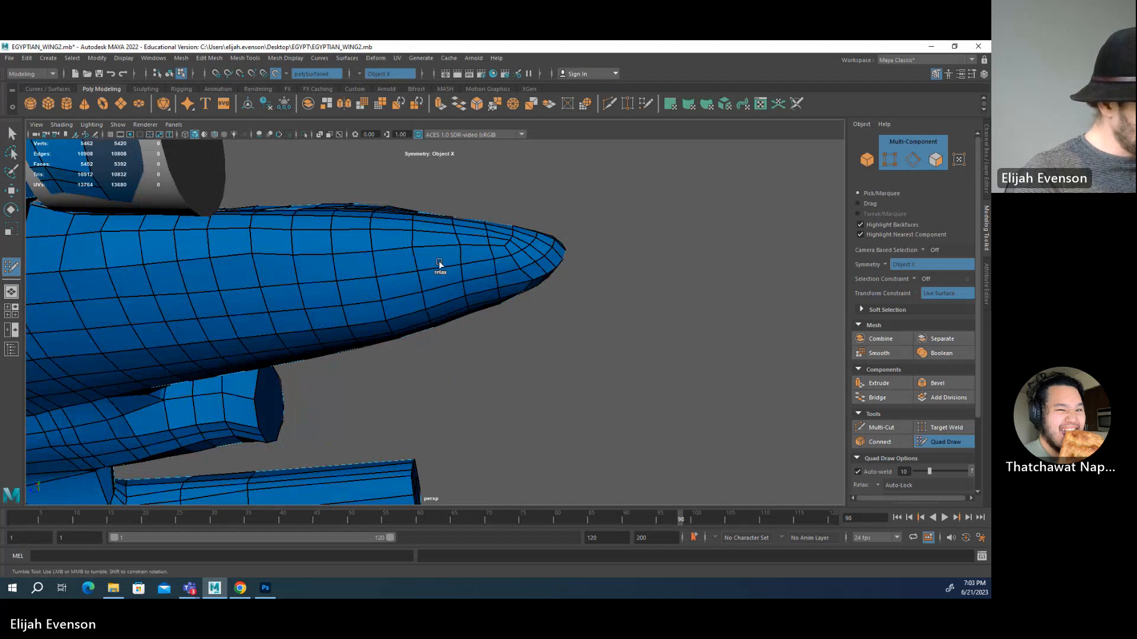
pyautogui.keyDown('alt'); pyautogui.moveTo(406, 256); pyautogui.dragTo(548, 288, button='middle'); pyautogui.keyUp('alt')
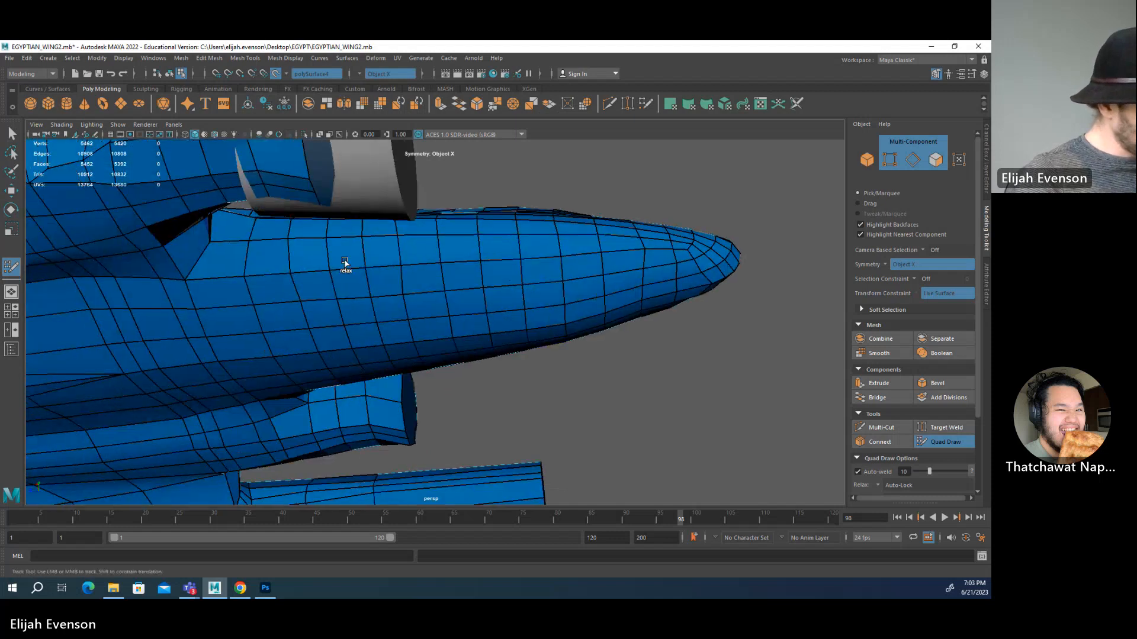
pyautogui.keyDown('alt'); pyautogui.moveTo(725, 263); pyautogui.dragTo(725, 322); pyautogui.keyUp('alt')
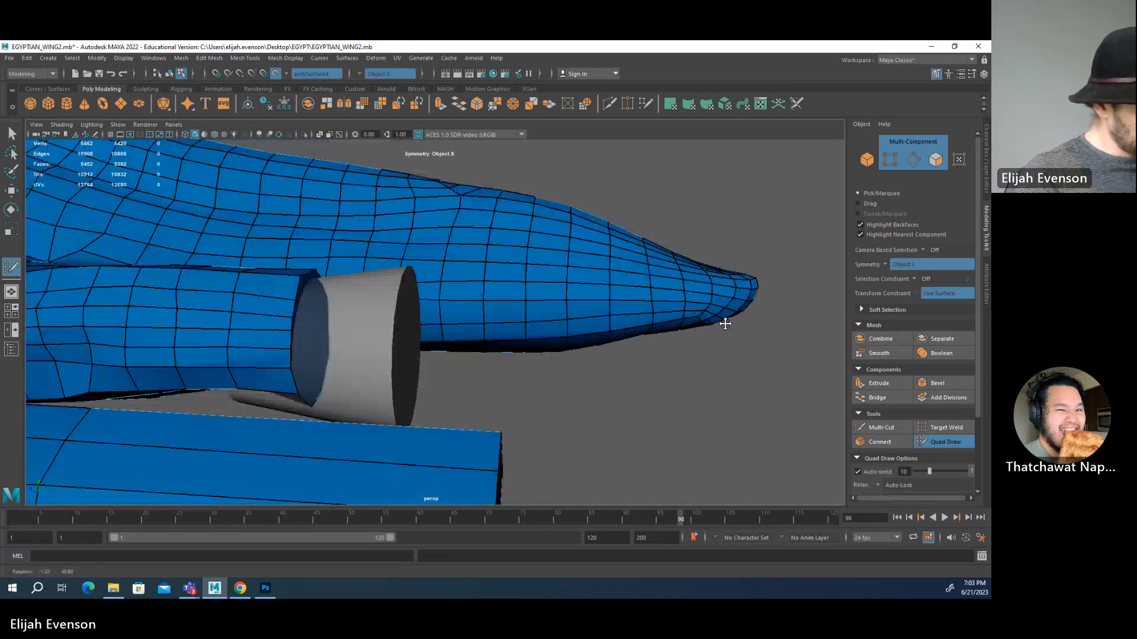
# - Delete the short stray edge crossing the pinched strip at the wing's base, together with its vertices
pyautogui.keyDown('alt'); pyautogui.moveTo(725, 323); pyautogui.dragTo(452, 276, button='right'); pyautogui.keyUp('alt')
pyautogui.keyDown('alt'); pyautogui.moveTo(452, 276); pyautogui.dragTo(427, 278); pyautogui.keyUp('alt')
pyautogui.keyDown('alt'); pyautogui.moveTo(426, 278); pyautogui.dragTo(610, 320, button='right'); pyautogui.keyUp('alt')
pyautogui.keyDown('alt'); pyautogui.moveTo(178, 302); pyautogui.dragTo(373, 307, button='middle'); pyautogui.keyUp('alt')
pyautogui.moveTo(373, 307)
pyautogui.keyDown('alt'); pyautogui.mouseDown()
pyautogui.moveTo(398, 302)
pyautogui.moveTo(431, 261)
pyautogui.mouseUp(); pyautogui.keyUp('alt')
pyautogui.press('q')
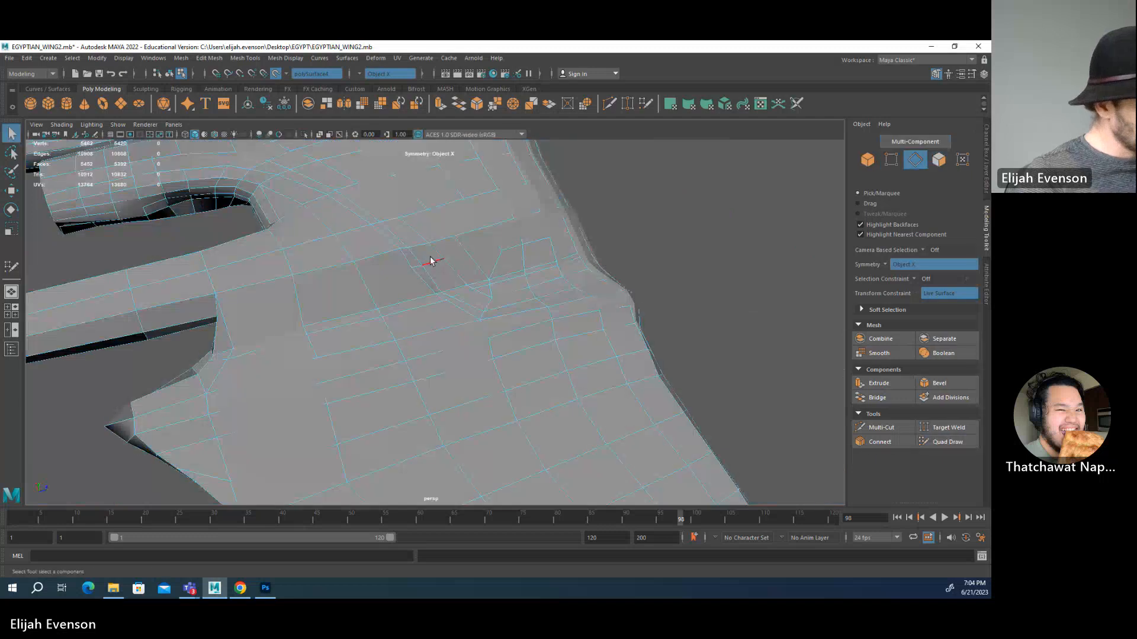
pyautogui.click(431, 262)
pyautogui.hotkey('ctrl', 'Delete')
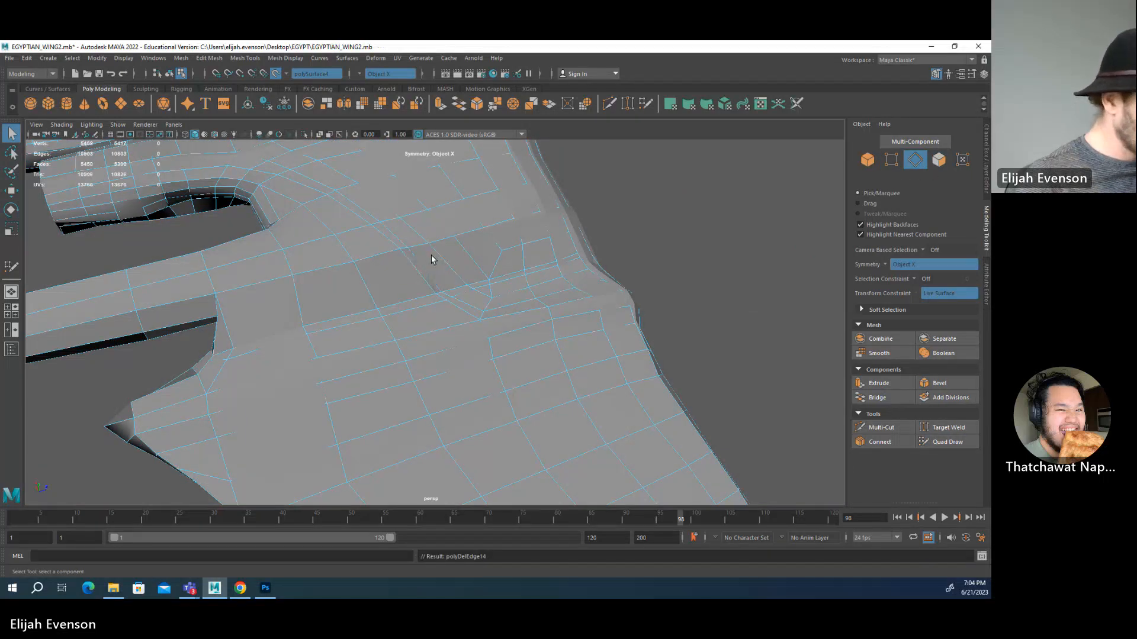
# - Delete the full edge loop running along the crease beside the wing's base, including its vertices
pyautogui.scroll(-5, 432, 259)
pyautogui.click(949, 448)
pyautogui.keyDown('alt'); pyautogui.moveTo(331, 237); pyautogui.dragTo(481, 319); pyautogui.keyUp('alt')
pyautogui.keyDown('alt'); pyautogui.moveTo(482, 320); pyautogui.dragTo(663, 403, button='right'); pyautogui.keyUp('alt')
pyautogui.moveTo(399, 238)
pyautogui.keyDown('alt'); pyautogui.mouseDown(button='middle')
pyautogui.moveTo(413, 282)
pyautogui.moveTo(455, 250)
pyautogui.moveTo(494, 272)
pyautogui.mouseUp(button='middle'); pyautogui.keyUp('alt')
pyautogui.press('q')
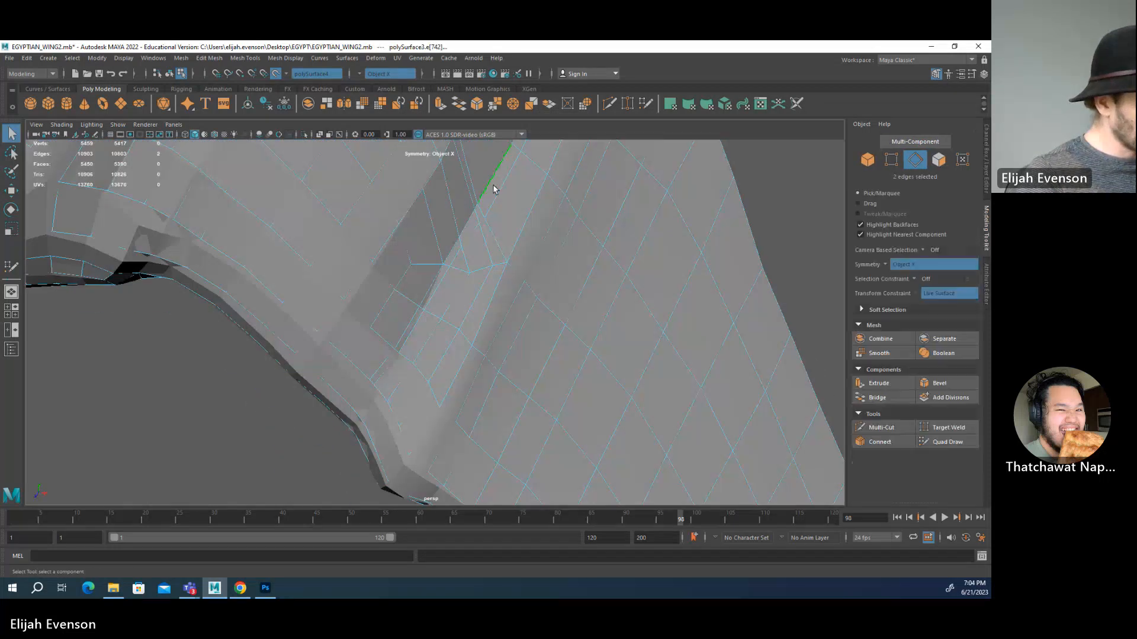
pyautogui.click(497, 199)
pyautogui.doubleClick(534, 204)
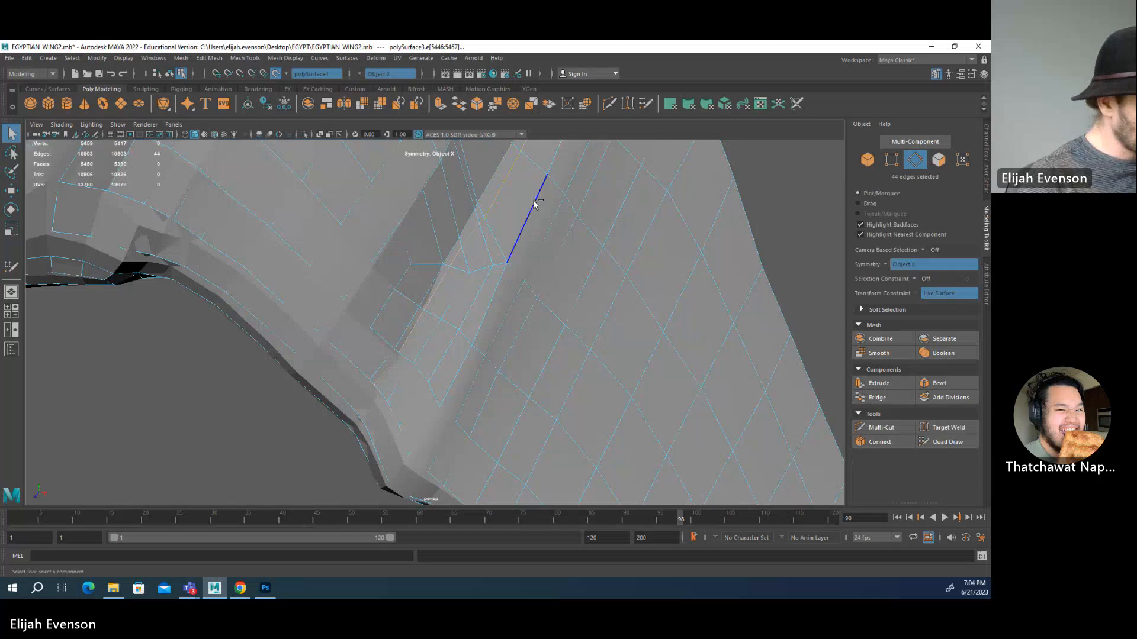
pyautogui.hotkey('ctrl', 'Delete')
# - Examine the edge flow around the wing's base and along its front edge from several angles with Quad Draw active
pyautogui.click(946, 443)
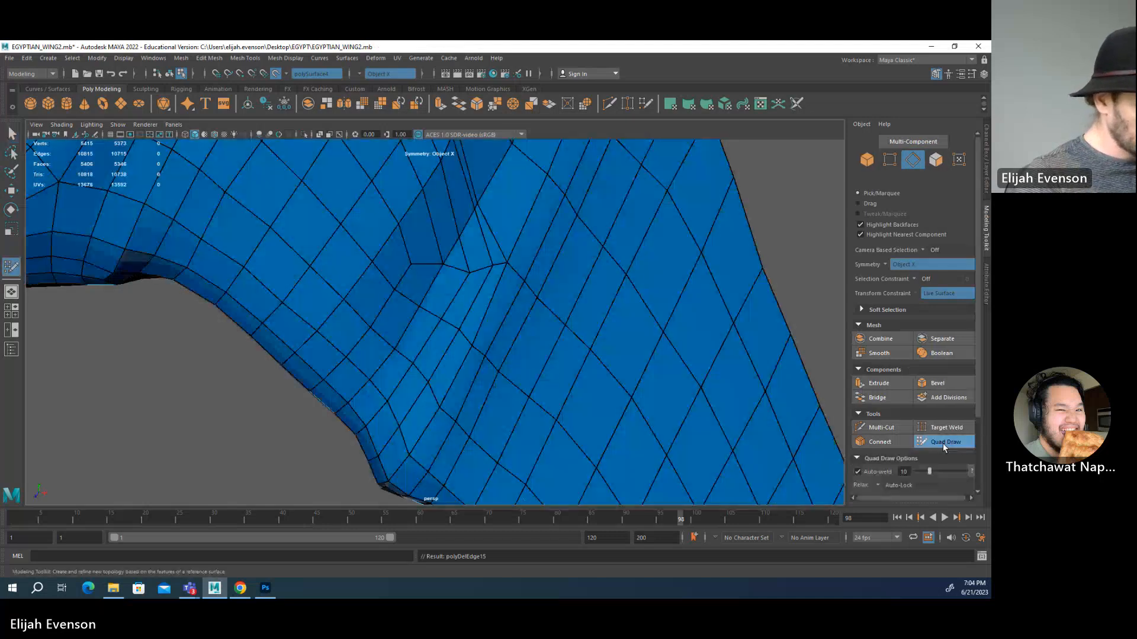
pyautogui.keyDown('alt'); pyautogui.moveTo(550, 332); pyautogui.dragTo(418, 335, button='right'); pyautogui.keyUp('alt')
pyautogui.keyDown('alt'); pyautogui.moveTo(418, 335); pyautogui.dragTo(317, 388); pyautogui.keyUp('alt')
pyautogui.keyDown('alt'); pyautogui.moveTo(355, 355); pyautogui.dragTo(460, 382, button='middle'); pyautogui.keyUp('alt')
pyautogui.scroll(3, 460, 382)
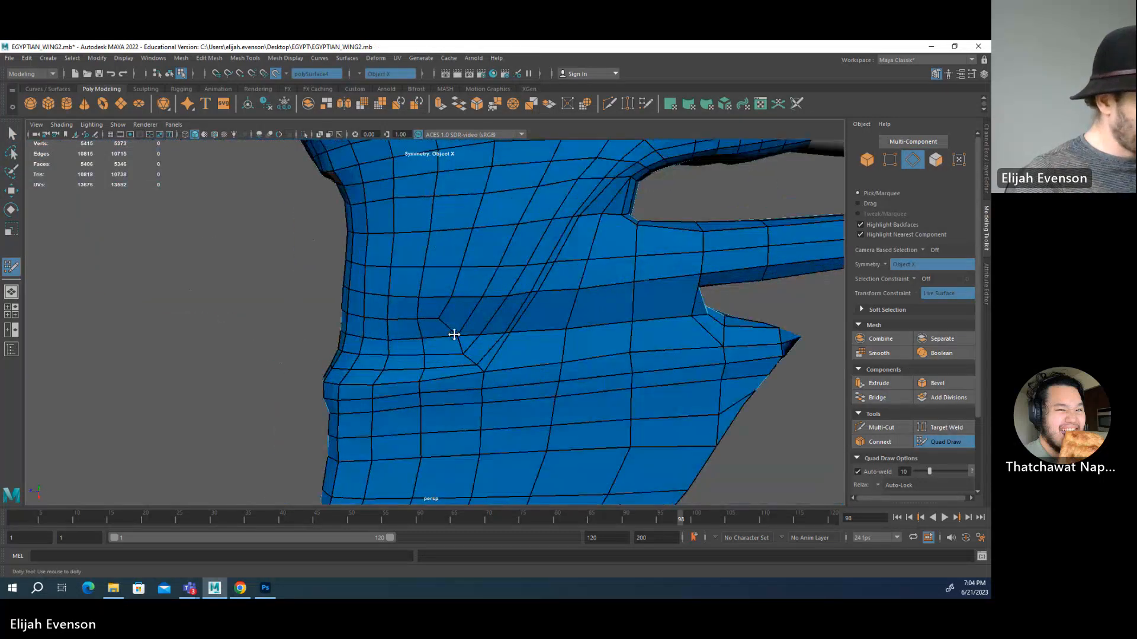
pyautogui.keyDown('alt'); pyautogui.moveTo(339, 336); pyautogui.dragTo(354, 293); pyautogui.keyUp('alt')
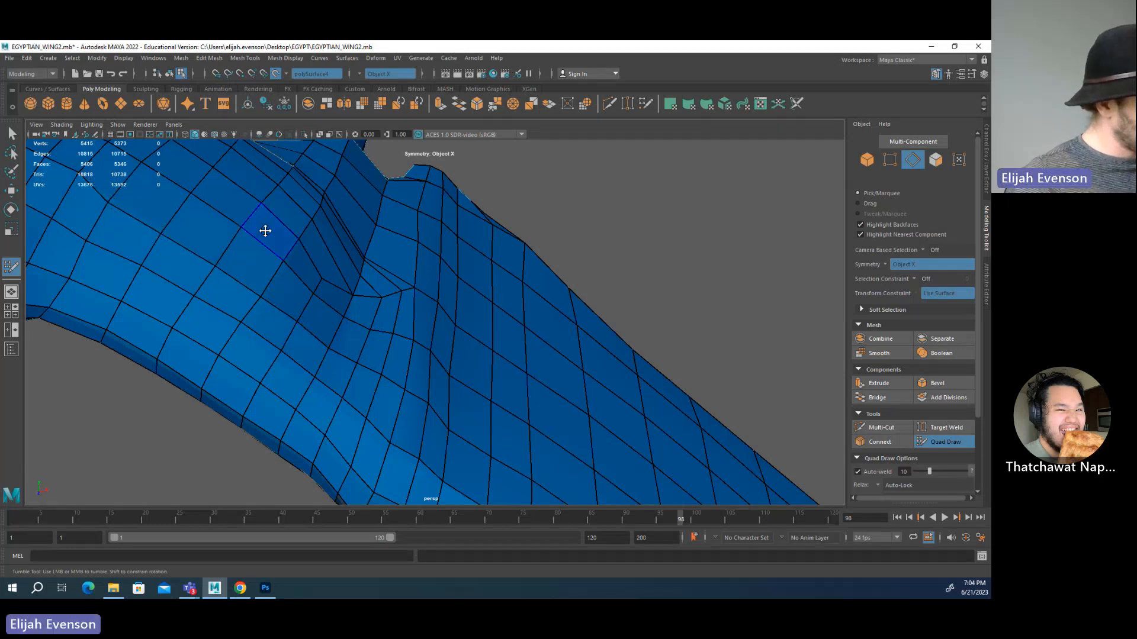
pyautogui.keyDown('alt'); pyautogui.moveTo(264, 228); pyautogui.dragTo(200, 243, button='right'); pyautogui.keyUp('alt')
pyautogui.keyDown('alt'); pyautogui.moveTo(200, 243); pyautogui.dragTo(358, 272); pyautogui.keyUp('alt')
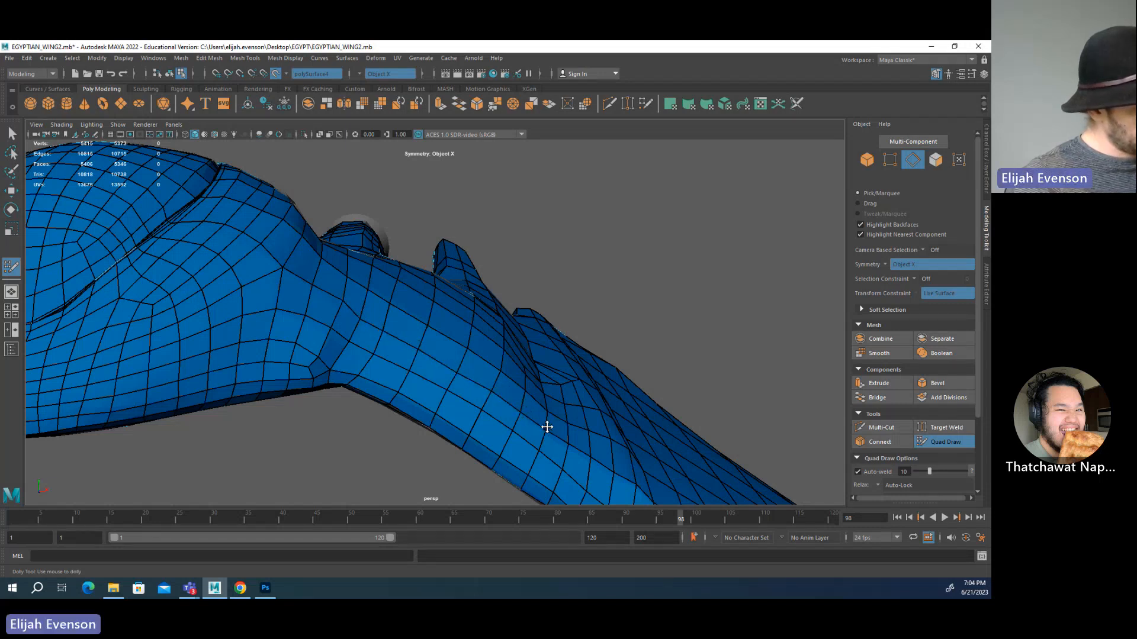
pyautogui.keyDown('alt'); pyautogui.moveTo(547, 427); pyautogui.dragTo(497, 393, button='middle'); pyautogui.keyUp('alt')
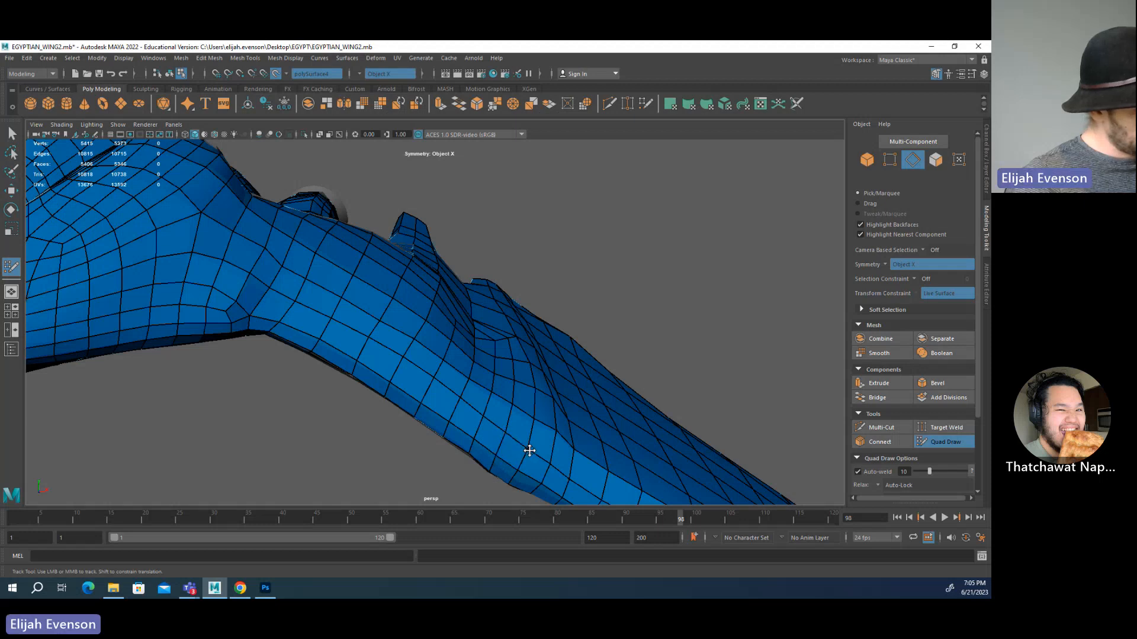
pyautogui.keyDown('alt'); pyautogui.moveTo(557, 462); pyautogui.dragTo(485, 391, button='middle'); pyautogui.keyUp('alt')
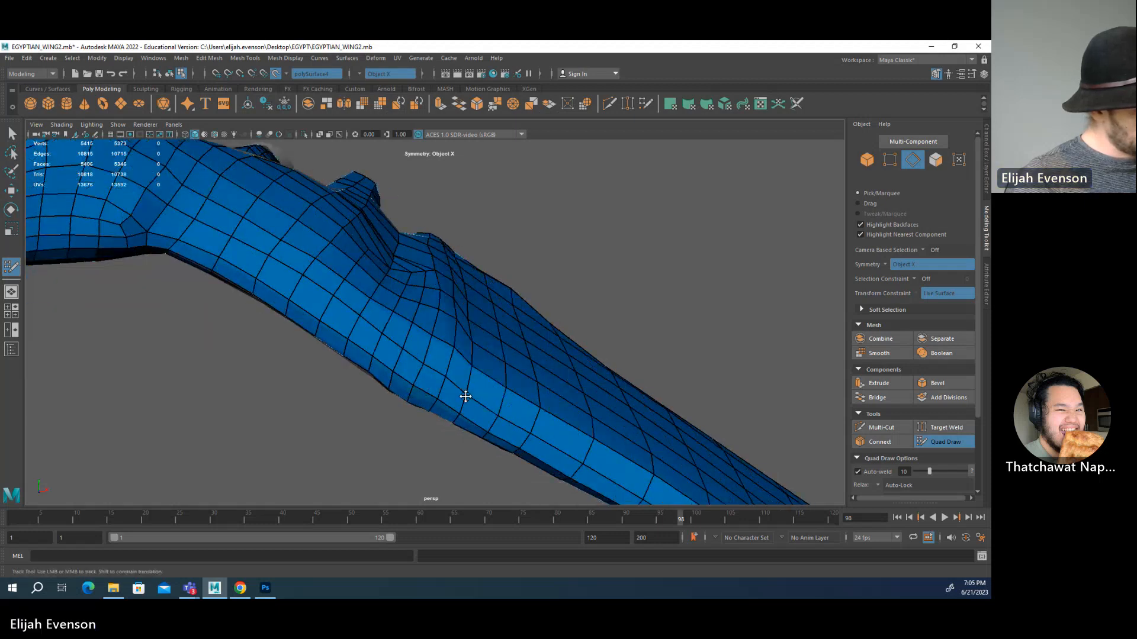
pyautogui.keyDown('alt'); pyautogui.moveTo(497, 413); pyautogui.dragTo(485, 391); pyautogui.keyUp('alt')
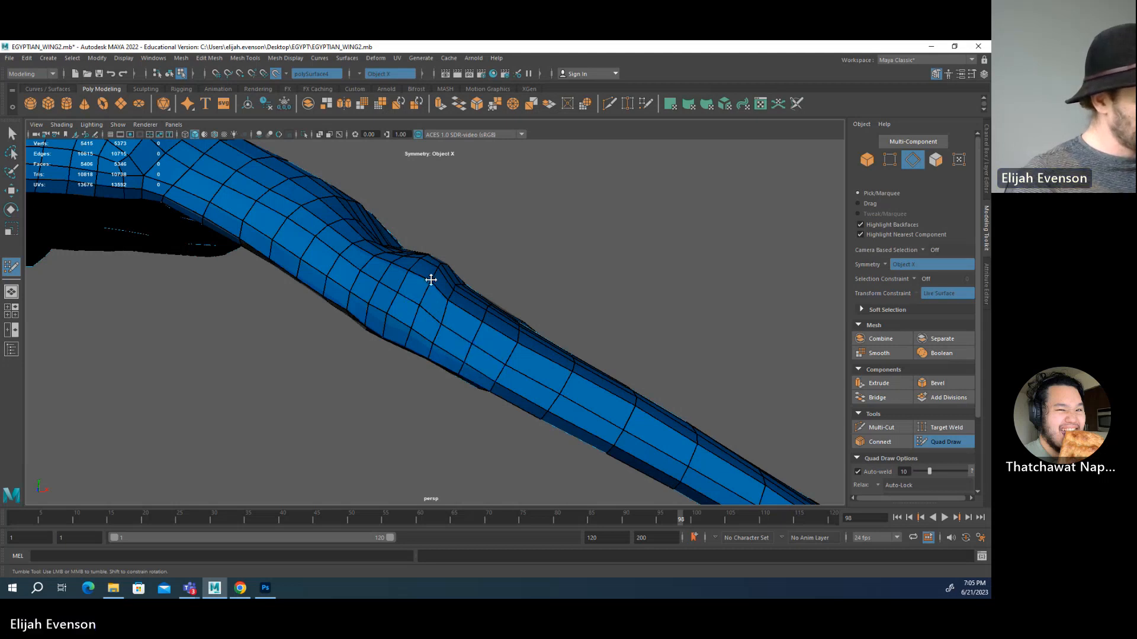
pyautogui.keyDown('alt'); pyautogui.moveTo(426, 282); pyautogui.dragTo(431, 302); pyautogui.keyUp('alt')
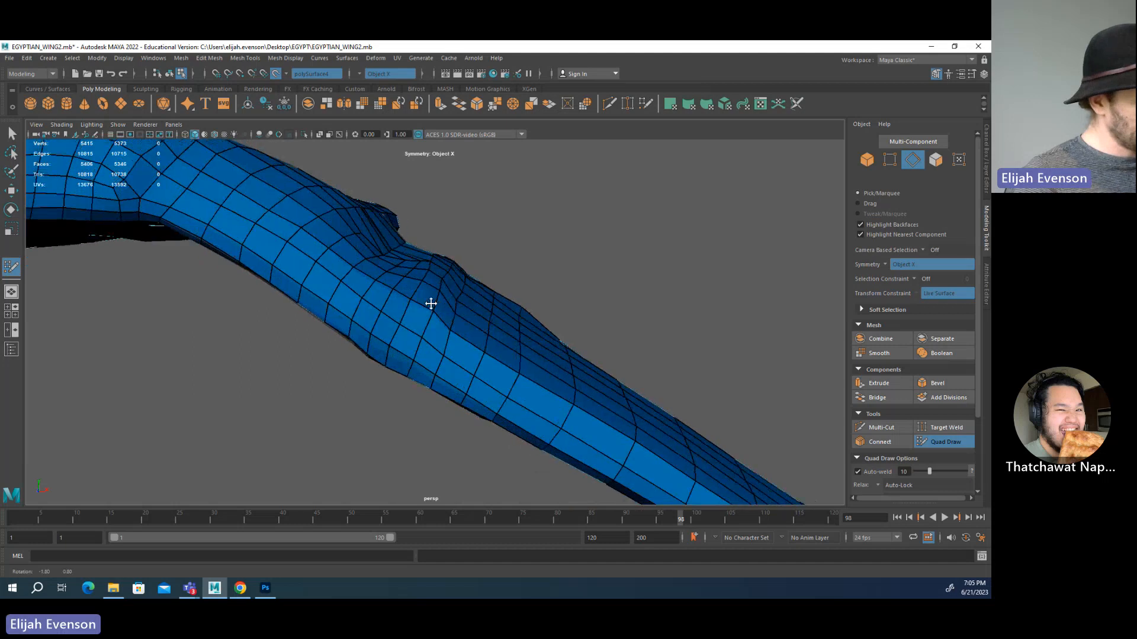
pyautogui.keyDown('alt'); pyautogui.moveTo(431, 302); pyautogui.dragTo(502, 343, button='right'); pyautogui.keyUp('alt')
pyautogui.keyDown('alt'); pyautogui.moveTo(502, 342); pyautogui.dragTo(462, 350); pyautogui.keyUp('alt')
pyautogui.keyDown('alt'); pyautogui.moveTo(462, 350); pyautogui.dragTo(426, 341, button='middle'); pyautogui.keyUp('alt')
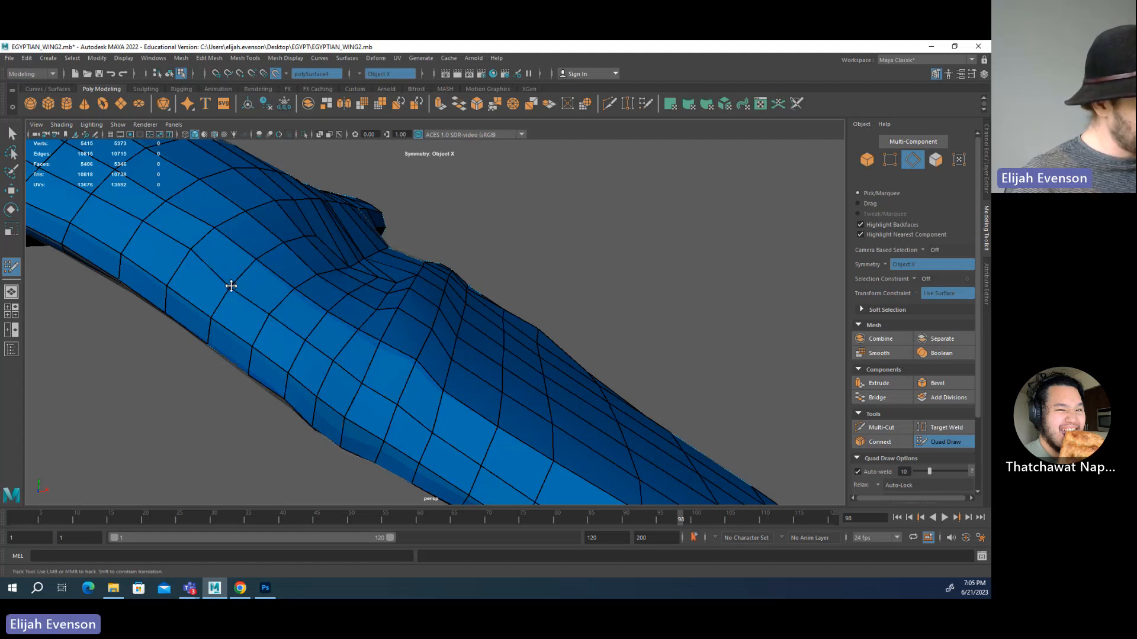
pyautogui.keyDown('alt'); pyautogui.moveTo(185, 254); pyautogui.dragTo(374, 286, button='middle'); pyautogui.keyUp('alt')
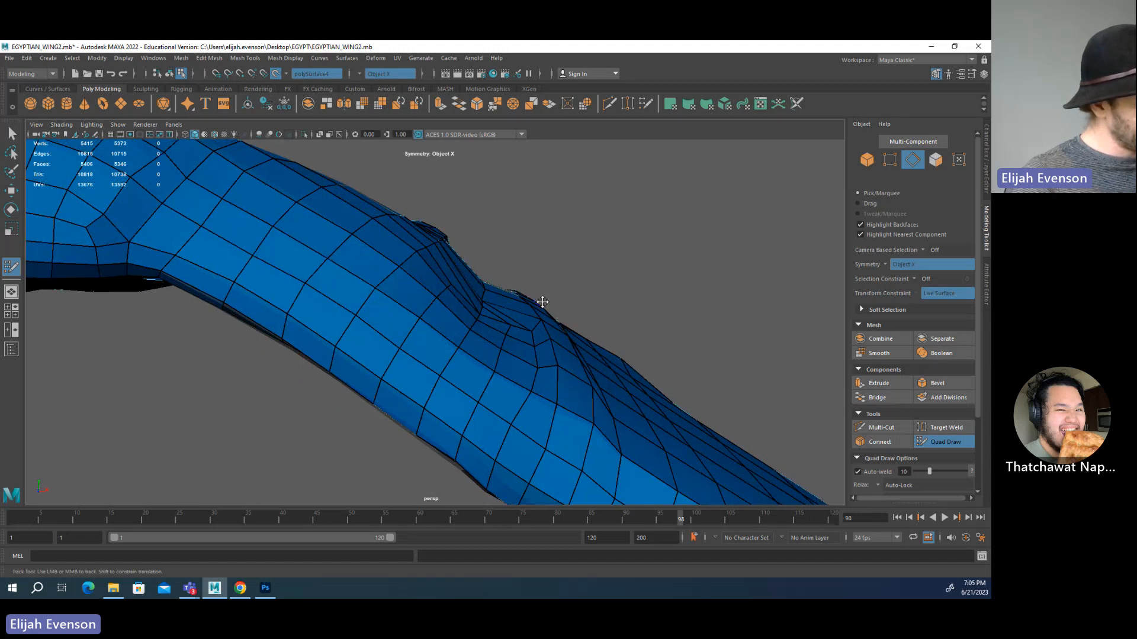
# - Reposition three vertices along the crease at the wing's base with Quad Draw to even out the edge flow
pyautogui.keyDown('alt'); pyautogui.moveTo(542, 302); pyautogui.dragTo(487, 444); pyautogui.keyUp('alt')
pyautogui.keyDown('alt'); pyautogui.moveTo(487, 444); pyautogui.dragTo(741, 456, button='right'); pyautogui.keyUp('alt')
pyautogui.keyDown('alt'); pyautogui.moveTo(315, 356); pyautogui.dragTo(525, 414, button='middle'); pyautogui.keyUp('alt')
pyautogui.keyDown('alt'); pyautogui.moveTo(525, 414); pyautogui.dragTo(649, 401, button='right'); pyautogui.keyUp('alt')
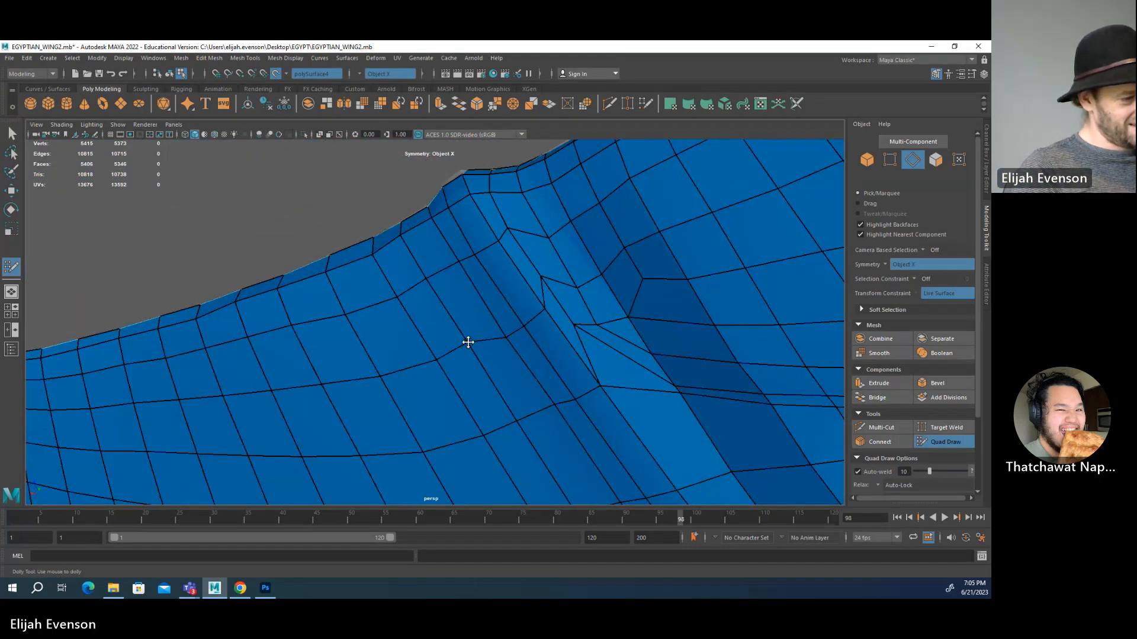
pyautogui.moveTo(577, 329)
pyautogui.mouseDown()
pyautogui.moveTo(599, 353)
pyautogui.moveTo(597, 324)
pyautogui.moveTo(614, 332)
pyautogui.moveTo(602, 353)
pyautogui.moveTo(613, 357)
pyautogui.moveTo(619, 343)
pyautogui.mouseUp()
pyautogui.moveTo(542, 275); pyautogui.dragTo(559, 297)
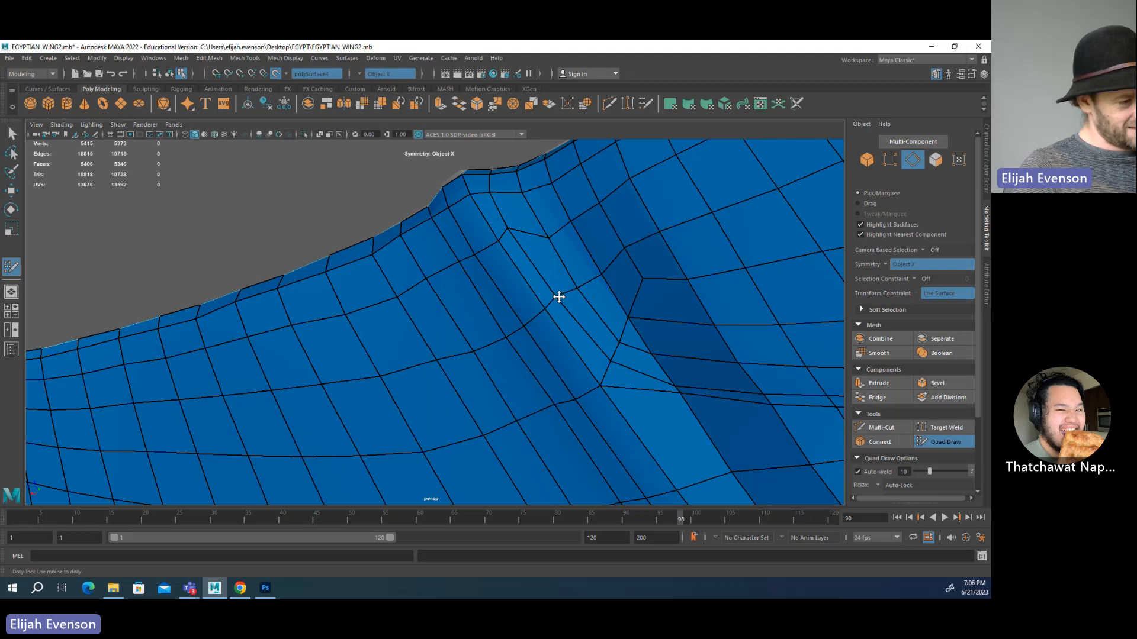
pyautogui.moveTo(508, 228); pyautogui.dragTo(526, 249)
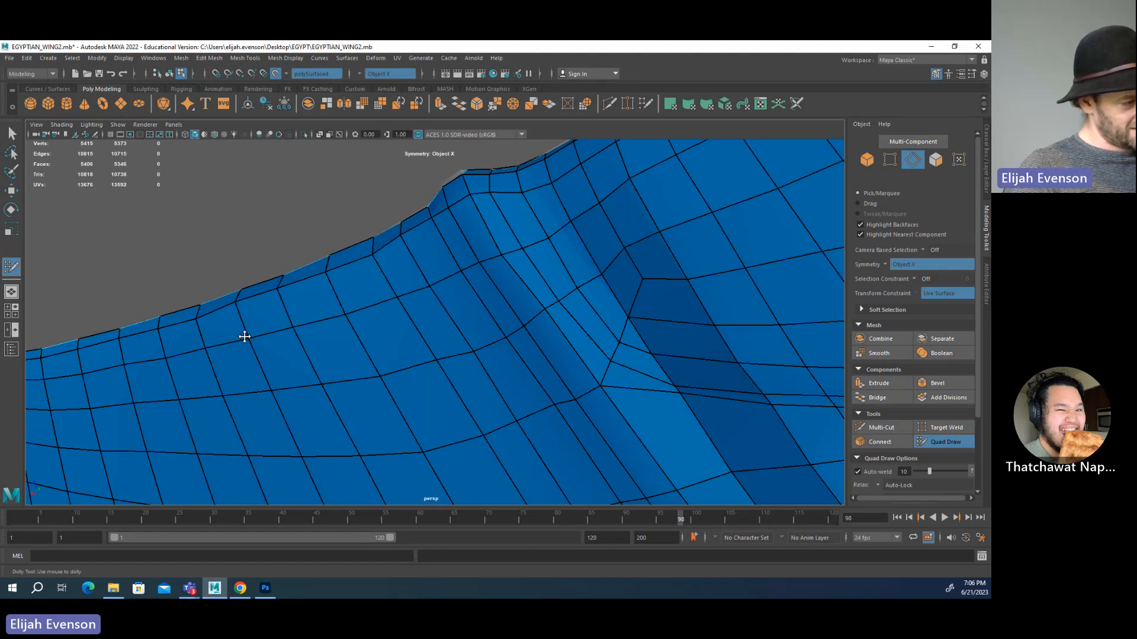
# - Shift the short edge beside the crease at the wing's base inward with Quad Draw to adjust the edge flow
pyautogui.keyDown('alt'); pyautogui.moveTo(303, 336); pyautogui.dragTo(266, 313, button='right'); pyautogui.keyUp('alt')
pyautogui.keyDown('alt'); pyautogui.moveTo(670, 331); pyautogui.dragTo(733, 353); pyautogui.keyUp('alt')
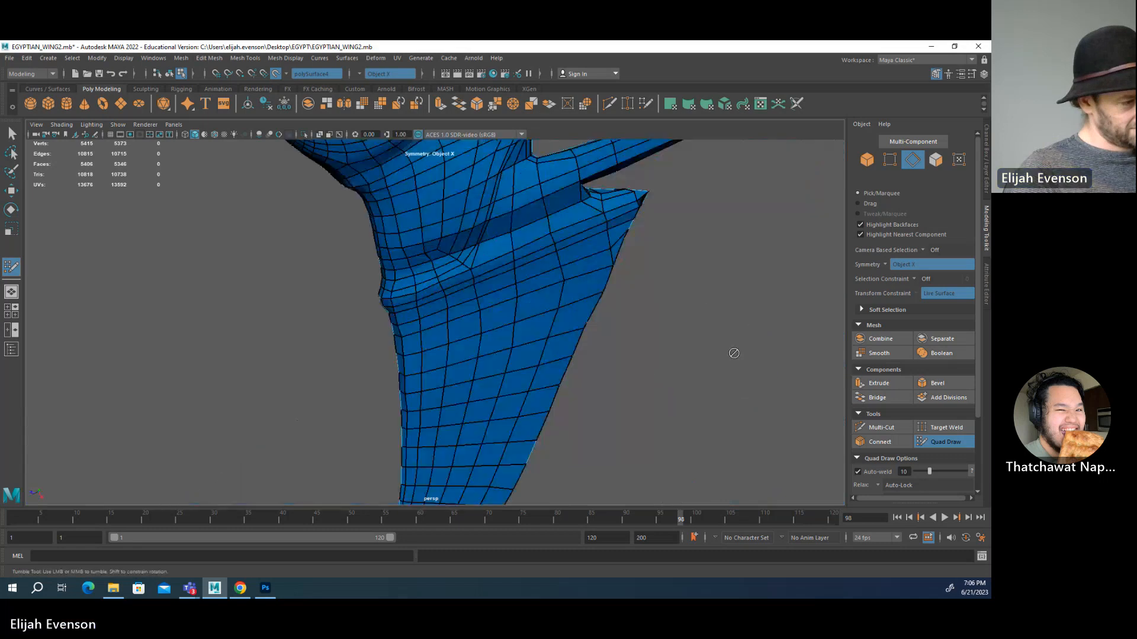
pyautogui.keyDown('alt'); pyautogui.moveTo(536, 284); pyautogui.dragTo(604, 314); pyautogui.keyUp('alt')
pyautogui.keyDown('alt'); pyautogui.moveTo(604, 314); pyautogui.dragTo(743, 240, button='right'); pyautogui.keyUp('alt')
pyautogui.keyDown('alt'); pyautogui.moveTo(743, 240); pyautogui.dragTo(553, 325); pyautogui.keyUp('alt')
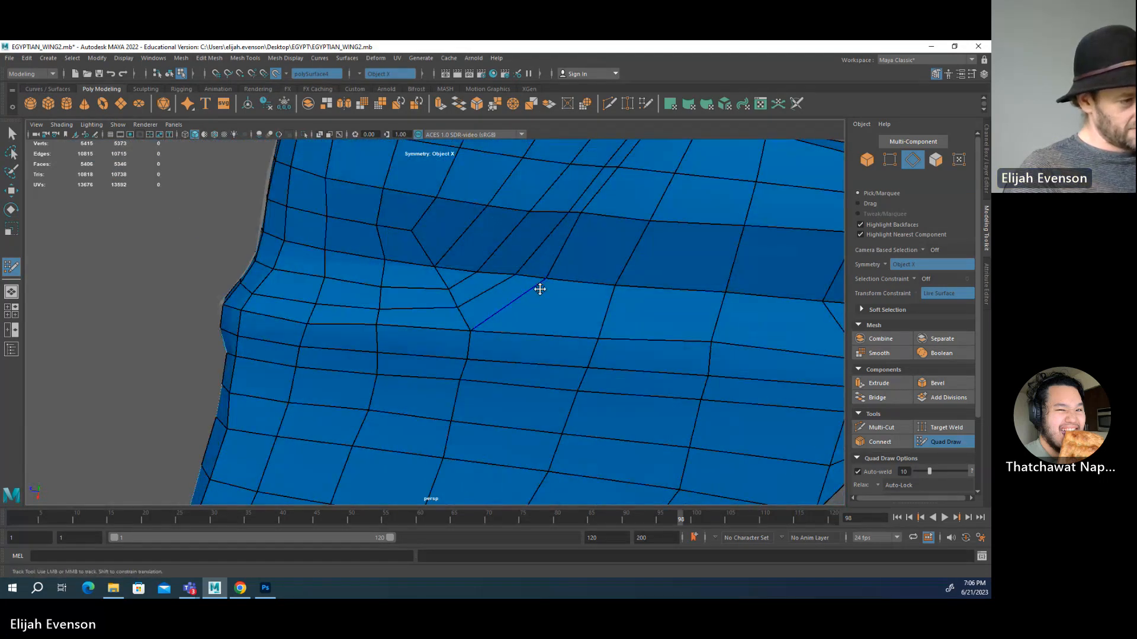
pyautogui.keyDown('alt'); pyautogui.moveTo(589, 211); pyautogui.dragTo(545, 310); pyautogui.keyUp('alt')
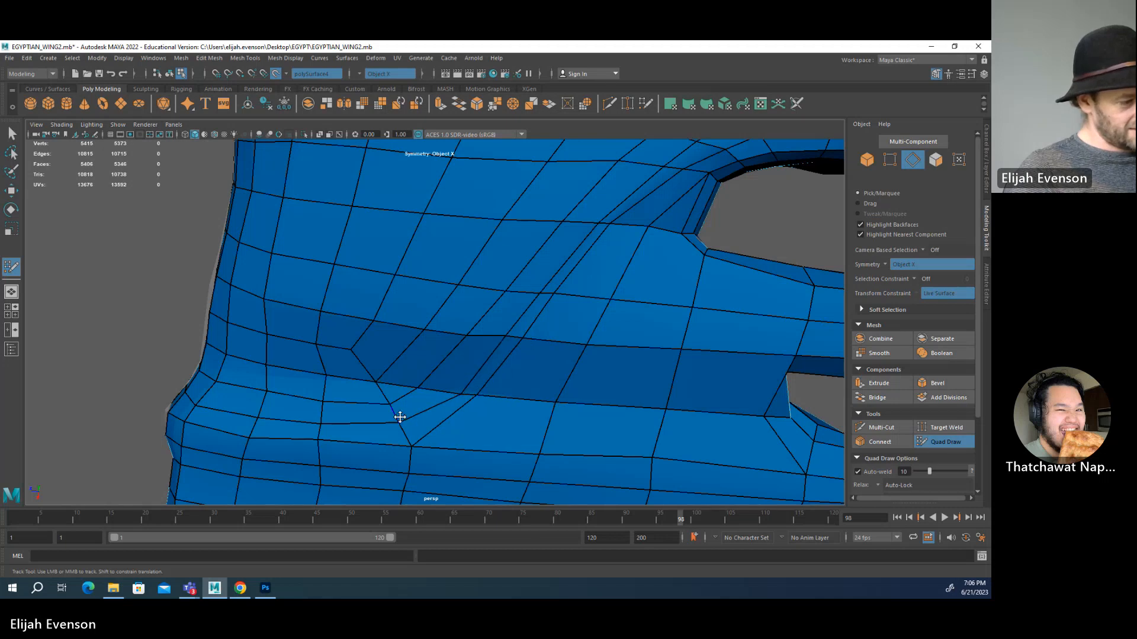
pyautogui.keyDown('alt'); pyautogui.moveTo(406, 432); pyautogui.dragTo(414, 323, button='middle'); pyautogui.keyUp('alt')
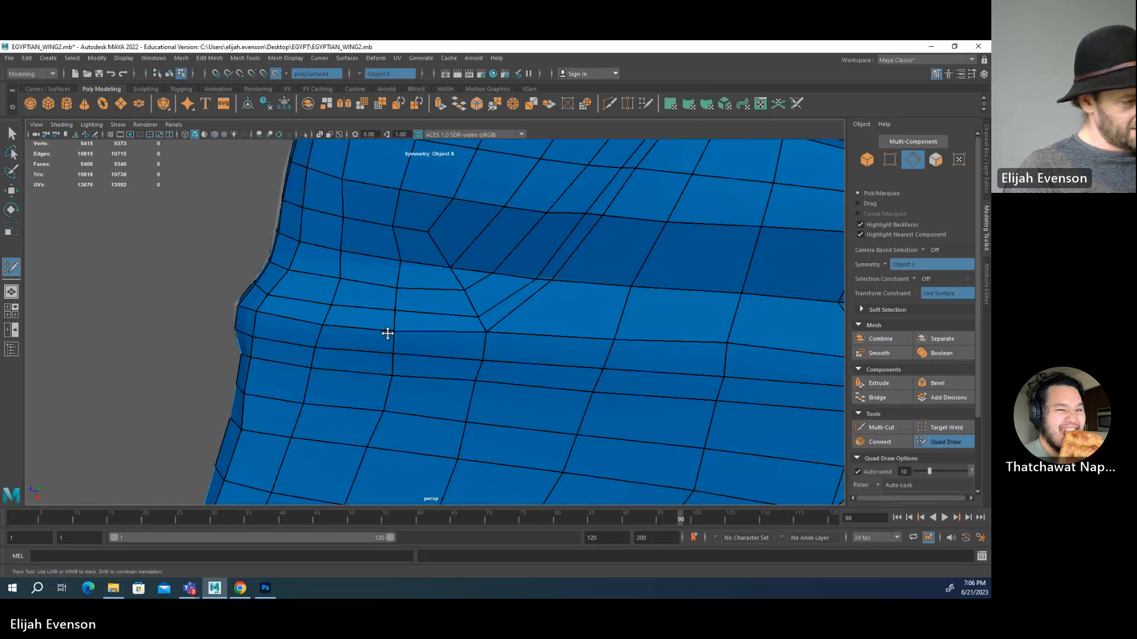
pyautogui.keyDown('alt'); pyautogui.moveTo(609, 337); pyautogui.dragTo(558, 268); pyautogui.keyUp('alt')
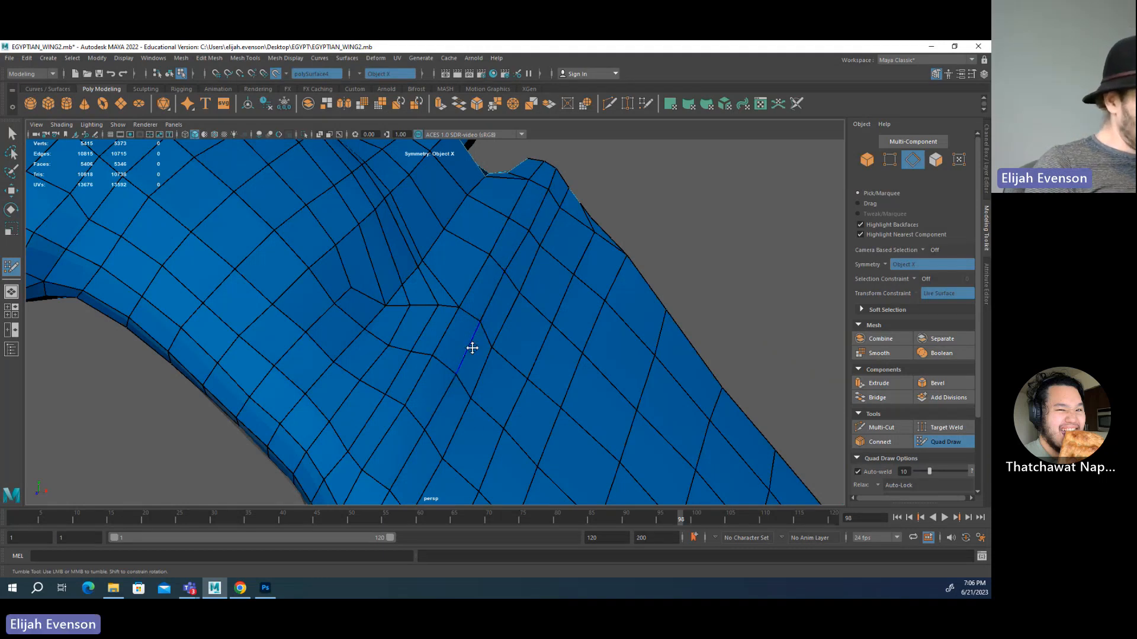
pyautogui.moveTo(481, 381); pyautogui.dragTo(502, 328)
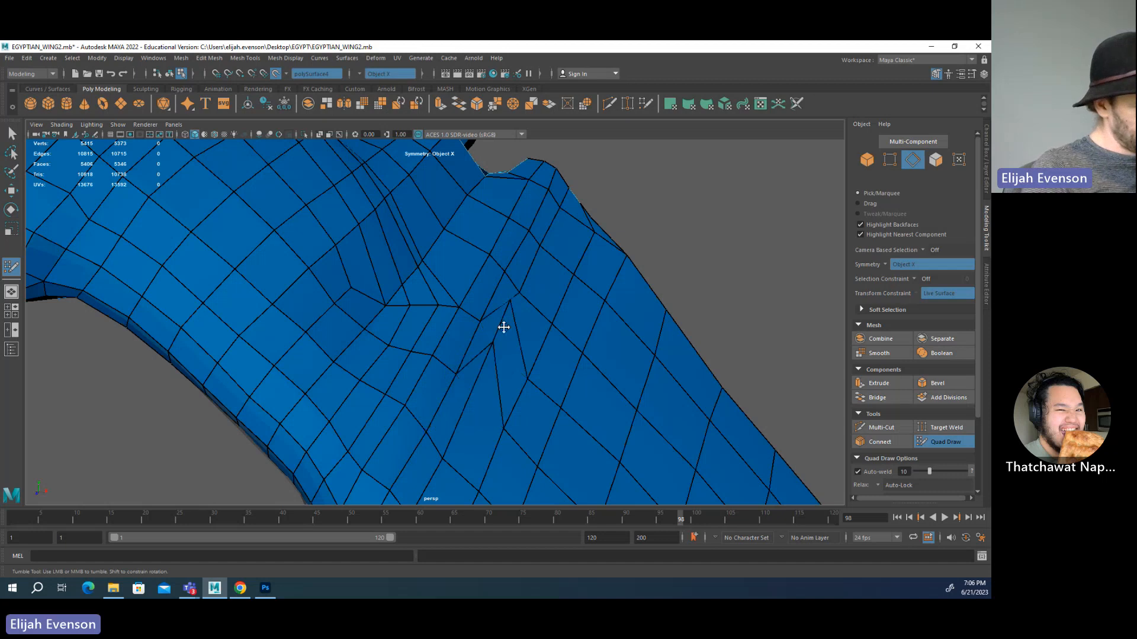
# - Examine the mesh flow along the wing's front edge, its base and the whole model from several angles
pyautogui.keyDown('alt'); pyautogui.moveTo(486, 368); pyautogui.dragTo(475, 343); pyautogui.keyUp('alt')
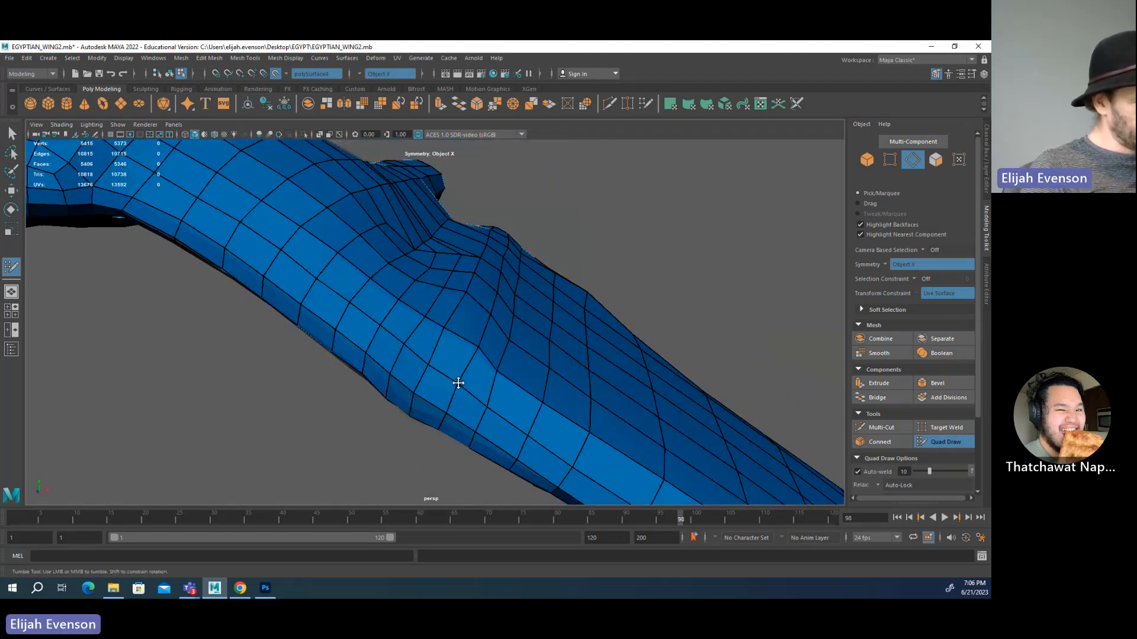
pyautogui.keyDown('alt'); pyautogui.moveTo(460, 413); pyautogui.dragTo(460, 380); pyautogui.keyUp('alt')
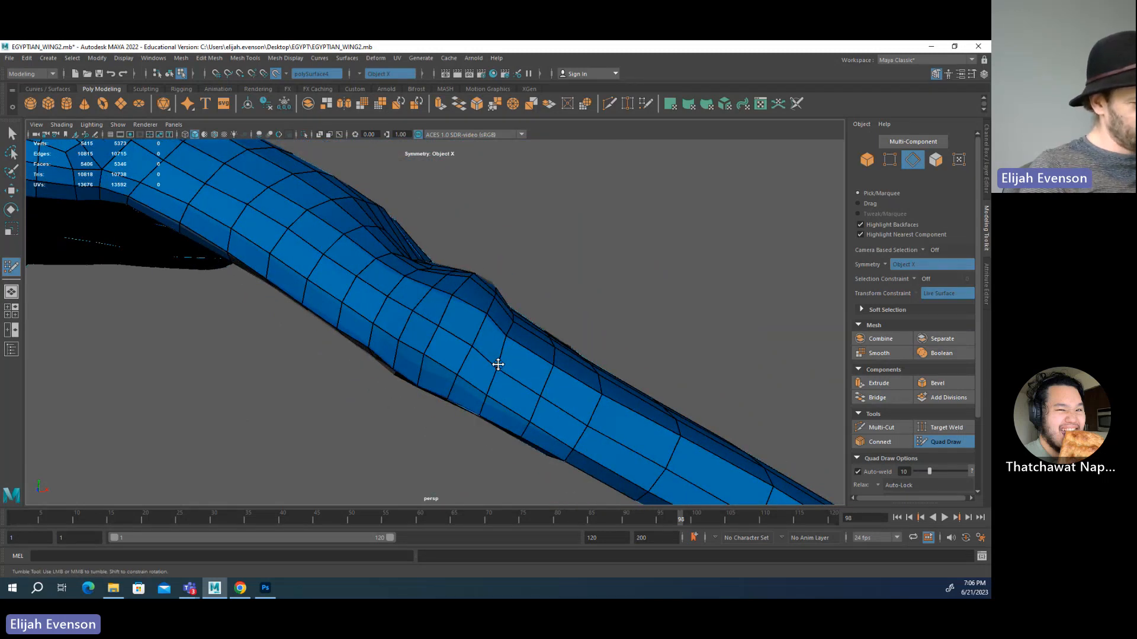
pyautogui.keyDown('alt'); pyautogui.moveTo(513, 330); pyautogui.dragTo(469, 279); pyautogui.keyUp('alt')
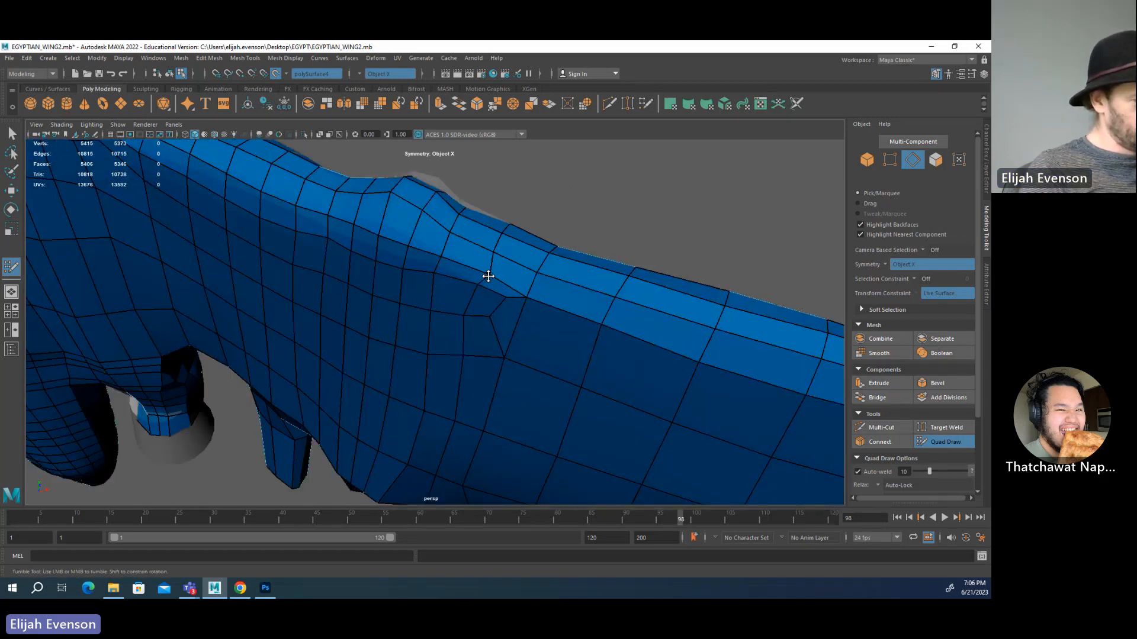
pyautogui.keyDown('alt'); pyautogui.moveTo(480, 287); pyautogui.dragTo(487, 388); pyautogui.keyUp('alt')
pyautogui.keyDown('alt'); pyautogui.moveTo(486, 388); pyautogui.dragTo(406, 340, button='right'); pyautogui.keyUp('alt')
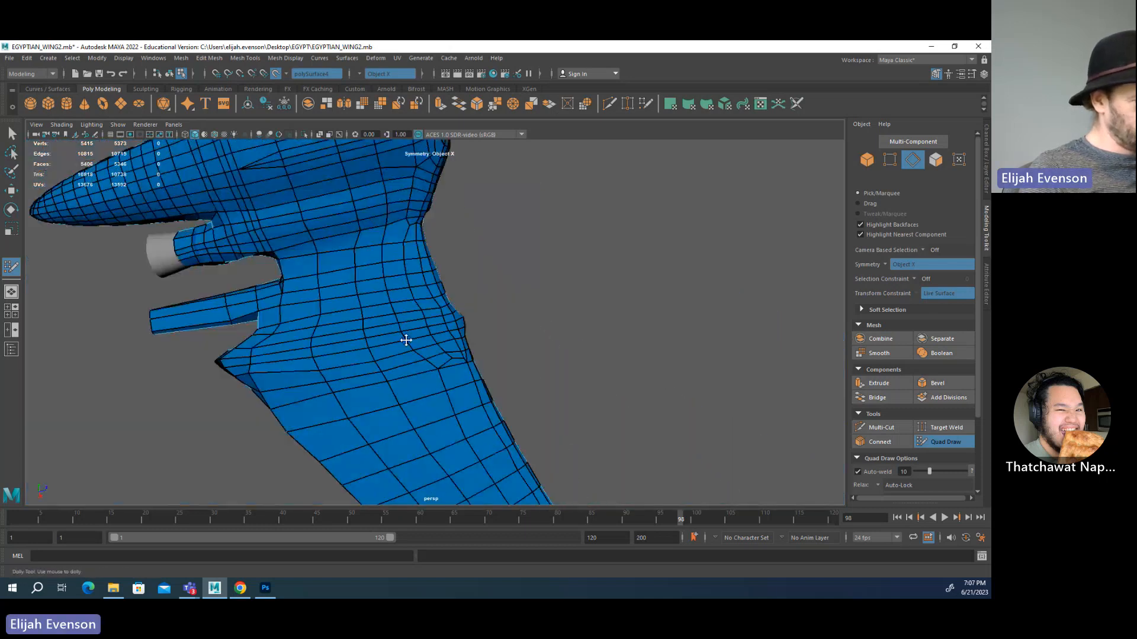
pyautogui.keyDown('alt'); pyautogui.moveTo(406, 340); pyautogui.dragTo(447, 332); pyautogui.keyUp('alt')
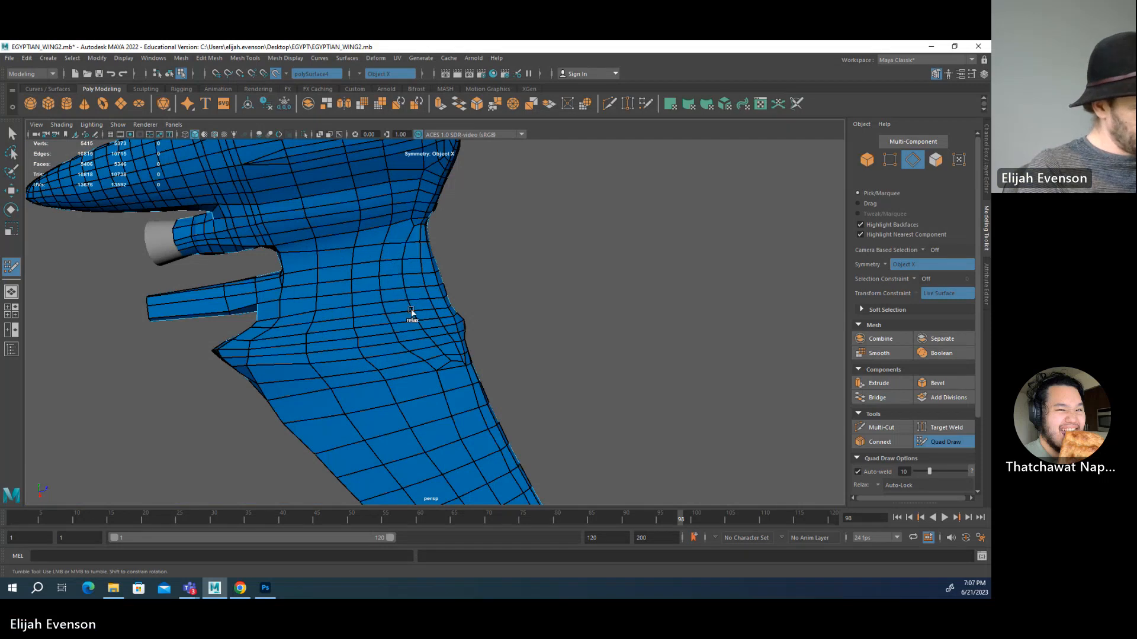
pyautogui.keyDown('alt'); pyautogui.moveTo(414, 315); pyautogui.dragTo(355, 350); pyautogui.keyUp('alt')
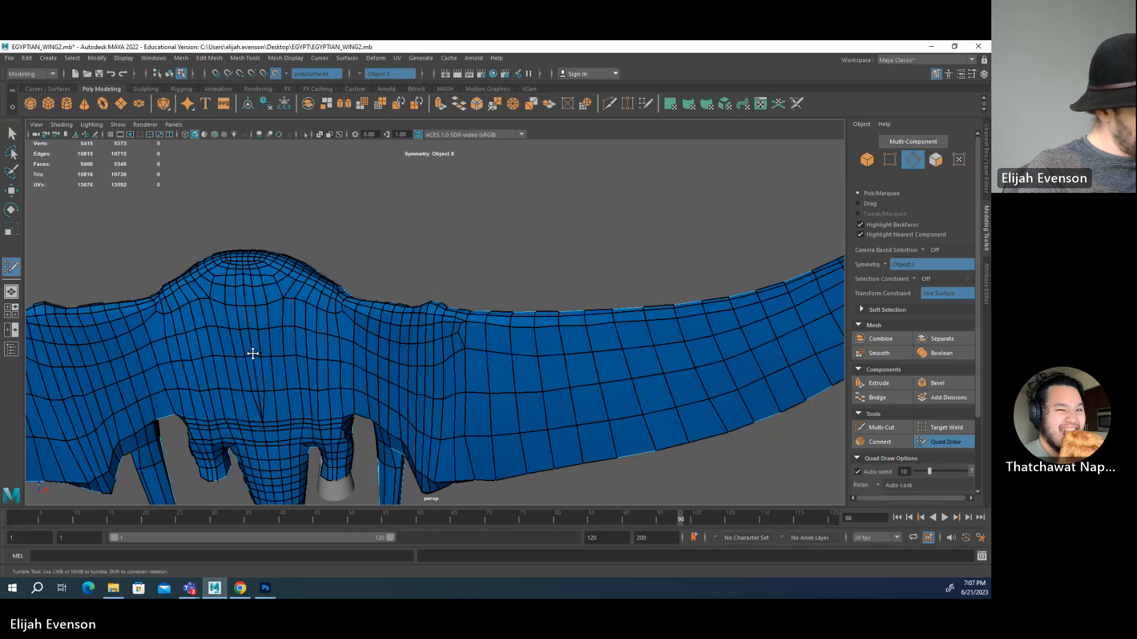
pyautogui.keyDown('alt'); pyautogui.moveTo(495, 383); pyautogui.dragTo(239, 434); pyautogui.keyUp('alt')
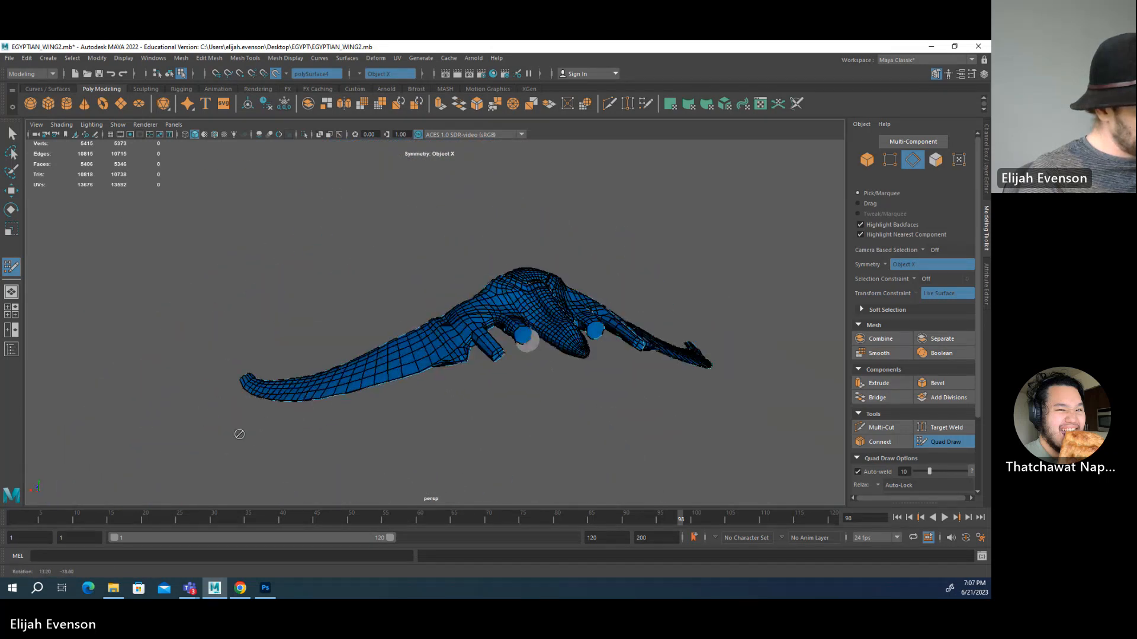
pyautogui.keyDown('alt'); pyautogui.moveTo(238, 434); pyautogui.dragTo(660, 487, button='right'); pyautogui.keyUp('alt')
pyautogui.keyDown('alt'); pyautogui.moveTo(355, 408); pyautogui.dragTo(483, 448, button='middle'); pyautogui.keyUp('alt')
pyautogui.keyDown('alt'); pyautogui.moveTo(483, 449); pyautogui.dragTo(409, 349); pyautogui.keyUp('alt')
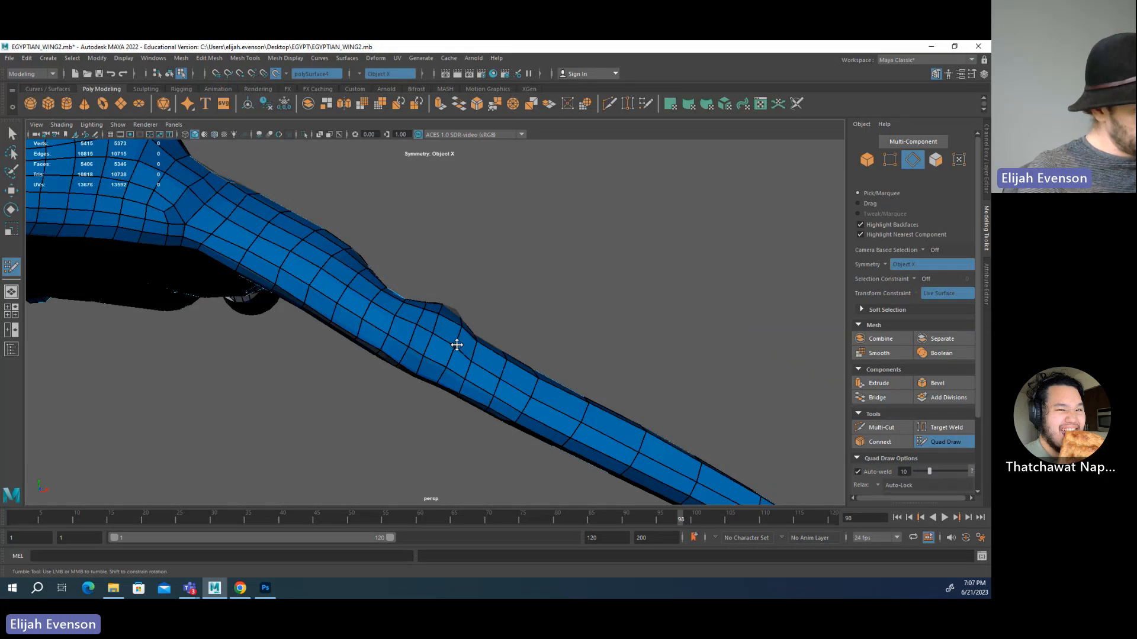
pyautogui.keyDown('alt'); pyautogui.moveTo(445, 371); pyautogui.dragTo(440, 349); pyautogui.keyUp('alt')
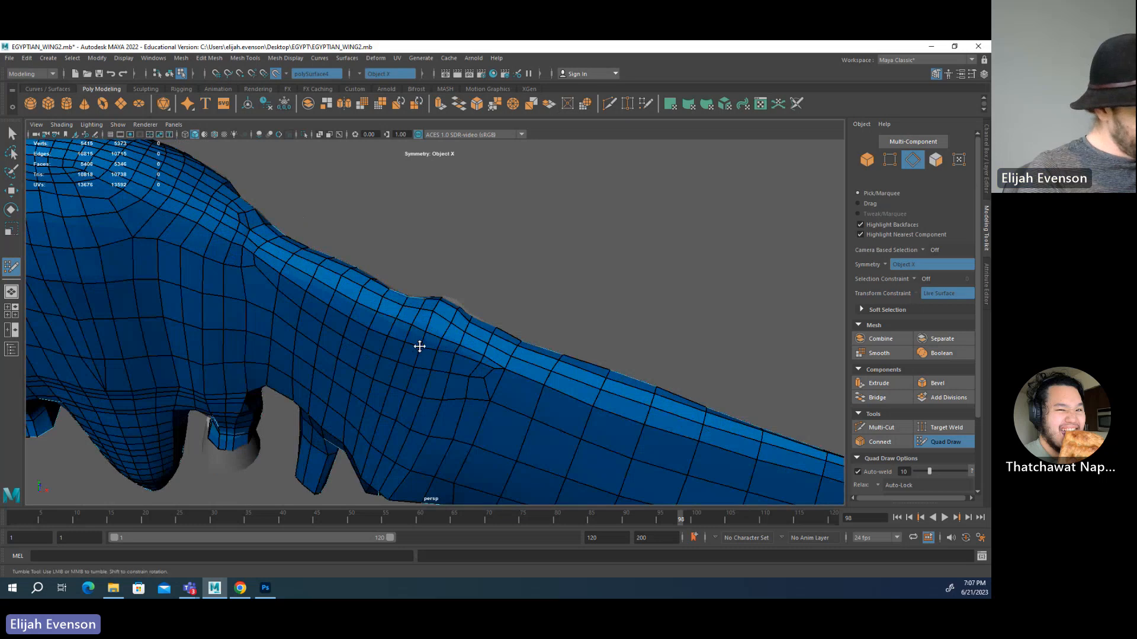
pyautogui.scroll(4, 419, 343)
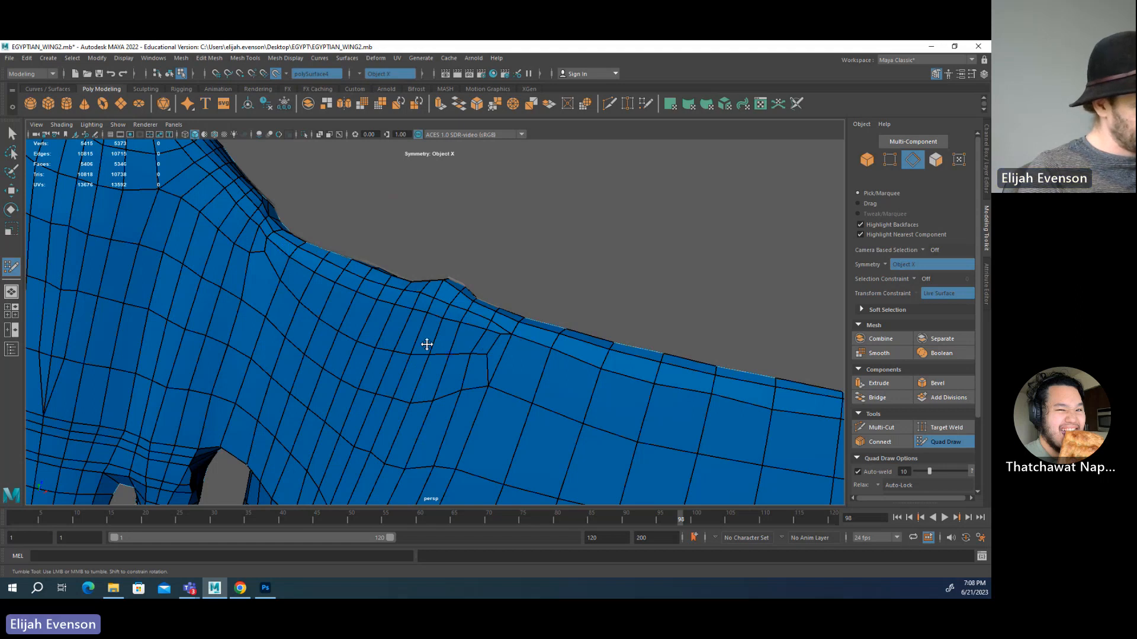
# - Relax the mesh with Quad Draw across the body surface above the round stub beside the central pointed body
pyautogui.keyDown('alt'); pyautogui.moveTo(261, 261); pyautogui.dragTo(408, 362); pyautogui.keyUp('alt')
pyautogui.keyDown('alt'); pyautogui.moveTo(438, 473); pyautogui.dragTo(482, 317, button='middle'); pyautogui.keyUp('alt')
pyautogui.keyDown('alt'); pyautogui.moveTo(481, 317); pyautogui.dragTo(361, 314); pyautogui.keyUp('alt')
pyautogui.keyDown('alt'); pyautogui.moveTo(361, 313); pyautogui.dragTo(538, 375, button='right'); pyautogui.keyUp('alt')
pyautogui.keyDown('alt'); pyautogui.moveTo(538, 375); pyautogui.dragTo(414, 373, button='middle'); pyautogui.keyUp('alt')
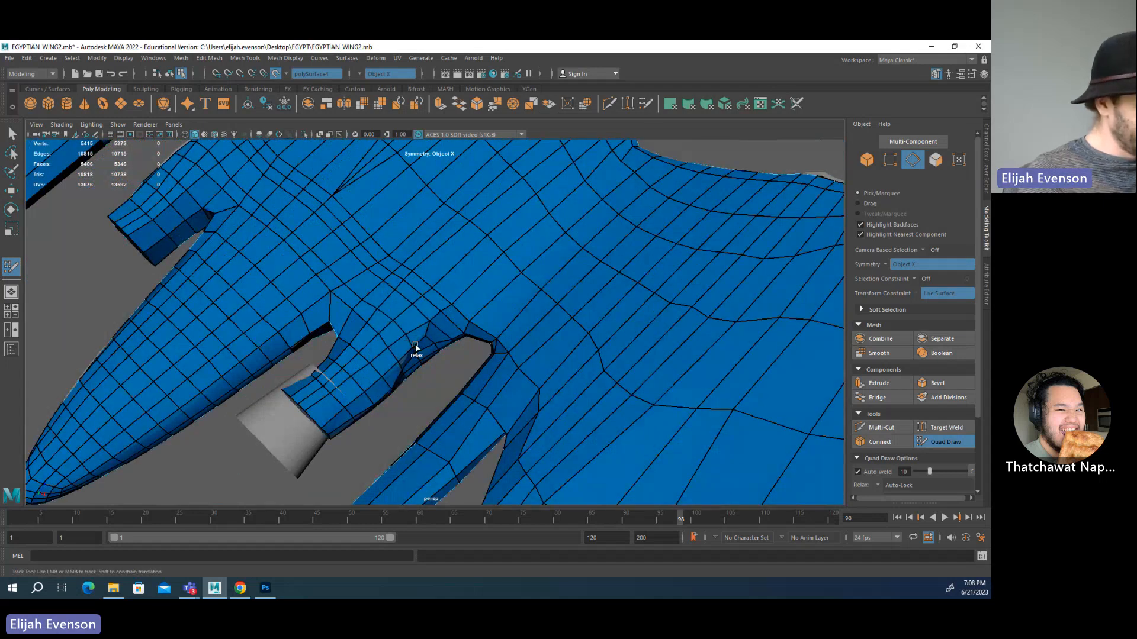
pyautogui.keyDown('alt'); pyautogui.moveTo(416, 352); pyautogui.dragTo(368, 399); pyautogui.keyUp('alt')
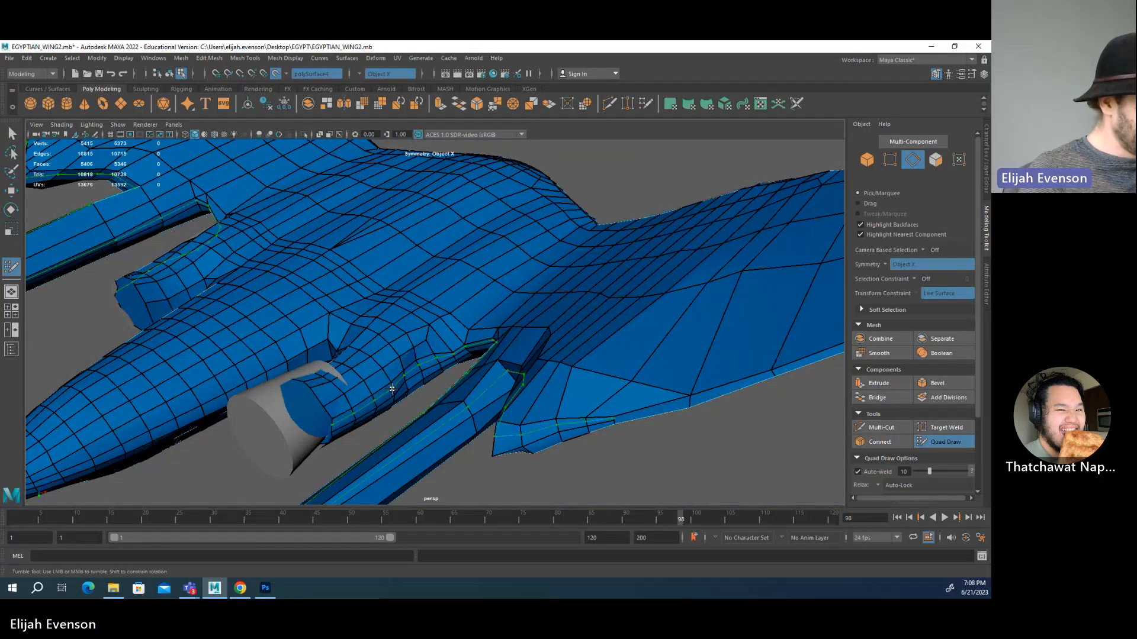
pyautogui.moveTo(397, 339)
pyautogui.keyDown('shift'); pyautogui.mouseDown()
pyautogui.moveTo(429, 323)
pyautogui.moveTo(432, 304)
pyautogui.moveTo(330, 255)
pyautogui.moveTo(273, 264)
pyautogui.mouseUp(); pyautogui.keyUp('shift')
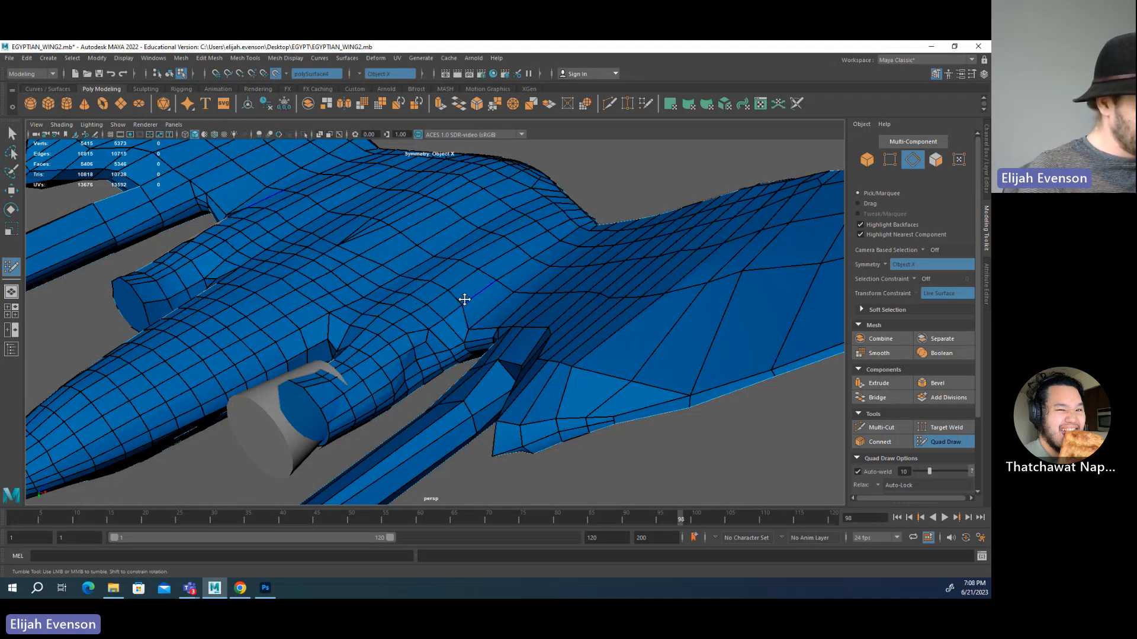
# - Inspect the edge flow around the round stub, the central body and the wing's base from above and the side
pyautogui.moveTo(464, 299)
pyautogui.keyDown('alt'); pyautogui.mouseDown()
pyautogui.moveTo(474, 353)
pyautogui.moveTo(451, 286)
pyautogui.moveTo(446, 296)
pyautogui.moveTo(406, 268)
pyautogui.mouseUp(); pyautogui.keyUp('alt')
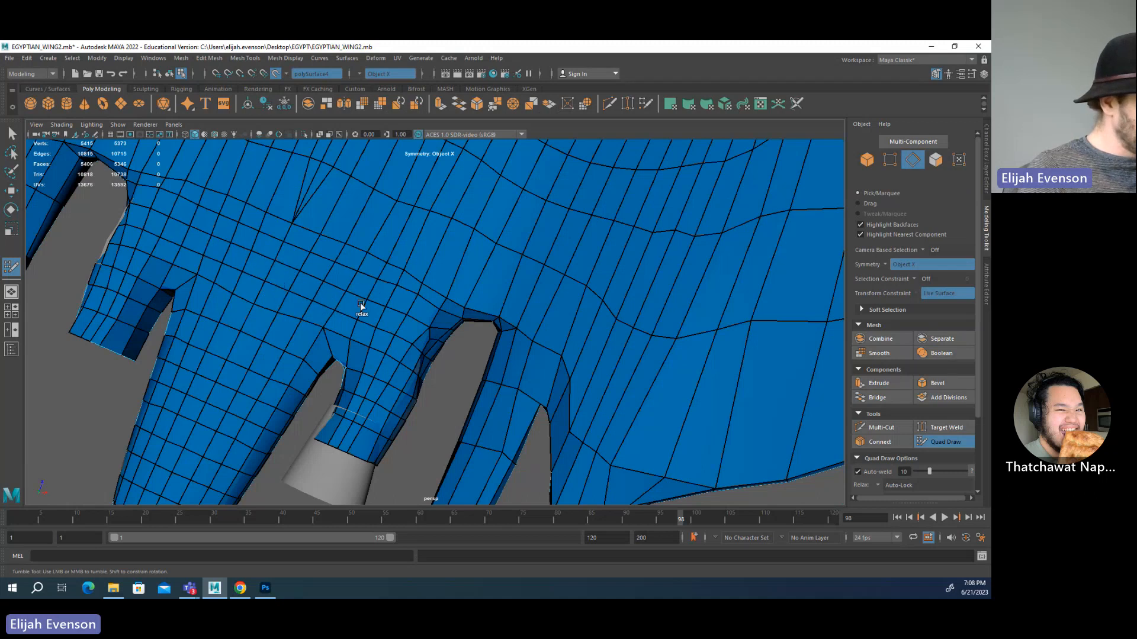
pyautogui.keyDown('alt'); pyautogui.moveTo(378, 309); pyautogui.dragTo(200, 299, button='right'); pyautogui.keyUp('alt')
pyautogui.keyDown('alt'); pyautogui.moveTo(201, 299); pyautogui.dragTo(375, 418); pyautogui.keyUp('alt')
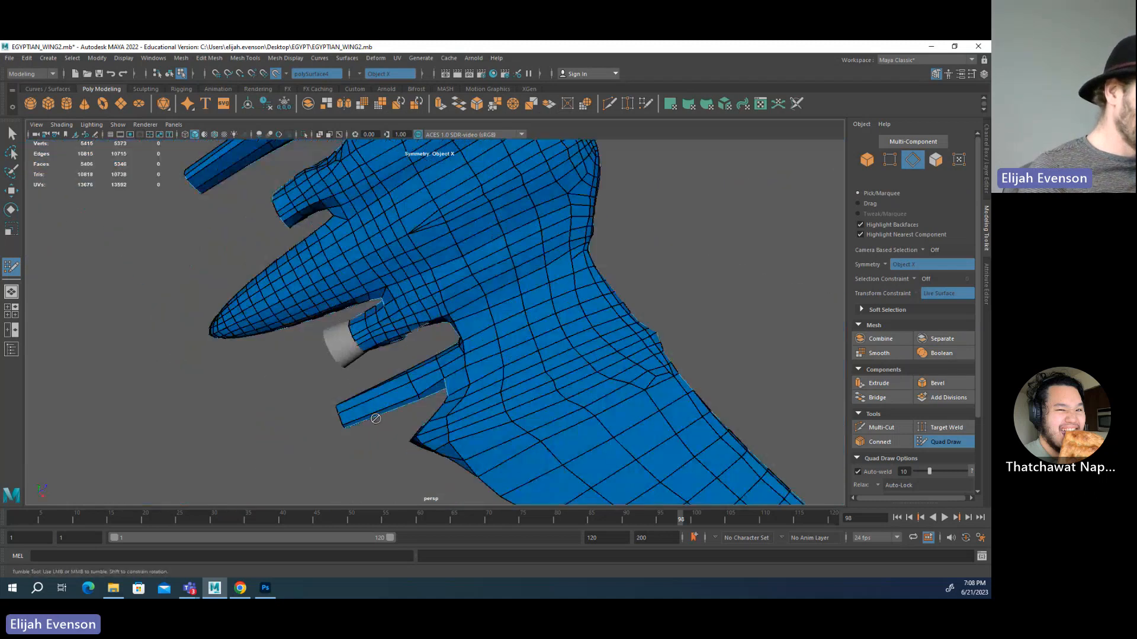
pyautogui.keyDown('alt'); pyautogui.moveTo(375, 418); pyautogui.dragTo(614, 416, button='right'); pyautogui.keyUp('alt')
pyautogui.keyDown('alt'); pyautogui.moveTo(625, 284); pyautogui.dragTo(540, 365, button='middle'); pyautogui.keyUp('alt')
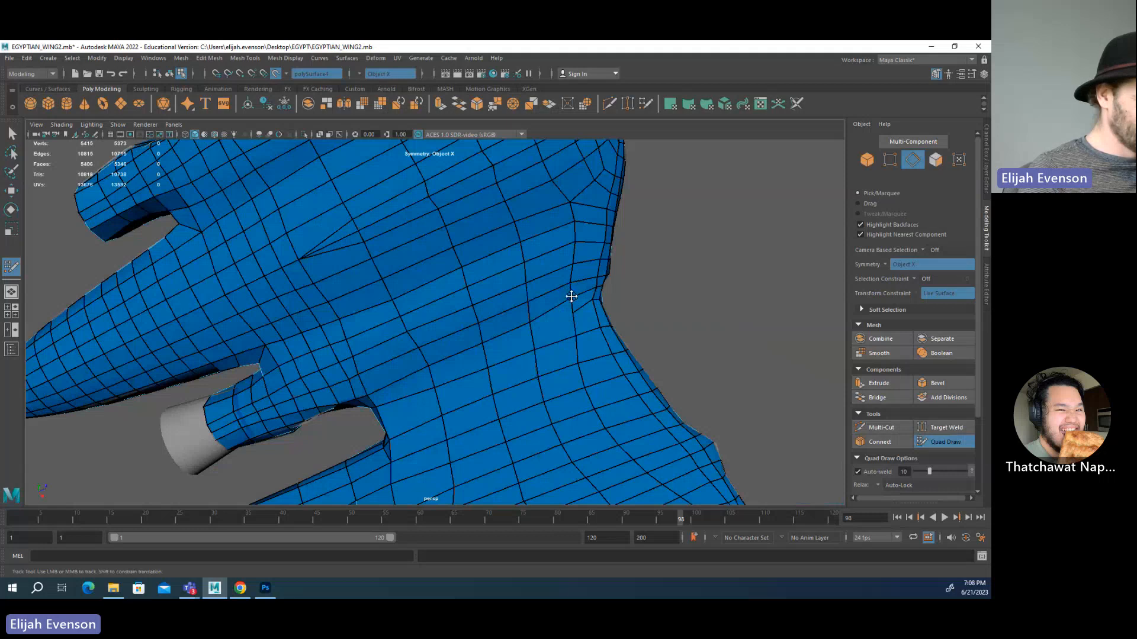
pyautogui.keyDown('alt'); pyautogui.moveTo(446, 406); pyautogui.dragTo(304, 417); pyautogui.keyUp('alt')
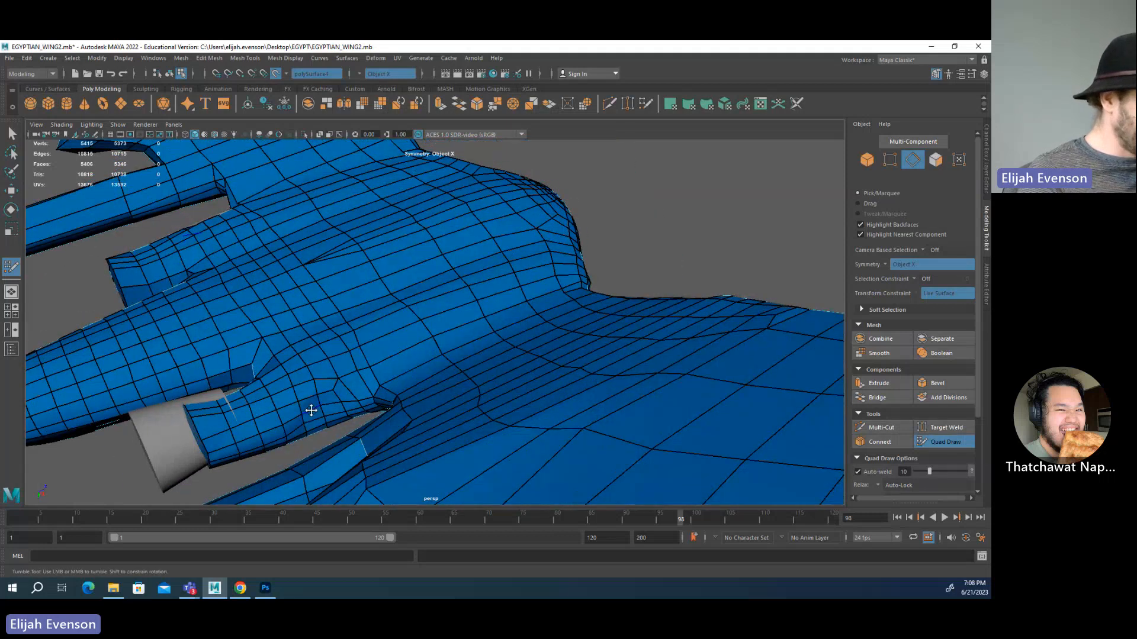
pyautogui.keyDown('alt'); pyautogui.moveTo(411, 429); pyautogui.dragTo(594, 399, button='middle'); pyautogui.keyUp('alt')
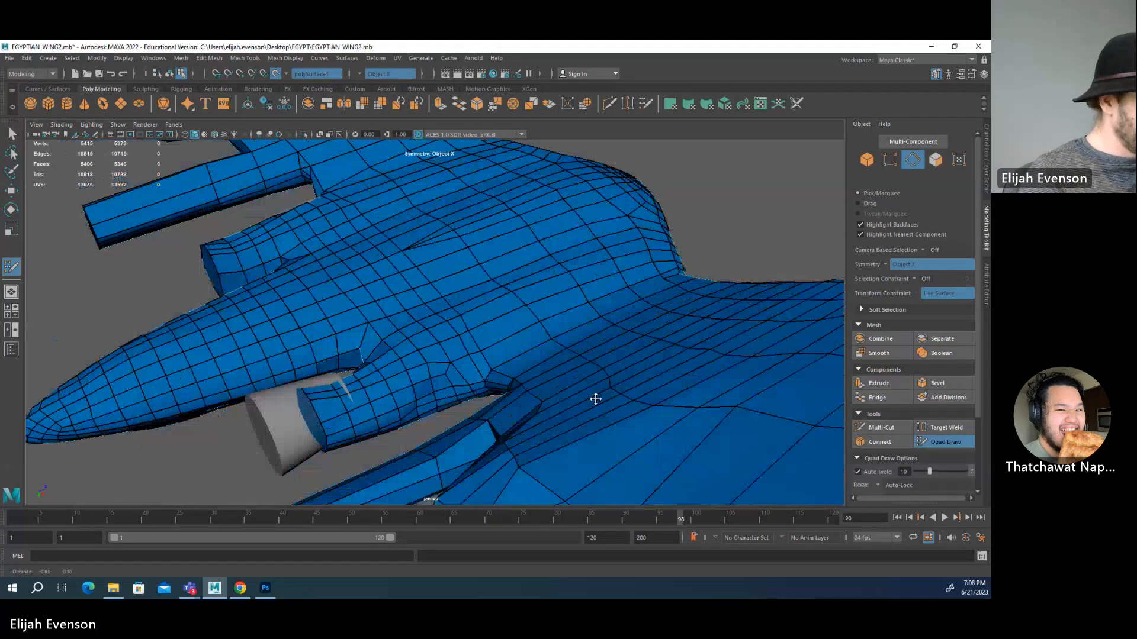
pyautogui.keyDown('alt'); pyautogui.moveTo(593, 398); pyautogui.dragTo(197, 332, button='right'); pyautogui.keyUp('alt')
pyautogui.keyDown('alt'); pyautogui.moveTo(198, 332); pyautogui.dragTo(436, 481); pyautogui.keyUp('alt')
pyautogui.keyDown('alt'); pyautogui.moveTo(436, 481); pyautogui.dragTo(607, 471, button='right'); pyautogui.keyUp('alt')
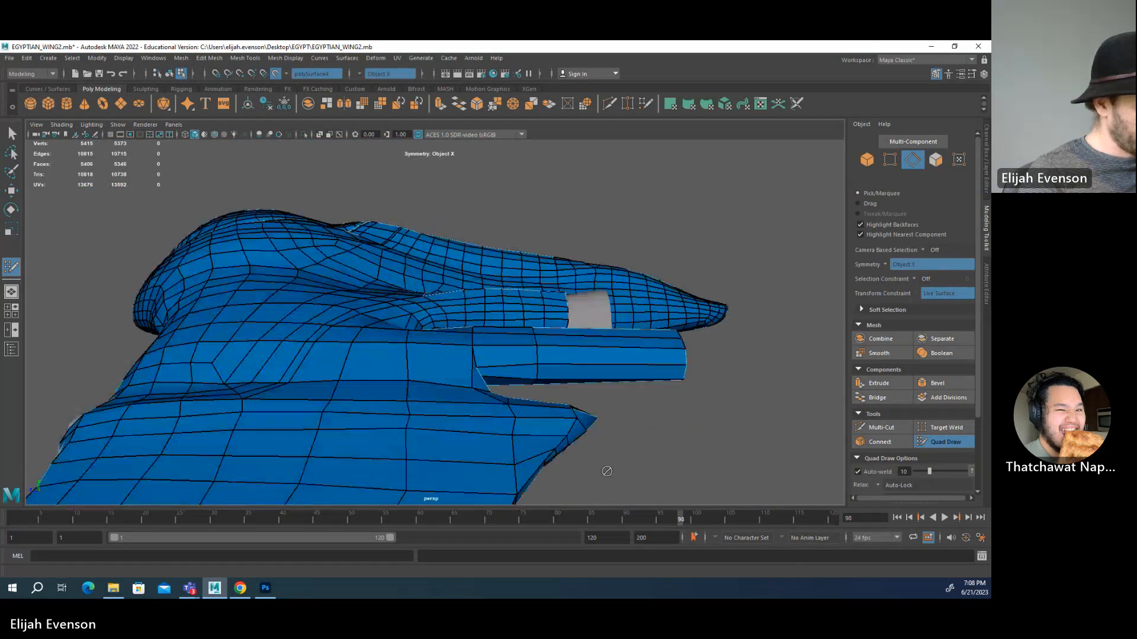
pyautogui.keyDown('alt'); pyautogui.moveTo(607, 471); pyautogui.dragTo(616, 510); pyautogui.keyUp('alt')
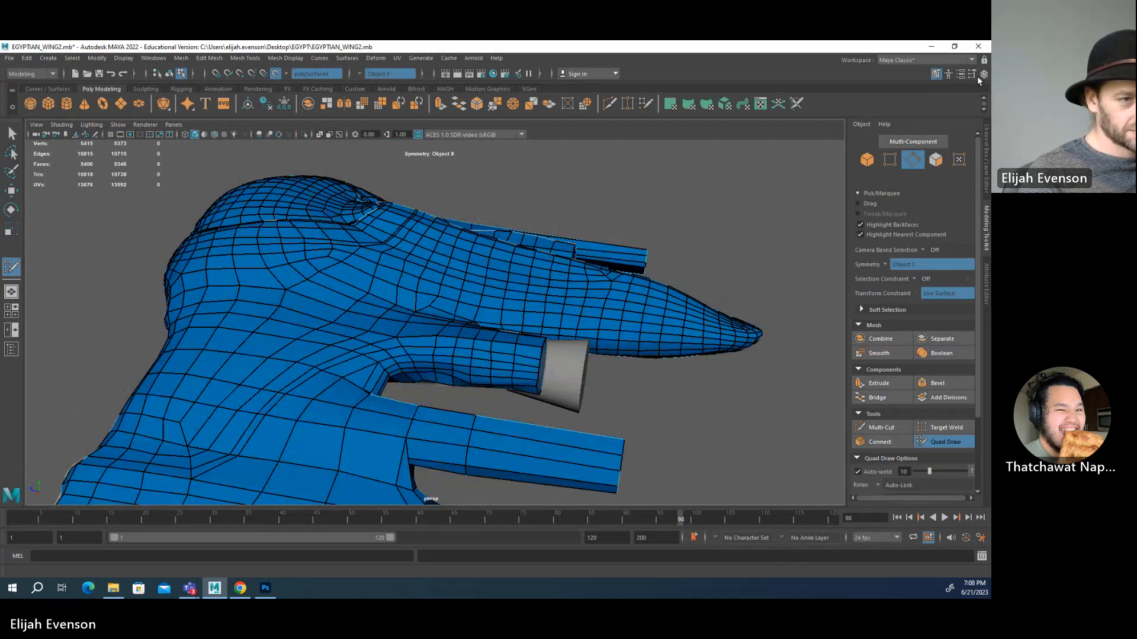
# - Hide the layer1 display layer to work on the retopologized mesh around the round stub without the live surface
pyautogui.click(982, 76)
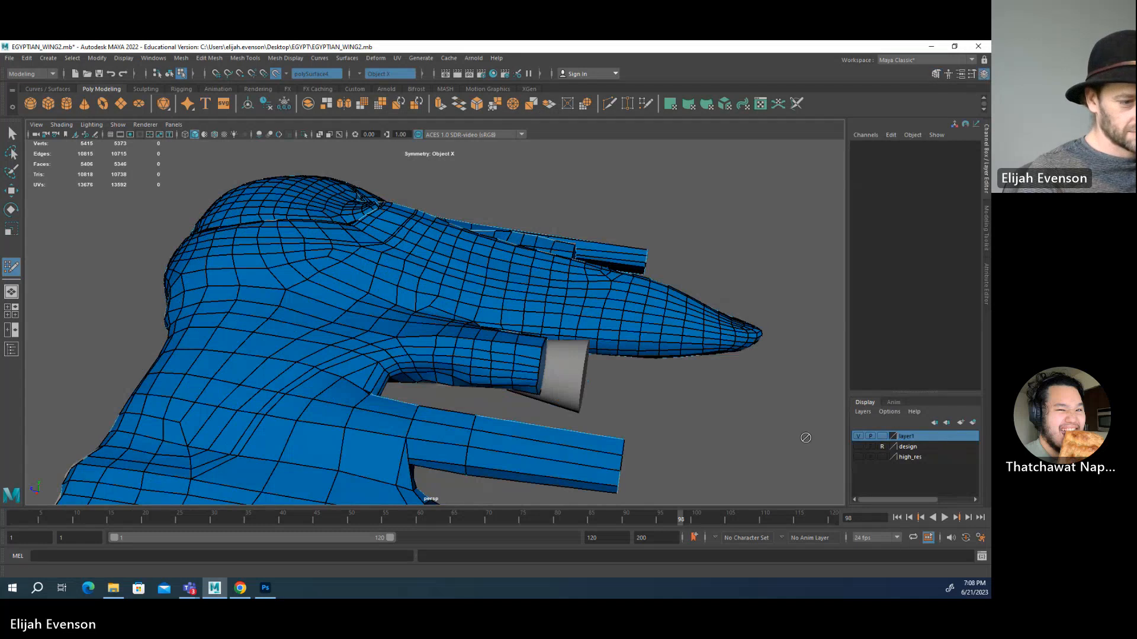
pyautogui.click(859, 437)
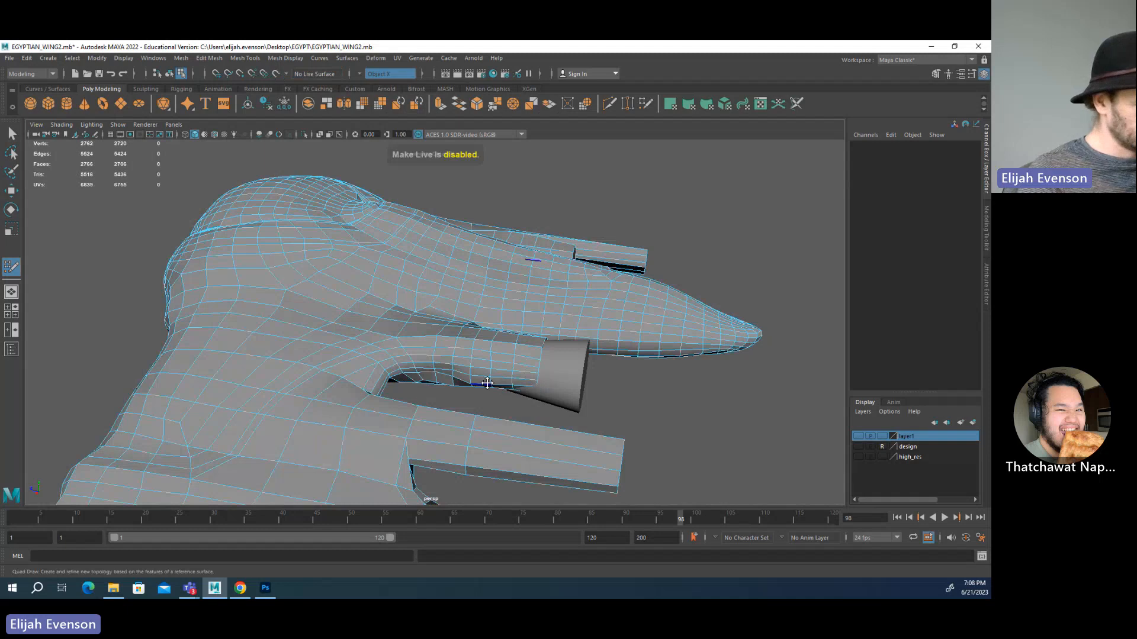
pyautogui.keyDown('alt'); pyautogui.moveTo(486, 384); pyautogui.dragTo(515, 372); pyautogui.keyUp('alt')
pyautogui.keyDown('alt'); pyautogui.moveTo(516, 372); pyautogui.dragTo(404, 369, button='middle'); pyautogui.keyUp('alt')
pyautogui.keyDown('alt'); pyautogui.moveTo(404, 369); pyautogui.dragTo(560, 363, button='right'); pyautogui.keyUp('alt')
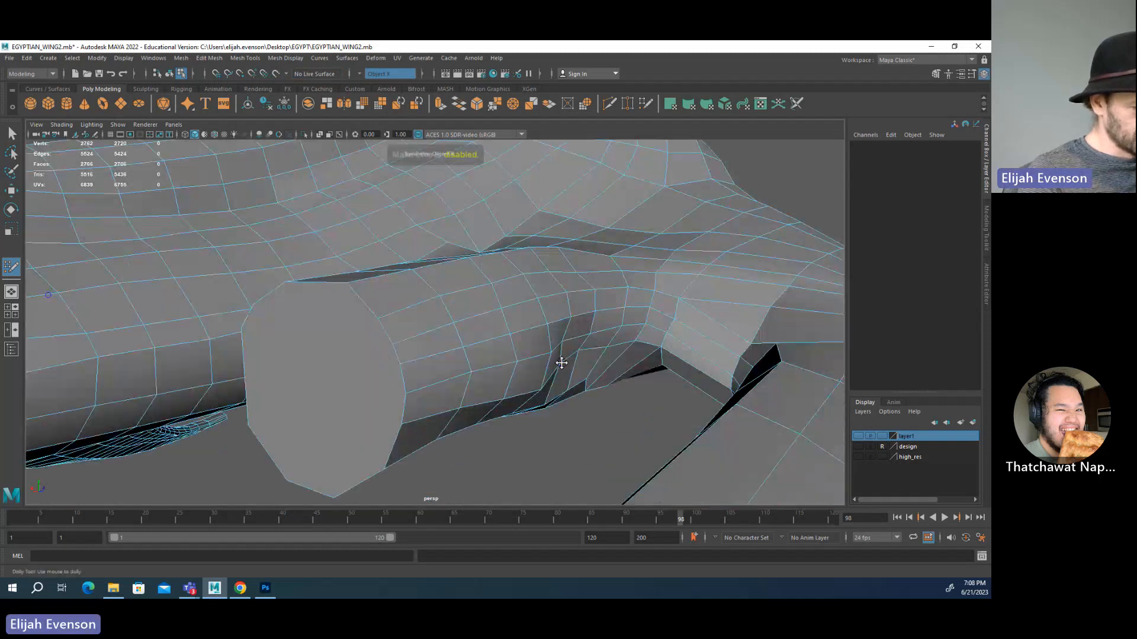
# - Reposition the vertices in the dented area on the round stub's side with the Move tool to even out the surface
pyautogui.press('q')
pyautogui.click(563, 347)
pyautogui.press('w')
pyautogui.keyDown('alt'); pyautogui.moveTo(574, 343); pyautogui.dragTo(535, 380); pyautogui.keyUp('alt')
pyautogui.press('q')
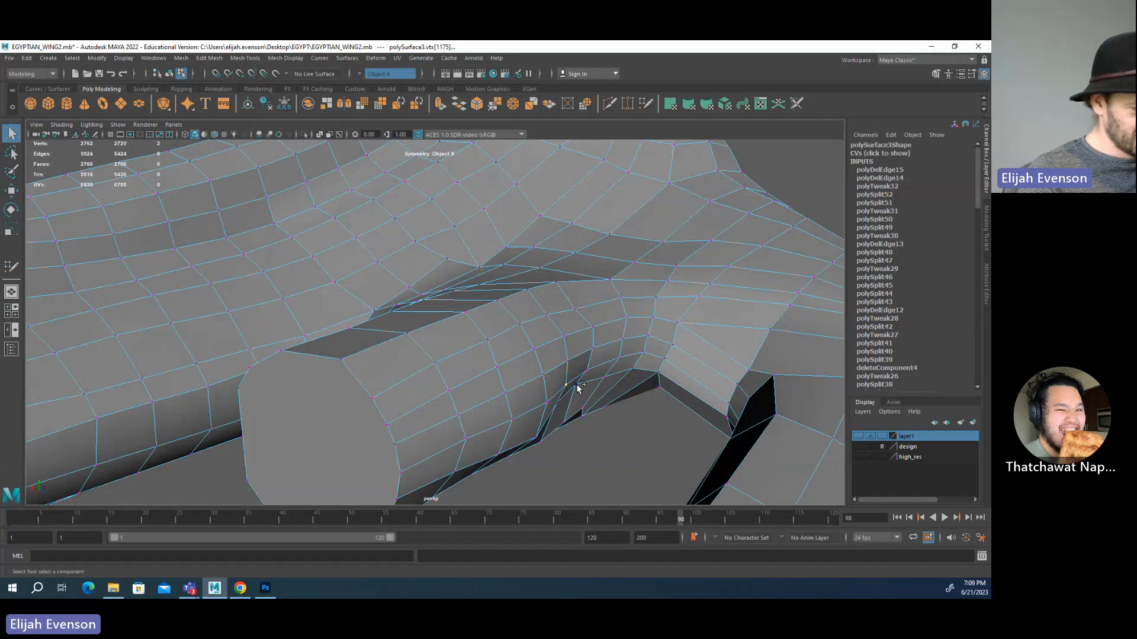
pyautogui.press('w')
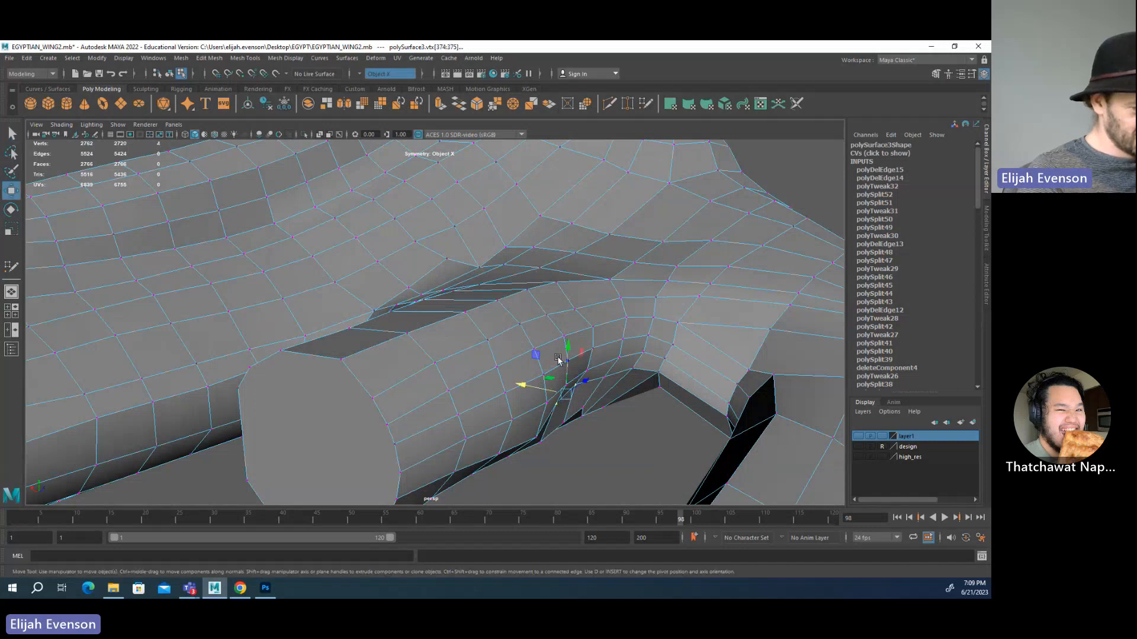
pyautogui.moveTo(558, 358); pyautogui.dragTo(552, 370)
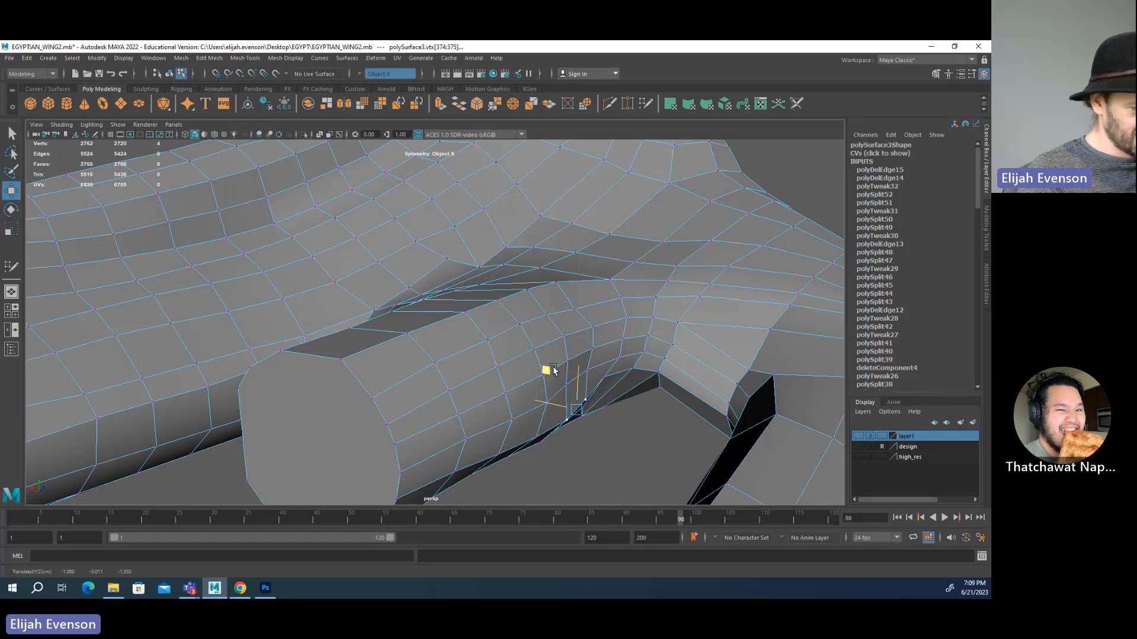
# - Adjust the neighbouring vertices one by one along the lower side where the round stub joins the body
pyautogui.press('q')
pyautogui.keyDown('alt'); pyautogui.moveTo(655, 404); pyautogui.dragTo(662, 398); pyautogui.keyUp('alt')
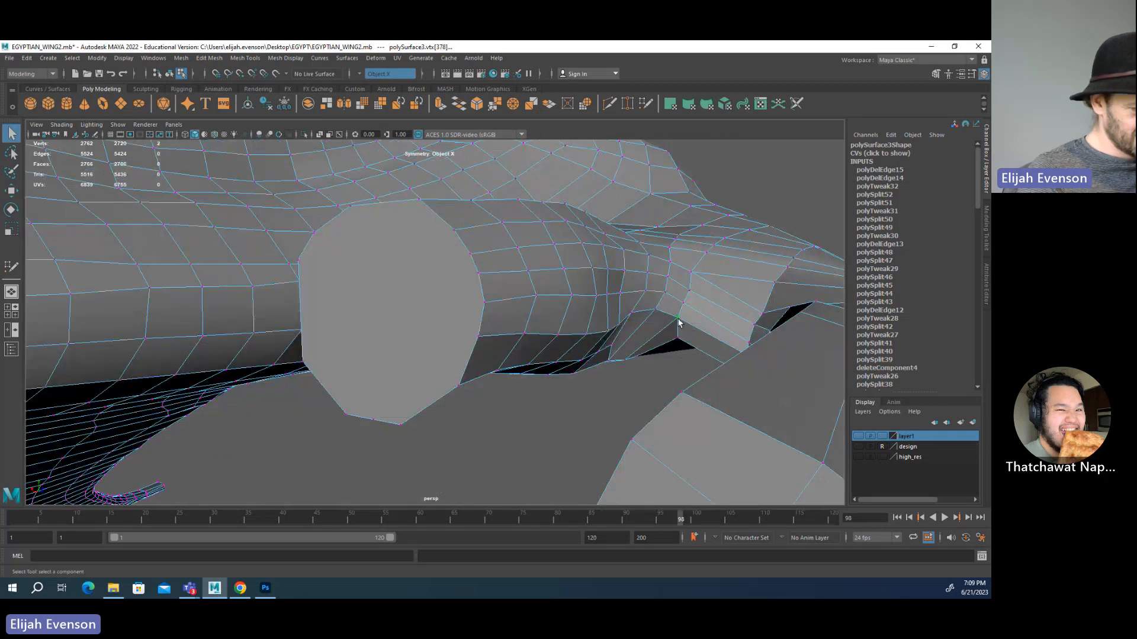
pyautogui.press('w')
pyautogui.press('q')
pyautogui.click(655, 314)
pyautogui.press('w')
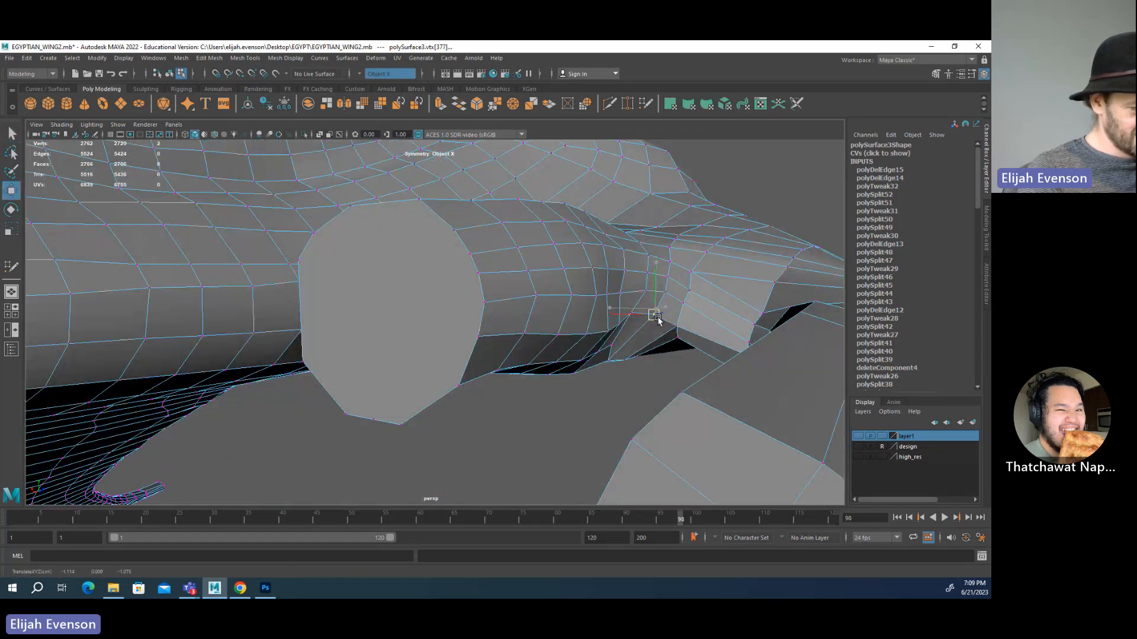
pyautogui.press('q')
pyautogui.click(637, 321)
pyautogui.press('w')
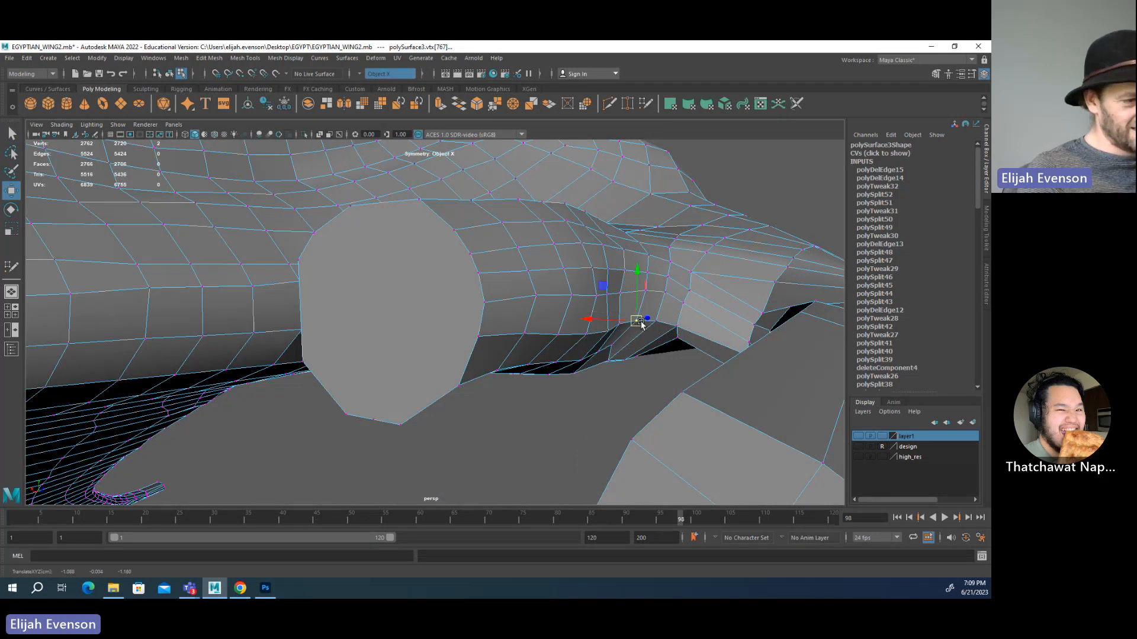
# - Reposition the vertices one by one where the round stub's side turns into the wing base with the Move tool
pyautogui.press('q')
pyautogui.click(684, 305)
pyautogui.press('w')
pyautogui.press('q')
pyautogui.click(685, 289)
pyautogui.press('w')
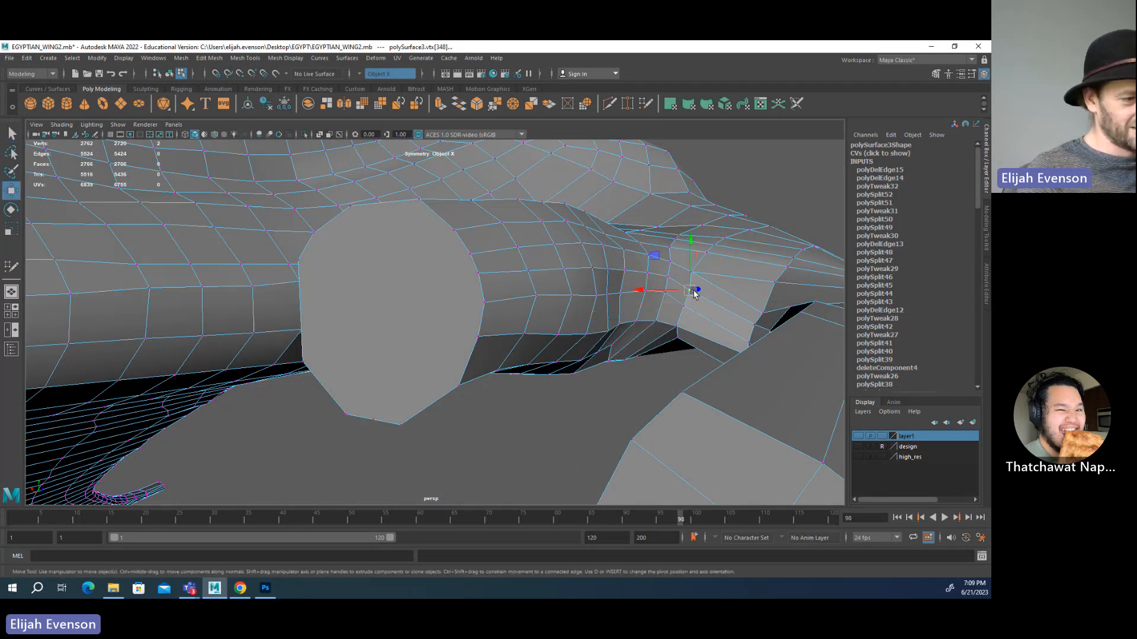
pyautogui.press('q')
pyautogui.click(667, 291)
pyautogui.press('w')
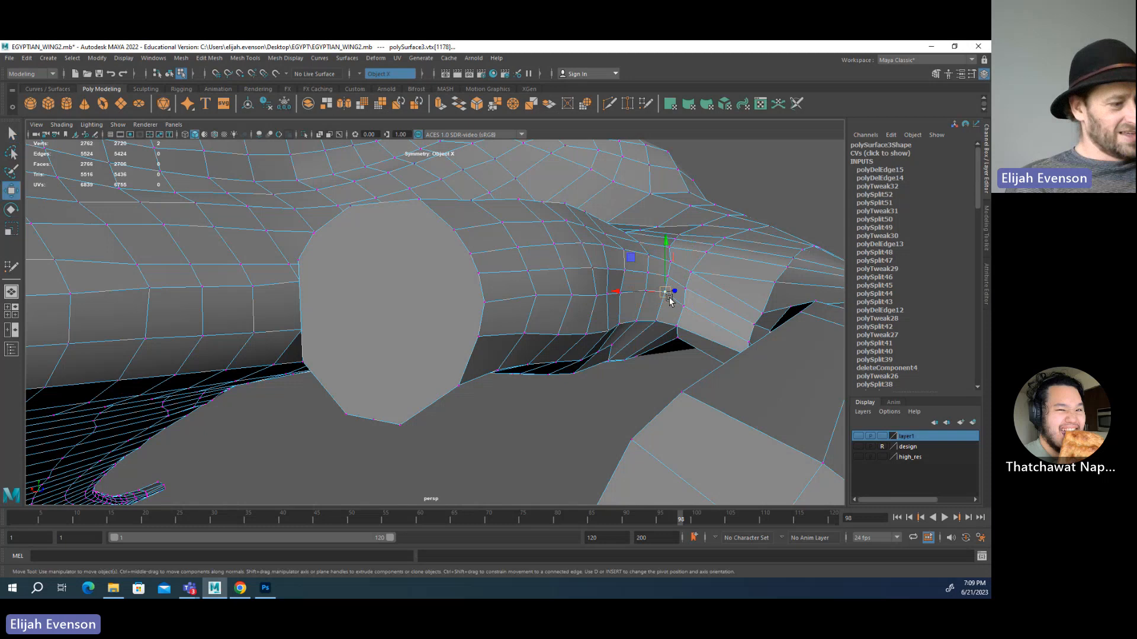
# - Shift the vertices along the lower edge of the round stub's side to even out their spacing
pyautogui.click(608, 327)
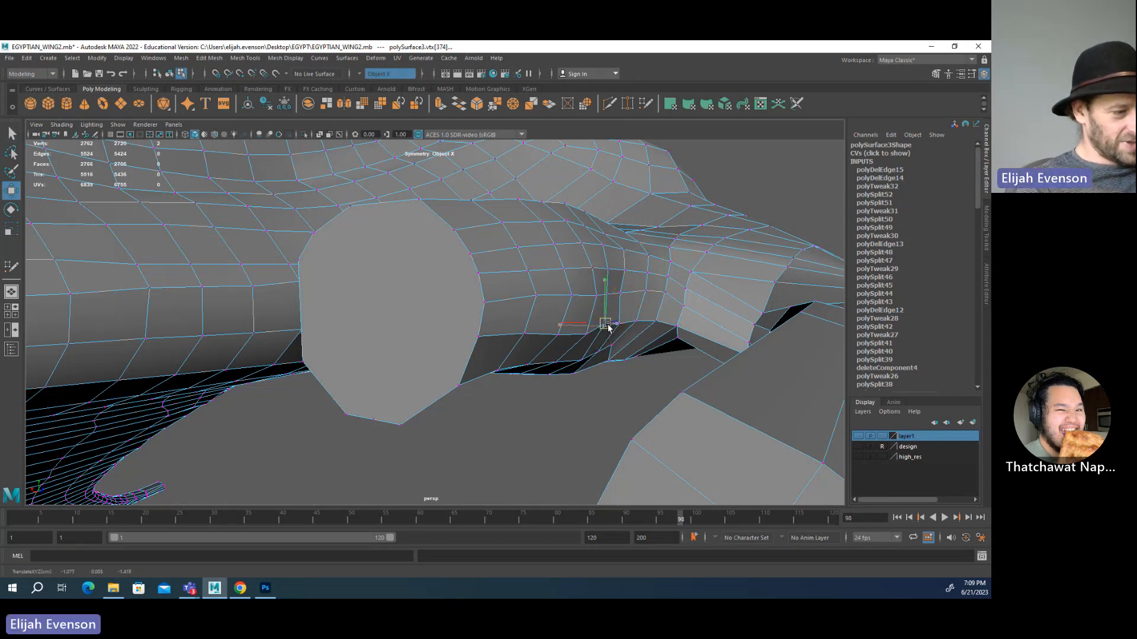
pyautogui.press('q')
pyautogui.press('w')
pyautogui.moveTo(589, 335); pyautogui.dragTo(558, 332)
pyautogui.press('q')
pyautogui.press('w')
pyautogui.press('q')
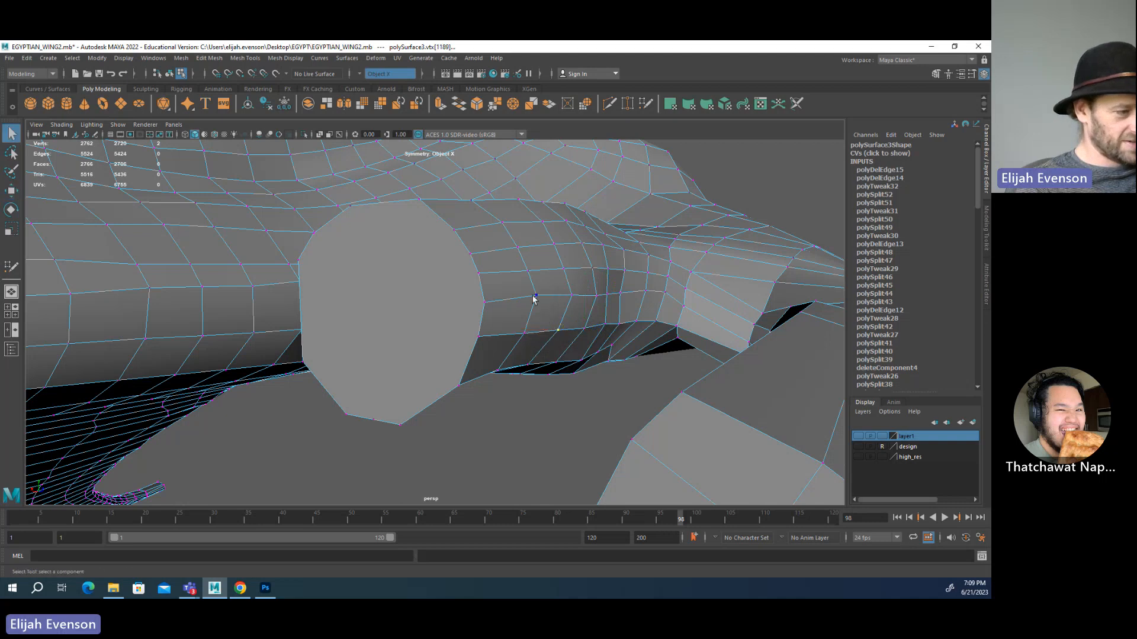
# - Adjust the middle row of vertices along the round stub's side, from near its end toward the wing base
pyautogui.click(577, 296)
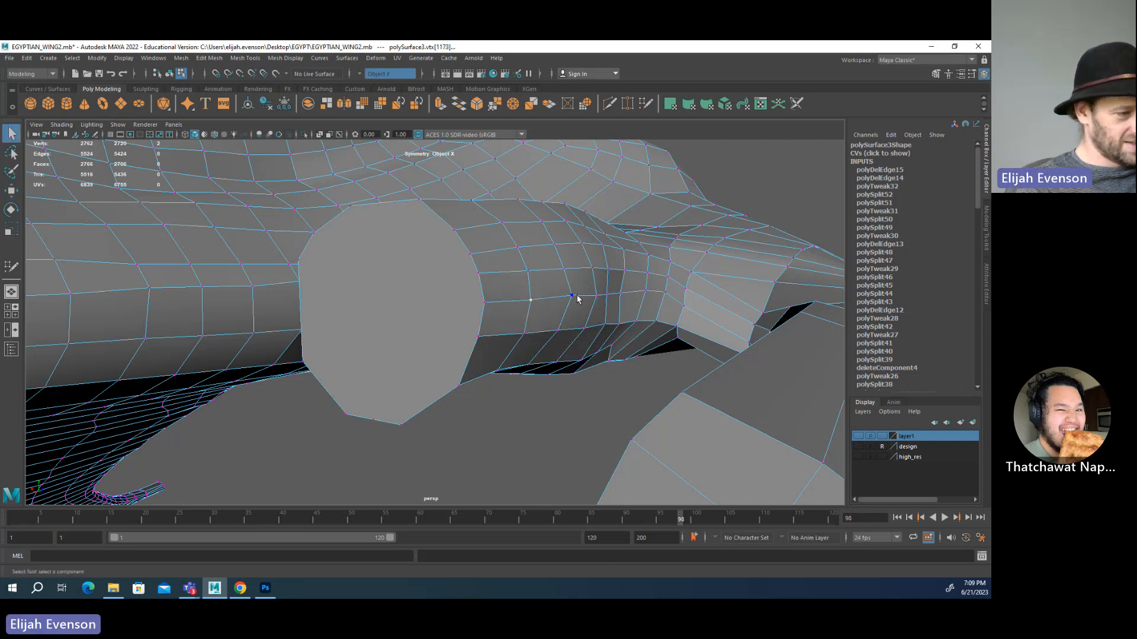
pyautogui.press('w')
pyautogui.moveTo(579, 298); pyautogui.dragTo(630, 297)
pyautogui.press('q')
pyautogui.press('w')
pyautogui.press('q')
pyautogui.click(620, 295)
pyautogui.press('w')
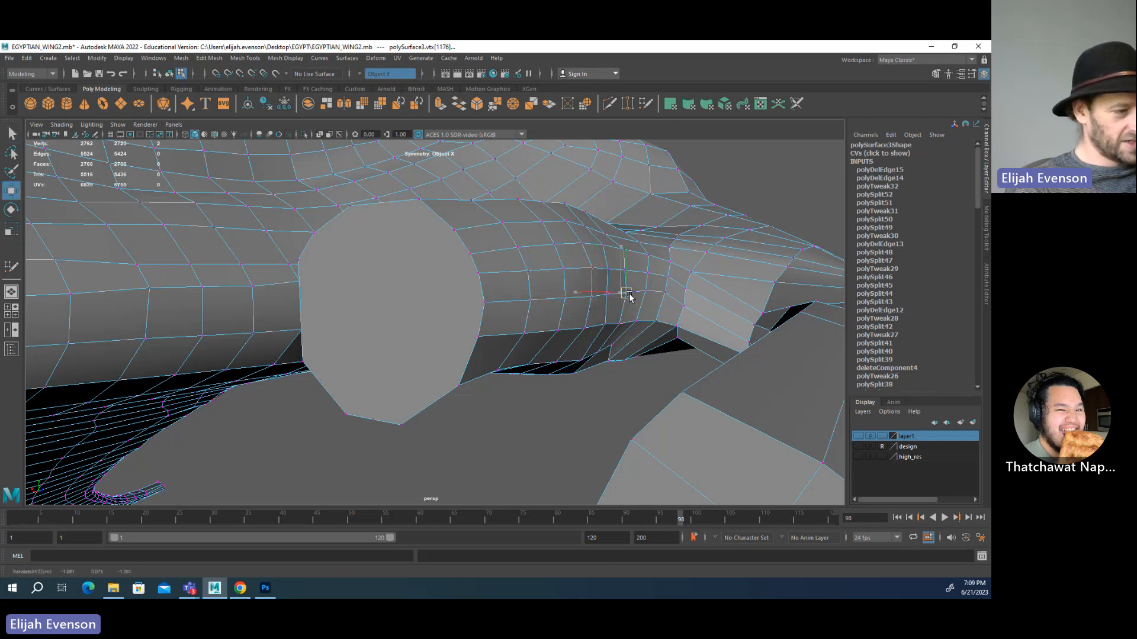
# - Fine-tune two neighbouring lower-edge vertices where the round stub starts curving into the body
pyautogui.press('q')
pyautogui.click(621, 324)
pyautogui.press('w')
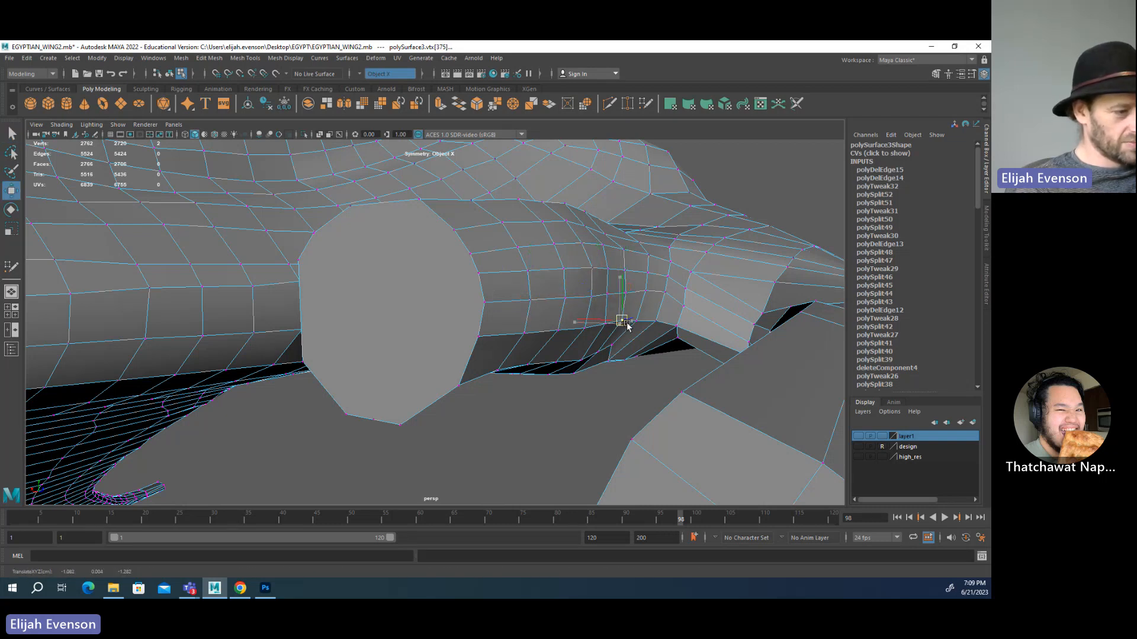
pyautogui.press('q')
pyautogui.click(603, 325)
pyautogui.press('w')
pyautogui.moveTo(608, 326); pyautogui.dragTo(606, 327)
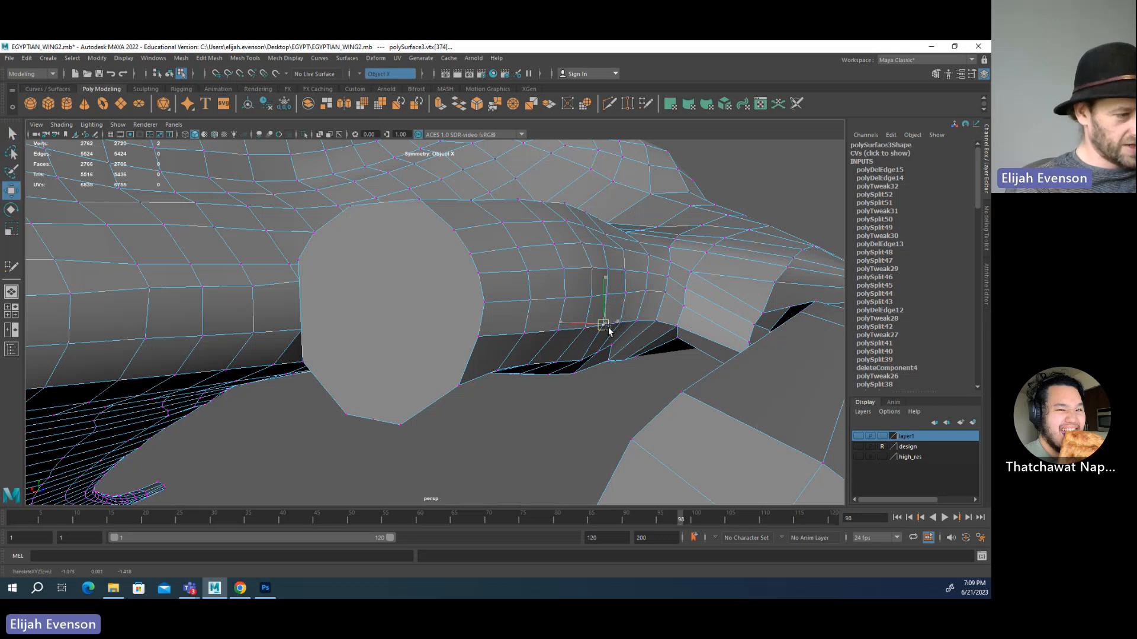
# - Adjust the vertices near the upper rim of the round stub's end cap
pyautogui.press('q')
pyautogui.keyDown('alt'); pyautogui.moveTo(616, 271); pyautogui.dragTo(679, 284); pyautogui.keyUp('alt')
pyautogui.click(674, 282)
pyautogui.press('w')
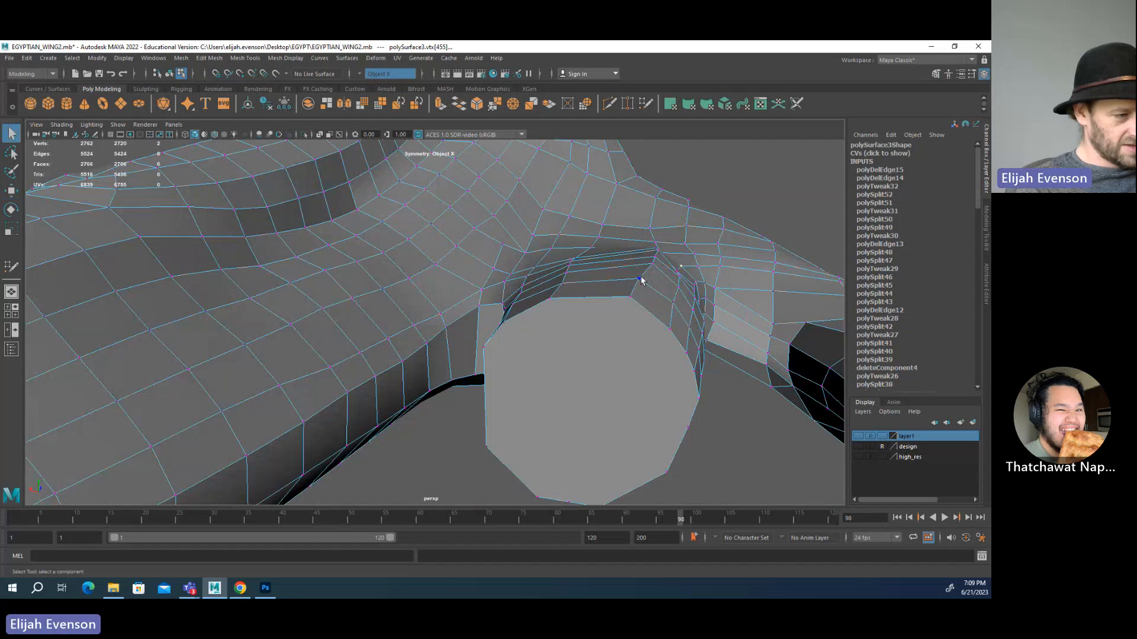
pyautogui.click(634, 284)
pyautogui.moveTo(635, 282); pyautogui.dragTo(634, 284)
pyautogui.press('q')
pyautogui.click(630, 298)
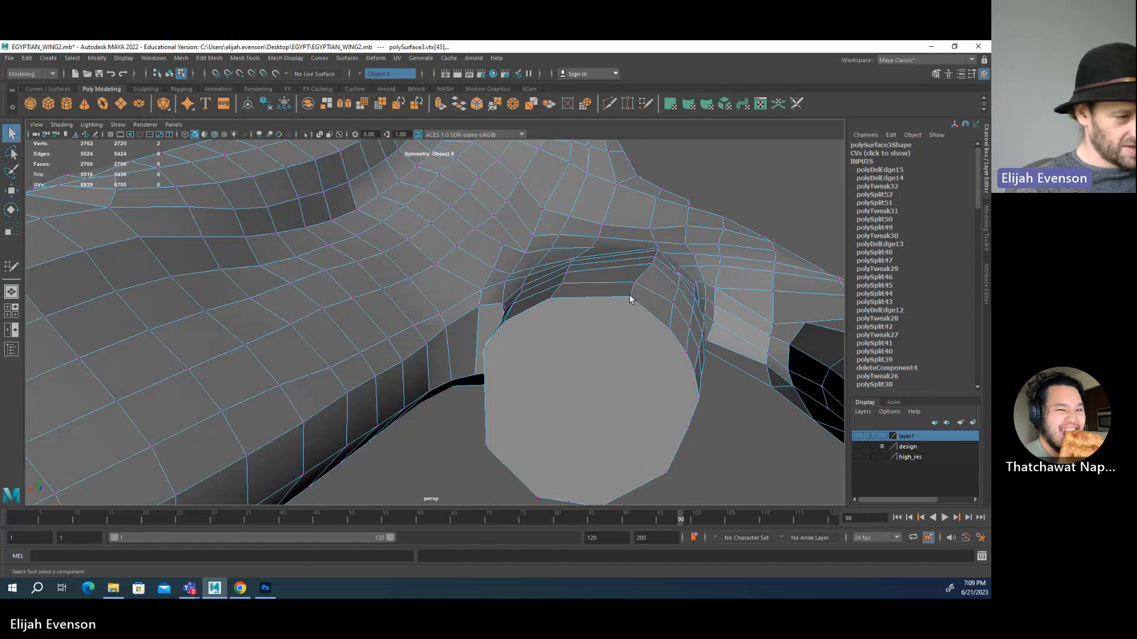
pyautogui.press('w')
# - Try duplicating the existing guide cylinder from the opposite stub onto this round stub, and delete the copy
pyautogui.scroll(-6, 667, 318)
pyautogui.keyDown('alt'); pyautogui.moveTo(668, 318); pyautogui.dragTo(633, 346); pyautogui.keyUp('alt')
pyautogui.scroll(-5, 638, 348)
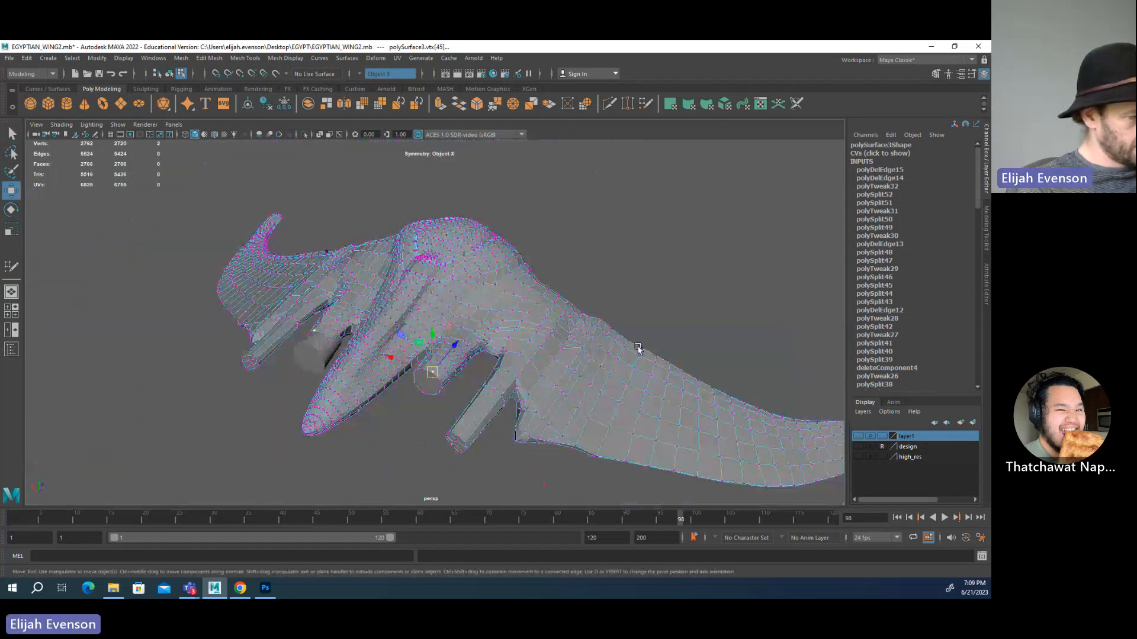
pyautogui.press('F8')
pyautogui.press('F8')
pyautogui.press('F8')
pyautogui.press('F8')
pyautogui.press('F8')
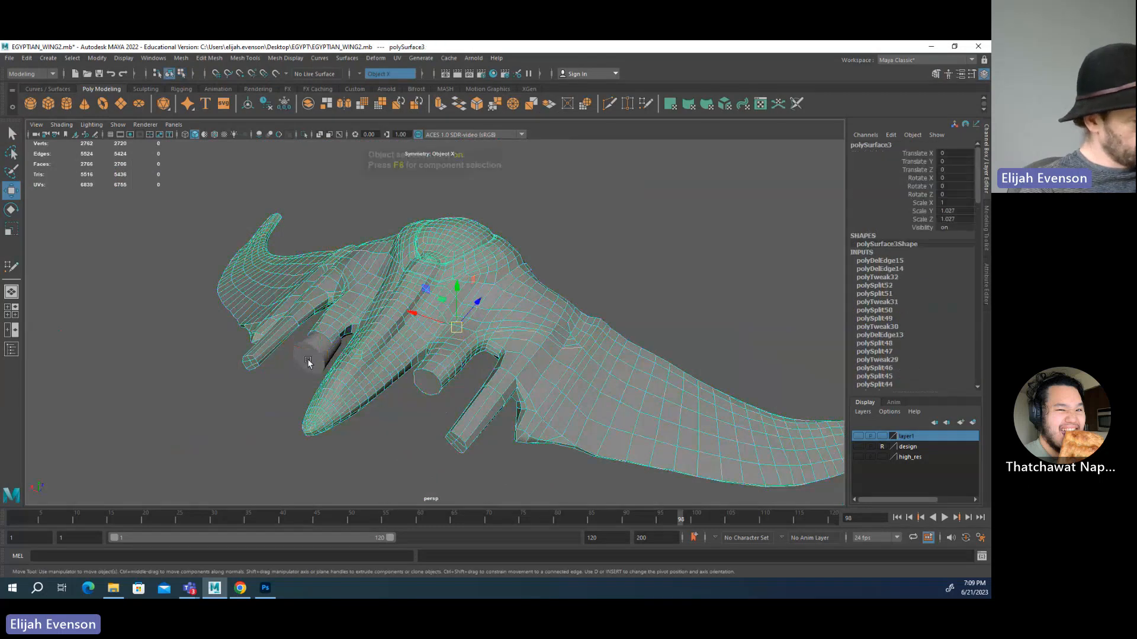
pyautogui.click(312, 350)
pyautogui.keyDown('shift'); pyautogui.moveTo(300, 346); pyautogui.dragTo(378, 375); pyautogui.keyUp('shift')
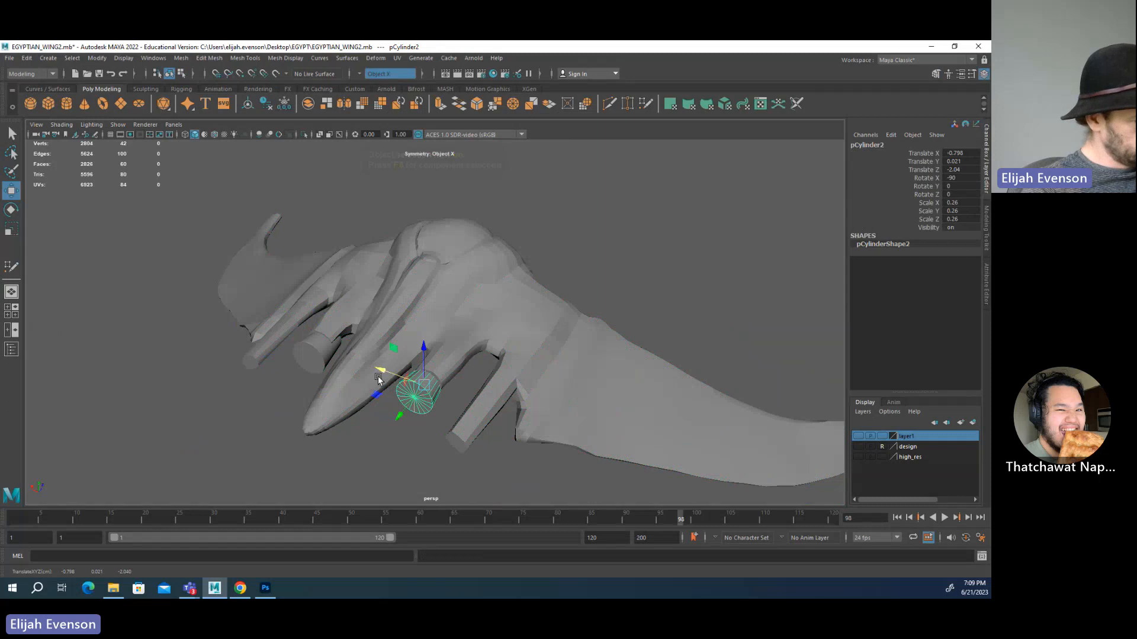
pyautogui.press('f')
pyautogui.keyDown('alt'); pyautogui.moveTo(449, 379); pyautogui.dragTo(517, 380); pyautogui.keyUp('alt')
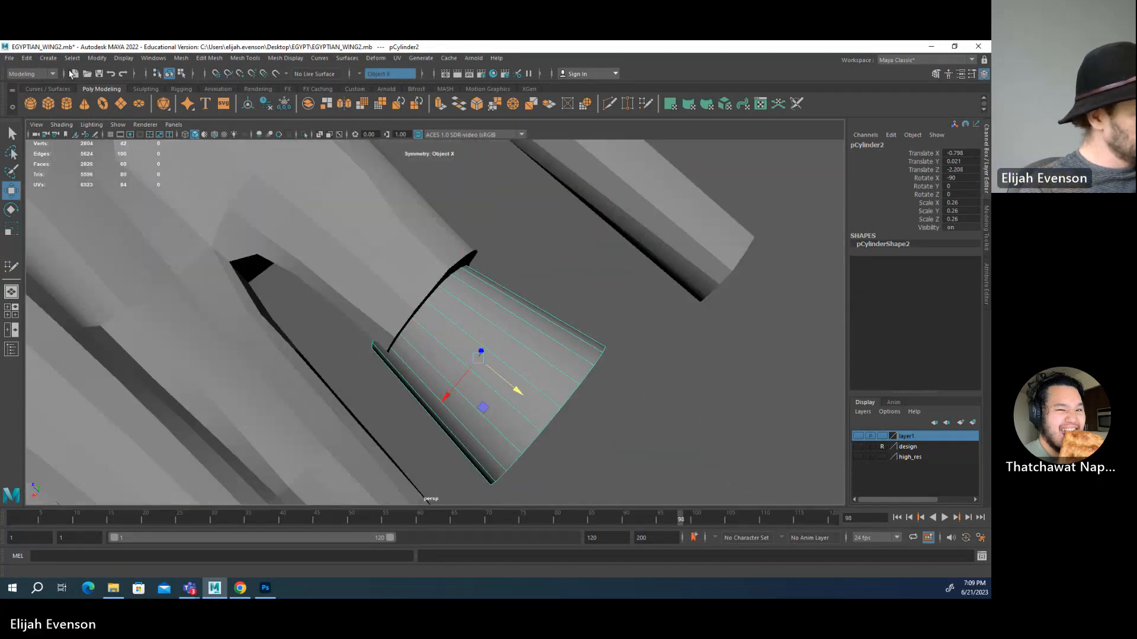
pyautogui.press('Delete')
# - Create a new polygon cylinder and set its X rotation to -90
pyautogui.click(66, 103)
pyautogui.scroll(-10, 460, 375)
pyautogui.scroll(-3, 448, 370)
pyautogui.press('e')
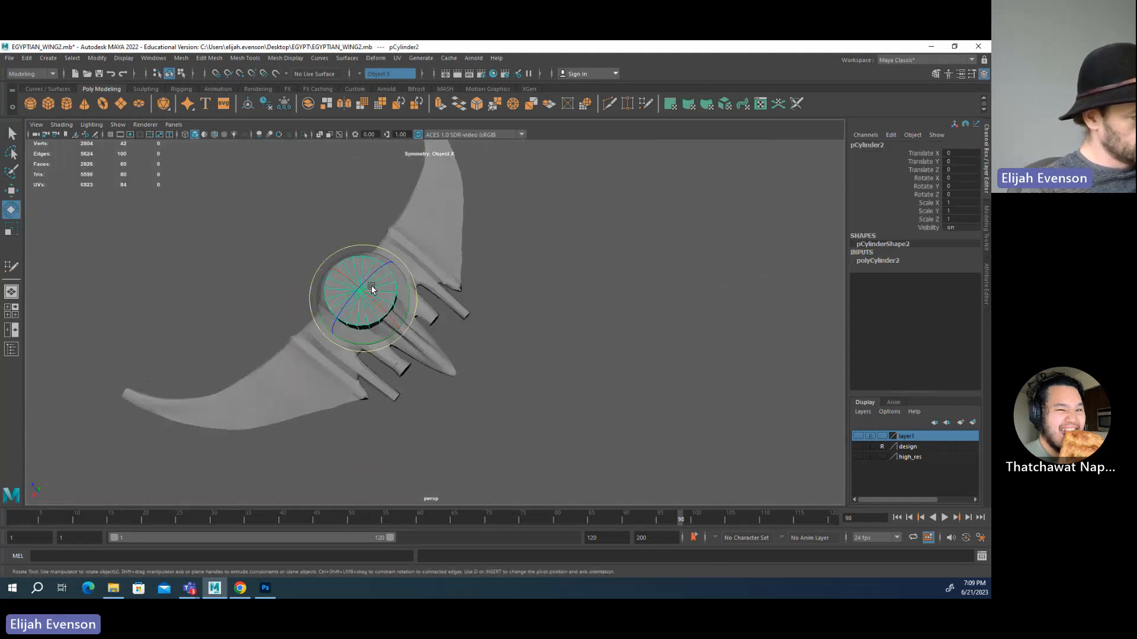
pyautogui.moveTo(375, 295); pyautogui.dragTo(394, 326)
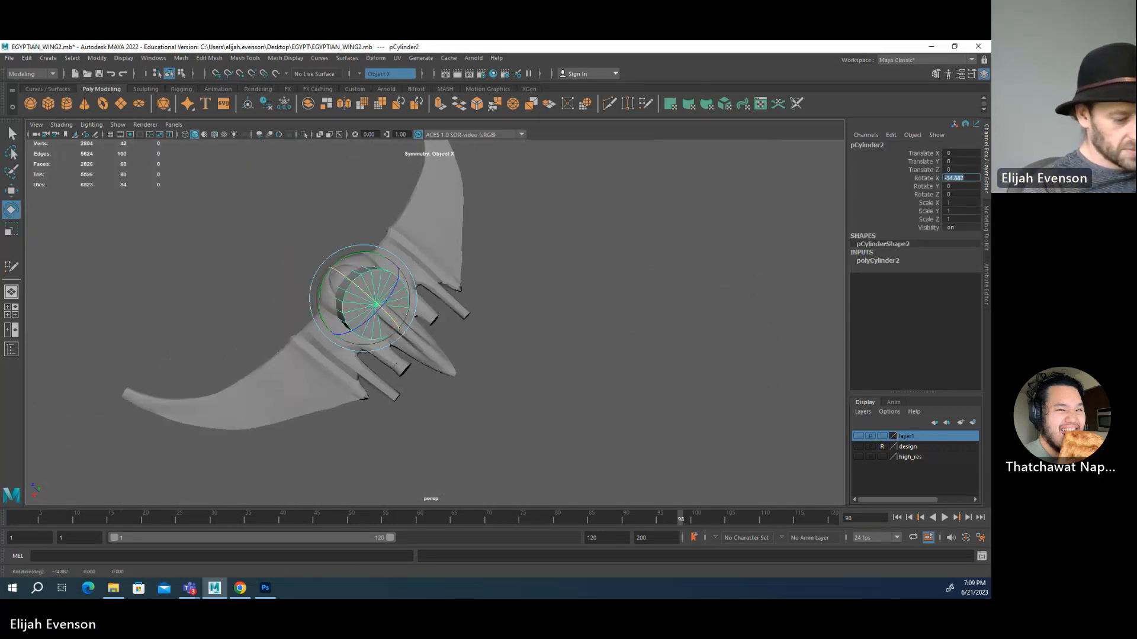
pyautogui.write('-90')
pyautogui.press('Tab')
# - Move the cylinder to the round stub, about X -0.813, Y -0.089, Z -1.827, and show the scene in wireframe
pyautogui.keyDown('alt'); pyautogui.moveTo(409, 266); pyautogui.dragTo(439, 335); pyautogui.keyUp('alt')
pyautogui.press('r')
pyautogui.press('w')
pyautogui.press('v')
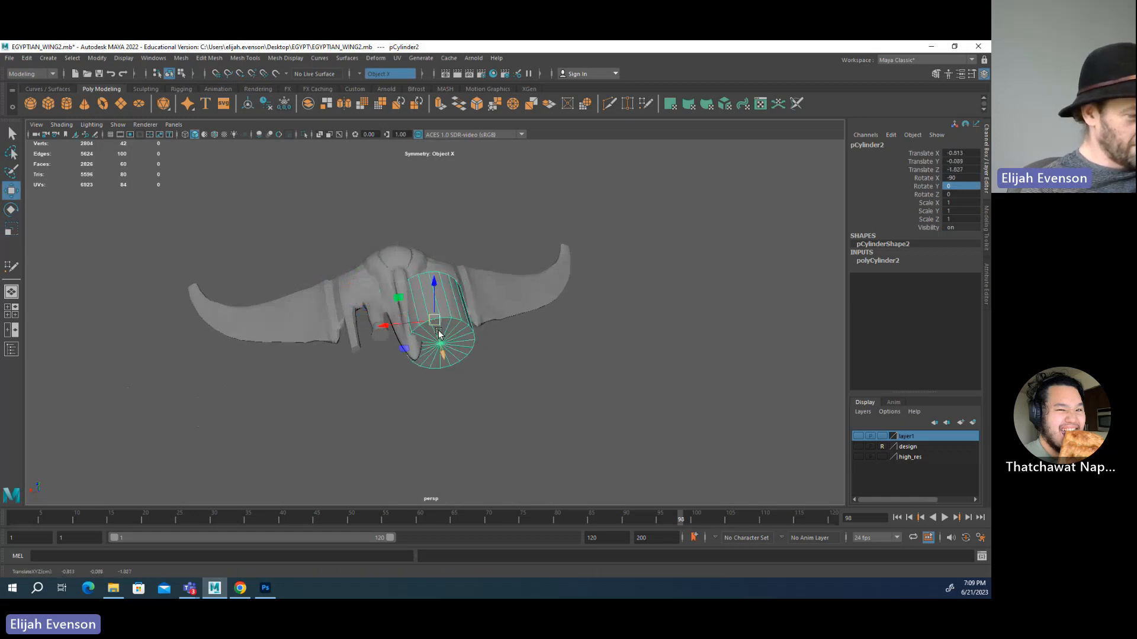
pyautogui.press('4')
pyautogui.scroll(3, 465, 394)
pyautogui.scroll(5, 465, 393)
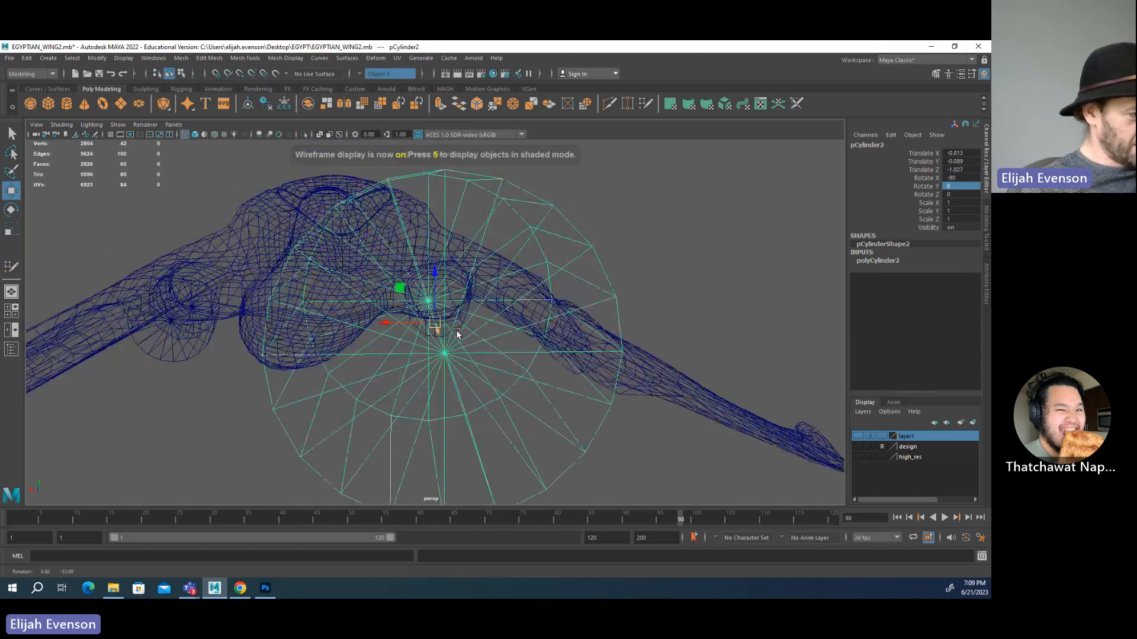
# - Scale the cylinder down uniformly to about 0.247 to approach the round stub's diameter
pyautogui.keyDown('alt'); pyautogui.moveTo(432, 330); pyautogui.dragTo(325, 363); pyautogui.keyUp('alt')
pyautogui.press('r')
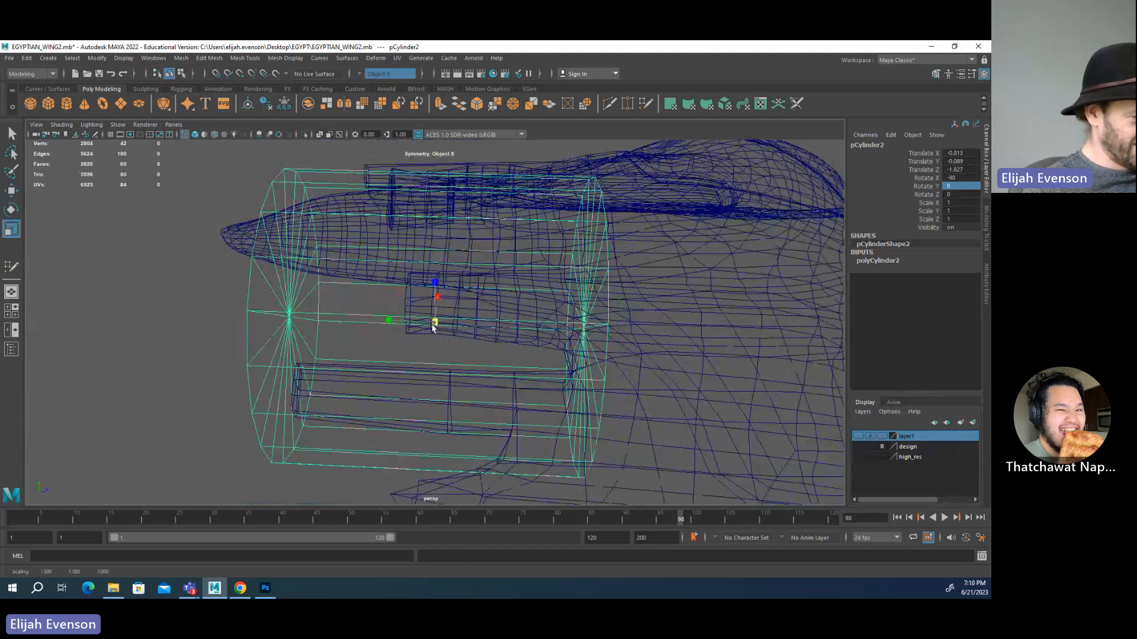
pyautogui.moveTo(325, 362); pyautogui.dragTo(241, 376, button='middle')
pyautogui.moveTo(242, 376)
pyautogui.keyDown('alt'); pyautogui.mouseDown()
pyautogui.moveTo(374, 371)
pyautogui.moveTo(377, 348)
pyautogui.moveTo(423, 322)
pyautogui.moveTo(423, 291)
pyautogui.moveTo(418, 303)
pyautogui.mouseUp(); pyautogui.keyUp('alt')
# - Center the cylinder on the stub at about X -0.824, Y 0.072 in shaded display and scale it uniformly to about 0.21
pyautogui.press('w')
pyautogui.press('5')
pyautogui.press('f')
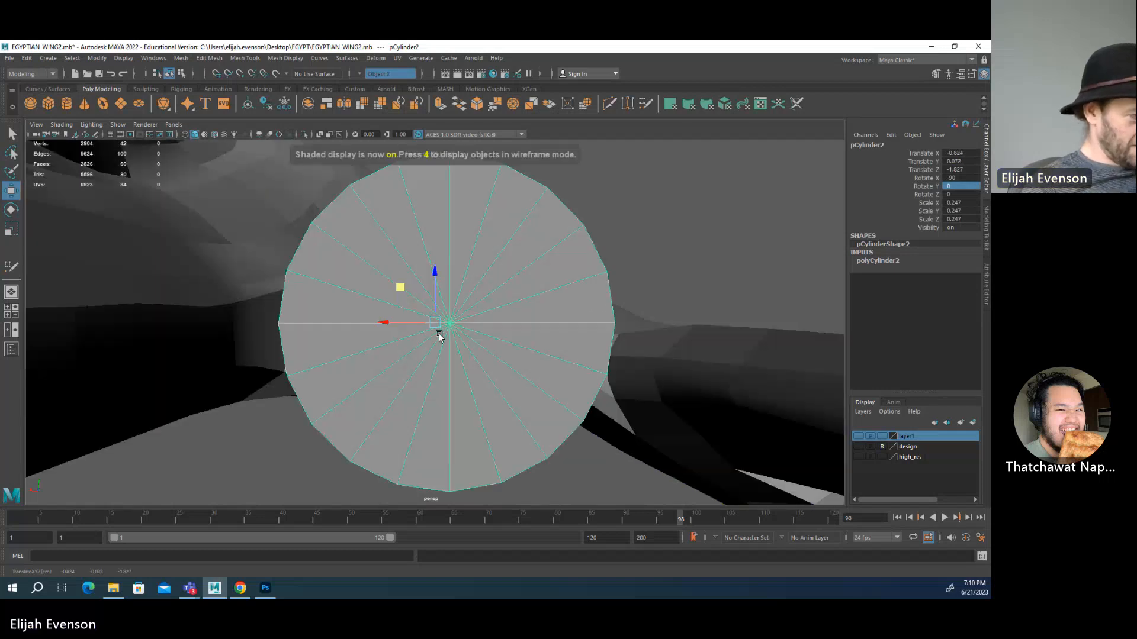
pyautogui.press('r')
pyautogui.moveTo(429, 336); pyautogui.dragTo(398, 367, button='middle')
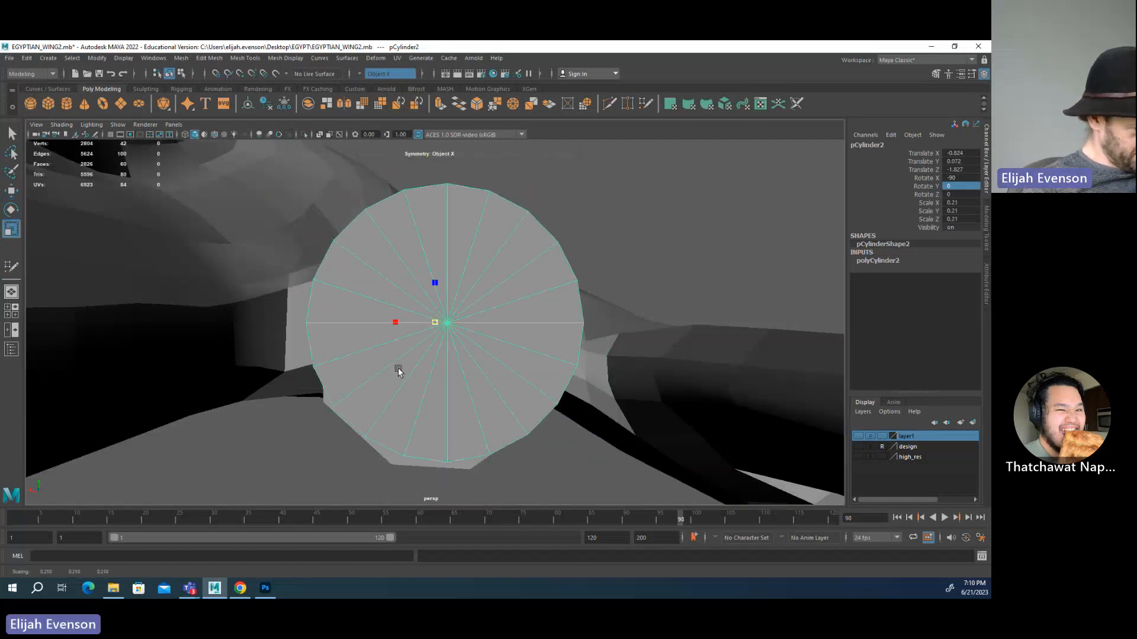
# - Compare the cylinder with the stub mesh from the side and slide it outward so it extends past the stub's end
pyautogui.keyDown('alt'); pyautogui.moveTo(398, 367); pyautogui.dragTo(568, 378); pyautogui.keyUp('alt')
pyautogui.click(571, 325)
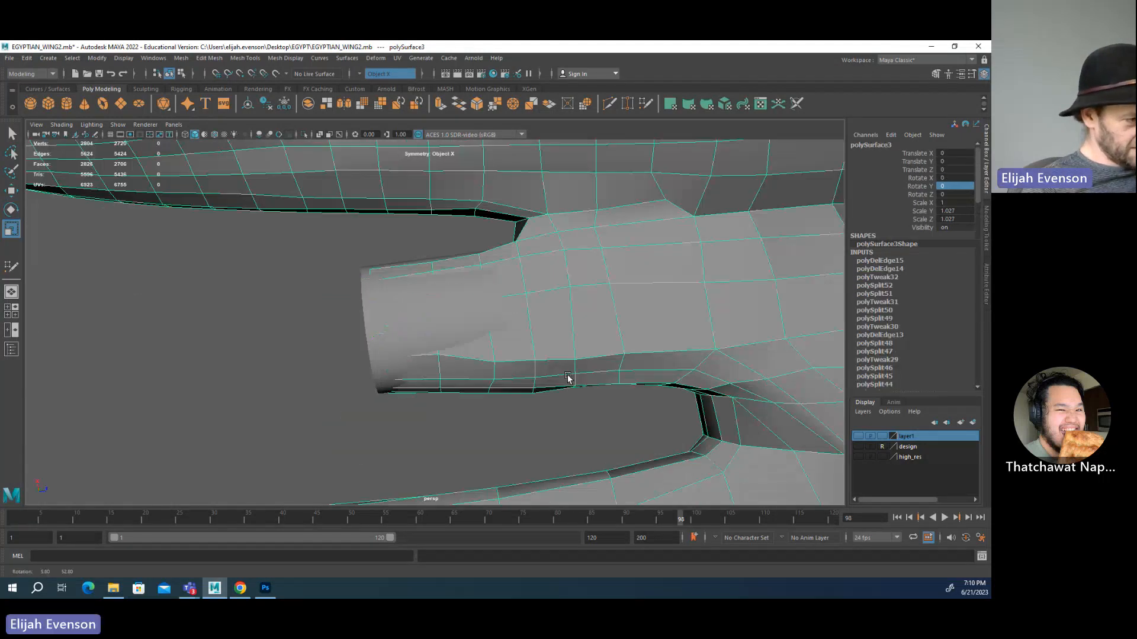
pyautogui.keyDown('alt'); pyautogui.moveTo(578, 373); pyautogui.dragTo(497, 373, button='middle'); pyautogui.keyUp('alt')
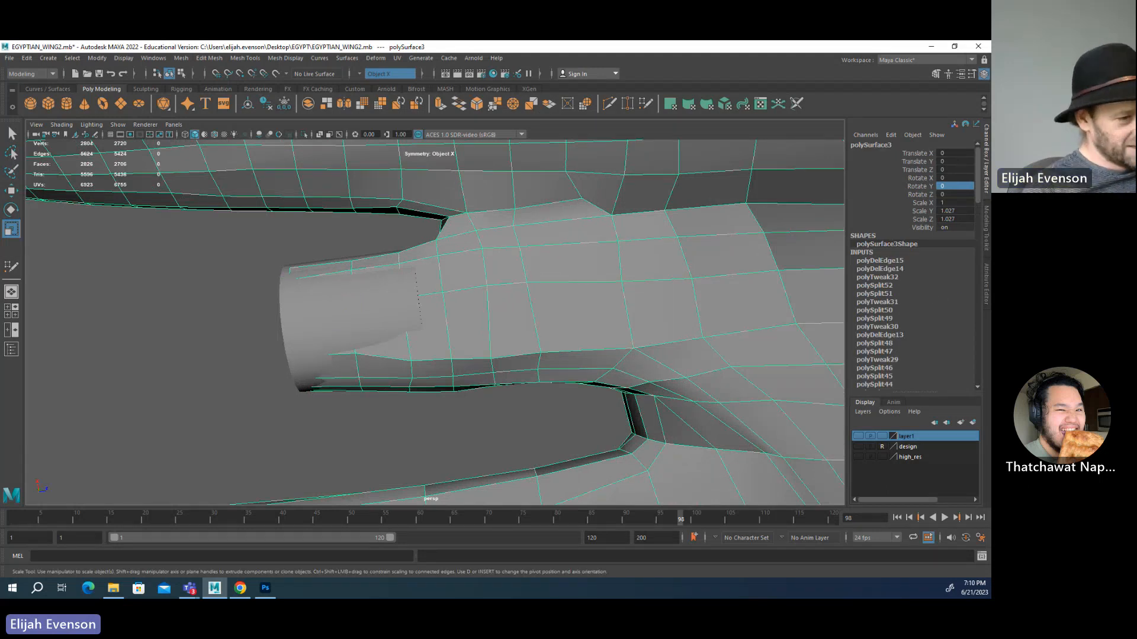
pyautogui.click(373, 306)
pyautogui.keyDown('alt'); pyautogui.moveTo(372, 306); pyautogui.dragTo(308, 329); pyautogui.keyUp('alt')
pyautogui.press('w')
pyautogui.keyDown('alt'); pyautogui.moveTo(386, 340); pyautogui.dragTo(455, 308); pyautogui.keyUp('alt')
# - Make the new cylinder a live surface and activate Quad Draw on the wing mesh
pyautogui.click(397, 280)
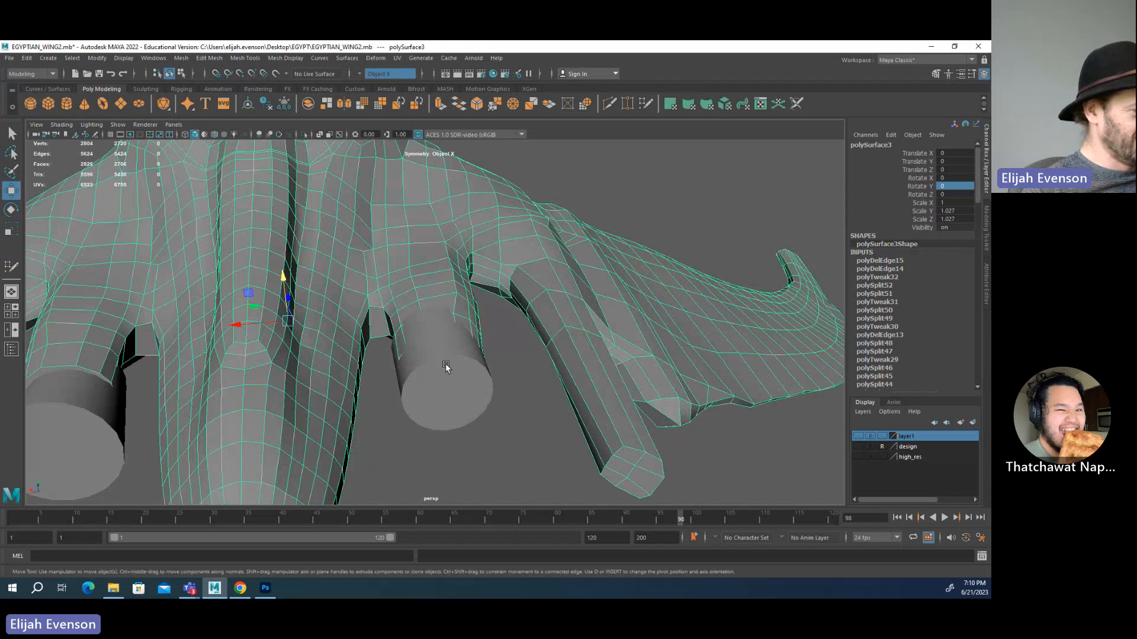
pyautogui.click(440, 325)
pyautogui.click(275, 73)
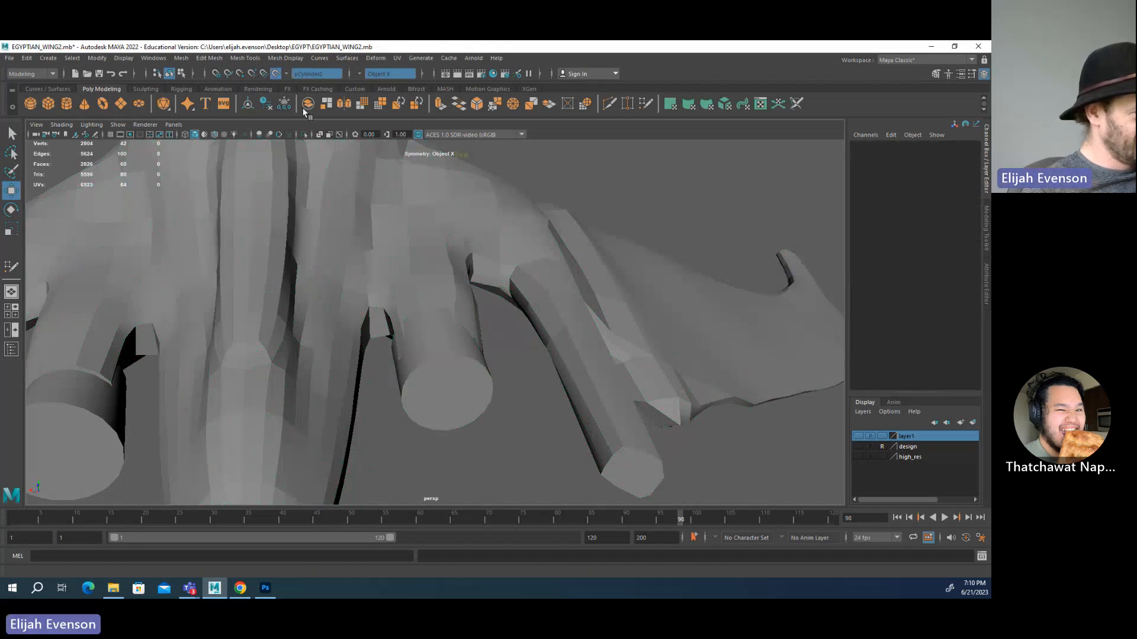
pyautogui.click(469, 297)
pyautogui.scroll(5, 469, 362)
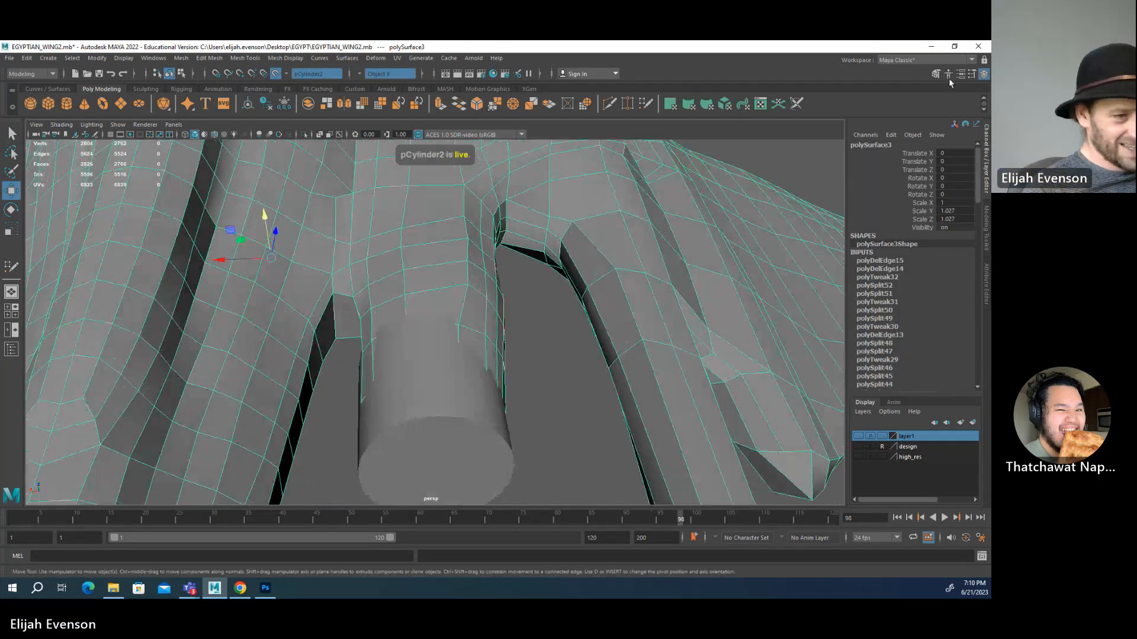
pyautogui.click(935, 73)
pyautogui.click(943, 441)
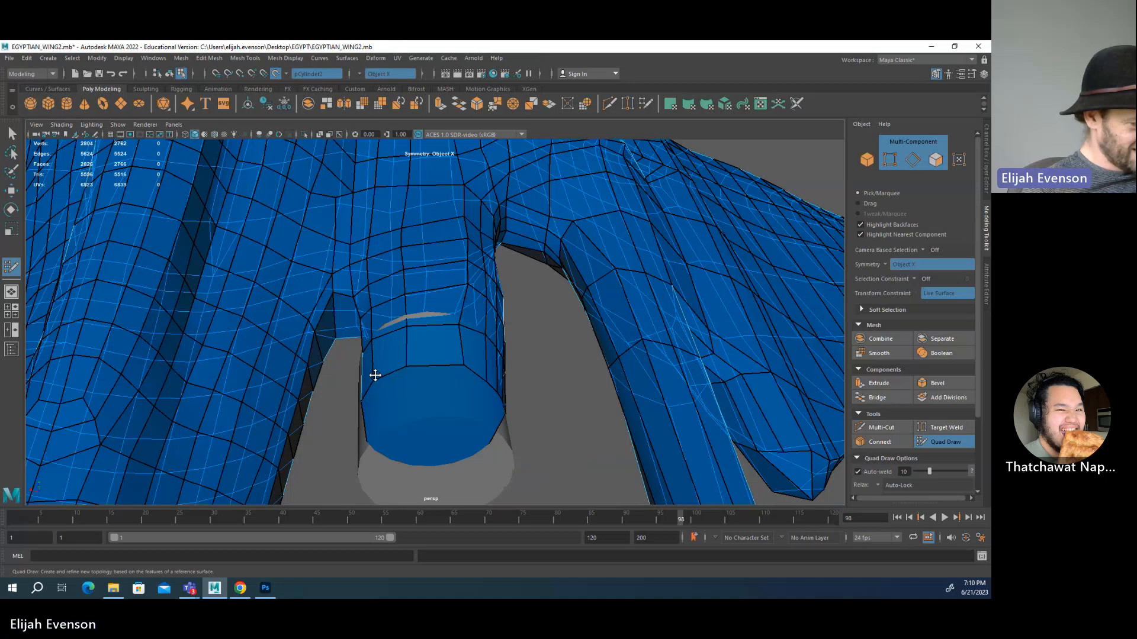
# - Try to relax the vertices on the round stub's side with Quad Draw, and undo the change
pyautogui.keyDown('alt'); pyautogui.moveTo(498, 383); pyautogui.dragTo(318, 324); pyautogui.keyUp('alt')
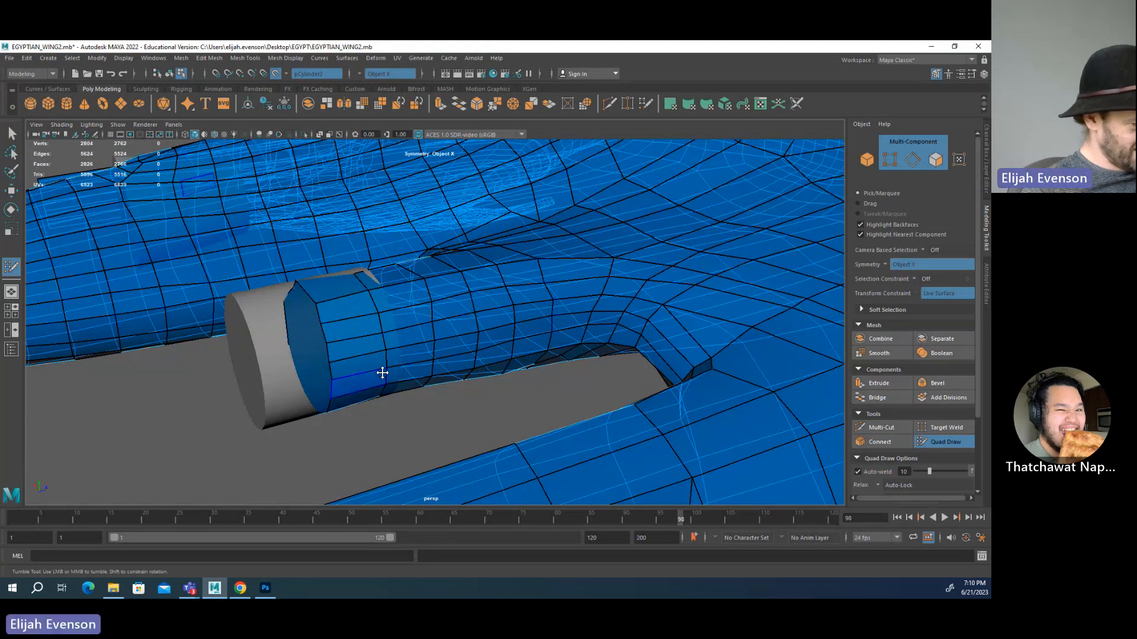
pyautogui.moveTo(386, 346)
pyautogui.keyDown('shift'); pyautogui.mouseDown()
pyautogui.moveTo(492, 340)
pyautogui.moveTo(403, 367)
pyautogui.mouseUp(); pyautogui.keyUp('shift')
pyautogui.hotkey('ctrl', 'z')
# - Return the wing mesh to component mode and restart Quad Draw on it
pyautogui.press('q')
pyautogui.scroll(-4, 260, 341)
pyautogui.keyDown('alt'); pyautogui.moveTo(261, 343); pyautogui.dragTo(264, 376); pyautogui.keyUp('alt')
pyautogui.press('F8')
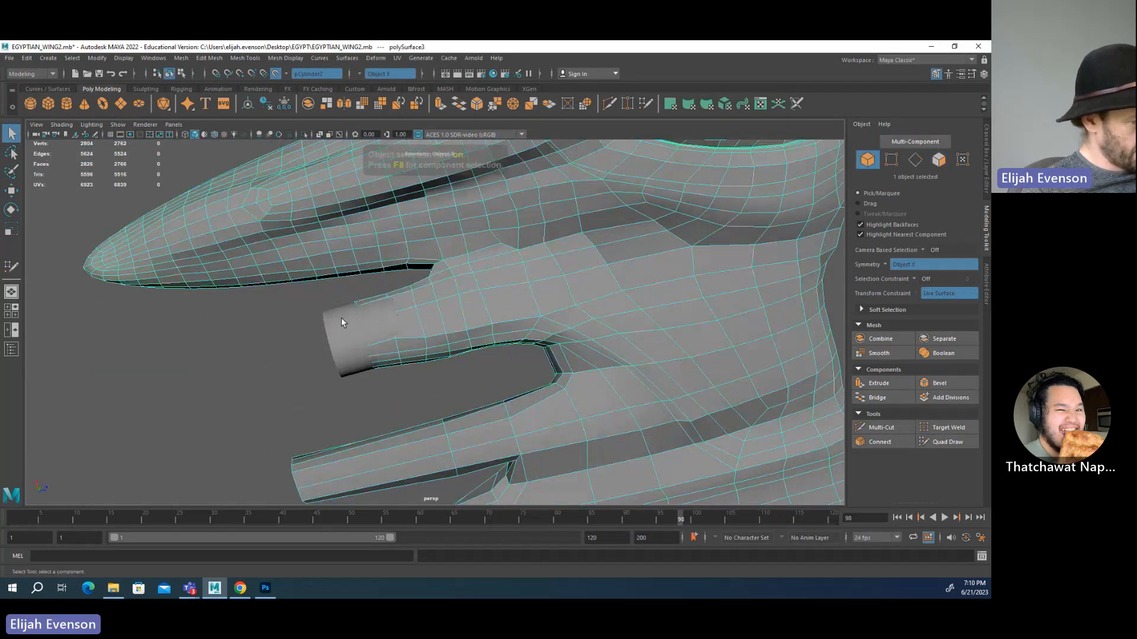
pyautogui.press('F8')
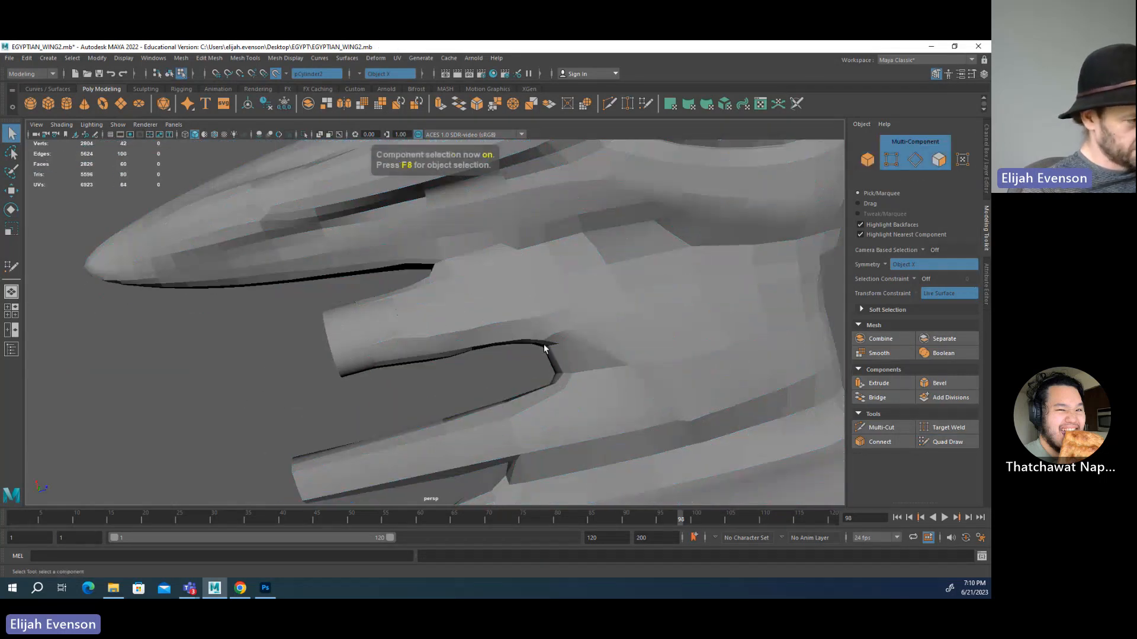
pyautogui.click(544, 349)
pyautogui.keyDown('alt'); pyautogui.moveTo(544, 348); pyautogui.dragTo(492, 336); pyautogui.keyUp('alt')
pyautogui.click(959, 445)
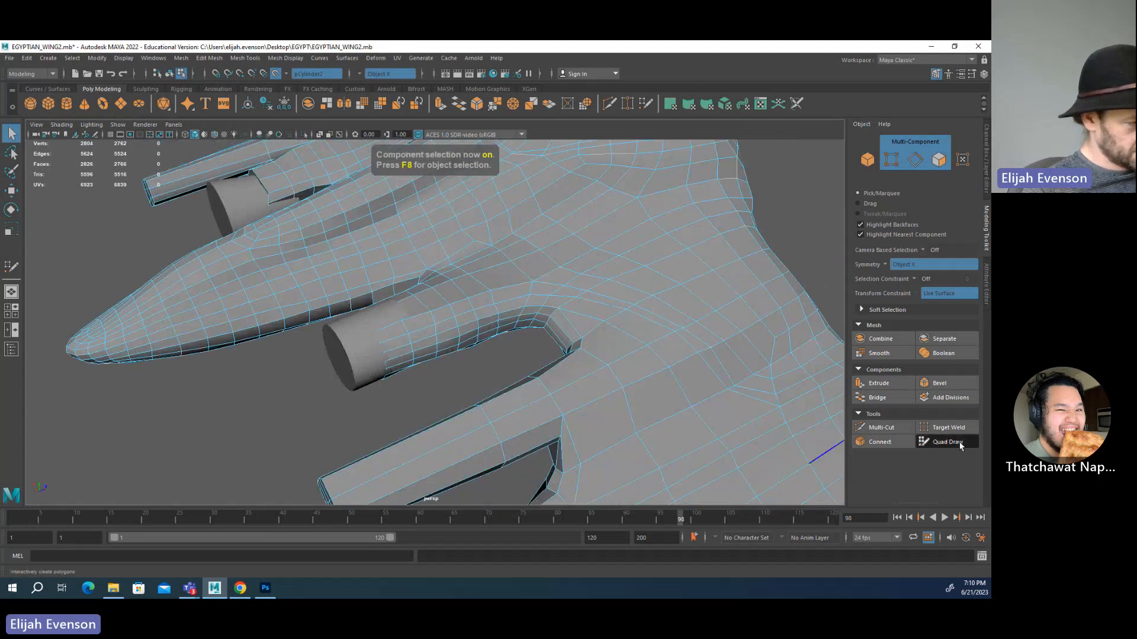
# - Pull the vertices around the round stub's end onto the live guide cylinder with Quad Draw, and exit the tool
pyautogui.moveTo(414, 379)
pyautogui.keyDown('alt'); pyautogui.mouseDown()
pyautogui.moveTo(400, 291)
pyautogui.moveTo(411, 312)
pyautogui.moveTo(472, 309)
pyautogui.moveTo(462, 297)
pyautogui.mouseUp(); pyautogui.keyUp('alt')
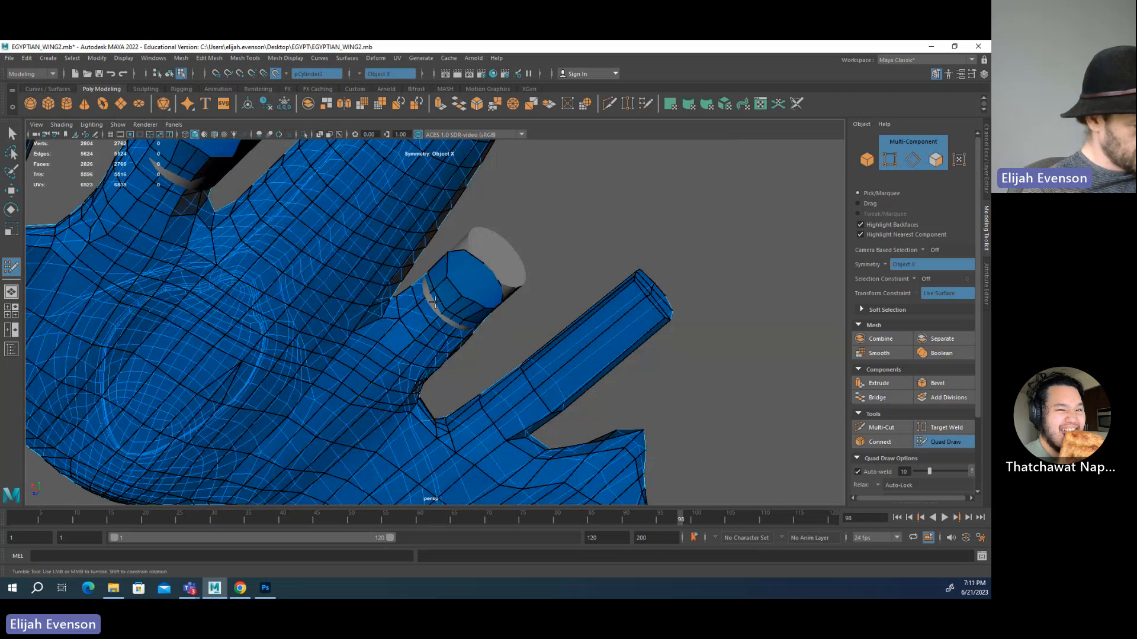
pyautogui.keyDown('alt'); pyautogui.moveTo(435, 303); pyautogui.dragTo(749, 391, button='right'); pyautogui.keyUp('alt')
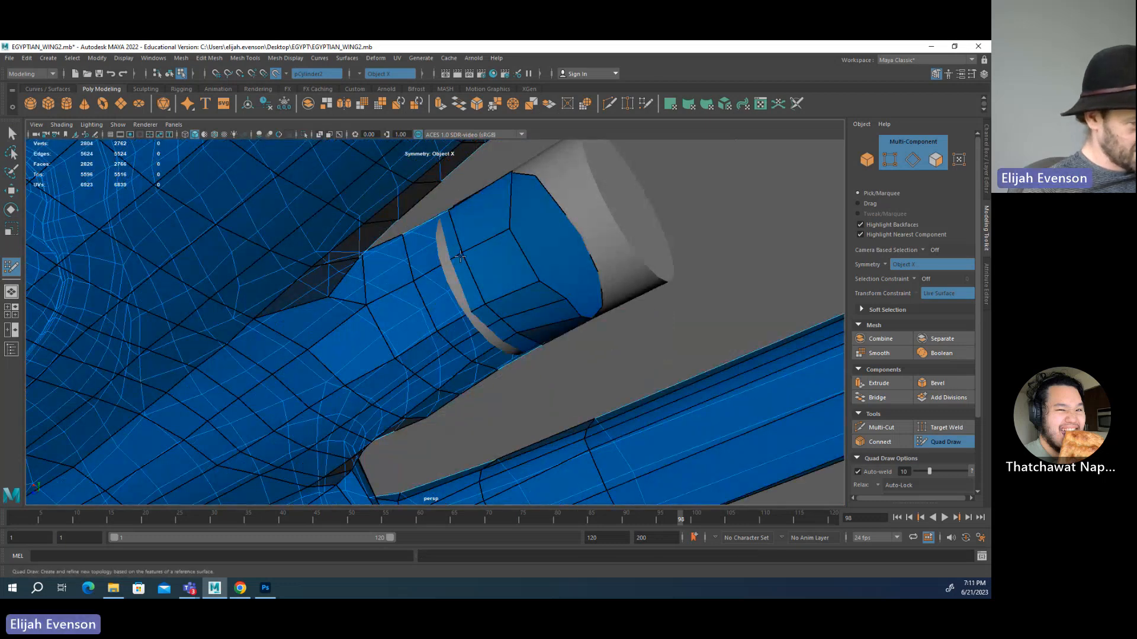
pyautogui.moveTo(462, 251); pyautogui.dragTo(457, 241)
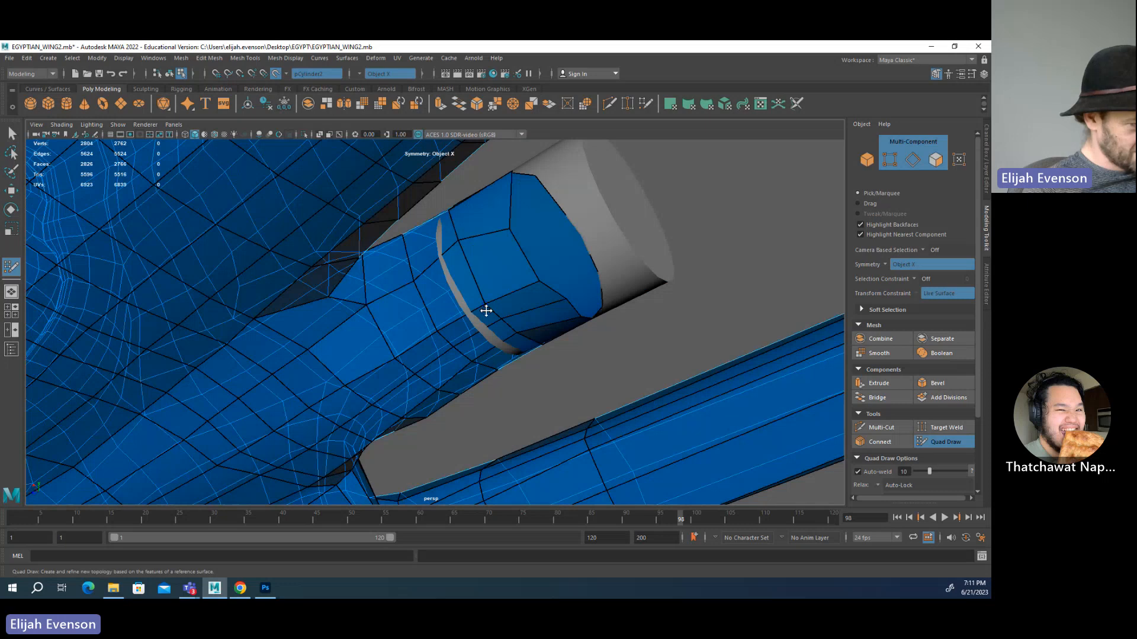
pyautogui.keyDown('alt'); pyautogui.moveTo(485, 297); pyautogui.dragTo(457, 274); pyautogui.keyUp('alt')
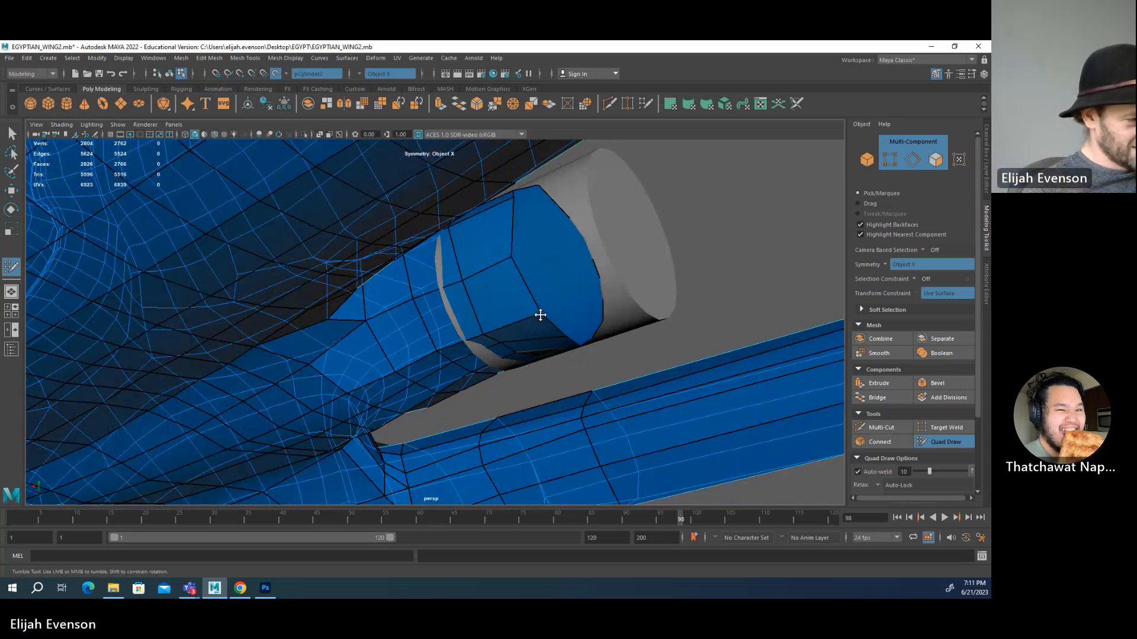
pyautogui.keyDown('alt'); pyautogui.moveTo(541, 322); pyautogui.dragTo(402, 203); pyautogui.keyUp('alt')
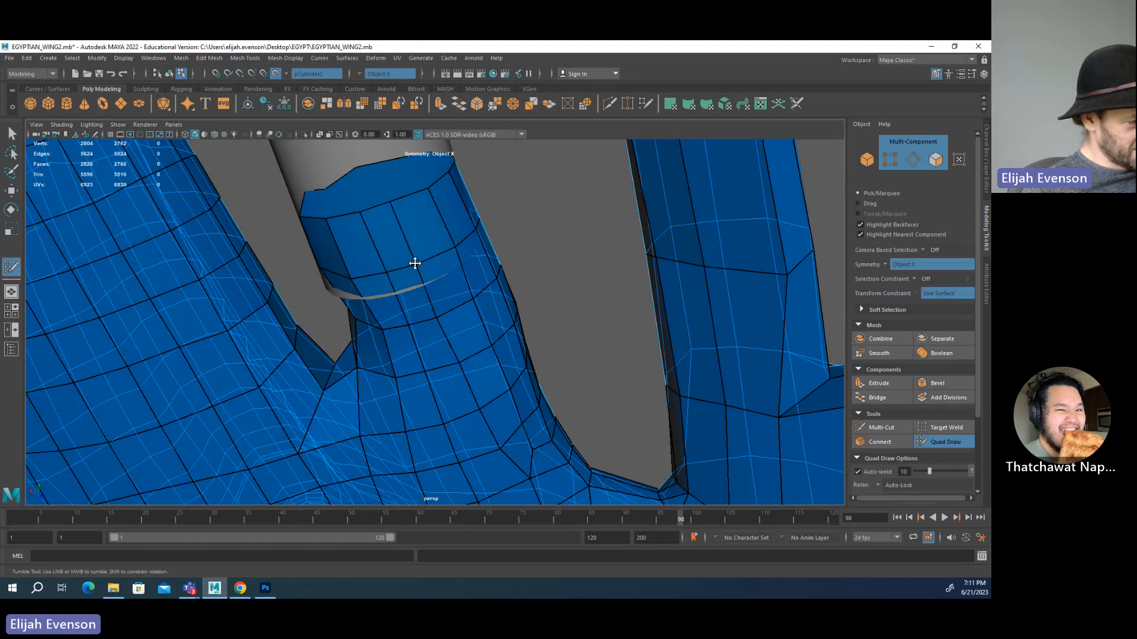
pyautogui.keyDown('alt'); pyautogui.moveTo(438, 251); pyautogui.dragTo(348, 371); pyautogui.keyUp('alt')
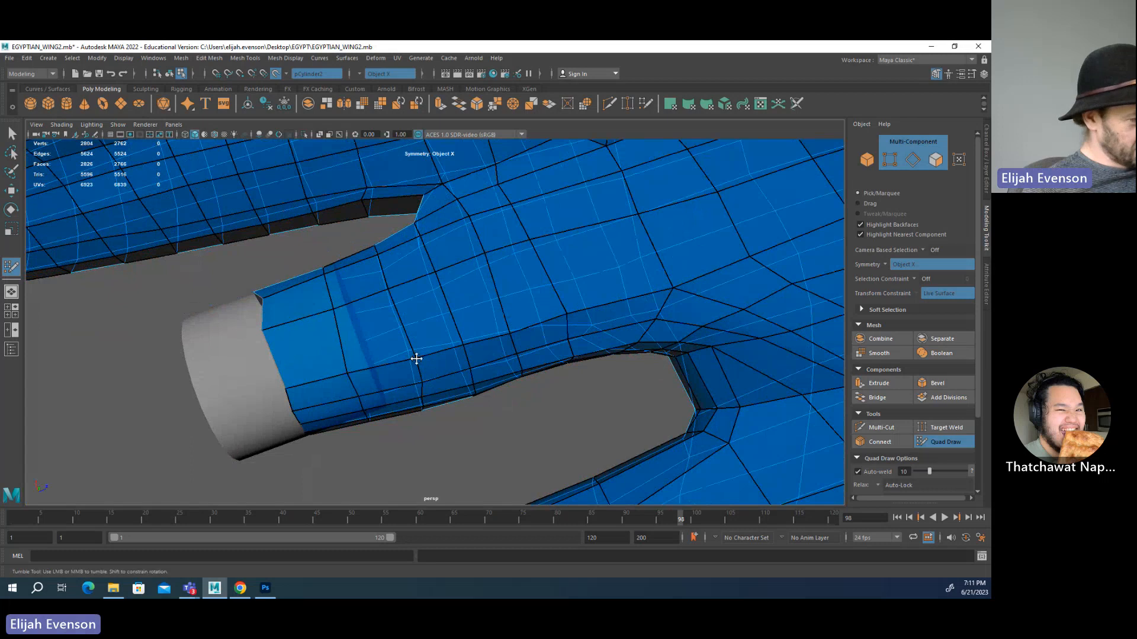
pyautogui.moveTo(377, 333)
pyautogui.keyDown('alt'); pyautogui.mouseDown()
pyautogui.moveTo(379, 322)
pyautogui.moveTo(337, 371)
pyautogui.moveTo(563, 406)
pyautogui.moveTo(489, 367)
pyautogui.moveTo(508, 369)
pyautogui.moveTo(512, 356)
pyautogui.moveTo(432, 335)
pyautogui.moveTo(320, 398)
pyautogui.moveTo(341, 349)
pyautogui.mouseUp(); pyautogui.keyUp('alt')
pyautogui.press('q')
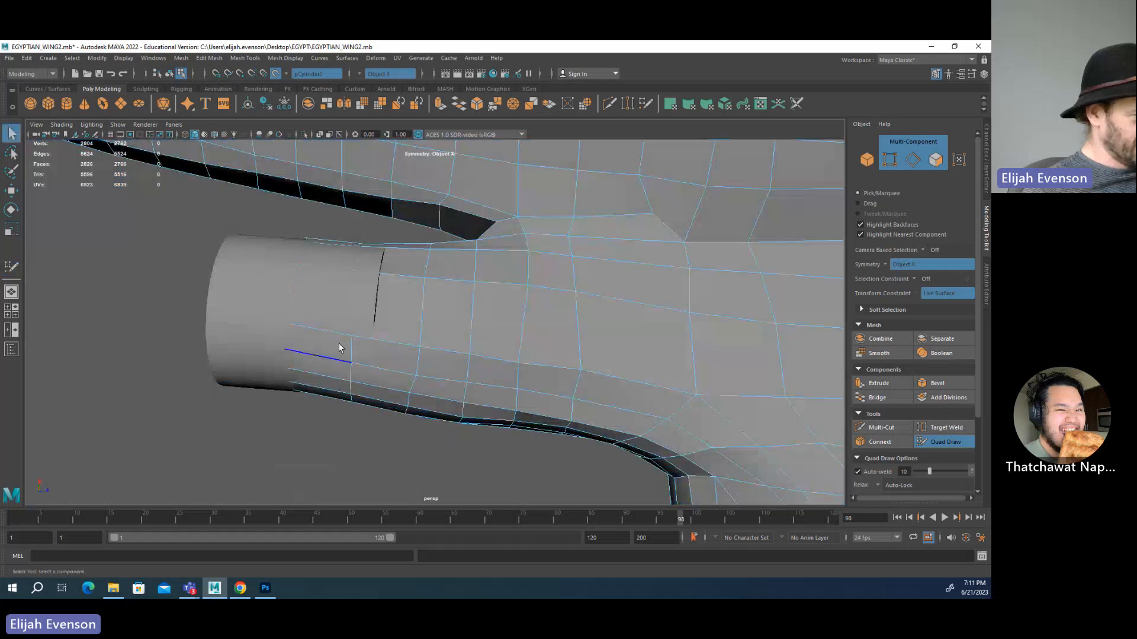
# - Try to flatten the stub's end vertex ring along the stub's length with the cylinder still live, and undo the scaling
pyautogui.press('F10')
pyautogui.press('4')
pyautogui.moveTo(248, 225); pyautogui.dragTo(348, 489)
pyautogui.press('r')
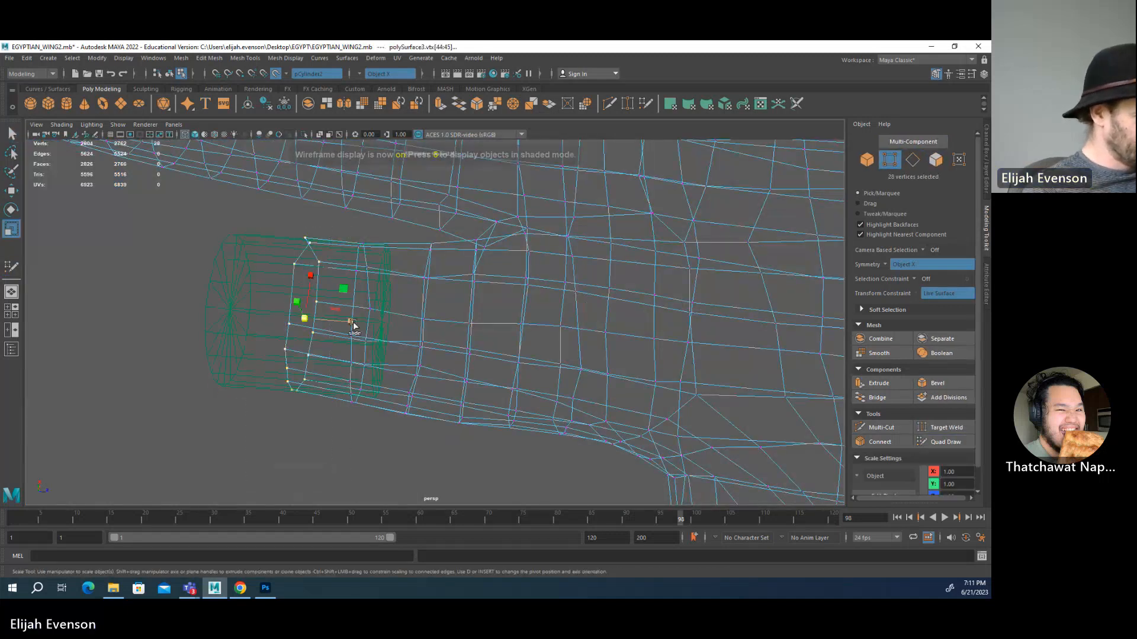
pyautogui.moveTo(353, 323); pyautogui.dragTo(175, 310)
pyautogui.hotkey('ctrl', 'z')
pyautogui.scroll(-5, 374, 216)
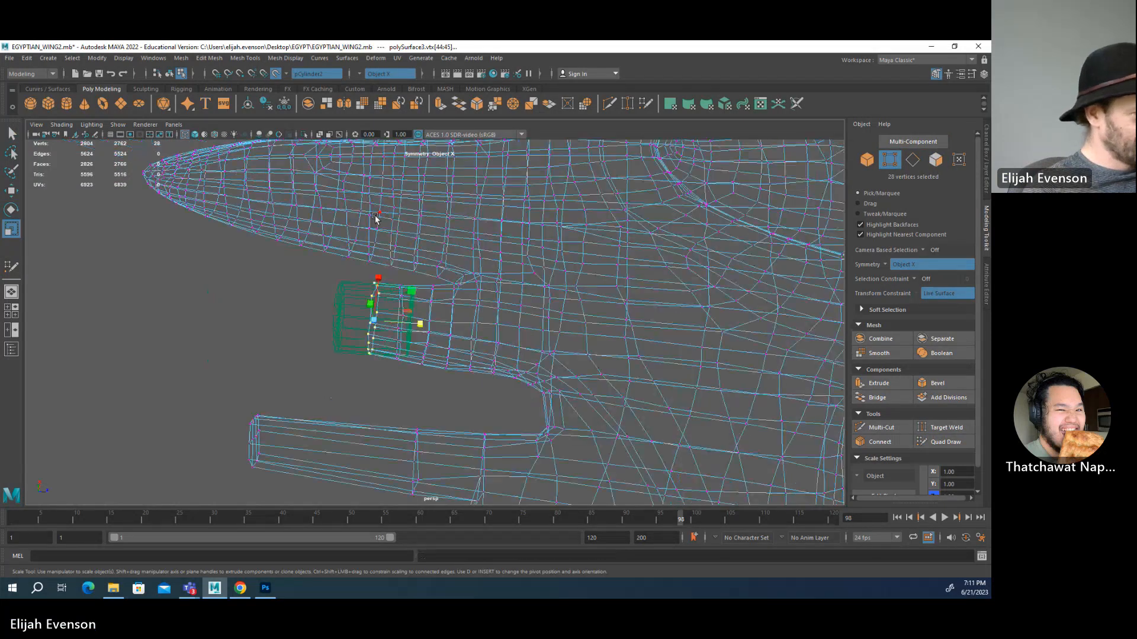
pyautogui.scroll(-5, 375, 218)
pyautogui.click(225, 172)
pyautogui.scroll(3, 361, 295)
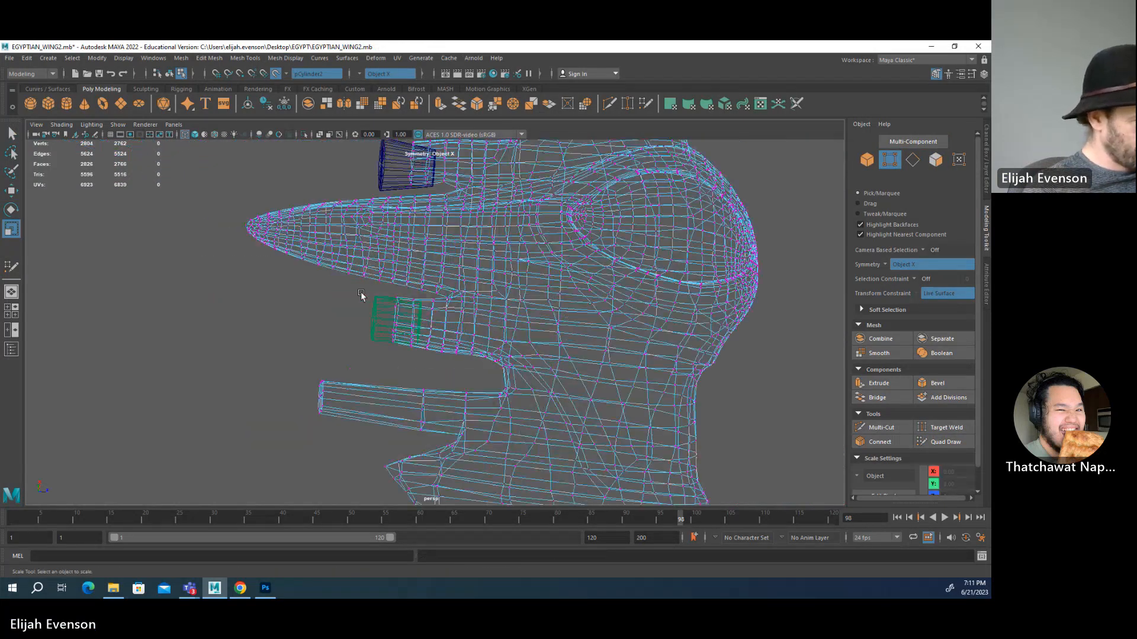
pyautogui.keyDown('alt'); pyautogui.moveTo(361, 295); pyautogui.dragTo(365, 311); pyautogui.keyUp('alt')
pyautogui.moveTo(406, 379); pyautogui.dragTo(406, 377)
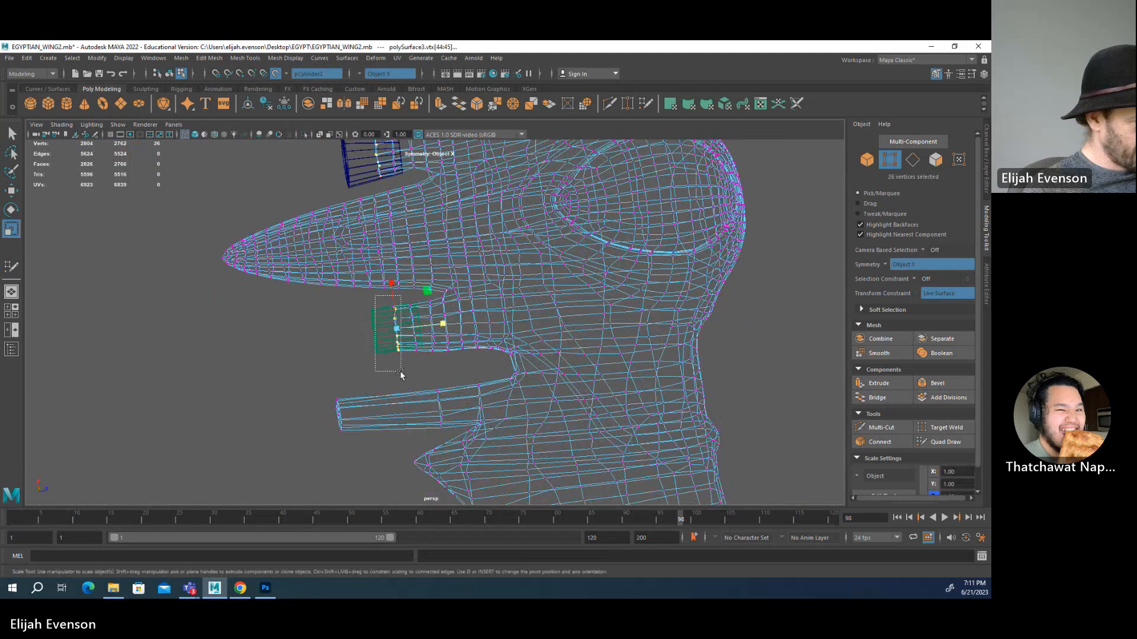
pyautogui.moveTo(443, 323); pyautogui.dragTo(392, 330)
pyautogui.hotkey('ctrl', 'z')
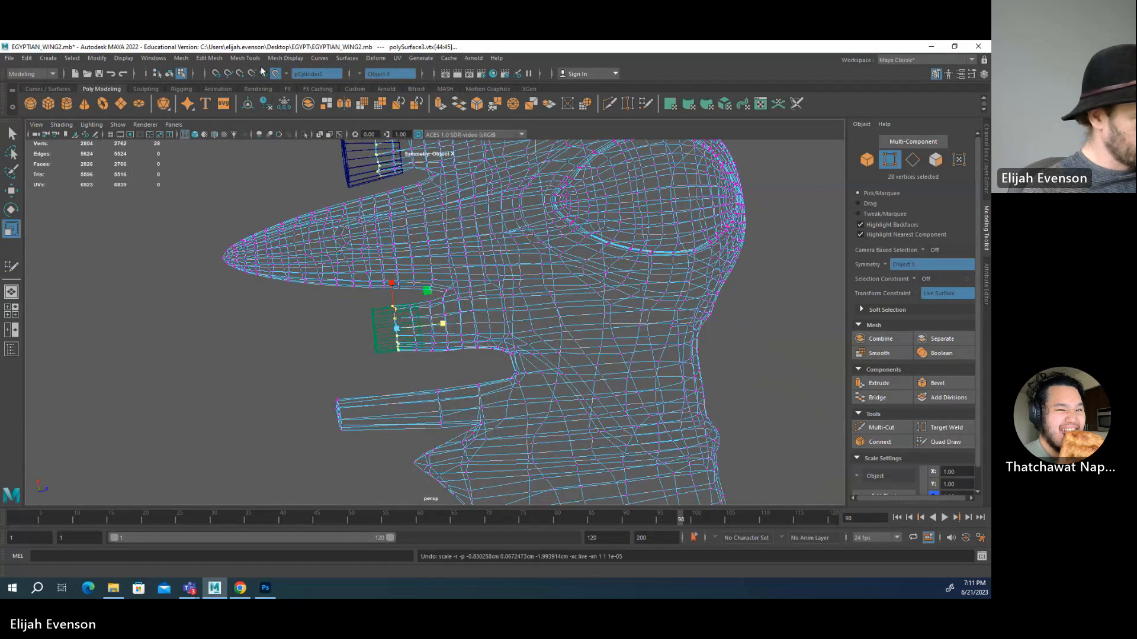
# - Turn off the live surface and flatten the vertex rings near the stub's end by scaling them along its length
pyautogui.click(276, 77)
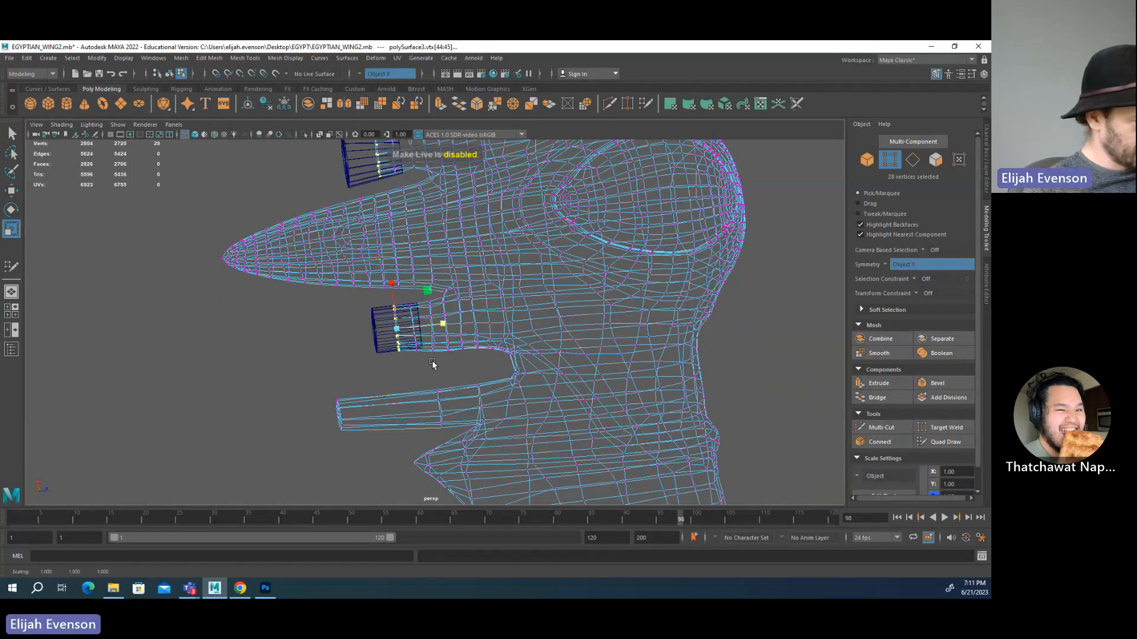
pyautogui.scroll(3, 441, 359)
pyautogui.press('q')
pyautogui.keyDown('alt'); pyautogui.moveTo(408, 319); pyautogui.dragTo(392, 280); pyautogui.keyUp('alt')
pyautogui.moveTo(416, 384); pyautogui.dragTo(417, 384)
pyautogui.press('r')
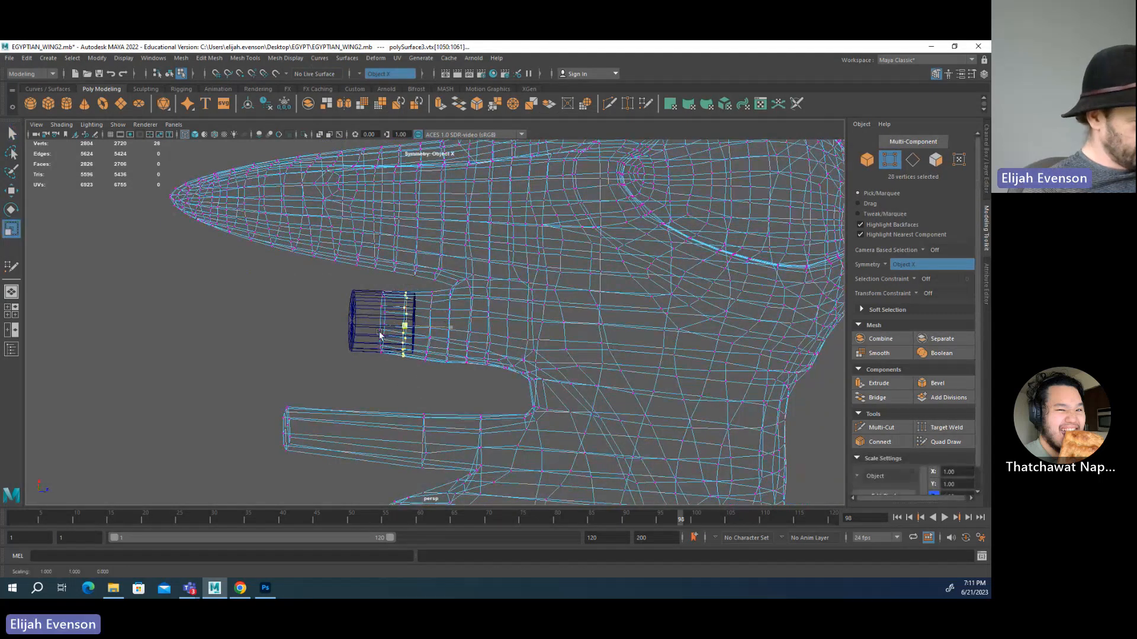
# - Return to shaded display and delete the guide cylinder around the round stub
pyautogui.press('5')
pyautogui.moveTo(378, 339)
pyautogui.keyDown('alt'); pyautogui.mouseDown()
pyautogui.moveTo(530, 279)
pyautogui.moveTo(495, 284)
pyautogui.moveTo(578, 325)
pyautogui.moveTo(568, 274)
pyautogui.moveTo(365, 319)
pyautogui.moveTo(426, 256)
pyautogui.mouseUp(); pyautogui.keyUp('alt')
pyautogui.press('q')
pyautogui.click(387, 310)
pyautogui.press('w')
pyautogui.press('q')
pyautogui.scroll(-4, 415, 285)
pyautogui.click(439, 248)
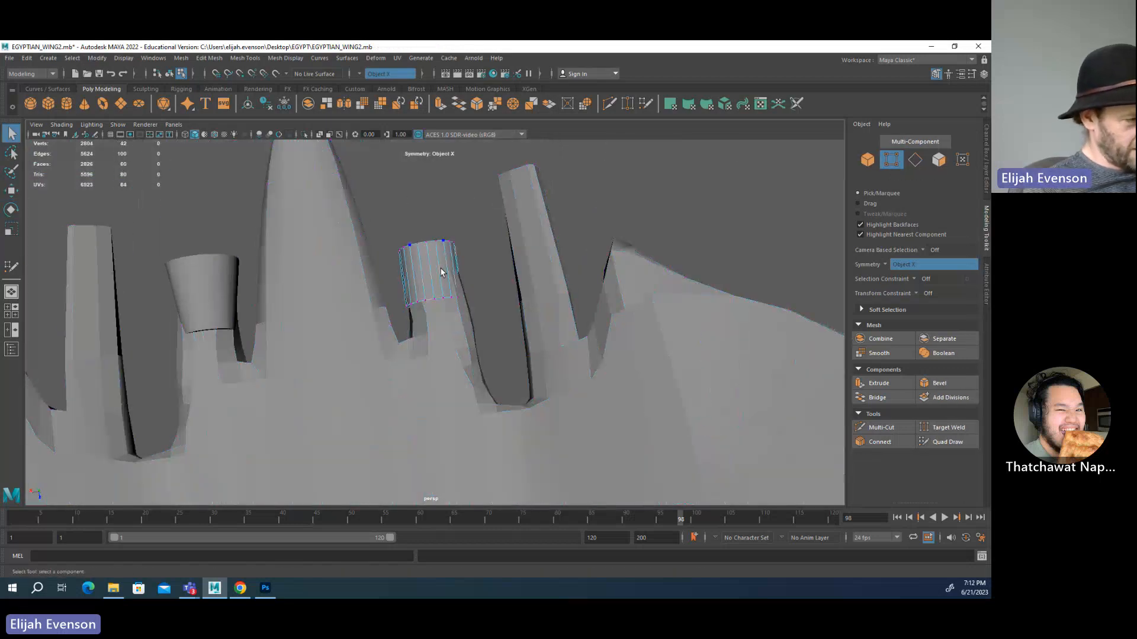
pyautogui.press('F8')
pyautogui.click(983, 73)
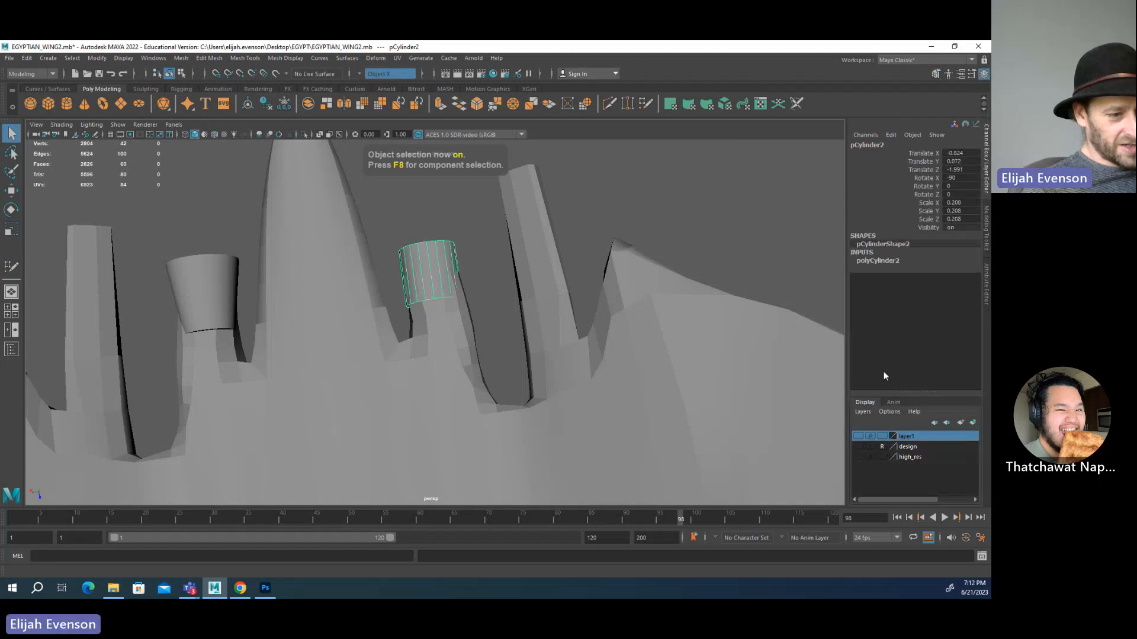
pyautogui.press('Delete')
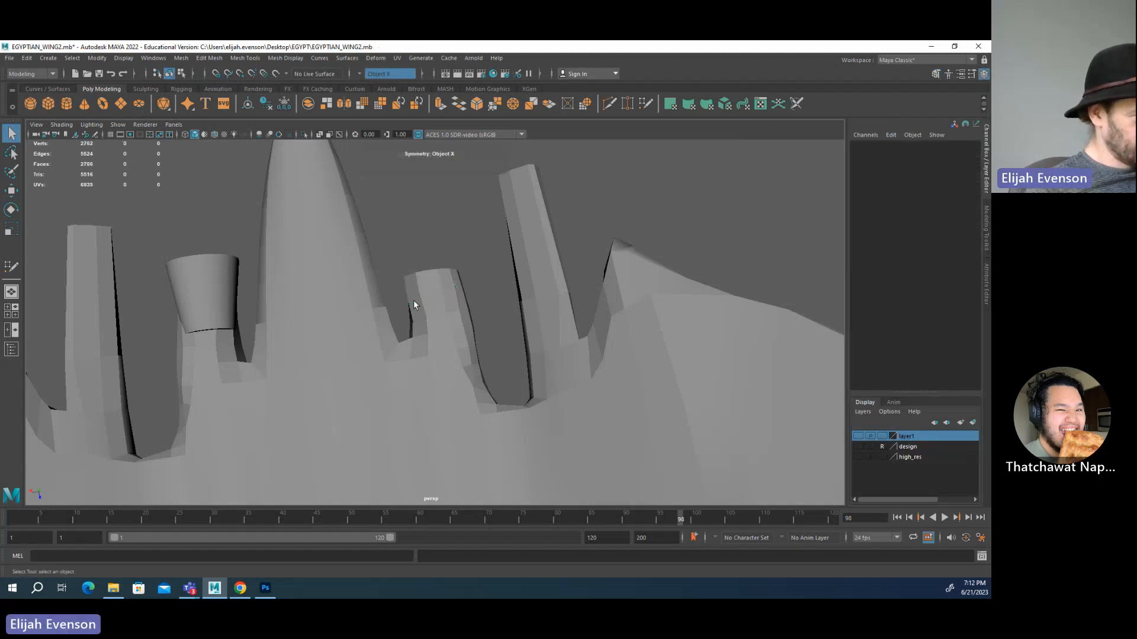
# - Enter vertex mode on the wing mesh and reposition vertices along the round stub's inner side
pyautogui.click(413, 307)
pyautogui.scroll(5, 424, 298)
pyautogui.keyDown('alt'); pyautogui.moveTo(427, 276); pyautogui.dragTo(454, 315); pyautogui.keyUp('alt')
pyautogui.moveTo(454, 315); pyautogui.dragTo(420, 289, button='right')
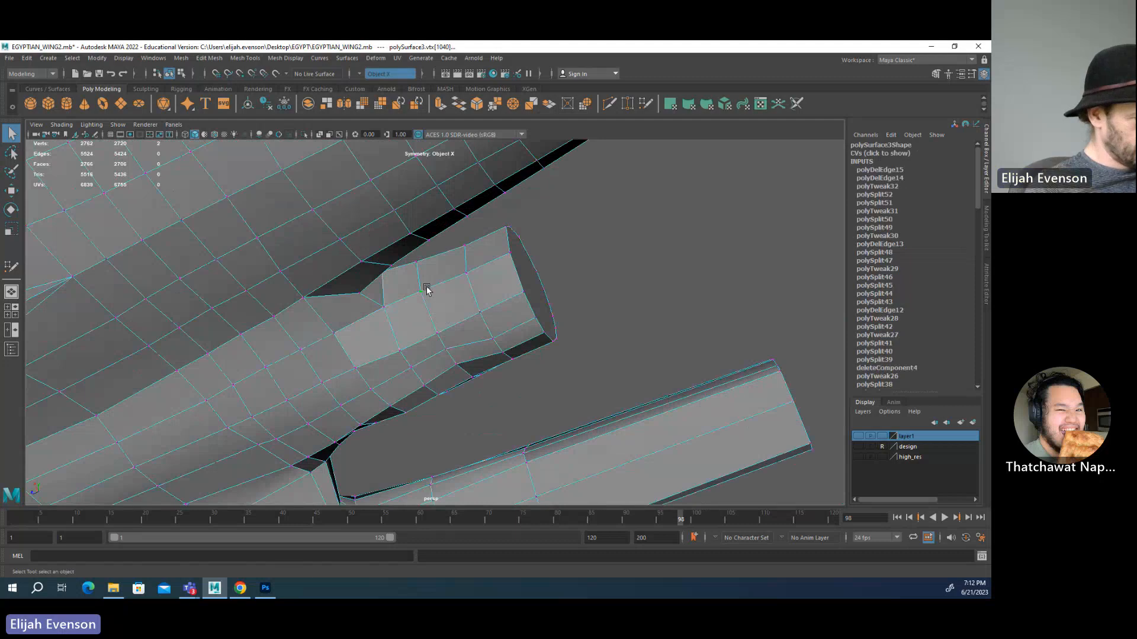
pyautogui.press('w')
pyautogui.keyDown('alt'); pyautogui.moveTo(426, 287); pyautogui.dragTo(342, 317); pyautogui.keyUp('alt')
pyautogui.press('q')
pyautogui.click(377, 339)
pyautogui.press('w')
pyautogui.press('q')
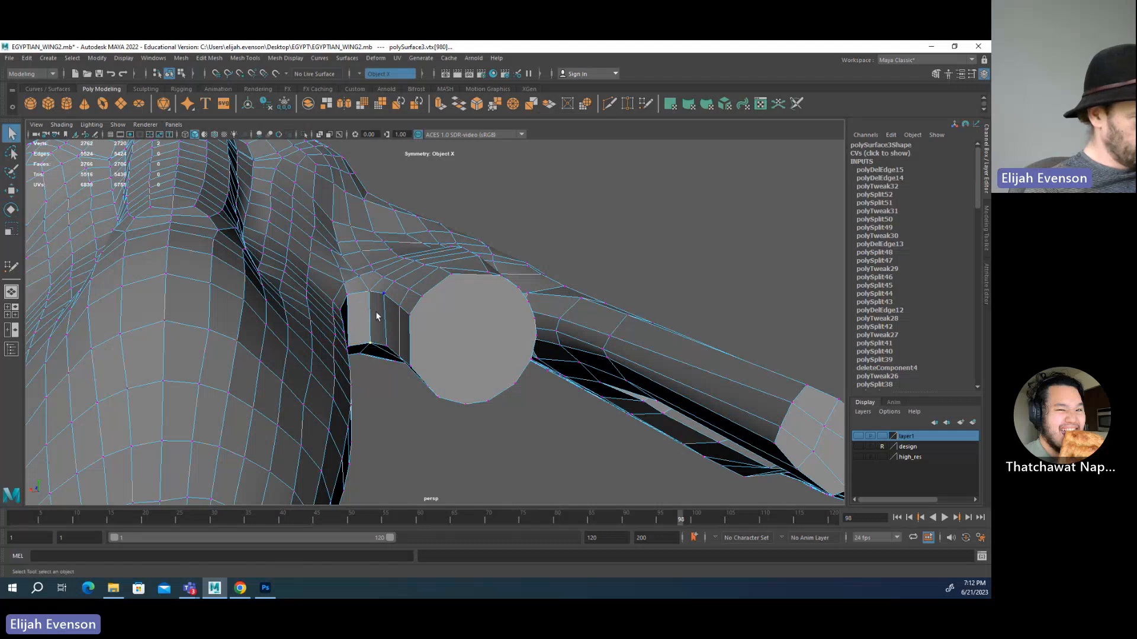
# - Even out the vertices in the narrow gap between the round stub and the large pointed spike
pyautogui.press('w')
pyautogui.click(347, 294)
pyautogui.press('q')
pyautogui.moveTo(364, 302)
pyautogui.keyDown('alt'); pyautogui.mouseDown()
pyautogui.moveTo(398, 309)
pyautogui.moveTo(421, 297)
pyautogui.moveTo(426, 306)
pyautogui.moveTo(385, 309)
pyautogui.mouseUp(); pyautogui.keyUp('alt')
pyautogui.press('w')
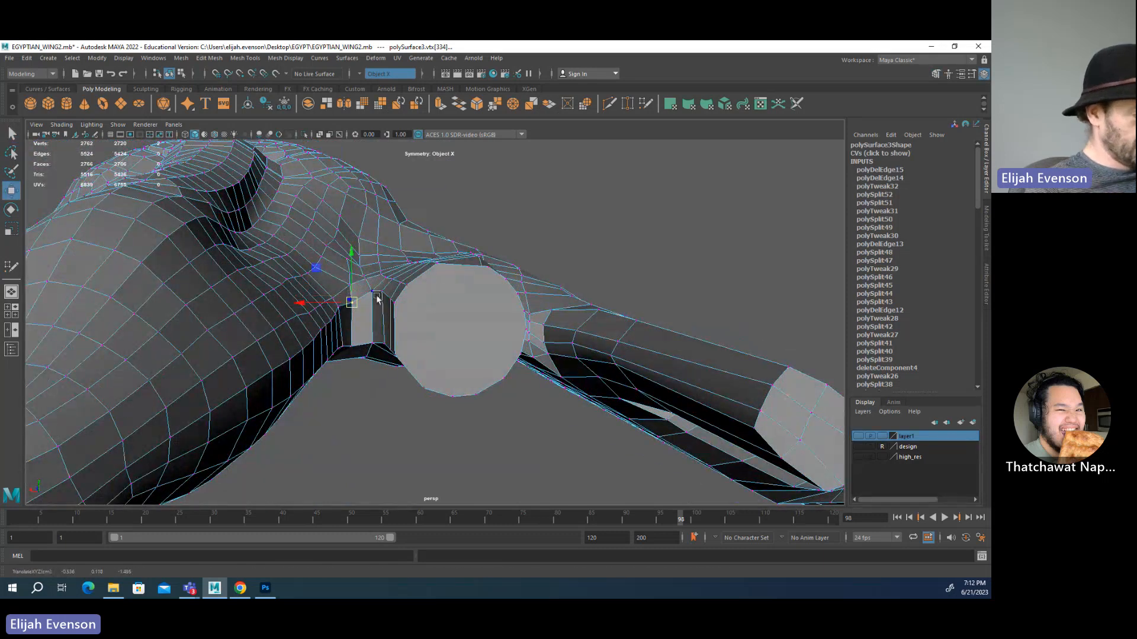
pyautogui.press('q')
pyautogui.click(370, 299)
pyautogui.press('w')
pyautogui.press('q')
pyautogui.click(382, 299)
pyautogui.press('w')
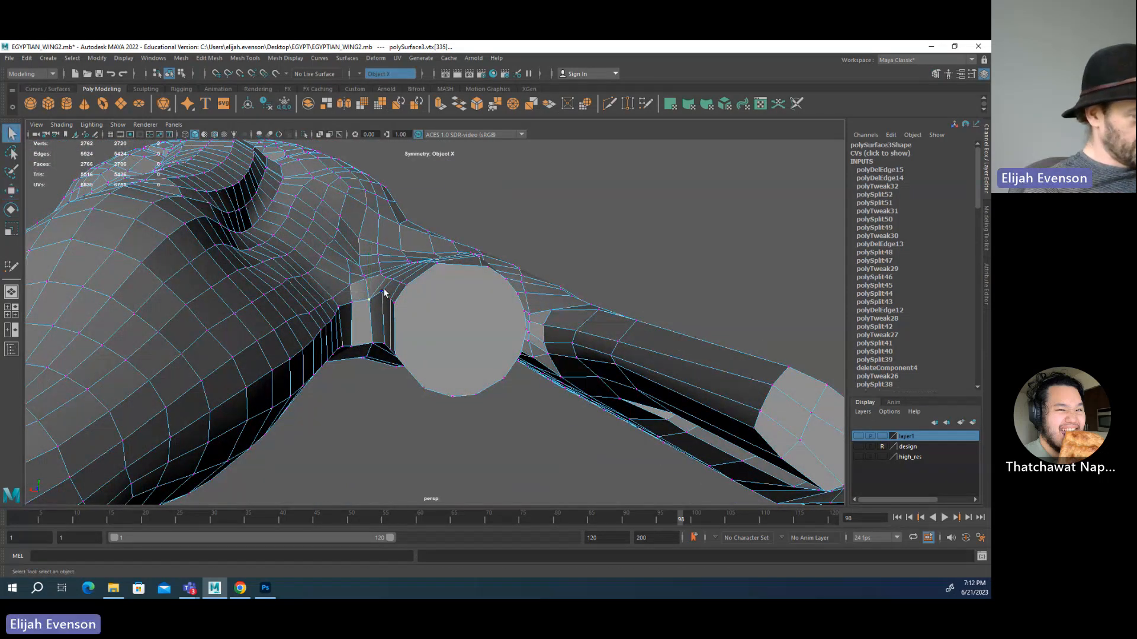
pyautogui.press('q')
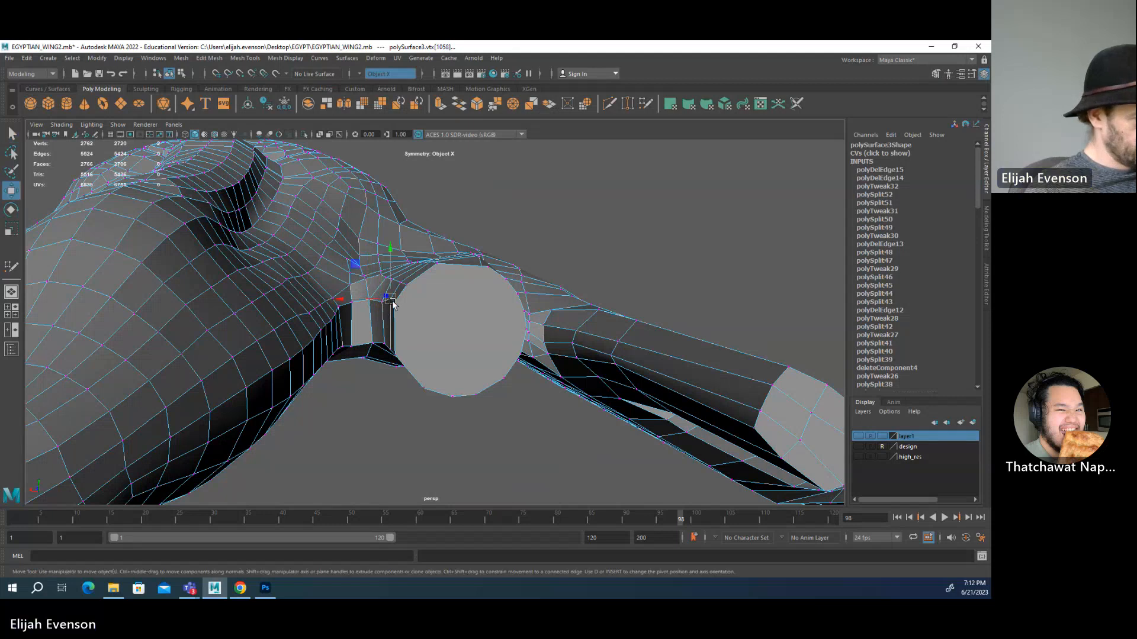
pyautogui.click(388, 304)
pyautogui.press('w')
pyautogui.press('q')
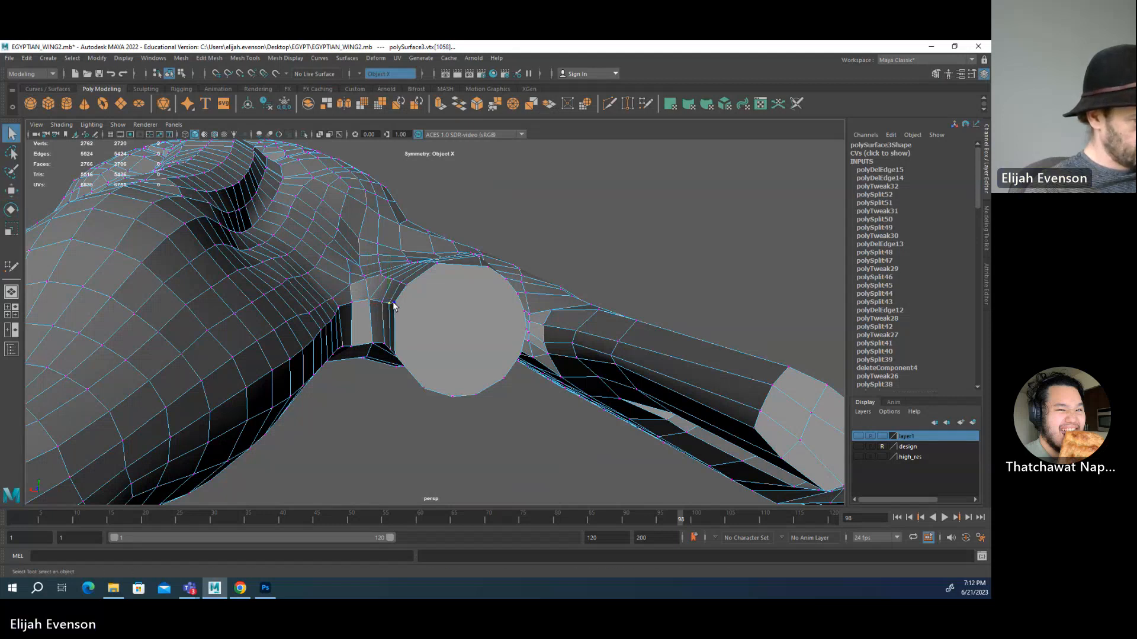
# - Move the crowded vertices at the top of the round stub's base to space out its edge loops
pyautogui.click(448, 319)
pyautogui.keyDown('alt'); pyautogui.moveTo(517, 315); pyautogui.dragTo(485, 261); pyautogui.keyUp('alt')
pyautogui.click(477, 261)
pyautogui.keyDown('alt'); pyautogui.moveTo(485, 261); pyautogui.dragTo(548, 255, button='right'); pyautogui.keyUp('alt')
pyautogui.keyDown('alt'); pyautogui.moveTo(547, 255); pyautogui.dragTo(527, 348, button='middle'); pyautogui.keyUp('alt')
pyautogui.keyDown('alt'); pyautogui.moveTo(527, 347); pyautogui.dragTo(474, 343); pyautogui.keyUp('alt')
pyautogui.press('w')
pyautogui.click(480, 330)
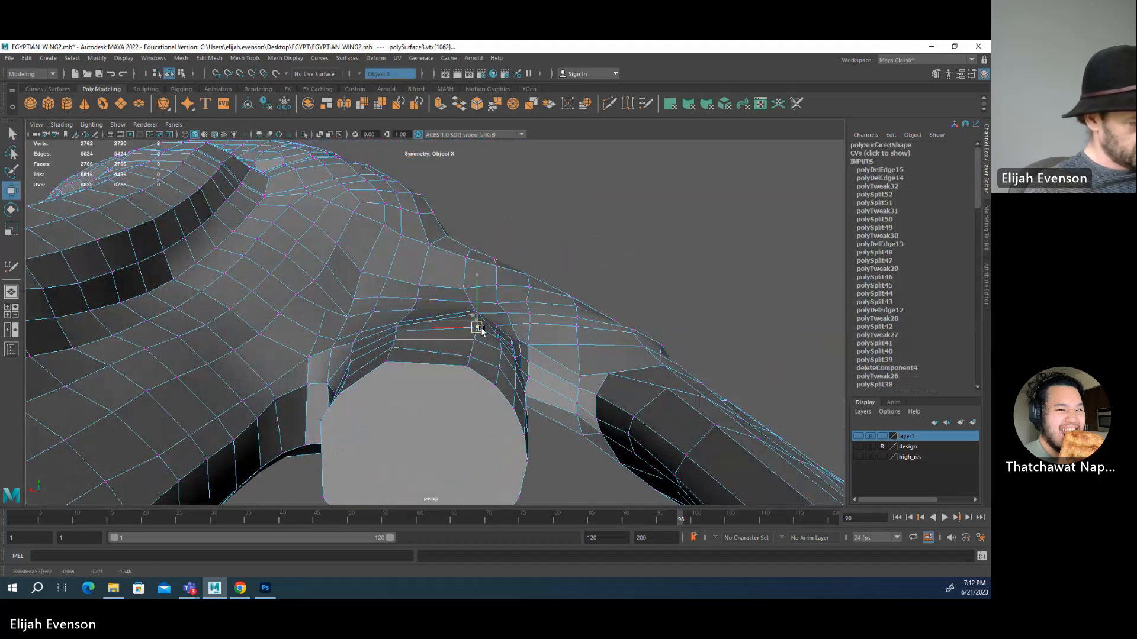
pyautogui.press('q')
pyautogui.click(479, 314)
pyautogui.press('w')
pyautogui.moveTo(479, 314); pyautogui.dragTo(481, 321)
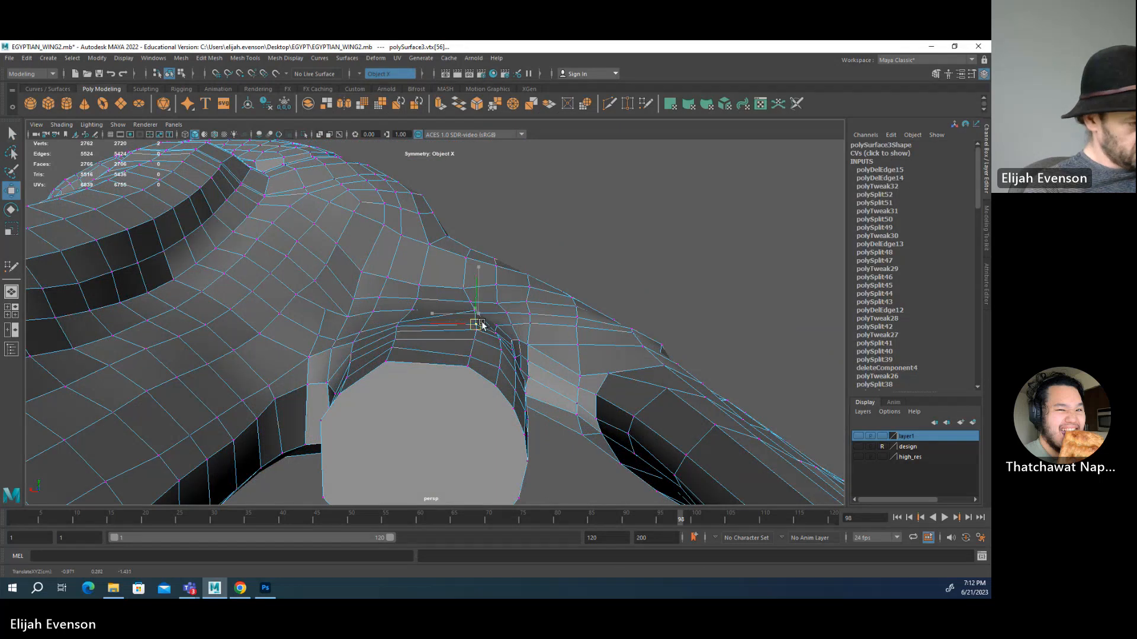
pyautogui.press('q')
pyautogui.click(478, 315)
pyautogui.press('w')
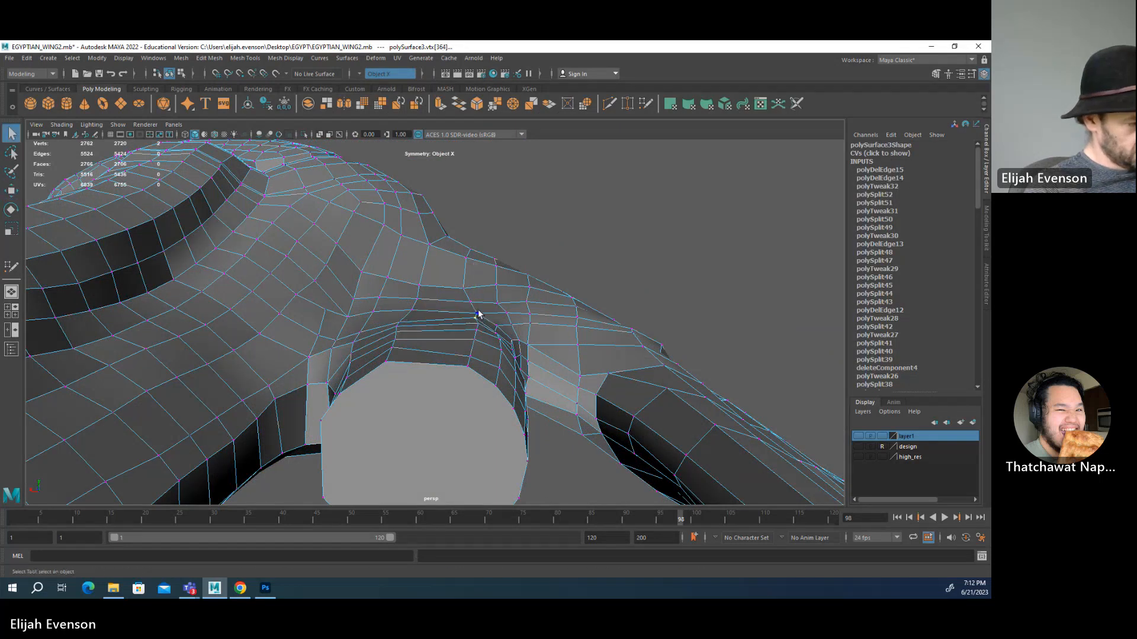
# - Shift the vertices on the wing surface just behind the round stub to smooth the edge flow
pyautogui.click(461, 289)
pyautogui.press('w')
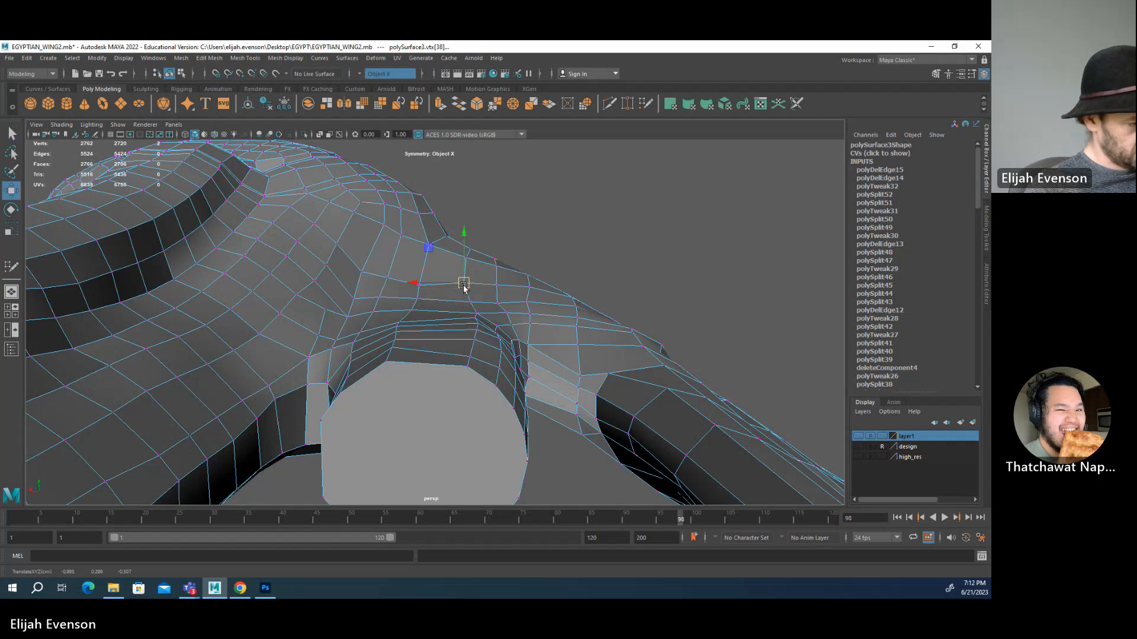
pyautogui.click(530, 302)
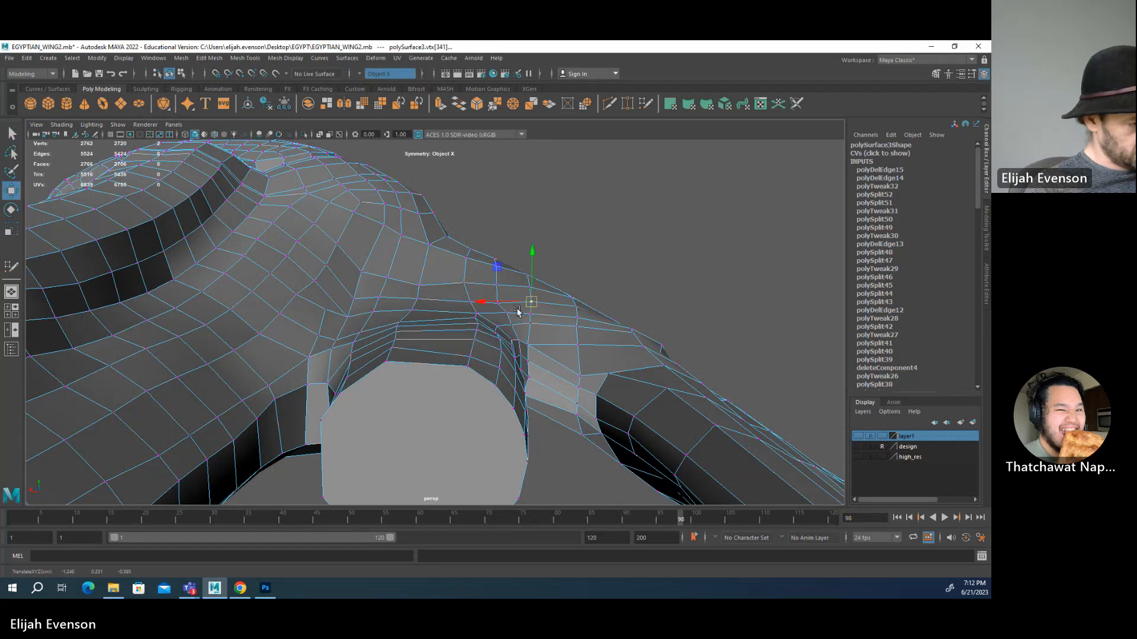
pyautogui.press('q')
pyautogui.click(421, 281)
pyautogui.press('w')
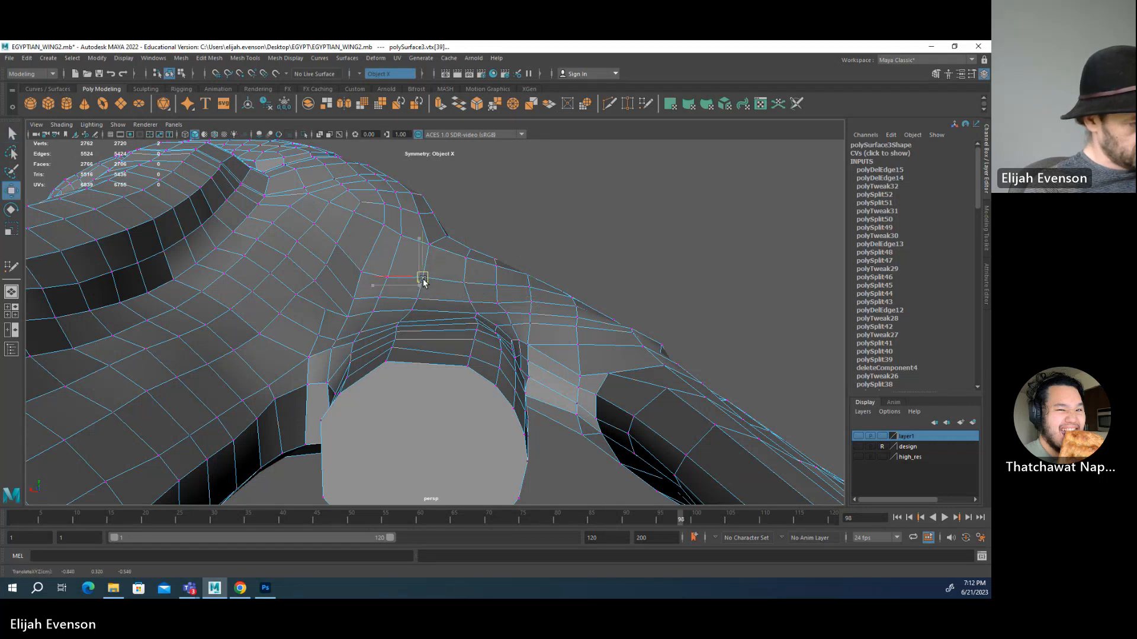
pyautogui.press('q')
pyautogui.click(392, 272)
pyautogui.press('w')
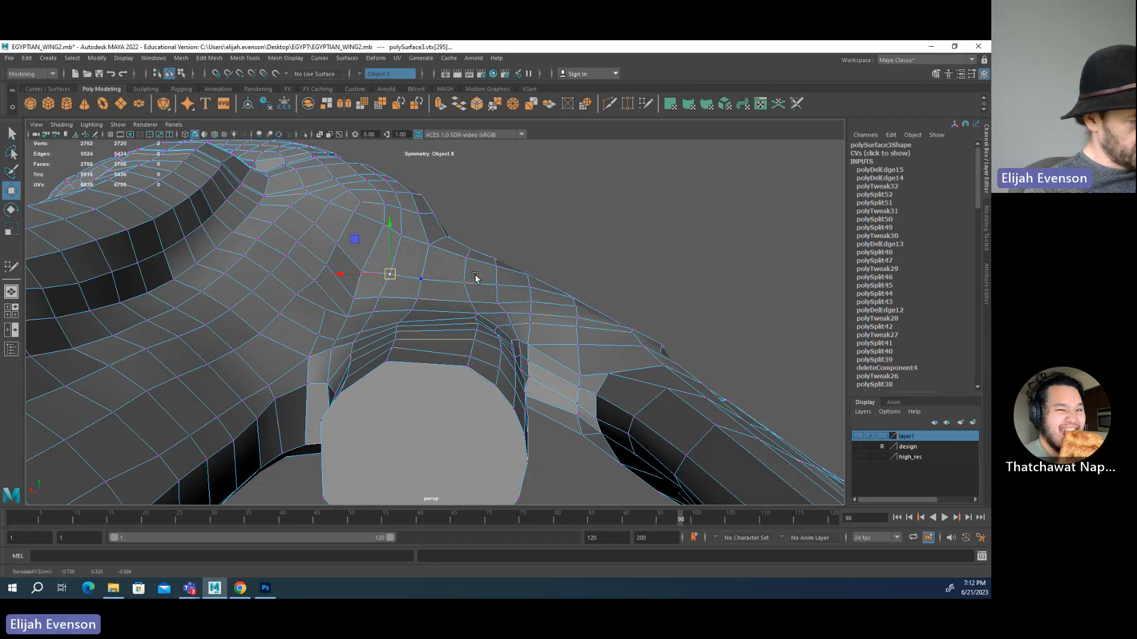
# - Reposition the vertices along the crease where the round stub's upper side blends into the wing
pyautogui.keyDown('alt'); pyautogui.moveTo(476, 279); pyautogui.dragTo(524, 325); pyautogui.keyUp('alt')
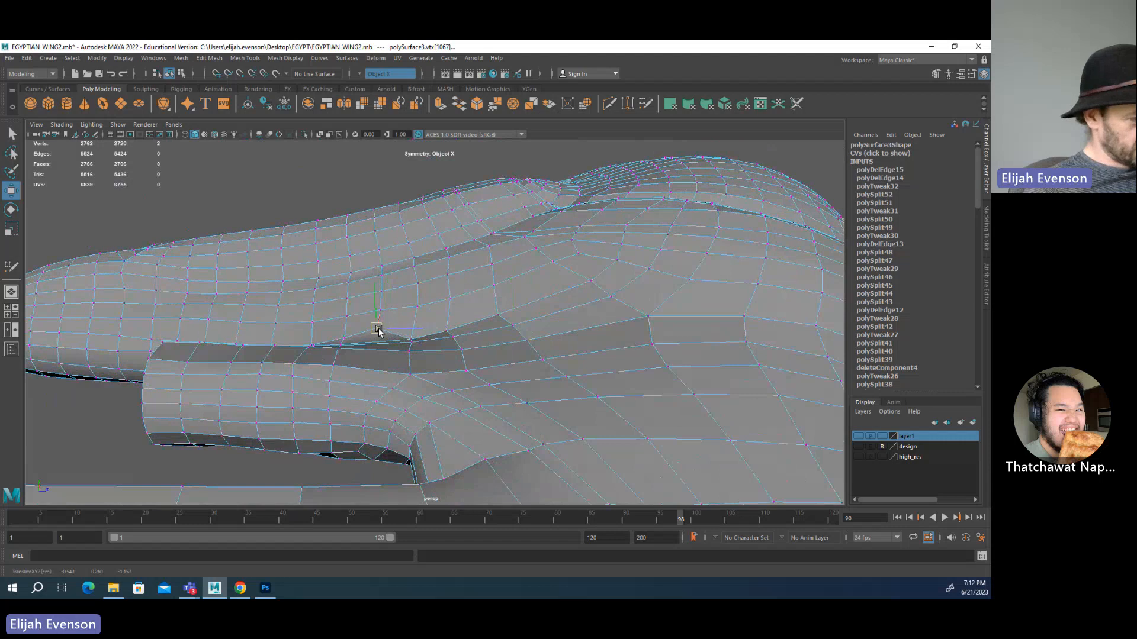
pyautogui.press('q')
pyautogui.press('w')
pyautogui.moveTo(499, 315); pyautogui.dragTo(506, 312)
pyautogui.press('q')
pyautogui.click(447, 332)
pyautogui.press('w')
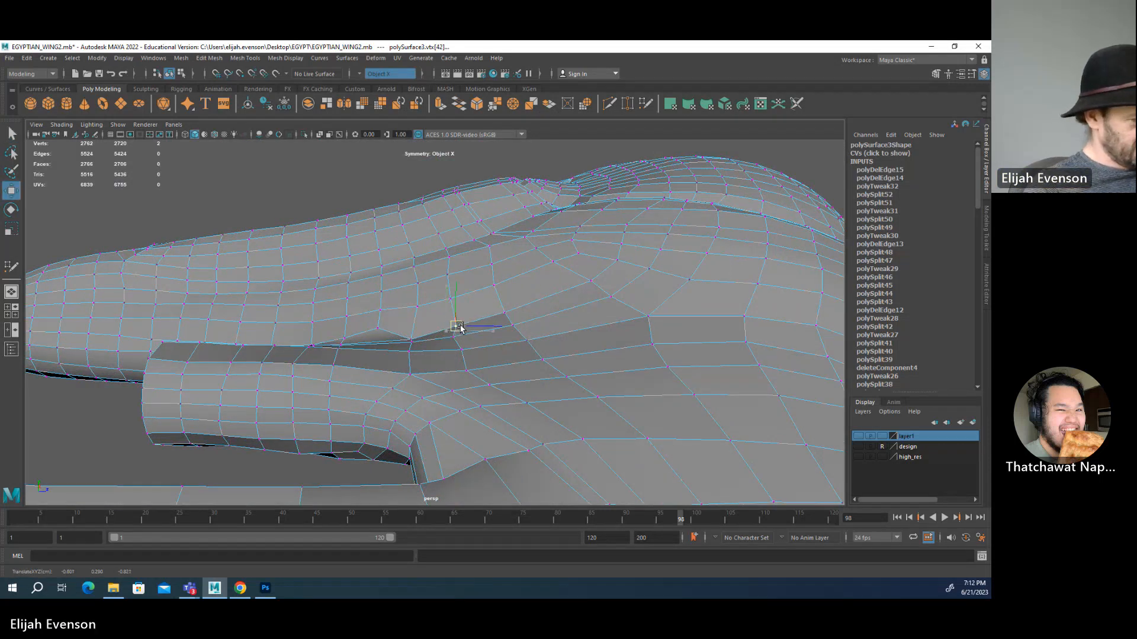
pyautogui.click(455, 338)
pyautogui.press('w')
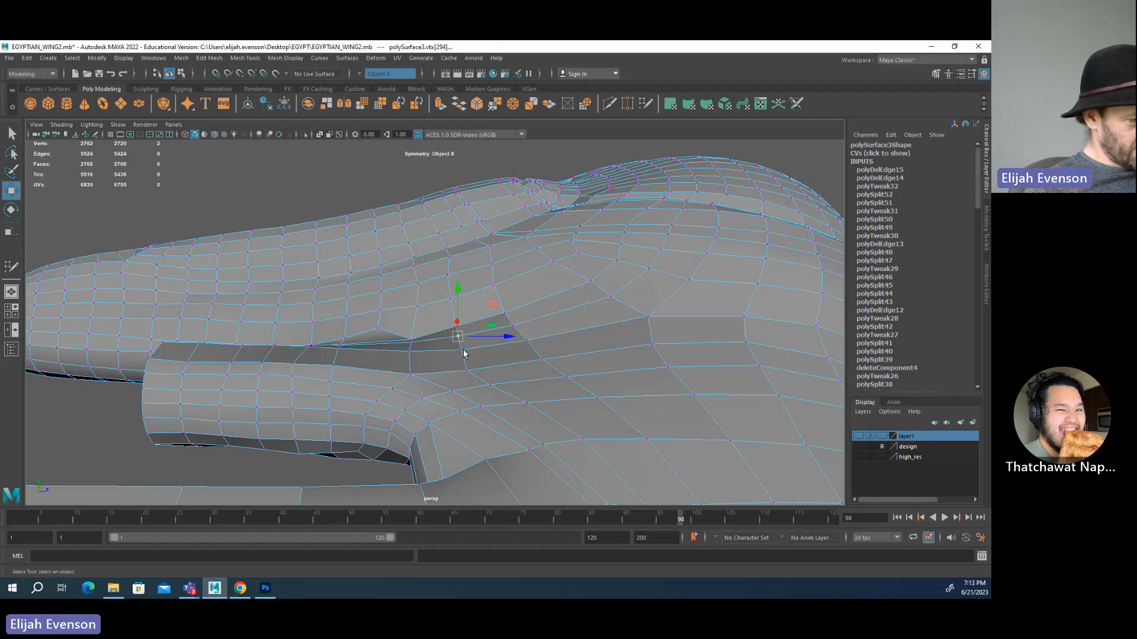
pyautogui.keyDown('alt'); pyautogui.moveTo(461, 354); pyautogui.dragTo(510, 300); pyautogui.keyUp('alt')
pyautogui.click(466, 305)
pyautogui.press('w')
pyautogui.press('q')
# - Select the strip of faces on top of the round stub's base and scale it to flatten and narrow it
pyautogui.press('F11')
pyautogui.click(514, 290)
pyautogui.keyDown('shift'); pyautogui.click(520, 300); pyautogui.keyUp('shift')
pyautogui.keyDown('shift'); pyautogui.click(517, 327); pyautogui.keyUp('shift')
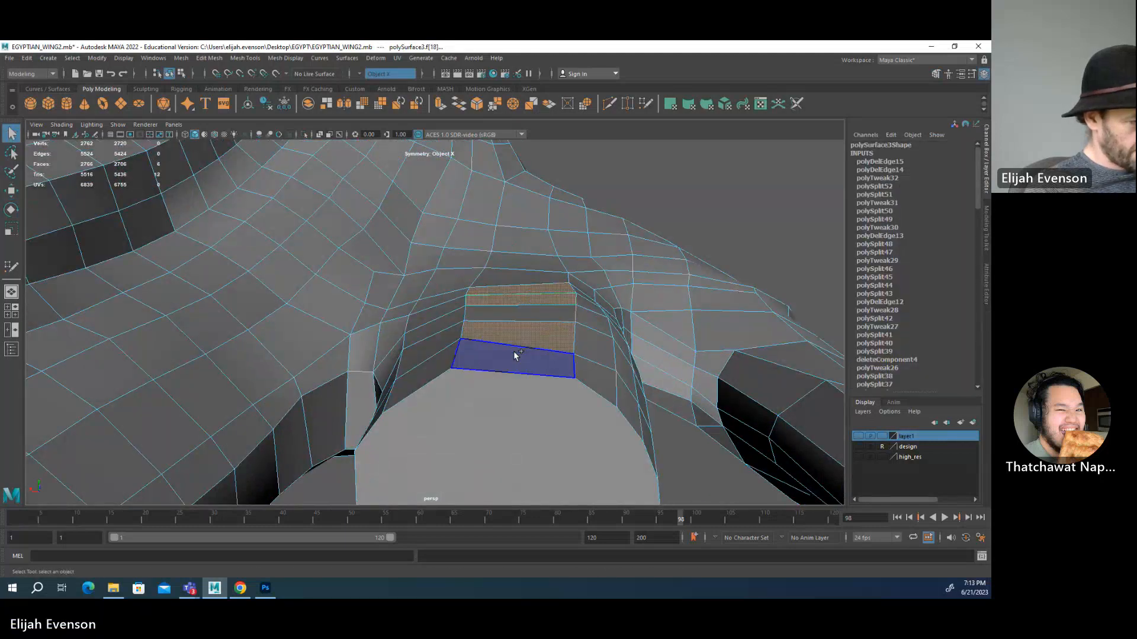
pyautogui.keyDown('shift'); pyautogui.click(514, 356); pyautogui.keyUp('shift')
pyautogui.press('w')
pyautogui.keyDown('shift'); pyautogui.click(497, 318); pyautogui.keyUp('shift')
pyautogui.press('r')
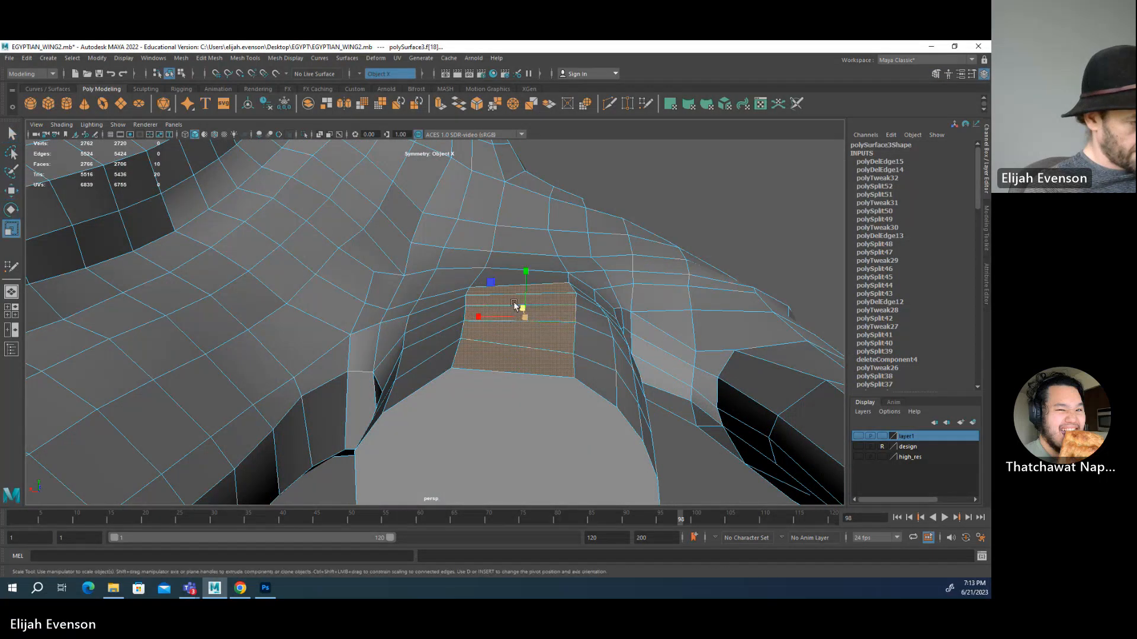
pyautogui.moveTo(525, 271); pyautogui.dragTo(539, 361)
pyautogui.keyDown('alt'); pyautogui.moveTo(613, 372); pyautogui.dragTo(598, 337); pyautogui.keyUp('alt')
pyautogui.moveTo(464, 323); pyautogui.dragTo(477, 322)
# - Reposition the vertices at the upper corner where the top of the round stub curves into the wing
pyautogui.press('q')
pyautogui.moveTo(533, 287); pyautogui.dragTo(491, 284, button='right')
pyautogui.click(553, 284)
pyautogui.press('w')
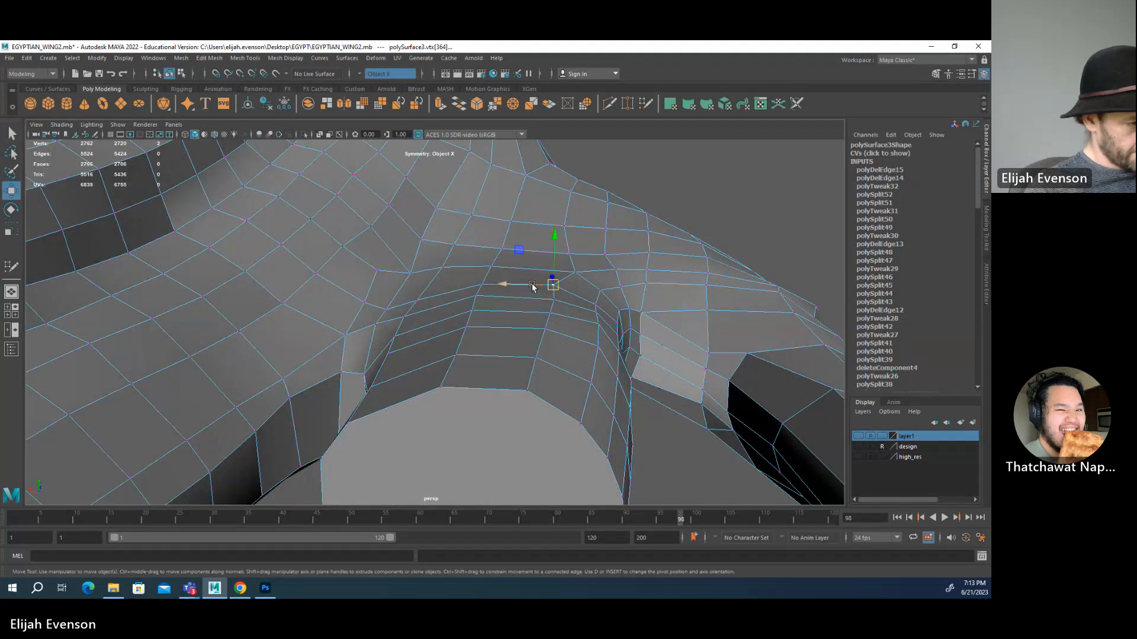
pyautogui.moveTo(532, 285); pyautogui.dragTo(590, 278)
pyautogui.press('q')
pyautogui.click(576, 273)
pyautogui.press('w')
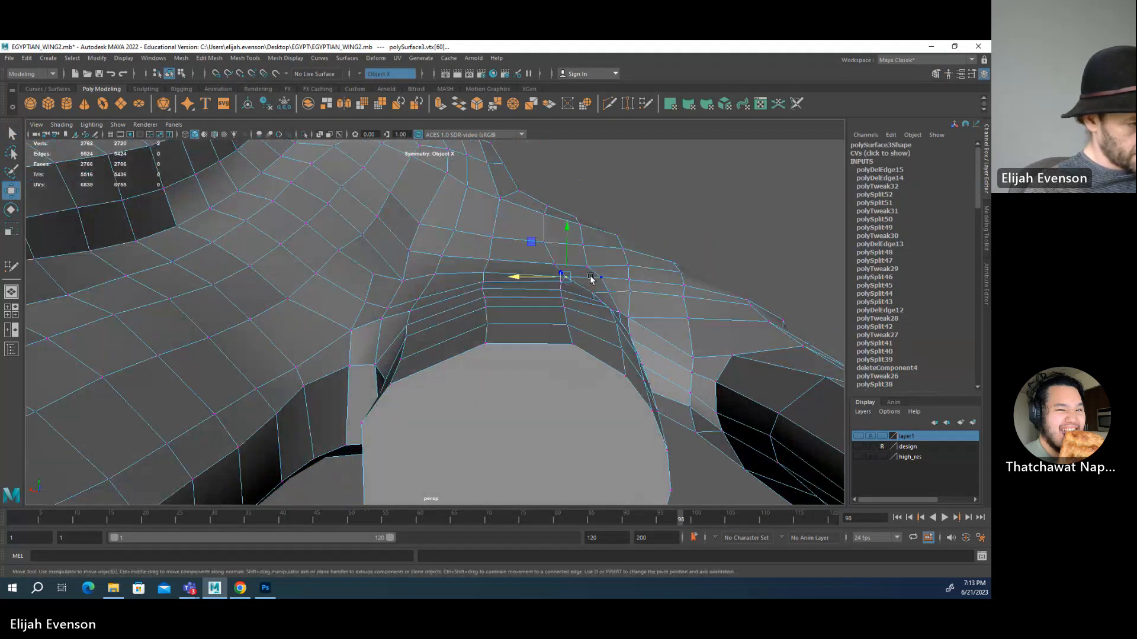
pyautogui.press('q')
pyautogui.click(586, 265)
pyautogui.press('w')
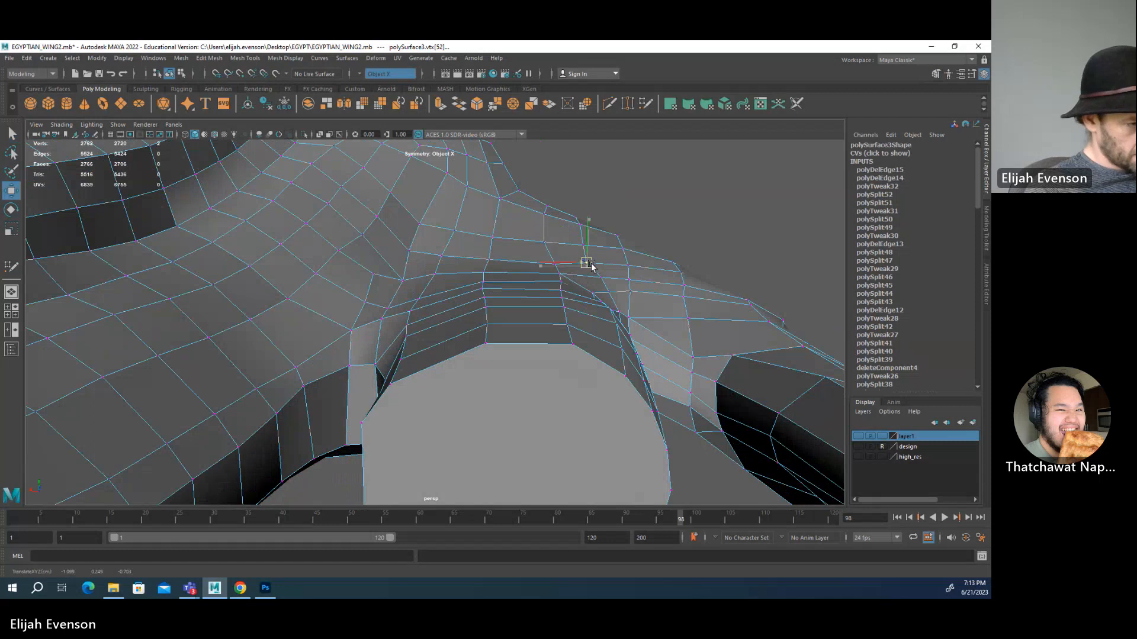
# - Adjust the two vertices on the wing directly behind the top strip of the round stub
pyautogui.press('q')
pyautogui.click(556, 258)
pyautogui.press('w')
pyautogui.press('q')
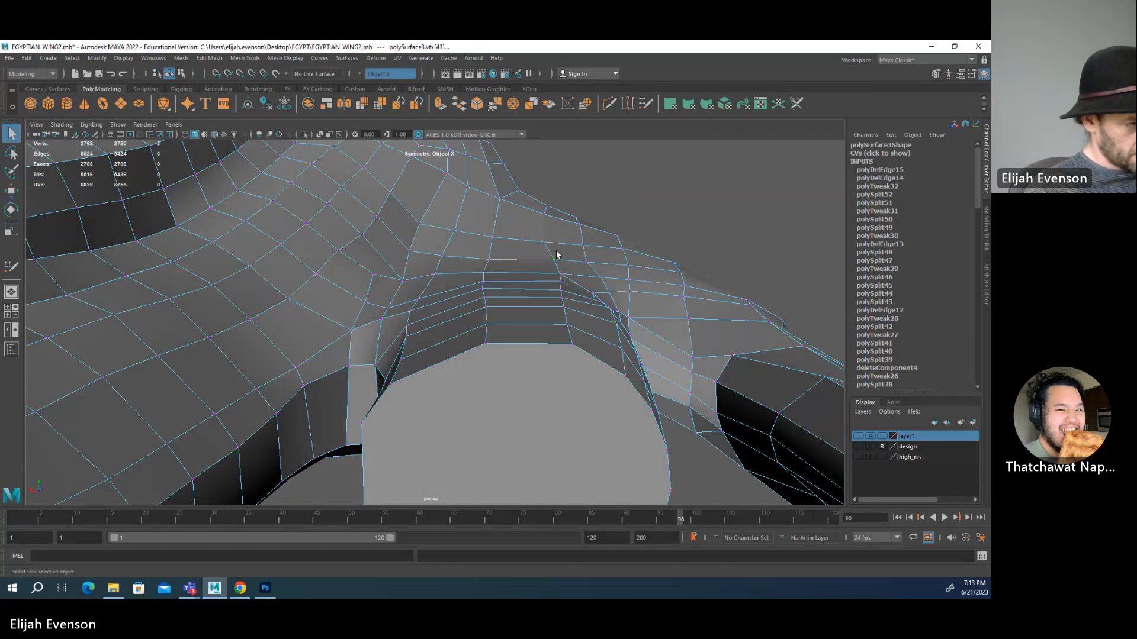
pyautogui.click(490, 260)
pyautogui.press('w')
pyautogui.press('q')
# - Even out the vertices along the opposite corner of the round stub, where its stacked edge loops meet the wing
pyautogui.keyDown('alt'); pyautogui.moveTo(414, 325); pyautogui.dragTo(441, 261); pyautogui.keyUp('alt')
pyautogui.press('w')
pyautogui.press('q')
pyautogui.click(416, 308)
pyautogui.press('w')
pyautogui.press('q')
pyautogui.click(429, 277)
pyautogui.press('w')
pyautogui.press('q')
pyautogui.click(477, 276)
pyautogui.press('w')
pyautogui.press('q')
# - Shift the row of wing vertices just beyond that corner of the stub to space out the surrounding quads
pyautogui.click(431, 263)
pyautogui.press('w')
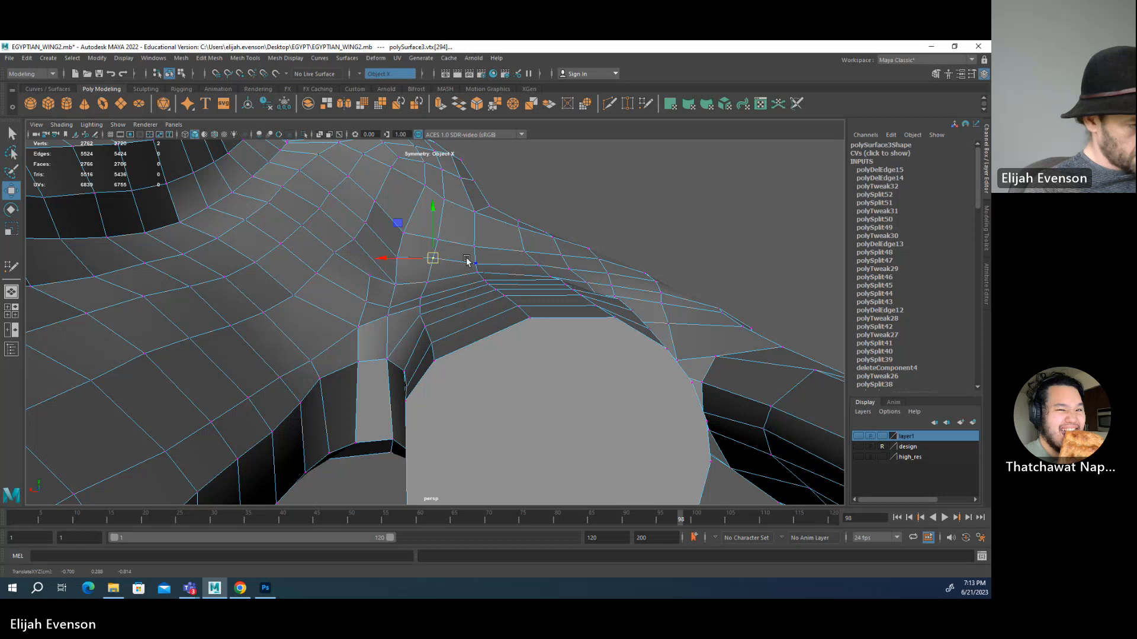
pyautogui.press('q')
pyautogui.press('w')
pyautogui.click(476, 261)
pyautogui.press('q')
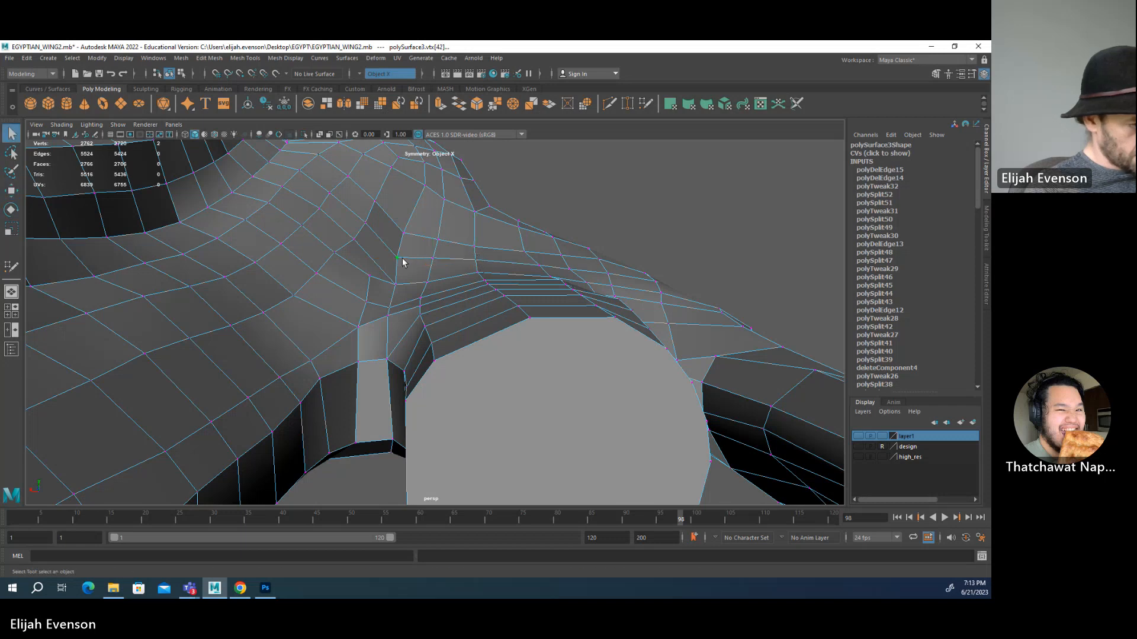
pyautogui.press('w')
pyautogui.press('q')
# - Examine the mesh flow where the stubs and the large spike blend into the wing
pyautogui.keyDown('alt'); pyautogui.moveTo(440, 238); pyautogui.dragTo(533, 307); pyautogui.keyUp('alt')
pyautogui.keyDown('alt'); pyautogui.moveTo(533, 308); pyautogui.dragTo(711, 314, button='right'); pyautogui.keyUp('alt')
pyautogui.keyDown('alt'); pyautogui.moveTo(551, 325); pyautogui.dragTo(613, 308, button='right'); pyautogui.keyUp('alt')
pyautogui.keyDown('alt'); pyautogui.moveTo(614, 308); pyautogui.dragTo(550, 319, button='middle'); pyautogui.keyUp('alt')
pyautogui.keyDown('alt'); pyautogui.moveTo(550, 320); pyautogui.dragTo(585, 297, button='right'); pyautogui.keyUp('alt')
pyautogui.keyDown('alt'); pyautogui.moveTo(584, 297); pyautogui.dragTo(488, 334, button='middle'); pyautogui.keyUp('alt')
pyautogui.keyDown('alt'); pyautogui.moveTo(454, 259); pyautogui.dragTo(510, 300); pyautogui.keyUp('alt')
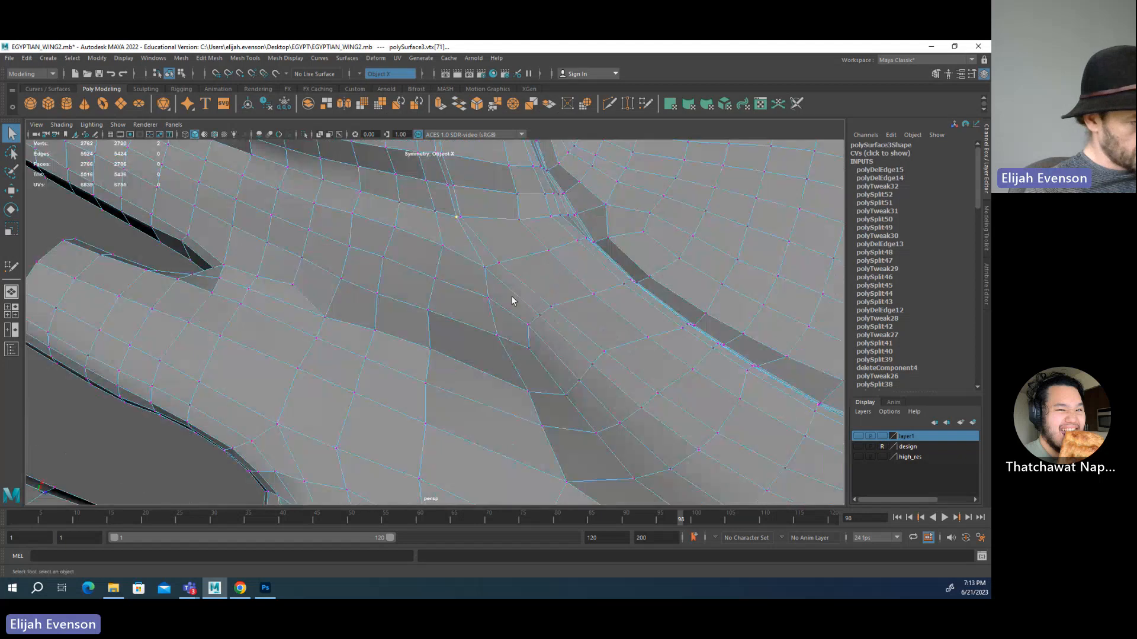
# - Select the edge loop across the base of the large spike beside the oval area's narrow tip, and move and scale it
pyautogui.keyDown('alt'); pyautogui.moveTo(510, 300); pyautogui.dragTo(338, 246, button='right'); pyautogui.keyUp('alt')
pyautogui.keyDown('alt'); pyautogui.moveTo(338, 246); pyautogui.dragTo(415, 278); pyautogui.keyUp('alt')
pyautogui.keyDown('alt'); pyautogui.moveTo(414, 278); pyautogui.dragTo(740, 320, button='right'); pyautogui.keyUp('alt')
pyautogui.keyDown('alt'); pyautogui.moveTo(475, 266); pyautogui.dragTo(519, 413, button='middle'); pyautogui.keyUp('alt')
pyautogui.moveTo(432, 302); pyautogui.dragTo(428, 266, button='right')
pyautogui.click(381, 309)
pyautogui.keyDown('alt'); pyautogui.moveTo(382, 314); pyautogui.dragTo(563, 337); pyautogui.keyUp('alt')
pyautogui.keyDown('alt'); pyautogui.moveTo(563, 338); pyautogui.dragTo(491, 355, button='right'); pyautogui.keyUp('alt')
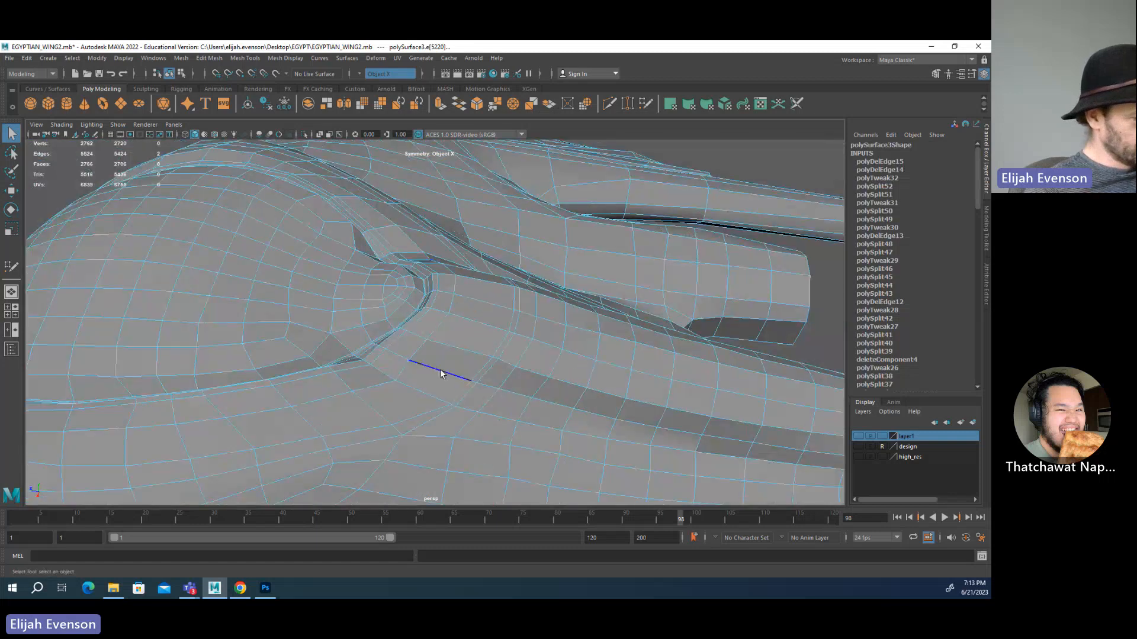
pyautogui.doubleClick(462, 390)
pyautogui.keyDown('alt'); pyautogui.moveTo(540, 362); pyautogui.dragTo(385, 283); pyautogui.keyUp('alt')
pyautogui.press('w')
pyautogui.moveTo(421, 248); pyautogui.dragTo(416, 295)
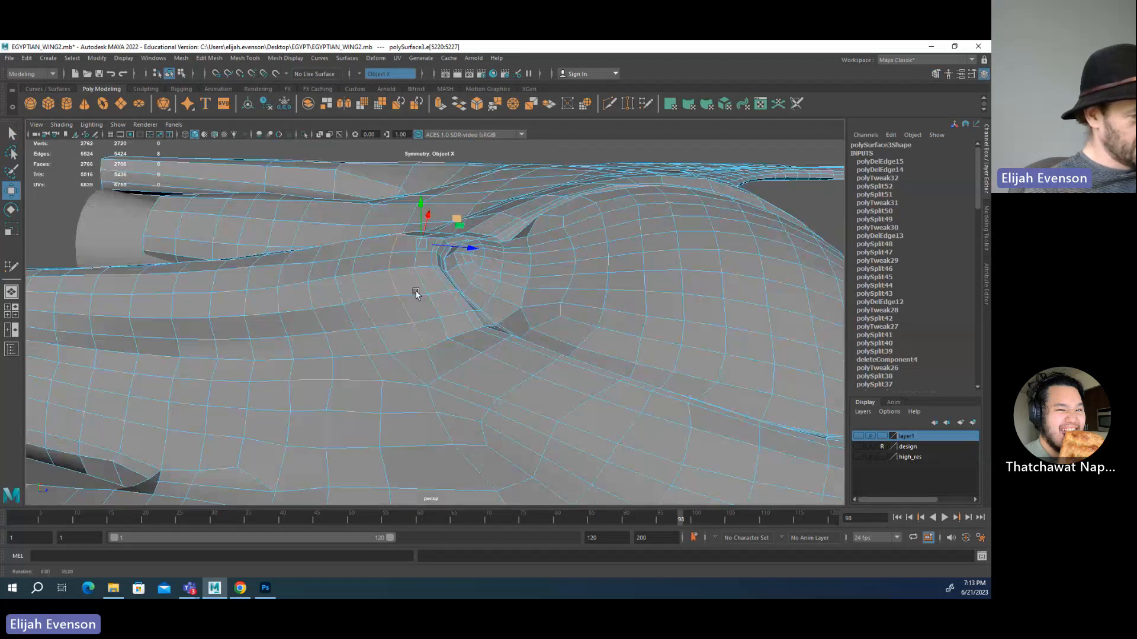
pyautogui.press('r')
pyautogui.moveTo(426, 245); pyautogui.dragTo(421, 246)
pyautogui.press('w')
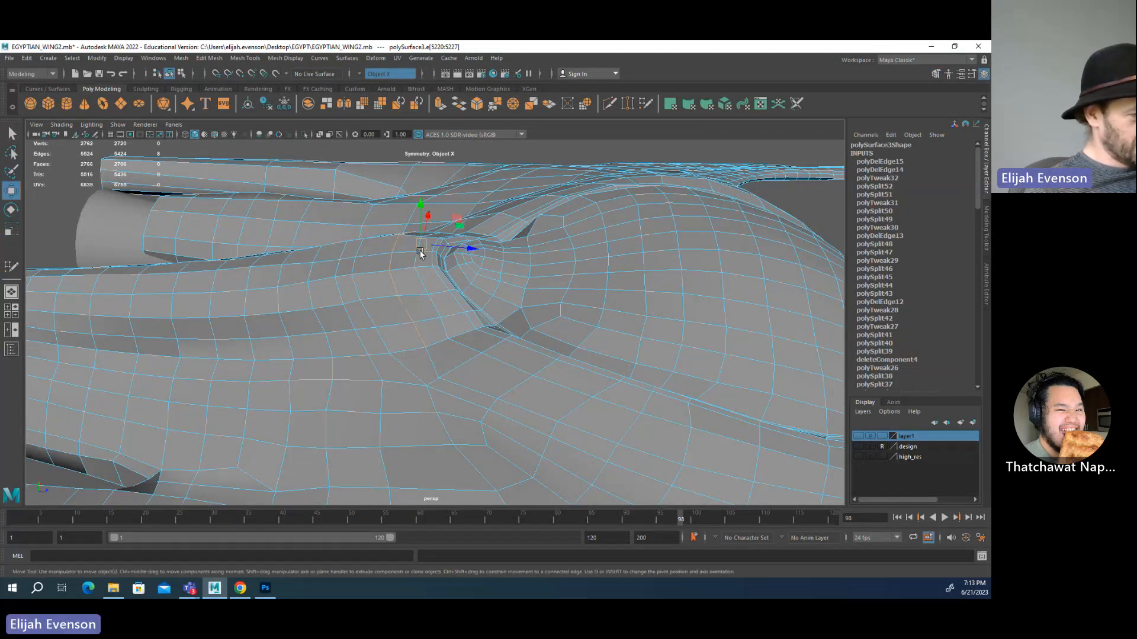
# - Reposition two vertices in the crease on the side of the spike's ridge, just behind the arched rim
pyautogui.keyDown('alt'); pyautogui.moveTo(508, 300); pyautogui.dragTo(459, 338); pyautogui.keyUp('alt')
pyautogui.press('q')
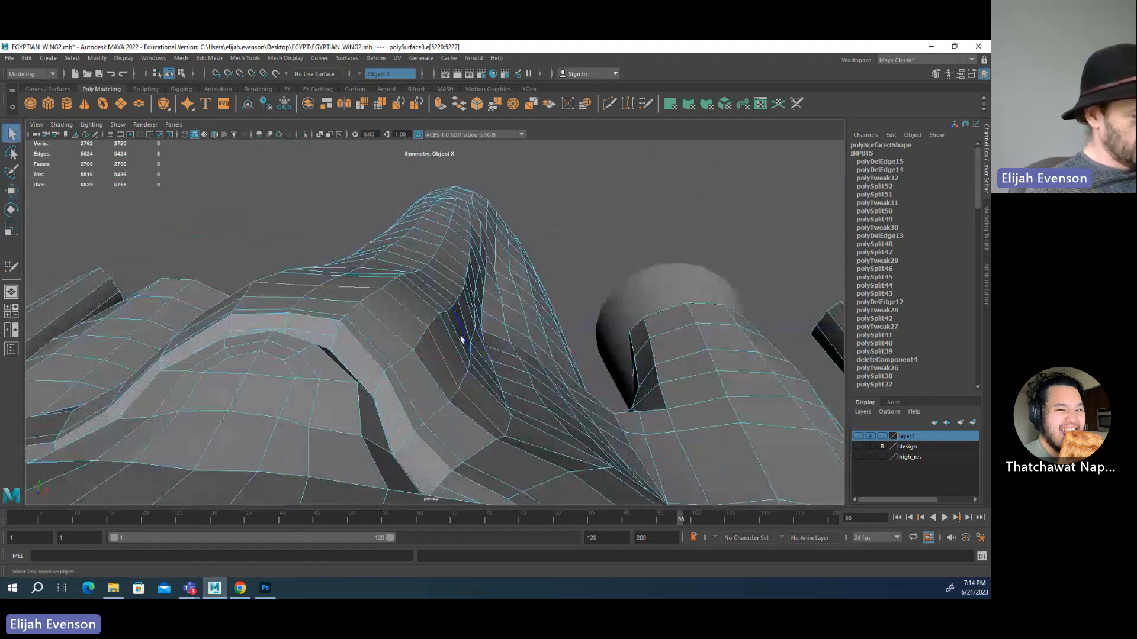
pyautogui.moveTo(460, 337); pyautogui.dragTo(424, 335, button='right')
pyautogui.click(433, 329)
pyautogui.press('w')
pyautogui.moveTo(431, 331); pyautogui.dragTo(435, 334)
pyautogui.press('q')
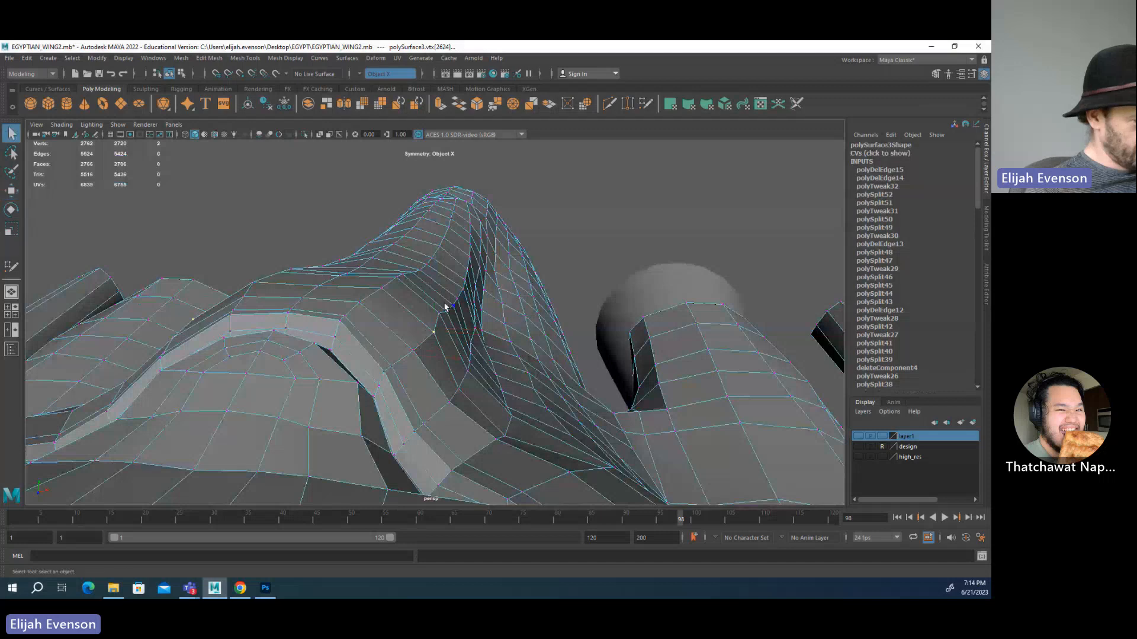
pyautogui.click(450, 313)
pyautogui.press('w')
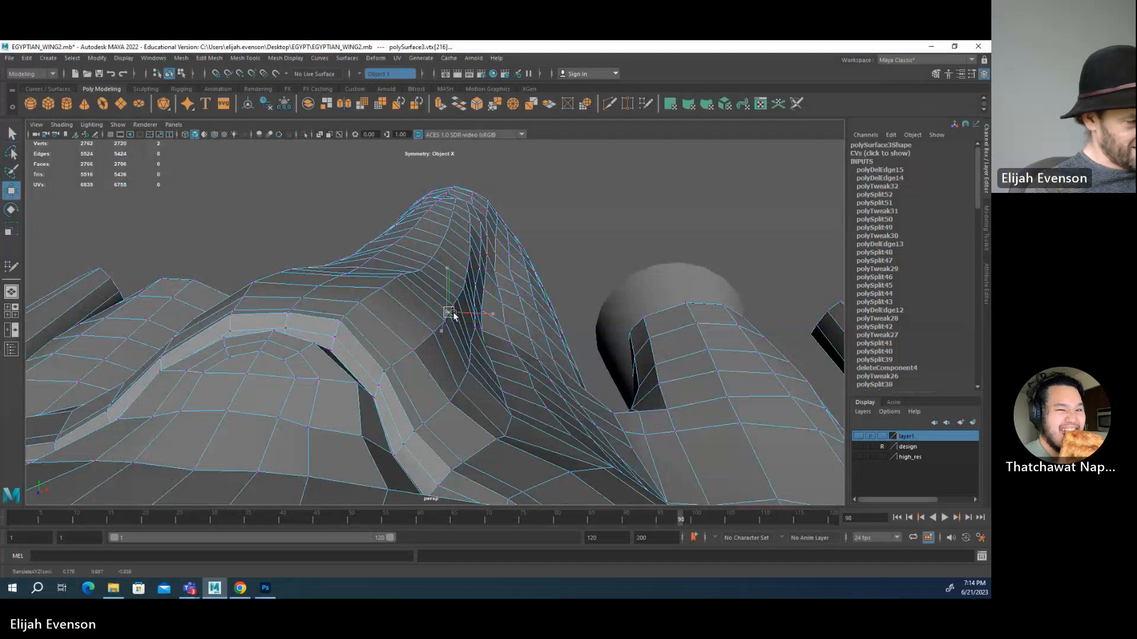
pyautogui.press('q')
# - Move the neighbouring centreline vertices on top of the spike's ridge to smooth its slope toward the arched rim
pyautogui.keyDown('alt'); pyautogui.moveTo(489, 322); pyautogui.dragTo(323, 283); pyautogui.keyUp('alt')
pyautogui.click(328, 280)
pyautogui.press('w')
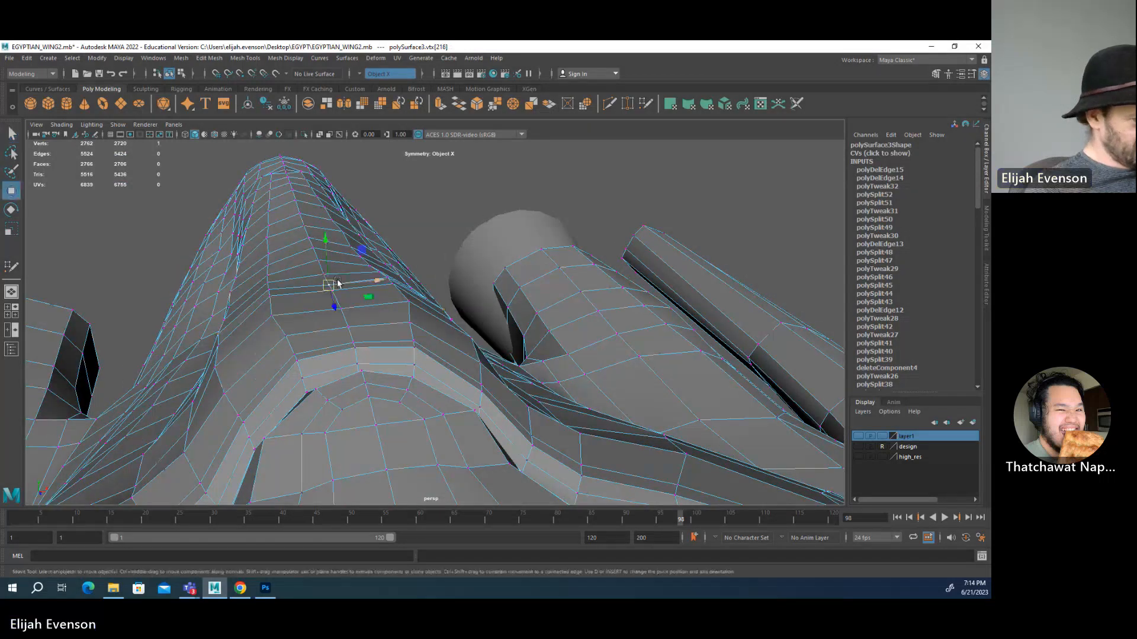
pyautogui.press('q')
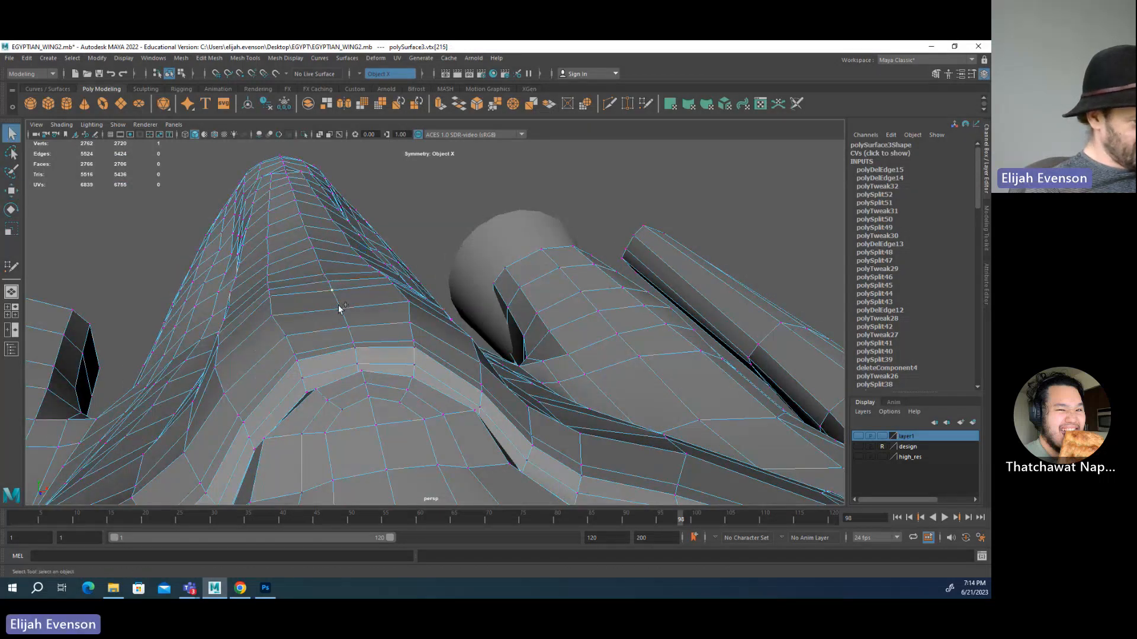
pyautogui.keyDown('shift'); pyautogui.click(339, 309); pyautogui.keyUp('shift')
pyautogui.keyDown('alt'); pyautogui.moveTo(357, 323); pyautogui.dragTo(372, 314); pyautogui.keyUp('alt')
pyautogui.press('w')
pyautogui.moveTo(337, 245); pyautogui.dragTo(355, 269)
# - Adjust the height of the centreline vertices just above the arched rim to soften the profile
pyautogui.press('q')
pyautogui.click(348, 290)
pyautogui.press('w')
pyautogui.press('q')
pyautogui.press('w')
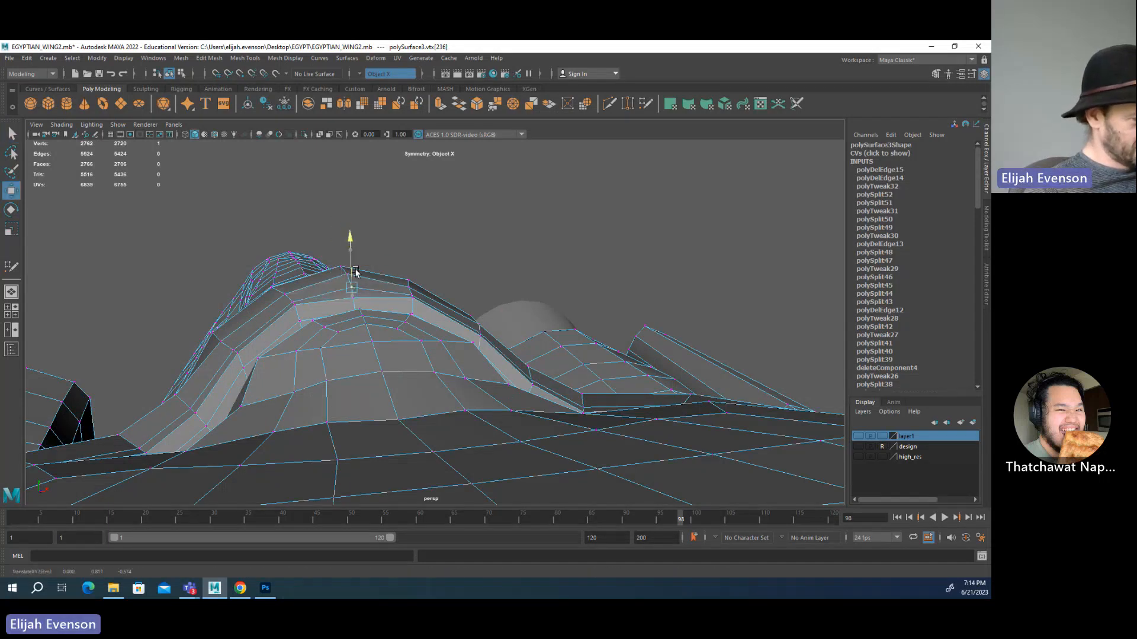
pyautogui.press('q')
pyautogui.press('w')
pyautogui.click(353, 274)
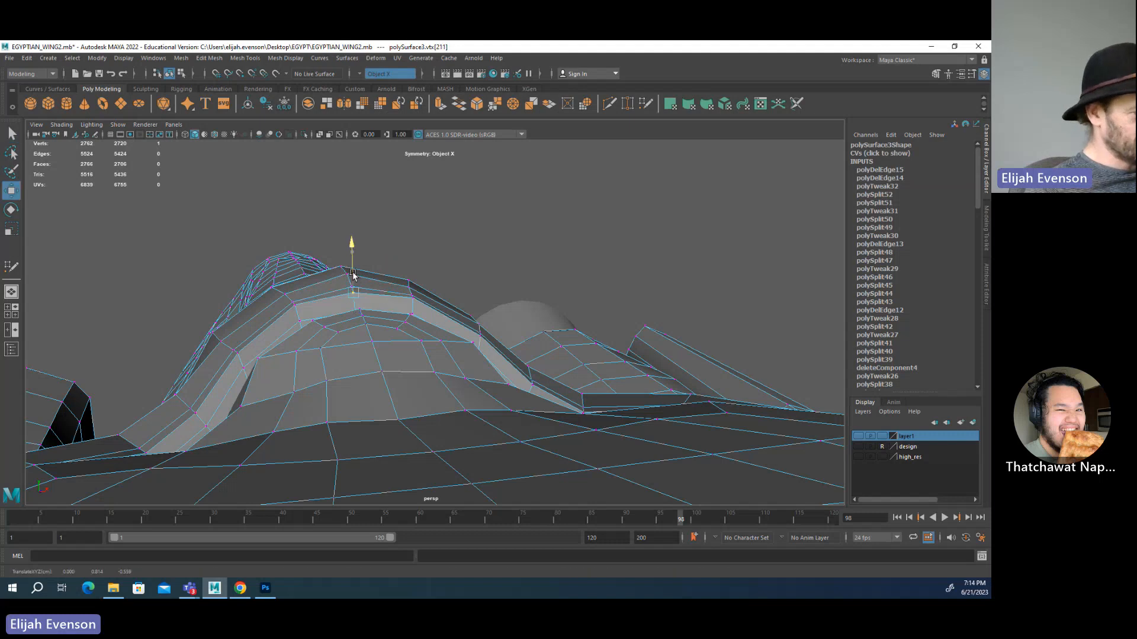
# - Adjust the centre vertices on the arched rim around the narrow tip of the oval area
pyautogui.keyDown('alt'); pyautogui.moveTo(372, 317); pyautogui.dragTo(276, 306); pyautogui.keyUp('alt')
pyautogui.press('q')
pyautogui.click(279, 355)
pyautogui.press('w')
pyautogui.press('q')
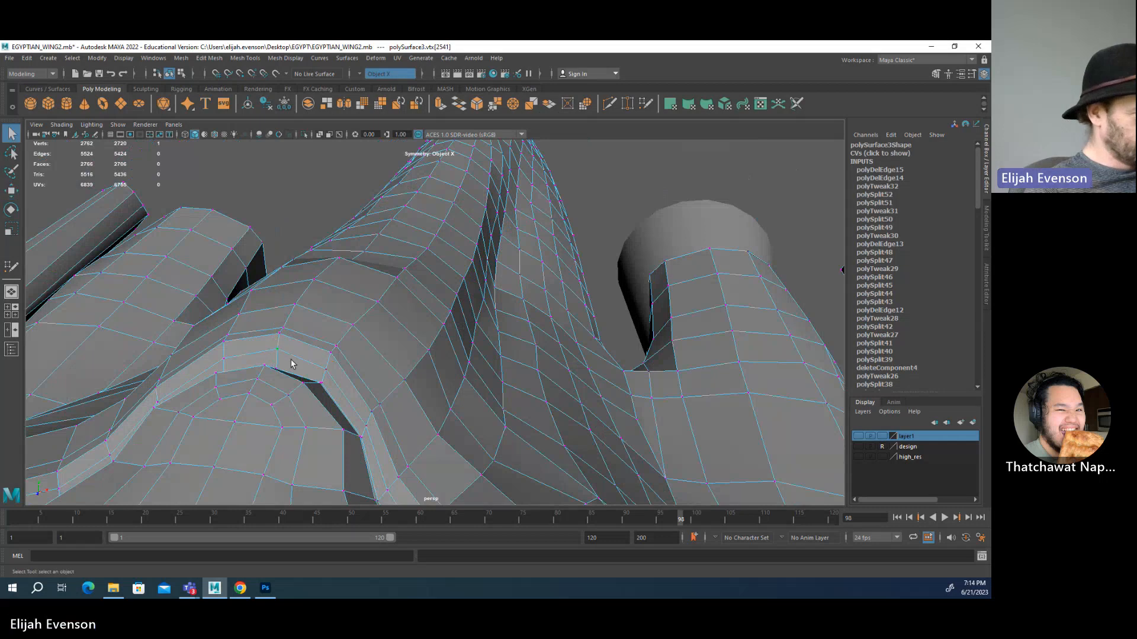
pyautogui.click(276, 370)
# - Shift the crowded vertices on the oval surface toward its narrow tip to even out the edge column beside the rings
pyautogui.keyDown('alt'); pyautogui.moveTo(280, 373); pyautogui.dragTo(315, 380); pyautogui.keyUp('alt')
pyautogui.keyDown('alt'); pyautogui.moveTo(314, 381); pyautogui.dragTo(523, 338, button='middle'); pyautogui.keyUp('alt')
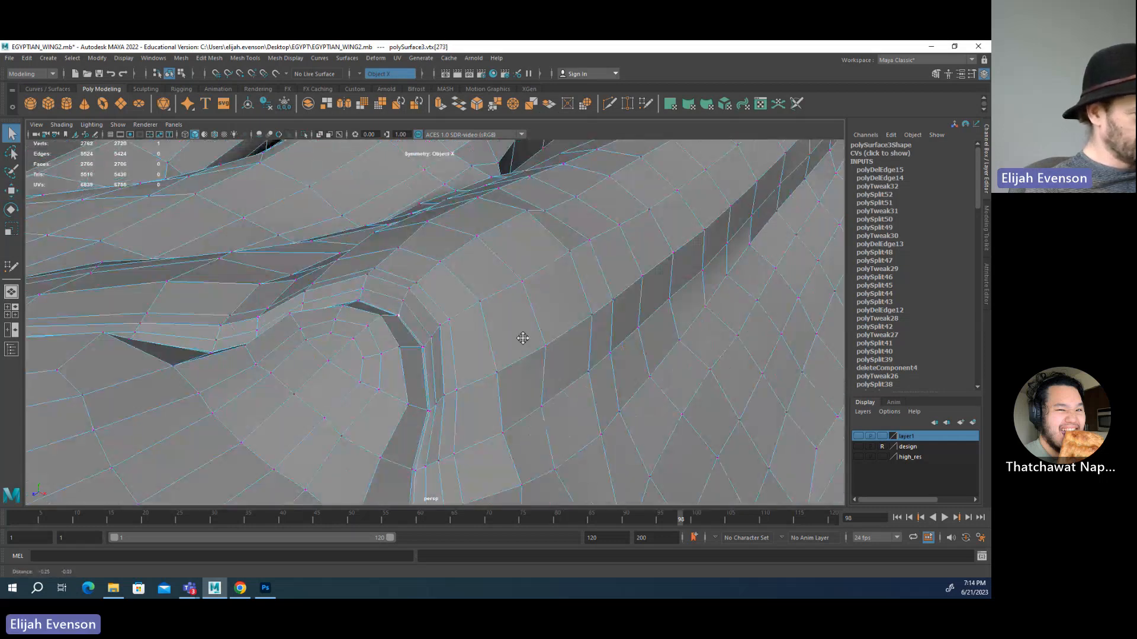
pyautogui.click(584, 361)
pyautogui.press('f')
pyautogui.keyDown('alt'); pyautogui.moveTo(583, 362); pyautogui.dragTo(605, 369); pyautogui.keyUp('alt')
pyautogui.keyDown('alt'); pyautogui.moveTo(605, 372); pyautogui.dragTo(763, 378, button='right'); pyautogui.keyUp('alt')
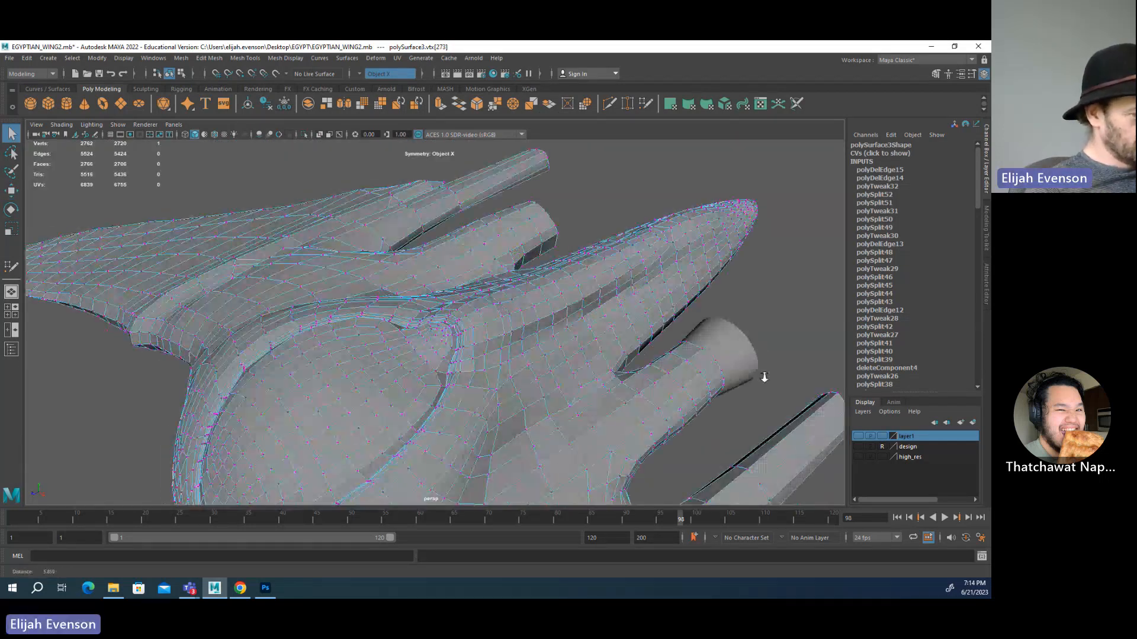
pyautogui.keyDown('alt'); pyautogui.moveTo(266, 337); pyautogui.dragTo(401, 365, button='right'); pyautogui.keyUp('alt')
pyautogui.keyDown('alt'); pyautogui.moveTo(401, 365); pyautogui.dragTo(362, 338); pyautogui.keyUp('alt')
pyautogui.keyDown('alt'); pyautogui.moveTo(362, 337); pyautogui.dragTo(586, 408, button='right'); pyautogui.keyUp('alt')
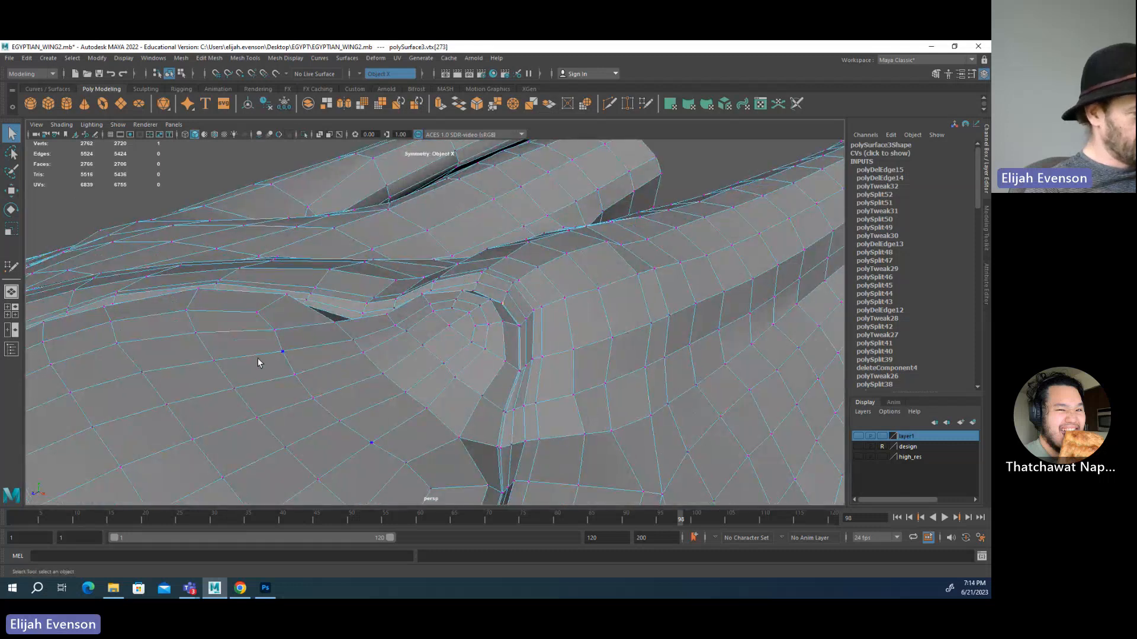
pyautogui.keyDown('alt'); pyautogui.moveTo(314, 343); pyautogui.dragTo(355, 342); pyautogui.keyUp('alt')
pyautogui.click(315, 296)
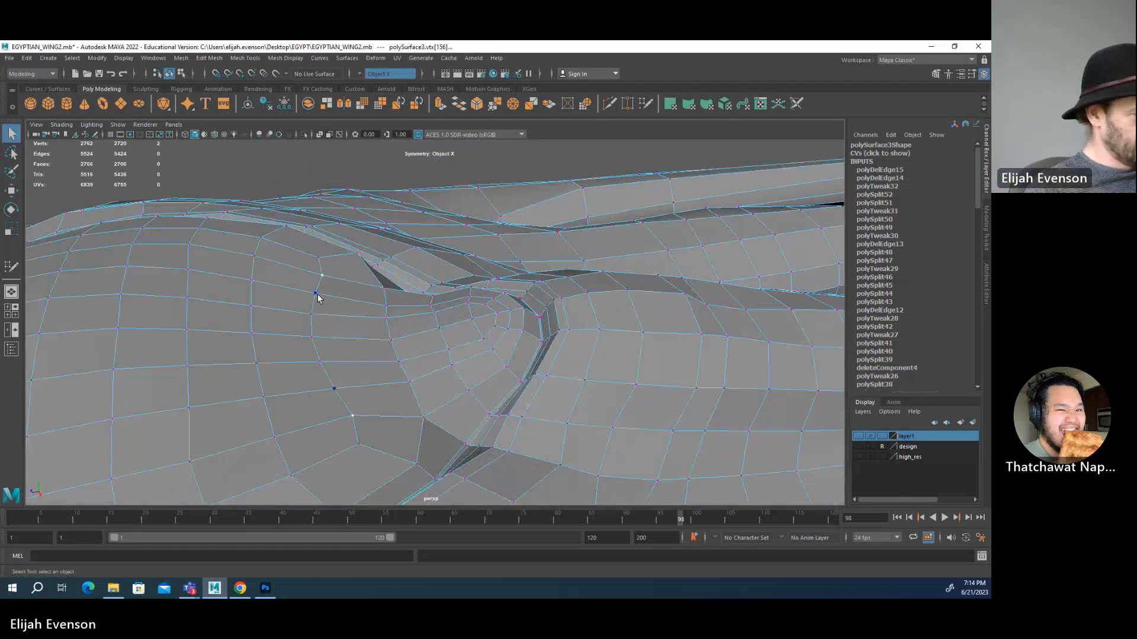
pyautogui.press('w')
pyautogui.moveTo(319, 301); pyautogui.dragTo(360, 336)
pyautogui.press('q')
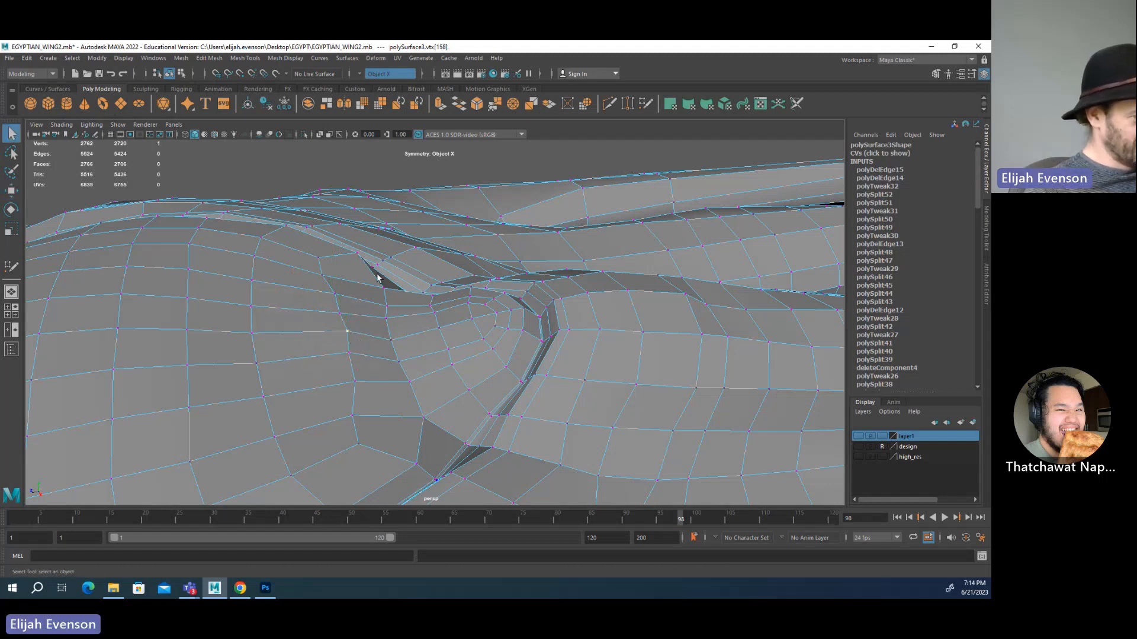
# - Move the mirrored pair of vertices farther along the same edge column of the oval surface
pyautogui.keyDown('alt'); pyautogui.moveTo(378, 274); pyautogui.dragTo(355, 377); pyautogui.keyUp('alt')
pyautogui.press('w')
pyautogui.click(343, 373)
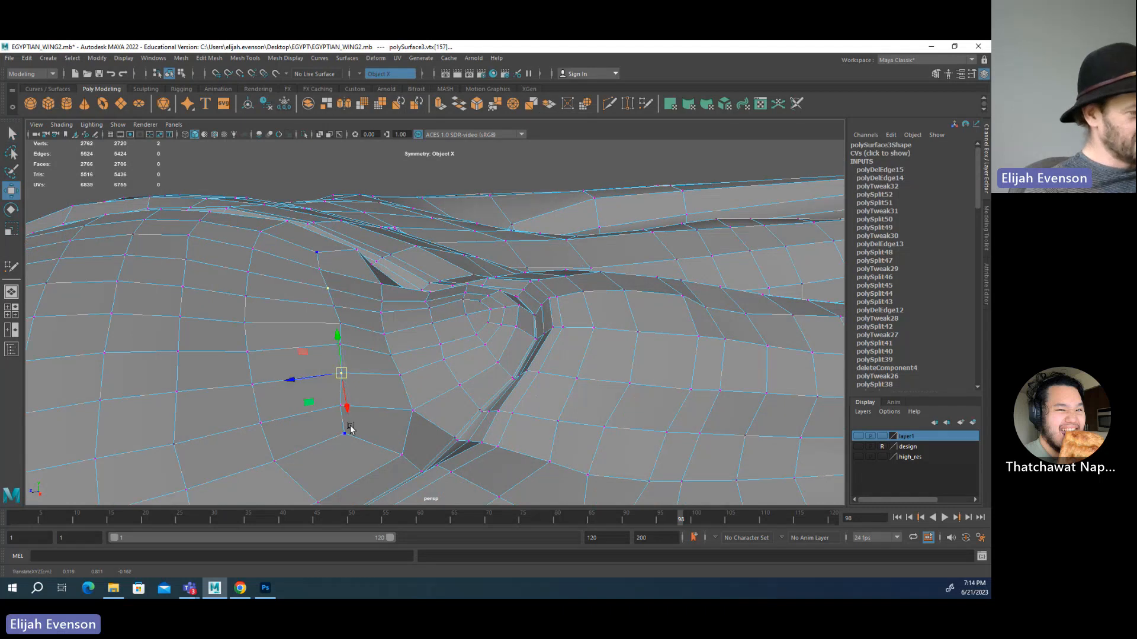
pyautogui.press('q')
# - Use soft selection to pull the middle and outer vertices of that edge column toward the oval's narrow tip
pyautogui.click(340, 325)
pyautogui.press('w')
pyautogui.press('b')
pyautogui.moveTo(378, 354); pyautogui.dragTo(495, 371)
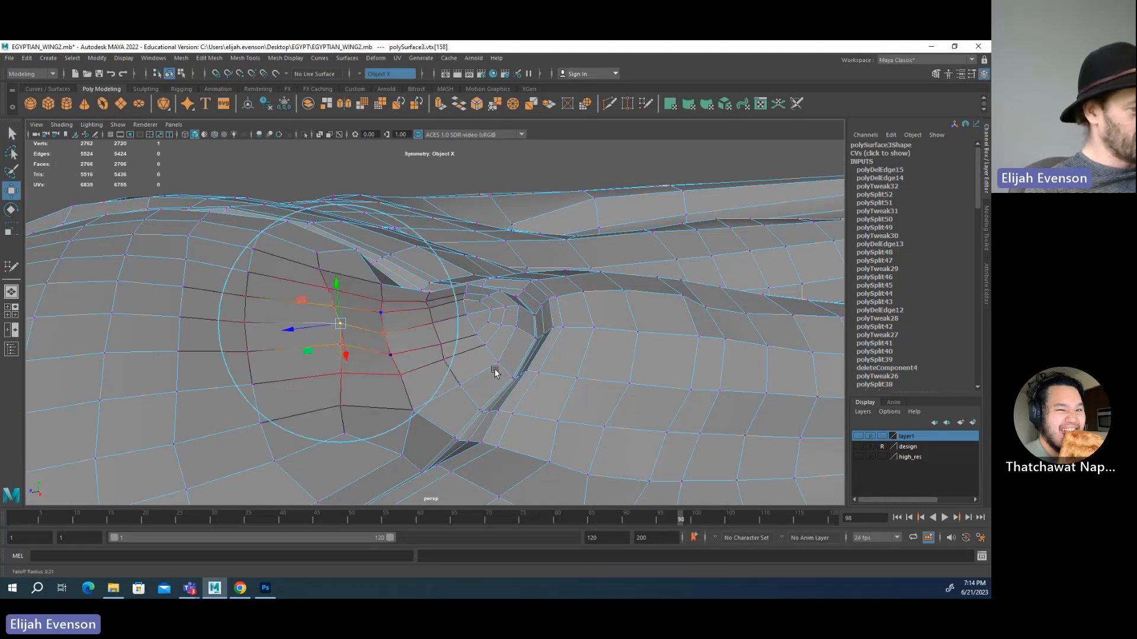
pyautogui.moveTo(290, 328); pyautogui.dragTo(313, 329)
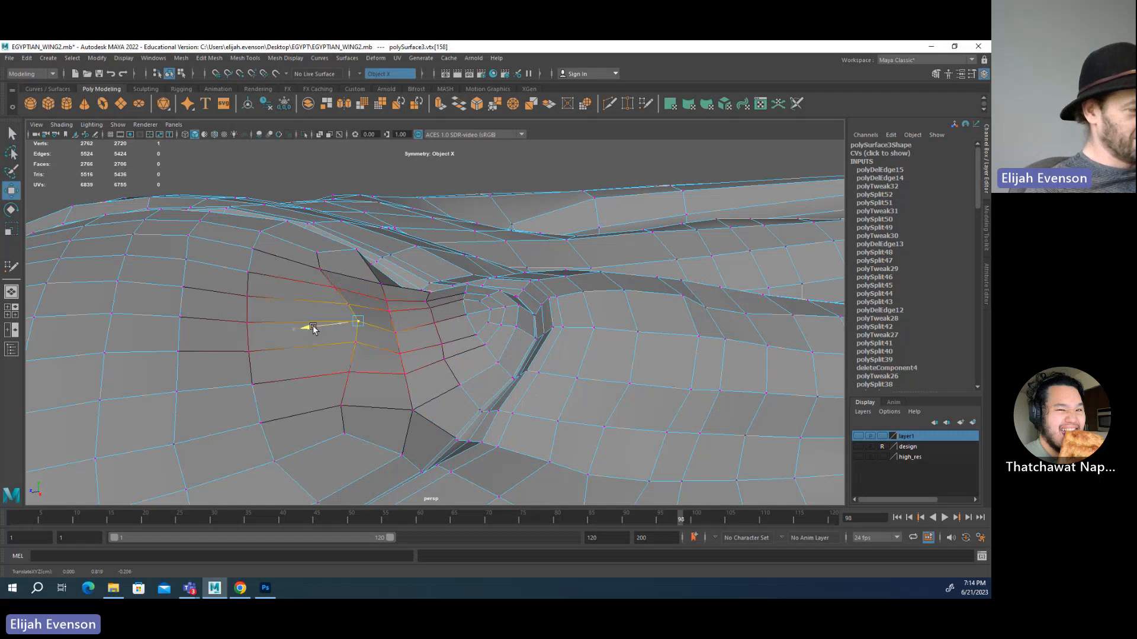
pyautogui.click(349, 445)
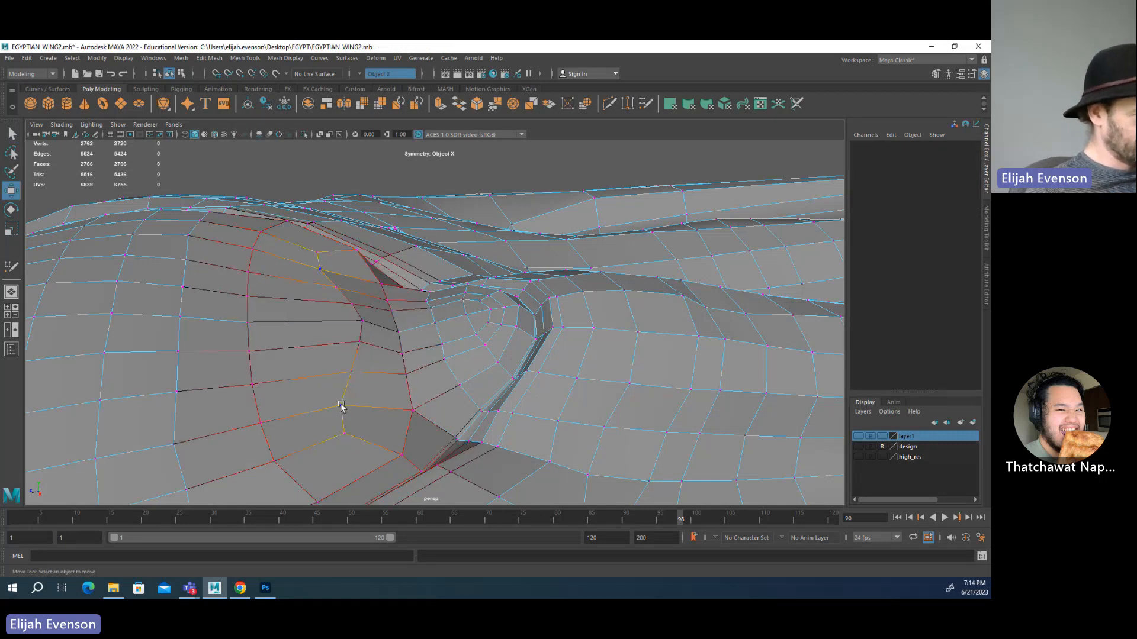
pyautogui.click(341, 406)
pyautogui.moveTo(300, 411); pyautogui.dragTo(98, 377)
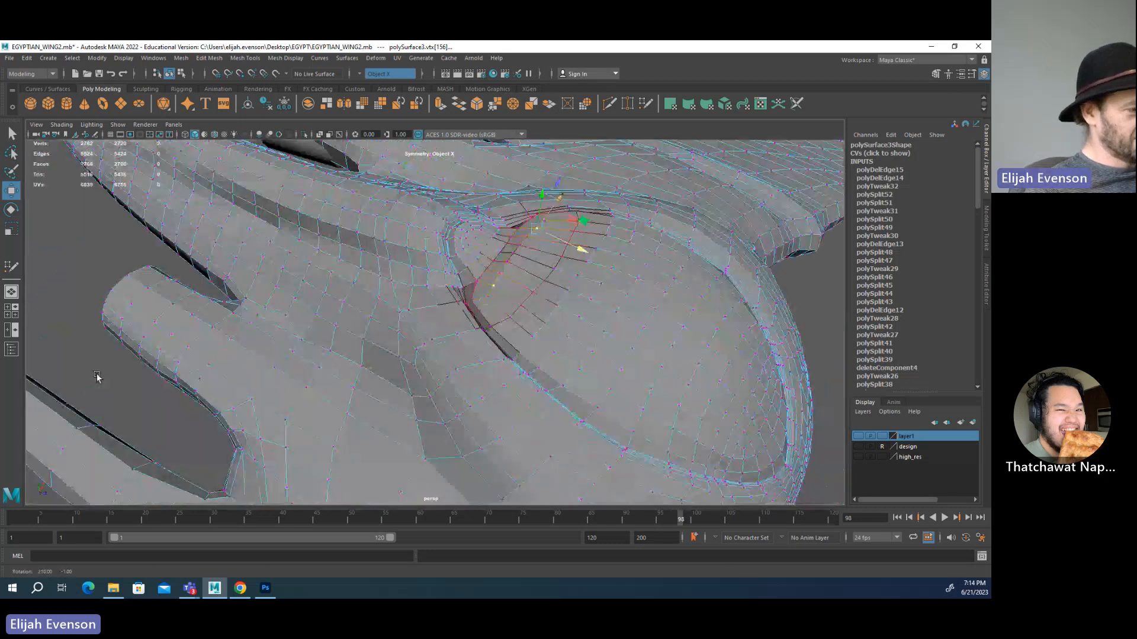
pyautogui.keyDown('alt'); pyautogui.moveTo(98, 378); pyautogui.dragTo(456, 410, button='right'); pyautogui.keyUp('alt')
# - Cut a new edge row with Multi-Cut across the oval's narrow tip, between the ringed patch and the neighbouring edge column
pyautogui.press('q')
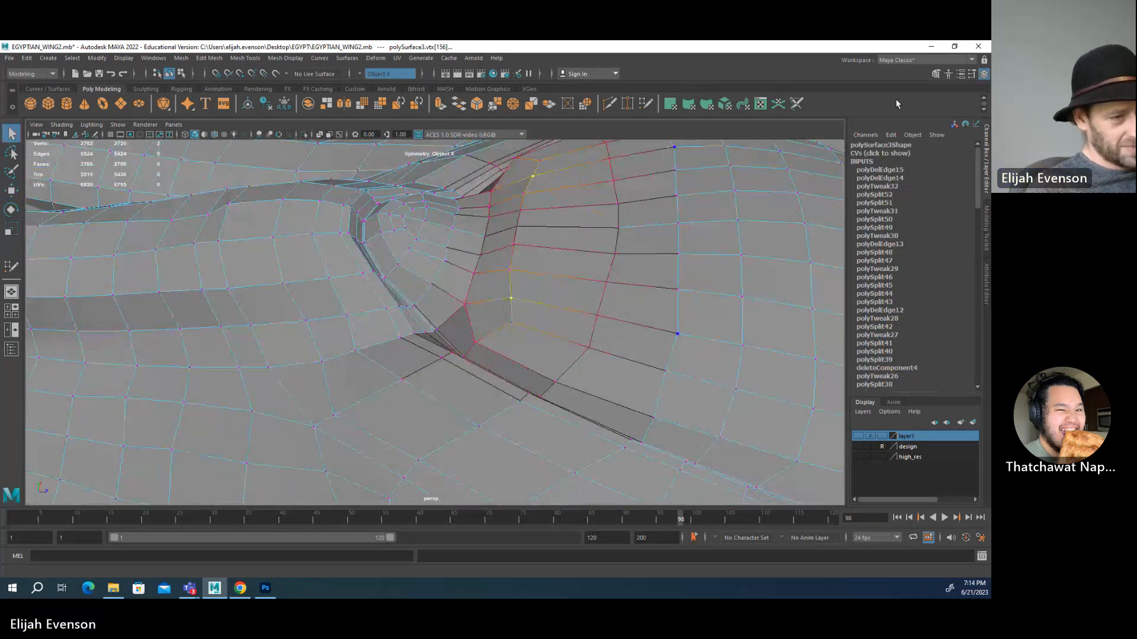
pyautogui.click(935, 74)
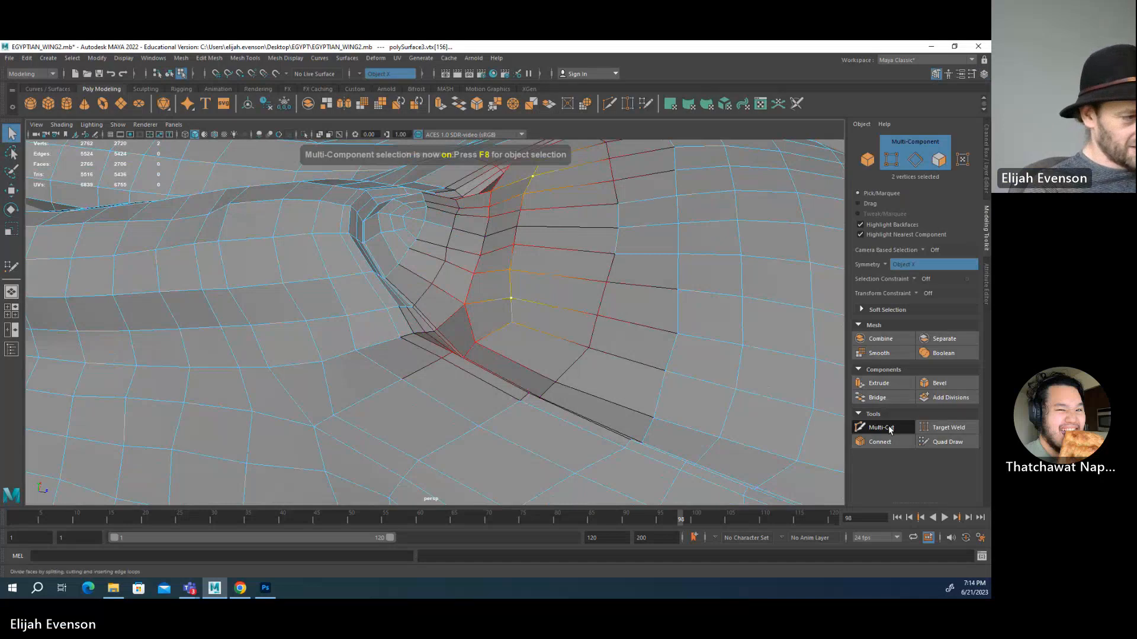
pyautogui.click(889, 429)
pyautogui.keyDown('alt'); pyautogui.moveTo(449, 322); pyautogui.dragTo(455, 413); pyautogui.keyUp('alt')
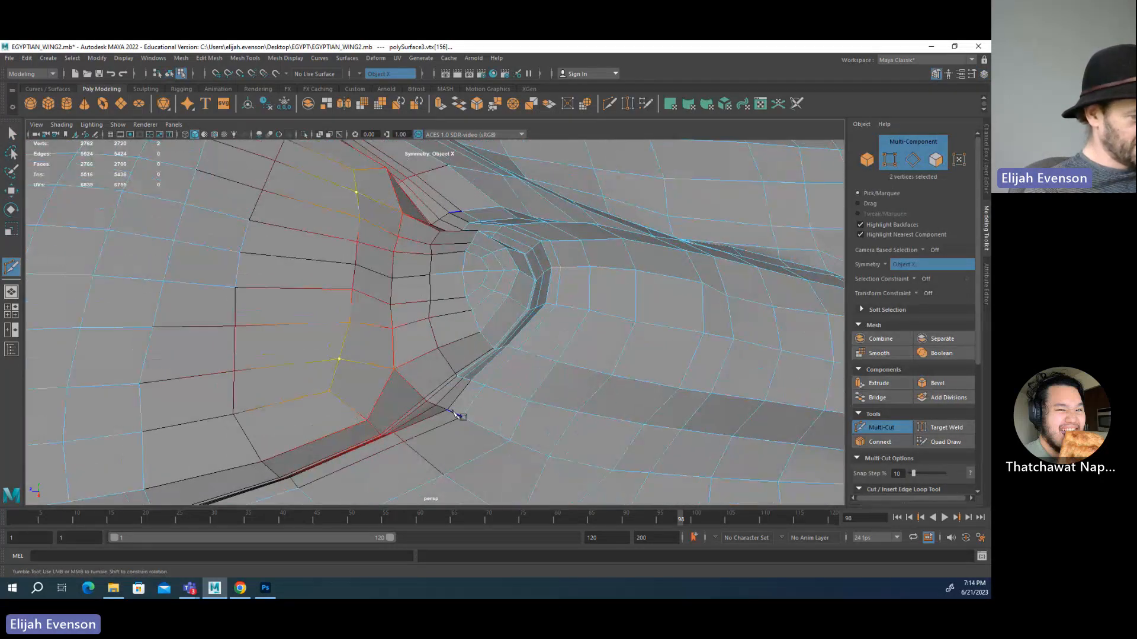
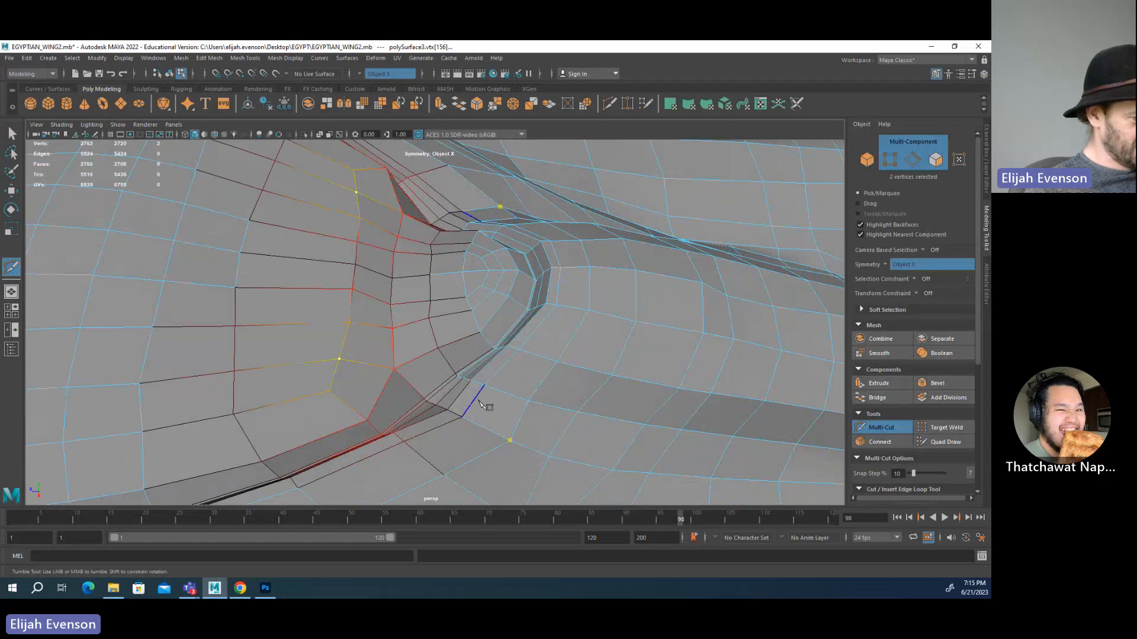
pyautogui.click(451, 390)
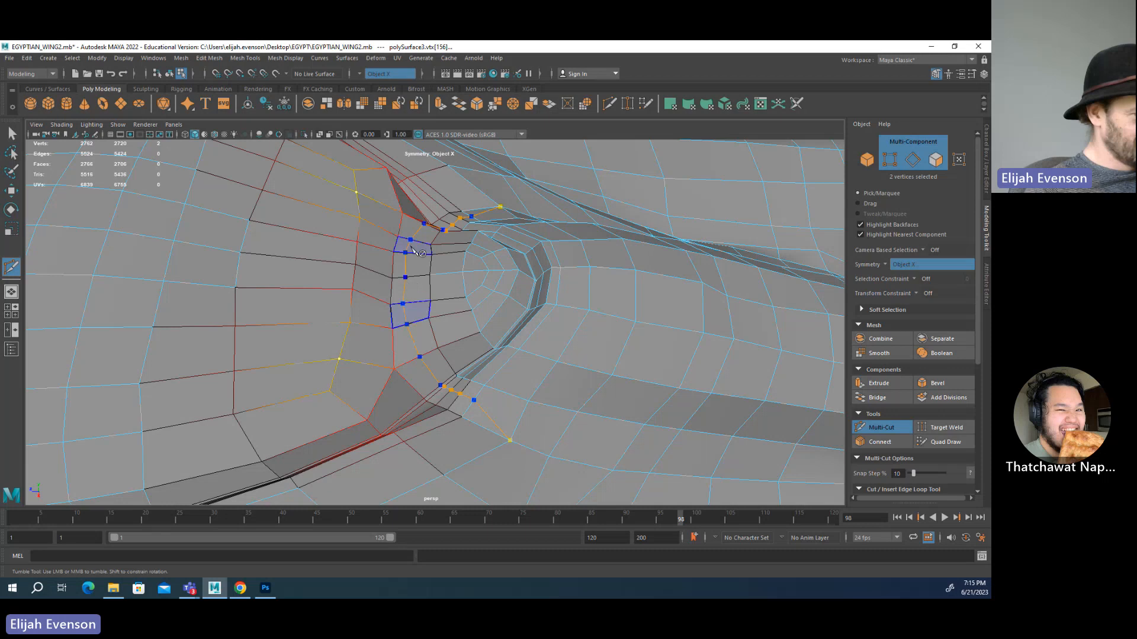
pyautogui.press('q')
# - Reposition the vertices along the middle of the new edge row to even out its spacing
pyautogui.keyDown('alt'); pyautogui.moveTo(411, 347); pyautogui.dragTo(411, 231); pyautogui.keyUp('alt')
pyautogui.press('F9')
pyautogui.click(426, 277)
pyautogui.press('w')
pyautogui.hotkey('ctrl', 'z')
pyautogui.press('b')
pyautogui.press('q')
pyautogui.click(409, 256)
pyautogui.press('w')
pyautogui.press('q')
pyautogui.click(408, 243)
pyautogui.press('w')
pyautogui.press('q')
pyautogui.click(407, 233)
pyautogui.press('w')
pyautogui.press('q')
# - Adjust the mirrored vertices on the new row and the neighbouring ringed patch at the oval's narrow tip
pyautogui.keyDown('alt'); pyautogui.moveTo(457, 272); pyautogui.dragTo(415, 363); pyautogui.keyUp('alt')
pyautogui.press('w')
pyautogui.press('q')
pyautogui.click(385, 336)
pyautogui.press('w')
pyautogui.press('q')
pyautogui.click(416, 341)
pyautogui.press('w')
pyautogui.press('q')
pyautogui.click(412, 359)
pyautogui.press('w')
pyautogui.hotkey('ctrl', 'z')
pyautogui.press('q')
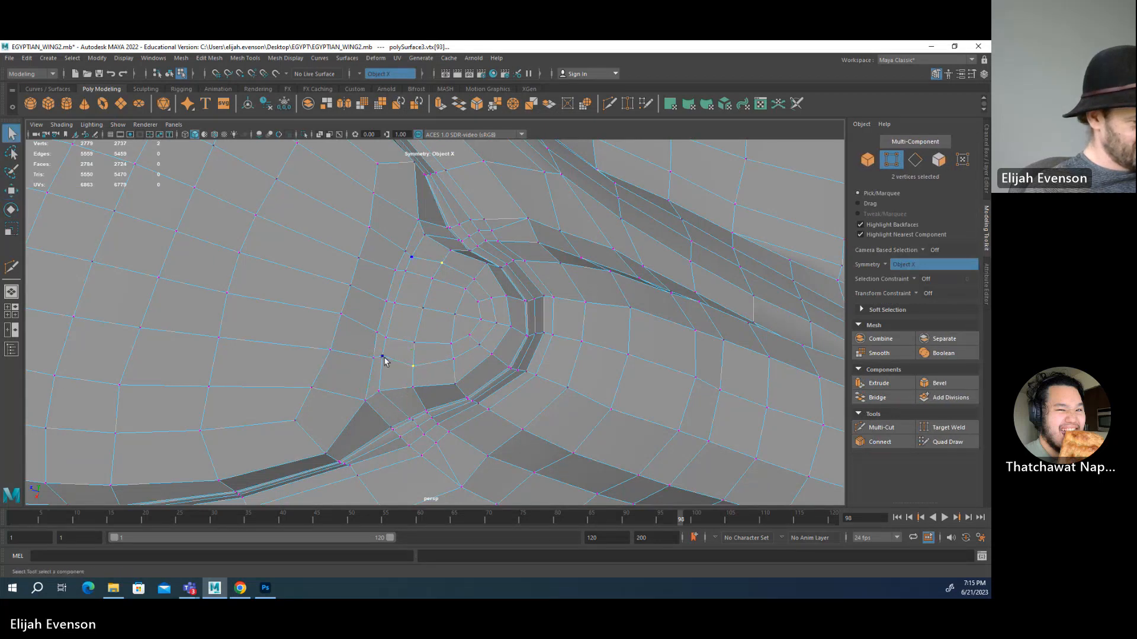
# - Nudge the mirrored outer vertices of the columns between the new row and the oval surface into a smoother curve
pyautogui.click(374, 359)
pyautogui.press('w')
pyautogui.press('q')
pyautogui.click(371, 367)
pyautogui.press('w')
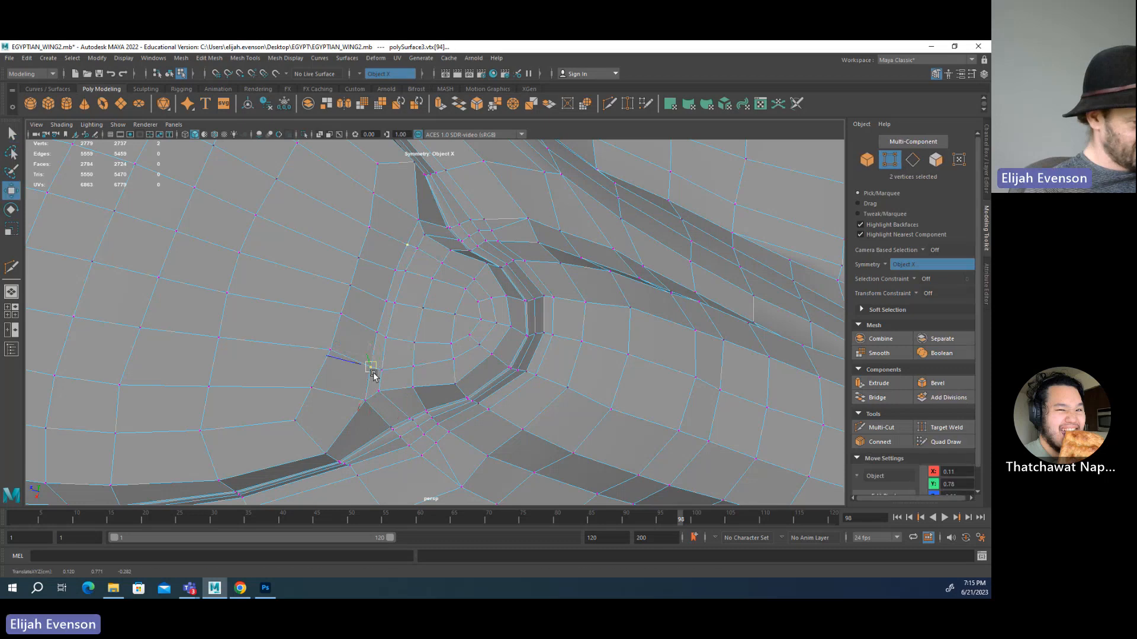
pyautogui.press('q')
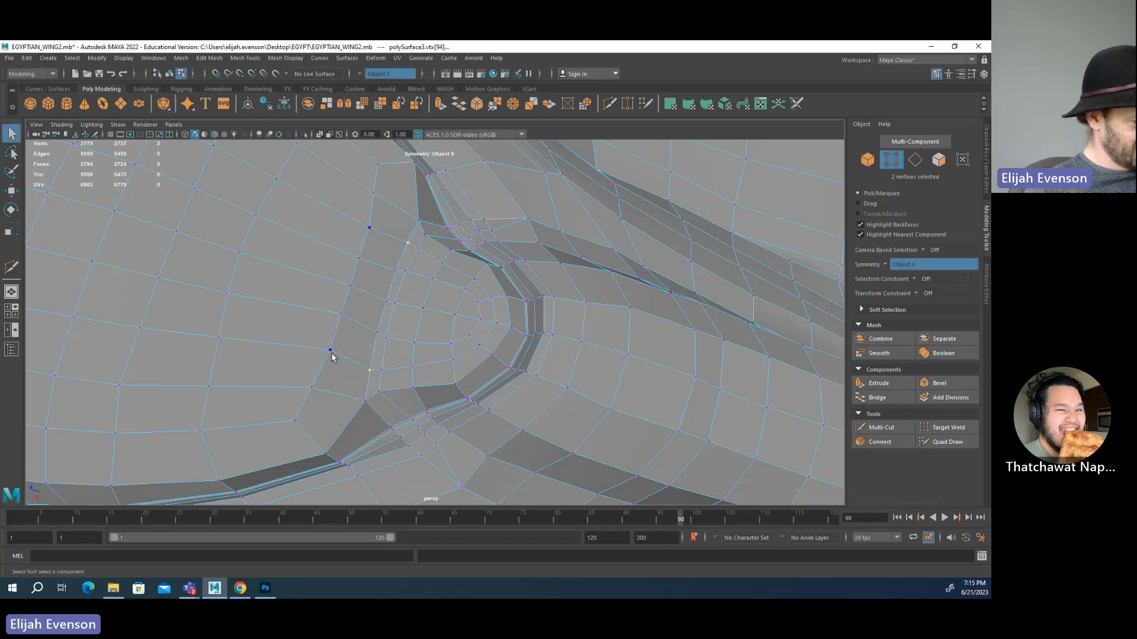
pyautogui.click(330, 352)
pyautogui.press('w')
pyautogui.moveTo(330, 353); pyautogui.dragTo(328, 357)
pyautogui.press('q')
pyautogui.click(312, 388)
pyautogui.press('w')
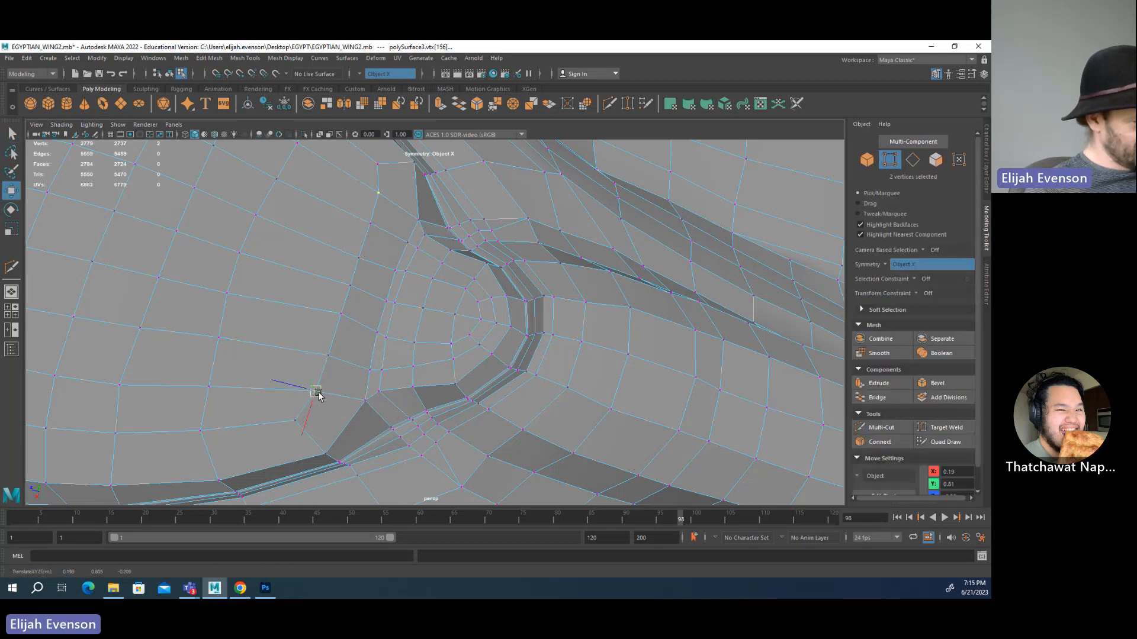
# - Insert an edge loop with Multi-Cut alongside the new row across the oval's narrow tip
pyautogui.keyDown('alt'); pyautogui.moveTo(512, 408); pyautogui.dragTo(333, 374, button='right'); pyautogui.keyUp('alt')
pyautogui.keyDown('alt'); pyautogui.moveTo(333, 374); pyautogui.dragTo(391, 331); pyautogui.keyUp('alt')
pyautogui.keyDown('alt'); pyautogui.moveTo(390, 331); pyautogui.dragTo(642, 414, button='right'); pyautogui.keyUp('alt')
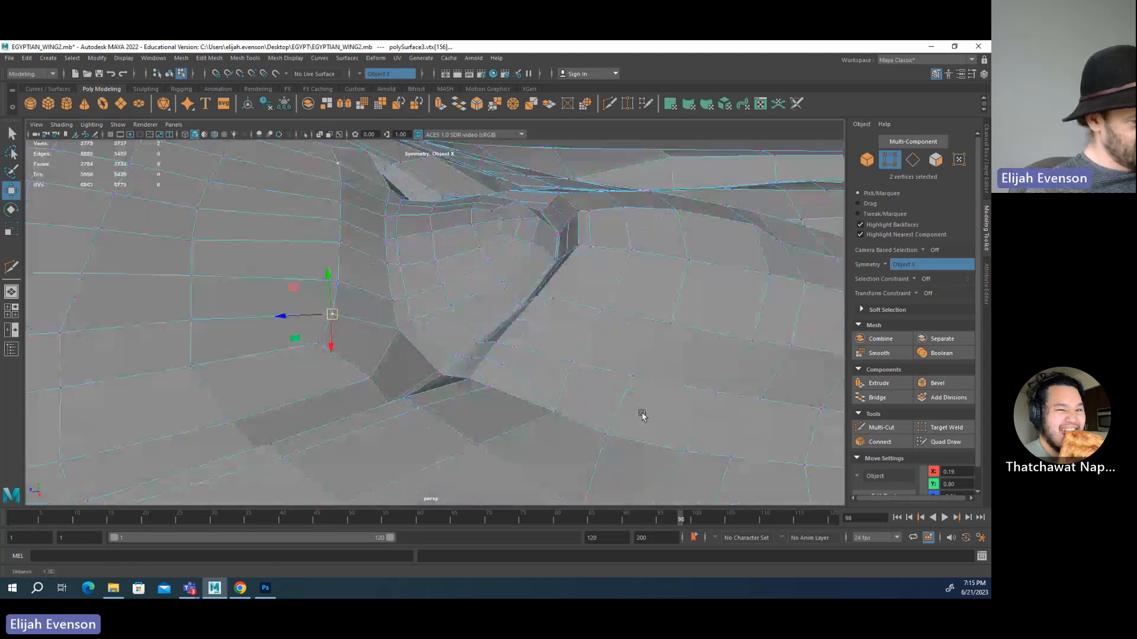
pyautogui.click(880, 426)
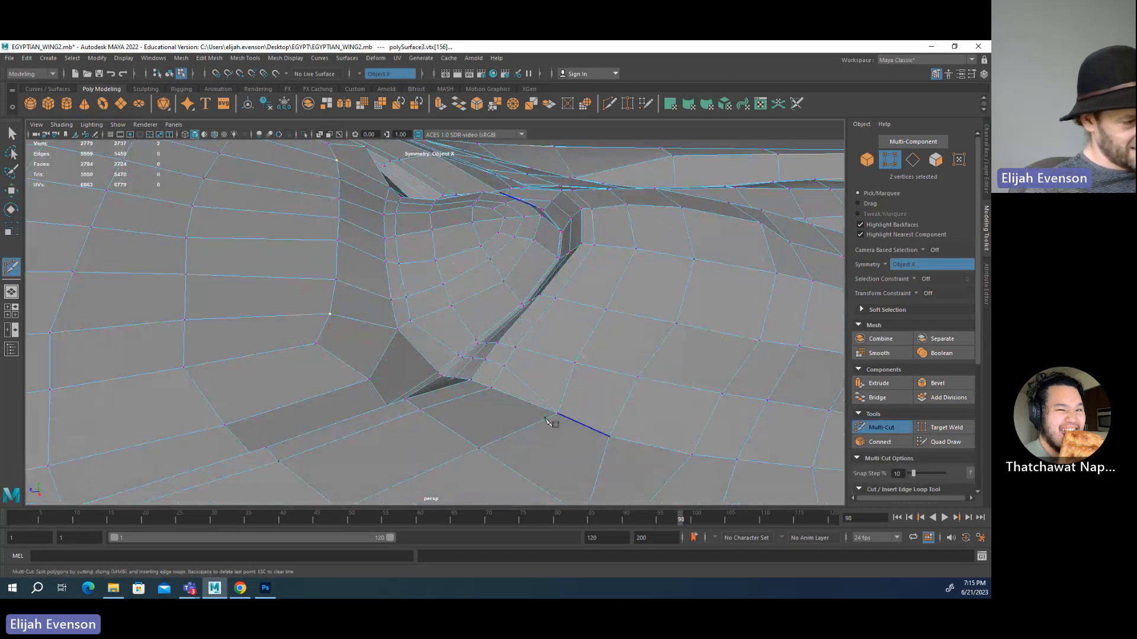
pyautogui.keyDown('ctrl'); pyautogui.click(478, 370); pyautogui.keyUp('ctrl')
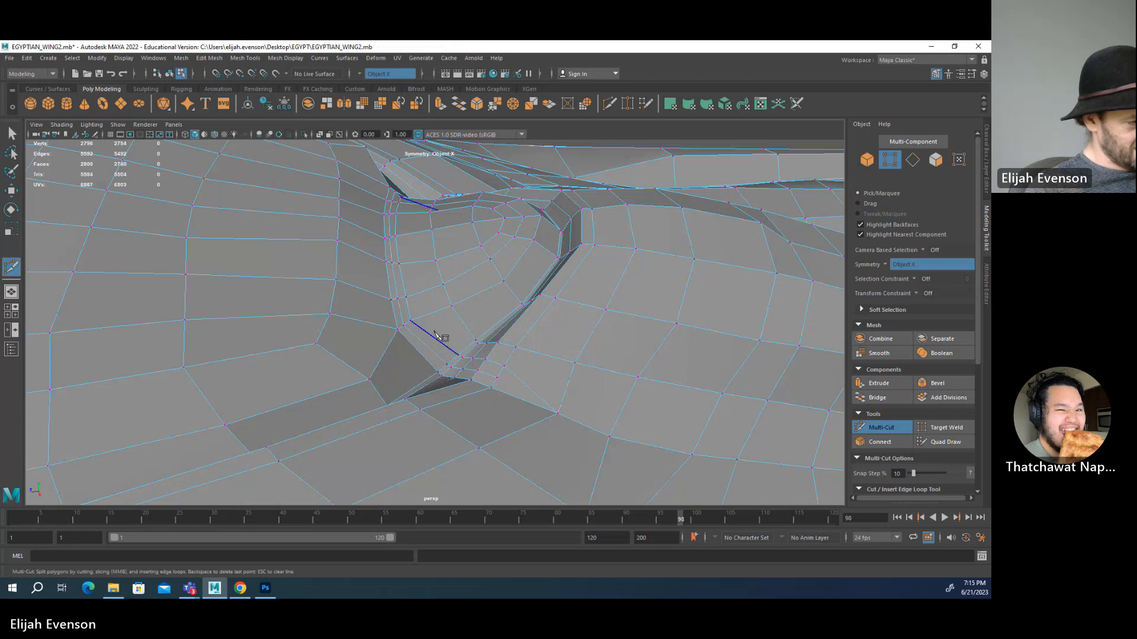
pyautogui.press('q')
pyautogui.press('F10')
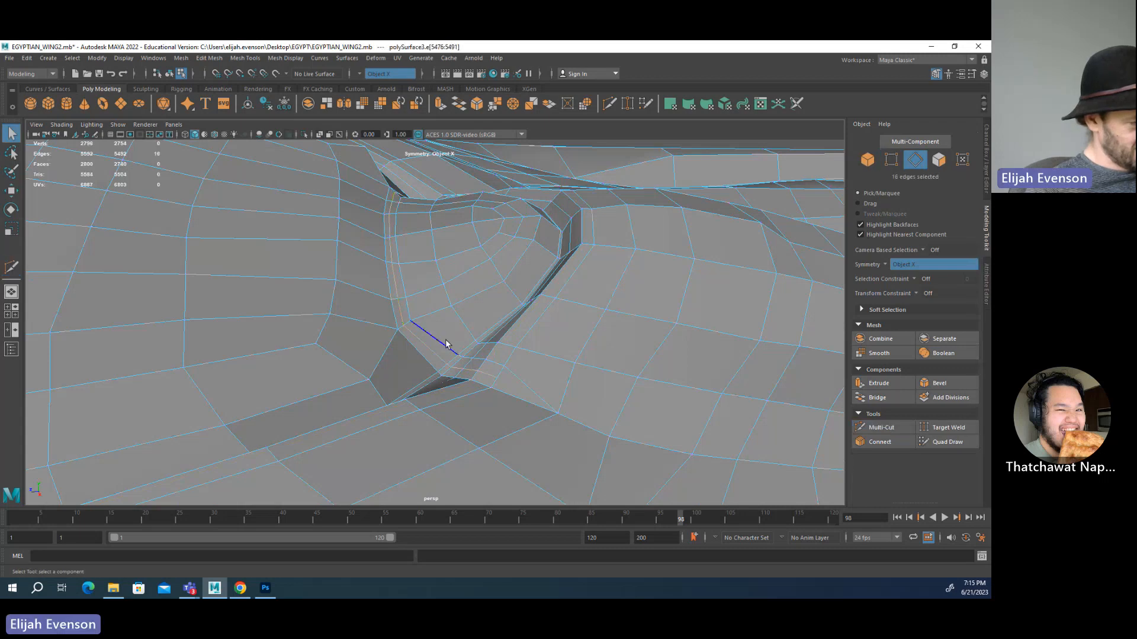
# - Select the edges of the narrow strip across the oval's tip and convert the selection to its 16 faces
pyautogui.keyDown('alt'); pyautogui.moveTo(468, 363); pyautogui.dragTo(450, 400); pyautogui.keyUp('alt')
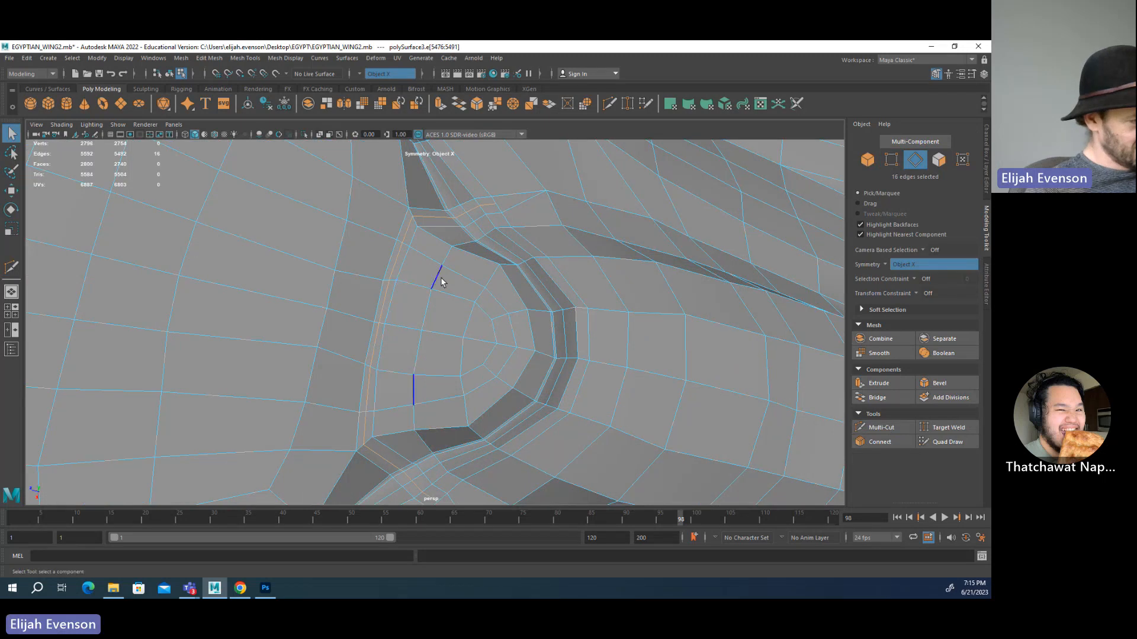
pyautogui.keyDown('alt'); pyautogui.moveTo(445, 272); pyautogui.dragTo(446, 212); pyautogui.keyUp('alt')
pyautogui.click(441, 243)
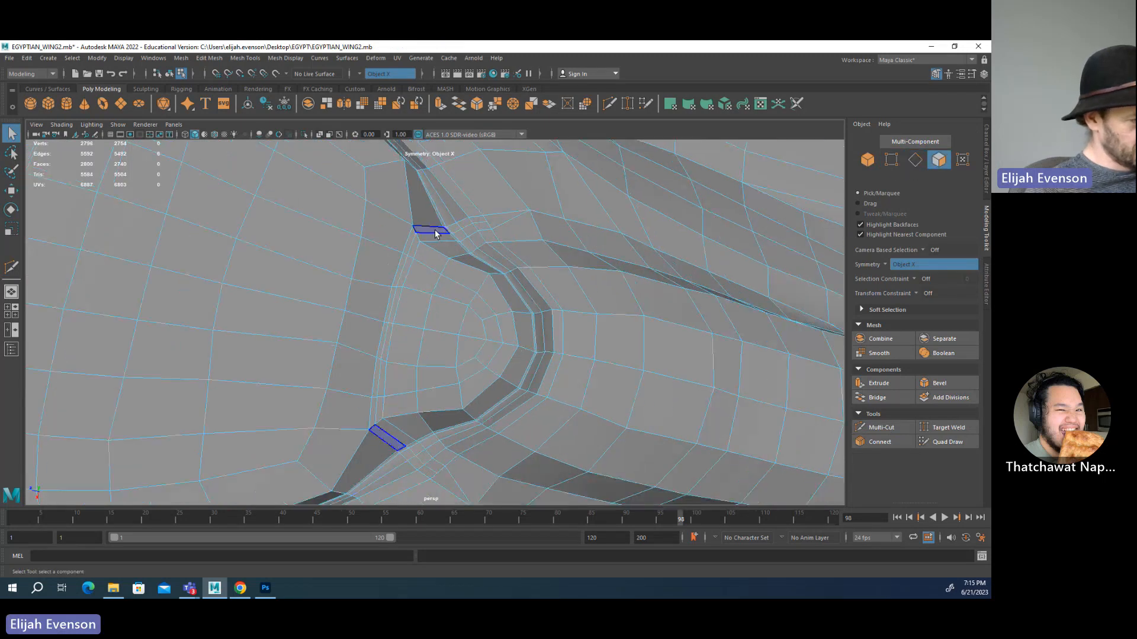
pyautogui.click(435, 238)
pyautogui.click(401, 460)
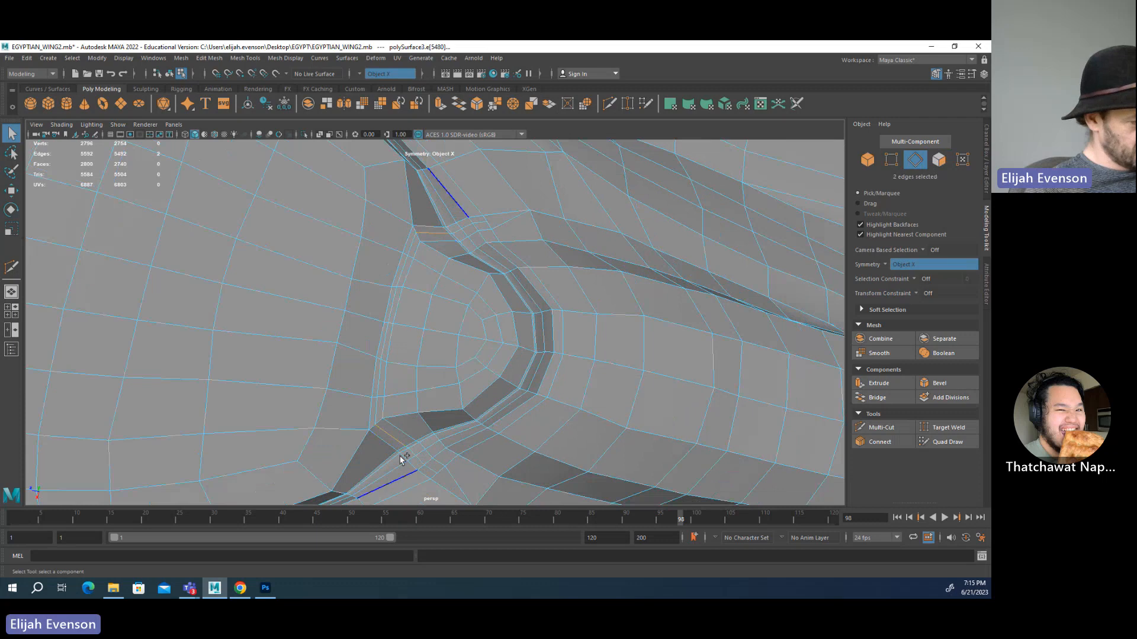
pyautogui.keyDown('shift'); pyautogui.doubleClick(394, 432); pyautogui.keyUp('shift')
pyautogui.keyDown('ctrl'); pyautogui.moveTo(396, 432); pyautogui.dragTo(396, 481, button='right'); pyautogui.keyUp('ctrl')
pyautogui.keyDown('alt'); pyautogui.moveTo(396, 475); pyautogui.dragTo(373, 434); pyautogui.keyUp('alt')
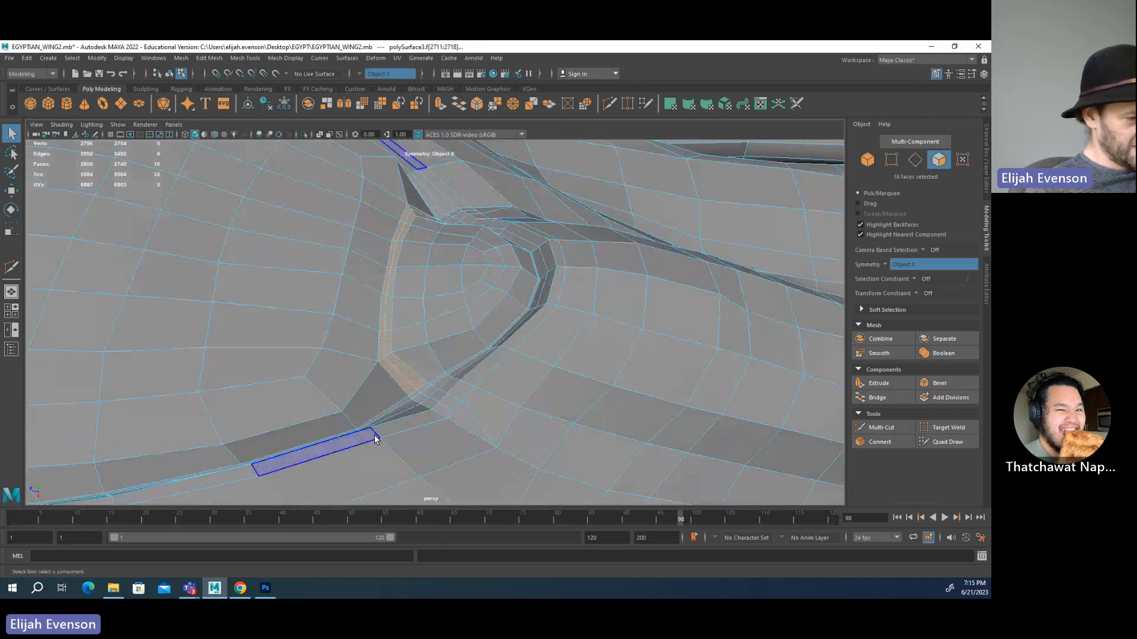
# - Extrude the selected face strip inward with a Local Translate Z of -0.014 and preview the mesh smoothed
pyautogui.click(878, 383)
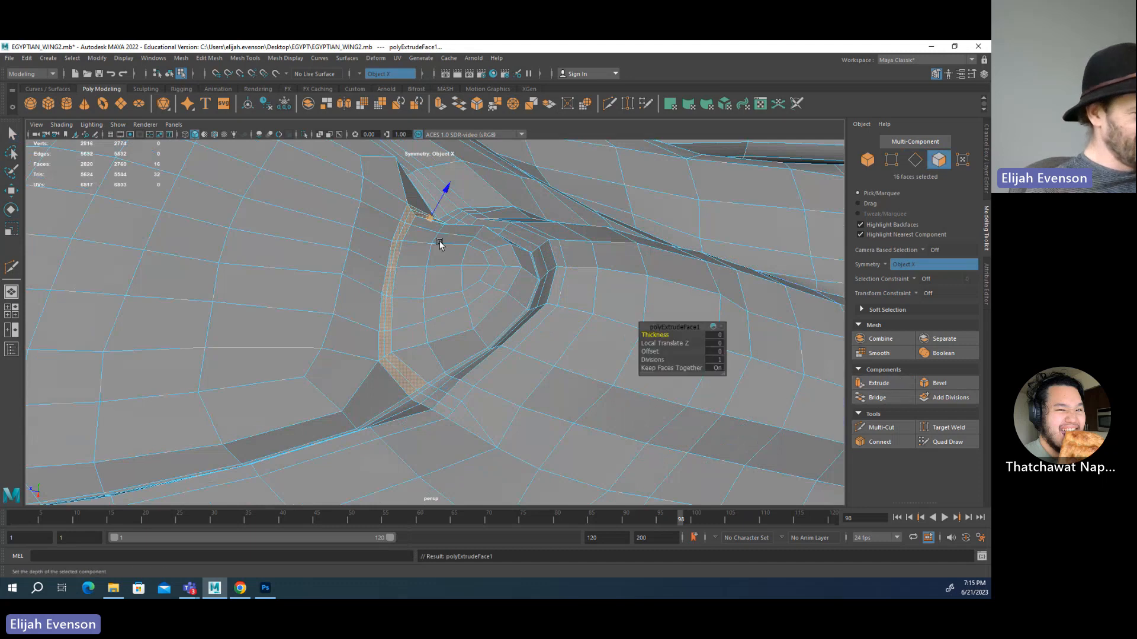
pyautogui.keyDown('alt'); pyautogui.moveTo(444, 253); pyautogui.dragTo(444, 213); pyautogui.keyUp('alt')
pyautogui.press('3')
pyautogui.scroll(-5, 491, 307)
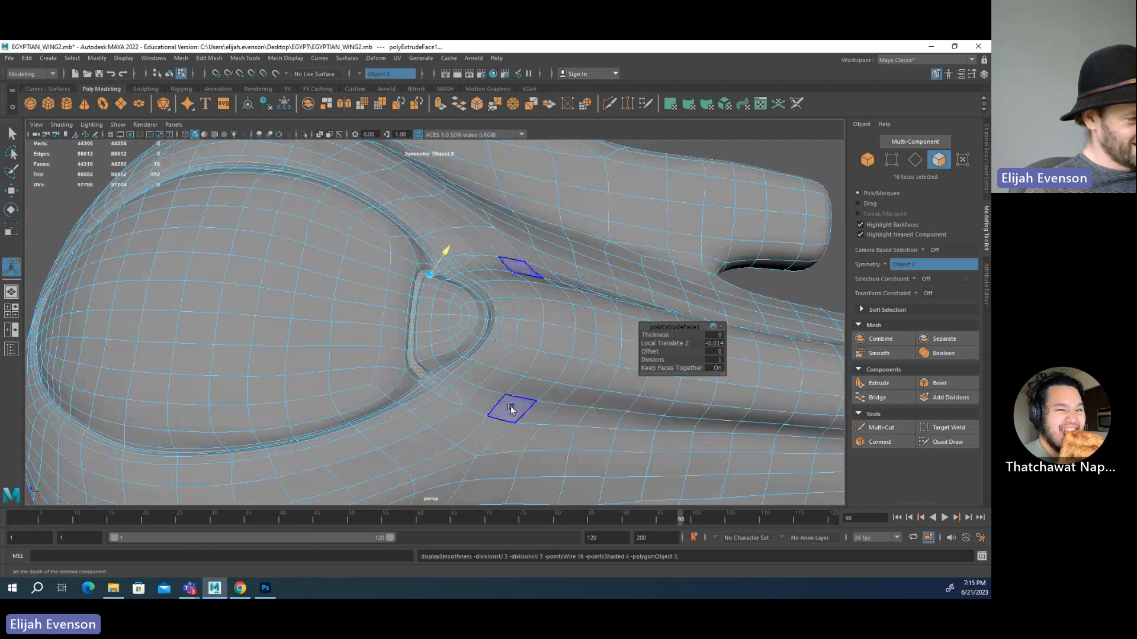
# - Examine the extruded groove and the surrounding mesh from several angles in object mode
pyautogui.keyDown('alt'); pyautogui.moveTo(512, 407); pyautogui.dragTo(565, 346); pyautogui.keyUp('alt')
pyautogui.press('q')
pyautogui.press('F8')
pyautogui.press('F8')
pyautogui.press('F8')
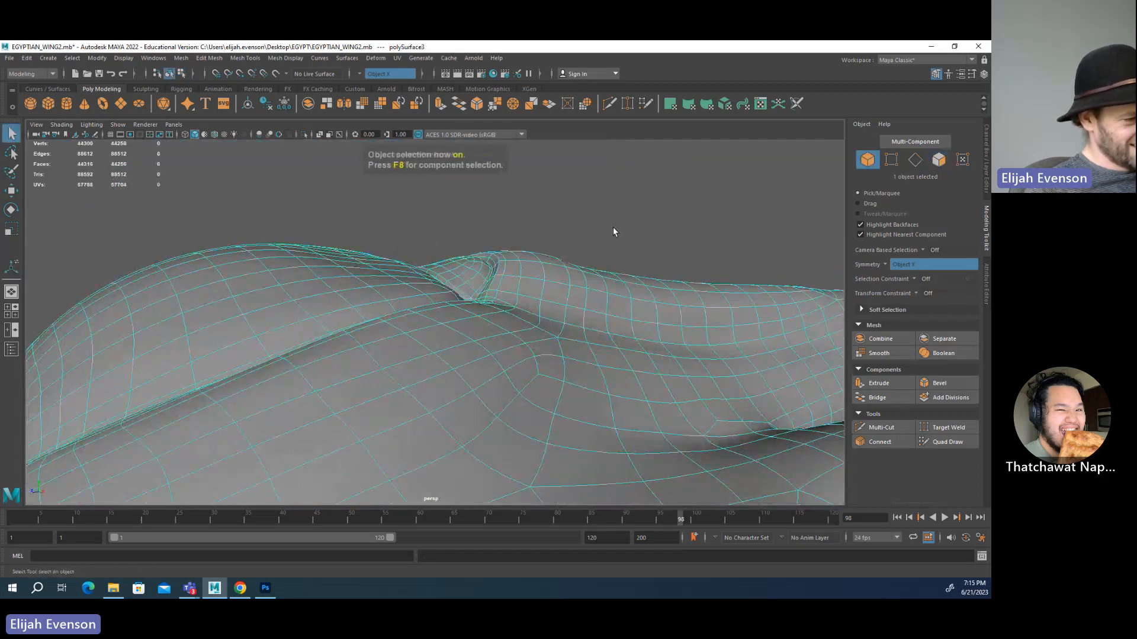
pyautogui.click(613, 233)
pyautogui.keyDown('alt'); pyautogui.moveTo(613, 233); pyautogui.dragTo(436, 273); pyautogui.keyUp('alt')
pyautogui.click(500, 324)
pyautogui.keyDown('alt'); pyautogui.moveTo(546, 353); pyautogui.dragTo(510, 426); pyautogui.keyUp('alt')
pyautogui.scroll(10, 429, 397)
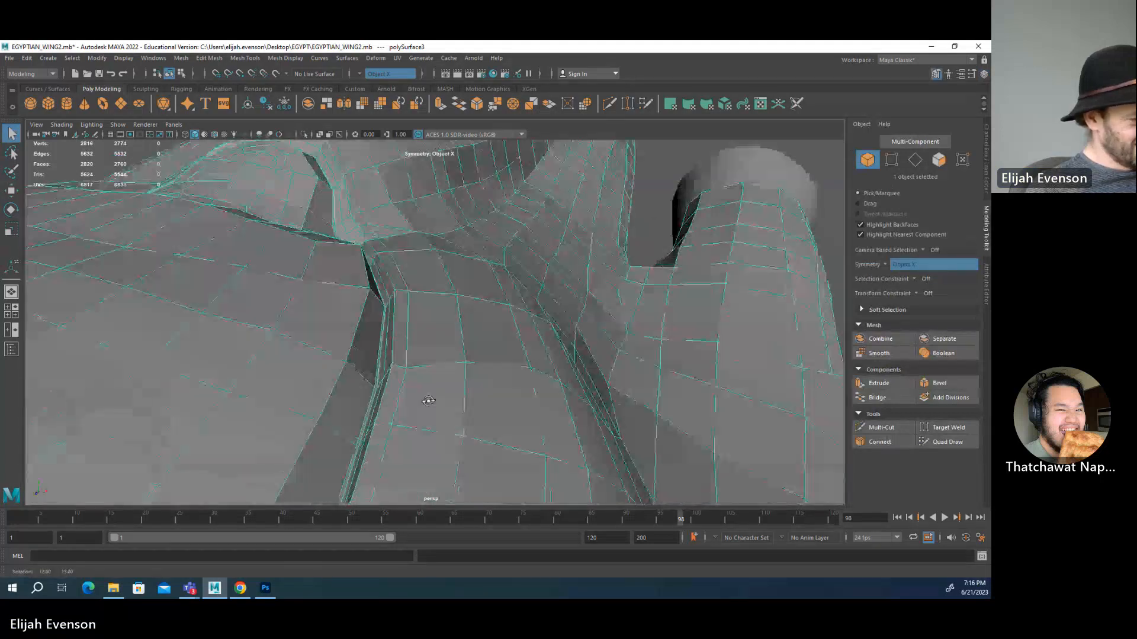
pyautogui.scroll(-10, 503, 335)
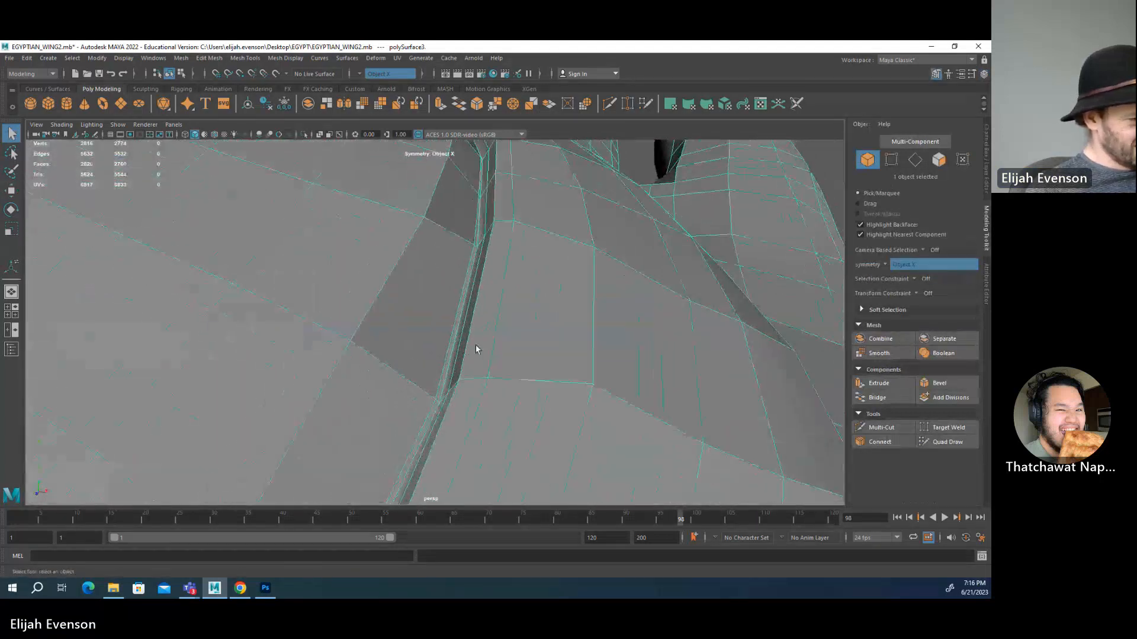
# - Move the mirrored vertices on the ridge beside the oval's narrow tip to even out the surface
pyautogui.press('F9')
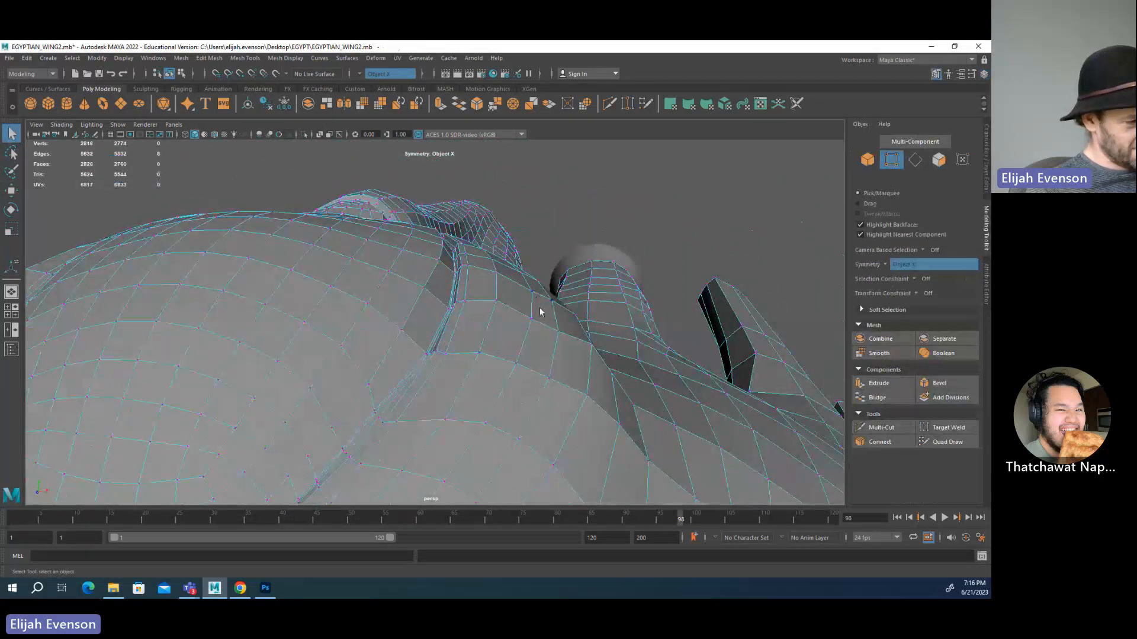
pyautogui.click(535, 312)
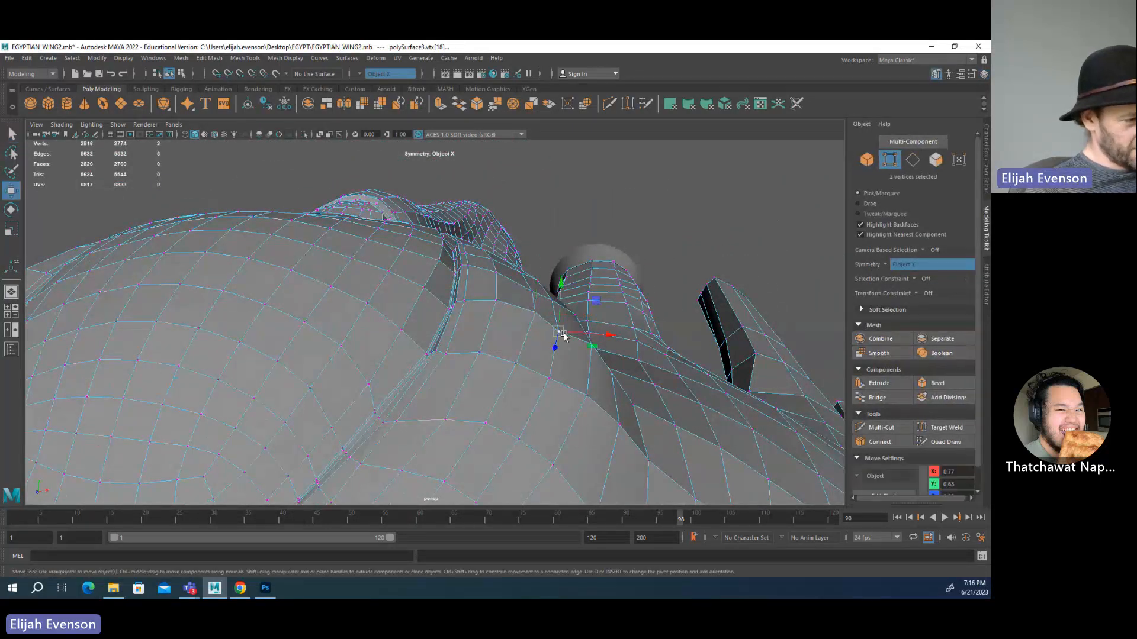
pyautogui.click(562, 324)
pyautogui.moveTo(537, 303)
pyautogui.keyDown('alt'); pyautogui.mouseDown()
pyautogui.moveTo(515, 302)
pyautogui.moveTo(522, 290)
pyautogui.moveTo(536, 303)
pyautogui.moveTo(524, 291)
pyautogui.mouseUp(); pyautogui.keyUp('alt')
pyautogui.click(544, 307)
pyautogui.press('q')
pyautogui.click(536, 293)
pyautogui.press('w')
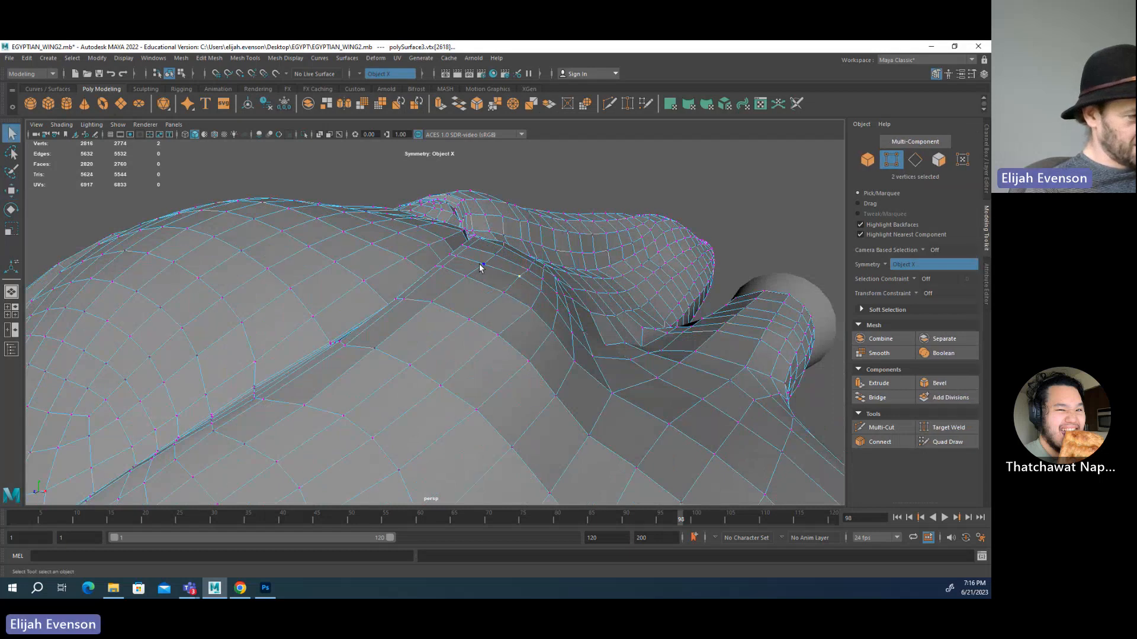
# - Shift the next mirrored vertices along the ridge toward the base of the large spike
pyautogui.click(487, 266)
pyautogui.click(528, 271)
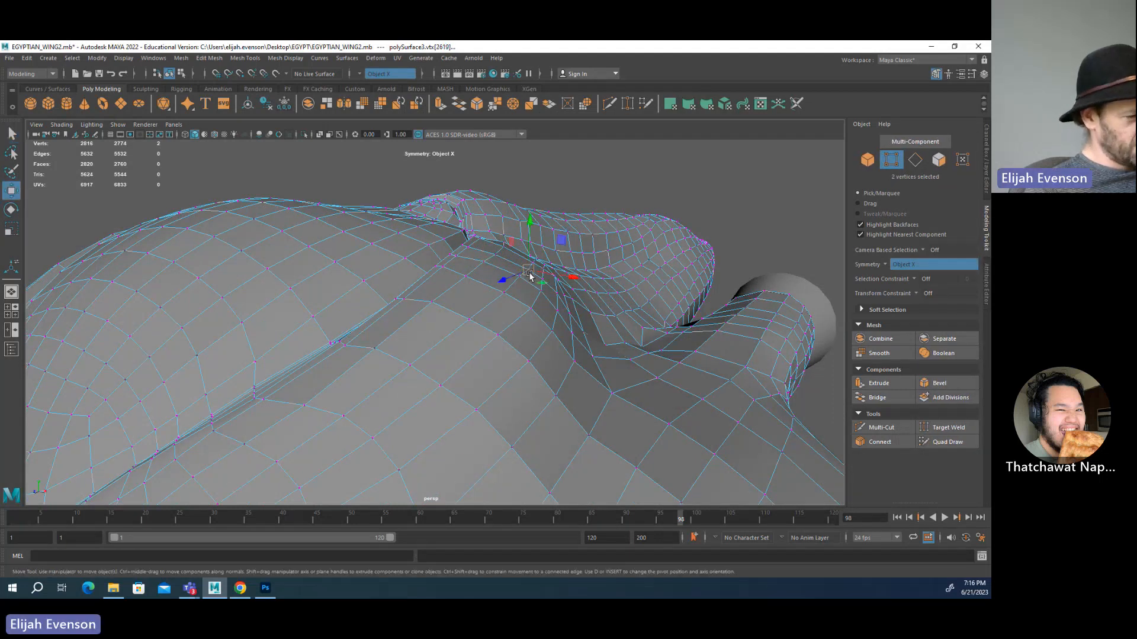
pyautogui.press('q')
pyautogui.click(497, 255)
pyautogui.press('w')
pyautogui.press('q')
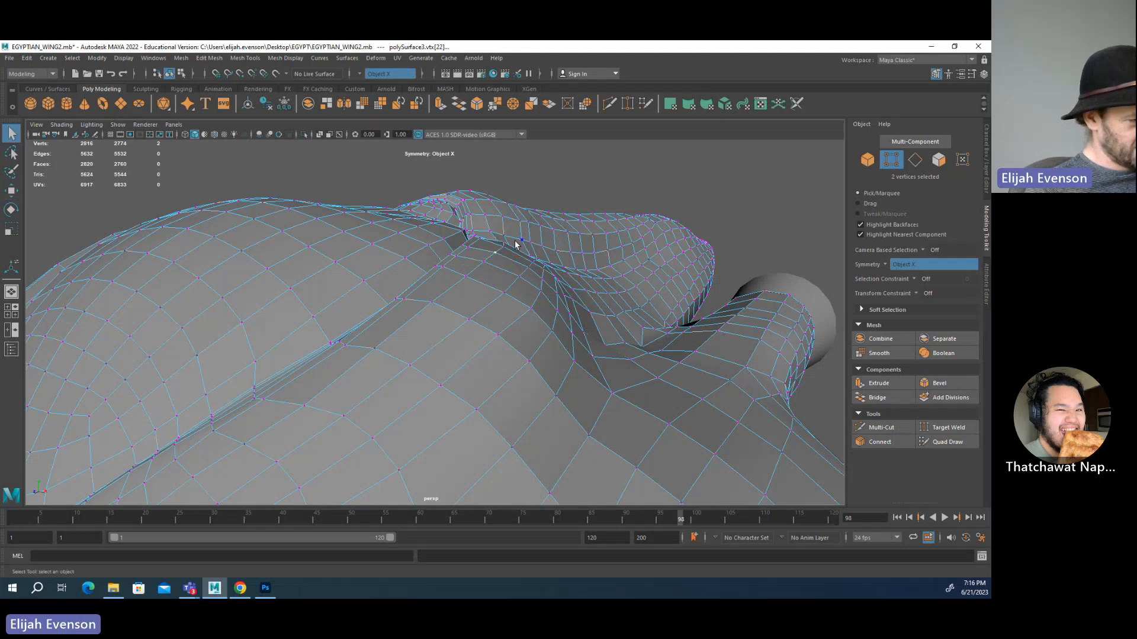
# - Adjust the mirrored vertices on the side of the large spike's base, just behind the oval's tip
pyautogui.keyDown('alt'); pyautogui.moveTo(515, 243); pyautogui.dragTo(553, 294); pyautogui.keyUp('alt')
pyautogui.click(540, 281)
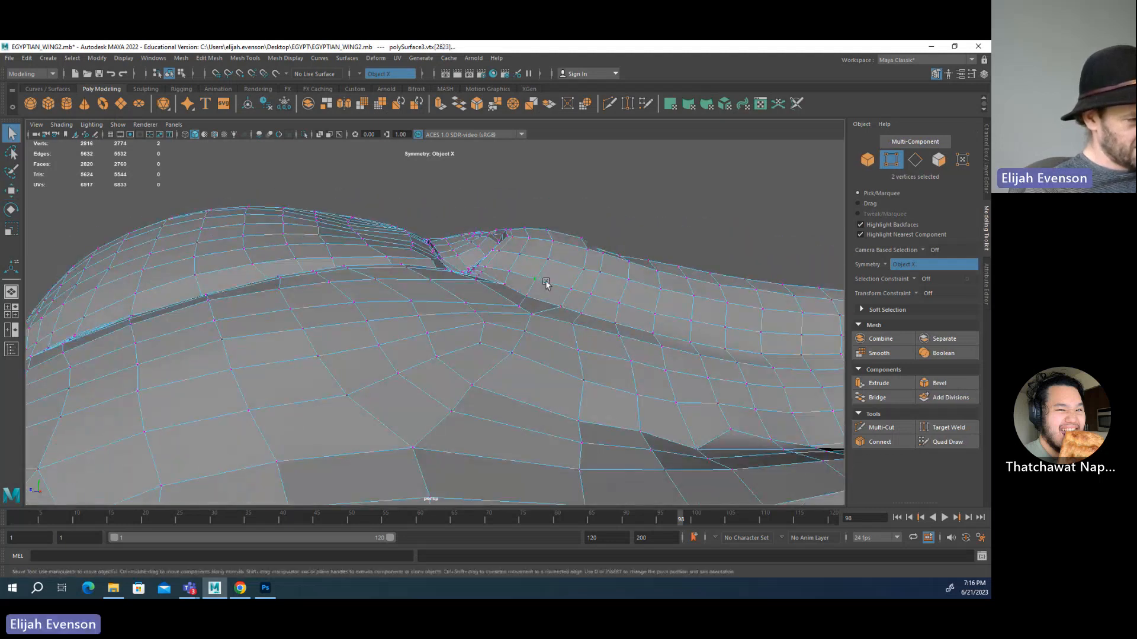
pyautogui.press('w')
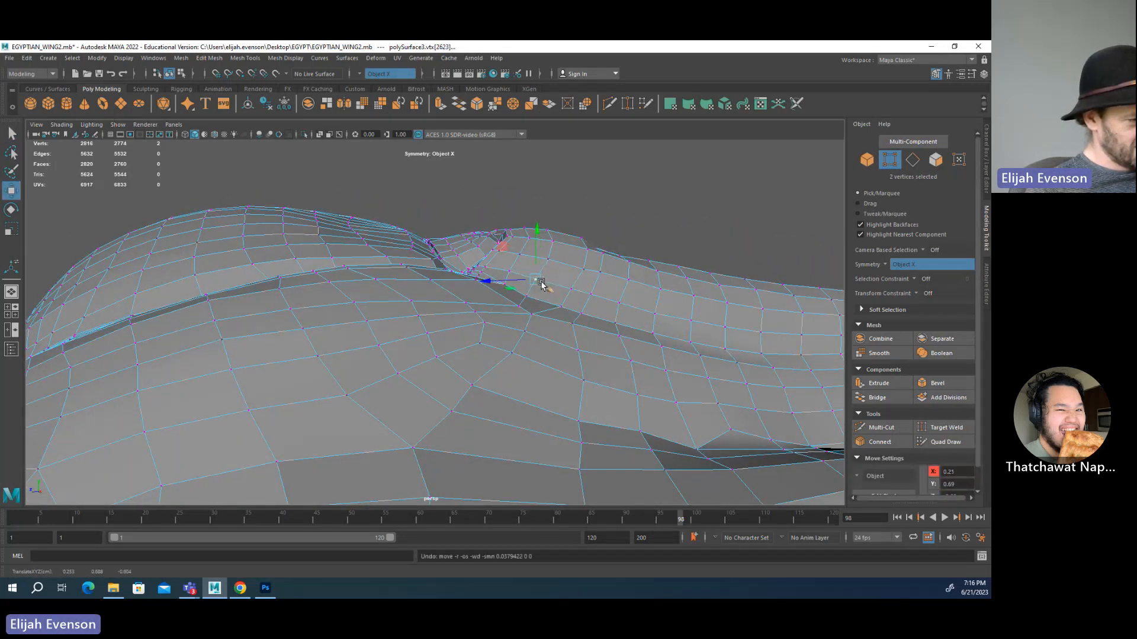
pyautogui.press('q')
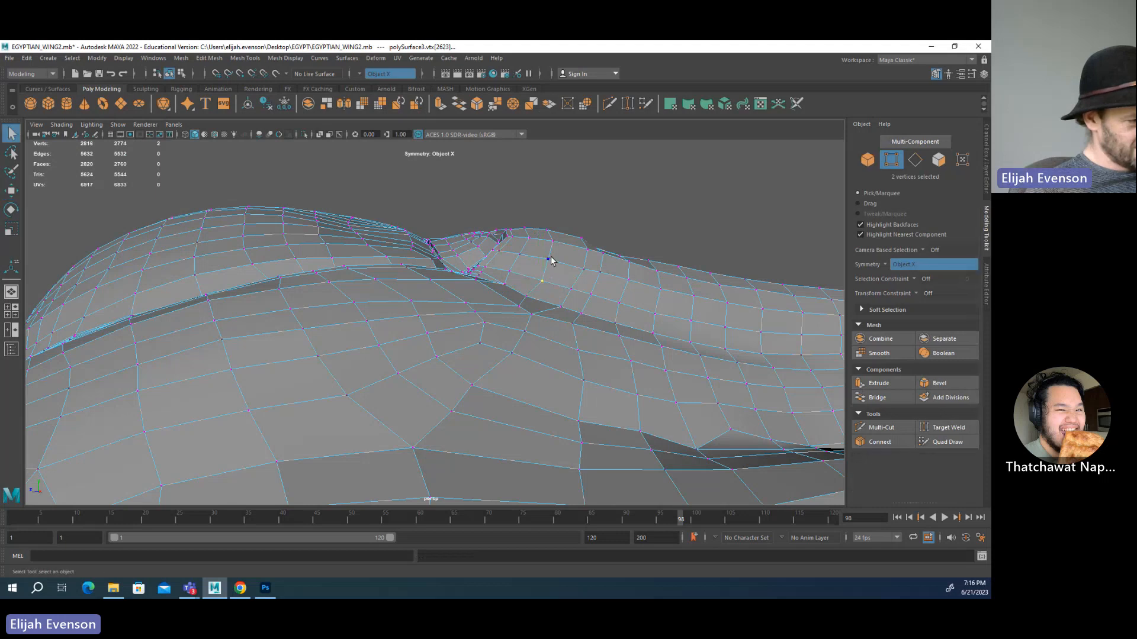
pyautogui.press('w')
pyautogui.press('q')
# - Even out the vertex row across the large spike's base by moving its inner mirrored vertices and the centre vertex
pyautogui.keyDown('alt'); pyautogui.moveTo(588, 261); pyautogui.dragTo(521, 355); pyautogui.keyUp('alt')
pyautogui.press('w')
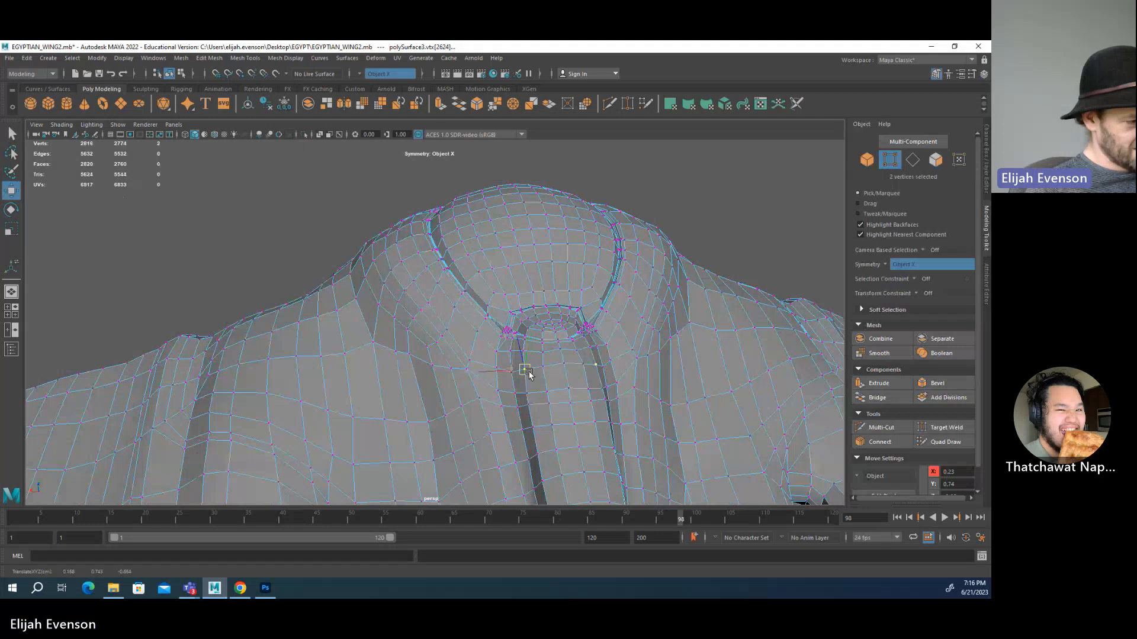
pyautogui.press('q')
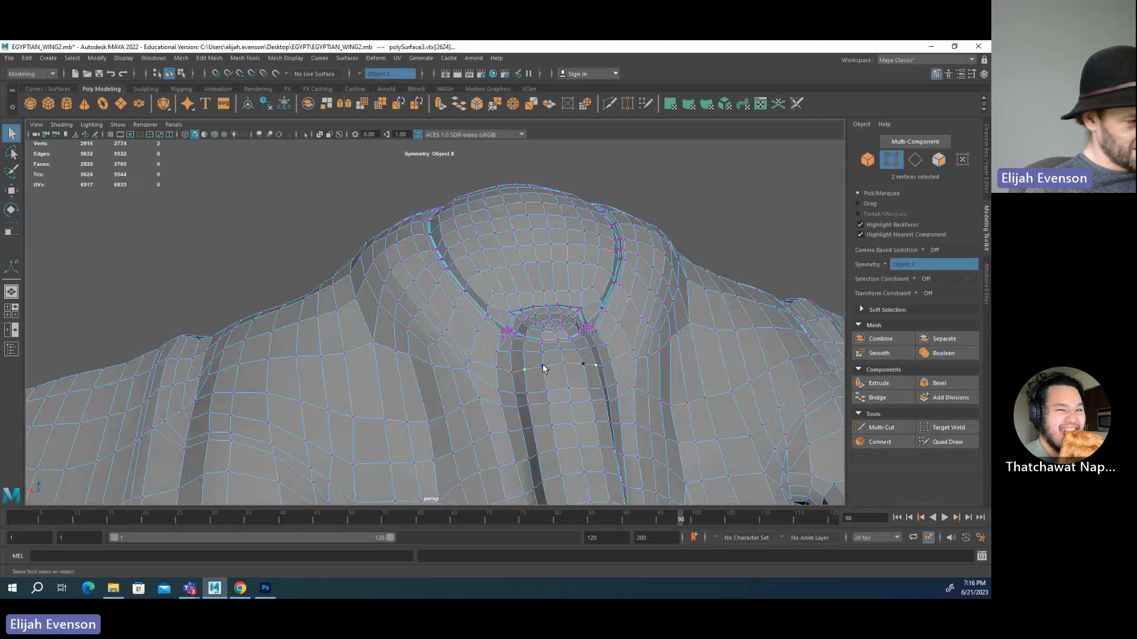
pyautogui.hotkey('ctrl', 'z')
pyautogui.keyDown('alt'); pyautogui.moveTo(543, 369); pyautogui.dragTo(544, 406); pyautogui.keyUp('alt')
pyautogui.press('w')
pyautogui.click(522, 396)
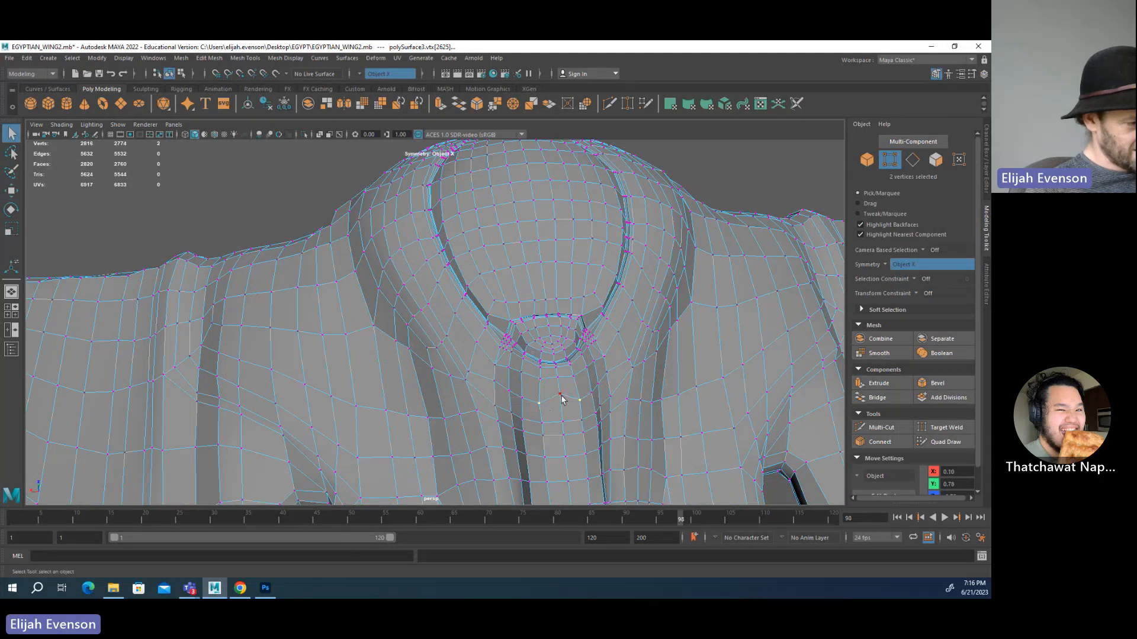
pyautogui.click(560, 405)
pyautogui.press('w')
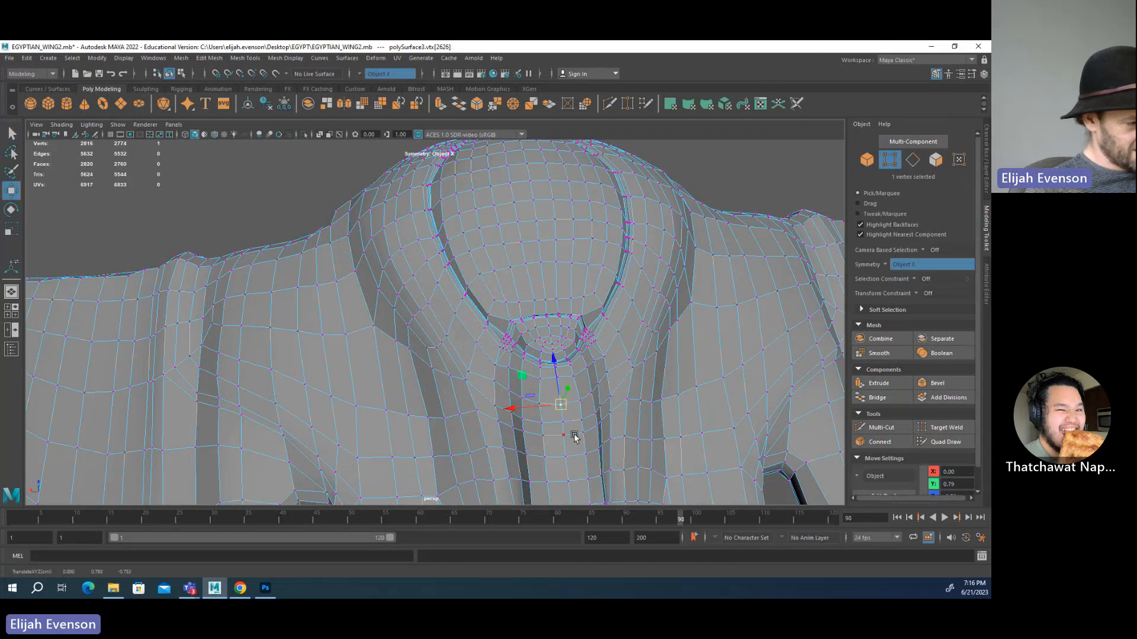
pyautogui.keyDown('alt'); pyautogui.moveTo(571, 431); pyautogui.dragTo(673, 436); pyautogui.keyUp('alt')
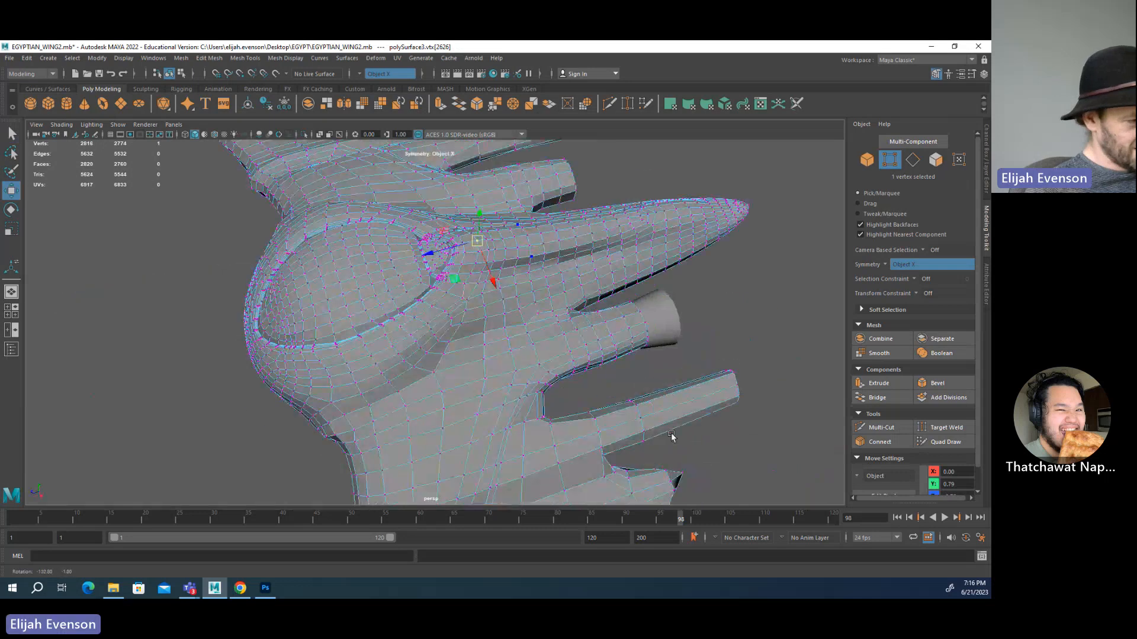
# - Move the mirrored vertices below the oval's narrow tip, on the side of the large spike's base, to even out the quads
pyautogui.scroll(5, 439, 312)
pyautogui.click(503, 267)
pyautogui.moveTo(505, 268); pyautogui.dragTo(465, 293)
pyautogui.press('q')
pyautogui.click(459, 295)
pyautogui.press('w')
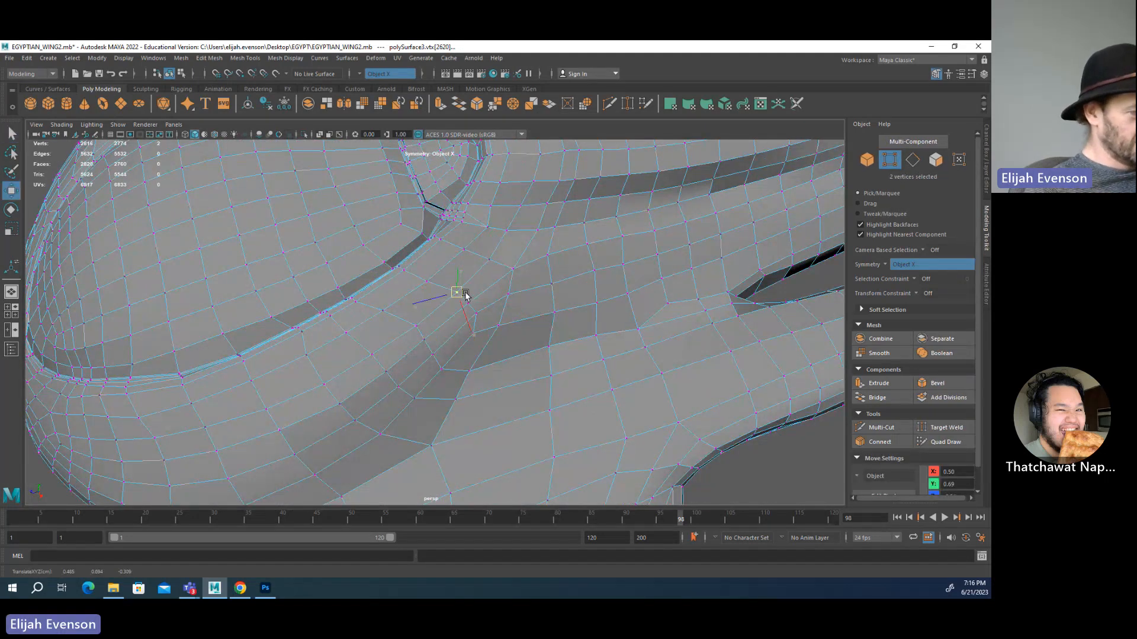
# - Even out the spacing of the mirrored vertices on the rounded surface just below the oval's lower rim
pyautogui.scroll(-6, 463, 313)
pyautogui.keyDown('alt'); pyautogui.moveTo(328, 380); pyautogui.dragTo(414, 355); pyautogui.keyUp('alt')
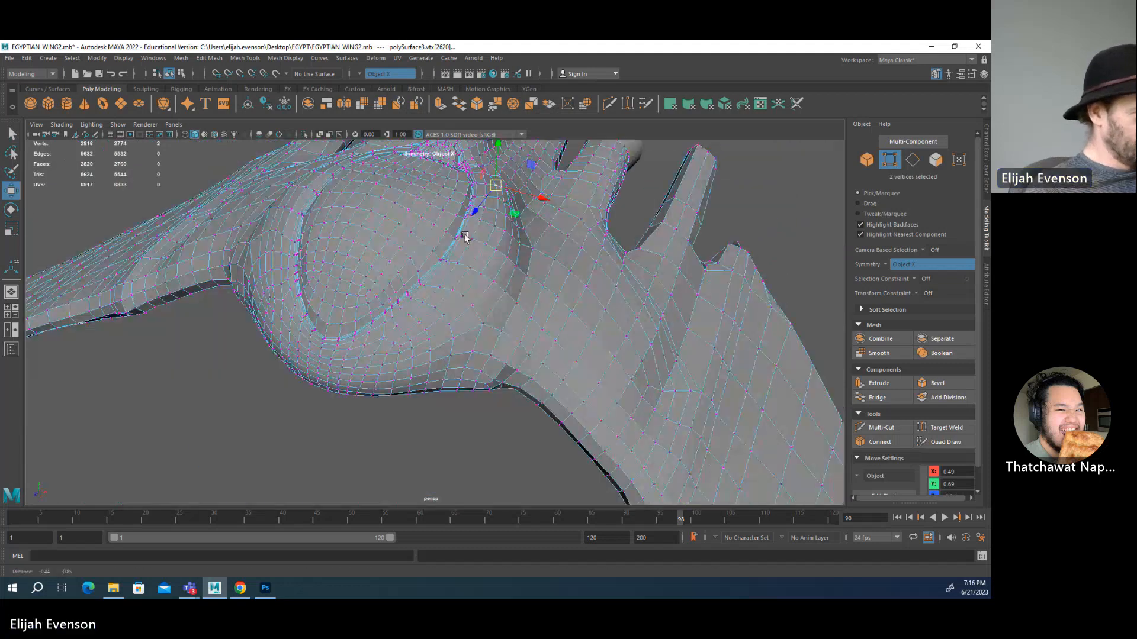
pyautogui.keyDown('alt'); pyautogui.moveTo(442, 373); pyautogui.dragTo(441, 306, button='middle'); pyautogui.keyUp('alt')
pyautogui.scroll(4, 442, 306)
pyautogui.keyDown('alt'); pyautogui.moveTo(449, 294); pyautogui.dragTo(382, 336); pyautogui.keyUp('alt')
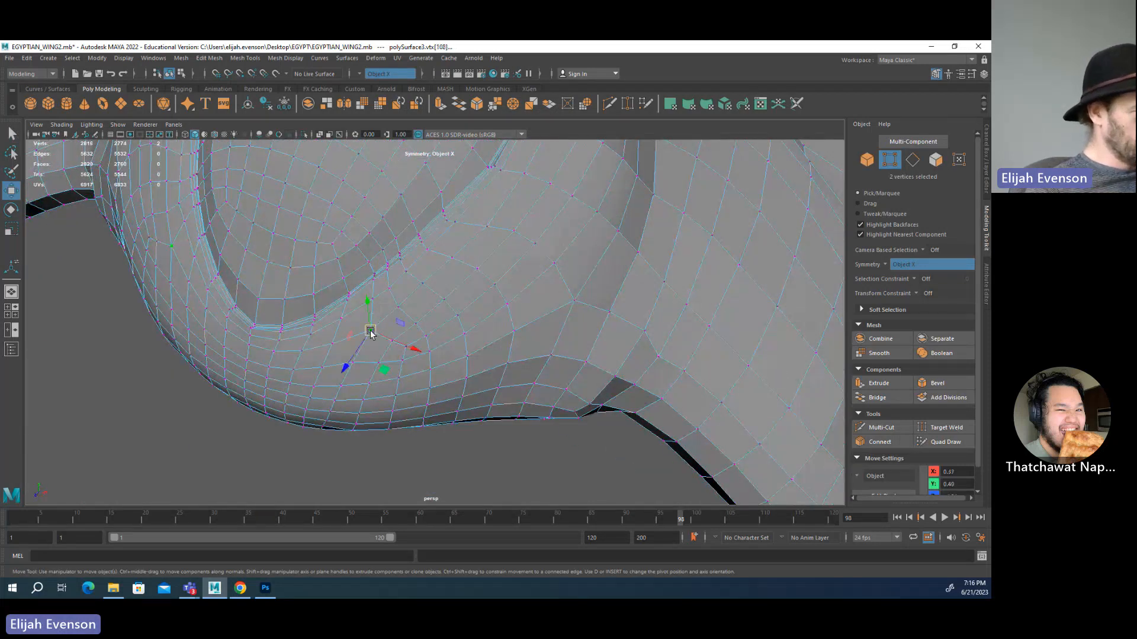
pyautogui.click(351, 365)
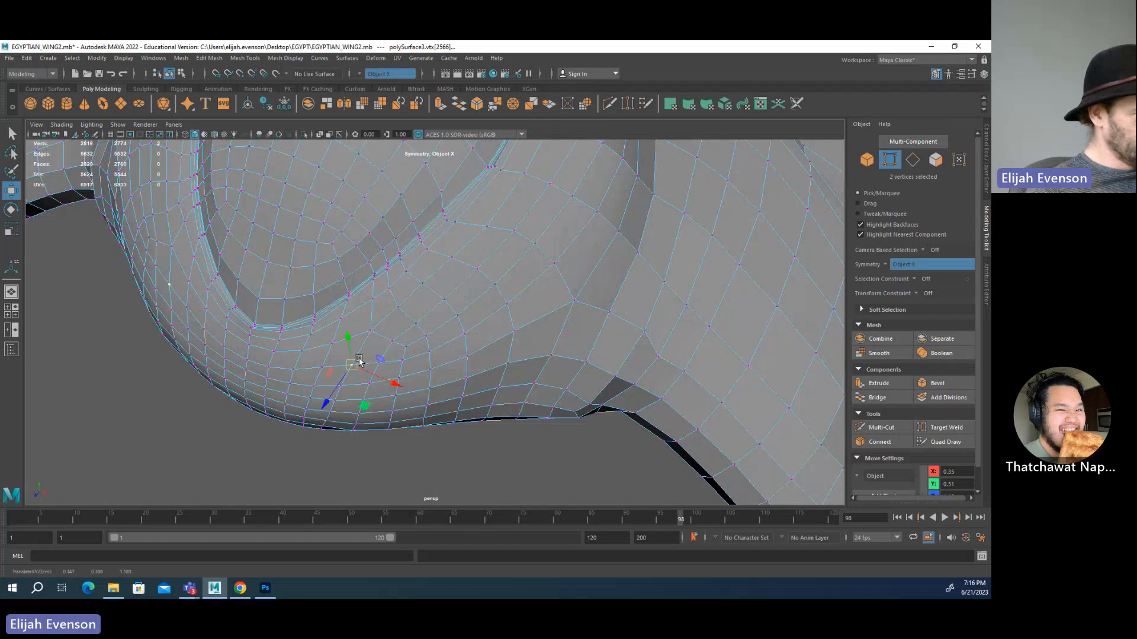
pyautogui.press('q')
pyautogui.press('w')
pyautogui.click(368, 342)
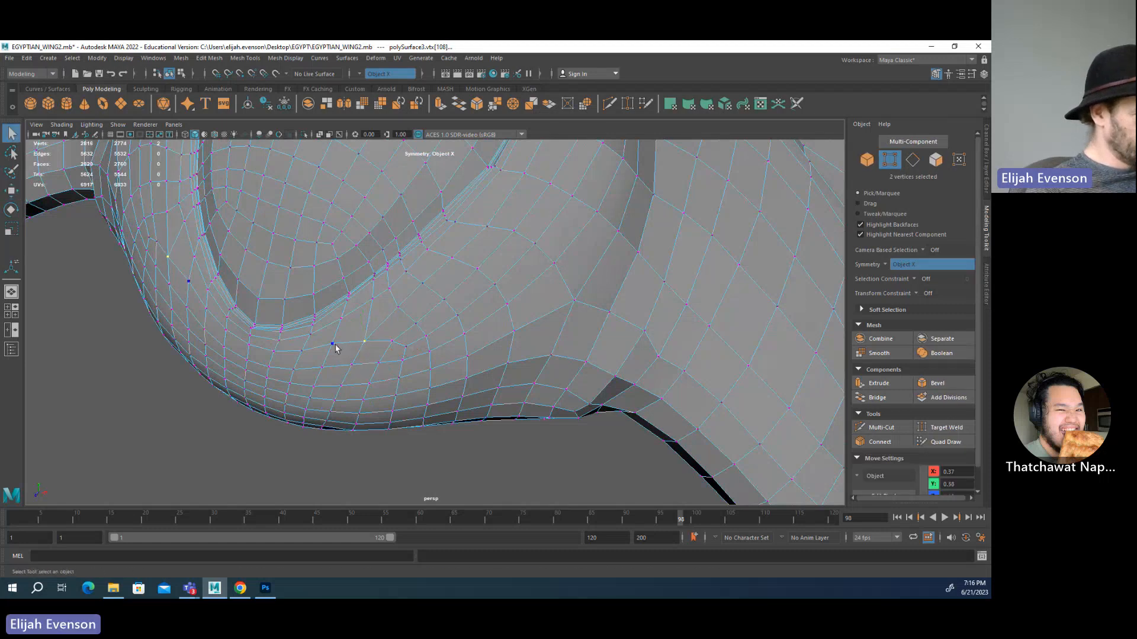
pyautogui.click(333, 345)
pyautogui.press('w')
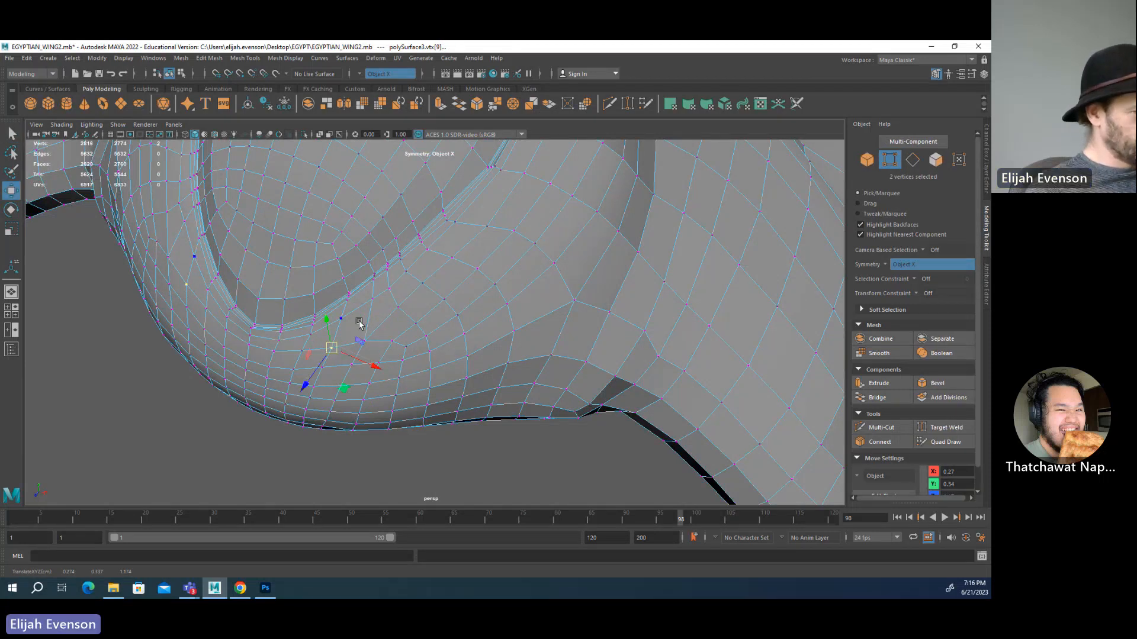
pyautogui.press('q')
# - Move the mirrored vertices on the outer edge of the oval's groove tighter against the rim
pyautogui.keyDown('alt'); pyautogui.moveTo(358, 323); pyautogui.dragTo(391, 302); pyautogui.keyUp('alt')
pyautogui.keyDown('alt'); pyautogui.moveTo(391, 302); pyautogui.dragTo(598, 318, button='right'); pyautogui.keyUp('alt')
pyautogui.keyDown('alt'); pyautogui.moveTo(598, 317); pyautogui.dragTo(520, 403); pyautogui.keyUp('alt')
pyautogui.keyDown('alt'); pyautogui.moveTo(519, 403); pyautogui.dragTo(469, 350, button='right'); pyautogui.keyUp('alt')
pyautogui.press('w')
pyautogui.moveTo(471, 350); pyautogui.dragTo(463, 341)
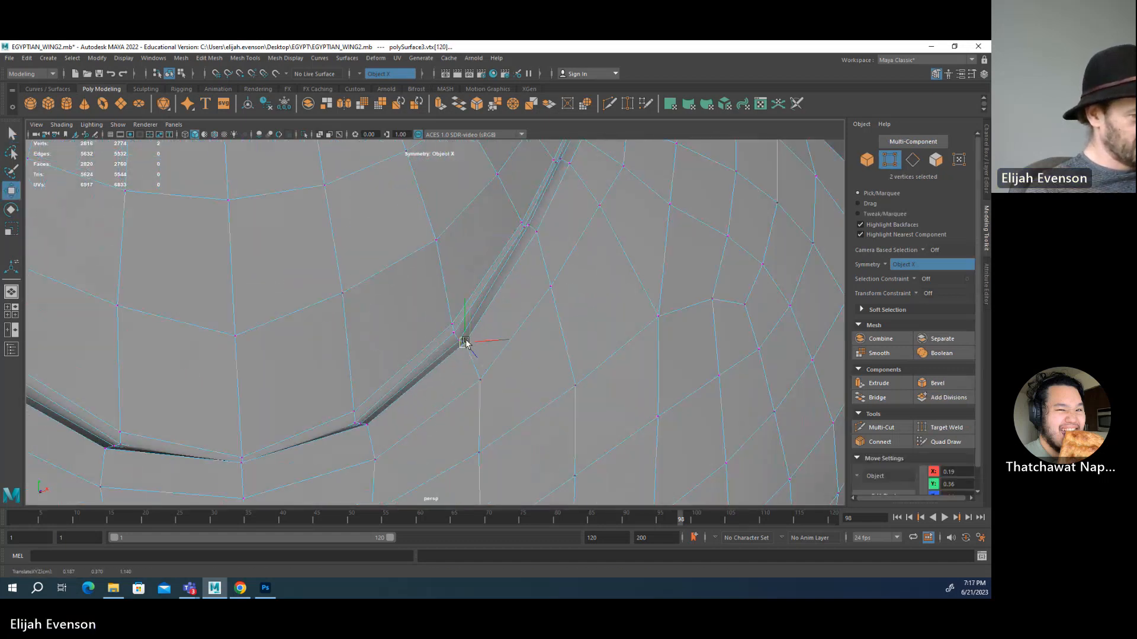
pyautogui.press('q')
pyautogui.click(537, 231)
pyautogui.press('w')
# - Space out the mirrored vertices in the row just outside the groove, along the side of the oval
pyautogui.keyDown('alt'); pyautogui.moveTo(610, 247); pyautogui.dragTo(583, 248, button='right'); pyautogui.keyUp('alt')
pyautogui.keyDown('alt'); pyautogui.moveTo(583, 251); pyautogui.dragTo(406, 464); pyautogui.keyUp('alt')
pyautogui.press('q')
pyautogui.press('w')
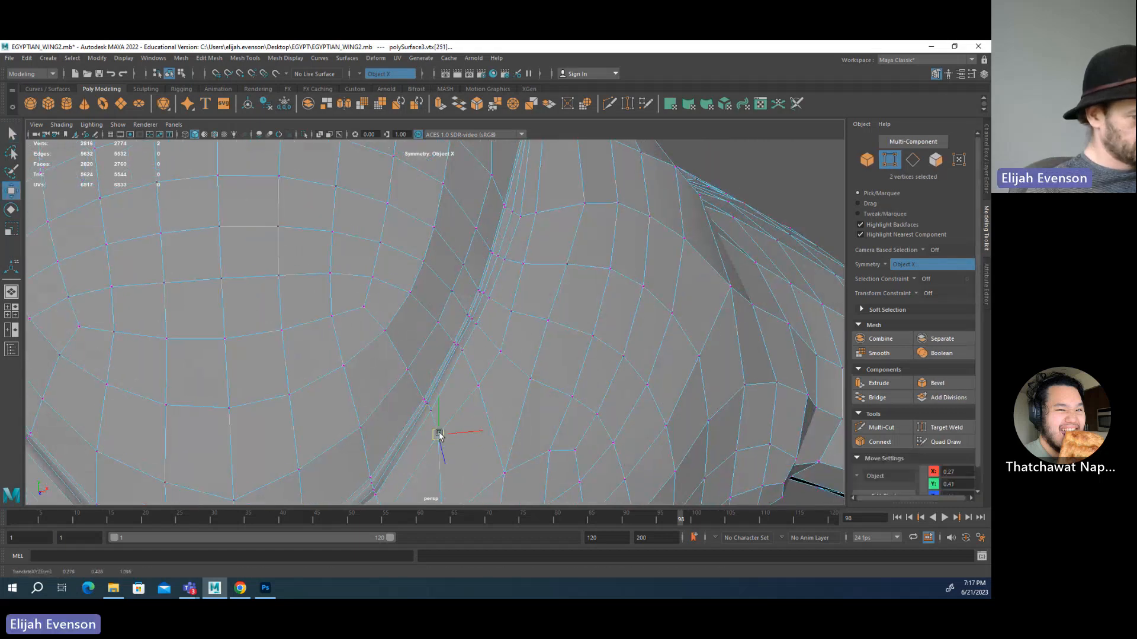
pyautogui.moveTo(474, 387); pyautogui.dragTo(498, 341)
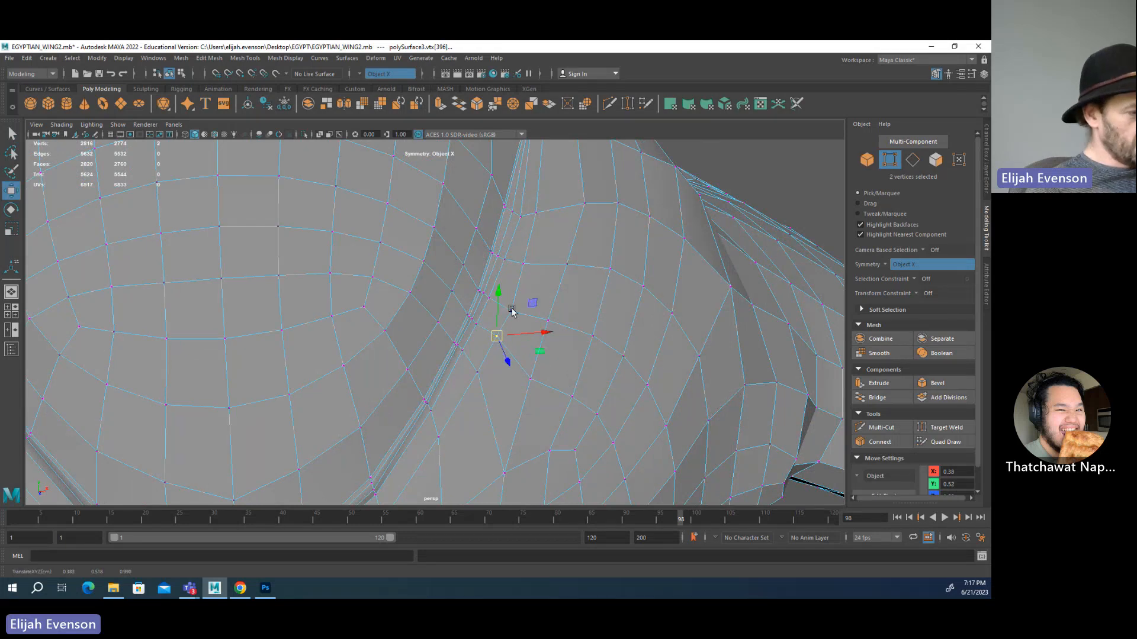
pyautogui.click(513, 310)
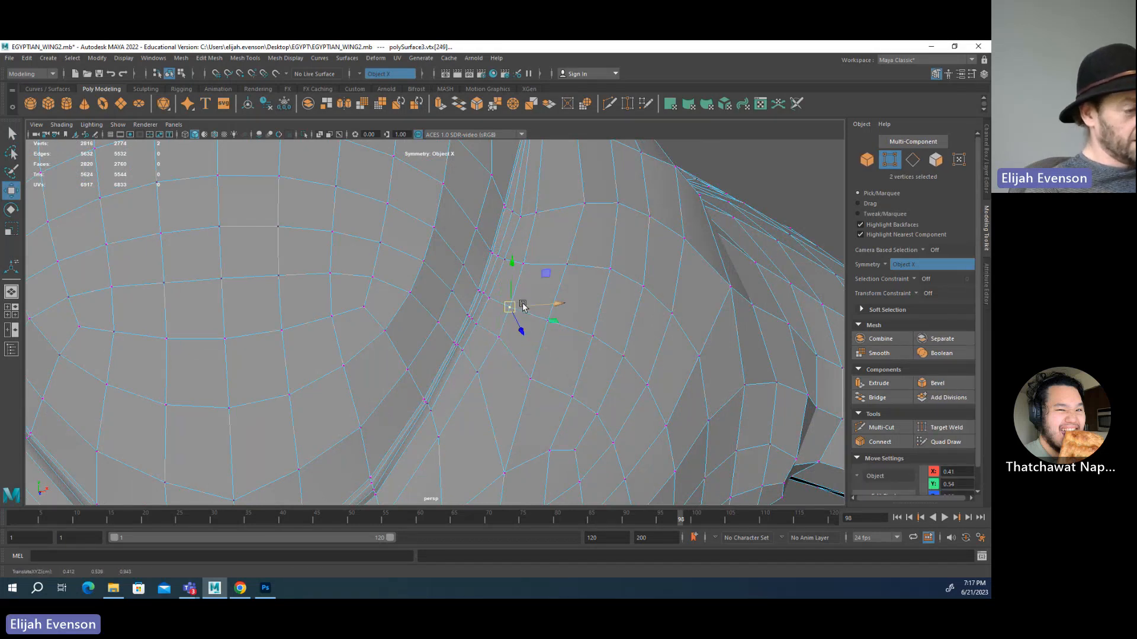
pyautogui.keyDown('alt'); pyautogui.moveTo(523, 306); pyautogui.dragTo(512, 279); pyautogui.keyUp('alt')
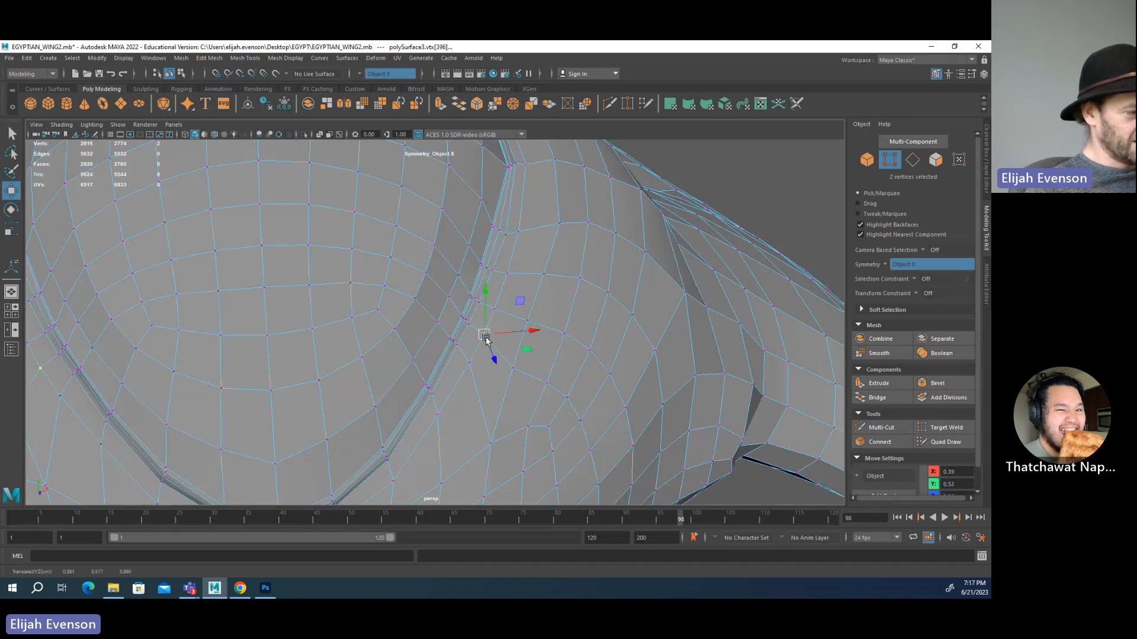
pyautogui.moveTo(485, 340); pyautogui.dragTo(472, 363)
pyautogui.click(431, 415)
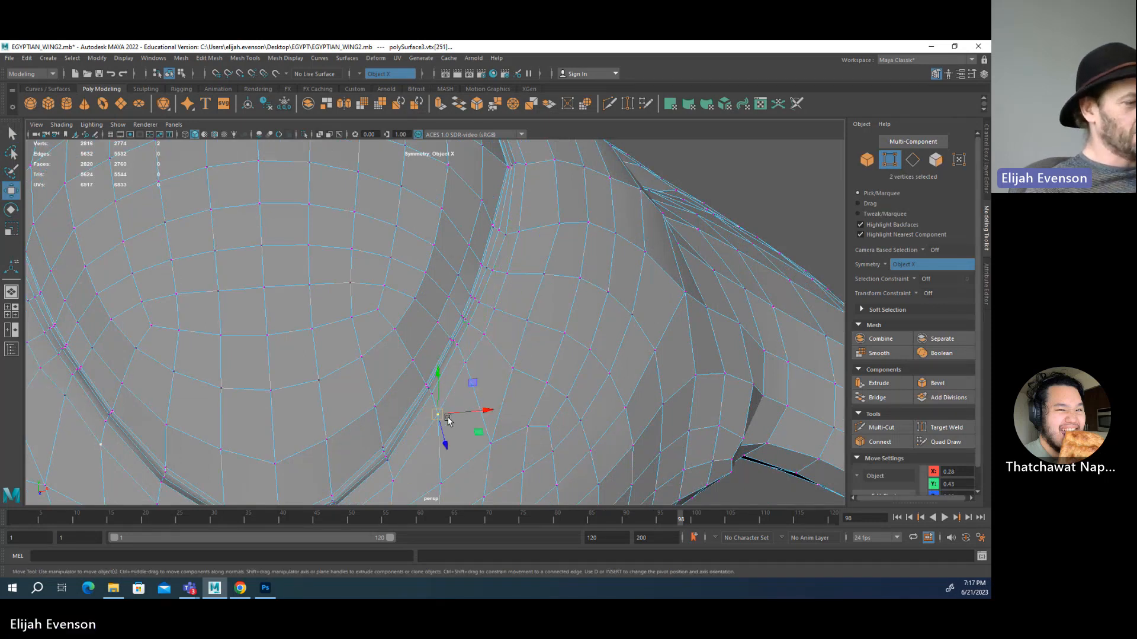
# - Shift the next mirrored vertices further along the side of the oval closer to the groove
pyautogui.click(546, 270)
pyautogui.click(520, 230)
pyautogui.keyDown('alt'); pyautogui.moveTo(520, 230); pyautogui.dragTo(528, 256); pyautogui.keyUp('alt')
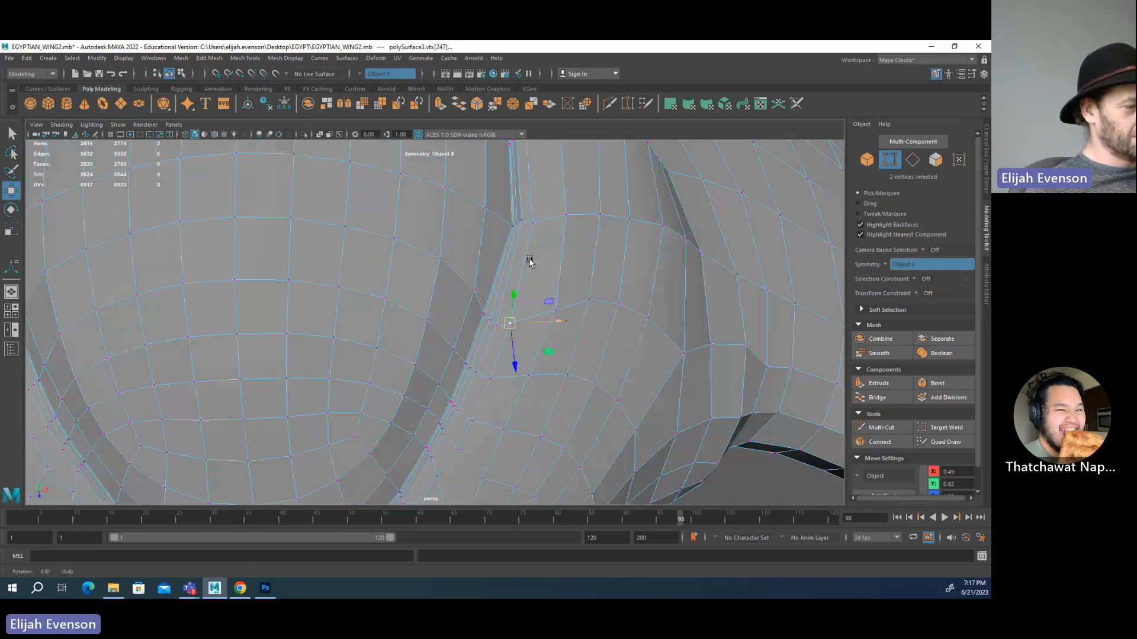
pyautogui.moveTo(509, 328); pyautogui.dragTo(508, 327)
pyautogui.keyDown('alt'); pyautogui.moveTo(547, 242); pyautogui.dragTo(502, 344); pyautogui.keyUp('alt')
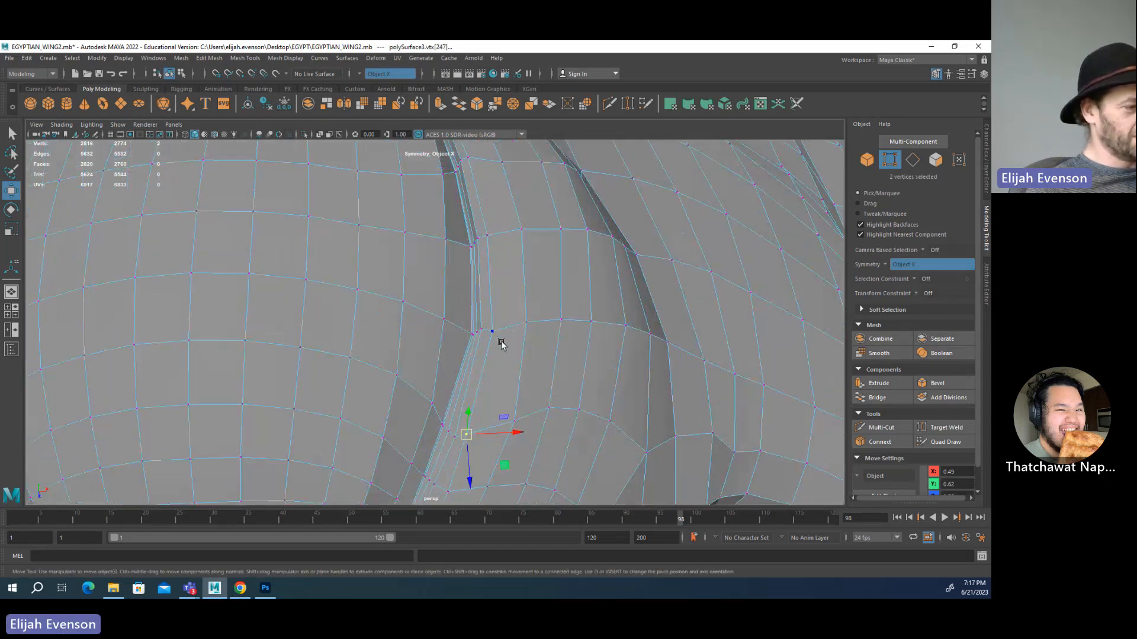
pyautogui.press('q')
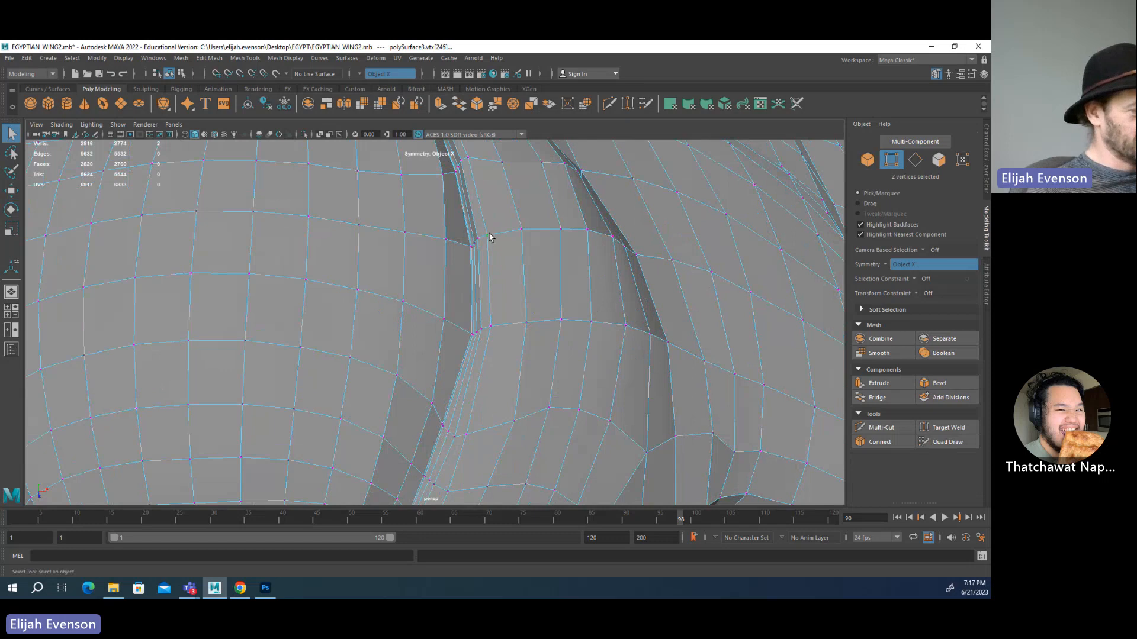
pyautogui.press('w')
# - Delete the selected edge loop beside the groove at the oval's narrow tip and check the area in smooth preview
pyautogui.keyDown('alt'); pyautogui.moveTo(497, 279); pyautogui.dragTo(515, 345); pyautogui.keyUp('alt')
pyautogui.press('q')
pyautogui.moveTo(515, 345); pyautogui.dragTo(517, 324, button='right')
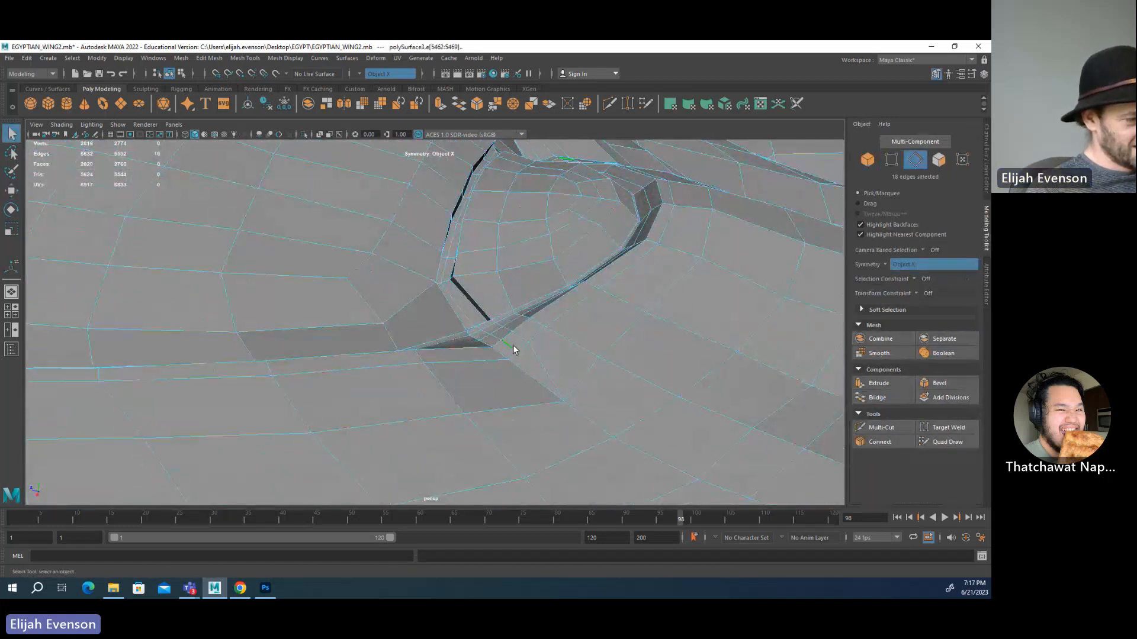
pyautogui.scroll(-3, 577, 337)
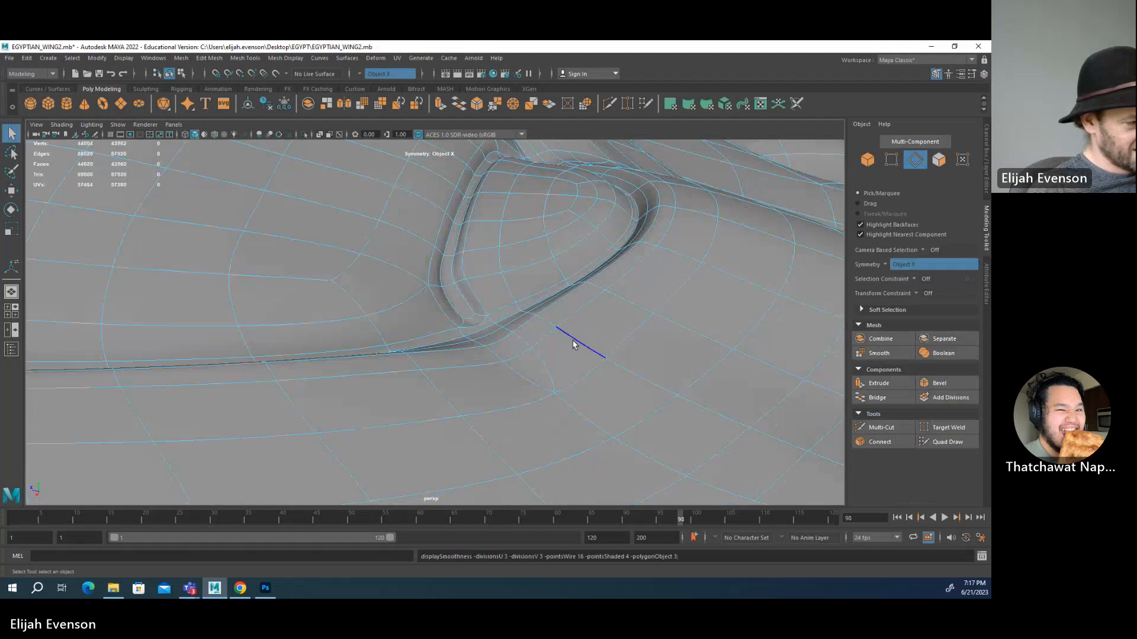
pyautogui.press('3')
pyautogui.press('F8')
pyautogui.keyDown('alt'); pyautogui.moveTo(606, 241); pyautogui.dragTo(486, 346); pyautogui.keyUp('alt')
pyautogui.scroll(4, 488, 341)
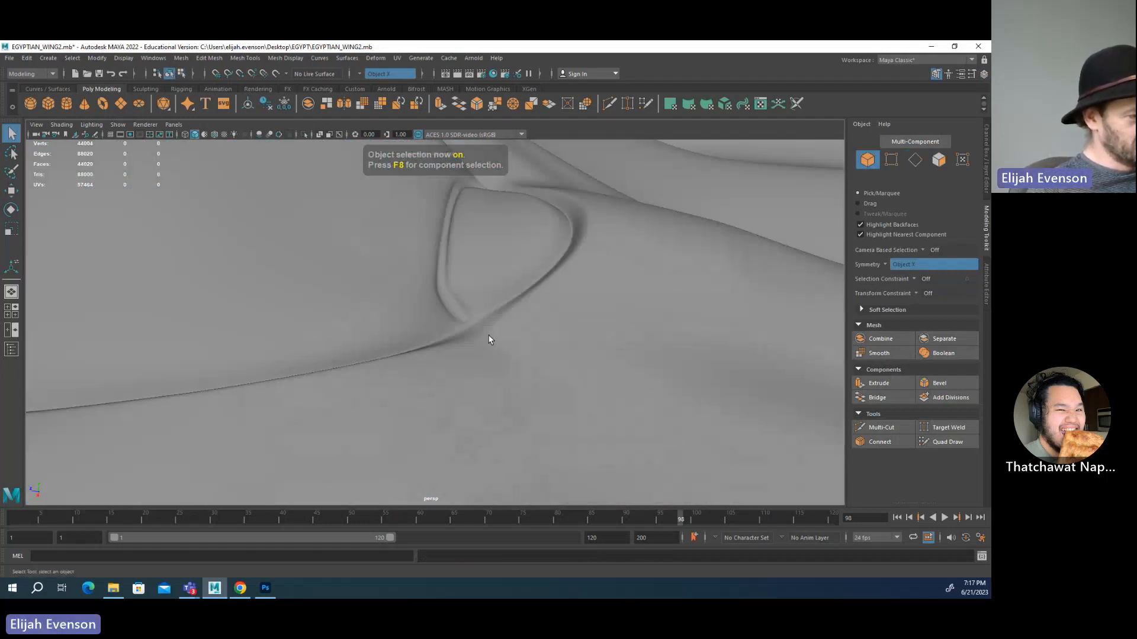
# - Return the mesh to unsmoothed display and insert an edge loop with Multi-Cut along the rim around the oval's narrow tip
pyautogui.click(497, 335)
pyautogui.press('1')
pyautogui.scroll(4, 515, 340)
pyautogui.scroll(-4, 518, 341)
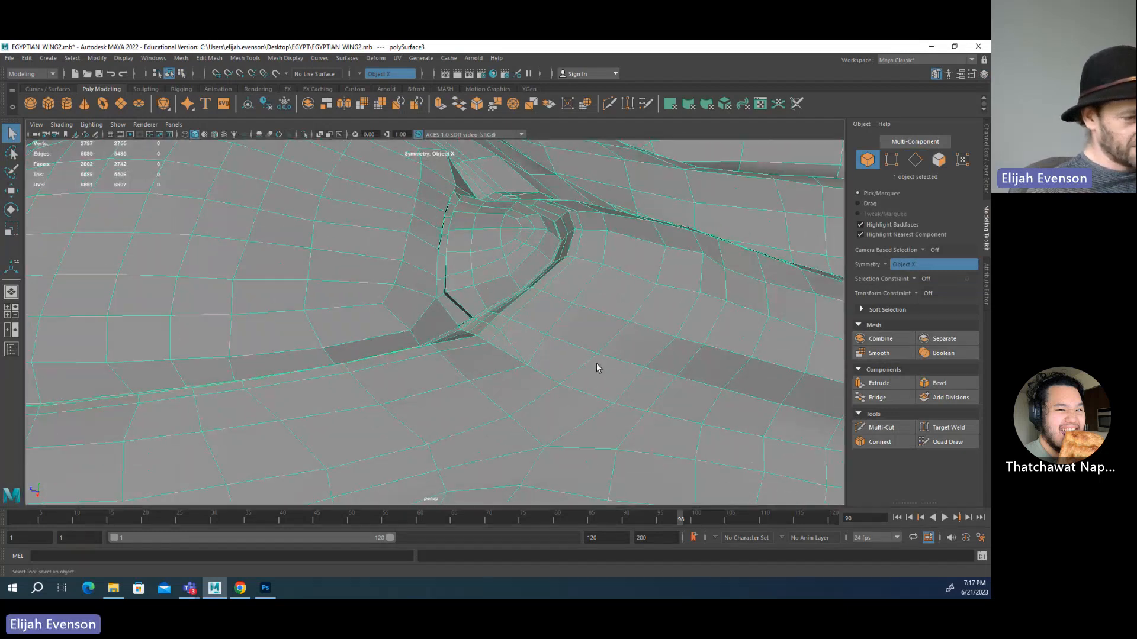
pyautogui.click(869, 426)
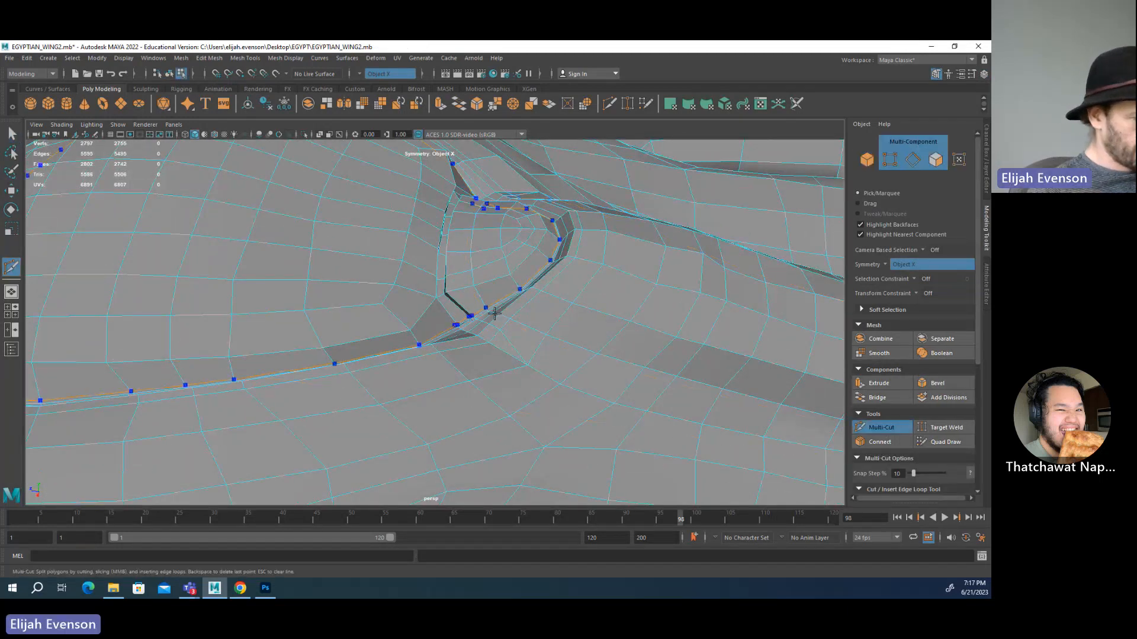
# - Examine the smoothed wing mesh in object mode, including the side profile of the large spike's base
pyautogui.press('3')
pyautogui.scroll(-5, 600, 326)
pyautogui.press('F8')
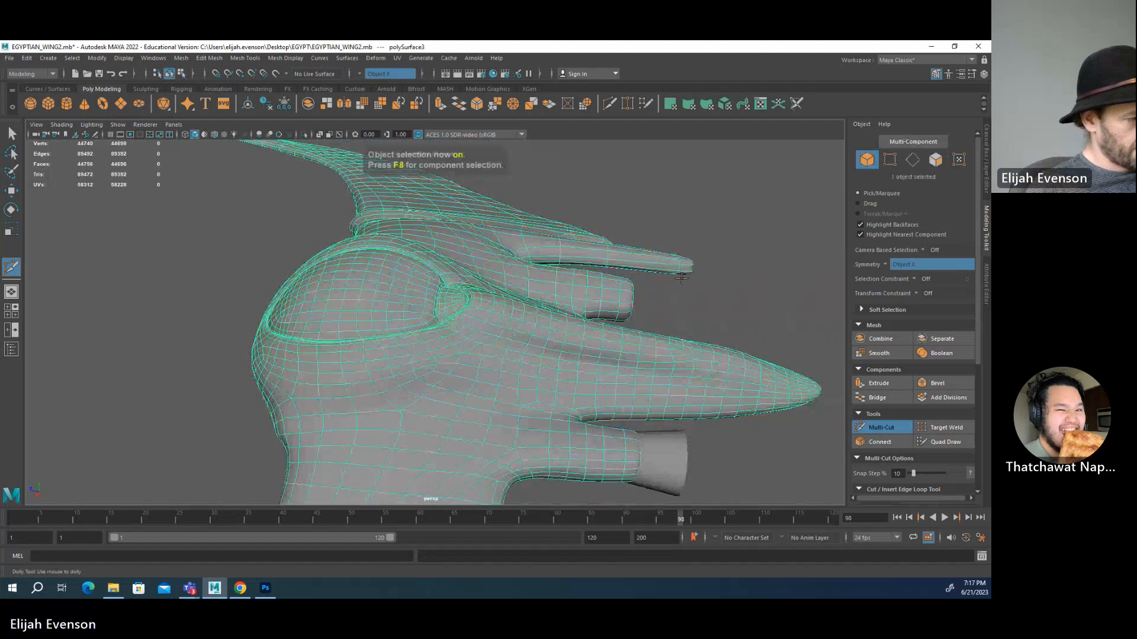
pyautogui.press('F8')
pyautogui.press('F8')
pyautogui.click(575, 333)
pyautogui.scroll(-3, 575, 333)
pyautogui.keyDown('alt'); pyautogui.moveTo(574, 333); pyautogui.dragTo(598, 268); pyautogui.keyUp('alt')
pyautogui.scroll(5, 343, 319)
pyautogui.press('q')
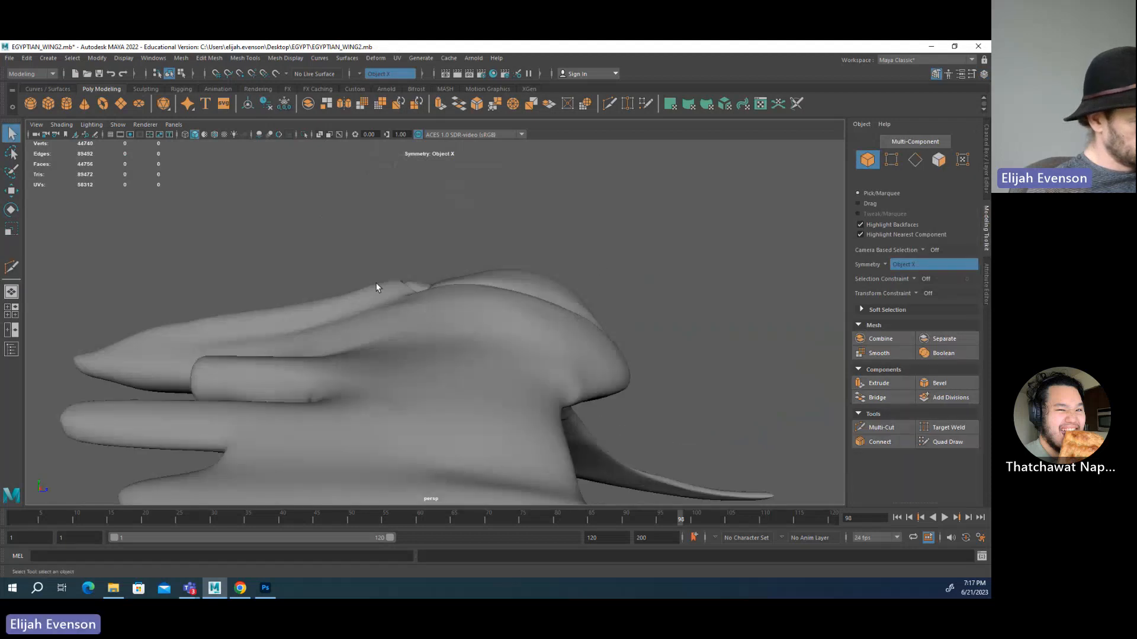
# - Raise the centre vertices at the dip in the large spike's ridge, working on the unsmoothed mesh in side profile
pyautogui.click(378, 283)
pyautogui.press('1')
pyautogui.keyDown('alt'); pyautogui.moveTo(376, 280); pyautogui.dragTo(428, 384); pyautogui.keyUp('alt')
pyautogui.press('F9')
pyautogui.click(394, 388)
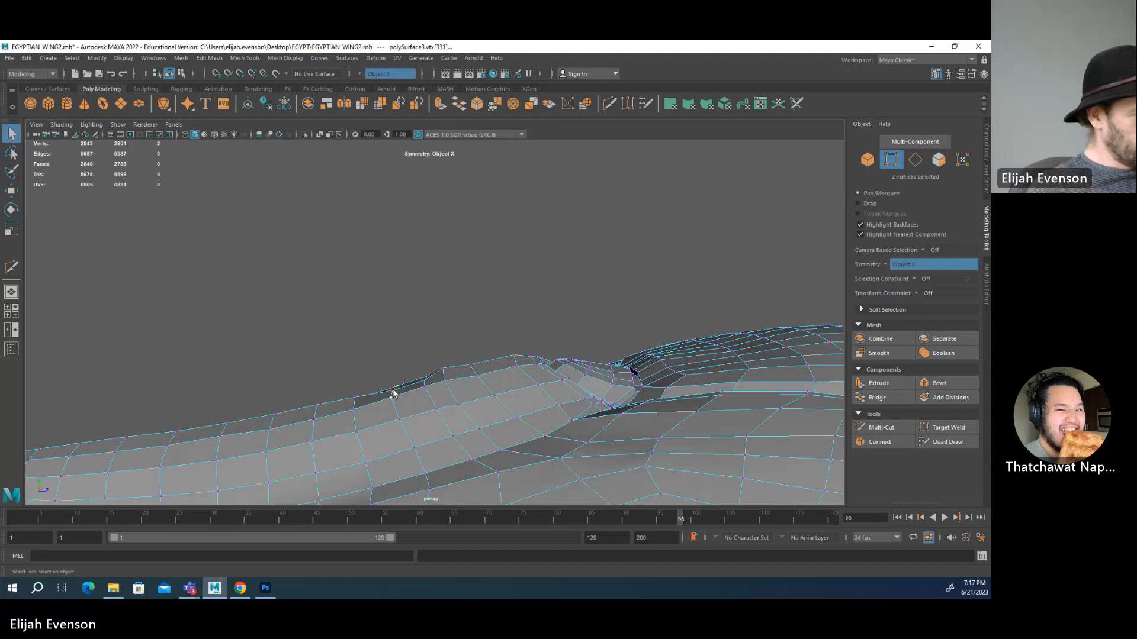
pyautogui.press('w')
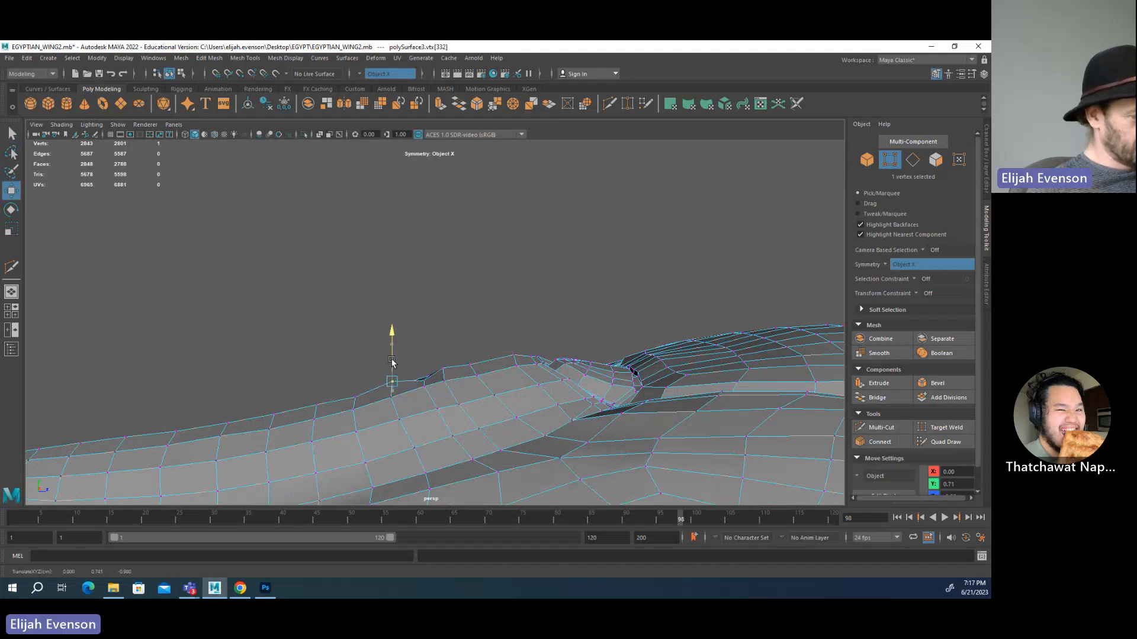
pyautogui.press('q')
pyautogui.moveTo(391, 359); pyautogui.dragTo(507, 310)
pyautogui.click(424, 380)
pyautogui.press('w')
pyautogui.press('q')
# - Raise the next two centre vertices on the ridge, closer to the oval's narrow tip, to continue the upward slope
pyautogui.click(443, 368)
pyautogui.press('w')
pyautogui.press('q')
pyautogui.click(471, 363)
pyautogui.press('w')
pyautogui.press('q')
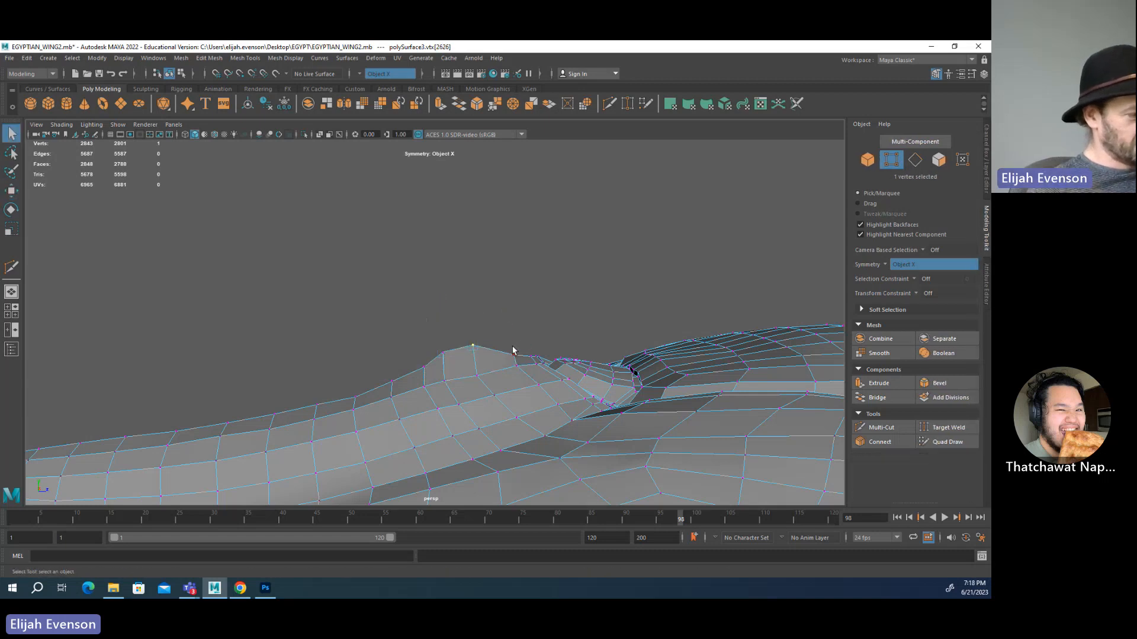
# - Select the 25 vertices around the end of the oval's narrow tip and raise them together to match the ridge
pyautogui.moveTo(553, 380); pyautogui.dragTo(555, 380)
pyautogui.press('w')
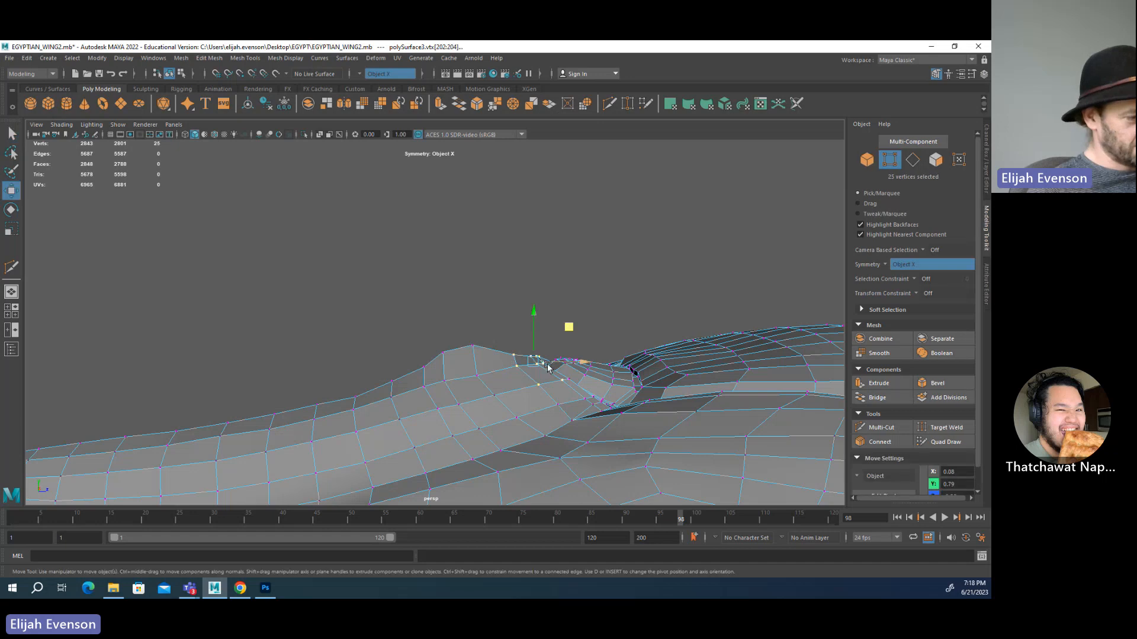
pyautogui.moveTo(578, 338); pyautogui.dragTo(579, 310)
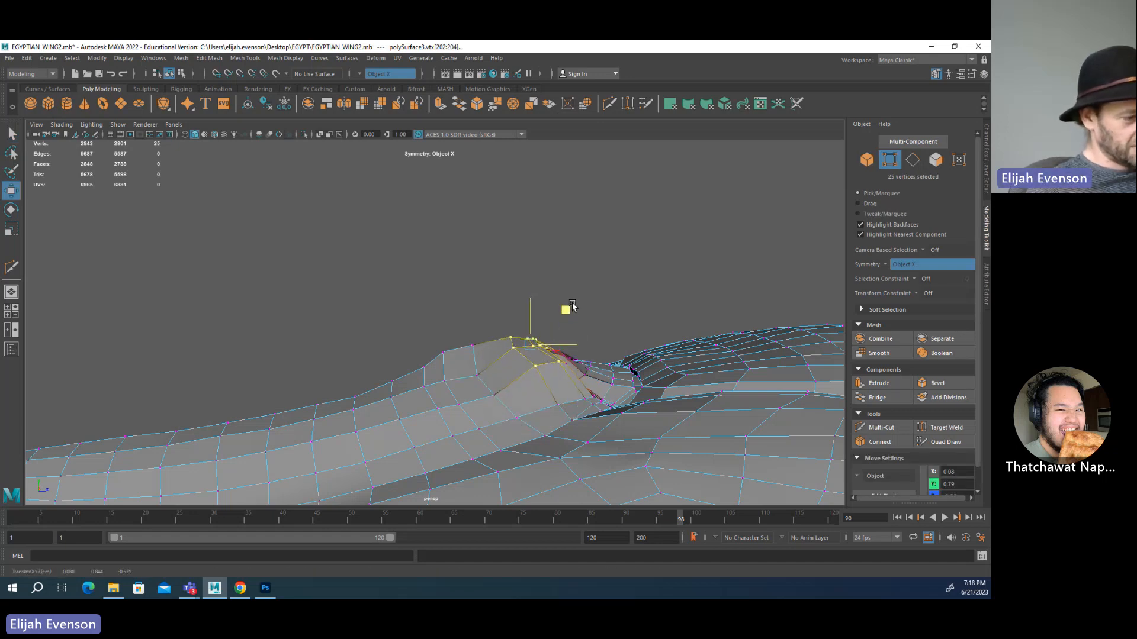
# - Raise the mirrored vertices flanking the ridge's centre line to follow the new slope at the spike's base
pyautogui.moveTo(479, 378); pyautogui.dragTo(470, 371)
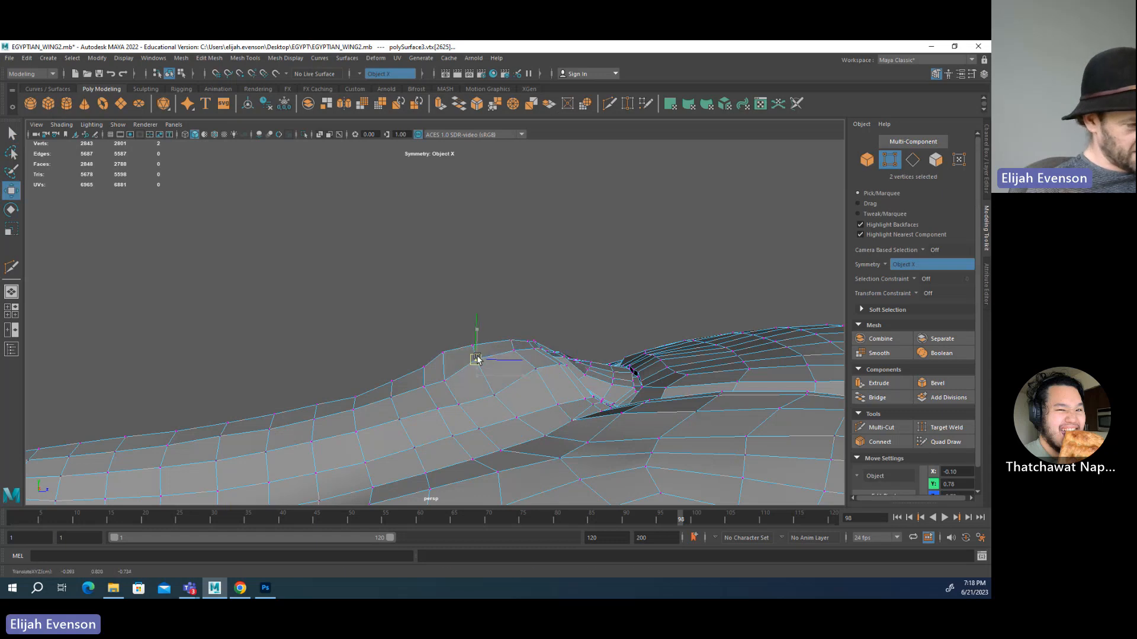
pyautogui.click(444, 374)
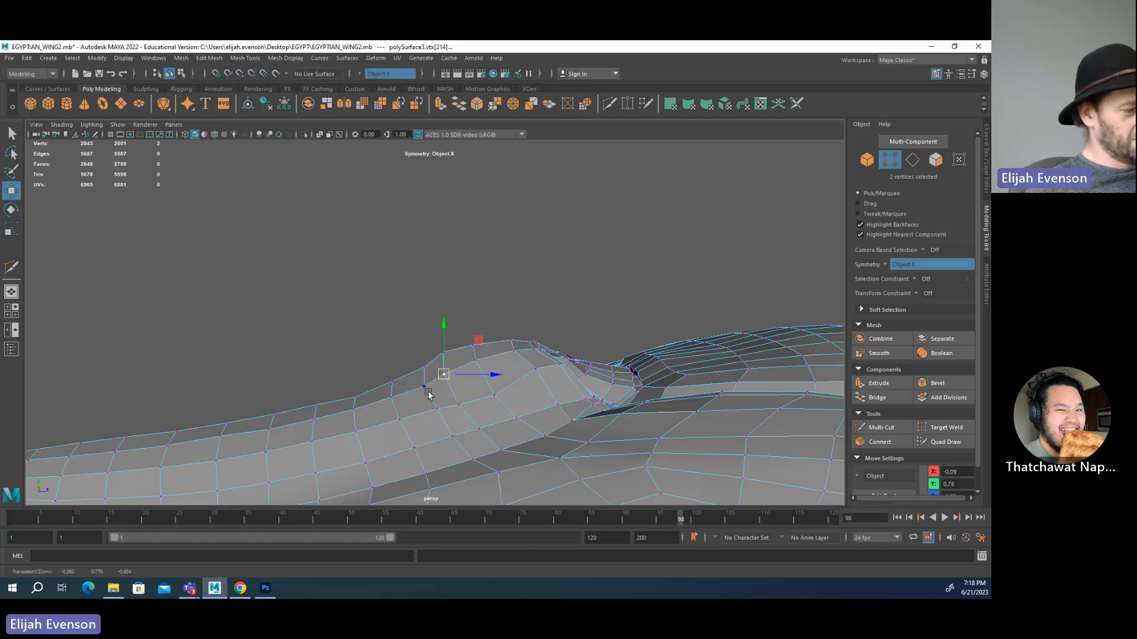
pyautogui.click(424, 386)
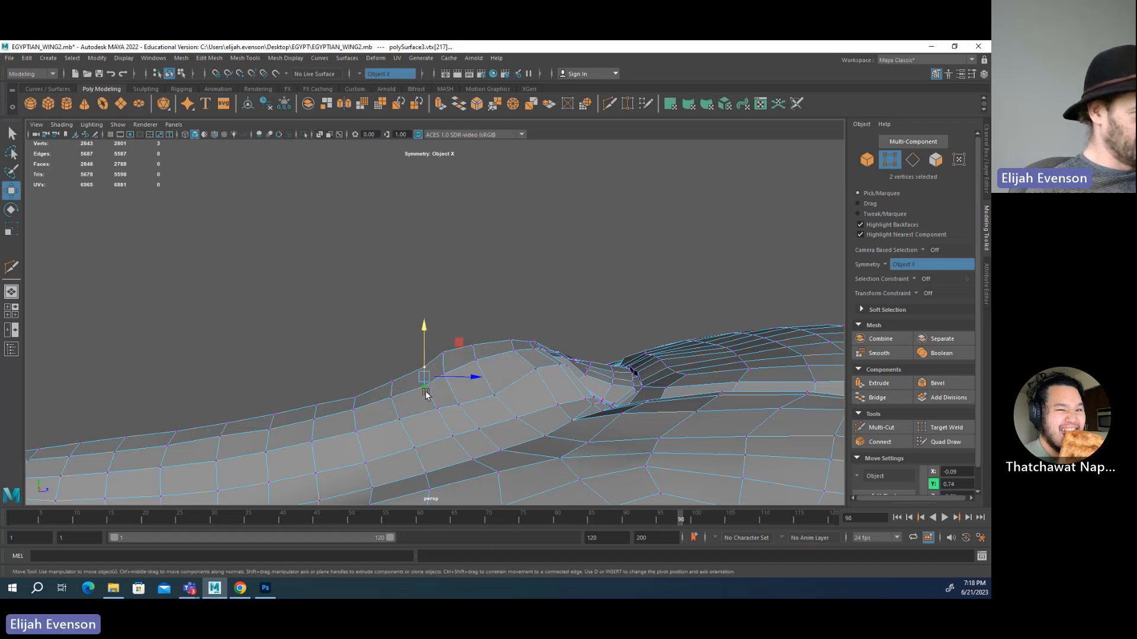
pyautogui.moveTo(424, 354); pyautogui.dragTo(424, 351)
pyautogui.moveTo(373, 371); pyautogui.dragTo(392, 395)
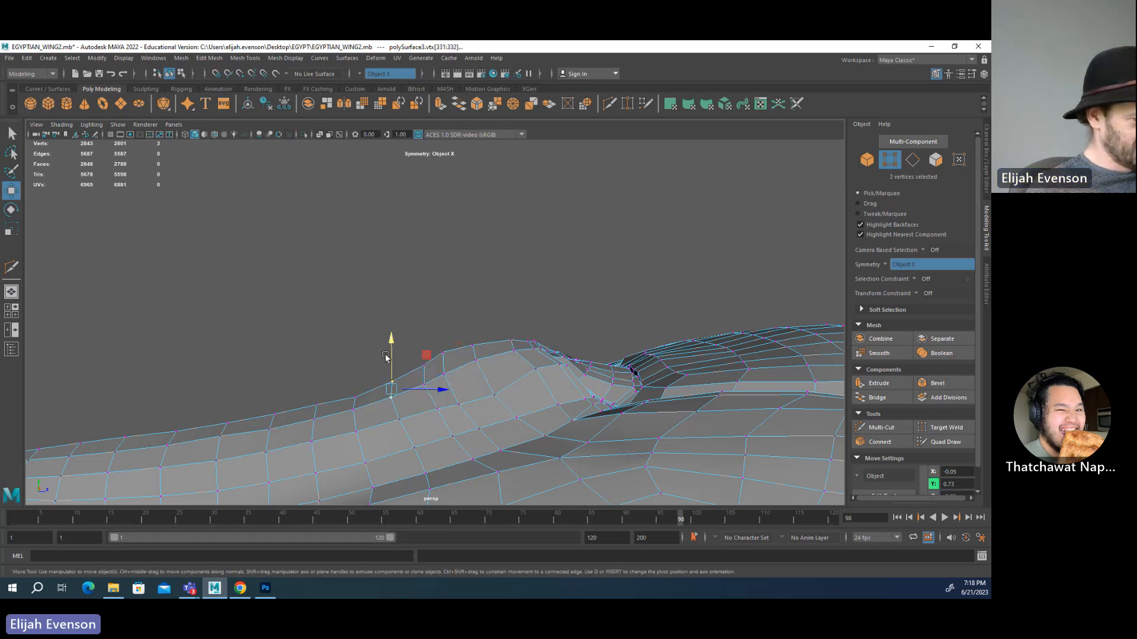
# - Adjust the next row of mirrored vertices down the side of the ridge to blend with the raised profile
pyautogui.click(495, 389)
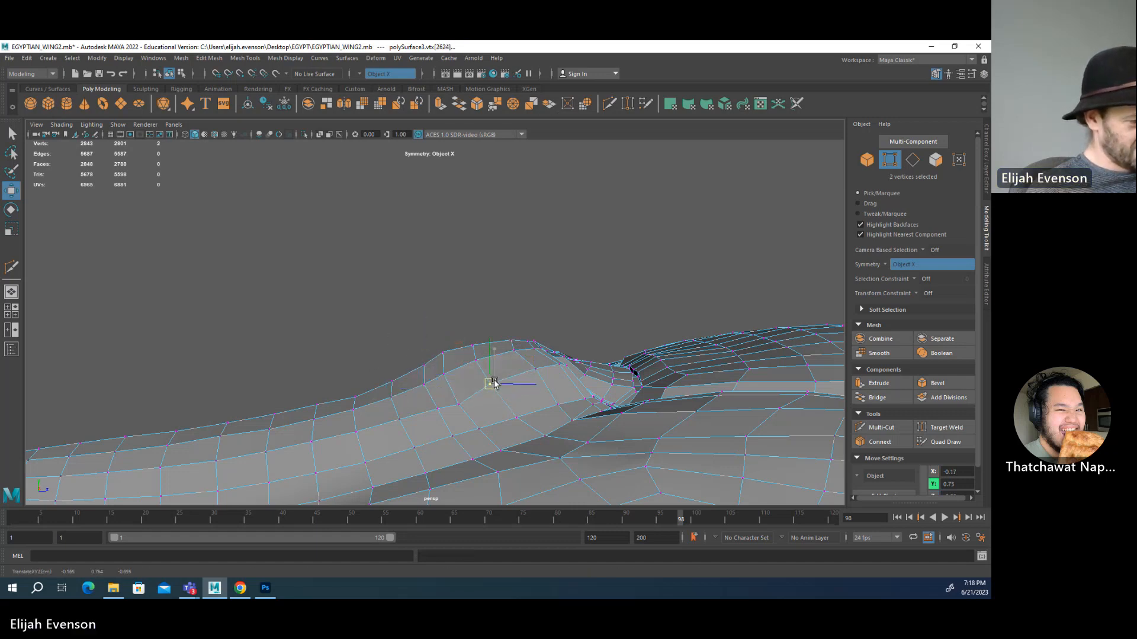
pyautogui.click(460, 404)
pyautogui.click(439, 408)
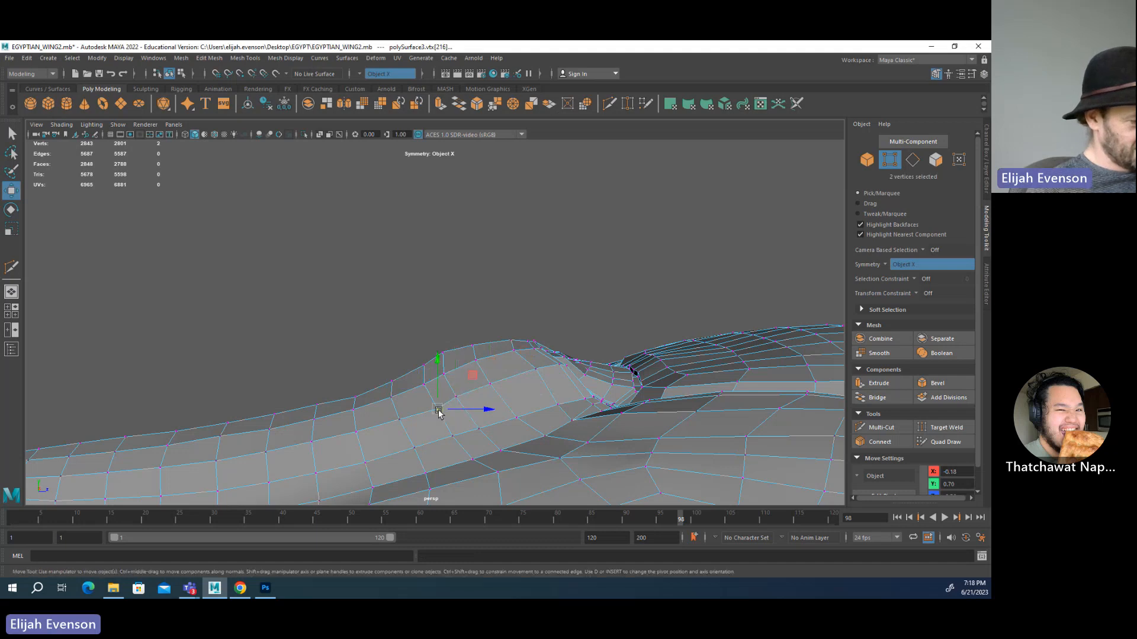
# - Check the raised ridge in smooth preview and object mode from the side of the wing
pyautogui.keyDown('alt'); pyautogui.moveTo(434, 401); pyautogui.dragTo(521, 421); pyautogui.keyUp('alt')
pyautogui.press('3')
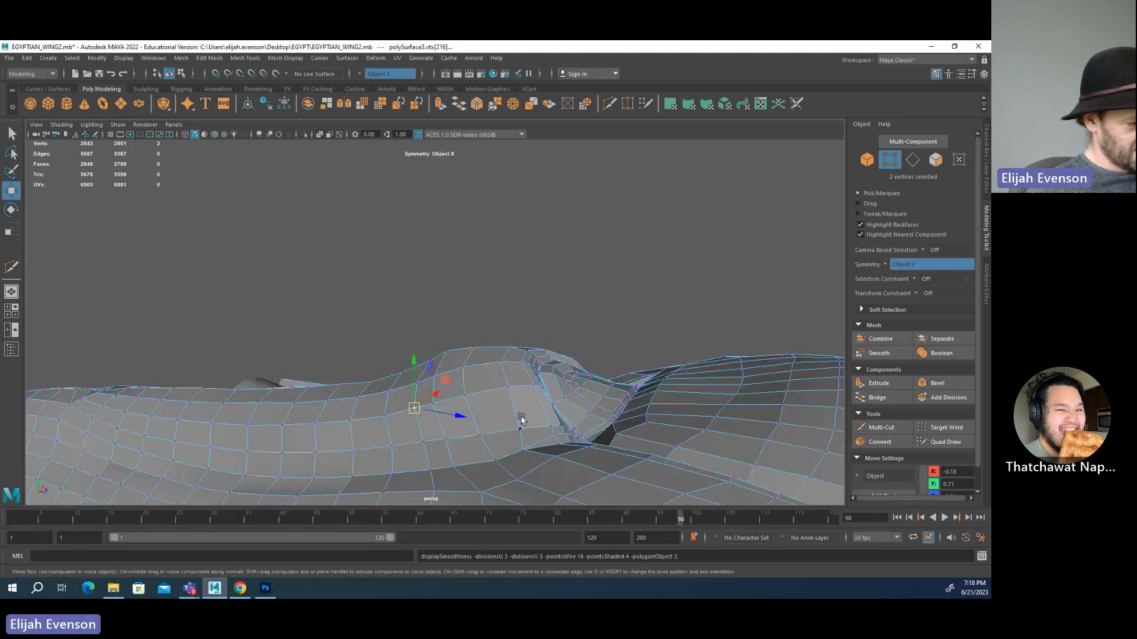
pyautogui.scroll(-4, 620, 340)
pyautogui.press('F8')
pyautogui.press('F8')
pyautogui.keyDown('alt'); pyautogui.moveTo(635, 312); pyautogui.dragTo(504, 355); pyautogui.keyUp('alt')
pyautogui.click(505, 355)
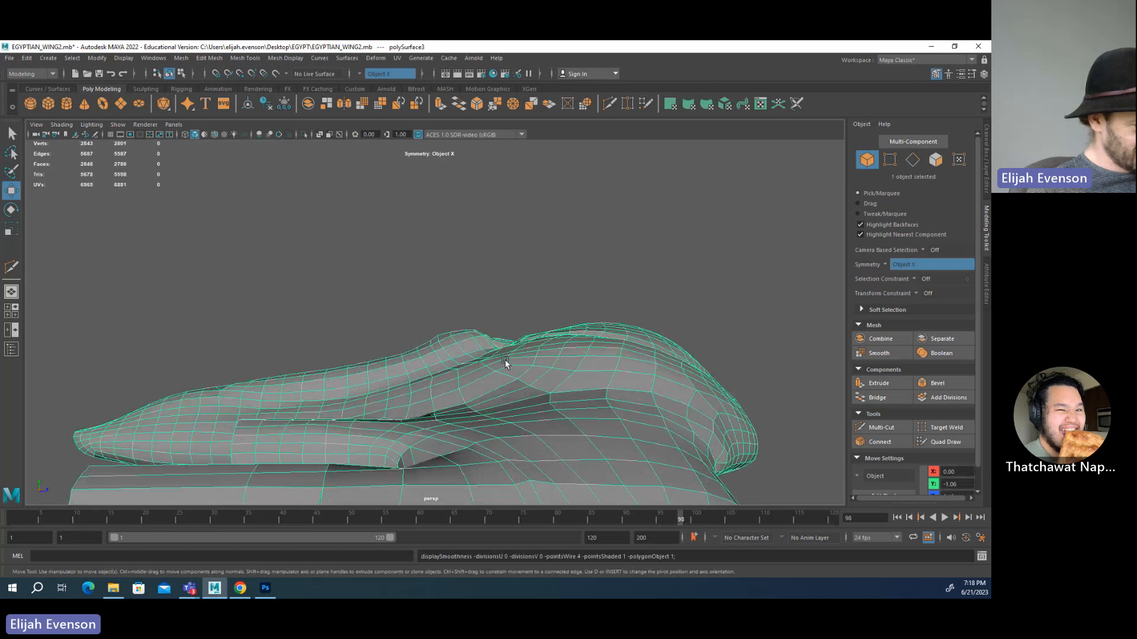
# - Try to raise the ten vertices at the ridge peak using soft selection
pyautogui.press('1')
pyautogui.moveTo(515, 363); pyautogui.dragTo(449, 293, button='right')
pyautogui.scroll(1, 533, 345)
pyautogui.press('b')
pyautogui.moveTo(514, 339); pyautogui.dragTo(761, 380)
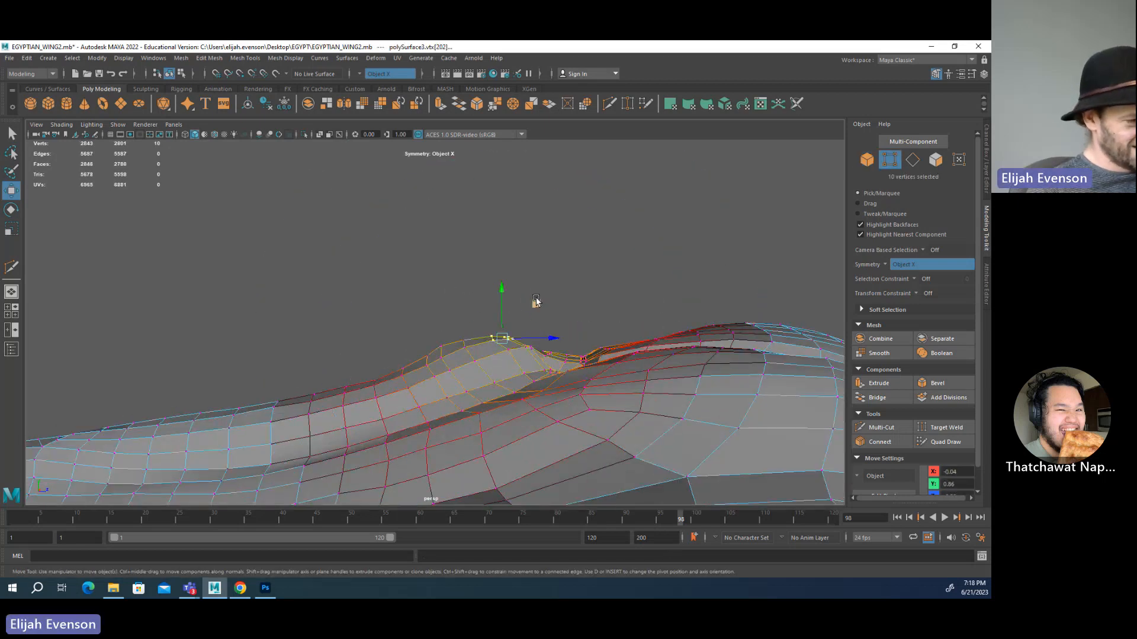
pyautogui.moveTo(536, 298); pyautogui.dragTo(556, 269)
pyautogui.scroll(-5, 548, 277)
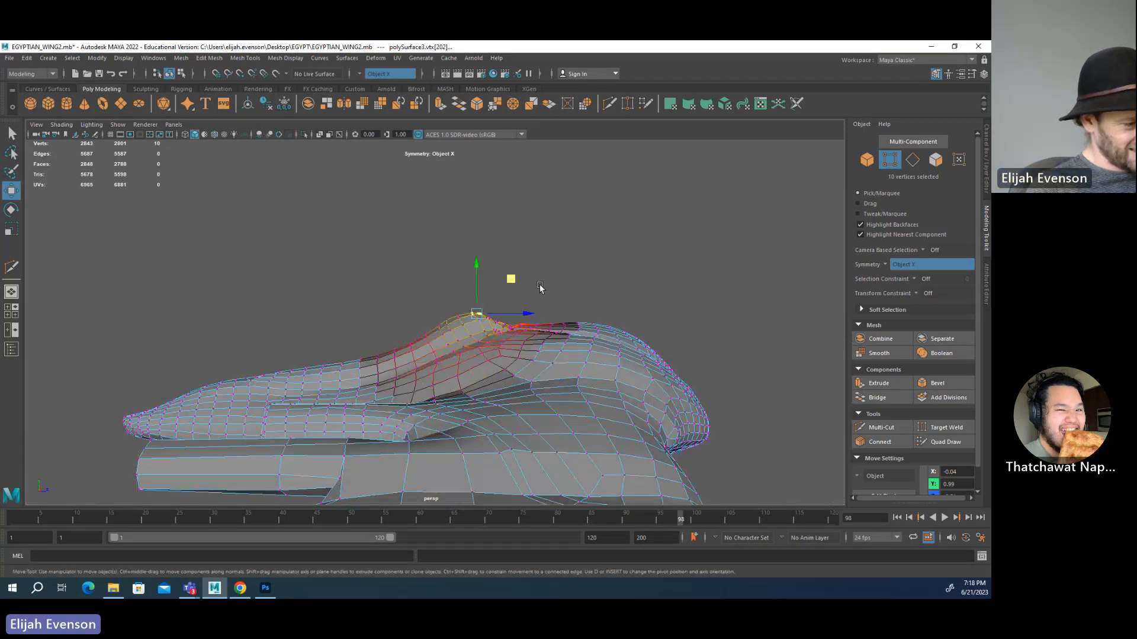
pyautogui.hotkey('ctrl', 'z')
# - Try to reshape the ridge with a different soft-selection falloff, and undo the move
pyautogui.moveTo(605, 331); pyautogui.dragTo(605, 330)
pyautogui.press('b')
pyautogui.moveTo(646, 331); pyautogui.dragTo(779, 357)
pyautogui.moveTo(641, 292); pyautogui.dragTo(557, 318)
pyautogui.hotkey('ctrl', 'z')
# - Reshape the oval's surface by moving a centre-line vertex near the narrow tip with soft selection, and check the smoothed profile
pyautogui.moveTo(473, 311); pyautogui.dragTo(513, 379)
pyautogui.click(518, 426)
pyautogui.press('b')
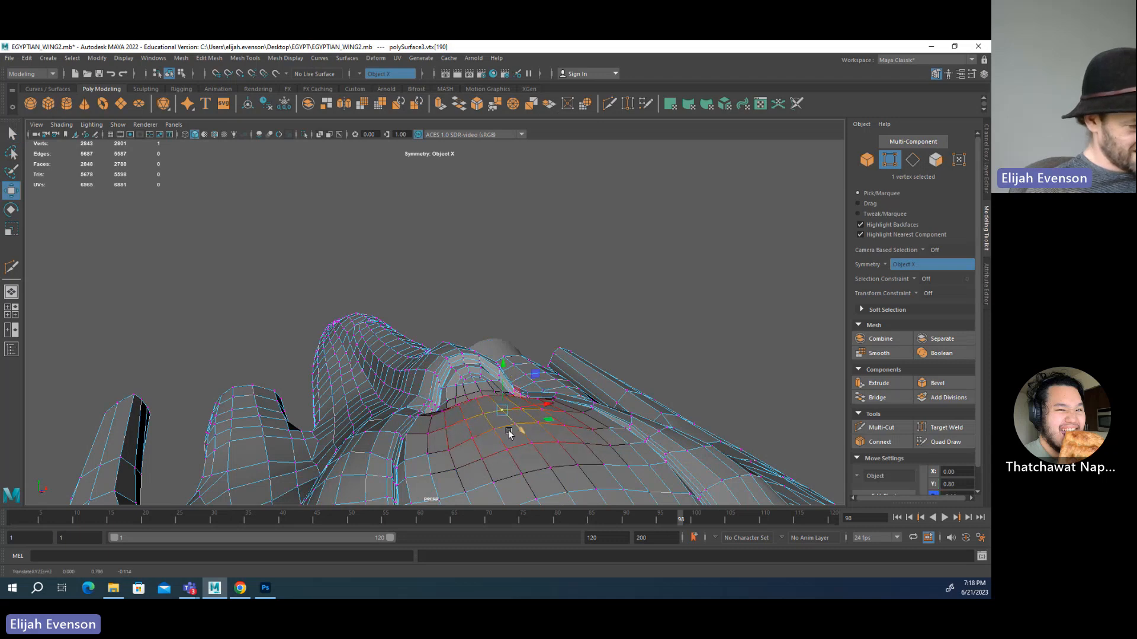
pyautogui.keyDown('alt'); pyautogui.moveTo(513, 431); pyautogui.dragTo(590, 431); pyautogui.keyUp('alt')
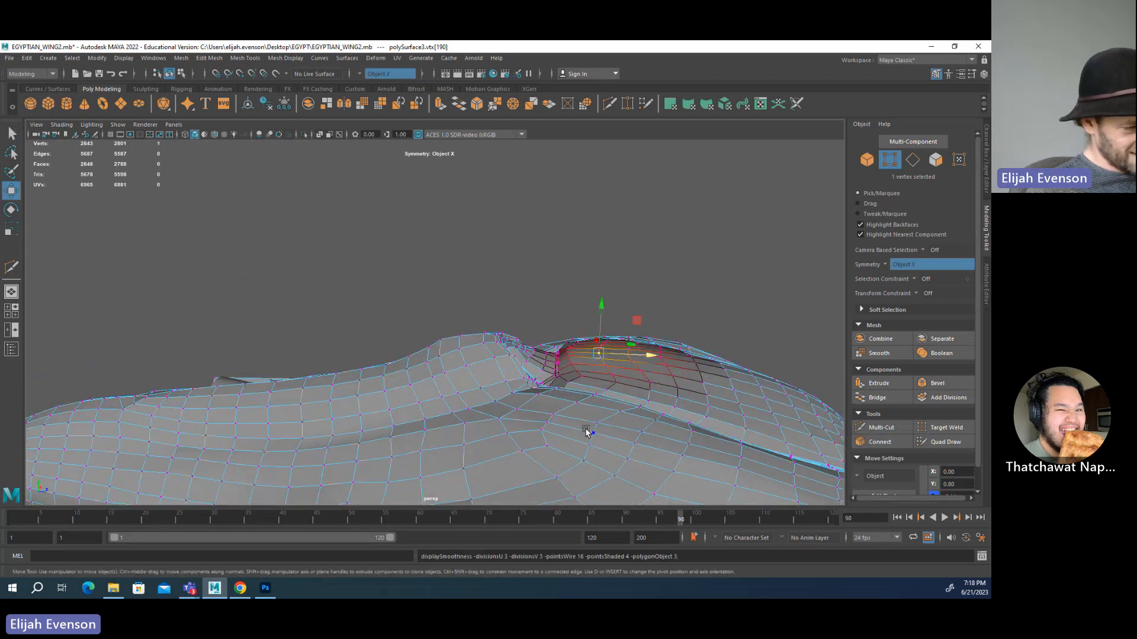
pyautogui.keyDown('alt'); pyautogui.moveTo(586, 432); pyautogui.dragTo(553, 406, button='right'); pyautogui.keyUp('alt')
pyautogui.keyDown('alt'); pyautogui.moveTo(552, 406); pyautogui.dragTo(558, 366); pyautogui.keyUp('alt')
pyautogui.press('F8')
pyautogui.click(742, 372)
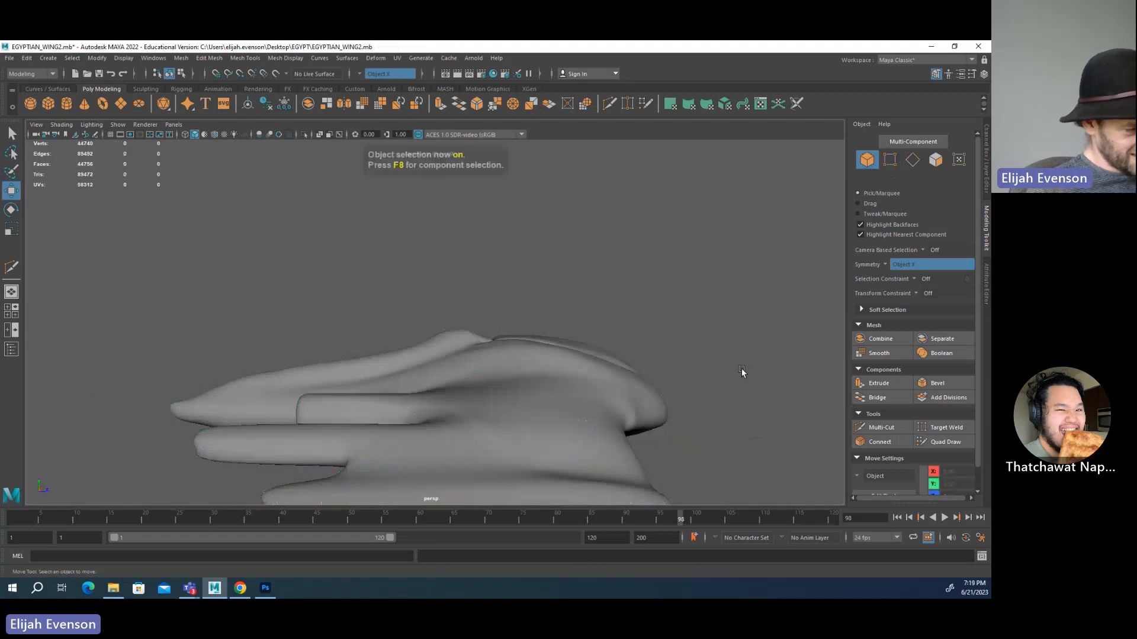
# - Select the mirrored vertices at the oval's rounded end and pull them with soft selection to reshape its tip
pyautogui.keyDown('alt'); pyautogui.moveTo(742, 372); pyautogui.dragTo(451, 417); pyautogui.keyUp('alt')
pyautogui.scroll(4, 492, 395)
pyautogui.click(484, 440)
pyautogui.moveTo(451, 416); pyautogui.dragTo(413, 416, button='right')
pyautogui.click(434, 413)
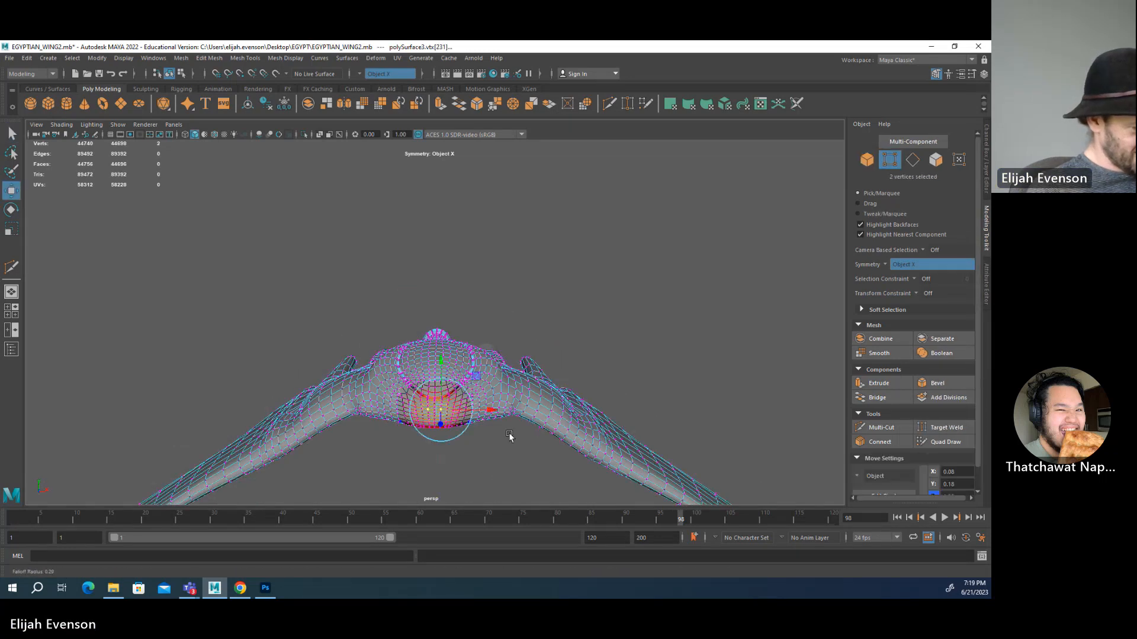
pyautogui.keyDown('alt'); pyautogui.moveTo(508, 437); pyautogui.dragTo(574, 387); pyautogui.keyUp('alt')
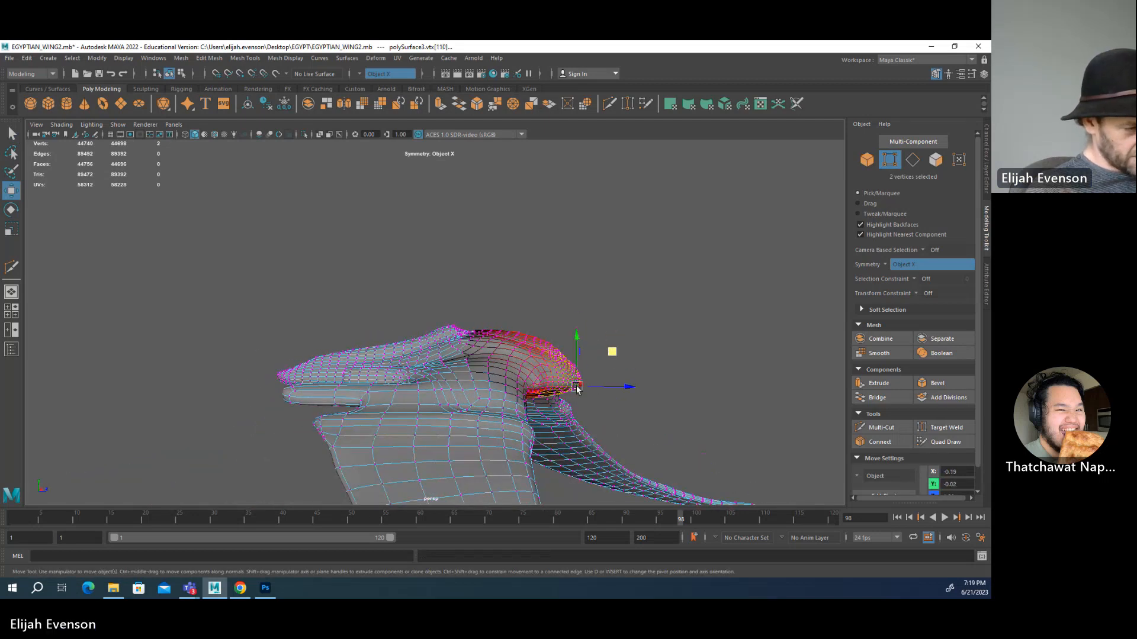
pyautogui.moveTo(610, 353); pyautogui.dragTo(349, 373)
pyautogui.hotkey('ctrl', 'z')
pyautogui.keyDown('alt'); pyautogui.moveTo(262, 344); pyautogui.dragTo(372, 341, button='middle'); pyautogui.keyUp('alt')
pyautogui.moveTo(363, 349); pyautogui.dragTo(363, 370)
# - Pull two more mirrored vertex pairs along the oval's curved crown outward to round its side profile
pyautogui.press('q')
pyautogui.click(430, 362)
pyautogui.press('w')
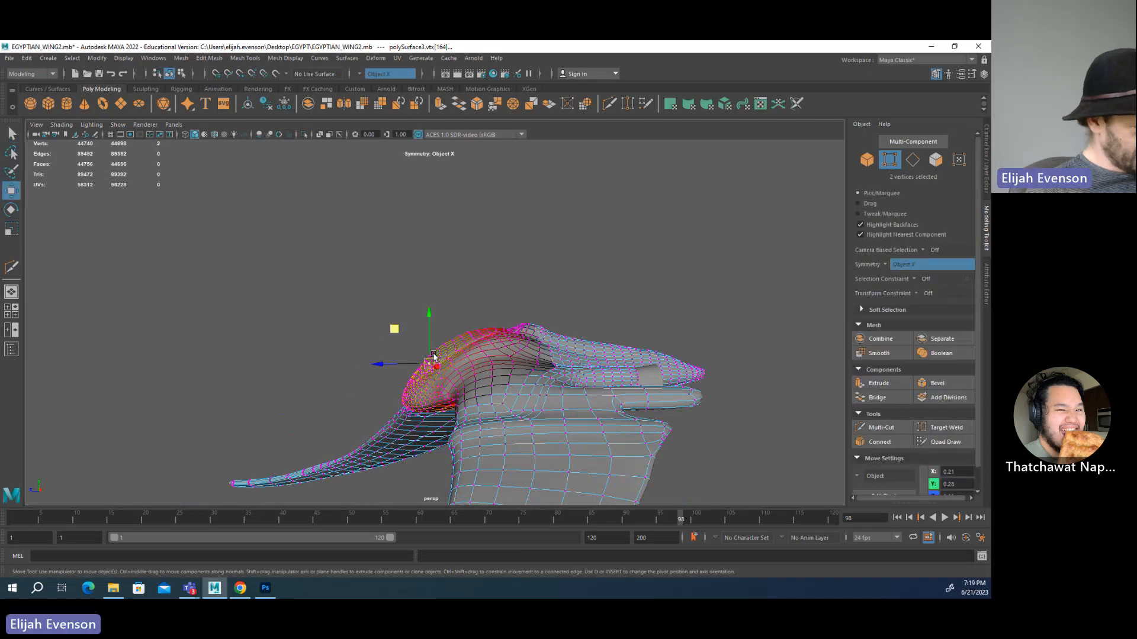
pyautogui.press('q')
pyautogui.click(438, 351)
pyautogui.press('w')
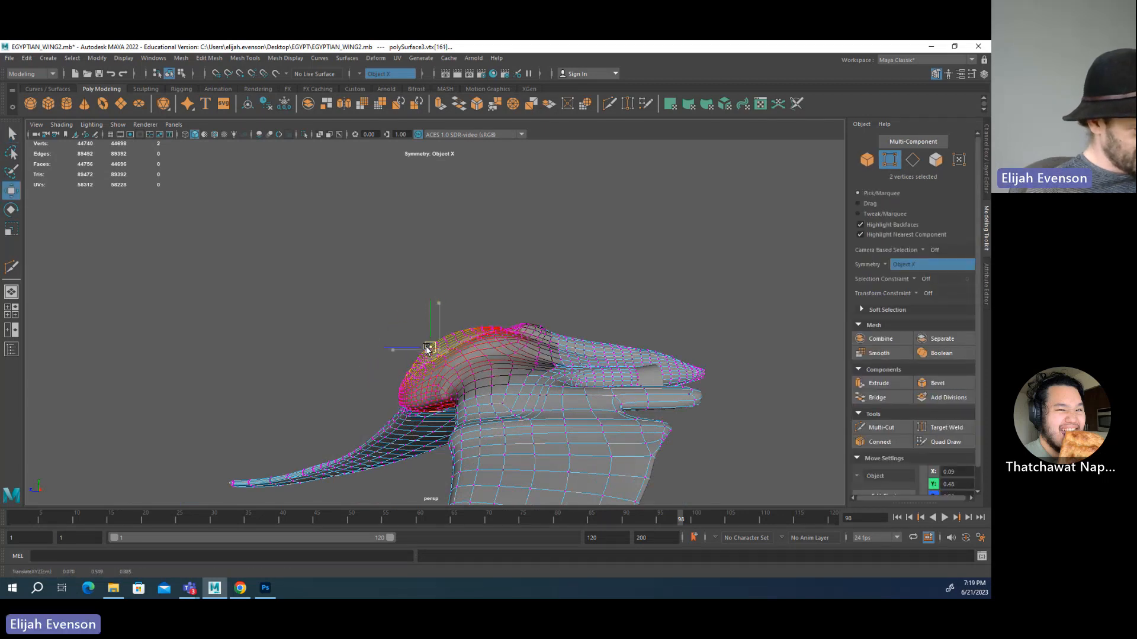
# - Raise the centre-line vertex on top of the large spike with soft selection to give it a fuller arch
pyautogui.press('q')
pyautogui.click(581, 339)
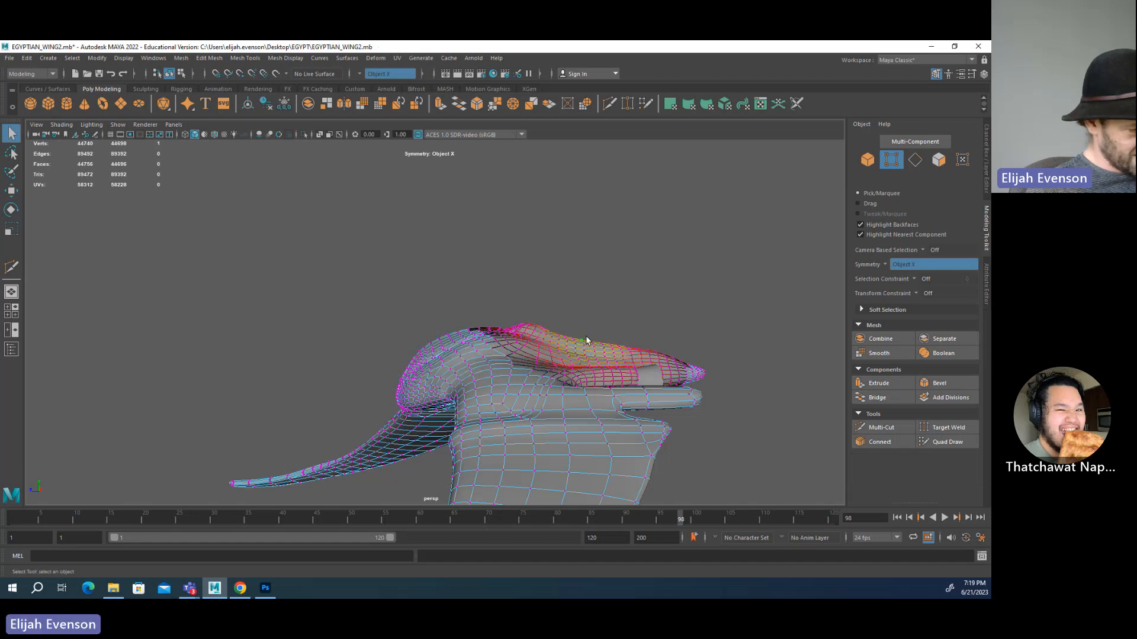
pyautogui.press('w')
pyautogui.moveTo(583, 336); pyautogui.dragTo(593, 310)
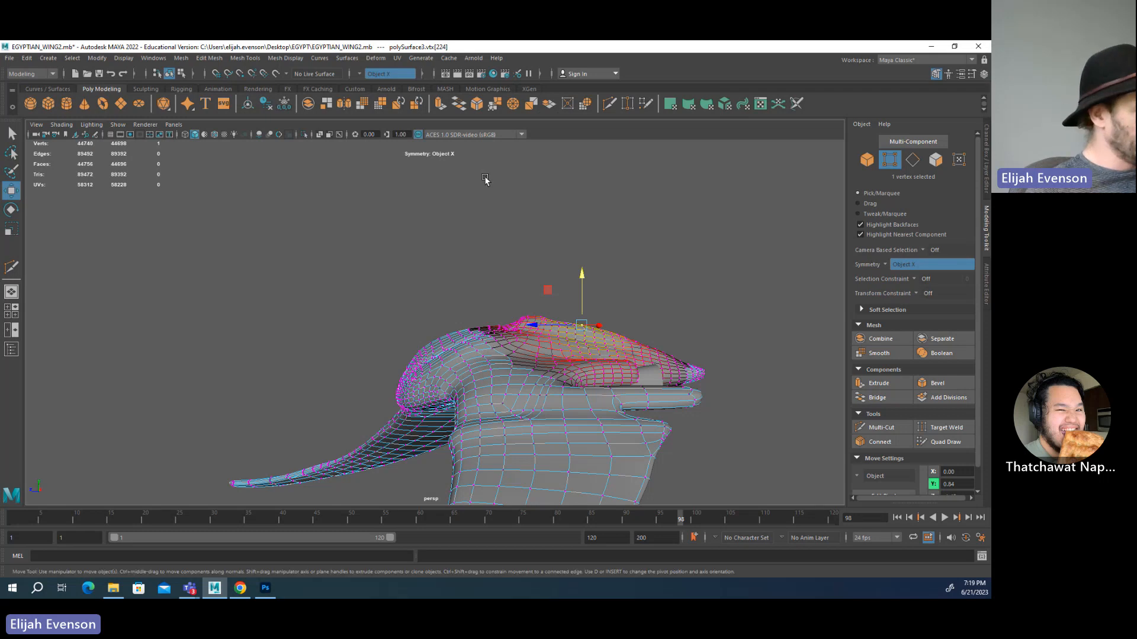
# - Save the scene and create a new polygon plane at the origin
pyautogui.hotkey('ctrl', 's')
pyautogui.press('g')
pyautogui.scroll(-6, 513, 277)
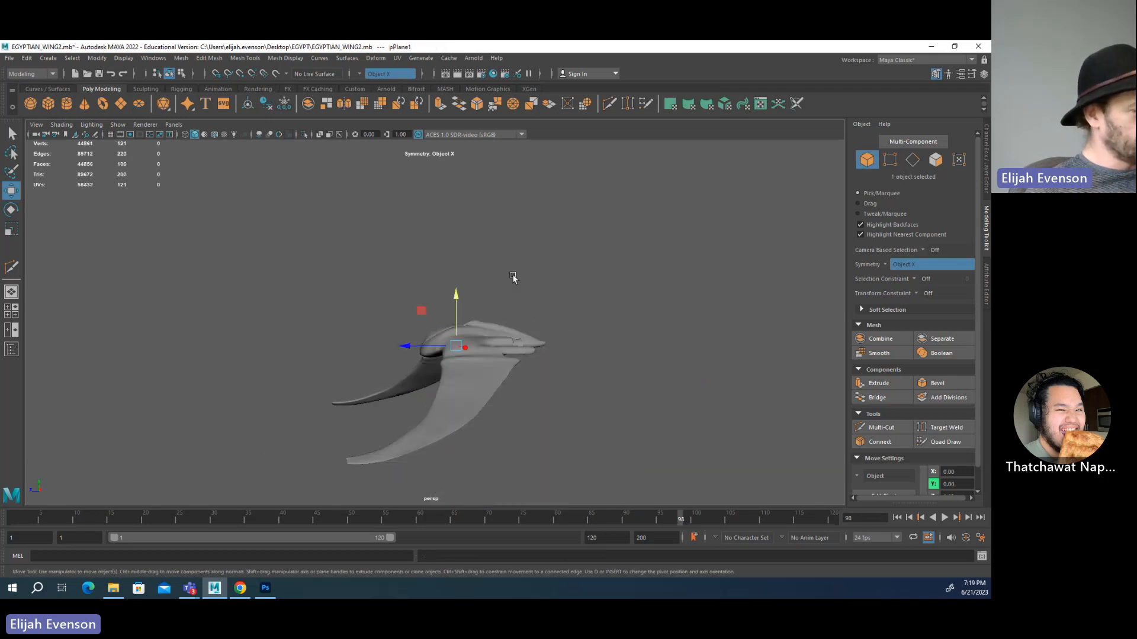
# - Isolate the new plane in wireframe display and frame it from above
pyautogui.press('space')
pyautogui.moveTo(472, 292); pyautogui.dragTo(361, 345)
pyautogui.press('f')
pyautogui.press('4')
pyautogui.scroll(-5, 402, 315)
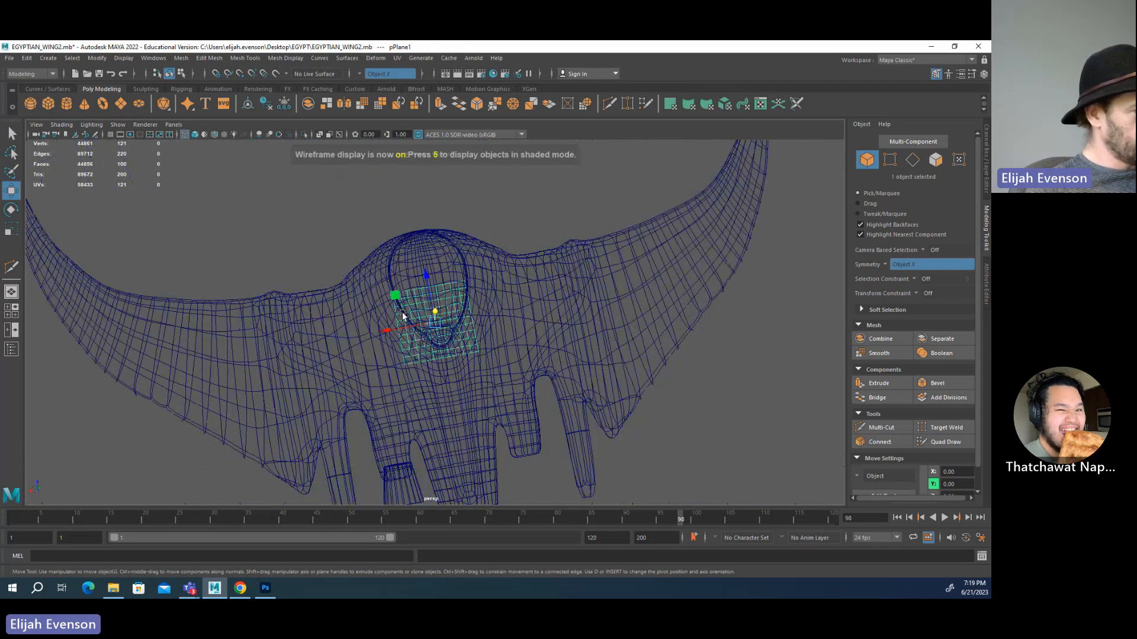
pyautogui.click(304, 135)
pyautogui.press('f')
pyautogui.keyDown('alt'); pyautogui.moveTo(610, 353); pyautogui.dragTo(595, 370); pyautogui.keyUp('alt')
# - Set the plane's Subdivisions Width and Subdivisions Height to 3
pyautogui.press('q')
pyautogui.press('F11')
pyautogui.press('F8')
pyautogui.press('F8')
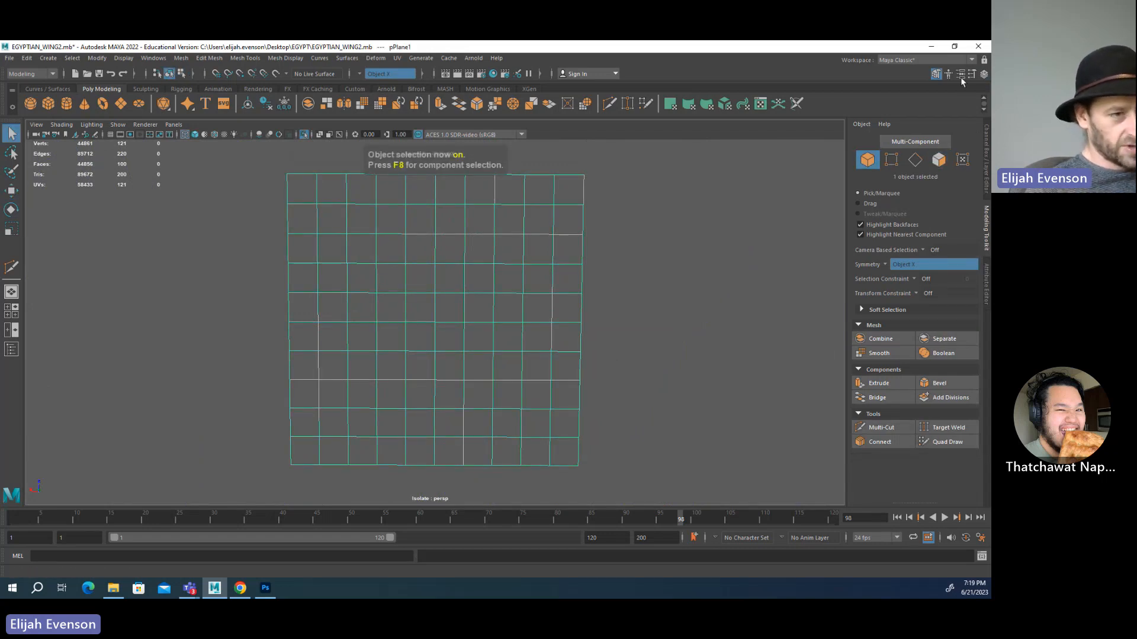
pyautogui.click(982, 76)
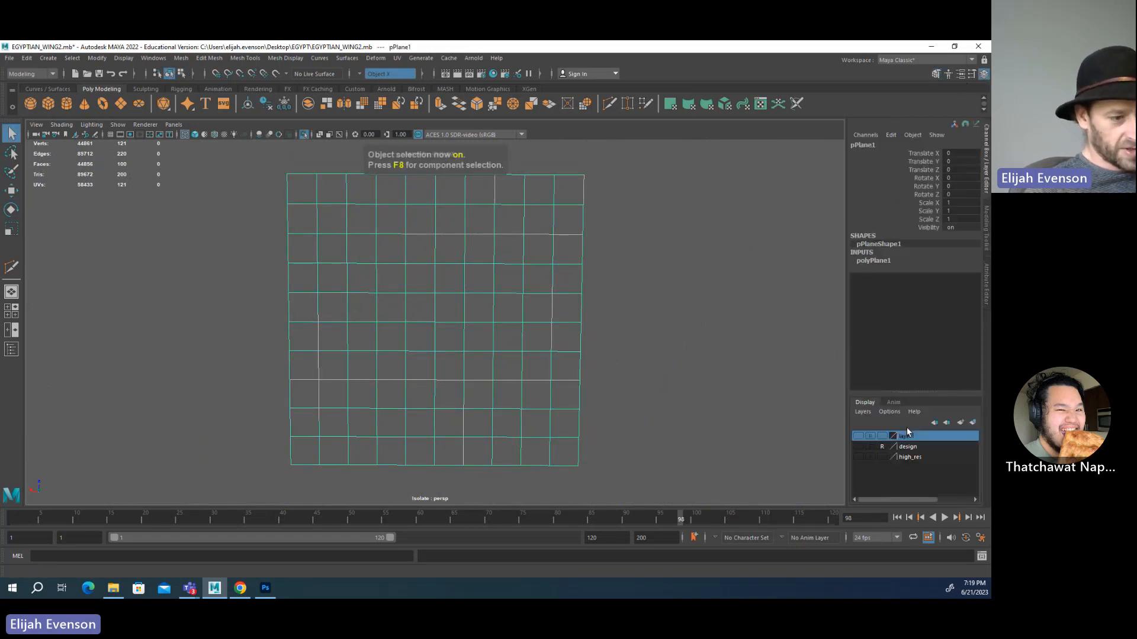
pyautogui.click(870, 260)
pyautogui.moveTo(921, 287); pyautogui.dragTo(921, 294)
pyautogui.moveTo(921, 295); pyautogui.dragTo(683, 308, button='middle')
# - Turn symmetry off and delete the plane's centre face
pyautogui.moveTo(472, 288); pyautogui.dragTo(448, 330, button='right')
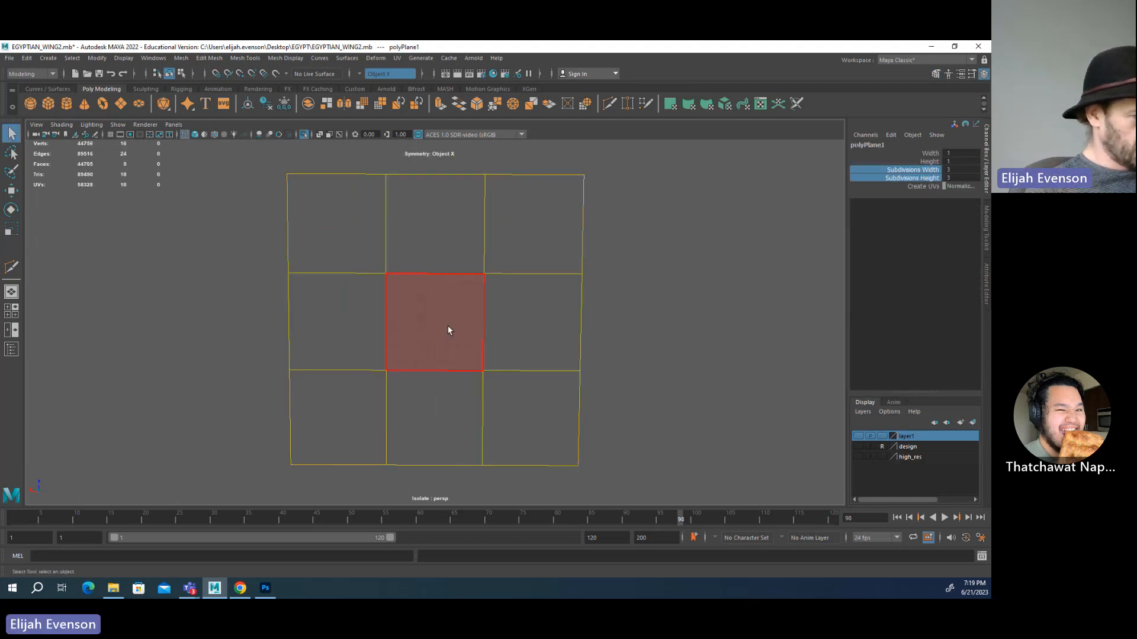
pyautogui.moveTo(276, 399); pyautogui.dragTo(533, 444)
pyautogui.keyDown('shift'); pyautogui.moveTo(426, 302); pyautogui.dragTo(690, 414); pyautogui.keyUp('shift')
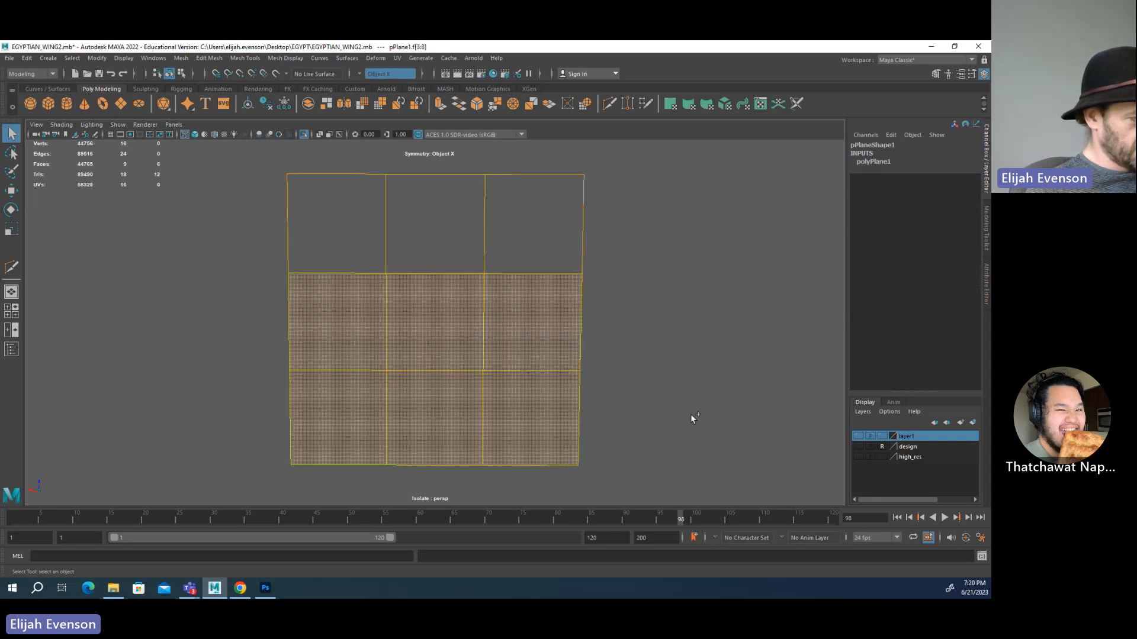
pyautogui.hotkey('ctrl', 'z')
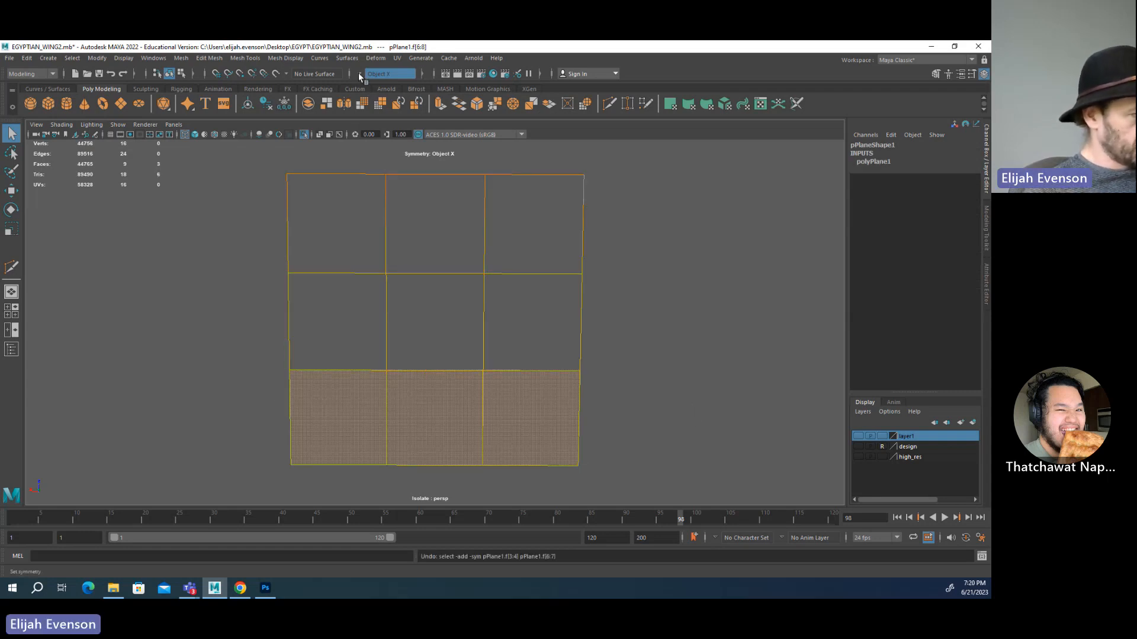
pyautogui.click(357, 72)
pyautogui.click(445, 325)
pyautogui.press('Delete')
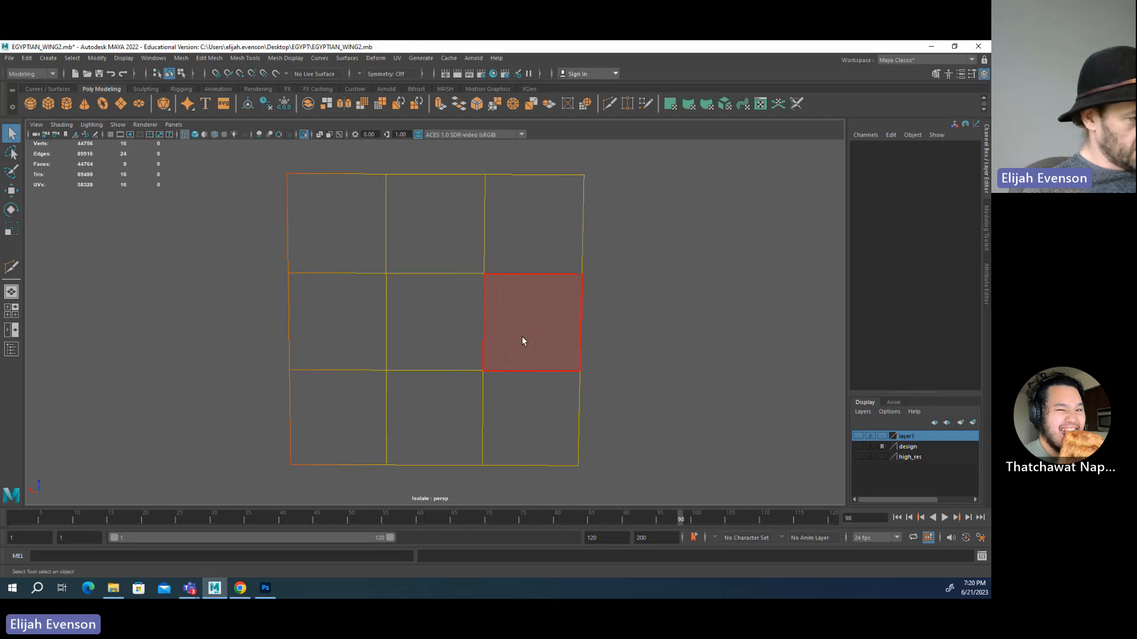
# - Delete the right face of the plane's middle row and all three faces of its bottom row
pyautogui.click(521, 336)
pyautogui.moveTo(688, 356); pyautogui.dragTo(420, 442)
pyautogui.press('Delete')
pyautogui.moveTo(275, 434); pyautogui.dragTo(418, 450)
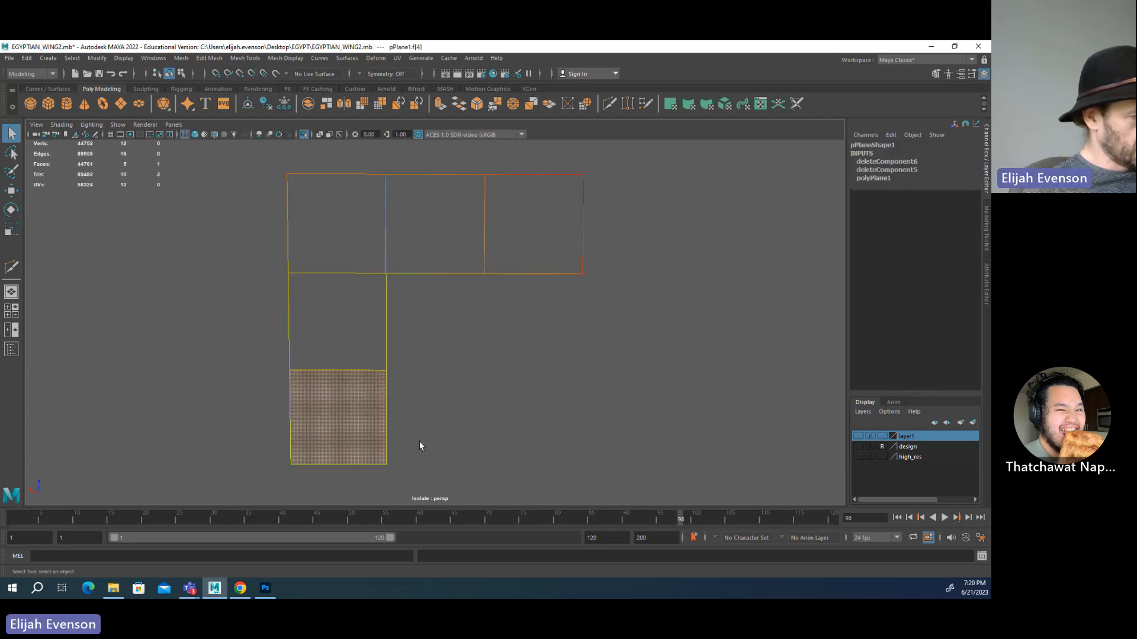
pyautogui.press('Delete')
pyautogui.press('F8')
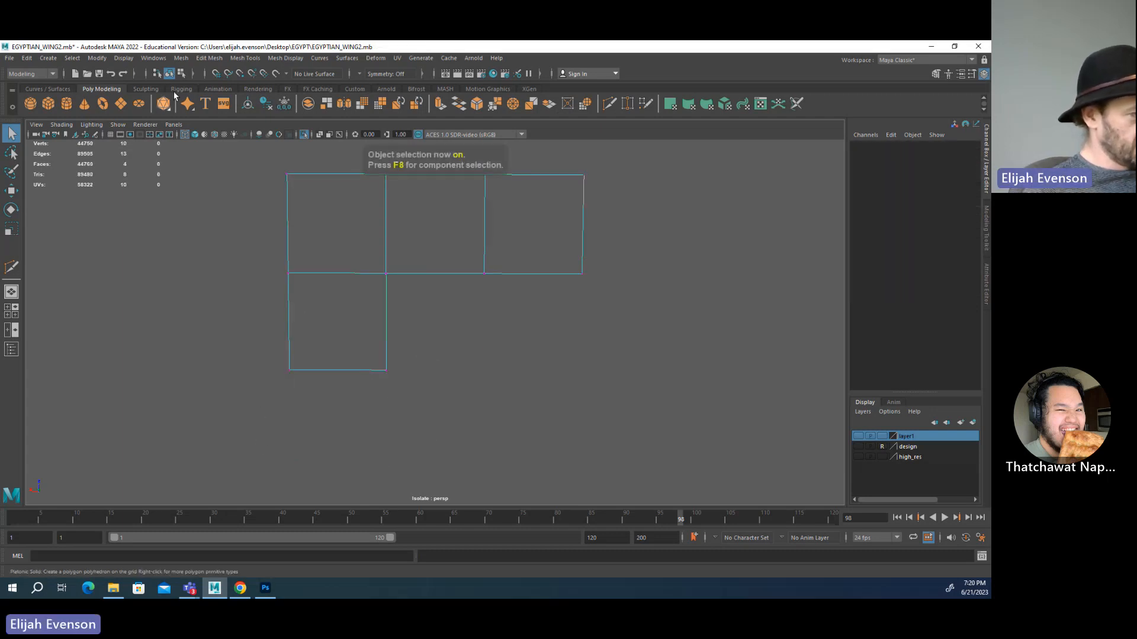
# - Narrow the shape's left column by moving its outer vertices inward, and stretch the leg's end vertices down and outward
pyautogui.press('w')
pyautogui.moveTo(190, 208); pyautogui.dragTo(187, 207, button='right')
pyautogui.moveTo(302, 161); pyautogui.dragTo(267, 393)
pyautogui.press('b')
pyautogui.moveTo(258, 274); pyautogui.dragTo(297, 278)
pyautogui.moveTo(415, 392); pyautogui.dragTo(293, 403)
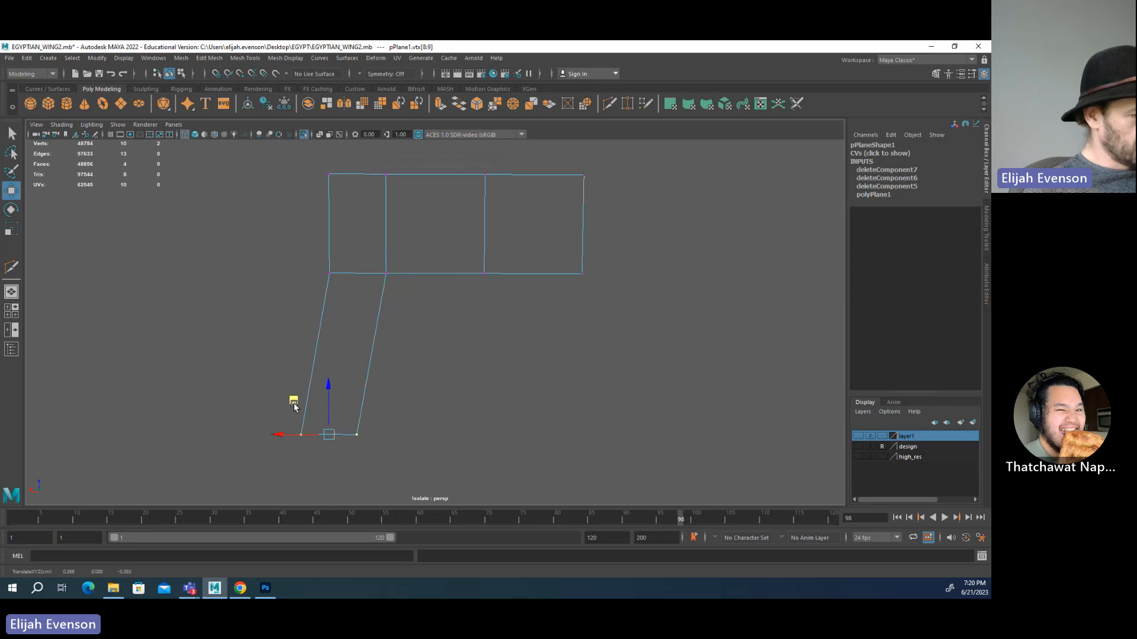
# - Insert two edge loops across the leg and three lengthwise along the horizontal strip with Multi-Cut
pyautogui.click(942, 77)
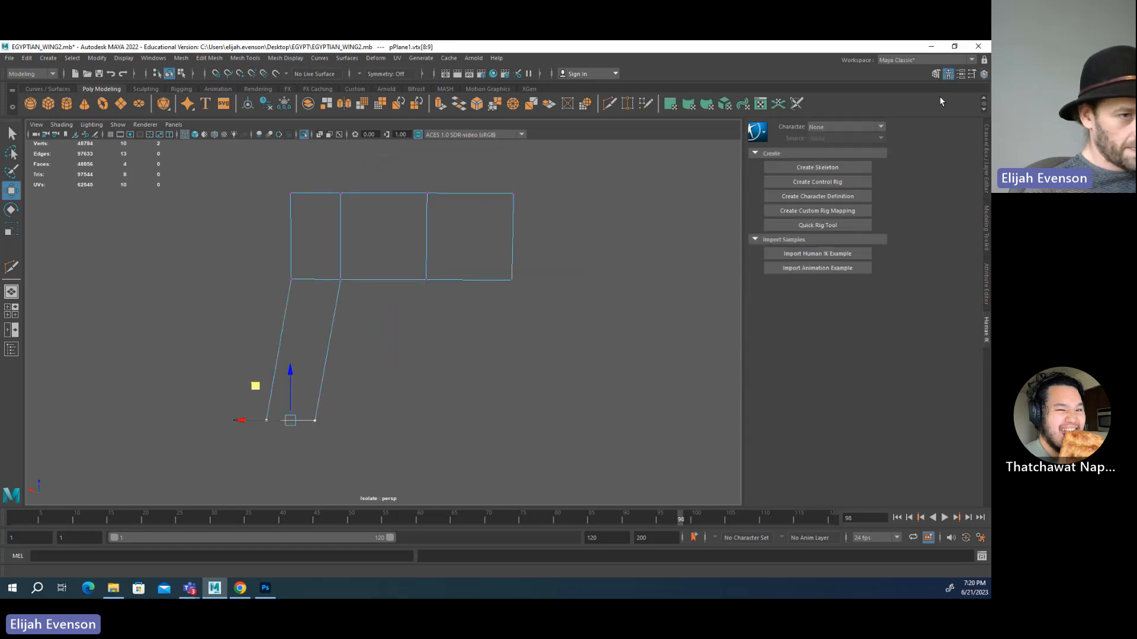
pyautogui.click(936, 73)
pyautogui.click(881, 427)
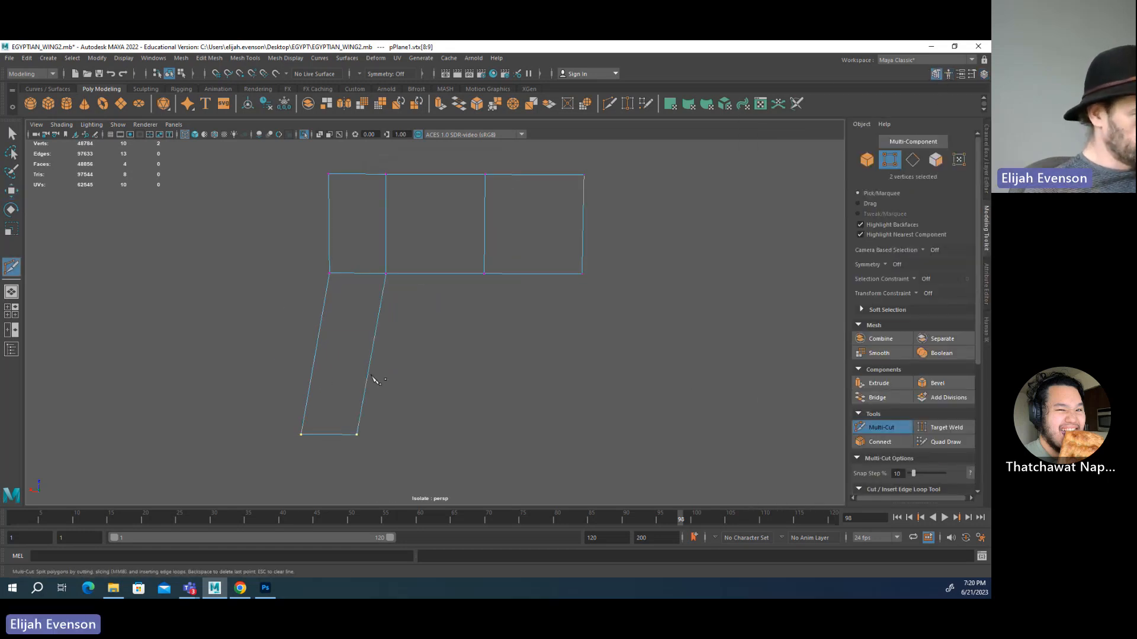
pyautogui.keyDown('ctrl'); pyautogui.click(359, 406); pyautogui.keyUp('ctrl')
pyautogui.keyDown('ctrl'); pyautogui.click(374, 322); pyautogui.keyUp('ctrl')
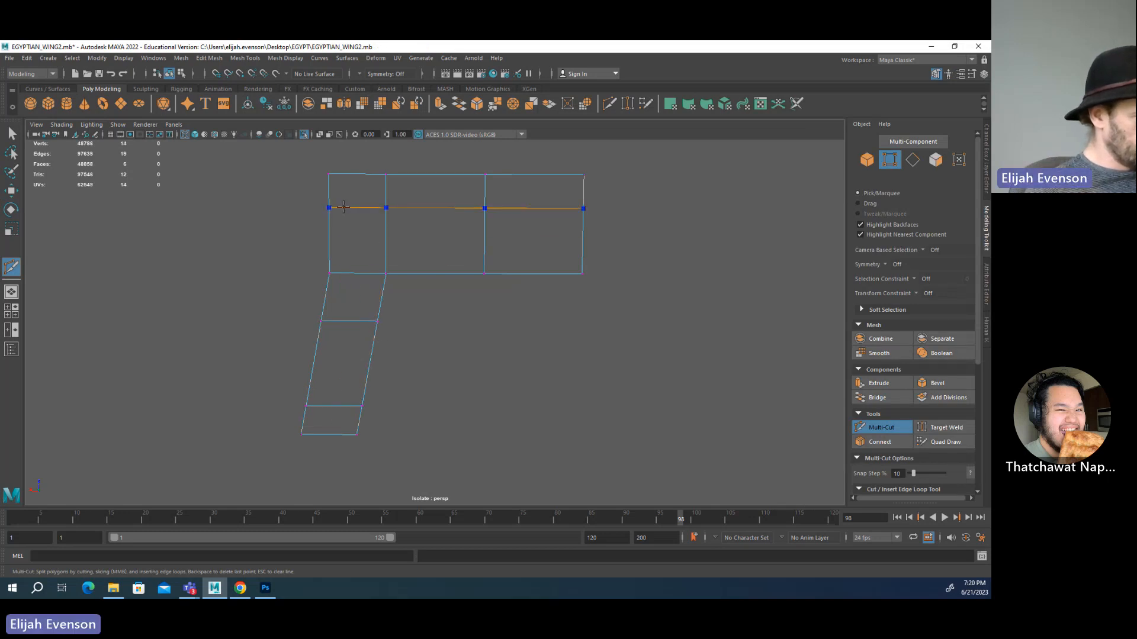
pyautogui.keyDown('ctrl'); pyautogui.click(450, 209); pyautogui.keyUp('ctrl')
pyautogui.keyDown('ctrl'); pyautogui.click(450, 242); pyautogui.keyUp('ctrl')
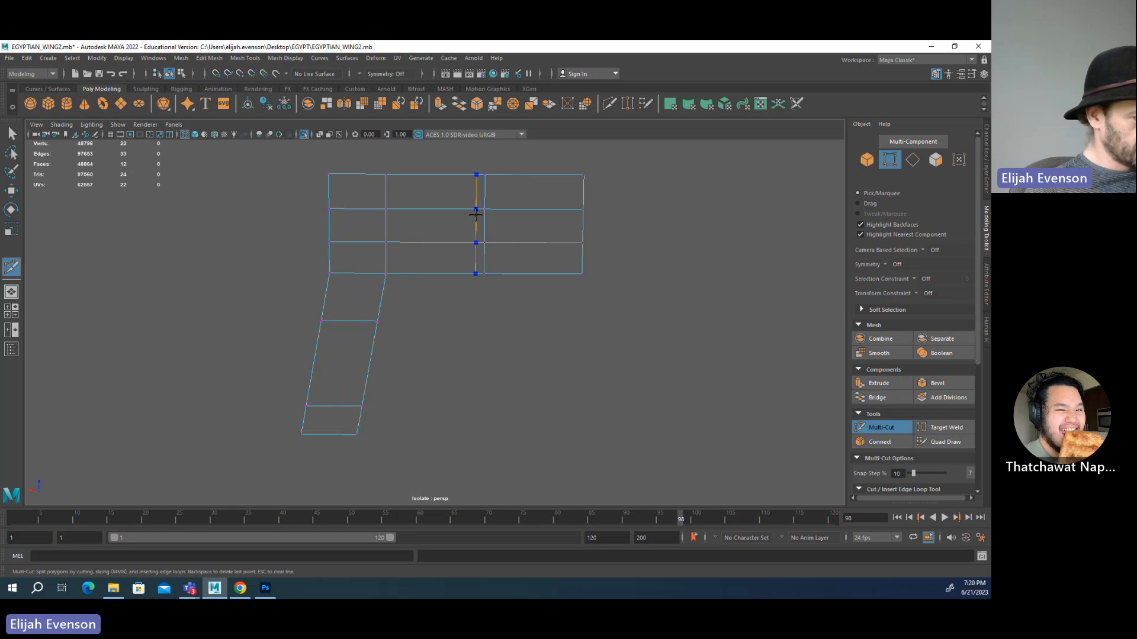
# - Delete the face between the lower two edge loops at the strip's free end to split it into two prongs
pyautogui.press('q')
pyautogui.press('F11')
pyautogui.click(527, 233)
pyautogui.press('Delete')
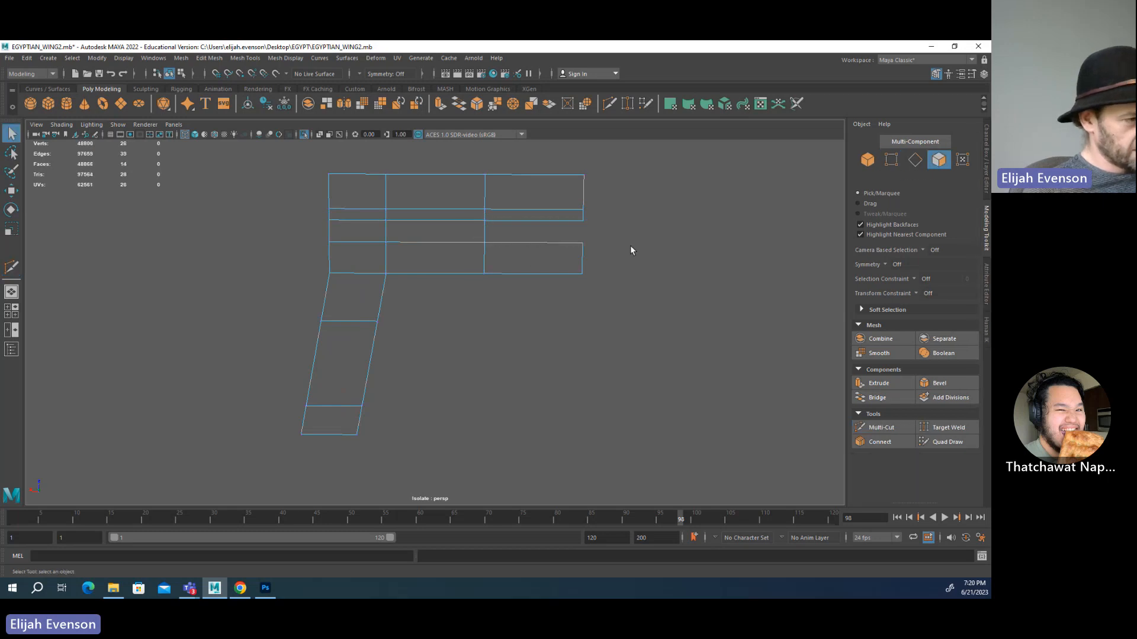
# - Move the two outer vertices at the bottom of the leg outward to widen its foot
pyautogui.click(327, 302)
pyautogui.moveTo(341, 300); pyautogui.dragTo(310, 305, button='right')
pyautogui.click(329, 274)
pyautogui.press('w')
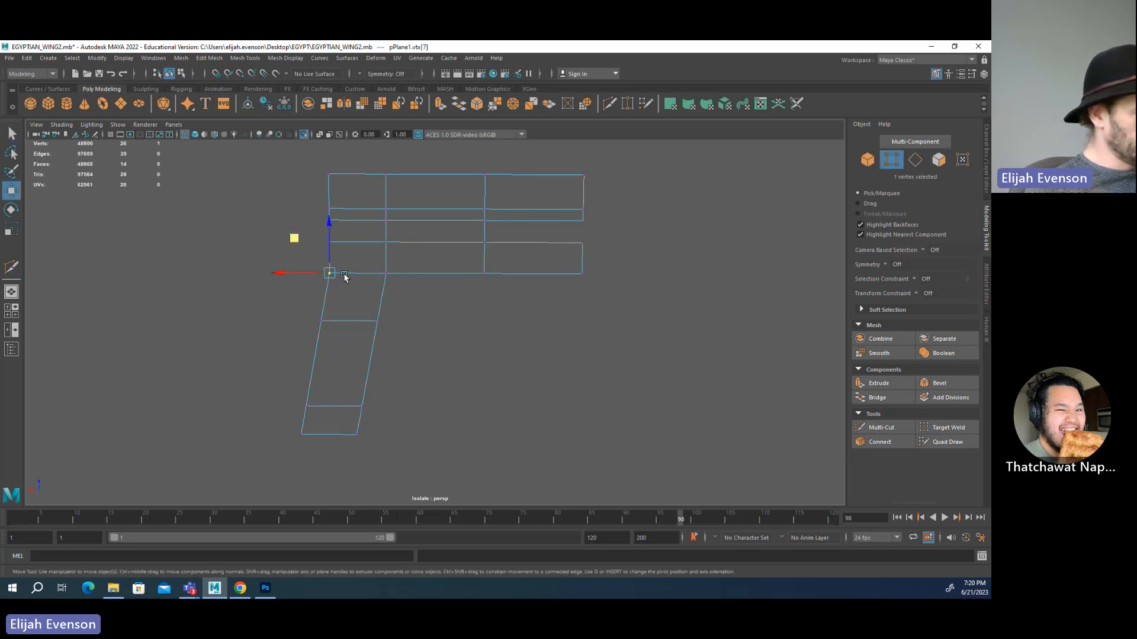
pyautogui.moveTo(330, 274); pyautogui.dragTo(267, 491)
pyautogui.hotkey('ctrl', 'z')
pyautogui.moveTo(315, 383); pyautogui.dragTo(278, 464)
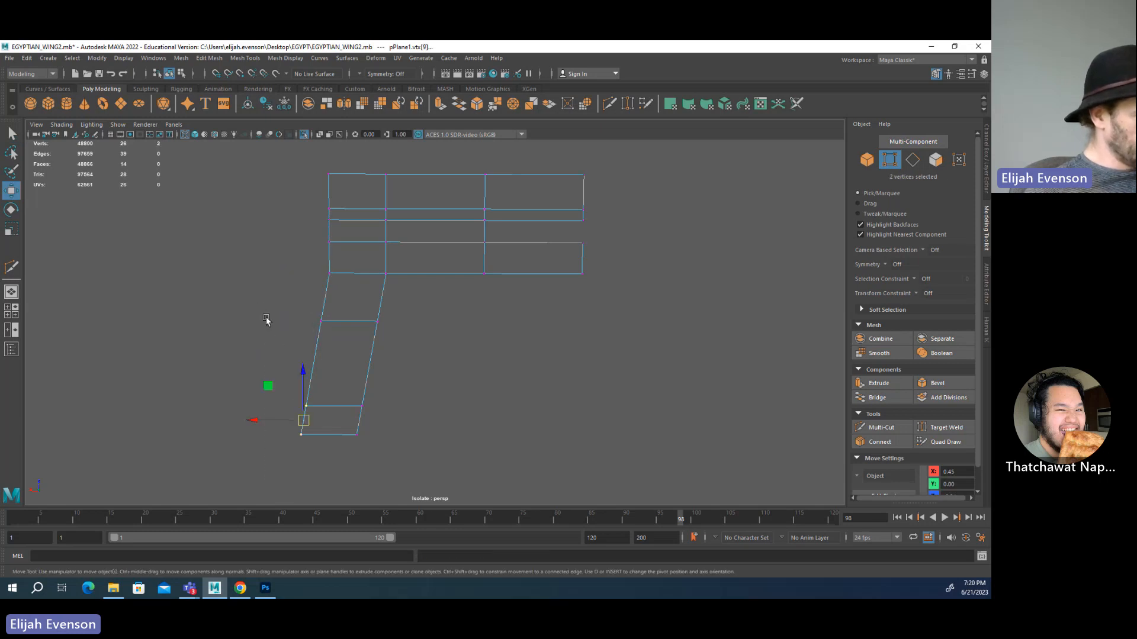
pyautogui.moveTo(267, 386); pyautogui.dragTo(237, 385)
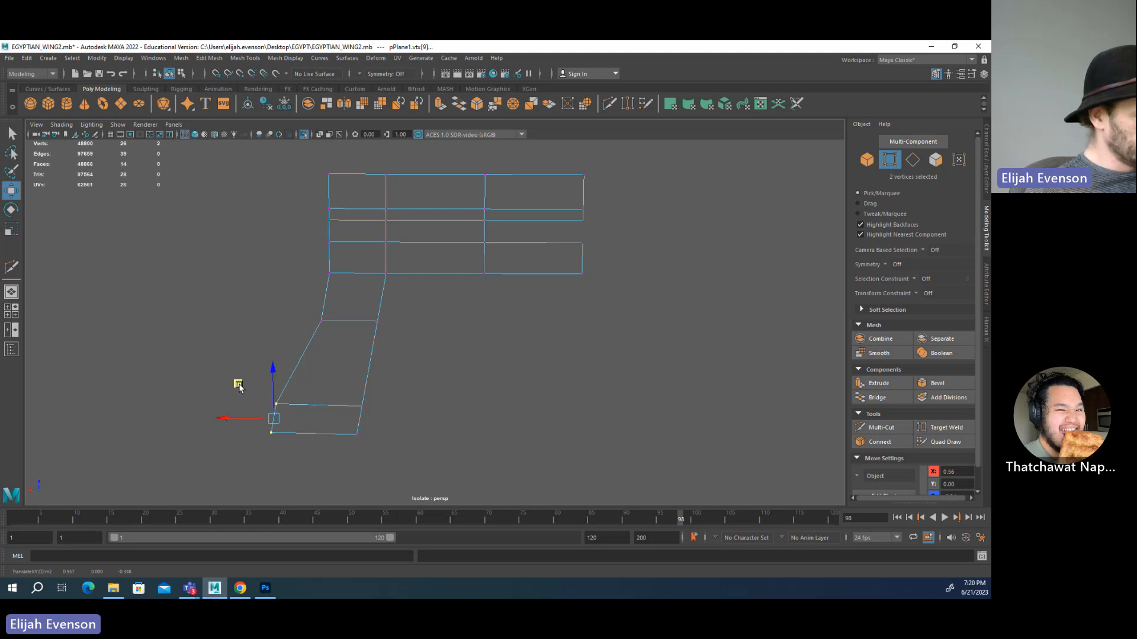
# - Extrude the upper three edges on the strip's left end outward, leaving out the lowest edge above the leg
pyautogui.moveTo(340, 158); pyautogui.dragTo(277, 279)
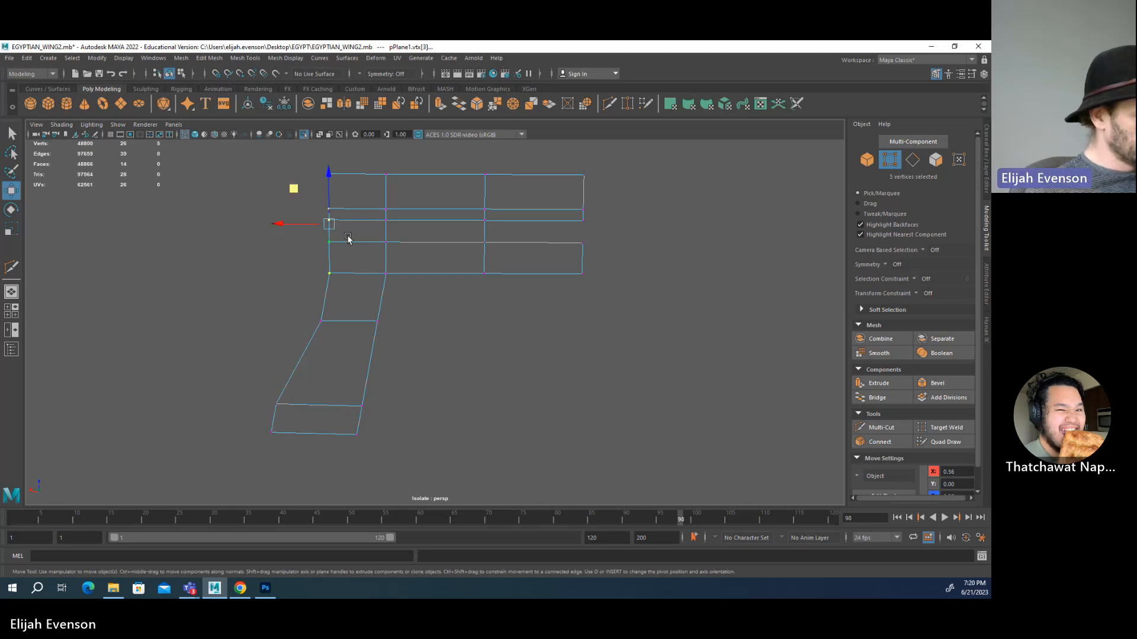
pyautogui.press('q')
pyautogui.moveTo(346, 235); pyautogui.dragTo(335, 187, button='right')
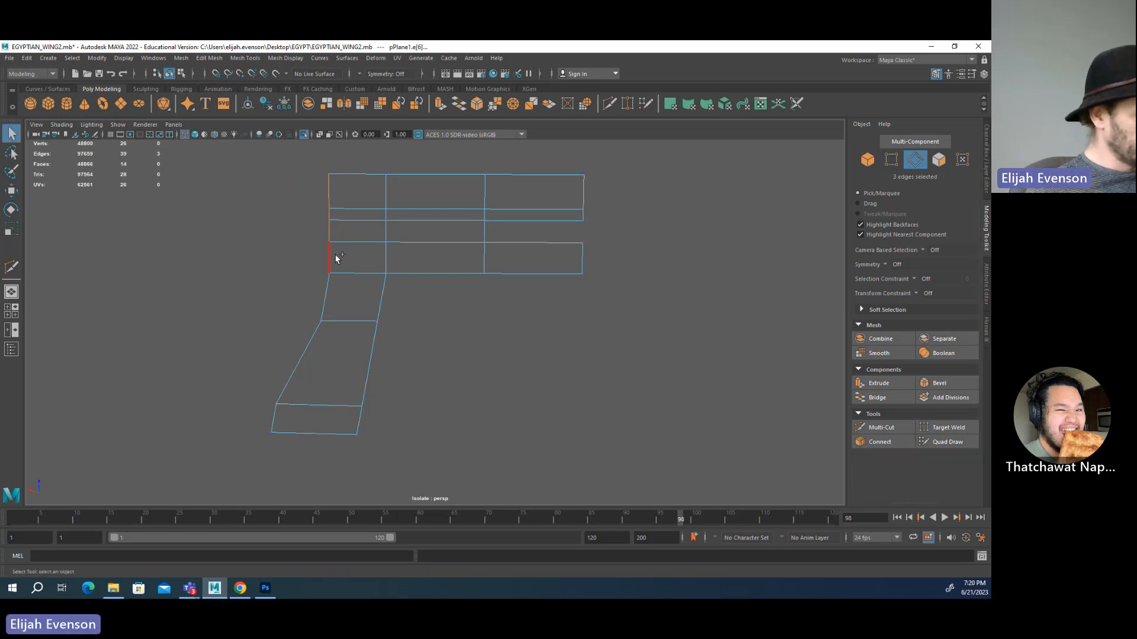
pyautogui.click(897, 388)
pyautogui.press('w')
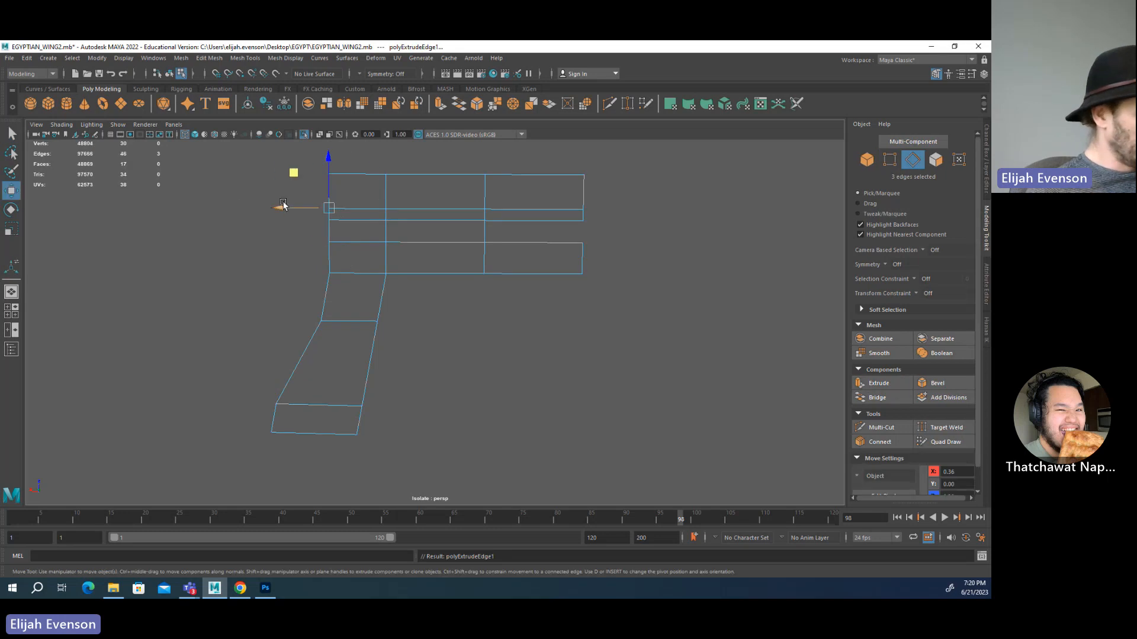
pyautogui.moveTo(279, 208); pyautogui.dragTo(246, 213)
# - Extrude all faces of the flat pronged shape to give it thickness
pyautogui.scroll(-3, 522, 322)
pyautogui.press('F8')
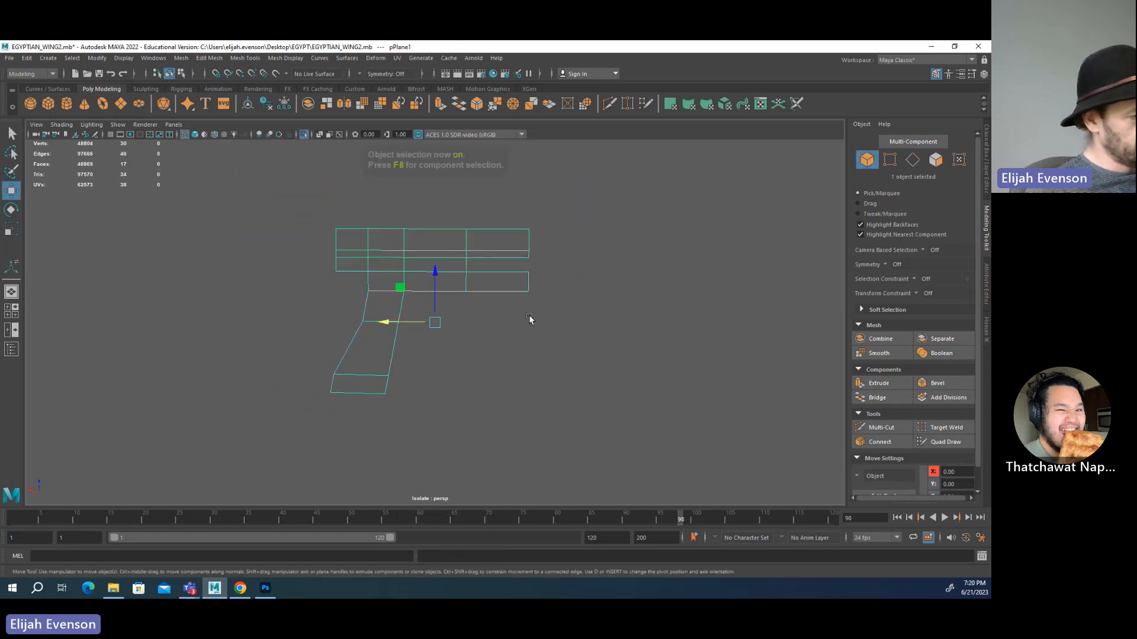
pyautogui.moveTo(488, 278); pyautogui.dragTo(489, 307, button='right')
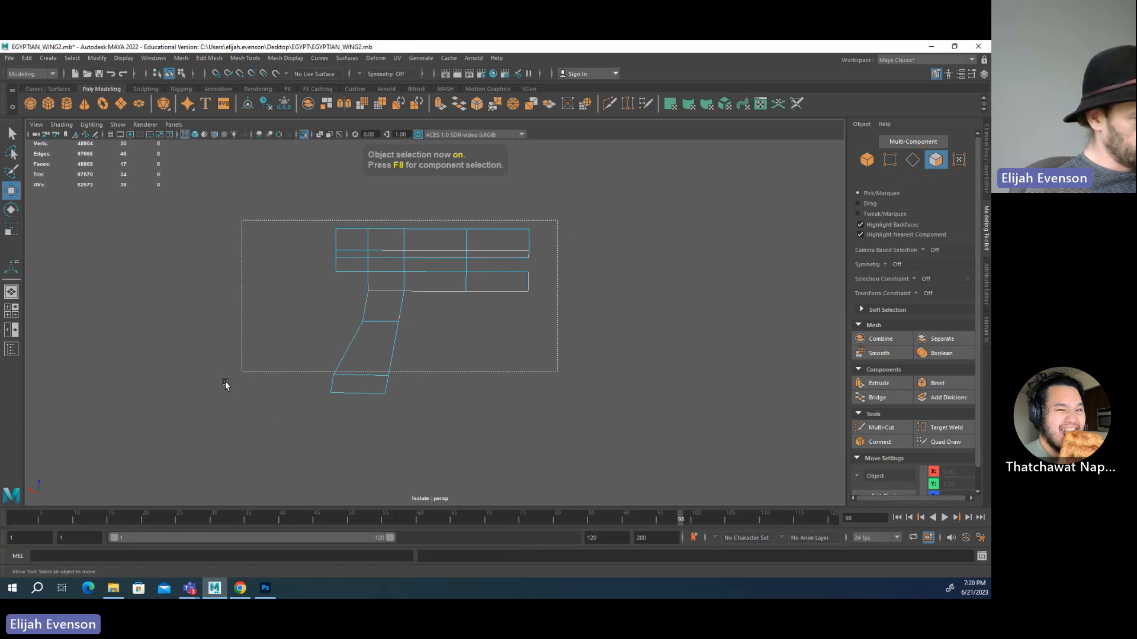
pyautogui.moveTo(228, 385); pyautogui.dragTo(557, 221)
pyautogui.click(857, 386)
pyautogui.keyDown('alt'); pyautogui.moveTo(598, 358); pyautogui.dragTo(595, 285); pyautogui.keyUp('alt')
pyautogui.moveTo(496, 282); pyautogui.dragTo(497, 265)
pyautogui.press('q')
pyautogui.press('F9')
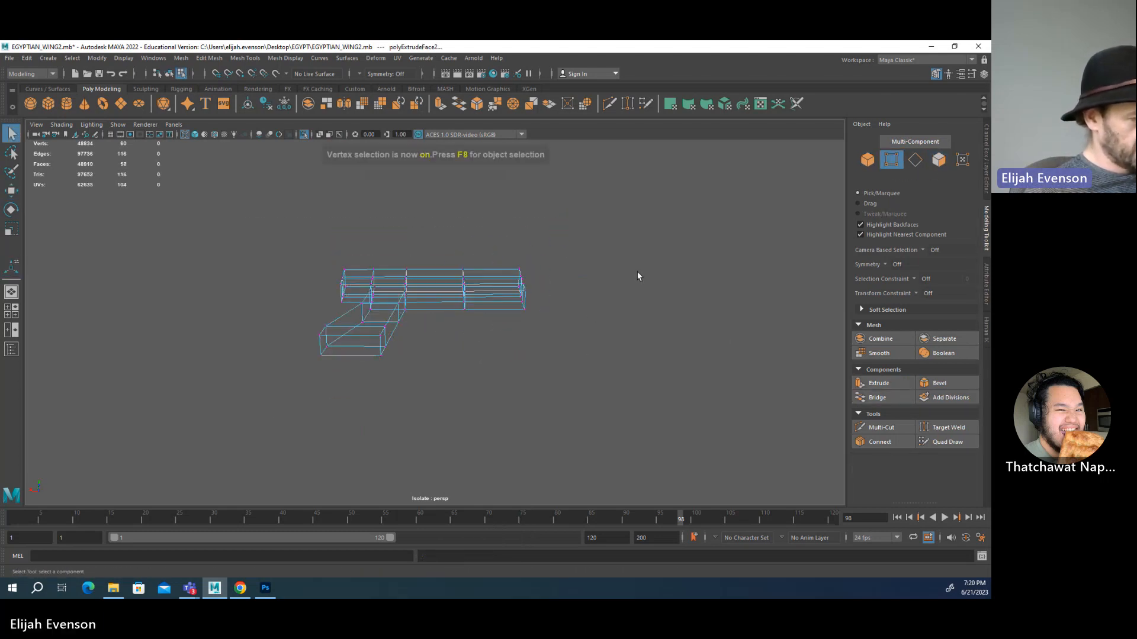
# - Switch the pronged shape to shaded display and move the four vertices along the upper part of the leg's edge on its prong side
pyautogui.press('F8')
pyautogui.click(641, 261)
pyautogui.moveTo(642, 263)
pyautogui.keyDown('alt'); pyautogui.mouseDown()
pyautogui.moveTo(651, 344)
pyautogui.moveTo(591, 322)
pyautogui.moveTo(578, 350)
pyautogui.mouseUp(); pyautogui.keyUp('alt')
pyautogui.press('5')
pyautogui.click(500, 309)
pyautogui.keyDown('alt'); pyautogui.moveTo(499, 310); pyautogui.dragTo(389, 317); pyautogui.keyUp('alt')
pyautogui.press('F9')
pyautogui.press('w')
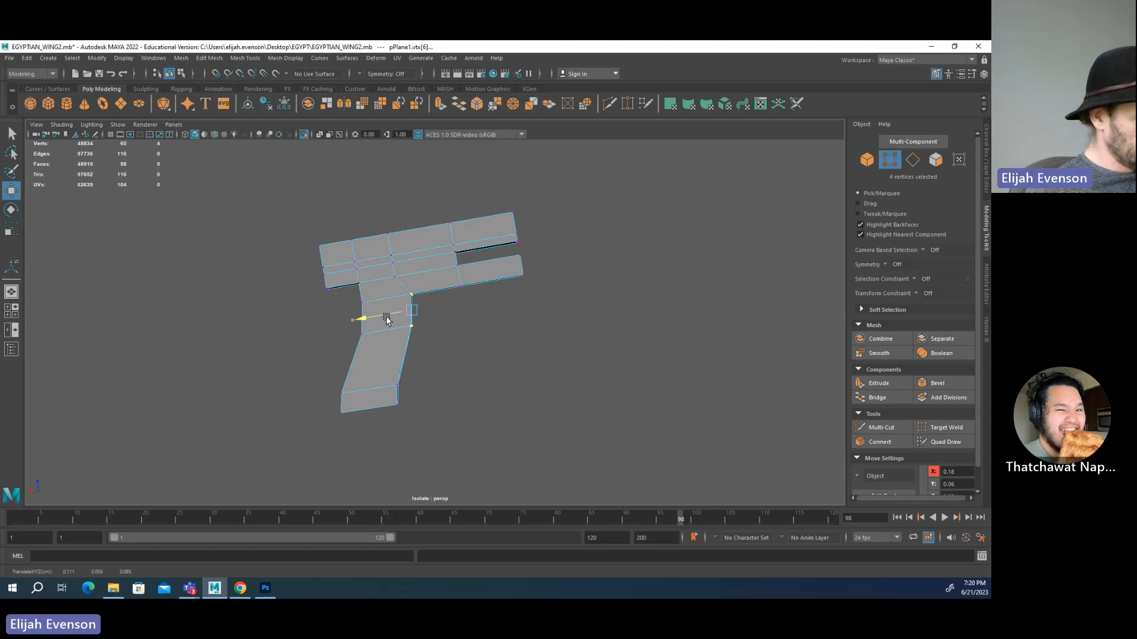
pyautogui.click(579, 363)
pyautogui.keyDown('alt'); pyautogui.moveTo(579, 363); pyautogui.dragTo(591, 342); pyautogui.keyUp('alt')
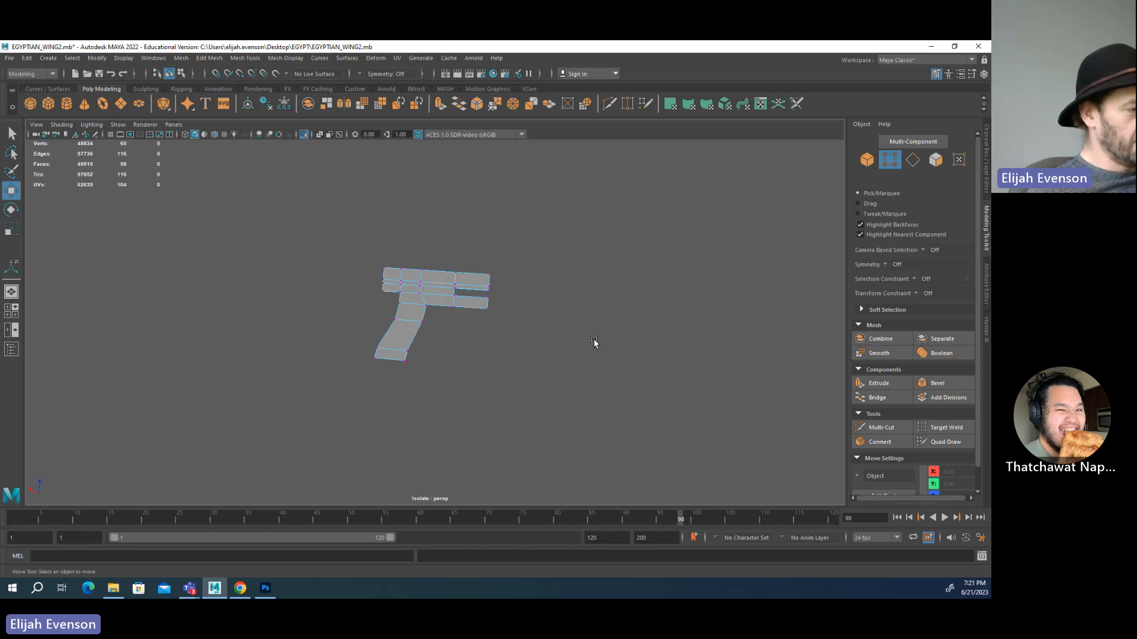
pyautogui.scroll(-3, 631, 361)
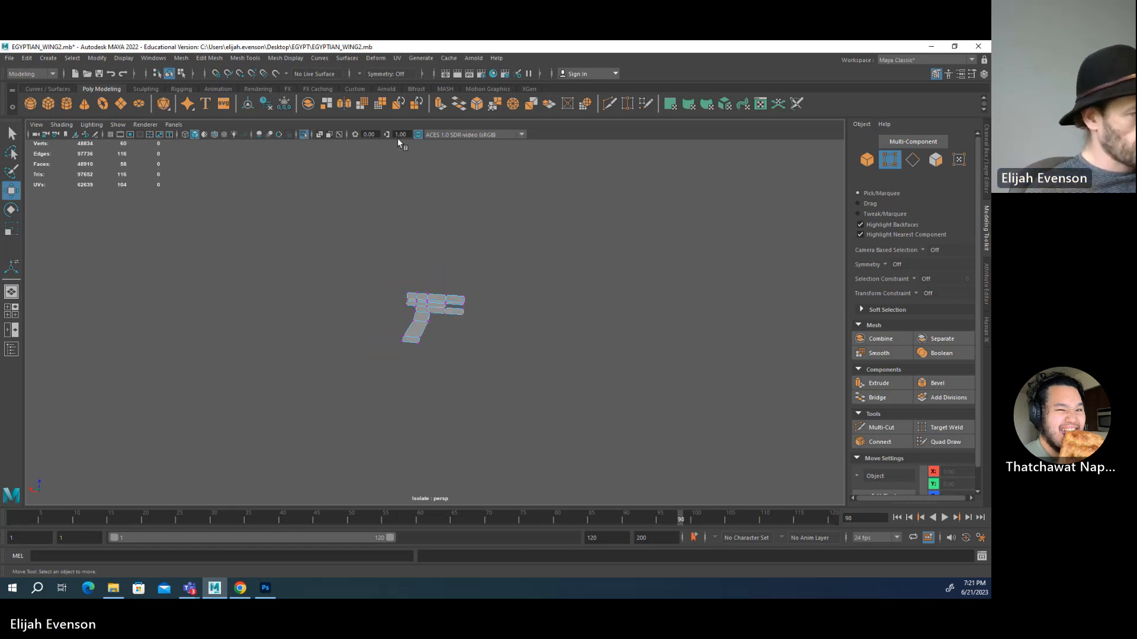
# - Exit isolation and clear away the pronged shape, the central dome and the dense sculpt, leaving the retopologized wing mesh
pyautogui.press('F8')
pyautogui.press('F8')
pyautogui.click(303, 134)
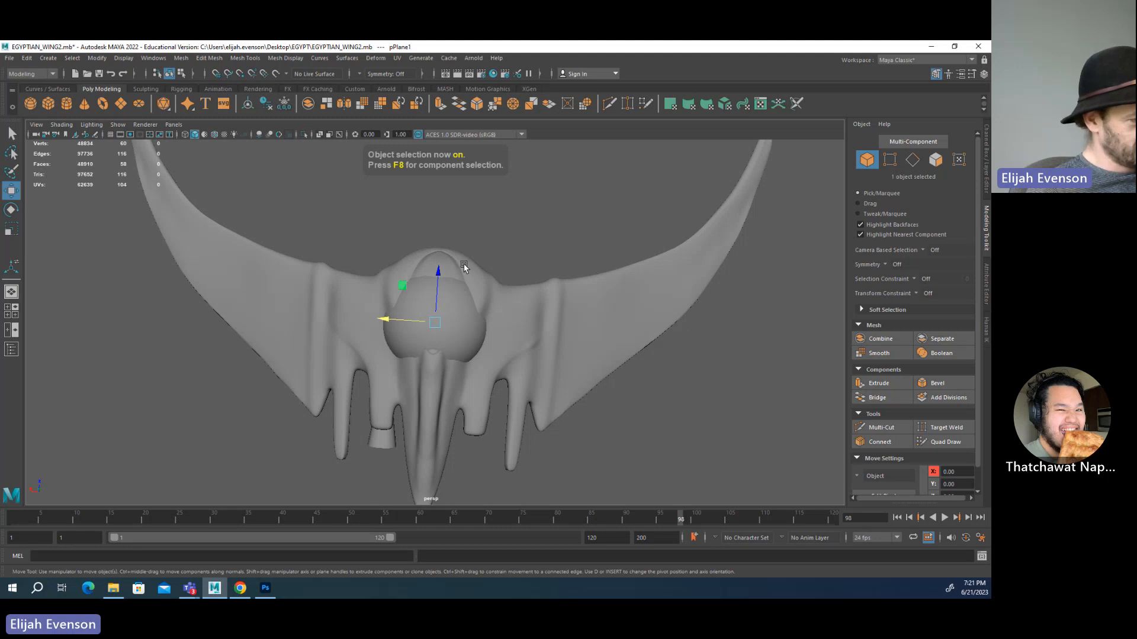
pyautogui.keyDown('alt'); pyautogui.moveTo(449, 277); pyautogui.dragTo(624, 211); pyautogui.keyUp('alt')
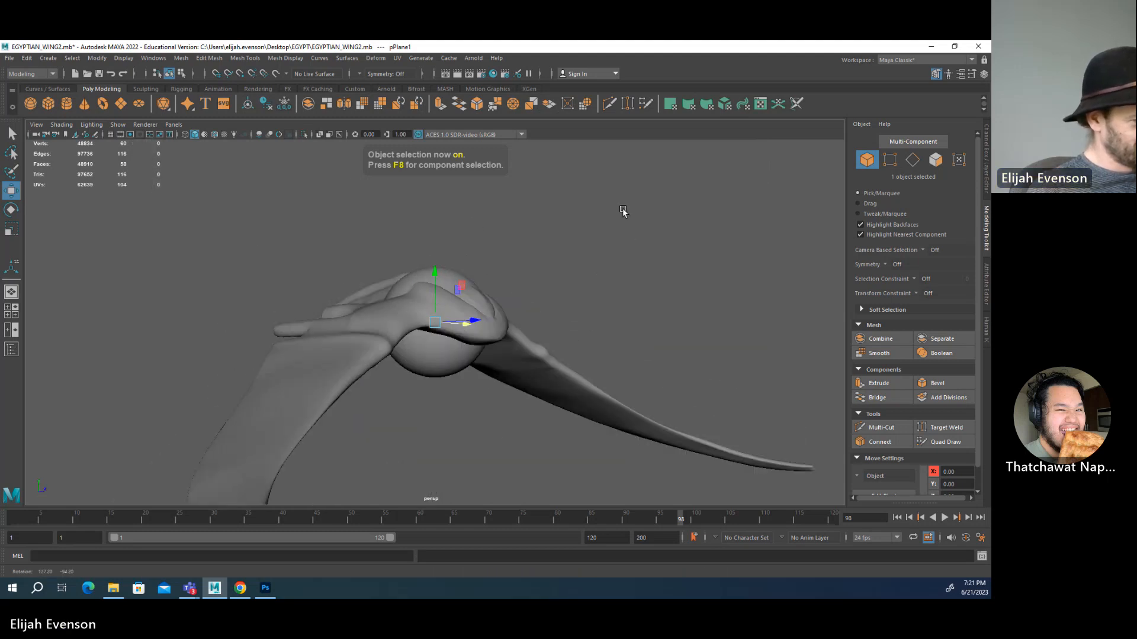
pyautogui.press('Delete')
pyautogui.click(456, 277)
pyautogui.press('Delete')
pyautogui.keyDown('alt'); pyautogui.moveTo(610, 275); pyautogui.dragTo(482, 376); pyautogui.keyUp('alt')
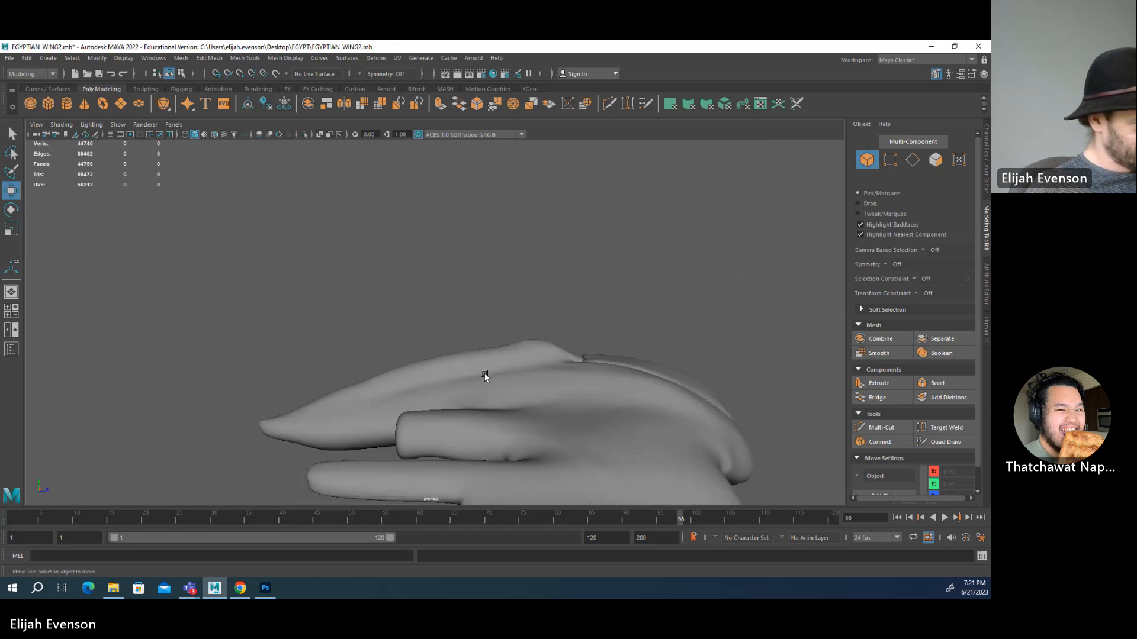
pyautogui.click(510, 373)
# - Raise the vertices along the top ridge line of the wing mesh to build up a higher crest
pyautogui.keyDown('alt'); pyautogui.moveTo(510, 373); pyautogui.dragTo(548, 370, button='right'); pyautogui.keyUp('alt')
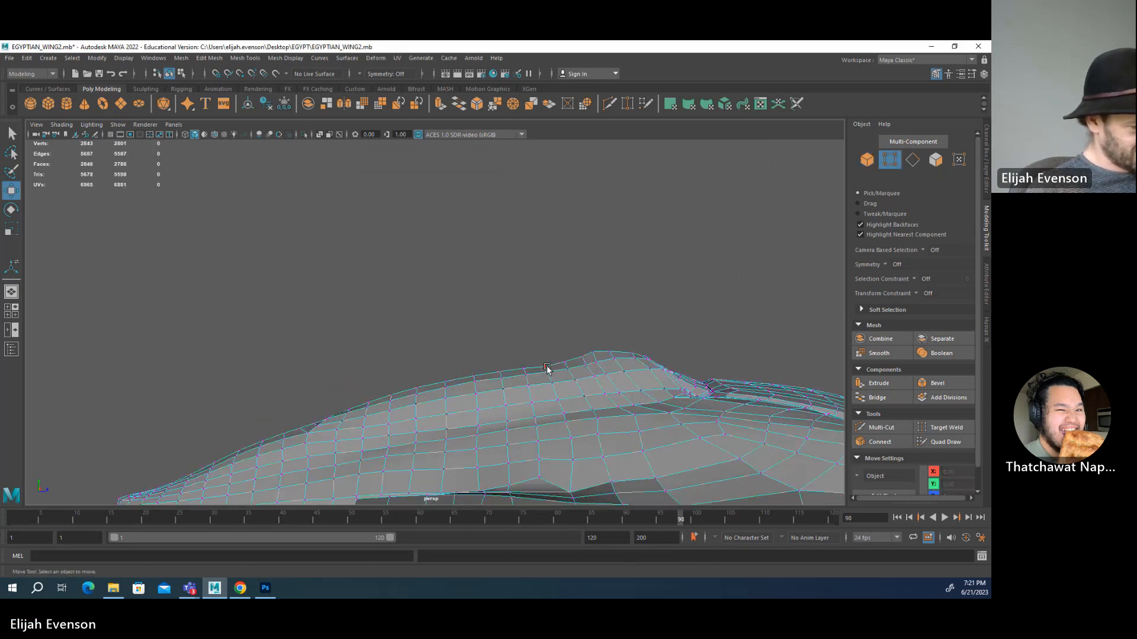
pyautogui.click(545, 367)
pyautogui.moveTo(546, 347); pyautogui.dragTo(545, 336)
pyautogui.click(565, 359)
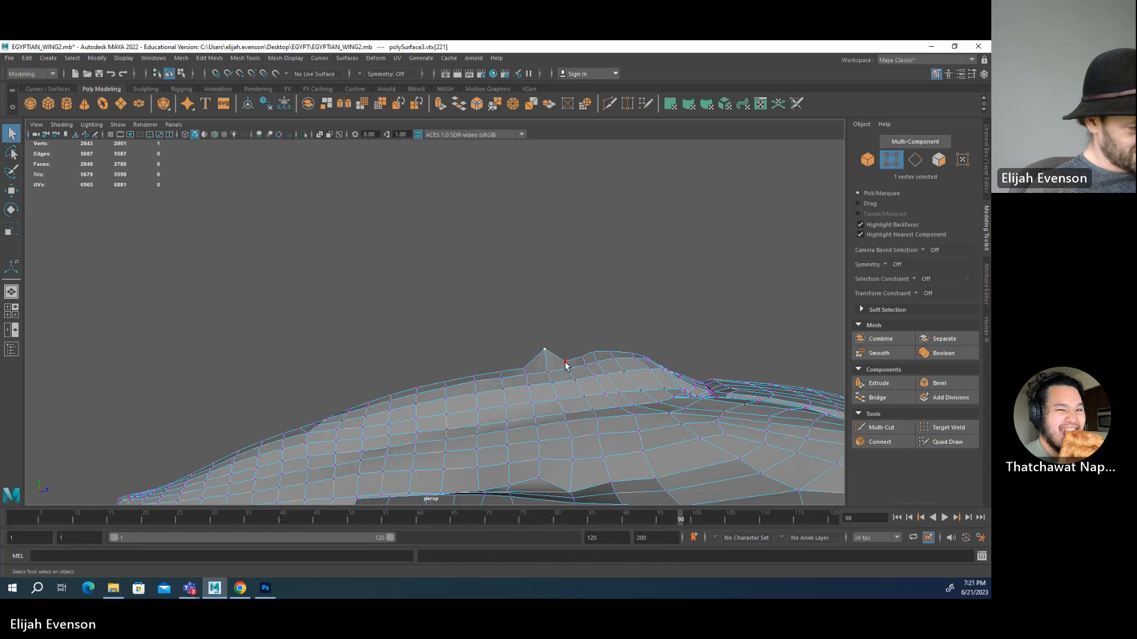
pyautogui.click(583, 356)
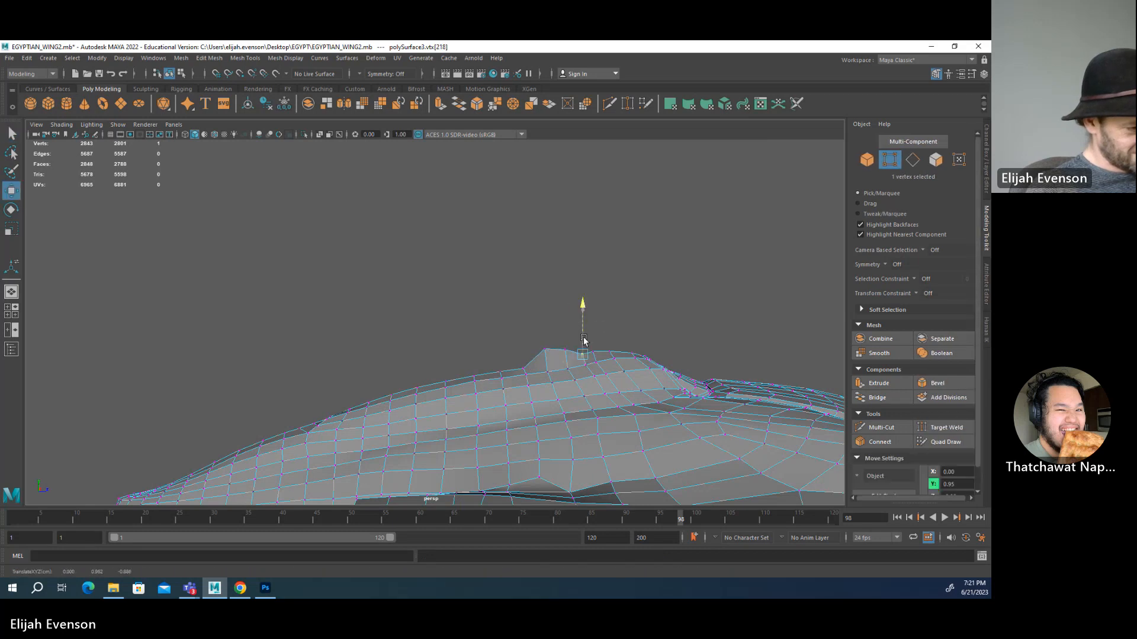
pyautogui.press('q')
pyautogui.click(594, 352)
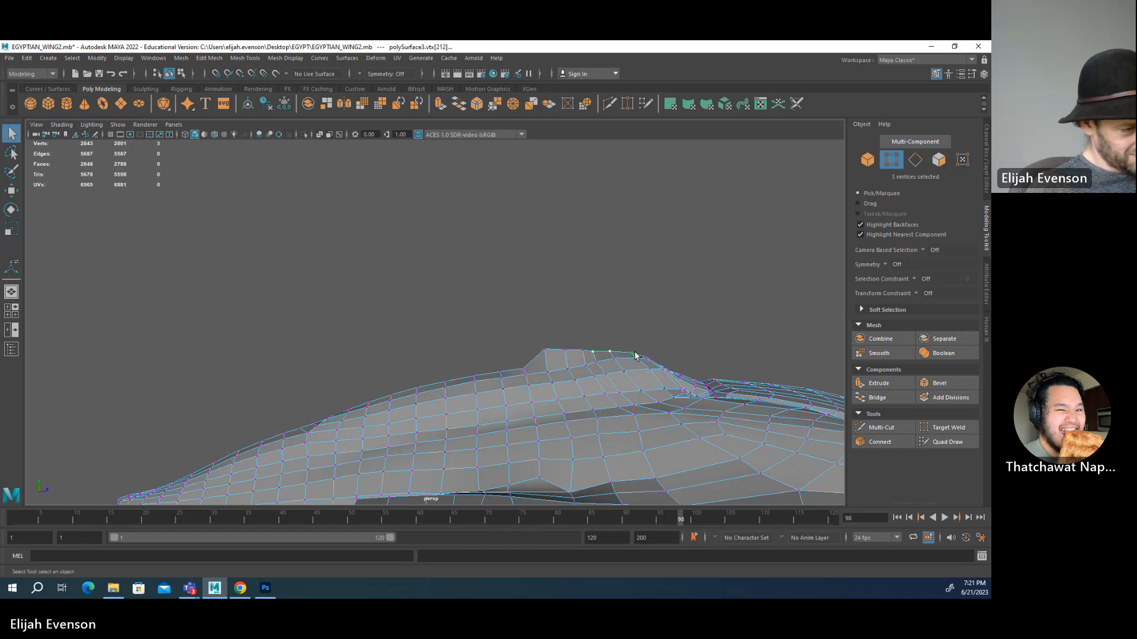
pyautogui.press('w')
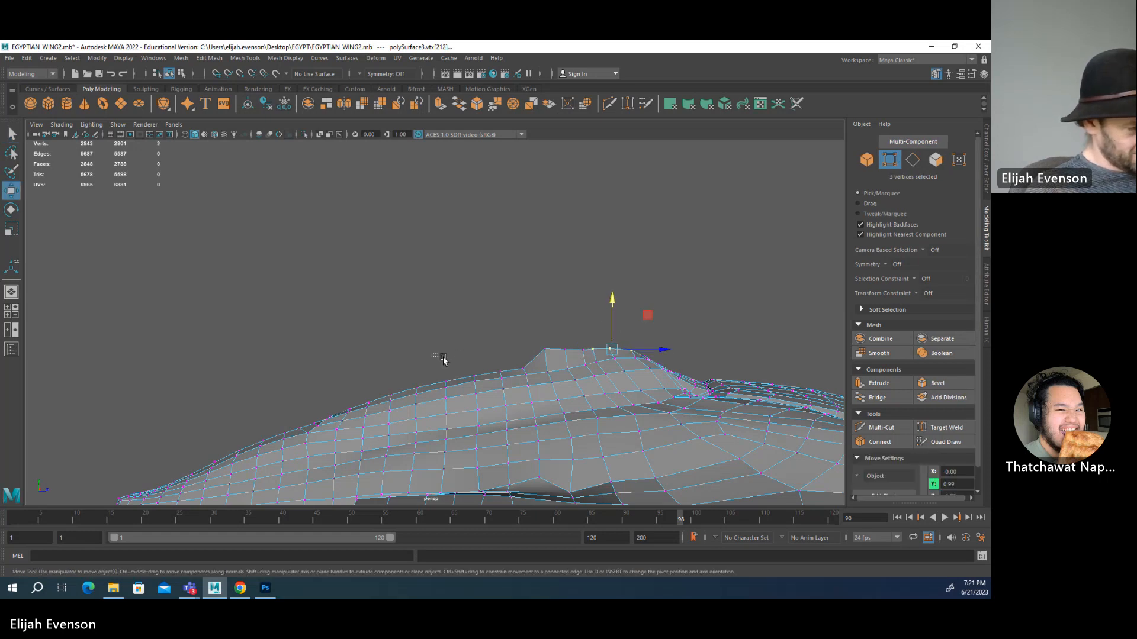
pyautogui.moveTo(443, 356); pyautogui.dragTo(503, 360)
# - Try reshaping the pointed tip of the central body with soft selection, and undo the attempt
pyautogui.keyDown('alt'); pyautogui.moveTo(254, 391); pyautogui.dragTo(225, 396); pyautogui.keyUp('alt')
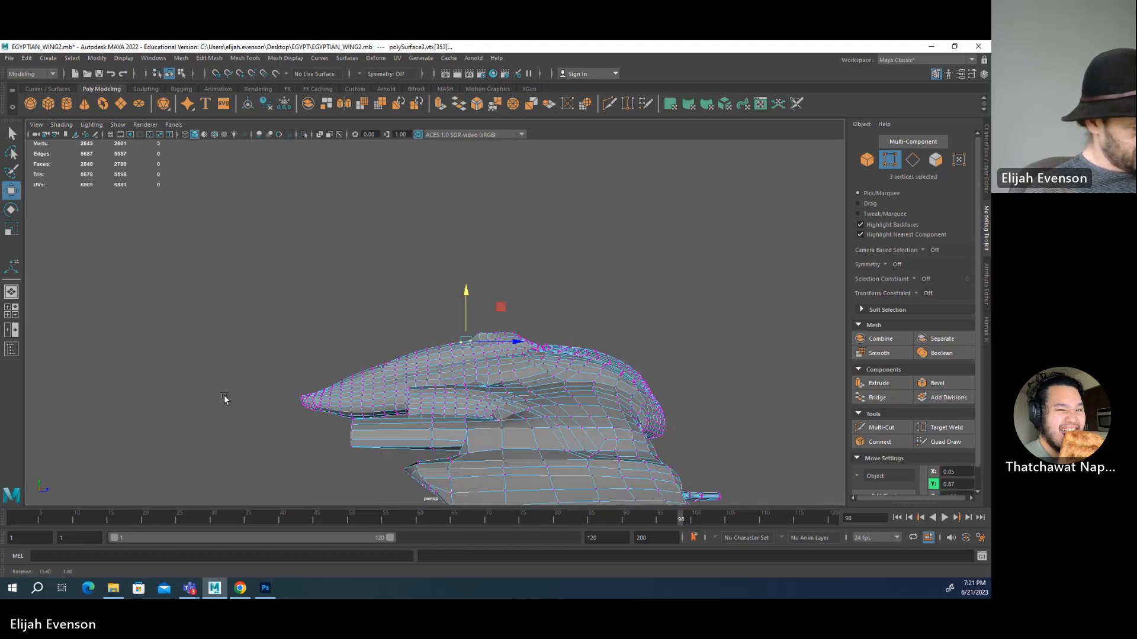
pyautogui.scroll(-4, 224, 396)
pyautogui.moveTo(301, 332); pyautogui.dragTo(371, 377)
pyautogui.press('b')
pyautogui.moveTo(373, 379); pyautogui.dragTo(421, 408)
pyautogui.hotkey('ctrl', 'z')
pyautogui.hotkey('ctrl', 'z')
pyautogui.hotkey('ctrl', 'z')
pyautogui.hotkey('ctrl', 'z')
pyautogui.hotkey('ctrl', 'z')
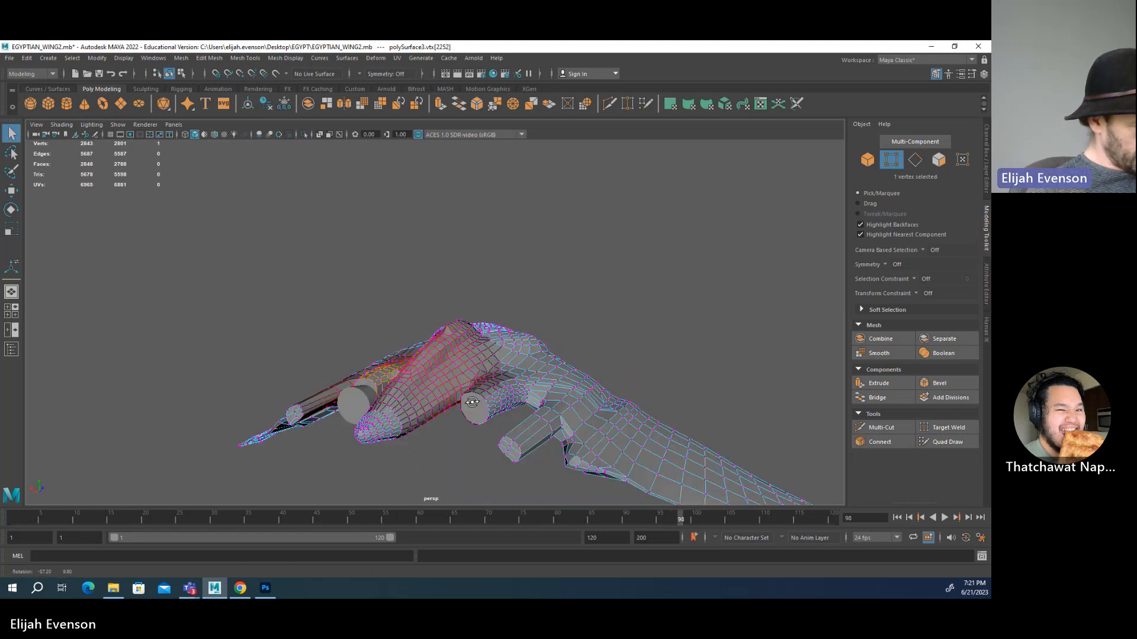
pyautogui.press('F11')
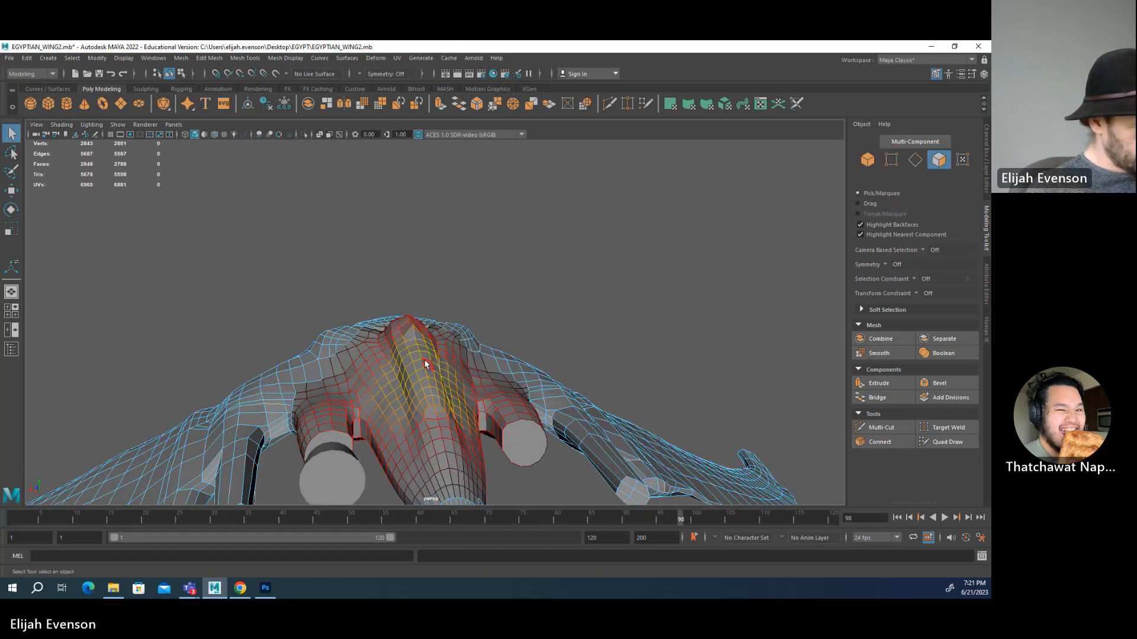
pyautogui.click(431, 399)
pyautogui.keyDown('shift'); pyautogui.click(431, 399); pyautogui.keyUp('shift')
pyautogui.keyDown('alt'); pyautogui.moveTo(431, 399); pyautogui.dragTo(510, 315); pyautogui.keyUp('alt')
pyautogui.press('w')
pyautogui.press('q')
pyautogui.keyDown('alt'); pyautogui.moveTo(562, 409); pyautogui.dragTo(507, 424); pyautogui.keyUp('alt')
# - Select the vertices at the central body's pointed tip with soft selection and undo the trial vertical move
pyautogui.press('F9')
pyautogui.click(492, 394)
pyautogui.press('w')
pyautogui.moveTo(493, 373); pyautogui.dragTo(291, 405)
pyautogui.click(468, 373)
pyautogui.moveTo(306, 355); pyautogui.dragTo(1, 109)
pyautogui.press('b')
pyautogui.hotkey('ctrl', 'z')
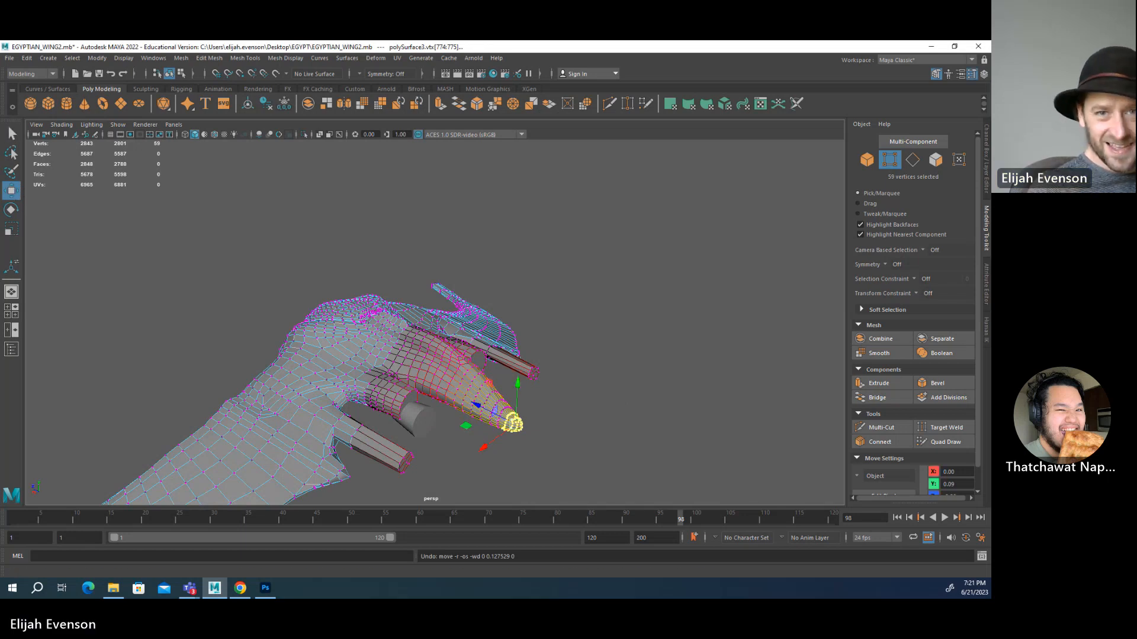
# - Set the Move tool's soft selection falloff mode to Surface
pyautogui.doubleClick(11, 190)
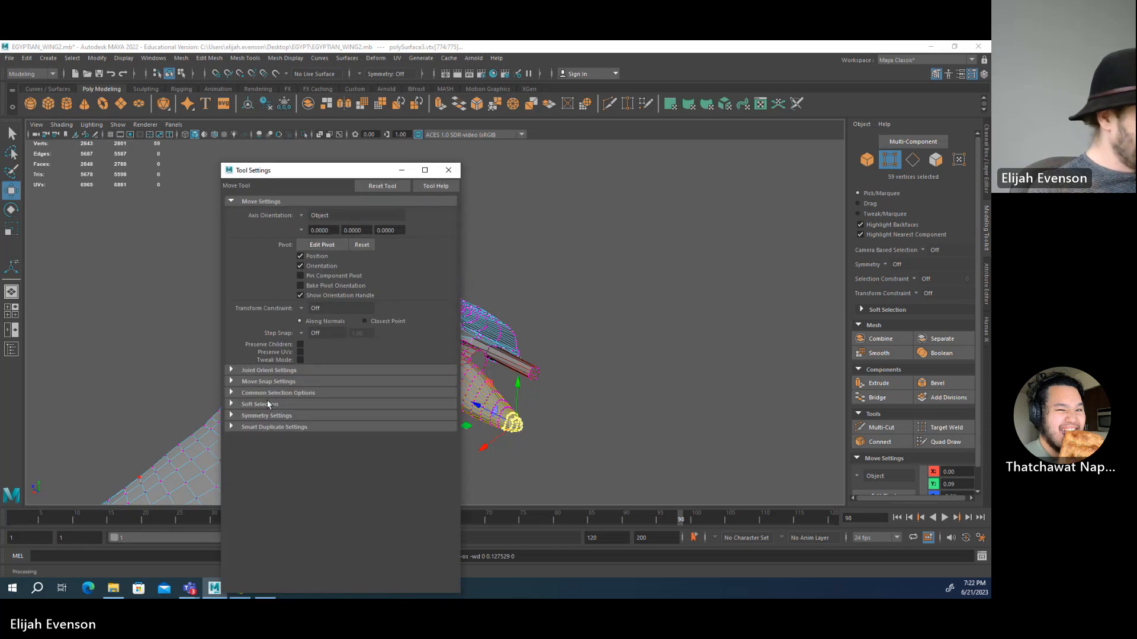
pyautogui.click(268, 405)
pyautogui.click(306, 430)
pyautogui.click(317, 449)
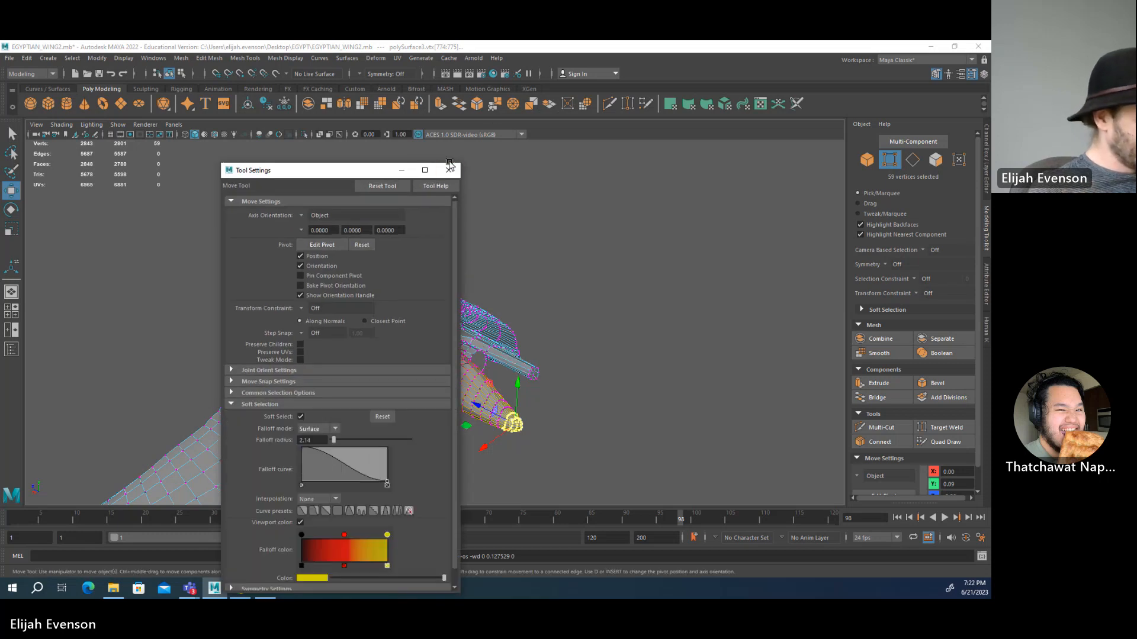
pyautogui.click(451, 176)
# - Reduce the soft selection radius, then raise and tilt the pointed tip's vertices so the tip turns upward
pyautogui.keyDown('alt'); pyautogui.moveTo(497, 319); pyautogui.dragTo(620, 364); pyautogui.keyUp('alt')
pyautogui.hotkey('ctrl', 'z')
pyautogui.press('b')
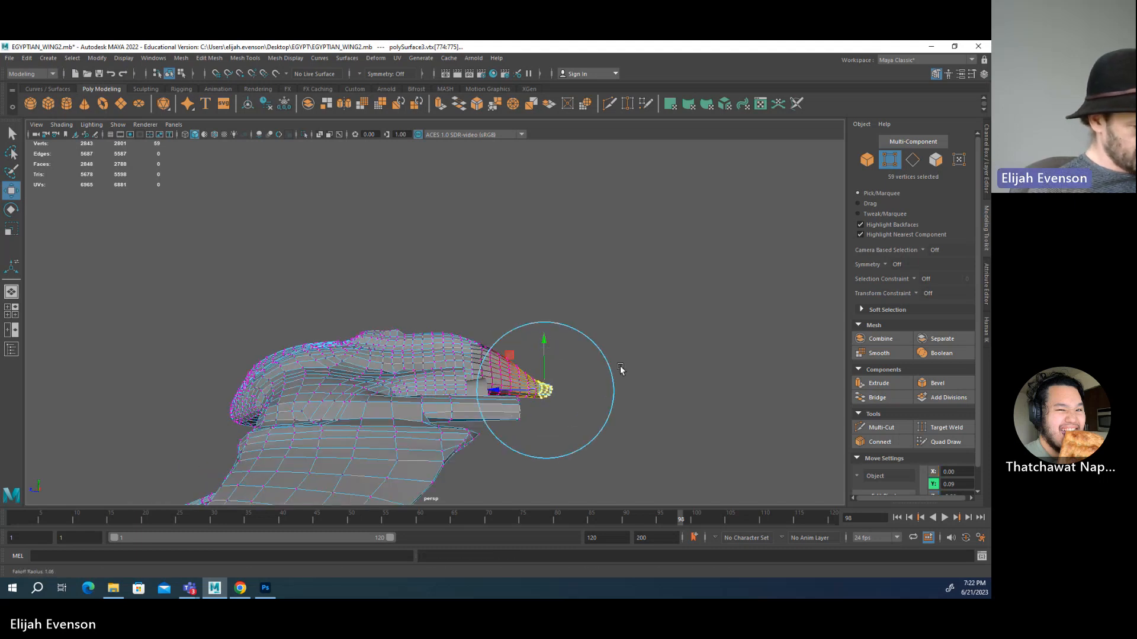
pyautogui.moveTo(543, 342); pyautogui.dragTo(560, 315)
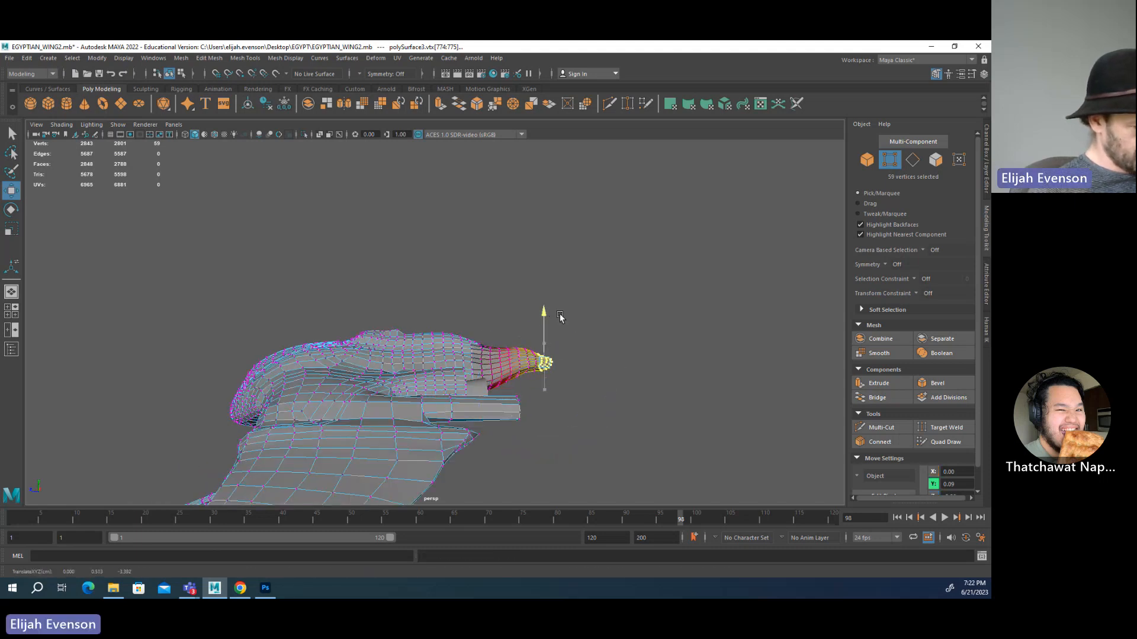
pyautogui.press('e')
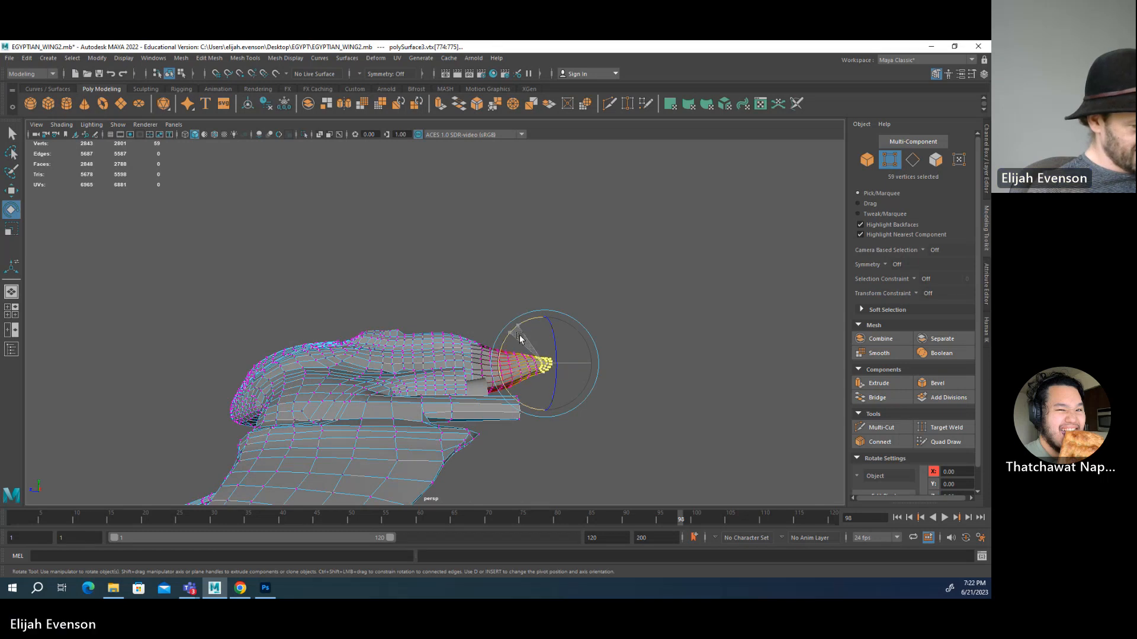
pyautogui.press('w')
pyautogui.moveTo(541, 317); pyautogui.dragTo(549, 308)
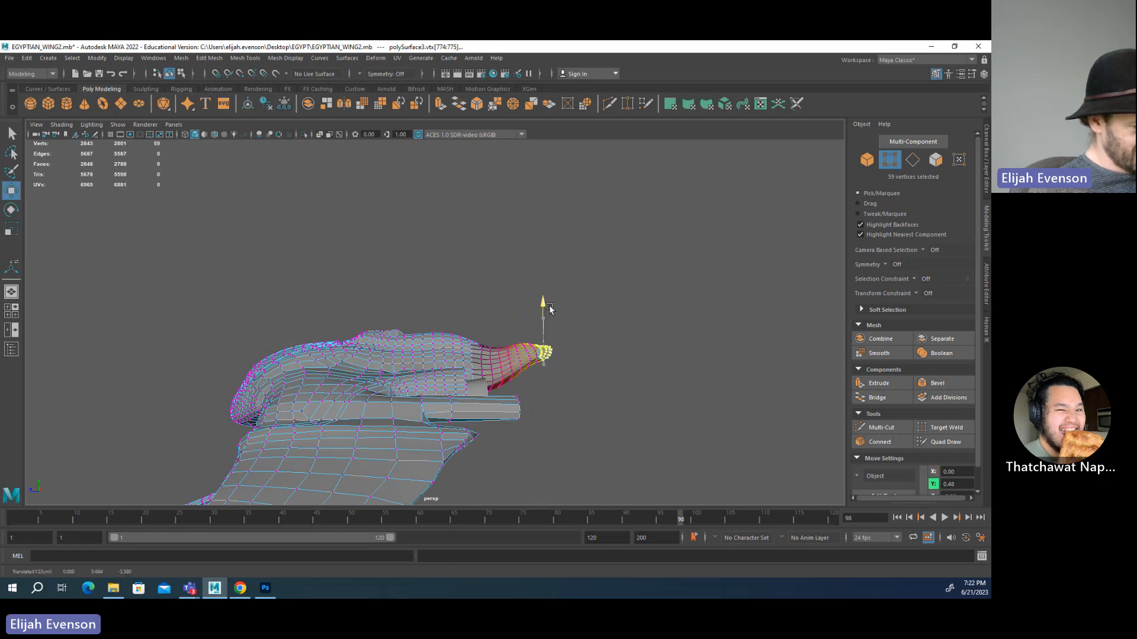
# - Raise the upper vertices along the pointed tip with a soft selection to level out the dip in its profile
pyautogui.click(508, 352)
pyautogui.keyDown('alt'); pyautogui.moveTo(510, 353); pyautogui.dragTo(325, 352); pyautogui.keyUp('alt')
pyautogui.click(358, 357)
pyautogui.press('w')
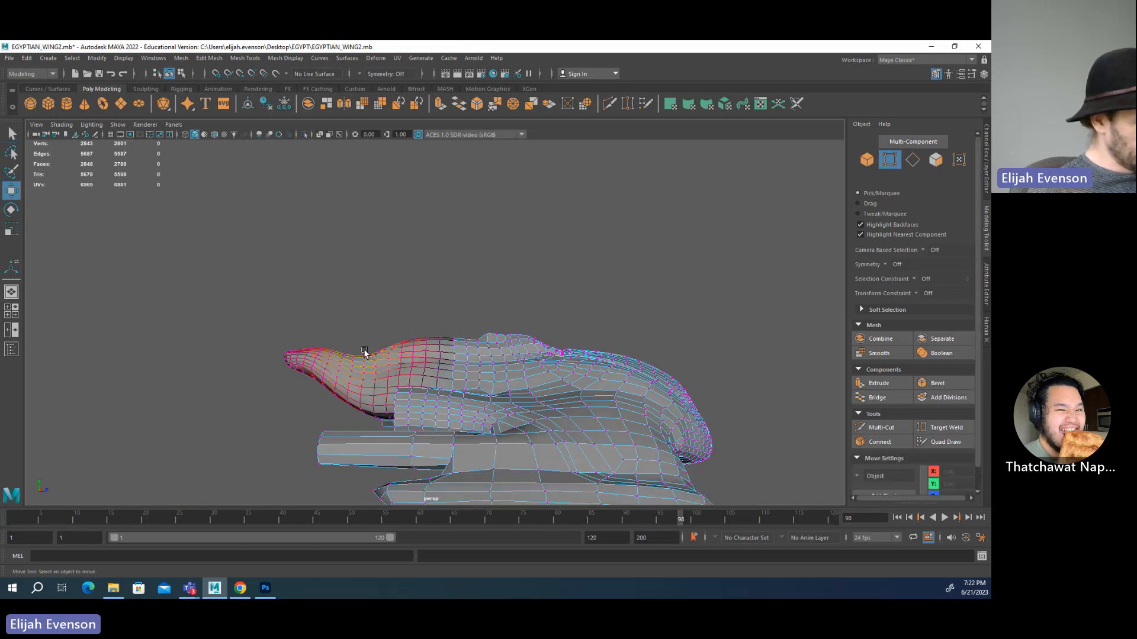
pyautogui.click(363, 358)
pyautogui.press('q')
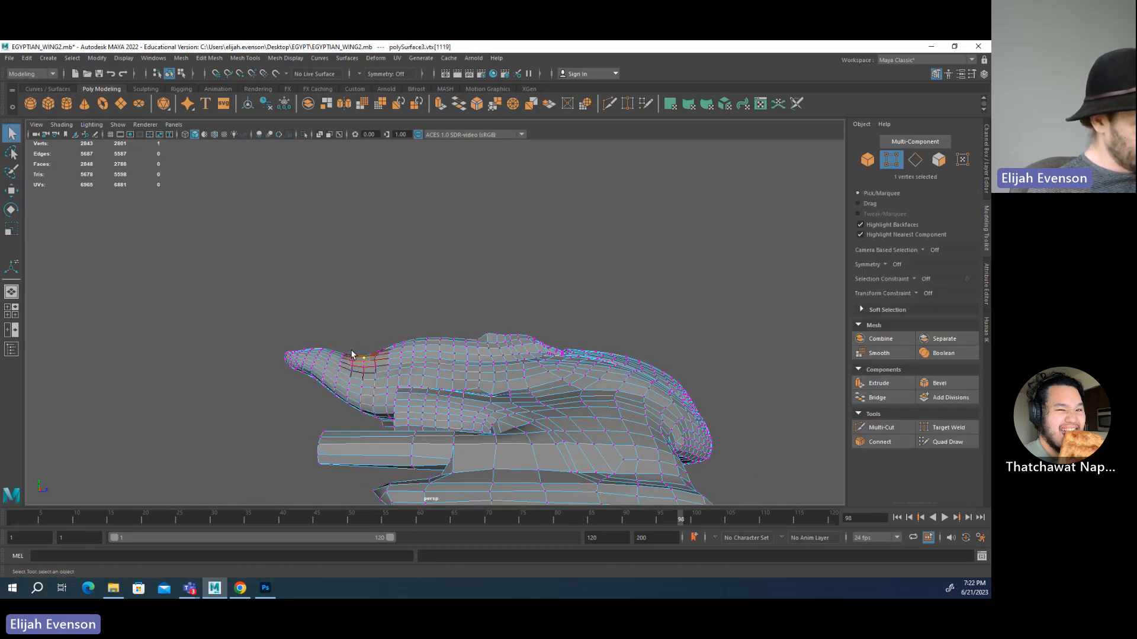
pyautogui.press('b')
pyautogui.moveTo(396, 355); pyautogui.dragTo(278, 363)
pyautogui.press('w')
pyautogui.press('q')
pyautogui.press('w')
pyautogui.moveTo(335, 314); pyautogui.dragTo(336, 307)
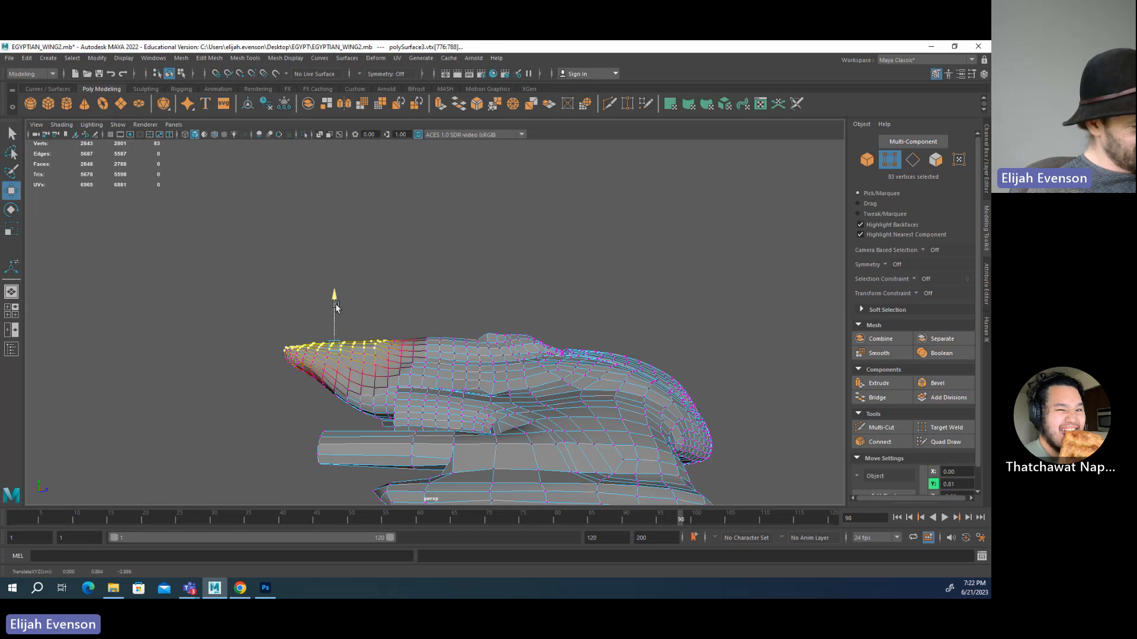
# - Move the soft-selected vertices on the crest's far slope up and outward, away from the pointed tip
pyautogui.press('q')
pyautogui.click(506, 298)
pyautogui.keyDown('alt'); pyautogui.moveTo(506, 298); pyautogui.dragTo(416, 332); pyautogui.keyUp('alt')
pyautogui.keyDown('alt'); pyautogui.moveTo(506, 349); pyautogui.dragTo(360, 344); pyautogui.keyUp('alt')
pyautogui.press('w')
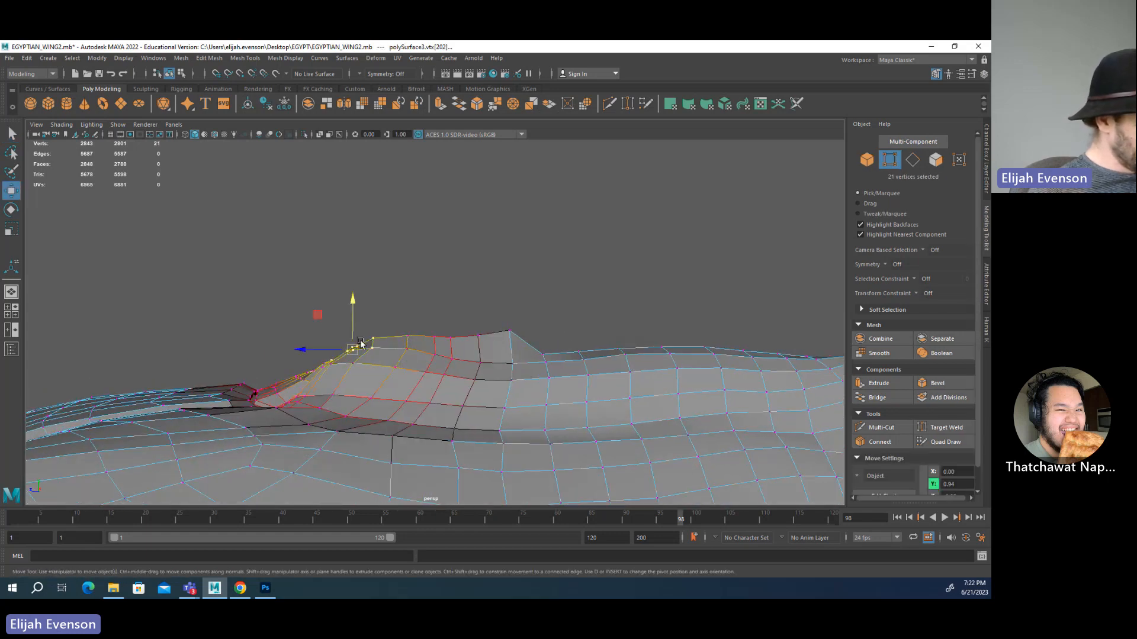
pyautogui.moveTo(317, 313); pyautogui.dragTo(289, 306)
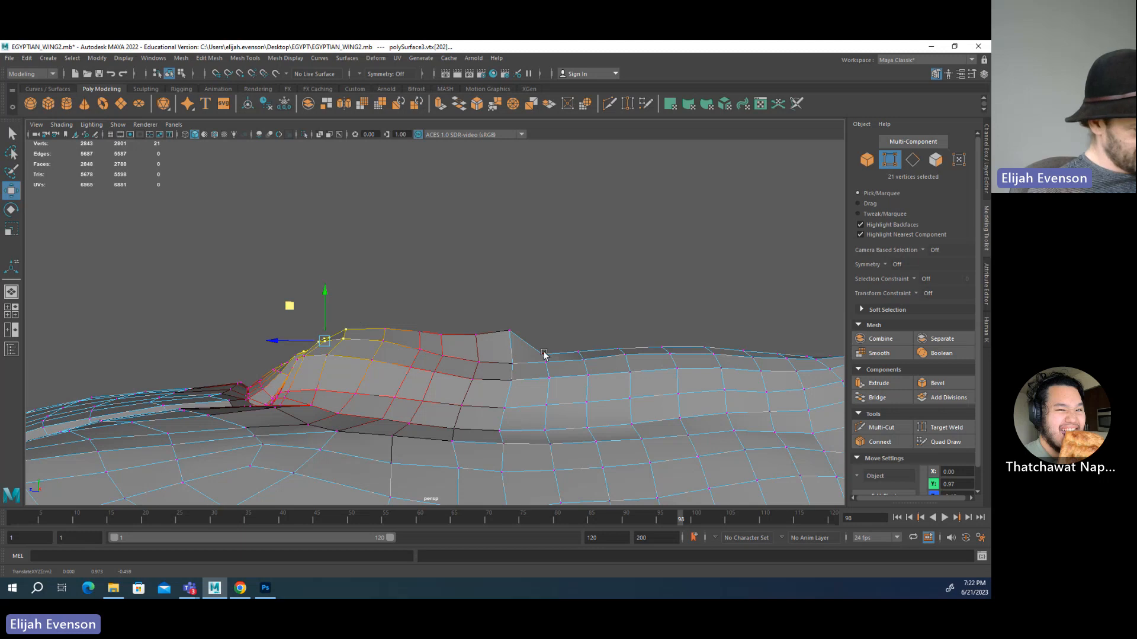
# - Lower the single protruding ridge vertex to soften the abrupt drop beside the crest
pyautogui.keyDown('alt'); pyautogui.moveTo(544, 354); pyautogui.dragTo(516, 290); pyautogui.keyUp('alt')
pyautogui.click(482, 315)
pyautogui.hotkey('ctrl', 'z')
pyautogui.click(512, 329)
# - Select the strip of faces along the ridge's top and scale it vertically to flatten the crest
pyautogui.moveTo(497, 305); pyautogui.dragTo(495, 330, button='right')
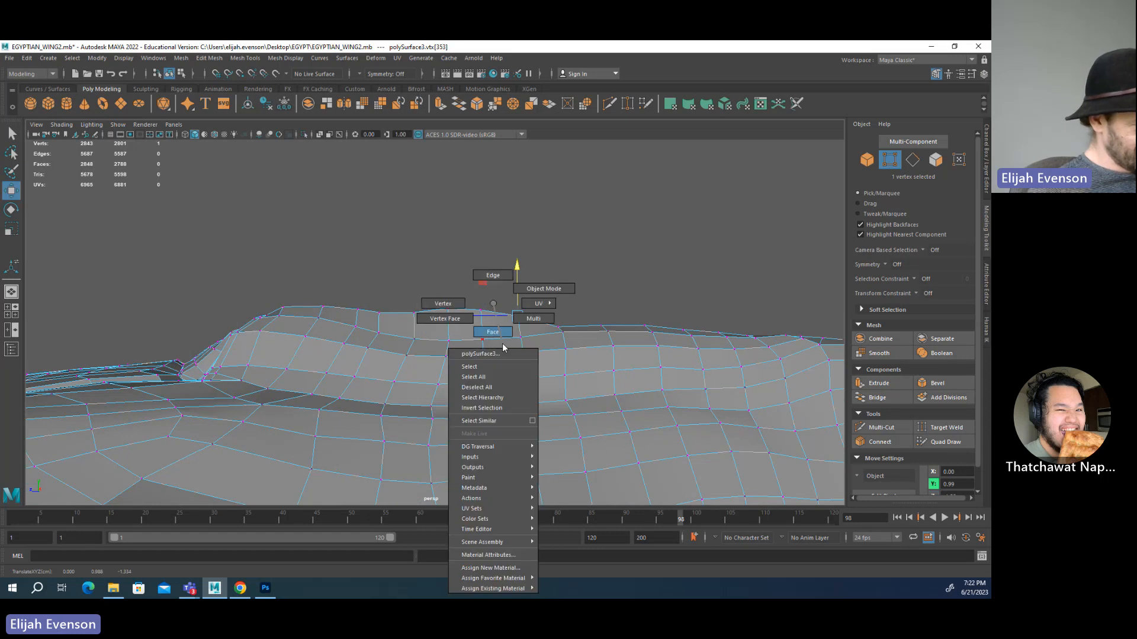
pyautogui.moveTo(353, 311); pyautogui.dragTo(355, 311)
pyautogui.keyDown('shift'); pyautogui.moveTo(390, 306); pyautogui.dragTo(513, 323); pyautogui.keyUp('shift')
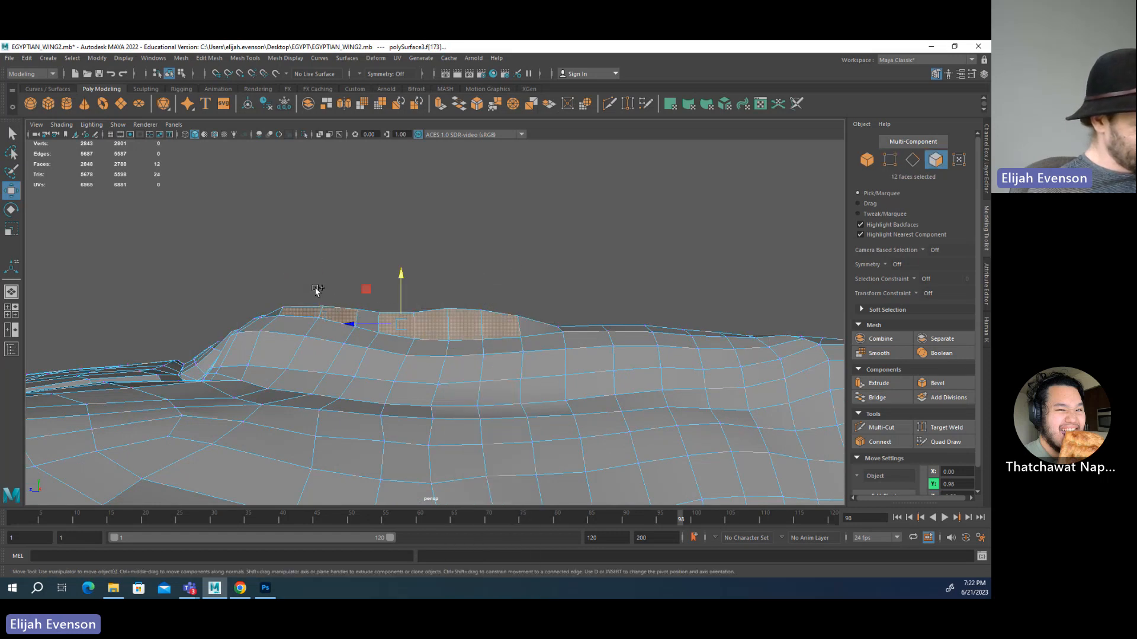
pyautogui.keyDown('shift'); pyautogui.moveTo(412, 314); pyautogui.dragTo(487, 299); pyautogui.keyUp('shift')
pyautogui.keyDown('shift'); pyautogui.moveTo(697, 327); pyautogui.dragTo(702, 325); pyautogui.keyUp('shift')
pyautogui.press('r')
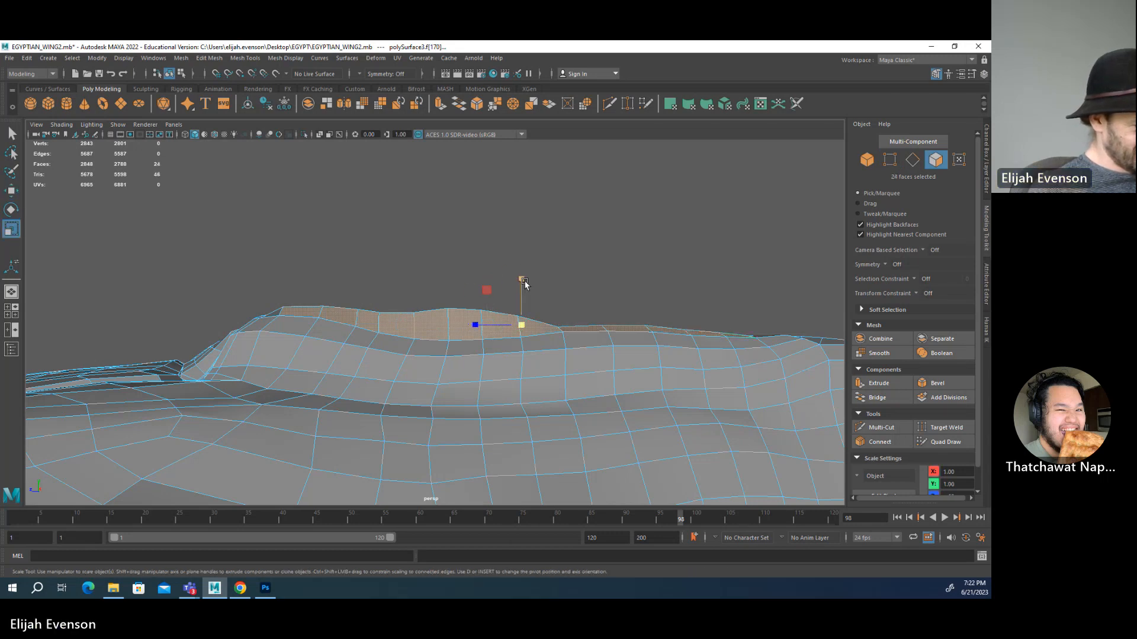
pyautogui.moveTo(521, 281); pyautogui.dragTo(417, 323)
pyautogui.press('w')
pyautogui.keyDown('alt'); pyautogui.moveTo(431, 331); pyautogui.dragTo(434, 323); pyautogui.keyUp('alt')
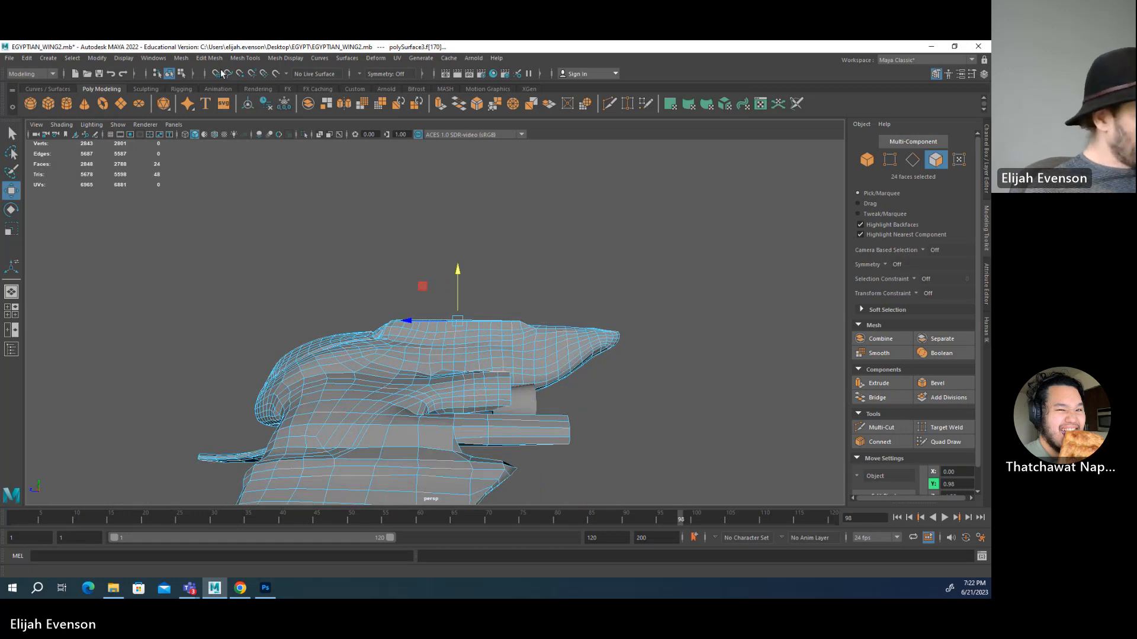
# - Try smoothing the pointed tip and central ridge with the Smooth sculpting tool
pyautogui.click(285, 58)
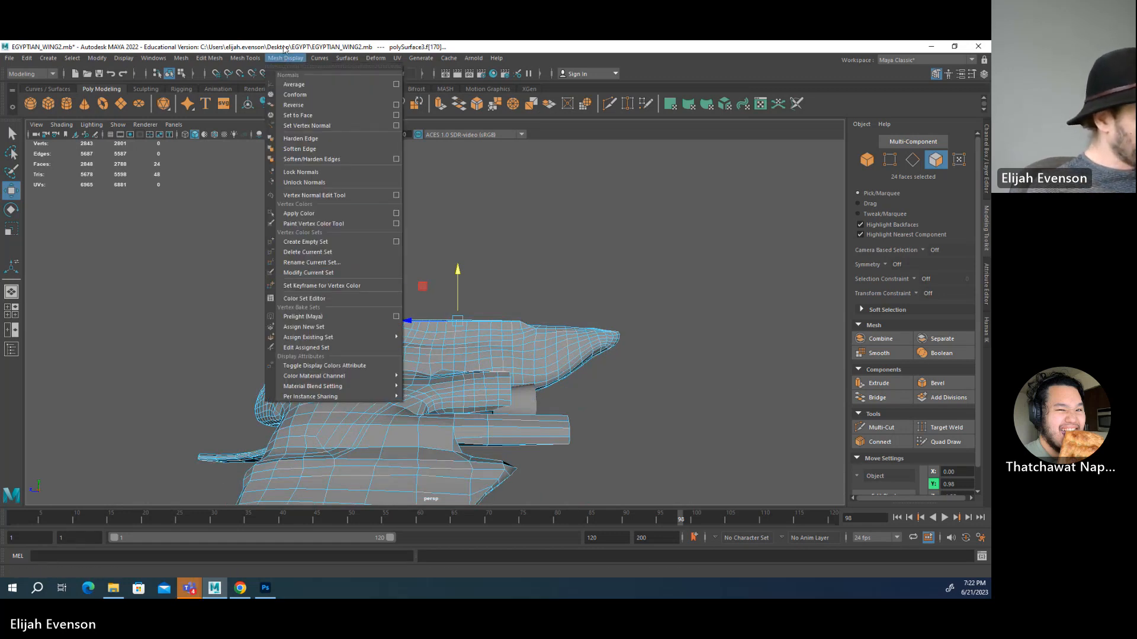
pyautogui.moveTo(245, 58)
pyautogui.moveTo(310, 209)
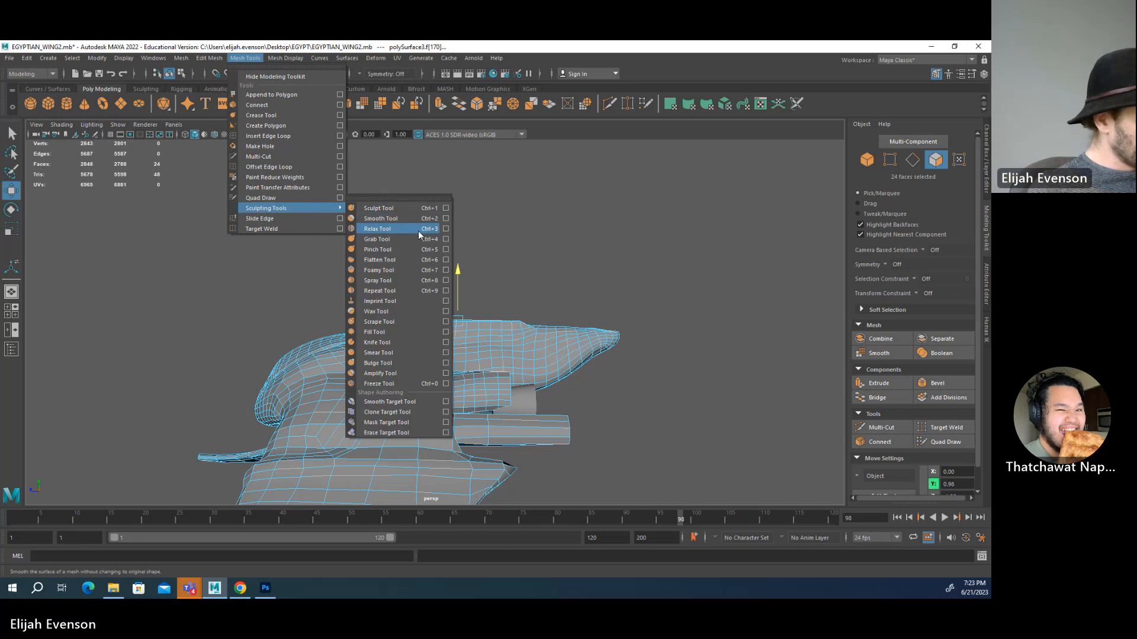
pyautogui.click(414, 219)
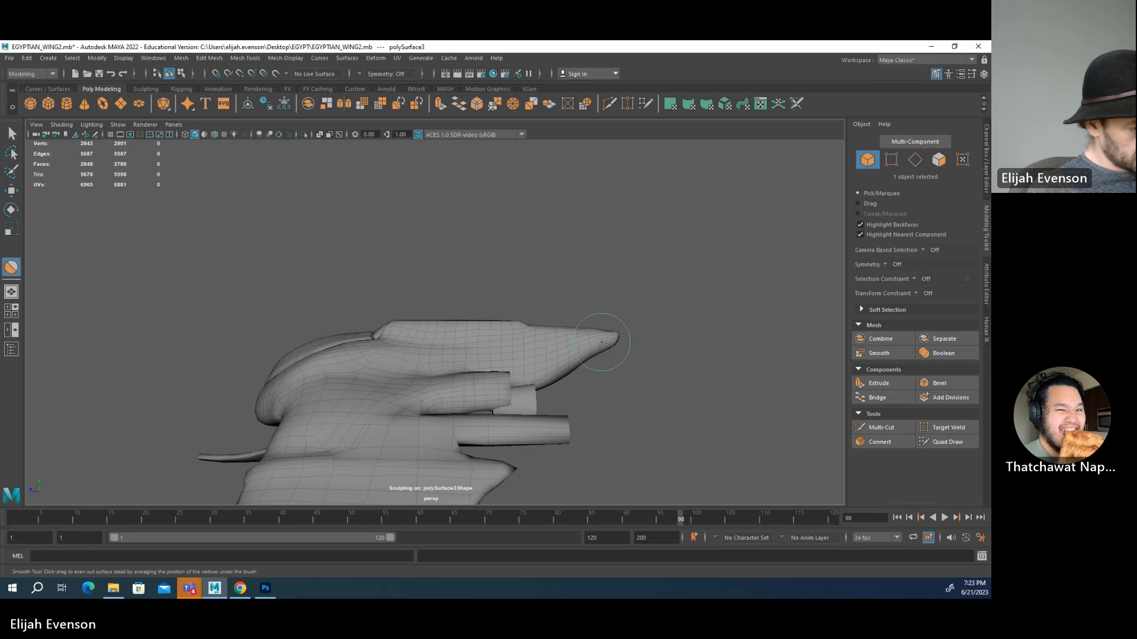
pyautogui.moveTo(603, 341)
pyautogui.mouseDown()
pyautogui.moveTo(639, 326)
pyautogui.moveTo(525, 421)
pyautogui.moveTo(441, 423)
pyautogui.mouseUp()
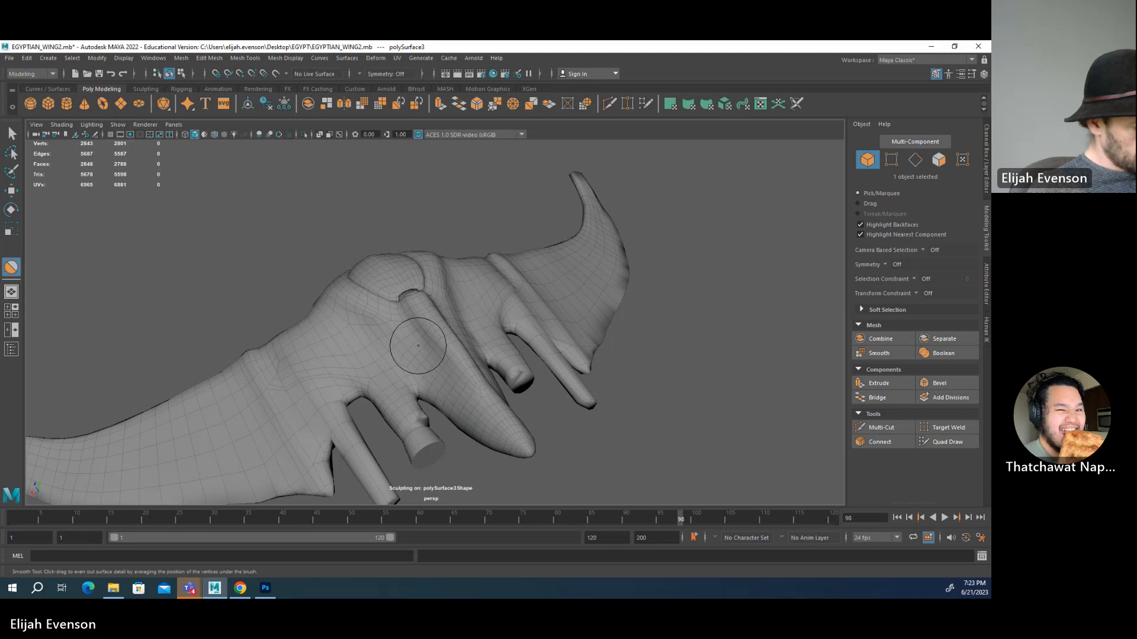
pyautogui.keyDown('alt'); pyautogui.moveTo(418, 345); pyautogui.dragTo(549, 397); pyautogui.keyUp('alt')
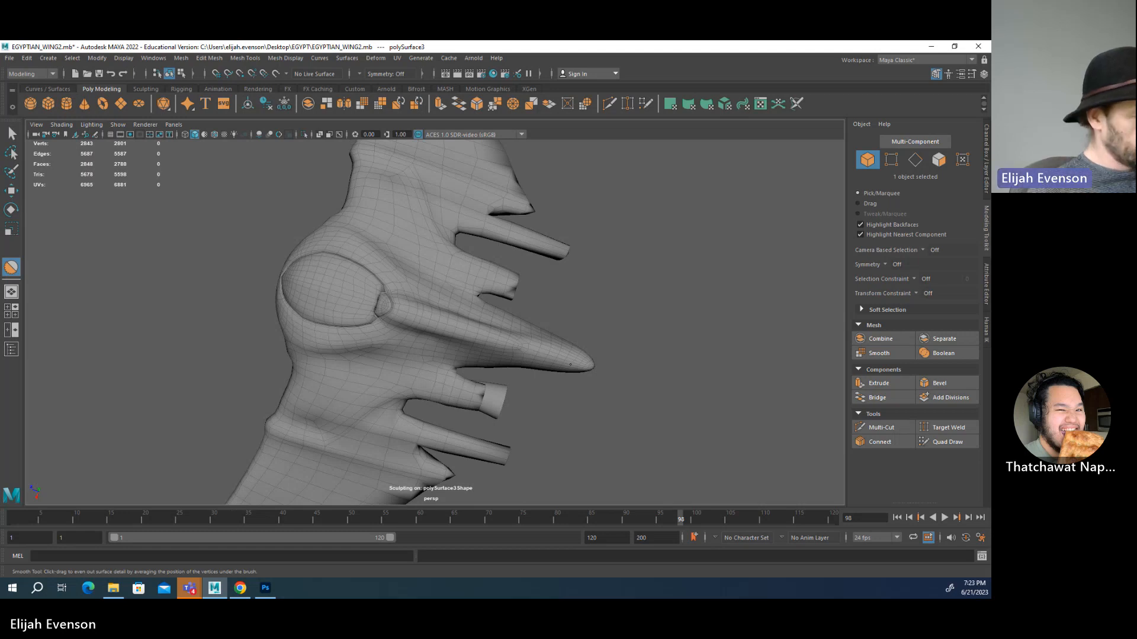
pyautogui.keyDown('alt'); pyautogui.moveTo(570, 365); pyautogui.dragTo(622, 310); pyautogui.keyUp('alt')
# - Undo the smoothing and the earlier ridge and tip edits, back to before soft selection was enabled
pyautogui.hotkey('ctrl', 'z')
pyautogui.hotkey('ctrl', 'z')
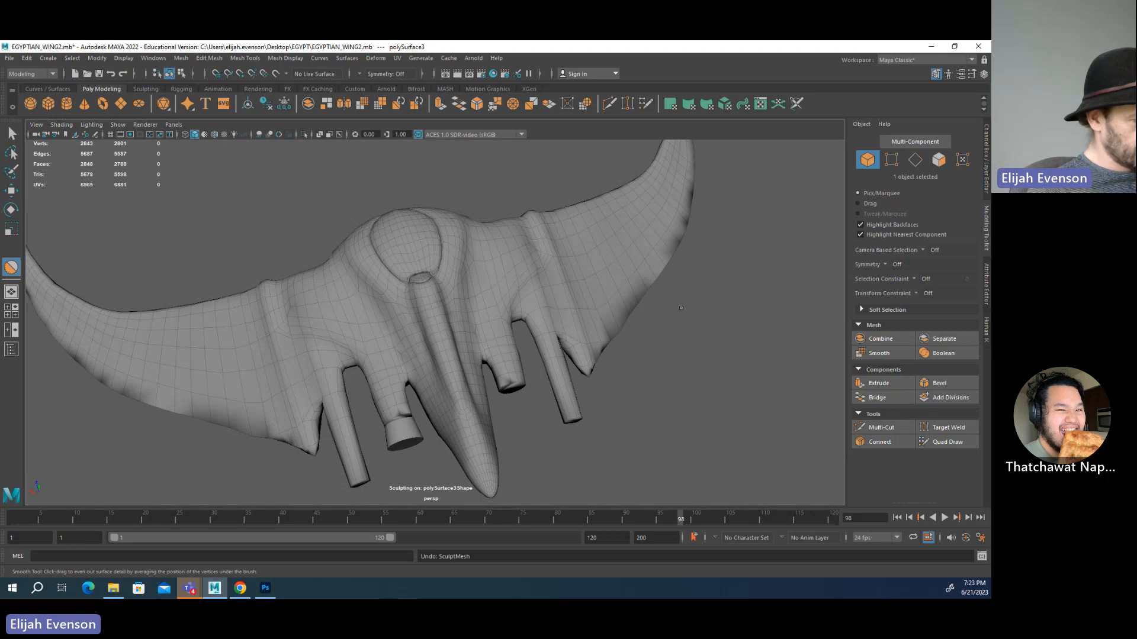
pyautogui.hotkey('ctrl', 'z')
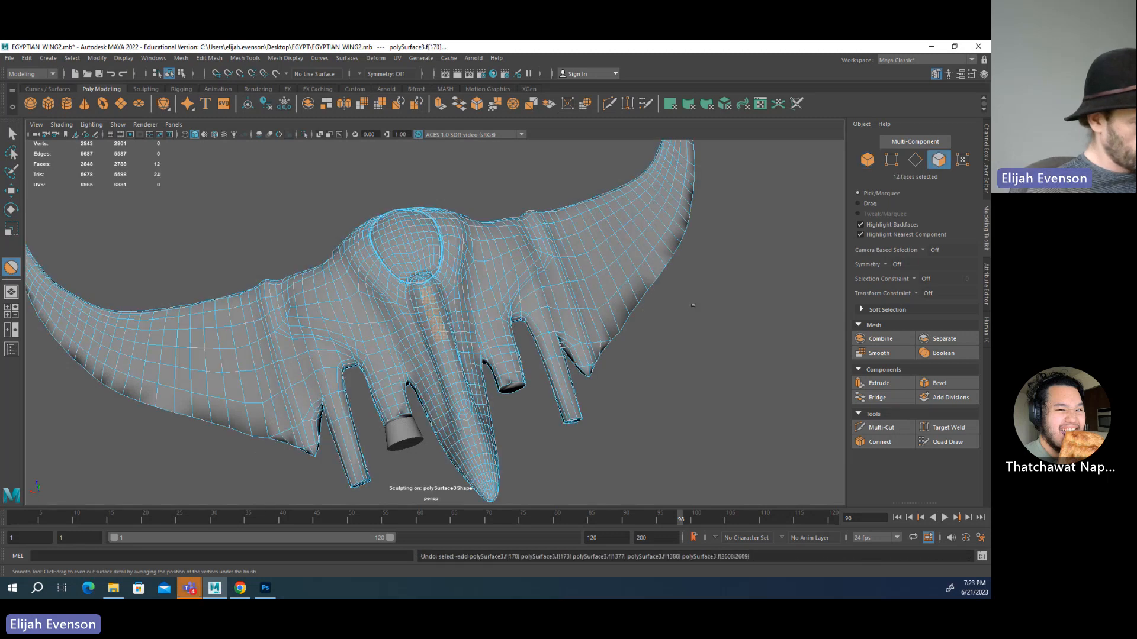
pyautogui.hotkey('ctrl', 'z')
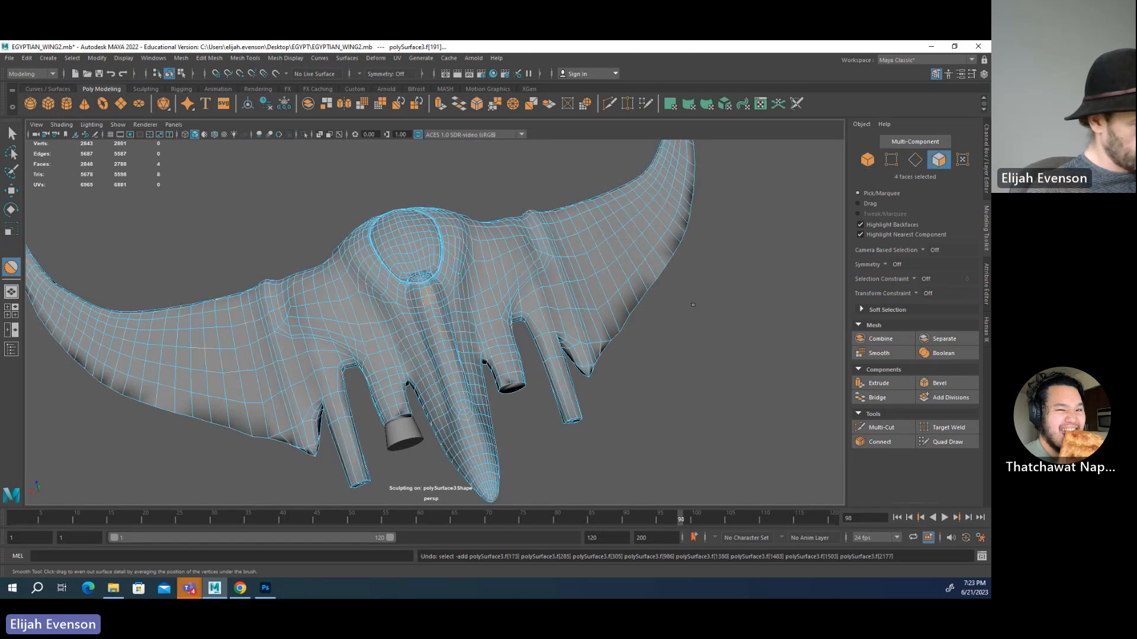
pyautogui.hotkey('ctrl', 'z')
pyautogui.hotkey('ctrl', 'z')
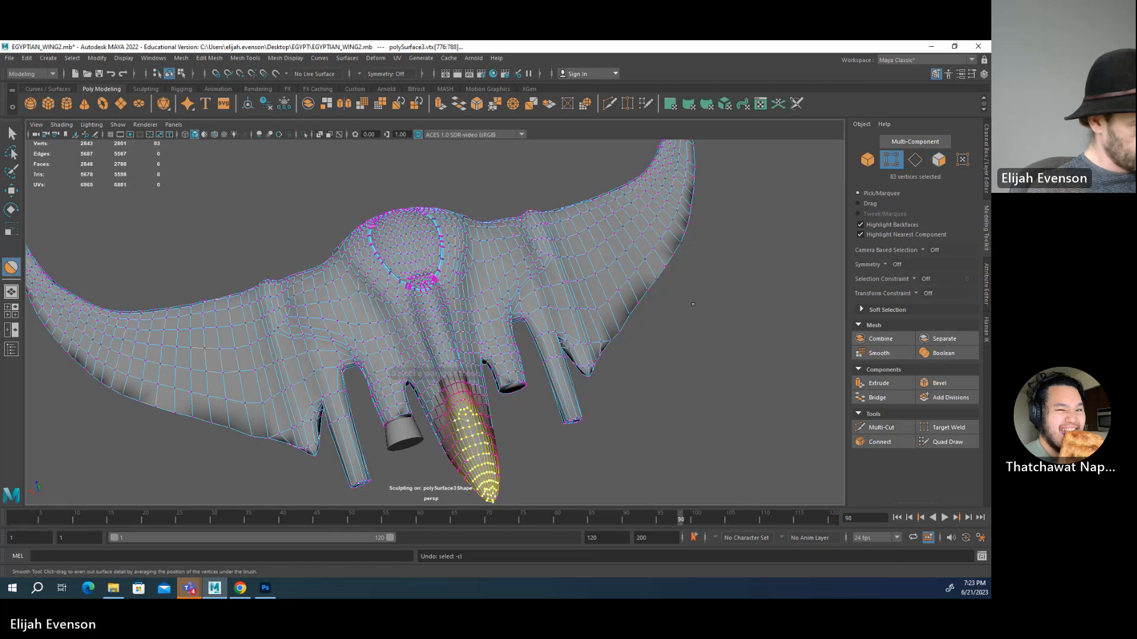
pyautogui.hotkey('ctrl', 'z')
pyautogui.hotkey('ctrl', 'z')
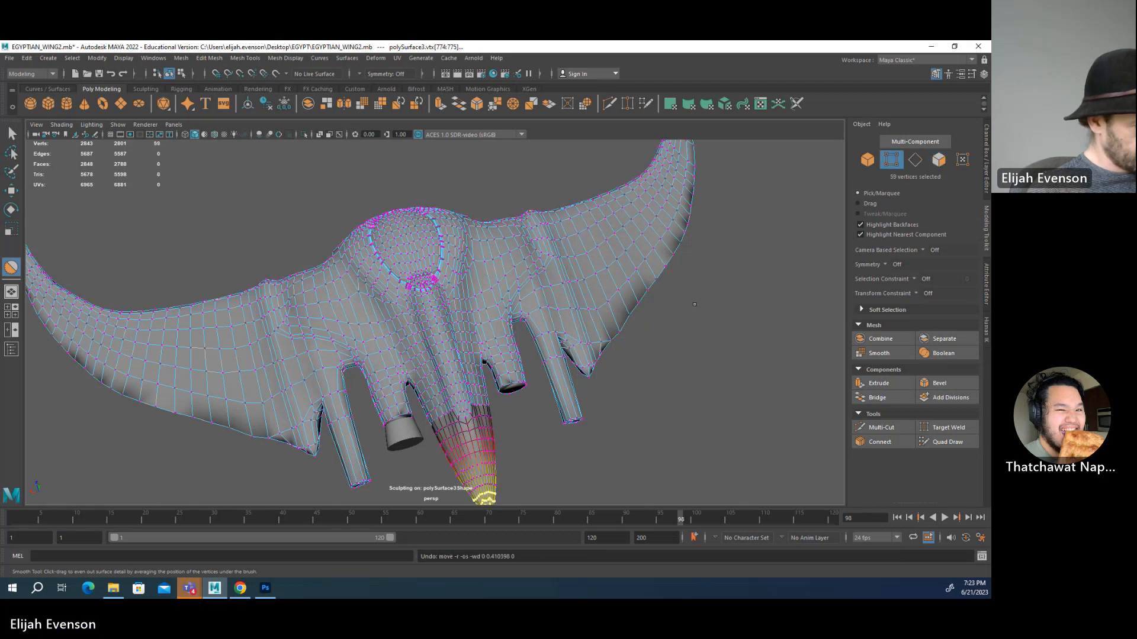
pyautogui.hotkey('ctrl', 'z')
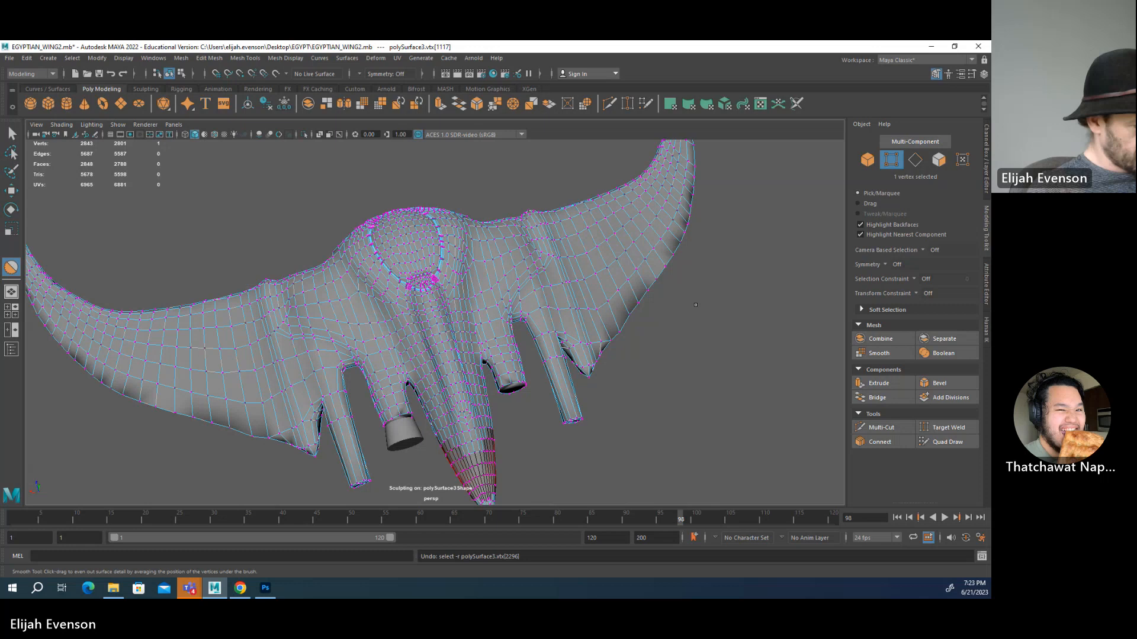
pyautogui.hotkey('ctrl', 'z')
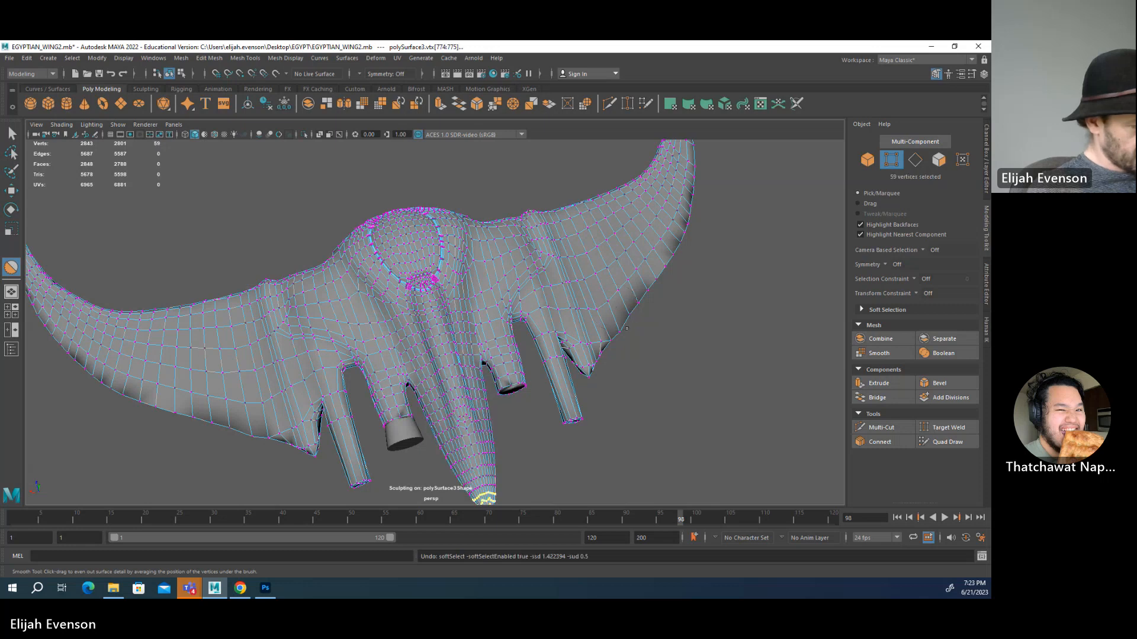
pyautogui.hotkey('ctrl', 'z')
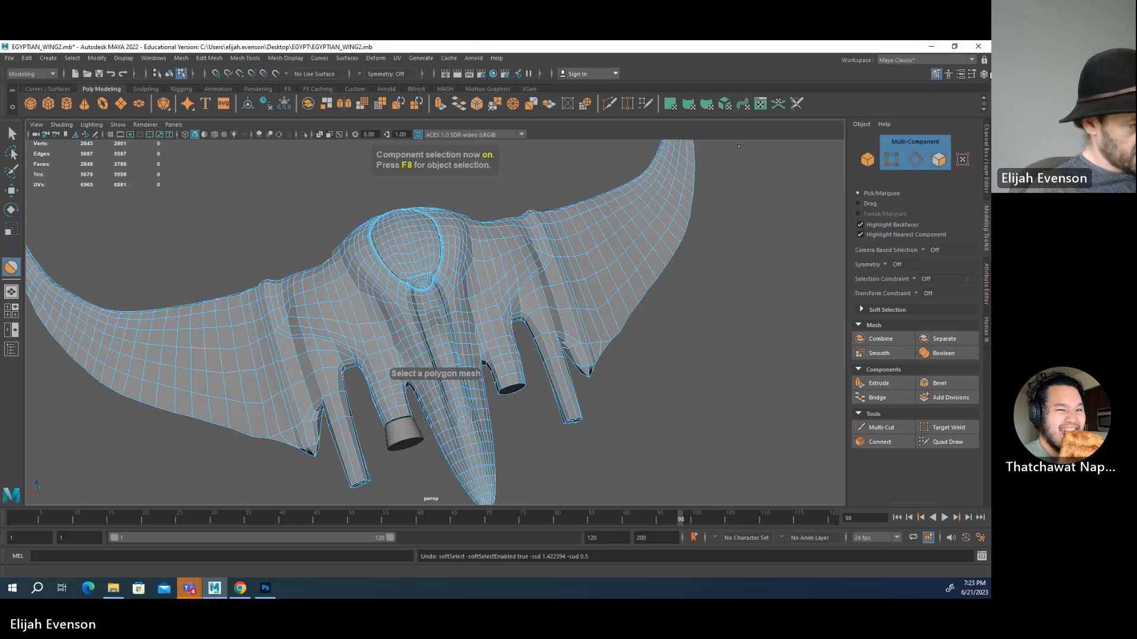
# - Show the wing mesh as a smoothed wireframe and set its Scale Y and Scale Z to 1
pyautogui.click(982, 74)
pyautogui.press('3')
pyautogui.press('4')
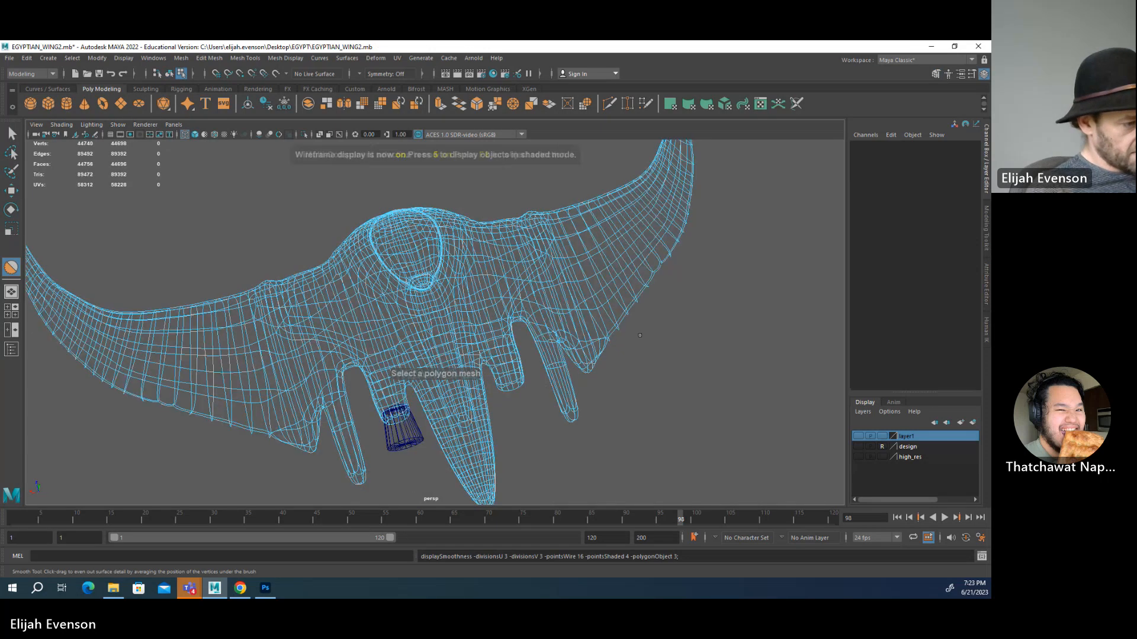
pyautogui.press('F8')
pyautogui.press('F8')
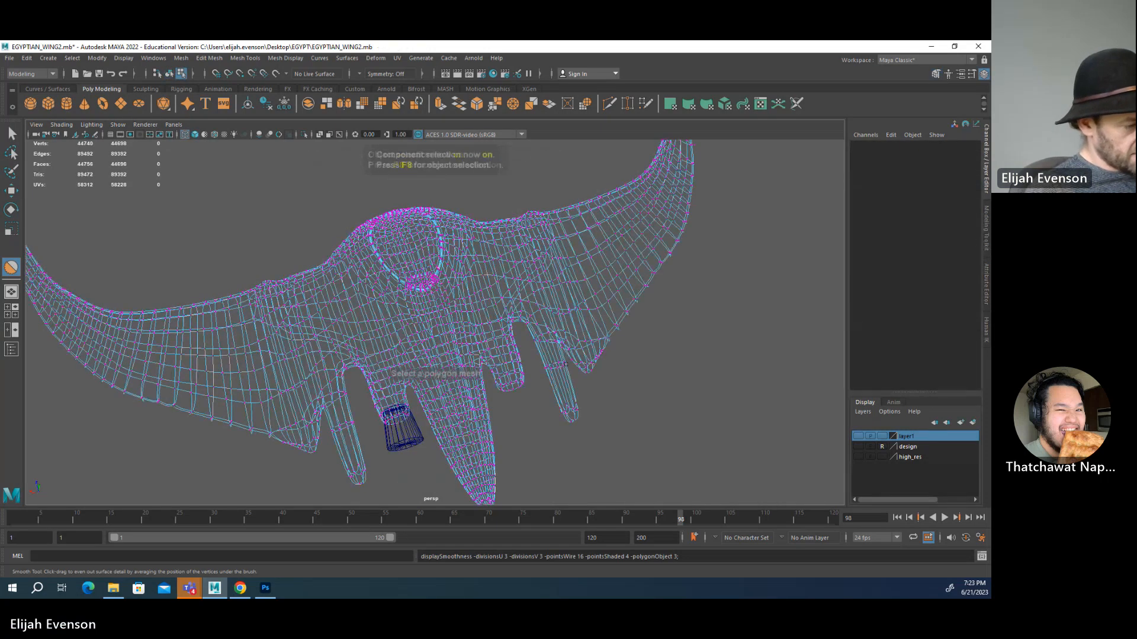
pyautogui.press('w')
pyautogui.press('F8')
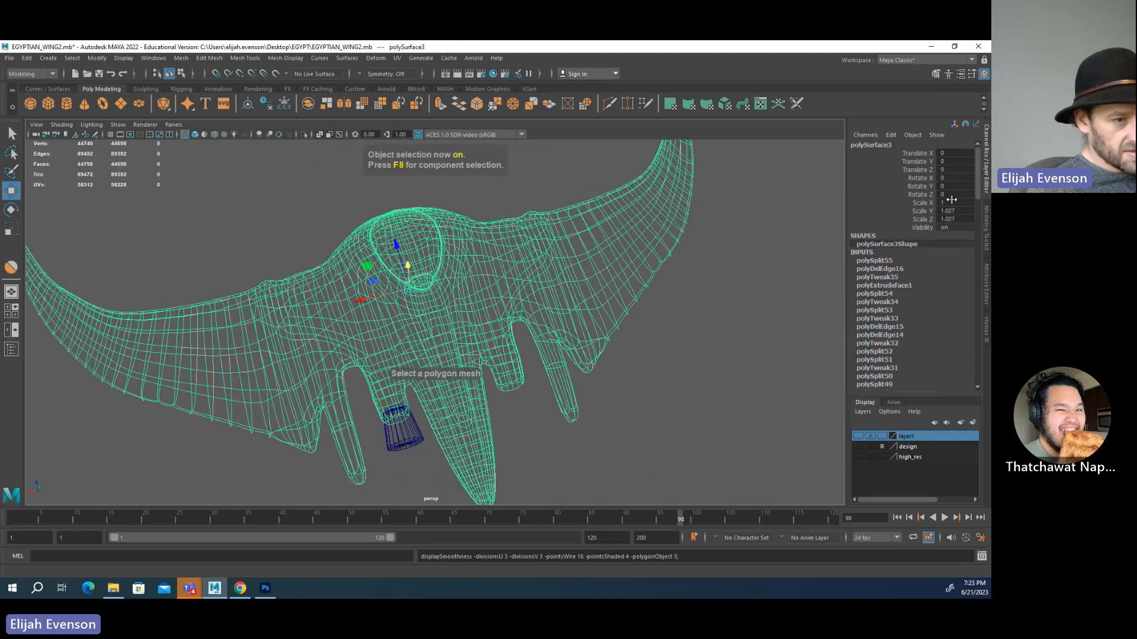
pyautogui.moveTo(948, 212); pyautogui.dragTo(961, 225)
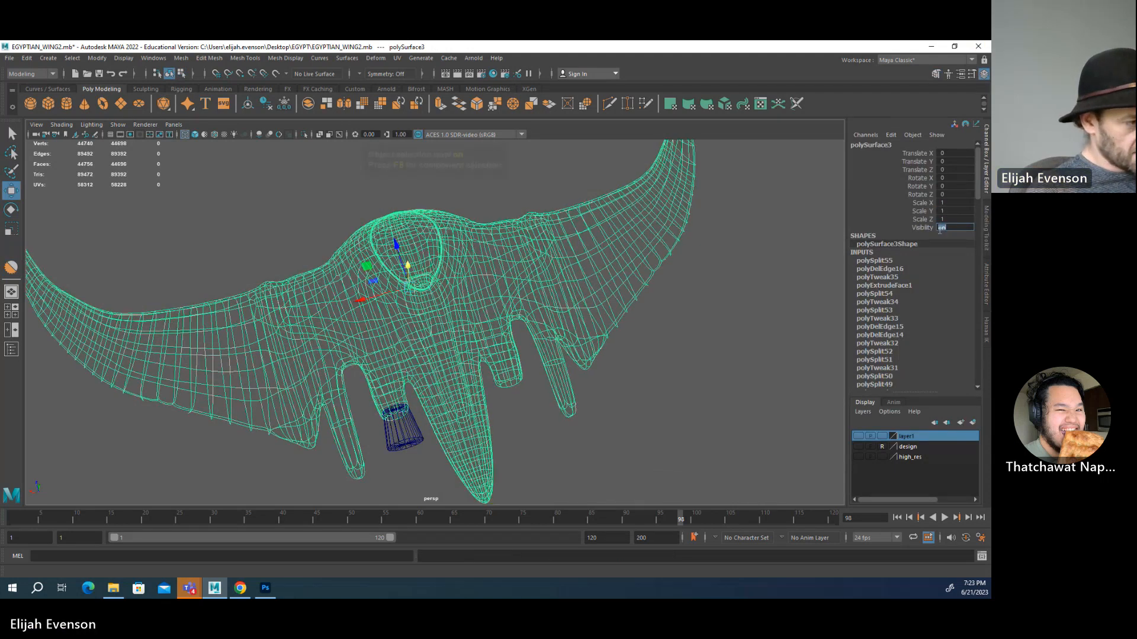
pyautogui.click(750, 280)
pyautogui.click(559, 281)
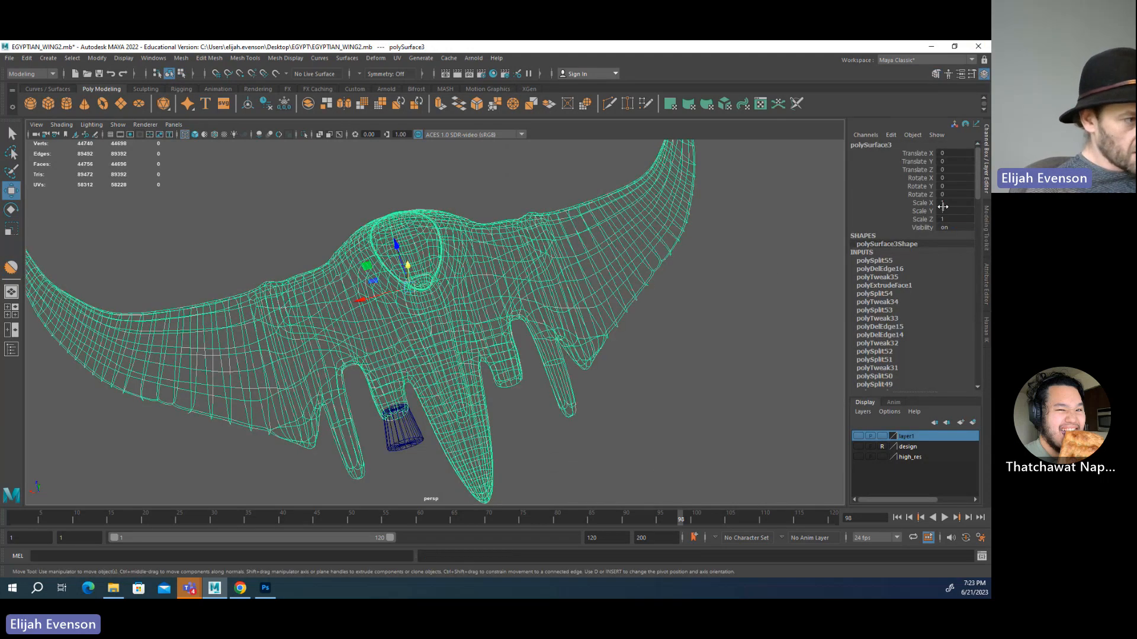
# - Duplicate the wing mesh and set the copy's Scale X to -1 to compare both sides
pyautogui.keyDown('alt'); pyautogui.moveTo(771, 231); pyautogui.dragTo(734, 233); pyautogui.keyUp('alt')
pyautogui.hotkey('ctrl', 'd')
pyautogui.click(958, 202)
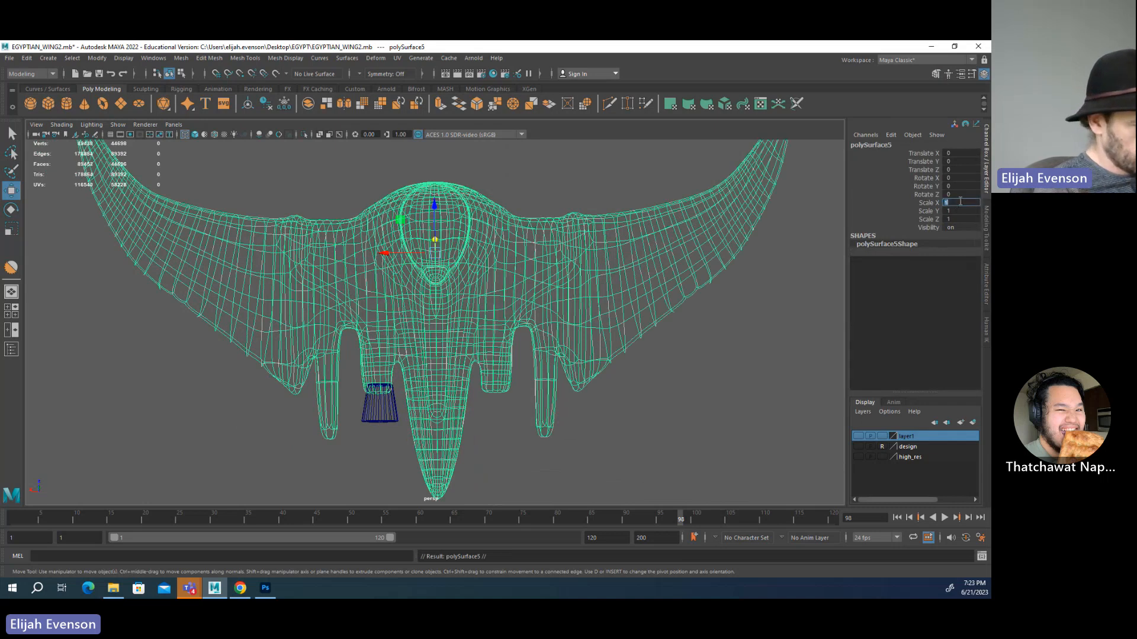
pyautogui.write('-1')
pyautogui.press('Return')
pyautogui.moveTo(600, 342)
pyautogui.keyDown('alt'); pyautogui.mouseDown()
pyautogui.moveTo(642, 334)
pyautogui.moveTo(614, 355)
pyautogui.mouseUp(); pyautogui.keyUp('alt')
pyautogui.scroll(3, 575, 322)
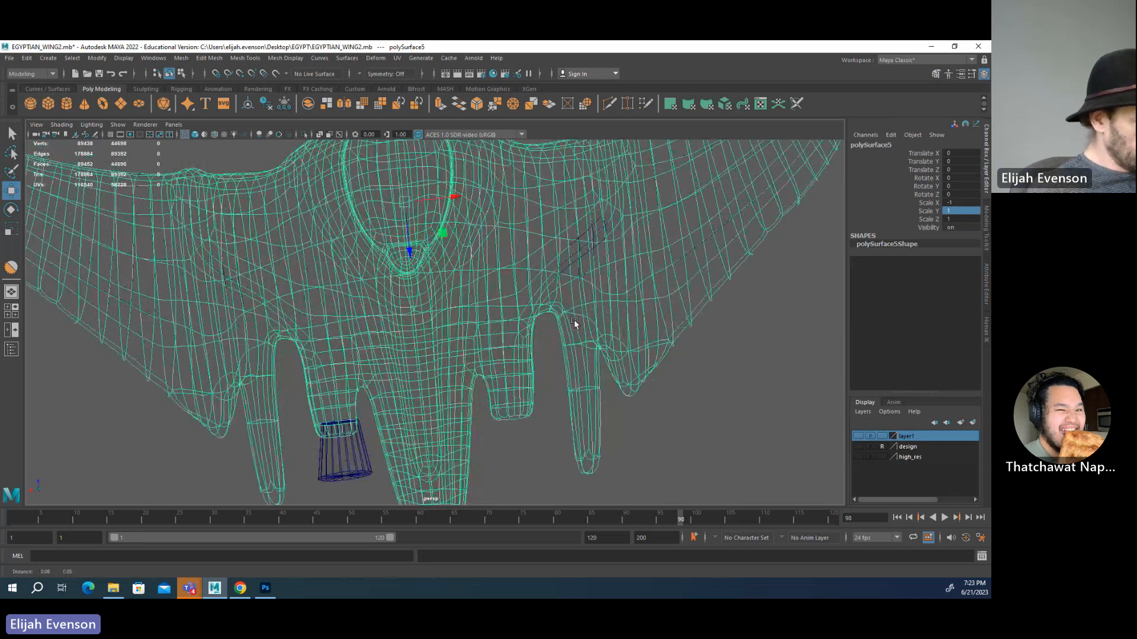
# - Try adjusting a vertex of the mirrored copy near the wing root above the outer prong, and undo the move
pyautogui.keyDown('alt'); pyautogui.moveTo(574, 322); pyautogui.dragTo(436, 400, button='middle'); pyautogui.keyUp('alt')
pyautogui.scroll(3, 435, 400)
pyautogui.press('F8')
pyautogui.click(443, 359)
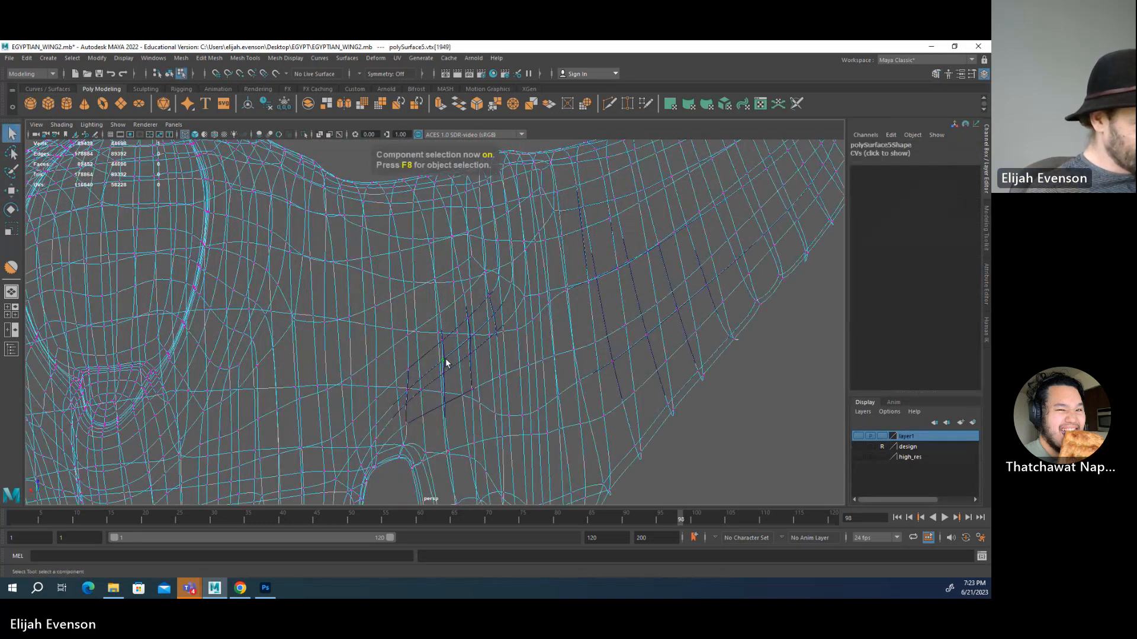
pyautogui.hotkey('ctrl', 'z')
pyautogui.click(144, 125)
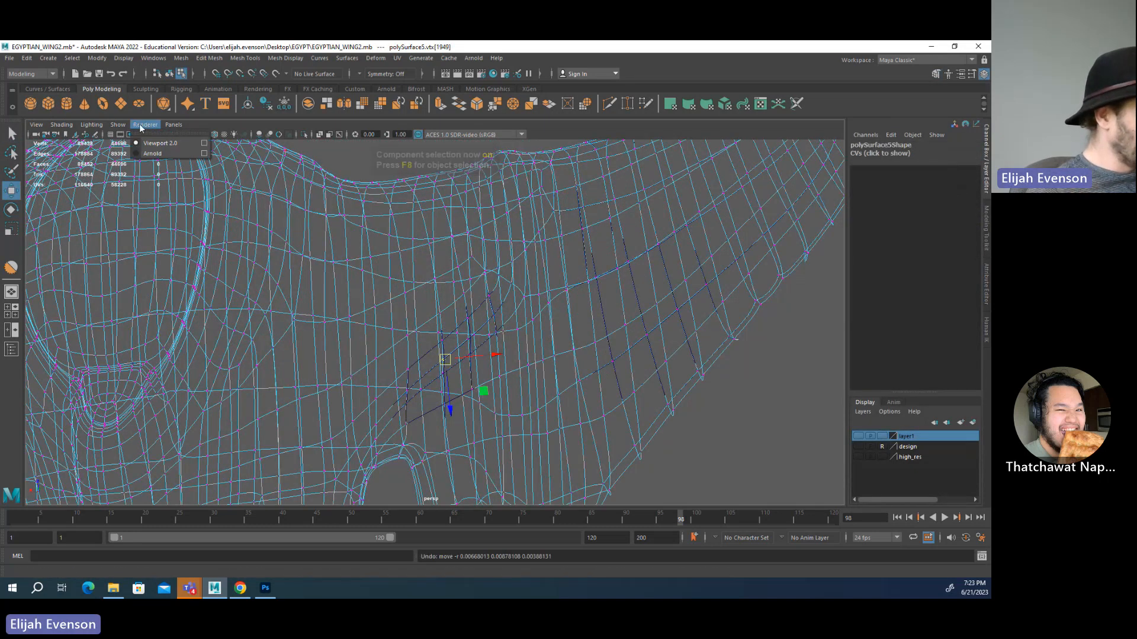
pyautogui.click(145, 125)
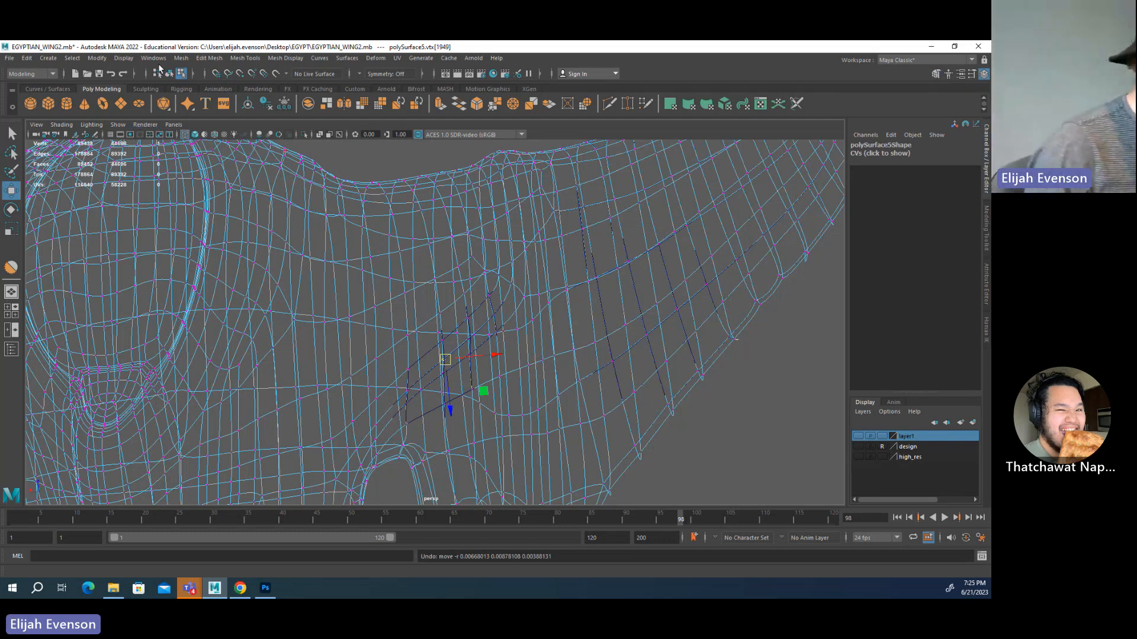
# - Delete the mirrored copy and select the original wing mesh
pyautogui.scroll(-5, 370, 391)
pyautogui.scroll(5, 592, 391)
pyautogui.keyDown('alt'); pyautogui.moveTo(593, 377); pyautogui.dragTo(595, 347, button='middle'); pyautogui.keyUp('alt')
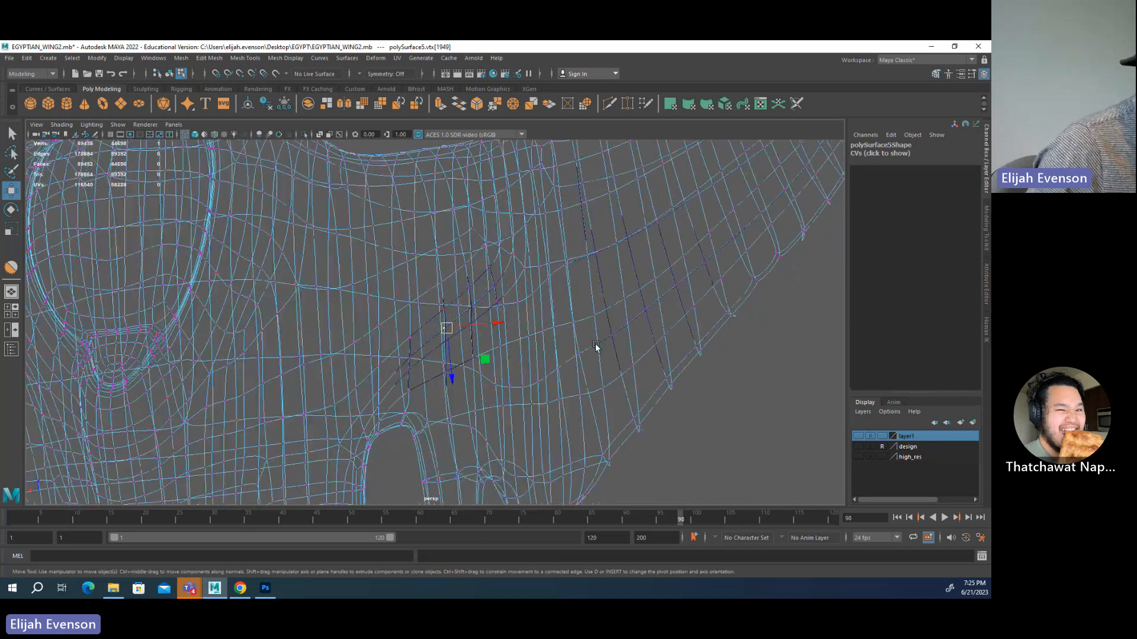
pyautogui.keyDown('alt'); pyautogui.moveTo(595, 347); pyautogui.dragTo(261, 320, button='right'); pyautogui.keyUp('alt')
pyautogui.keyDown('alt'); pyautogui.moveTo(261, 319); pyautogui.dragTo(498, 295); pyautogui.keyUp('alt')
pyautogui.press('F8')
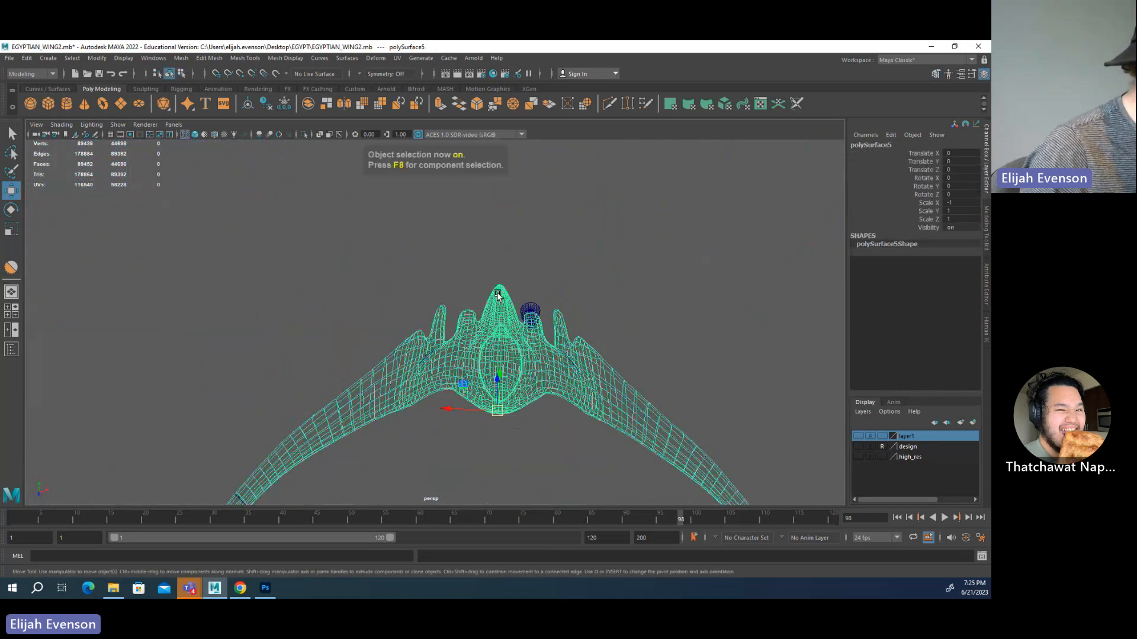
pyautogui.press('Delete')
pyautogui.click(571, 394)
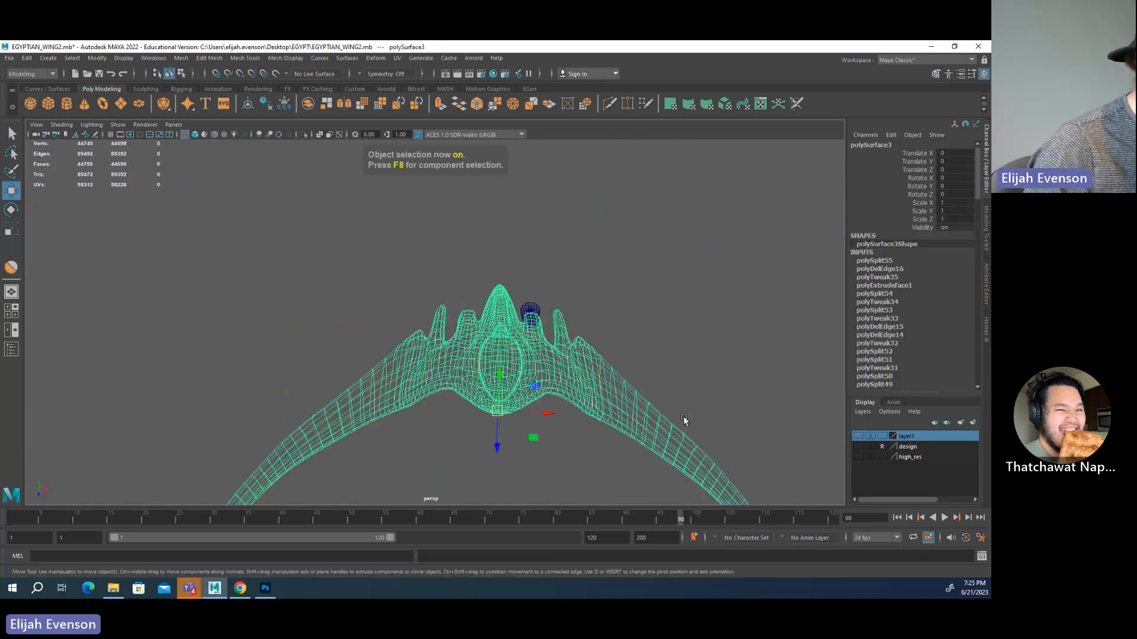
# - Display the wing shaded and unsmoothed, and switch to vertex editing at the trailing-edge corner beside the outer prong
pyautogui.keyDown('alt'); pyautogui.moveTo(683, 417); pyautogui.dragTo(613, 356); pyautogui.keyUp('alt')
pyautogui.press('5')
pyautogui.moveTo(489, 347)
pyautogui.keyDown('alt'); pyautogui.mouseDown()
pyautogui.moveTo(461, 307)
pyautogui.moveTo(336, 311)
pyautogui.mouseUp(); pyautogui.keyUp('alt')
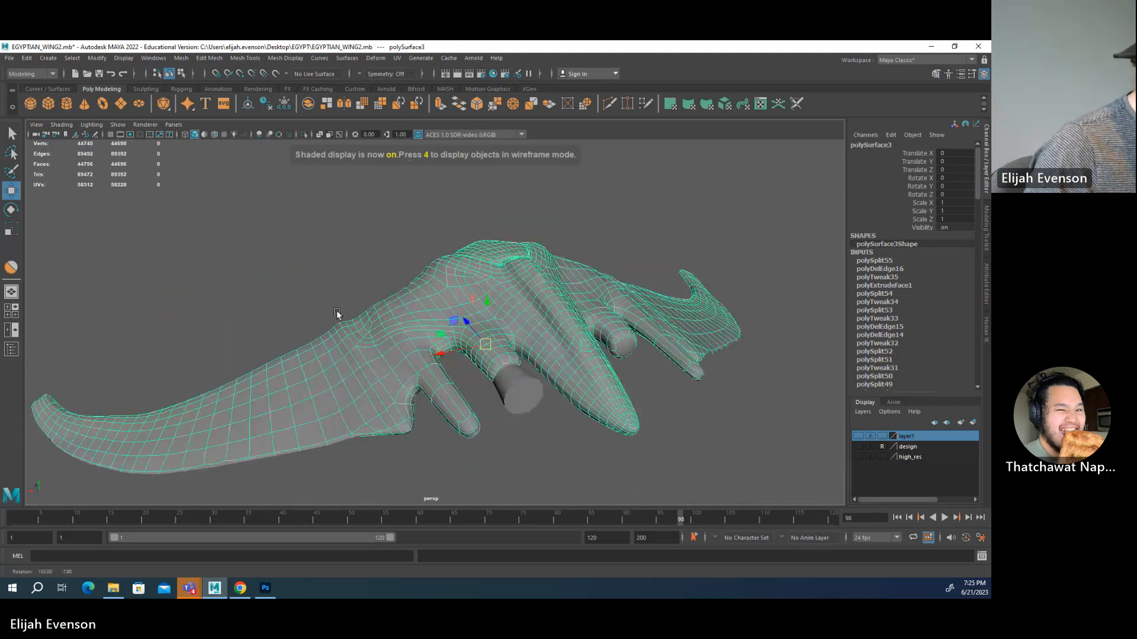
pyautogui.keyDown('alt'); pyautogui.moveTo(423, 325); pyautogui.dragTo(386, 348); pyautogui.keyUp('alt')
pyautogui.press('1')
pyautogui.keyDown('alt'); pyautogui.moveTo(323, 348); pyautogui.dragTo(398, 349, button='right'); pyautogui.keyUp('alt')
pyautogui.keyDown('alt'); pyautogui.moveTo(355, 359); pyautogui.dragTo(442, 317, button='middle'); pyautogui.keyUp('alt')
pyautogui.keyDown('alt'); pyautogui.moveTo(358, 332); pyautogui.dragTo(355, 306); pyautogui.keyUp('alt')
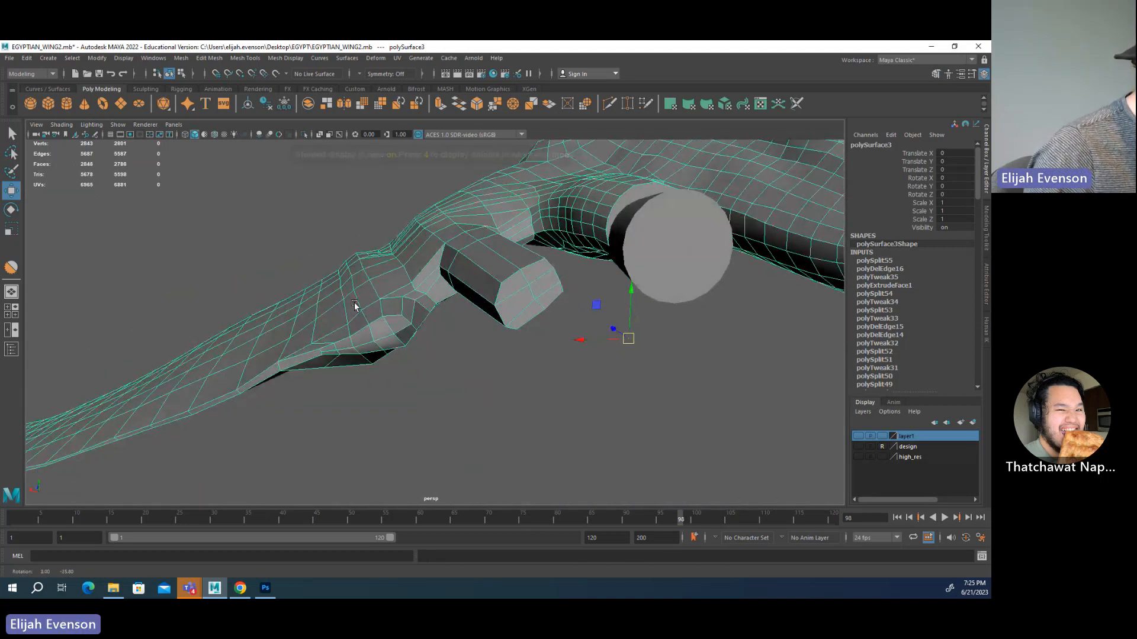
pyautogui.keyDown('alt'); pyautogui.moveTo(354, 305); pyautogui.dragTo(591, 355, button='right'); pyautogui.keyUp('alt')
pyautogui.keyDown('alt'); pyautogui.moveTo(468, 319); pyautogui.dragTo(418, 299); pyautogui.keyUp('alt')
pyautogui.keyDown('alt'); pyautogui.moveTo(418, 299); pyautogui.dragTo(400, 290, button='middle'); pyautogui.keyUp('alt')
pyautogui.moveTo(368, 287); pyautogui.dragTo(331, 285, button='right')
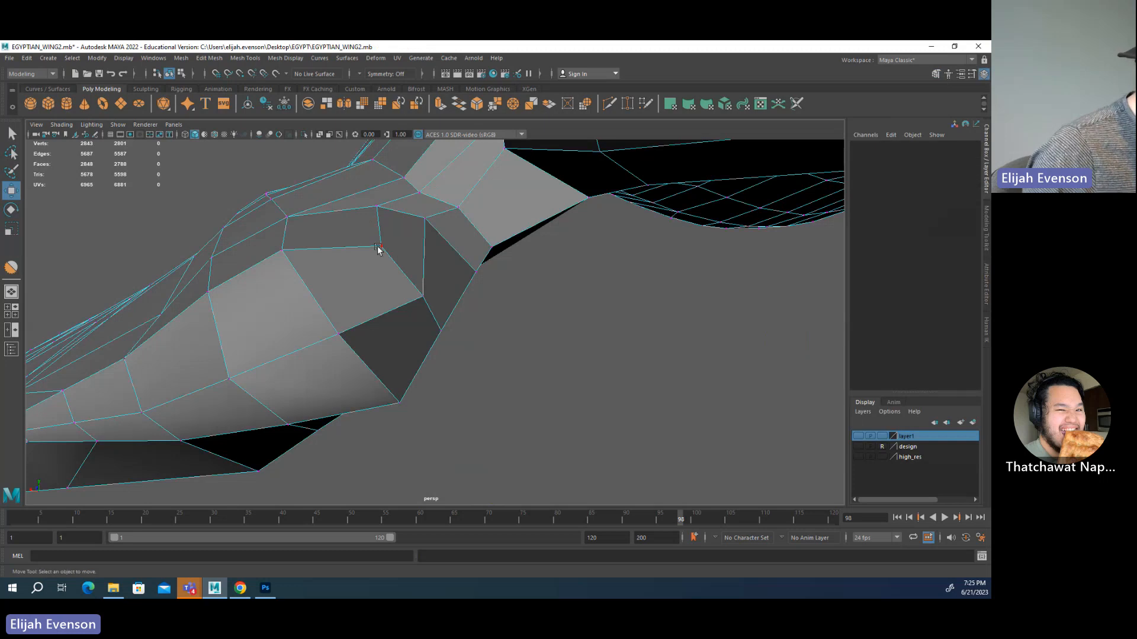
# - Move the two upper vertices at the blunt end of the trailing-edge corner up and toward the wing tip
pyautogui.click(378, 247)
pyautogui.click(423, 297)
pyautogui.moveTo(424, 300); pyautogui.dragTo(360, 219)
pyautogui.press('q')
pyautogui.click(381, 247)
pyautogui.press('w')
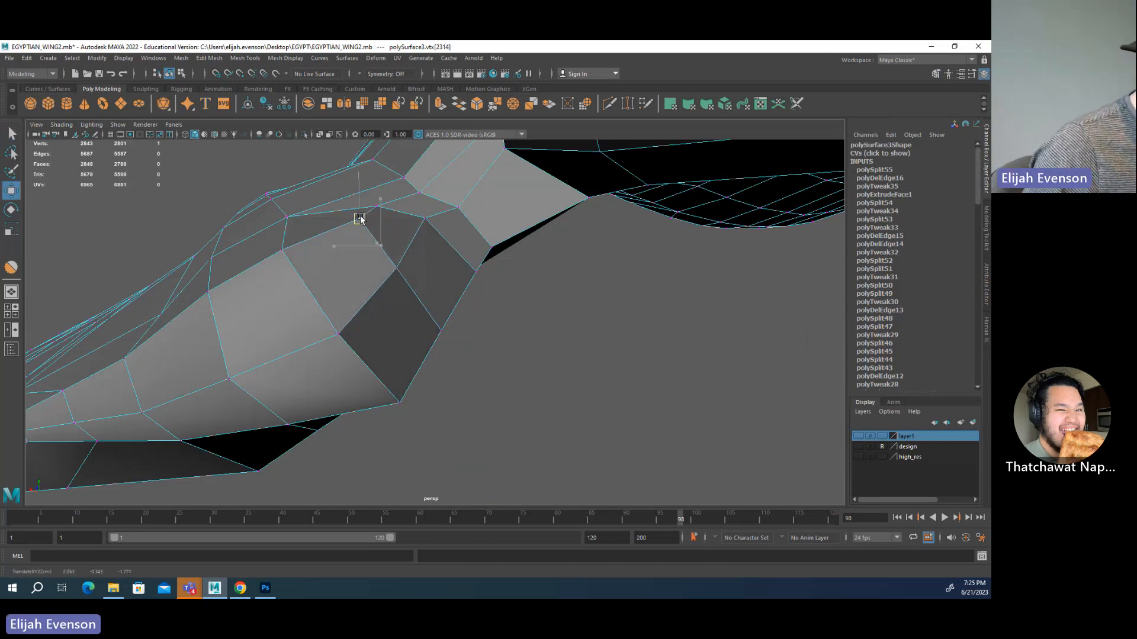
pyautogui.press('q')
pyautogui.click(376, 207)
pyautogui.keyDown('alt'); pyautogui.moveTo(417, 221); pyautogui.dragTo(348, 211, button='right'); pyautogui.keyUp('alt')
pyautogui.keyDown('alt'); pyautogui.moveTo(395, 231); pyautogui.dragTo(373, 249); pyautogui.keyUp('alt')
pyautogui.keyDown('alt'); pyautogui.moveTo(226, 291); pyautogui.dragTo(232, 293); pyautogui.keyUp('alt')
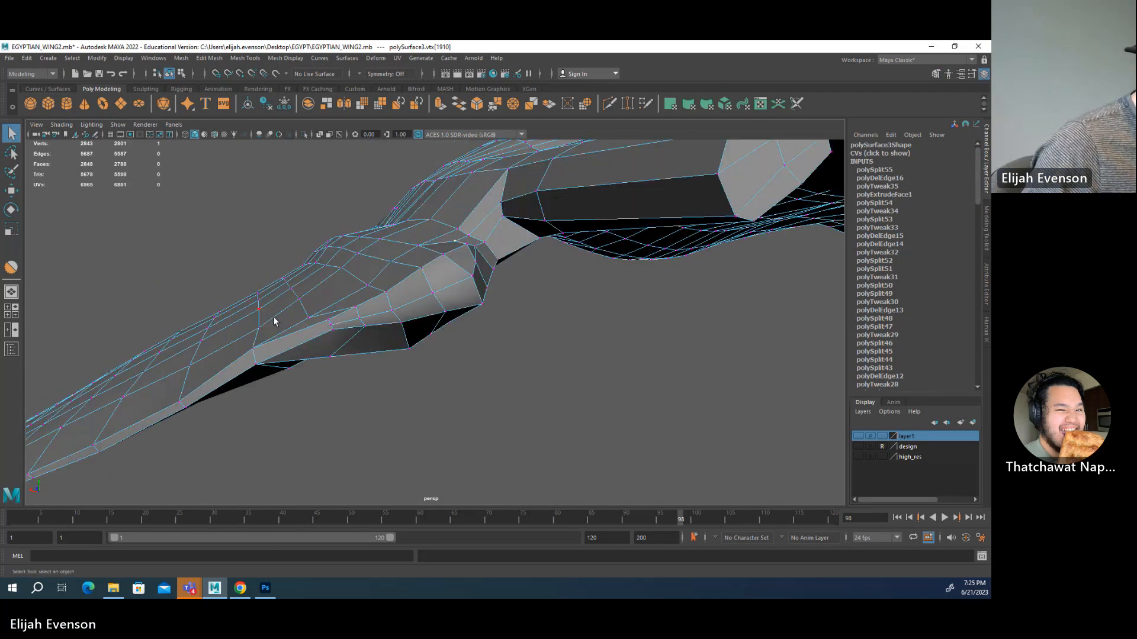
# - Reposition the vertices along the corner's lower edge toward the wing tip to taper the trailing edge evenly
pyautogui.click(330, 324)
pyautogui.press('w')
pyautogui.moveTo(330, 323); pyautogui.dragTo(255, 359)
pyautogui.click(365, 326)
pyautogui.click(255, 348)
pyautogui.click(363, 327)
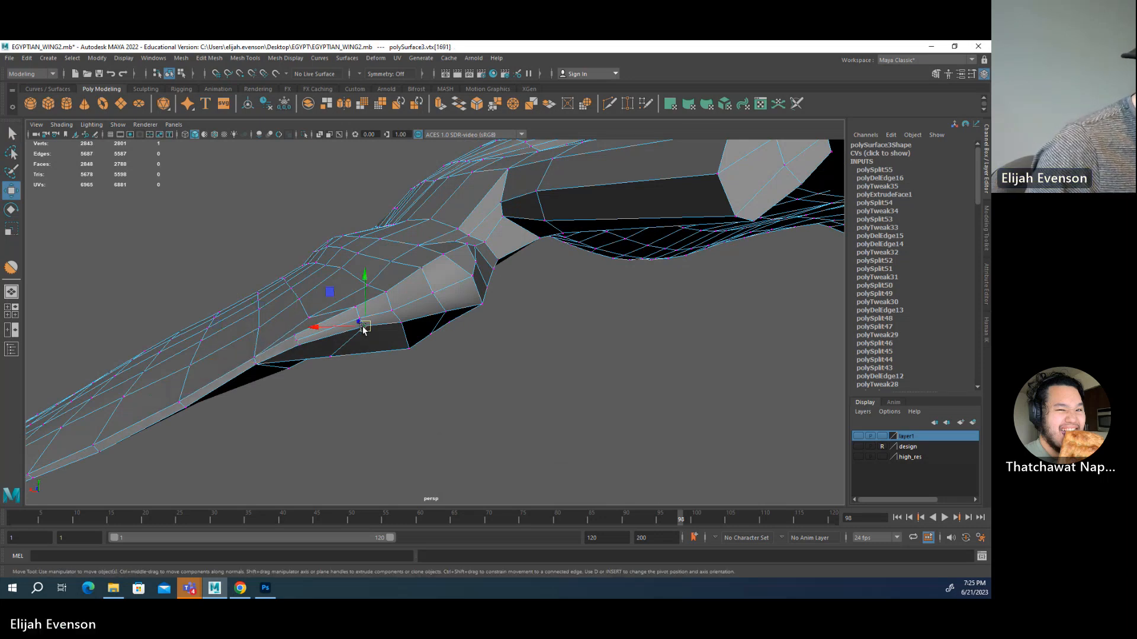
pyautogui.moveTo(365, 326); pyautogui.dragTo(610, 375)
pyautogui.click(392, 310)
pyautogui.click(439, 291)
pyautogui.click(432, 293)
# - Reposition the vertex on the wing's upper surface beside the notch between the outer prong and the trailing-edge corner
pyautogui.scroll(-3, 437, 295)
pyautogui.scroll(2, 509, 296)
pyautogui.keyDown('alt'); pyautogui.moveTo(609, 375); pyautogui.dragTo(536, 363, button='middle'); pyautogui.keyUp('alt')
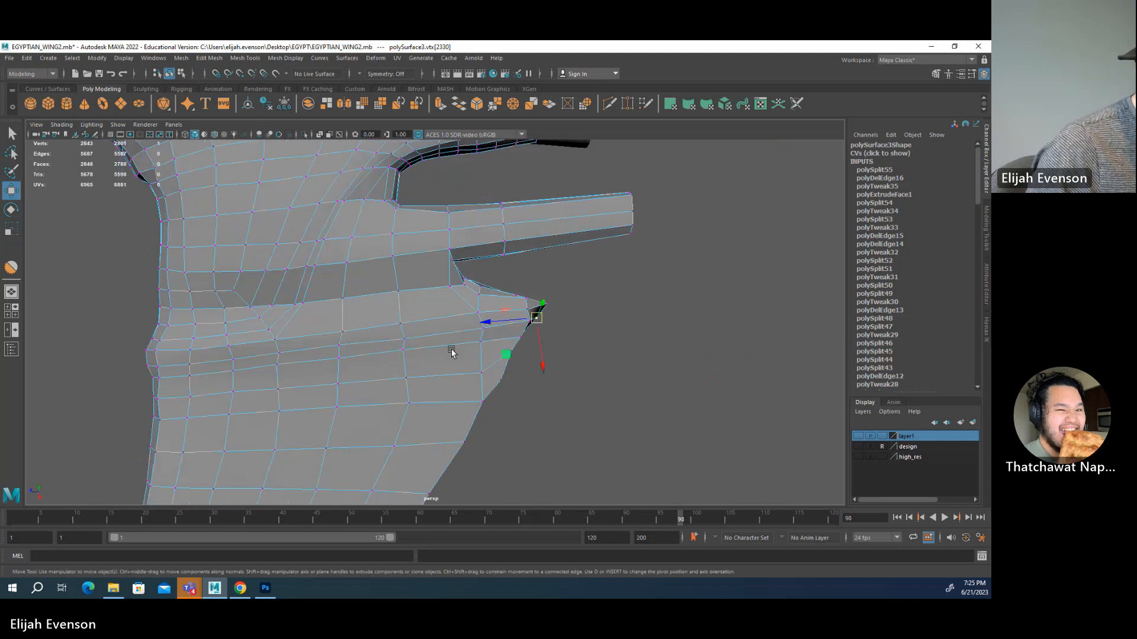
pyautogui.scroll(-2, 451, 353)
pyautogui.keyDown('alt'); pyautogui.moveTo(428, 266); pyautogui.dragTo(327, 236); pyautogui.keyUp('alt')
pyautogui.keyDown('alt'); pyautogui.moveTo(328, 236); pyautogui.dragTo(495, 299, button='right'); pyautogui.keyUp('alt')
pyautogui.keyDown('alt'); pyautogui.moveTo(495, 299); pyautogui.dragTo(510, 462, button='middle'); pyautogui.keyUp('alt')
pyautogui.keyDown('alt'); pyautogui.moveTo(509, 461); pyautogui.dragTo(444, 325); pyautogui.keyUp('alt')
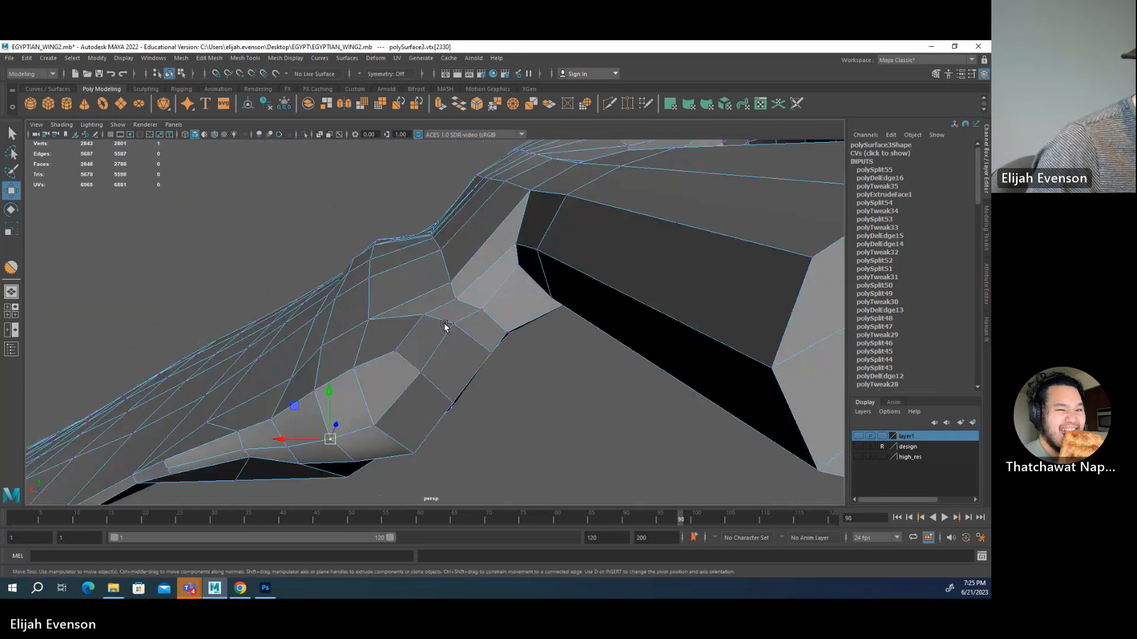
pyautogui.keyDown('alt'); pyautogui.moveTo(434, 240); pyautogui.dragTo(439, 262); pyautogui.keyUp('alt')
pyautogui.click(425, 239)
pyautogui.press('q')
pyautogui.click(439, 249)
pyautogui.press('w')
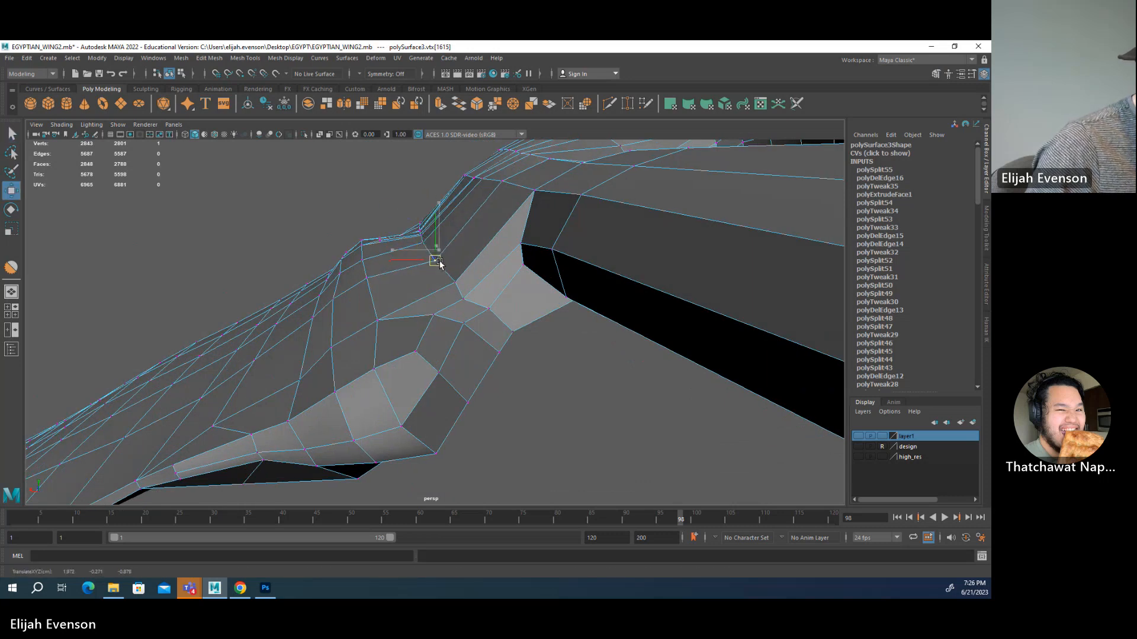
# - Preview the whole wing smoothed and return to object selection
pyautogui.keyDown('alt'); pyautogui.moveTo(440, 264); pyautogui.dragTo(375, 257, button='right'); pyautogui.keyUp('alt')
pyautogui.keyDown('alt'); pyautogui.moveTo(376, 256); pyautogui.dragTo(527, 299); pyautogui.keyUp('alt')
pyautogui.press('3')
pyautogui.keyDown('alt'); pyautogui.moveTo(527, 300); pyautogui.dragTo(538, 355, button='right'); pyautogui.keyUp('alt')
pyautogui.press('F8')
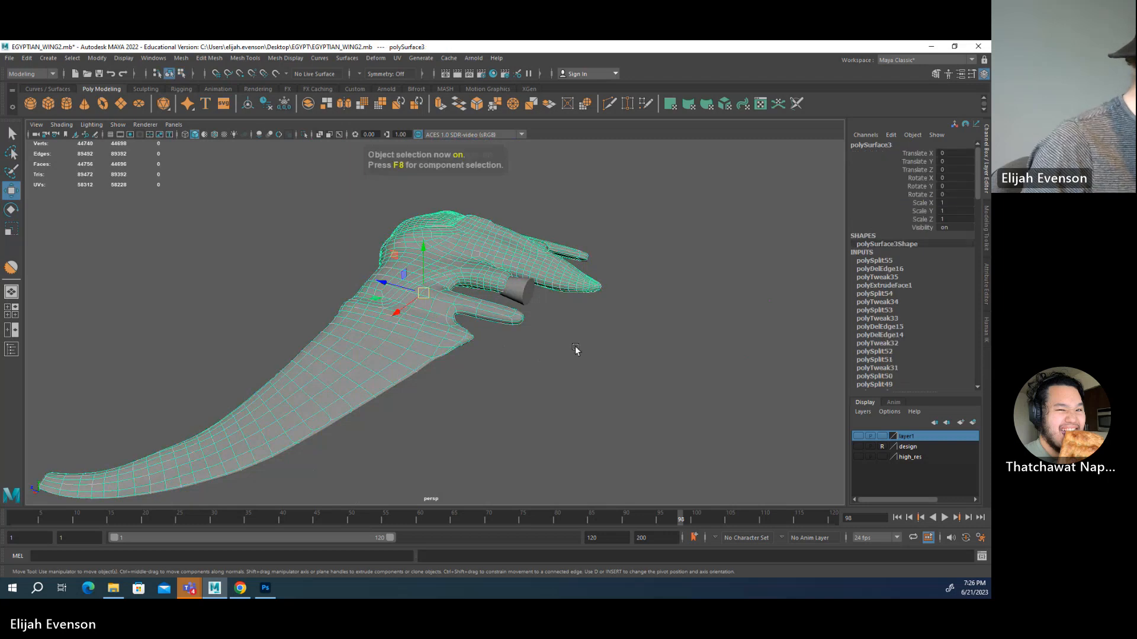
# - Delete the separate cylinder standing at the end of the inner prong
pyautogui.click(576, 350)
pyautogui.keyDown('alt'); pyautogui.moveTo(575, 350); pyautogui.dragTo(407, 340); pyautogui.keyUp('alt')
pyautogui.keyDown('alt'); pyautogui.moveTo(408, 340); pyautogui.dragTo(425, 310, button='right'); pyautogui.keyUp('alt')
pyautogui.keyDown('alt'); pyautogui.moveTo(425, 311); pyautogui.dragTo(564, 350); pyautogui.keyUp('alt')
pyautogui.click(542, 346)
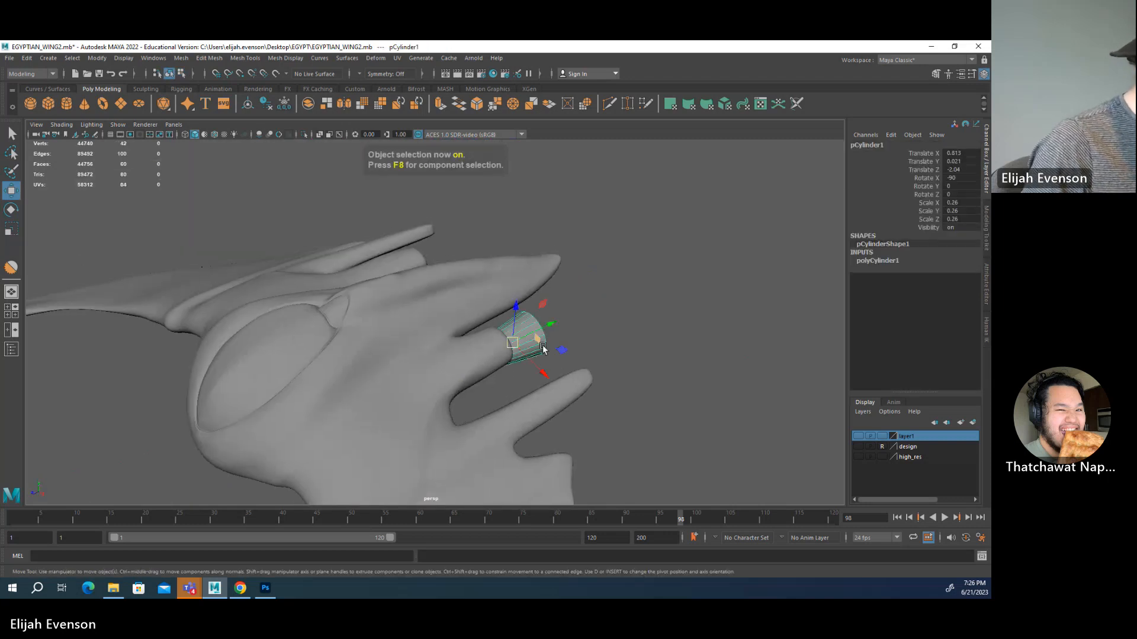
pyautogui.press('Delete')
# - Display the wing mesh unsmoothed and select three faces at the base of the inner prong beside the central body
pyautogui.click(485, 381)
pyautogui.keyDown('alt'); pyautogui.moveTo(616, 383); pyautogui.dragTo(421, 407); pyautogui.keyUp('alt')
pyautogui.press('1')
pyautogui.press('F11')
pyautogui.click(420, 405)
pyautogui.press('q')
pyautogui.keyDown('shift'); pyautogui.click(428, 398); pyautogui.keyUp('shift')
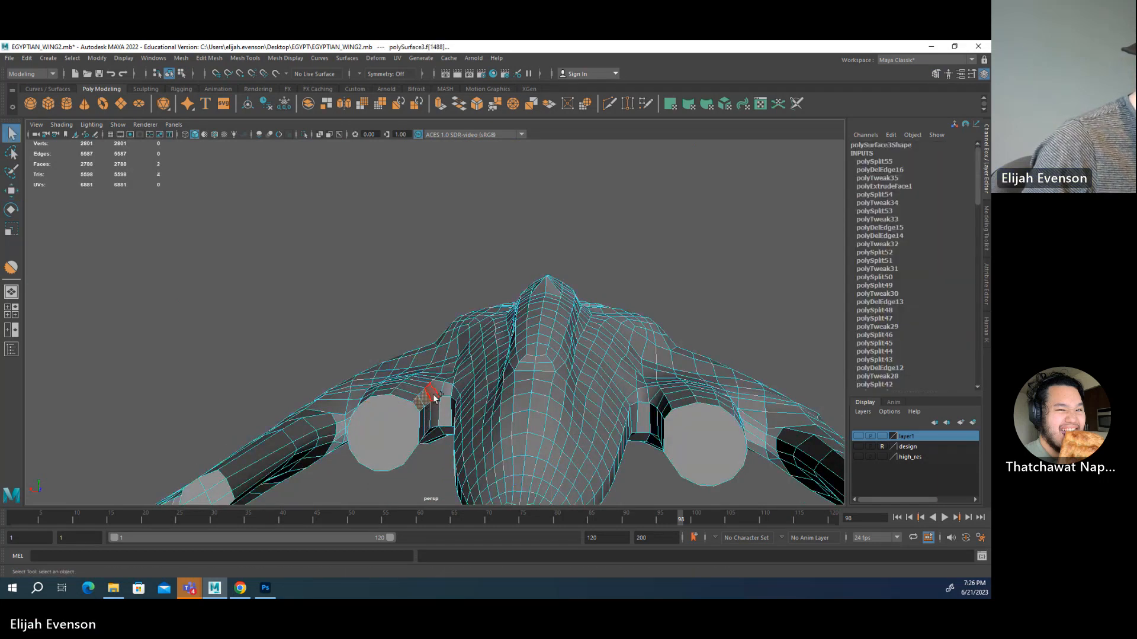
pyautogui.keyDown('shift'); pyautogui.click(431, 411); pyautogui.keyUp('shift')
pyautogui.press('w')
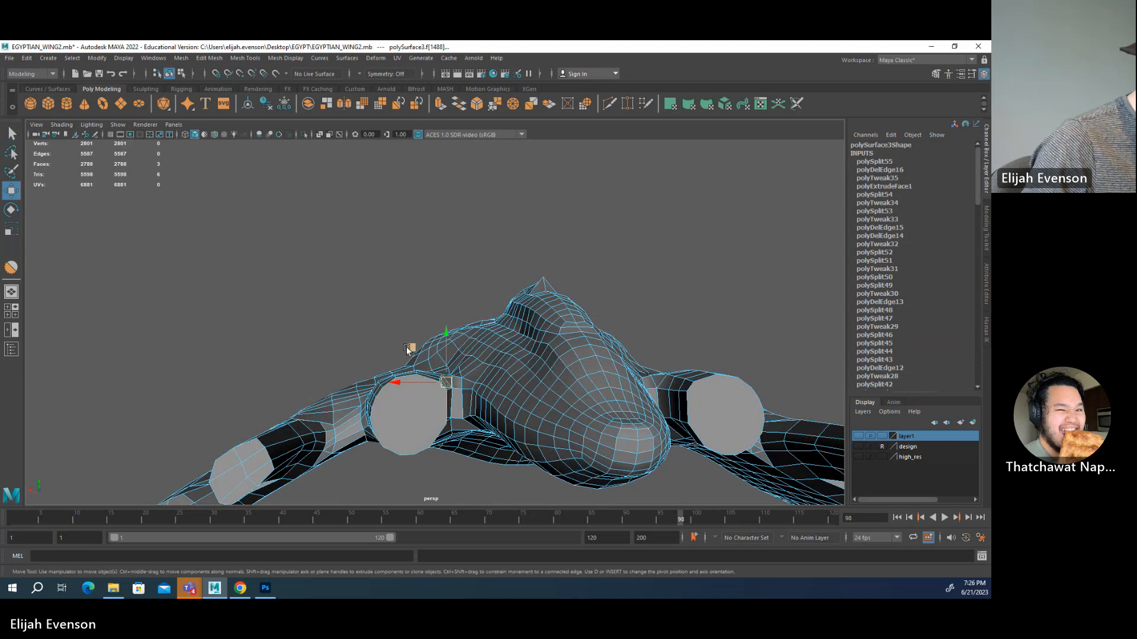
pyautogui.moveTo(406, 348); pyautogui.dragTo(410, 354, button='middle')
pyautogui.keyDown('alt'); pyautogui.moveTo(415, 362); pyautogui.dragTo(565, 378); pyautogui.keyUp('alt')
# - Return to object selection and reselect the wing mesh, framing the raised hump on top of the central body
pyautogui.press('F8')
pyautogui.click(553, 399)
pyautogui.click(570, 306)
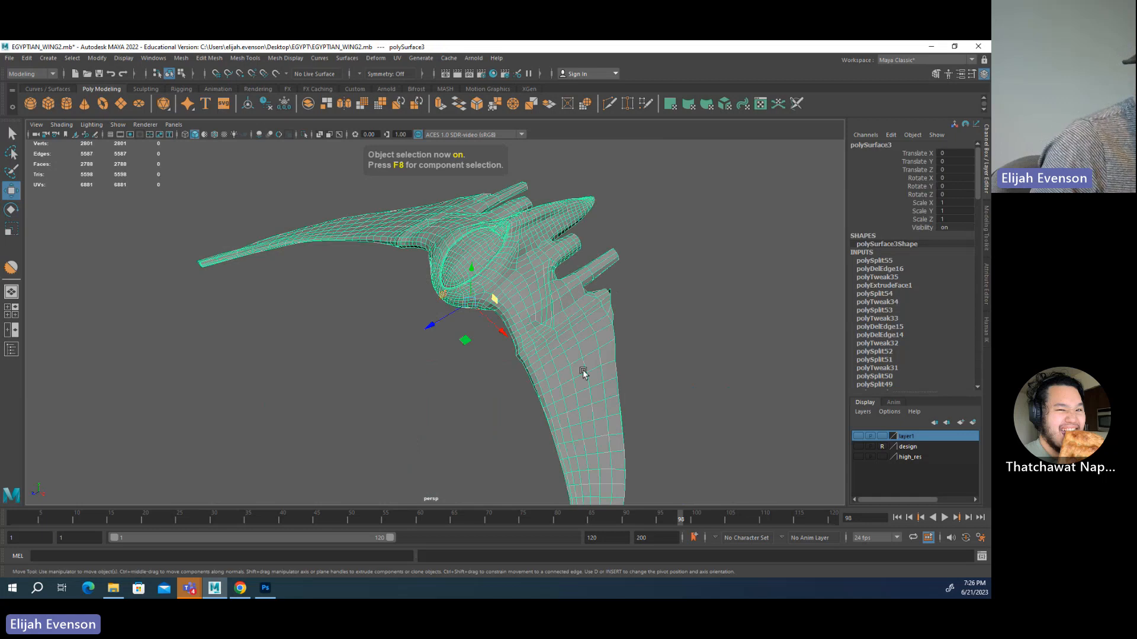
pyautogui.scroll(4, 498, 348)
pyautogui.keyDown('alt'); pyautogui.moveTo(497, 348); pyautogui.dragTo(460, 431); pyautogui.keyUp('alt')
pyautogui.click(564, 400)
pyautogui.keyDown('alt'); pyautogui.moveTo(564, 400); pyautogui.dragTo(130, 330); pyautogui.keyUp('alt')
pyautogui.click(502, 368)
pyautogui.keyDown('alt'); pyautogui.moveTo(446, 280); pyautogui.dragTo(322, 381, button='middle'); pyautogui.keyUp('alt')
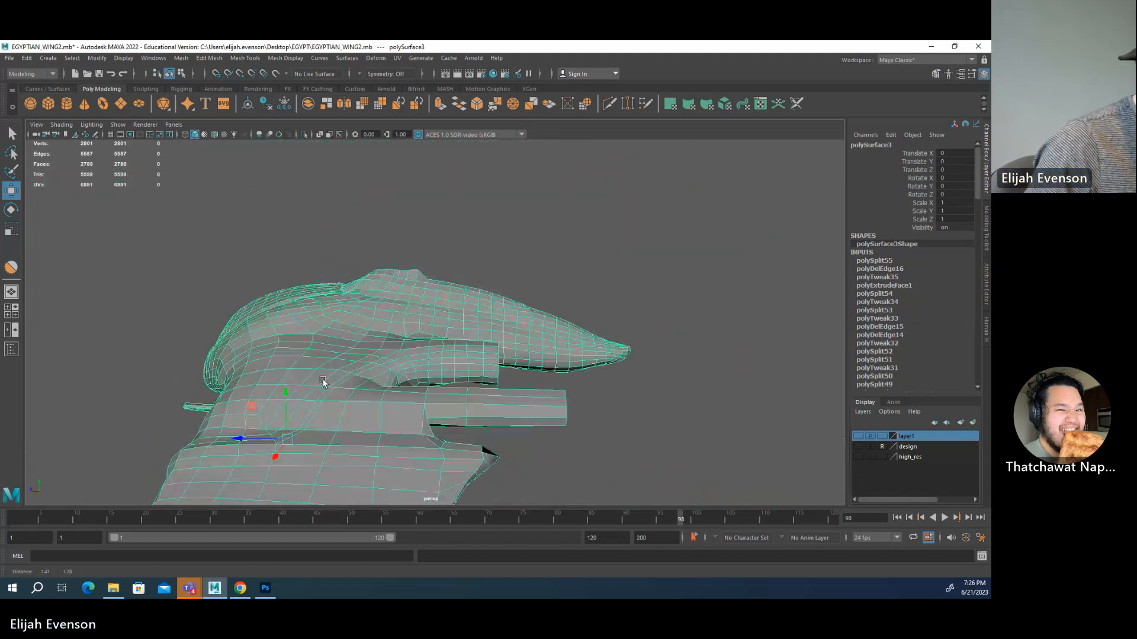
pyautogui.keyDown('alt'); pyautogui.moveTo(322, 381); pyautogui.dragTo(447, 337, button='right'); pyautogui.keyUp('alt')
pyautogui.keyDown('alt'); pyautogui.moveTo(403, 287); pyautogui.dragTo(464, 323, button='middle'); pyautogui.keyUp('alt')
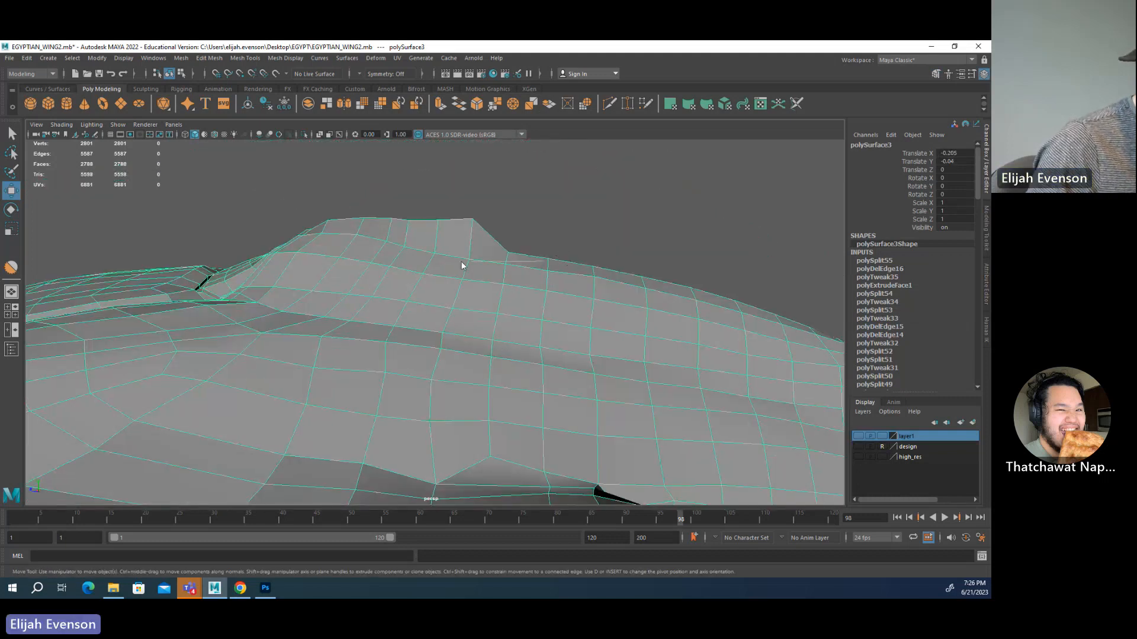
# - Raise the two ridge vertices just behind the central body's hump to the level of the hump's top
pyautogui.moveTo(463, 265); pyautogui.dragTo(454, 264, button='right')
pyautogui.click(508, 253)
pyautogui.moveTo(508, 227); pyautogui.dragTo(508, 194)
pyautogui.click(549, 259)
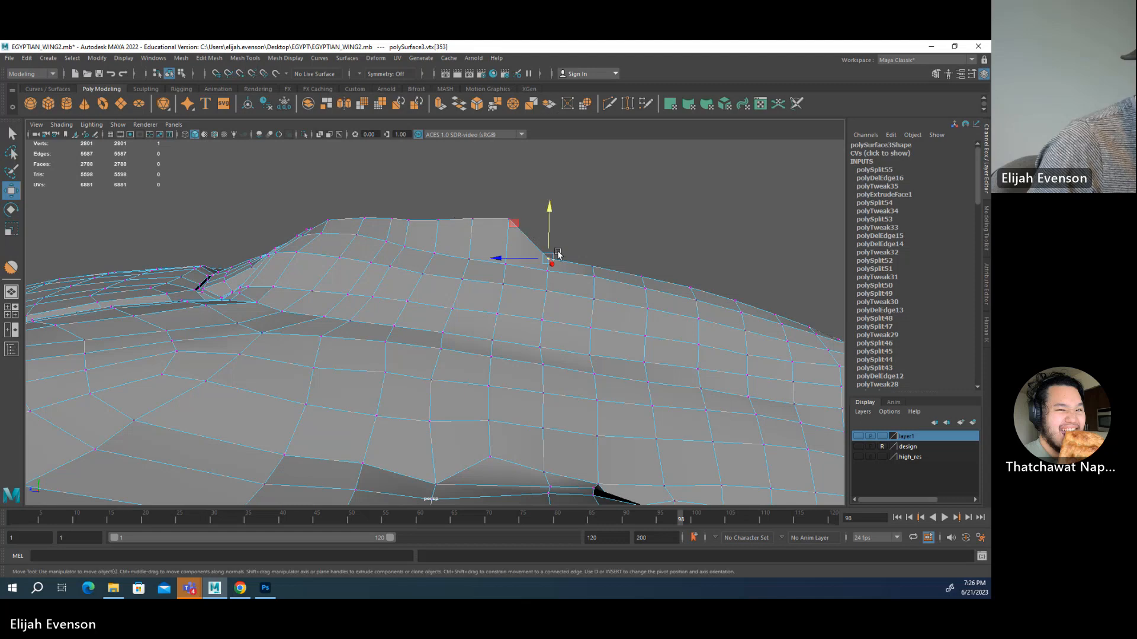
pyautogui.moveTo(557, 253); pyautogui.dragTo(550, 220)
pyautogui.keyDown('alt'); pyautogui.moveTo(575, 261); pyautogui.dragTo(563, 274, button='right'); pyautogui.keyUp('alt')
pyautogui.moveTo(563, 274)
pyautogui.keyDown('alt'); pyautogui.mouseDown()
pyautogui.moveTo(560, 289)
pyautogui.moveTo(551, 265)
pyautogui.mouseUp(); pyautogui.keyUp('alt')
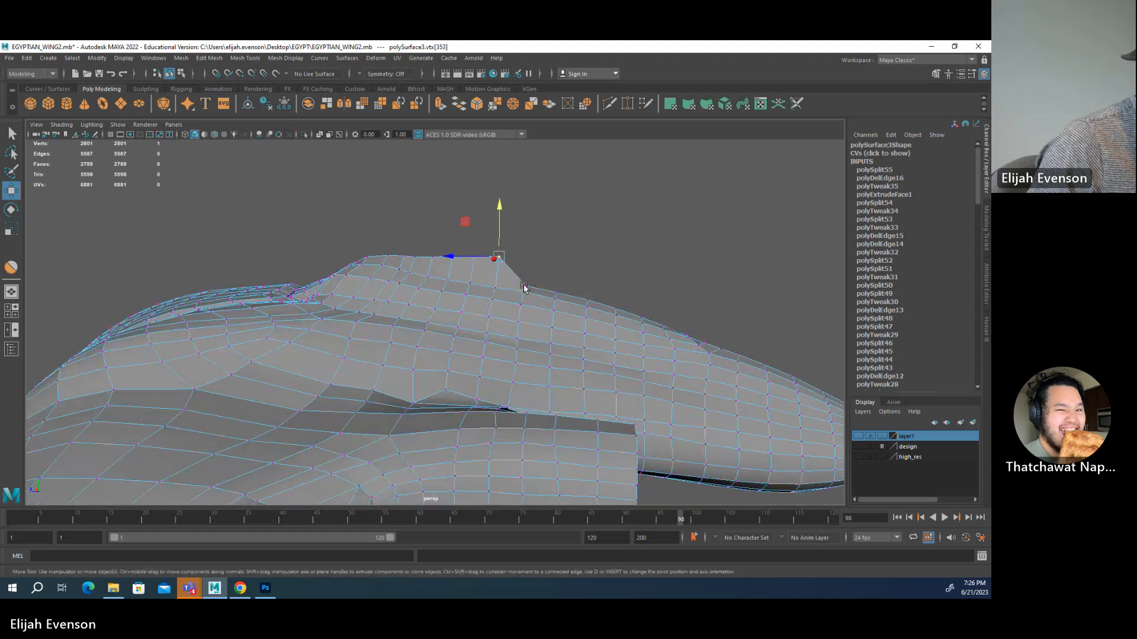
pyautogui.hotkey('ctrl', 'z')
# - Set symmetry to Object X and raise the next ridge vertex behind the hump to extend its flat top
pyautogui.click(359, 73)
pyautogui.click(384, 90)
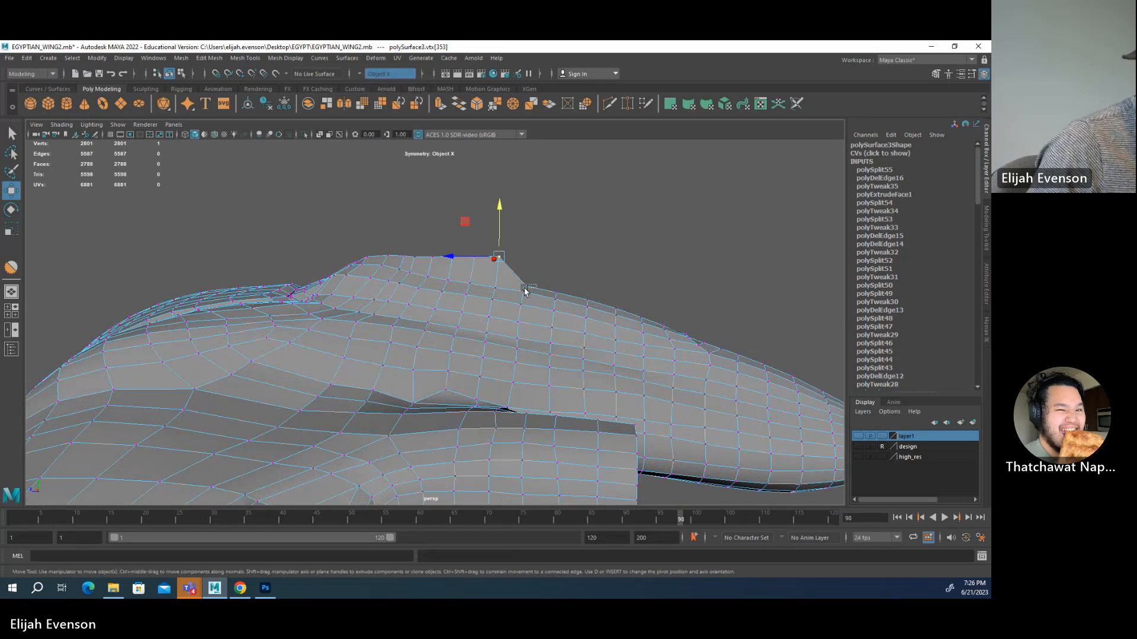
pyautogui.moveTo(524, 289); pyautogui.dragTo(538, 307)
pyautogui.hotkey('ctrl', 'z')
pyautogui.press('q')
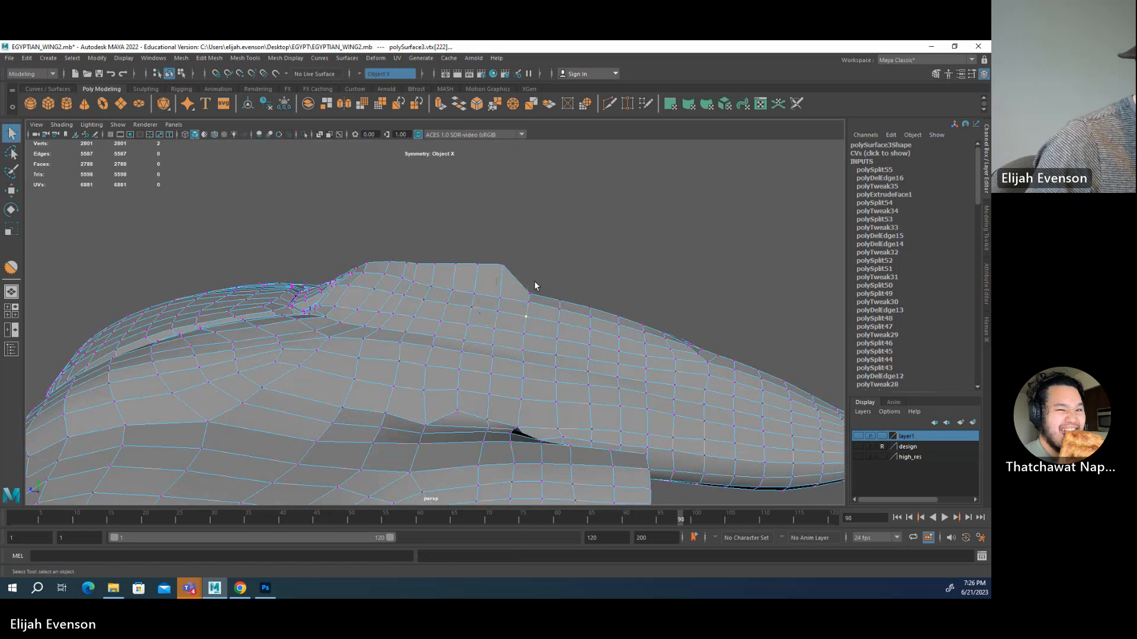
pyautogui.click(529, 294)
pyautogui.press('w')
pyautogui.press('v')
pyautogui.moveTo(531, 260); pyautogui.dragTo(527, 251)
pyautogui.scroll(-4, 630, 318)
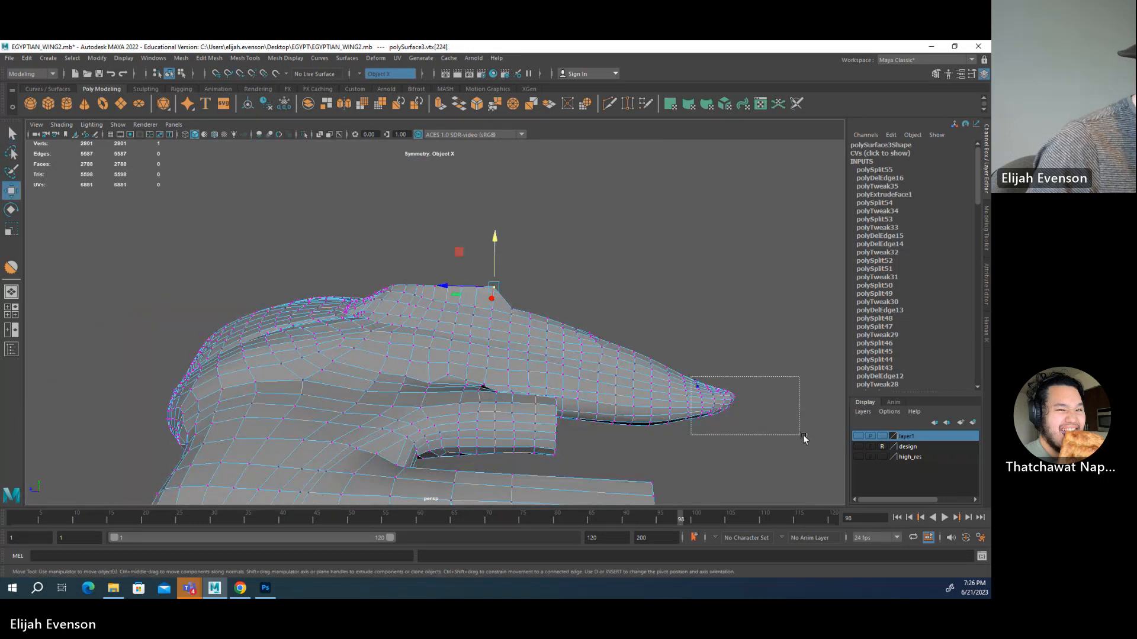
# - Using soft selection with an adjusted falloff, raise the tip and the upper middle of the central body's tail
pyautogui.moveTo(803, 436); pyautogui.dragTo(803, 437)
pyautogui.press('b')
pyautogui.moveTo(811, 440); pyautogui.dragTo(847, 446)
pyautogui.scroll(-2, 673, 350)
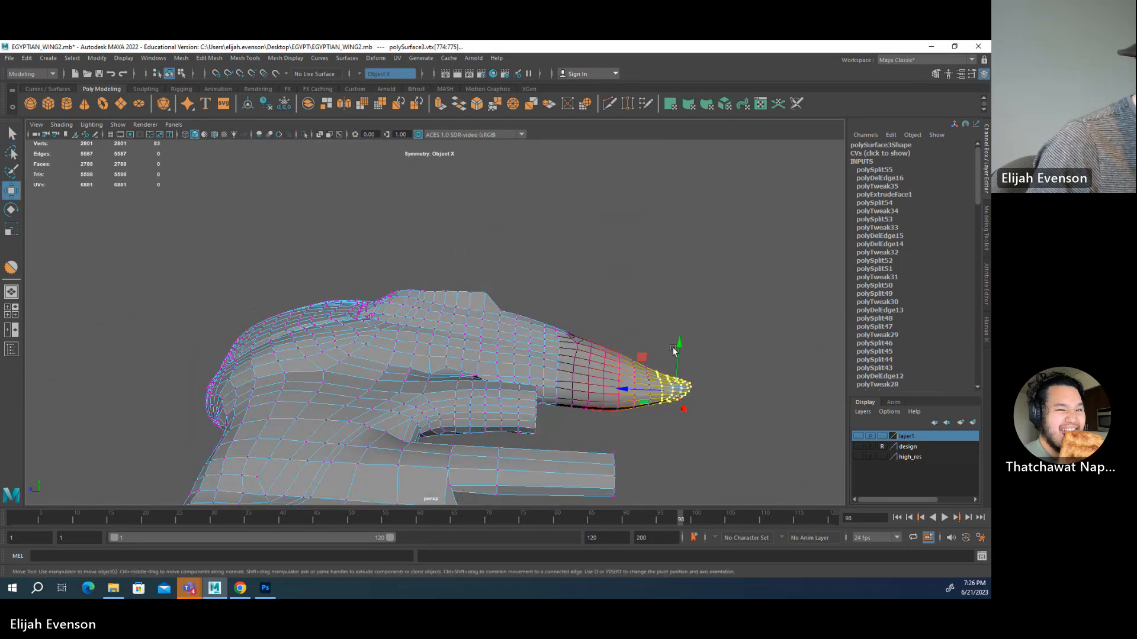
pyautogui.moveTo(678, 346); pyautogui.dragTo(692, 299)
pyautogui.moveTo(557, 326); pyautogui.dragTo(576, 276)
# - Return to object selection and activate the Sculpt Tool on the wing mesh
pyautogui.press('F8')
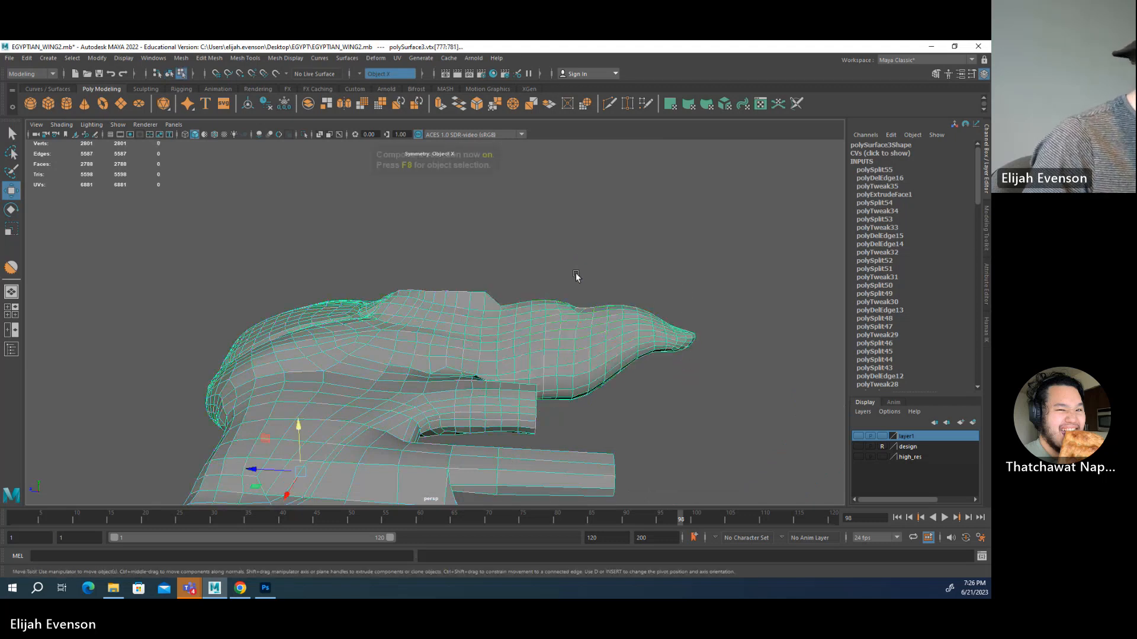
pyautogui.click(247, 57)
pyautogui.moveTo(285, 58)
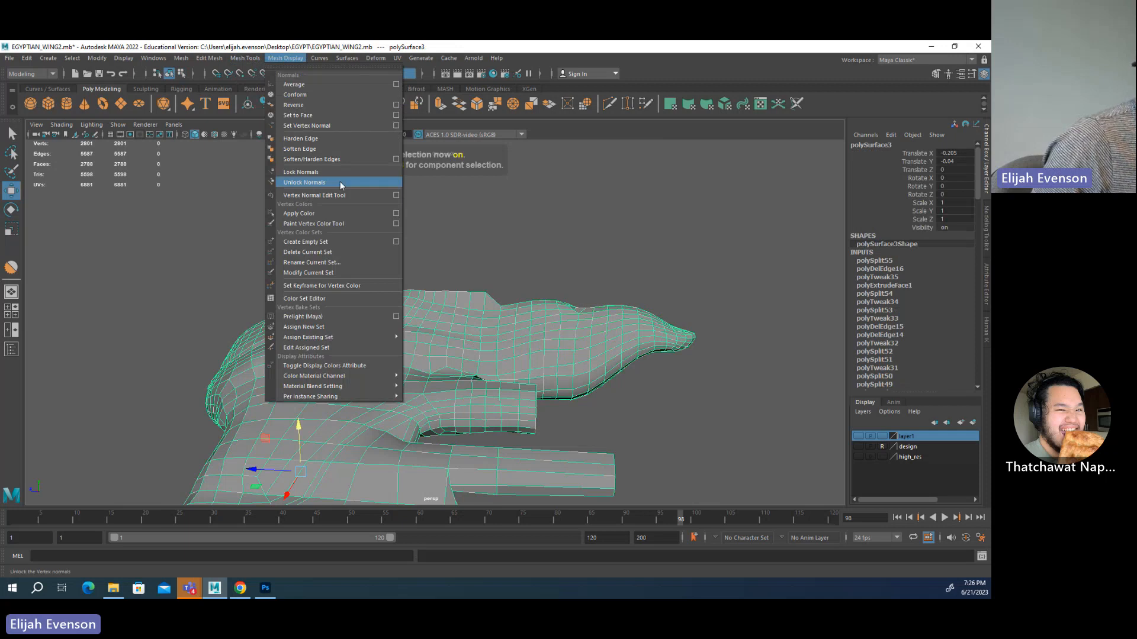
pyautogui.moveTo(376, 339)
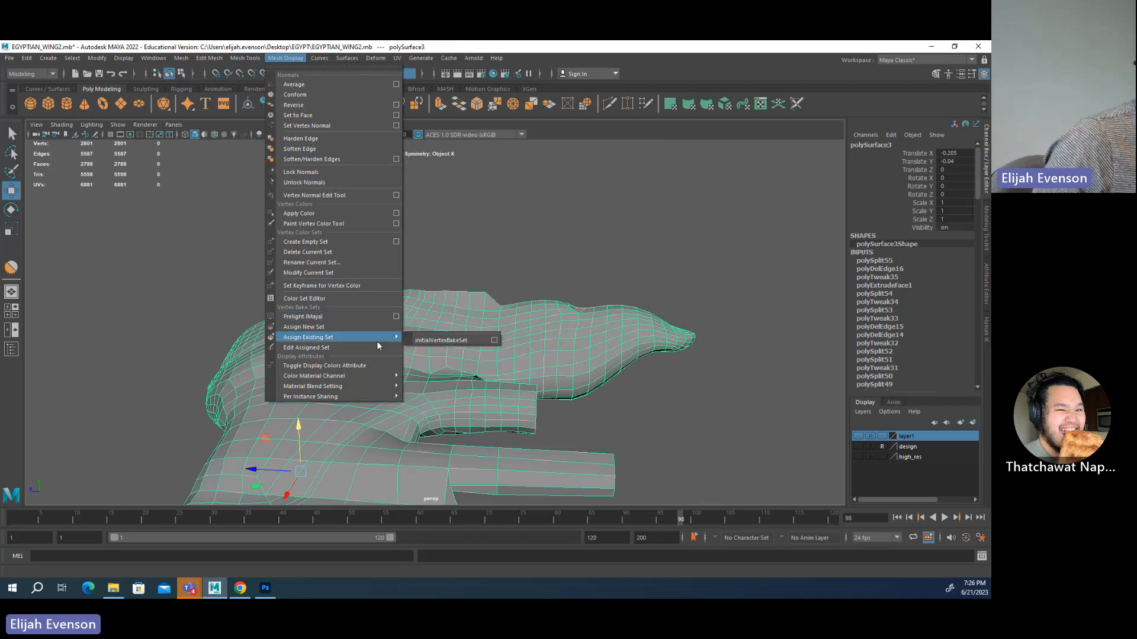
pyautogui.click(283, 56)
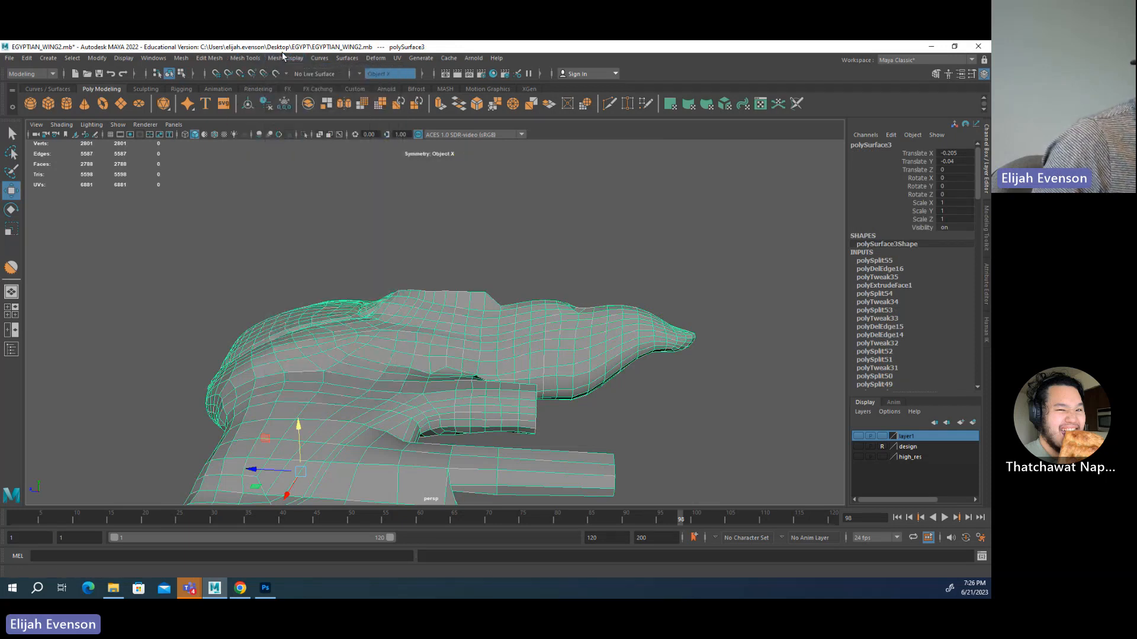
pyautogui.click(284, 57)
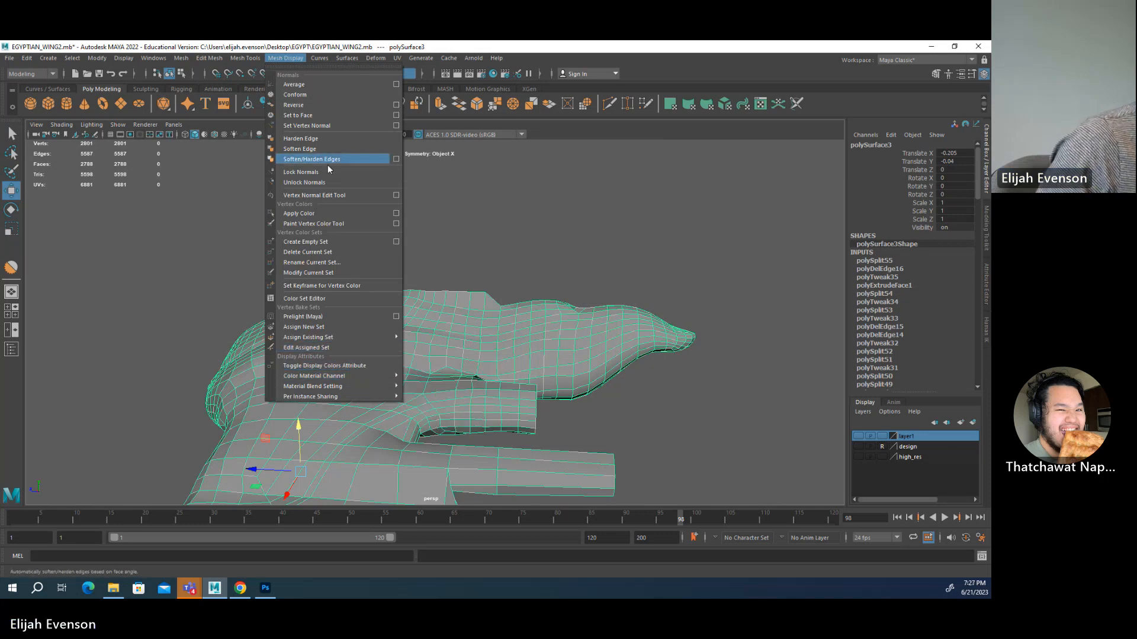
pyautogui.moveTo(245, 57)
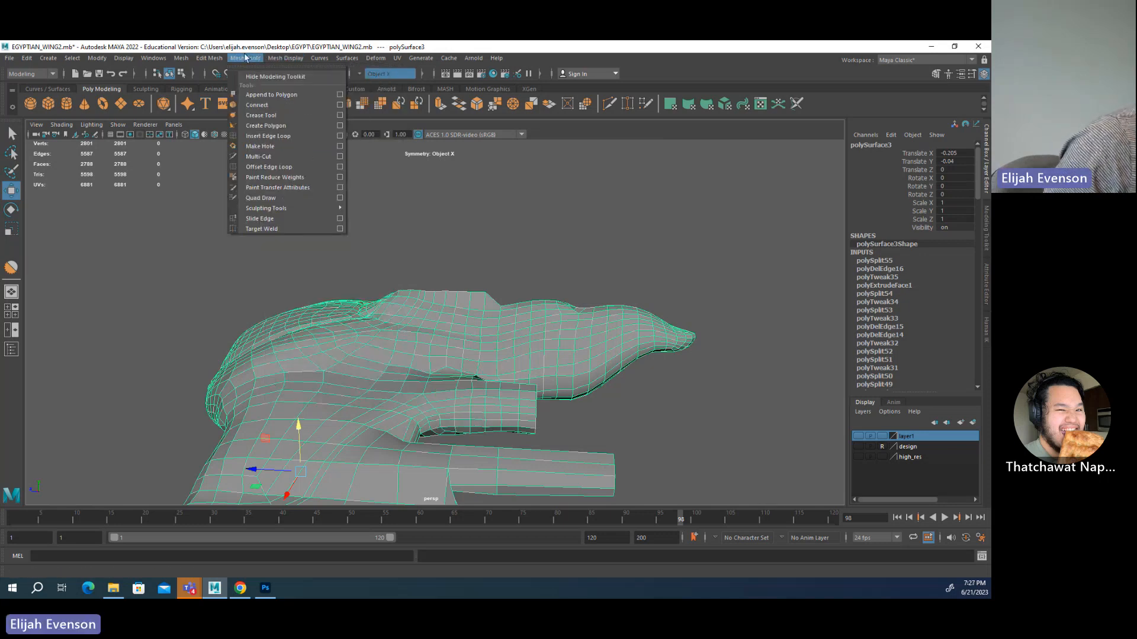
pyautogui.moveTo(327, 210)
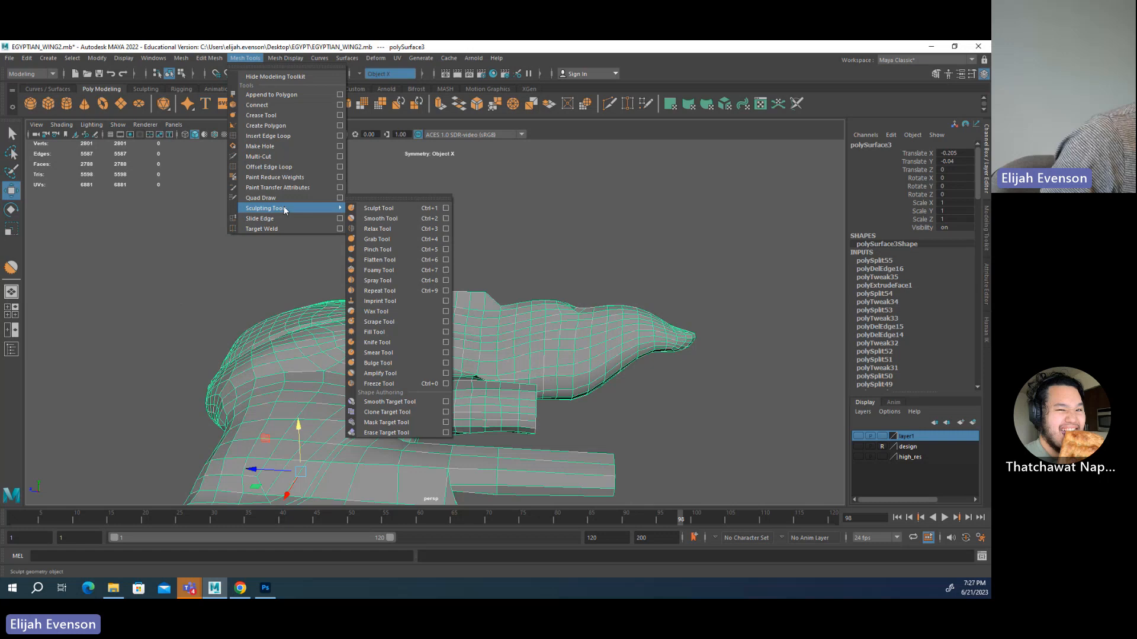
pyautogui.click(373, 208)
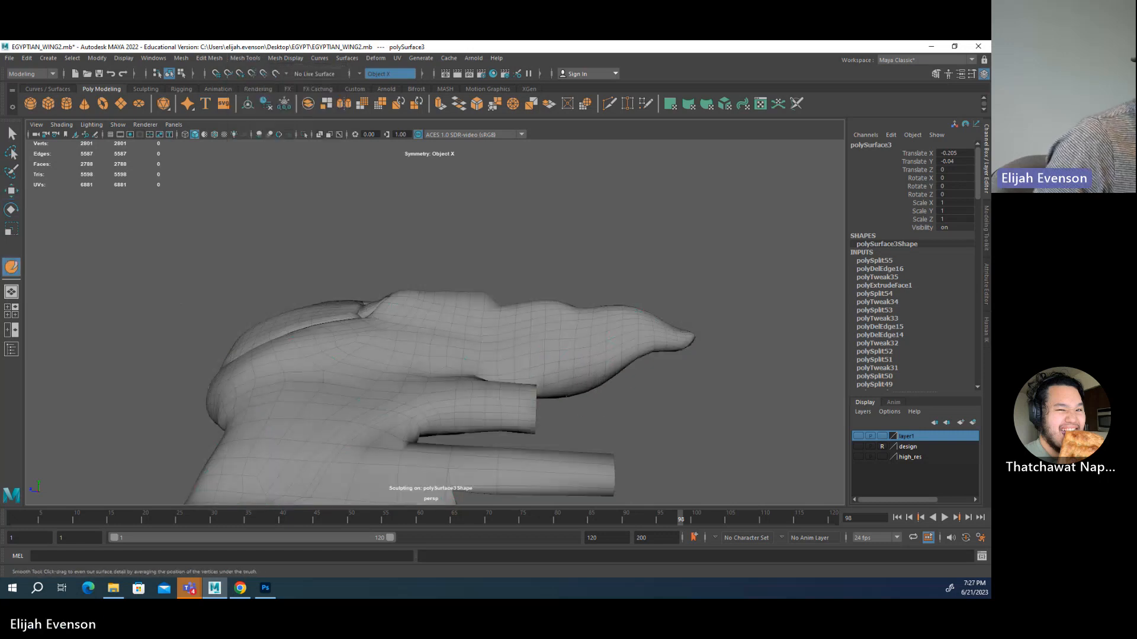
pyautogui.keyDown('alt'); pyautogui.moveTo(577, 387); pyautogui.dragTo(567, 331); pyautogui.keyUp('alt')
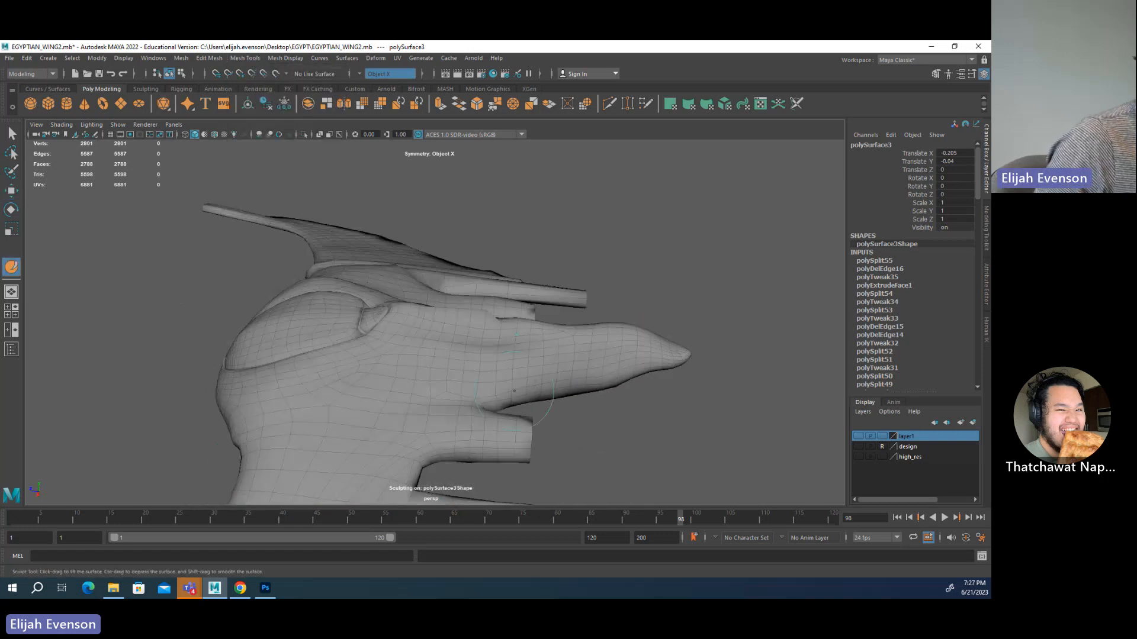
# - Smooth the underside of the central spike near the neighbouring prong with sculpt strokes, checking its profile from several angles
pyautogui.moveTo(561, 379)
pyautogui.keyDown('shift'); pyautogui.mouseDown()
pyautogui.moveTo(621, 375)
pyautogui.moveTo(636, 355)
pyautogui.moveTo(606, 332)
pyautogui.moveTo(645, 343)
pyautogui.moveTo(568, 421)
pyautogui.mouseUp(); pyautogui.keyUp('shift')
pyautogui.moveTo(474, 403)
pyautogui.keyDown('shift'); pyautogui.mouseDown()
pyautogui.moveTo(420, 349)
pyautogui.moveTo(473, 396)
pyautogui.mouseUp(); pyautogui.keyUp('shift')
pyautogui.moveTo(530, 470)
pyautogui.keyDown('alt'); pyautogui.mouseDown()
pyautogui.moveTo(626, 424)
pyautogui.moveTo(520, 310)
pyautogui.mouseUp(); pyautogui.keyUp('alt')
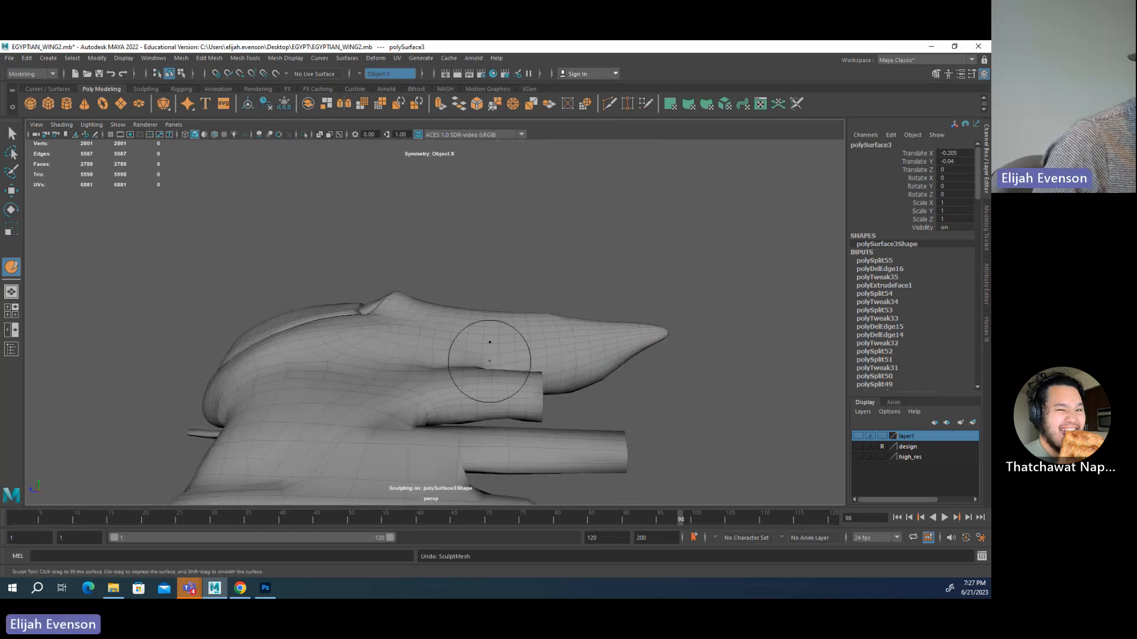
pyautogui.keyDown('alt'); pyautogui.moveTo(482, 355); pyautogui.dragTo(438, 330); pyautogui.keyUp('alt')
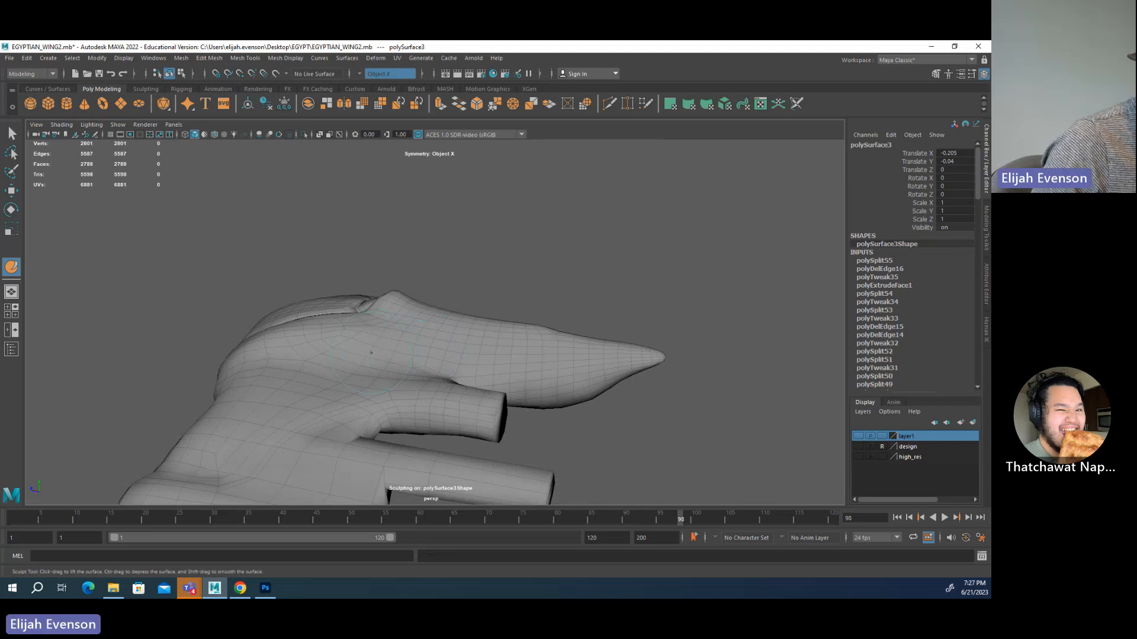
pyautogui.keyDown('alt'); pyautogui.moveTo(356, 359); pyautogui.dragTo(522, 394); pyautogui.keyUp('alt')
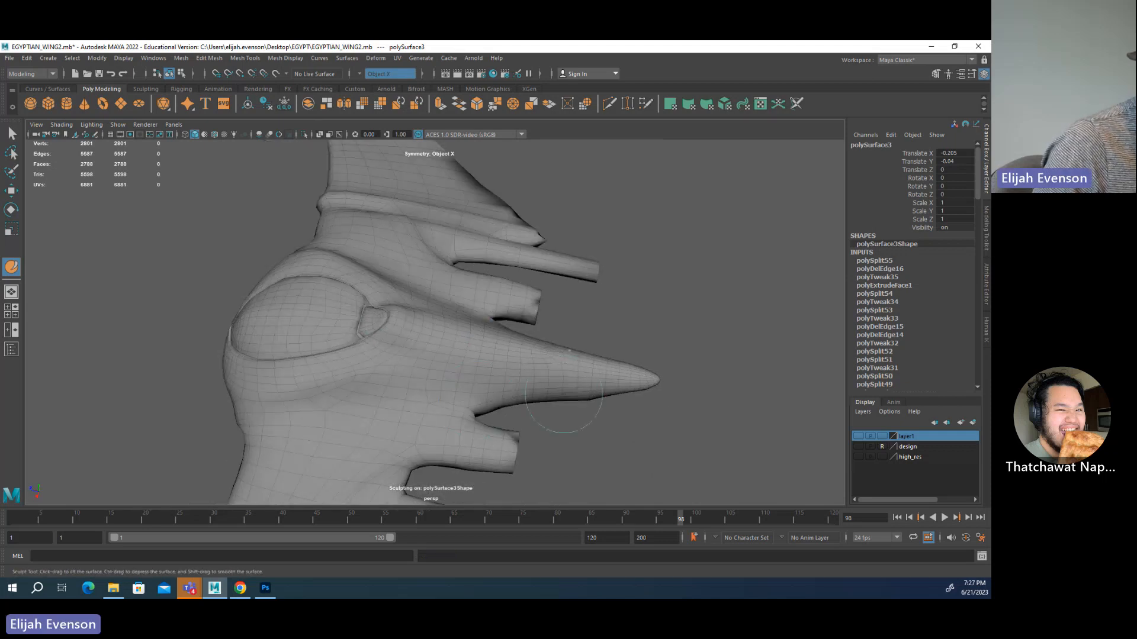
pyautogui.keyDown('alt'); pyautogui.moveTo(703, 417); pyautogui.dragTo(639, 434); pyautogui.keyUp('alt')
pyautogui.keyDown('alt'); pyautogui.moveTo(639, 434); pyautogui.dragTo(426, 415, button='right'); pyautogui.keyUp('alt')
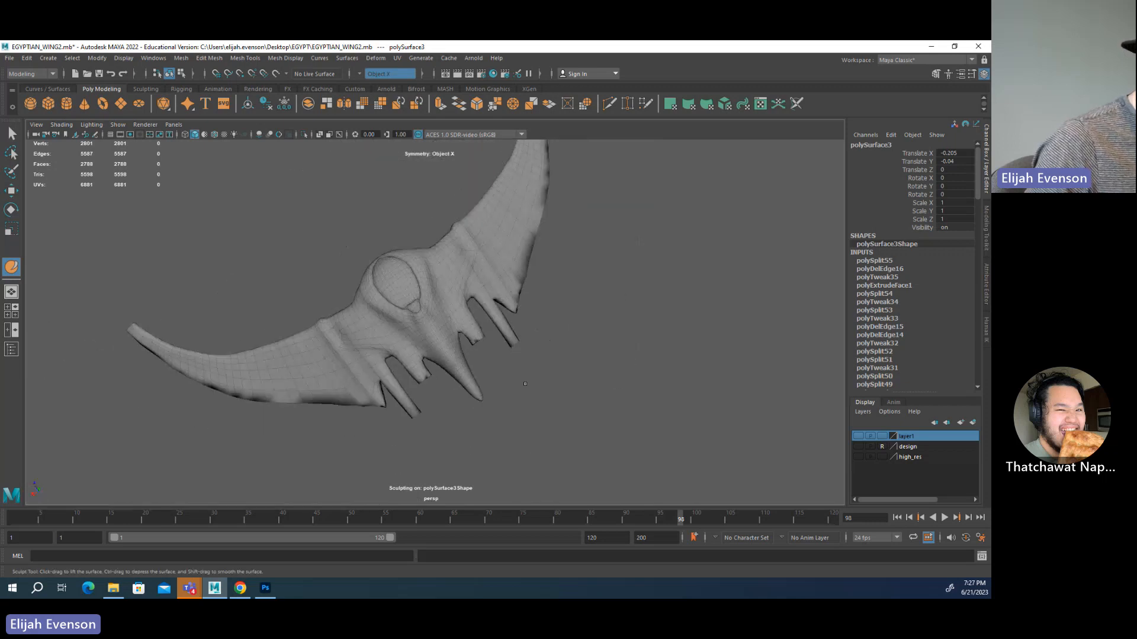
pyautogui.press('q')
pyautogui.moveTo(406, 361); pyautogui.dragTo(350, 361, button='right')
pyautogui.click(484, 401)
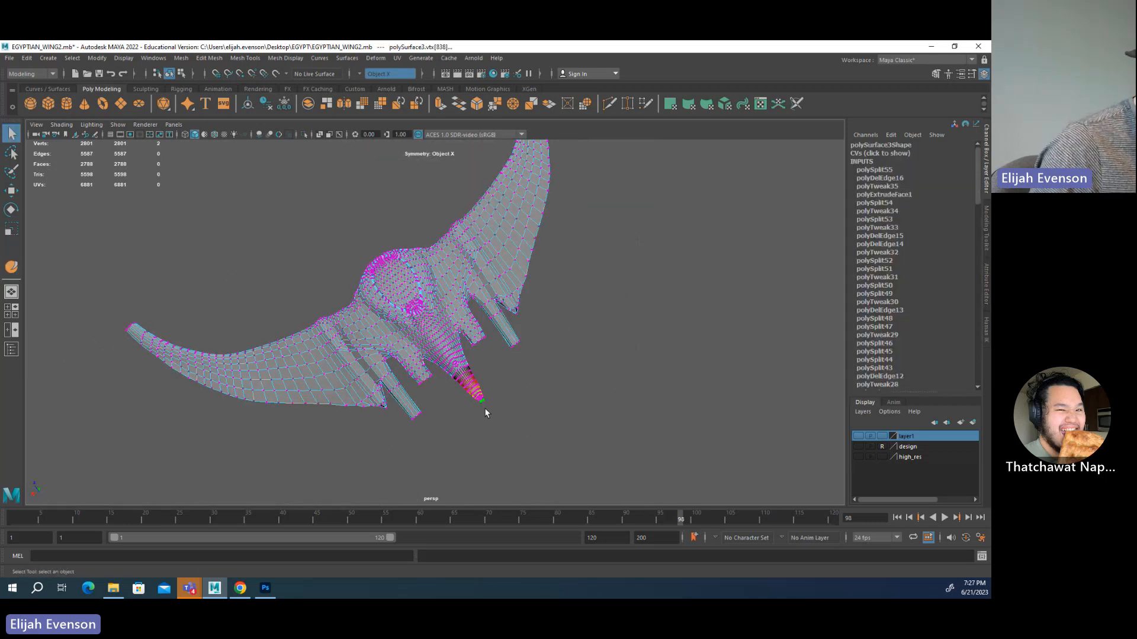
pyautogui.scroll(6, 545, 389)
pyautogui.keyDown('alt'); pyautogui.moveTo(484, 408); pyautogui.dragTo(590, 303); pyautogui.keyUp('alt')
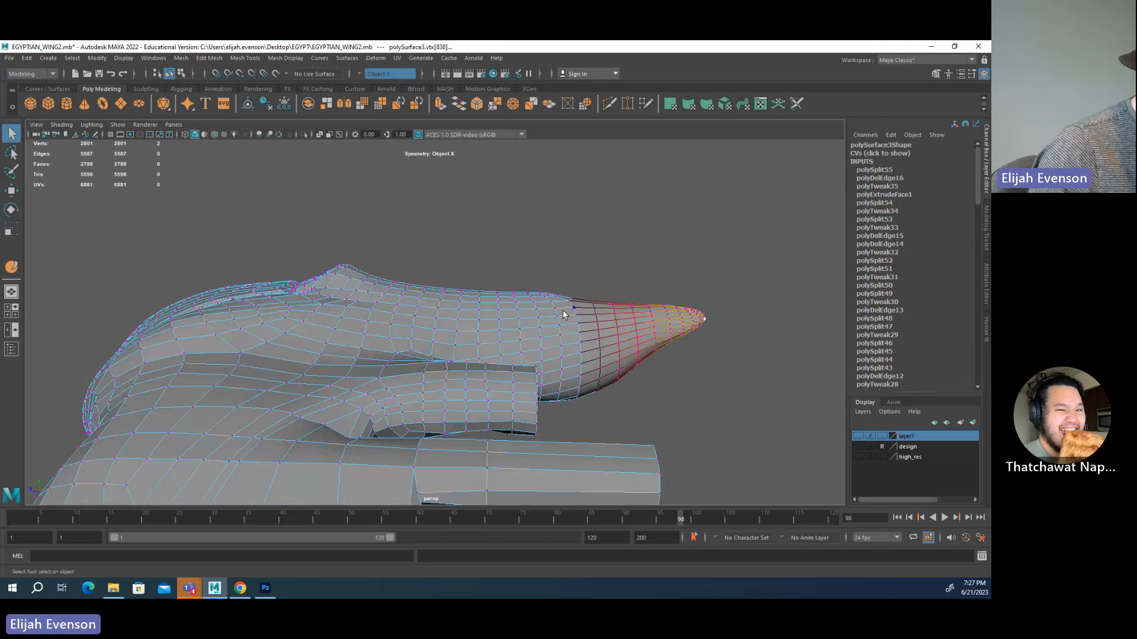
# - Select the strip of faces along the top of the central spike, flatten it and raise it into a straight ridge
pyautogui.moveTo(563, 310); pyautogui.dragTo(563, 350, button='right')
pyautogui.keyDown('alt'); pyautogui.moveTo(355, 249); pyautogui.dragTo(340, 322); pyautogui.keyUp('alt')
pyautogui.click(359, 304)
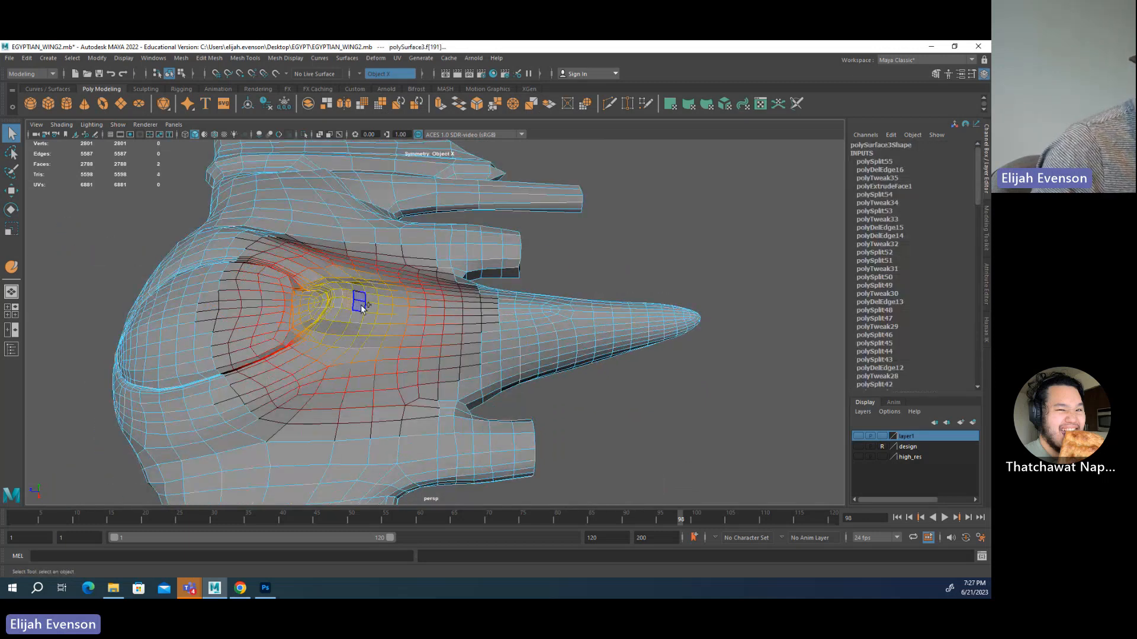
pyautogui.click(545, 310)
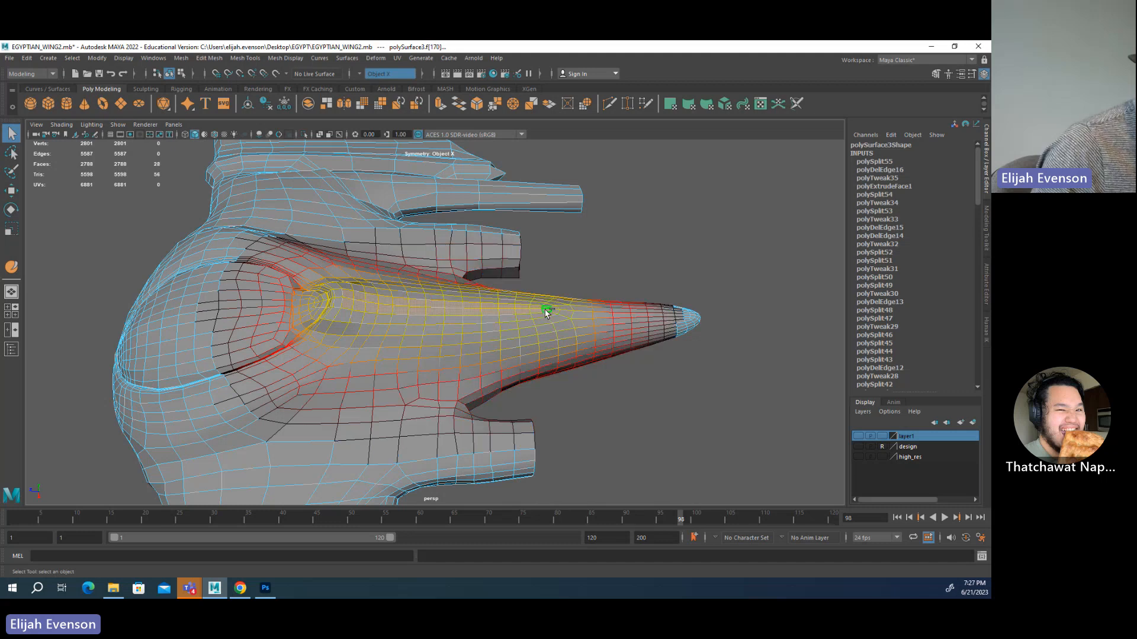
pyautogui.keyDown('alt'); pyautogui.moveTo(545, 309); pyautogui.dragTo(536, 285); pyautogui.keyUp('alt')
pyautogui.press('w')
pyautogui.press('r')
pyautogui.moveTo(448, 231)
pyautogui.mouseDown()
pyautogui.moveTo(451, 270)
pyautogui.moveTo(454, 254)
pyautogui.moveTo(428, 263)
pyautogui.moveTo(449, 273)
pyautogui.moveTo(448, 218)
pyautogui.moveTo(531, 261)
pyautogui.moveTo(446, 246)
pyautogui.mouseUp()
pyautogui.hotkey('ctrl', 'z')
pyautogui.press('b')
pyautogui.press('w')
# - Raise the strip of top faces running from the end of the flat ridge to the spike's tip
pyautogui.press('q')
pyautogui.press('F8')
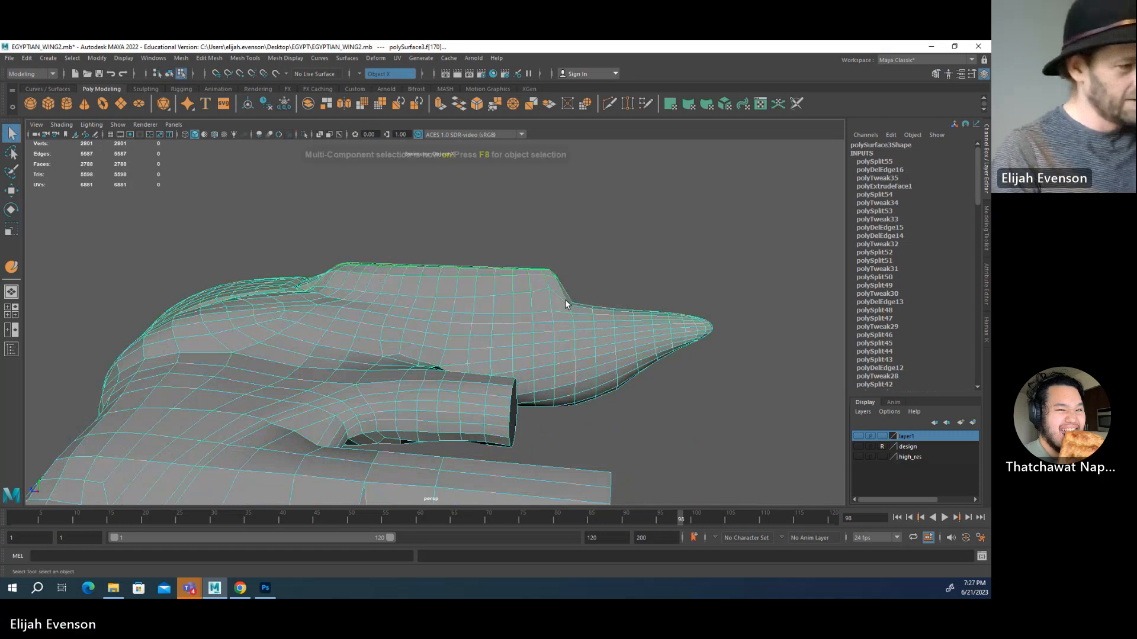
pyautogui.press('F9')
pyautogui.moveTo(675, 305); pyautogui.dragTo(614, 341)
pyautogui.press('F11')
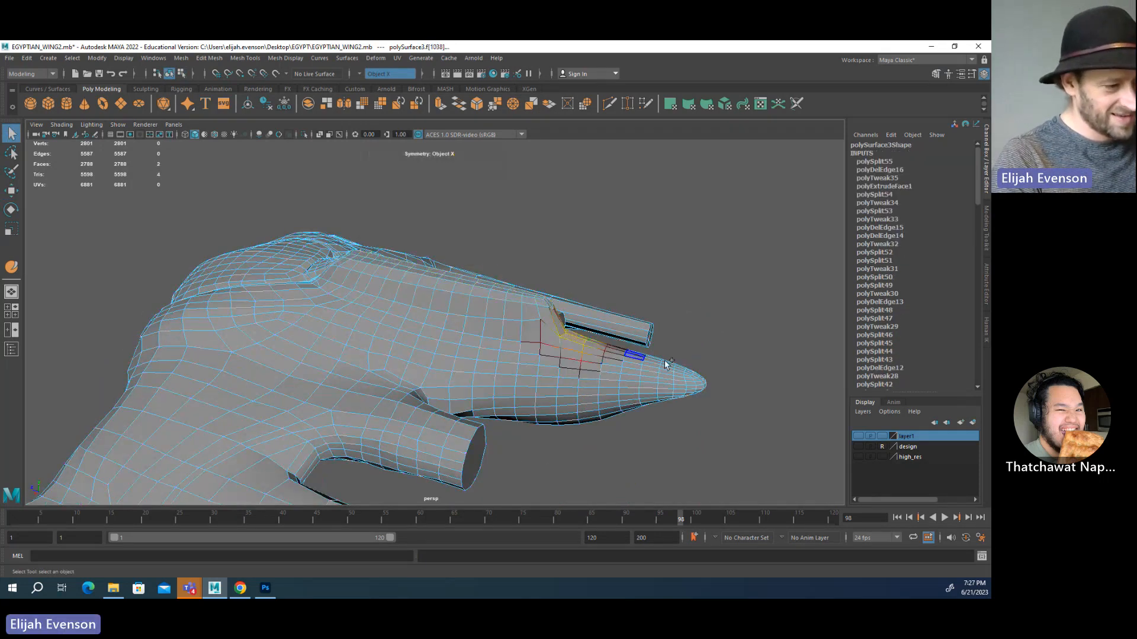
pyautogui.keyDown('shift'); pyautogui.doubleClick(680, 371); pyautogui.keyUp('shift')
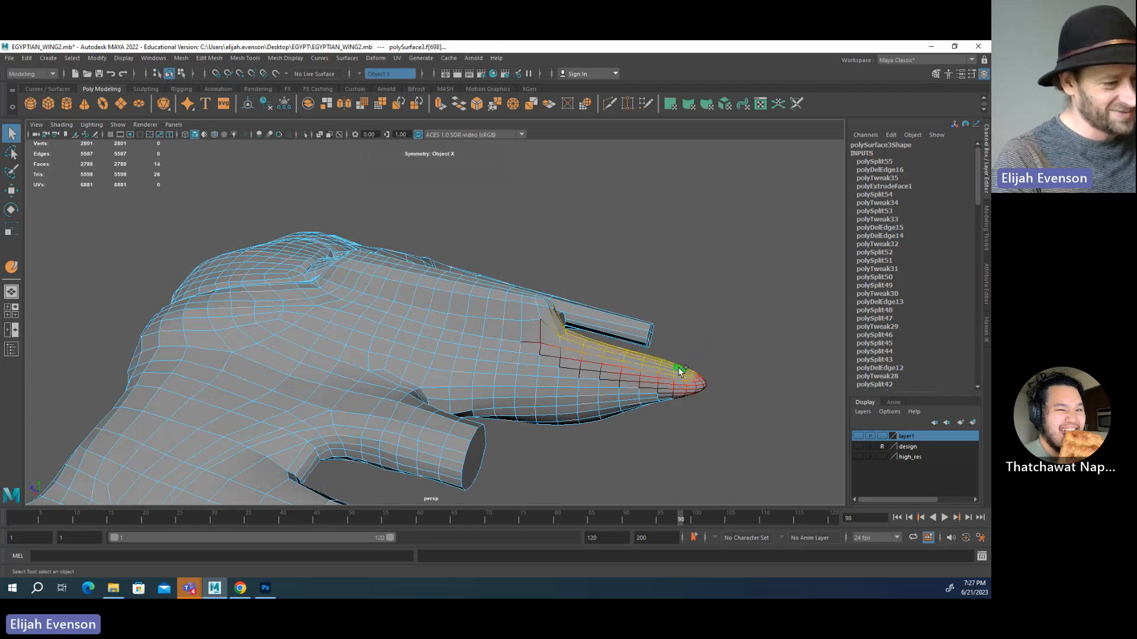
pyautogui.keyDown('alt'); pyautogui.moveTo(680, 371); pyautogui.dragTo(687, 337); pyautogui.keyUp('alt')
pyautogui.press('w')
pyautogui.moveTo(630, 271); pyautogui.dragTo(633, 196)
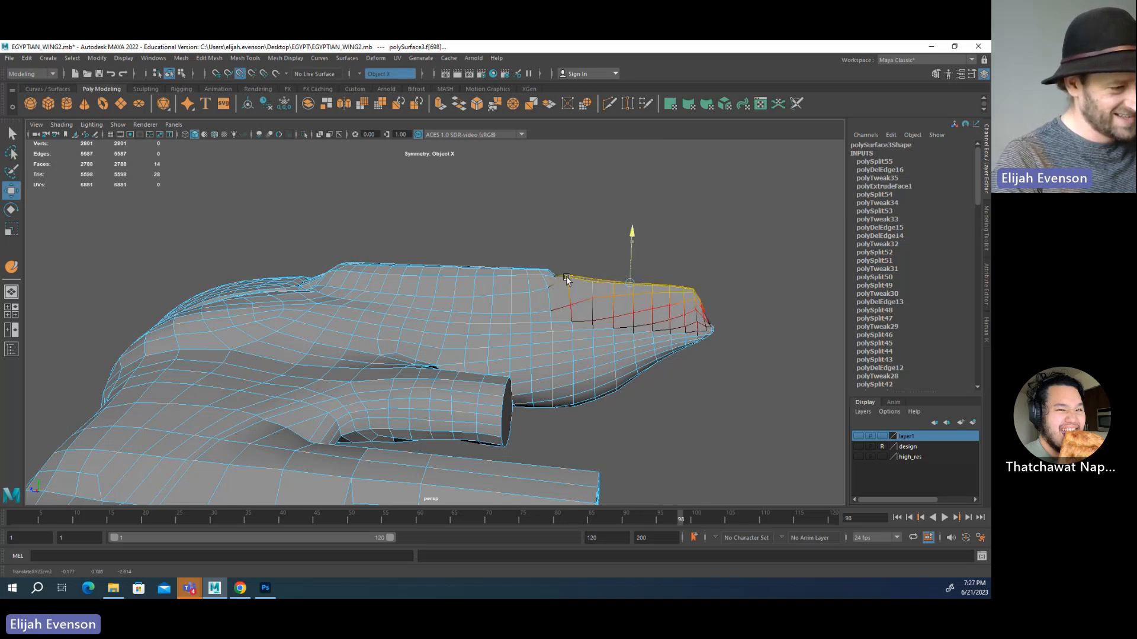
pyautogui.keyDown('alt'); pyautogui.moveTo(550, 277); pyautogui.dragTo(620, 306); pyautogui.keyUp('alt')
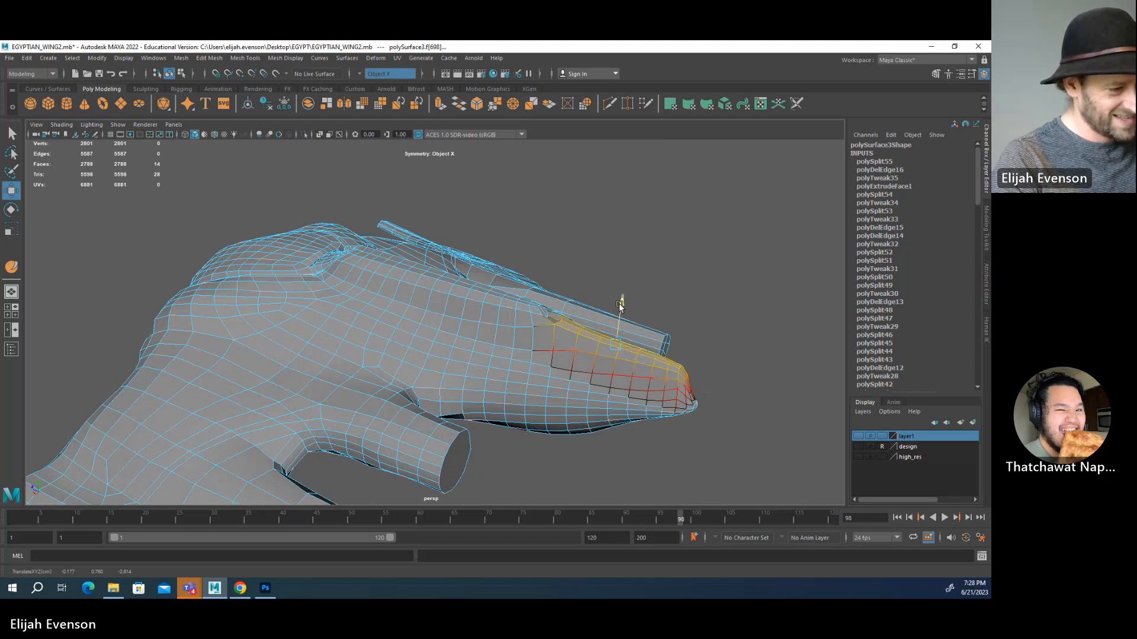
# - Adjust the vertices at the notch between the flat ridge and the raised tip section of the spike
pyautogui.press('q')
pyautogui.press('F9')
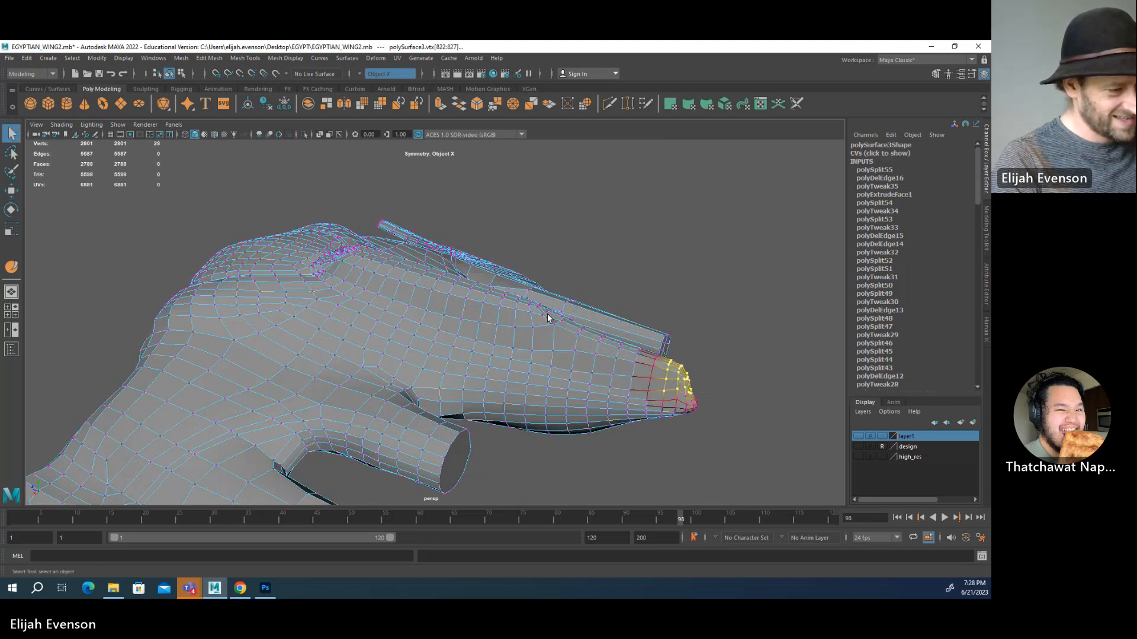
pyautogui.click(547, 314)
pyautogui.press('w')
pyautogui.moveTo(548, 303); pyautogui.dragTo(781, 398)
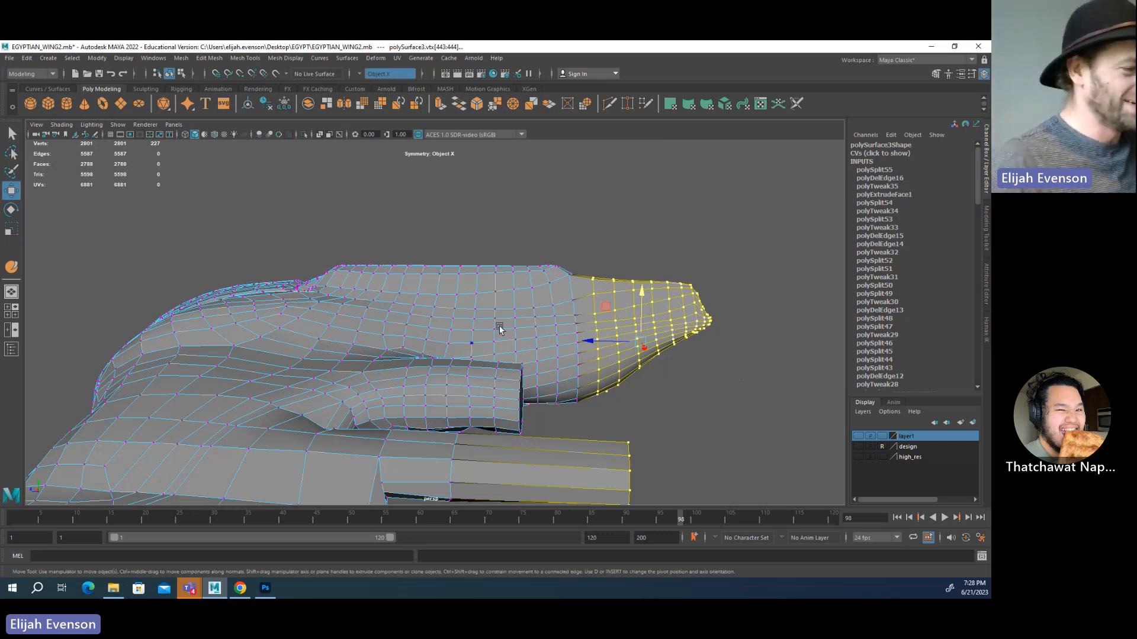
# - Smooth the tip section and underside of the central spike with the Smooth sculpting tool
pyautogui.press('F8')
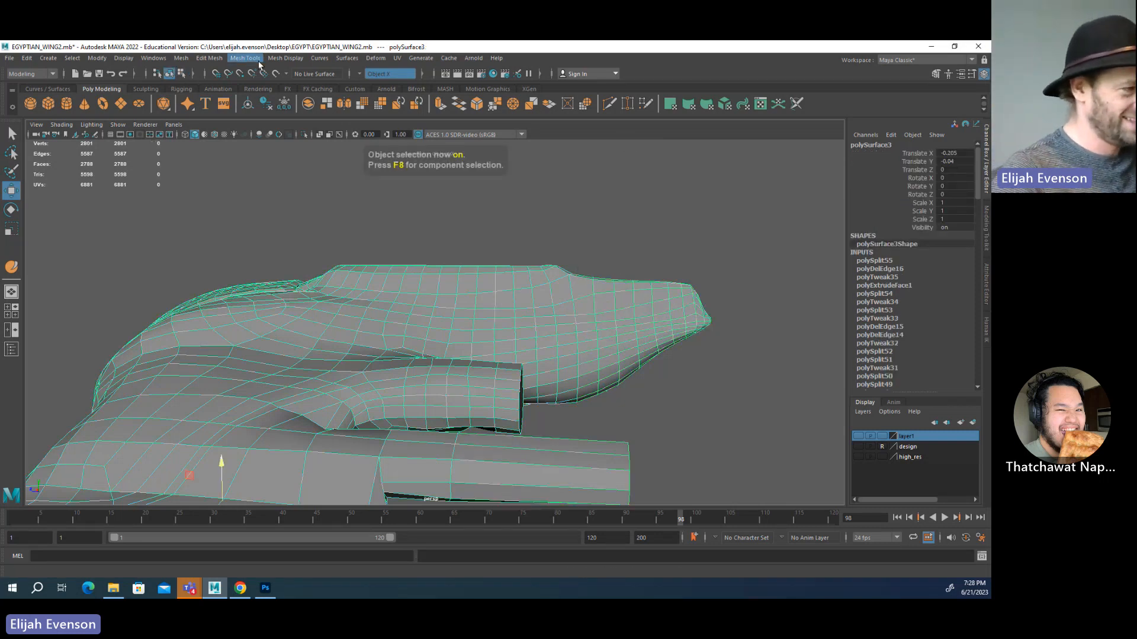
pyautogui.click(286, 58)
pyautogui.moveTo(245, 57)
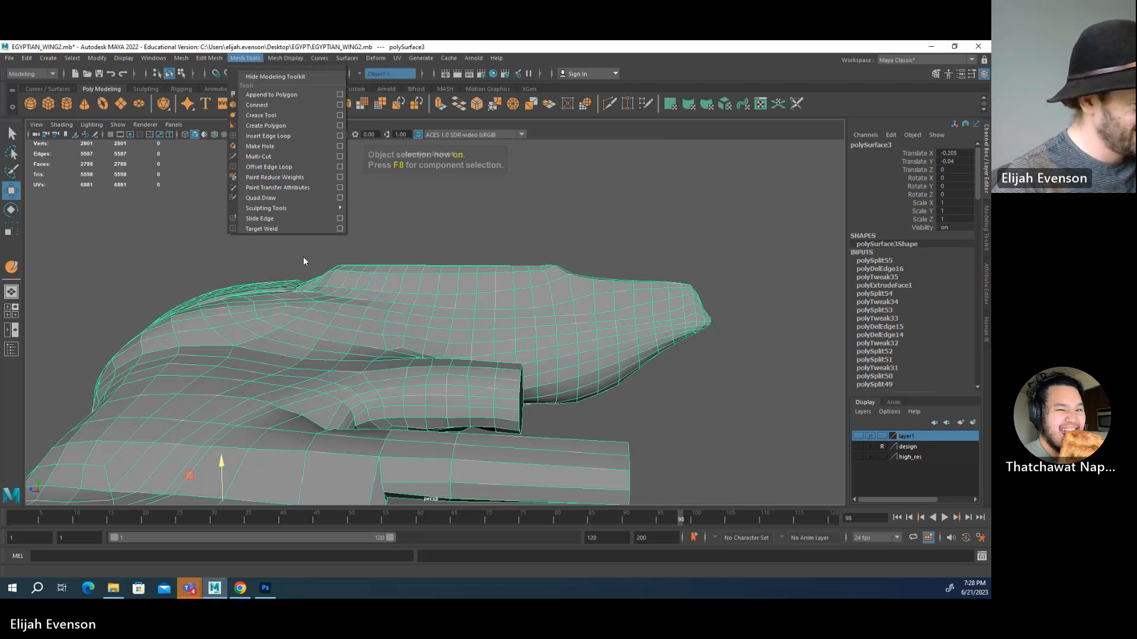
pyautogui.moveTo(314, 209)
pyautogui.click(404, 207)
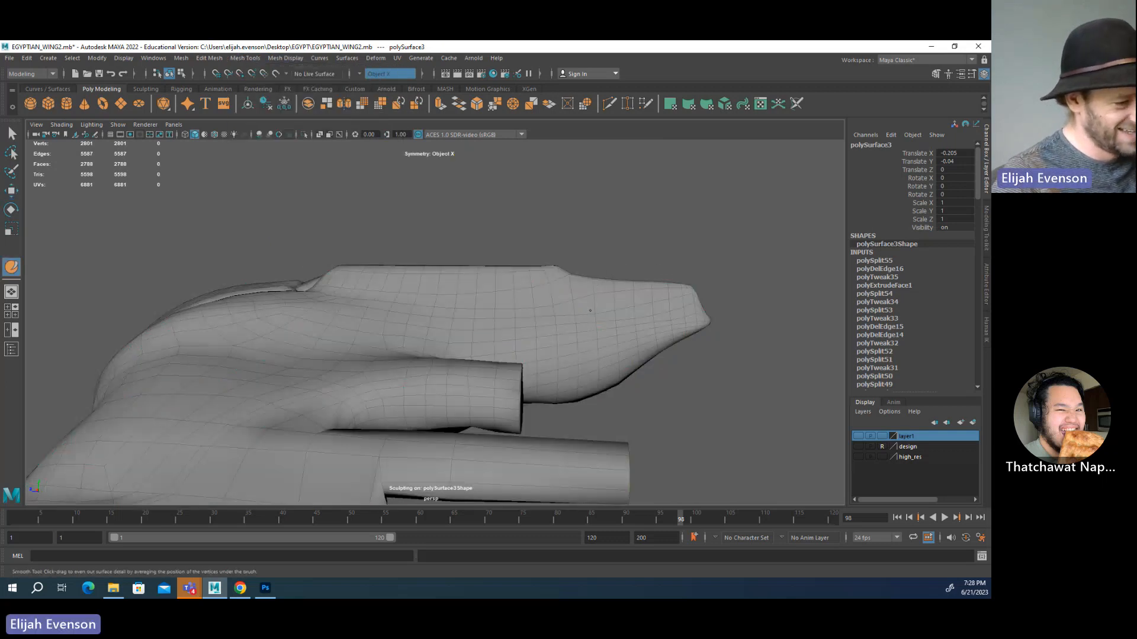
pyautogui.moveTo(610, 284)
pyautogui.keyDown('shift'); pyautogui.mouseDown()
pyautogui.moveTo(557, 278)
pyautogui.moveTo(602, 298)
pyautogui.moveTo(720, 308)
pyautogui.mouseUp(); pyautogui.keyUp('shift')
pyautogui.hotkey('ctrl', 'z')
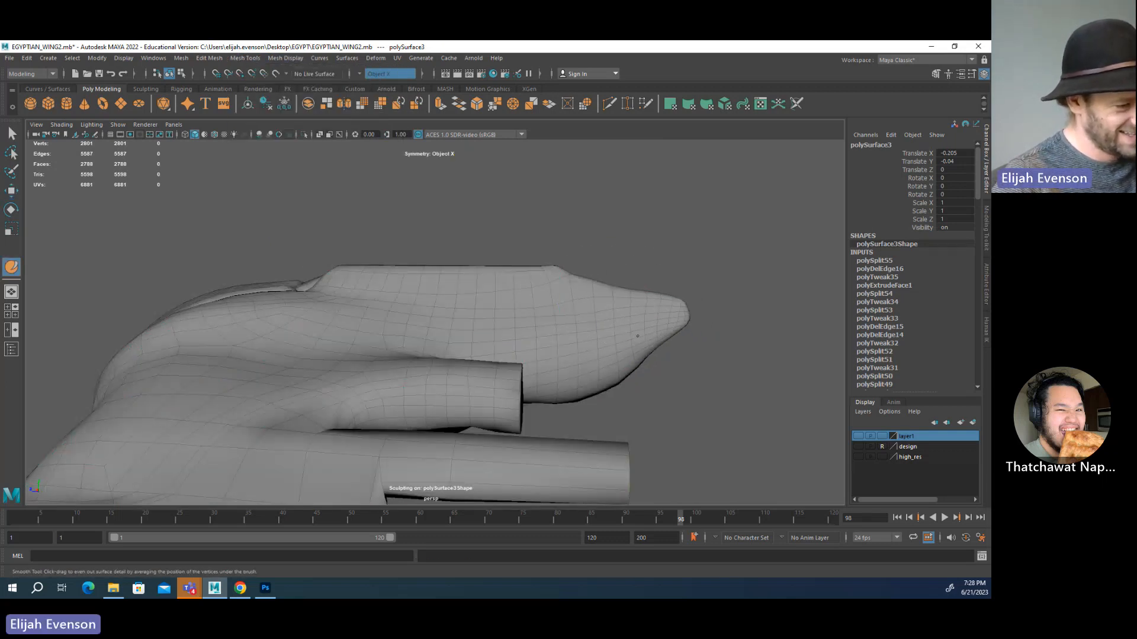
pyautogui.keyDown('shift'); pyautogui.moveTo(637, 336); pyautogui.dragTo(590, 377); pyautogui.keyUp('shift')
pyautogui.keyDown('alt'); pyautogui.moveTo(702, 378); pyautogui.dragTo(533, 426); pyautogui.keyUp('alt')
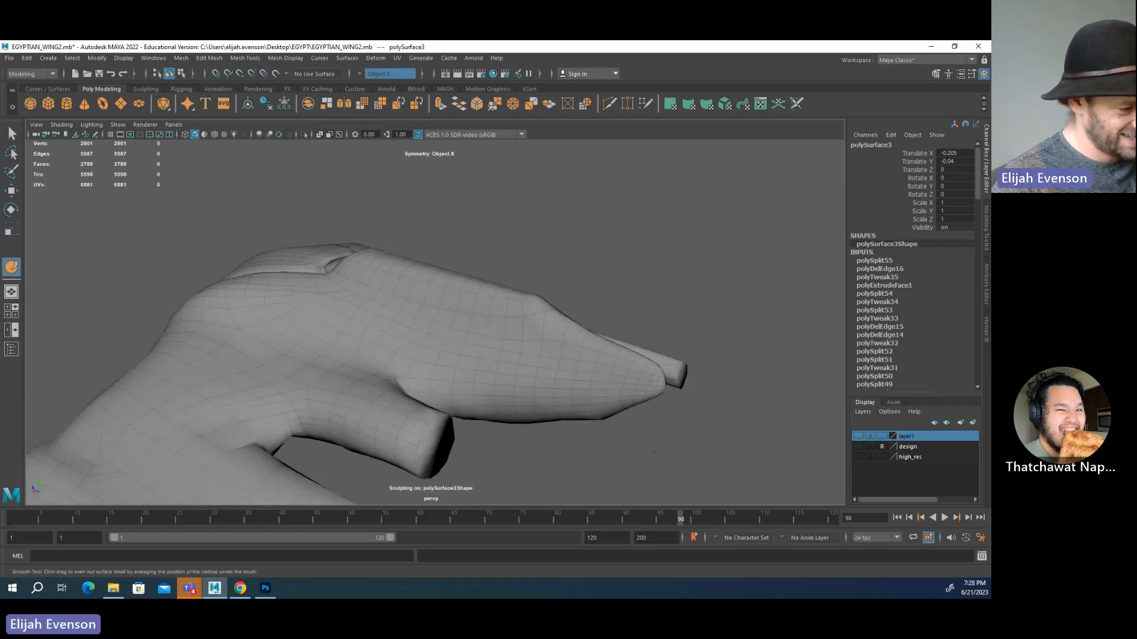
pyautogui.moveTo(622, 429)
pyautogui.keyDown('shift'); pyautogui.mouseDown()
pyautogui.moveTo(539, 408)
pyautogui.moveTo(498, 416)
pyautogui.mouseUp(); pyautogui.keyUp('shift')
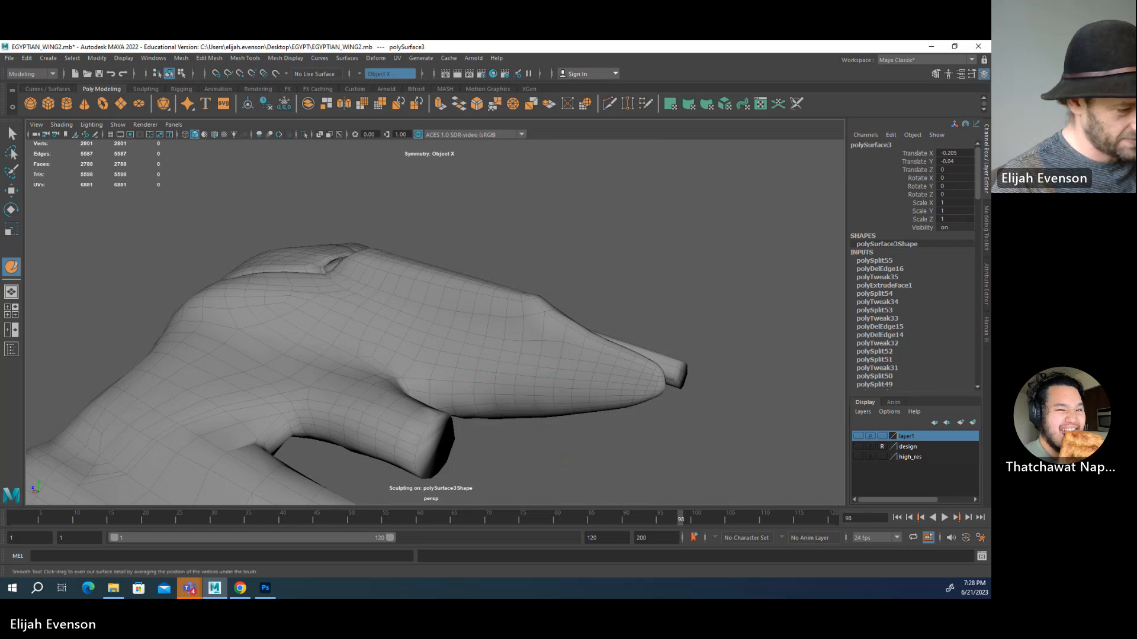
pyautogui.keyDown('alt'); pyautogui.moveTo(699, 422); pyautogui.dragTo(733, 434); pyautogui.keyUp('alt')
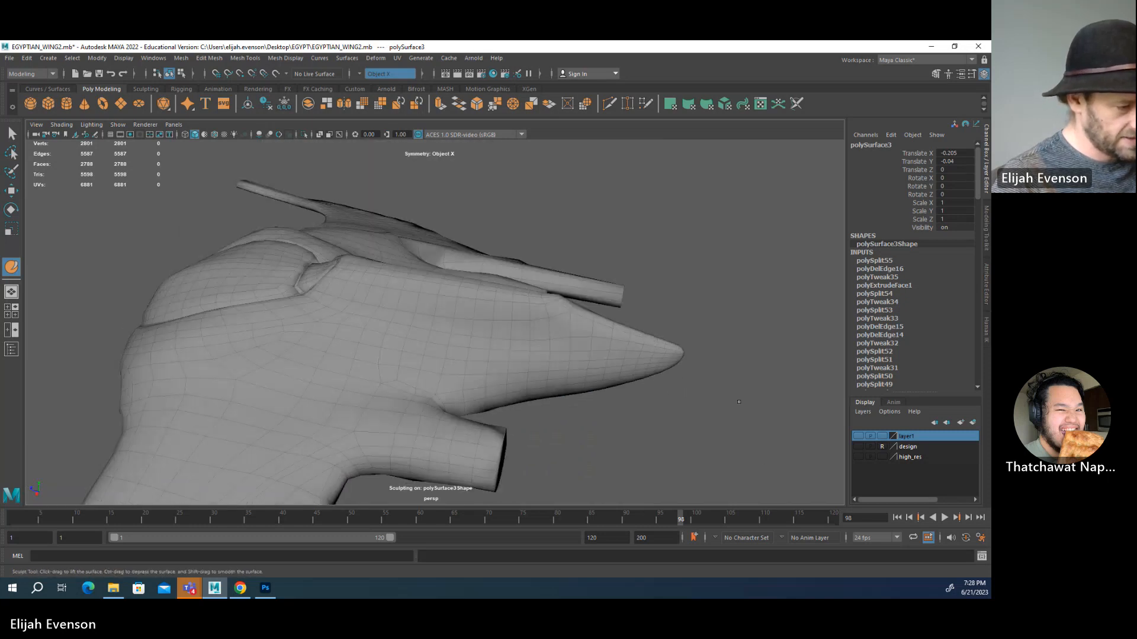
# - Select the vertices at the central spike's tip and pull them upward with soft selection
pyautogui.keyDown('alt'); pyautogui.moveTo(734, 356); pyautogui.dragTo(521, 354); pyautogui.keyUp('alt')
pyautogui.press('1')
pyautogui.press('q')
pyautogui.click(822, 322)
pyautogui.keyDown('alt'); pyautogui.moveTo(521, 354); pyautogui.dragTo(541, 275, button='right'); pyautogui.keyUp('alt')
pyautogui.click(541, 276)
pyautogui.press('F9')
pyautogui.moveTo(651, 275); pyautogui.dragTo(713, 320)
pyautogui.press('w')
pyautogui.press('b')
pyautogui.moveTo(603, 276); pyautogui.dragTo(629, 257)
pyautogui.press('q')
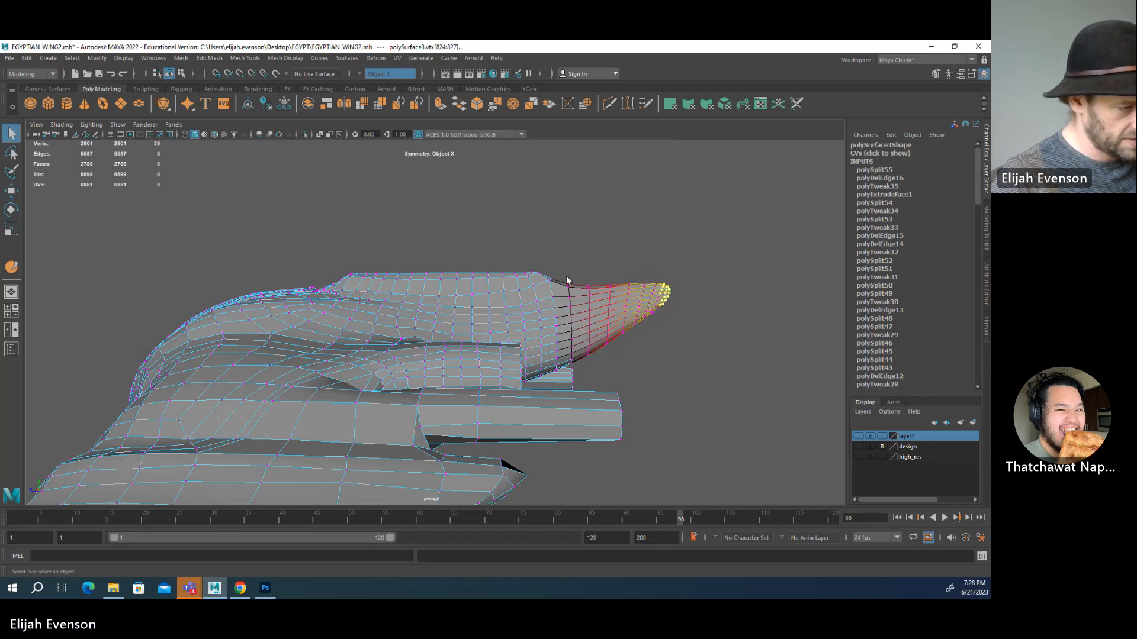
# - Select the strip of top faces between the notch and the spike's tip and scale it flatter vertically
pyautogui.press('F11')
pyautogui.keyDown('alt'); pyautogui.moveTo(591, 304); pyautogui.dragTo(581, 300); pyautogui.keyUp('alt')
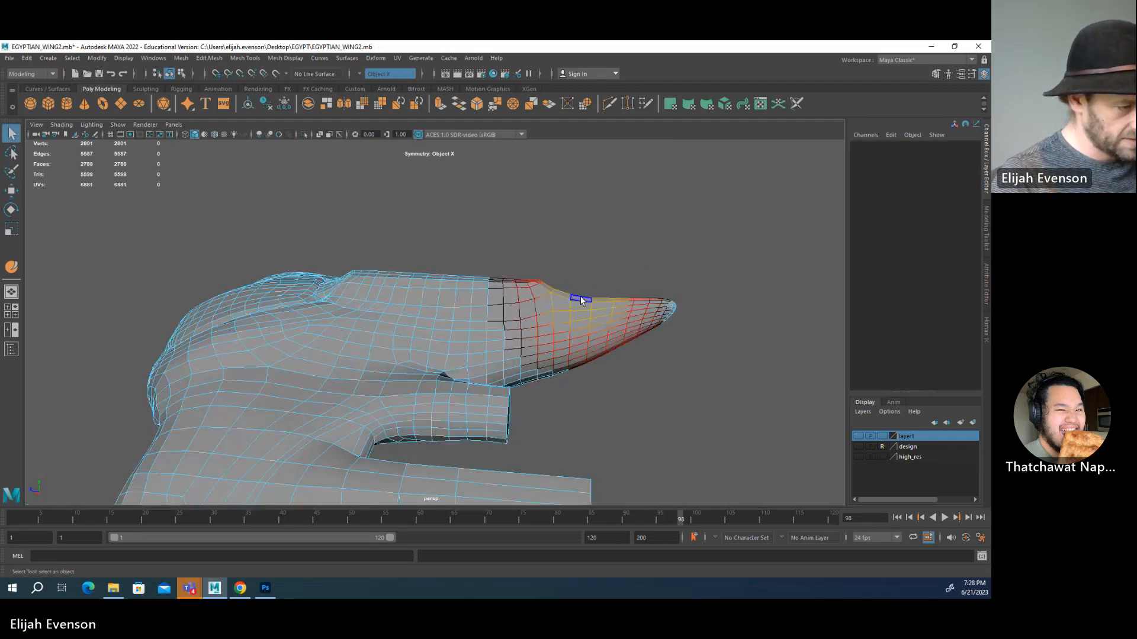
pyautogui.click(581, 301)
pyautogui.hotkey('shift', '.')
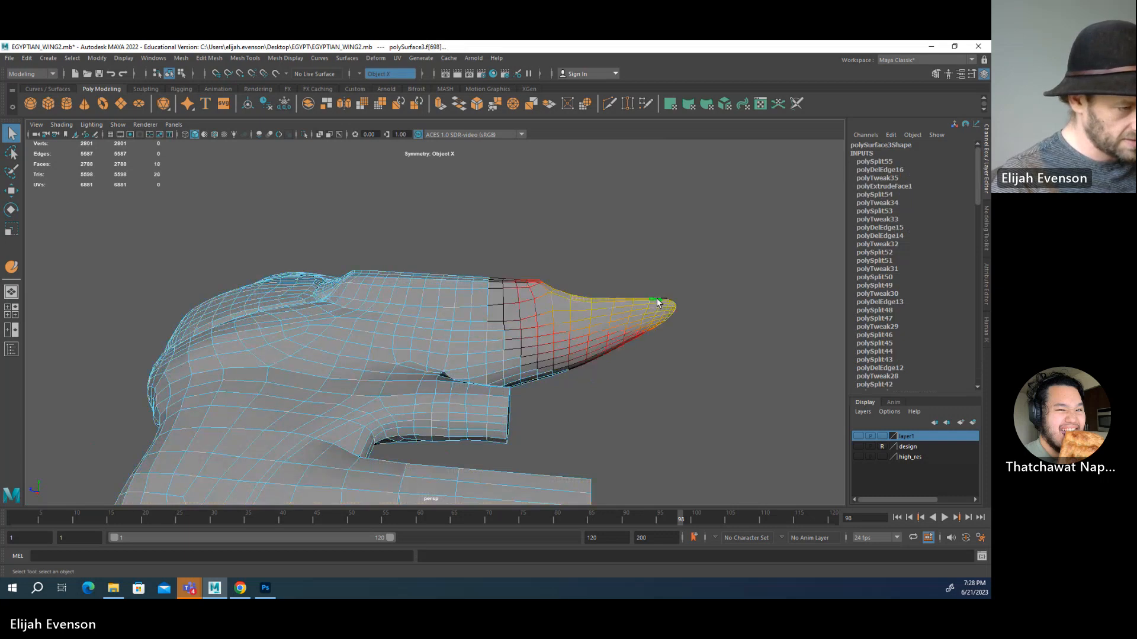
pyautogui.press('w')
pyautogui.press('r')
pyautogui.moveTo(621, 255); pyautogui.dragTo(600, 301)
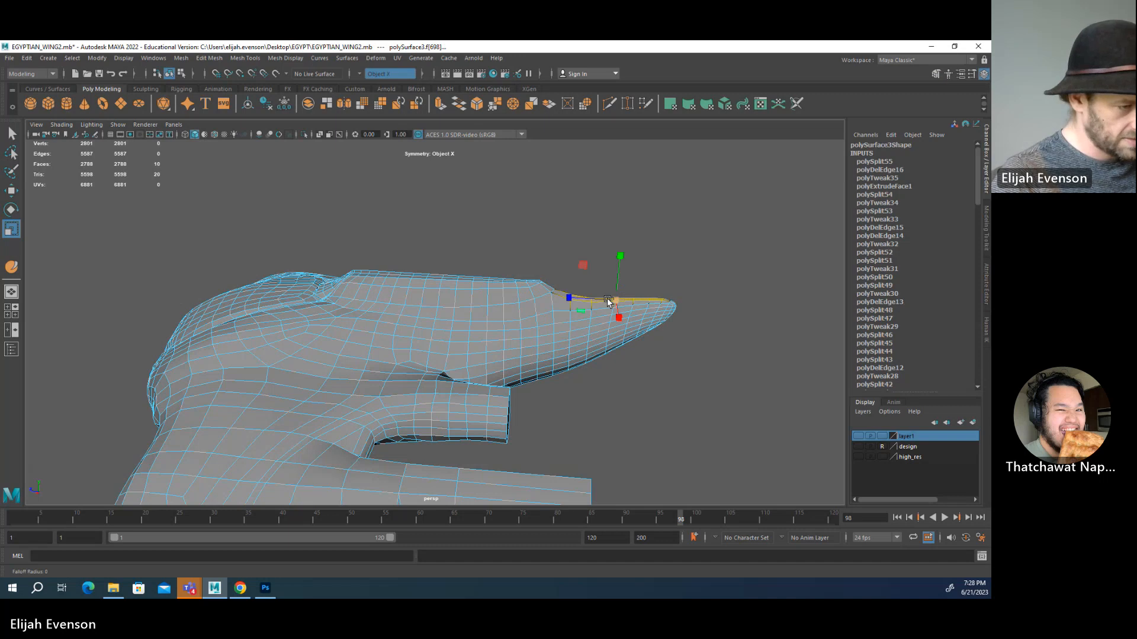
pyautogui.press('w')
# - Examine the whole wing mesh and its central body from different angles in object mode
pyautogui.keyDown('alt'); pyautogui.moveTo(663, 309); pyautogui.dragTo(558, 310); pyautogui.keyUp('alt')
pyautogui.press('F8')
pyautogui.click(703, 368)
pyautogui.click(559, 310)
pyautogui.keyDown('alt'); pyautogui.moveTo(653, 313); pyautogui.dragTo(439, 239); pyautogui.keyUp('alt')
pyautogui.press('y')
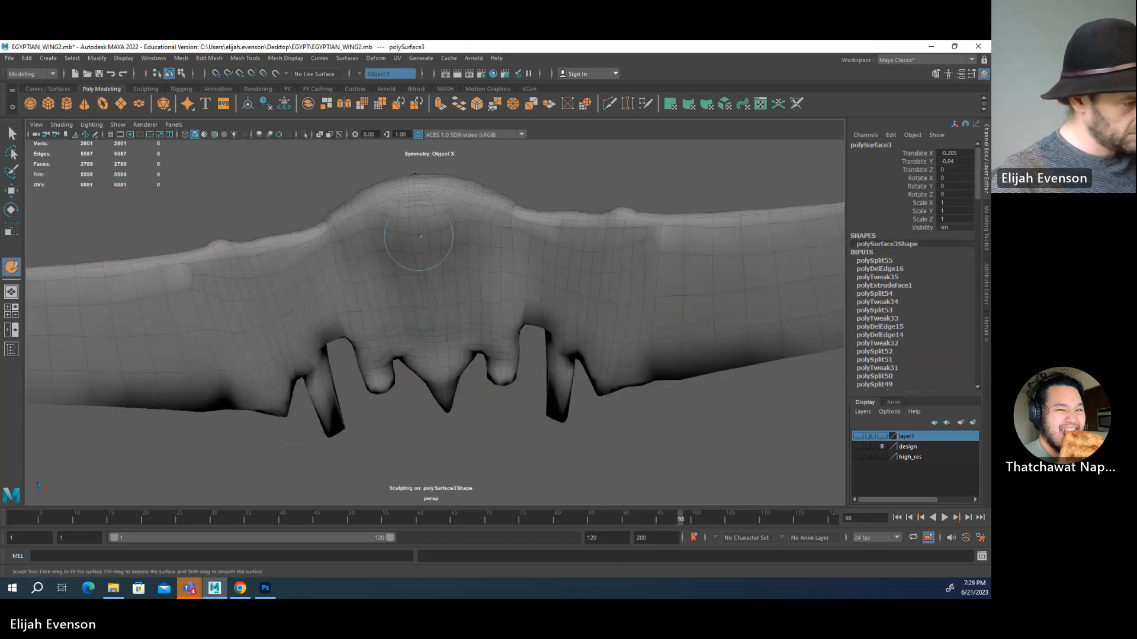
pyautogui.keyDown('alt'); pyautogui.moveTo(440, 265); pyautogui.dragTo(436, 324); pyautogui.keyUp('alt')
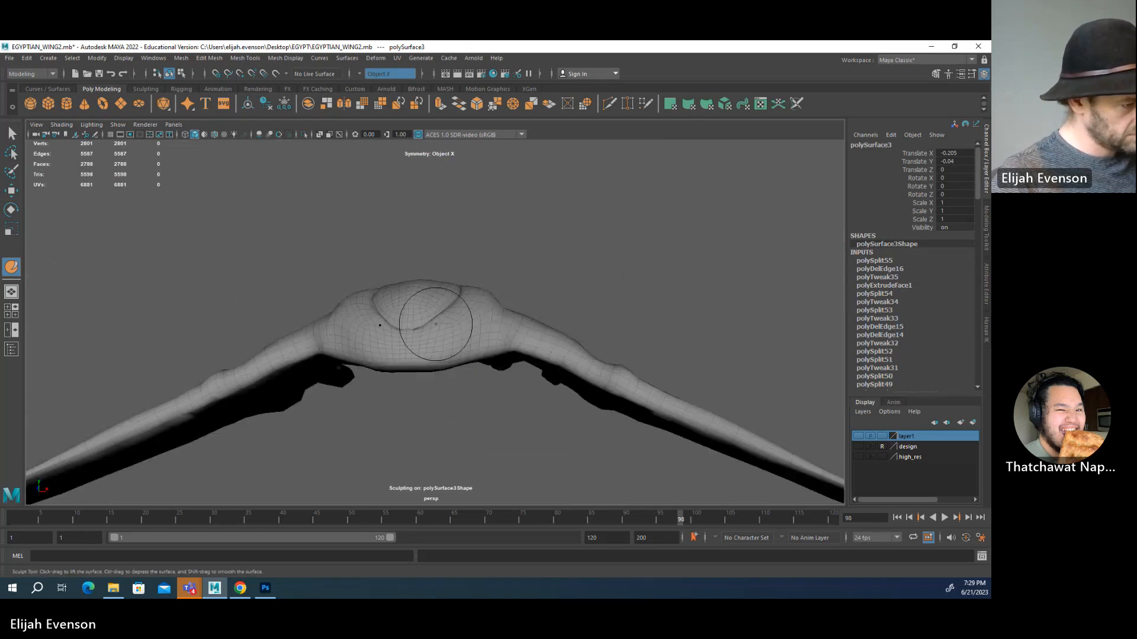
pyautogui.keyDown('alt'); pyautogui.moveTo(450, 386); pyautogui.dragTo(437, 432); pyautogui.keyUp('alt')
# - Select and delete the diagonal edge across the blunt end cap of the wing tip
pyautogui.press('q')
pyautogui.click(625, 349)
pyautogui.keyDown('alt'); pyautogui.moveTo(624, 350); pyautogui.dragTo(498, 294); pyautogui.keyUp('alt')
pyautogui.click(498, 294)
pyautogui.moveTo(450, 367)
pyautogui.keyDown('alt'); pyautogui.mouseDown()
pyautogui.moveTo(298, 375)
pyautogui.moveTo(338, 417)
pyautogui.moveTo(257, 355)
pyautogui.mouseUp(); pyautogui.keyUp('alt')
pyautogui.keyDown('alt'); pyautogui.moveTo(257, 355); pyautogui.dragTo(342, 351, button='right'); pyautogui.keyUp('alt')
pyautogui.keyDown('alt'); pyautogui.moveTo(342, 352); pyautogui.dragTo(534, 380); pyautogui.keyUp('alt')
pyautogui.keyDown('alt'); pyautogui.moveTo(534, 380); pyautogui.dragTo(554, 399, button='right'); pyautogui.keyUp('alt')
pyautogui.press('F10')
pyautogui.click(473, 427)
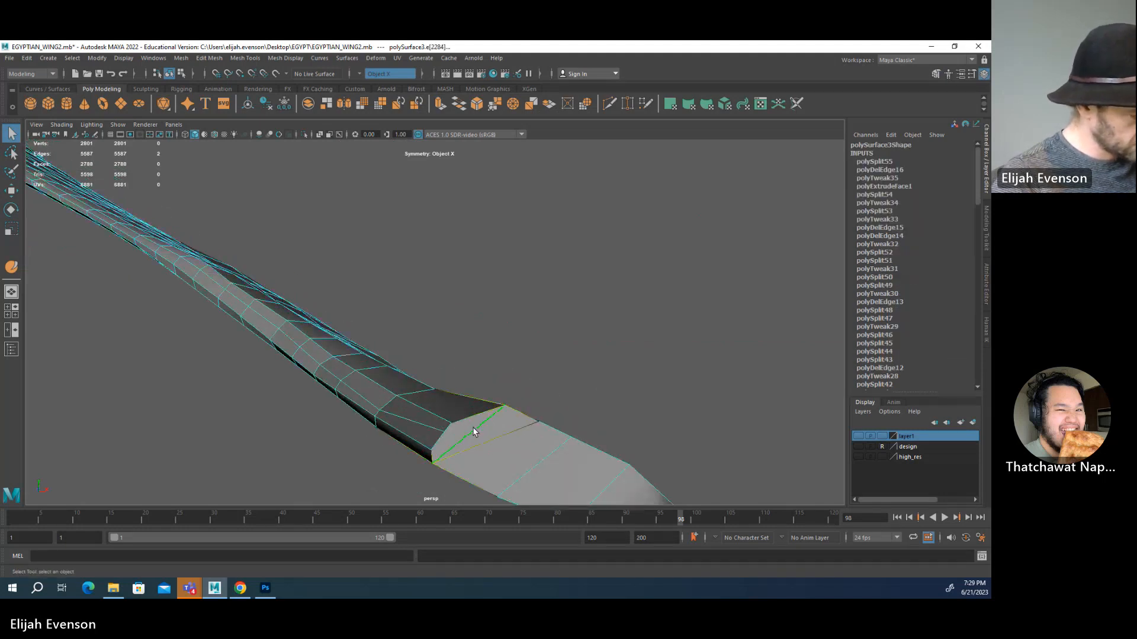
# - Use Multi-Cut to add a new edge across the wing tip's end cap between two opposite corner vertices
pyautogui.click(936, 74)
pyautogui.click(881, 428)
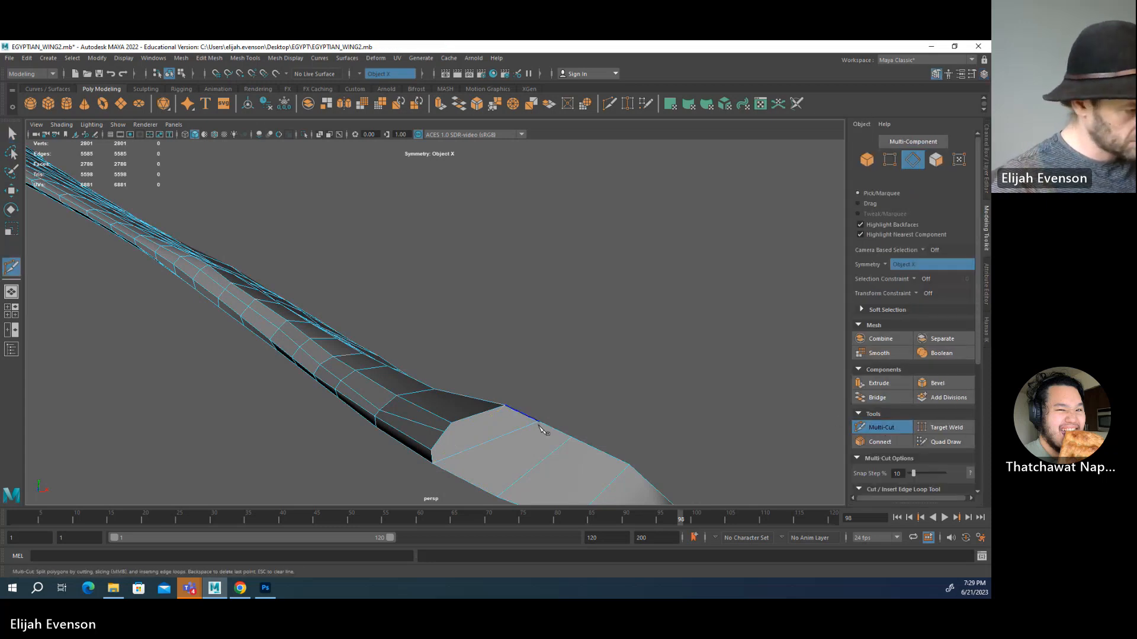
pyautogui.keyDown('alt'); pyautogui.moveTo(436, 449); pyautogui.dragTo(604, 322); pyautogui.keyUp('alt')
pyautogui.keyDown('alt'); pyautogui.moveTo(560, 319); pyautogui.dragTo(576, 315, button='middle'); pyautogui.keyUp('alt')
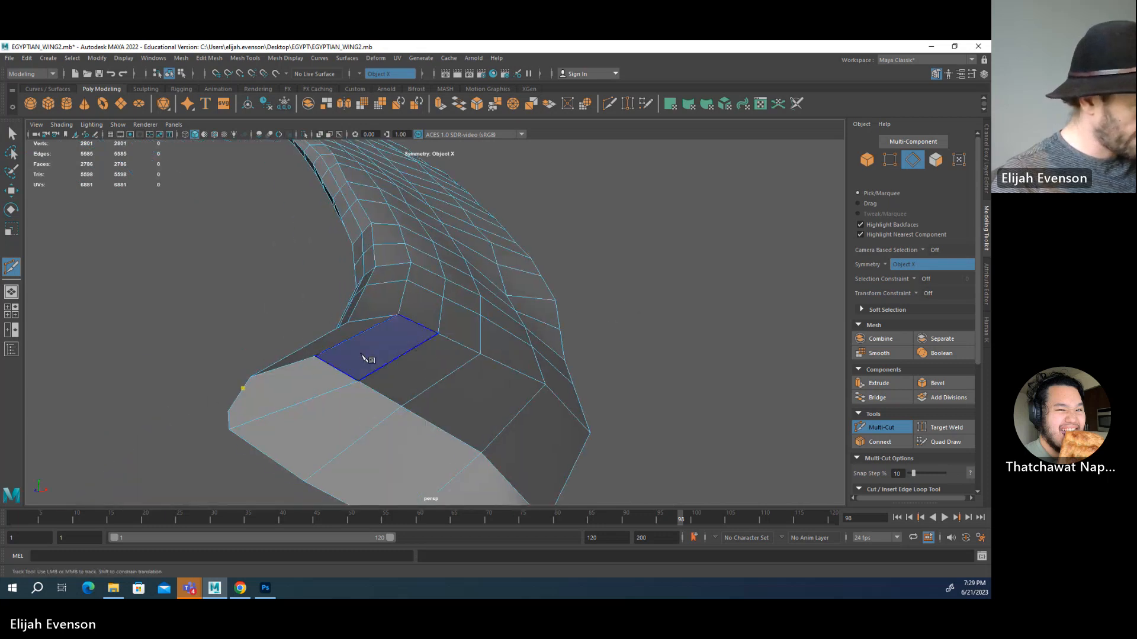
pyautogui.keyDown('alt'); pyautogui.moveTo(387, 370); pyautogui.dragTo(513, 379, button='middle'); pyautogui.keyUp('alt')
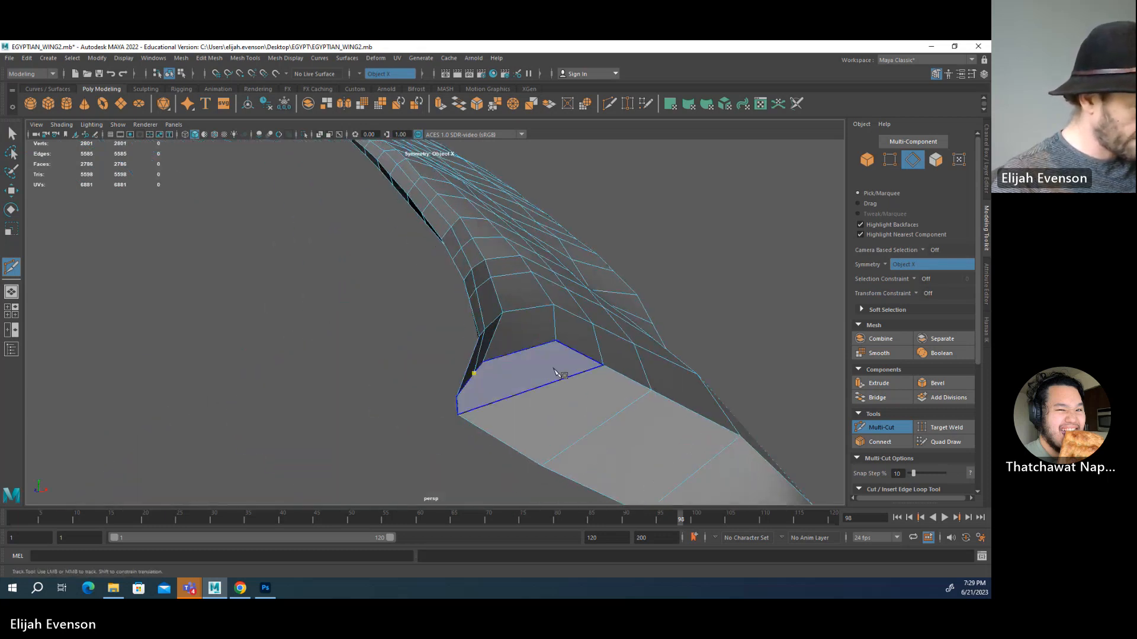
pyautogui.press('q')
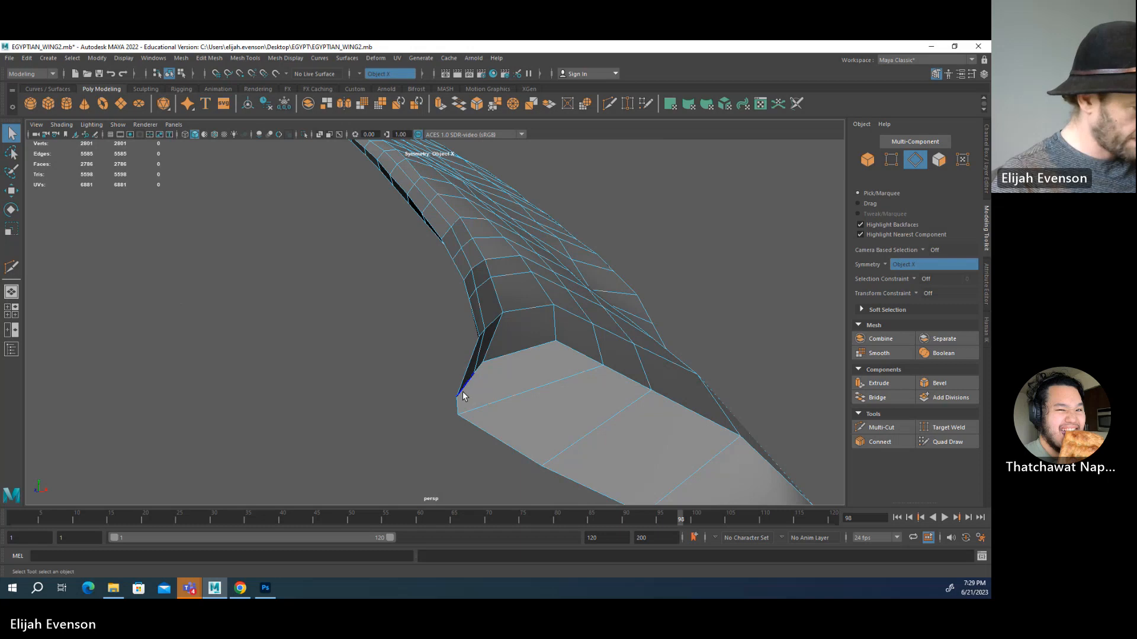
pyautogui.press('y')
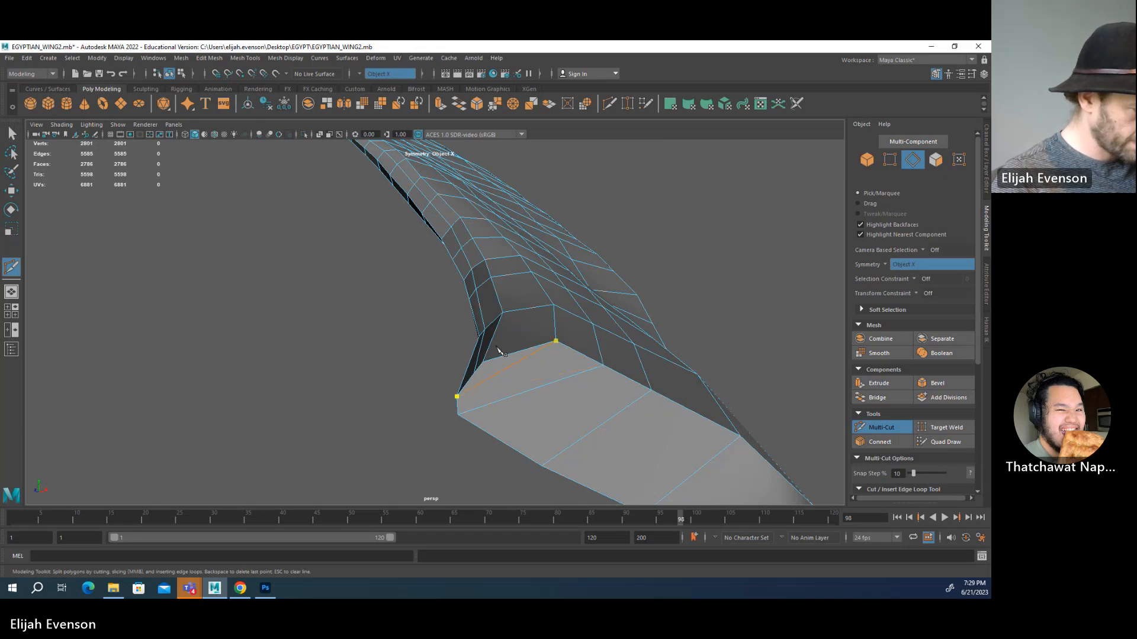
pyautogui.press('q')
pyautogui.keyDown('alt'); pyautogui.moveTo(522, 364); pyautogui.dragTo(553, 359); pyautogui.keyUp('alt')
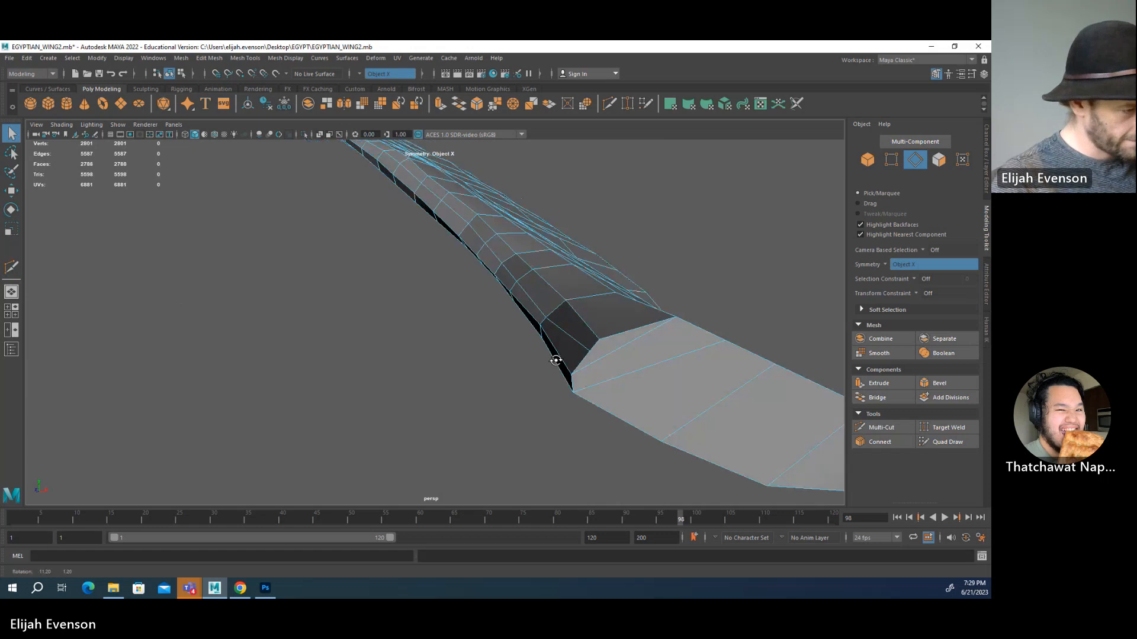
# - Select the vertex on the inner border of the wing tip's end cap and reposition it to even out the cap's outline
pyautogui.moveTo(576, 352); pyautogui.dragTo(546, 351, button='right')
pyautogui.press('w')
pyautogui.click(594, 349)
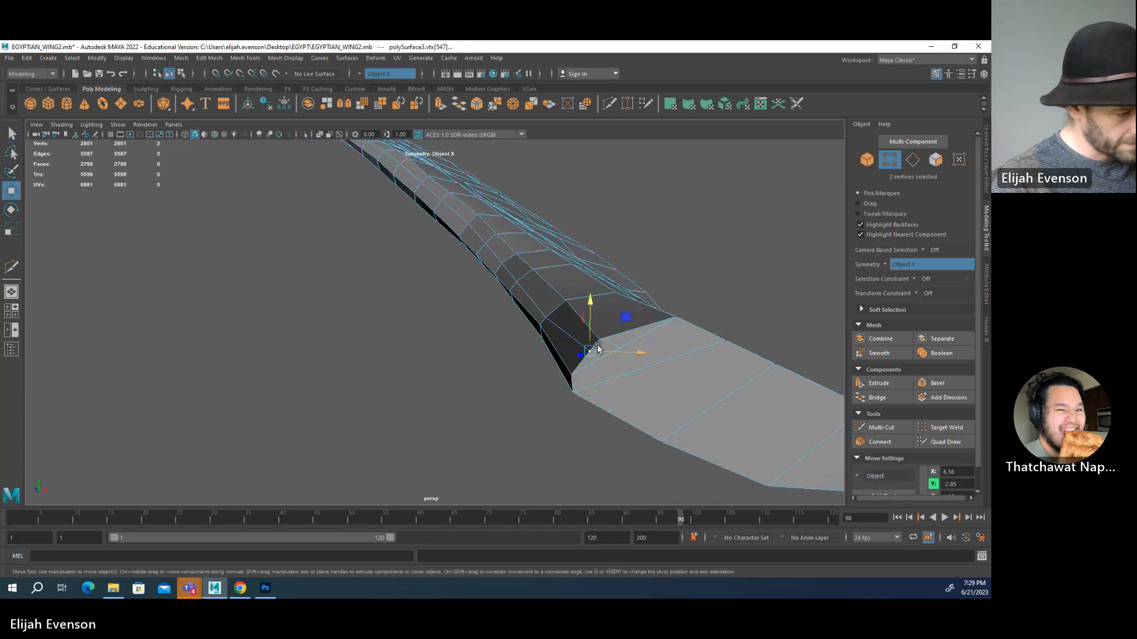
# - Move the vertices one by one along the wing's inner edge above the tip to form a smoother curve
pyautogui.keyDown('alt'); pyautogui.moveTo(597, 348); pyautogui.dragTo(592, 337); pyautogui.keyUp('alt')
pyautogui.moveTo(554, 294); pyautogui.dragTo(432, 219)
pyautogui.press('q')
pyautogui.click(513, 319)
pyautogui.press('w')
pyautogui.press('q')
pyautogui.click(502, 306)
pyautogui.press('w')
pyautogui.press('q')
pyautogui.press('w')
pyautogui.press('q')
pyautogui.click(465, 297)
pyautogui.press('w')
pyautogui.press('q')
pyautogui.click(461, 273)
pyautogui.press('w')
pyautogui.press('q')
pyautogui.click(453, 243)
pyautogui.press('w')
pyautogui.press('q')
pyautogui.click(441, 220)
pyautogui.press('w')
pyautogui.press('q')
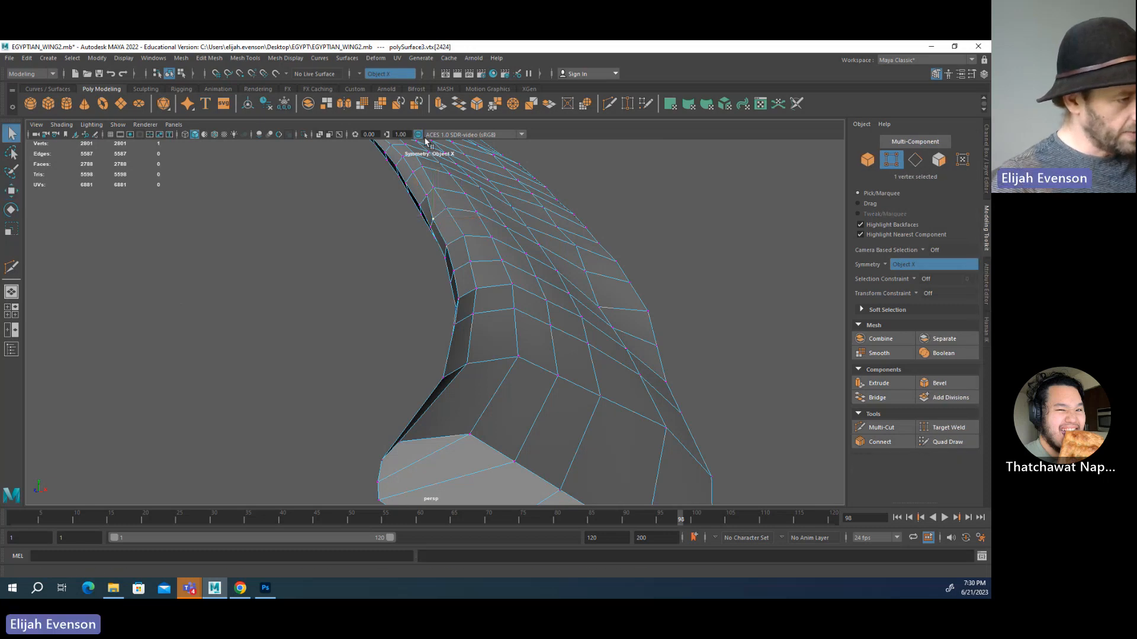
# - Reposition the vertices beside the inner edge farther up the wing so the narrow faces become more evenly spaced
pyautogui.click(426, 197)
pyautogui.press('w')
pyautogui.keyDown('alt'); pyautogui.moveTo(425, 196); pyautogui.dragTo(457, 274, button='middle'); pyautogui.keyUp('alt')
pyautogui.press('q')
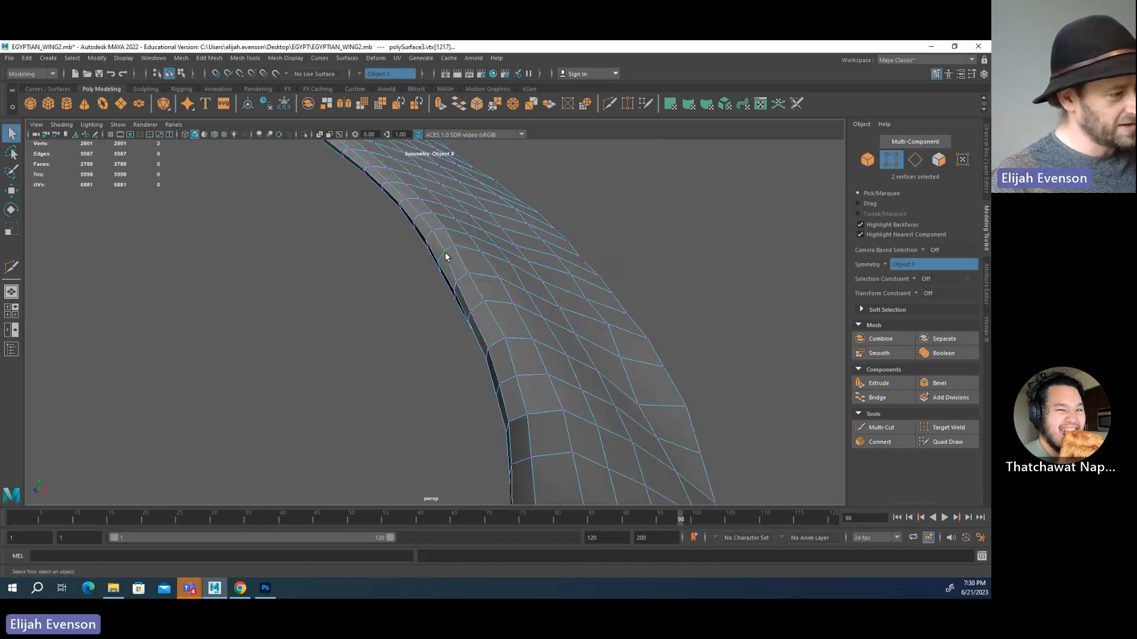
pyautogui.click(447, 255)
pyautogui.press('w')
pyautogui.moveTo(447, 255); pyautogui.dragTo(443, 253)
pyautogui.press('q')
pyautogui.click(433, 233)
pyautogui.press('w')
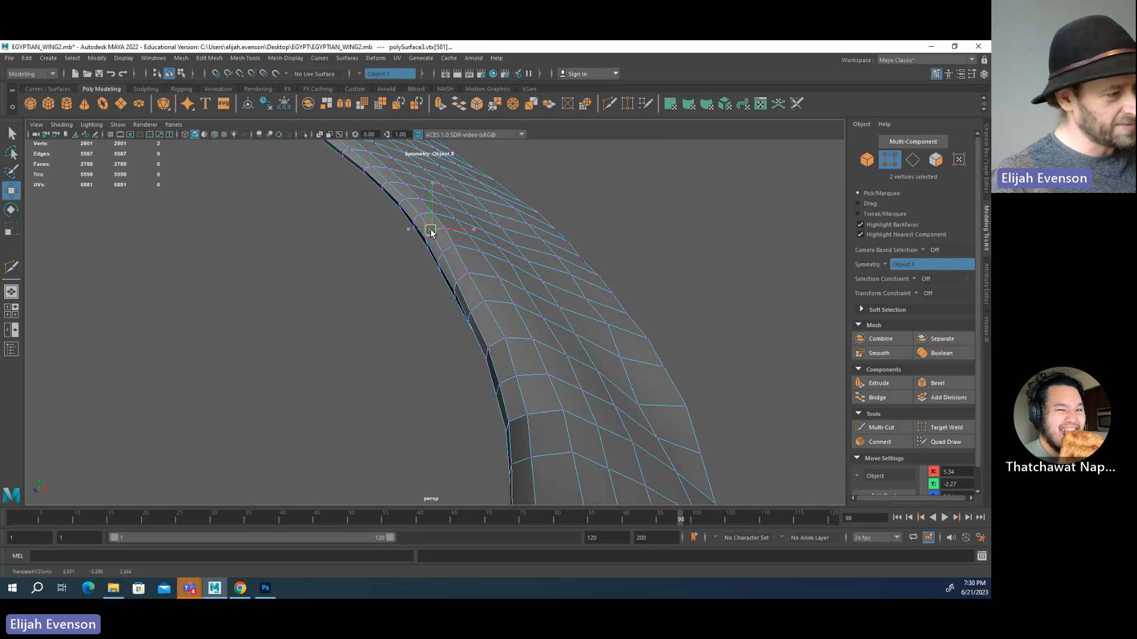
pyautogui.click(453, 245)
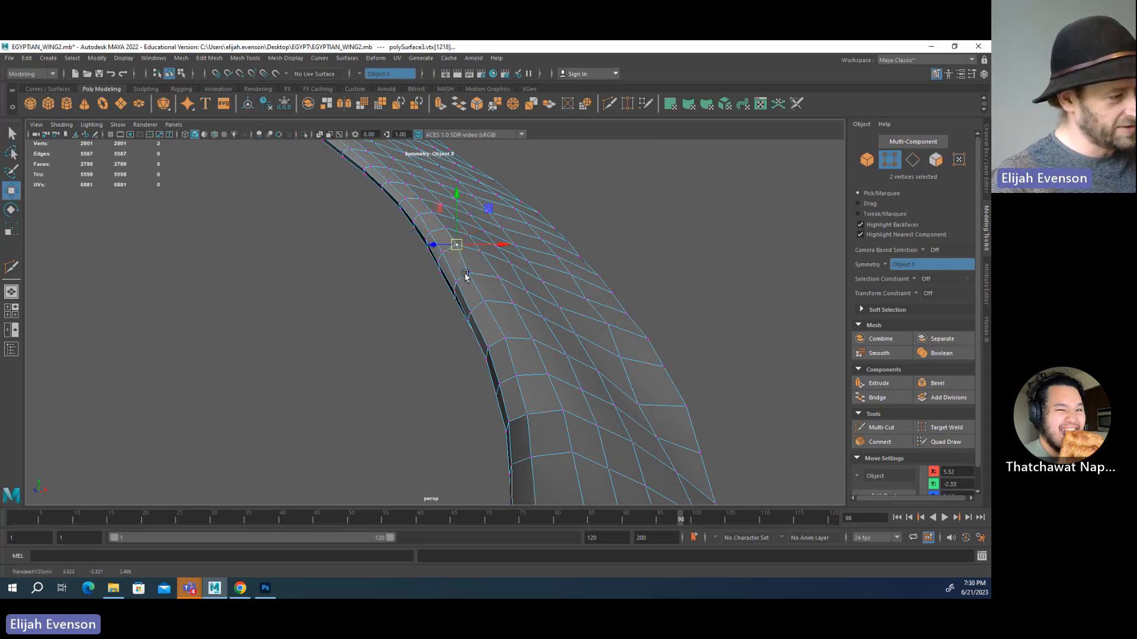
pyautogui.click(484, 303)
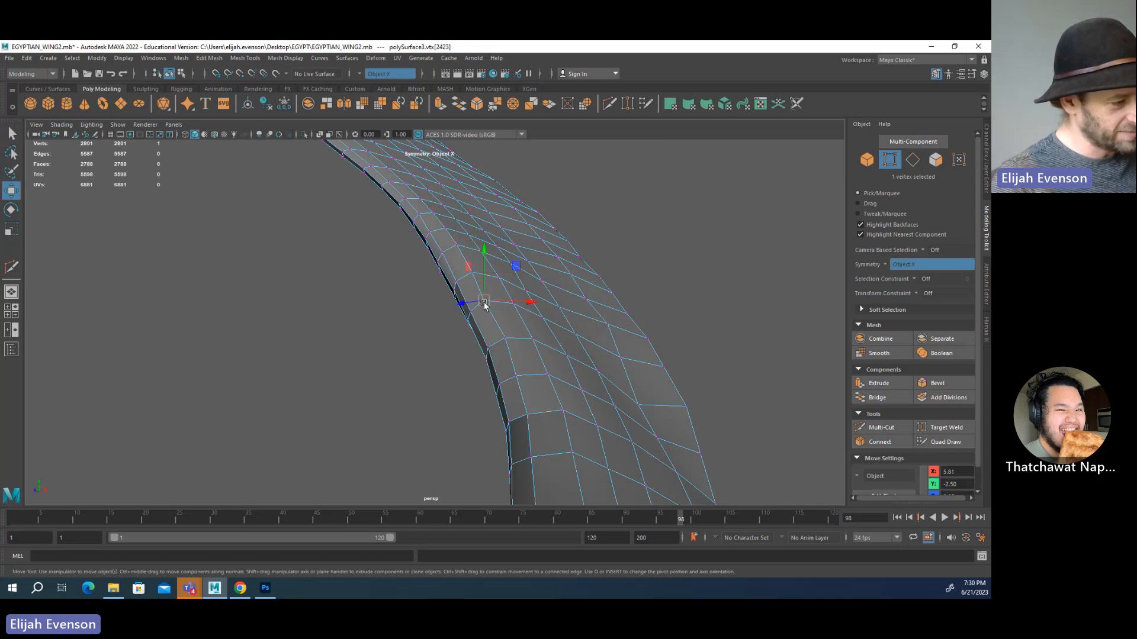
pyautogui.moveTo(483, 304); pyautogui.dragTo(499, 329)
pyautogui.click(505, 337)
pyautogui.scroll(-5, 480, 302)
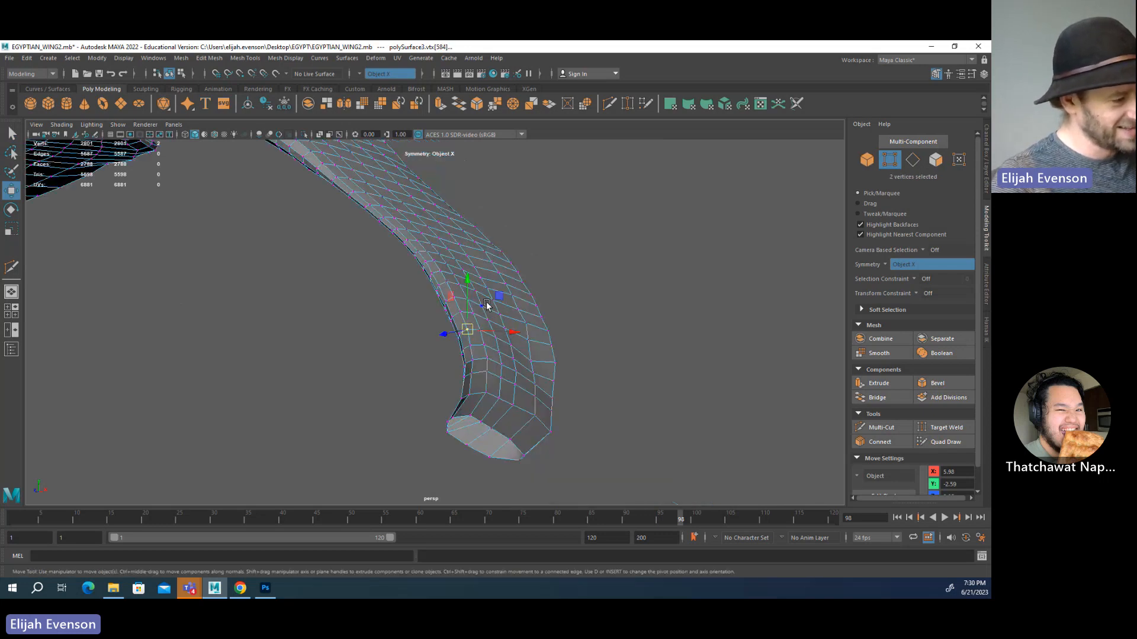
# - Return to object mode, activate the Sculpt Tool and select the wing mesh for sculpting
pyautogui.press('F8')
pyautogui.hotkey('ctrl', 'shift', 'x')
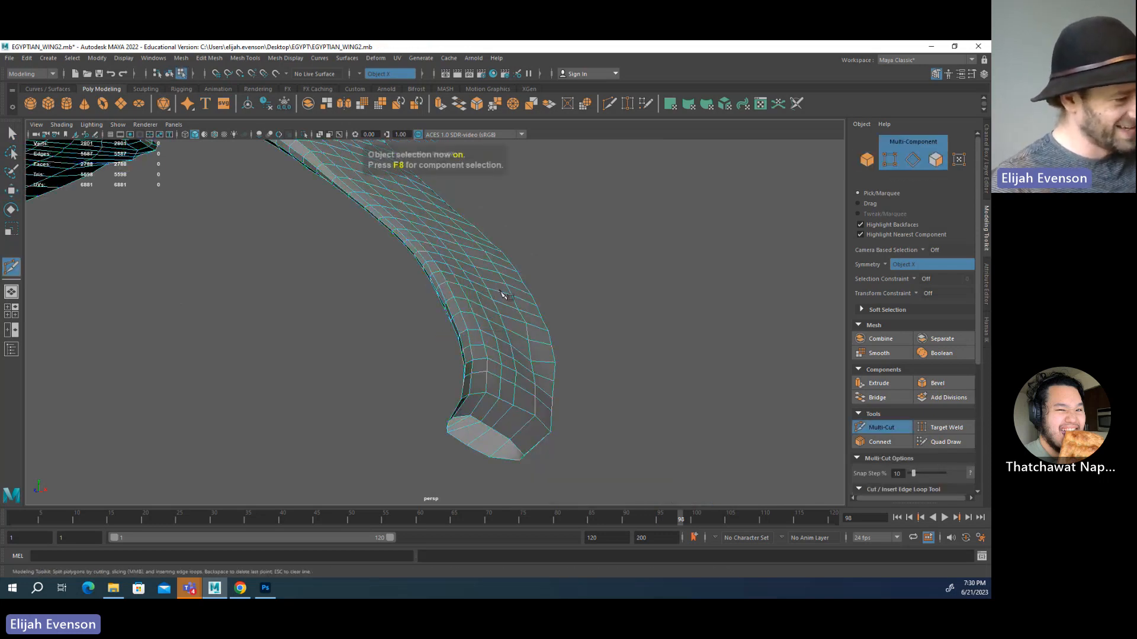
pyautogui.click(209, 58)
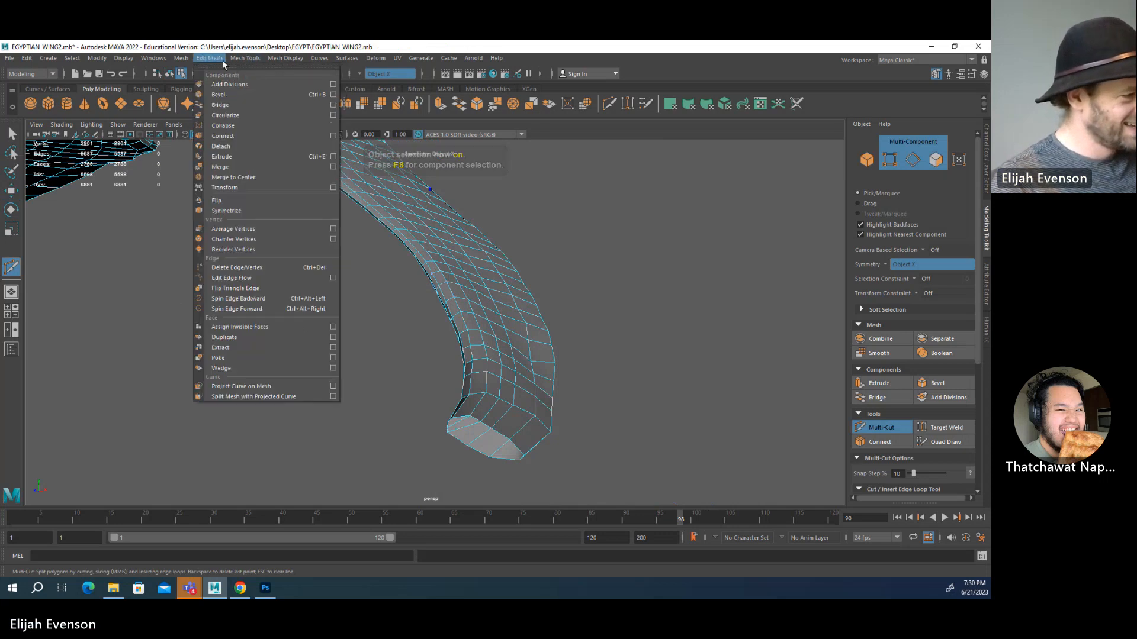
pyautogui.moveTo(181, 58)
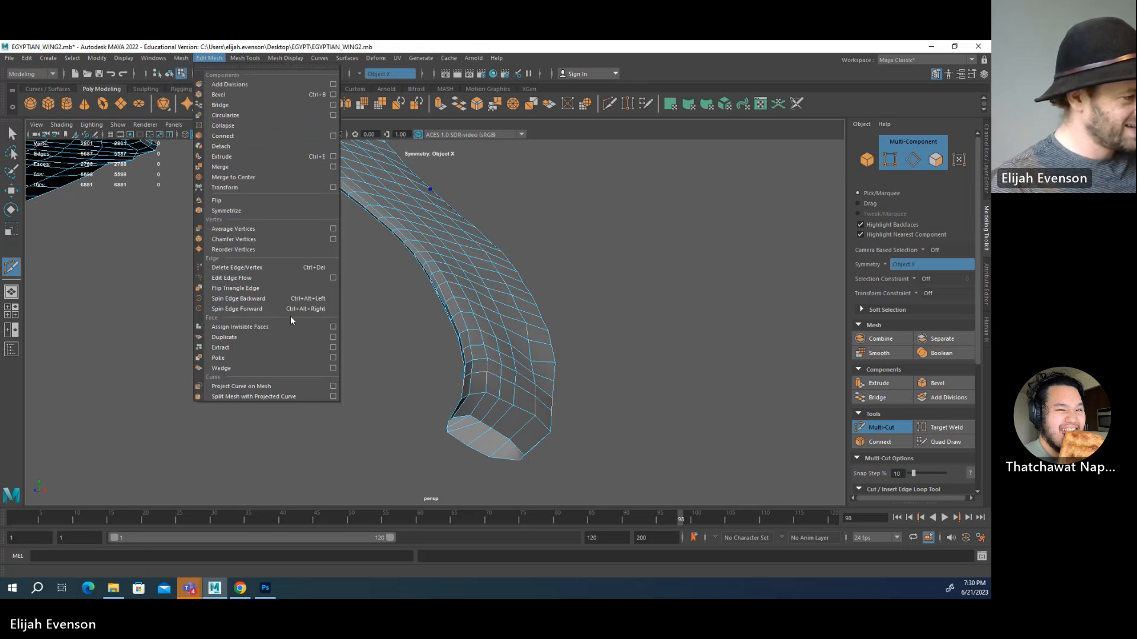
pyautogui.moveTo(244, 58)
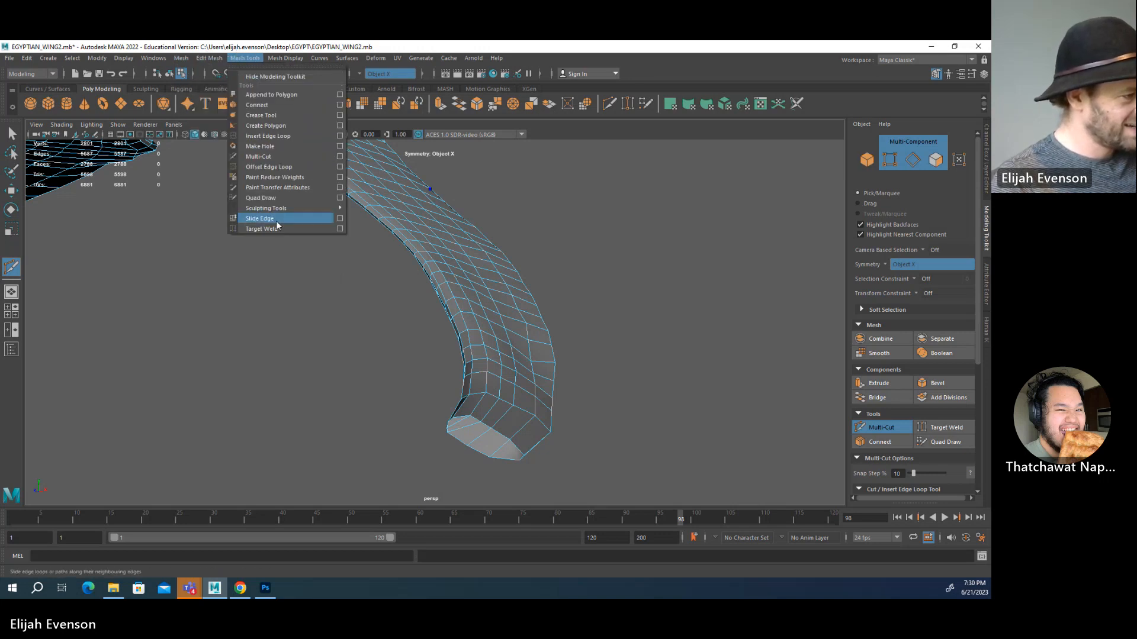
pyautogui.moveTo(315, 207)
pyautogui.click(364, 209)
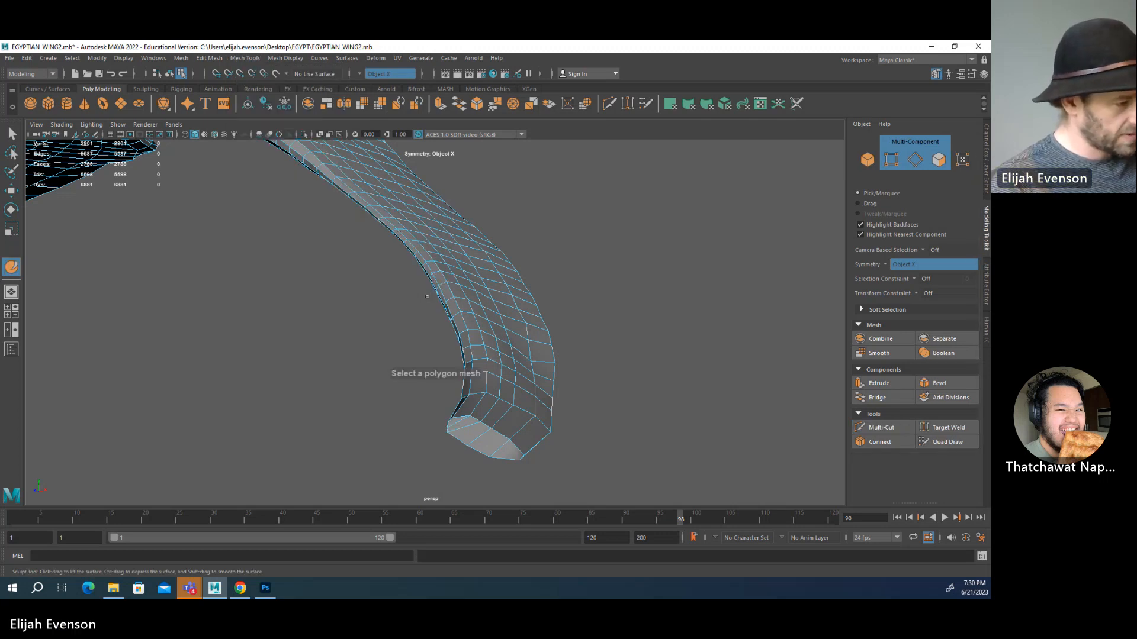
pyautogui.press('F8')
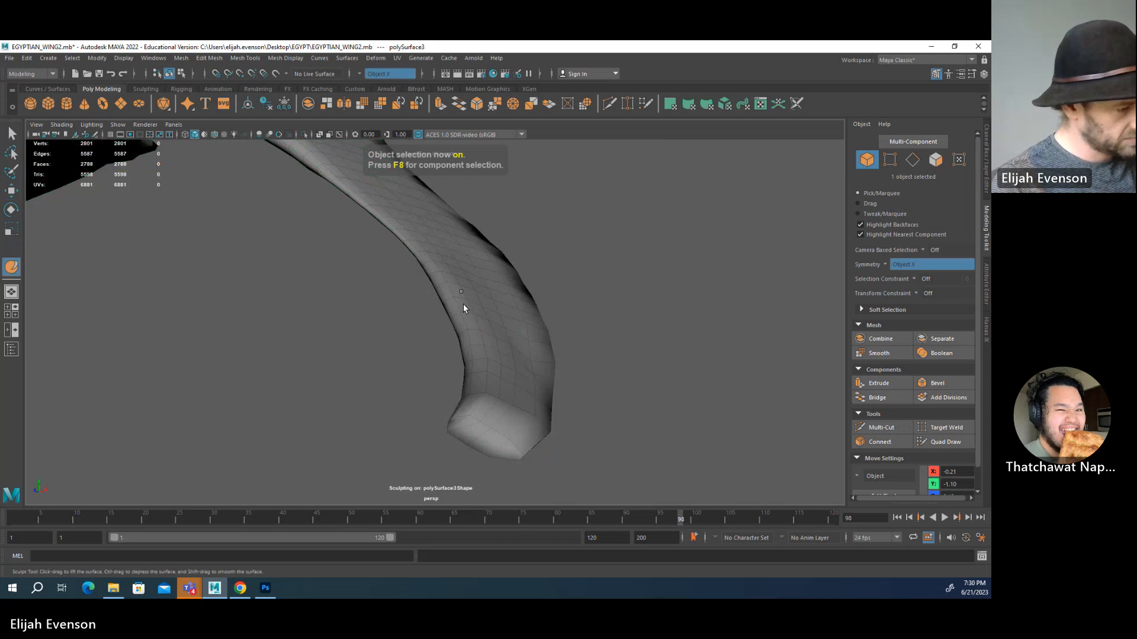
# - Even out the inner edge of the curved wing tip with the Smooth sculpting brush
pyautogui.moveTo(426, 254)
pyautogui.keyDown('alt'); pyautogui.mouseDown()
pyautogui.moveTo(601, 371)
pyautogui.moveTo(482, 355)
pyautogui.mouseUp(); pyautogui.keyUp('alt')
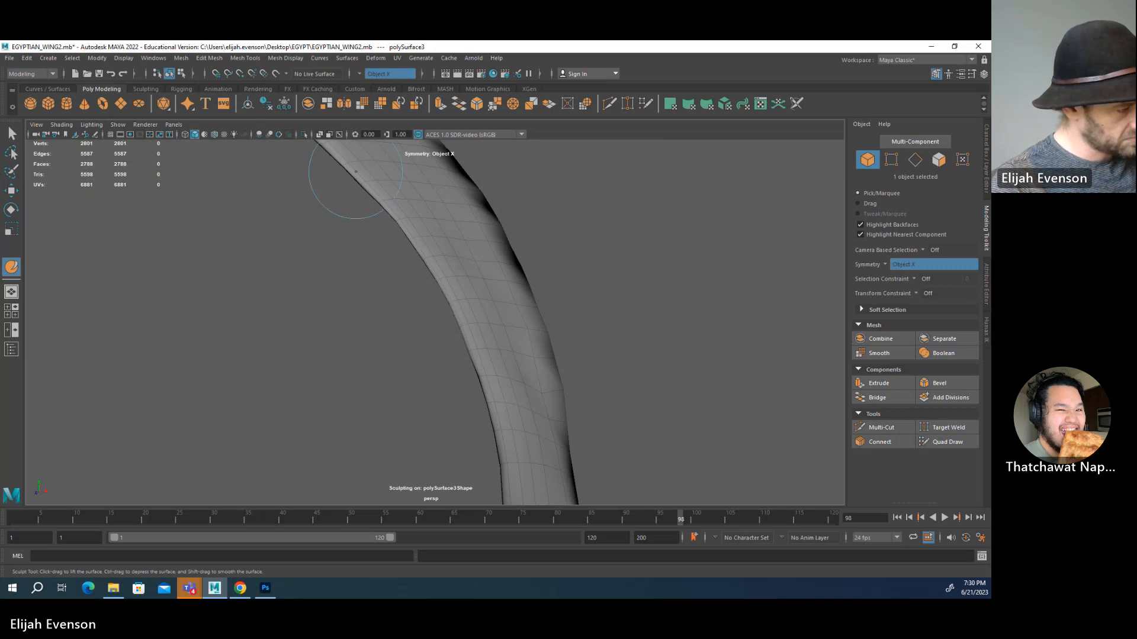
pyautogui.moveTo(470, 266)
pyautogui.keyDown('alt'); pyautogui.mouseDown()
pyautogui.moveTo(406, 299)
pyautogui.moveTo(403, 317)
pyautogui.moveTo(456, 355)
pyautogui.mouseUp(); pyautogui.keyUp('alt')
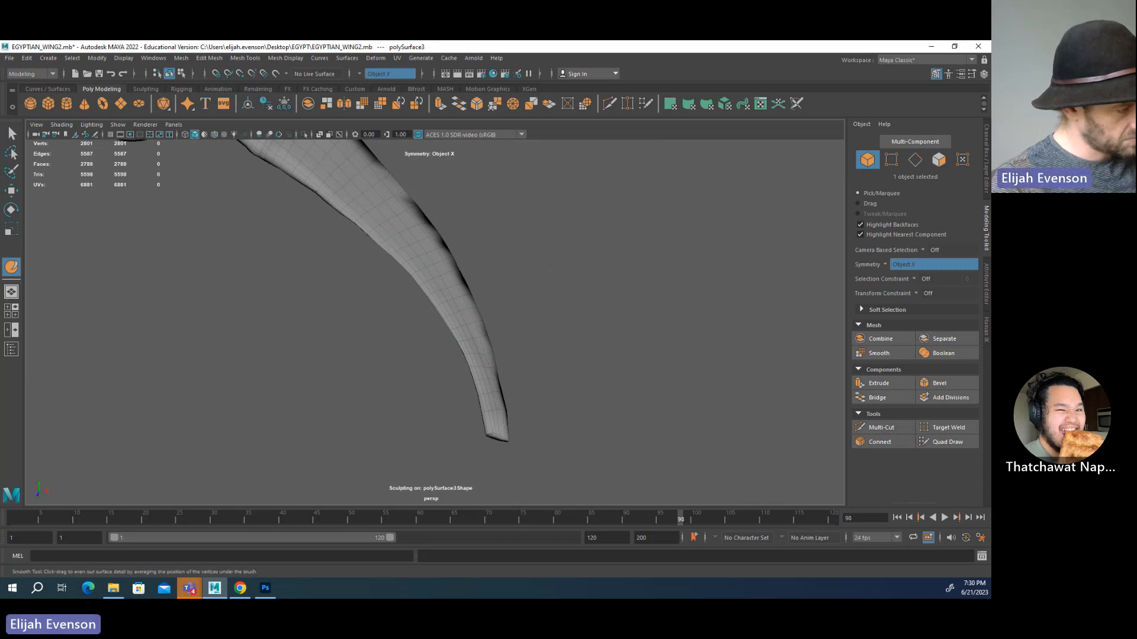
pyautogui.keyDown('alt'); pyautogui.moveTo(294, 171); pyautogui.dragTo(467, 288); pyautogui.keyUp('alt')
pyautogui.press('q')
# - Resume sculpting from a side view, adjust the brush strength and smooth the wing's narrow edge toward the tip
pyautogui.moveTo(606, 294)
pyautogui.keyDown('alt'); pyautogui.mouseDown()
pyautogui.moveTo(566, 286)
pyautogui.moveTo(730, 301)
pyautogui.moveTo(680, 297)
pyautogui.mouseUp(); pyautogui.keyUp('alt')
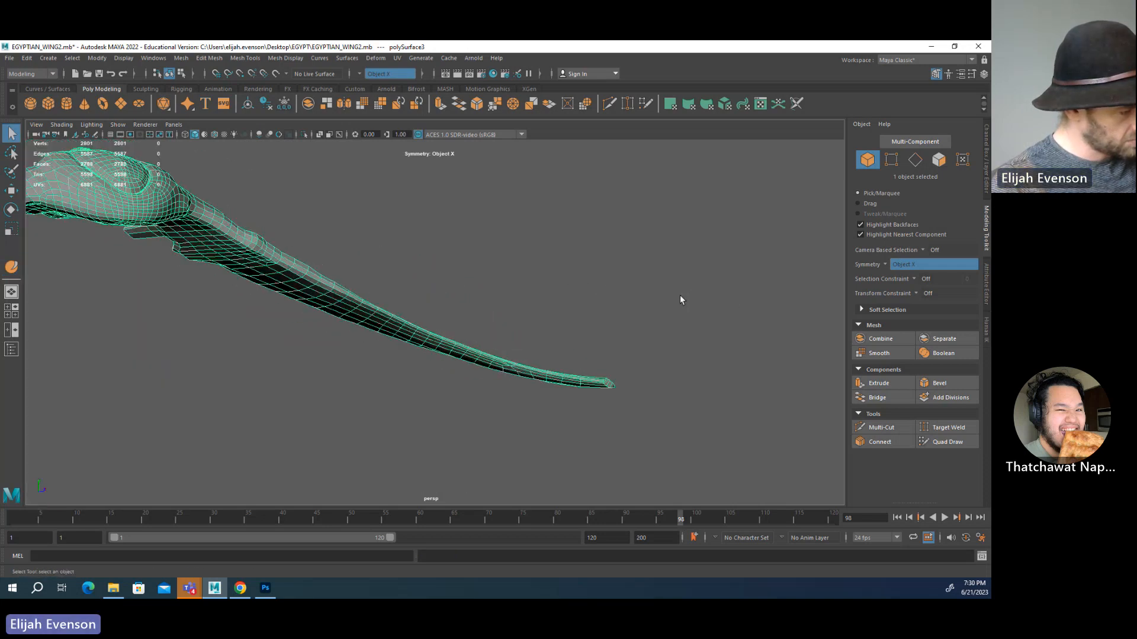
pyautogui.press('y')
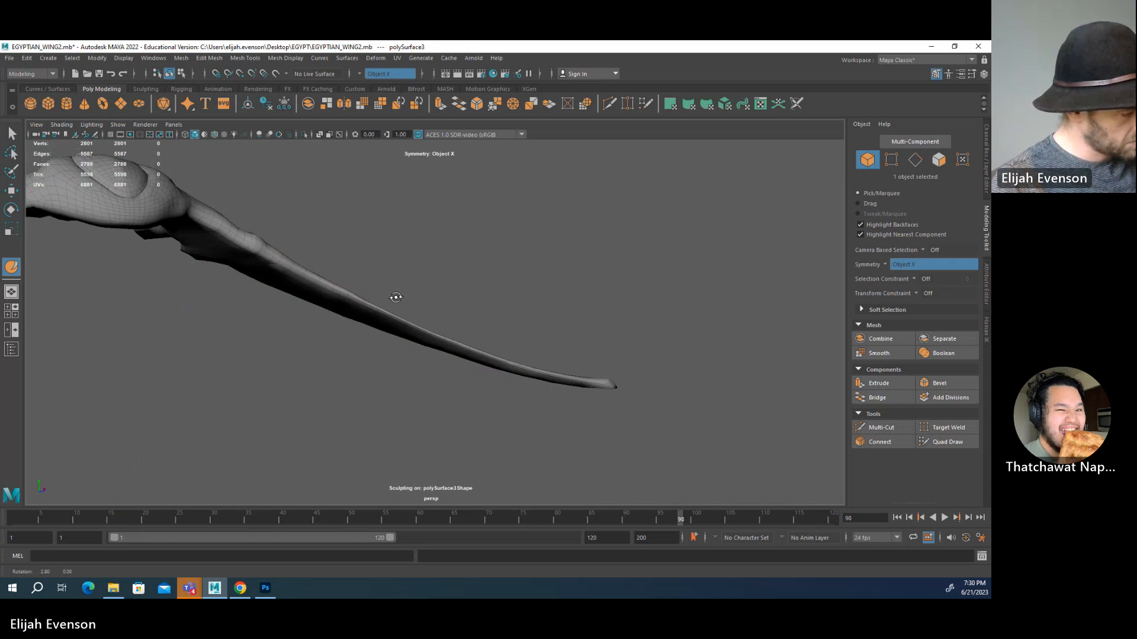
pyautogui.scroll(4, 355, 285)
pyautogui.press('m')
pyautogui.moveTo(242, 266); pyautogui.dragTo(261, 261)
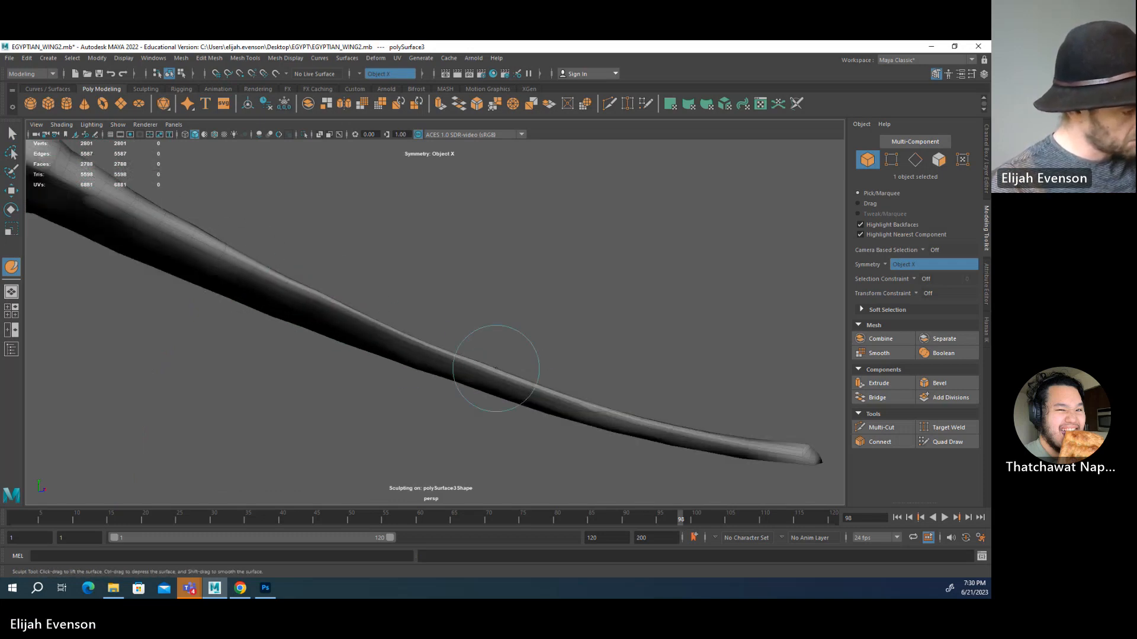
pyautogui.keyDown('shift'); pyautogui.moveTo(325, 299); pyautogui.dragTo(689, 443); pyautogui.keyUp('shift')
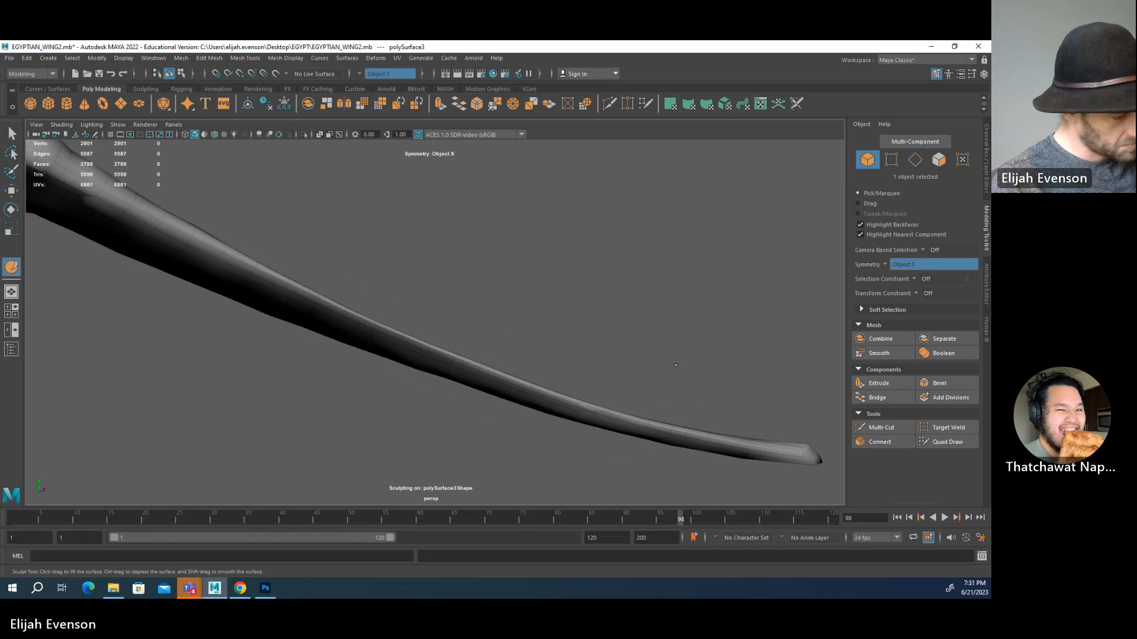
# - Shift the pinched vertex and its neighbours near the wing's upper edge toward the tip to straighten the cross edges
pyautogui.moveTo(676, 365)
pyautogui.keyDown('alt'); pyautogui.mouseDown()
pyautogui.moveTo(700, 422)
pyautogui.moveTo(652, 314)
pyautogui.moveTo(611, 441)
pyautogui.moveTo(644, 347)
pyautogui.mouseUp(); pyautogui.keyUp('alt')
pyautogui.press('q')
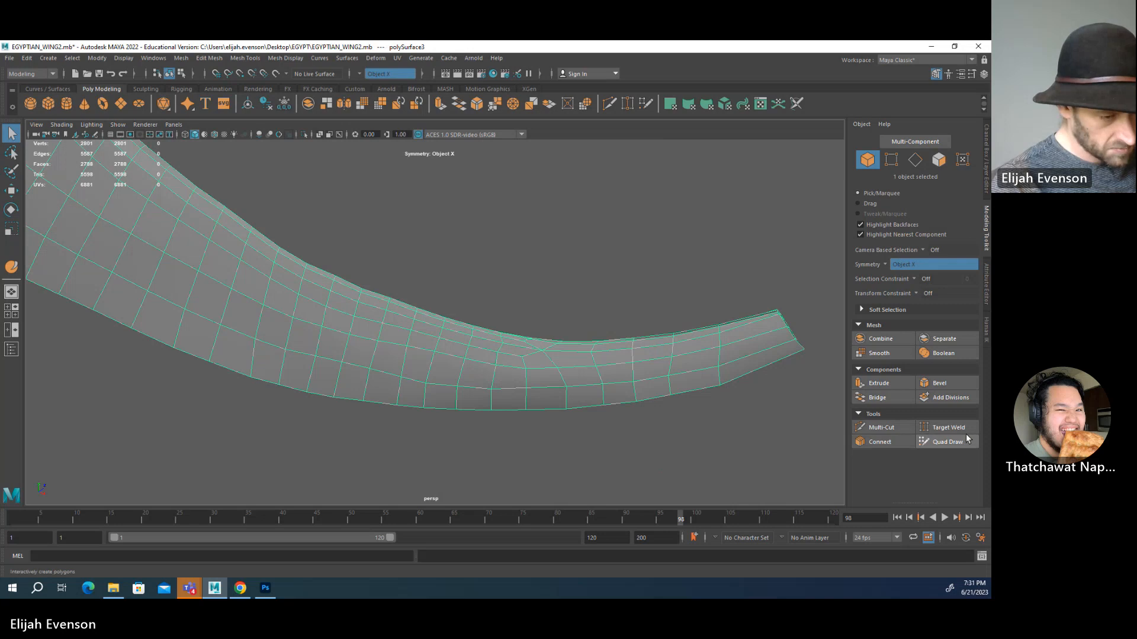
pyautogui.click(881, 427)
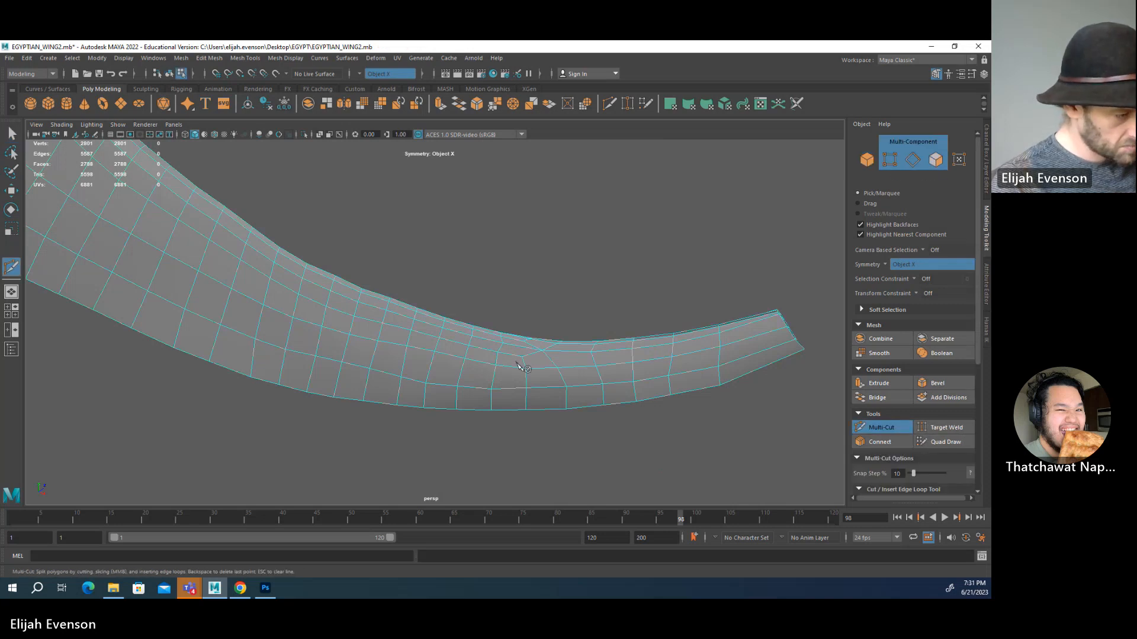
pyautogui.press('q')
pyautogui.keyDown('alt'); pyautogui.moveTo(538, 360); pyautogui.dragTo(718, 450); pyautogui.keyUp('alt')
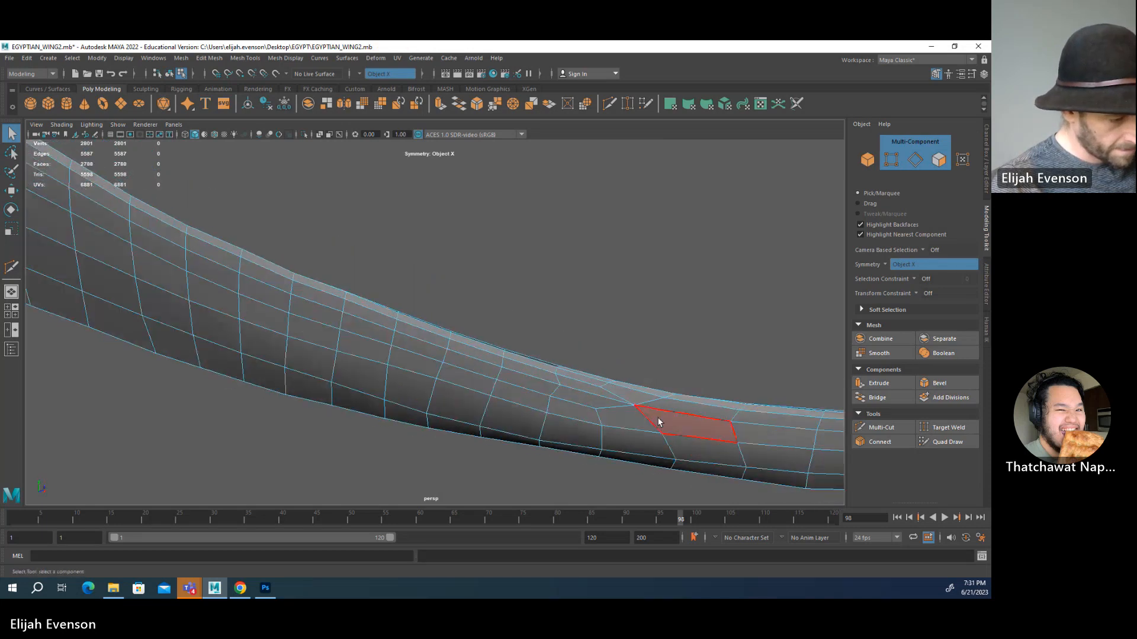
pyautogui.press('F9')
pyautogui.press('w')
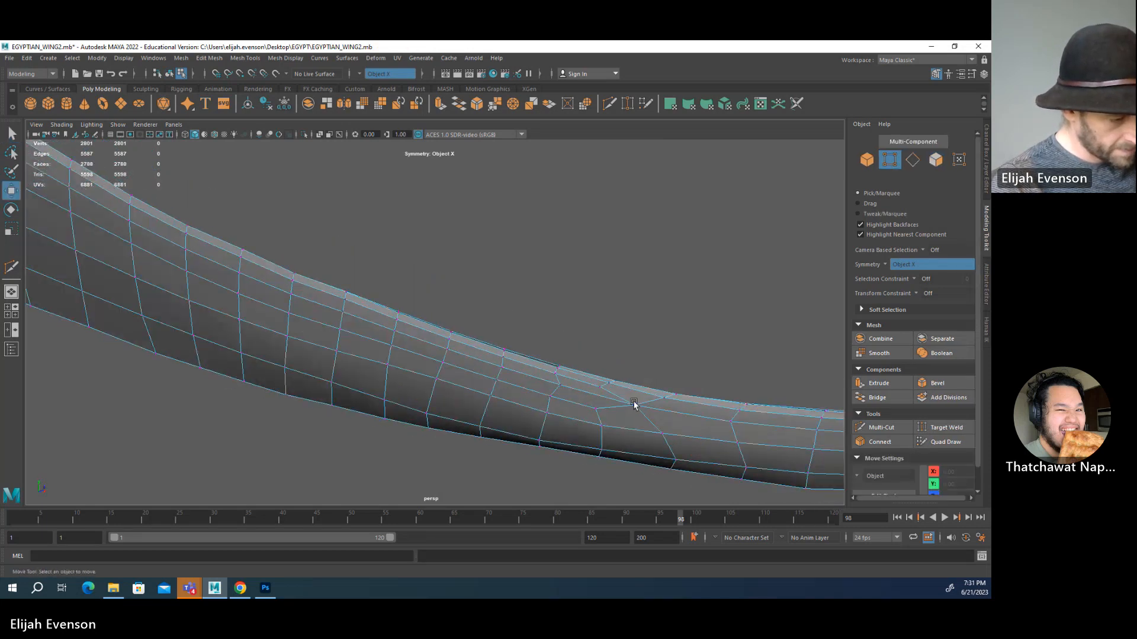
pyautogui.moveTo(633, 404); pyautogui.dragTo(755, 416)
pyautogui.click(737, 444)
pyautogui.press('q')
pyautogui.click(741, 411)
pyautogui.press('w')
pyautogui.press('q')
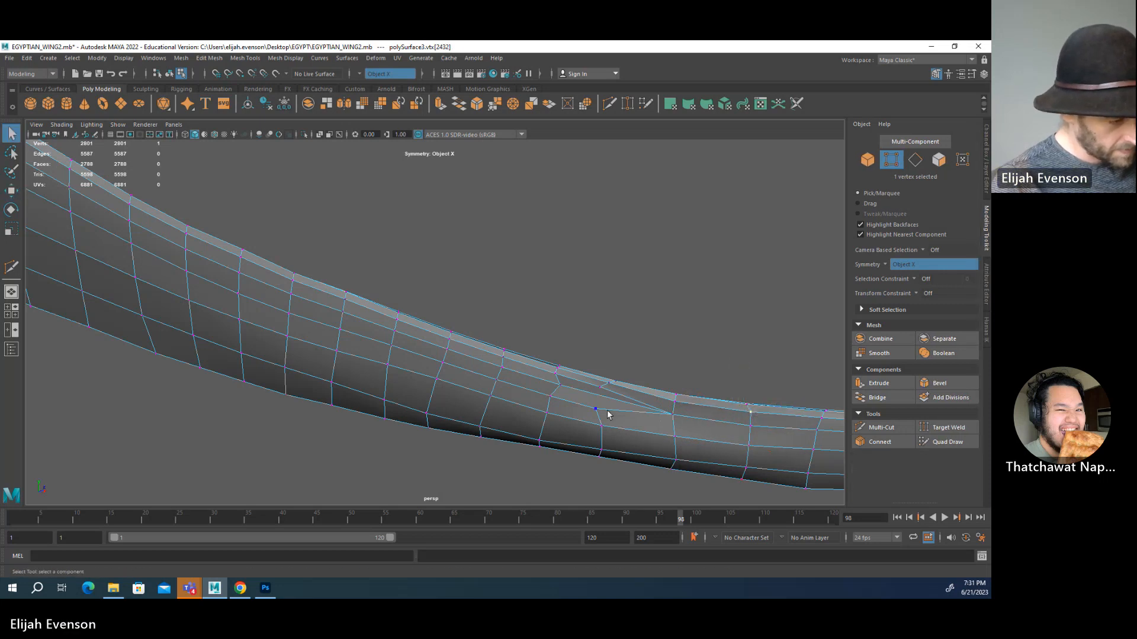
# - Use Multi-Cut to add edges across the pinched faces to the shifted vertex, and adjust the neighbouring vertex
pyautogui.keyDown('alt'); pyautogui.moveTo(607, 414); pyautogui.dragTo(569, 412); pyautogui.keyUp('alt')
pyautogui.click(883, 426)
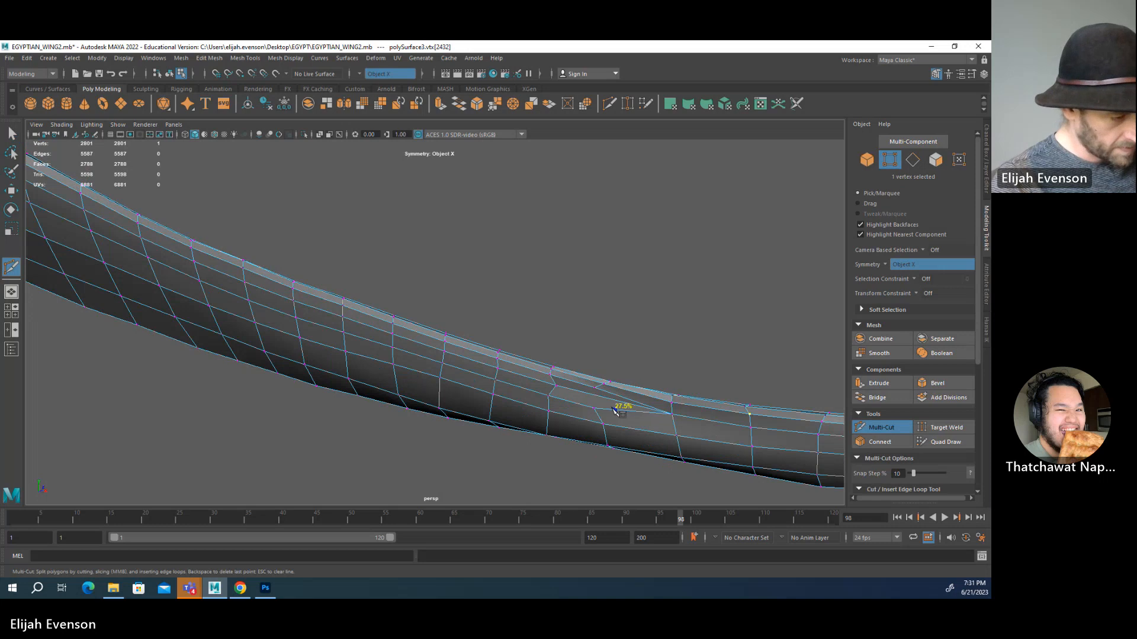
pyautogui.click(593, 409)
pyautogui.press('q')
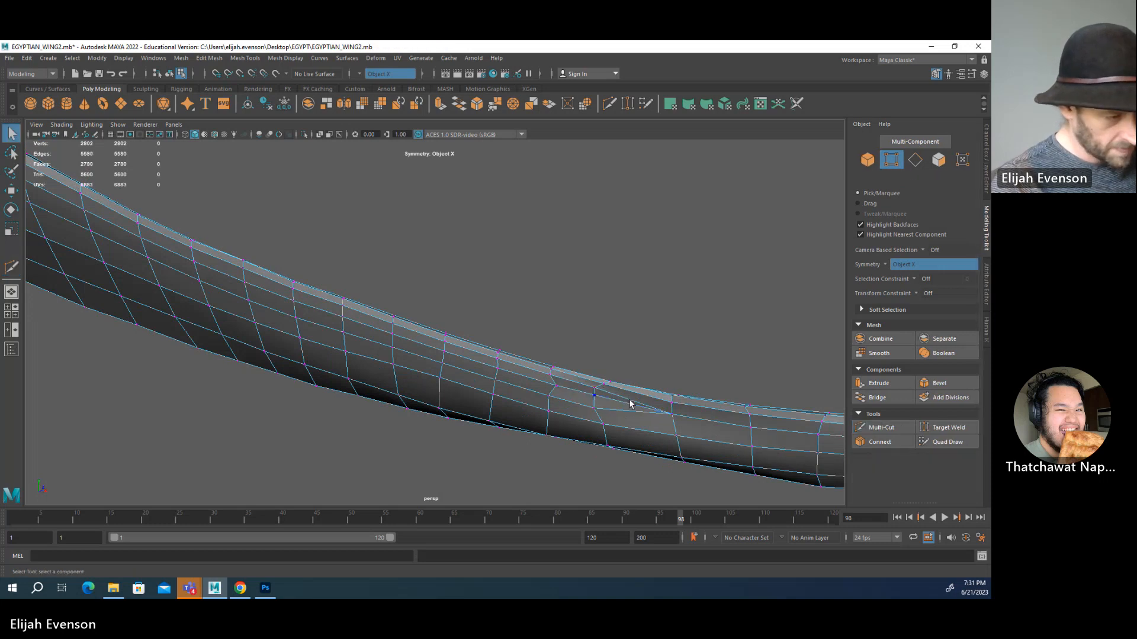
pyautogui.click(553, 385)
pyautogui.press('w')
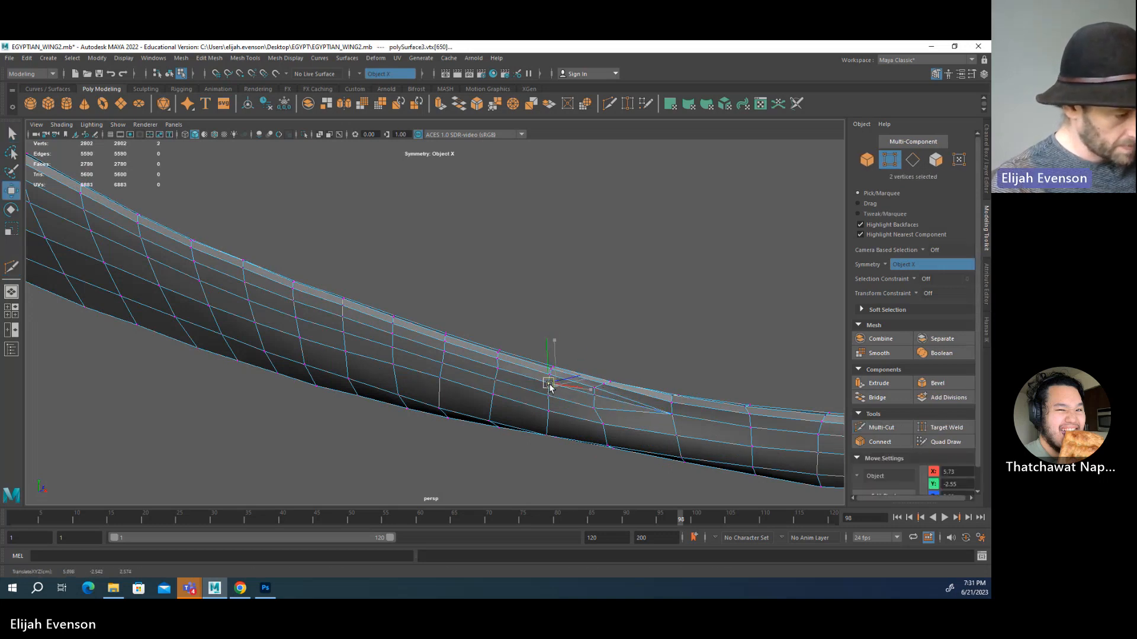
pyautogui.keyDown('alt'); pyautogui.moveTo(561, 392); pyautogui.dragTo(537, 352); pyautogui.keyUp('alt')
# - Move the row of vertices nearest the wing's lower border one by one into an even curve parallel to that border
pyautogui.click(435, 403)
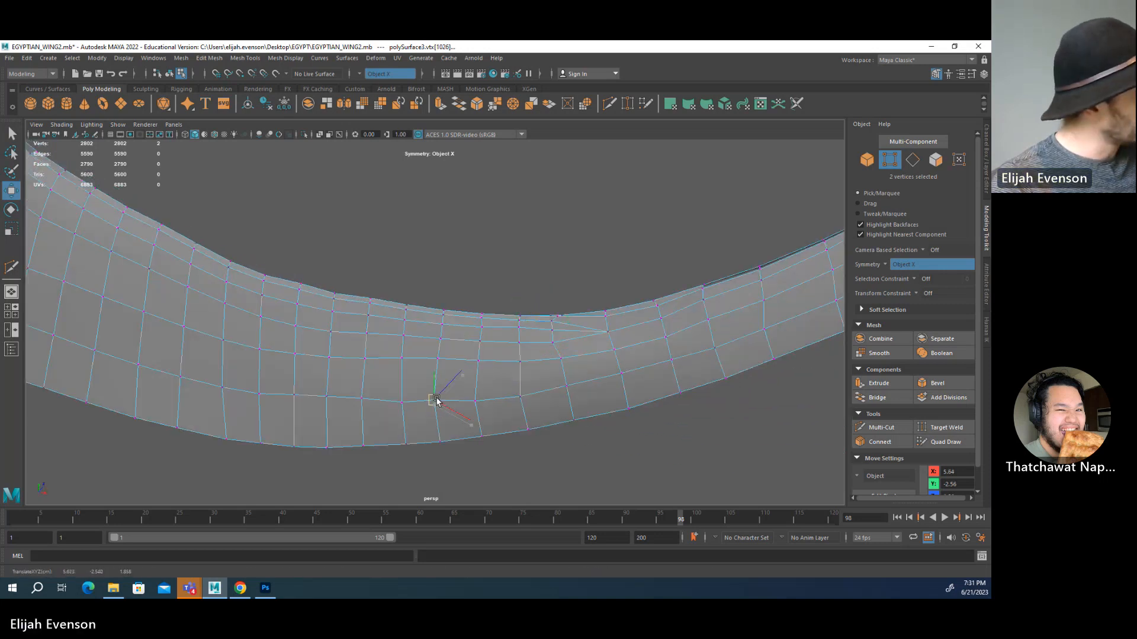
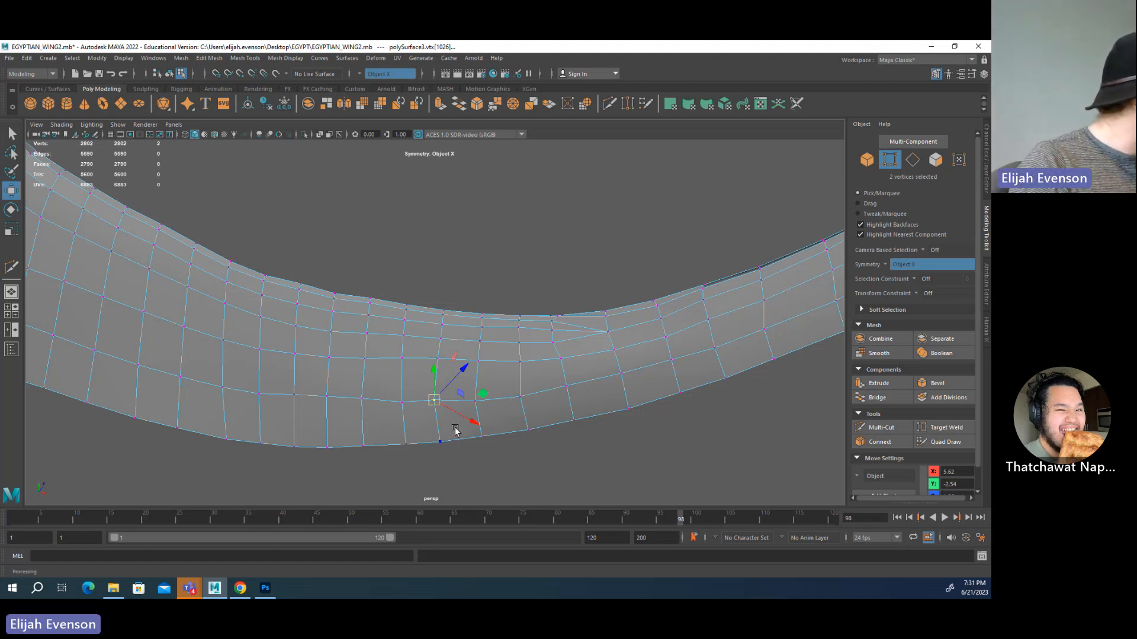
pyautogui.click(291, 395)
pyautogui.moveTo(293, 394); pyautogui.dragTo(438, 411)
pyautogui.press('q')
pyautogui.click(325, 396)
pyautogui.press('w')
pyautogui.press('q')
pyautogui.click(362, 399)
pyautogui.press('w')
pyautogui.press('q')
pyautogui.click(401, 404)
pyautogui.press('w')
pyautogui.press('q')
pyautogui.click(435, 402)
pyautogui.press('w')
pyautogui.press('q')
pyautogui.click(476, 404)
pyautogui.press('w')
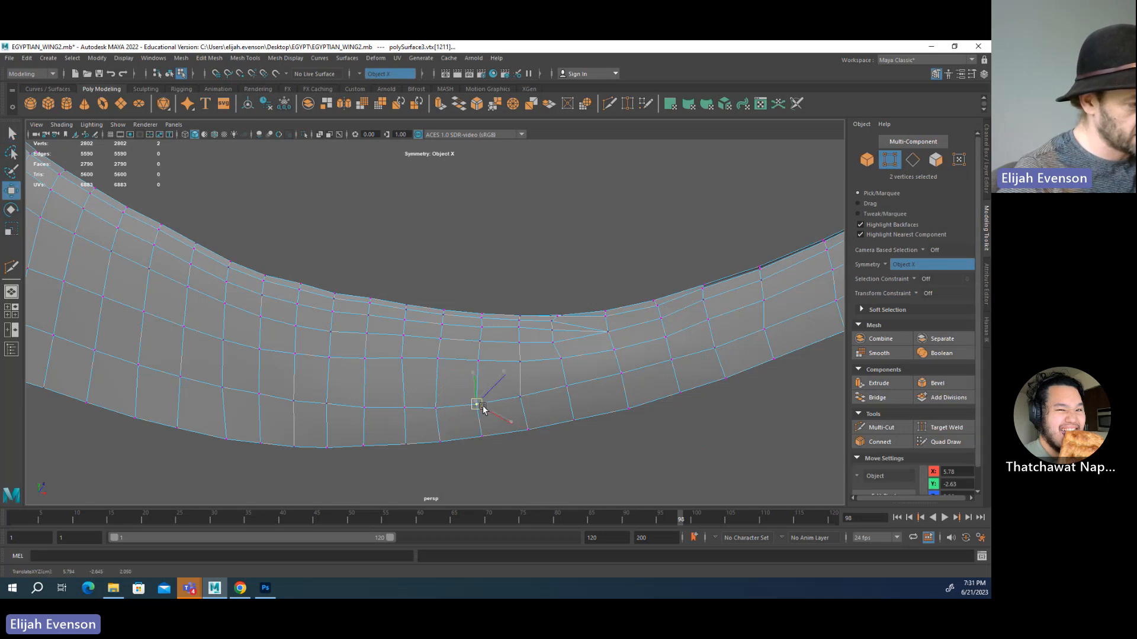
pyautogui.press('q')
pyautogui.click(521, 397)
pyautogui.press('w')
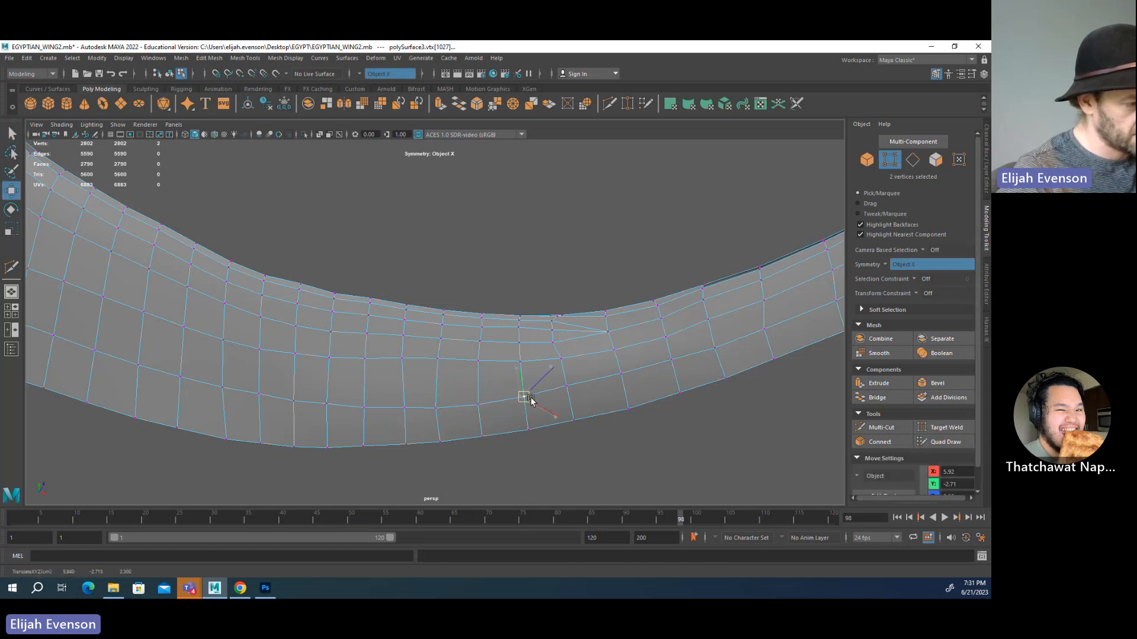
pyautogui.press('q')
pyautogui.click(566, 387)
pyautogui.press('w')
pyautogui.press('q')
# - Adjust the vertices of the second row above the wing's lower border, at the end farthest from the tip
pyautogui.click(296, 329)
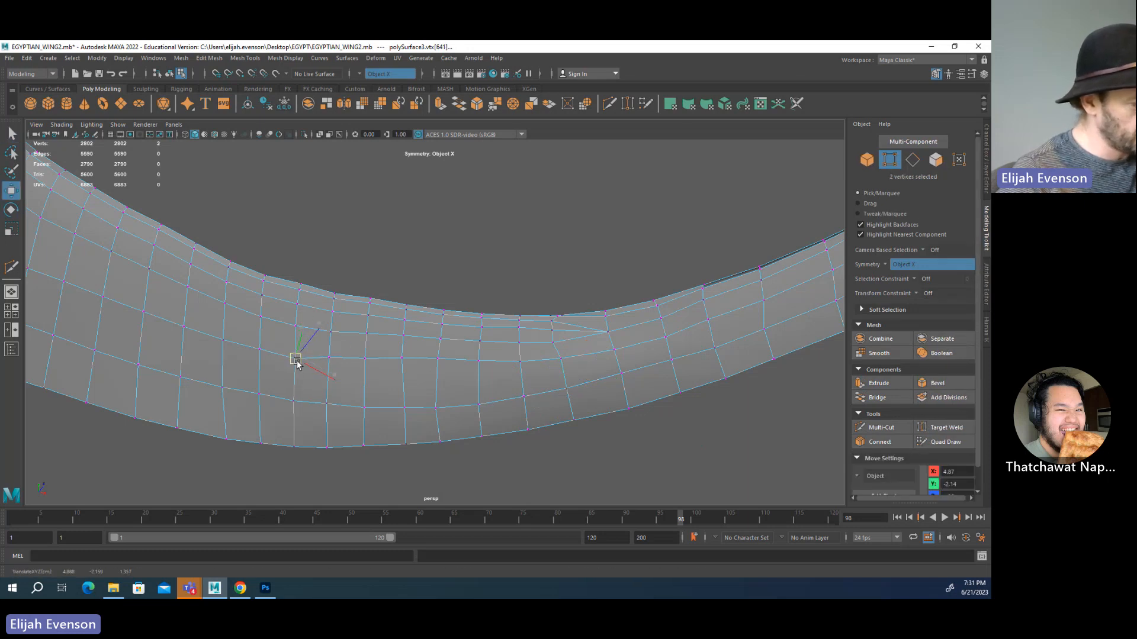
pyautogui.click(260, 354)
pyautogui.press('w')
pyautogui.press('q')
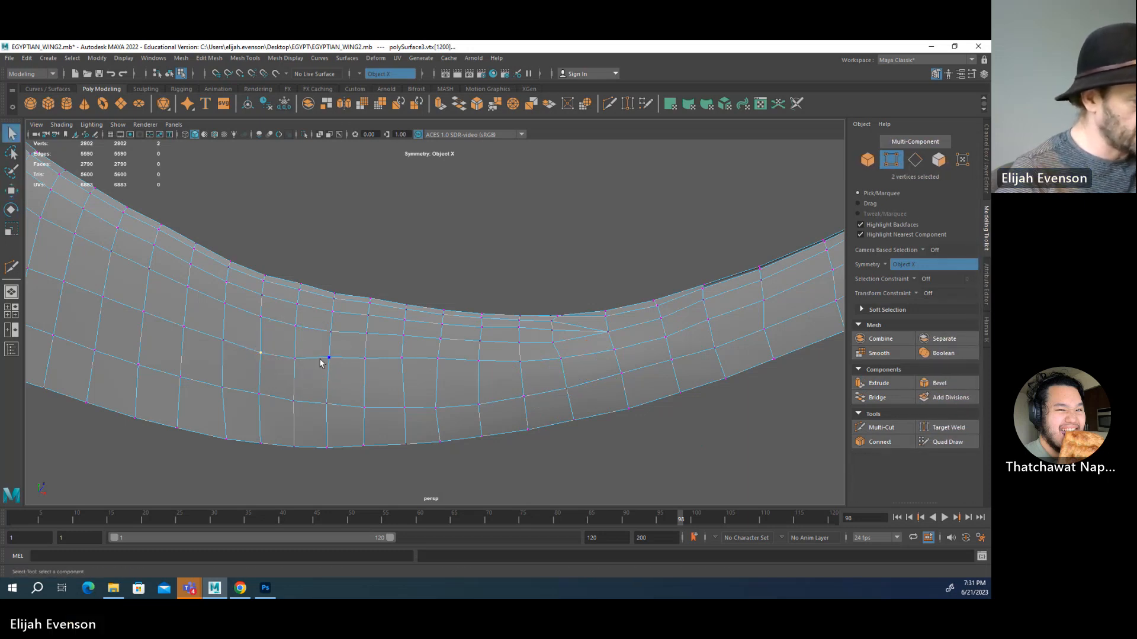
pyautogui.click(328, 358)
pyautogui.press('w')
pyautogui.moveTo(353, 356)
pyautogui.keyDown('alt'); pyautogui.mouseDown()
pyautogui.moveTo(344, 358)
pyautogui.moveTo(357, 373)
pyautogui.mouseUp(); pyautogui.keyUp('alt')
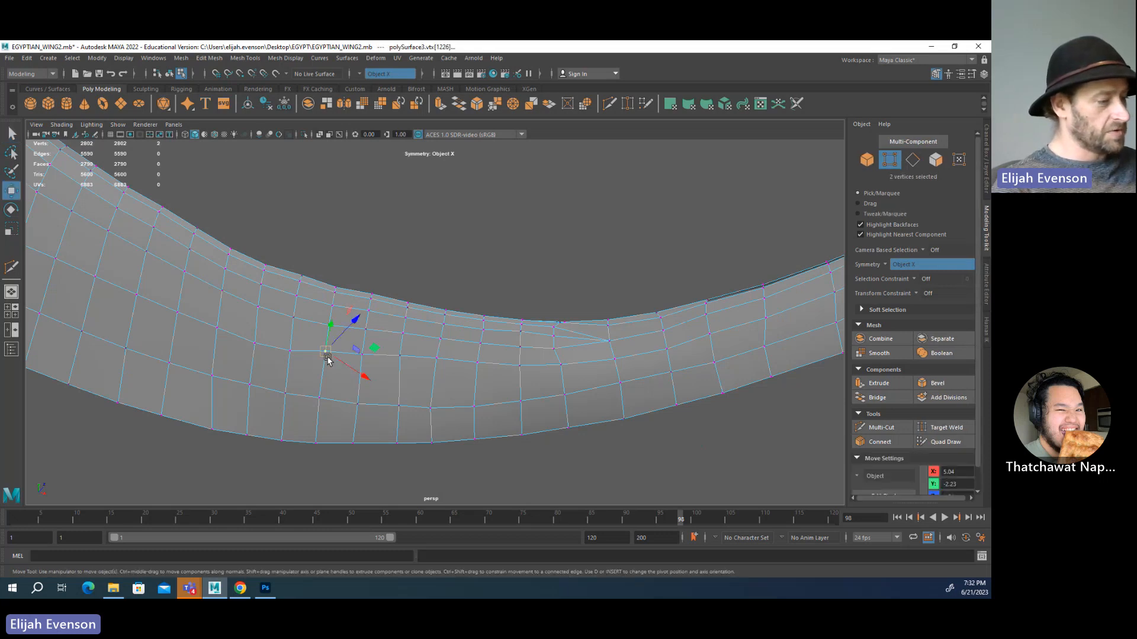
# - Lower the next vertices of the second row above the lower border, working toward the middle of the bend
pyautogui.moveTo(327, 357); pyautogui.dragTo(487, 376)
pyautogui.press('q')
pyautogui.click(292, 353)
pyautogui.press('w')
pyautogui.click(364, 355)
pyautogui.click(397, 359)
pyautogui.press('q')
# - Reposition the remaining vertices of that second row up to the pinched area so the row follows the lower border
pyautogui.click(440, 360)
pyautogui.press('w')
pyautogui.press('q')
pyautogui.click(480, 358)
pyautogui.press('w')
pyautogui.press('q')
pyautogui.click(520, 372)
pyautogui.press('w')
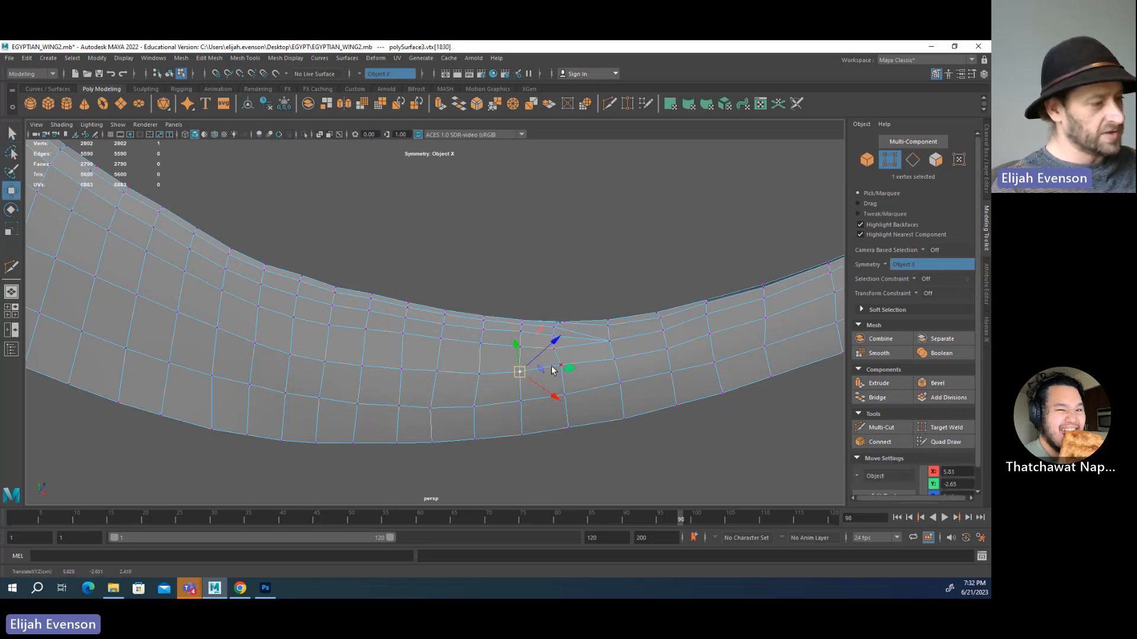
pyautogui.press('q')
pyautogui.click(563, 369)
pyautogui.press('w')
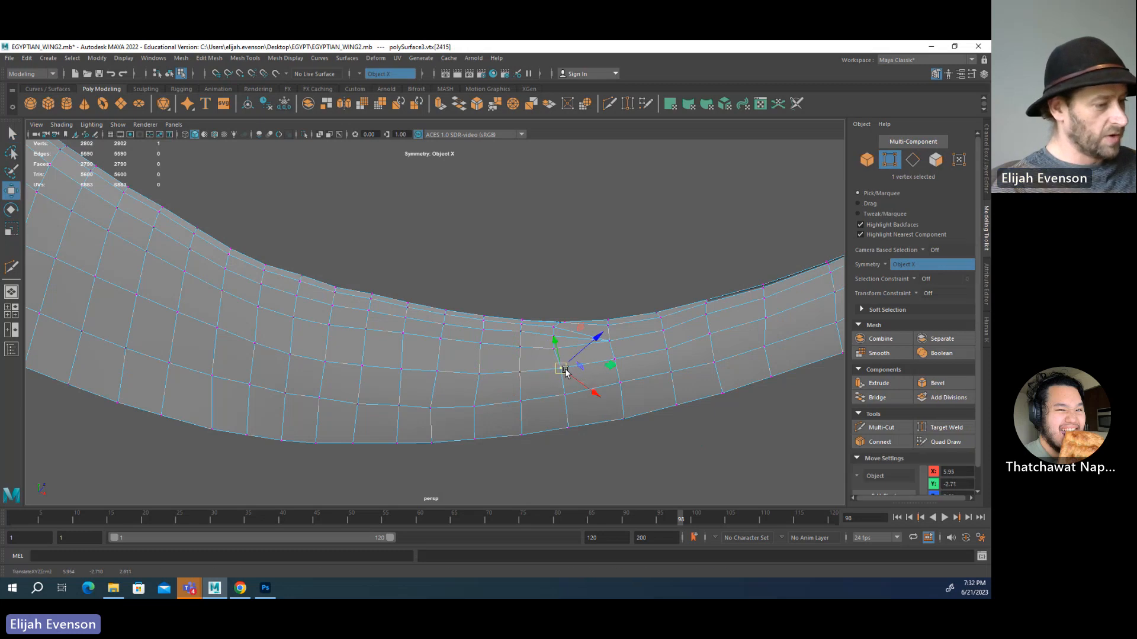
# - Fine-tune the middle vertices of the second row and the vertex below them to even out their spacing
pyautogui.keyDown('shift'); pyautogui.click(479, 374); pyautogui.keyUp('shift')
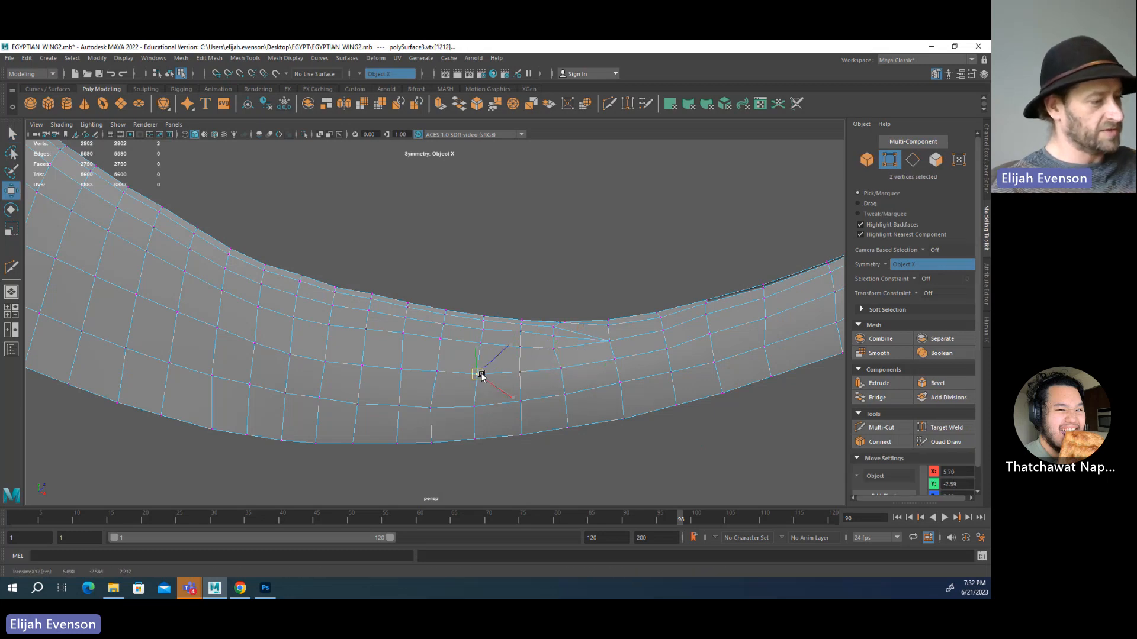
pyautogui.click(439, 372)
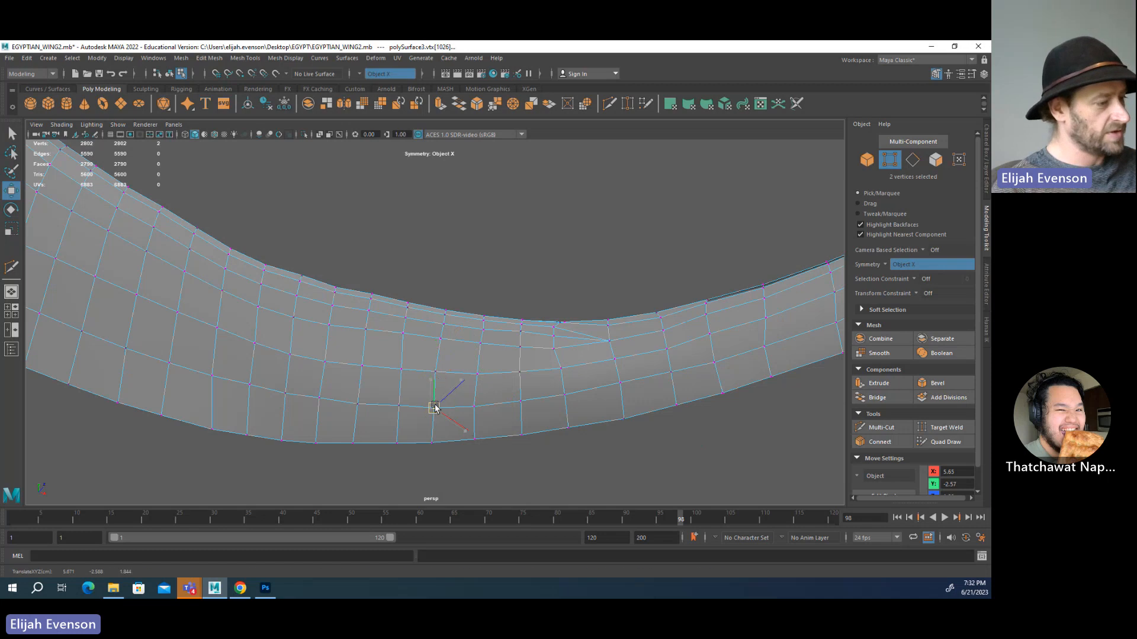
pyautogui.click(437, 372)
pyautogui.press('q')
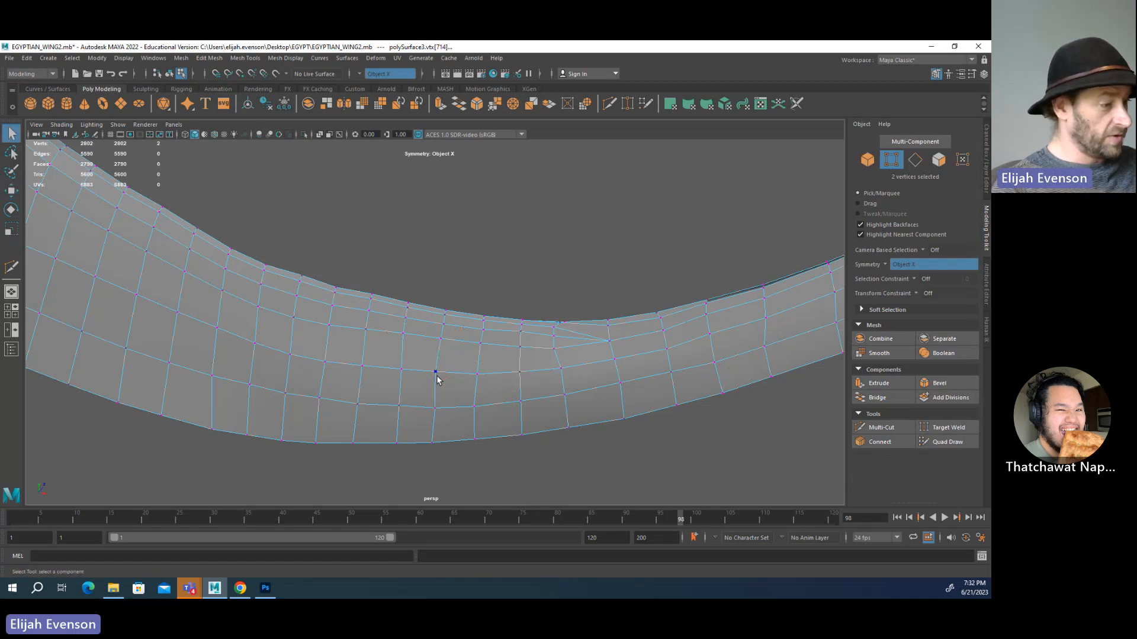
pyautogui.press('w')
pyautogui.press('q')
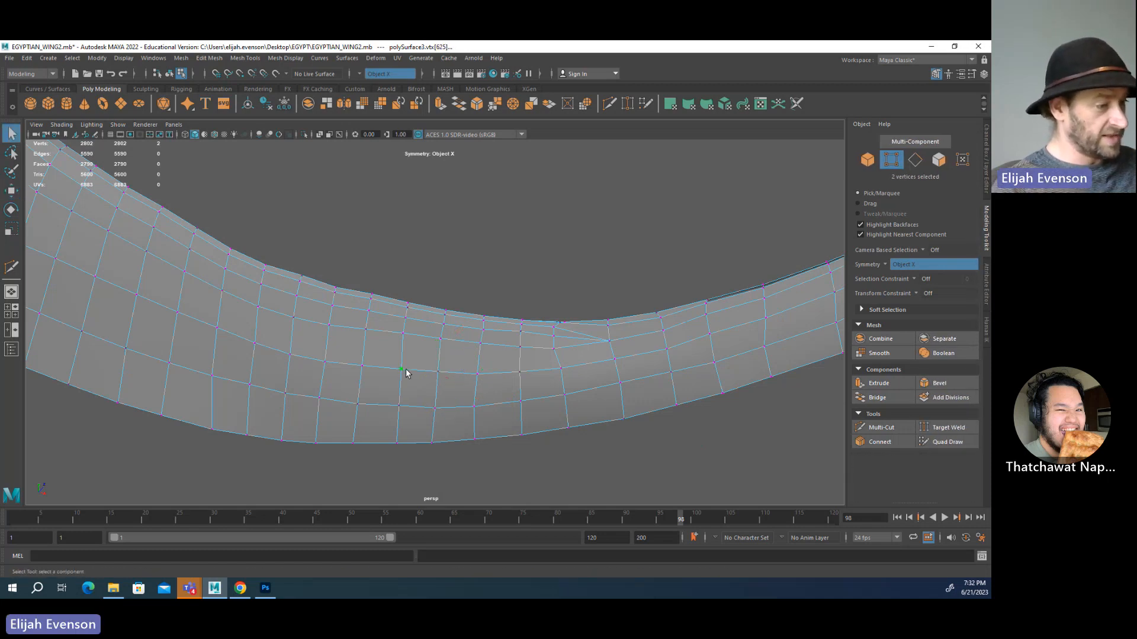
pyautogui.click(405, 369)
# - Use Multi-Cut to add a lengthwise edge from just before the pinched faces across the cross edges to the wing tip's rim
pyautogui.keyDown('alt'); pyautogui.moveTo(493, 370); pyautogui.dragTo(473, 387); pyautogui.keyUp('alt')
pyautogui.keyDown('alt'); pyautogui.moveTo(579, 368); pyautogui.dragTo(617, 381); pyautogui.keyUp('alt')
pyautogui.keyDown('alt'); pyautogui.moveTo(359, 353); pyautogui.dragTo(430, 379); pyautogui.keyUp('alt')
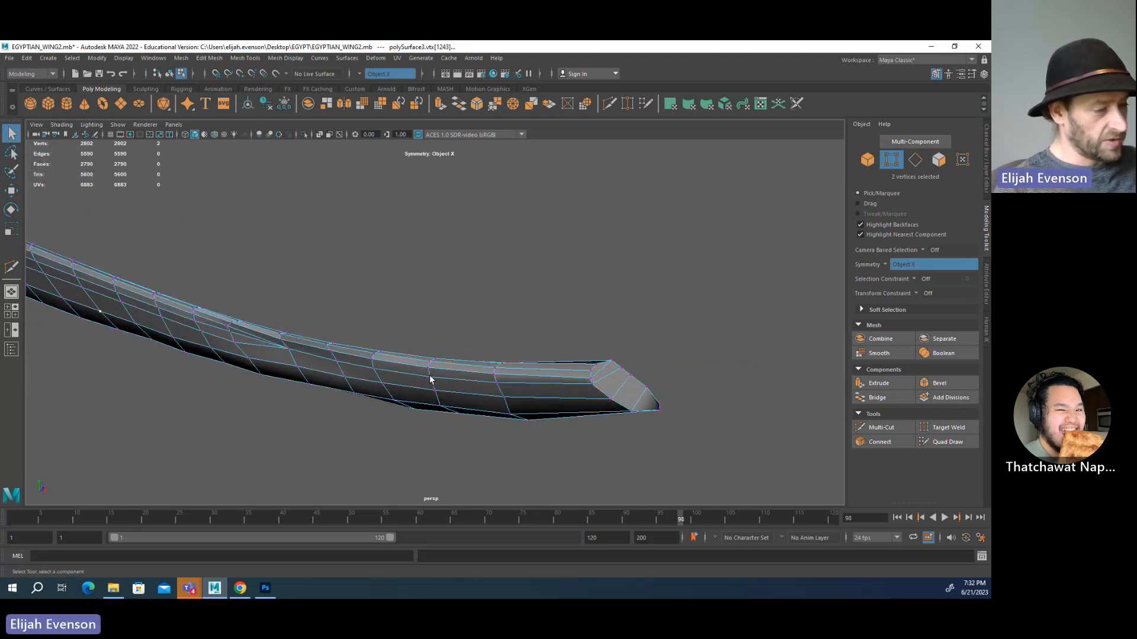
pyautogui.click(881, 427)
pyautogui.keyDown('alt'); pyautogui.moveTo(278, 352); pyautogui.dragTo(240, 359); pyautogui.keyUp('alt')
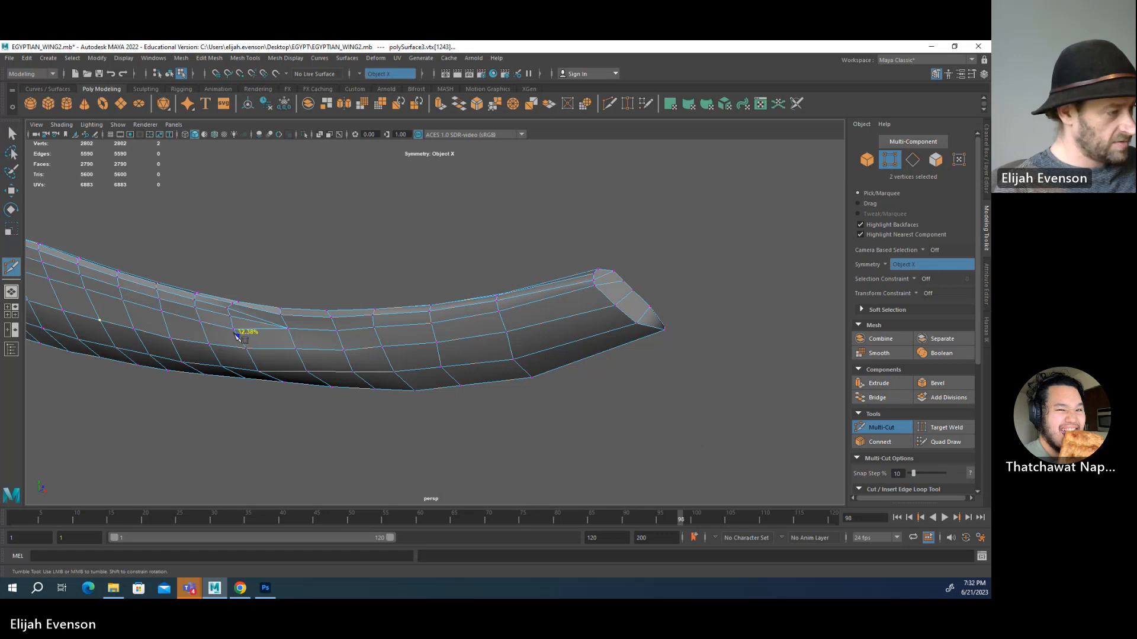
pyautogui.click(235, 331)
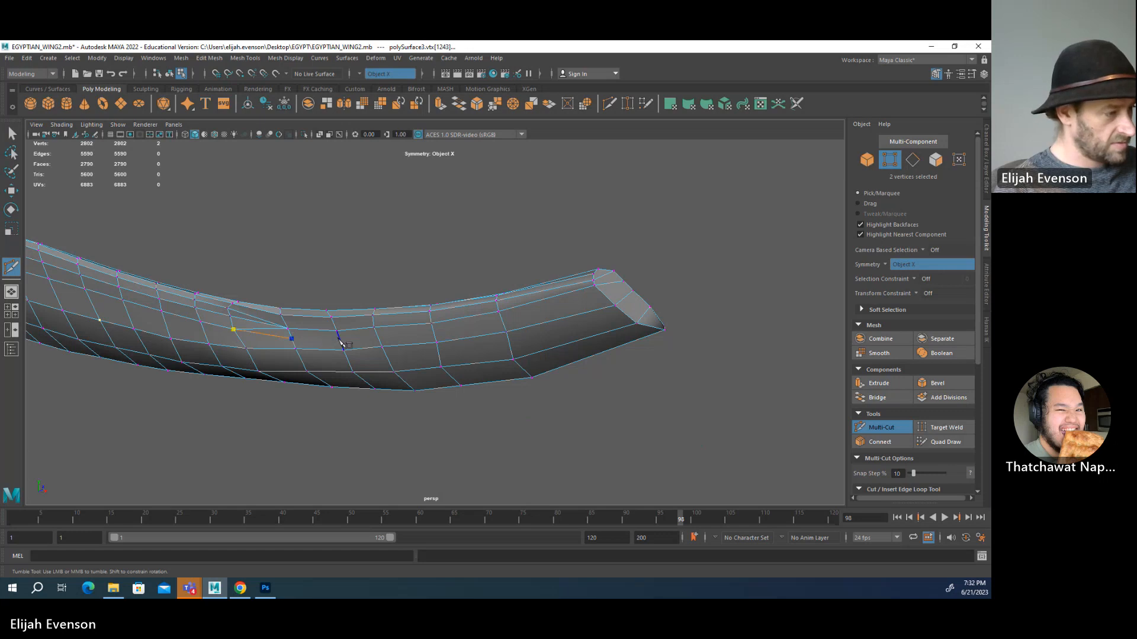
pyautogui.click(436, 335)
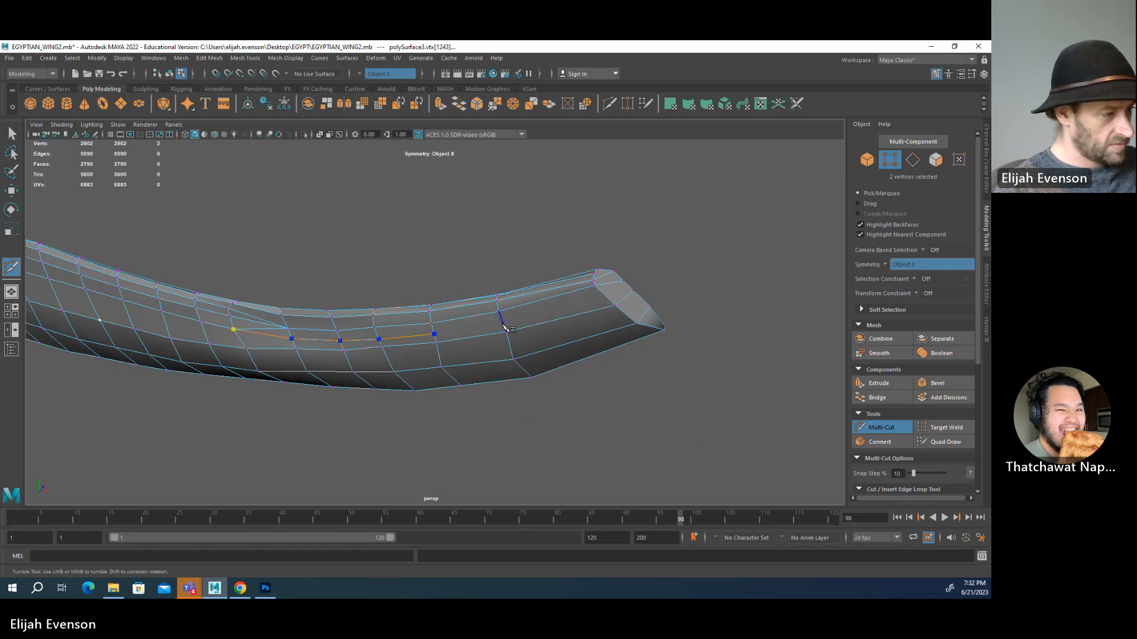
pyautogui.click(609, 298)
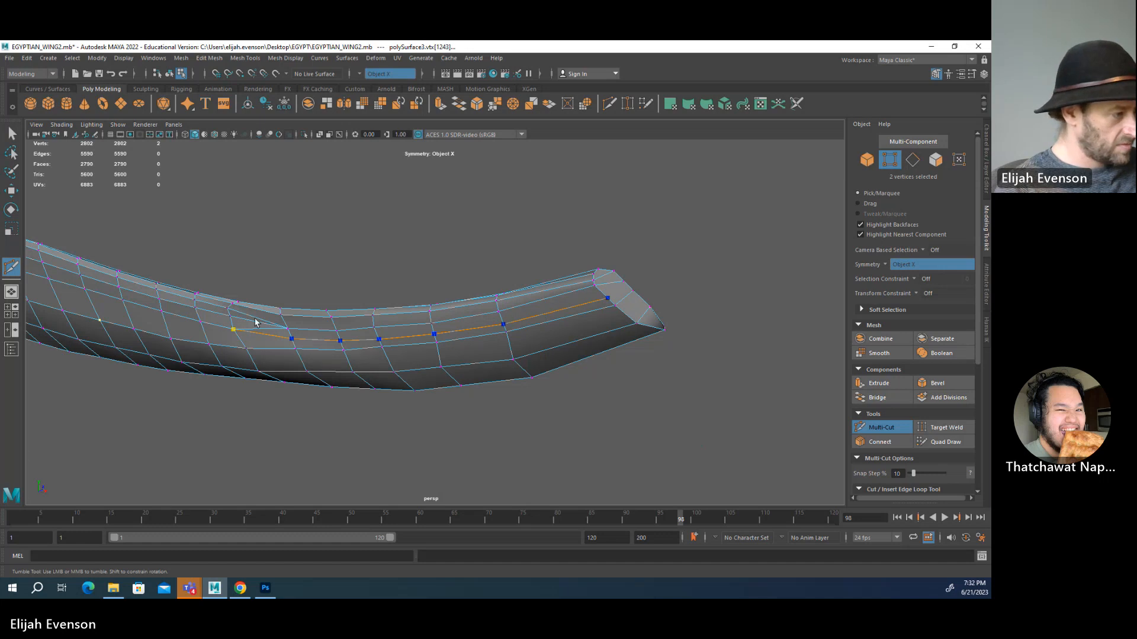
pyautogui.press('Return')
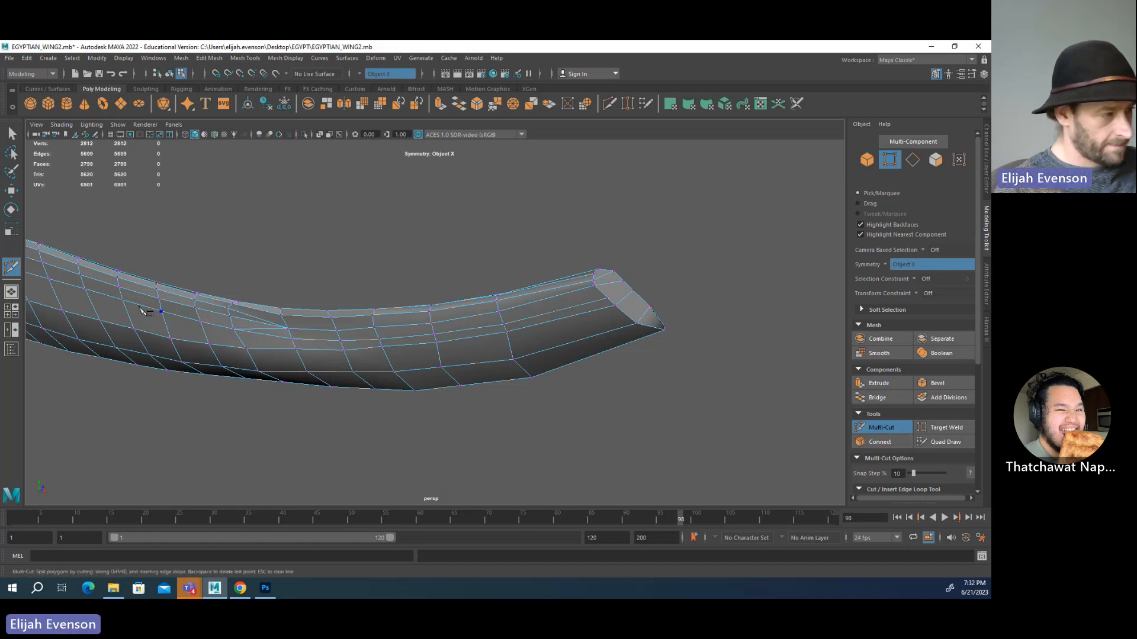
# - Cut a second lengthwise edge above the new one, from the start of the pinch across five cross edges toward the tip
pyautogui.click(286, 324)
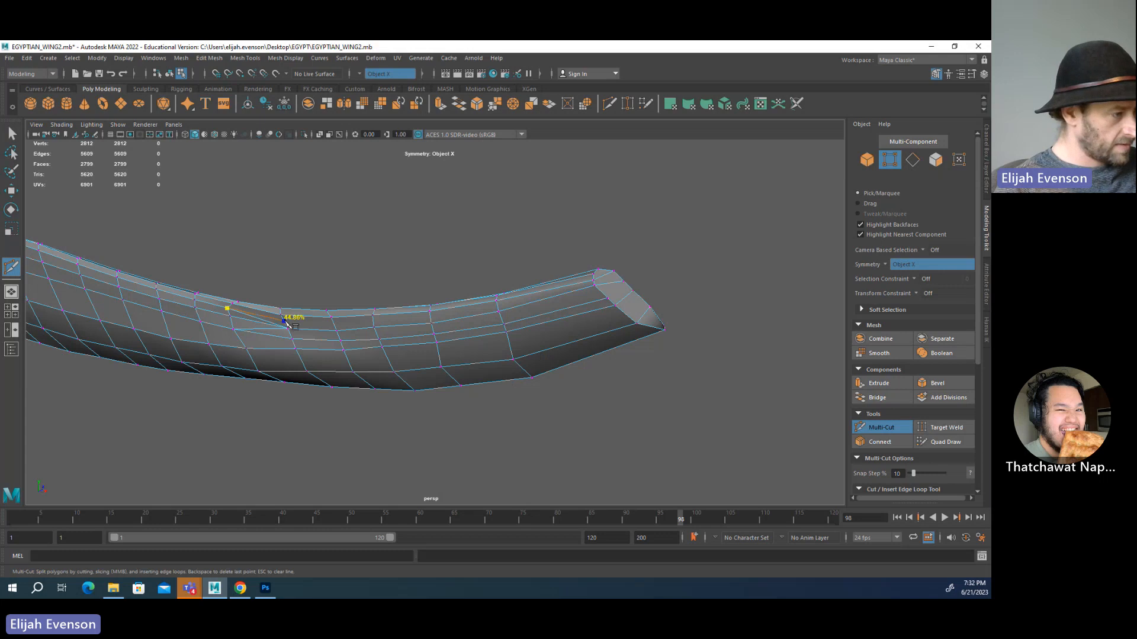
pyautogui.click(373, 323)
pyautogui.click(431, 319)
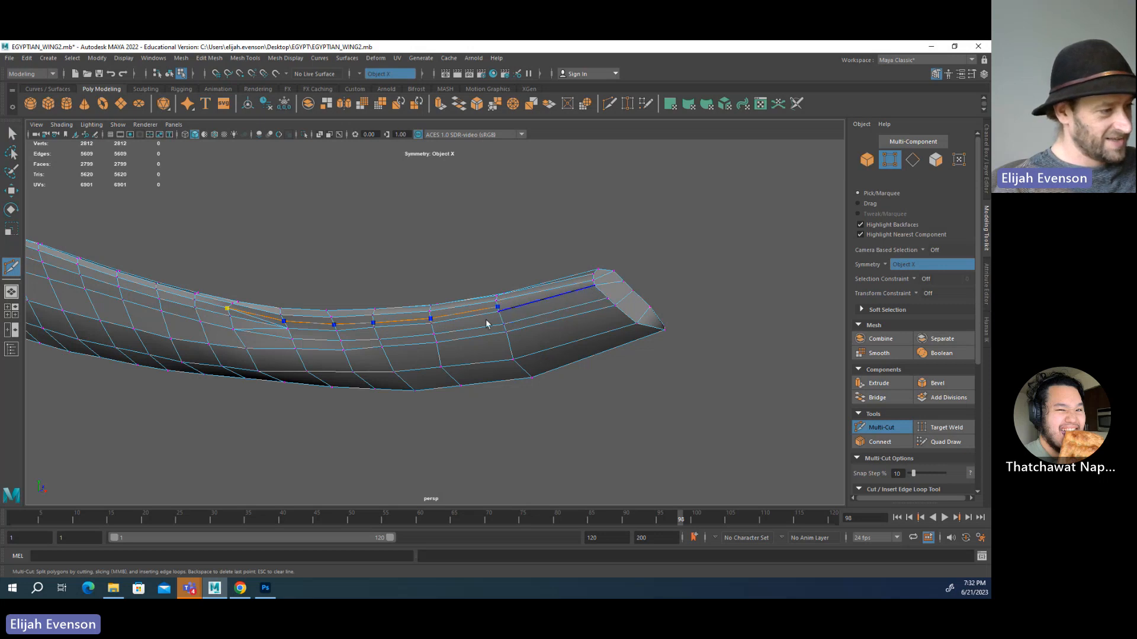
pyautogui.press('q')
# - Delete the two leftover edges that form the triangles at the start of the new cuts
pyautogui.click(258, 318)
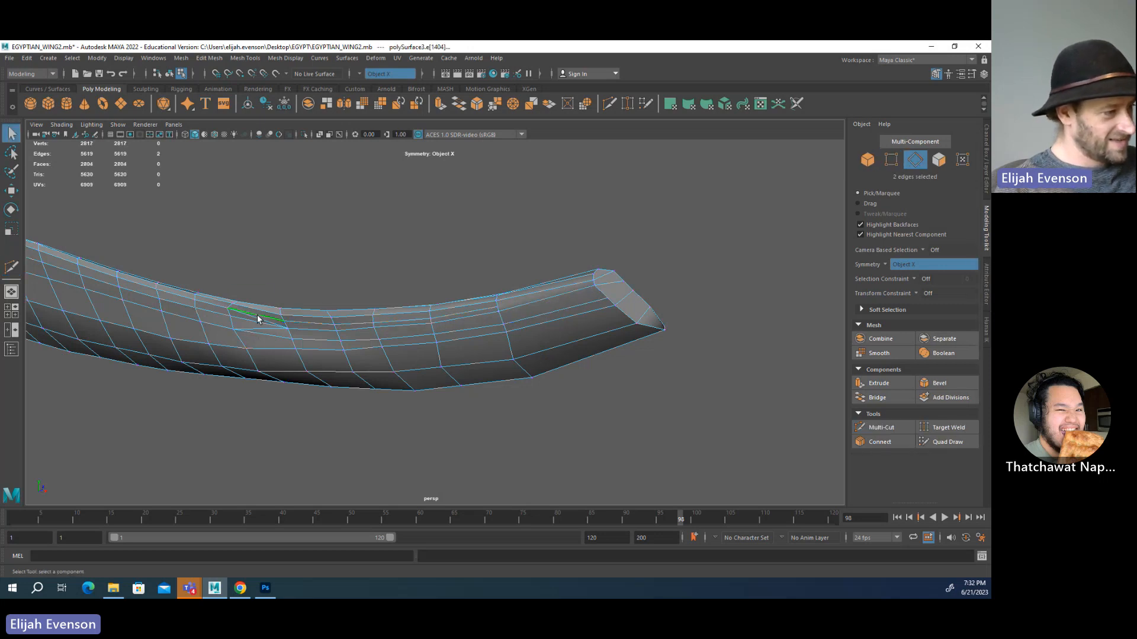
pyautogui.click(275, 330)
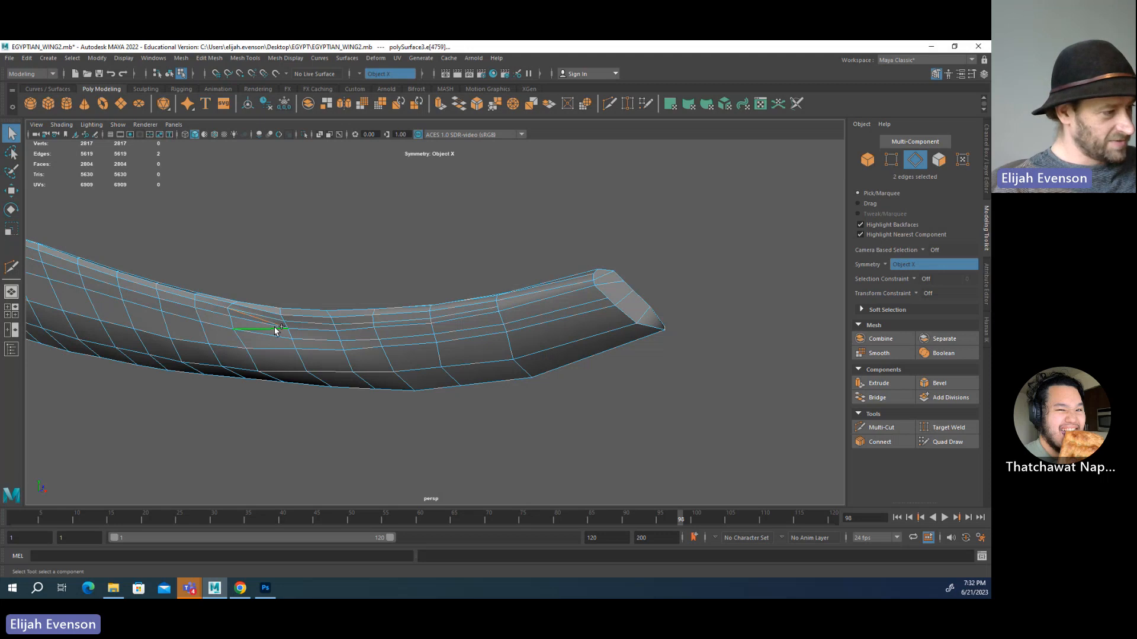
pyautogui.hotkey('ctrl', 'Delete')
pyautogui.press('w')
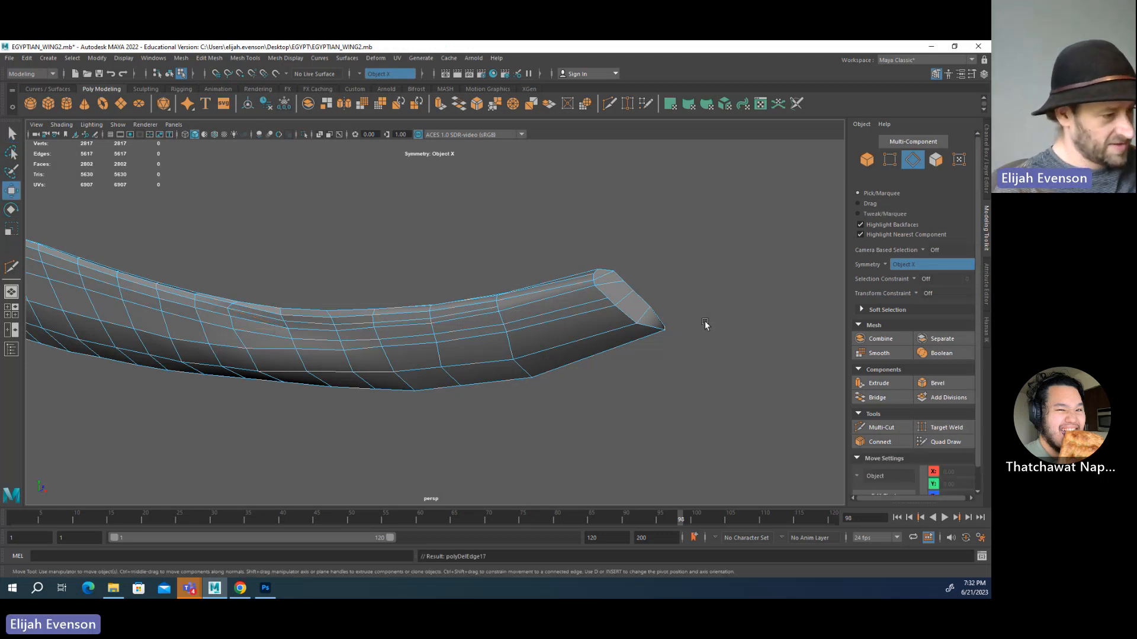
# - Use the Smooth sculpting tool to even out the newly cut faces along the wing's bend
pyautogui.keyDown('alt'); pyautogui.moveTo(341, 414); pyautogui.dragTo(452, 402); pyautogui.keyUp('alt')
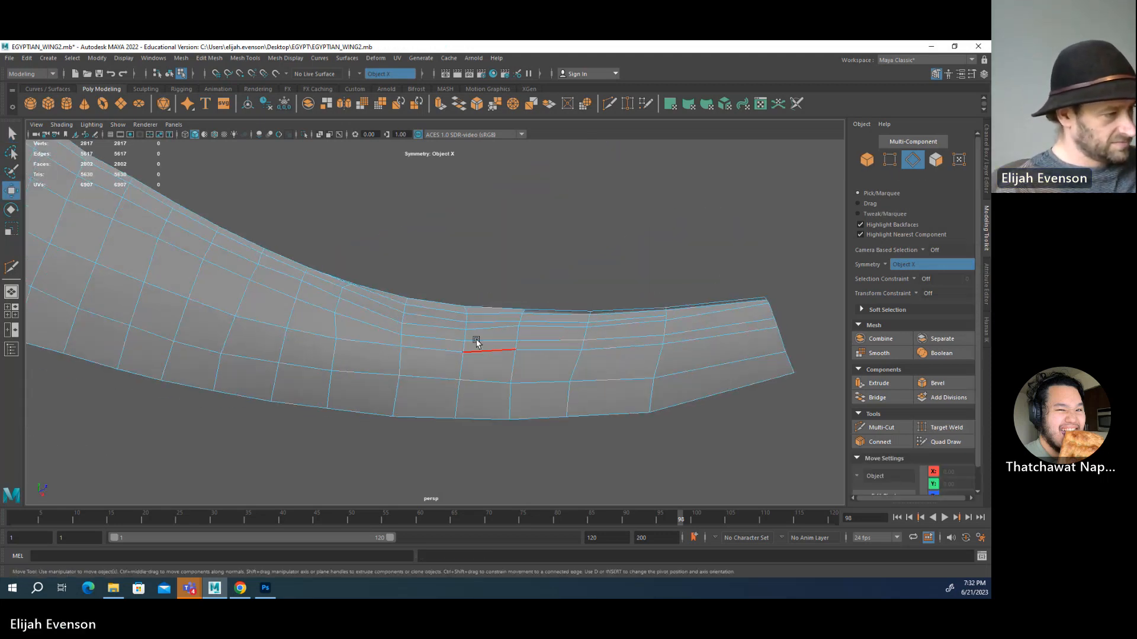
pyautogui.hotkey('ctrl', 'shift', 'x')
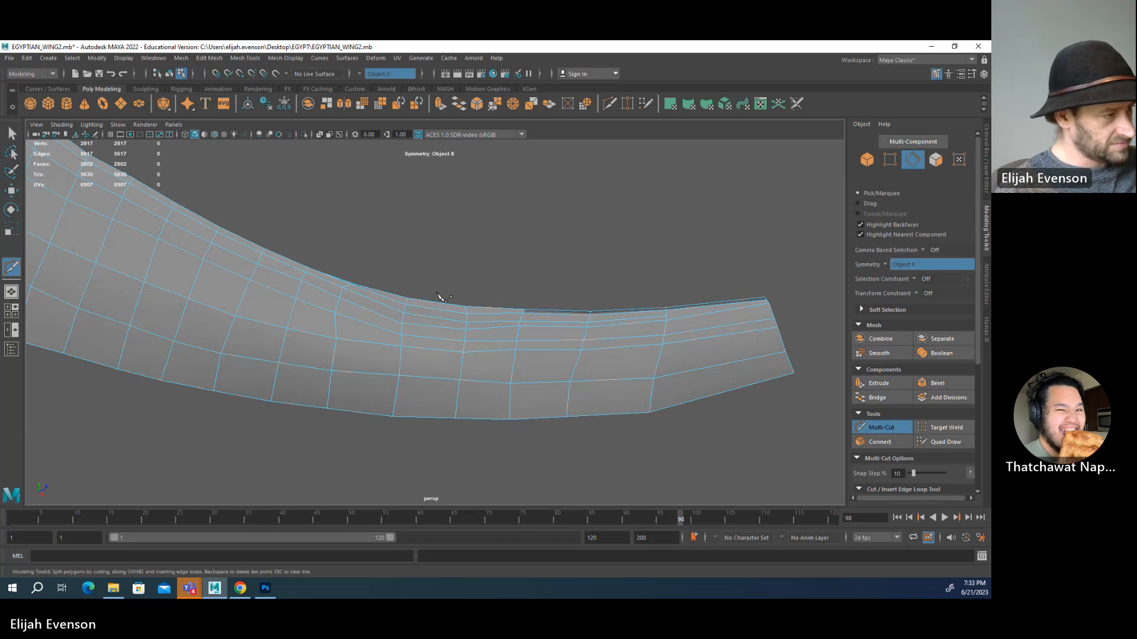
pyautogui.click(276, 58)
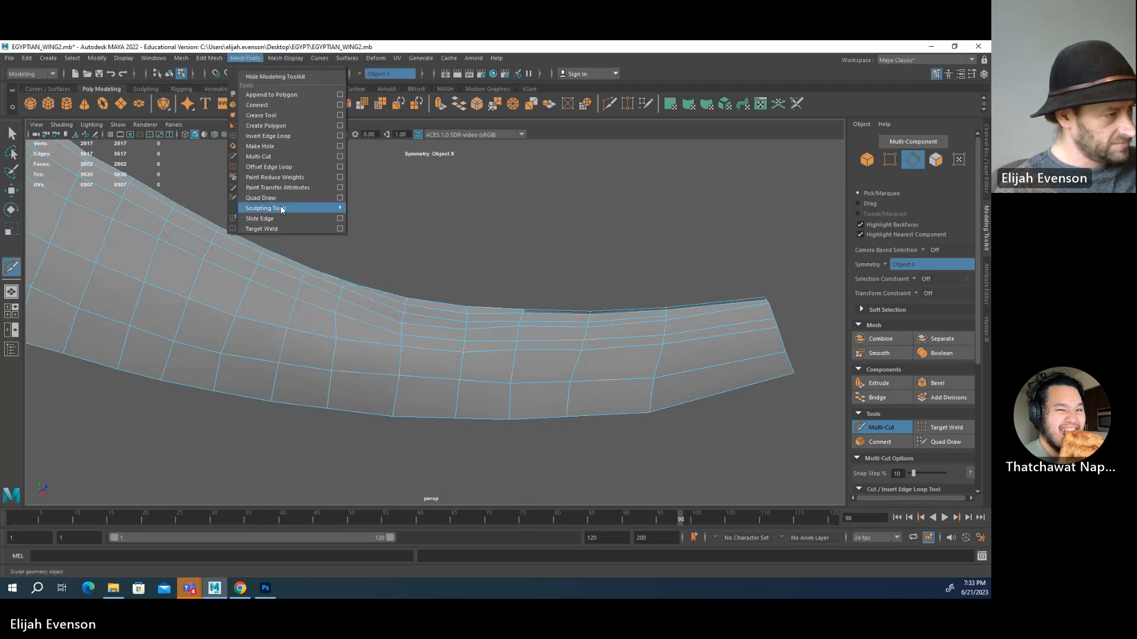
pyautogui.moveTo(282, 210)
pyautogui.click(381, 219)
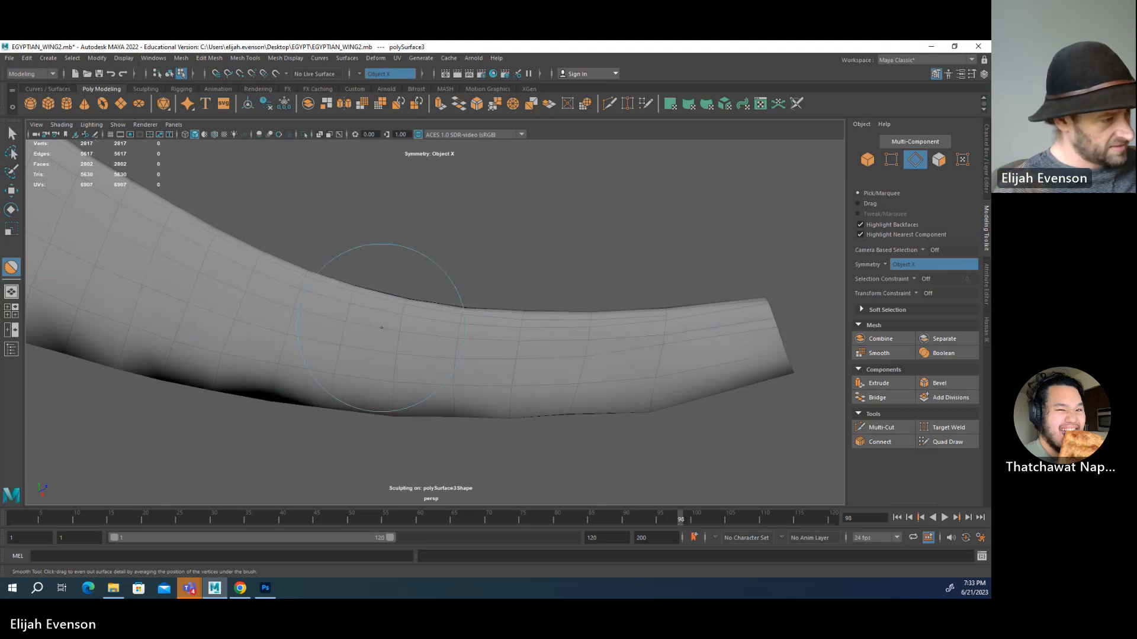
pyautogui.press('q')
# - Return to vertex editing and, in wireframe display, move the vertices of the second cross edge before the tip to straighten it
pyautogui.keyDown('alt'); pyautogui.moveTo(710, 363); pyautogui.dragTo(595, 357, button='middle'); pyautogui.keyUp('alt')
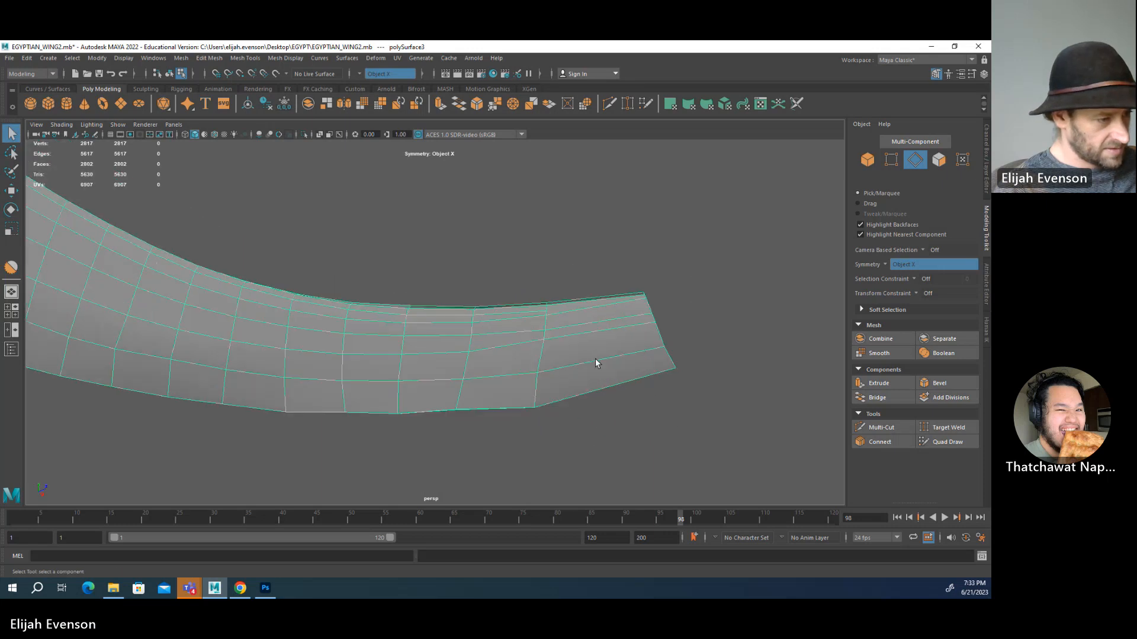
pyautogui.moveTo(595, 357); pyautogui.dragTo(523, 351, button='right')
pyautogui.click(541, 338)
pyautogui.press('w')
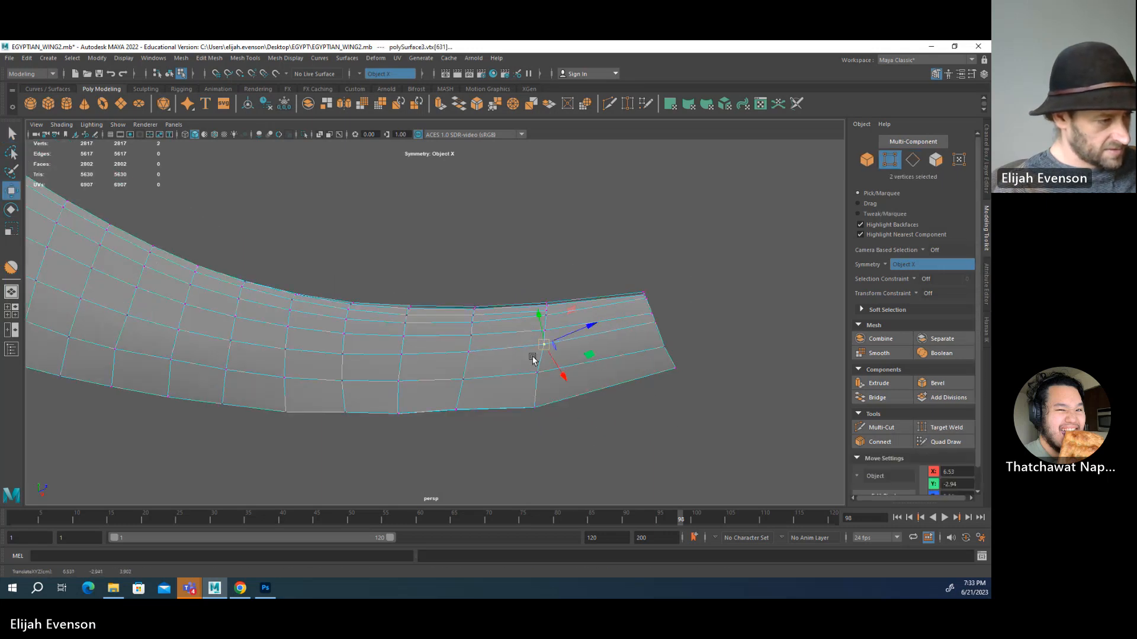
pyautogui.press('4')
pyautogui.click(466, 408)
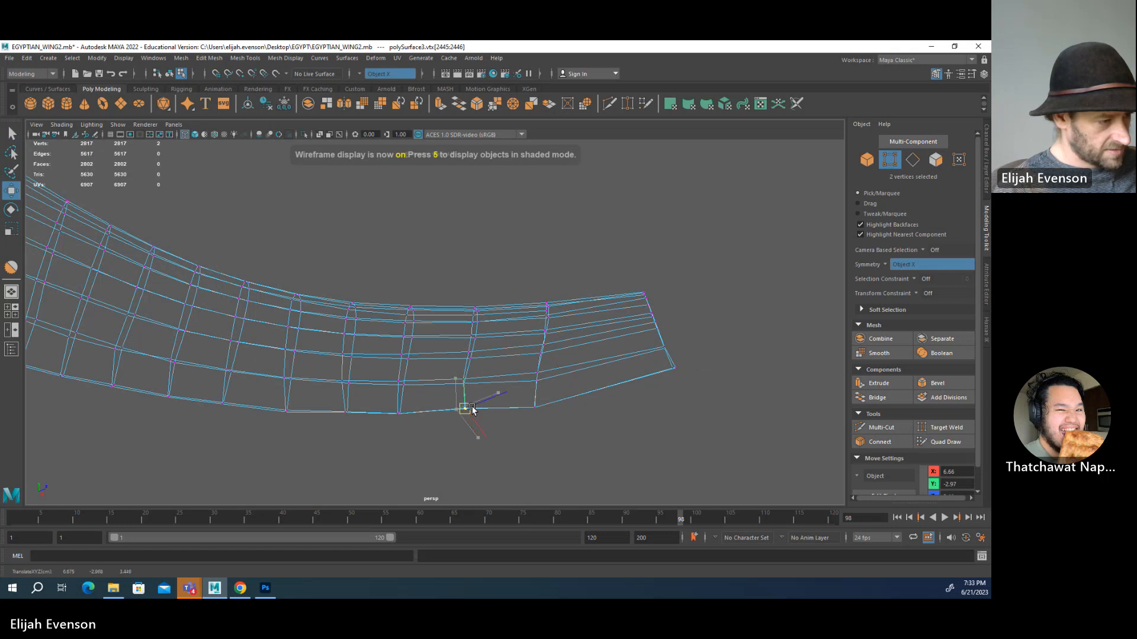
pyautogui.moveTo(466, 408); pyautogui.dragTo(474, 382)
pyautogui.click(477, 340)
pyautogui.moveTo(477, 340); pyautogui.dragTo(474, 356)
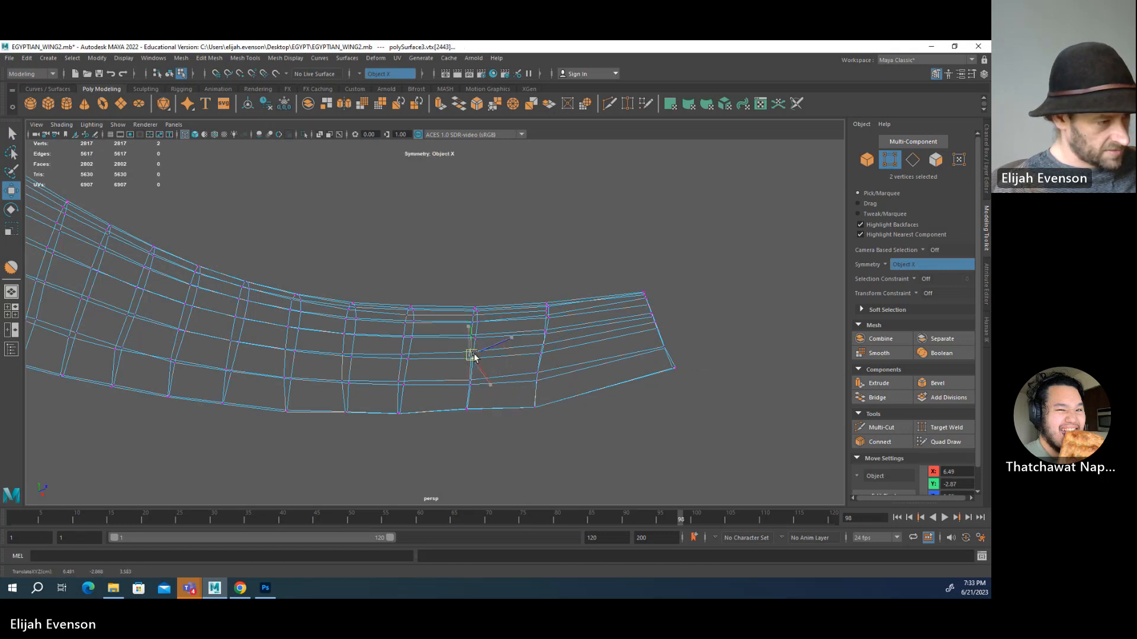
# - Adjust the middle and lower vertices of the last cross edge before the tip, and restore the shaded display
pyautogui.moveTo(554, 344)
pyautogui.mouseDown()
pyautogui.moveTo(519, 400)
pyautogui.moveTo(546, 345)
pyautogui.mouseUp()
pyautogui.click(545, 345)
pyautogui.moveTo(515, 413); pyautogui.dragTo(539, 394)
pyautogui.keyDown('alt'); pyautogui.moveTo(546, 394); pyautogui.dragTo(485, 375, button='right'); pyautogui.keyUp('alt')
pyautogui.keyDown('alt'); pyautogui.moveTo(485, 375); pyautogui.dragTo(500, 406); pyautogui.keyUp('alt')
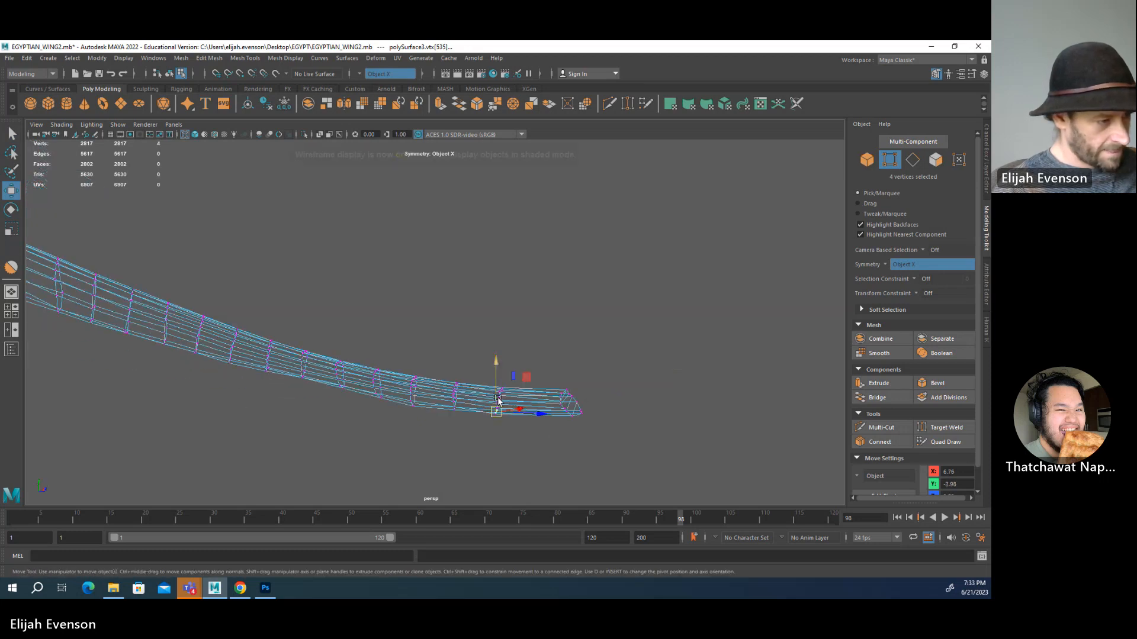
pyautogui.press('5')
# - Use Multi-Cut to add a lengthwise edge from the last cross edge to the rim of the tip's end face
pyautogui.keyDown('alt'); pyautogui.moveTo(521, 462); pyautogui.dragTo(533, 401); pyautogui.keyUp('alt')
pyautogui.keyDown('alt'); pyautogui.moveTo(533, 400); pyautogui.dragTo(619, 401, button='right'); pyautogui.keyUp('alt')
pyautogui.keyDown('alt'); pyautogui.moveTo(620, 401); pyautogui.dragTo(535, 408); pyautogui.keyUp('alt')
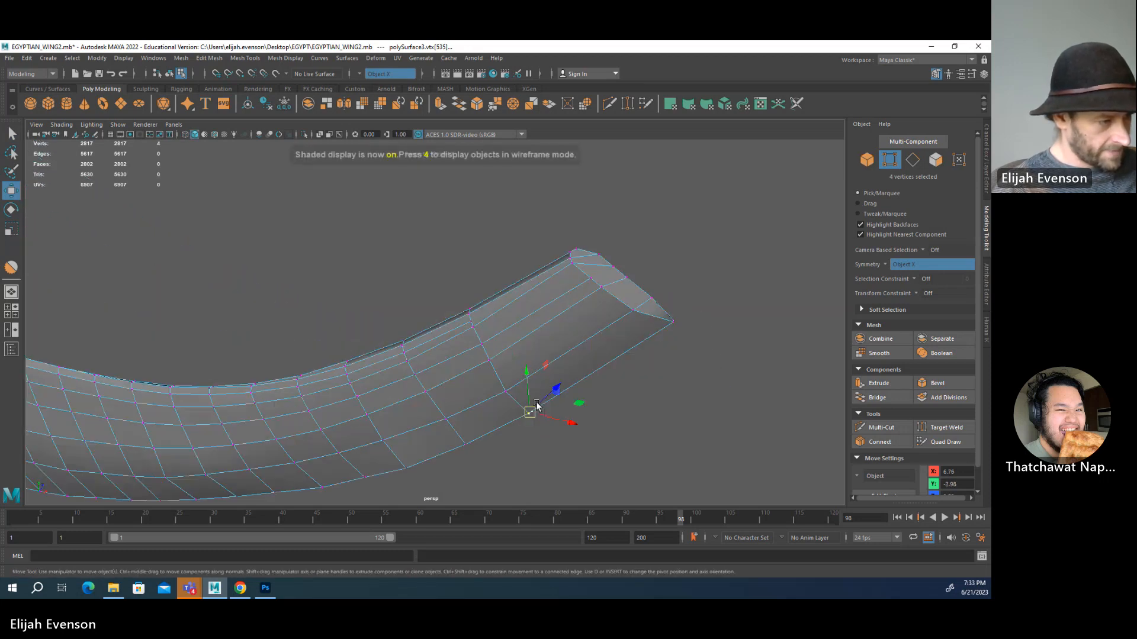
pyautogui.keyDown('alt'); pyautogui.moveTo(535, 408); pyautogui.dragTo(553, 388, button='right'); pyautogui.keyUp('alt')
pyautogui.keyDown('alt'); pyautogui.moveTo(552, 389); pyautogui.dragTo(534, 396); pyautogui.keyUp('alt')
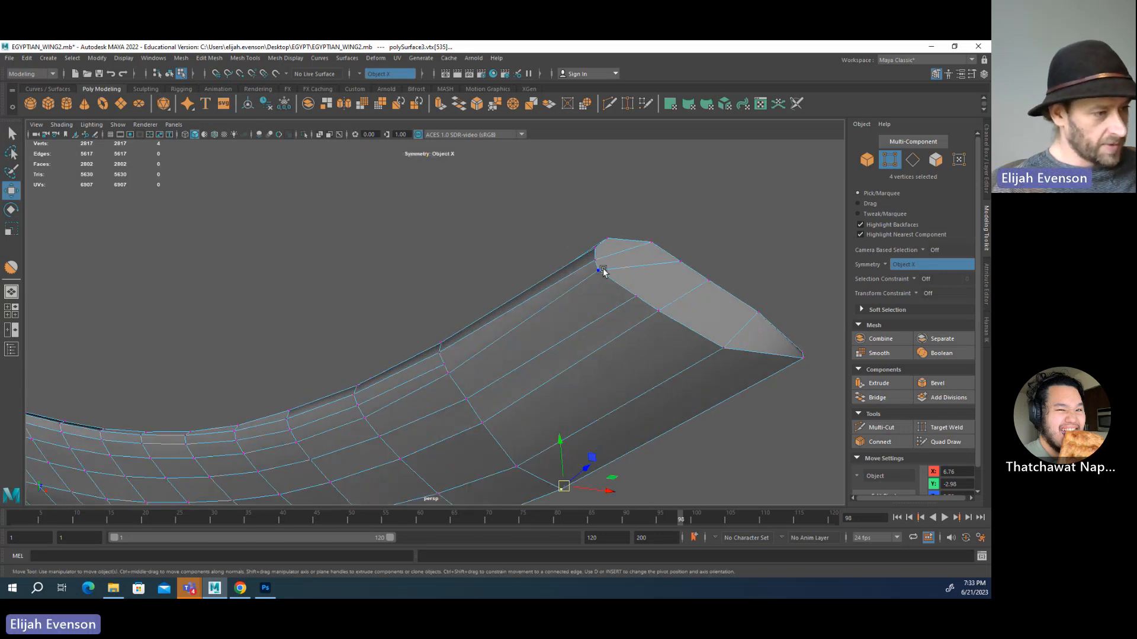
pyautogui.press('q')
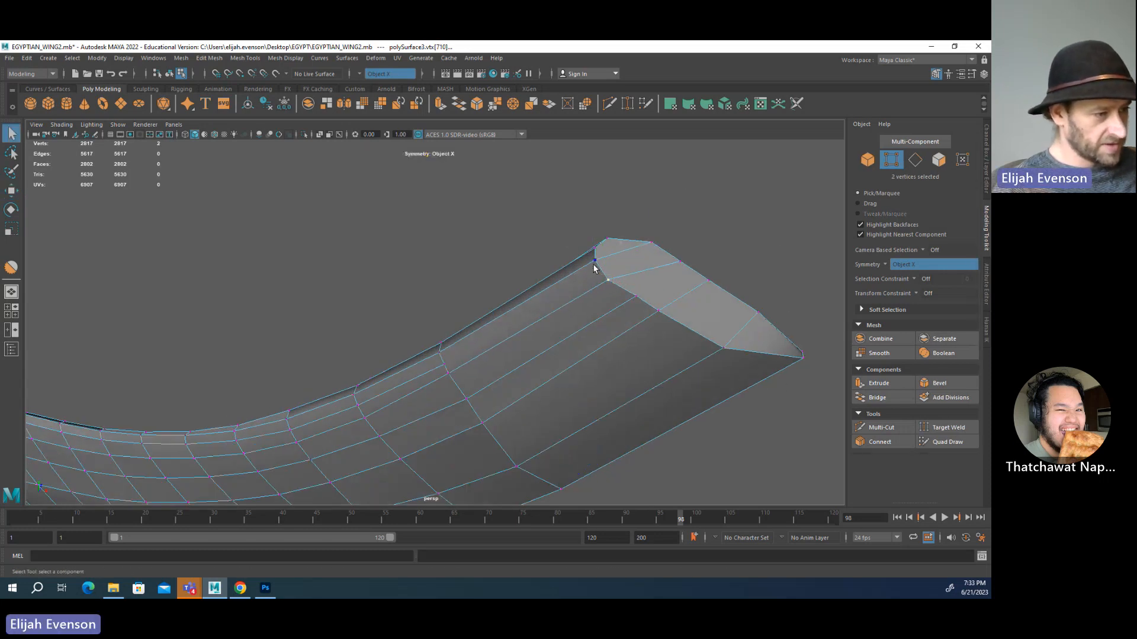
pyautogui.keyDown('alt'); pyautogui.moveTo(604, 263); pyautogui.dragTo(582, 274); pyautogui.keyUp('alt')
pyautogui.keyDown('alt'); pyautogui.moveTo(581, 274); pyautogui.dragTo(614, 215, button='middle'); pyautogui.keyUp('alt')
pyautogui.keyDown('alt'); pyautogui.moveTo(573, 270); pyautogui.dragTo(601, 264); pyautogui.keyUp('alt')
pyautogui.click(881, 427)
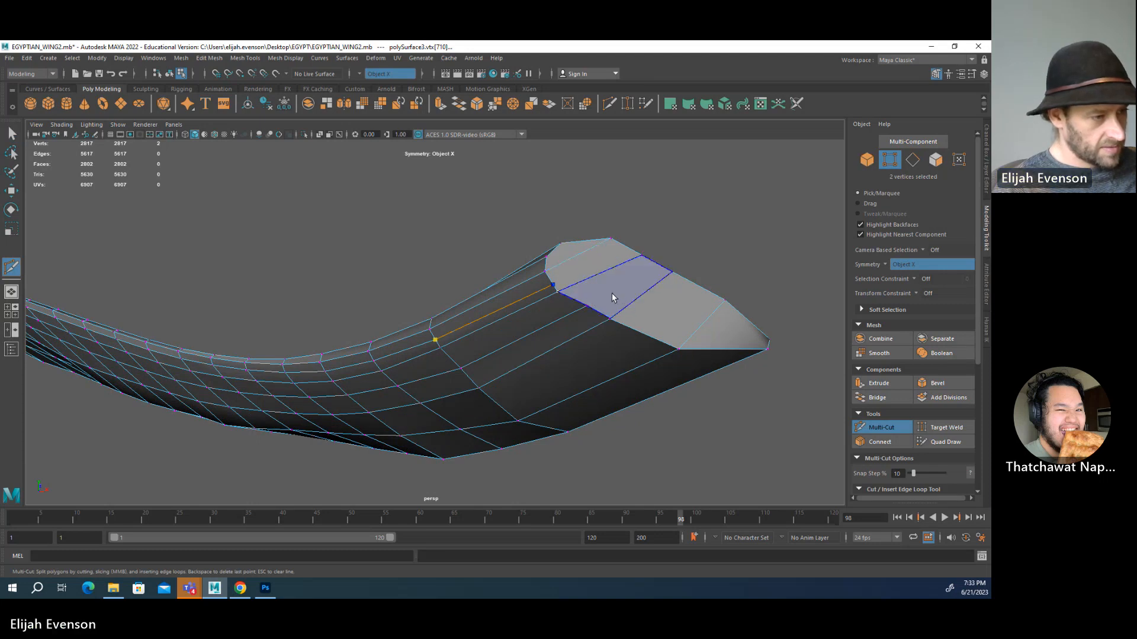
pyautogui.click(570, 265)
pyautogui.press('Return')
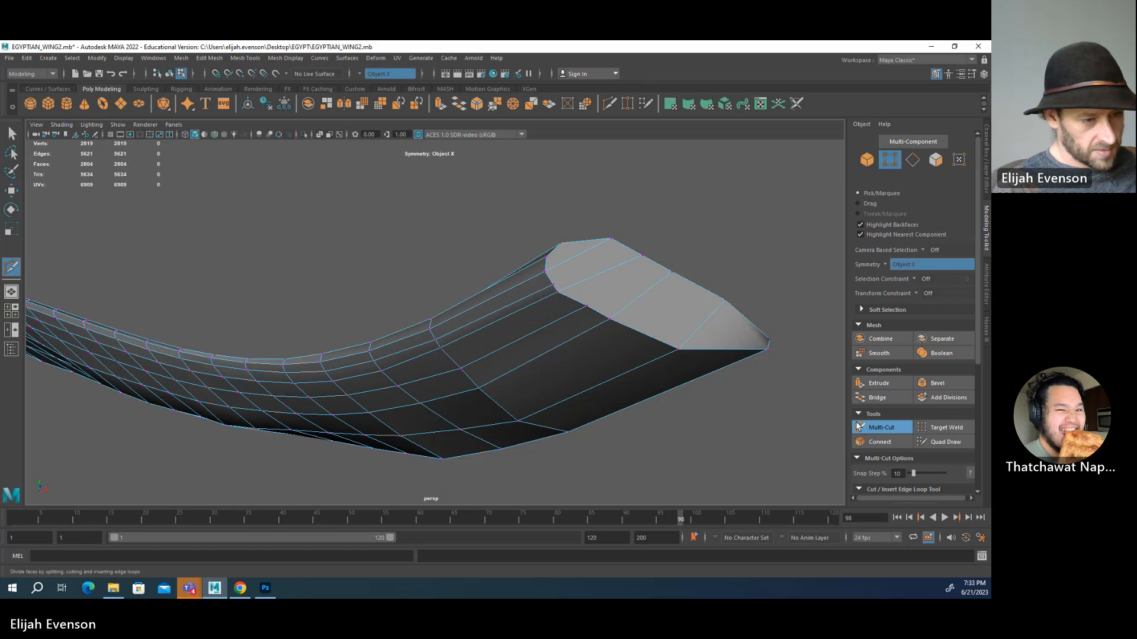
pyautogui.click(876, 430)
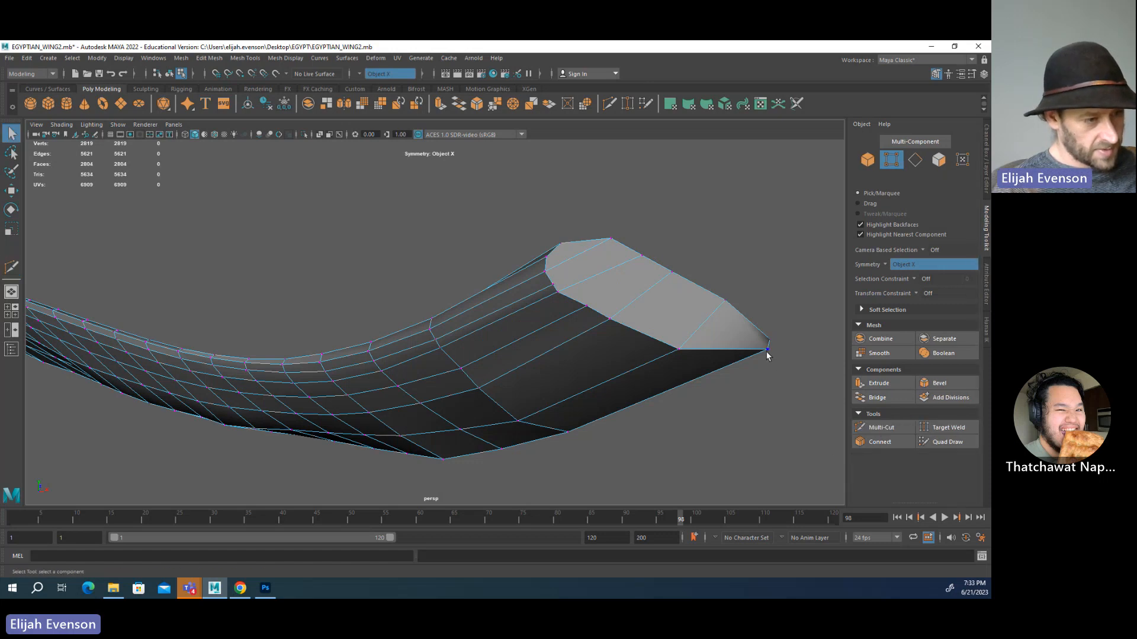
# - Delete the edges that run across the wing tip's end face
pyautogui.click(873, 428)
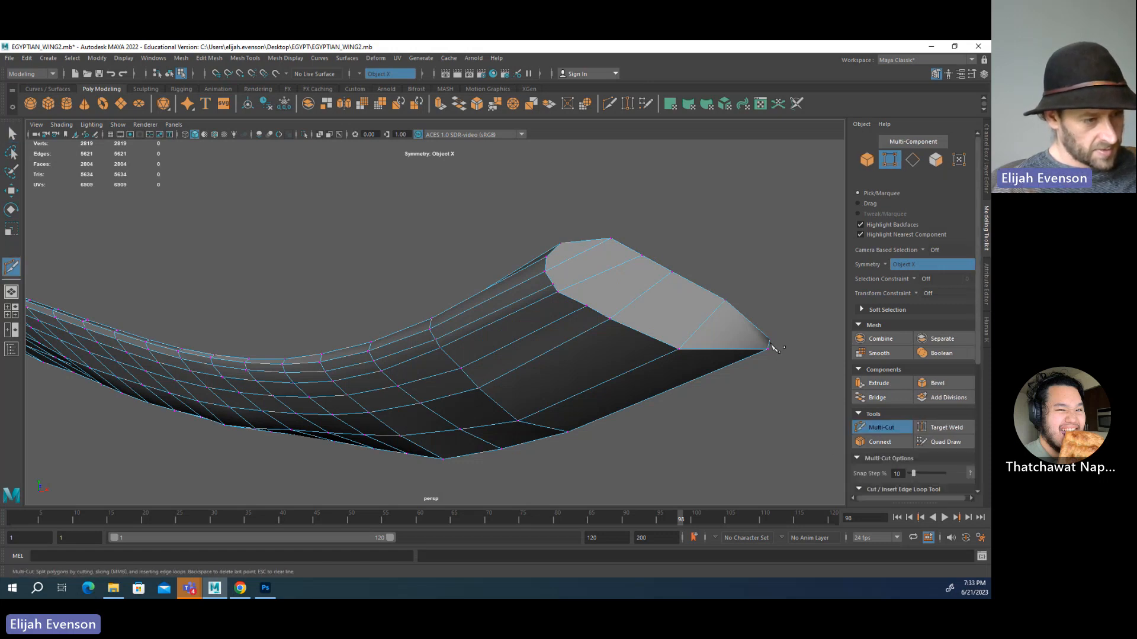
pyautogui.keyDown('alt'); pyautogui.moveTo(702, 362); pyautogui.dragTo(737, 426); pyautogui.keyUp('alt')
pyautogui.press('q')
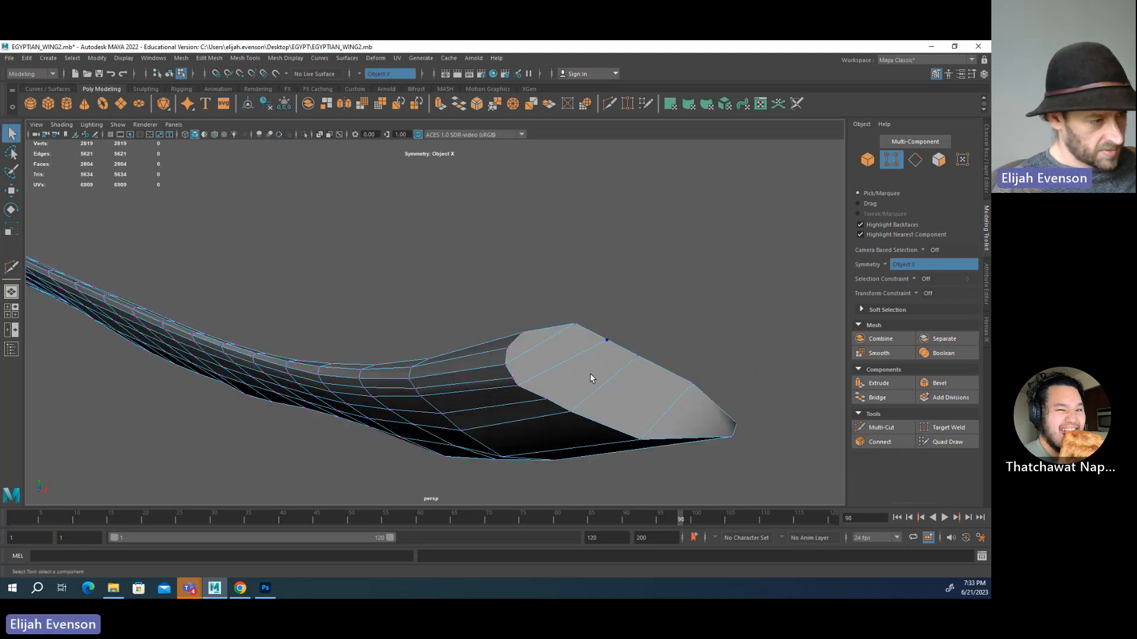
pyautogui.moveTo(591, 376); pyautogui.dragTo(565, 326, button='right')
pyautogui.click(535, 346)
pyautogui.keyDown('shift'); pyautogui.click(558, 373); pyautogui.keyUp('shift')
pyautogui.keyDown('shift'); pyautogui.click(599, 388); pyautogui.keyUp('shift')
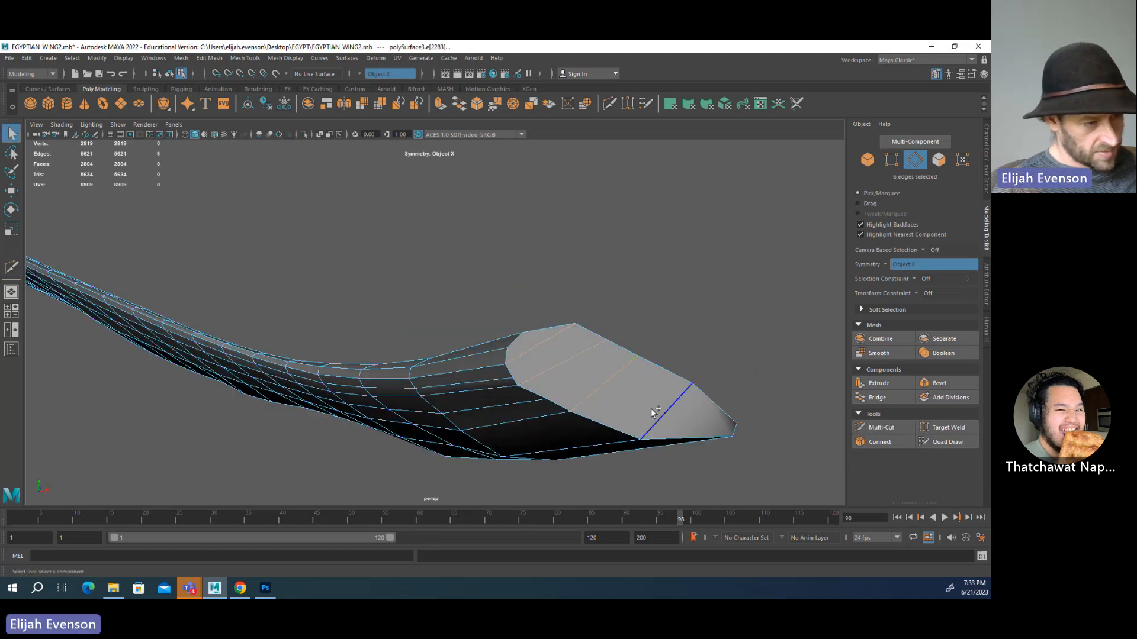
pyautogui.press('Delete')
# - Use Multi-Cut to draw one lengthwise edge across the end face, from its inner rounded end to its pointed outer corner
pyautogui.click(875, 428)
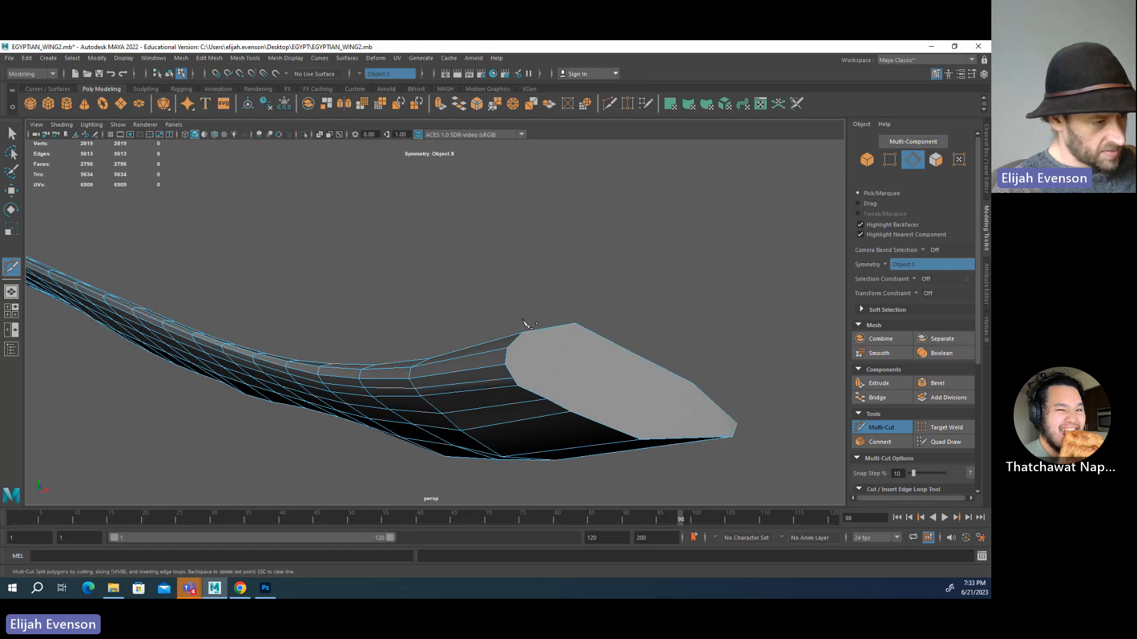
pyautogui.click(508, 348)
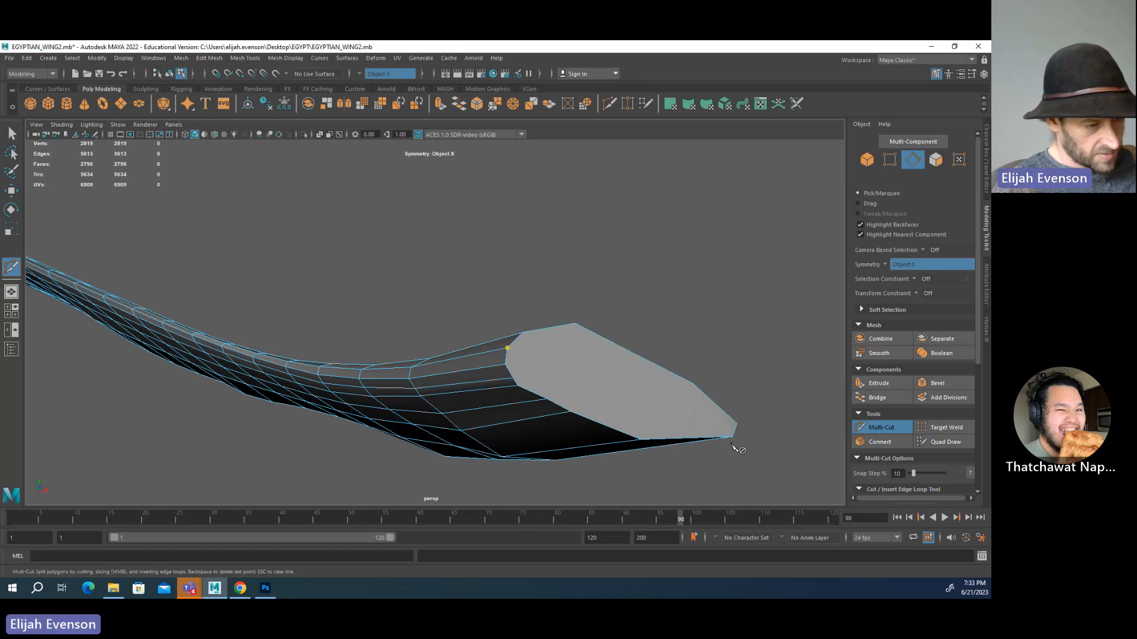
pyautogui.press('q')
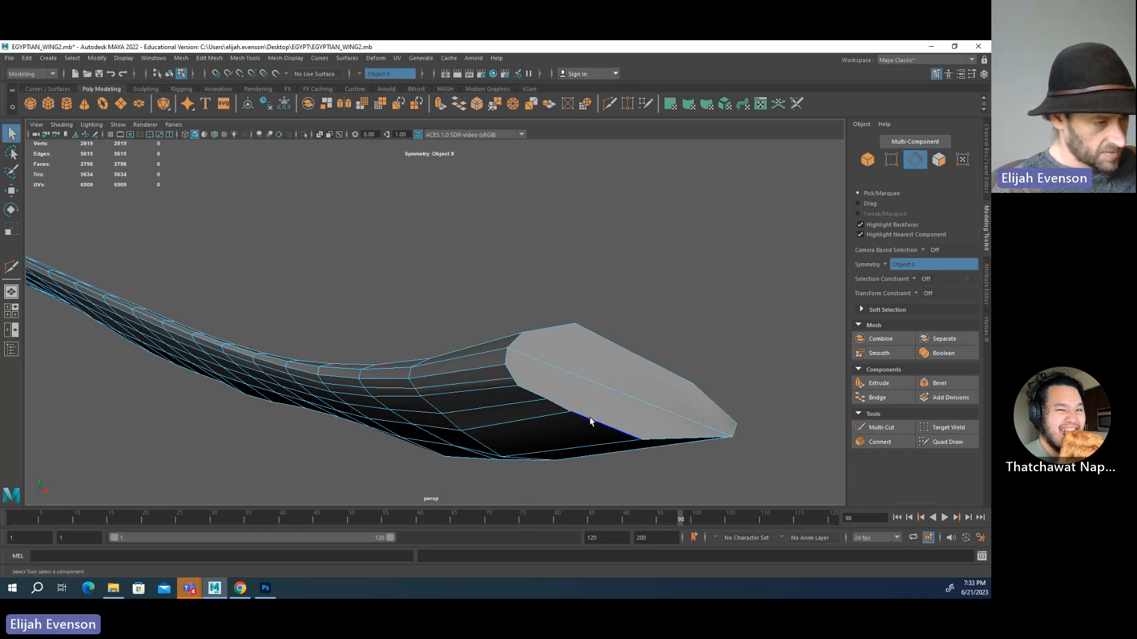
pyautogui.press('y')
# - Move the vertices along one long rim of the end face toward its pointed end to even out their spacing
pyautogui.keyDown('alt'); pyautogui.moveTo(591, 421); pyautogui.dragTo(628, 412); pyautogui.keyUp('alt')
pyautogui.keyDown('alt'); pyautogui.moveTo(628, 413); pyautogui.dragTo(570, 330, button='middle'); pyautogui.keyUp('alt')
pyautogui.keyDown('alt'); pyautogui.moveTo(571, 333); pyautogui.dragTo(497, 358); pyautogui.keyUp('alt')
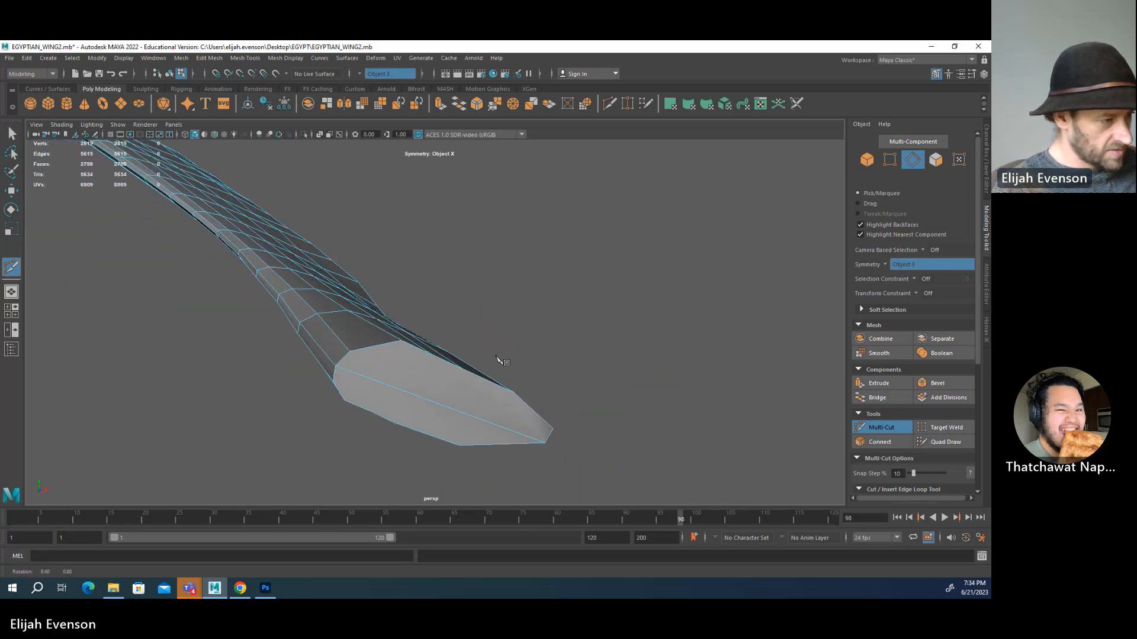
pyautogui.press('q')
pyautogui.click(403, 340)
pyautogui.press('w')
pyautogui.moveTo(402, 343); pyautogui.dragTo(490, 411)
pyautogui.press('q')
pyautogui.click(432, 355)
pyautogui.press('w')
pyautogui.press('q')
pyautogui.click(463, 371)
pyautogui.press('w')
pyautogui.press('q')
pyautogui.click(520, 393)
pyautogui.press('w')
# - Slide the vertices on the opposite long rim of the end face toward its pointed end, spacing the lengthwise edges evenly
pyautogui.keyDown('alt'); pyautogui.moveTo(490, 363); pyautogui.dragTo(505, 364); pyautogui.keyUp('alt')
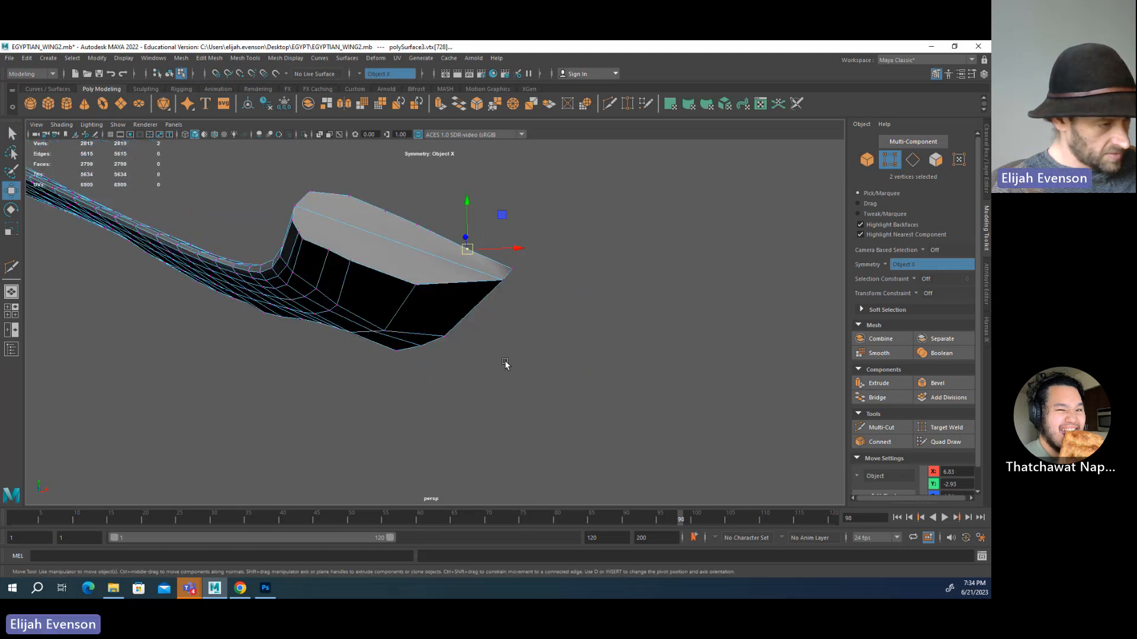
pyautogui.click(416, 282)
pyautogui.moveTo(417, 283); pyautogui.dragTo(446, 276)
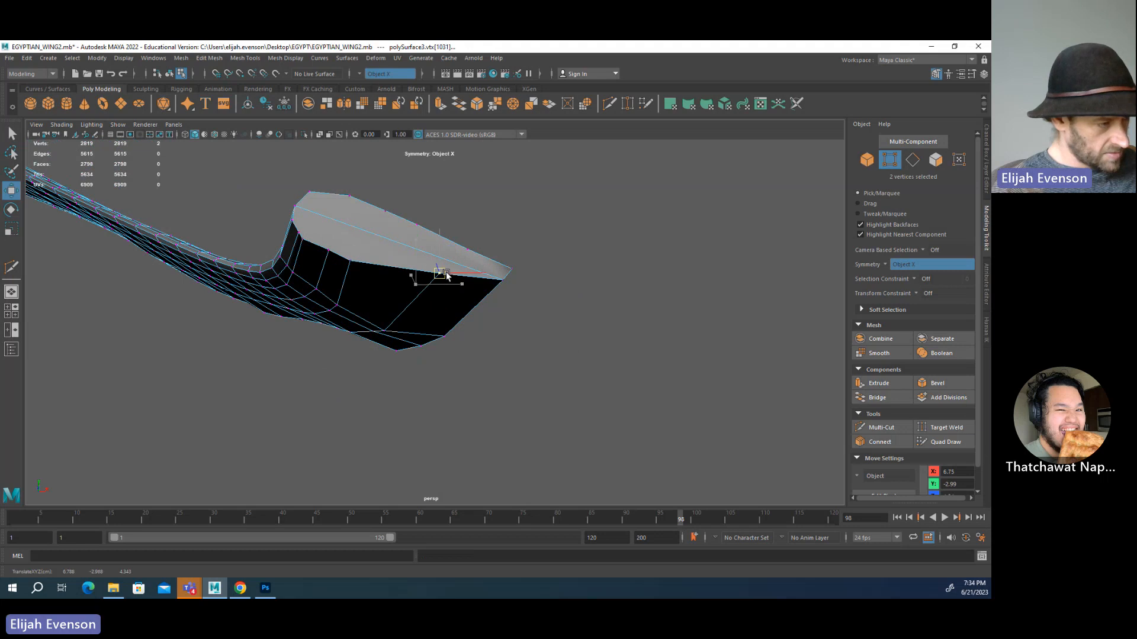
pyautogui.click(353, 262)
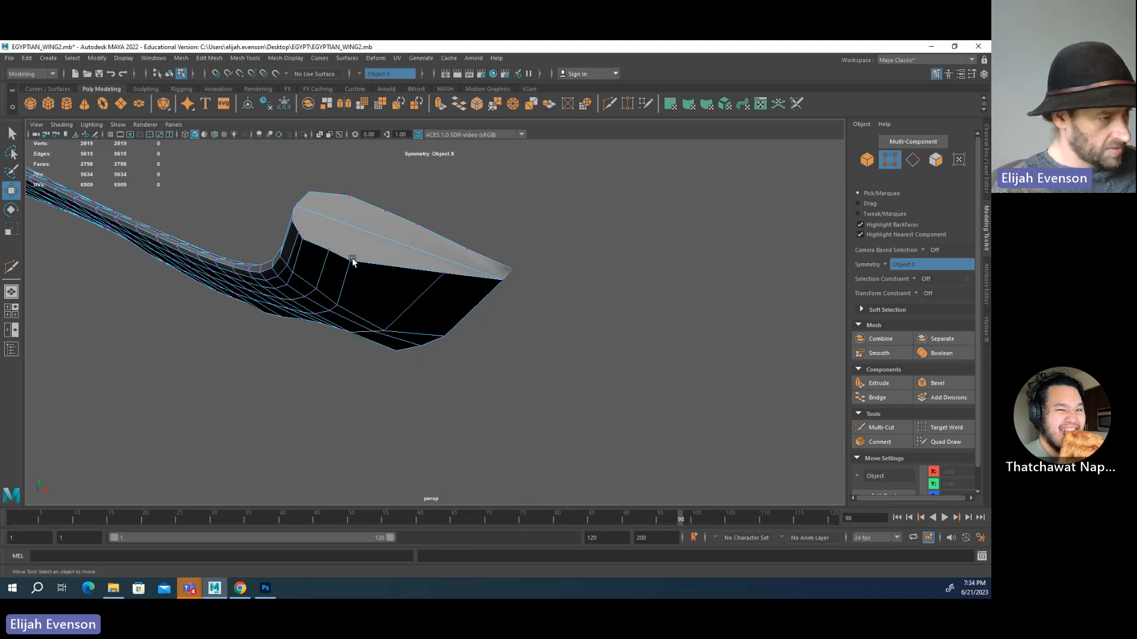
pyautogui.moveTo(355, 262); pyautogui.dragTo(401, 262)
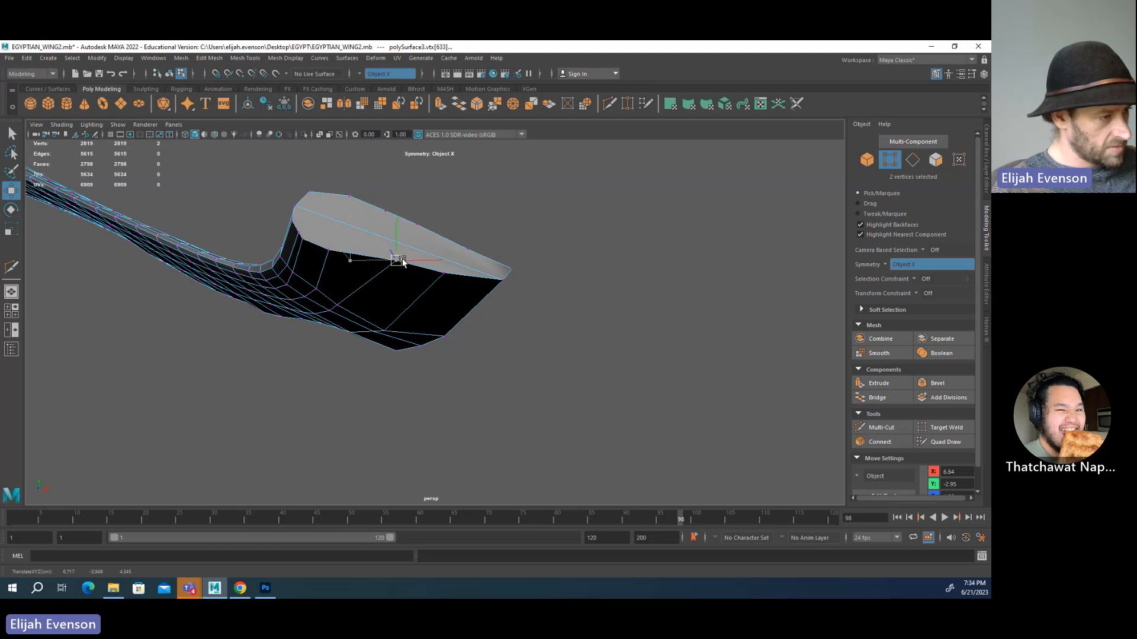
pyautogui.click(329, 251)
pyautogui.moveTo(329, 252); pyautogui.dragTo(368, 254)
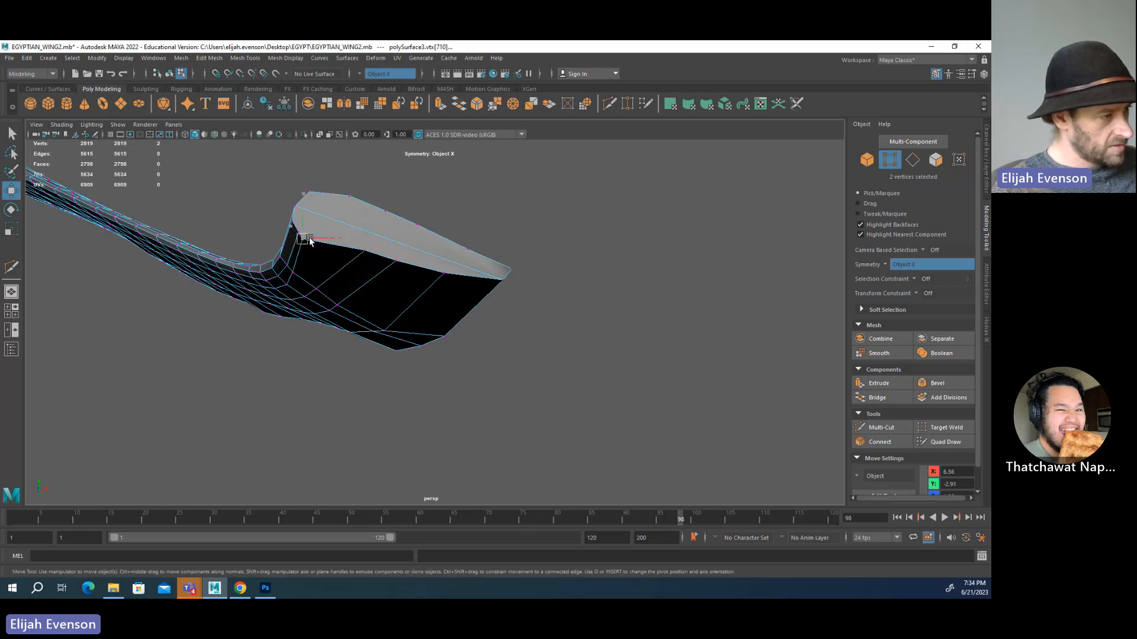
pyautogui.click(335, 242)
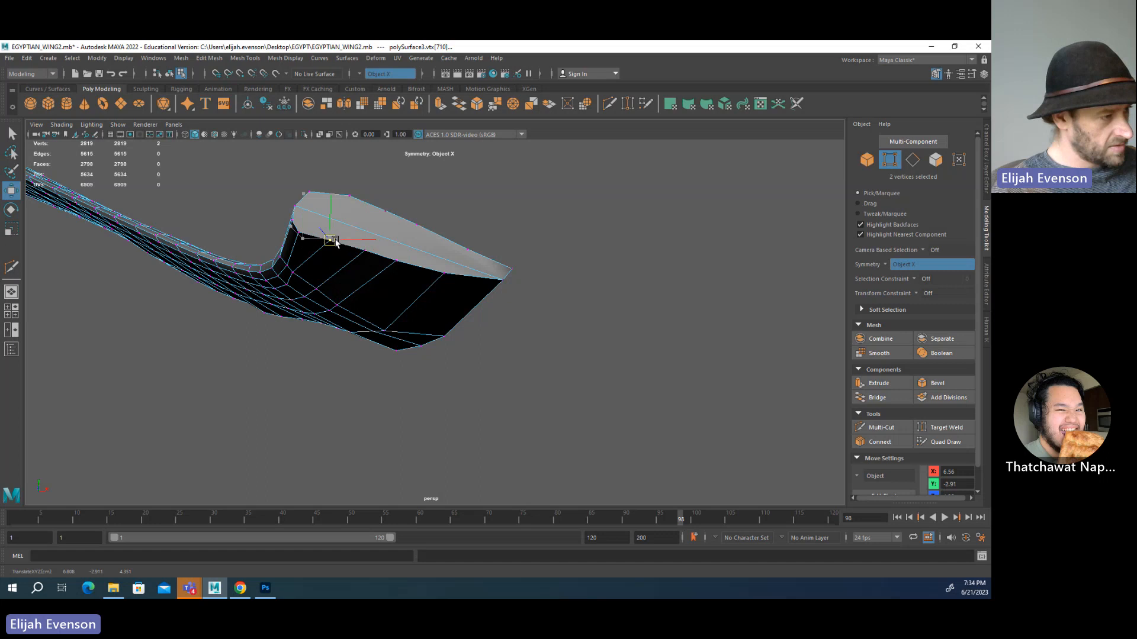
# - Reposition the vertices of the last cross edge before the tip and refine the spacing of the adjoining rim vertices
pyautogui.click(294, 273)
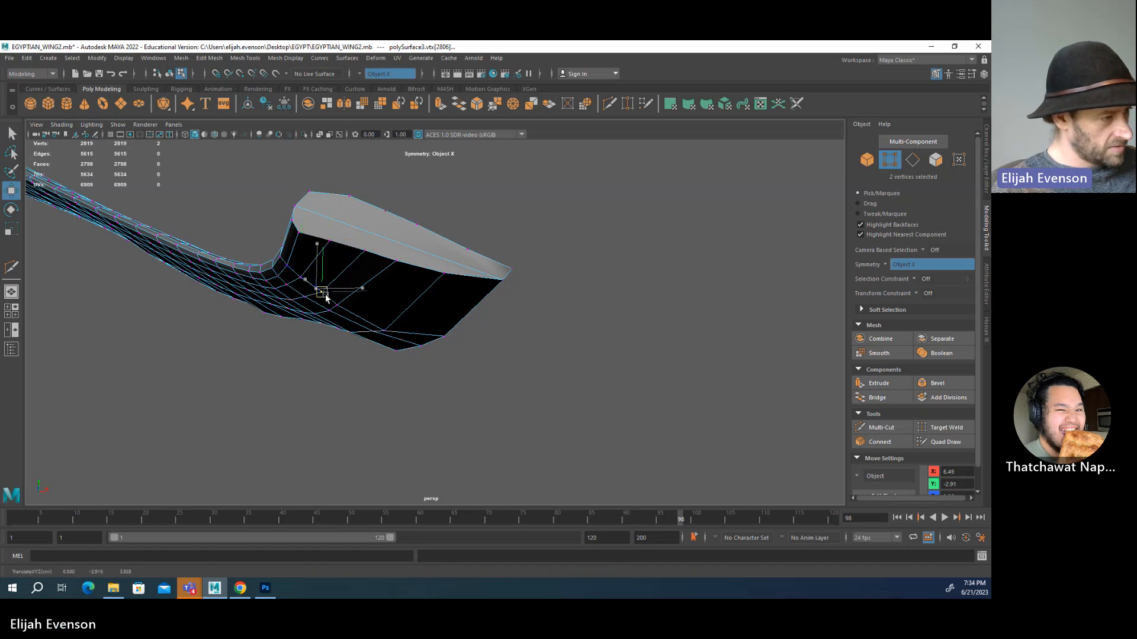
pyautogui.click(343, 306)
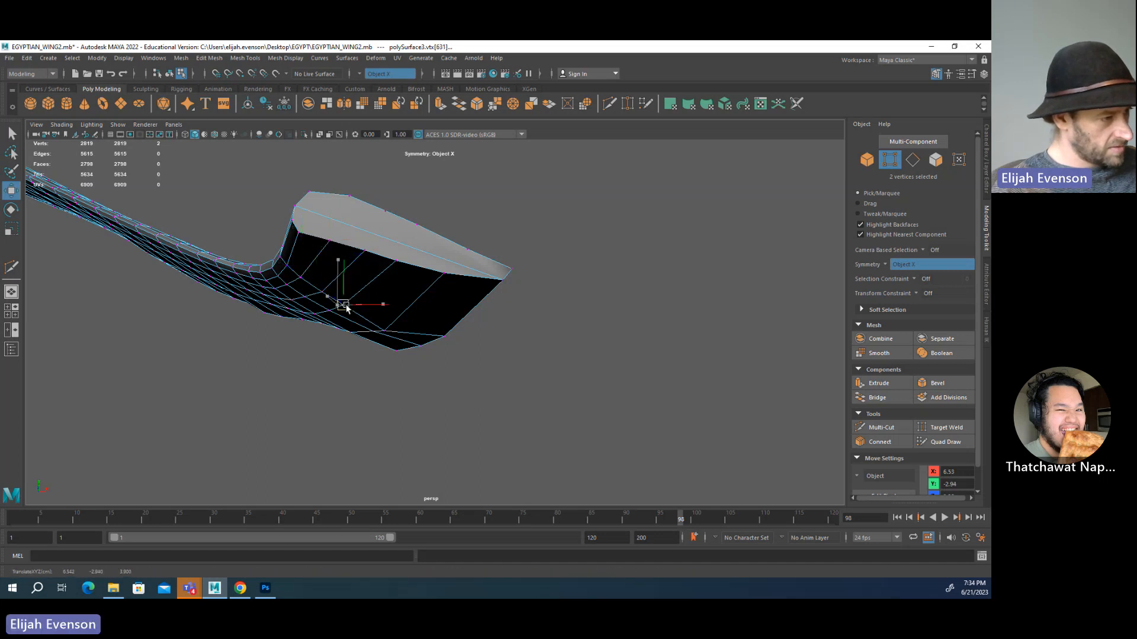
pyautogui.click(395, 325)
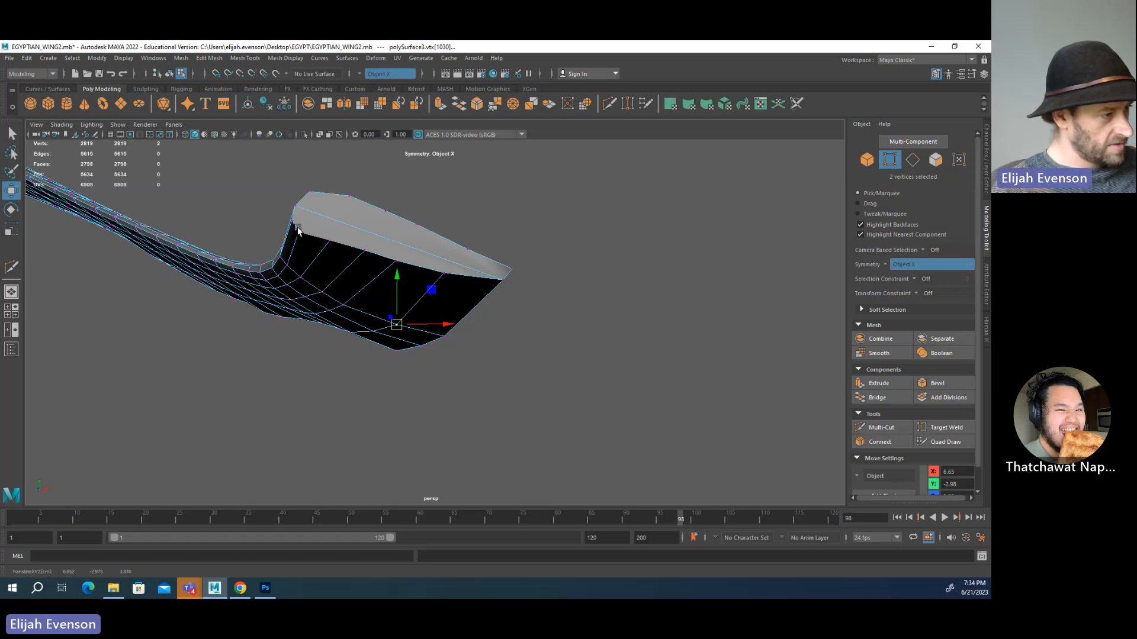
pyautogui.click(315, 233)
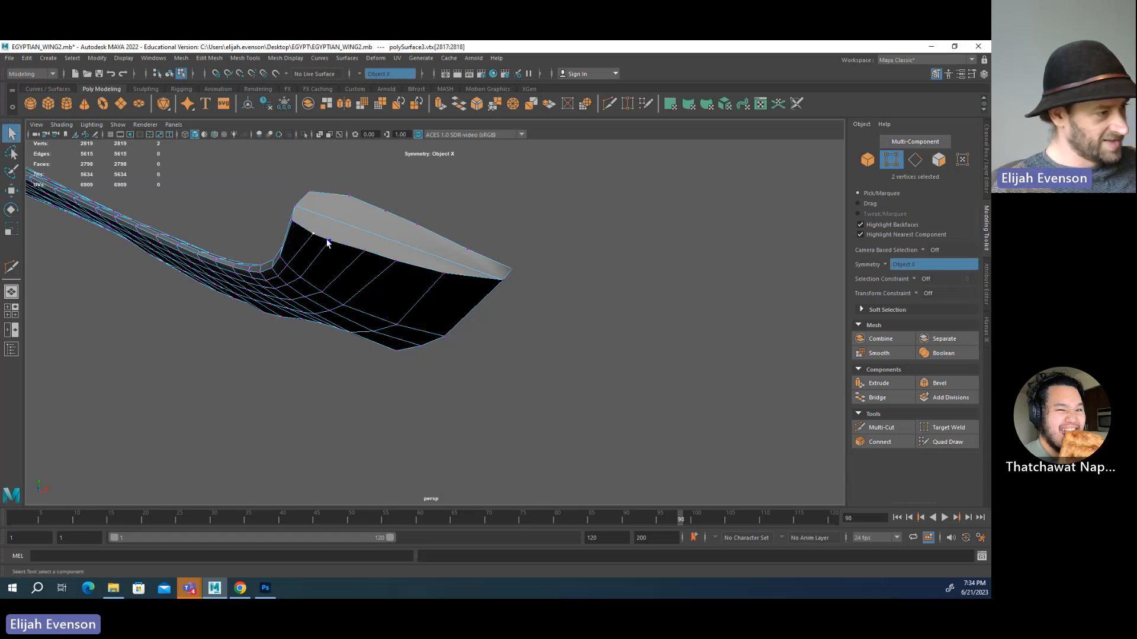
pyautogui.click(336, 242)
pyautogui.press('q')
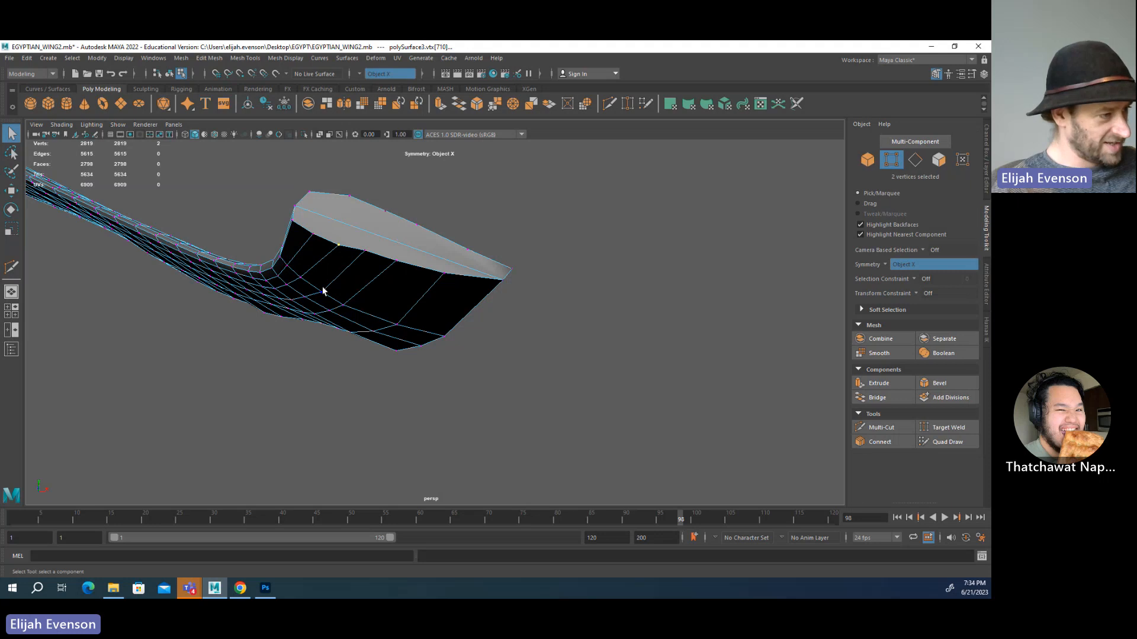
pyautogui.press('w')
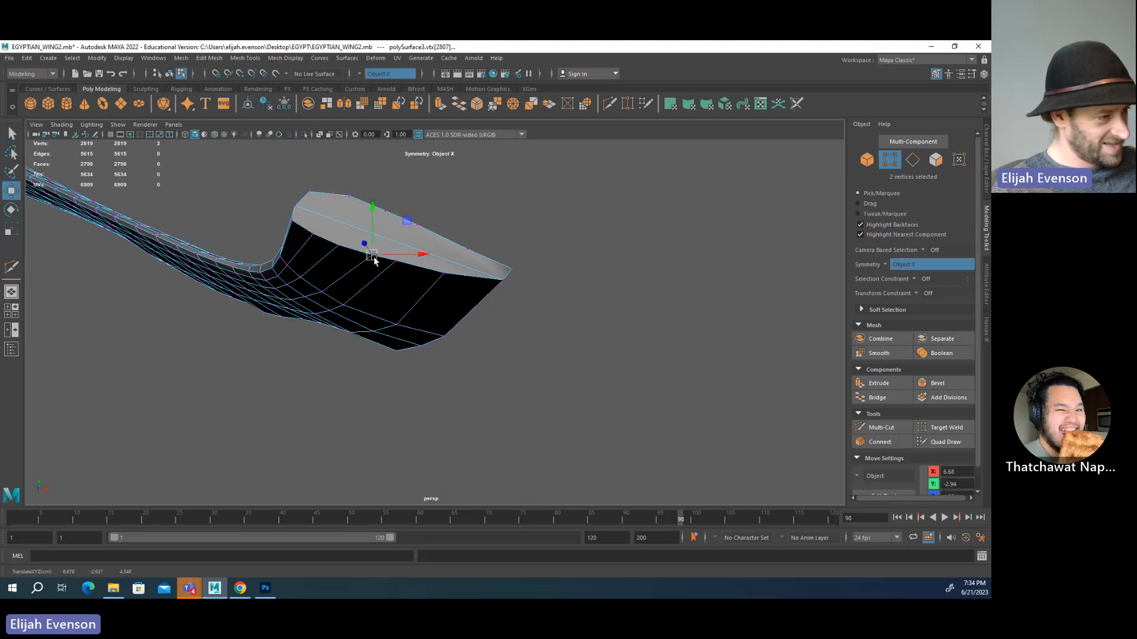
pyautogui.click(395, 263)
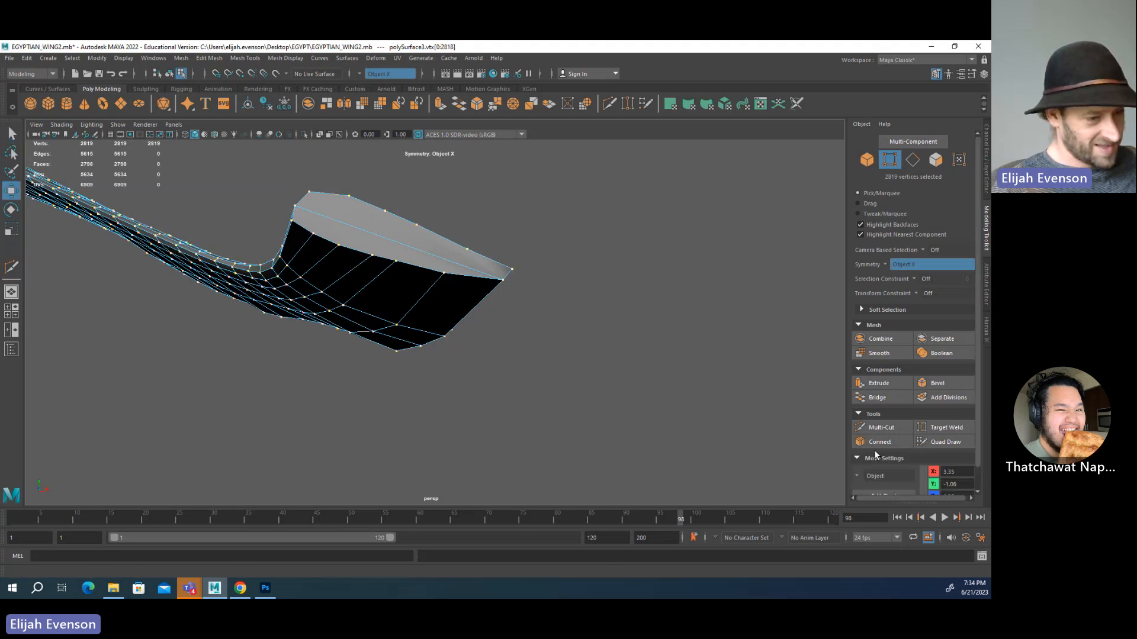
# - Use Multi-Cut to connect opposite rim vertices across the end face's central lengthwise edge
pyautogui.click(881, 428)
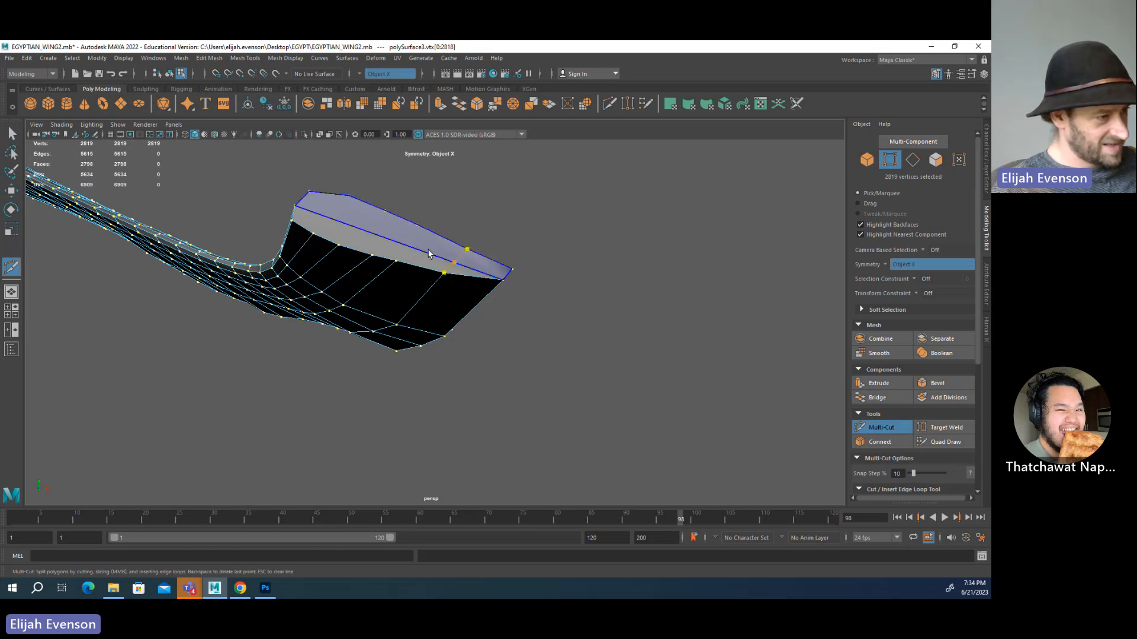
pyautogui.press('q')
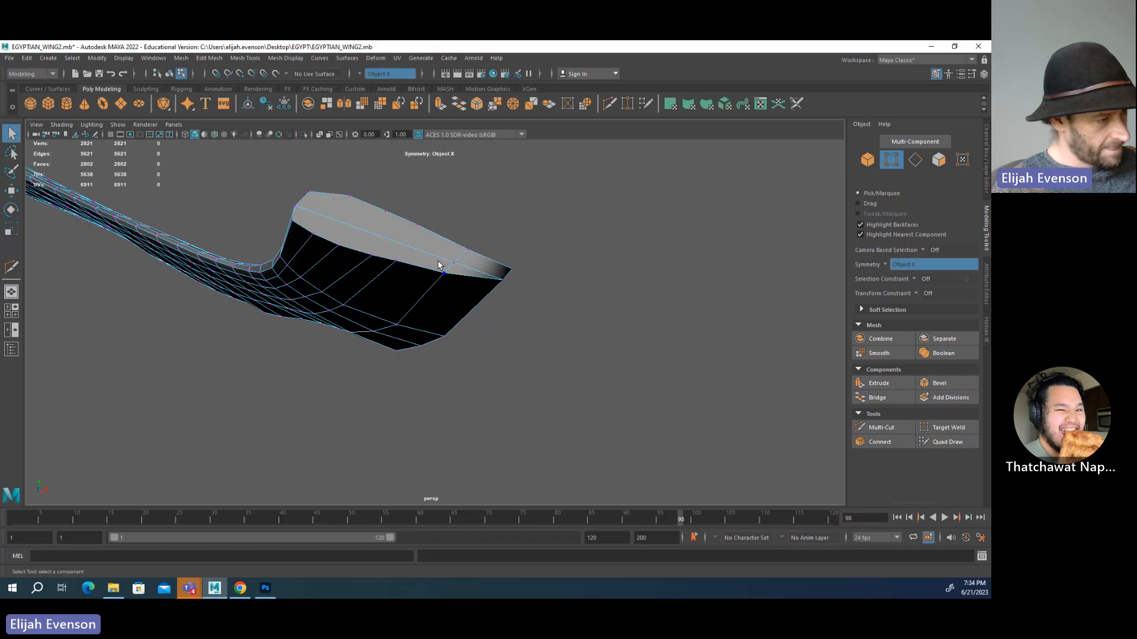
pyautogui.press('y')
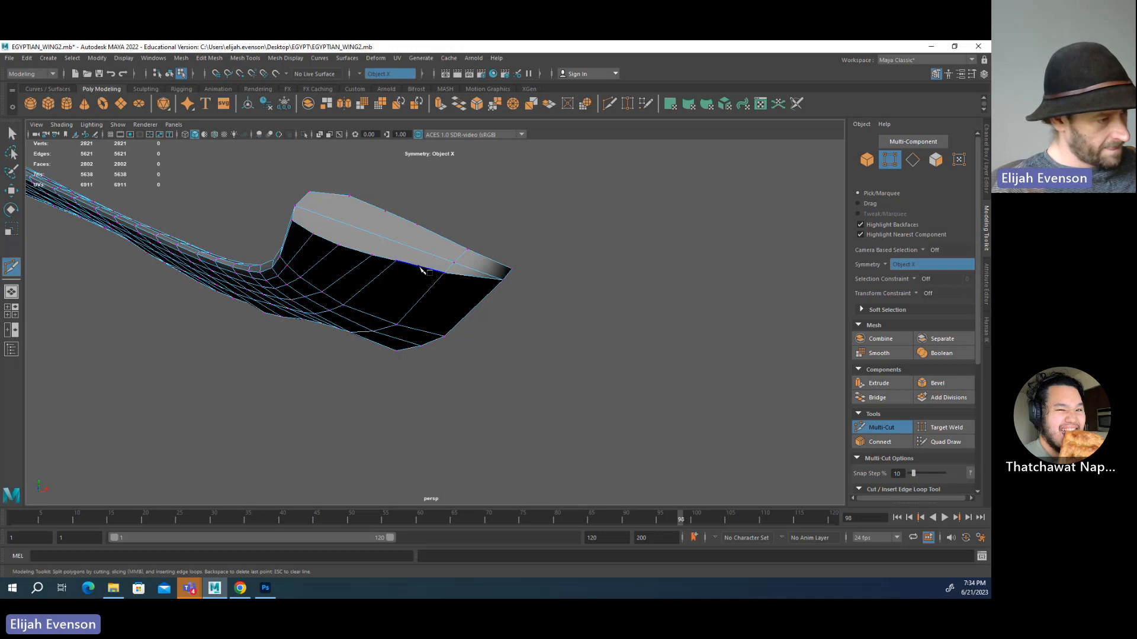
pyautogui.rightClick(398, 217)
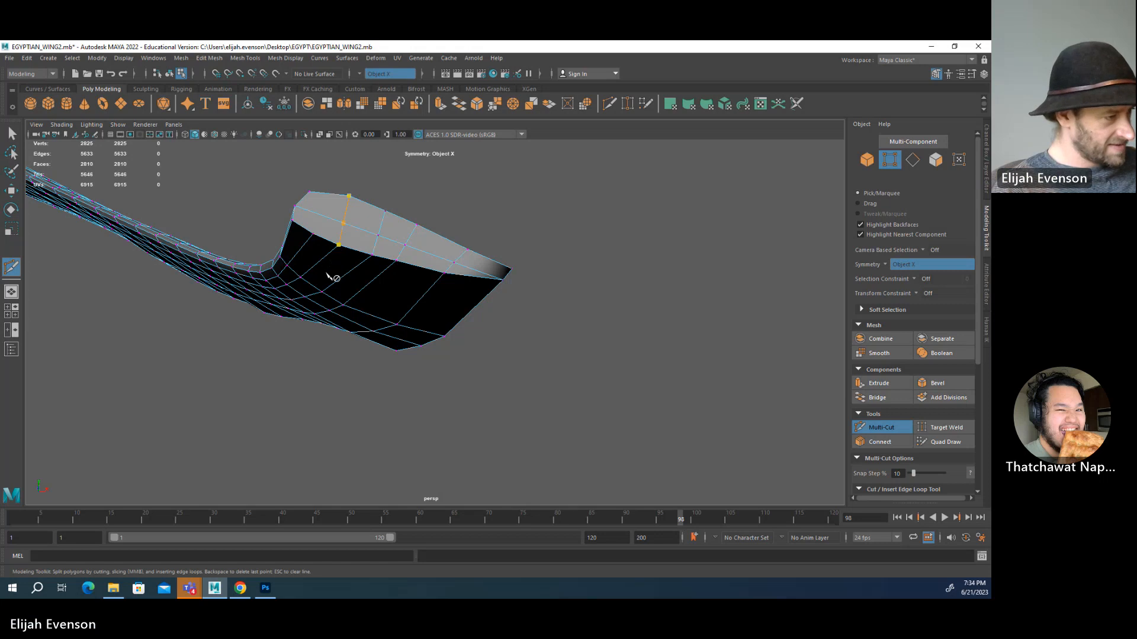
# - Move vertices on the wing's broad side near the tip to smooth the edge flow, and adjust the end face's inner rim vertex
pyautogui.keyDown('alt'); pyautogui.moveTo(376, 237); pyautogui.dragTo(390, 308); pyautogui.keyUp('alt')
pyautogui.press('q')
pyautogui.press('w')
pyautogui.press('q')
pyautogui.click(390, 314)
pyautogui.press('w')
pyautogui.press('q')
pyautogui.press('w')
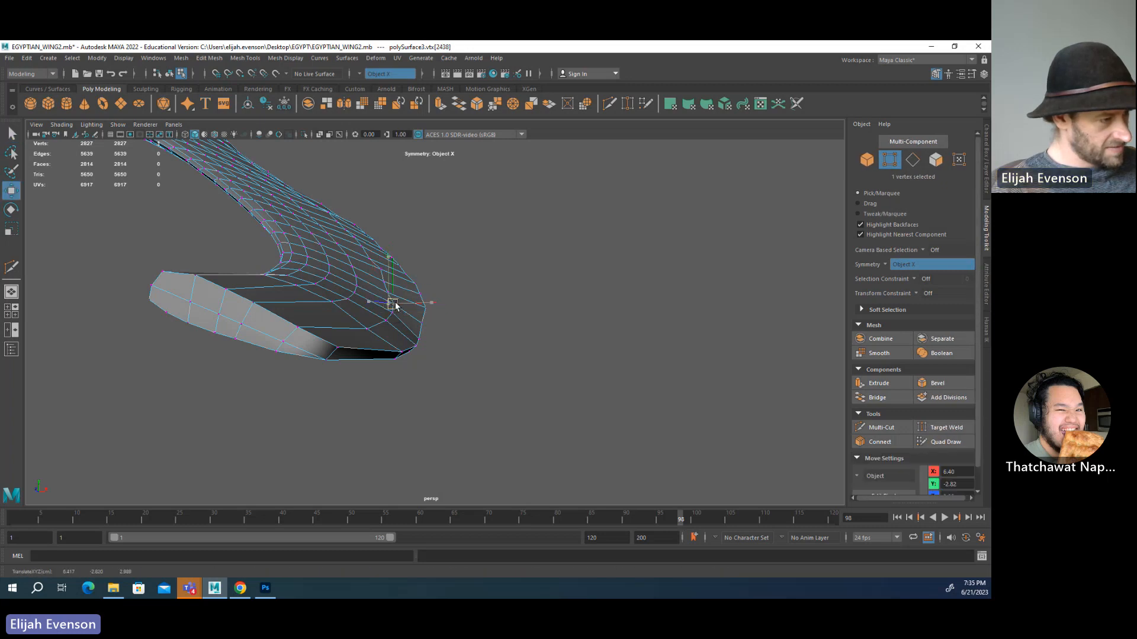
pyautogui.moveTo(387, 294); pyautogui.dragTo(391, 291)
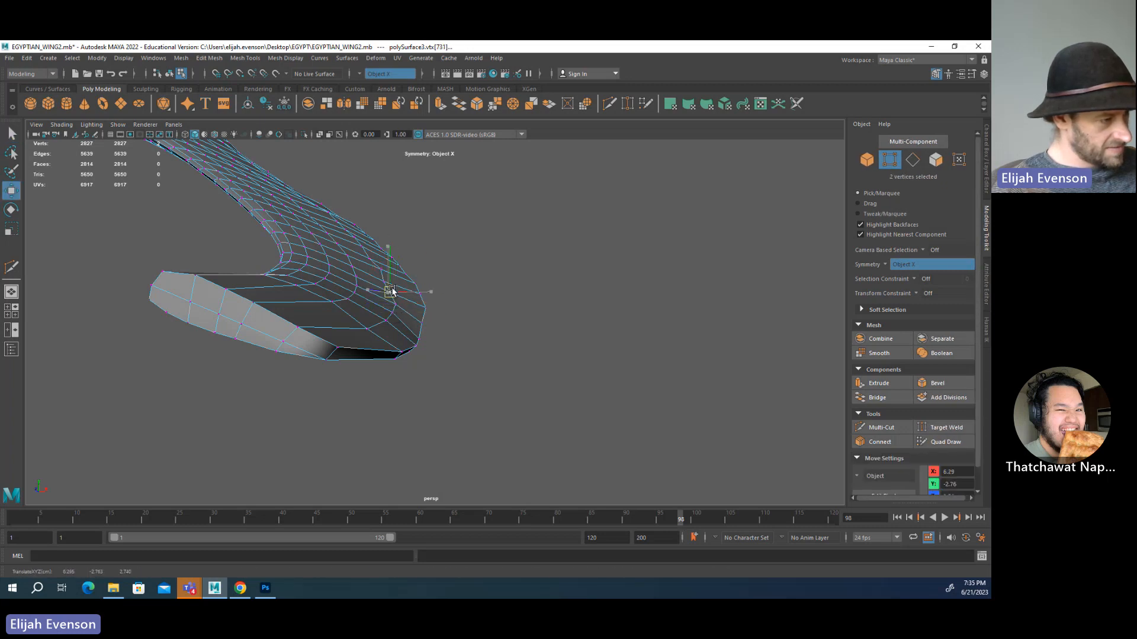
pyautogui.click(388, 278)
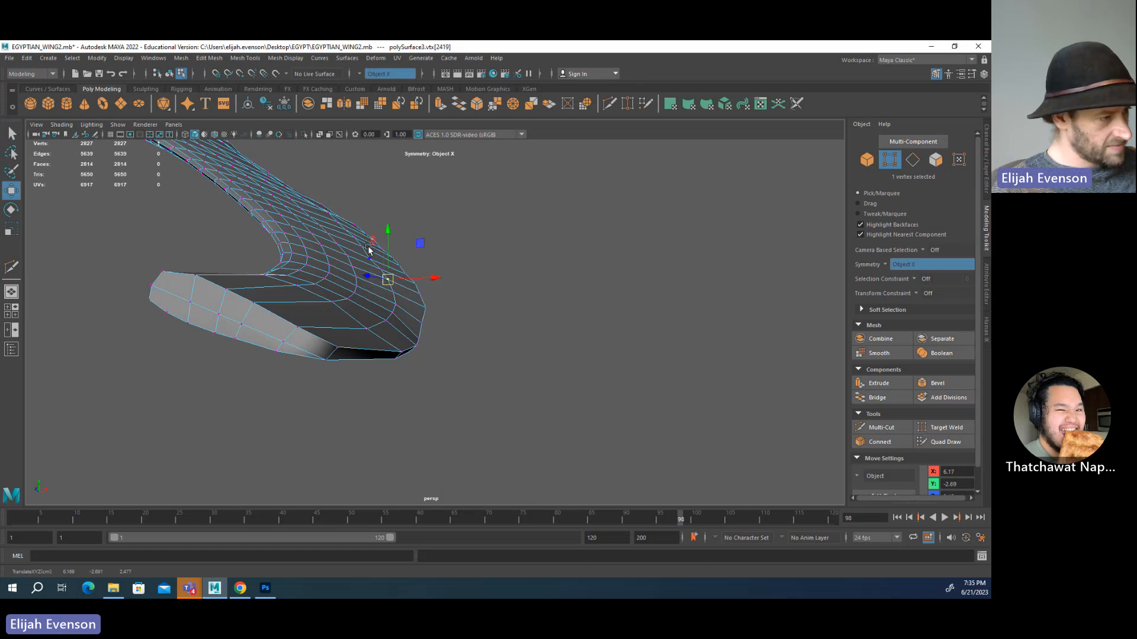
pyautogui.click(371, 256)
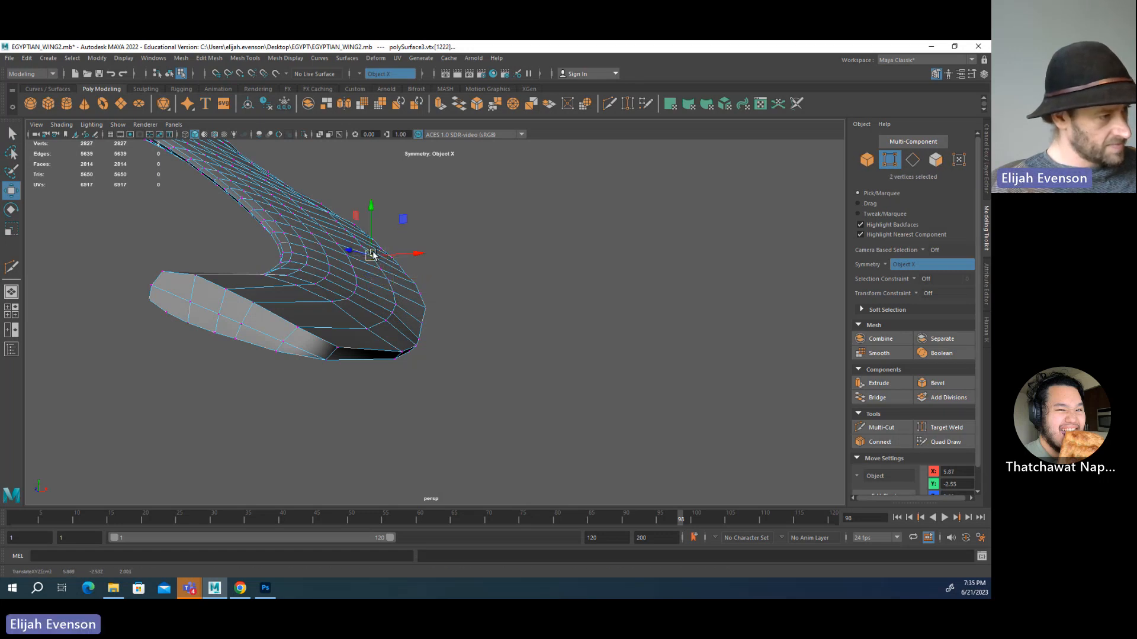
pyautogui.click(198, 279)
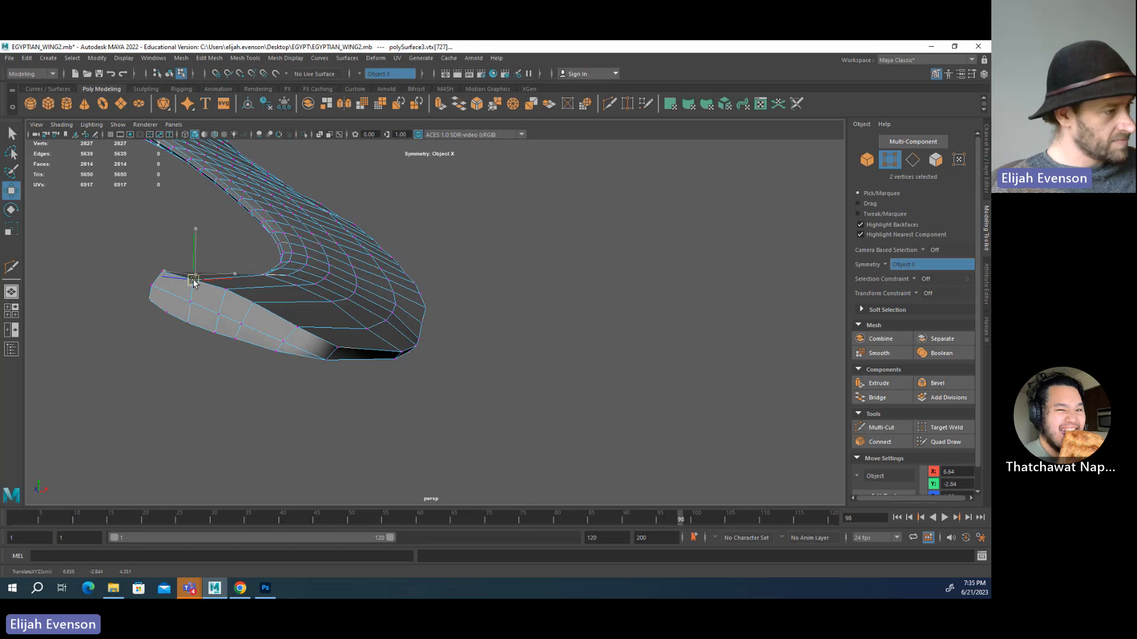
# - Viewing the wing edge-on, align the upper, middle and lower vertices of the last cross edge before the tip
pyautogui.keyDown('alt'); pyautogui.moveTo(367, 343); pyautogui.dragTo(493, 327); pyautogui.keyUp('alt')
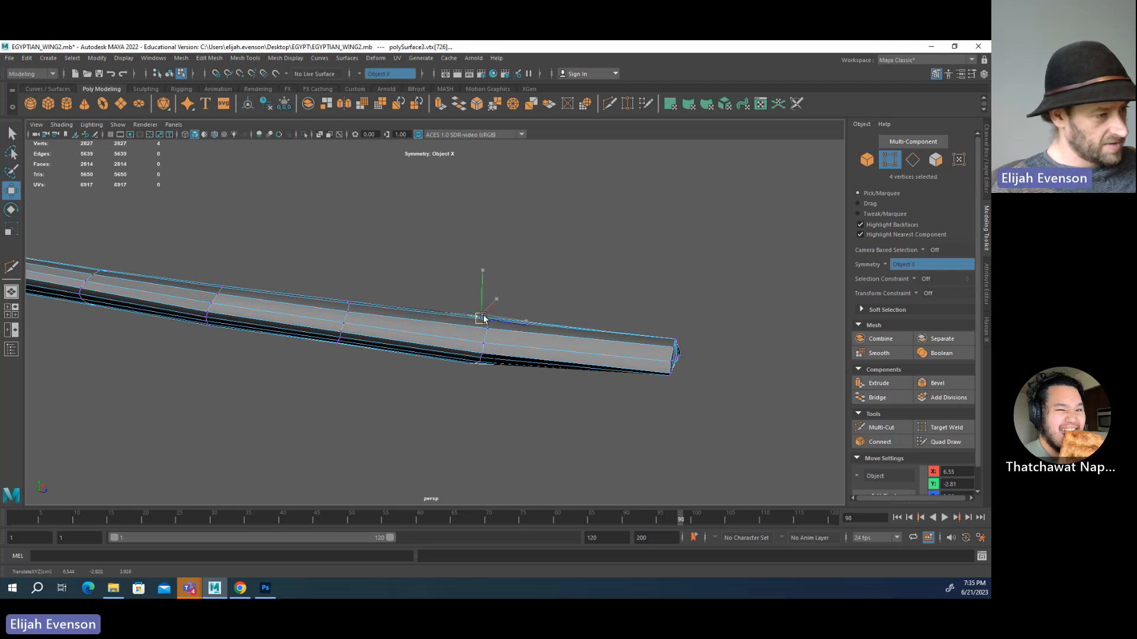
pyautogui.keyDown('alt'); pyautogui.moveTo(474, 384); pyautogui.dragTo(477, 366); pyautogui.keyUp('alt')
pyautogui.click(479, 342)
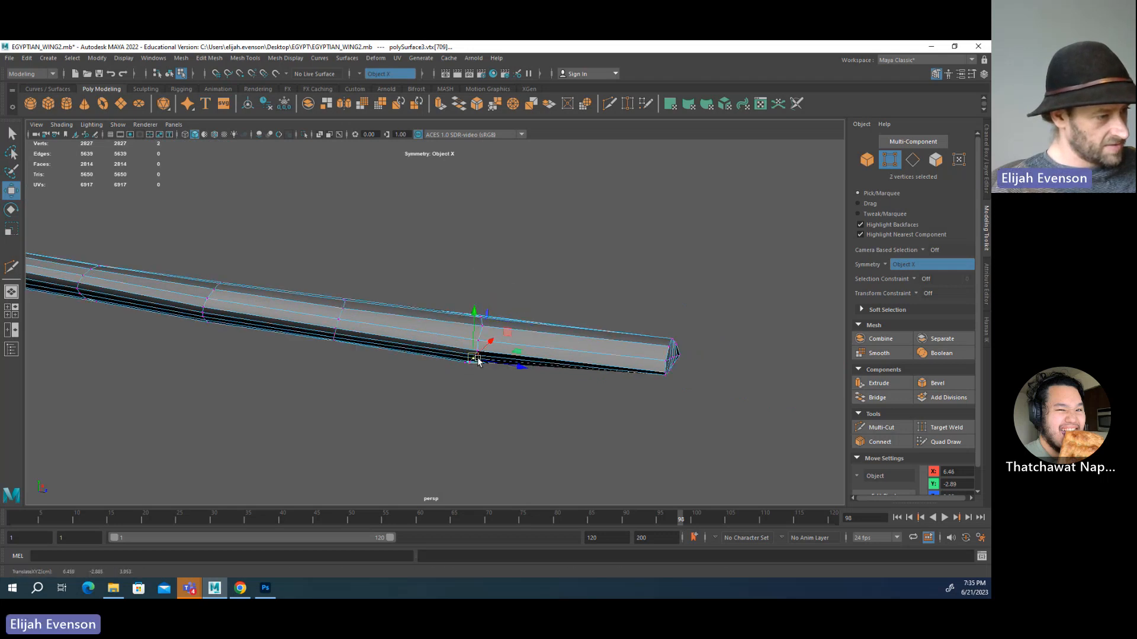
pyautogui.press('q')
pyautogui.press('w')
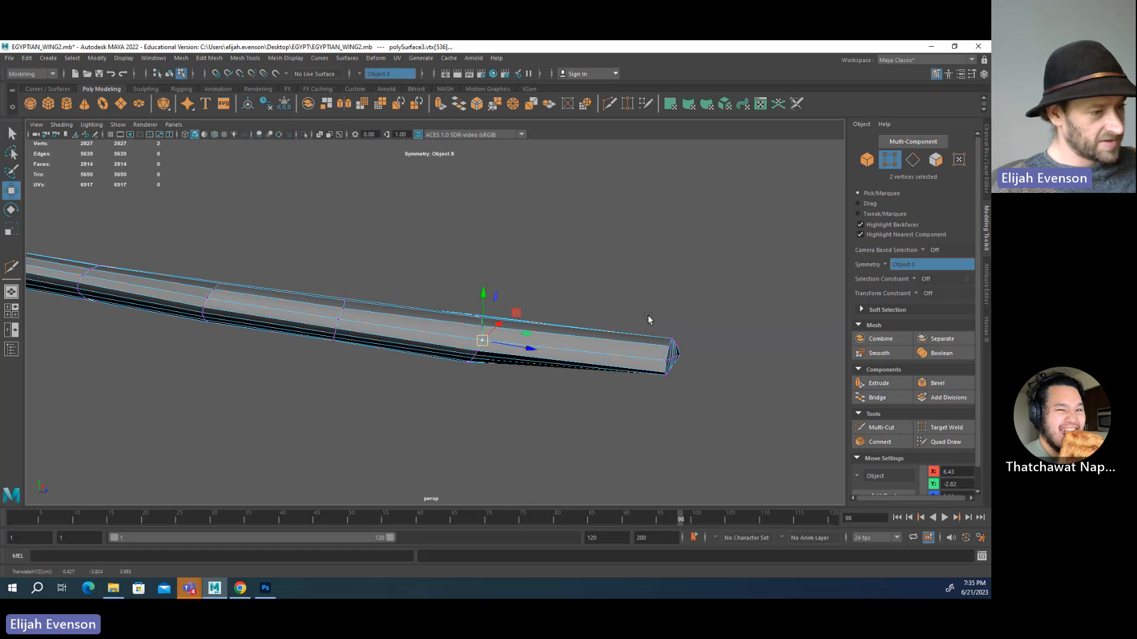
# - Select all vertices at the wing tip's end and scale them down to narrow it
pyautogui.moveTo(648, 320); pyautogui.dragTo(716, 401)
pyautogui.press('r')
pyautogui.moveTo(688, 317); pyautogui.dragTo(671, 342)
pyautogui.press('e')
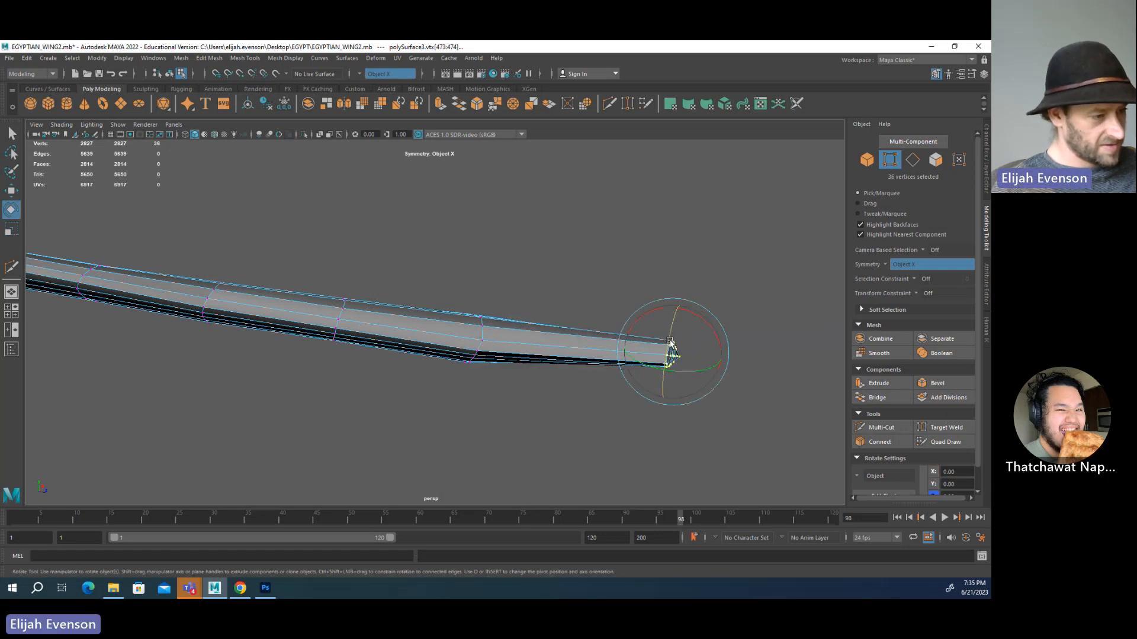
# - Nudge the lowest vertices of the last cross edge before the tip to follow the narrowed profile
pyautogui.click(464, 362)
pyautogui.press('w')
pyautogui.moveTo(467, 356); pyautogui.dragTo(474, 360)
pyautogui.press('q')
pyautogui.click(474, 358)
pyautogui.press('w')
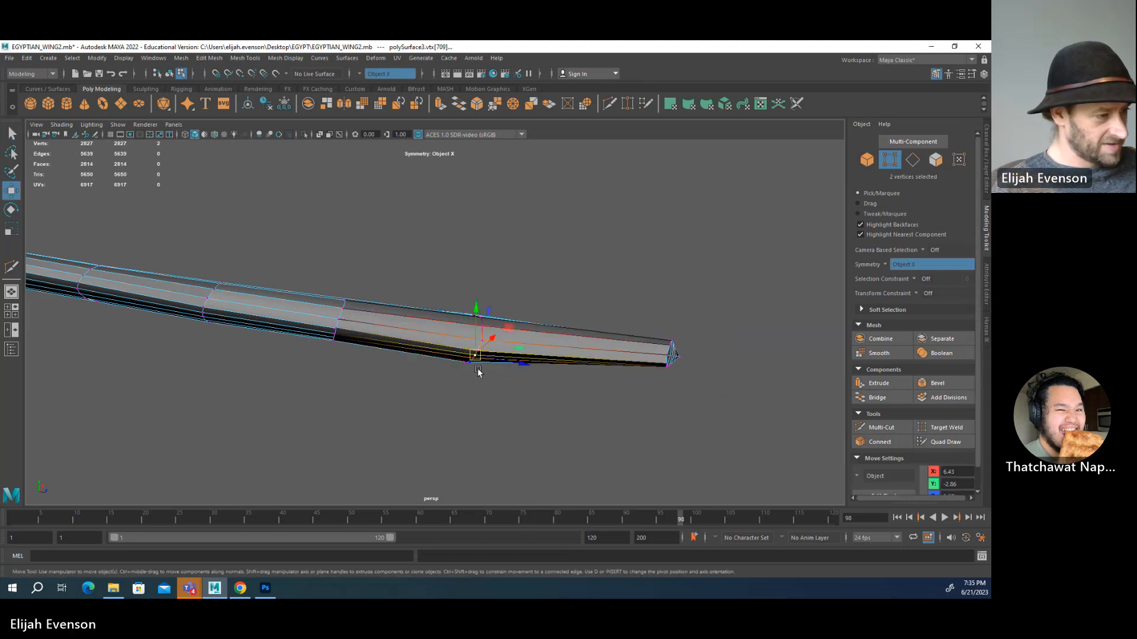
# - Adjust the soft-selection falloff and fine-tune the lower vertices of the last cross edge before the tip
pyautogui.press('q')
pyautogui.click(473, 359)
pyautogui.press('w')
pyautogui.press('b')
pyautogui.moveTo(475, 360)
pyautogui.mouseDown()
pyautogui.moveTo(515, 386)
pyautogui.moveTo(521, 377)
pyautogui.moveTo(474, 357)
pyautogui.mouseUp()
pyautogui.press('q')
pyautogui.click(470, 360)
pyautogui.press('w')
pyautogui.press('q')
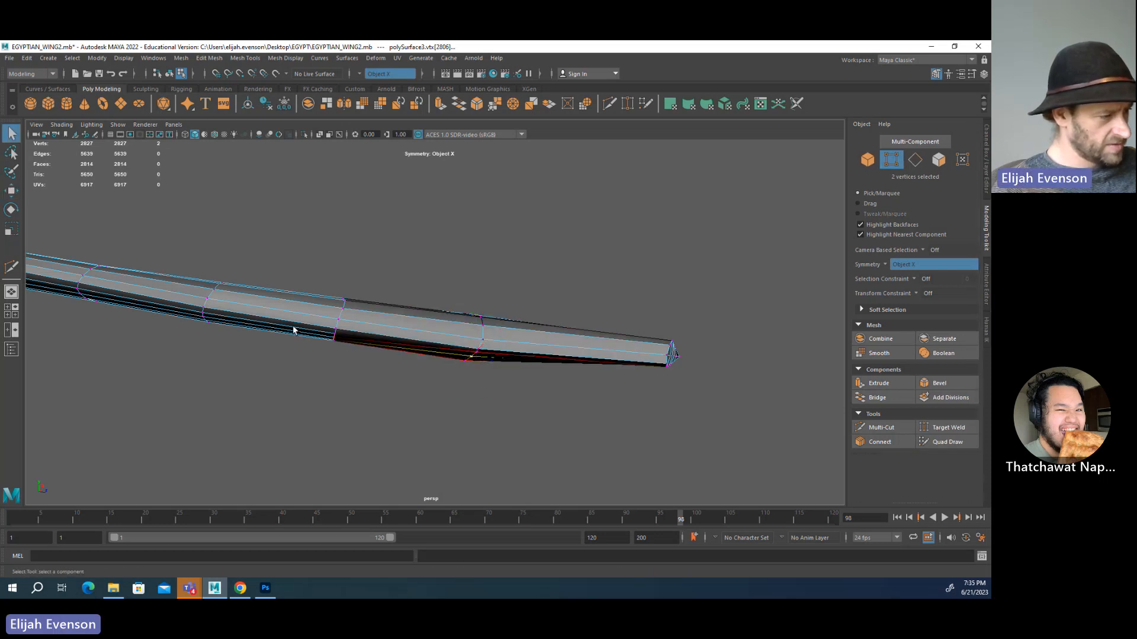
# - Reposition the lower-middle vertex pair on the last cross edge before the wing tip to refine its profile
pyautogui.click(479, 347)
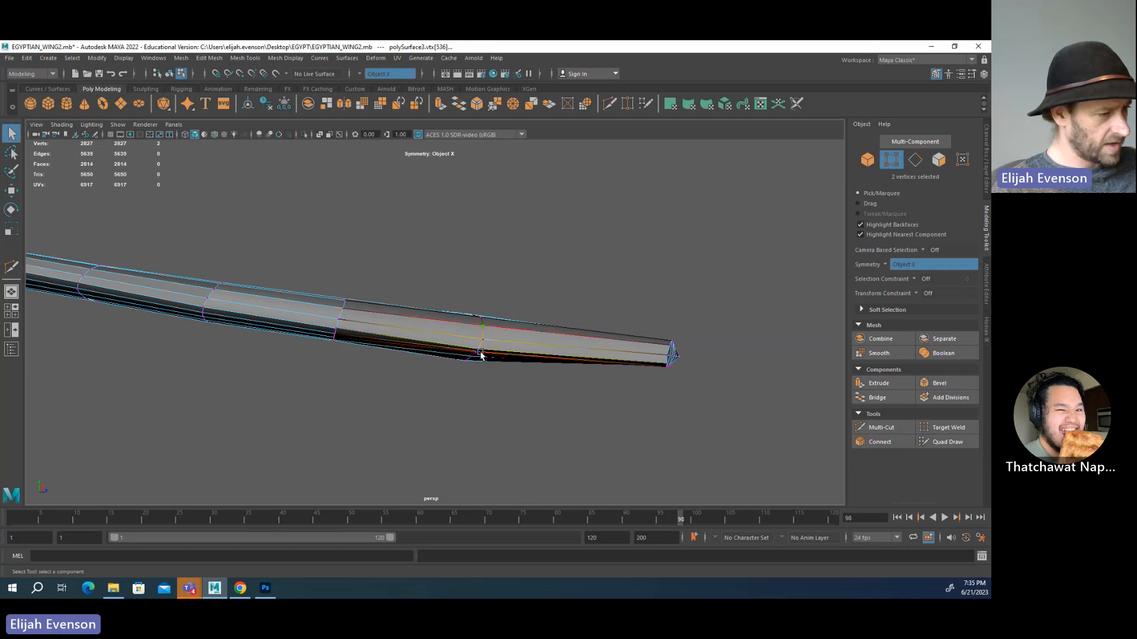
pyautogui.press('w')
pyautogui.moveTo(479, 349); pyautogui.dragTo(557, 245)
pyautogui.press('q')
pyautogui.click(526, 389)
# - Select the lengthwise edge loop running to the wing tip and inspect the wing's outline from several angles
pyautogui.click(880, 427)
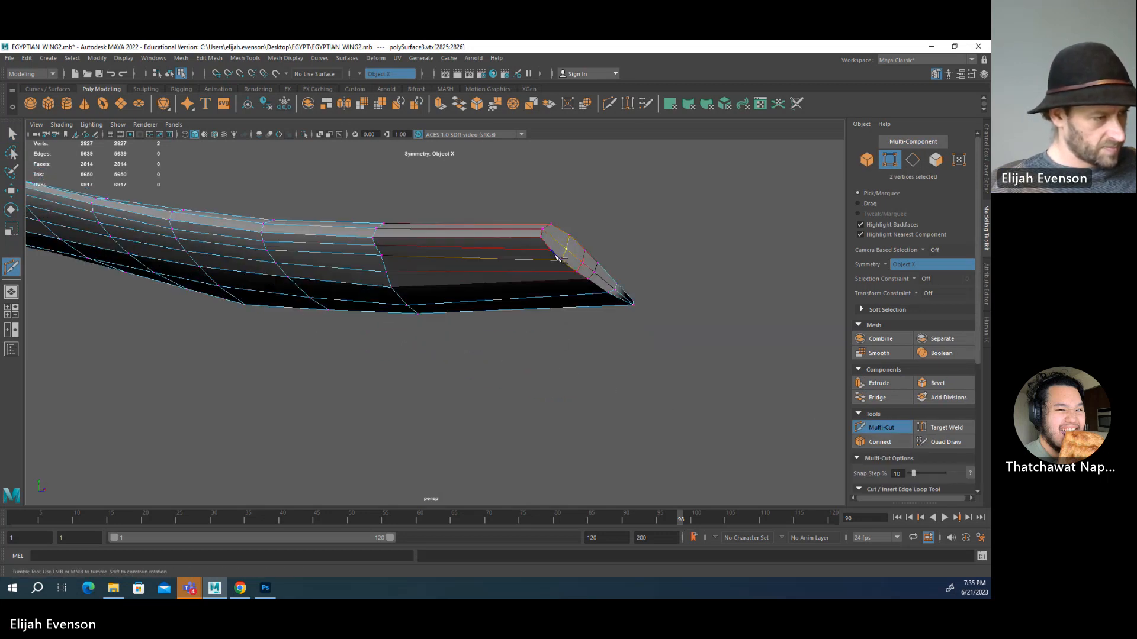
pyautogui.press('q')
pyautogui.moveTo(557, 259); pyautogui.dragTo(538, 241, button='right')
pyautogui.doubleClick(535, 246)
pyautogui.scroll(-5, 508, 333)
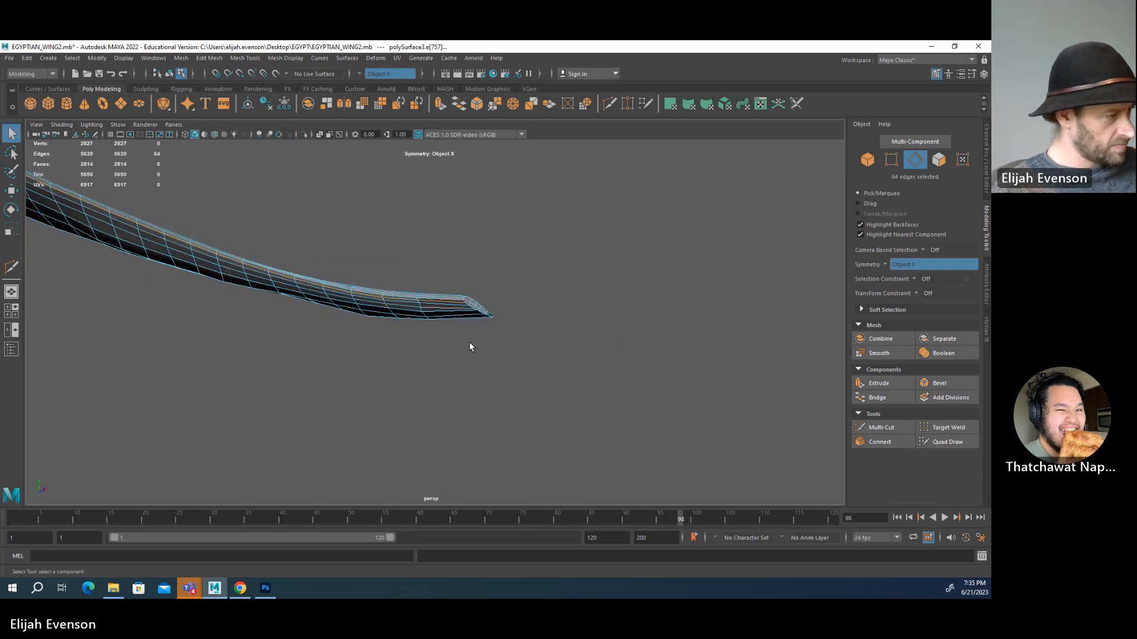
pyautogui.keyDown('alt'); pyautogui.moveTo(411, 340); pyautogui.dragTo(470, 461); pyautogui.keyUp('alt')
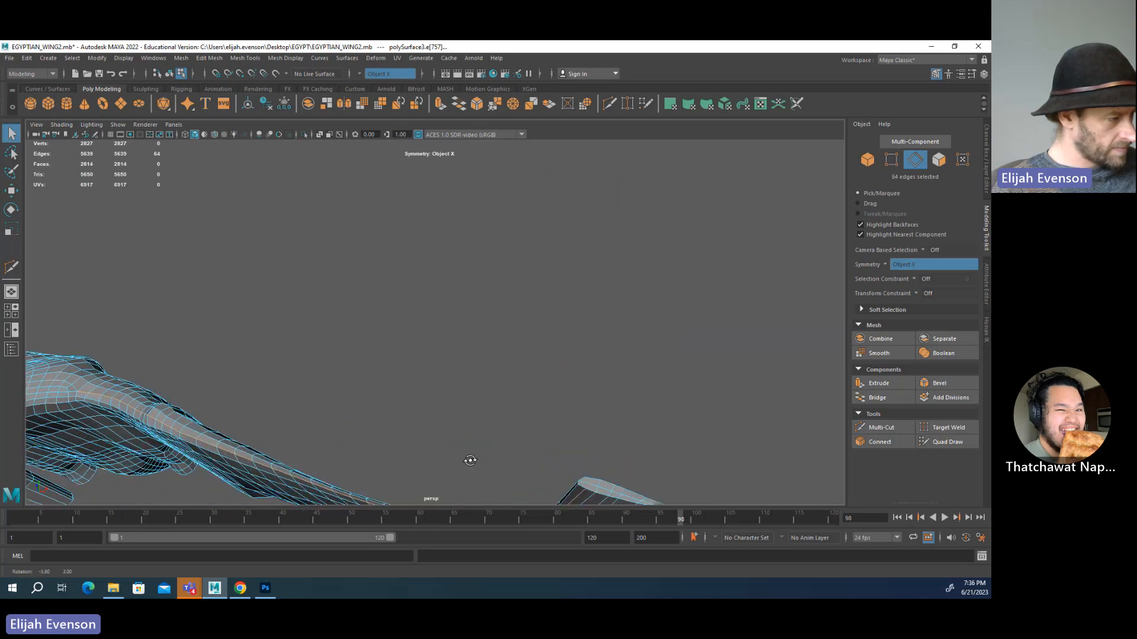
pyautogui.keyDown('alt'); pyautogui.moveTo(382, 480); pyautogui.dragTo(549, 360); pyautogui.keyUp('alt')
pyautogui.keyDown('alt'); pyautogui.moveTo(548, 360); pyautogui.dragTo(713, 410, button='right'); pyautogui.keyUp('alt')
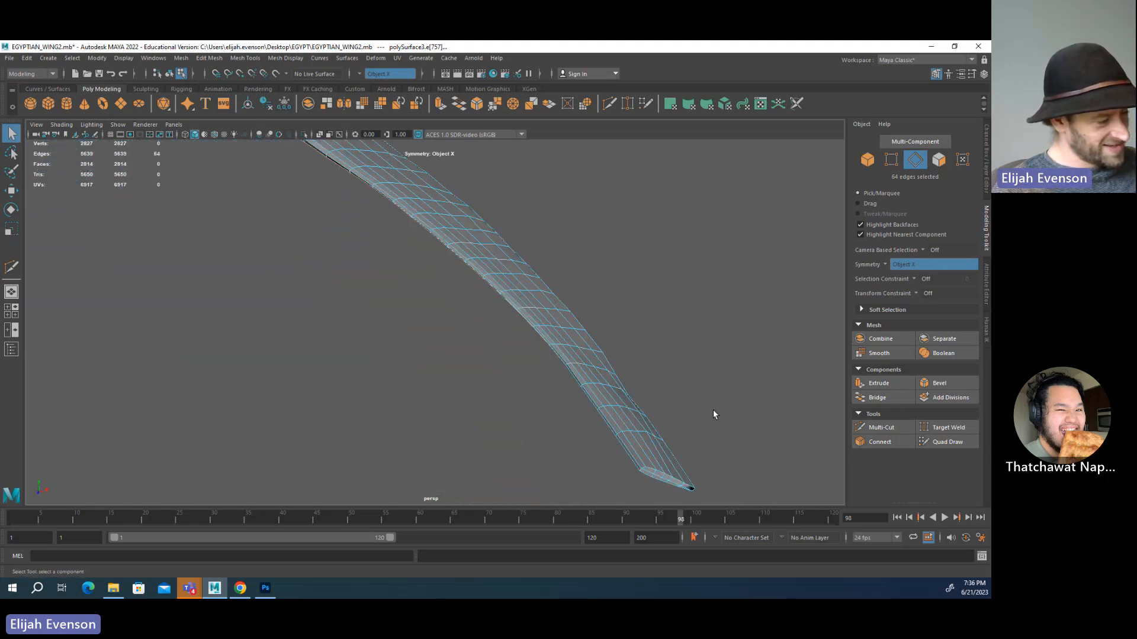
# - Nudge the successive upper vertices along the wing's narrow middle section to even out its edge line
pyautogui.keyDown('alt'); pyautogui.moveTo(443, 284); pyautogui.dragTo(490, 456, button='middle'); pyautogui.keyUp('alt')
pyautogui.keyDown('alt'); pyautogui.moveTo(490, 460); pyautogui.dragTo(310, 358); pyautogui.keyUp('alt')
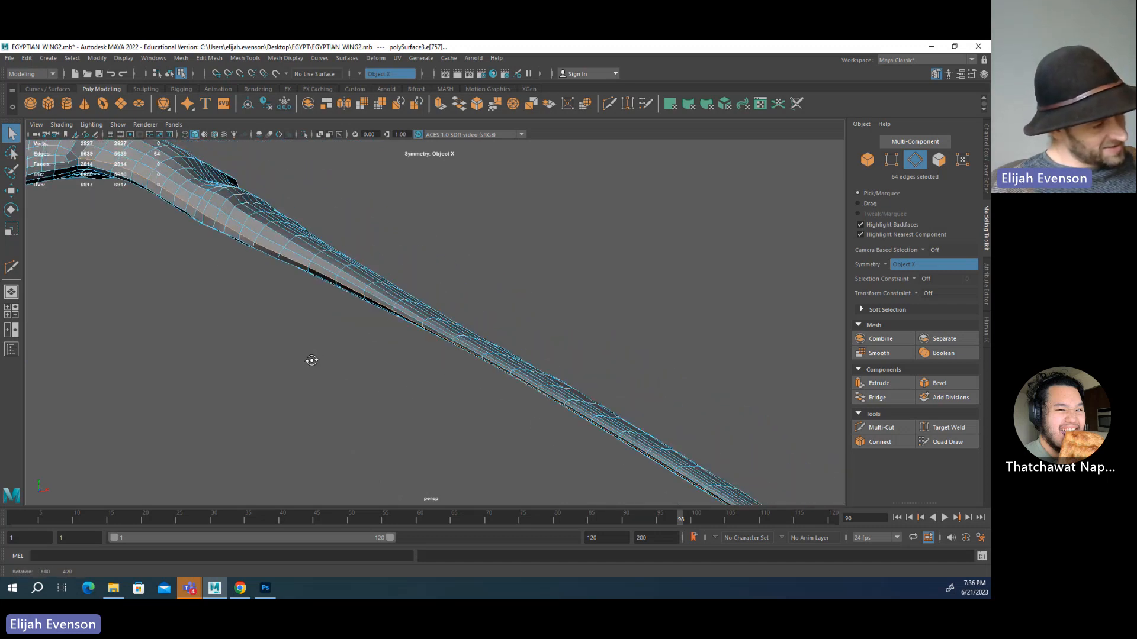
pyautogui.keyDown('alt'); pyautogui.moveTo(309, 358); pyautogui.dragTo(497, 365, button='right'); pyautogui.keyUp('alt')
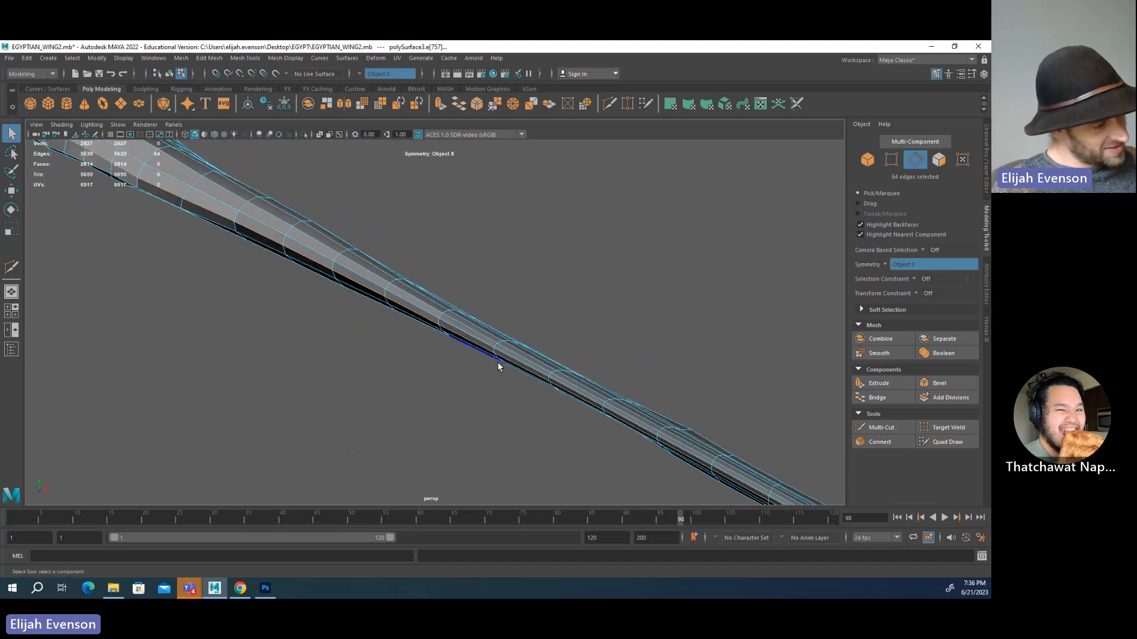
pyautogui.click(396, 278)
pyautogui.press('w')
pyautogui.moveTo(393, 277); pyautogui.dragTo(396, 274)
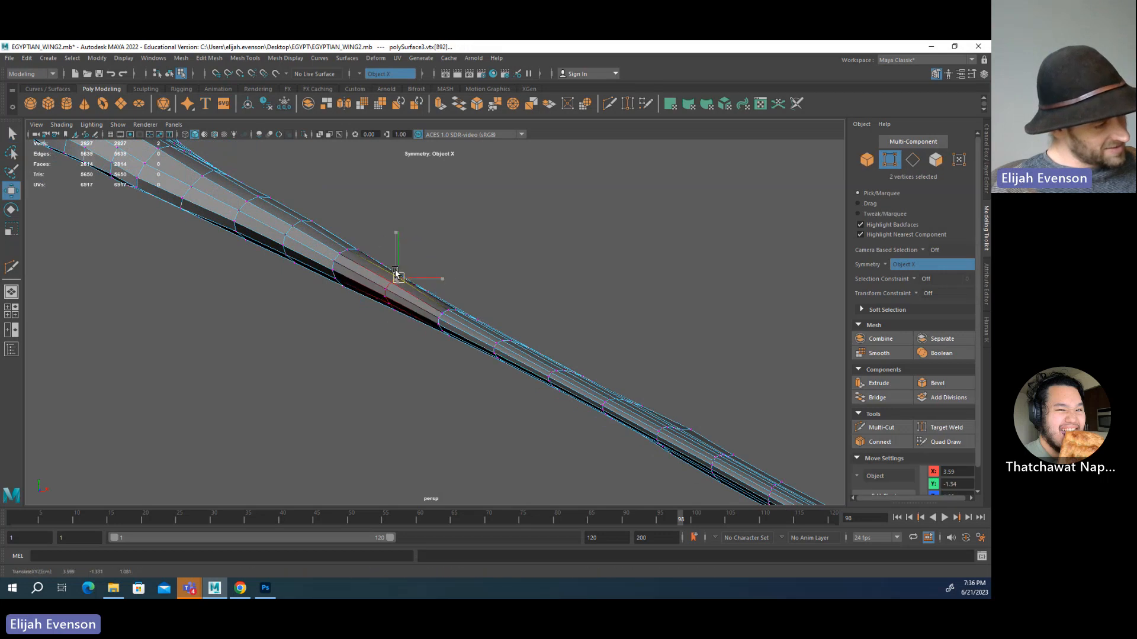
pyautogui.click(451, 307)
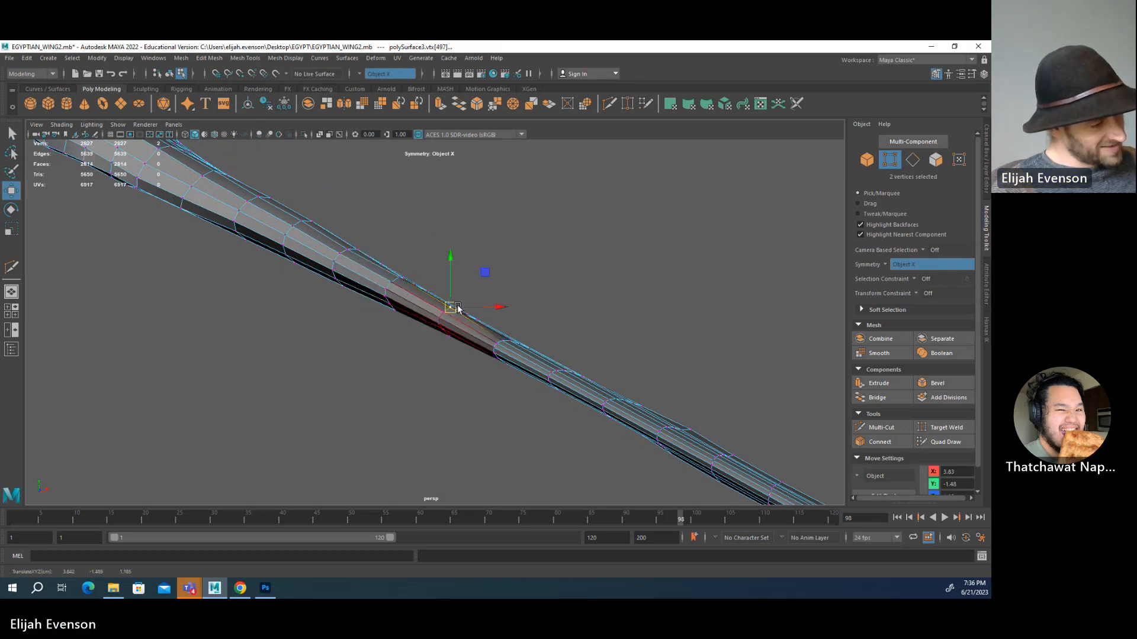
pyautogui.click(508, 342)
pyautogui.moveTo(507, 339); pyautogui.dragTo(510, 336)
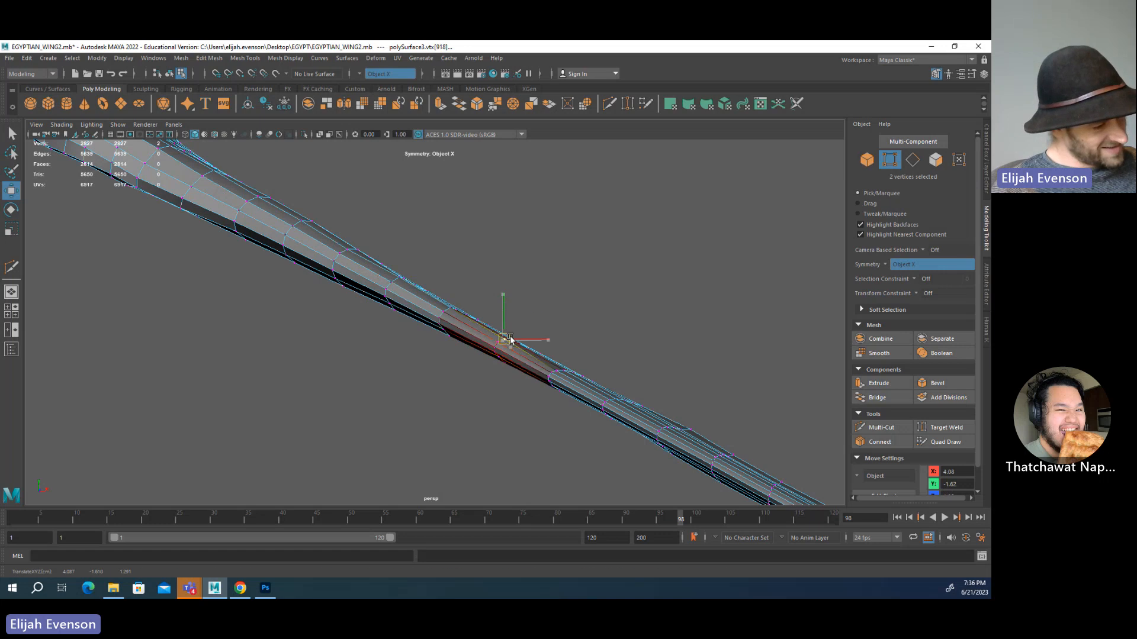
pyautogui.doubleClick(557, 370)
pyautogui.click(558, 369)
pyautogui.click(559, 369)
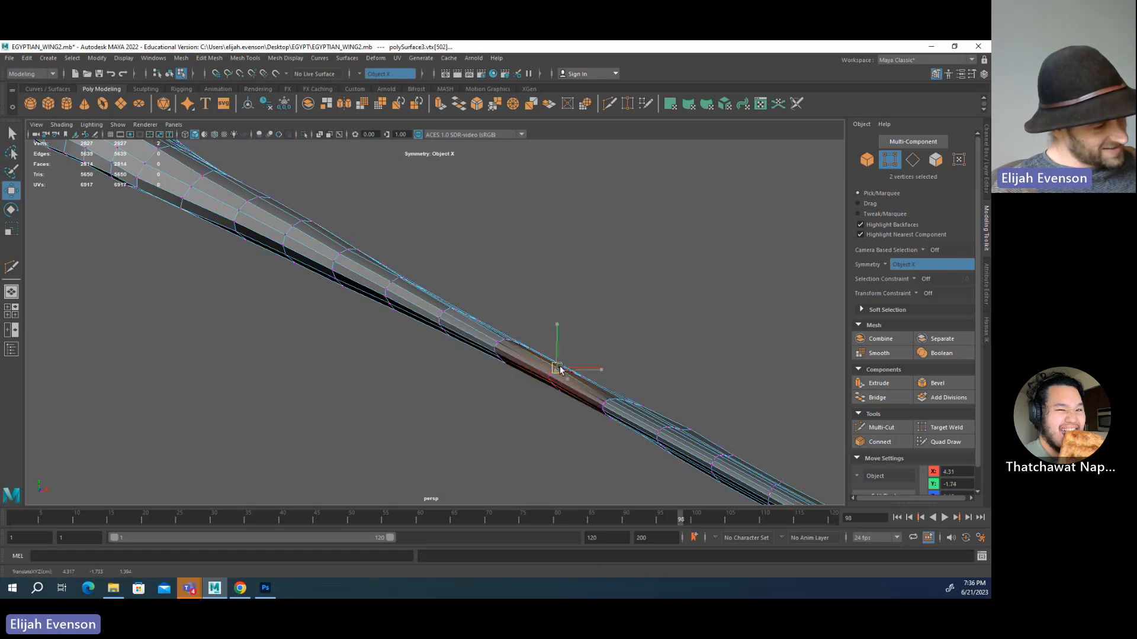
pyautogui.click(614, 394)
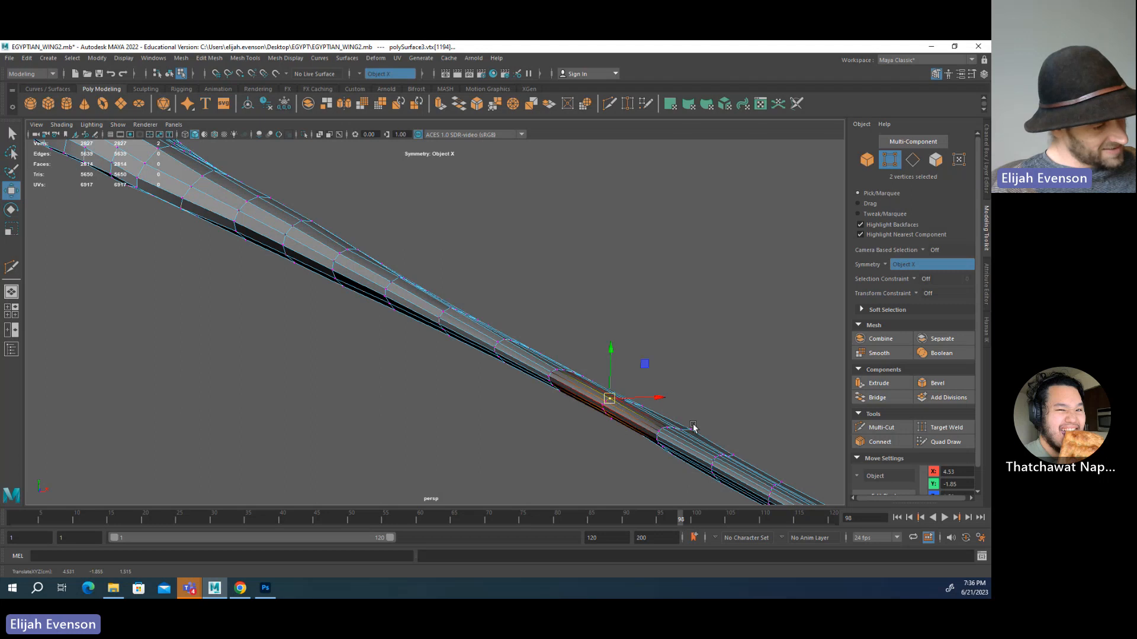
# - Viewing along the wing, move the vertices at the rounded part of its outer edge to smooth the curve
pyautogui.keyDown('alt'); pyautogui.moveTo(694, 427); pyautogui.dragTo(627, 411); pyautogui.keyUp('alt')
pyautogui.click(653, 415)
pyautogui.click(343, 300)
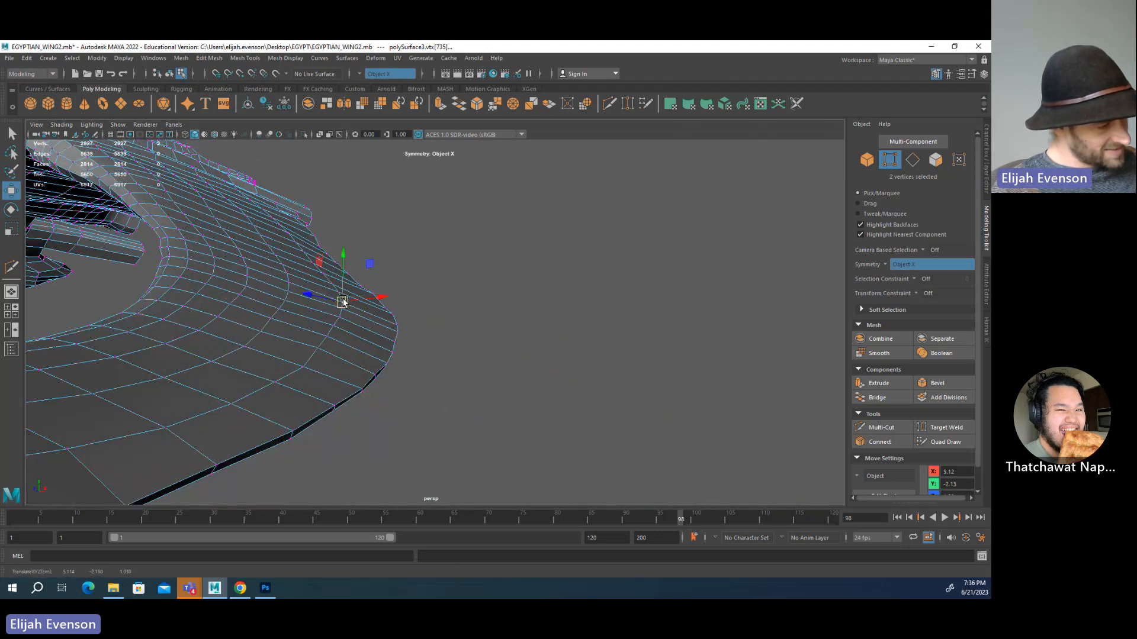
pyautogui.press('q')
pyautogui.moveTo(383, 301); pyautogui.dragTo(389, 314)
pyautogui.press('w')
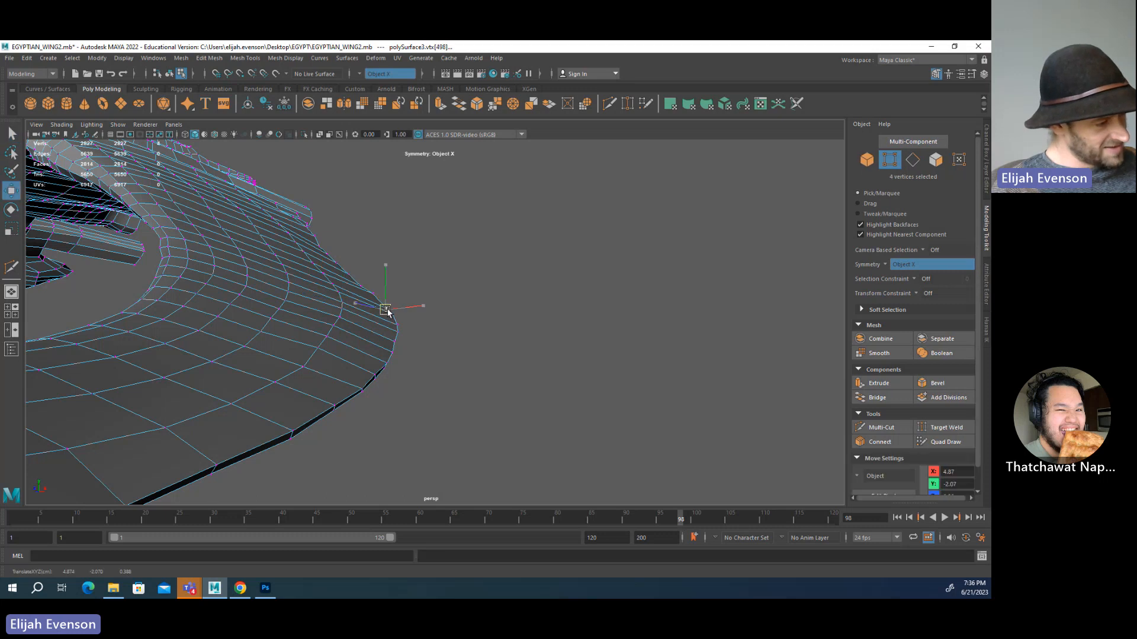
# - Shift the next vertex pairs closer to the wing's root to continue the smooth outer curve, and clear the selection
pyautogui.press('q')
pyautogui.moveTo(352, 280); pyautogui.dragTo(362, 295)
pyautogui.press('w')
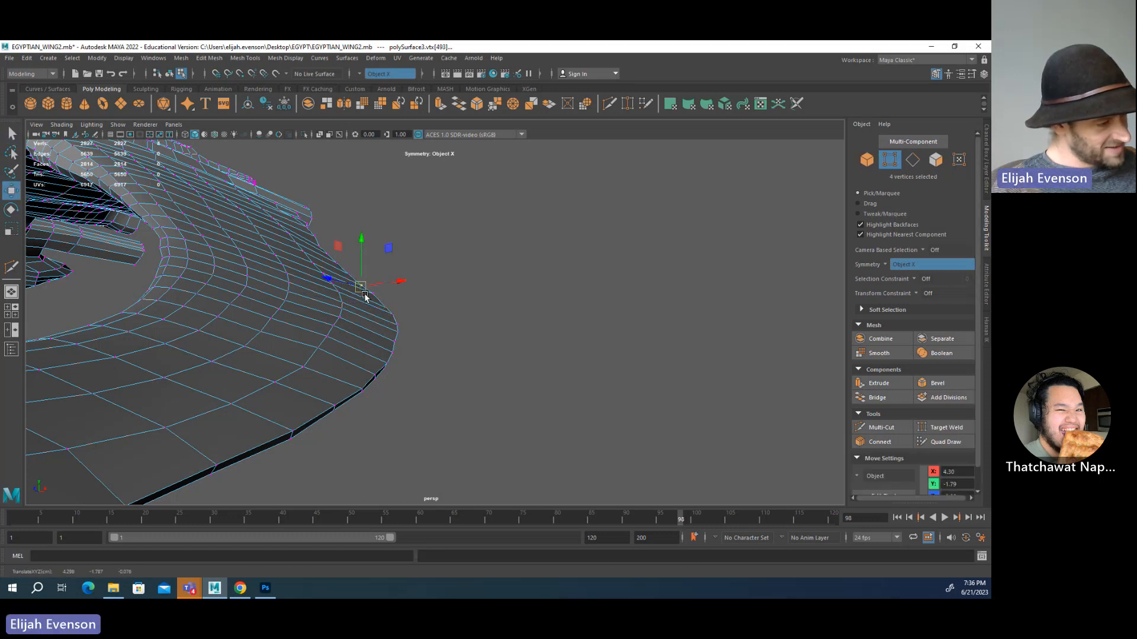
pyautogui.press('q')
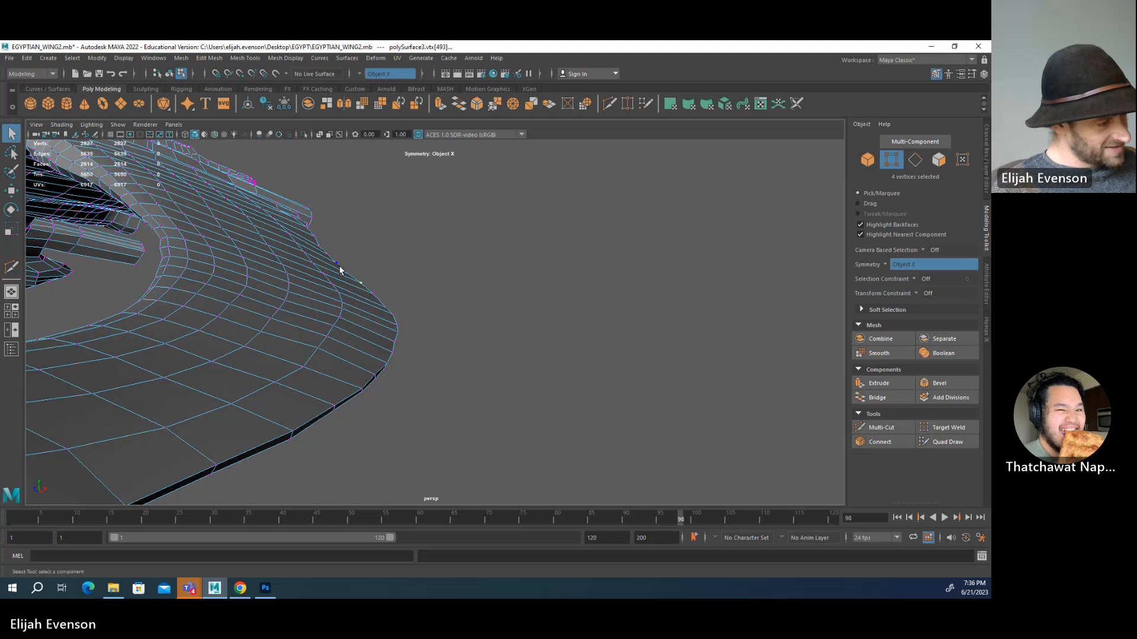
pyautogui.click(342, 268)
pyautogui.press('w')
pyautogui.press('q')
pyautogui.press('w')
pyautogui.press('q')
pyautogui.click(341, 420)
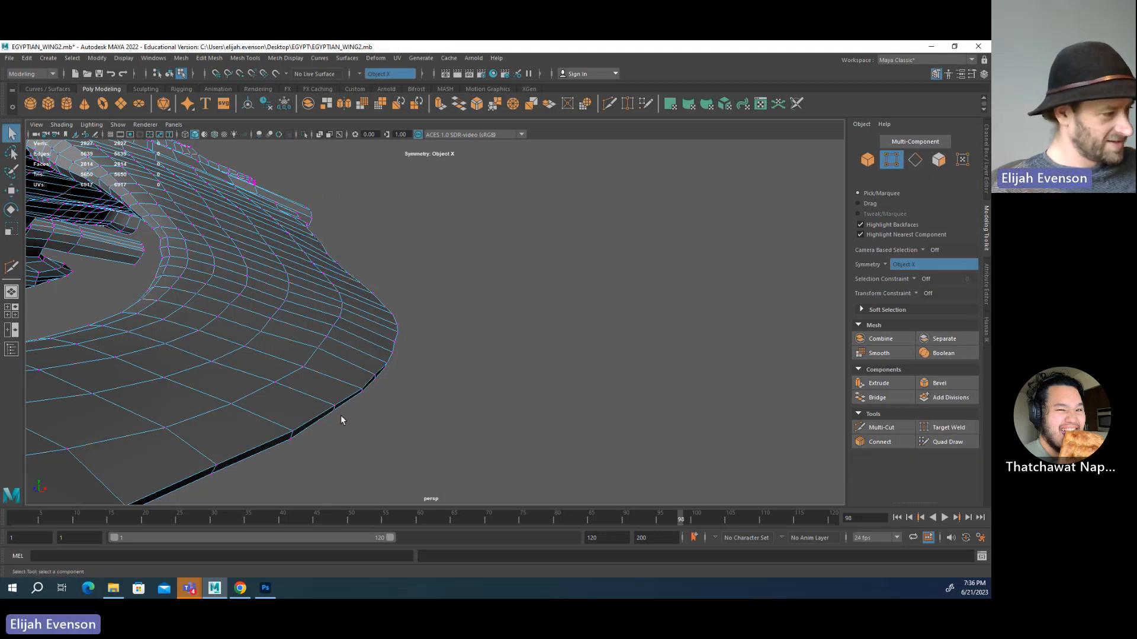
# - Nudge the vertices along the thin lower edge beside the tip's end face to smooth its outline
pyautogui.keyDown('alt'); pyautogui.moveTo(341, 421); pyautogui.dragTo(411, 388); pyautogui.keyUp('alt')
pyautogui.click(408, 385)
pyautogui.press('w')
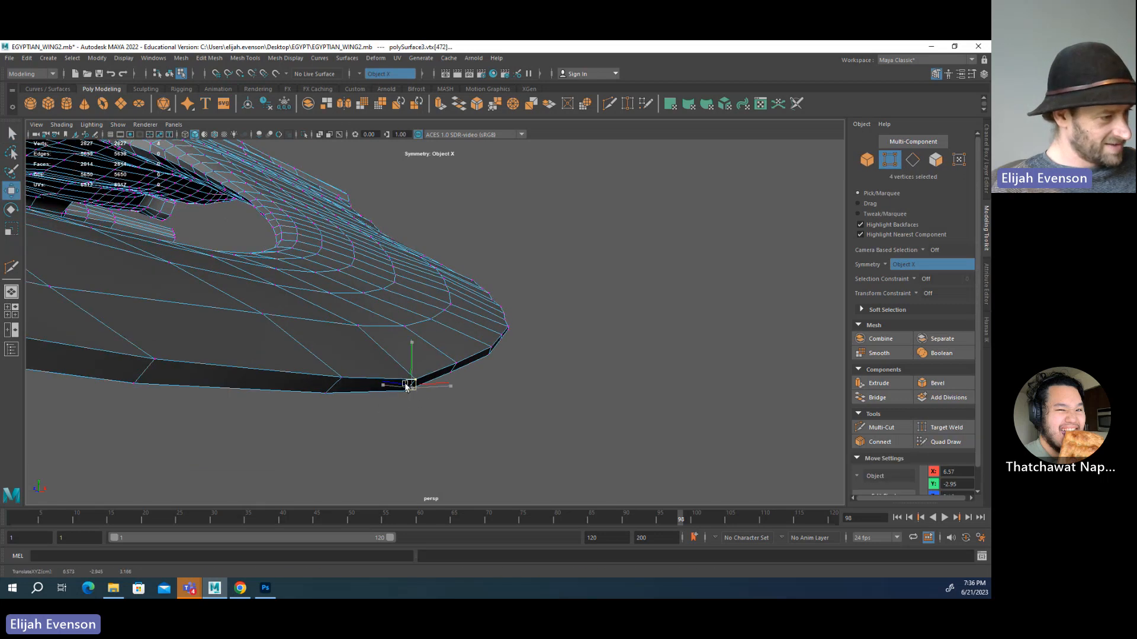
pyautogui.keyDown('alt'); pyautogui.moveTo(355, 412); pyautogui.dragTo(390, 374); pyautogui.keyUp('alt')
pyautogui.click(417, 332)
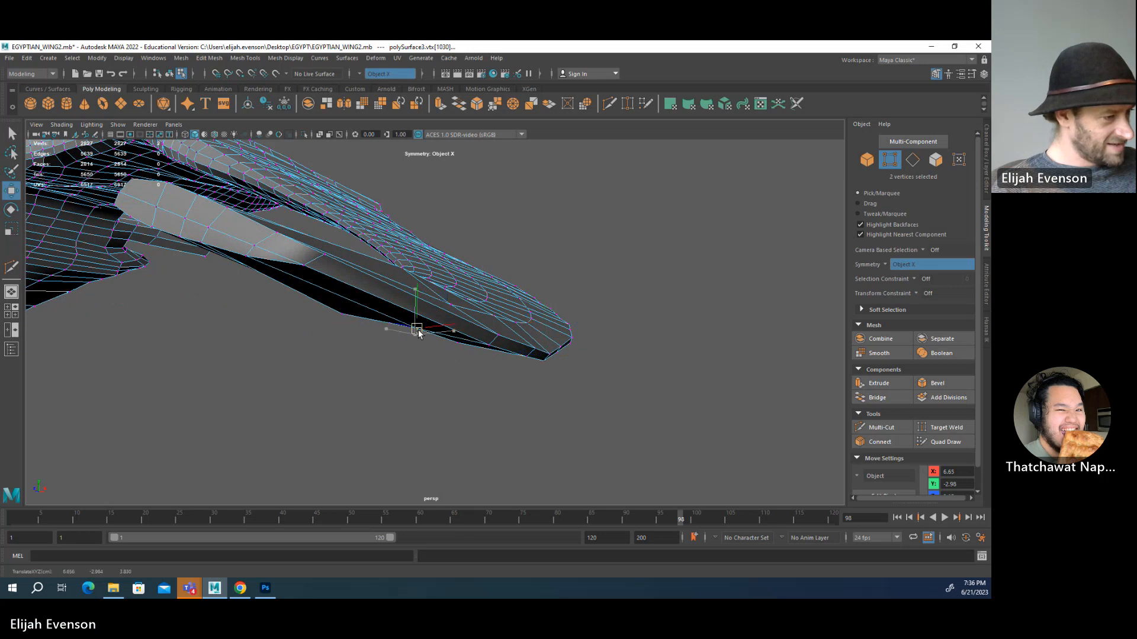
pyautogui.click(460, 340)
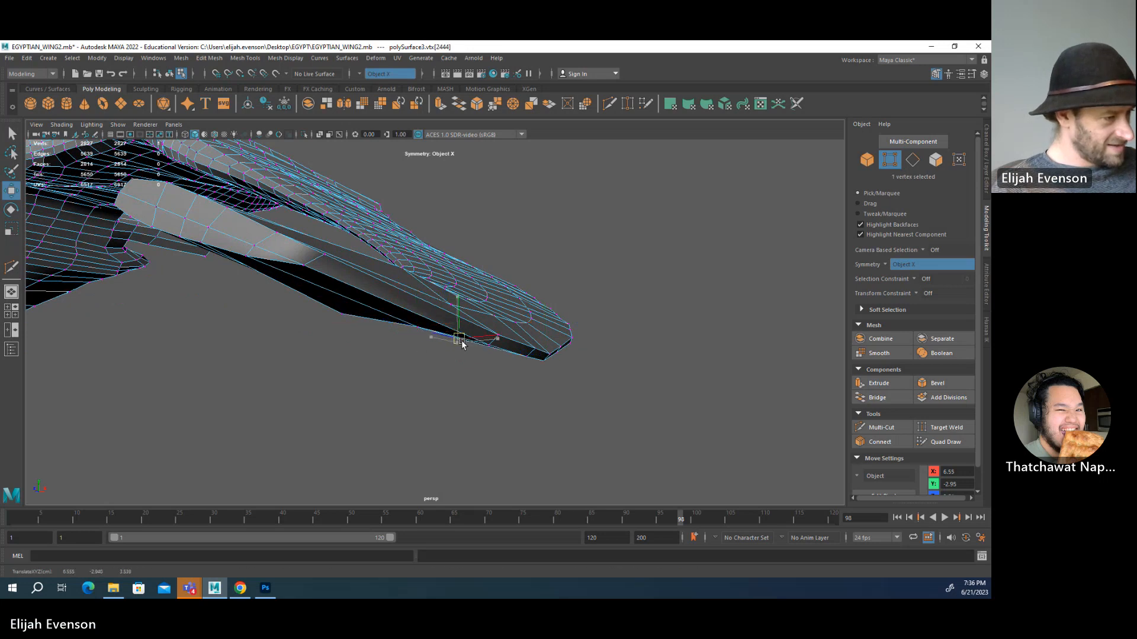
pyautogui.keyDown('alt'); pyautogui.moveTo(432, 378); pyautogui.dragTo(449, 343); pyautogui.keyUp('alt')
pyautogui.click(443, 355)
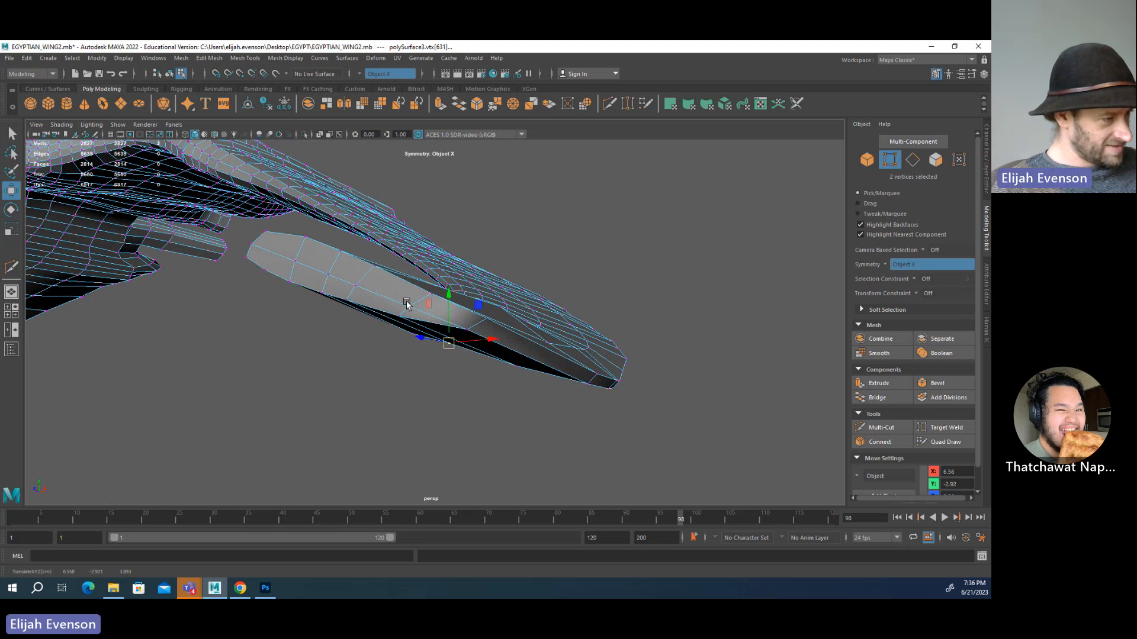
# - Frame the wing tip and reposition the paired vertices along the rim of its end face to even their spacing
pyautogui.click(292, 259)
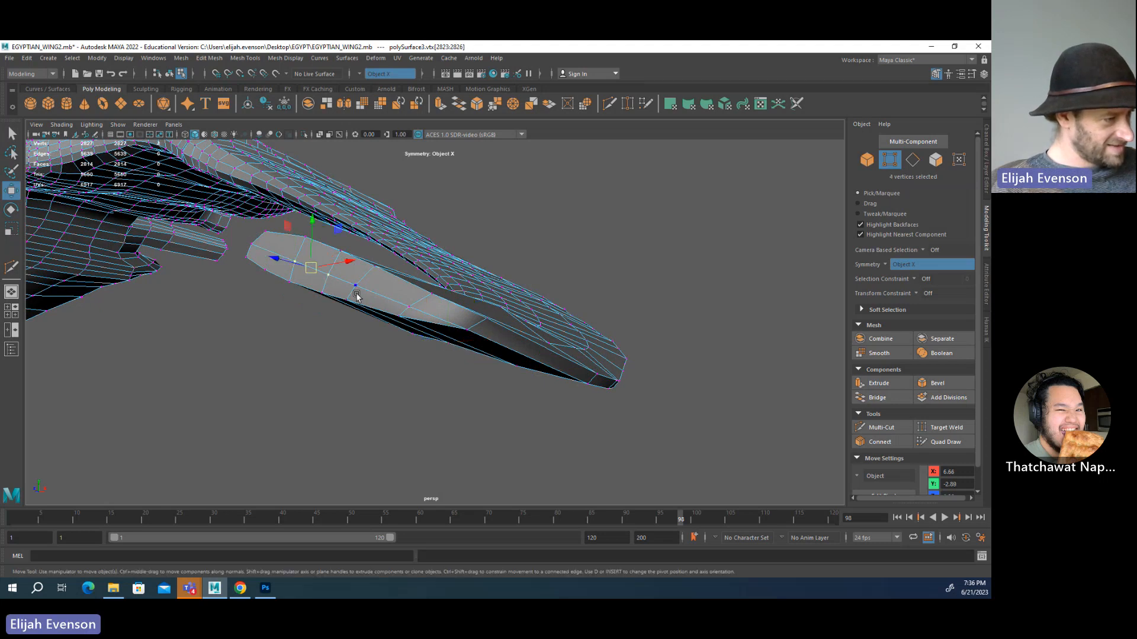
pyautogui.press('f')
pyautogui.scroll(-5, 423, 355)
pyautogui.keyDown('alt'); pyautogui.moveTo(439, 371); pyautogui.dragTo(352, 409); pyautogui.keyUp('alt')
pyautogui.keyDown('alt'); pyautogui.moveTo(352, 409); pyautogui.dragTo(707, 477, button='right'); pyautogui.keyUp('alt')
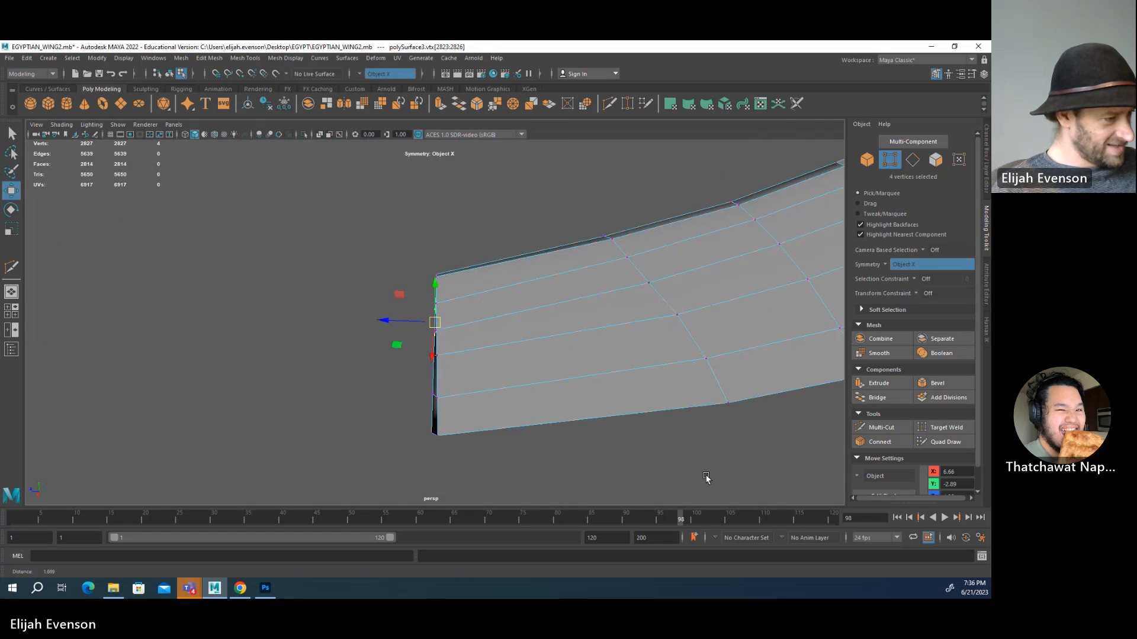
pyautogui.keyDown('alt'); pyautogui.moveTo(319, 299); pyautogui.dragTo(427, 359); pyautogui.keyUp('alt')
pyautogui.click(427, 358)
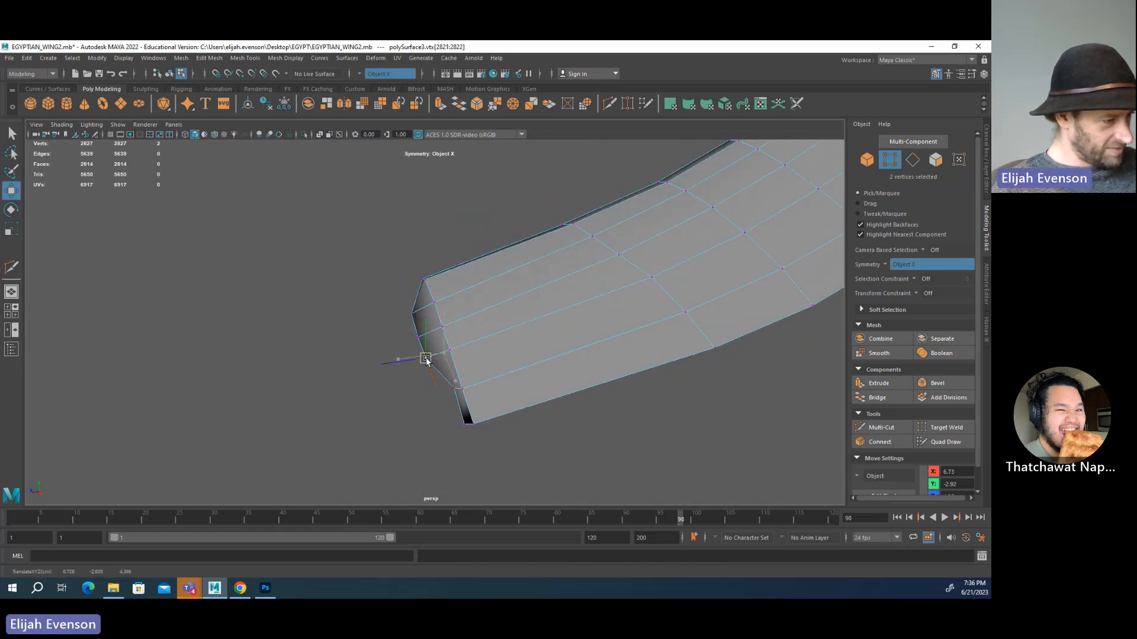
pyautogui.click(447, 392)
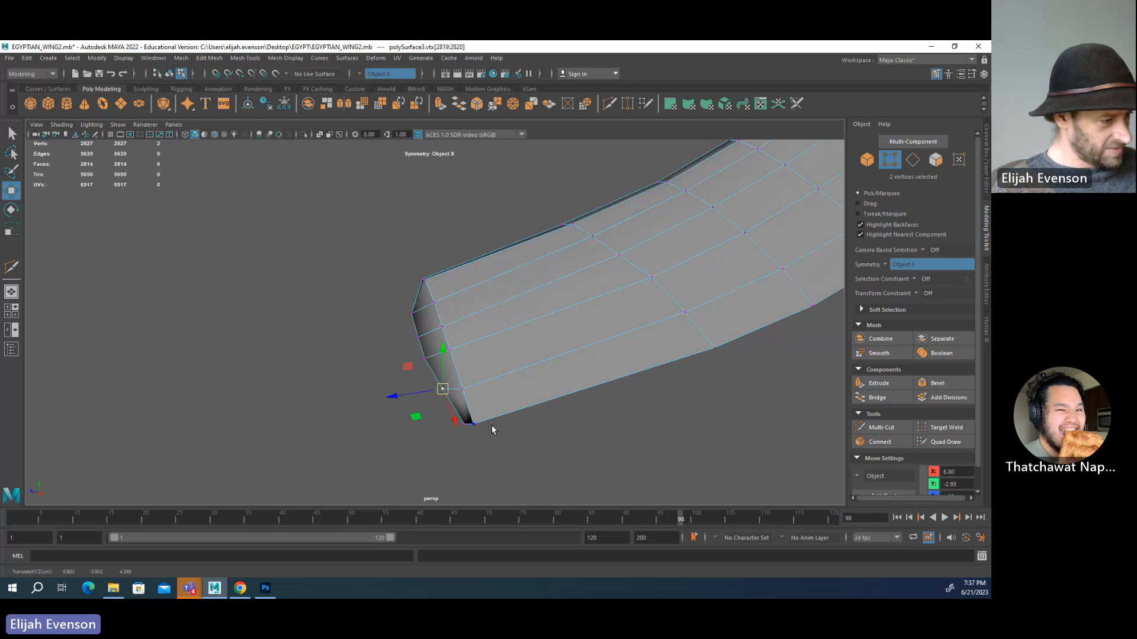
# - Adjust the vertices near the lower corner of the tip's end face
pyautogui.keyDown('alt'); pyautogui.moveTo(491, 428); pyautogui.dragTo(459, 436); pyautogui.keyUp('alt')
pyautogui.moveTo(459, 435); pyautogui.dragTo(429, 416)
pyautogui.keyDown('alt'); pyautogui.moveTo(429, 415); pyautogui.dragTo(465, 433); pyautogui.keyUp('alt')
pyautogui.moveTo(457, 387)
pyautogui.mouseDown()
pyautogui.moveTo(435, 407)
pyautogui.moveTo(452, 387)
pyautogui.mouseUp()
pyautogui.keyDown('alt'); pyautogui.moveTo(413, 326); pyautogui.dragTo(457, 295); pyautogui.keyUp('alt')
# - Cut a new edge across the upper part of the tip's end face with Multi-Cut and select a nearby vertex for moving
pyautogui.click(881, 427)
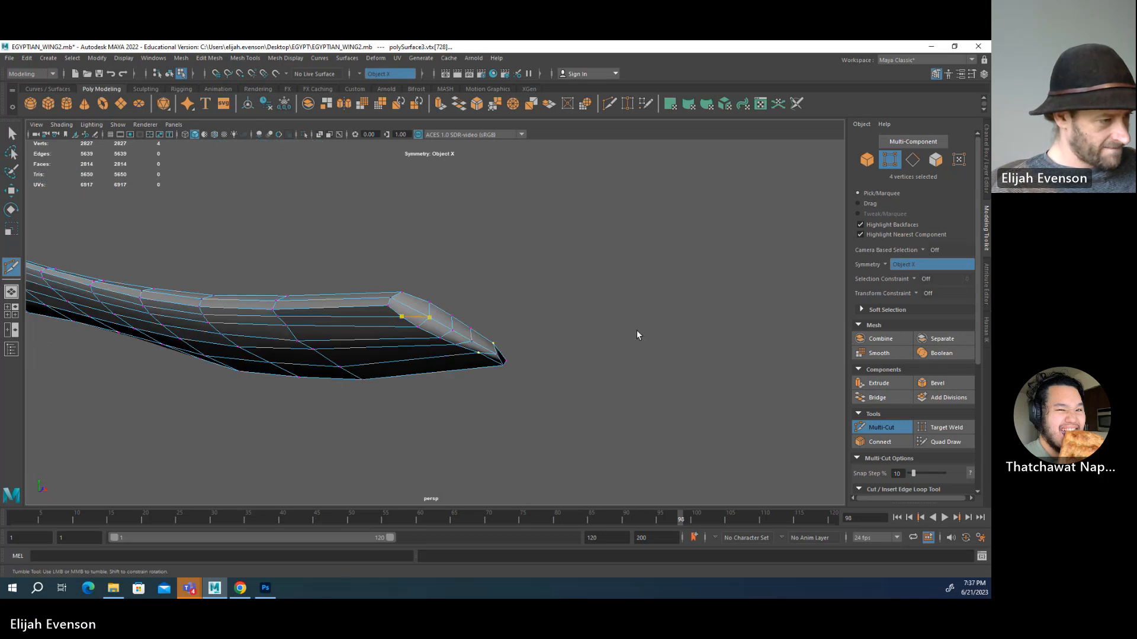
pyautogui.press('q')
pyautogui.keyDown('alt'); pyautogui.moveTo(637, 330); pyautogui.dragTo(521, 450); pyautogui.keyUp('alt')
pyautogui.click(488, 356)
pyautogui.press('w')
# - Return to object mode, frame the whole wing model and turn on its smooth mesh preview
pyautogui.scroll(-8, 537, 360)
pyautogui.press('F8')
pyautogui.press('f')
pyautogui.click(539, 449)
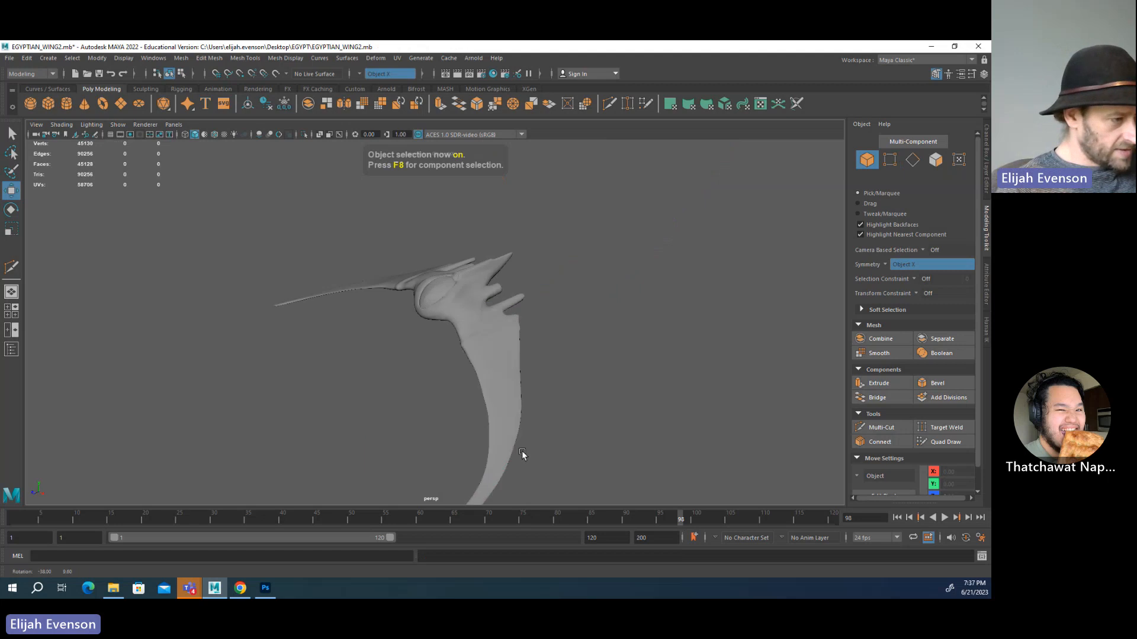
pyautogui.click(499, 351)
pyautogui.press('3')
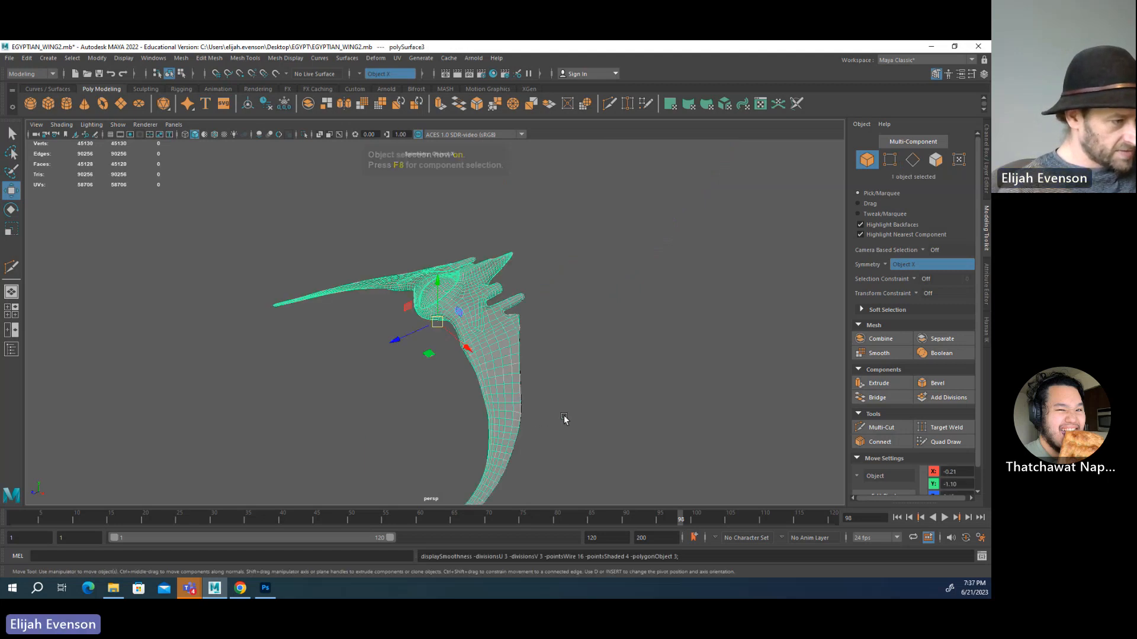
# - Assign a new material to the wing model and deselect it
pyautogui.click(591, 401)
pyautogui.click(492, 370)
pyautogui.rightClick(495, 368)
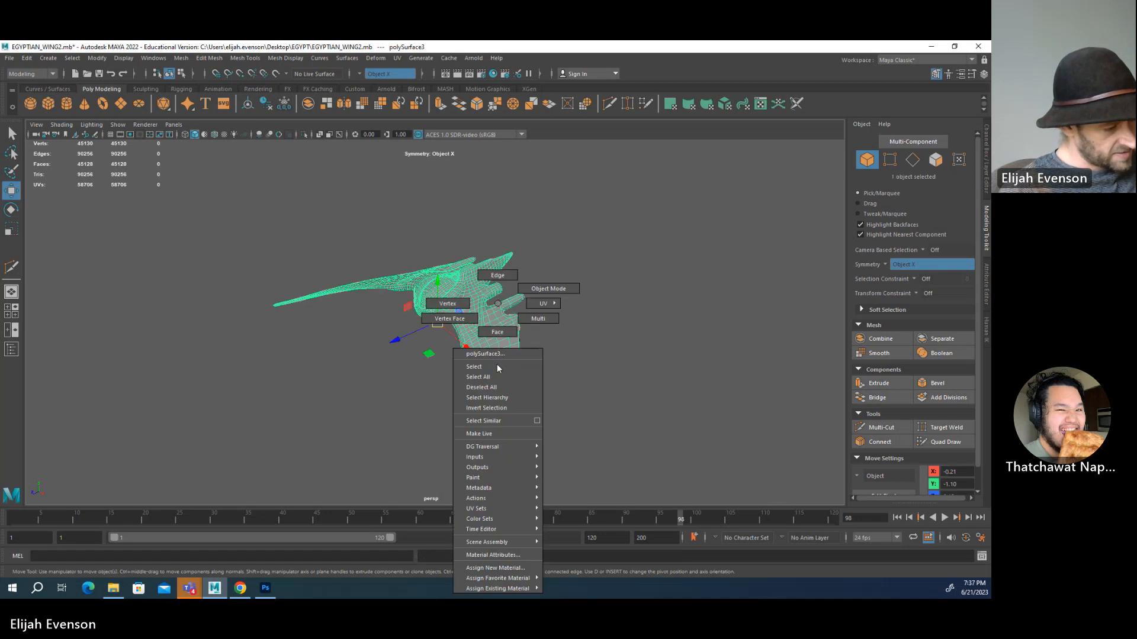
pyautogui.click(505, 569)
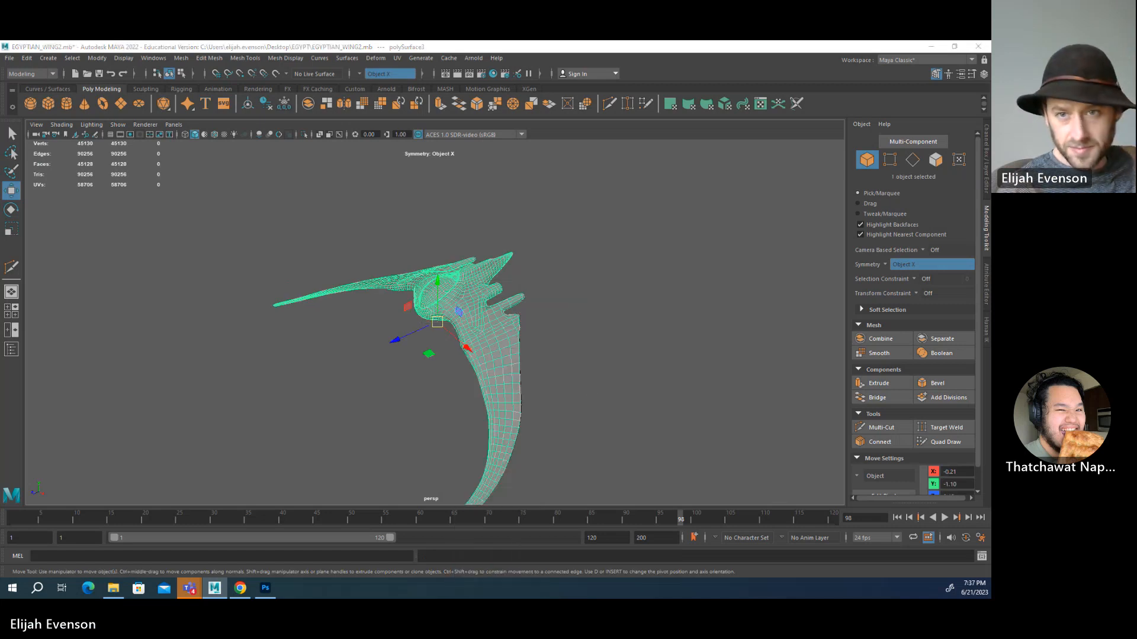
pyautogui.click(521, 392)
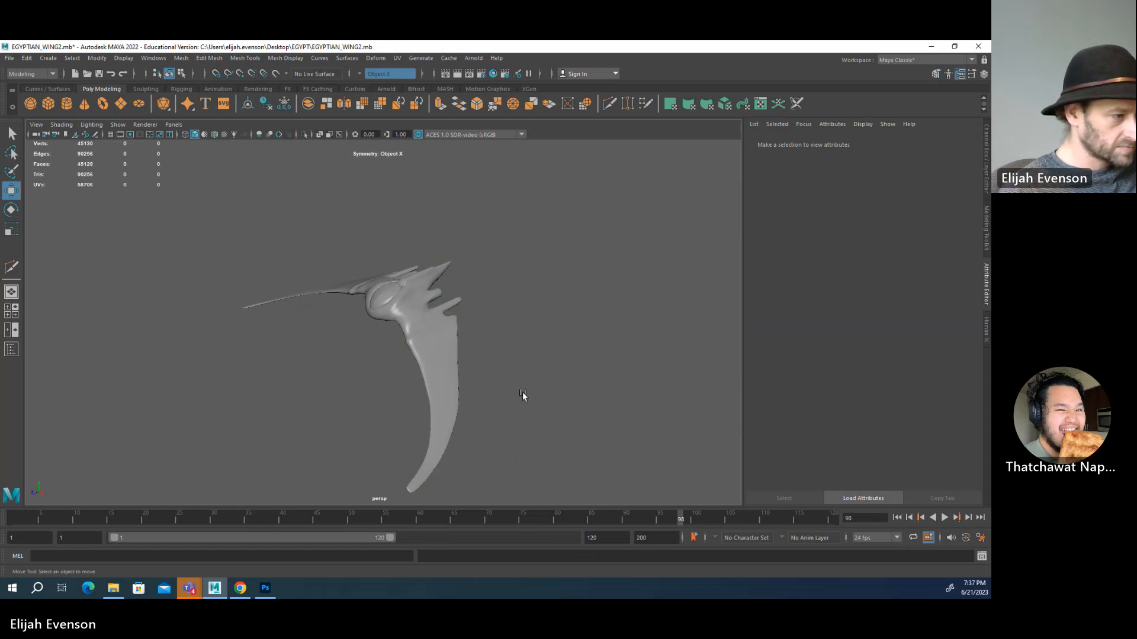
# - Inspect the smoothed wing around the central body and switch the model back to its unsmoothed mesh in vertex mode
pyautogui.keyDown('alt'); pyautogui.moveTo(585, 360); pyautogui.dragTo(655, 245); pyautogui.keyUp('alt')
pyautogui.keyDown('alt'); pyautogui.moveTo(656, 245); pyautogui.dragTo(702, 278, button='right'); pyautogui.keyUp('alt')
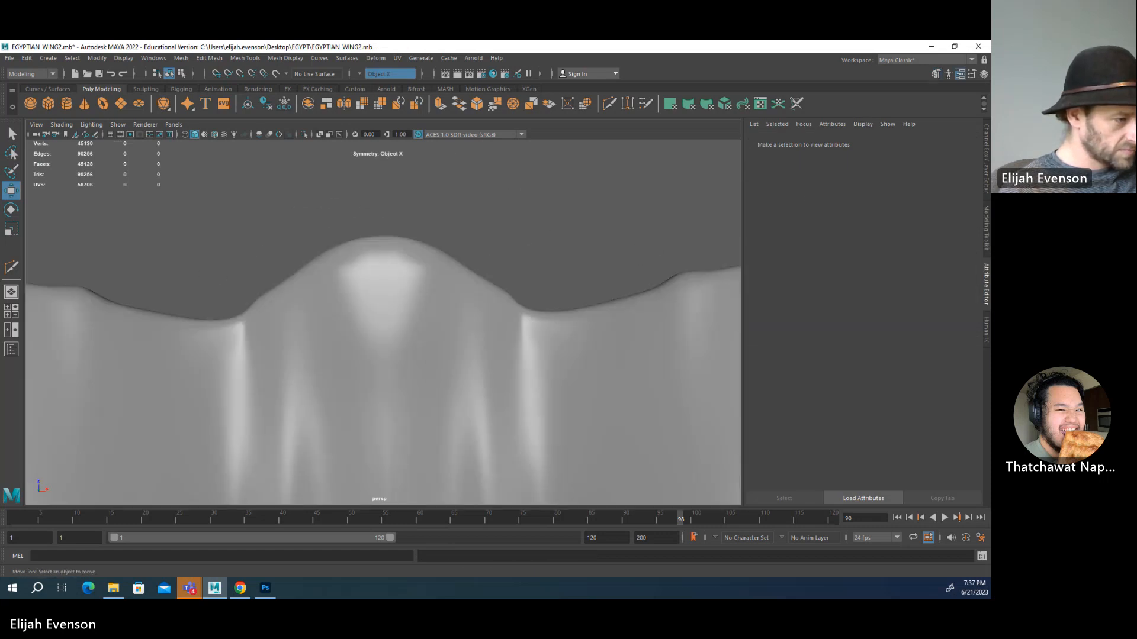
pyautogui.keyDown('alt'); pyautogui.moveTo(702, 278); pyautogui.dragTo(450, 308); pyautogui.keyUp('alt')
pyautogui.keyDown('alt'); pyautogui.moveTo(450, 308); pyautogui.dragTo(393, 287, button='right'); pyautogui.keyUp('alt')
pyautogui.keyDown('alt'); pyautogui.moveTo(393, 287); pyautogui.dragTo(488, 301); pyautogui.keyUp('alt')
pyautogui.keyDown('alt'); pyautogui.moveTo(488, 301); pyautogui.dragTo(458, 204, button='right'); pyautogui.keyUp('alt')
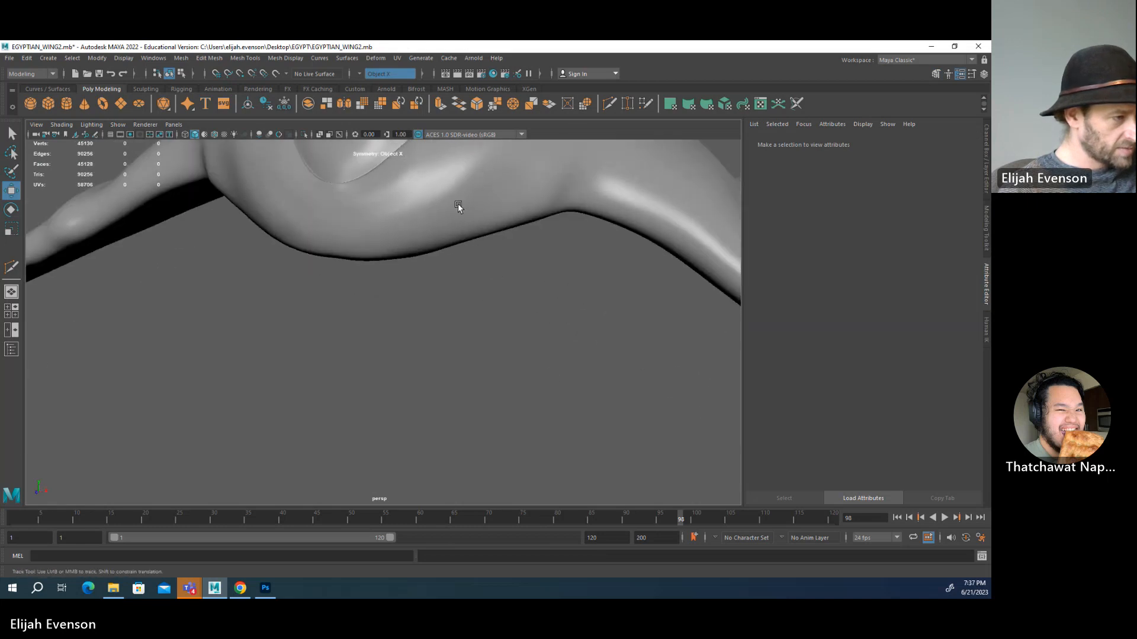
pyautogui.keyDown('alt'); pyautogui.moveTo(457, 204); pyautogui.dragTo(431, 349); pyautogui.keyUp('alt')
pyautogui.click(417, 272)
pyautogui.press('1')
pyautogui.press('F9')
# - Adjust the vertices along the wing's front edge just below the joint with the central body
pyautogui.click(393, 345)
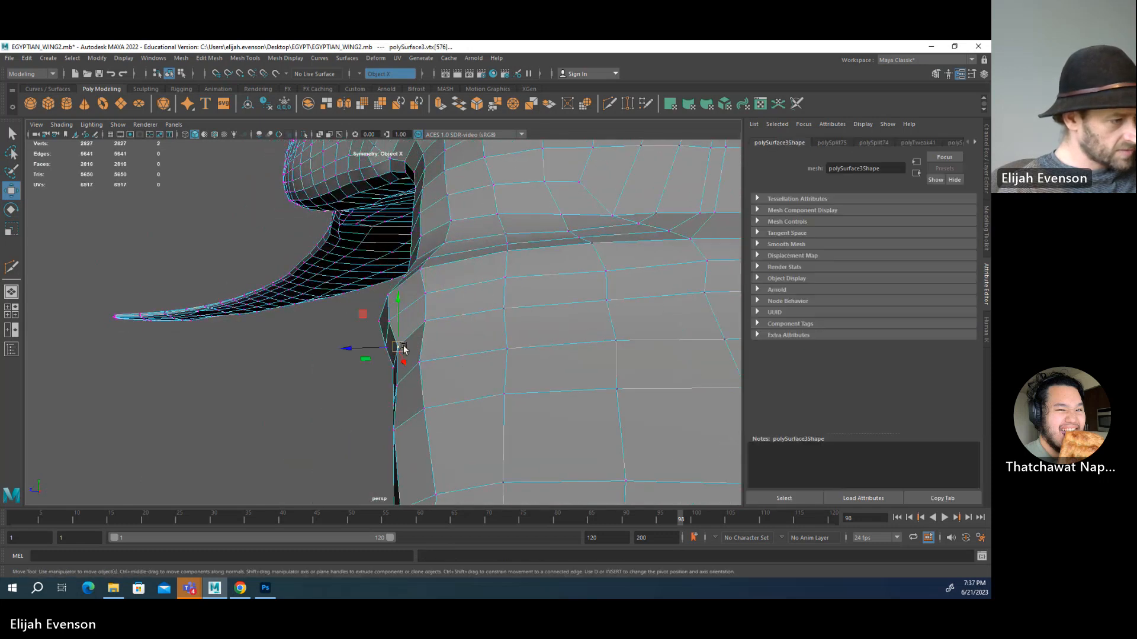
pyautogui.click(385, 320)
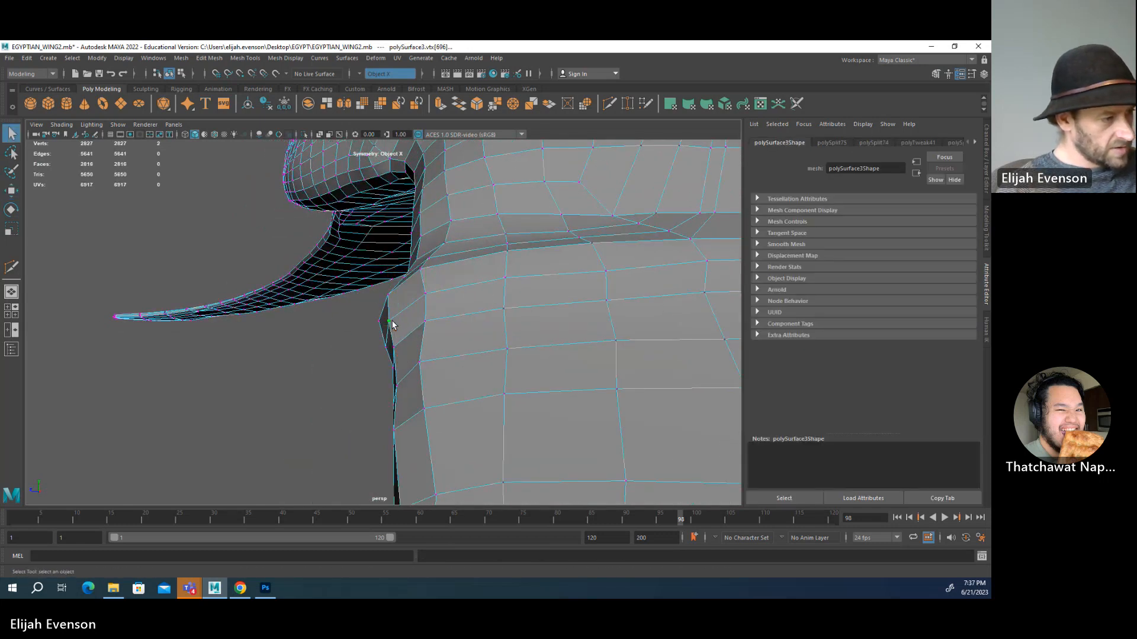
pyautogui.click(420, 294)
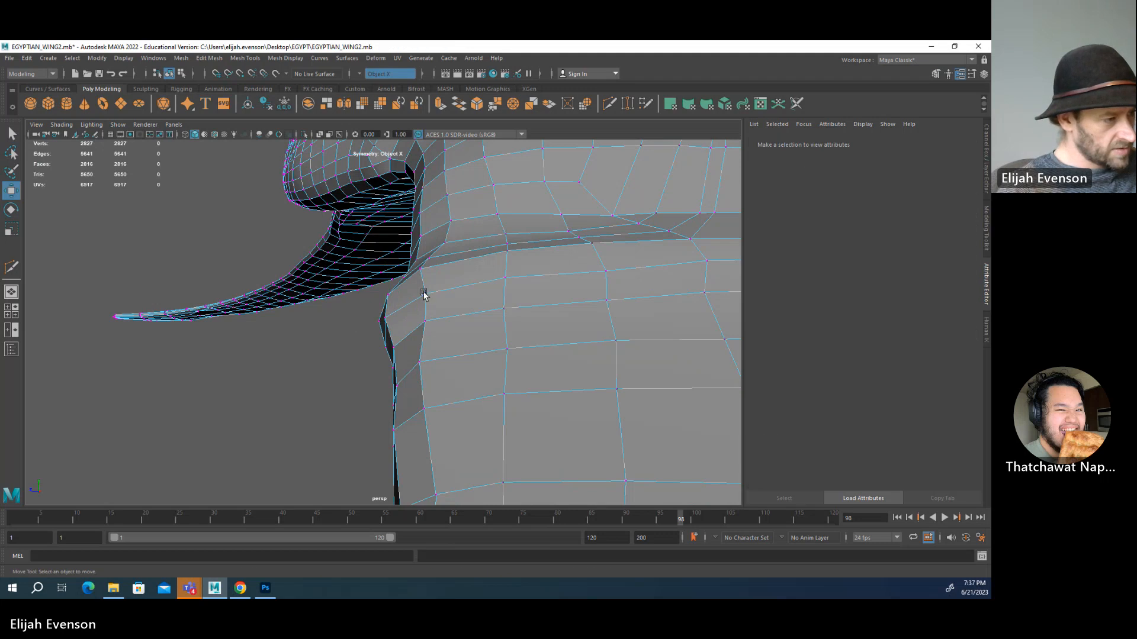
pyautogui.press('q')
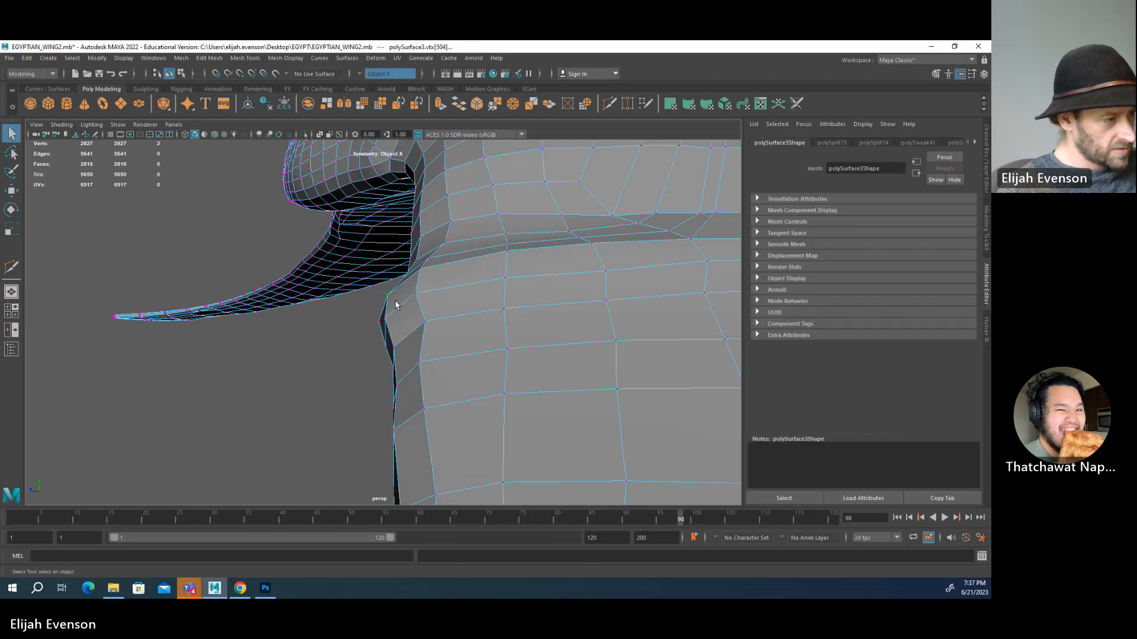
# - Reposition the vertices around the bulge on the wing's front edge to even out its contour
pyautogui.keyDown('alt'); pyautogui.moveTo(395, 304); pyautogui.dragTo(441, 326); pyautogui.keyUp('alt')
pyautogui.press('w')
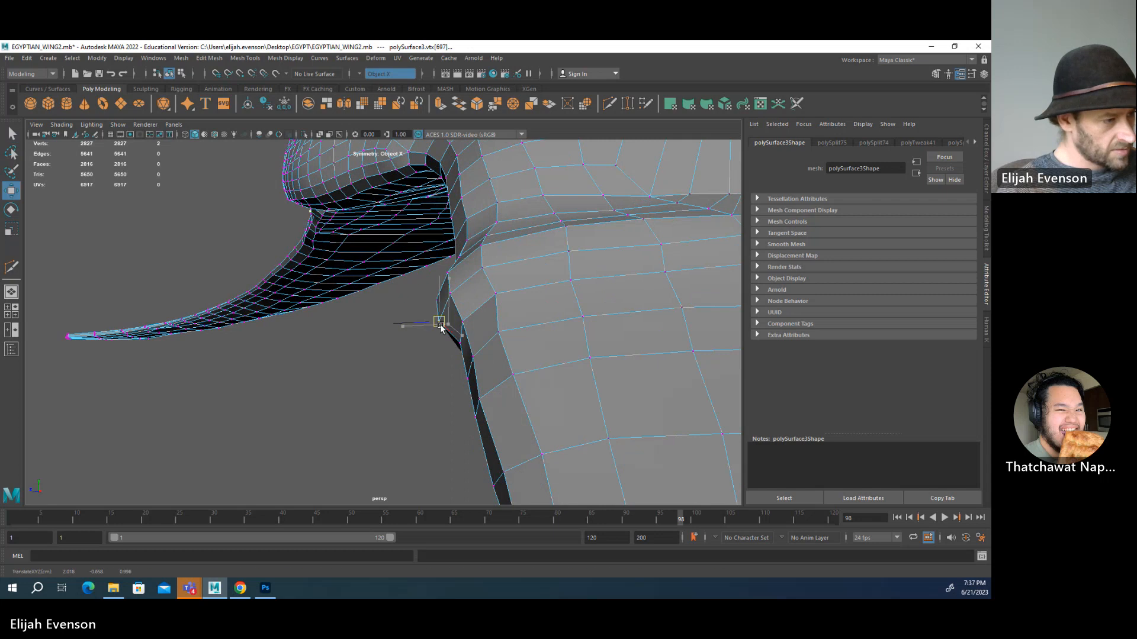
pyautogui.press('q')
pyautogui.press('w')
pyautogui.click(458, 342)
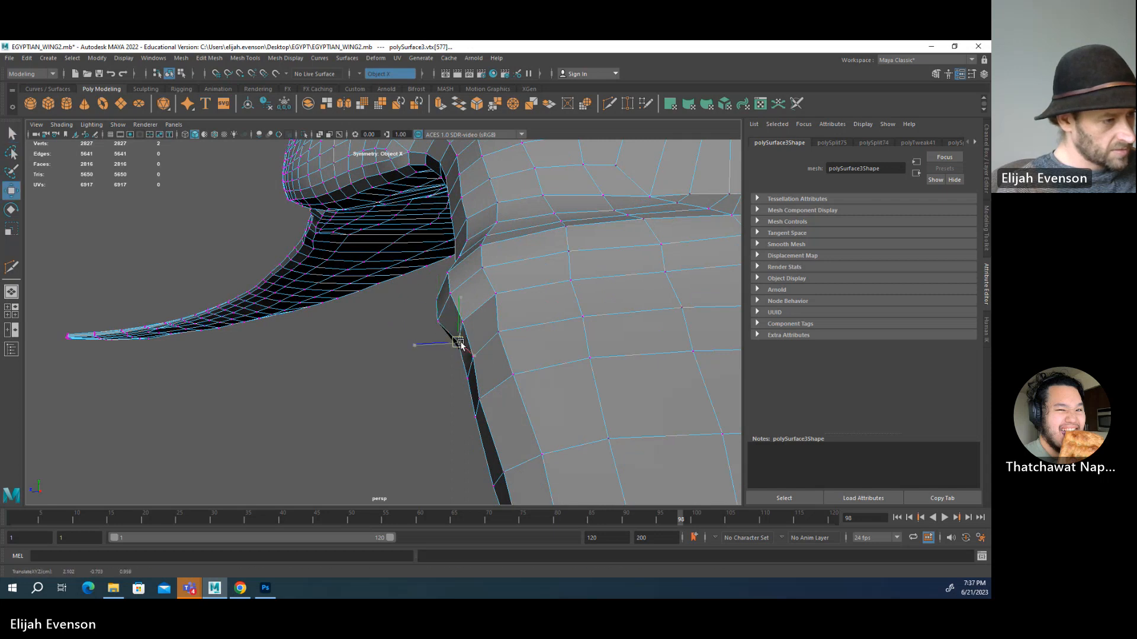
pyautogui.click(495, 295)
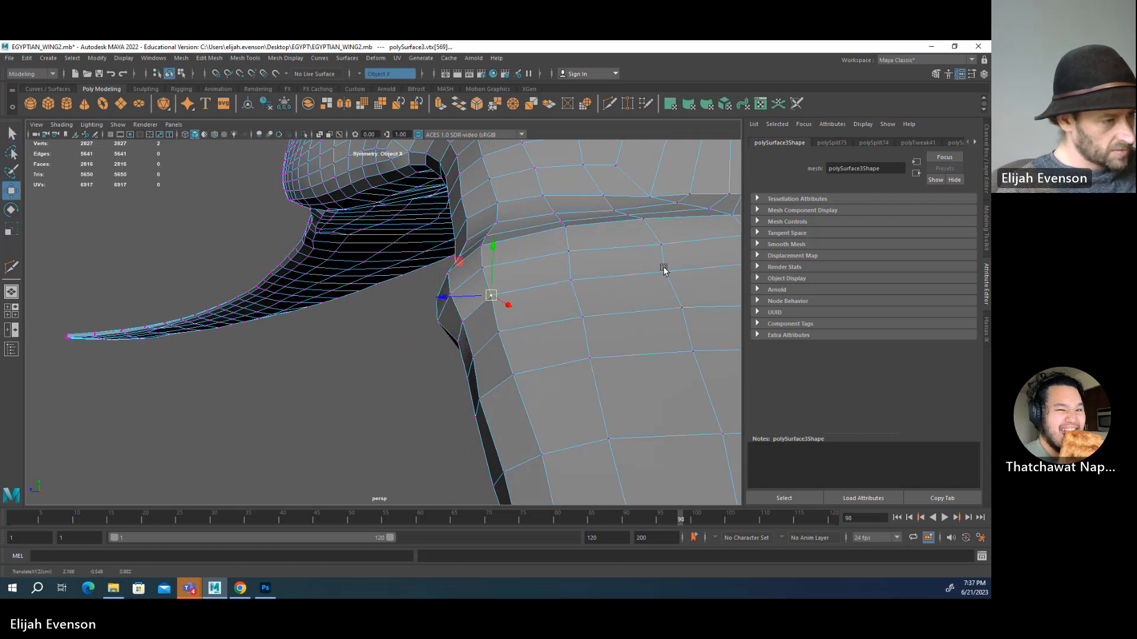
# - Examine the wing's edge flow from the central body and feathers out to the curved tip
pyautogui.scroll(-5, 617, 264)
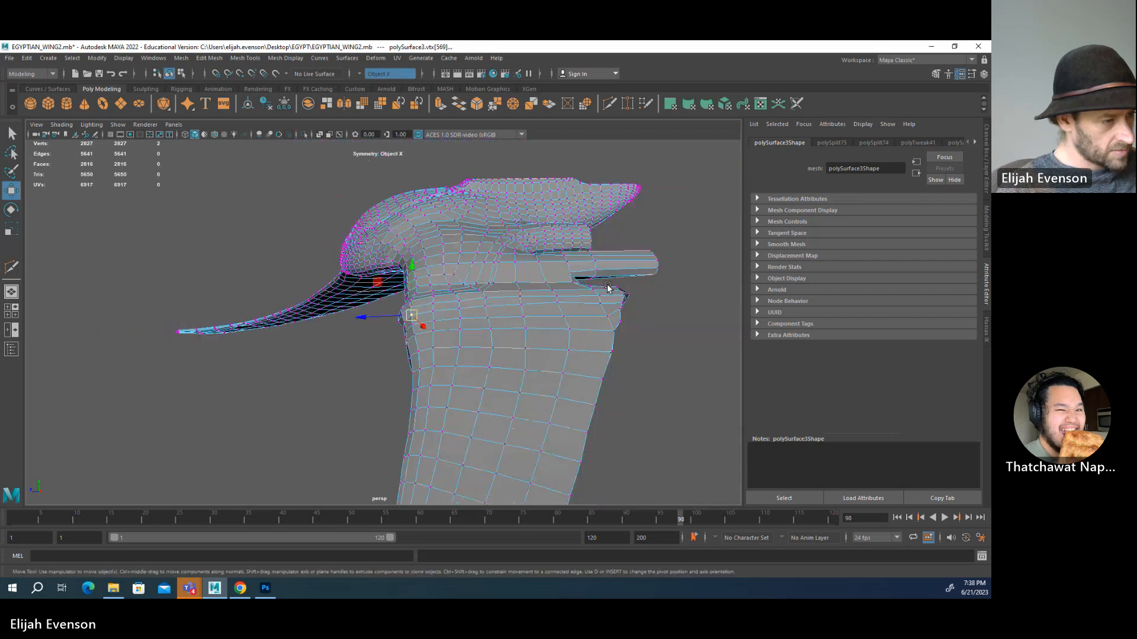
pyautogui.keyDown('alt'); pyautogui.moveTo(610, 289); pyautogui.dragTo(594, 239, button='middle'); pyautogui.keyUp('alt')
pyautogui.scroll(-5, 459, 278)
pyautogui.keyDown('alt'); pyautogui.moveTo(458, 278); pyautogui.dragTo(712, 330); pyautogui.keyUp('alt')
pyautogui.scroll(6, 363, 331)
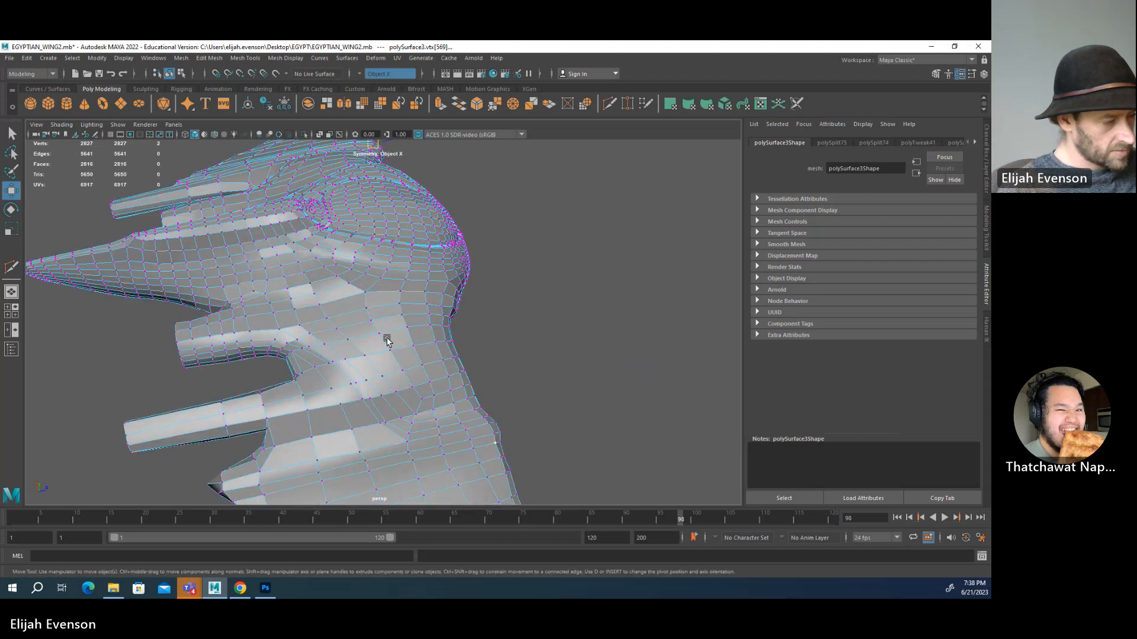
pyautogui.keyDown('alt'); pyautogui.moveTo(385, 338); pyautogui.dragTo(328, 340); pyautogui.keyUp('alt')
pyautogui.scroll(-4, 444, 355)
pyautogui.keyDown('alt'); pyautogui.moveTo(328, 340); pyautogui.dragTo(376, 246, button='middle'); pyautogui.keyUp('alt')
pyautogui.scroll(4, 497, 325)
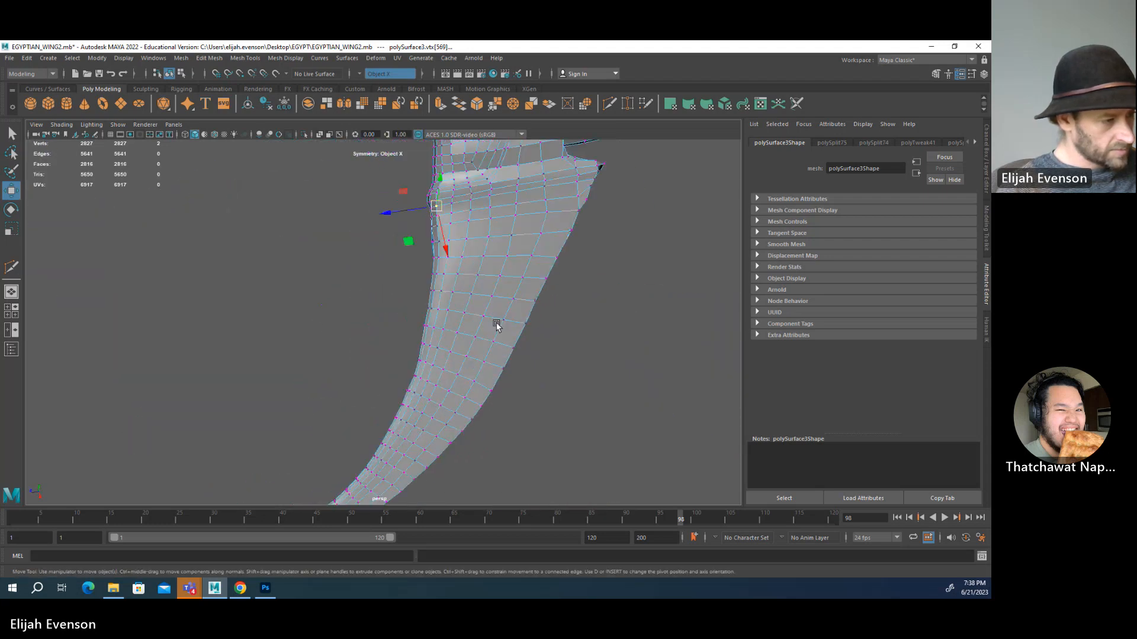
pyautogui.keyDown('alt'); pyautogui.moveTo(498, 325); pyautogui.dragTo(454, 309); pyautogui.keyUp('alt')
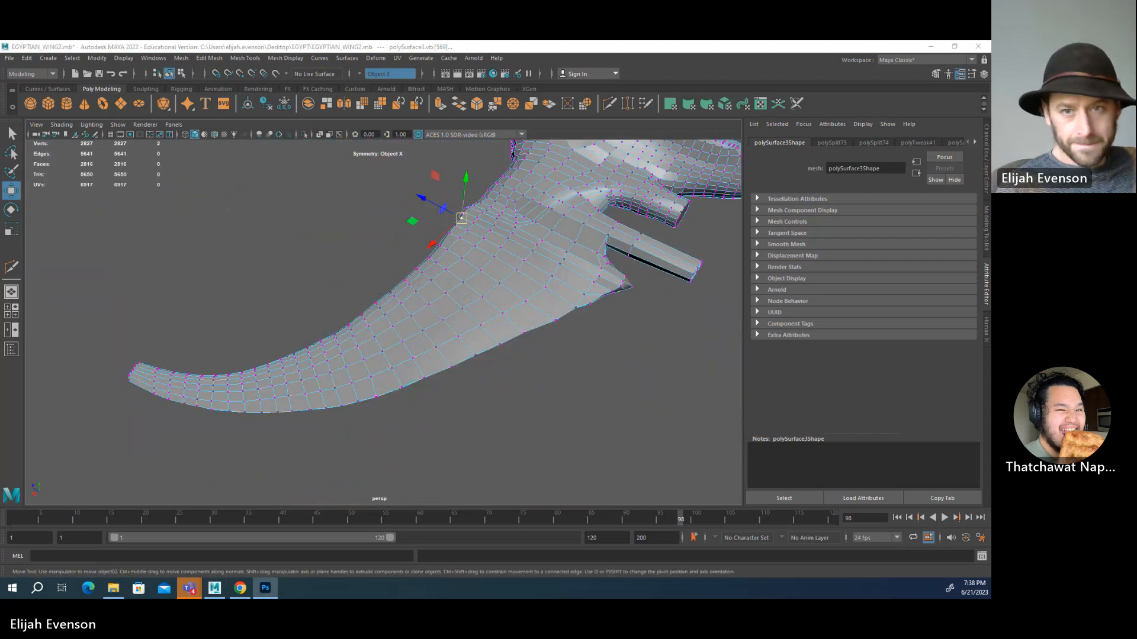
pyautogui.keyDown('alt'); pyautogui.moveTo(699, 352); pyautogui.dragTo(436, 358); pyautogui.keyUp('alt')
pyautogui.keyDown('alt'); pyautogui.moveTo(514, 363); pyautogui.dragTo(435, 318, button='middle'); pyautogui.keyUp('alt')
pyautogui.keyDown('alt'); pyautogui.moveTo(436, 320); pyautogui.dragTo(283, 347); pyautogui.keyUp('alt')
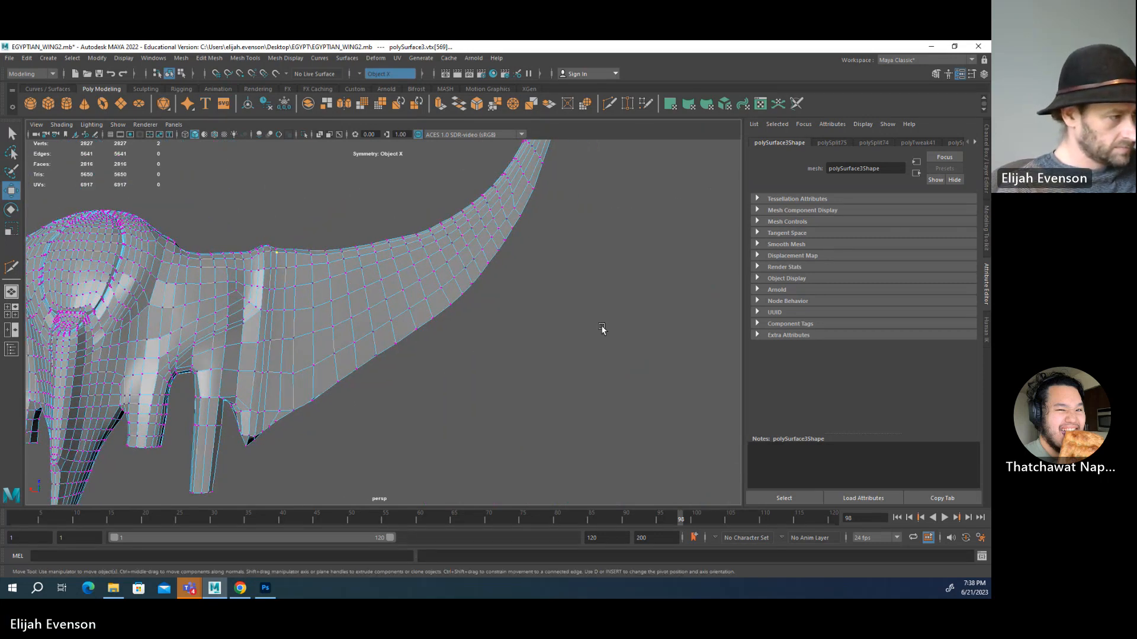
pyautogui.keyDown('alt'); pyautogui.moveTo(602, 329); pyautogui.dragTo(411, 304, button='right'); pyautogui.keyUp('alt')
pyautogui.keyDown('alt'); pyautogui.moveTo(411, 304); pyautogui.dragTo(408, 309); pyautogui.keyUp('alt')
pyautogui.keyDown('alt'); pyautogui.moveTo(406, 314); pyautogui.dragTo(681, 292, button='middle'); pyautogui.keyUp('alt')
pyautogui.keyDown('alt'); pyautogui.moveTo(414, 340); pyautogui.dragTo(664, 345, button='right'); pyautogui.keyUp('alt')
pyautogui.keyDown('alt'); pyautogui.moveTo(665, 345); pyautogui.dragTo(427, 333, button='middle'); pyautogui.keyUp('alt')
pyautogui.keyDown('alt'); pyautogui.moveTo(426, 332); pyautogui.dragTo(483, 342); pyautogui.keyUp('alt')
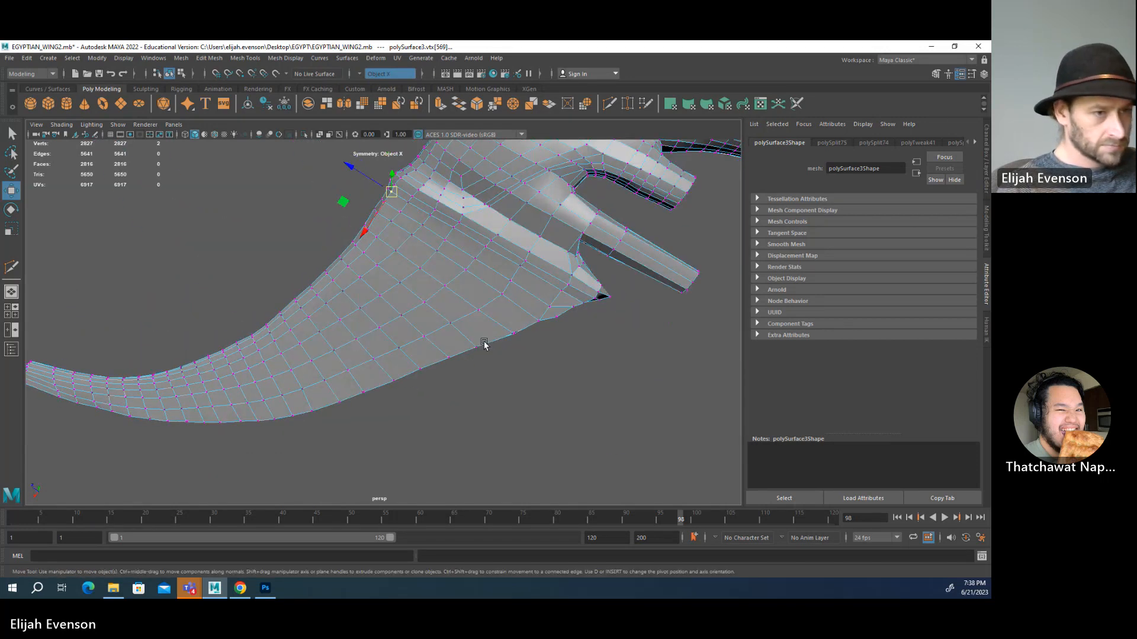
# - Open the Modeling Toolkit, activate Multi-Cut and inspect the whole wing and the front edge of its central body
pyautogui.click(939, 73)
pyautogui.click(881, 427)
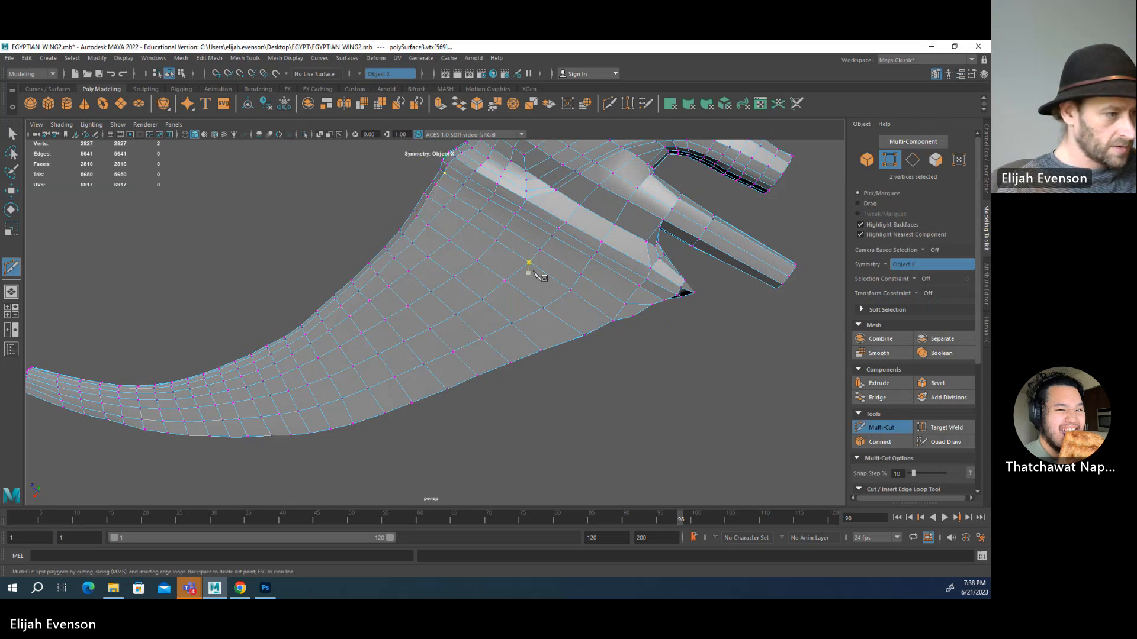
pyautogui.keyDown('alt'); pyautogui.moveTo(626, 305); pyautogui.dragTo(533, 302); pyautogui.keyUp('alt')
pyautogui.keyDown('alt'); pyautogui.moveTo(740, 296); pyautogui.dragTo(639, 290, button='right'); pyautogui.keyUp('alt')
pyautogui.keyDown('alt'); pyautogui.moveTo(639, 290); pyautogui.dragTo(532, 289, button='middle'); pyautogui.keyUp('alt')
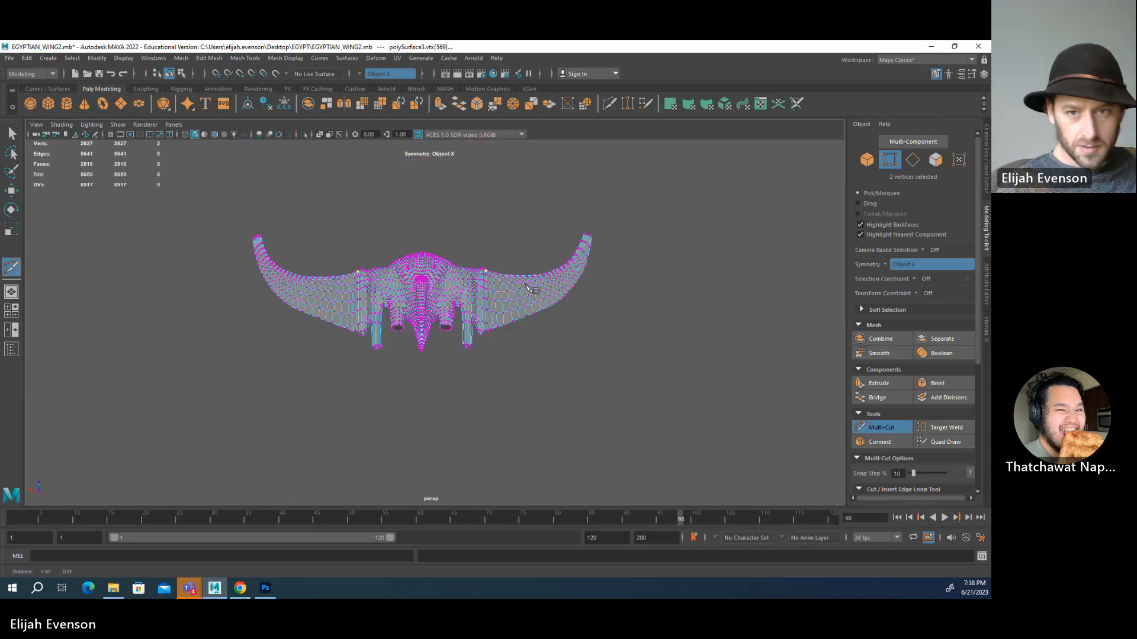
pyautogui.keyDown('alt'); pyautogui.moveTo(532, 290); pyautogui.dragTo(668, 322, button='right'); pyautogui.keyUp('alt')
pyautogui.keyDown('alt'); pyautogui.moveTo(667, 322); pyautogui.dragTo(424, 303); pyautogui.keyUp('alt')
pyautogui.keyDown('alt'); pyautogui.moveTo(423, 303); pyautogui.dragTo(533, 373, button='middle'); pyautogui.keyUp('alt')
pyautogui.keyDown('alt'); pyautogui.moveTo(532, 373); pyautogui.dragTo(692, 297, button='right'); pyautogui.keyUp('alt')
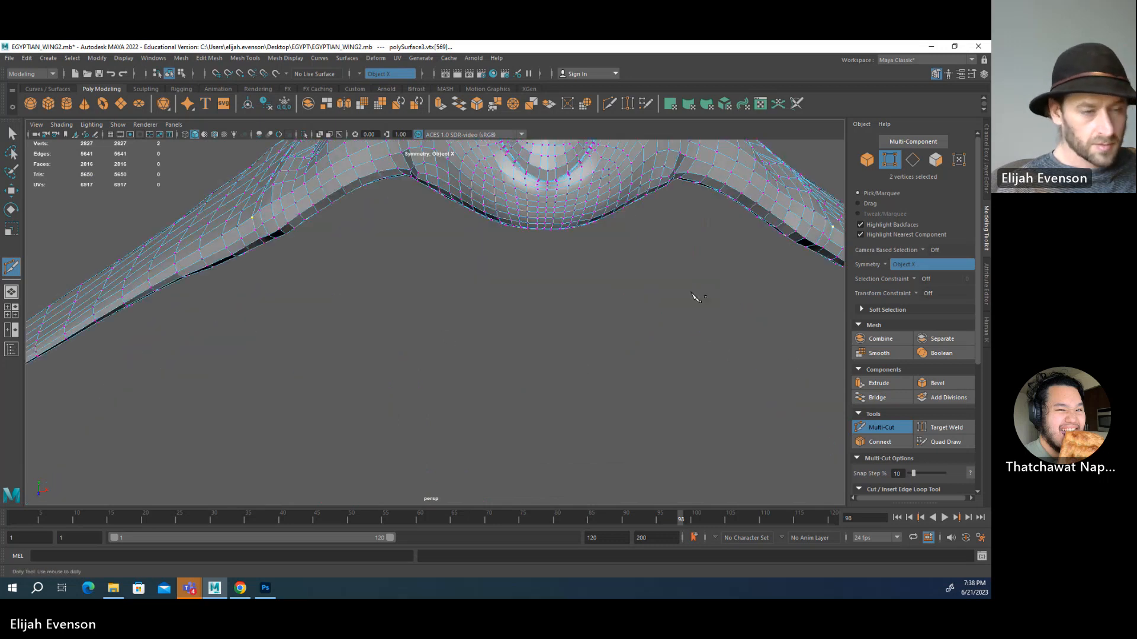
pyautogui.keyDown('alt'); pyautogui.moveTo(693, 297); pyautogui.dragTo(580, 373, button='middle'); pyautogui.keyUp('alt')
pyautogui.keyDown('alt'); pyautogui.moveTo(580, 373); pyautogui.dragTo(520, 316); pyautogui.keyUp('alt')
# - Move the vertices beside the base of the central pointed feather, where it meets the domed body
pyautogui.press('q')
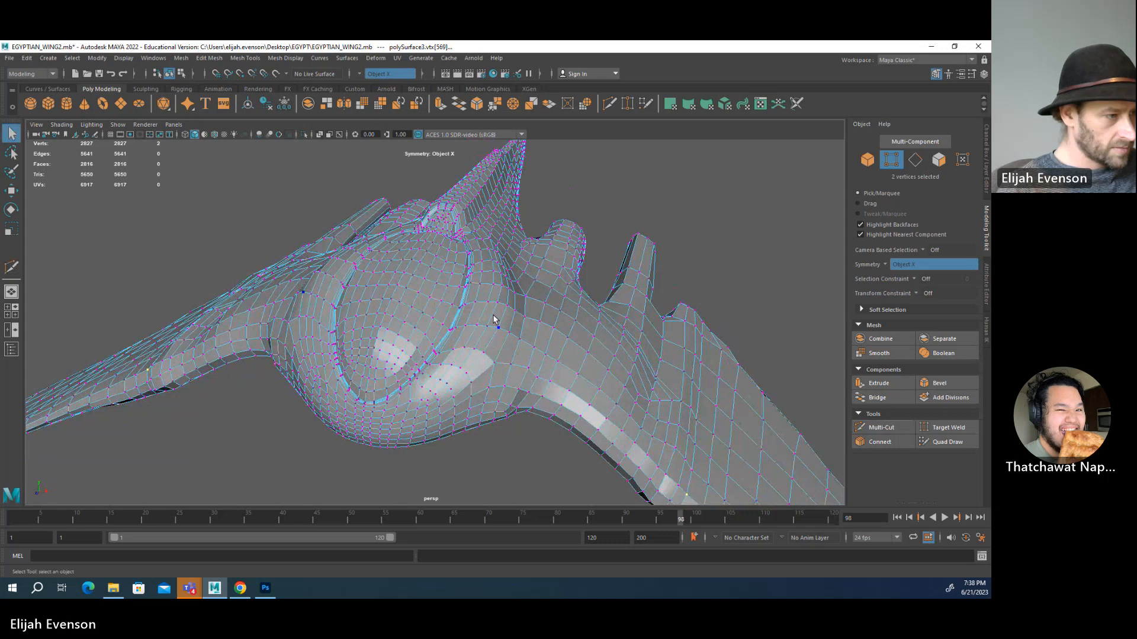
pyautogui.keyDown('alt'); pyautogui.moveTo(491, 257); pyautogui.dragTo(537, 257, button='right'); pyautogui.keyUp('alt')
pyautogui.keyDown('alt'); pyautogui.moveTo(536, 257); pyautogui.dragTo(523, 353, button='middle'); pyautogui.keyUp('alt')
pyautogui.keyDown('alt'); pyautogui.moveTo(523, 353); pyautogui.dragTo(446, 348); pyautogui.keyUp('alt')
pyautogui.press('w')
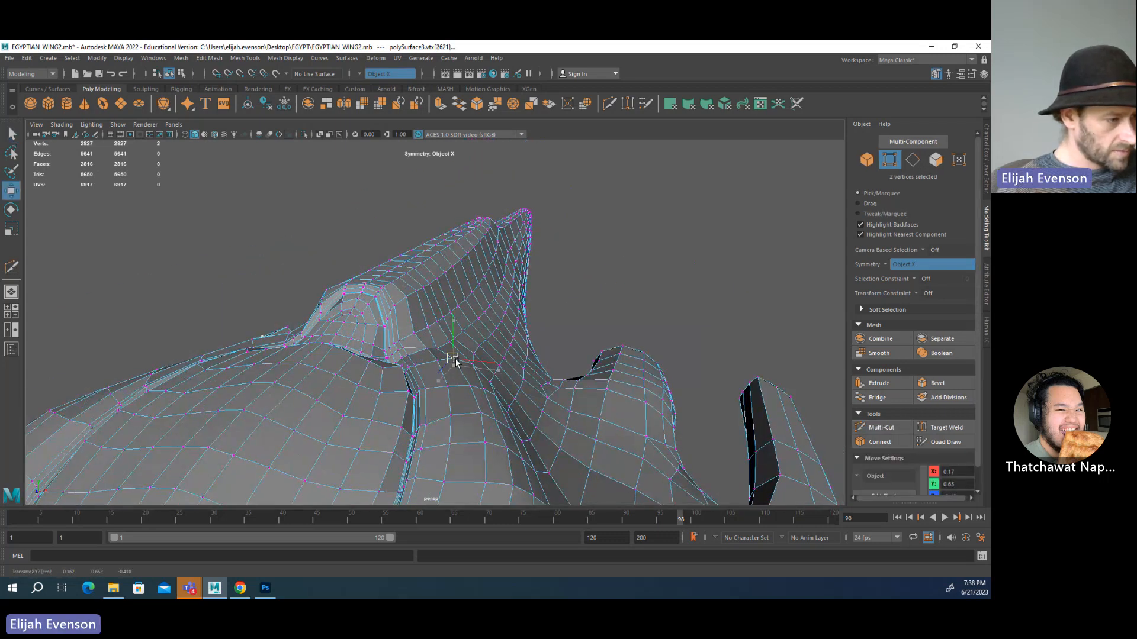
pyautogui.click(474, 352)
pyautogui.press('q')
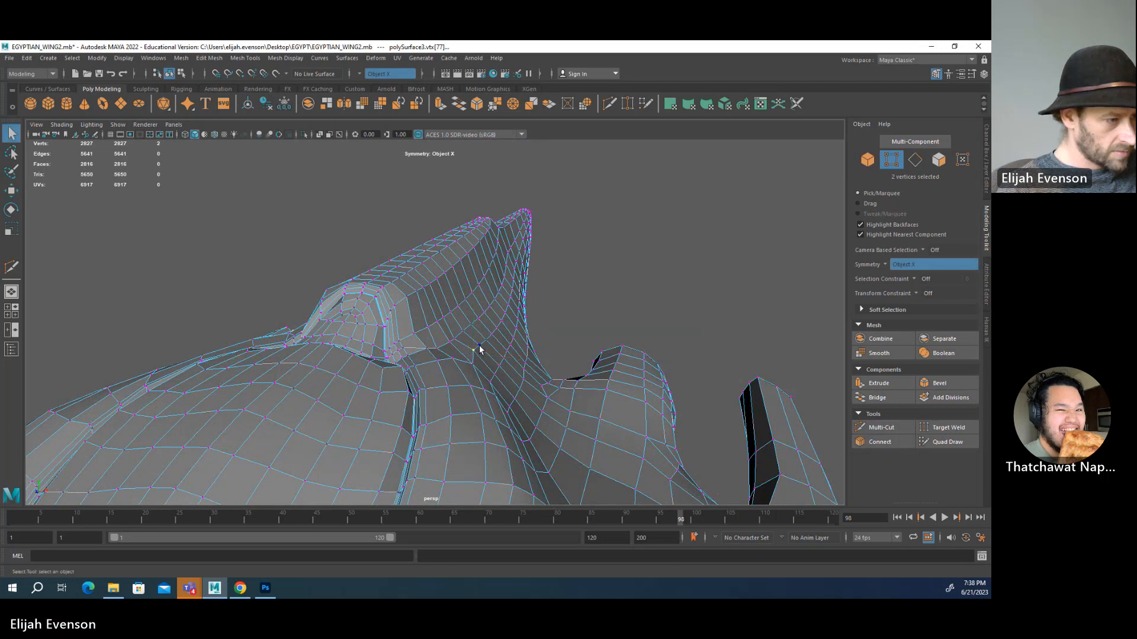
# - Even out the vertices along the lower part of the central pointed feather's side
pyautogui.keyDown('alt'); pyautogui.moveTo(488, 341); pyautogui.dragTo(631, 320); pyautogui.keyUp('alt')
pyautogui.press('w')
pyautogui.press('q')
pyautogui.press('w')
pyautogui.press('q')
pyautogui.click(531, 349)
pyautogui.press('w')
pyautogui.press('q')
pyautogui.click(539, 338)
pyautogui.press('w')
pyautogui.press('q')
# - Space the vertices farther up the central feather's side and shift the vertex in the crease at its base
pyautogui.click(544, 325)
pyautogui.press('w')
pyautogui.press('q')
pyautogui.press('w')
pyautogui.press('q')
pyautogui.click(550, 307)
pyautogui.press('w')
pyautogui.press('q')
pyautogui.click(551, 297)
pyautogui.press('w')
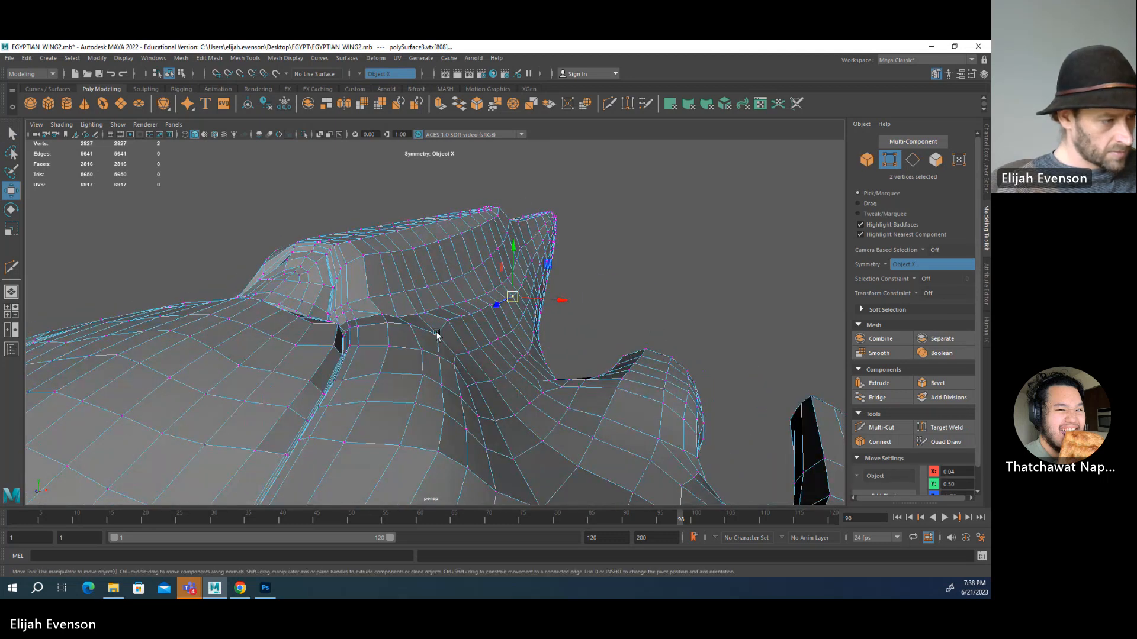
pyautogui.click(436, 332)
pyautogui.moveTo(444, 334); pyautogui.dragTo(433, 329)
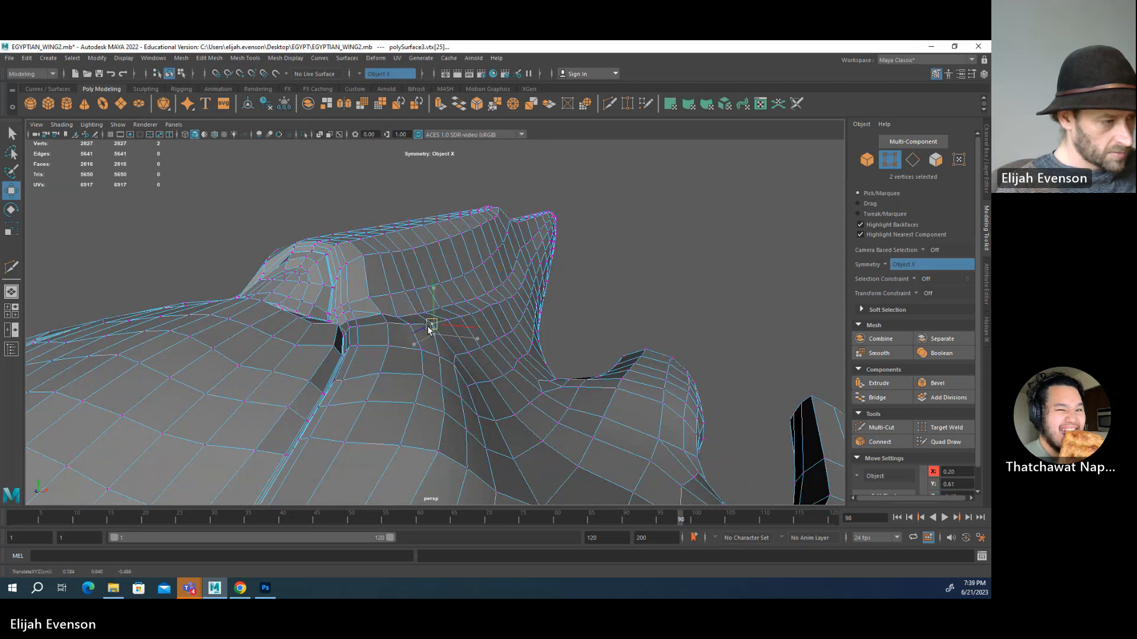
# - Adjust the vertices on the underside of the round feather stub just behind its end cap
pyautogui.keyDown('alt'); pyautogui.moveTo(541, 340); pyautogui.dragTo(448, 382); pyautogui.keyUp('alt')
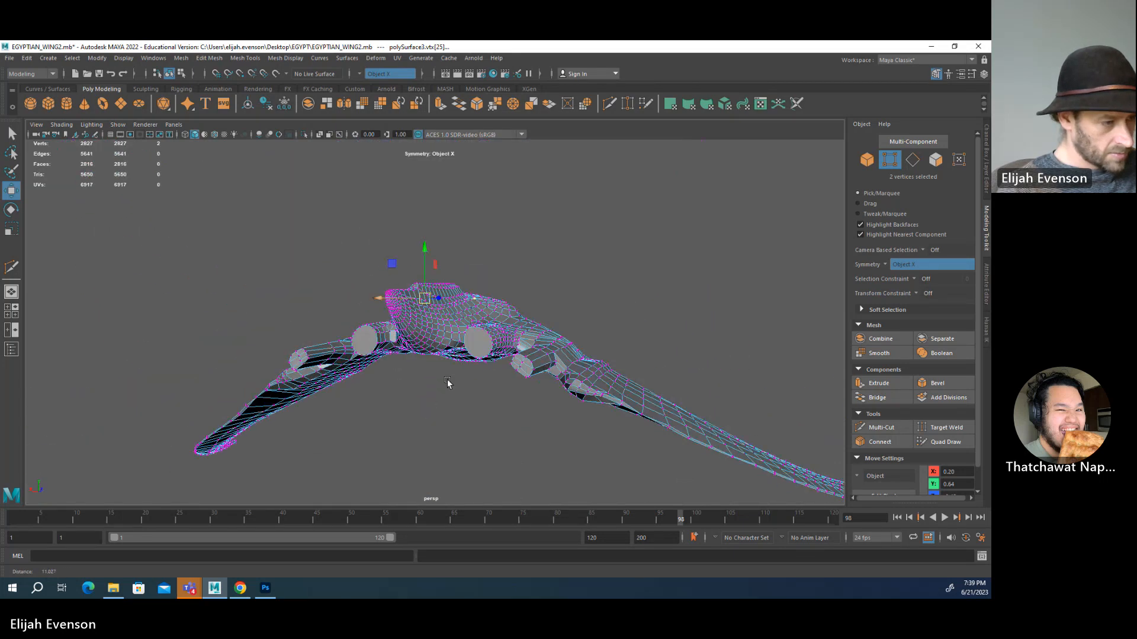
pyautogui.keyDown('alt'); pyautogui.moveTo(448, 382); pyautogui.dragTo(651, 379, button='right'); pyautogui.keyUp('alt')
pyautogui.keyDown('alt'); pyautogui.moveTo(651, 379); pyautogui.dragTo(363, 354); pyautogui.keyUp('alt')
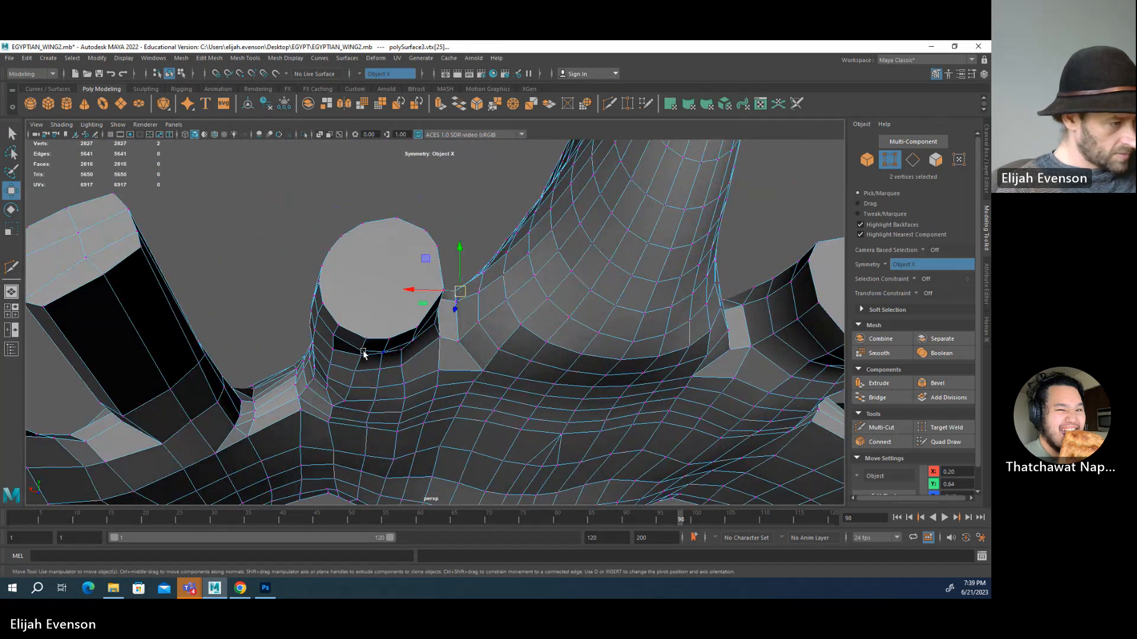
pyautogui.click(363, 357)
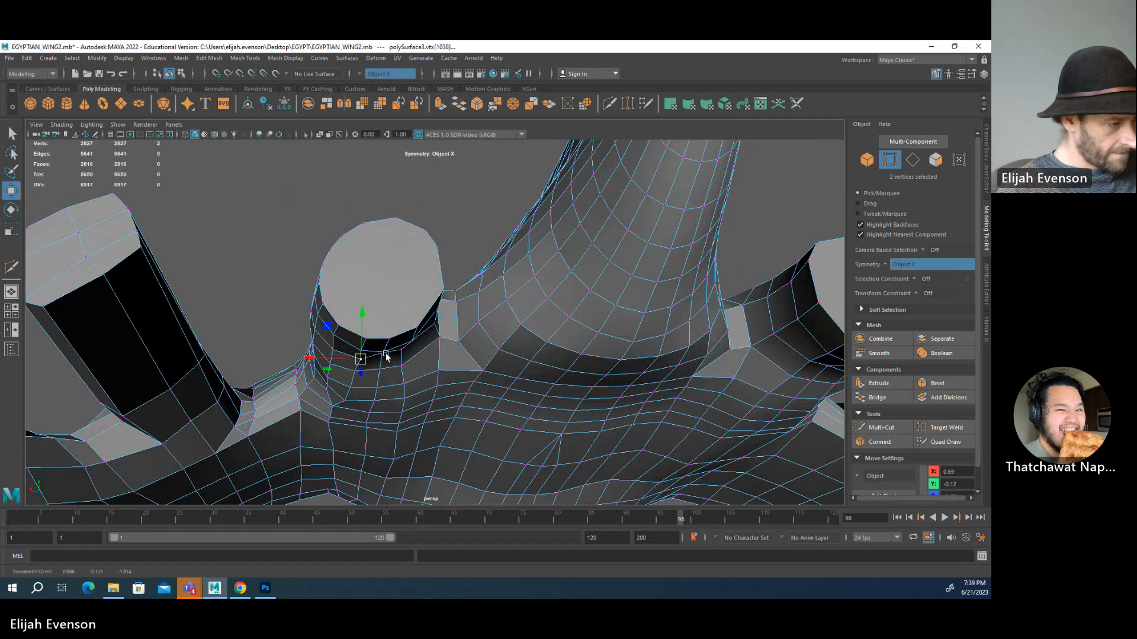
pyautogui.click(407, 355)
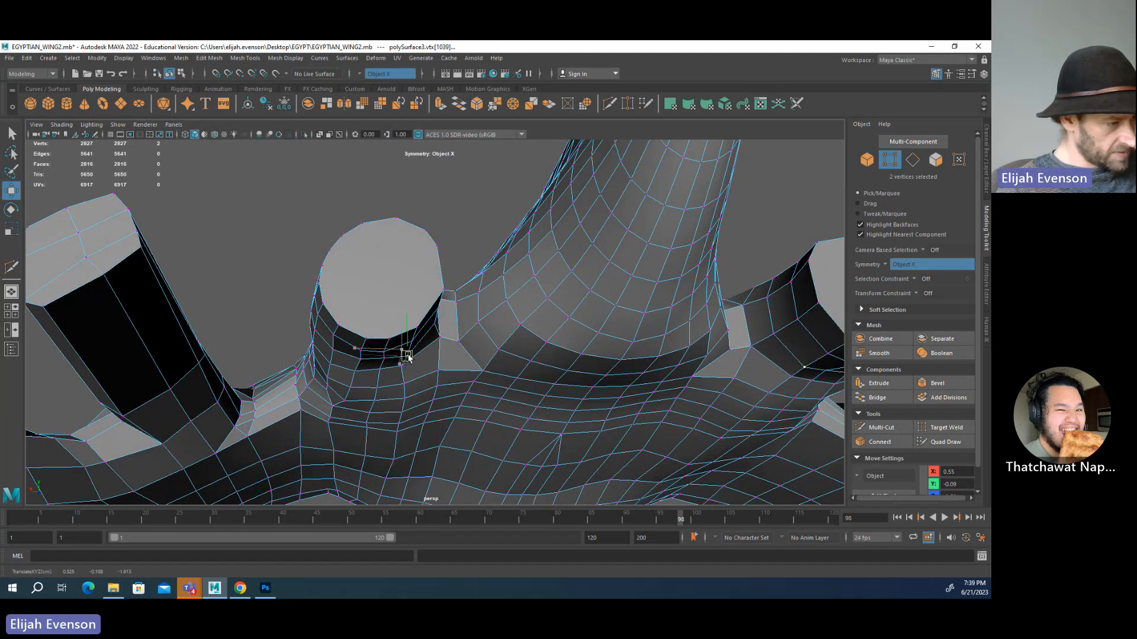
# - Even out the column of vertices on the stub's underside, on the side nearest the central feather
pyautogui.press('q')
pyautogui.click(401, 367)
pyautogui.press('w')
pyautogui.moveTo(401, 366)
pyautogui.mouseDown()
pyautogui.moveTo(416, 354)
pyautogui.moveTo(411, 383)
pyautogui.mouseUp()
pyautogui.click(410, 352)
pyautogui.press('q')
pyautogui.click(412, 367)
pyautogui.press('w')
pyautogui.press('q')
pyautogui.click(405, 384)
pyautogui.press('w')
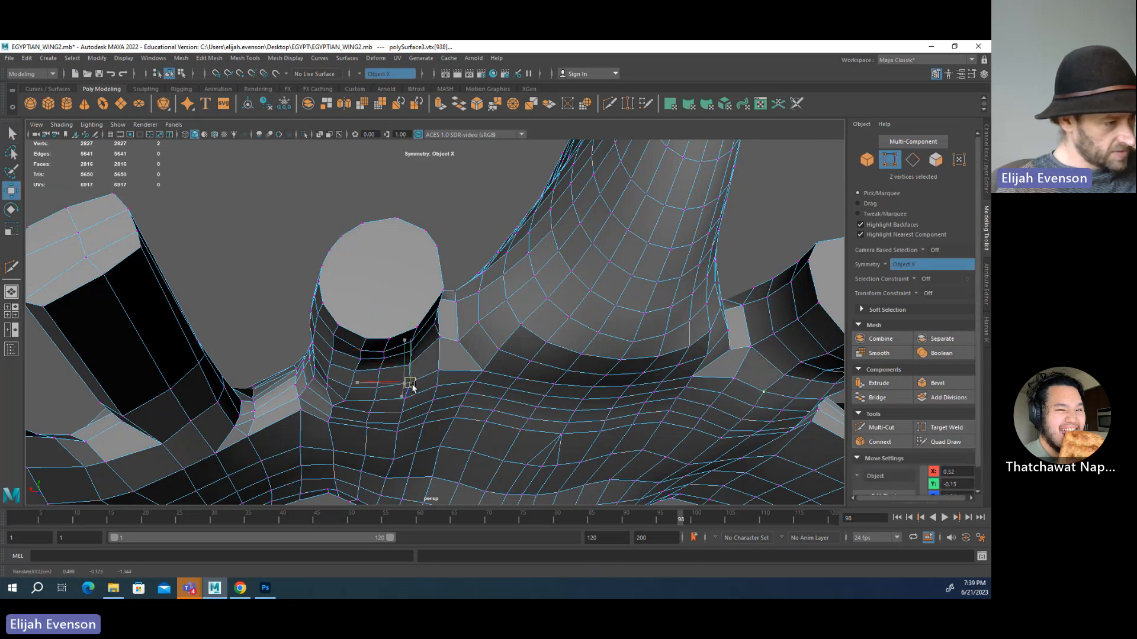
# - Reposition the vertices in the middle of the stub's underside and along the rim of its end cap
pyautogui.press('q')
pyautogui.click(384, 358)
pyautogui.press('w')
pyautogui.press('q')
pyautogui.click(367, 340)
pyautogui.press('w')
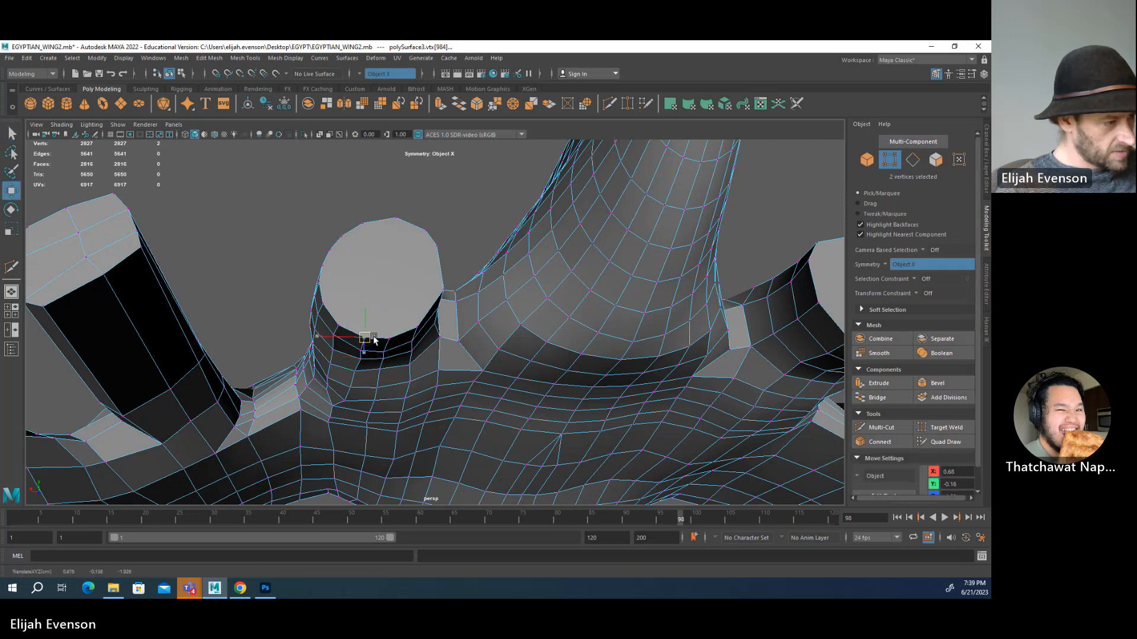
# - Even out the column of vertices on the stub's underside, on the side facing the outer feather
pyautogui.press('q')
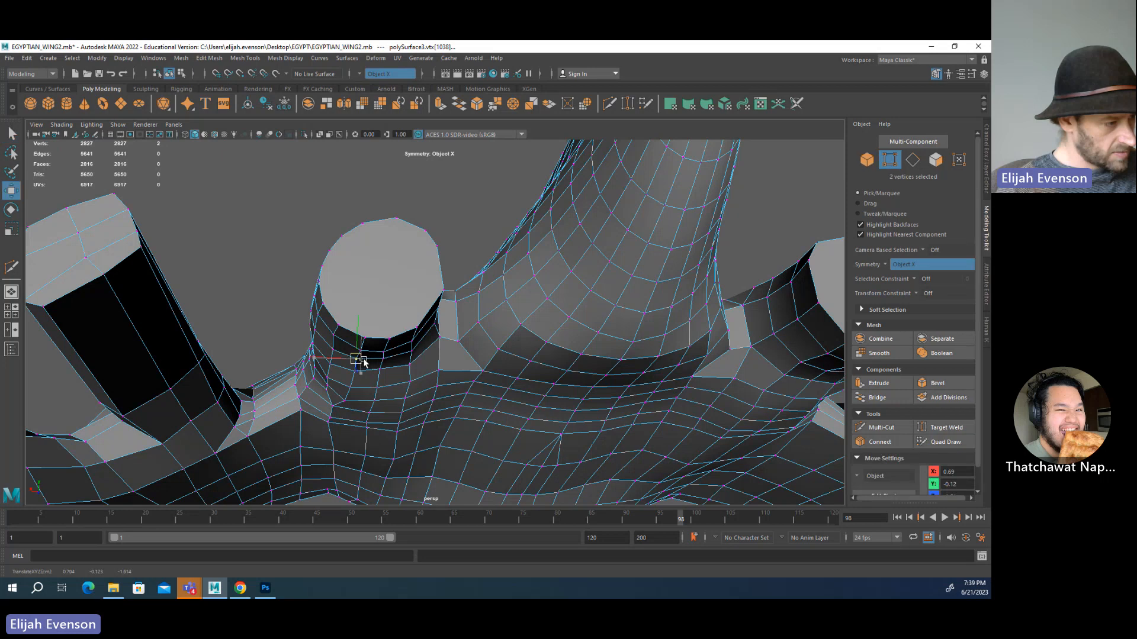
pyautogui.click(354, 369)
pyautogui.press('w')
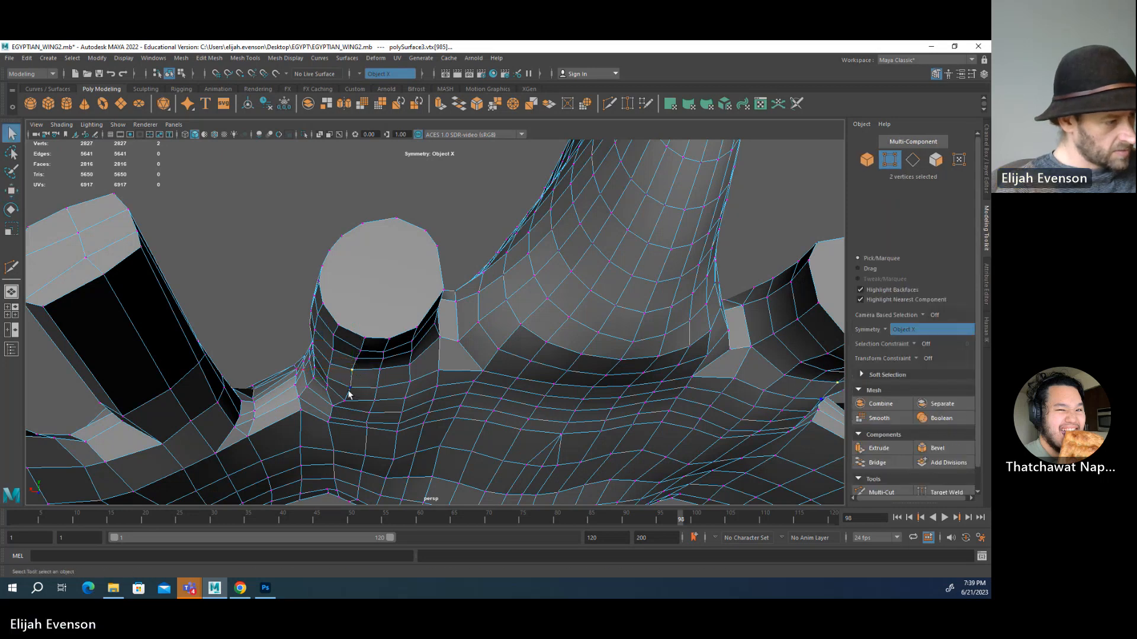
pyautogui.click(346, 384)
pyautogui.press('q')
pyautogui.click(343, 401)
pyautogui.press('w')
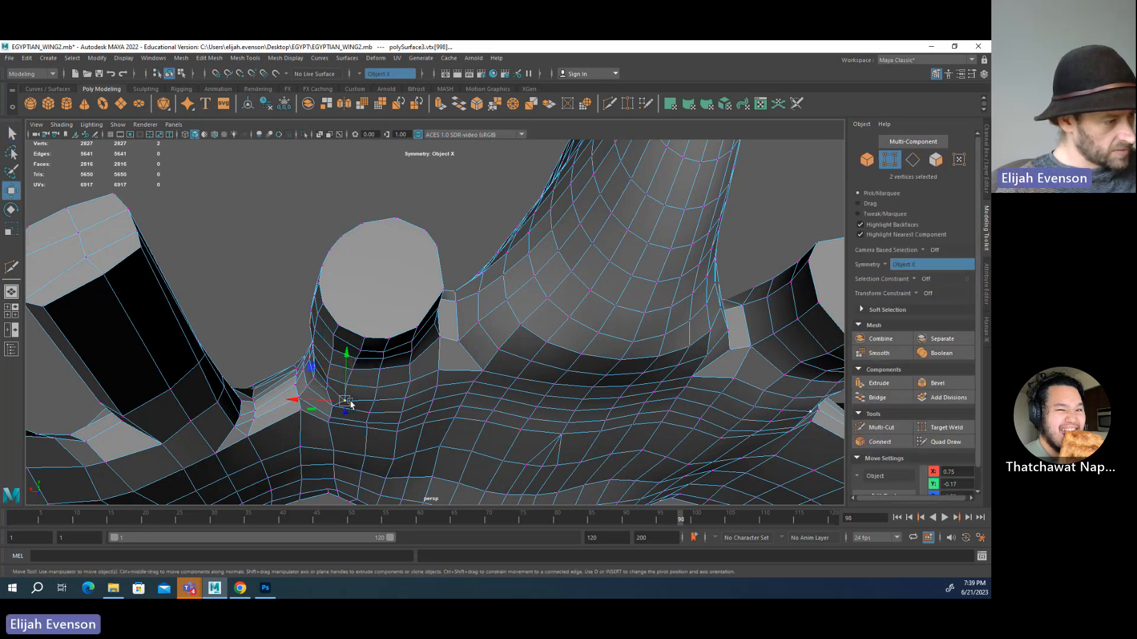
pyautogui.moveTo(347, 401); pyautogui.dragTo(342, 393)
# - Adjust the vertices in the corner where the round stub's base meets the web toward the outer feather
pyautogui.press('q')
pyautogui.keyDown('alt'); pyautogui.moveTo(348, 393); pyautogui.dragTo(398, 413, button='right'); pyautogui.keyUp('alt')
pyautogui.keyDown('alt'); pyautogui.moveTo(398, 413); pyautogui.dragTo(436, 421); pyautogui.keyUp('alt')
pyautogui.click(423, 426)
pyautogui.press('w')
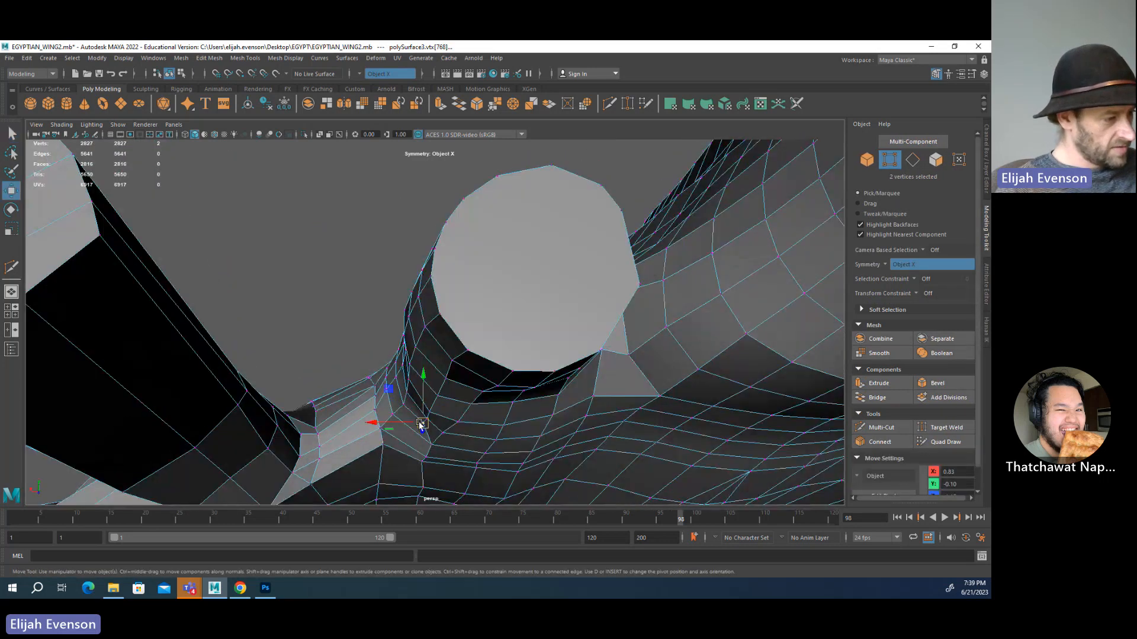
pyautogui.press('q')
pyautogui.click(430, 411)
pyautogui.press('w')
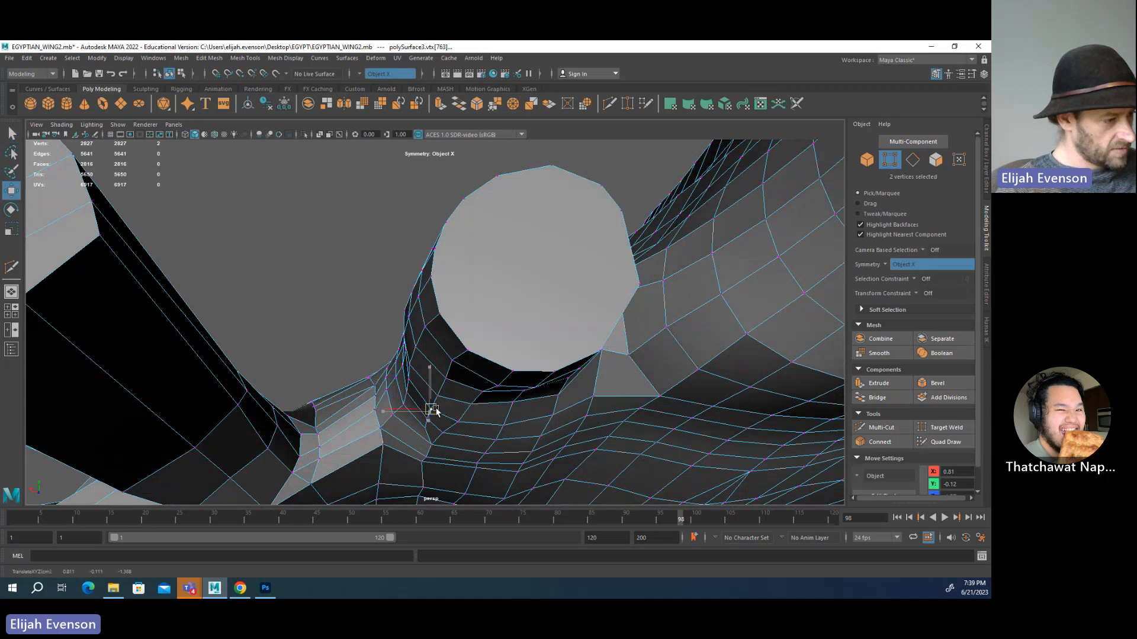
pyautogui.press('q')
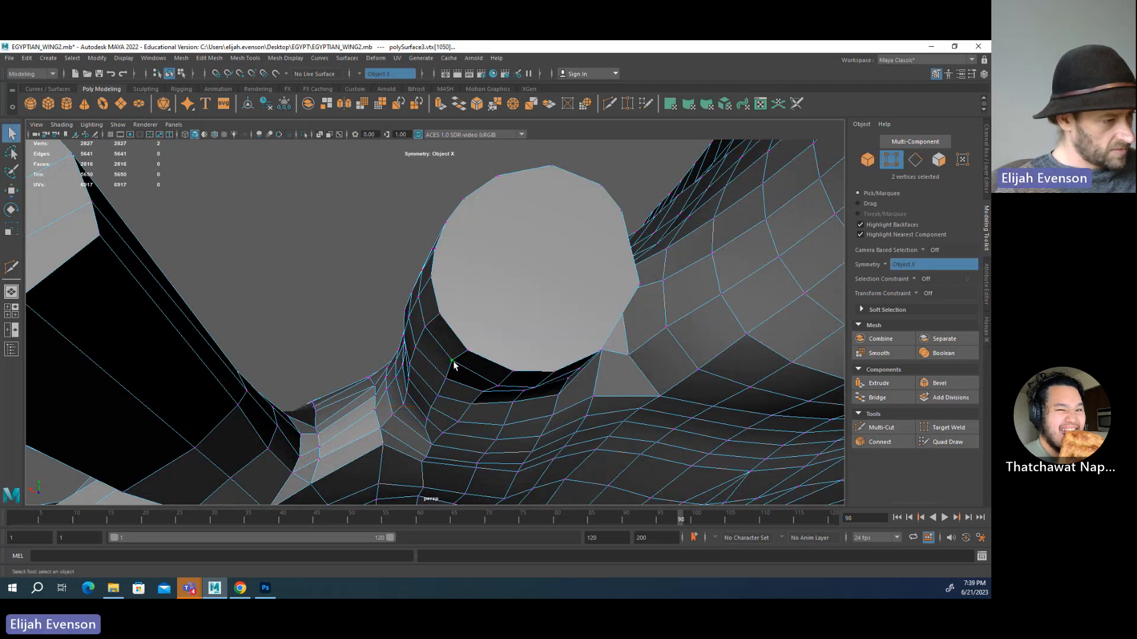
# - Even out the vertices on the round stub's underside, just below its end cap
pyautogui.press('w')
pyautogui.keyDown('alt'); pyautogui.moveTo(454, 366); pyautogui.dragTo(459, 412); pyautogui.keyUp('alt')
pyautogui.press('q')
pyautogui.click(429, 394)
pyautogui.press('w')
pyautogui.click(470, 408)
pyautogui.press('q')
pyautogui.click(509, 404)
pyautogui.press('w')
pyautogui.press('q')
pyautogui.click(459, 408)
pyautogui.press('w')
pyautogui.press('q')
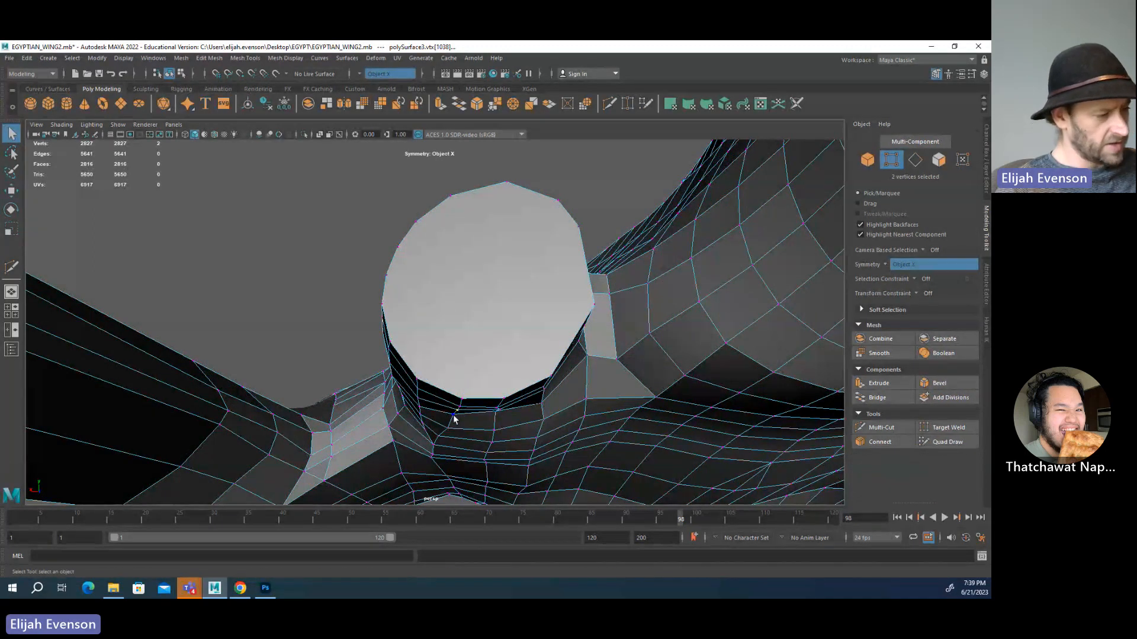
# - Reposition the vertices on the stub's underside, on the side facing the outer feather
pyautogui.click(453, 419)
pyautogui.press('w')
pyautogui.press('q')
pyautogui.press('w')
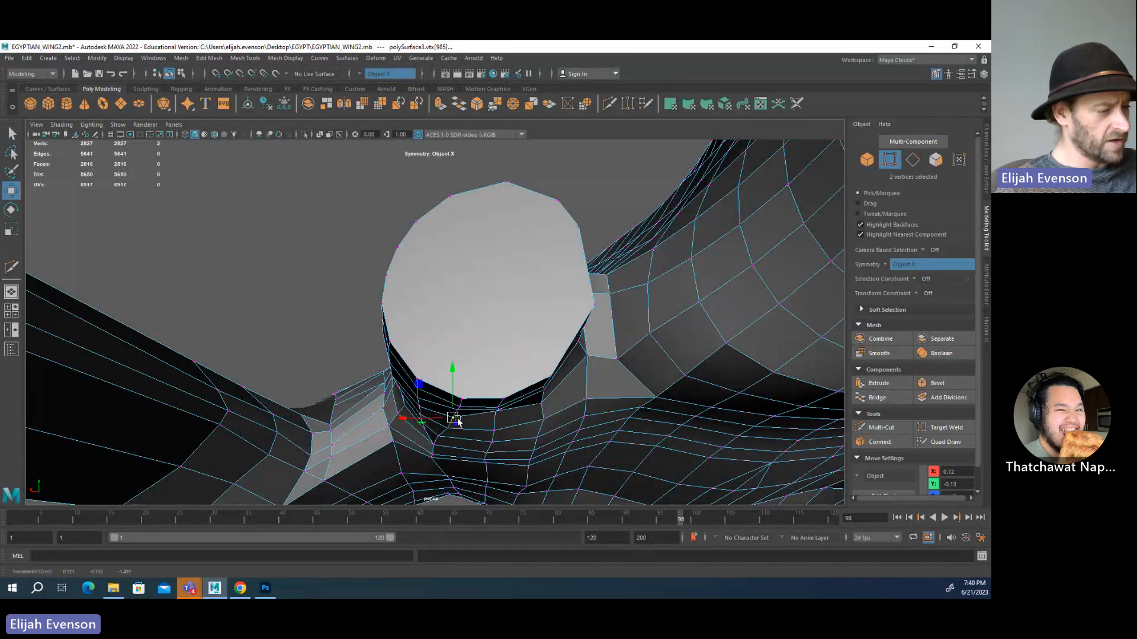
pyautogui.press('q')
pyautogui.press('w')
pyautogui.moveTo(494, 413); pyautogui.dragTo(497, 419)
# - Even out the spacing of the closely set vertices in the middle of the stub's underside, up to the end cap rim
pyautogui.press('q')
pyautogui.press('w')
pyautogui.click(499, 411)
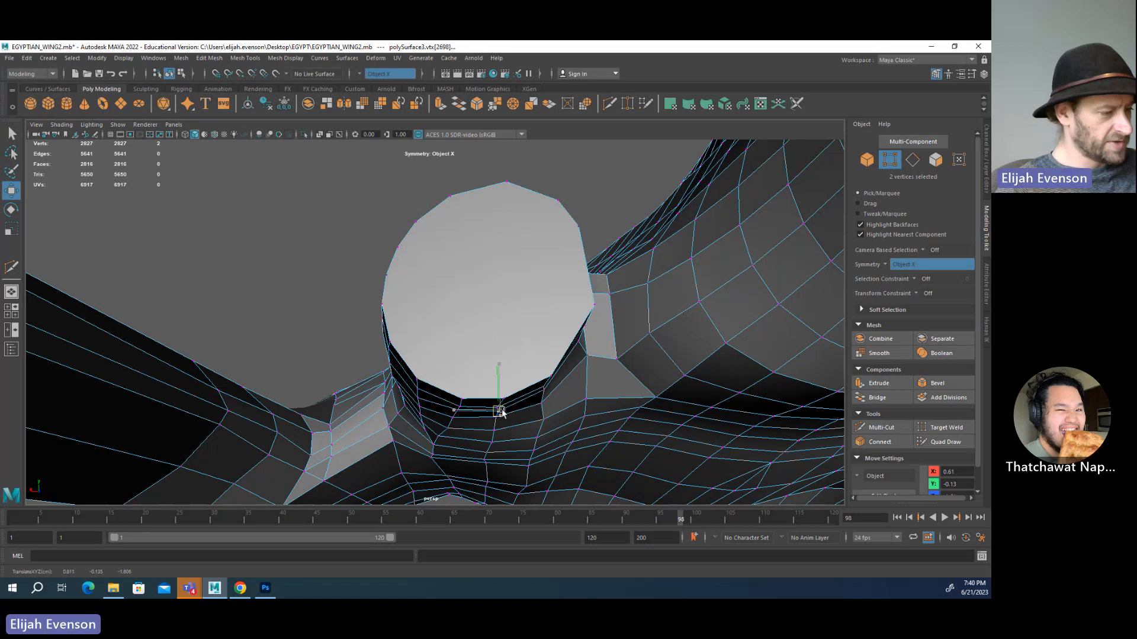
pyautogui.press('q')
pyautogui.press('w')
pyautogui.click(502, 409)
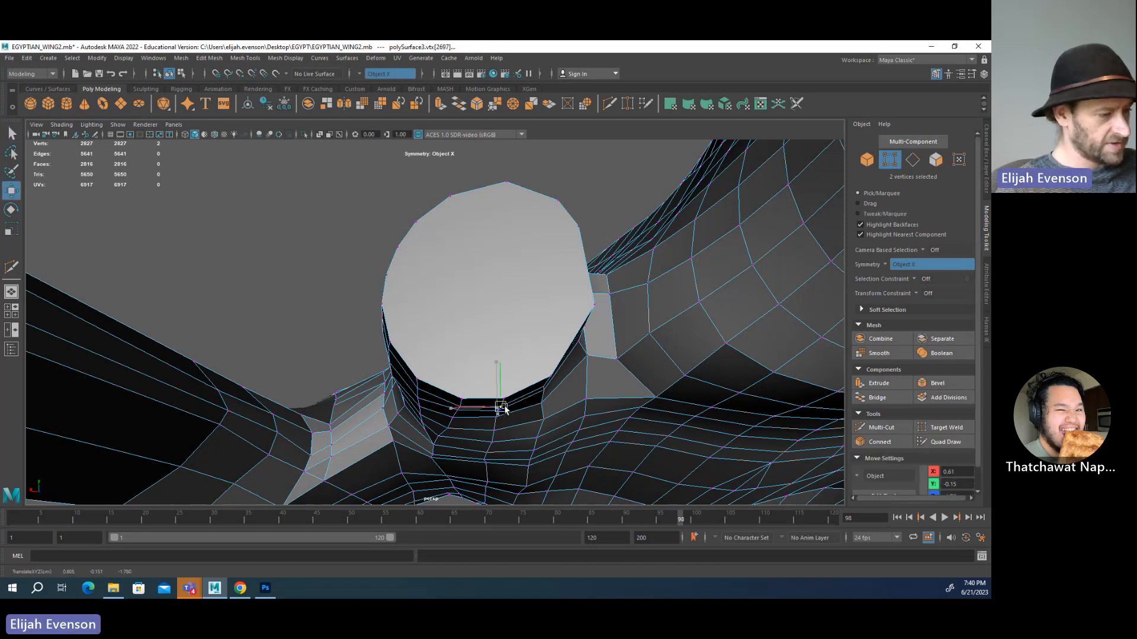
pyautogui.moveTo(504, 408); pyautogui.dragTo(504, 406)
pyautogui.press('q')
pyautogui.click(504, 401)
pyautogui.press('w')
# - Adjust the column of vertices on the stub's underside, on the side facing the central feather
pyautogui.keyDown('alt'); pyautogui.moveTo(565, 384); pyautogui.dragTo(519, 380); pyautogui.keyUp('alt')
pyautogui.click(510, 386)
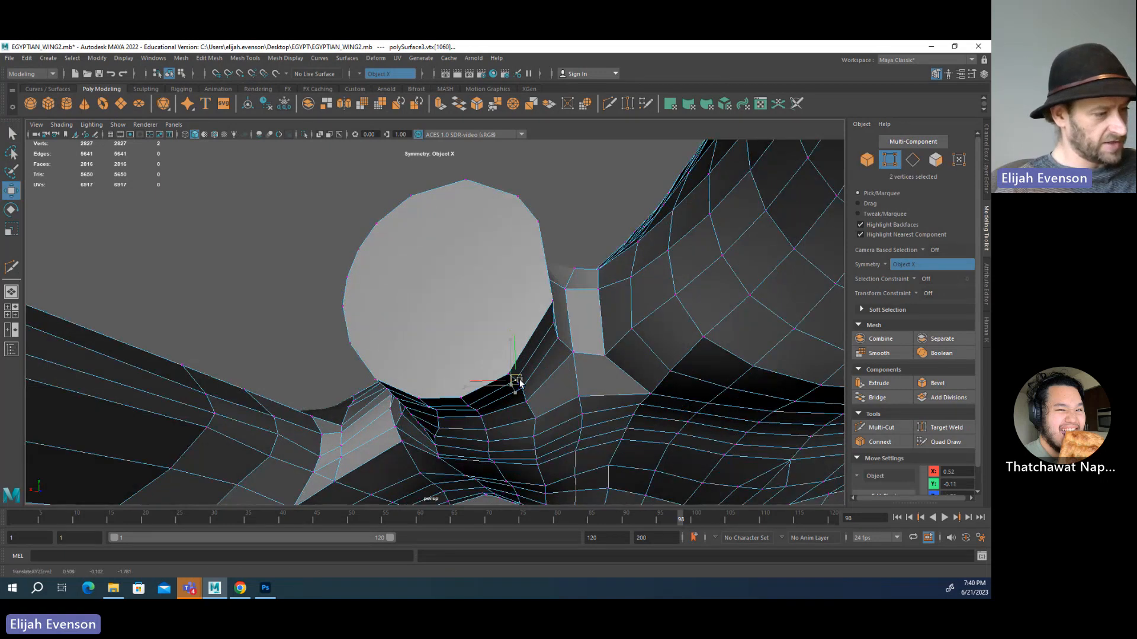
pyautogui.click(526, 397)
pyautogui.press('q')
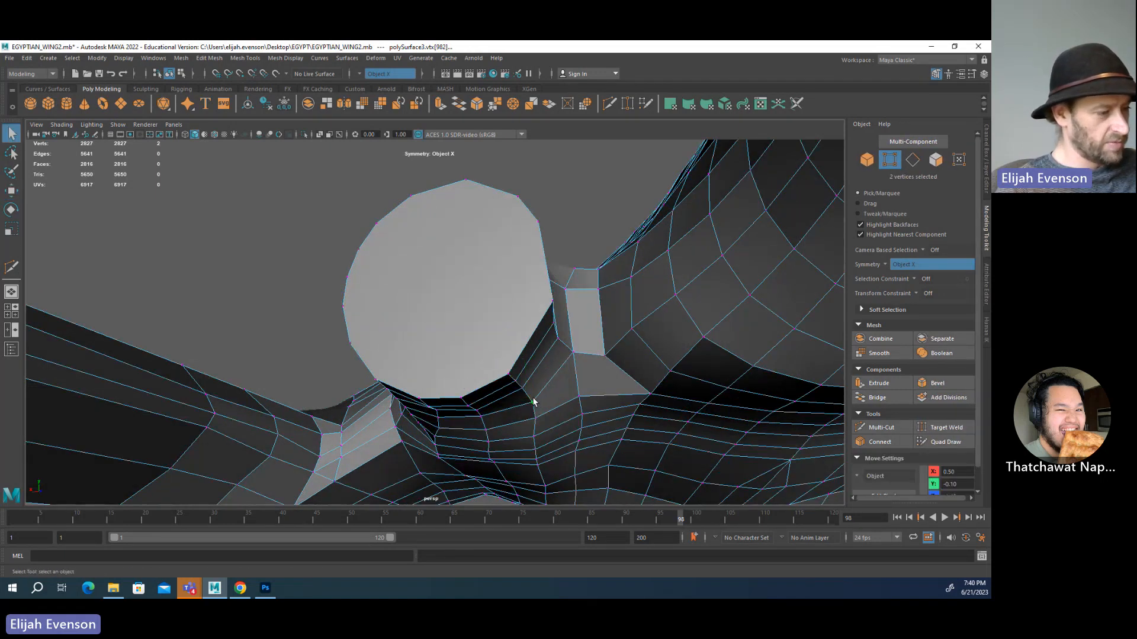
pyautogui.press('w')
pyautogui.click(517, 382)
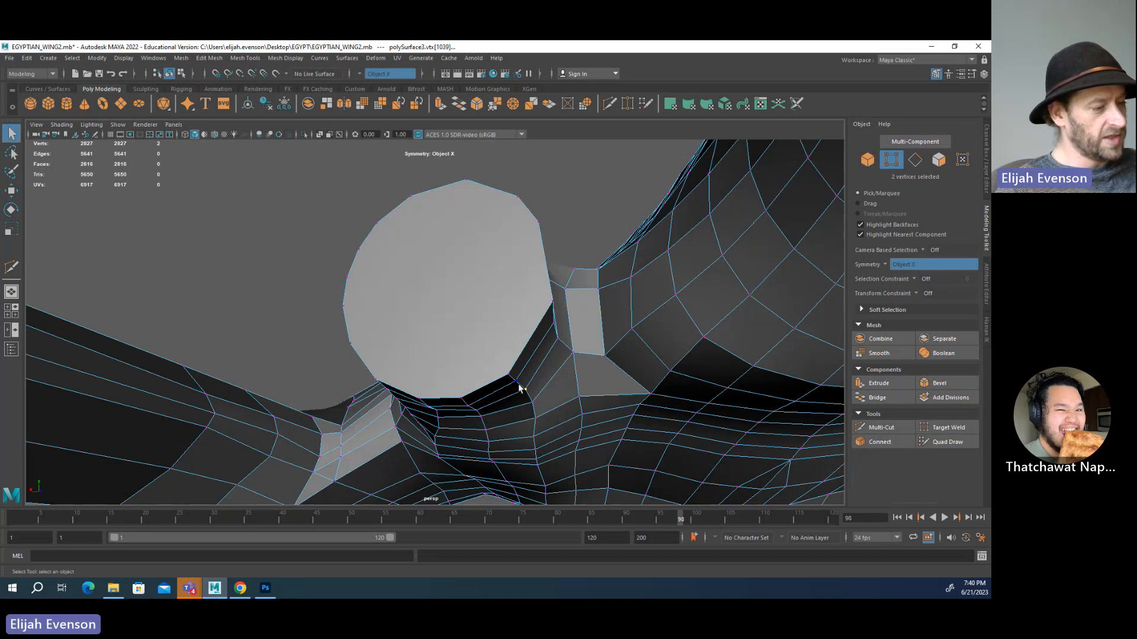
# - Smooth the vertices in the crease where the stub's underside meets the web toward the outer feather
pyautogui.keyDown('alt'); pyautogui.moveTo(520, 385); pyautogui.dragTo(432, 414); pyautogui.keyUp('alt')
pyautogui.click(441, 419)
pyautogui.click(443, 413)
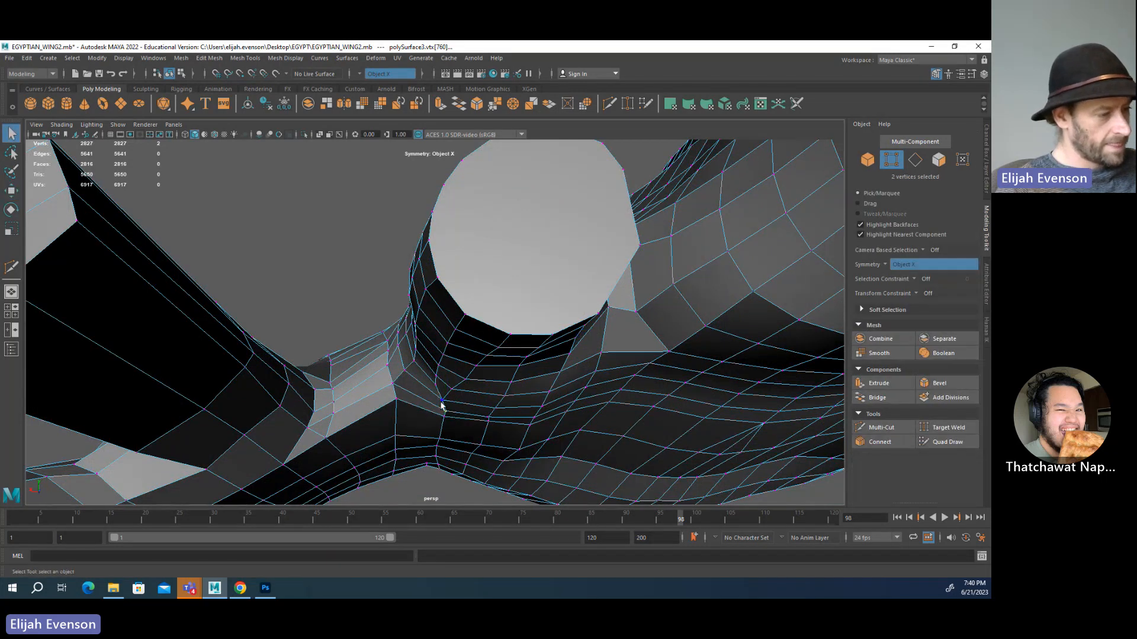
pyautogui.click(444, 401)
pyautogui.press('q')
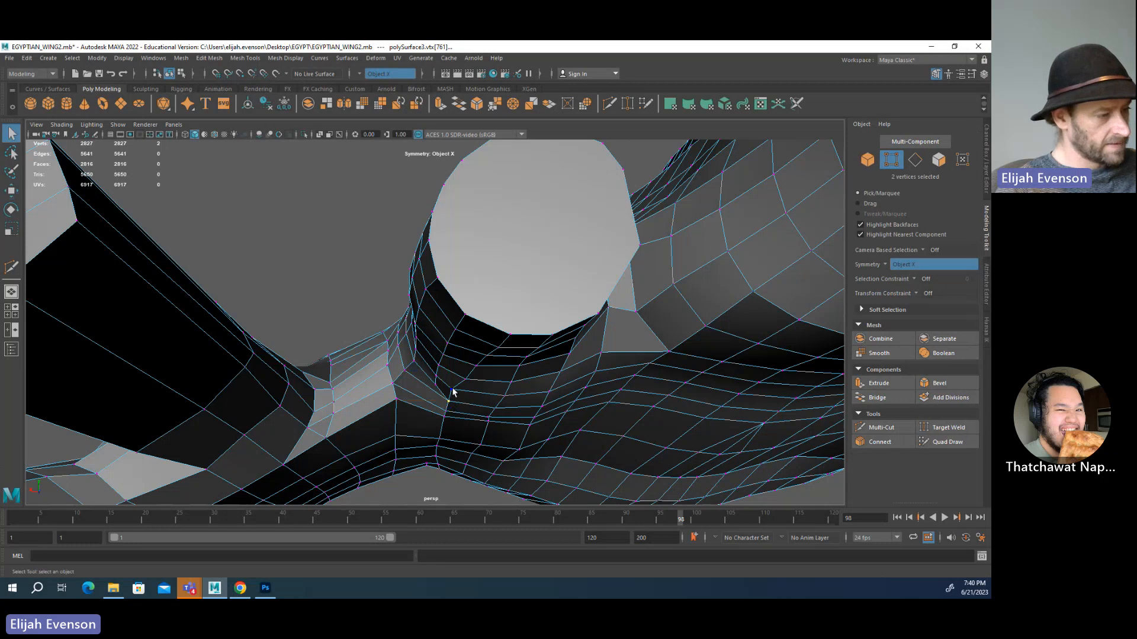
pyautogui.press('w')
pyautogui.click(464, 381)
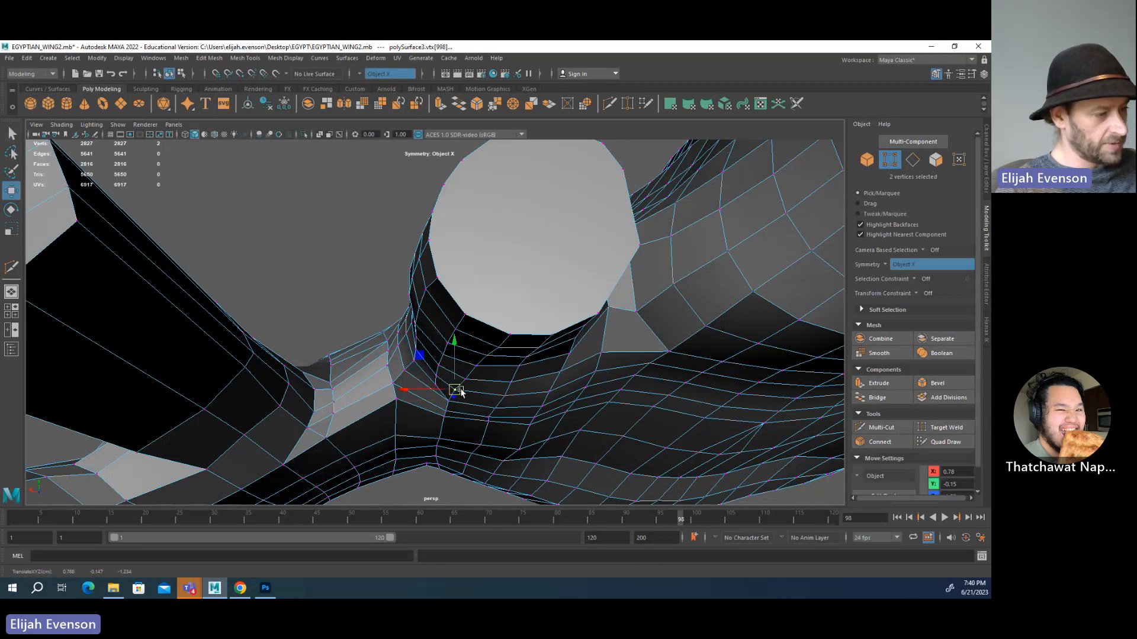
# - Even out the vertices on the wing surface directly below the round stub's base
pyautogui.keyDown('alt'); pyautogui.moveTo(482, 424); pyautogui.dragTo(536, 184); pyautogui.keyUp('alt')
pyautogui.click(491, 421)
pyautogui.press('q')
pyautogui.click(492, 445)
pyautogui.press('w')
pyautogui.press('q')
pyautogui.click(487, 457)
pyautogui.press('w')
pyautogui.press('q')
pyautogui.click(483, 438)
pyautogui.press('w')
pyautogui.press('q')
pyautogui.click(481, 423)
pyautogui.press('w')
pyautogui.press('q')
pyautogui.click(477, 451)
pyautogui.press('w')
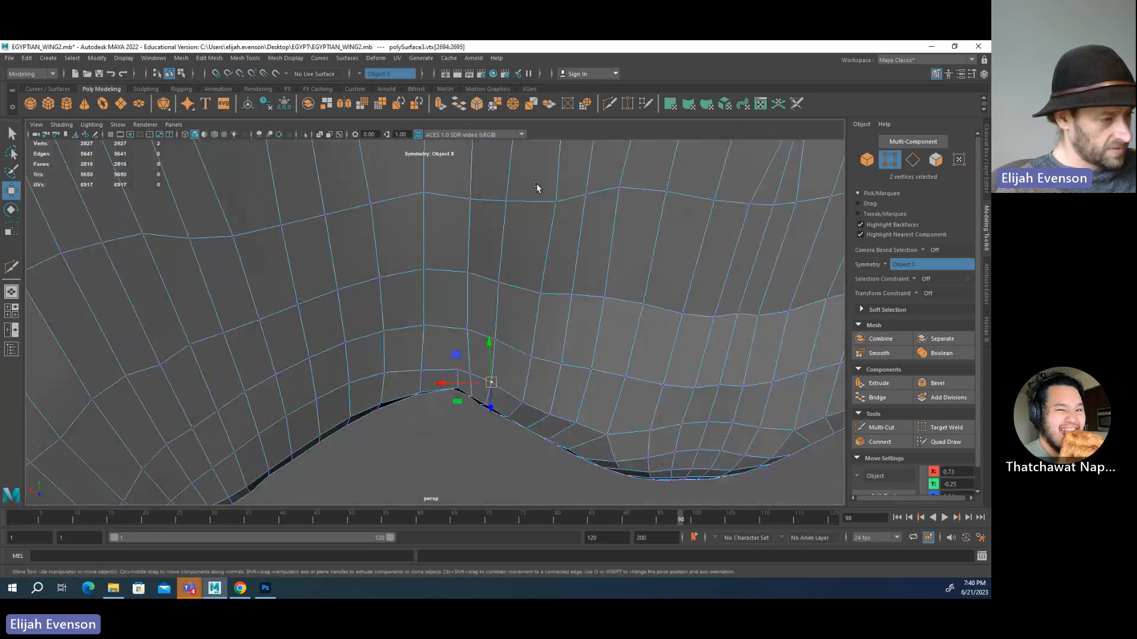
# - Reposition the vertices on the slope beside the peak of the wing's curved lower edge
pyautogui.press('q')
pyautogui.click(491, 406)
pyautogui.press('w')
pyautogui.moveTo(491, 406); pyautogui.dragTo(512, 345)
pyautogui.press('q')
pyautogui.press('w')
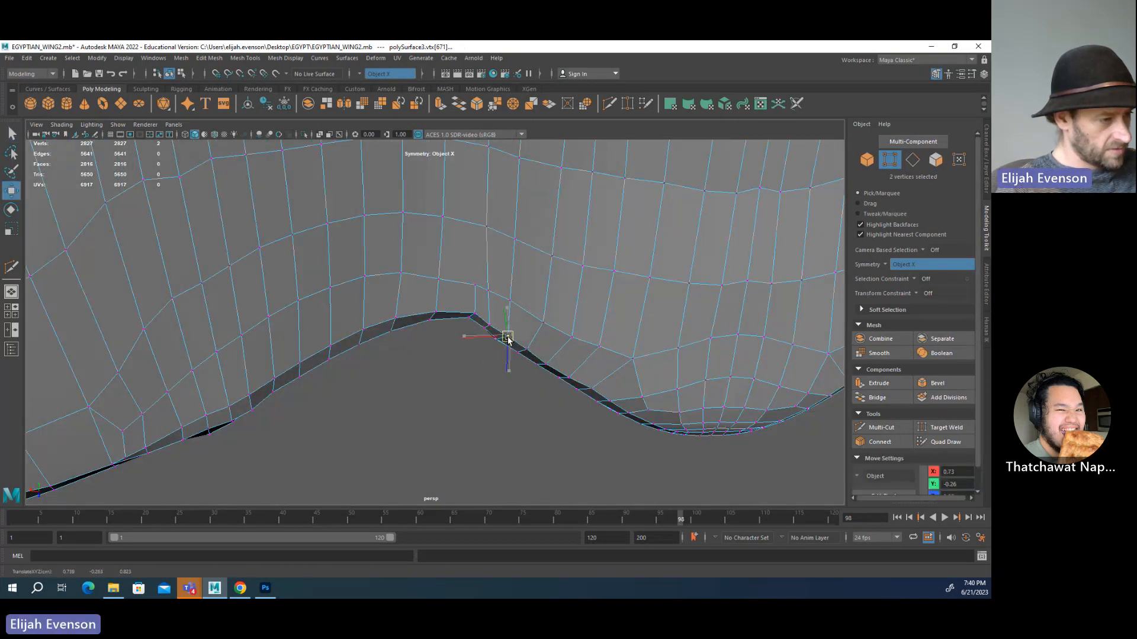
# - Adjust the edge vertices just beside the peak of the wing's curved lower edge
pyautogui.press('q')
pyautogui.click(489, 326)
pyautogui.press('w')
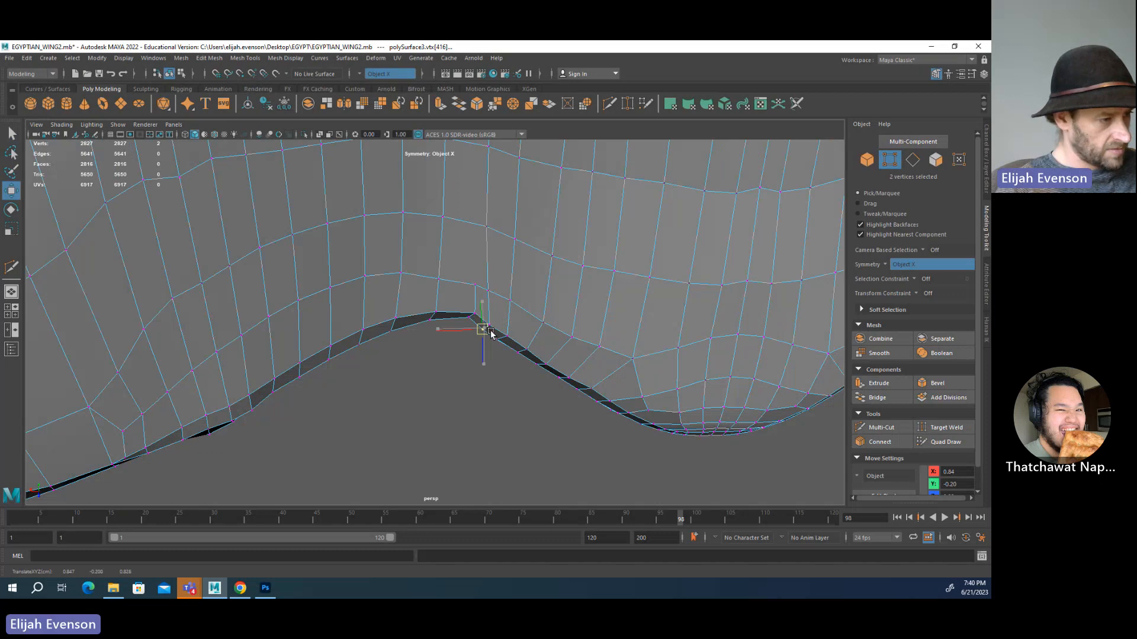
pyautogui.press('q')
pyautogui.click(490, 326)
pyautogui.press('w')
pyautogui.click(474, 315)
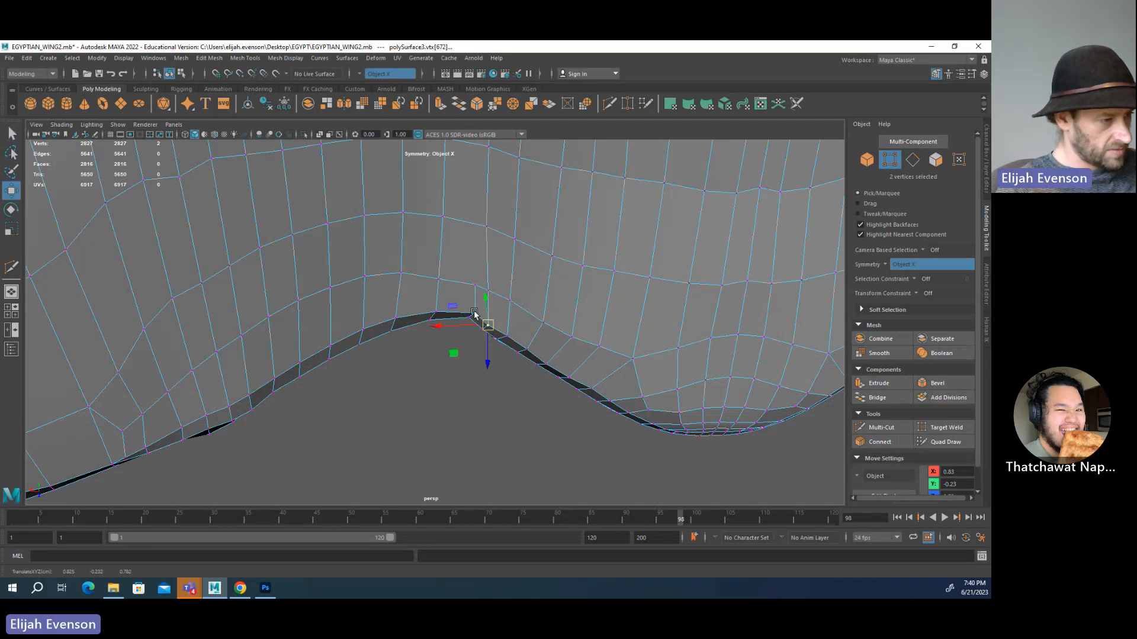
# - Reposition the vertices at the peak of the wing's curved lower edge and the one just above it
pyautogui.press('q')
pyautogui.keyDown('shift'); pyautogui.click(474, 314); pyautogui.keyUp('shift')
pyautogui.press('w')
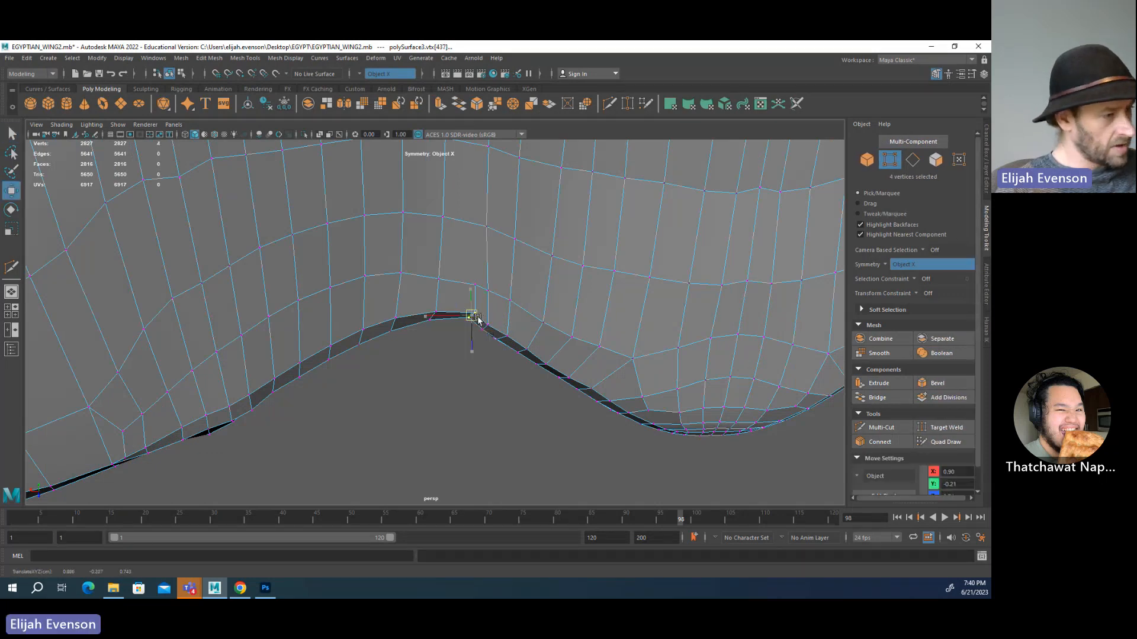
pyautogui.moveTo(473, 316); pyautogui.dragTo(467, 286)
pyautogui.press('q')
pyautogui.click(474, 285)
pyautogui.press('w')
pyautogui.keyDown('alt'); pyautogui.moveTo(471, 289); pyautogui.dragTo(448, 371); pyautogui.keyUp('alt')
# - Even out the column of vertices running up the round stub from its base, on the outer feather side
pyautogui.scroll(-5, 490, 310)
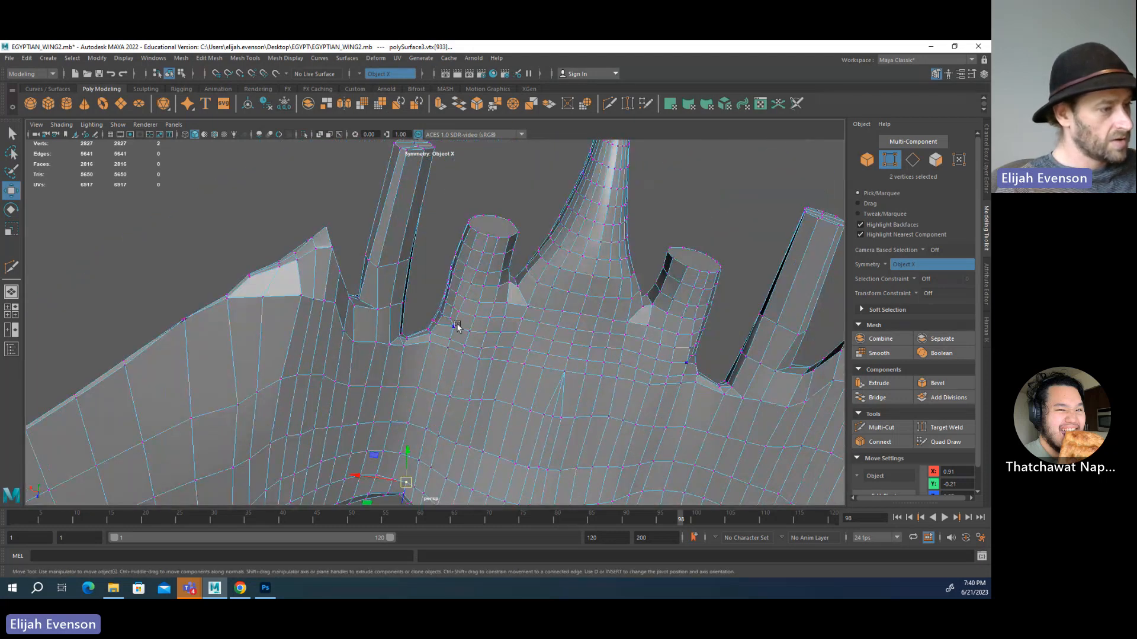
pyautogui.moveTo(457, 328); pyautogui.dragTo(470, 300)
pyautogui.click(459, 312)
pyautogui.press('w')
pyautogui.press('q')
pyautogui.click(465, 299)
pyautogui.press('w')
pyautogui.press('q')
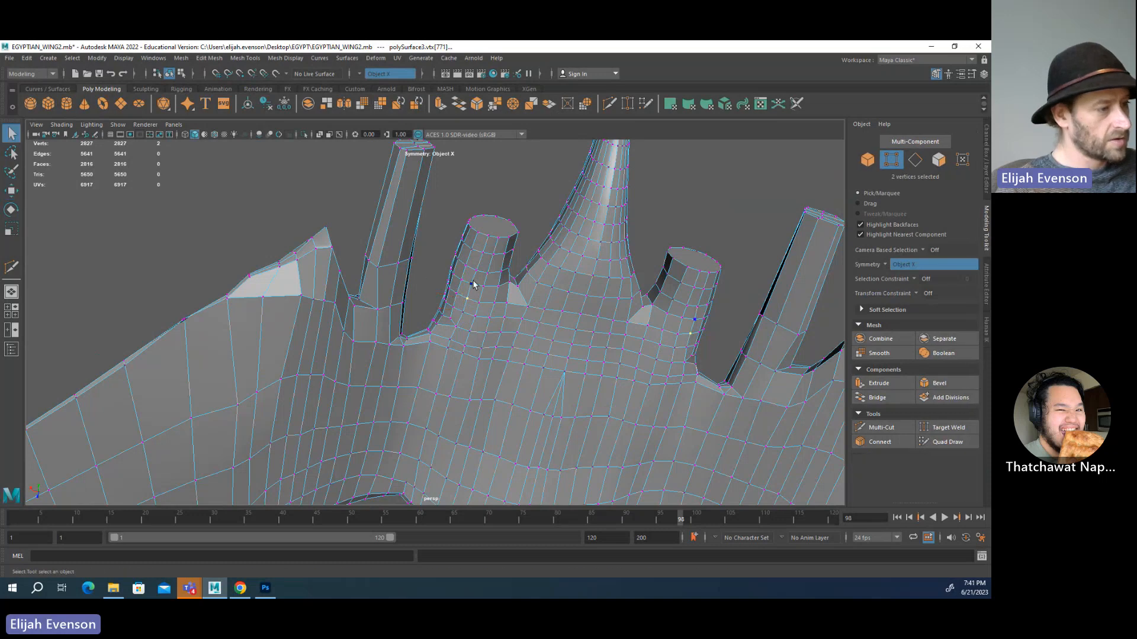
pyautogui.click(471, 285)
pyautogui.press('w')
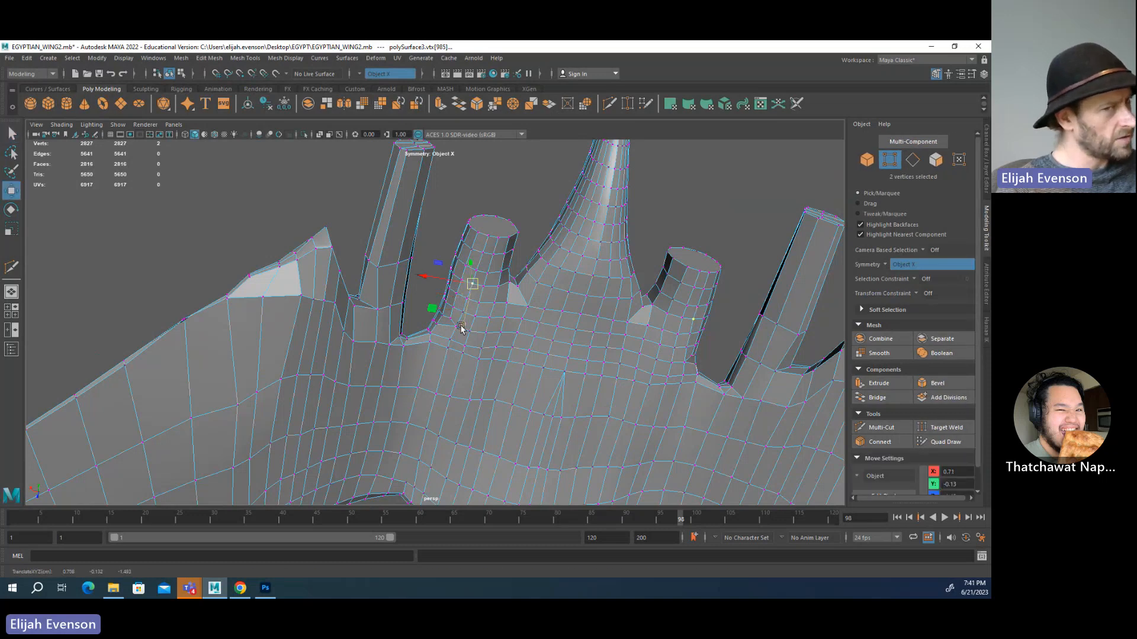
# - Select the strip of faces between the round stub and the central feather and scale it along the Y axis
pyautogui.keyDown('alt'); pyautogui.moveTo(468, 348); pyautogui.dragTo(483, 416); pyautogui.keyUp('alt')
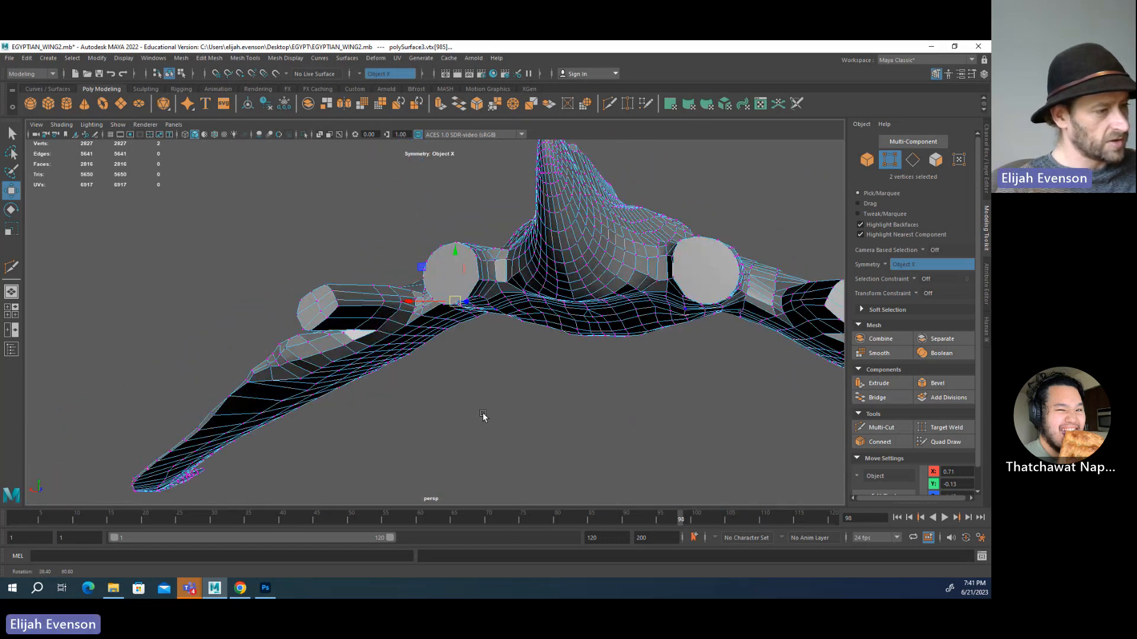
pyautogui.press('f')
pyautogui.hotkey('ctrl', 'F11')
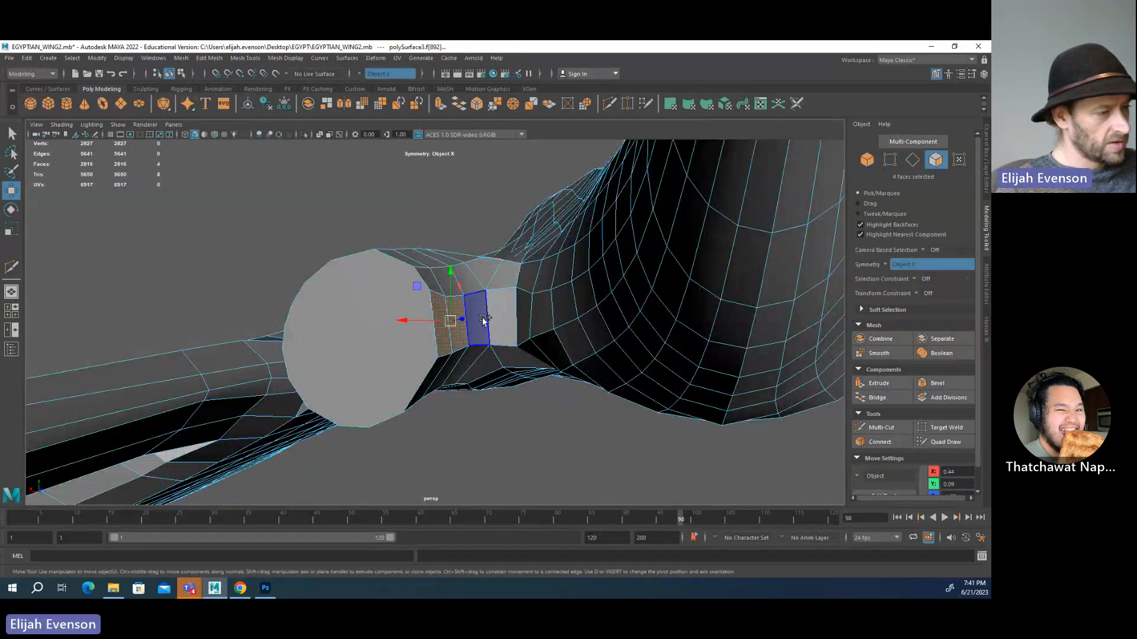
pyautogui.press('r')
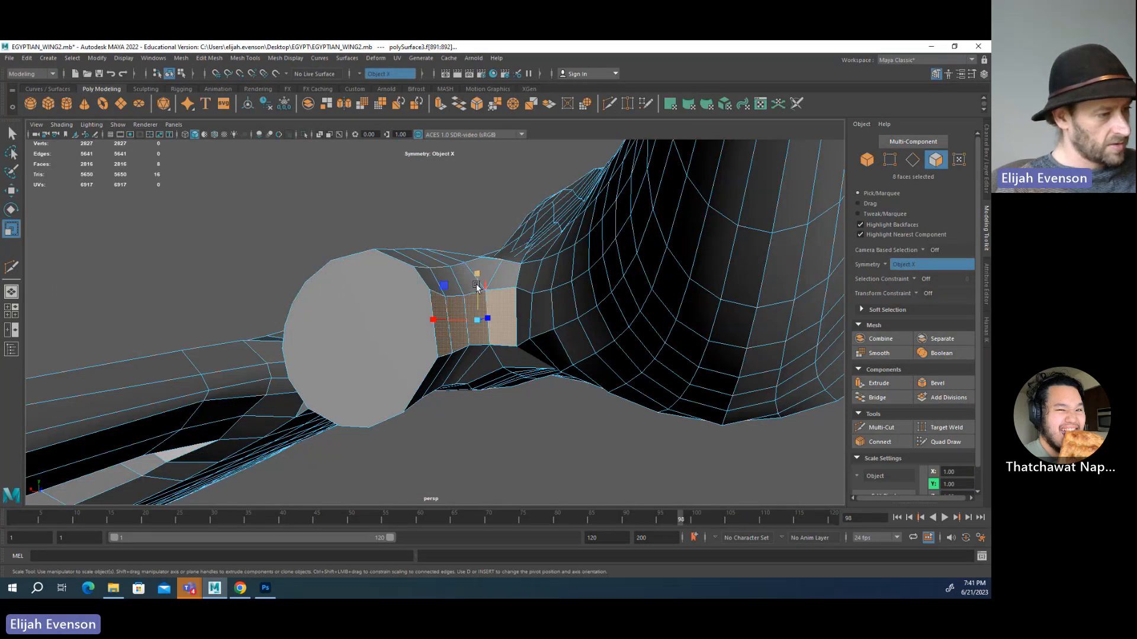
pyautogui.keyDown('alt'); pyautogui.moveTo(477, 286); pyautogui.dragTo(500, 269); pyautogui.keyUp('alt')
# - Reposition the vertices along the upper edge of the web between the round stub and the central feather
pyautogui.press('F9')
pyautogui.press('q')
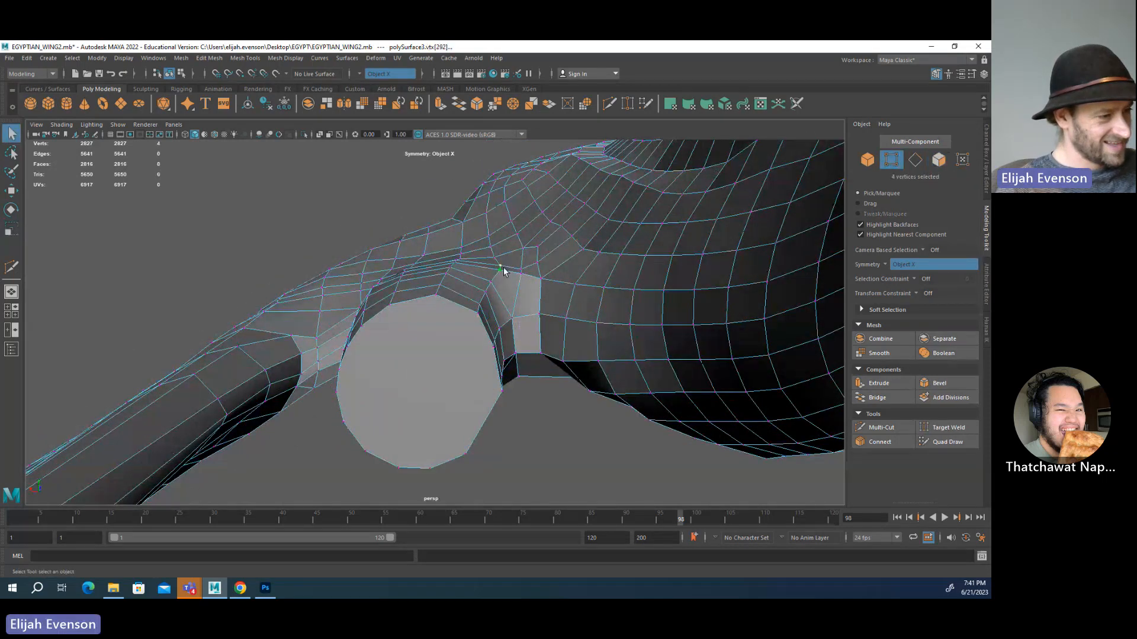
pyautogui.press('w')
pyautogui.press('q')
pyautogui.click(519, 274)
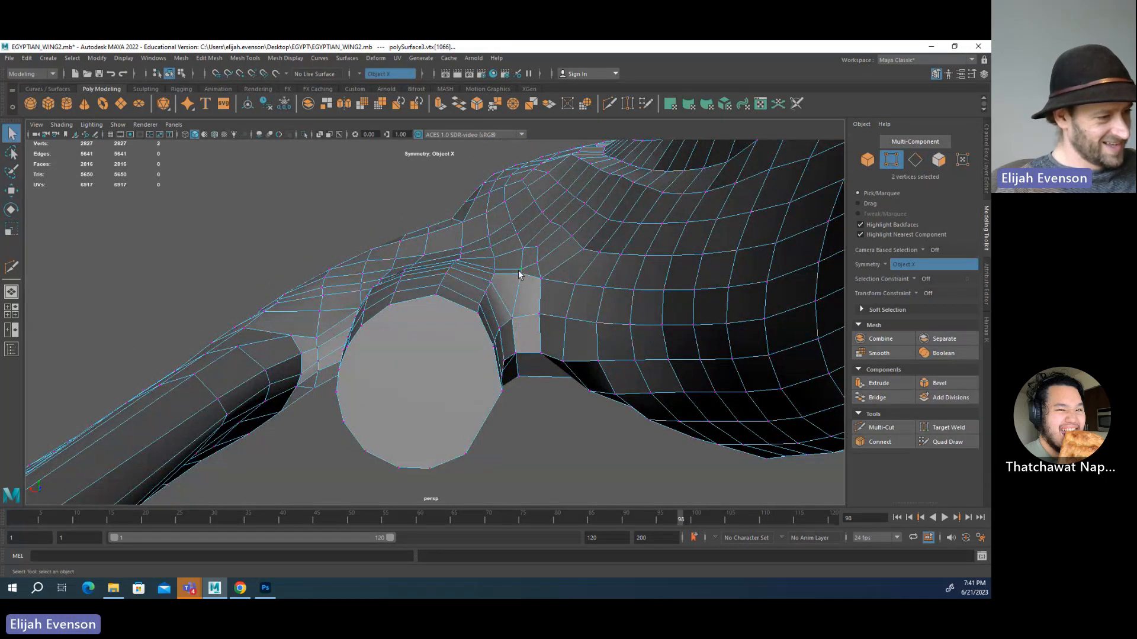
pyautogui.press('w')
pyautogui.press('q')
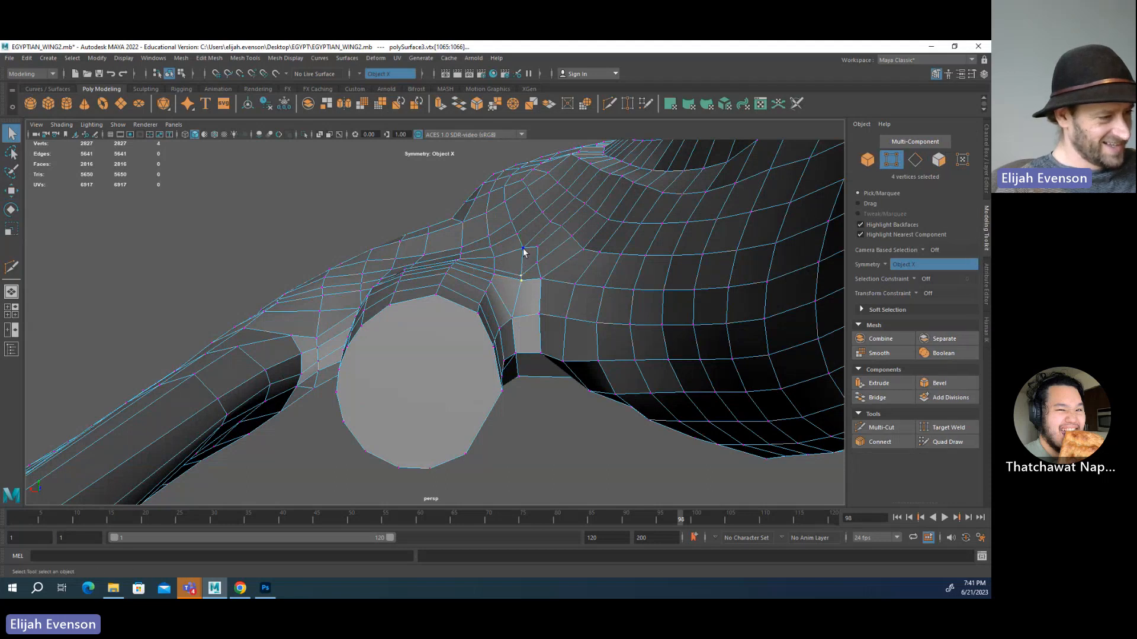
# - Adjust the two neighbouring vertices just above the web between the stub and the central feather
pyautogui.click(523, 253)
pyautogui.press('w')
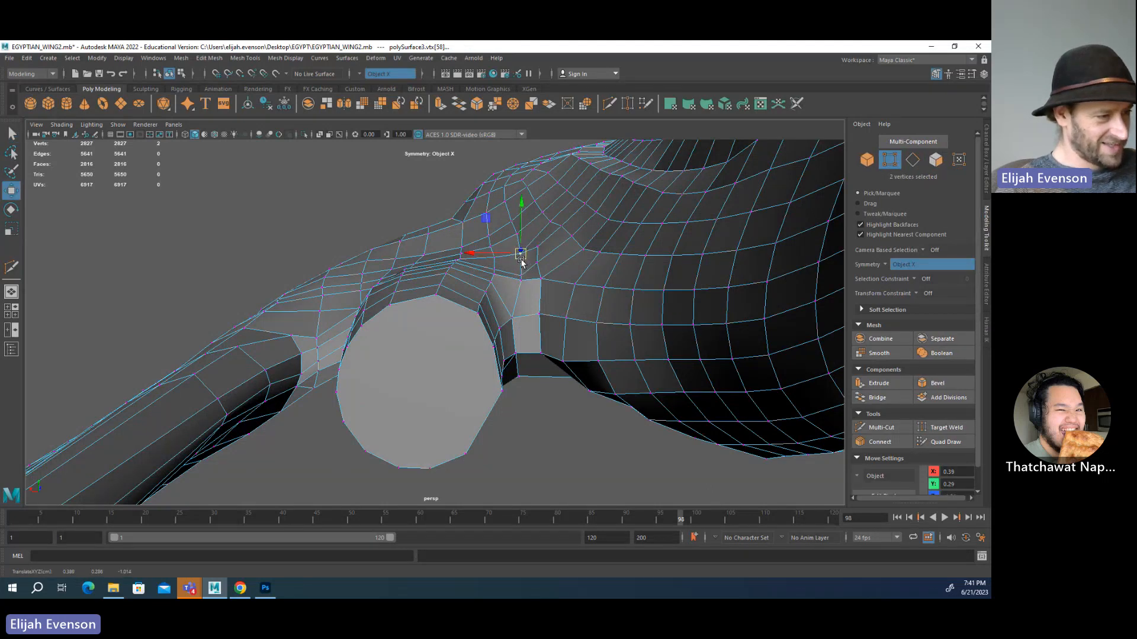
pyautogui.press('q')
pyautogui.click(536, 251)
pyautogui.press('w')
pyautogui.press('q')
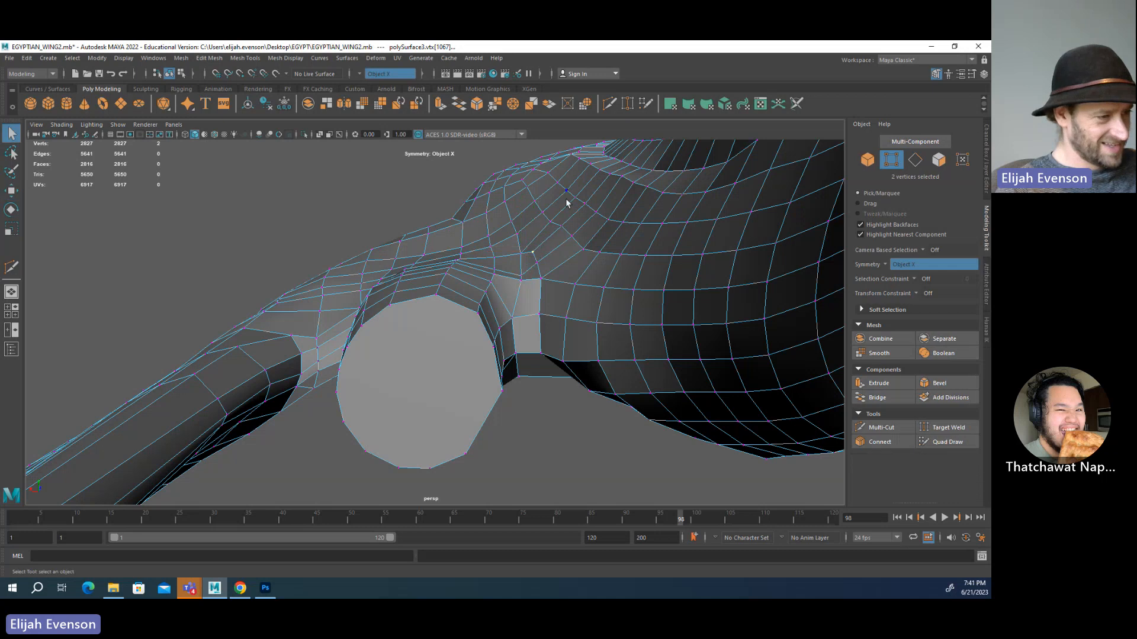
# - Even out the vertices on the slope of the central feather's base above the web
pyautogui.press('w')
pyautogui.click(543, 213)
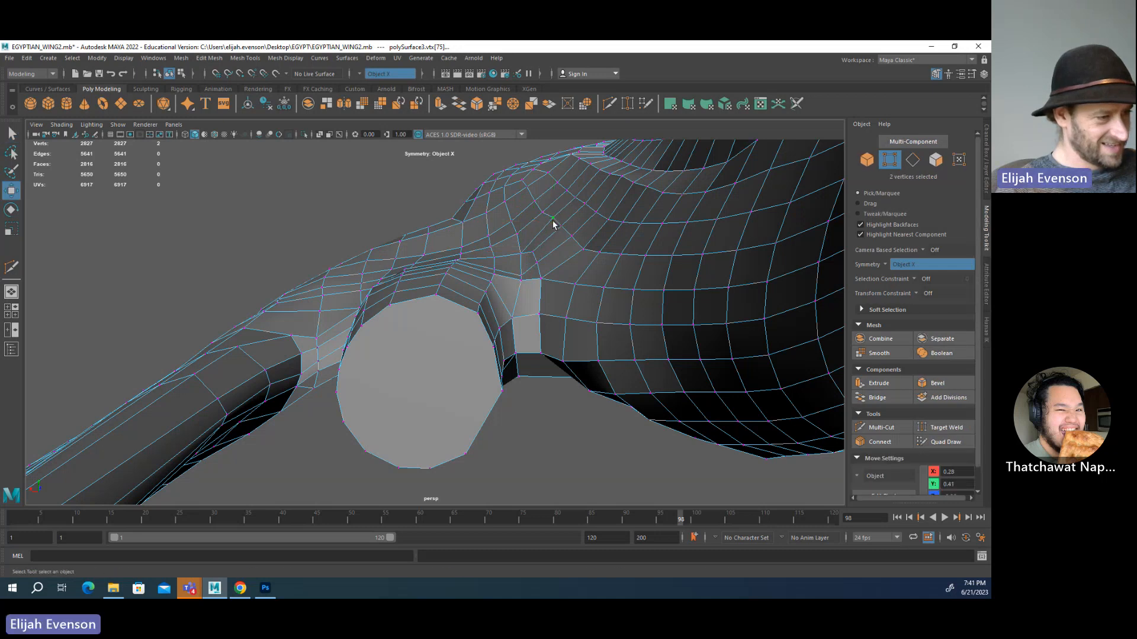
pyautogui.press('q')
pyautogui.press('w')
pyautogui.moveTo(544, 215); pyautogui.dragTo(545, 210)
pyautogui.keyDown('alt'); pyautogui.moveTo(586, 259); pyautogui.dragTo(436, 272, button='right'); pyautogui.keyUp('alt')
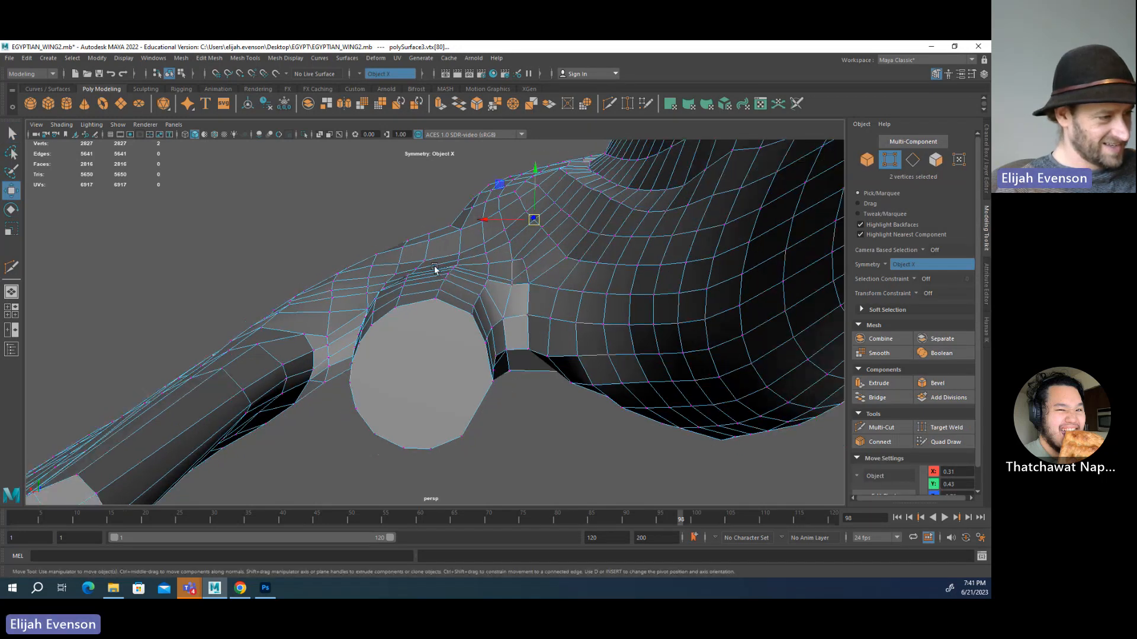
# - Reposition the vertices where the top of the round stub meets the wing surface
pyautogui.keyDown('alt'); pyautogui.moveTo(436, 272); pyautogui.dragTo(521, 280, button='middle'); pyautogui.keyUp('alt')
pyautogui.keyDown('alt'); pyautogui.moveTo(521, 279); pyautogui.dragTo(598, 297, button='right'); pyautogui.keyUp('alt')
pyautogui.click(487, 242)
pyautogui.keyDown('alt'); pyautogui.moveTo(492, 243); pyautogui.dragTo(489, 232); pyautogui.keyUp('alt')
pyautogui.click(543, 241)
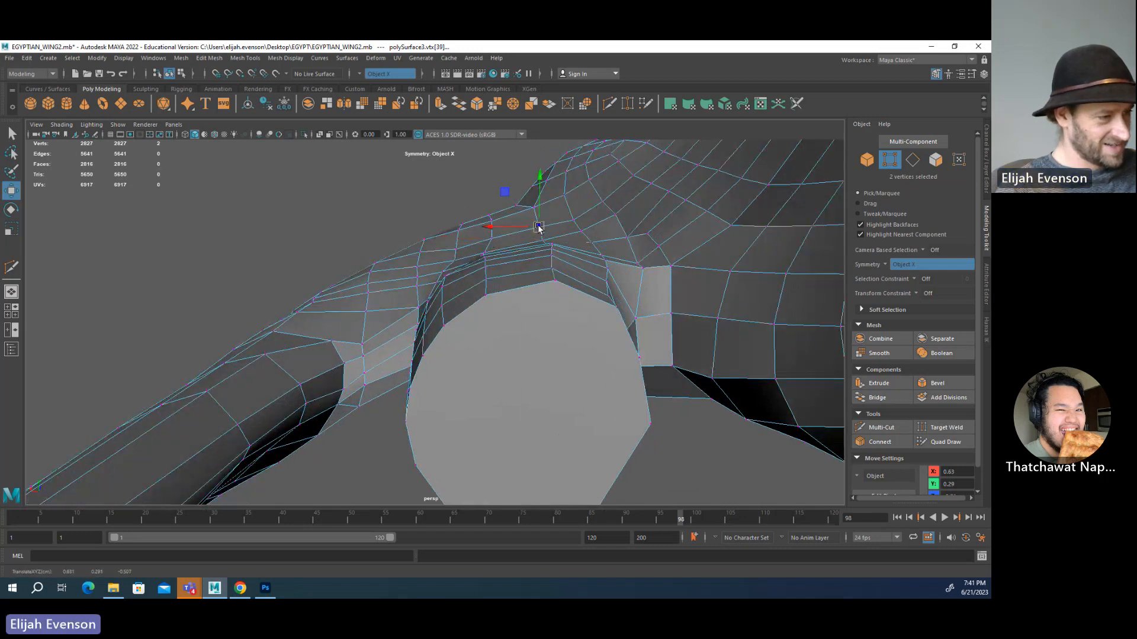
pyautogui.moveTo(544, 240); pyautogui.dragTo(544, 237)
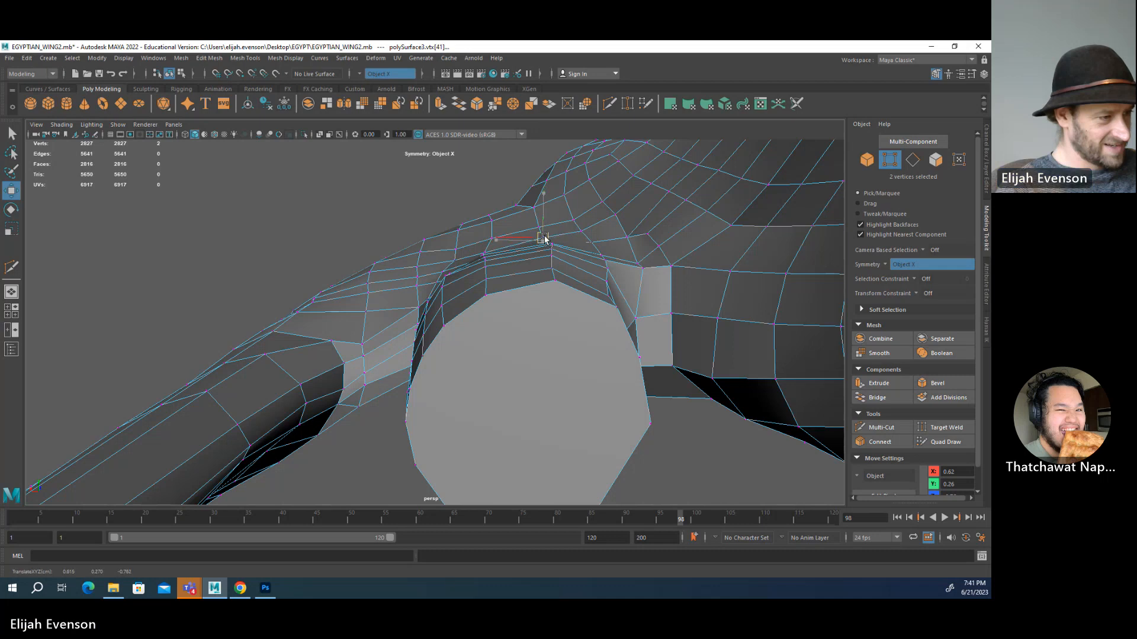
pyautogui.press('q')
# - Adjust the vertices on the upper side of the stub's base, toward the outer feather
pyautogui.click(482, 256)
pyautogui.keyDown('alt'); pyautogui.moveTo(482, 258); pyautogui.dragTo(495, 258); pyautogui.keyUp('alt')
pyautogui.click(485, 254)
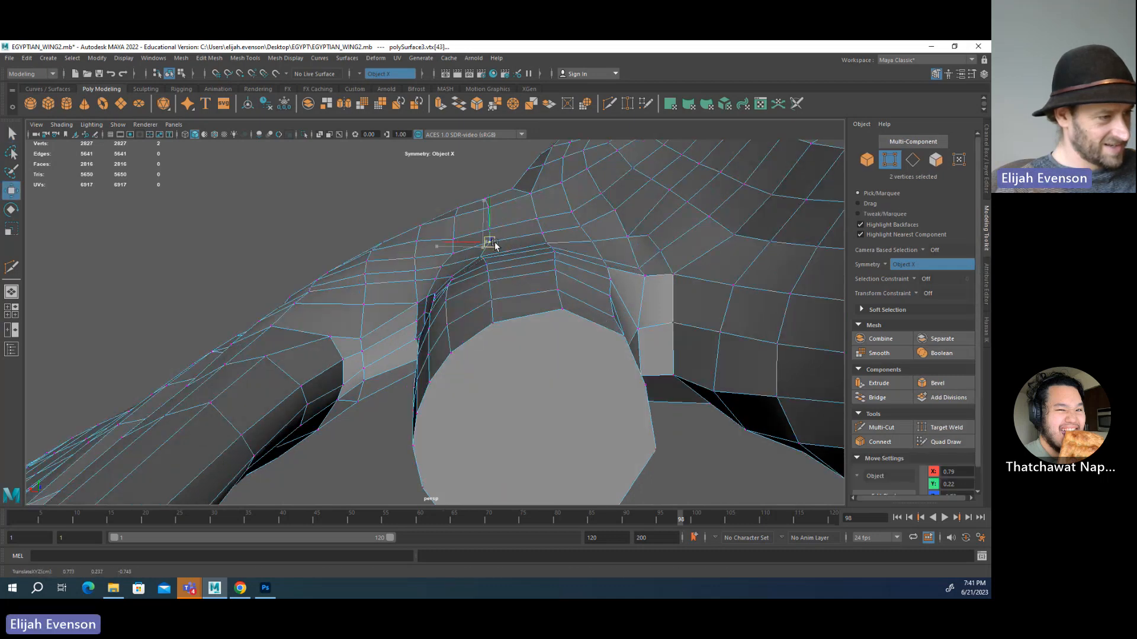
pyautogui.press('w')
pyautogui.press('q')
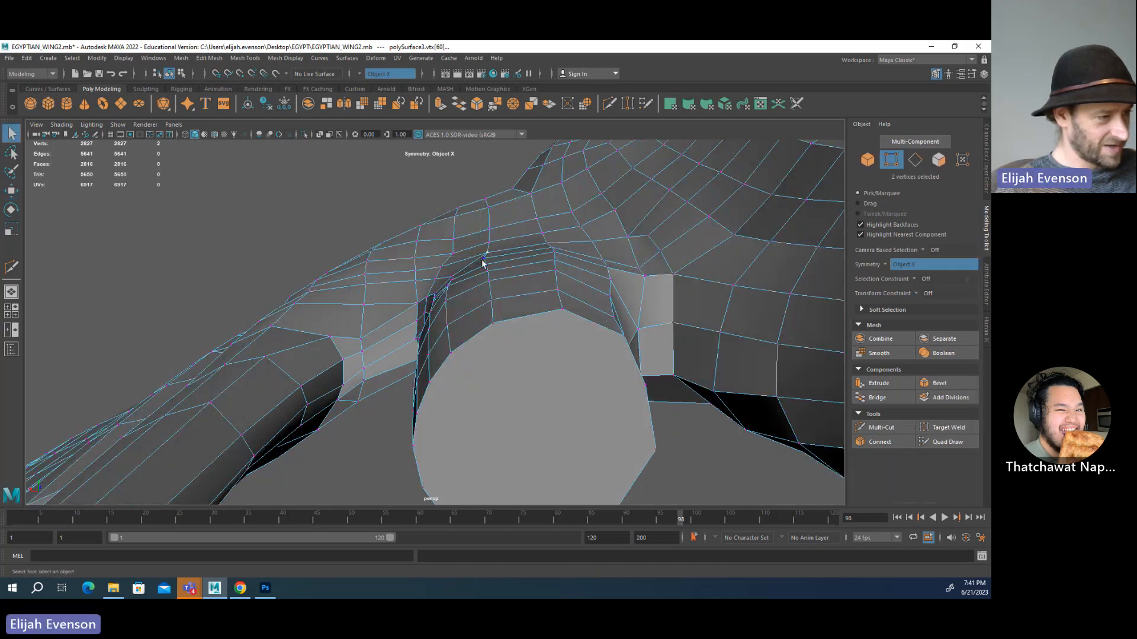
pyautogui.click(486, 259)
pyautogui.press('w')
pyautogui.moveTo(490, 258); pyautogui.dragTo(544, 256)
# - Scale the column of vertices along the top of the stub on the X axis and lower it slightly
pyautogui.click(557, 264)
pyautogui.press('q')
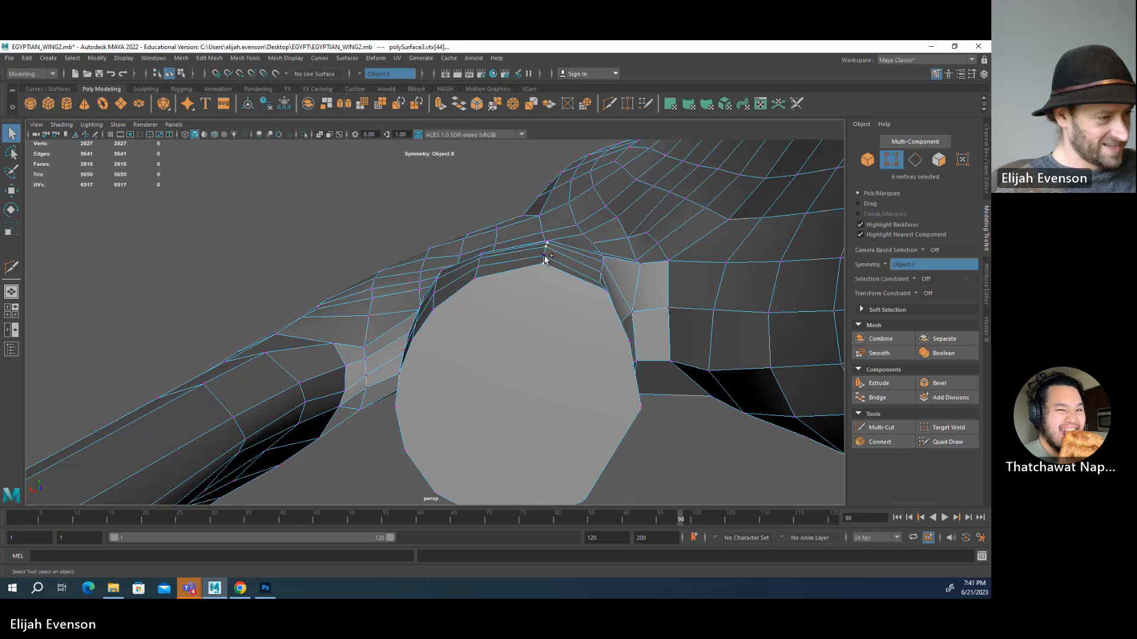
pyautogui.press('r')
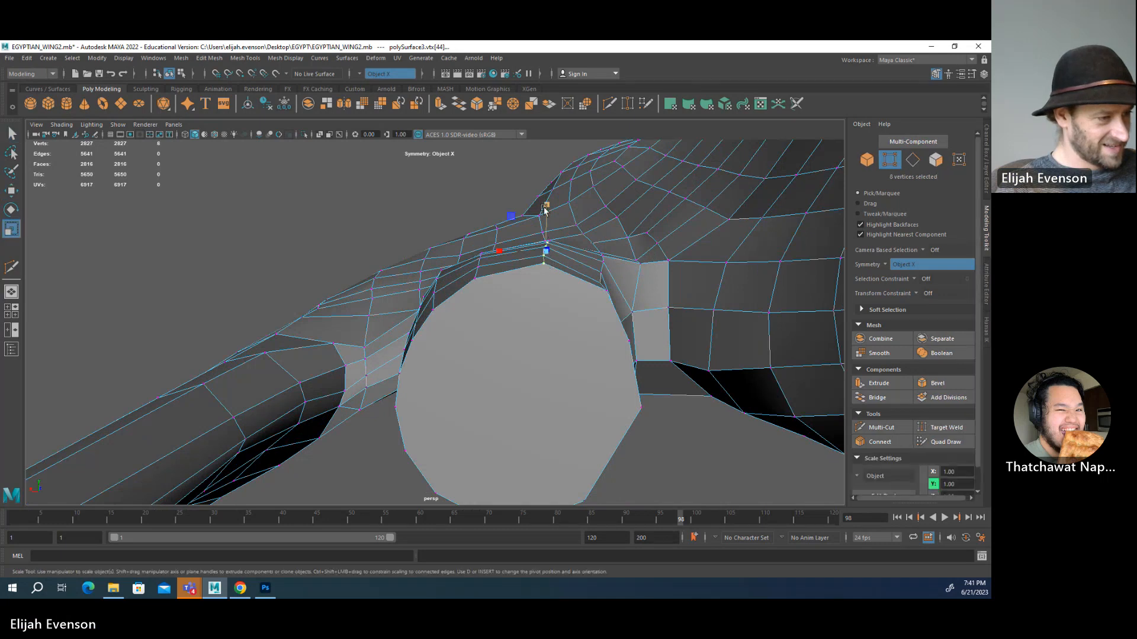
pyautogui.click(501, 249)
pyautogui.keyDown('alt'); pyautogui.moveTo(746, 284); pyautogui.dragTo(758, 337, button='right'); pyautogui.keyUp('alt')
pyautogui.press('w')
pyautogui.moveTo(536, 256); pyautogui.dragTo(537, 267)
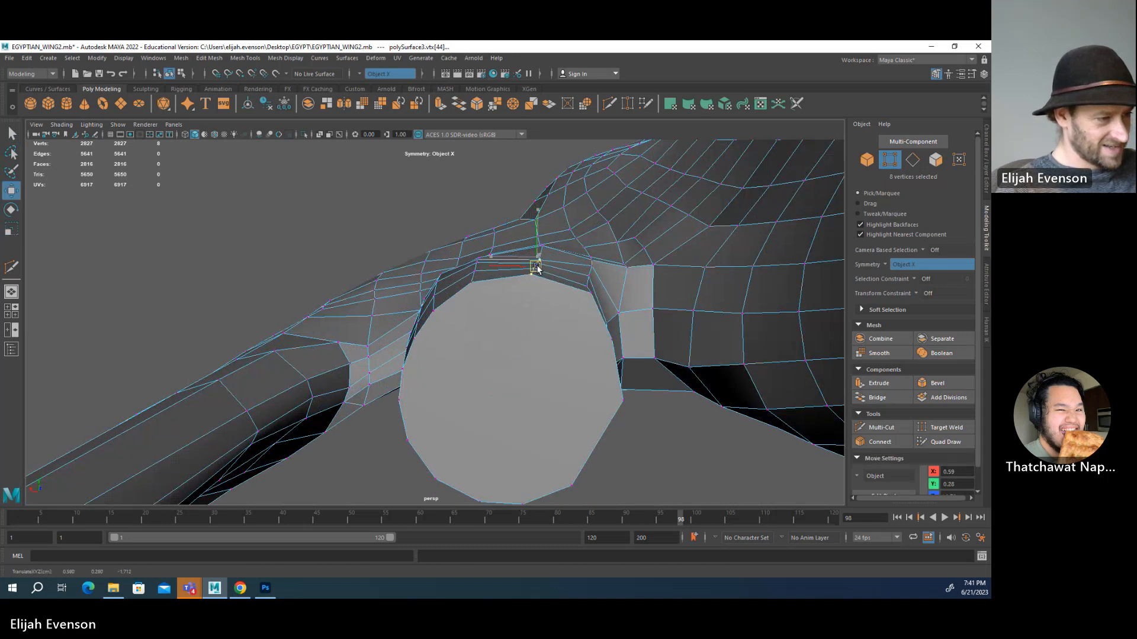
# - Inspect the top of the round stub, return to object mode and check the whole wing in smoothed and unsmoothed display
pyautogui.keyDown('alt'); pyautogui.moveTo(629, 333); pyautogui.dragTo(575, 274); pyautogui.keyUp('alt')
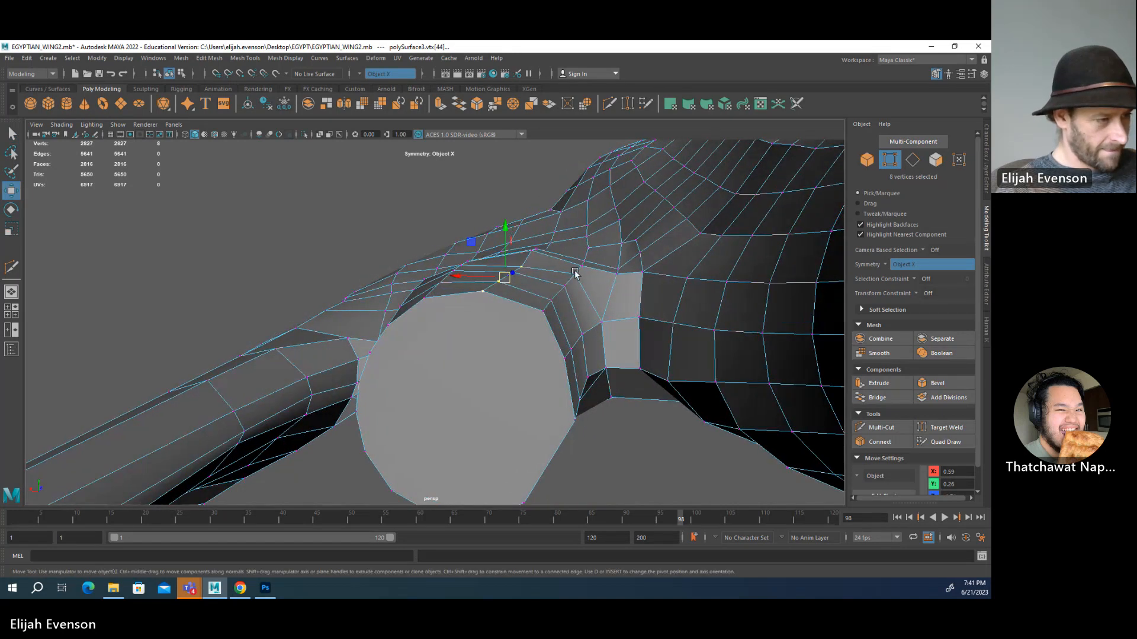
pyautogui.click(537, 252)
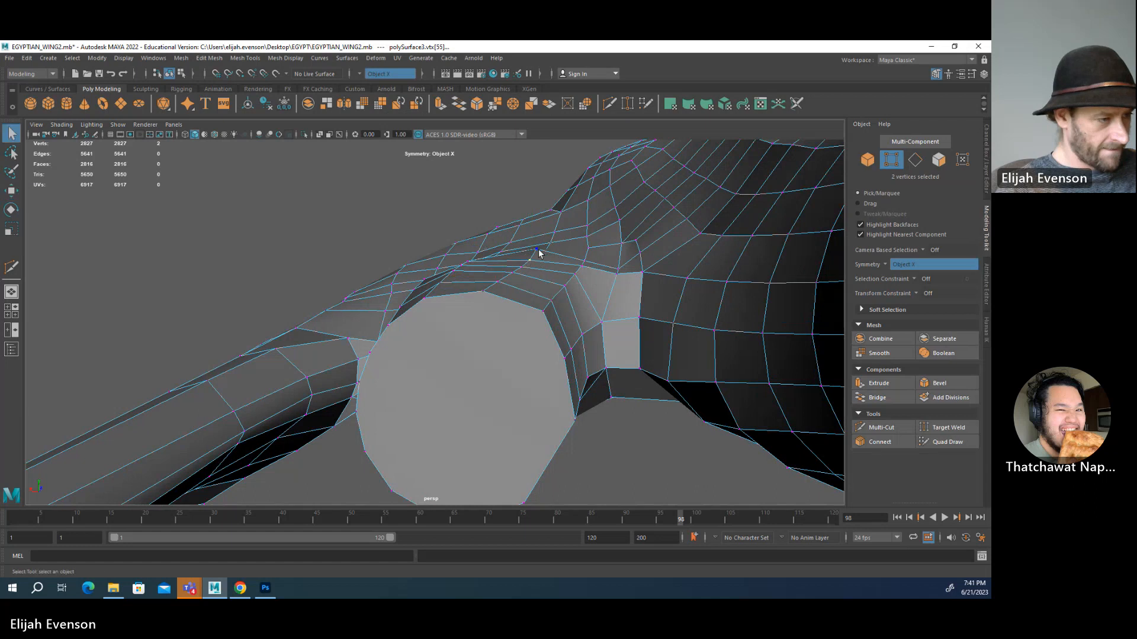
pyautogui.press('q')
pyautogui.keyDown('alt'); pyautogui.moveTo(540, 253); pyautogui.dragTo(566, 332); pyautogui.keyUp('alt')
pyautogui.press('F8')
pyautogui.press('3')
pyautogui.press('1')
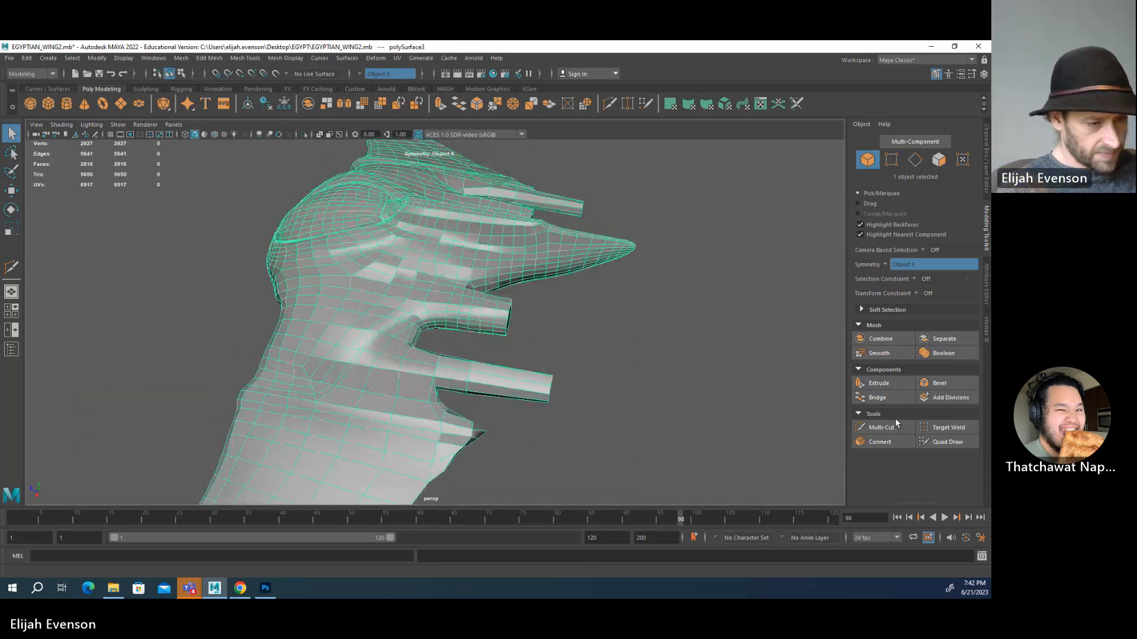
# - Insert several edge loops around the long narrow feather stub with Multi-Cut, spaced along its length
pyautogui.click(882, 436)
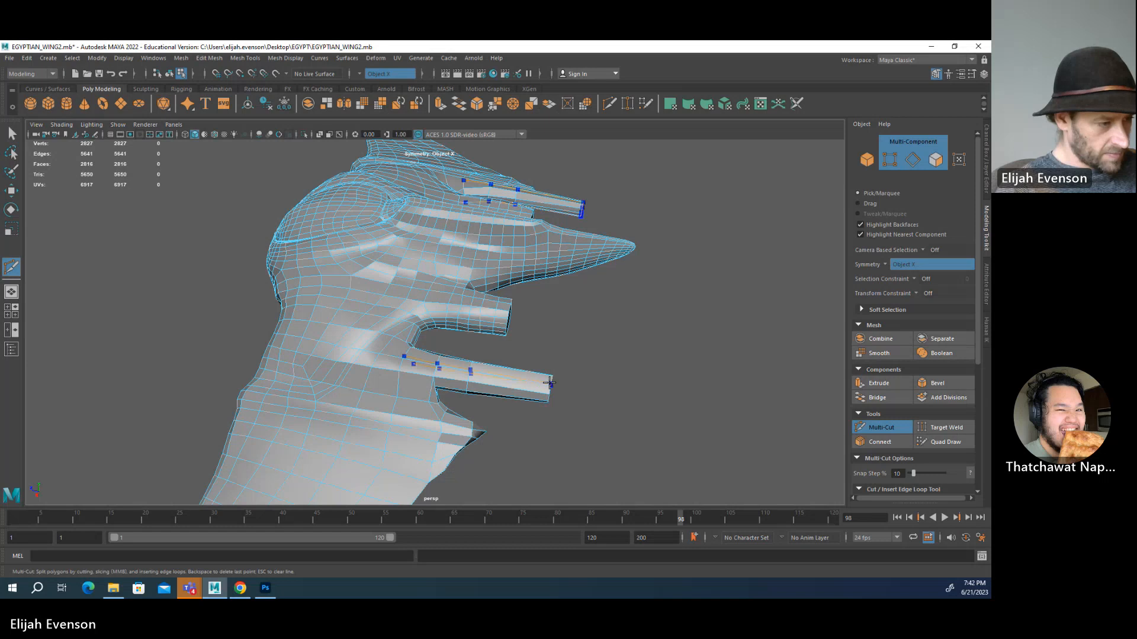
pyautogui.keyDown('ctrl'); pyautogui.click(512, 385); pyautogui.keyUp('ctrl')
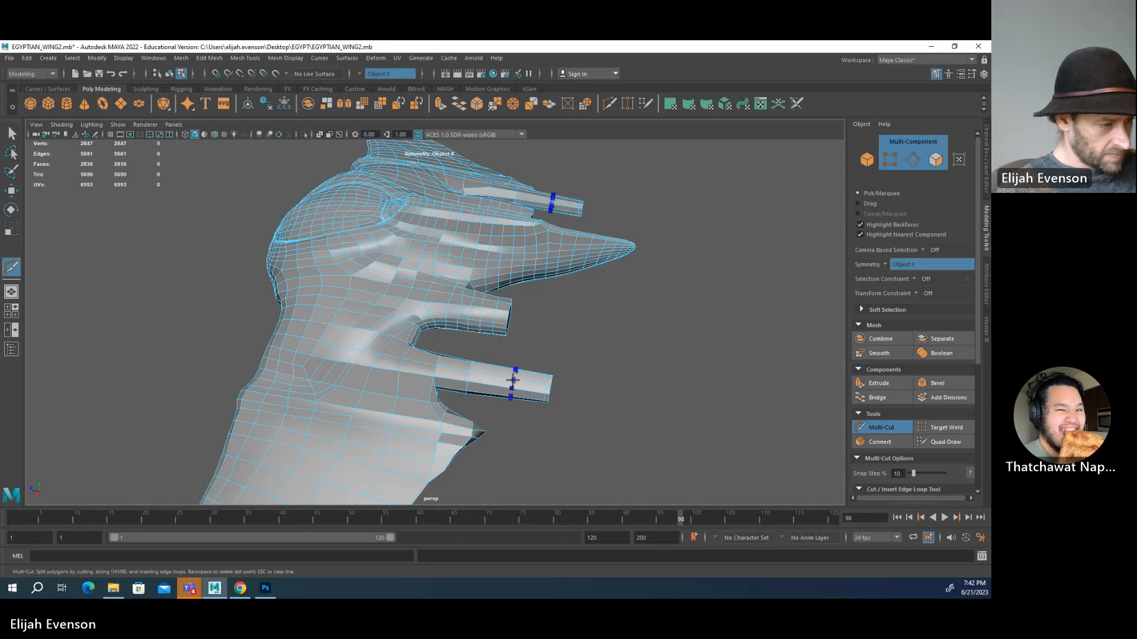
pyautogui.keyDown('ctrl'); pyautogui.click(453, 372); pyautogui.keyUp('ctrl')
pyautogui.keyDown('ctrl'); pyautogui.click(487, 374); pyautogui.keyUp('ctrl')
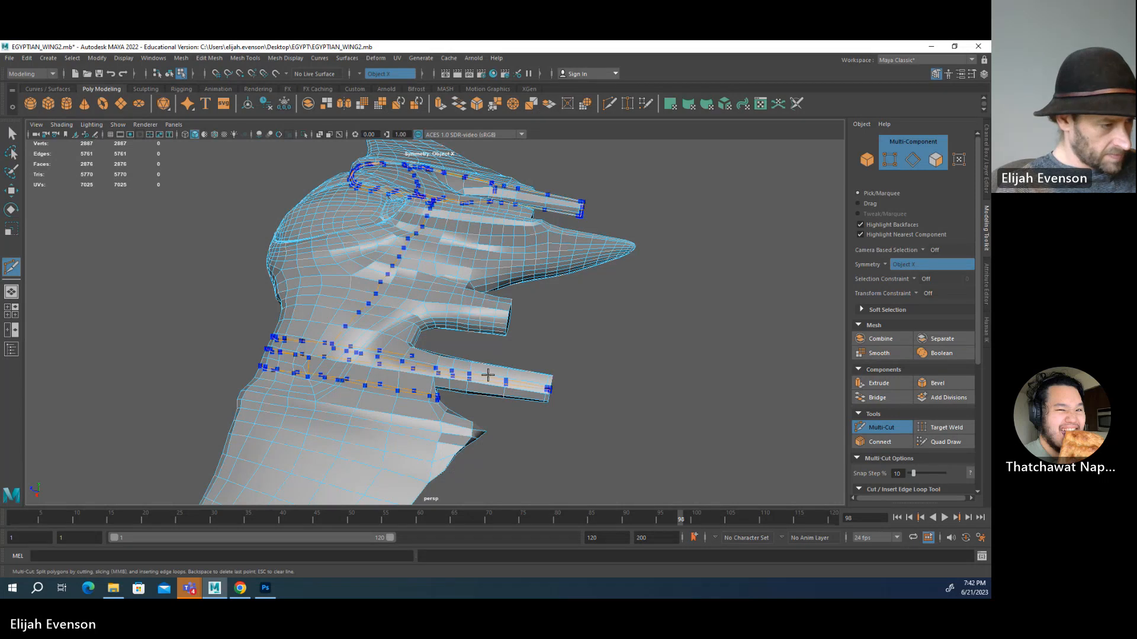
pyautogui.keyDown('ctrl'); pyautogui.click(526, 383); pyautogui.keyUp('ctrl')
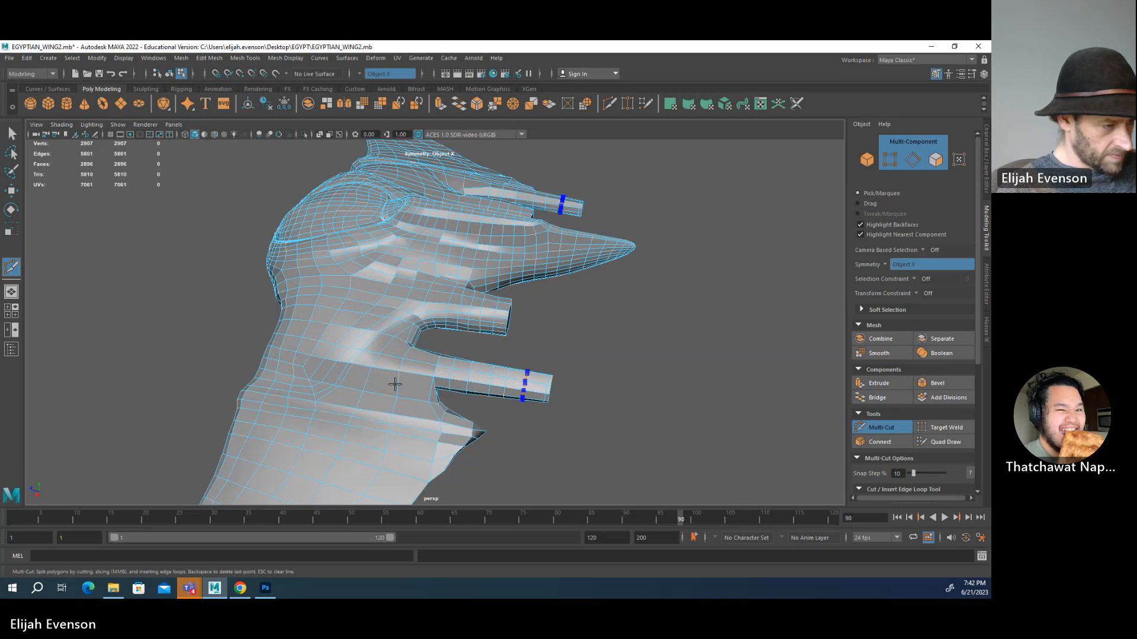
# - Try an edge loop across the wing at the narrow stub's base and a cut across the small pointed feather beside it
pyautogui.keyDown('ctrl'); pyautogui.click(417, 366); pyautogui.keyUp('ctrl')
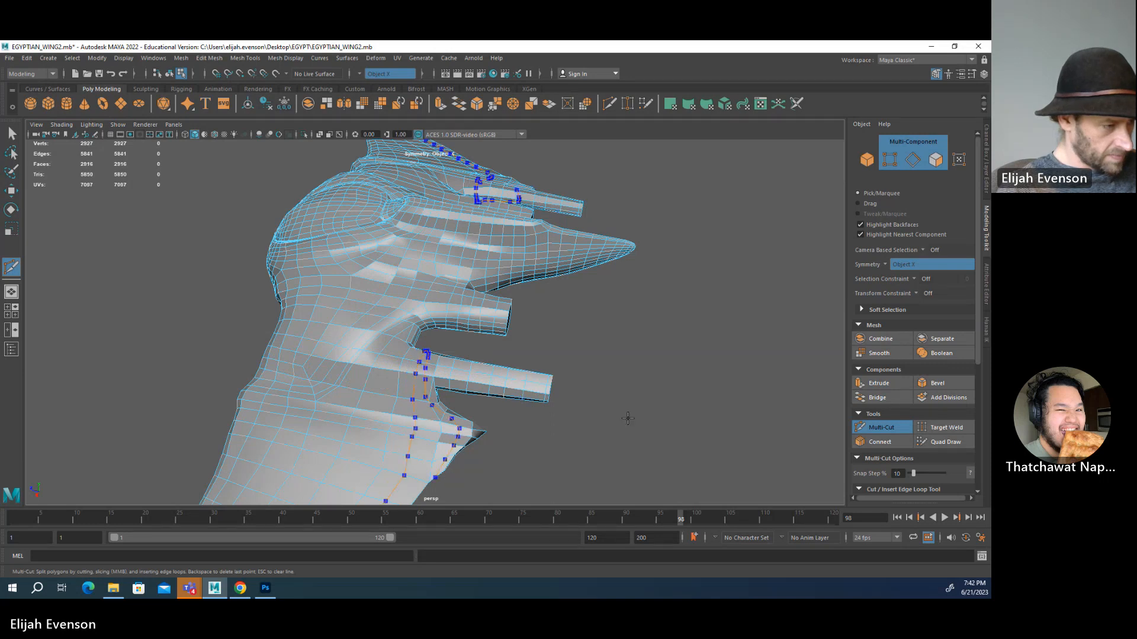
pyautogui.press('Return')
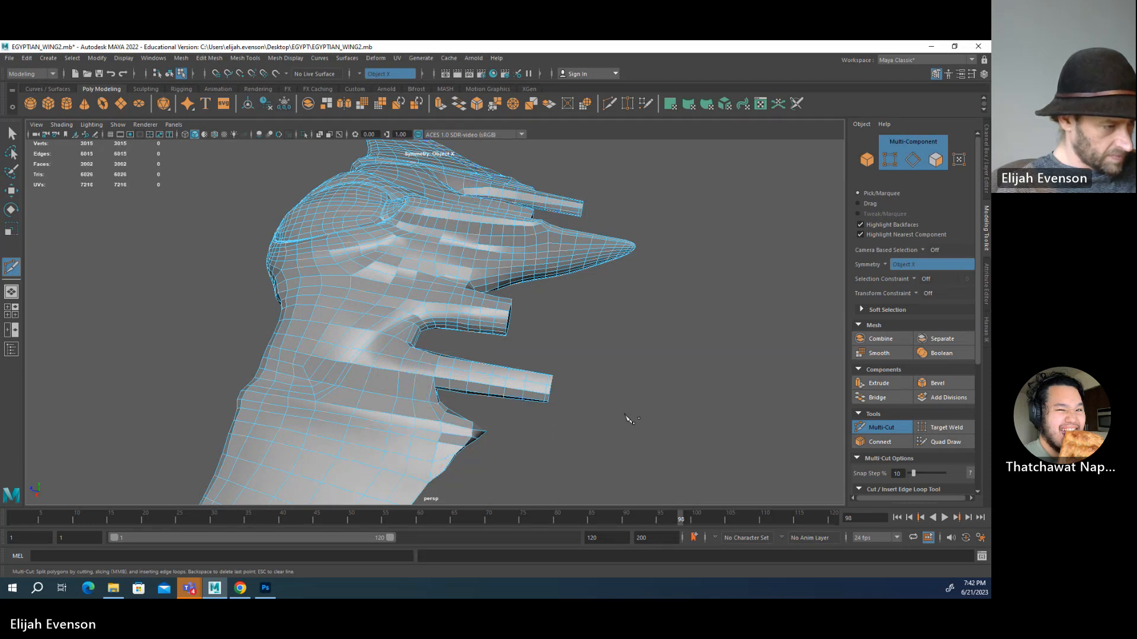
pyautogui.keyDown('alt'); pyautogui.moveTo(629, 419); pyautogui.dragTo(575, 343); pyautogui.keyUp('alt')
pyautogui.keyDown('alt'); pyautogui.moveTo(468, 322); pyautogui.dragTo(522, 321, button='right'); pyautogui.keyUp('alt')
pyautogui.keyDown('alt'); pyautogui.moveTo(522, 321); pyautogui.dragTo(533, 364); pyautogui.keyUp('alt')
pyautogui.keyDown('alt'); pyautogui.moveTo(533, 364); pyautogui.dragTo(572, 370, button='right'); pyautogui.keyUp('alt')
pyautogui.keyDown('alt'); pyautogui.moveTo(572, 370); pyautogui.dragTo(598, 379); pyautogui.keyUp('alt')
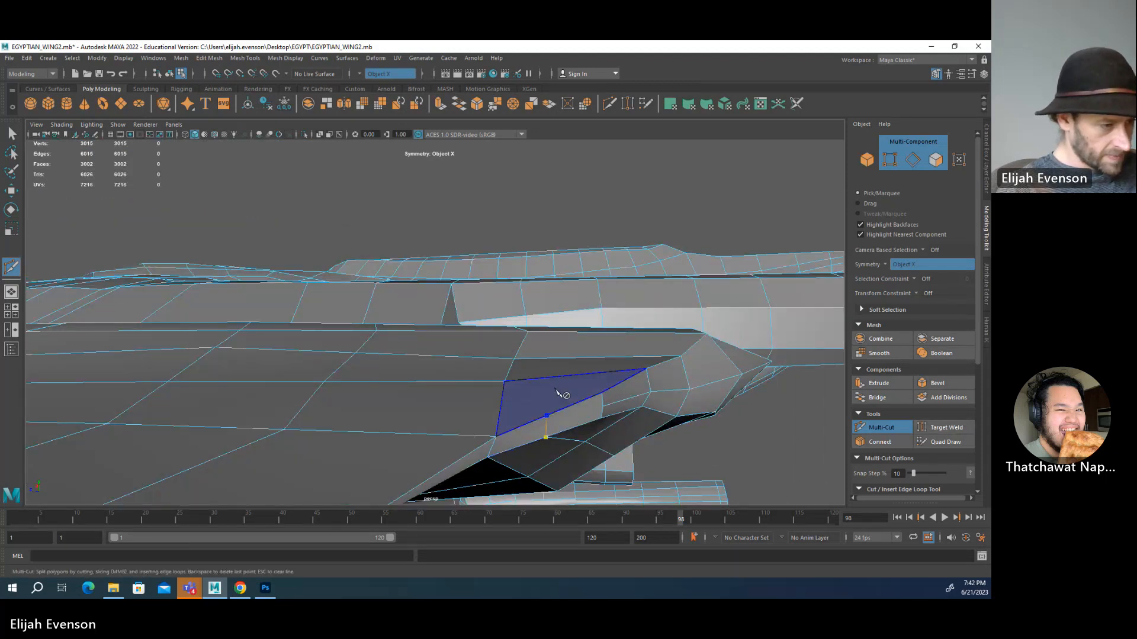
pyautogui.keyDown('alt'); pyautogui.moveTo(559, 393); pyautogui.dragTo(516, 441); pyautogui.keyUp('alt')
pyautogui.keyDown('alt'); pyautogui.moveTo(515, 442); pyautogui.dragTo(511, 357, button='middle'); pyautogui.keyUp('alt')
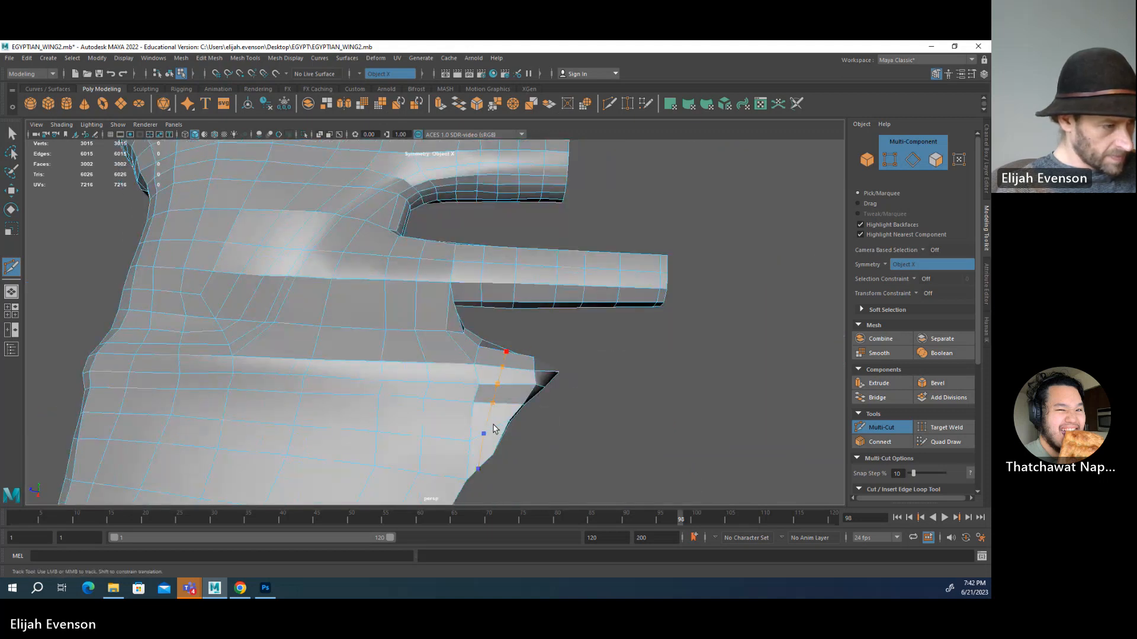
# - Select the new edge loop, check it in wireframe, and undo the cuts at the stub's base and pointed feather
pyautogui.press('q')
pyautogui.click(498, 381)
pyautogui.doubleClick(498, 382)
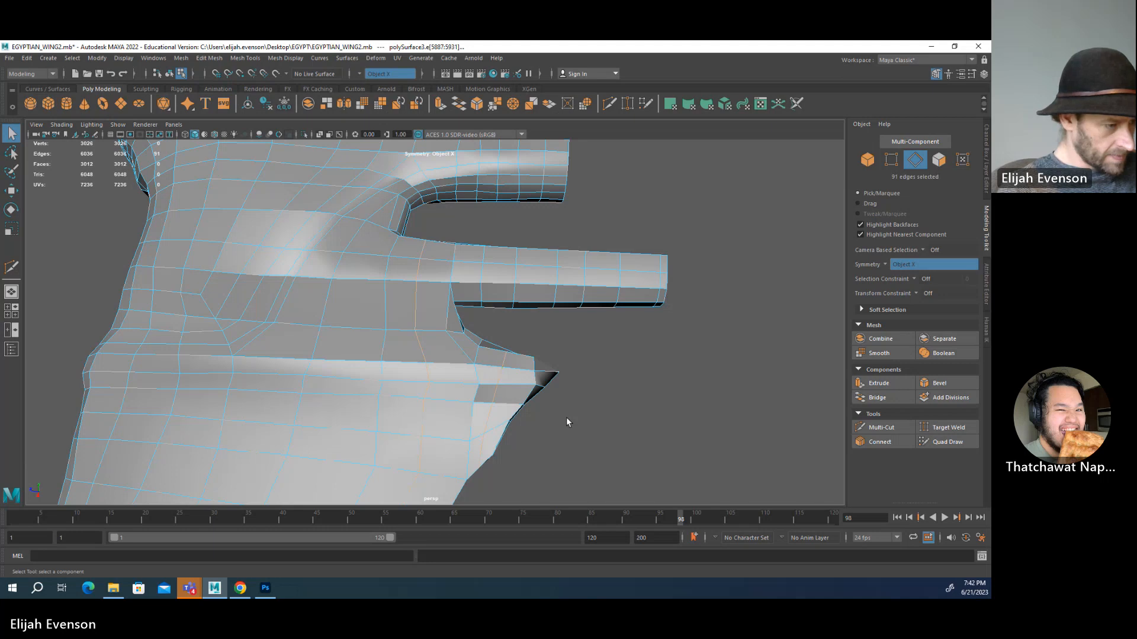
pyautogui.press('4')
pyautogui.moveTo(559, 429)
pyautogui.keyDown('alt'); pyautogui.mouseDown()
pyautogui.moveTo(586, 436)
pyautogui.moveTo(584, 446)
pyautogui.moveTo(540, 460)
pyautogui.moveTo(578, 420)
pyautogui.moveTo(574, 332)
pyautogui.moveTo(563, 318)
pyautogui.moveTo(552, 337)
pyautogui.moveTo(541, 292)
pyautogui.moveTo(556, 274)
pyautogui.moveTo(500, 292)
pyautogui.moveTo(462, 268)
pyautogui.moveTo(558, 233)
pyautogui.moveTo(520, 287)
pyautogui.moveTo(535, 293)
pyautogui.moveTo(538, 396)
pyautogui.moveTo(533, 380)
pyautogui.moveTo(497, 393)
pyautogui.moveTo(618, 402)
pyautogui.moveTo(533, 406)
pyautogui.moveTo(616, 402)
pyautogui.mouseUp(); pyautogui.keyUp('alt')
pyautogui.press('5')
pyautogui.hotkey('ctrl', 'z')
pyautogui.hotkey('ctrl', 'z')
pyautogui.hotkey('ctrl', 'z')
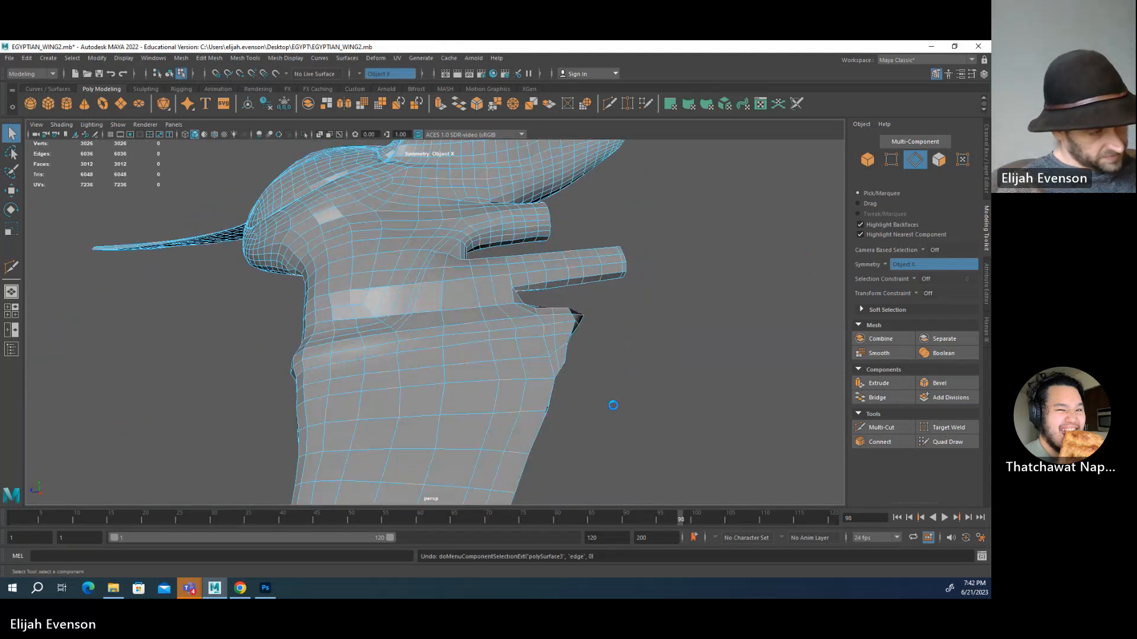
pyautogui.hotkey('ctrl', 'z')
pyautogui.hotkey('ctrl', 'z')
# - Delete the short diagonal edge on the wing surface between the small pointed feather and the narrow stub
pyautogui.keyDown('alt'); pyautogui.moveTo(598, 407); pyautogui.dragTo(573, 396); pyautogui.keyUp('alt')
pyautogui.click(895, 429)
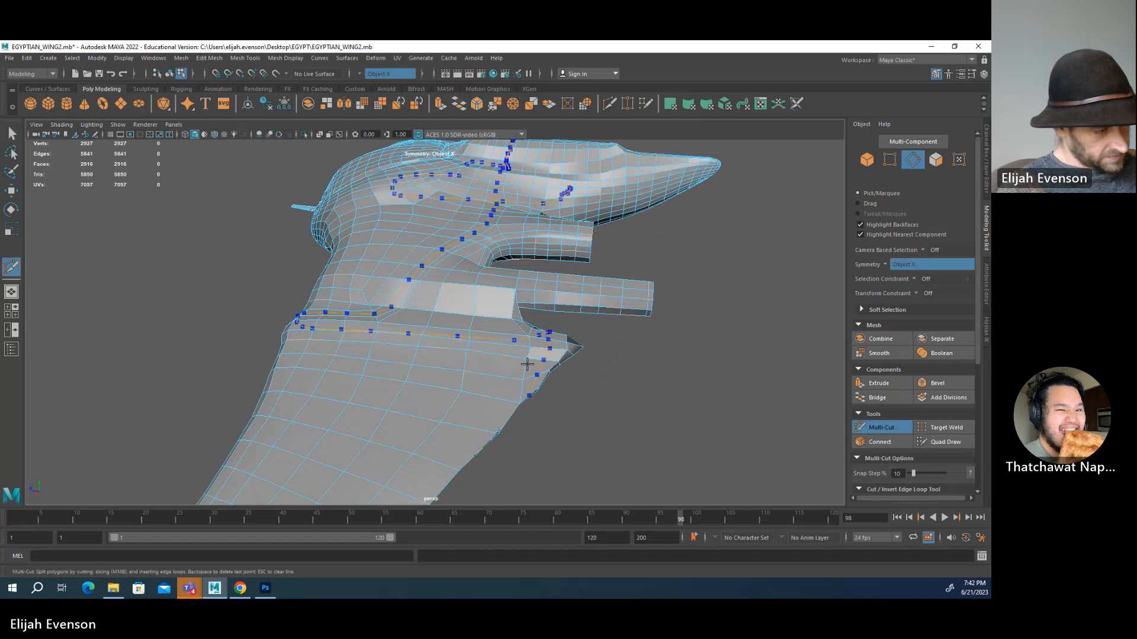
pyautogui.keyDown('alt'); pyautogui.moveTo(588, 433); pyautogui.dragTo(319, 386); pyautogui.keyUp('alt')
pyautogui.keyDown('alt'); pyautogui.moveTo(418, 320); pyautogui.dragTo(634, 391, button='right'); pyautogui.keyUp('alt')
pyautogui.keyDown('alt'); pyautogui.moveTo(394, 306); pyautogui.dragTo(504, 354, button='middle'); pyautogui.keyUp('alt')
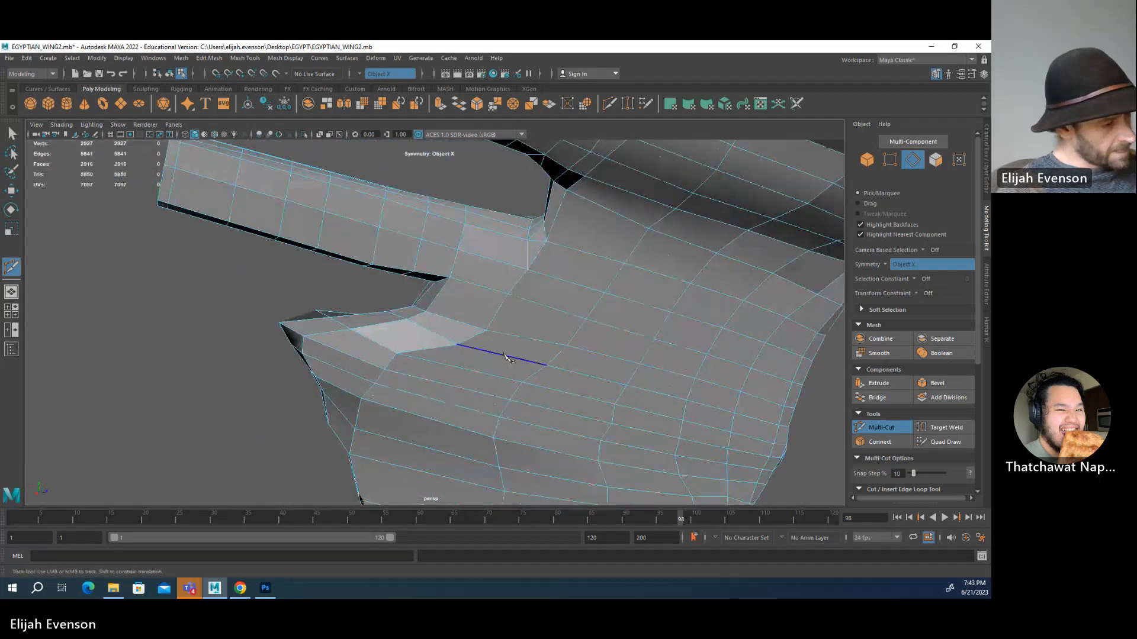
pyautogui.press('q')
pyautogui.click(474, 340)
pyautogui.press('Delete')
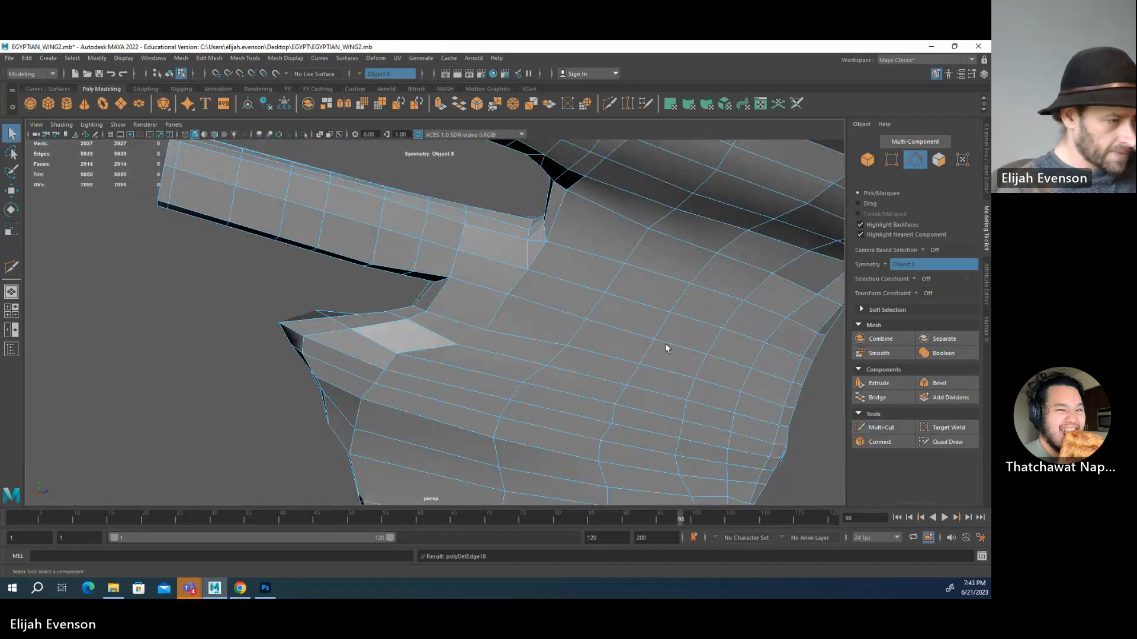
# - Insert an edge loop with Multi-Cut that runs along the wing's edge and past the base of the narrow stub
pyautogui.keyDown('alt'); pyautogui.moveTo(754, 365); pyautogui.dragTo(503, 351, button='right'); pyautogui.keyUp('alt')
pyautogui.keyDown('alt'); pyautogui.moveTo(503, 351); pyautogui.dragTo(589, 307); pyautogui.keyUp('alt')
pyautogui.keyDown('alt'); pyautogui.moveTo(589, 307); pyautogui.dragTo(562, 329, button='right'); pyautogui.keyUp('alt')
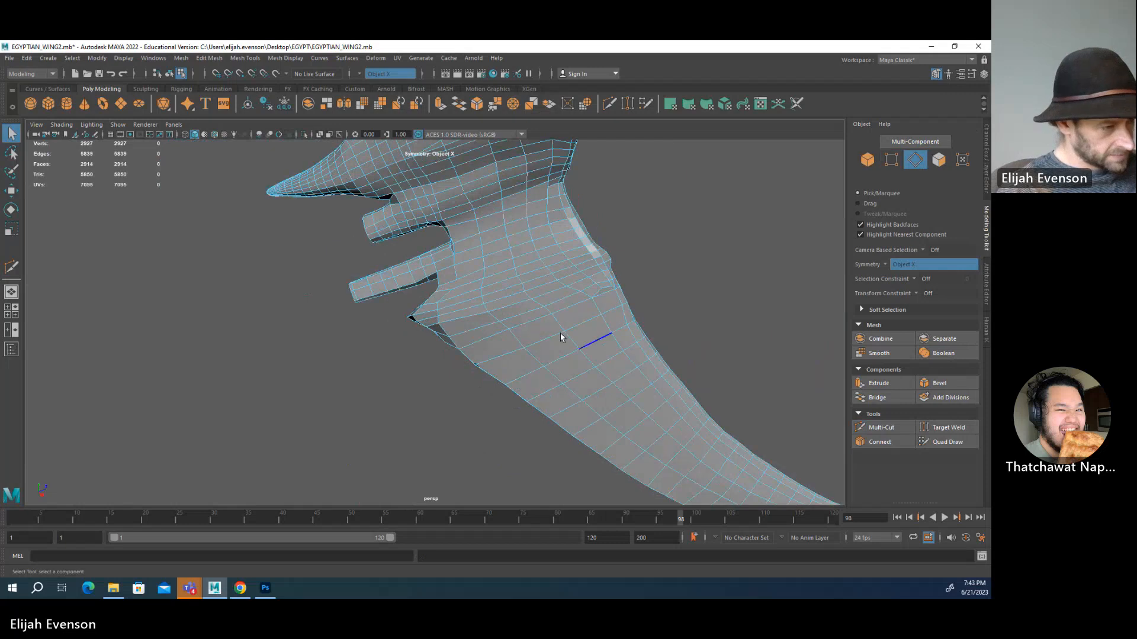
pyautogui.scroll(-1, 593, 352)
pyautogui.scroll(2, 579, 348)
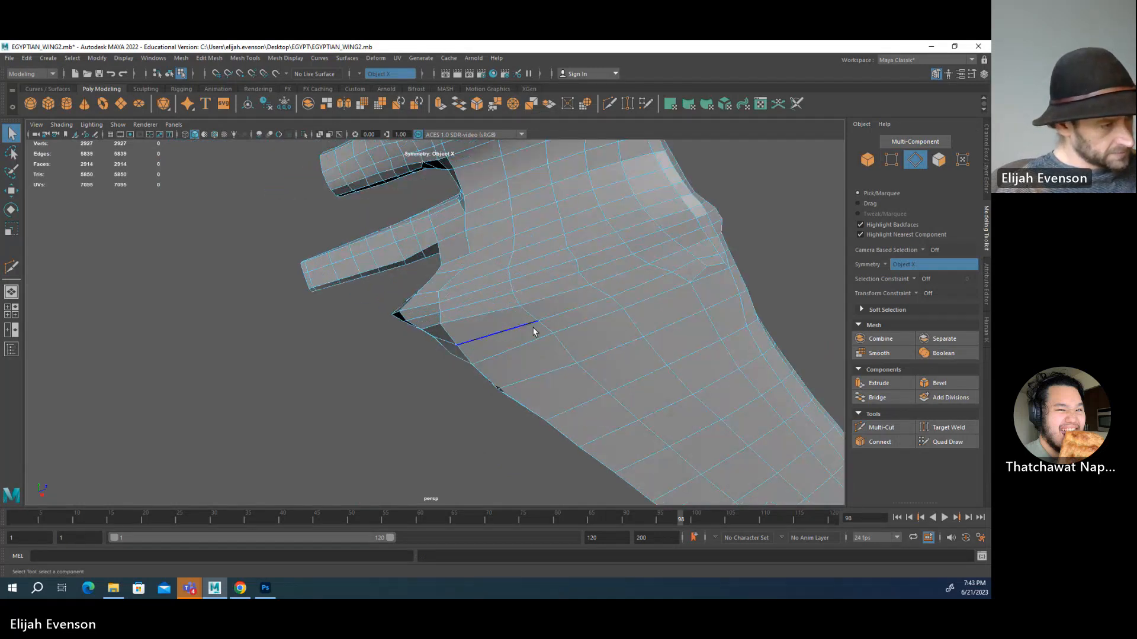
pyautogui.keyDown('alt'); pyautogui.moveTo(533, 330); pyautogui.dragTo(530, 351, button='middle'); pyautogui.keyUp('alt')
pyautogui.click(881, 427)
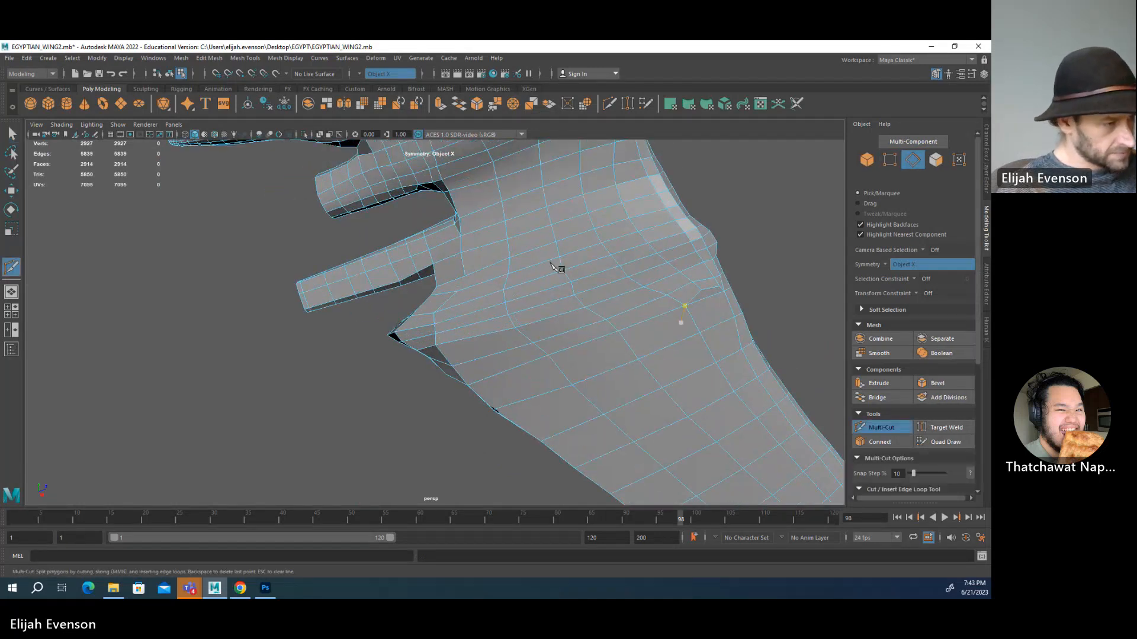
pyautogui.keyDown('alt'); pyautogui.moveTo(558, 264); pyautogui.dragTo(529, 330); pyautogui.keyUp('alt')
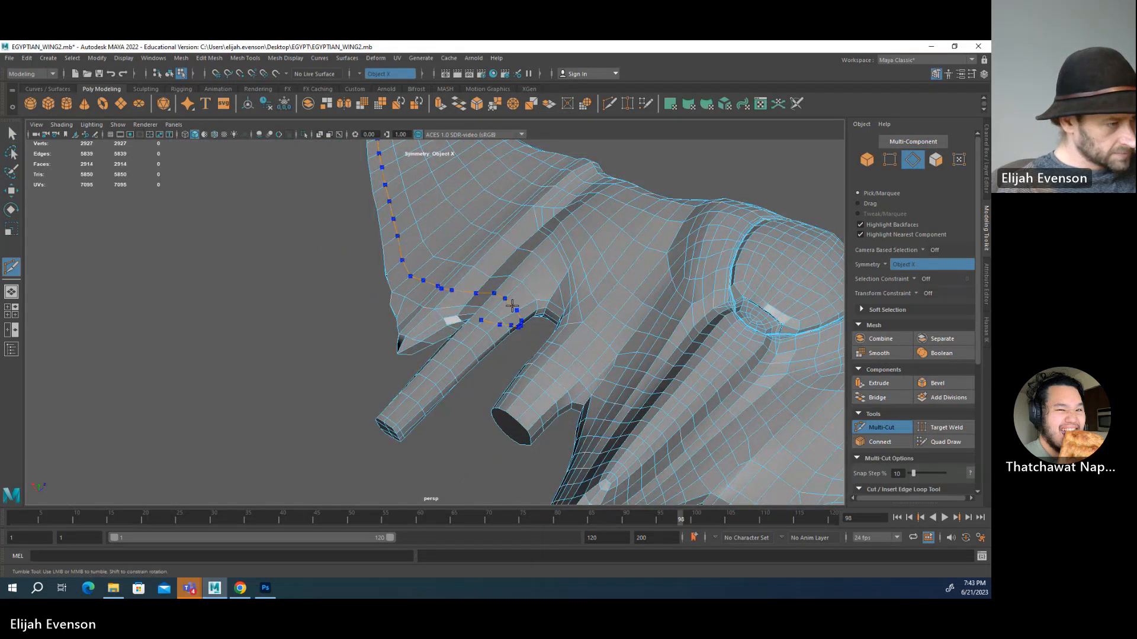
pyautogui.keyDown('ctrl'); pyautogui.click(513, 306); pyautogui.keyUp('ctrl')
# - Cut an edge between the two opposite vertices of the long face between the pointed feather and the narrow stub
pyautogui.keyDown('alt'); pyautogui.moveTo(455, 320); pyautogui.dragTo(408, 236); pyautogui.keyUp('alt')
pyautogui.keyDown('alt'); pyautogui.moveTo(408, 236); pyautogui.dragTo(577, 336, button='right'); pyautogui.keyUp('alt')
pyautogui.keyDown('alt'); pyautogui.moveTo(544, 289); pyautogui.dragTo(566, 242); pyautogui.keyUp('alt')
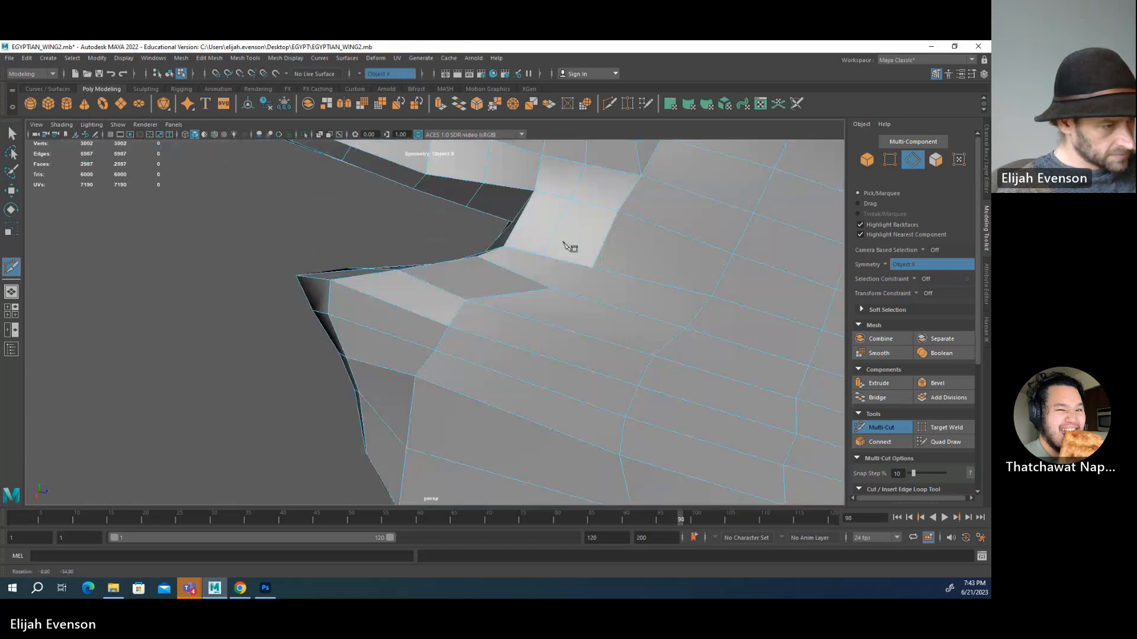
pyautogui.keyDown('alt'); pyautogui.moveTo(565, 291); pyautogui.dragTo(527, 359, button='middle'); pyautogui.keyUp('alt')
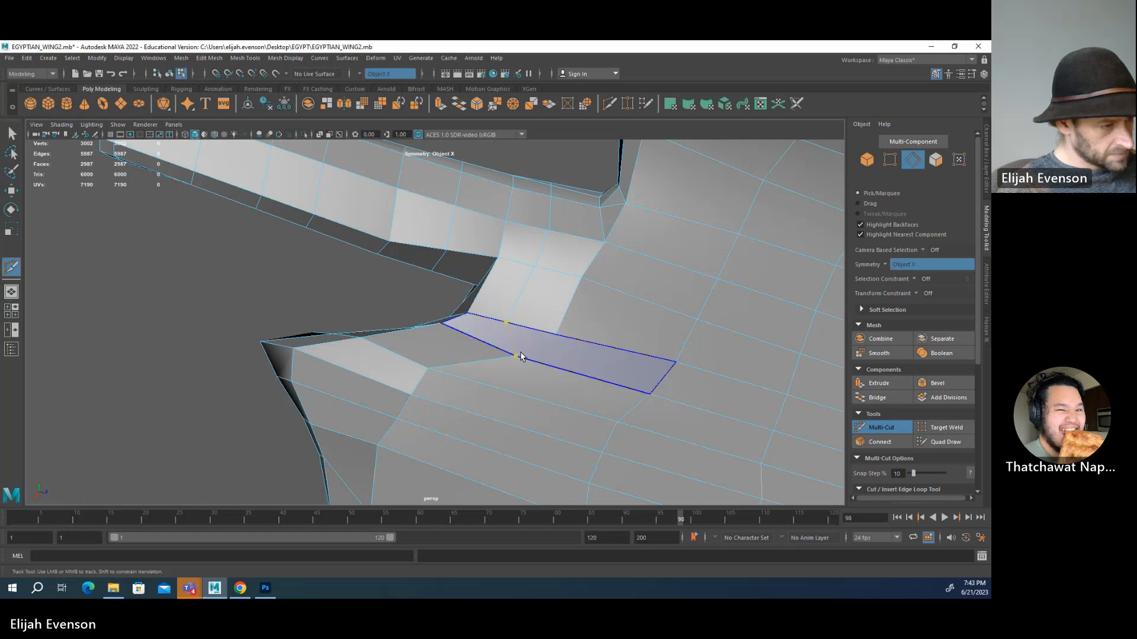
pyautogui.press('q')
# - Reposition the vertices on the wing surface behind the pointed feather, shifting the newly connected vertex toward the wing's edge
pyautogui.press('F9')
pyautogui.click(515, 357)
pyautogui.press('w')
pyautogui.moveTo(515, 356); pyautogui.dragTo(465, 350)
pyautogui.press('q')
pyautogui.click(456, 379)
pyautogui.press('w')
pyautogui.press('q')
pyautogui.click(468, 364)
pyautogui.press('w')
pyautogui.press('q')
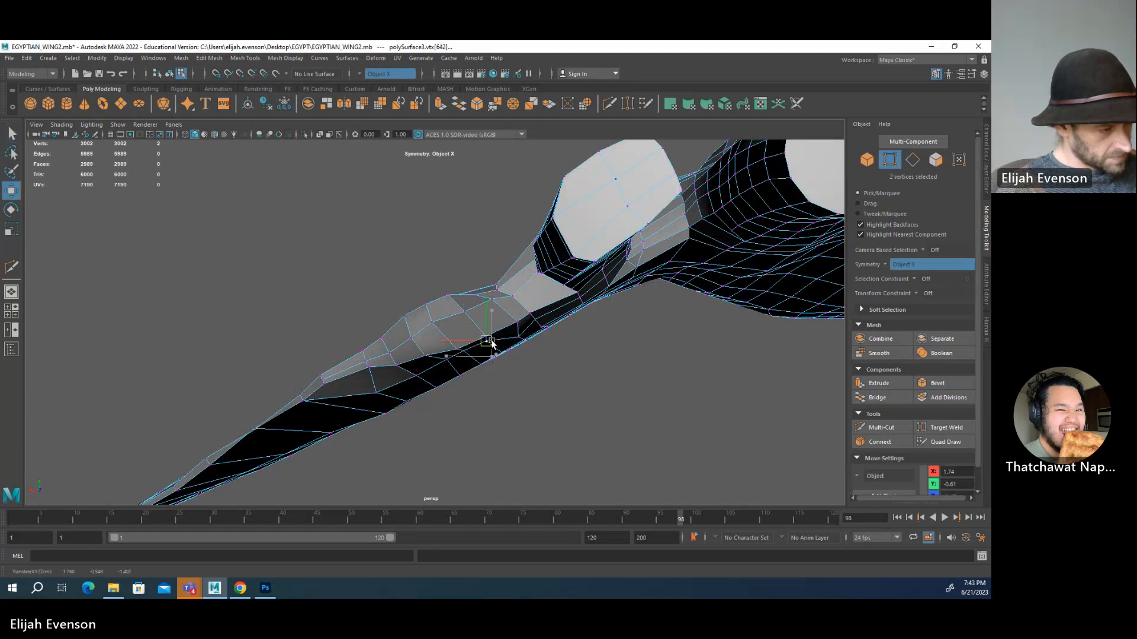
# - Raise the vertex on the lower rim of the wing edge between the pointed feather and the stub
pyautogui.press('w')
pyautogui.click(519, 337)
pyautogui.moveTo(521, 340); pyautogui.dragTo(520, 324)
pyautogui.press('q')
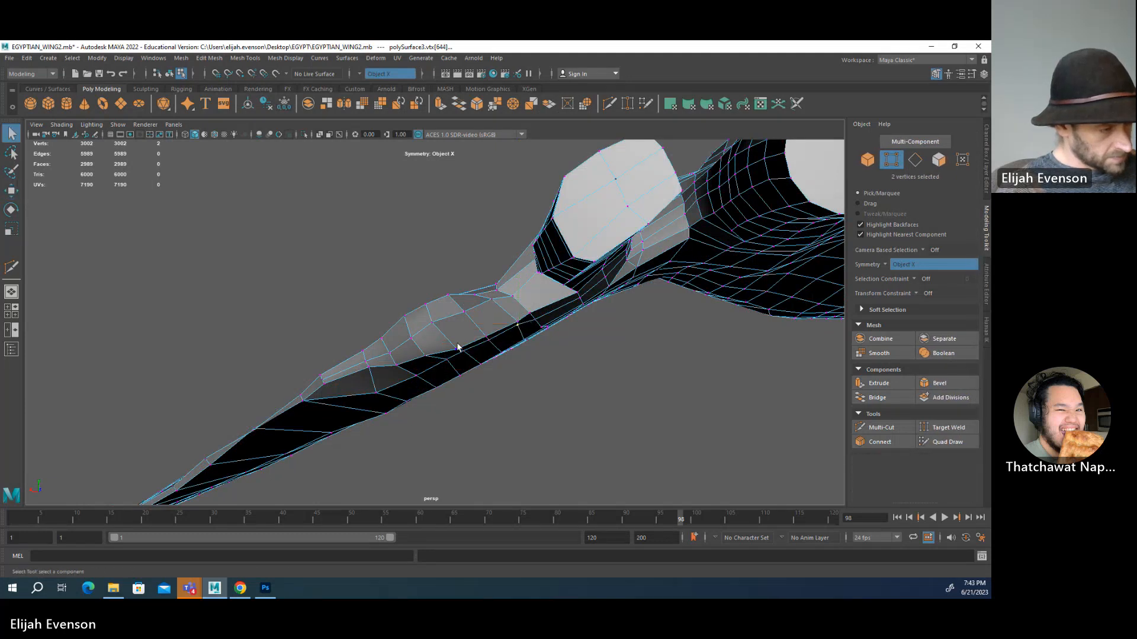
# - Adjust the vertices near the tip of the small pointed feather, working from above and edge-on
pyautogui.keyDown('alt'); pyautogui.moveTo(398, 343); pyautogui.dragTo(533, 262); pyautogui.keyUp('alt')
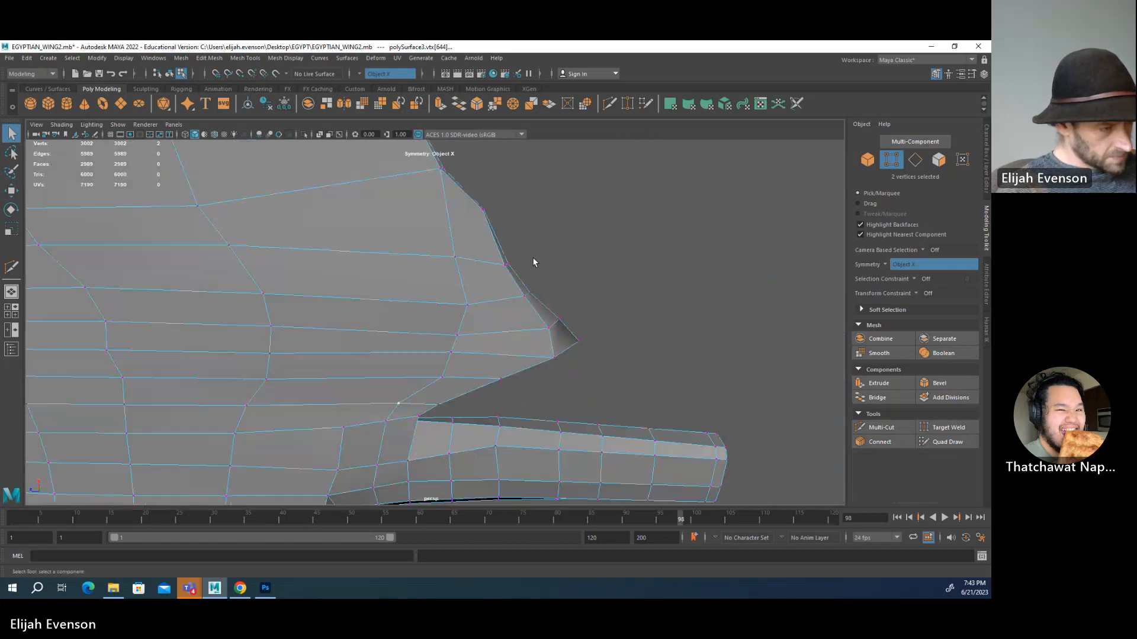
pyautogui.moveTo(555, 330)
pyautogui.keyDown('alt'); pyautogui.mouseDown()
pyautogui.moveTo(545, 294)
pyautogui.moveTo(584, 332)
pyautogui.moveTo(569, 299)
pyautogui.moveTo(543, 401)
pyautogui.moveTo(634, 389)
pyautogui.moveTo(695, 410)
pyautogui.moveTo(618, 391)
pyautogui.moveTo(568, 414)
pyautogui.moveTo(677, 397)
pyautogui.moveTo(438, 419)
pyautogui.moveTo(472, 420)
pyautogui.moveTo(348, 401)
pyautogui.moveTo(337, 384)
pyautogui.mouseUp(); pyautogui.keyUp('alt')
pyautogui.press('w')
pyautogui.press('q')
pyautogui.click(558, 335)
pyautogui.press('w')
pyautogui.press('q')
pyautogui.keyDown('alt'); pyautogui.moveTo(375, 417); pyautogui.dragTo(335, 377); pyautogui.keyUp('alt')
pyautogui.press('w')
pyautogui.press('q')
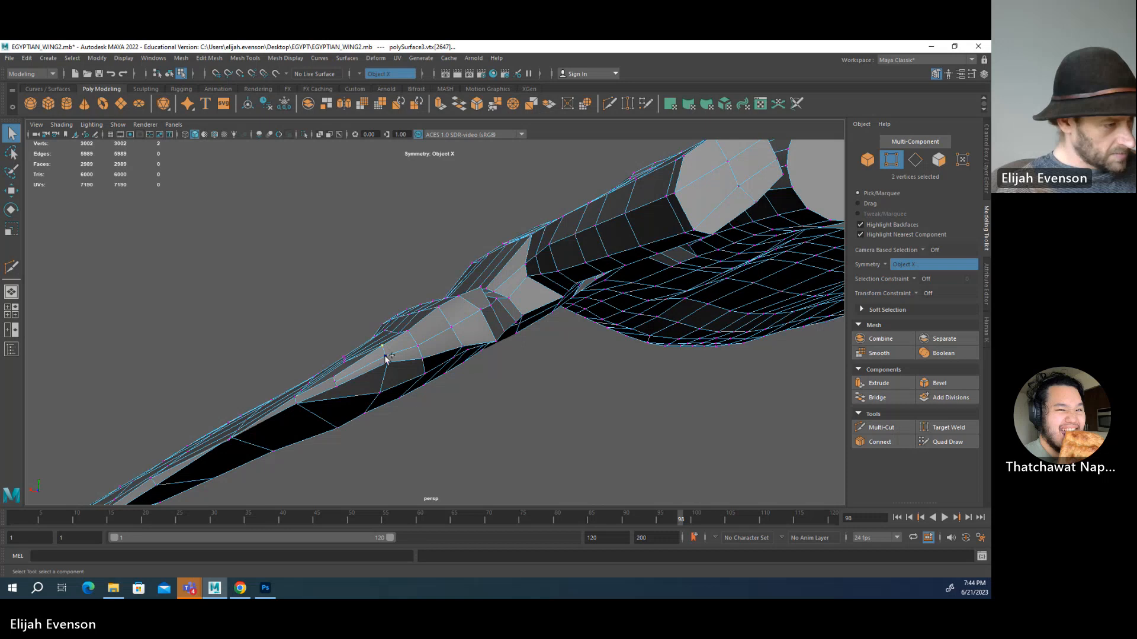
# - Reposition the vertices along the narrow edge strip on the outer side of the pointed feather
pyautogui.keyDown('shift'); pyautogui.click(388, 363); pyautogui.keyUp('shift')
pyautogui.press('w')
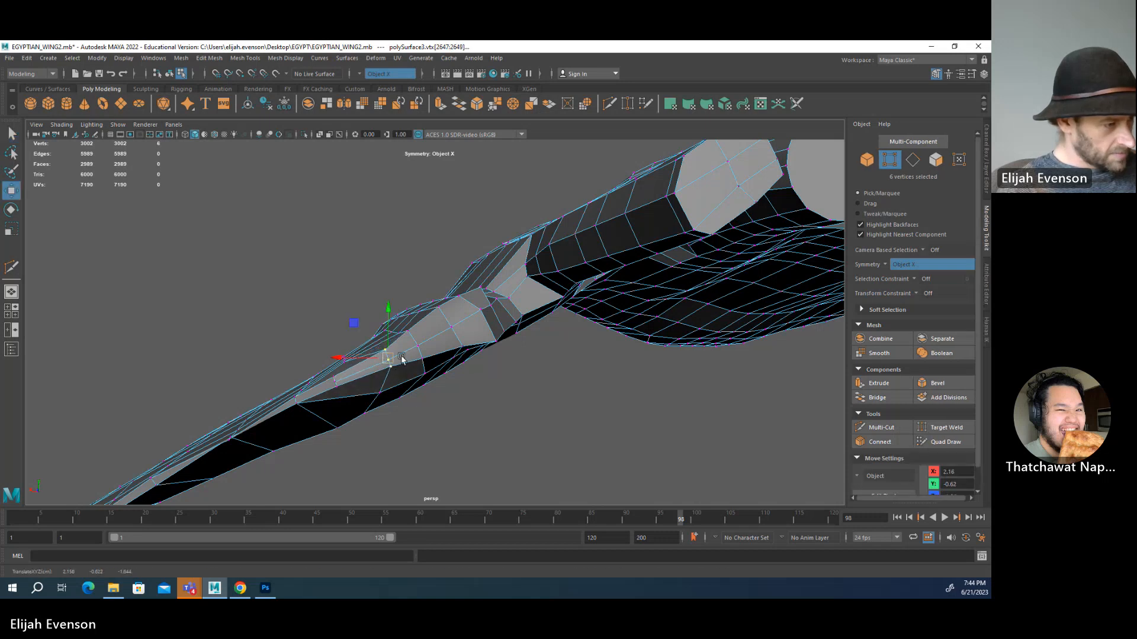
pyautogui.click(412, 337)
pyautogui.press('q')
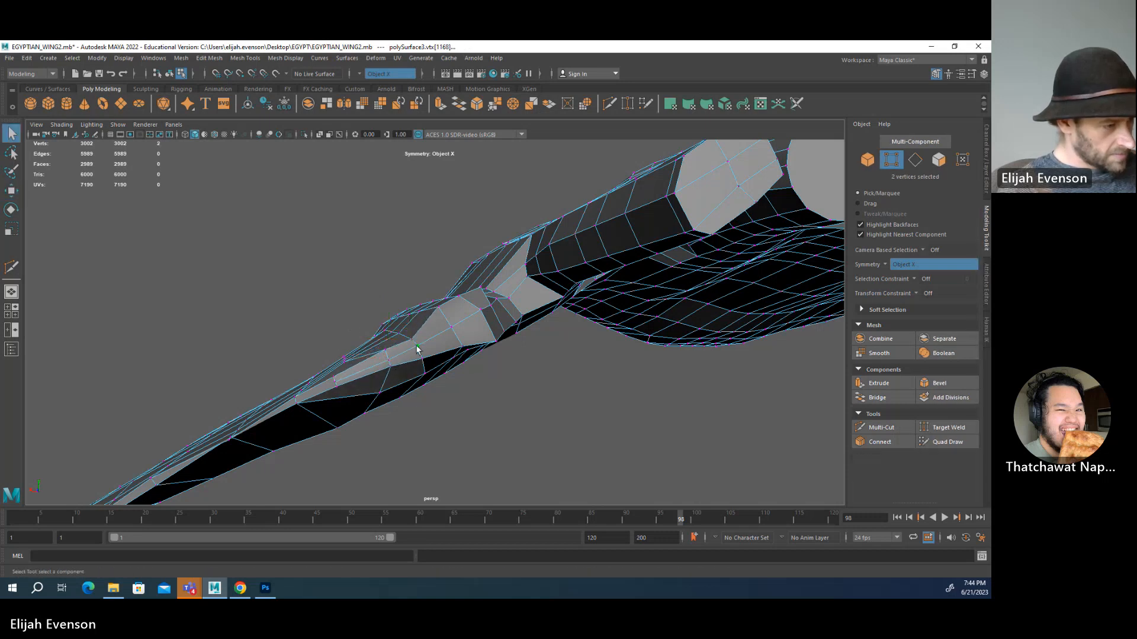
pyautogui.press('w')
pyautogui.click(421, 349)
pyautogui.keyDown('alt'); pyautogui.moveTo(473, 340); pyautogui.dragTo(438, 345); pyautogui.keyUp('alt')
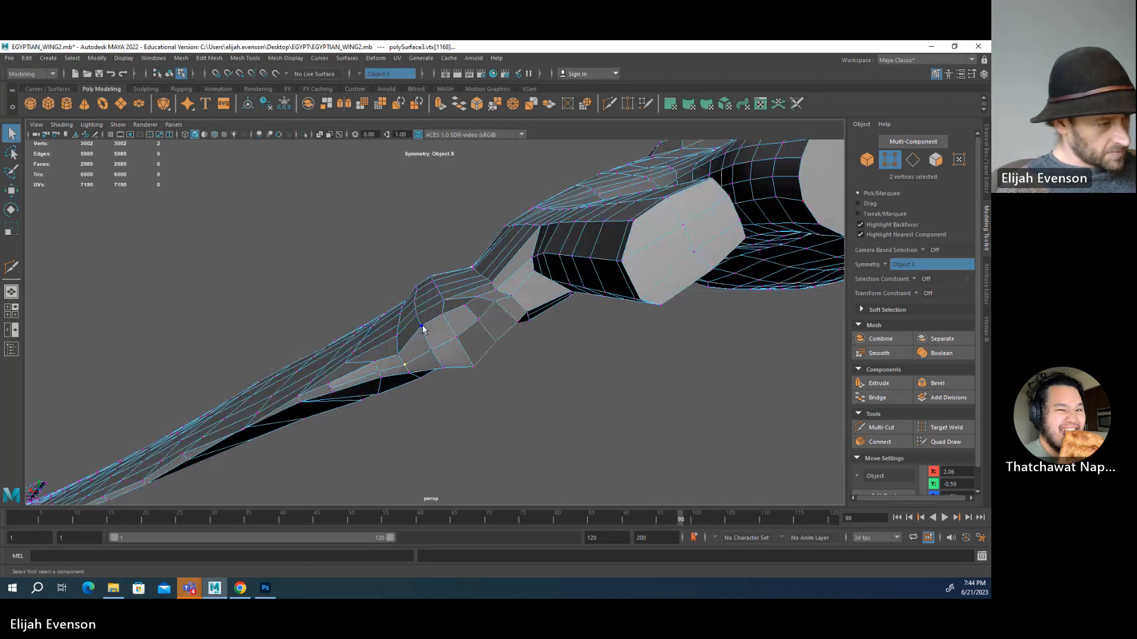
# - Even out the vertices on the upper side of the pointed feather, working from its edge strip toward the narrow stub
pyautogui.click(428, 342)
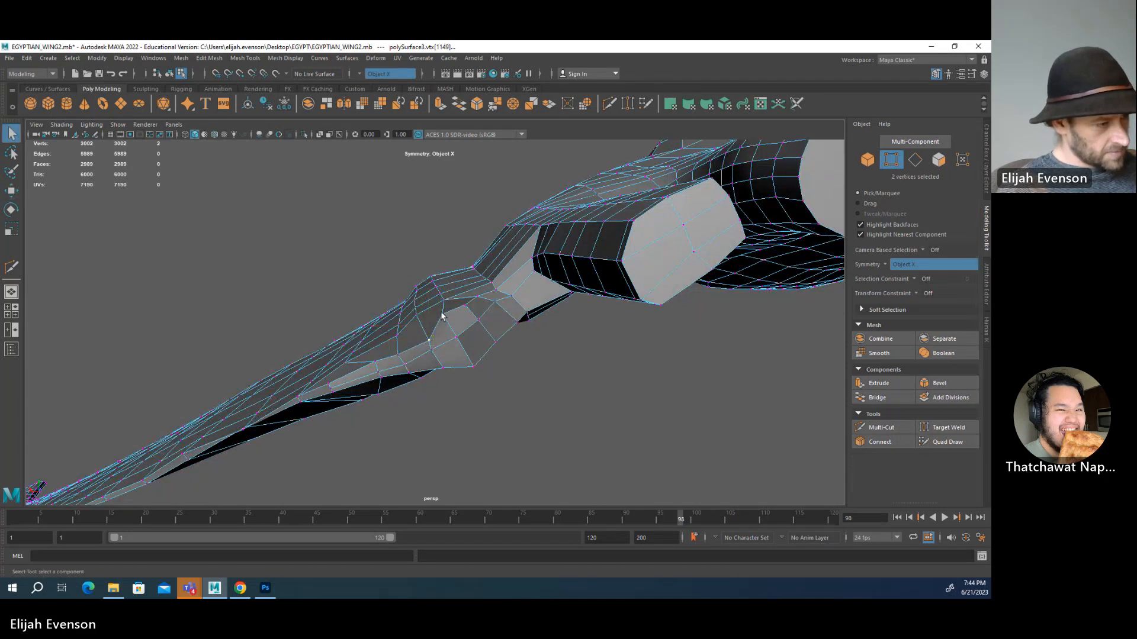
pyautogui.click(448, 321)
pyautogui.press('q')
pyautogui.press('w')
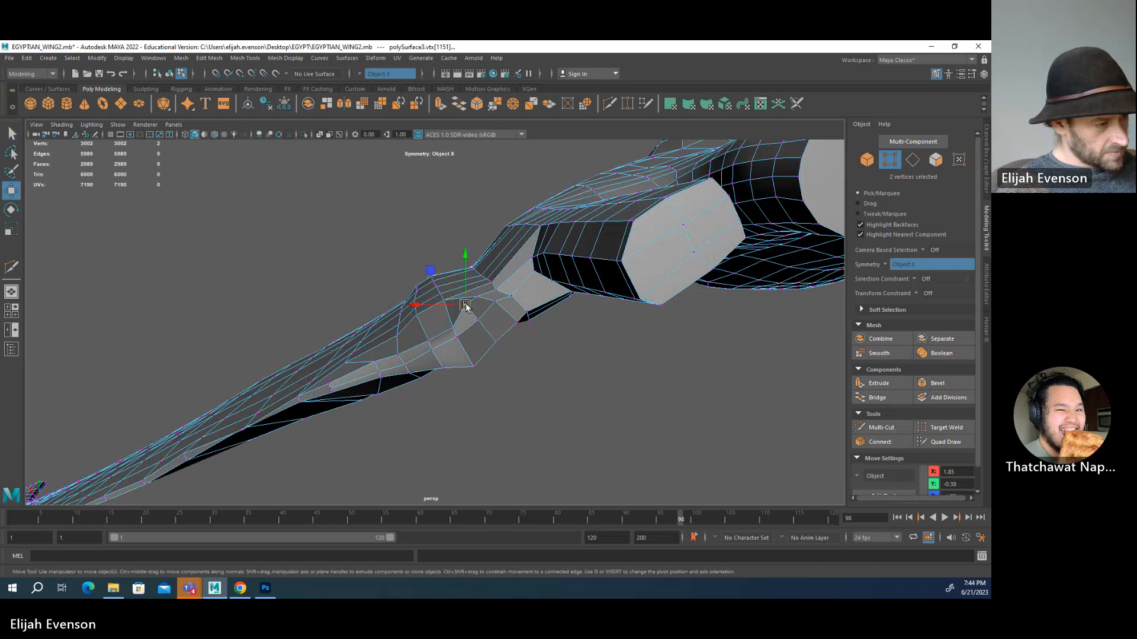
pyautogui.click(478, 320)
pyautogui.press('q')
pyautogui.press('w')
pyautogui.moveTo(479, 325); pyautogui.dragTo(487, 303)
pyautogui.press('q')
pyautogui.click(478, 299)
pyautogui.press('w')
pyautogui.click(479, 299)
# - Reposition the vertices along the notch between the pointed feather and the narrow stub to smooth its edge
pyautogui.keyDown('alt'); pyautogui.moveTo(487, 302); pyautogui.dragTo(539, 348); pyautogui.keyUp('alt')
pyautogui.press('q')
pyautogui.click(497, 308)
pyautogui.press('w')
pyautogui.click(501, 312)
pyautogui.press('q')
pyautogui.click(496, 299)
pyautogui.press('w')
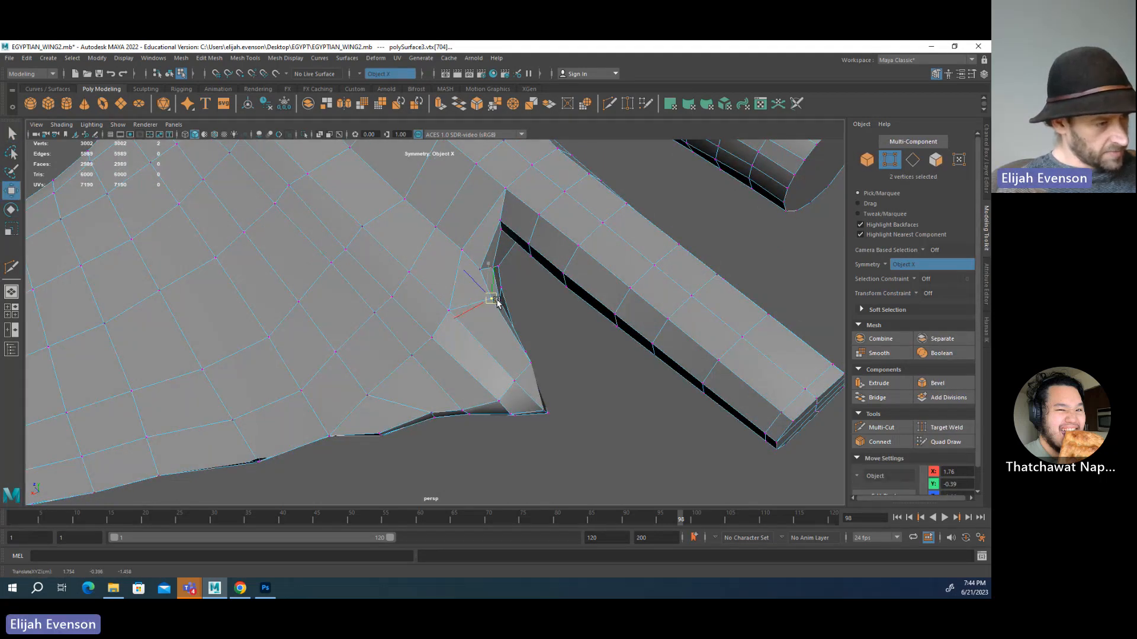
pyautogui.press('q')
pyautogui.click(503, 292)
pyautogui.press('w')
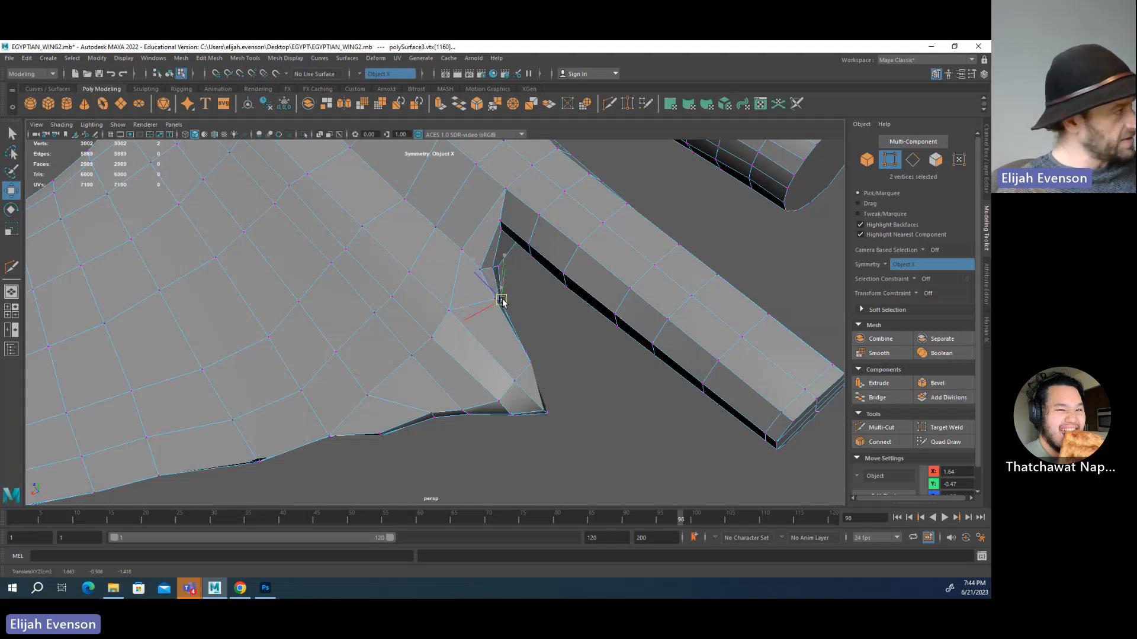
pyautogui.moveTo(501, 302); pyautogui.dragTo(499, 320)
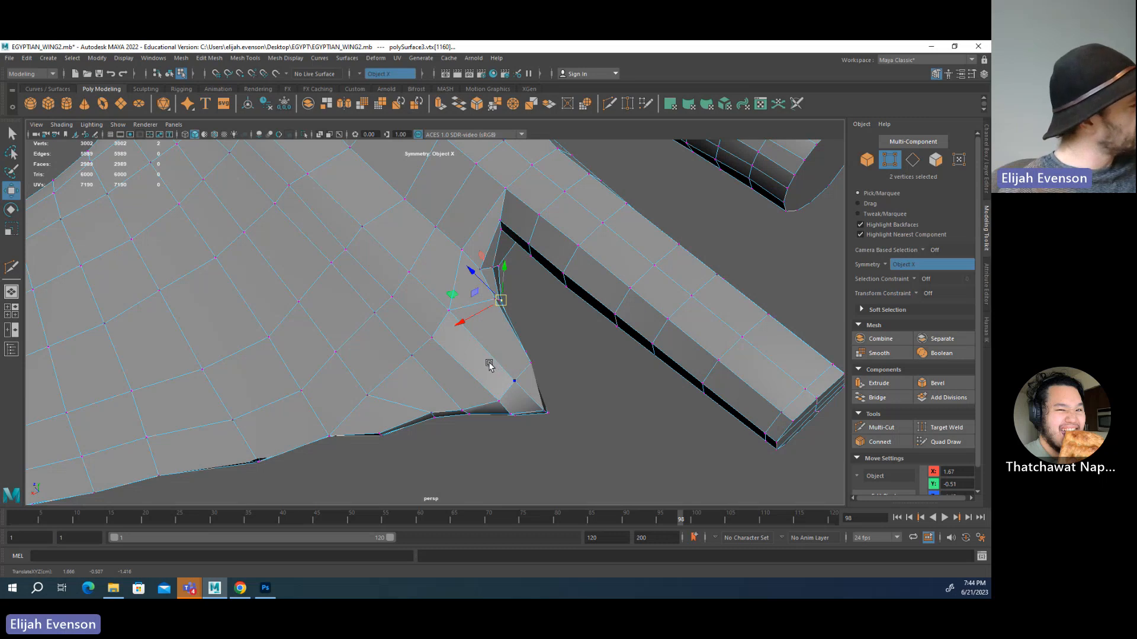
pyautogui.keyDown('alt'); pyautogui.moveTo(488, 364); pyautogui.dragTo(489, 339); pyautogui.keyUp('alt')
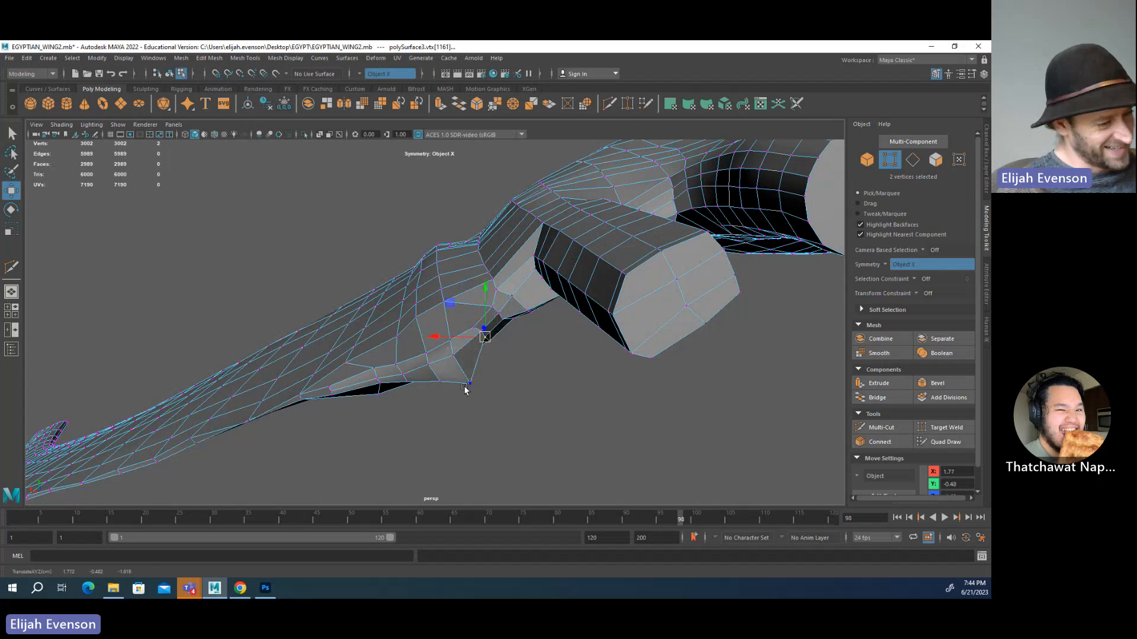
# - Pull the protruding vertices on the underside of the pointed feather in line with its lower edge
pyautogui.click(459, 363)
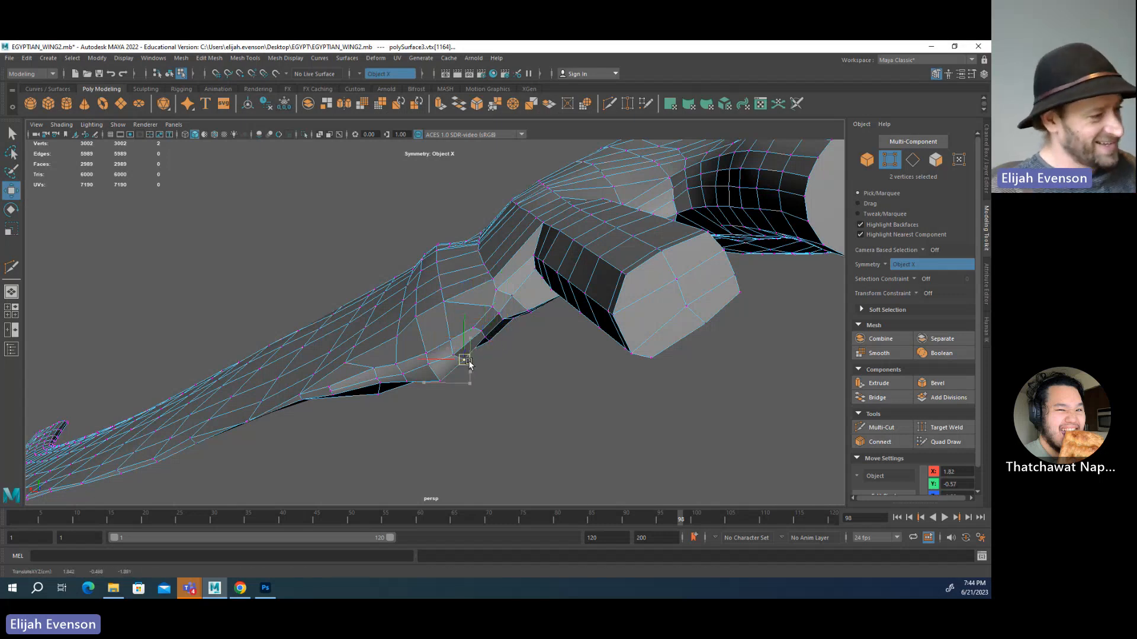
pyautogui.click(437, 375)
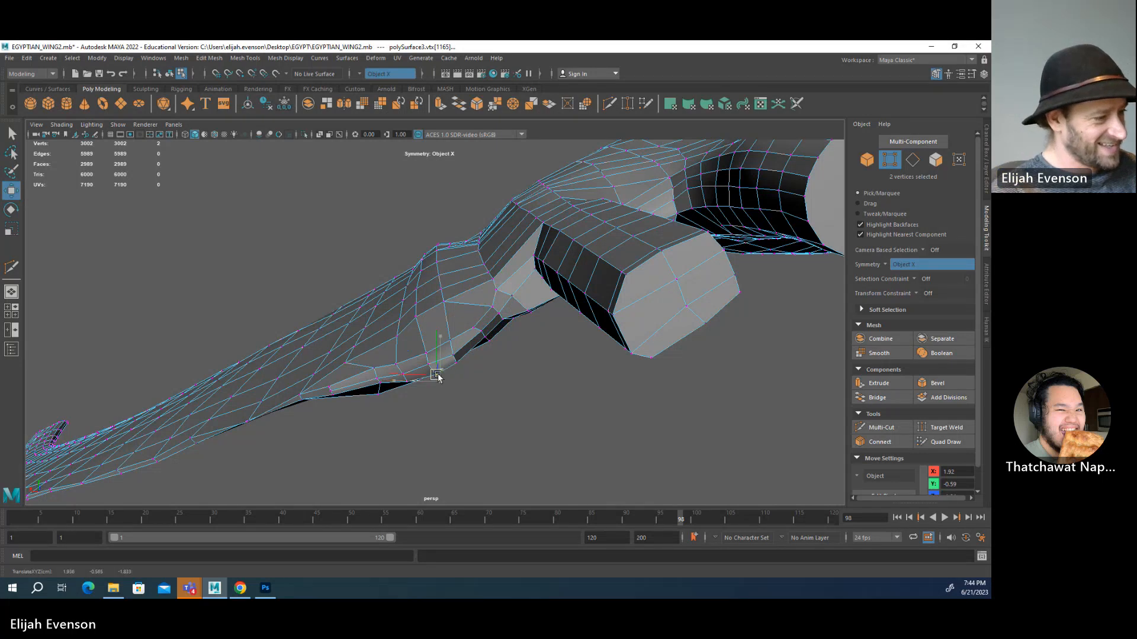
pyautogui.keyDown('alt'); pyautogui.moveTo(435, 373); pyautogui.dragTo(561, 363); pyautogui.keyUp('alt')
# - Reposition the vertices just behind the pointed feather's tip to straighten the slope down its outer edge
pyautogui.press('q')
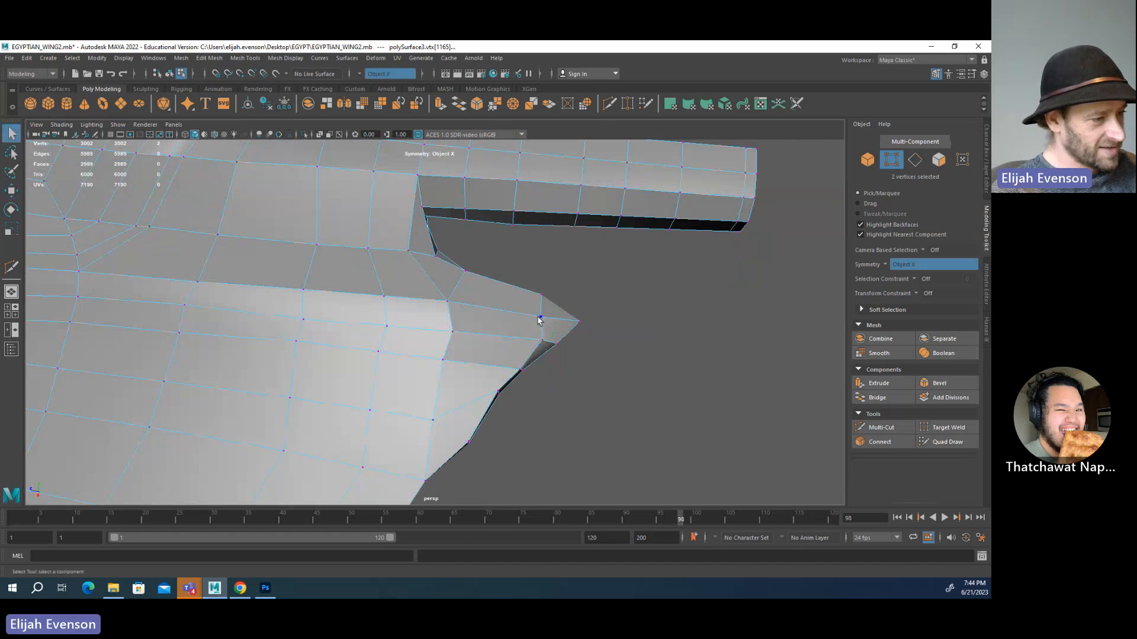
pyautogui.click(542, 317)
pyautogui.press('w')
pyautogui.moveTo(544, 320); pyautogui.dragTo(551, 342)
pyautogui.press('q')
pyautogui.click(542, 340)
pyautogui.press('w')
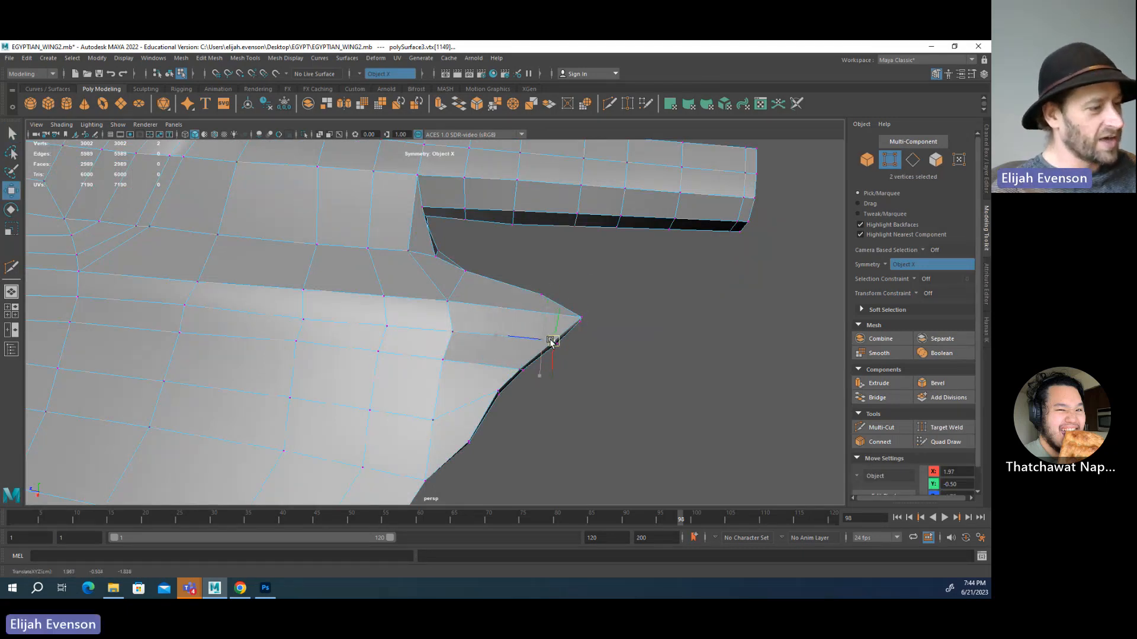
# - Adjust the vertices along the pointed feather's outer edge where it runs into the wing edge
pyautogui.press('q')
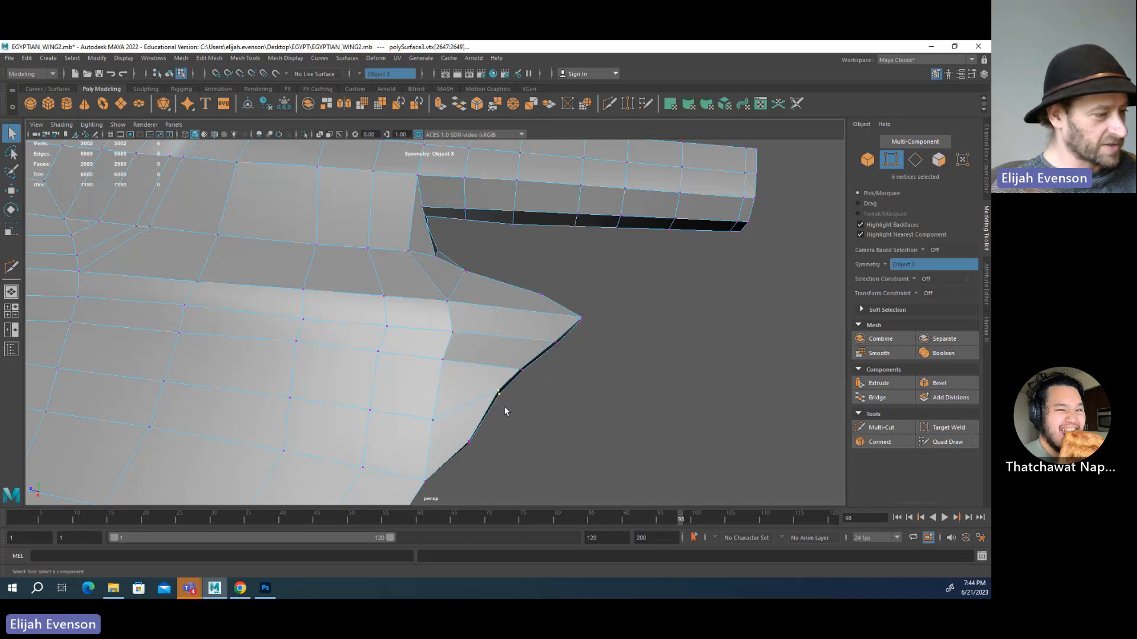
pyautogui.keyDown('alt'); pyautogui.moveTo(504, 406); pyautogui.dragTo(495, 453); pyautogui.keyUp('alt')
pyautogui.press('w')
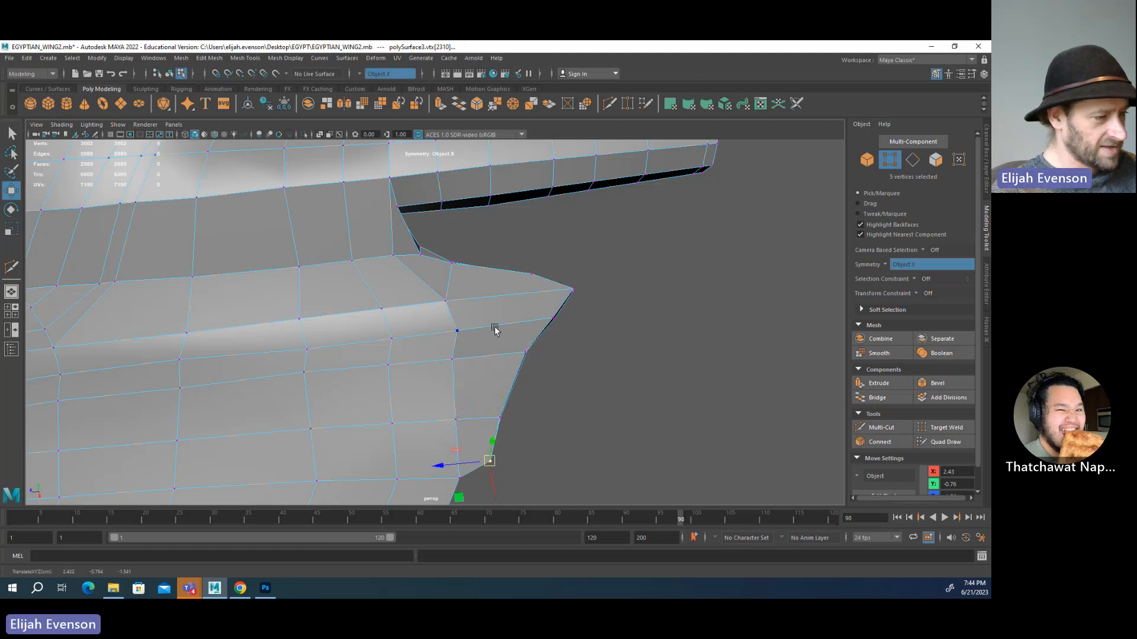
pyautogui.moveTo(513, 342); pyautogui.dragTo(517, 364)
# - Reposition the vertices on the notch side of the pointed feather to smooth the curve toward the narrow stub
pyautogui.click(499, 363)
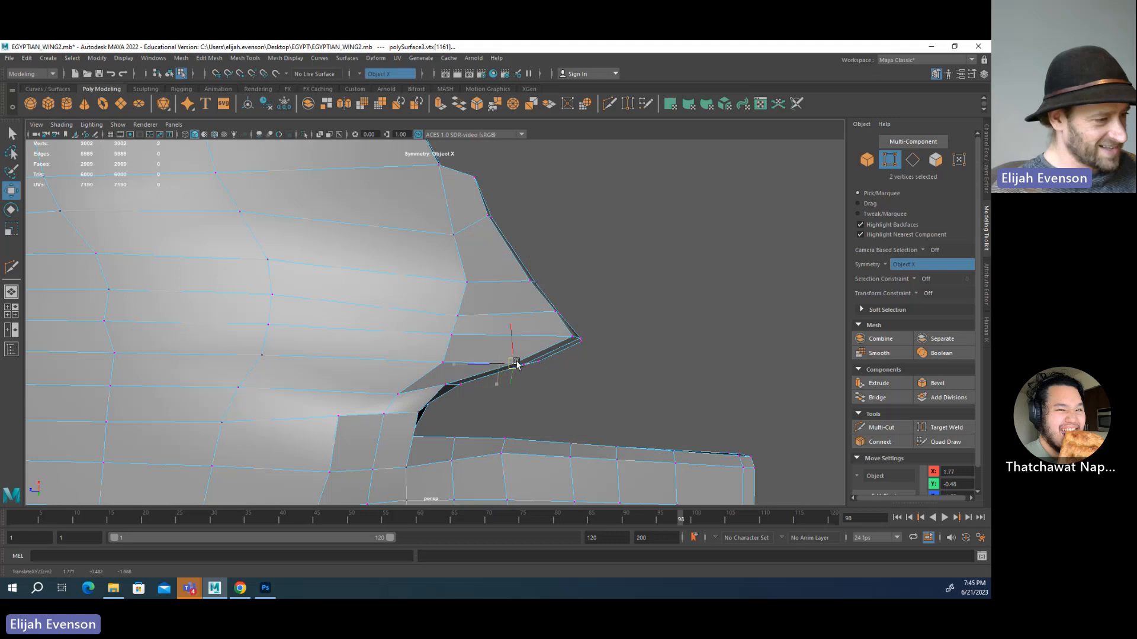
pyautogui.click(448, 386)
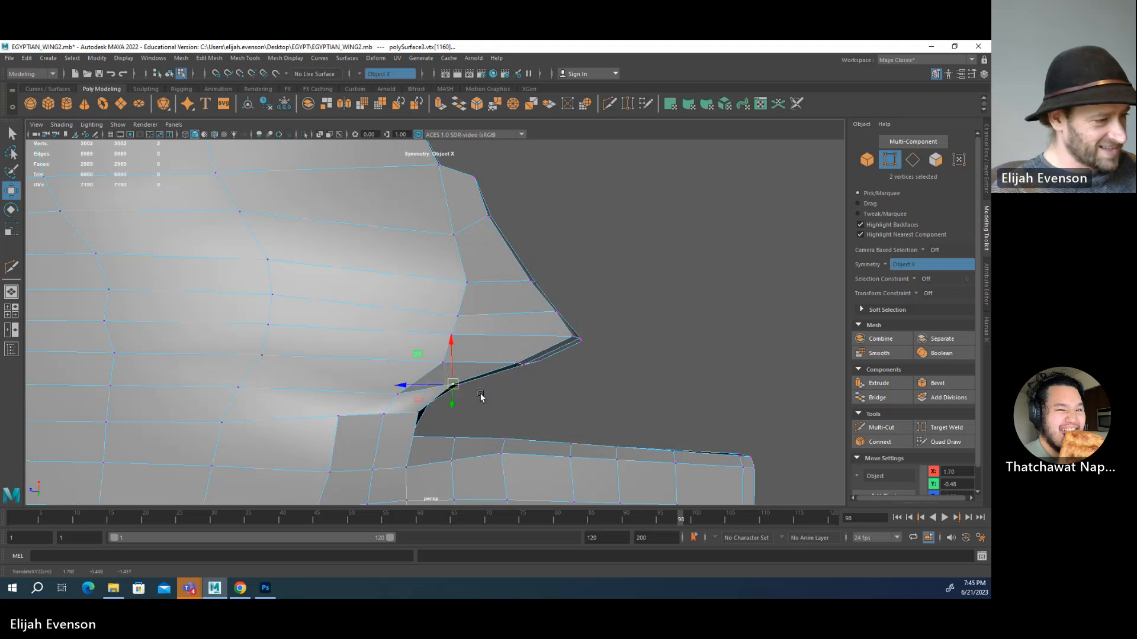
pyautogui.moveTo(451, 381); pyautogui.dragTo(517, 320)
pyautogui.click(575, 349)
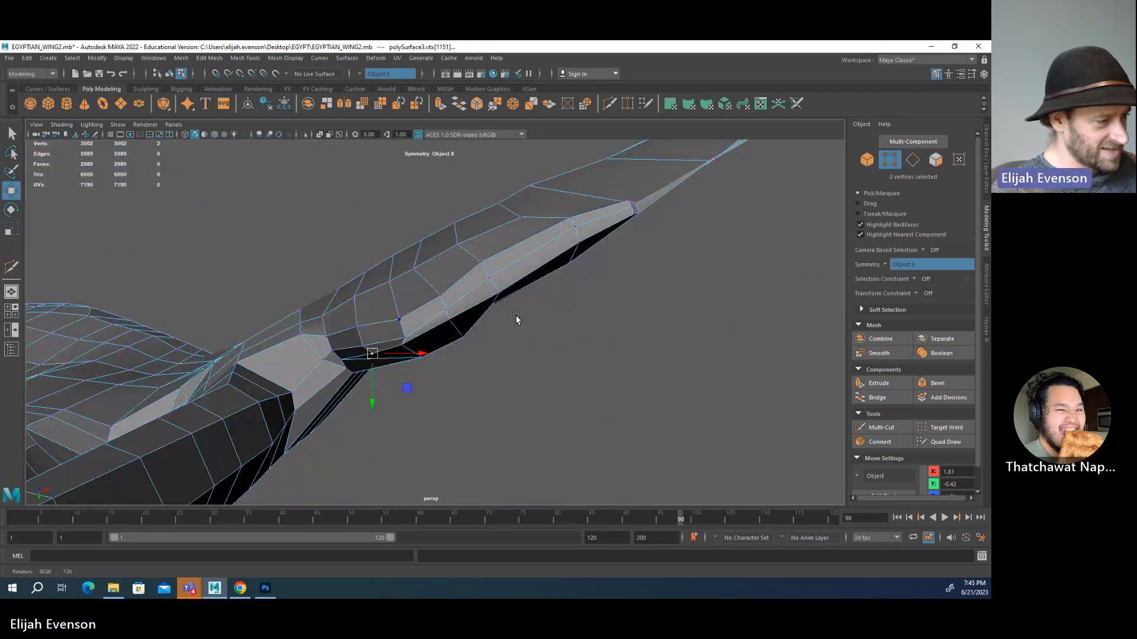
# - Adjust the vertices on the pointed feather's upper face closest to the notch beside the narrow stub
pyautogui.press('q')
pyautogui.click(398, 348)
pyautogui.press('w')
pyautogui.moveTo(398, 348); pyautogui.dragTo(358, 334)
pyautogui.press('q')
pyautogui.press('w')
pyautogui.press('q')
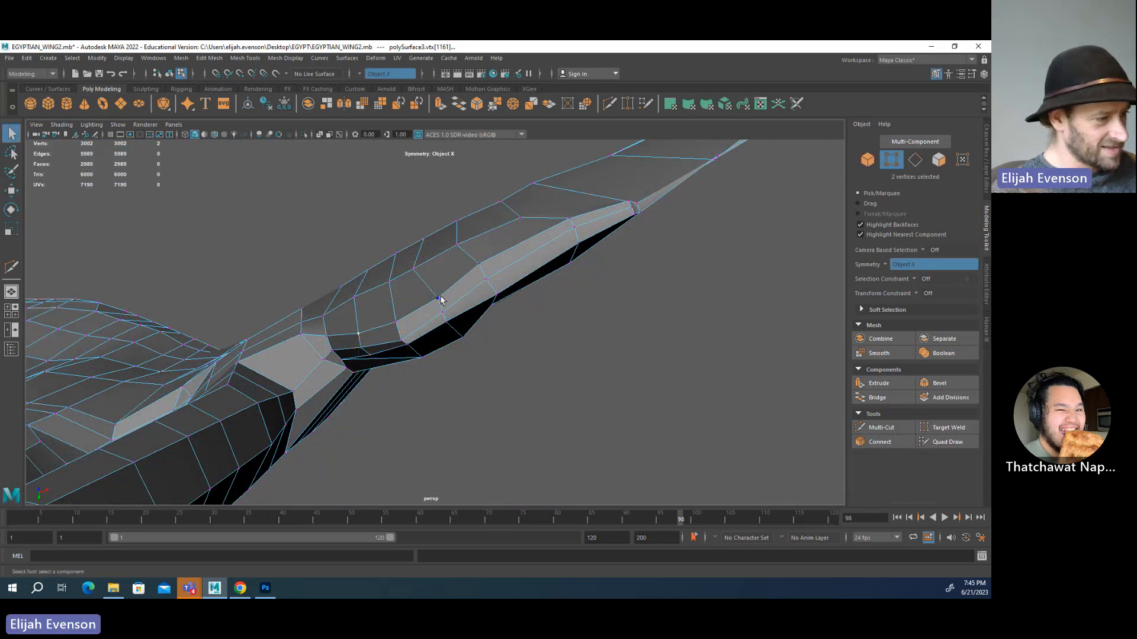
# - Even out the row of vertices across the pointed feather's upper face, working outward toward the wing edge
pyautogui.click(413, 268)
pyautogui.press('w')
pyautogui.moveTo(414, 269); pyautogui.dragTo(463, 242)
pyautogui.press('q')
pyautogui.click(456, 244)
pyautogui.press('w')
pyautogui.press('q')
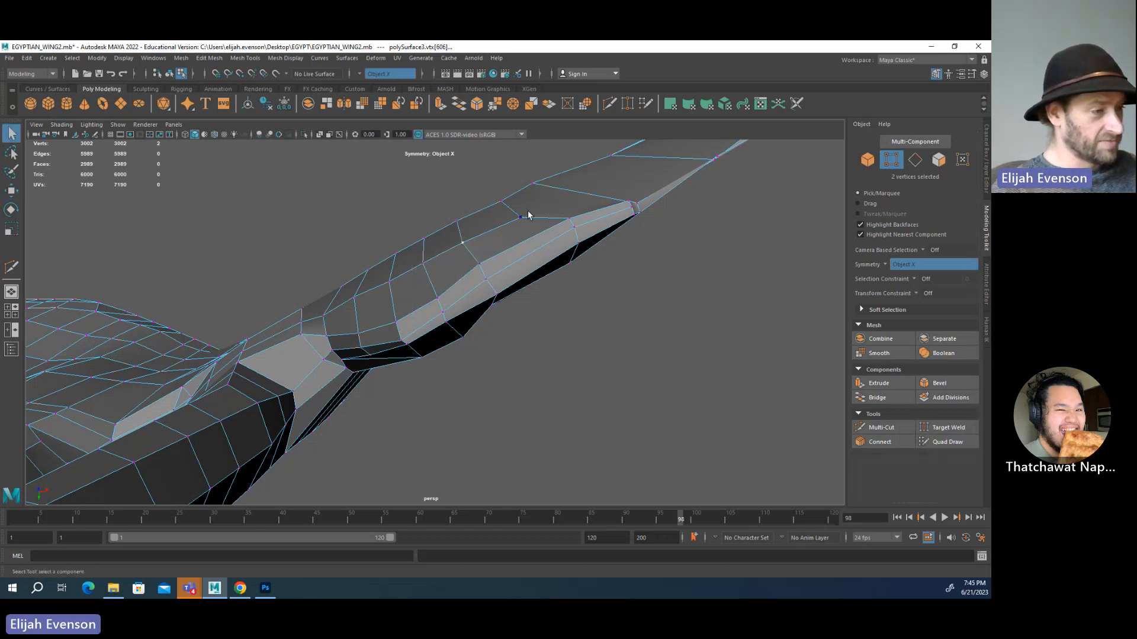
# - Line up the vertices along the pointed feather's light edge strip from its tip to the outer wing edge
pyautogui.press('f')
pyautogui.keyDown('alt'); pyautogui.moveTo(581, 308); pyautogui.dragTo(457, 264); pyautogui.keyUp('alt')
pyautogui.keyDown('alt'); pyautogui.moveTo(410, 355); pyautogui.dragTo(431, 302); pyautogui.keyUp('alt')
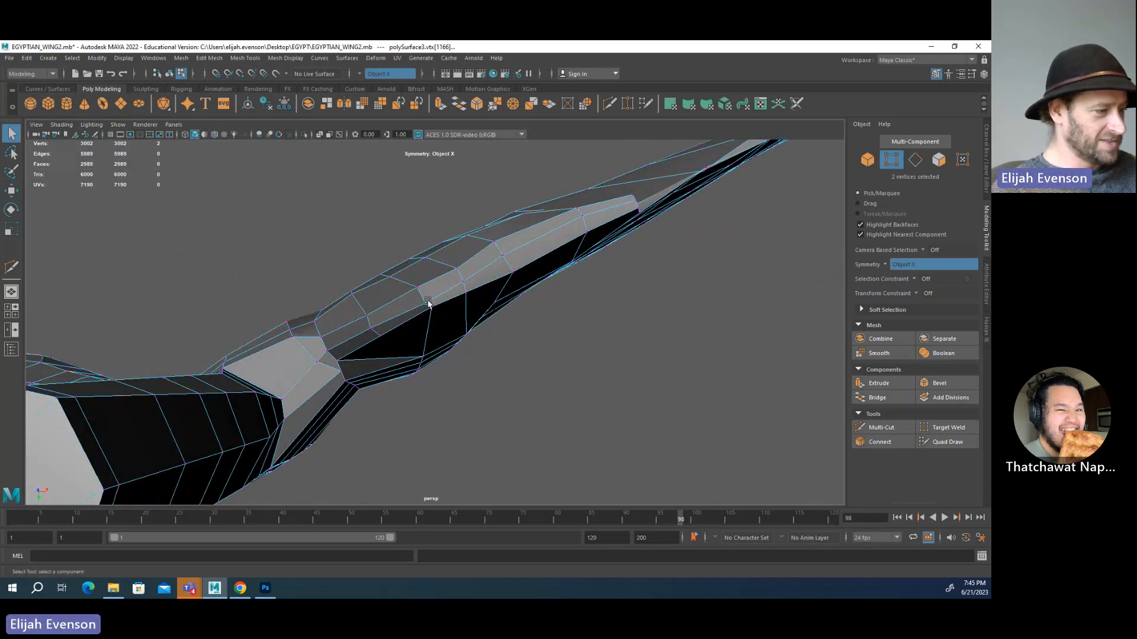
pyautogui.press('w')
pyautogui.click(422, 293)
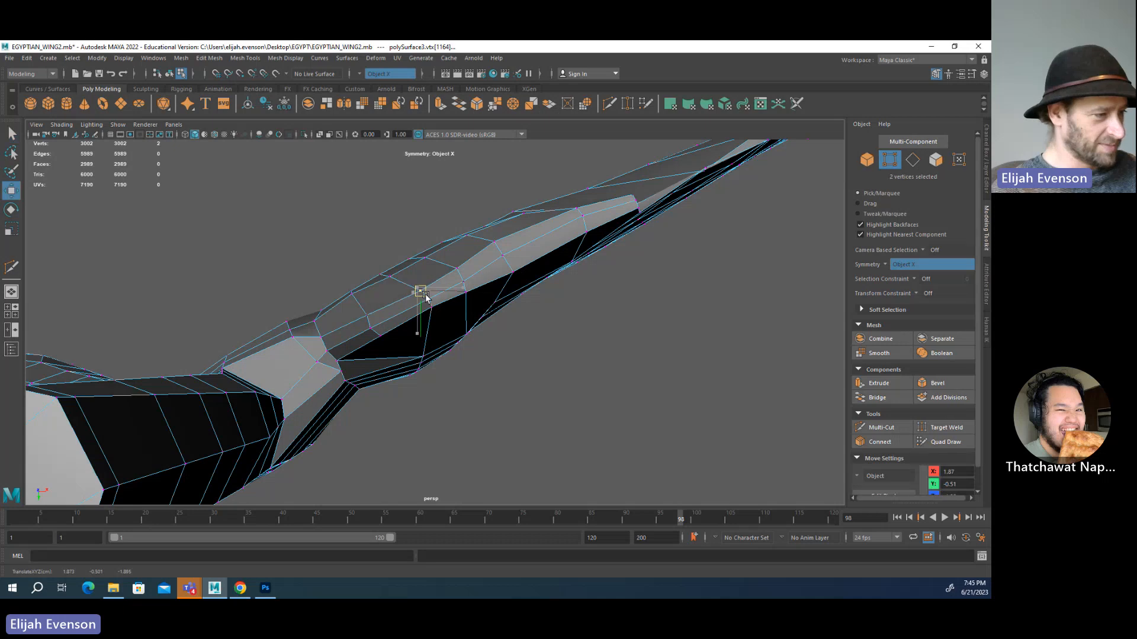
pyautogui.click(500, 249)
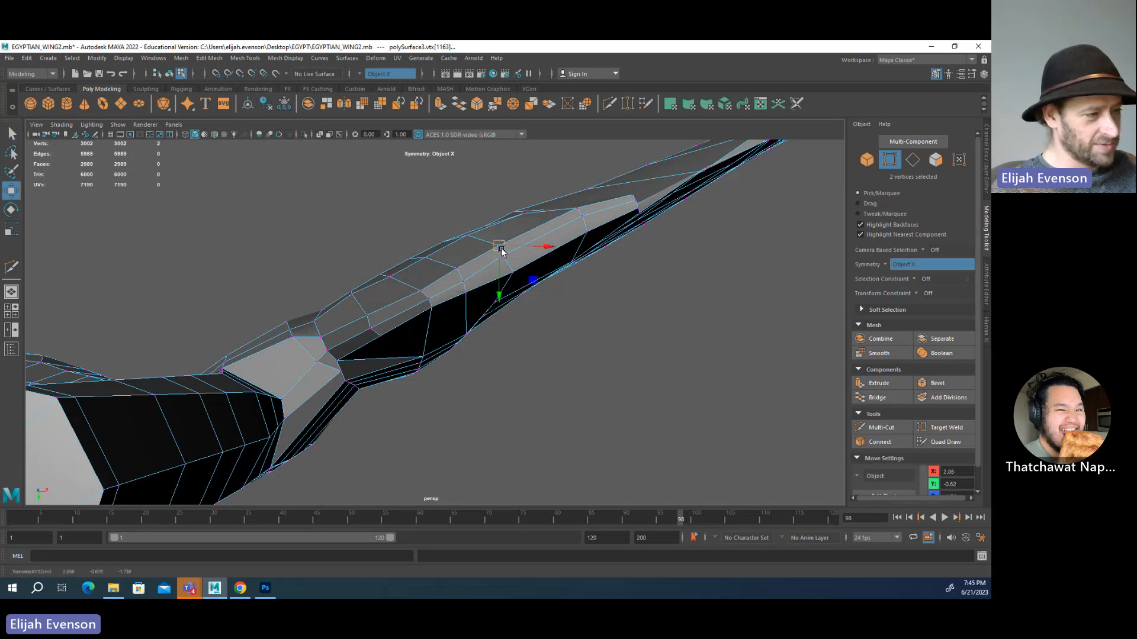
pyautogui.click(508, 257)
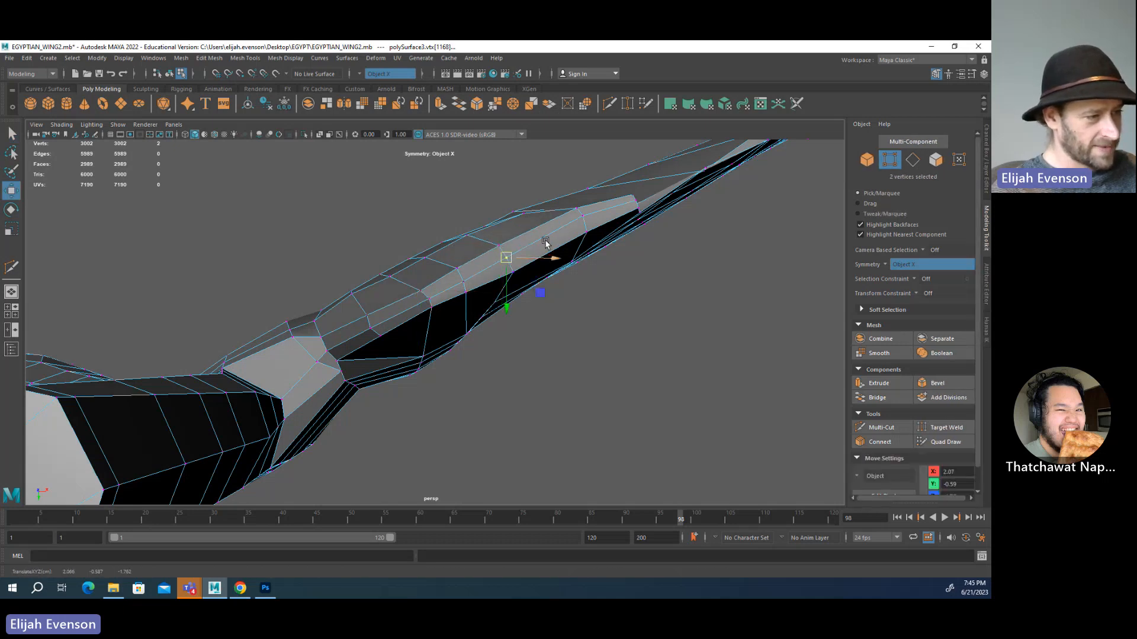
pyautogui.press('q')
pyautogui.press('w')
pyautogui.press('q')
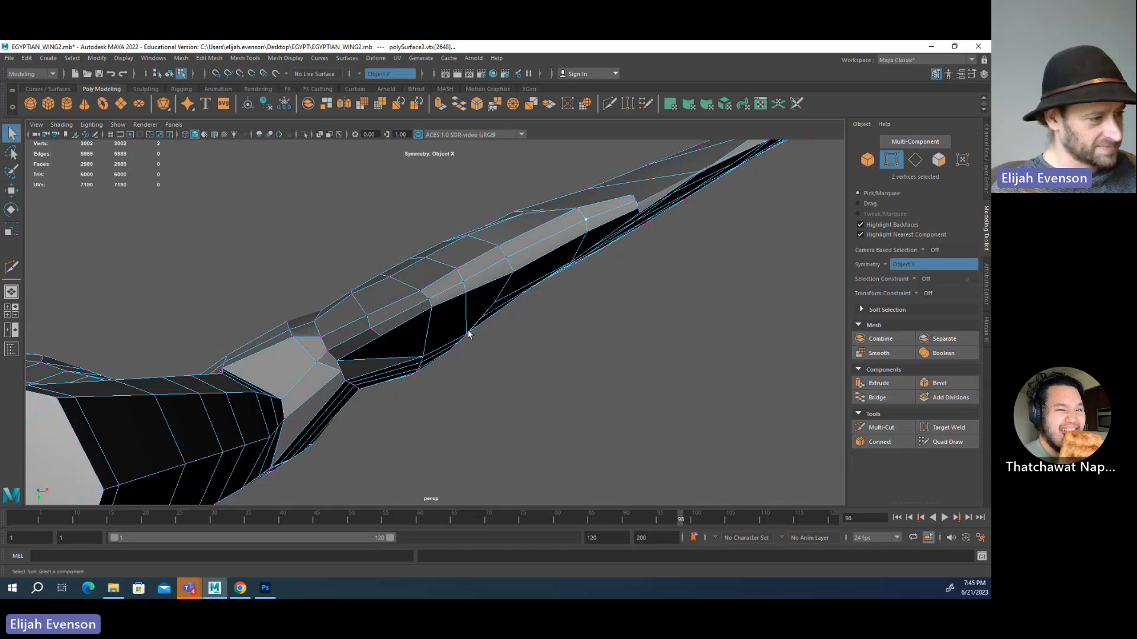
# - Move the vertices along the pointed feather's underside closer to the edge strip to flatten the lower contour
pyautogui.click(465, 336)
pyautogui.press('w')
pyautogui.press('q')
pyautogui.click(465, 335)
pyautogui.press('w')
pyautogui.moveTo(470, 333); pyautogui.dragTo(498, 299)
pyautogui.press('q')
pyautogui.click(495, 305)
pyautogui.press('w')
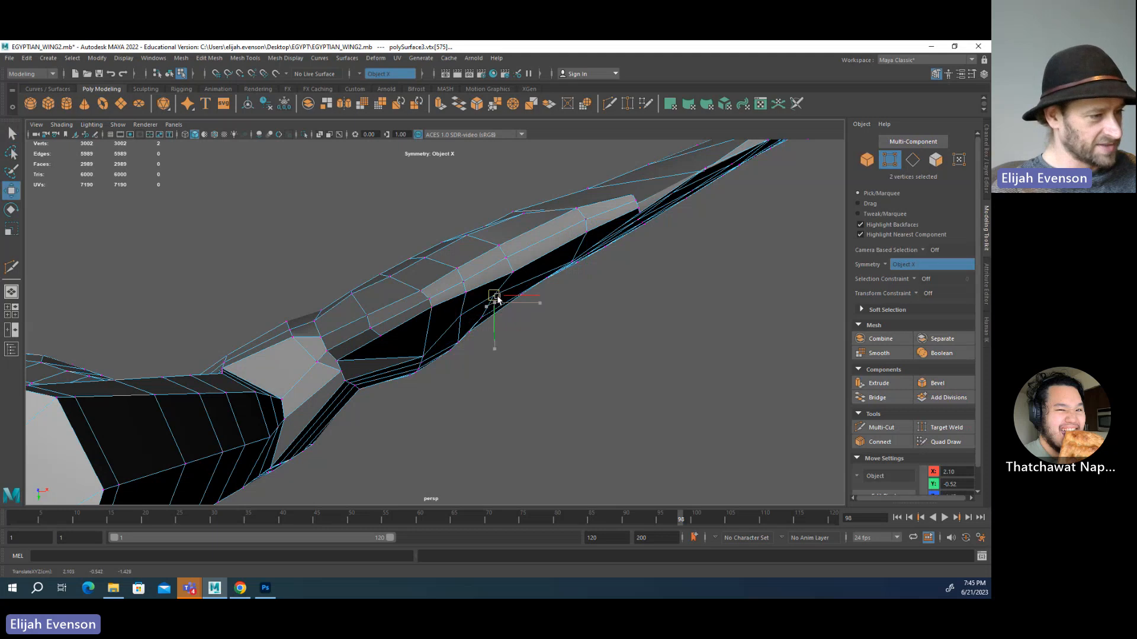
pyautogui.click(572, 264)
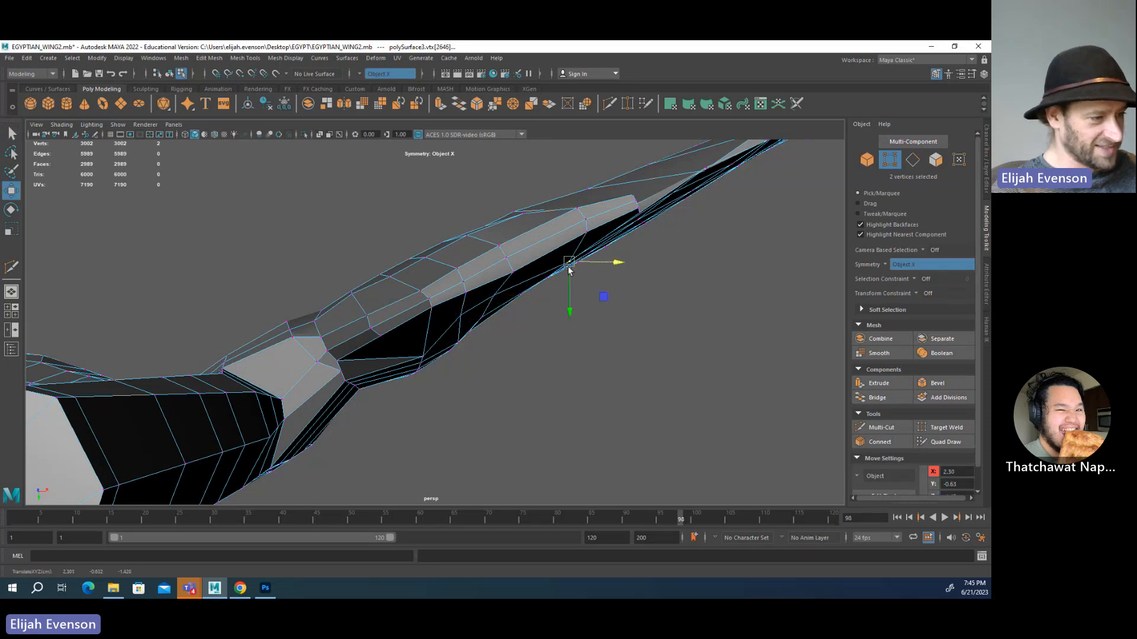
pyautogui.moveTo(576, 251); pyautogui.dragTo(575, 251)
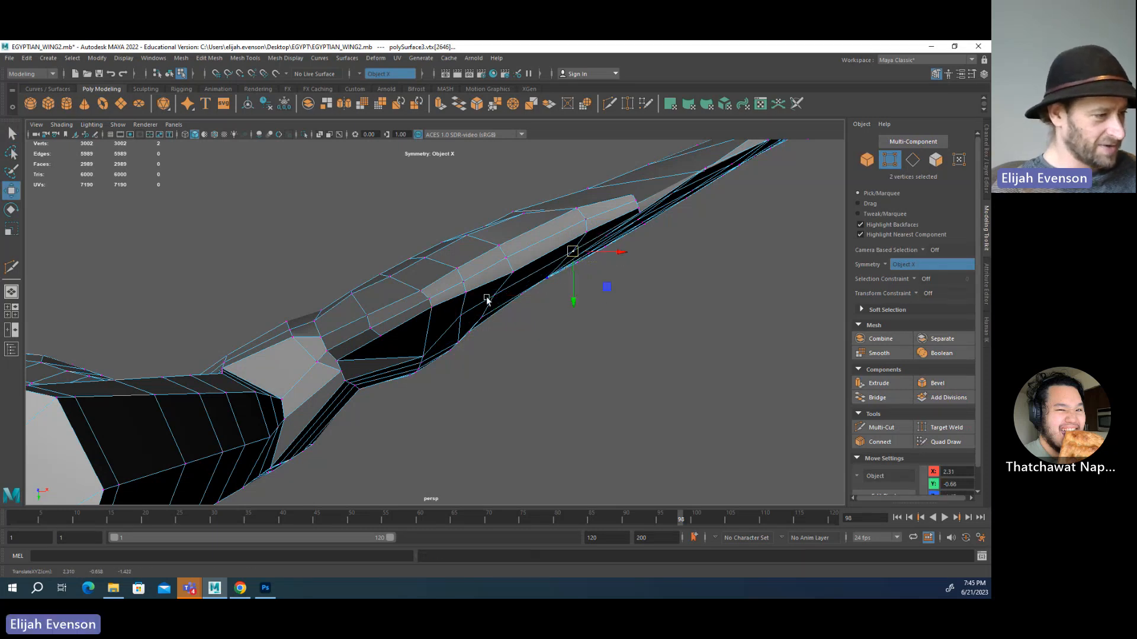
# - Adjust the underside vertices near the notch and the web vertices joining the pointed feather to the narrow stub
pyautogui.click(420, 358)
pyautogui.moveTo(422, 357); pyautogui.dragTo(409, 324)
pyautogui.keyDown('alt'); pyautogui.moveTo(430, 352); pyautogui.dragTo(422, 373); pyautogui.keyUp('alt')
pyautogui.click(346, 372)
pyautogui.moveTo(350, 374); pyautogui.dragTo(305, 328)
pyautogui.click(296, 333)
pyautogui.moveTo(293, 336); pyautogui.dragTo(301, 343)
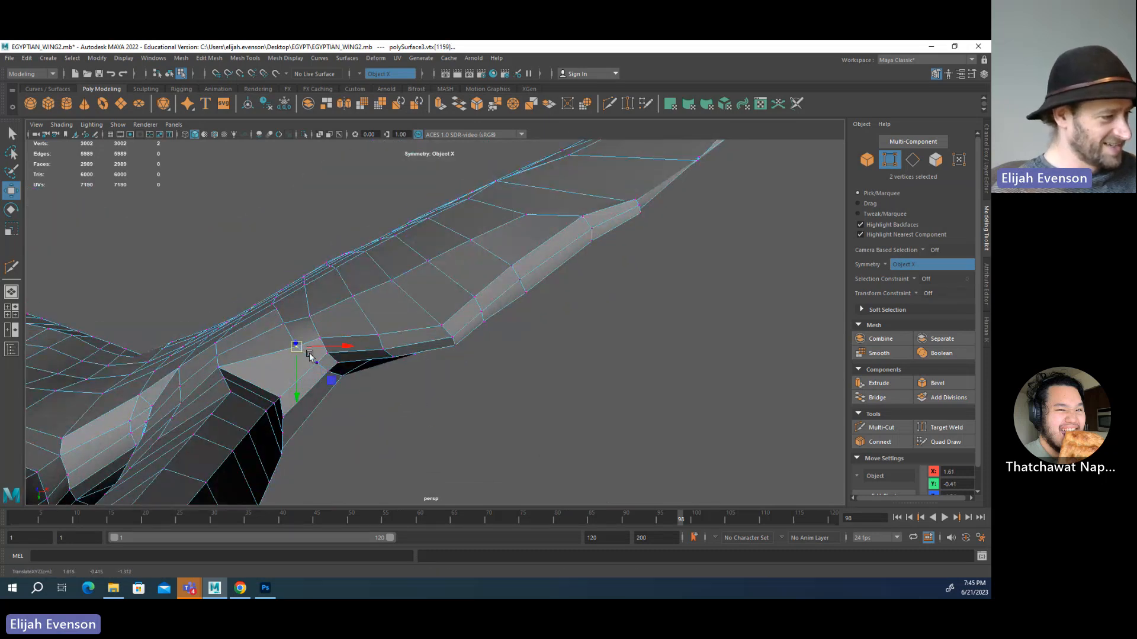
pyautogui.click(284, 322)
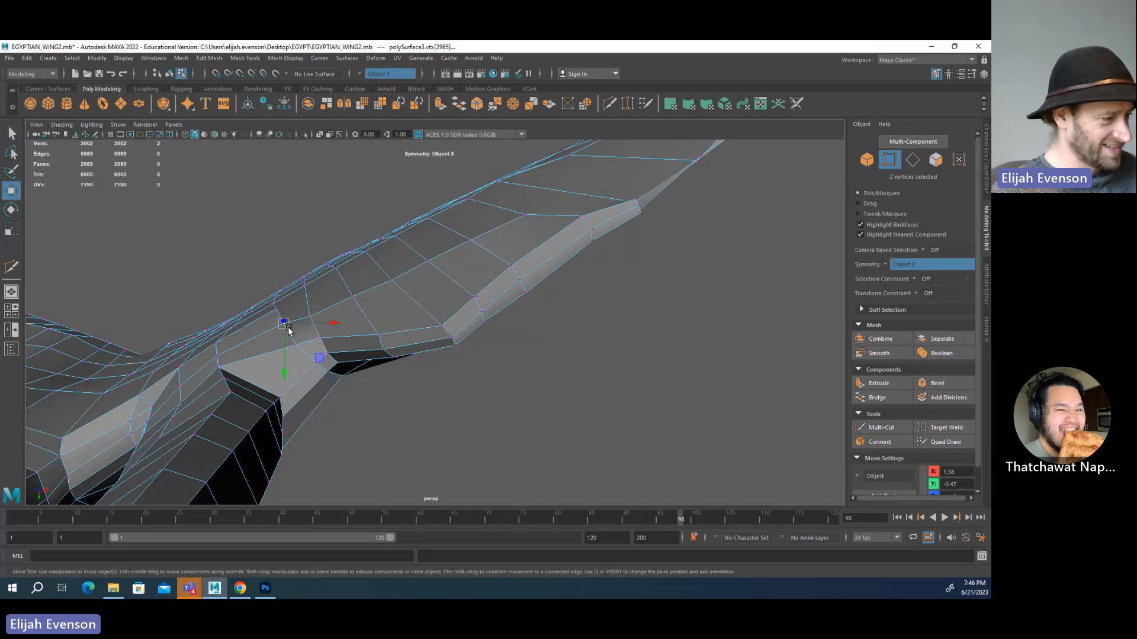
# - Reposition the vertices along the outer wing edge beyond the pointed feather to straighten its edge strip
pyautogui.keyDown('alt'); pyautogui.moveTo(341, 333); pyautogui.dragTo(469, 271); pyautogui.keyUp('alt')
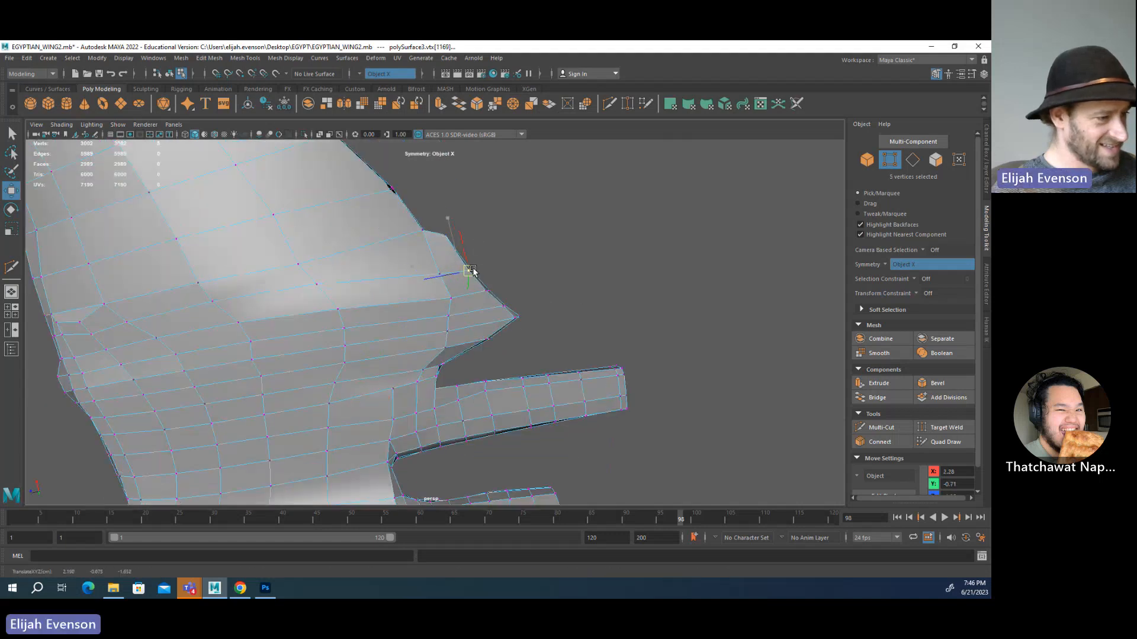
pyautogui.press('q')
pyautogui.moveTo(460, 217); pyautogui.dragTo(622, 319)
pyautogui.press('w')
pyautogui.click(618, 303)
pyautogui.press('q')
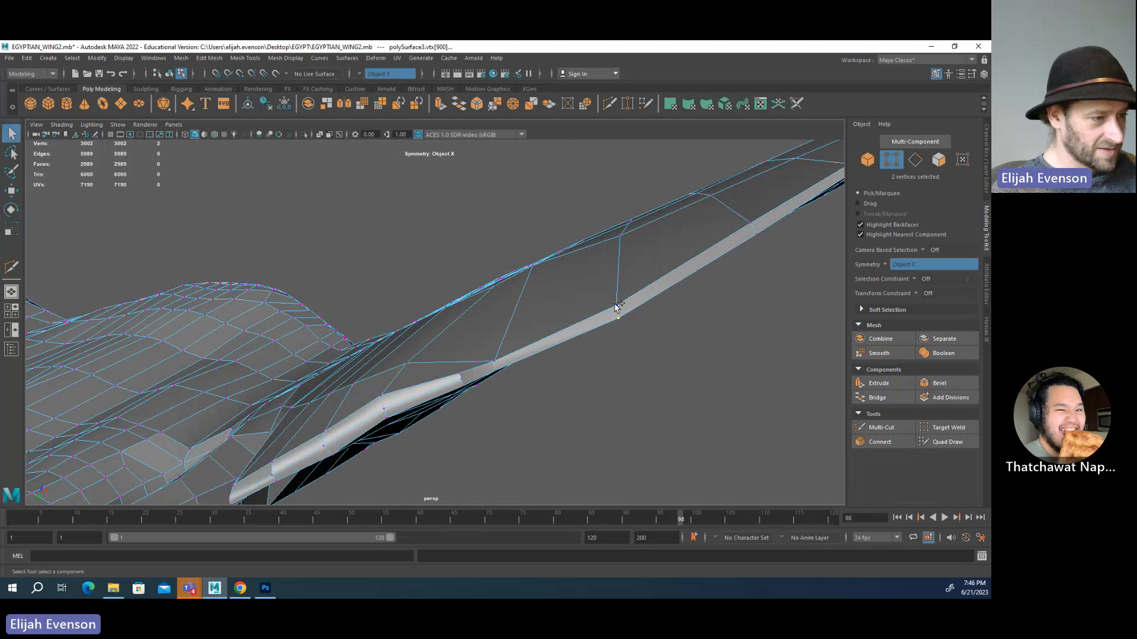
pyautogui.press('w')
pyautogui.moveTo(618, 314); pyautogui.dragTo(615, 301)
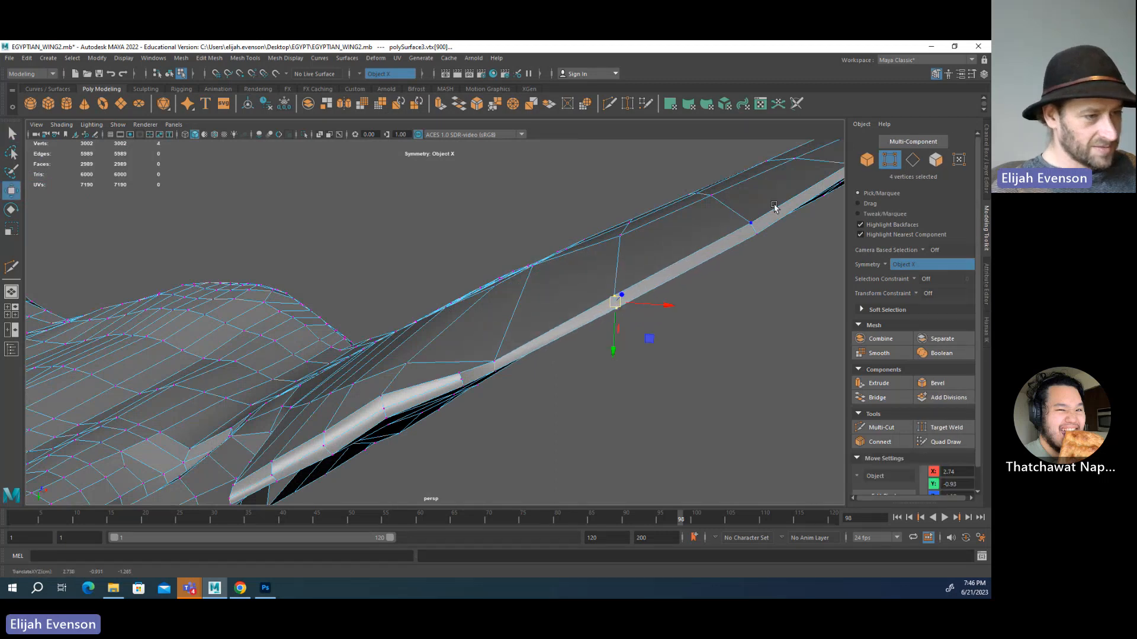
pyautogui.click(750, 223)
# - Even out the upper-surface vertices just inside the outer wing edge, working back toward the pointed feather
pyautogui.keyDown('alt'); pyautogui.moveTo(536, 258); pyautogui.dragTo(540, 273); pyautogui.keyUp('alt')
pyautogui.click(532, 264)
pyautogui.click(617, 234)
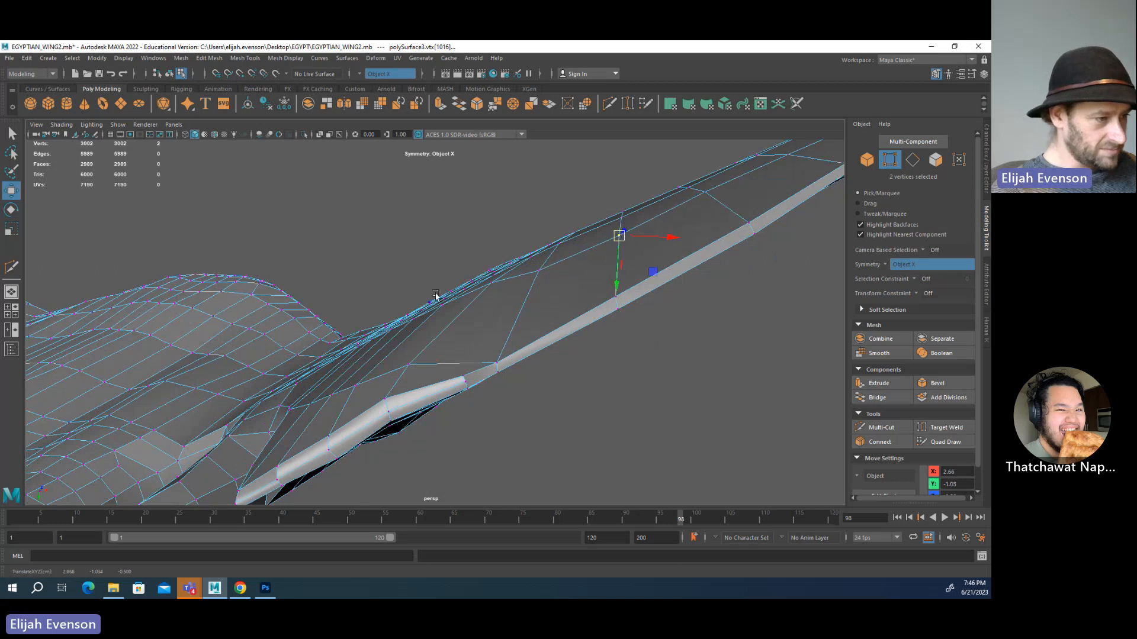
pyautogui.click(495, 281)
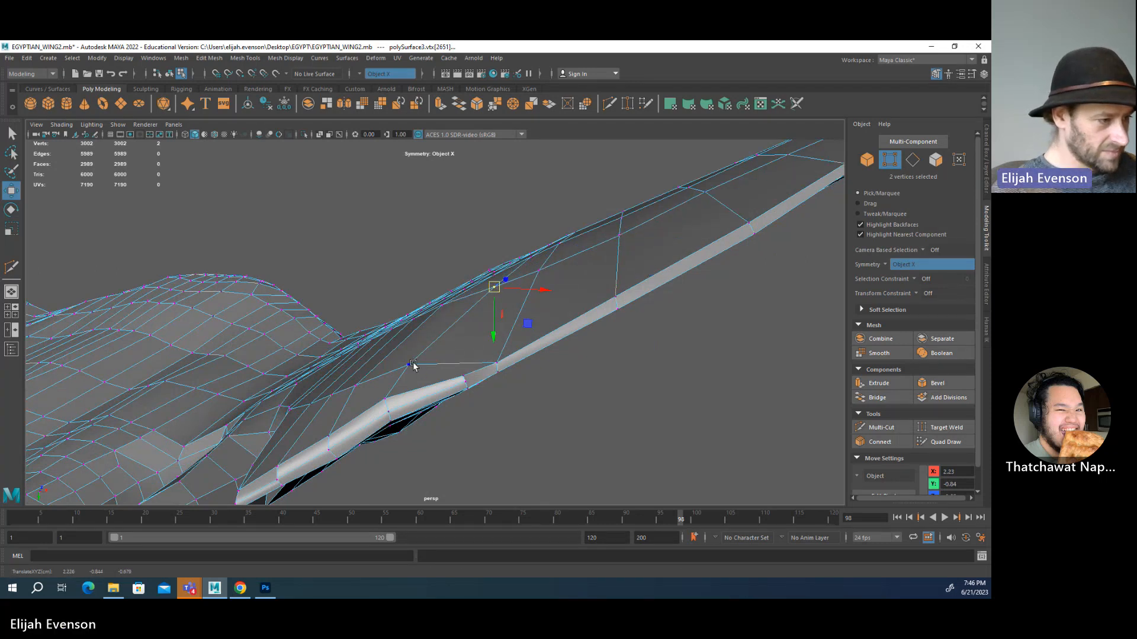
pyautogui.click(413, 368)
pyautogui.moveTo(417, 371); pyautogui.dragTo(448, 359)
# - Nudge the vertices around the pointed feather's tip to smooth its edge strip against the whole wing profile
pyautogui.doubleClick(407, 350)
pyautogui.click(471, 349)
pyautogui.click(418, 365)
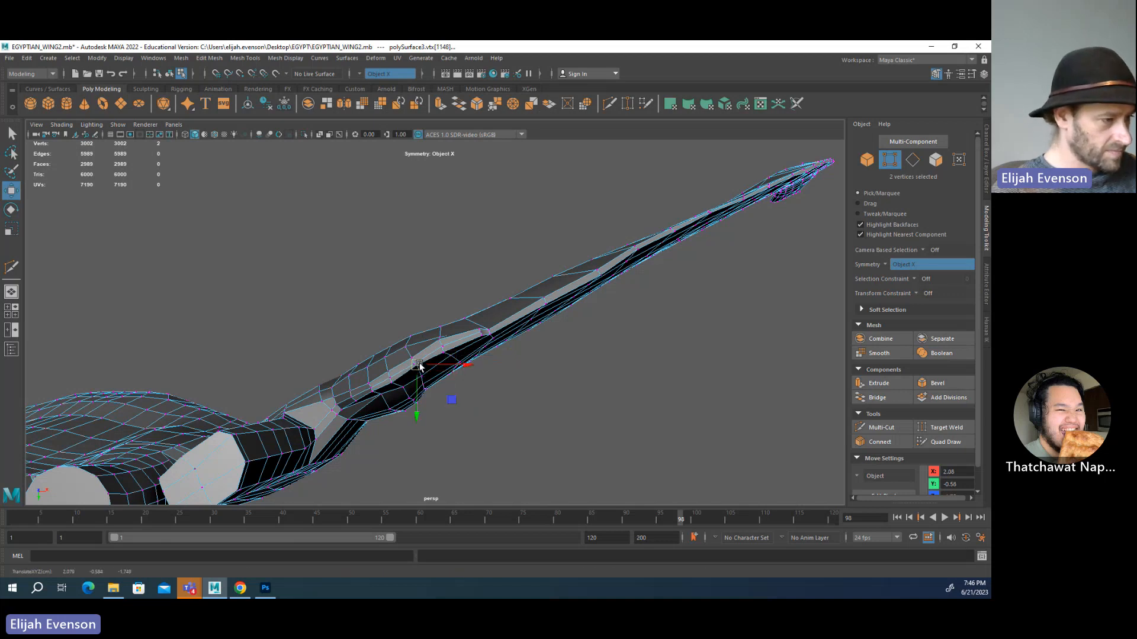
pyautogui.keyDown('alt'); pyautogui.moveTo(419, 364); pyautogui.dragTo(396, 380); pyautogui.keyUp('alt')
pyautogui.click(411, 375)
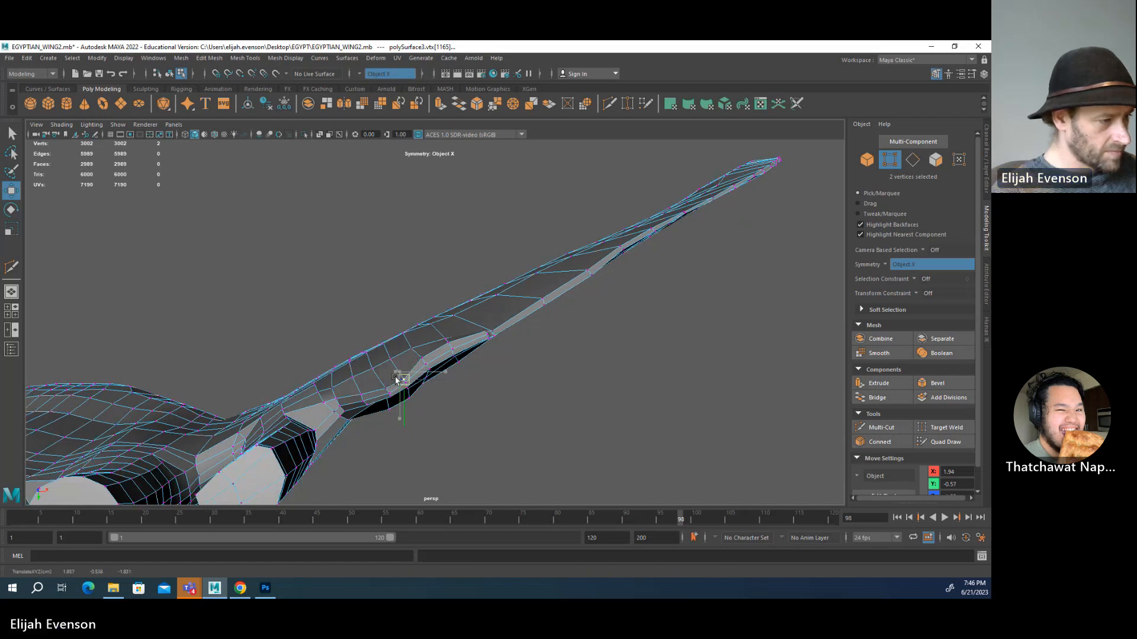
pyautogui.click(425, 365)
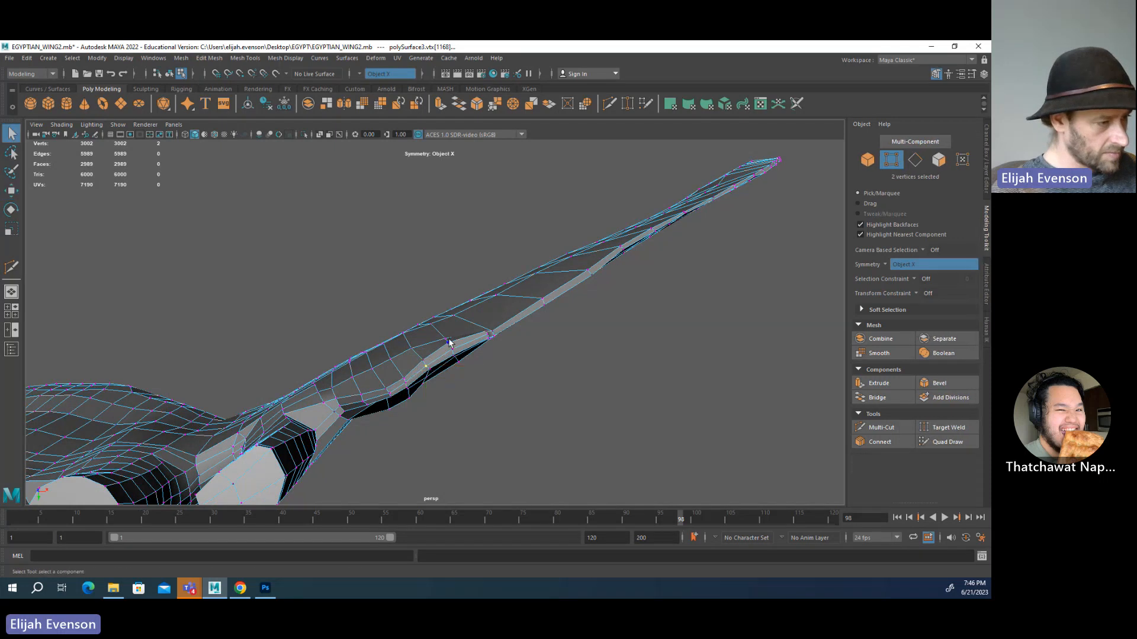
# - Adjust the paired edge-strip vertices between the pointed feather's tip and the outer wing edge
pyautogui.click(451, 347)
pyautogui.keyDown('shift'); pyautogui.click(453, 349); pyautogui.keyUp('shift')
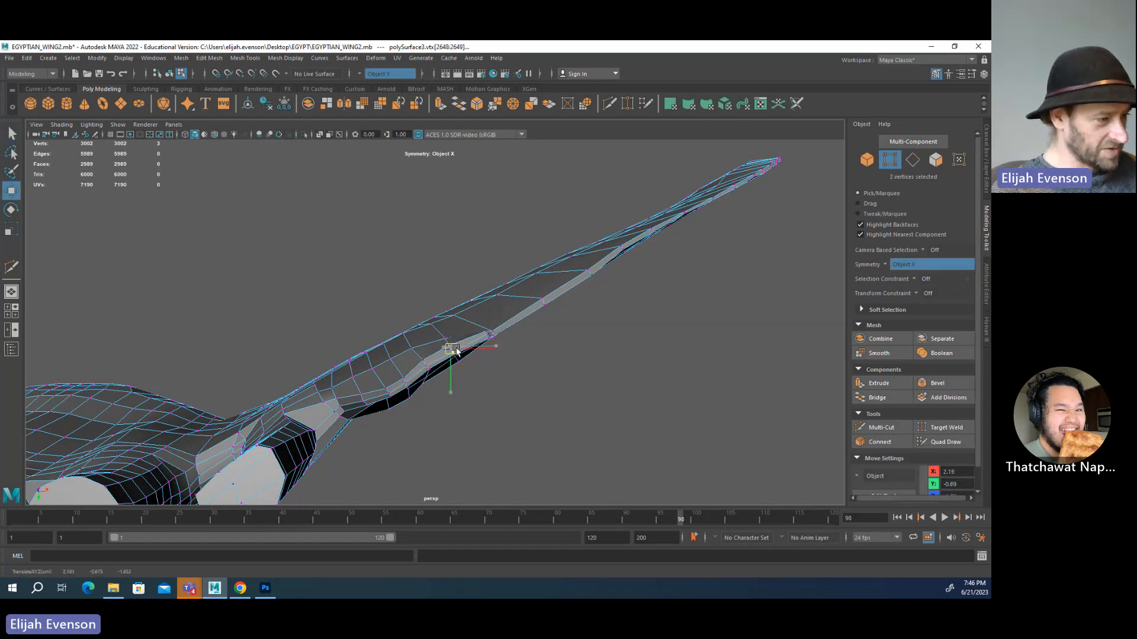
pyautogui.press('q')
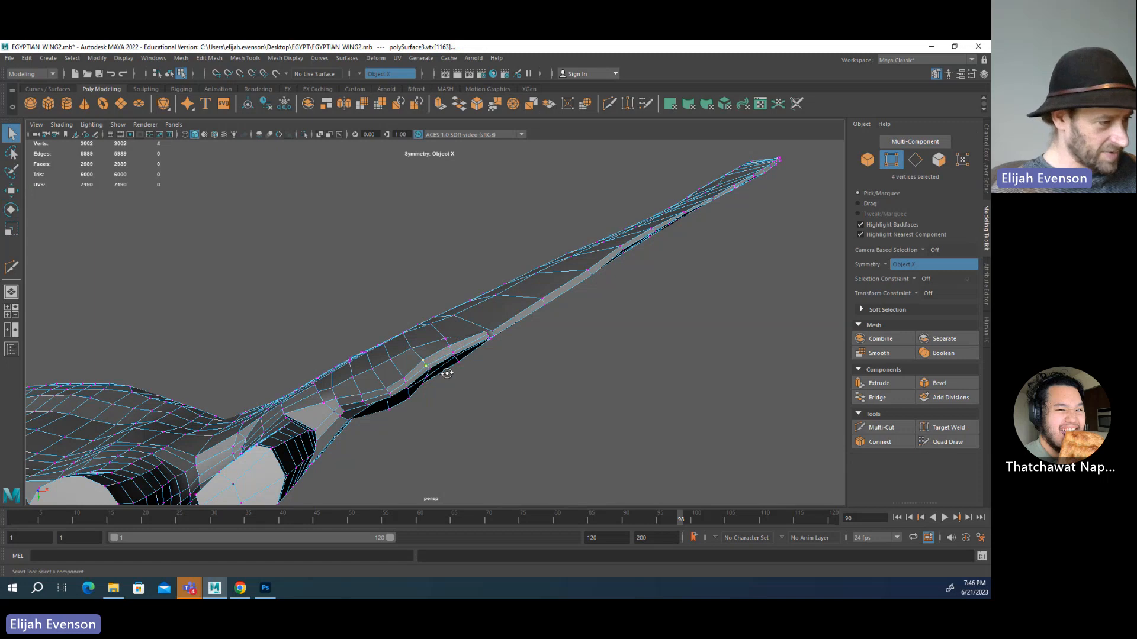
pyautogui.keyDown('alt'); pyautogui.moveTo(447, 373); pyautogui.dragTo(428, 364); pyautogui.keyUp('alt')
pyautogui.click(415, 353)
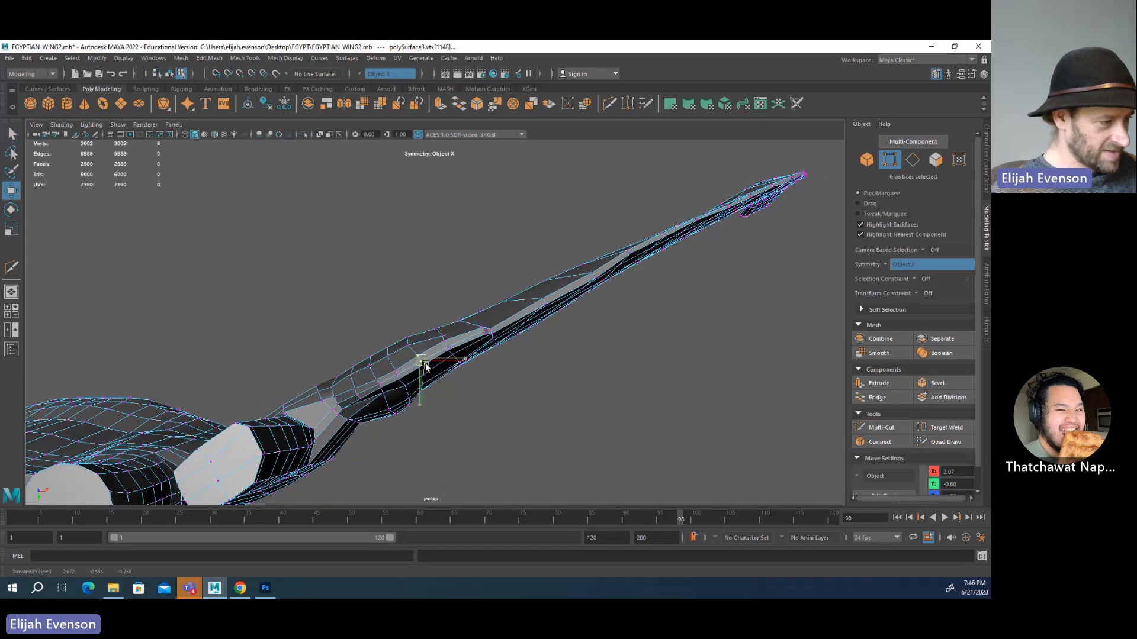
# - Reposition the upper-face vertices of the pointed feather from behind its tip back to the notch by the narrow stub
pyautogui.press('w')
pyautogui.moveTo(413, 349); pyautogui.dragTo(380, 377)
pyautogui.press('q')
pyautogui.click(388, 358)
pyautogui.press('w')
pyautogui.press('q')
pyautogui.click(373, 368)
pyautogui.press('w')
pyautogui.keyDown('alt'); pyautogui.moveTo(387, 381); pyautogui.dragTo(338, 394); pyautogui.keyUp('alt')
pyautogui.press('q')
pyautogui.click(335, 389)
pyautogui.press('w')
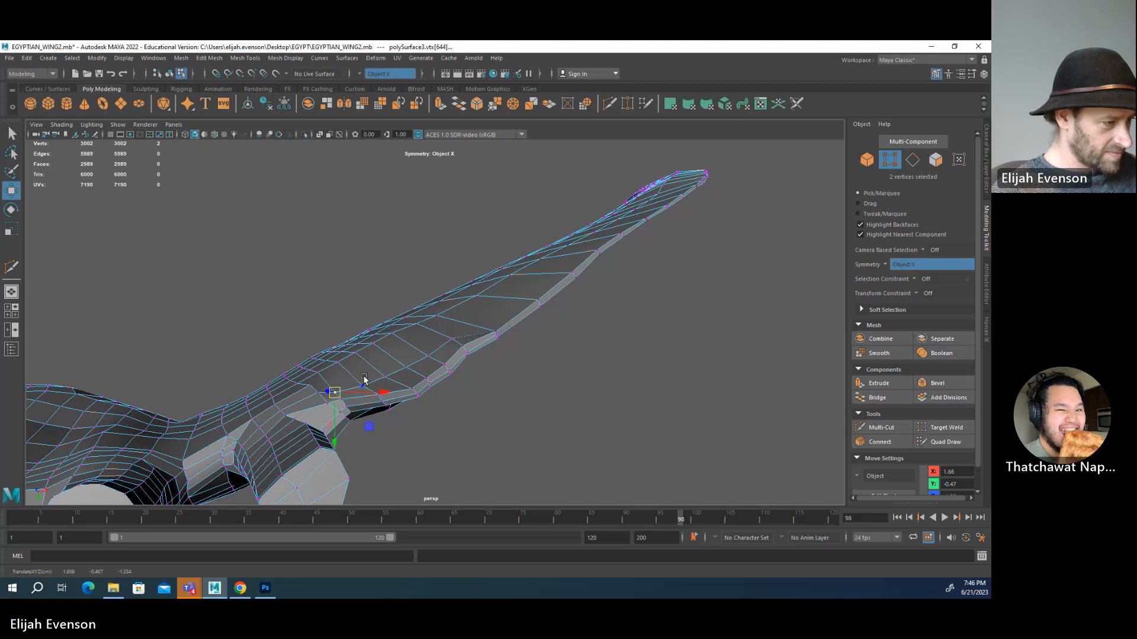
# - Adjust the vertex beside the feather's outer edge strip and one on the upper ridge of the wing behind the feather
pyautogui.click(453, 338)
pyautogui.moveTo(459, 345); pyautogui.dragTo(462, 347)
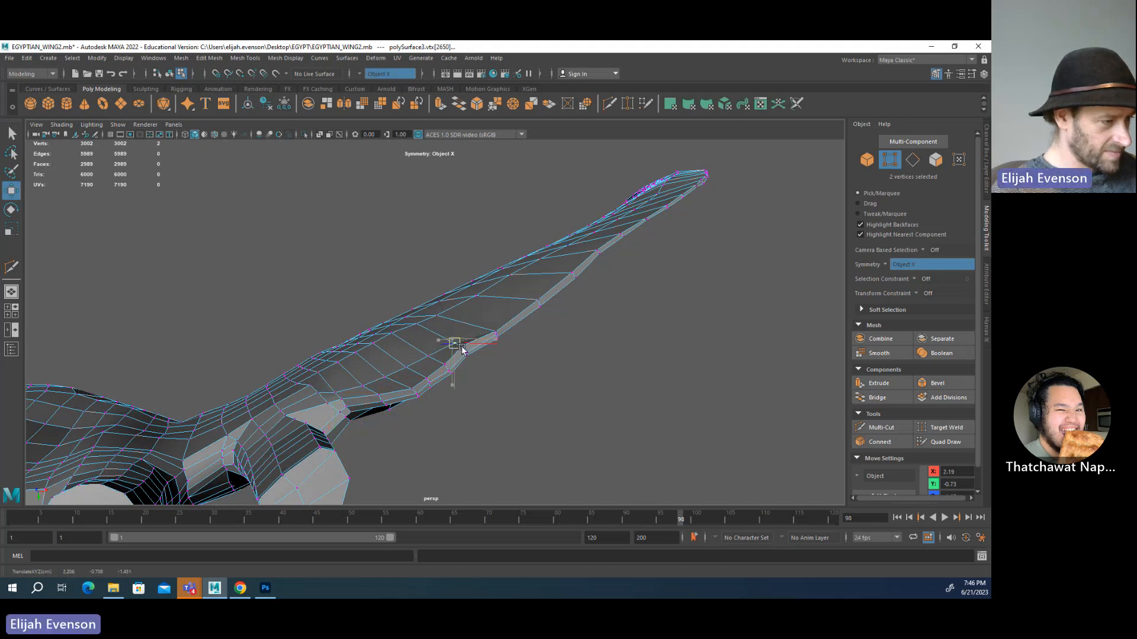
pyautogui.keyDown('alt'); pyautogui.moveTo(491, 312); pyautogui.dragTo(338, 374); pyautogui.keyUp('alt')
pyautogui.click(362, 357)
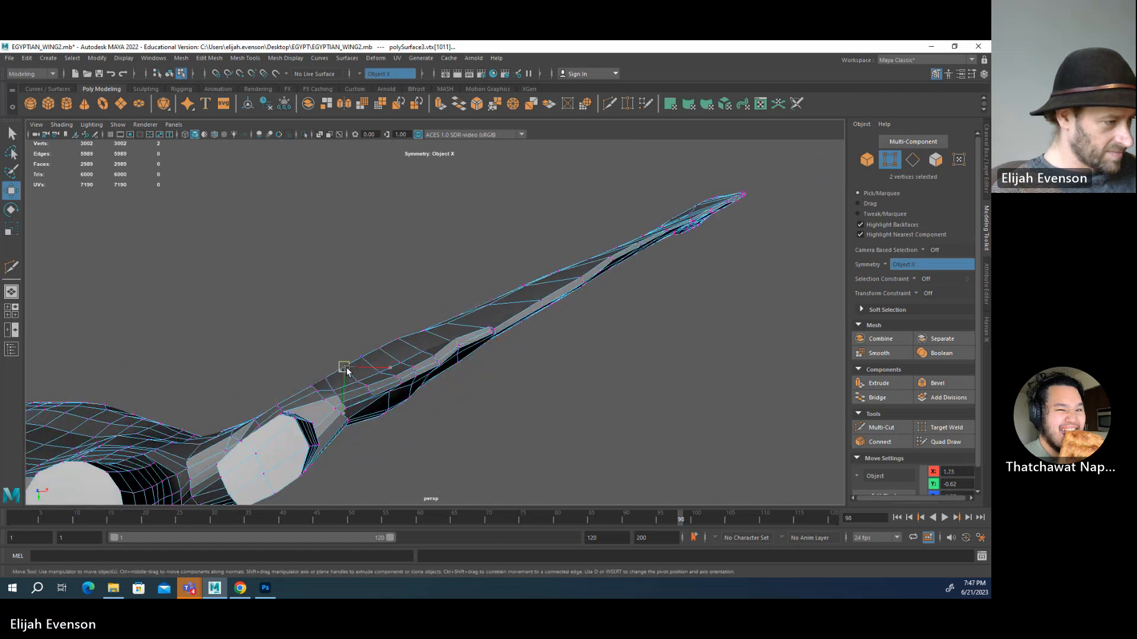
# - Reposition the successive vertices along the wing's upper ridge from behind the pointed feather toward the outer wing to smooth the profile
pyautogui.click(378, 350)
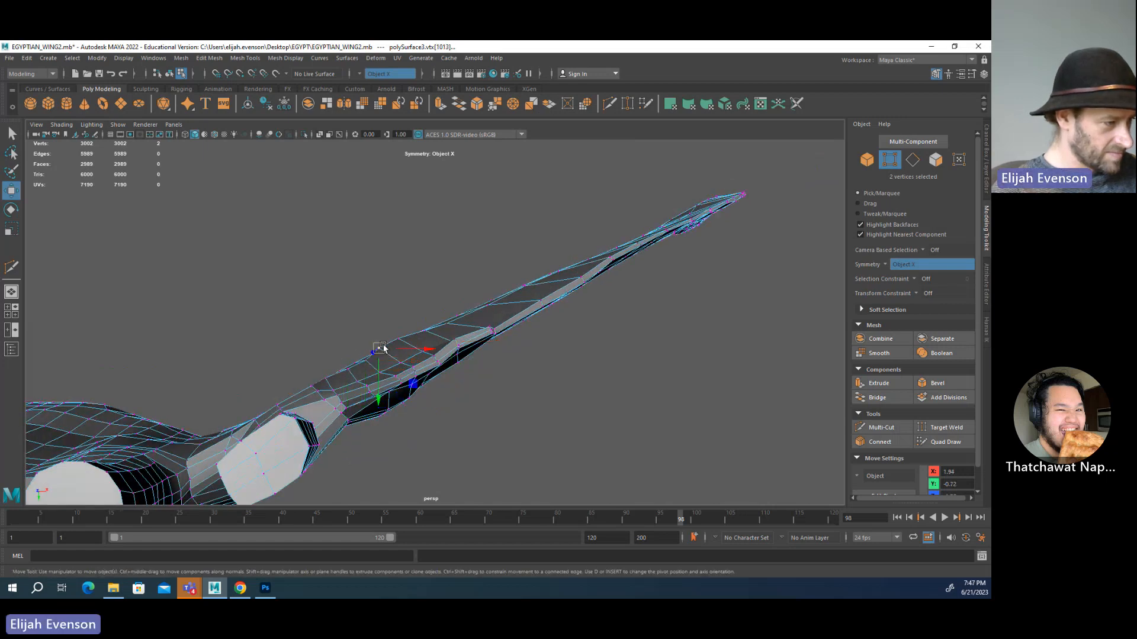
pyautogui.keyDown('alt'); pyautogui.moveTo(380, 350); pyautogui.dragTo(402, 338); pyautogui.keyUp('alt')
pyautogui.click(408, 335)
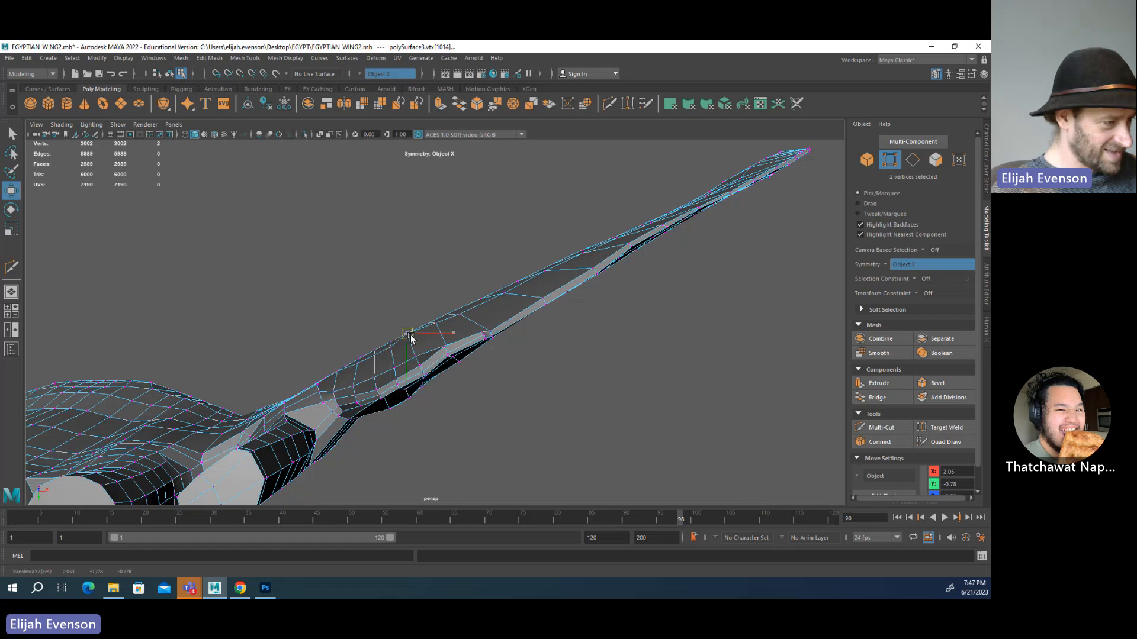
pyautogui.click(436, 324)
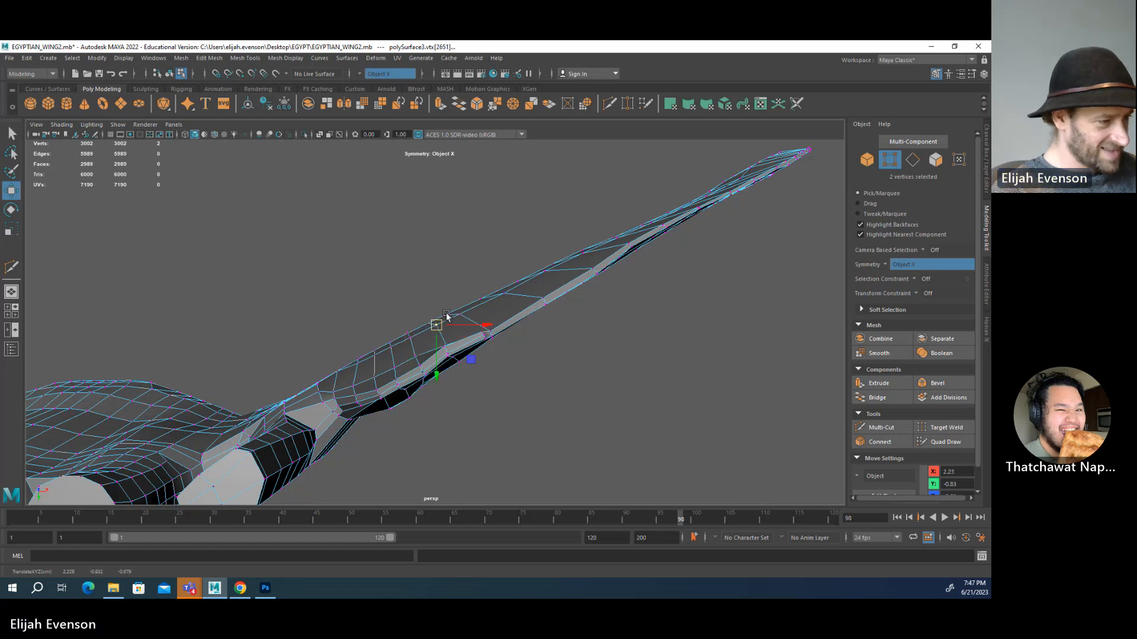
pyautogui.press('q')
pyautogui.press('w')
# - Move the paired vertices behind the pointed feather's tip closer to its edge strip, and undo the last move
pyautogui.keyDown('alt'); pyautogui.moveTo(403, 352); pyautogui.dragTo(427, 450); pyautogui.keyUp('alt')
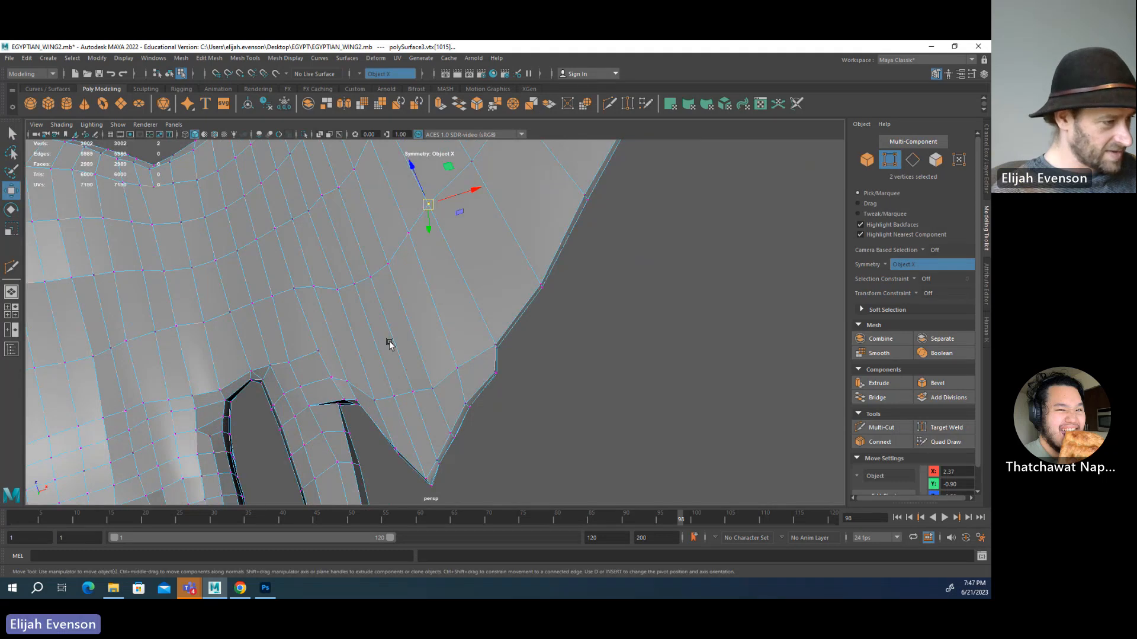
pyautogui.moveTo(389, 339)
pyautogui.keyDown('alt'); pyautogui.mouseDown()
pyautogui.moveTo(378, 330)
pyautogui.moveTo(395, 320)
pyautogui.mouseUp(); pyautogui.keyUp('alt')
pyautogui.keyDown('alt'); pyautogui.moveTo(369, 264); pyautogui.dragTo(359, 330); pyautogui.keyUp('alt')
pyautogui.click(438, 322)
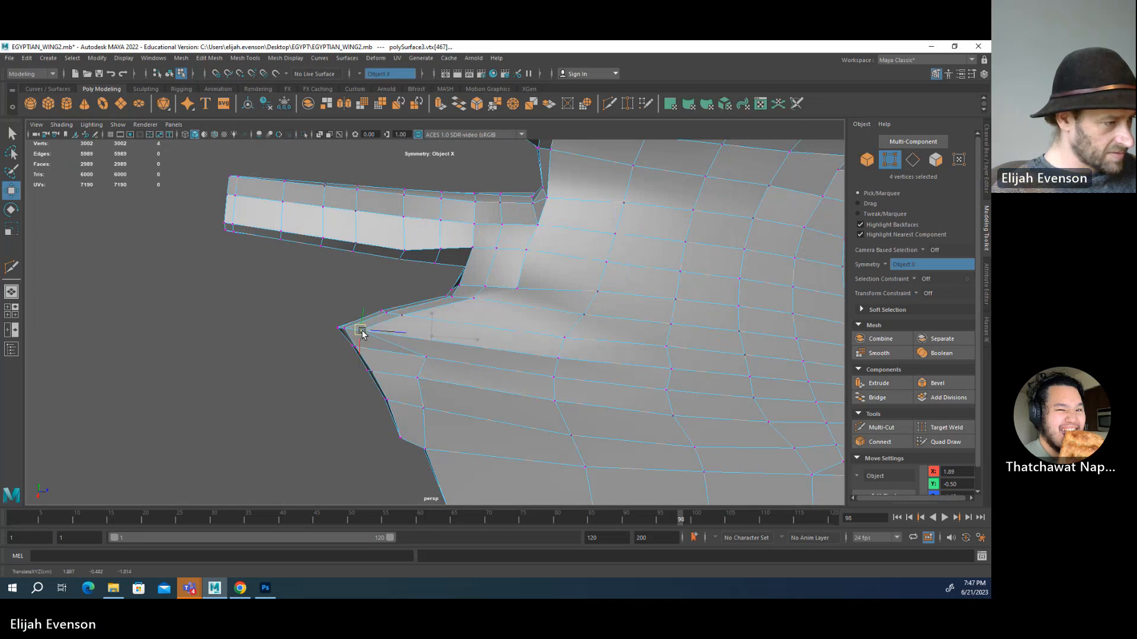
pyautogui.moveTo(442, 352); pyautogui.dragTo(384, 374)
pyautogui.click(419, 374)
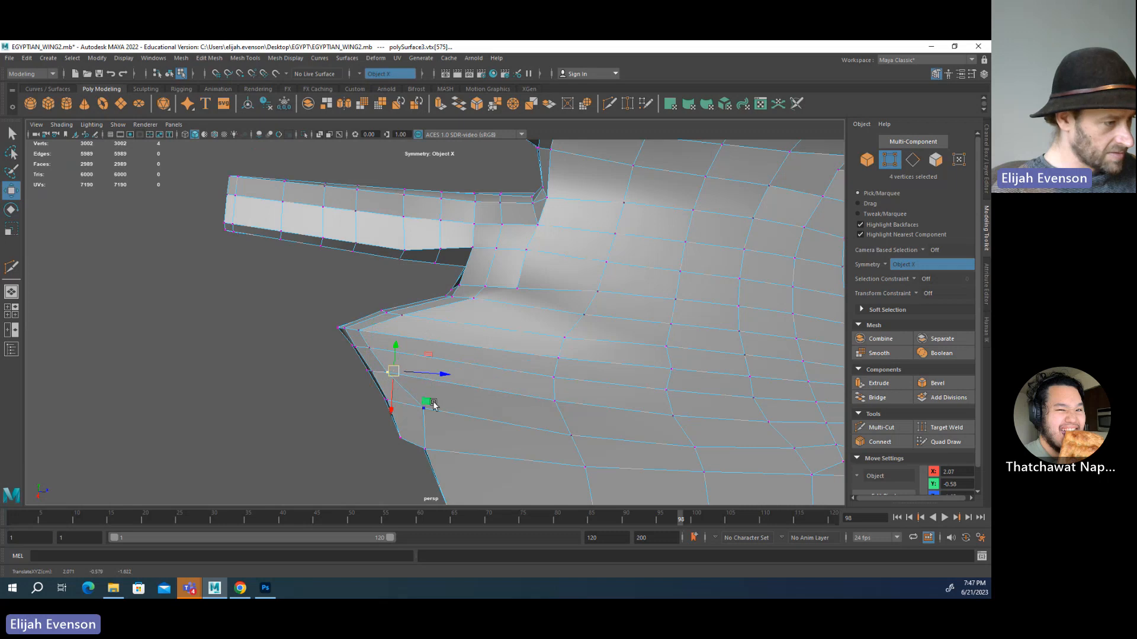
pyautogui.moveTo(431, 405); pyautogui.dragTo(400, 403)
pyautogui.hotkey('ctrl', 'z')
# - Adjust the vertex beside the pointed feather's edge strip on the opposite face of the wing
pyautogui.keyDown('alt'); pyautogui.moveTo(318, 333); pyautogui.dragTo(460, 446); pyautogui.keyUp('alt')
pyautogui.keyDown('alt'); pyautogui.moveTo(460, 446); pyautogui.dragTo(626, 388, button='middle'); pyautogui.keyUp('alt')
pyautogui.keyDown('alt'); pyautogui.moveTo(626, 388); pyautogui.dragTo(663, 367); pyautogui.keyUp('alt')
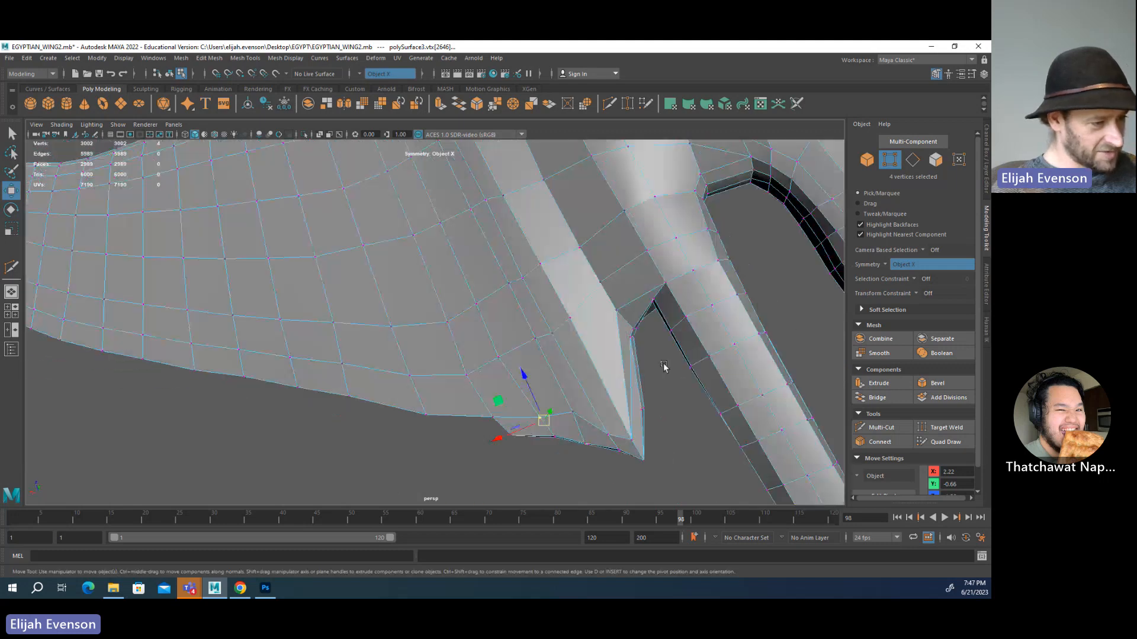
pyautogui.keyDown('alt'); pyautogui.moveTo(601, 385); pyautogui.dragTo(585, 367, button='middle'); pyautogui.keyUp('alt')
pyautogui.click(556, 396)
pyautogui.moveTo(557, 398); pyautogui.dragTo(453, 370)
# - Nudge the face vertices inward of the pointed feather's tip, below the narrow stub, to even out their spacing
pyautogui.press('q')
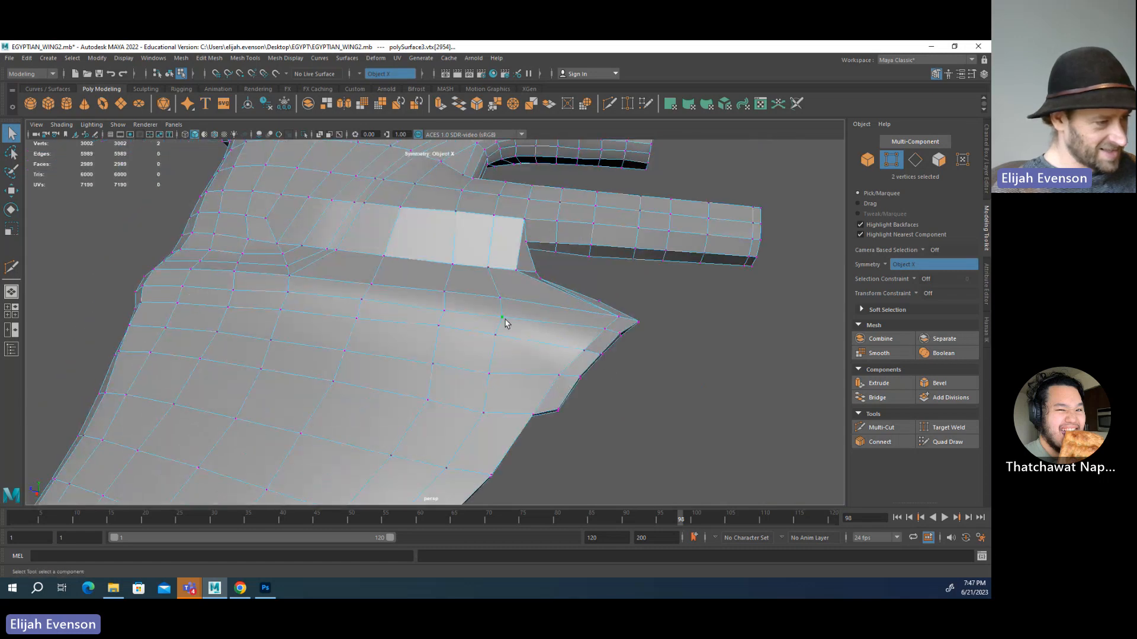
pyautogui.click(437, 328)
pyautogui.press('w')
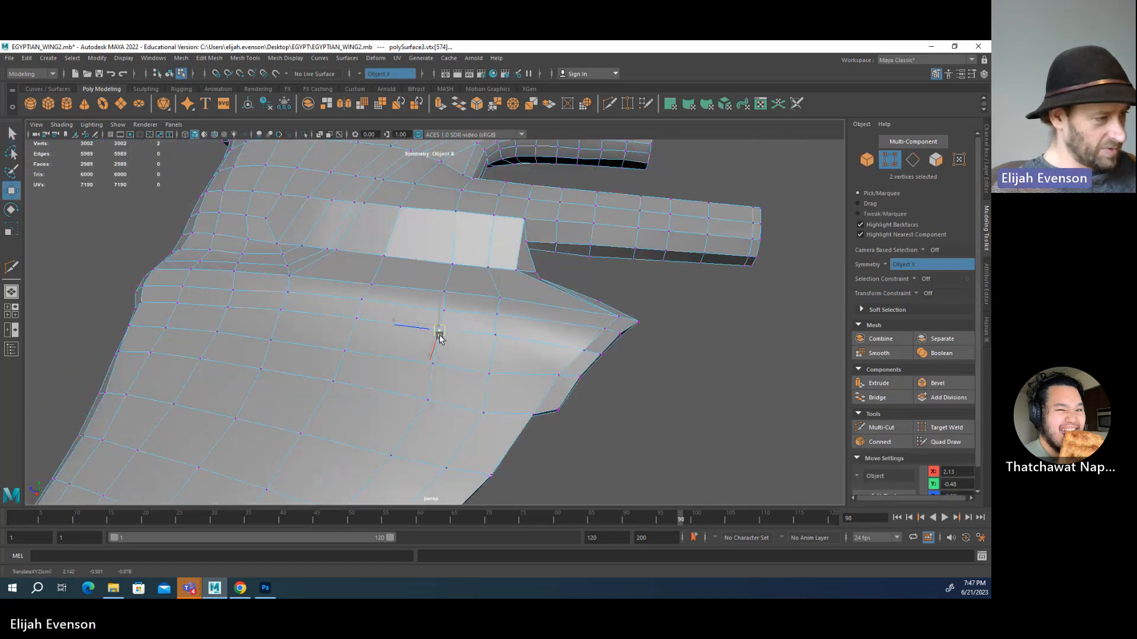
pyautogui.keyDown('alt'); pyautogui.moveTo(441, 333); pyautogui.dragTo(498, 338); pyautogui.keyUp('alt')
pyautogui.press('q')
pyautogui.click(482, 333)
pyautogui.press('w')
# - Reposition the vertices on the crest of the bulge behind the pointed feather to soften its outline
pyautogui.press('q')
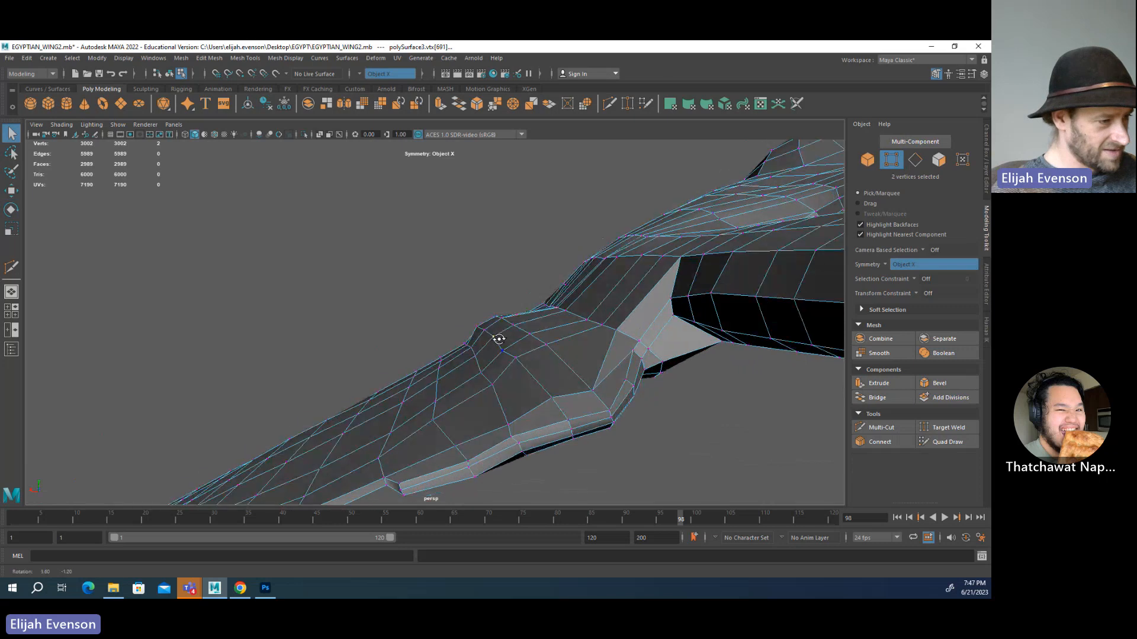
pyautogui.click(492, 336)
pyautogui.press('w')
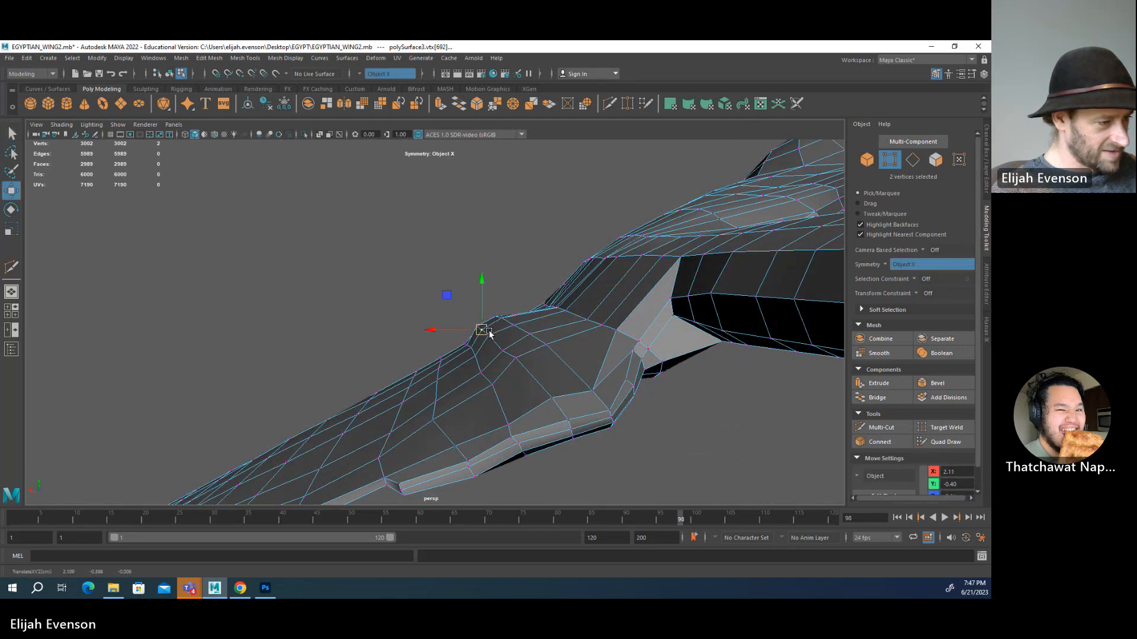
pyautogui.press('q')
pyautogui.click(504, 352)
pyautogui.press('w')
pyautogui.moveTo(507, 355); pyautogui.dragTo(506, 351)
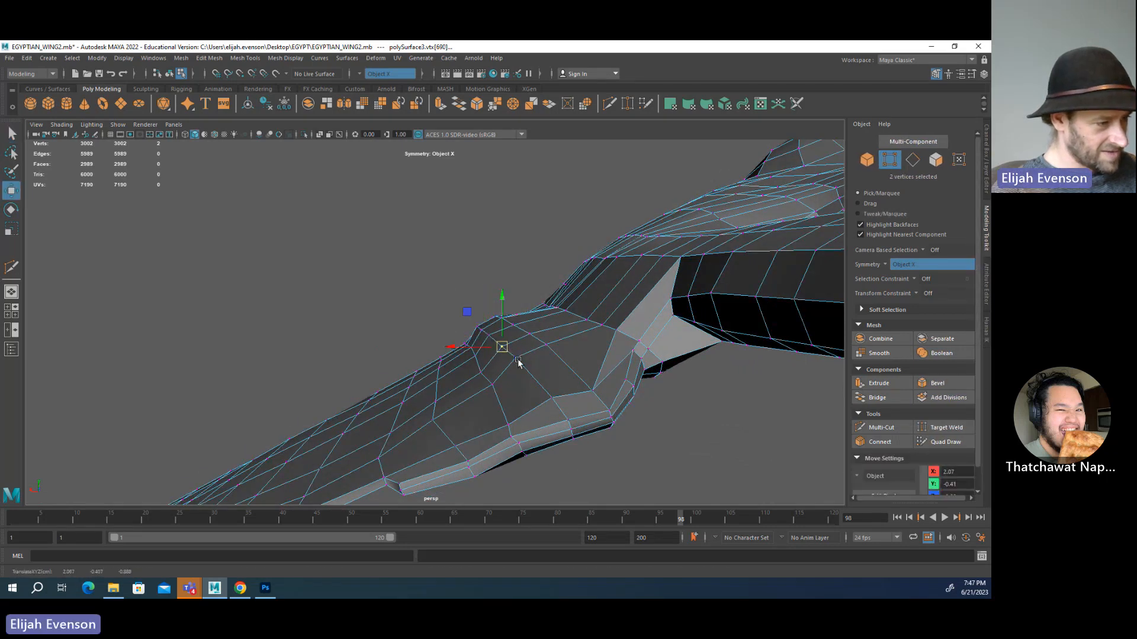
# - Even out the face vertices between the bulge's crest and the pointed feather's edge strip down toward the outer wing
pyautogui.click(491, 385)
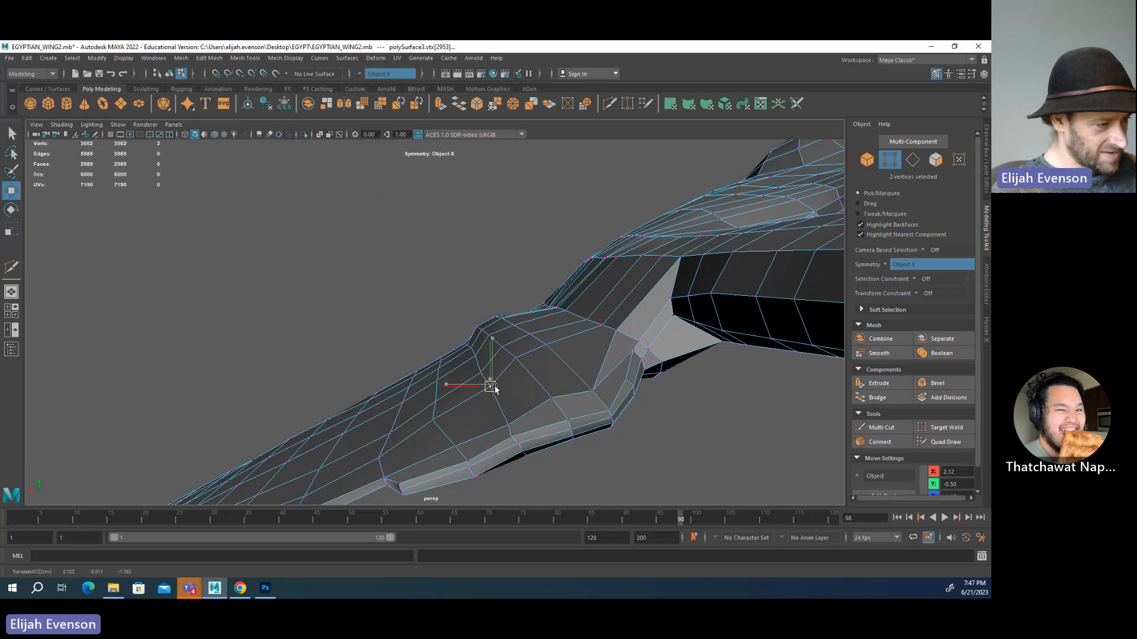
pyautogui.click(512, 437)
pyautogui.press('q')
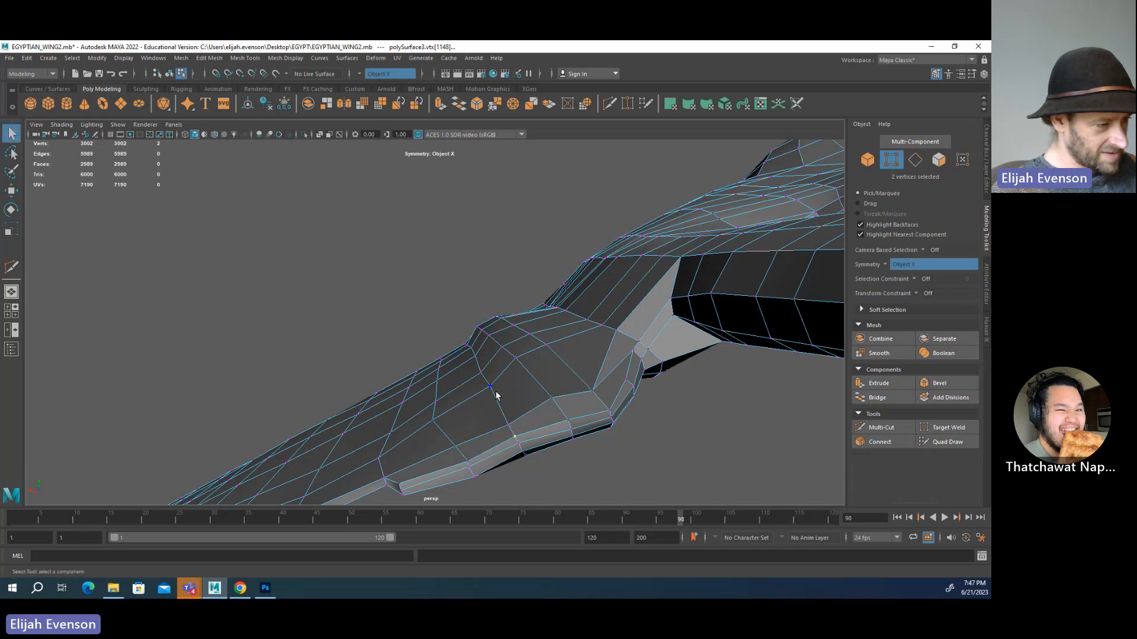
pyautogui.press('w')
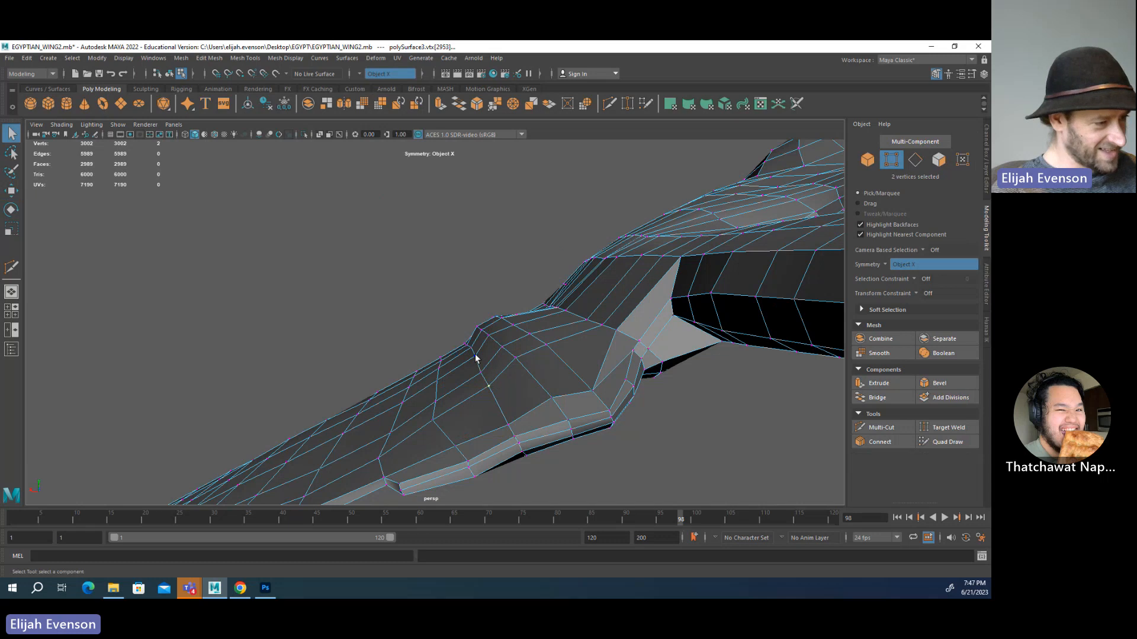
pyautogui.click(477, 356)
pyautogui.press('q')
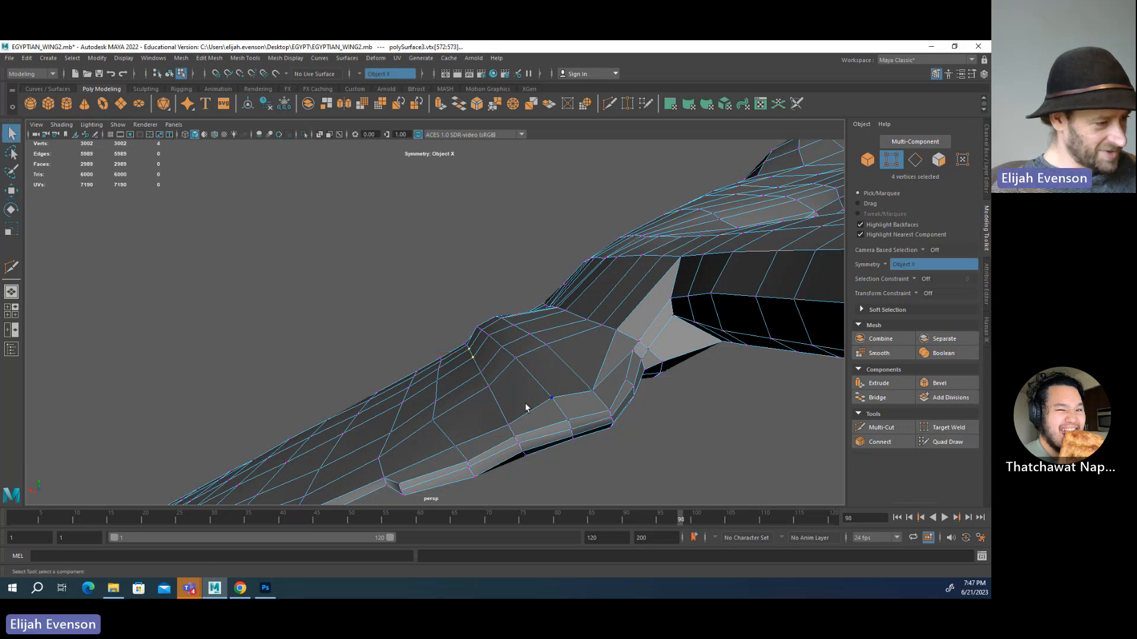
pyautogui.click(434, 421)
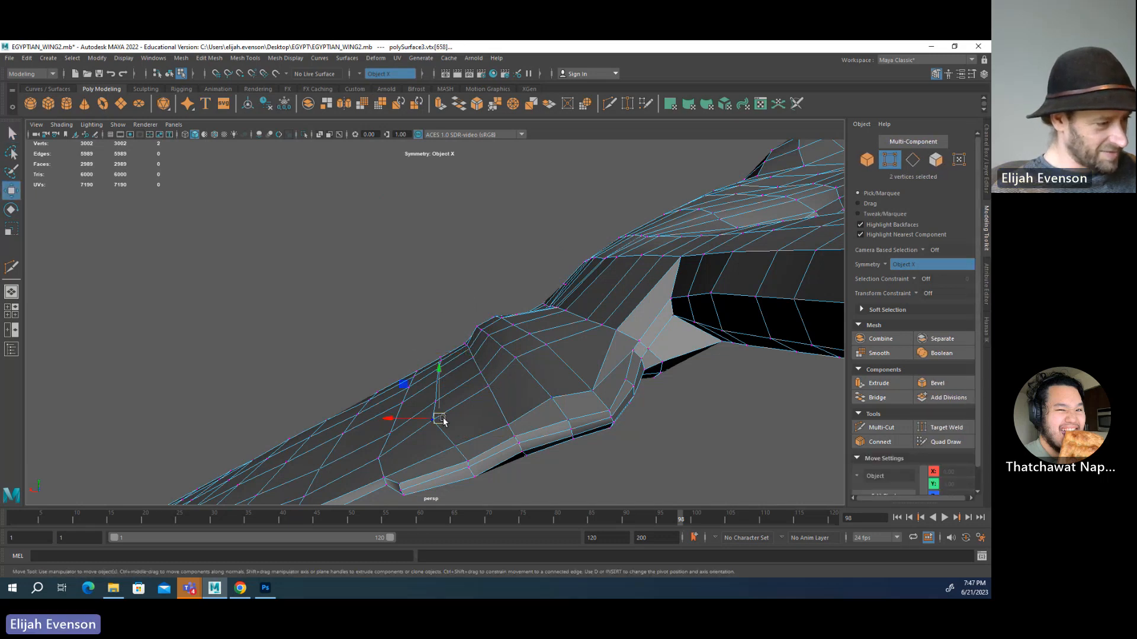
pyautogui.press('w')
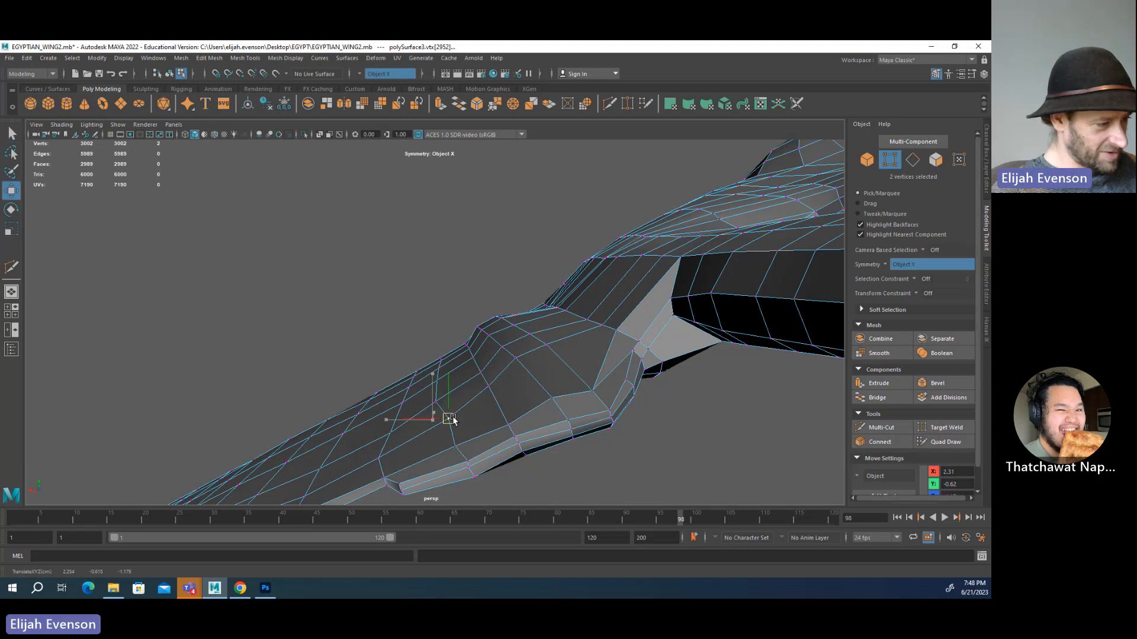
# - Straighten the vertex row crossing the outer wing below the bulge, working in wireframe toward the leading edge
pyautogui.press('q')
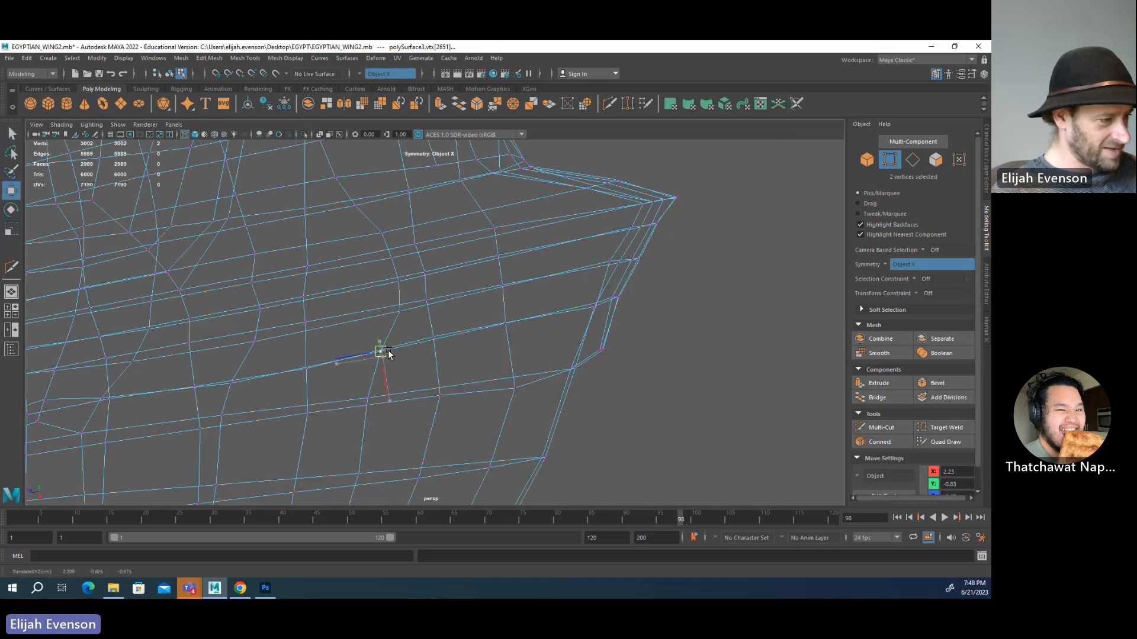
pyautogui.moveTo(385, 349); pyautogui.dragTo(388, 348)
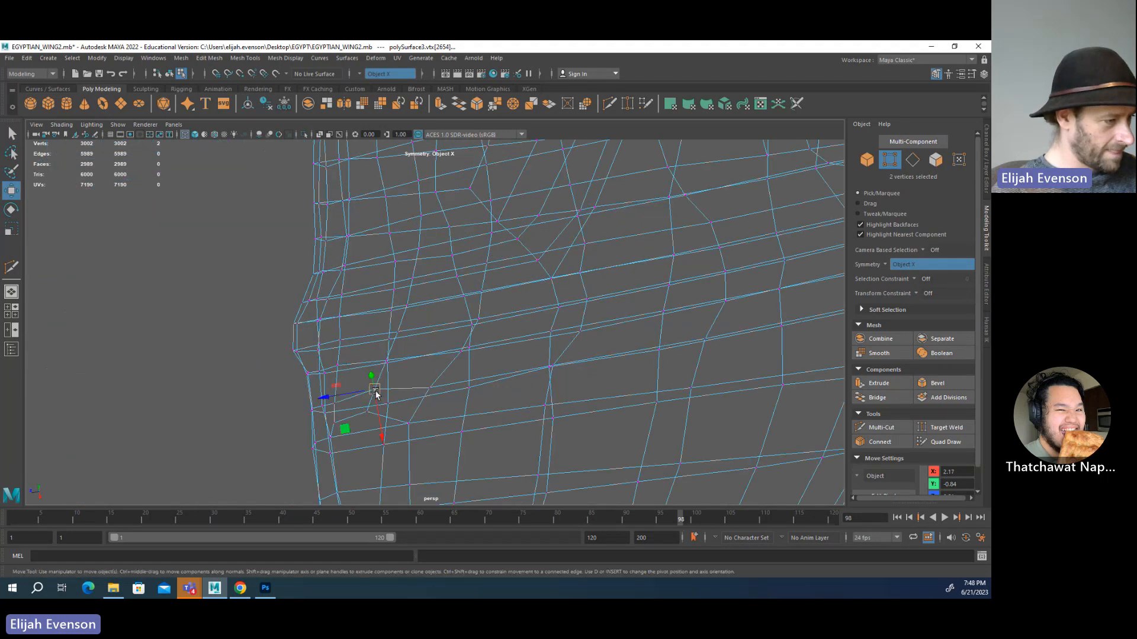
pyautogui.moveTo(375, 392); pyautogui.dragTo(379, 397)
pyautogui.moveTo(499, 372); pyautogui.dragTo(460, 393)
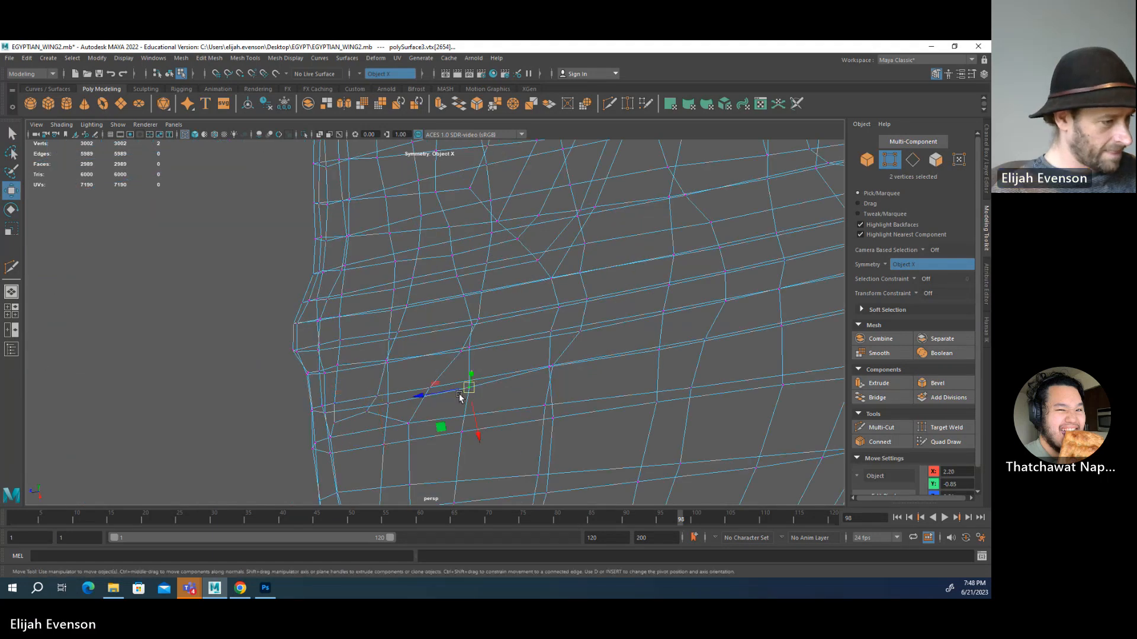
pyautogui.click(386, 404)
pyautogui.moveTo(387, 403); pyautogui.dragTo(390, 394)
pyautogui.click(326, 412)
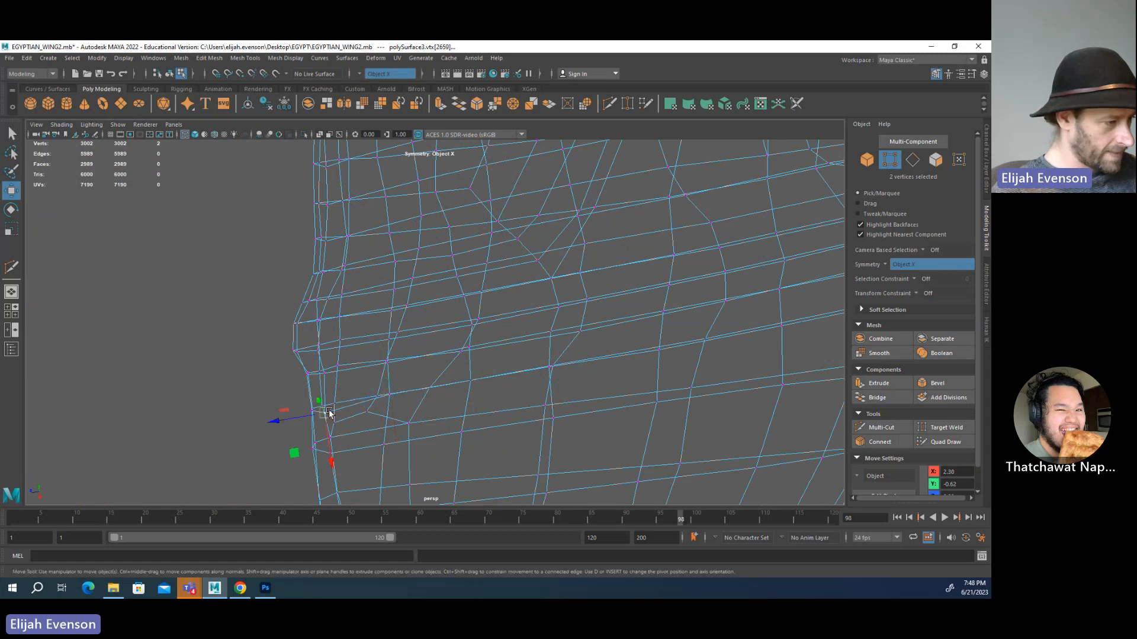
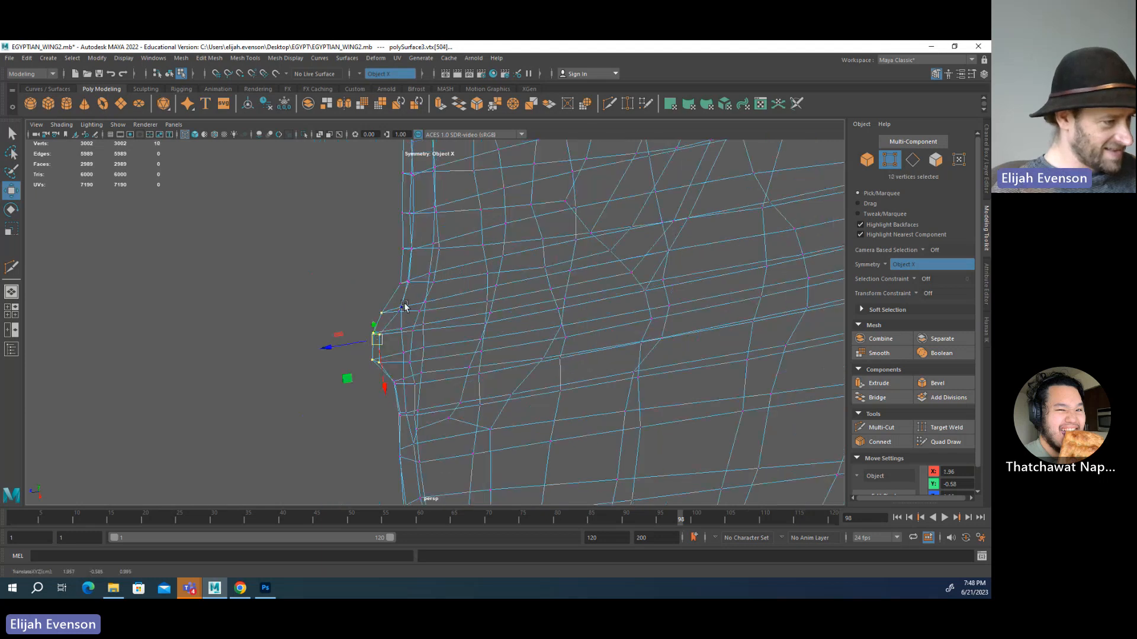
# - Select the vertex just above the leading edge's bulge, checking it in shaded view, and adjust it in wireframe
pyautogui.press('5')
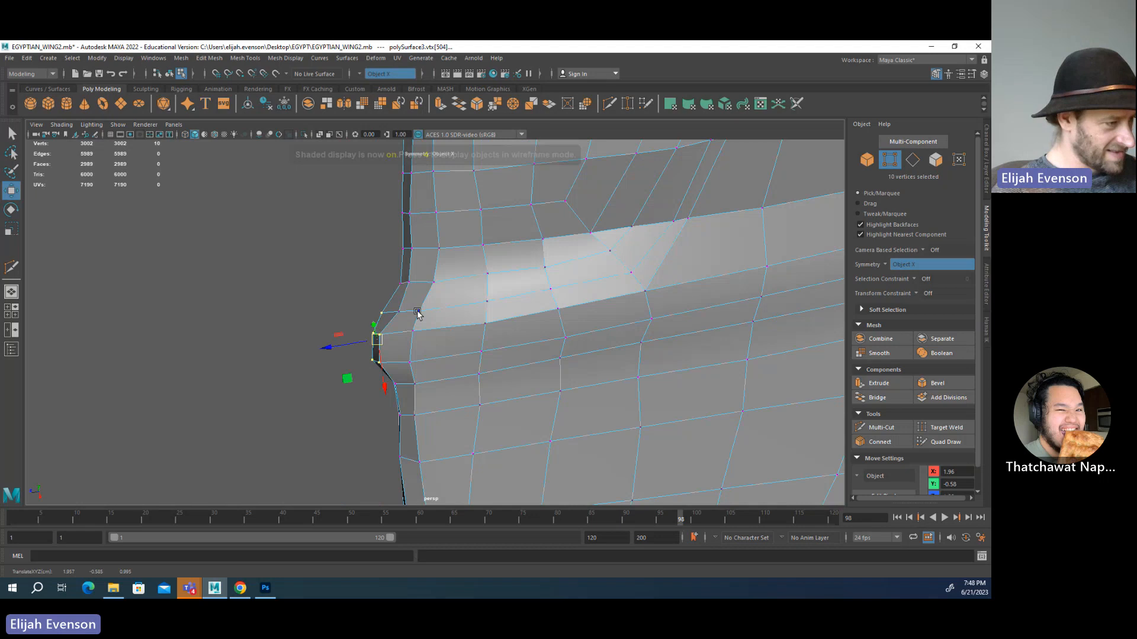
pyautogui.press('q')
pyautogui.moveTo(374, 305); pyautogui.dragTo(436, 320)
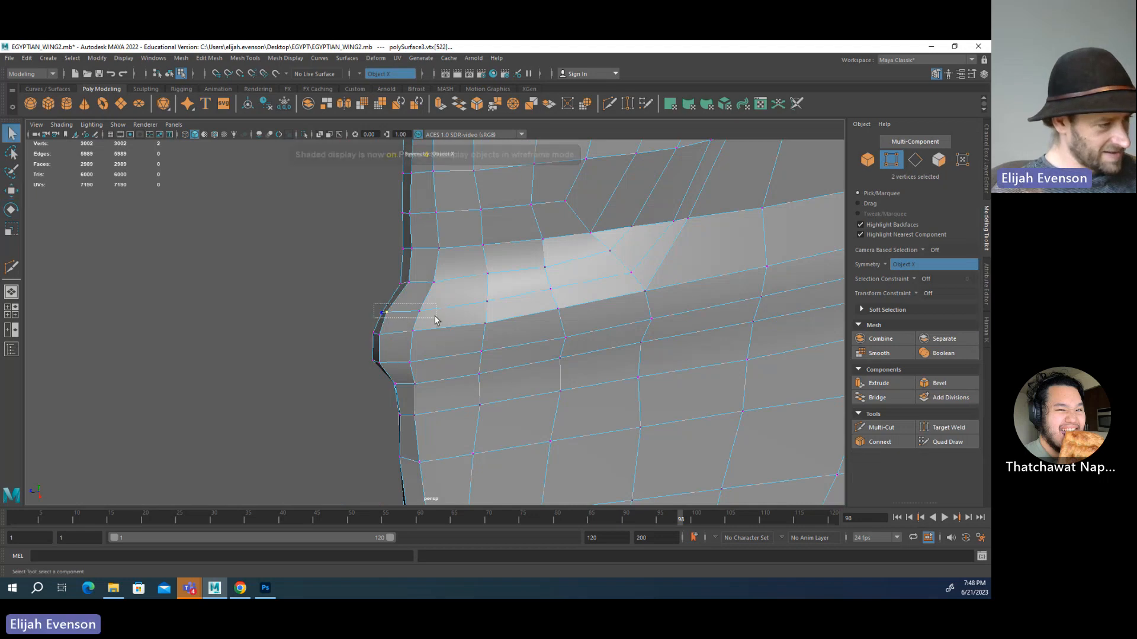
pyautogui.press('4')
pyautogui.press('w')
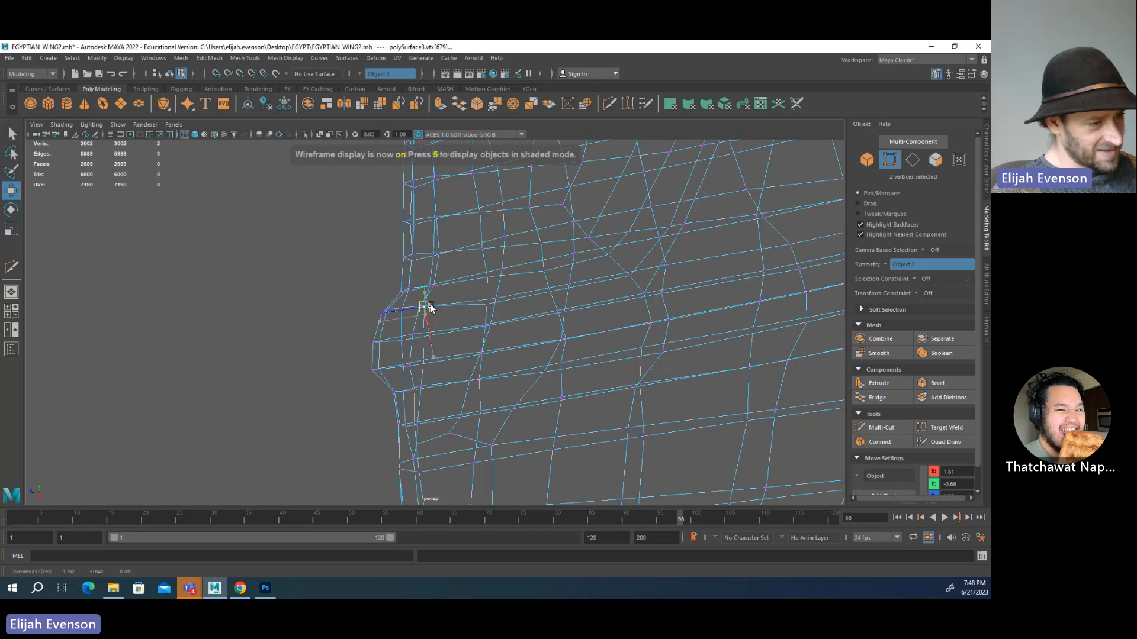
# - Move the vertices at the junction of converging edges, inward from the leading edge's bulge, to smooth the crease
pyautogui.click(631, 272)
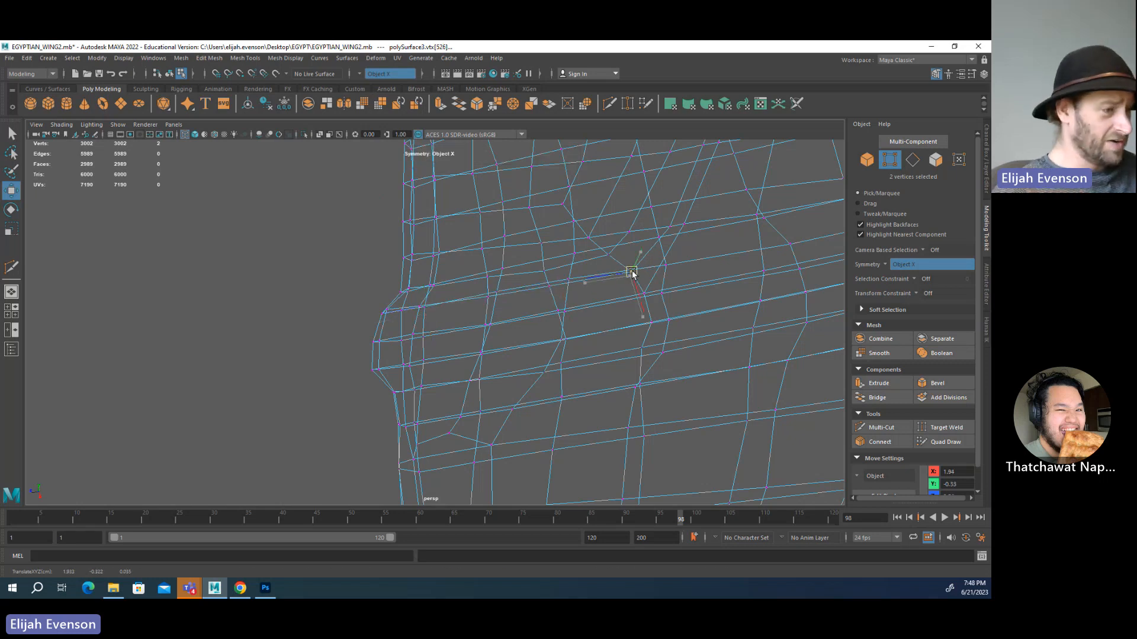
pyautogui.press('5')
pyautogui.click(586, 259)
pyautogui.moveTo(587, 258); pyautogui.dragTo(597, 262)
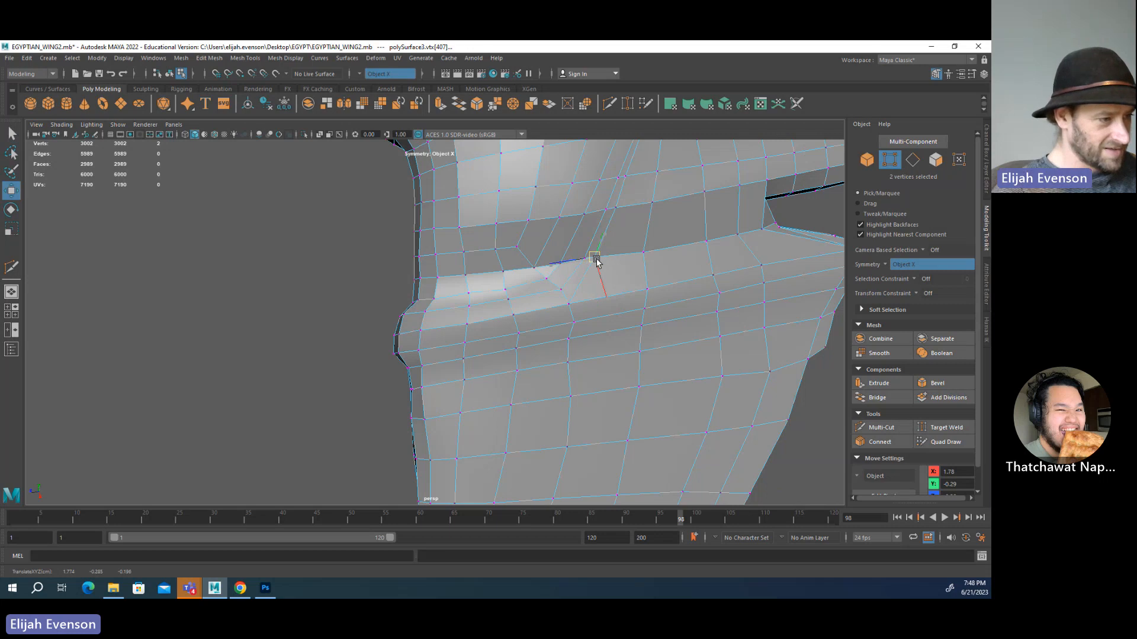
# - Select the edge loop running inward from the leading edge's bulge and scale its leading-edge section
pyautogui.press('q')
pyautogui.moveTo(492, 299); pyautogui.dragTo(489, 277, button='right')
pyautogui.doubleClick(488, 304)
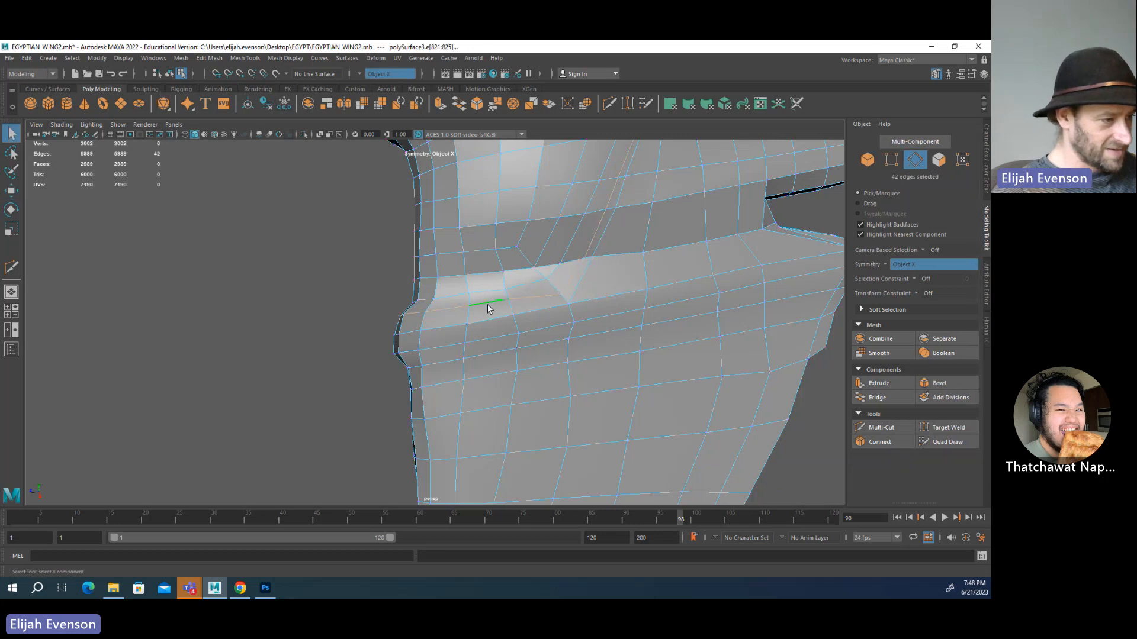
pyautogui.press('4')
pyautogui.scroll(-3, 586, 256)
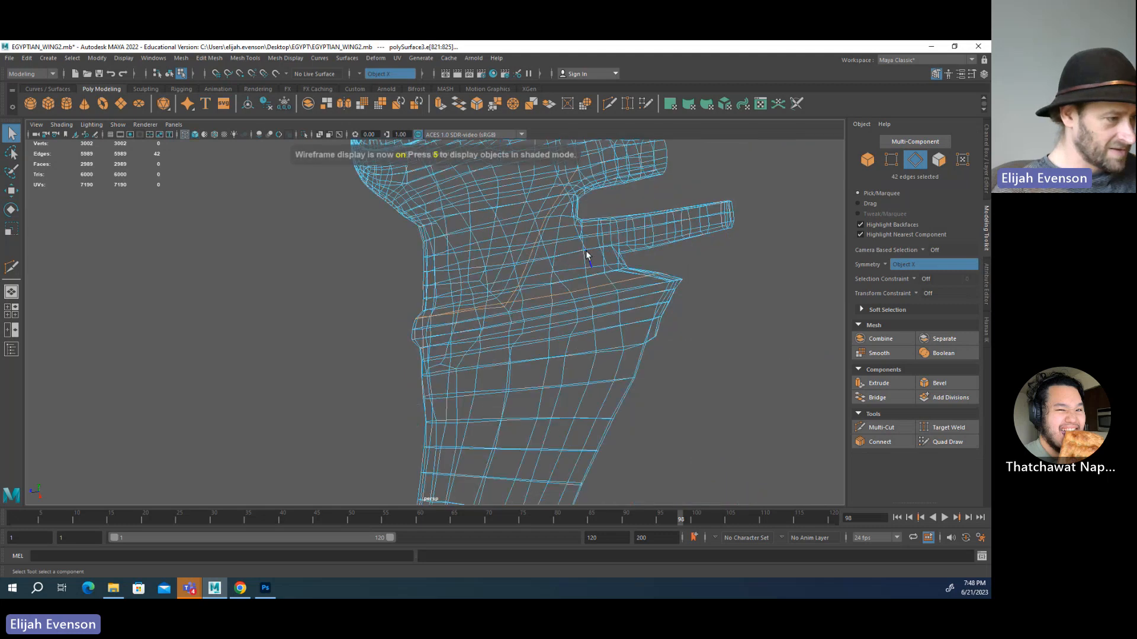
pyautogui.scroll(3, 586, 256)
pyautogui.press('r')
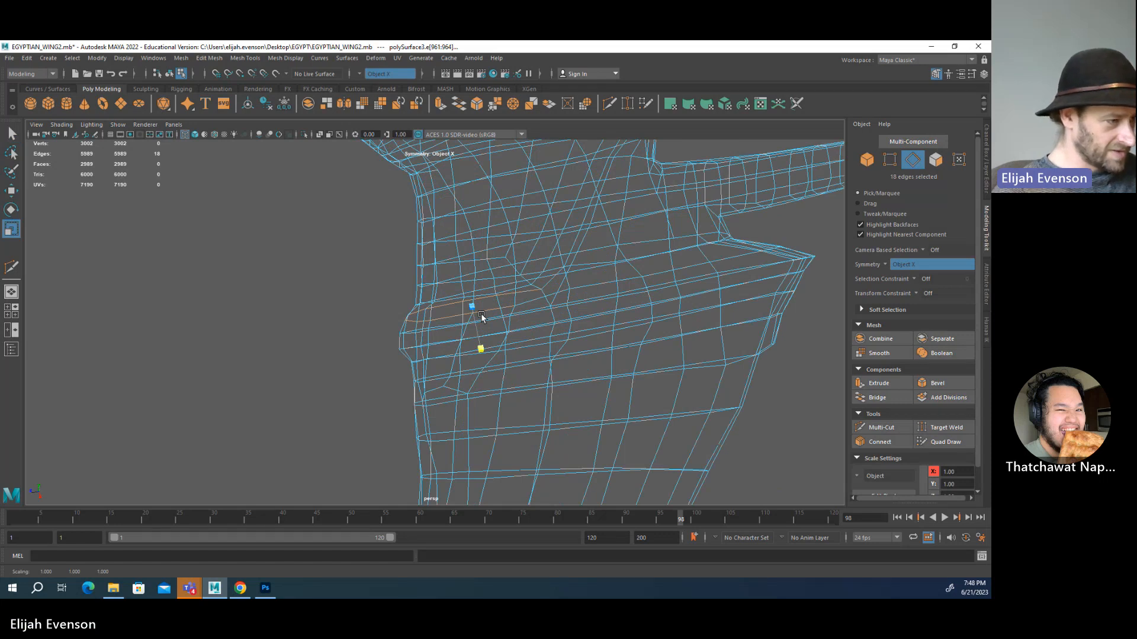
pyautogui.moveTo(481, 318); pyautogui.dragTo(491, 291)
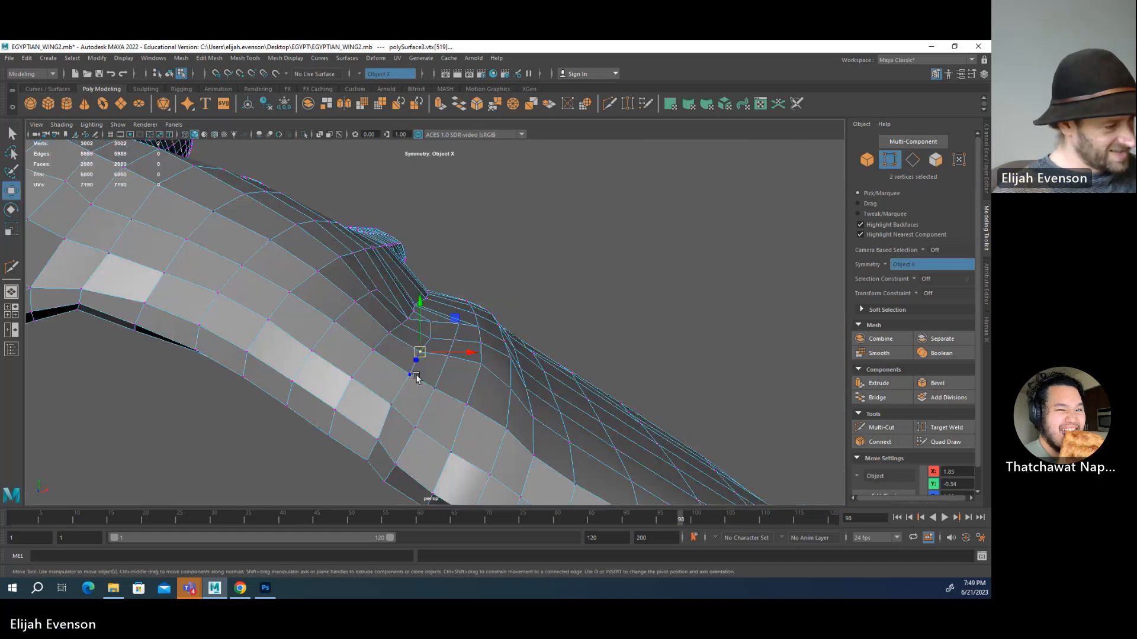
# - Select the edge loop inward from the leading edge's bulge in wireframe and deselect the parts outside this section of the wing
pyautogui.press('F10')
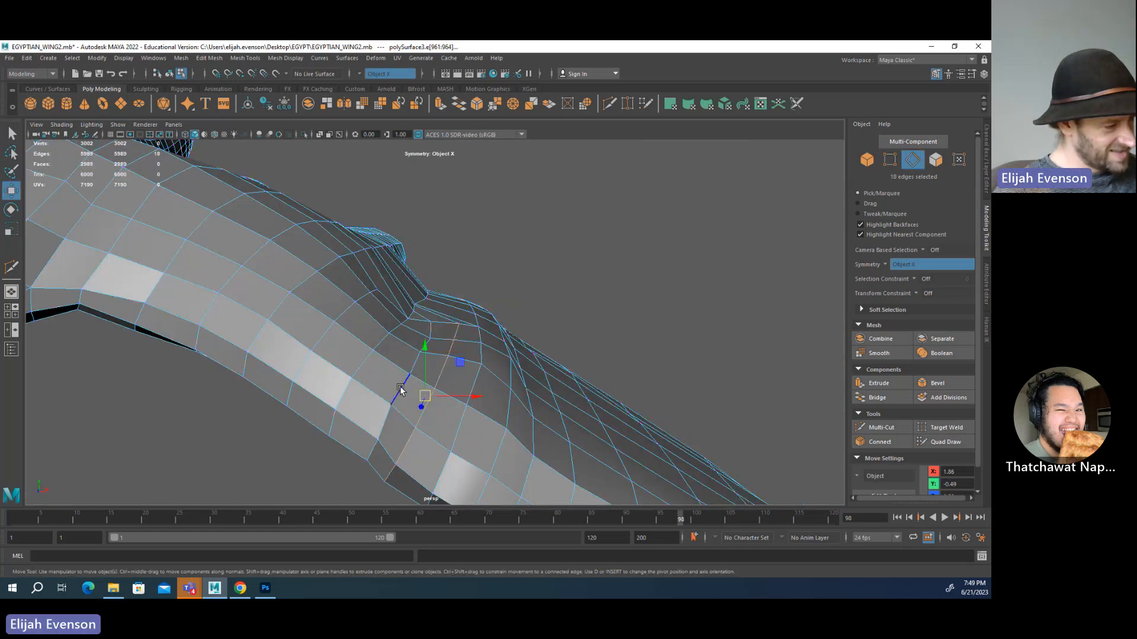
pyautogui.click(400, 388)
pyautogui.doubleClick(401, 389)
pyautogui.press('4')
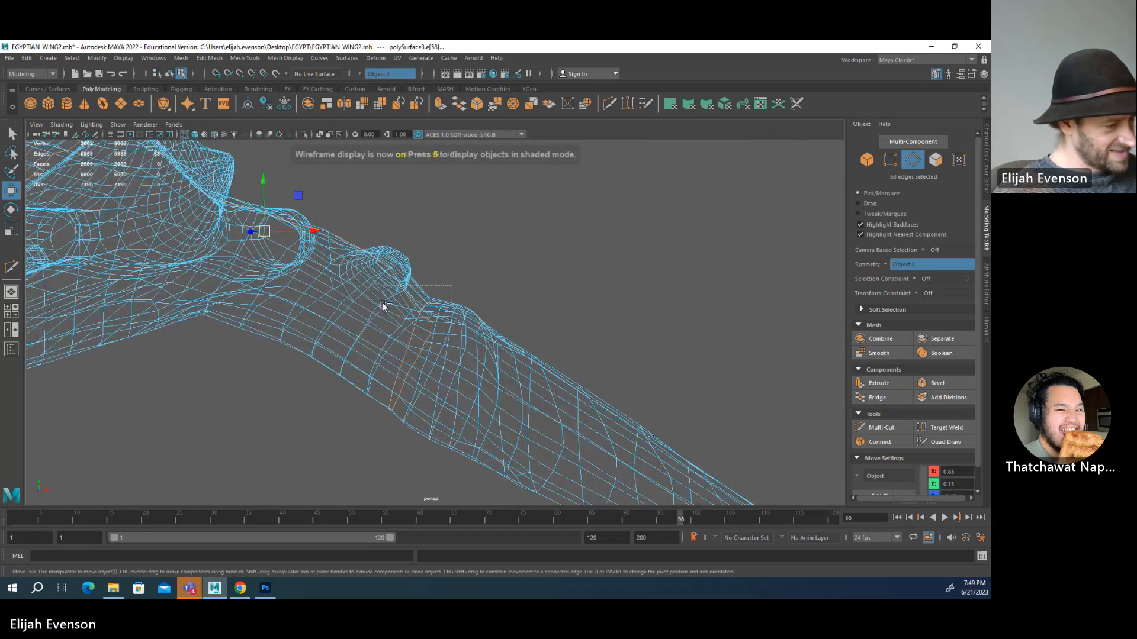
pyautogui.scroll(-3, 378, 315)
pyautogui.keyDown('ctrl'); pyautogui.moveTo(380, 326); pyautogui.dragTo(121, 143); pyautogui.keyUp('ctrl')
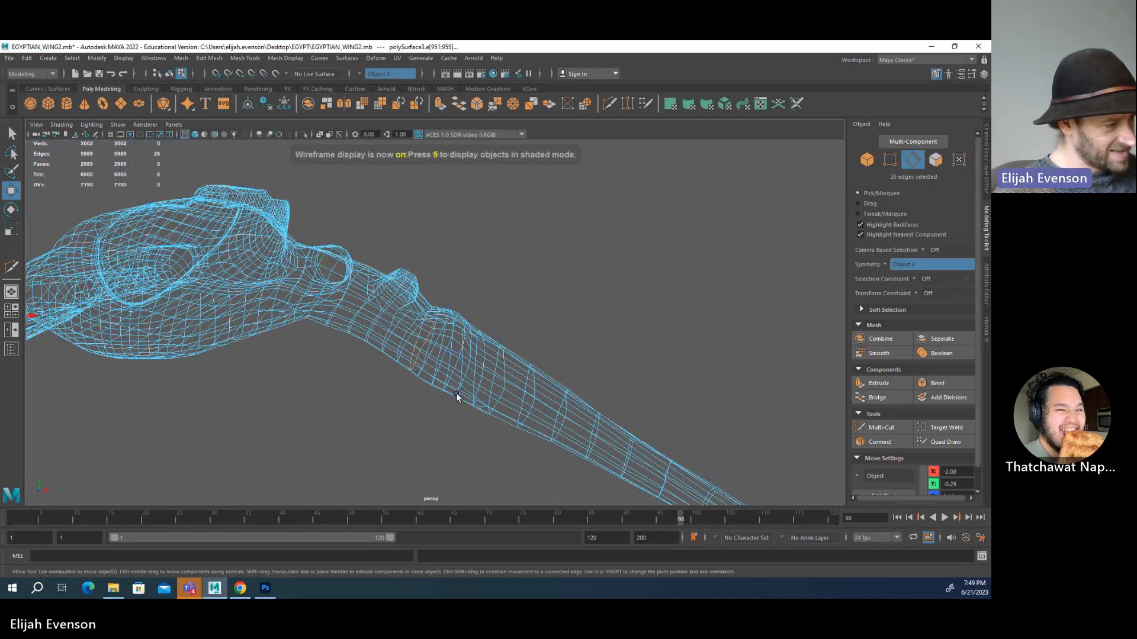
pyautogui.scroll(3, 418, 201)
pyautogui.keyDown('ctrl'); pyautogui.moveTo(417, 201); pyautogui.dragTo(355, 284); pyautogui.keyUp('ctrl')
pyautogui.scroll(2, 409, 358)
pyautogui.press('r')
pyautogui.press('e')
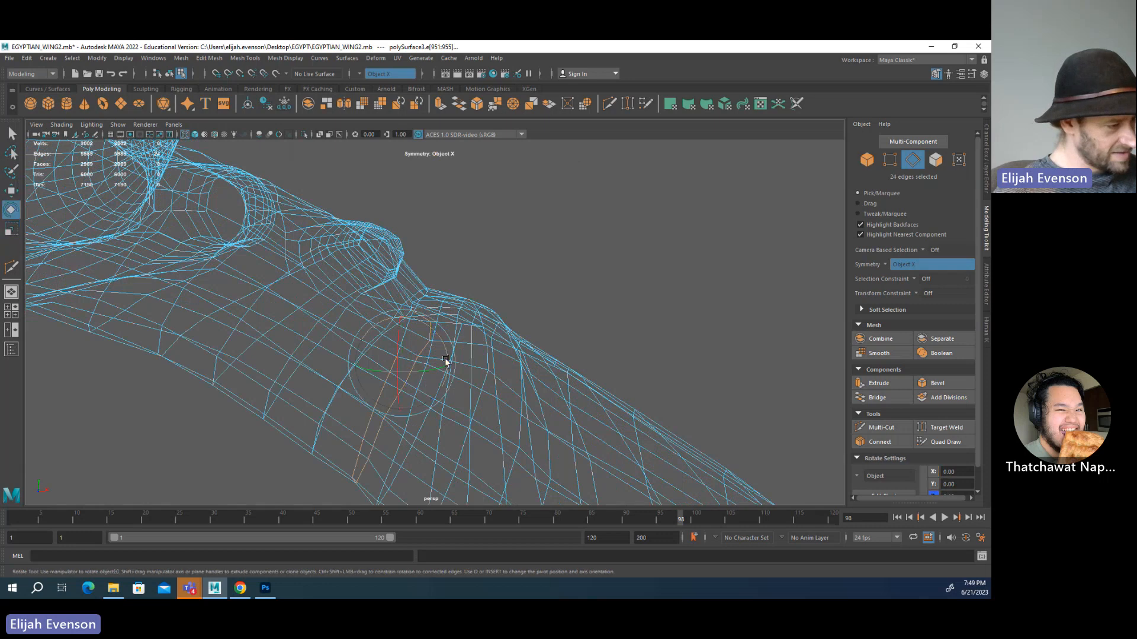
pyautogui.keyDown('alt'); pyautogui.moveTo(447, 361); pyautogui.dragTo(448, 351); pyautogui.keyUp('alt')
pyautogui.hotkey('ctrl', 'z')
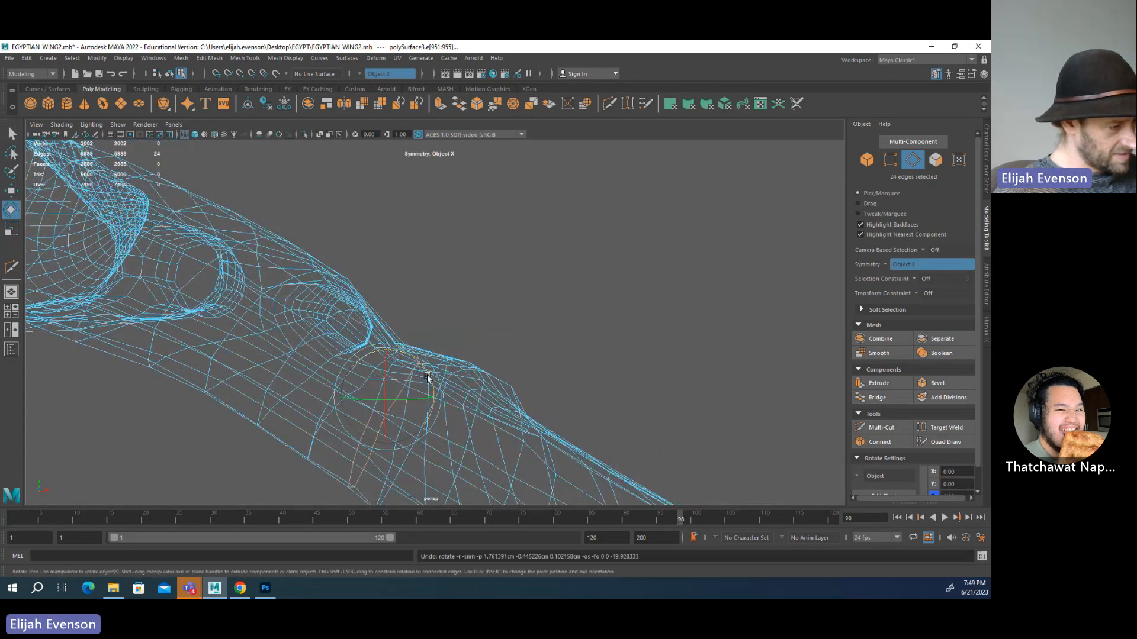
pyautogui.press('d')
pyautogui.click(422, 364)
pyautogui.hotkey('ctrl', 'z')
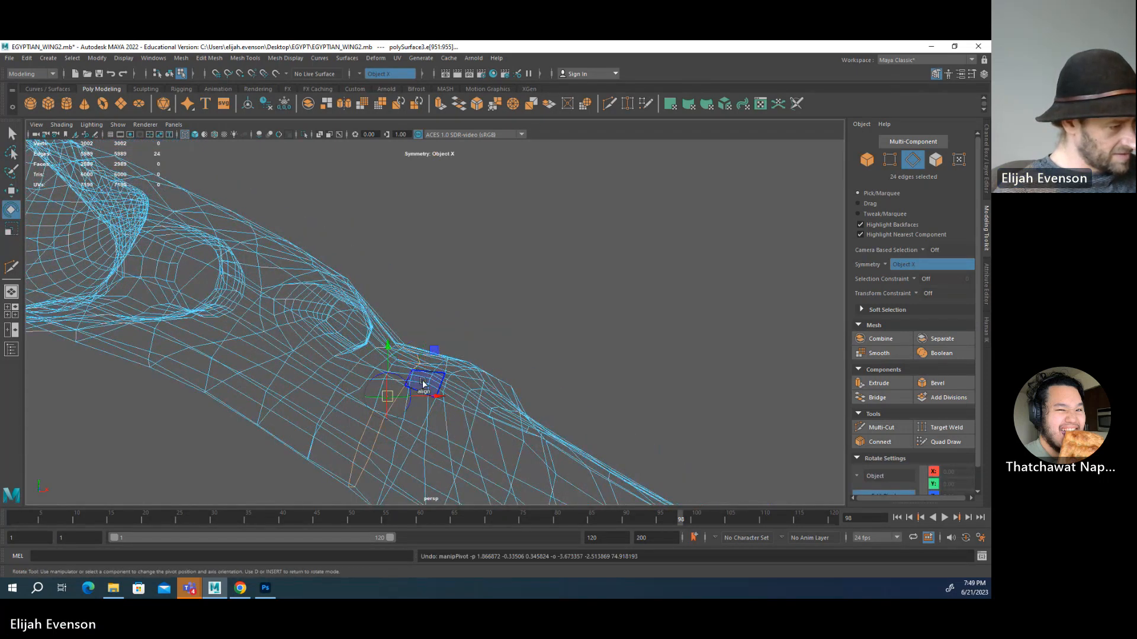
# - Rotate the selected edge loop's pivot to follow its slope and scale the loop flat along the custom axis
pyautogui.click(402, 379)
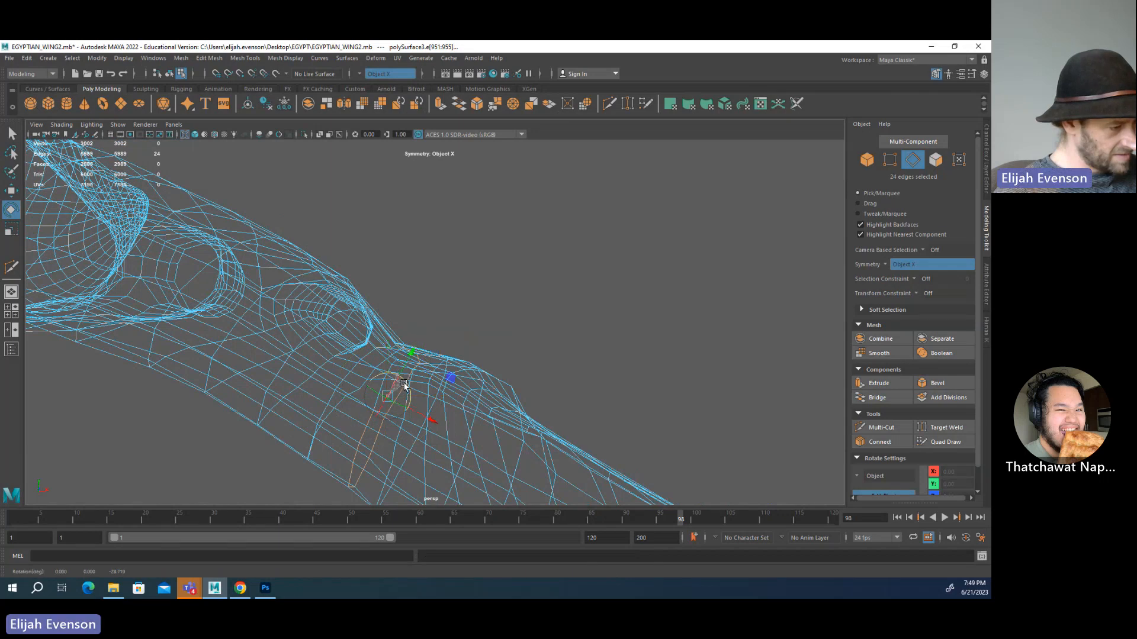
pyautogui.press('d')
pyautogui.press('r')
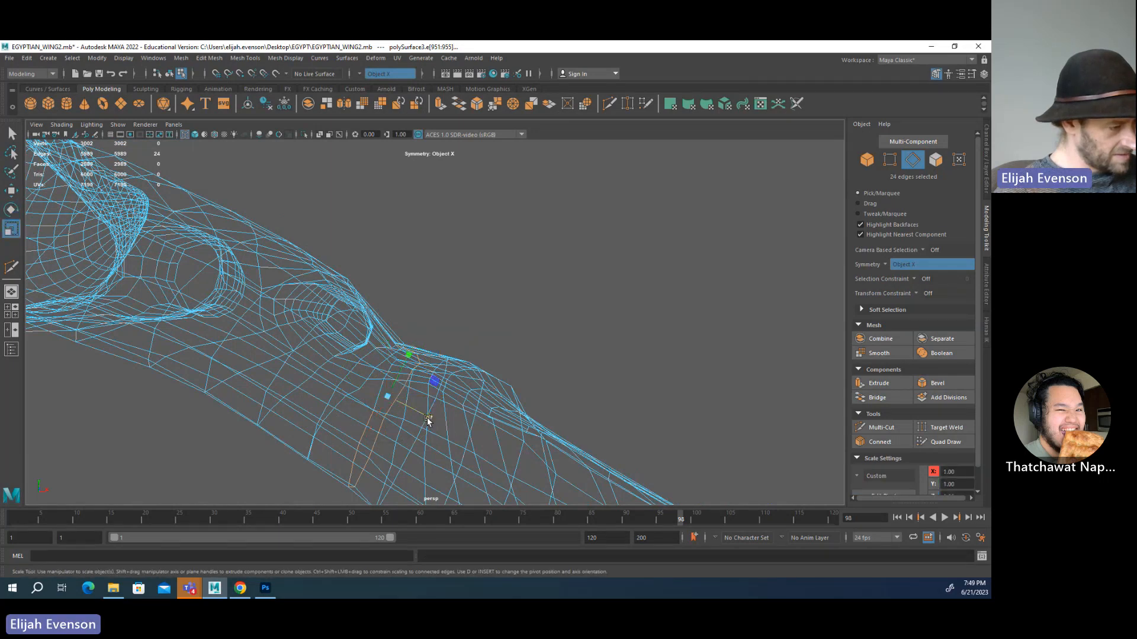
pyautogui.moveTo(388, 393); pyautogui.dragTo(385, 395)
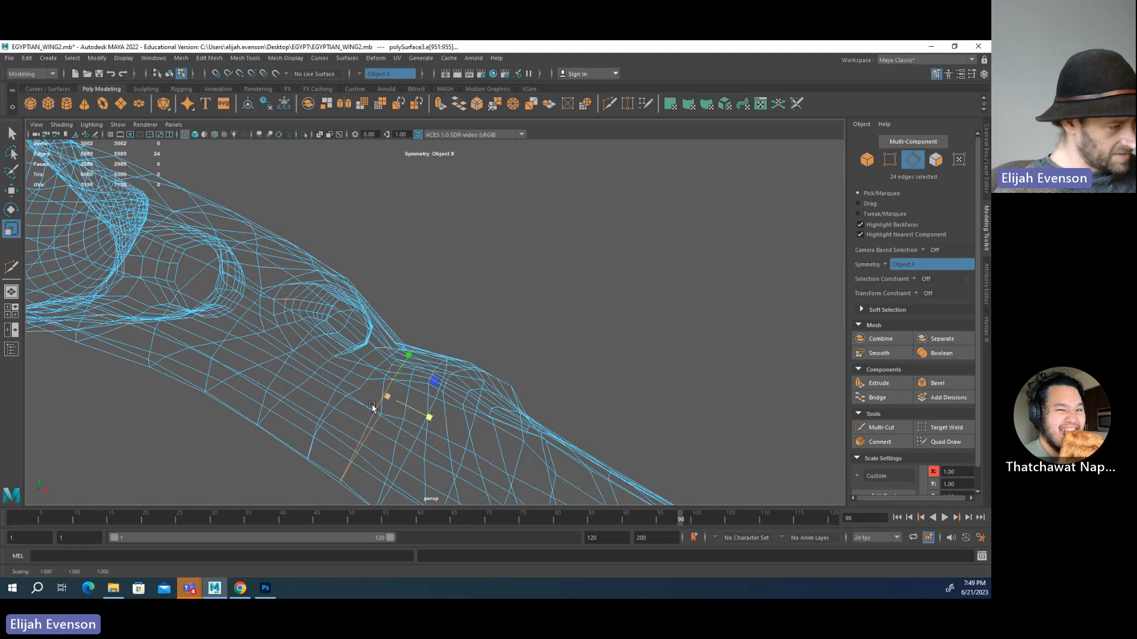
# - Select the vertices near the wing's lower edge, inward from the flattened loop, and reposition them
pyautogui.press('F9')
pyautogui.press('w')
pyautogui.moveTo(301, 452); pyautogui.dragTo(252, 422)
pyautogui.press('q')
pyautogui.press('w')
# - Reposition the vertices on the outer side of the leading edge's bulge one by one in wireframe to even their spacing
pyautogui.scroll(-2, 492, 424)
pyautogui.keyDown('alt'); pyautogui.moveTo(491, 424); pyautogui.dragTo(385, 396); pyautogui.keyUp('alt')
pyautogui.press('4')
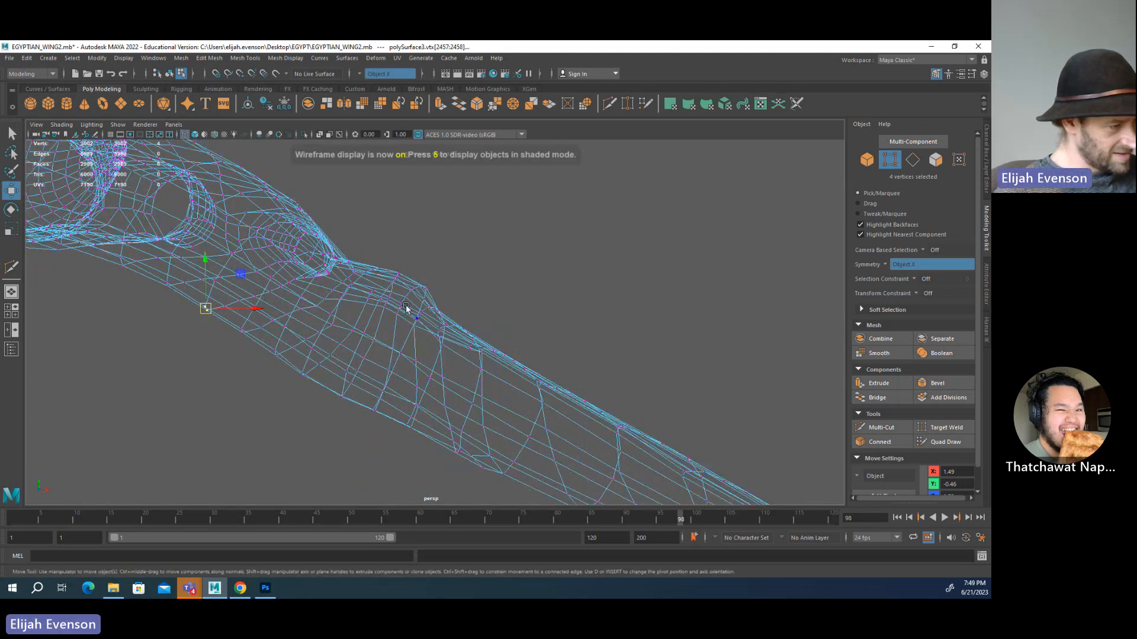
pyautogui.moveTo(392, 310); pyautogui.dragTo(430, 329)
pyautogui.moveTo(456, 330); pyautogui.dragTo(413, 311)
pyautogui.press('q')
pyautogui.click(416, 290)
pyautogui.press('w')
pyautogui.press('q')
pyautogui.click(412, 299)
pyautogui.press('w')
pyautogui.press('q')
pyautogui.click(409, 308)
pyautogui.press('w')
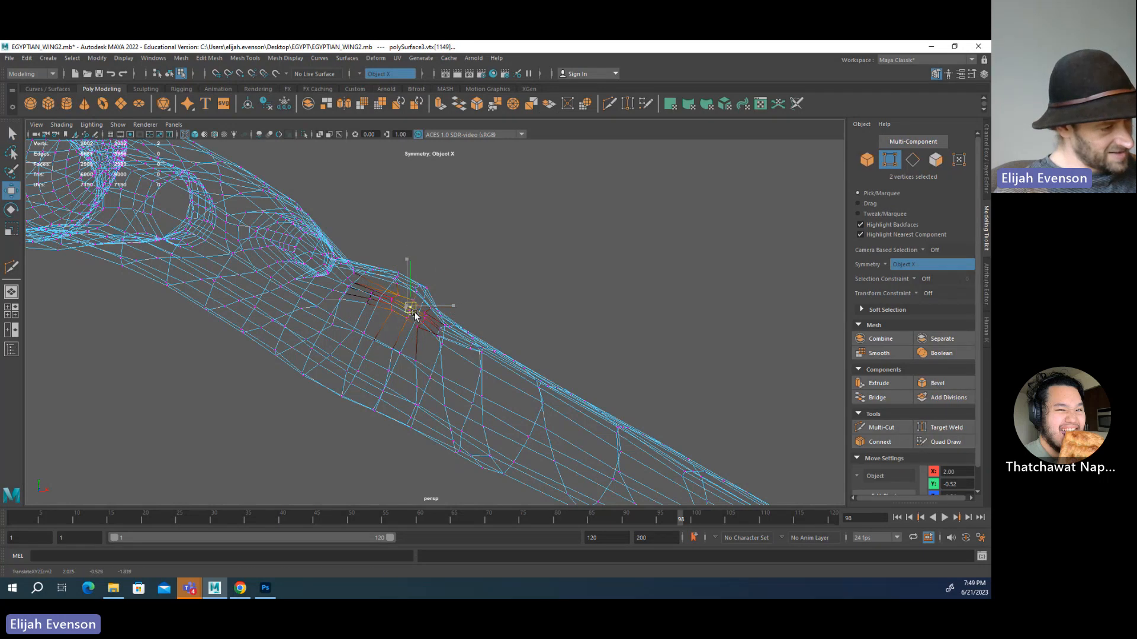
# - Adjust the neighbouring vertices across the middle of the bulge in wireframe so their row runs evenly
pyautogui.press('q')
pyautogui.click(392, 301)
pyautogui.press('w')
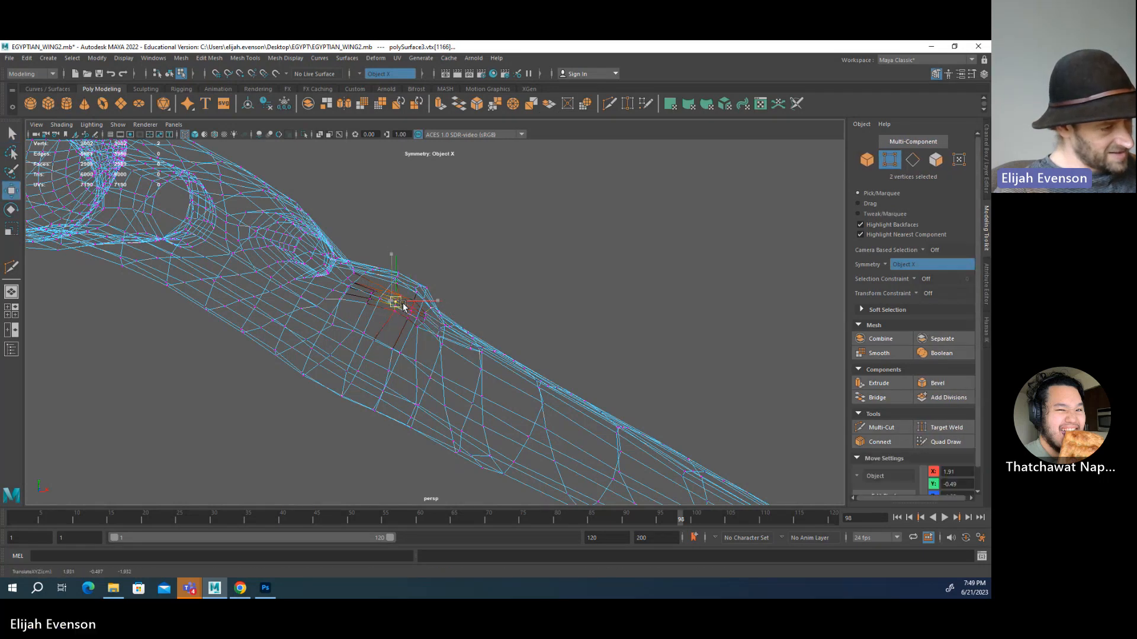
pyautogui.press('q')
pyautogui.click(395, 313)
pyautogui.press('w')
pyautogui.press('q')
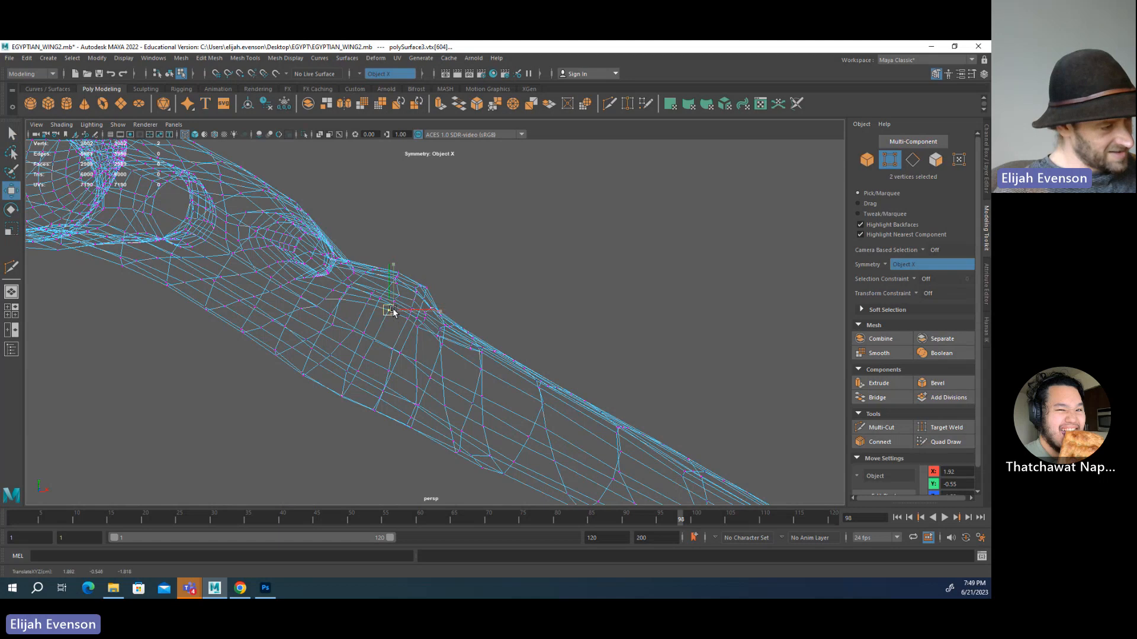
pyautogui.click(398, 294)
pyautogui.press('w')
pyautogui.press('q')
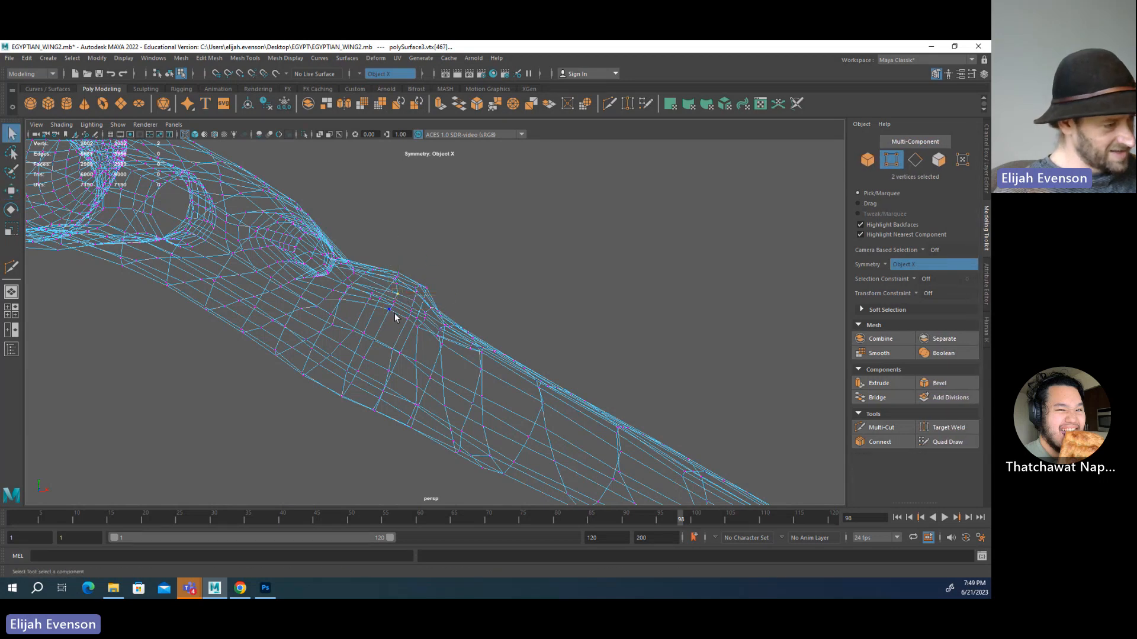
pyautogui.click(397, 296)
pyautogui.press('w')
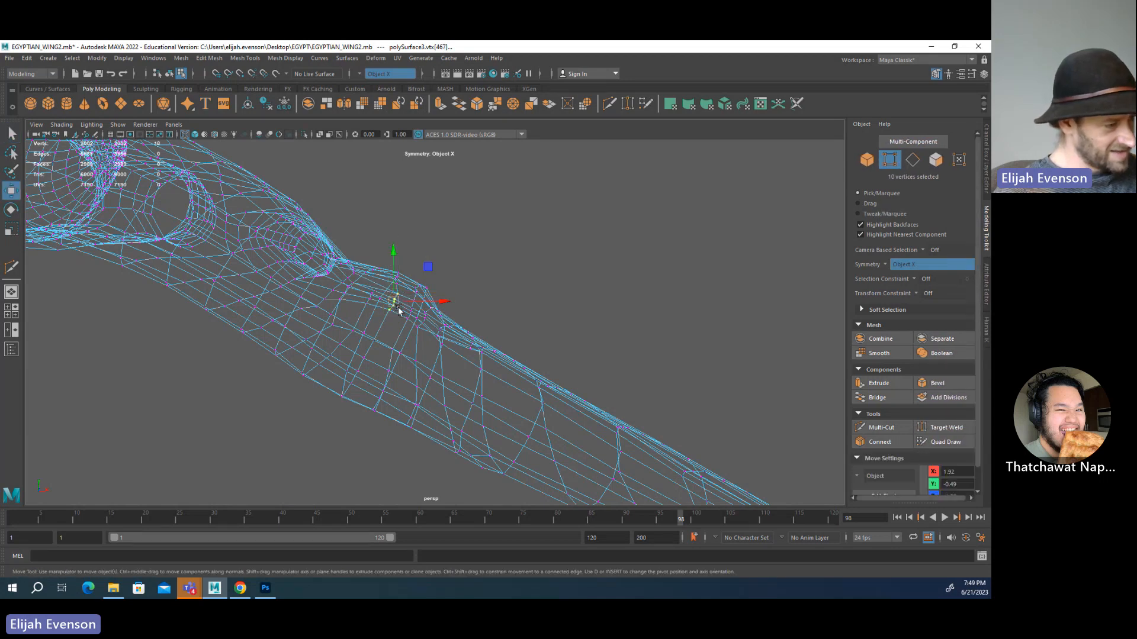
pyautogui.click(396, 352)
pyautogui.press('q')
# - Move the vertices at the tip of the leading edge's bulge in shaded view to soften its outline
pyautogui.moveTo(388, 374)
pyautogui.keyDown('alt'); pyautogui.mouseDown()
pyautogui.moveTo(453, 370)
pyautogui.moveTo(460, 397)
pyautogui.moveTo(136, 358)
pyautogui.mouseUp(); pyautogui.keyUp('alt')
pyautogui.press('5')
pyautogui.keyDown('alt'); pyautogui.moveTo(137, 359); pyautogui.dragTo(99, 355, button='right'); pyautogui.keyUp('alt')
pyautogui.keyDown('alt'); pyautogui.moveTo(98, 355); pyautogui.dragTo(434, 368); pyautogui.keyUp('alt')
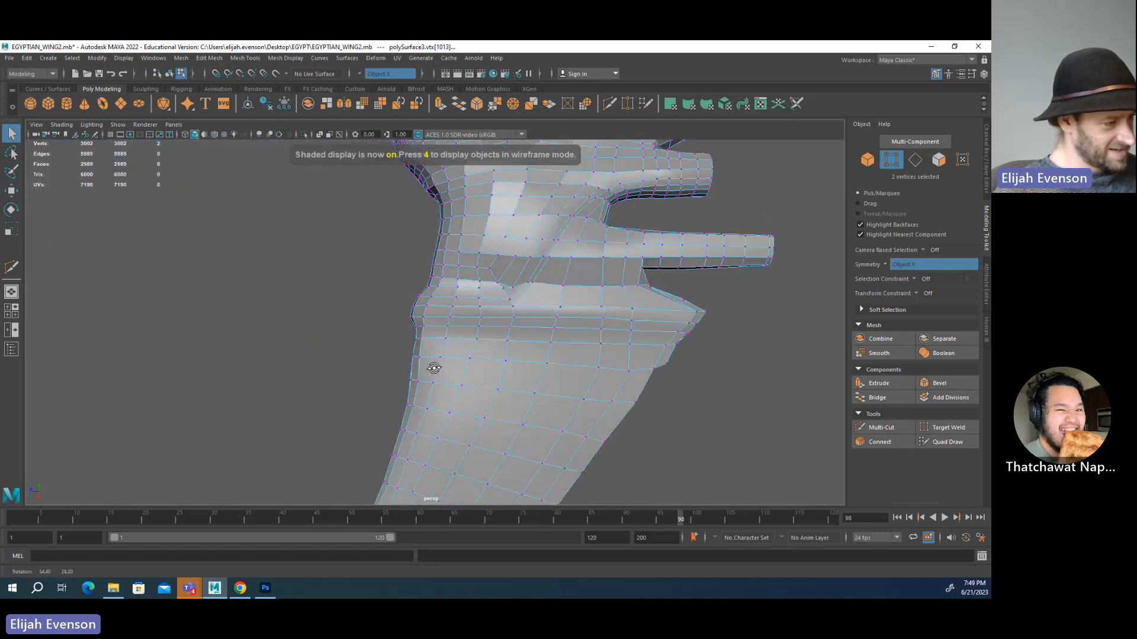
pyautogui.keyDown('alt'); pyautogui.moveTo(434, 368); pyautogui.dragTo(524, 354, button='right'); pyautogui.keyUp('alt')
pyautogui.keyDown('alt'); pyautogui.moveTo(371, 329); pyautogui.dragTo(403, 334, button='right'); pyautogui.keyUp('alt')
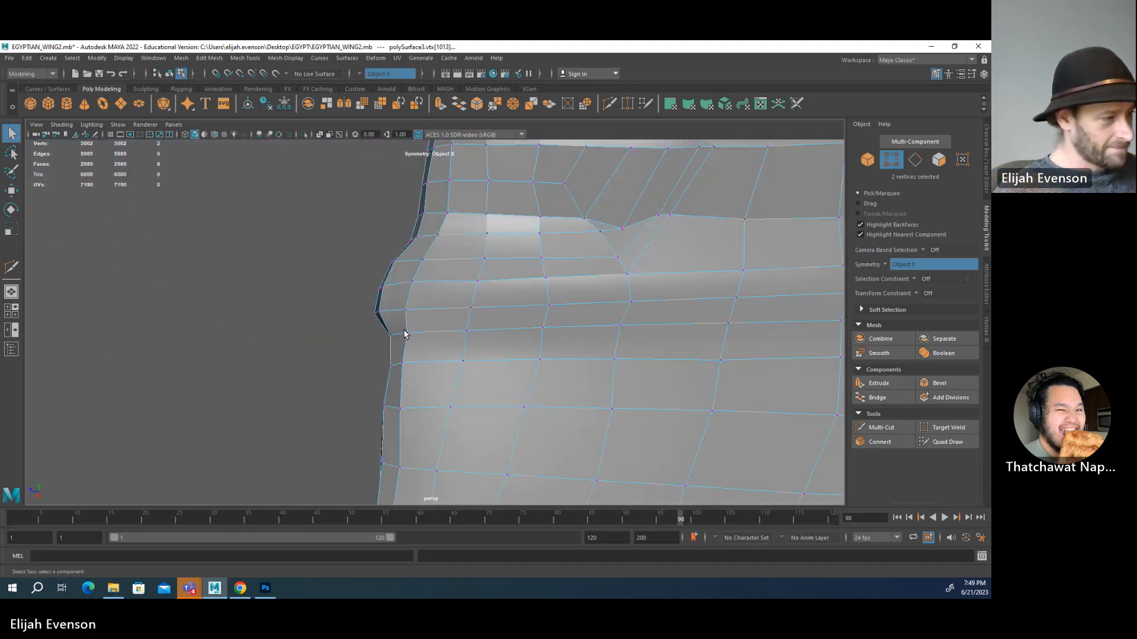
pyautogui.press('w')
pyautogui.moveTo(383, 313); pyautogui.dragTo(394, 298)
pyautogui.moveTo(406, 252)
pyautogui.mouseDown()
pyautogui.moveTo(372, 274)
pyautogui.moveTo(405, 265)
pyautogui.mouseUp()
pyautogui.moveTo(372, 359); pyautogui.dragTo(394, 370)
# - Nudge the leading-edge vertices just below the bulge to blend them into the wing's outline
pyautogui.keyDown('alt'); pyautogui.moveTo(406, 394); pyautogui.dragTo(431, 296, button='middle'); pyautogui.keyUp('alt')
pyautogui.moveTo(437, 304); pyautogui.dragTo(416, 322)
pyautogui.moveTo(424, 313); pyautogui.dragTo(422, 314)
pyautogui.moveTo(449, 362); pyautogui.dragTo(407, 391)
pyautogui.moveTo(423, 372); pyautogui.dragTo(419, 372)
# - Switch the wing mesh to object selection and examine its thin lower edge up close
pyautogui.keyDown('alt'); pyautogui.moveTo(429, 373); pyautogui.dragTo(148, 322, button='right'); pyautogui.keyUp('alt')
pyautogui.keyDown('alt'); pyautogui.moveTo(442, 320); pyautogui.dragTo(479, 259); pyautogui.keyUp('alt')
pyautogui.keyDown('alt'); pyautogui.moveTo(480, 259); pyautogui.dragTo(492, 358, button='right'); pyautogui.keyUp('alt')
pyautogui.keyDown('alt'); pyautogui.moveTo(491, 357); pyautogui.dragTo(577, 347); pyautogui.keyUp('alt')
pyautogui.press('F8')
pyautogui.press('F8')
pyautogui.press('F8')
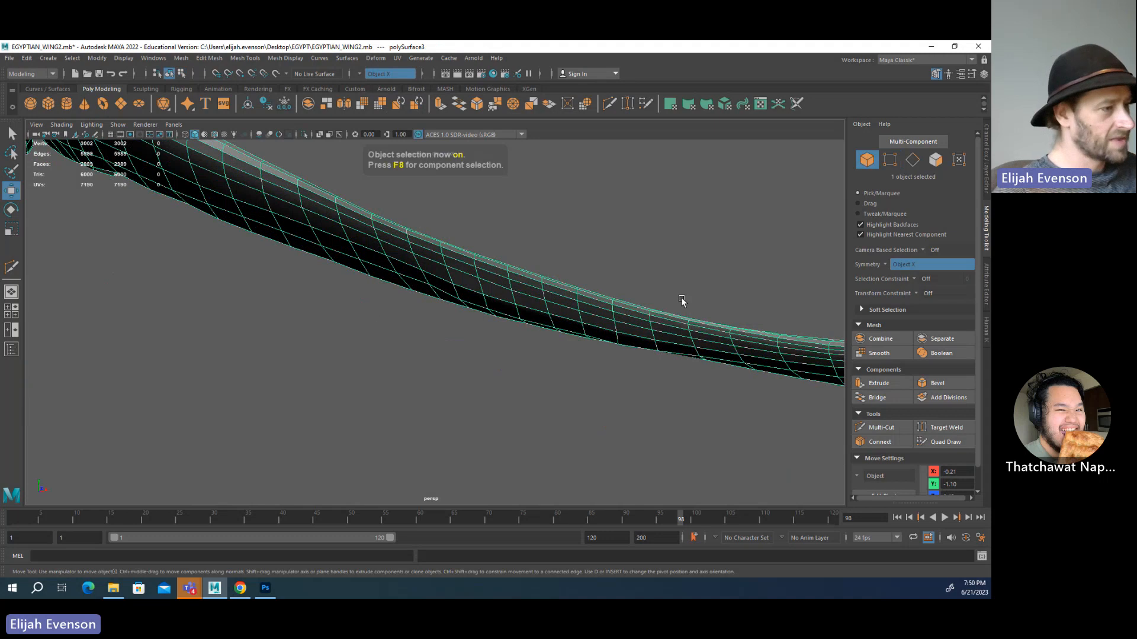
# - Show layer1 and compare its mesh with the selected wing mesh from the front
pyautogui.keyDown('alt'); pyautogui.moveTo(680, 304); pyautogui.dragTo(509, 333); pyautogui.keyUp('alt')
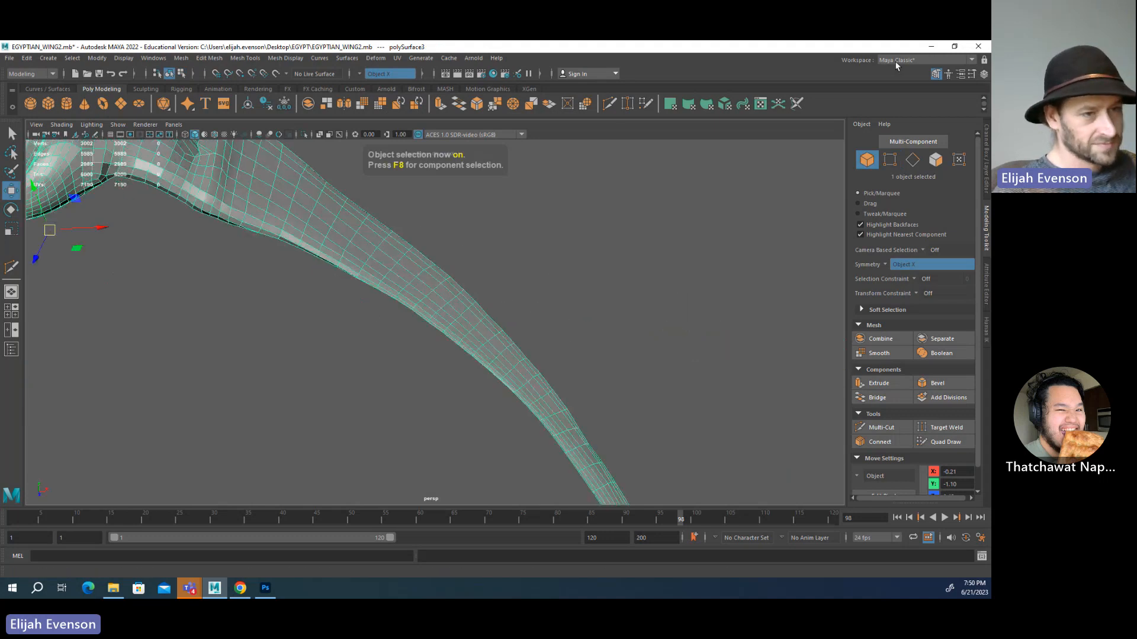
pyautogui.click(983, 74)
pyautogui.click(857, 435)
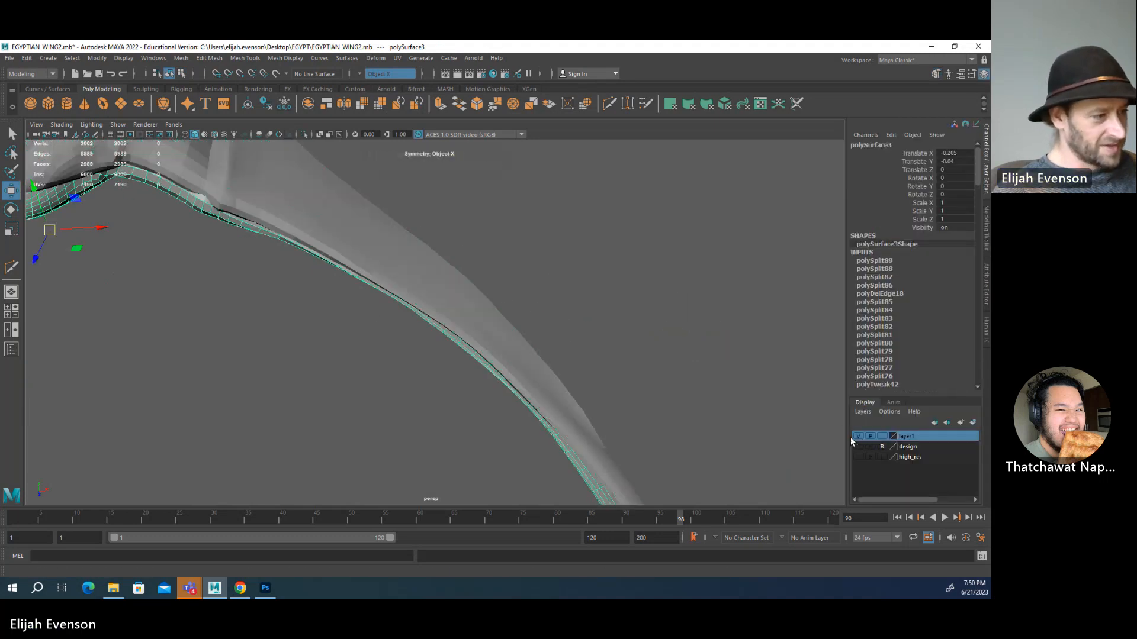
pyautogui.keyDown('alt'); pyautogui.moveTo(355, 278); pyautogui.dragTo(363, 243); pyautogui.keyUp('alt')
pyautogui.keyDown('alt'); pyautogui.moveTo(363, 243); pyautogui.dragTo(331, 249, button='right'); pyautogui.keyUp('alt')
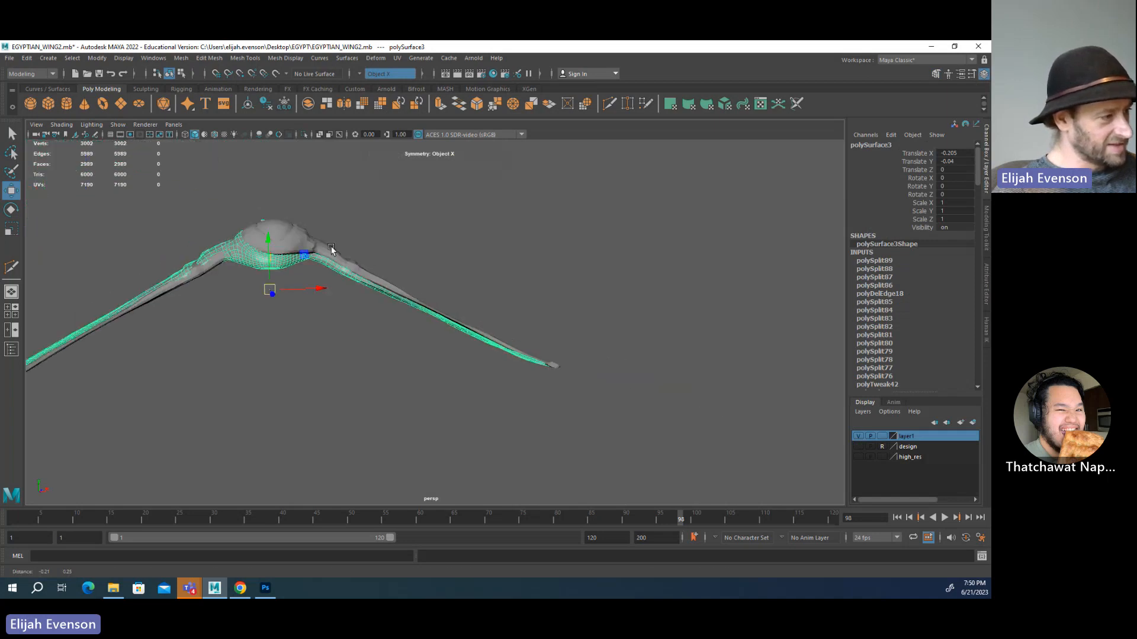
pyautogui.keyDown('alt'); pyautogui.moveTo(331, 249); pyautogui.dragTo(352, 267, button='middle'); pyautogui.keyUp('alt')
pyautogui.scroll(4, 309, 273)
pyautogui.keyDown('alt'); pyautogui.moveTo(296, 234); pyautogui.dragTo(466, 297, button='middle'); pyautogui.keyUp('alt')
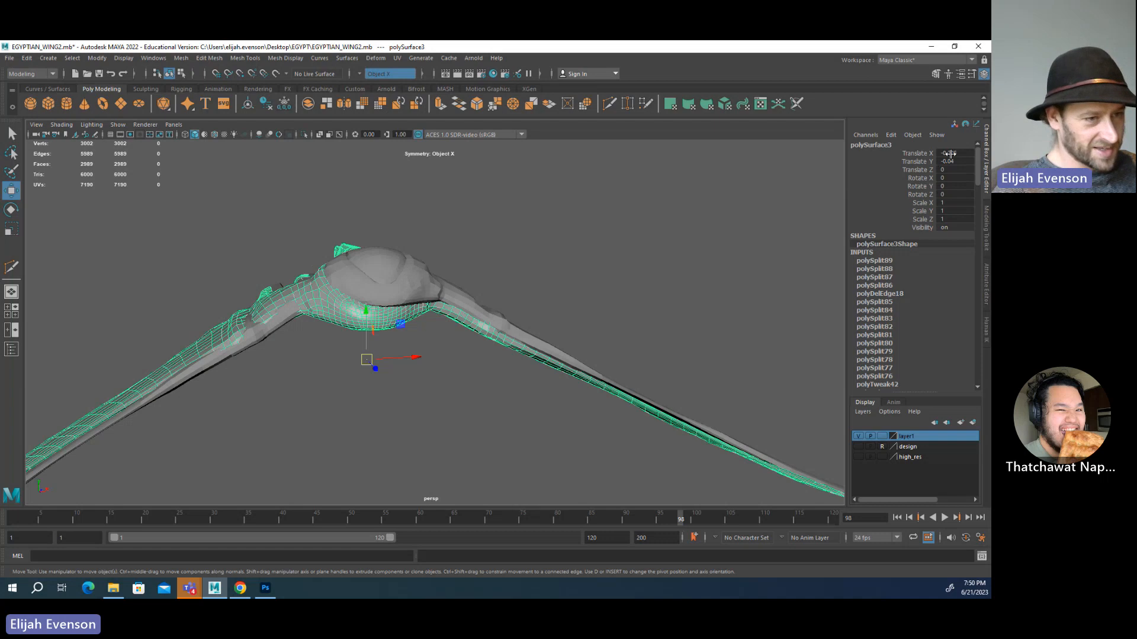
# - Set the wing mesh's Translate X and Translate Y to 0
pyautogui.moveTo(949, 153); pyautogui.dragTo(955, 162)
pyautogui.write('0')
pyautogui.press('Return')
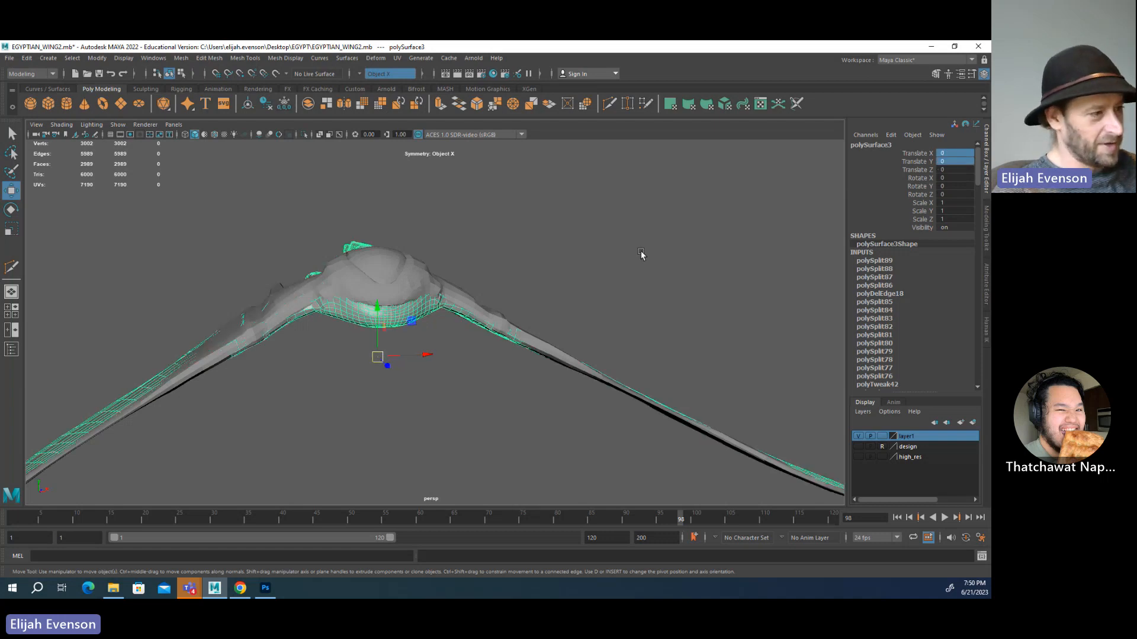
pyautogui.keyDown('alt'); pyautogui.moveTo(602, 255); pyautogui.dragTo(558, 234); pyautogui.keyUp('alt')
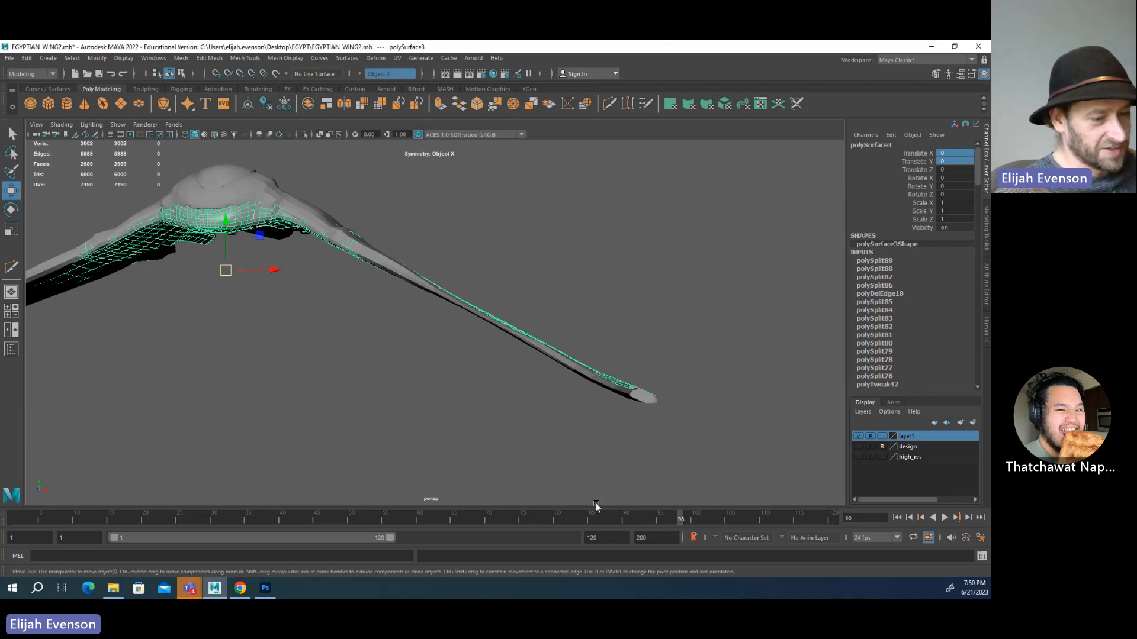
# - Hide layer1 so only the wing mesh remains for editing
pyautogui.click(857, 437)
pyautogui.keyDown('alt'); pyautogui.moveTo(557, 320); pyautogui.dragTo(543, 337); pyautogui.keyUp('alt')
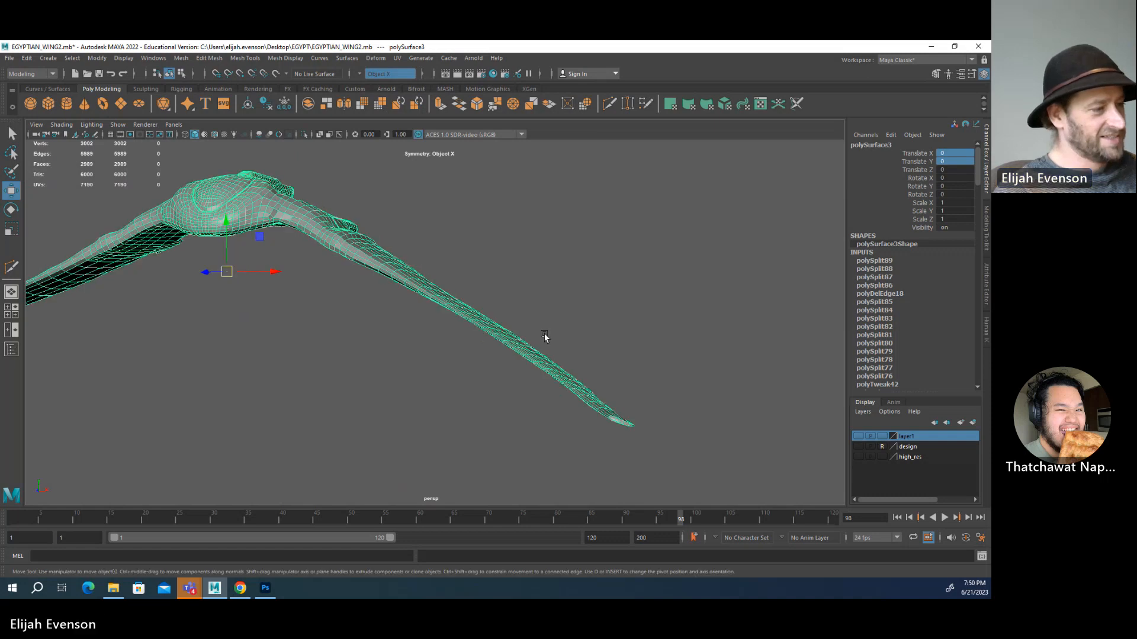
pyautogui.scroll(4, 548, 337)
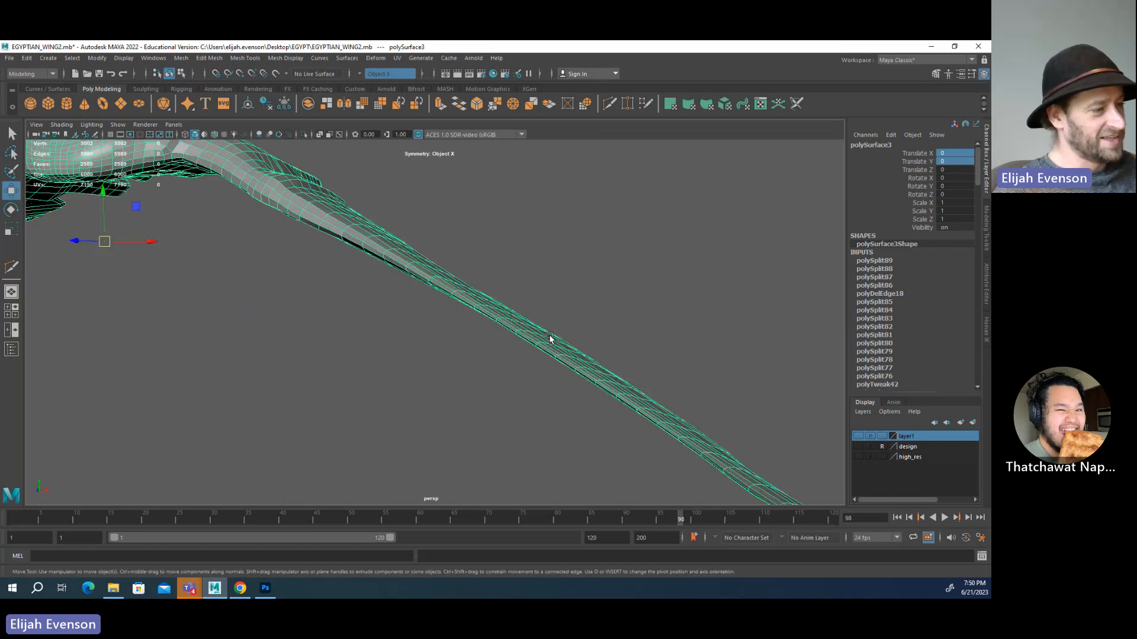
# - Thicken the thin outer section of the wing arm with the Bulge sculpting tool
pyautogui.click(250, 60)
pyautogui.moveTo(300, 208)
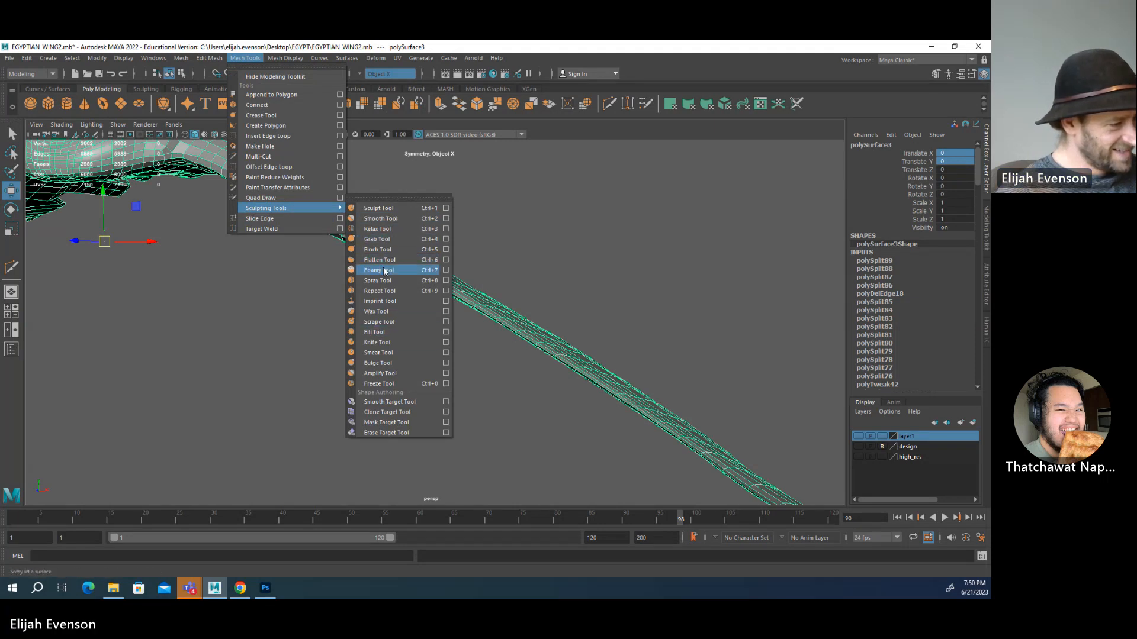
pyautogui.click(395, 363)
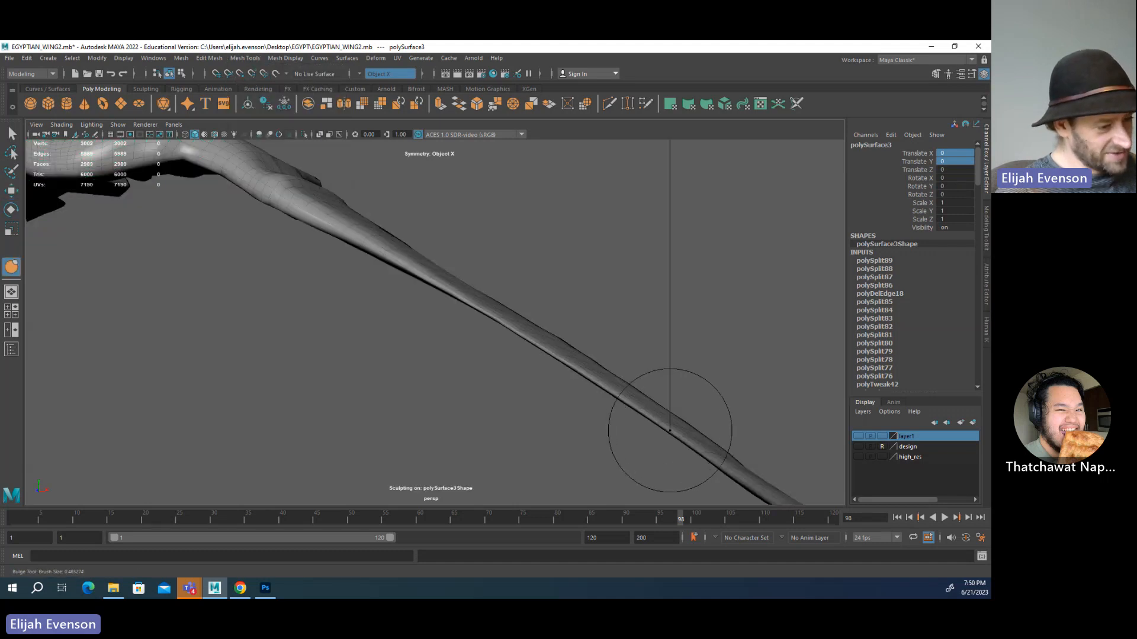
pyautogui.moveTo(667, 436)
pyautogui.keyDown('alt'); pyautogui.mouseDown()
pyautogui.moveTo(713, 398)
pyautogui.moveTo(635, 340)
pyautogui.moveTo(635, 409)
pyautogui.mouseUp(); pyautogui.keyUp('alt')
pyautogui.moveTo(556, 320); pyautogui.dragTo(591, 312)
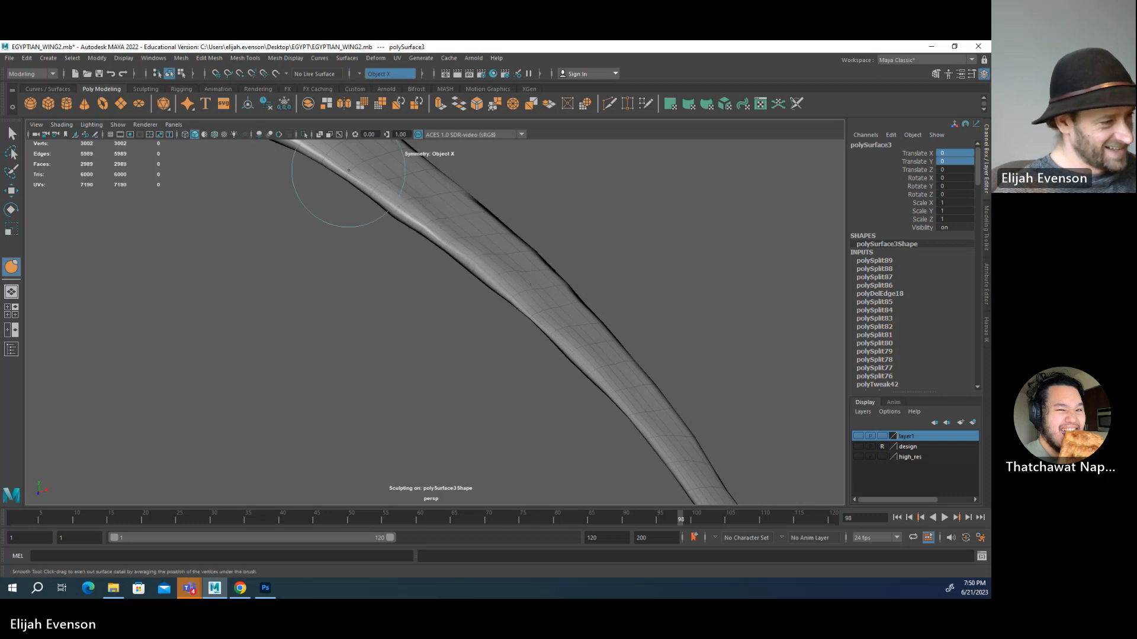
# - Smooth the bulged surface along the outer wing arm and at its tip
pyautogui.keyDown('shift'); pyautogui.moveTo(346, 171); pyautogui.dragTo(463, 276); pyautogui.keyUp('shift')
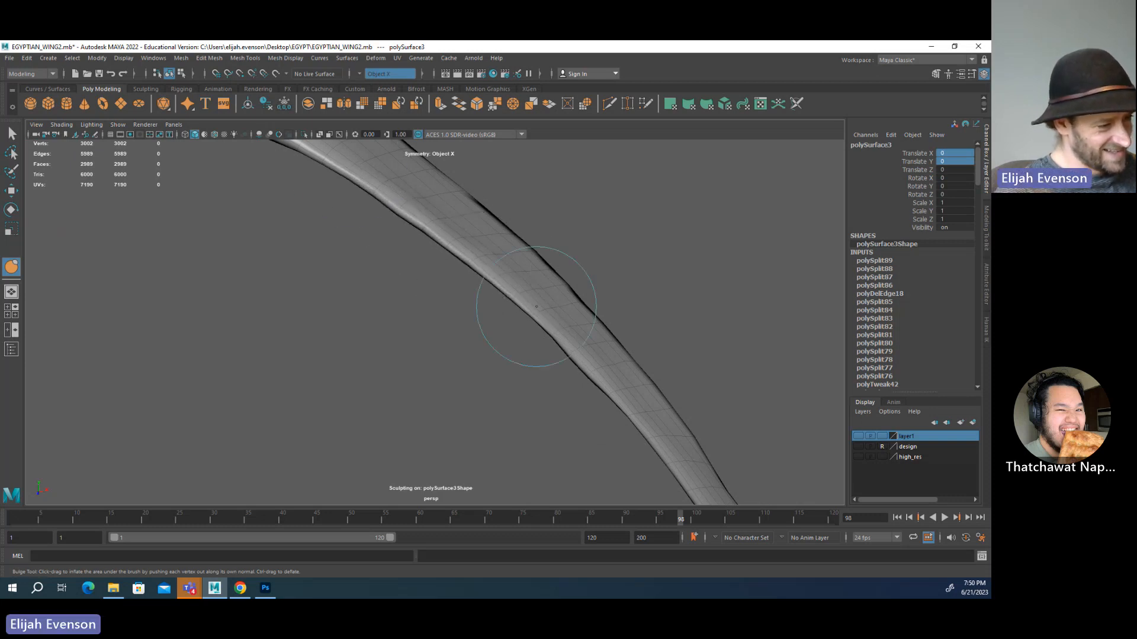
pyautogui.keyDown('alt'); pyautogui.moveTo(556, 334); pyautogui.dragTo(426, 308, button='right'); pyautogui.keyUp('alt')
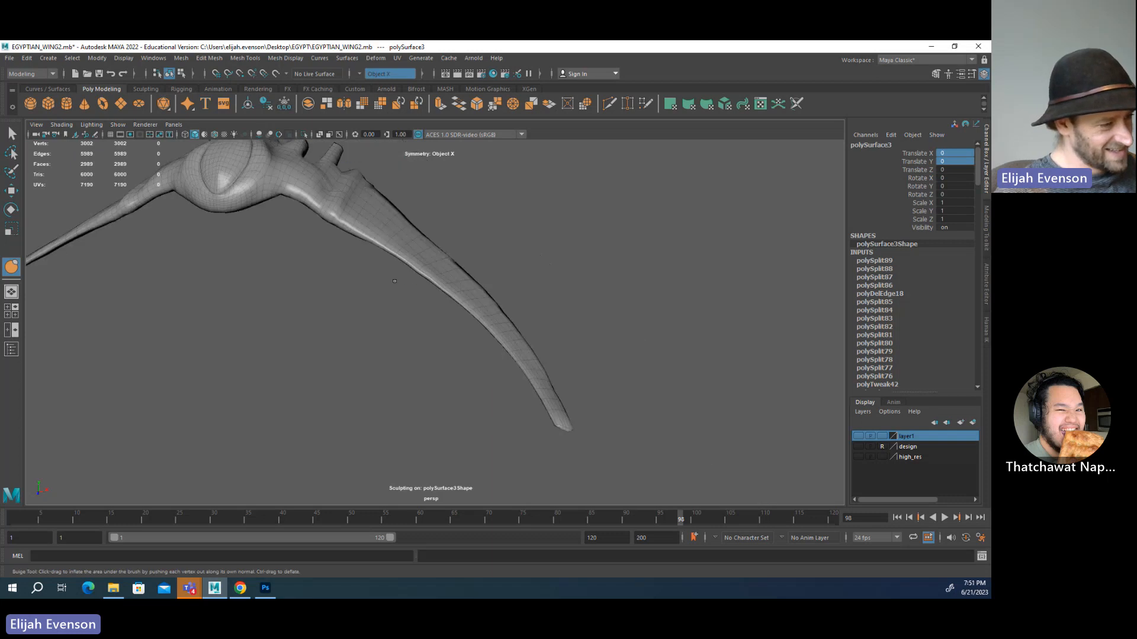
pyautogui.moveTo(426, 308)
pyautogui.keyDown('alt'); pyautogui.mouseDown()
pyautogui.moveTo(444, 261)
pyautogui.moveTo(534, 270)
pyautogui.moveTo(571, 288)
pyautogui.mouseUp(); pyautogui.keyUp('alt')
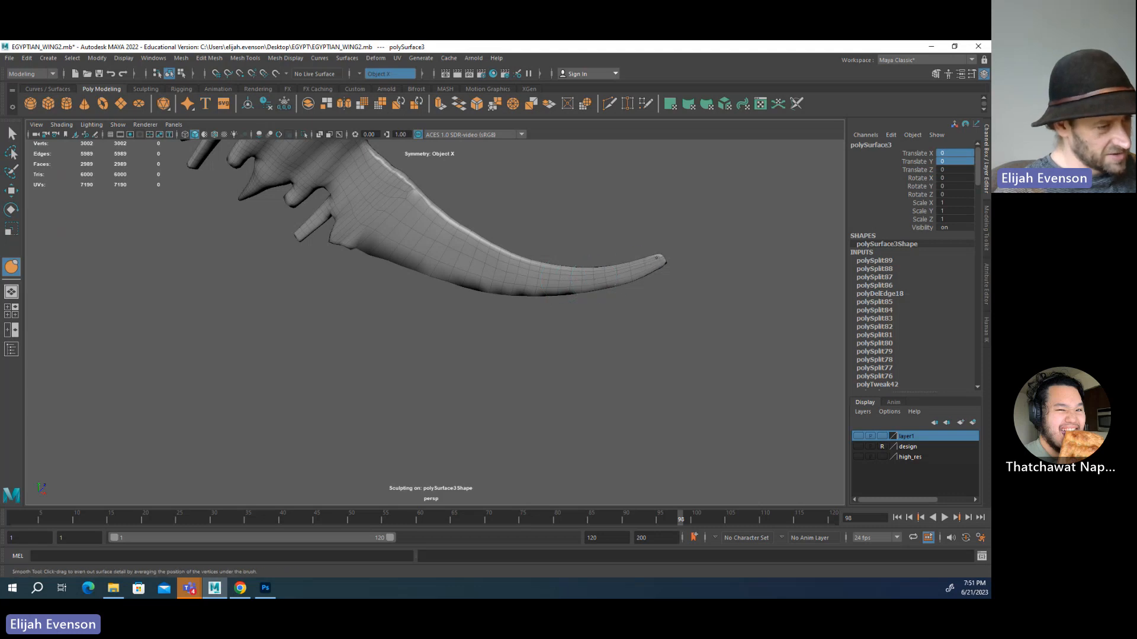
pyautogui.moveTo(631, 276)
pyautogui.keyDown('shift'); pyautogui.mouseDown()
pyautogui.moveTo(605, 280)
pyautogui.moveTo(659, 265)
pyautogui.mouseUp(); pyautogui.keyUp('shift')
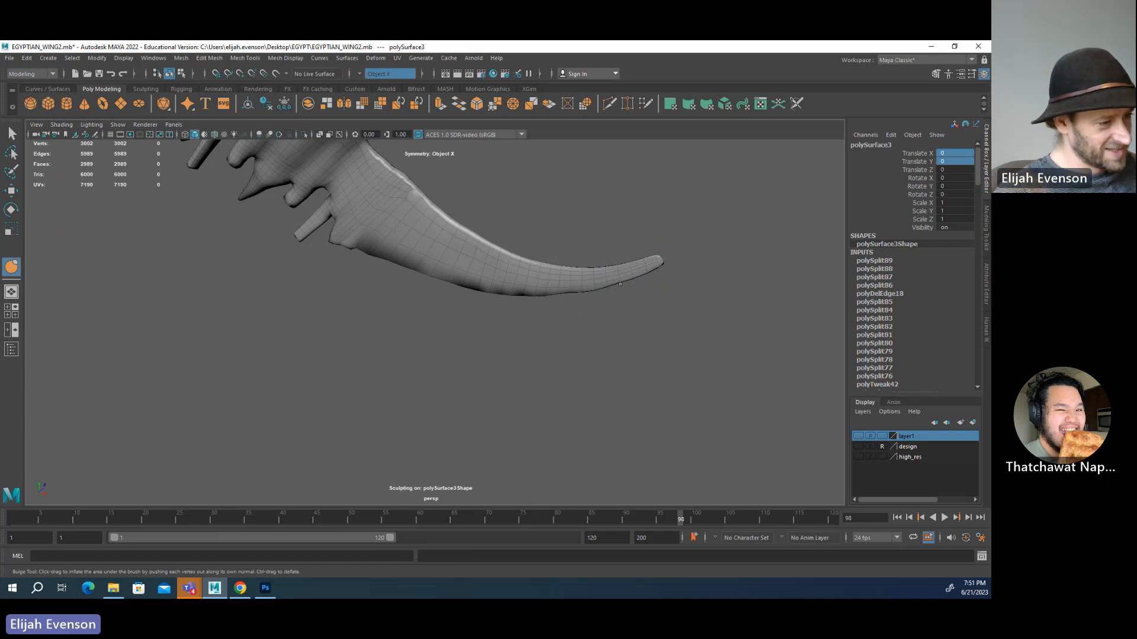
pyautogui.keyDown('alt'); pyautogui.moveTo(620, 284); pyautogui.dragTo(553, 421); pyautogui.keyUp('alt')
pyautogui.keyDown('alt'); pyautogui.moveTo(553, 421); pyautogui.dragTo(797, 416, button='right'); pyautogui.keyUp('alt')
pyautogui.keyDown('alt'); pyautogui.moveTo(450, 255); pyautogui.dragTo(518, 318, button='middle'); pyautogui.keyUp('alt')
pyautogui.moveTo(464, 302)
pyautogui.keyDown('shift'); pyautogui.mouseDown()
pyautogui.moveTo(371, 251)
pyautogui.moveTo(450, 296)
pyautogui.moveTo(474, 278)
pyautogui.mouseUp(); pyautogui.keyUp('shift')
pyautogui.scroll(-5, 497, 330)
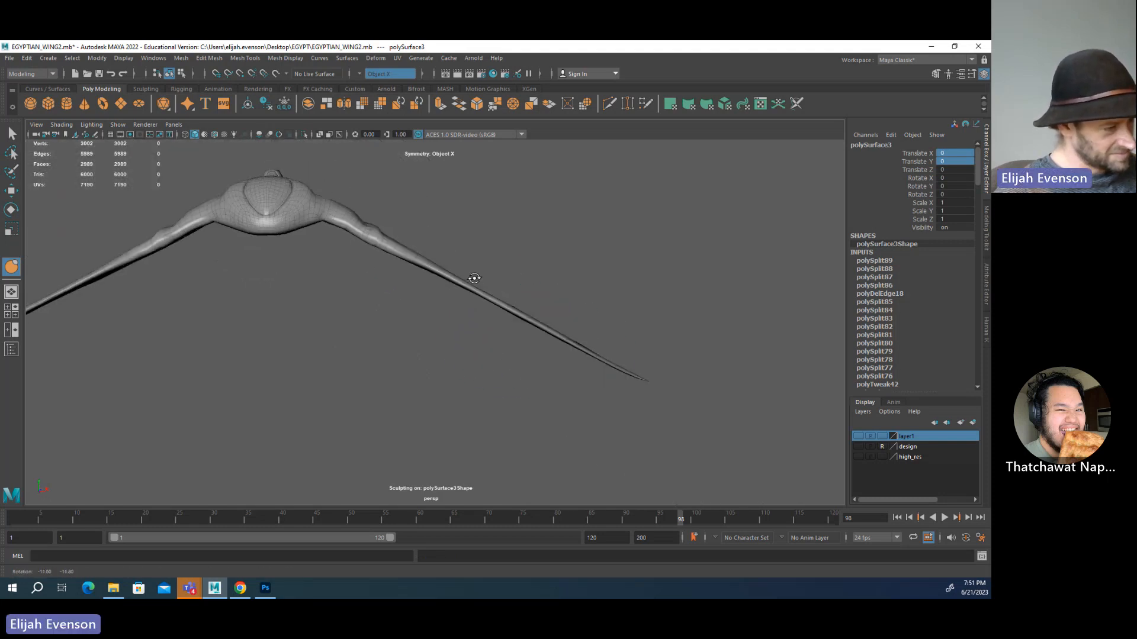
pyautogui.moveTo(354, 225)
pyautogui.keyDown('shift'); pyautogui.mouseDown()
pyautogui.moveTo(343, 221)
pyautogui.moveTo(359, 235)
pyautogui.moveTo(328, 295)
pyautogui.moveTo(370, 229)
pyautogui.moveTo(349, 222)
pyautogui.moveTo(312, 290)
pyautogui.moveTo(337, 281)
pyautogui.moveTo(319, 278)
pyautogui.mouseUp(); pyautogui.keyUp('shift')
# - Leave sculpting and reselect the wing mesh as an object, with its round stub ends in view
pyautogui.press('q')
pyautogui.click(462, 277)
pyautogui.keyDown('alt'); pyautogui.moveTo(462, 277); pyautogui.dragTo(349, 259); pyautogui.keyUp('alt')
pyautogui.click(484, 219)
pyautogui.keyDown('alt'); pyautogui.moveTo(498, 209); pyautogui.dragTo(427, 303, button='middle'); pyautogui.keyUp('alt')
pyautogui.keyDown('alt'); pyautogui.moveTo(427, 303); pyautogui.dragTo(516, 261, button='right'); pyautogui.keyUp('alt')
pyautogui.keyDown('alt'); pyautogui.moveTo(591, 264); pyautogui.dragTo(522, 229); pyautogui.keyUp('alt')
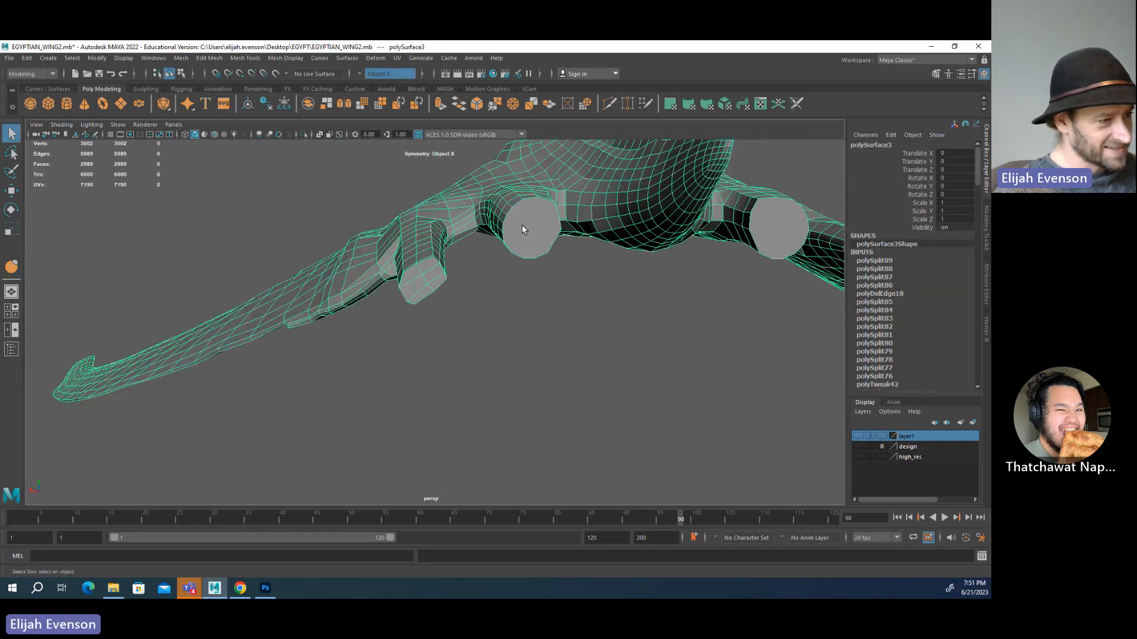
# - Extrude the large round stub's end face with X symmetry and scale the new face slightly inward
pyautogui.press('F11')
pyautogui.click(535, 237)
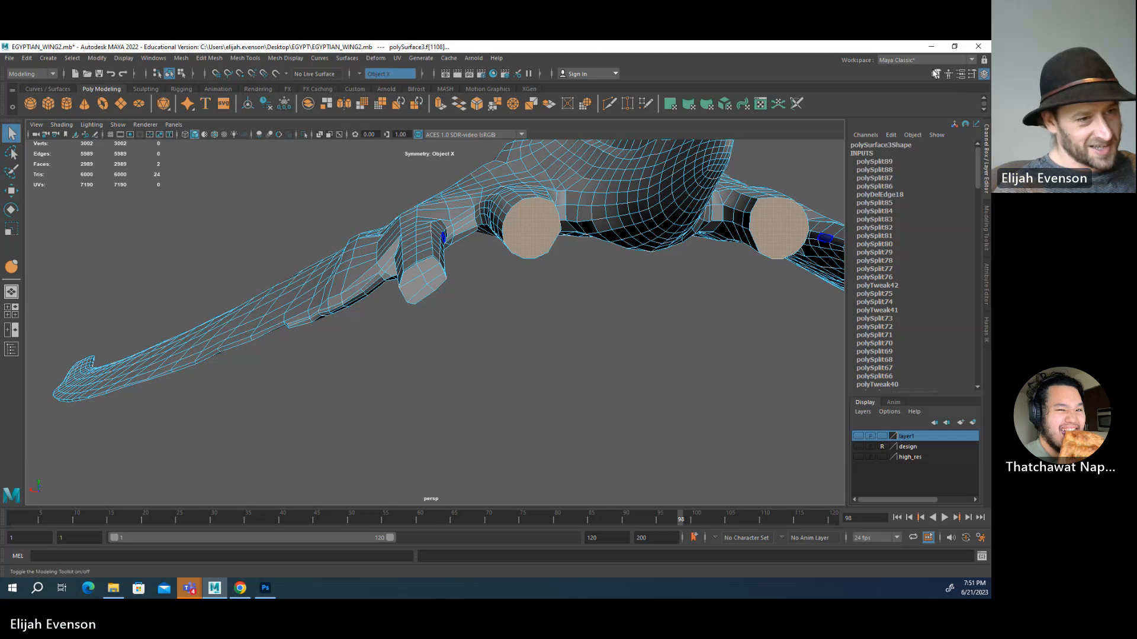
pyautogui.click(935, 74)
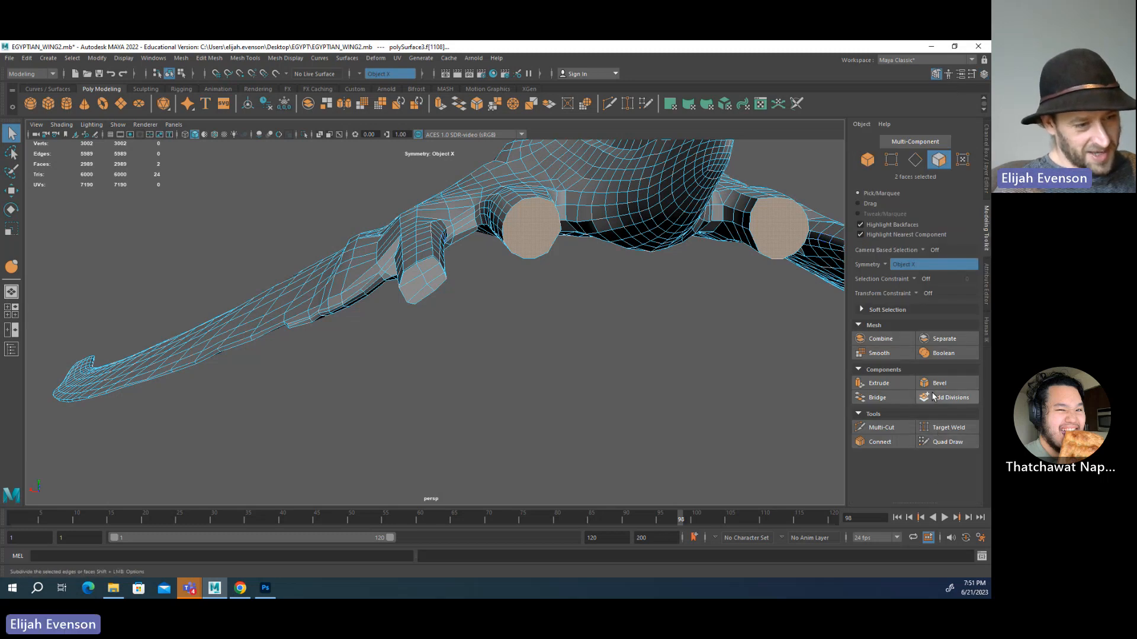
pyautogui.click(879, 383)
pyautogui.press('w')
pyautogui.press('r')
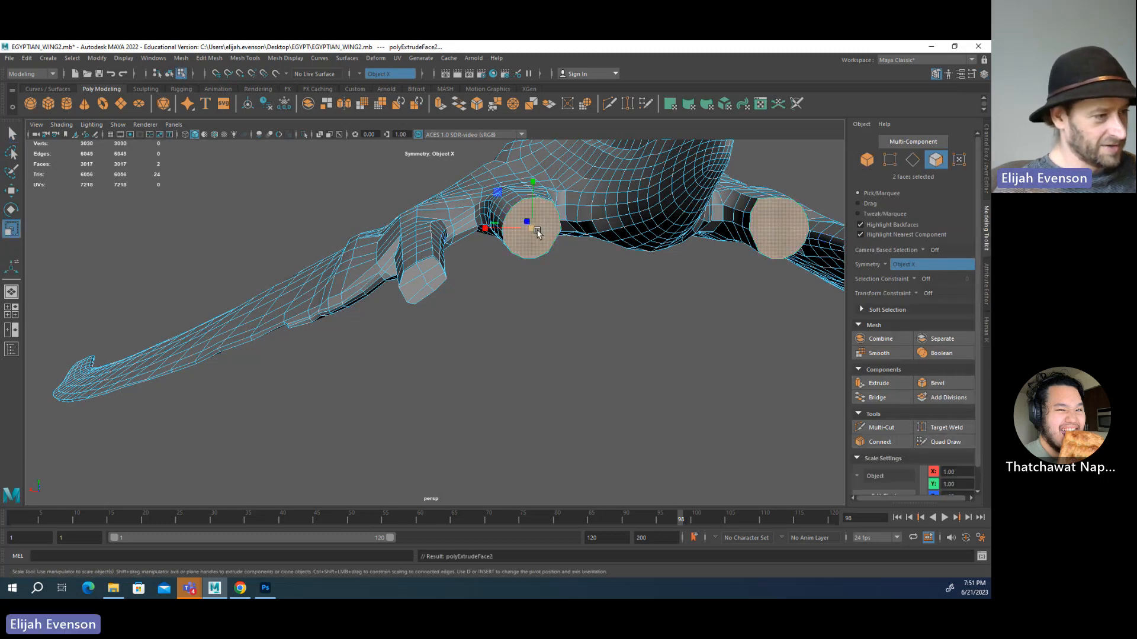
pyautogui.moveTo(533, 229); pyautogui.dragTo(530, 235)
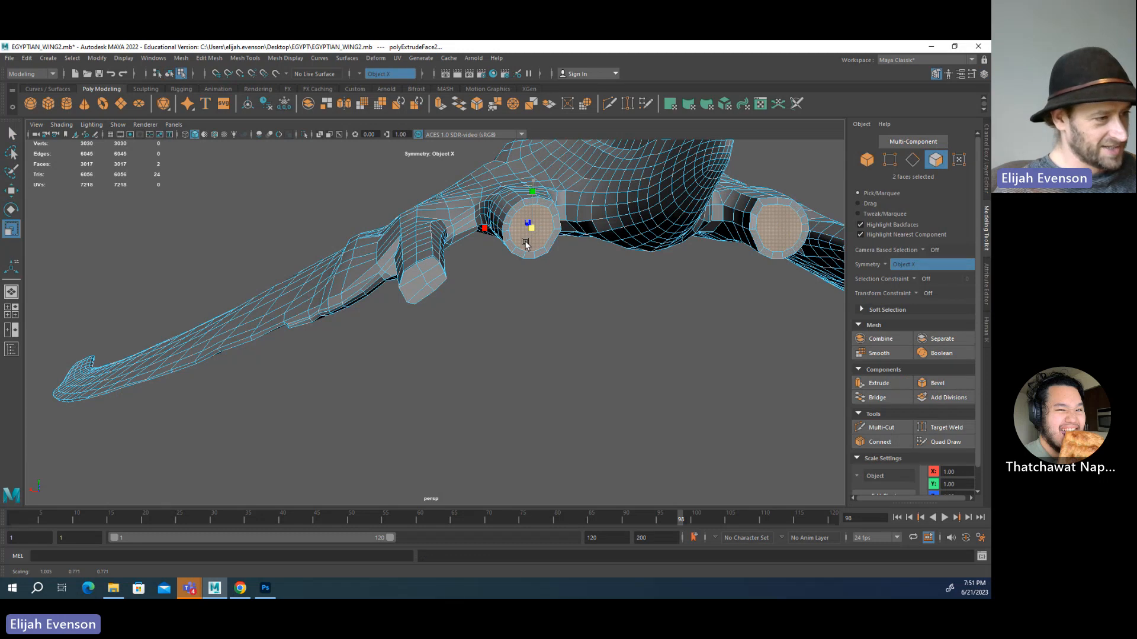
pyautogui.keyDown('alt'); pyautogui.moveTo(551, 254); pyautogui.dragTo(575, 326); pyautogui.keyUp('alt')
# - Move the vertices at the lower inner edge of the large round stub's end slightly upward
pyautogui.press('q')
pyautogui.moveTo(544, 243); pyautogui.dragTo(526, 242, button='right')
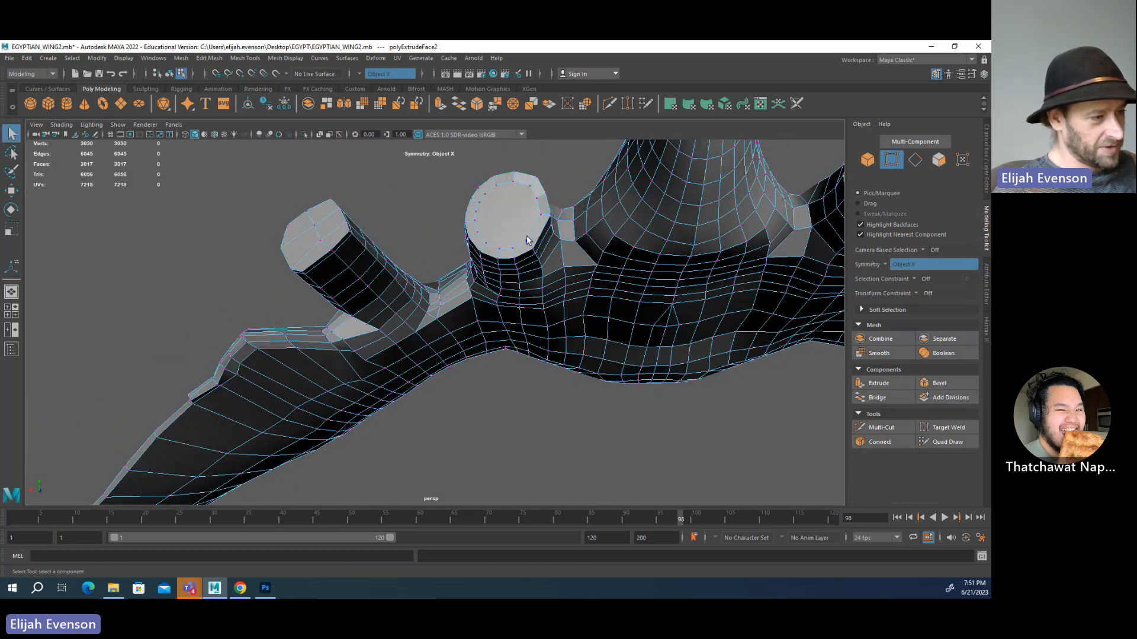
pyautogui.keyDown('alt'); pyautogui.moveTo(566, 263); pyautogui.dragTo(573, 282); pyautogui.keyUp('alt')
pyautogui.press('w')
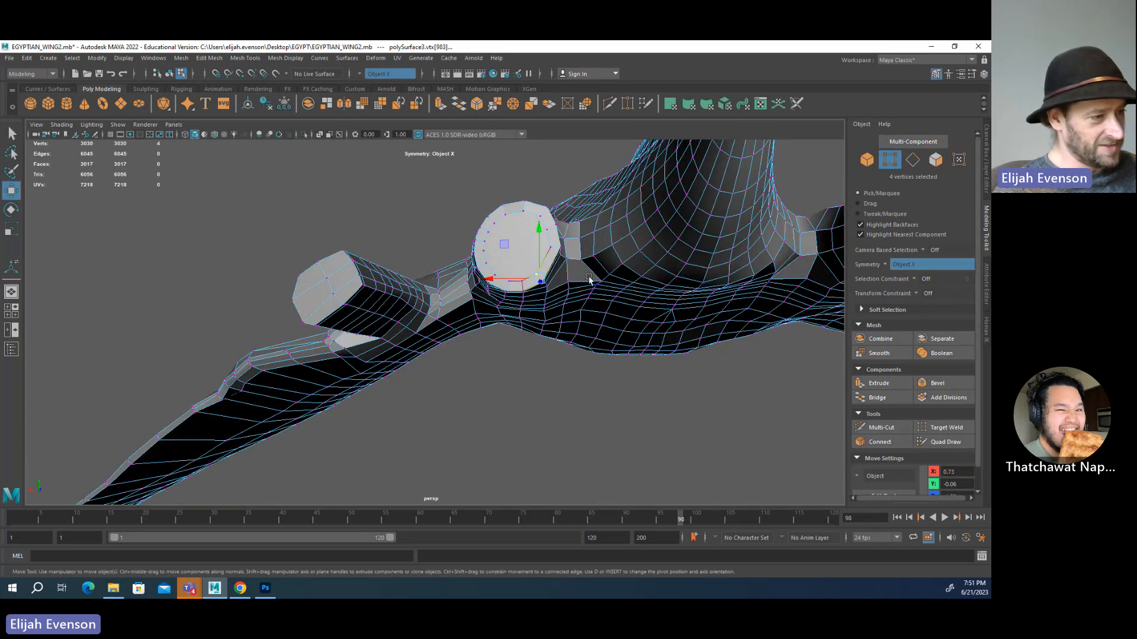
pyautogui.moveTo(504, 244); pyautogui.dragTo(506, 236)
# - Reposition the successive vertices along the large round stub's side to straighten its lengthwise edge
pyautogui.press('a')
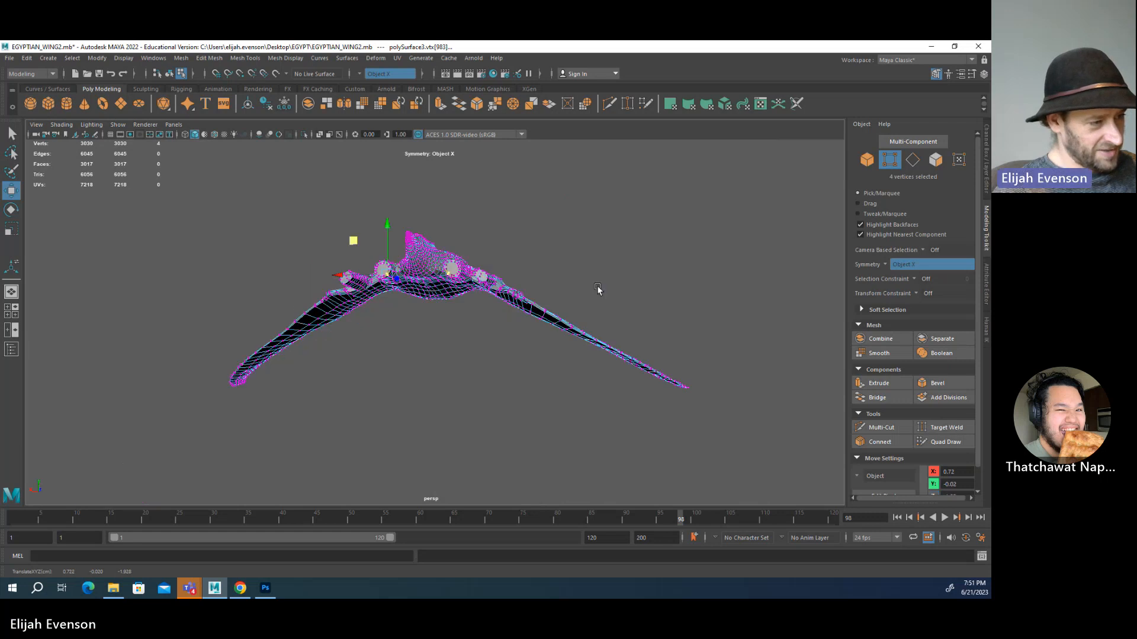
pyautogui.press('f')
pyautogui.keyDown('alt'); pyautogui.moveTo(471, 320); pyautogui.dragTo(497, 355); pyautogui.keyUp('alt')
pyautogui.press('q')
pyautogui.click(491, 344)
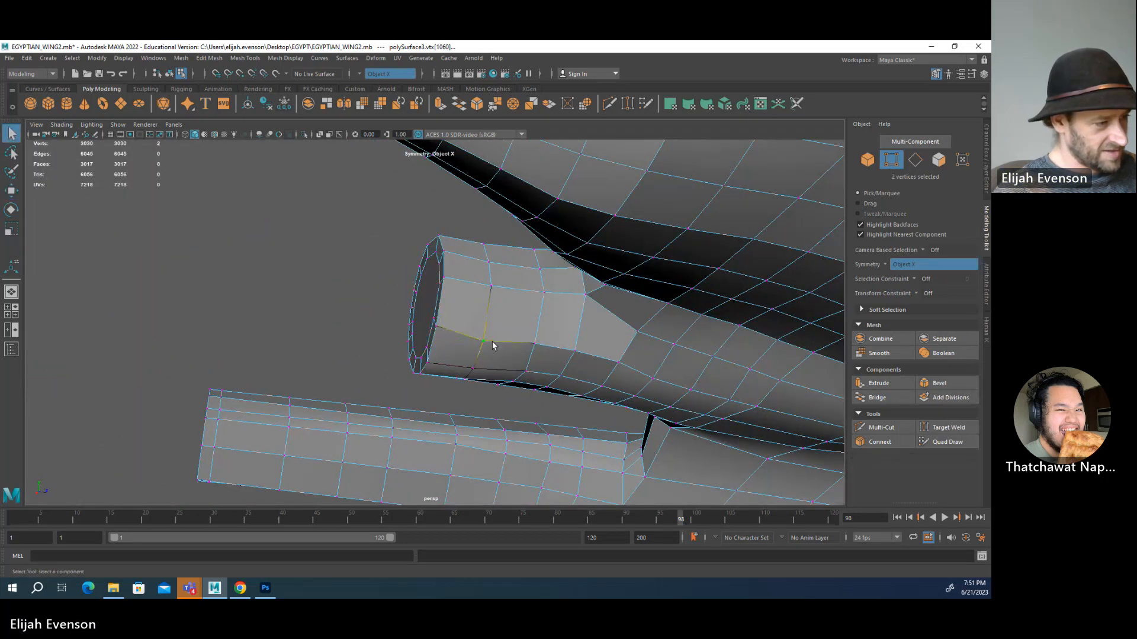
pyautogui.press('w')
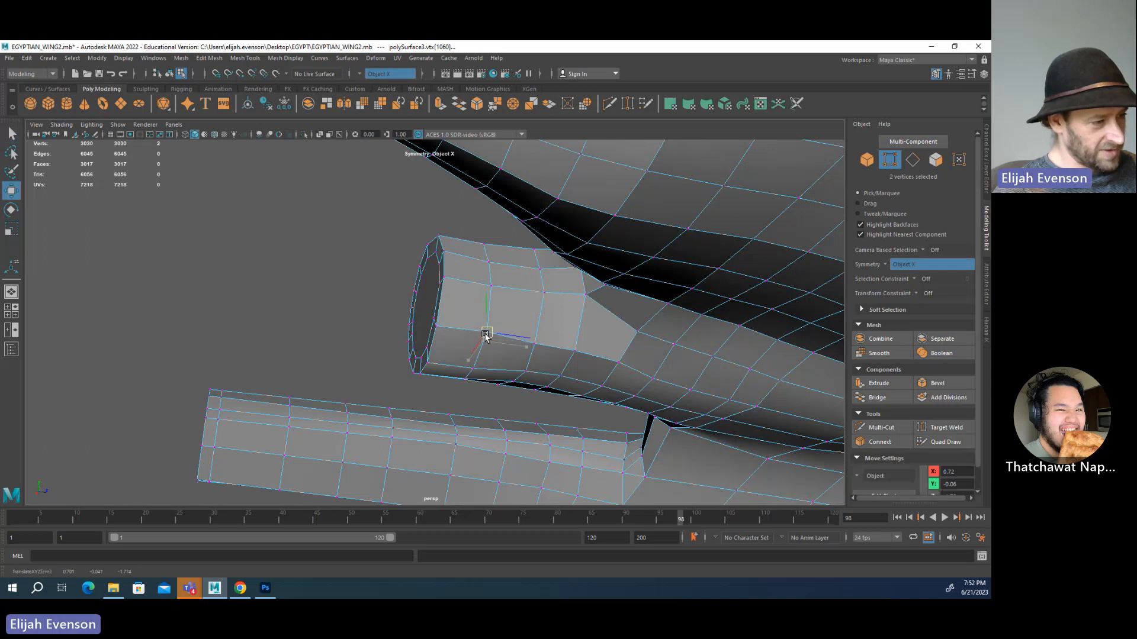
pyautogui.click(535, 337)
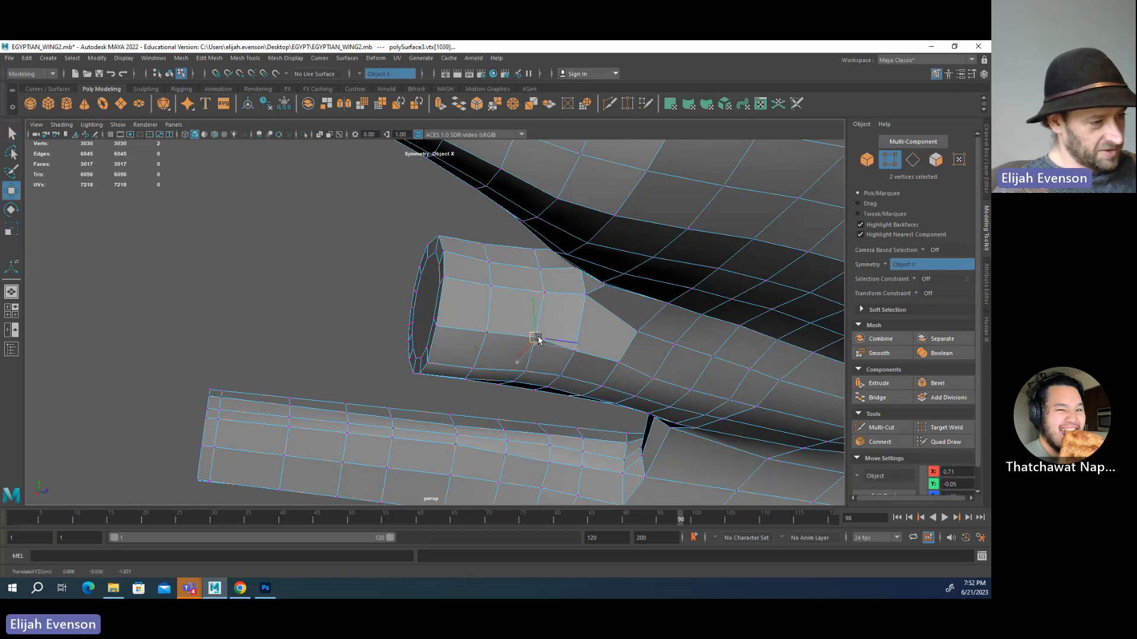
pyautogui.click(583, 340)
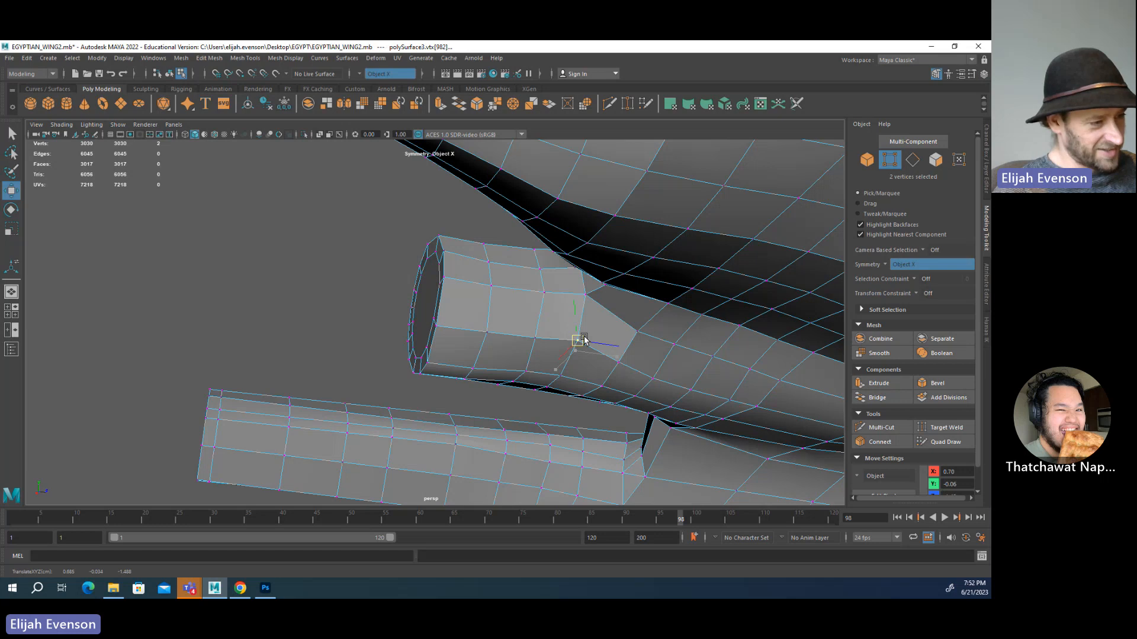
# - Select the vertex row along the stub's lower inner side, deselect the stray vertices behind it, and shift the row outward
pyautogui.keyDown('alt'); pyautogui.moveTo(587, 312); pyautogui.dragTo(679, 316); pyautogui.keyUp('alt')
pyautogui.press('q')
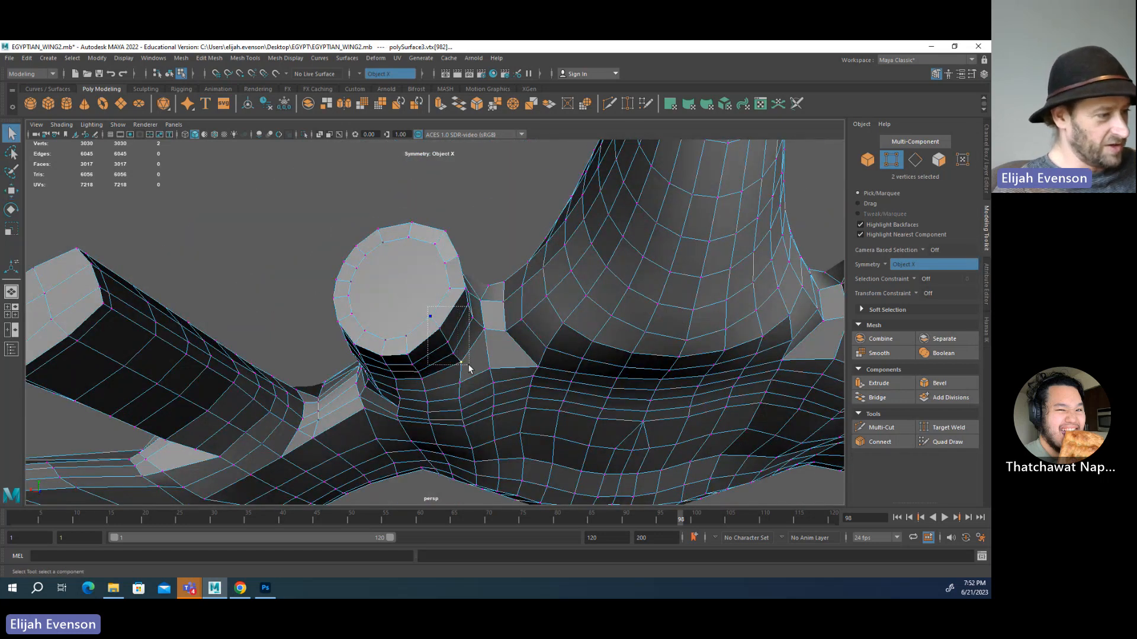
pyautogui.moveTo(468, 365); pyautogui.dragTo(469, 365)
pyautogui.keyDown('alt'); pyautogui.moveTo(469, 356); pyautogui.dragTo(476, 373); pyautogui.keyUp('alt')
pyautogui.press('w')
pyautogui.keyDown('alt'); pyautogui.moveTo(444, 329); pyautogui.dragTo(438, 353); pyautogui.keyUp('alt')
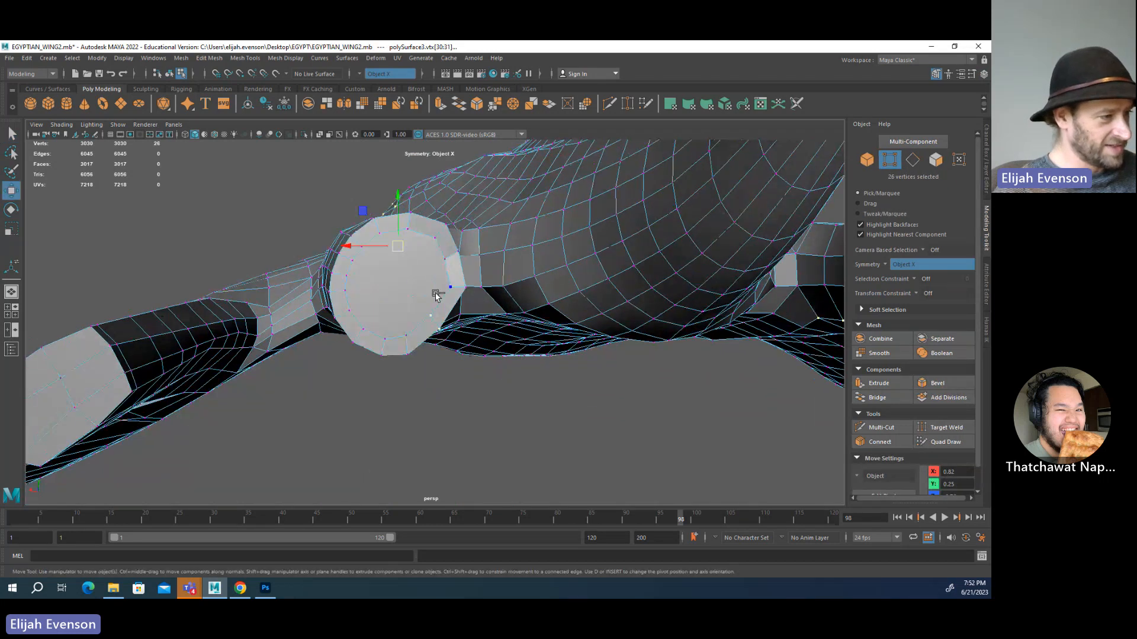
pyautogui.keyDown('ctrl'); pyautogui.moveTo(435, 294); pyautogui.dragTo(373, 195); pyautogui.keyUp('ctrl')
pyautogui.moveTo(433, 320); pyautogui.dragTo(423, 399)
pyautogui.press('q')
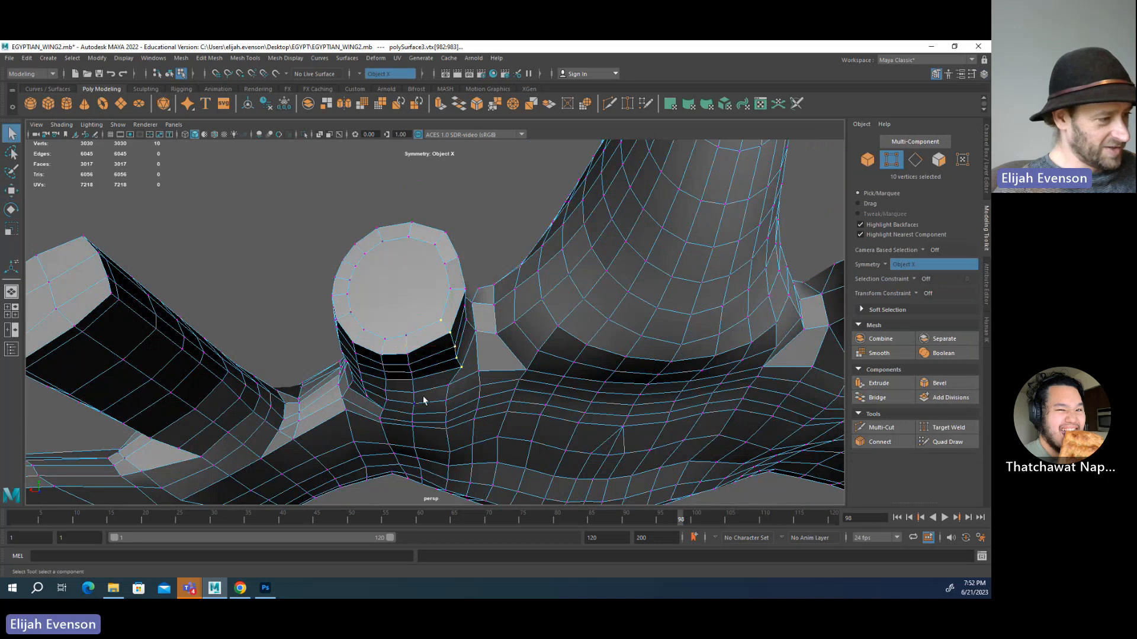
# - Shift the neighbouring vertex row on the underside of the stub, leaving stray vertices out of the selection
pyautogui.keyDown('alt'); pyautogui.moveTo(420, 324); pyautogui.dragTo(501, 409); pyautogui.keyUp('alt')
pyautogui.press('w')
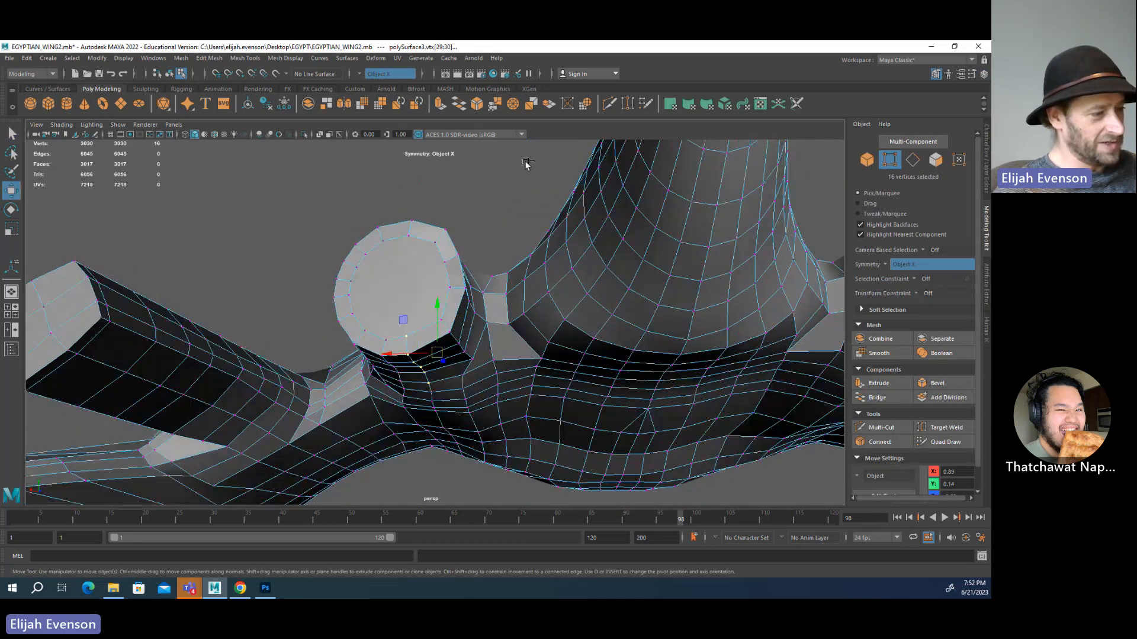
pyautogui.keyDown('ctrl'); pyautogui.moveTo(513, 179); pyautogui.dragTo(460, 360); pyautogui.keyUp('ctrl')
pyautogui.press('q')
# - Adjust the individual vertices at the underside of the stub's base to even out the edge flow into the body
pyautogui.click(448, 355)
pyautogui.press('w')
pyautogui.press('q')
pyautogui.click(446, 363)
pyautogui.press('w')
pyautogui.press('q')
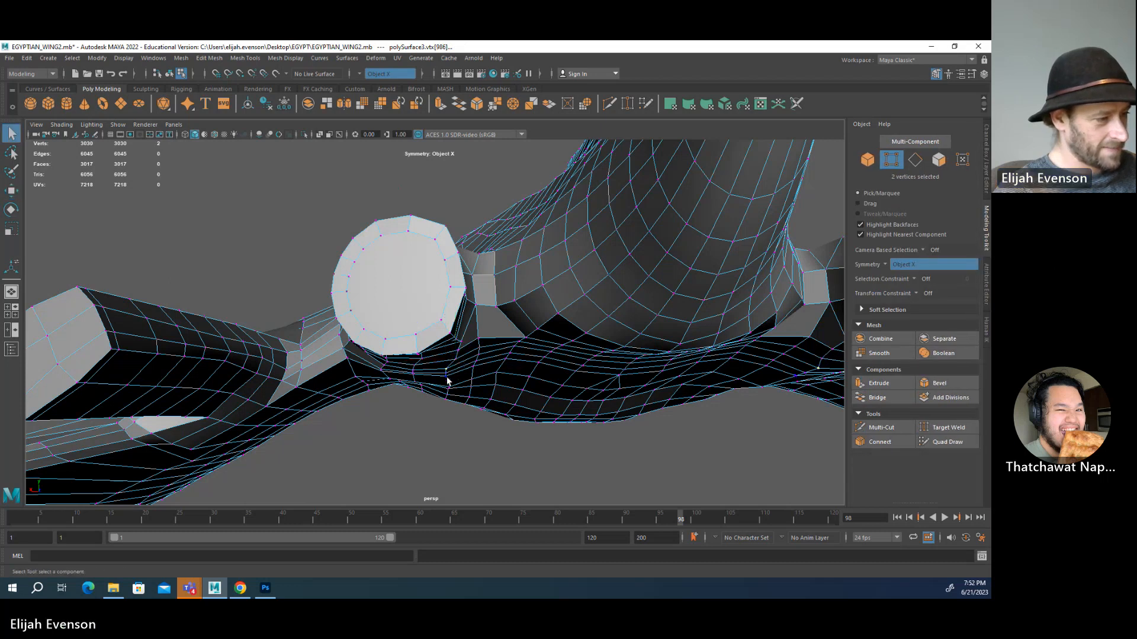
pyautogui.keyDown('shift'); pyautogui.click(447, 374); pyautogui.keyUp('shift')
pyautogui.press('w')
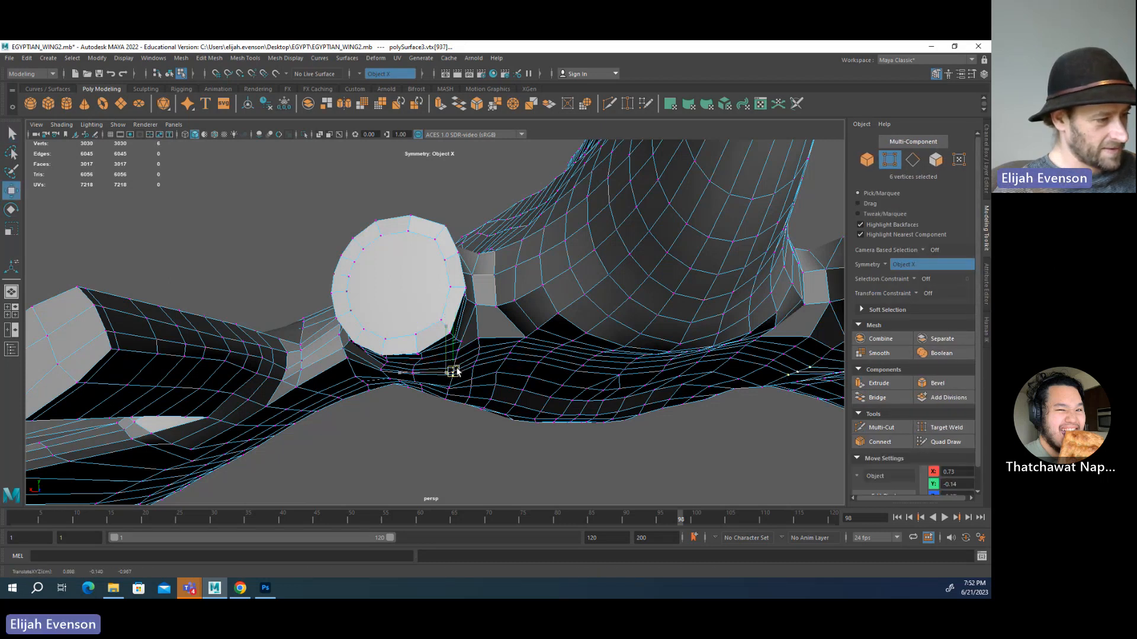
pyautogui.press('q')
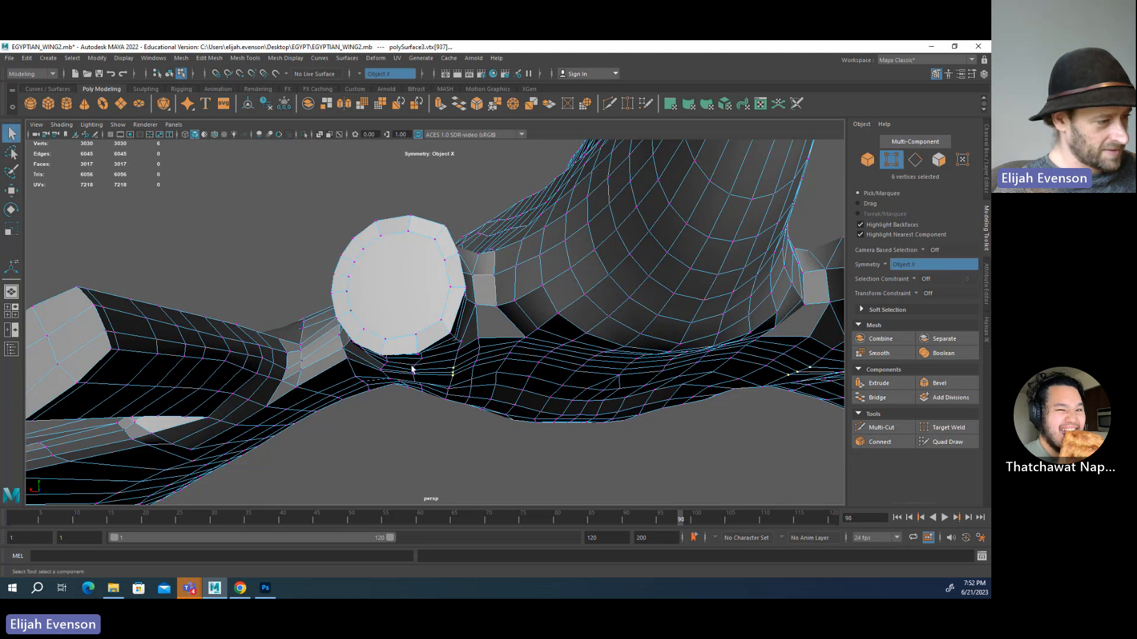
# - Shift the vertices just under the large round stub's rim sideways to straighten the edge line running down its base
pyautogui.moveTo(413, 369)
pyautogui.keyDown('alt'); pyautogui.mouseDown()
pyautogui.moveTo(424, 357)
pyautogui.moveTo(421, 384)
pyautogui.mouseUp(); pyautogui.keyUp('alt')
pyautogui.click(409, 385)
pyautogui.press('w')
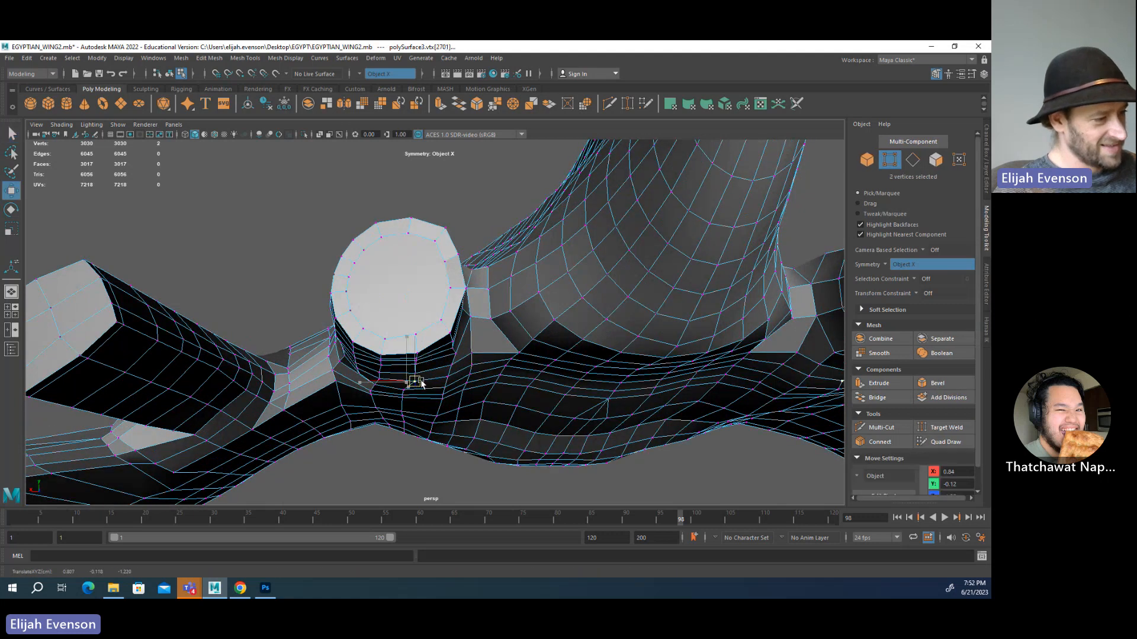
pyautogui.press('q')
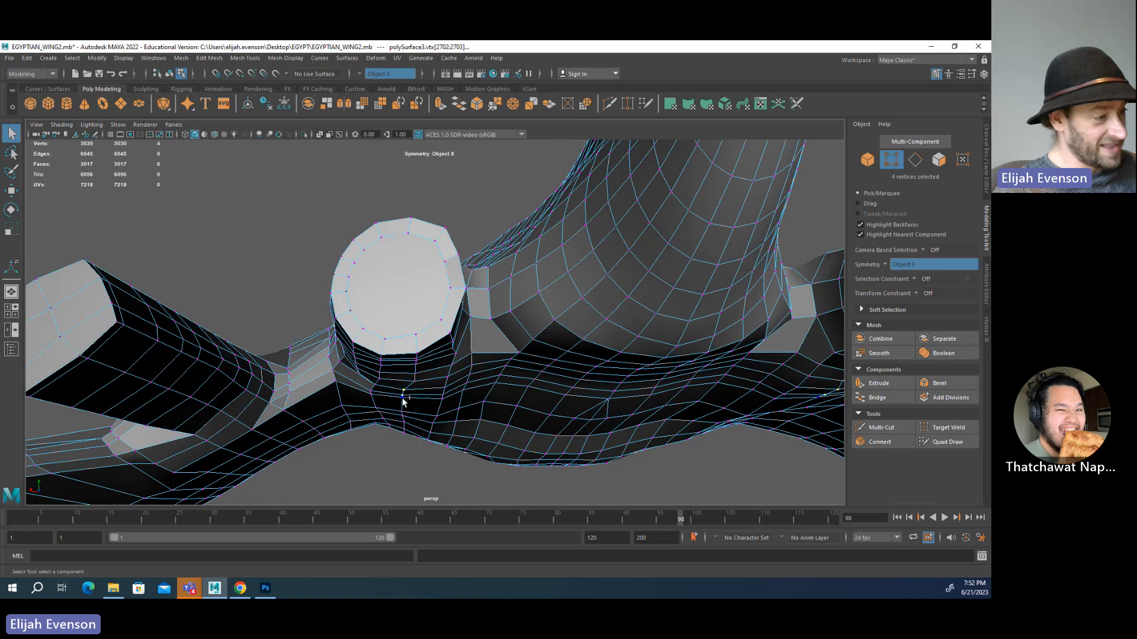
pyautogui.press('w')
pyautogui.moveTo(404, 394); pyautogui.dragTo(414, 393)
pyautogui.press('q')
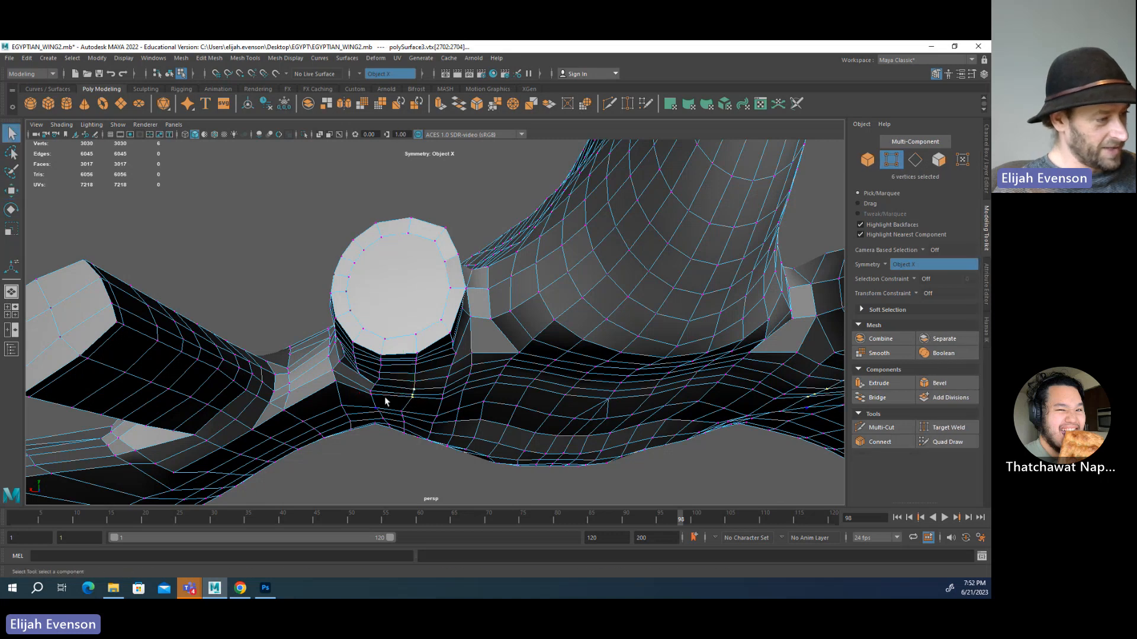
# - Move the next two vertices further down that edge line into the body's underside to even out the flow
pyautogui.click(401, 414)
pyautogui.press('w')
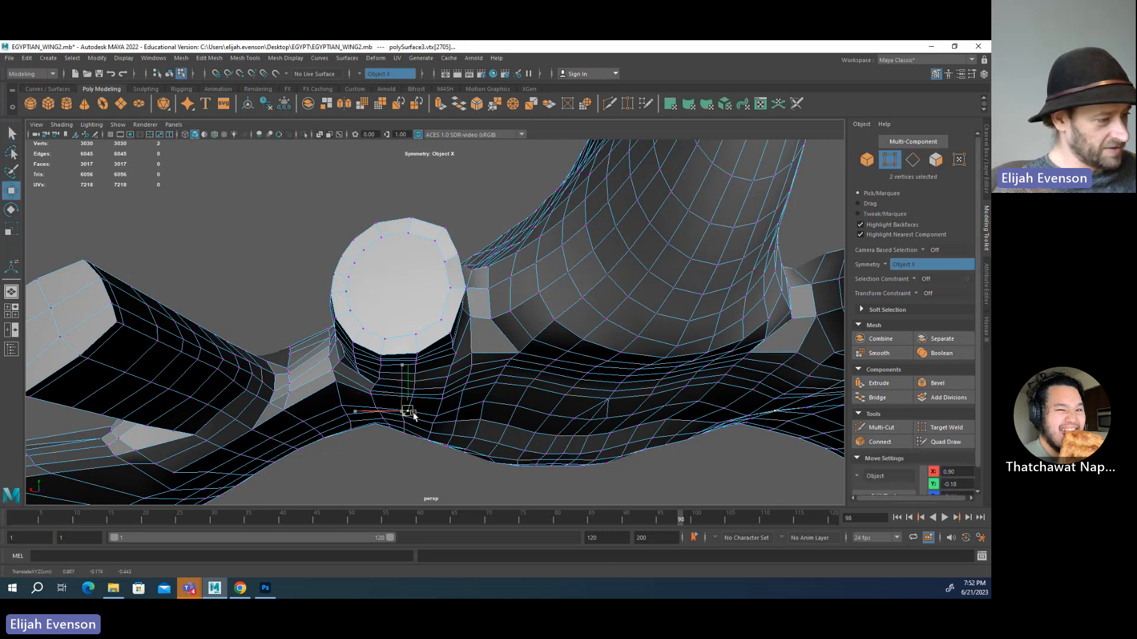
pyautogui.press('q')
pyautogui.click(402, 417)
pyautogui.press('w')
pyautogui.moveTo(408, 418); pyautogui.dragTo(411, 418)
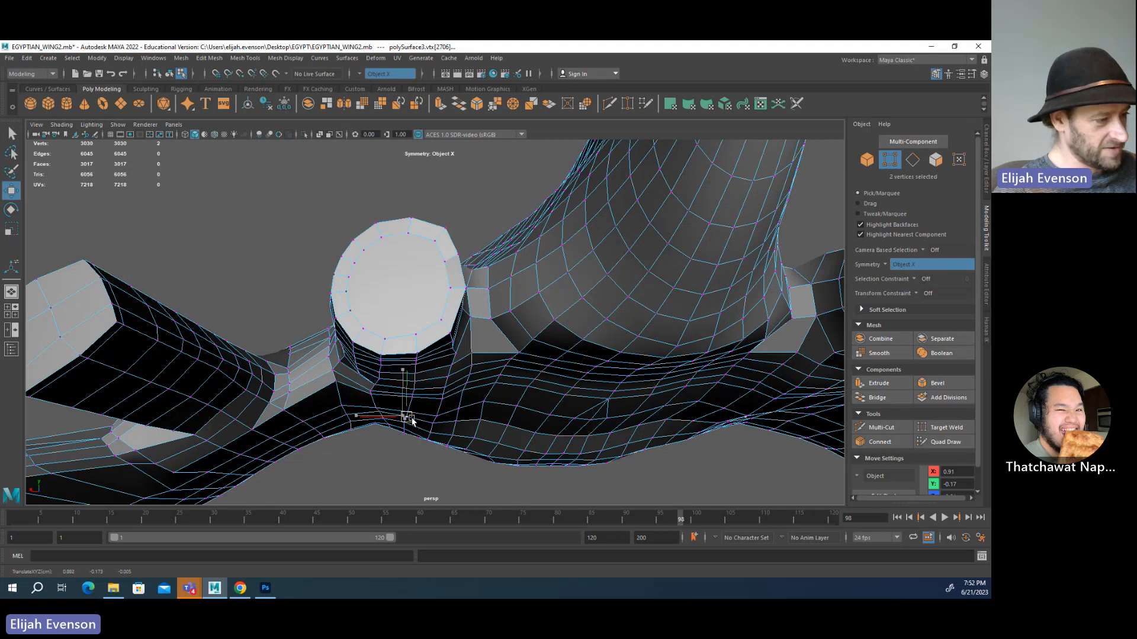
pyautogui.press('q')
pyautogui.click(372, 392)
pyautogui.press('w')
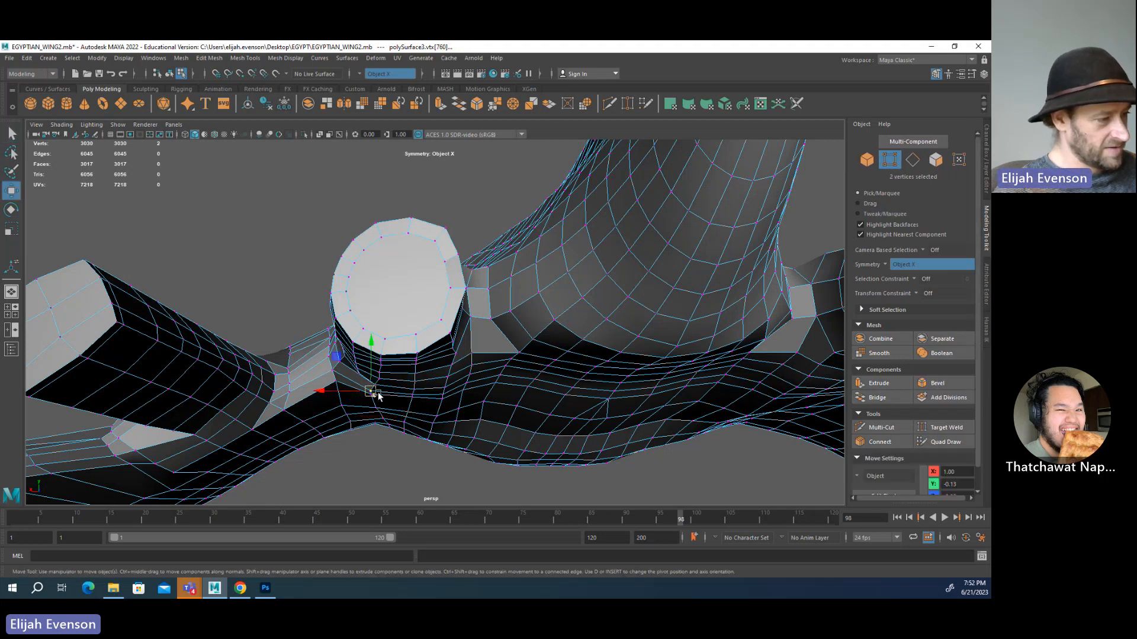
pyautogui.moveTo(373, 392)
pyautogui.mouseDown()
pyautogui.moveTo(396, 401)
pyautogui.moveTo(289, 373)
pyautogui.moveTo(436, 398)
pyautogui.moveTo(346, 390)
pyautogui.moveTo(325, 363)
pyautogui.moveTo(363, 376)
pyautogui.moveTo(315, 379)
pyautogui.moveTo(317, 369)
pyautogui.moveTo(361, 373)
pyautogui.mouseUp()
pyautogui.hotkey('ctrl', 'z')
# - Reposition the vertices along the side of the smaller stub near its base to smooth the edge loop there
pyautogui.click(293, 372)
pyautogui.click(354, 363)
pyautogui.press('q')
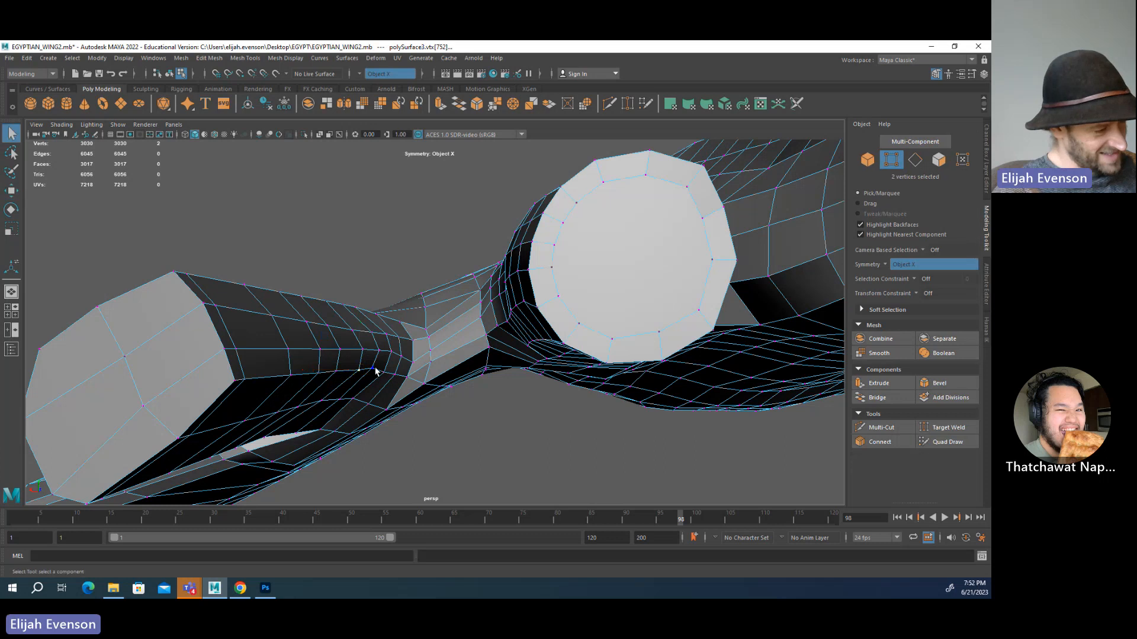
pyautogui.click(374, 369)
pyautogui.press('w')
pyautogui.moveTo(374, 369); pyautogui.dragTo(349, 393)
pyautogui.press('q')
# - Shift the lowest vertices of the bent edge line on the smaller stub's underside to soften its curve
pyautogui.click(325, 425)
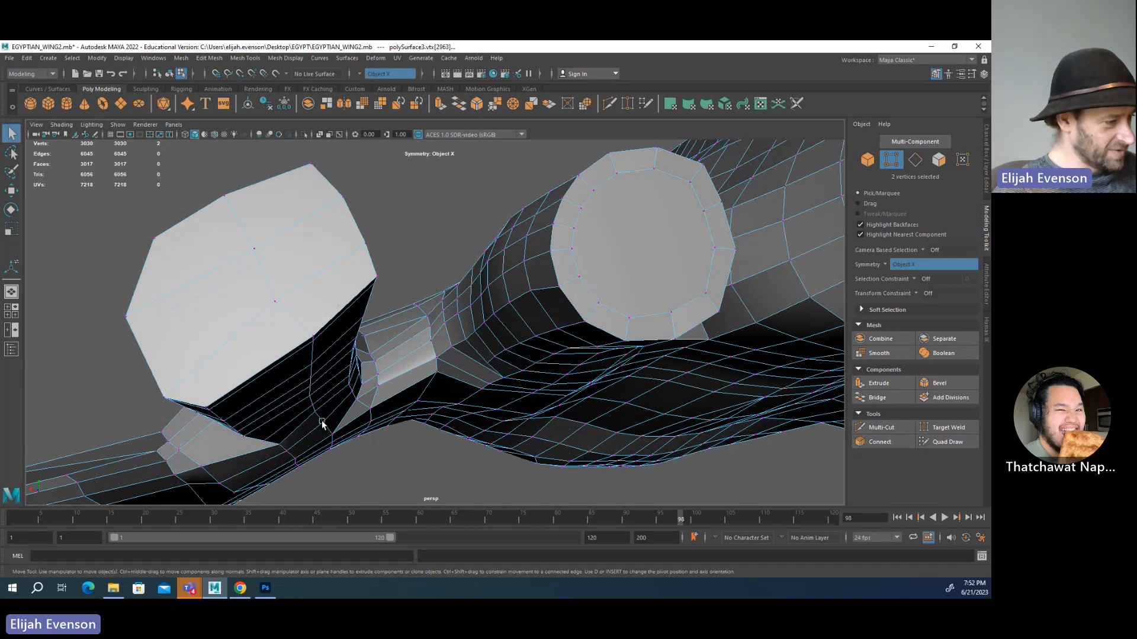
pyautogui.press('w')
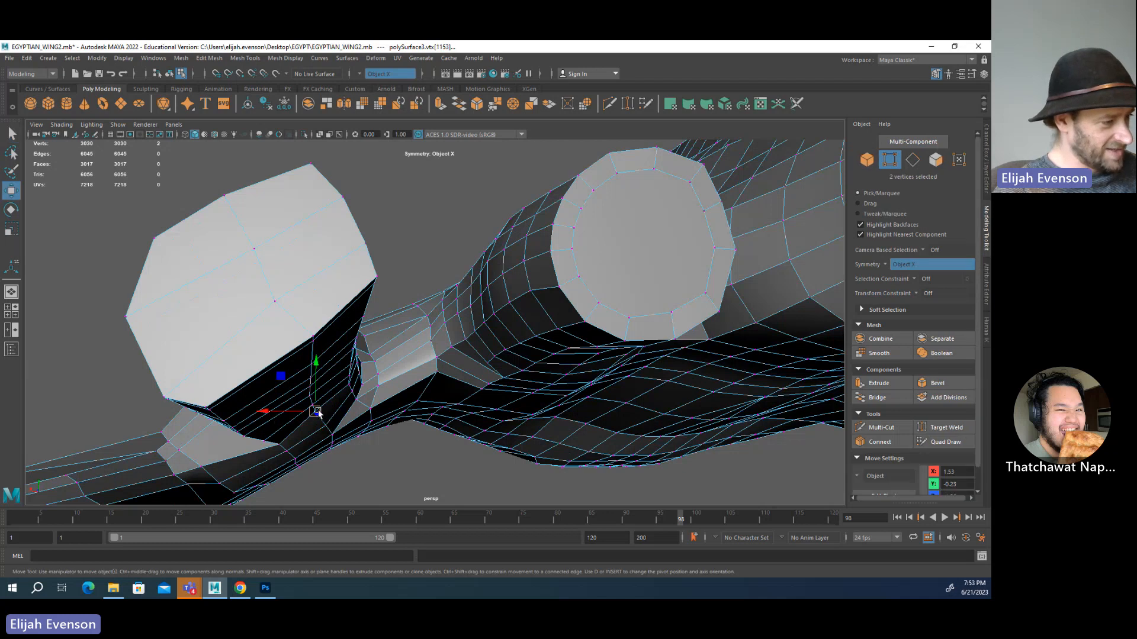
pyautogui.moveTo(322, 421); pyautogui.dragTo(318, 410)
pyautogui.press('q')
pyautogui.click(315, 410)
pyautogui.press('w')
pyautogui.press('q')
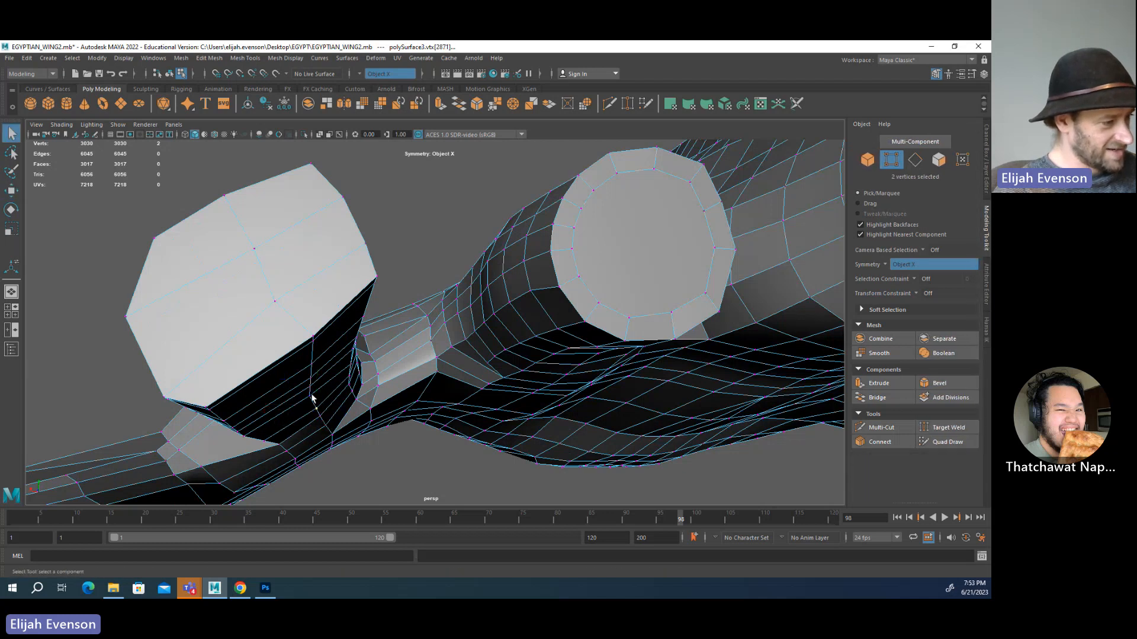
# - Adjust the successive vertices further up the smaller stub's underside edge line so that it curves evenly toward the rim
pyautogui.click(310, 394)
pyautogui.press('w')
pyautogui.press('q')
pyautogui.click(310, 389)
pyautogui.press('w')
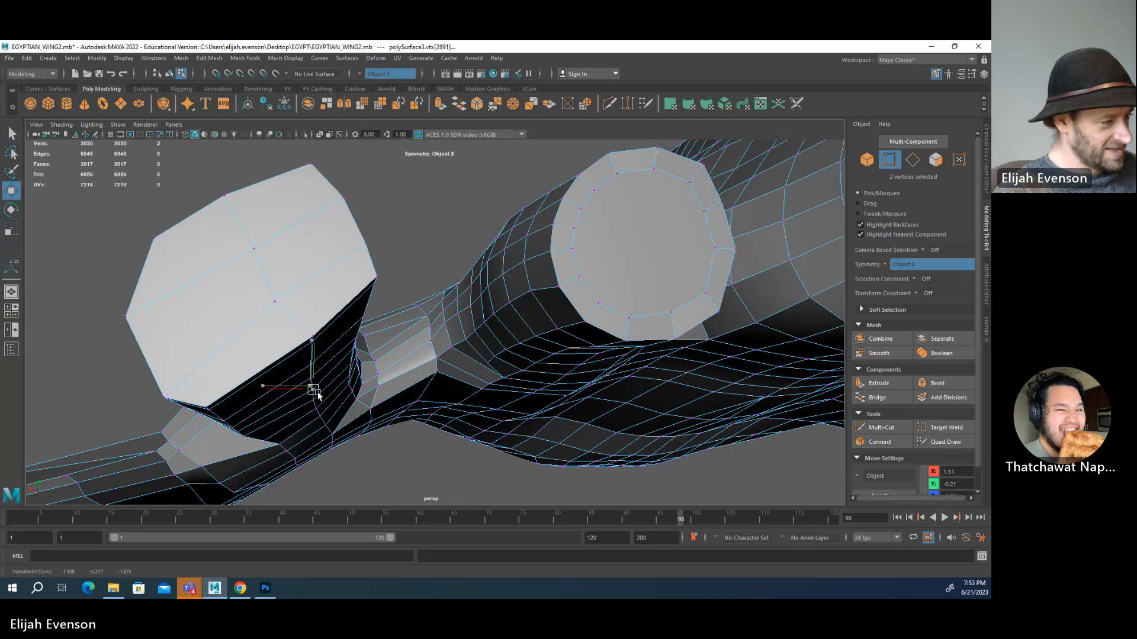
pyautogui.press('q')
pyautogui.click(313, 380)
pyautogui.press('w')
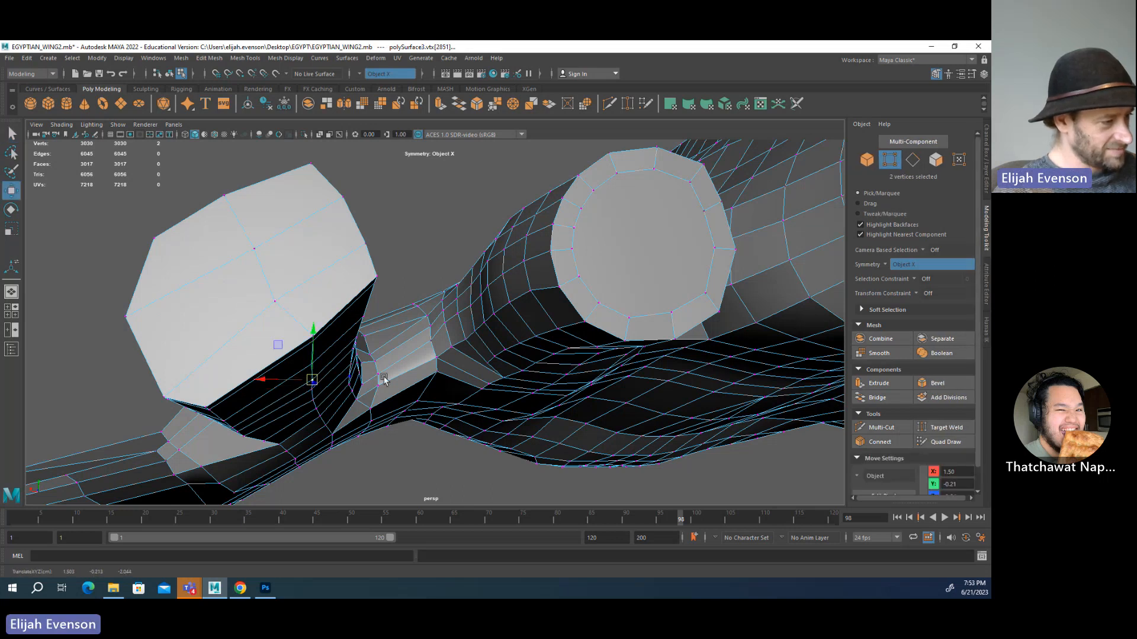
# - Preview the wing mesh smoothed in object mode and inspect the stubs and the body's front for uneven areas
pyautogui.keyDown('alt'); pyautogui.moveTo(383, 379); pyautogui.dragTo(521, 306); pyautogui.keyUp('alt')
pyautogui.press('q')
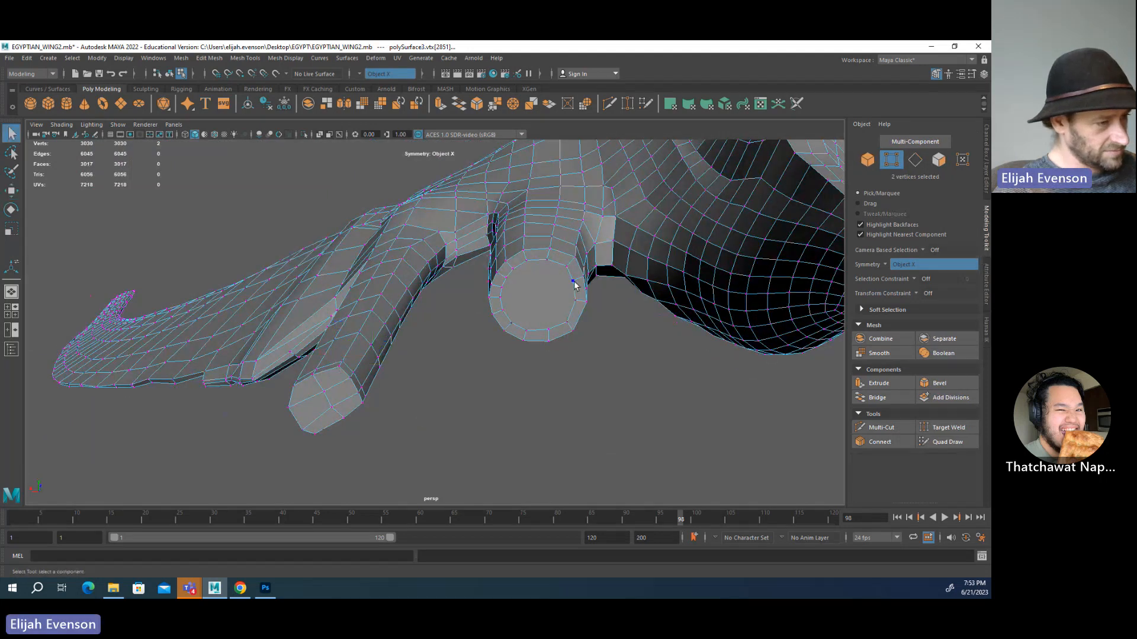
pyautogui.press('3')
pyautogui.press('F8')
pyautogui.press('f')
pyautogui.click(531, 421)
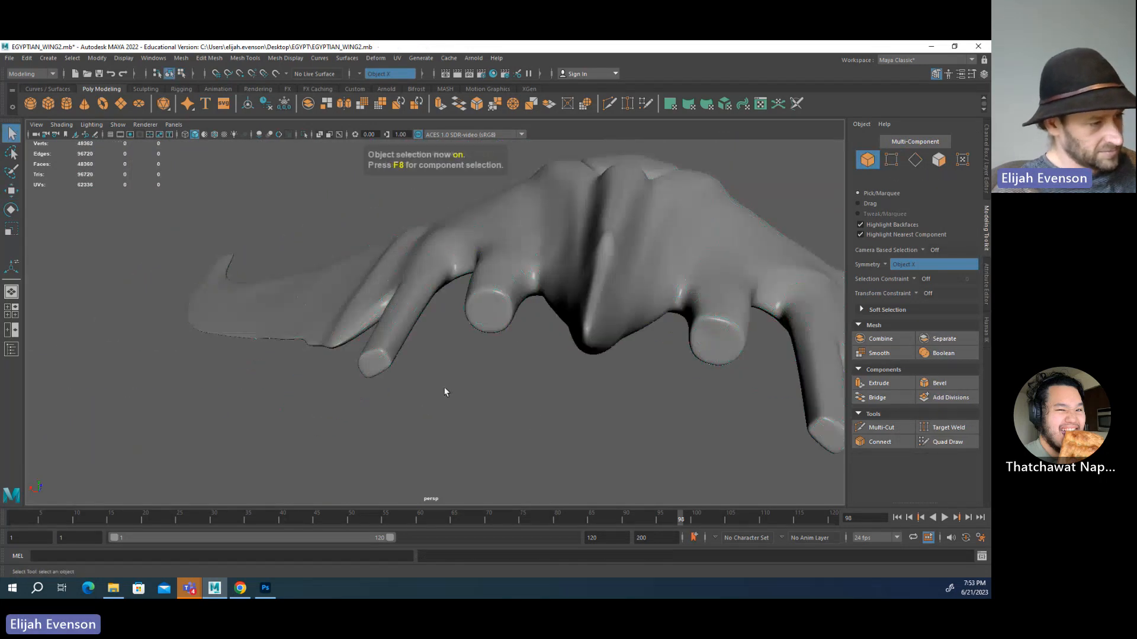
pyautogui.scroll(-4, 456, 367)
pyautogui.keyDown('alt'); pyautogui.moveTo(457, 366); pyautogui.dragTo(492, 378); pyautogui.keyUp('alt')
pyautogui.scroll(5, 554, 387)
# - Select the wing mesh, show it unsmoothed in vertex mode, and pick the vertices at the front groove's lower tip
pyautogui.click(554, 382)
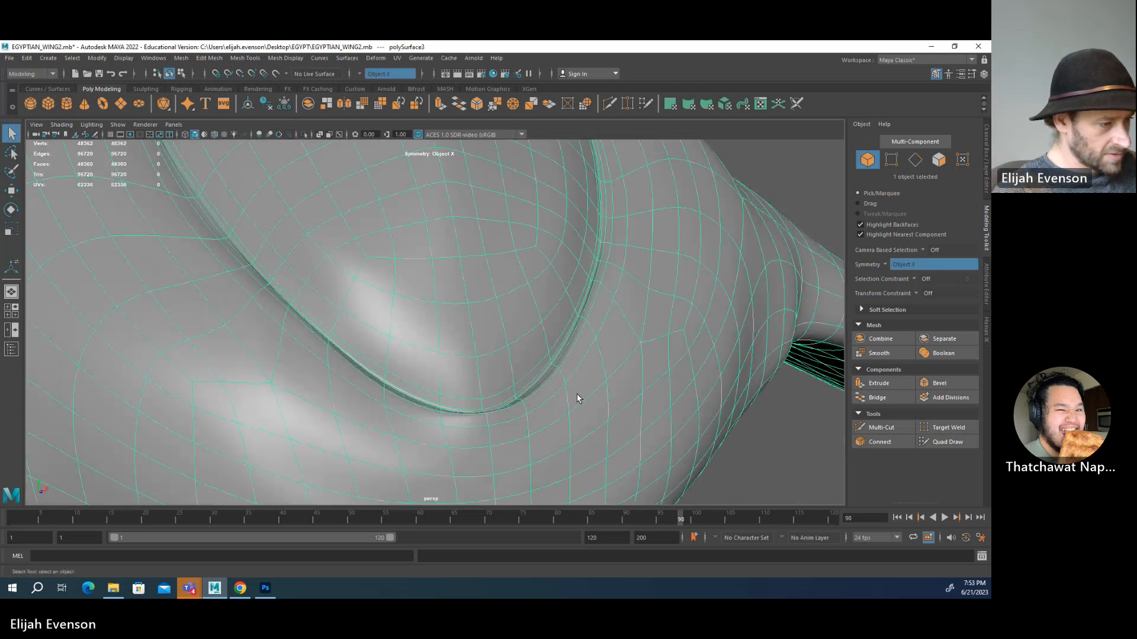
pyautogui.moveTo(535, 413); pyautogui.dragTo(481, 398, button='right')
pyautogui.moveTo(477, 395); pyautogui.dragTo(357, 421)
pyautogui.press('f')
pyautogui.scroll(-5, 491, 410)
pyautogui.scroll(6, 376, 391)
pyautogui.scroll(-4, 416, 356)
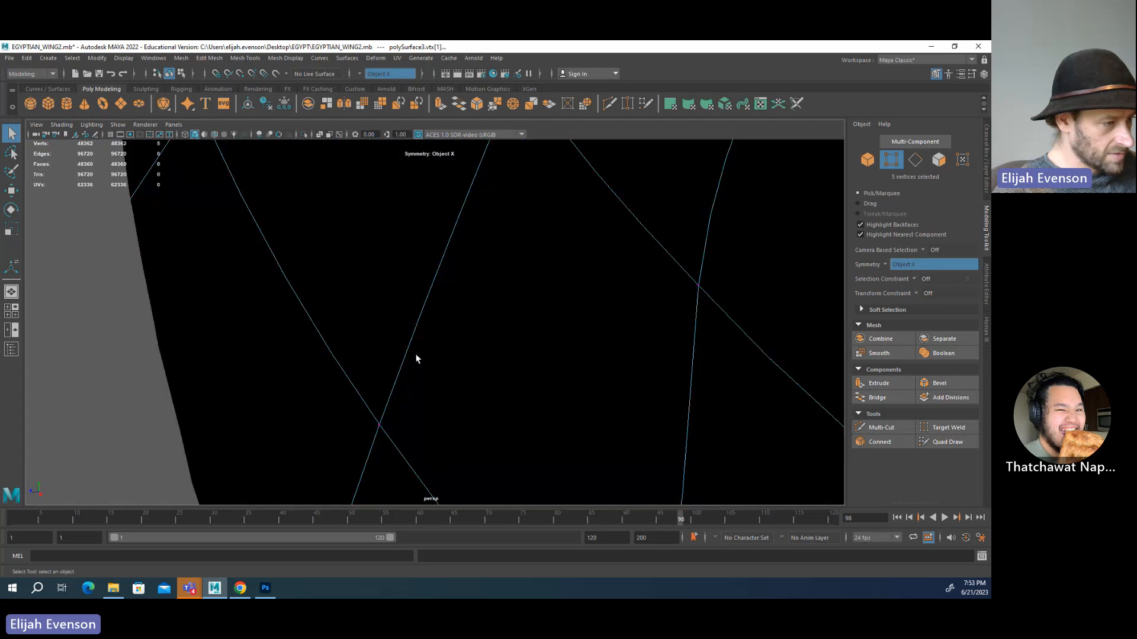
pyautogui.keyDown('alt'); pyautogui.moveTo(416, 357); pyautogui.dragTo(504, 291); pyautogui.keyUp('alt')
pyautogui.scroll(-3, 505, 292)
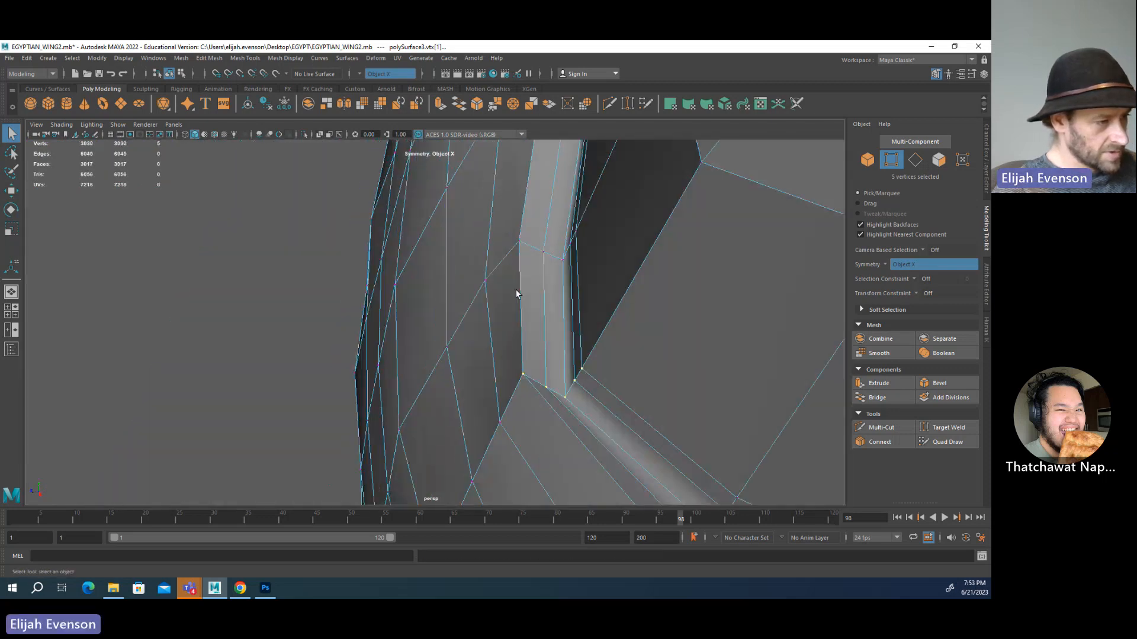
pyautogui.click(501, 364)
pyautogui.scroll(-2, 504, 366)
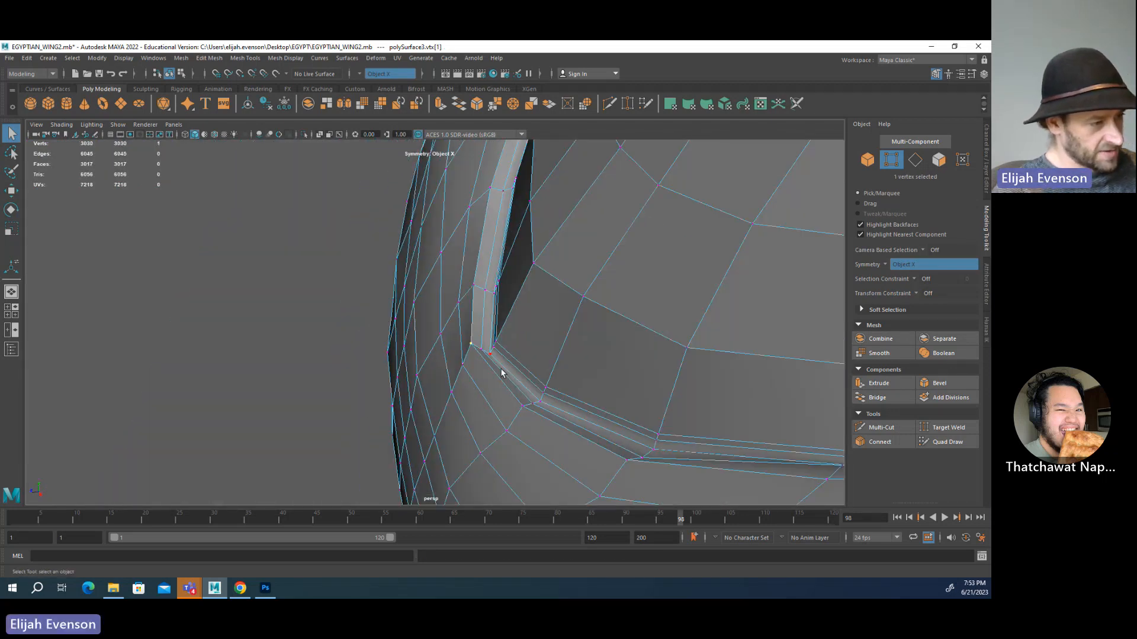
# - Lower the centre-line vertices at and below the front groove's tip to space out the rows
pyautogui.keyDown('alt'); pyautogui.moveTo(501, 372); pyautogui.dragTo(437, 350); pyautogui.keyUp('alt')
pyautogui.press('w')
pyautogui.click(426, 351)
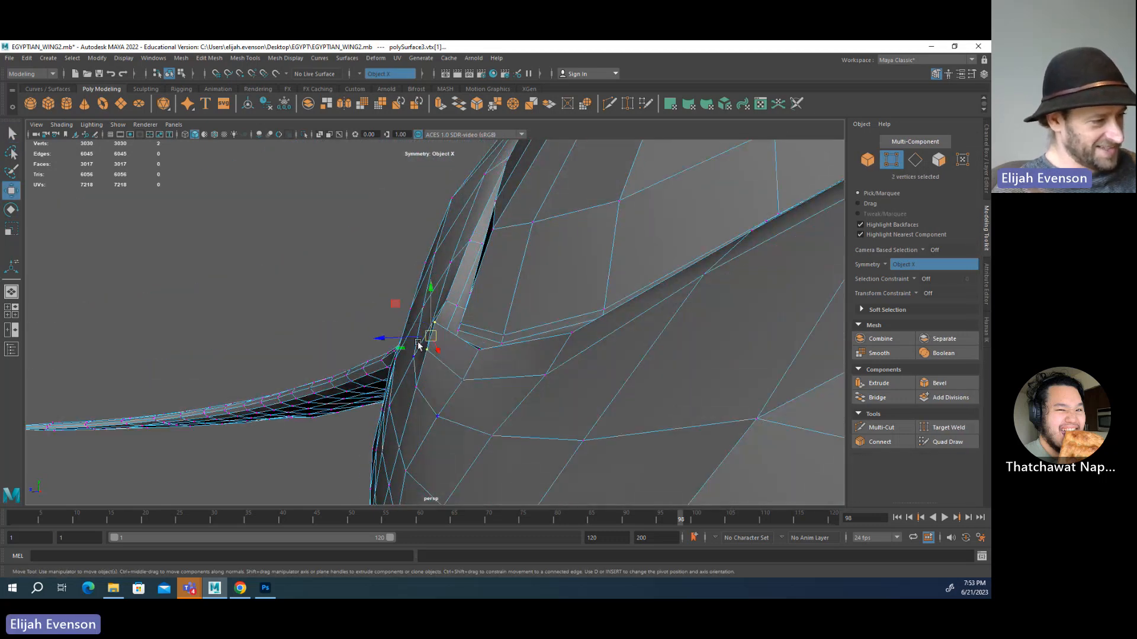
pyautogui.click(408, 399)
pyautogui.moveTo(366, 373); pyautogui.dragTo(359, 378)
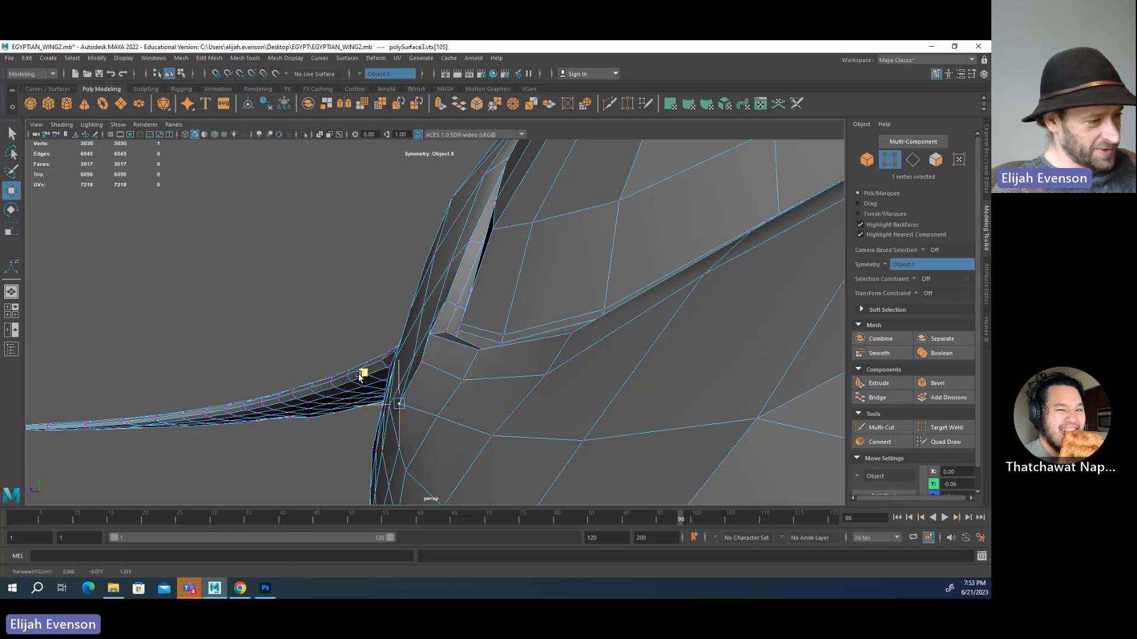
# - Move the vertices beside the centre line just under the groove's tip, keeping both sides symmetric
pyautogui.click(476, 353)
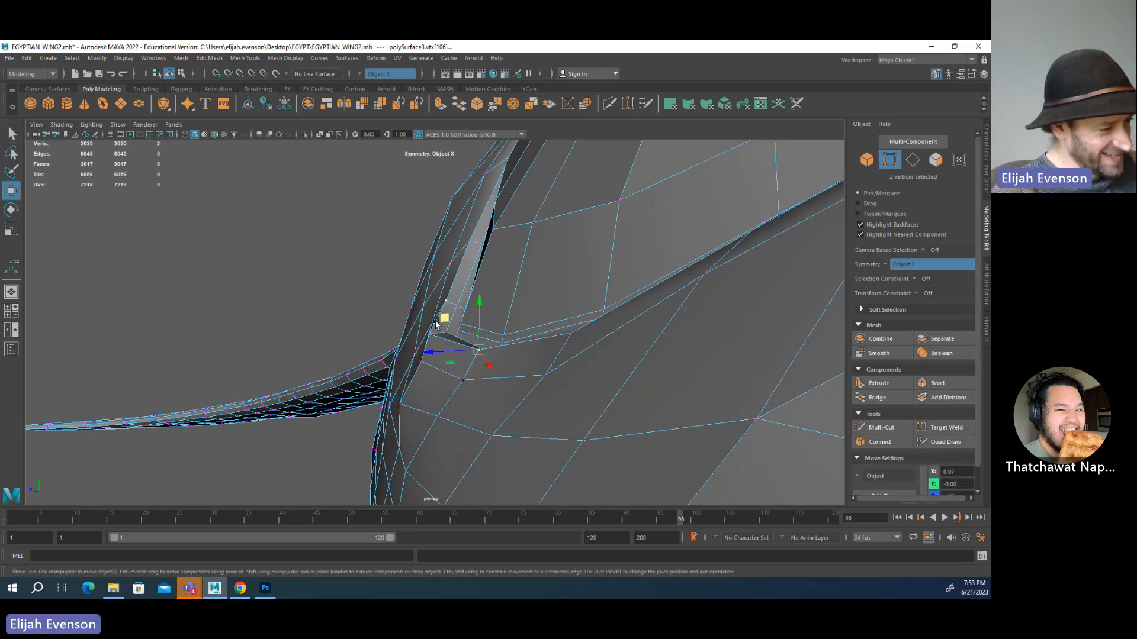
pyautogui.moveTo(440, 324); pyautogui.dragTo(433, 333)
pyautogui.press('q')
pyautogui.click(465, 381)
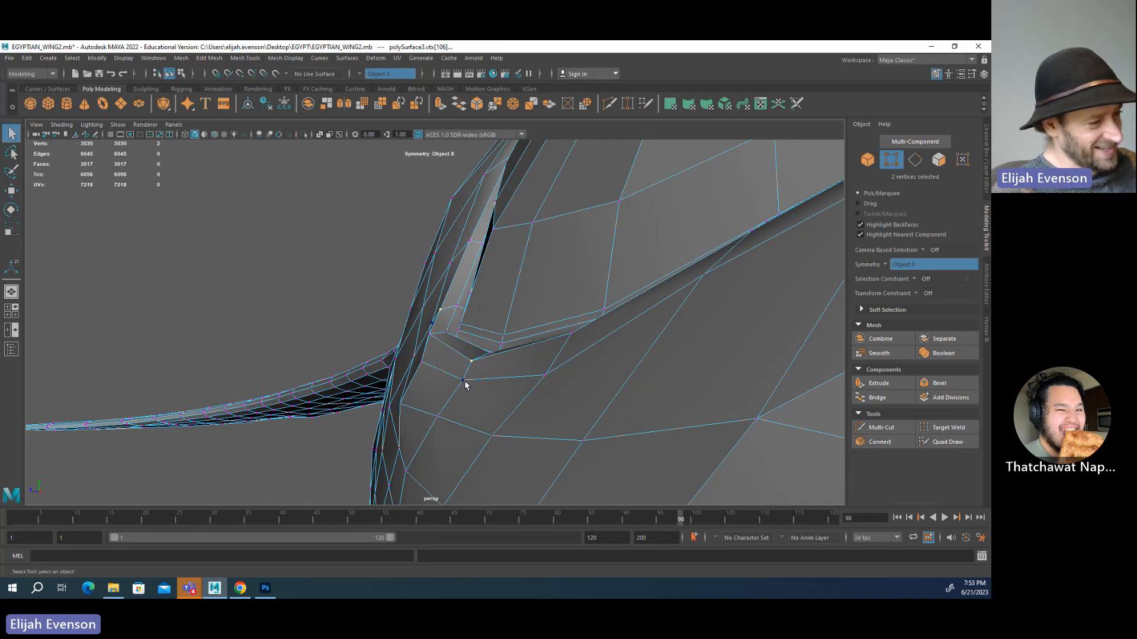
pyautogui.press('w')
pyautogui.moveTo(467, 381); pyautogui.dragTo(428, 423)
# - Adjust the side vertices in the next row down and the centre-line vertex beneath them on the front bulge
pyautogui.press('q')
pyautogui.click(438, 417)
pyautogui.press('w')
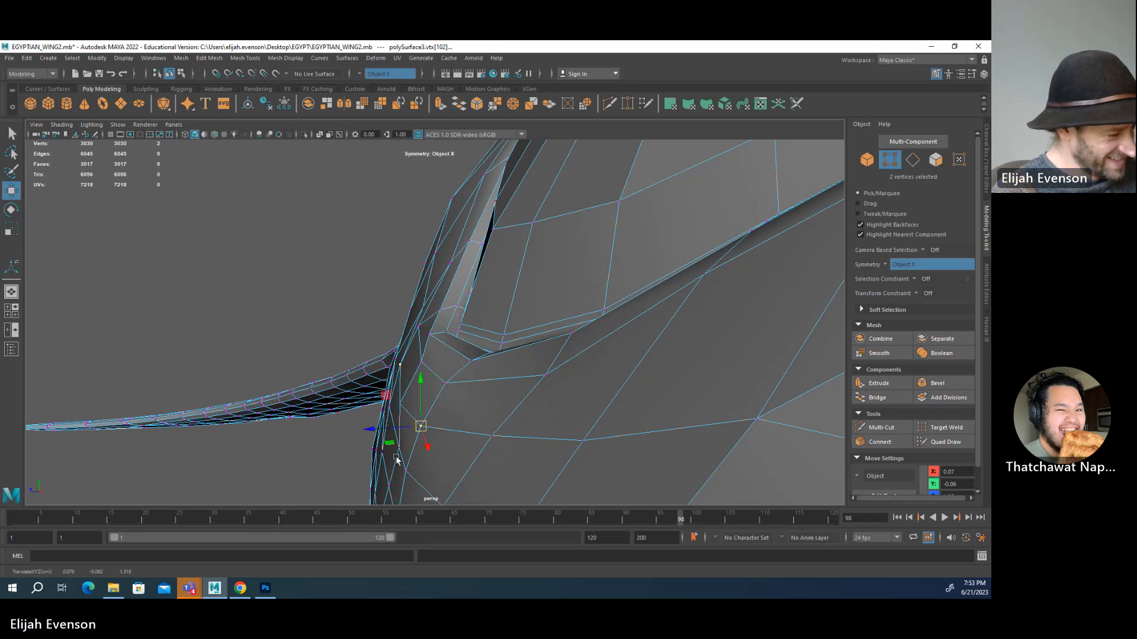
pyautogui.press('q')
pyautogui.click(393, 448)
pyautogui.press('w')
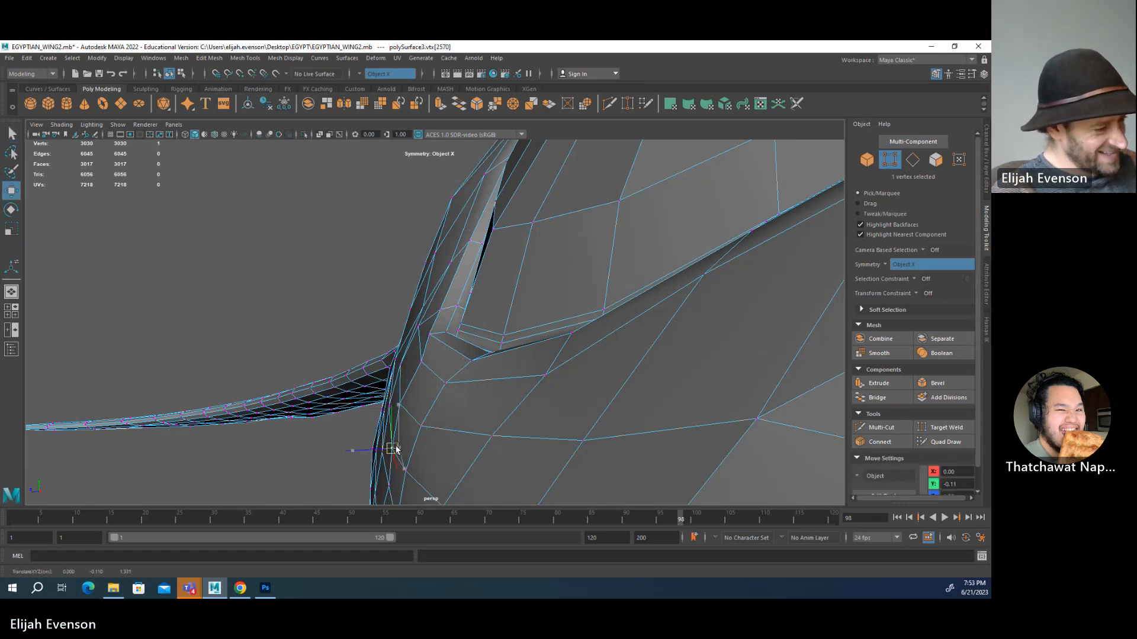
# - From a front view of the bulge, reposition two successive vertices on the centre line below the groove
pyautogui.keyDown('alt'); pyautogui.moveTo(426, 432); pyautogui.dragTo(434, 403); pyautogui.keyUp('alt')
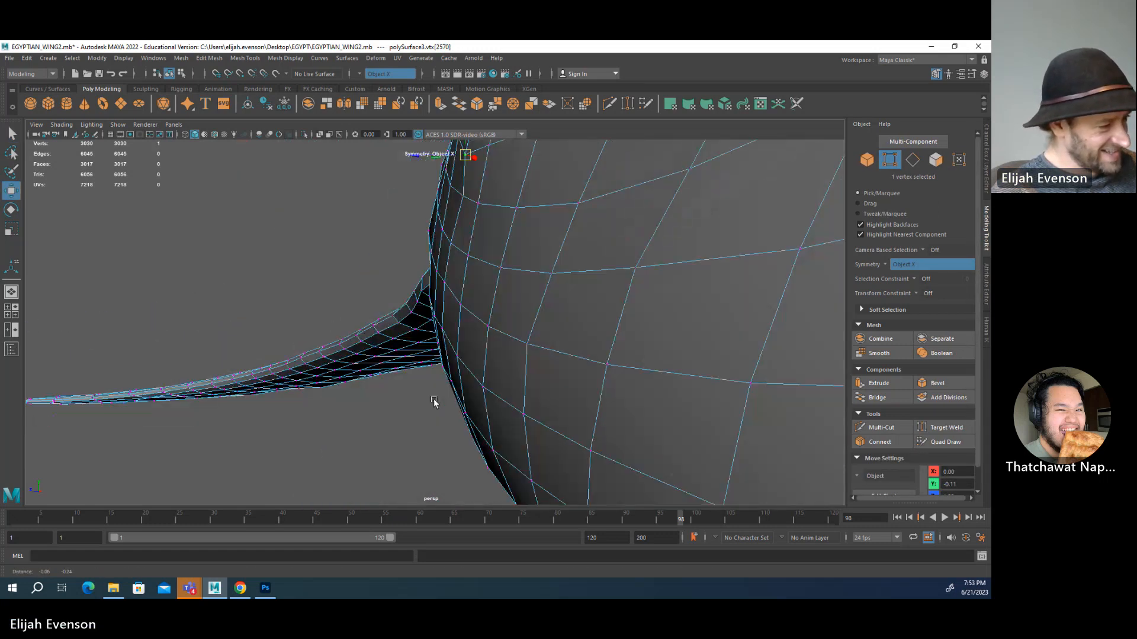
pyautogui.keyDown('alt'); pyautogui.moveTo(434, 404); pyautogui.dragTo(383, 387, button='right'); pyautogui.keyUp('alt')
pyautogui.keyDown('alt'); pyautogui.moveTo(382, 388); pyautogui.dragTo(403, 305); pyautogui.keyUp('alt')
pyautogui.keyDown('alt'); pyautogui.moveTo(404, 305); pyautogui.dragTo(456, 318, button='right'); pyautogui.keyUp('alt')
pyautogui.keyDown('alt'); pyautogui.moveTo(457, 318); pyautogui.dragTo(578, 327); pyautogui.keyUp('alt')
pyautogui.press('q')
pyautogui.click(418, 300)
pyautogui.press('w')
pyautogui.press('q')
pyautogui.click(416, 317)
pyautogui.press('w')
pyautogui.press('q')
# - Return the wing mesh to object mode, activate the Sculpt Tool, and reduce its brush size
pyautogui.press('F8')
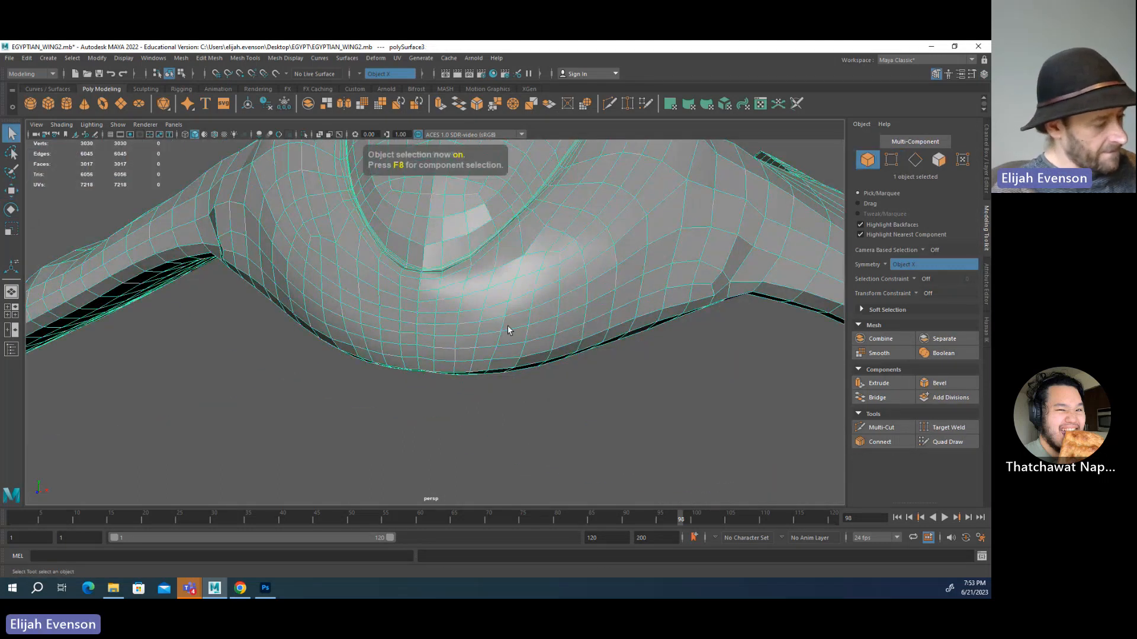
pyautogui.press('t')
pyautogui.click(245, 58)
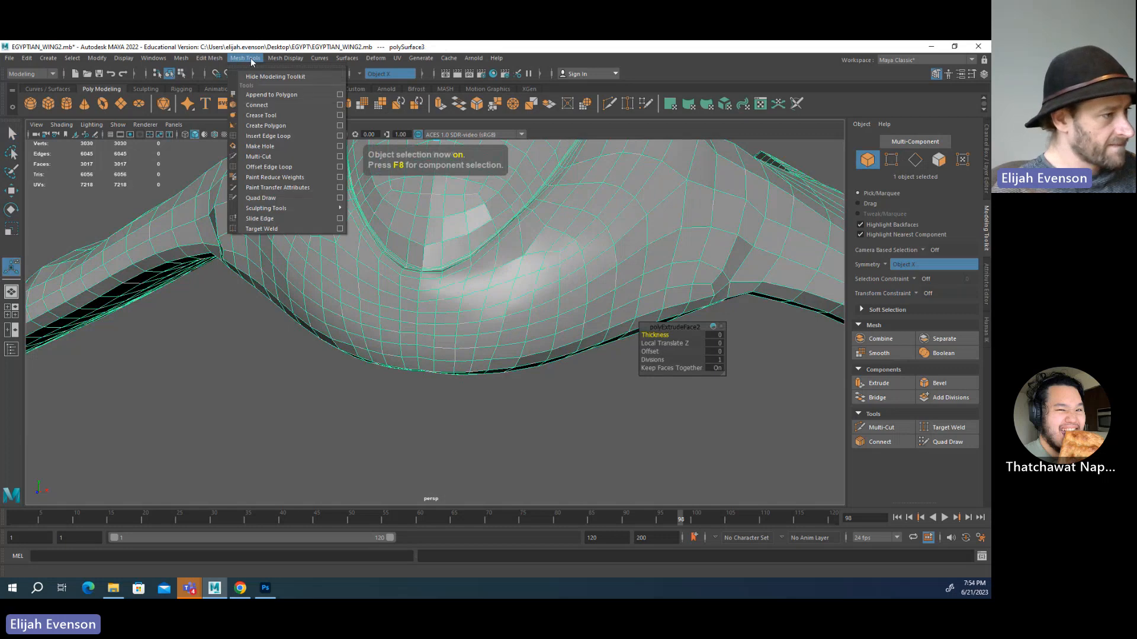
pyautogui.moveTo(312, 209)
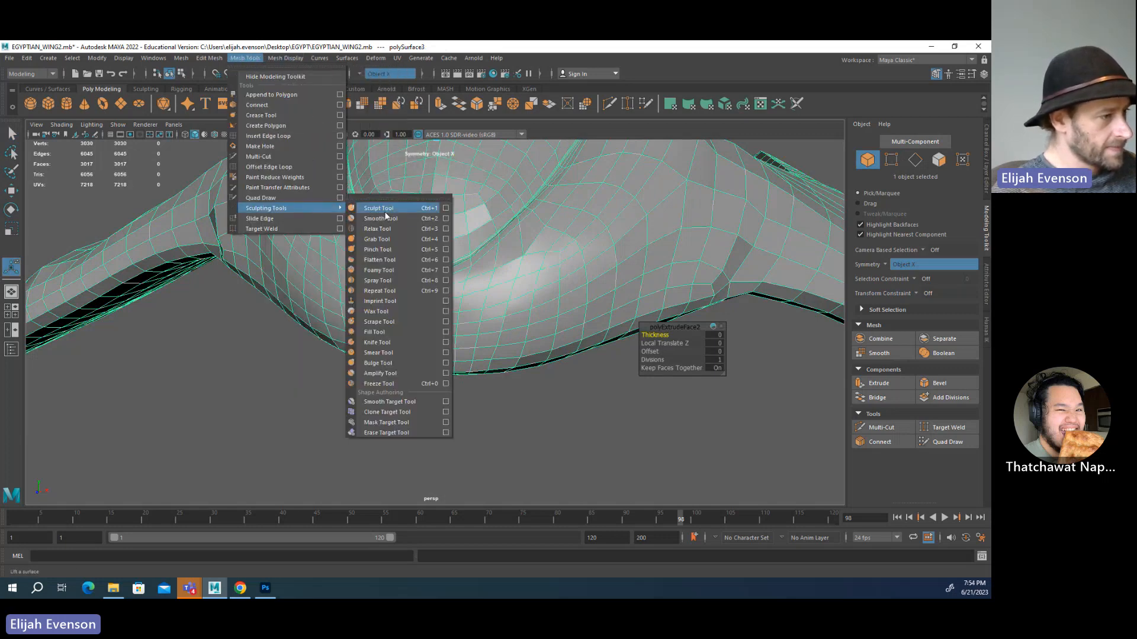
pyautogui.click(385, 210)
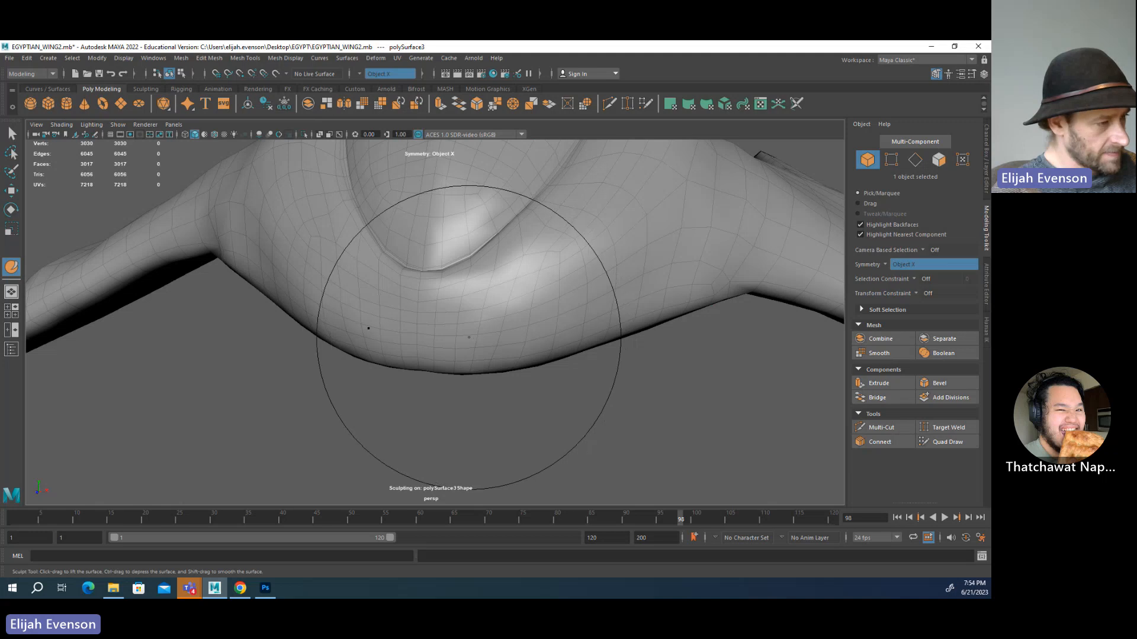
pyautogui.press('b')
pyautogui.moveTo(469, 337); pyautogui.dragTo(349, 338)
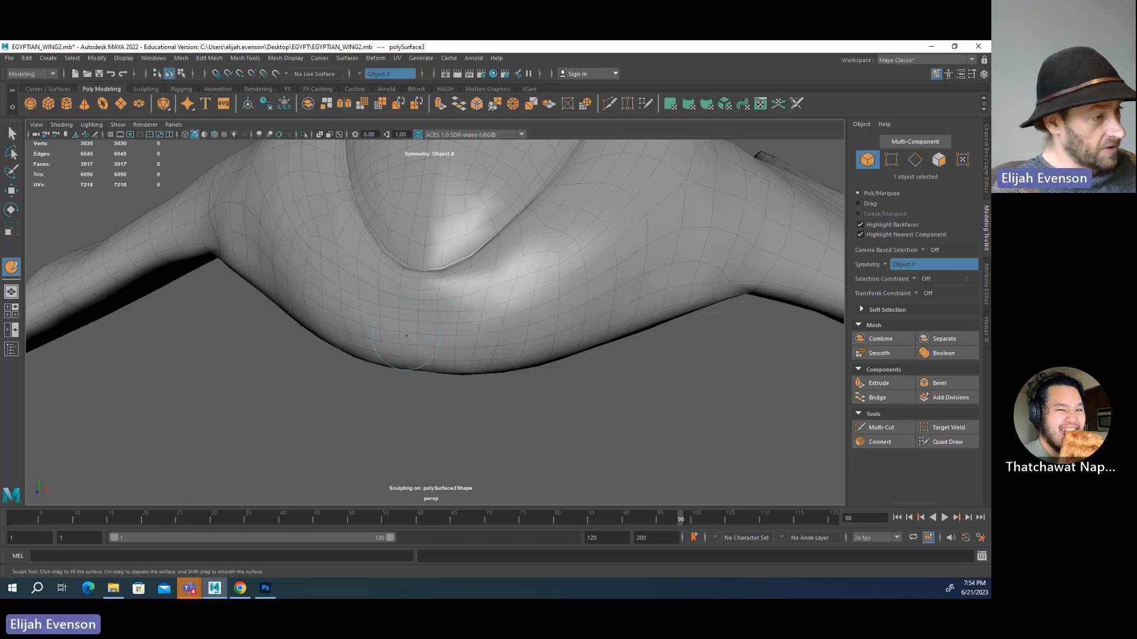
pyautogui.moveTo(425, 341)
pyautogui.keyDown('shift'); pyautogui.mouseDown()
pyautogui.moveTo(517, 361)
pyautogui.moveTo(484, 367)
pyautogui.moveTo(489, 386)
pyautogui.mouseUp(); pyautogui.keyUp('shift')
pyautogui.moveTo(378, 336)
pyautogui.keyDown('shift'); pyautogui.mouseDown()
pyautogui.moveTo(428, 367)
pyautogui.moveTo(501, 361)
pyautogui.mouseUp(); pyautogui.keyUp('shift')
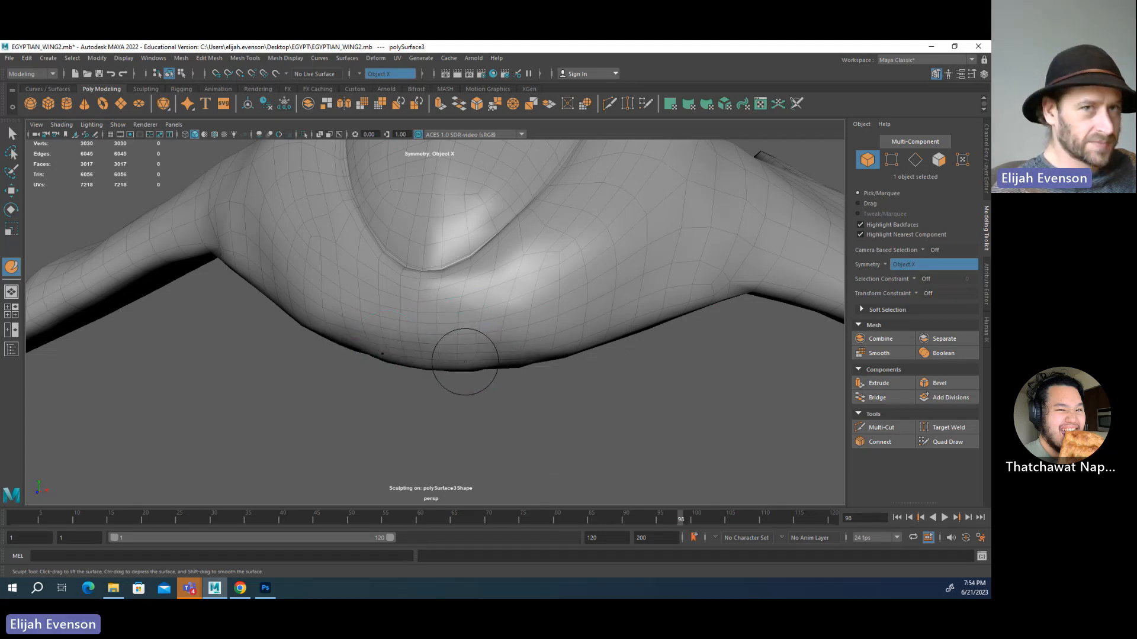
pyautogui.hotkey('ctrl', 'z')
pyautogui.hotkey('ctrl', 'z')
pyautogui.hotkey('ctrl', 'z')
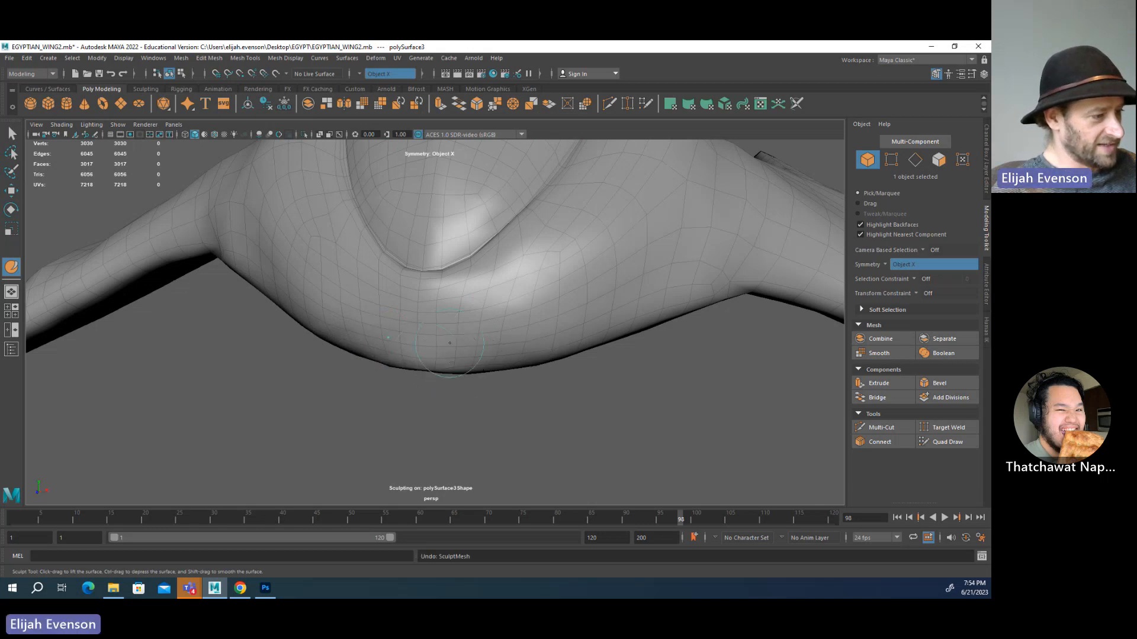
# - Smooth the lower edge of the body's front bulge, undoing the uneven strokes and repeating with a larger brush
pyautogui.click(440, 390)
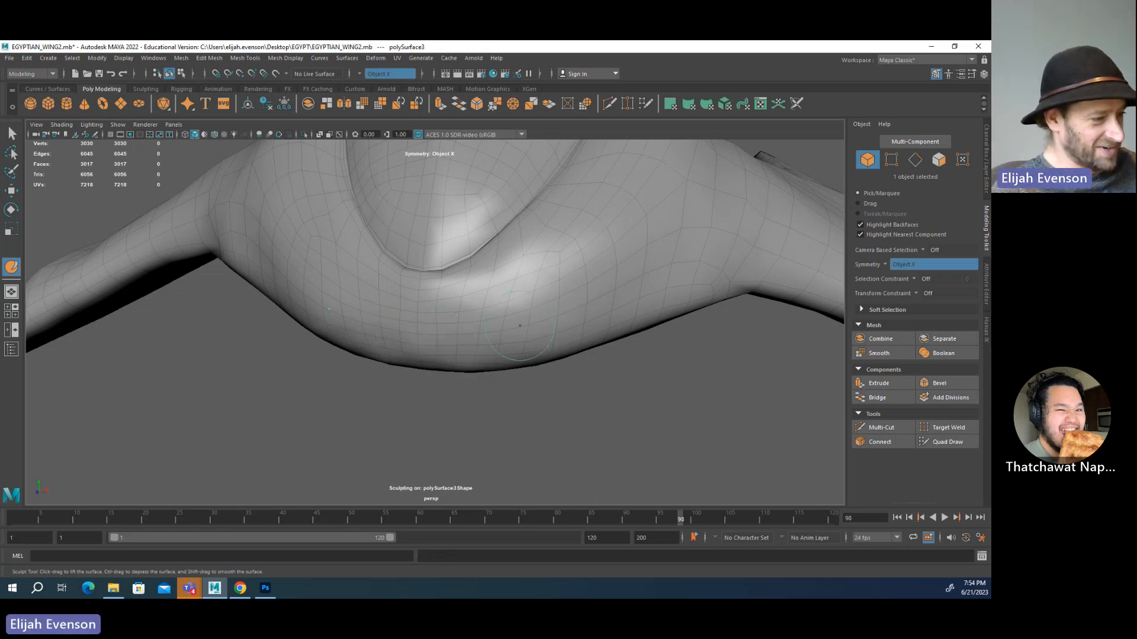
pyautogui.moveTo(520, 326)
pyautogui.mouseDown()
pyautogui.moveTo(470, 370)
pyautogui.moveTo(423, 387)
pyautogui.mouseUp()
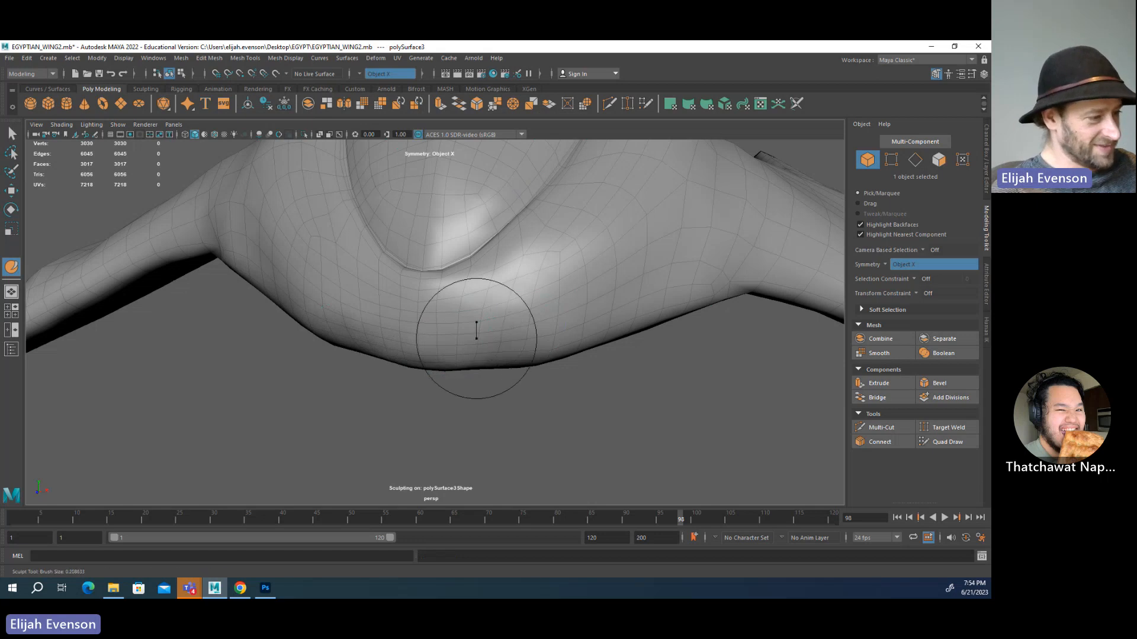
pyautogui.hotkey('ctrl', 'z')
pyautogui.hotkey('ctrl', 'z')
pyautogui.moveTo(546, 334)
pyautogui.keyDown('shift'); pyautogui.mouseDown()
pyautogui.moveTo(500, 368)
pyautogui.moveTo(448, 344)
pyautogui.moveTo(484, 362)
pyautogui.moveTo(468, 385)
pyautogui.mouseUp(); pyautogui.keyUp('shift')
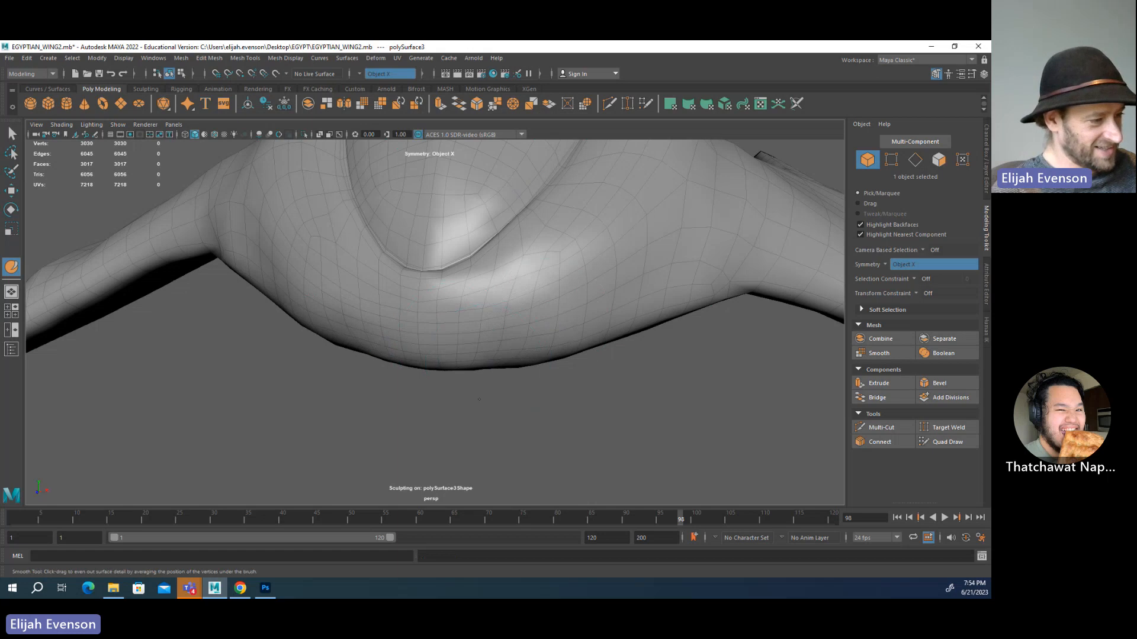
# - Smooth the underside of the front bulge and the adjoining wing edge with the sculpt brush, adjusting its size
pyautogui.moveTo(581, 306)
pyautogui.keyDown('shift'); pyautogui.mouseDown()
pyautogui.moveTo(545, 390)
pyautogui.moveTo(521, 361)
pyautogui.moveTo(533, 370)
pyautogui.moveTo(503, 361)
pyautogui.mouseUp(); pyautogui.keyUp('shift')
pyautogui.keyDown('alt'); pyautogui.moveTo(592, 369); pyautogui.dragTo(486, 363, button='right'); pyautogui.keyUp('alt')
pyautogui.moveTo(486, 363)
pyautogui.keyDown('alt'); pyautogui.mouseDown()
pyautogui.moveTo(461, 319)
pyautogui.moveTo(488, 407)
pyautogui.moveTo(548, 348)
pyautogui.mouseUp(); pyautogui.keyUp('alt')
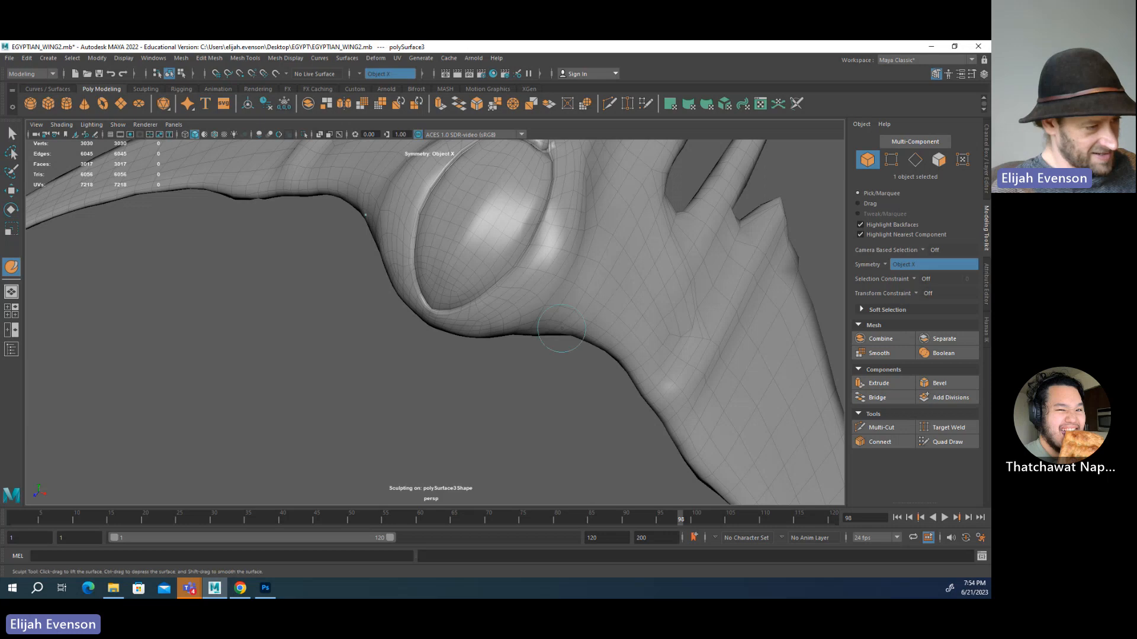
pyautogui.keyDown('alt'); pyautogui.moveTo(593, 368); pyautogui.dragTo(455, 221, button='middle'); pyautogui.keyUp('alt')
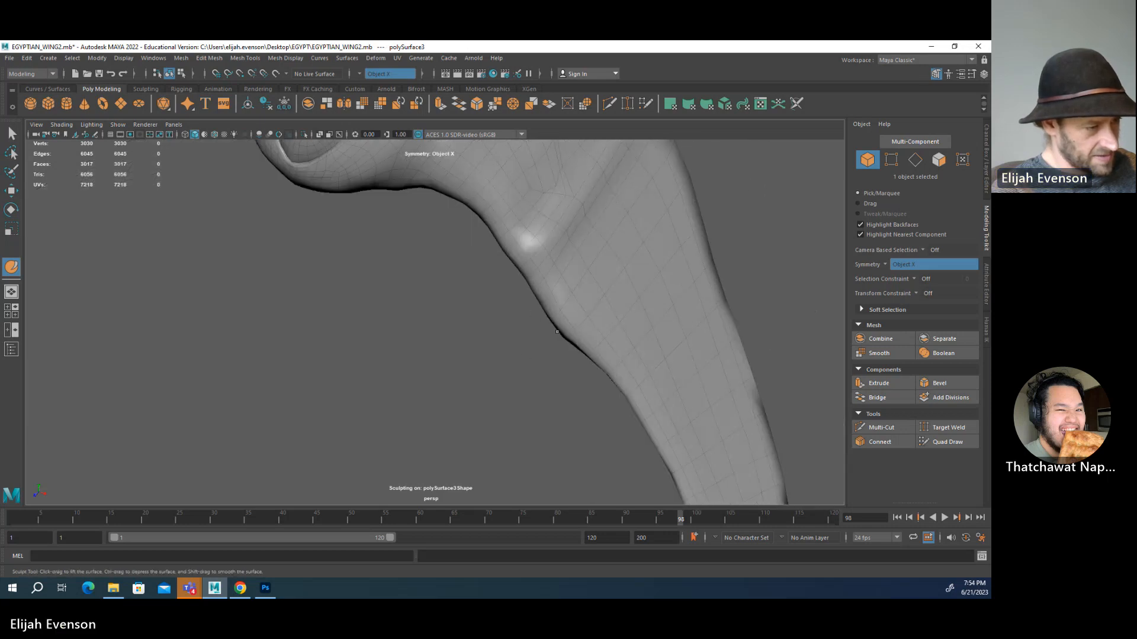
pyautogui.press('b')
pyautogui.moveTo(564, 319)
pyautogui.mouseDown()
pyautogui.moveTo(577, 320)
pyautogui.moveTo(587, 356)
pyautogui.mouseUp()
# - Leave sculpting, switch to vertex editing, and nudge two small vertex groups along the wing's concave upper edge
pyautogui.keyDown('alt'); pyautogui.moveTo(601, 390); pyautogui.dragTo(533, 196, button='middle'); pyautogui.keyUp('alt')
pyautogui.keyDown('alt'); pyautogui.moveTo(617, 317); pyautogui.dragTo(457, 279, button='right'); pyautogui.keyUp('alt')
pyautogui.moveTo(456, 279)
pyautogui.keyDown('alt'); pyautogui.mouseDown()
pyautogui.moveTo(502, 240)
pyautogui.moveTo(577, 252)
pyautogui.mouseUp(); pyautogui.keyUp('alt')
pyautogui.keyDown('alt'); pyautogui.moveTo(390, 332); pyautogui.dragTo(479, 373, button='right'); pyautogui.keyUp('alt')
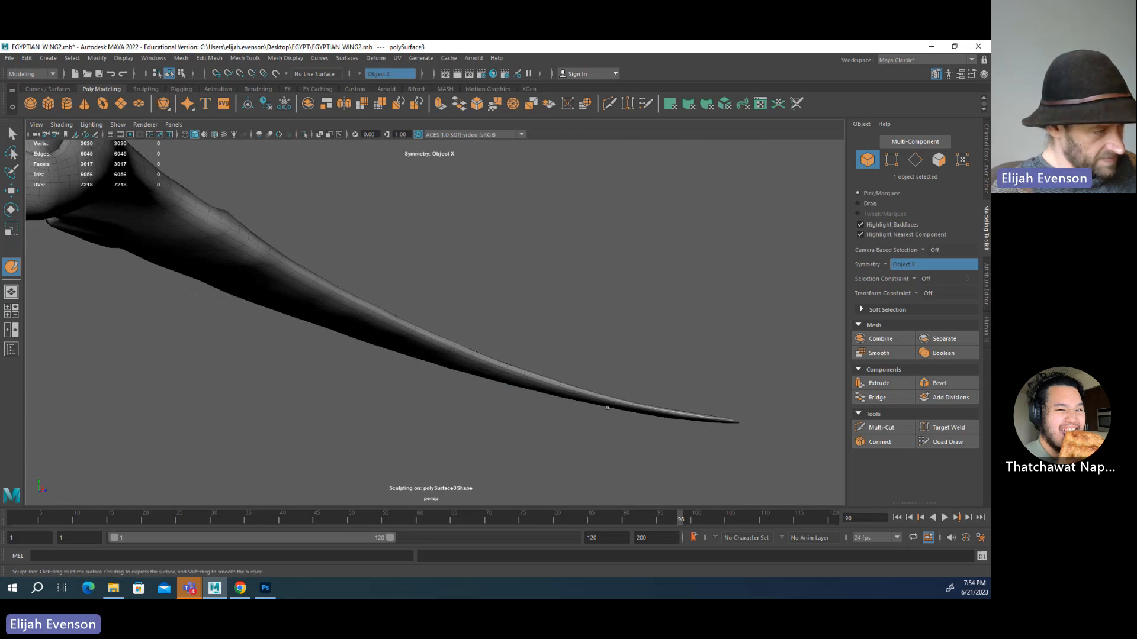
pyautogui.keyDown('alt'); pyautogui.moveTo(271, 242); pyautogui.dragTo(302, 205); pyautogui.keyUp('alt')
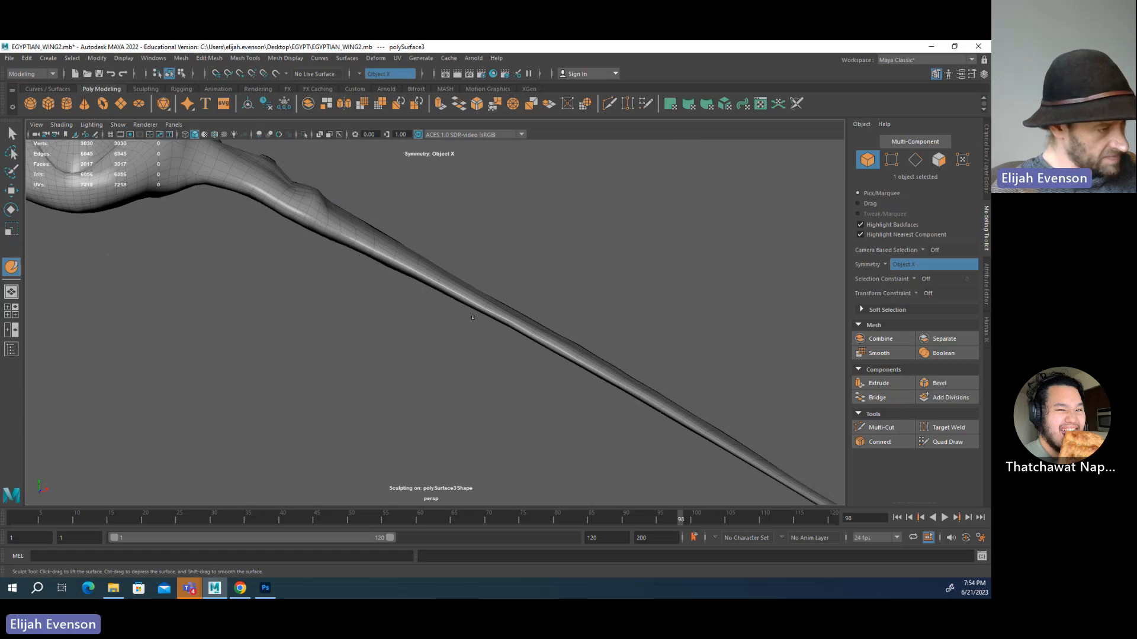
pyautogui.moveTo(398, 264)
pyautogui.keyDown('alt'); pyautogui.mouseDown()
pyautogui.moveTo(303, 174)
pyautogui.moveTo(244, 238)
pyautogui.moveTo(389, 325)
pyautogui.moveTo(388, 307)
pyautogui.mouseUp(); pyautogui.keyUp('alt')
pyautogui.press('q')
pyautogui.keyDown('alt'); pyautogui.moveTo(389, 306); pyautogui.dragTo(408, 292, button='right'); pyautogui.keyUp('alt')
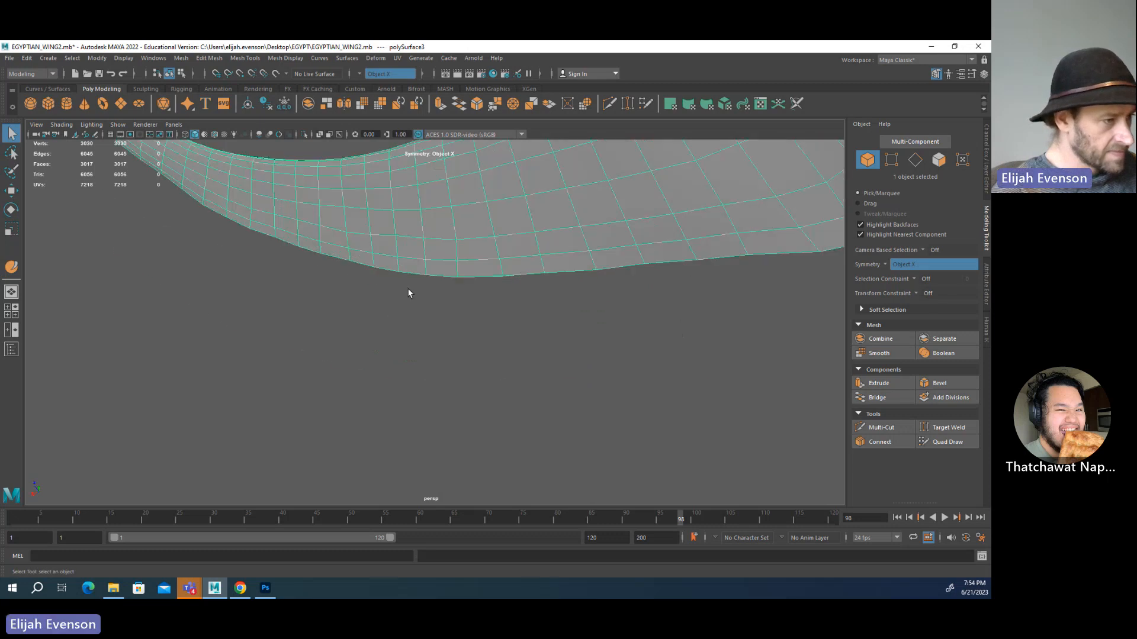
pyautogui.keyDown('alt'); pyautogui.moveTo(409, 292); pyautogui.dragTo(408, 314, button='middle'); pyautogui.keyUp('alt')
pyautogui.press('F9')
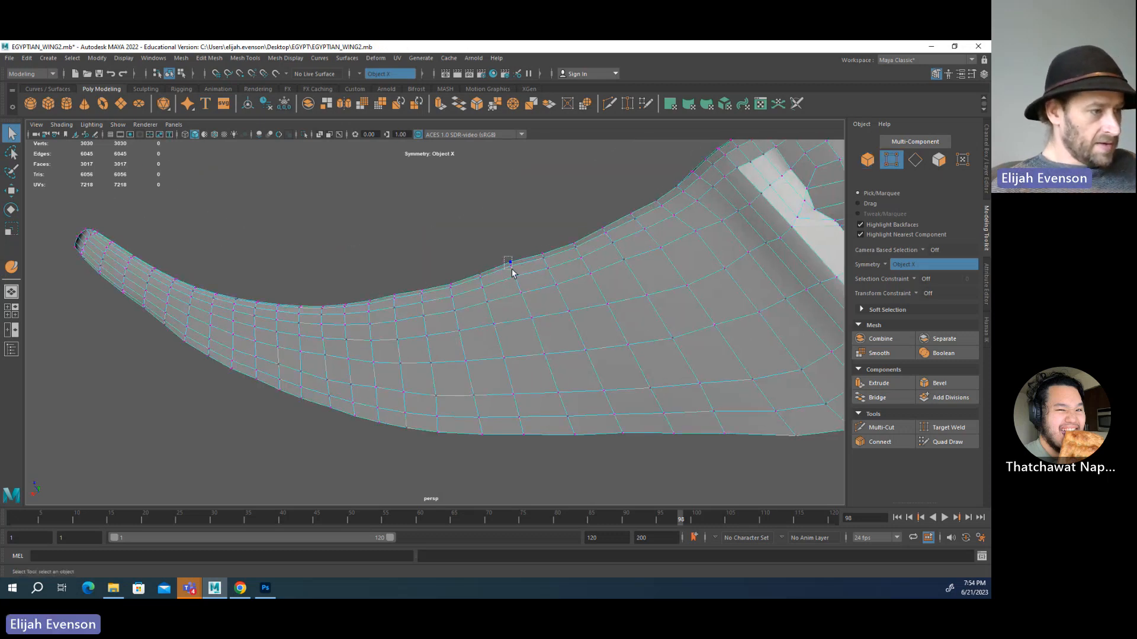
pyautogui.click(512, 273)
pyautogui.press('w')
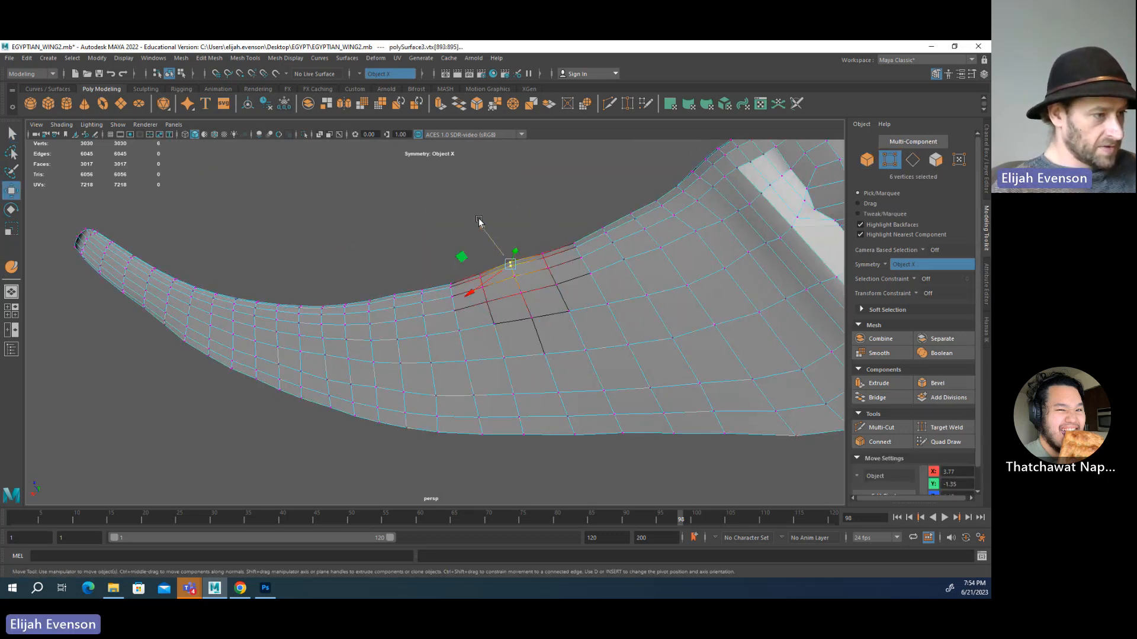
pyautogui.moveTo(478, 221); pyautogui.dragTo(481, 225, button='middle')
pyautogui.click(396, 299)
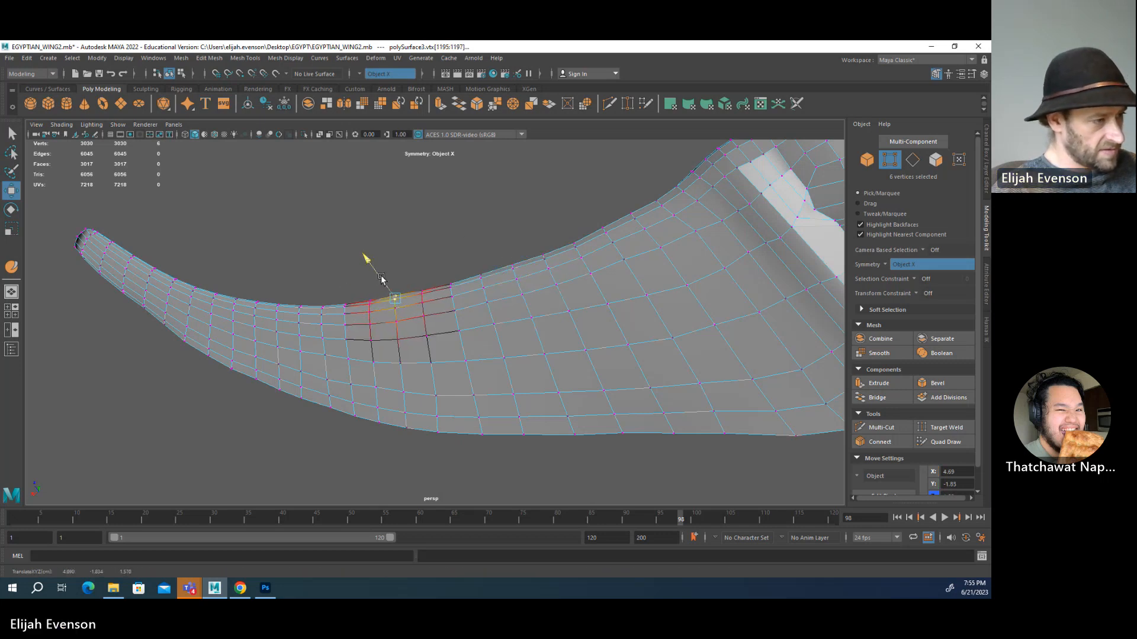
pyautogui.click(437, 264)
# - Switch the mesh to edge selection and check the edge loop beside the wing's crease in wireframe display
pyautogui.scroll(-3, 576, 350)
pyautogui.press('q')
pyautogui.press('F7')
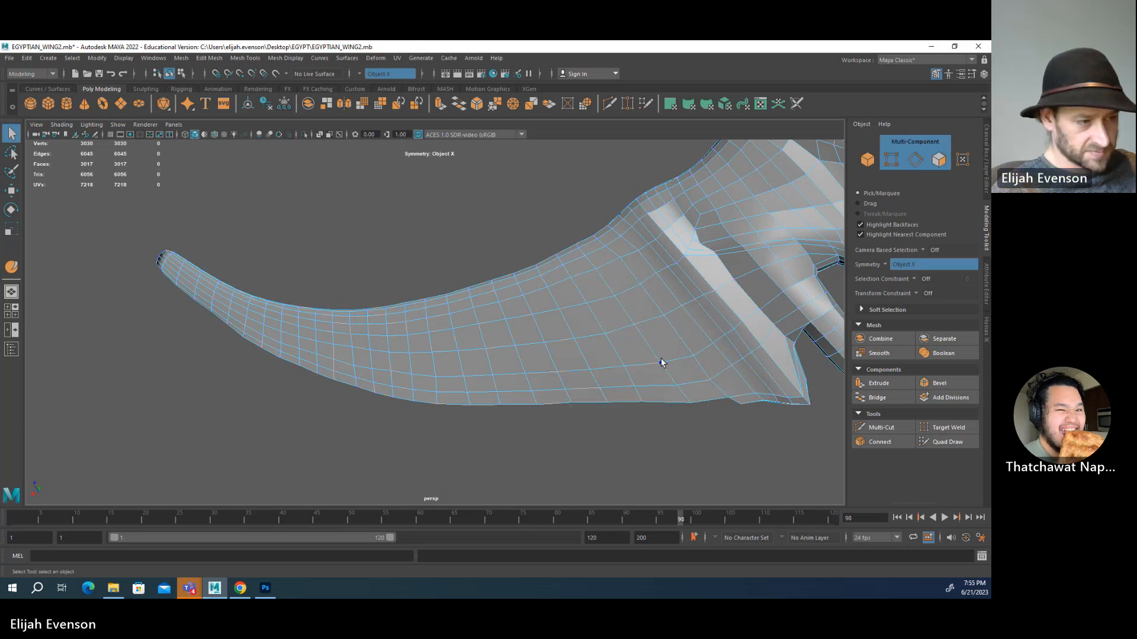
pyautogui.keyDown('alt'); pyautogui.moveTo(676, 344); pyautogui.dragTo(652, 322); pyautogui.keyUp('alt')
pyautogui.keyDown('alt'); pyautogui.moveTo(652, 322); pyautogui.dragTo(602, 363, button='middle'); pyautogui.keyUp('alt')
pyautogui.keyDown('alt'); pyautogui.moveTo(602, 363); pyautogui.dragTo(578, 308); pyautogui.keyUp('alt')
pyautogui.press('F10')
pyautogui.doubleClick(572, 320)
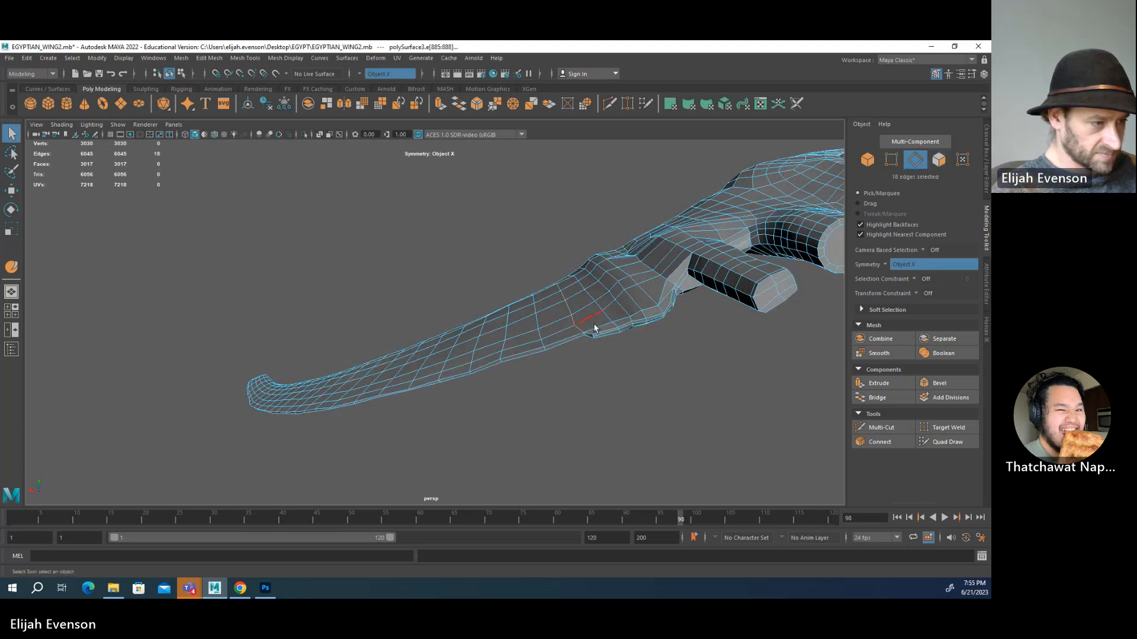
pyautogui.press('4')
pyautogui.moveTo(616, 350)
pyautogui.keyDown('alt'); pyautogui.mouseDown()
pyautogui.moveTo(602, 356)
pyautogui.moveTo(578, 337)
pyautogui.moveTo(546, 254)
pyautogui.moveTo(566, 274)
pyautogui.moveTo(570, 346)
pyautogui.mouseUp(); pyautogui.keyUp('alt')
pyautogui.press('5')
# - Undo the rotation of the edge loop outside the wing's crease, align its pivot with the wing, and scale the loop flat
pyautogui.doubleClick(554, 242)
pyautogui.press('w')
pyautogui.press('r')
pyautogui.press('e')
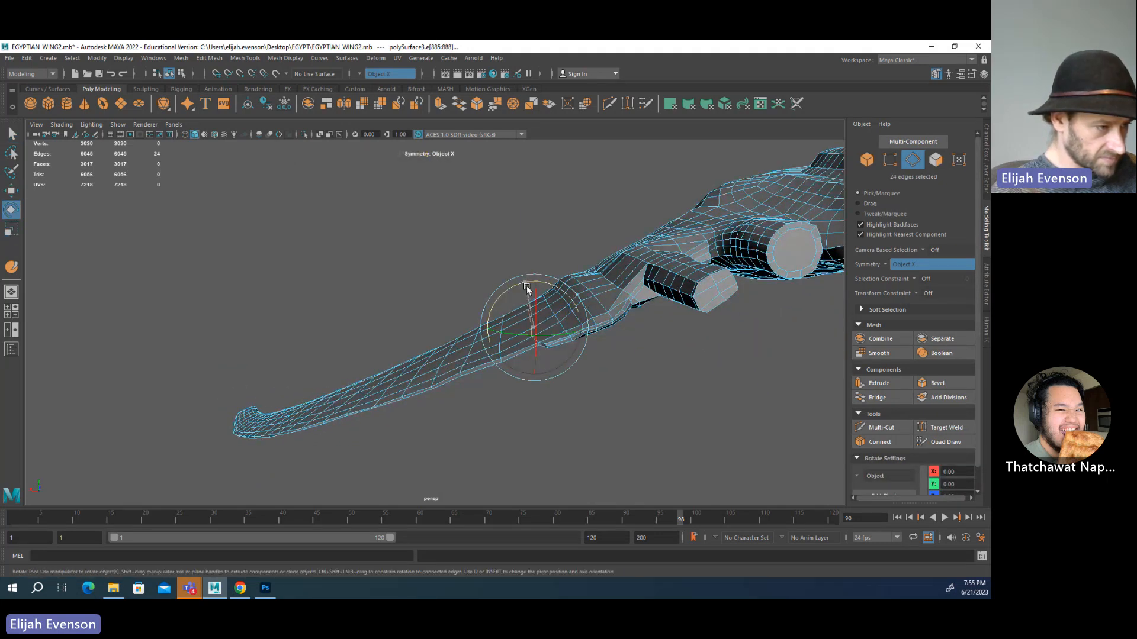
pyautogui.hotkey('ctrl', 'z')
pyautogui.press('d')
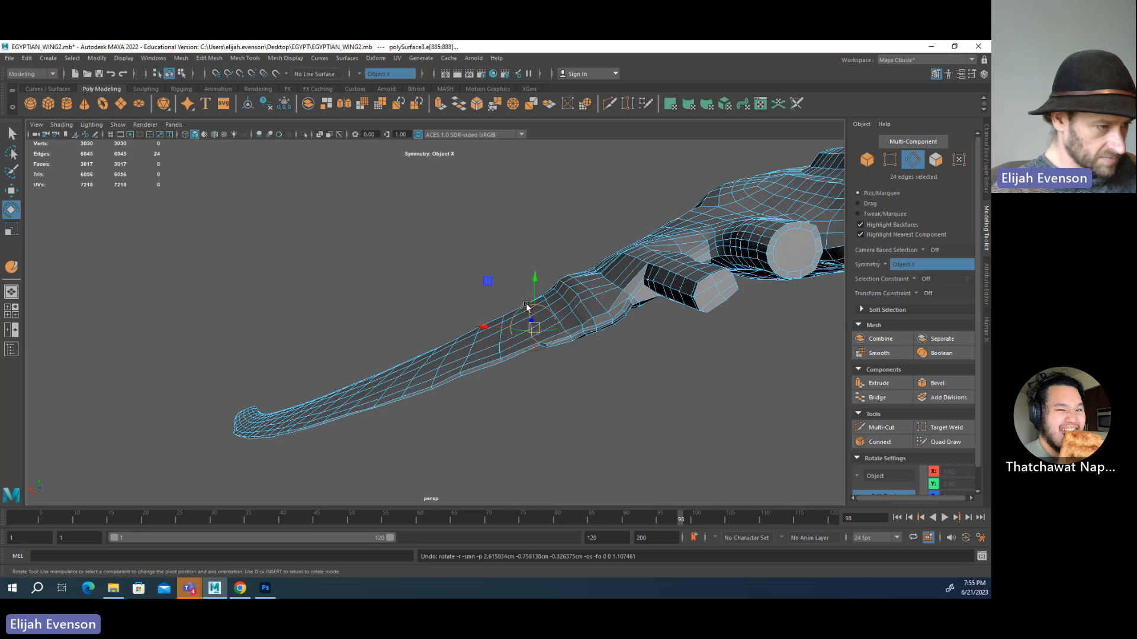
pyautogui.click(524, 307)
pyautogui.press('d')
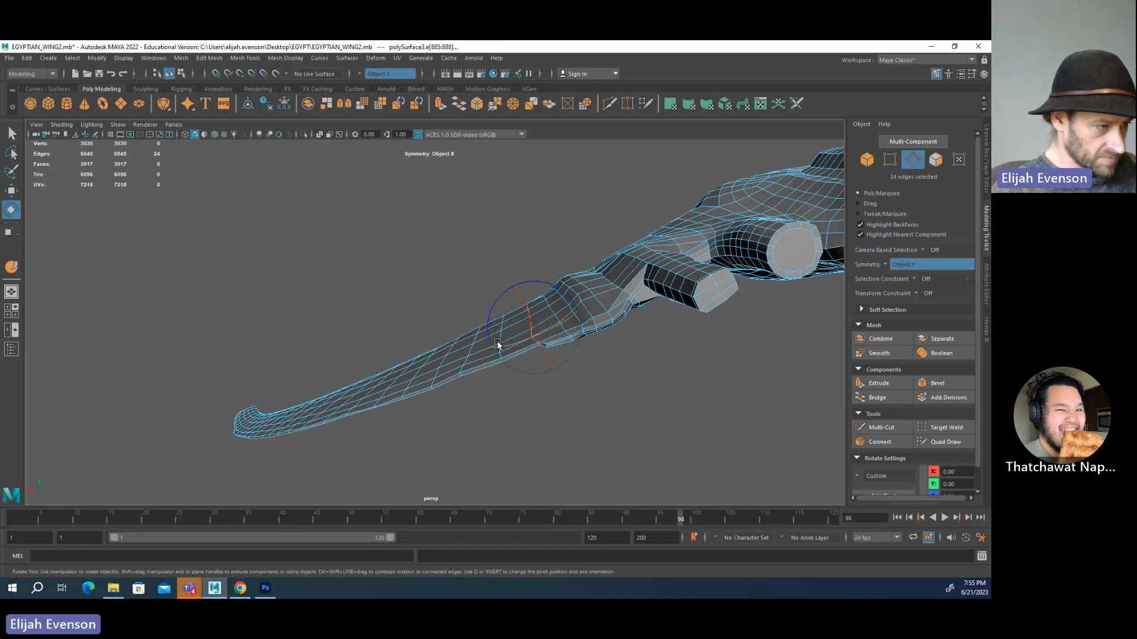
pyautogui.press('r')
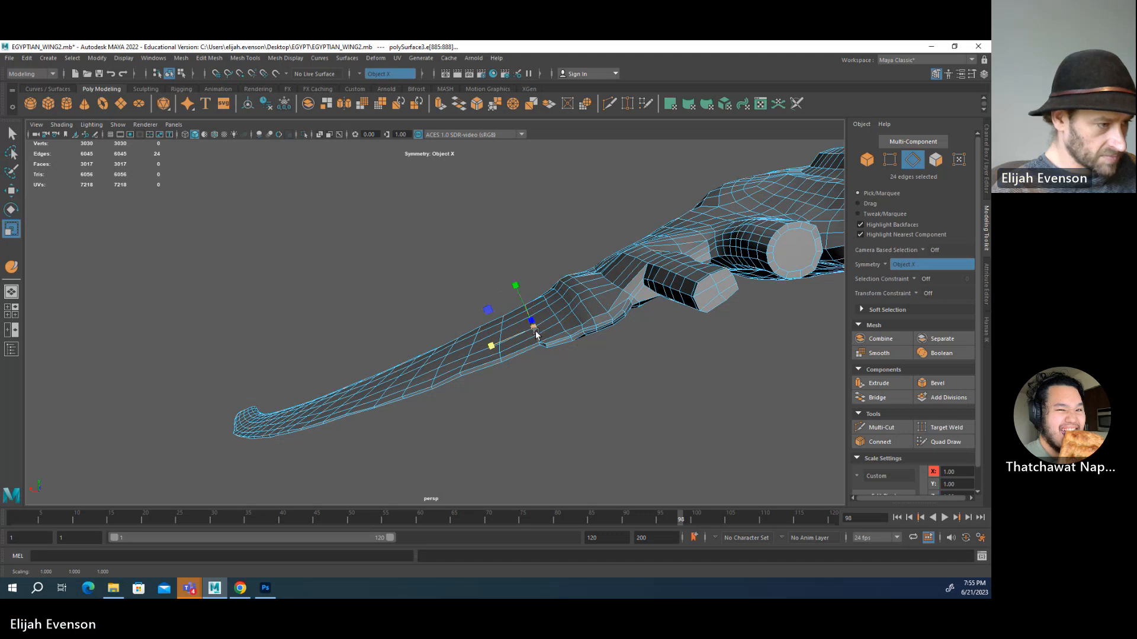
# - Select the next edge loop toward the wing tip, tilt its pivot to the wing direction, and scale it flat along X
pyautogui.press('q')
pyautogui.doubleClick(500, 333)
pyautogui.keyDown('alt'); pyautogui.moveTo(500, 333); pyautogui.dragTo(531, 326); pyautogui.keyUp('alt')
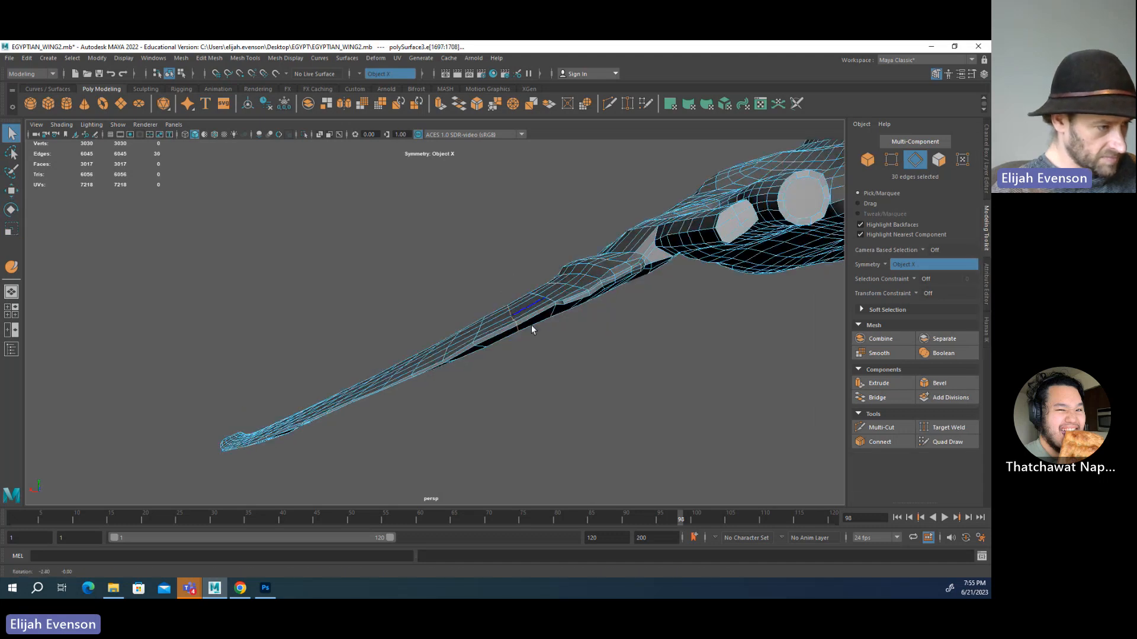
pyautogui.press('e')
pyautogui.press('r')
pyautogui.press('e')
pyautogui.press('d')
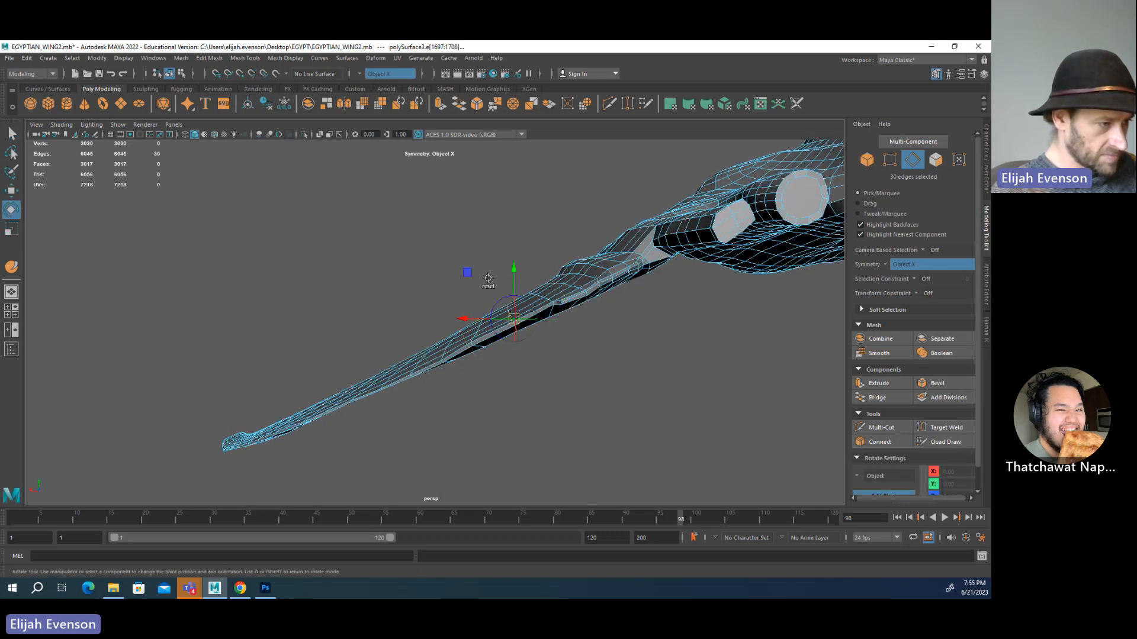
pyautogui.moveTo(507, 304); pyautogui.dragTo(497, 305)
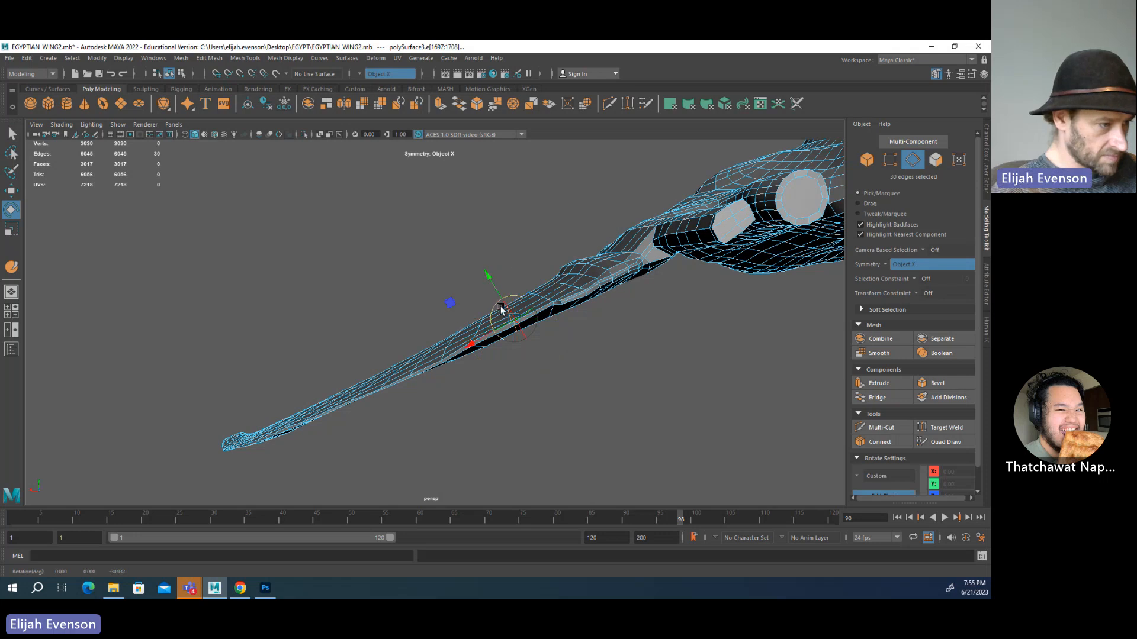
pyautogui.press('r')
pyautogui.moveTo(473, 342); pyautogui.dragTo(511, 329)
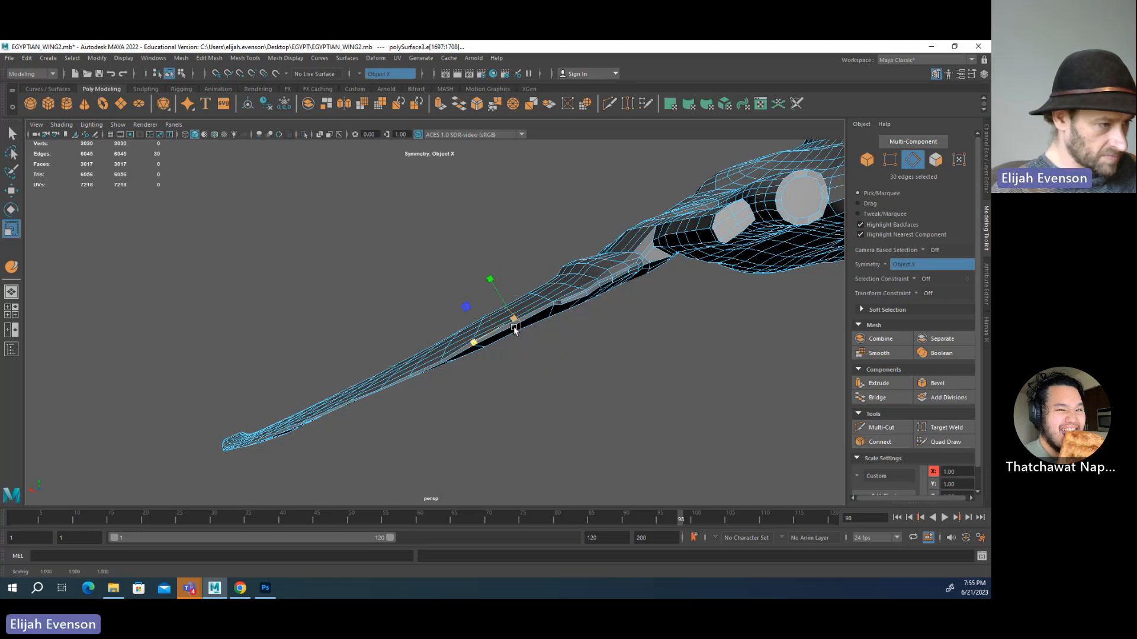
pyautogui.press('e')
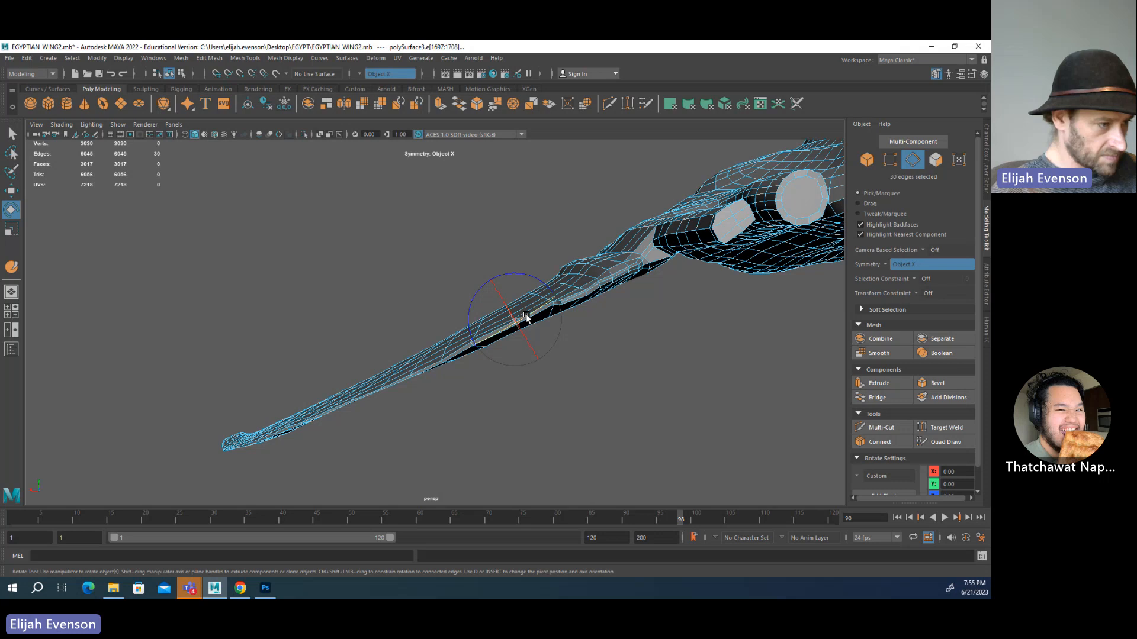
pyautogui.press('q')
# - Straighten the following edge loop farther out on the wing by rotating its pivot along the wing and scaling it along X
pyautogui.keyDown('alt'); pyautogui.moveTo(526, 318); pyautogui.dragTo(498, 337); pyautogui.keyUp('alt')
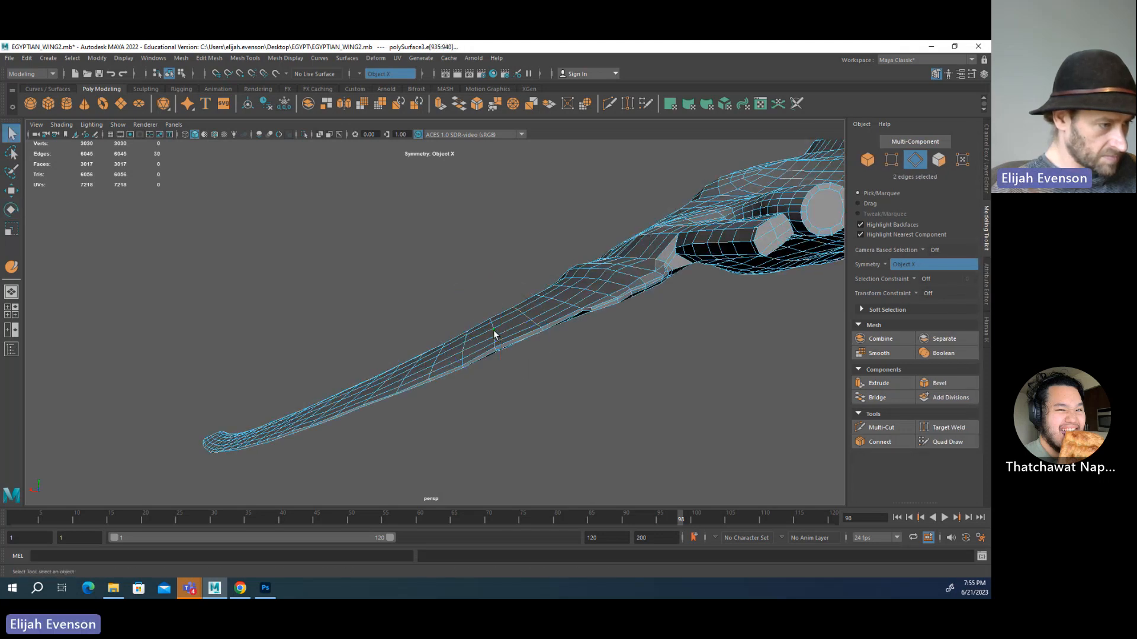
pyautogui.keyDown('alt'); pyautogui.moveTo(492, 329); pyautogui.dragTo(517, 341); pyautogui.keyUp('alt')
pyautogui.press('r')
pyautogui.press('e')
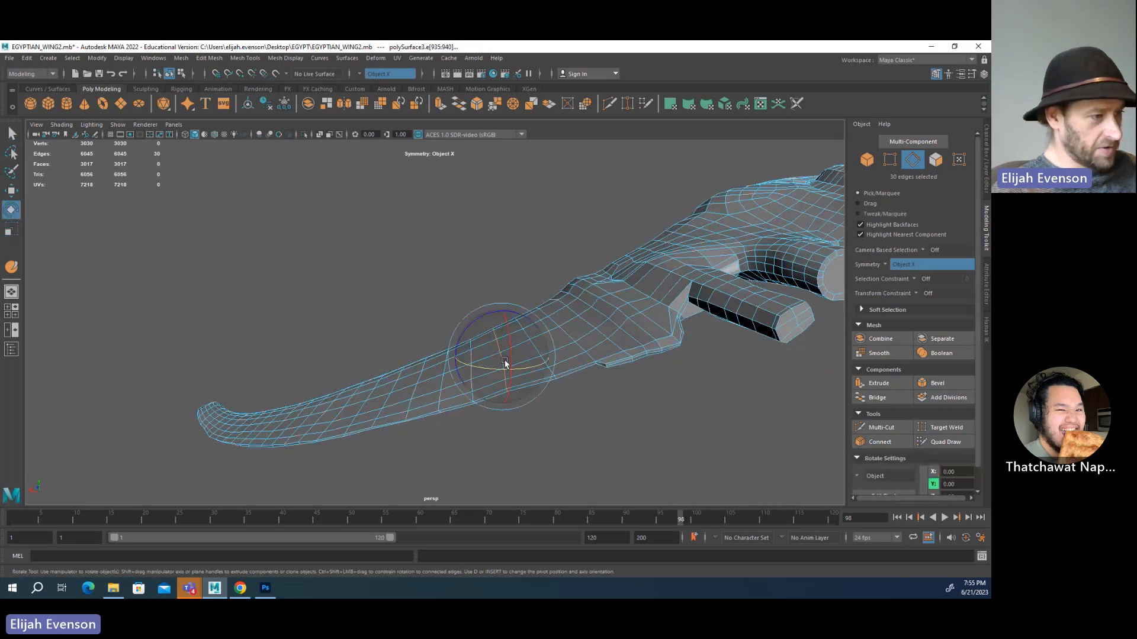
pyautogui.press('r')
pyautogui.press('e')
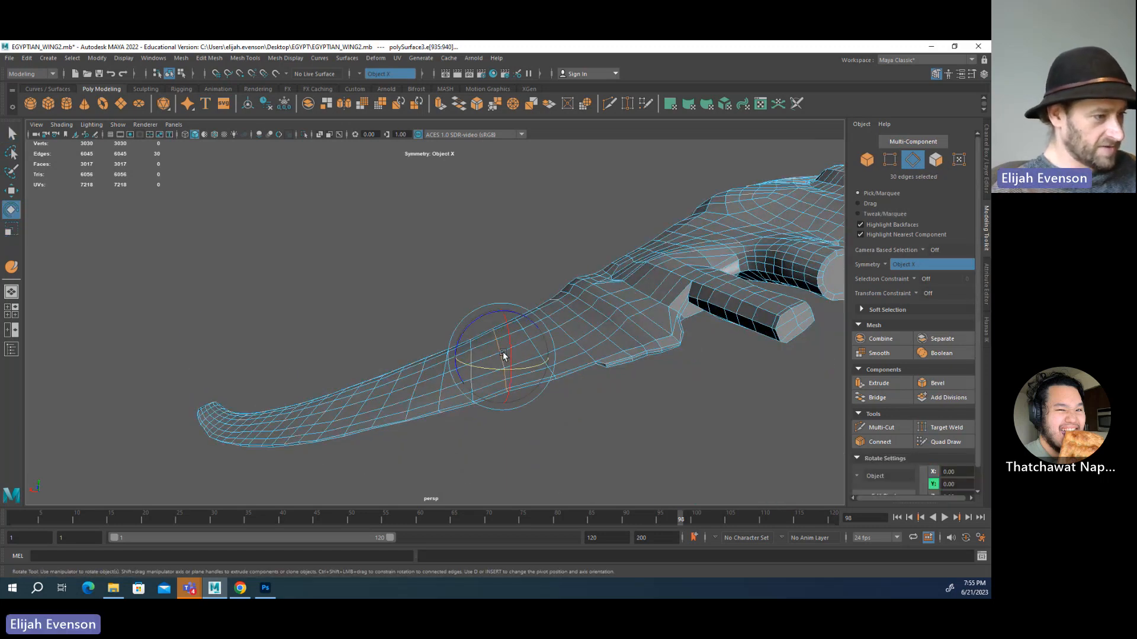
pyautogui.press('w')
pyautogui.press('a')
pyautogui.press('f')
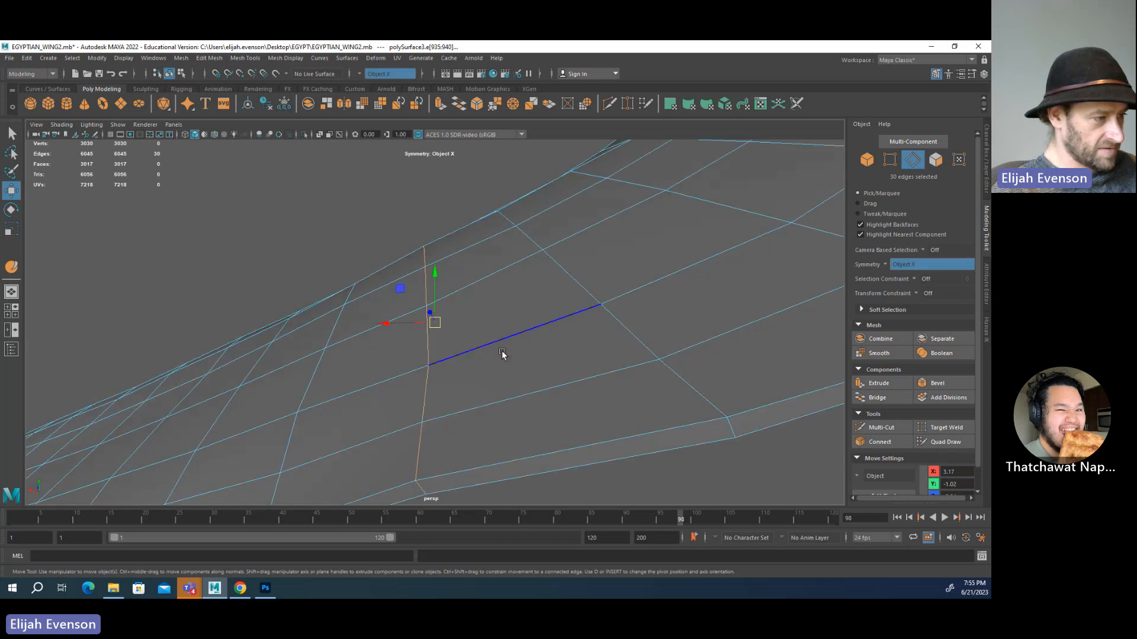
pyautogui.scroll(-8, 499, 337)
pyautogui.press('e')
pyautogui.press('r')
pyautogui.press('e')
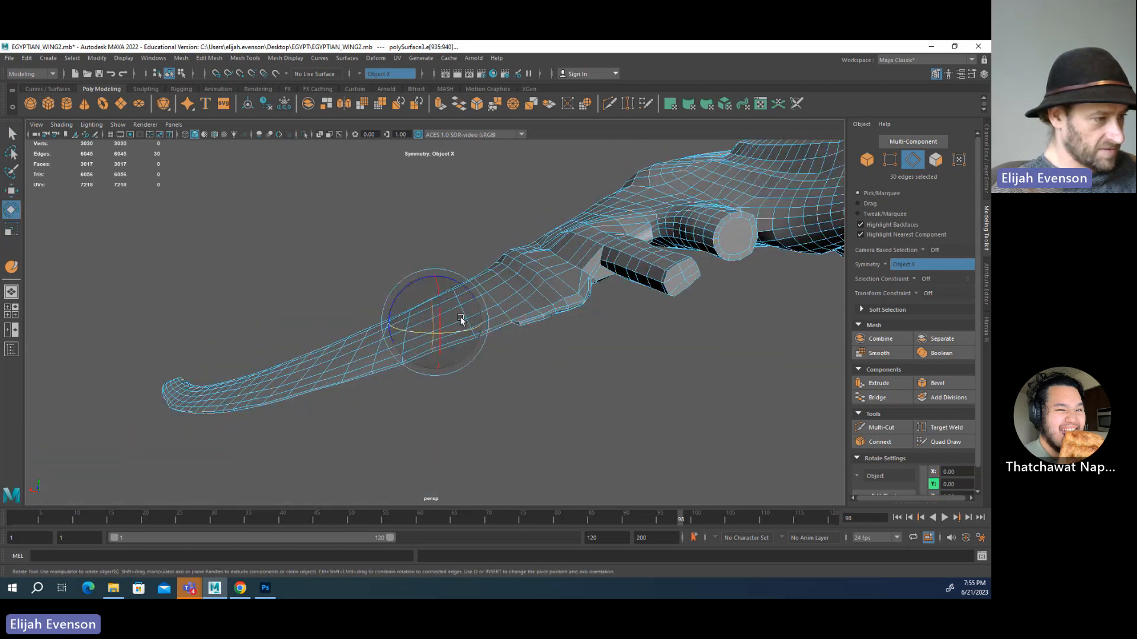
pyautogui.press('d')
pyautogui.moveTo(433, 300); pyautogui.dragTo(415, 305)
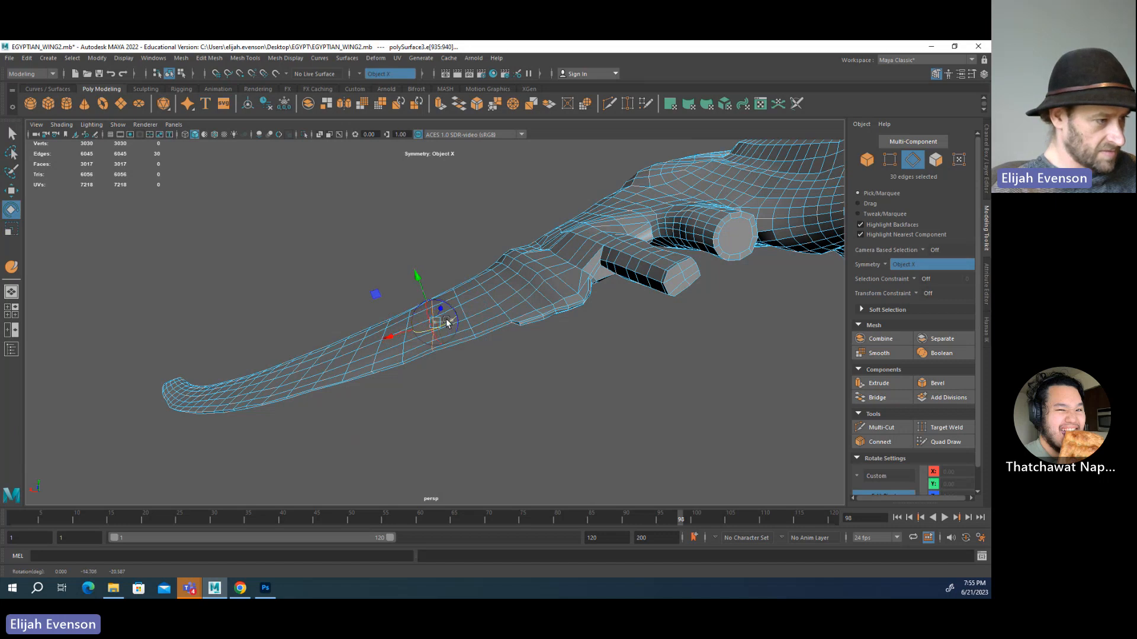
pyautogui.press('r')
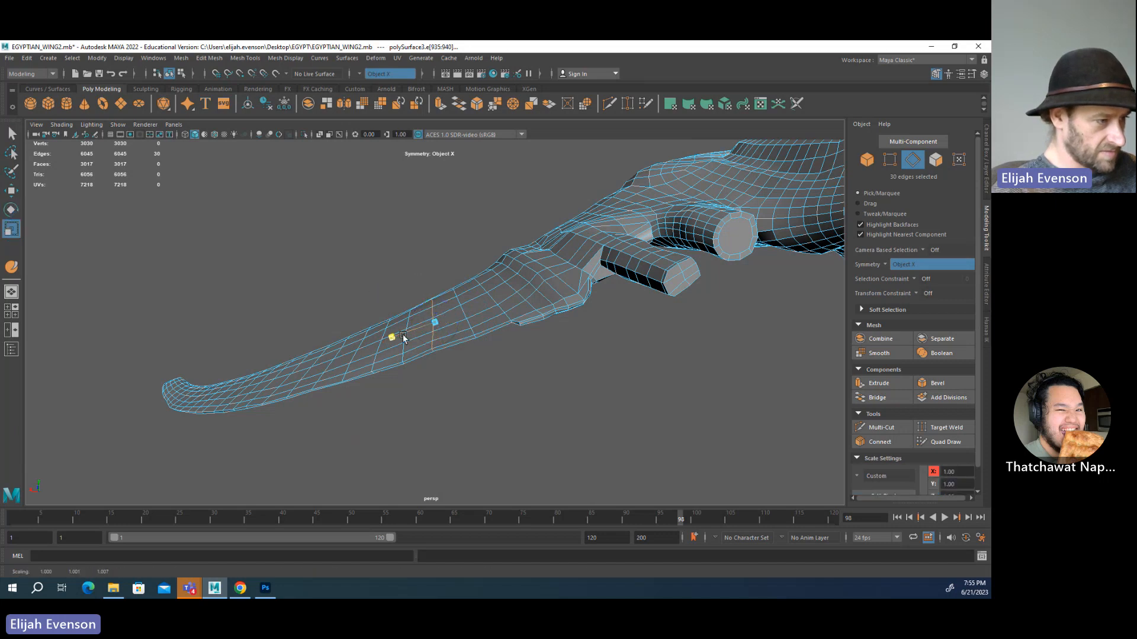
# - Align the pivot of one more loop toward the tip with the wing, scale it flat along X, and nudge it along Y
pyautogui.keyDown('alt'); pyautogui.moveTo(446, 327); pyautogui.dragTo(470, 327); pyautogui.keyUp('alt')
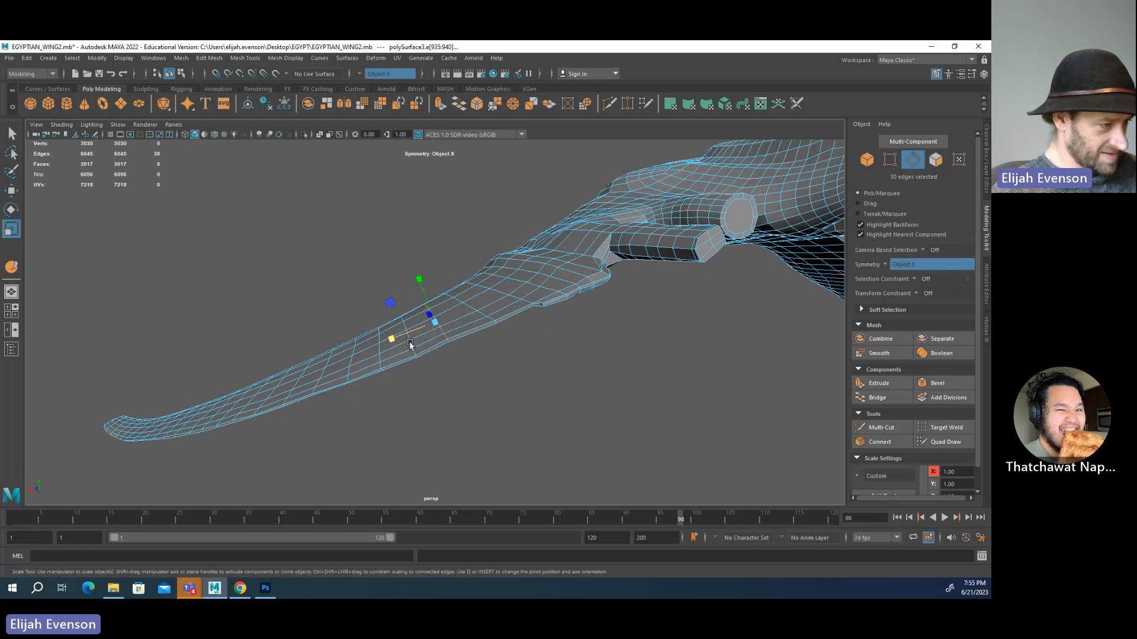
pyautogui.press('q')
pyautogui.doubleClick(407, 332)
pyautogui.press('e')
pyautogui.press('r')
pyautogui.press('e')
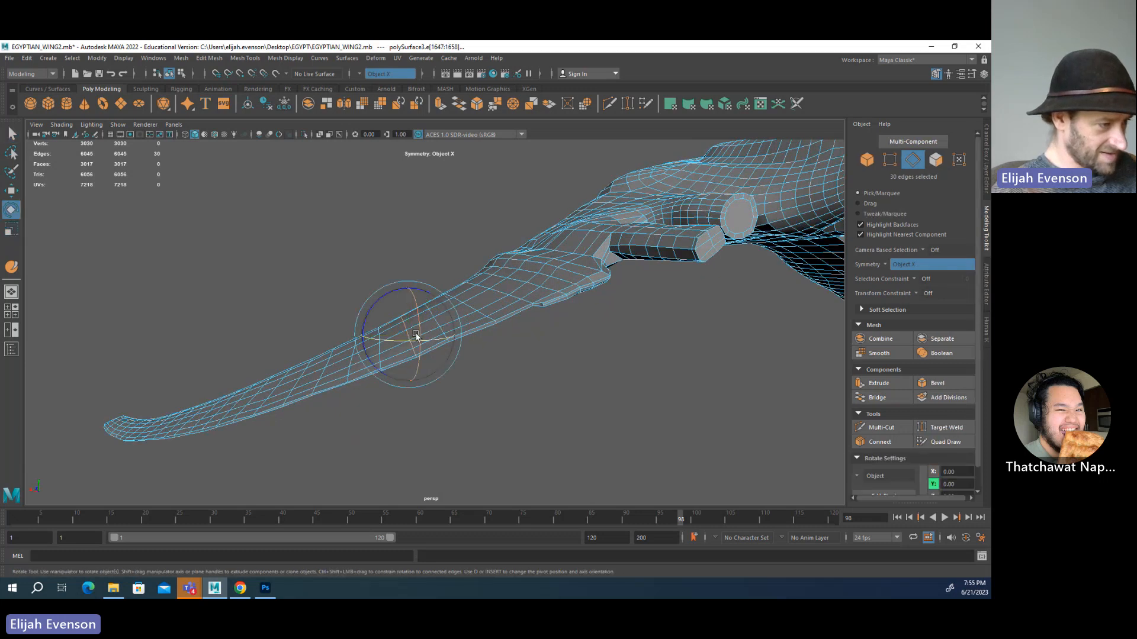
pyautogui.press('r')
pyautogui.press('d')
pyautogui.moveTo(391, 317); pyautogui.dragTo(391, 323)
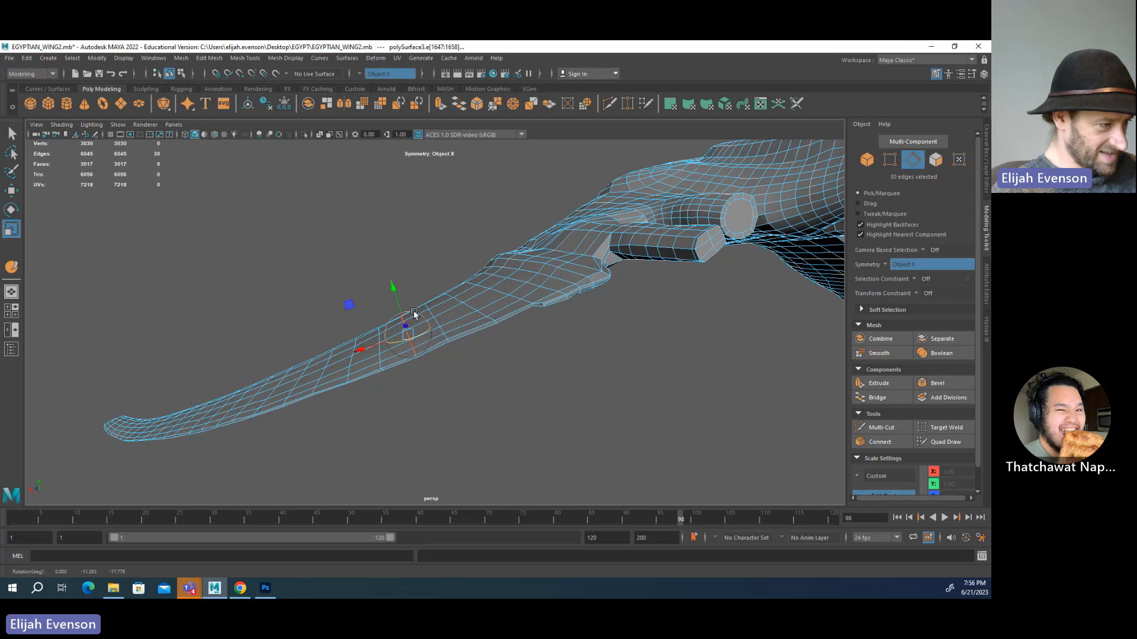
pyautogui.press('e')
pyautogui.press('r')
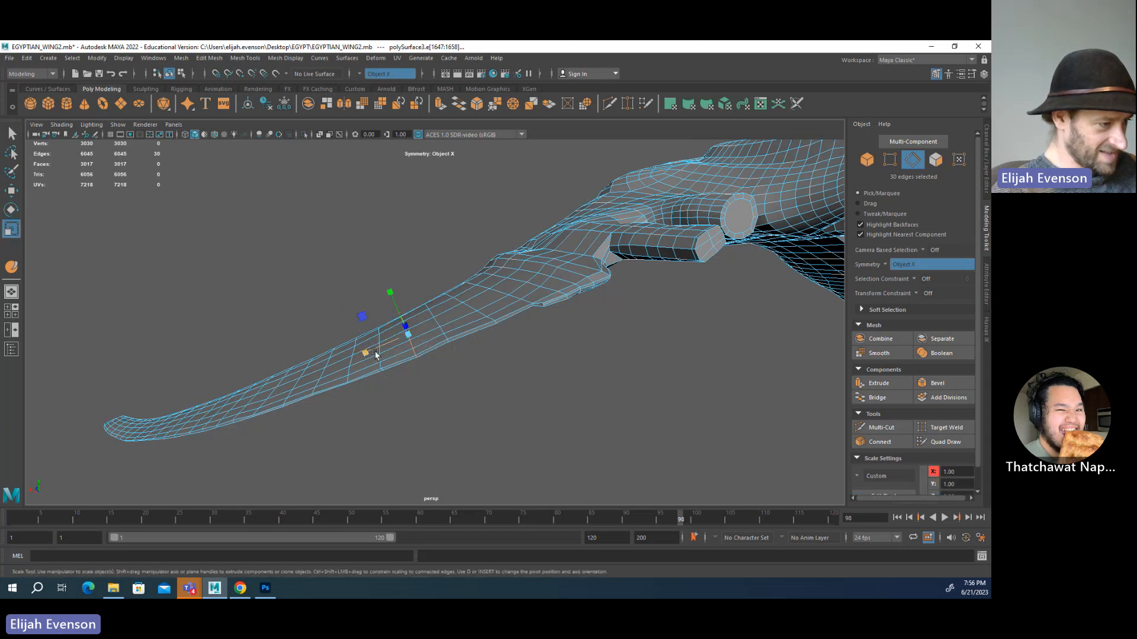
pyautogui.press('w')
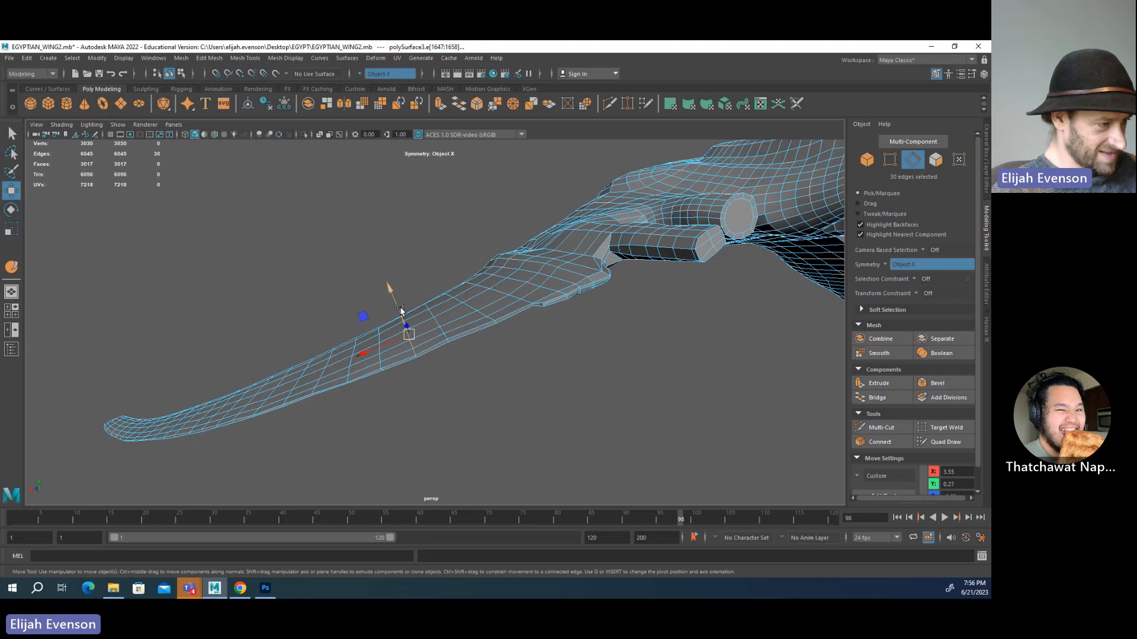
pyautogui.moveTo(400, 308); pyautogui.dragTo(399, 309)
pyautogui.press('q')
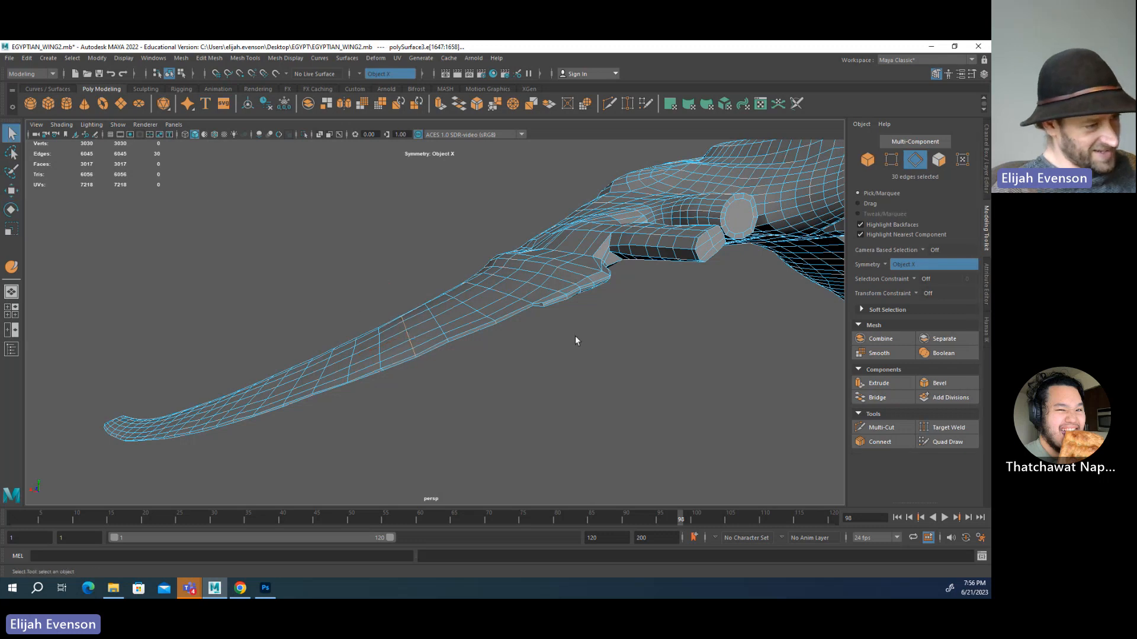
# - In vertex mode, try to reposition the vertex at the lower corner of the recess between the wing and the stubs
pyautogui.click(575, 337)
pyautogui.keyDown('alt'); pyautogui.moveTo(575, 337); pyautogui.dragTo(676, 395); pyautogui.keyUp('alt')
pyautogui.keyDown('alt'); pyautogui.moveTo(578, 294); pyautogui.dragTo(539, 335); pyautogui.keyUp('alt')
pyautogui.moveTo(527, 277); pyautogui.dragTo(477, 267, button='right')
pyautogui.keyDown('alt'); pyautogui.moveTo(476, 267); pyautogui.dragTo(479, 314); pyautogui.keyUp('alt')
pyautogui.keyDown('alt'); pyautogui.moveTo(480, 314); pyautogui.dragTo(467, 315, button='middle'); pyautogui.keyUp('alt')
pyautogui.keyDown('alt'); pyautogui.moveTo(467, 316); pyautogui.dragTo(556, 327); pyautogui.keyUp('alt')
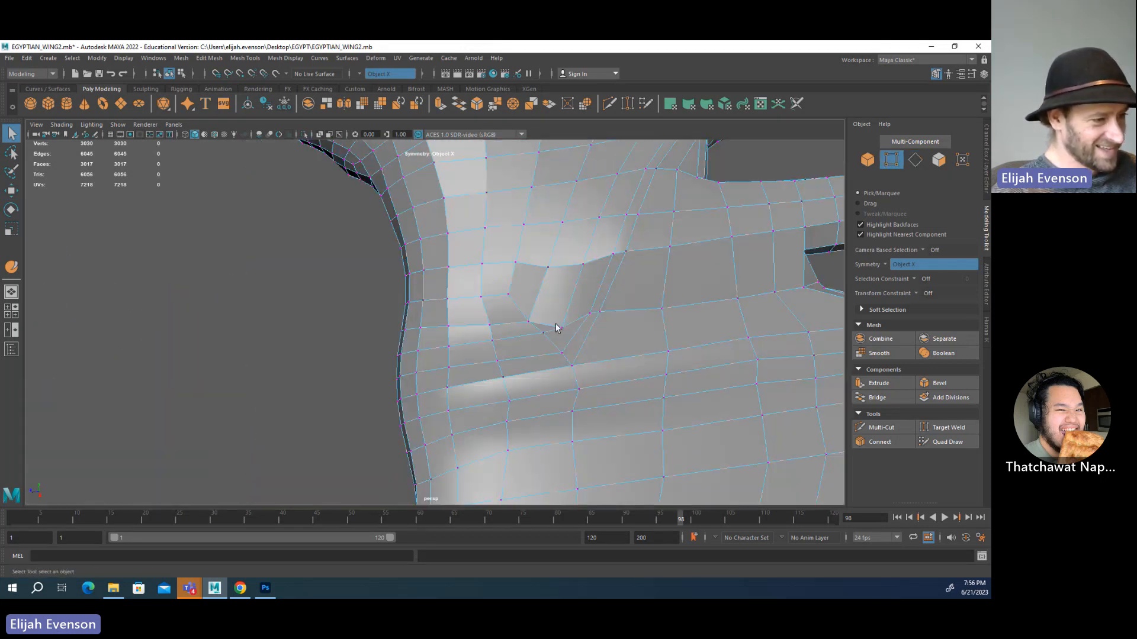
pyautogui.click(562, 328)
pyautogui.press('w')
pyautogui.moveTo(566, 315); pyautogui.dragTo(562, 327)
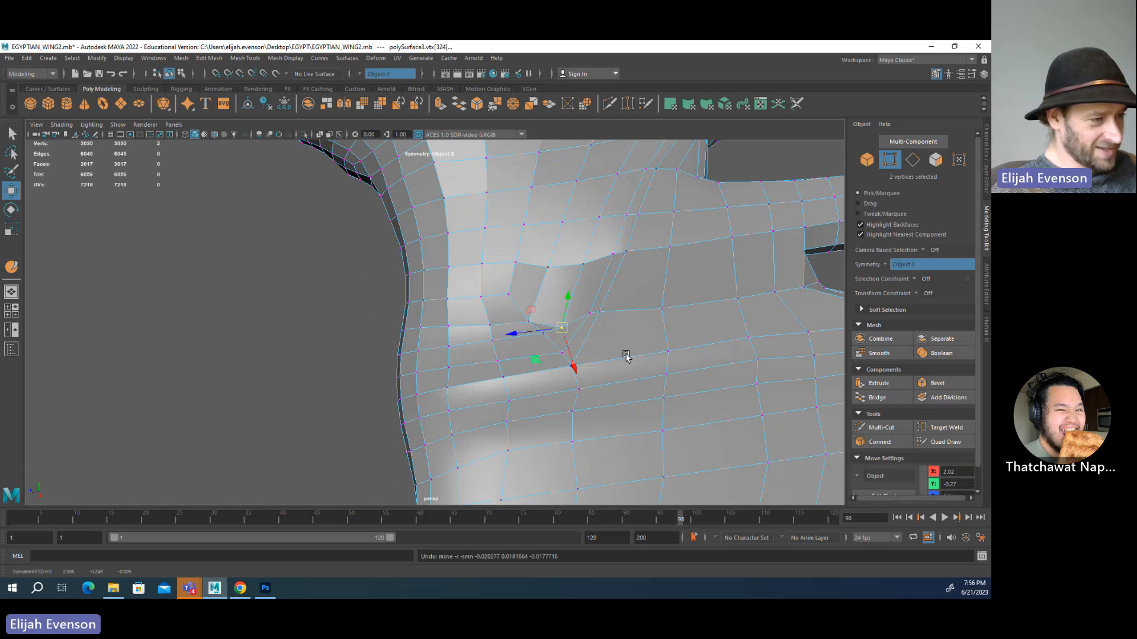
pyautogui.keyDown('alt'); pyautogui.moveTo(626, 355); pyautogui.dragTo(543, 320, button='right'); pyautogui.keyUp('alt')
pyautogui.keyDown('alt'); pyautogui.moveTo(543, 319); pyautogui.dragTo(535, 295); pyautogui.keyUp('alt')
pyautogui.press('q')
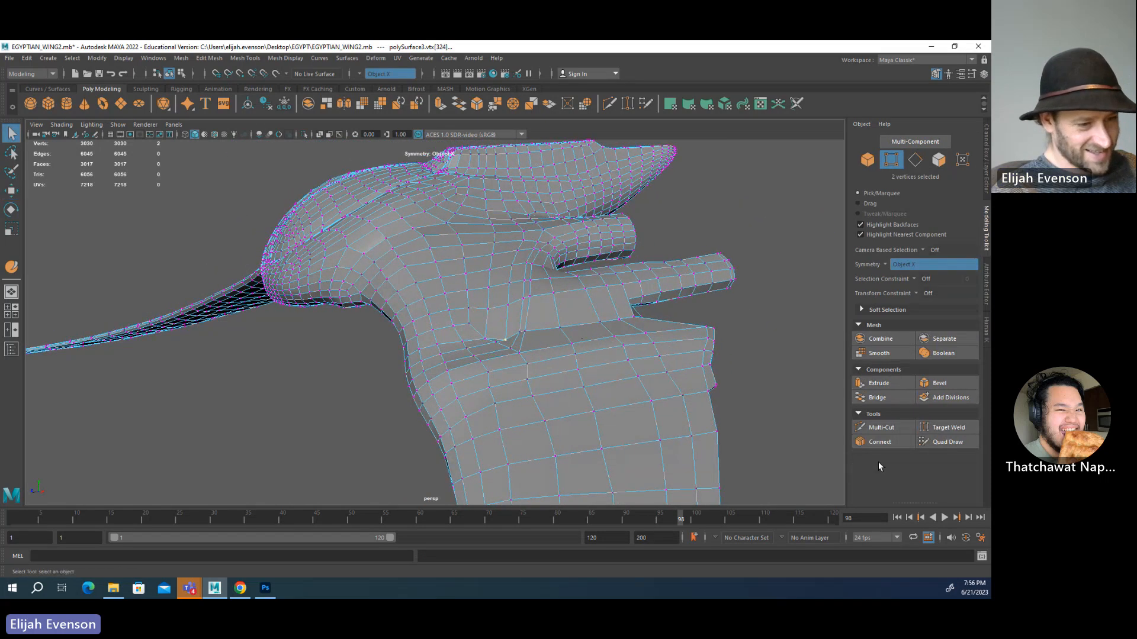
# - Delete the short edge beside the lower corner of the recess between the wing and the stubs
pyautogui.click(881, 427)
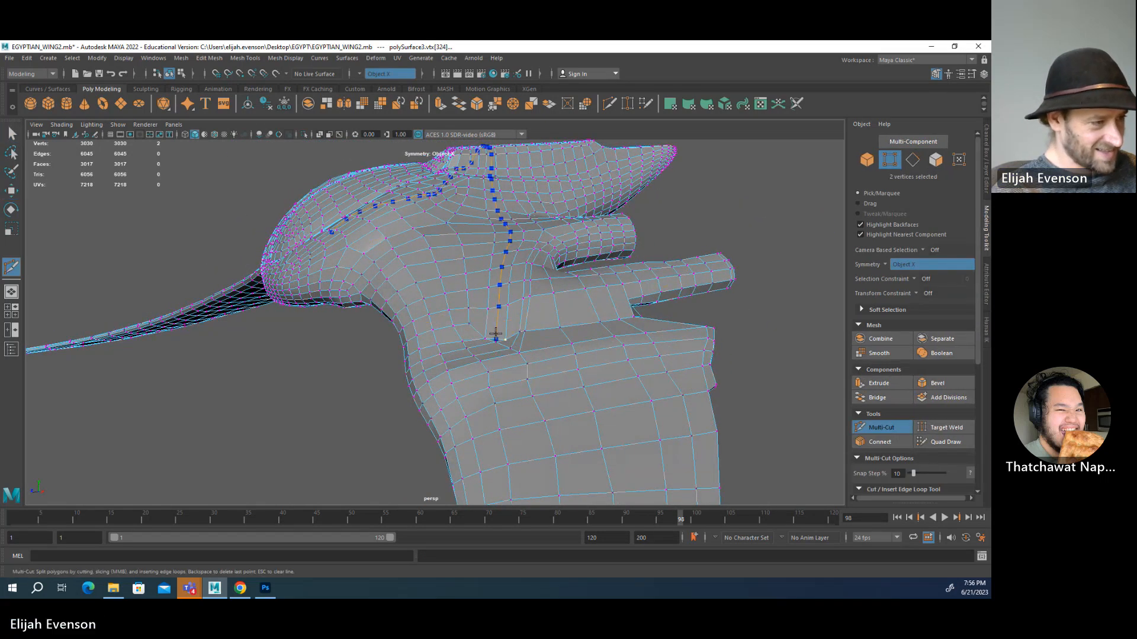
pyautogui.keyDown('alt'); pyautogui.moveTo(494, 333); pyautogui.dragTo(538, 375); pyautogui.keyUp('alt')
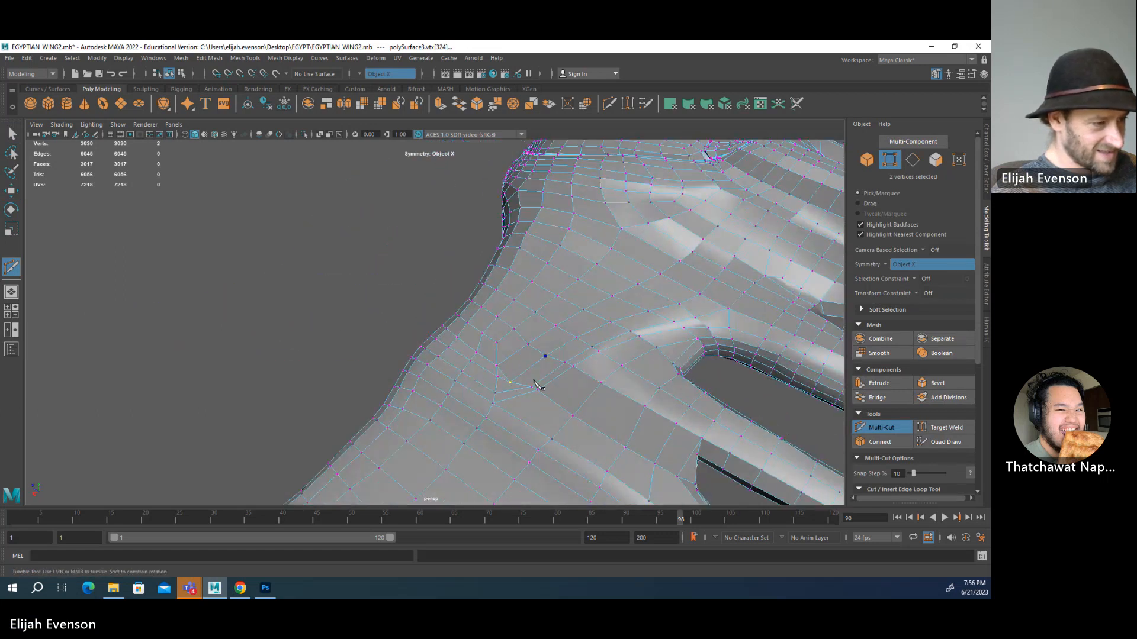
pyautogui.press('q')
pyautogui.moveTo(525, 371); pyautogui.dragTo(525, 359, button='right')
pyautogui.doubleClick(525, 364)
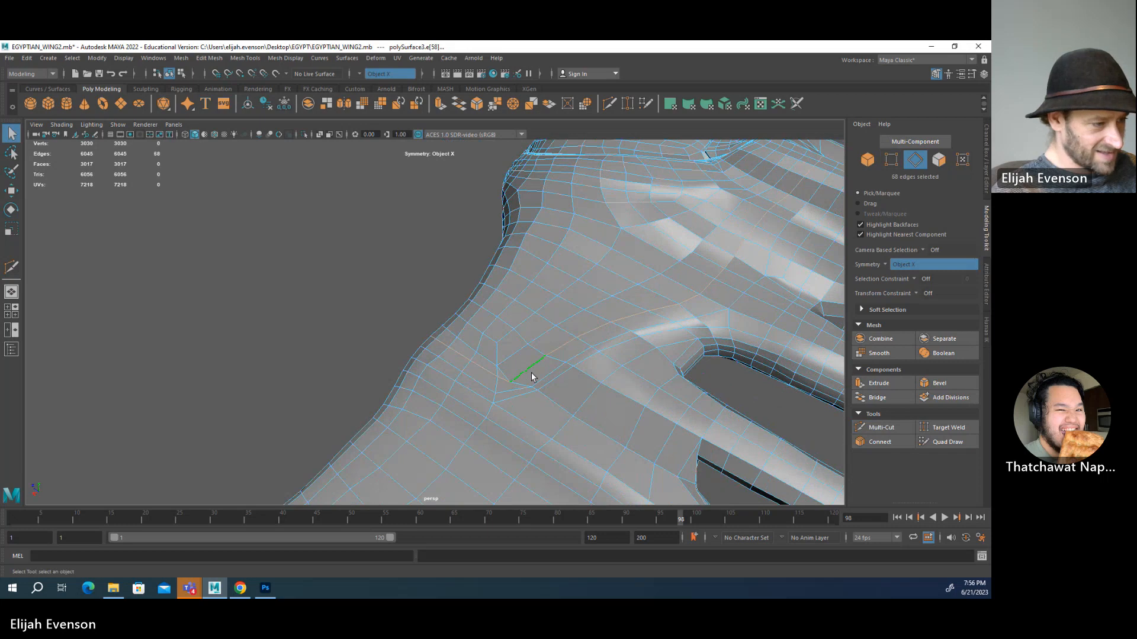
pyautogui.keyDown('alt'); pyautogui.moveTo(532, 374); pyautogui.dragTo(499, 388); pyautogui.keyUp('alt')
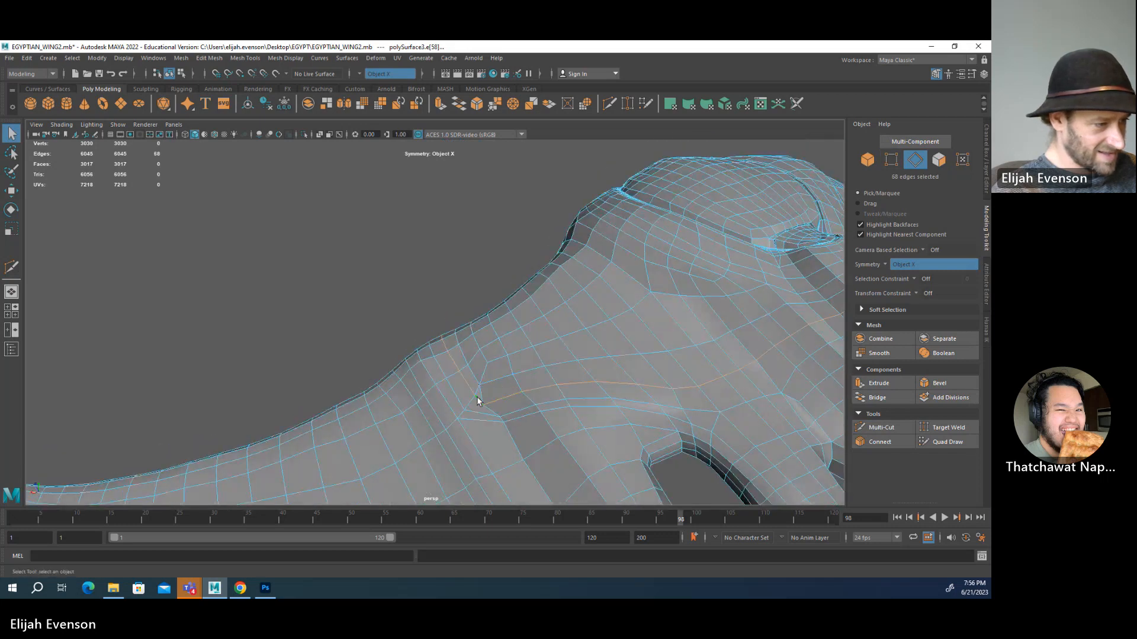
pyautogui.click(520, 395)
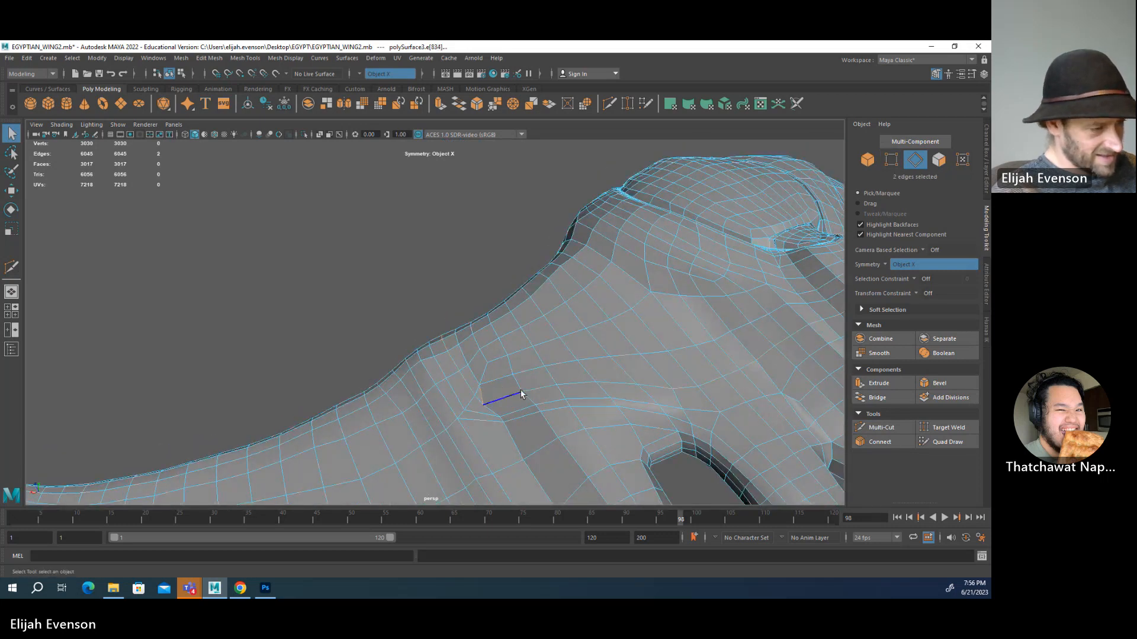
pyautogui.press('Delete')
# - In vertex mode, shift the vertices along the recess crease to even out the faces around the removed edge
pyautogui.keyDown('alt'); pyautogui.moveTo(517, 412); pyautogui.dragTo(540, 387); pyautogui.keyUp('alt')
pyautogui.press('F9')
pyautogui.click(540, 374)
pyautogui.keyDown('shift'); pyautogui.click(538, 371); pyautogui.keyUp('shift')
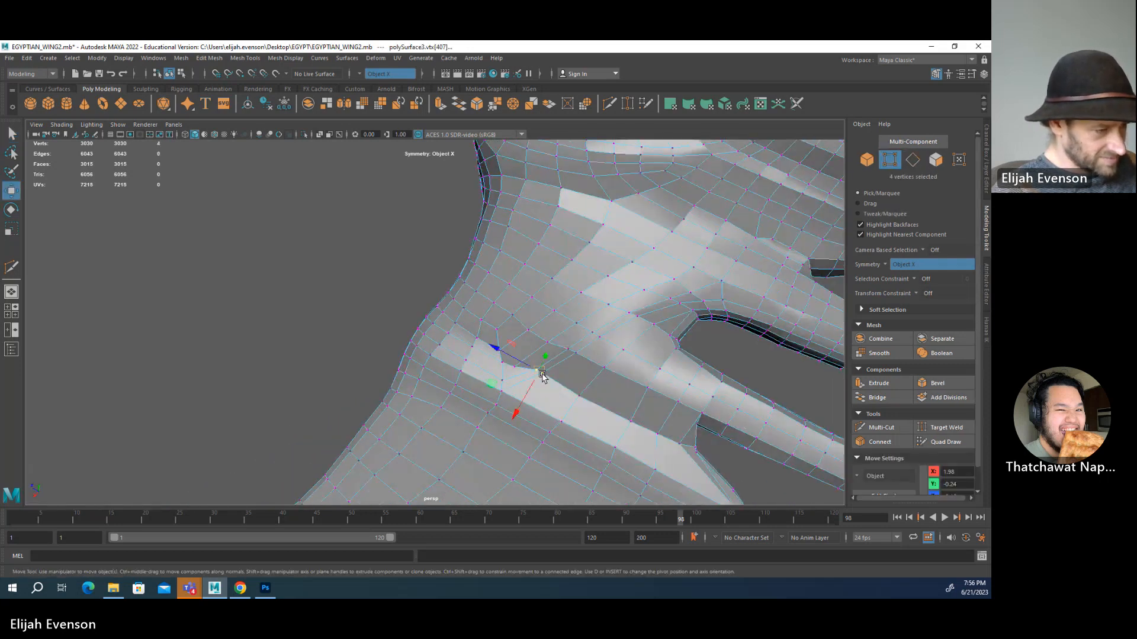
pyautogui.press('w')
pyautogui.moveTo(525, 392); pyautogui.dragTo(520, 400)
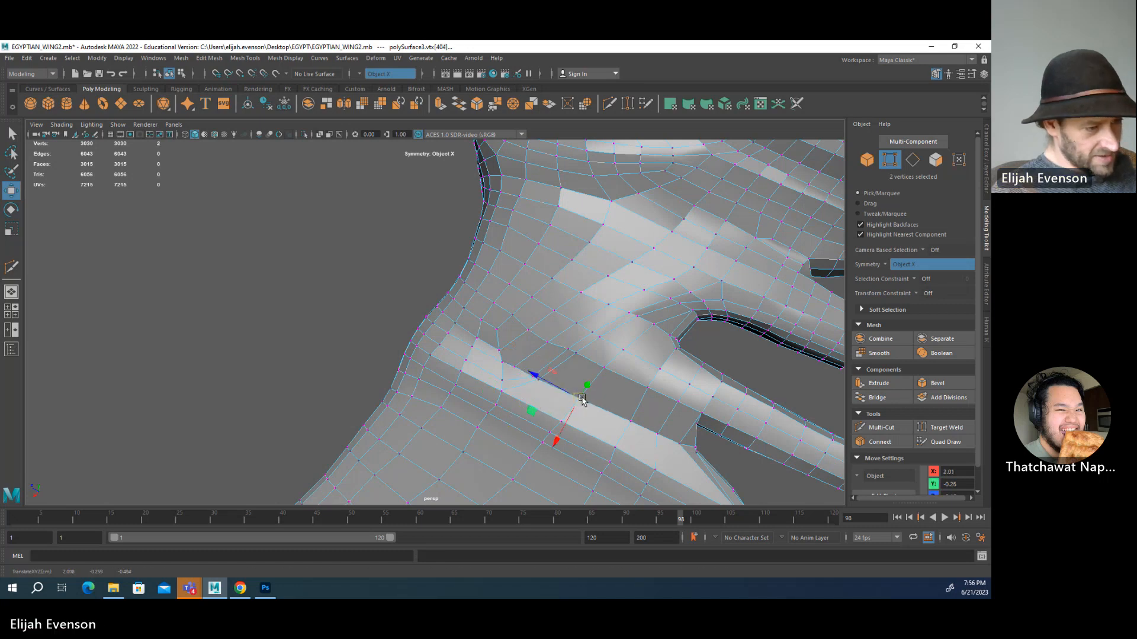
pyautogui.click(629, 421)
pyautogui.click(515, 363)
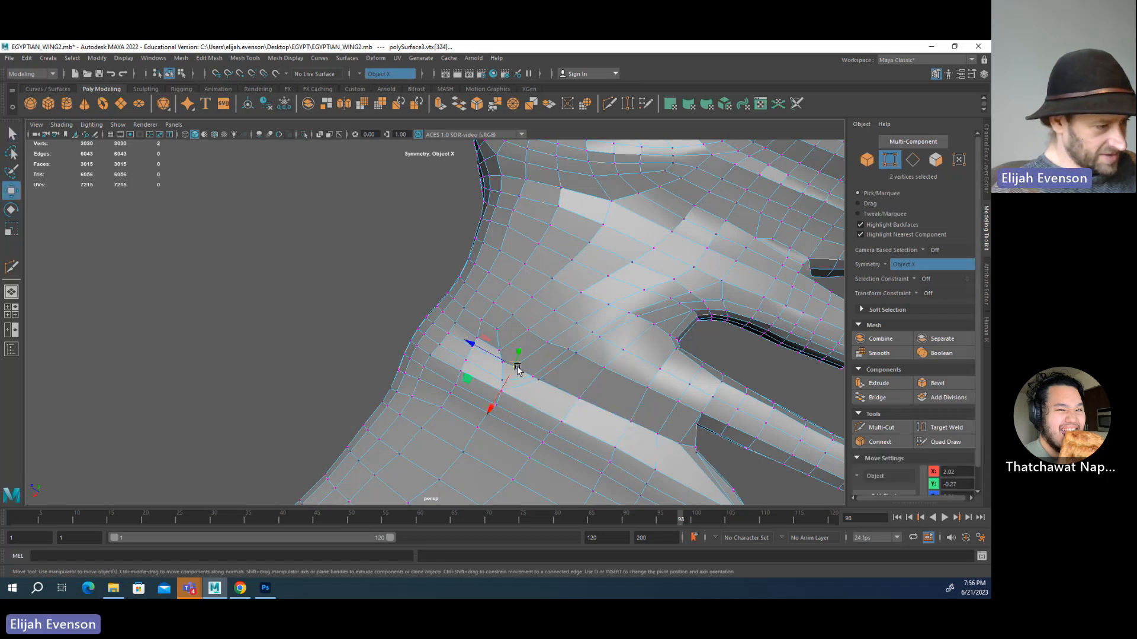
# - Reposition the vertices near the recess corner to space them more evenly along the crease
pyautogui.press('q')
pyautogui.click(534, 376)
pyautogui.press('w')
pyautogui.moveTo(534, 377); pyautogui.dragTo(637, 405)
pyautogui.press('q')
pyautogui.click(538, 380)
pyautogui.press('w')
pyautogui.press('q')
# - Align the two neighbouring vertices on the crease below the stub with the line of the recess
pyautogui.click(628, 394)
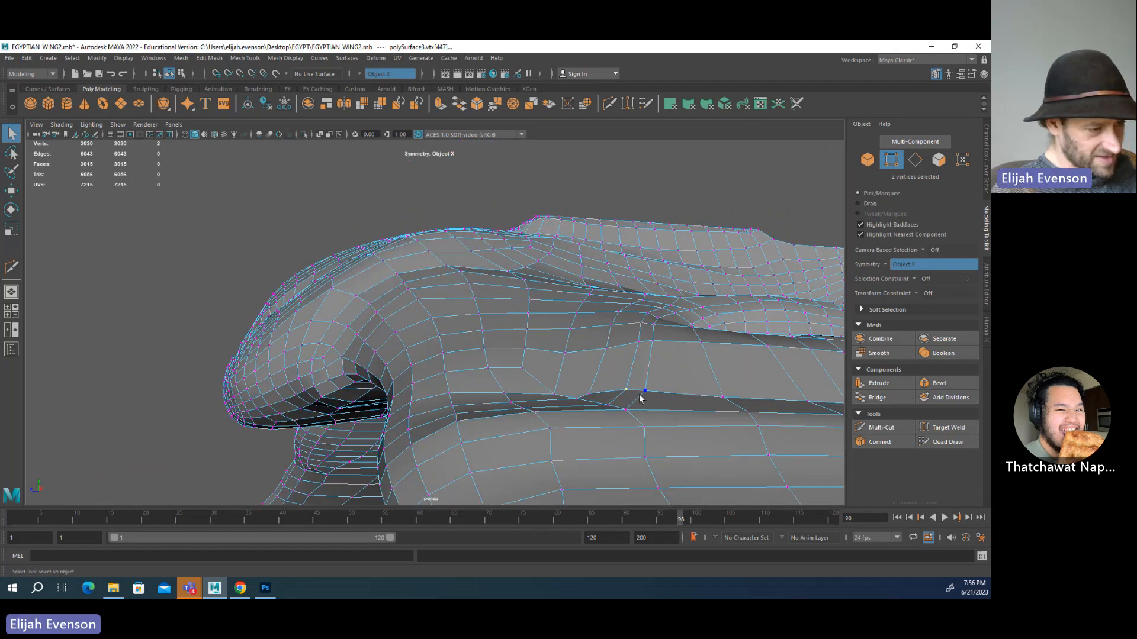
pyautogui.press('w')
pyautogui.press('q')
pyautogui.click(650, 390)
pyautogui.press('w')
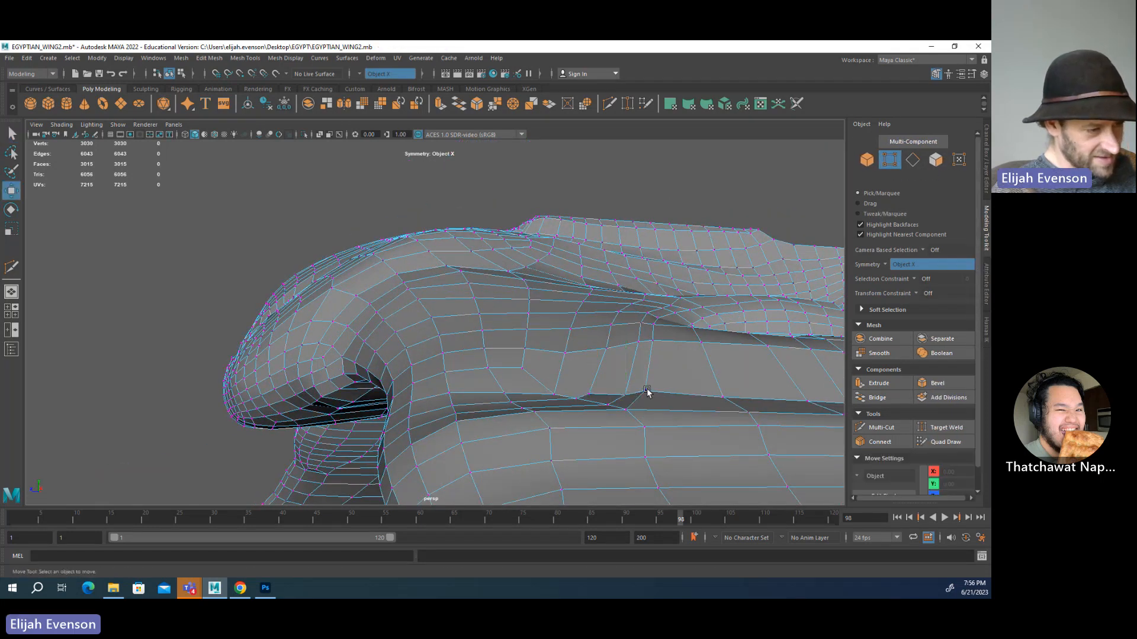
pyautogui.click(647, 395)
pyautogui.press('q')
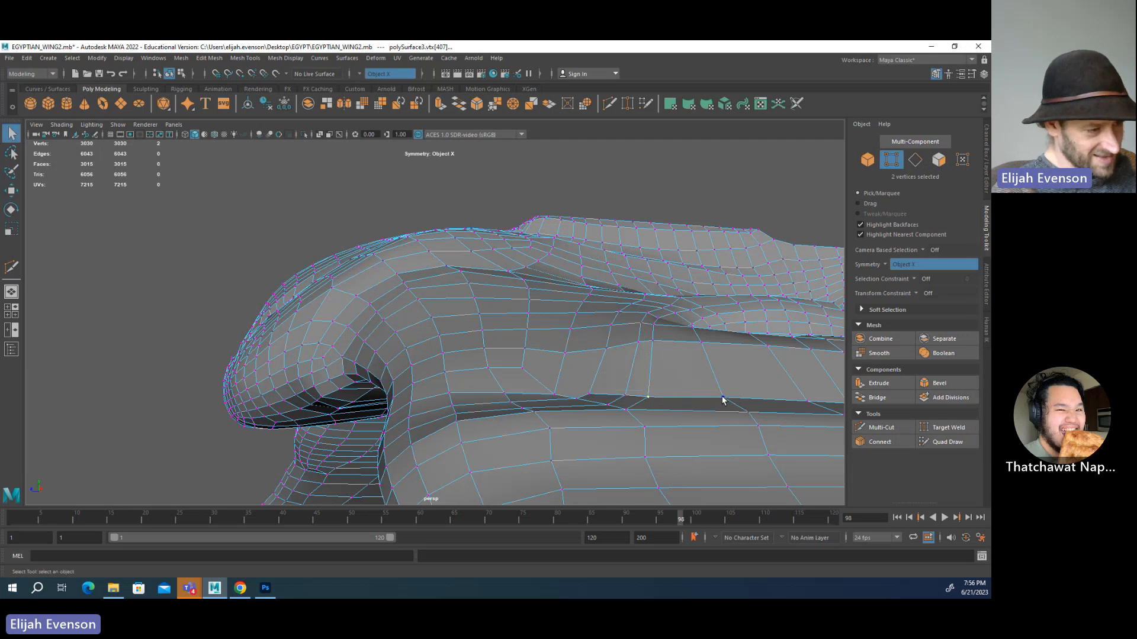
# - Adjust the vertex at the inner end of the recess to follow the surrounding body surface
pyautogui.keyDown('alt'); pyautogui.moveTo(539, 393); pyautogui.dragTo(641, 399); pyautogui.keyUp('alt')
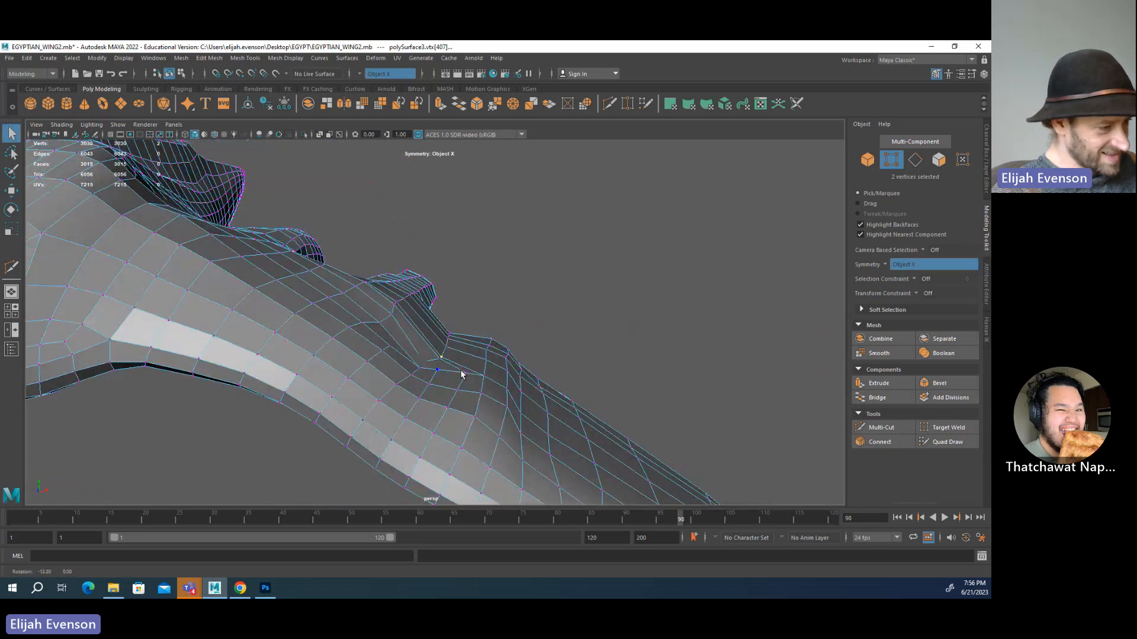
pyautogui.click(415, 371)
pyautogui.press('w')
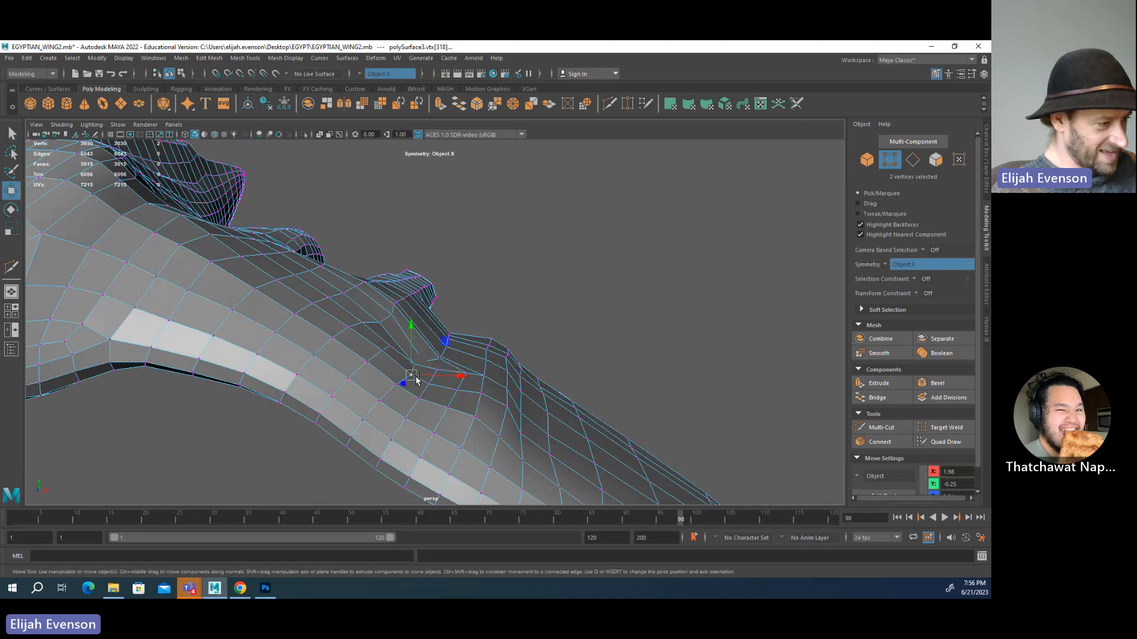
pyautogui.press('q')
# - Cut a new edge with Multi-Cut from the recess corner vertex across two faces to the adjacent body vertex
pyautogui.keyDown('alt'); pyautogui.moveTo(469, 373); pyautogui.dragTo(398, 397); pyautogui.keyUp('alt')
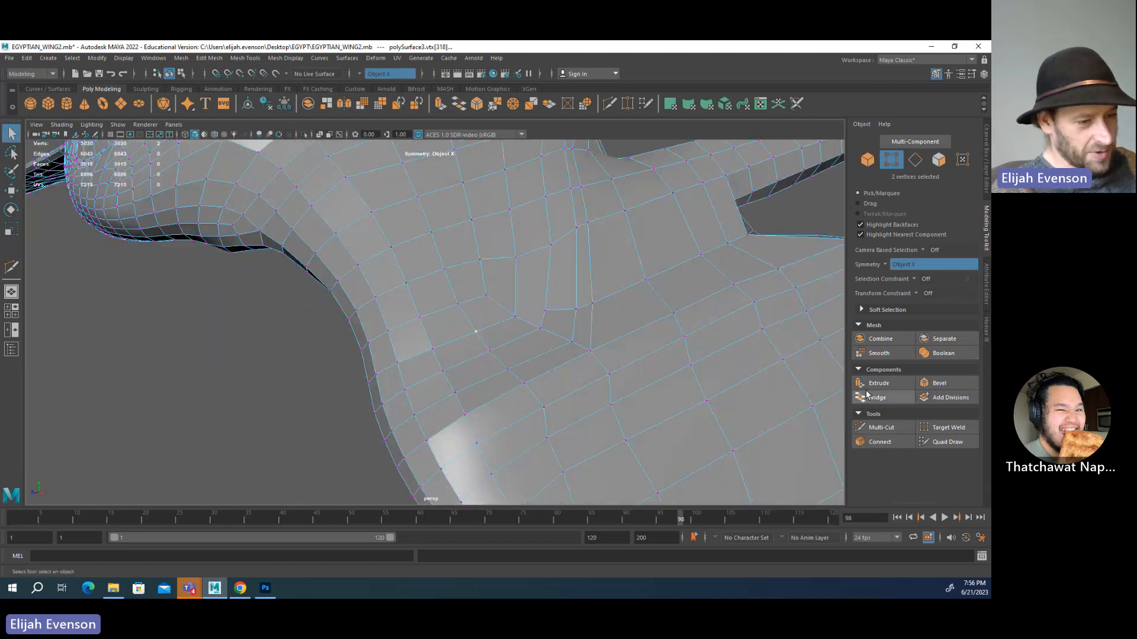
pyautogui.click(903, 426)
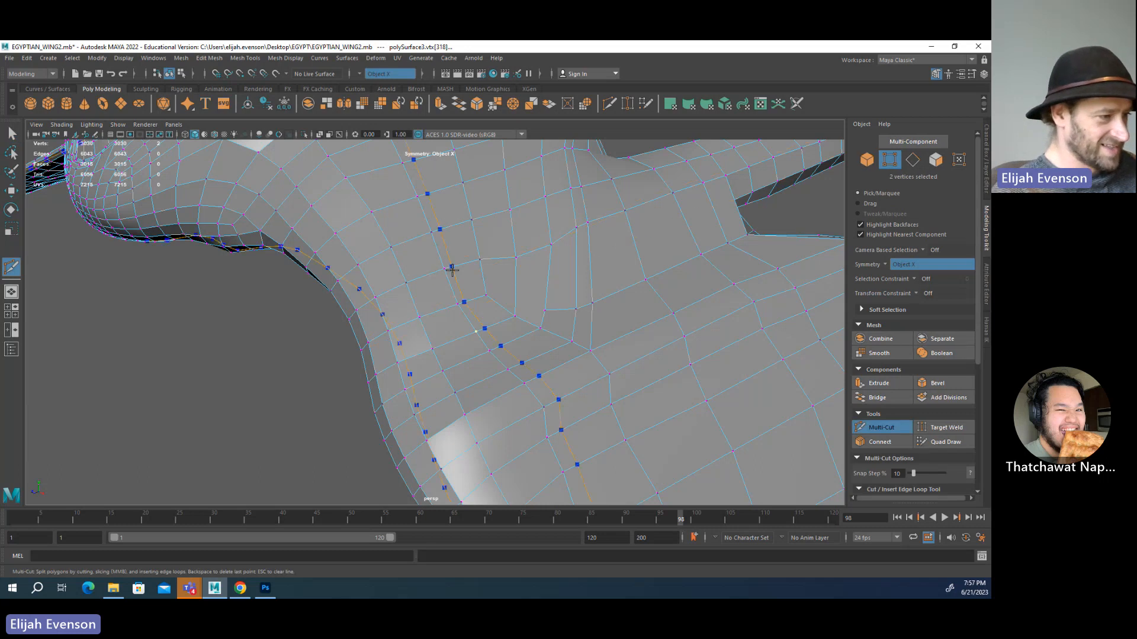
pyautogui.keyDown('alt'); pyautogui.moveTo(451, 284); pyautogui.dragTo(521, 278); pyautogui.keyUp('alt')
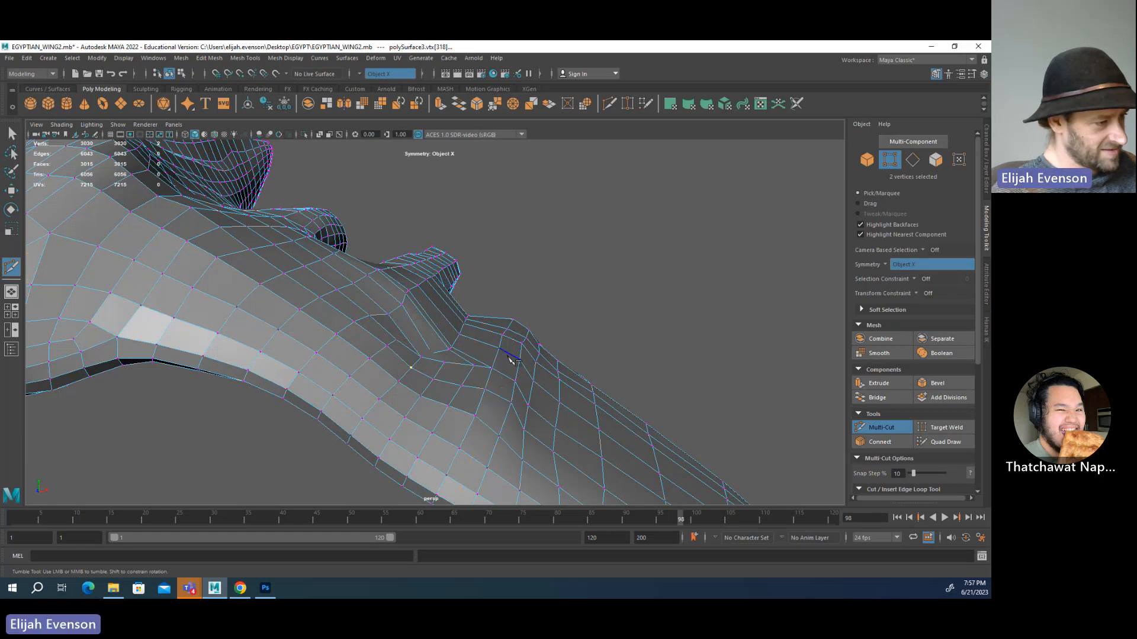
pyautogui.keyDown('alt'); pyautogui.moveTo(507, 355); pyautogui.dragTo(532, 312); pyautogui.keyUp('alt')
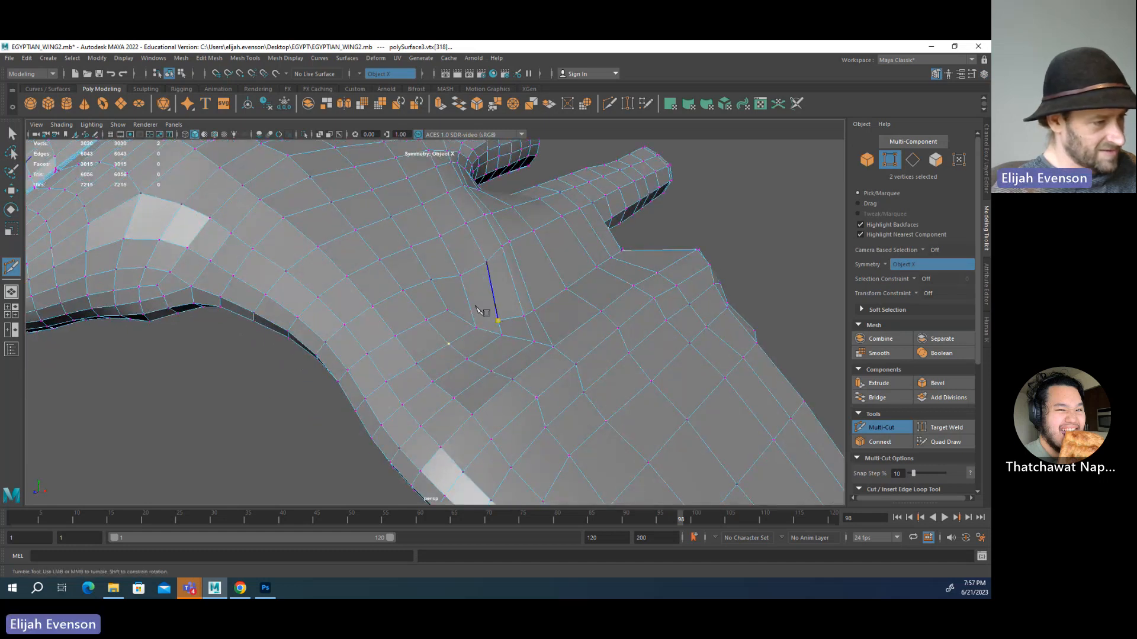
pyautogui.click(451, 310)
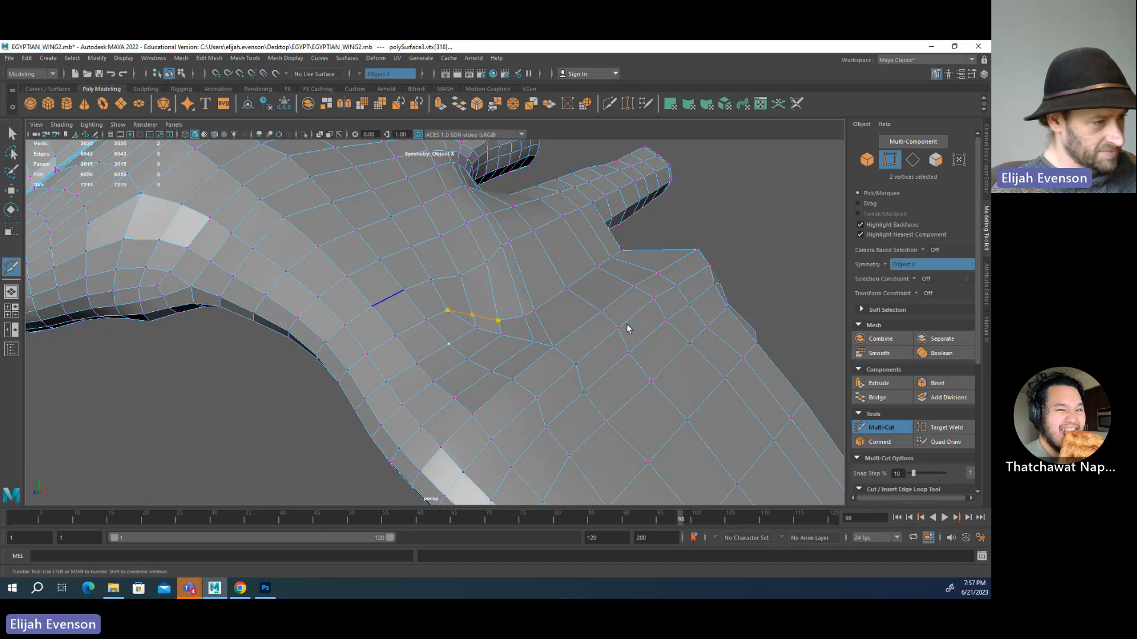
pyautogui.press('q')
# - Move the vertices of the cross row over the lower stub's base to smooth its curve
pyautogui.keyDown('alt'); pyautogui.moveTo(648, 325); pyautogui.dragTo(441, 314); pyautogui.keyUp('alt')
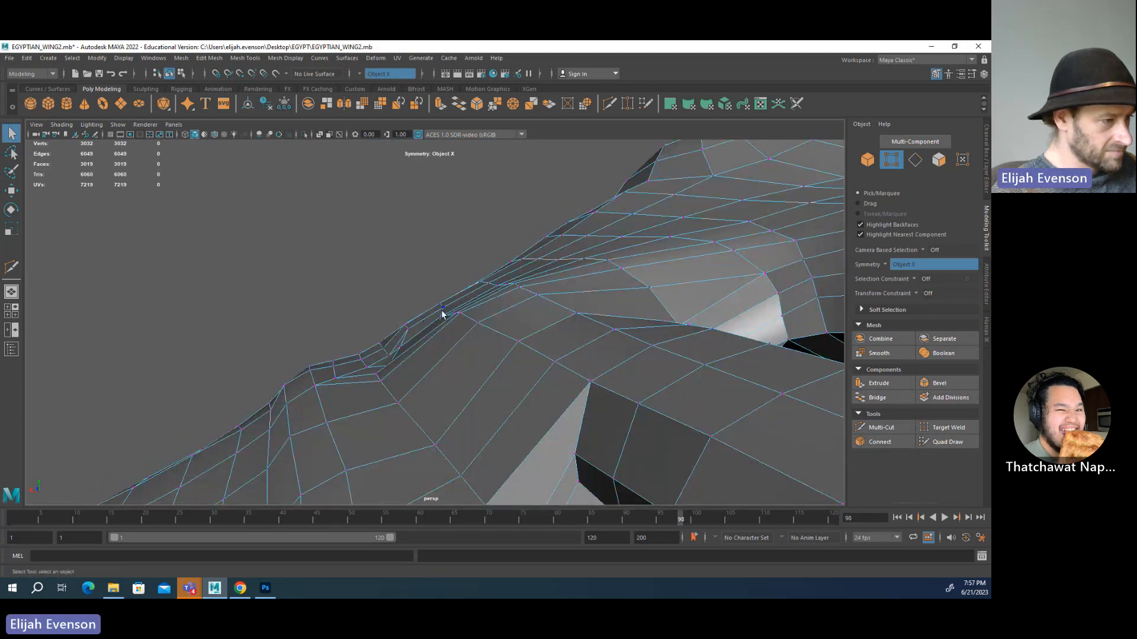
pyautogui.click(456, 316)
pyautogui.press('w')
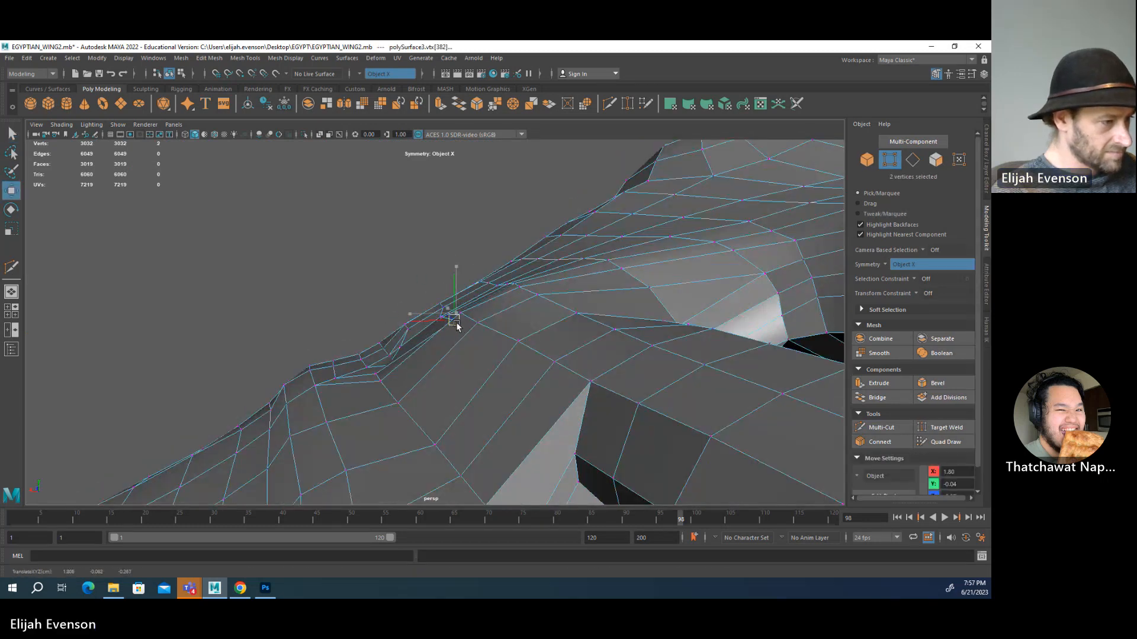
pyautogui.click(460, 323)
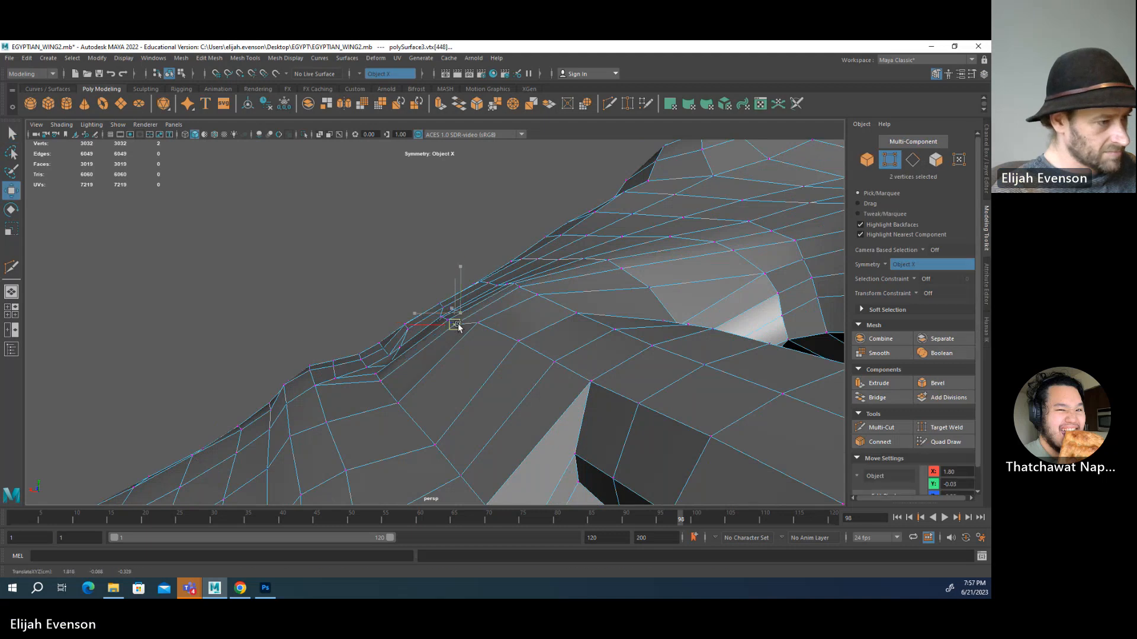
pyautogui.press('q')
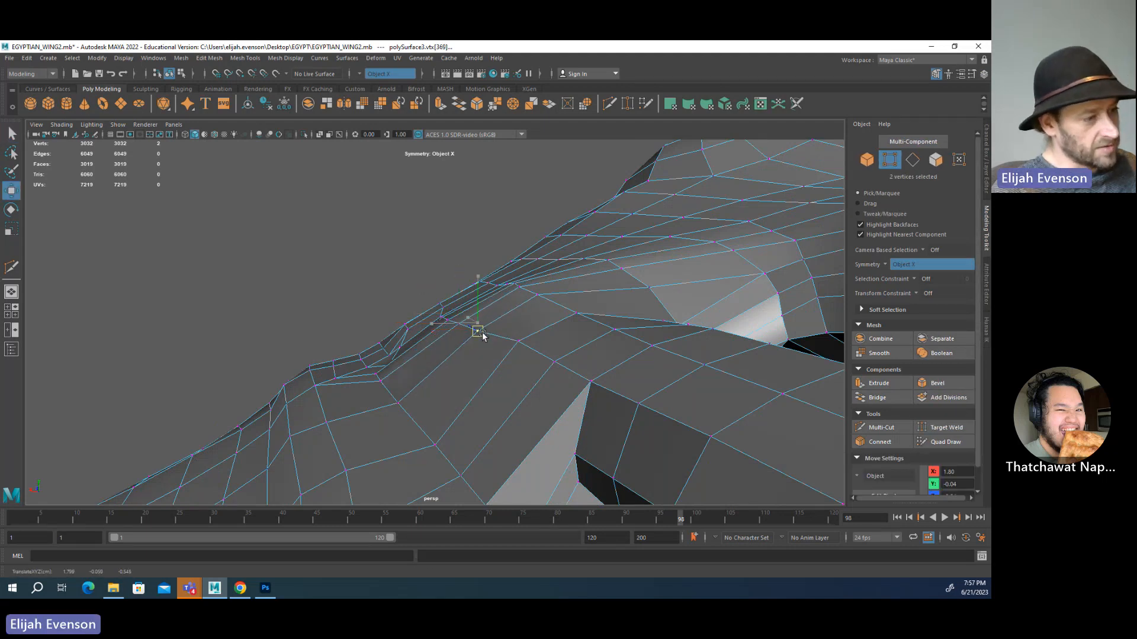
pyautogui.click(476, 331)
pyautogui.click(518, 342)
pyautogui.press('w')
pyautogui.moveTo(523, 346); pyautogui.dragTo(526, 353)
pyautogui.press('q')
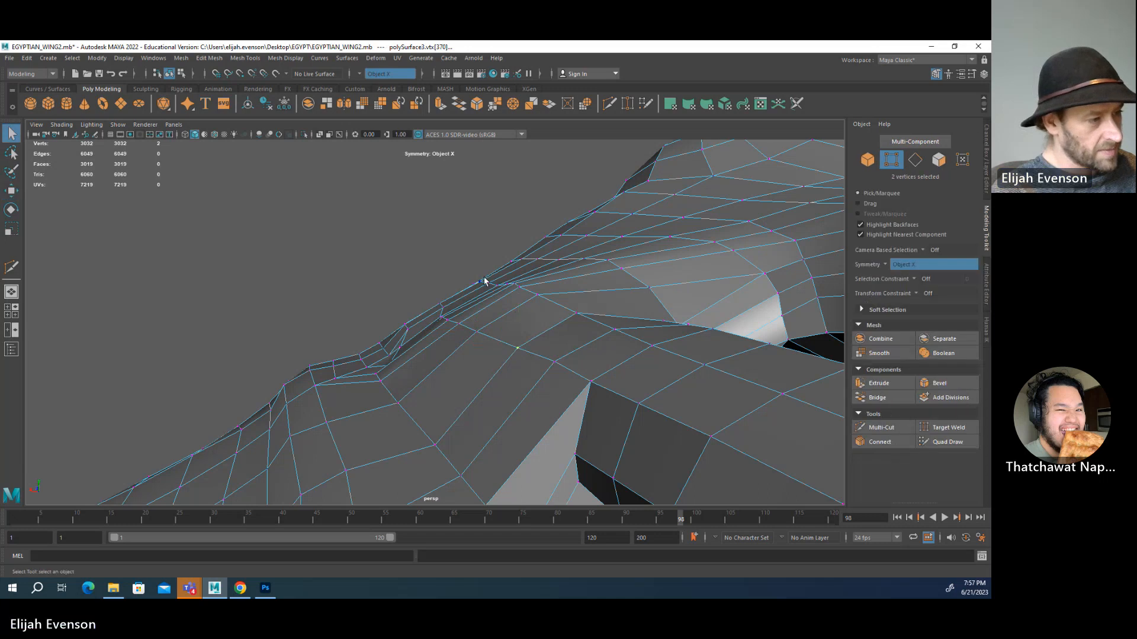
# - Even the spacing of the tightly packed vertices along the upper part of the ridge behind the stub
pyautogui.keyDown('alt'); pyautogui.moveTo(484, 280); pyautogui.dragTo(583, 287, button='right'); pyautogui.keyUp('alt')
pyautogui.keyDown('alt'); pyautogui.moveTo(584, 287); pyautogui.dragTo(538, 334, button='middle'); pyautogui.keyUp('alt')
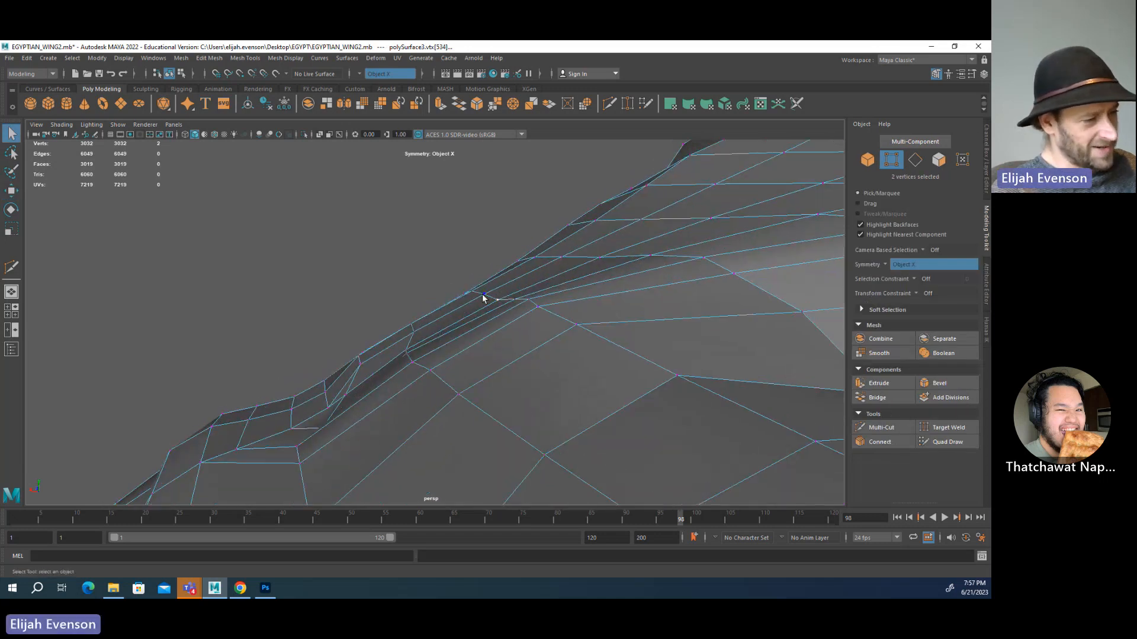
pyautogui.press('w')
pyautogui.moveTo(490, 299); pyautogui.dragTo(531, 305)
pyautogui.press('q')
pyautogui.click(530, 301)
pyautogui.press('w')
pyautogui.press('q')
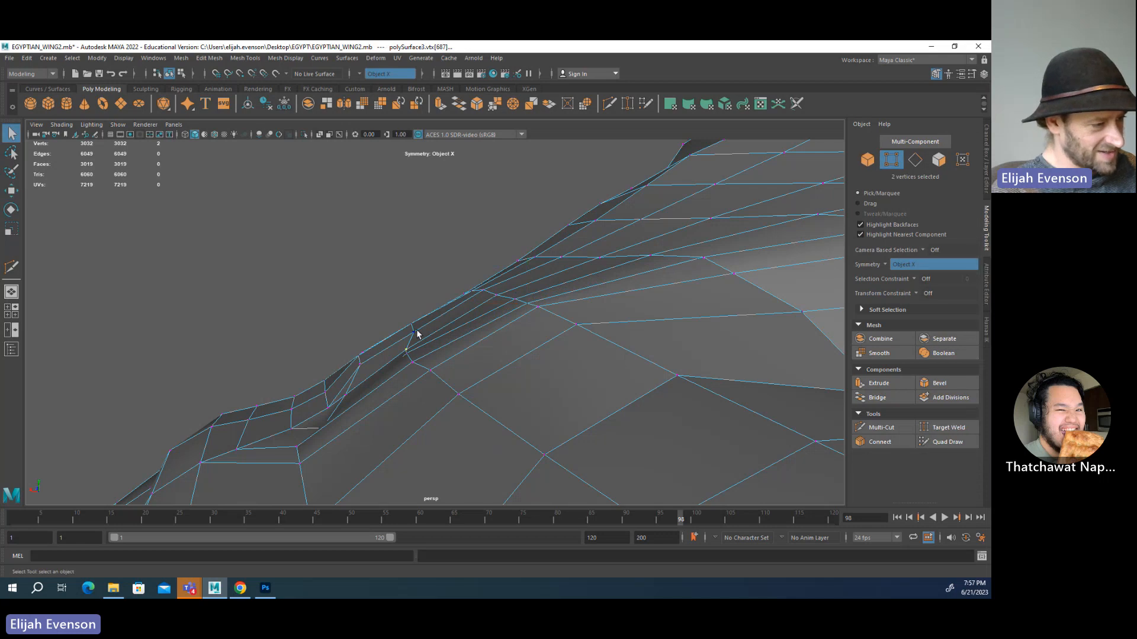
# - Reposition the vertices on the next row toward the wing so the edge curves smoothly over the ridge
pyautogui.keyDown('shift'); pyautogui.click(410, 352); pyautogui.keyUp('shift')
pyautogui.press('w')
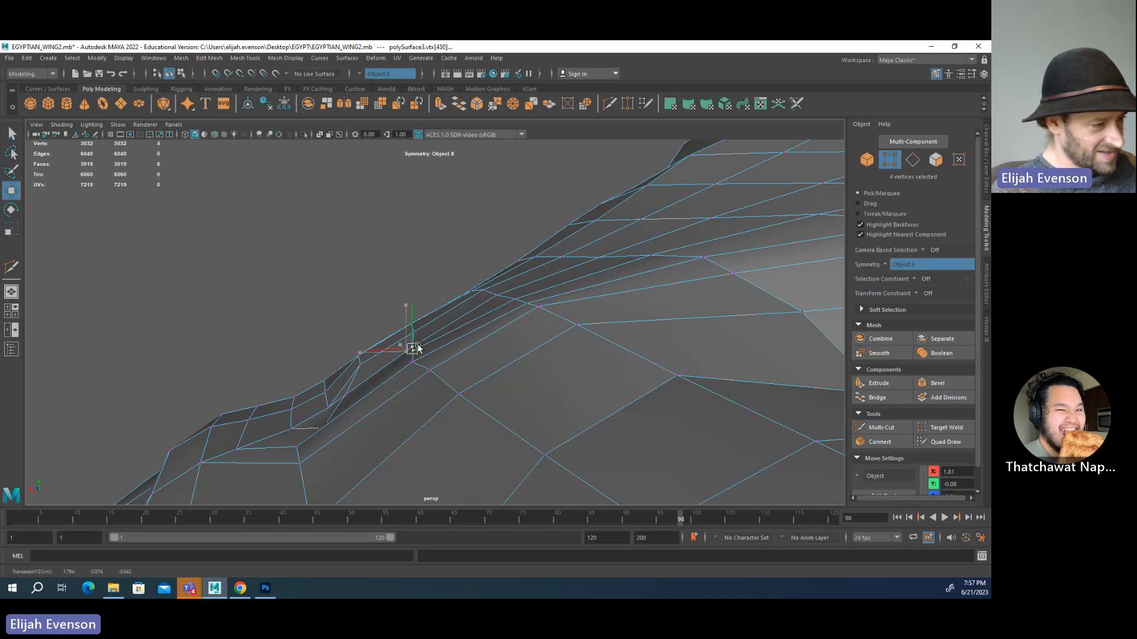
pyautogui.press('q')
pyautogui.click(413, 362)
pyautogui.press('w')
pyautogui.moveTo(415, 361); pyautogui.dragTo(424, 358)
pyautogui.press('q')
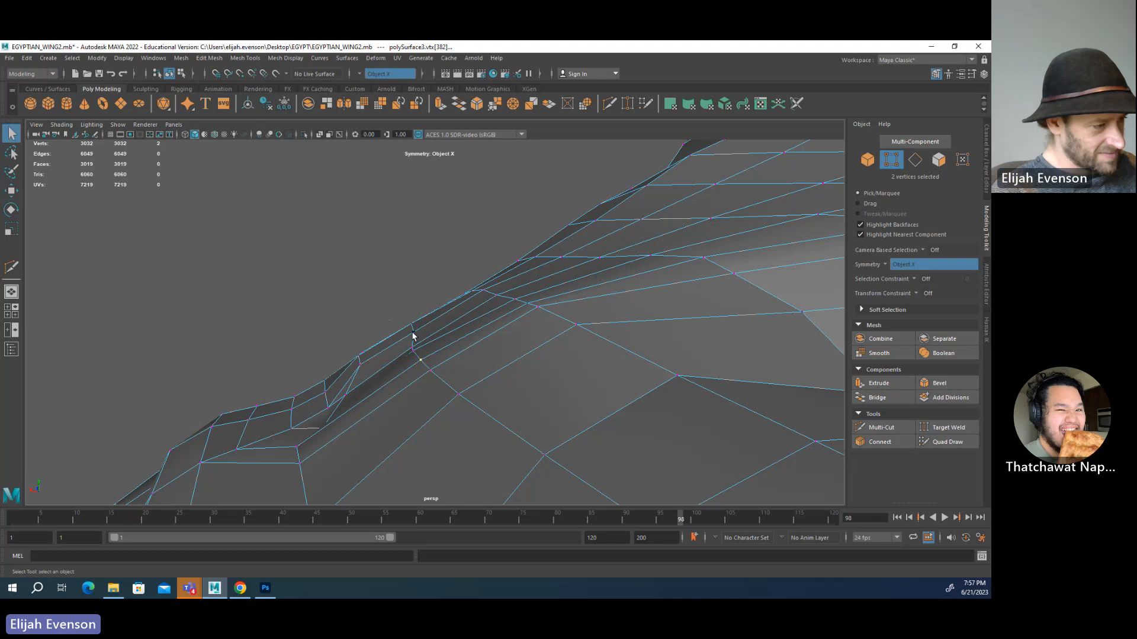
pyautogui.press('w')
pyautogui.press('q')
pyautogui.click(484, 289)
pyautogui.press('w')
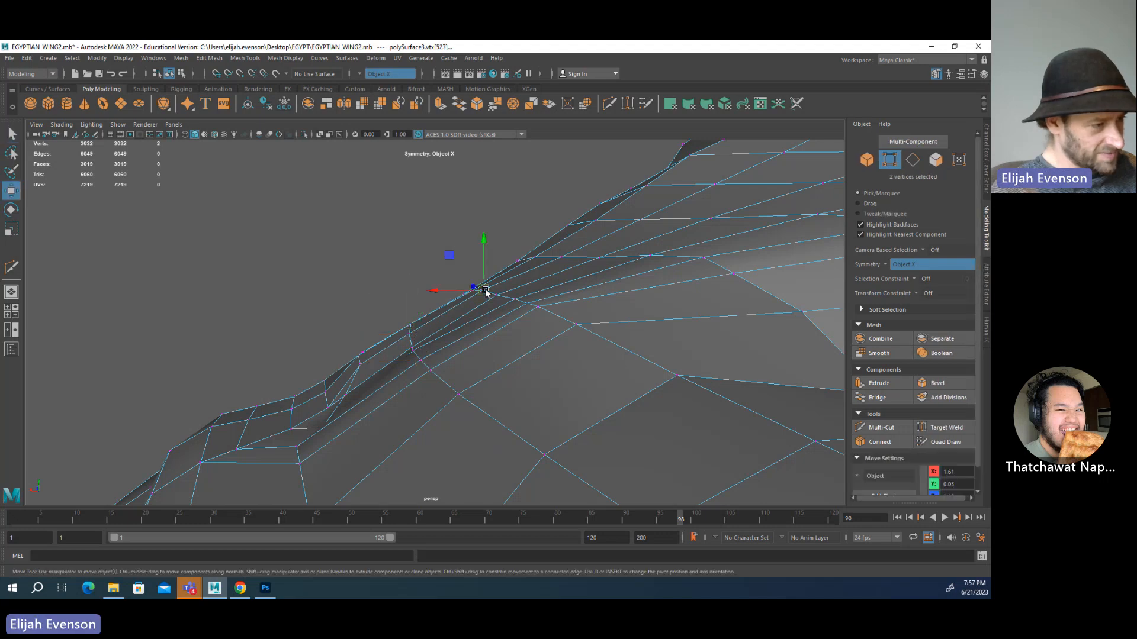
pyautogui.press('q')
# - In edge mode, delete the edge leading into the corner of the gap between the two stubs
pyautogui.keyDown('alt'); pyautogui.moveTo(698, 339); pyautogui.dragTo(478, 306); pyautogui.keyUp('alt')
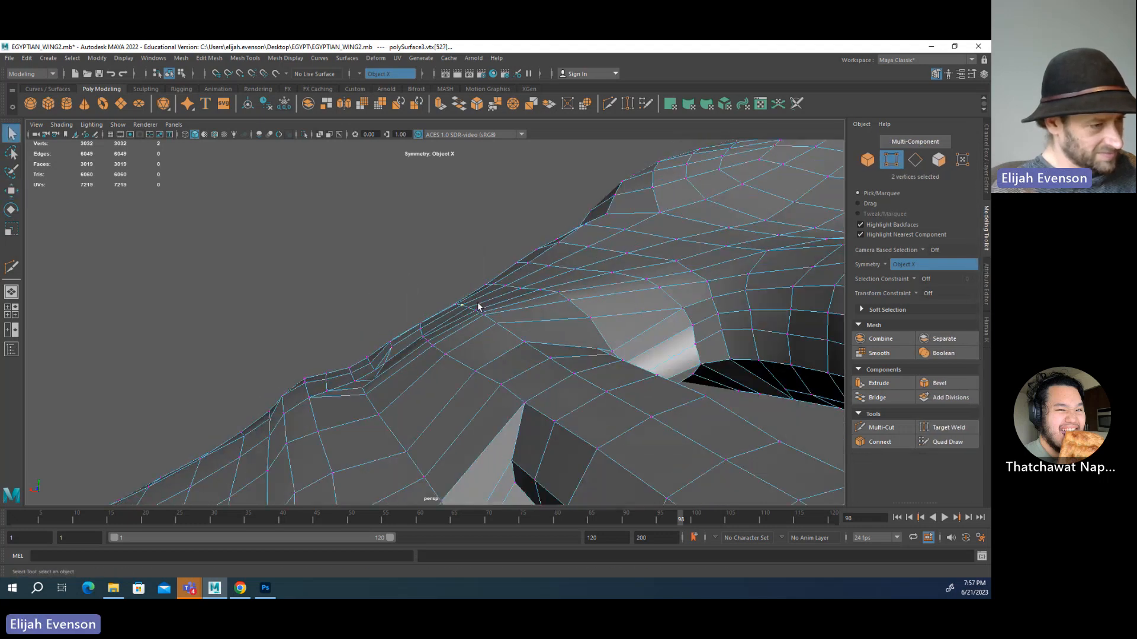
pyautogui.keyDown('alt'); pyautogui.moveTo(619, 339); pyautogui.dragTo(498, 359, button='right'); pyautogui.keyUp('alt')
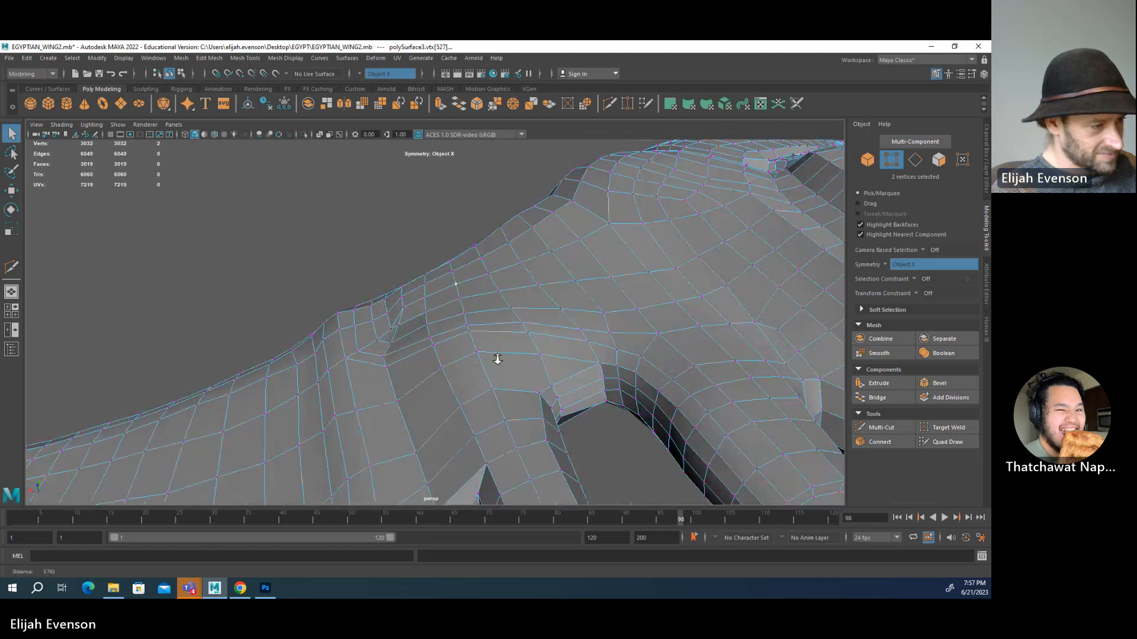
pyautogui.keyDown('alt'); pyautogui.moveTo(497, 359); pyautogui.dragTo(533, 361); pyautogui.keyUp('alt')
pyautogui.click(881, 427)
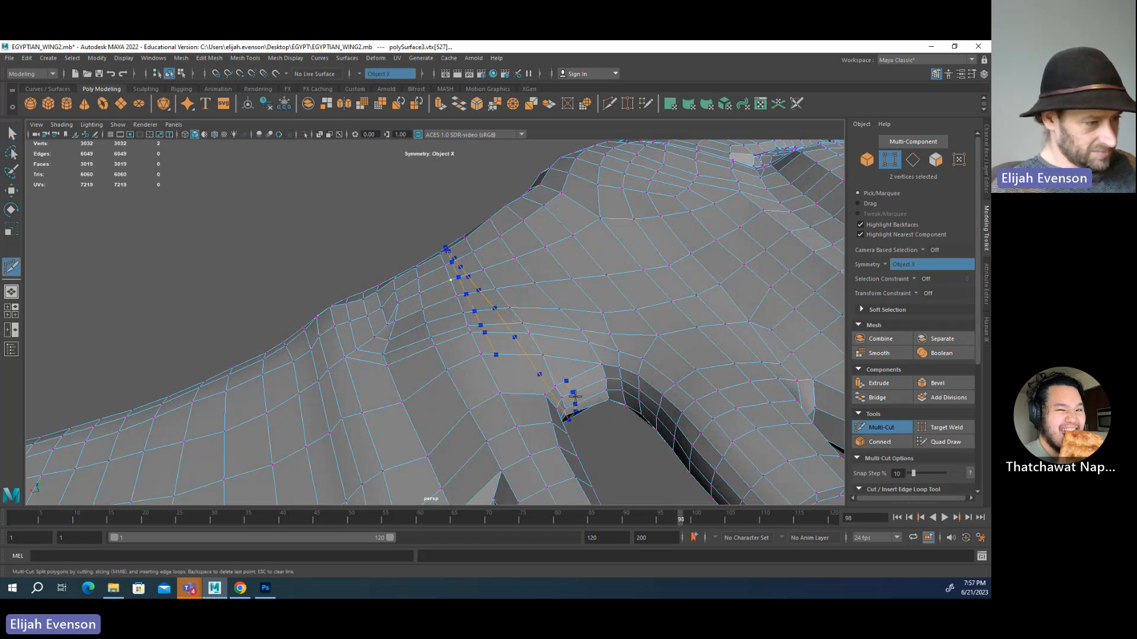
pyautogui.keyDown('alt'); pyautogui.moveTo(597, 441); pyautogui.dragTo(583, 439); pyautogui.keyUp('alt')
pyautogui.press('q')
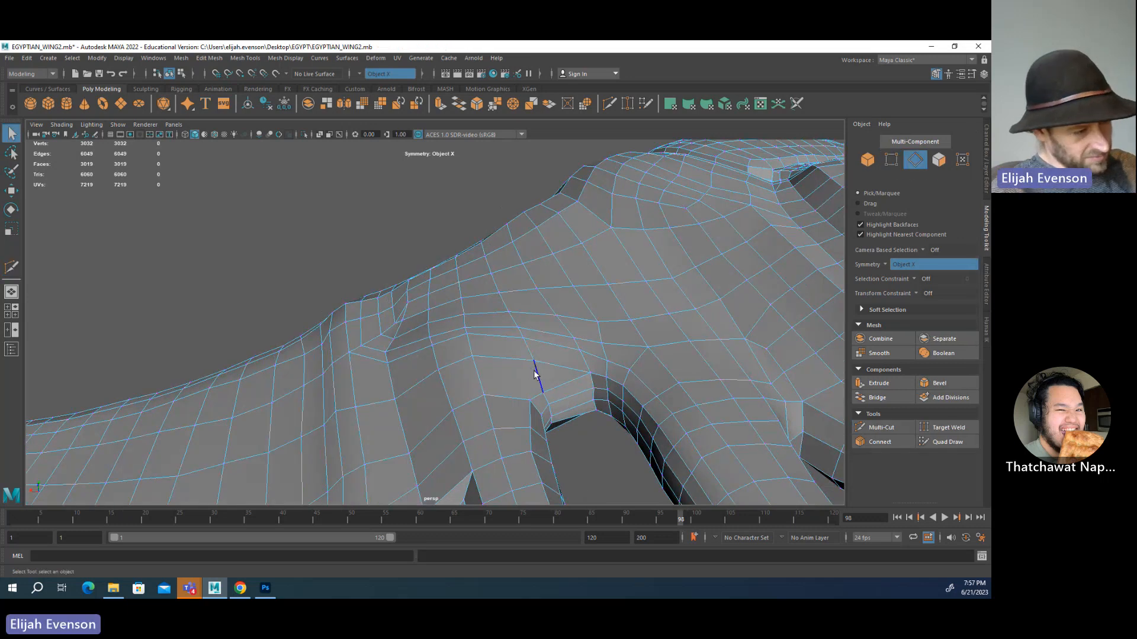
pyautogui.press('Delete')
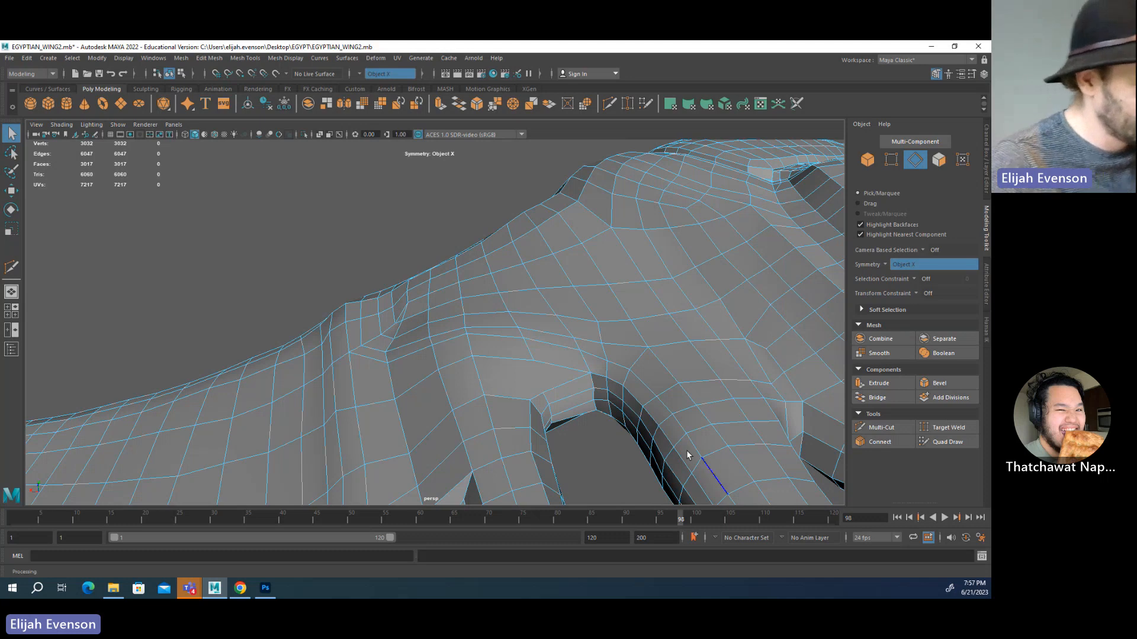
# - In vertex mode, reposition the vertices along the lower side of the crease at the short stub's base to round its curve
pyautogui.keyDown('alt'); pyautogui.moveTo(686, 455); pyautogui.dragTo(731, 354); pyautogui.keyUp('alt')
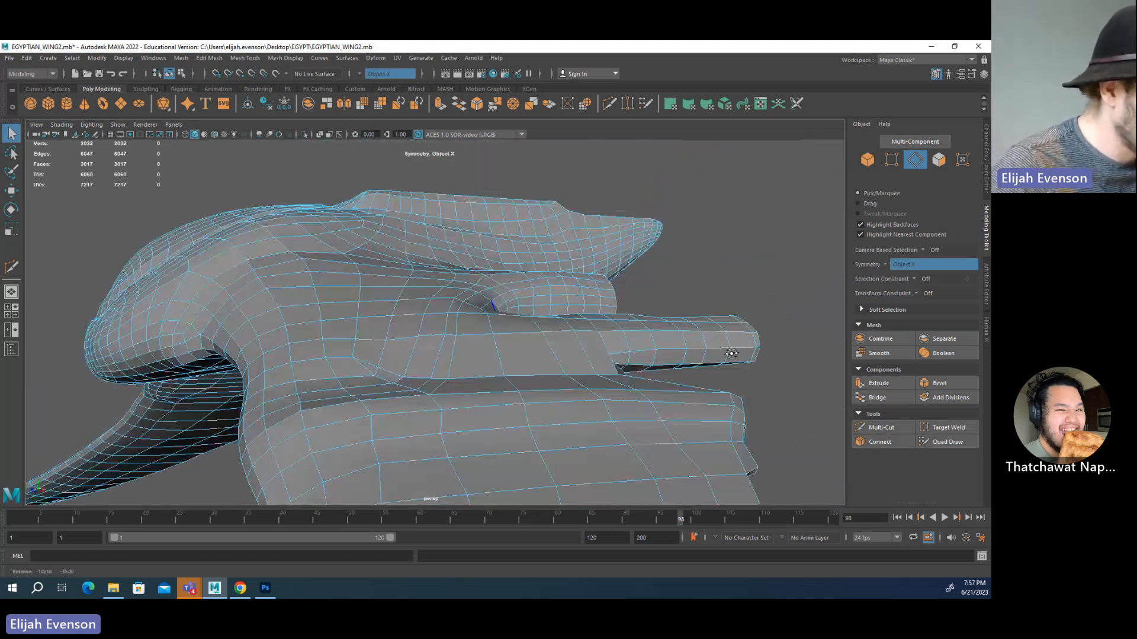
pyautogui.scroll(3, 545, 363)
pyautogui.keyDown('alt'); pyautogui.moveTo(545, 364); pyautogui.dragTo(572, 364, button='middle'); pyautogui.keyUp('alt')
pyautogui.moveTo(513, 347); pyautogui.dragTo(391, 340, button='right')
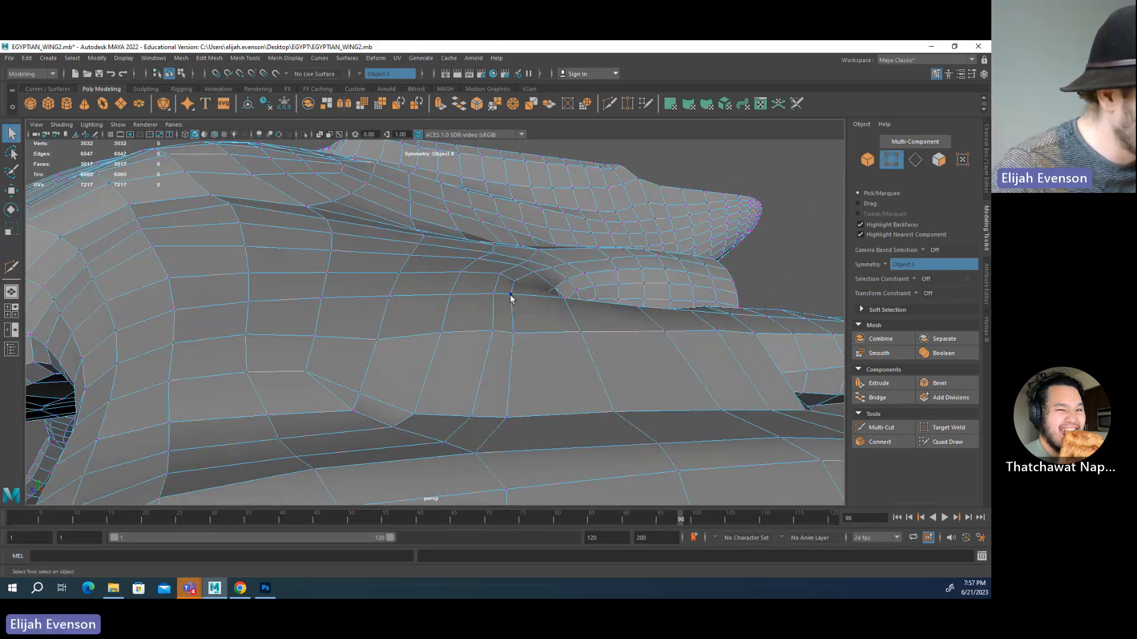
pyautogui.click(510, 296)
pyautogui.press('w')
pyautogui.moveTo(512, 298); pyautogui.dragTo(523, 286)
pyautogui.press('q')
pyautogui.click(513, 281)
pyautogui.press('w')
pyautogui.press('q')
pyautogui.click(535, 278)
pyautogui.press('w')
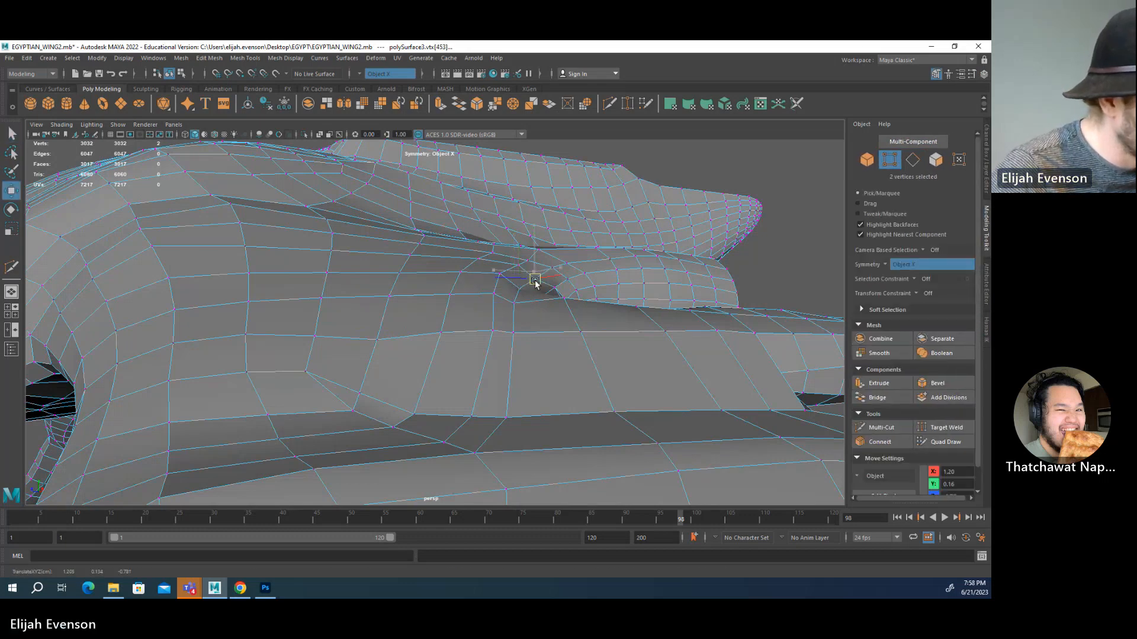
# - Move the neighbouring vertices at the upper end of the same crease so the row bends smoothly into the wing fold
pyautogui.press('q')
pyautogui.click(527, 259)
pyautogui.press('w')
pyautogui.moveTo(527, 259); pyautogui.dragTo(517, 263)
pyautogui.press('q')
pyautogui.click(517, 265)
pyautogui.press('w')
pyautogui.press('q')
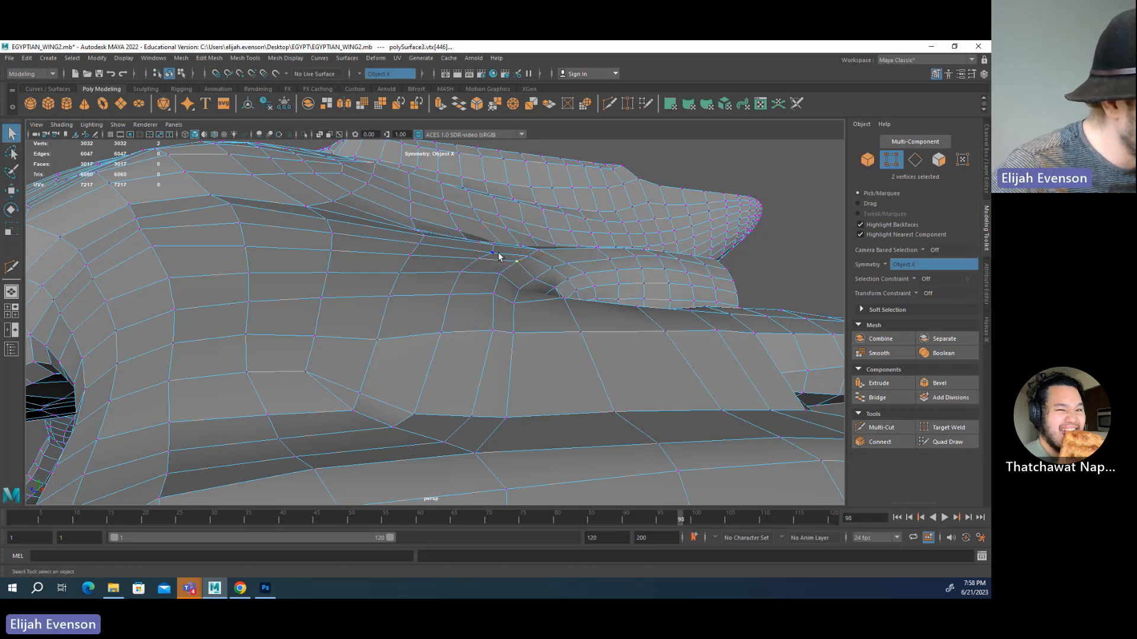
pyautogui.click(491, 254)
pyautogui.press('w')
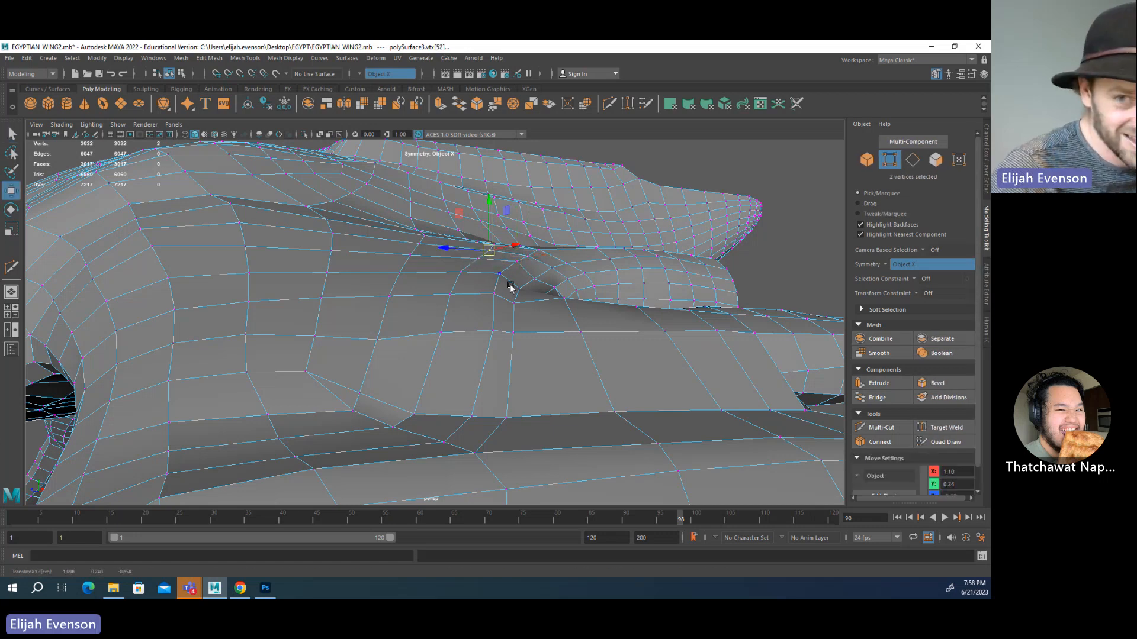
# - Adjust the vertices along the row just beneath the wing fold to even out their spacing
pyautogui.keyDown('alt'); pyautogui.moveTo(599, 354); pyautogui.dragTo(556, 356); pyautogui.keyUp('alt')
pyautogui.scroll(5, 556, 356)
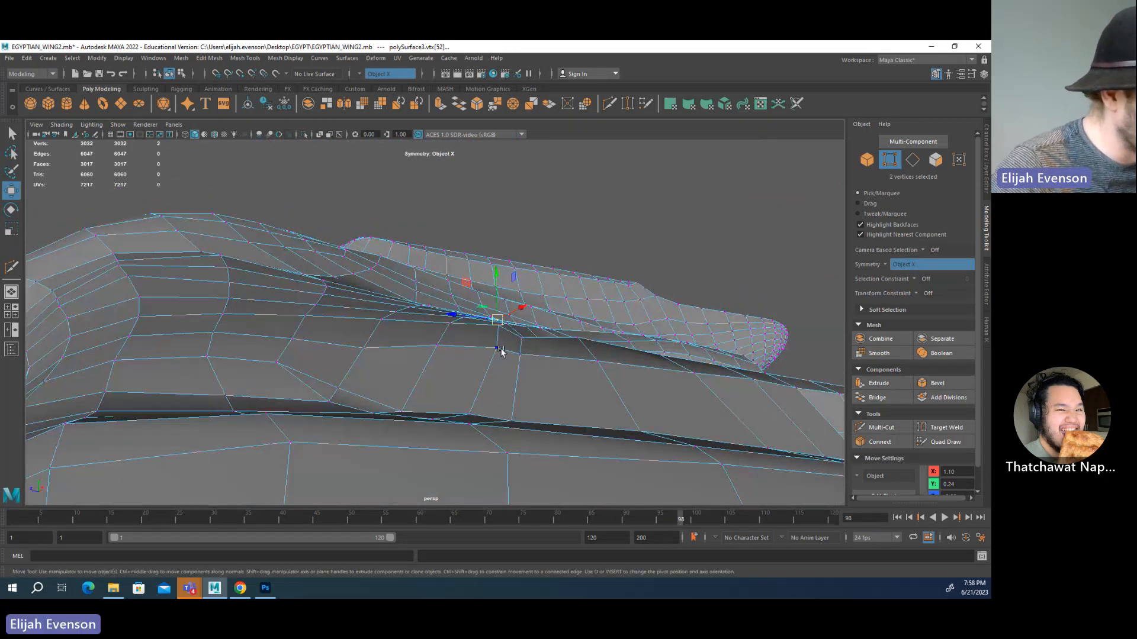
pyautogui.click(436, 344)
pyautogui.press('q')
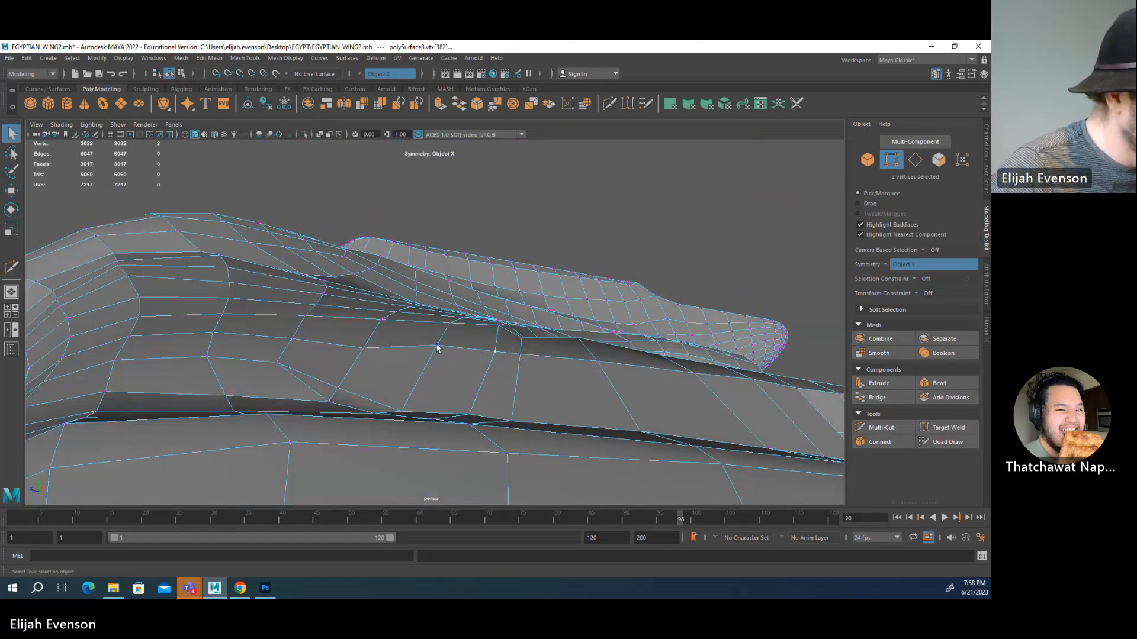
pyautogui.click(498, 328)
pyautogui.press('w')
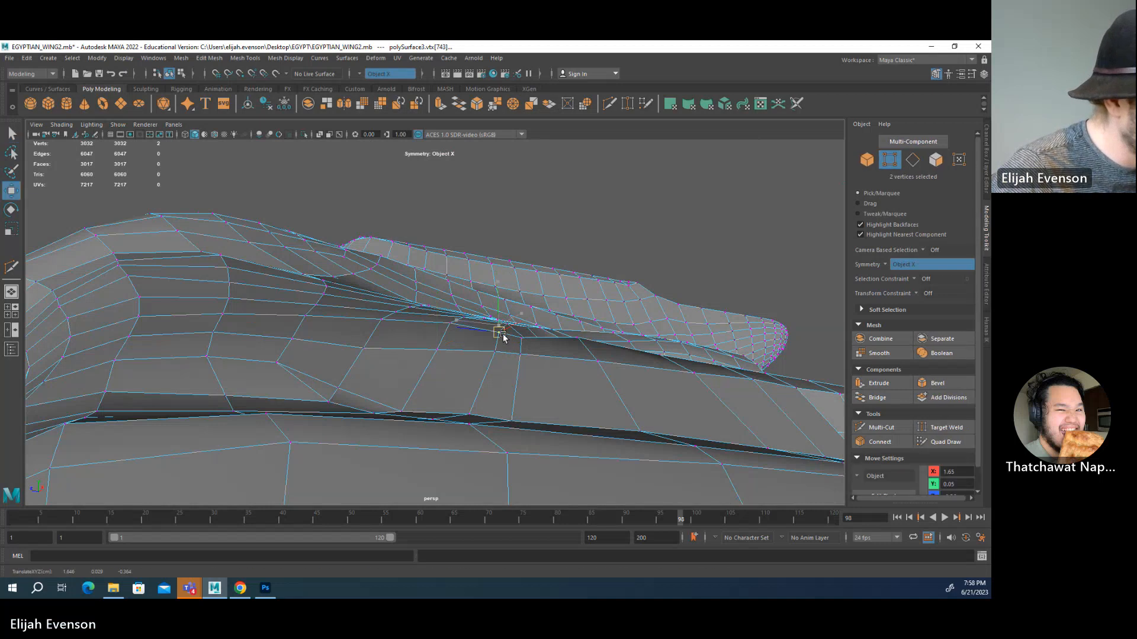
pyautogui.click(577, 346)
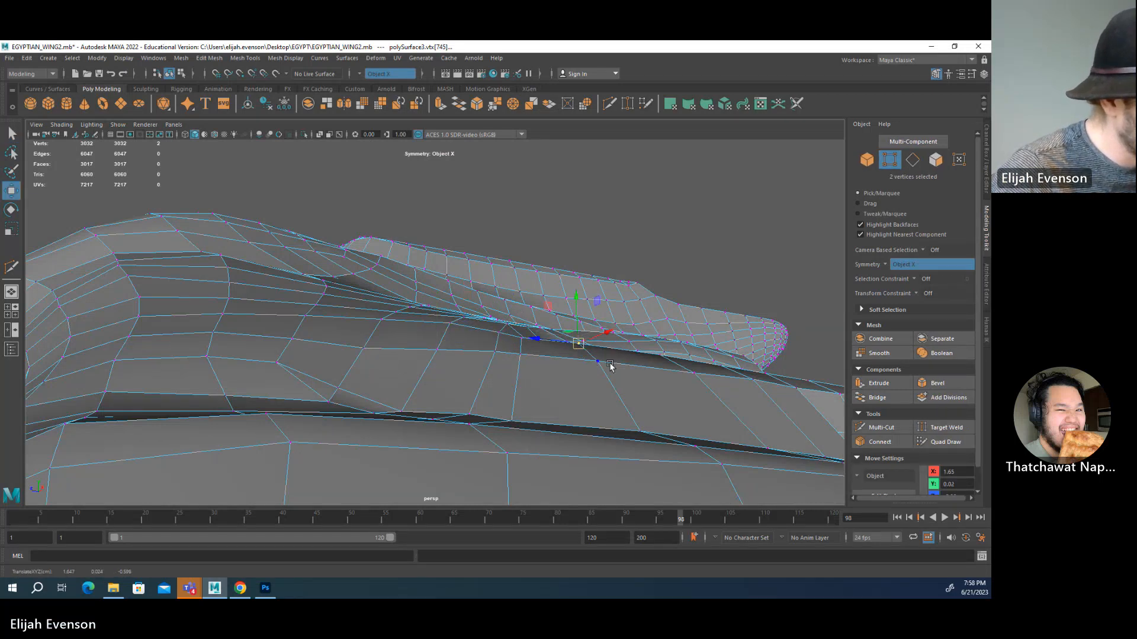
pyautogui.click(451, 327)
pyautogui.click(387, 325)
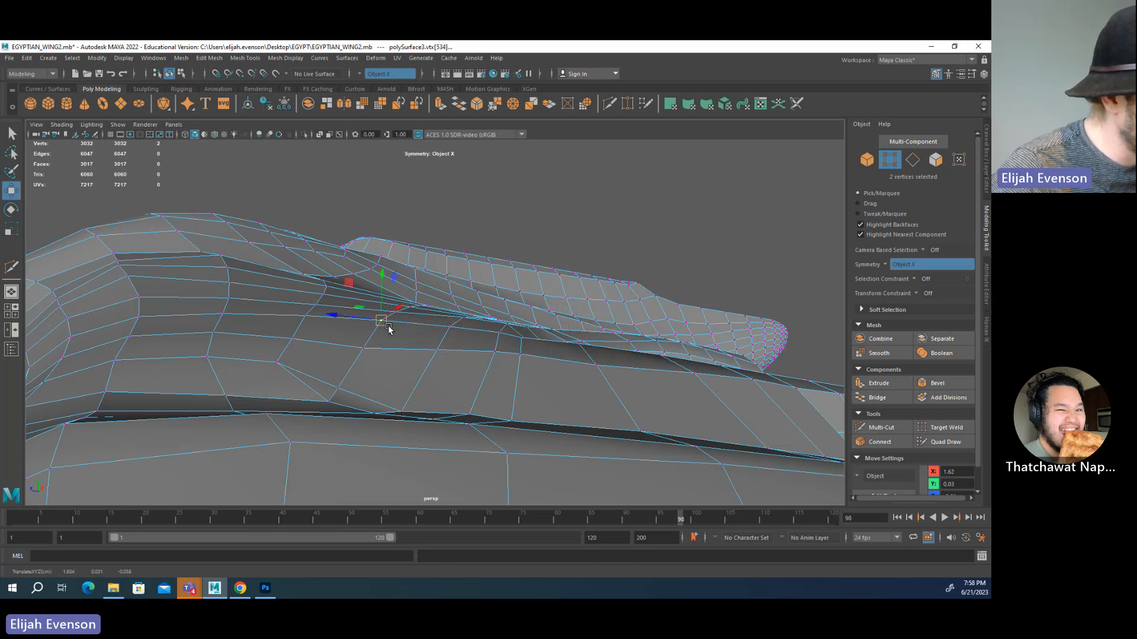
# - Space out the bunched vertices on the cross row where it runs over the crest of the ridge
pyautogui.keyDown('alt'); pyautogui.moveTo(388, 327); pyautogui.dragTo(466, 381); pyautogui.keyUp('alt')
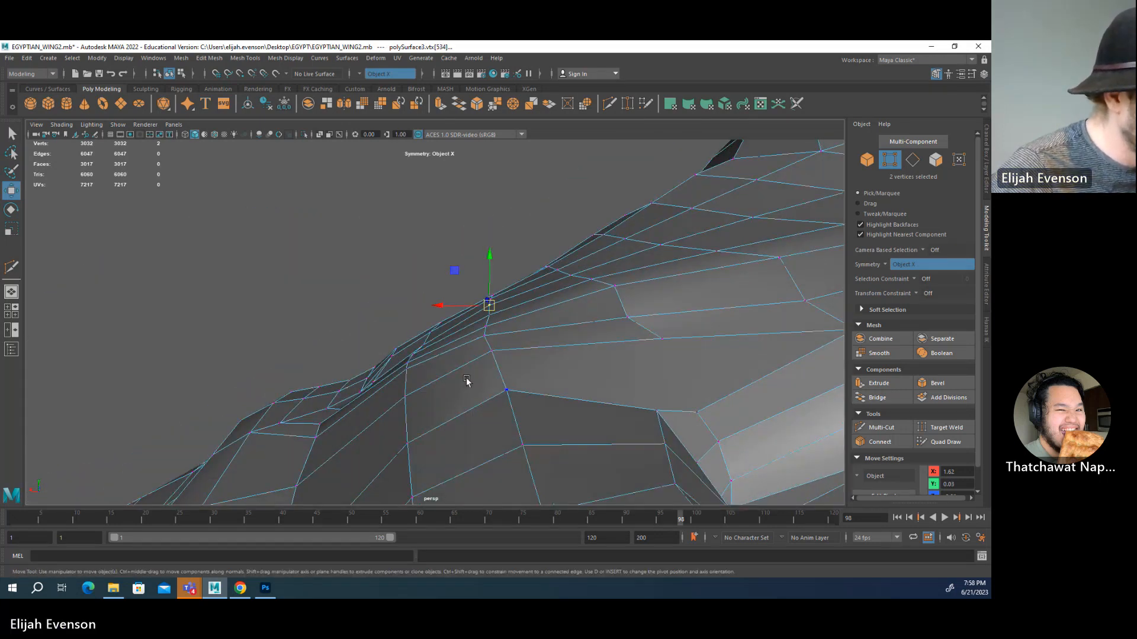
pyautogui.click(483, 335)
pyautogui.moveTo(483, 335); pyautogui.dragTo(492, 307)
pyautogui.press('q')
pyautogui.click(490, 315)
pyautogui.press('w')
pyautogui.press('q')
pyautogui.click(490, 304)
pyautogui.press('w')
pyautogui.press('q')
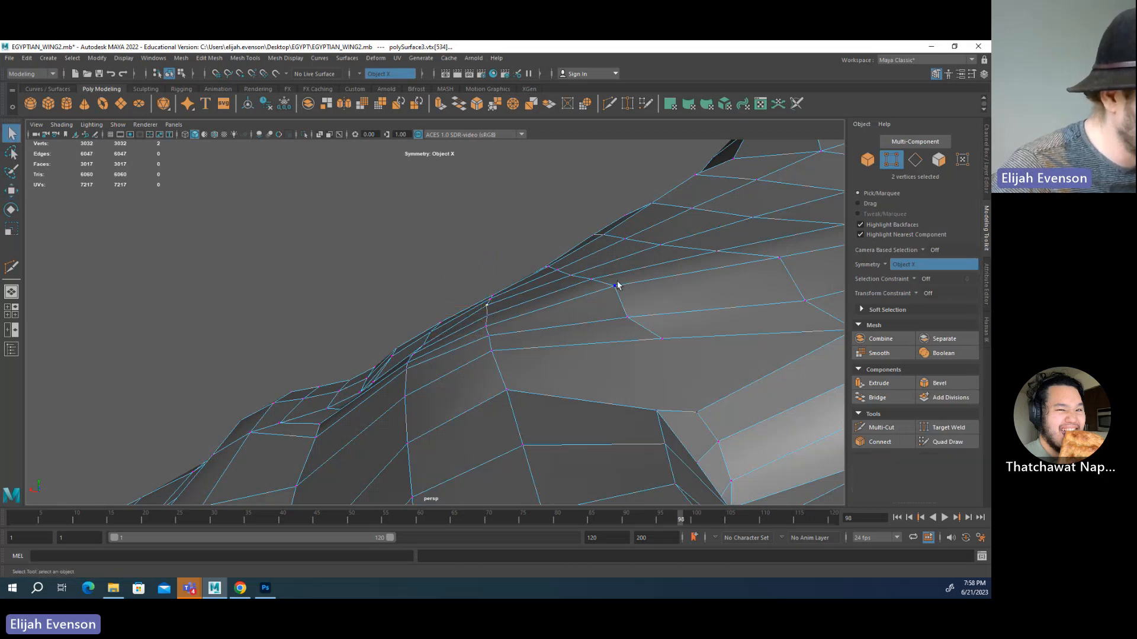
# - Reposition vertices on the adjacent cross row and nudge one on the previous row to smooth the ridge's edge flow
pyautogui.keyDown('alt'); pyautogui.moveTo(616, 285); pyautogui.dragTo(593, 309); pyautogui.keyUp('alt')
pyautogui.click(596, 294)
pyautogui.press('w')
pyautogui.press('q')
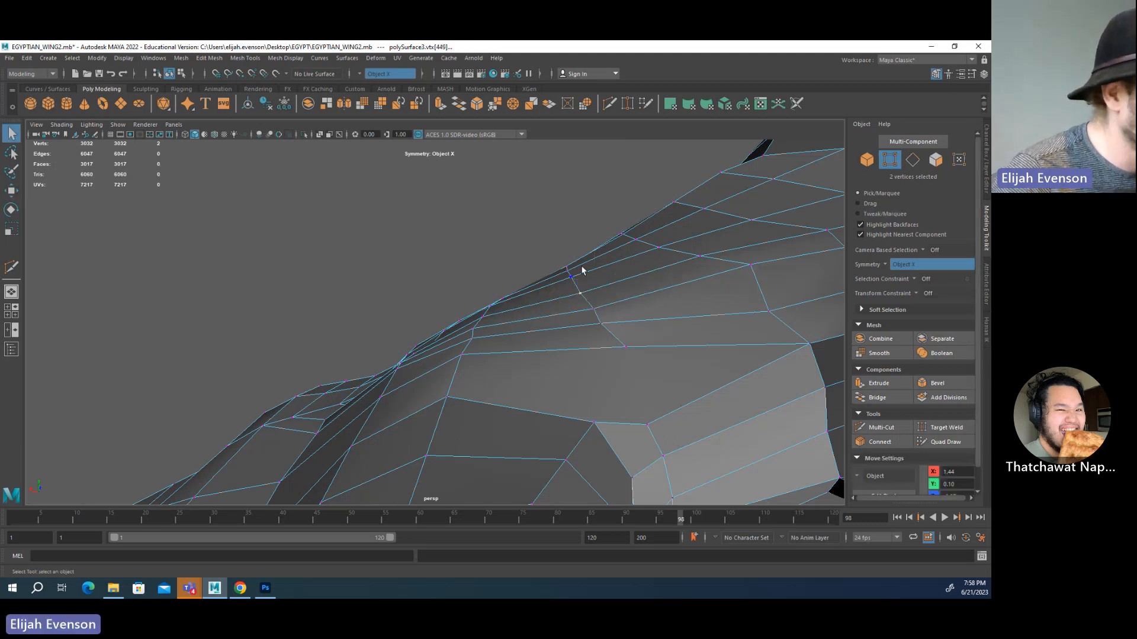
pyautogui.click(574, 279)
pyautogui.press('w')
pyautogui.moveTo(575, 283); pyautogui.dragTo(579, 286)
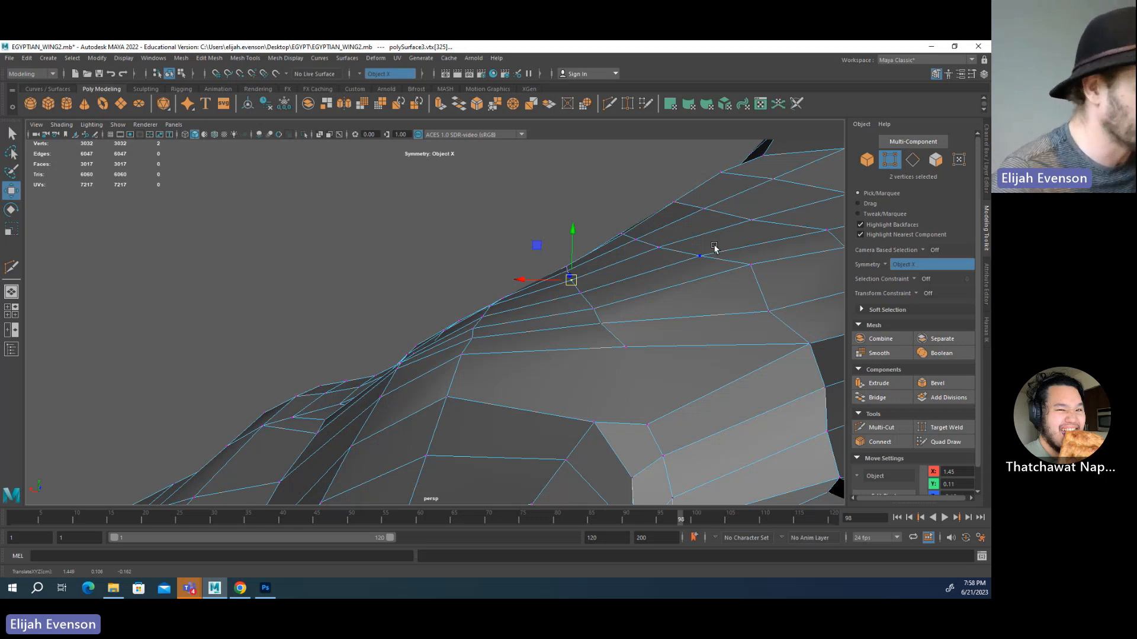
pyautogui.click(611, 332)
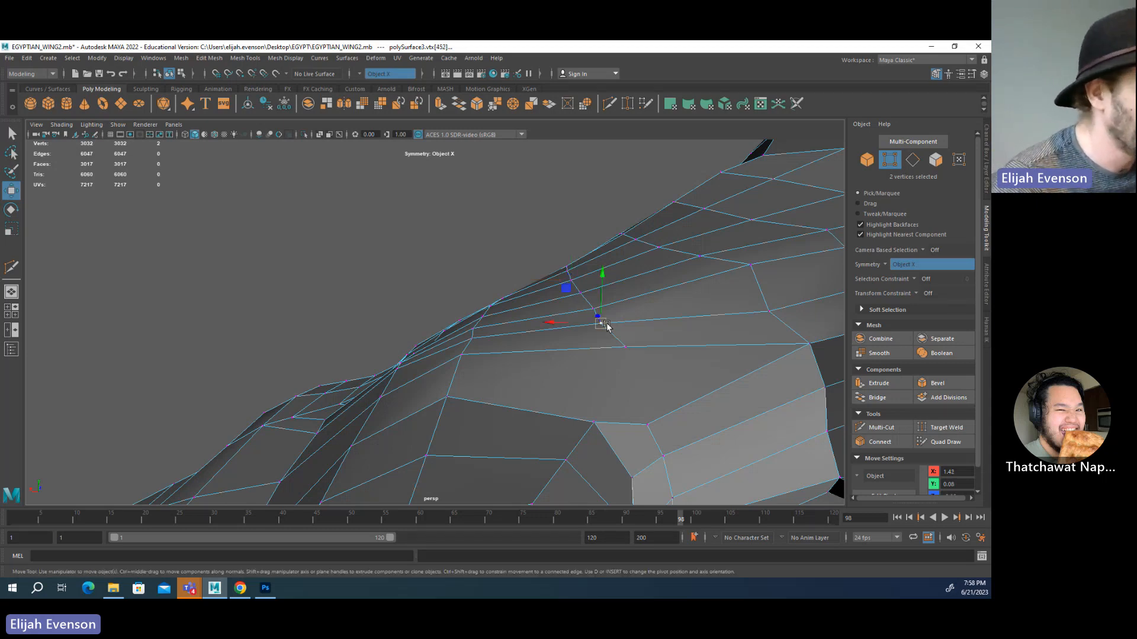
pyautogui.click(470, 339)
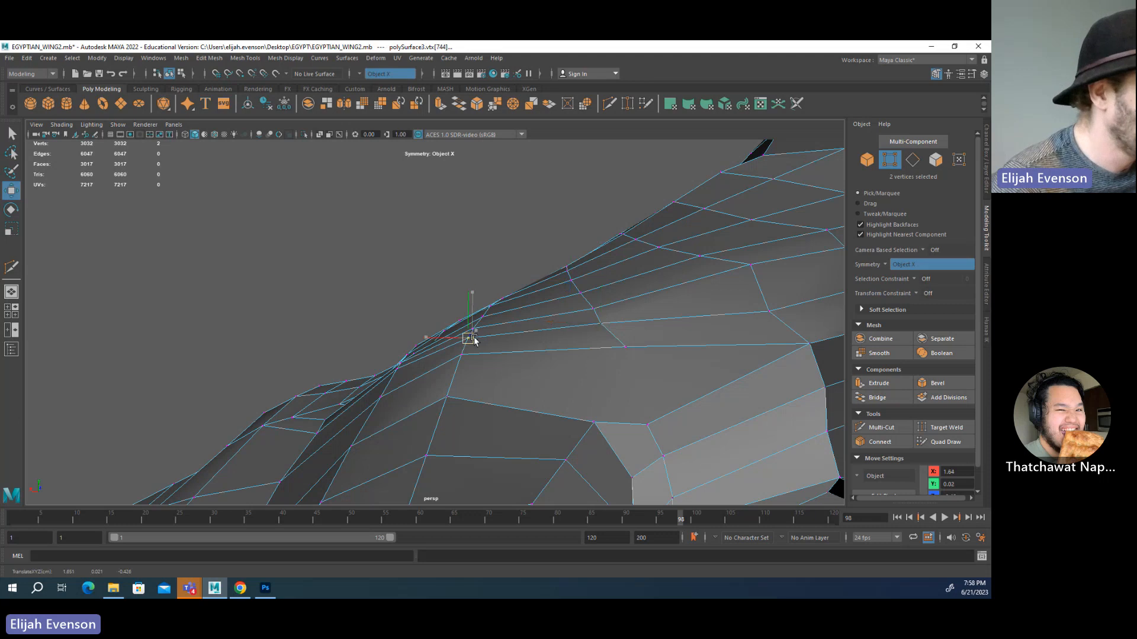
pyautogui.moveTo(474, 342); pyautogui.dragTo(471, 342)
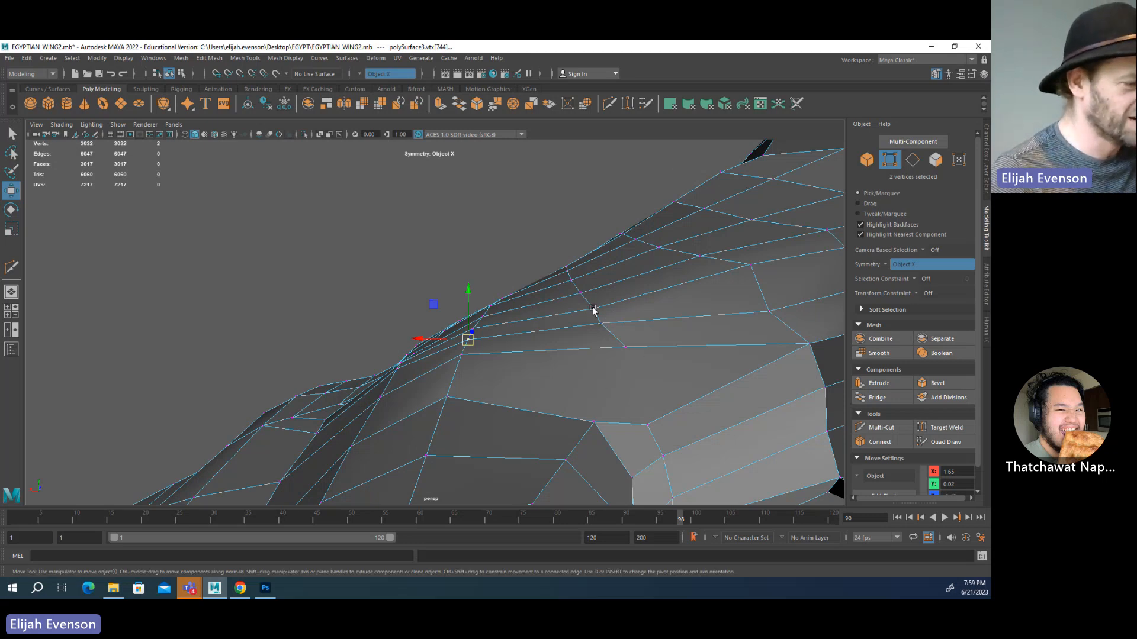
# - Adjust the vertices on the cross rows farther along the ridge, toward the base of the thick stub
pyautogui.click(592, 307)
pyautogui.keyDown('alt'); pyautogui.moveTo(594, 309); pyautogui.dragTo(662, 278); pyautogui.keyUp('alt')
pyautogui.click(657, 251)
pyautogui.click(743, 227)
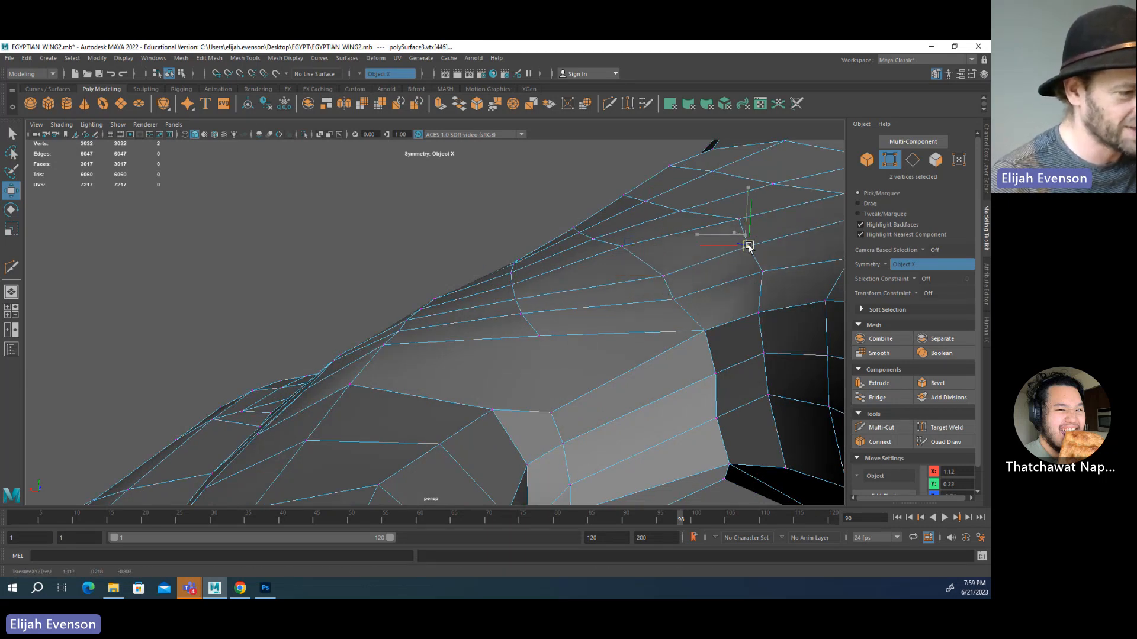
pyautogui.click(621, 246)
pyautogui.moveTo(621, 246); pyautogui.dragTo(631, 264)
pyautogui.press('q')
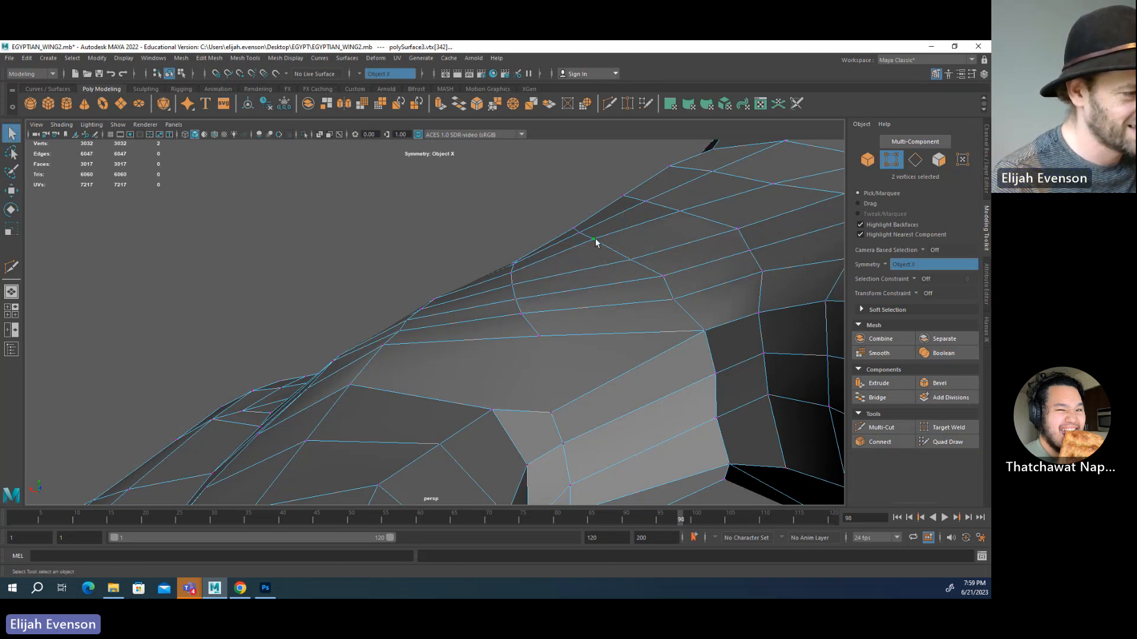
pyautogui.press('w')
pyautogui.click(681, 303)
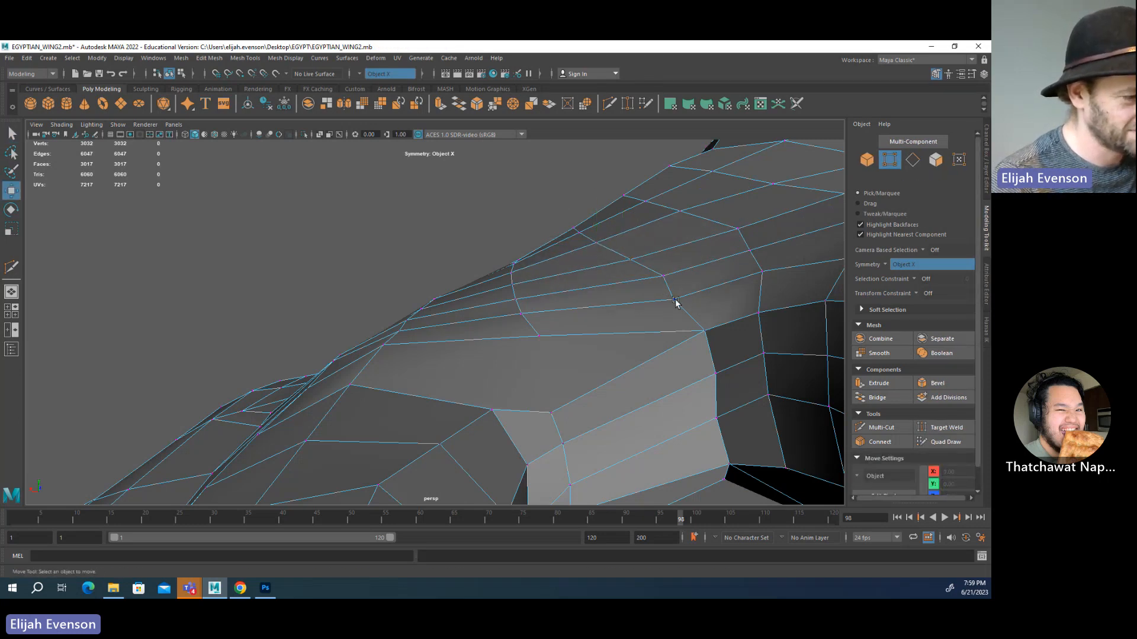
pyautogui.click(675, 303)
# - Move the vertex at the upper corner of the gap between the two stubs to reshape the corner
pyautogui.keyDown('alt'); pyautogui.moveTo(677, 300); pyautogui.dragTo(647, 335); pyautogui.keyUp('alt')
pyautogui.click(524, 346)
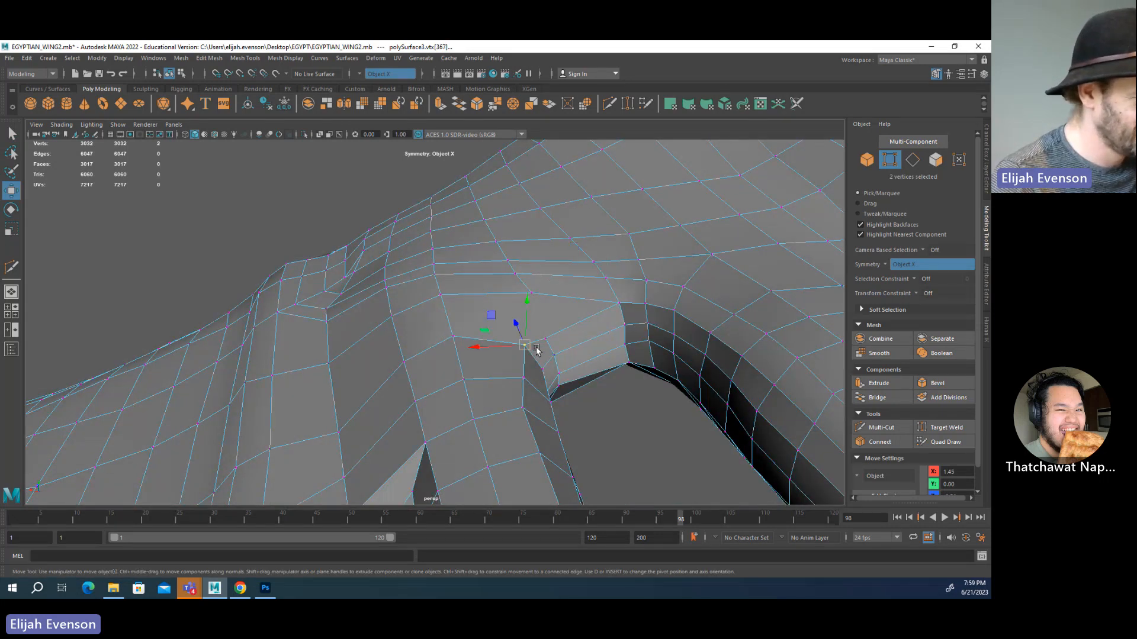
pyautogui.keyDown('alt'); pyautogui.moveTo(524, 348); pyautogui.dragTo(483, 287); pyautogui.keyUp('alt')
pyautogui.click(476, 313)
pyautogui.click(481, 288)
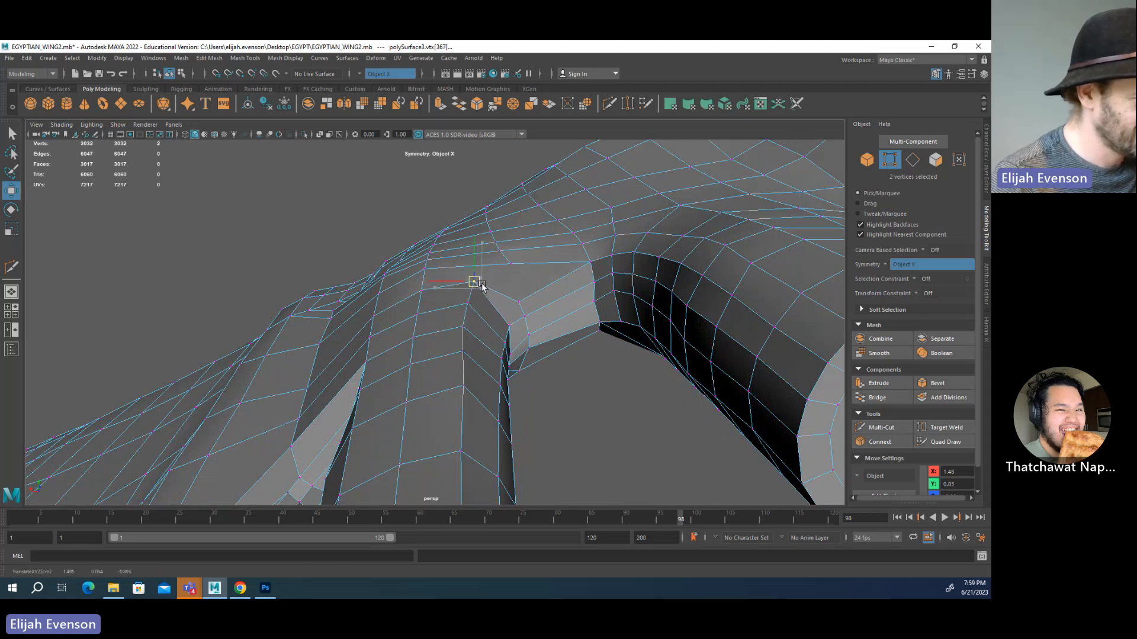
# - Use Multi-Cut to add an edge joining the gap's upper corner to the vertex above it on the ridge
pyautogui.moveTo(531, 308); pyautogui.dragTo(512, 290, button='right')
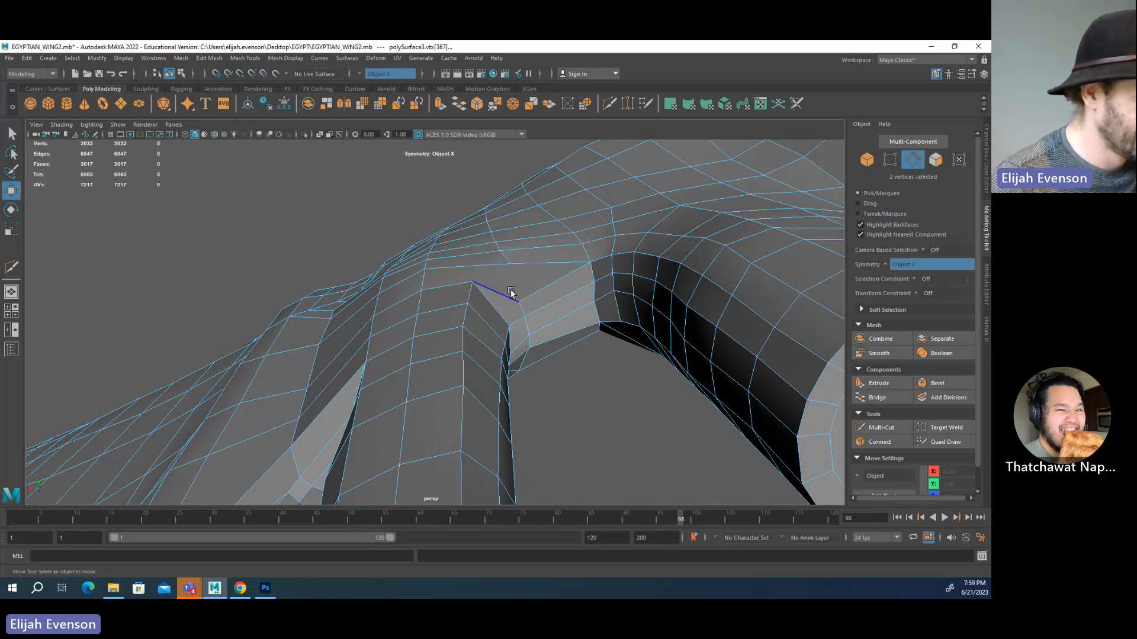
pyautogui.click(511, 293)
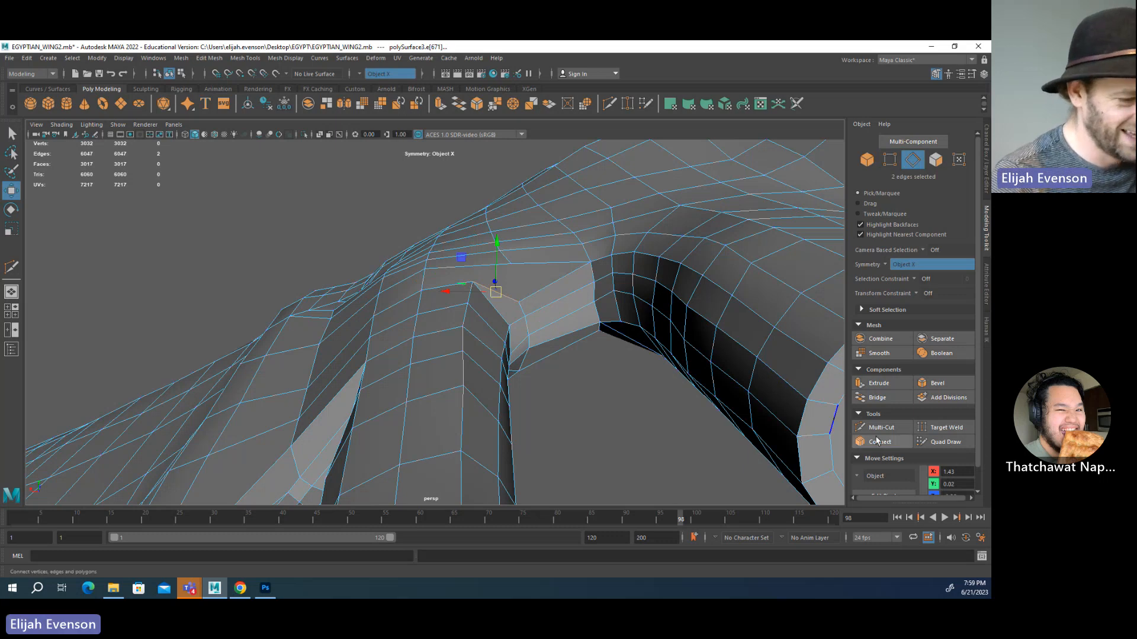
pyautogui.click(880, 427)
pyautogui.keyDown('alt'); pyautogui.moveTo(592, 332); pyautogui.dragTo(564, 337); pyautogui.keyUp('alt')
pyautogui.keyDown('alt'); pyautogui.moveTo(555, 336); pyautogui.dragTo(557, 370); pyautogui.keyUp('alt')
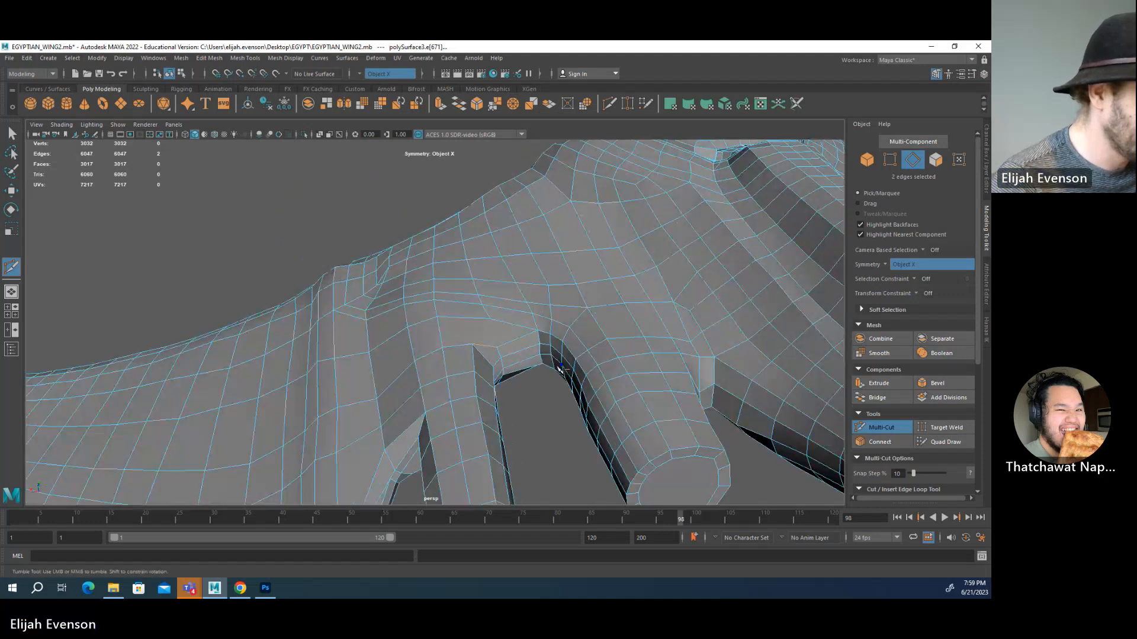
pyautogui.scroll(2, 354, 320)
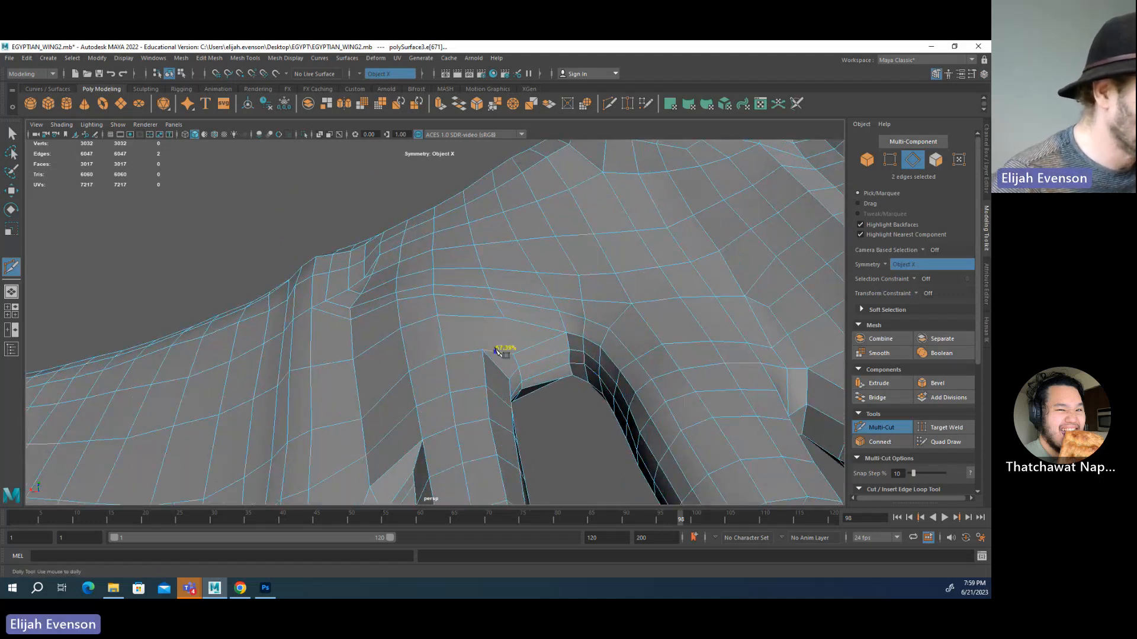
pyautogui.press('q')
# - In vertex mode, shift the vertex at the new edge's upper end and the two above it into line with the corner
pyautogui.press('F9')
pyautogui.click(504, 319)
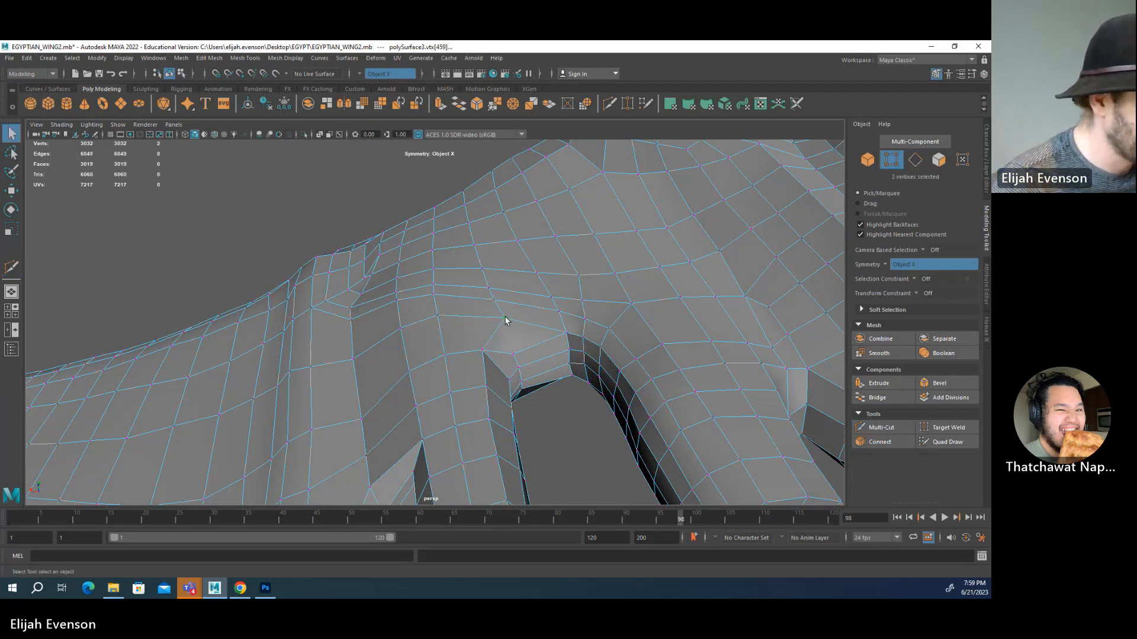
pyautogui.press('w')
pyautogui.moveTo(505, 320); pyautogui.dragTo(478, 317)
pyautogui.press('q')
pyautogui.click(485, 299)
pyautogui.press('w')
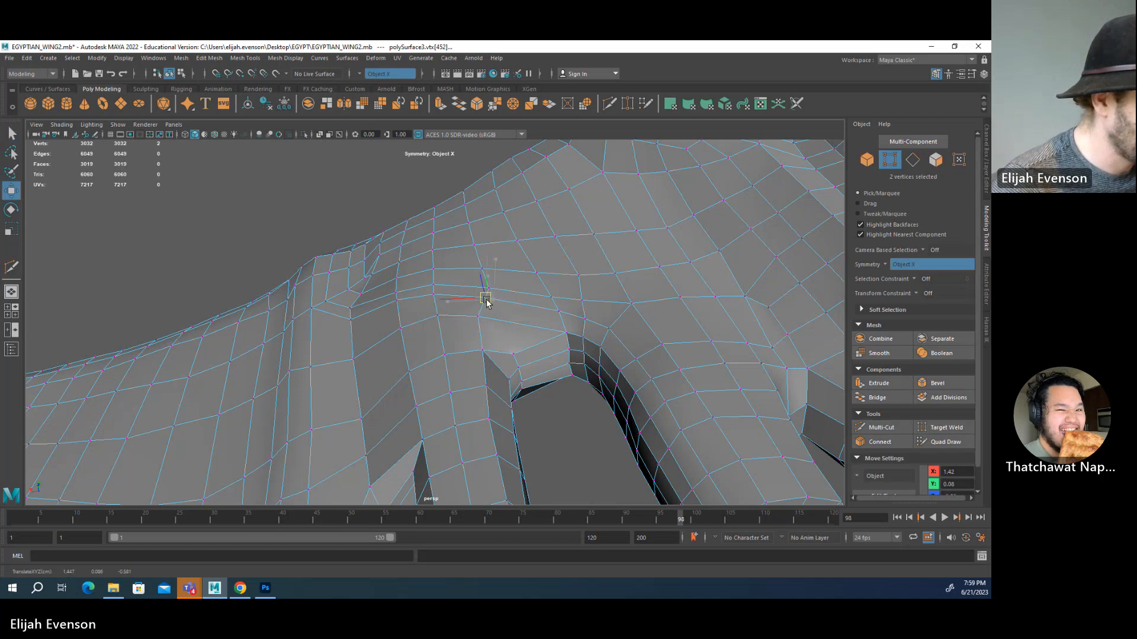
pyautogui.press('q')
pyautogui.click(476, 283)
pyautogui.press('w')
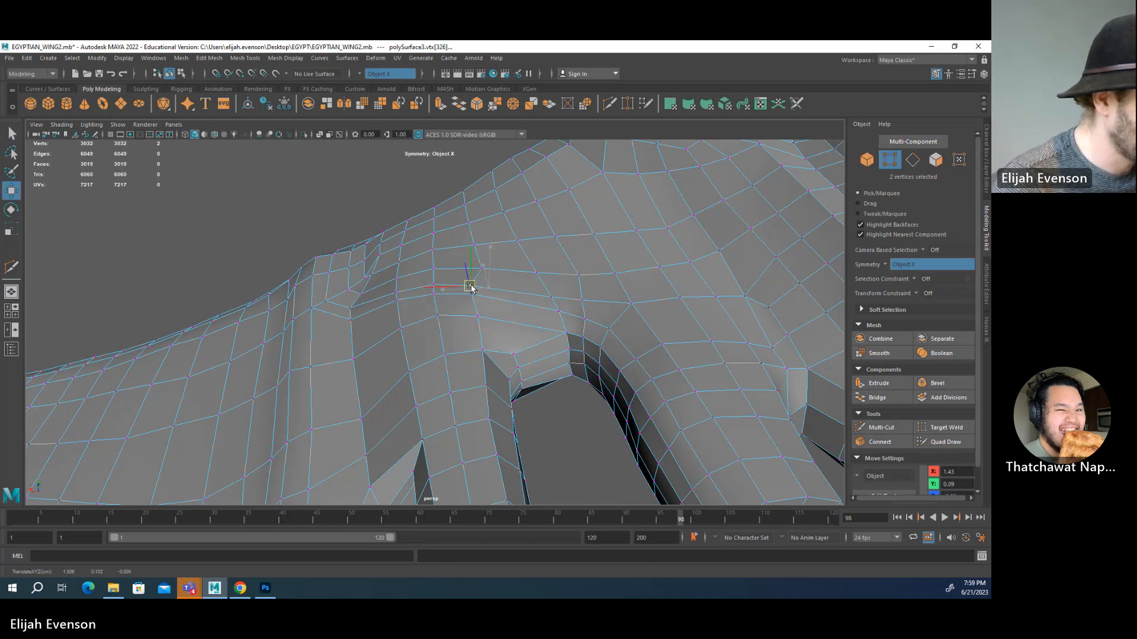
# - Align the remaining vertices higher up the same column so it runs evenly toward the ridge's crest
pyautogui.press('q')
pyautogui.click(469, 268)
pyautogui.press('w')
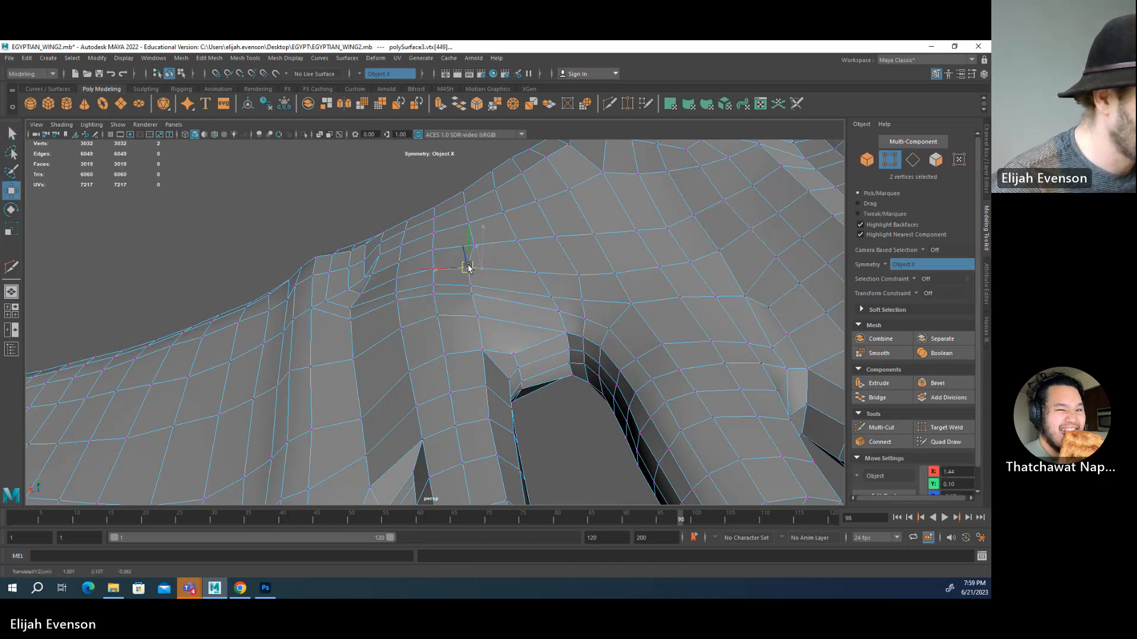
pyautogui.press('q')
pyautogui.click(474, 246)
pyautogui.press('w')
pyautogui.press('q')
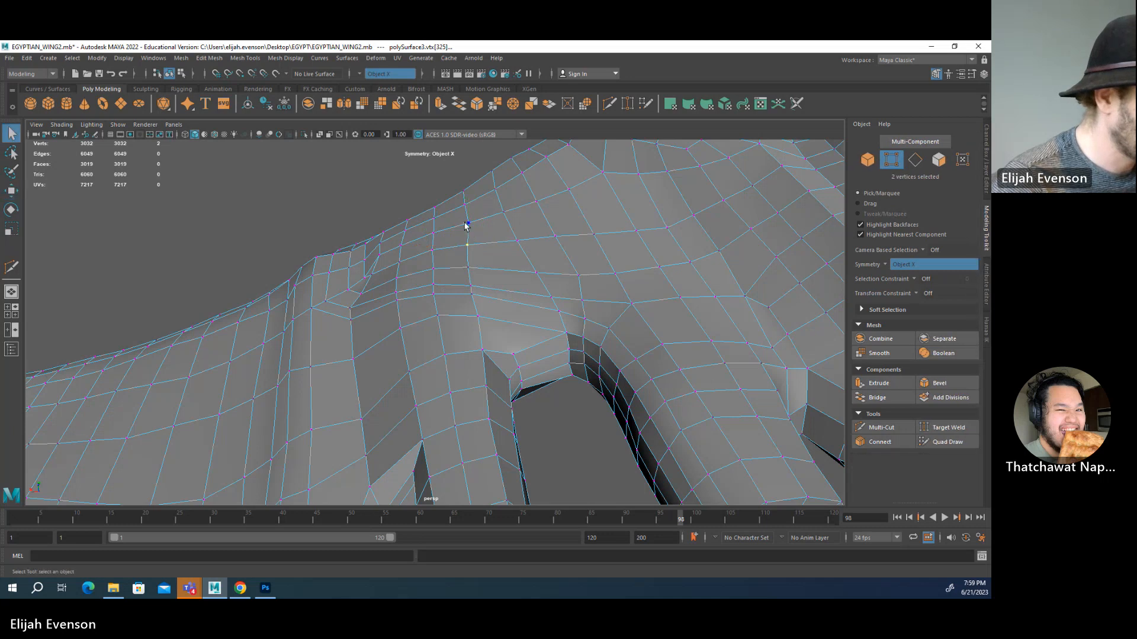
pyautogui.press('w')
pyautogui.keyDown('alt'); pyautogui.moveTo(472, 223); pyautogui.dragTo(576, 396); pyautogui.keyUp('alt')
pyautogui.click(881, 427)
pyautogui.keyDown('alt'); pyautogui.moveTo(576, 397); pyautogui.dragTo(634, 399, button='right'); pyautogui.keyUp('alt')
pyautogui.keyDown('alt'); pyautogui.moveTo(635, 399); pyautogui.dragTo(523, 337); pyautogui.keyUp('alt')
pyautogui.press('q')
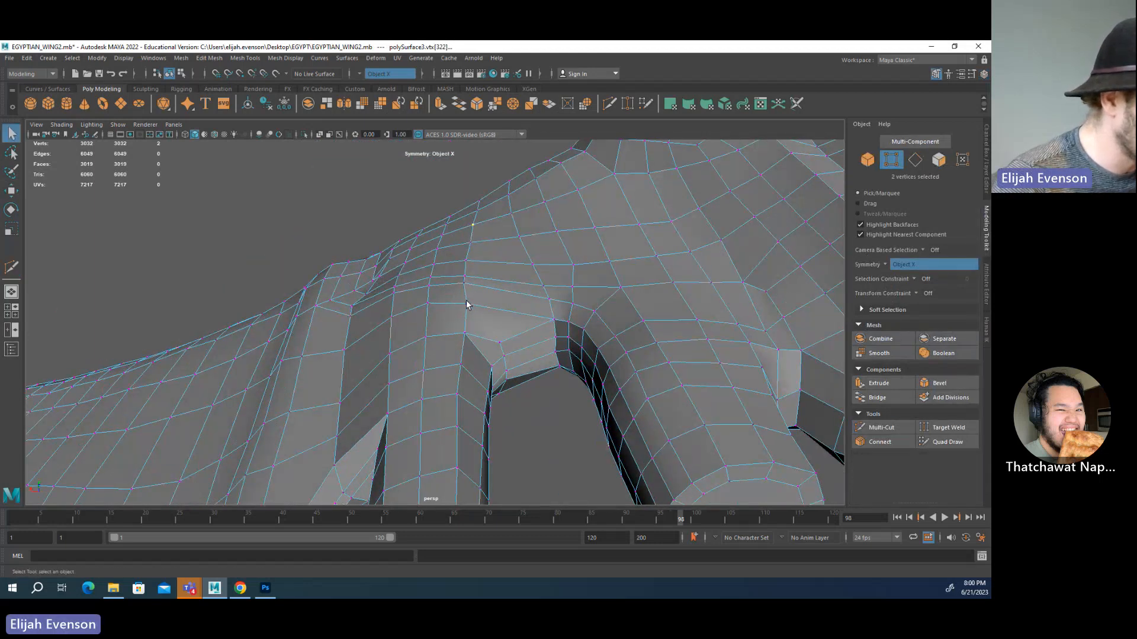
# - Fine-tune the position of the vertex directly above the upper corner of the gap between the stubs
pyautogui.click(463, 303)
pyautogui.press('w')
pyautogui.moveTo(463, 304); pyautogui.dragTo(463, 304)
pyautogui.scroll(-5, 516, 349)
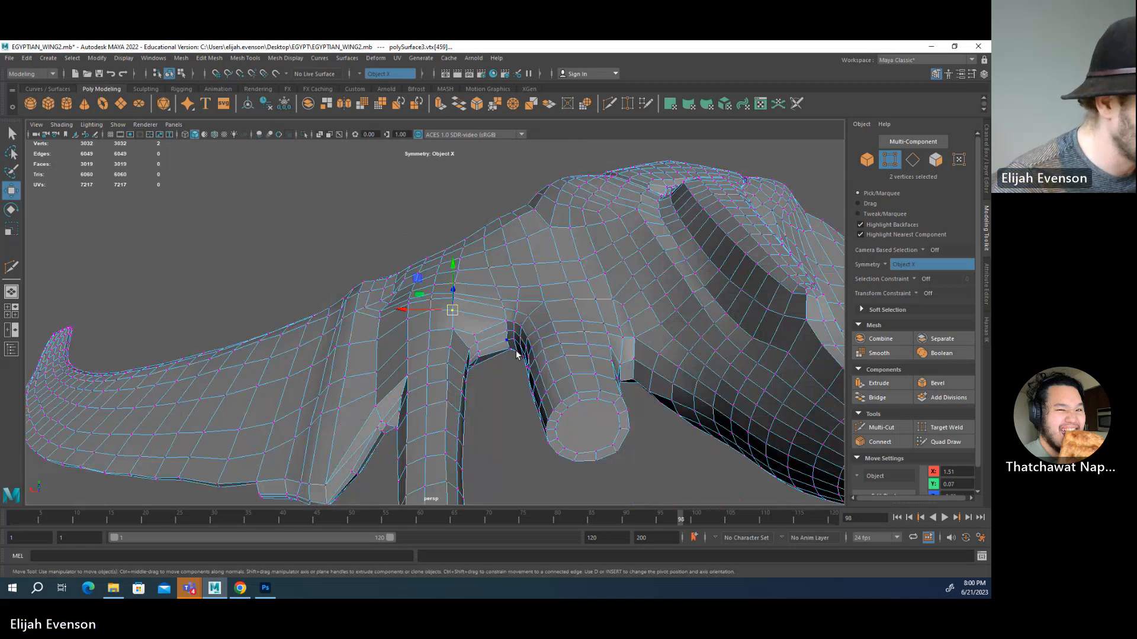
pyautogui.press('q')
pyautogui.keyDown('alt'); pyautogui.moveTo(517, 350); pyautogui.dragTo(542, 438); pyautogui.keyUp('alt')
pyautogui.scroll(5, 616, 367)
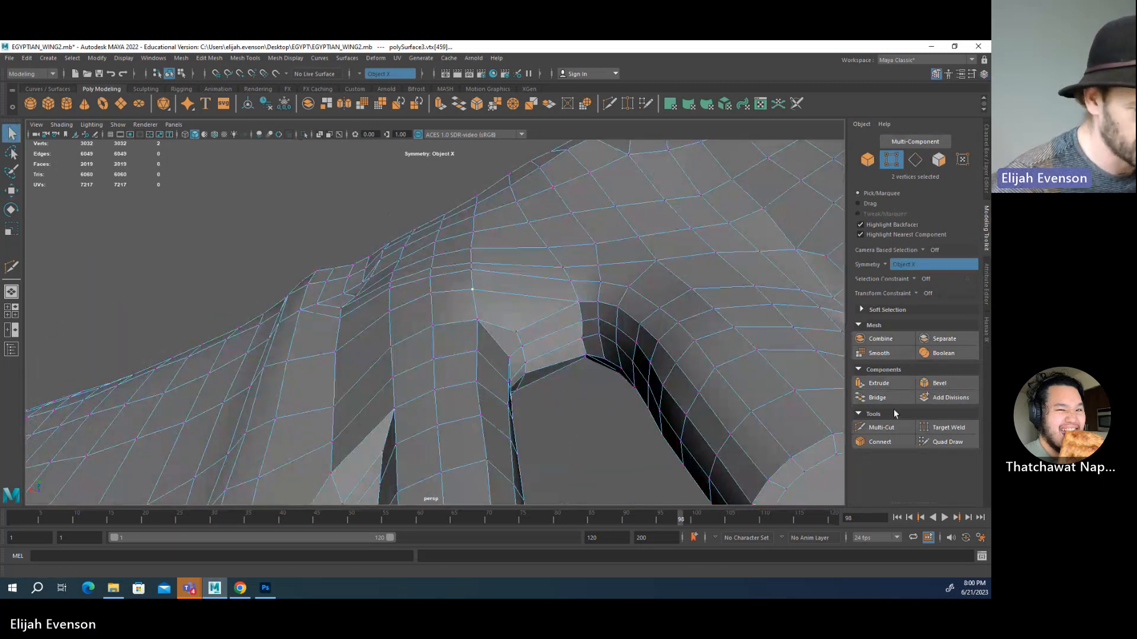
pyautogui.click(881, 427)
pyautogui.keyDown('alt'); pyautogui.moveTo(675, 375); pyautogui.dragTo(536, 353); pyautogui.keyUp('alt')
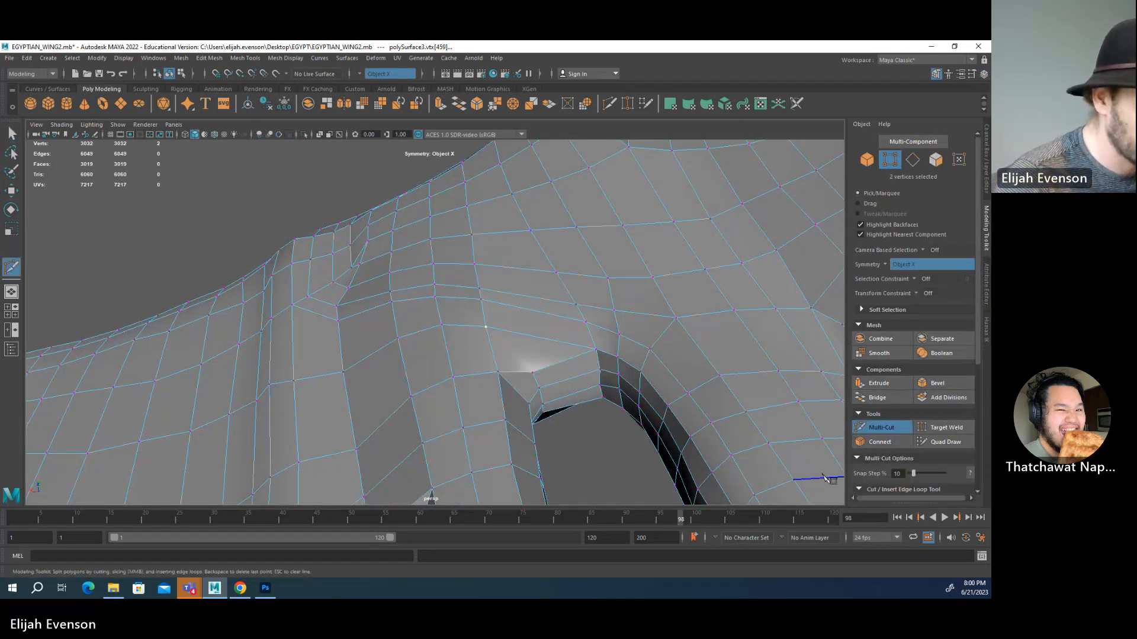
pyautogui.click(478, 288)
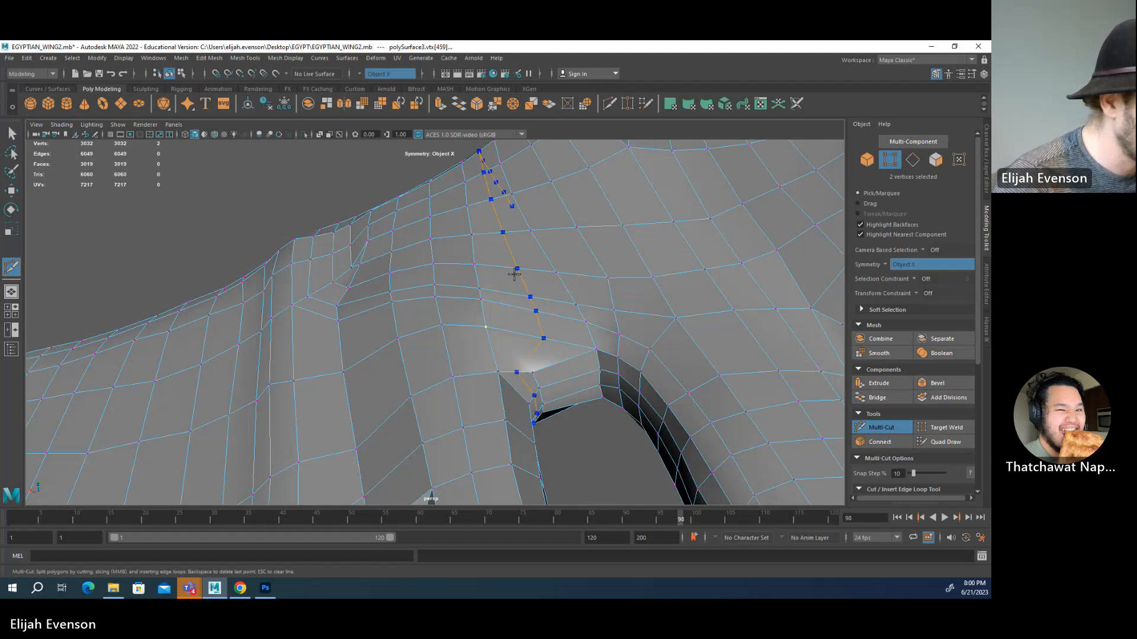
pyautogui.keyDown('alt'); pyautogui.moveTo(615, 403); pyautogui.dragTo(601, 366); pyautogui.keyUp('alt')
pyautogui.press('q')
# - In edge mode, delete the short edge at the gap's corner on the underside between the two stubs
pyautogui.keyDown('alt'); pyautogui.moveTo(482, 293); pyautogui.dragTo(472, 258); pyautogui.keyUp('alt')
pyautogui.moveTo(465, 254); pyautogui.dragTo(464, 217, button='right')
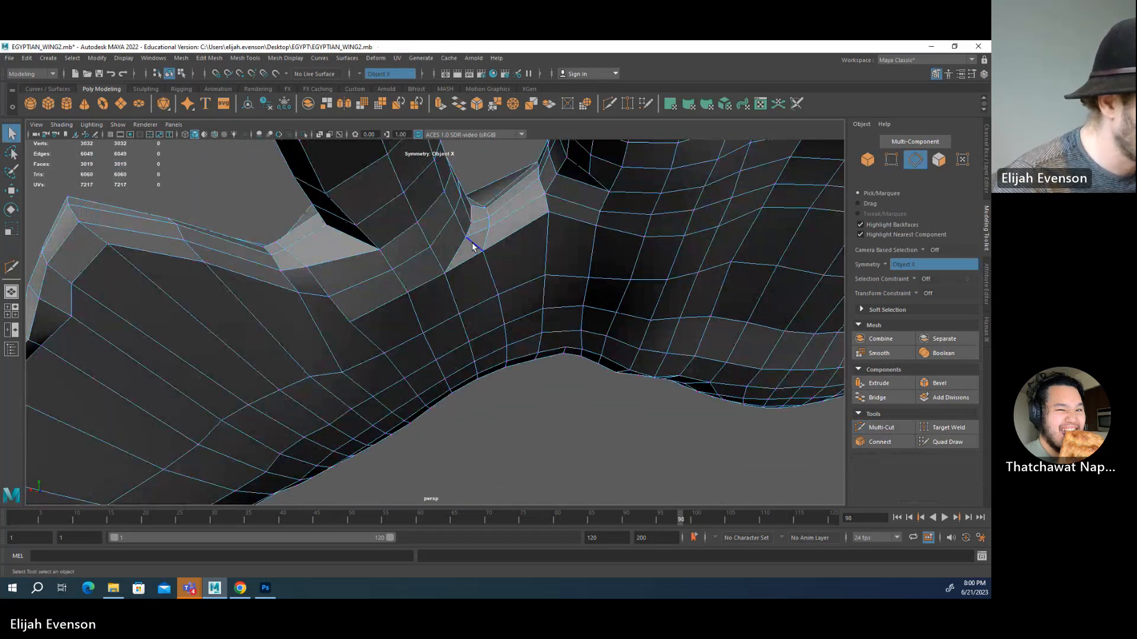
pyautogui.press('Delete')
# - In vertex mode, reposition the vertex on the upper edge of the gap between the stubs, undoing an excessive first move
pyautogui.keyDown('alt'); pyautogui.moveTo(519, 261); pyautogui.dragTo(515, 297); pyautogui.keyUp('alt')
pyautogui.moveTo(515, 297); pyautogui.dragTo(482, 325, button='right')
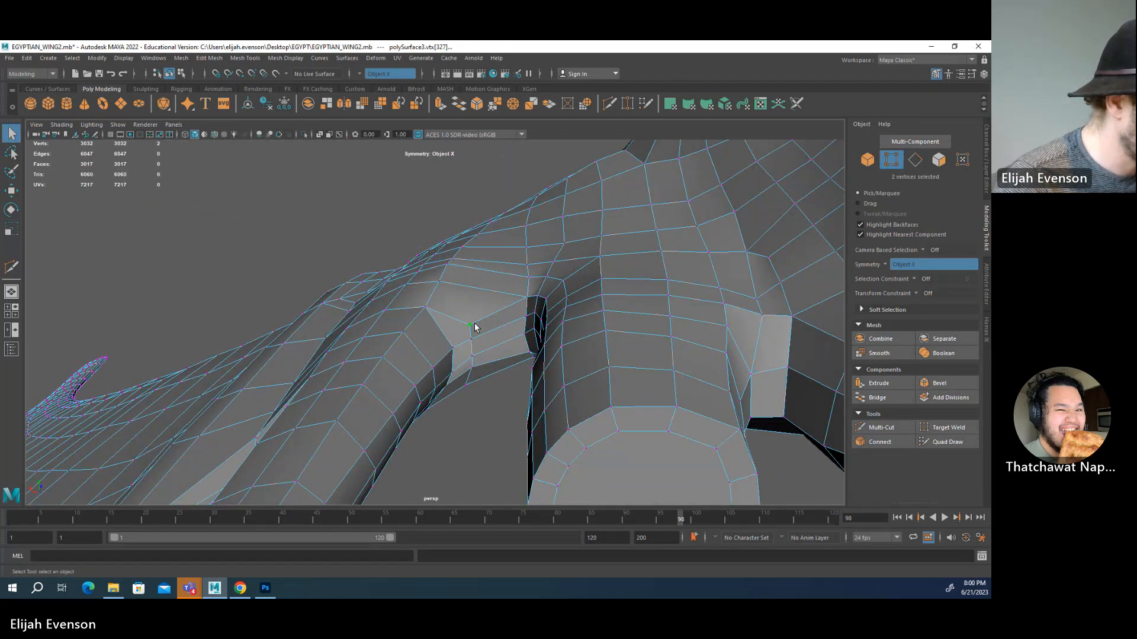
pyautogui.press('w')
pyautogui.moveTo(474, 327); pyautogui.dragTo(543, 376)
pyautogui.hotkey('ctrl', 'z')
pyautogui.moveTo(480, 354)
pyautogui.mouseDown()
pyautogui.moveTo(484, 378)
pyautogui.moveTo(480, 367)
pyautogui.mouseUp()
pyautogui.press('q')
# - Select the edge loops running through the gap's corner and check the mesh briefly in smooth preview
pyautogui.press('F10')
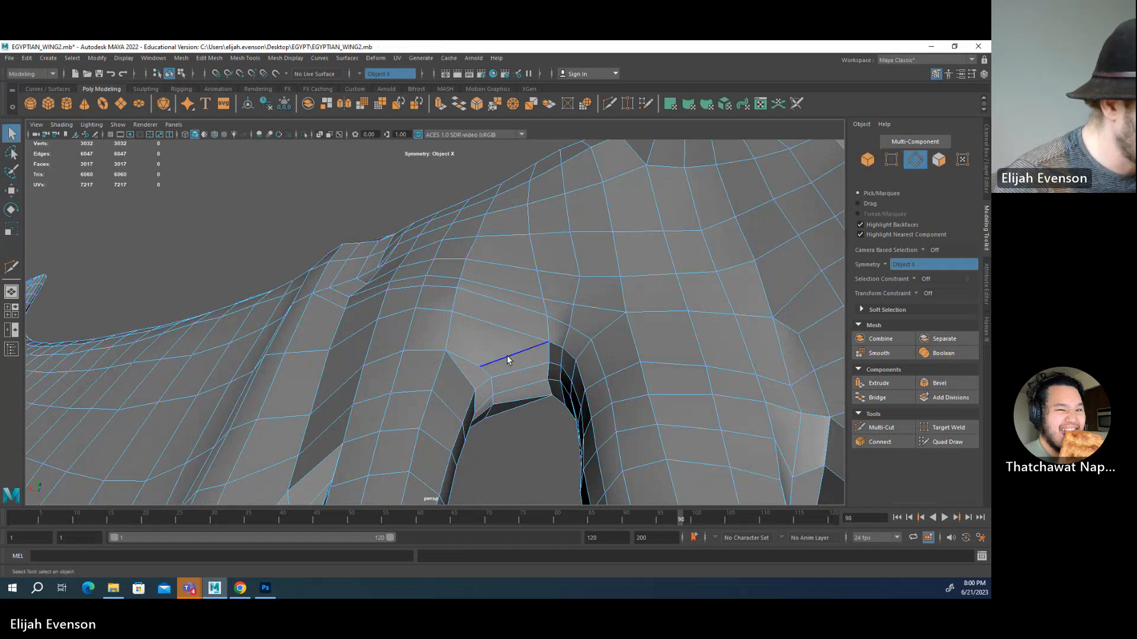
pyautogui.doubleClick(445, 330)
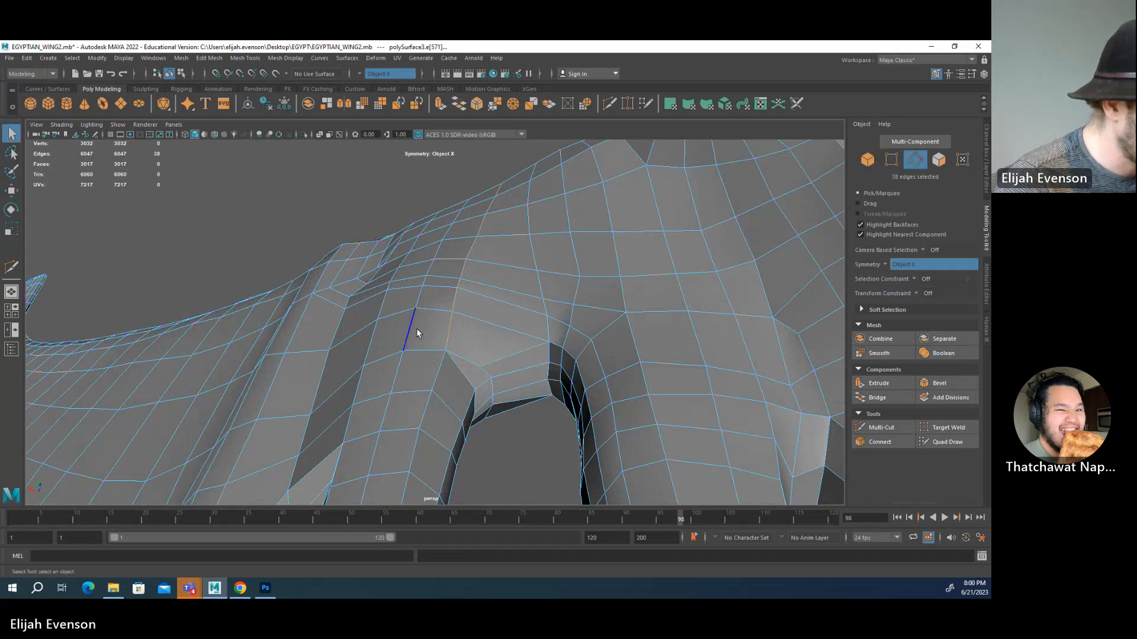
pyautogui.keyDown('alt'); pyautogui.moveTo(463, 348); pyautogui.dragTo(552, 414); pyautogui.keyUp('alt')
pyautogui.press('3')
pyautogui.press('1')
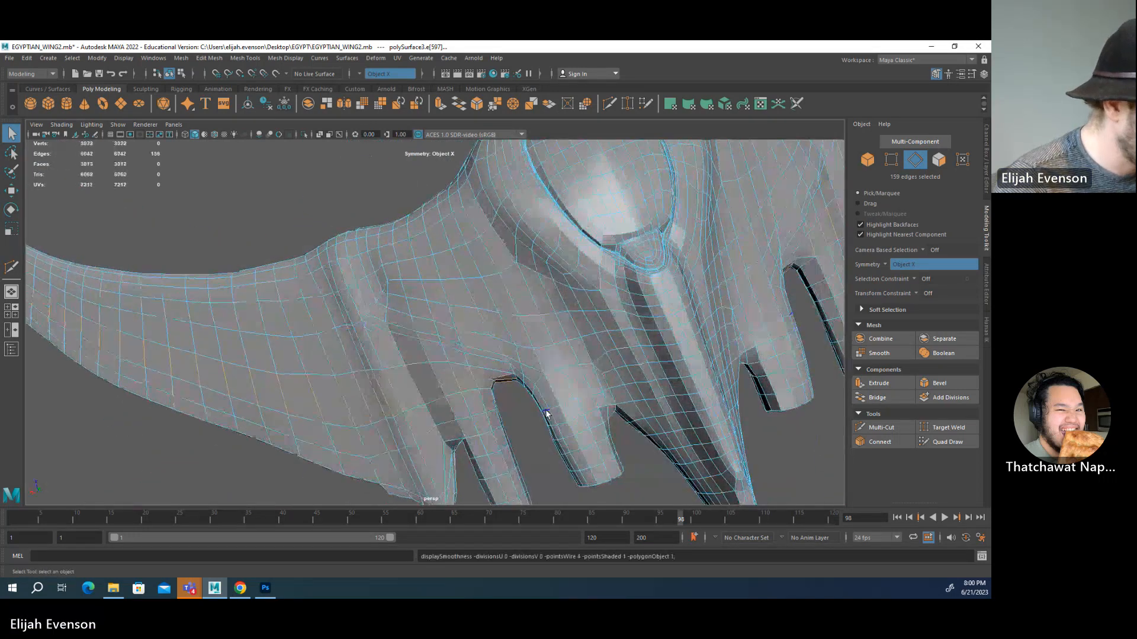
# - Move the group of vertices at the gap's inner corner, and reposition the single vertex just above them
pyautogui.scroll(5, 496, 420)
pyautogui.press('F9')
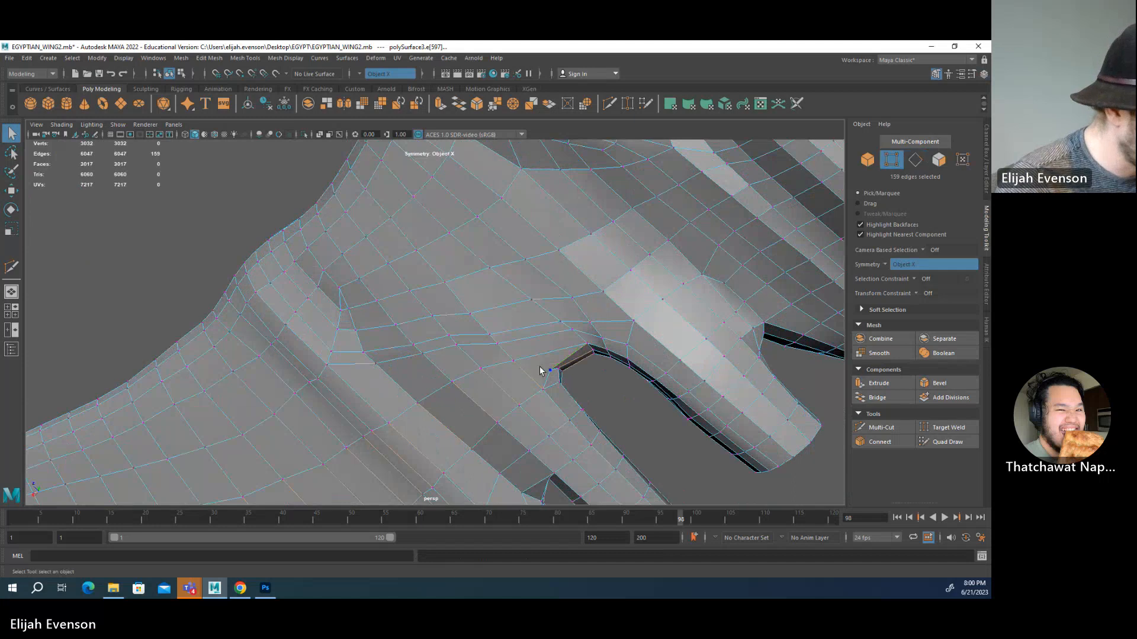
pyautogui.moveTo(572, 380); pyautogui.dragTo(571, 379)
pyautogui.press('w')
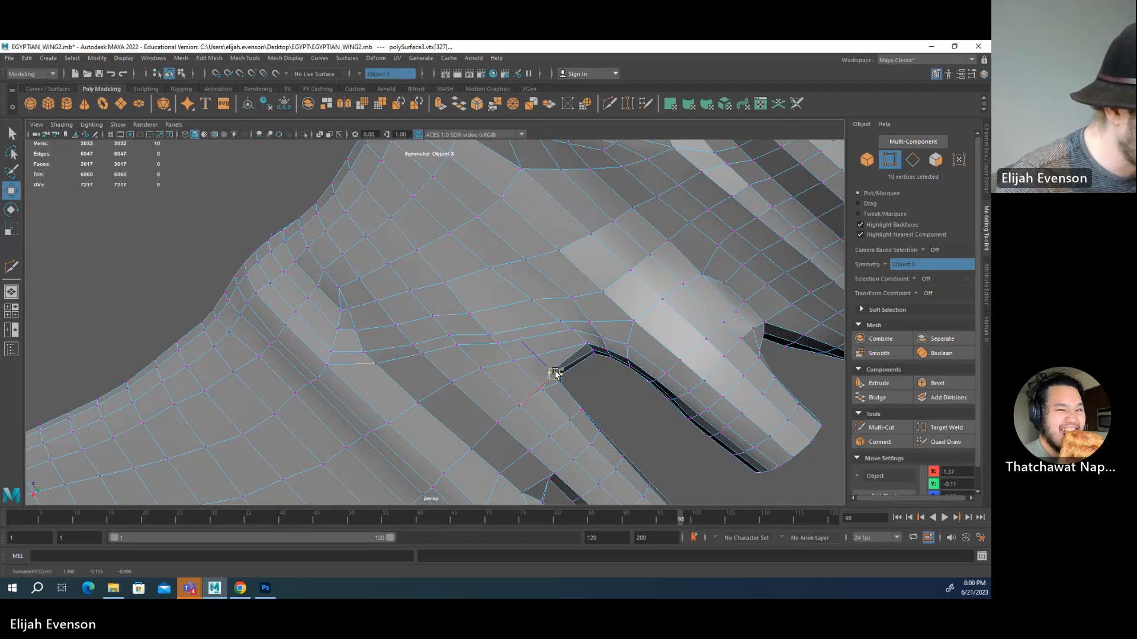
pyautogui.keyDown('alt'); pyautogui.moveTo(572, 372); pyautogui.dragTo(466, 307); pyautogui.keyUp('alt')
pyautogui.press('q')
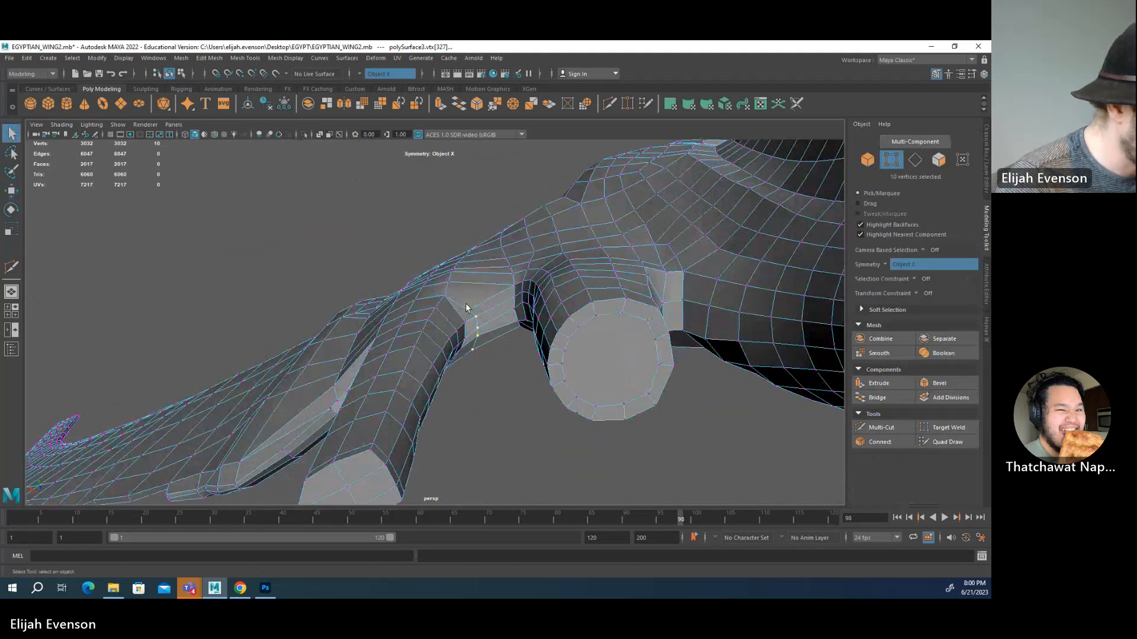
pyautogui.press('w')
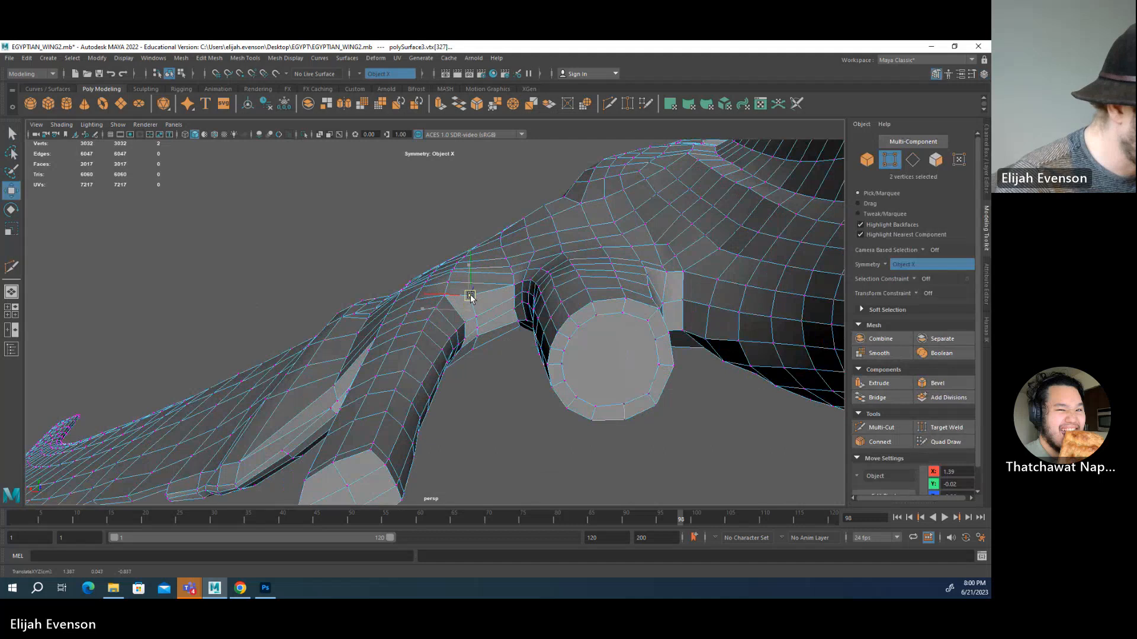
# - From the side view, adjust individual vertices at the base and near the open end of the short stub
pyautogui.keyDown('alt'); pyautogui.moveTo(489, 312); pyautogui.dragTo(590, 363); pyautogui.keyUp('alt')
pyautogui.press('q')
pyautogui.press('F10')
pyautogui.click(563, 321)
pyautogui.press('F9')
pyautogui.click(567, 319)
pyautogui.press('w')
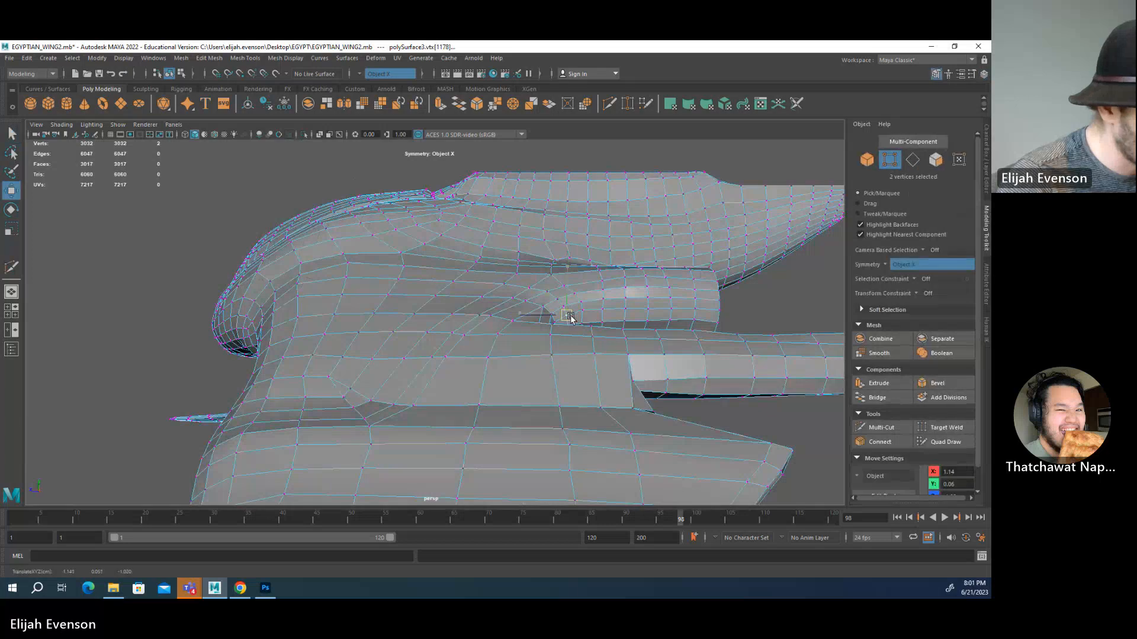
pyautogui.click(581, 312)
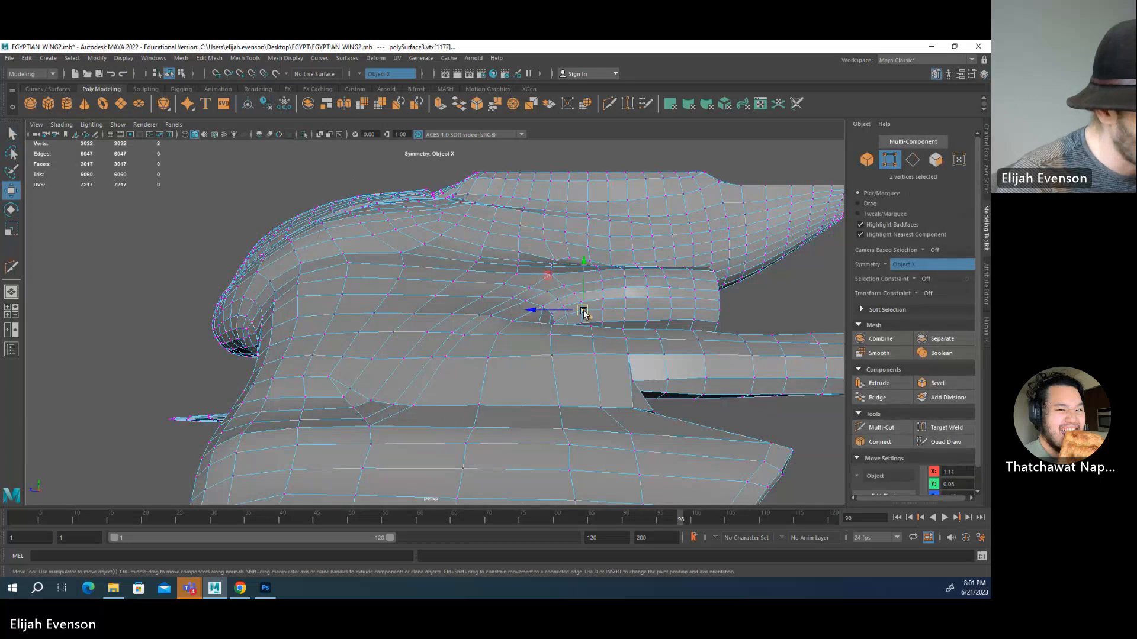
pyautogui.click(702, 322)
pyautogui.click(699, 288)
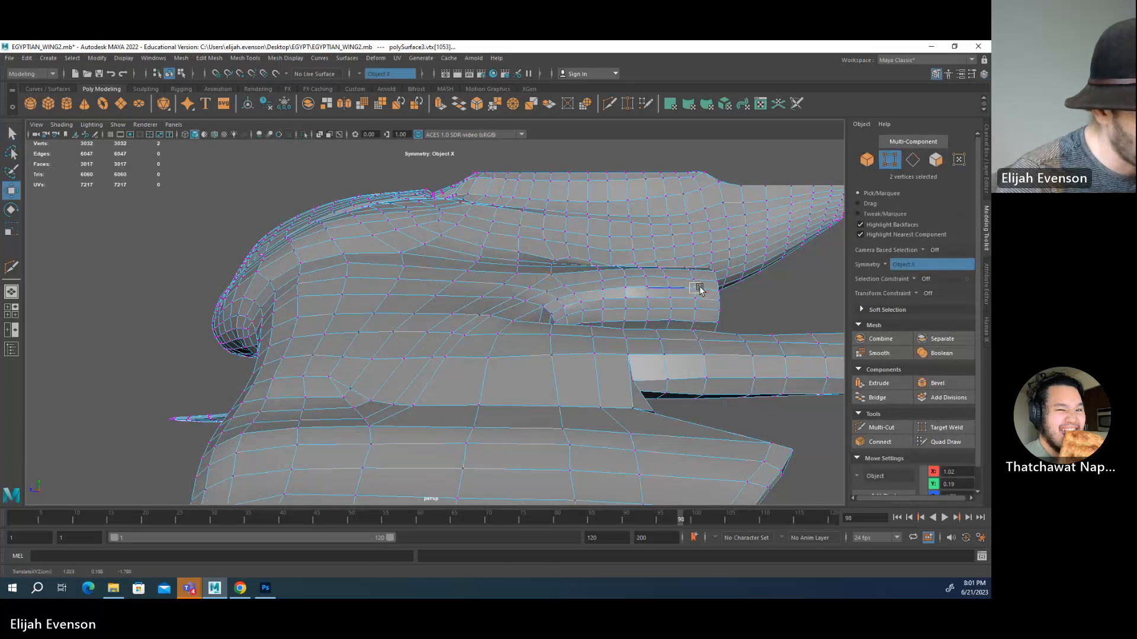
pyautogui.press('q')
# - Extrude the end faces of the short stubs and move them inward to hollow out the tips
pyautogui.click(757, 308)
pyautogui.keyDown('alt'); pyautogui.moveTo(757, 308); pyautogui.dragTo(532, 341); pyautogui.keyUp('alt')
pyautogui.press('F11')
pyautogui.click(533, 343)
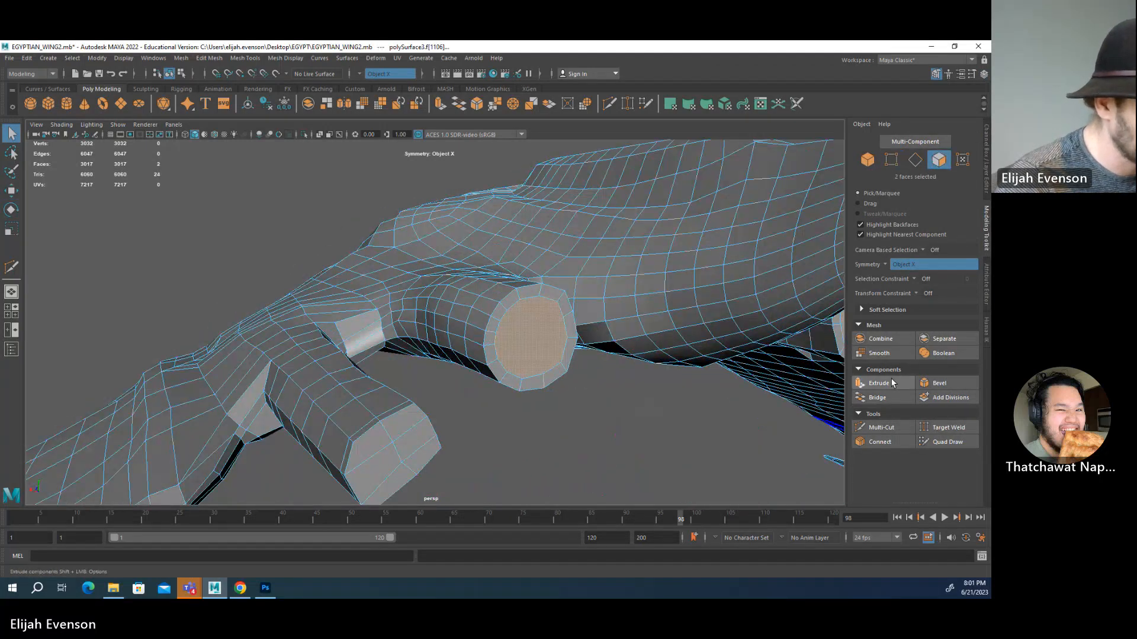
pyautogui.press('w')
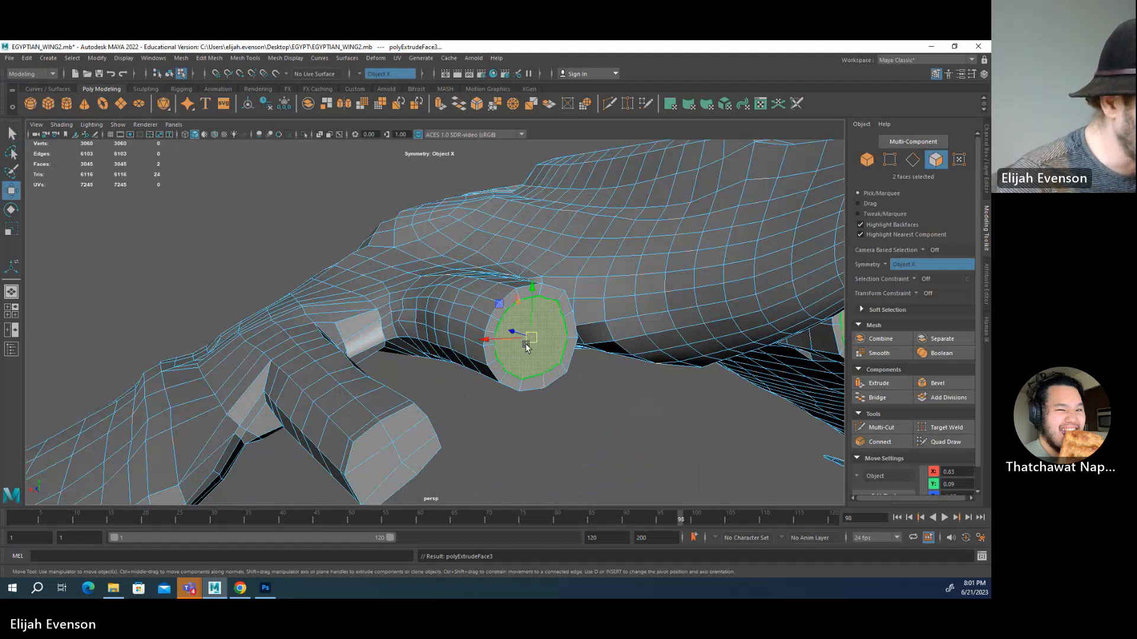
pyautogui.keyDown('alt'); pyautogui.moveTo(524, 343); pyautogui.dragTo(556, 383); pyautogui.keyUp('alt')
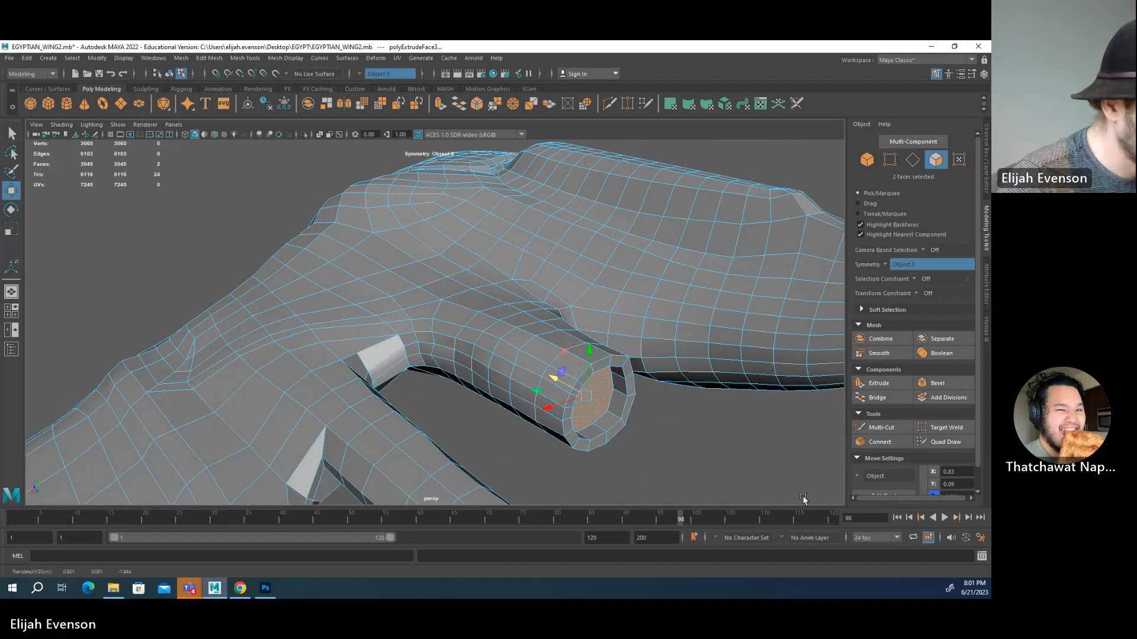
# - Examine the whole wing in smooth preview, including the hollowed stub tips and the dome's side profile
pyautogui.press('F8')
pyautogui.keyDown('alt'); pyautogui.moveTo(756, 472); pyautogui.dragTo(497, 328); pyautogui.keyUp('alt')
pyautogui.click(497, 328)
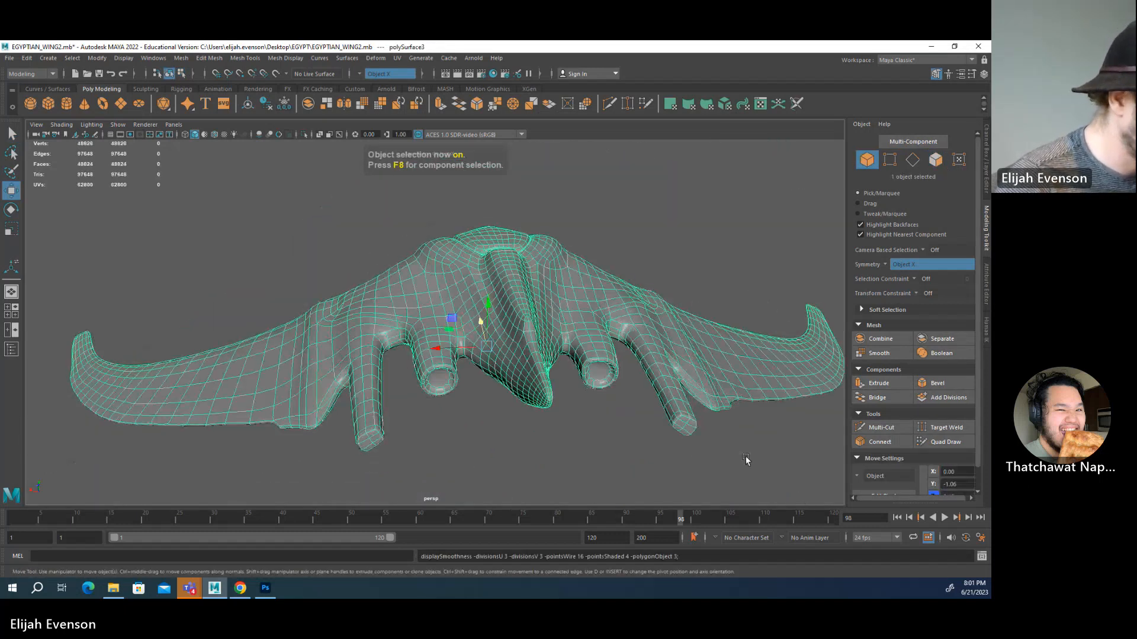
pyautogui.press('3')
pyautogui.click(629, 448)
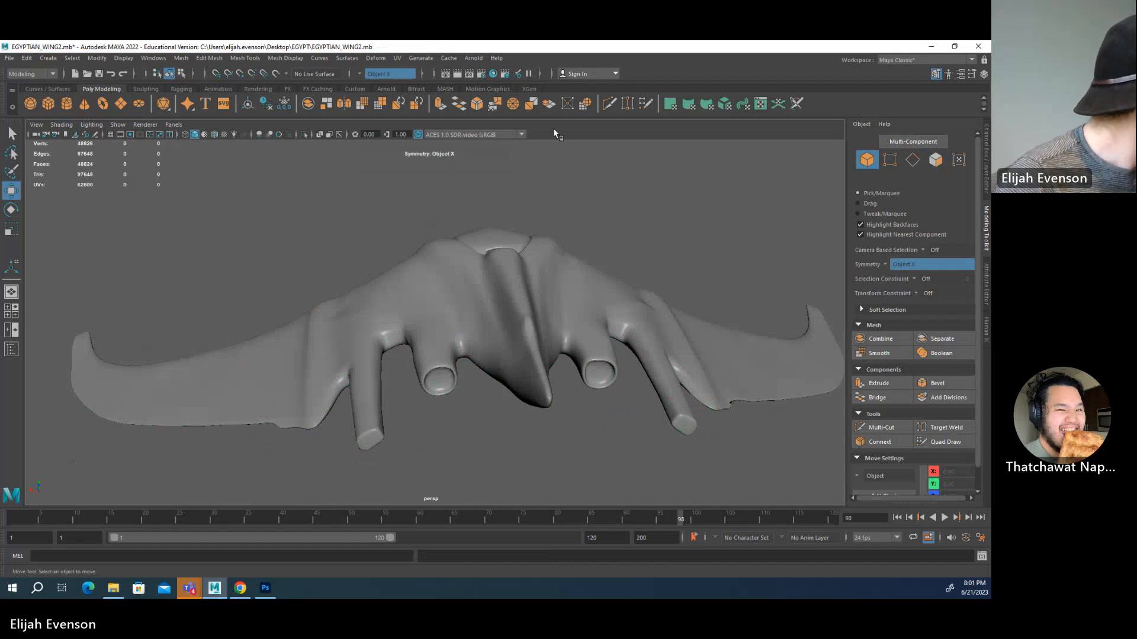
pyautogui.moveTo(457, 247)
pyautogui.keyDown('alt'); pyautogui.mouseDown()
pyautogui.moveTo(451, 282)
pyautogui.moveTo(471, 244)
pyautogui.moveTo(438, 236)
pyautogui.moveTo(449, 236)
pyautogui.mouseUp(); pyautogui.keyUp('alt')
pyautogui.keyDown('alt'); pyautogui.moveTo(429, 275); pyautogui.dragTo(502, 317); pyautogui.keyUp('alt')
pyautogui.keyDown('alt'); pyautogui.moveTo(503, 318); pyautogui.dragTo(611, 385, button='middle'); pyautogui.keyUp('alt')
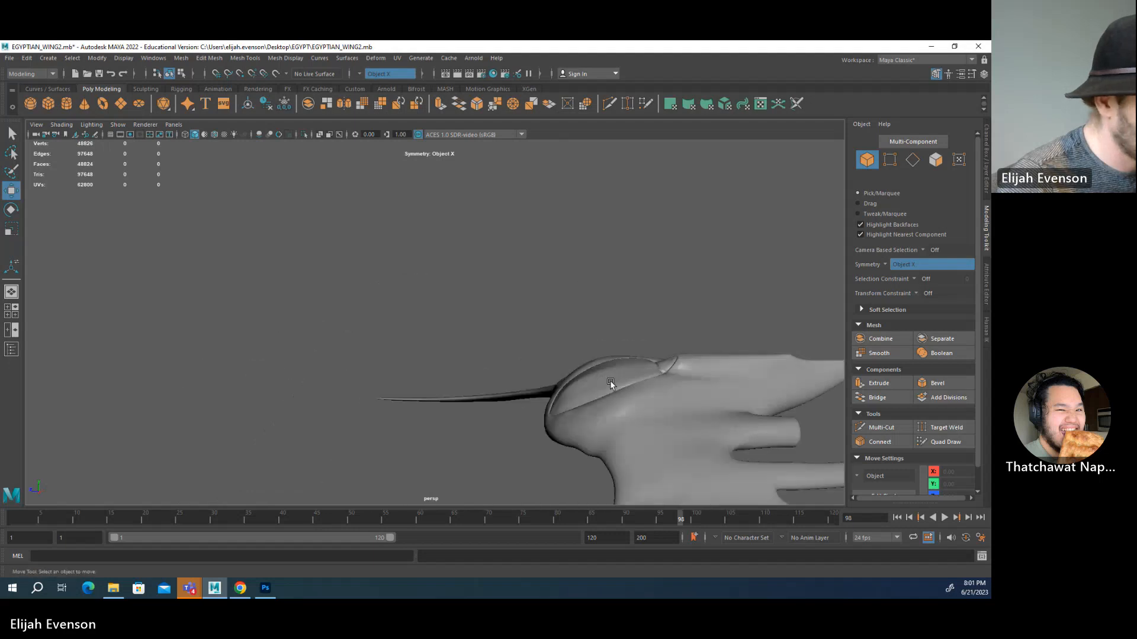
pyautogui.keyDown('alt'); pyautogui.moveTo(612, 386); pyautogui.dragTo(766, 383, button='right'); pyautogui.keyUp('alt')
pyautogui.keyDown('alt'); pyautogui.moveTo(766, 383); pyautogui.dragTo(452, 309, button='middle'); pyautogui.keyUp('alt')
# - Return the wing to unsmoothed display and select the faces filling the recess behind the dome
pyautogui.click(573, 340)
pyautogui.press('1')
pyautogui.keyDown('alt'); pyautogui.moveTo(574, 340); pyautogui.dragTo(634, 322, button='right'); pyautogui.keyUp('alt')
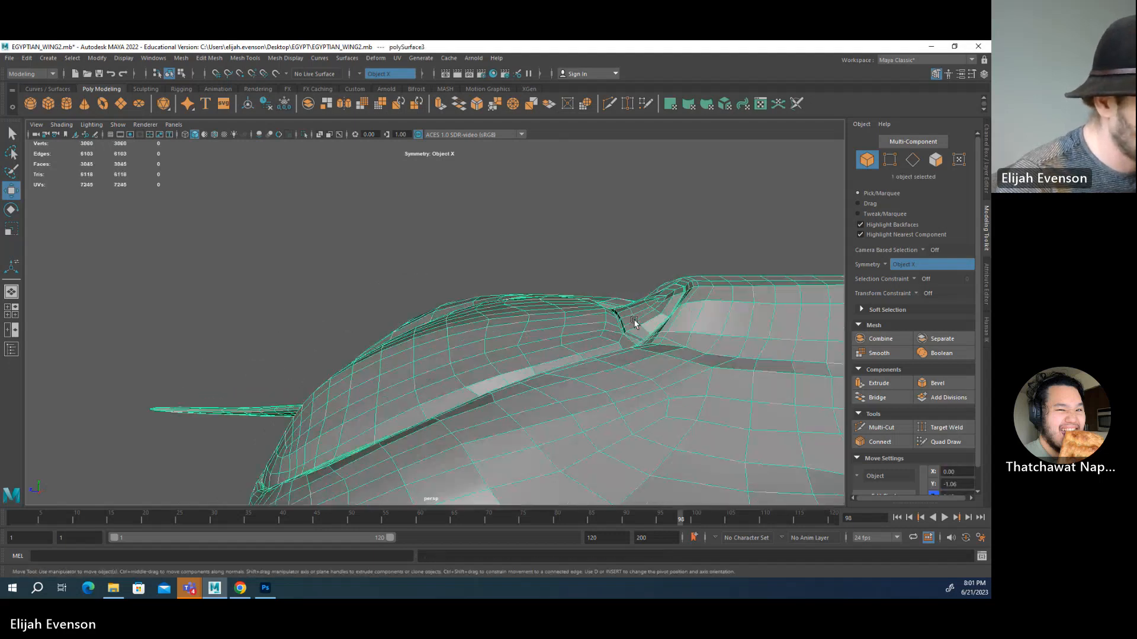
pyautogui.keyDown('alt'); pyautogui.moveTo(634, 322); pyautogui.dragTo(503, 394); pyautogui.keyUp('alt')
pyautogui.moveTo(530, 292); pyautogui.dragTo(531, 332, button='right')
pyautogui.click(510, 218)
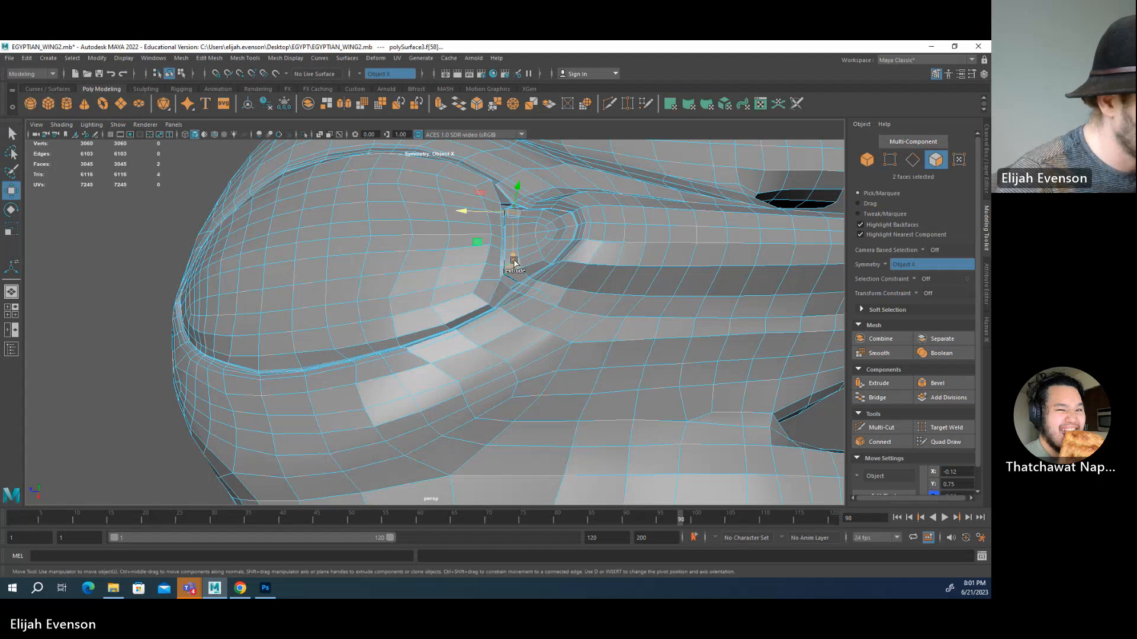
pyautogui.press('q')
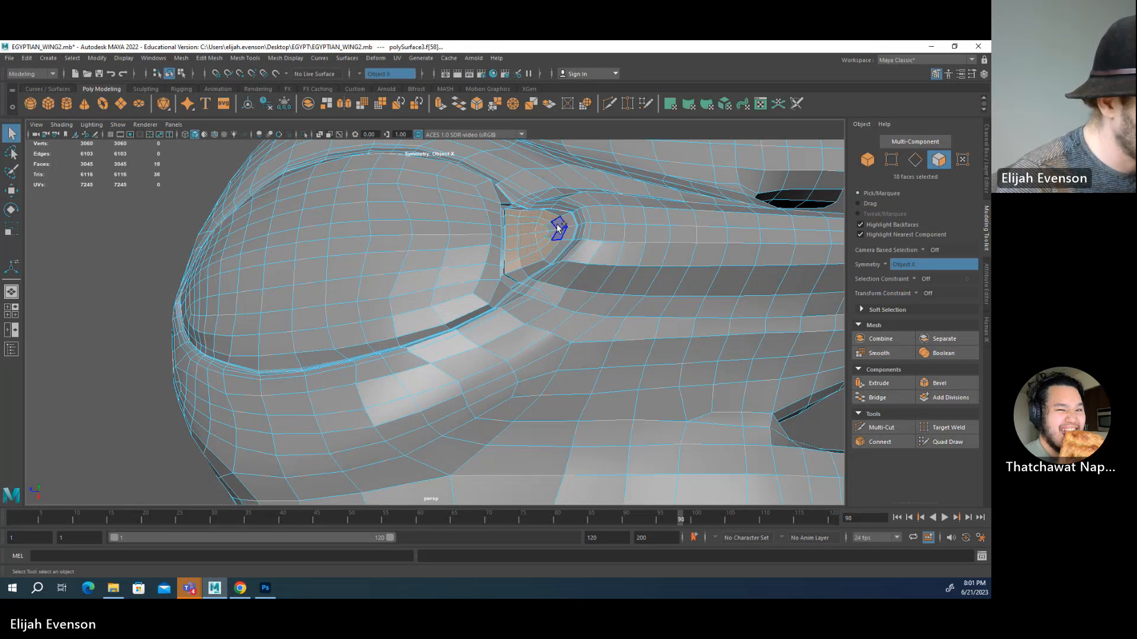
# - Undo the trial move of the recess faces behind the dome, and scale them to adjust their slope
pyautogui.keyDown('alt'); pyautogui.moveTo(551, 231); pyautogui.dragTo(467, 324); pyautogui.keyUp('alt')
pyautogui.press('r')
pyautogui.press('w')
pyautogui.hotkey('ctrl', 'z')
pyautogui.press('e')
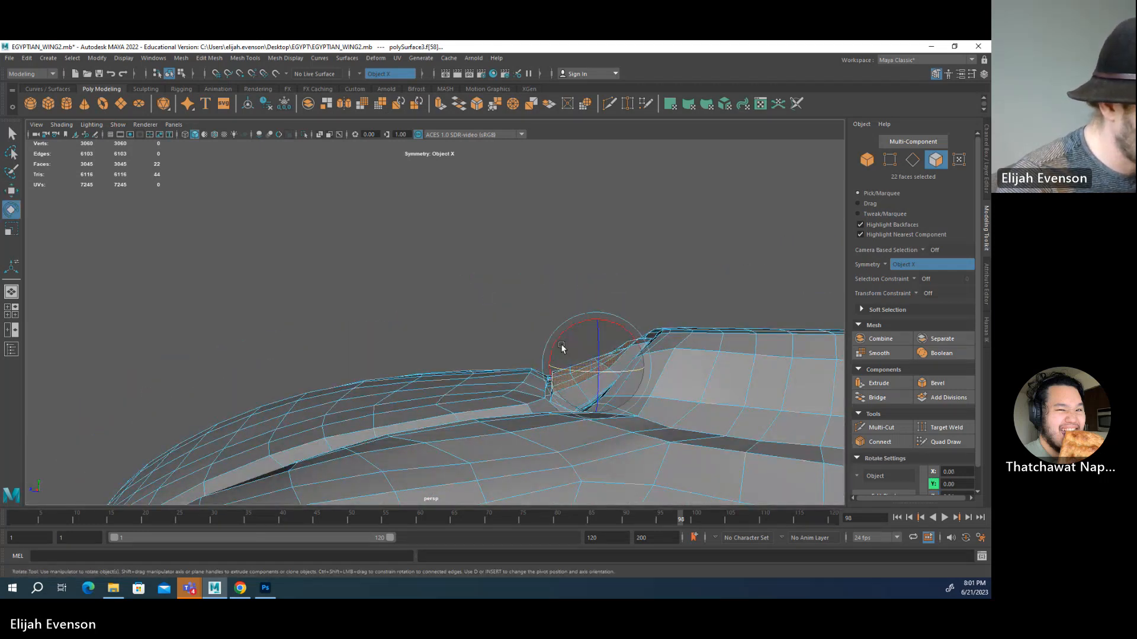
pyautogui.press('r')
pyautogui.moveTo(546, 367); pyautogui.dragTo(621, 383)
pyautogui.press('q')
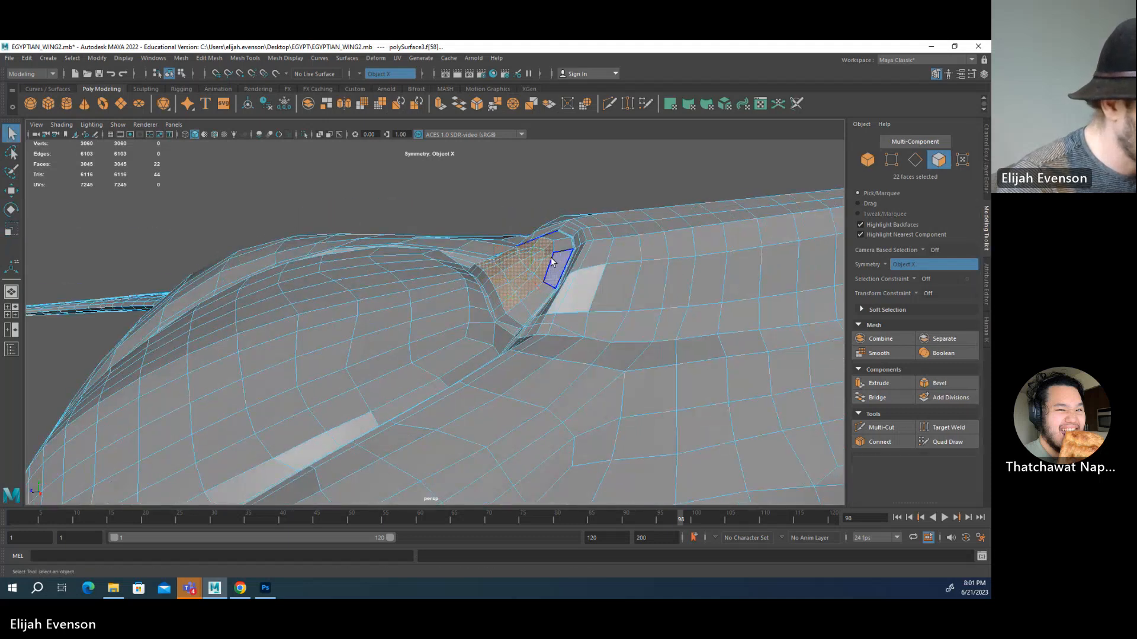
# - Shrink the selection to the recess's inner faces, flatten them by scaling, and move them up toward the dome
pyautogui.keyDown('alt'); pyautogui.moveTo(550, 257); pyautogui.dragTo(487, 248); pyautogui.keyUp('alt')
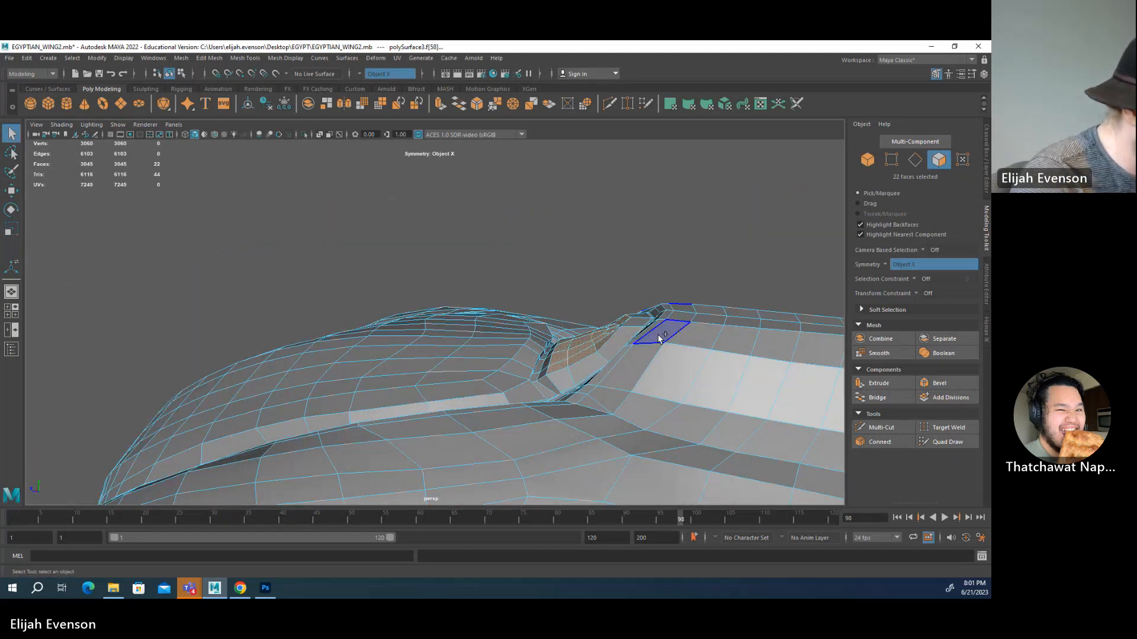
pyautogui.hotkey('shift', ',')
pyautogui.press('r')
pyautogui.moveTo(546, 337); pyautogui.dragTo(577, 341)
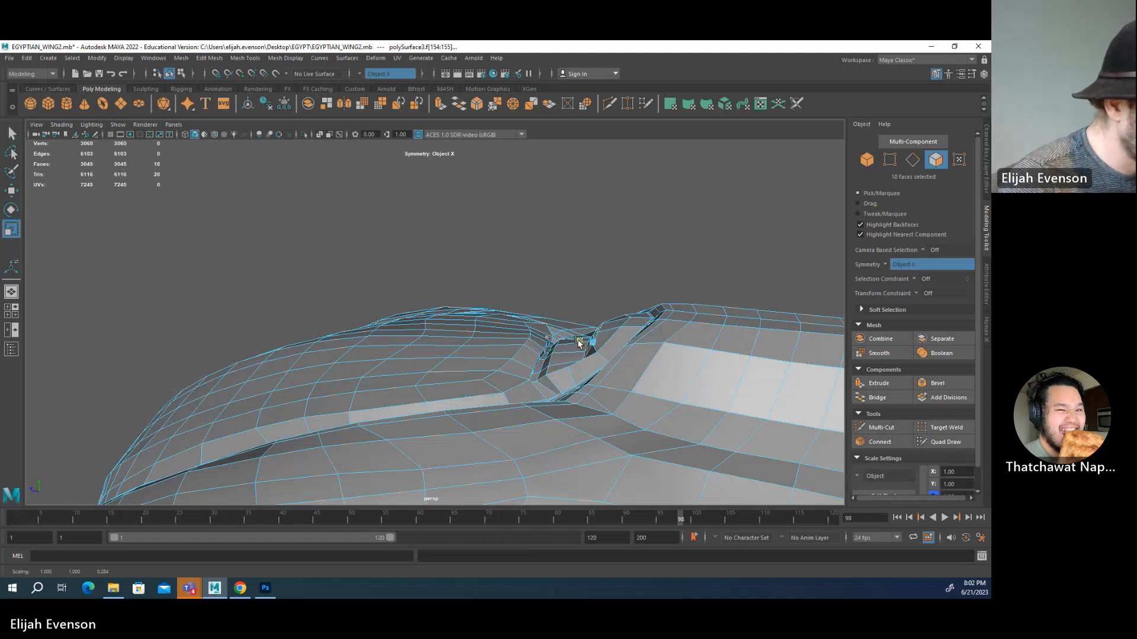
pyautogui.press('w')
pyautogui.moveTo(556, 310)
pyautogui.mouseDown(button='middle')
pyautogui.moveTo(543, 287)
pyautogui.moveTo(540, 299)
pyautogui.mouseUp(button='middle')
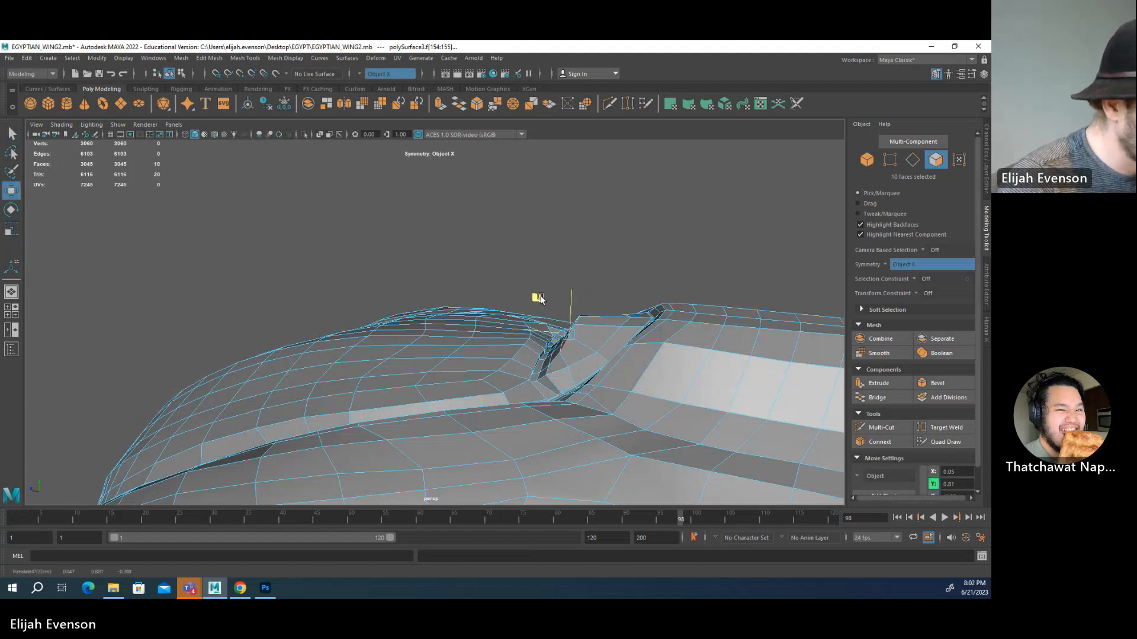
# - Check the reshaped recess behind the dome in smooth preview with the mesh deselected
pyautogui.press('3')
pyautogui.keyDown('alt'); pyautogui.moveTo(538, 298); pyautogui.dragTo(434, 350); pyautogui.keyUp('alt')
pyautogui.press('F8')
pyautogui.click(707, 312)
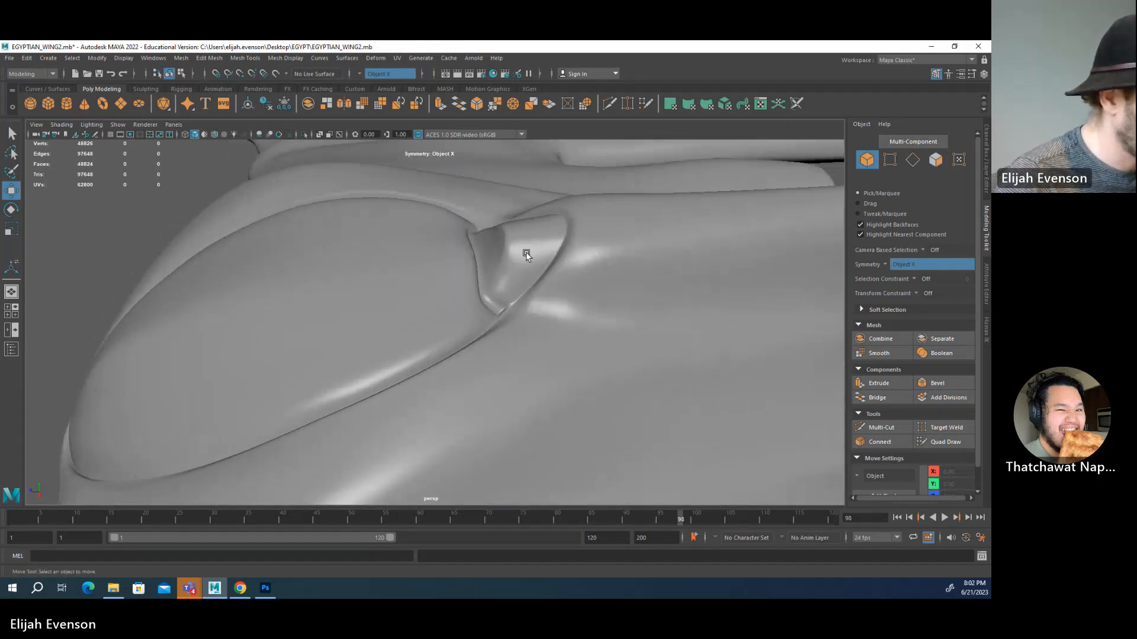
# - Select the three vertices at the middle of the dome's rear edge and adjust the soft-selection falloff around them
pyautogui.click(525, 252)
pyautogui.keyDown('alt'); pyautogui.moveTo(525, 252); pyautogui.dragTo(425, 301); pyautogui.keyUp('alt')
pyautogui.press('F9')
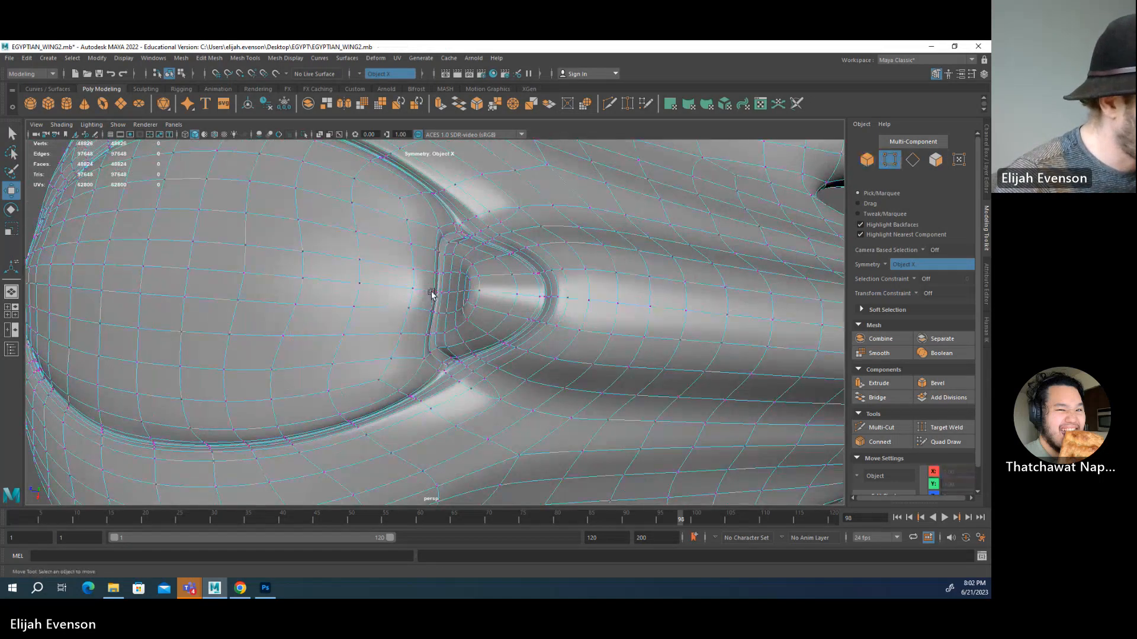
pyautogui.click(433, 293)
pyautogui.press('q')
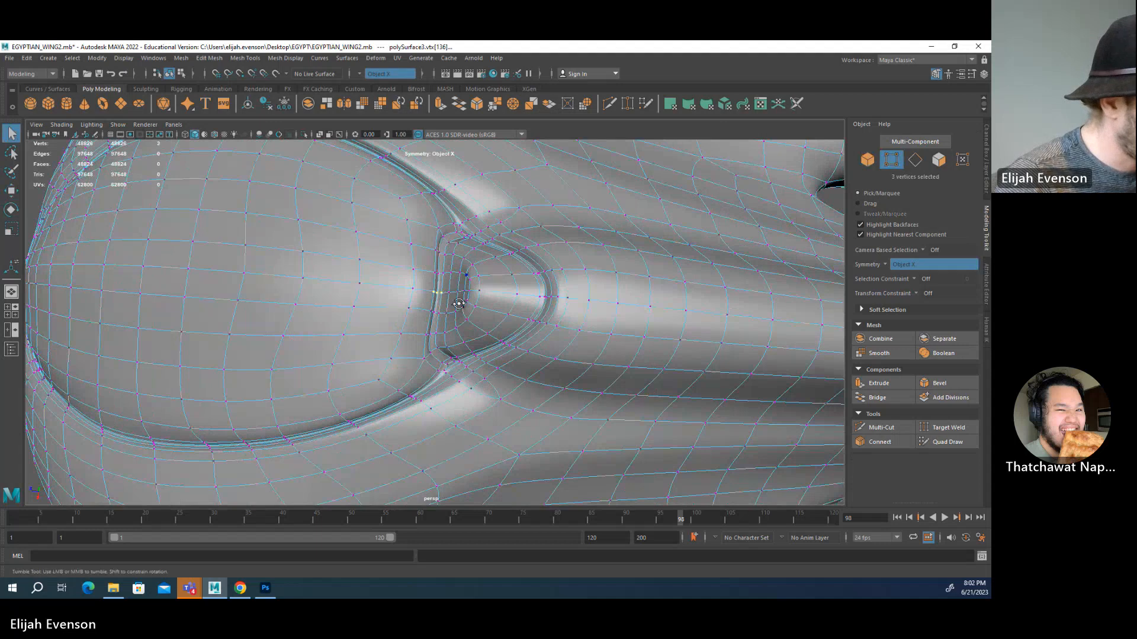
pyautogui.keyDown('alt'); pyautogui.moveTo(459, 304); pyautogui.dragTo(457, 292); pyautogui.keyUp('alt')
pyautogui.press('w')
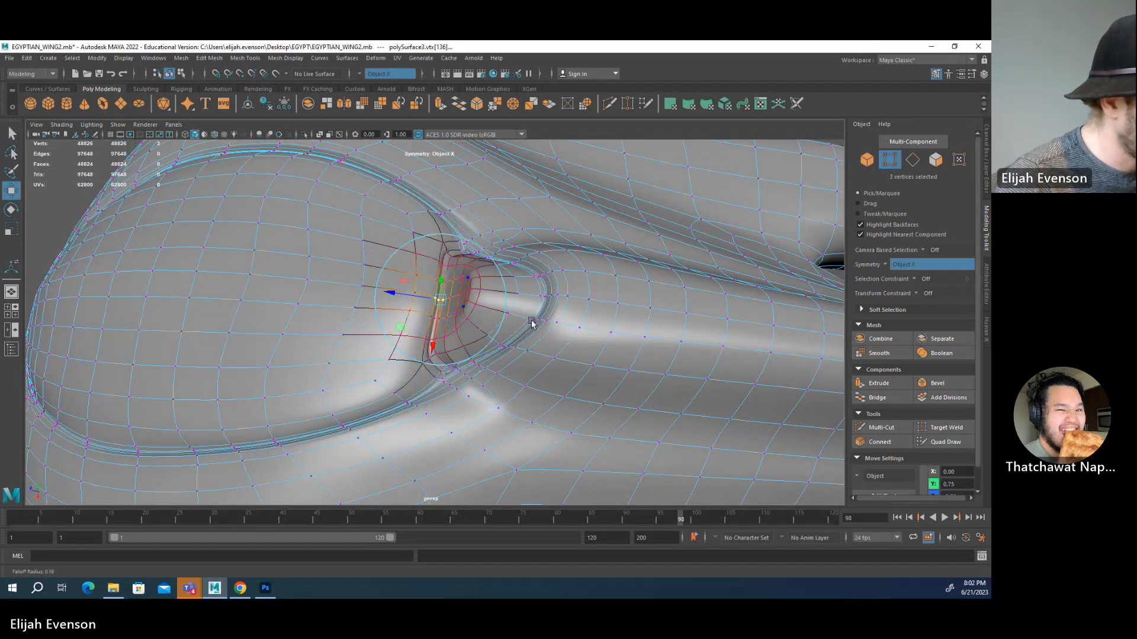
pyautogui.moveTo(531, 323); pyautogui.dragTo(547, 322)
# - On the unsmoothed mesh, try moving five vertices at the recess's far rim with soft selection, and undo the move
pyautogui.keyDown('alt'); pyautogui.moveTo(480, 311); pyautogui.dragTo(357, 299); pyautogui.keyUp('alt')
pyautogui.press('q')
pyautogui.press('1')
pyautogui.press('w')
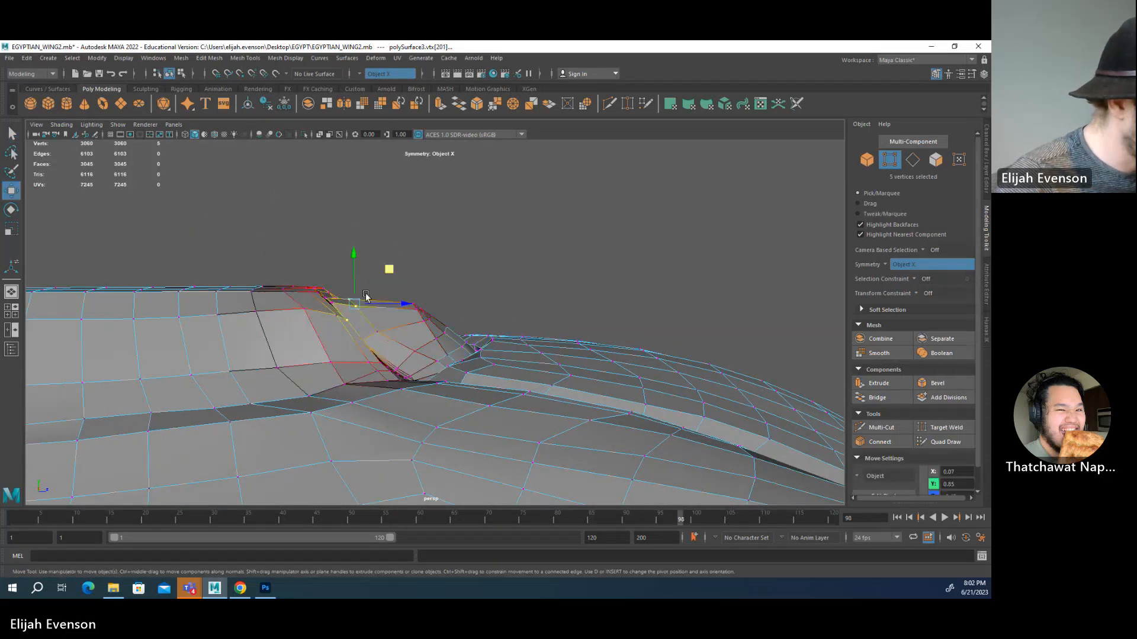
pyautogui.hotkey('ctrl', 'z')
pyautogui.press('q')
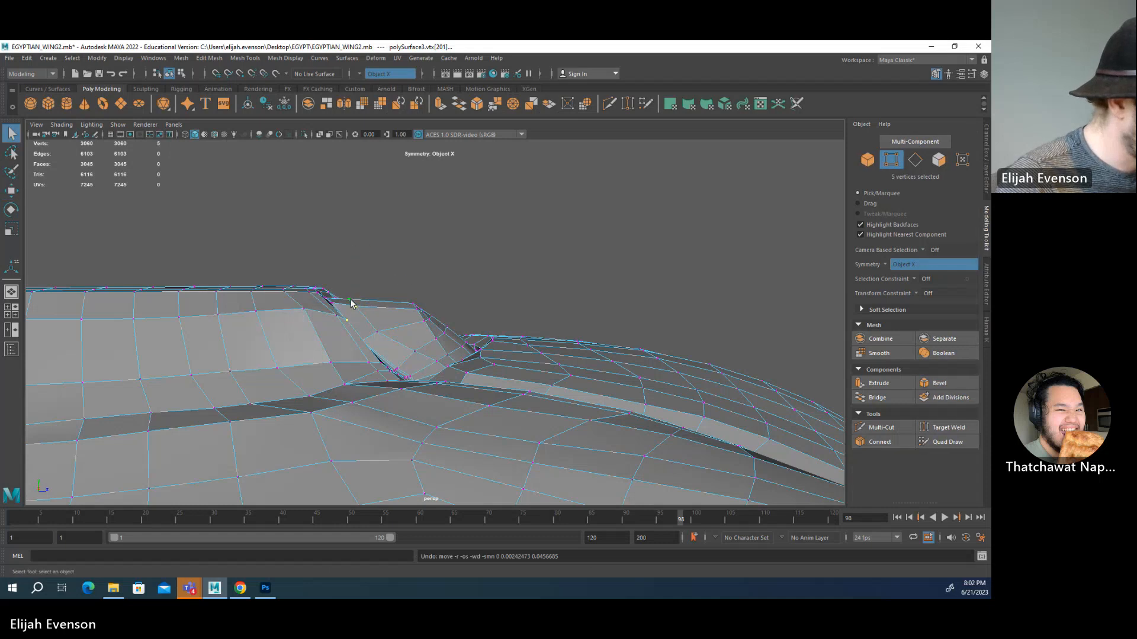
# - Reposition the vertices on the top edge and sloping side of the recess behind the dome to even out its faces
pyautogui.press('w')
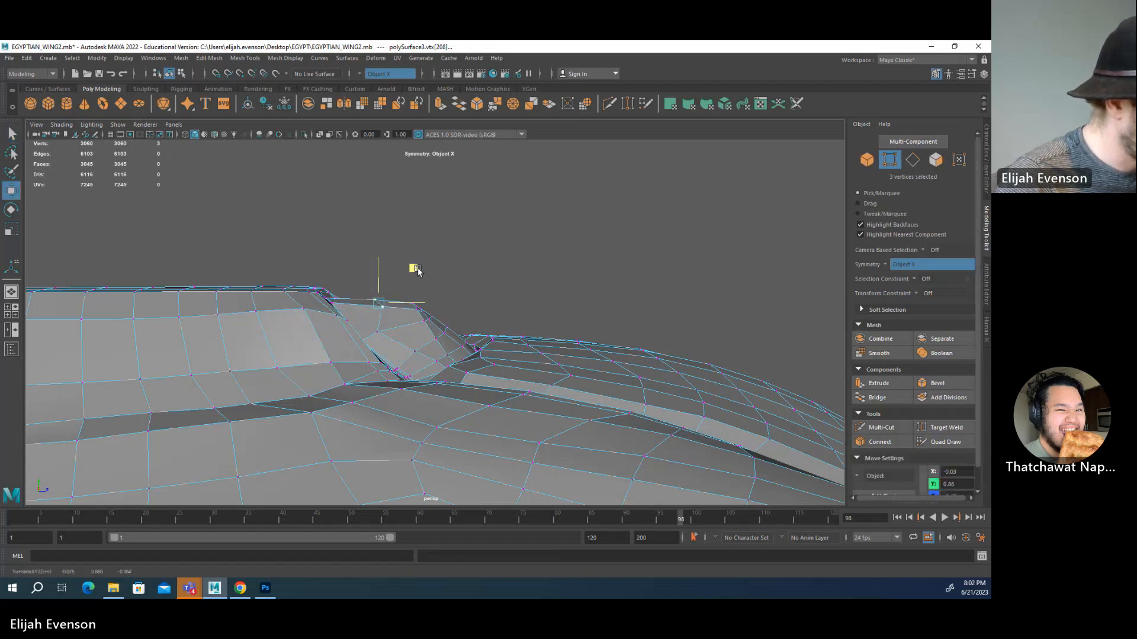
pyautogui.press('q')
pyautogui.click(379, 331)
pyautogui.press('w')
pyautogui.moveTo(381, 332); pyautogui.dragTo(400, 330)
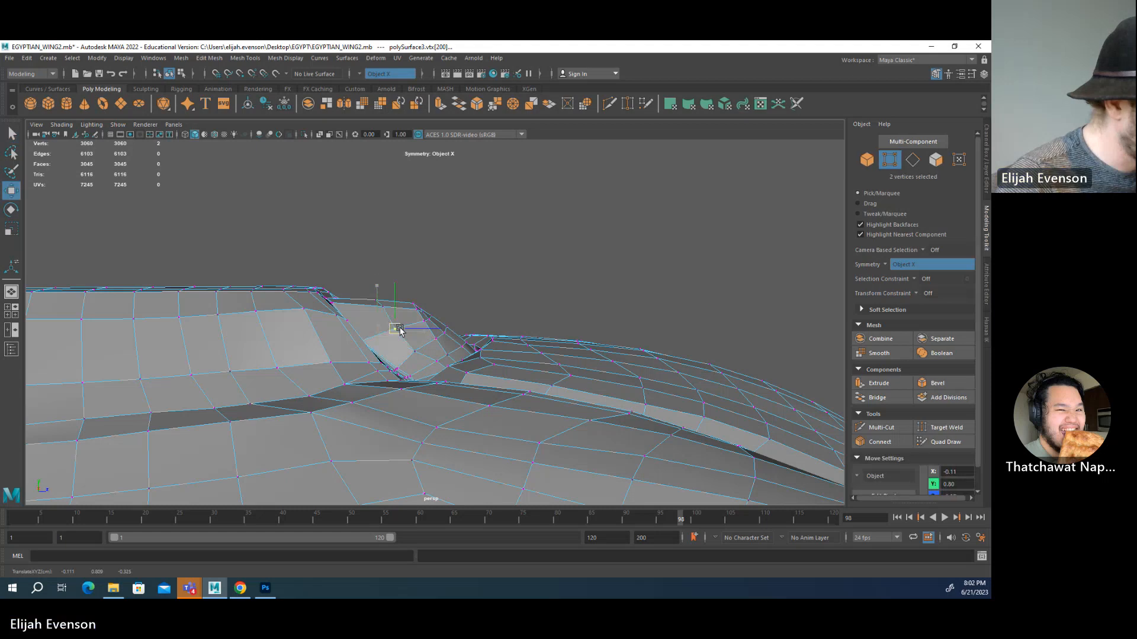
pyautogui.click(422, 350)
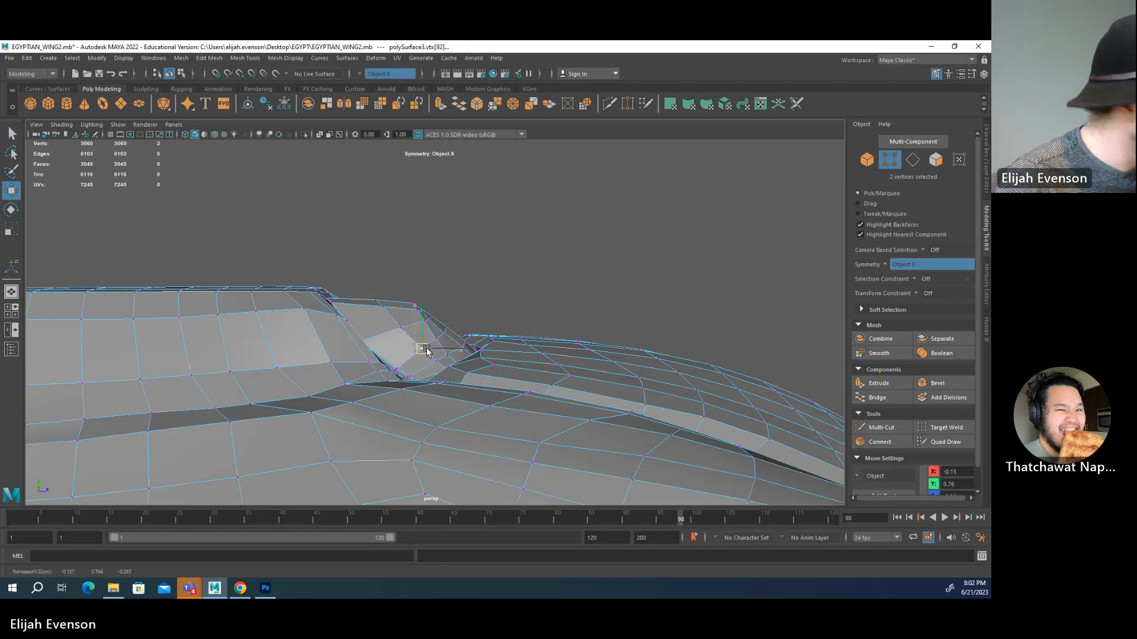
pyautogui.click(497, 254)
# - Select the vertices at the side corner of the recess's rim and adjust their position symmetrically
pyautogui.keyDown('alt'); pyautogui.moveTo(599, 258); pyautogui.dragTo(421, 320); pyautogui.keyUp('alt')
pyautogui.click(454, 408)
pyautogui.press('q')
pyautogui.scroll(2, 471, 429)
pyautogui.scroll(-2, 471, 428)
pyautogui.press('w')
pyautogui.keyDown('alt'); pyautogui.moveTo(421, 320); pyautogui.dragTo(386, 353); pyautogui.keyUp('alt')
pyautogui.press('q')
pyautogui.press('w')
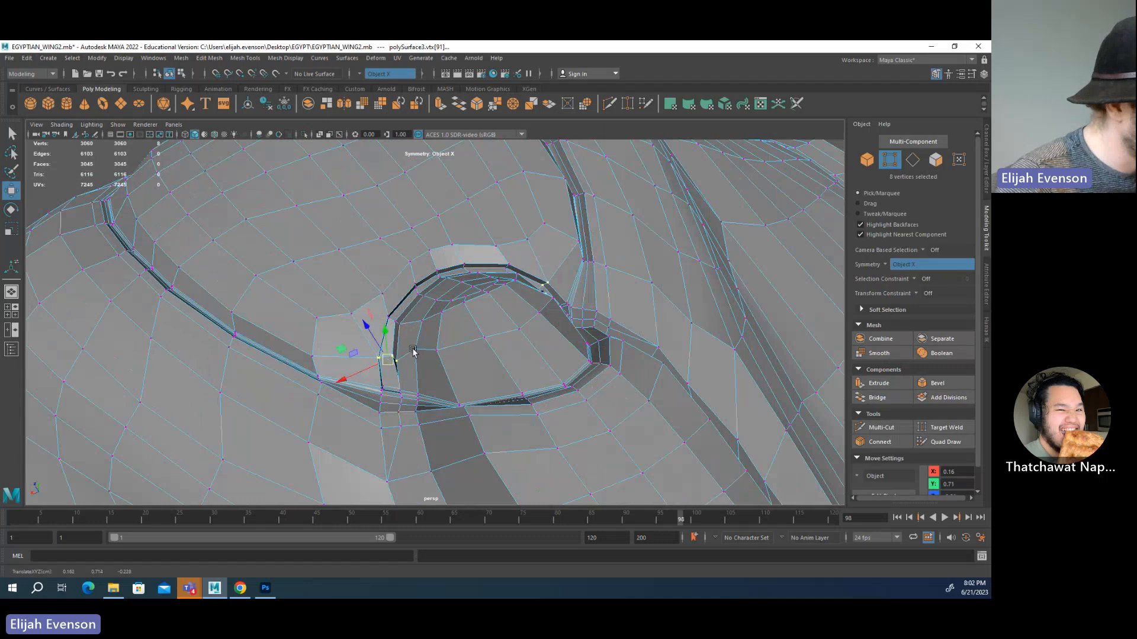
# - Move the vertices on the recess's inner surface one symmetric pair at a time, including the middle ones at its far edge
pyautogui.click(416, 358)
pyautogui.click(440, 358)
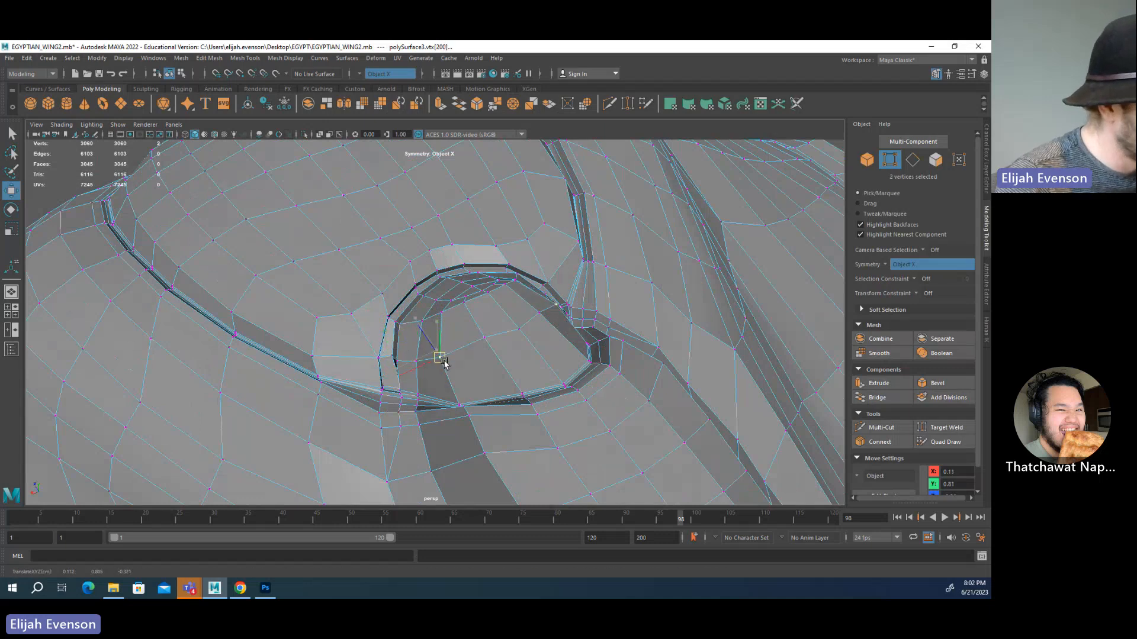
pyautogui.click(499, 356)
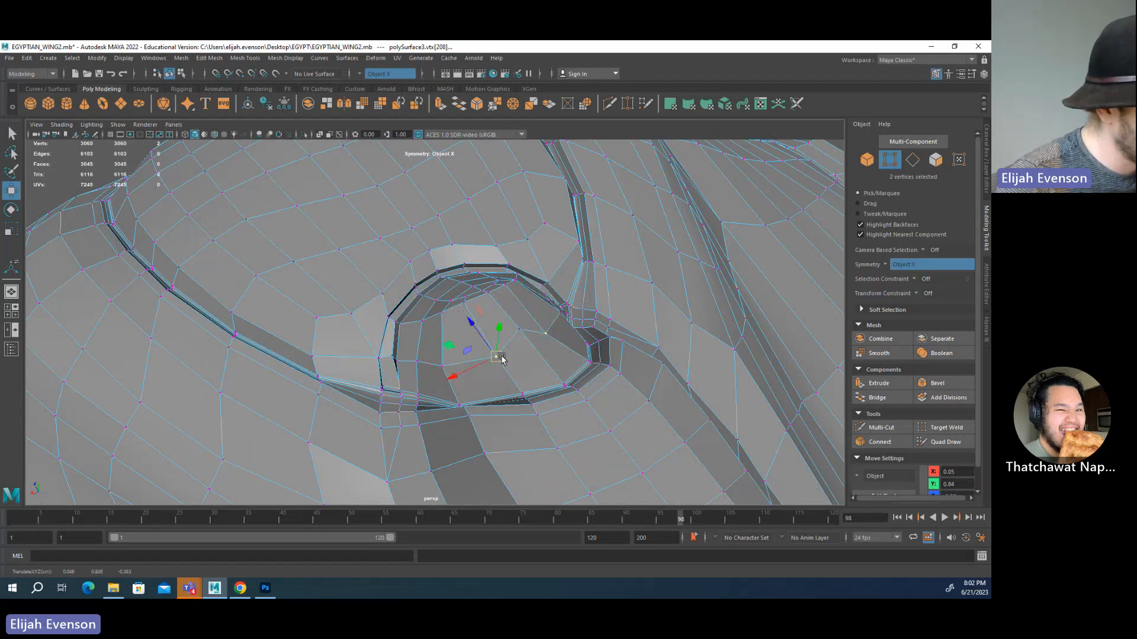
pyautogui.keyDown('alt'); pyautogui.moveTo(500, 355); pyautogui.dragTo(563, 286); pyautogui.keyUp('alt')
pyautogui.press('q')
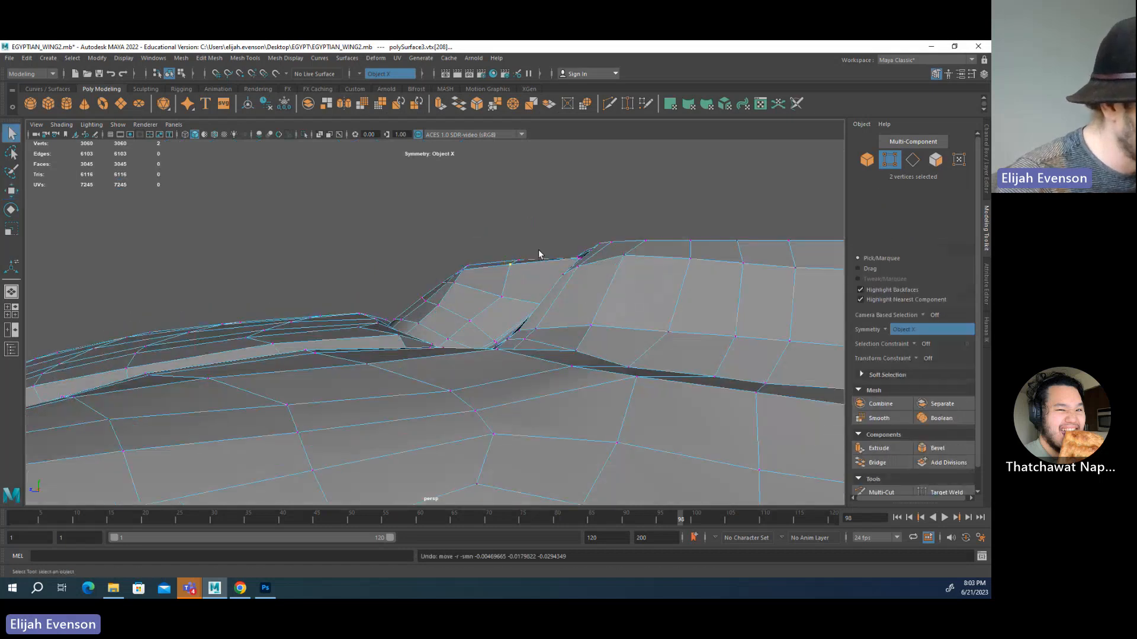
pyautogui.moveTo(533, 250)
pyautogui.mouseDown()
pyautogui.moveTo(503, 273)
pyautogui.moveTo(544, 267)
pyautogui.mouseUp()
pyautogui.press('w')
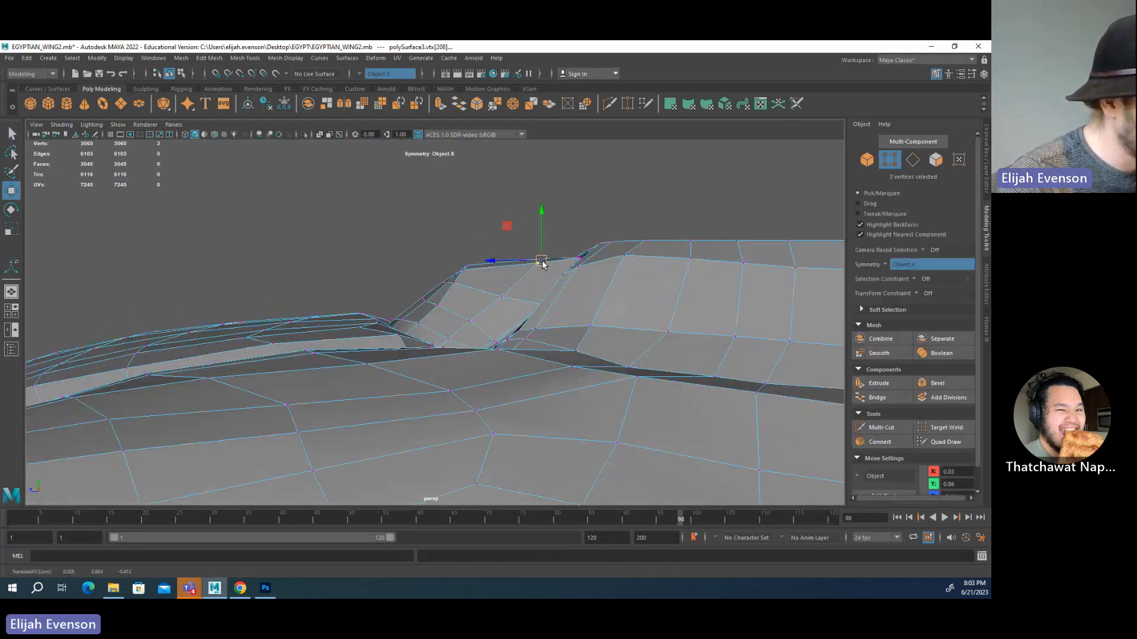
# - Examine the recess and the dome in smooth preview with the mesh deselected
pyautogui.press('3')
pyautogui.press('F8')
pyautogui.press('F8')
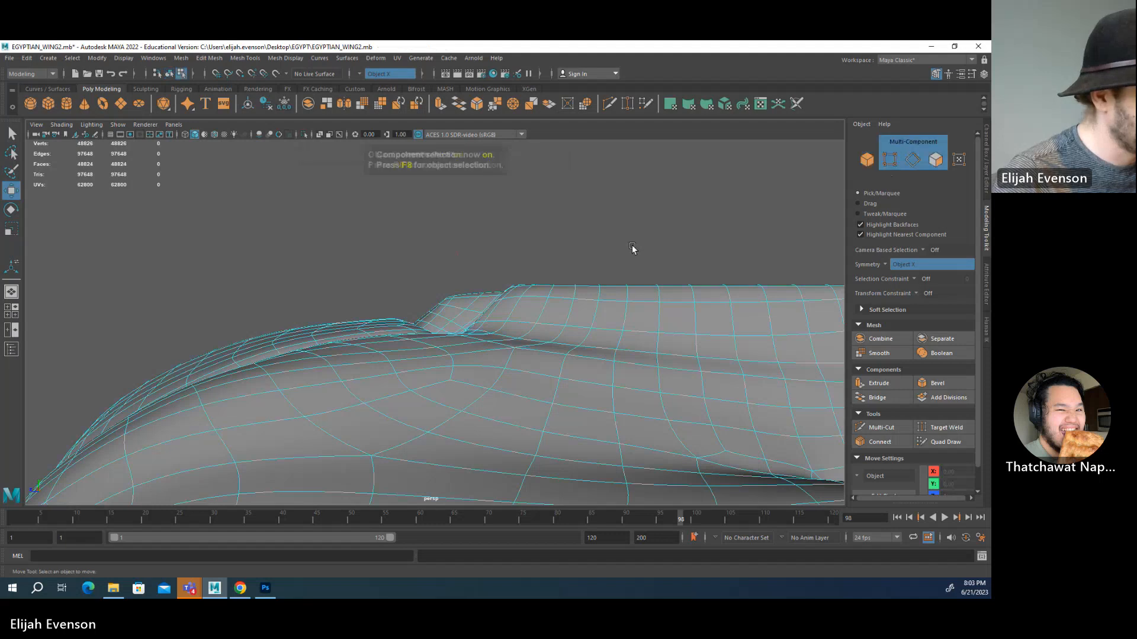
pyautogui.keyDown('alt'); pyautogui.moveTo(634, 247); pyautogui.dragTo(424, 395); pyautogui.keyUp('alt')
pyautogui.scroll(-5, 658, 287)
pyautogui.press('F8')
pyautogui.click(667, 288)
pyautogui.scroll(-4, 659, 301)
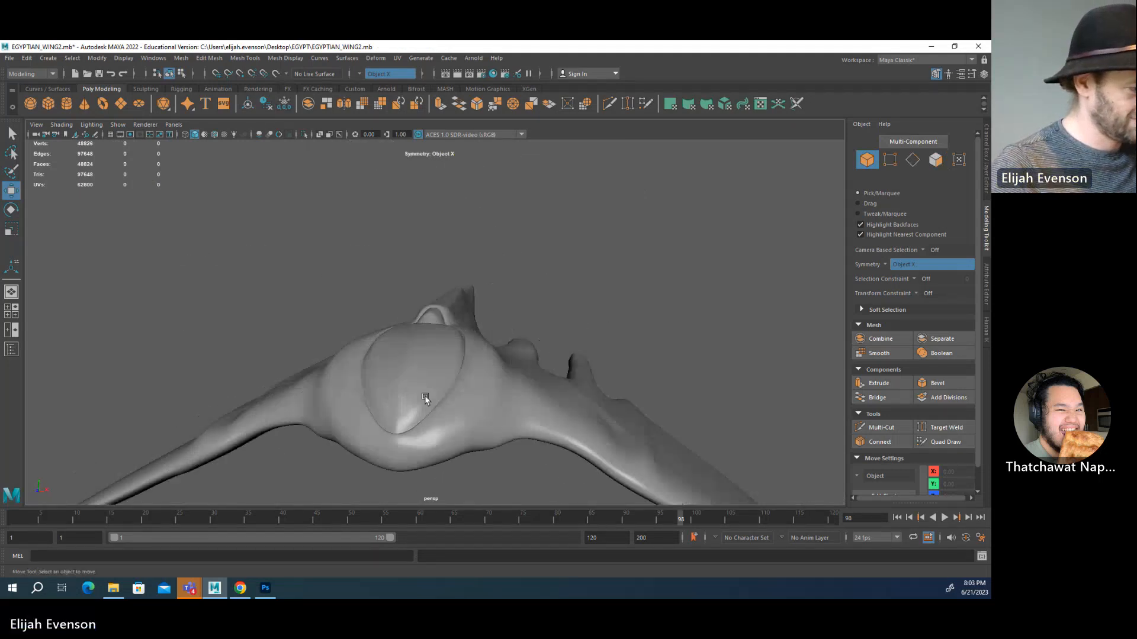
# - Return to vertex editing on the unsmoothed mesh and select the four vertices on the sides of the dome's groove for moving
pyautogui.click(472, 396)
pyautogui.keyDown('alt'); pyautogui.moveTo(495, 414); pyautogui.dragTo(595, 407); pyautogui.keyUp('alt')
pyautogui.scroll(5, 510, 398)
pyautogui.press('F10')
pyautogui.scroll(8, 595, 407)
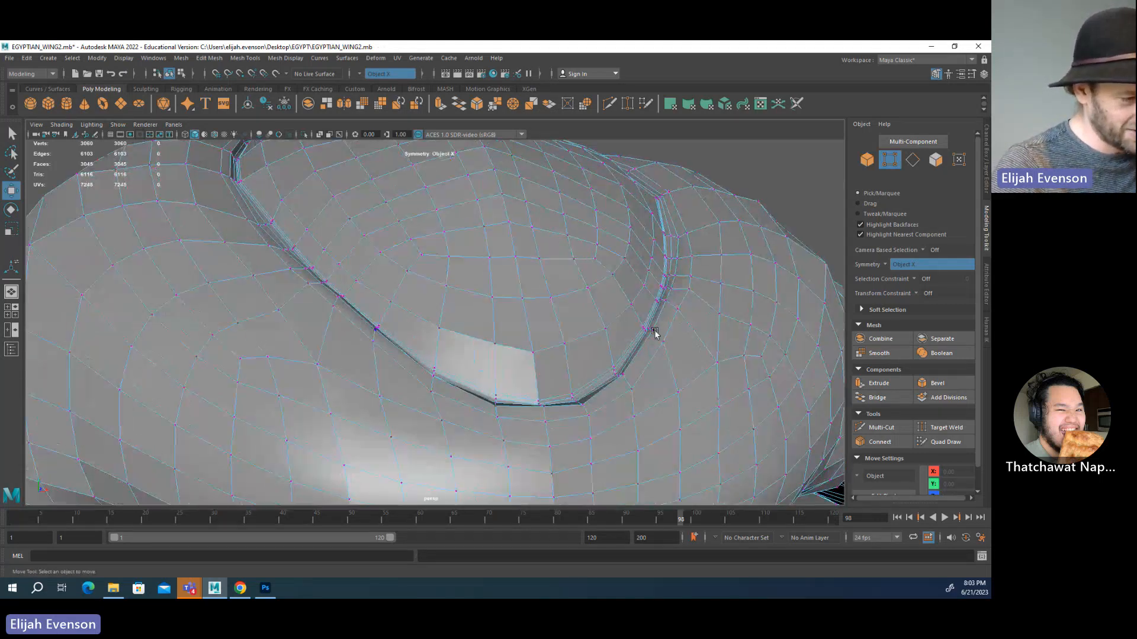
pyautogui.press('q')
pyautogui.click(651, 330)
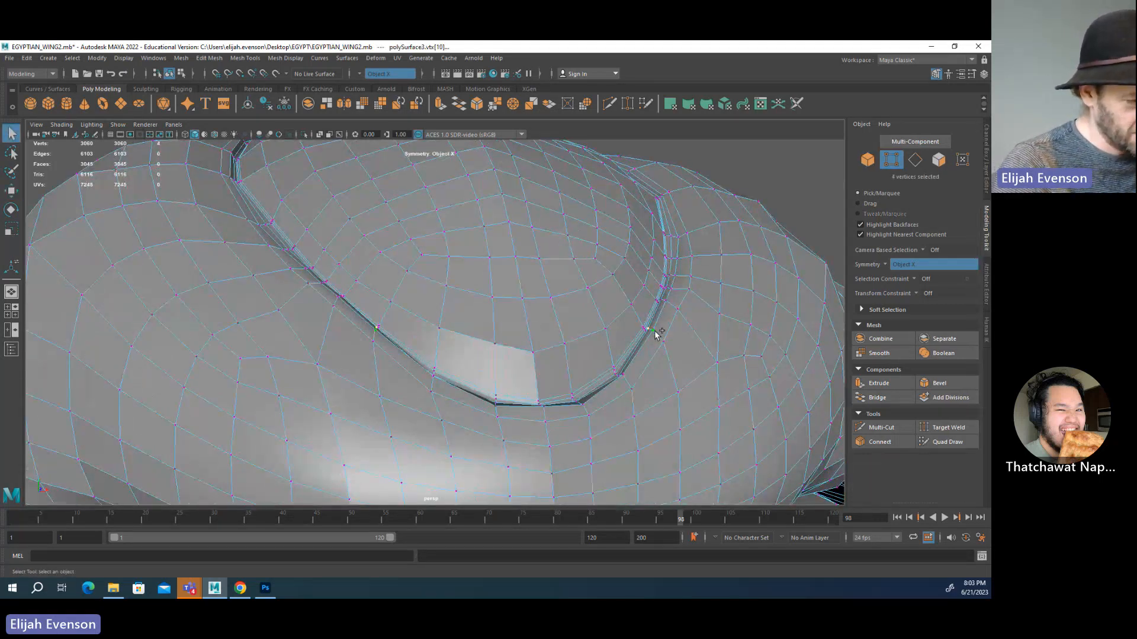
pyautogui.press('w')
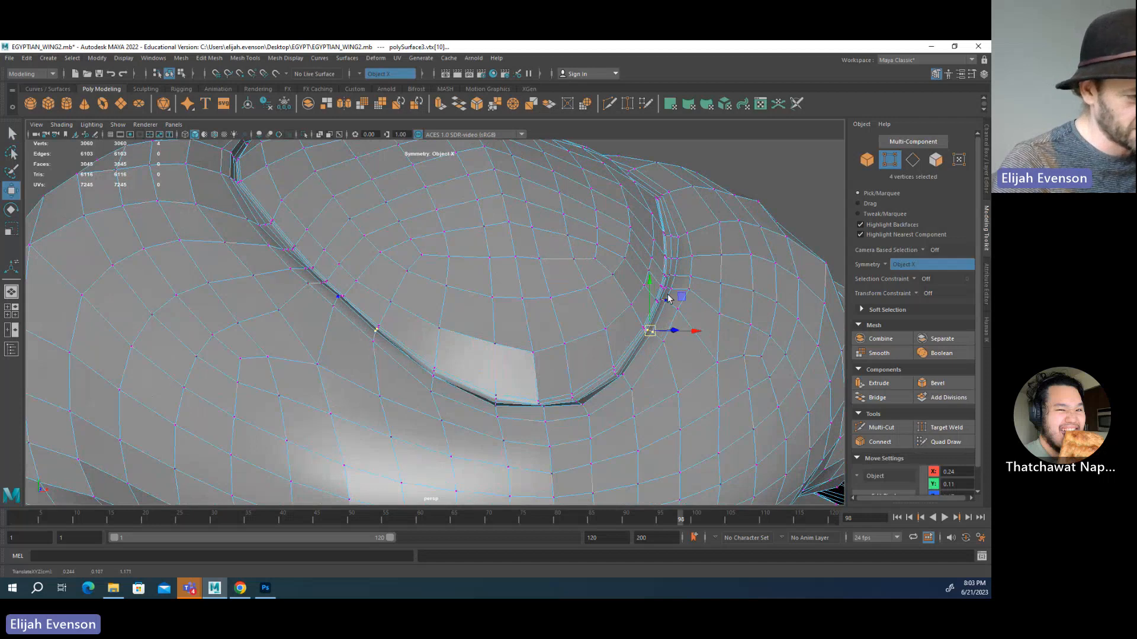
# - Move the vertices just outside the dome's groove symmetrically, working along its curve to even their spacing
pyautogui.press('q')
pyautogui.click(687, 291)
pyautogui.press('w')
pyautogui.keyDown('alt'); pyautogui.moveTo(698, 297); pyautogui.dragTo(637, 385); pyautogui.keyUp('alt')
pyautogui.keyDown('alt'); pyautogui.moveTo(637, 385); pyautogui.dragTo(665, 346, button='middle'); pyautogui.keyUp('alt')
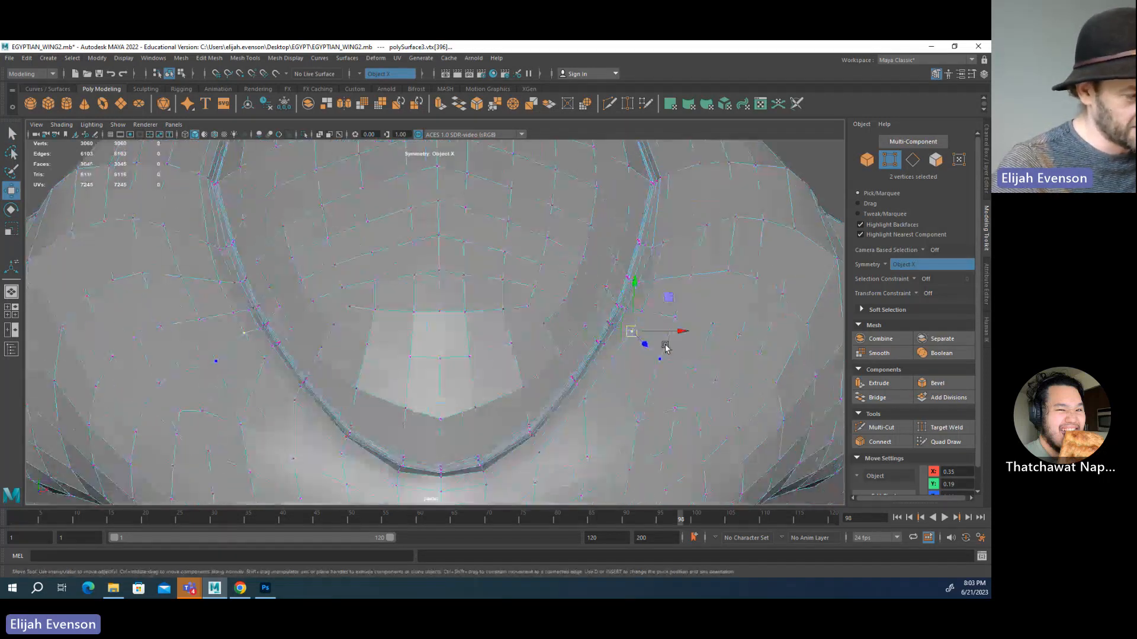
pyautogui.moveTo(636, 331); pyautogui.dragTo(583, 411)
pyautogui.click(612, 358)
pyautogui.click(583, 400)
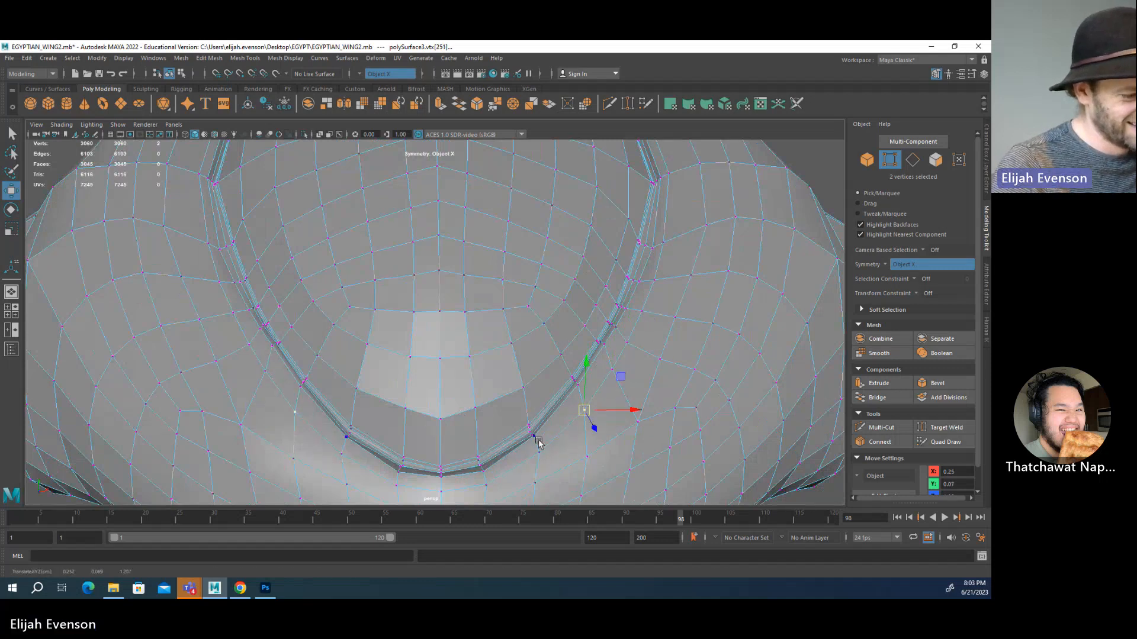
pyautogui.click(537, 453)
pyautogui.moveTo(538, 453); pyautogui.dragTo(538, 460)
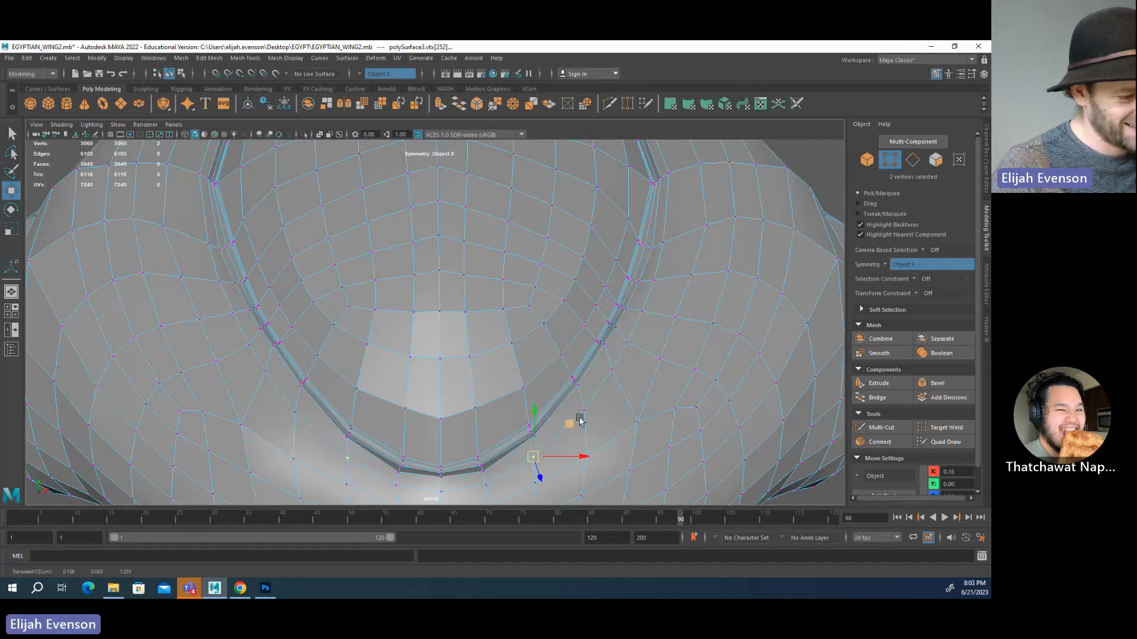
# - Even out the body mesh on both sides of the dome by repositioning vertices farther out from the groove
pyautogui.click(637, 422)
pyautogui.moveTo(638, 421); pyautogui.dragTo(702, 405)
pyautogui.click(676, 408)
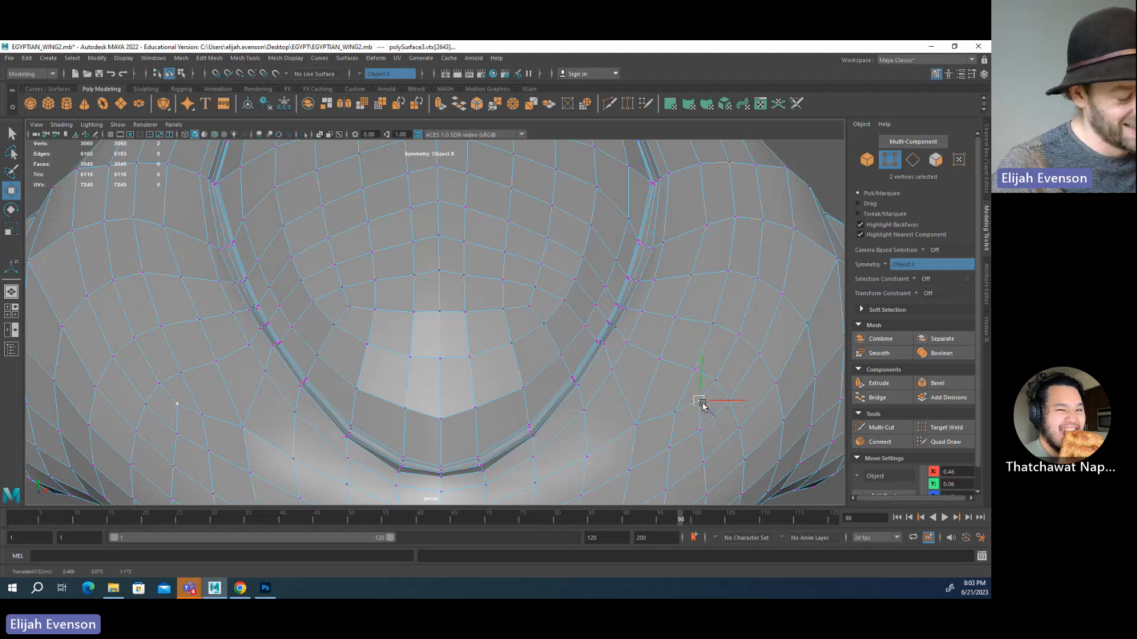
pyautogui.click(636, 427)
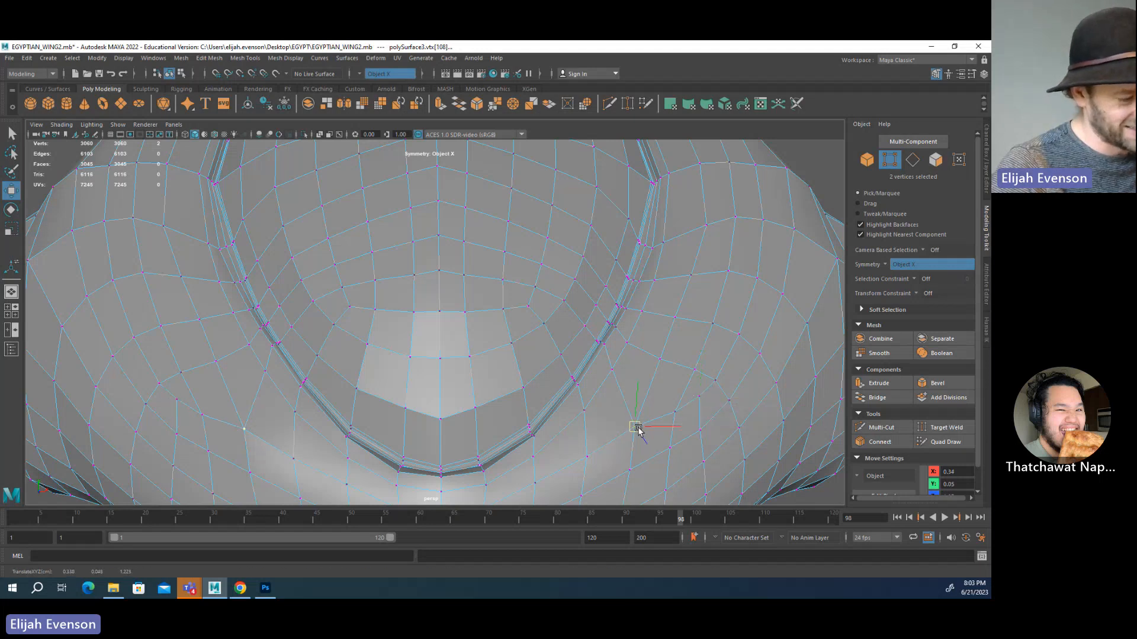
pyautogui.click(690, 373)
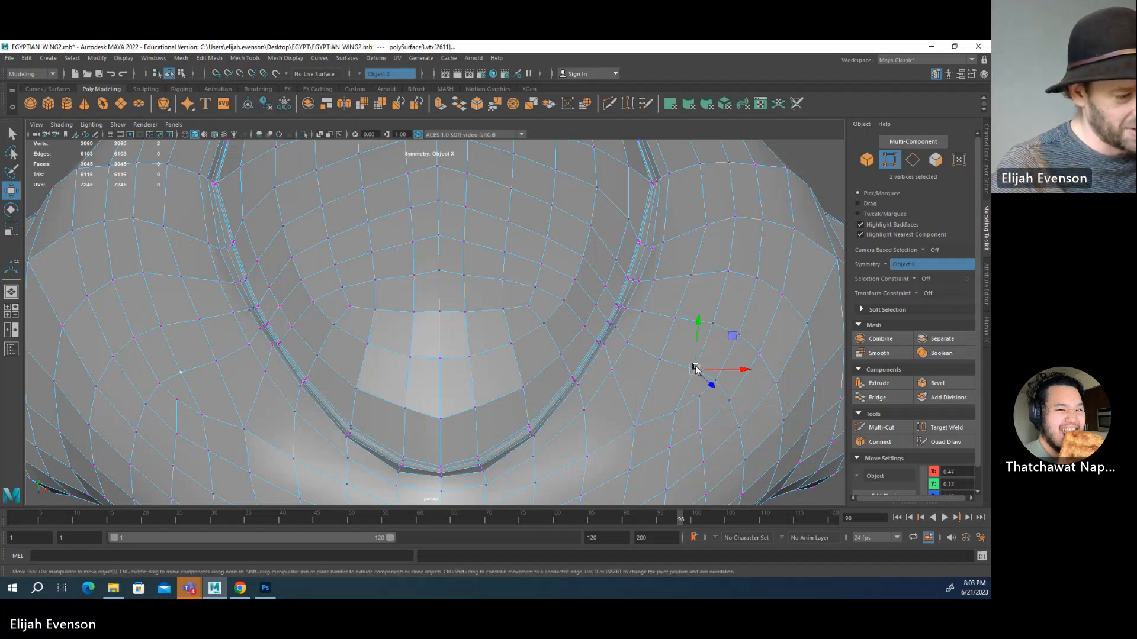
pyautogui.click(663, 357)
pyautogui.click(685, 319)
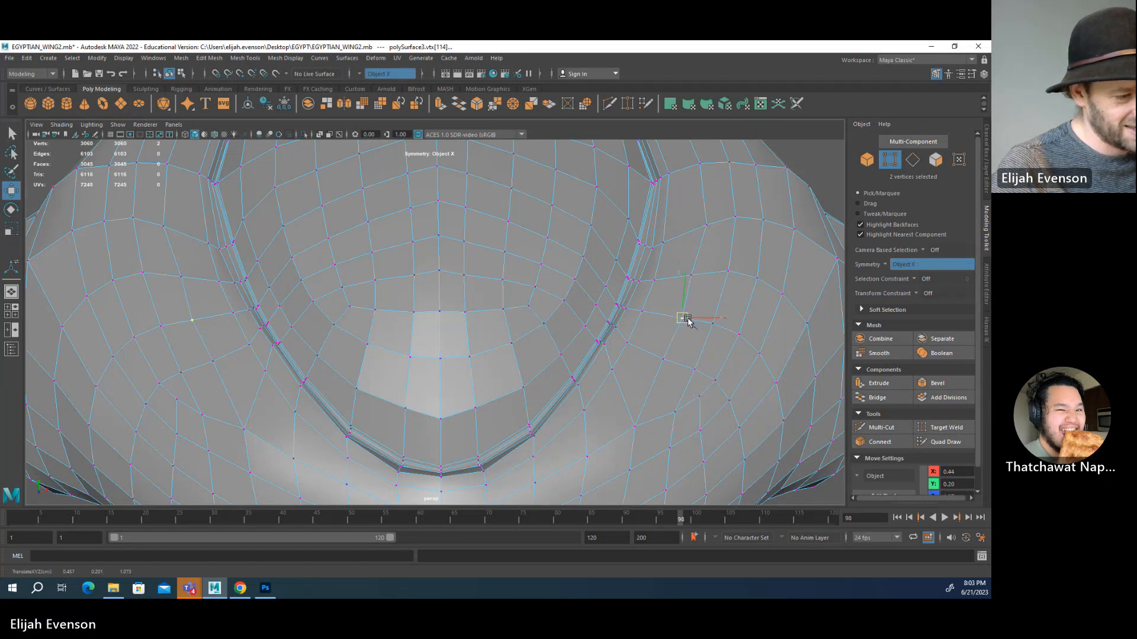
pyautogui.click(695, 275)
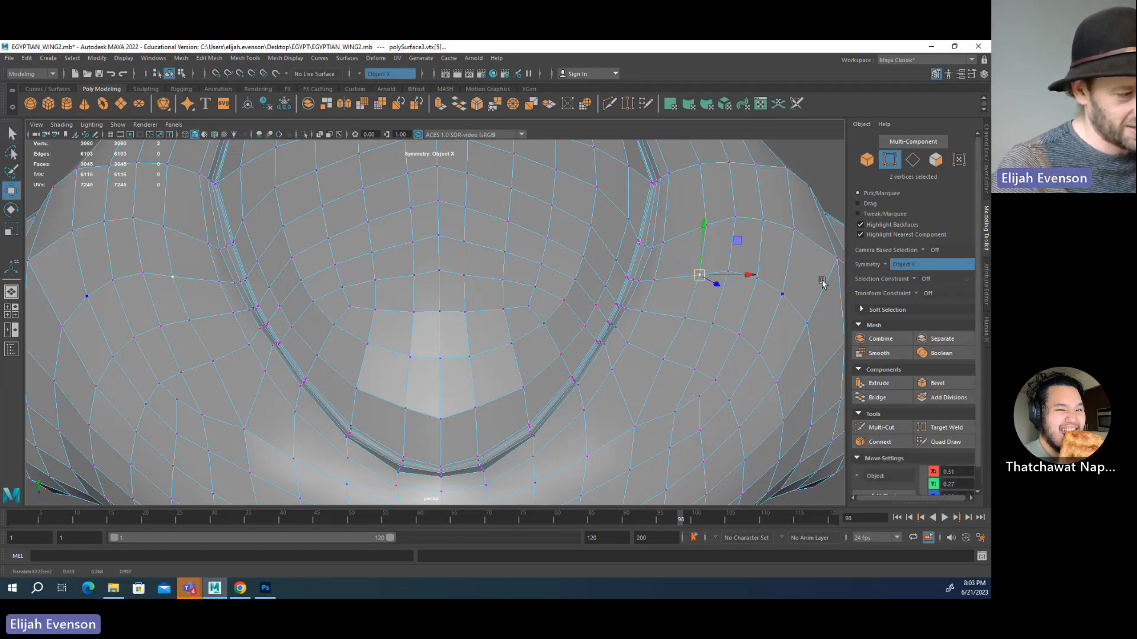
# - Raise the first two symmetric vertex pairs along the crease at the base of the ridge behind the recess
pyautogui.keyDown('alt'); pyautogui.moveTo(822, 283); pyautogui.dragTo(612, 275); pyautogui.keyUp('alt')
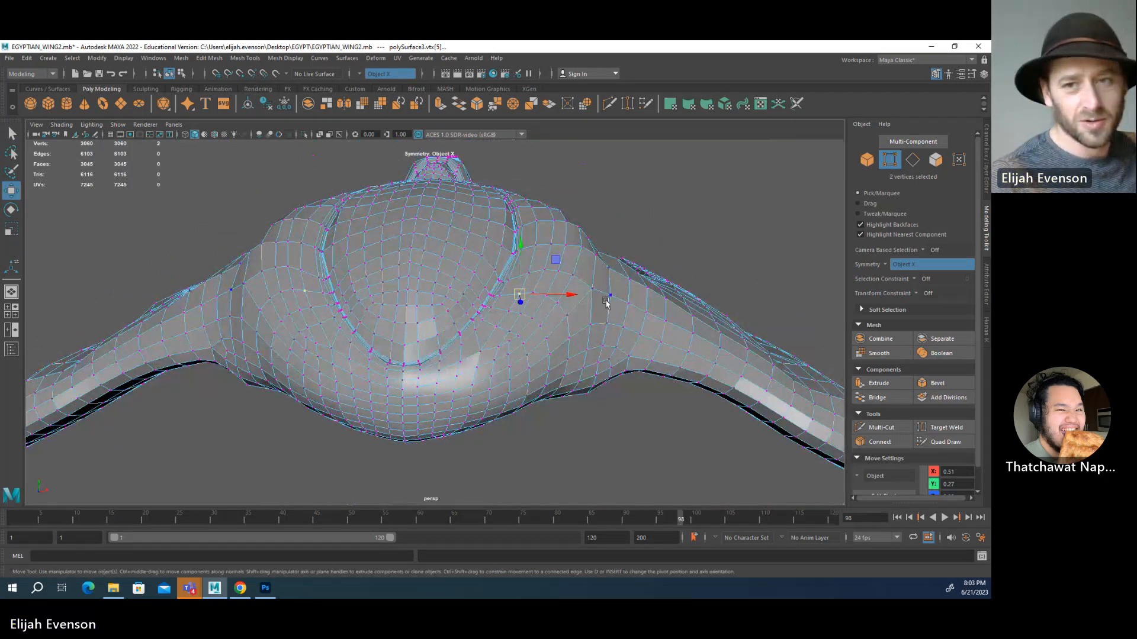
pyautogui.keyDown('alt'); pyautogui.moveTo(605, 226); pyautogui.dragTo(525, 241); pyautogui.keyUp('alt')
pyautogui.keyDown('alt'); pyautogui.moveTo(524, 241); pyautogui.dragTo(461, 312, button='middle'); pyautogui.keyUp('alt')
pyautogui.scroll(6, 462, 312)
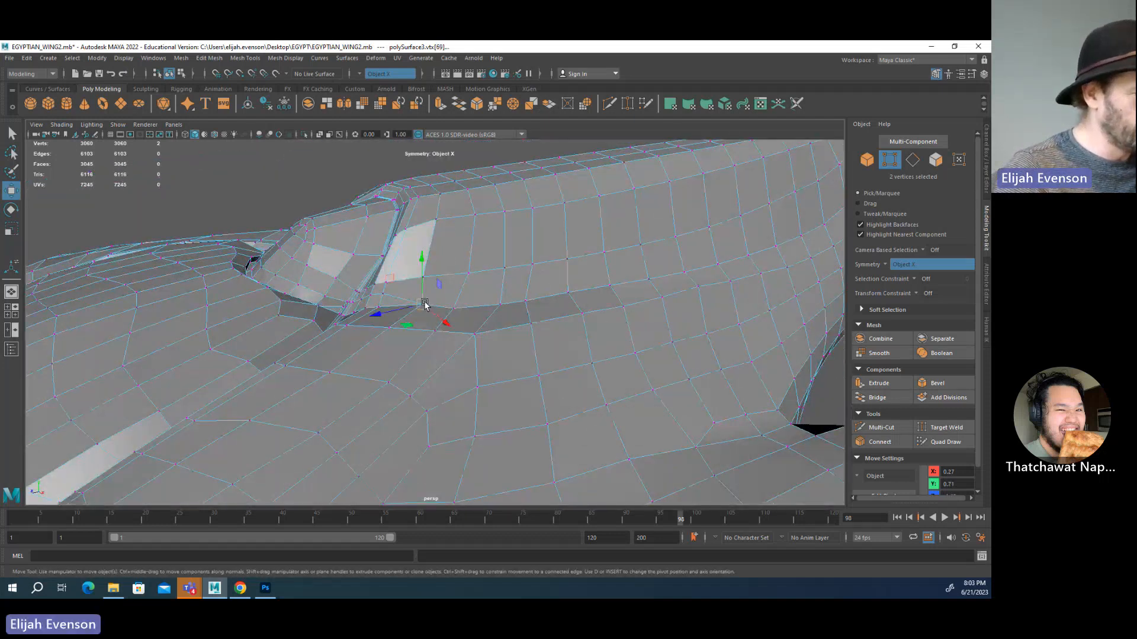
pyautogui.press('q')
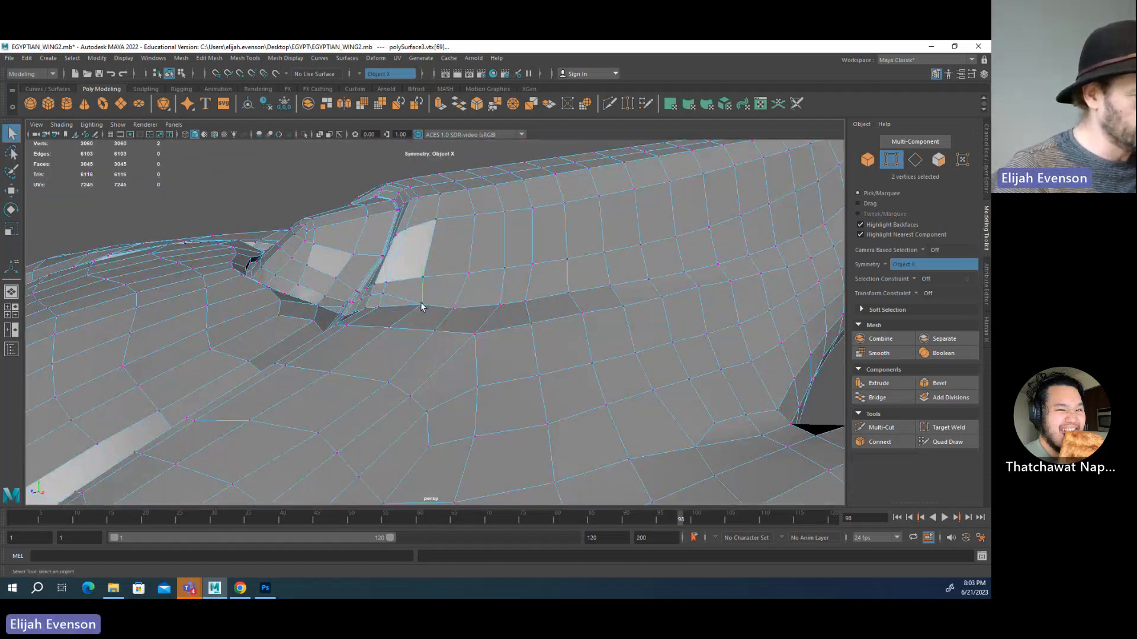
pyautogui.press('w')
pyautogui.moveTo(422, 305); pyautogui.dragTo(412, 296)
pyautogui.press('q')
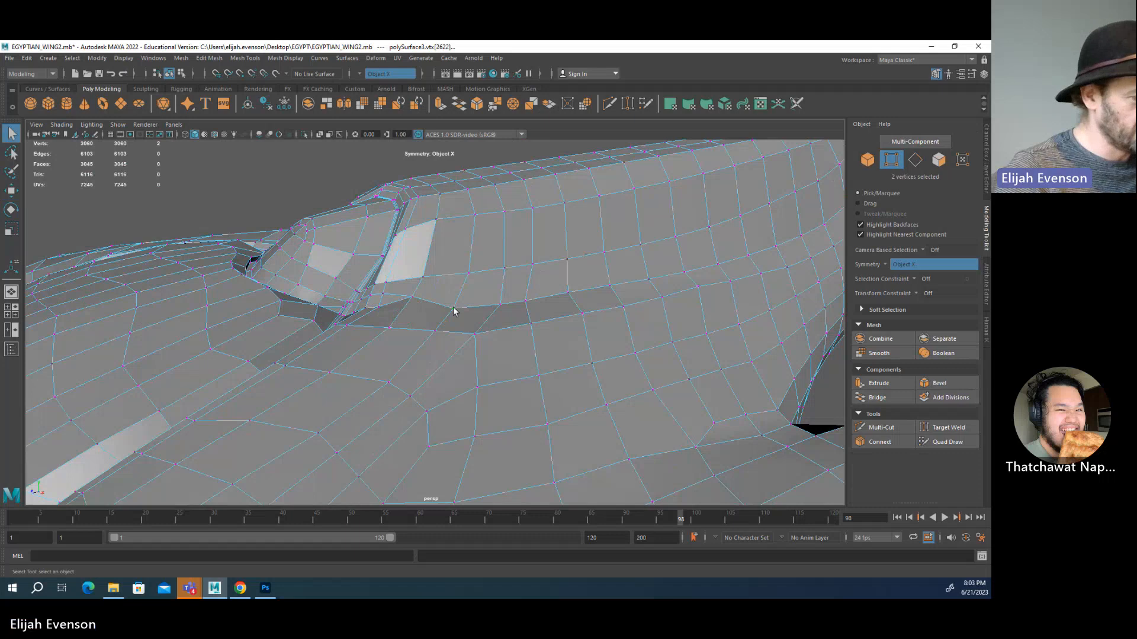
pyautogui.click(501, 305)
pyautogui.press('w')
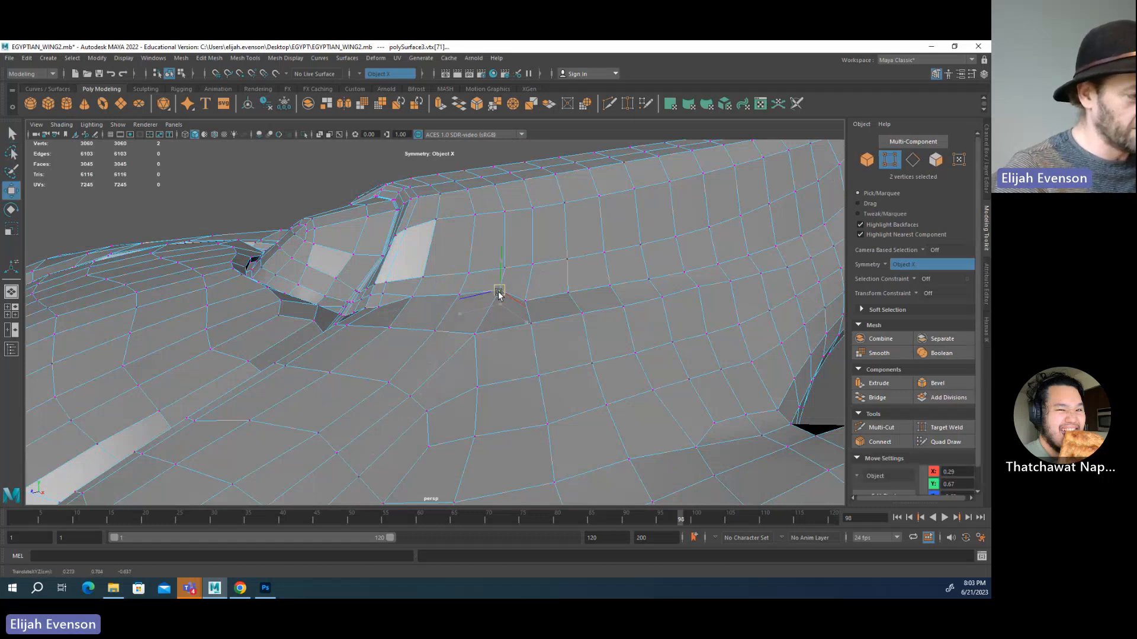
# - Move the next three symmetric vertex pairs up along the same crease to smooth its transition into the ridge
pyautogui.press('q')
pyautogui.click(527, 292)
pyautogui.press('w')
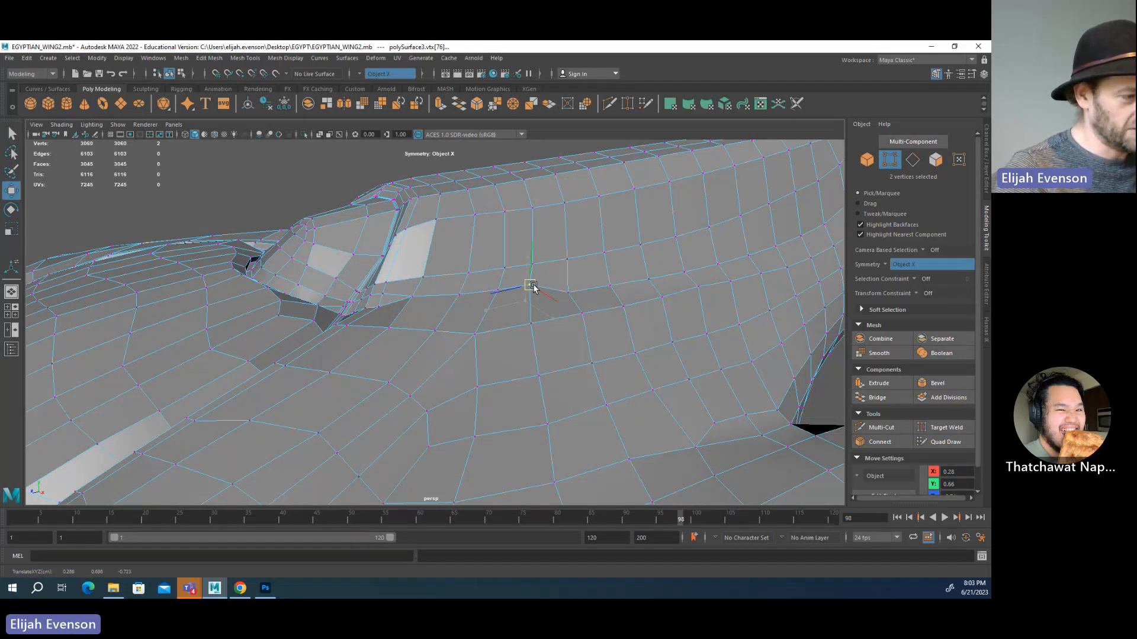
pyautogui.press('q')
pyautogui.click(572, 278)
pyautogui.press('w')
pyautogui.press('q')
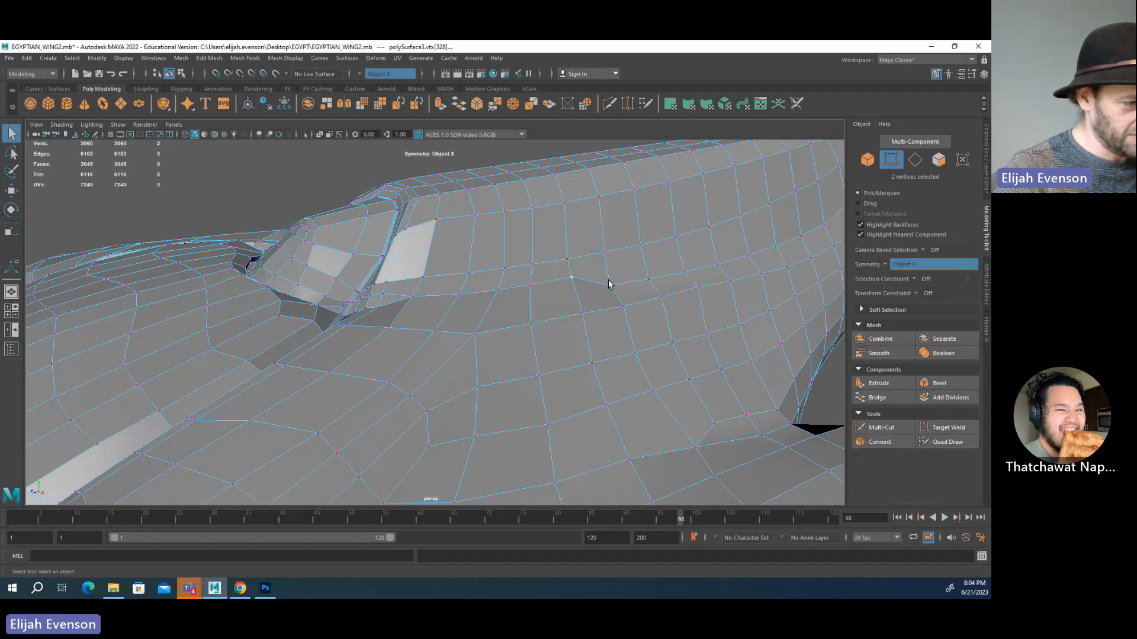
pyautogui.click(610, 280)
pyautogui.press('w')
# - Continue raising symmetric vertex pairs along the rear half of the crease, closing up the spacing below the ridge
pyautogui.press('q')
pyautogui.press('w')
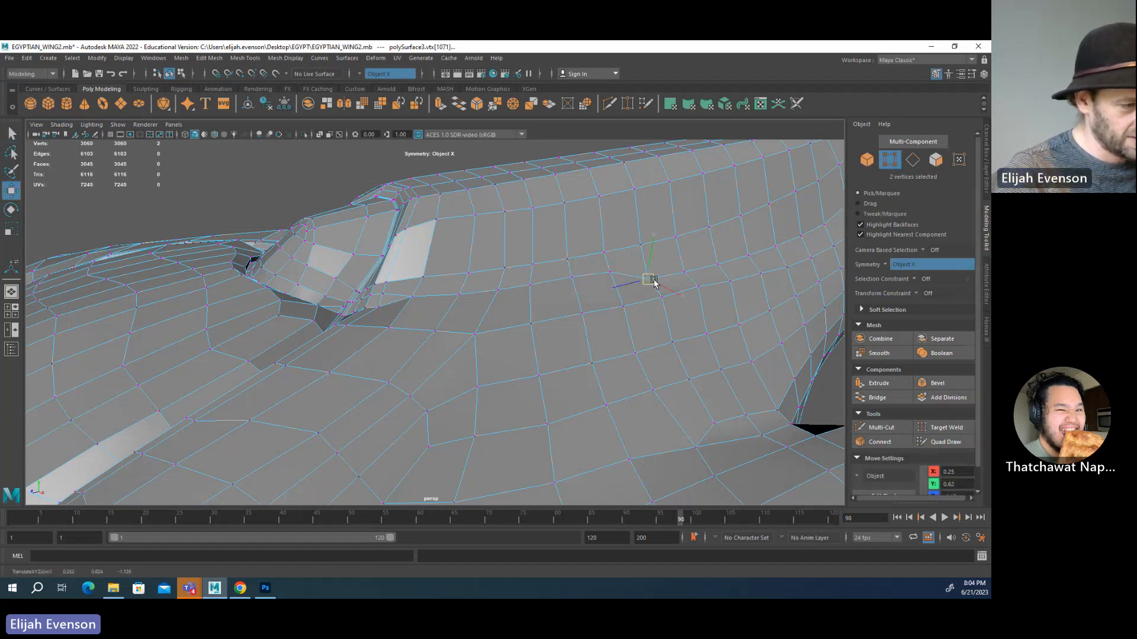
pyautogui.click(648, 279)
pyautogui.keyDown('alt'); pyautogui.moveTo(646, 271); pyautogui.dragTo(619, 287); pyautogui.keyUp('alt')
pyautogui.click(679, 308)
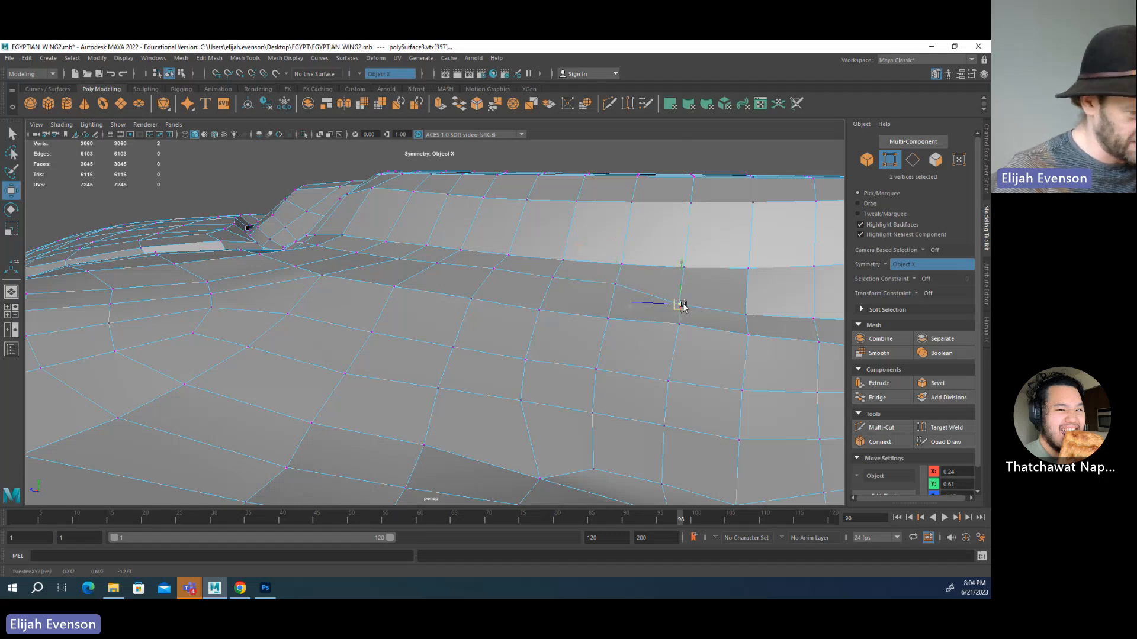
pyautogui.click(747, 315)
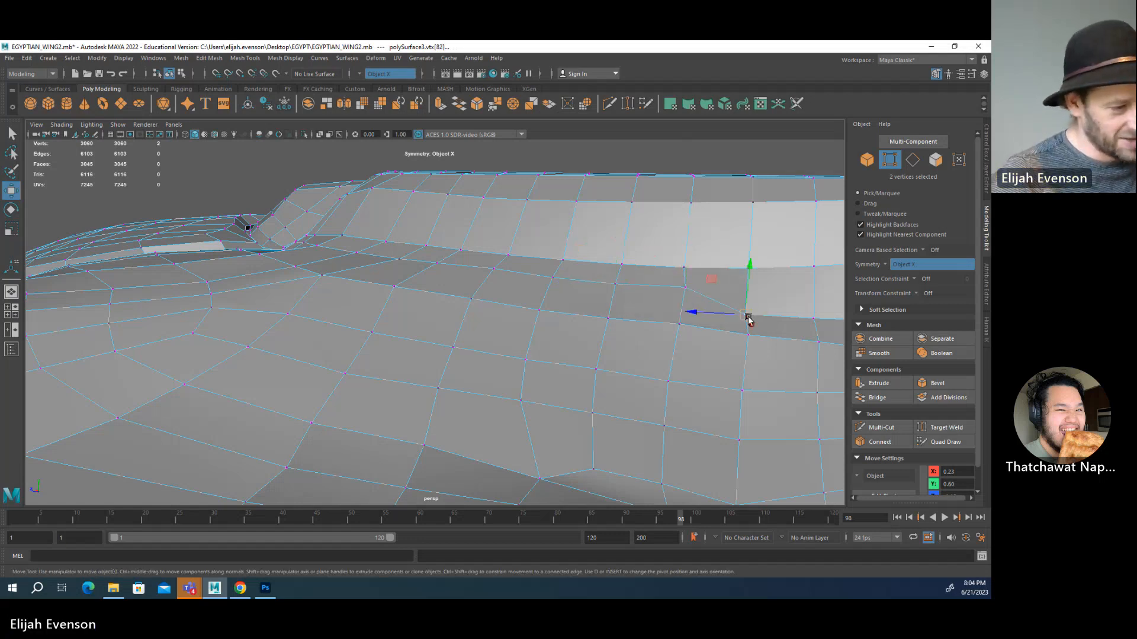
pyautogui.keyDown('alt'); pyautogui.moveTo(750, 320); pyautogui.dragTo(666, 332); pyautogui.keyUp('alt')
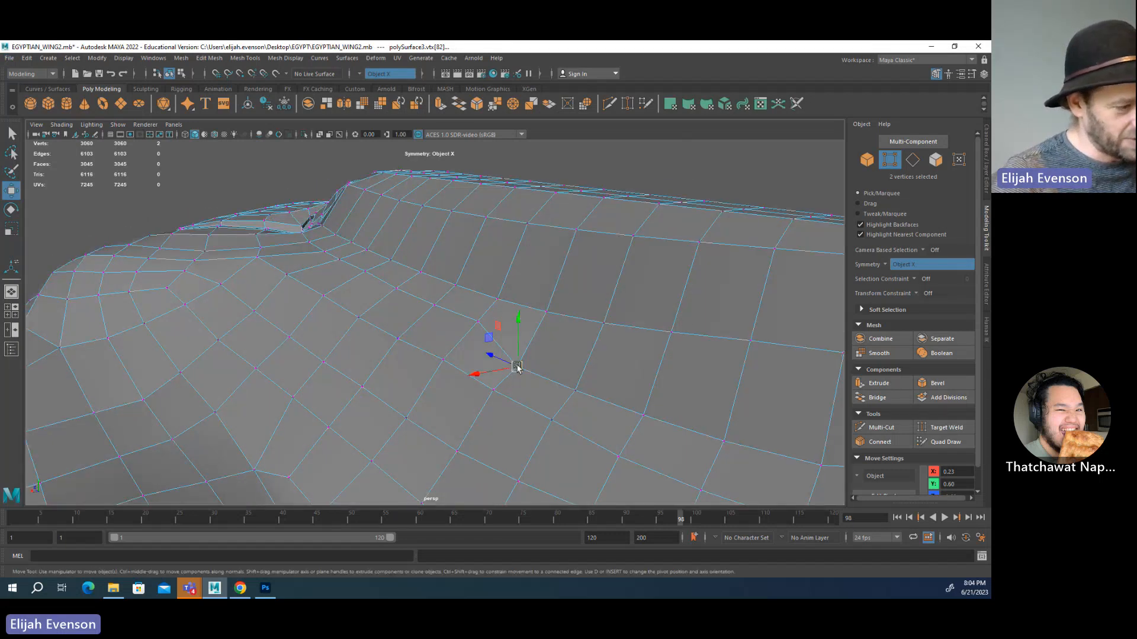
pyautogui.moveTo(517, 368); pyautogui.dragTo(529, 335)
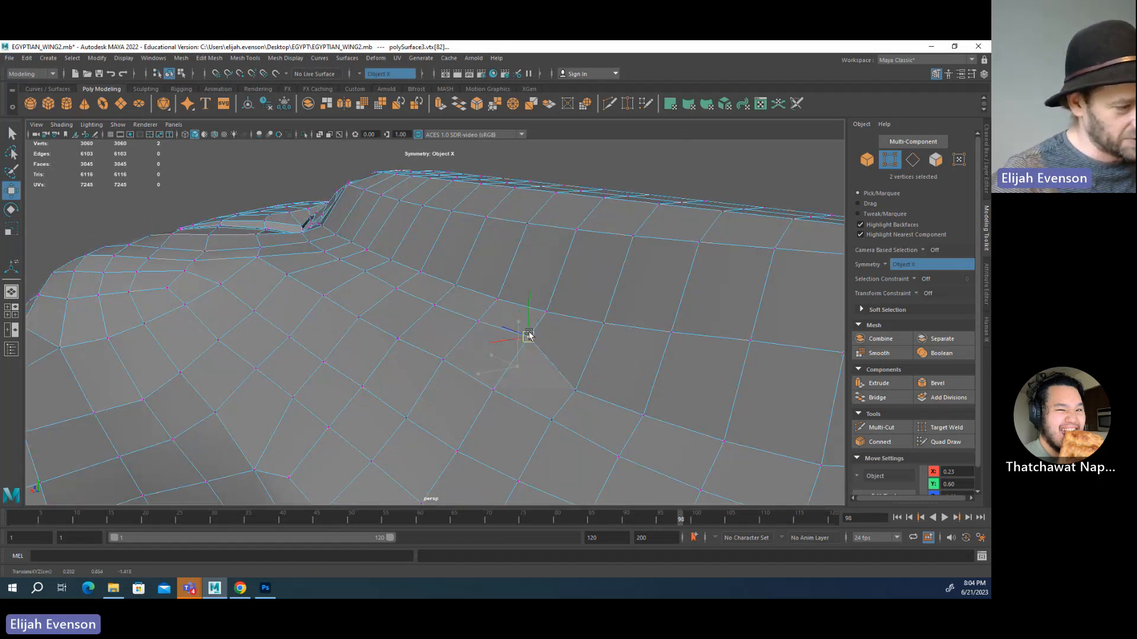
# - Move the three remaining vertex pairs in the crease's rear stretch up toward the ridge
pyautogui.click(579, 390)
pyautogui.moveTo(578, 390); pyautogui.dragTo(579, 364)
pyautogui.click(644, 412)
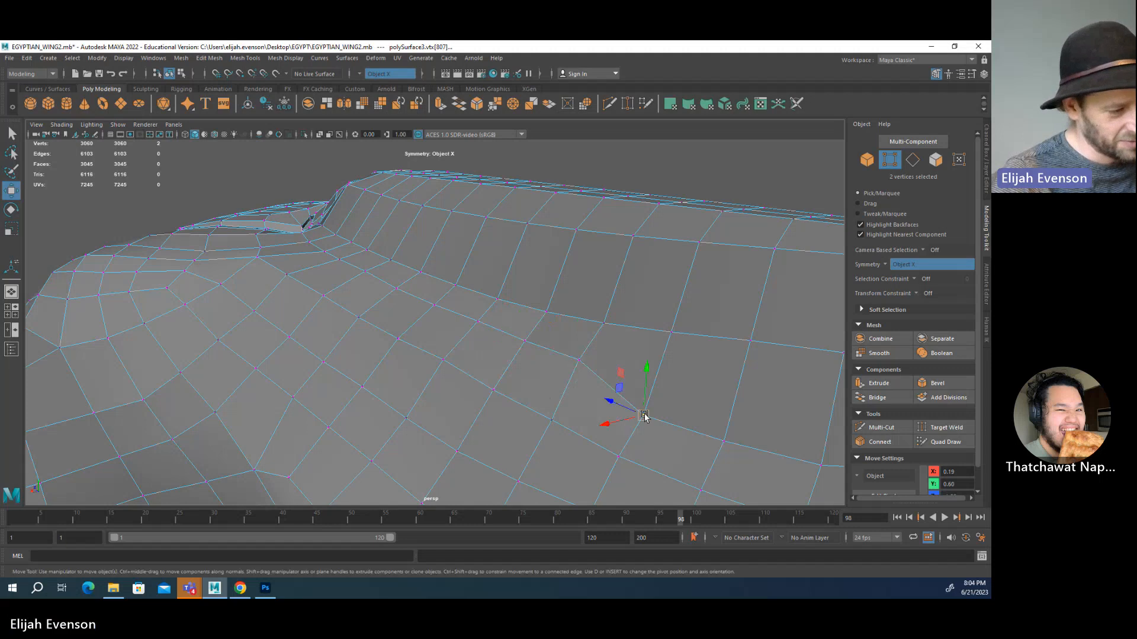
pyautogui.moveTo(644, 413); pyautogui.dragTo(648, 387)
pyautogui.click(723, 440)
pyautogui.moveTo(723, 439); pyautogui.dragTo(730, 413)
# - Adjust one more symmetric vertex pair on the body surface below the ridge
pyautogui.scroll(-5, 731, 412)
pyautogui.click(640, 396)
pyautogui.moveTo(639, 396); pyautogui.dragTo(522, 401)
pyautogui.click(691, 397)
pyautogui.scroll(-8, 694, 392)
pyautogui.scroll(5, 470, 375)
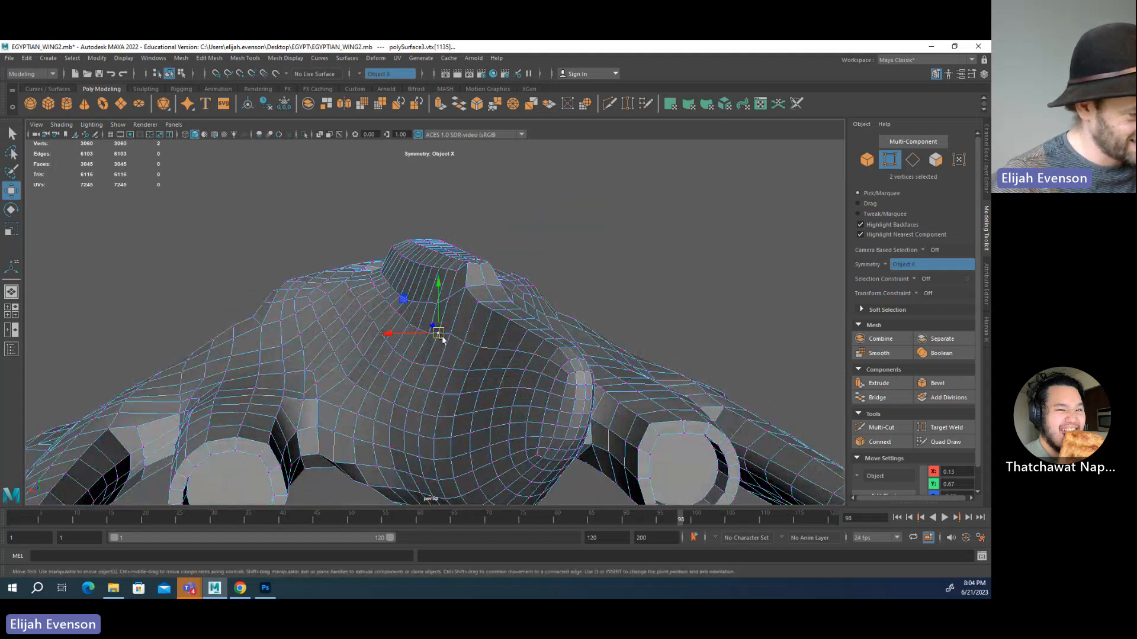
# - Leave vertex editing, clear the selection and examine the overall wing shape from its tip to the central body
pyautogui.keyDown('alt'); pyautogui.moveTo(441, 335); pyautogui.dragTo(562, 357); pyautogui.keyUp('alt')
pyautogui.click(508, 375)
pyautogui.press('b')
pyautogui.click(556, 356)
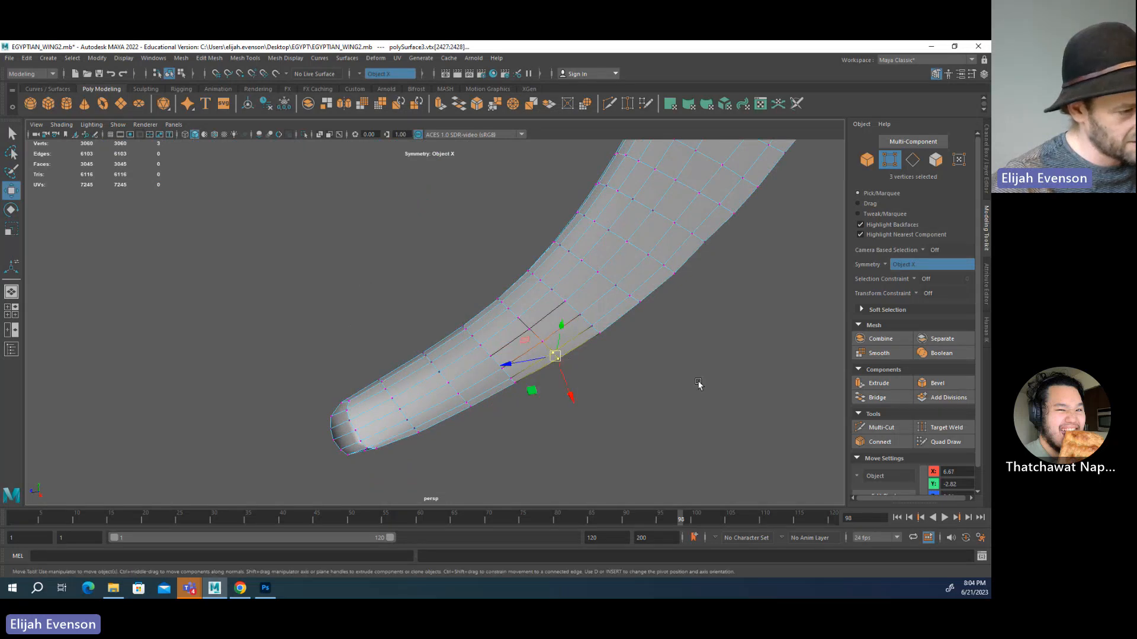
pyautogui.click(699, 383)
pyautogui.keyDown('alt'); pyautogui.moveTo(699, 383); pyautogui.dragTo(542, 326, button='right'); pyautogui.keyUp('alt')
pyautogui.press('F8')
pyautogui.press('f')
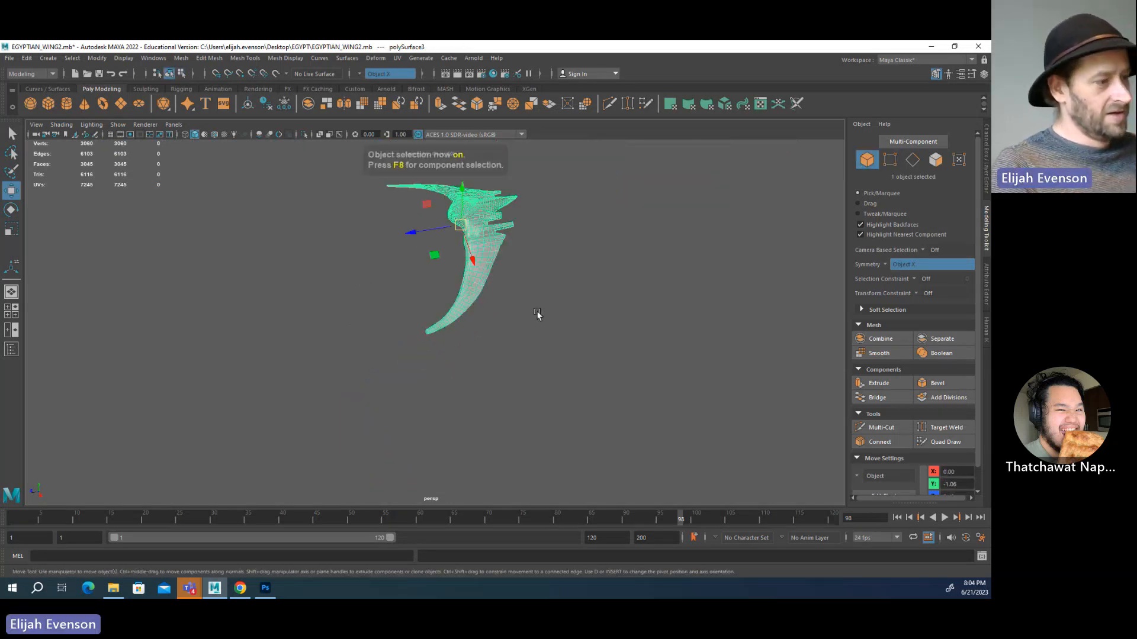
pyautogui.click(536, 340)
pyautogui.keyDown('alt'); pyautogui.moveTo(536, 339); pyautogui.dragTo(482, 335); pyautogui.keyUp('alt')
pyautogui.scroll(5, 482, 335)
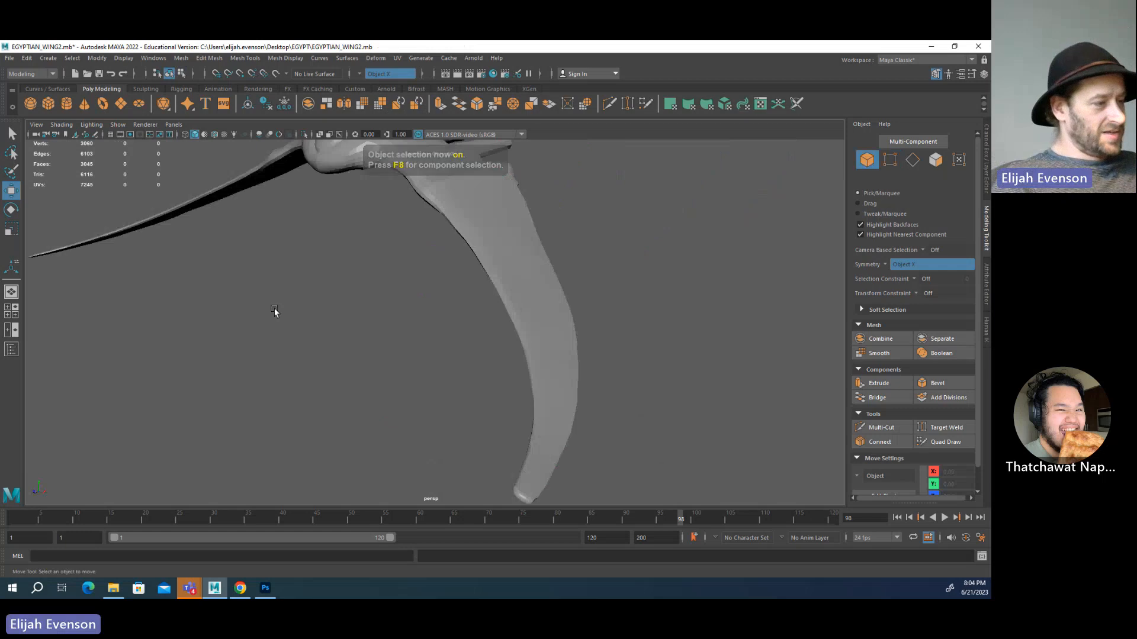
# - Extrude the round tube's recessed end face symmetrically, scale it inward to a smaller circle, and convert the face selection to vertices
pyautogui.keyDown('alt'); pyautogui.moveTo(276, 312); pyautogui.dragTo(493, 302); pyautogui.keyUp('alt')
pyautogui.click(451, 346)
pyautogui.moveTo(493, 302); pyautogui.dragTo(497, 346, button='right')
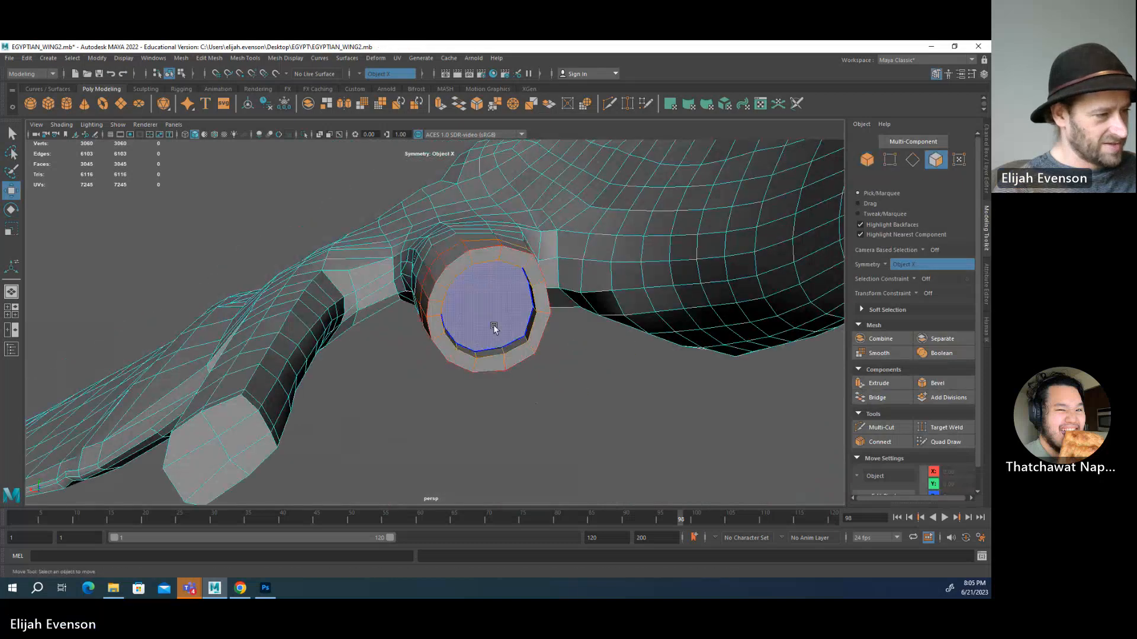
pyautogui.click(494, 329)
pyautogui.click(881, 386)
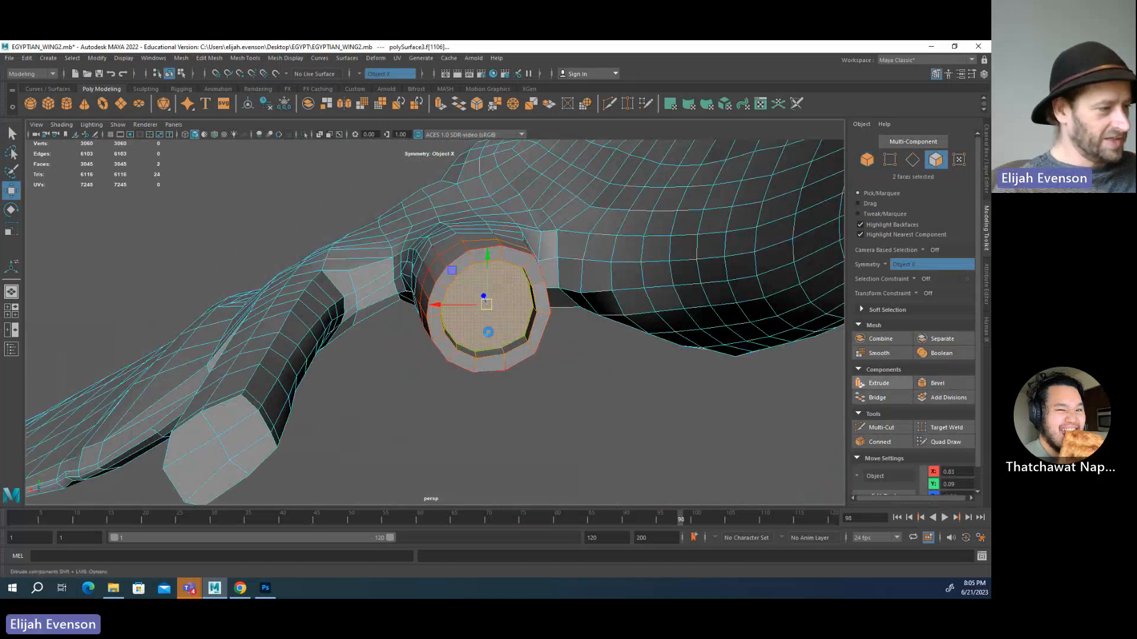
pyautogui.press('r')
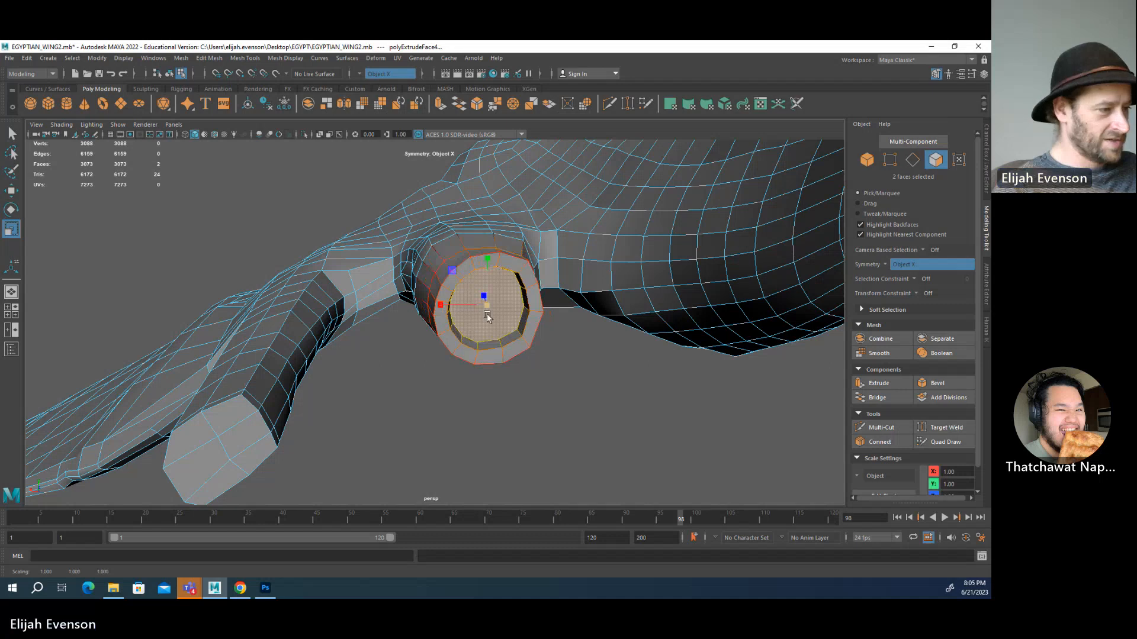
pyautogui.moveTo(488, 306); pyautogui.dragTo(447, 335)
pyautogui.keyDown('ctrl'); pyautogui.moveTo(482, 302); pyautogui.dragTo(444, 311, button='right'); pyautogui.keyUp('ctrl')
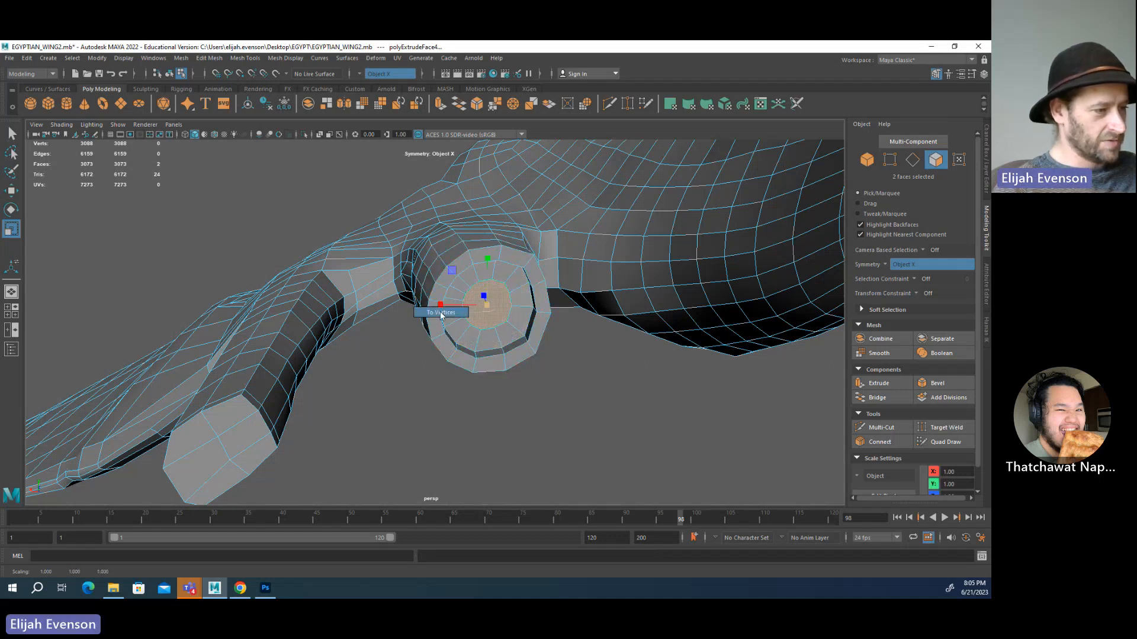
pyautogui.click(945, 427)
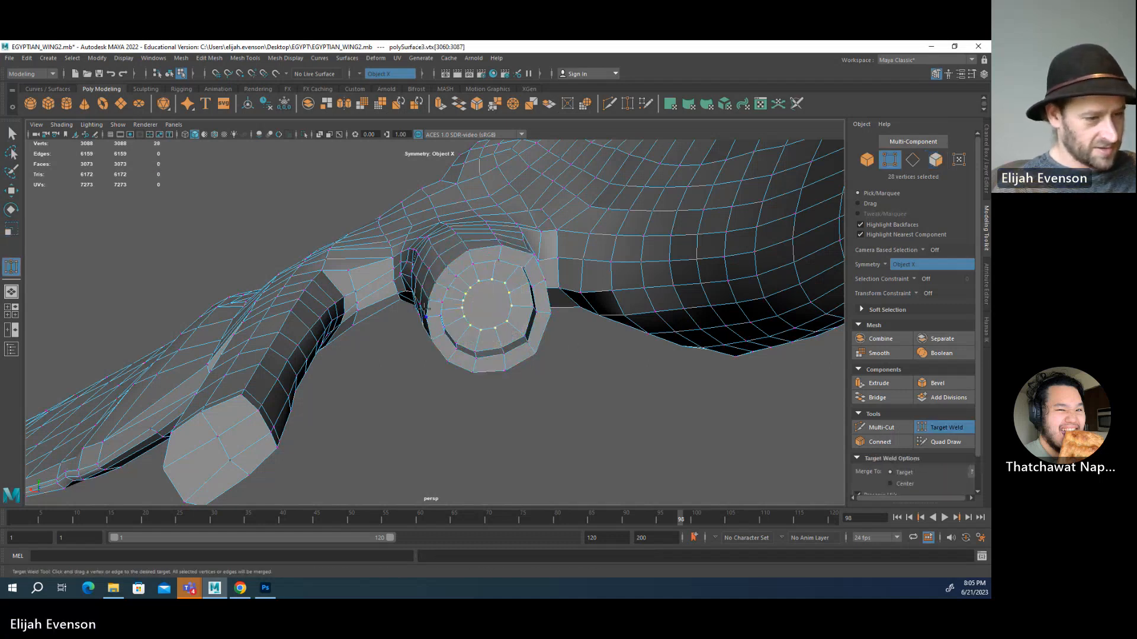
pyautogui.scroll(-1, 945, 418)
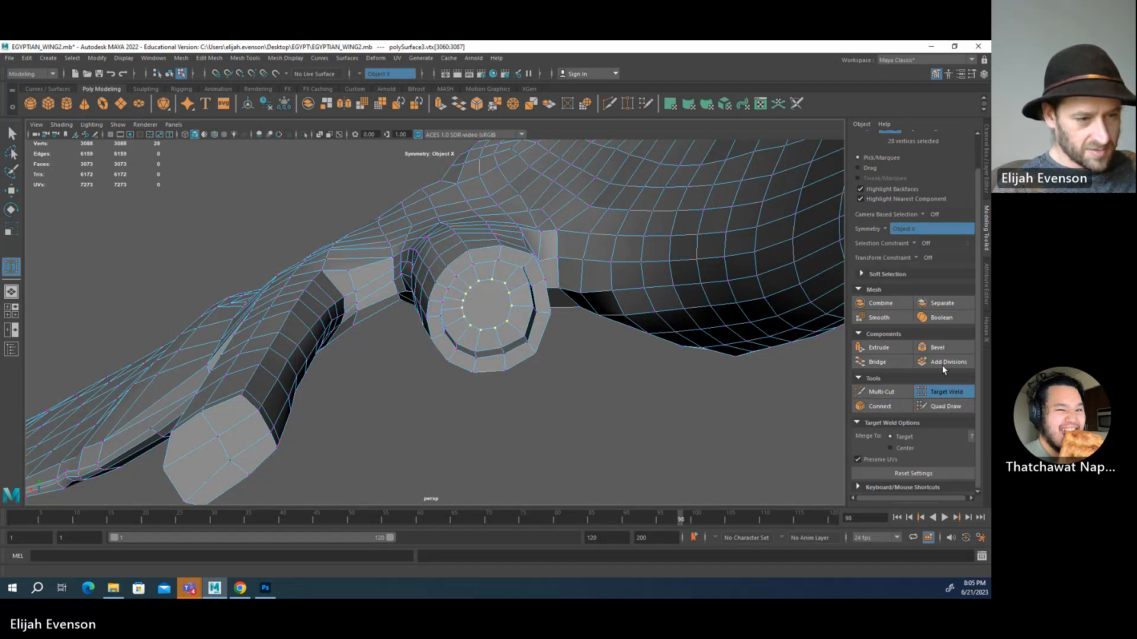
pyautogui.scroll(1, 900, 352)
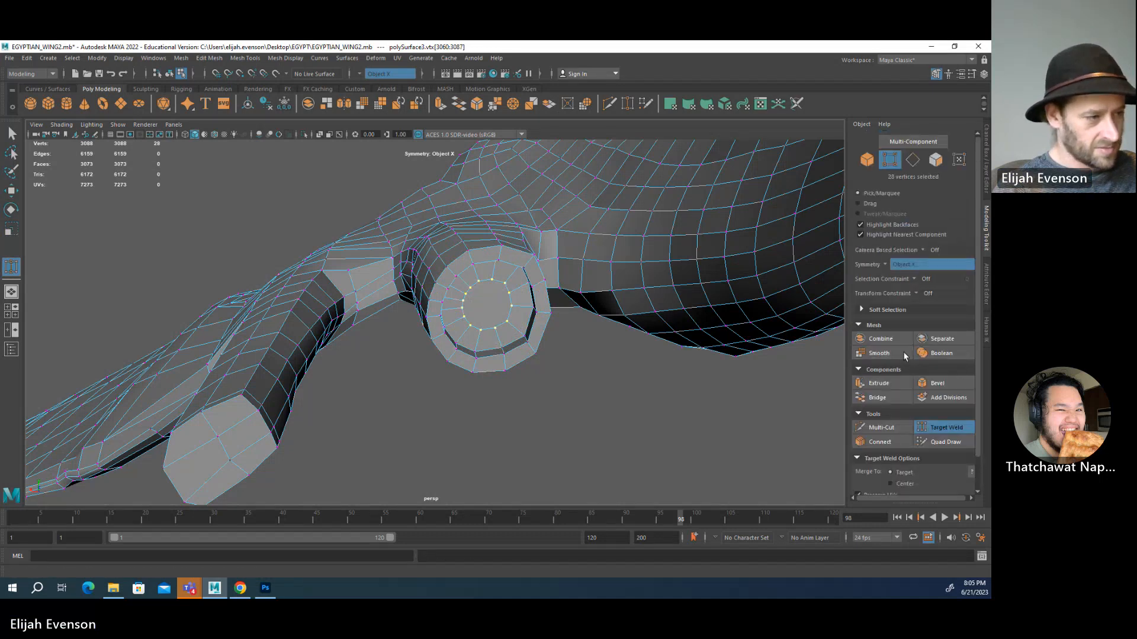
pyautogui.click(181, 58)
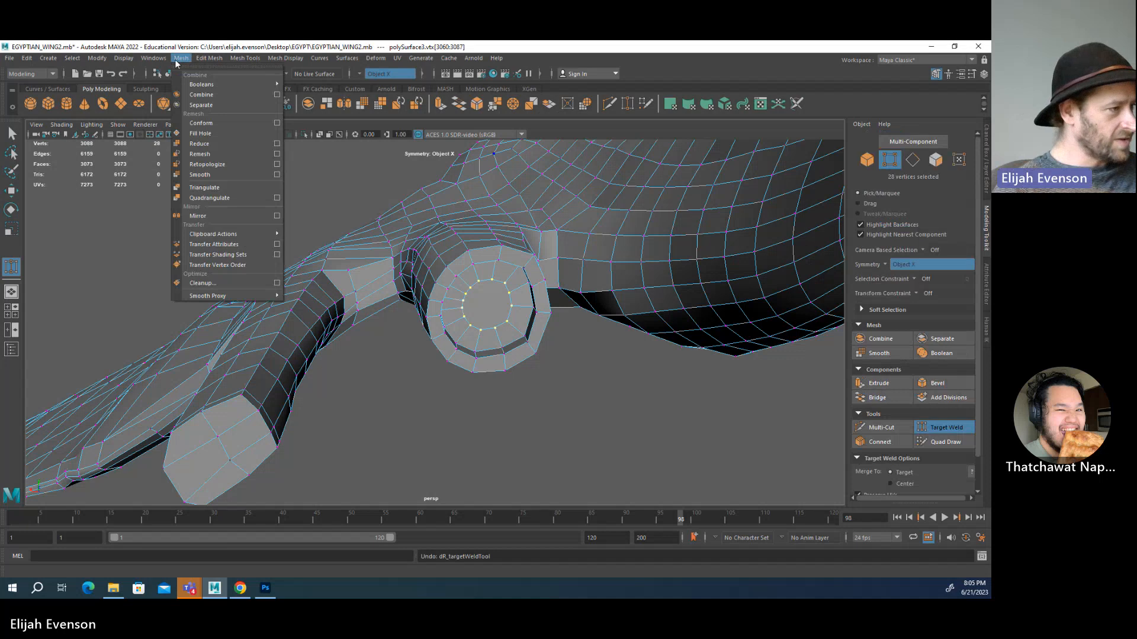
pyautogui.moveTo(196, 60)
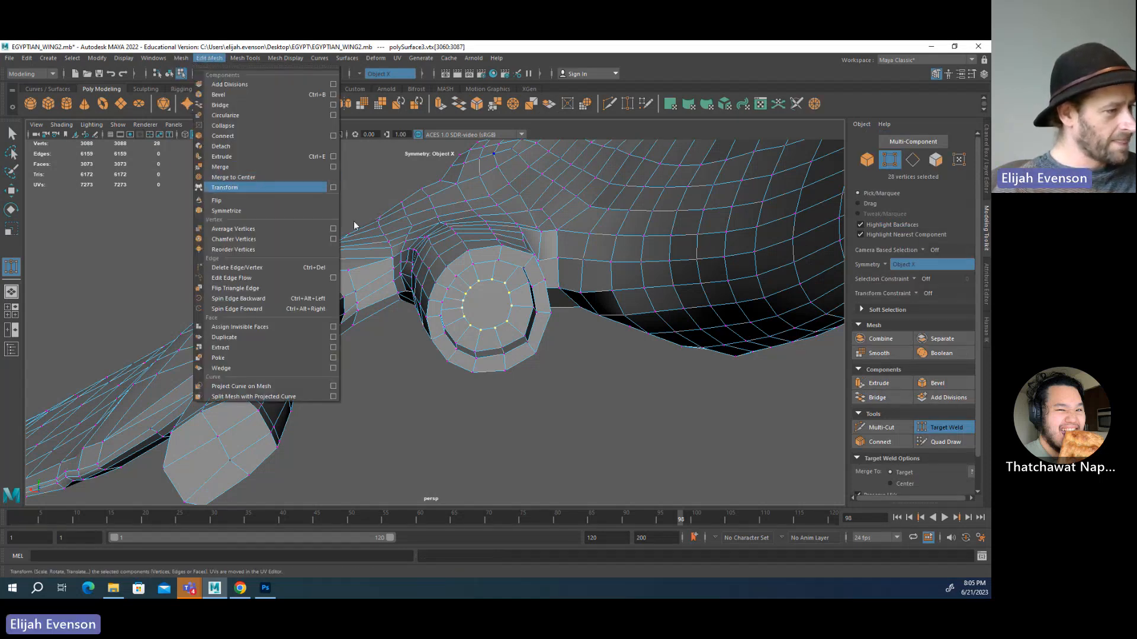
pyautogui.press('q')
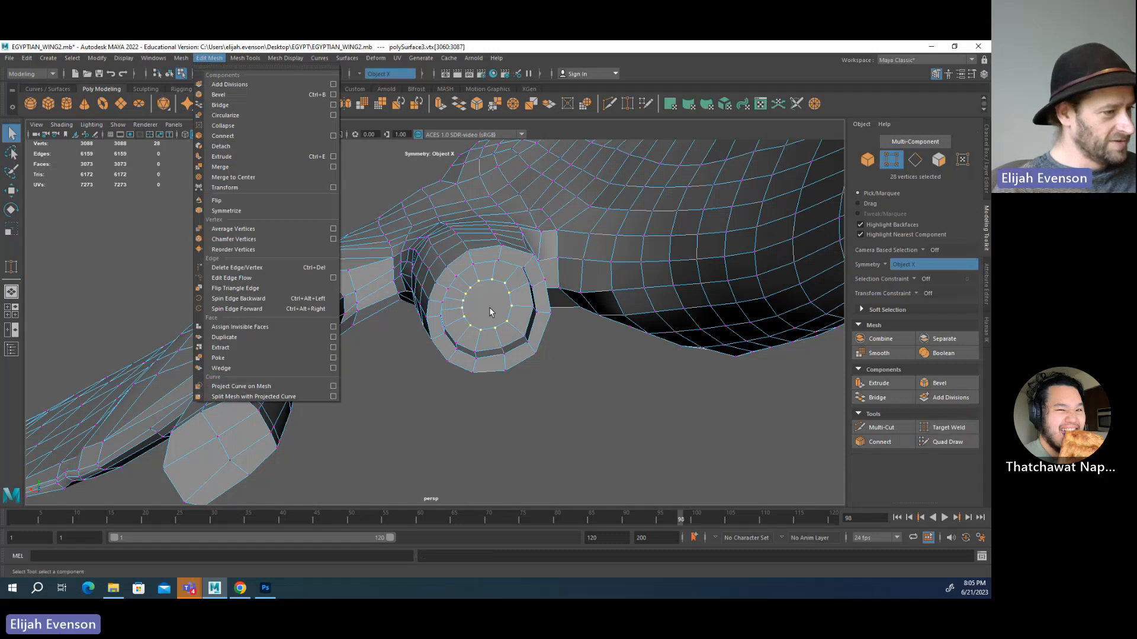
# - Merge the selected inner-circle vertices to center on both tube end caps
pyautogui.moveTo(489, 308)
pyautogui.keyDown('alt'); pyautogui.mouseDown()
pyautogui.moveTo(507, 301)
pyautogui.moveTo(485, 304)
pyautogui.mouseUp(); pyautogui.keyUp('alt')
pyautogui.click(465, 325)
pyautogui.moveTo(484, 304); pyautogui.dragTo(364, 300, button='right')
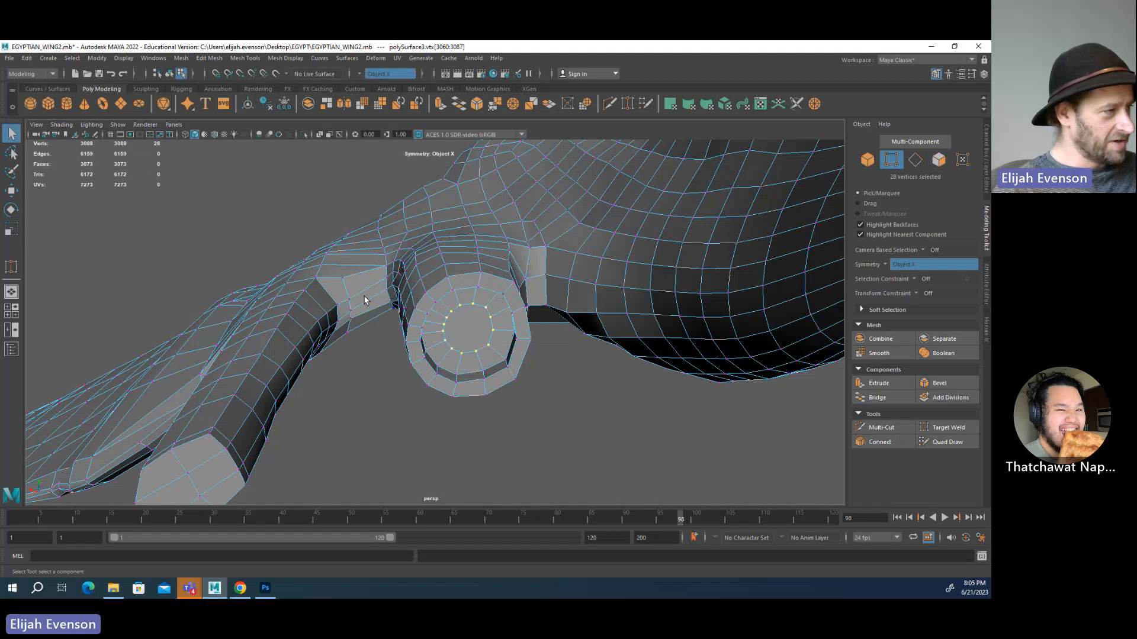
pyautogui.click(172, 62)
pyautogui.click(171, 62)
pyautogui.click(162, 61)
pyautogui.moveTo(190, 63)
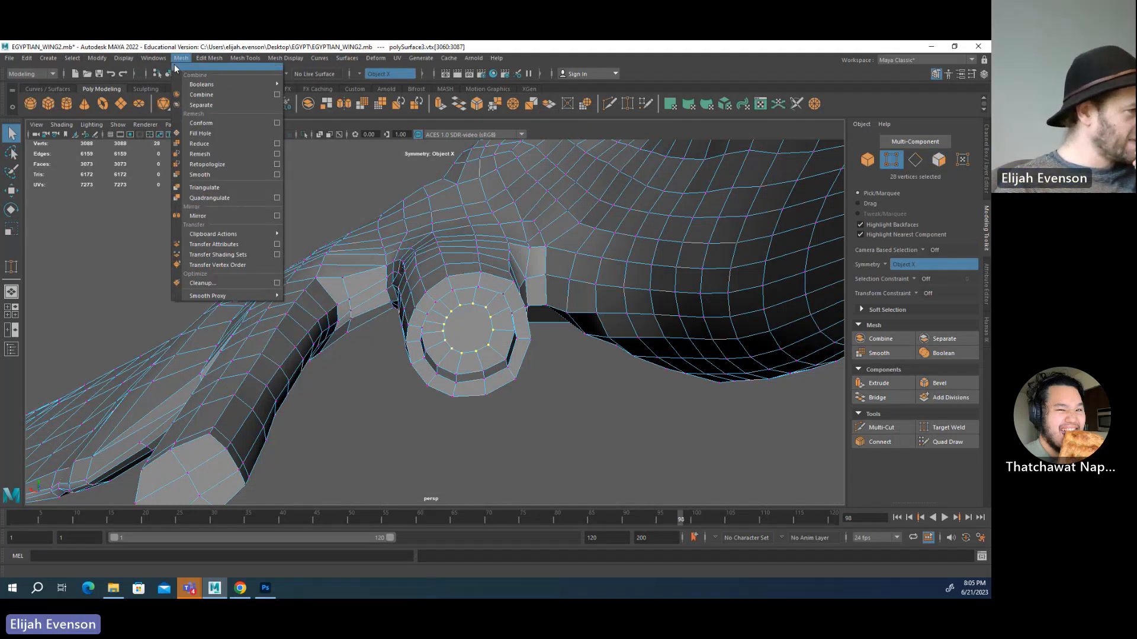
pyautogui.moveTo(233, 64)
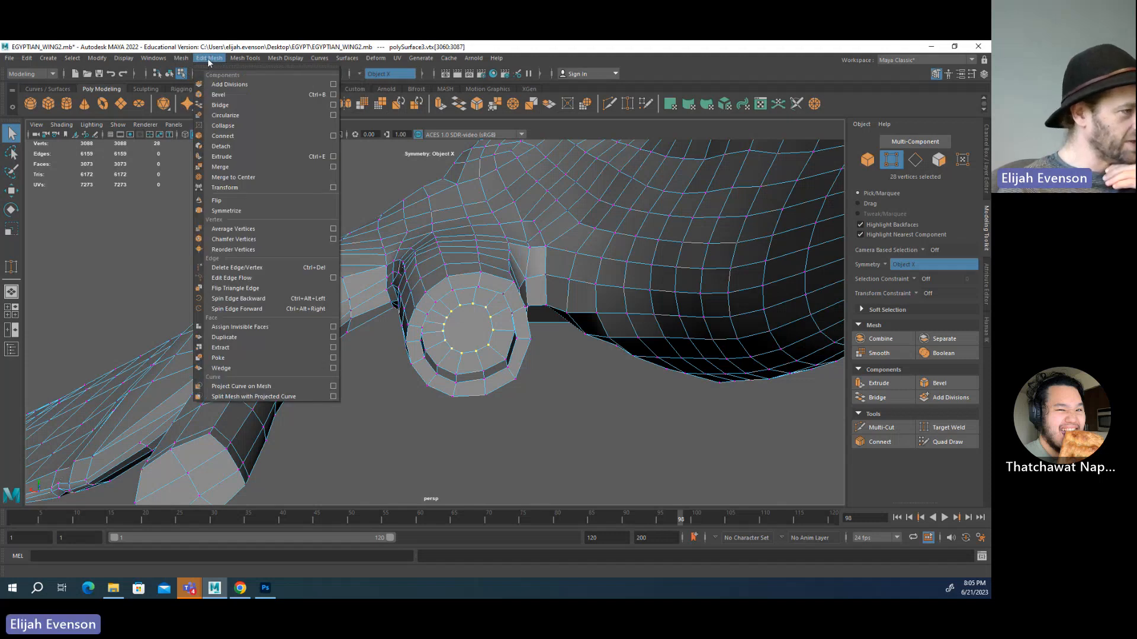
pyautogui.click(251, 178)
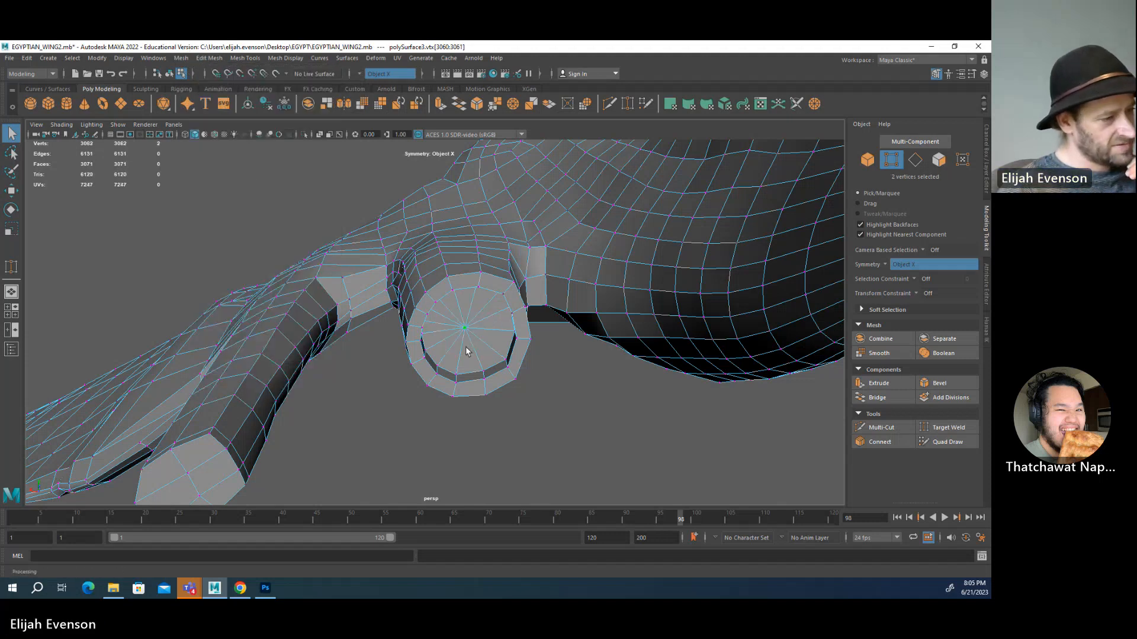
# - Turn on the smooth mesh preview, return to object selection and inspect the deselected wing
pyautogui.scroll(-6, 591, 368)
pyautogui.press('3')
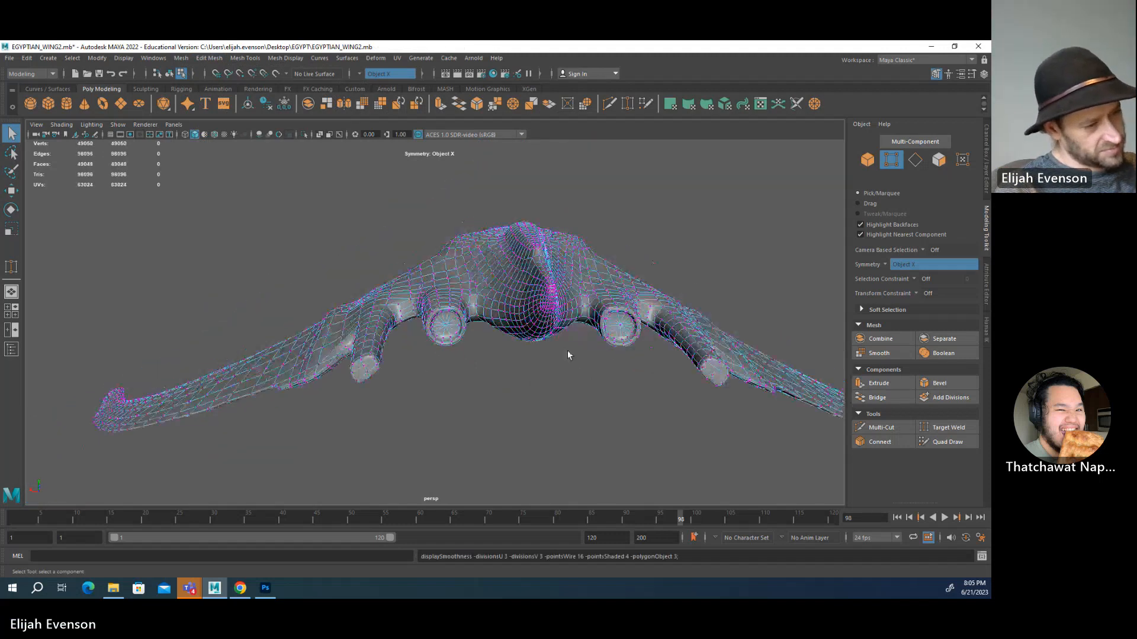
pyautogui.press('F8')
pyautogui.click(677, 158)
pyautogui.keyDown('alt'); pyautogui.moveTo(563, 261); pyautogui.dragTo(556, 332); pyautogui.keyUp('alt')
pyautogui.click(492, 332)
pyautogui.press('F8')
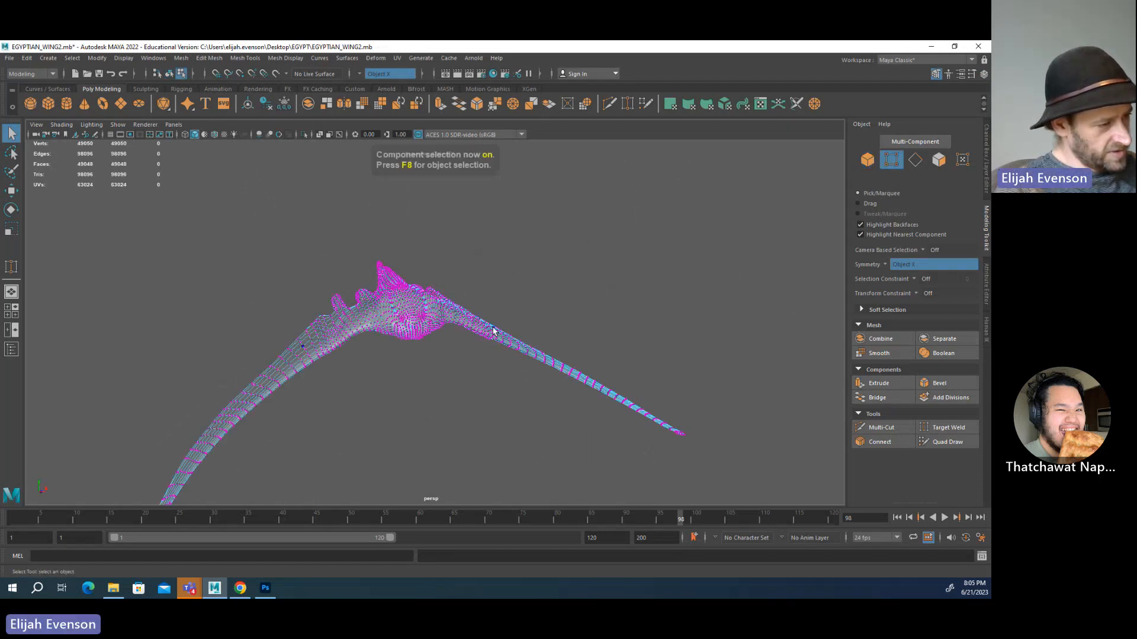
pyautogui.press('F8')
pyautogui.press('f')
pyautogui.scroll(6, 466, 346)
pyautogui.moveTo(476, 322)
pyautogui.keyDown('alt'); pyautogui.mouseDown()
pyautogui.moveTo(381, 379)
pyautogui.moveTo(505, 308)
pyautogui.moveTo(495, 325)
pyautogui.mouseUp(); pyautogui.keyUp('alt')
pyautogui.click(495, 326)
# - Switch to Photoshop to compare the egyptian_wing_concept.psd artwork with the smoothed wing, then return to Maya
pyautogui.hotkey('alt', 'Tab')
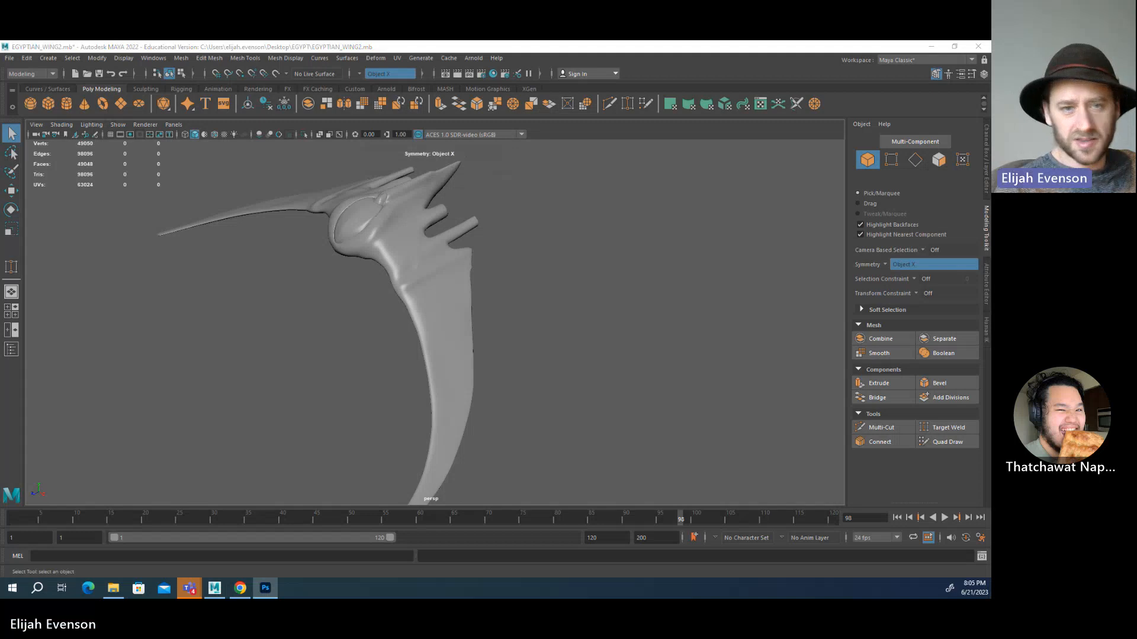
pyautogui.moveTo(988, 240); pyautogui.dragTo(673, 110)
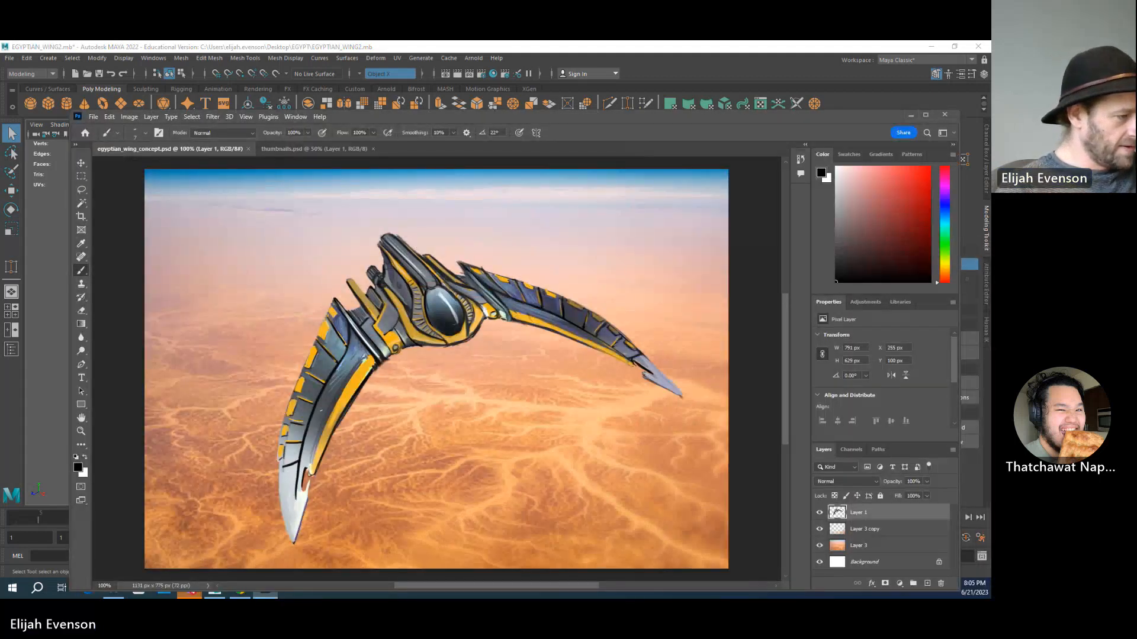
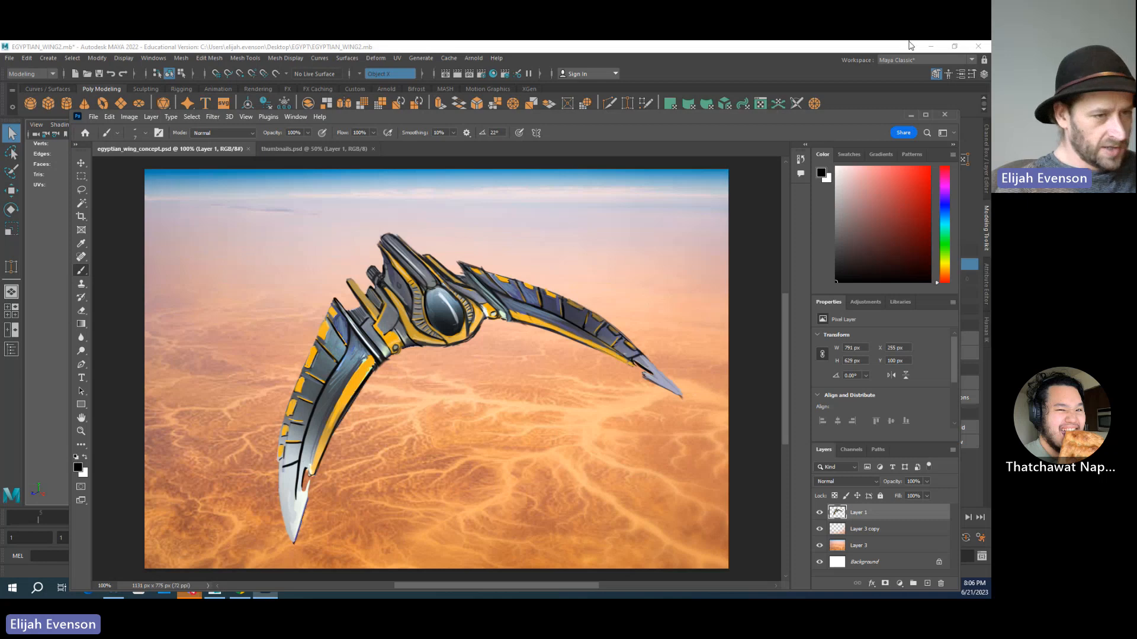
pyautogui.click(912, 115)
pyautogui.keyDown('alt'); pyautogui.moveTo(385, 358); pyautogui.dragTo(482, 346); pyautogui.keyUp('alt')
pyautogui.hotkey('alt', 'Tab')
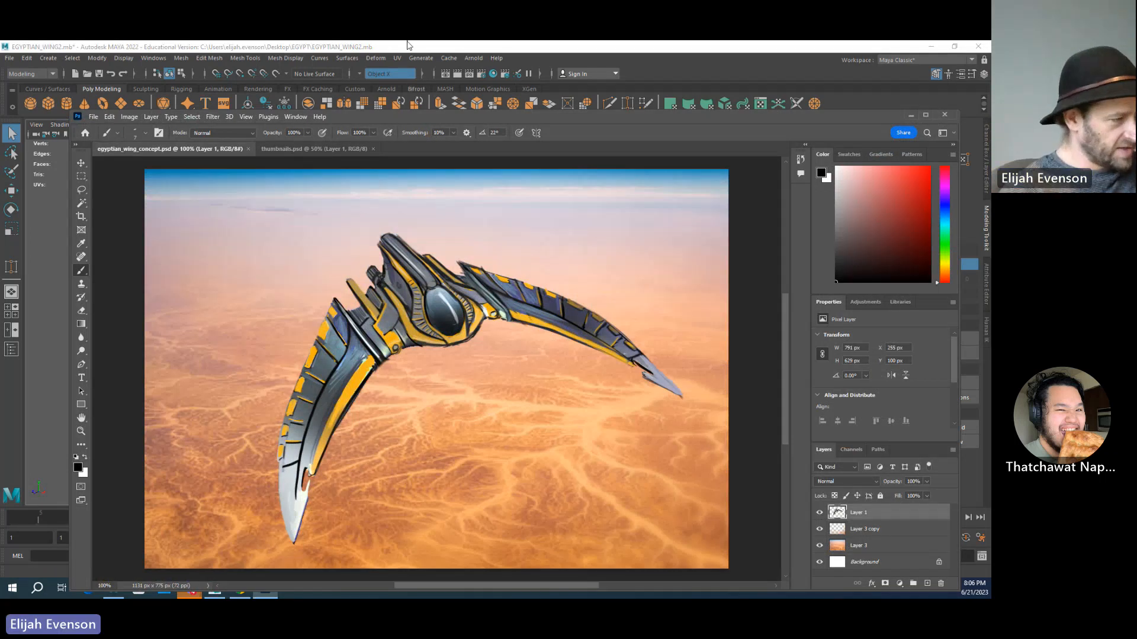
pyautogui.click(48, 421)
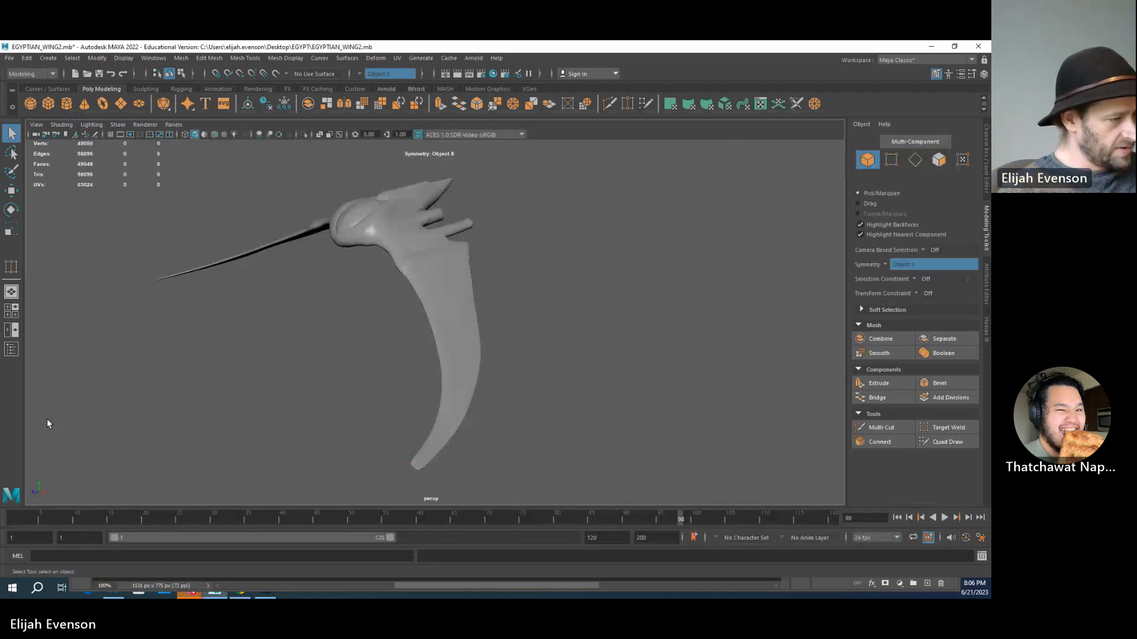
# - Select the whole wing mesh in object mode and save the scene
pyautogui.keyDown('alt'); pyautogui.moveTo(555, 400); pyautogui.dragTo(514, 361); pyautogui.keyUp('alt')
pyautogui.click(441, 288)
pyautogui.press('F8')
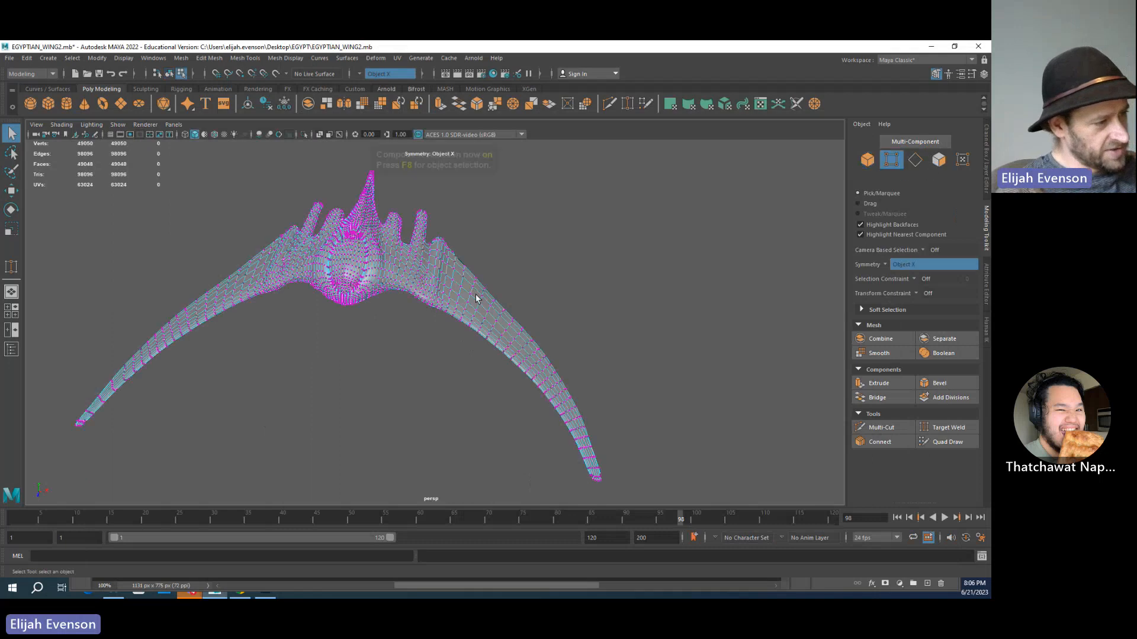
pyautogui.press('F8')
pyautogui.keyDown('alt'); pyautogui.moveTo(474, 339); pyautogui.dragTo(455, 220); pyautogui.keyUp('alt')
pyautogui.hotkey('alt', 'space')
pyautogui.keyDown('alt'); pyautogui.moveTo(591, 281); pyautogui.dragTo(515, 216); pyautogui.keyUp('alt')
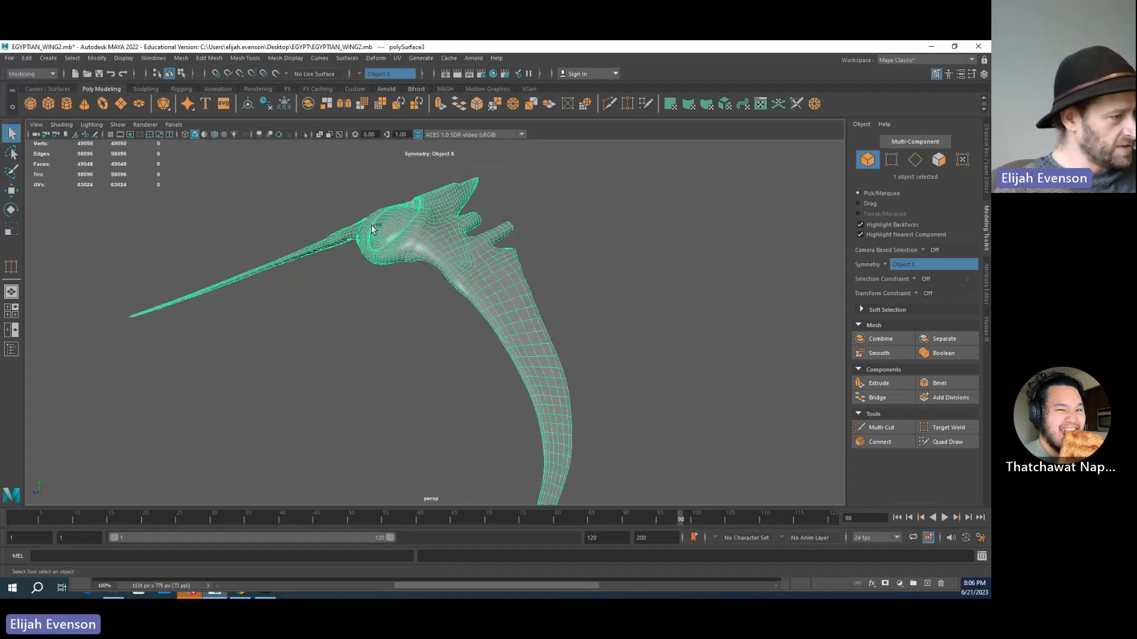
pyautogui.hotkey('ctrl', 's')
# - Open the Export Selection dialog for the wing mesh and bring it fully into view
pyautogui.click(13, 60)
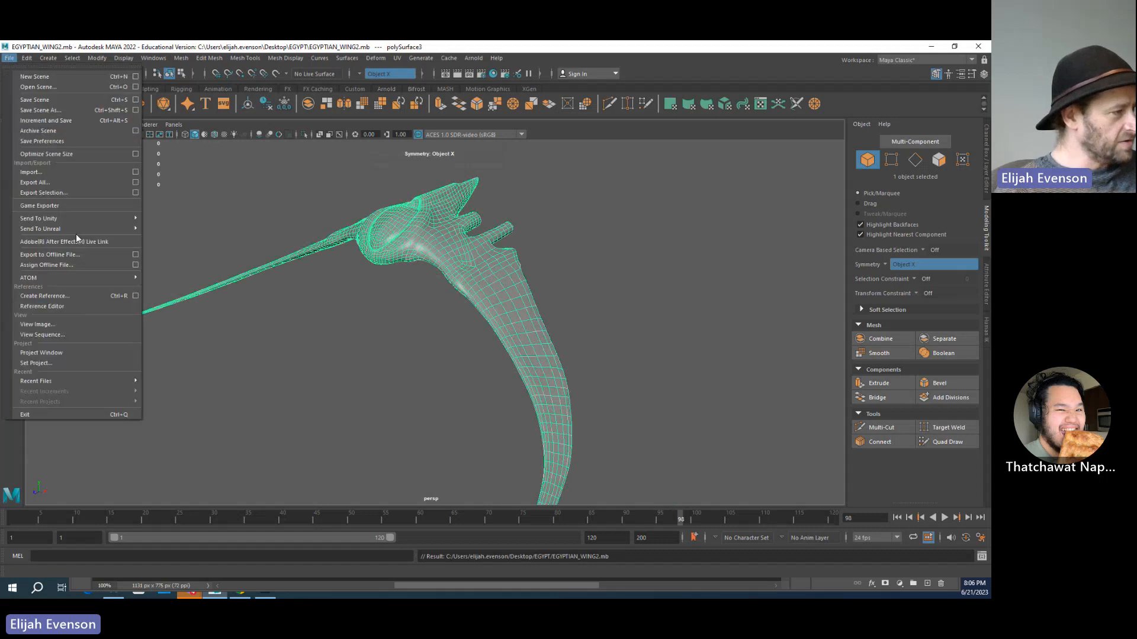
pyautogui.click(82, 187)
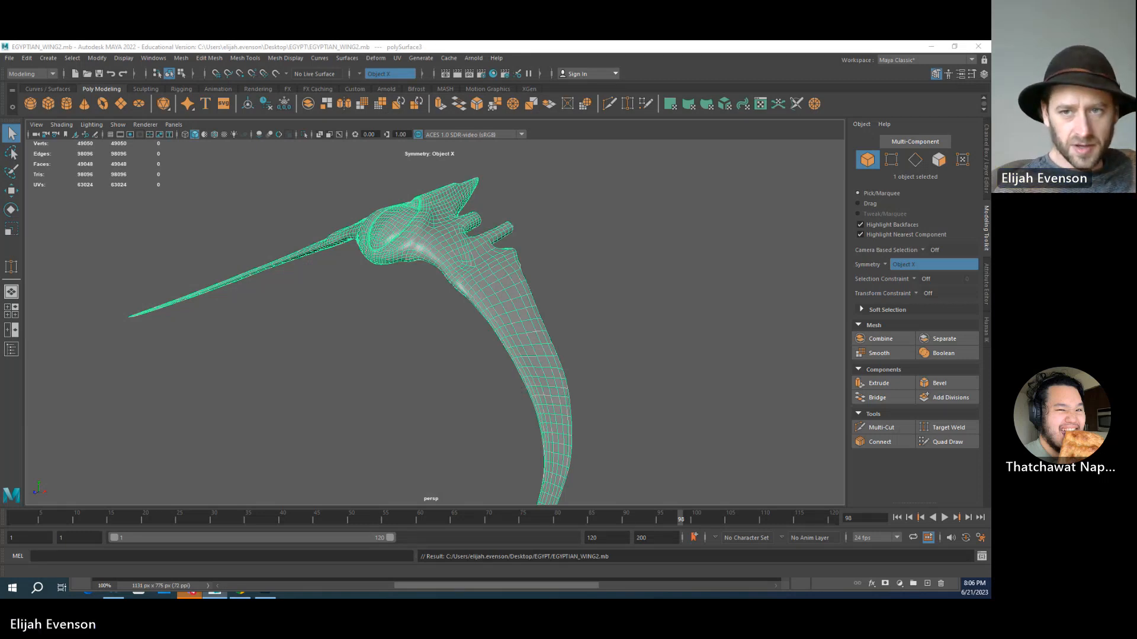
pyautogui.hotkey('alt', 'Tab')
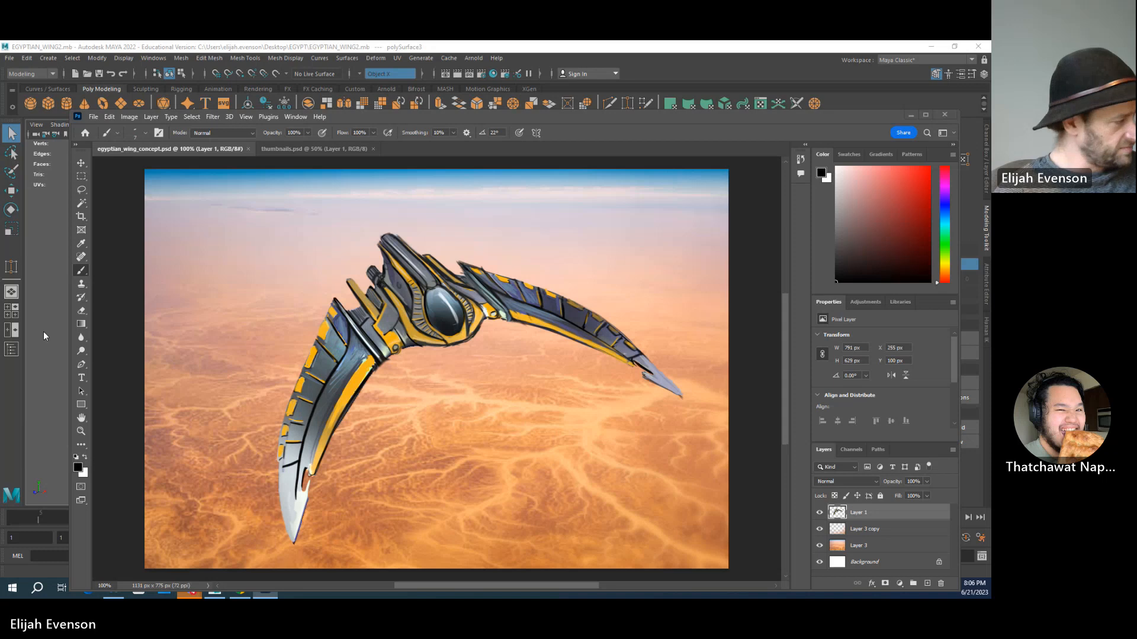
pyautogui.click(910, 115)
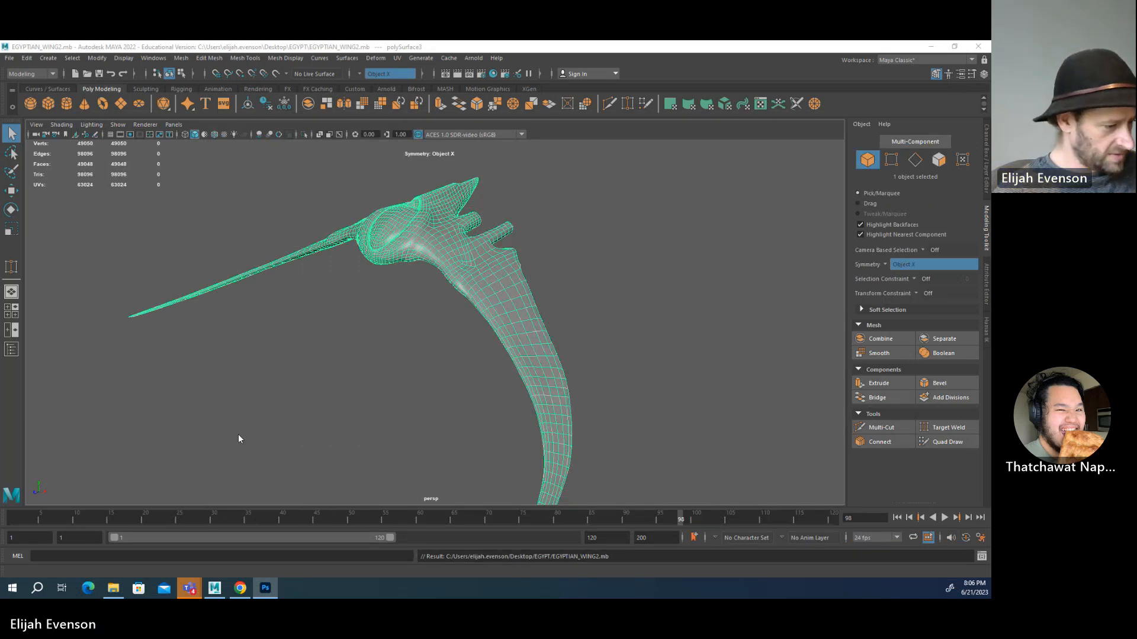
pyautogui.click(238, 513)
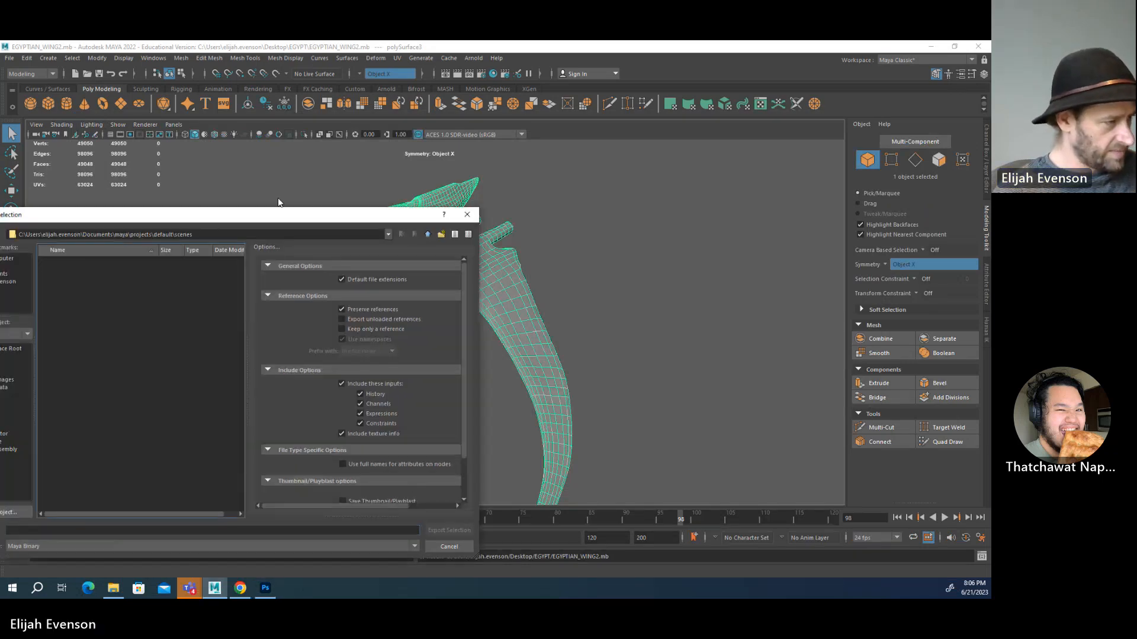
pyautogui.moveTo(282, 214); pyautogui.dragTo(523, 203)
# - Browse the export dialog to the EGYPT folder on the Desktop and take EGYPTIAN_WING2.mb as the base file name
pyautogui.click(222, 244)
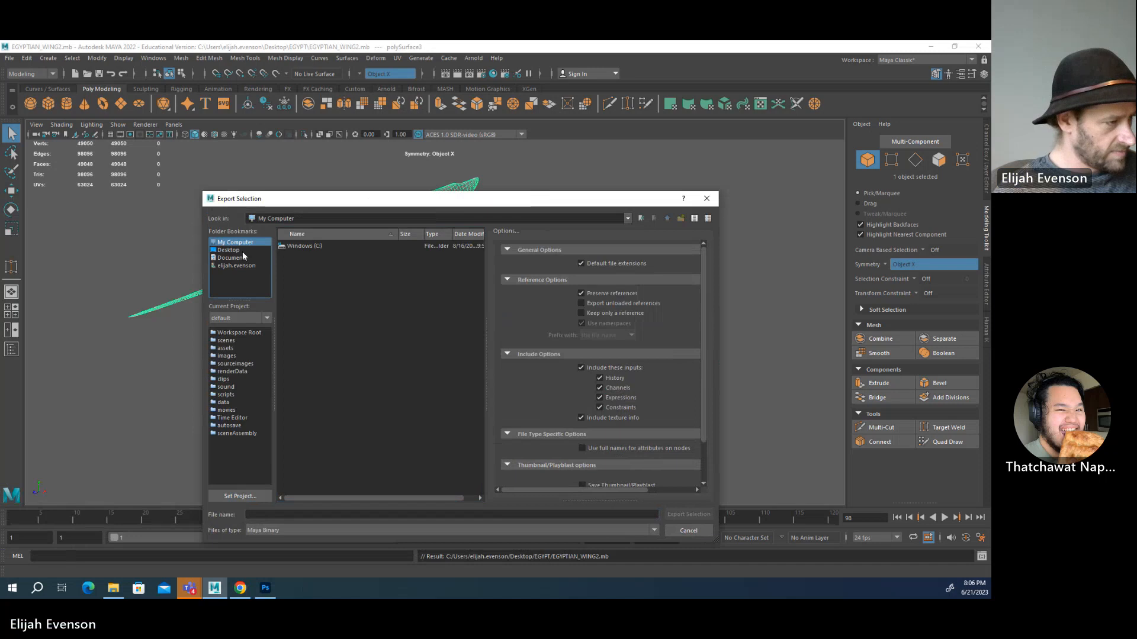
pyautogui.click(233, 257)
pyautogui.click(230, 250)
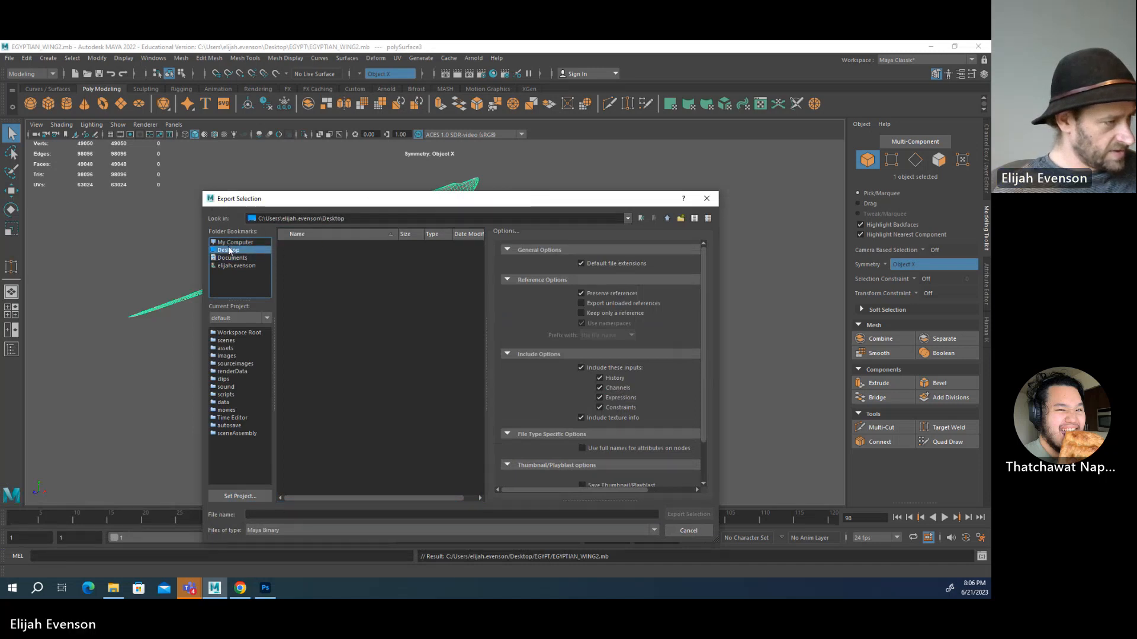
pyautogui.click(230, 242)
pyautogui.click(230, 266)
pyautogui.click(232, 249)
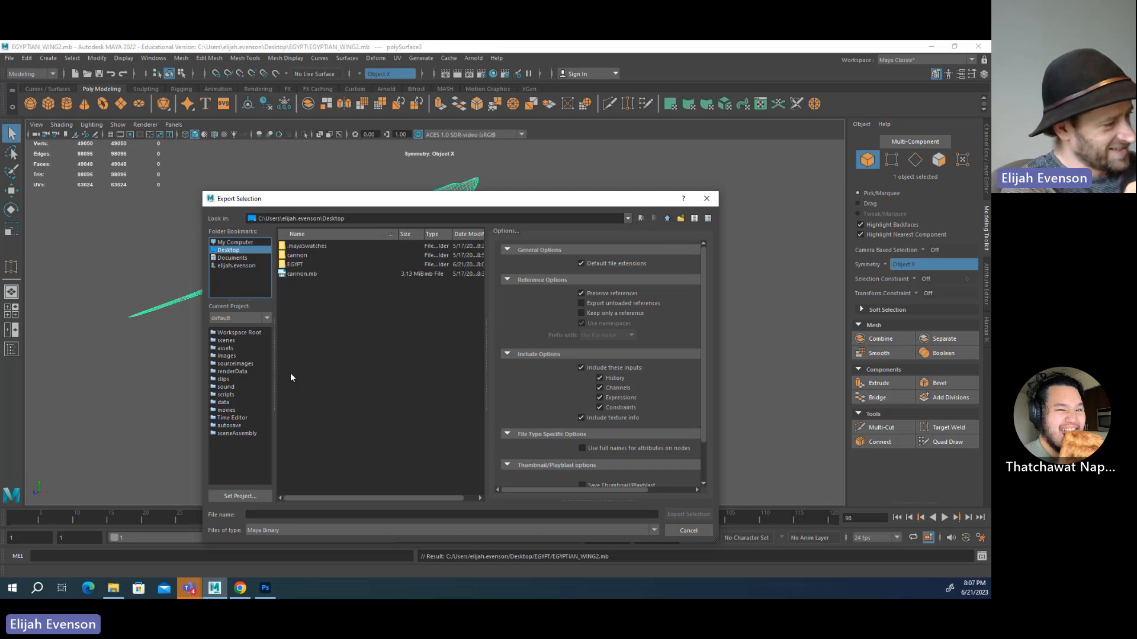
pyautogui.doubleClick(295, 264)
pyautogui.click(304, 265)
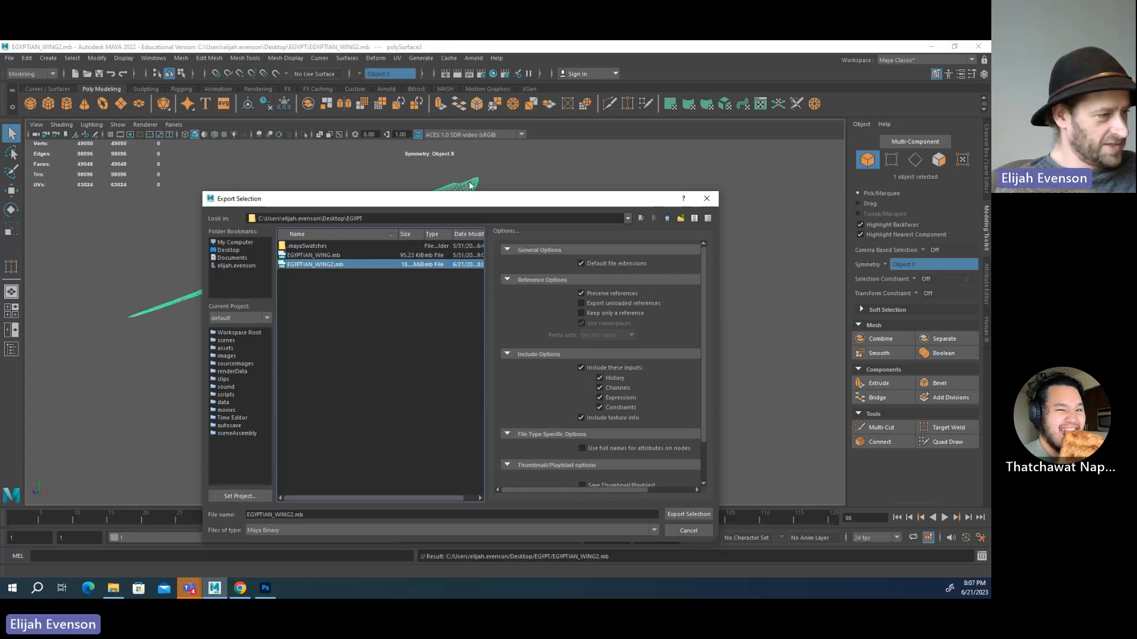
# - Export the selected wing as an OBJexport file named EGYPTIAN_WING_cage
pyautogui.moveTo(514, 201); pyautogui.dragTo(553, 181)
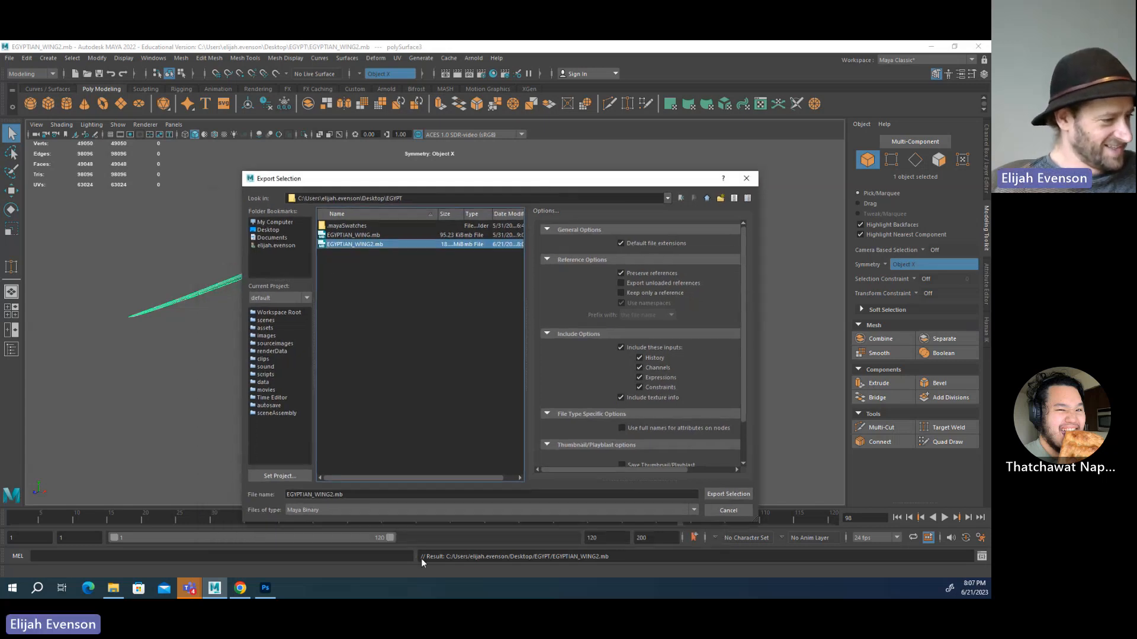
pyautogui.click(385, 508)
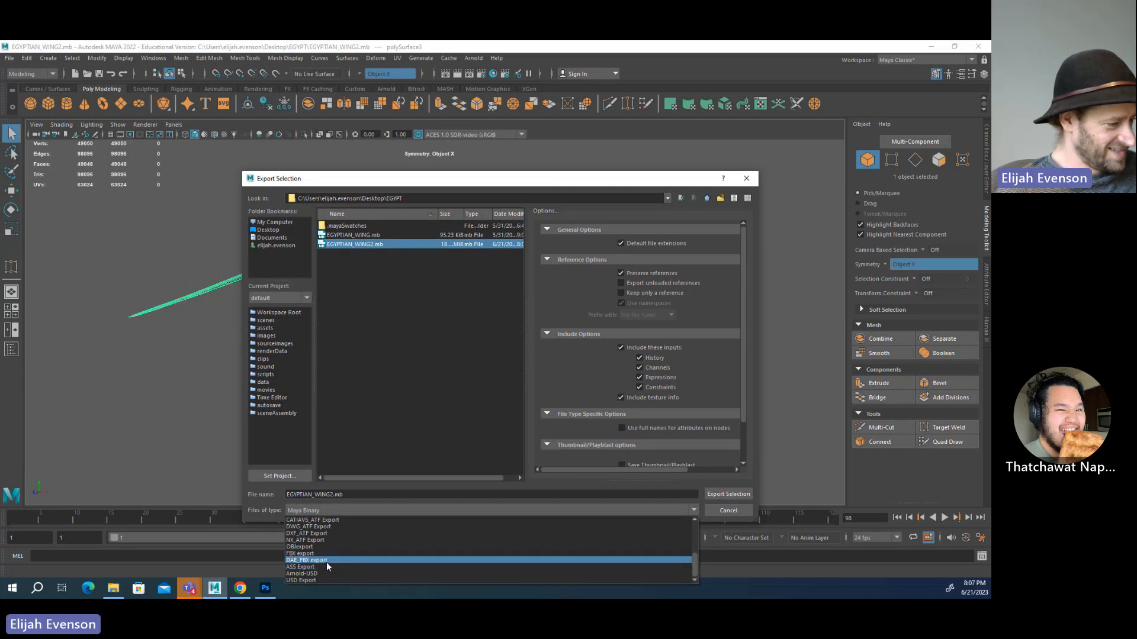
pyautogui.click(302, 547)
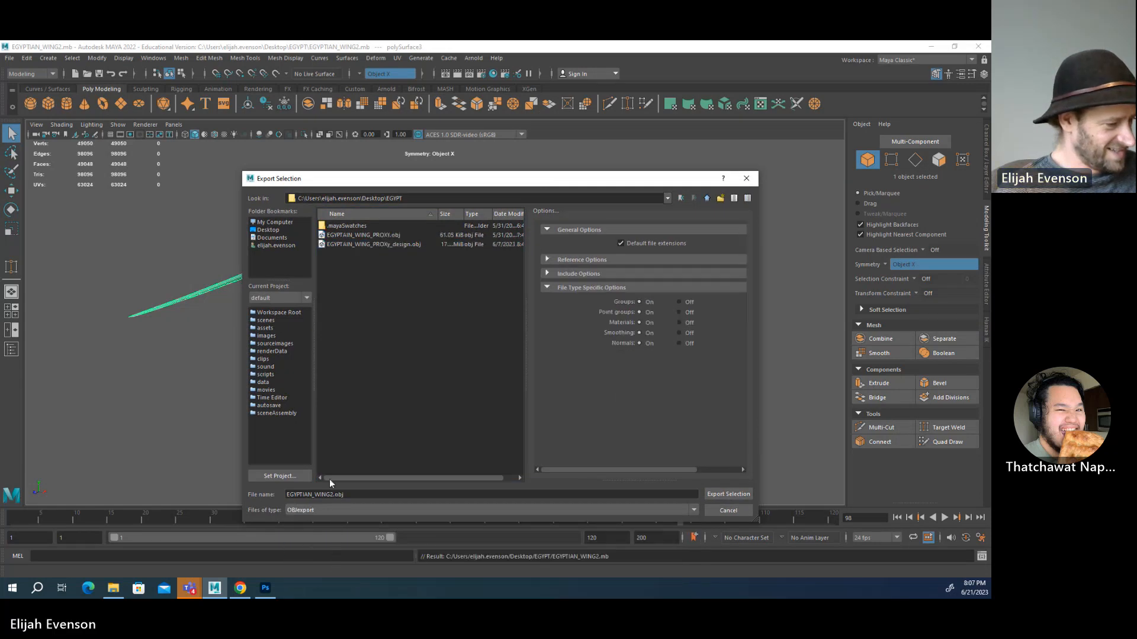
pyautogui.click(341, 494)
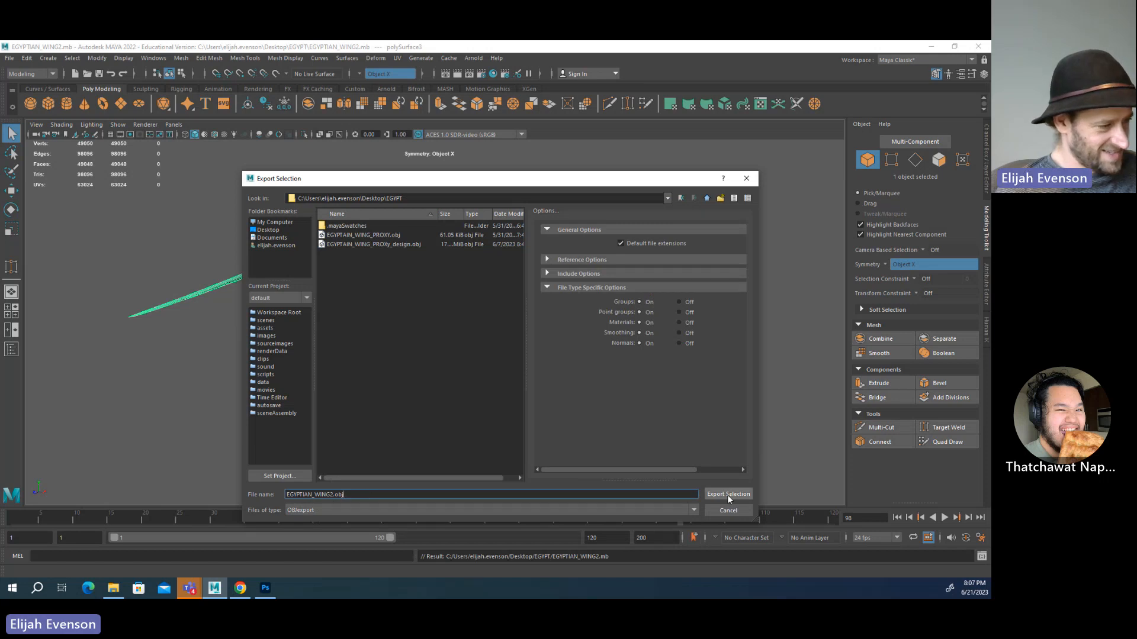
pyautogui.moveTo(330, 494); pyautogui.dragTo(450, 490)
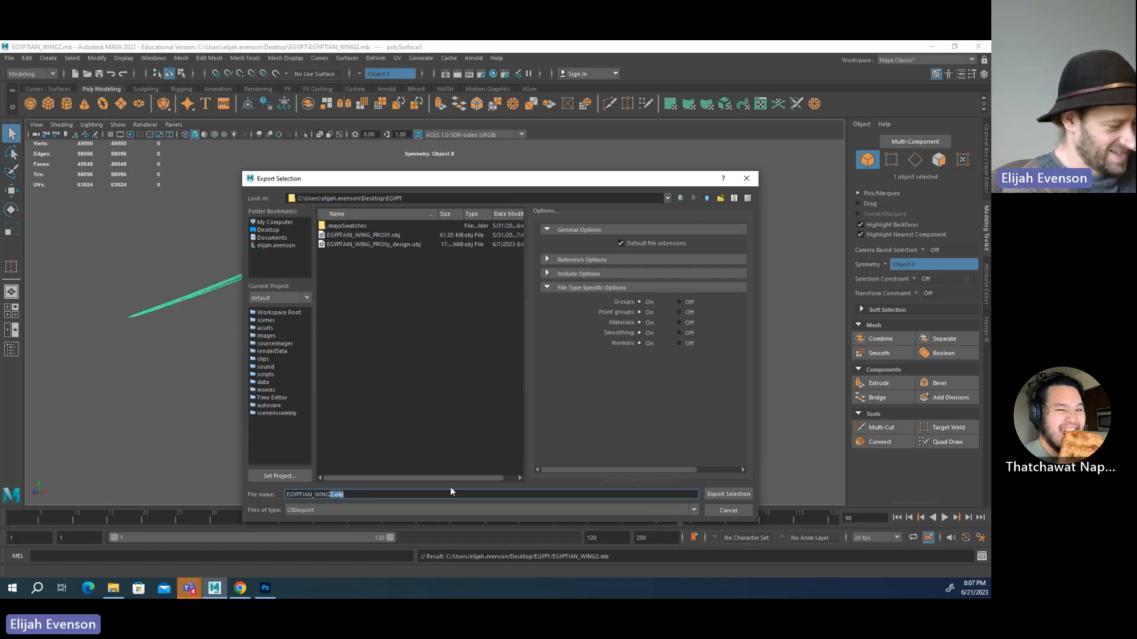
pyautogui.write('_cage')
pyautogui.press('Return')
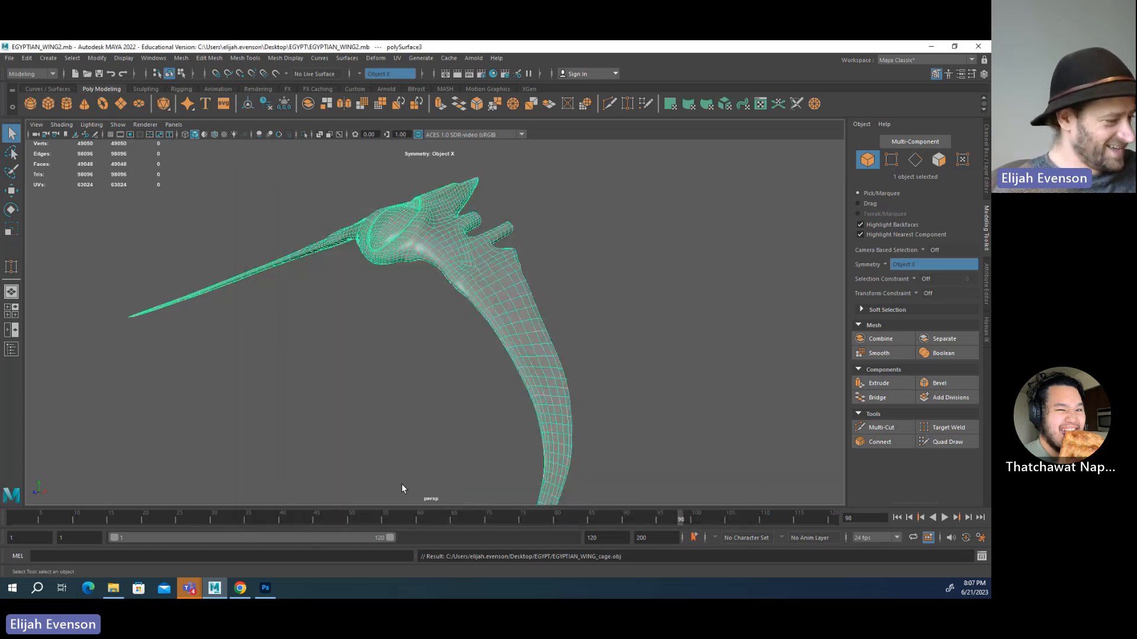
# - Switch to ZBrush and import EGYPTIAN_WING_cage from the EGYPT folder, splitting the nonstandard polygons into quads and triangles
pyautogui.moveTo(189, 587)
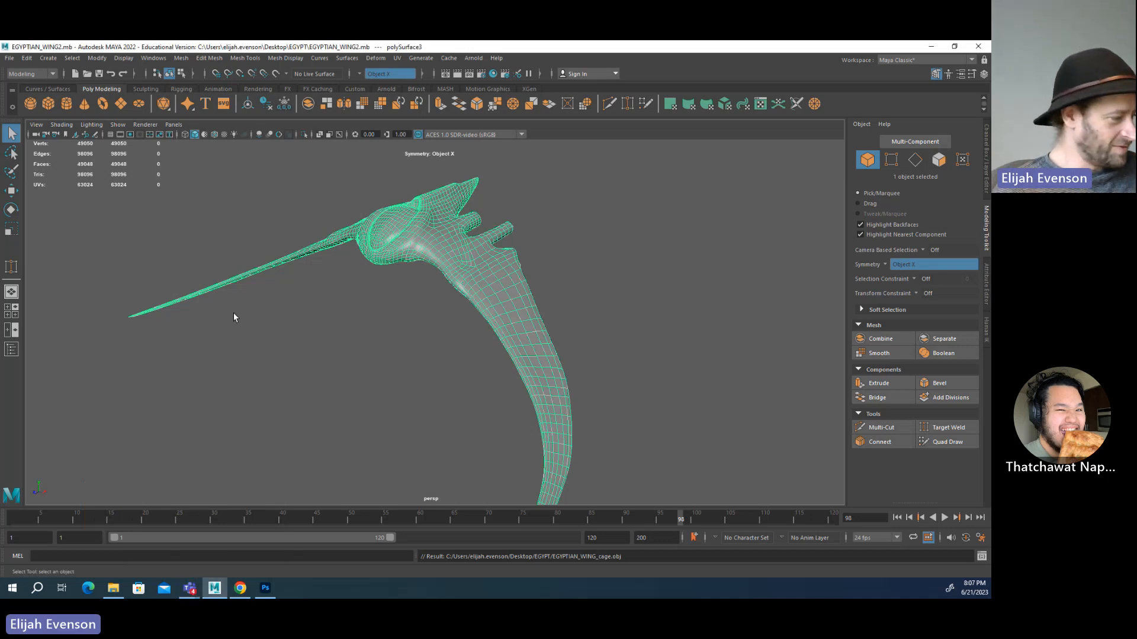
pyautogui.click(12, 587)
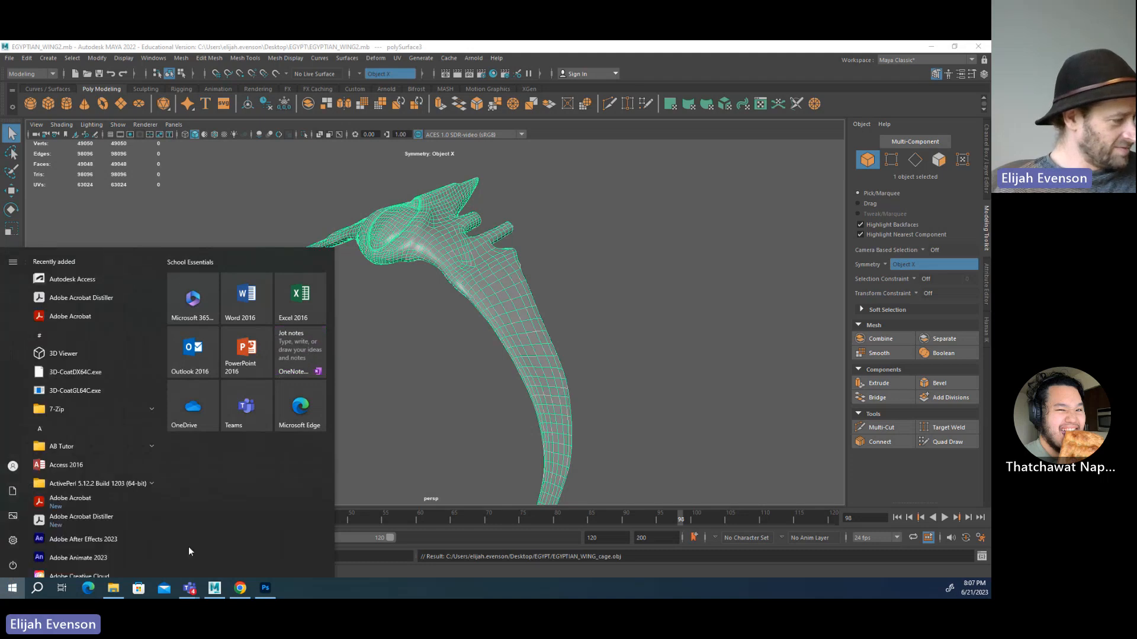
pyautogui.press('Escape')
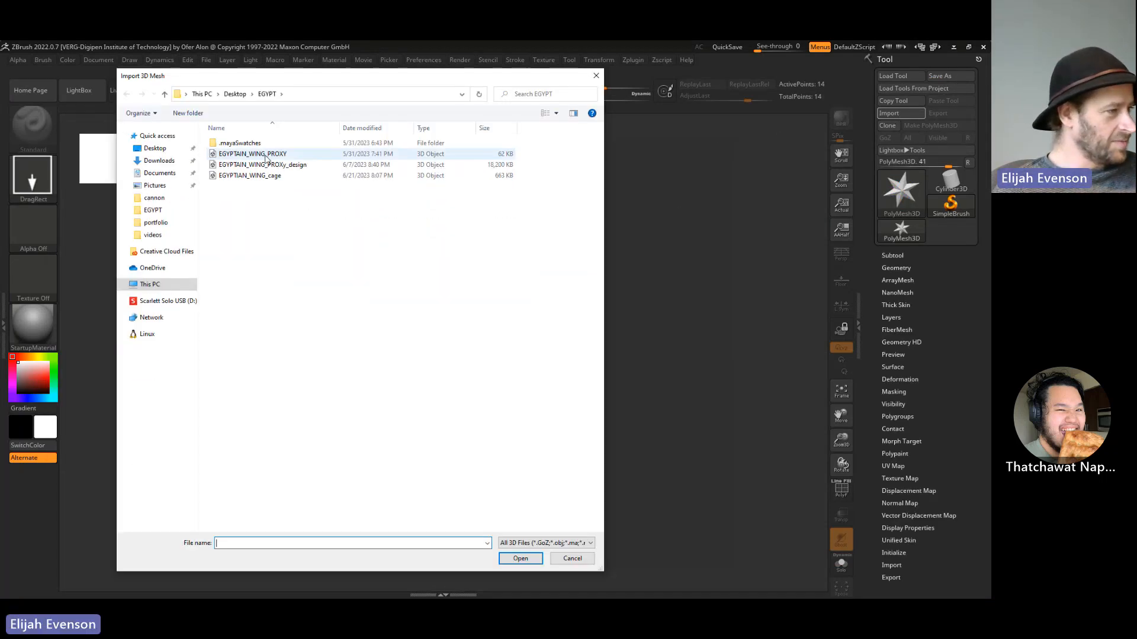
pyautogui.click(276, 154)
pyautogui.click(272, 166)
pyautogui.doubleClick(274, 176)
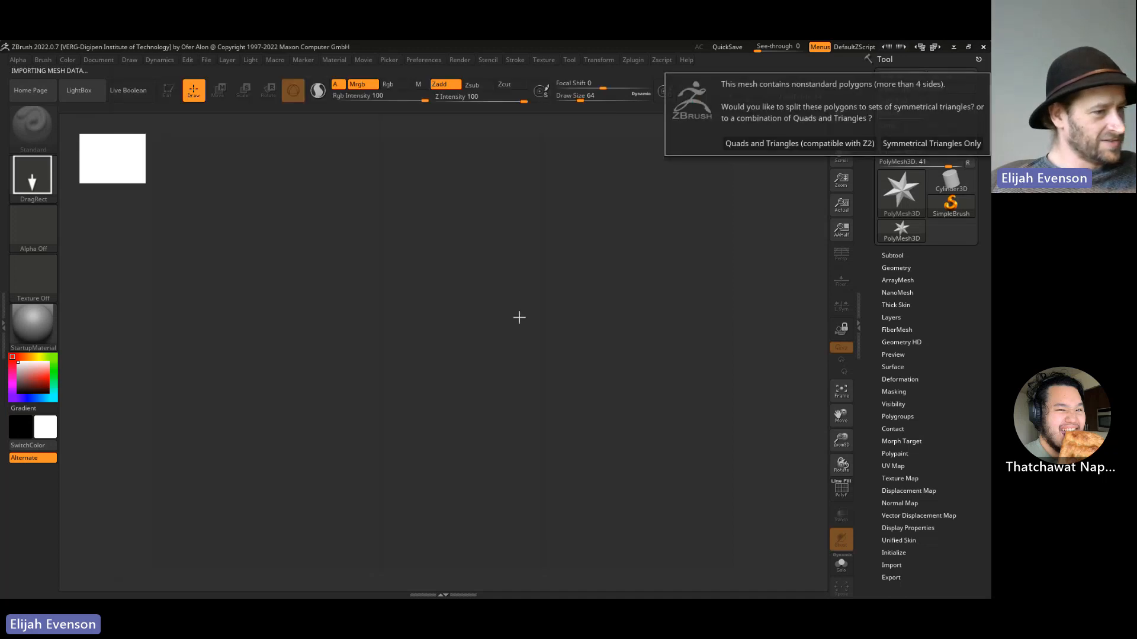
pyautogui.click(788, 138)
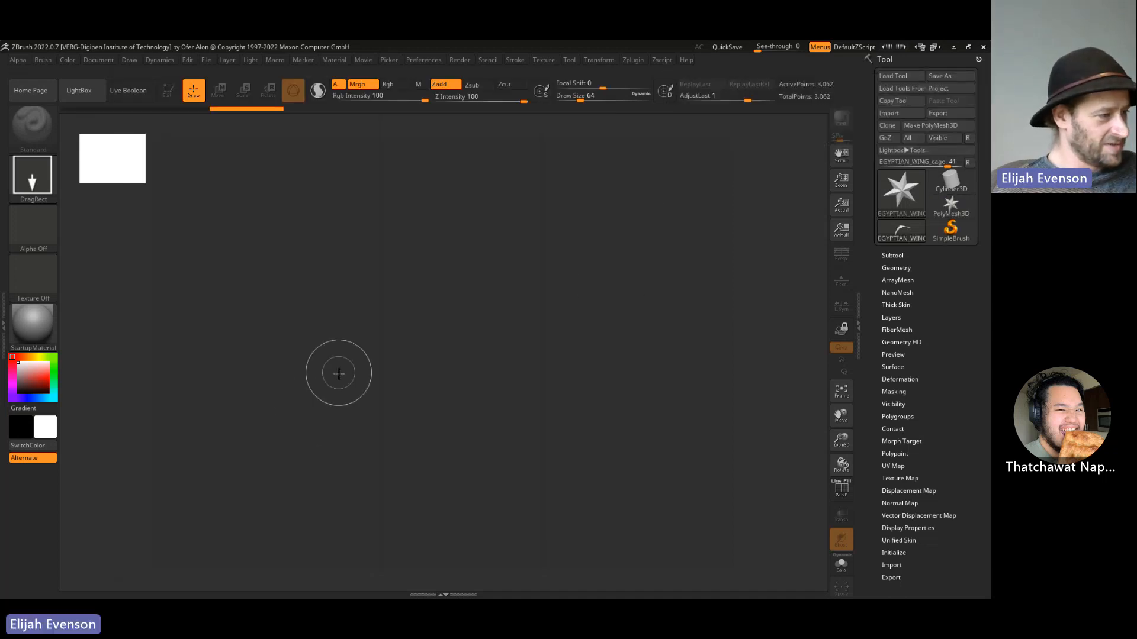
# - Place the imported wing on the canvas in Edit mode and frame it
pyautogui.press('t')
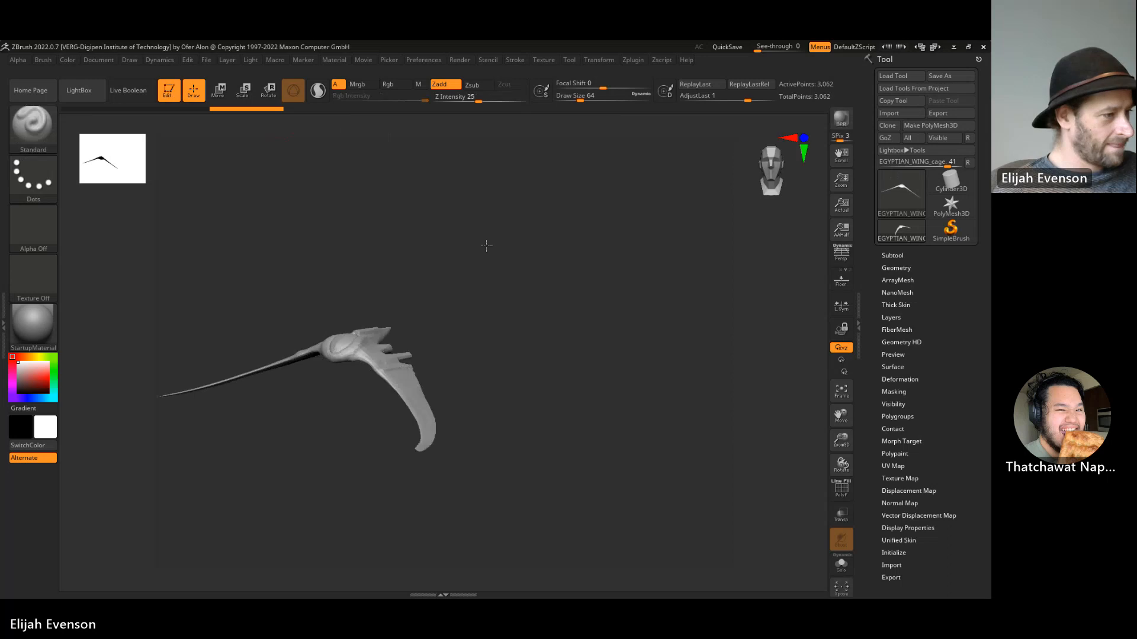
pyautogui.press('f')
pyautogui.moveTo(657, 311); pyautogui.dragTo(619, 410)
# - Switch back to Maya and look over the unsmoothed wing in perspective and from the top view
pyautogui.hotkey('alt', 'Tab')
pyautogui.moveTo(570, 346)
pyautogui.keyDown('alt'); pyautogui.mouseDown()
pyautogui.moveTo(550, 336)
pyautogui.moveTo(599, 336)
pyautogui.moveTo(495, 307)
pyautogui.moveTo(312, 313)
pyautogui.moveTo(558, 325)
pyautogui.moveTo(460, 302)
pyautogui.moveTo(472, 282)
pyautogui.moveTo(480, 312)
pyautogui.moveTo(457, 276)
pyautogui.moveTo(267, 291)
pyautogui.moveTo(277, 335)
pyautogui.moveTo(360, 338)
pyautogui.mouseUp(); pyautogui.keyUp('alt')
pyautogui.hotkey('alt', 'Tab')
pyautogui.hotkey('alt', 'Tab')
pyautogui.scroll(-5, 434, 256)
pyautogui.keyDown('alt'); pyautogui.moveTo(434, 256); pyautogui.dragTo(364, 278); pyautogui.keyUp('alt')
pyautogui.press('space')
pyautogui.click(416, 278)
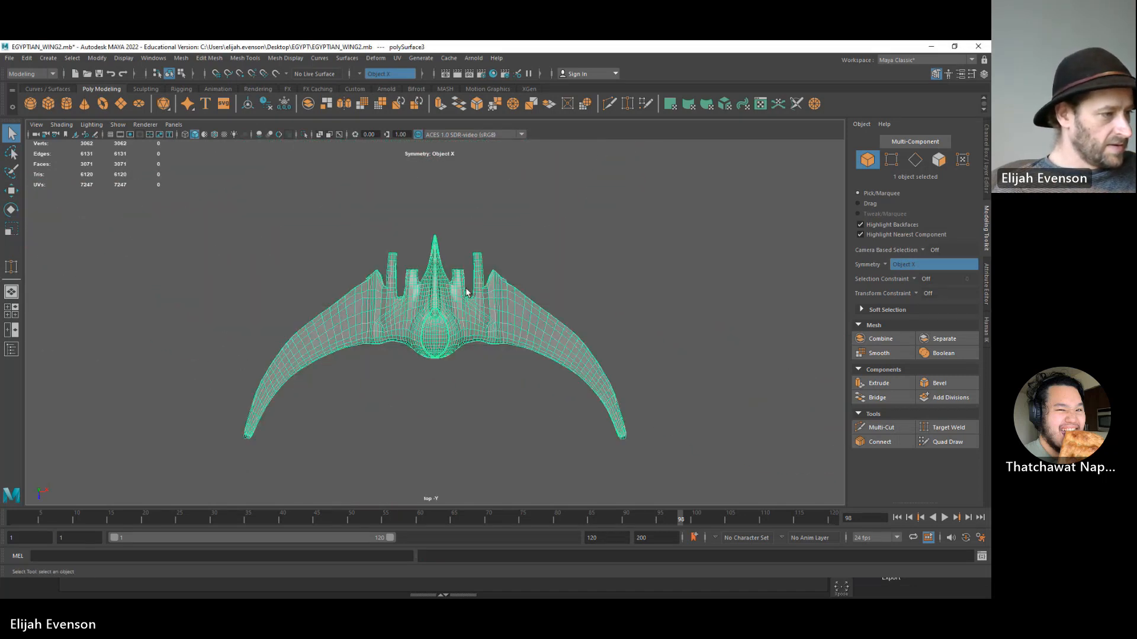
# - Turn symmetry off and select all faces on one side of the wing's centre line in the front wireframe view
pyautogui.press('space')
pyautogui.moveTo(527, 254); pyautogui.dragTo(501, 269)
pyautogui.press('space')
pyautogui.press('4')
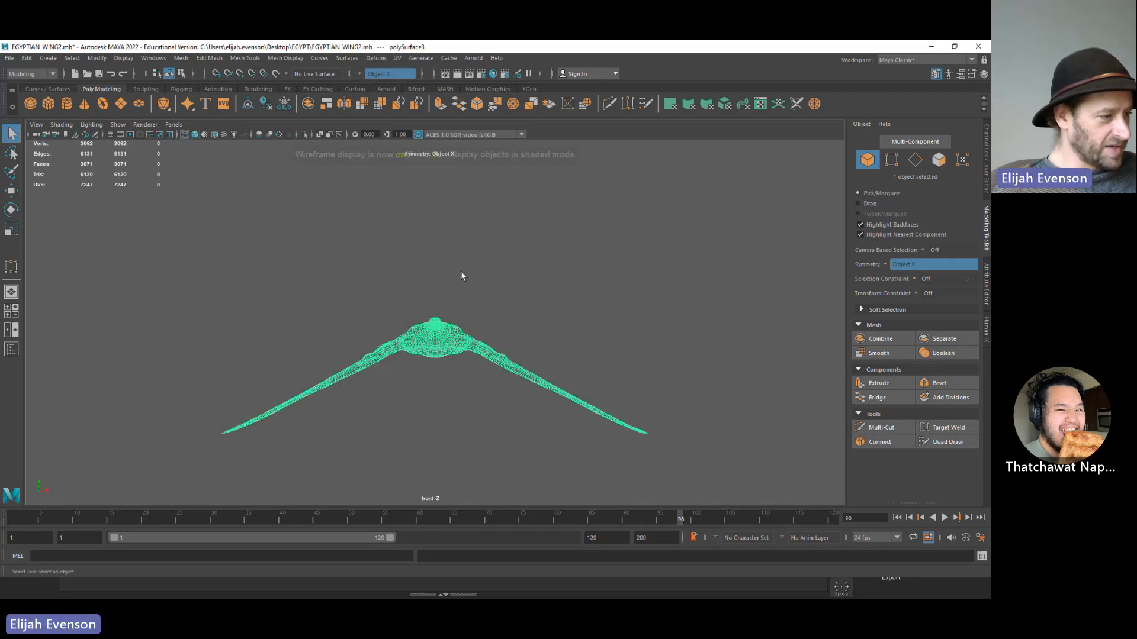
pyautogui.scroll(2, 406, 287)
pyautogui.keyDown('alt'); pyautogui.moveTo(396, 298); pyautogui.dragTo(469, 241, button='middle'); pyautogui.keyUp('alt')
pyautogui.moveTo(512, 289); pyautogui.dragTo(454, 328, button='right')
pyautogui.moveTo(92, 186); pyautogui.dragTo(506, 434)
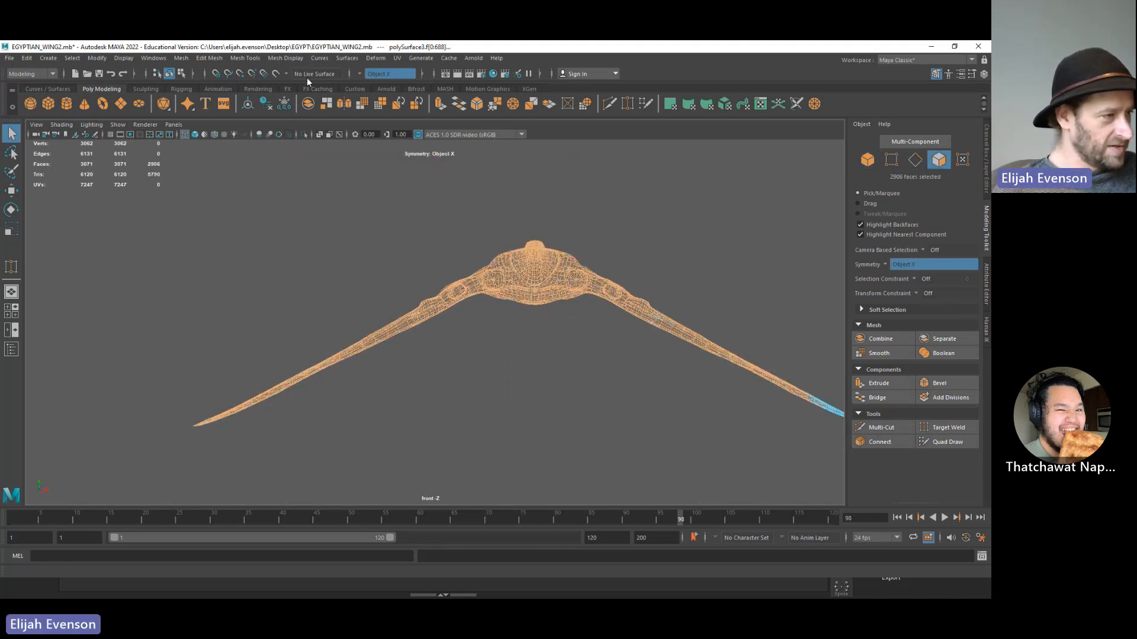
pyautogui.click(379, 73)
pyautogui.click(362, 77)
pyautogui.click(244, 274)
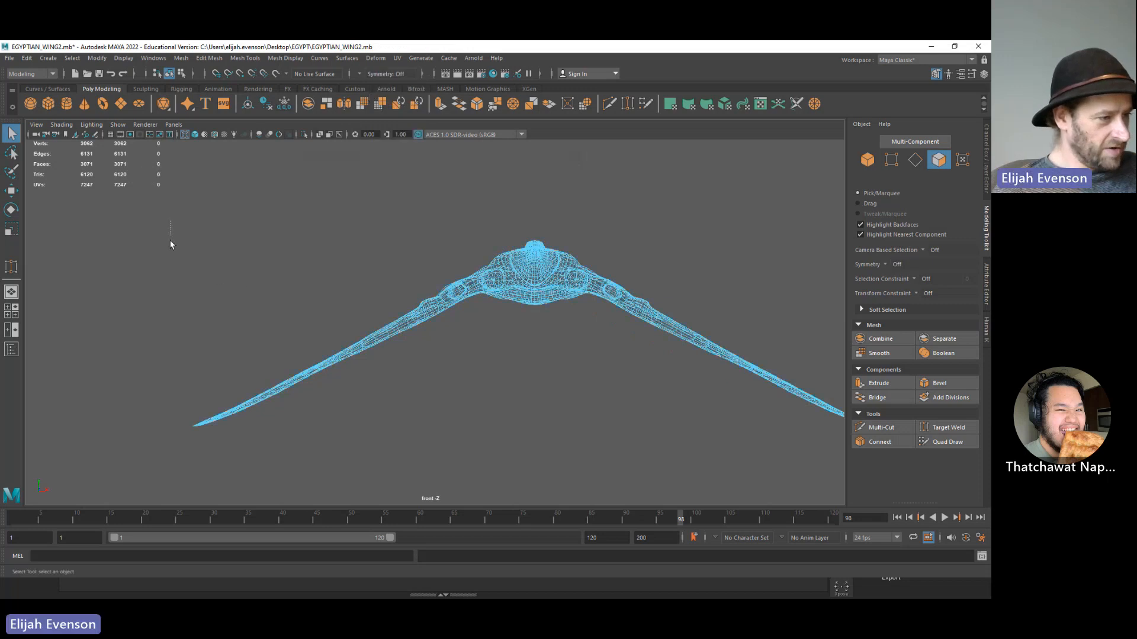
pyautogui.moveTo(171, 221); pyautogui.dragTo(534, 509)
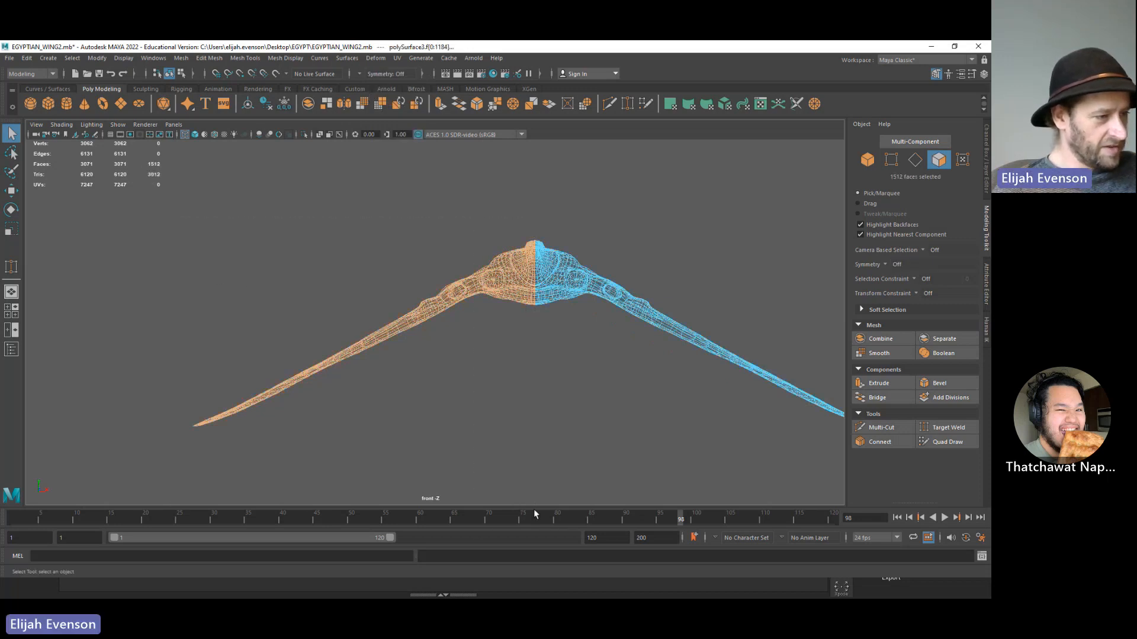
# - Delete the selected half of the wing and show the remaining half unsmoothed and shaded in perspective, in object selection
pyautogui.press('space')
pyautogui.moveTo(616, 294)
pyautogui.mouseDown()
pyautogui.moveTo(621, 264)
pyautogui.moveTo(604, 341)
pyautogui.moveTo(429, 365)
pyautogui.moveTo(555, 375)
pyautogui.moveTo(450, 348)
pyautogui.moveTo(535, 342)
pyautogui.mouseUp()
pyautogui.press('3')
pyautogui.press('4')
pyautogui.press('5')
pyautogui.press('1')
pyautogui.press('Delete')
pyautogui.keyDown('alt'); pyautogui.moveTo(461, 372); pyautogui.dragTo(523, 358); pyautogui.keyUp('alt')
pyautogui.press('F8')
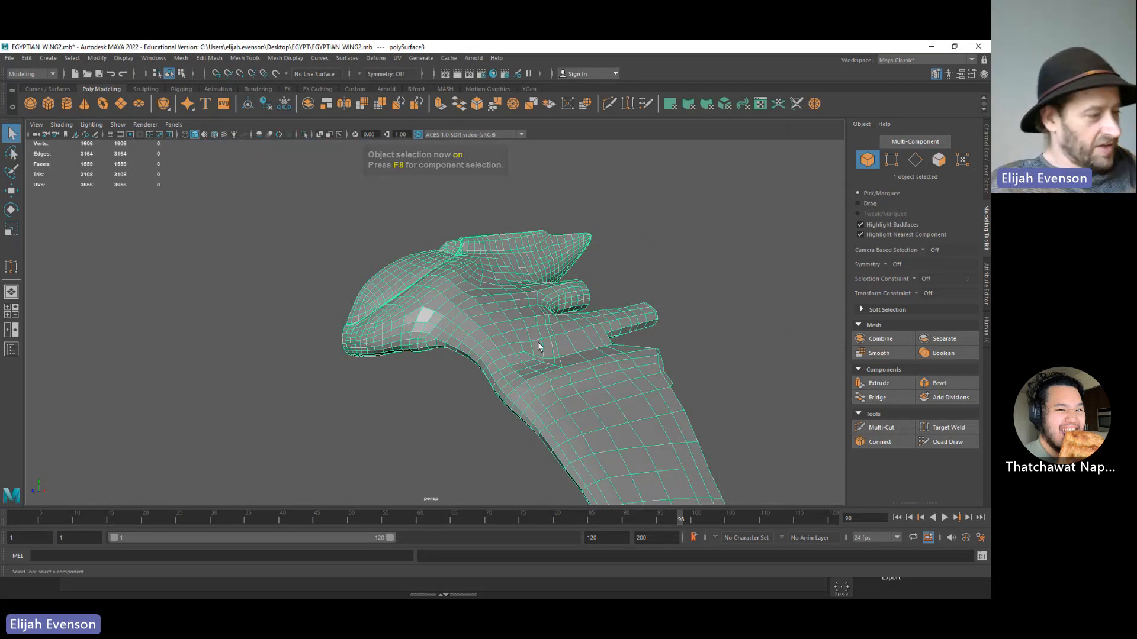
# - Reposition vertices on the half wing's upper surface near the bases of the tubes, then return to object selection
pyautogui.keyDown('alt'); pyautogui.moveTo(626, 370); pyautogui.dragTo(712, 364, button='right'); pyautogui.keyUp('alt')
pyautogui.keyDown('alt'); pyautogui.moveTo(712, 363); pyautogui.dragTo(484, 303); pyautogui.keyUp('alt')
pyautogui.press('F10')
pyautogui.click(523, 301)
pyautogui.press('w')
pyautogui.press('q')
pyautogui.click(497, 300)
pyautogui.press('w')
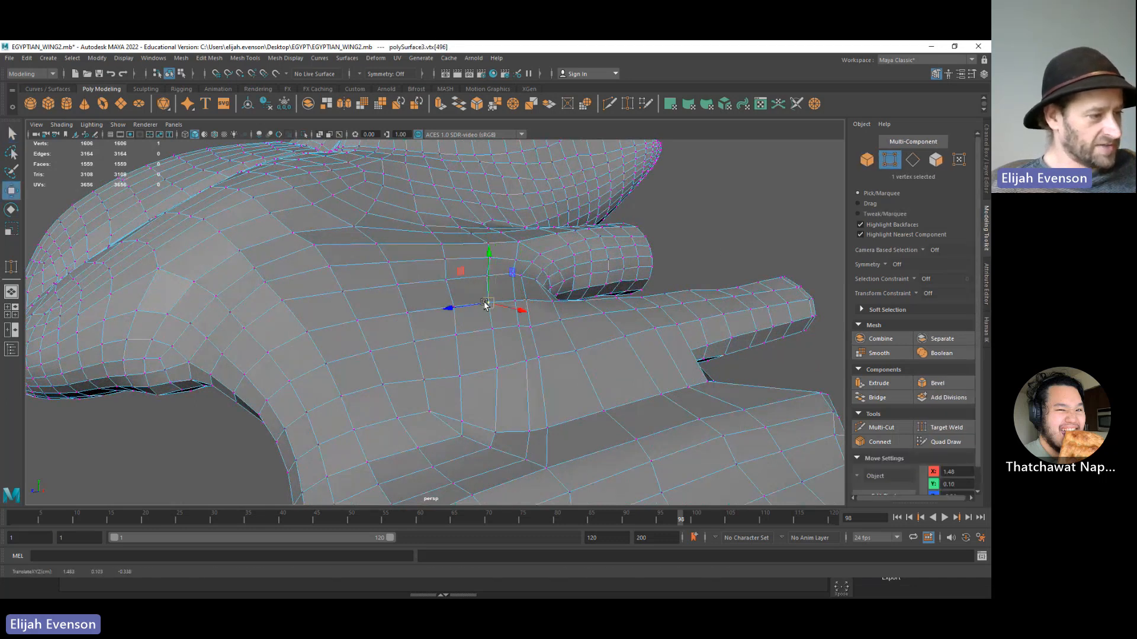
pyautogui.scroll(-3, 484, 303)
pyautogui.keyDown('alt'); pyautogui.moveTo(560, 329); pyautogui.dragTo(559, 336); pyautogui.keyUp('alt')
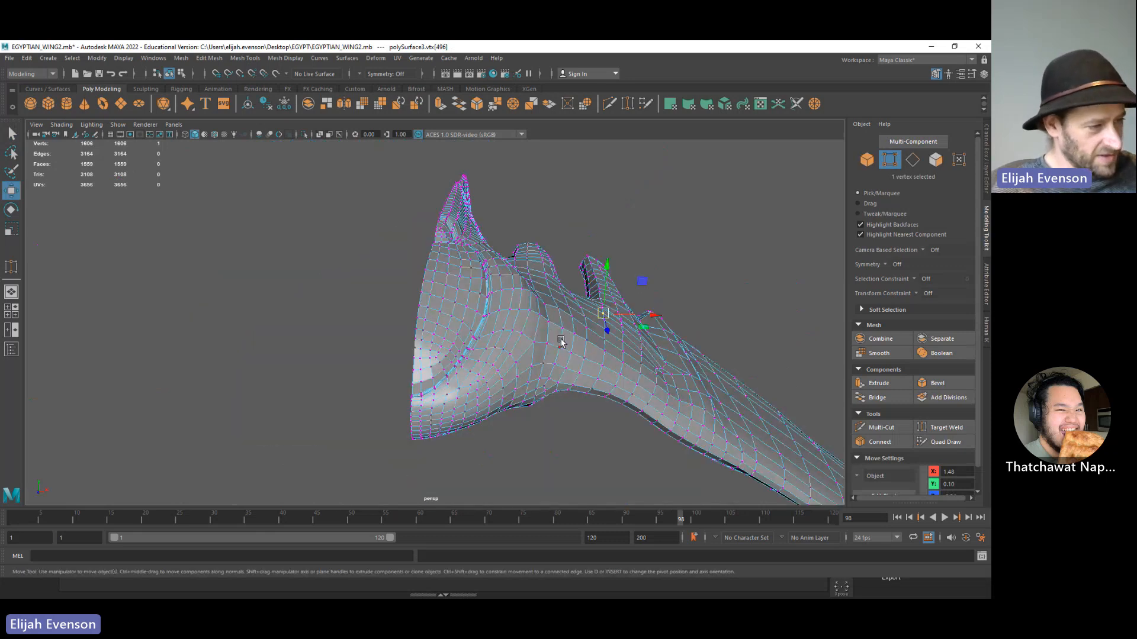
pyautogui.press('F8')
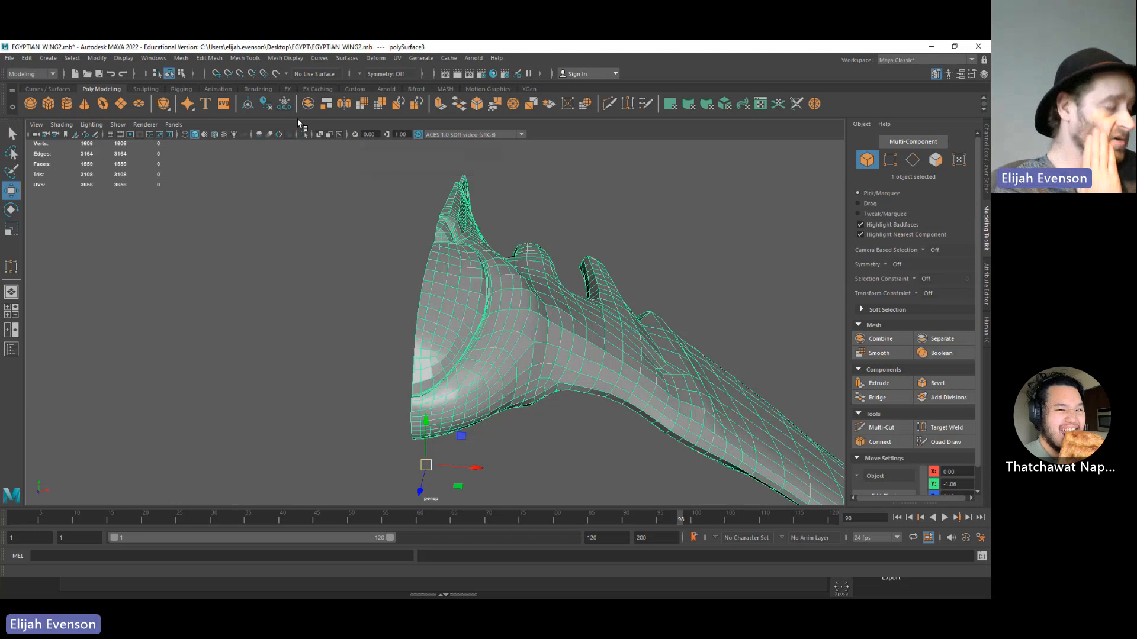
pyautogui.click(204, 59)
pyautogui.moveTo(181, 59)
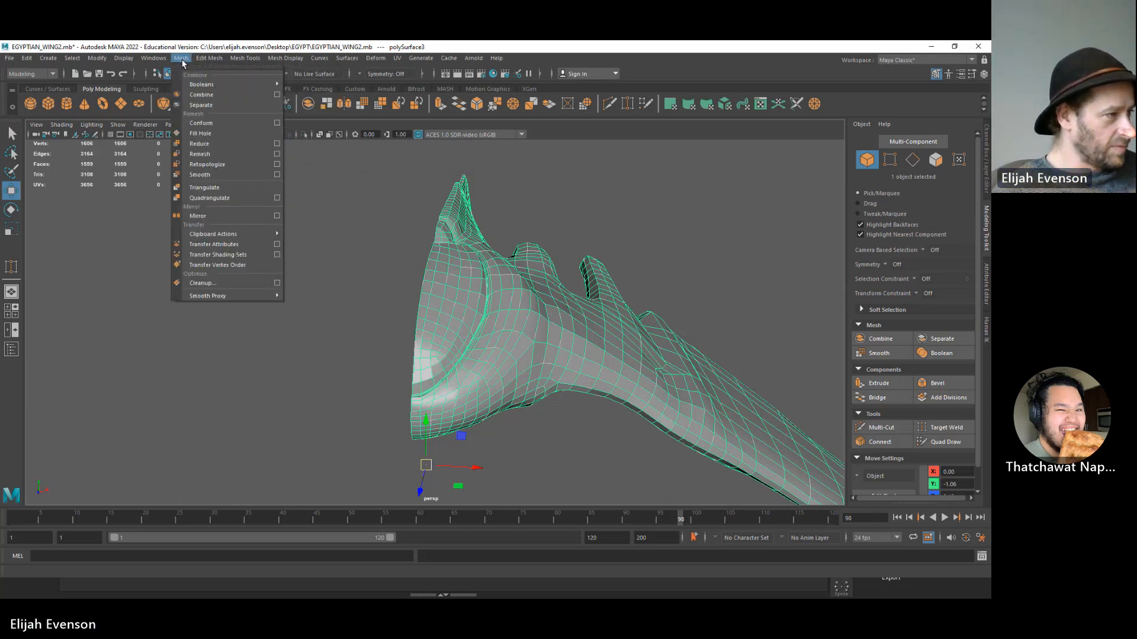
pyautogui.moveTo(283, 59)
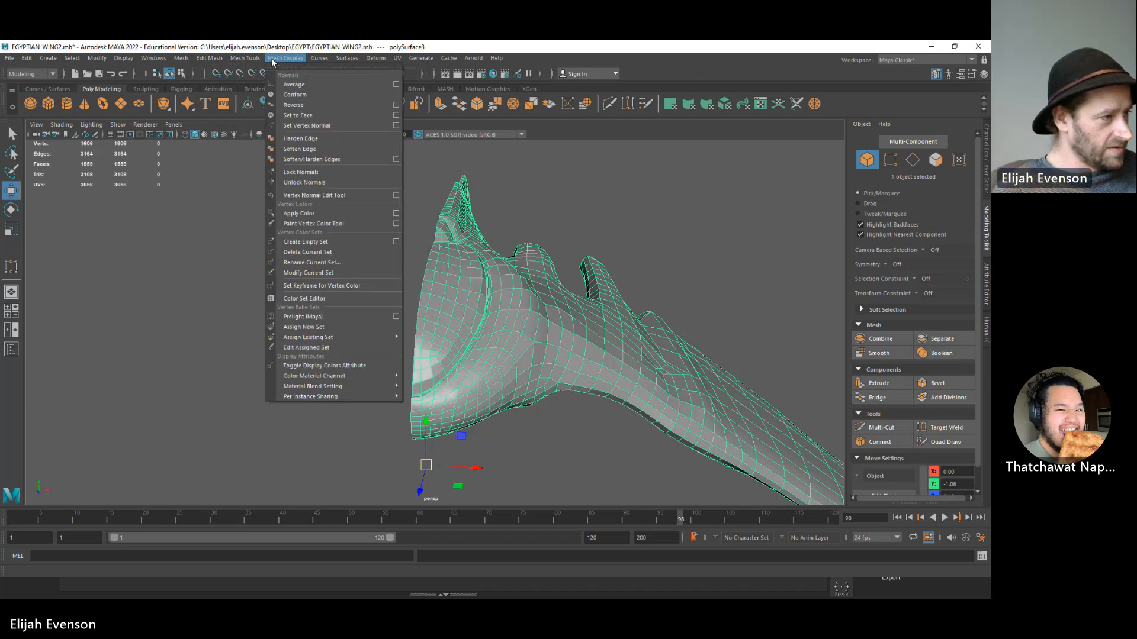
pyautogui.moveTo(224, 61)
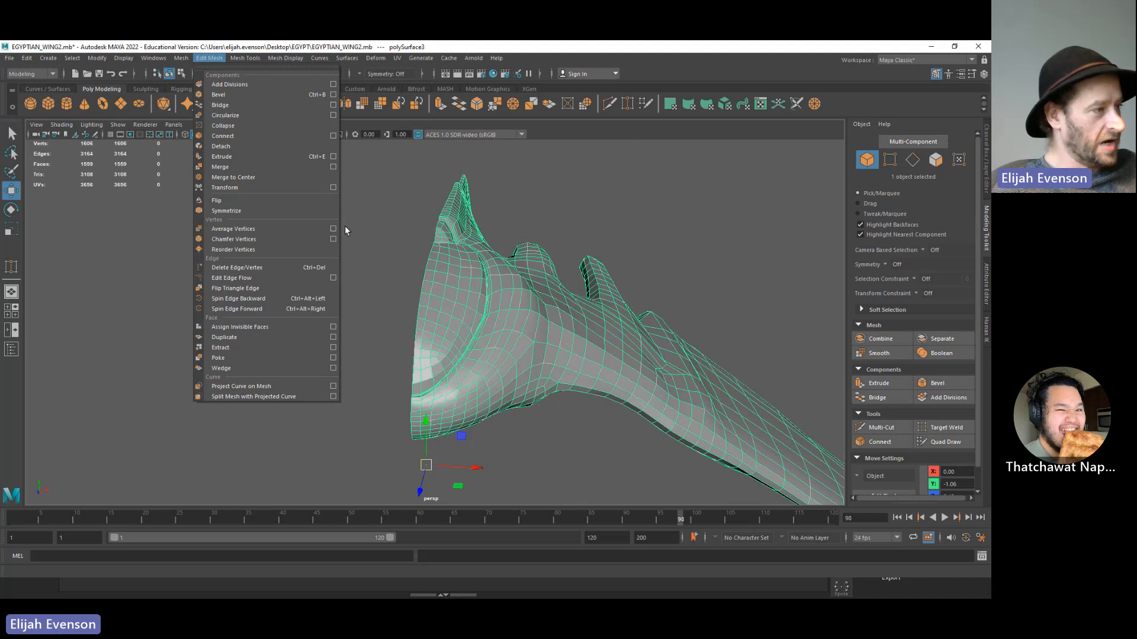
pyautogui.keyDown('alt'); pyautogui.moveTo(389, 259); pyautogui.dragTo(469, 348); pyautogui.keyUp('alt')
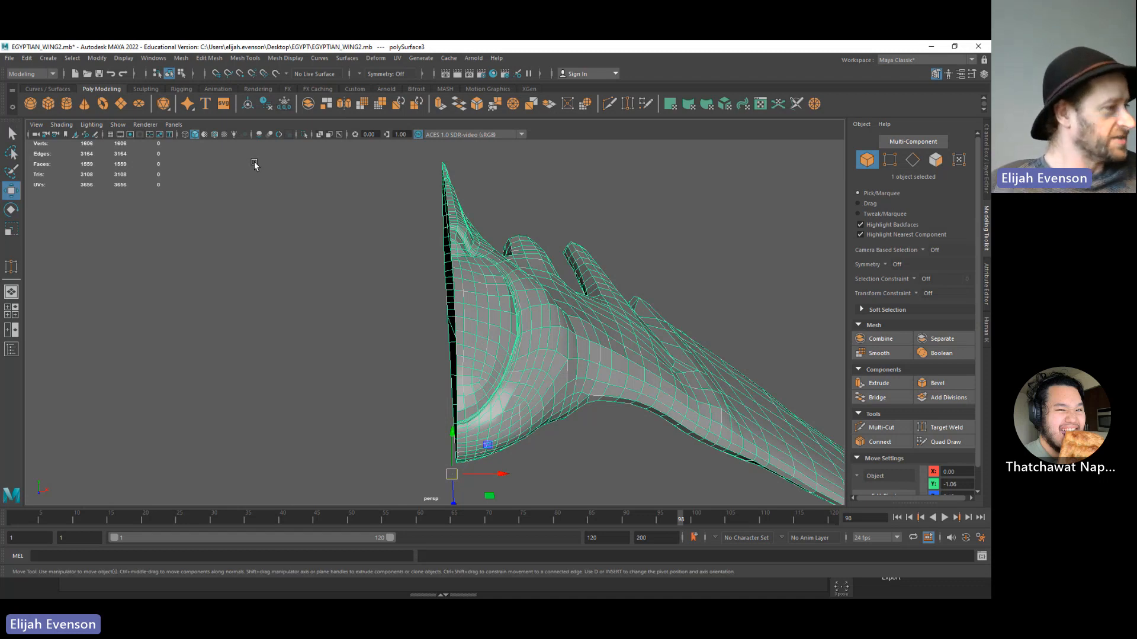
pyautogui.keyDown('alt'); pyautogui.moveTo(317, 251); pyautogui.dragTo(452, 367); pyautogui.keyUp('alt')
# - Examine the half wing's centre edge and tube ends in front wireframe, then return to the shaded perspective view
pyautogui.press('space')
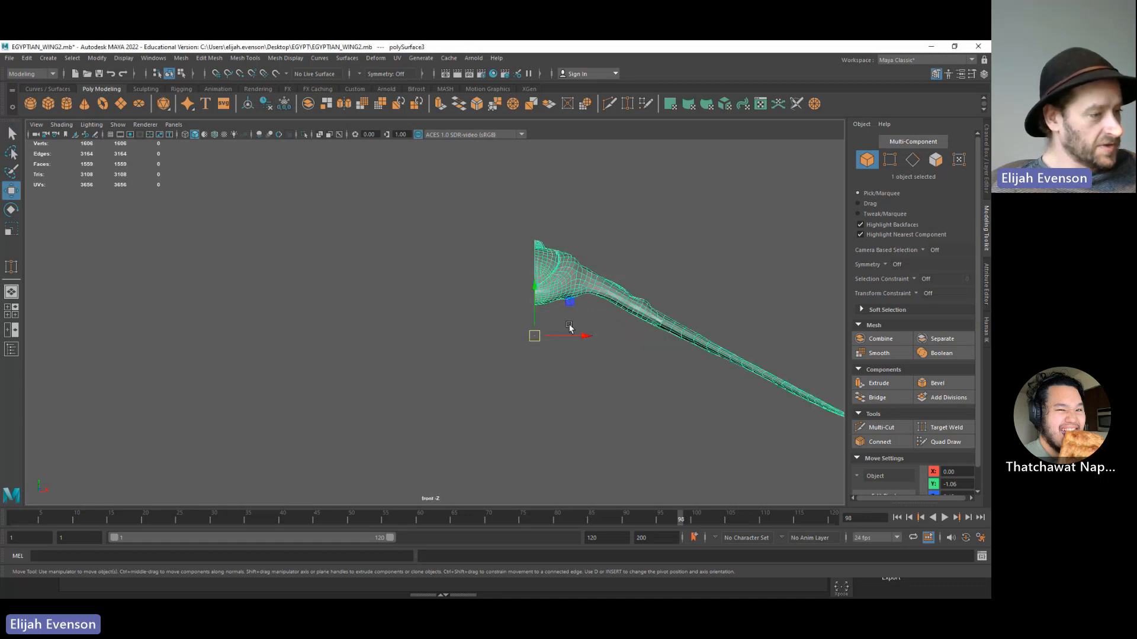
pyautogui.press('f')
pyautogui.keyDown('alt'); pyautogui.moveTo(235, 312); pyautogui.dragTo(627, 424, button='middle'); pyautogui.keyUp('alt')
pyautogui.scroll(2, 406, 362)
pyautogui.press('4')
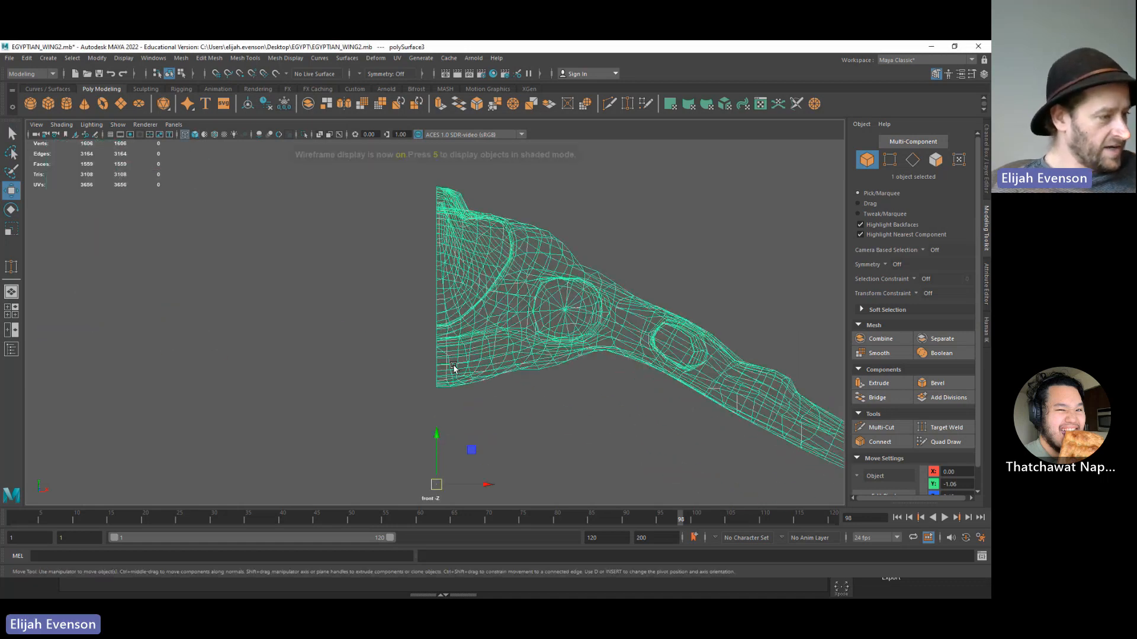
pyautogui.press('space')
pyautogui.moveTo(475, 360)
pyautogui.mouseDown()
pyautogui.moveTo(475, 328)
pyautogui.moveTo(401, 360)
pyautogui.moveTo(332, 348)
pyautogui.moveTo(236, 355)
pyautogui.moveTo(342, 360)
pyautogui.mouseUp()
pyautogui.press('5')
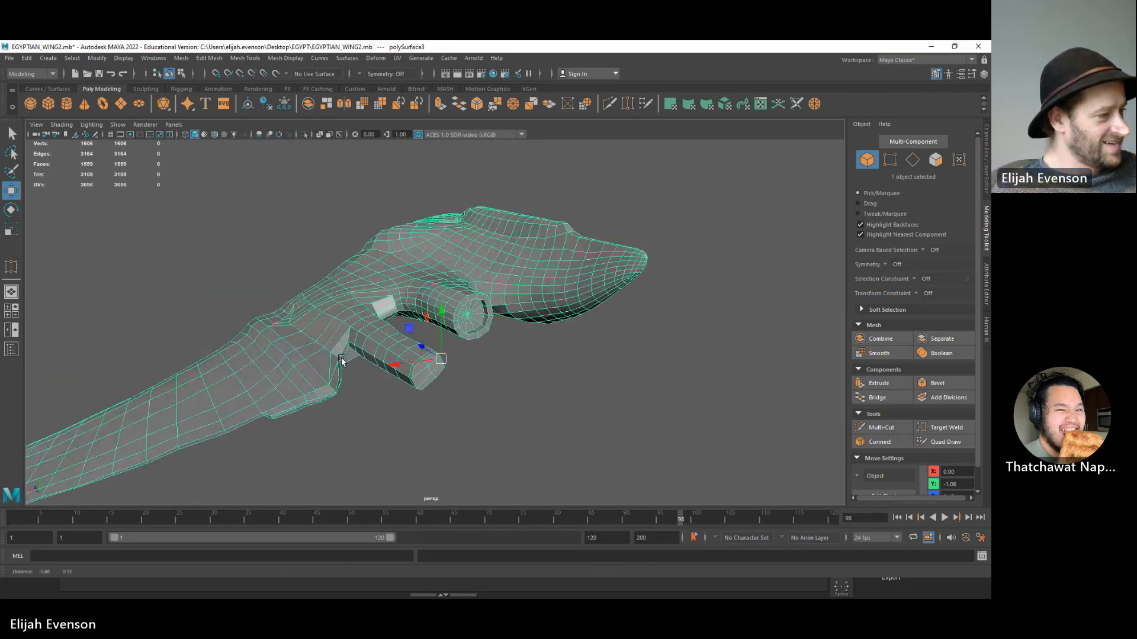
# - Switch to vertex selection and reposition individual vertices on the half wing around the base of the outer tube
pyautogui.keyDown('alt'); pyautogui.moveTo(342, 360); pyautogui.dragTo(450, 355, button='right'); pyautogui.keyUp('alt')
pyautogui.keyDown('alt'); pyautogui.moveTo(379, 344); pyautogui.dragTo(589, 395, button='middle'); pyautogui.keyUp('alt')
pyautogui.keyDown('alt'); pyautogui.moveTo(461, 376); pyautogui.dragTo(547, 364); pyautogui.keyUp('alt')
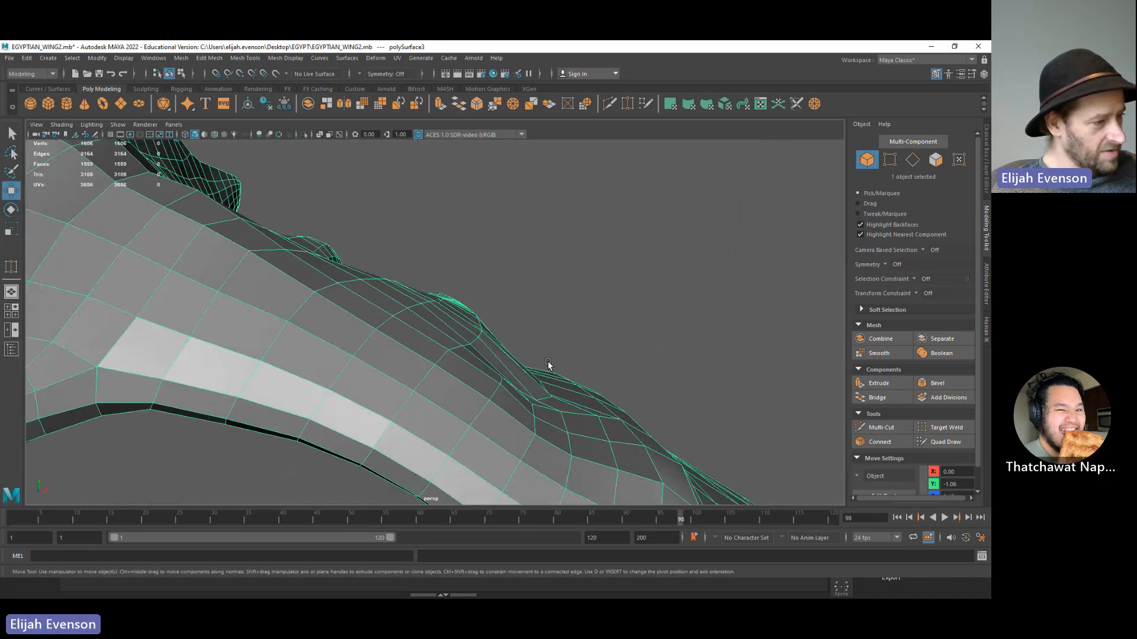
pyautogui.moveTo(470, 348); pyautogui.dragTo(483, 303)
pyautogui.press('q')
pyautogui.click(479, 339)
pyautogui.press('w')
pyautogui.press('q')
pyautogui.click(462, 347)
pyautogui.press('w')
pyautogui.press('q')
pyautogui.click(448, 349)
pyautogui.press('w')
pyautogui.press('q')
pyautogui.click(439, 369)
pyautogui.press('w')
pyautogui.press('q')
# - Reposition the vertices one by one where the outer tube's inner edge meets the wing
pyautogui.click(487, 305)
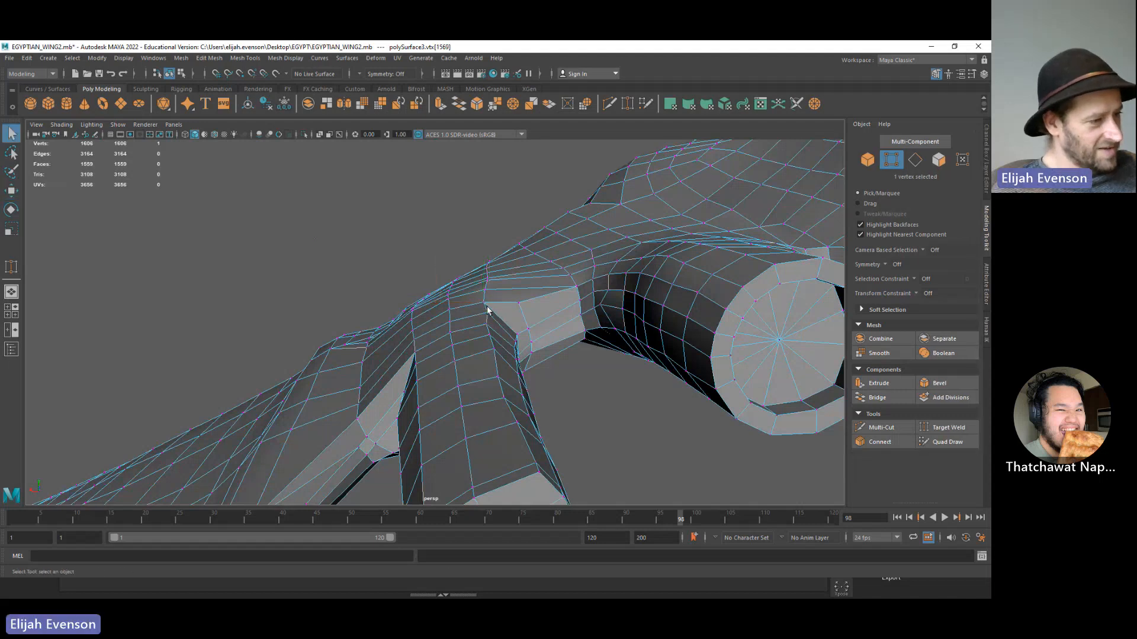
pyautogui.press('w')
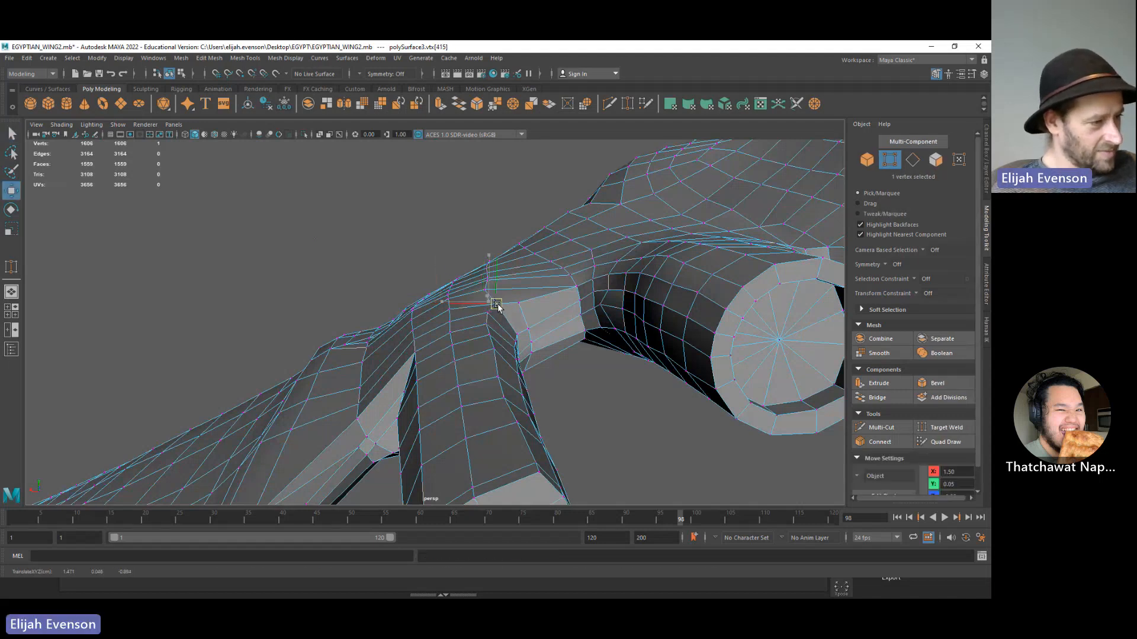
pyautogui.press('q')
pyautogui.click(494, 289)
pyautogui.press('w')
pyautogui.press('q')
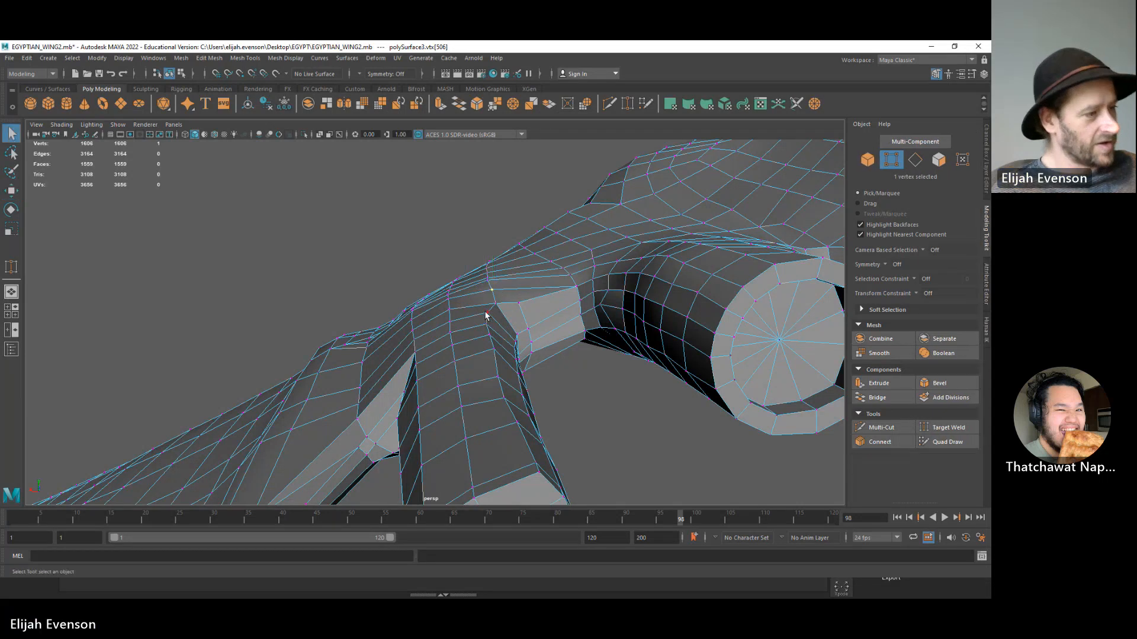
pyautogui.click(491, 311)
pyautogui.press('w')
pyautogui.press('q')
pyautogui.click(490, 325)
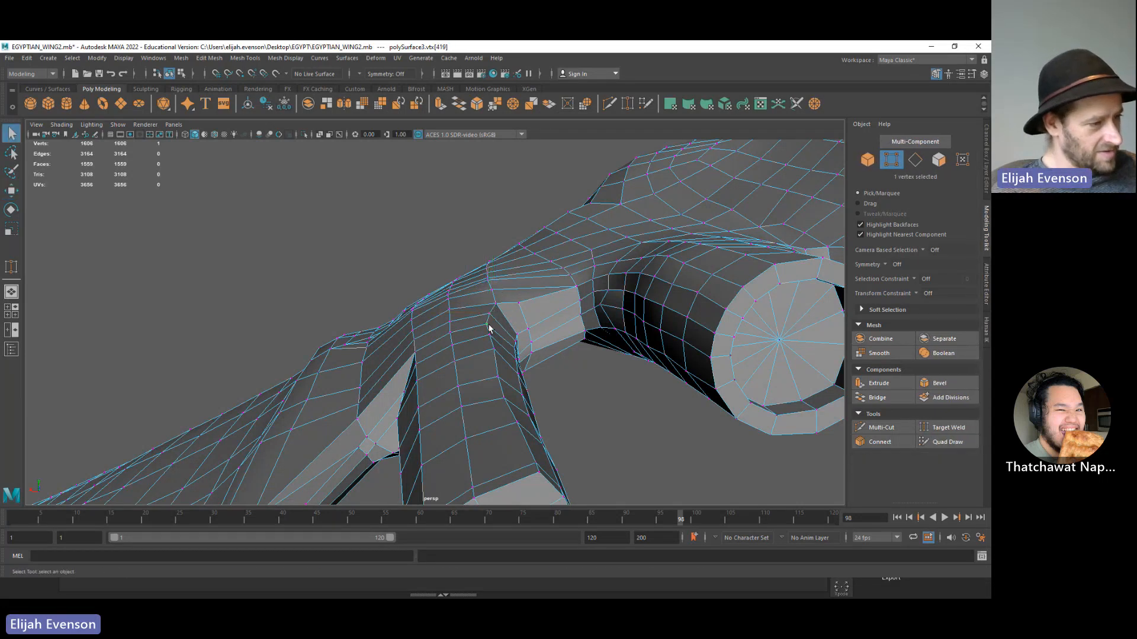
pyautogui.press('w')
pyautogui.press('q')
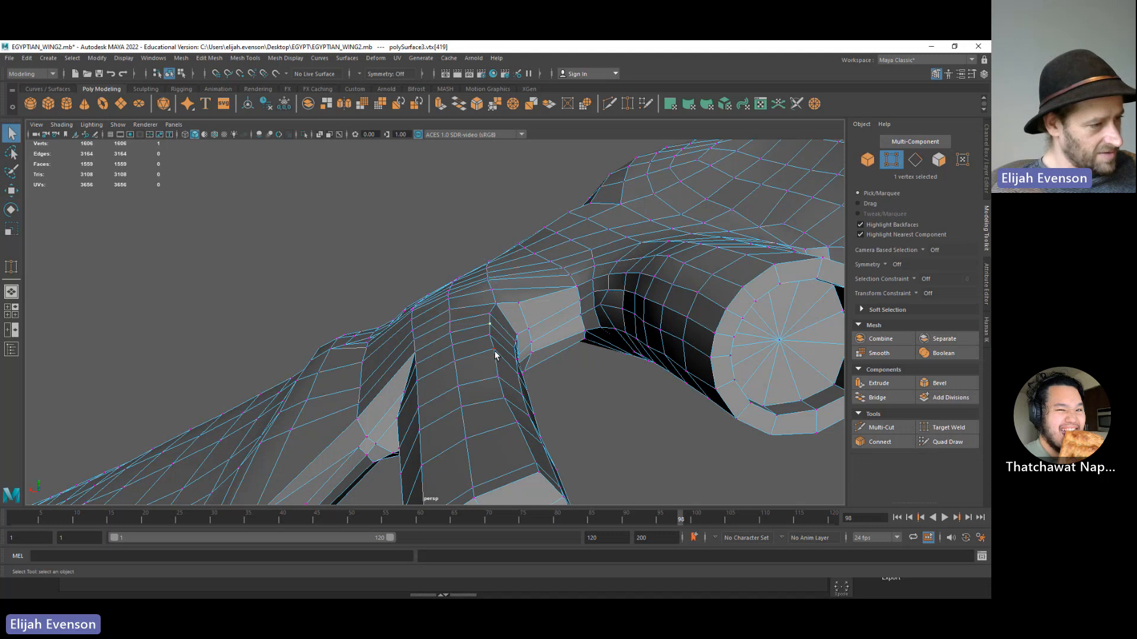
# - Reposition vertices farther along the outer tube's inner edge toward its end
pyautogui.click(497, 354)
pyautogui.press('w')
pyautogui.press('q')
pyautogui.click(516, 421)
pyautogui.press('w')
pyautogui.moveTo(520, 420); pyautogui.dragTo(558, 467)
pyautogui.scroll(-6, 528, 409)
pyautogui.keyDown('alt'); pyautogui.moveTo(558, 467); pyautogui.dragTo(477, 312, button='middle'); pyautogui.keyUp('alt')
pyautogui.keyDown('alt'); pyautogui.moveTo(477, 312); pyautogui.dragTo(900, 330, button='right'); pyautogui.keyUp('alt')
pyautogui.press('q')
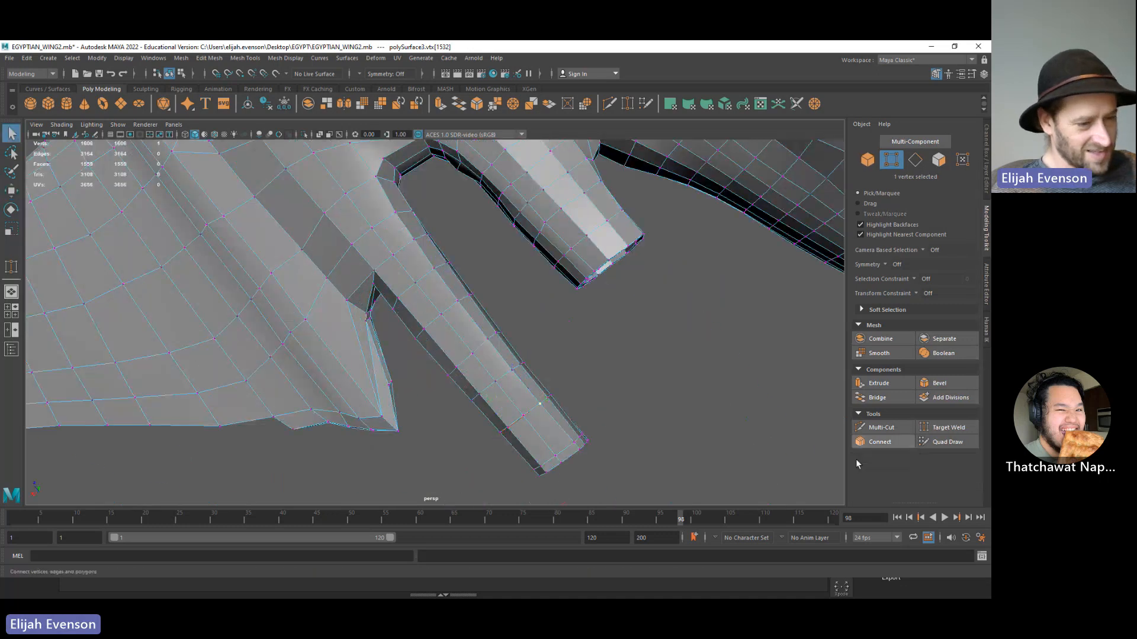
# - Insert an edge loop near the end of the inner tube with Multi-Cut, then return to object selection
pyautogui.click(880, 427)
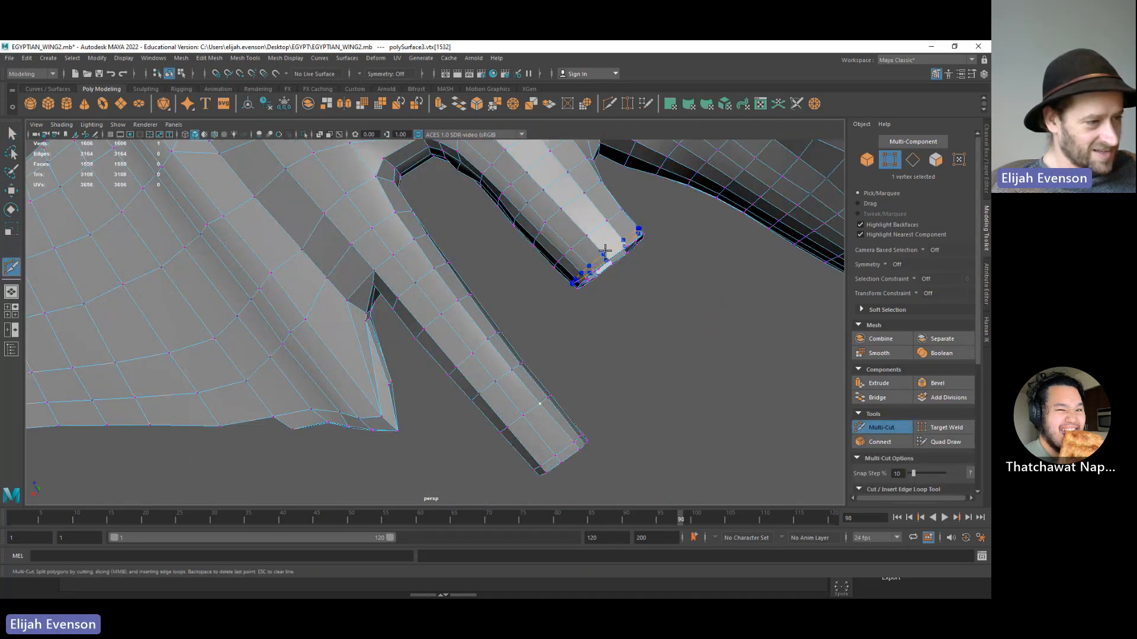
pyautogui.keyDown('ctrl'); pyautogui.moveTo(744, 307); pyautogui.dragTo(728, 321); pyautogui.keyUp('ctrl')
pyautogui.scroll(-7, 720, 322)
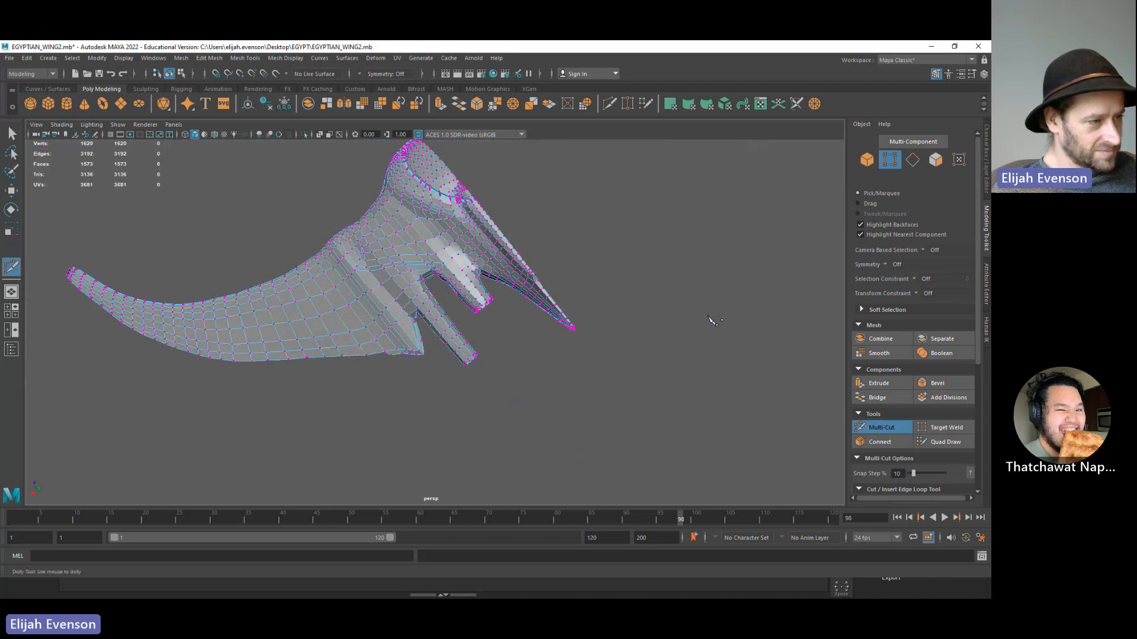
pyautogui.keyDown('alt'); pyautogui.moveTo(352, 265); pyautogui.dragTo(540, 203); pyautogui.keyUp('alt')
pyautogui.press('F8')
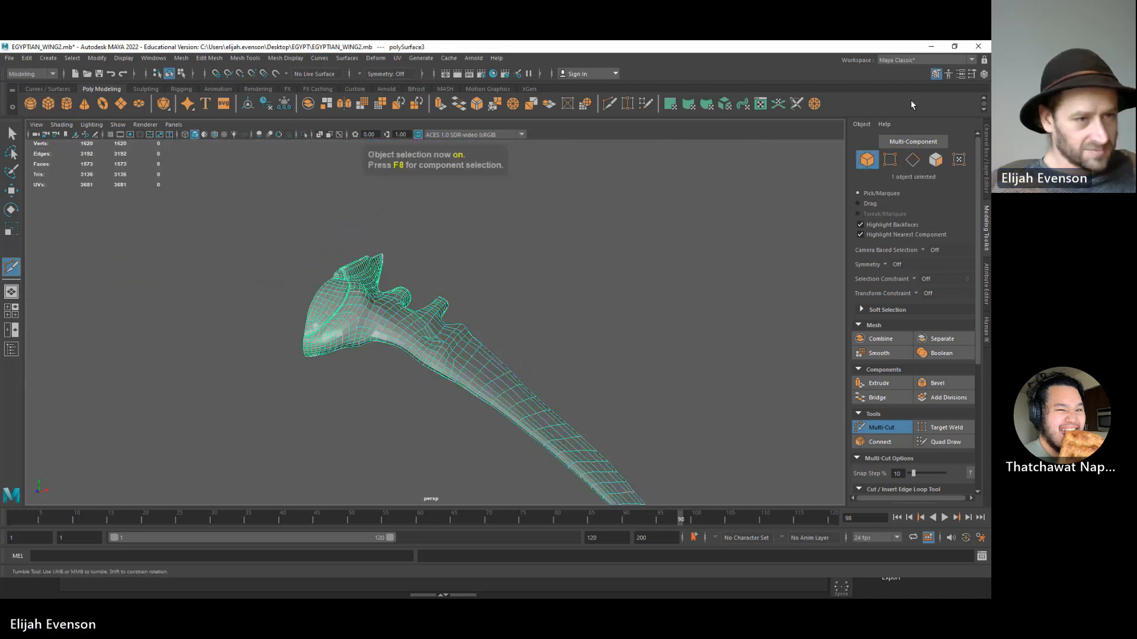
# - Show the half wing's channel values and delete its construction history
pyautogui.click(982, 74)
pyautogui.keyDown('alt'); pyautogui.moveTo(533, 266); pyautogui.dragTo(699, 178); pyautogui.keyUp('alt')
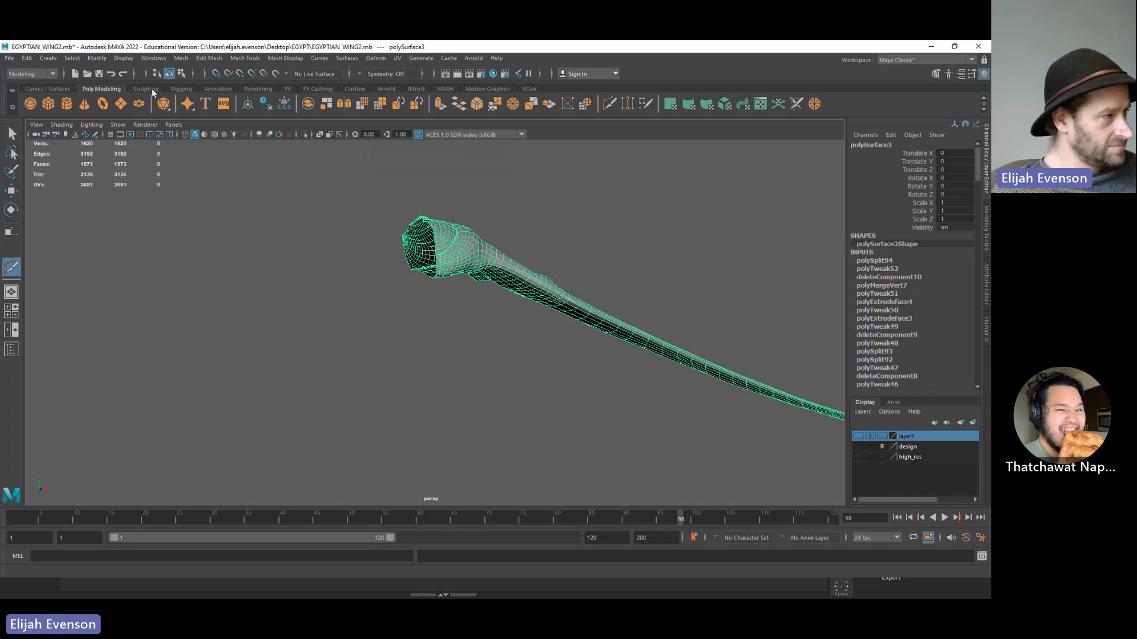
pyautogui.click(29, 58)
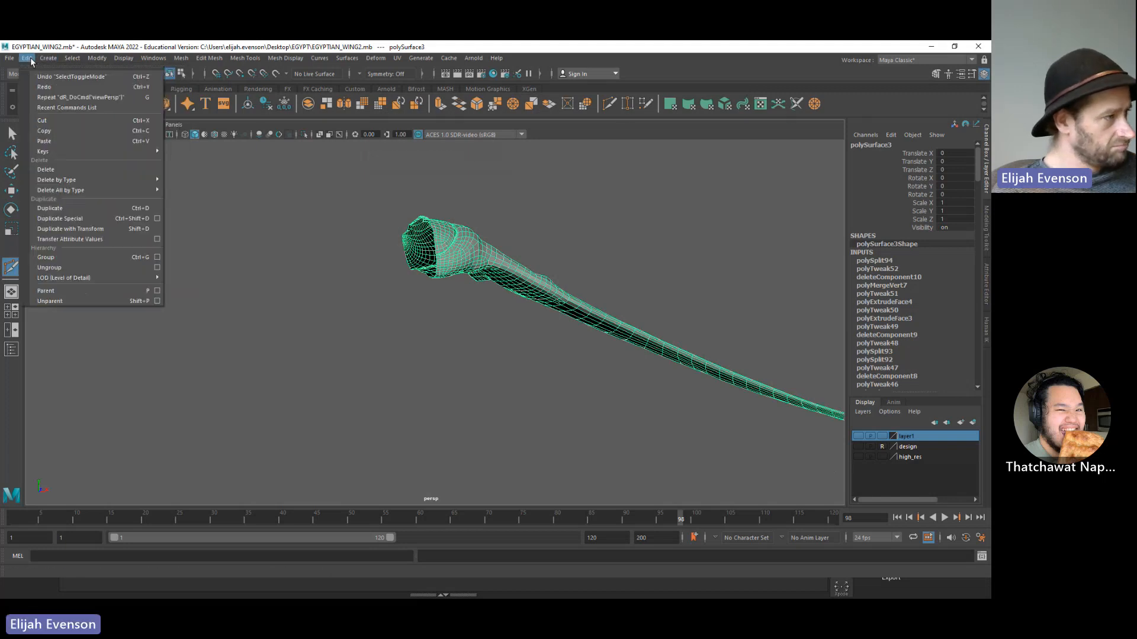
pyautogui.moveTo(142, 180)
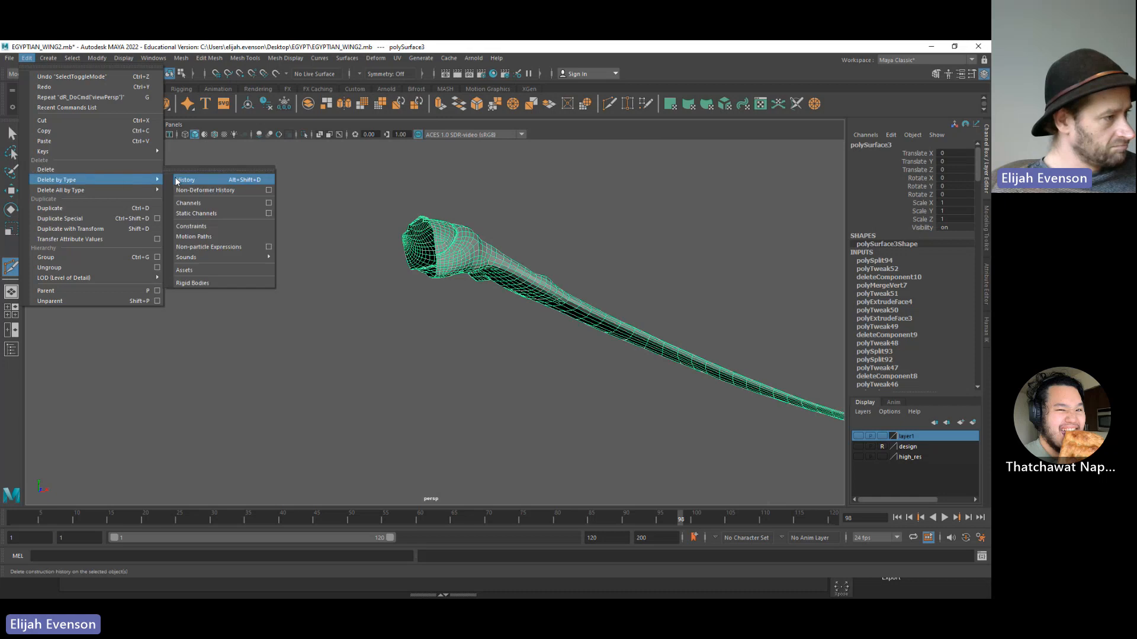
pyautogui.click(228, 180)
# - Duplicate the half wing and mirror the copy across the centre line by setting its Scale X to -1
pyautogui.scroll(5, 598, 224)
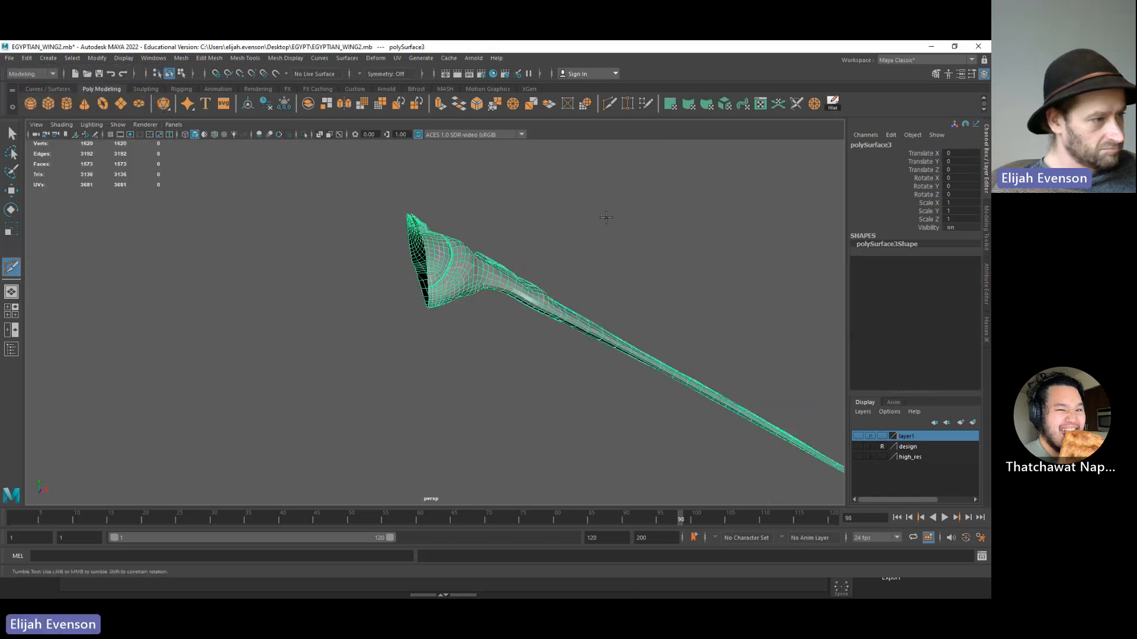
pyautogui.moveTo(598, 224)
pyautogui.keyDown('alt'); pyautogui.mouseDown()
pyautogui.moveTo(624, 215)
pyautogui.moveTo(616, 233)
pyautogui.mouseUp(); pyautogui.keyUp('alt')
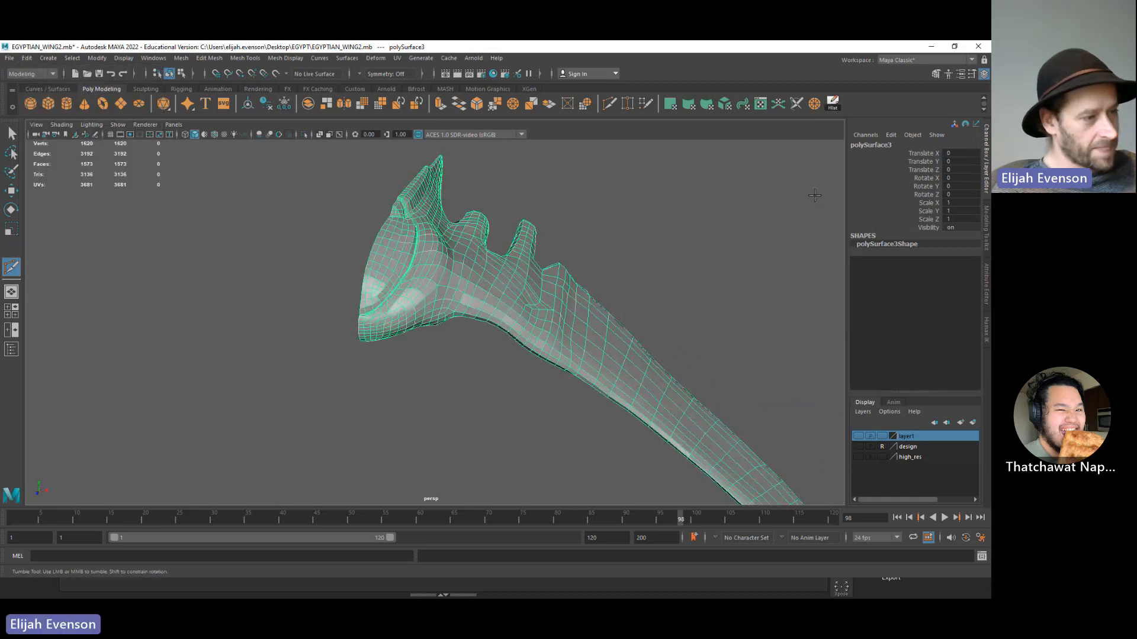
pyautogui.hotkey('ctrl', 'd')
pyautogui.click(958, 203)
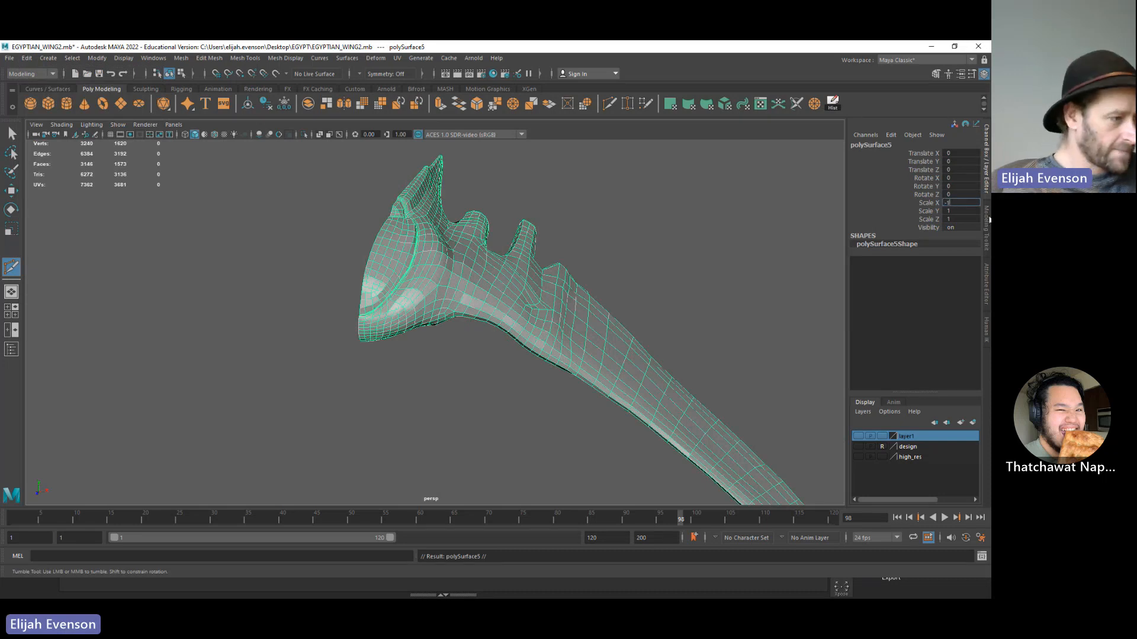
pyautogui.write('-1')
pyautogui.press('Tab')
pyautogui.keyDown('alt'); pyautogui.moveTo(574, 266); pyautogui.dragTo(521, 318); pyautogui.keyUp('alt')
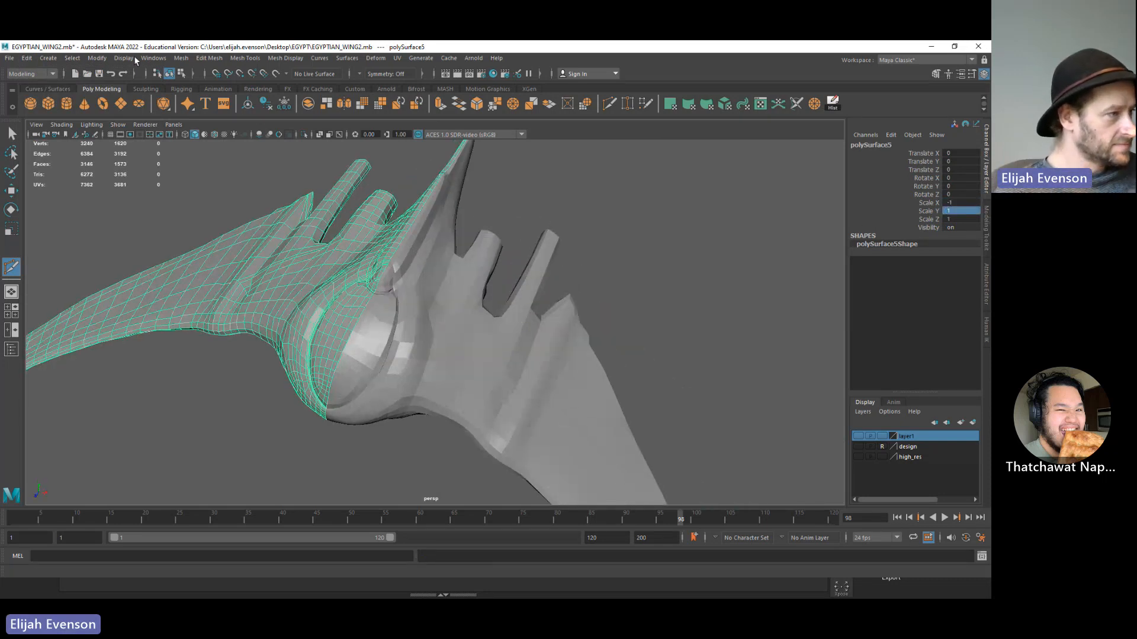
# - Freeze the transformations of the mirrored half wing
pyautogui.click(154, 58)
pyautogui.moveTo(185, 85)
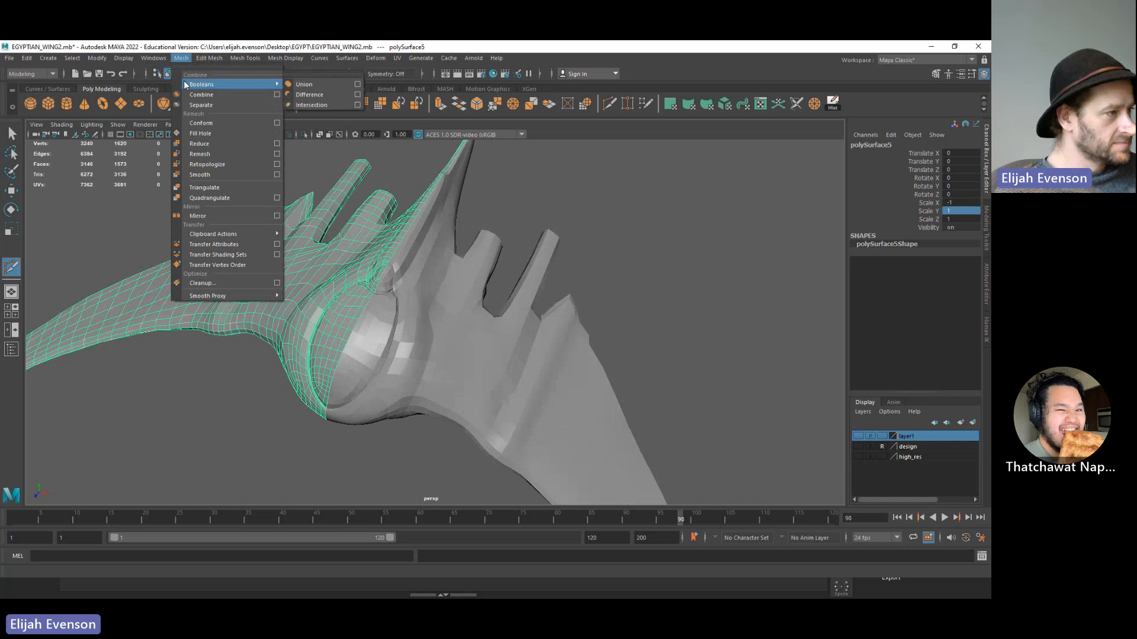
pyautogui.moveTo(97, 58)
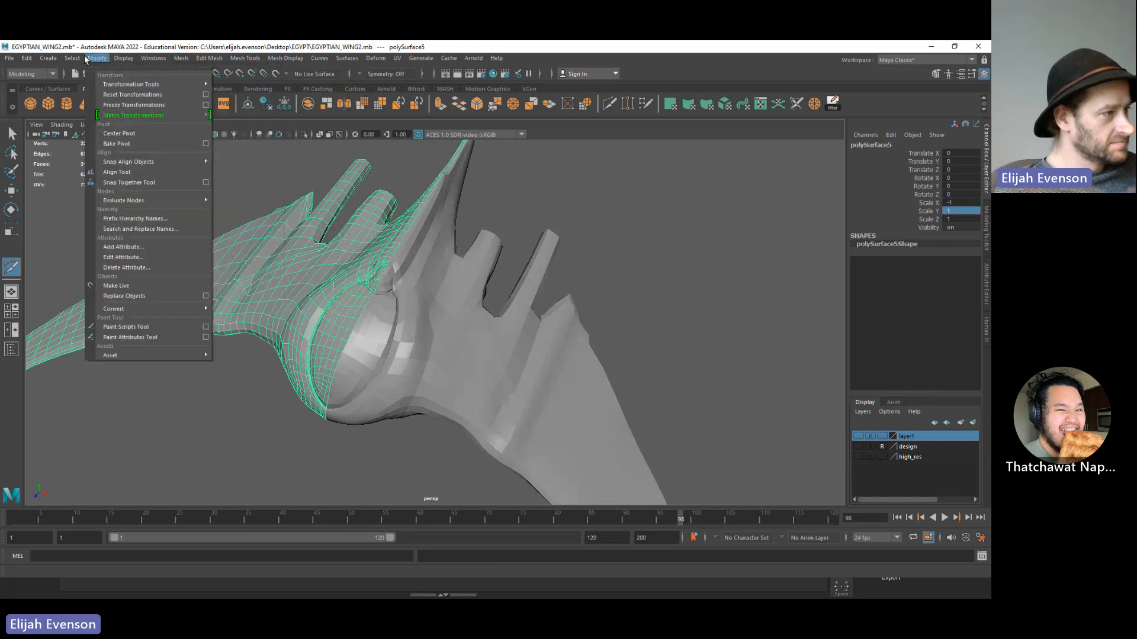
pyautogui.click(126, 105)
# - Select both wing halves and combine them into one mesh
pyautogui.press('q')
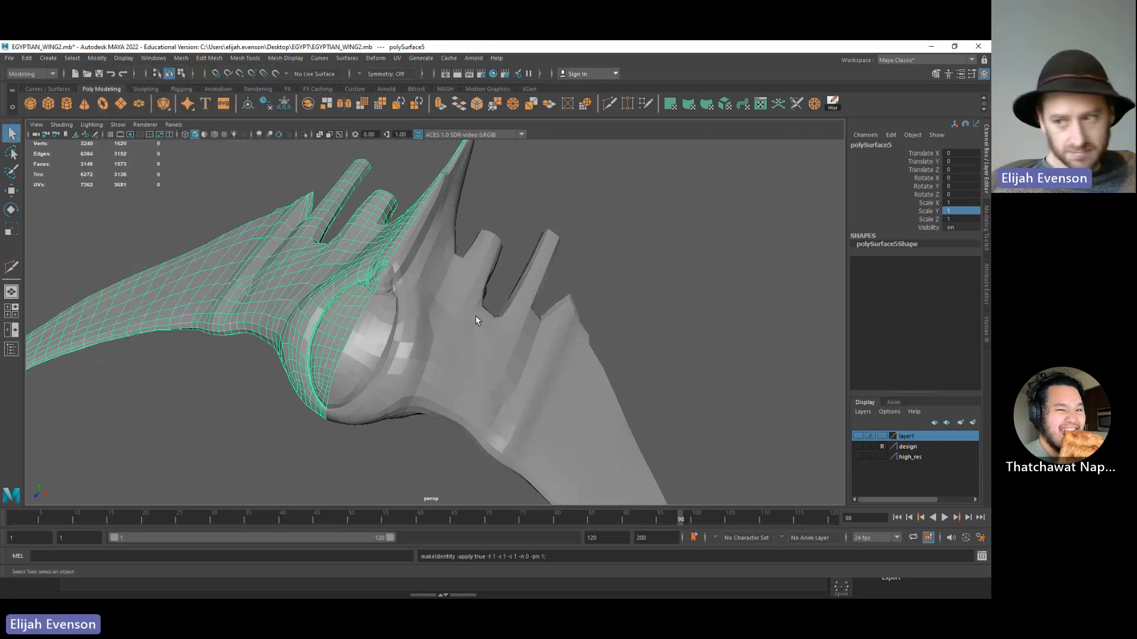
pyautogui.click(477, 312)
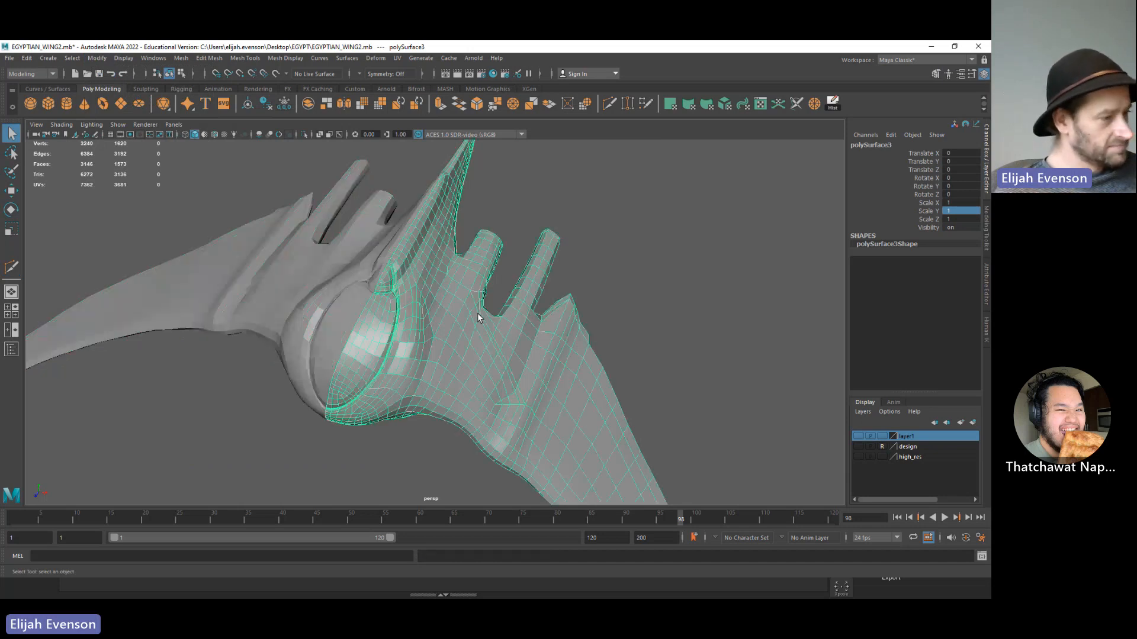
pyautogui.click(307, 104)
# - Select the central vertices of the combined wing in wireframe, merge them with a threshold of 0.0100, and return to shaded object selection
pyautogui.press('w')
pyautogui.press('4')
pyautogui.scroll(-4, 436, 322)
pyautogui.moveTo(535, 188); pyautogui.dragTo(261, 457)
pyautogui.scroll(4, 279, 400)
pyautogui.click(201, 58)
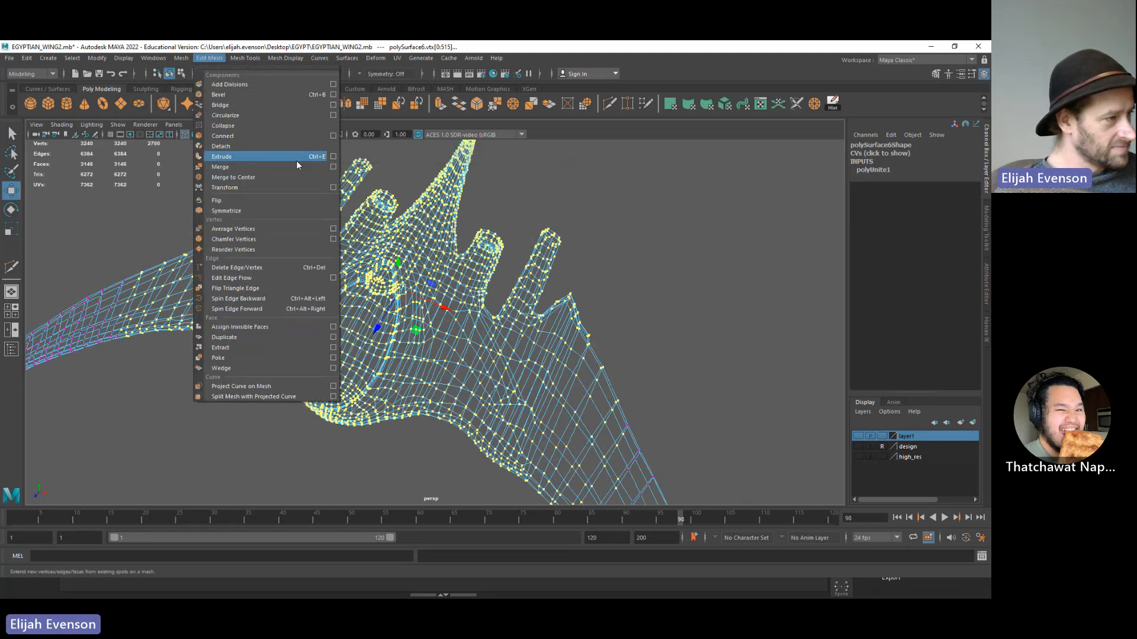
pyautogui.click(334, 167)
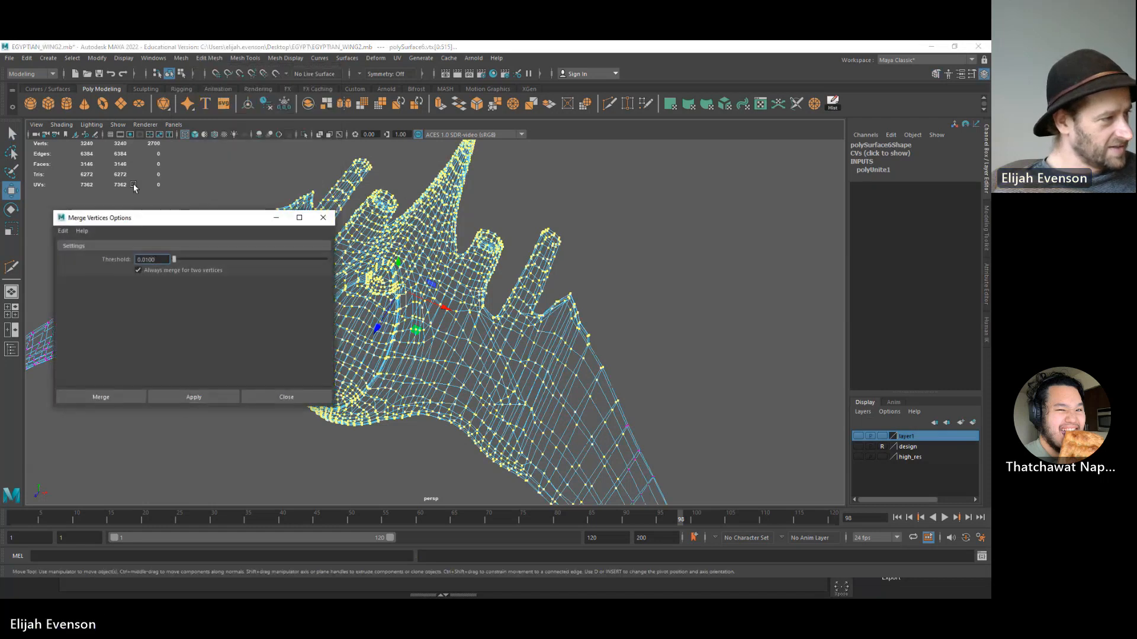
pyautogui.click(102, 397)
pyautogui.click(219, 429)
pyautogui.press('5')
pyautogui.press('F8')
# - Examine the merged wing's centre section and underside in smooth preview, then return it to unsmoothed display
pyautogui.scroll(-5, 306, 420)
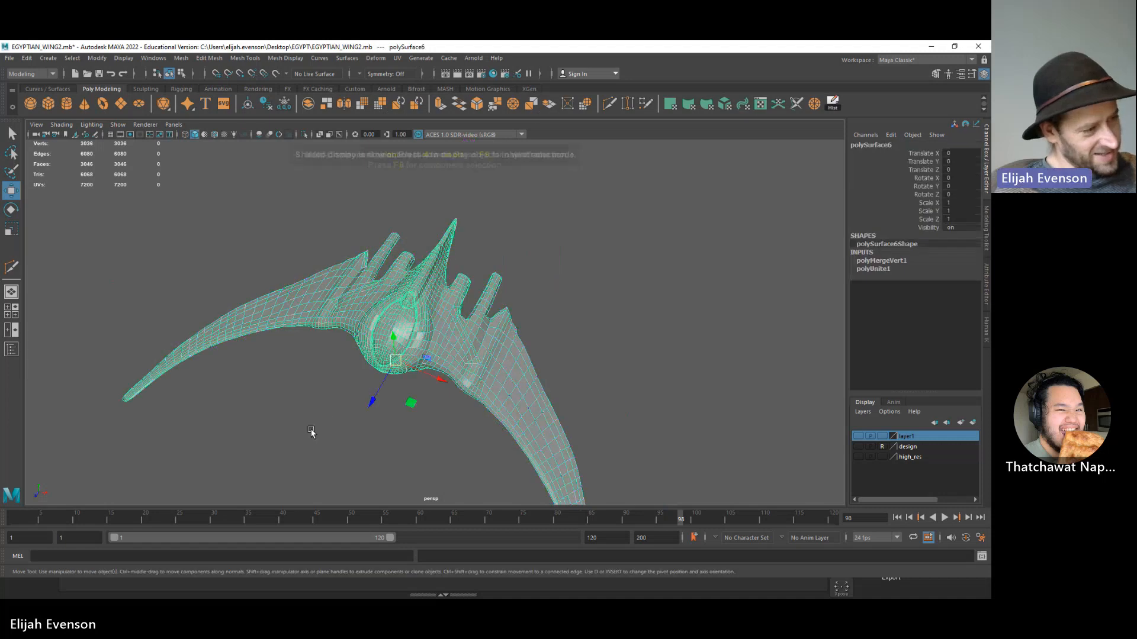
pyautogui.press('3')
pyautogui.click(620, 381)
pyautogui.keyDown('alt'); pyautogui.moveTo(619, 381); pyautogui.dragTo(449, 389); pyautogui.keyUp('alt')
pyautogui.scroll(5, 464, 284)
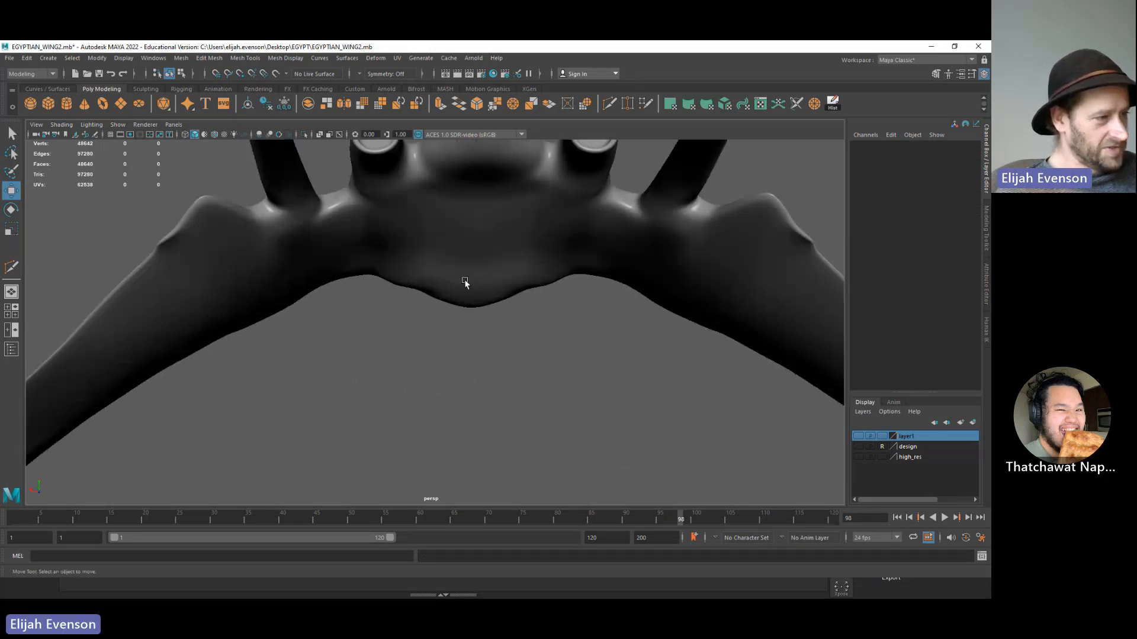
pyautogui.scroll(-2, 449, 204)
pyautogui.click(402, 348)
pyautogui.scroll(2, 397, 346)
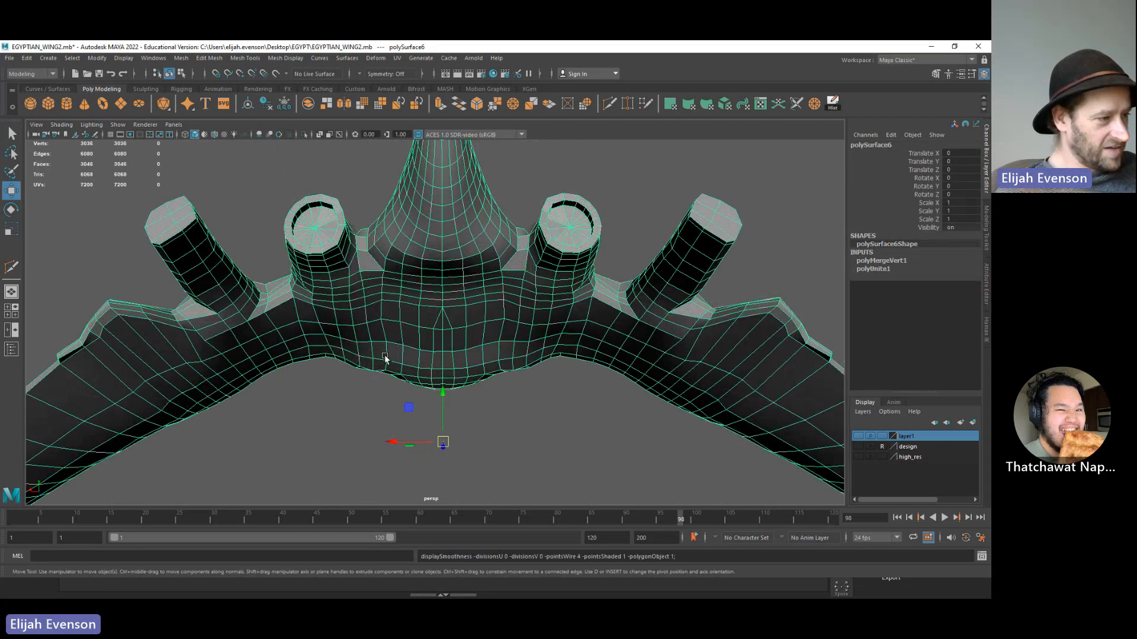
pyautogui.press('1')
# - Try to nudge a vertex on the underside between the inner tubes, undo the move, and return to object selection
pyautogui.keyDown('alt'); pyautogui.moveTo(379, 349); pyautogui.dragTo(414, 287); pyautogui.keyUp('alt')
pyautogui.press('F9')
pyautogui.click(404, 279)
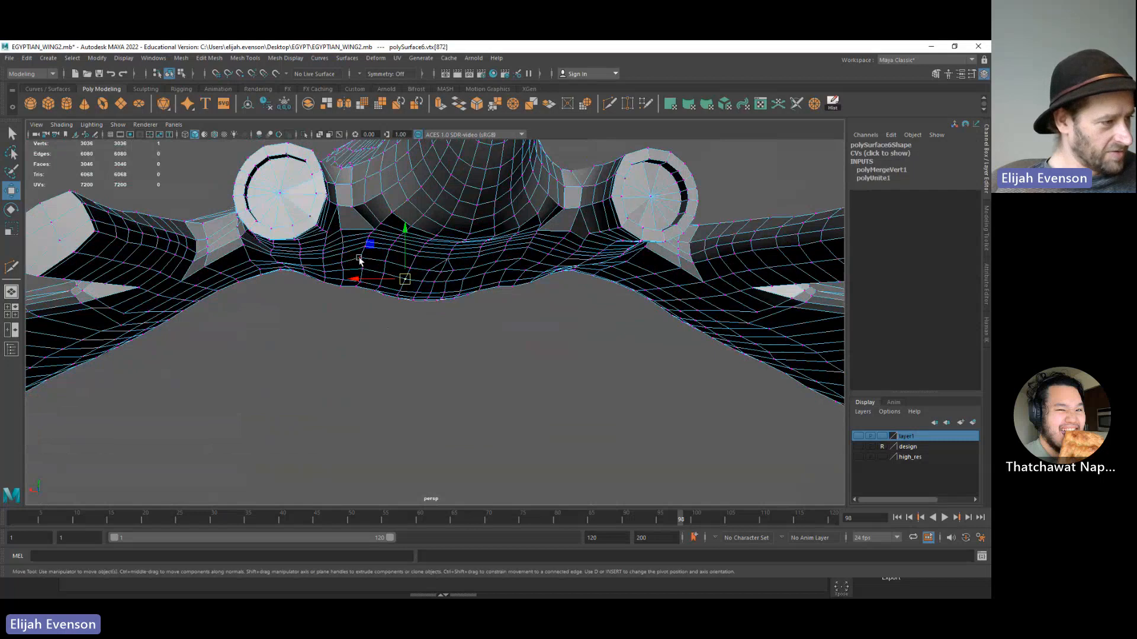
pyautogui.moveTo(362, 261); pyautogui.dragTo(365, 262)
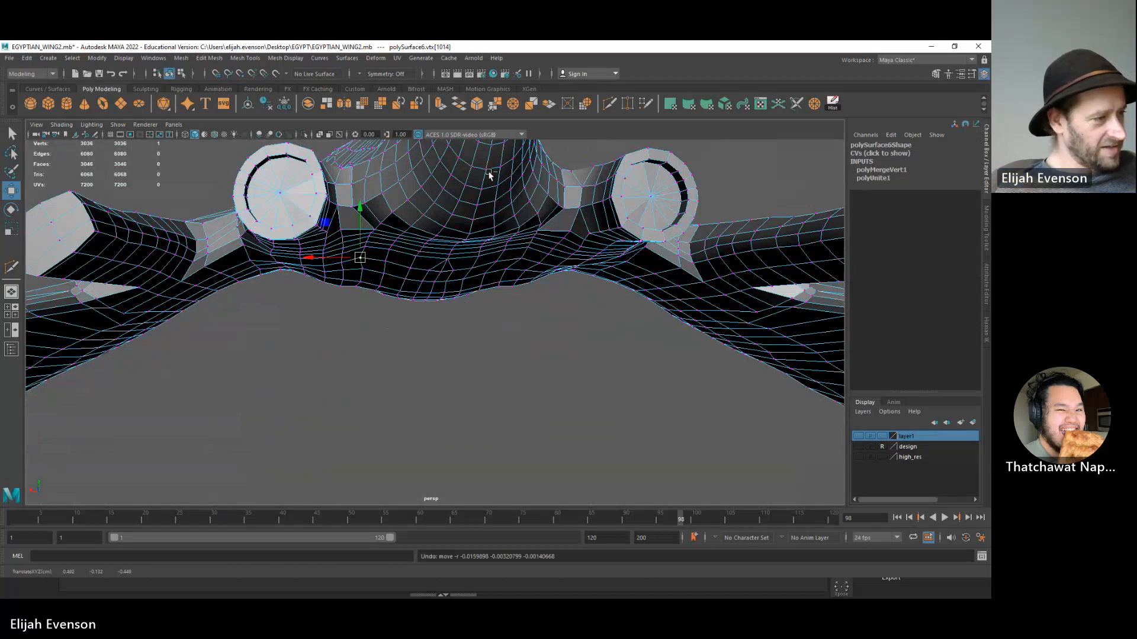
pyautogui.hotkey('ctrl', 'z')
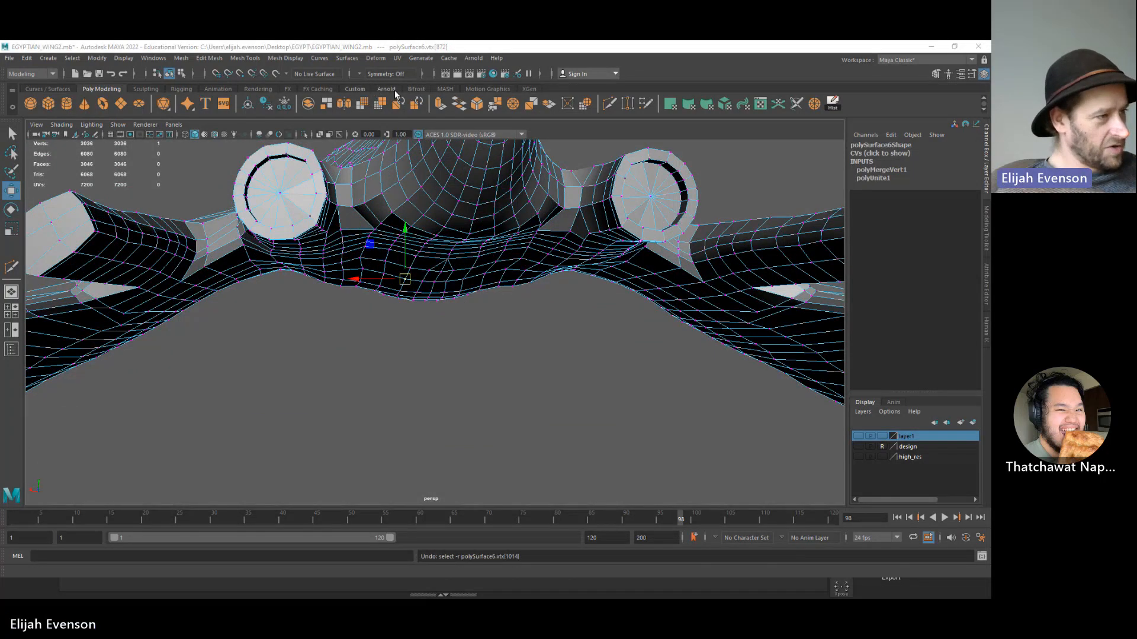
pyautogui.click(506, 371)
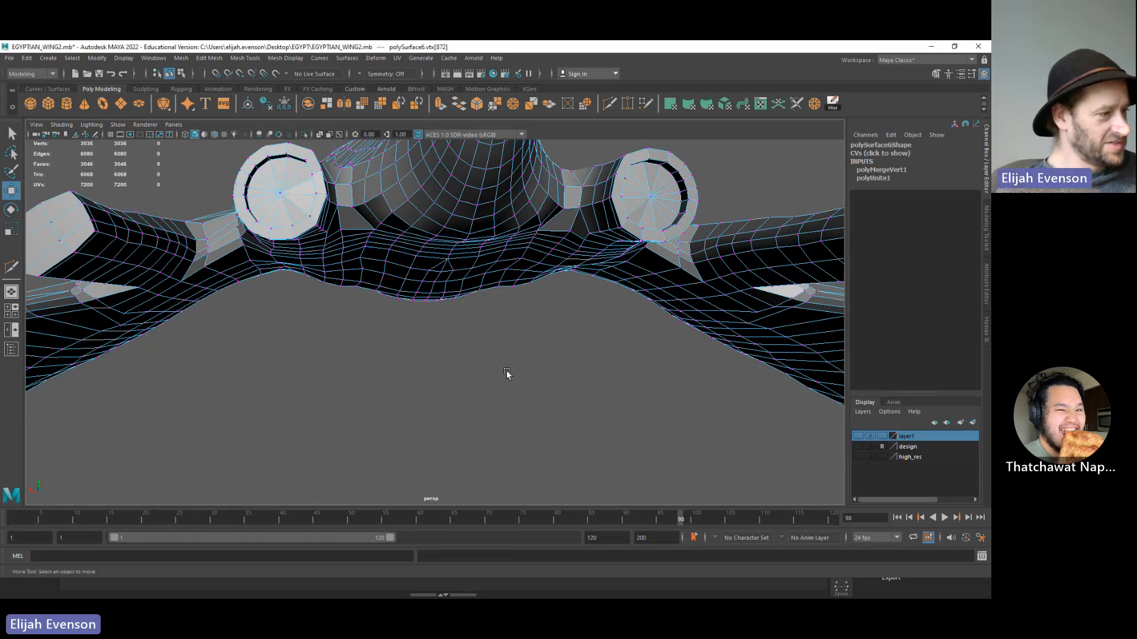
pyautogui.keyDown('alt'); pyautogui.moveTo(506, 370); pyautogui.dragTo(402, 348); pyautogui.keyUp('alt')
pyautogui.press('F8')
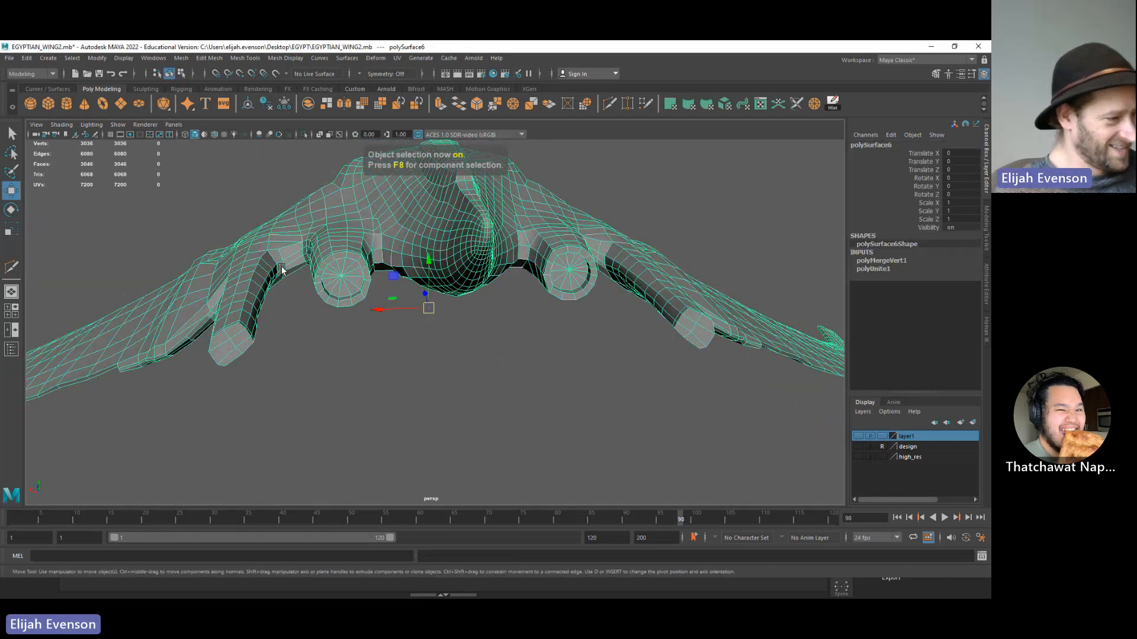
# - Select the vertex on the body-facing side of the inner tube in vertex mode and activate the Move tool in shaded display
pyautogui.keyDown('alt'); pyautogui.moveTo(282, 270); pyautogui.dragTo(497, 279); pyautogui.keyUp('alt')
pyautogui.scroll(7, 431, 357)
pyautogui.keyDown('alt'); pyautogui.moveTo(497, 279); pyautogui.dragTo(414, 371, button='middle'); pyautogui.keyUp('alt')
pyautogui.moveTo(457, 366); pyautogui.dragTo(424, 350, button='right')
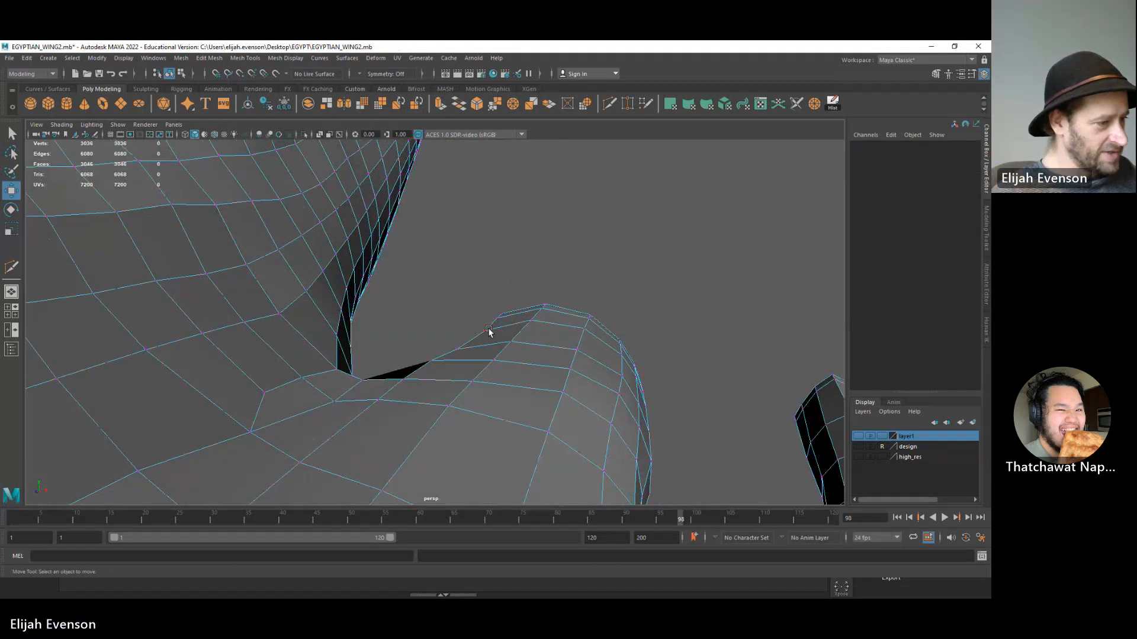
pyautogui.keyDown('alt'); pyautogui.moveTo(488, 331); pyautogui.dragTo(479, 286); pyautogui.keyUp('alt')
pyautogui.press('4')
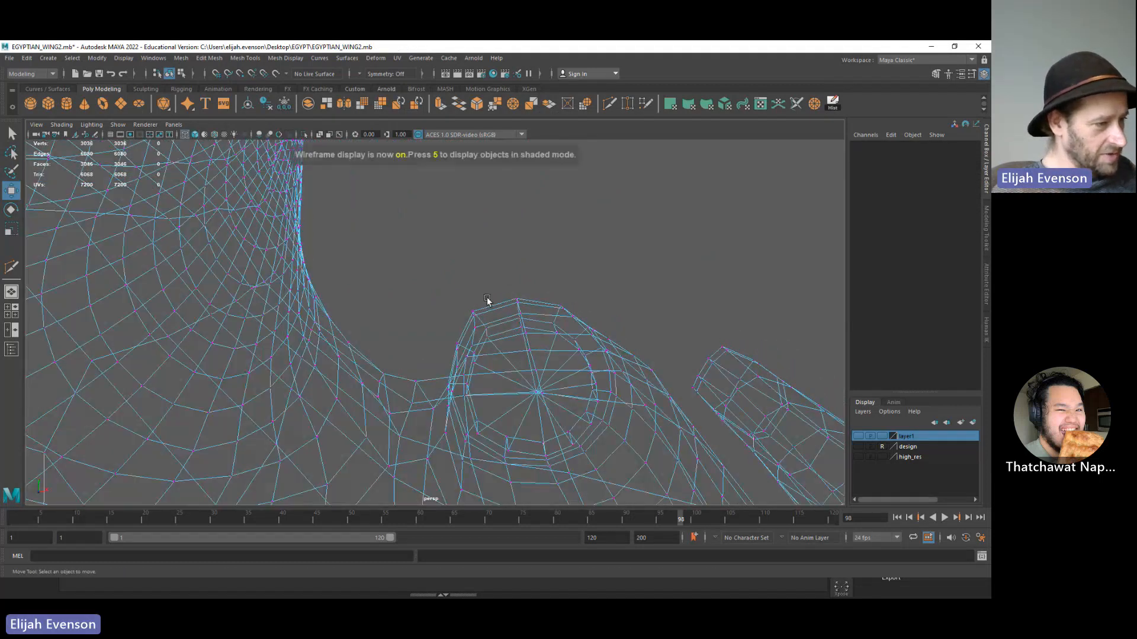
pyautogui.moveTo(463, 340); pyautogui.dragTo(479, 332)
pyautogui.moveTo(478, 332)
pyautogui.keyDown('alt'); pyautogui.mouseDown()
pyautogui.moveTo(472, 363)
pyautogui.moveTo(481, 329)
pyautogui.mouseUp(); pyautogui.keyUp('alt')
pyautogui.press('q')
pyautogui.click(469, 354)
pyautogui.press('5')
pyautogui.click(482, 326)
pyautogui.press('w')
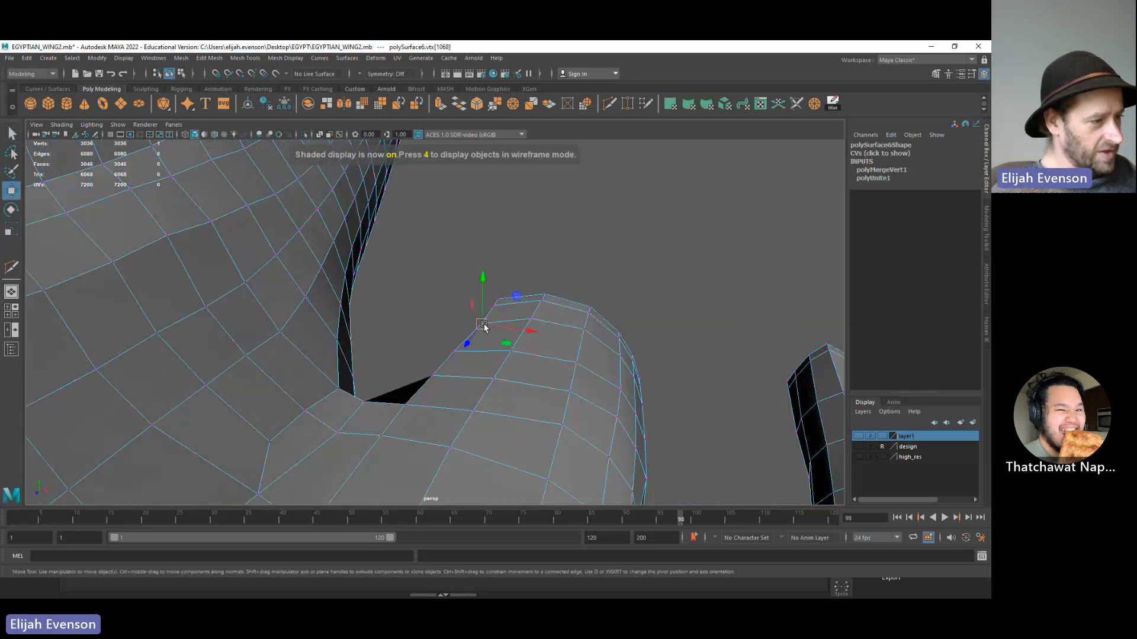
# - Reduce the vertex selection at the inner tube, return to object selection, and examine the tube areas in smooth preview
pyautogui.moveTo(594, 323)
pyautogui.keyDown('alt'); pyautogui.mouseDown()
pyautogui.moveTo(556, 322)
pyautogui.moveTo(575, 364)
pyautogui.moveTo(508, 367)
pyautogui.moveTo(330, 355)
pyautogui.moveTo(304, 336)
pyautogui.mouseUp(); pyautogui.keyUp('alt')
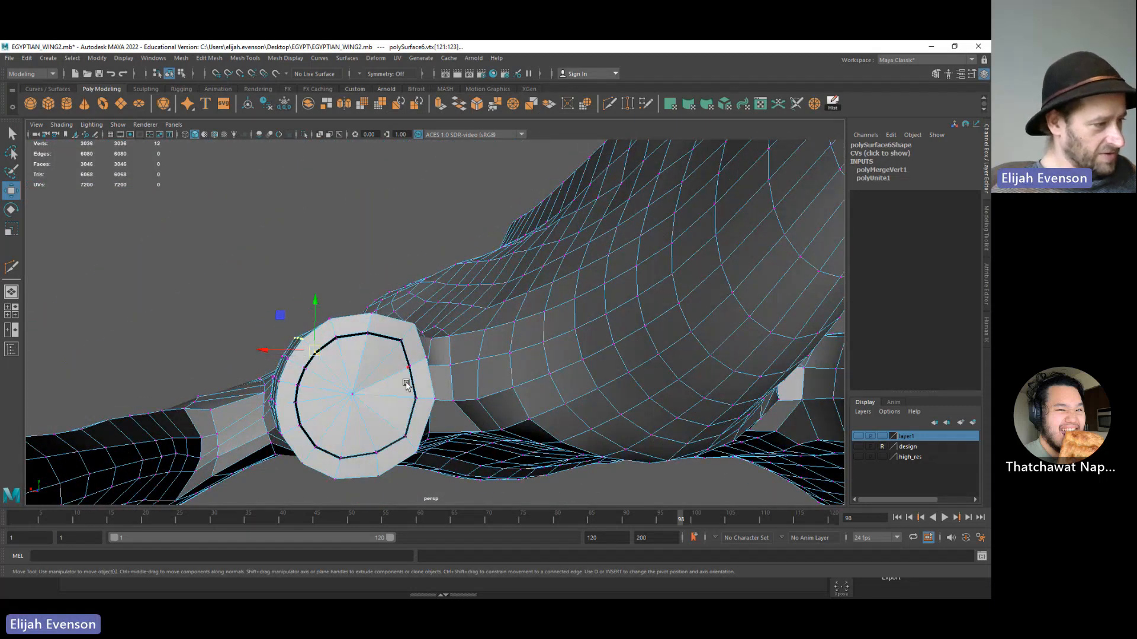
pyautogui.keyDown('alt'); pyautogui.moveTo(406, 384); pyautogui.dragTo(414, 421); pyautogui.keyUp('alt')
pyautogui.keyDown('ctrl'); pyautogui.moveTo(465, 432); pyautogui.dragTo(335, 357); pyautogui.keyUp('ctrl')
pyautogui.scroll(-5, 355, 373)
pyautogui.press('3')
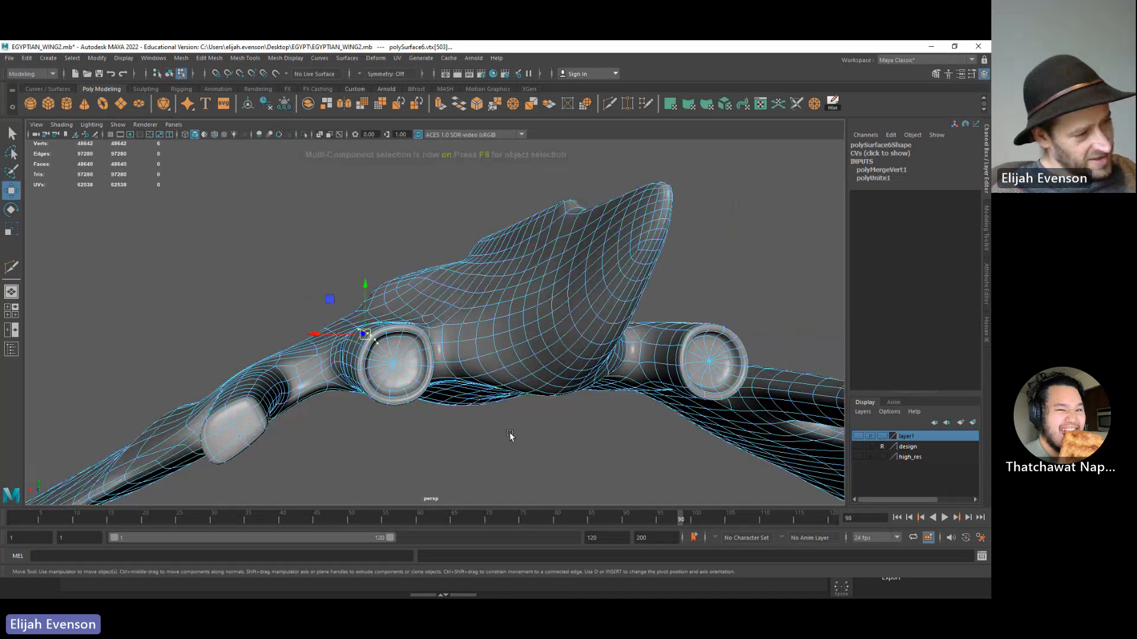
pyautogui.press('F8')
pyautogui.click(521, 442)
pyautogui.keyDown('alt'); pyautogui.moveTo(520, 444); pyautogui.dragTo(546, 466); pyautogui.keyUp('alt')
pyautogui.click(414, 322)
pyautogui.scroll(5, 357, 361)
pyautogui.keyDown('alt'); pyautogui.moveTo(357, 361); pyautogui.dragTo(474, 373, button='middle'); pyautogui.keyUp('alt')
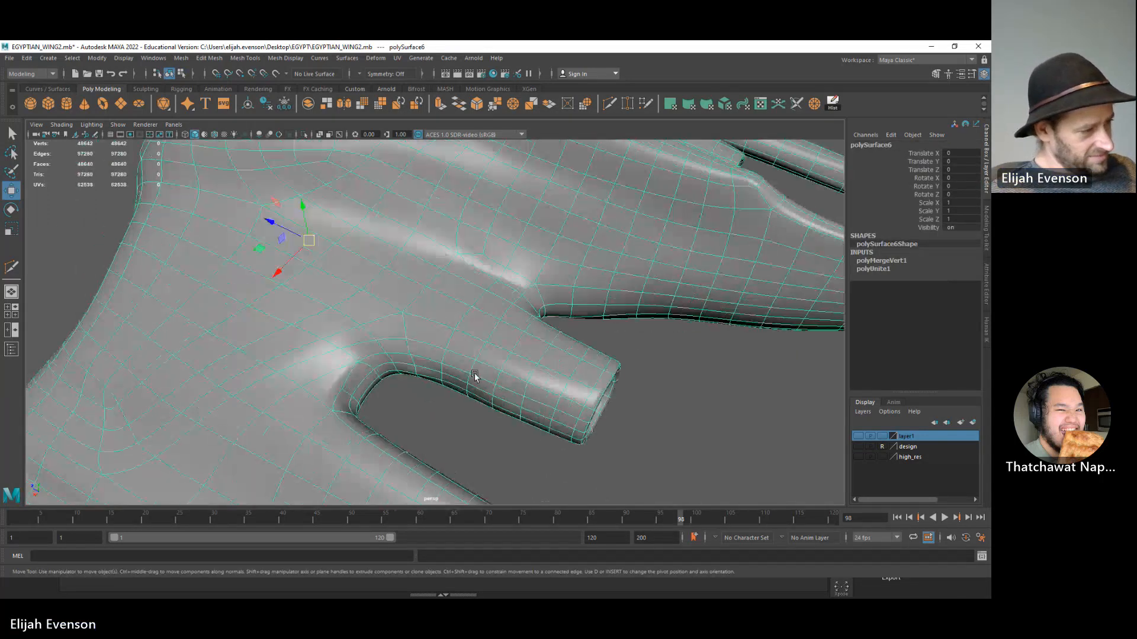
# - Move vertices along the side and underside of the inner tube in the unsmoothed mesh to even out the edge spacing
pyautogui.press('1')
pyautogui.keyDown('alt'); pyautogui.moveTo(434, 380); pyautogui.dragTo(495, 373); pyautogui.keyUp('alt')
pyautogui.press('F9')
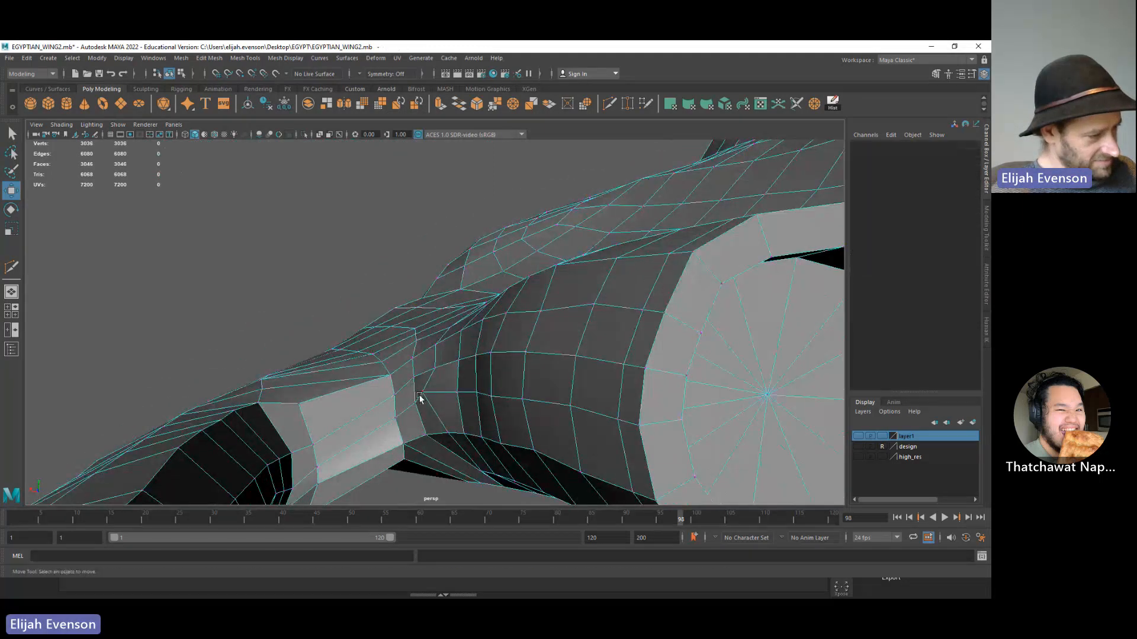
pyautogui.click(423, 393)
pyautogui.moveTo(426, 394); pyautogui.dragTo(494, 393)
pyautogui.press('q')
pyautogui.click(491, 396)
pyautogui.press('w')
pyautogui.click(521, 398)
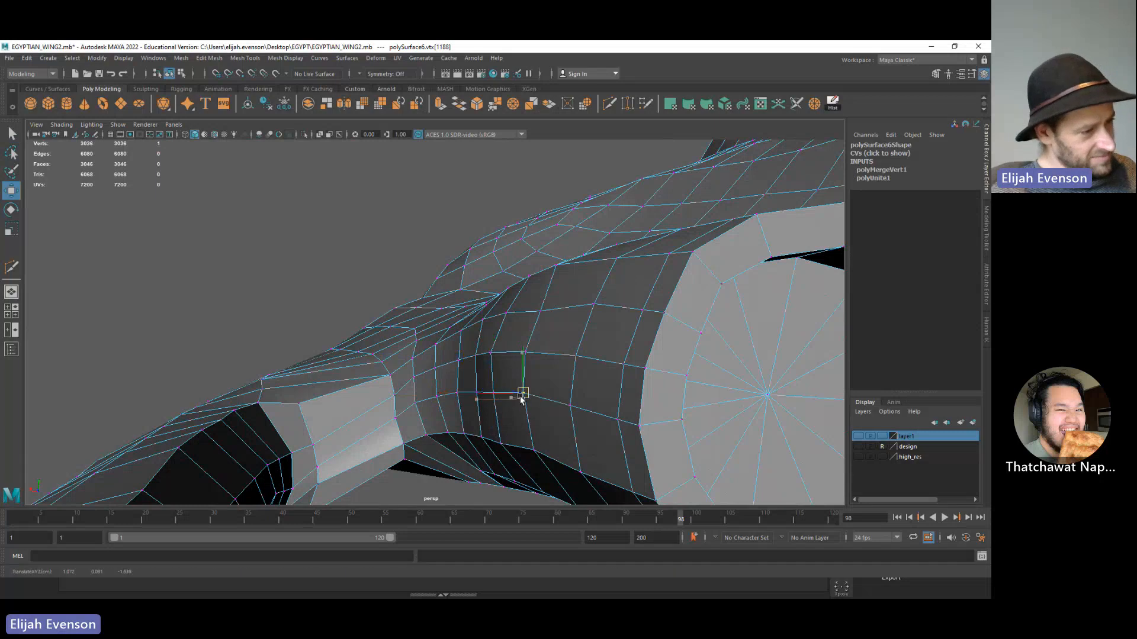
pyautogui.click(532, 452)
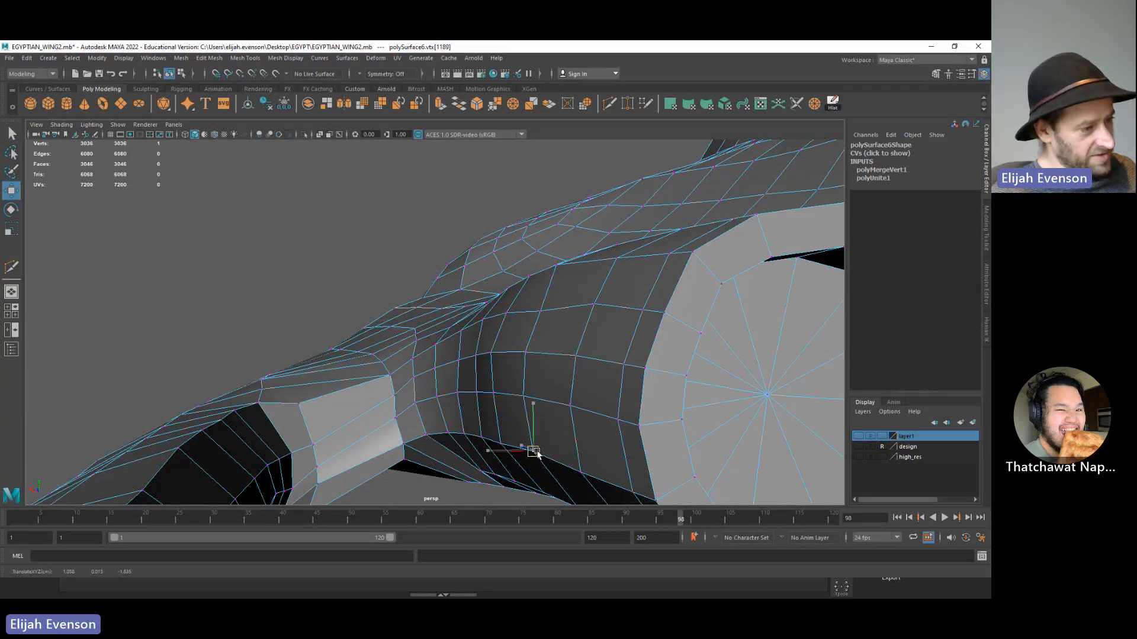
pyautogui.click(573, 404)
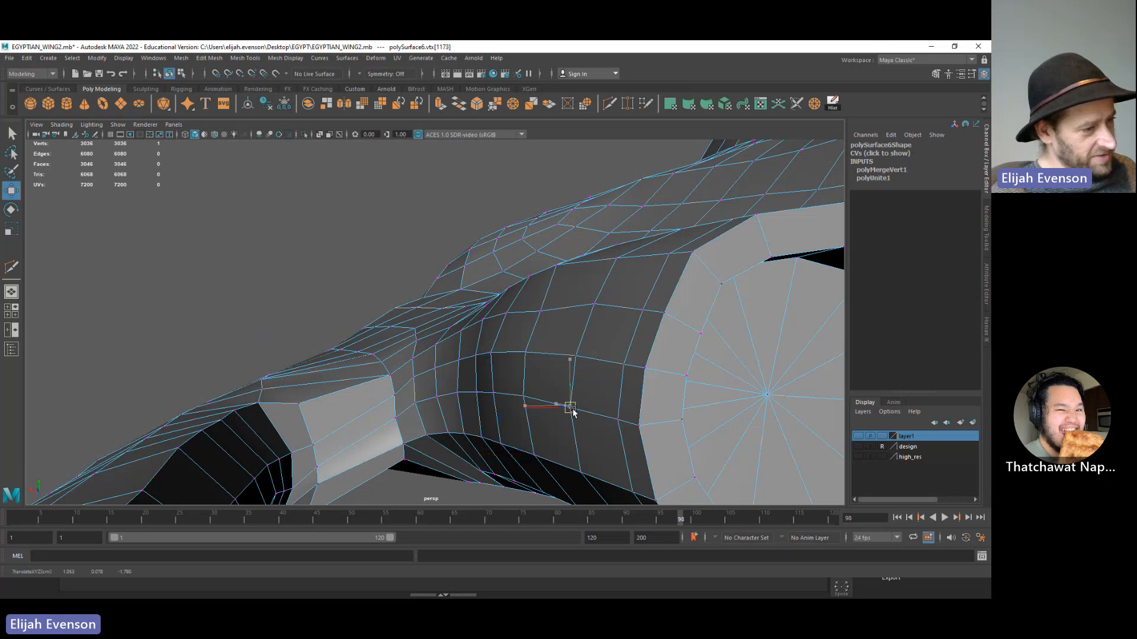
# - Nudge the vertex on the upper side of the inner tube near its base slightly upward
pyautogui.click(537, 312)
pyautogui.moveTo(541, 313); pyautogui.dragTo(541, 310)
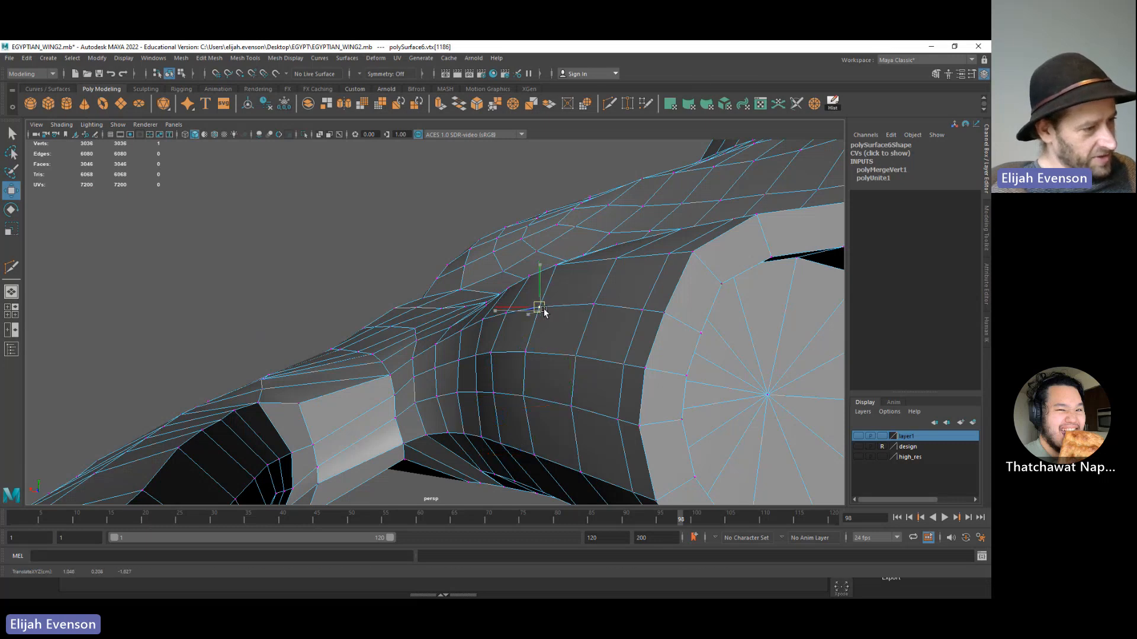
pyautogui.press('q')
pyautogui.click(510, 315)
pyautogui.press('w')
pyautogui.press('q')
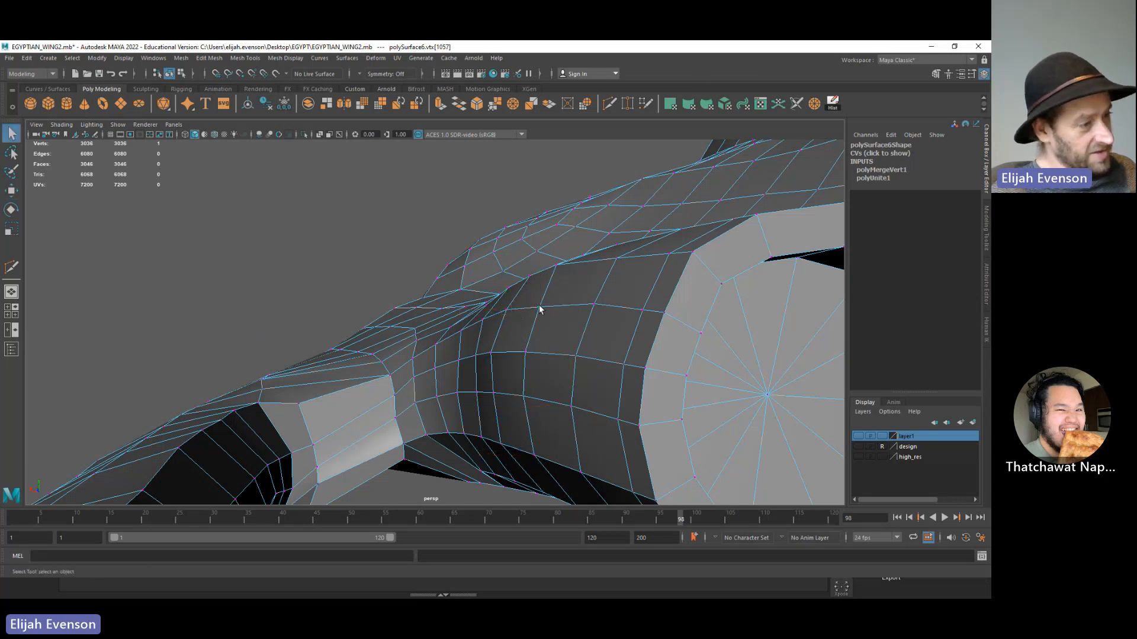
pyautogui.click(539, 303)
pyautogui.press('w')
pyautogui.moveTo(545, 307); pyautogui.dragTo(541, 305)
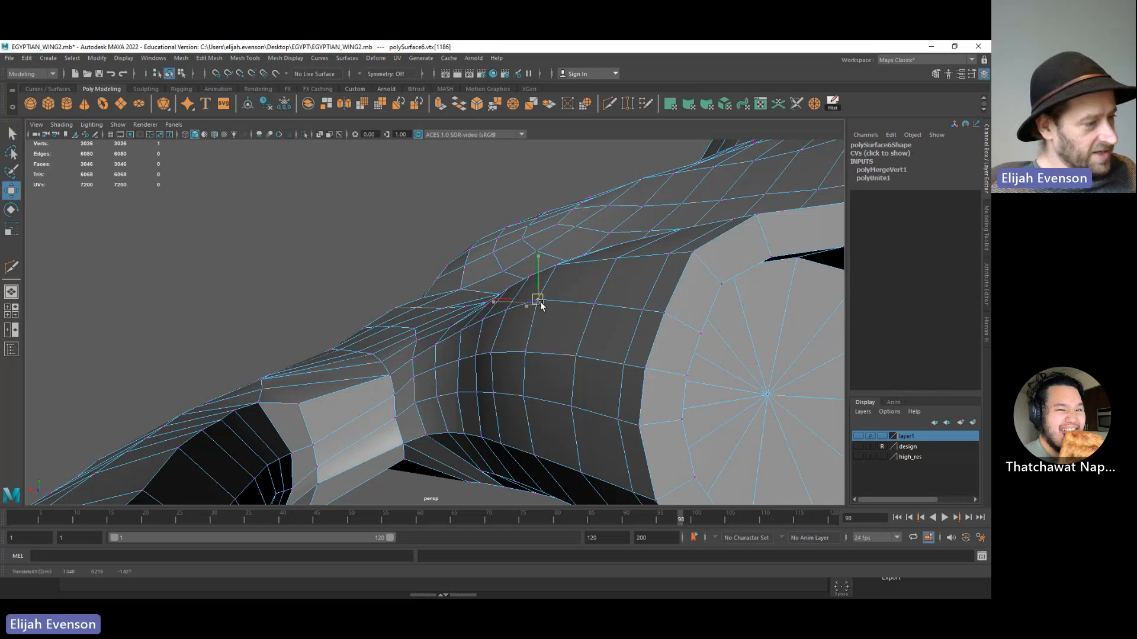
# - Reposition the vertices in the crease between the inner and outer tubes to smooth the edge flow
pyautogui.click(453, 328)
pyautogui.press('q')
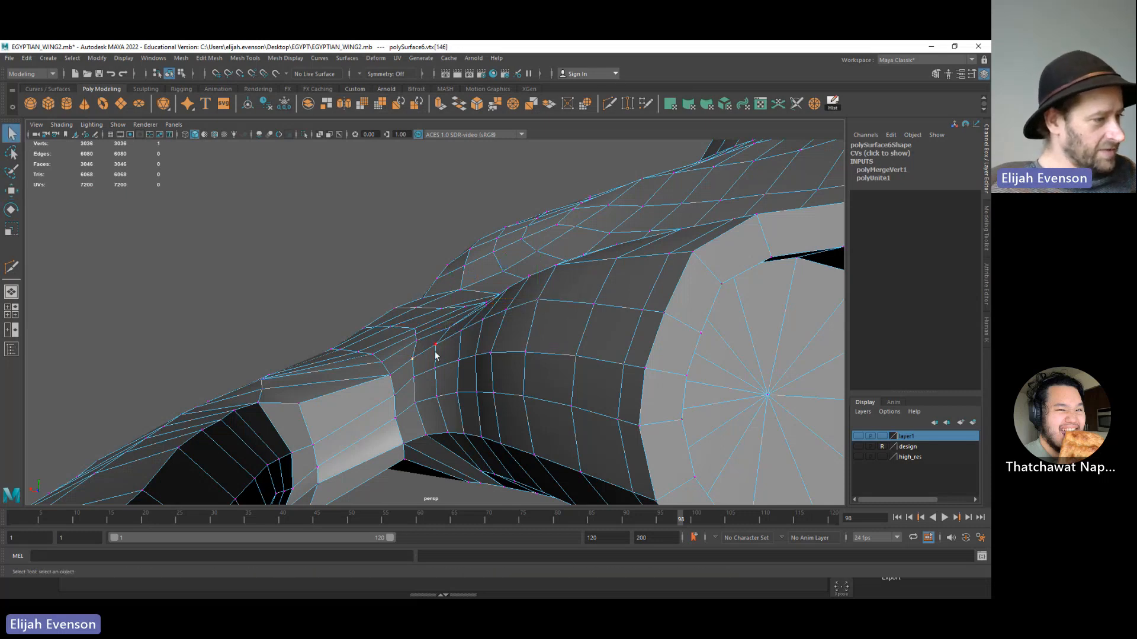
pyautogui.keyDown('alt'); pyautogui.moveTo(433, 363); pyautogui.dragTo(478, 341); pyautogui.keyUp('alt')
pyautogui.press('w')
pyautogui.press('q')
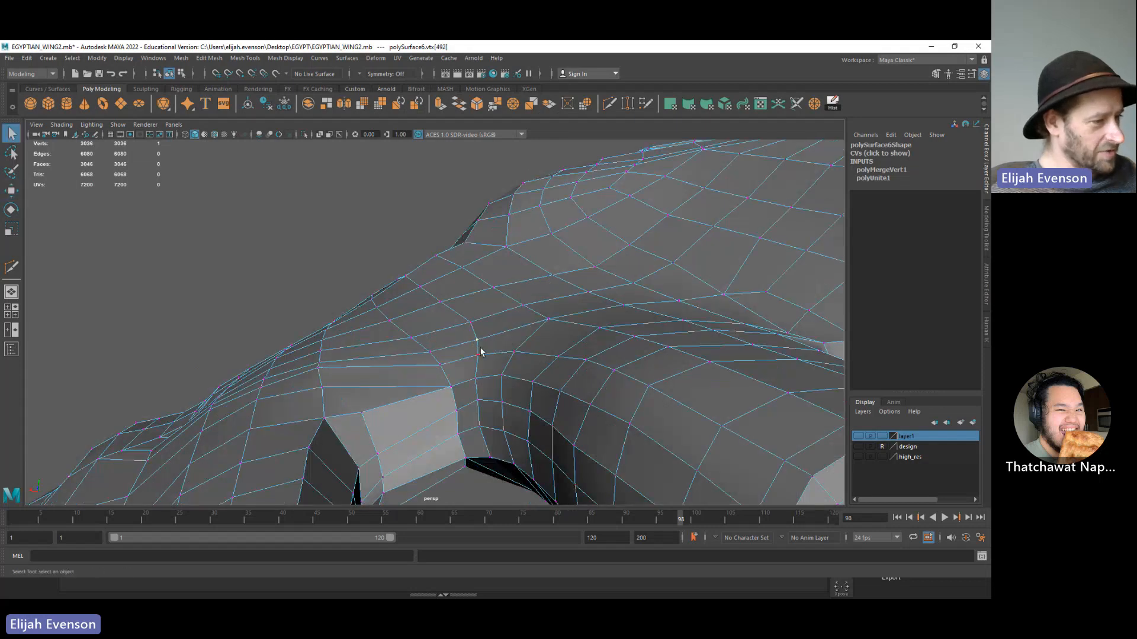
pyautogui.press('w')
pyautogui.click(468, 321)
pyautogui.press('q')
# - Nudge individual vertices on the wing surface above the outer tube's base to even out the quads
pyautogui.click(410, 334)
pyautogui.press('w')
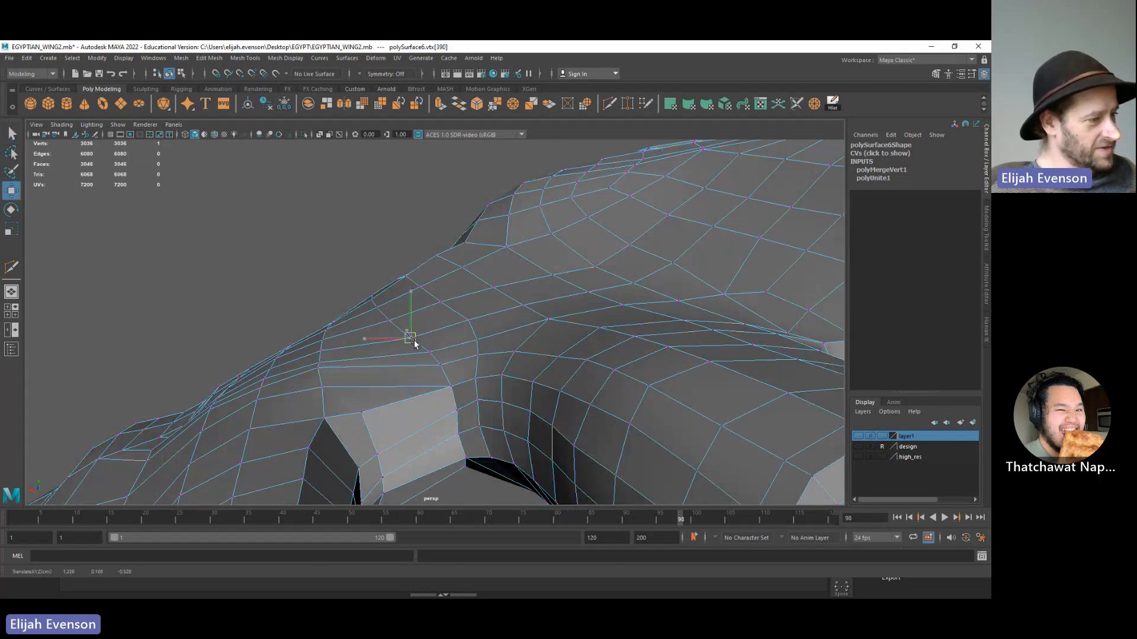
pyautogui.press('q')
pyautogui.click(440, 301)
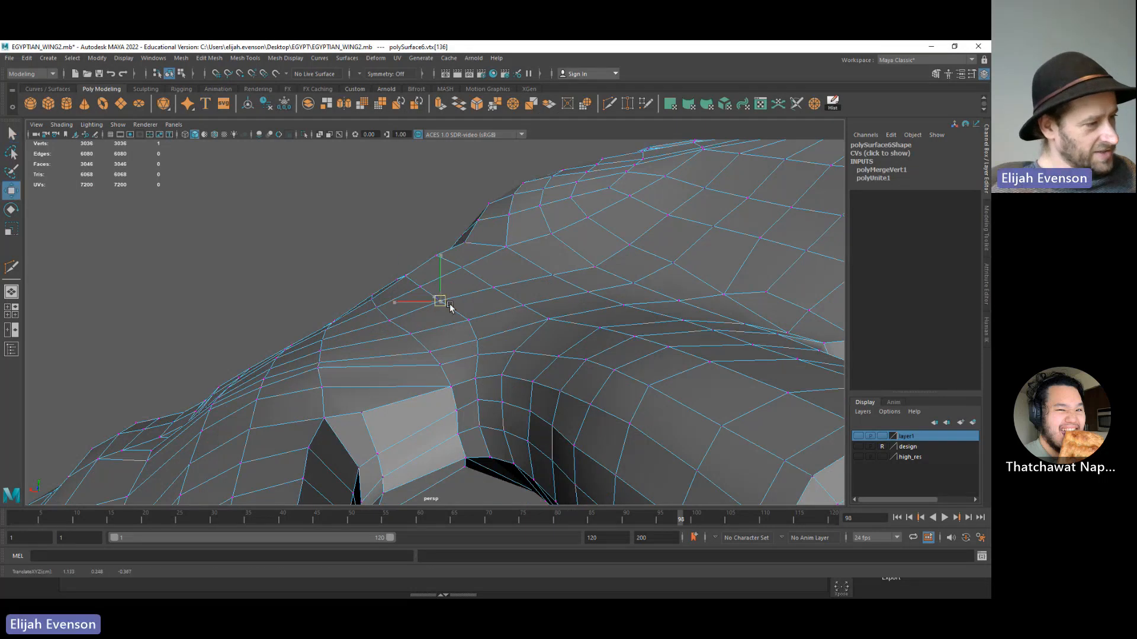
pyautogui.press('w')
pyautogui.click(494, 289)
pyautogui.press('q')
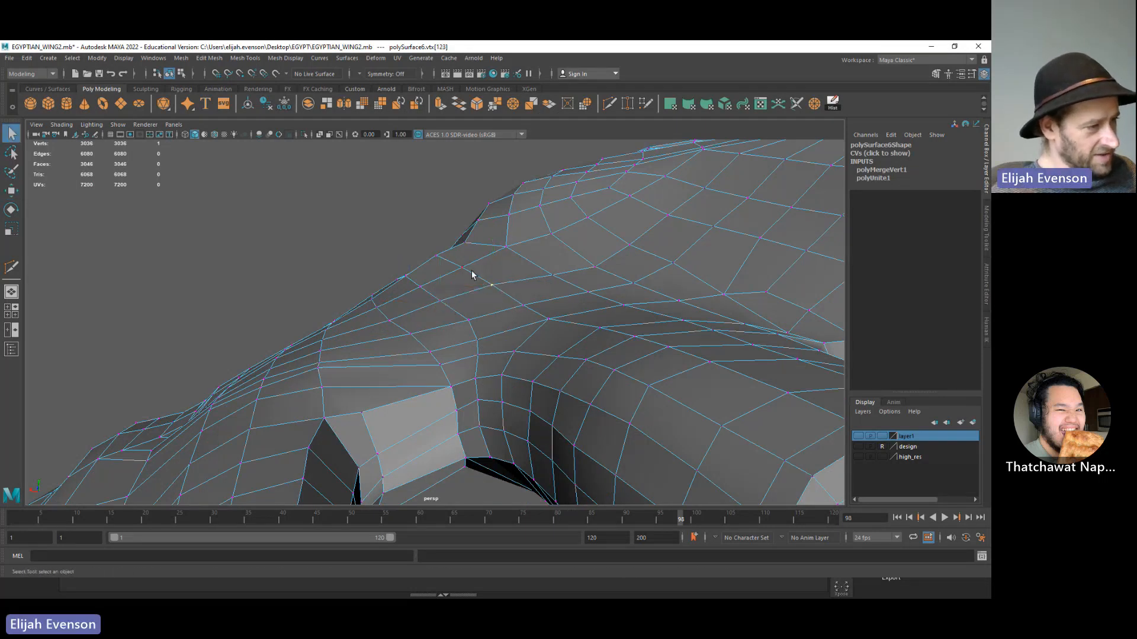
# - Examine the wing in smooth preview and switch to ZBrush to compare it with the sculpted wing
pyautogui.keyDown('alt'); pyautogui.moveTo(508, 314); pyautogui.dragTo(513, 355); pyautogui.keyUp('alt')
pyautogui.press('3')
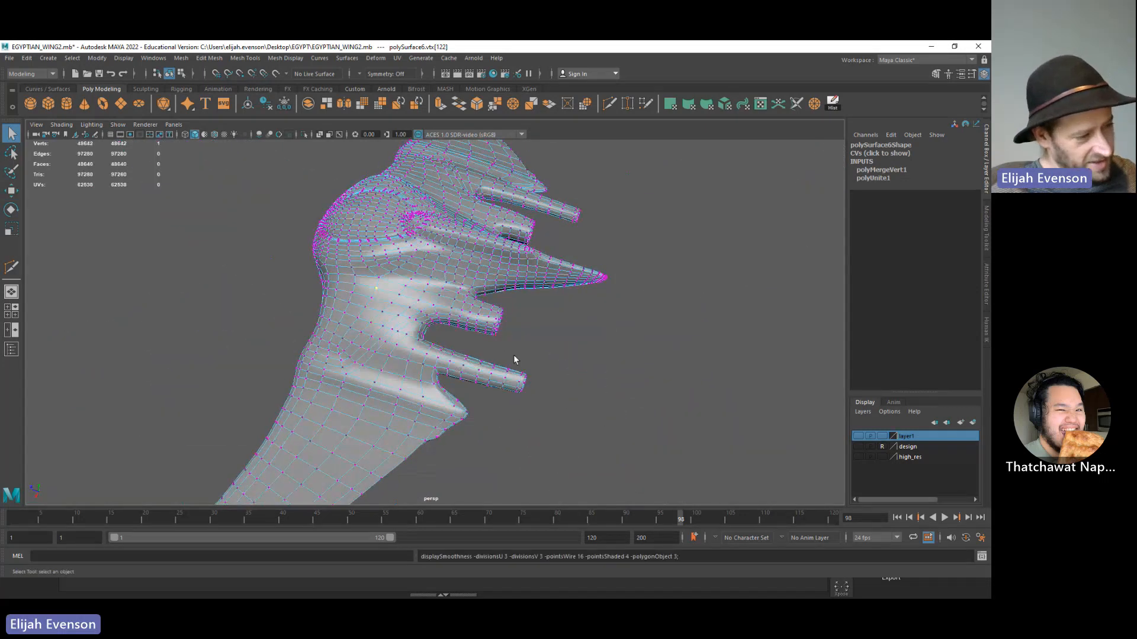
pyautogui.press('F8')
pyautogui.press('F8')
pyautogui.keyDown('alt'); pyautogui.moveTo(641, 396); pyautogui.dragTo(284, 406); pyautogui.keyUp('alt')
pyautogui.hotkey('alt', 'Tab')
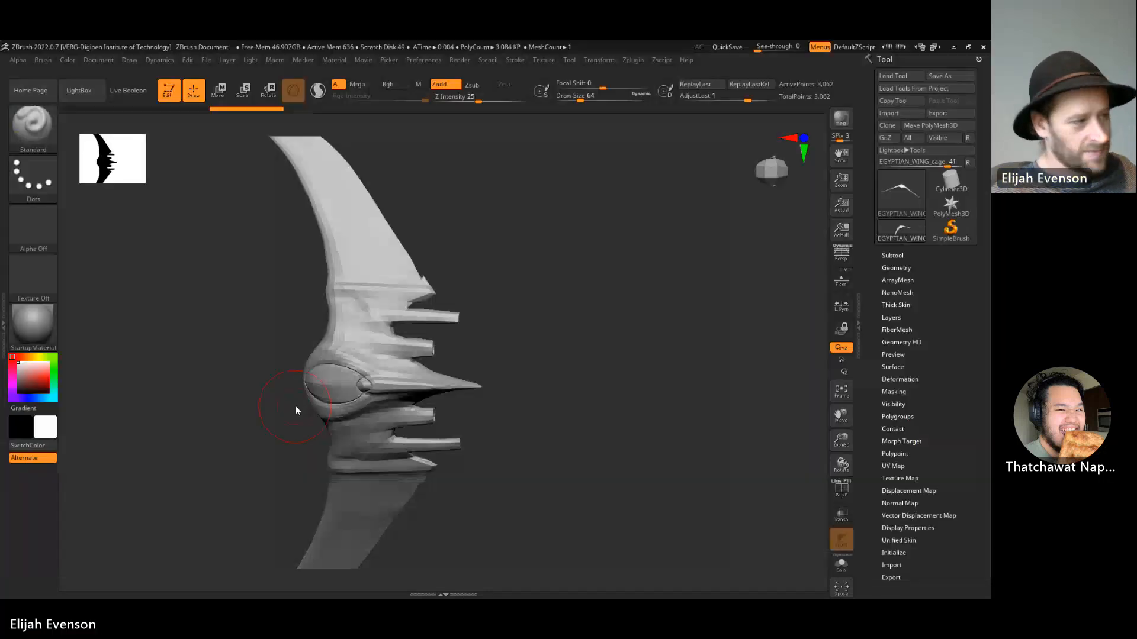
# - Switch back to Maya, select the combined wing, and return to object selection
pyautogui.hotkey('alt', 'Tab')
pyautogui.keyDown('alt'); pyautogui.moveTo(444, 419); pyautogui.dragTo(618, 261); pyautogui.keyUp('alt')
pyautogui.click(417, 349)
pyautogui.press('F9')
pyautogui.scroll(3, 587, 424)
pyautogui.press('F8')
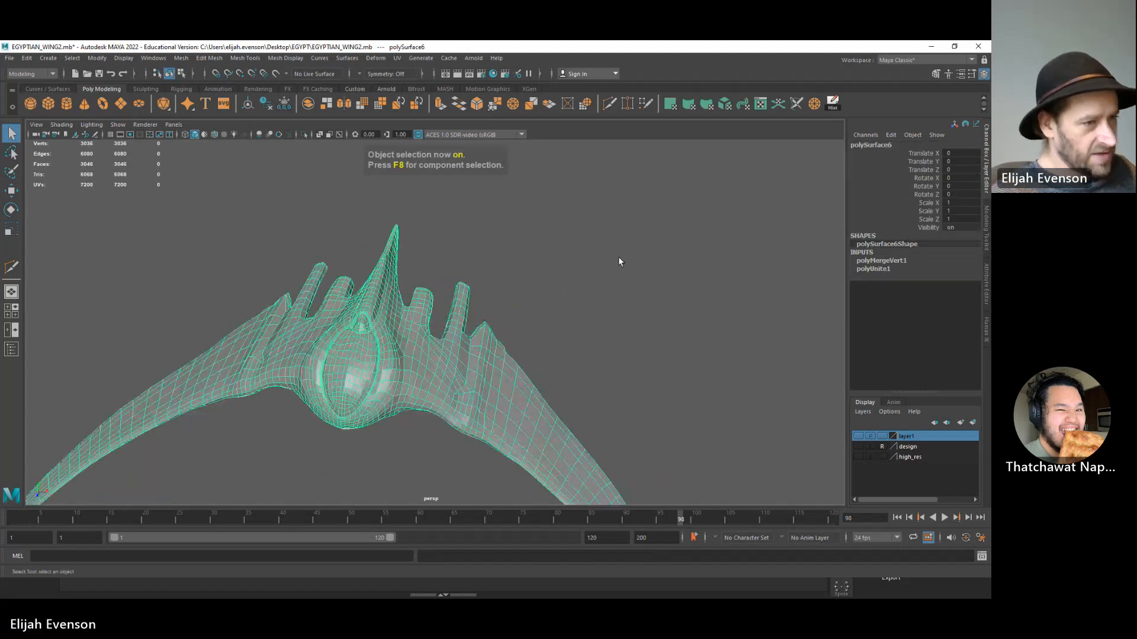
# - Delete the construction history of the selected wing mesh and save the scene
pyautogui.click(833, 103)
pyautogui.click(533, 264)
pyautogui.click(276, 356)
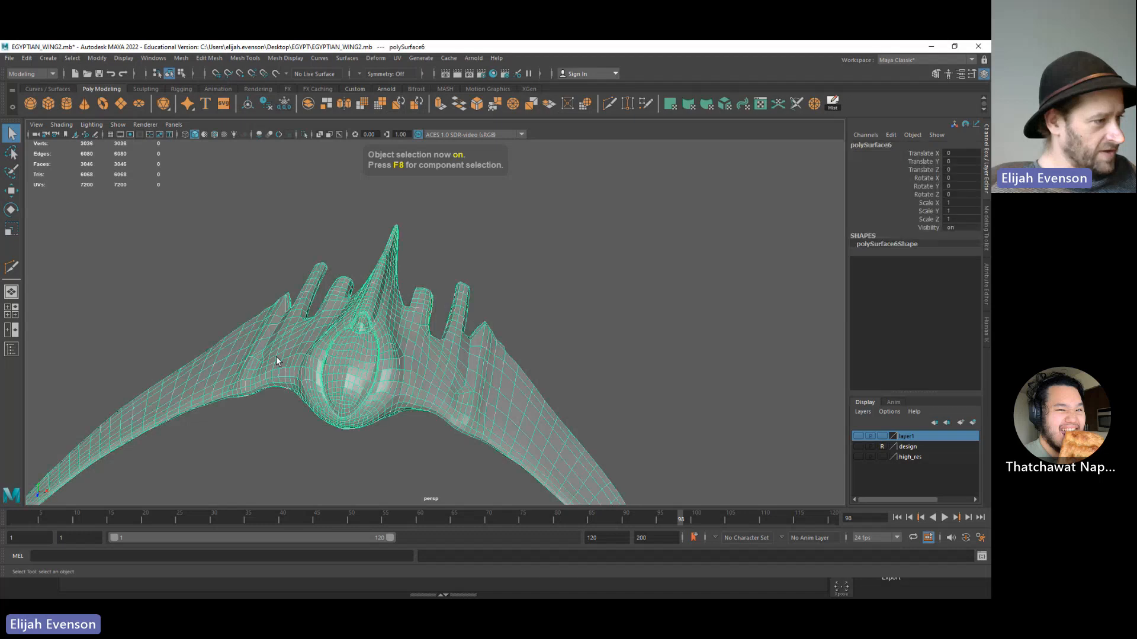
pyautogui.press('f')
pyautogui.hotkey('ctrl', 's')
# - Export the selected wing mesh as OBJ, replacing the existing EGYPTIAN_WING_cage.obj file
pyautogui.click(10, 58)
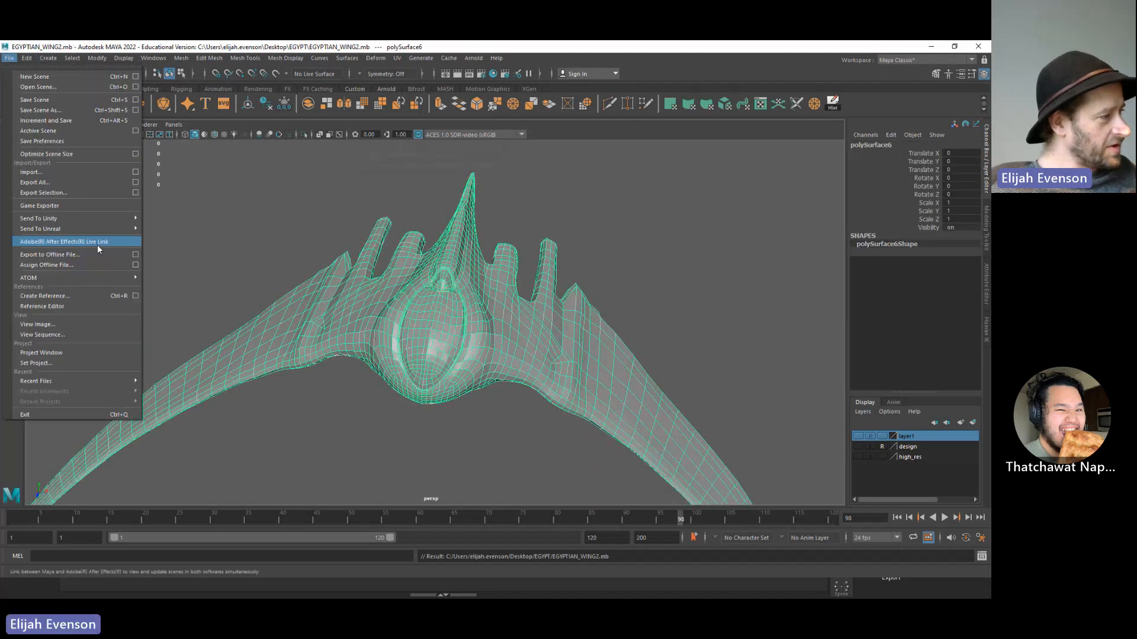
pyautogui.click(94, 190)
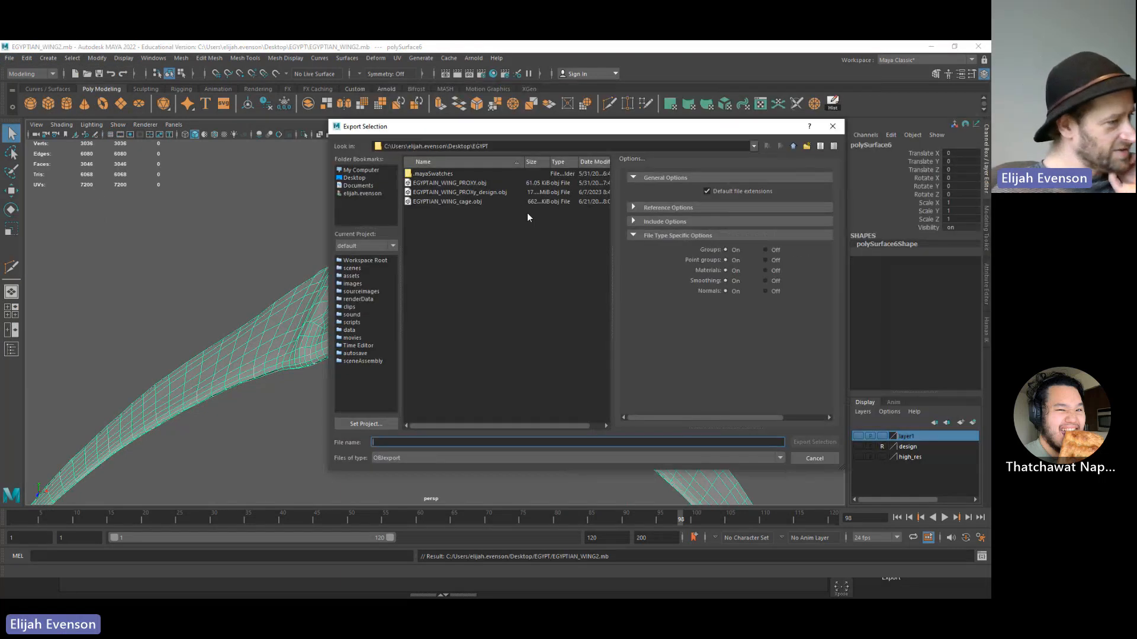
pyautogui.doubleClick(453, 201)
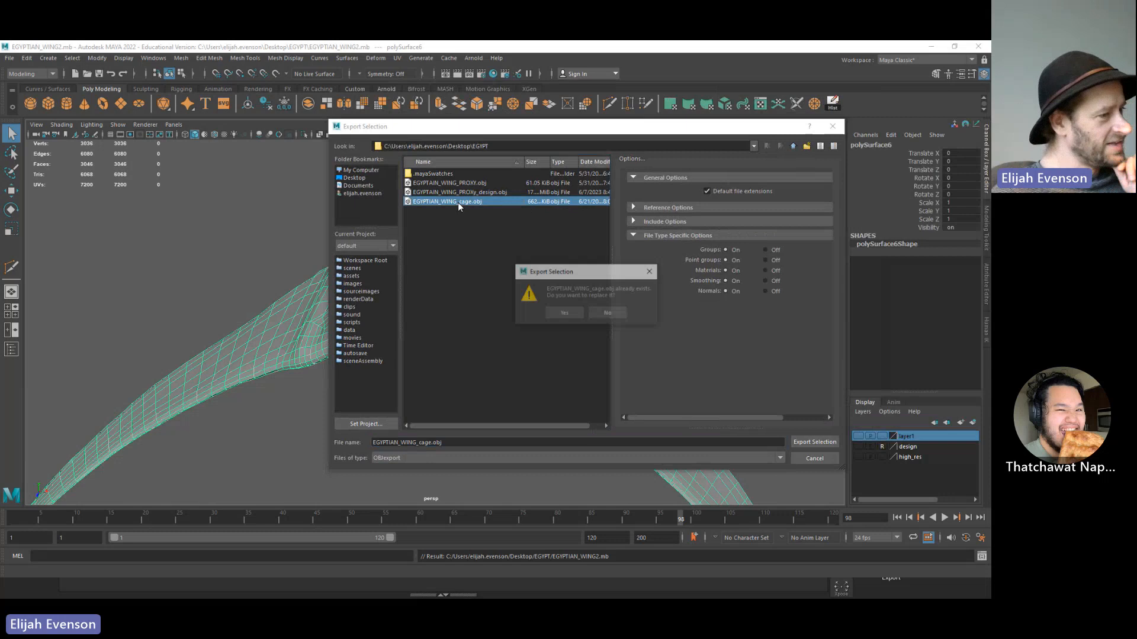
pyautogui.click(571, 313)
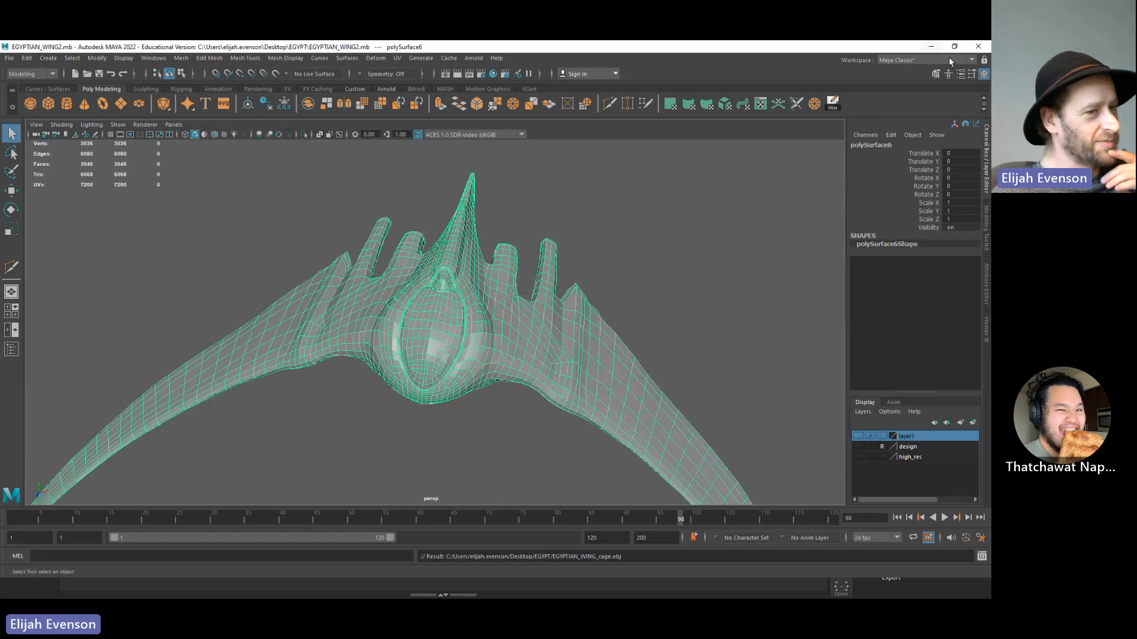
# - Switch to ZBrush, import the updated EGYPTIAN_WING_cage.obj into the current tool and inspect the model from the front
pyautogui.click(939, 50)
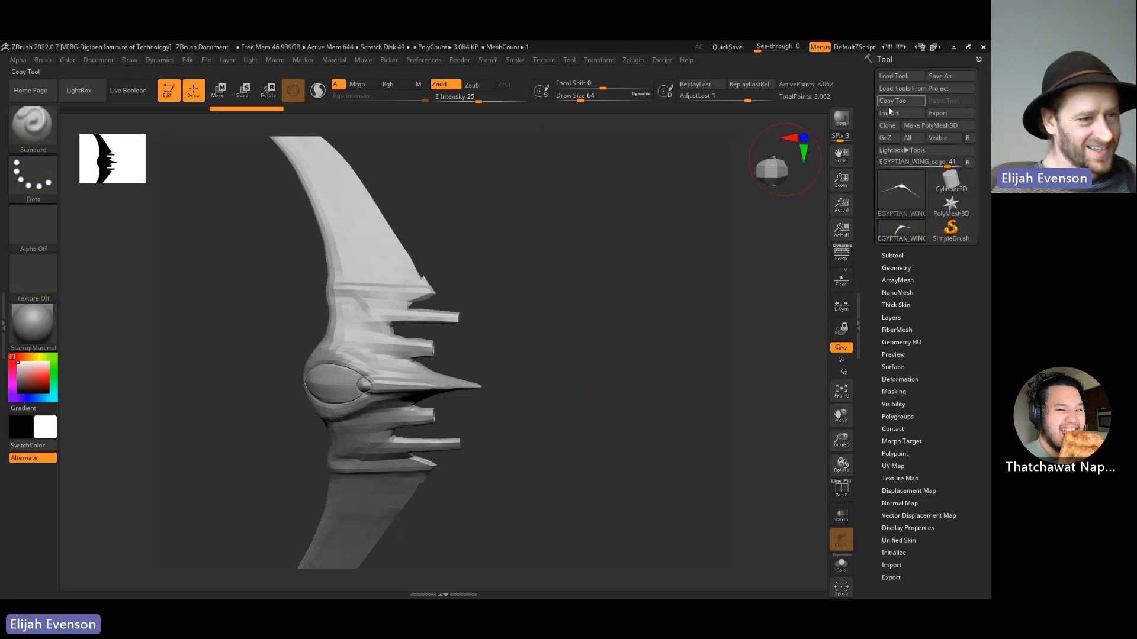
pyautogui.click(887, 114)
pyautogui.doubleClick(260, 175)
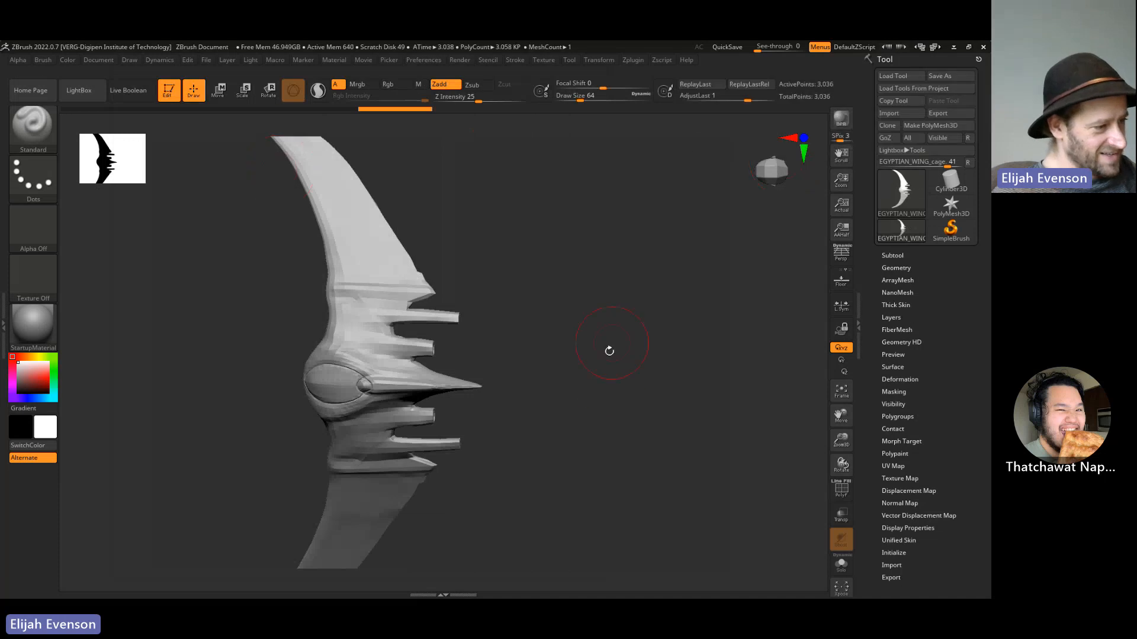
pyautogui.moveTo(589, 402)
pyautogui.mouseDown()
pyautogui.moveTo(645, 376)
pyautogui.moveTo(632, 378)
pyautogui.mouseUp()
pyautogui.moveTo(606, 427)
pyautogui.keyDown('shift'); pyautogui.mouseDown()
pyautogui.moveTo(687, 425)
pyautogui.moveTo(587, 460)
pyautogui.moveTo(590, 501)
pyautogui.moveTo(668, 462)
pyautogui.moveTo(669, 474)
pyautogui.mouseUp(); pyautogui.keyUp('shift')
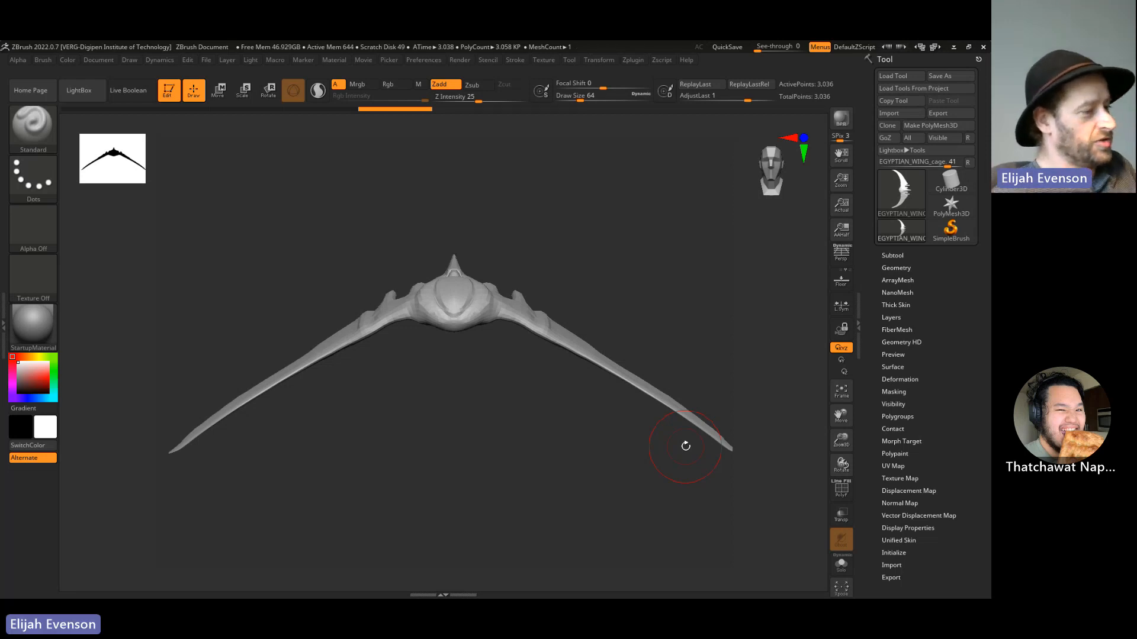
# - Choose the Move Topological brush and smooth the wing's curved edge and its tip
pyautogui.moveTo(541, 399); pyautogui.dragTo(421, 426)
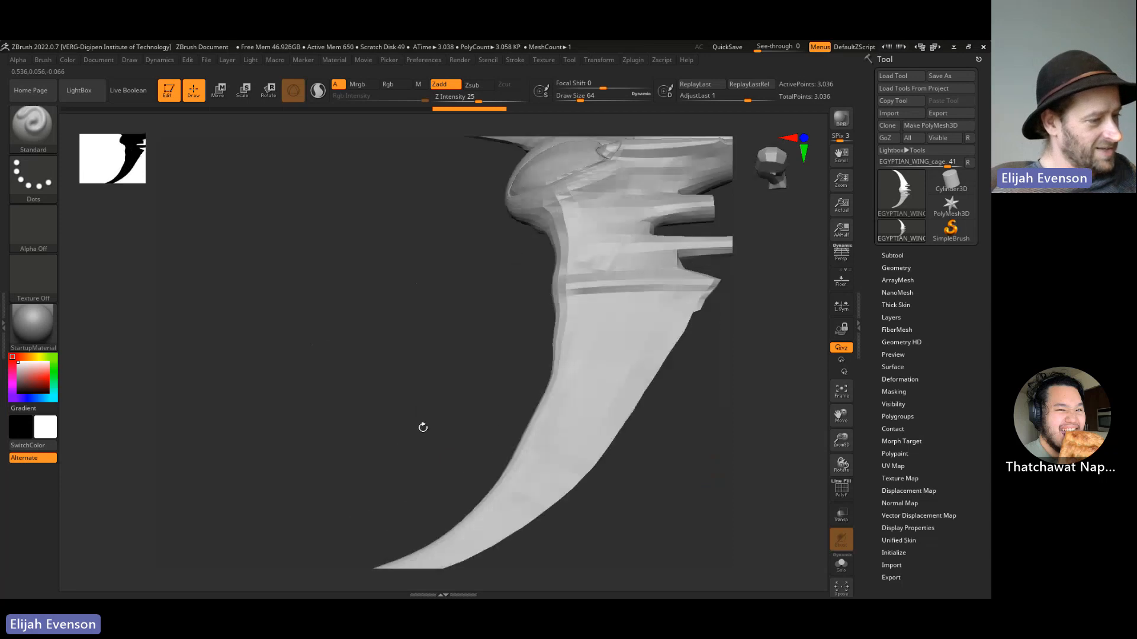
pyautogui.click(33, 125)
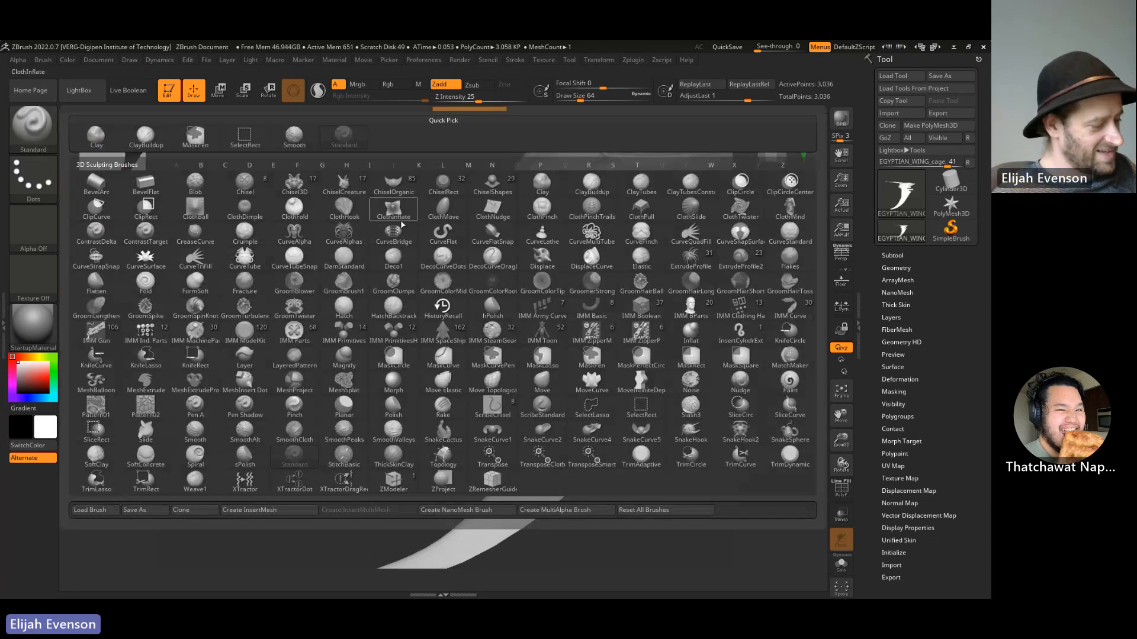
pyautogui.press('m')
pyautogui.press('t')
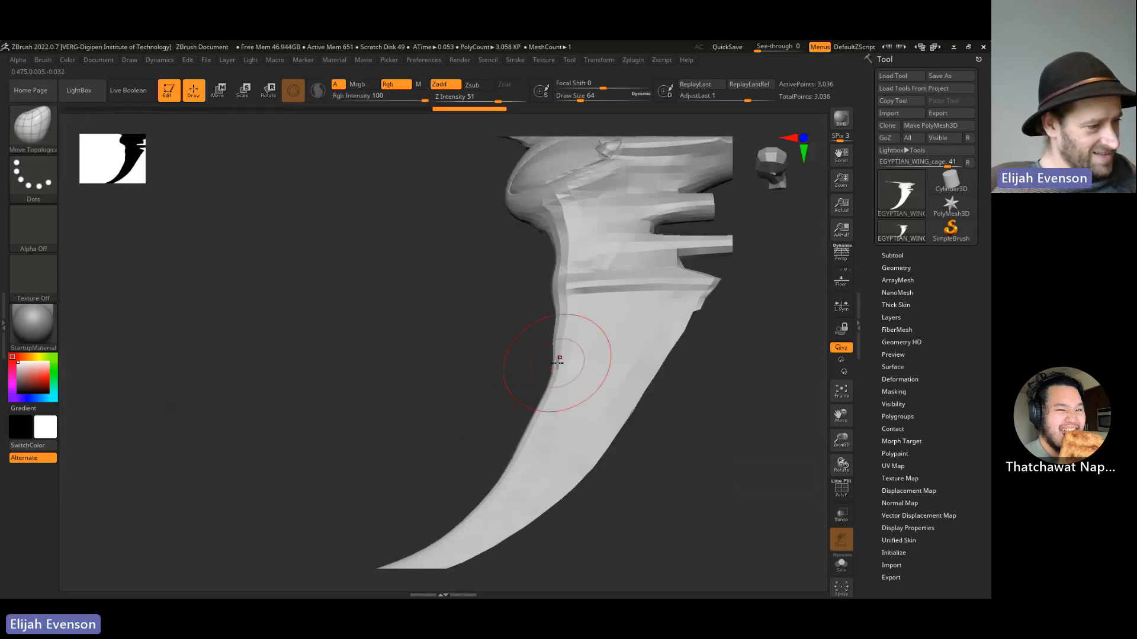
pyautogui.moveTo(522, 383); pyautogui.dragTo(515, 399)
pyautogui.keyDown('shift'); pyautogui.moveTo(587, 376); pyautogui.dragTo(573, 337); pyautogui.keyUp('shift')
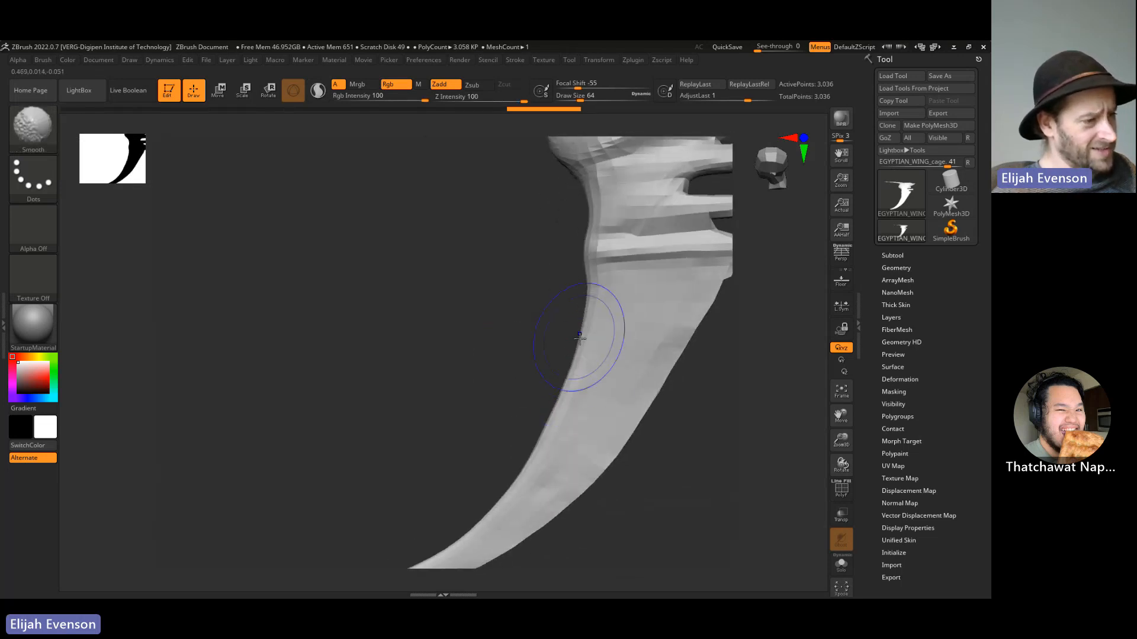
pyautogui.keyDown('shift'); pyautogui.moveTo(548, 444); pyautogui.dragTo(551, 465); pyautogui.keyUp('shift')
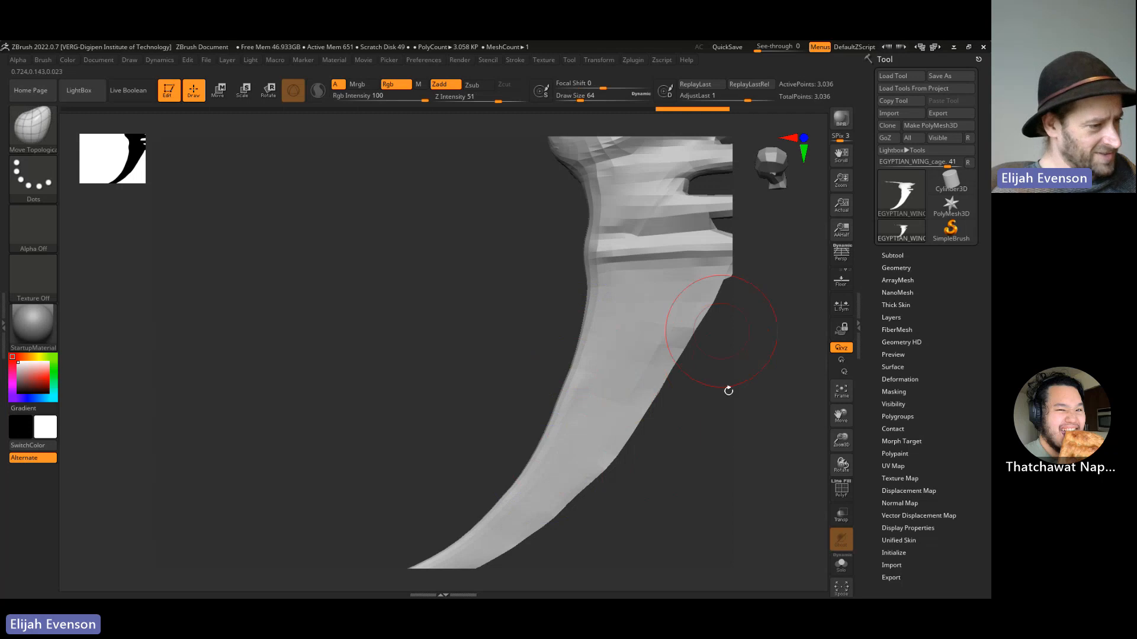
pyautogui.moveTo(728, 389)
pyautogui.mouseDown()
pyautogui.moveTo(713, 446)
pyautogui.moveTo(683, 467)
pyautogui.moveTo(698, 421)
pyautogui.mouseUp()
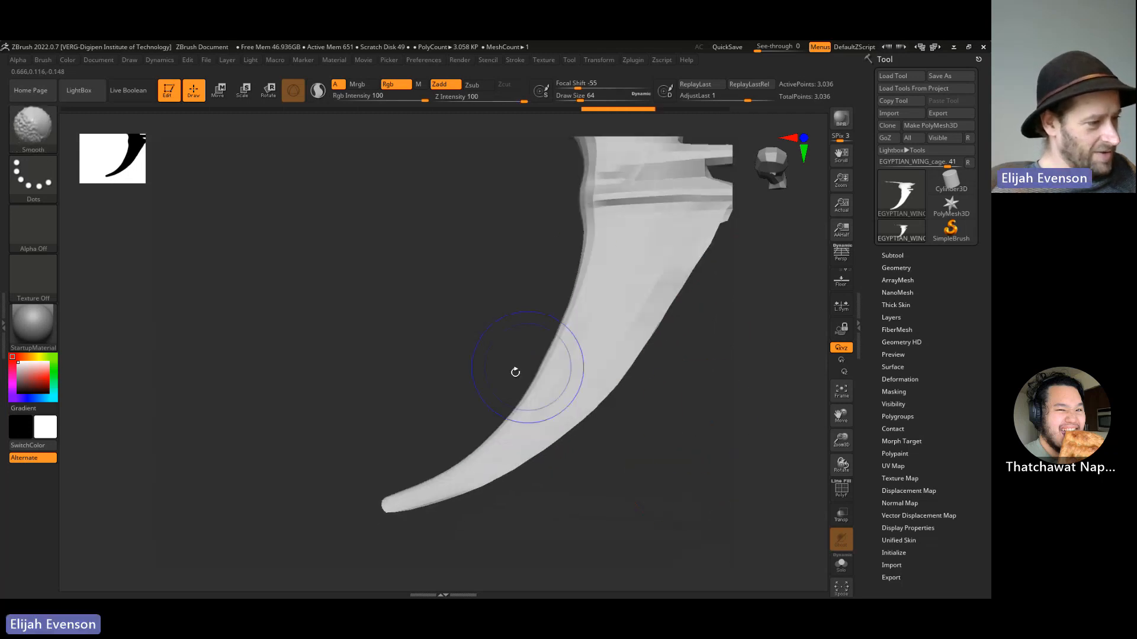
pyautogui.keyDown('shift'); pyautogui.moveTo(394, 510); pyautogui.dragTo(381, 521); pyautogui.keyUp('shift')
pyautogui.moveTo(464, 499); pyautogui.dragTo(541, 510)
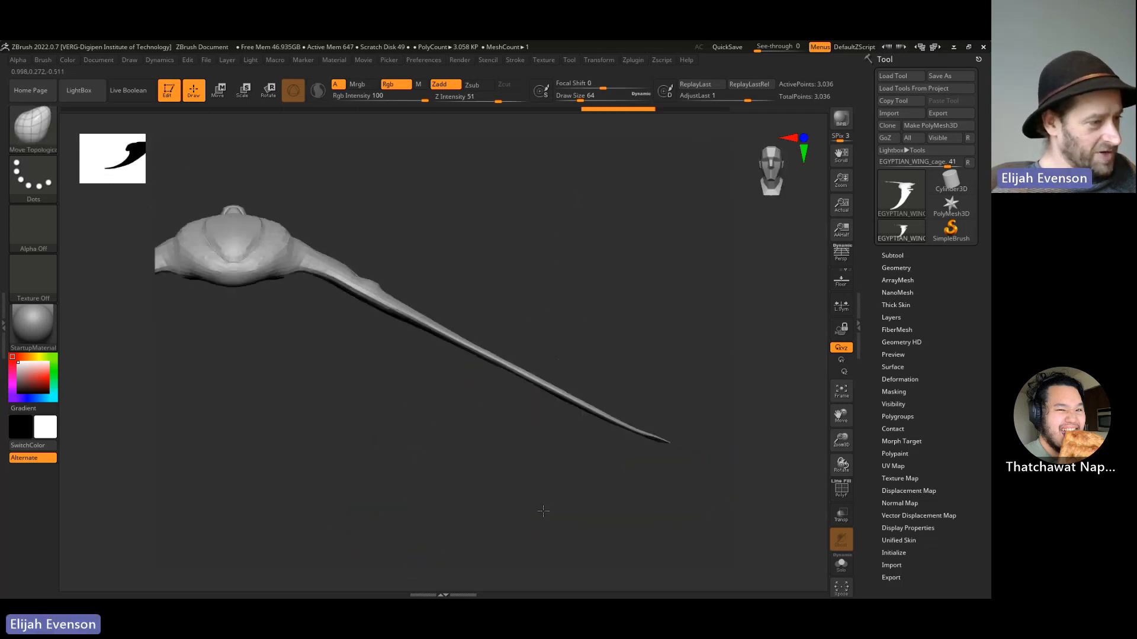
pyautogui.moveTo(494, 407); pyautogui.dragTo(479, 385)
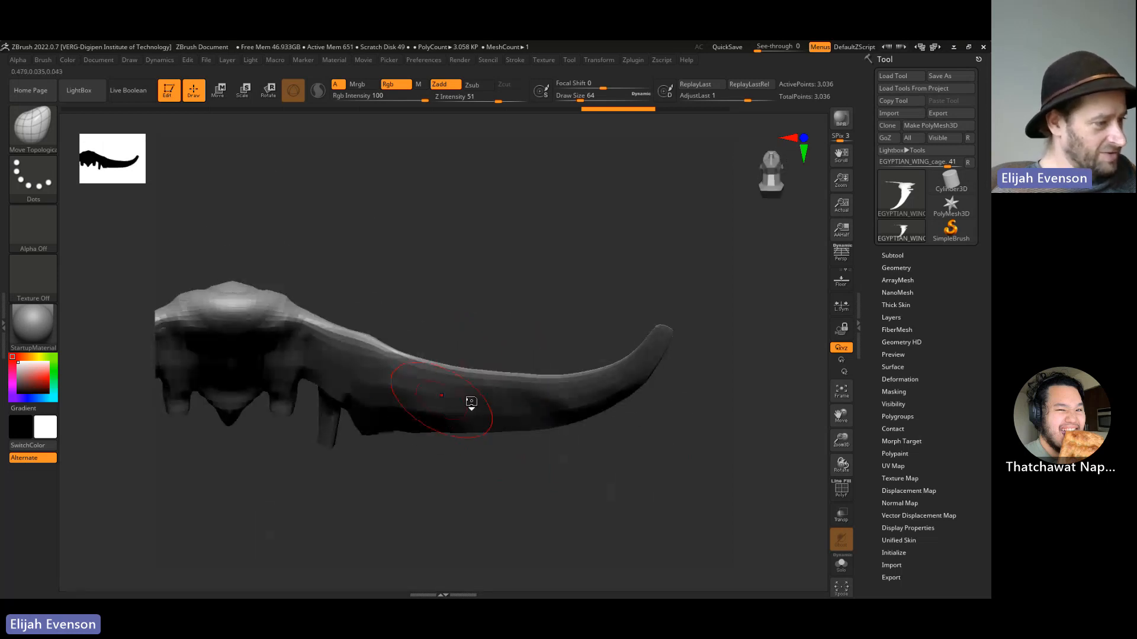
pyautogui.press('b')
pyautogui.press('i')
pyautogui.press('s')
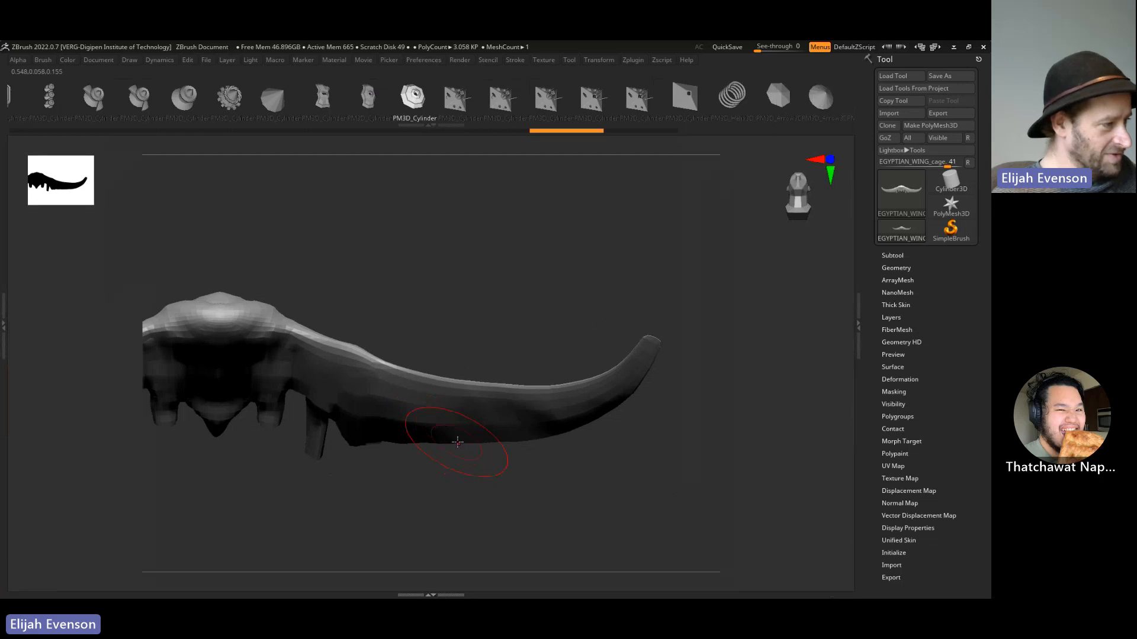
pyautogui.click(241, 164)
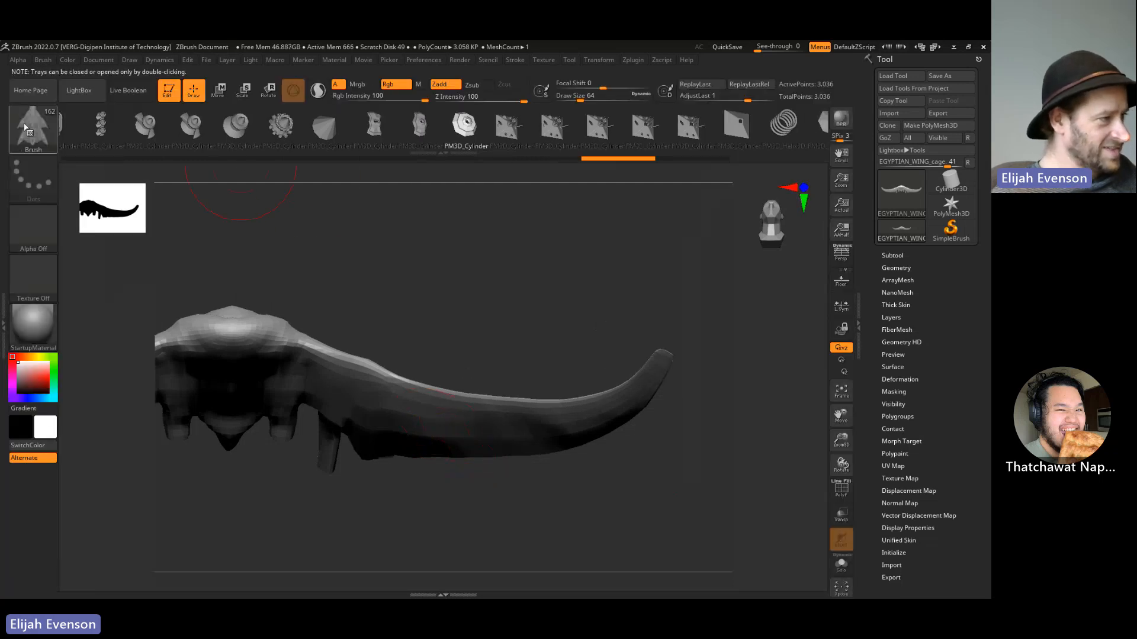
pyautogui.press('b')
pyautogui.press('m')
pyautogui.press('t')
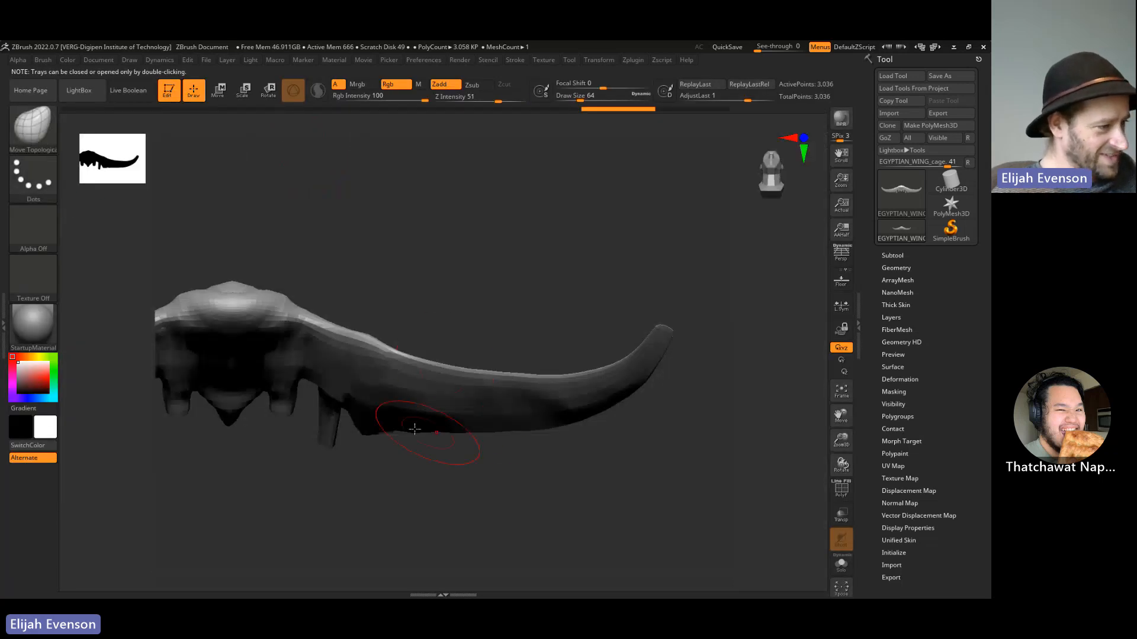
pyautogui.moveTo(475, 446)
pyautogui.mouseDown()
pyautogui.moveTo(618, 494)
pyautogui.moveTo(600, 536)
pyautogui.moveTo(491, 447)
pyautogui.moveTo(498, 436)
pyautogui.mouseUp()
pyautogui.hotkey('ctrl', 'z')
pyautogui.press('b')
pyautogui.press('m')
pyautogui.press('a')
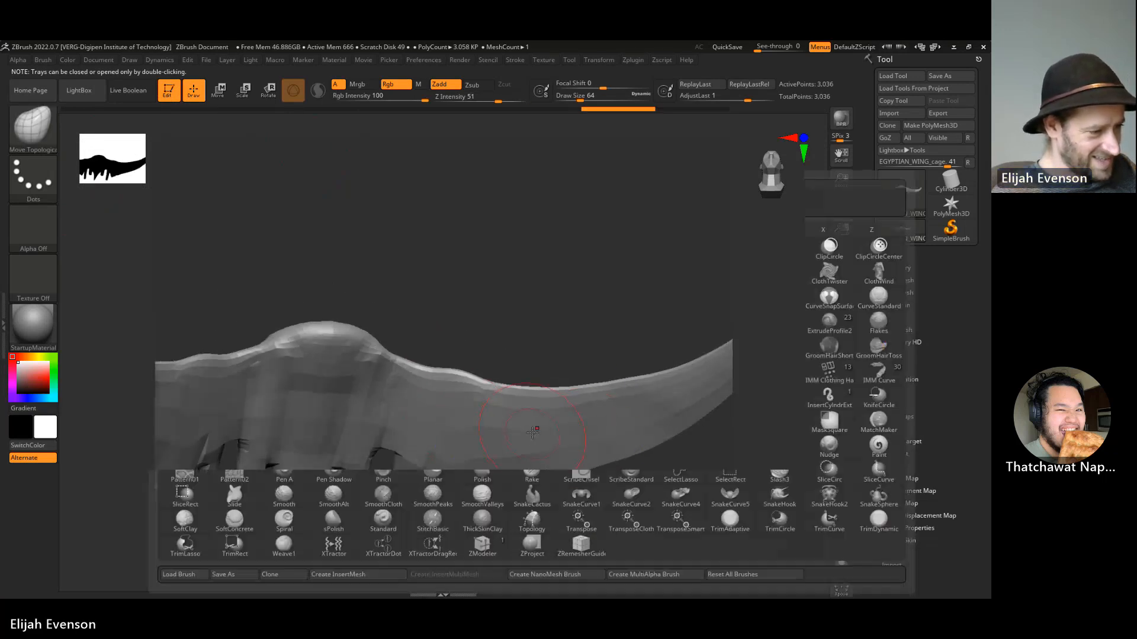
pyautogui.click(492, 455)
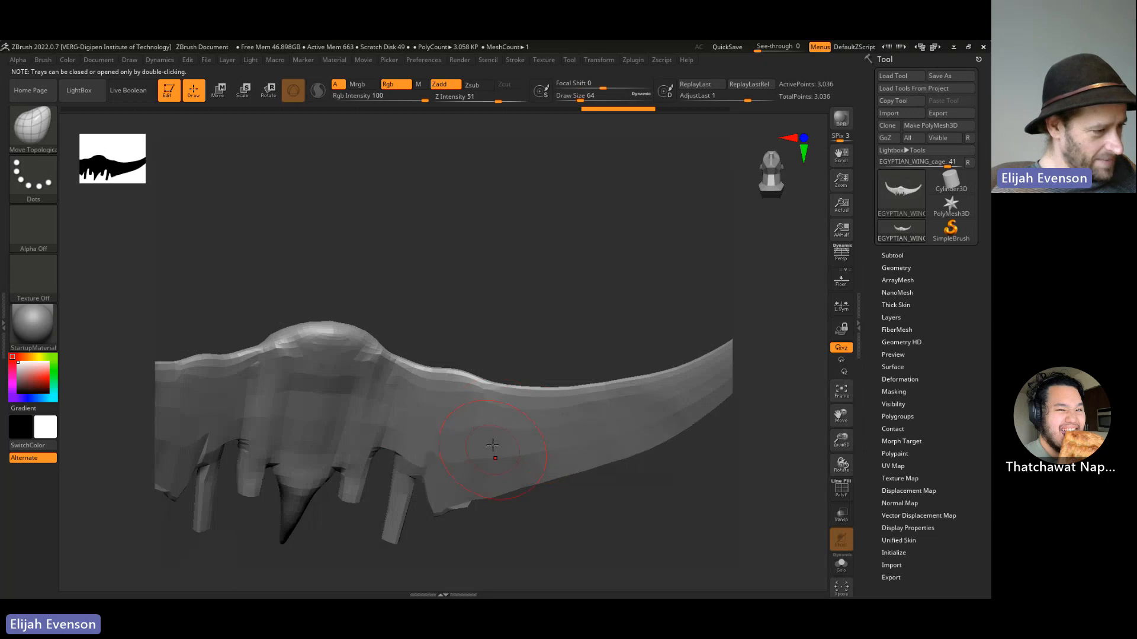
pyautogui.press('b')
pyautogui.press('m')
pyautogui.press('t')
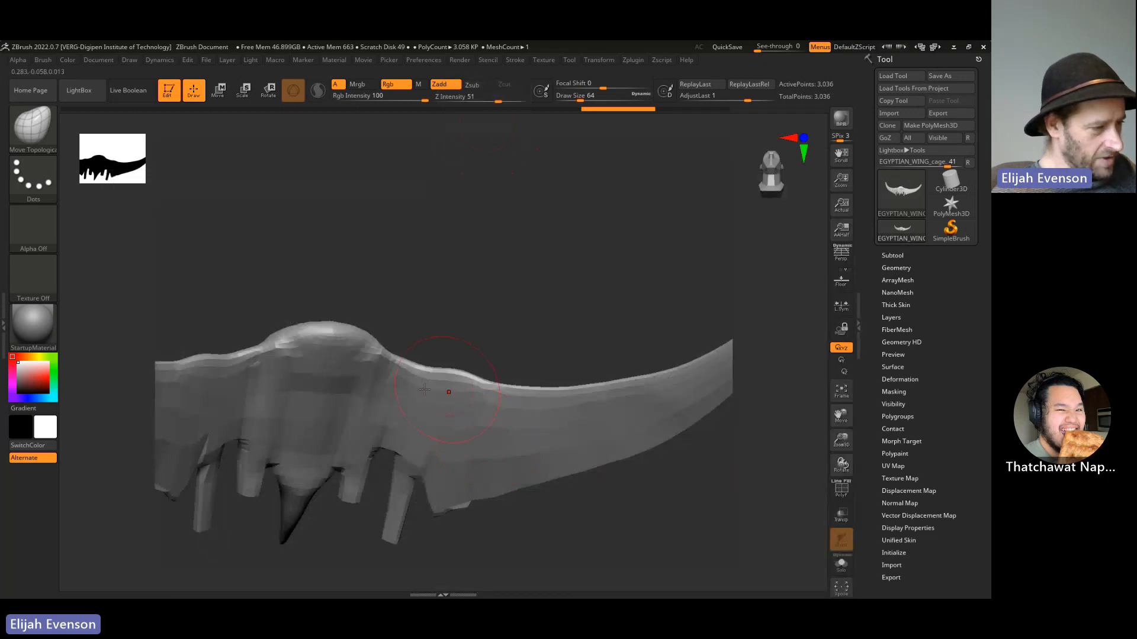
pyautogui.press('b')
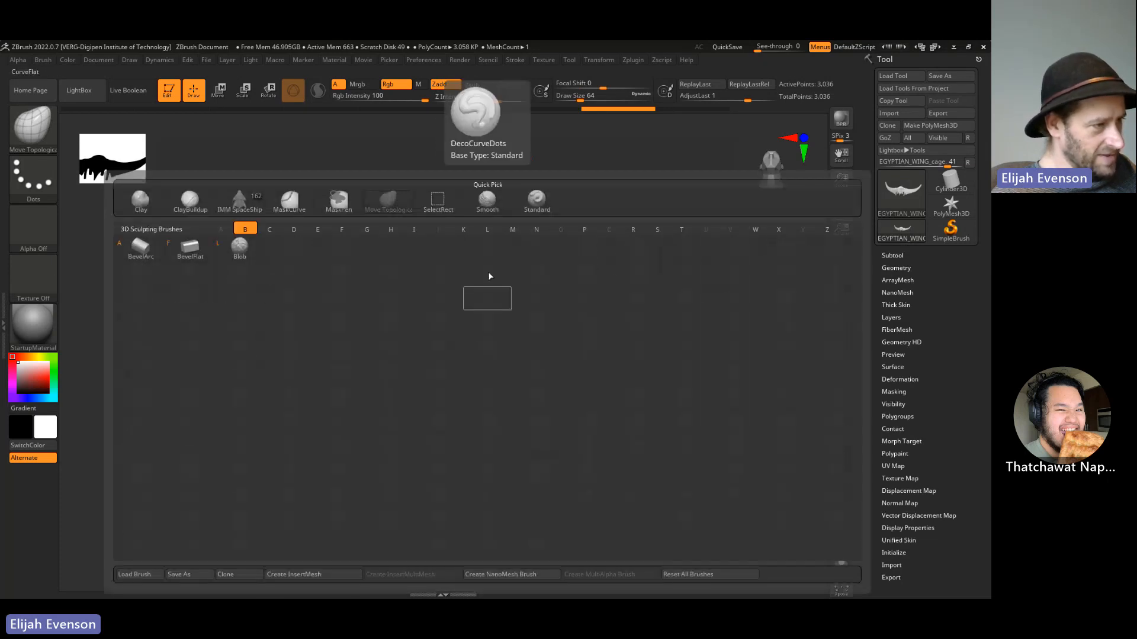
pyautogui.press('b')
pyautogui.press('b')
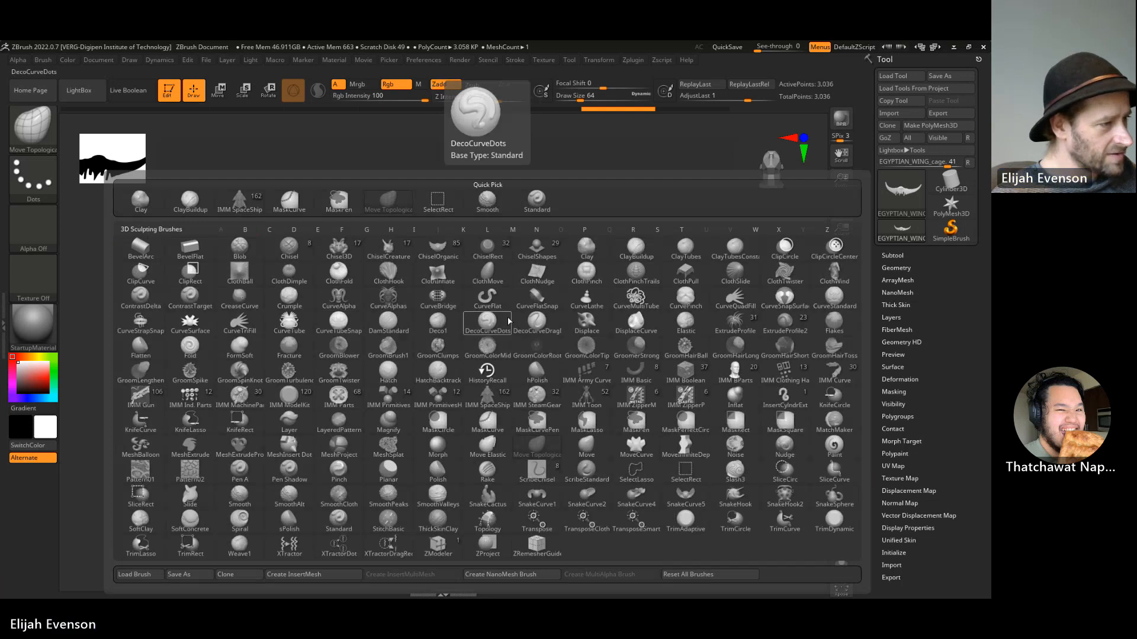
pyautogui.moveTo(226, 233); pyautogui.dragTo(497, 253)
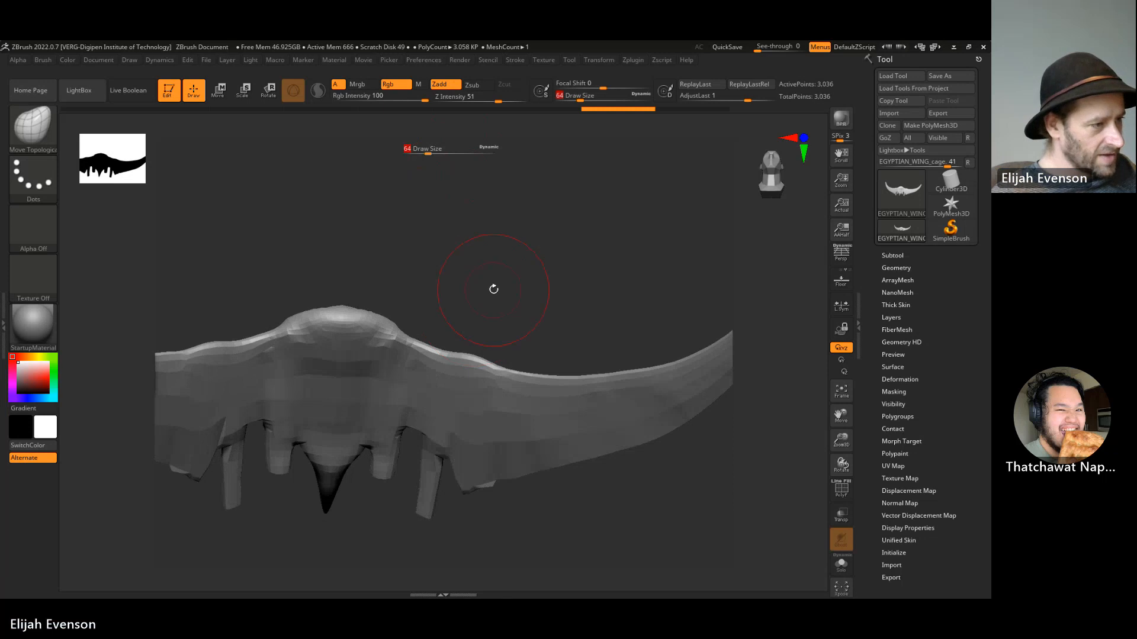
# - Reduce the brush draw size to about 54 and smooth the broad surface of the wing beside the feathers
pyautogui.press('s')
pyautogui.moveTo(450, 195); pyautogui.dragTo(445, 196)
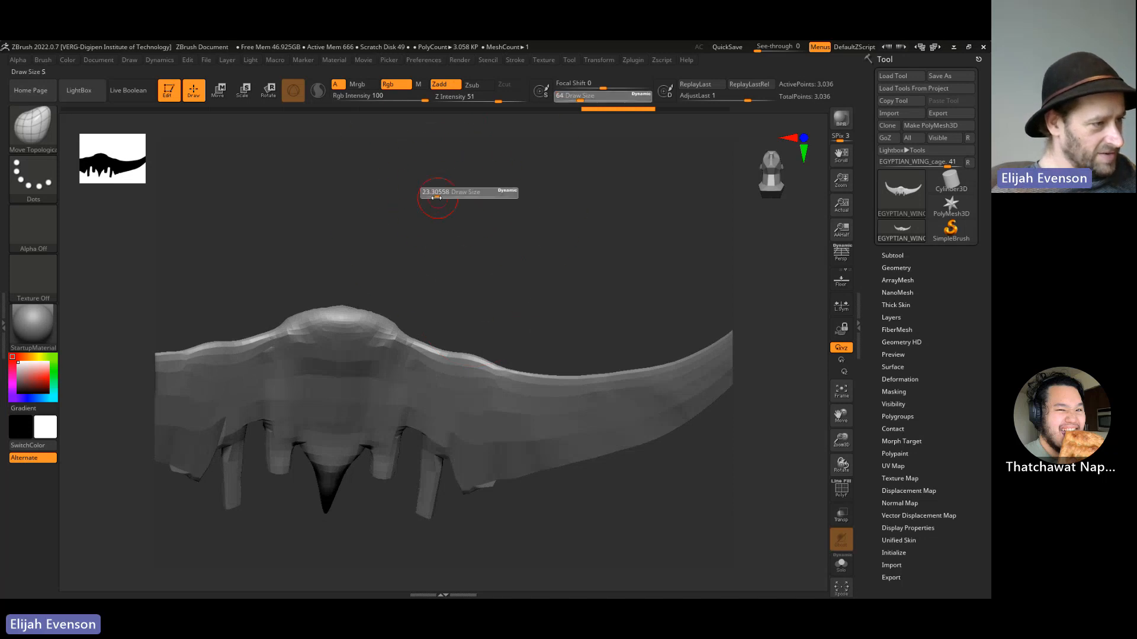
pyautogui.press('shift')
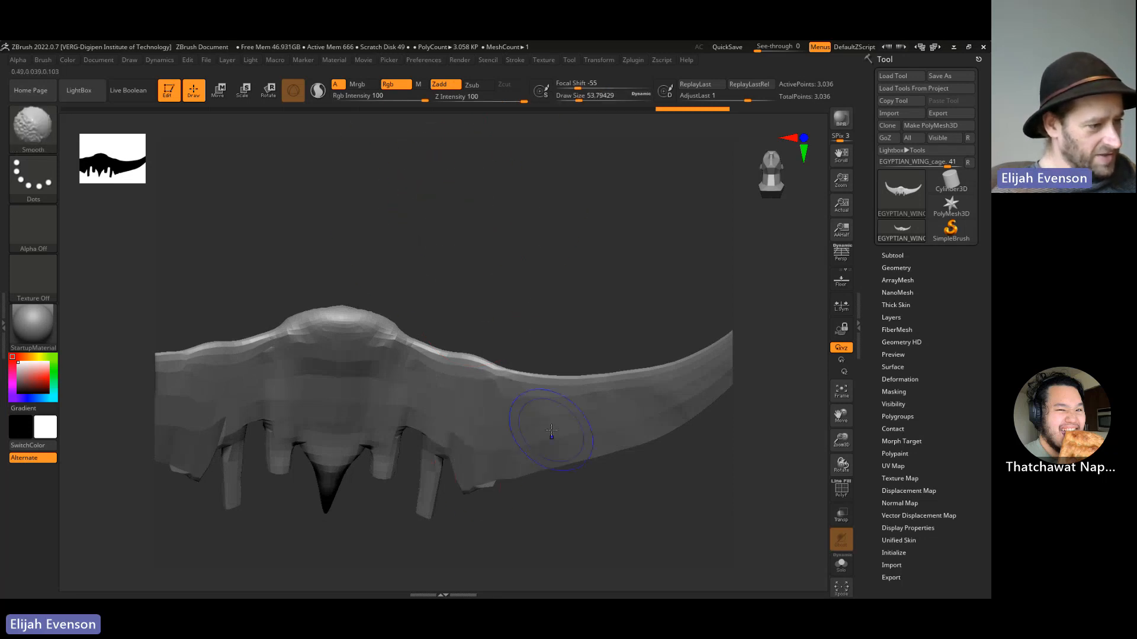
pyautogui.hotkey('ctrl', 'z')
pyautogui.moveTo(621, 418)
pyautogui.keyDown('shift'); pyautogui.mouseDown()
pyautogui.moveTo(634, 406)
pyautogui.moveTo(533, 414)
pyautogui.mouseUp(); pyautogui.keyUp('shift')
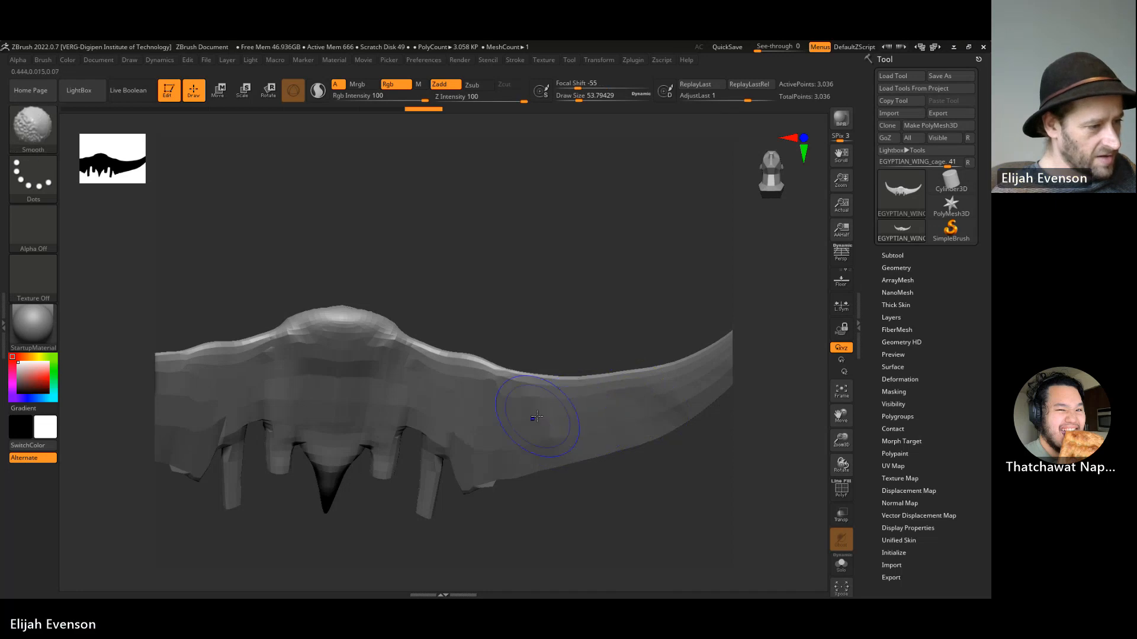
# - Subdivide the wing mesh three times to reach subdivision level 4
pyautogui.moveTo(540, 184)
pyautogui.mouseDown()
pyautogui.moveTo(533, 257)
pyautogui.moveTo(660, 301)
pyautogui.mouseUp()
pyautogui.click(896, 268)
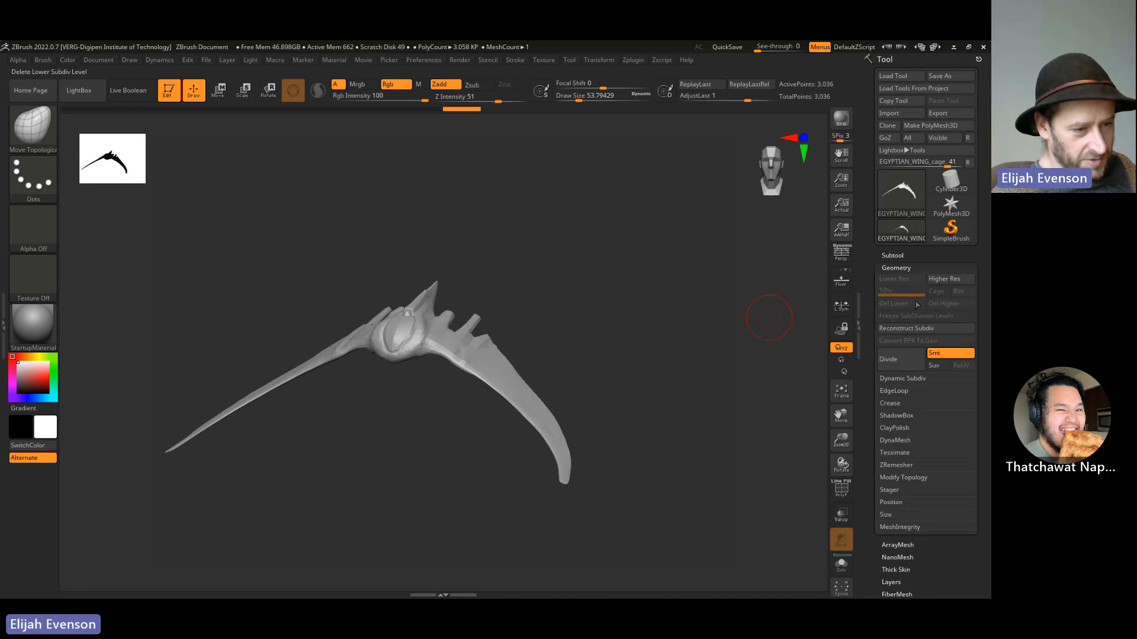
pyautogui.click(900, 360)
pyautogui.click(901, 360)
pyautogui.click(900, 360)
pyautogui.moveTo(615, 252)
pyautogui.mouseDown()
pyautogui.moveTo(601, 287)
pyautogui.moveTo(607, 258)
pyautogui.moveTo(623, 256)
pyautogui.mouseUp()
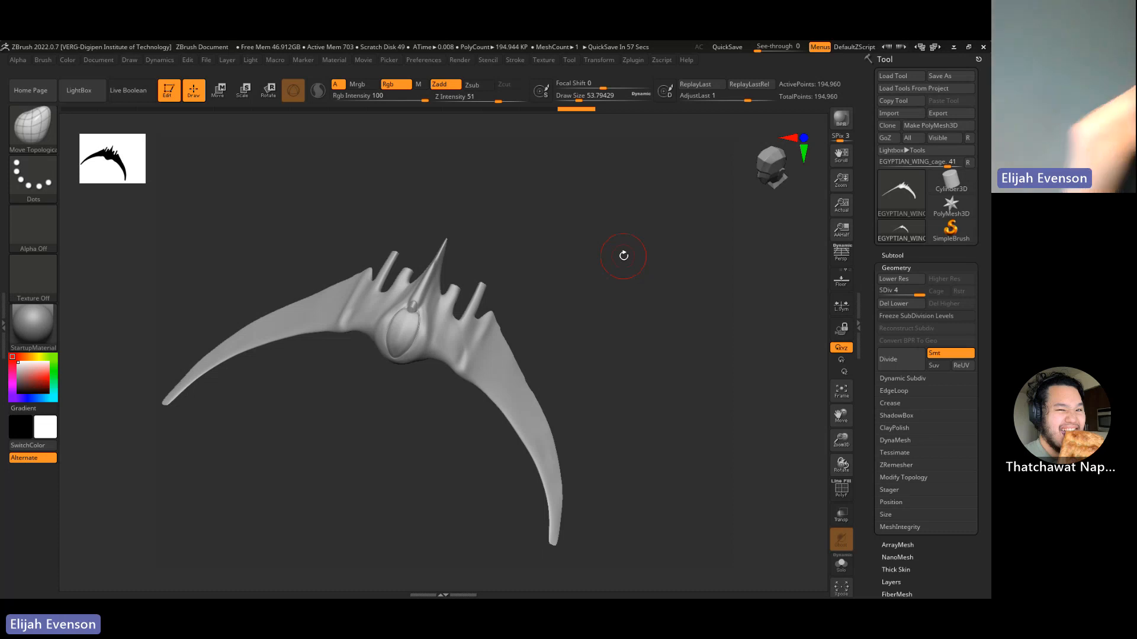
pyautogui.moveTo(607, 307)
pyautogui.mouseDown()
pyautogui.moveTo(657, 340)
pyautogui.moveTo(563, 325)
pyautogui.mouseUp()
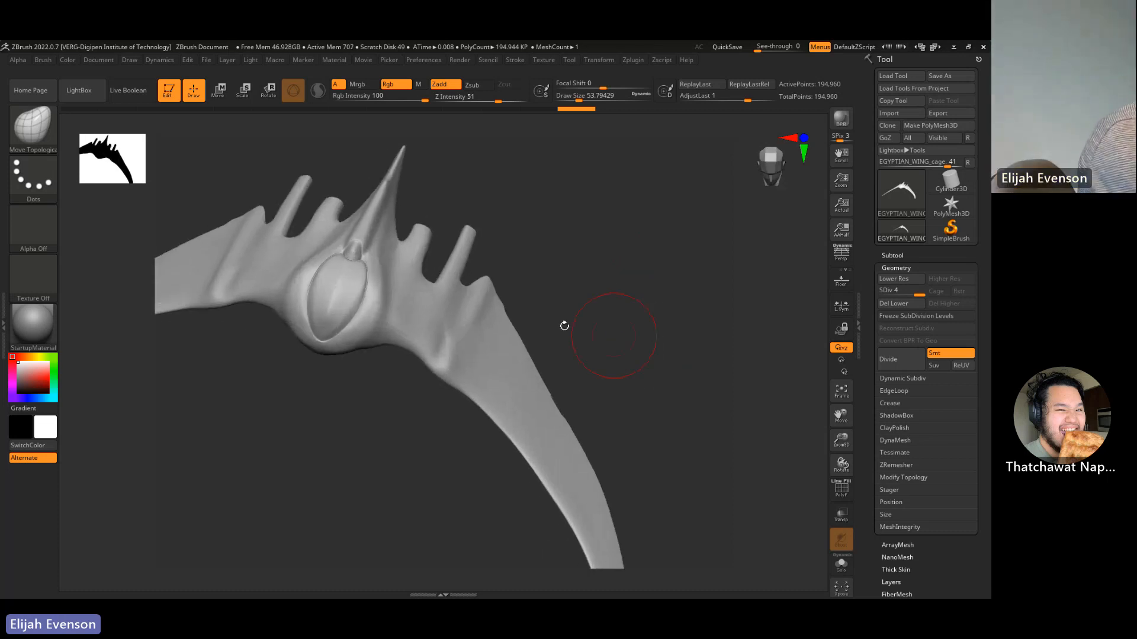
# - Select the DamStandard brush and set its draw size to about 16 for carving on the wing beside the central eye shape
pyautogui.click(53, 139)
pyautogui.press('d')
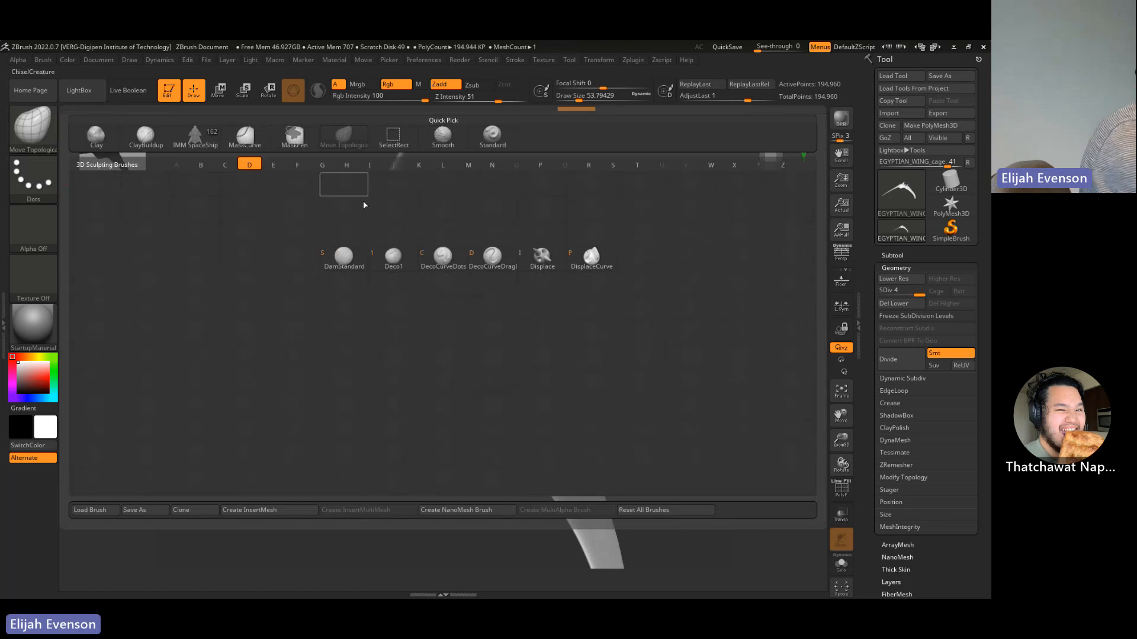
pyautogui.click(343, 257)
pyautogui.moveTo(579, 250); pyautogui.dragTo(675, 298)
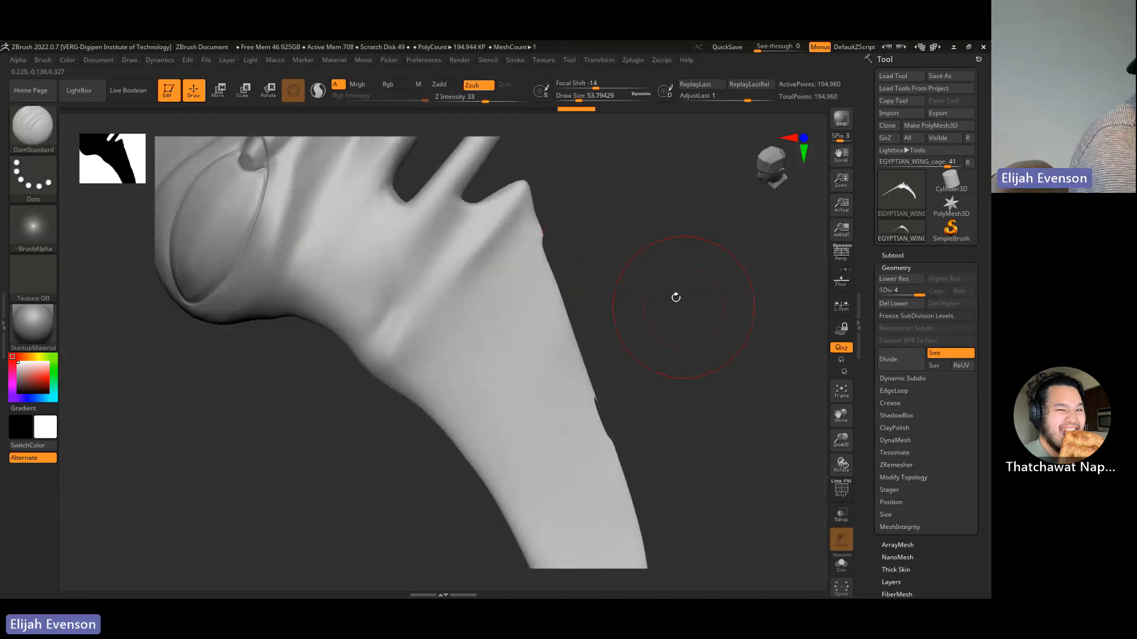
pyautogui.keyDown('alt'); pyautogui.moveTo(601, 223); pyautogui.dragTo(693, 290); pyautogui.keyUp('alt')
pyautogui.press('s')
pyautogui.moveTo(492, 234)
pyautogui.mouseDown()
pyautogui.moveTo(475, 235)
pyautogui.moveTo(488, 249)
pyautogui.moveTo(461, 412)
pyautogui.mouseUp()
pyautogui.press('s')
pyautogui.moveTo(680, 257)
pyautogui.mouseDown()
pyautogui.moveTo(722, 229)
pyautogui.moveTo(672, 217)
pyautogui.mouseUp()
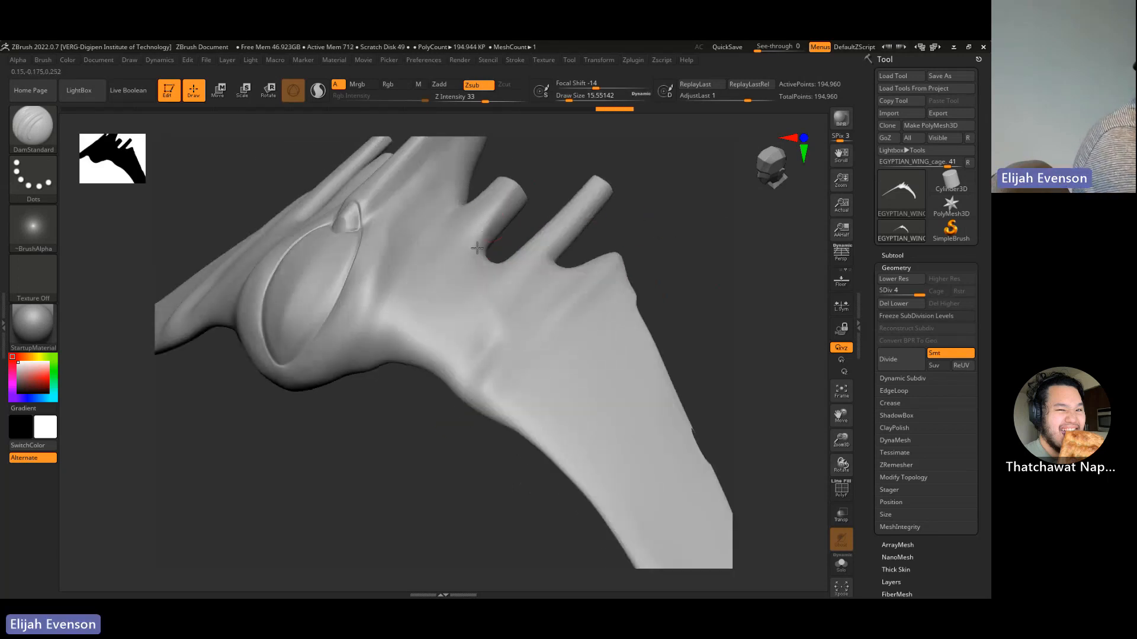
# - Replace the short test stroke with a curved crease carved from the inner feather's base down to the wing's opposite edge
pyautogui.moveTo(493, 322); pyautogui.dragTo(479, 343)
pyautogui.hotkey('ctrl', 'z')
pyautogui.moveTo(473, 243); pyautogui.dragTo(463, 391)
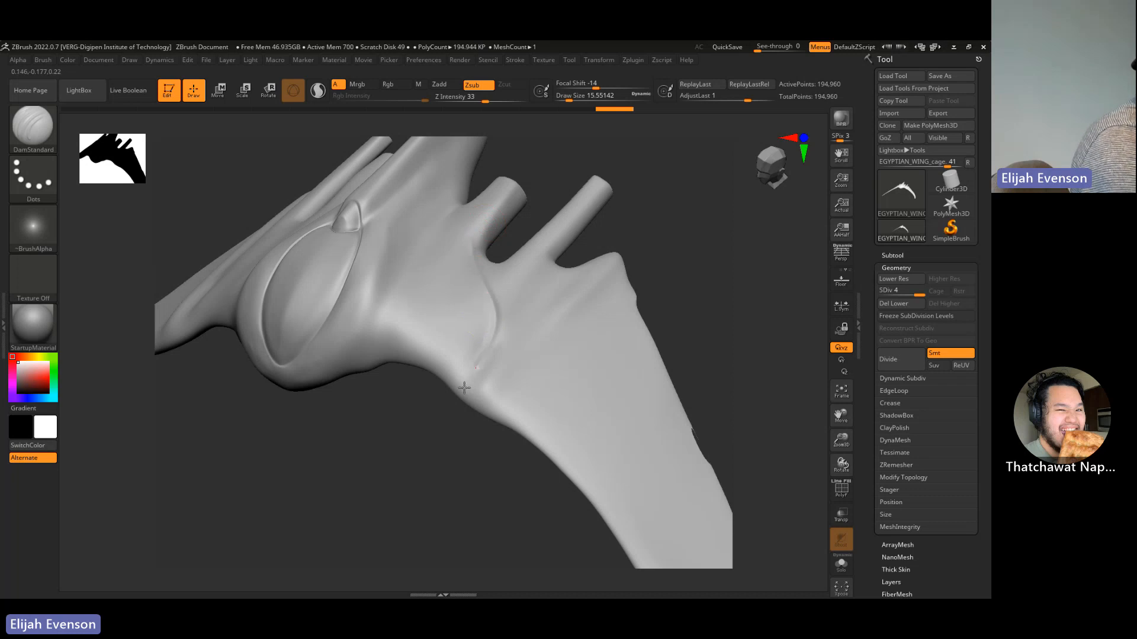
# - Return the wing mesh to subdivision level 3
pyautogui.moveTo(497, 465)
pyautogui.mouseDown()
pyautogui.moveTo(499, 444)
pyautogui.moveTo(492, 482)
pyautogui.mouseUp()
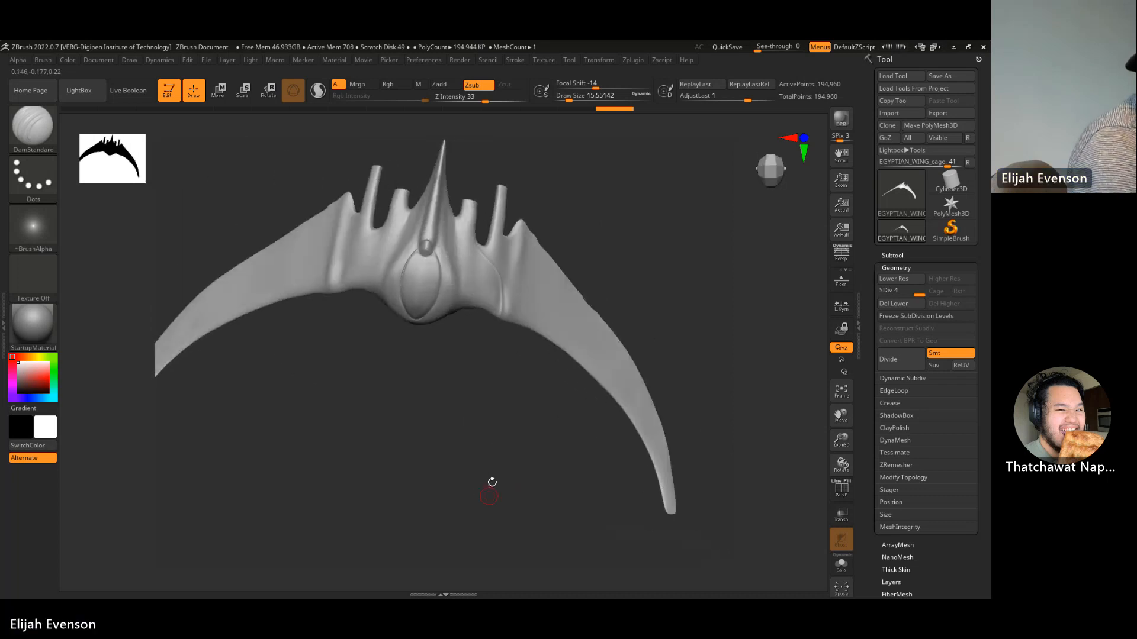
pyautogui.hotkey('shift', 'd')
pyautogui.moveTo(543, 360); pyautogui.dragTo(521, 240)
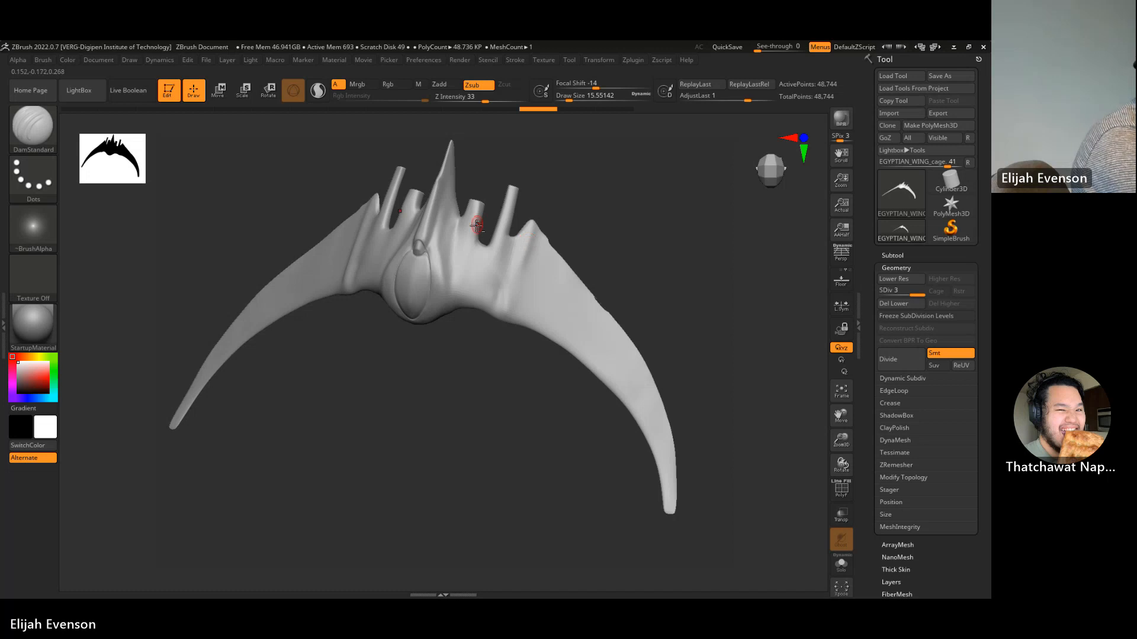
pyautogui.moveTo(563, 375); pyautogui.dragTo(680, 270)
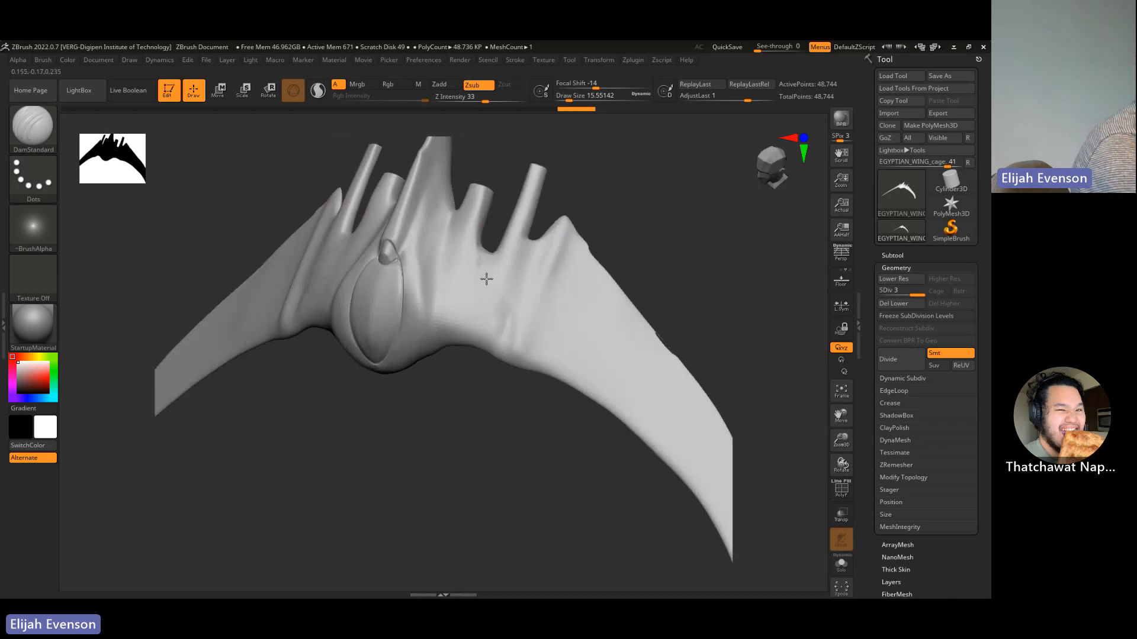
# - Smooth the wing around the former crease and recarve a curved crease from between the feather bases to the wing's opposite edge
pyautogui.moveTo(486, 279); pyautogui.dragTo(504, 323)
pyautogui.moveTo(518, 424)
pyautogui.mouseDown()
pyautogui.moveTo(505, 419)
pyautogui.moveTo(508, 432)
pyautogui.mouseUp()
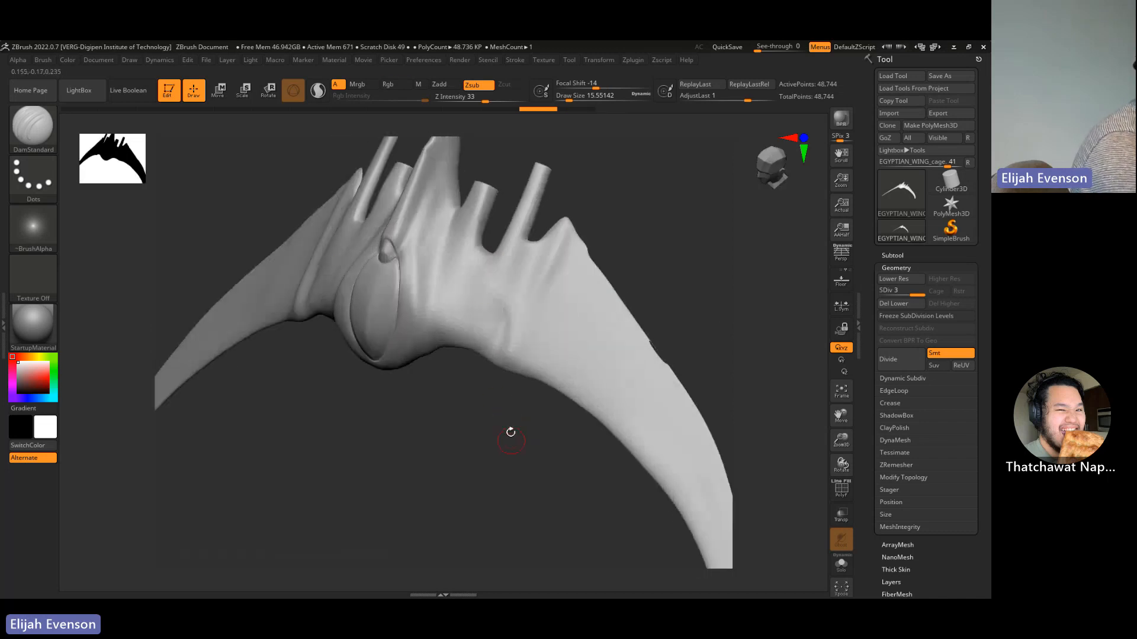
pyautogui.moveTo(505, 444); pyautogui.dragTo(657, 290)
pyautogui.keyDown('shift'); pyautogui.moveTo(505, 400); pyautogui.dragTo(482, 256); pyautogui.keyUp('shift')
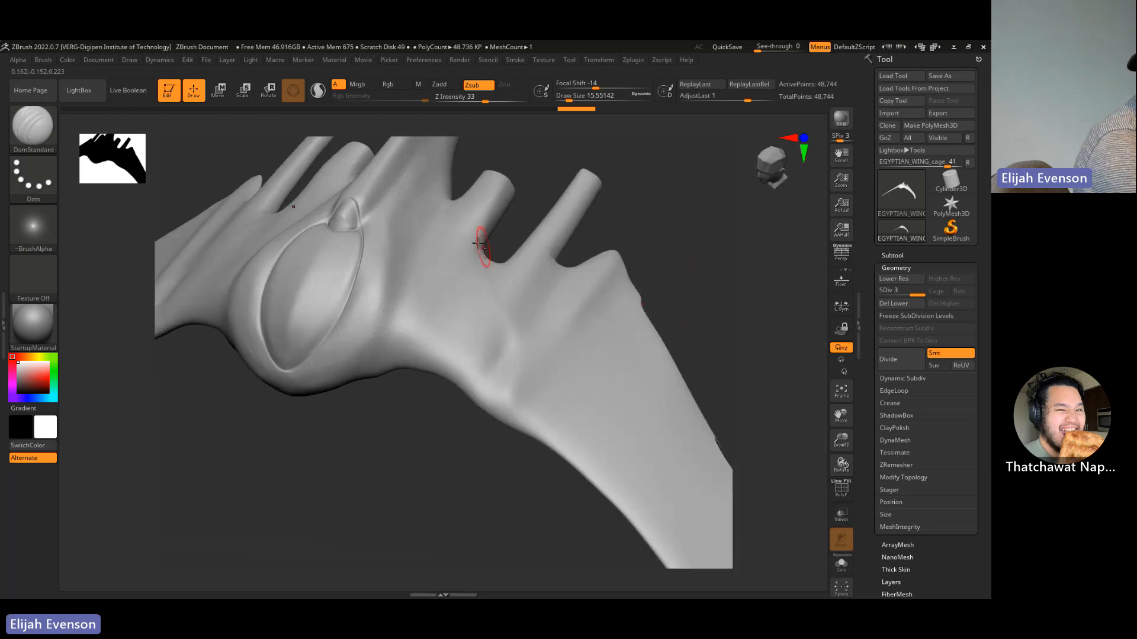
pyautogui.moveTo(504, 344); pyautogui.dragTo(477, 405)
pyautogui.moveTo(483, 468)
pyautogui.mouseDown()
pyautogui.moveTo(508, 424)
pyautogui.moveTo(514, 315)
pyautogui.moveTo(539, 406)
pyautogui.mouseUp()
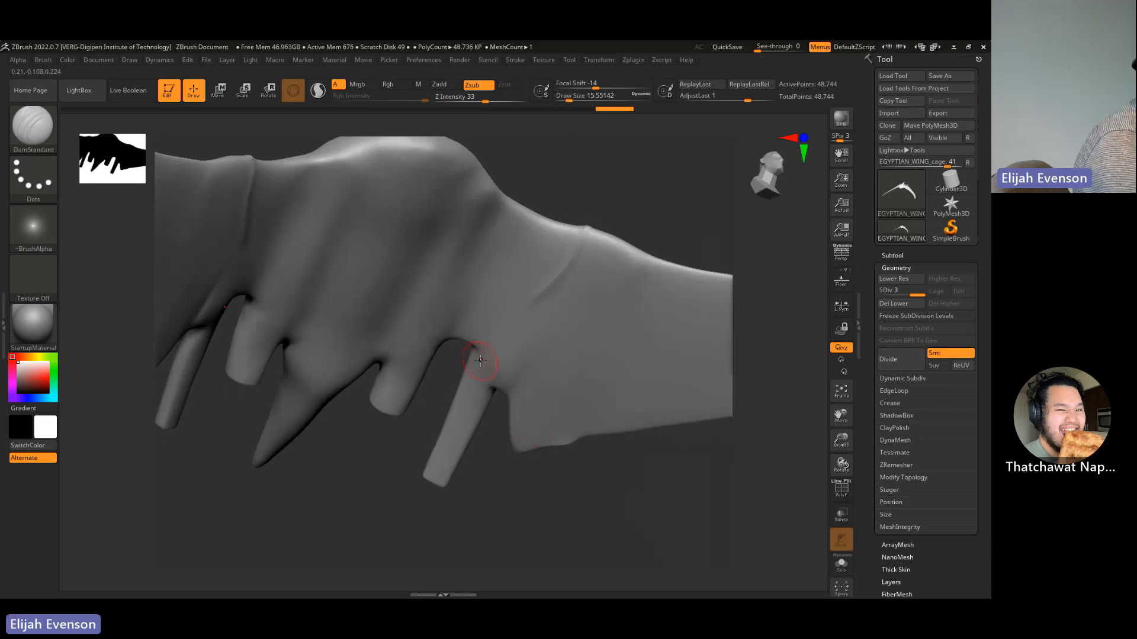
pyautogui.moveTo(522, 281); pyautogui.dragTo(512, 428)
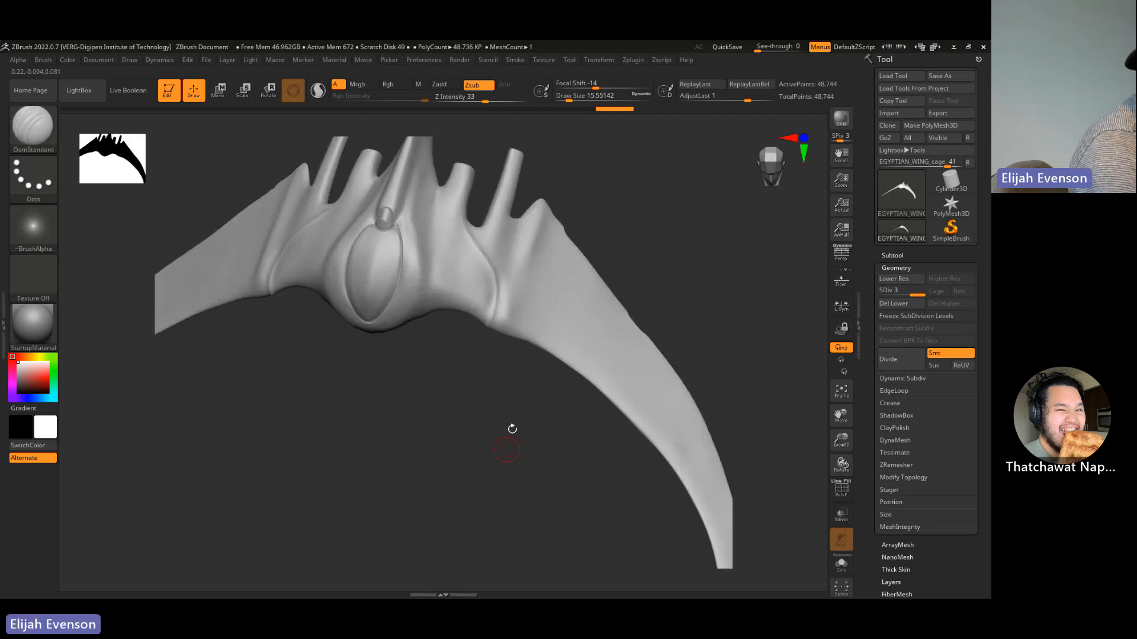
# - Check the egyptian_wing_concept.psd painting in Photoshop as reference and return to the wing model in ZBrush
pyautogui.moveTo(615, 245); pyautogui.dragTo(634, 266)
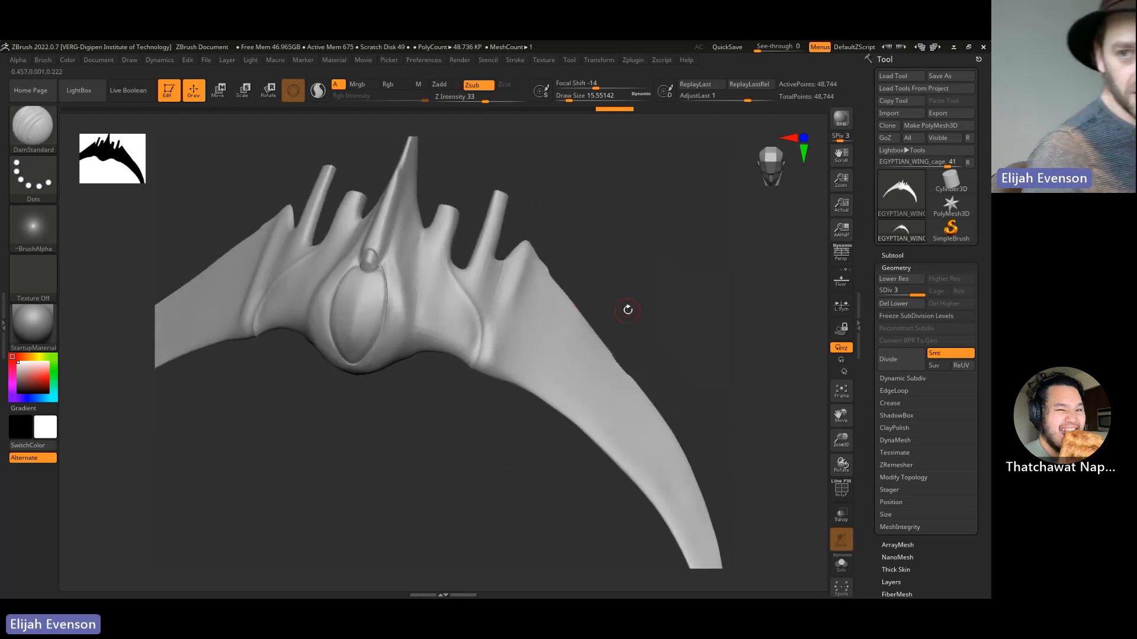
pyautogui.hotkey('alt', 'Tab')
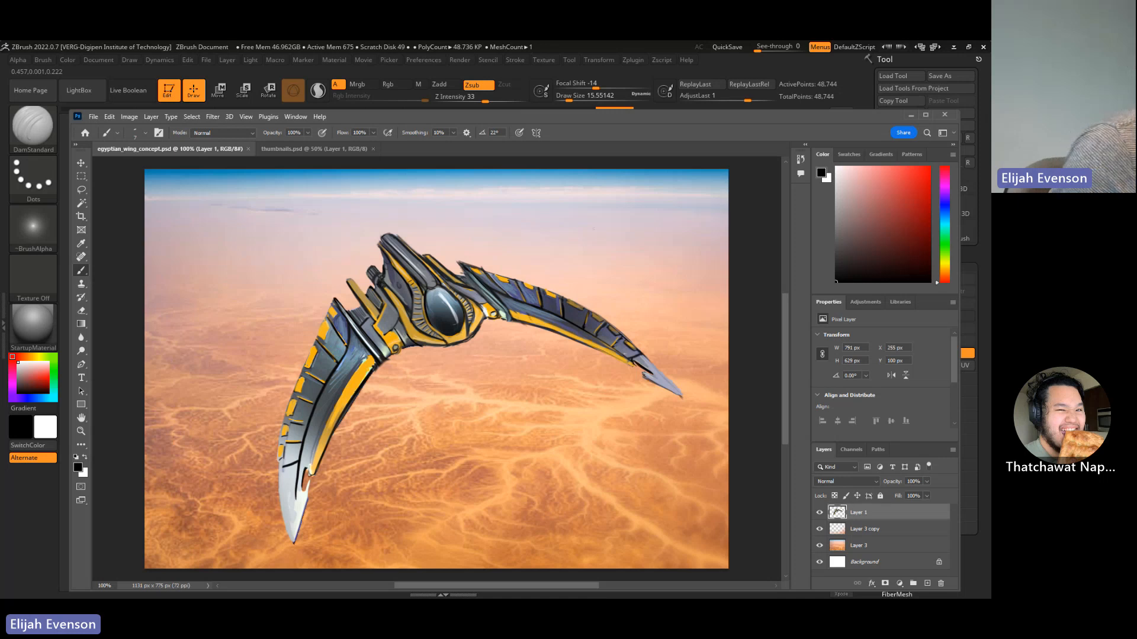
pyautogui.hotkey('alt', 'Tab')
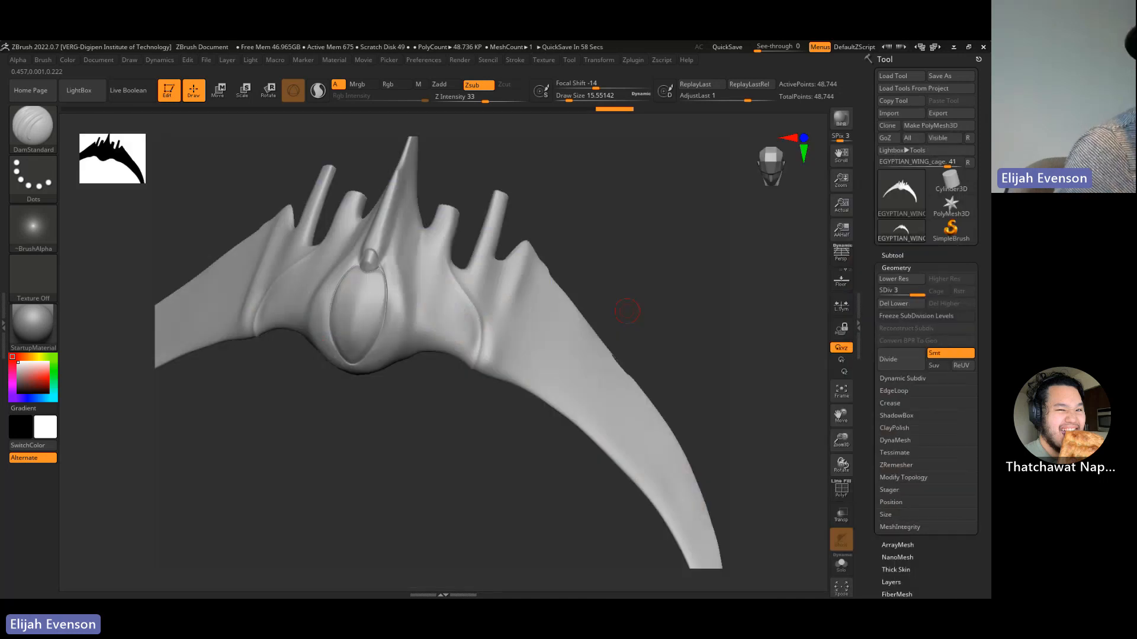
pyautogui.moveTo(627, 311); pyautogui.dragTo(614, 198)
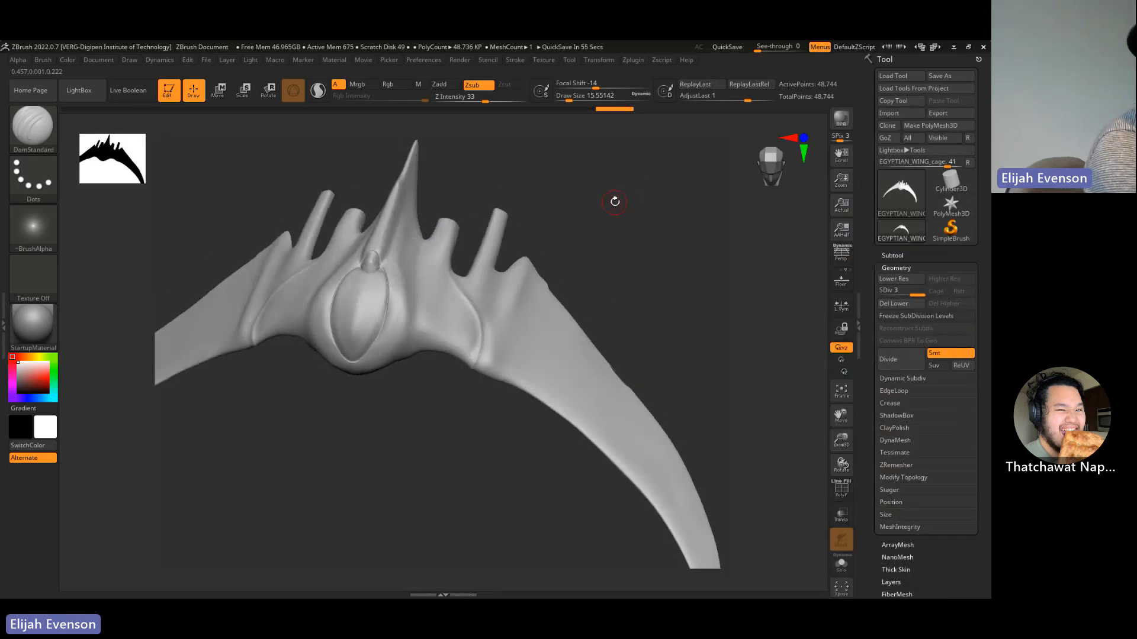
# - Set the DamStandard draw size to about 23 and subdivide the wing mesh once to level 4
pyautogui.press('s')
pyautogui.moveTo(408, 224); pyautogui.dragTo(412, 223)
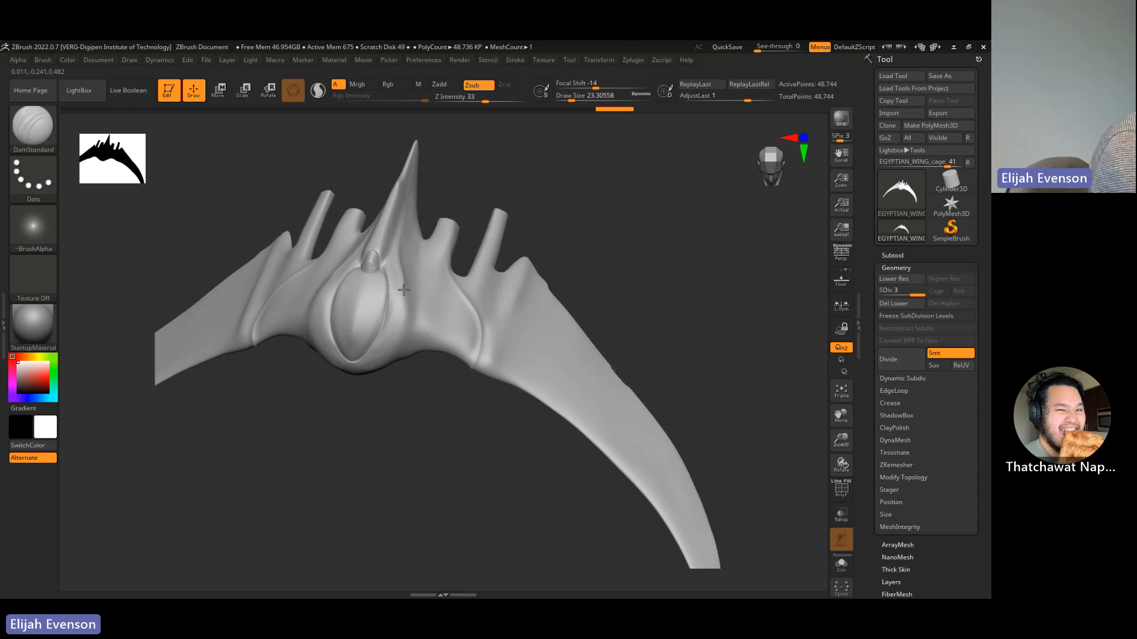
pyautogui.moveTo(345, 380)
pyautogui.mouseDown()
pyautogui.moveTo(423, 398)
pyautogui.moveTo(321, 400)
pyautogui.moveTo(379, 296)
pyautogui.moveTo(329, 382)
pyautogui.mouseUp()
pyautogui.press('shift')
pyautogui.moveTo(355, 434)
pyautogui.mouseDown()
pyautogui.moveTo(391, 436)
pyautogui.moveTo(498, 400)
pyautogui.moveTo(485, 385)
pyautogui.moveTo(479, 436)
pyautogui.mouseUp()
pyautogui.press('ctrl')
pyautogui.hotkey('ctrl', 'z')
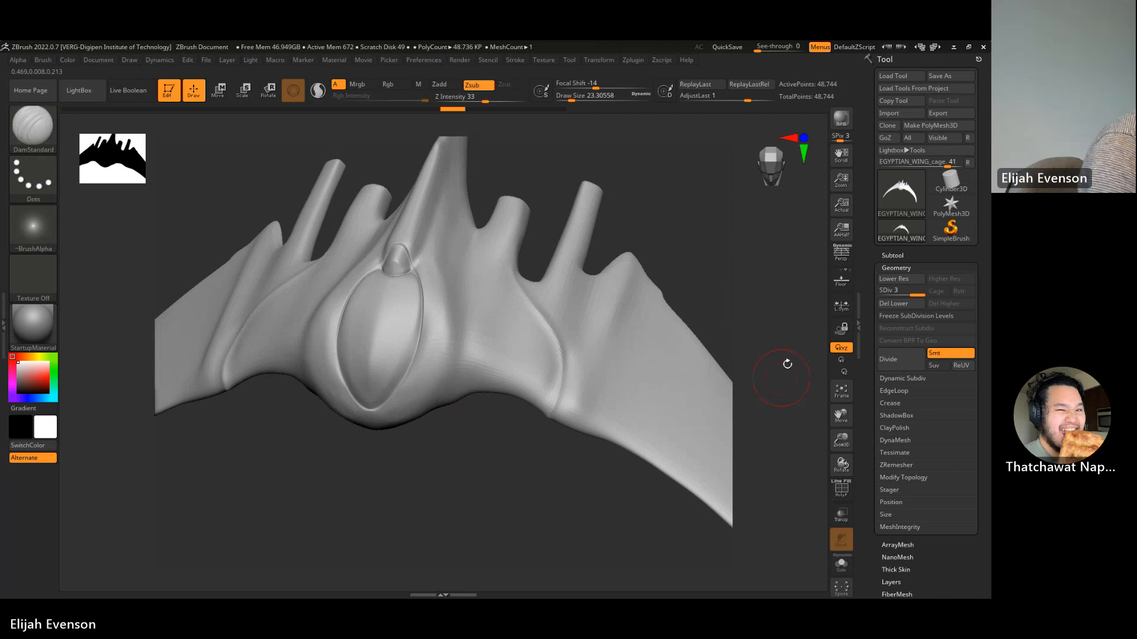
pyautogui.hotkey('ctrl', 'z')
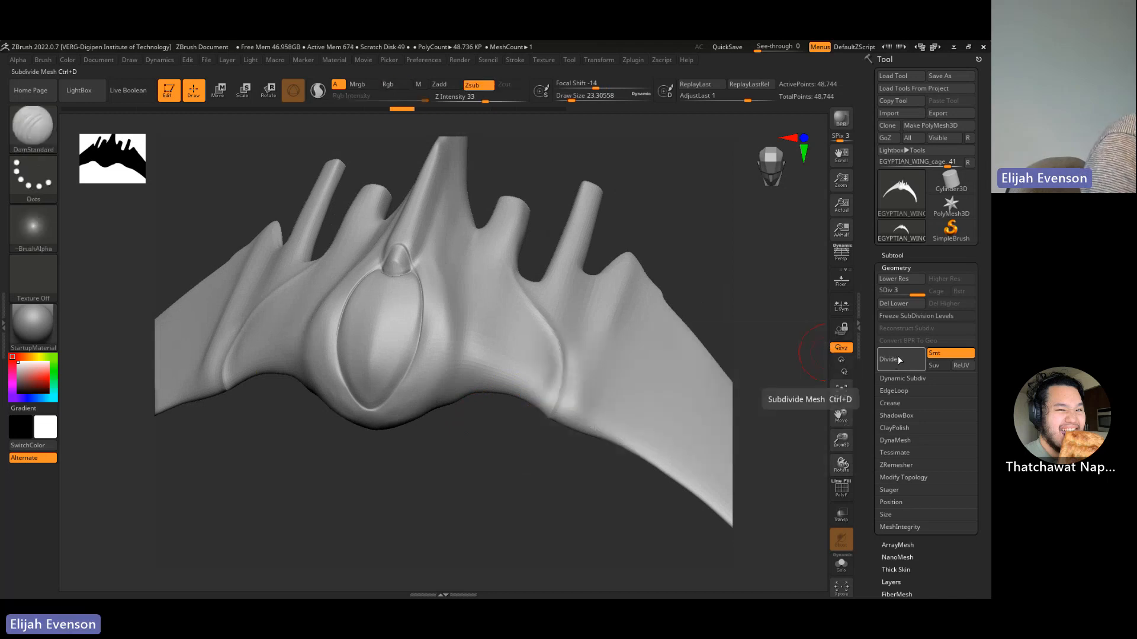
pyautogui.click(904, 358)
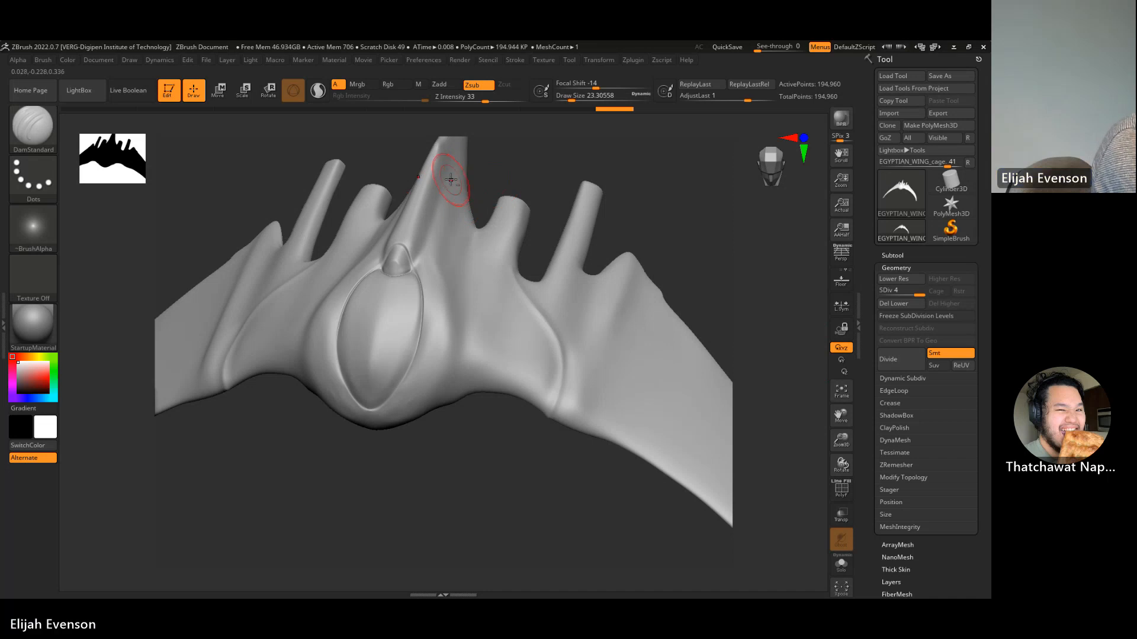
# - Carve a long crease from the central spike down alongside the rim of the eye shape, redoing the first stroke
pyautogui.moveTo(455, 190); pyautogui.dragTo(444, 230)
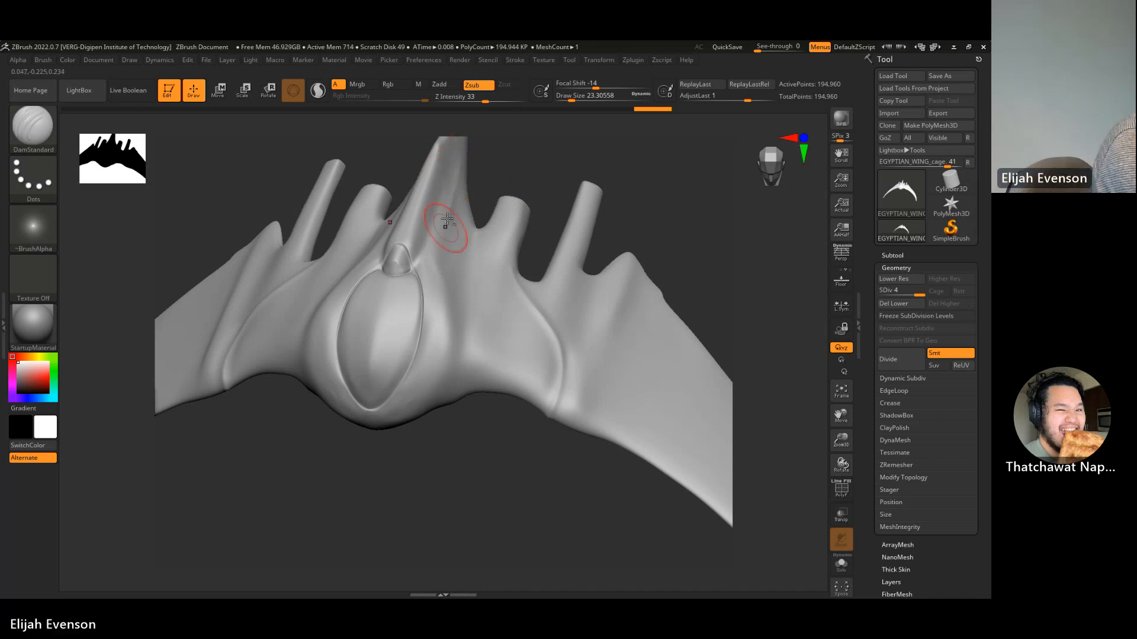
pyautogui.moveTo(460, 169); pyautogui.dragTo(443, 237)
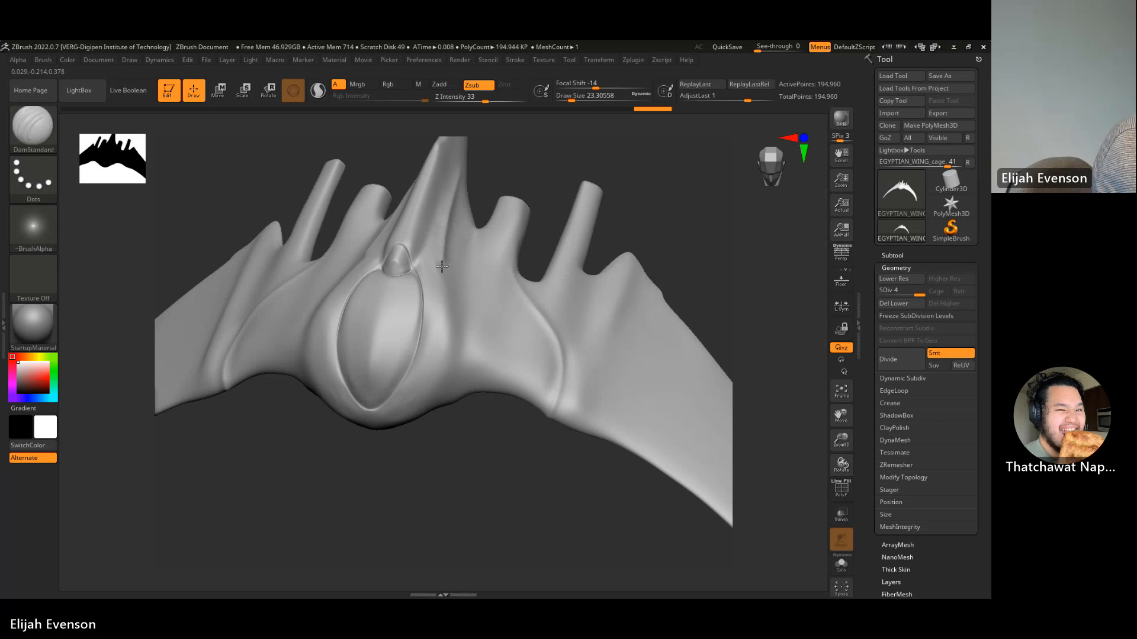
pyautogui.moveTo(445, 300)
pyautogui.mouseDown()
pyautogui.moveTo(434, 383)
pyautogui.moveTo(408, 427)
pyautogui.mouseUp()
pyautogui.hotkey('ctrl', 'z')
pyautogui.moveTo(459, 149)
pyautogui.mouseDown()
pyautogui.moveTo(441, 278)
pyautogui.moveTo(447, 347)
pyautogui.moveTo(408, 423)
pyautogui.mouseUp()
# - Extend the crease beside the eye shape around to the underside of its rim
pyautogui.moveTo(465, 467); pyautogui.dragTo(469, 439)
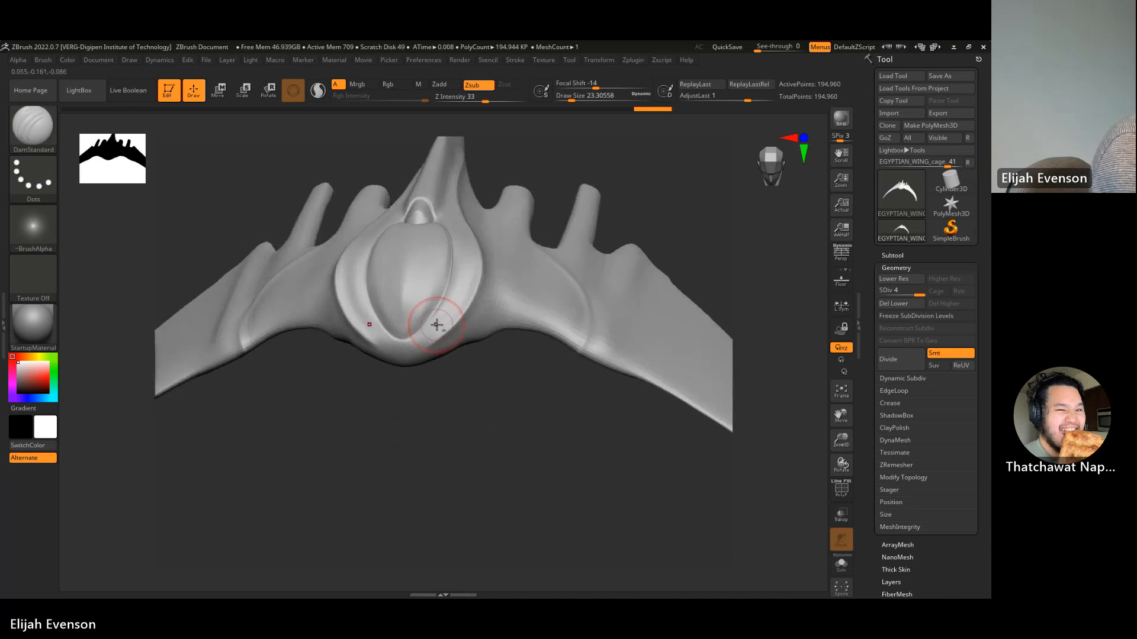
pyautogui.moveTo(440, 315); pyautogui.dragTo(417, 371)
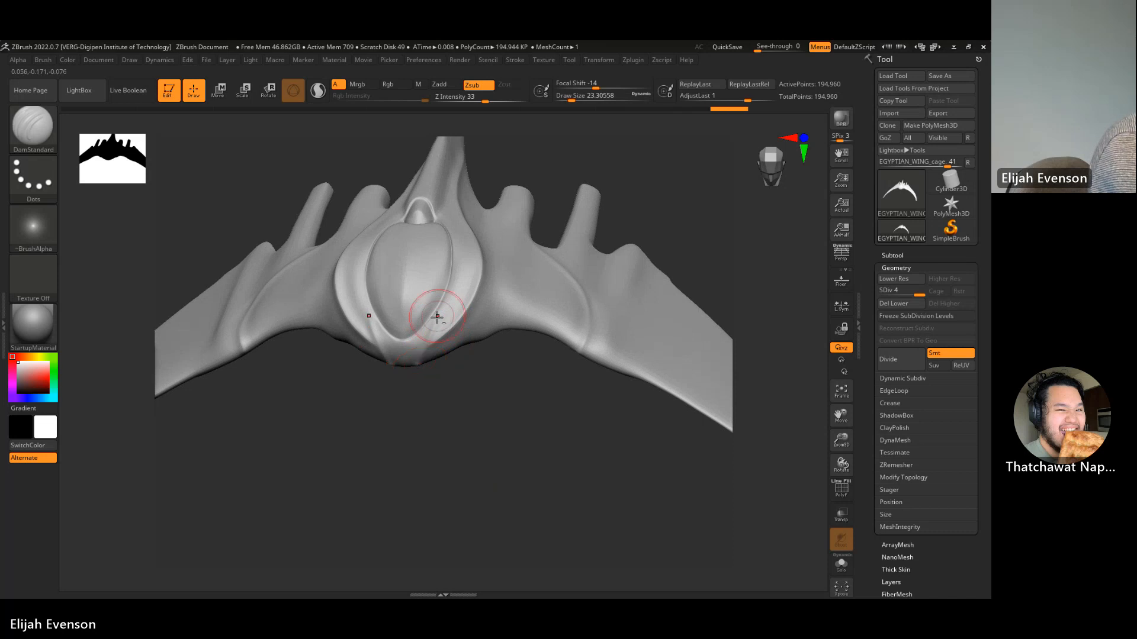
pyautogui.moveTo(481, 421); pyautogui.dragTo(432, 329)
pyautogui.press('shift')
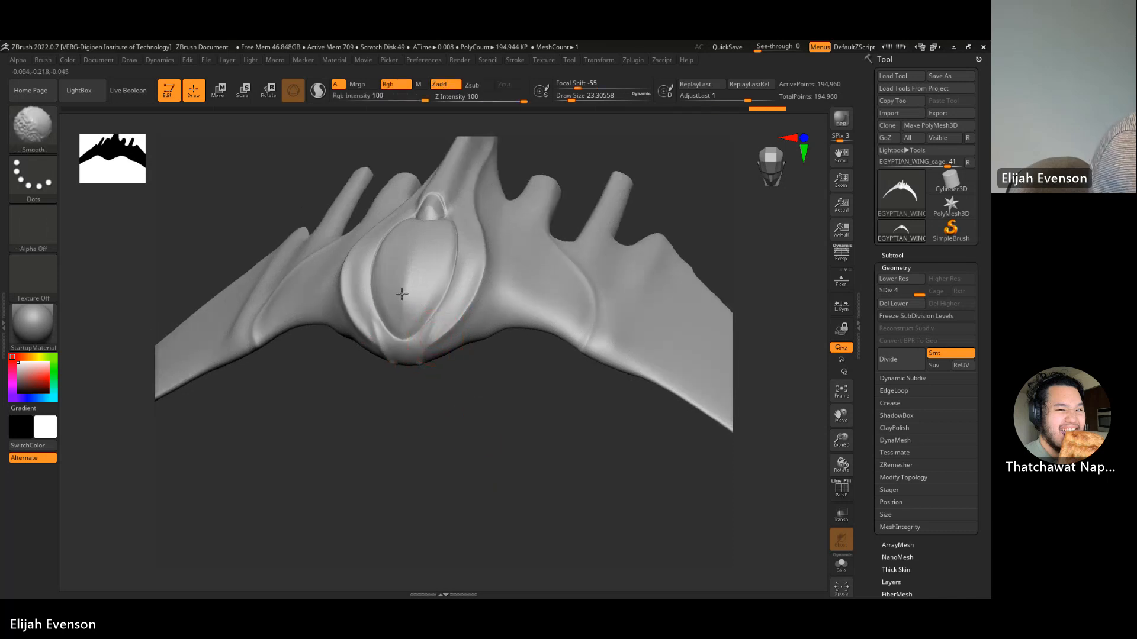
# - Select the TrimDynamic brush and even out the eye shape's surface and the rim around it
pyautogui.press('b')
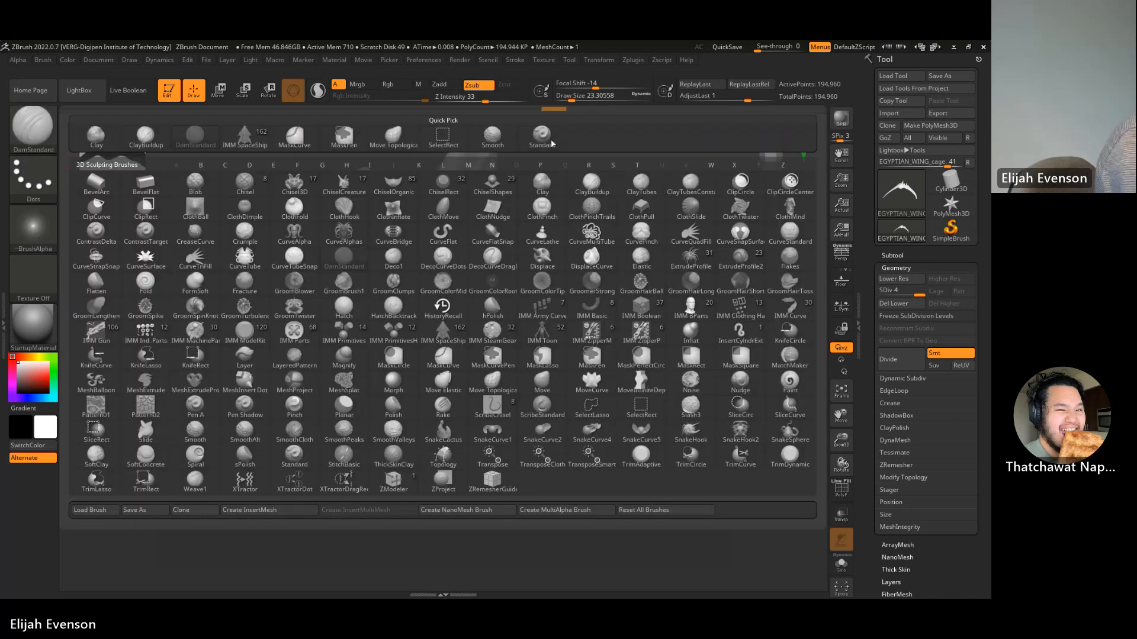
pyautogui.press('t')
pyautogui.click(789, 454)
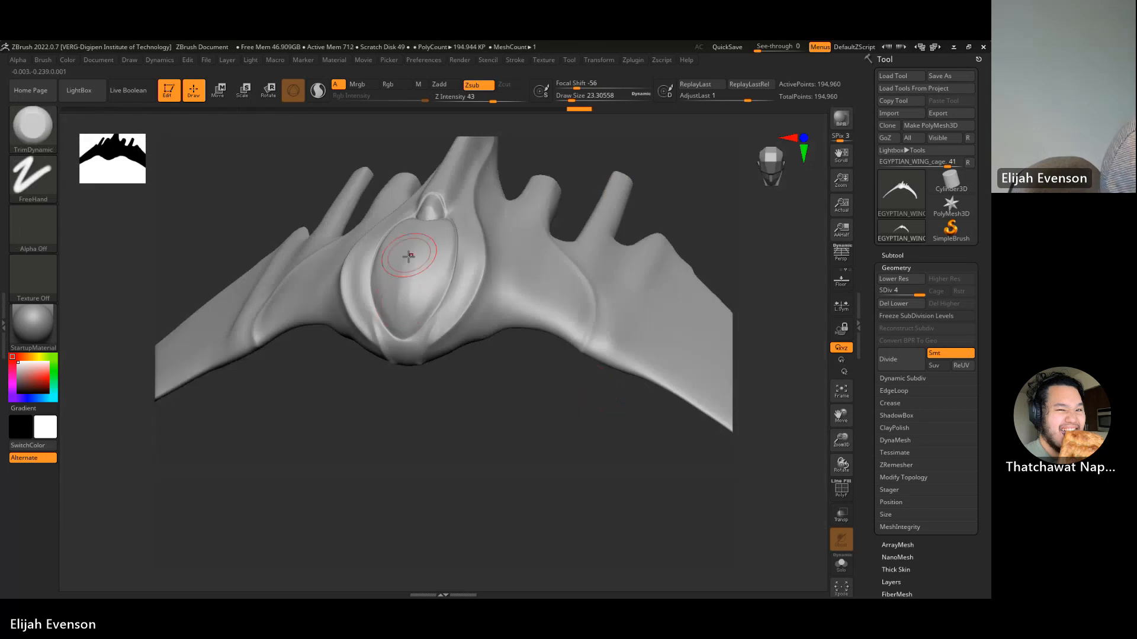
pyautogui.moveTo(396, 274); pyautogui.dragTo(409, 259)
pyautogui.moveTo(413, 299); pyautogui.dragTo(402, 328)
pyautogui.moveTo(403, 259); pyautogui.dragTo(410, 284)
pyautogui.moveTo(509, 385)
pyautogui.mouseDown()
pyautogui.moveTo(568, 454)
pyautogui.moveTo(543, 407)
pyautogui.moveTo(418, 357)
pyautogui.mouseUp()
pyautogui.keyDown('shift'); pyautogui.moveTo(444, 308); pyautogui.dragTo(457, 261); pyautogui.keyUp('shift')
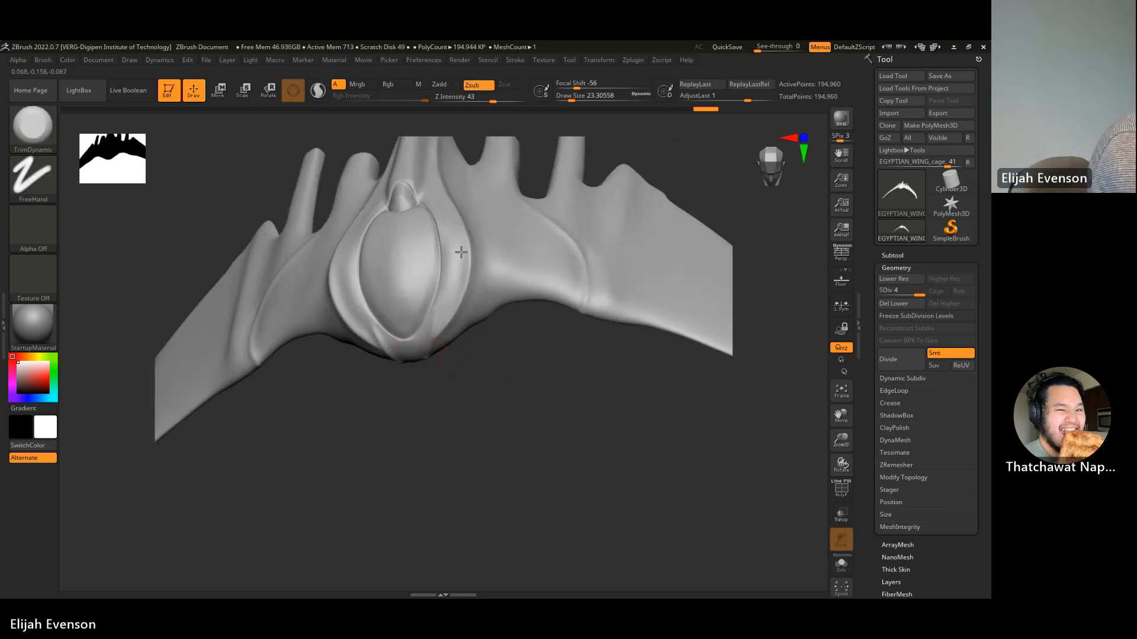
# - Trim the outer side of the eye's rim and the surface beneath it where it meets the wing
pyautogui.moveTo(548, 379)
pyautogui.mouseDown()
pyautogui.moveTo(470, 300)
pyautogui.moveTo(483, 215)
pyautogui.moveTo(456, 325)
pyautogui.moveTo(478, 195)
pyautogui.mouseUp()
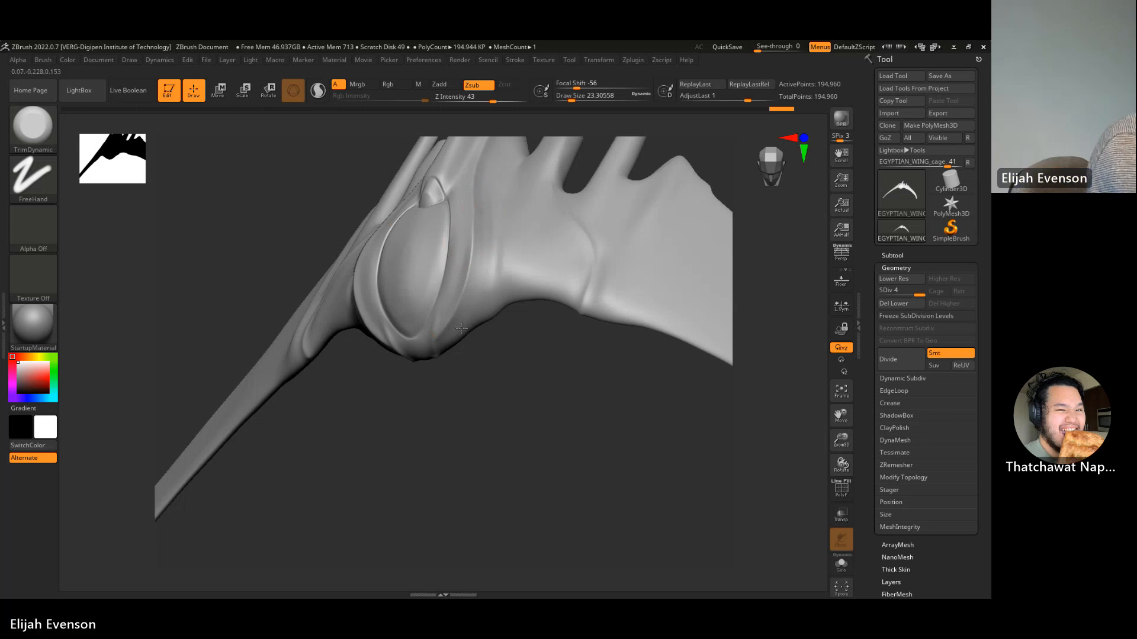
pyautogui.moveTo(461, 307); pyautogui.dragTo(471, 261)
pyautogui.moveTo(466, 361); pyautogui.dragTo(503, 301)
pyautogui.press('shift')
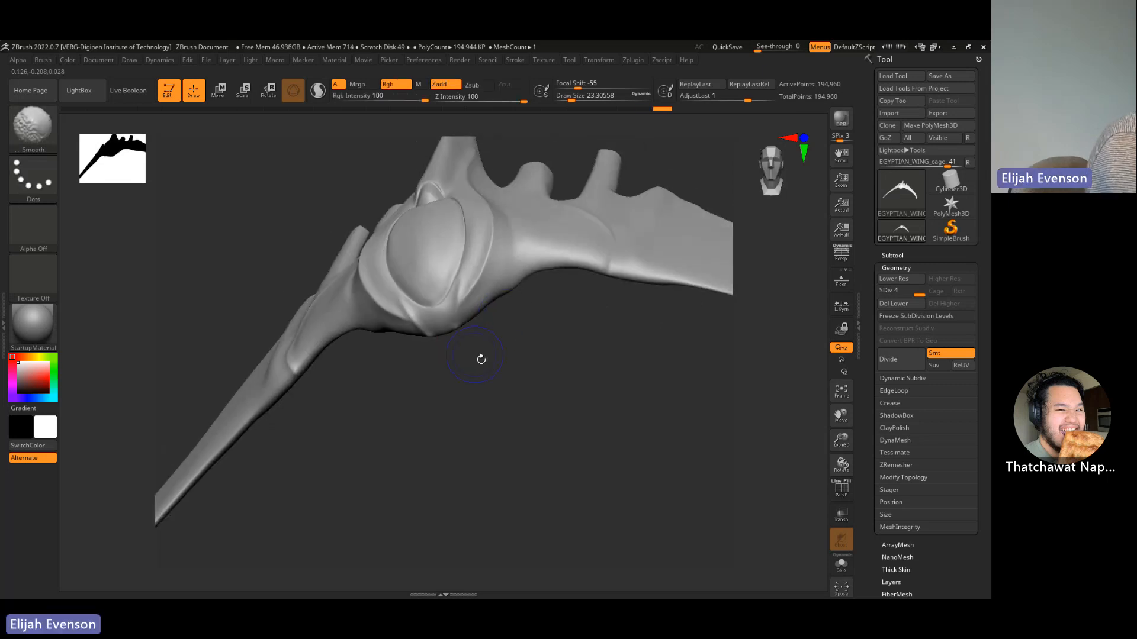
pyautogui.press('alt')
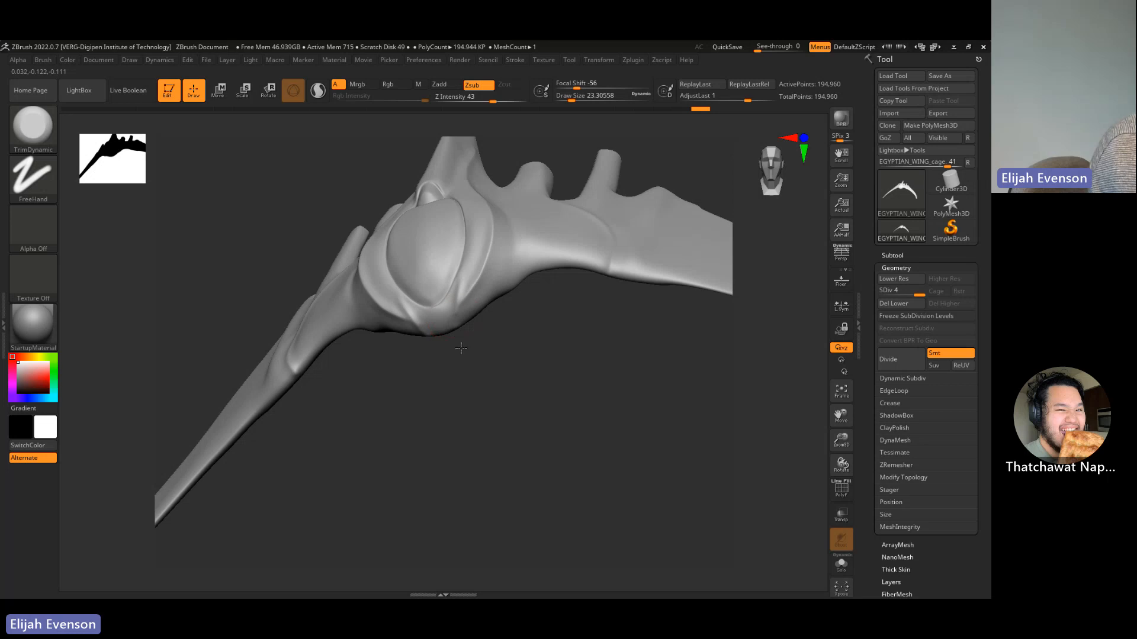
pyautogui.moveTo(461, 348)
pyautogui.mouseDown()
pyautogui.moveTo(513, 233)
pyautogui.moveTo(531, 347)
pyautogui.moveTo(508, 375)
pyautogui.moveTo(509, 405)
pyautogui.mouseUp()
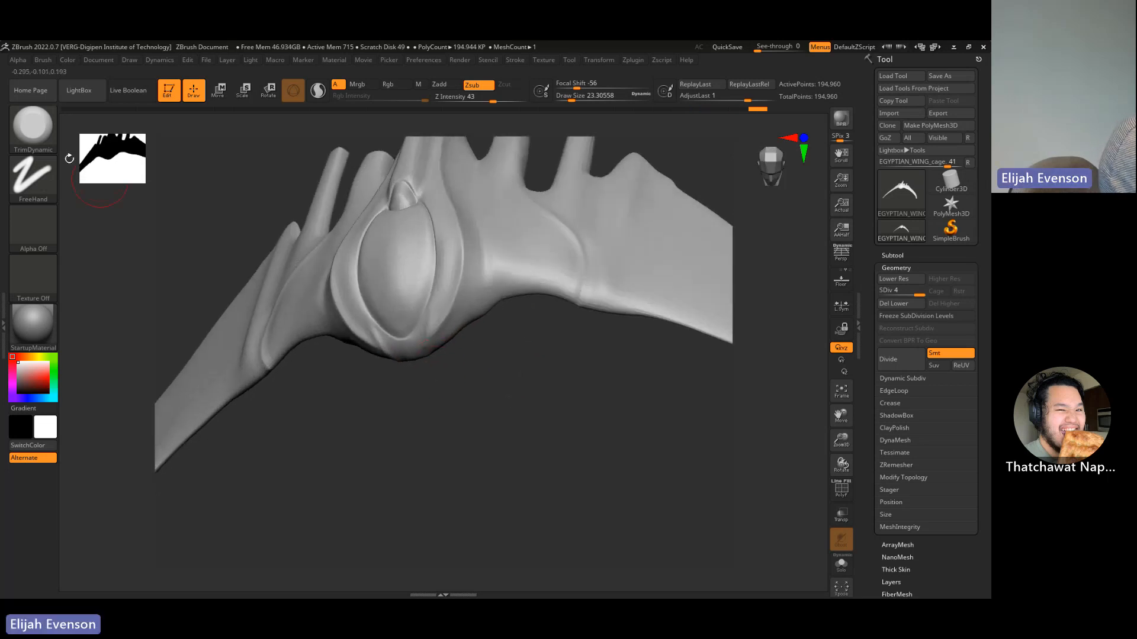
# - Select the DamStandard brush, reduce its draw size to about 5 and refine the transition between the eye's rim and the wing
pyautogui.press('b')
pyautogui.press('d')
pyautogui.press('s')
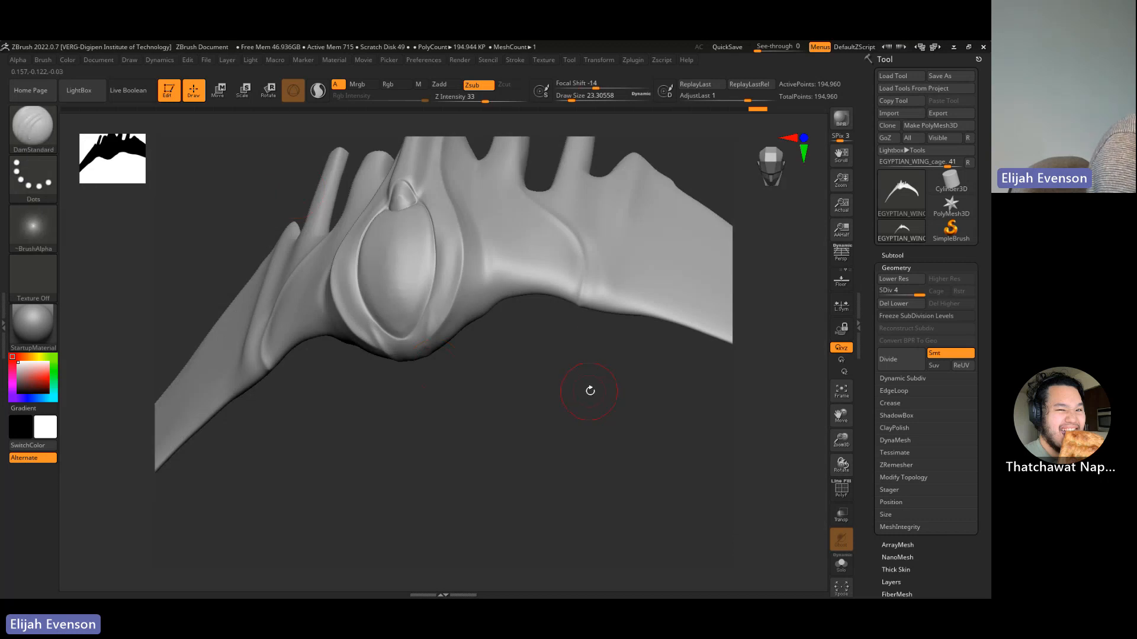
pyautogui.moveTo(591, 391); pyautogui.dragTo(574, 426)
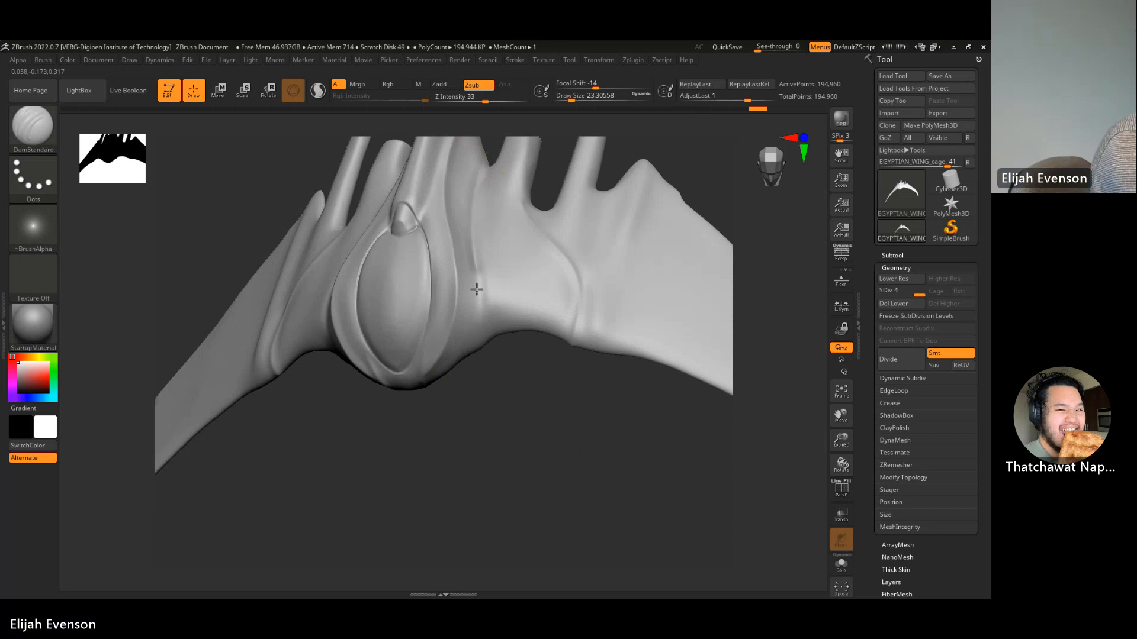
pyautogui.moveTo(503, 381); pyautogui.dragTo(497, 337)
pyautogui.moveTo(470, 278); pyautogui.dragTo(471, 288)
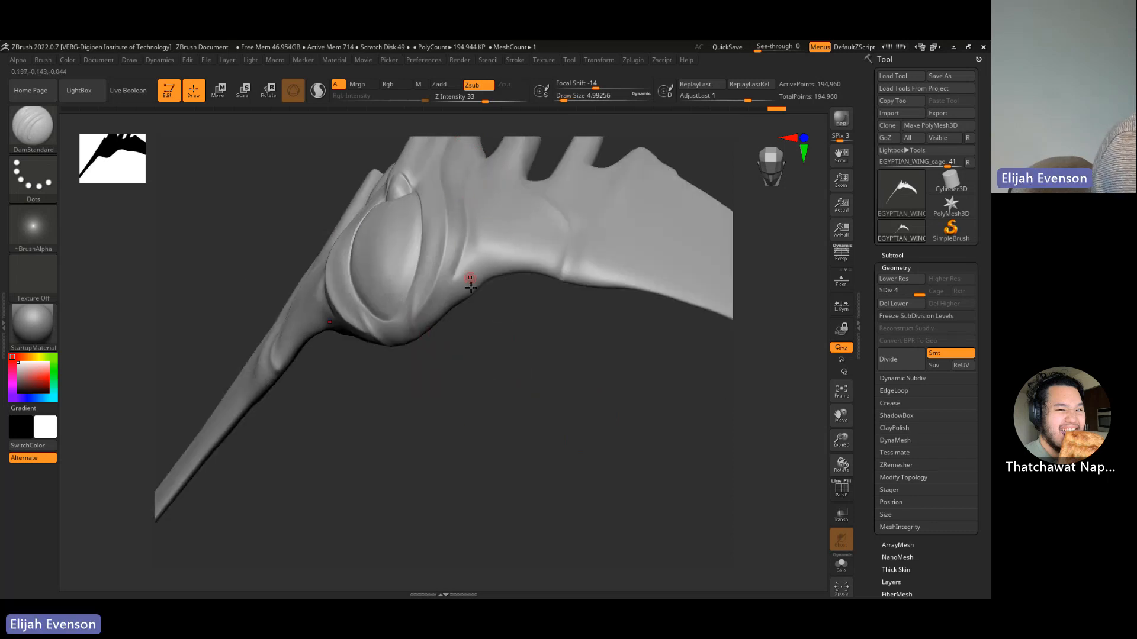
pyautogui.moveTo(480, 329); pyautogui.dragTo(484, 385)
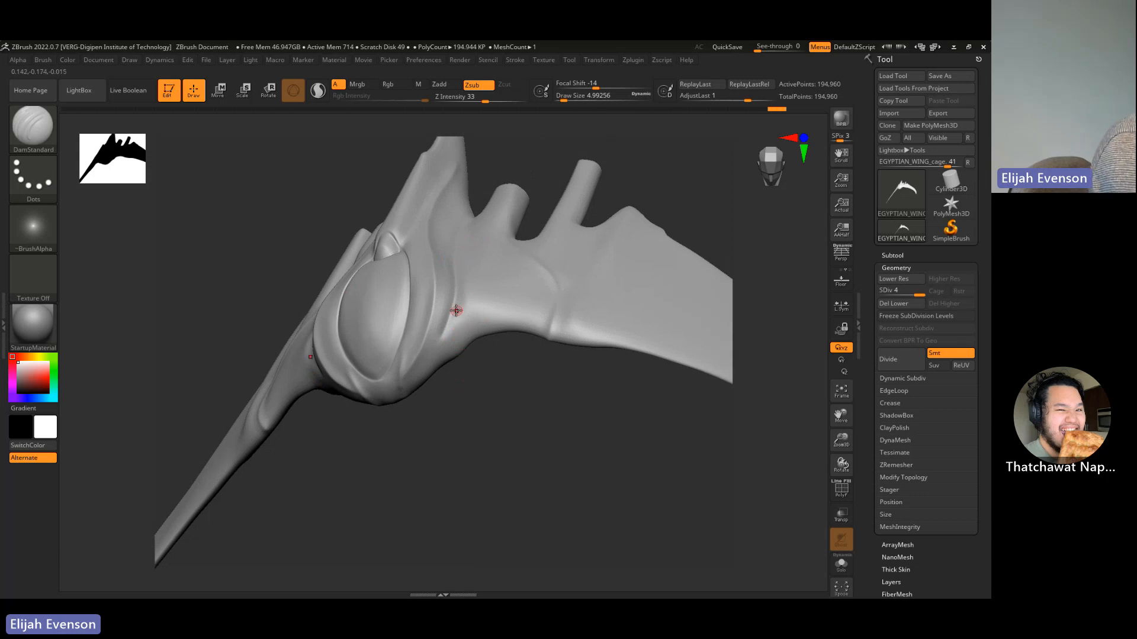
pyautogui.keyDown('shift'); pyautogui.moveTo(428, 365); pyautogui.dragTo(446, 315); pyautogui.keyUp('shift')
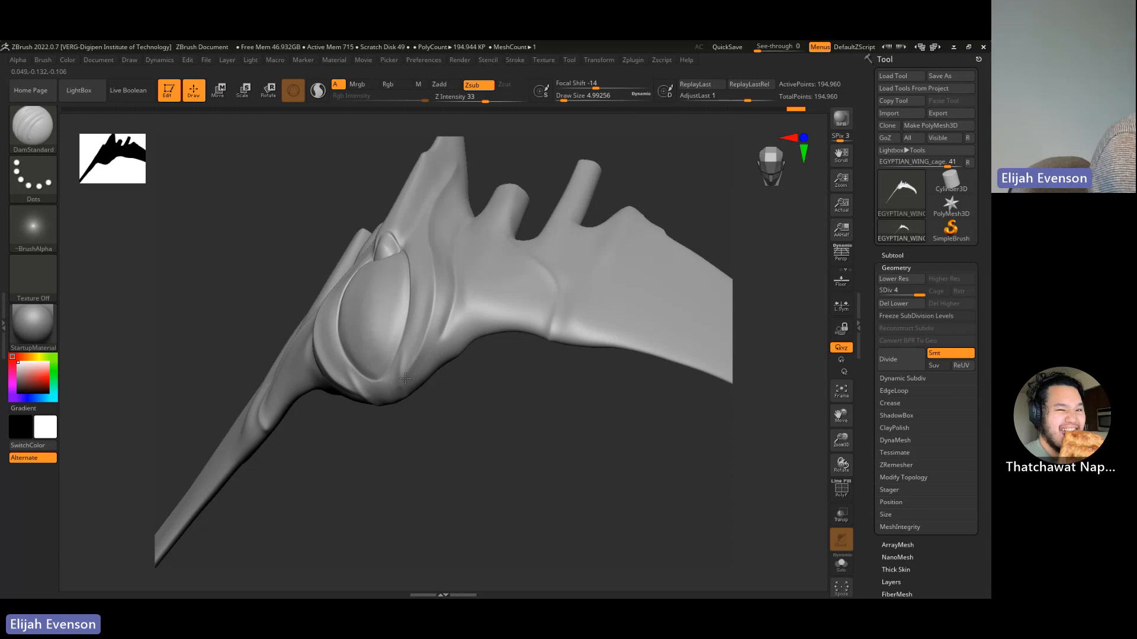
# - Set the draw size to about 13 and carve another crease outside the eye's rim, from the feather base toward the wing's edge
pyautogui.press('s')
pyautogui.moveTo(425, 372); pyautogui.dragTo(410, 378)
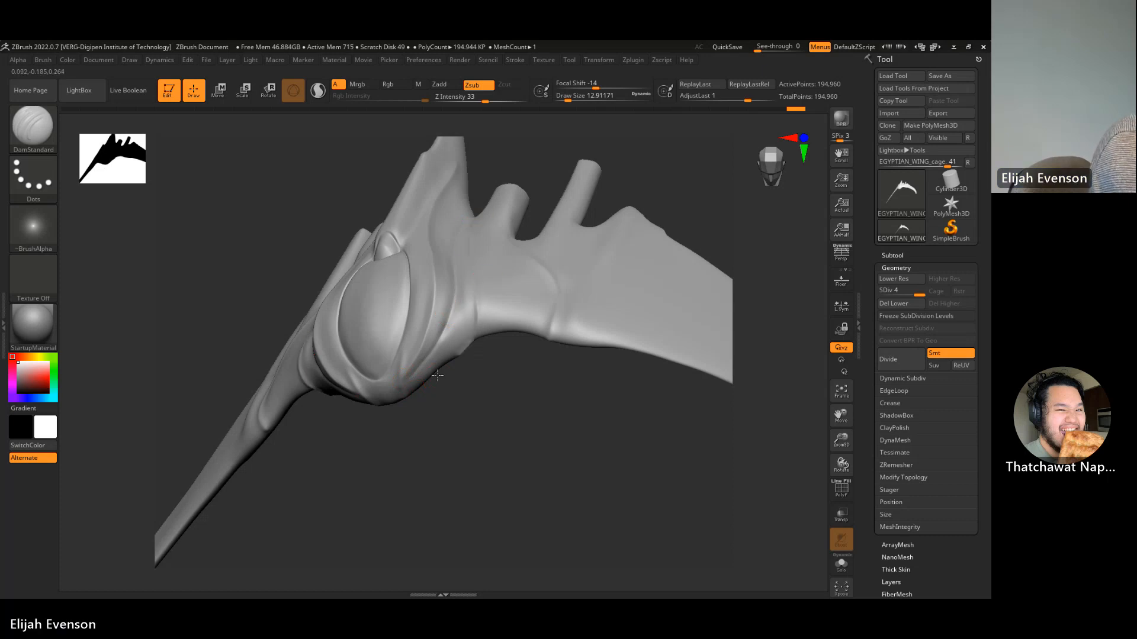
pyautogui.moveTo(398, 427)
pyautogui.mouseDown()
pyautogui.moveTo(492, 391)
pyautogui.moveTo(471, 350)
pyautogui.moveTo(503, 389)
pyautogui.mouseUp()
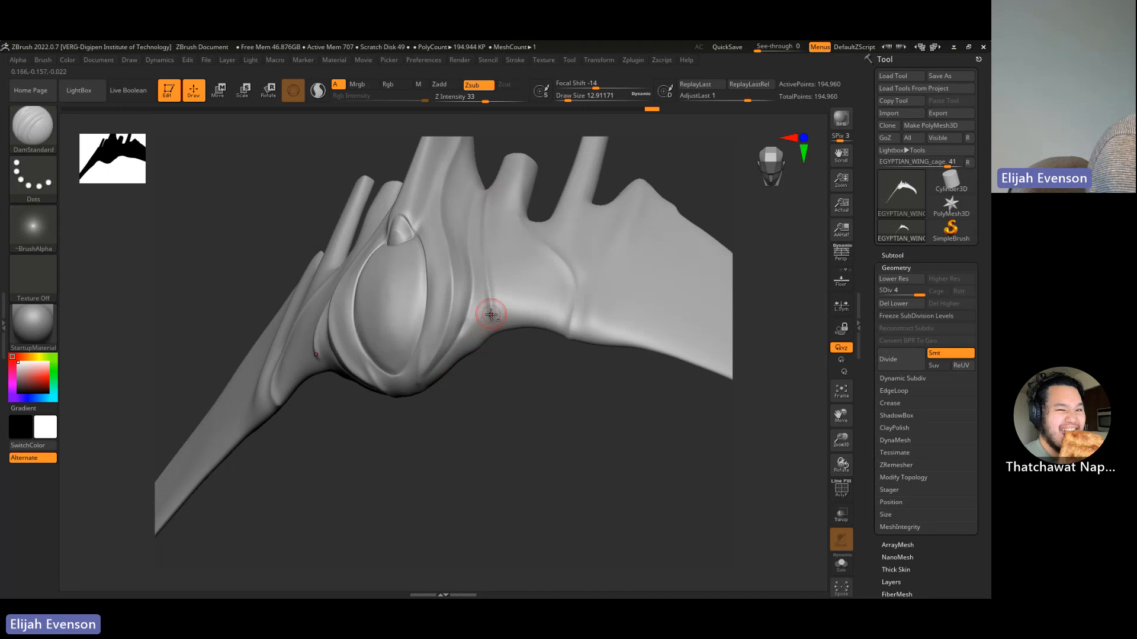
pyautogui.moveTo(500, 393); pyautogui.dragTo(487, 307)
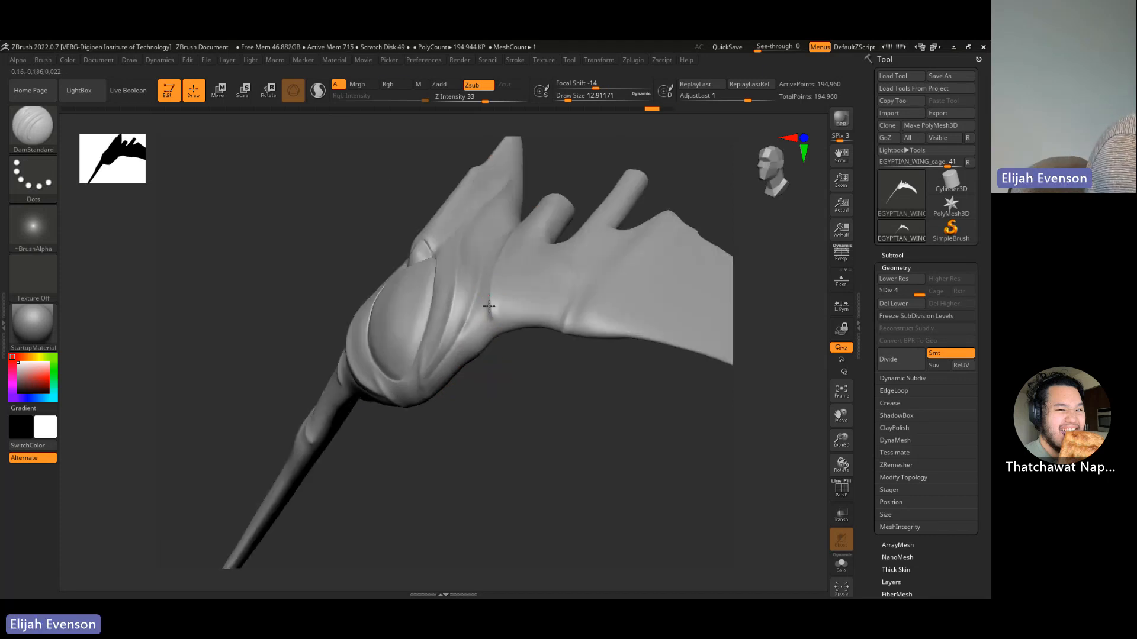
# - Smooth the crease outside the eye's rim and the surface beside it where it blends into the wing
pyautogui.press('shift')
pyautogui.press('shift')
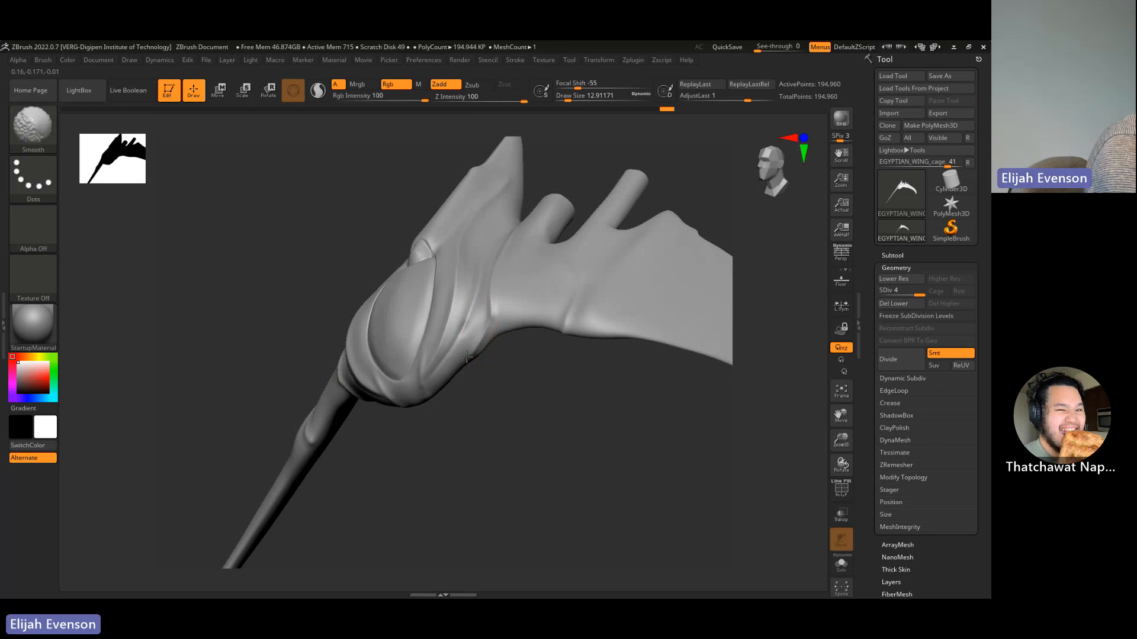
pyautogui.moveTo(520, 385); pyautogui.dragTo(539, 424)
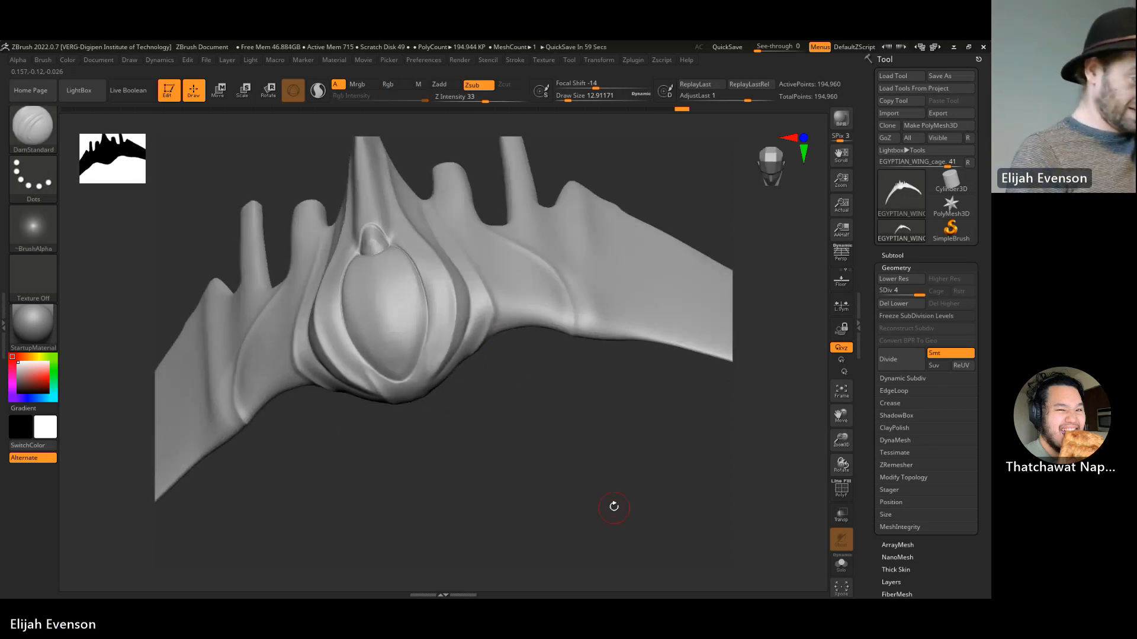
pyautogui.moveTo(612, 508)
pyautogui.mouseDown()
pyautogui.moveTo(622, 474)
pyautogui.moveTo(680, 498)
pyautogui.moveTo(660, 489)
pyautogui.moveTo(665, 478)
pyautogui.moveTo(634, 487)
pyautogui.moveTo(640, 500)
pyautogui.mouseUp()
pyautogui.press('ctrl')
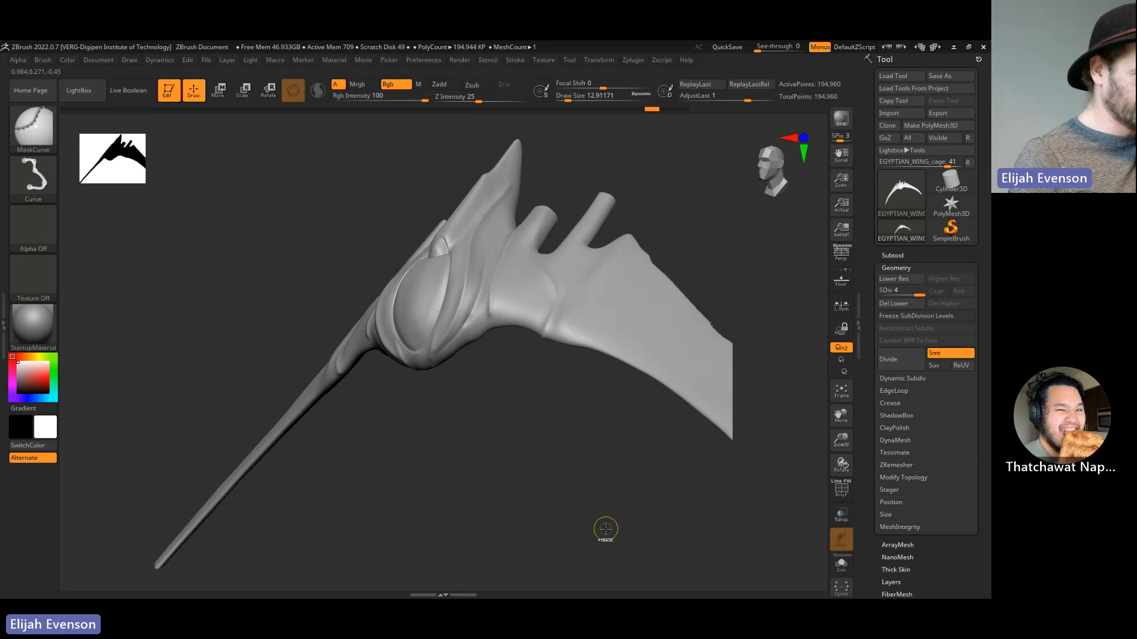
pyautogui.moveTo(475, 463)
pyautogui.mouseDown()
pyautogui.moveTo(474, 477)
pyautogui.moveTo(458, 477)
pyautogui.moveTo(489, 500)
pyautogui.moveTo(482, 525)
pyautogui.mouseUp()
pyautogui.press('shift')
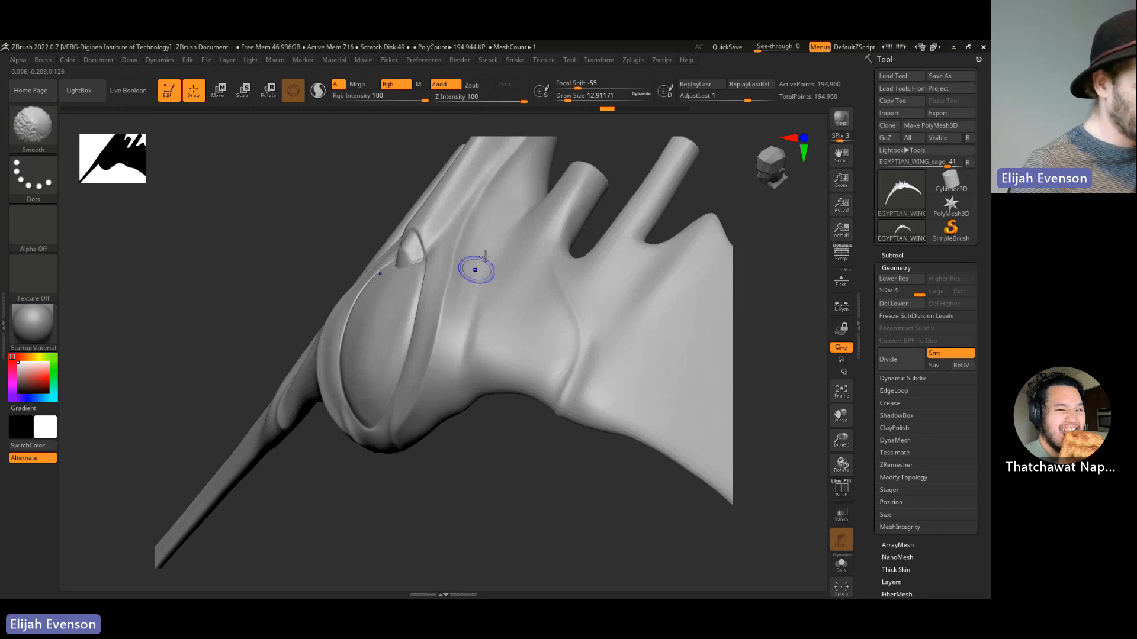
pyautogui.keyDown('shift'); pyautogui.moveTo(457, 373); pyautogui.dragTo(457, 384); pyautogui.keyUp('shift')
pyautogui.keyDown('alt'); pyautogui.moveTo(602, 452); pyautogui.dragTo(605, 418); pyautogui.keyUp('alt')
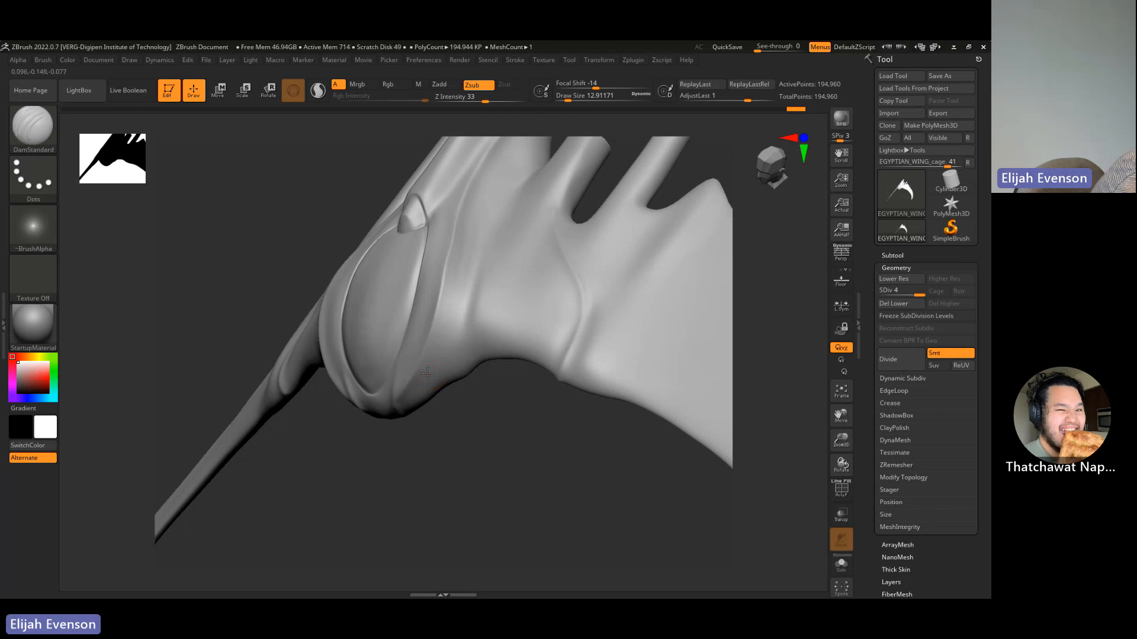
pyautogui.moveTo(462, 468); pyautogui.dragTo(553, 472)
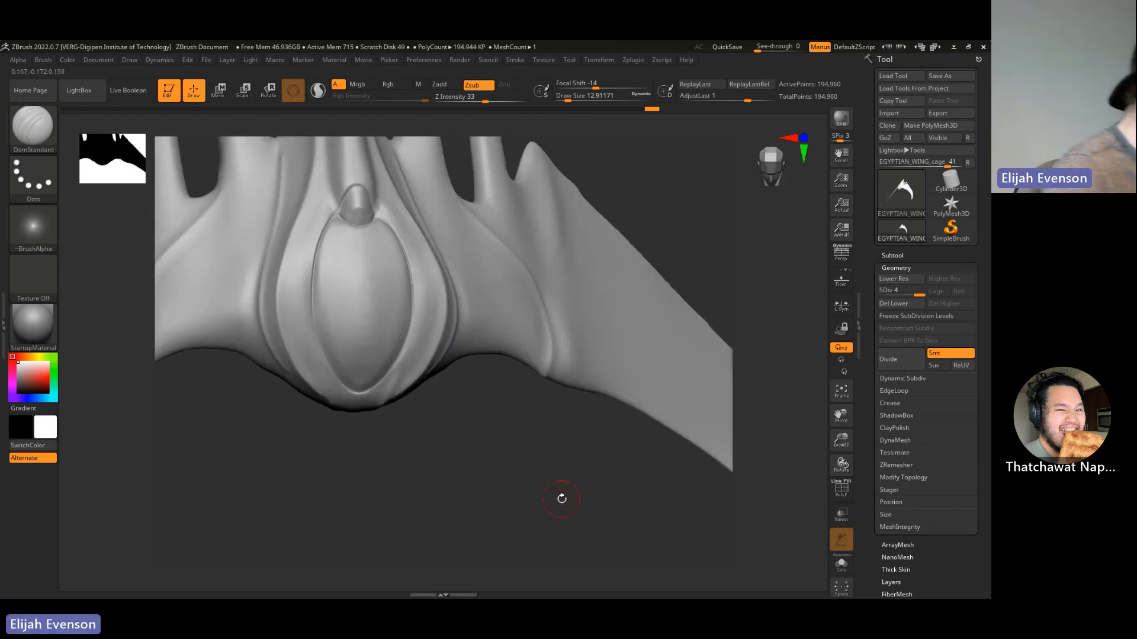
# - Select the Move Topological brush, set its draw size to 112 and adjust the wing's bend along its length as seen from below
pyautogui.moveTo(569, 586)
pyautogui.mouseDown()
pyautogui.moveTo(474, 483)
pyautogui.moveTo(501, 545)
pyautogui.moveTo(578, 525)
pyautogui.moveTo(527, 515)
pyautogui.moveTo(687, 514)
pyautogui.moveTo(599, 525)
pyautogui.moveTo(721, 401)
pyautogui.moveTo(462, 504)
pyautogui.moveTo(469, 474)
pyautogui.moveTo(497, 482)
pyautogui.moveTo(446, 469)
pyautogui.mouseUp()
pyautogui.click(42, 143)
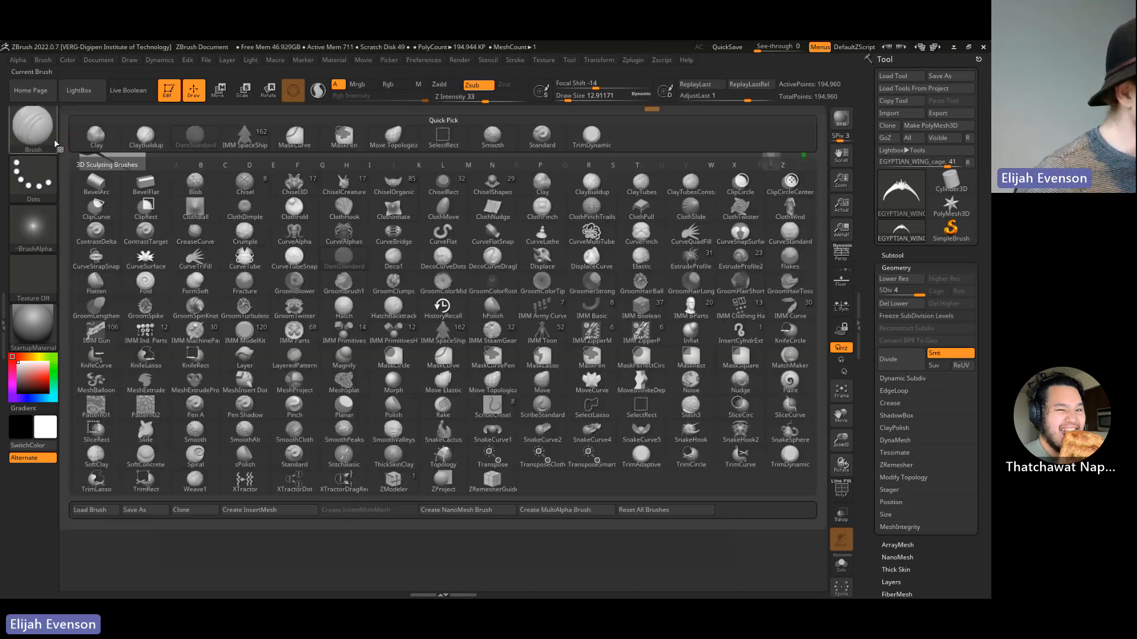
pyautogui.click(393, 135)
pyautogui.press('s')
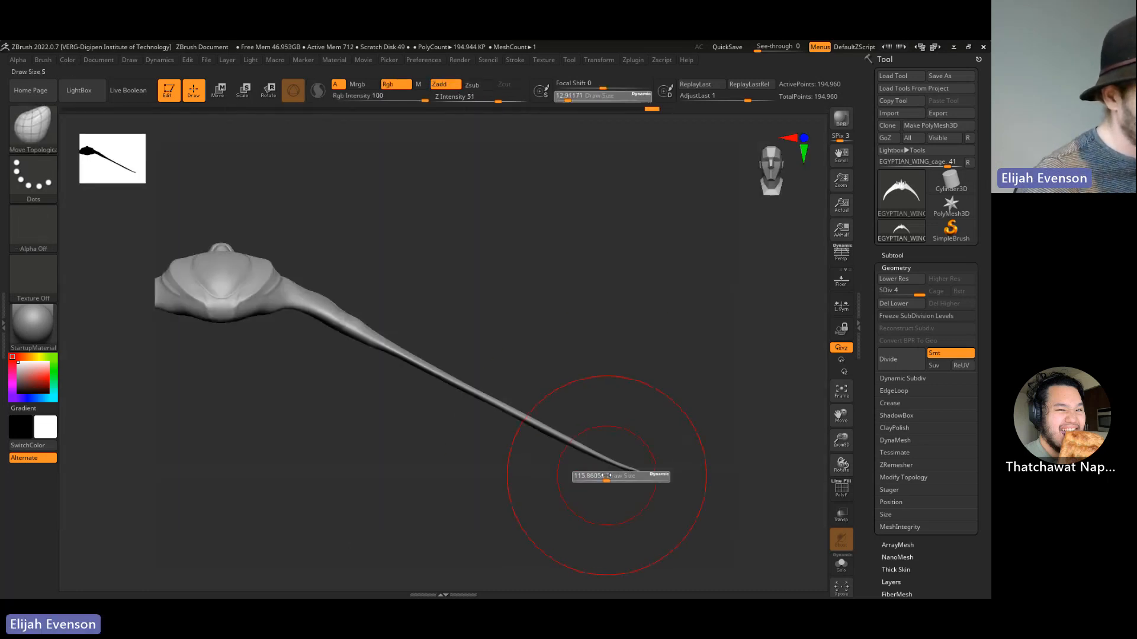
pyautogui.click(606, 476)
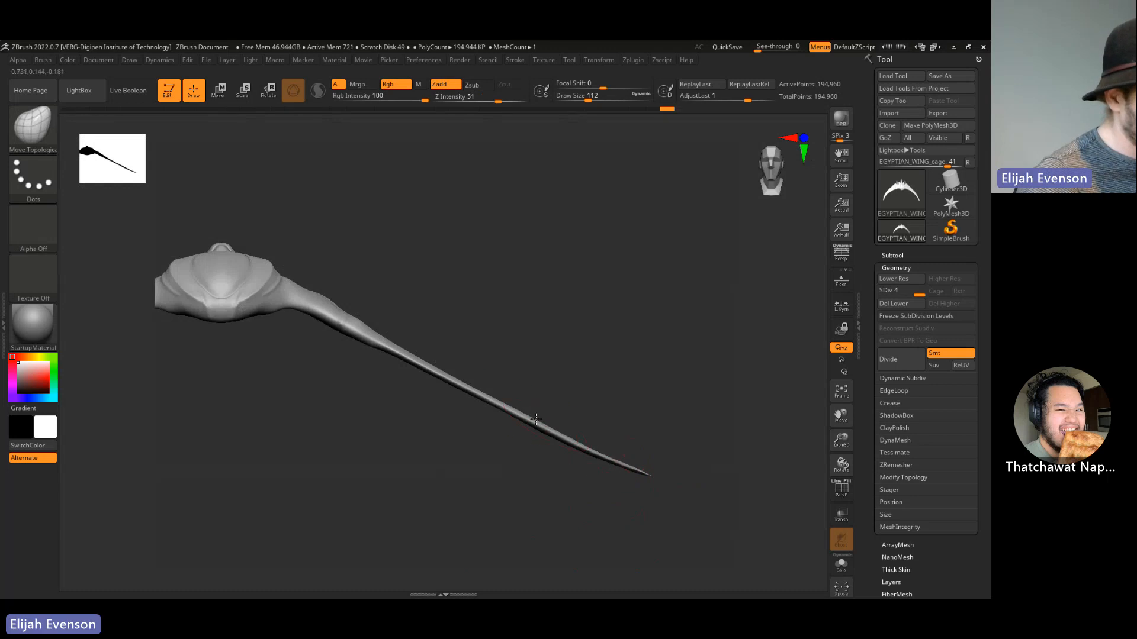
pyautogui.moveTo(513, 413); pyautogui.dragTo(511, 415)
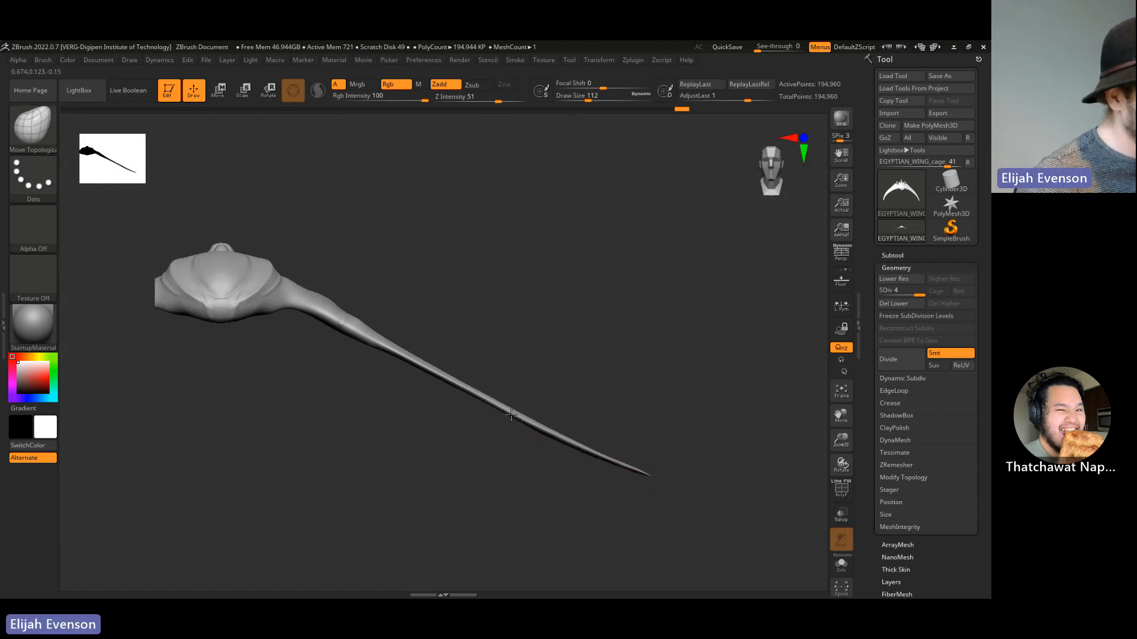
pyautogui.moveTo(474, 295)
pyautogui.mouseDown()
pyautogui.moveTo(434, 368)
pyautogui.moveTo(375, 320)
pyautogui.moveTo(401, 321)
pyautogui.mouseUp()
pyautogui.moveTo(343, 397)
pyautogui.mouseDown()
pyautogui.moveTo(332, 428)
pyautogui.moveTo(296, 385)
pyautogui.mouseUp()
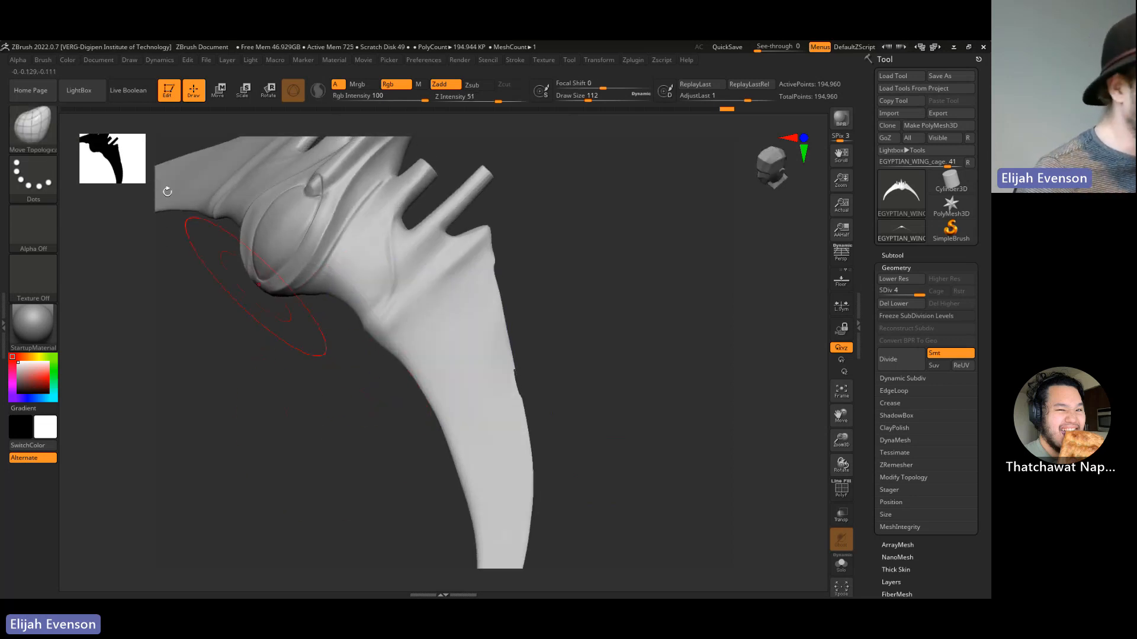
# - Switch to the DamStandard brush and reduce its draw size to about 8 for detailing the wing beside the feather stubs
pyautogui.click(34, 131)
pyautogui.click(205, 140)
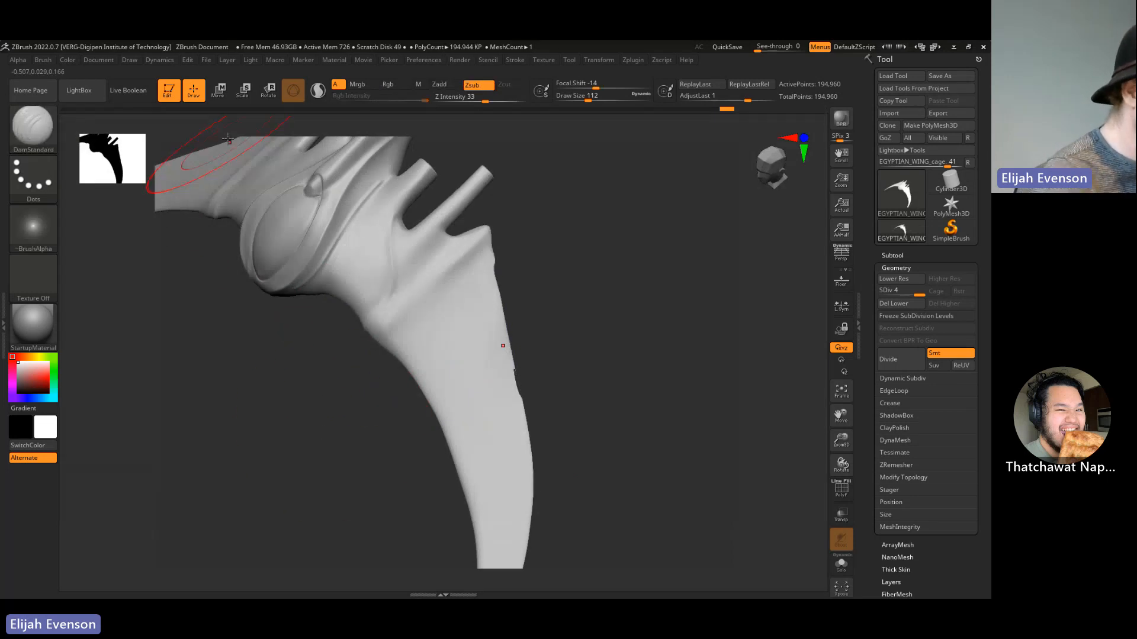
pyautogui.moveTo(621, 331)
pyautogui.keyDown('alt'); pyautogui.mouseDown()
pyautogui.moveTo(629, 294)
pyautogui.moveTo(647, 403)
pyautogui.moveTo(635, 383)
pyautogui.mouseUp(); pyautogui.keyUp('alt')
pyautogui.press('s')
pyautogui.moveTo(462, 326); pyautogui.dragTo(447, 333)
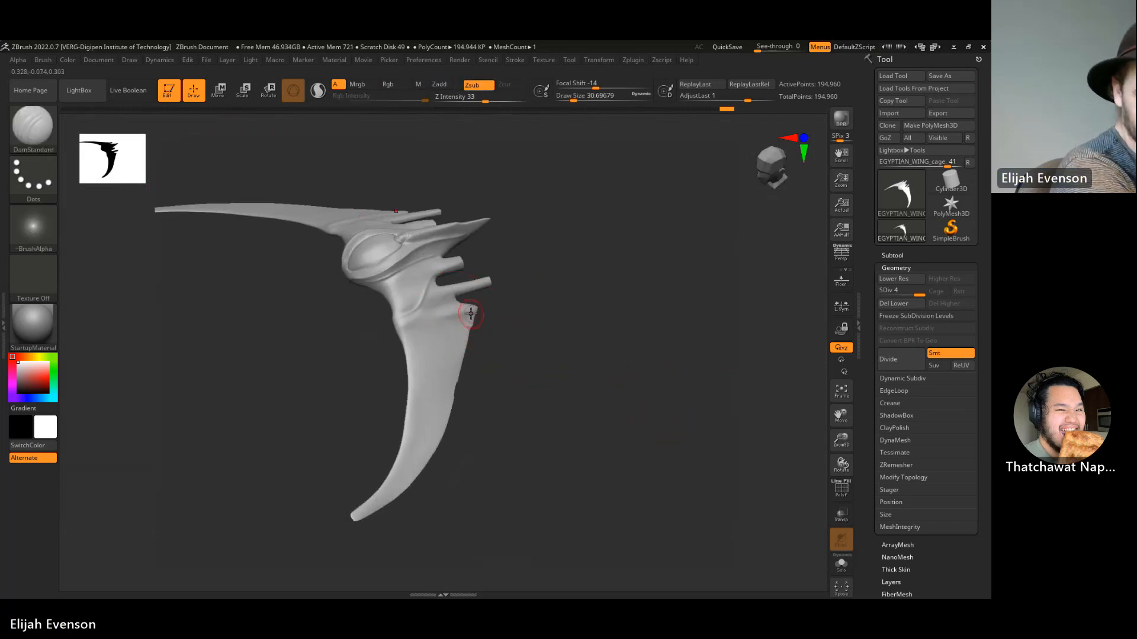
pyautogui.moveTo(609, 311)
pyautogui.mouseDown()
pyautogui.moveTo(627, 296)
pyautogui.moveTo(621, 279)
pyautogui.moveTo(613, 314)
pyautogui.moveTo(680, 363)
pyautogui.mouseUp()
pyautogui.click(402, 302)
pyautogui.press('s')
pyautogui.moveTo(398, 304)
pyautogui.mouseDown()
pyautogui.moveTo(421, 306)
pyautogui.moveTo(394, 304)
pyautogui.mouseUp()
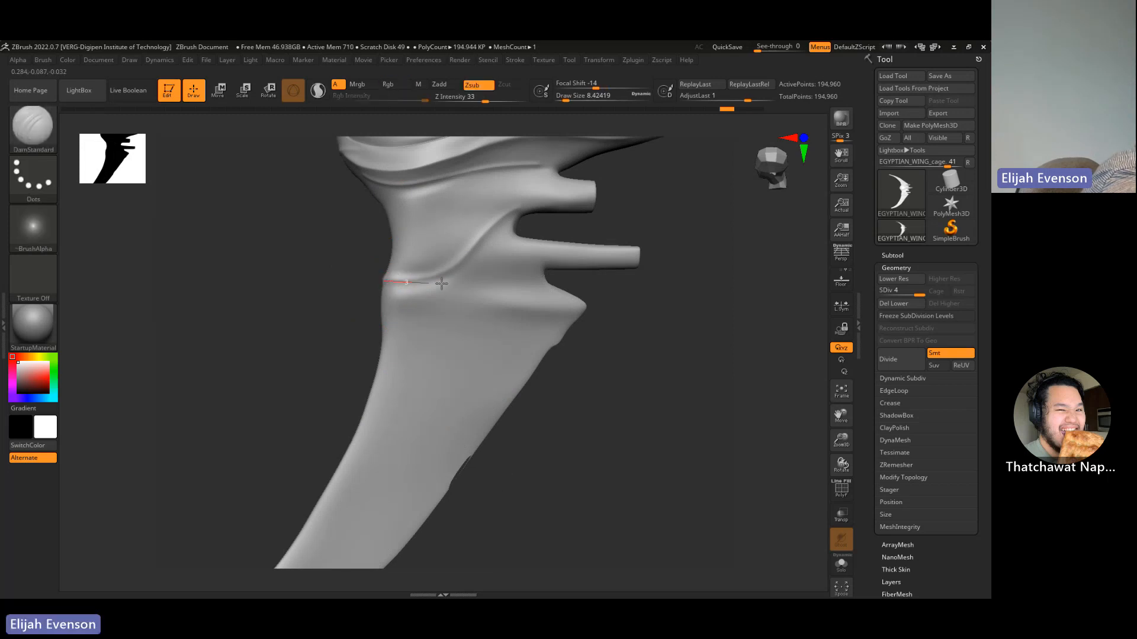
pyautogui.moveTo(516, 287); pyautogui.dragTo(549, 289)
pyautogui.hotkey('ctrl', 'z')
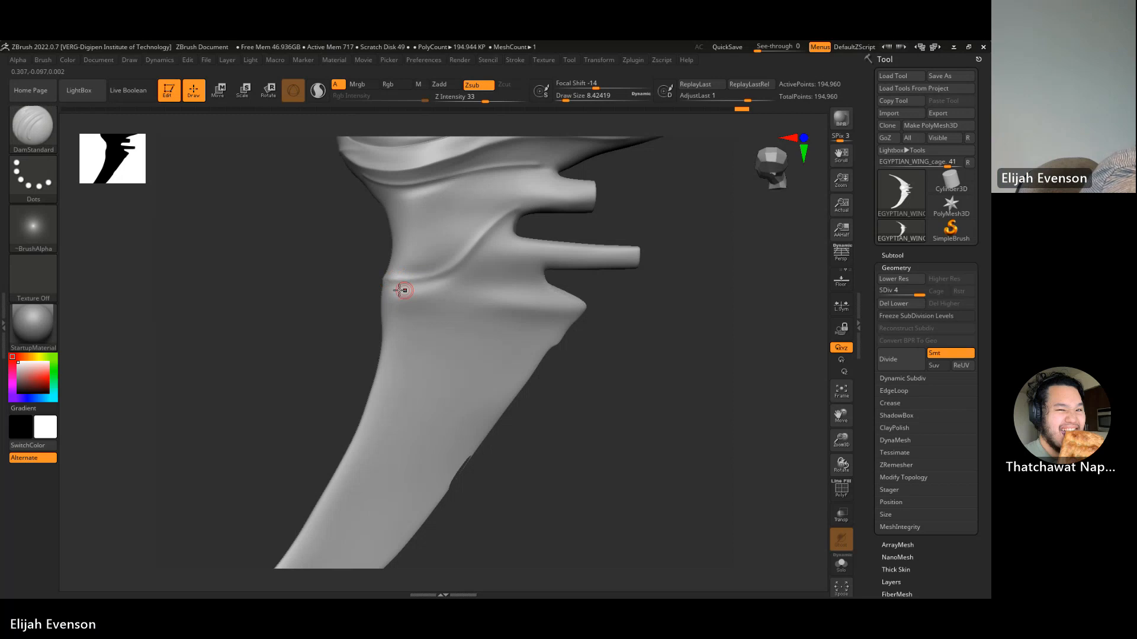
pyautogui.keyDown('shift'); pyautogui.moveTo(388, 281); pyautogui.dragTo(487, 287); pyautogui.keyUp('shift')
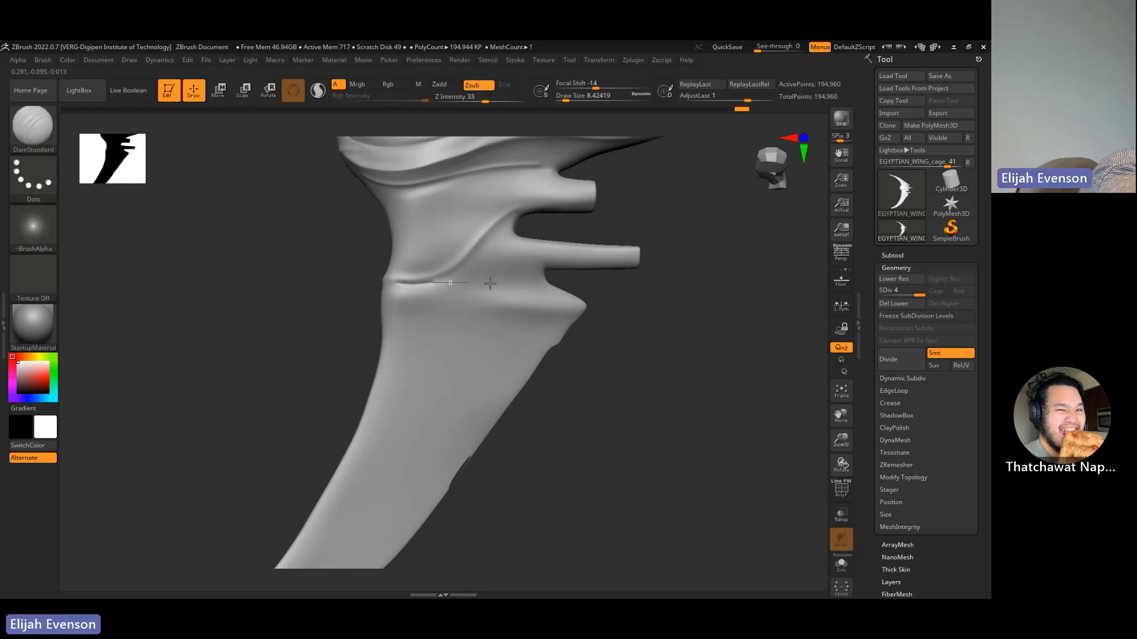
pyautogui.keyDown('shift'); pyautogui.moveTo(614, 285); pyautogui.dragTo(621, 284); pyautogui.keyUp('shift')
pyautogui.hotkey('ctrl', 'z')
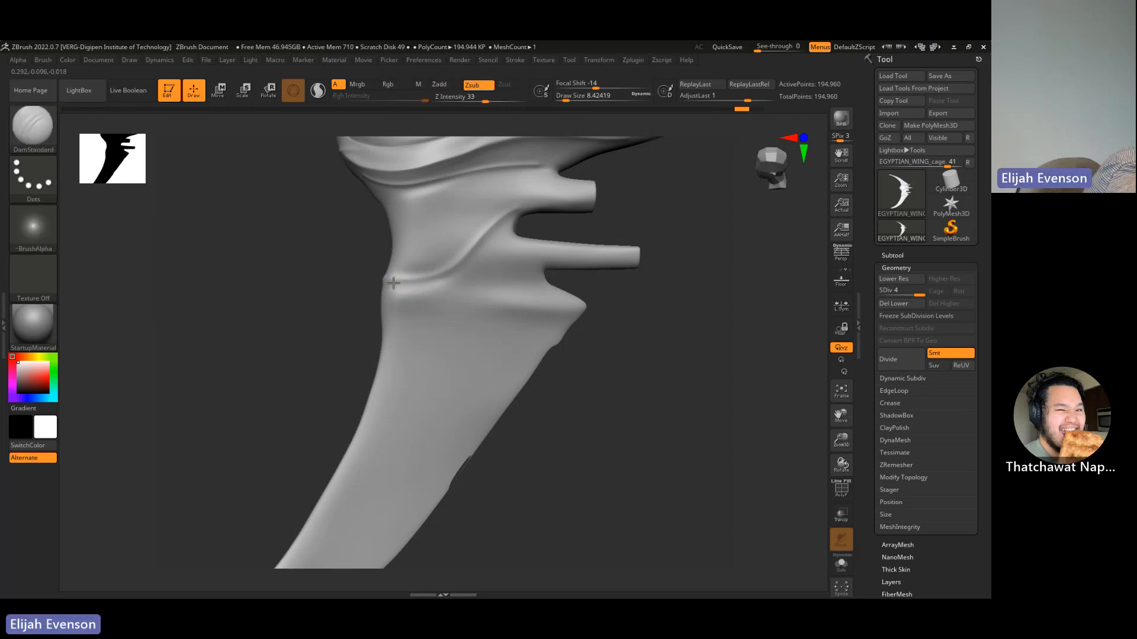
pyautogui.hotkey('ctrl', 'shift', 'z')
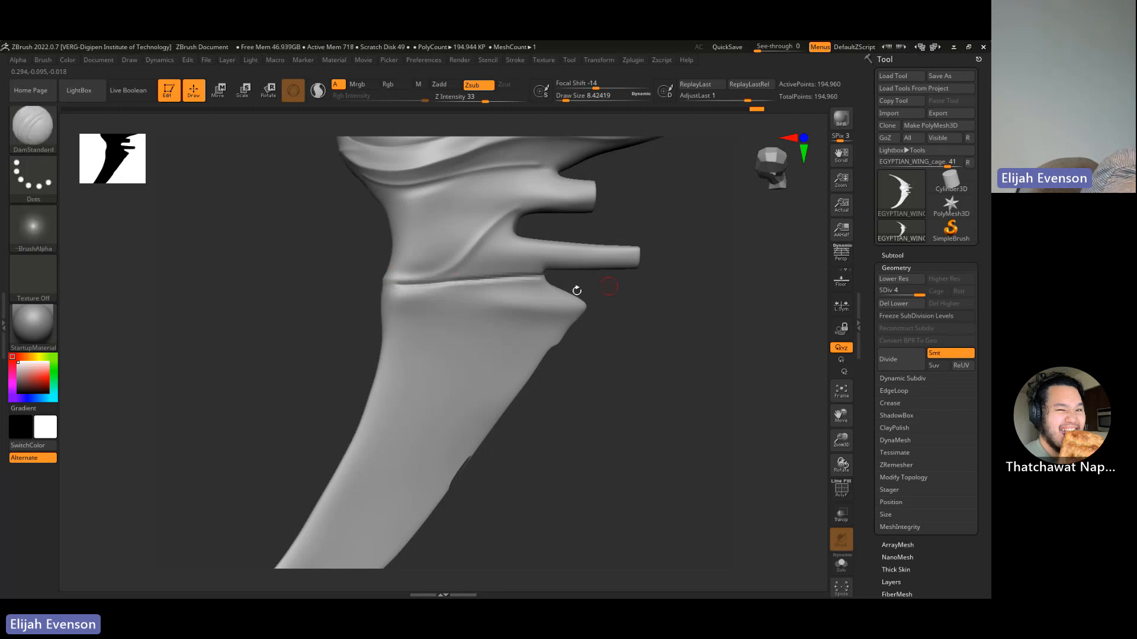
pyautogui.hotkey('ctrl', 'z')
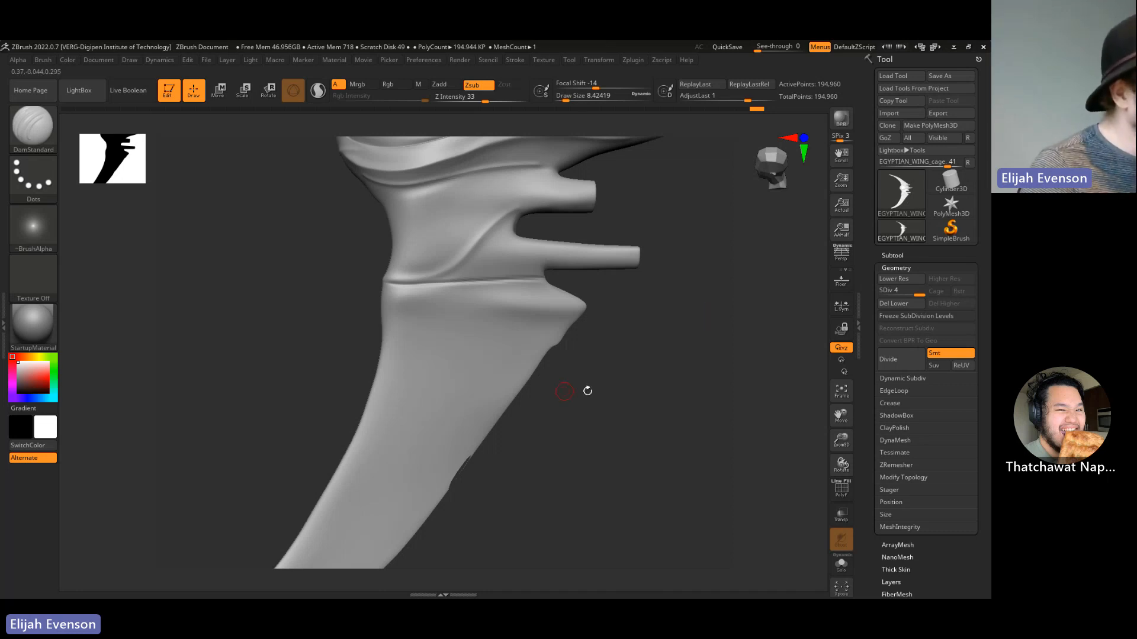
# - Carve two straight, nearly parallel creases across the front of the wing just past the outermost feather stub to form a band
pyautogui.moveTo(564, 392); pyautogui.dragTo(608, 402)
pyautogui.moveTo(600, 359)
pyautogui.mouseDown()
pyautogui.moveTo(617, 390)
pyautogui.moveTo(332, 241)
pyautogui.mouseUp()
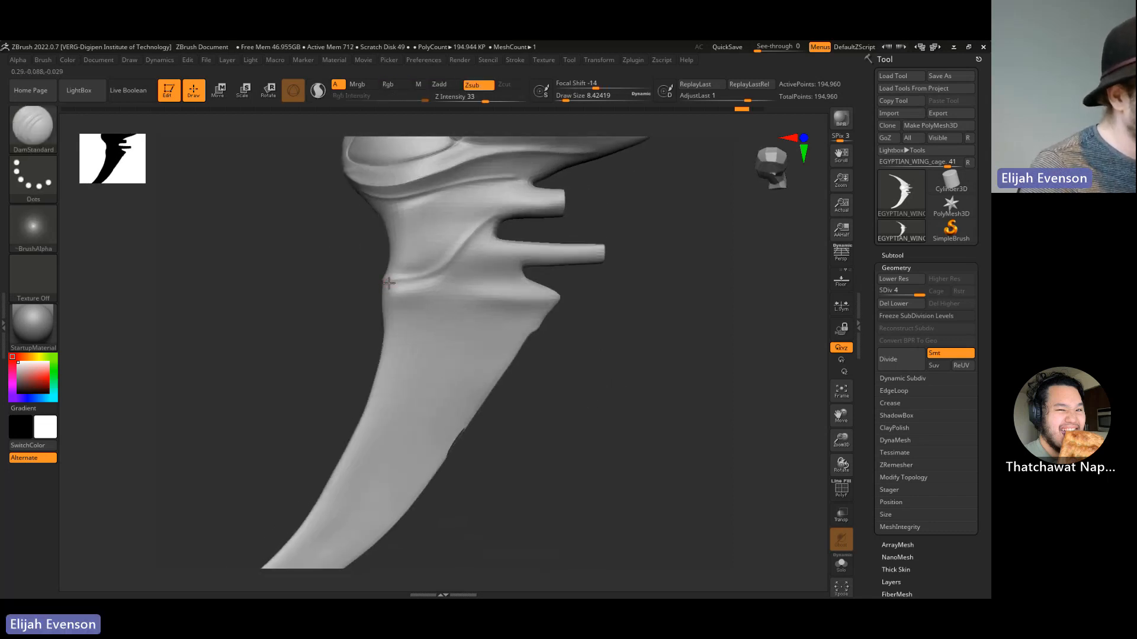
pyautogui.moveTo(506, 289); pyautogui.dragTo(582, 286)
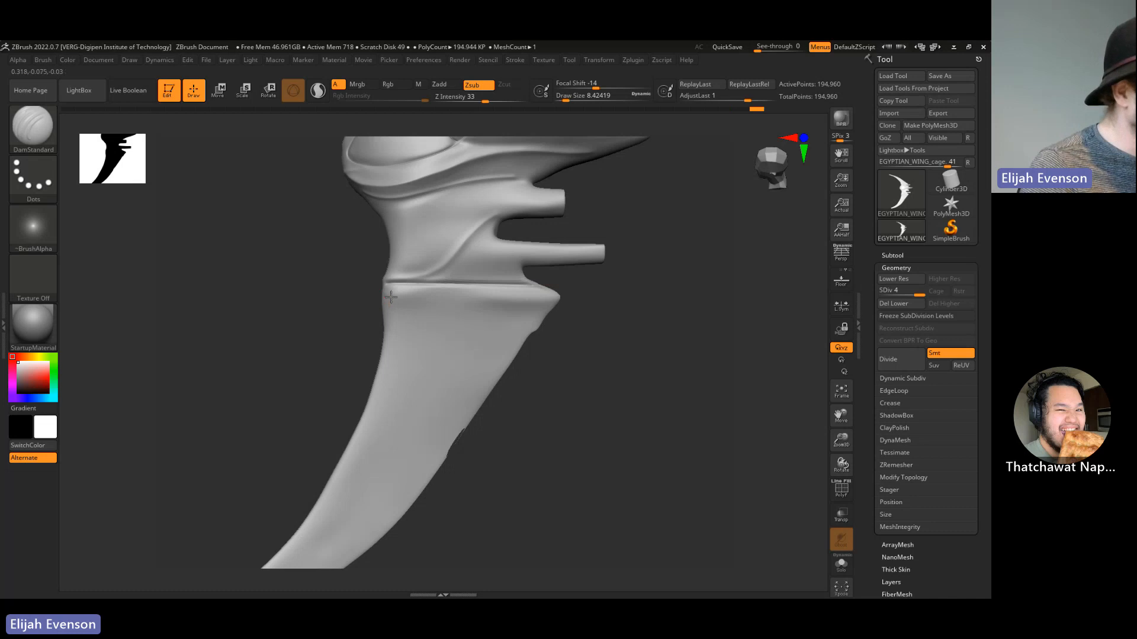
pyautogui.moveTo(486, 302); pyautogui.dragTo(502, 304)
pyautogui.hotkey('ctrl', 'z')
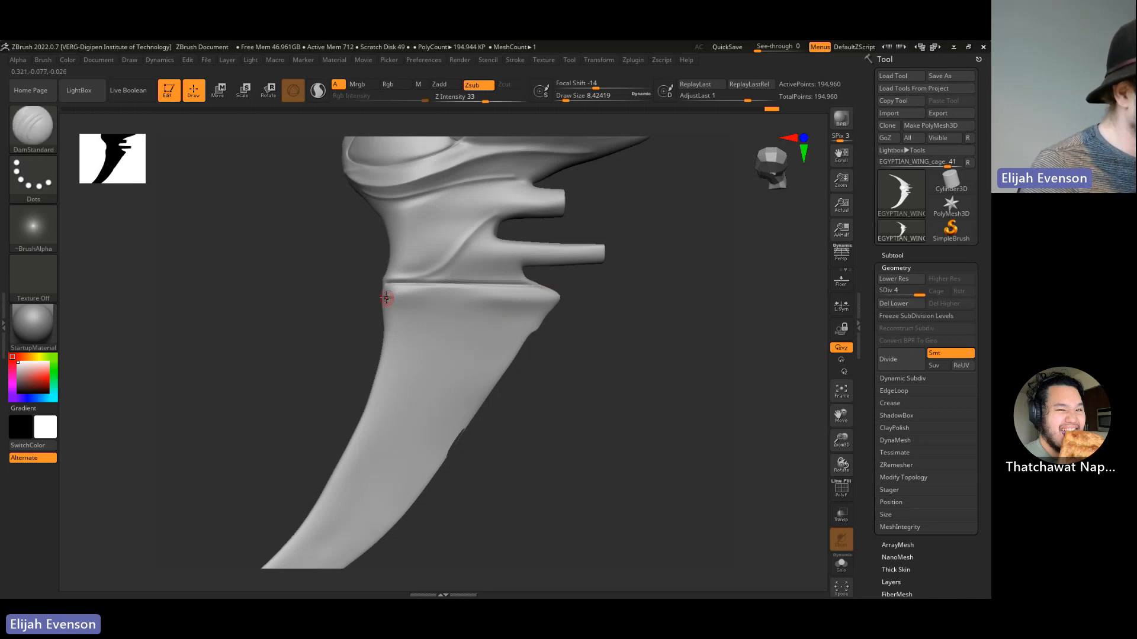
pyautogui.press('shift')
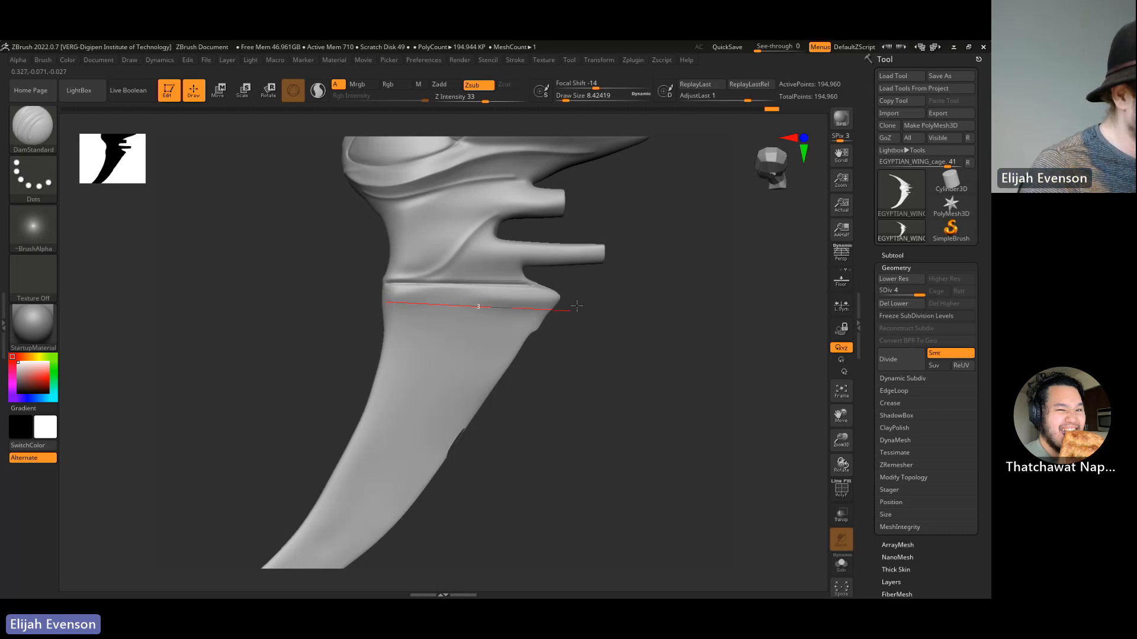
pyautogui.moveTo(577, 306); pyautogui.dragTo(577, 303)
# - Continue the crease nearest the feather stubs across the back of the wing, meeting the front crease at the edge
pyautogui.moveTo(591, 355)
pyautogui.mouseDown()
pyautogui.moveTo(589, 340)
pyautogui.moveTo(631, 424)
pyautogui.moveTo(669, 397)
pyautogui.moveTo(568, 375)
pyautogui.moveTo(652, 386)
pyautogui.moveTo(601, 344)
pyautogui.moveTo(427, 262)
pyautogui.moveTo(381, 275)
pyautogui.moveTo(462, 284)
pyautogui.moveTo(496, 305)
pyautogui.moveTo(277, 276)
pyautogui.moveTo(243, 293)
pyautogui.moveTo(550, 363)
pyautogui.moveTo(553, 350)
pyautogui.moveTo(609, 386)
pyautogui.mouseUp()
pyautogui.hotkey('ctrl', 'z')
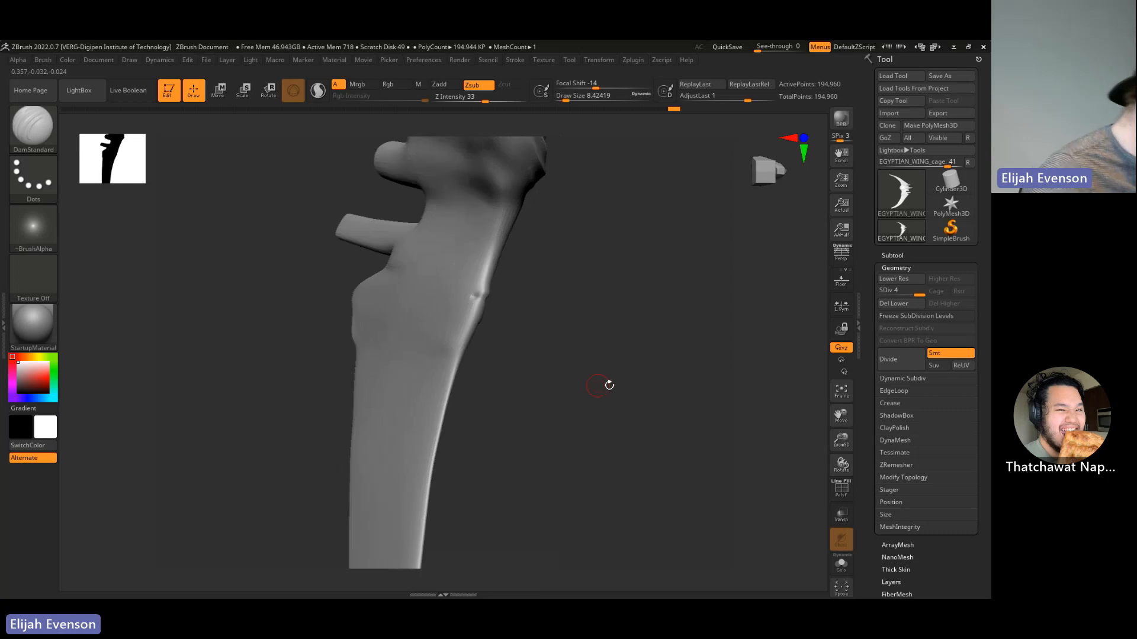
pyautogui.moveTo(394, 271)
pyautogui.mouseDown()
pyautogui.moveTo(476, 294)
pyautogui.moveTo(464, 294)
pyautogui.mouseUp()
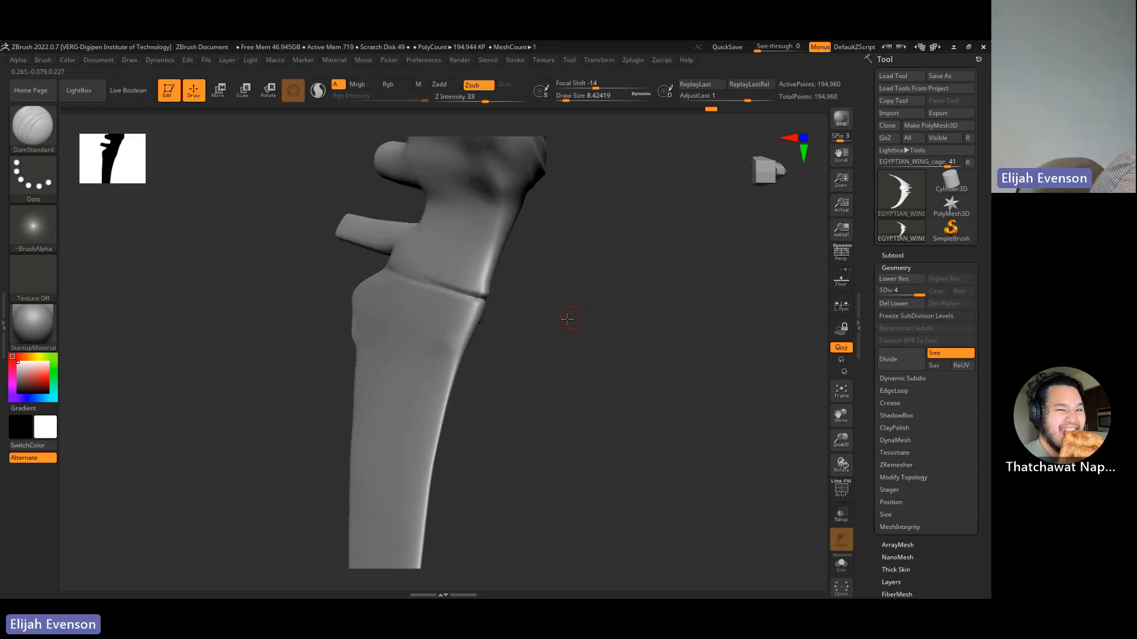
pyautogui.moveTo(563, 317); pyautogui.dragTo(678, 388)
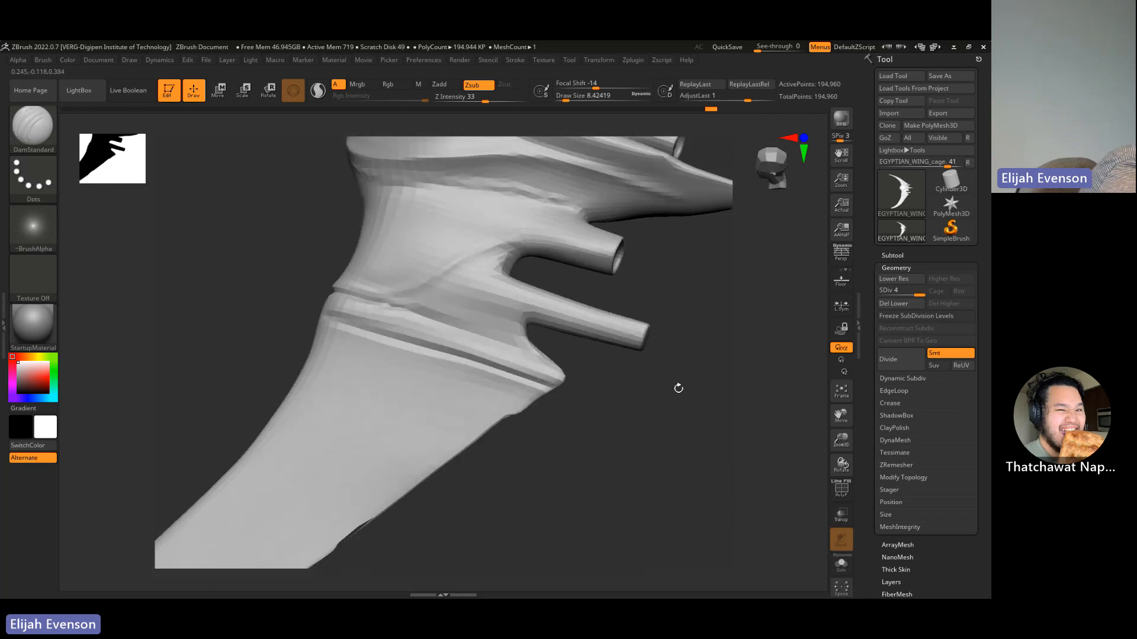
pyautogui.moveTo(330, 305); pyautogui.dragTo(465, 344)
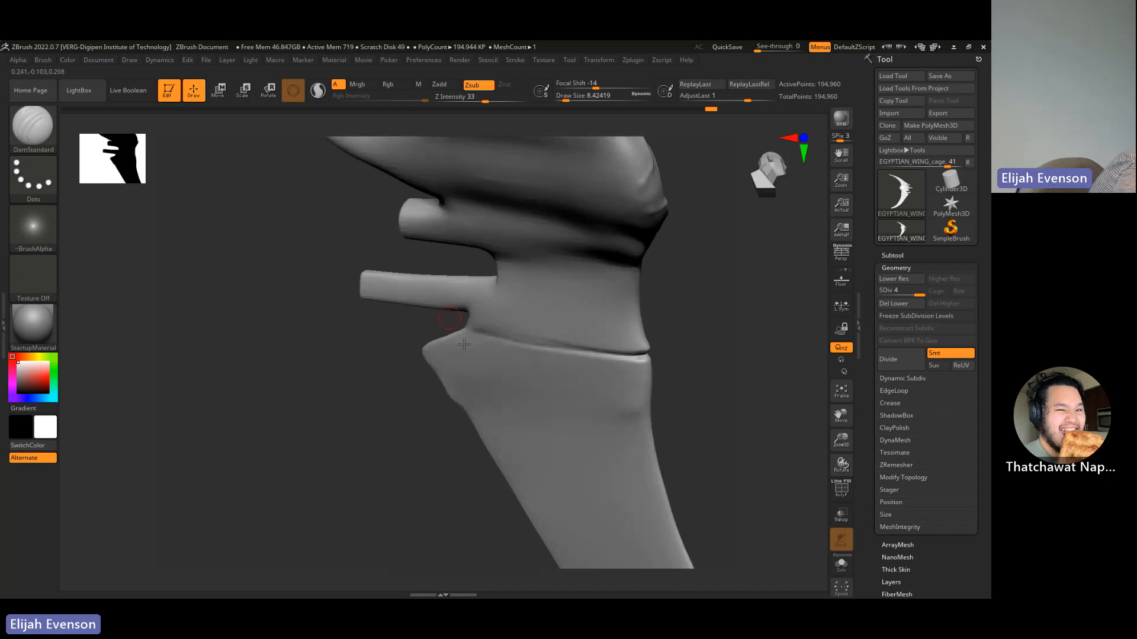
# - Carve the band's second straight crease across the back of the wing, joining the front crease at both edges
pyautogui.moveTo(591, 362); pyautogui.dragTo(722, 381)
pyautogui.moveTo(605, 370); pyautogui.dragTo(467, 348)
pyautogui.moveTo(294, 324); pyautogui.dragTo(289, 324)
pyautogui.moveTo(503, 331); pyautogui.dragTo(283, 323)
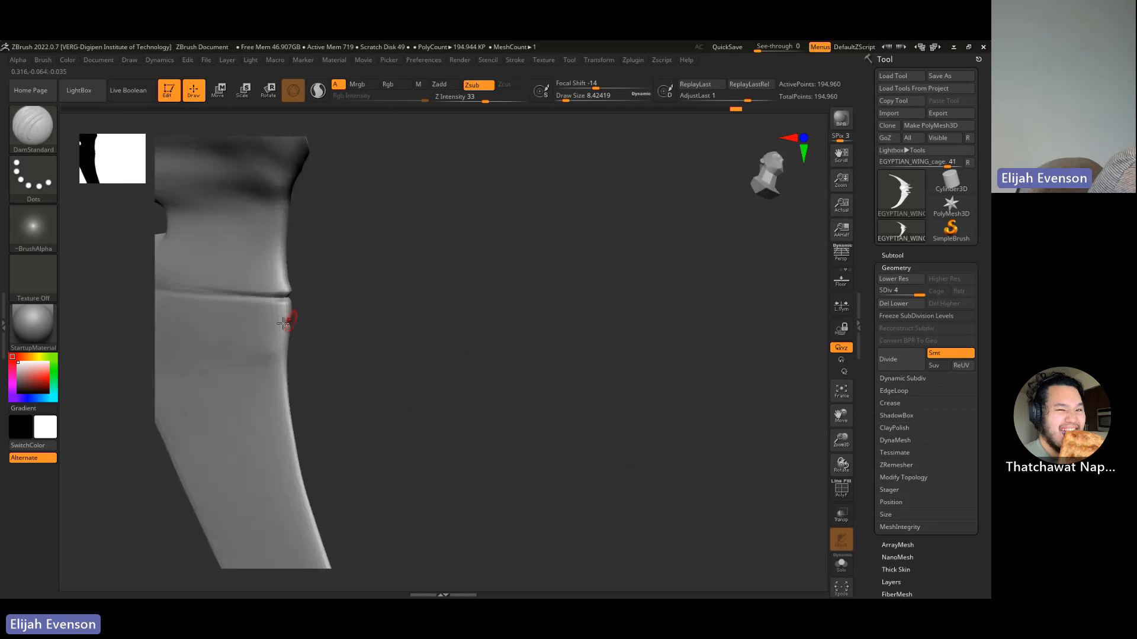
pyautogui.moveTo(399, 312); pyautogui.dragTo(581, 353)
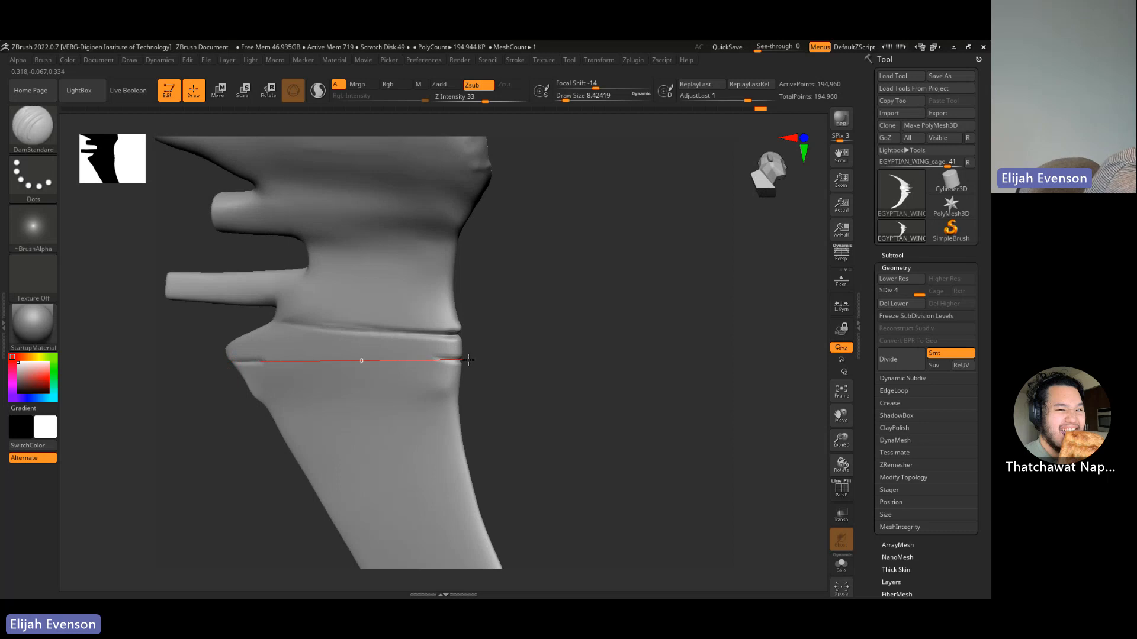
pyautogui.moveTo(468, 359); pyautogui.dragTo(599, 389)
# - Straighten and deepen the back crease nearest the feather stubs, then smooth the surface next to it
pyautogui.moveTo(498, 332)
pyautogui.mouseDown()
pyautogui.moveTo(584, 345)
pyautogui.moveTo(472, 323)
pyautogui.moveTo(471, 340)
pyautogui.mouseUp()
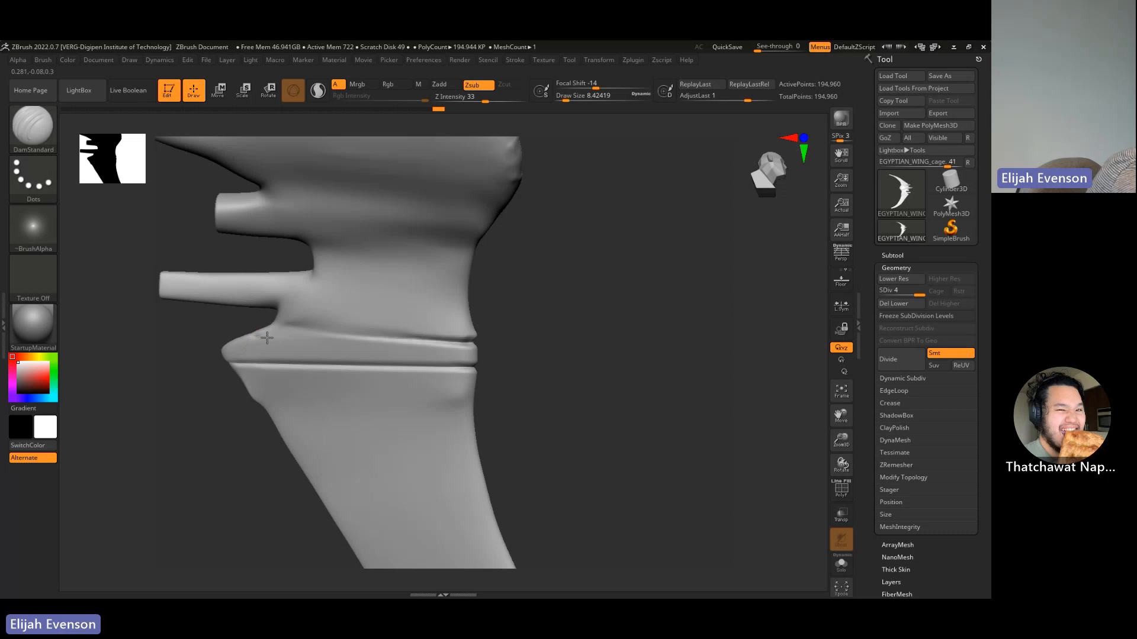
pyautogui.moveTo(476, 340); pyautogui.dragTo(477, 340)
pyautogui.press('shift')
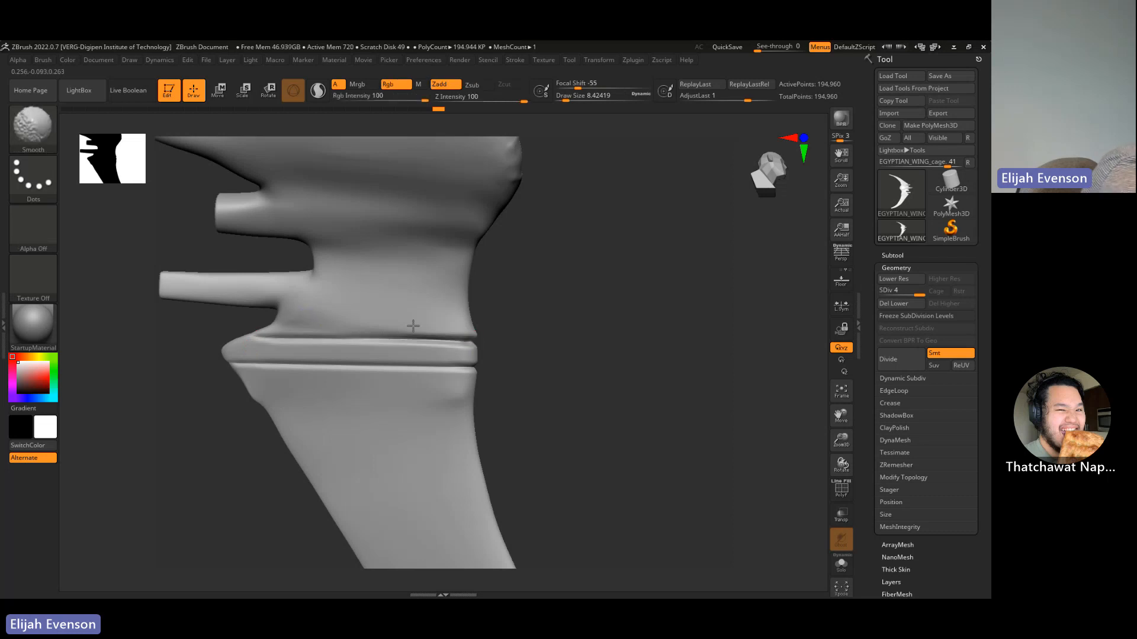
pyautogui.keyDown('shift'); pyautogui.moveTo(413, 326); pyautogui.dragTo(413, 325); pyautogui.keyUp('shift')
pyautogui.moveTo(562, 355)
pyautogui.keyDown('shift'); pyautogui.mouseDown()
pyautogui.moveTo(597, 365)
pyautogui.moveTo(496, 394)
pyautogui.moveTo(541, 330)
pyautogui.moveTo(688, 297)
pyautogui.moveTo(678, 305)
pyautogui.moveTo(671, 222)
pyautogui.mouseUp(); pyautogui.keyUp('shift')
pyautogui.keyDown('shift'); pyautogui.moveTo(618, 343); pyautogui.dragTo(634, 386); pyautogui.keyUp('shift')
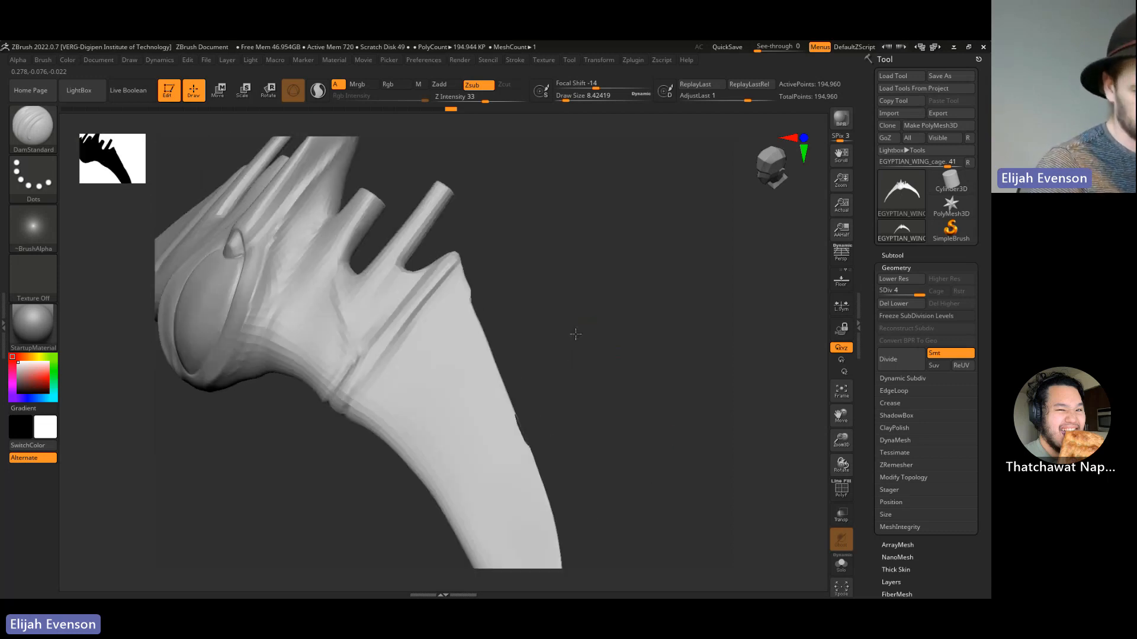
# - Switch to the TrimDynamic brush and isolate the pointed corner where the creased band meets the wing's edge
pyautogui.moveTo(575, 334)
pyautogui.mouseDown()
pyautogui.moveTo(576, 391)
pyautogui.moveTo(566, 340)
pyautogui.moveTo(586, 322)
pyautogui.mouseUp()
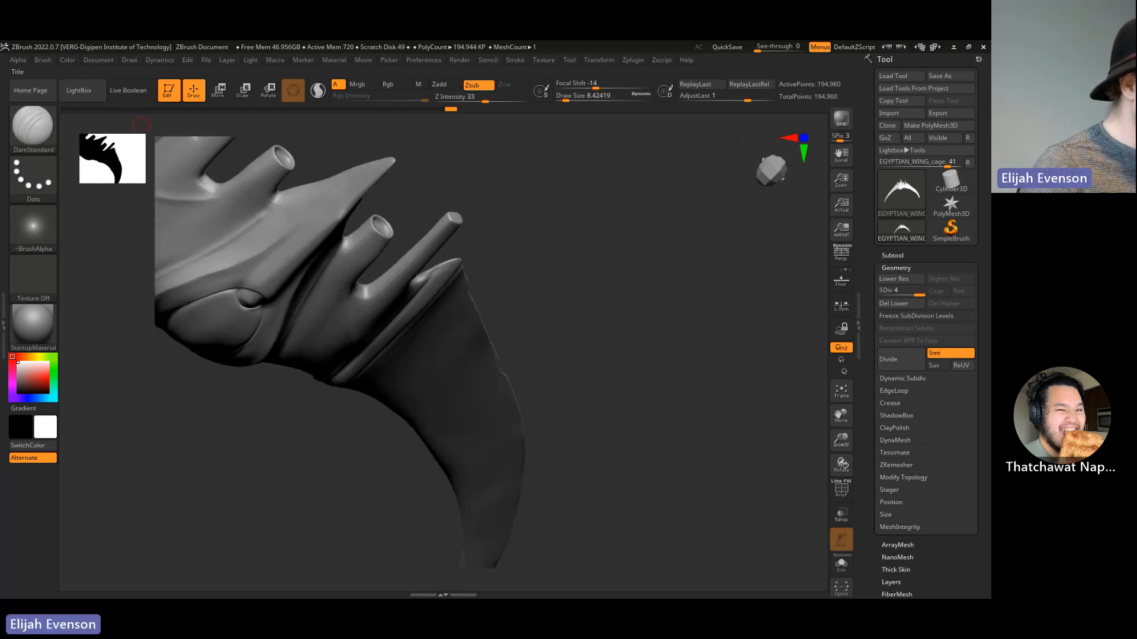
pyautogui.click(34, 127)
pyautogui.click(591, 137)
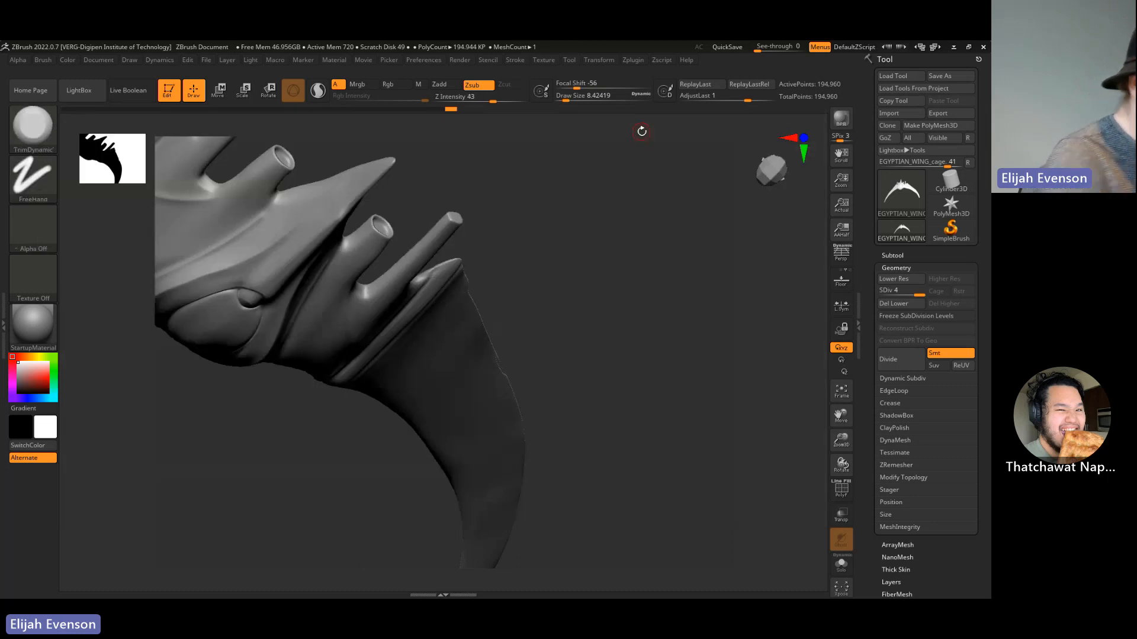
pyautogui.moveTo(576, 229); pyautogui.dragTo(408, 284)
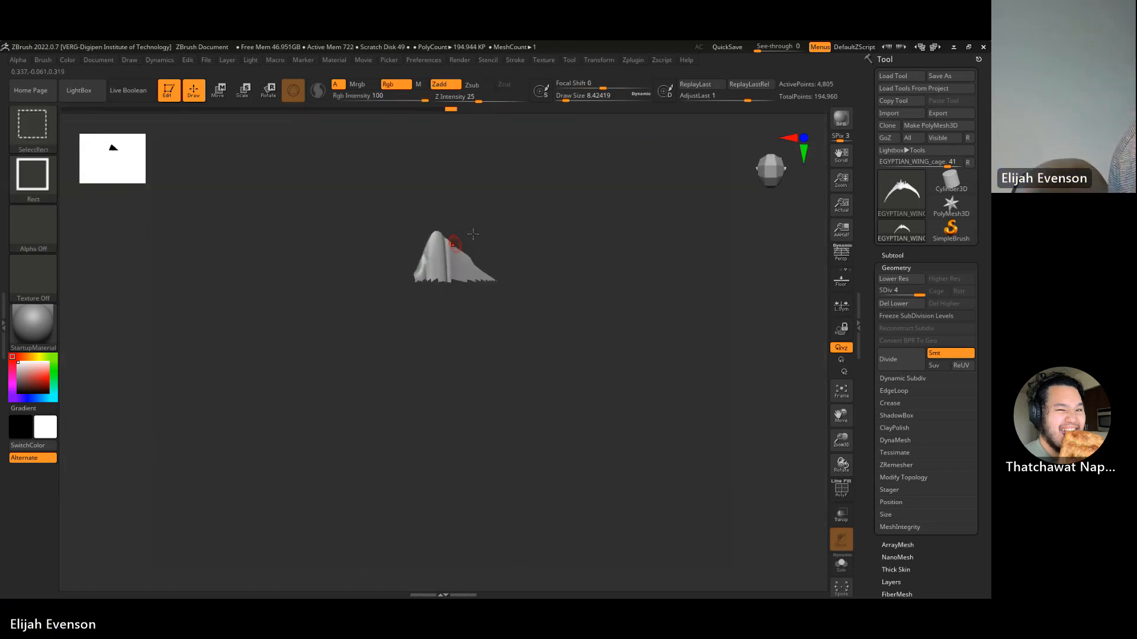
pyautogui.moveTo(473, 234)
pyautogui.mouseDown()
pyautogui.moveTo(596, 238)
pyautogui.moveTo(636, 337)
pyautogui.mouseUp()
# - Flatten the isolated edge around the band's corner with TrimDynamic at a draw size of about 15.6, then restore the whole mesh
pyautogui.press('s')
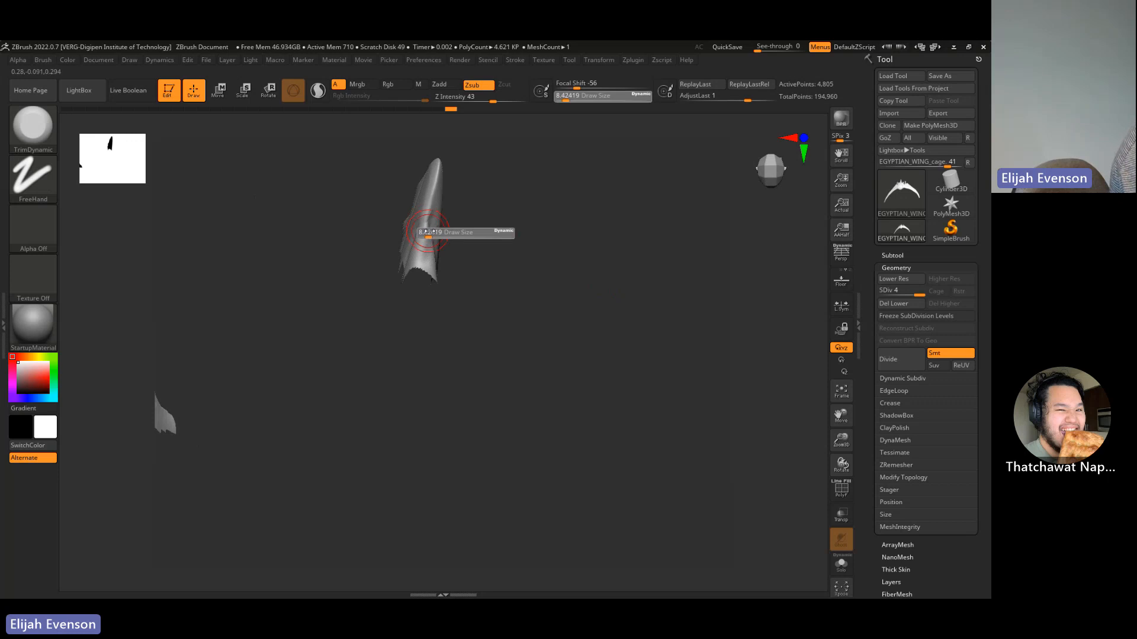
pyautogui.moveTo(429, 232); pyautogui.dragTo(433, 232)
pyautogui.moveTo(433, 246); pyautogui.dragTo(431, 214)
pyautogui.moveTo(440, 176); pyautogui.dragTo(435, 187)
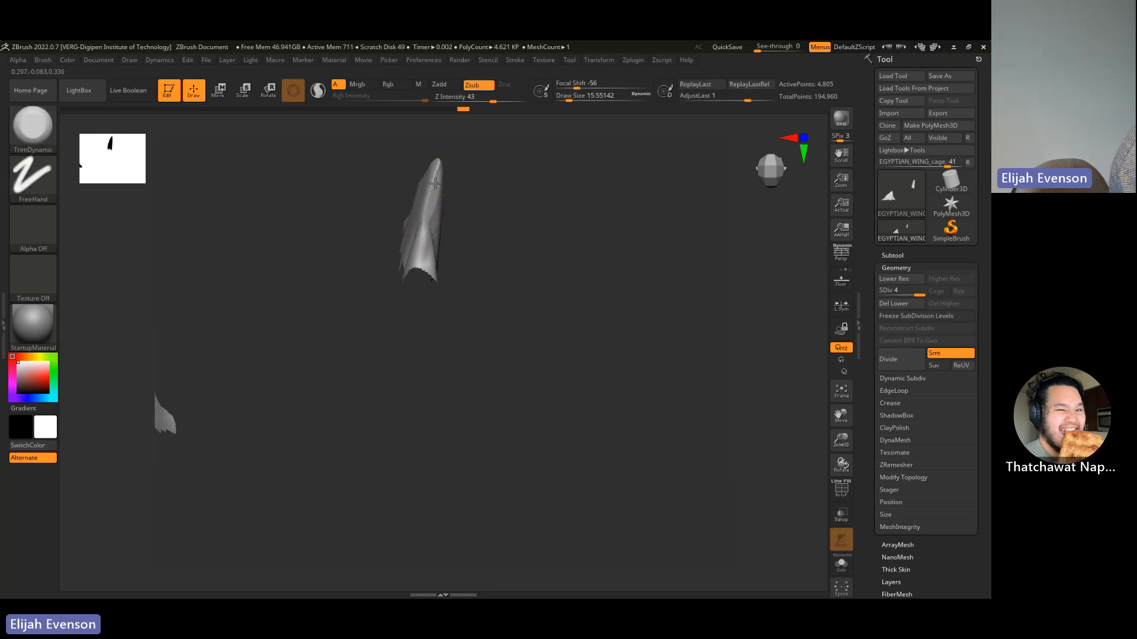
pyautogui.moveTo(424, 258); pyautogui.dragTo(438, 187, button='right')
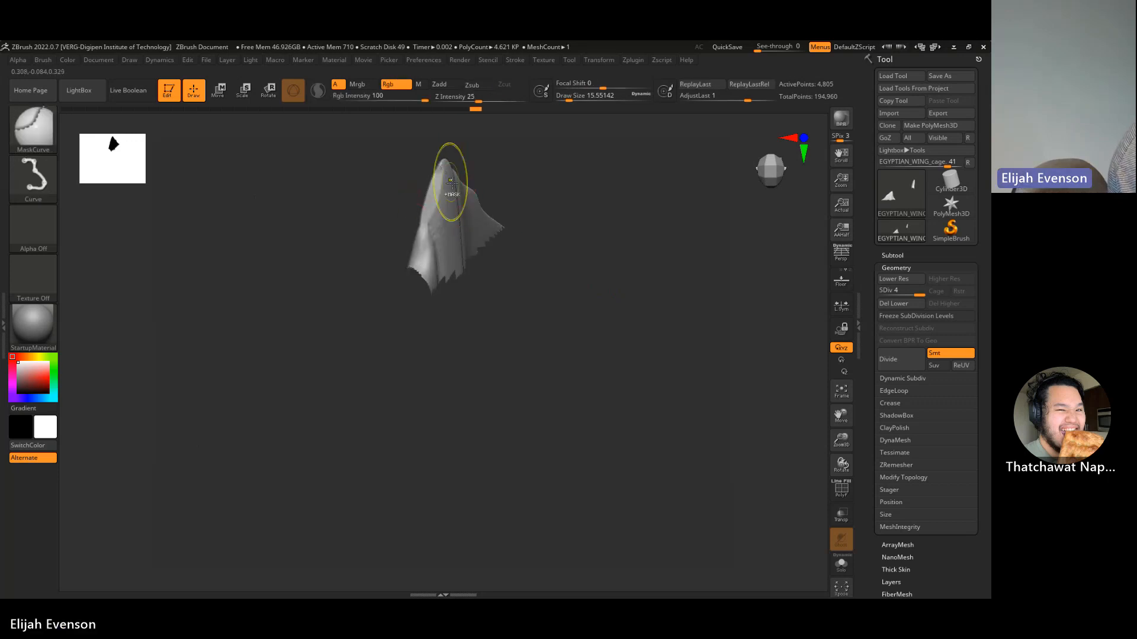
pyautogui.hotkey('ctrl', 'z')
pyautogui.moveTo(443, 197); pyautogui.dragTo(425, 227)
pyautogui.hotkey('ctrl', 'shift', 'z')
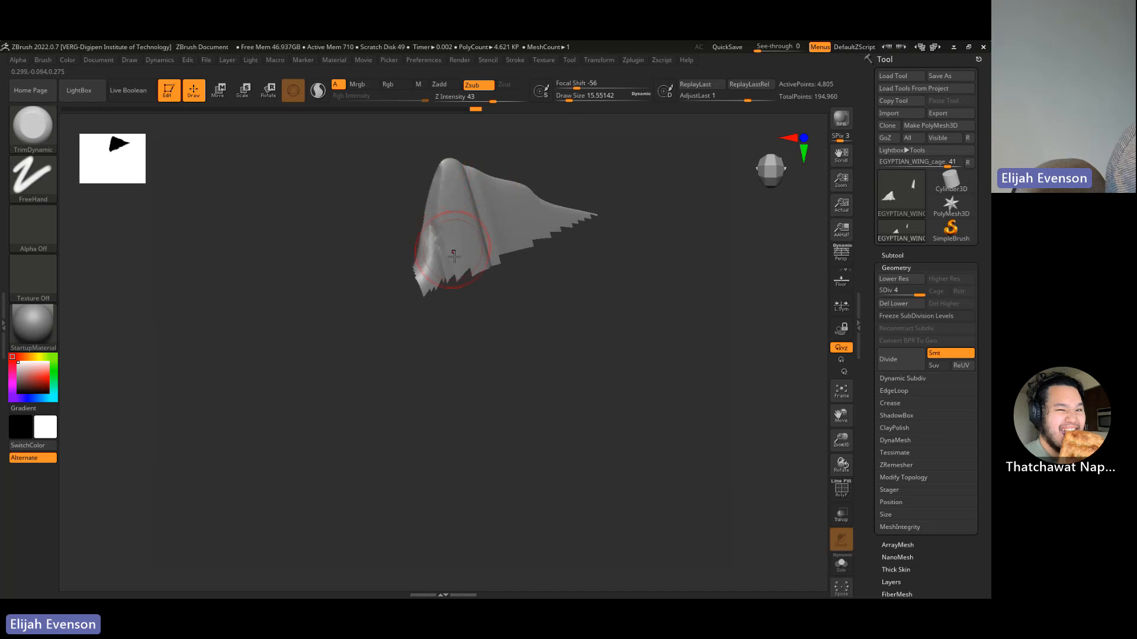
pyautogui.click(453, 254)
pyautogui.moveTo(454, 254)
pyautogui.mouseDown(button='right')
pyautogui.moveTo(624, 194)
pyautogui.moveTo(606, 215)
pyautogui.moveTo(553, 222)
pyautogui.mouseUp(button='right')
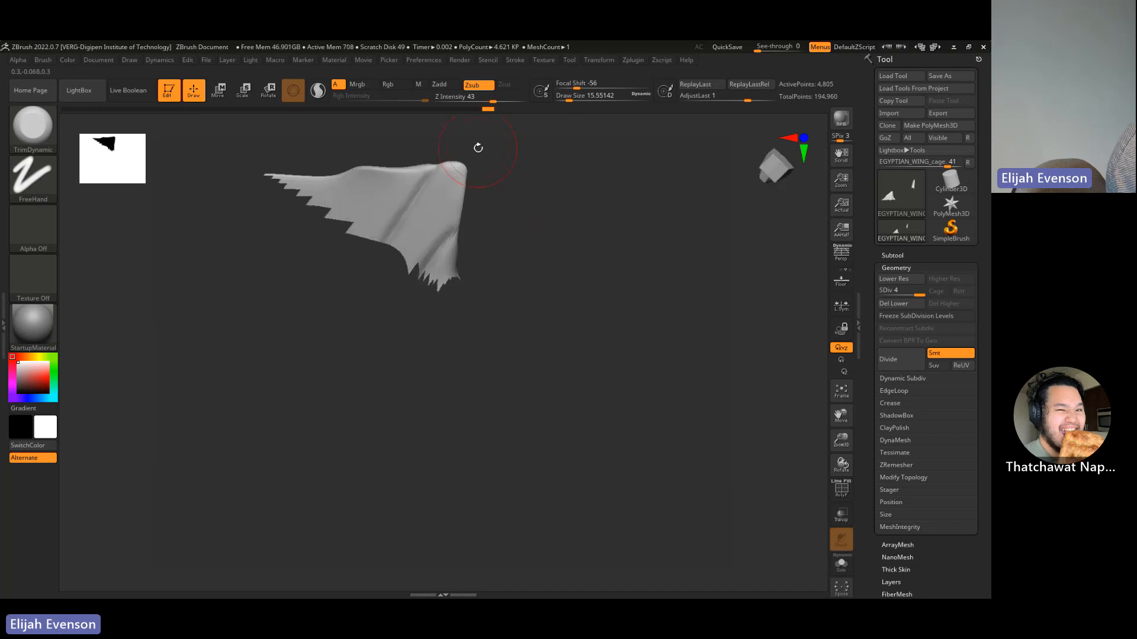
pyautogui.moveTo(514, 170); pyautogui.dragTo(517, 224, button='right')
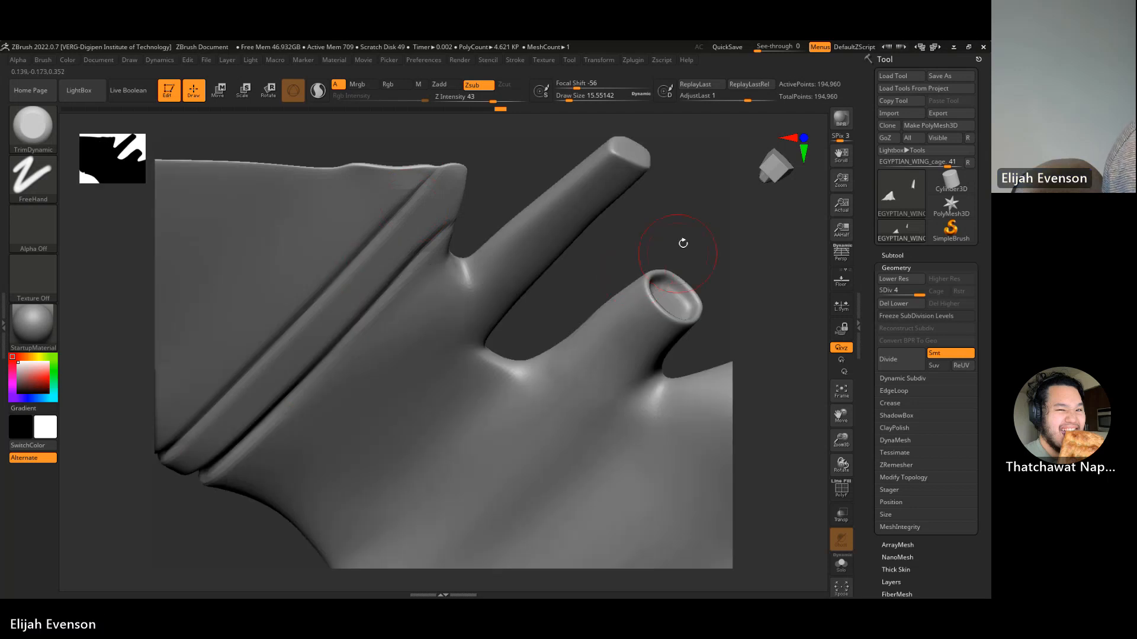
# - Pull the band's pointed corner outward past the wing's edge using the Move Topological brush, starting at a draw size of about 25
pyautogui.moveTo(681, 244); pyautogui.dragTo(612, 287, button='right')
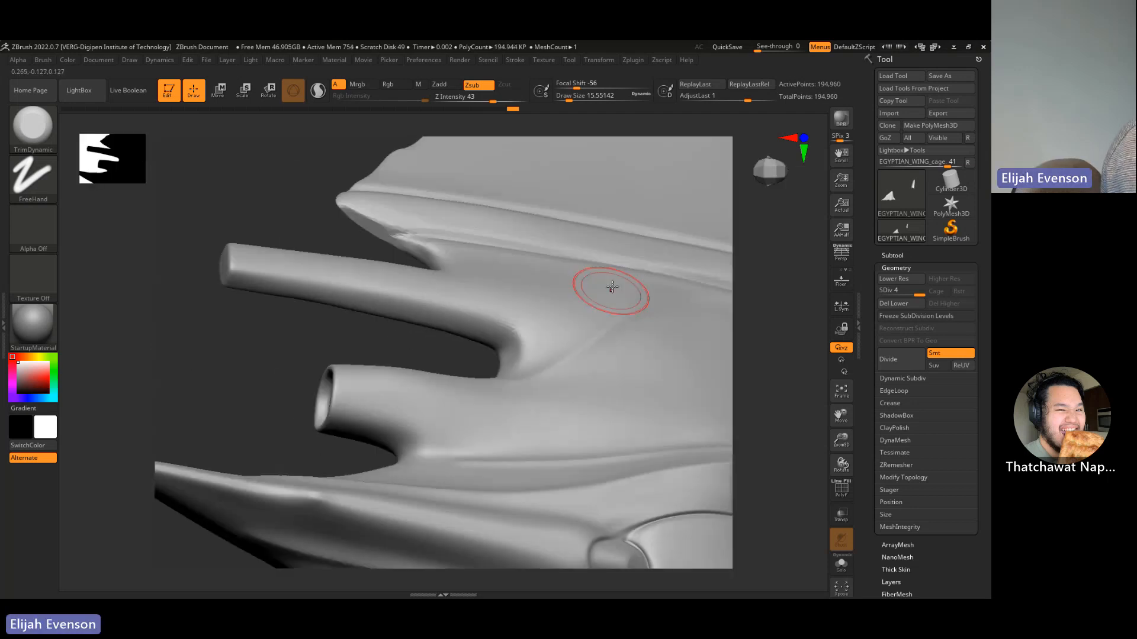
pyautogui.moveTo(371, 198)
pyautogui.mouseDown(button='right')
pyautogui.moveTo(251, 254)
pyautogui.moveTo(272, 252)
pyautogui.moveTo(228, 251)
pyautogui.moveTo(255, 365)
pyautogui.mouseUp(button='right')
pyautogui.press('b')
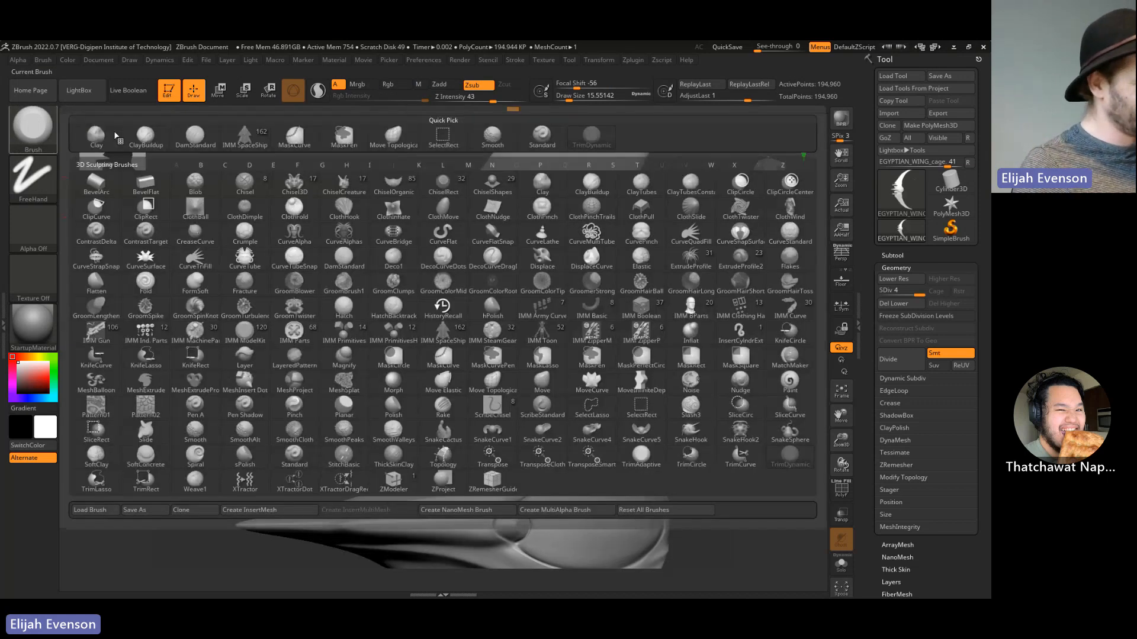
pyautogui.click(425, 137)
pyautogui.press('s')
pyautogui.moveTo(366, 294); pyautogui.dragTo(364, 293)
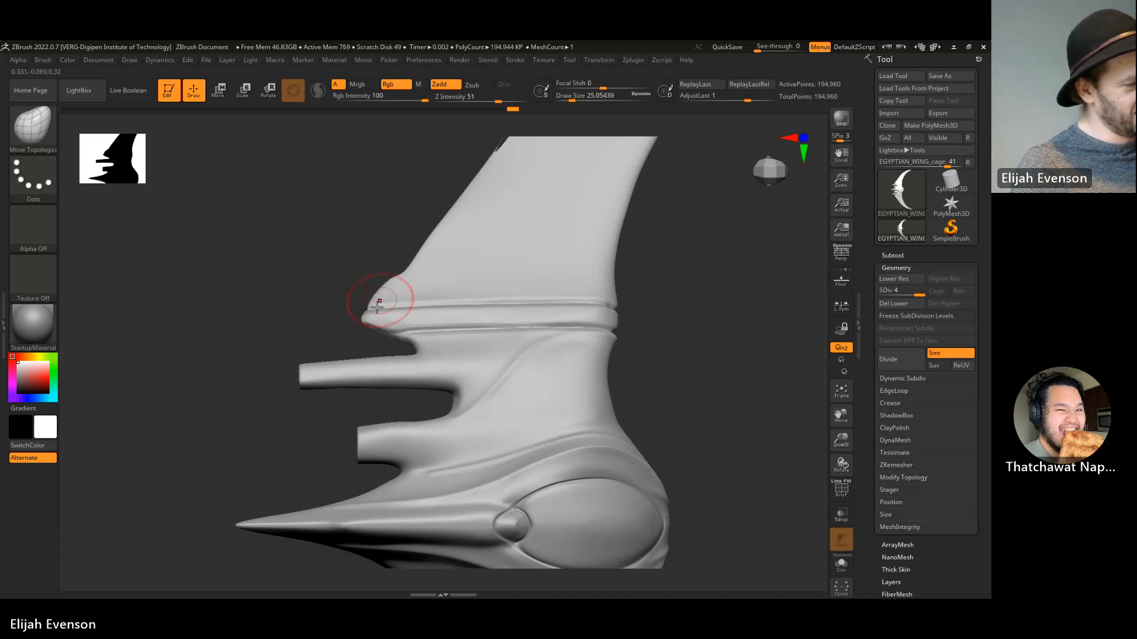
pyautogui.press(']')
pyautogui.press(']')
pyautogui.moveTo(367, 314)
pyautogui.mouseDown()
pyautogui.moveTo(349, 317)
pyautogui.moveTo(386, 326)
pyautogui.mouseUp()
# - Refine the notch edge beside the band's point at a draw size of about 17 and smooth the neighbouring wing edge
pyautogui.press('s')
pyautogui.press('s')
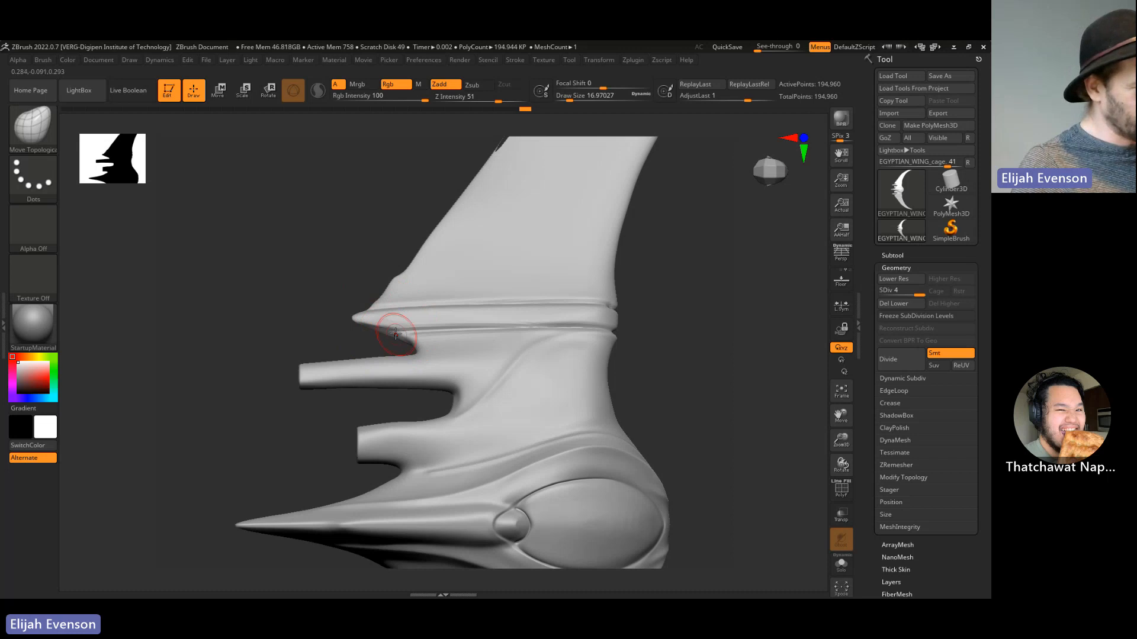
pyautogui.moveTo(401, 331); pyautogui.dragTo(408, 331)
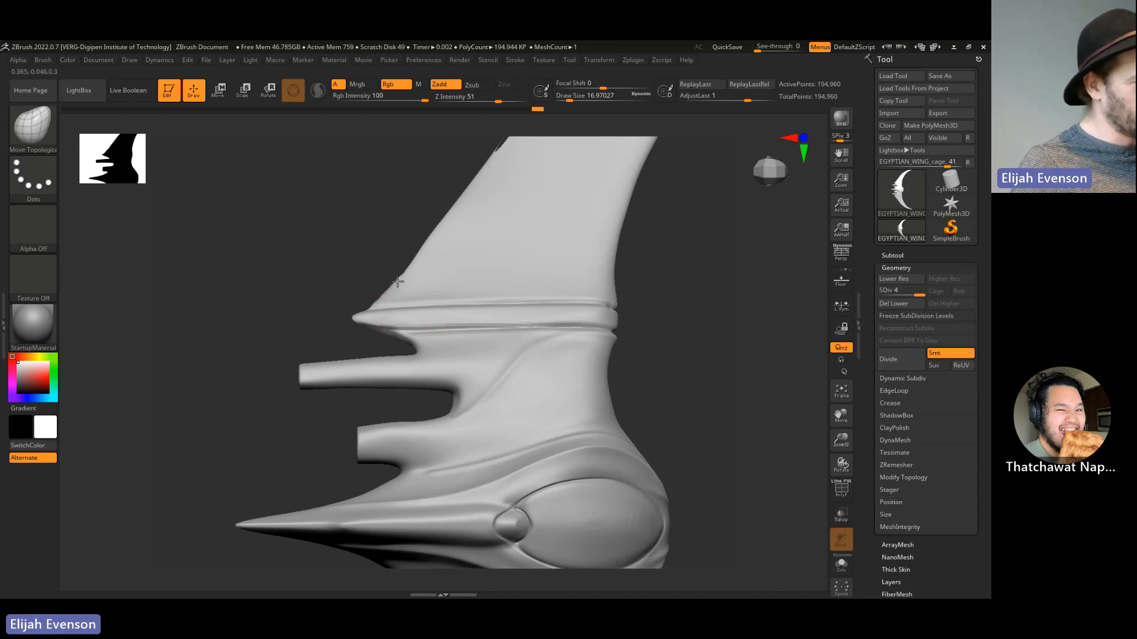
pyautogui.press('shift')
pyautogui.press('s')
pyautogui.moveTo(383, 280)
pyautogui.keyDown('shift'); pyautogui.mouseDown()
pyautogui.moveTo(426, 259)
pyautogui.moveTo(354, 318)
pyautogui.mouseUp(); pyautogui.keyUp('shift')
pyautogui.press('s')
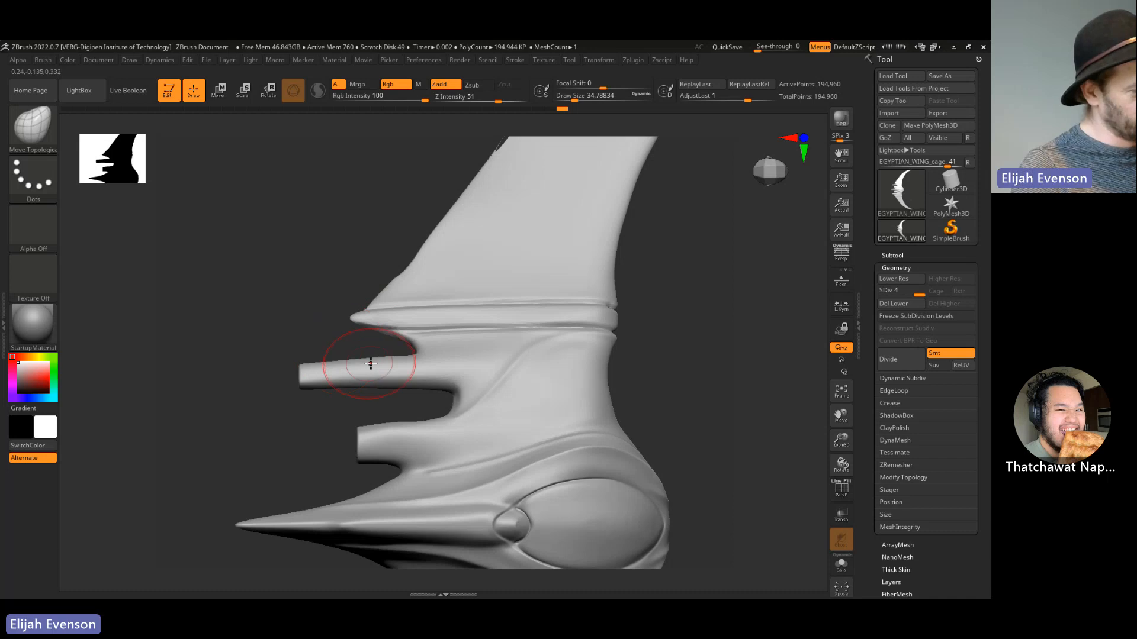
# - Nudge the outermost feather stub beside the band and its base with the Move Topological brush
pyautogui.press('s')
pyautogui.moveTo(370, 366)
pyautogui.mouseDown()
pyautogui.moveTo(325, 363)
pyautogui.moveTo(338, 376)
pyautogui.mouseUp()
pyautogui.press('s')
pyautogui.press('s')
pyautogui.press('s')
pyautogui.moveTo(443, 377); pyautogui.dragTo(447, 380)
# - Even out the bump on the feather-side edge of the long outer wing at a draw size of about 39
pyautogui.keyDown('ctrl'); pyautogui.moveTo(446, 379); pyautogui.dragTo(576, 331, button='right'); pyautogui.keyUp('ctrl')
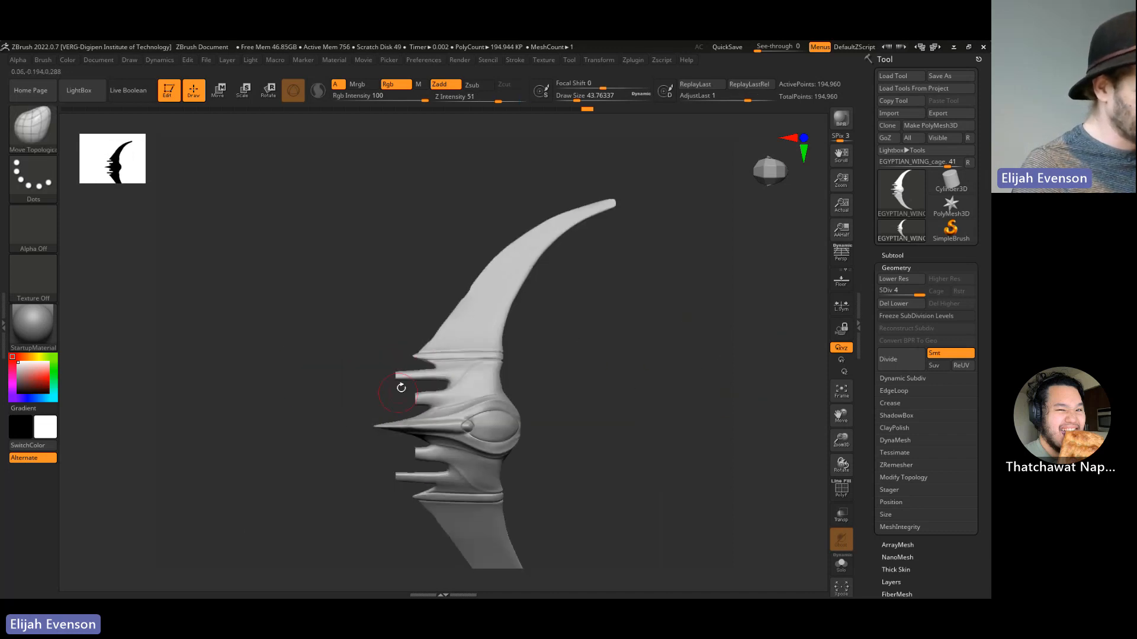
pyautogui.moveTo(580, 421)
pyautogui.mouseDown()
pyautogui.moveTo(579, 373)
pyautogui.moveTo(576, 440)
pyautogui.moveTo(664, 337)
pyautogui.mouseUp()
pyautogui.press('s')
pyautogui.moveTo(601, 449)
pyautogui.mouseDown()
pyautogui.moveTo(625, 387)
pyautogui.moveTo(619, 428)
pyautogui.moveTo(601, 437)
pyautogui.moveTo(604, 528)
pyautogui.mouseUp()
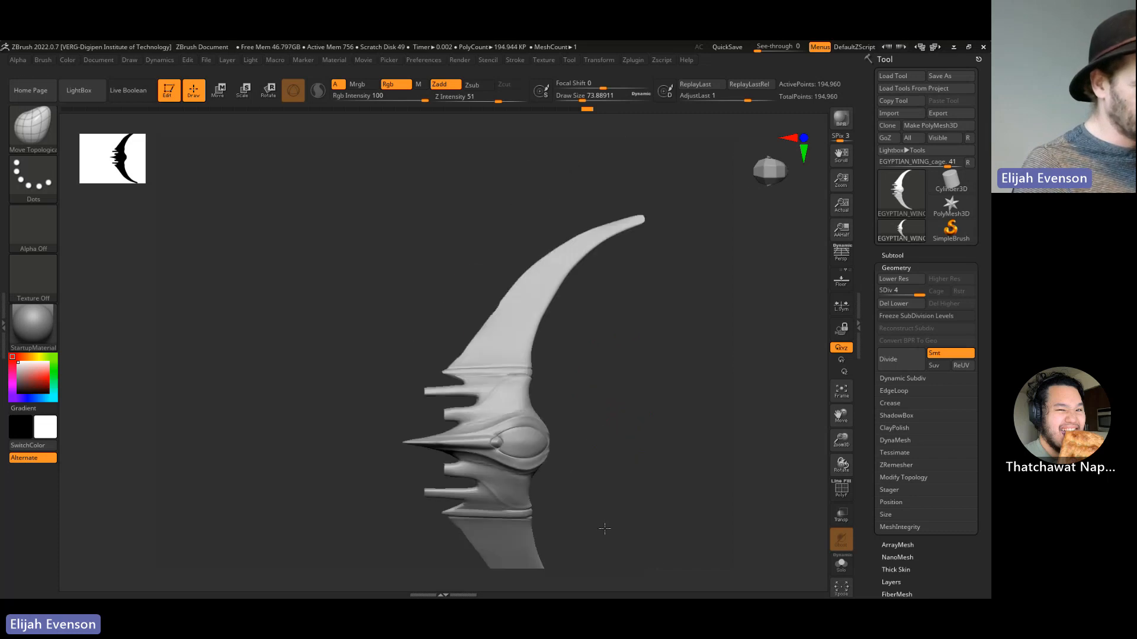
pyautogui.press('s')
pyautogui.moveTo(502, 309); pyautogui.dragTo(497, 309)
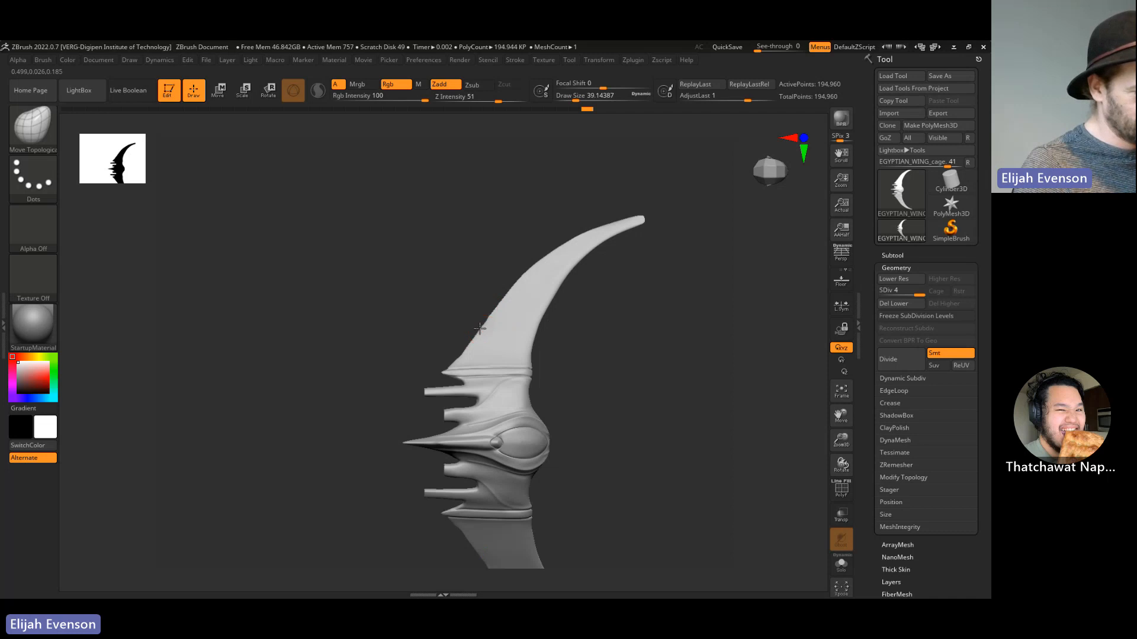
# - Refine the curve of the outer wing's feather-side edge down to the band's point, raising the draw size to about 68
pyautogui.moveTo(480, 328)
pyautogui.mouseDown()
pyautogui.moveTo(446, 370)
pyautogui.moveTo(456, 350)
pyautogui.mouseUp()
pyautogui.press('s')
pyautogui.press('s')
pyautogui.press('s')
pyautogui.press('s')
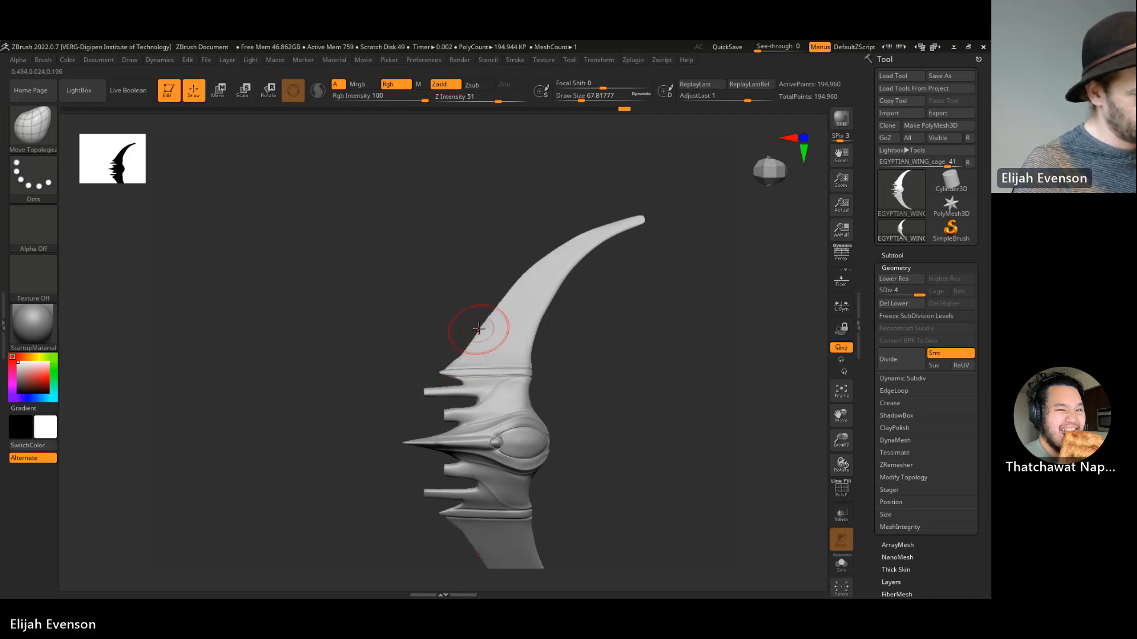
pyautogui.moveTo(492, 305); pyautogui.dragTo(507, 293, button='right')
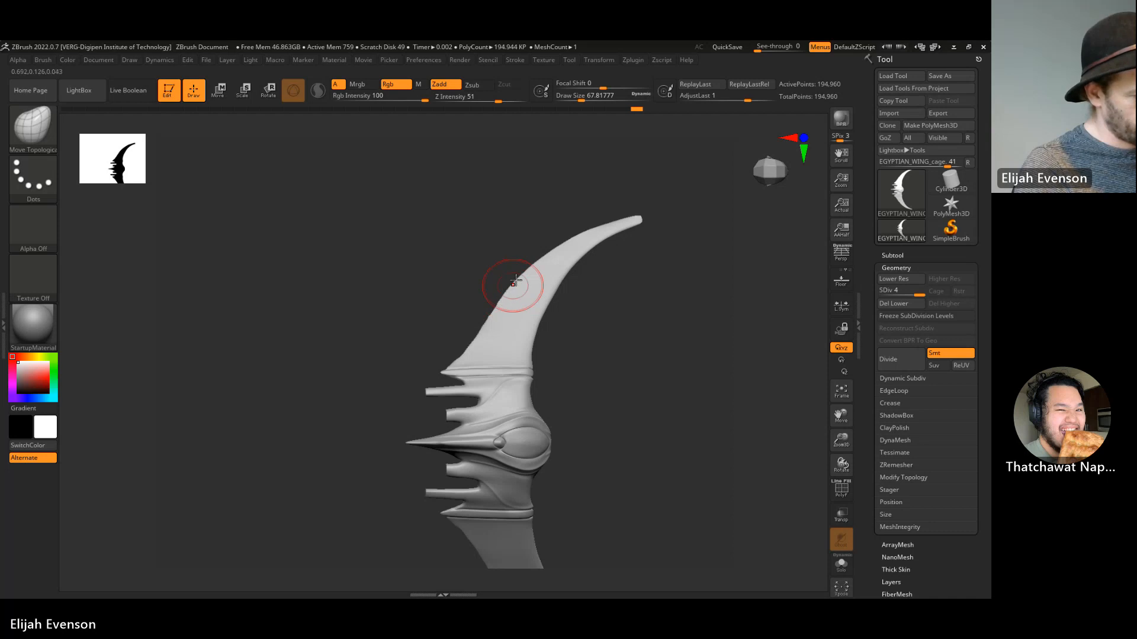
# - Try to reshape the far tip of the wing with the Move Topological brush
pyautogui.keyDown('shift'); pyautogui.moveTo(663, 284); pyautogui.dragTo(655, 340, button='right'); pyautogui.keyUp('shift')
pyautogui.keyDown('ctrl'); pyautogui.moveTo(596, 290); pyautogui.dragTo(731, 419, button='right'); pyautogui.keyUp('ctrl')
pyautogui.keyDown('alt'); pyautogui.moveTo(731, 419); pyautogui.dragTo(663, 500, button='right'); pyautogui.keyUp('alt')
pyautogui.press('s')
pyautogui.moveTo(602, 282)
pyautogui.mouseDown()
pyautogui.moveTo(591, 283)
pyautogui.moveTo(616, 276)
pyautogui.mouseUp()
pyautogui.hotkey('ctrl', 'z')
pyautogui.press('s')
pyautogui.hotkey('ctrl', 'z')
# - Stretch the wing's far tip slightly outward to a thinner point from an edge-on view, at a draw size of about 41
pyautogui.press('s')
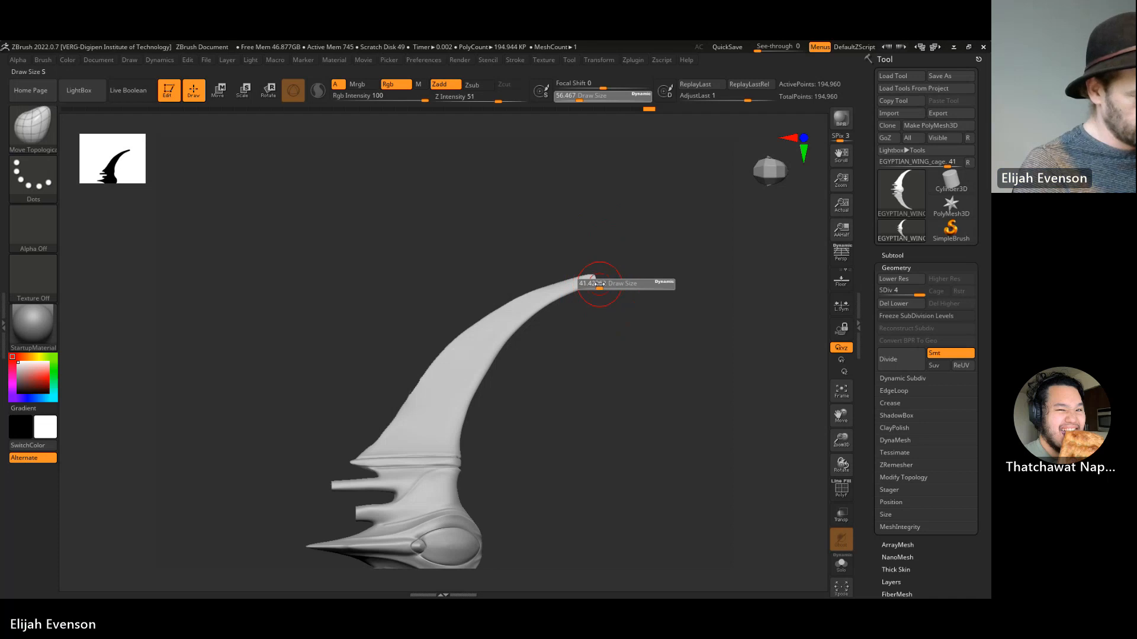
pyautogui.keyDown('ctrl'); pyautogui.moveTo(600, 285); pyautogui.dragTo(700, 326, button='right'); pyautogui.keyUp('ctrl')
pyautogui.press('s')
pyautogui.moveTo(601, 285); pyautogui.dragTo(588, 284)
pyautogui.keyDown('ctrl'); pyautogui.moveTo(609, 298); pyautogui.dragTo(609, 244, button='right'); pyautogui.keyUp('ctrl')
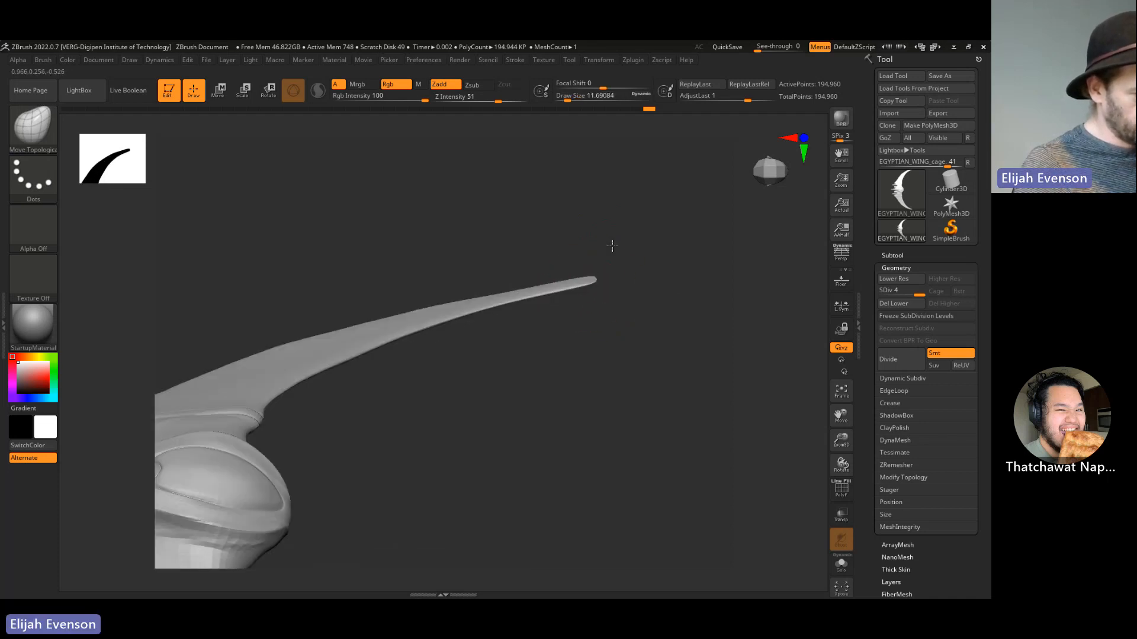
pyautogui.moveTo(618, 305); pyautogui.dragTo(591, 284, button='right')
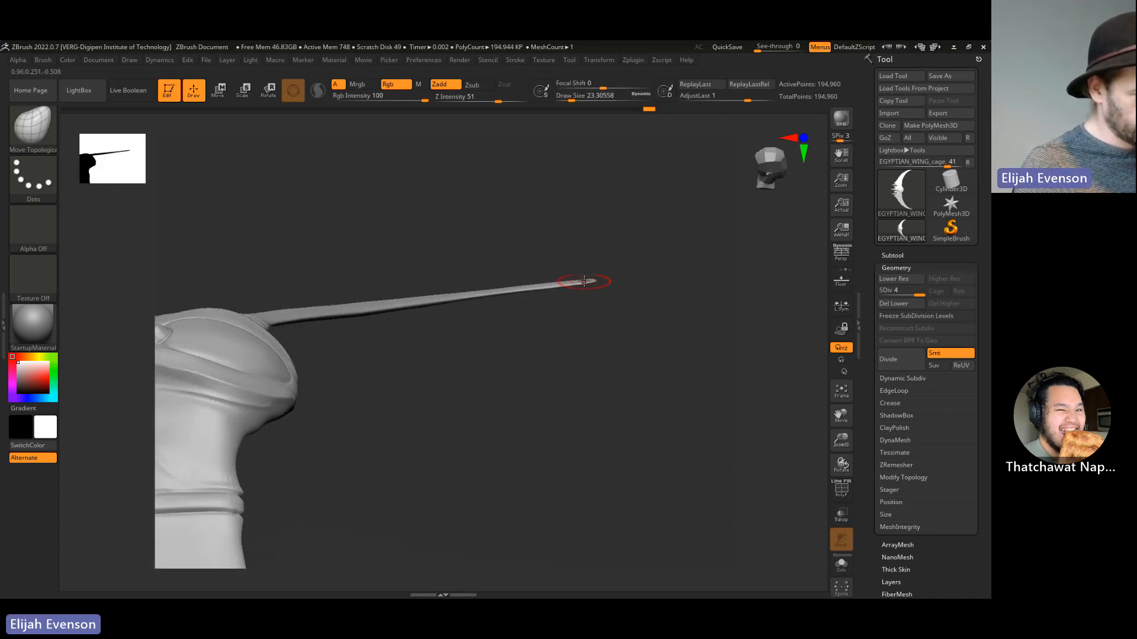
pyautogui.press('s')
pyautogui.moveTo(589, 282); pyautogui.dragTo(609, 279)
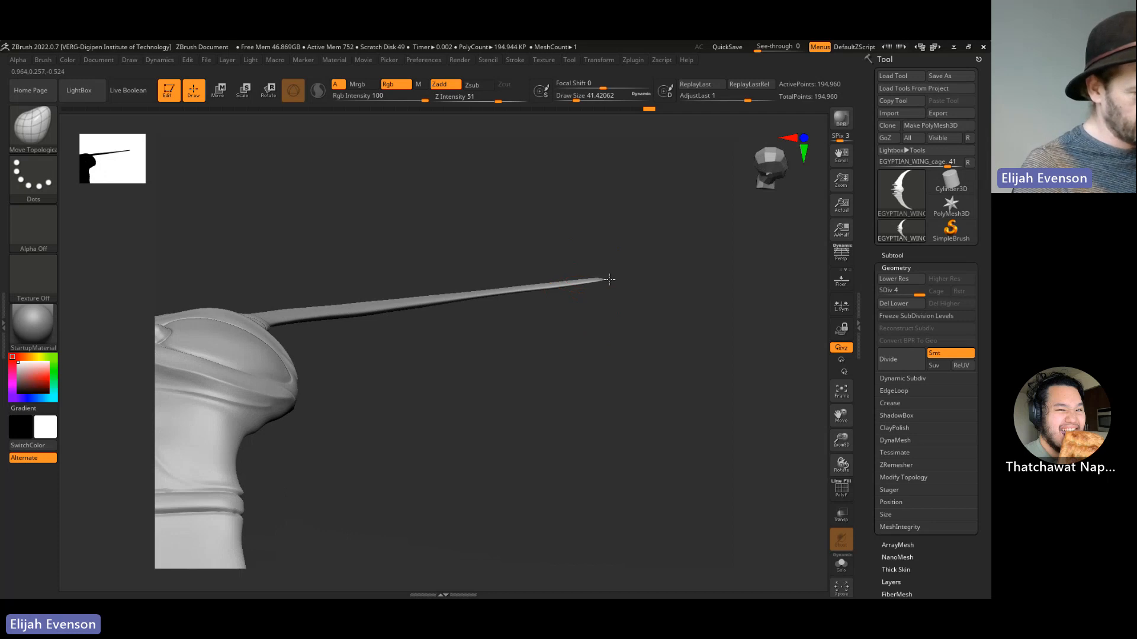
# - Lower the mesh to subdivision level 1 and smooth the wing's far tip at a draw size of about 28.75
pyautogui.moveTo(609, 279); pyautogui.dragTo(598, 262, button='right')
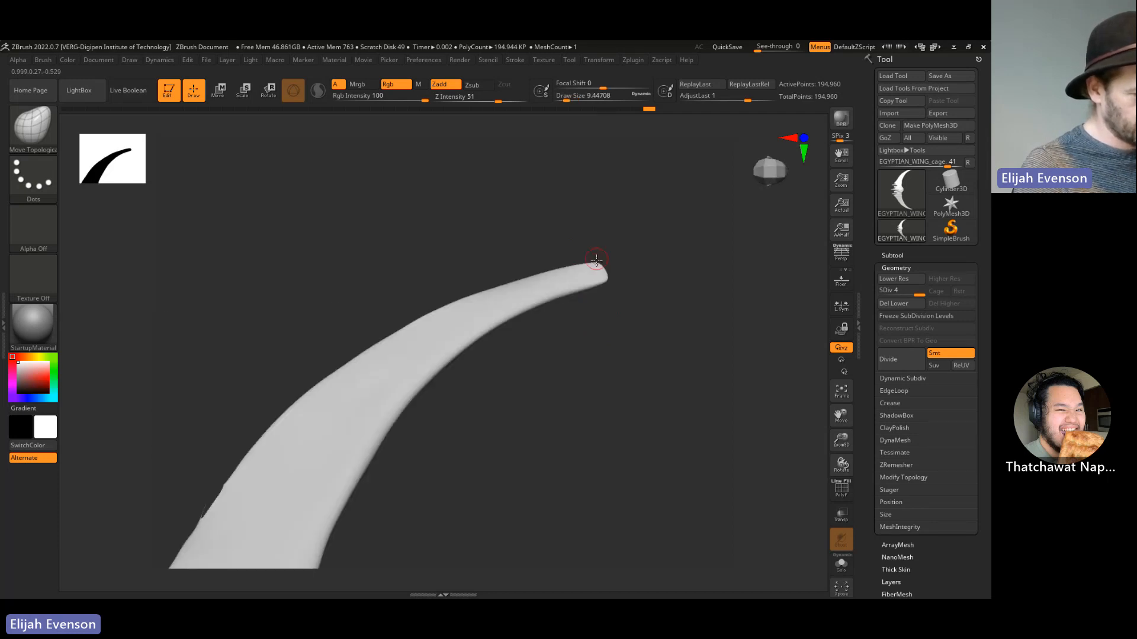
pyautogui.press('shift')
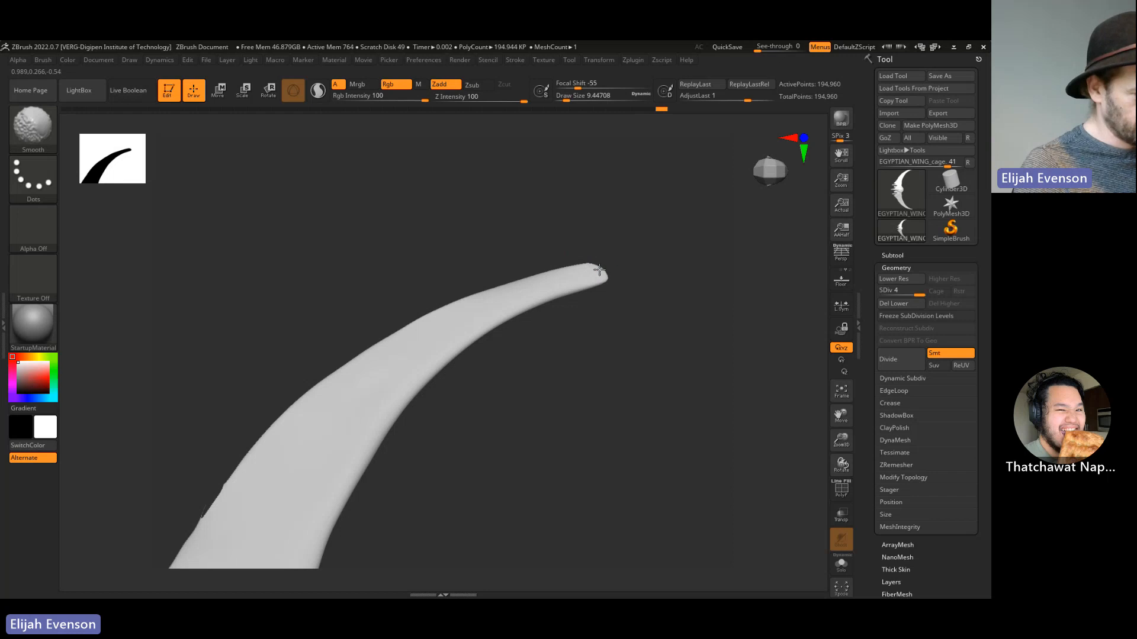
pyautogui.hotkey('shift', 'd')
pyautogui.hotkey('shift', 'd')
pyautogui.hotkey('shift', 'd')
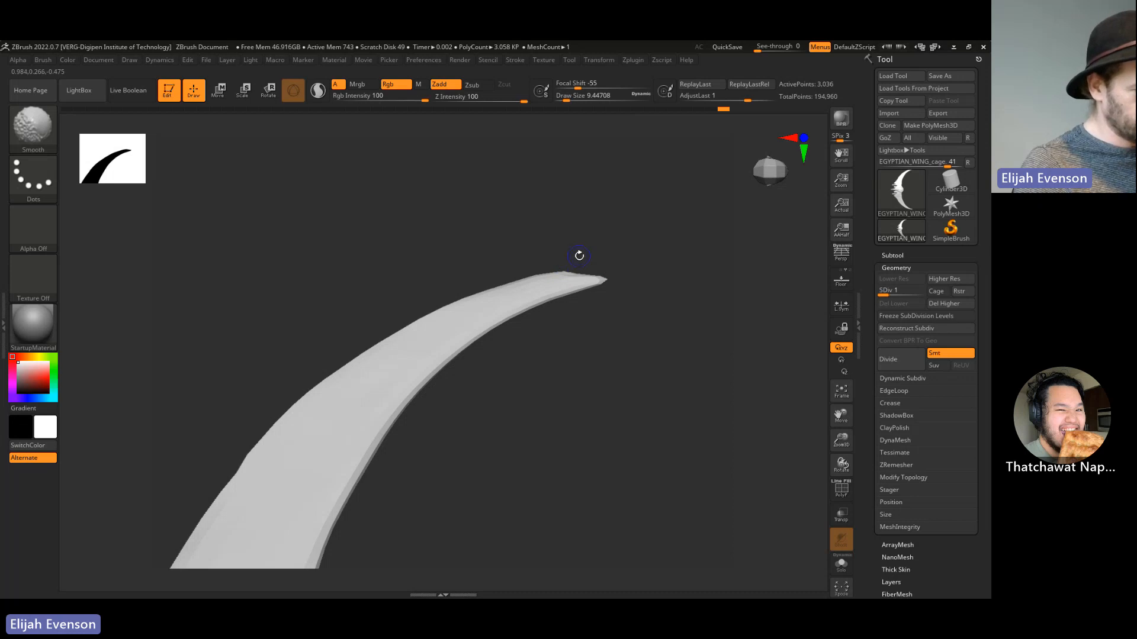
pyautogui.press('s')
pyautogui.keyDown('shift'); pyautogui.moveTo(579, 255); pyautogui.dragTo(583, 271); pyautogui.keyUp('shift')
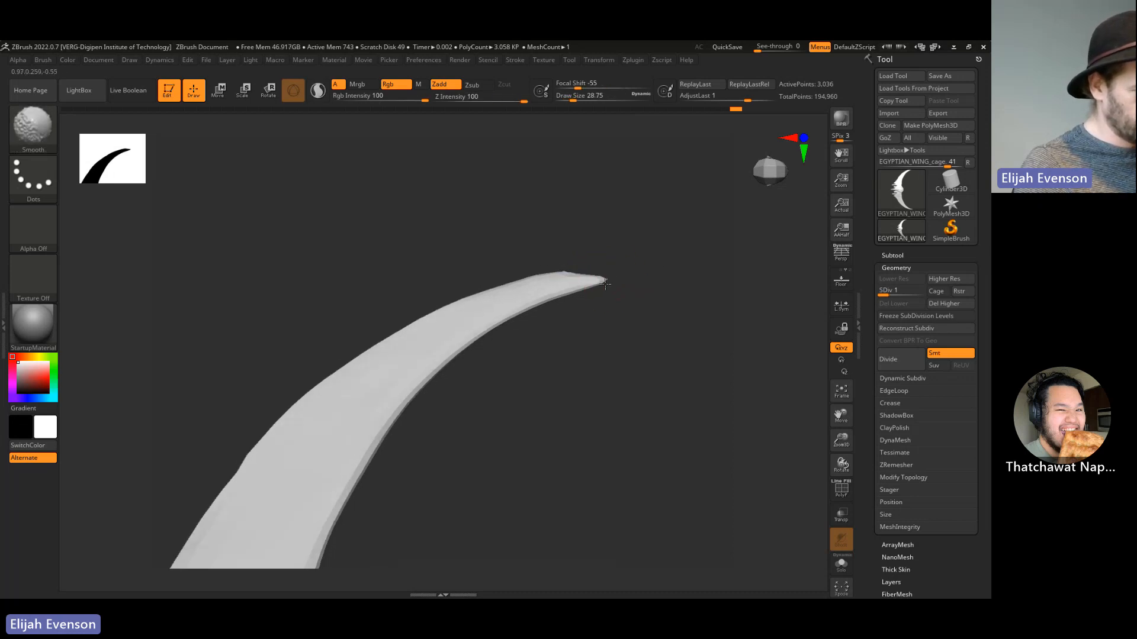
pyautogui.moveTo(628, 303); pyautogui.dragTo(632, 339)
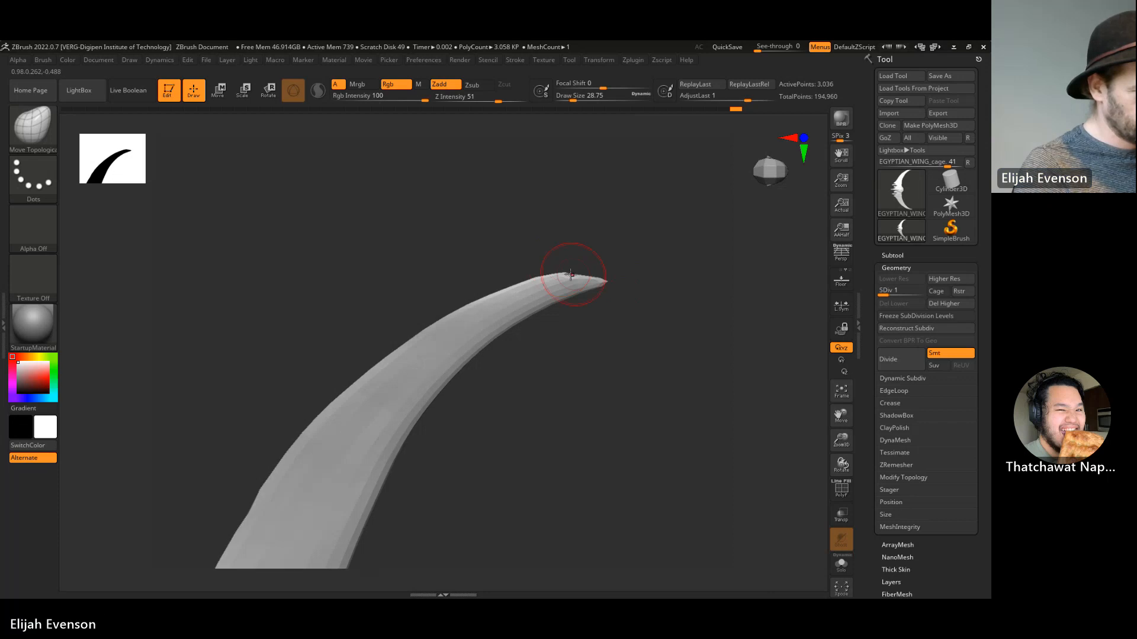
# - Move the kink on the upper edge near the wing's tip at a draw size of about 20 and smooth it
pyautogui.press('s')
pyautogui.moveTo(567, 272); pyautogui.dragTo(571, 278)
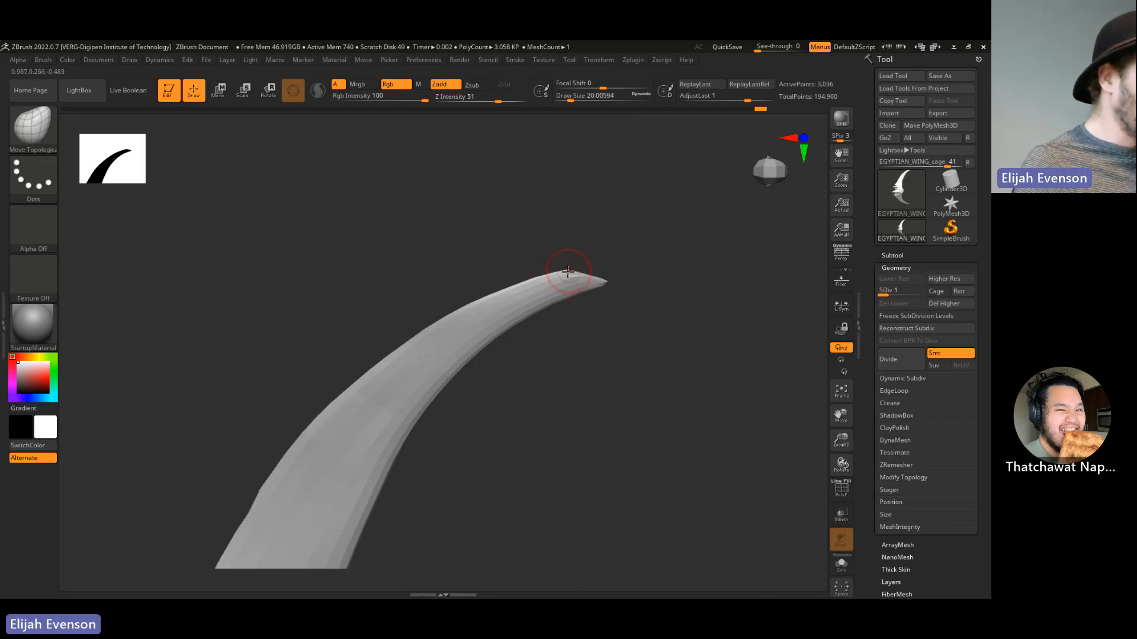
pyautogui.moveTo(559, 269)
pyautogui.keyDown('shift'); pyautogui.mouseDown()
pyautogui.moveTo(575, 269)
pyautogui.moveTo(562, 272)
pyautogui.mouseUp(); pyautogui.keyUp('shift')
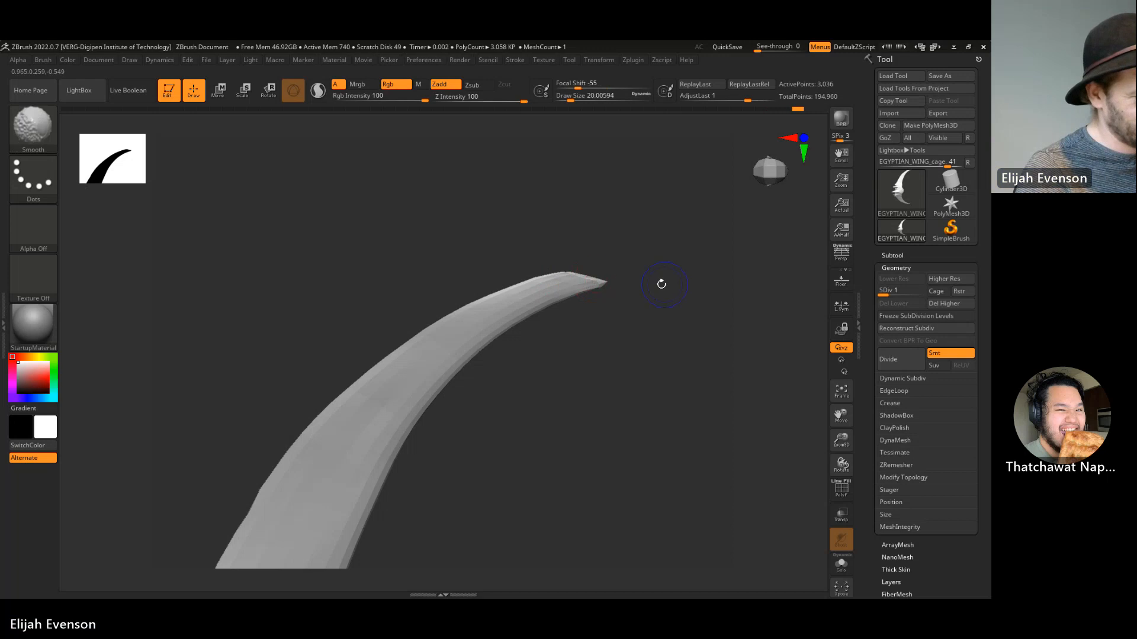
# - Raise the mesh back to subdivision level 4 and inspect both wings and the central body edge-on
pyautogui.keyDown('alt'); pyautogui.moveTo(662, 285); pyautogui.dragTo(662, 365); pyautogui.keyUp('alt')
pyautogui.moveTo(686, 358)
pyautogui.mouseDown()
pyautogui.moveTo(693, 325)
pyautogui.moveTo(603, 317)
pyautogui.moveTo(609, 305)
pyautogui.moveTo(531, 265)
pyautogui.moveTo(680, 363)
pyautogui.mouseUp()
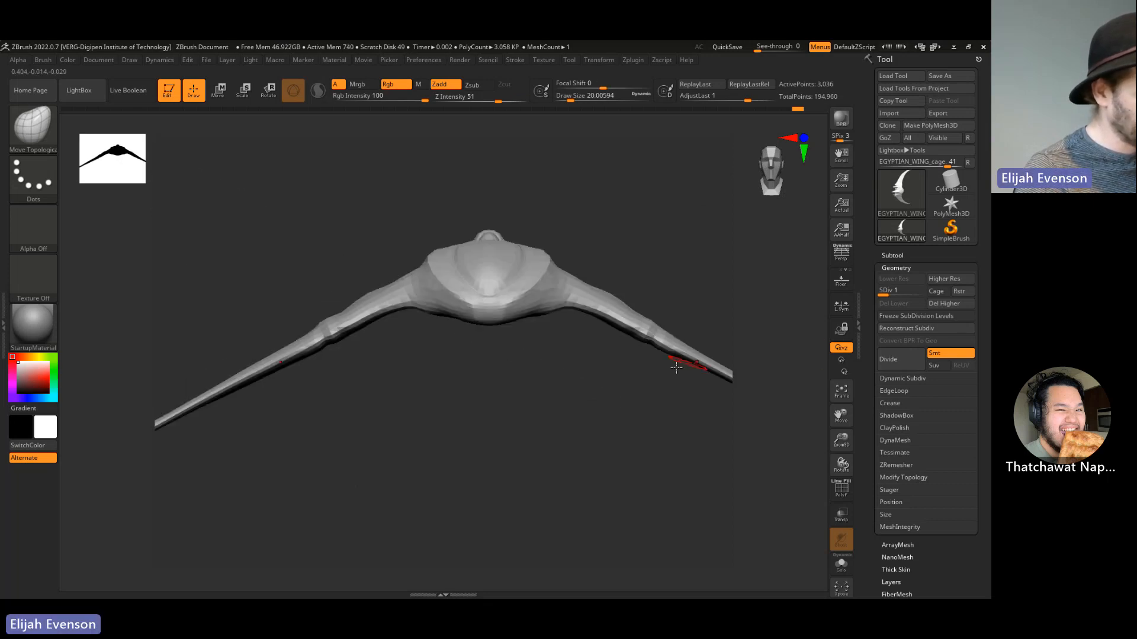
pyautogui.press('d')
pyautogui.press('d')
pyautogui.press('d')
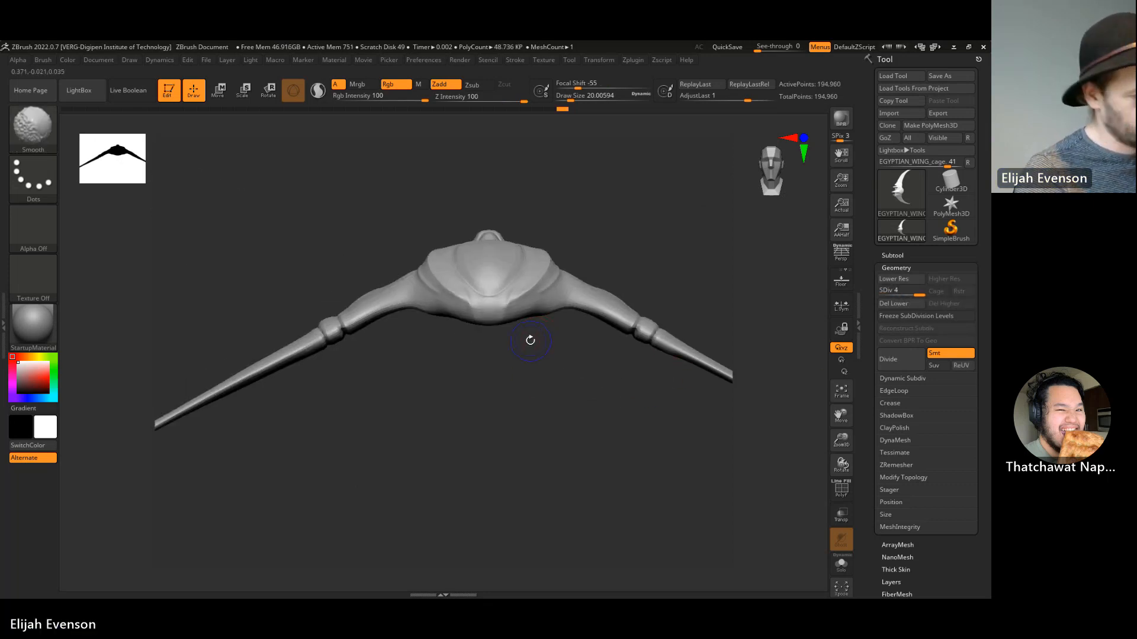
pyautogui.moveTo(527, 338)
pyautogui.mouseDown()
pyautogui.moveTo(299, 353)
pyautogui.moveTo(237, 324)
pyautogui.moveTo(436, 337)
pyautogui.mouseUp()
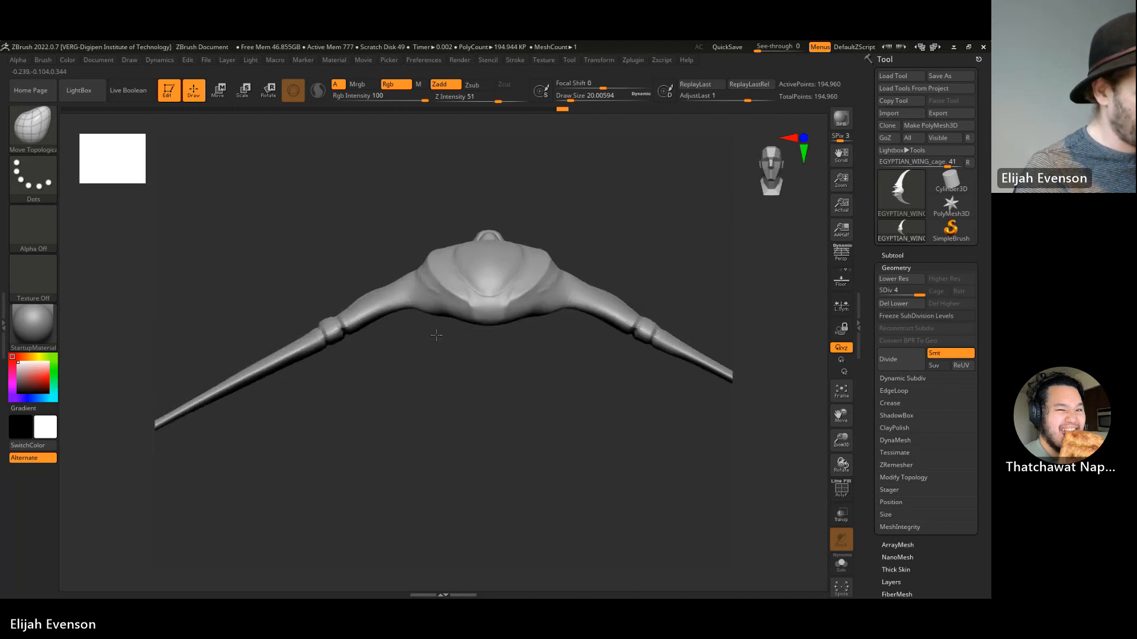
pyautogui.keyDown('shift'); pyautogui.moveTo(562, 283); pyautogui.dragTo(538, 309); pyautogui.keyUp('shift')
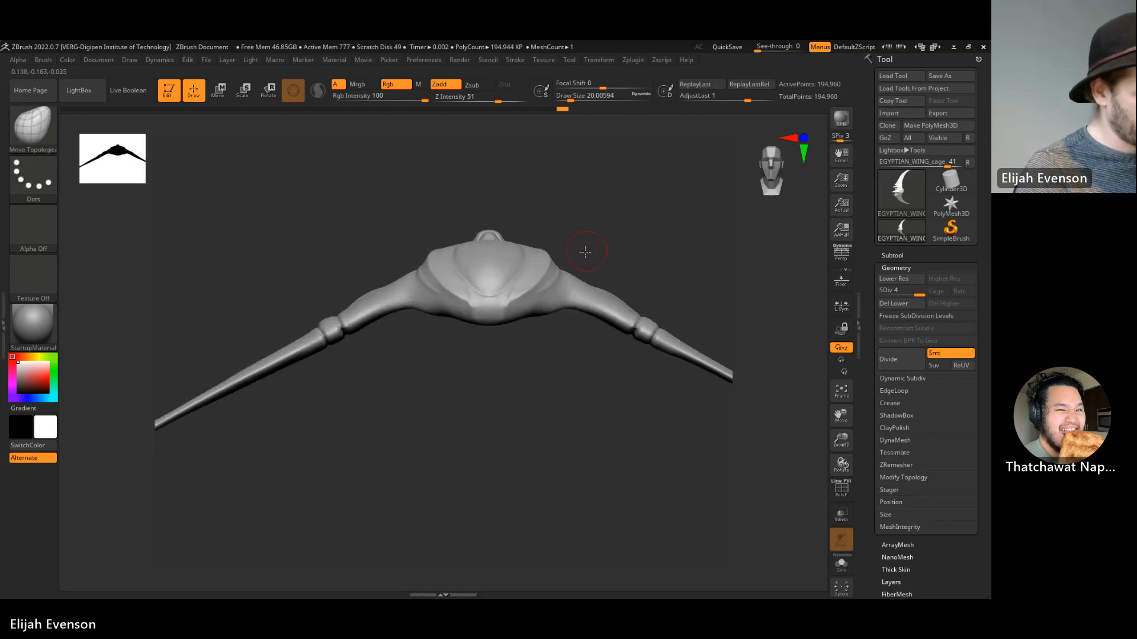
# - Reshape the underside of the wing's arm between the body and the creased band with Move Topological at draw sizes of about 44 and 31
pyautogui.moveTo(586, 253)
pyautogui.mouseDown()
pyautogui.moveTo(553, 292)
pyautogui.moveTo(556, 403)
pyautogui.moveTo(578, 389)
pyautogui.moveTo(542, 412)
pyautogui.moveTo(576, 375)
pyautogui.mouseUp()
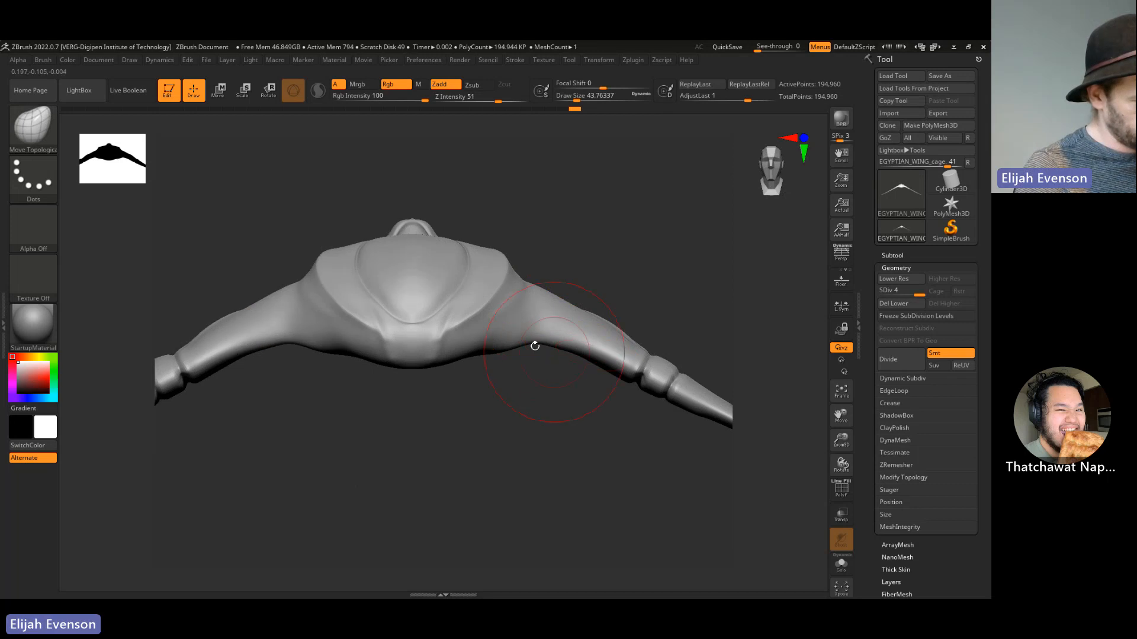
pyautogui.moveTo(502, 363); pyautogui.dragTo(509, 352)
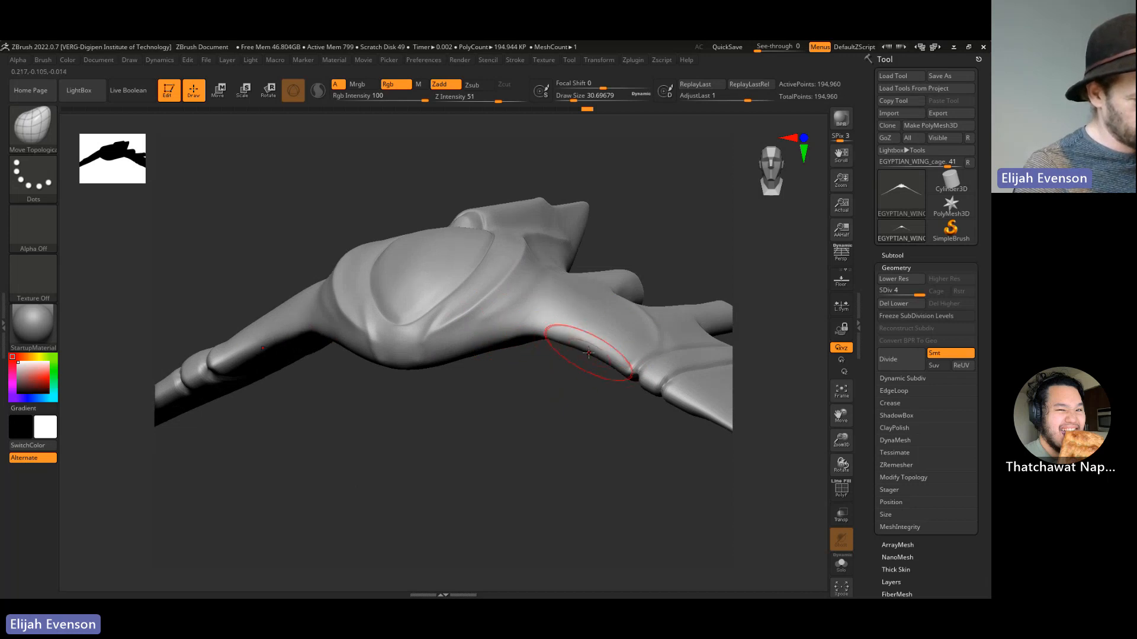
pyautogui.keyDown('alt'); pyautogui.moveTo(563, 375); pyautogui.dragTo(346, 431); pyautogui.keyUp('alt')
pyautogui.moveTo(600, 222)
pyautogui.mouseDown()
pyautogui.moveTo(600, 176)
pyautogui.moveTo(553, 289)
pyautogui.moveTo(431, 208)
pyautogui.moveTo(472, 338)
pyautogui.mouseUp()
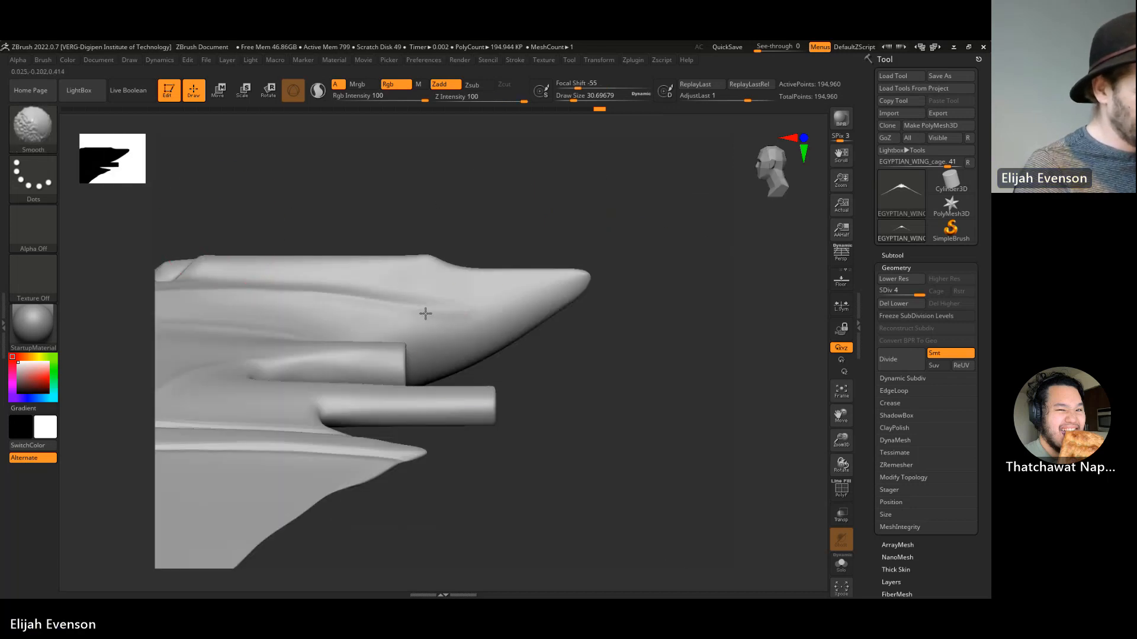
# - Switch to the DamStandard brush for creasing the side of the central tail spike
pyautogui.moveTo(637, 337)
pyautogui.mouseDown()
pyautogui.moveTo(631, 371)
pyautogui.moveTo(732, 340)
pyautogui.mouseUp()
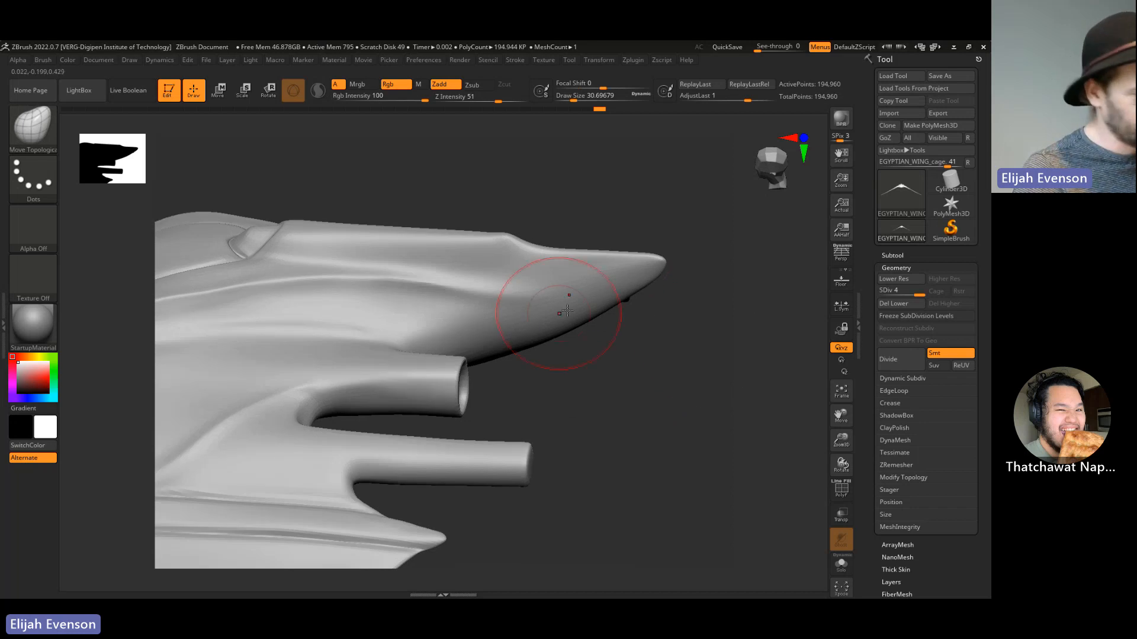
pyautogui.press('b')
pyautogui.press('c')
pyautogui.press('b')
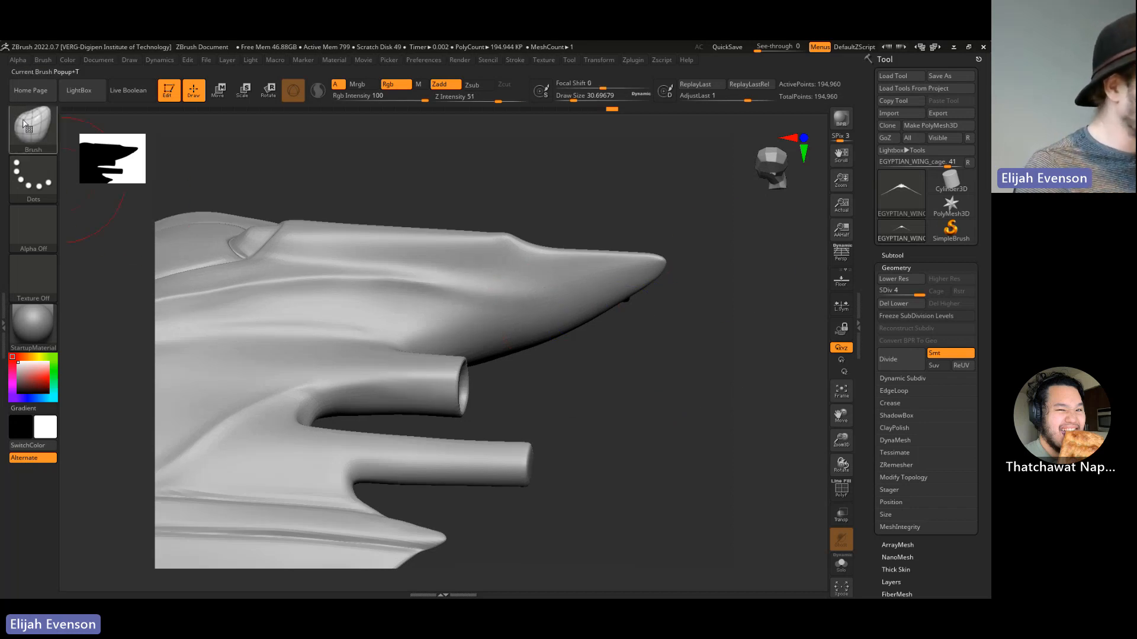
pyautogui.press('b')
pyautogui.click(187, 148)
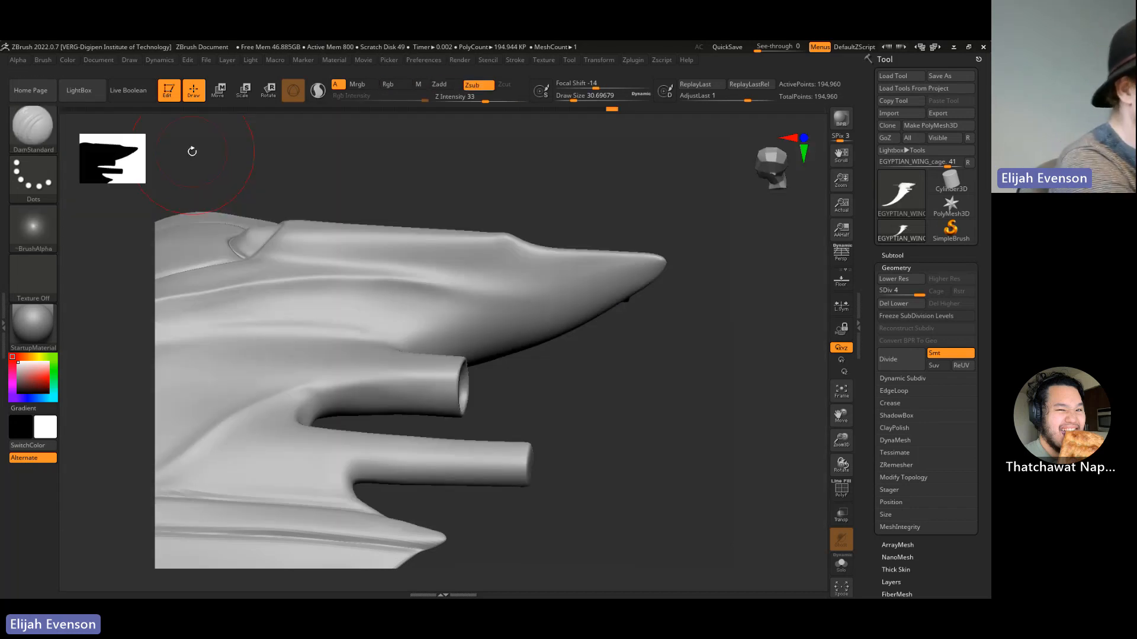
# - Try to carve a thin crease along the side of the central tail spike at a draw size of about 5
pyautogui.keyDown('shift'); pyautogui.moveTo(639, 172); pyautogui.dragTo(655, 188); pyautogui.keyUp('shift')
pyautogui.press('s')
pyautogui.moveTo(292, 266); pyautogui.dragTo(283, 269)
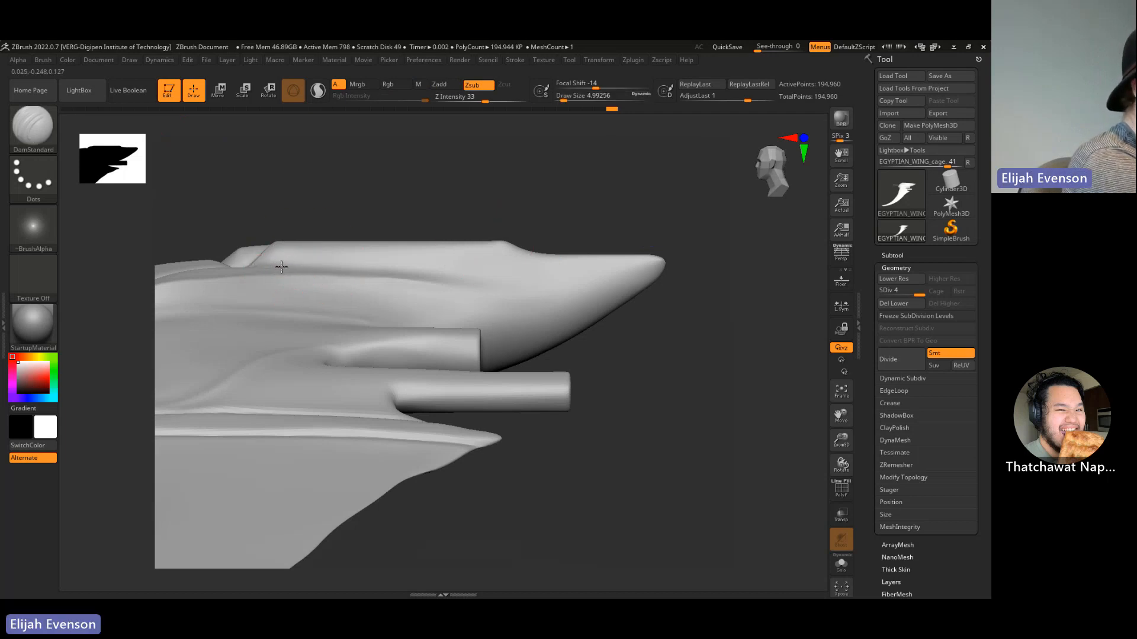
pyautogui.moveTo(309, 266)
pyautogui.mouseDown()
pyautogui.moveTo(670, 272)
pyautogui.moveTo(685, 325)
pyautogui.mouseUp()
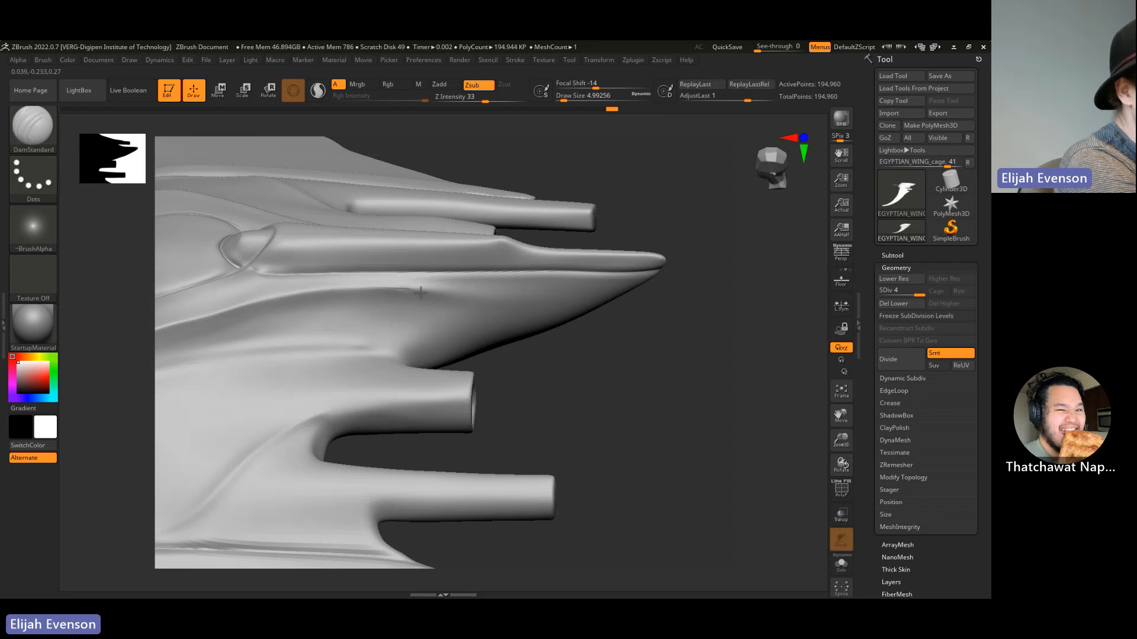
pyautogui.press('ctrl')
pyautogui.press('ctrl')
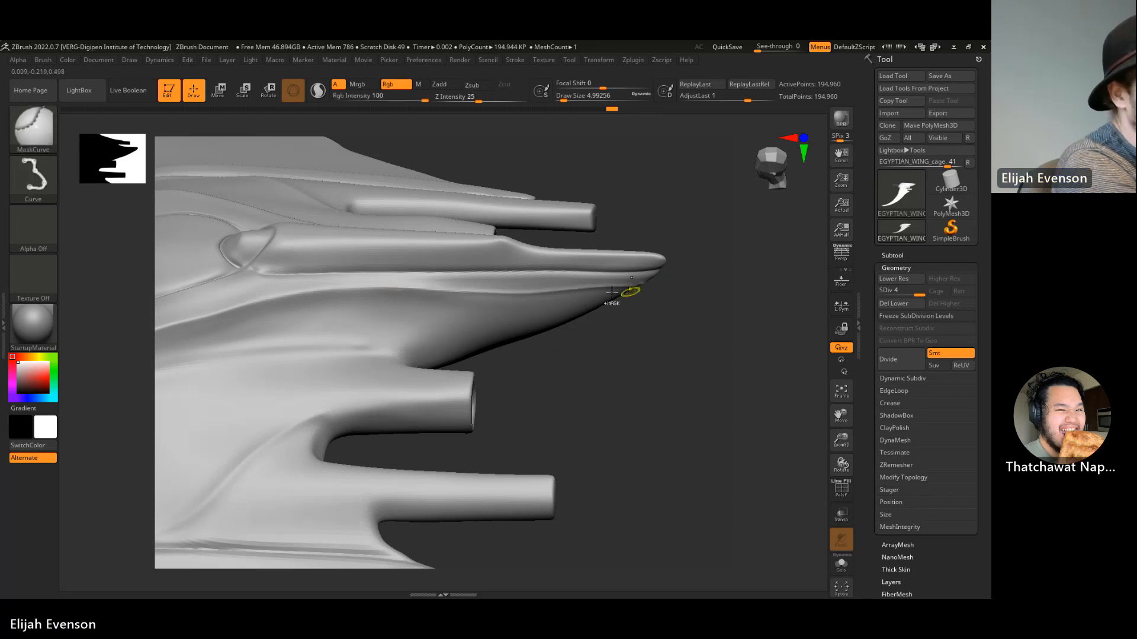
# - Carve a crease along the side of the tail spike to its tip with DamStandard at a draw size of about 9.4
pyautogui.press('s')
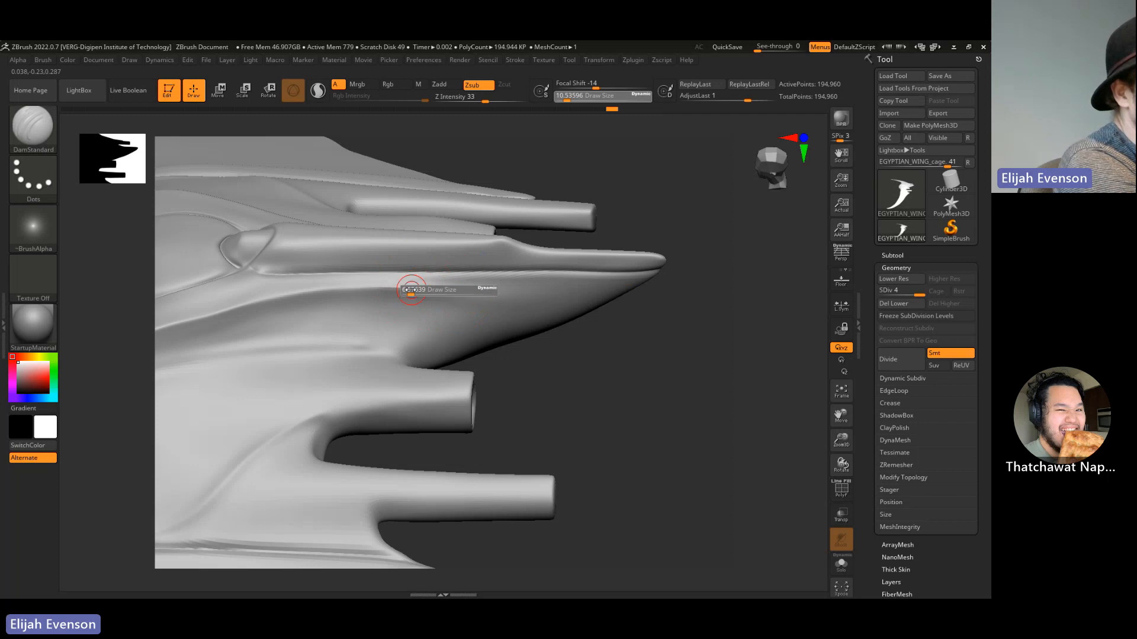
pyautogui.moveTo(411, 290); pyautogui.dragTo(408, 290)
pyautogui.press('ctrl')
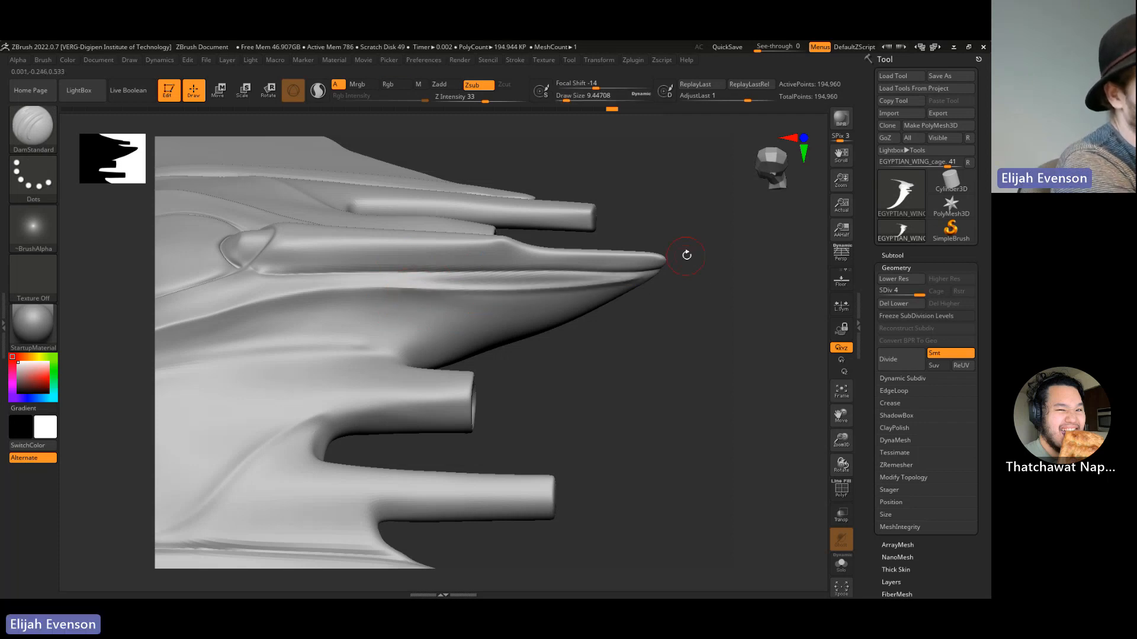
# - Shift the new crease toward the tail spike's back edge with Move Topological at a draw size of about 39, from the side view
pyautogui.moveTo(687, 261)
pyautogui.keyDown('shift'); pyautogui.mouseDown()
pyautogui.moveTo(708, 325)
pyautogui.moveTo(639, 375)
pyautogui.moveTo(629, 459)
pyautogui.moveTo(642, 482)
pyautogui.moveTo(623, 450)
pyautogui.mouseUp(); pyautogui.keyUp('shift')
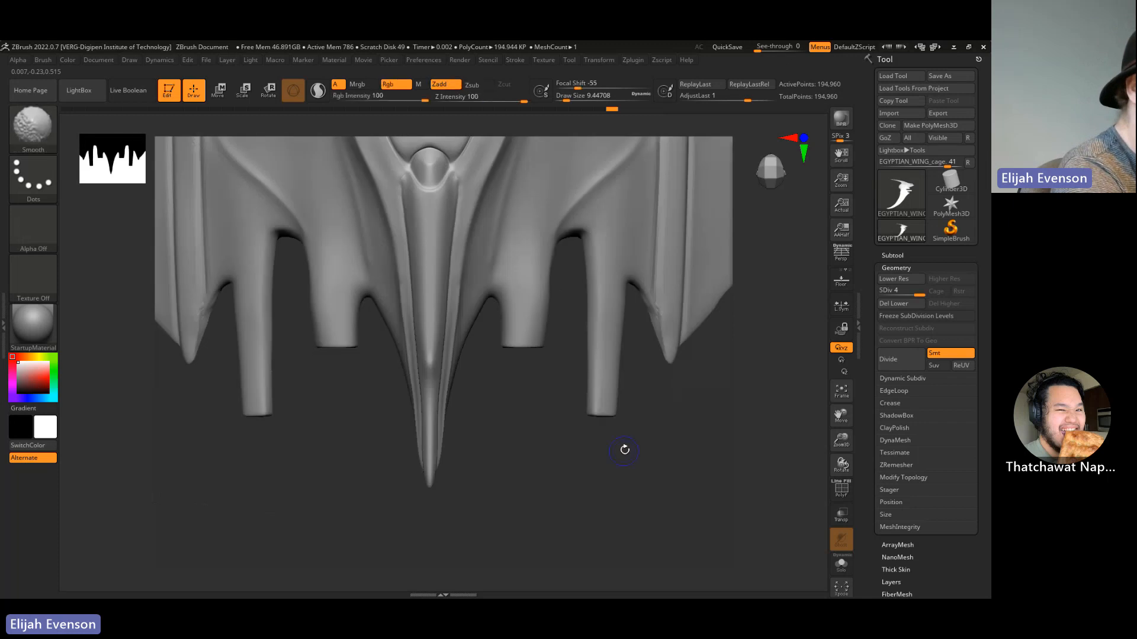
pyautogui.moveTo(507, 414)
pyautogui.mouseDown()
pyautogui.moveTo(520, 452)
pyautogui.moveTo(586, 439)
pyautogui.moveTo(522, 457)
pyautogui.mouseUp()
pyautogui.click(32, 123)
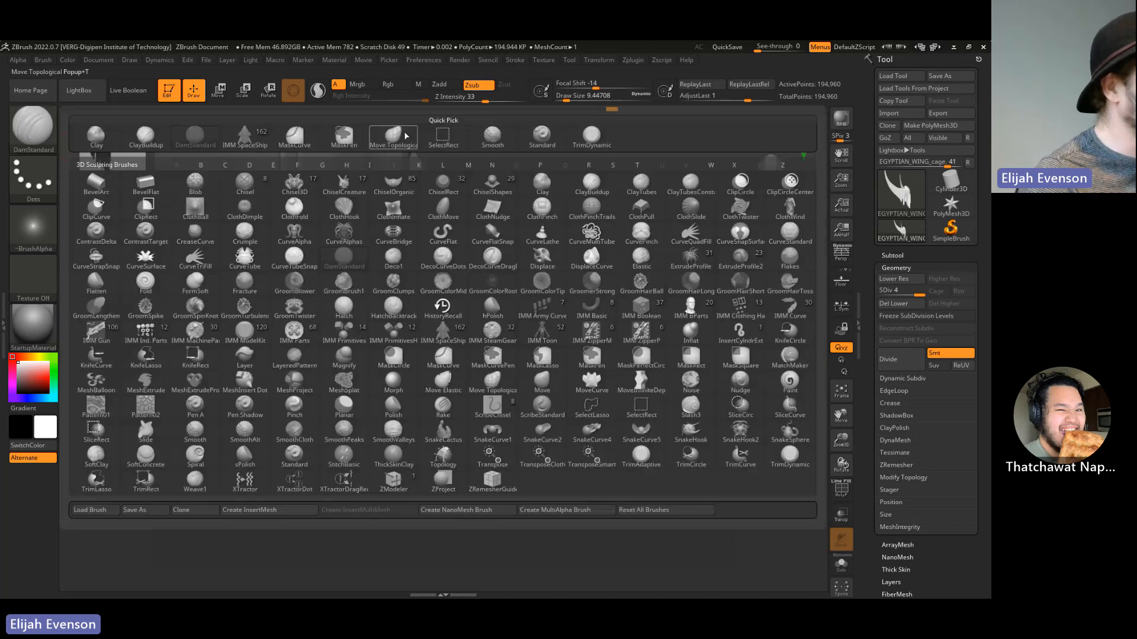
pyautogui.click(406, 135)
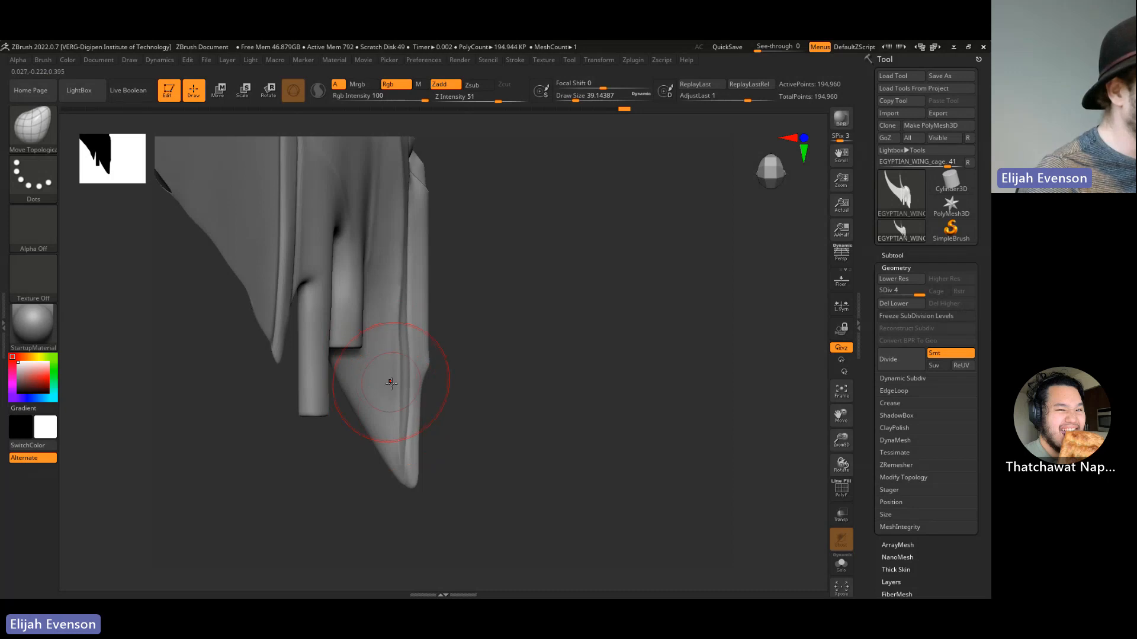
pyautogui.moveTo(392, 424); pyautogui.dragTo(411, 377)
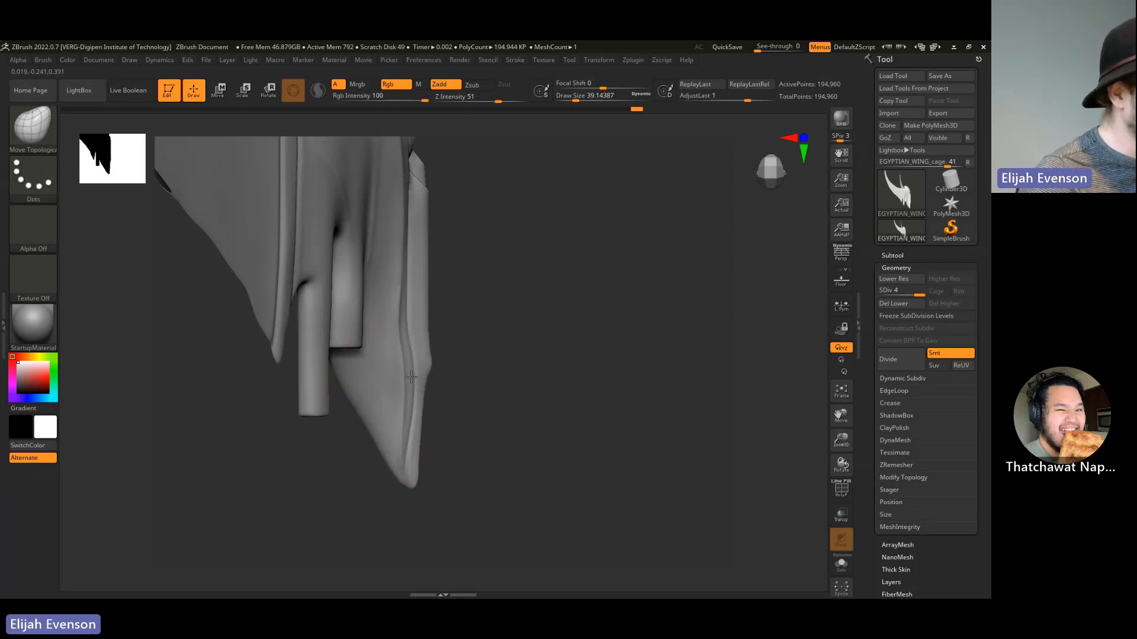
pyautogui.moveTo(409, 423); pyautogui.dragTo(414, 427)
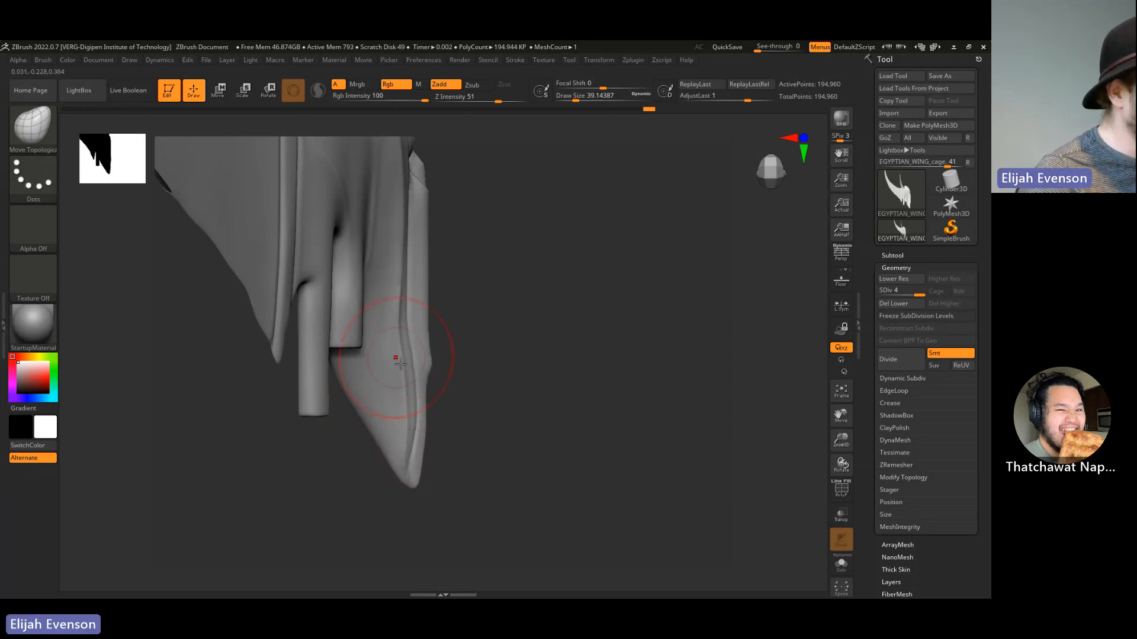
pyautogui.moveTo(420, 352)
pyautogui.mouseDown()
pyautogui.moveTo(414, 410)
pyautogui.moveTo(422, 379)
pyautogui.moveTo(432, 387)
pyautogui.mouseUp()
# - Adjust the tail spike's side contours and narrow tip from the straight-on view at a draw size of about 37
pyautogui.press('s')
pyautogui.press('s')
pyautogui.moveTo(565, 426); pyautogui.dragTo(544, 469)
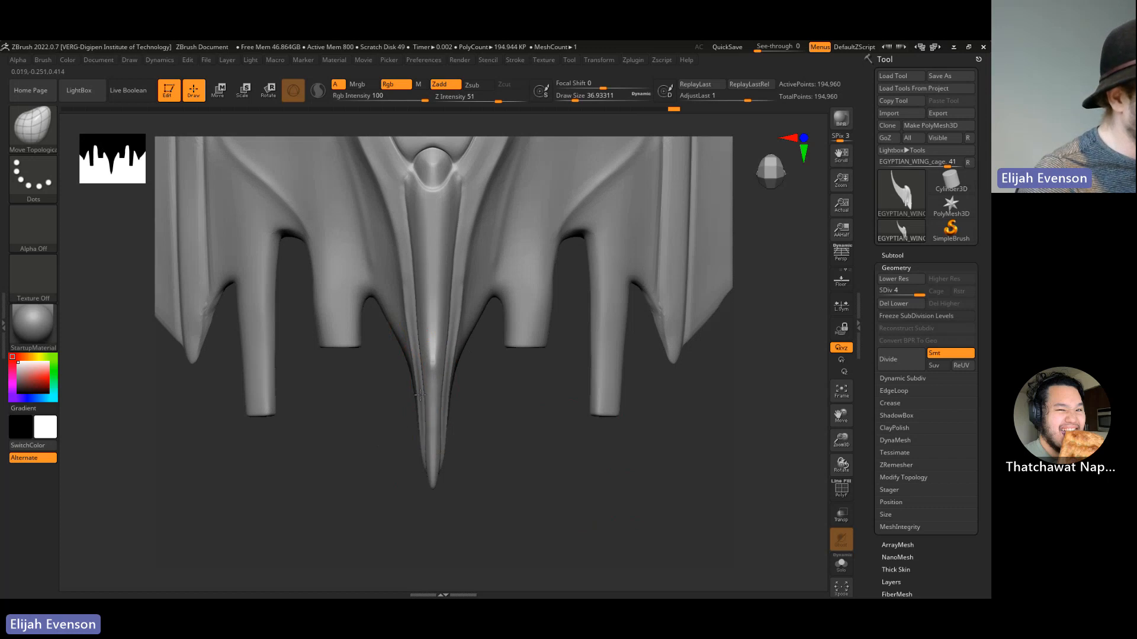
pyautogui.click(429, 458)
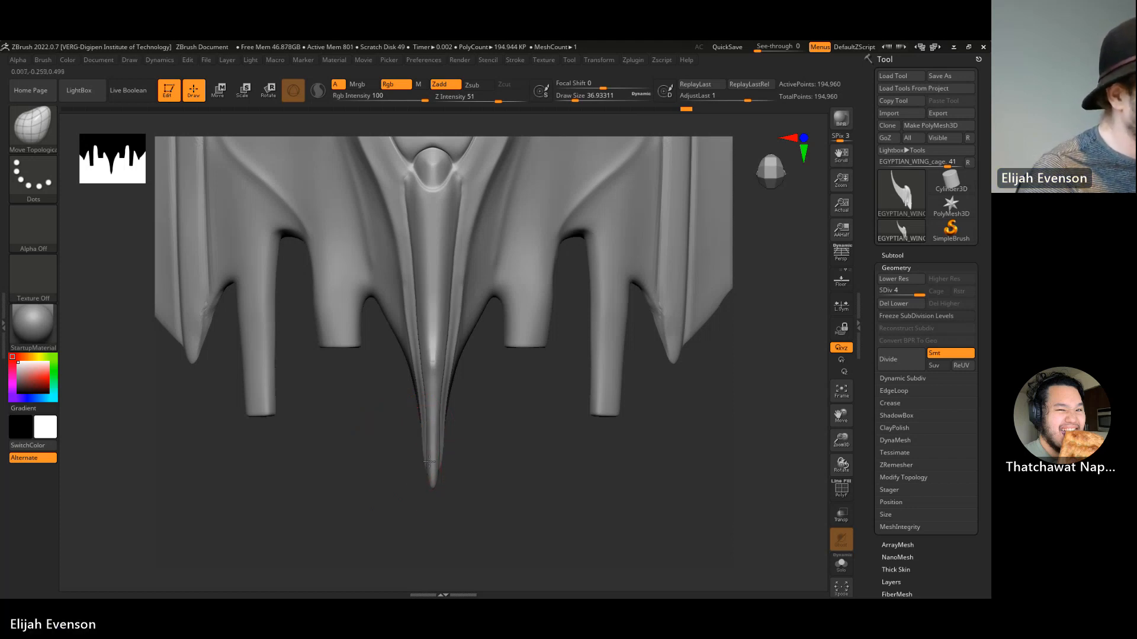
pyautogui.moveTo(426, 473); pyautogui.dragTo(530, 483)
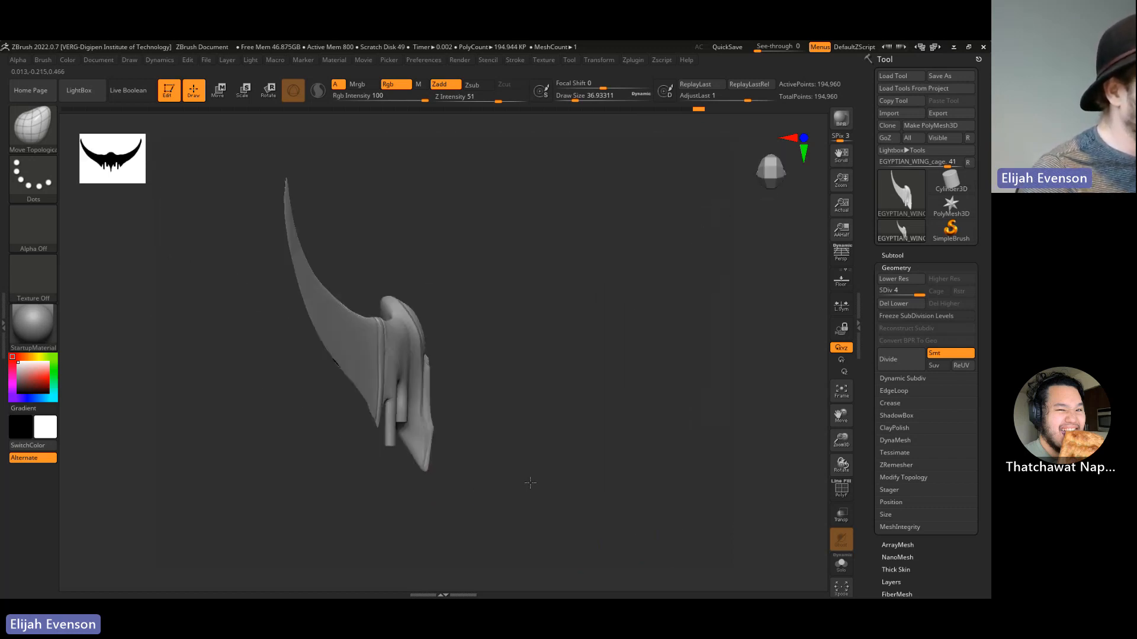
# - Push in the bulge on the tail spike's back edge from the side view at a draw size of about 65
pyautogui.moveTo(440, 446)
pyautogui.keyDown('alt'); pyautogui.mouseDown()
pyautogui.moveTo(520, 495)
pyautogui.moveTo(463, 446)
pyautogui.mouseUp(); pyautogui.keyUp('alt')
pyautogui.press('s')
pyautogui.moveTo(435, 399); pyautogui.dragTo(425, 401)
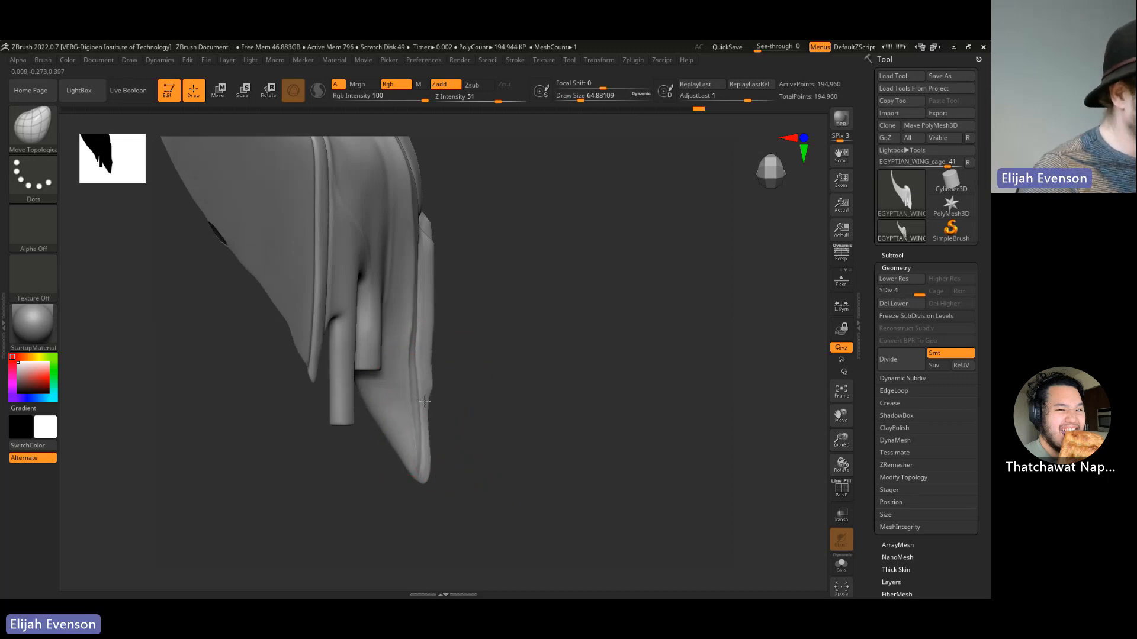
pyautogui.hotkey('ctrl', 'z')
pyautogui.moveTo(530, 411); pyautogui.dragTo(553, 411)
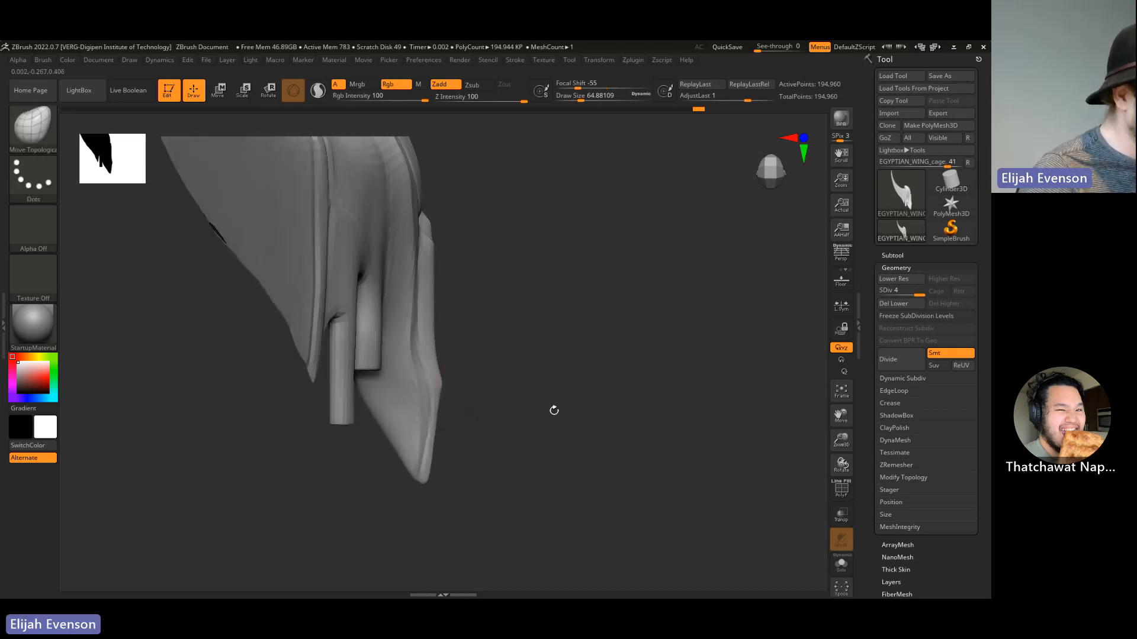
pyautogui.moveTo(436, 389)
pyautogui.mouseDown()
pyautogui.moveTo(426, 391)
pyautogui.moveTo(417, 346)
pyautogui.mouseUp()
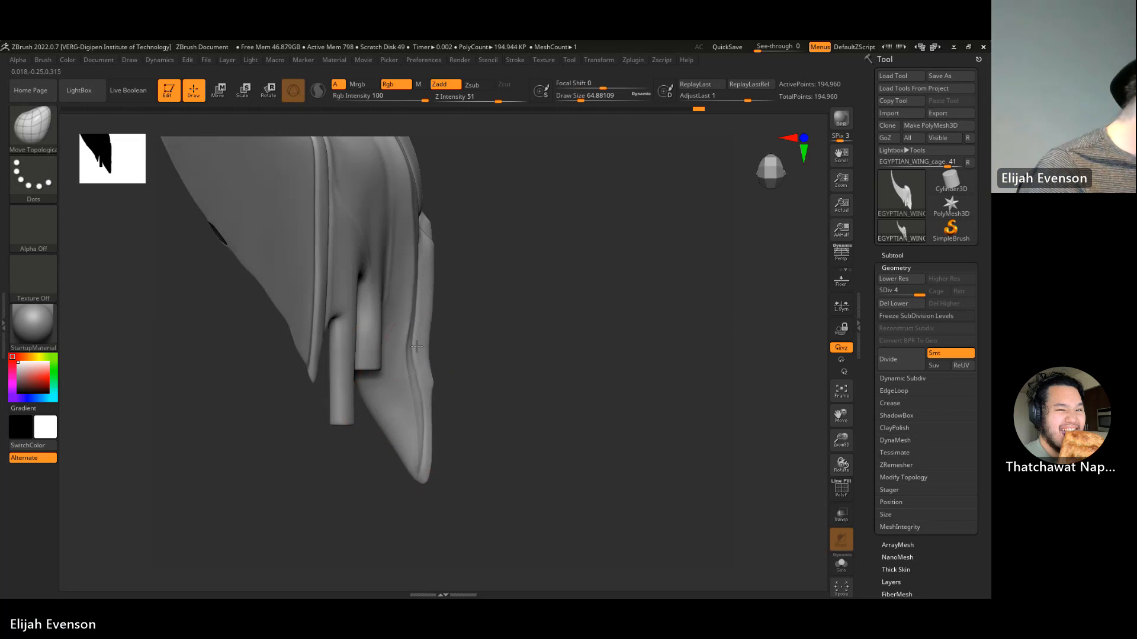
# - Flatten the side of the raised ridge on the tail spike with TrimDynamic at a draw size of about 13
pyautogui.keyDown('shift'); pyautogui.moveTo(525, 380); pyautogui.dragTo(560, 406); pyautogui.keyUp('shift')
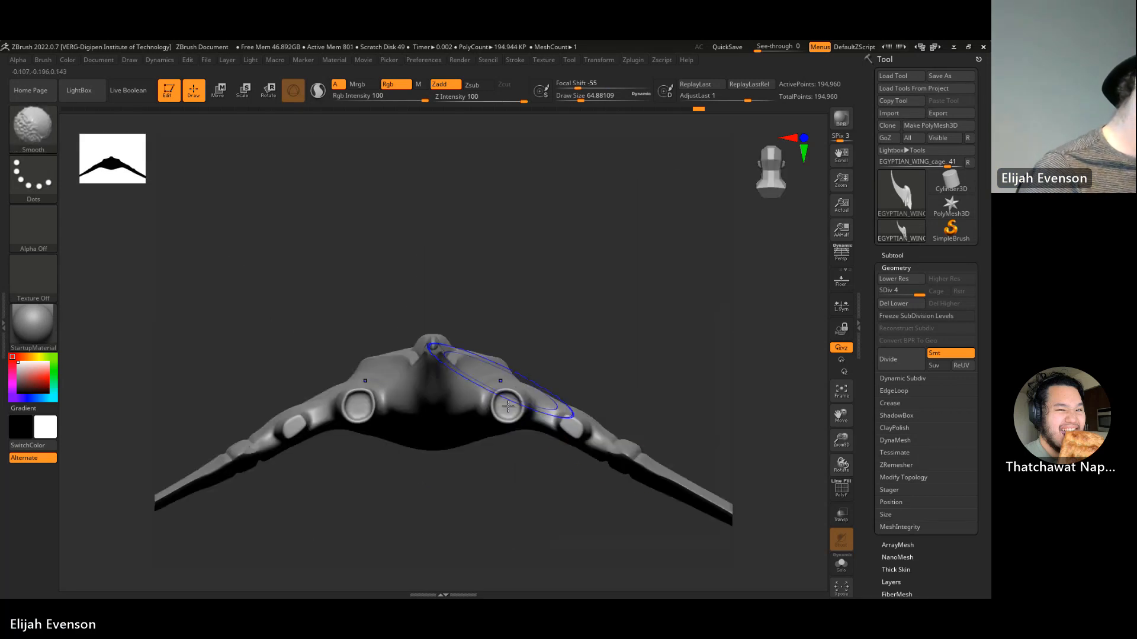
pyautogui.moveTo(617, 287)
pyautogui.keyDown('shift'); pyautogui.mouseDown()
pyautogui.moveTo(631, 282)
pyautogui.moveTo(538, 274)
pyautogui.moveTo(592, 296)
pyautogui.moveTo(517, 254)
pyautogui.moveTo(495, 289)
pyautogui.moveTo(444, 274)
pyautogui.moveTo(510, 305)
pyautogui.moveTo(530, 336)
pyautogui.moveTo(556, 340)
pyautogui.moveTo(556, 352)
pyautogui.moveTo(515, 354)
pyautogui.mouseUp(); pyautogui.keyUp('shift')
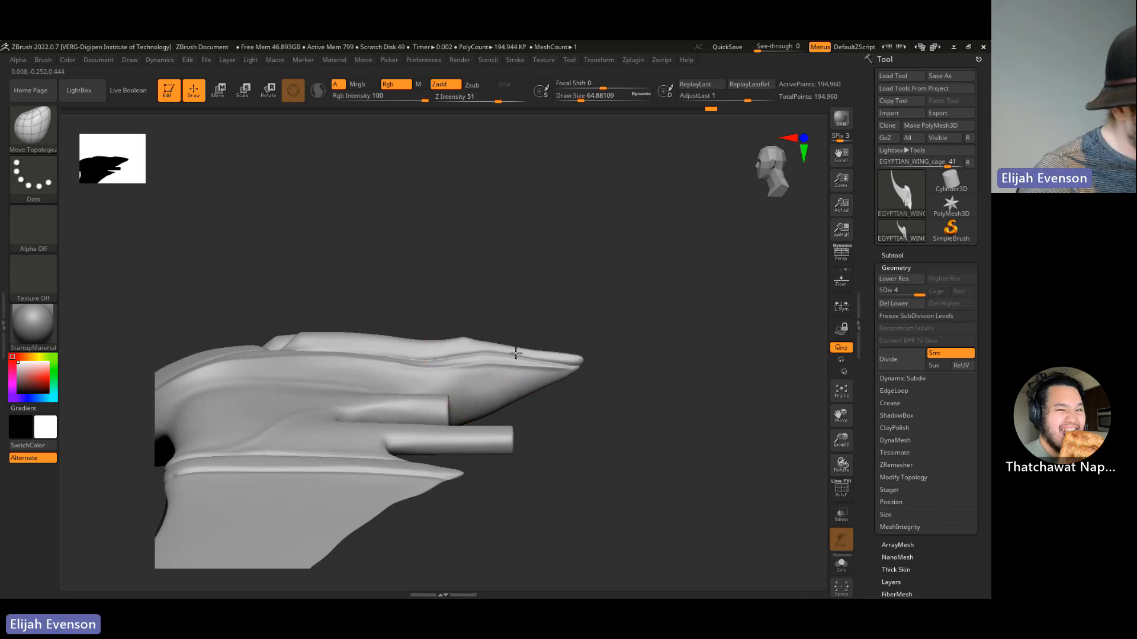
pyautogui.press('s')
pyautogui.moveTo(588, 360); pyautogui.dragTo(582, 340)
pyautogui.moveTo(592, 355)
pyautogui.keyDown('alt'); pyautogui.mouseDown()
pyautogui.moveTo(447, 336)
pyautogui.moveTo(600, 379)
pyautogui.moveTo(604, 417)
pyautogui.moveTo(579, 414)
pyautogui.moveTo(571, 405)
pyautogui.moveTo(627, 414)
pyautogui.moveTo(675, 393)
pyautogui.mouseUp(); pyautogui.keyUp('alt')
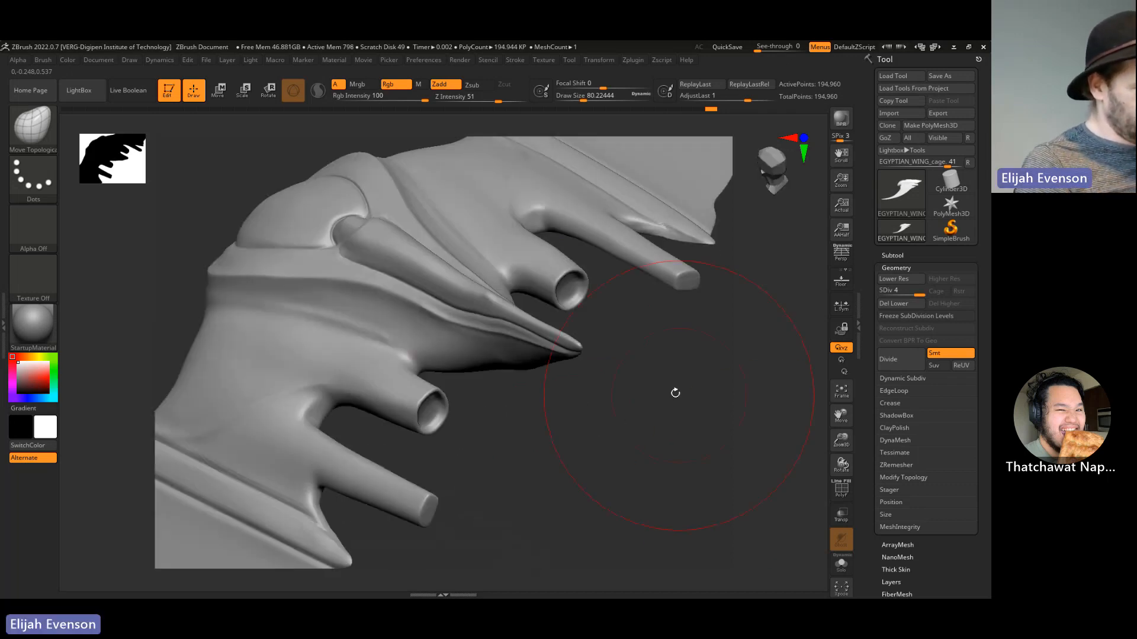
pyautogui.press('b')
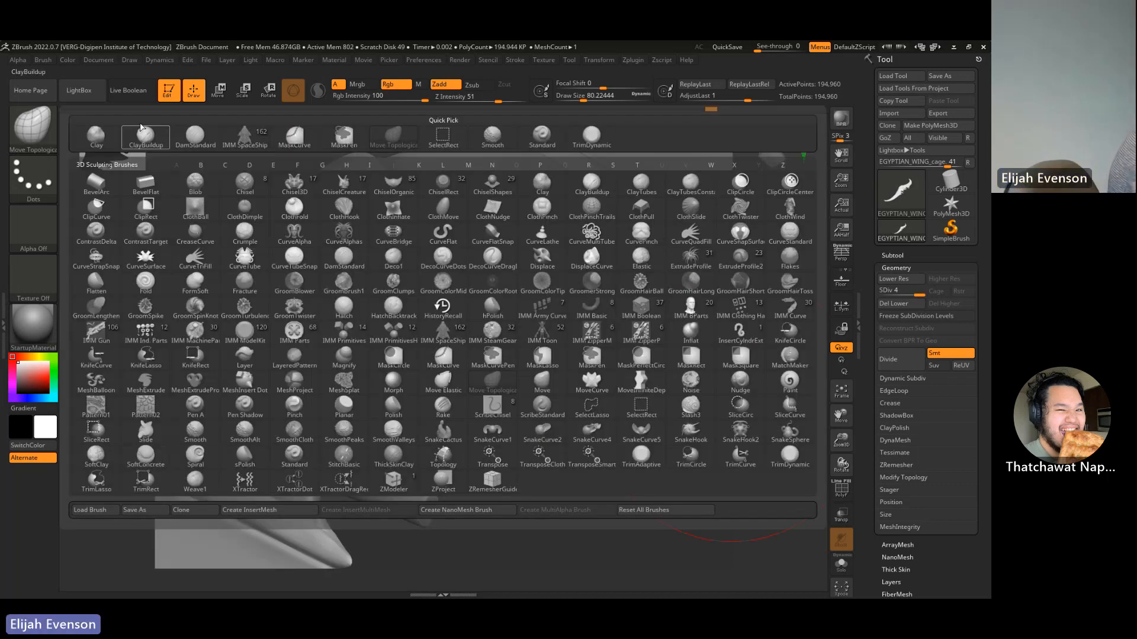
pyautogui.click(591, 135)
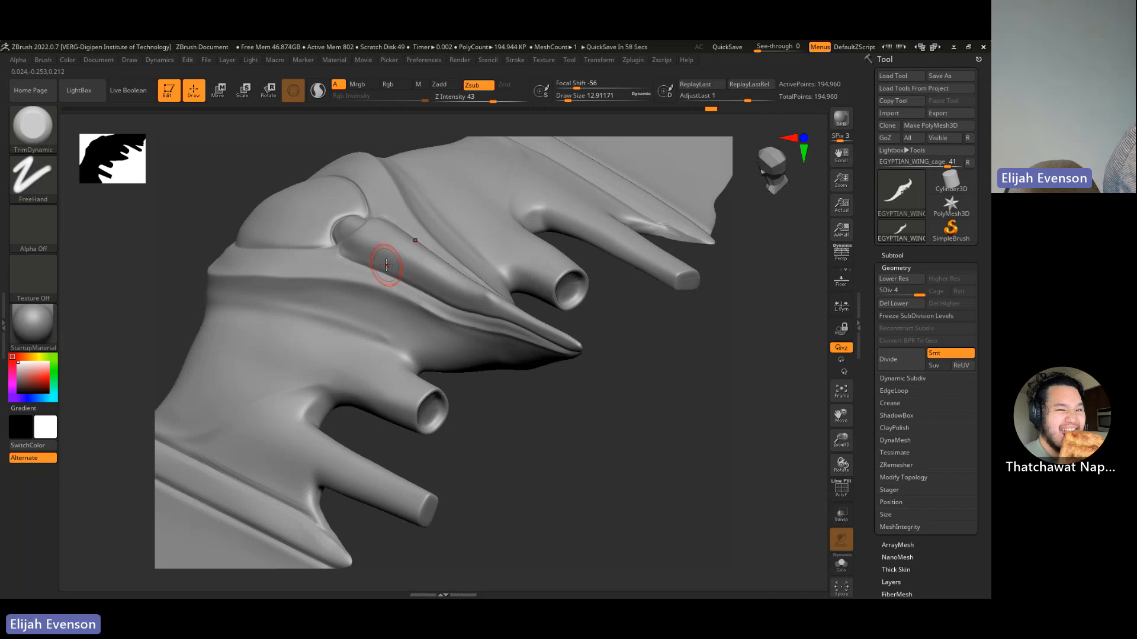
pyautogui.press(']')
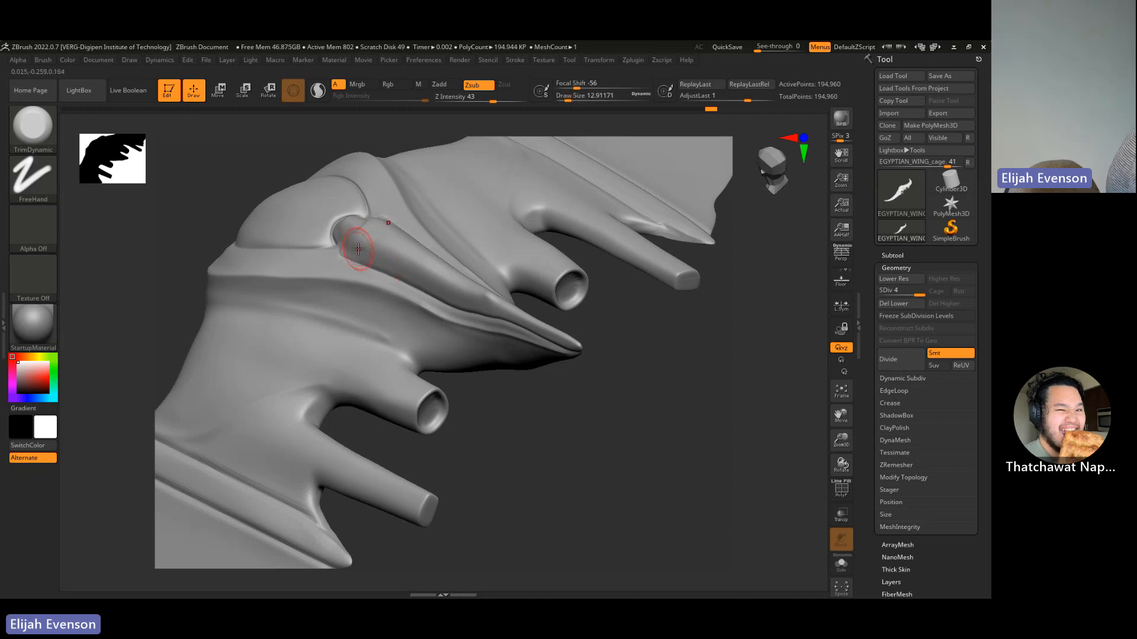
pyautogui.moveTo(410, 273); pyautogui.dragTo(361, 254)
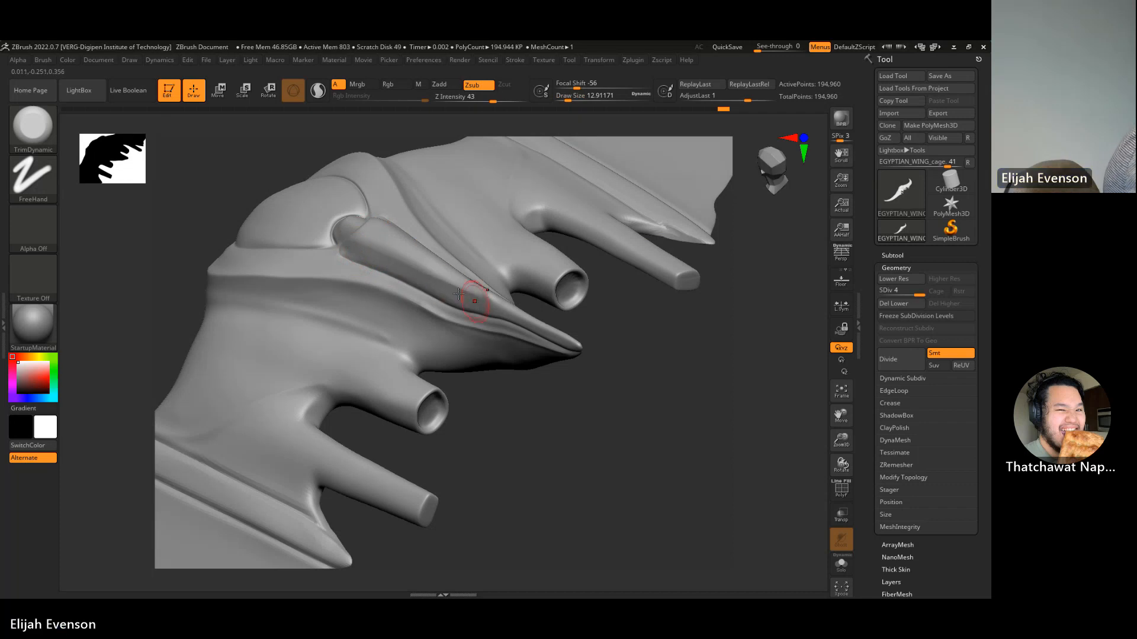
pyautogui.moveTo(459, 293); pyautogui.dragTo(441, 285)
# - Flatten the ridge's top face and its end beside the round knob with TrimDynamic at a draw size of about 17
pyautogui.press('s')
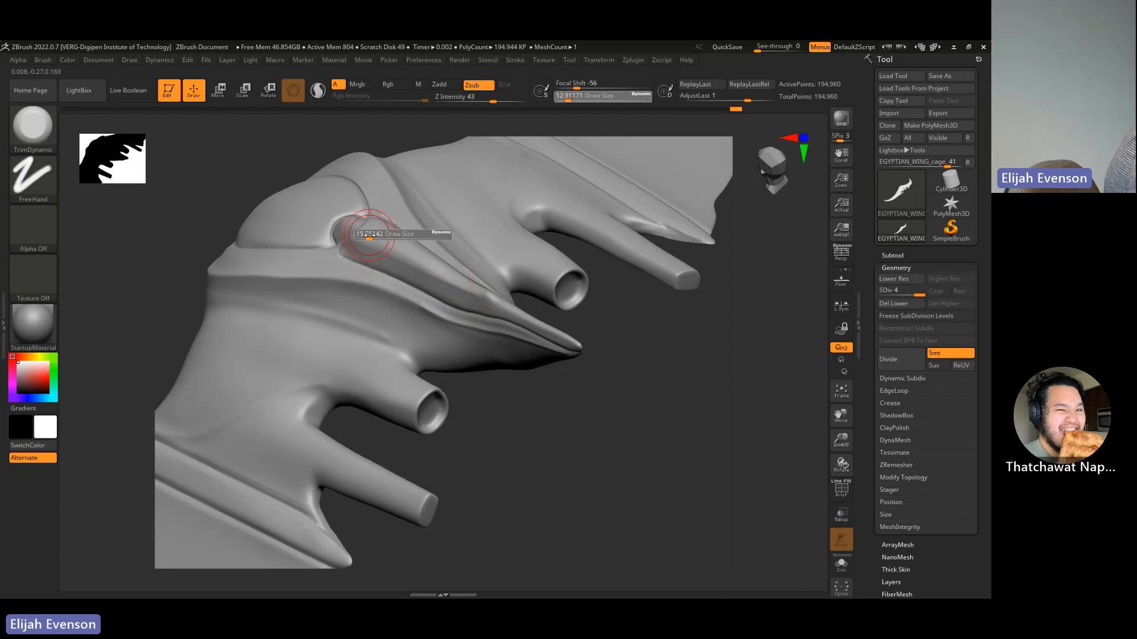
pyautogui.moveTo(367, 234); pyautogui.dragTo(372, 233)
pyautogui.moveTo(421, 261); pyautogui.dragTo(373, 237)
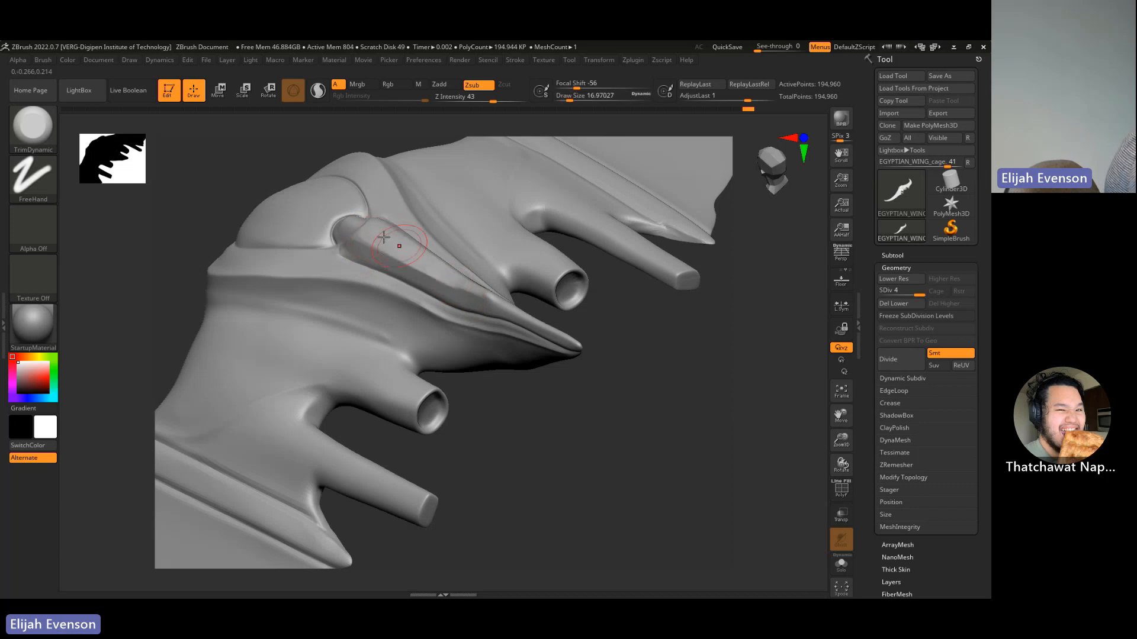
pyautogui.moveTo(622, 329); pyautogui.dragTo(710, 379)
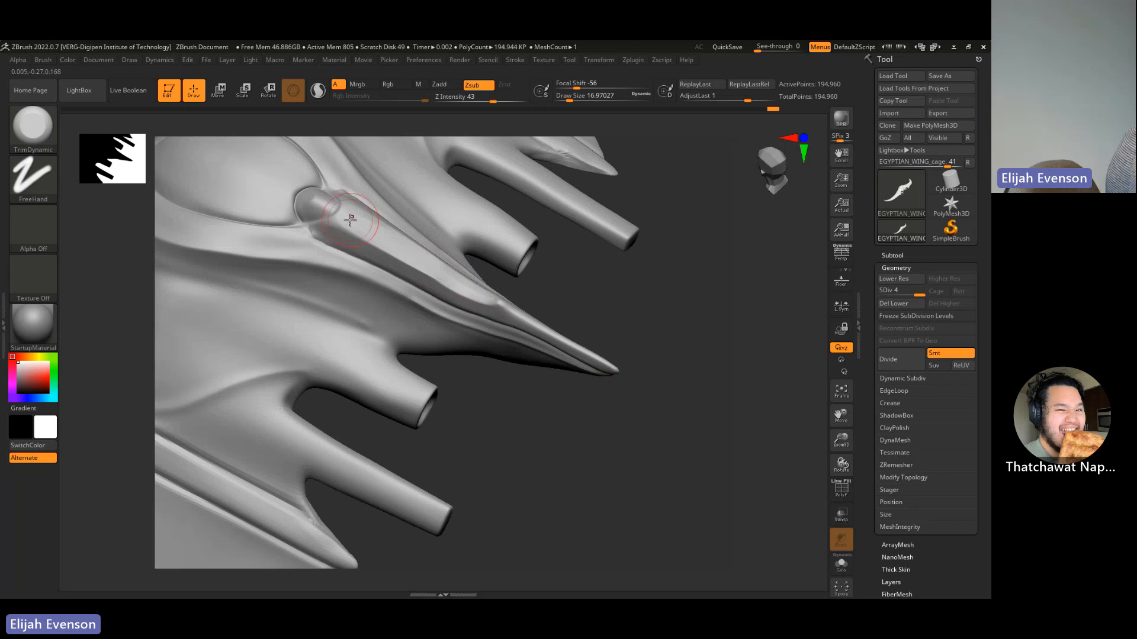
pyautogui.moveTo(350, 219); pyautogui.dragTo(464, 288)
pyautogui.moveTo(350, 218); pyautogui.dragTo(456, 280)
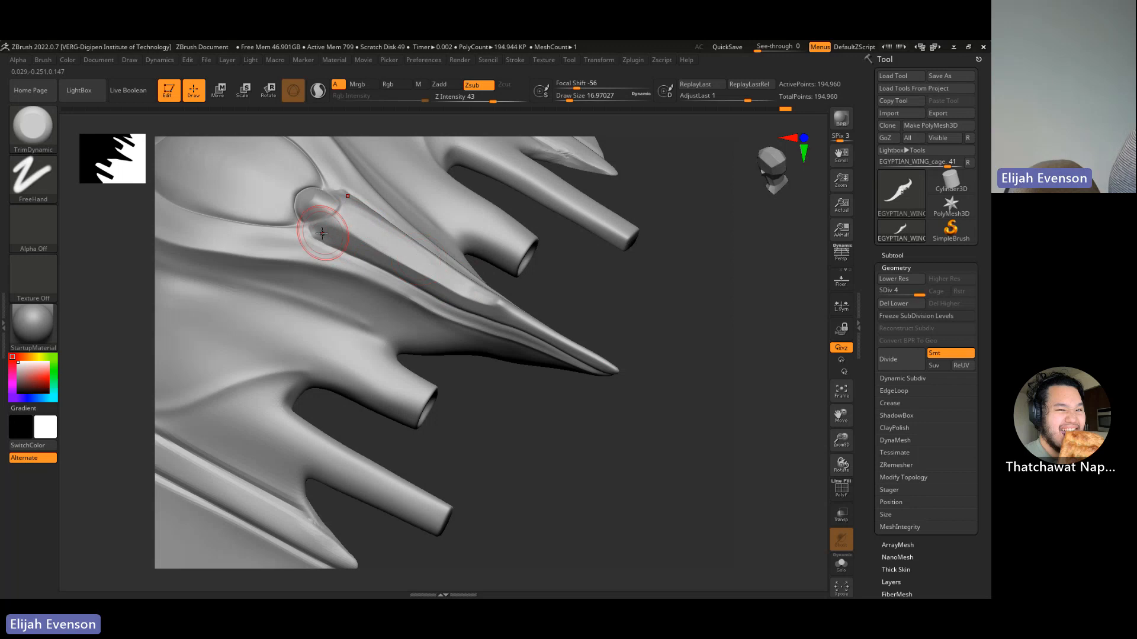
pyautogui.moveTo(323, 225); pyautogui.dragTo(427, 251)
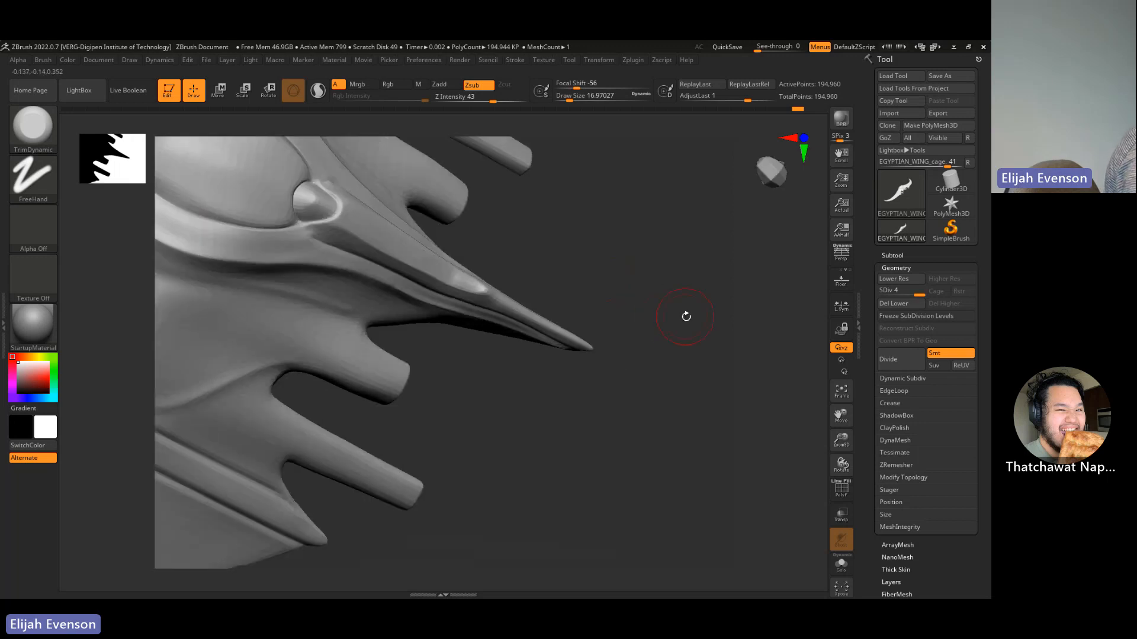
pyautogui.moveTo(685, 318)
pyautogui.mouseDown()
pyautogui.moveTo(685, 251)
pyautogui.moveTo(639, 241)
pyautogui.moveTo(756, 294)
pyautogui.moveTo(721, 325)
pyautogui.moveTo(722, 304)
pyautogui.moveTo(723, 325)
pyautogui.mouseUp()
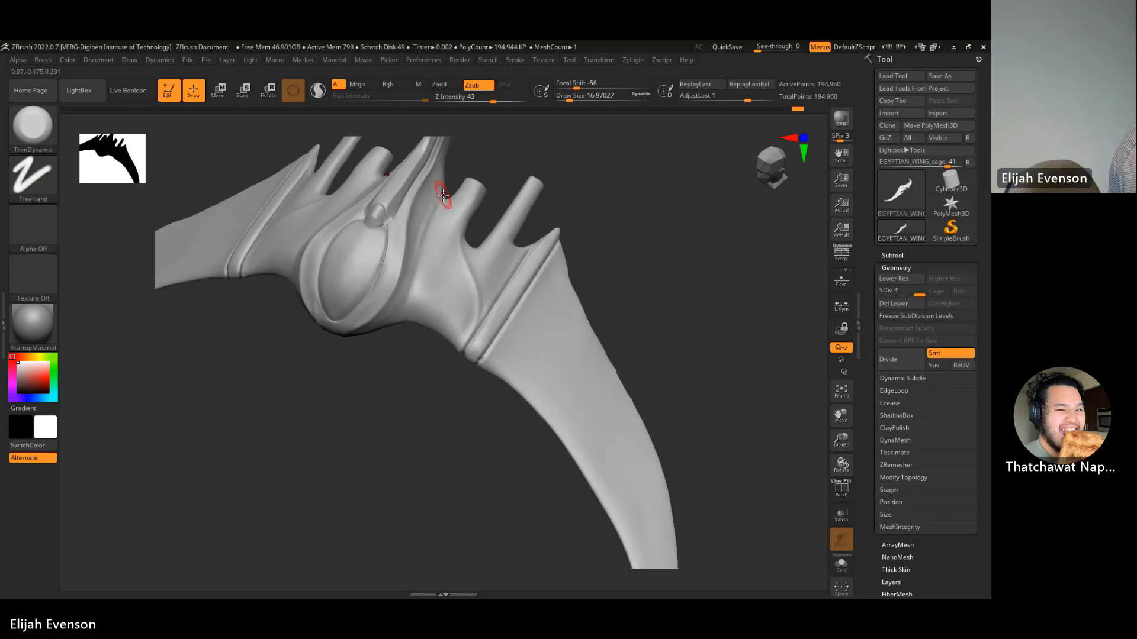
# - Carve a crease down the body beside the tail spike's base with DamStandard at a draw size of about 17
pyautogui.press('b')
pyautogui.press('d')
pyautogui.press('s')
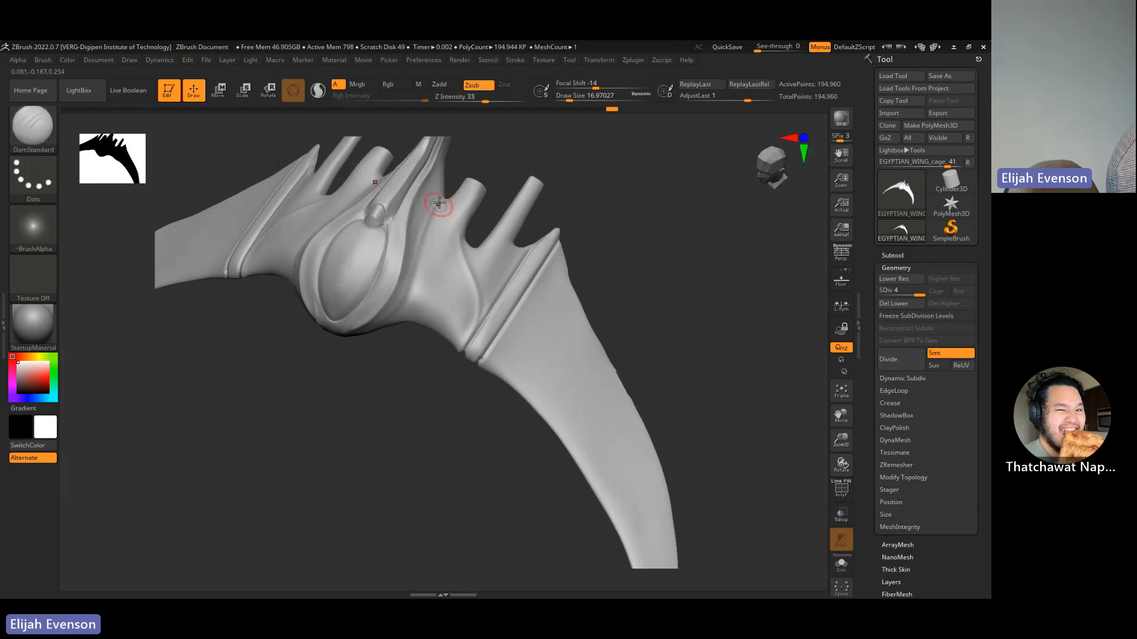
pyautogui.moveTo(428, 219); pyautogui.dragTo(419, 304)
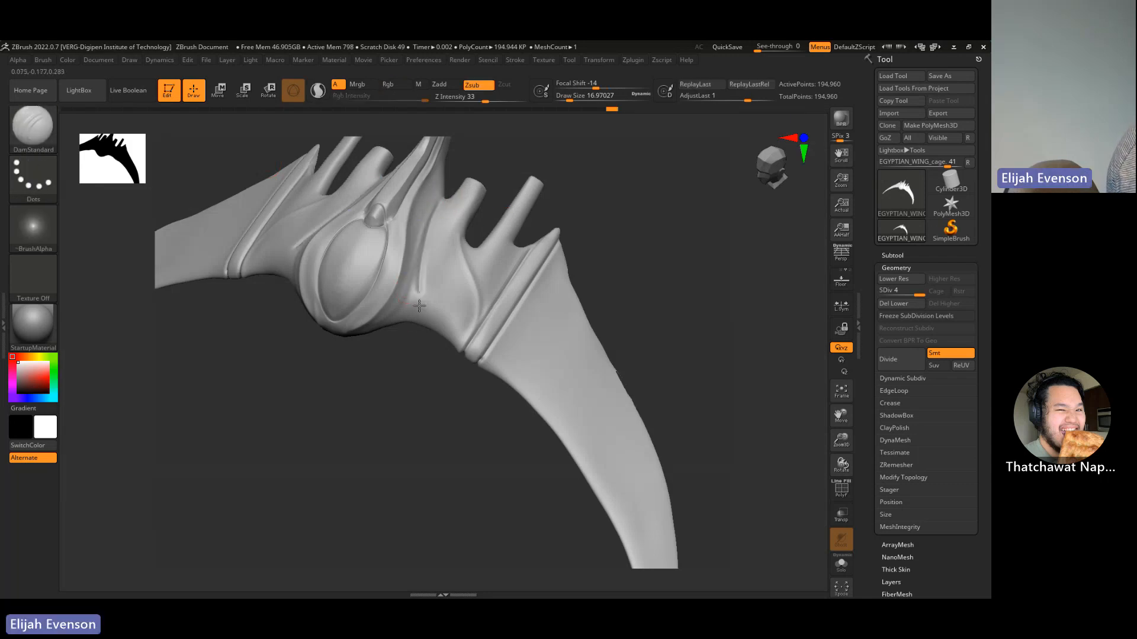
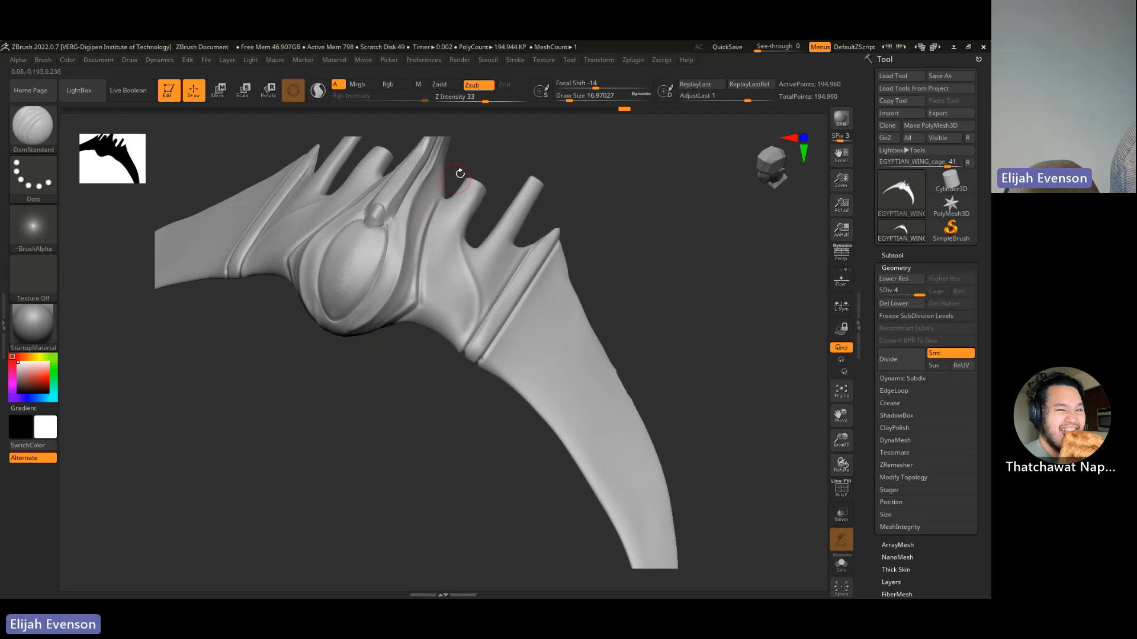
pyautogui.moveTo(596, 183); pyautogui.dragTo(630, 162)
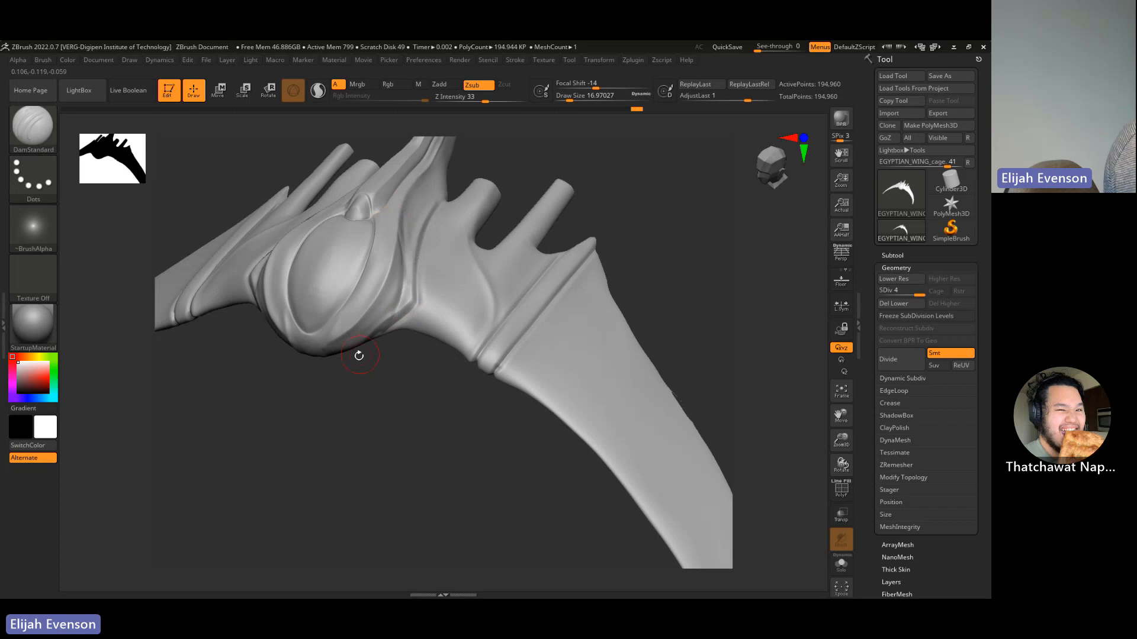
pyautogui.moveTo(414, 397); pyautogui.dragTo(442, 379)
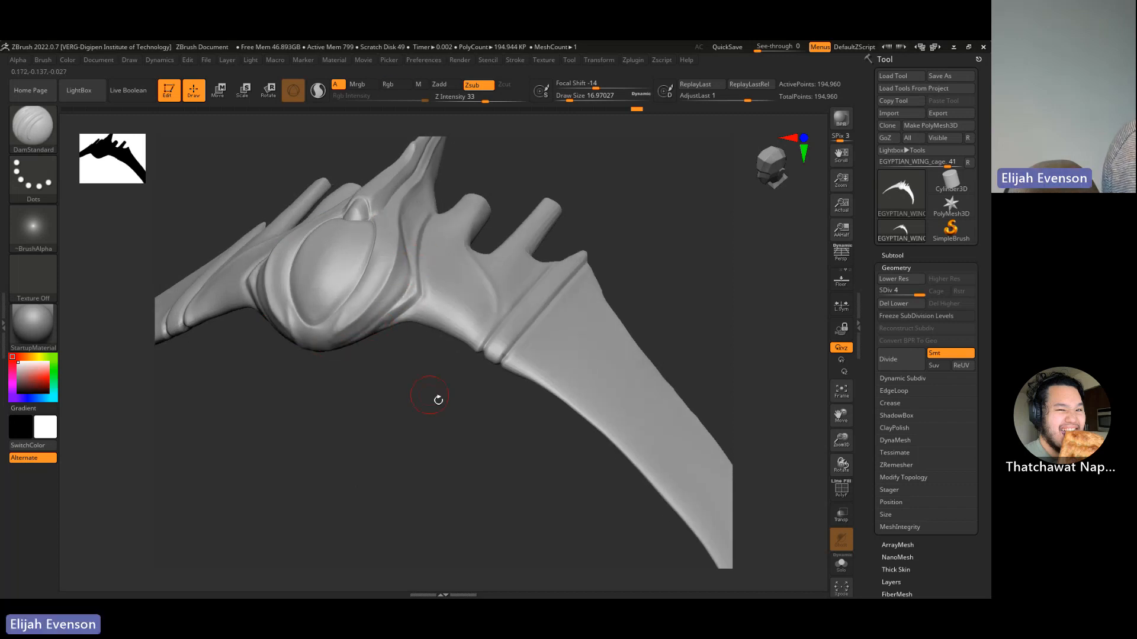
pyautogui.moveTo(439, 400); pyautogui.dragTo(451, 317)
pyautogui.moveTo(472, 157); pyautogui.dragTo(406, 204)
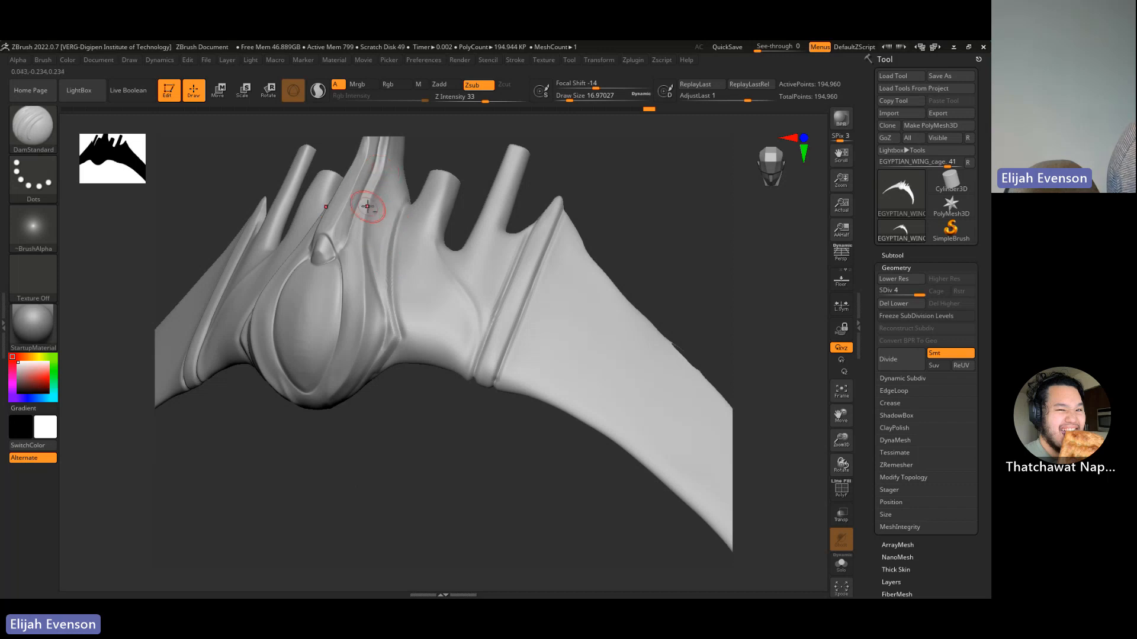
# - Smooth the central oval dome and the rim beside the round knob at a draw size of about 17
pyautogui.press('shift')
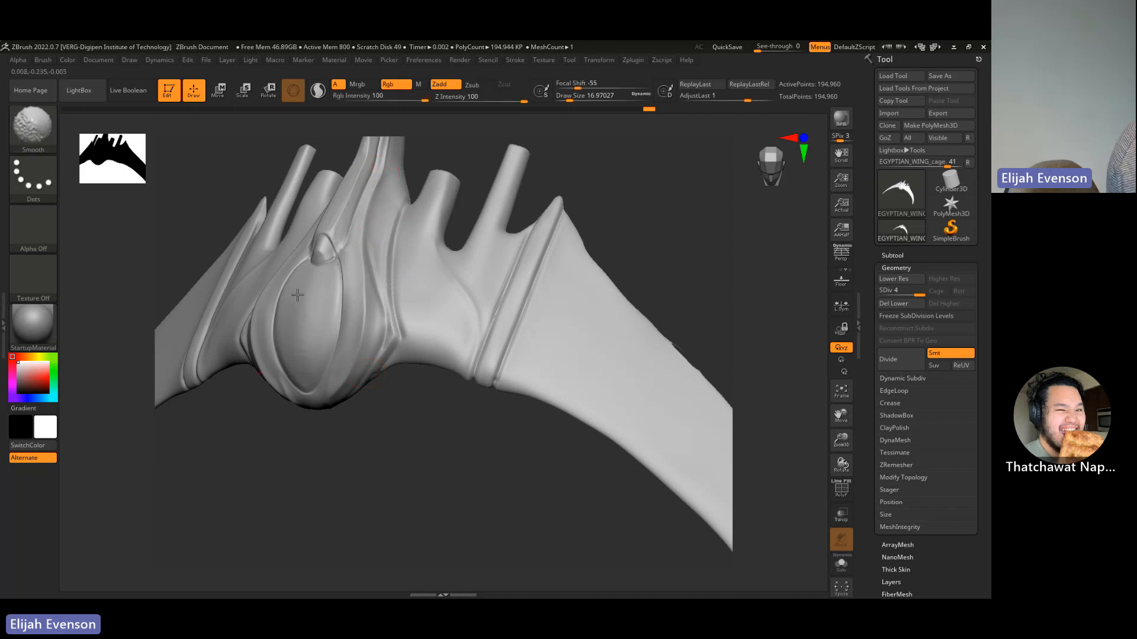
pyautogui.moveTo(297, 295)
pyautogui.keyDown('shift'); pyautogui.mouseDown()
pyautogui.moveTo(311, 316)
pyautogui.moveTo(300, 377)
pyautogui.mouseUp(); pyautogui.keyUp('shift')
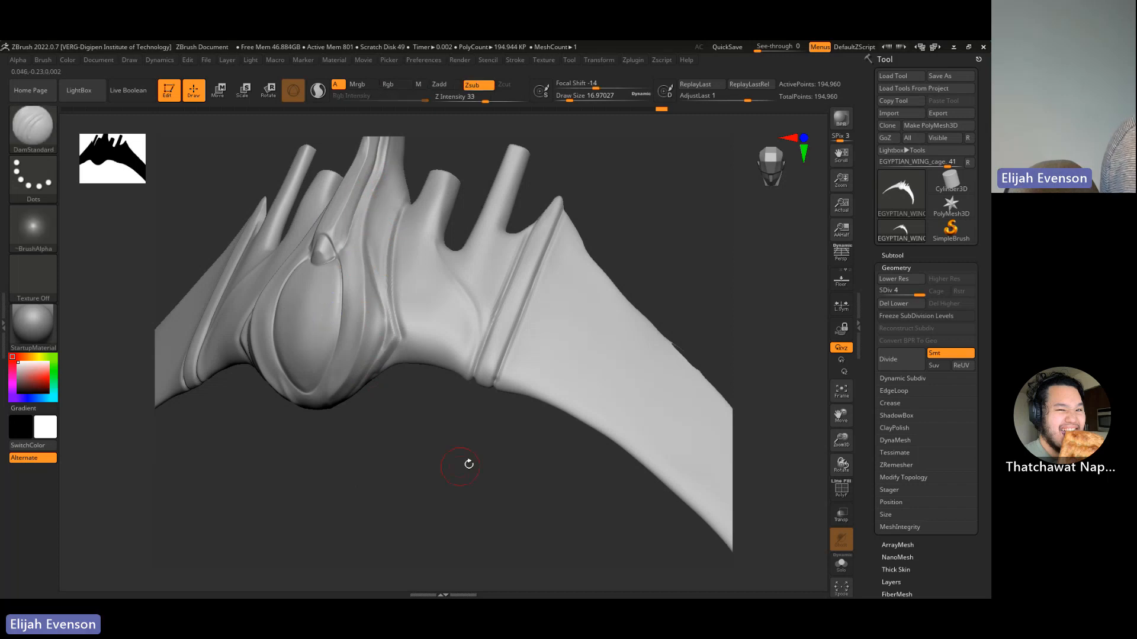
pyautogui.moveTo(468, 465); pyautogui.dragTo(448, 442)
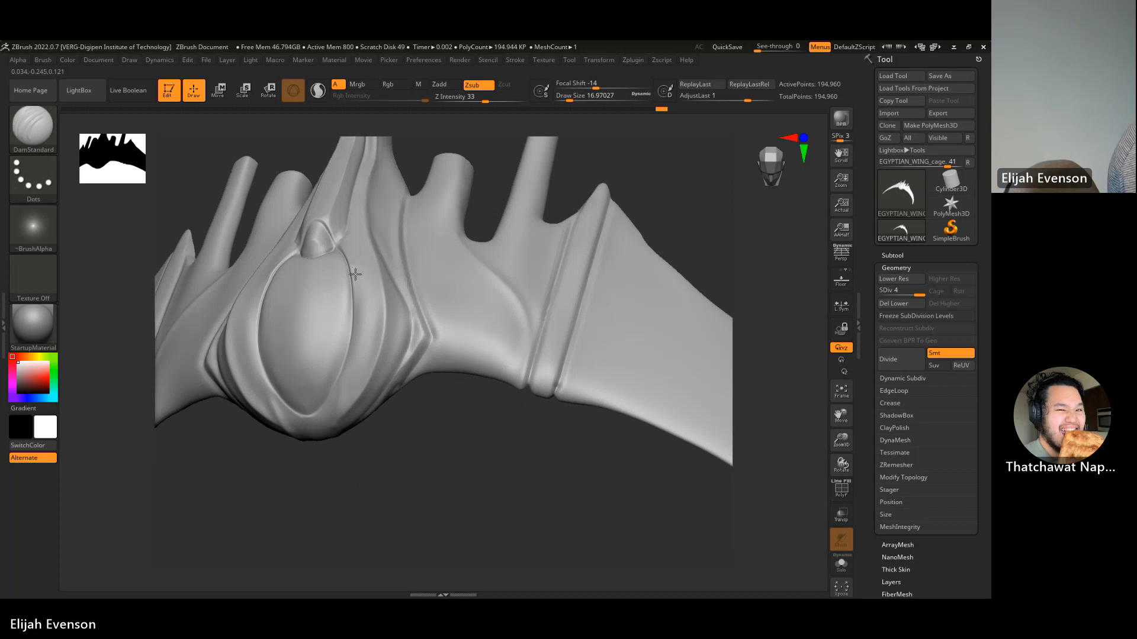
pyautogui.moveTo(337, 450); pyautogui.dragTo(413, 401)
pyautogui.moveTo(437, 457); pyautogui.dragTo(414, 409)
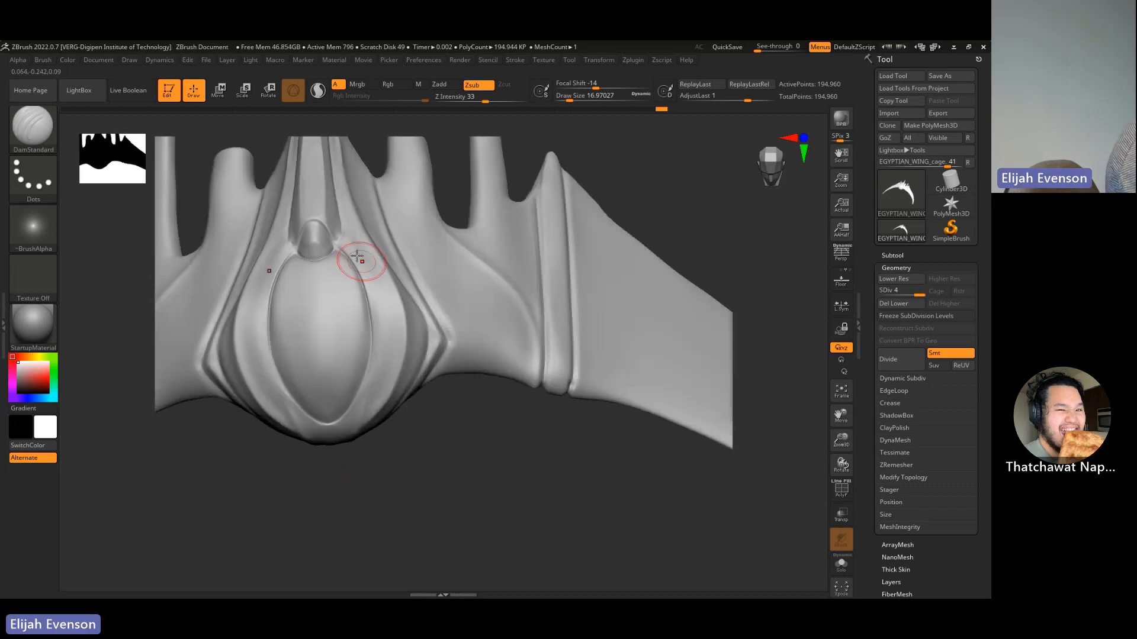
pyautogui.press('shift')
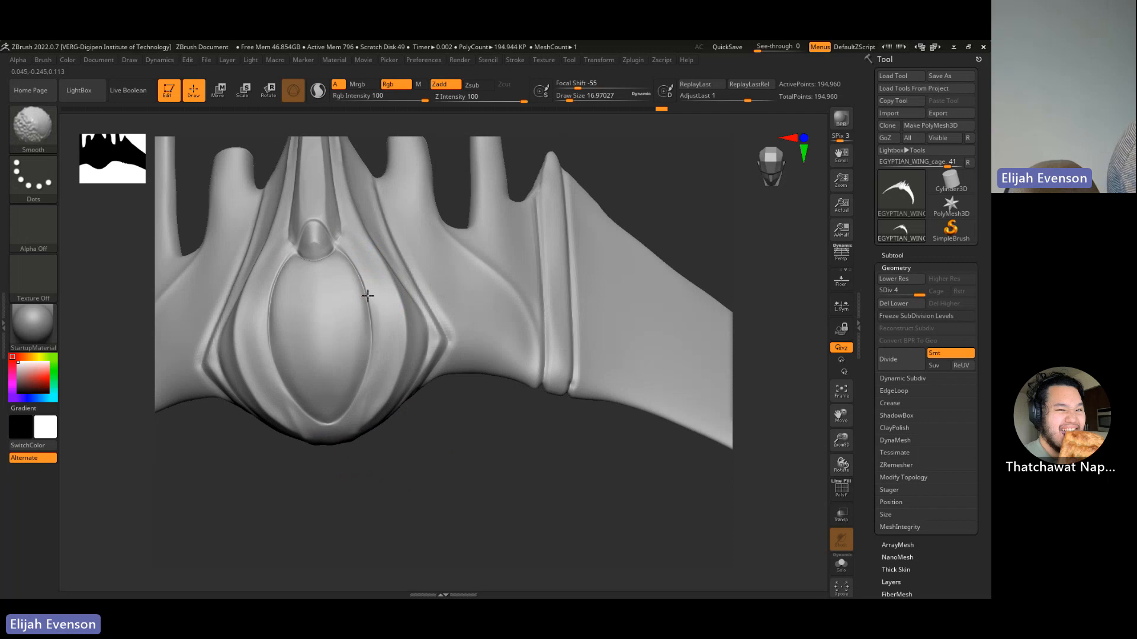
pyautogui.moveTo(343, 262)
pyautogui.keyDown('shift'); pyautogui.mouseDown()
pyautogui.moveTo(322, 264)
pyautogui.moveTo(343, 247)
pyautogui.mouseUp(); pyautogui.keyUp('shift')
# - Try to carve a thin outline into the band around the central oval with DamStandard at a draw size of about 9
pyautogui.press('s')
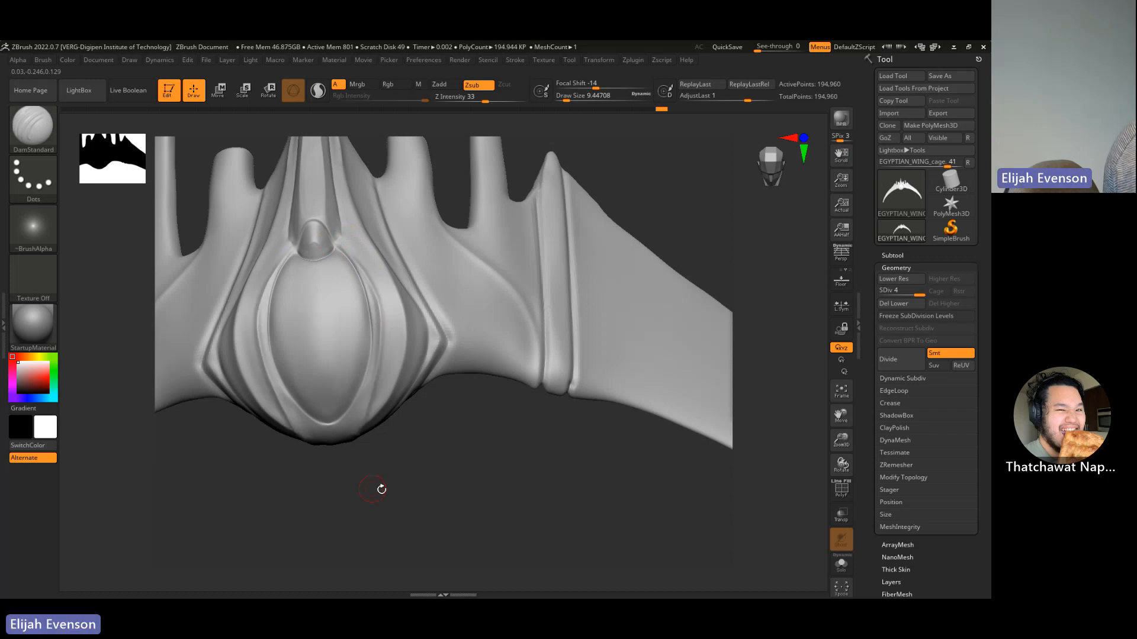
pyautogui.moveTo(381, 489); pyautogui.dragTo(388, 427)
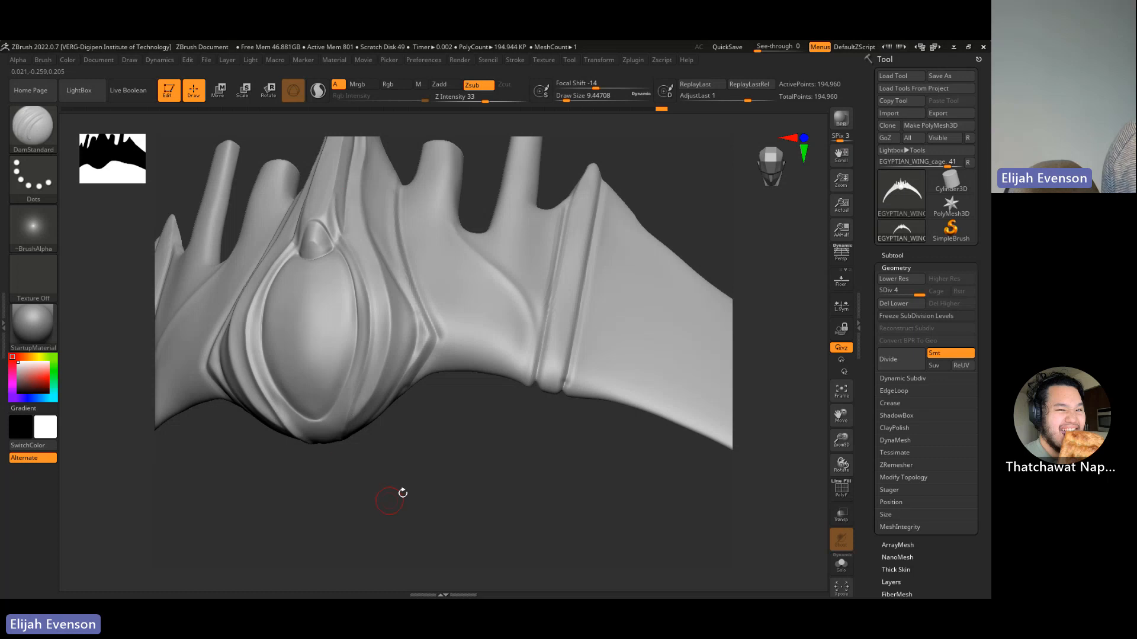
pyautogui.moveTo(393, 490); pyautogui.dragTo(448, 457)
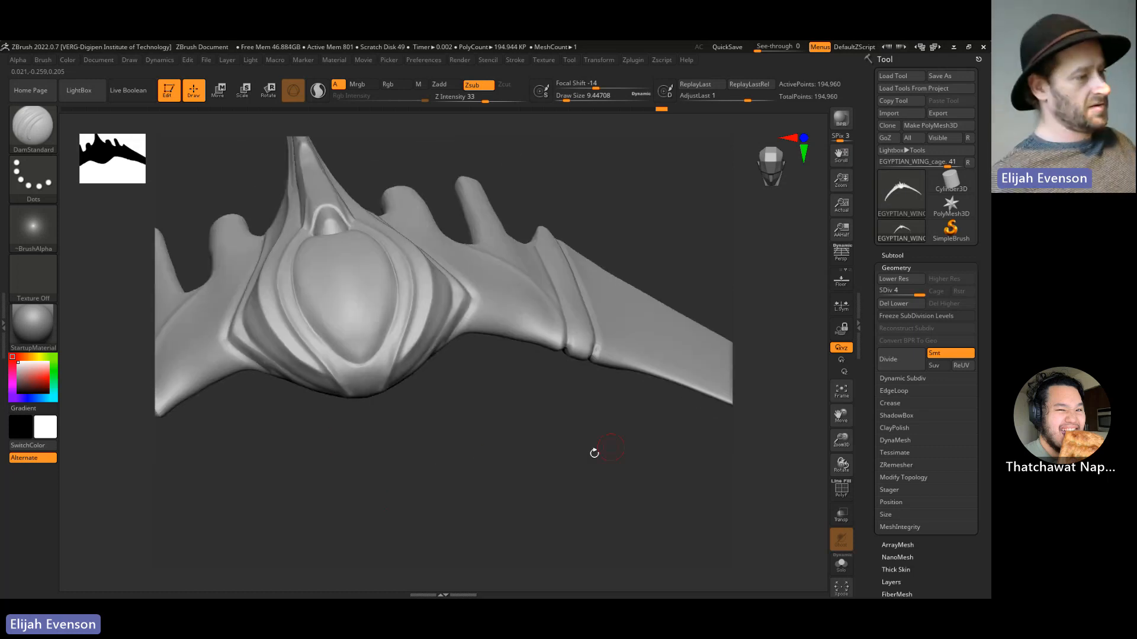
pyautogui.moveTo(594, 452)
pyautogui.mouseDown()
pyautogui.moveTo(440, 451)
pyautogui.moveTo(414, 492)
pyautogui.moveTo(447, 527)
pyautogui.mouseUp()
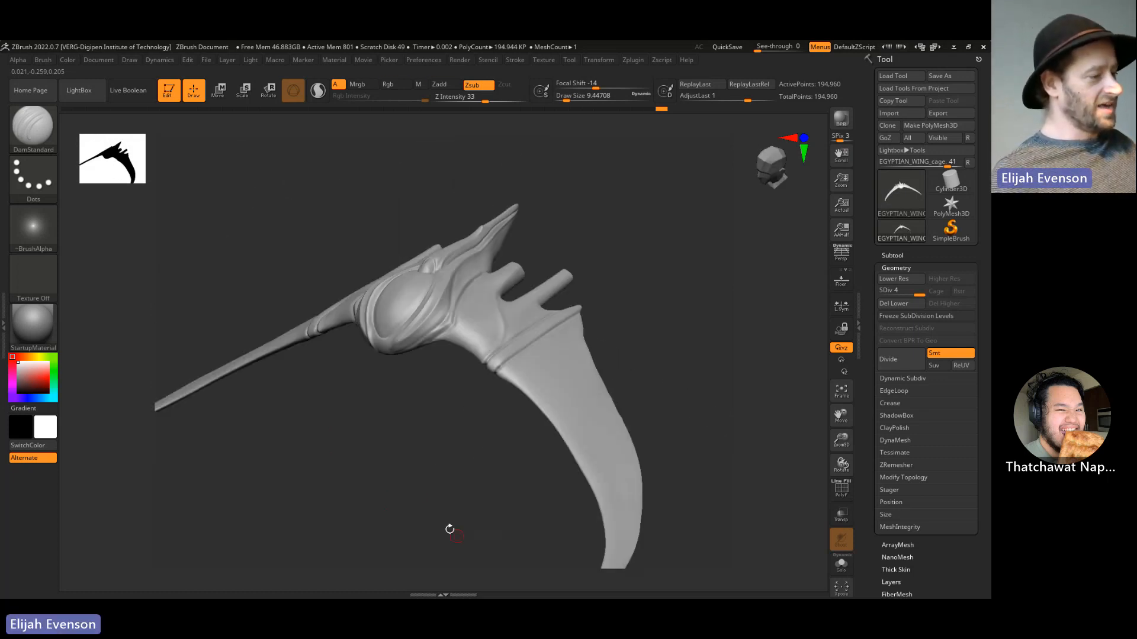
pyautogui.press('ctrl')
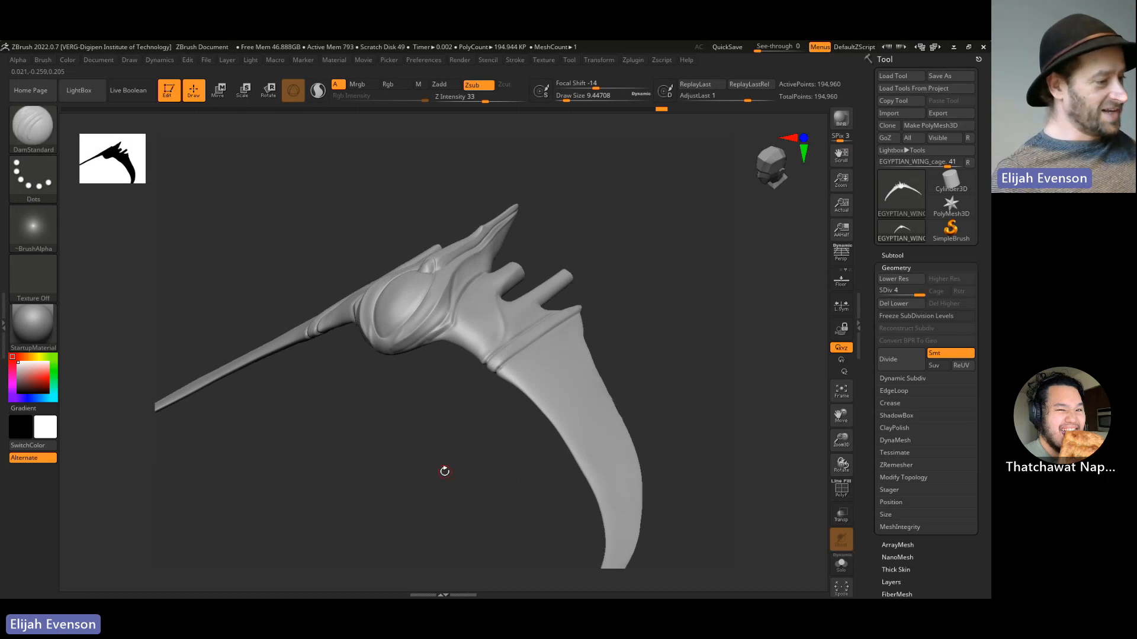
pyautogui.moveTo(419, 469)
pyautogui.mouseDown()
pyautogui.moveTo(408, 473)
pyautogui.moveTo(420, 525)
pyautogui.moveTo(450, 538)
pyautogui.moveTo(458, 528)
pyautogui.mouseUp()
pyautogui.press('ctrl')
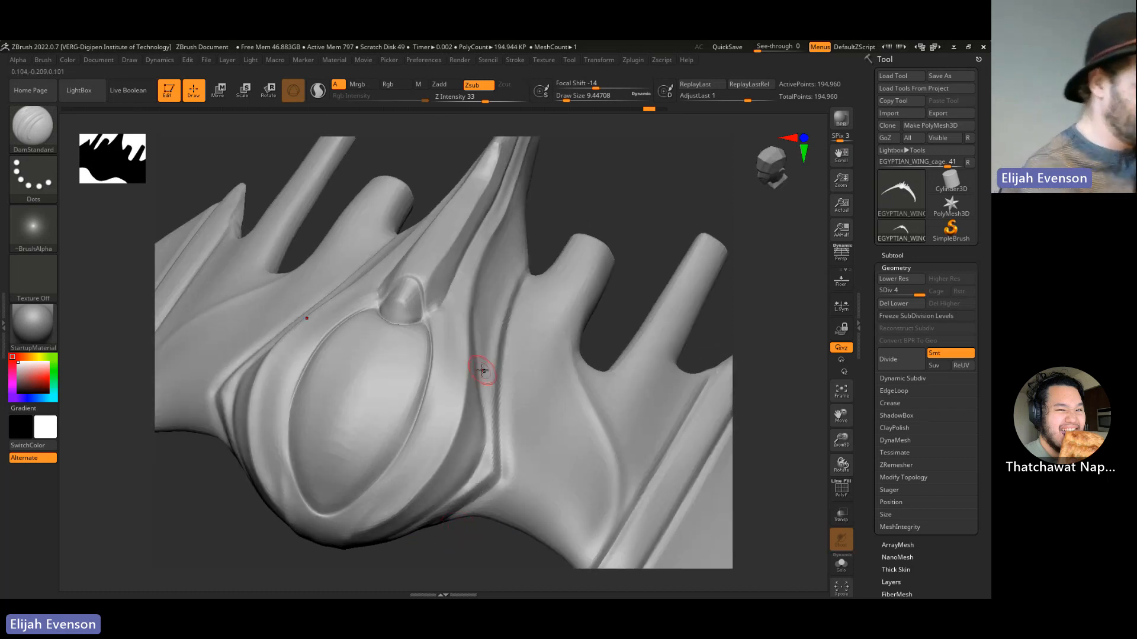
# - Carve a fine groove from the round knob down along the oval's rim with DamStandard, undoing and redrawing the first strokes
pyautogui.moveTo(429, 286); pyautogui.dragTo(433, 318)
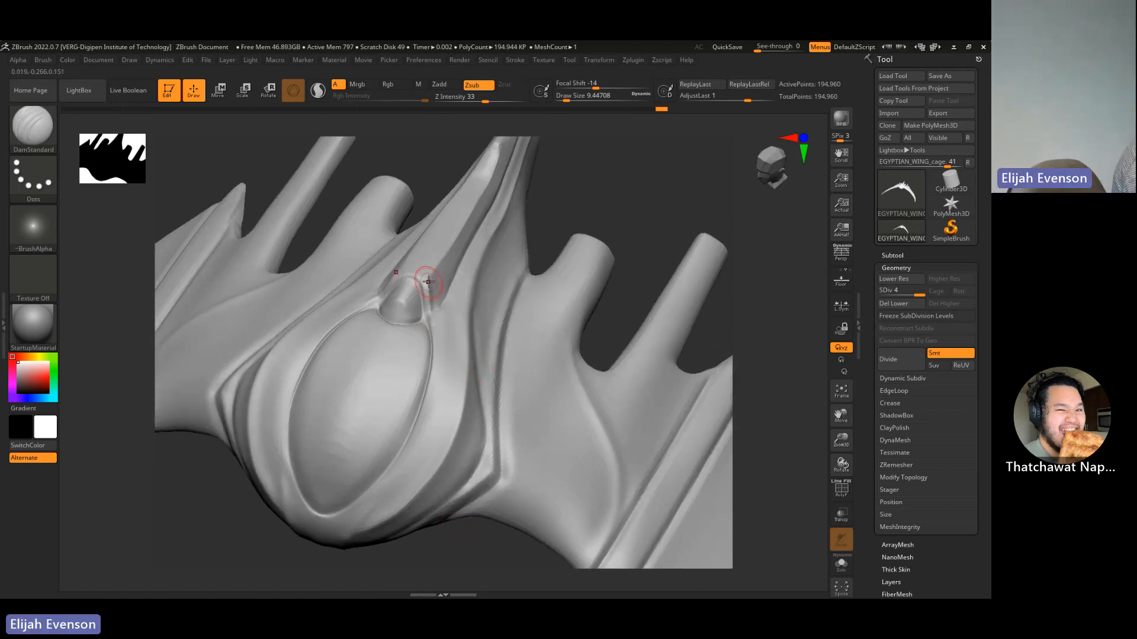
pyautogui.hotkey('ctrl', 'z')
pyautogui.moveTo(428, 280)
pyautogui.mouseDown()
pyautogui.moveTo(426, 437)
pyautogui.moveTo(393, 491)
pyautogui.mouseUp()
pyautogui.hotkey('ctrl', 'z')
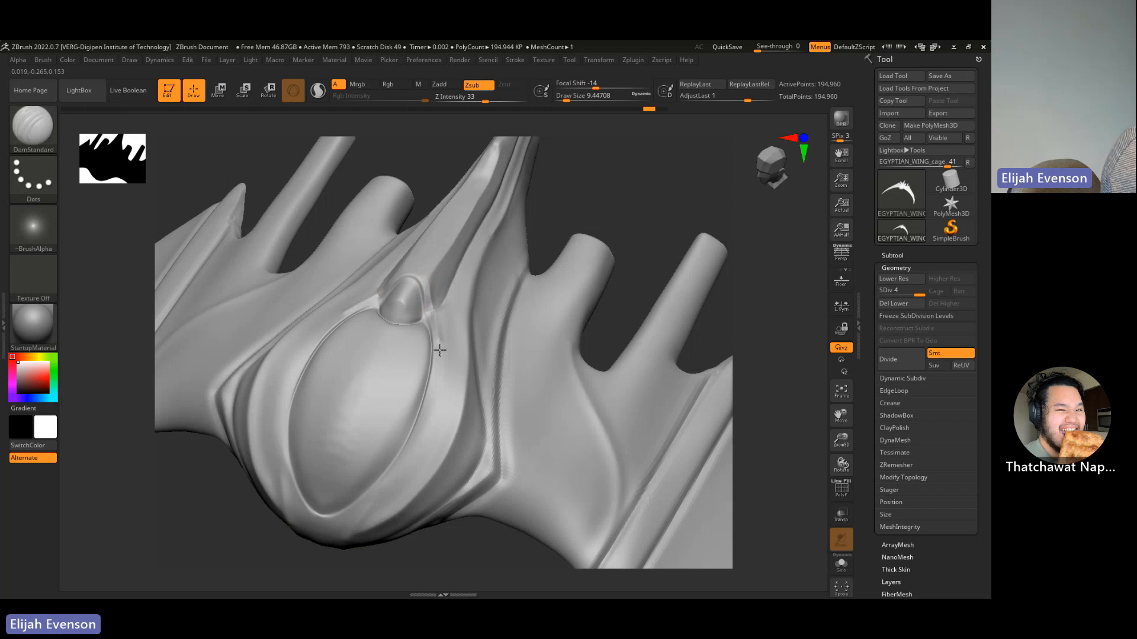
pyautogui.moveTo(435, 398); pyautogui.dragTo(379, 503)
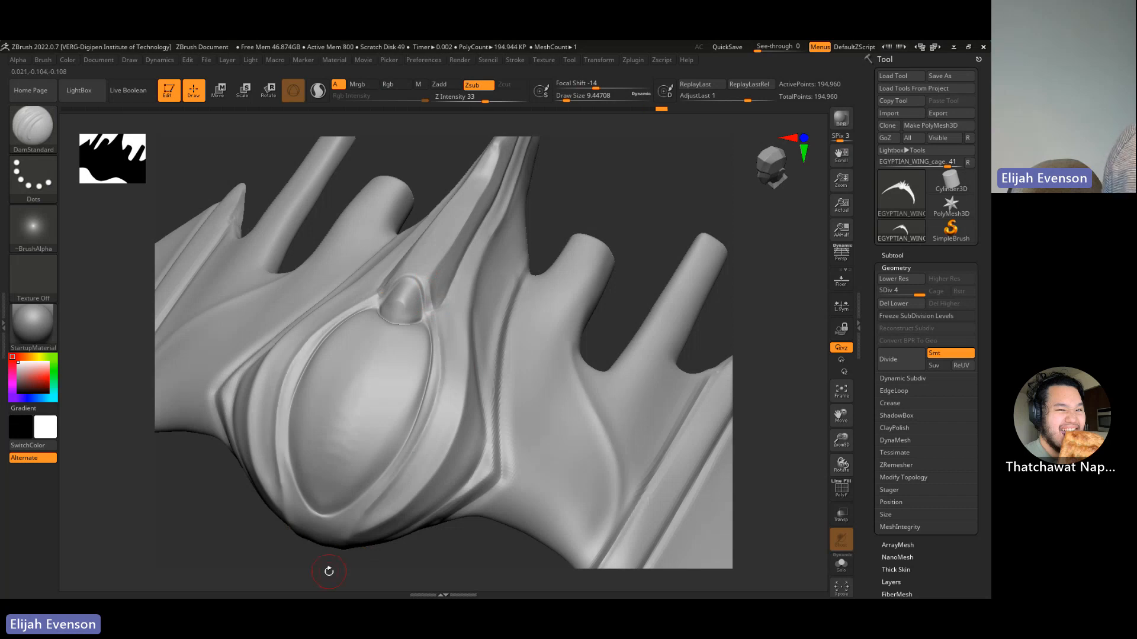
pyautogui.moveTo(329, 572); pyautogui.dragTo(529, 240)
pyautogui.moveTo(347, 411); pyautogui.dragTo(358, 491)
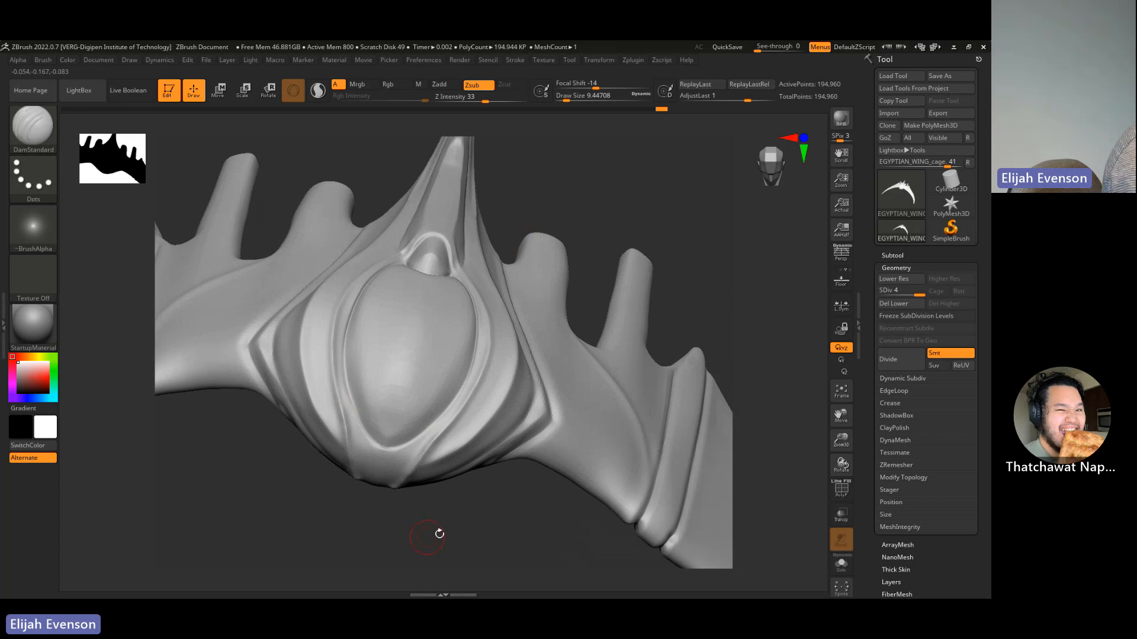
# - Smooth the lower end of the rim groove beneath the central oval at a draw size of about 9
pyautogui.press('shift')
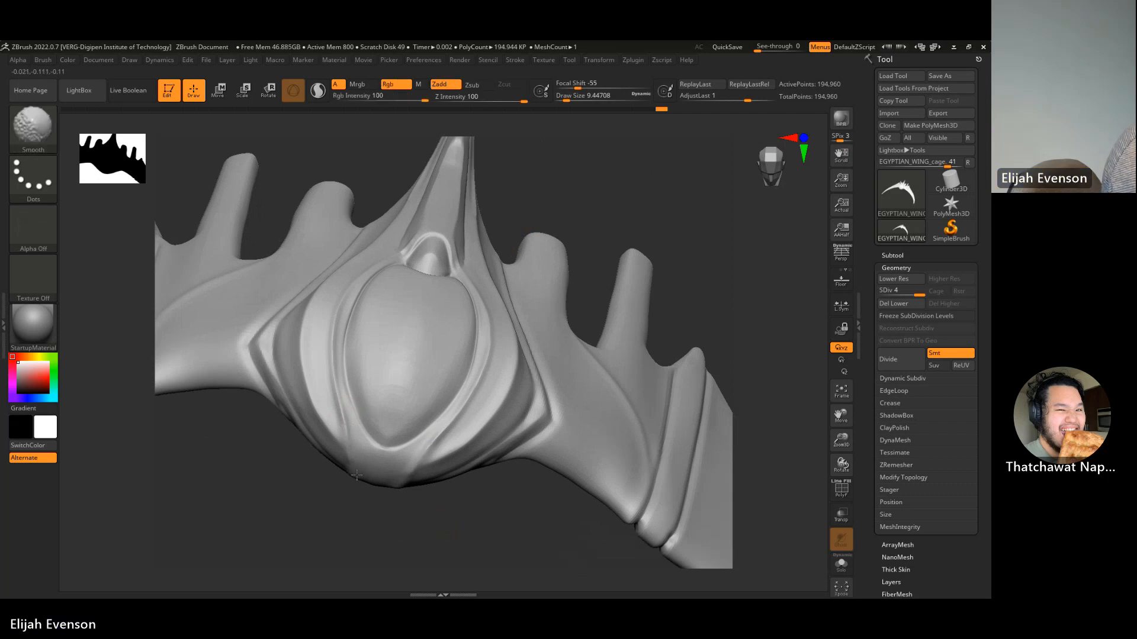
pyautogui.moveTo(373, 393); pyautogui.dragTo(434, 437, button='right')
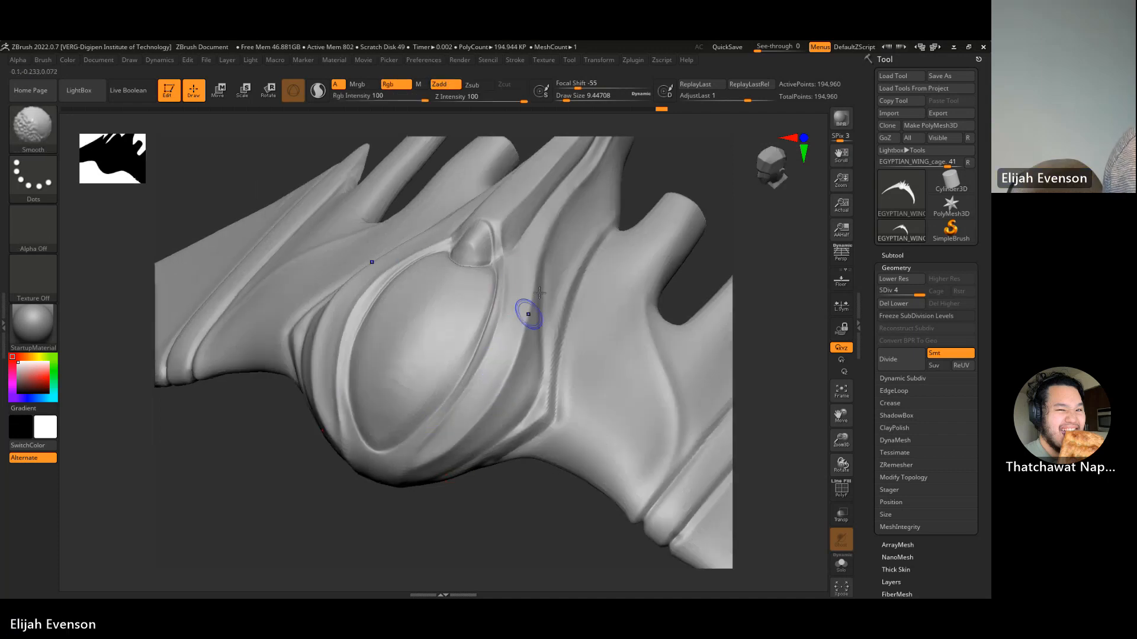
pyautogui.keyDown('shift'); pyautogui.moveTo(659, 221); pyautogui.dragTo(706, 243, button='right'); pyautogui.keyUp('shift')
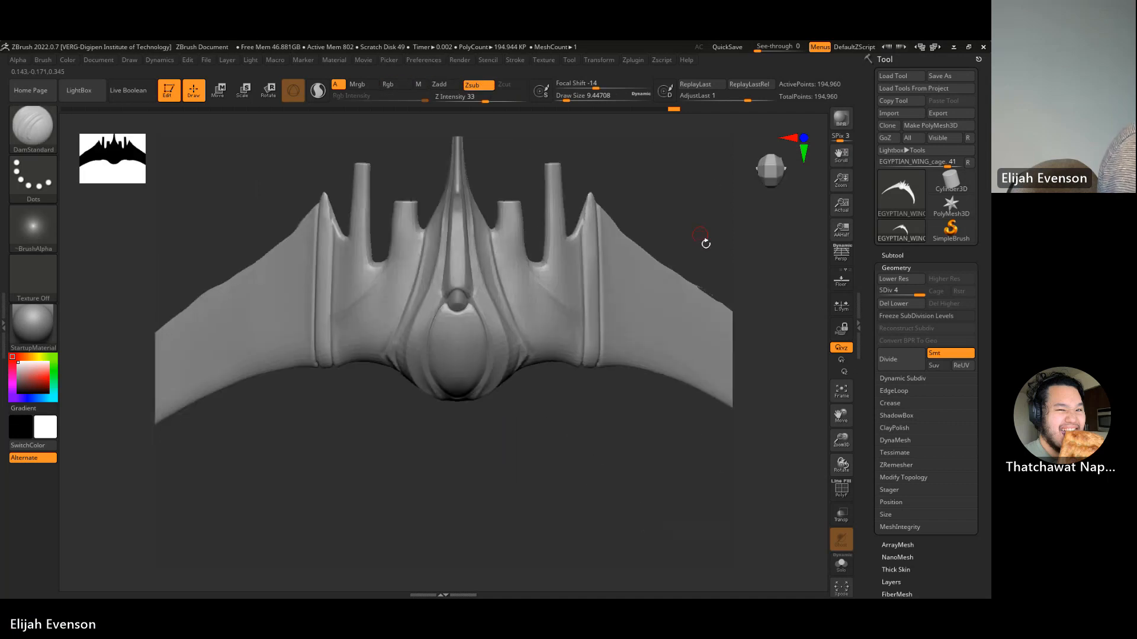
# - Smooth the body surface beside the tail spike at subdivision levels 2 and 3
pyautogui.moveTo(578, 422)
pyautogui.mouseDown()
pyautogui.moveTo(574, 410)
pyautogui.moveTo(602, 409)
pyautogui.moveTo(558, 409)
pyautogui.moveTo(529, 378)
pyautogui.mouseUp()
pyautogui.hotkey('shift', 'd')
pyautogui.hotkey('shift', 'd')
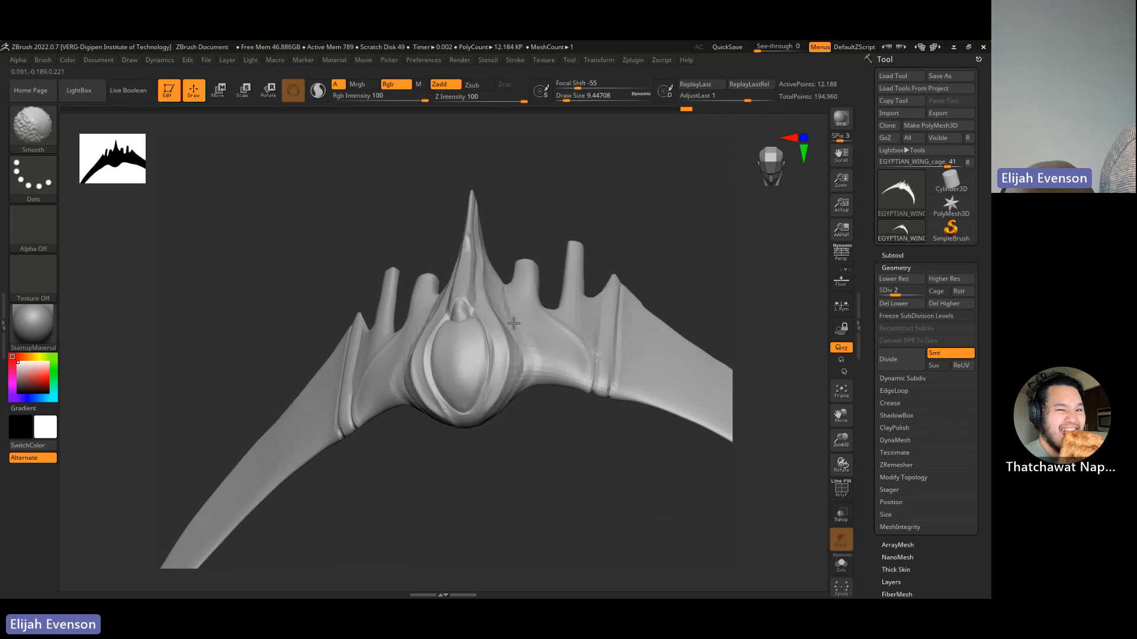
pyautogui.press('d')
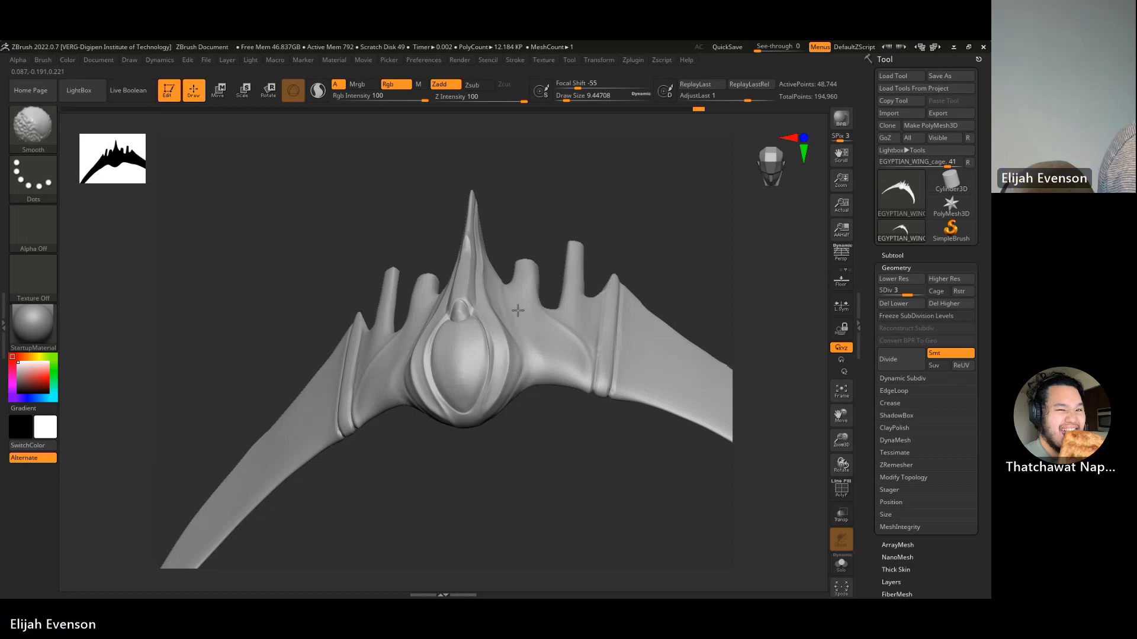
pyautogui.moveTo(586, 474)
pyautogui.keyDown('shift'); pyautogui.mouseDown()
pyautogui.moveTo(593, 482)
pyautogui.moveTo(576, 453)
pyautogui.mouseUp(); pyautogui.keyUp('shift')
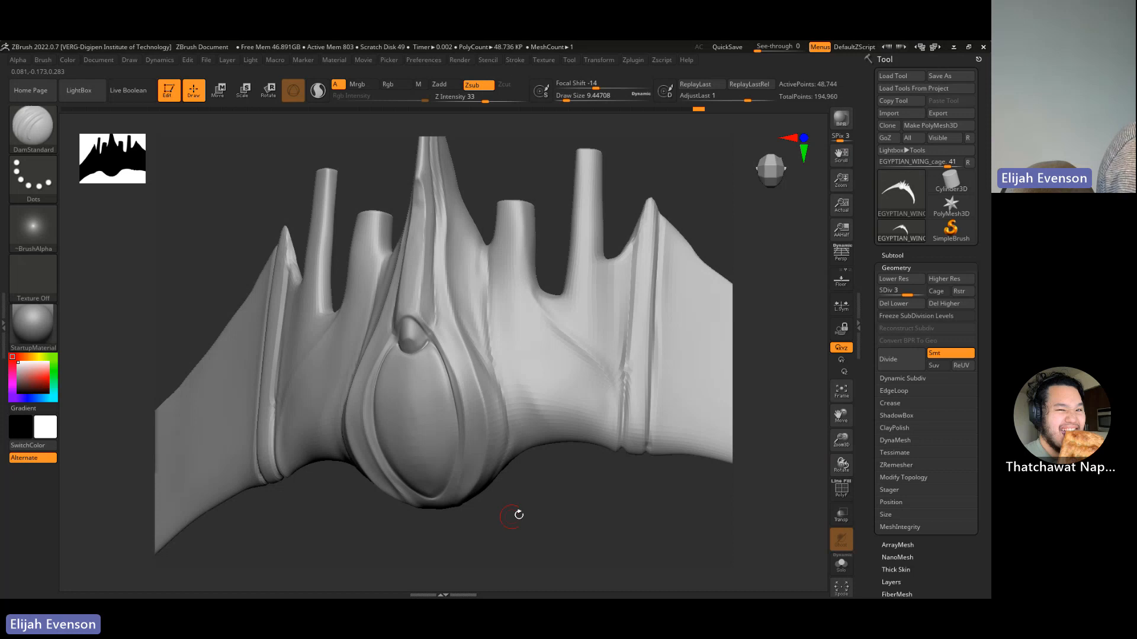
pyautogui.moveTo(519, 514); pyautogui.dragTo(492, 256)
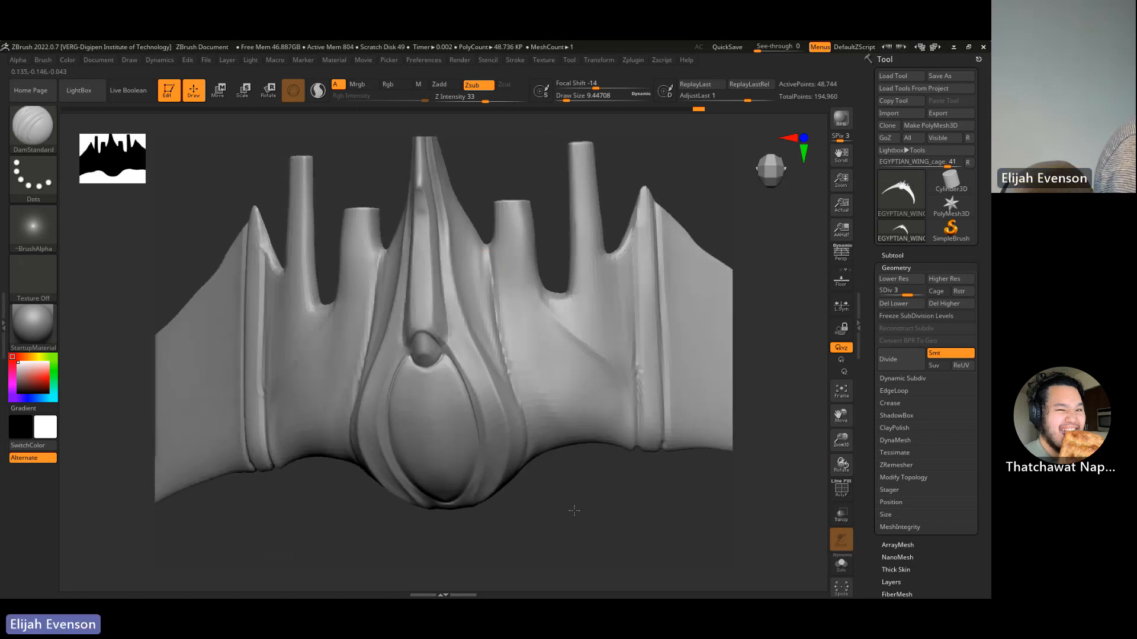
pyautogui.keyDown('shift'); pyautogui.moveTo(563, 501); pyautogui.dragTo(603, 458); pyautogui.keyUp('shift')
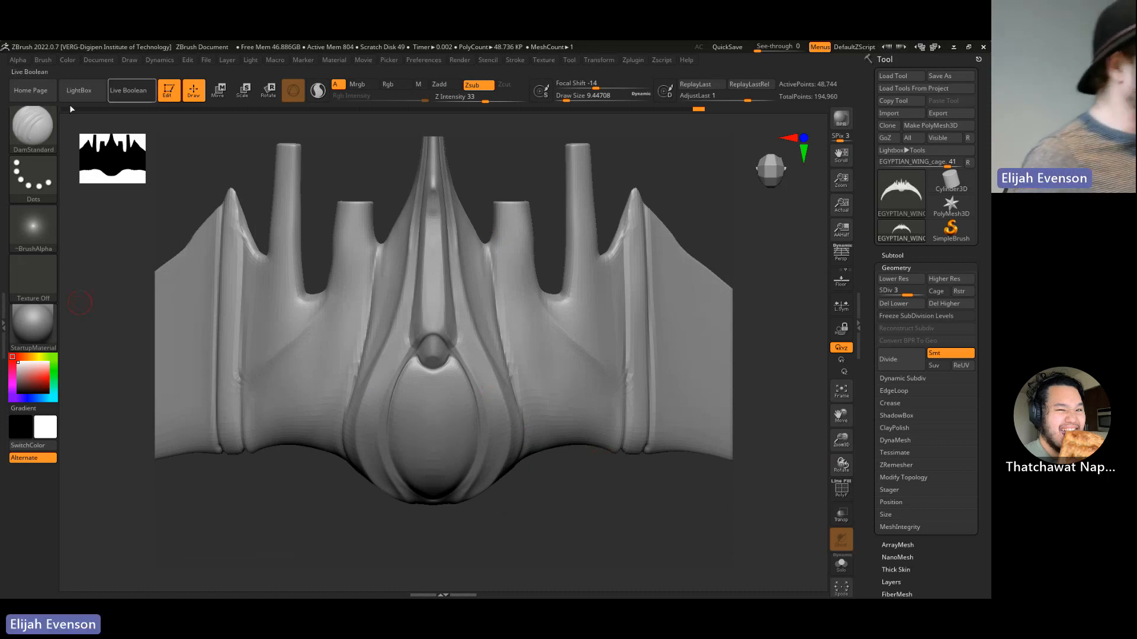
# - Choose the Move Topological brush and set its draw size to about 31
pyautogui.click(26, 140)
pyautogui.click(394, 138)
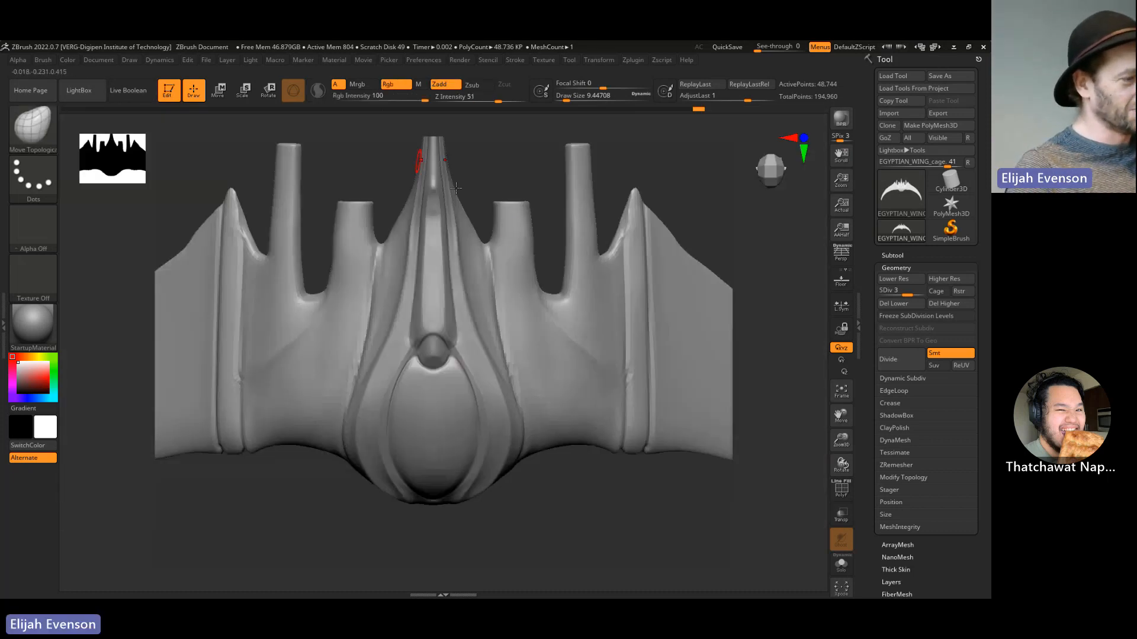
pyautogui.press('s')
pyautogui.moveTo(513, 236); pyautogui.dragTo(526, 235)
pyautogui.press('s')
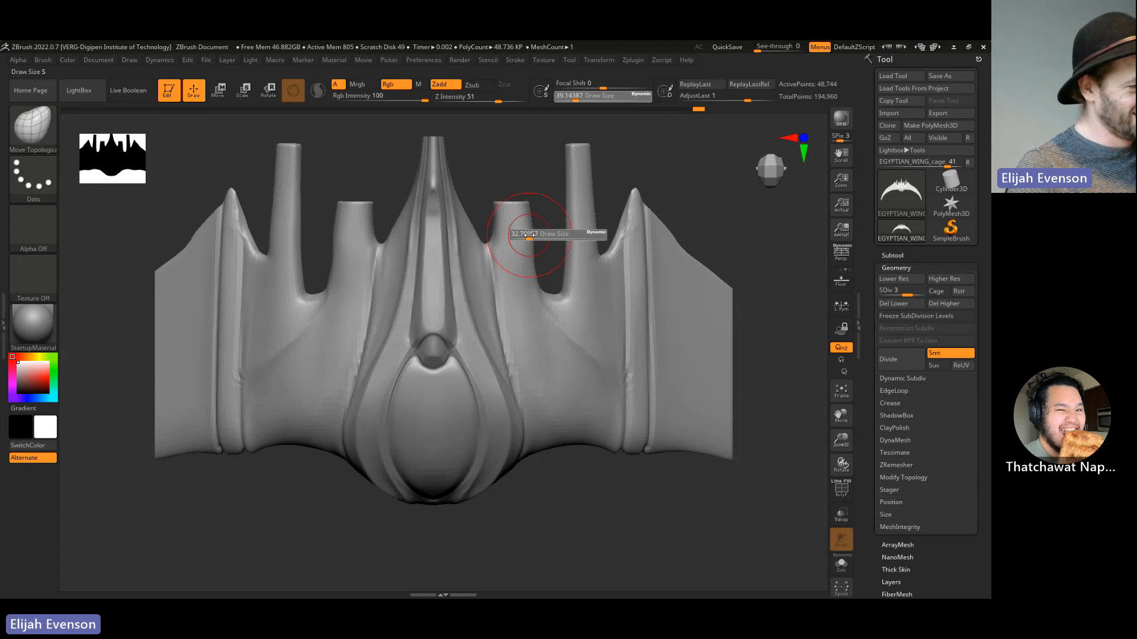
# - Check the mesh at subdivision level 1 and raise it back to level 4
pyautogui.hotkey('shift', 'd')
pyautogui.hotkey('shift', 'd')
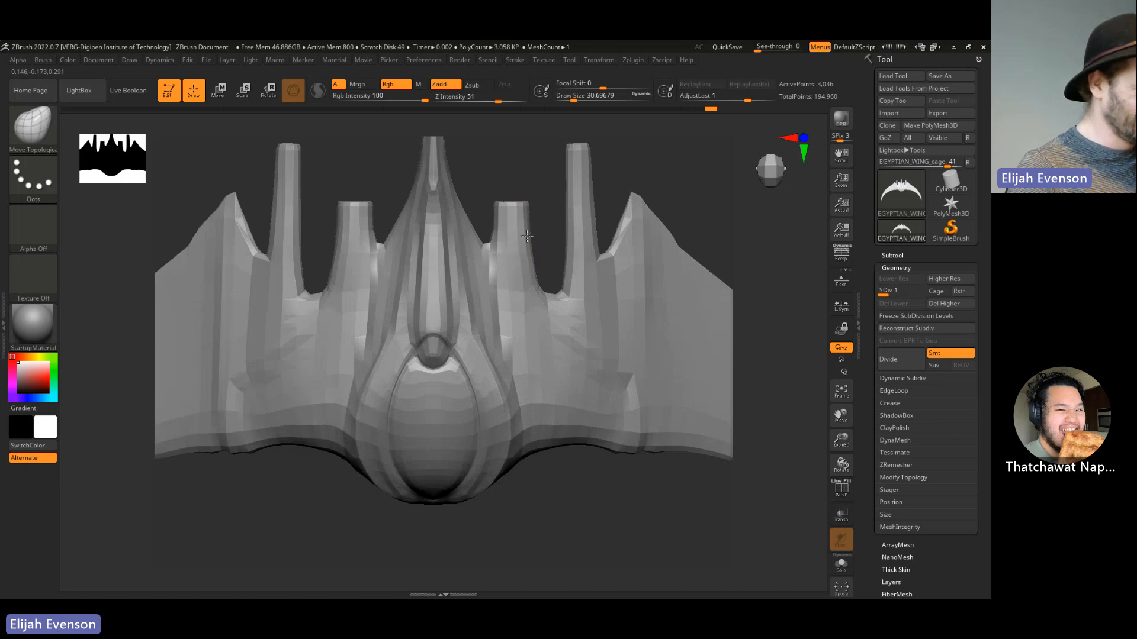
pyautogui.press('d')
pyautogui.press('d')
pyautogui.press('d')
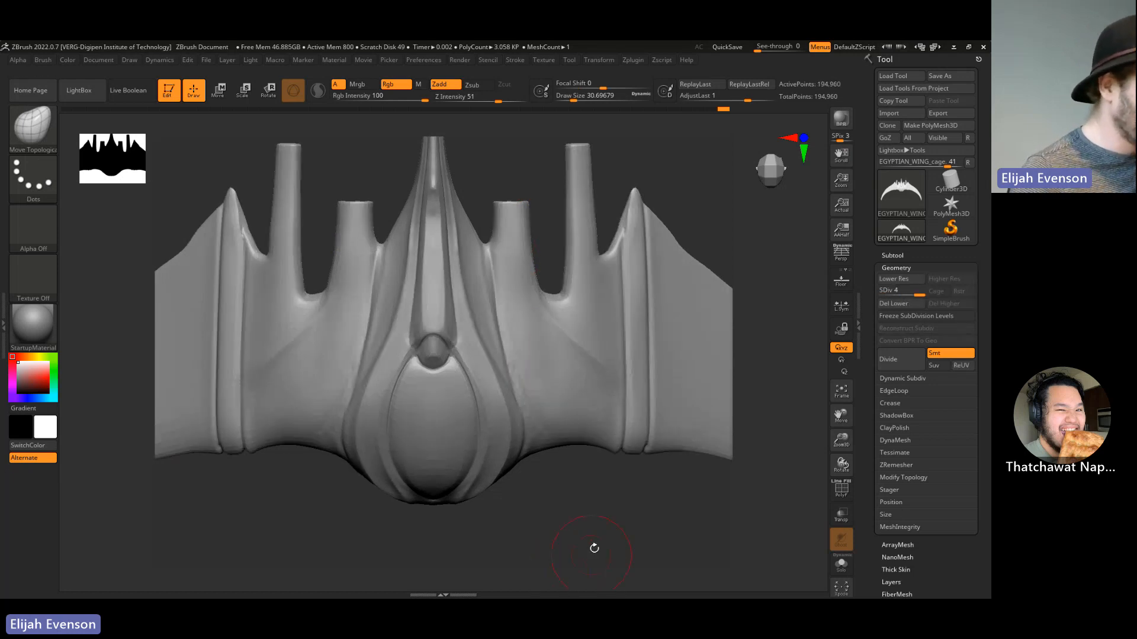
# - Show the polygon wireframe, lower the mesh to subdivision level 1 and examine the topology along the wing
pyautogui.press('shift')
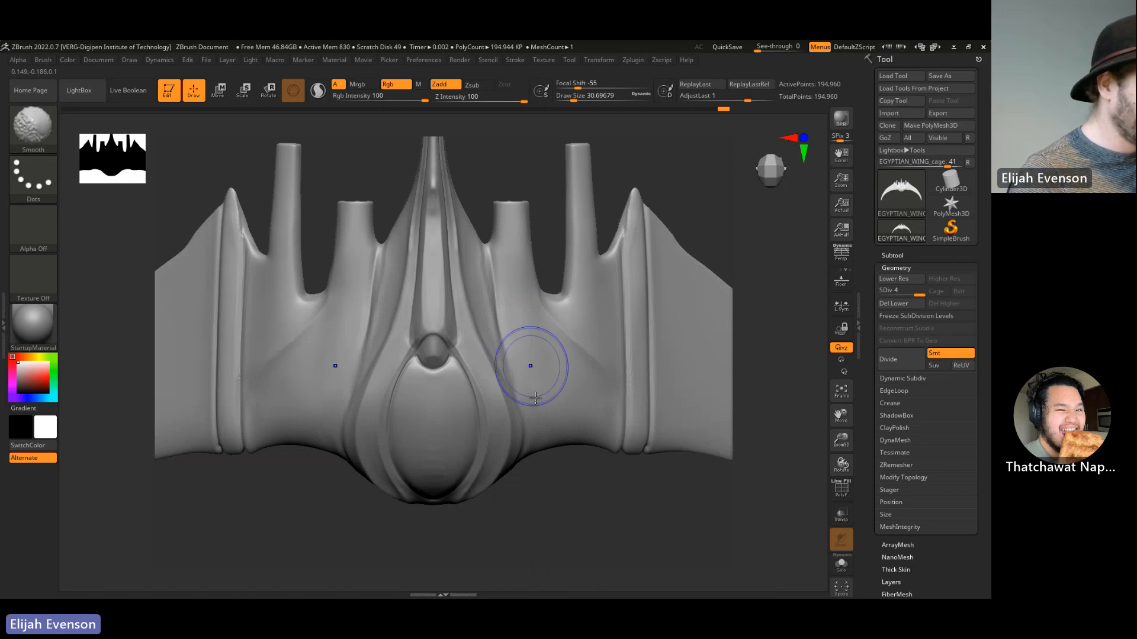
pyautogui.moveTo(548, 489)
pyautogui.keyDown('ctrl'); pyautogui.mouseDown(button='right')
pyautogui.moveTo(446, 461)
pyautogui.moveTo(476, 508)
pyautogui.moveTo(508, 486)
pyautogui.moveTo(506, 497)
pyautogui.moveTo(505, 482)
pyautogui.moveTo(507, 500)
pyautogui.moveTo(569, 525)
pyautogui.moveTo(564, 409)
pyautogui.mouseUp(button='right'); pyautogui.keyUp('ctrl')
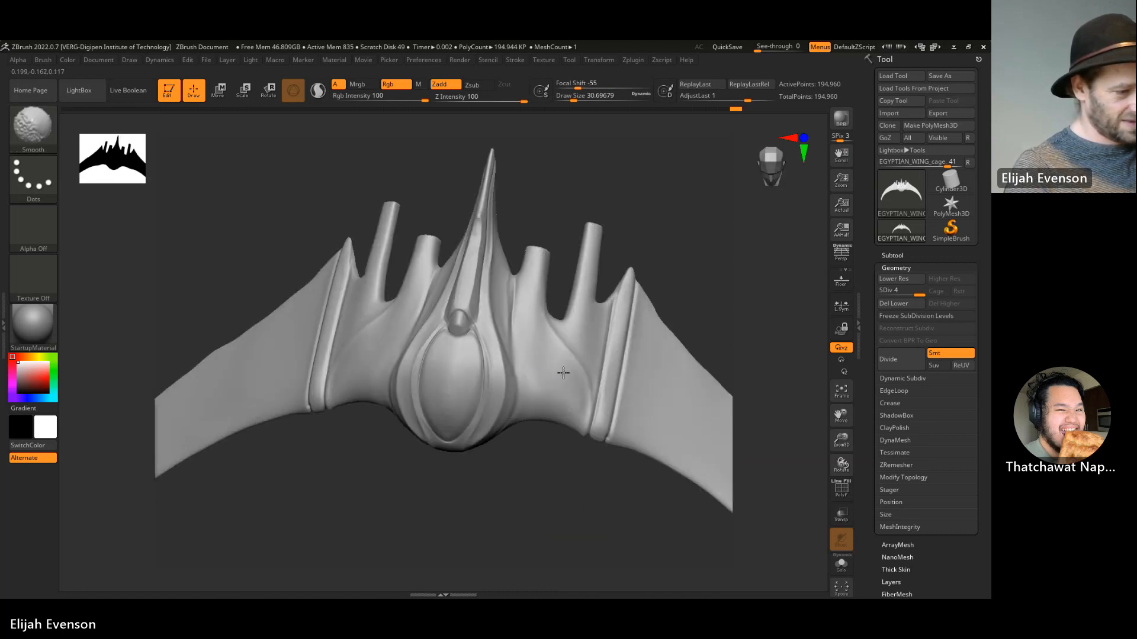
pyautogui.moveTo(546, 457); pyautogui.dragTo(510, 413, button='right')
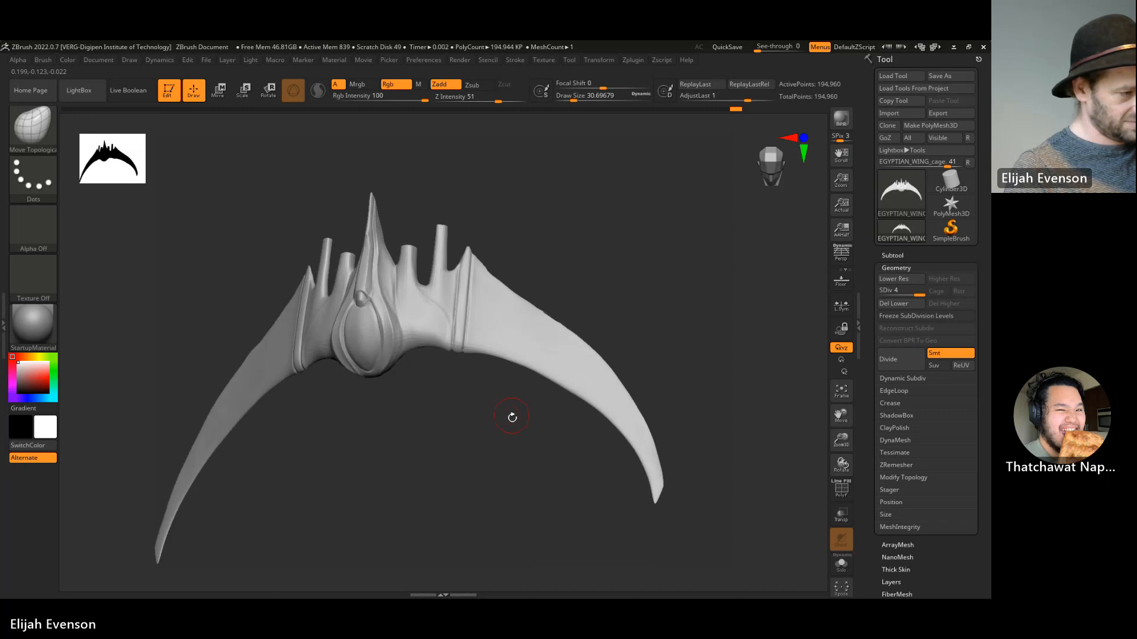
pyautogui.click(843, 495)
pyautogui.click(843, 495)
pyautogui.click(843, 495)
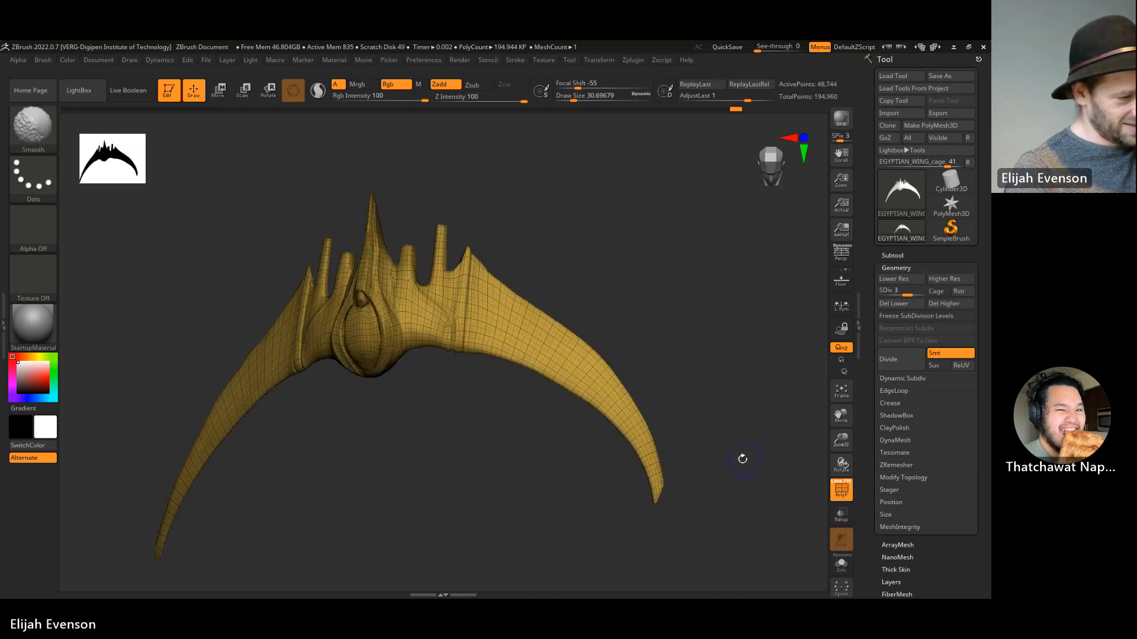
pyautogui.hotkey('shift', 'd')
pyautogui.hotkey('shift', 'd')
pyautogui.hotkey('shift', 'd')
pyautogui.moveTo(652, 358); pyautogui.dragTo(735, 357, button='right')
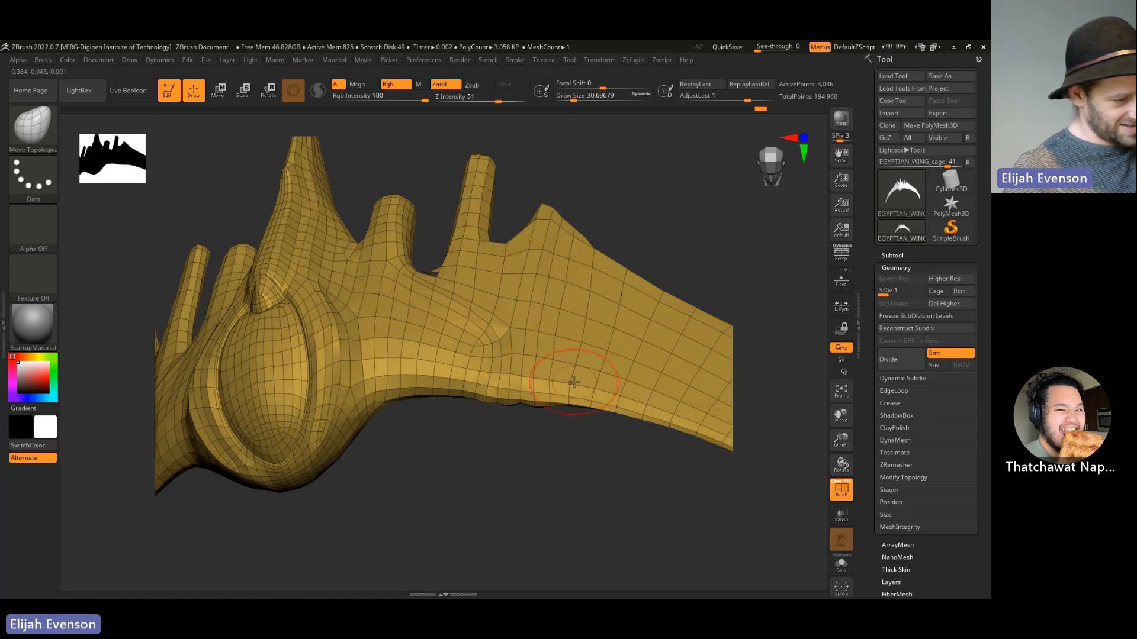
pyautogui.keyDown('alt'); pyautogui.moveTo(584, 453); pyautogui.dragTo(483, 429); pyautogui.keyUp('alt')
pyautogui.press('shift')
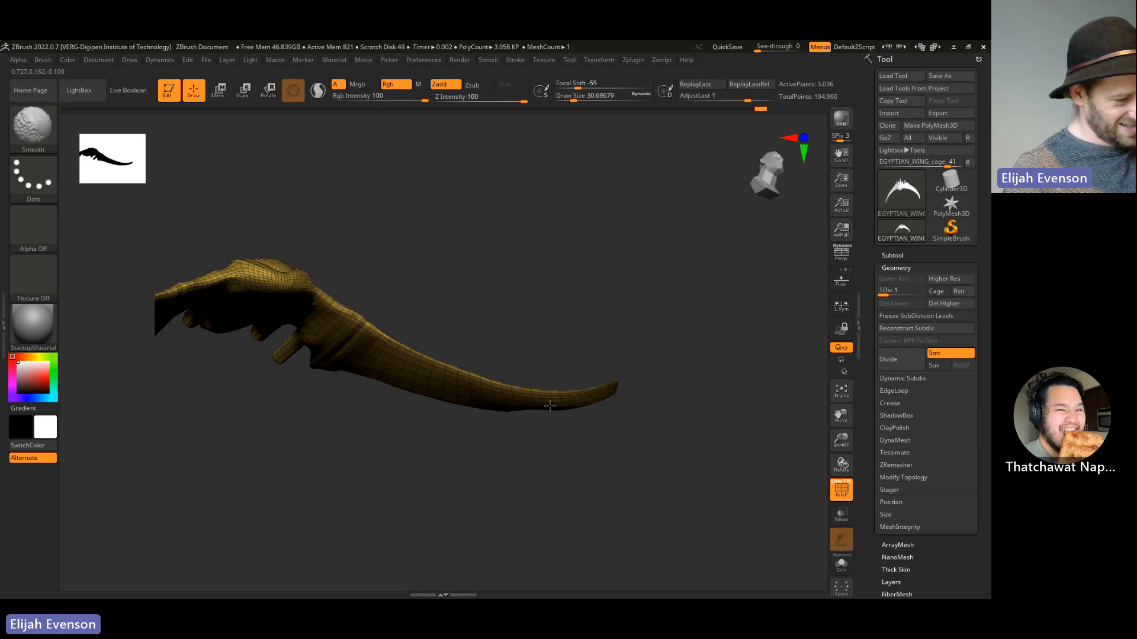
# - Try to straighten the folded polygons on the wing's edge with the Move Topological brush at a draw size of about 12
pyautogui.moveTo(535, 474); pyautogui.dragTo(566, 456)
pyautogui.press('s')
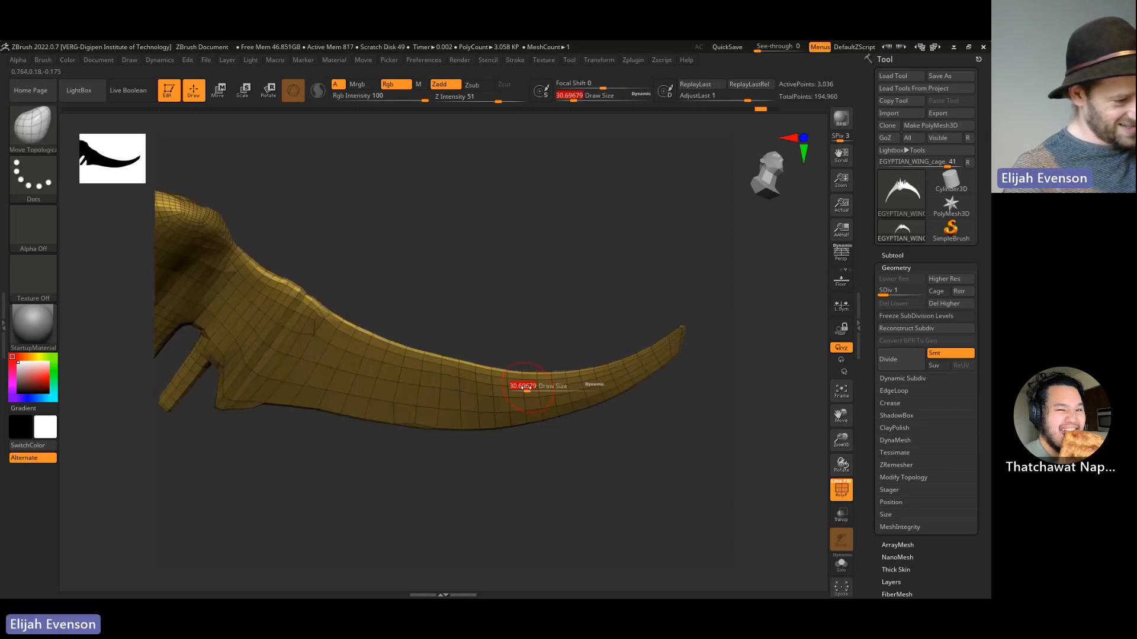
pyautogui.moveTo(526, 389); pyautogui.dragTo(518, 396)
pyautogui.press('shift')
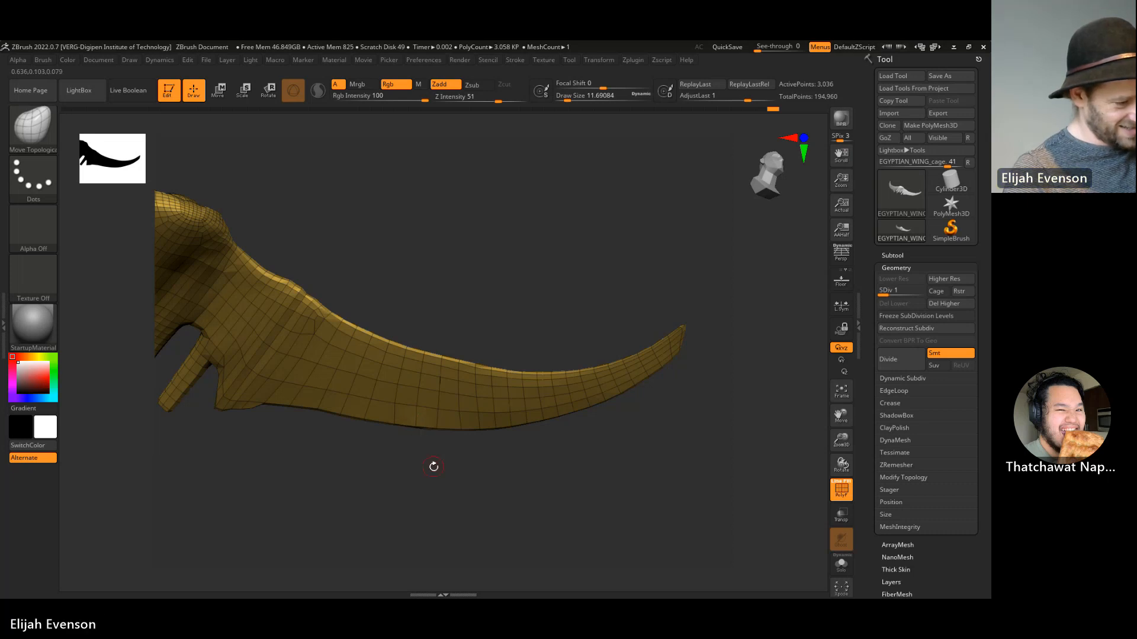
pyautogui.moveTo(434, 464); pyautogui.dragTo(405, 371)
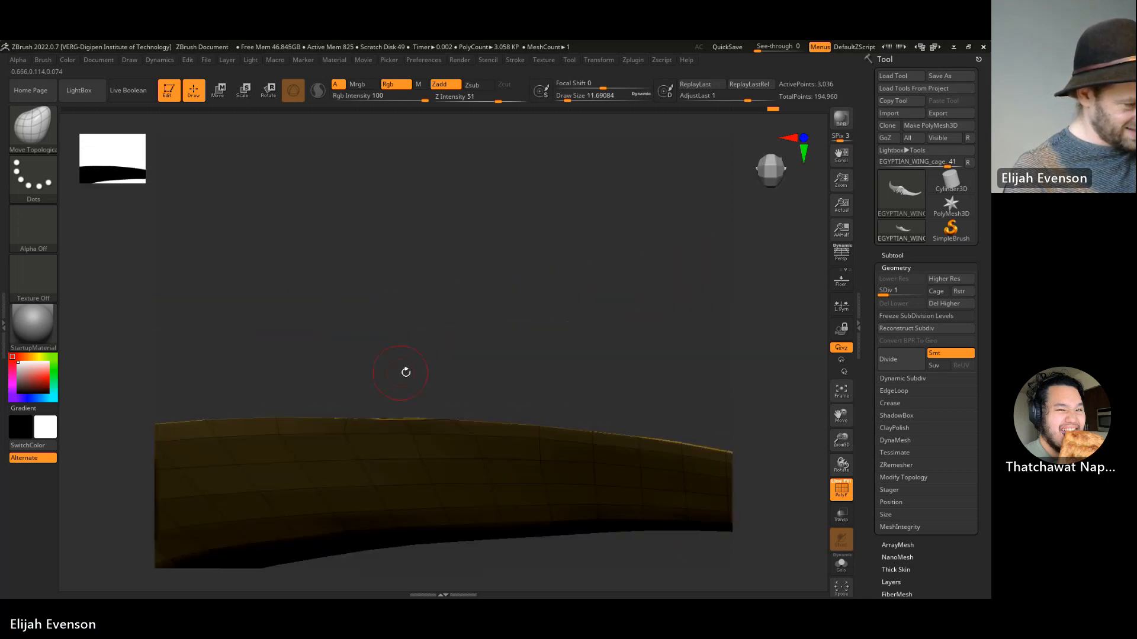
pyautogui.moveTo(464, 439); pyautogui.dragTo(468, 597)
pyautogui.hotkey('ctrl', 'z')
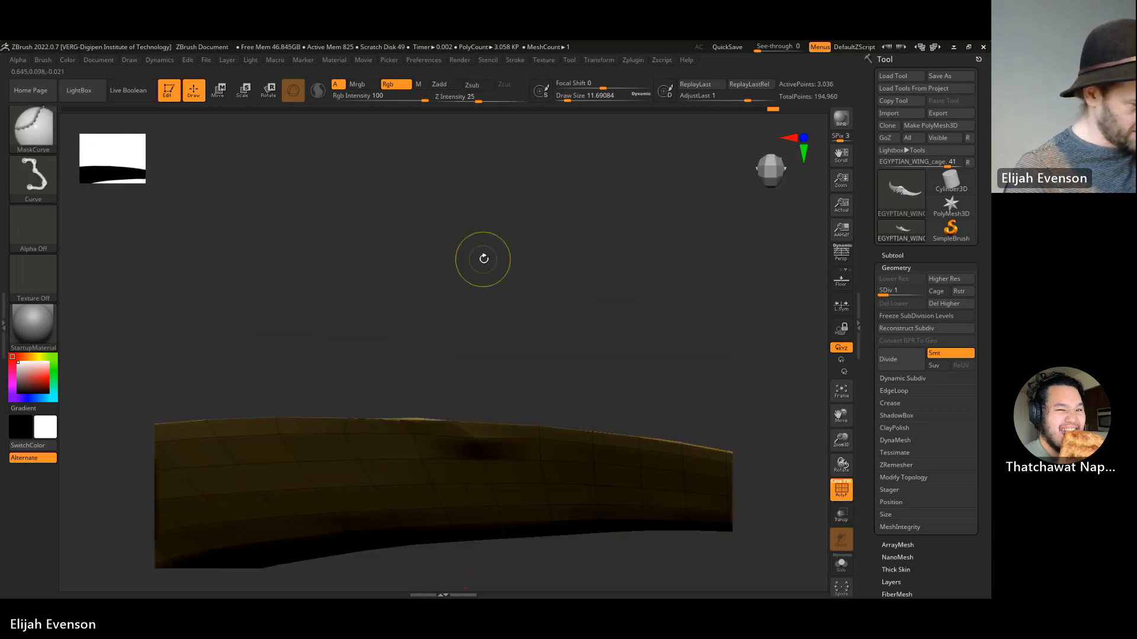
pyautogui.moveTo(483, 259)
pyautogui.mouseDown()
pyautogui.moveTo(488, 325)
pyautogui.moveTo(519, 274)
pyautogui.mouseUp()
pyautogui.moveTo(435, 457)
pyautogui.keyDown('shift'); pyautogui.mouseDown()
pyautogui.moveTo(512, 461)
pyautogui.moveTo(473, 460)
pyautogui.moveTo(486, 510)
pyautogui.moveTo(479, 391)
pyautogui.moveTo(505, 493)
pyautogui.mouseUp(); pyautogui.keyUp('shift')
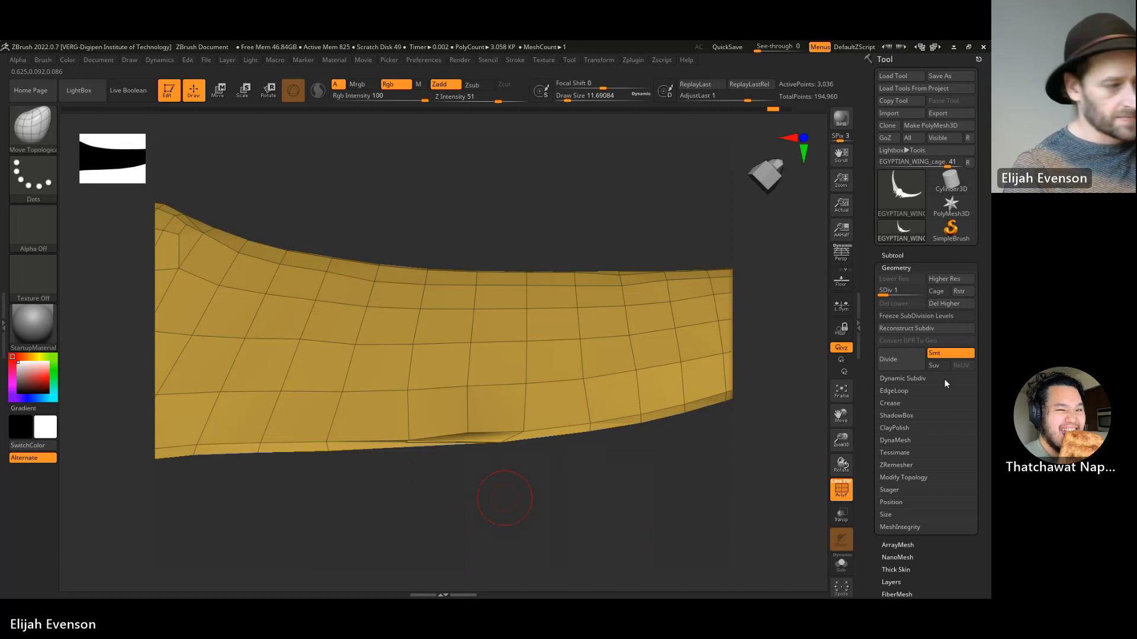
# - Hide the polygon wireframe and raise the mesh to subdivision level 4 to review the whole wing shape
pyautogui.moveTo(418, 243); pyautogui.dragTo(371, 307)
pyautogui.click(841, 489)
pyautogui.keyDown('shift'); pyautogui.moveTo(698, 454); pyautogui.dragTo(675, 371); pyautogui.keyUp('shift')
pyautogui.press('d')
pyautogui.press('d')
pyautogui.press('d')
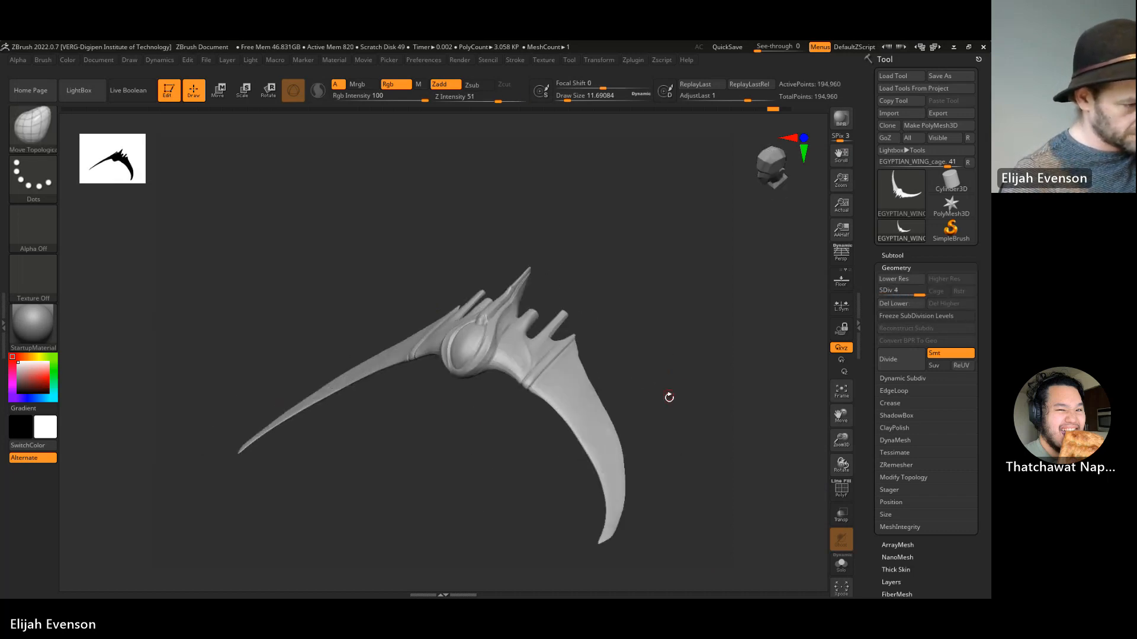
pyautogui.moveTo(676, 417)
pyautogui.mouseDown()
pyautogui.moveTo(713, 386)
pyautogui.moveTo(718, 363)
pyautogui.moveTo(738, 359)
pyautogui.mouseUp()
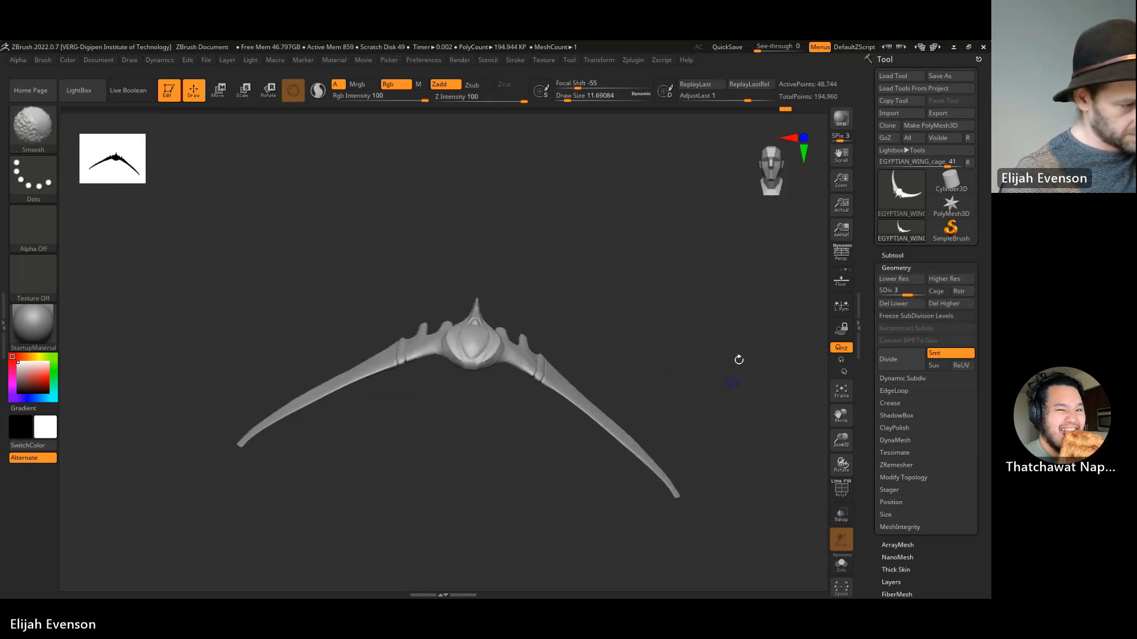
# - Lower the mesh to subdivision level 1 and export it as OBJ, overwriting the existing EGYPTIAN_WING_cage file
pyautogui.hotkey('shift', 'd')
pyautogui.hotkey('shift', 'd')
pyautogui.hotkey('shift', 'd')
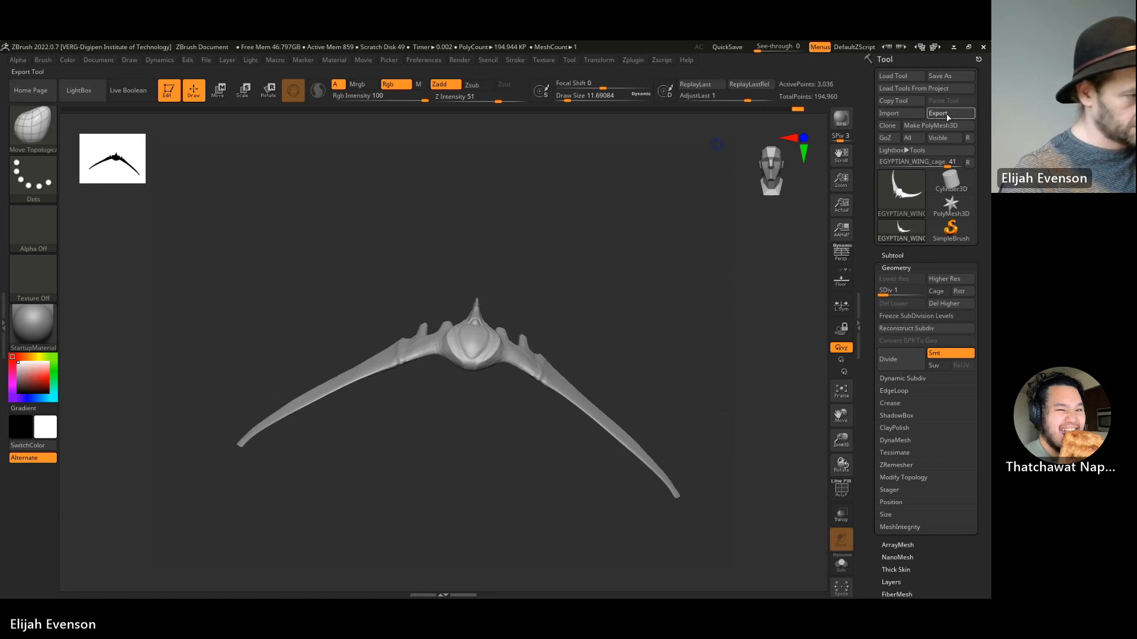
pyautogui.click(948, 116)
pyautogui.click(270, 178)
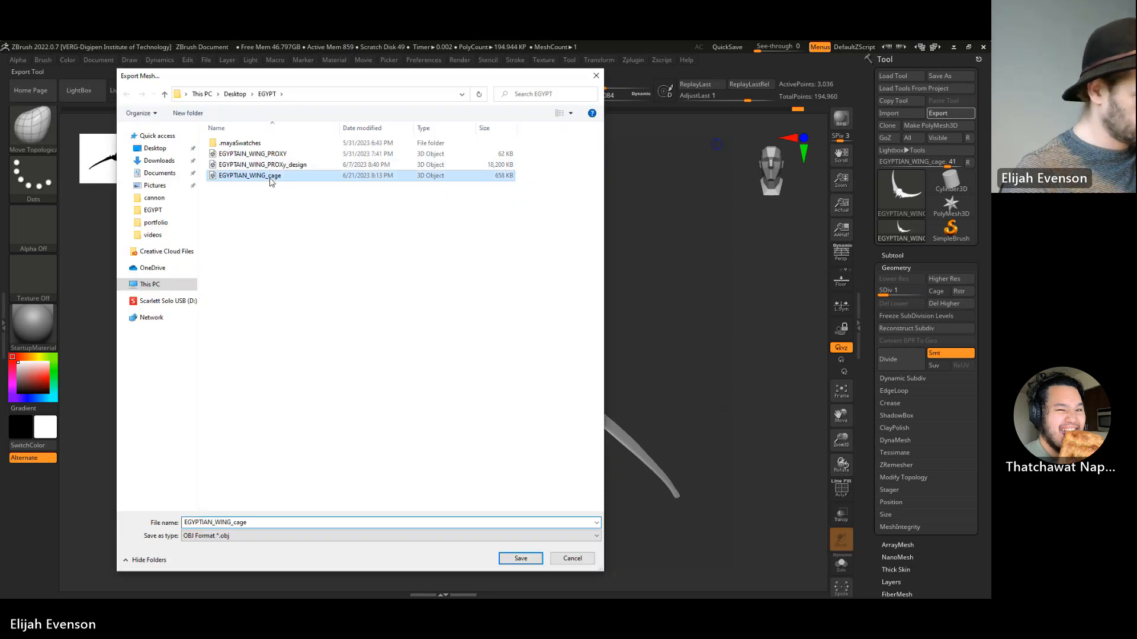
pyautogui.press('Return')
pyautogui.click(519, 315)
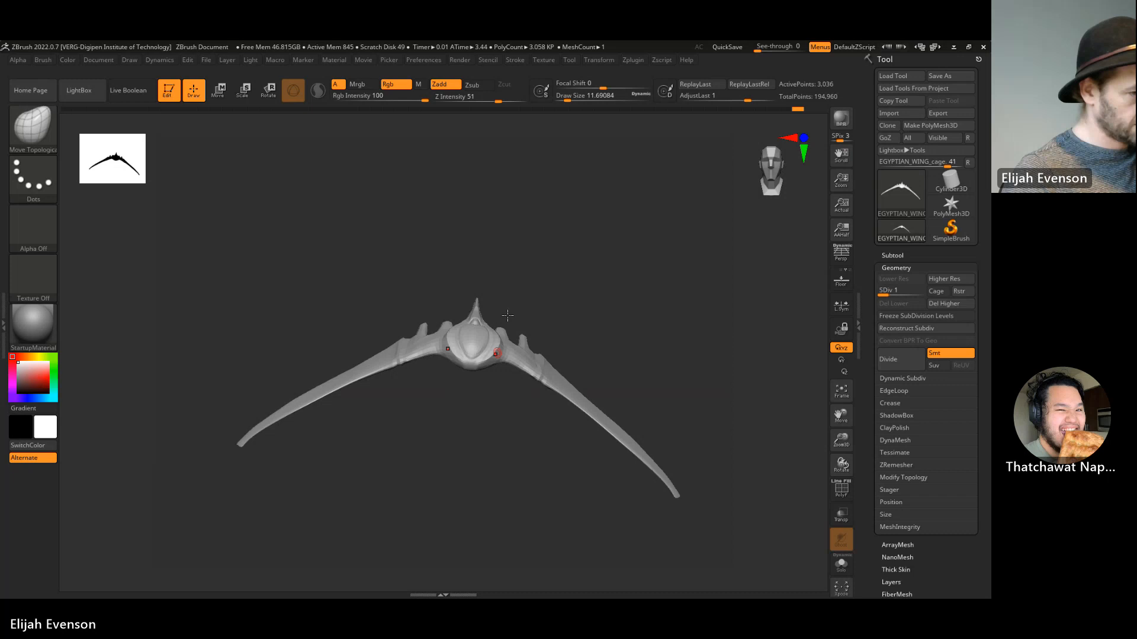
# - Switch to Maya, put the selected wing mesh on a new display layer and hide that layer
pyautogui.click(953, 47)
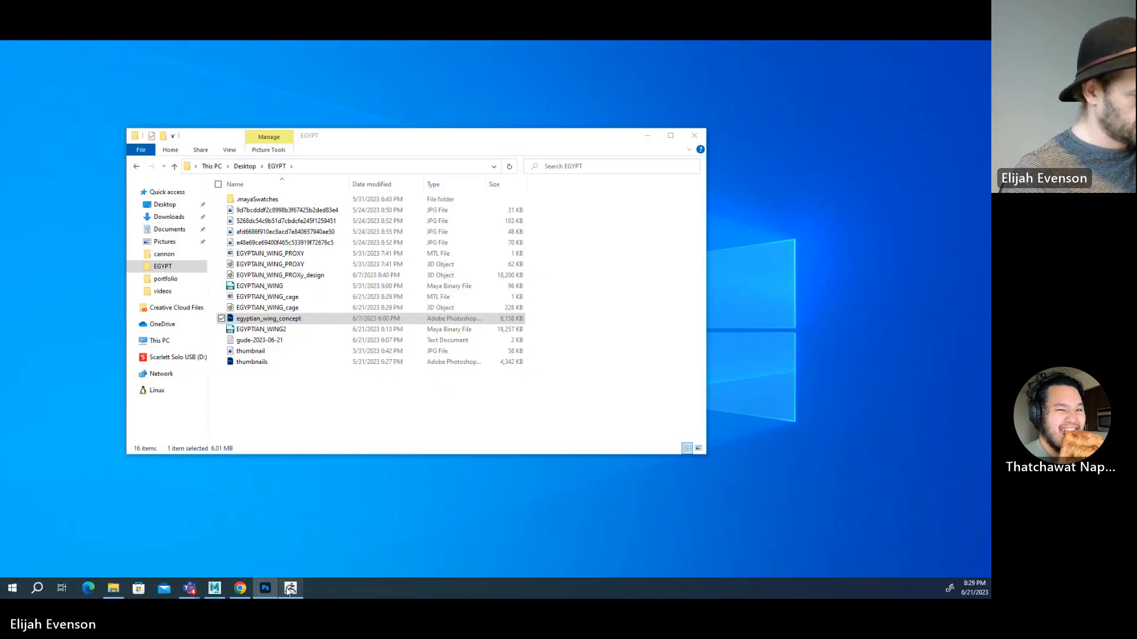
pyautogui.click(213, 588)
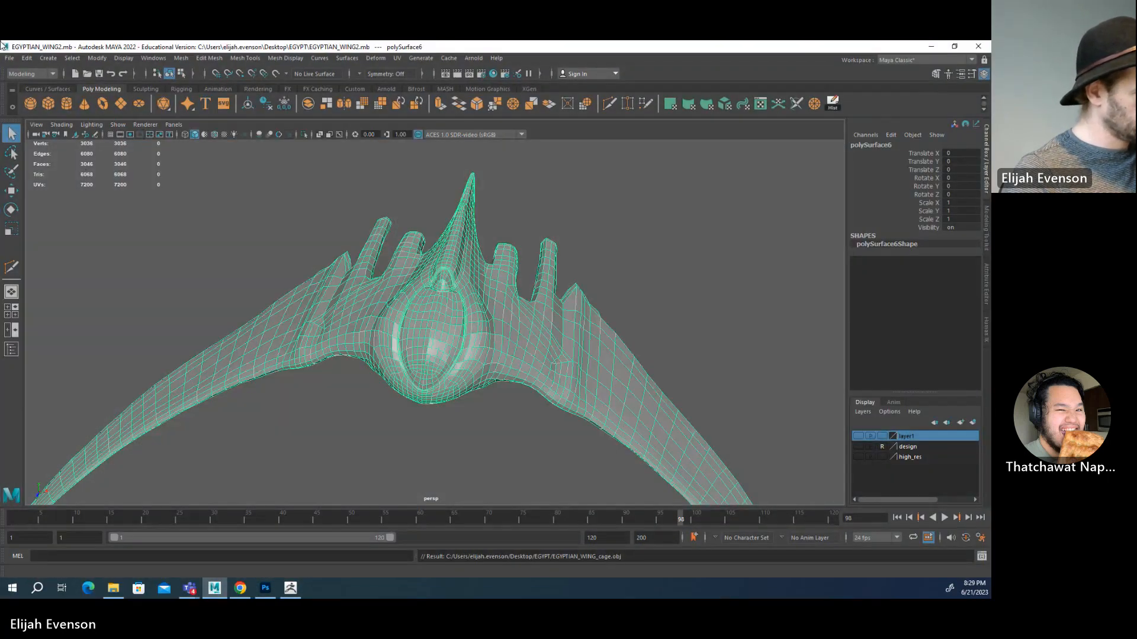
pyautogui.click(862, 413)
pyautogui.click(870, 423)
pyautogui.rightClick(887, 438)
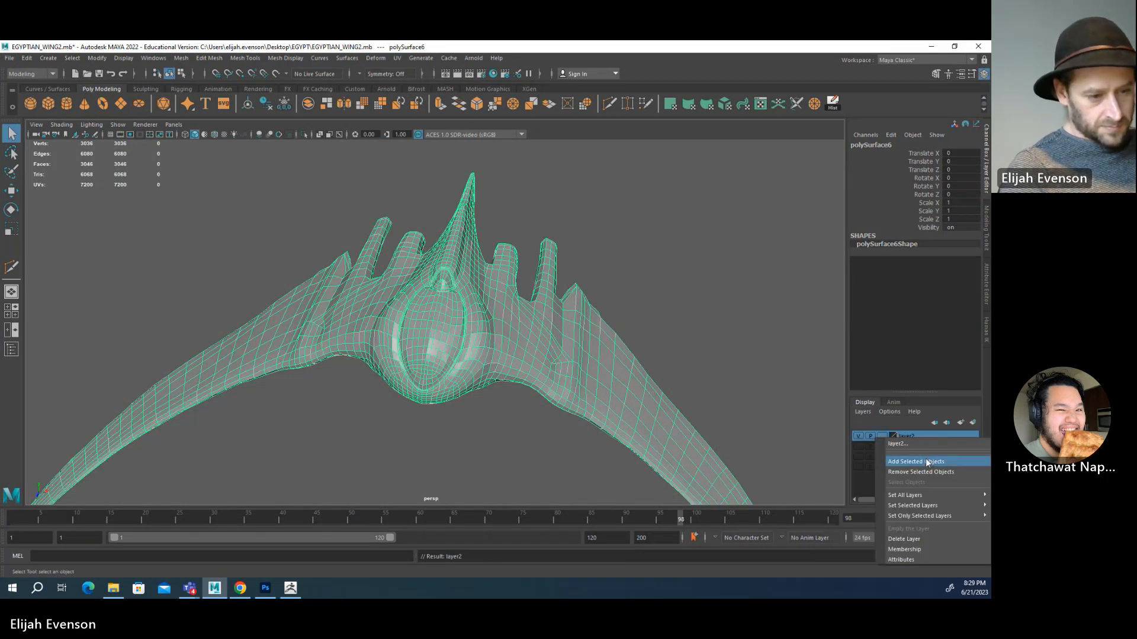
pyautogui.click(927, 463)
pyautogui.click(858, 437)
# - Import the updated EGYPTIAN_WING_cage mesh into the scene and bring its outer wing into view
pyautogui.click(9, 58)
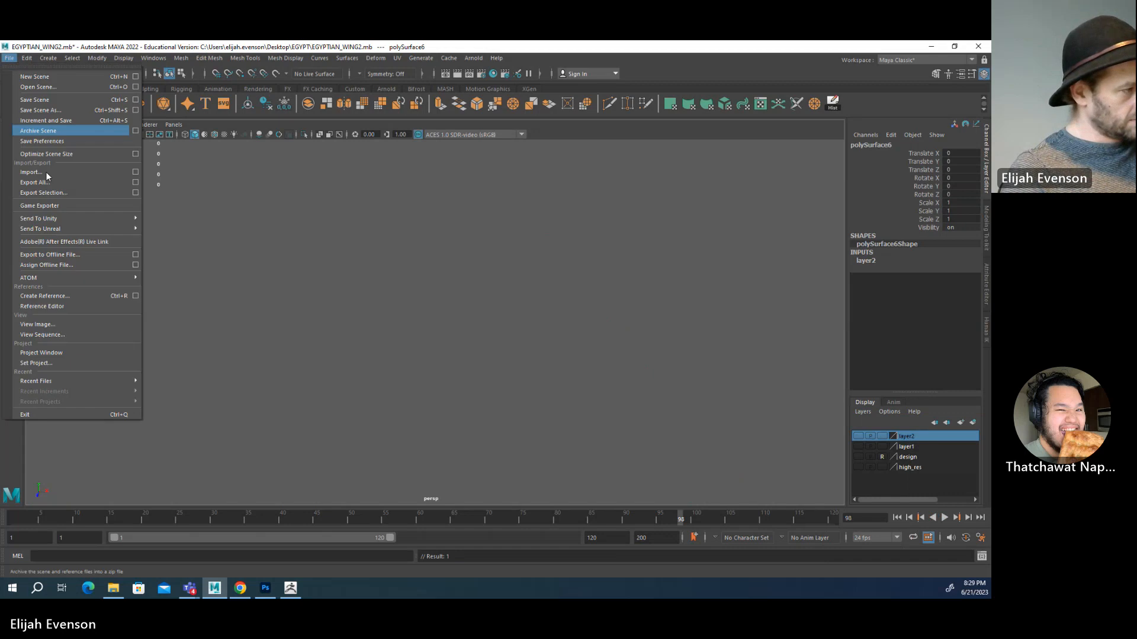
pyautogui.click(85, 171)
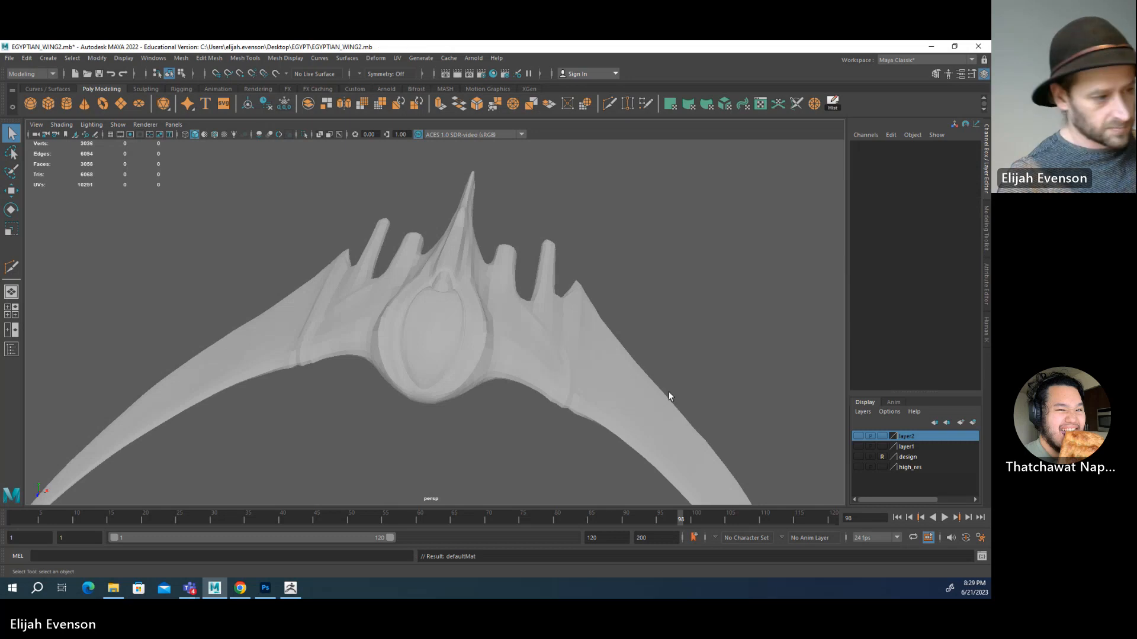
pyautogui.click(471, 393)
pyautogui.keyDown('alt'); pyautogui.moveTo(540, 388); pyautogui.dragTo(577, 362); pyautogui.keyUp('alt')
# - Try deleting the folded faces along the edge of one wing
pyautogui.press('F9')
pyautogui.keyDown('alt'); pyautogui.moveTo(586, 339); pyautogui.dragTo(506, 430, button='middle'); pyautogui.keyUp('alt')
pyautogui.moveTo(513, 392); pyautogui.dragTo(513, 425, button='right')
pyautogui.click(490, 374)
pyautogui.press('Delete')
pyautogui.press('Delete')
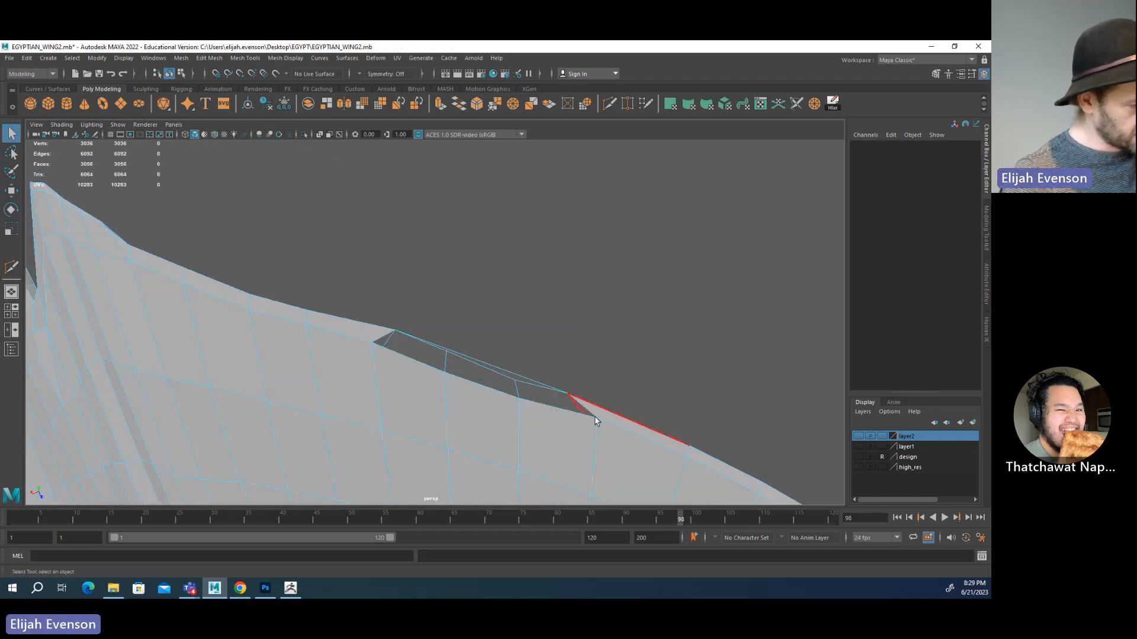
pyautogui.keyDown('alt'); pyautogui.moveTo(539, 419); pyautogui.dragTo(498, 507); pyautogui.keyUp('alt')
pyautogui.click(498, 419)
pyautogui.press('Delete')
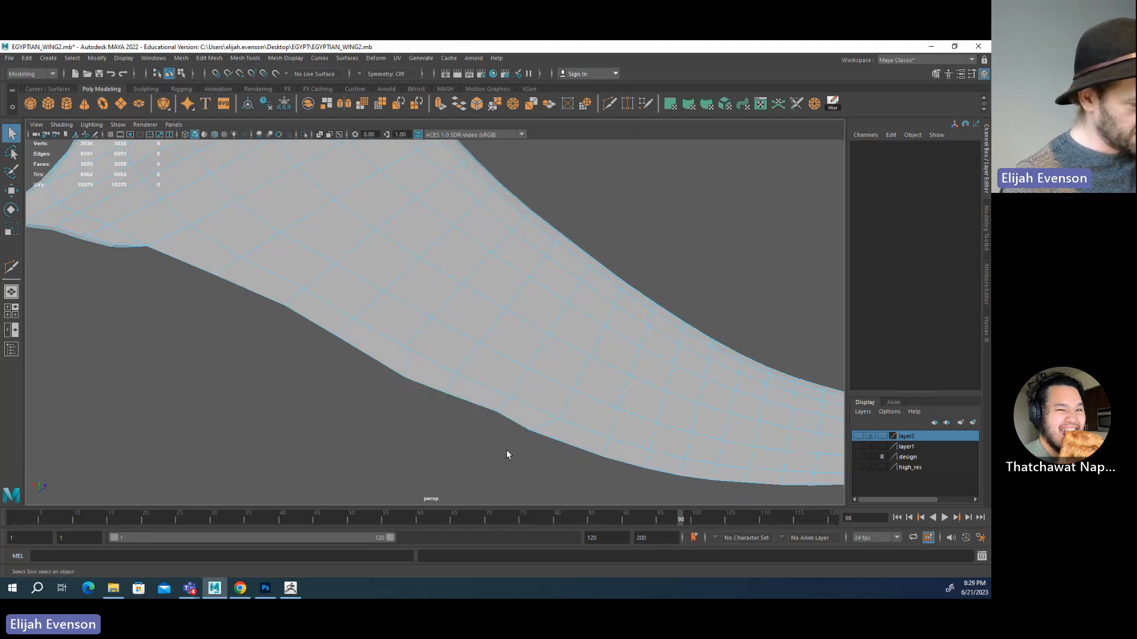
# - Try moving a vertex on the border of the gap in the wing's edge
pyautogui.keyDown('alt'); pyautogui.moveTo(530, 442); pyautogui.dragTo(556, 321); pyautogui.keyUp('alt')
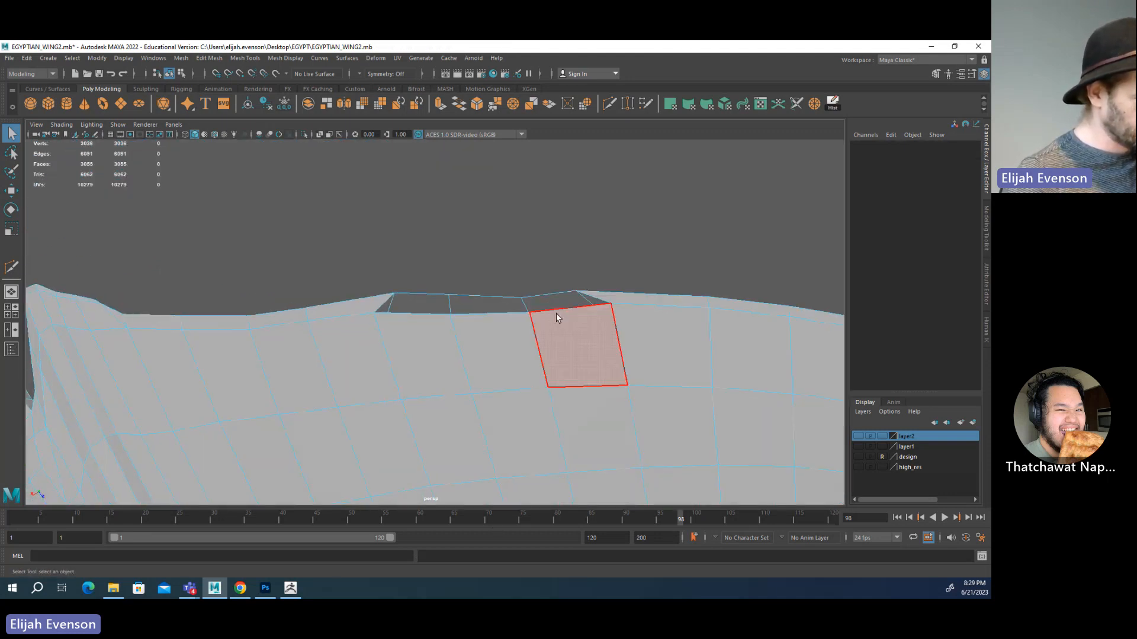
pyautogui.click(450, 295)
pyautogui.press('w')
pyautogui.moveTo(456, 300); pyautogui.dragTo(450, 294)
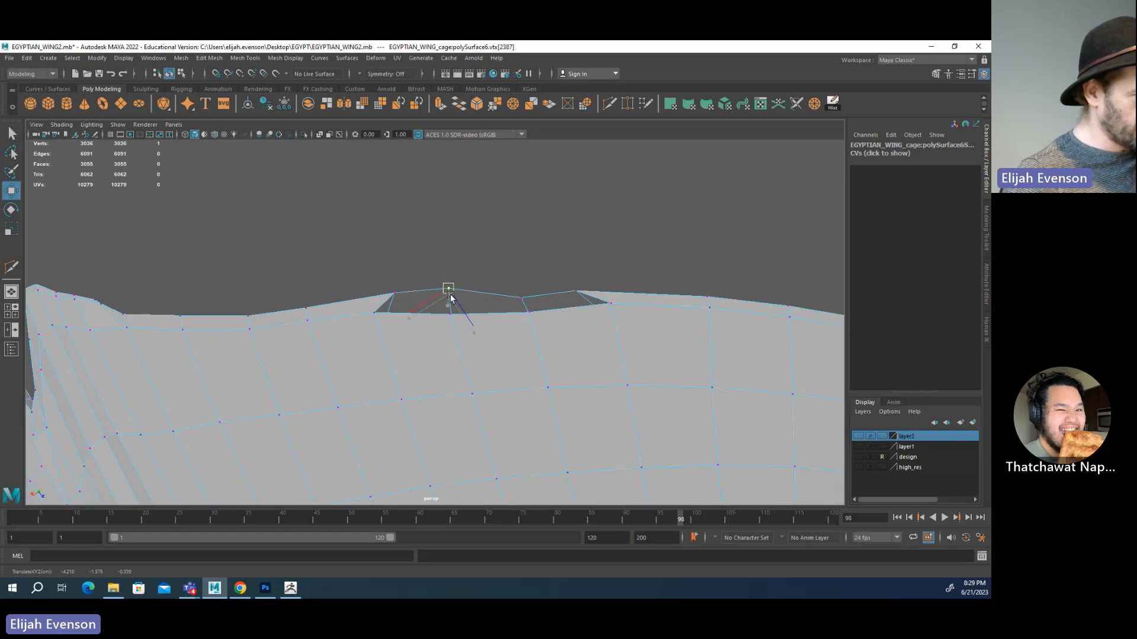
# - Undo the vertex move and the face deletions on the wing's edge
pyautogui.scroll(-8, 658, 411)
pyautogui.hotkey('ctrl', 'z')
pyautogui.hotkey('ctrl', 'z')
pyautogui.scroll(2, 553, 383)
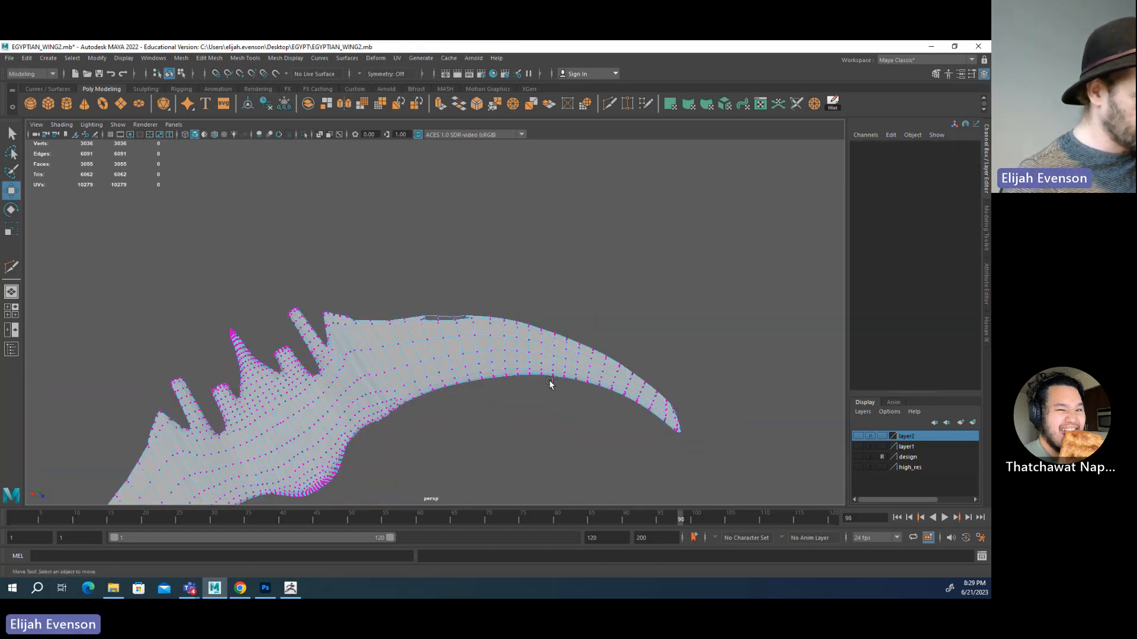
pyautogui.hotkey('ctrl', 'z')
pyautogui.hotkey('ctrl', 'z')
pyautogui.hotkey('ctrl', 'z')
pyautogui.hotkey('ctrl', 'z')
pyautogui.hotkey('ctrl', 'z')
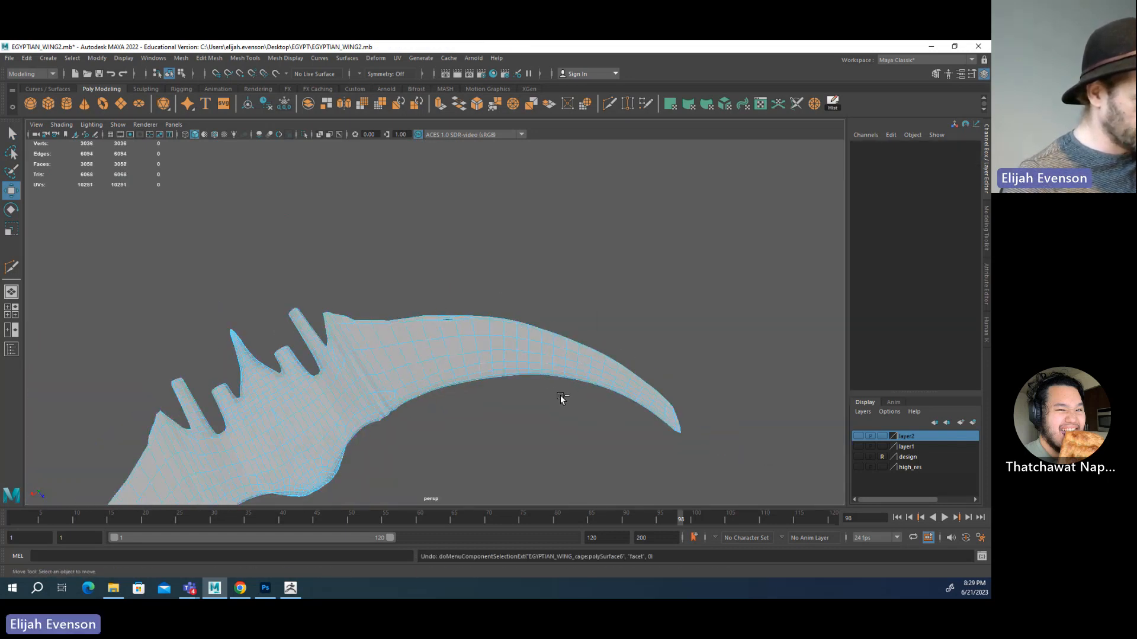
pyautogui.hotkey('ctrl', 'z')
pyautogui.keyDown('alt'); pyautogui.moveTo(561, 400); pyautogui.dragTo(433, 302); pyautogui.keyUp('alt')
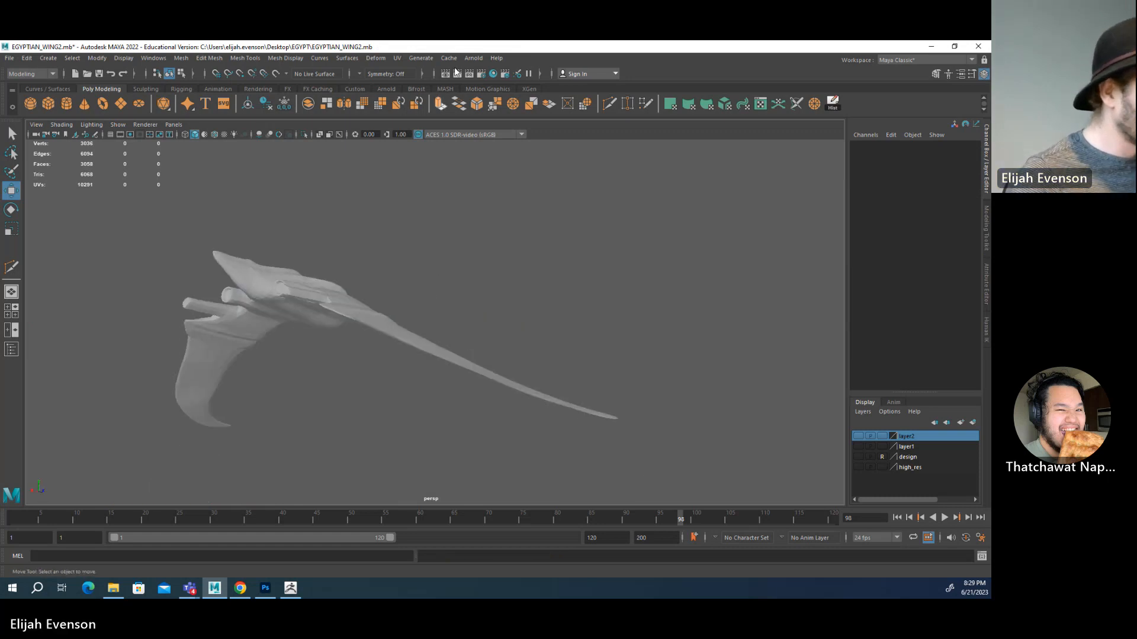
# - Enter component selection on the imported wing mesh and set symmetry to Object X
pyautogui.press('F8')
pyautogui.press('F8')
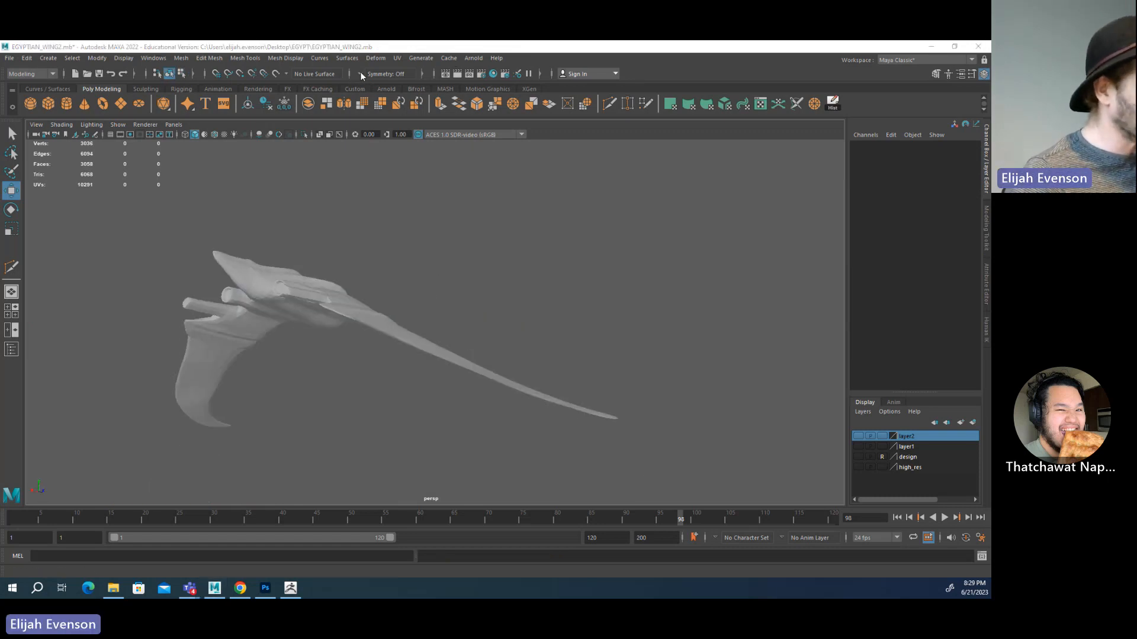
pyautogui.keyDown('alt'); pyautogui.moveTo(469, 205); pyautogui.dragTo(361, 99); pyautogui.keyUp('alt')
pyautogui.press('F8')
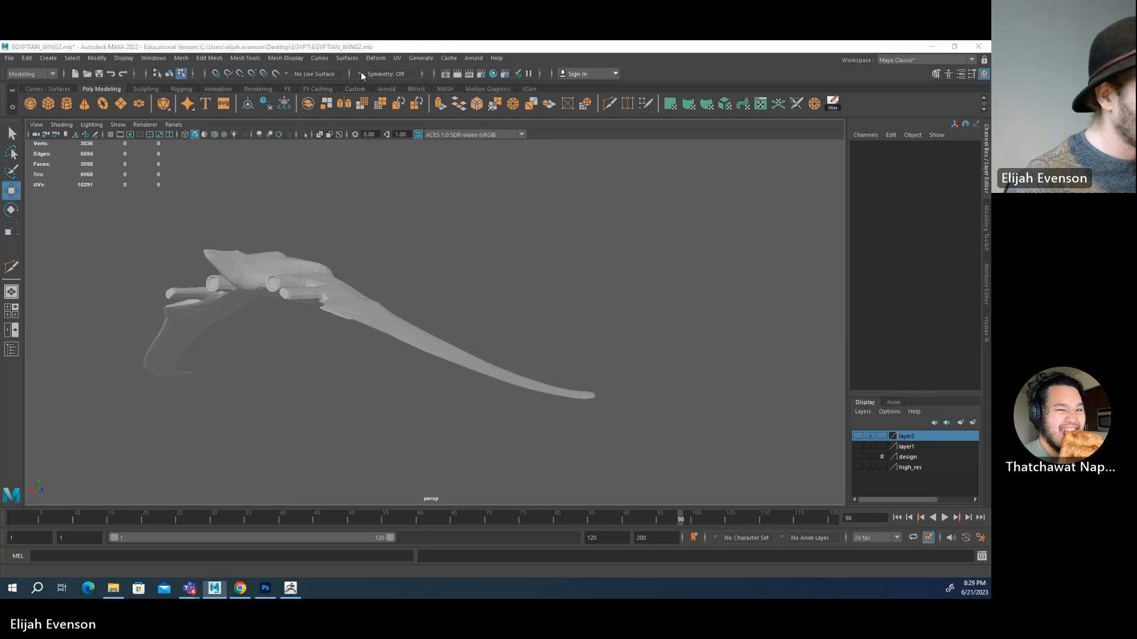
pyautogui.click(393, 250)
pyautogui.click(340, 286)
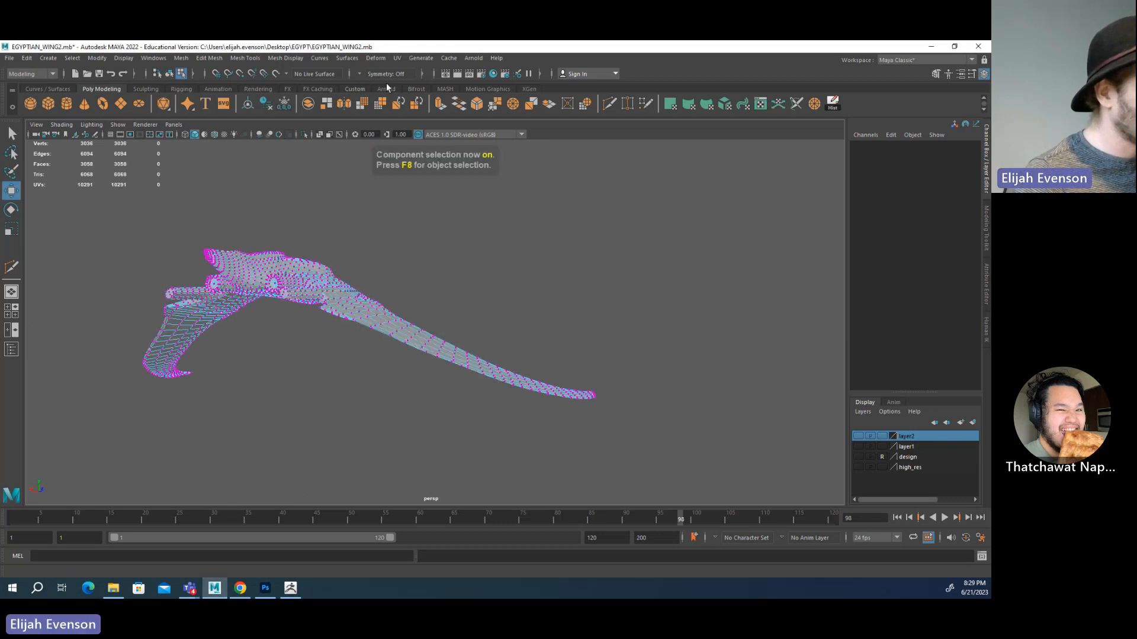
pyautogui.press('F7')
pyautogui.click(360, 74)
pyautogui.click(385, 92)
pyautogui.keyDown('alt'); pyautogui.moveTo(400, 231); pyautogui.dragTo(434, 264); pyautogui.keyUp('alt')
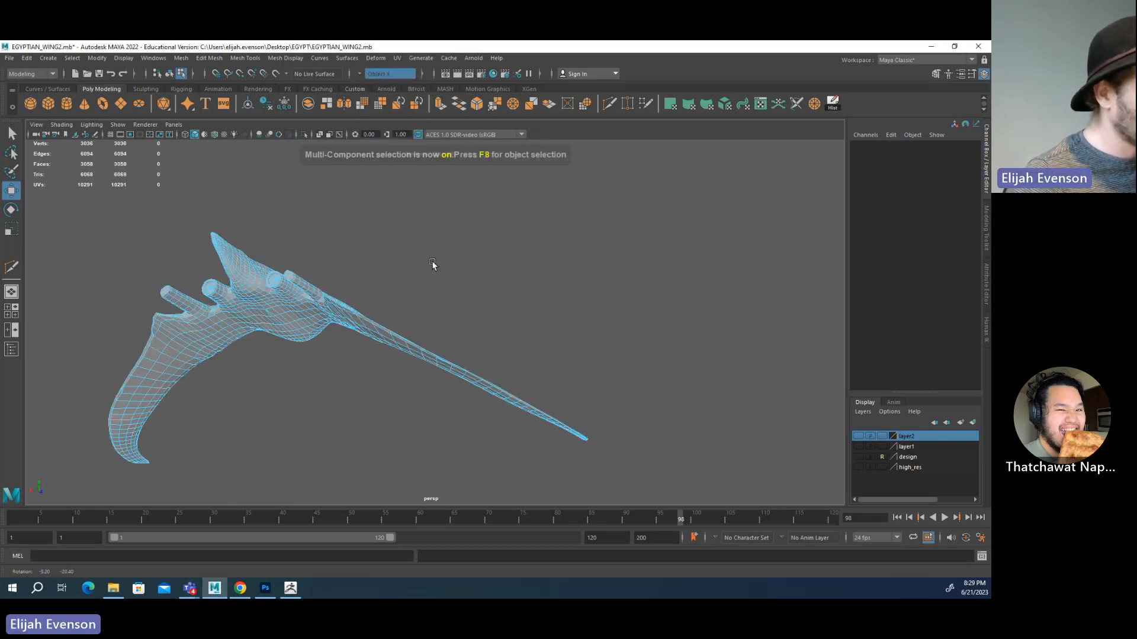
# - Move the stray vertex on the wing's thin edge with Object X symmetry active
pyautogui.keyDown('alt'); pyautogui.moveTo(434, 264); pyautogui.dragTo(482, 347, button='right'); pyautogui.keyUp('alt')
pyautogui.press('q')
pyautogui.keyDown('alt'); pyautogui.moveTo(393, 396); pyautogui.dragTo(411, 414); pyautogui.keyUp('alt')
pyautogui.keyDown('alt'); pyautogui.moveTo(413, 413); pyautogui.dragTo(449, 254, button='middle'); pyautogui.keyUp('alt')
pyautogui.moveTo(447, 311); pyautogui.dragTo(384, 302, button='right')
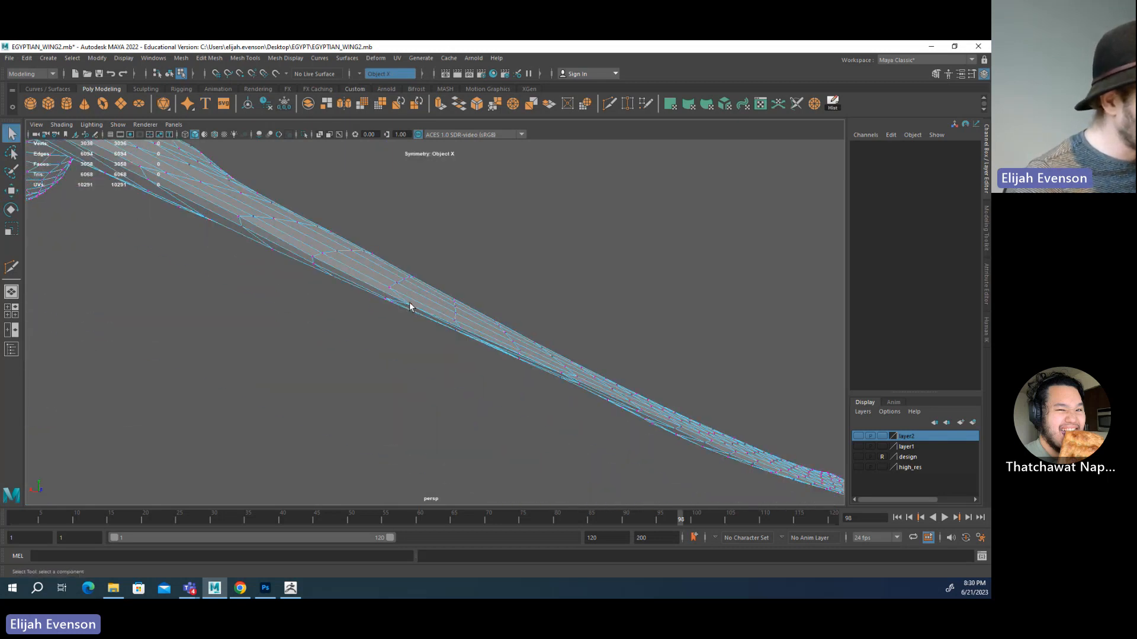
pyautogui.click(410, 305)
pyautogui.press('w')
pyautogui.moveTo(410, 306); pyautogui.dragTo(388, 297)
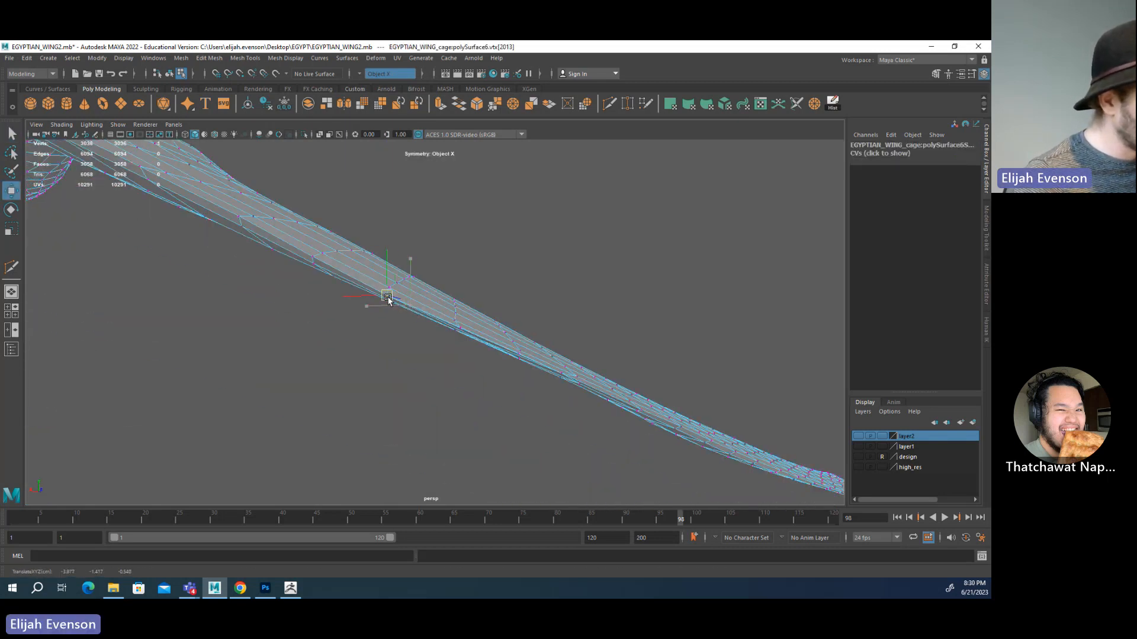
# - Delete the folded face on the wing's edge together with its mirrored counterpart
pyautogui.moveTo(468, 338); pyautogui.dragTo(471, 379, button='right')
pyautogui.click(476, 340)
pyautogui.press('f')
pyautogui.keyDown('alt'); pyautogui.moveTo(477, 340); pyautogui.dragTo(424, 320); pyautogui.keyUp('alt')
pyautogui.press('Delete')
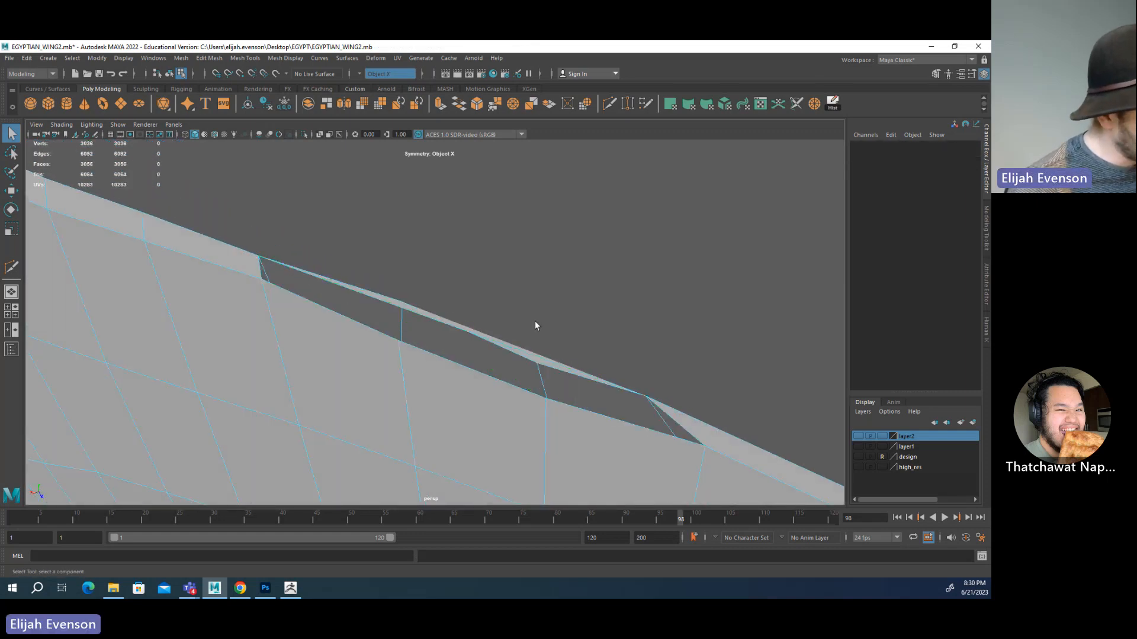
# - Delete the remaining sliver face on the wing's thin edge
pyautogui.keyDown('alt'); pyautogui.moveTo(452, 251); pyautogui.dragTo(445, 320); pyautogui.keyUp('alt')
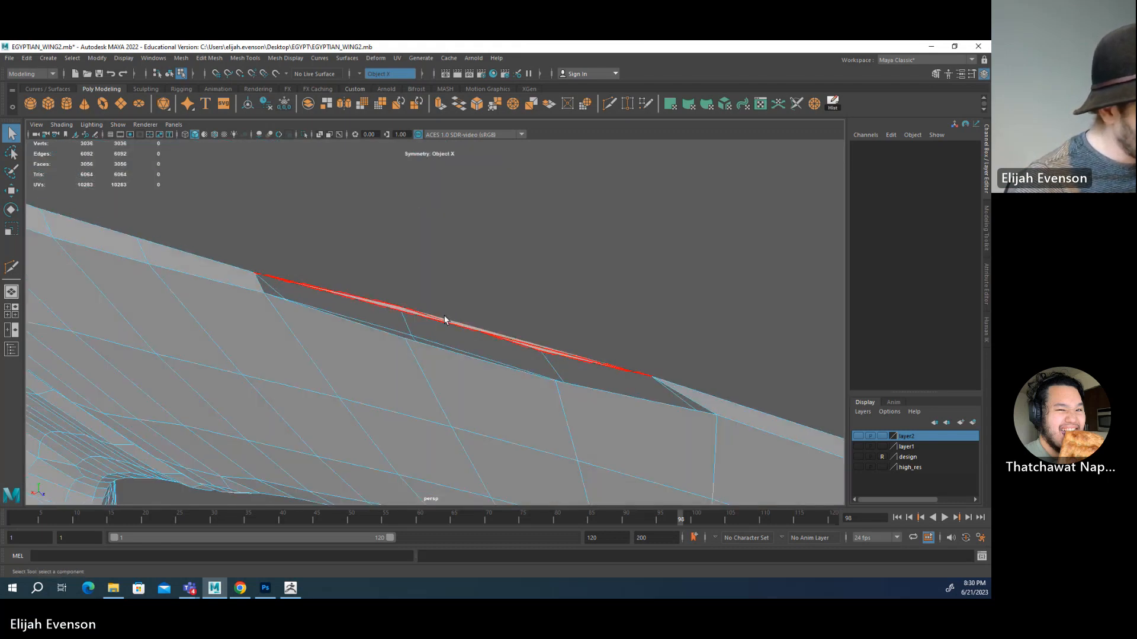
pyautogui.click(444, 318)
pyautogui.press('Delete')
# - Move the vertices along both sides of the open gap in the wing's thin edge into smooth, even lines
pyautogui.keyDown('alt'); pyautogui.moveTo(449, 229); pyautogui.dragTo(450, 335); pyautogui.keyUp('alt')
pyautogui.click(535, 347)
pyautogui.click(542, 349)
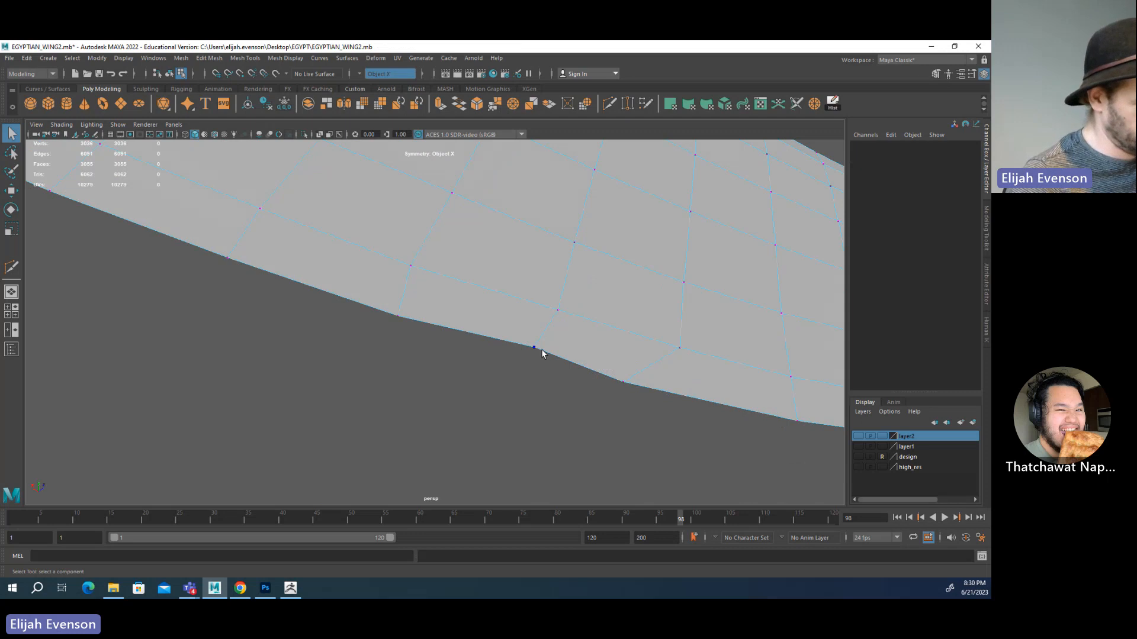
pyautogui.click(537, 346)
pyautogui.keyDown('alt'); pyautogui.moveTo(541, 355); pyautogui.dragTo(347, 194); pyautogui.keyUp('alt')
pyautogui.click(412, 263)
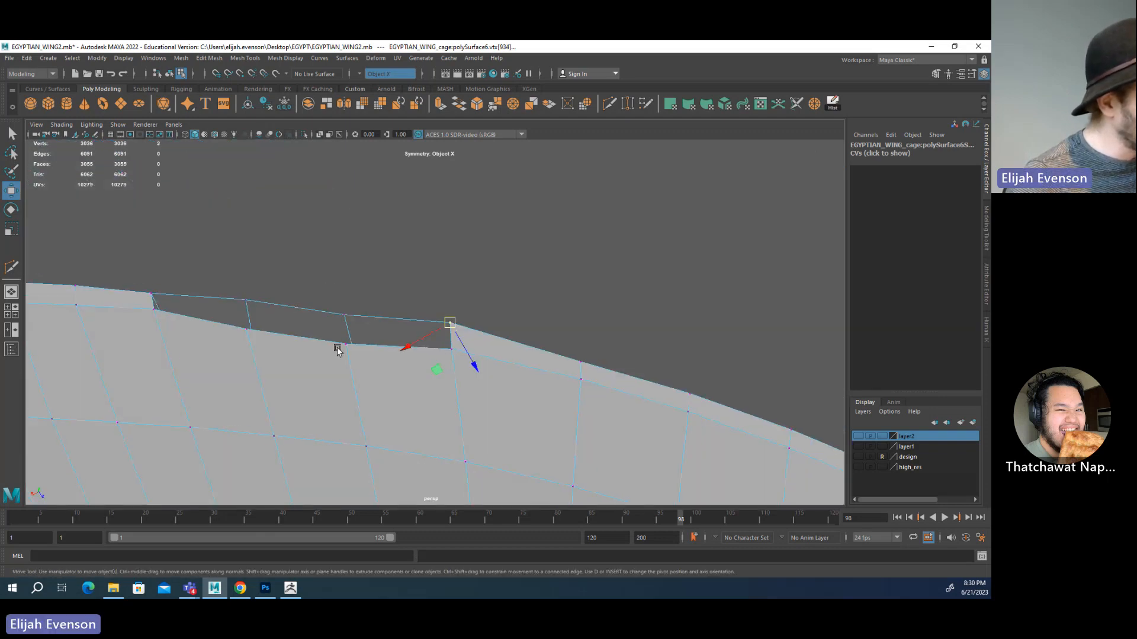
pyautogui.moveTo(349, 344); pyautogui.dragTo(344, 329)
pyautogui.click(345, 313)
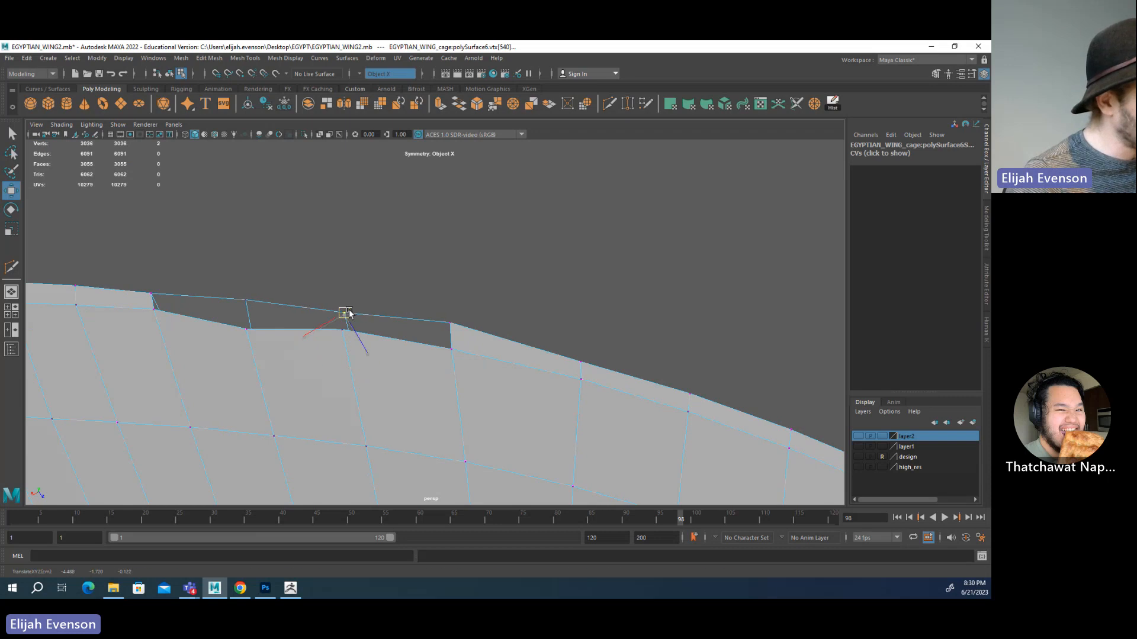
pyautogui.click(250, 330)
pyautogui.moveTo(250, 330); pyautogui.dragTo(248, 318)
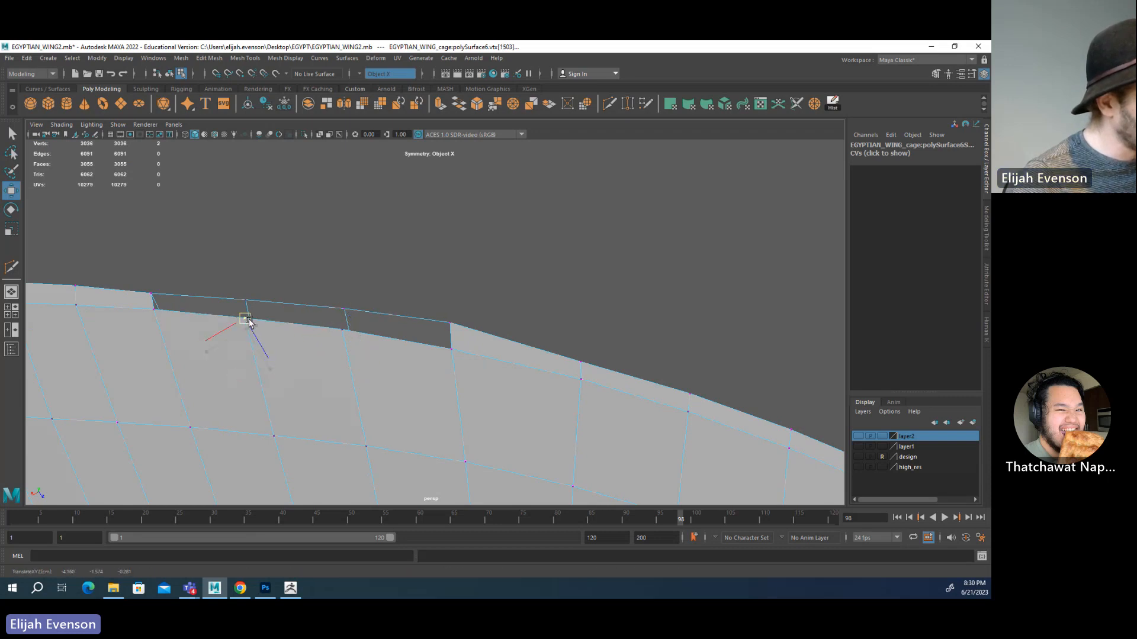
pyautogui.keyDown('alt'); pyautogui.moveTo(284, 275); pyautogui.dragTo(201, 207, button='right'); pyautogui.keyUp('alt')
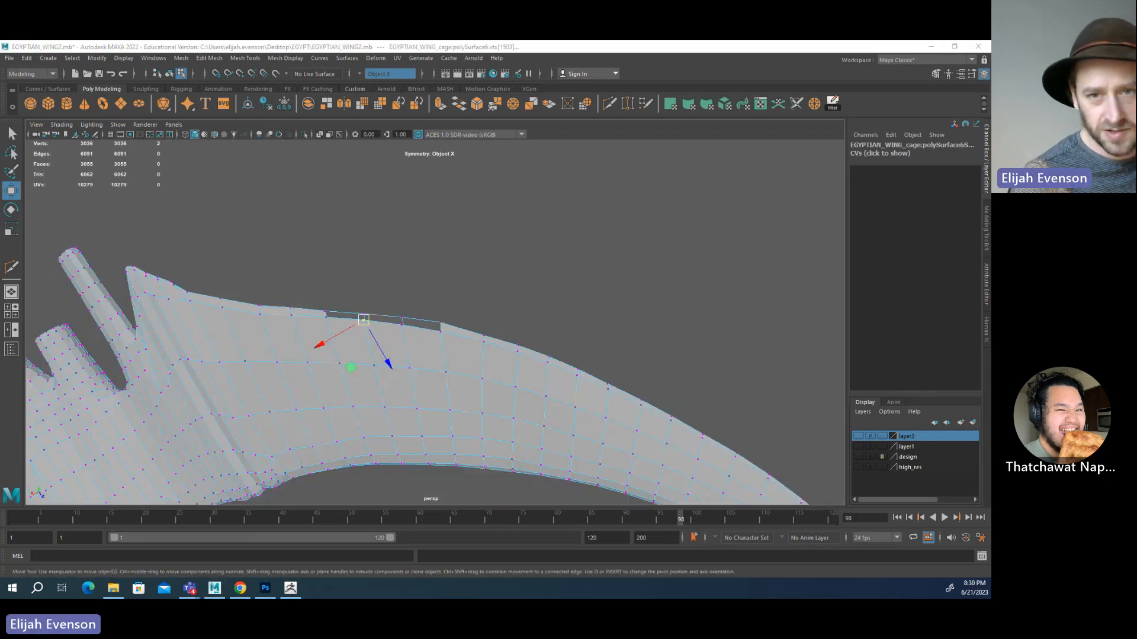
# - Switch to ZBrush to check the wing model's overall shape, and return to Maya
pyautogui.hotkey('alt', 'Tab')
pyautogui.keyDown('alt'); pyautogui.moveTo(628, 310); pyautogui.dragTo(626, 261); pyautogui.keyUp('alt')
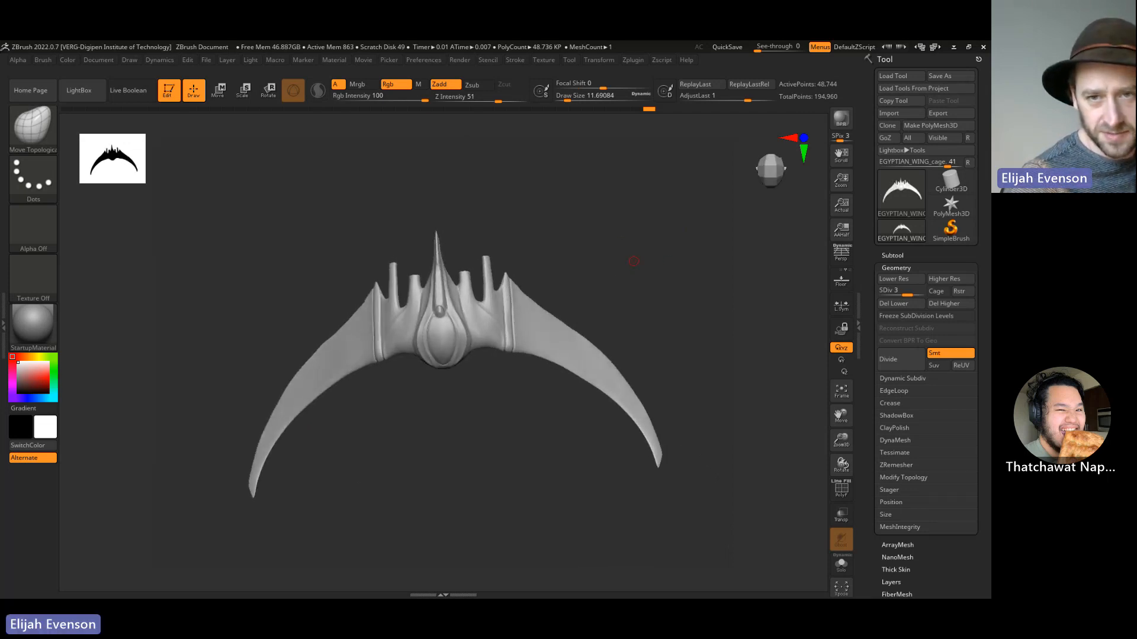
pyautogui.hotkey('alt', 'Tab')
# - Adjust the gap's lower border vertices so they run closely parallel to the wing's outer edge
pyautogui.moveTo(410, 406)
pyautogui.keyDown('alt'); pyautogui.mouseDown()
pyautogui.moveTo(414, 456)
pyautogui.moveTo(395, 419)
pyautogui.mouseUp(); pyautogui.keyUp('alt')
pyautogui.scroll(5, 254, 272)
pyautogui.keyDown('alt'); pyautogui.moveTo(254, 272); pyautogui.dragTo(486, 356, button='middle'); pyautogui.keyUp('alt')
pyautogui.keyDown('alt'); pyautogui.moveTo(486, 355); pyautogui.dragTo(456, 279); pyautogui.keyUp('alt')
pyautogui.moveTo(447, 401); pyautogui.dragTo(448, 395)
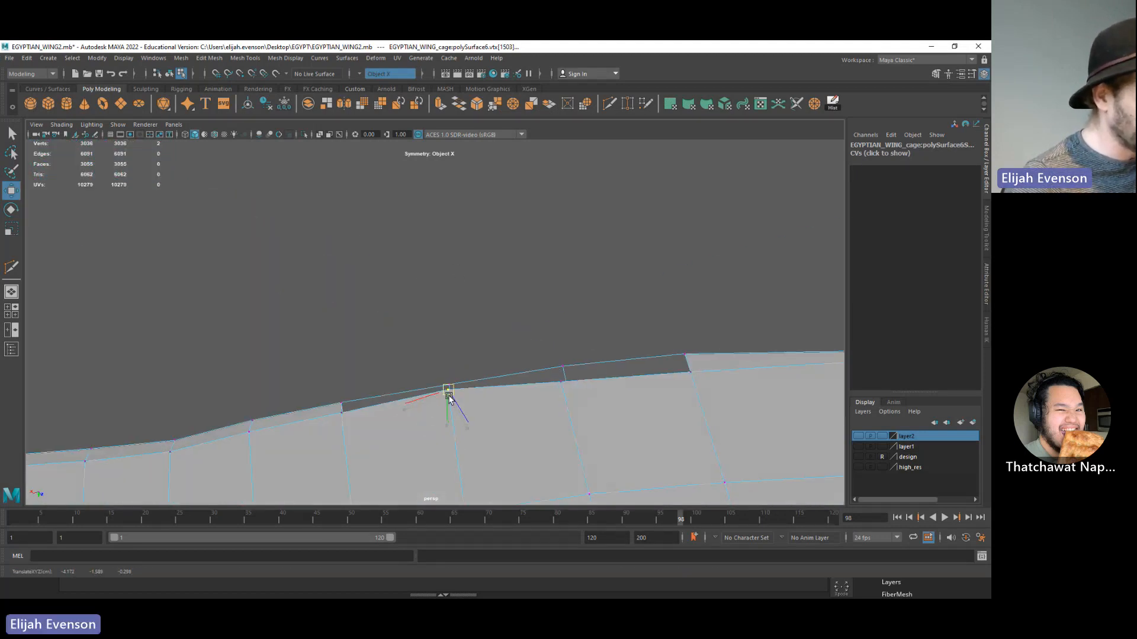
pyautogui.click(562, 378)
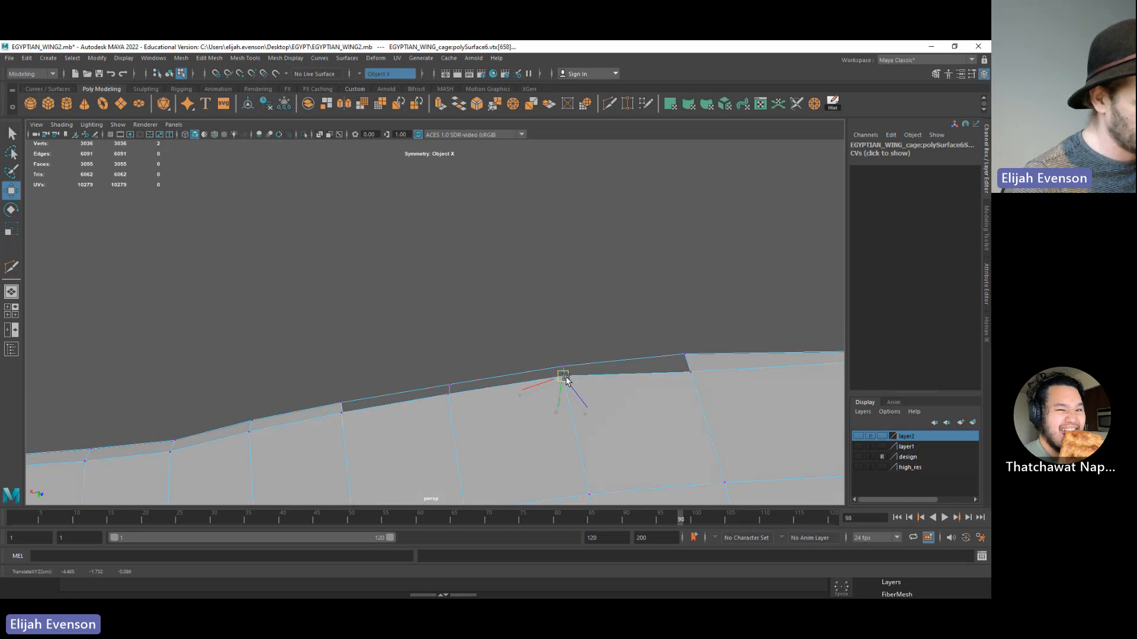
pyautogui.click(690, 372)
pyautogui.moveTo(690, 373); pyautogui.dragTo(685, 358)
pyautogui.keyDown('alt'); pyautogui.moveTo(746, 365); pyautogui.dragTo(573, 335, button='right'); pyautogui.keyUp('alt')
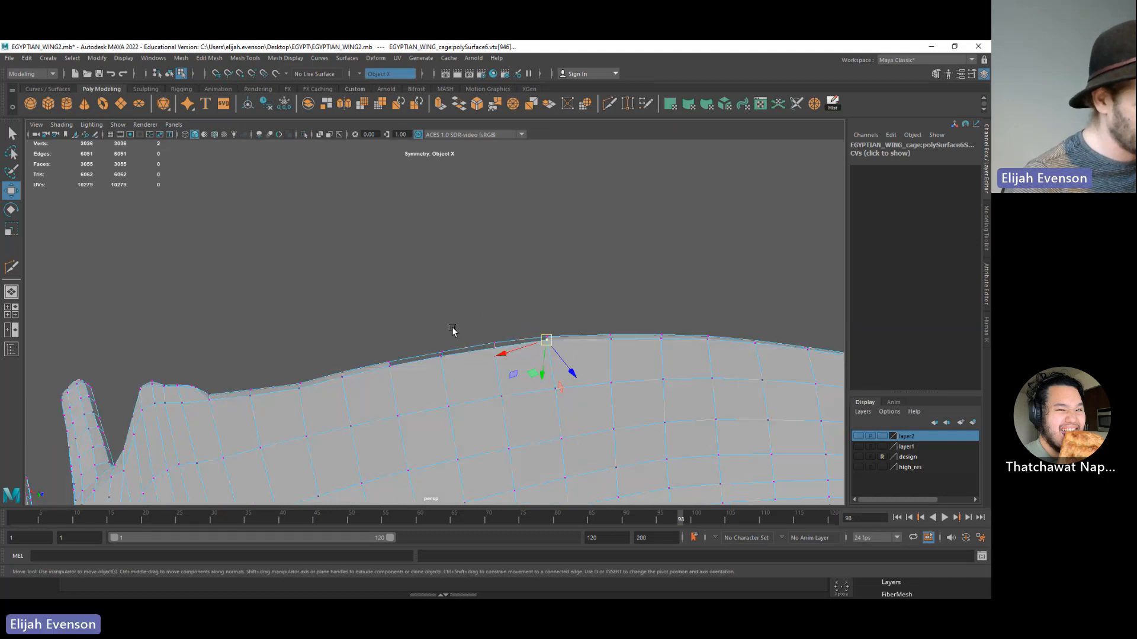
pyautogui.keyDown('alt'); pyautogui.moveTo(452, 330); pyautogui.dragTo(524, 402); pyautogui.keyUp('alt')
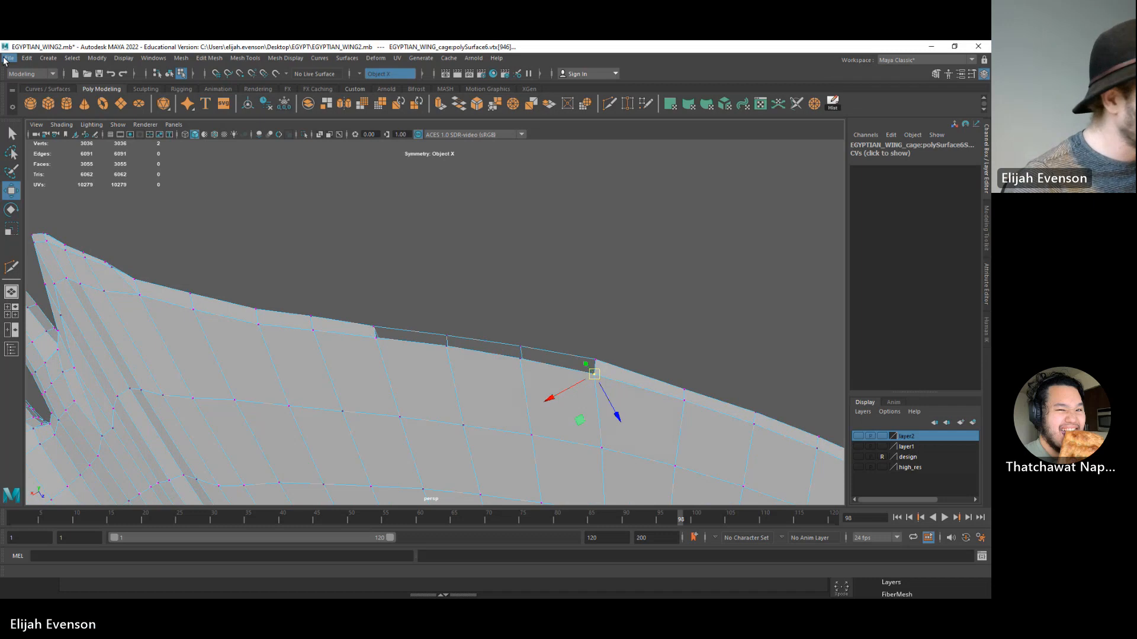
# - Add the Append to Polygon tool to the shelf and use it to fill the gap's first section nearest the wing's root
pyautogui.click(185, 60)
pyautogui.moveTo(209, 54)
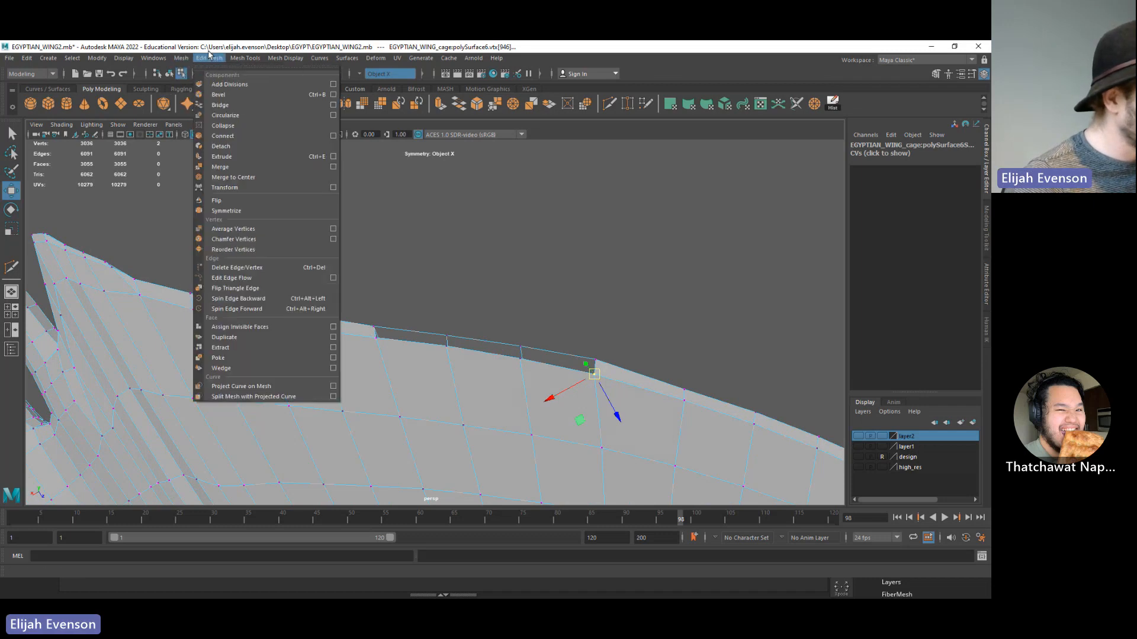
pyautogui.moveTo(247, 61)
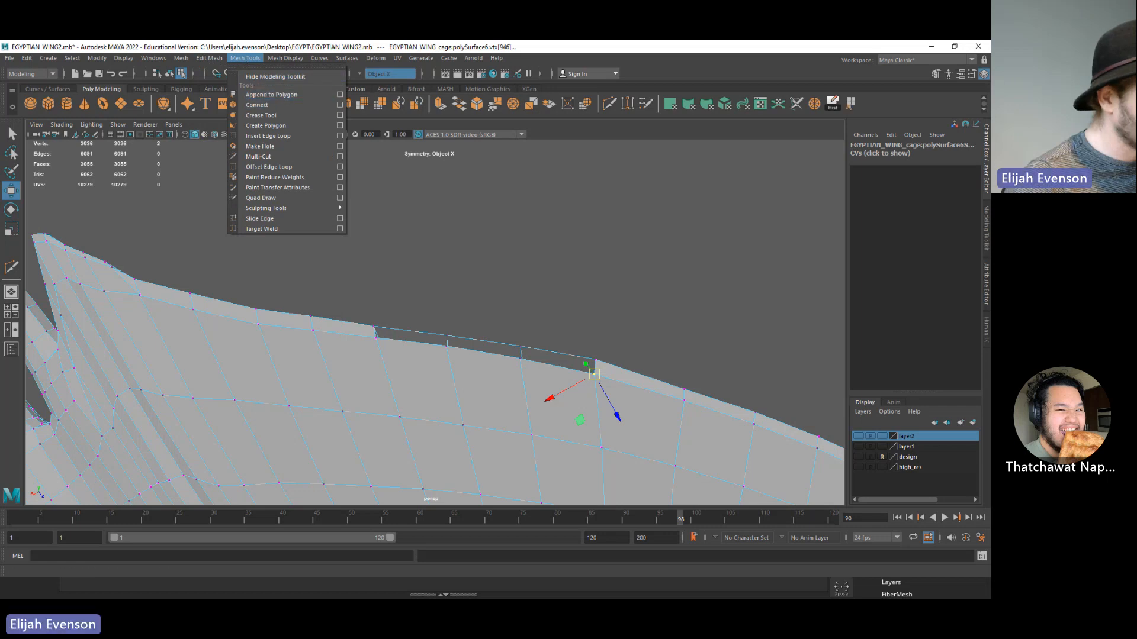
pyautogui.click(845, 108)
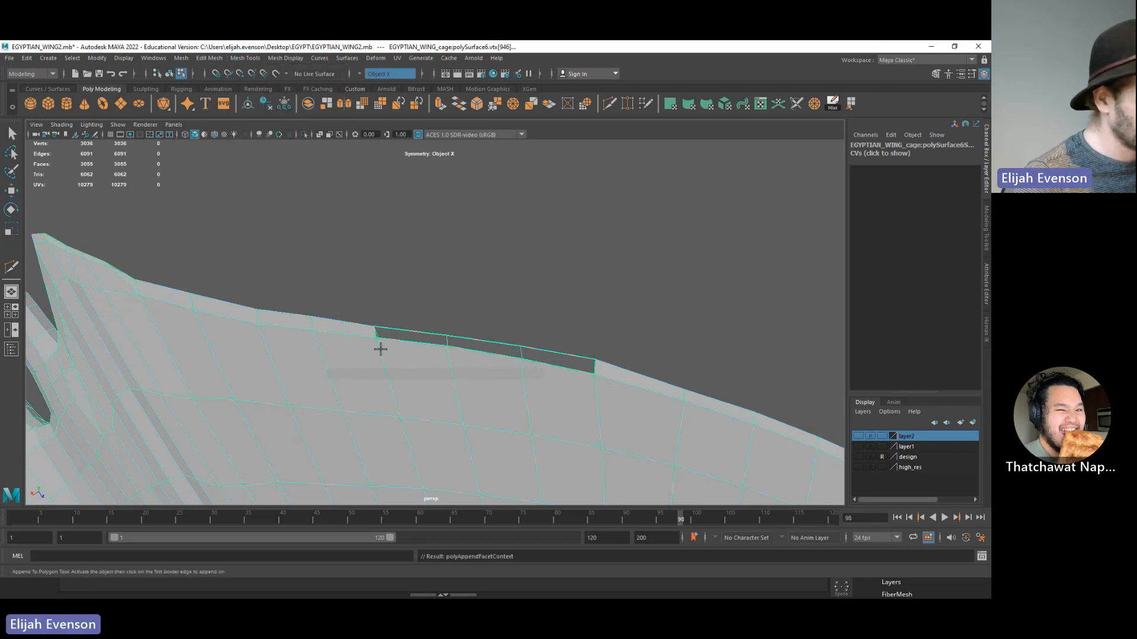
pyautogui.click(411, 331)
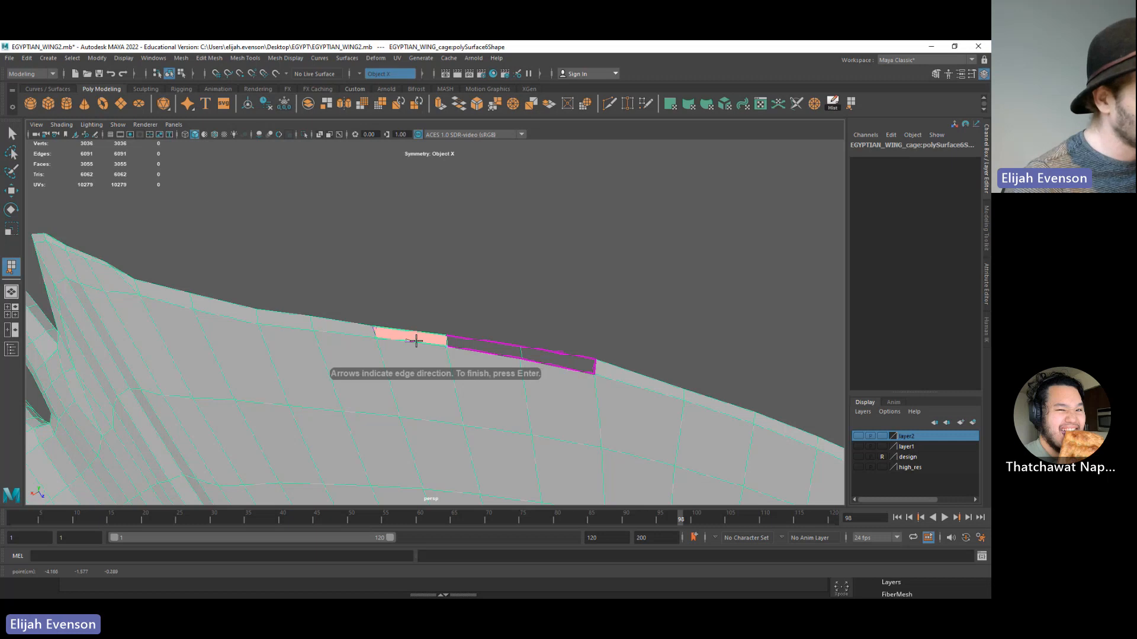
pyautogui.press('Return')
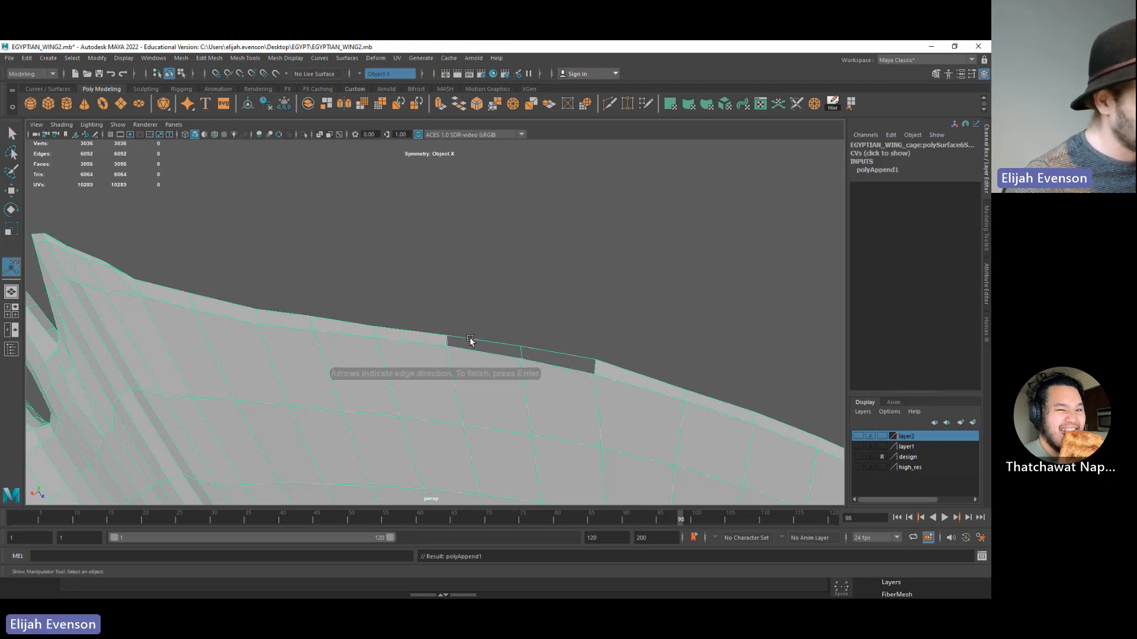
# - Fill the gap's remaining two sections with Append to Polygon faces
pyautogui.press('g')
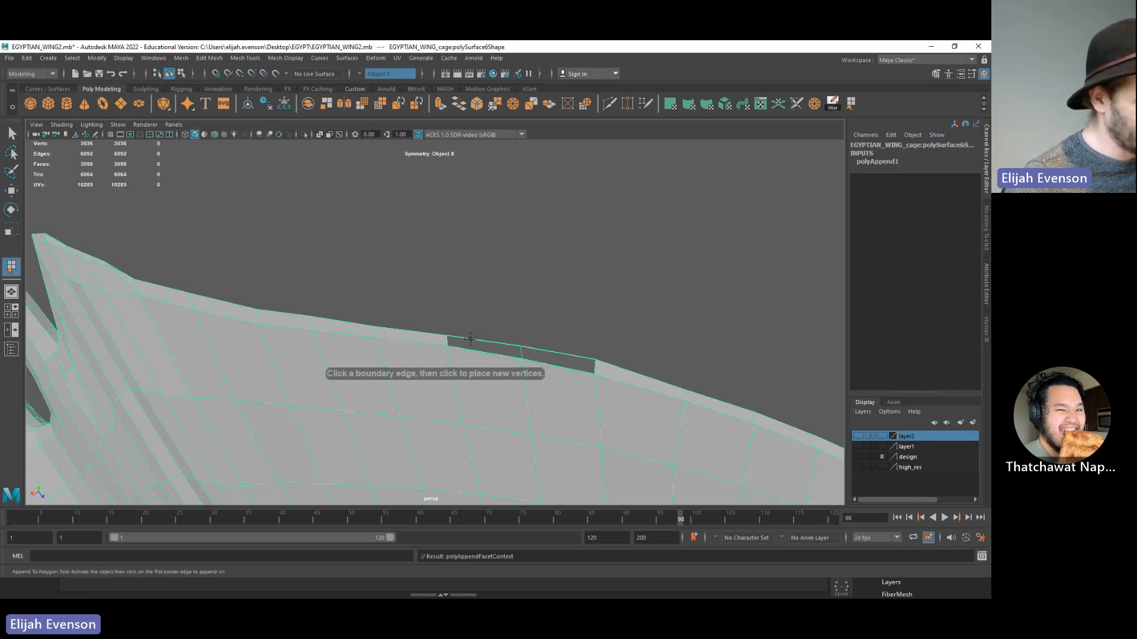
pyautogui.click(470, 338)
pyautogui.click(471, 348)
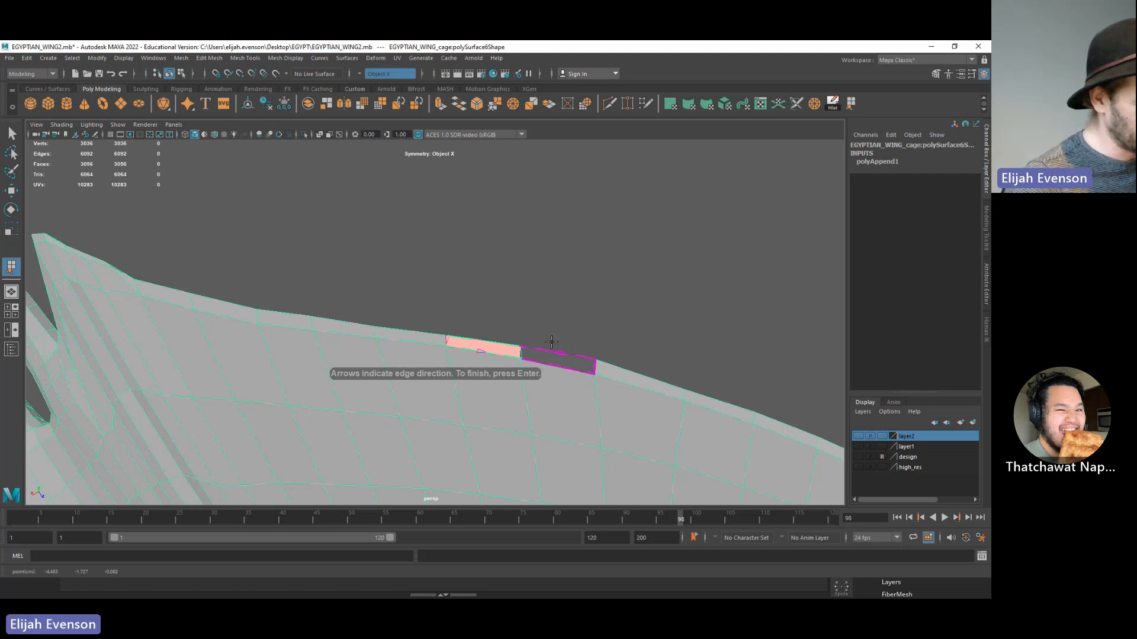
pyautogui.press('Return')
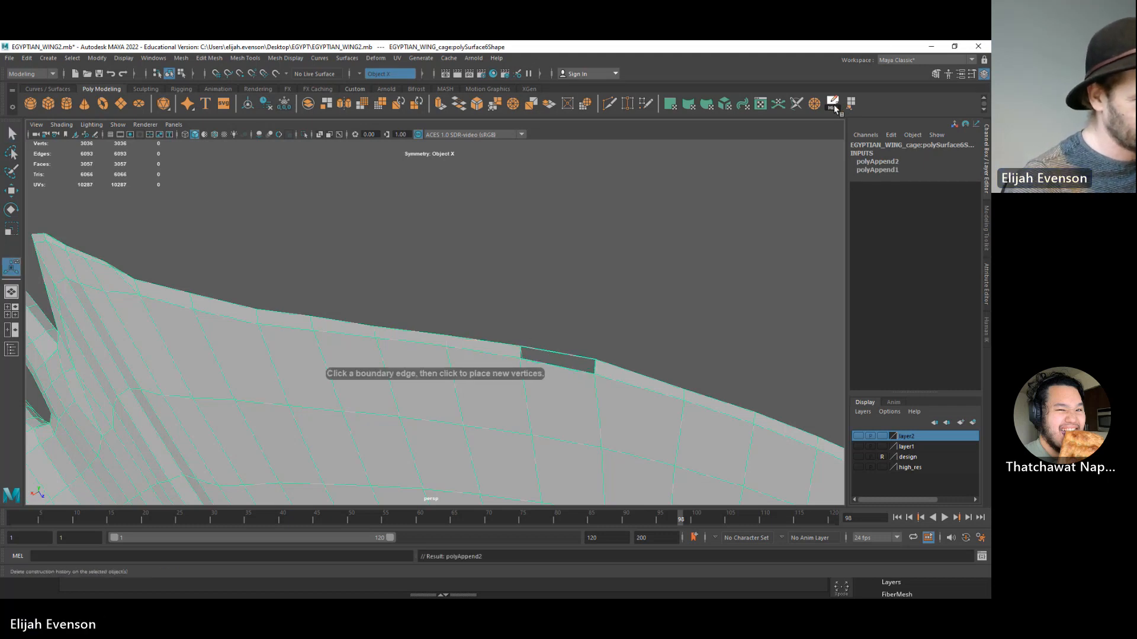
pyautogui.click(849, 103)
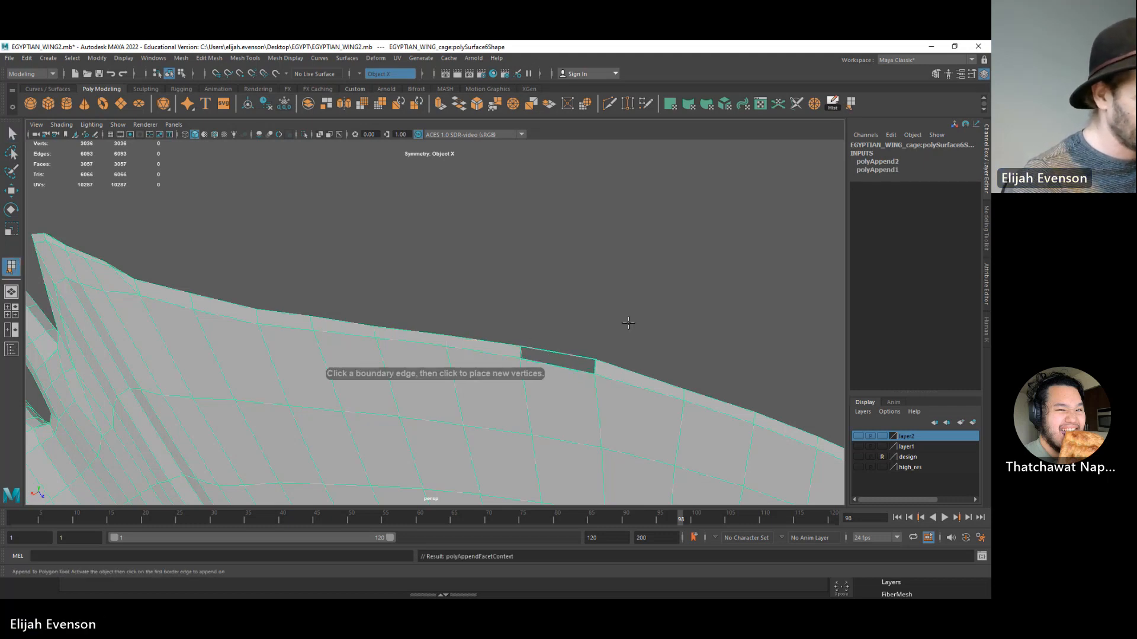
pyautogui.click(566, 353)
pyautogui.press('q')
# - Enter vertex selection and move the vertices of the thin edge strip near the wing's root to even out its curve
pyautogui.keyDown('alt'); pyautogui.moveTo(591, 218); pyautogui.dragTo(552, 303); pyautogui.keyUp('alt')
pyautogui.scroll(5, 552, 303)
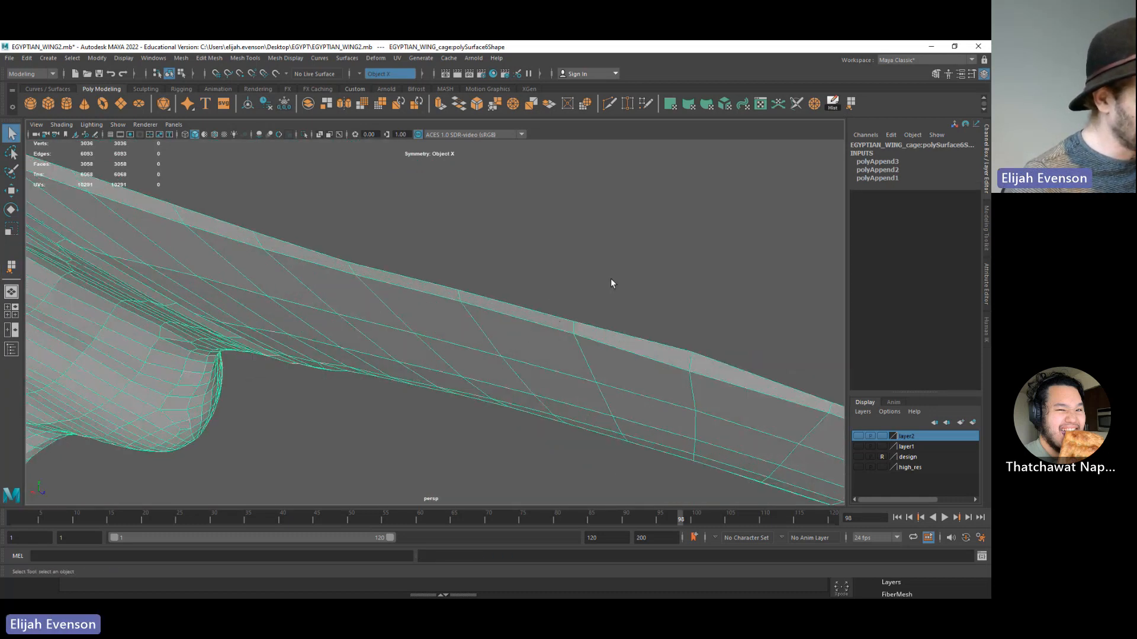
pyautogui.keyDown('alt'); pyautogui.moveTo(611, 284); pyautogui.dragTo(482, 314); pyautogui.keyUp('alt')
pyautogui.moveTo(481, 315); pyautogui.dragTo(428, 314, button='right')
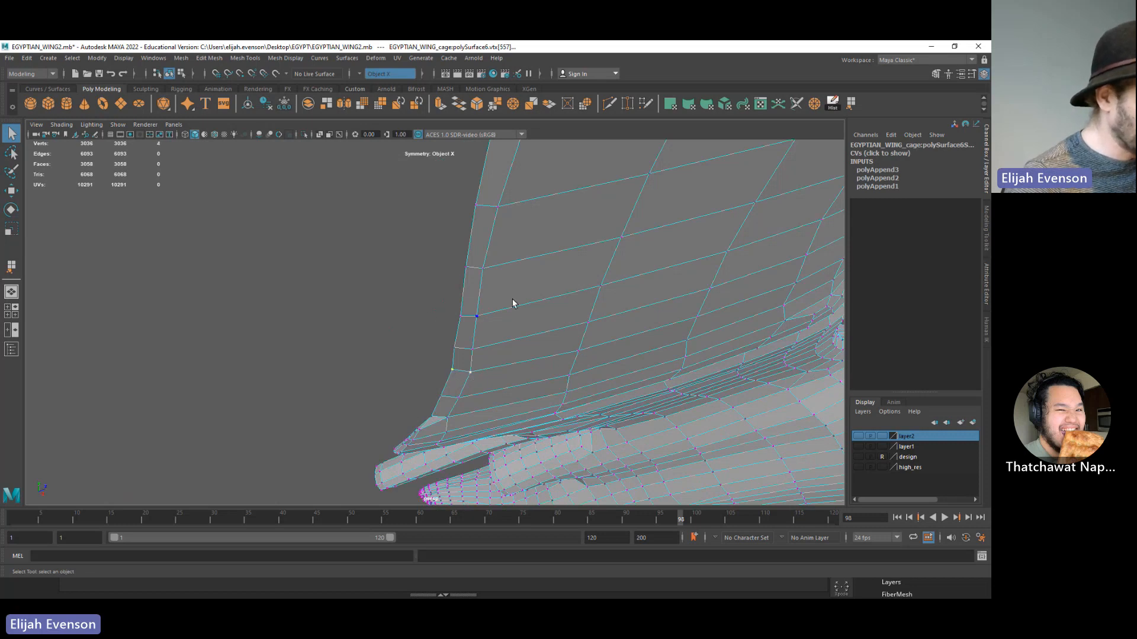
pyautogui.keyDown('alt'); pyautogui.moveTo(513, 303); pyautogui.dragTo(474, 293); pyautogui.keyUp('alt')
pyautogui.press('w')
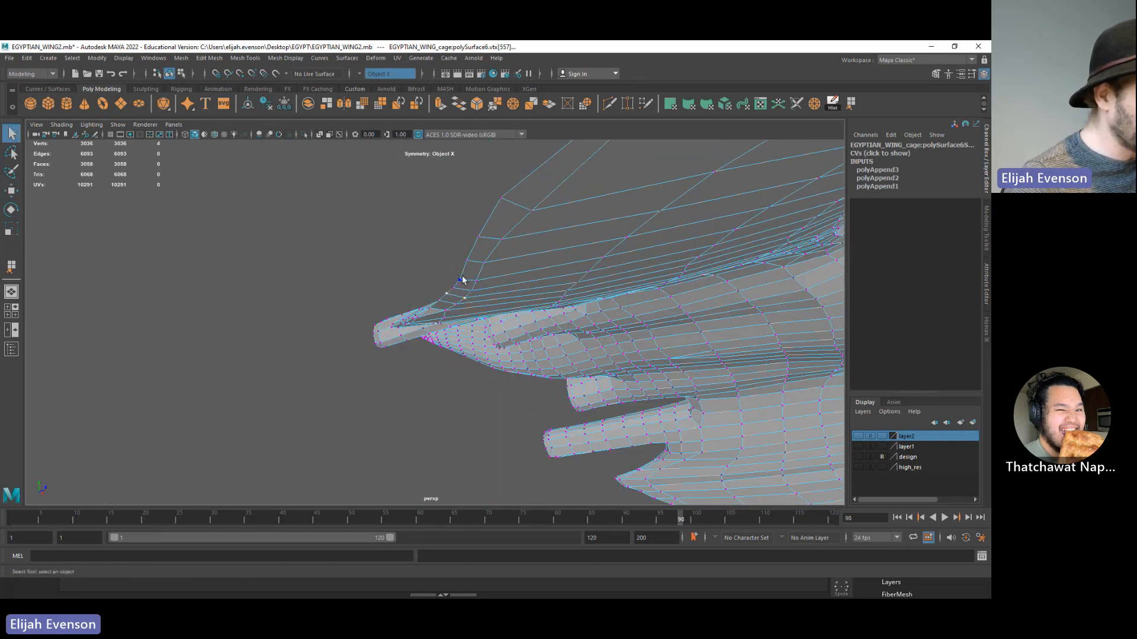
pyautogui.press('w')
pyautogui.press('q')
pyautogui.keyDown('shift'); pyautogui.click(477, 280); pyautogui.keyUp('shift')
pyautogui.press('w')
pyautogui.moveTo(474, 282); pyautogui.dragTo(478, 278)
pyautogui.press('q')
# - Reposition the next vertices on both sides of the thin edge strip, working from the root toward the wing tip
pyautogui.keyDown('alt'); pyautogui.moveTo(497, 230); pyautogui.dragTo(496, 286); pyautogui.keyUp('alt')
pyautogui.press('w')
pyautogui.click(491, 236)
pyautogui.click(503, 281)
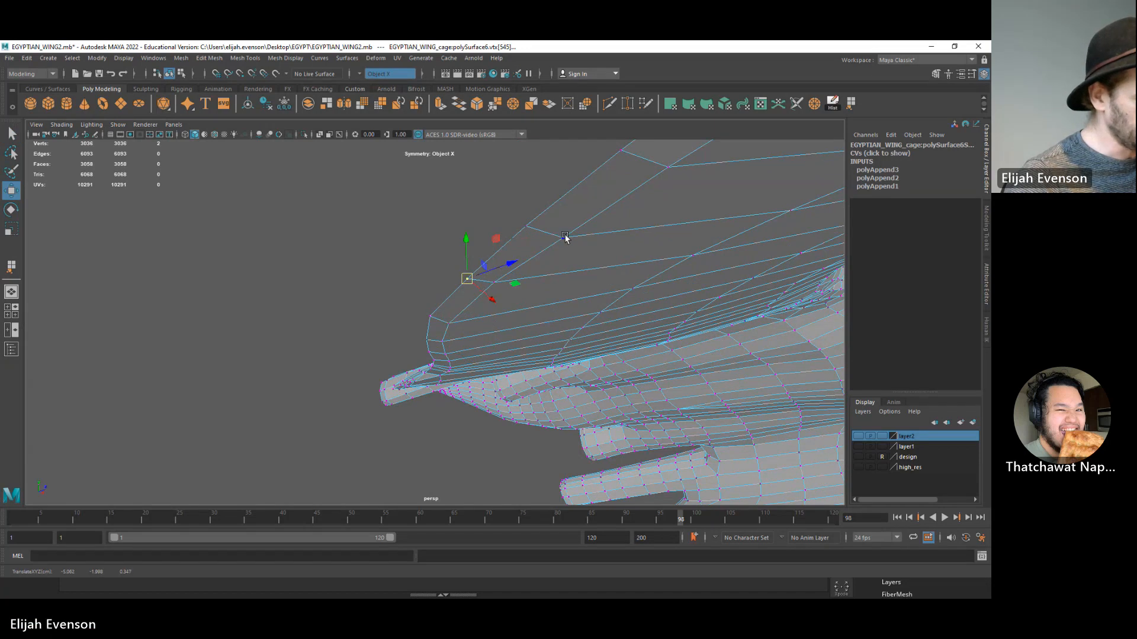
pyautogui.click(564, 237)
pyautogui.moveTo(564, 237); pyautogui.dragTo(505, 311)
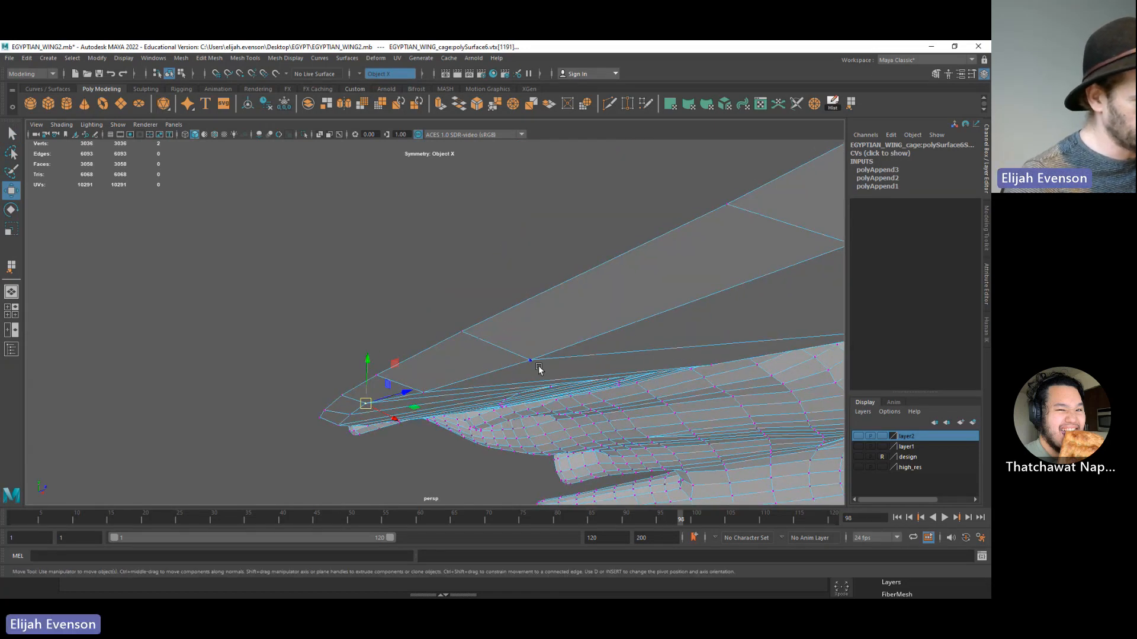
# - Move the strip's inner-side vertices toward the outer edge to give the rebuilt faces a narrower, even width
pyautogui.keyDown('alt'); pyautogui.moveTo(540, 351); pyautogui.dragTo(500, 313); pyautogui.keyUp('alt')
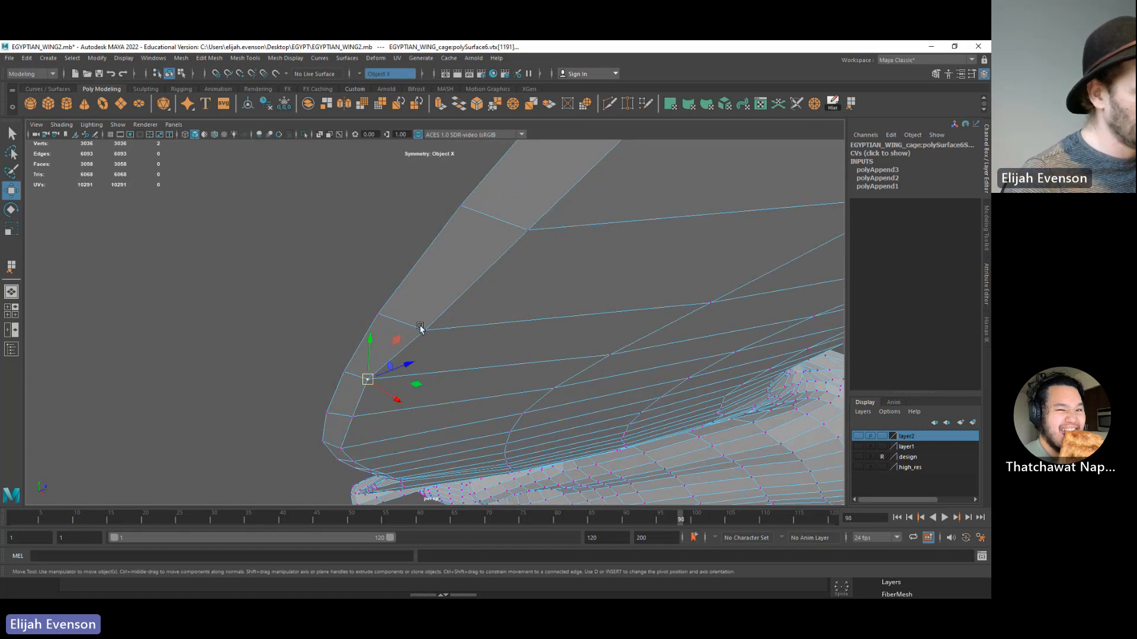
pyautogui.click(420, 328)
pyautogui.moveTo(421, 328); pyautogui.dragTo(421, 332)
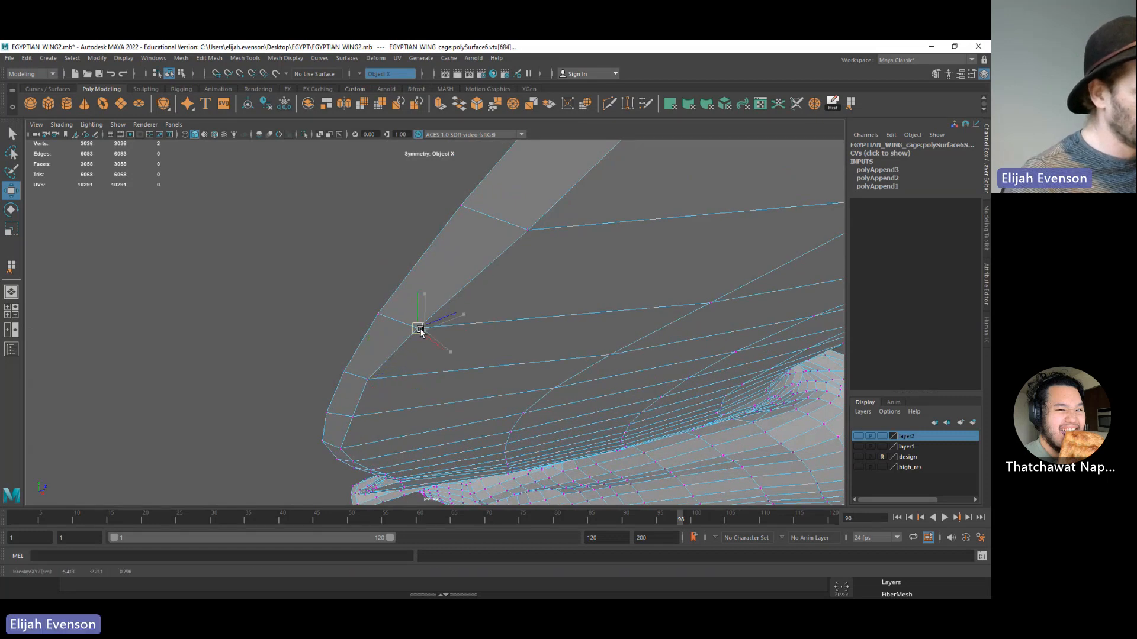
pyautogui.doubleClick(351, 417)
pyautogui.moveTo(356, 417); pyautogui.dragTo(347, 418)
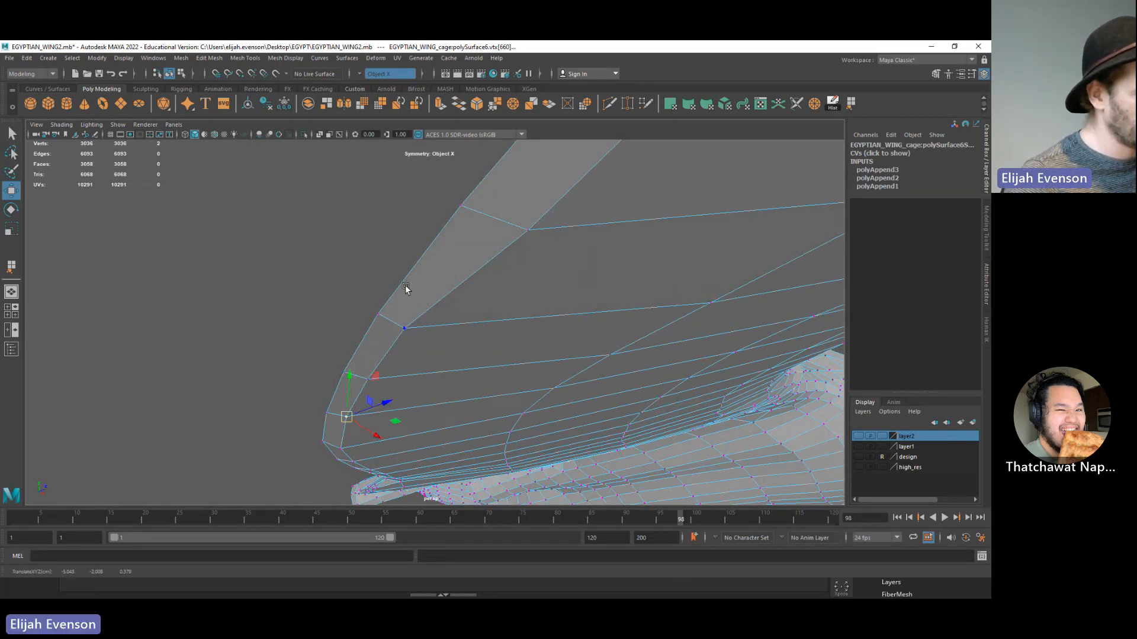
pyautogui.click(530, 231)
pyautogui.moveTo(550, 255); pyautogui.dragTo(539, 338)
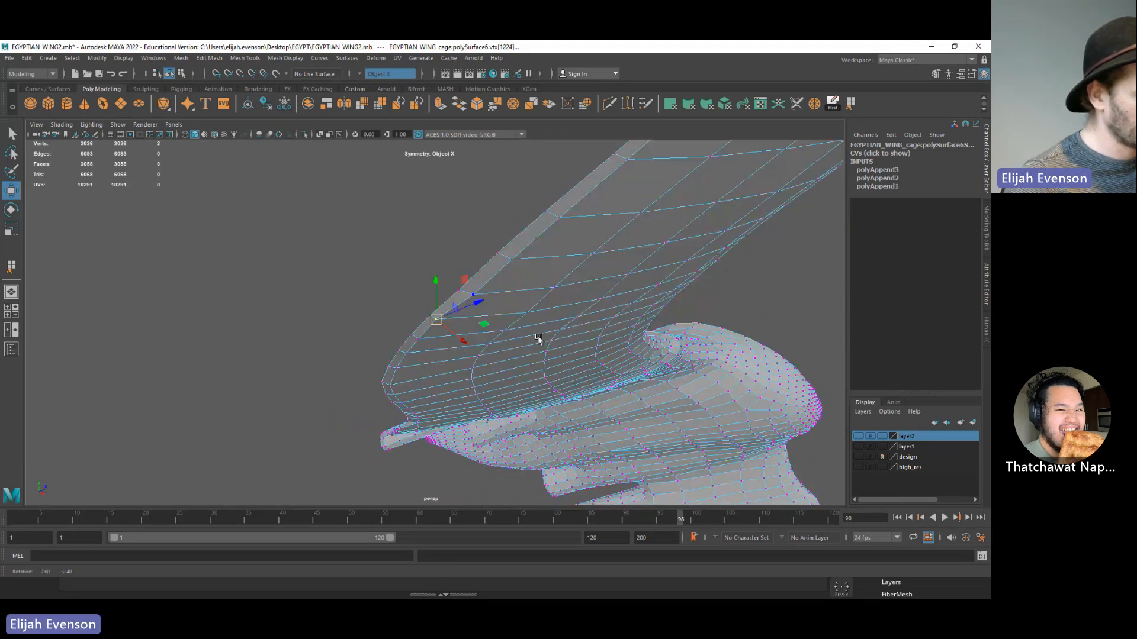
# - Move the last uneven inner vertex at the end of the rebuilt strip into line with its neighbours
pyautogui.press('q')
pyautogui.click(474, 295)
pyautogui.press('w')
pyautogui.moveTo(474, 299); pyautogui.dragTo(538, 382)
pyautogui.press('w')
pyautogui.click(459, 289)
pyautogui.scroll(-5, 536, 375)
pyautogui.scroll(8, 527, 382)
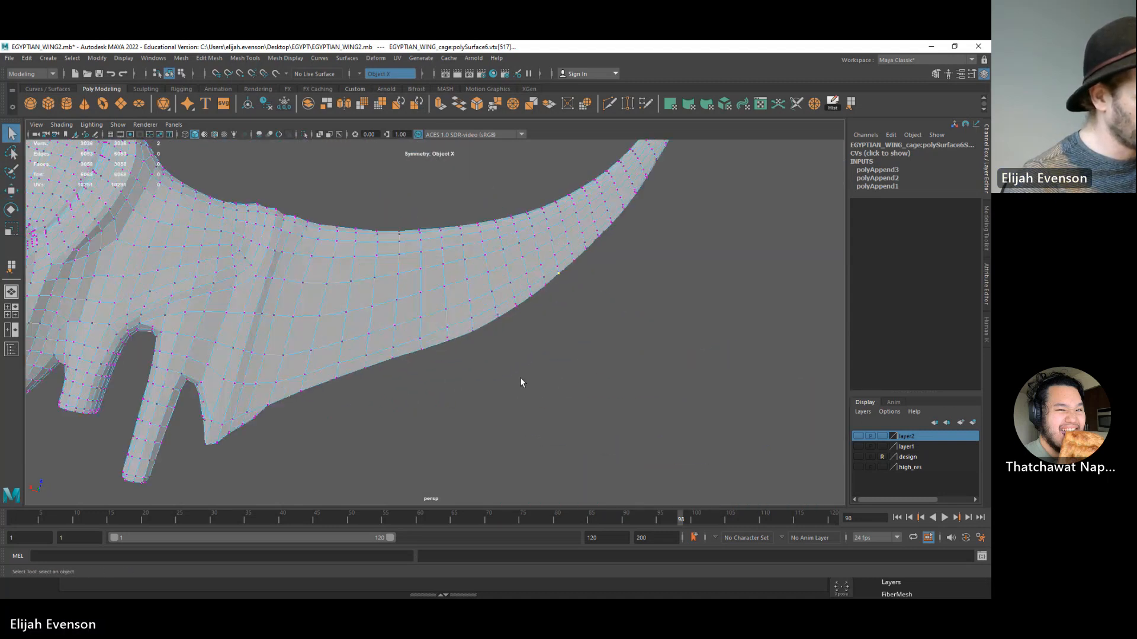
# - Return to object selection and export the selected wing mesh as OBJ, overwriting EGYPTIAN_WING_cage.obj
pyautogui.press('F8')
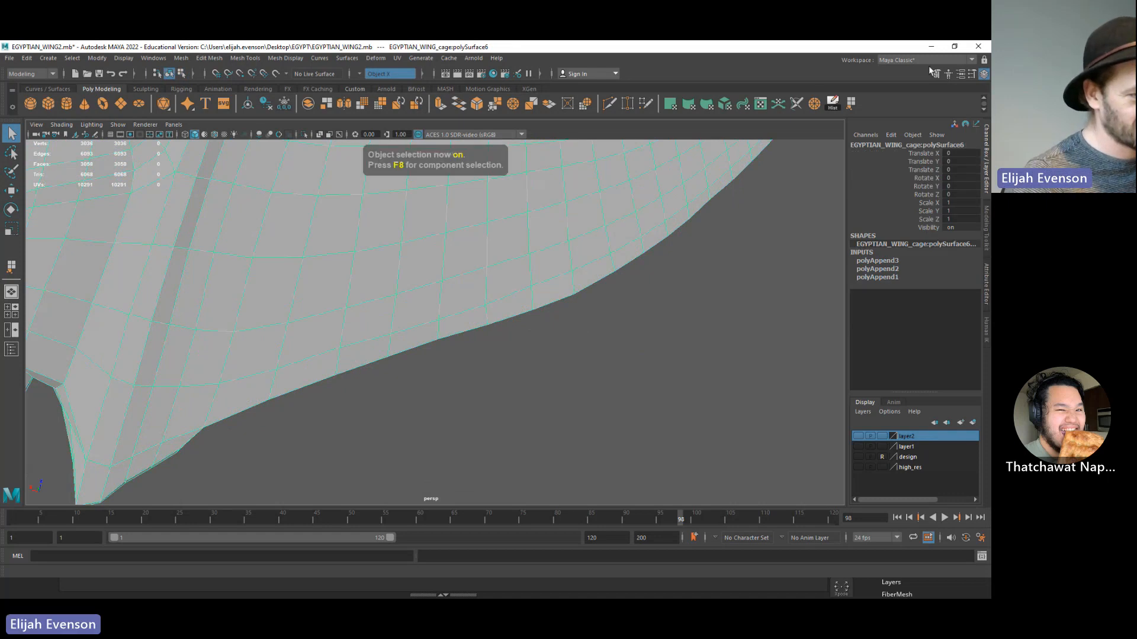
pyautogui.keyDown('alt'); pyautogui.moveTo(762, 434); pyautogui.dragTo(709, 406, button='right'); pyautogui.keyUp('alt')
pyautogui.click(709, 406)
pyautogui.keyDown('alt'); pyautogui.moveTo(709, 406); pyautogui.dragTo(361, 335); pyautogui.keyUp('alt')
pyautogui.scroll(-4, 662, 383)
pyautogui.keyDown('alt'); pyautogui.moveTo(662, 382); pyautogui.dragTo(338, 406); pyautogui.keyUp('alt')
pyautogui.keyDown('alt'); pyautogui.moveTo(550, 405); pyautogui.dragTo(507, 401); pyautogui.keyUp('alt')
pyautogui.click(494, 395)
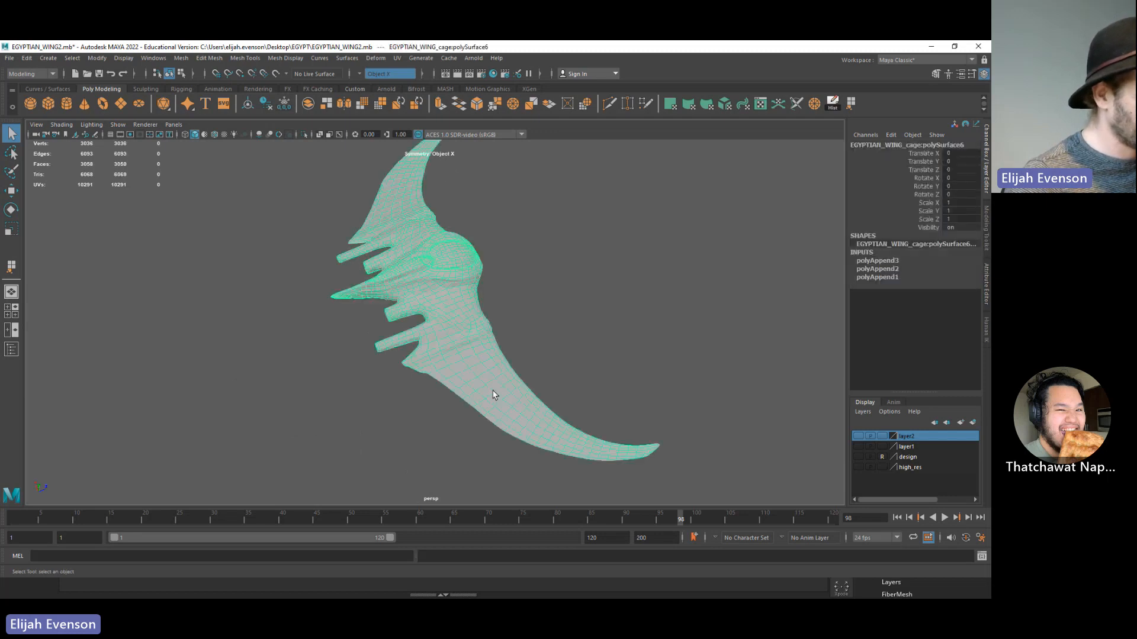
pyautogui.click(9, 58)
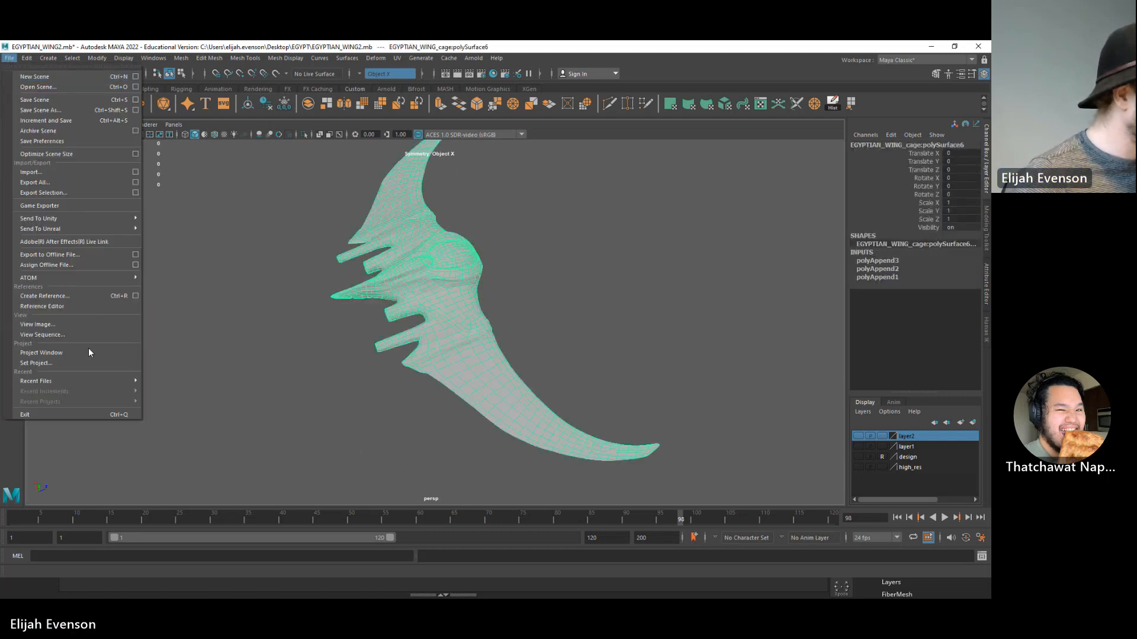
pyautogui.click(92, 192)
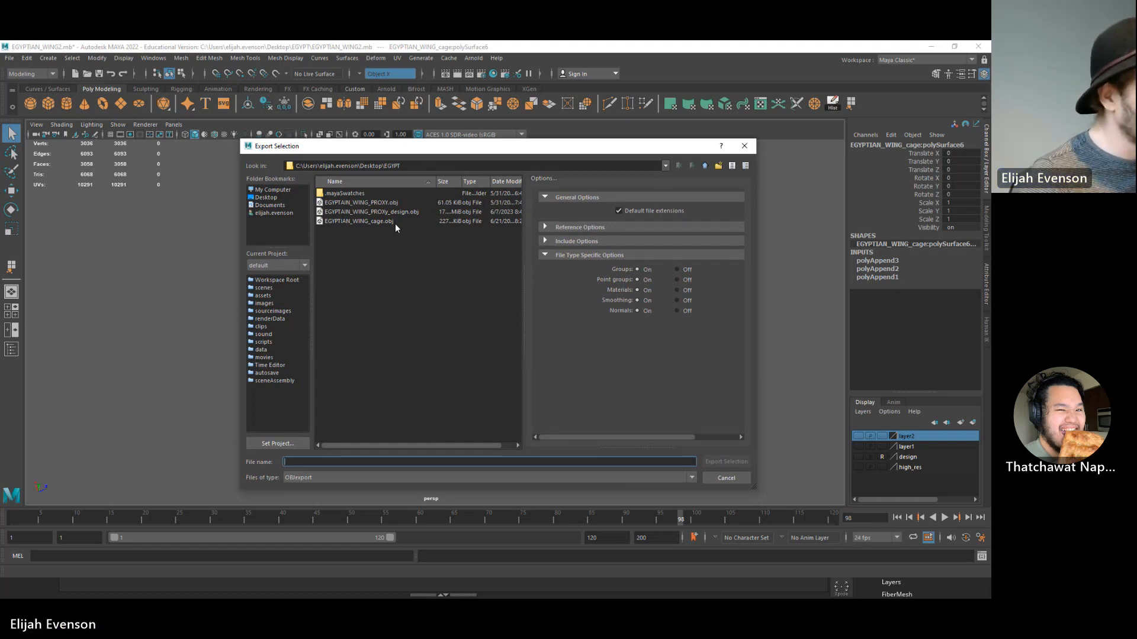
pyautogui.doubleClick(396, 223)
pyautogui.click(471, 332)
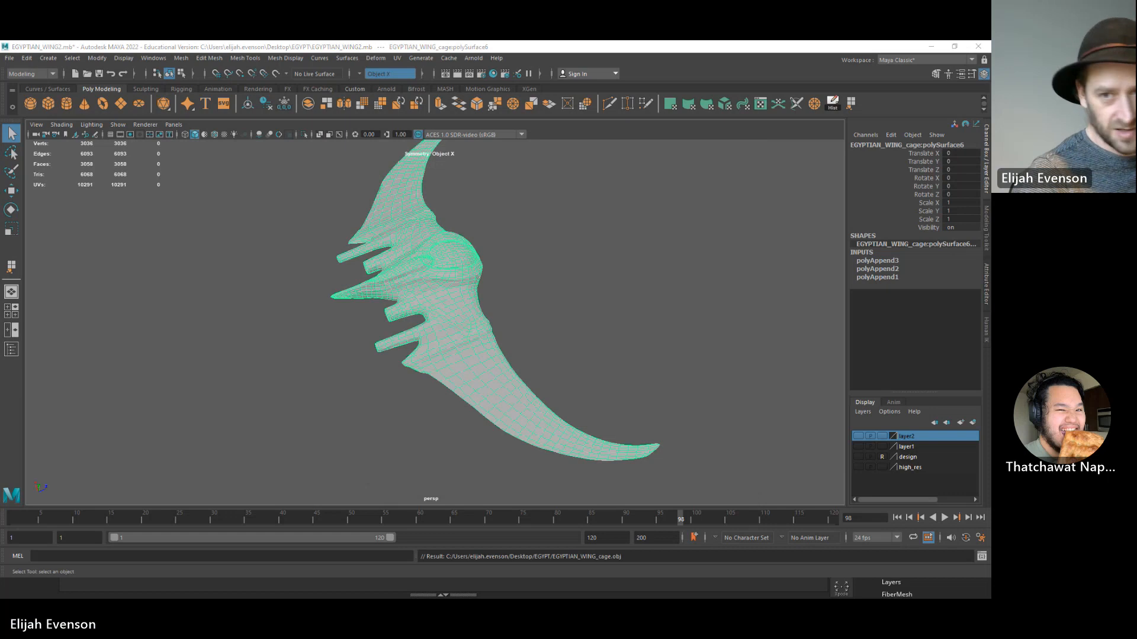
# - Switch to ZBrush, look over the hole in the wing's edge, and import the EGYPTIAN_WING_cage mesh as a separate tool
pyautogui.hotkey('alt', 'Tab')
pyautogui.moveTo(459, 369); pyautogui.dragTo(261, 176)
pyautogui.moveTo(316, 270)
pyautogui.mouseDown()
pyautogui.moveTo(317, 299)
pyautogui.moveTo(431, 365)
pyautogui.moveTo(217, 352)
pyautogui.moveTo(357, 355)
pyautogui.moveTo(520, 402)
pyautogui.mouseUp()
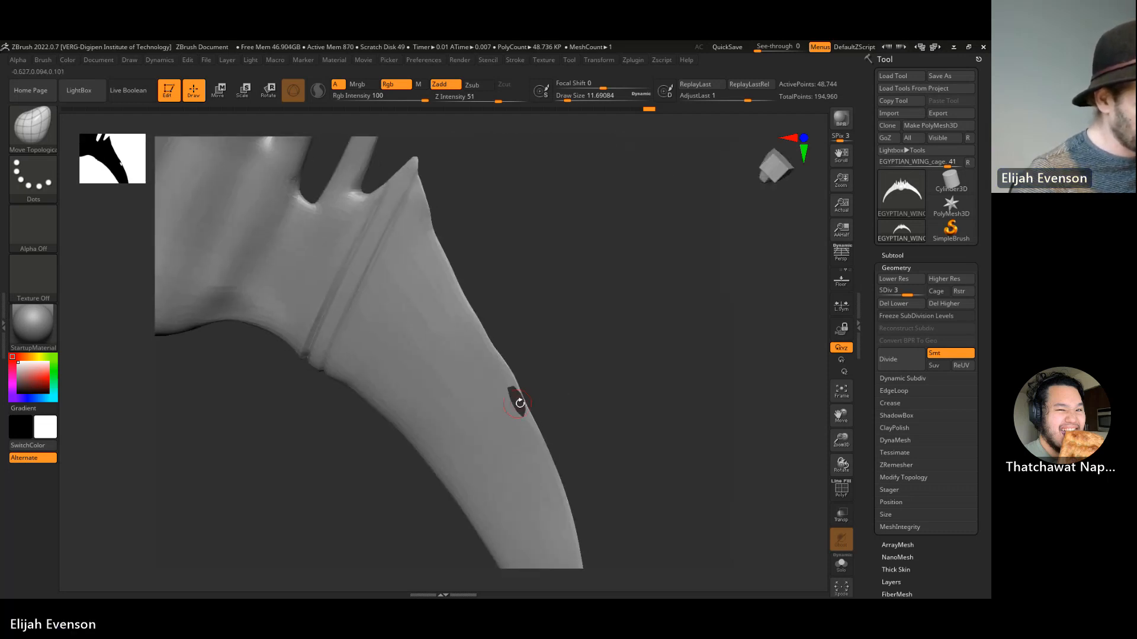
pyautogui.keyDown('alt'); pyautogui.moveTo(570, 361); pyautogui.dragTo(540, 306); pyautogui.keyUp('alt')
pyautogui.moveTo(521, 355)
pyautogui.mouseDown()
pyautogui.moveTo(565, 388)
pyautogui.moveTo(555, 374)
pyautogui.mouseUp()
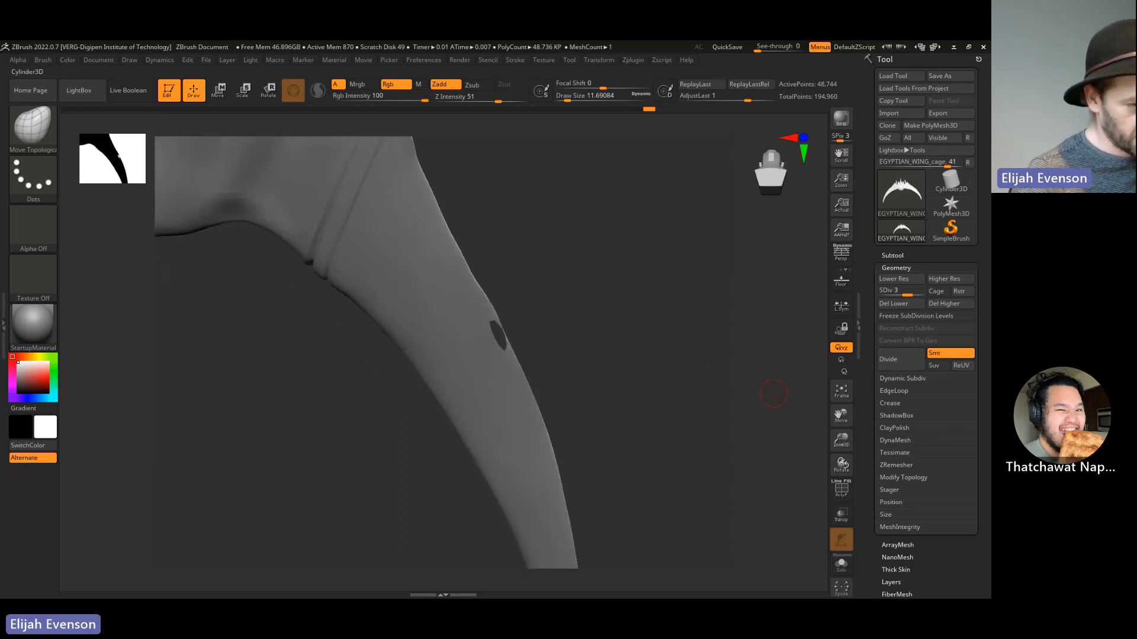
pyautogui.click(950, 186)
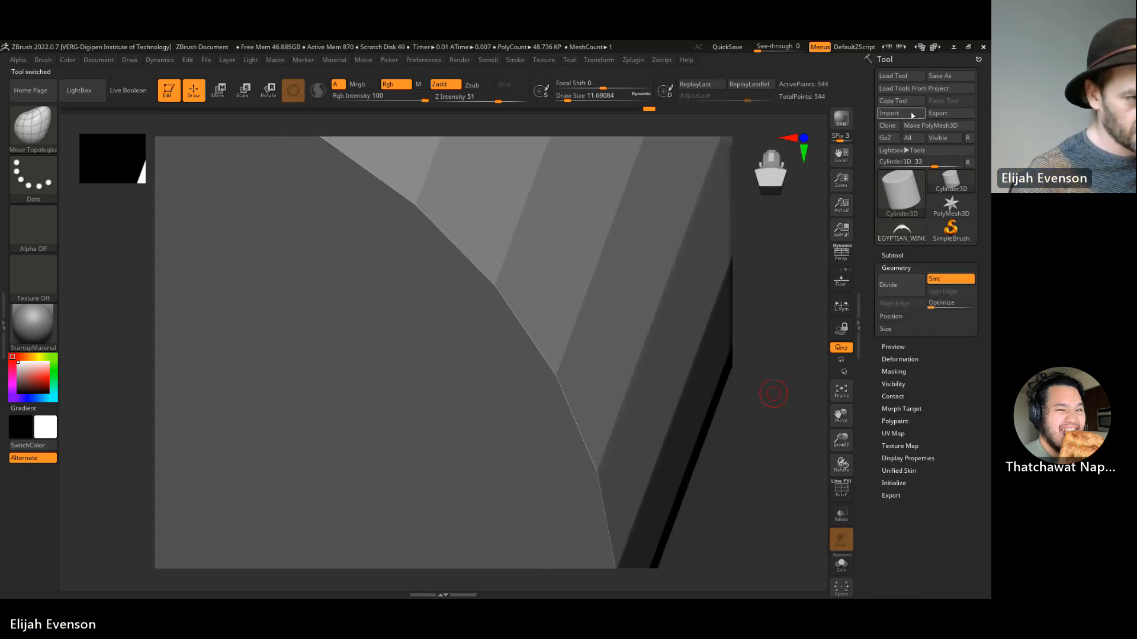
pyautogui.click(911, 114)
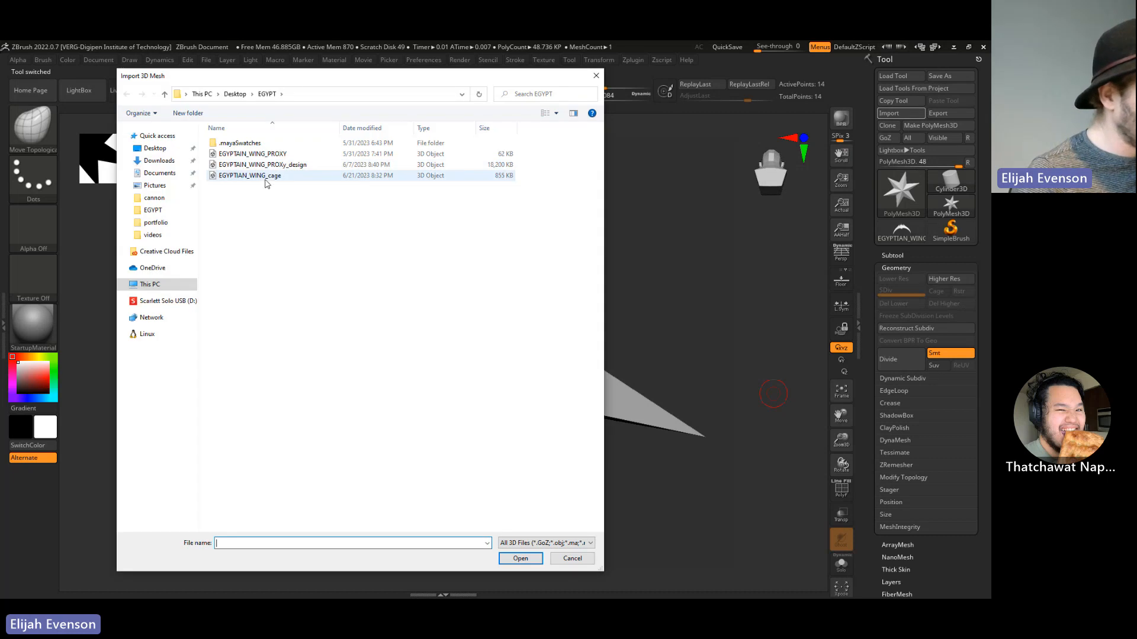
pyautogui.doubleClick(265, 177)
# - Return to the sculpted wing tool and open its subtool list
pyautogui.click(907, 240)
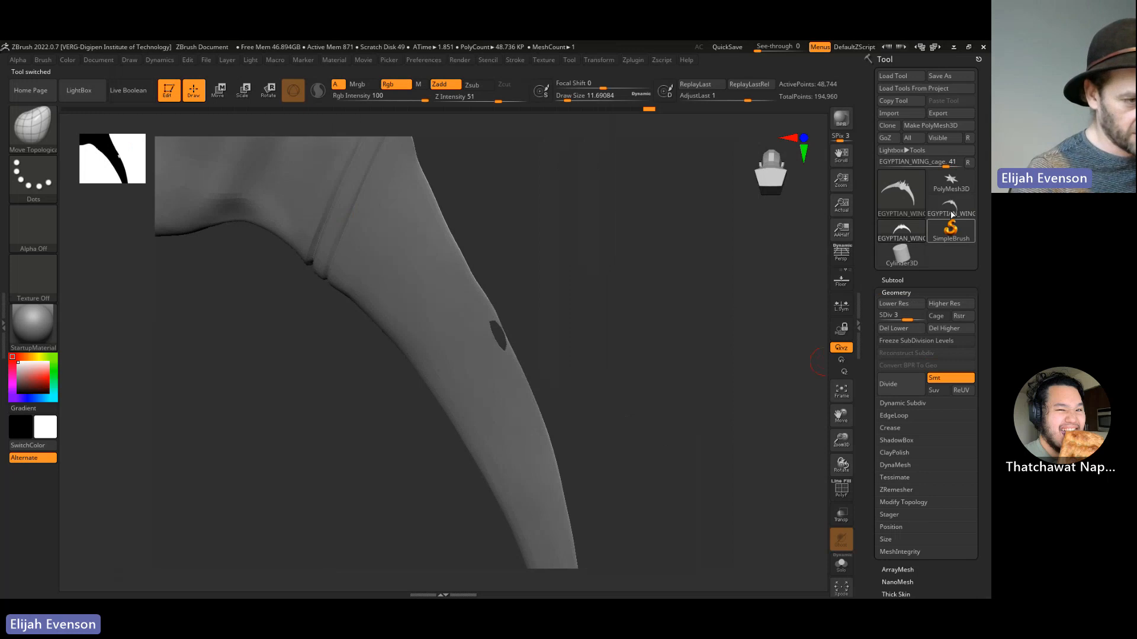
pyautogui.click(900, 232)
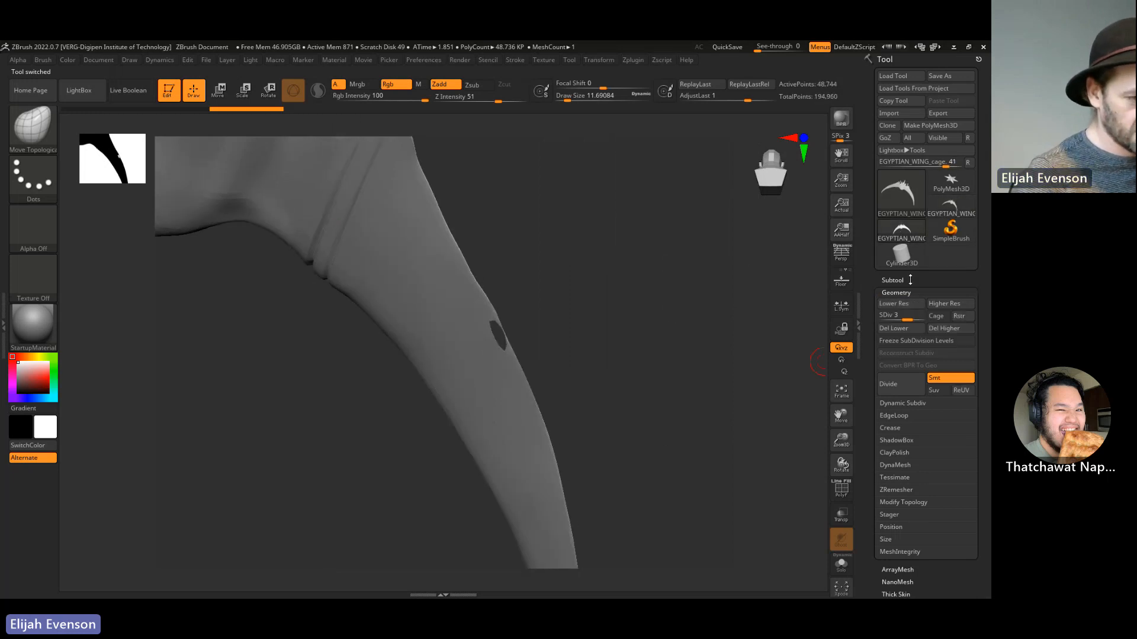
pyautogui.click(910, 280)
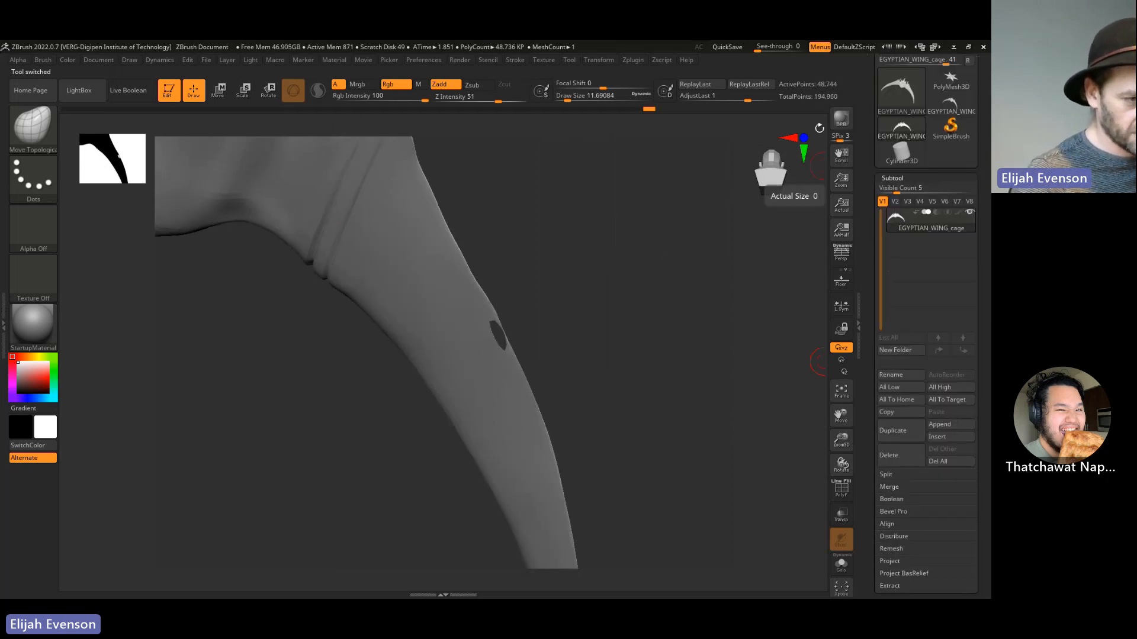
pyautogui.click(946, 424)
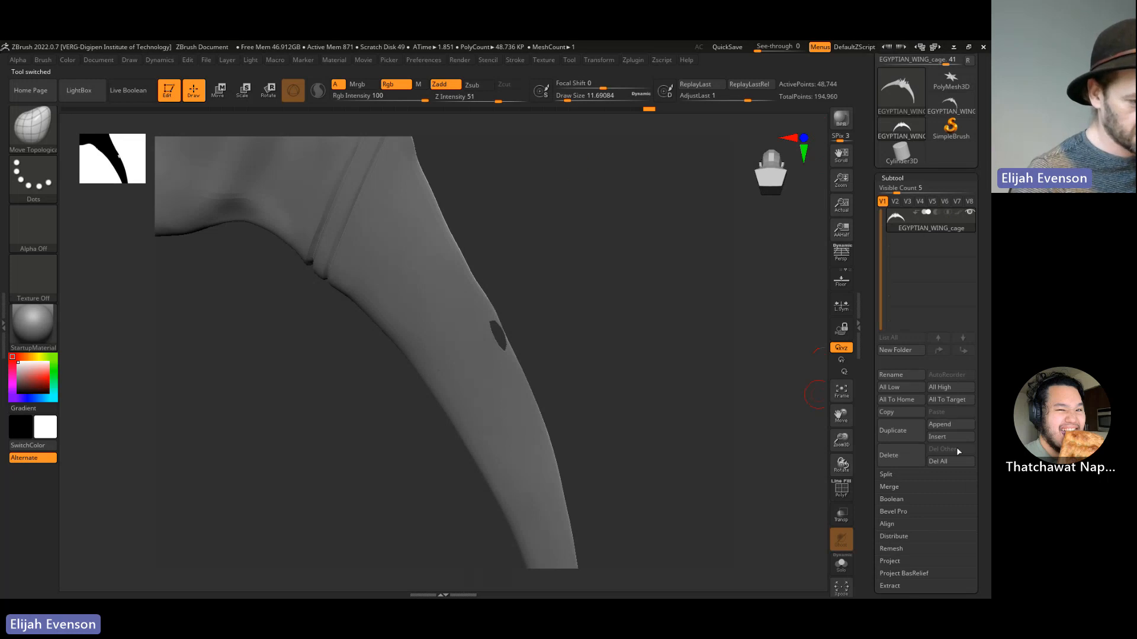
pyautogui.click(949, 425)
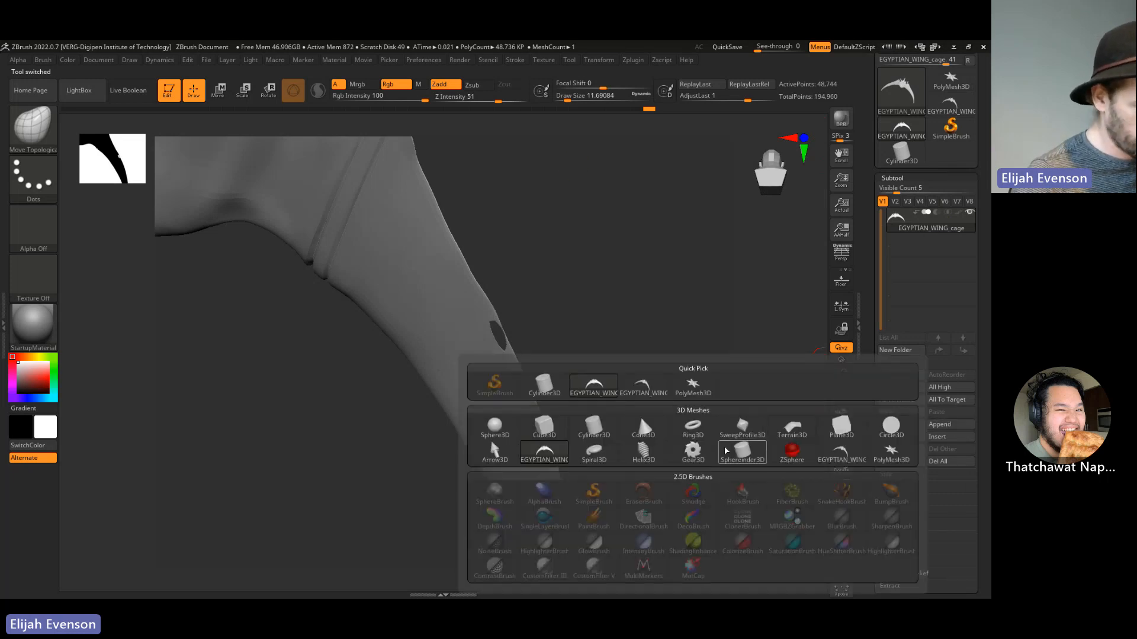
pyautogui.moveTo(841, 466)
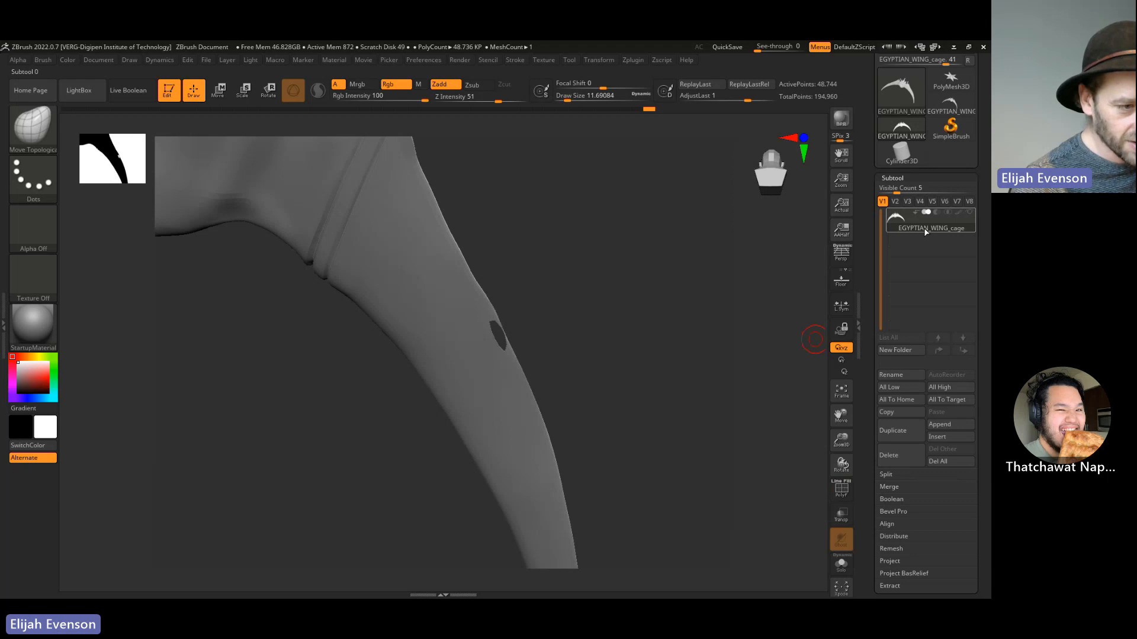
pyautogui.moveTo(927, 231)
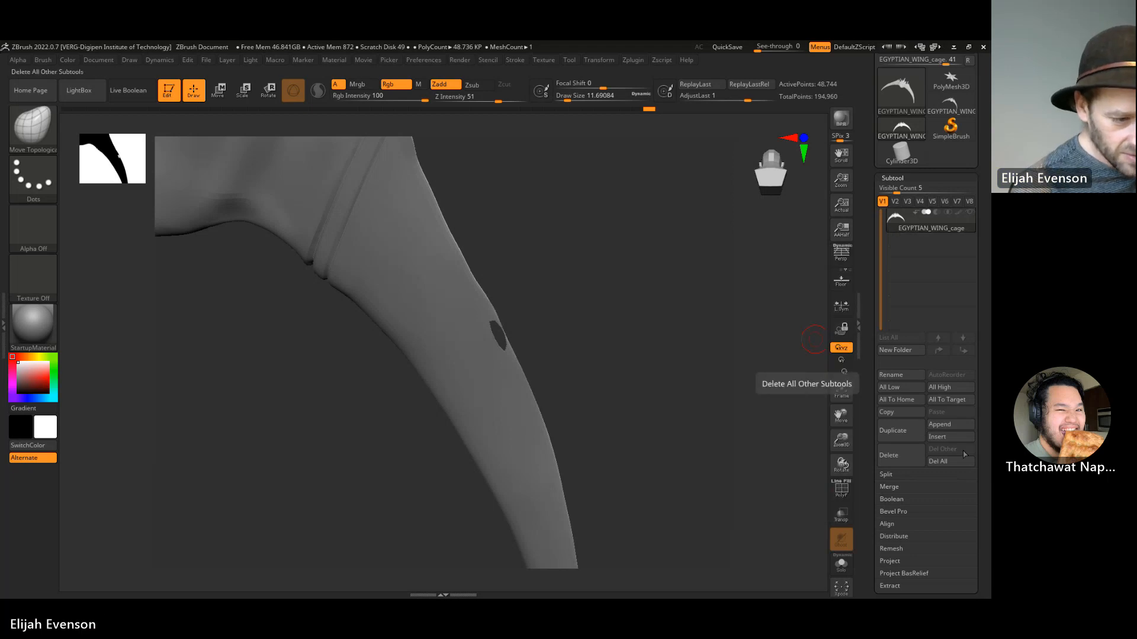
# - Rename the sculpted wing's subtool to oldwing
pyautogui.scroll(-1, 906, 559)
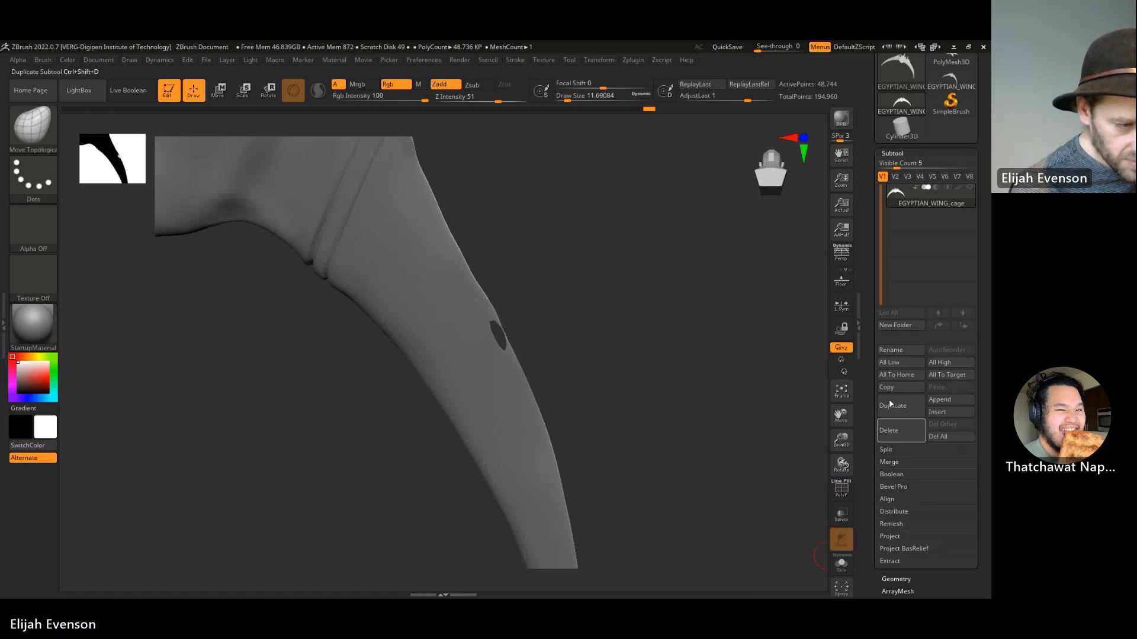
pyautogui.click(891, 350)
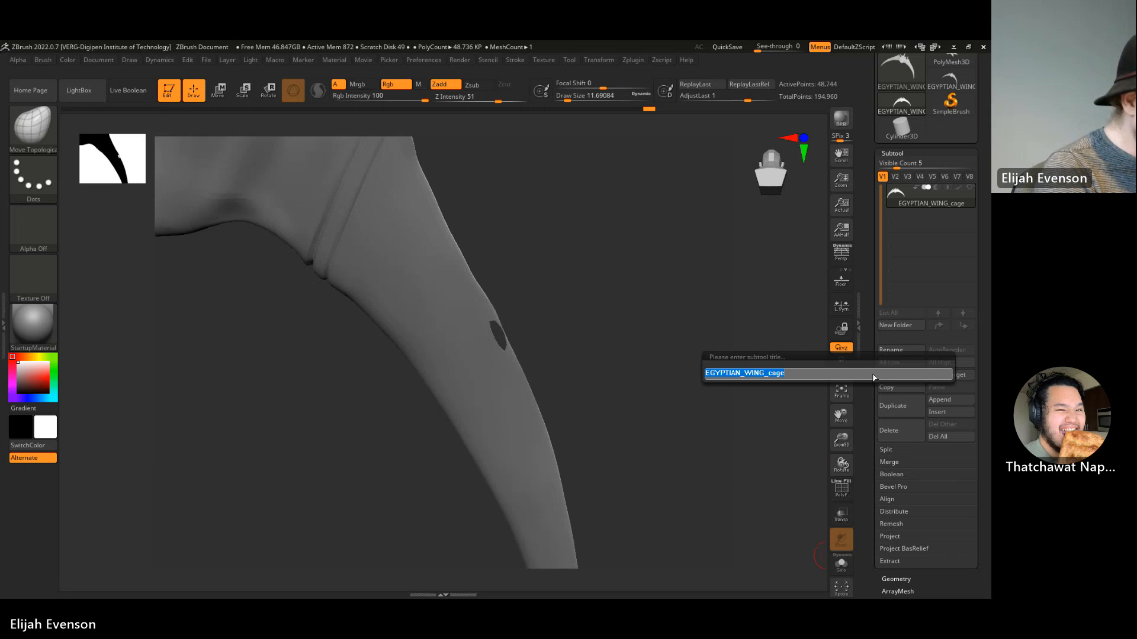
pyautogui.write('oldwin')
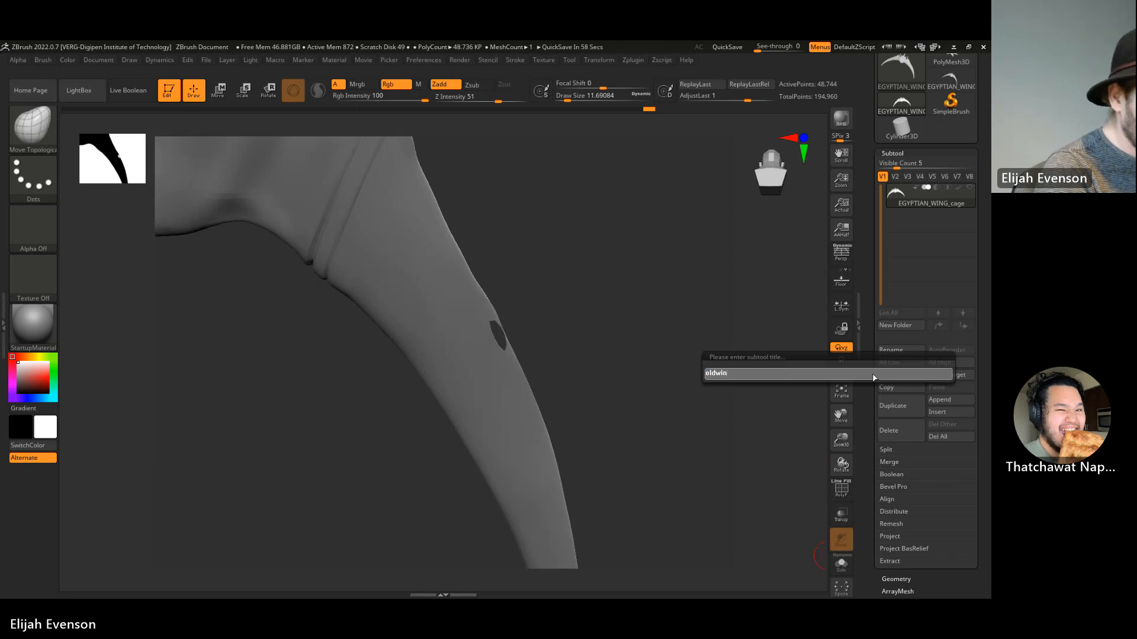
pyautogui.write('g')
pyautogui.press('Return')
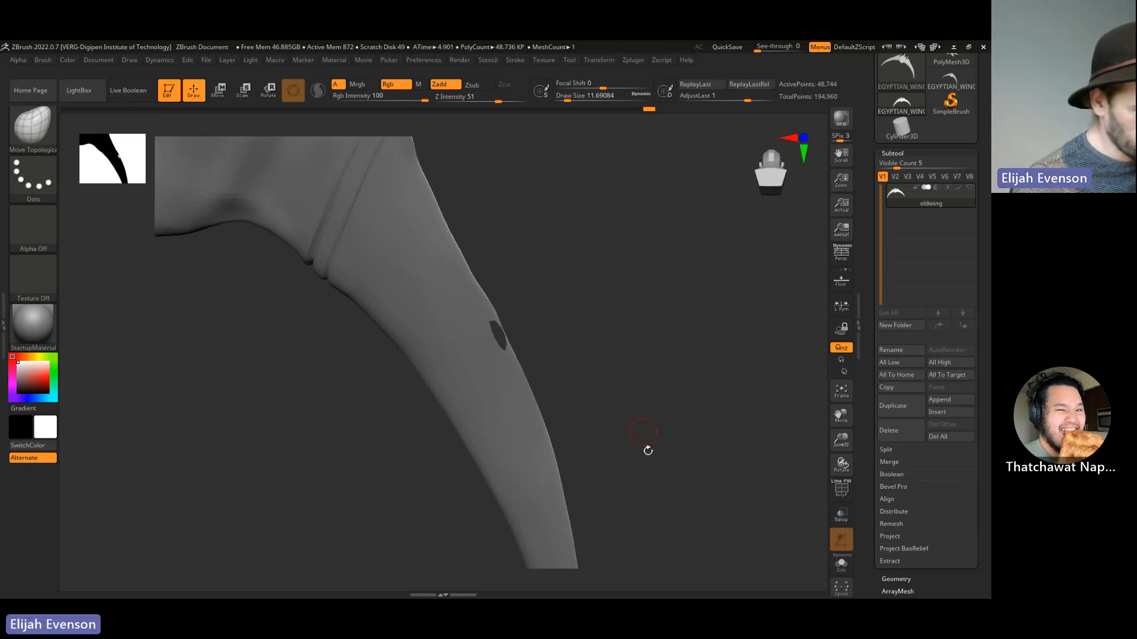
# - Append the imported cage mesh as a second subtool, make it active and display its wireframe
pyautogui.click(950, 400)
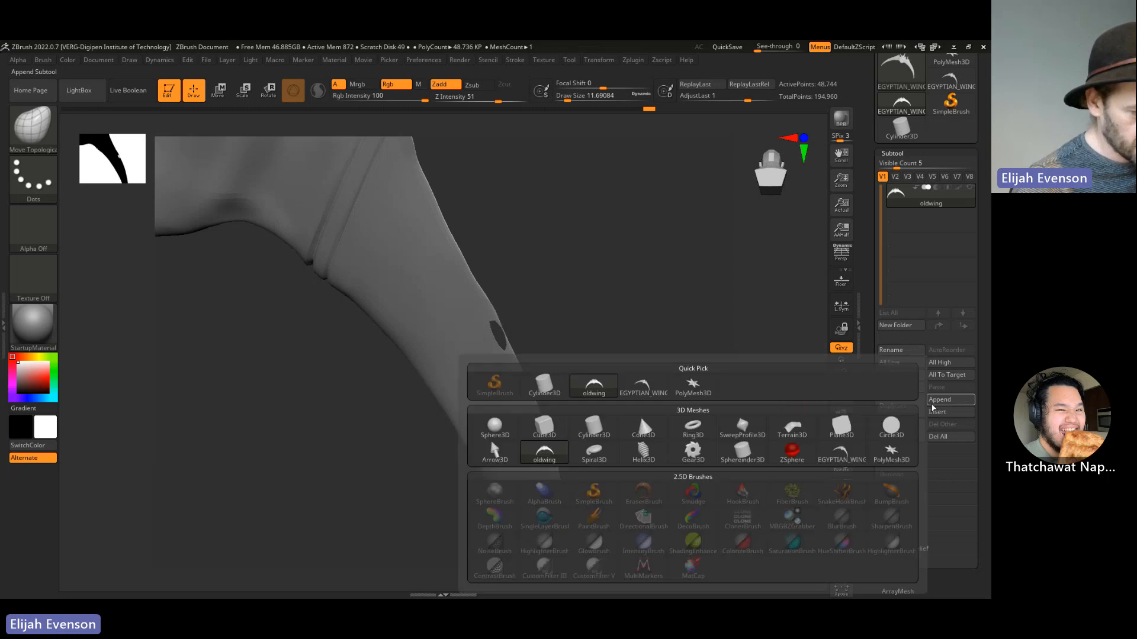
pyautogui.click(841, 453)
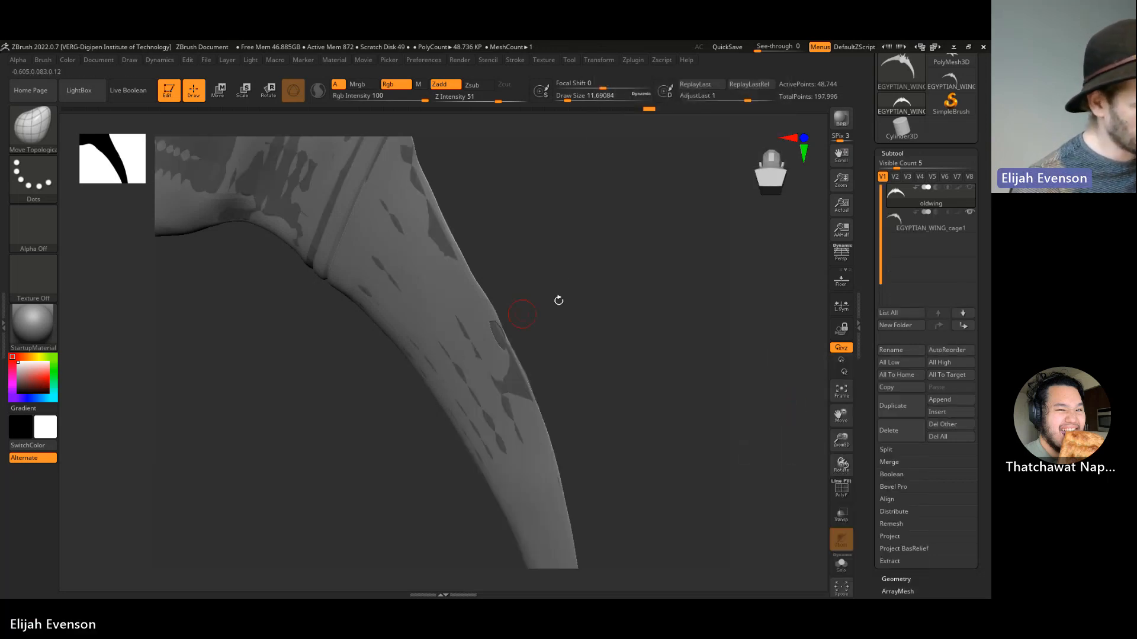
pyautogui.moveTo(558, 300); pyautogui.dragTo(683, 319)
pyautogui.click(904, 215)
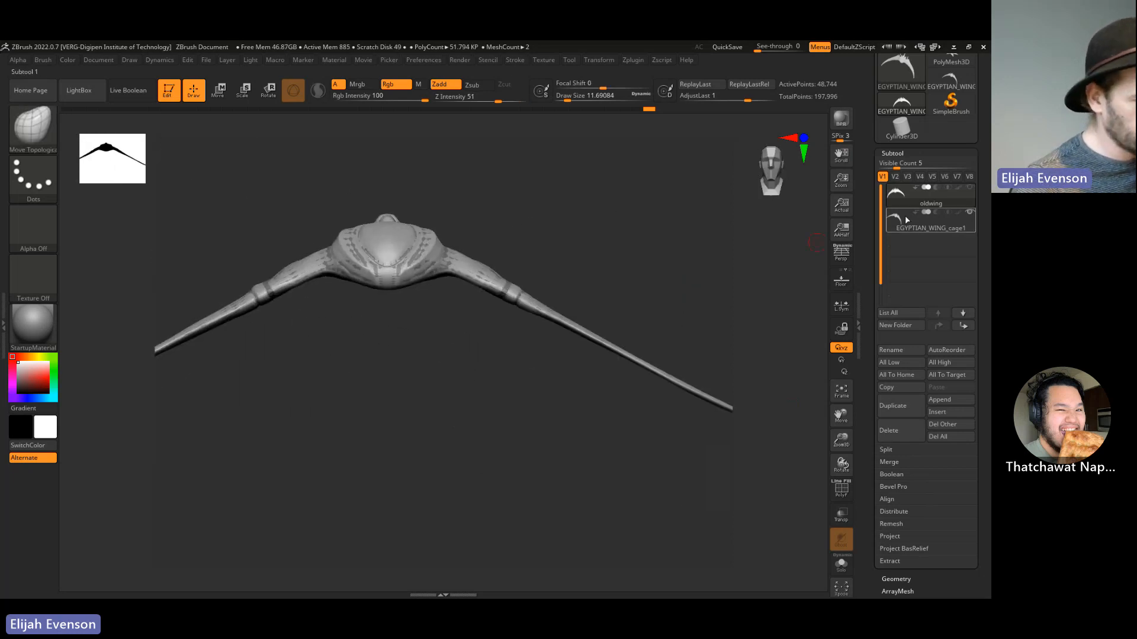
pyautogui.click(840, 488)
pyautogui.moveTo(758, 398); pyautogui.dragTo(810, 372)
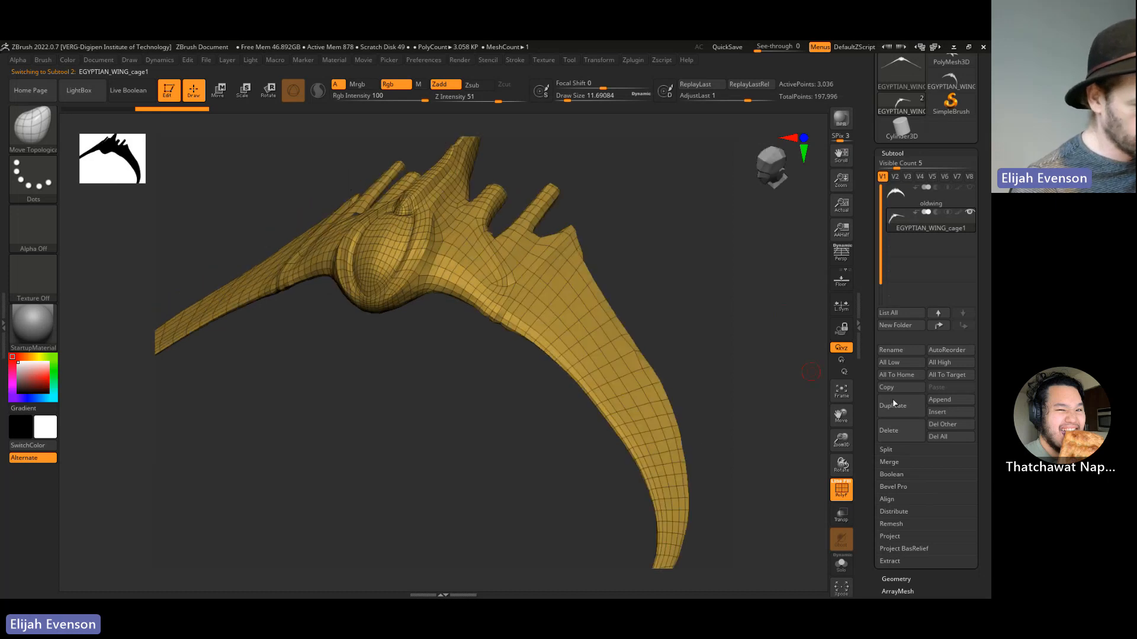
# - Subdivide the new cage subtool up to level 4 and turn off the wireframe display
pyautogui.click(894, 577)
pyautogui.click(890, 249)
pyautogui.click(898, 251)
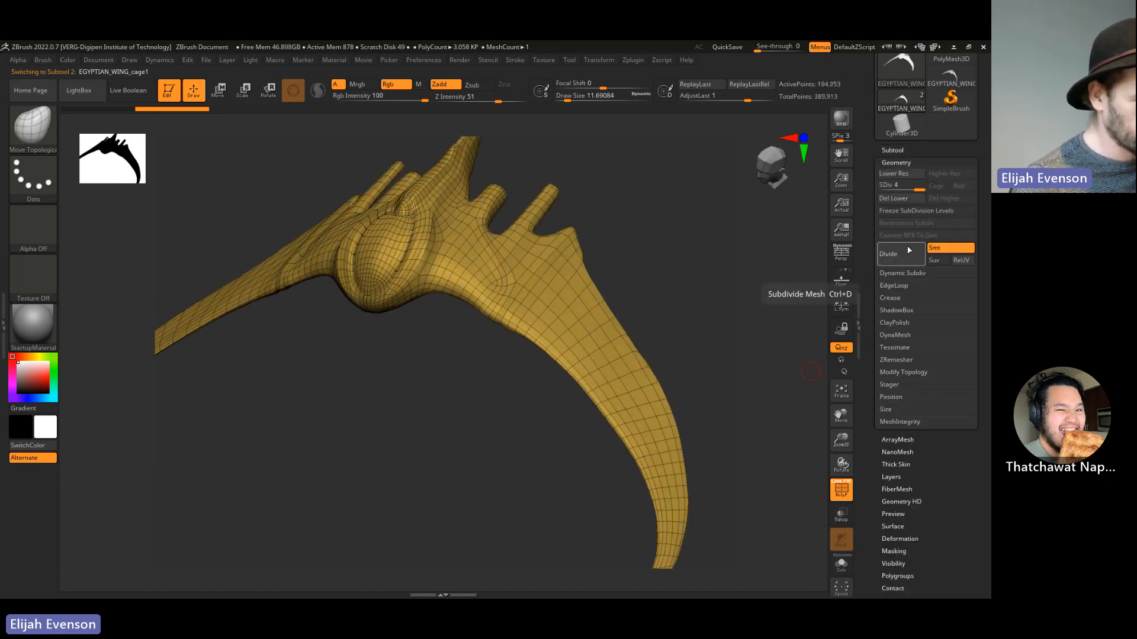
pyautogui.click(907, 251)
pyautogui.click(847, 496)
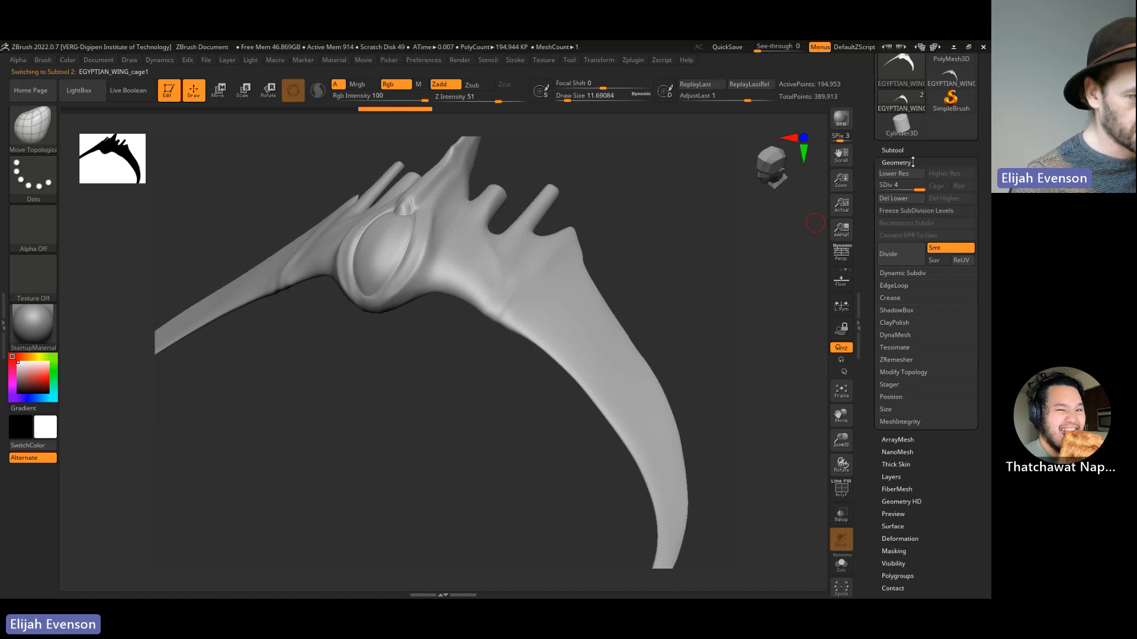
# - Make the oldwing subtool visible alongside the cage and open the subtool projection settings
pyautogui.click(894, 149)
pyautogui.click(969, 183)
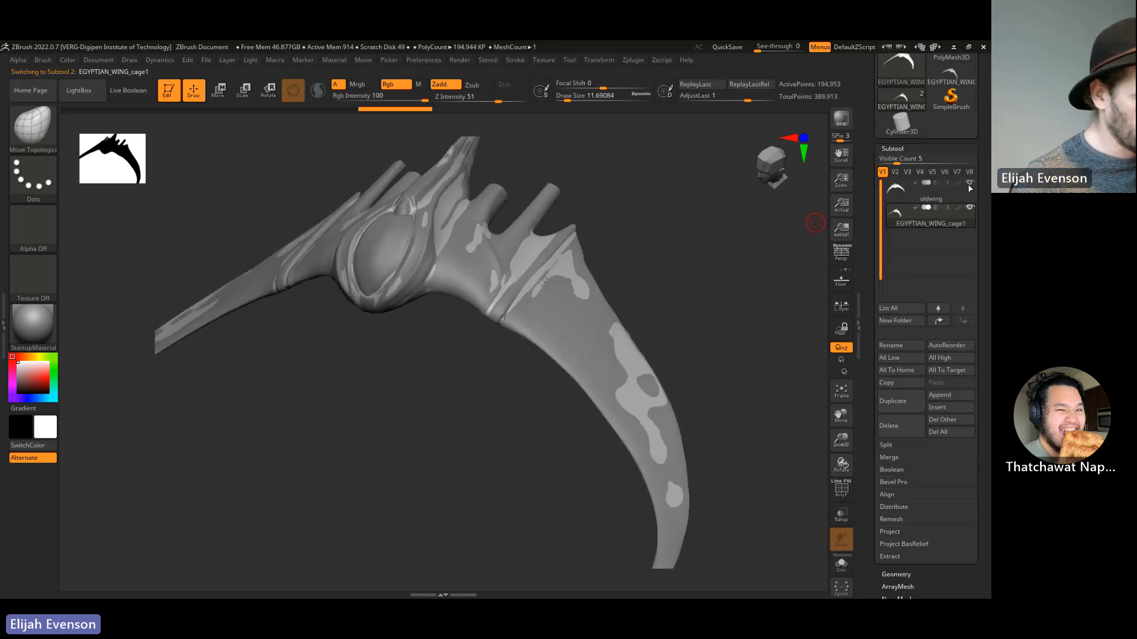
pyautogui.keyDown('alt'); pyautogui.moveTo(713, 216); pyautogui.dragTo(681, 228); pyautogui.keyUp('alt')
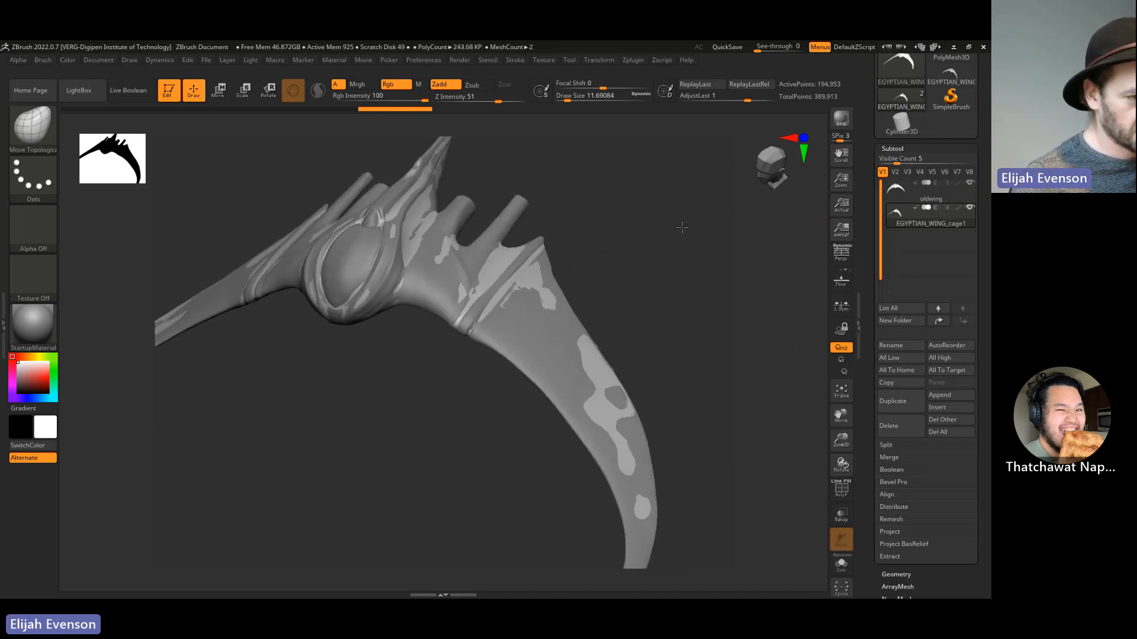
pyautogui.click(889, 531)
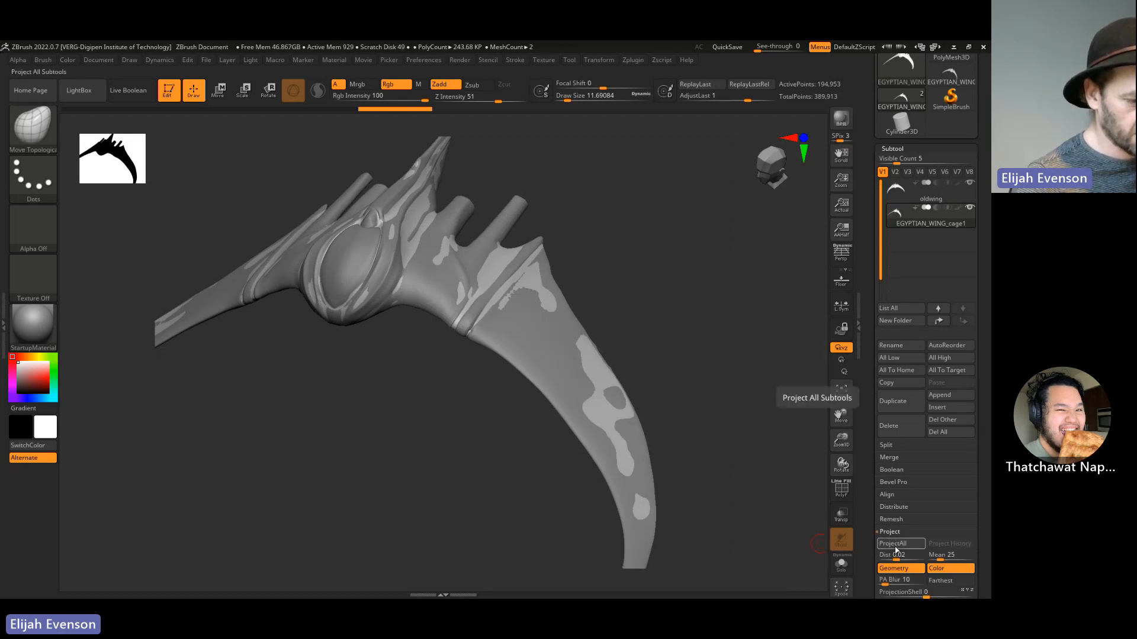
pyautogui.moveTo(981, 416); pyautogui.dragTo(979, 371)
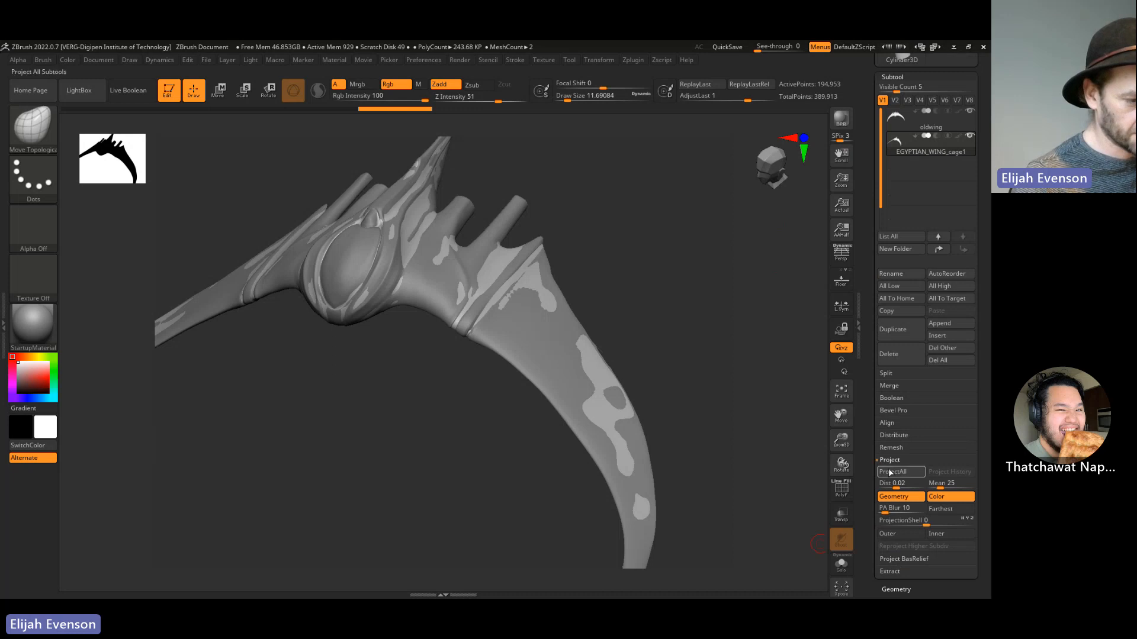
# - Try projecting the oldwing detail onto the entire cage subtool, isolate it to inspect the edge, and undo the projection
pyautogui.click(897, 472)
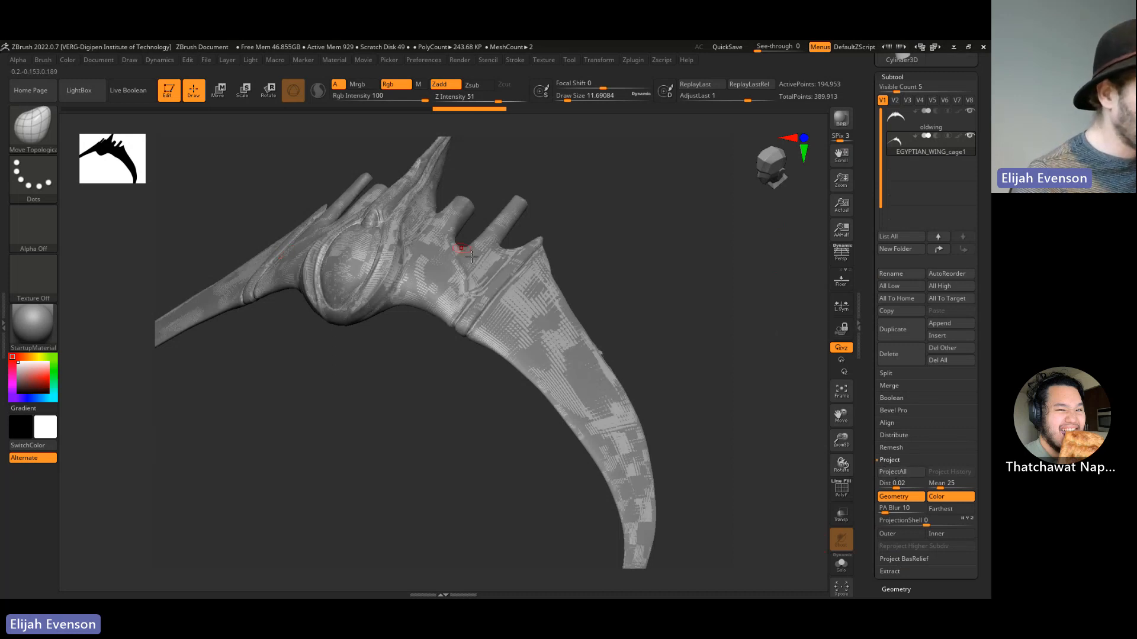
pyautogui.click(841, 563)
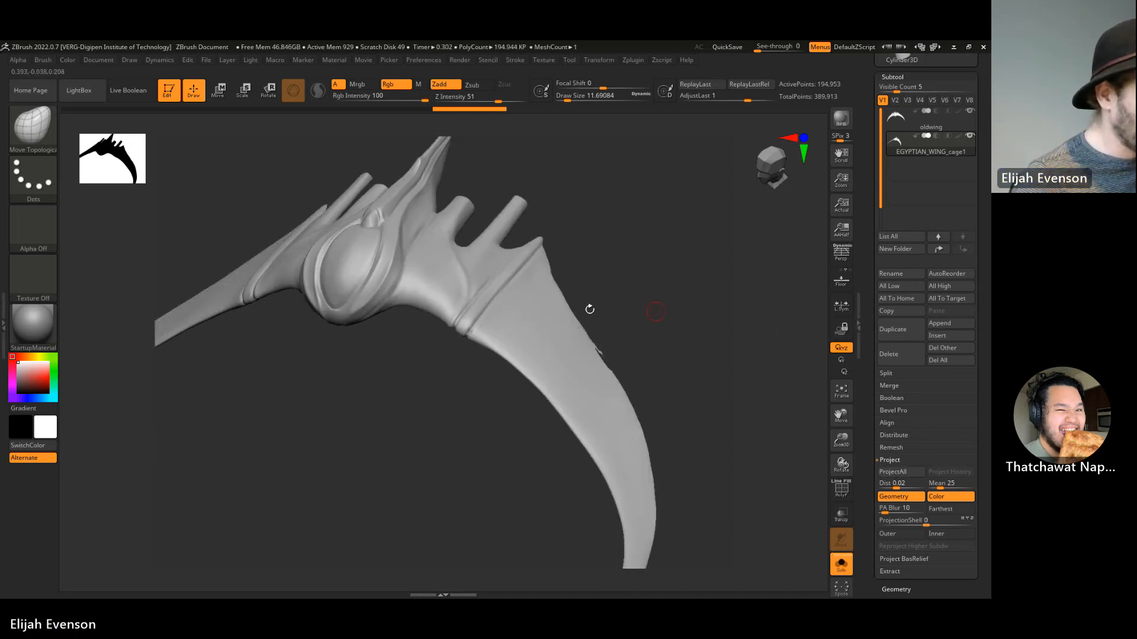
pyautogui.hotkey('ctrl', 'z')
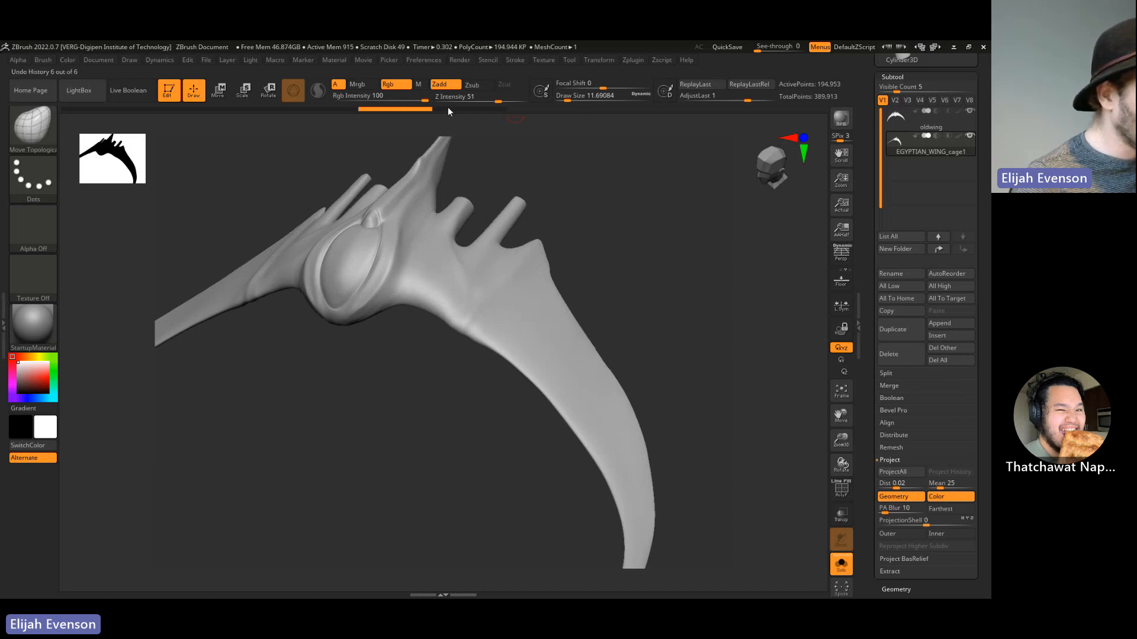
# - Try a Move Topological stroke on the wing's outer edge, undo it, and enlarge the draw size to about 59
pyautogui.moveTo(398, 109)
pyautogui.mouseDown()
pyautogui.moveTo(503, 111)
pyautogui.moveTo(425, 111)
pyautogui.moveTo(516, 121)
pyautogui.moveTo(455, 128)
pyautogui.mouseUp()
pyautogui.moveTo(787, 377); pyautogui.dragTo(695, 428)
pyautogui.moveTo(647, 370)
pyautogui.mouseDown()
pyautogui.moveTo(667, 367)
pyautogui.moveTo(614, 370)
pyautogui.mouseUp()
pyautogui.hotkey('ctrl', 'z')
pyautogui.press('s')
pyautogui.click(621, 355)
# - Change the masking brush from MaskCurve to MaskPen
pyautogui.moveTo(666, 271)
pyautogui.keyDown('ctrl'); pyautogui.mouseDown()
pyautogui.moveTo(620, 428)
pyautogui.moveTo(577, 281)
pyautogui.moveTo(710, 482)
pyautogui.mouseUp(); pyautogui.keyUp('ctrl')
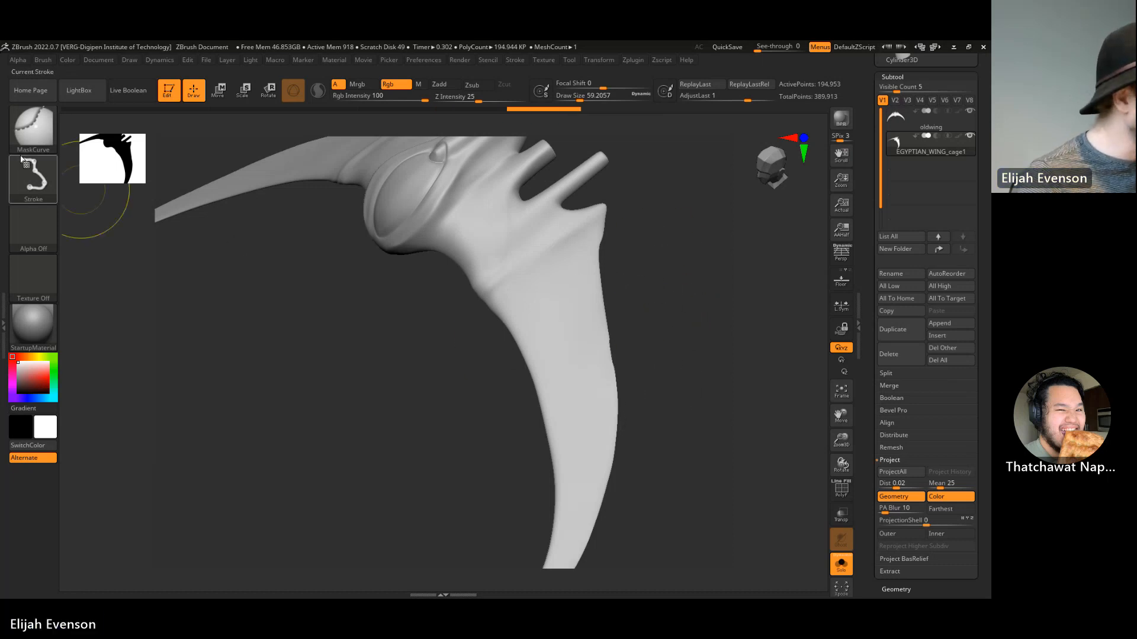
pyautogui.press('b')
pyautogui.click(151, 139)
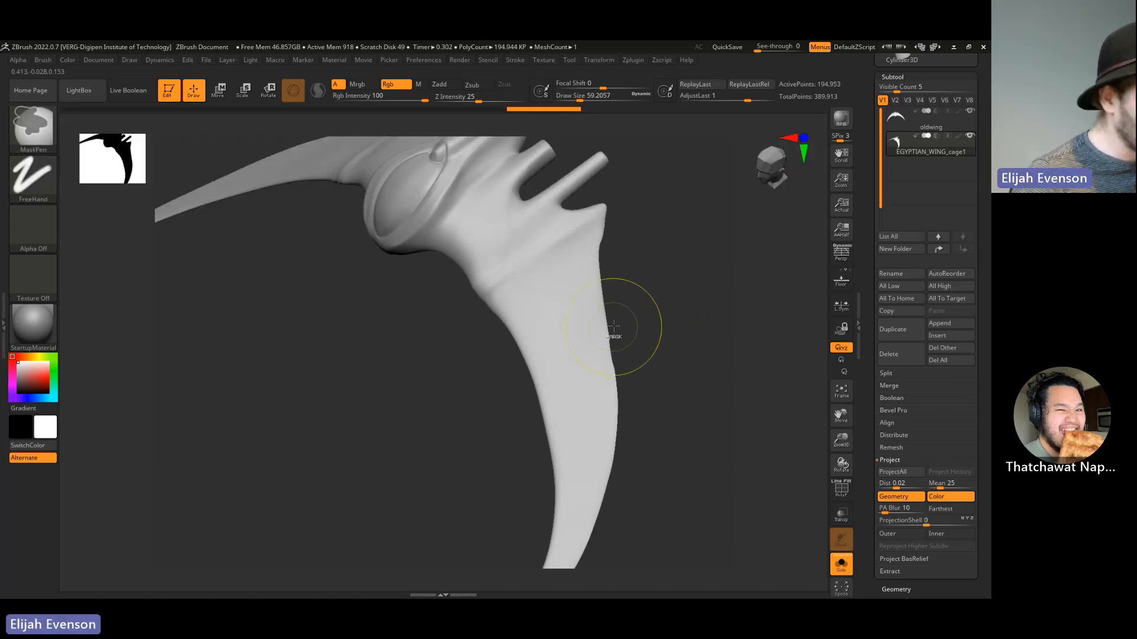
# - Clear the trial masks and paint a round mask over the repaired area on the wing's outer edge
pyautogui.keyDown('ctrl'); pyautogui.moveTo(614, 331); pyautogui.dragTo(604, 389); pyautogui.keyUp('ctrl')
pyautogui.hotkey('ctrl', 'z')
pyautogui.keyDown('ctrl'); pyautogui.moveTo(702, 294); pyautogui.dragTo(479, 441); pyautogui.keyUp('ctrl')
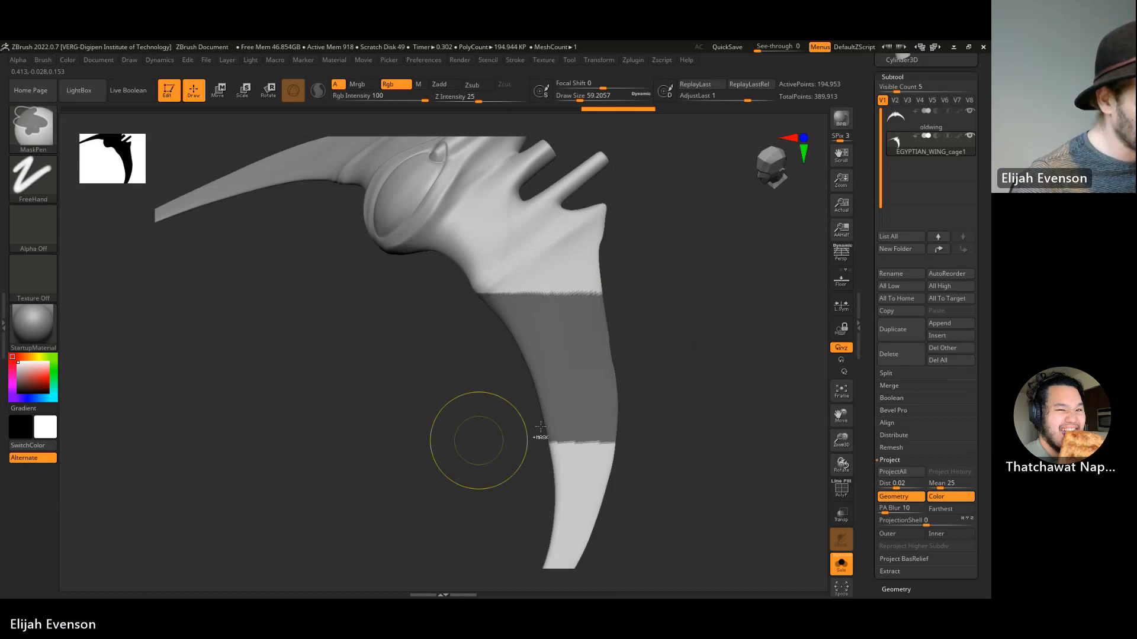
pyautogui.keyDown('ctrl'); pyautogui.click(648, 339); pyautogui.keyUp('ctrl')
pyautogui.moveTo(604, 355)
pyautogui.keyDown('ctrl'); pyautogui.mouseDown()
pyautogui.moveTo(607, 391)
pyautogui.moveTo(610, 360)
pyautogui.mouseUp(); pyautogui.keyUp('ctrl')
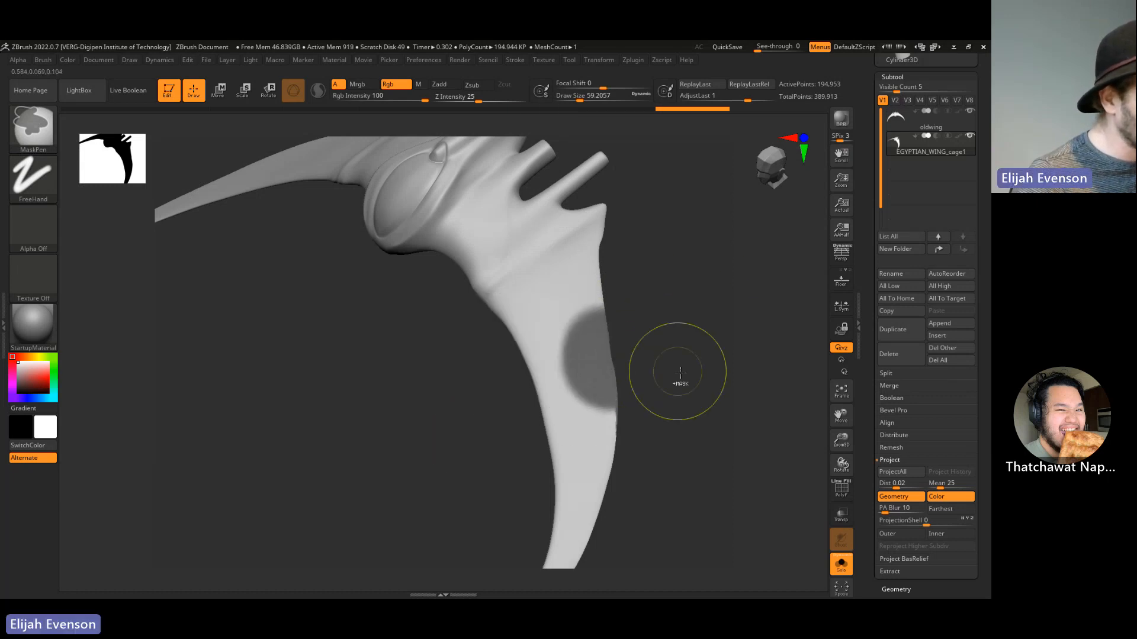
# - Project the oldwing detail onto the unmasked parts of the cage subtool, and clear the mask
pyautogui.moveTo(721, 384); pyautogui.dragTo(736, 368)
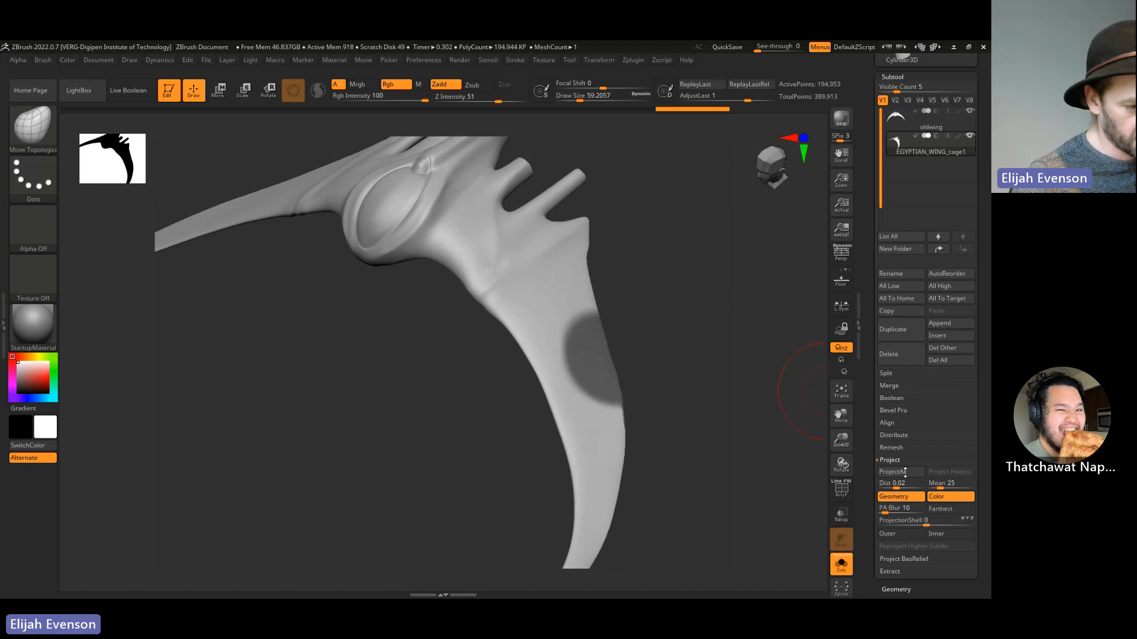
pyautogui.click(891, 473)
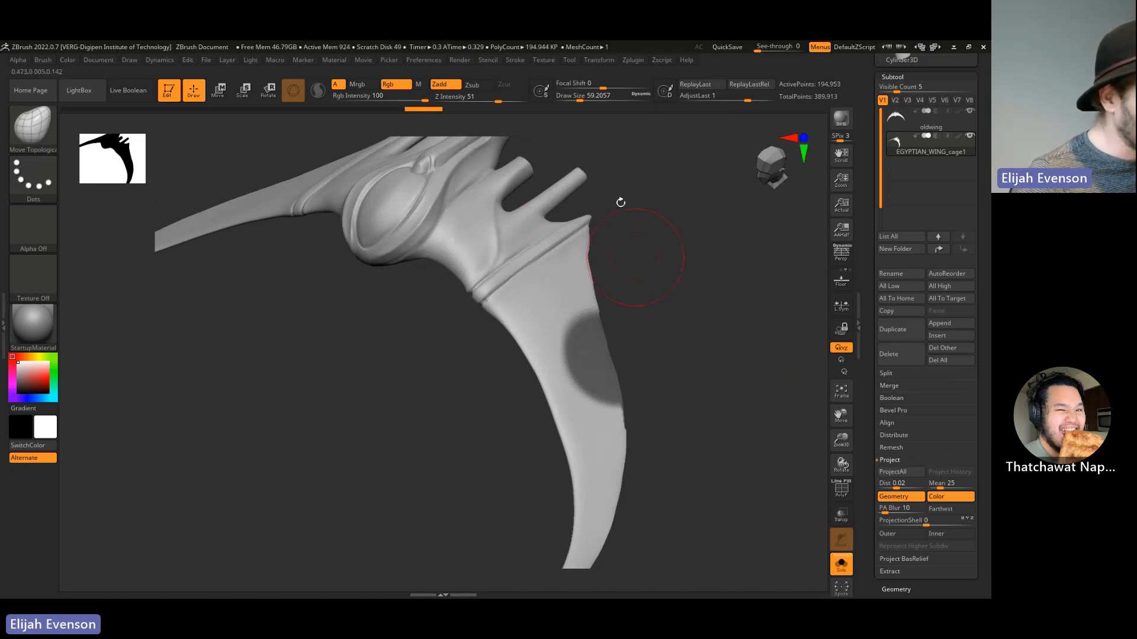
pyautogui.keyDown('ctrl'); pyautogui.moveTo(553, 399); pyautogui.dragTo(738, 414, button='right'); pyautogui.keyUp('ctrl')
pyautogui.keyDown('ctrl'); pyautogui.moveTo(725, 361); pyautogui.dragTo(765, 470); pyautogui.keyUp('ctrl')
pyautogui.keyDown('ctrl'); pyautogui.moveTo(765, 470); pyautogui.dragTo(650, 442, button='right'); pyautogui.keyUp('ctrl')
pyautogui.moveTo(650, 442); pyautogui.dragTo(682, 442)
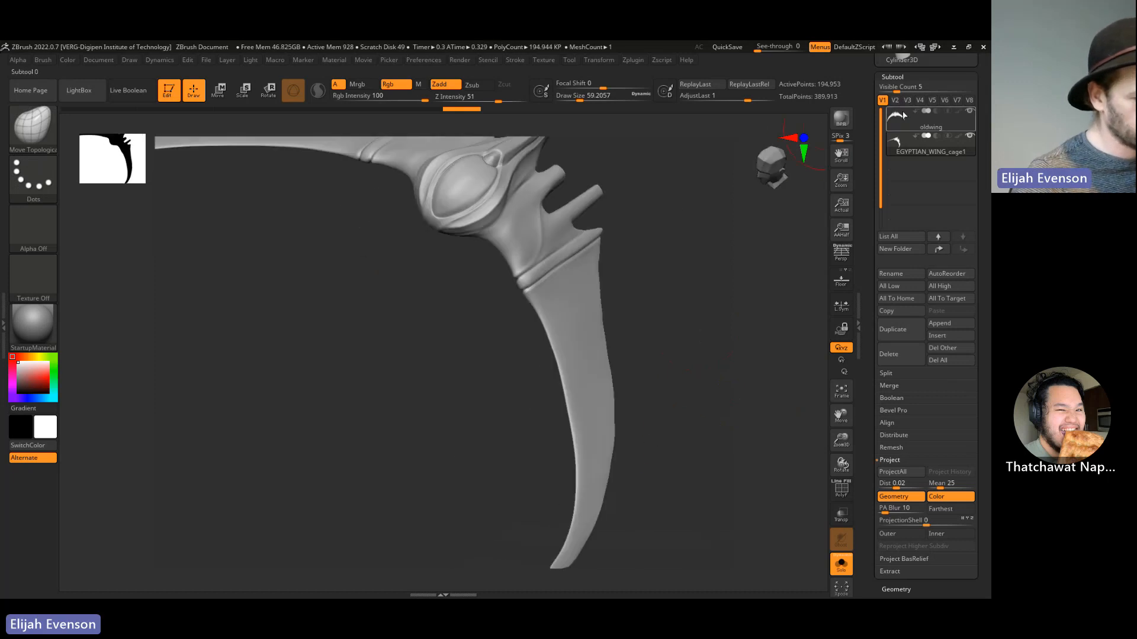
# - Delete the oldwing subtool so only the EGYPTIAN_WING_cage1 subtool remains
pyautogui.click(941, 121)
pyautogui.click(905, 360)
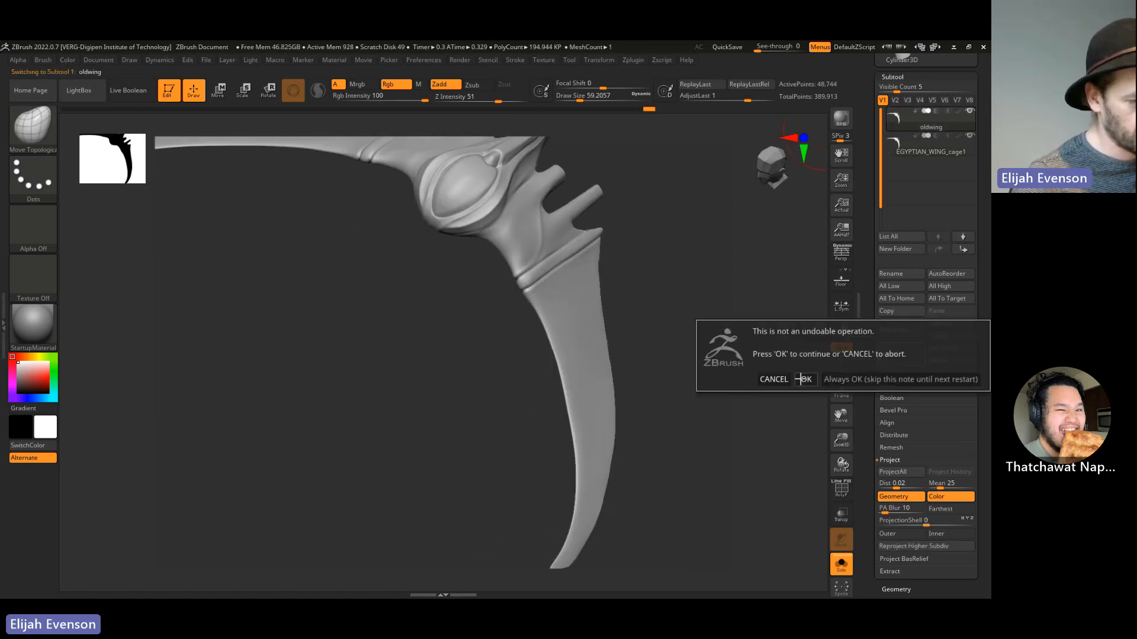
pyautogui.click(803, 379)
# - Switch to the DamStandard brush and reduce its draw size to about 18
pyautogui.moveTo(658, 269)
pyautogui.mouseDown()
pyautogui.moveTo(683, 302)
pyautogui.moveTo(690, 274)
pyautogui.moveTo(733, 251)
pyautogui.moveTo(657, 299)
pyautogui.moveTo(573, 315)
pyautogui.mouseUp()
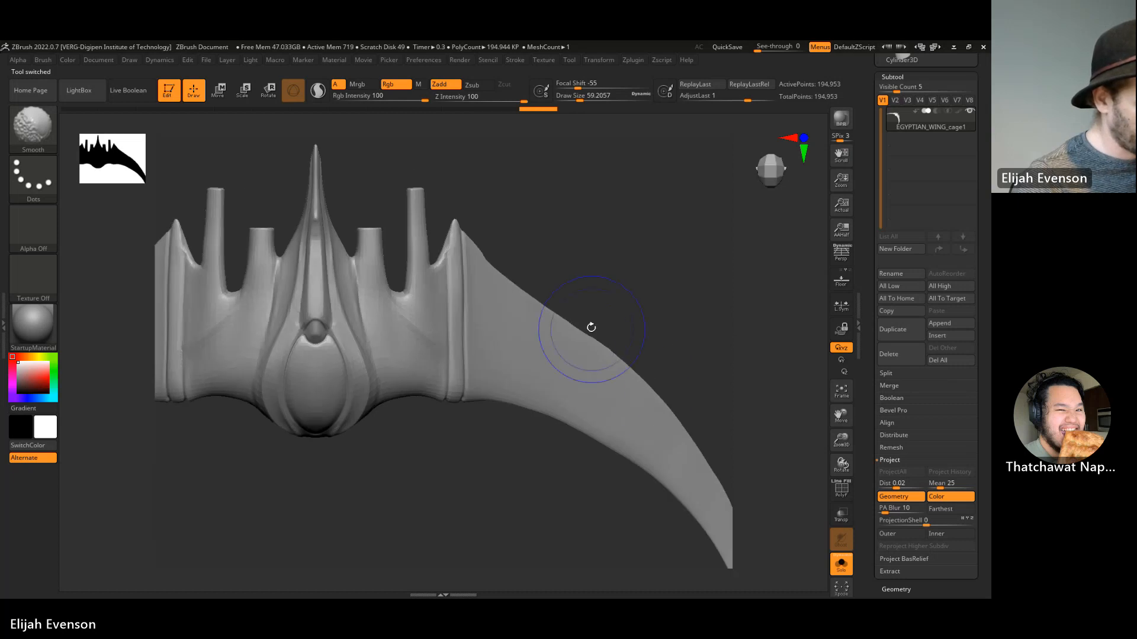
pyautogui.keyDown('alt'); pyautogui.moveTo(673, 305); pyautogui.dragTo(645, 180); pyautogui.keyUp('alt')
pyautogui.moveTo(705, 363)
pyautogui.mouseDown()
pyautogui.moveTo(629, 367)
pyautogui.moveTo(700, 312)
pyautogui.mouseUp()
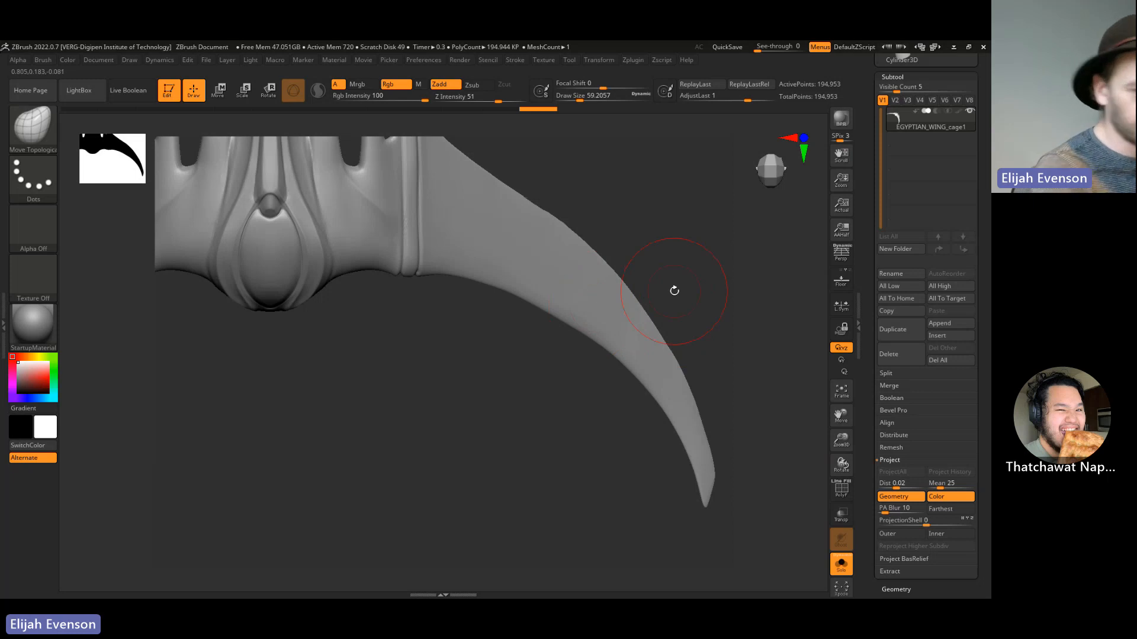
pyautogui.press('b')
pyautogui.press('d')
pyautogui.press('s')
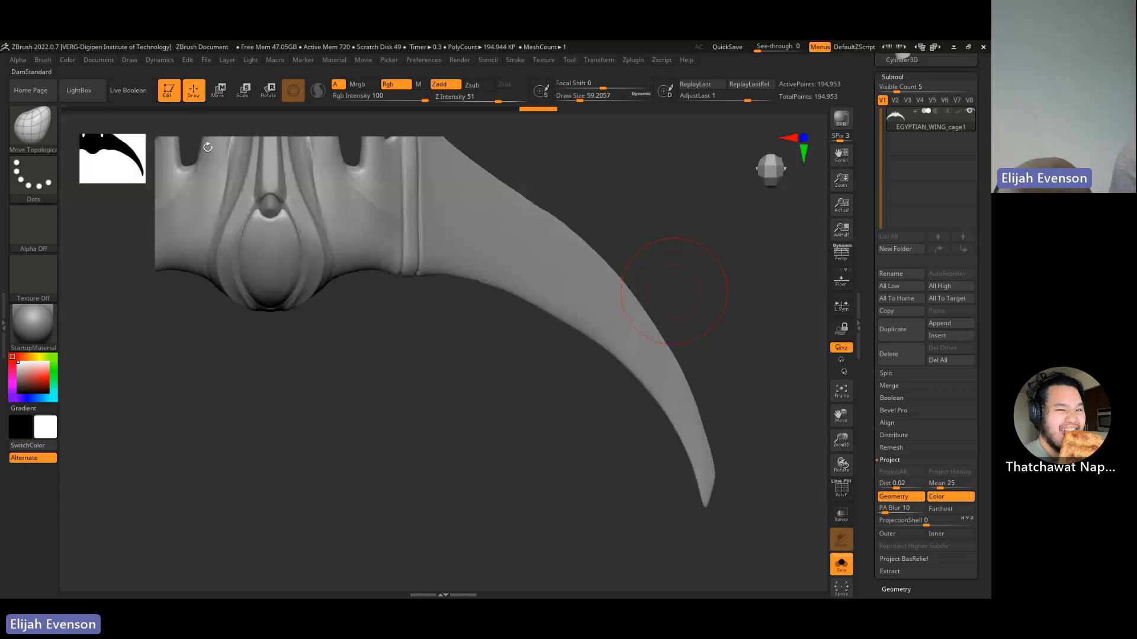
pyautogui.moveTo(622, 207)
pyautogui.mouseDown()
pyautogui.moveTo(655, 192)
pyautogui.moveTo(588, 158)
pyautogui.moveTo(527, 168)
pyautogui.mouseUp()
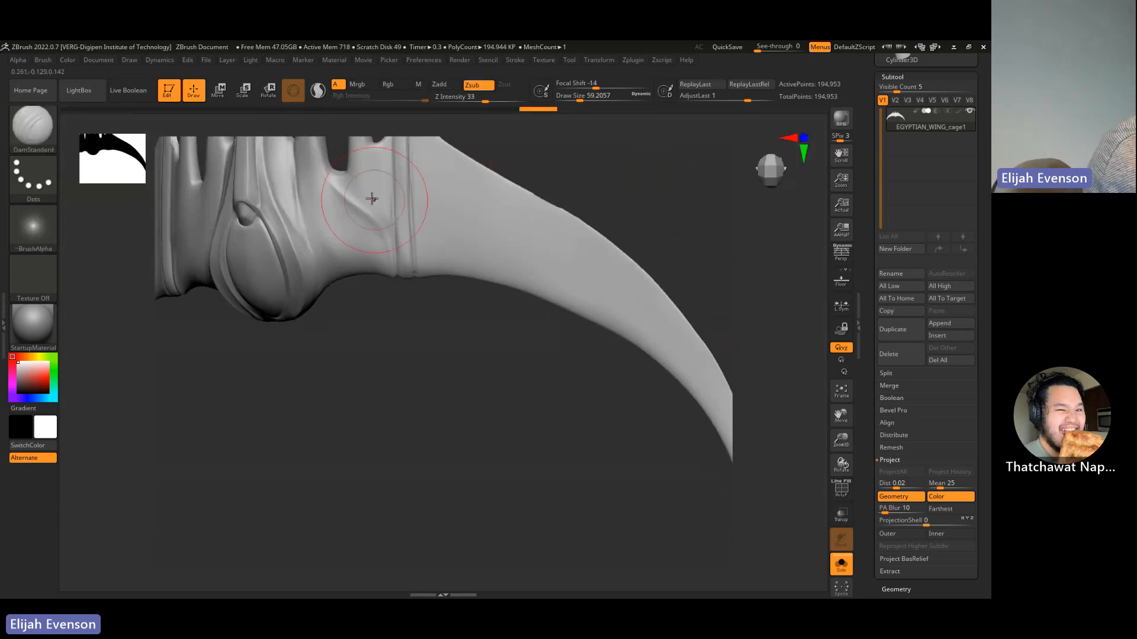
pyautogui.press('s')
pyautogui.moveTo(372, 198); pyautogui.dragTo(361, 198)
# - Divide the wing cage's geometry once more, to subdivision level 5
pyautogui.click(974, 375)
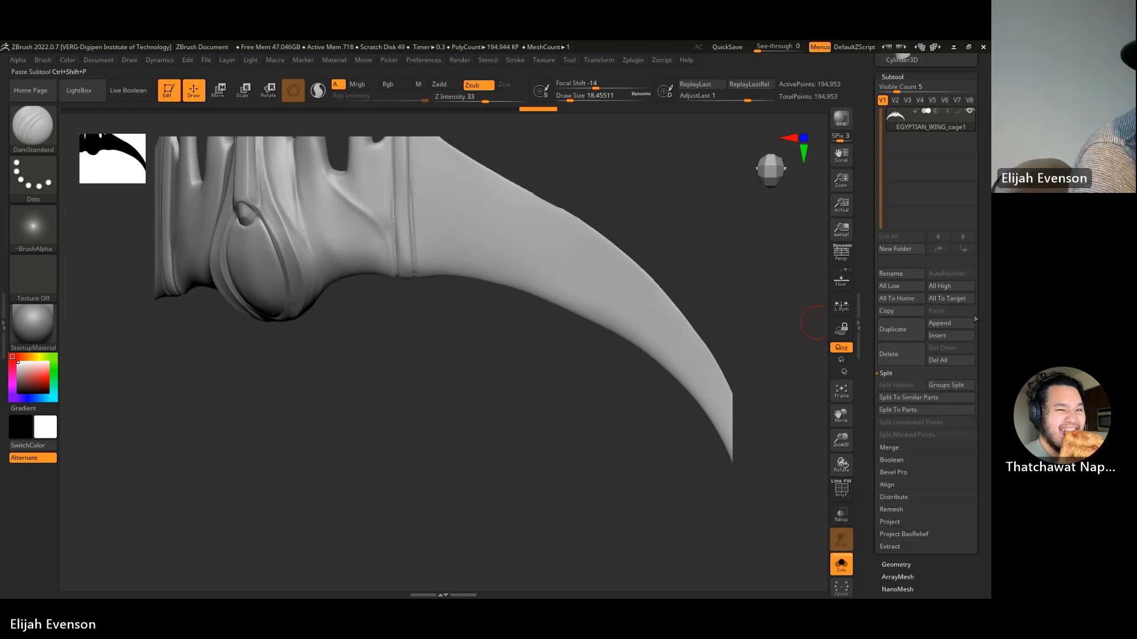
pyautogui.moveTo(978, 314); pyautogui.dragTo(969, 234)
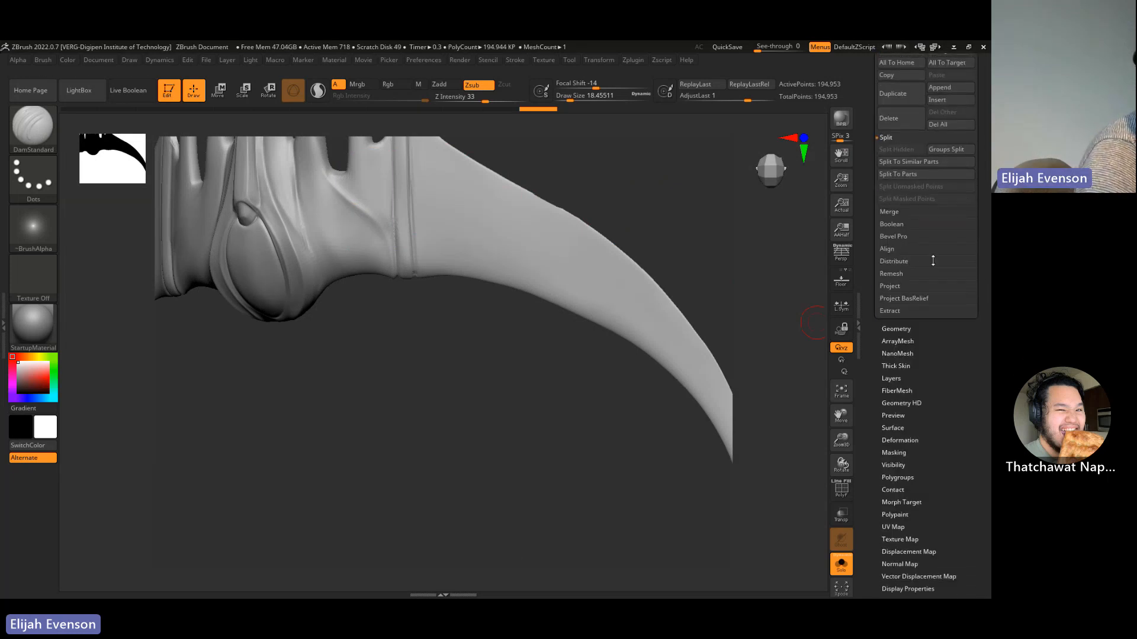
pyautogui.click(900, 330)
pyautogui.click(906, 168)
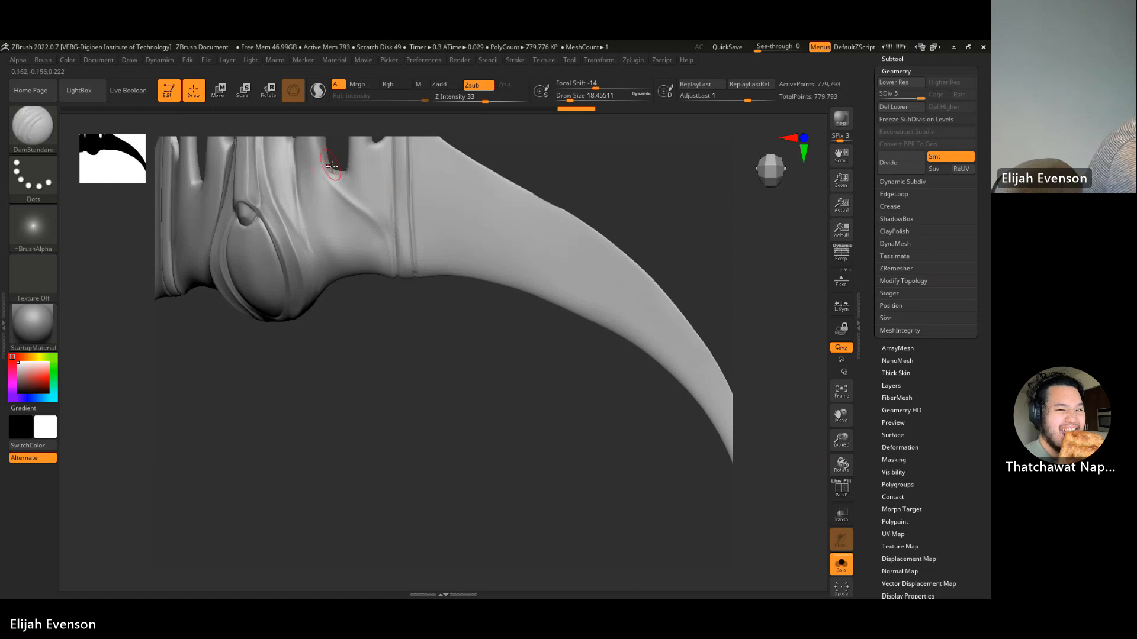
# - Try carving a long curved groove along the wing blade from the collar towards the tip, undoing each attempt
pyautogui.moveTo(519, 353); pyautogui.dragTo(520, 307)
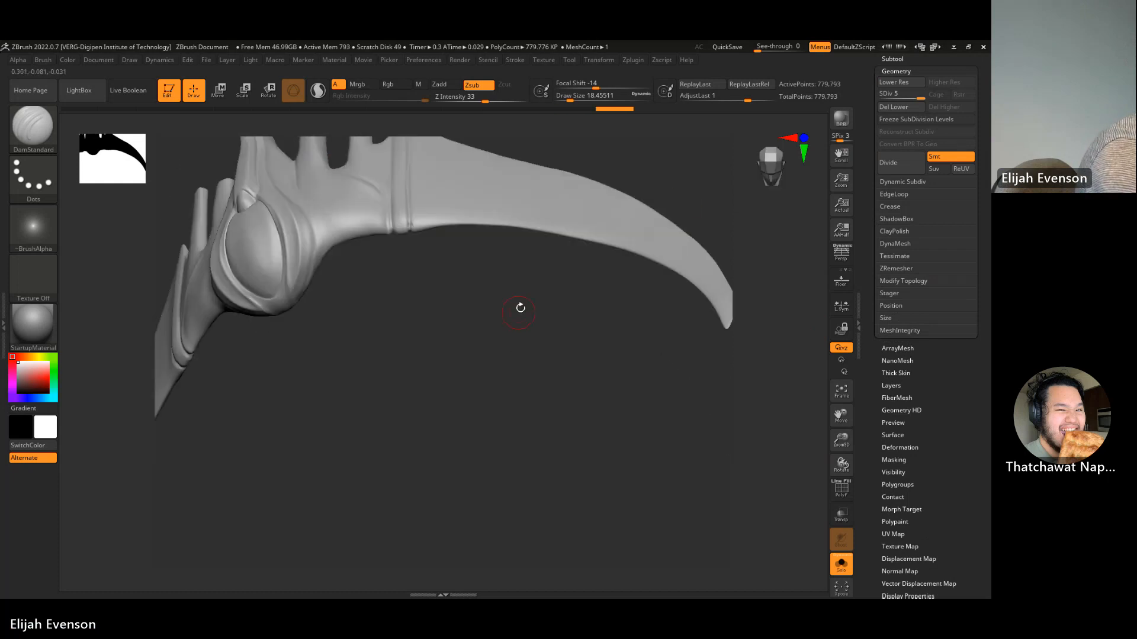
pyautogui.moveTo(691, 212); pyautogui.dragTo(654, 264)
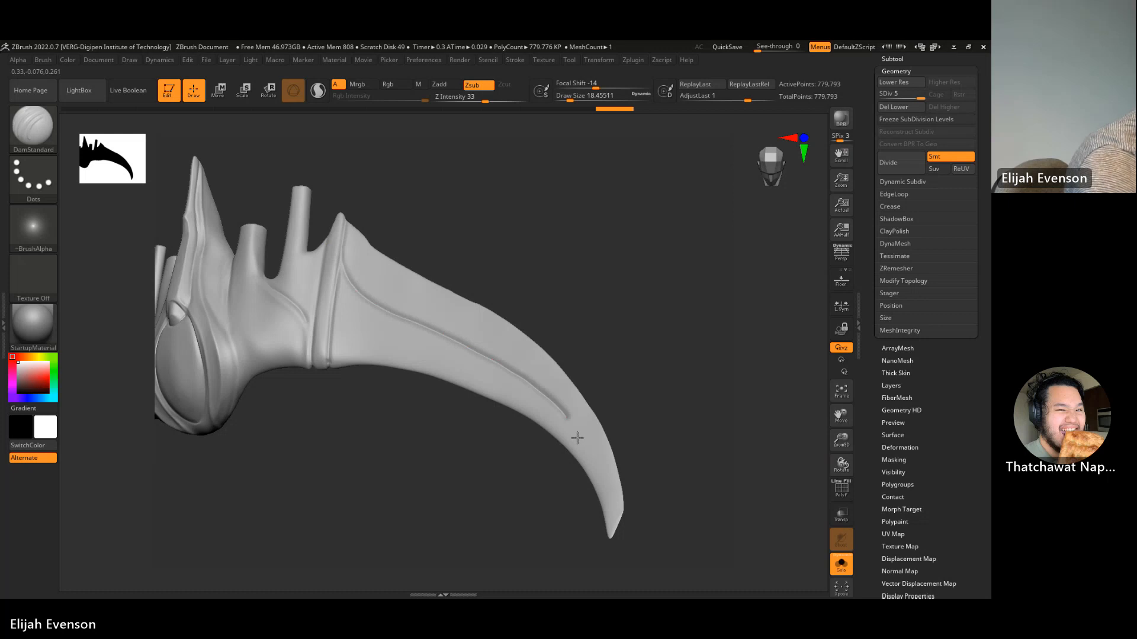
pyautogui.moveTo(578, 438); pyautogui.dragTo(584, 535)
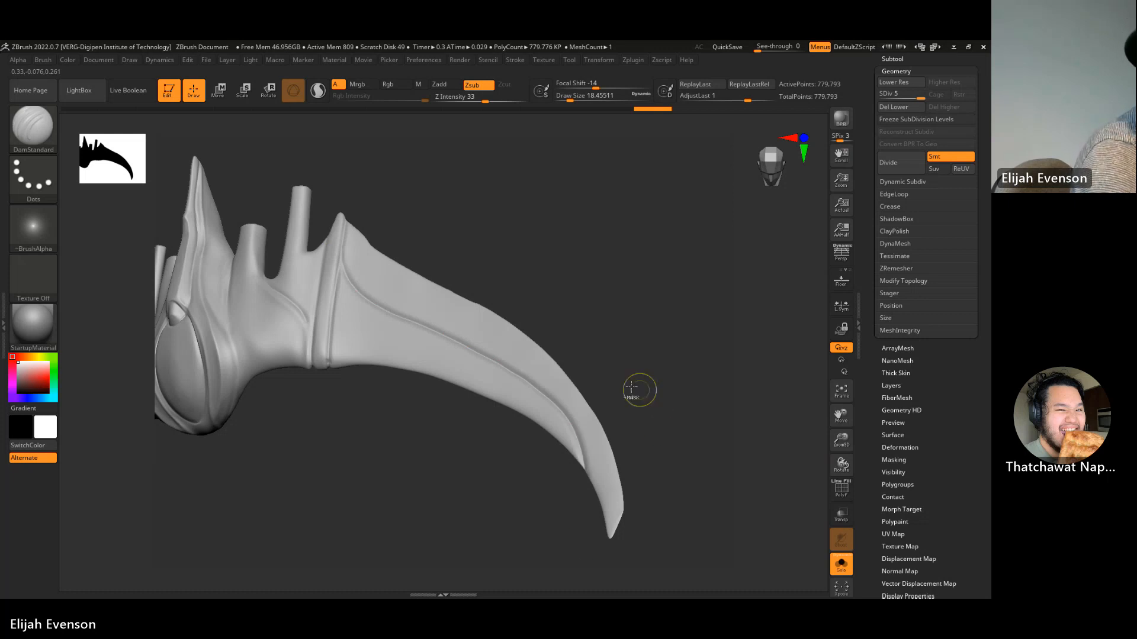
pyautogui.hotkey('ctrl', 'z')
pyautogui.moveTo(365, 305)
pyautogui.mouseDown()
pyautogui.moveTo(482, 357)
pyautogui.moveTo(581, 444)
pyautogui.moveTo(621, 552)
pyautogui.mouseUp()
pyautogui.hotkey('ctrl', 'z')
pyautogui.moveTo(351, 261)
pyautogui.mouseDown()
pyautogui.moveTo(355, 286)
pyautogui.moveTo(508, 378)
pyautogui.moveTo(611, 492)
pyautogui.moveTo(628, 563)
pyautogui.mouseUp()
pyautogui.moveTo(670, 426); pyautogui.dragTo(518, 329)
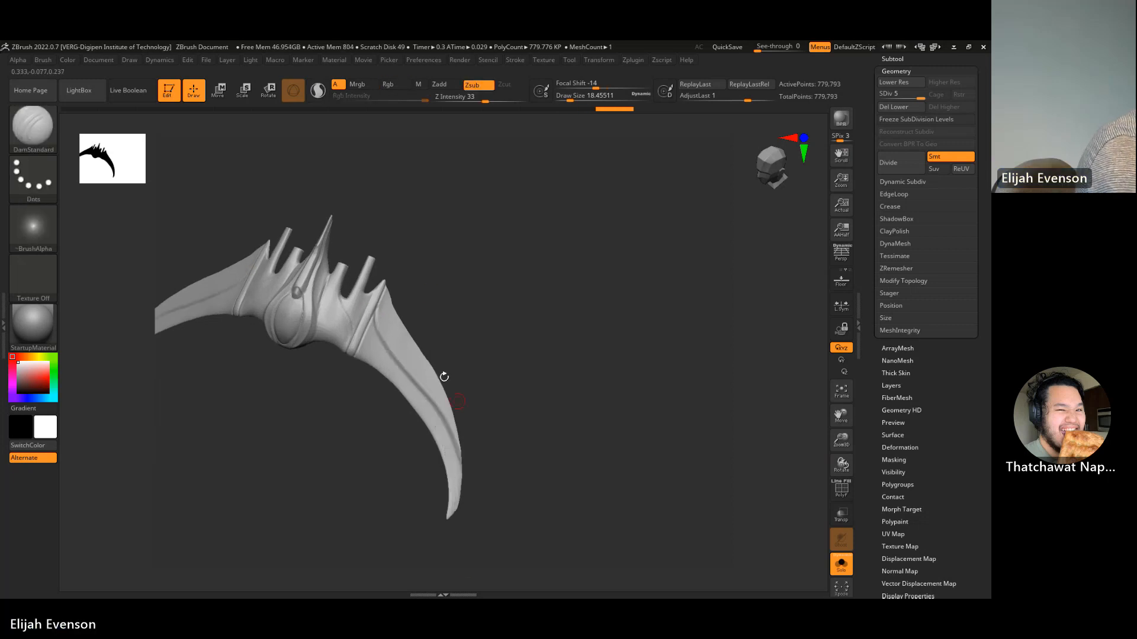
pyautogui.press('ctrl')
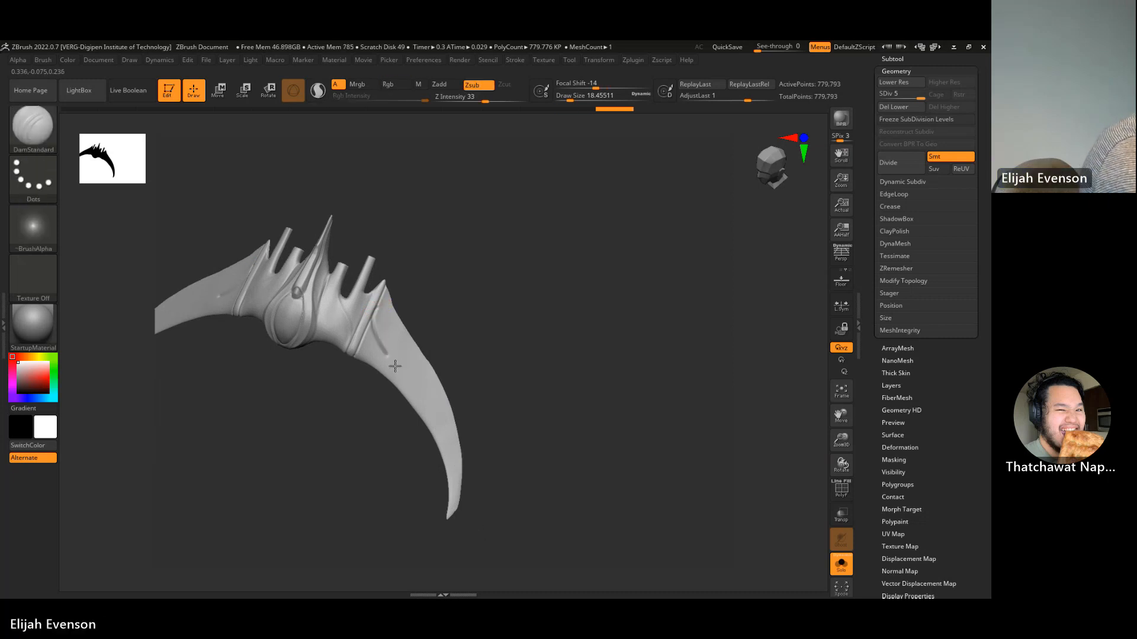
# - Retry the blade groove from a wider three-quarter view of the wing, undoing every stroke
pyautogui.moveTo(394, 366); pyautogui.dragTo(478, 525)
pyautogui.hotkey('ctrl', 'z')
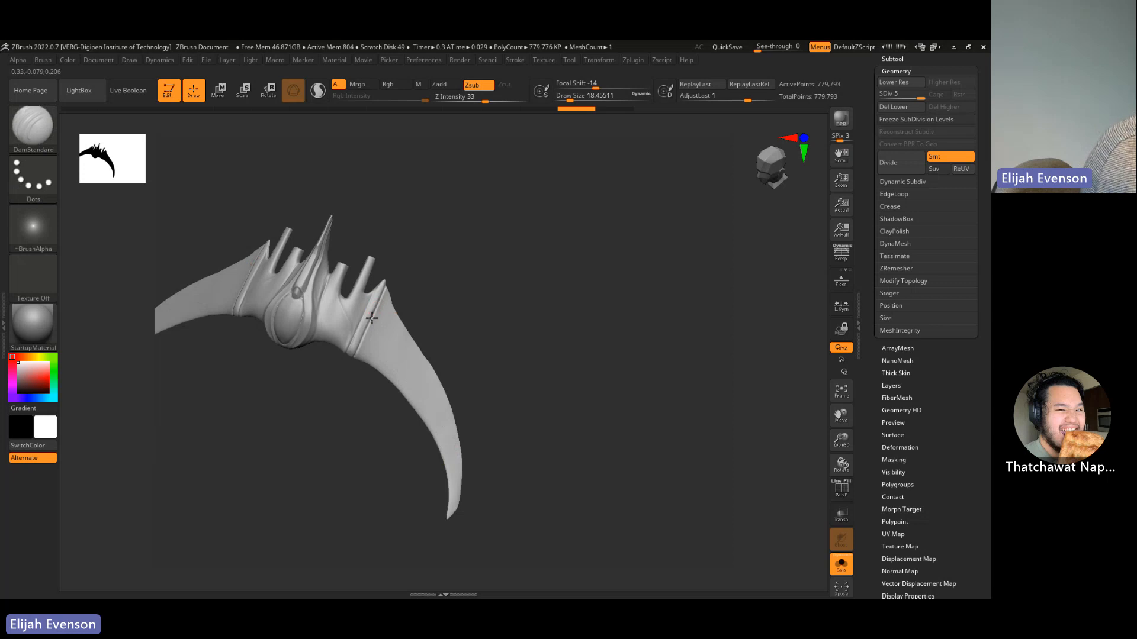
pyautogui.moveTo(445, 428); pyautogui.dragTo(471, 535)
pyautogui.hotkey('ctrl', 'z')
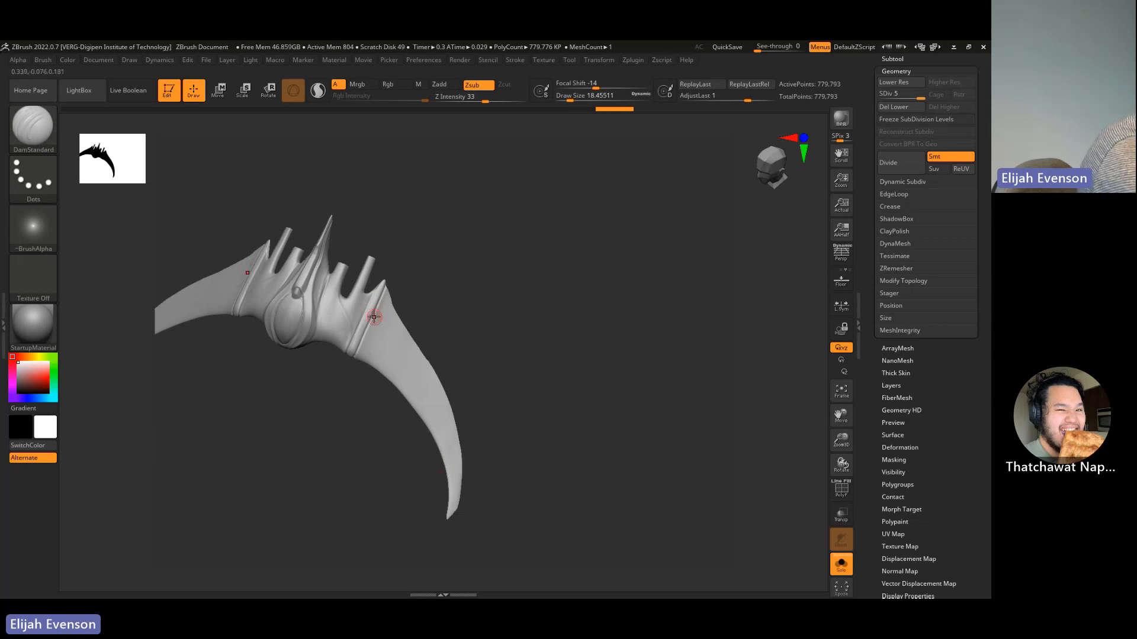
pyautogui.moveTo(375, 338)
pyautogui.mouseDown()
pyautogui.moveTo(438, 427)
pyautogui.moveTo(454, 535)
pyautogui.mouseUp()
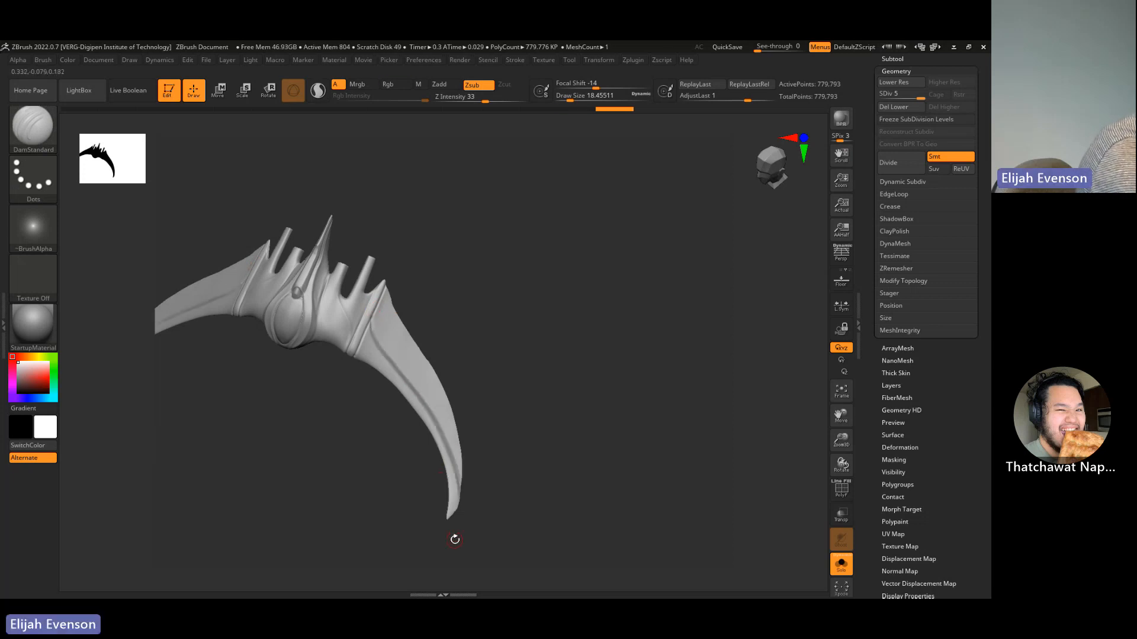
pyautogui.hotkey('ctrl', 'z')
# - Reduce the DamStandard draw size to about 13 and carve a finer groove along the full length of the wing blade
pyautogui.press('[')
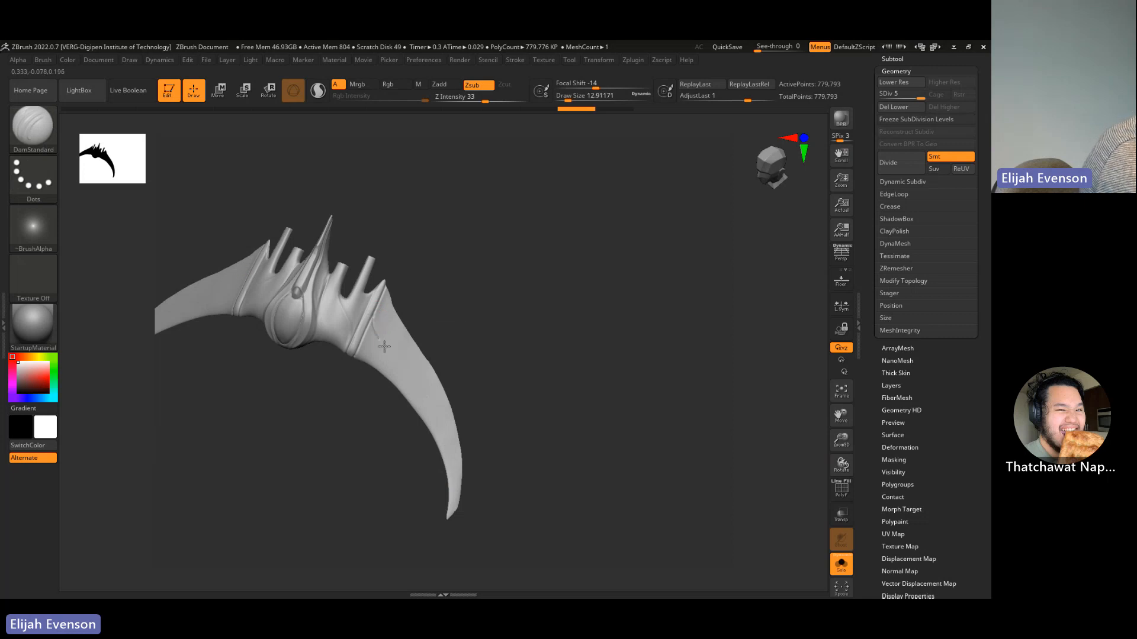
pyautogui.moveTo(449, 445); pyautogui.dragTo(452, 545)
pyautogui.hotkey('ctrl', 'z')
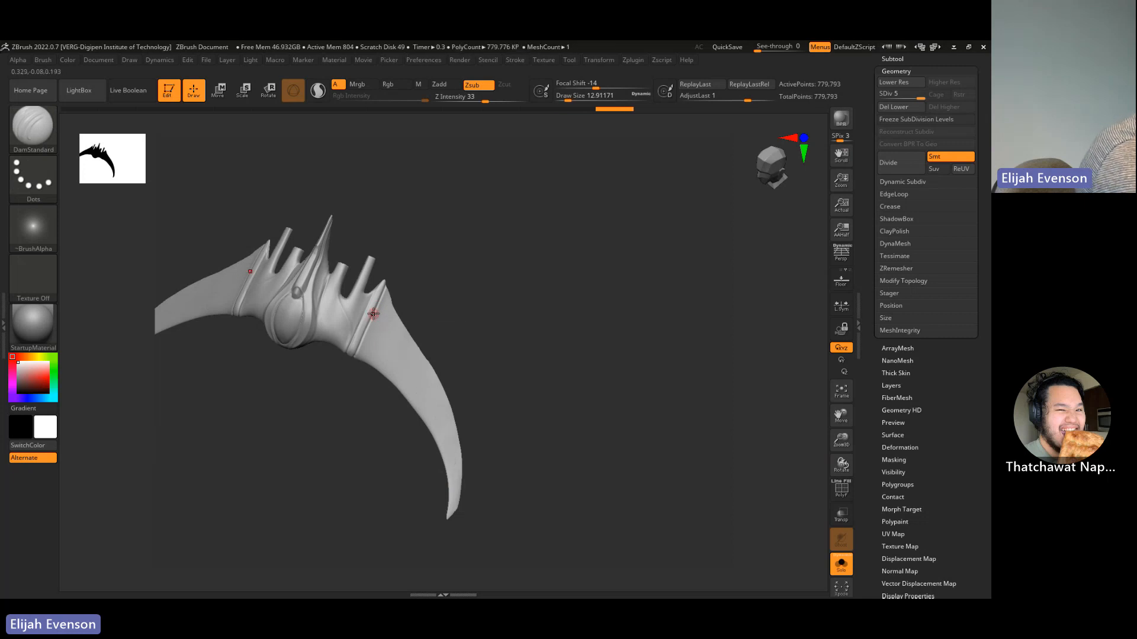
pyautogui.hotkey('ctrl', 'z')
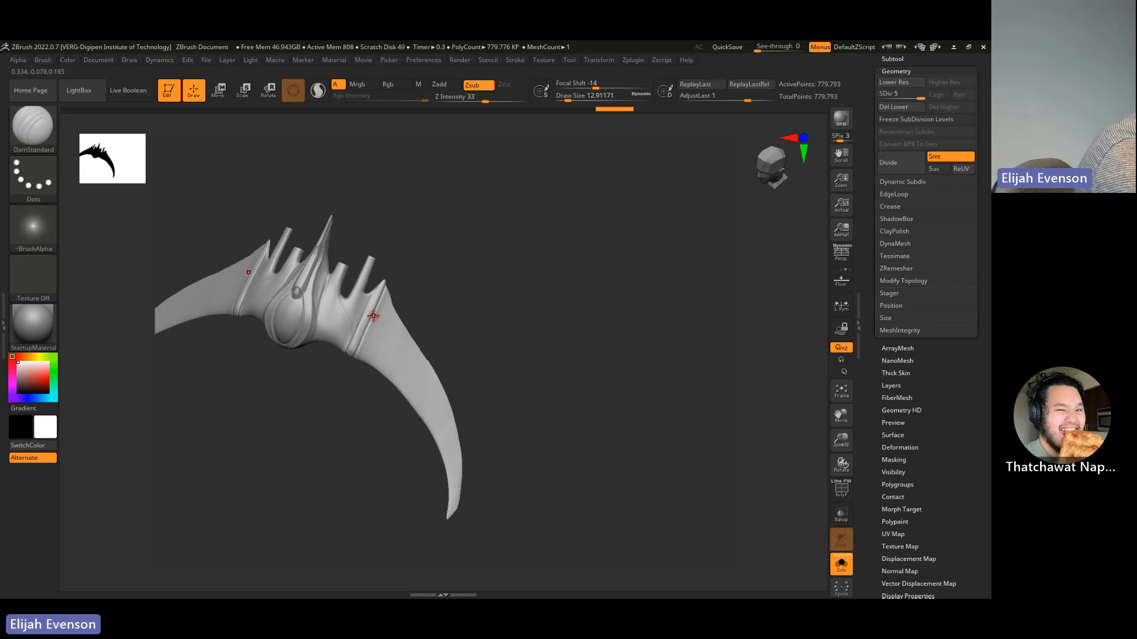
pyautogui.press('ctrl')
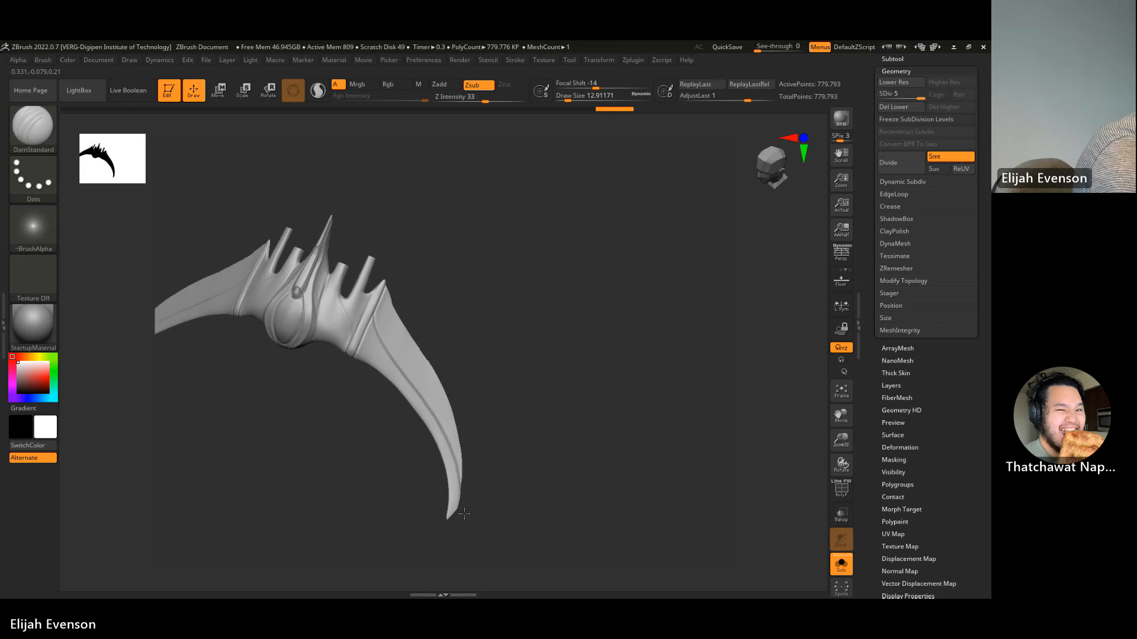
pyautogui.keyDown('shift'); pyautogui.moveTo(614, 208); pyautogui.dragTo(621, 370); pyautogui.keyUp('shift')
# - Switch to Chrome and open the Tour Egypt article on the weapons of Pharaoh's military from the "egyptian weapons" image results
pyautogui.hotkey('alt', 'Tab')
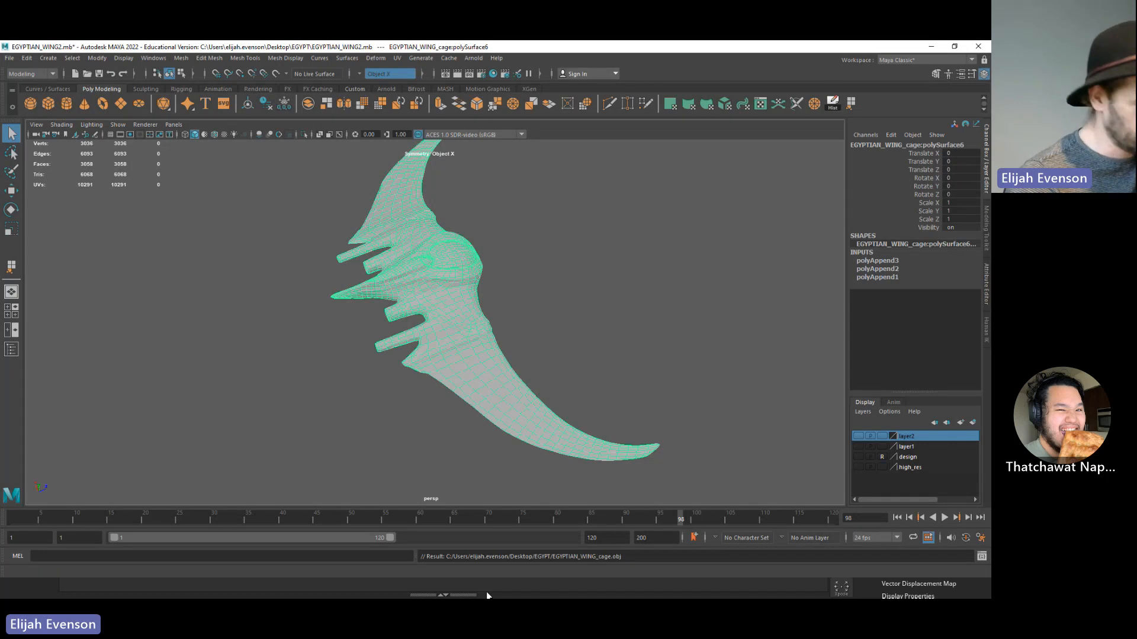
pyautogui.press('super+d')
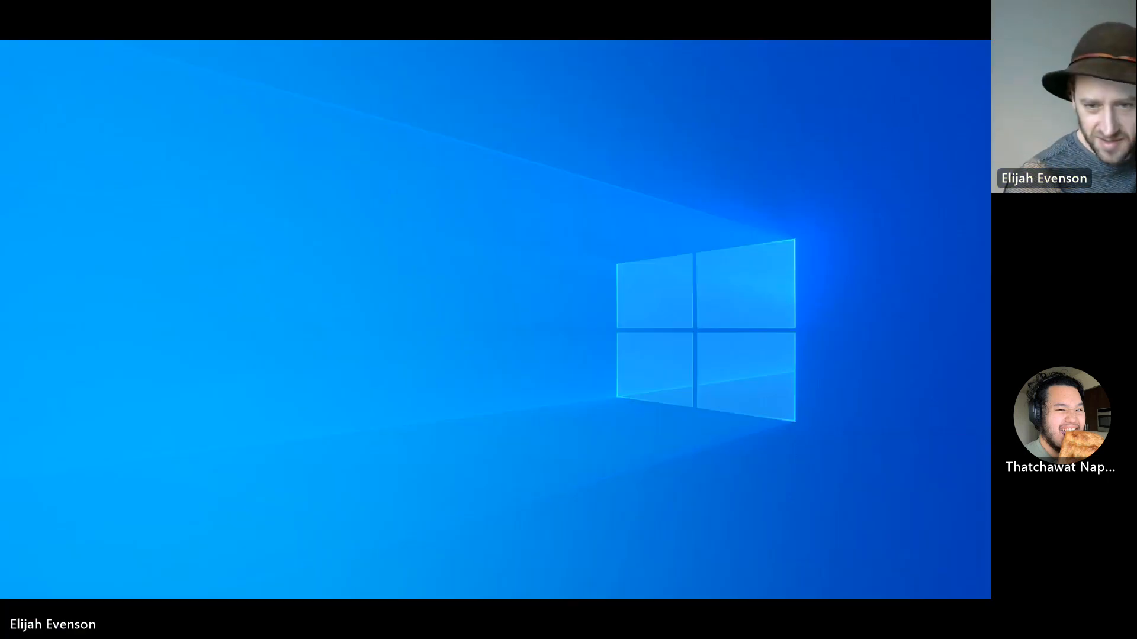
pyautogui.hotkey('alt', 'Tab')
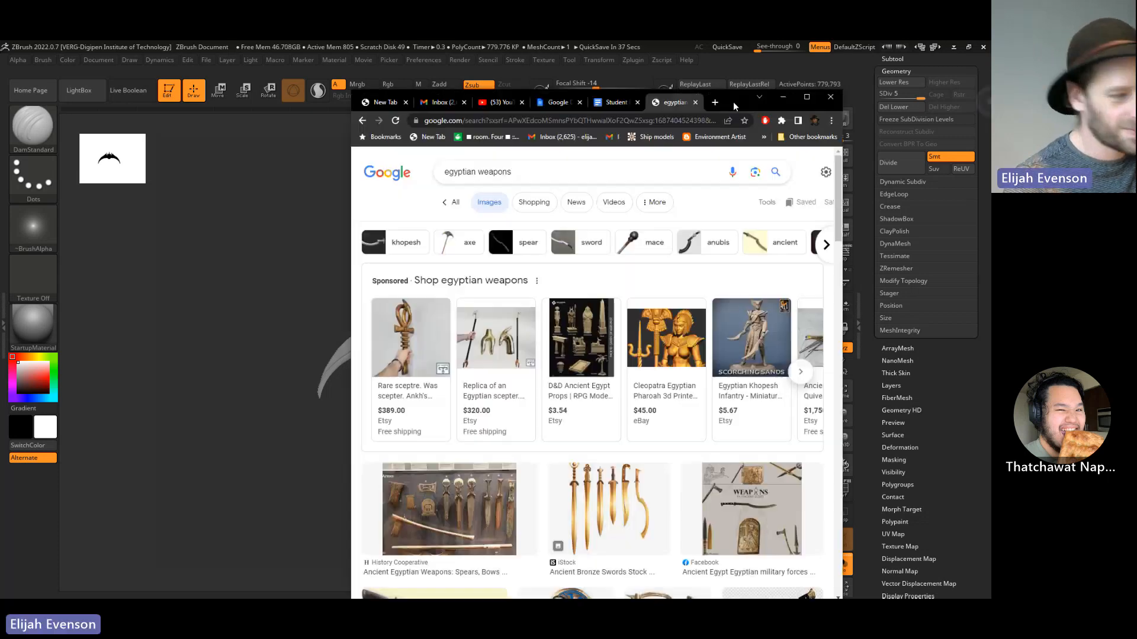
pyautogui.moveTo(734, 104); pyautogui.dragTo(655, 94)
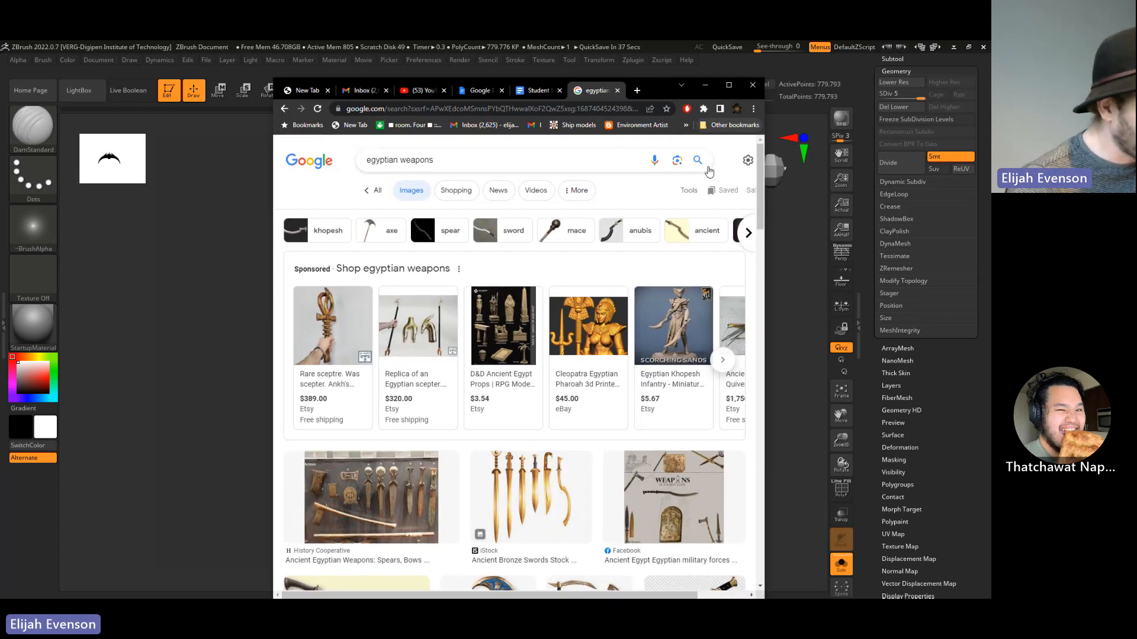
pyautogui.scroll(-3, 558, 322)
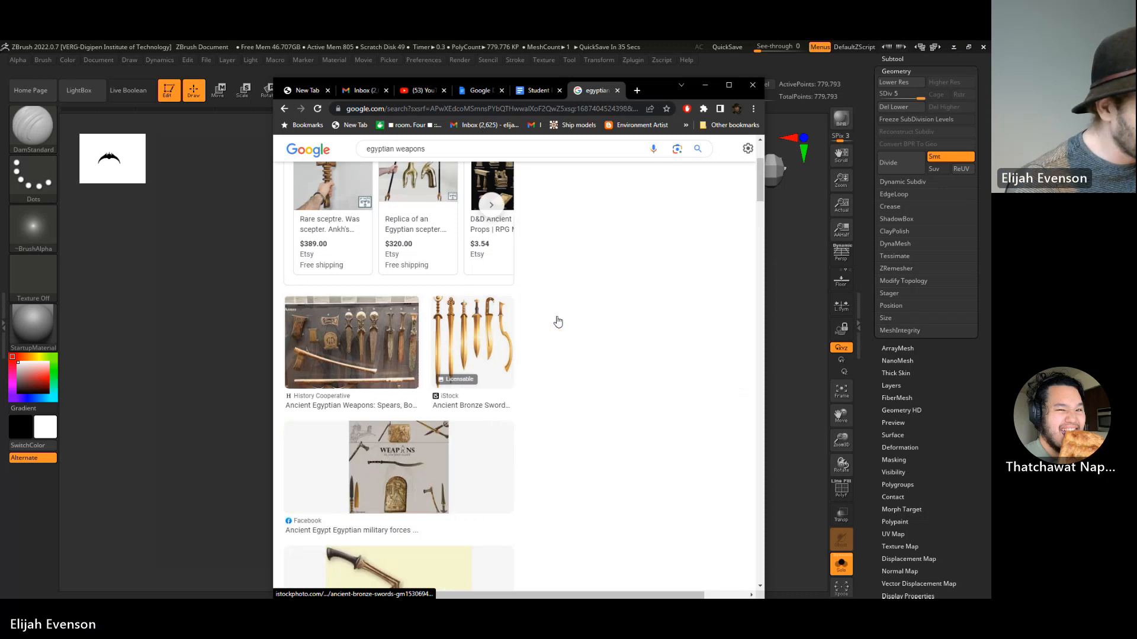
pyautogui.click(474, 340)
pyautogui.scroll(-3, 627, 355)
pyautogui.click(423, 568)
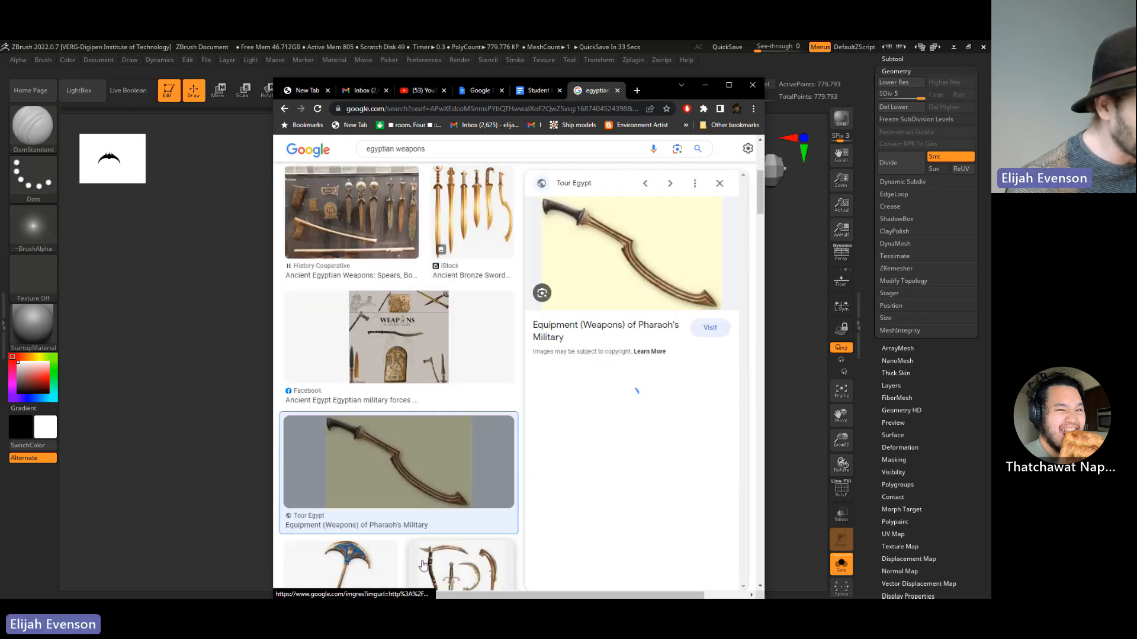
pyautogui.click(626, 330)
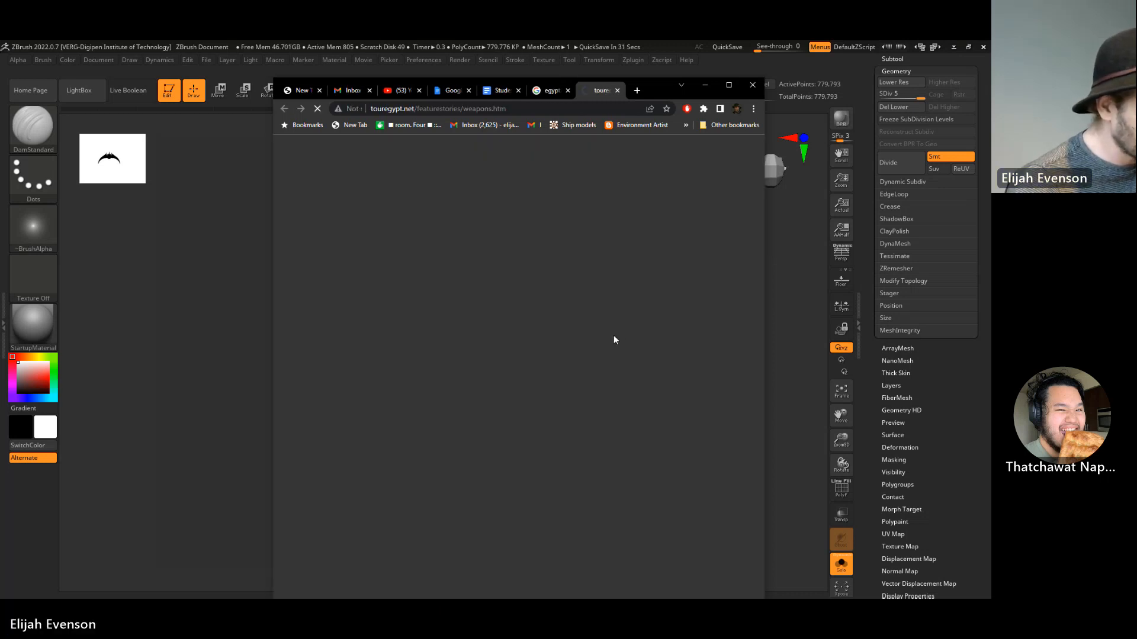
# - Read the article down to the curved bronze sword picture and compare its blade grooves with the wing sculpt
pyautogui.scroll(-8, 579, 354)
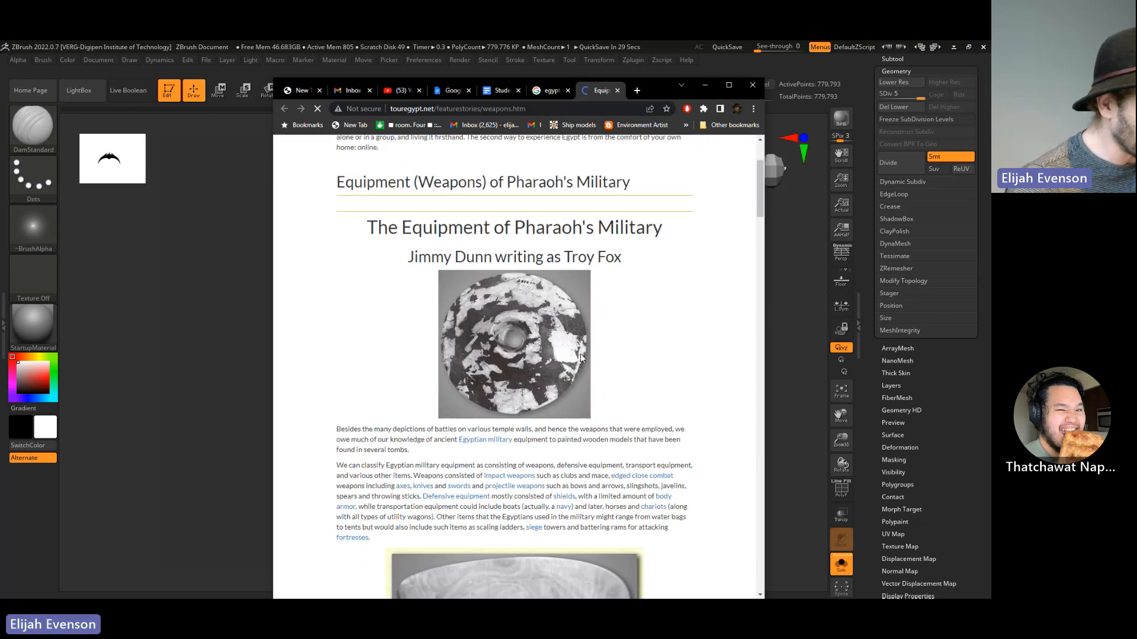
pyautogui.scroll(-15, 580, 353)
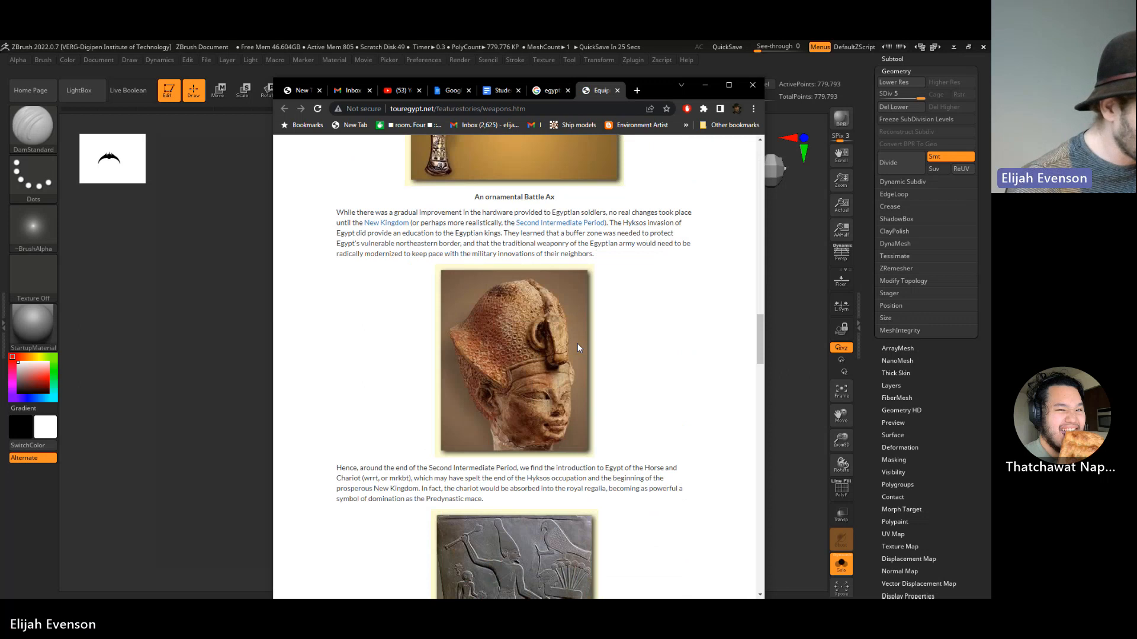
pyautogui.scroll(-8, 579, 348)
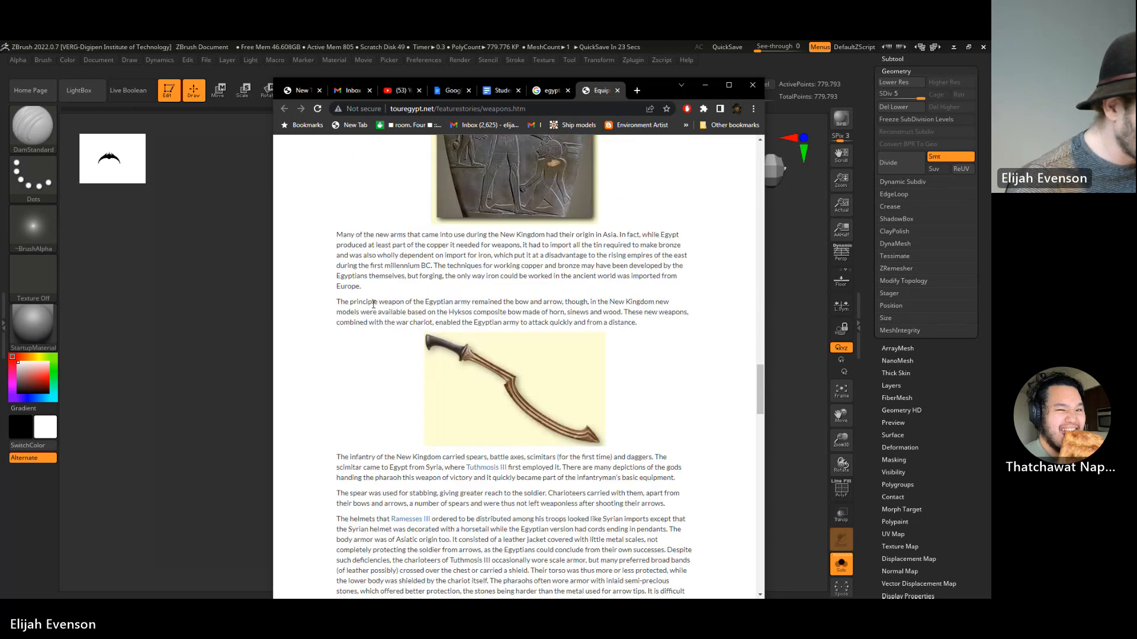
pyautogui.moveTo(373, 302); pyautogui.dragTo(576, 312)
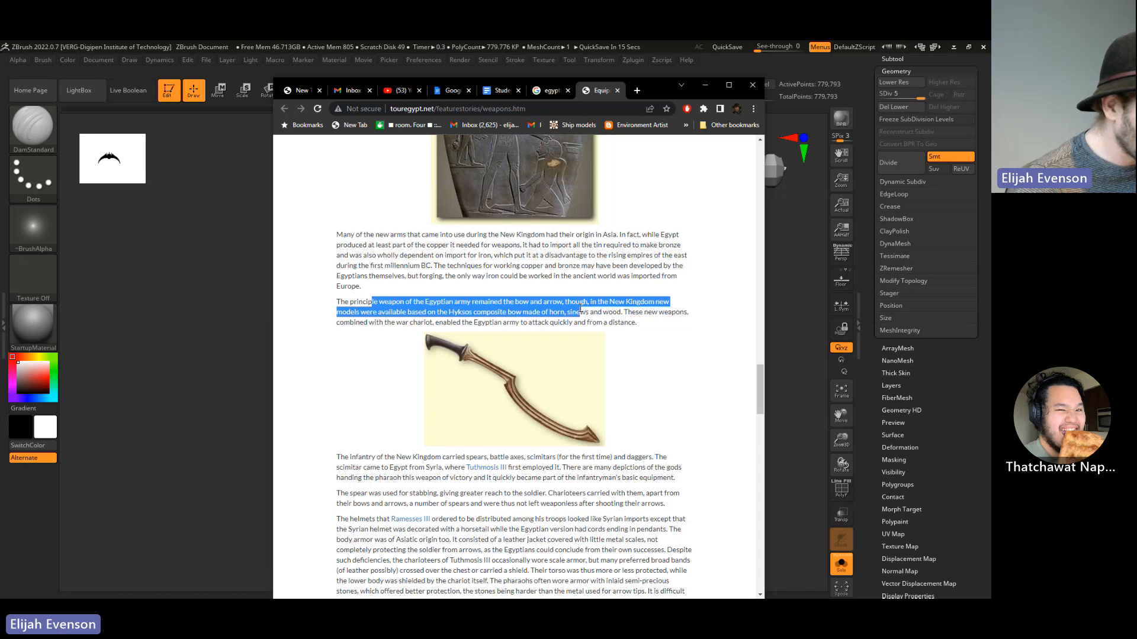
pyautogui.click(534, 350)
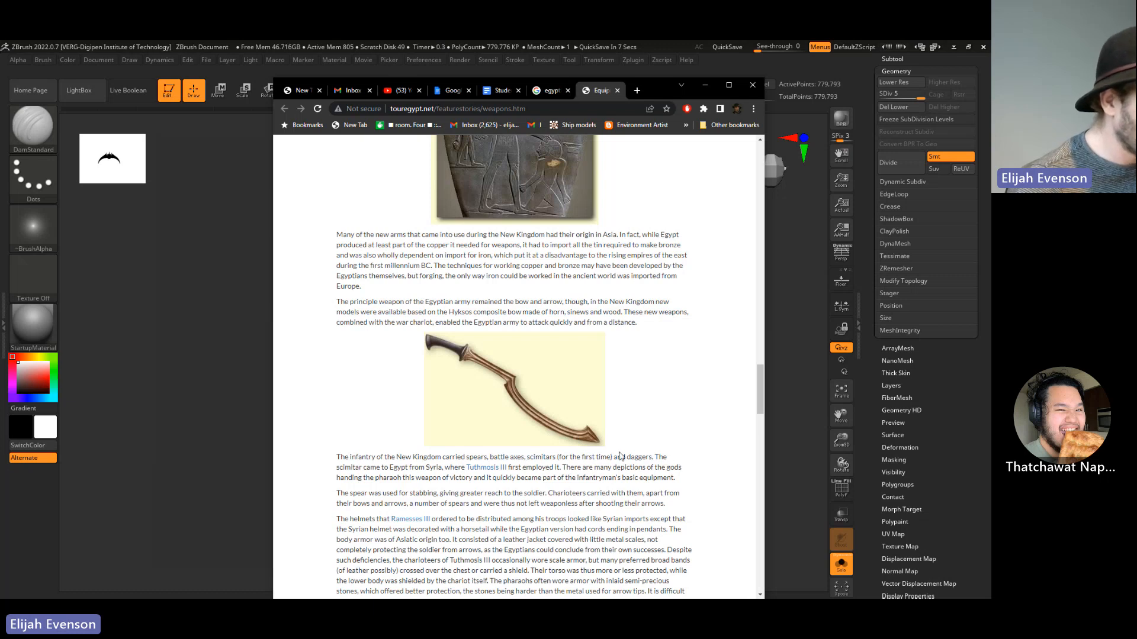
pyautogui.click(197, 261)
pyautogui.moveTo(551, 333)
pyautogui.mouseDown()
pyautogui.moveTo(526, 177)
pyautogui.moveTo(548, 453)
pyautogui.moveTo(571, 392)
pyautogui.moveTo(636, 367)
pyautogui.moveTo(624, 335)
pyautogui.moveTo(549, 345)
pyautogui.moveTo(550, 307)
pyautogui.moveTo(553, 328)
pyautogui.moveTo(581, 353)
pyautogui.mouseUp()
pyautogui.hotkey('alt', 'Tab')
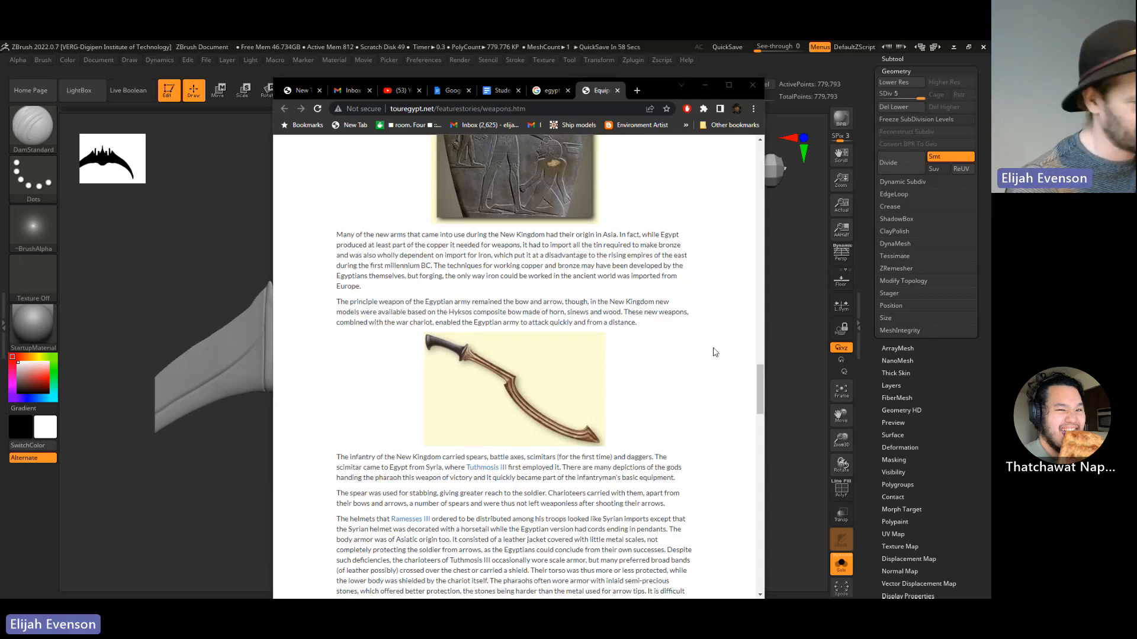
# - Return to ZBrush and redraw the curved DamStandard groove along the wing blade from the collar to the tip
pyautogui.moveTo(143, 246); pyautogui.dragTo(536, 300)
pyautogui.moveTo(633, 304); pyautogui.dragTo(546, 317)
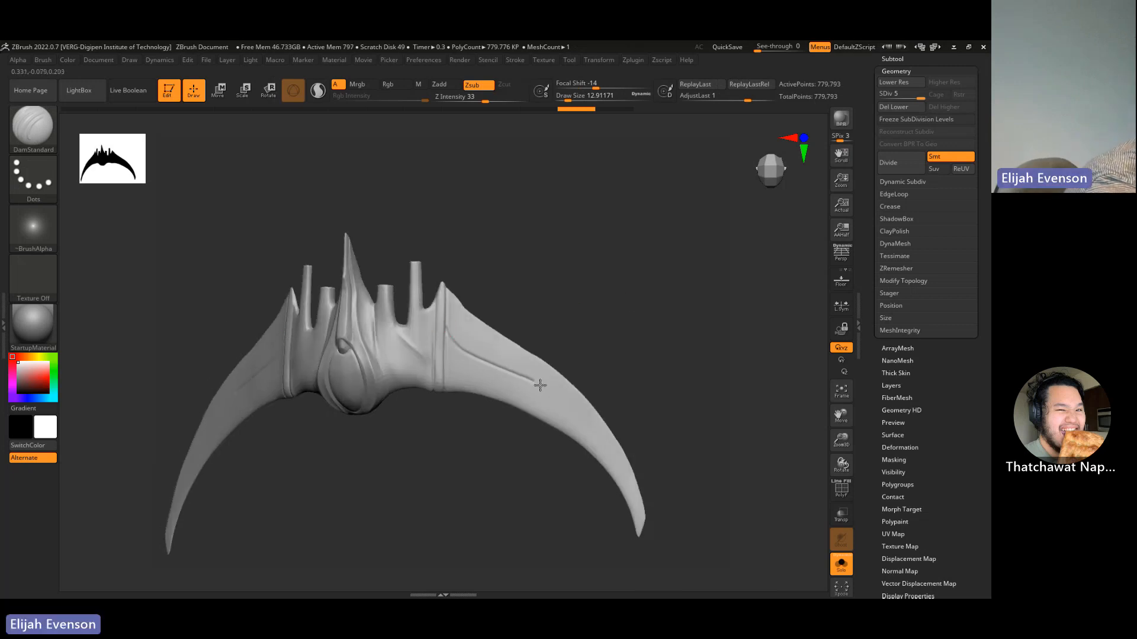
pyautogui.moveTo(678, 450); pyautogui.dragTo(634, 398)
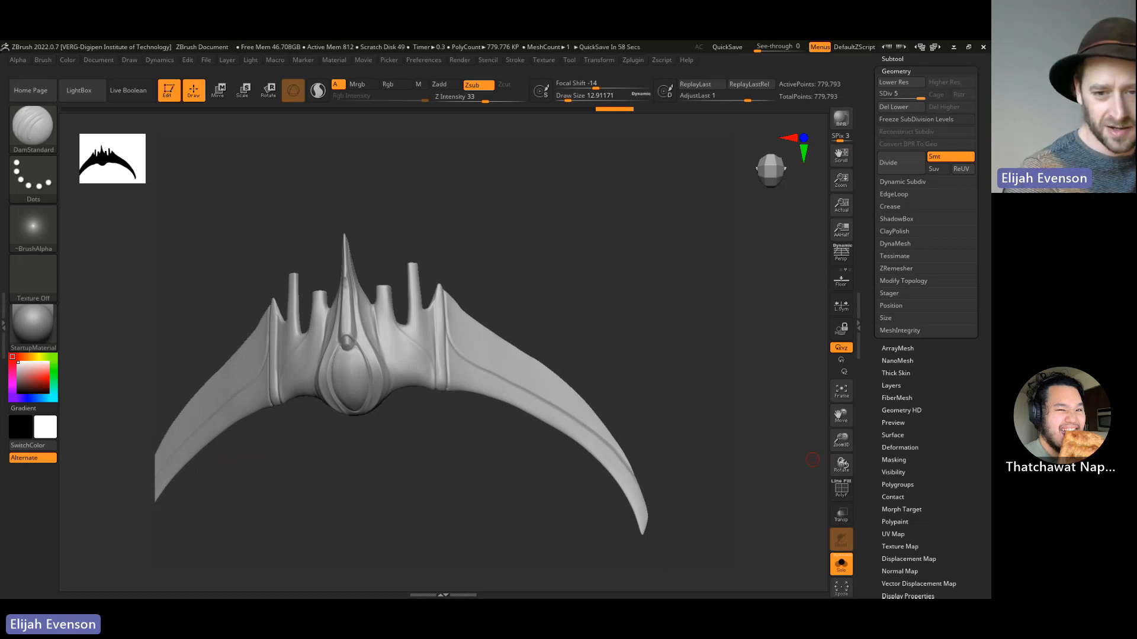
# - Switch to Chrome and search Google for "machina krieger", showing the image results in a maximized window
pyautogui.hotkey('alt', 'Tab')
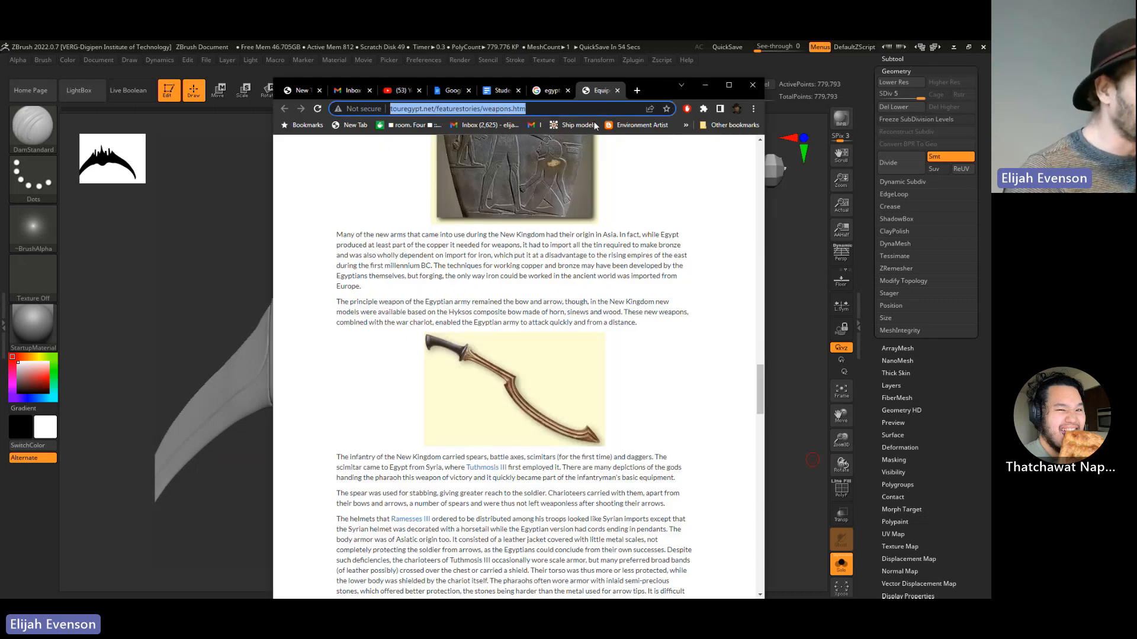
pyautogui.click(648, 109)
pyautogui.write('g')
pyautogui.press('Return')
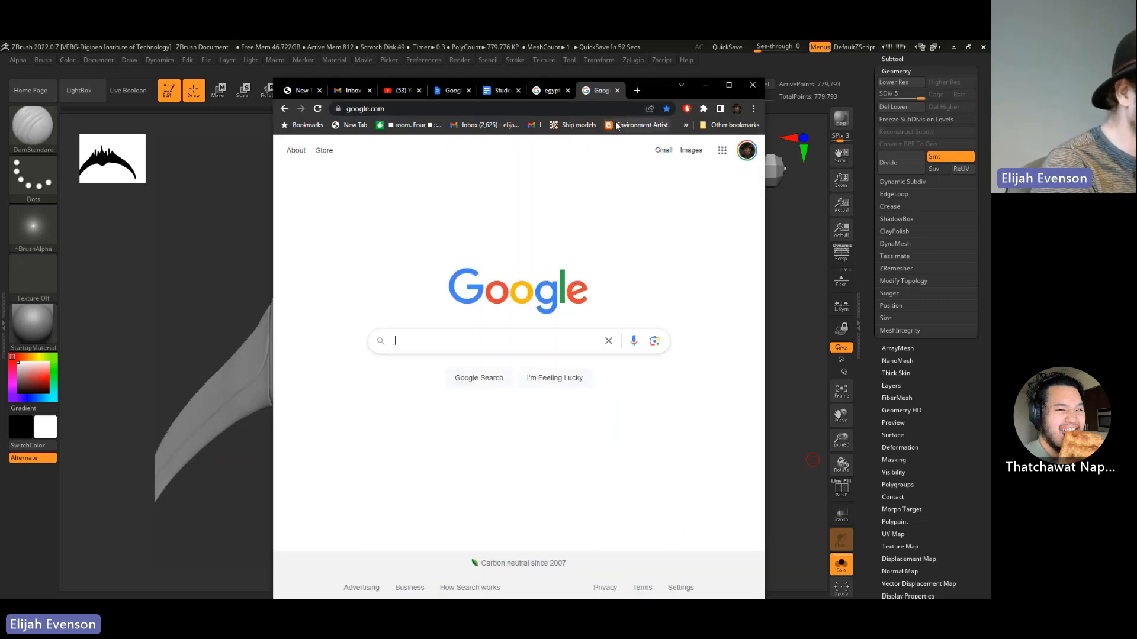
pyautogui.write('machina')
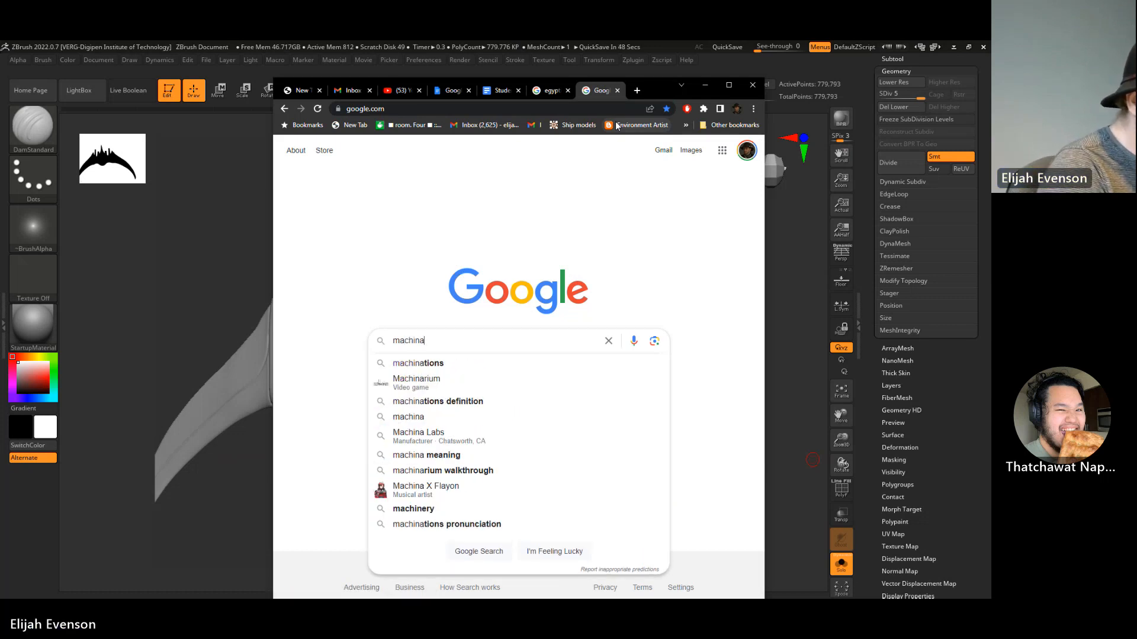
pyautogui.write(' kru')
pyautogui.press('BackSpace')
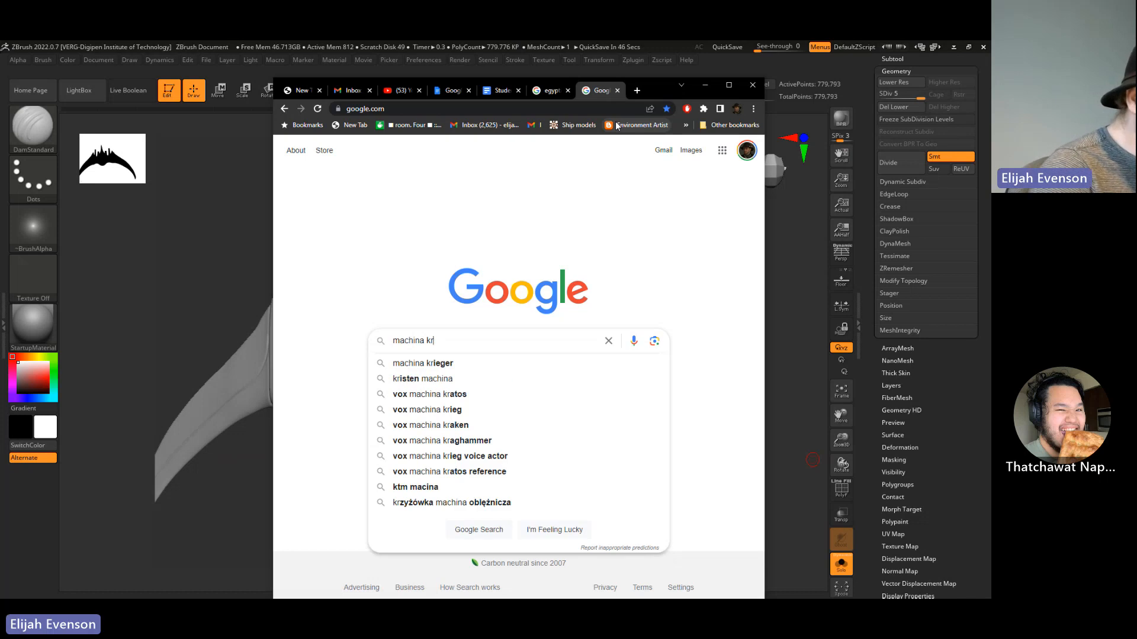
pyautogui.write('ieger')
pyautogui.press('Return')
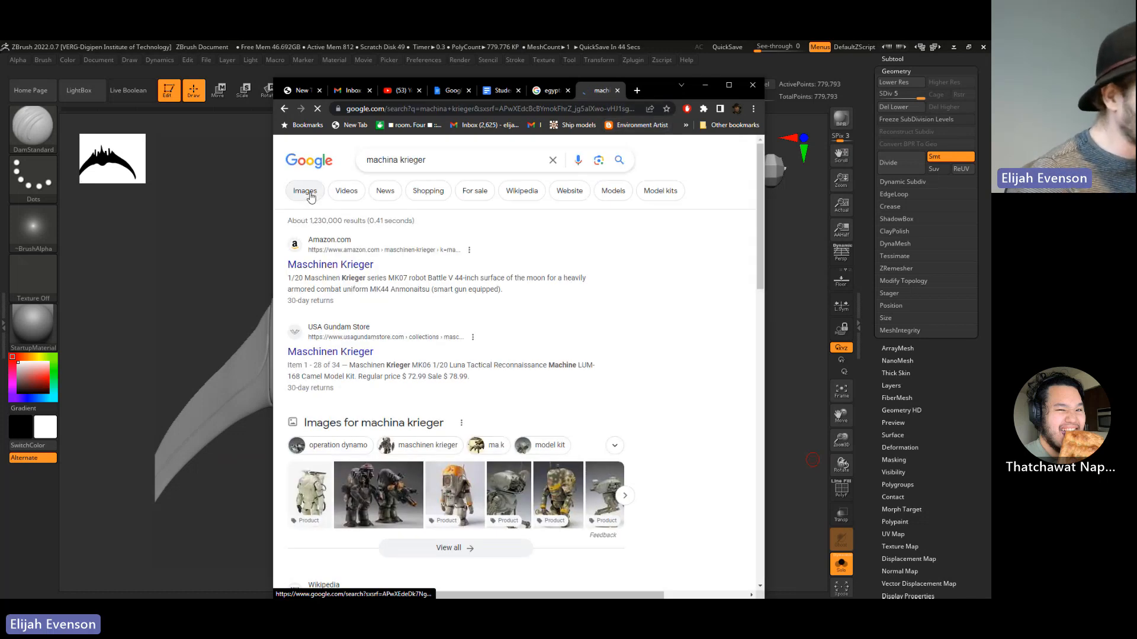
pyautogui.click(306, 191)
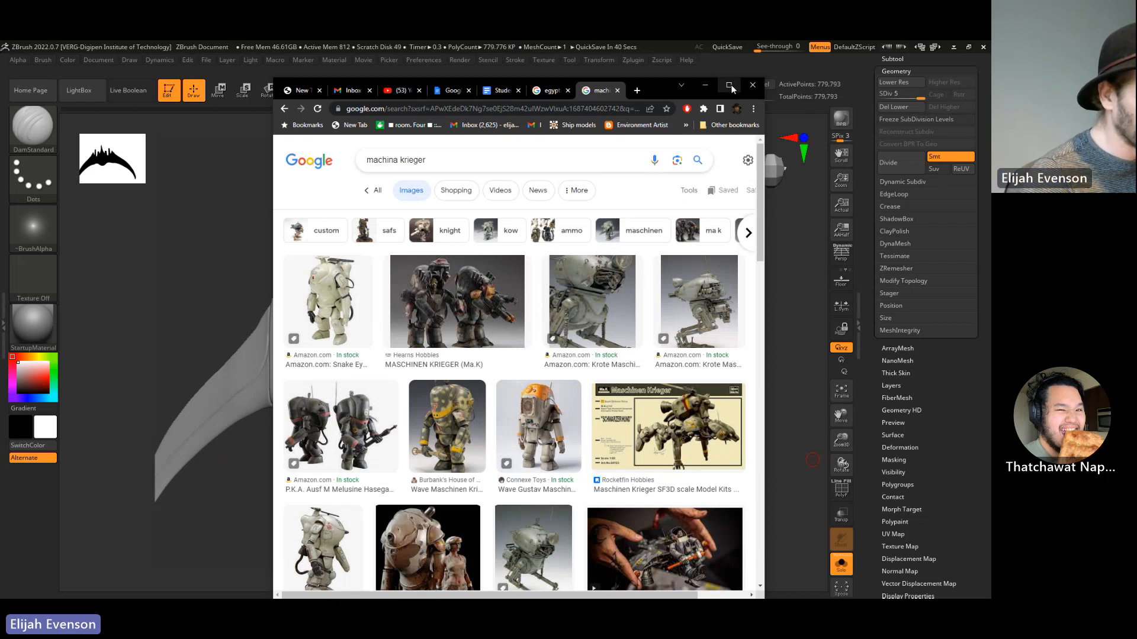
pyautogui.click(730, 87)
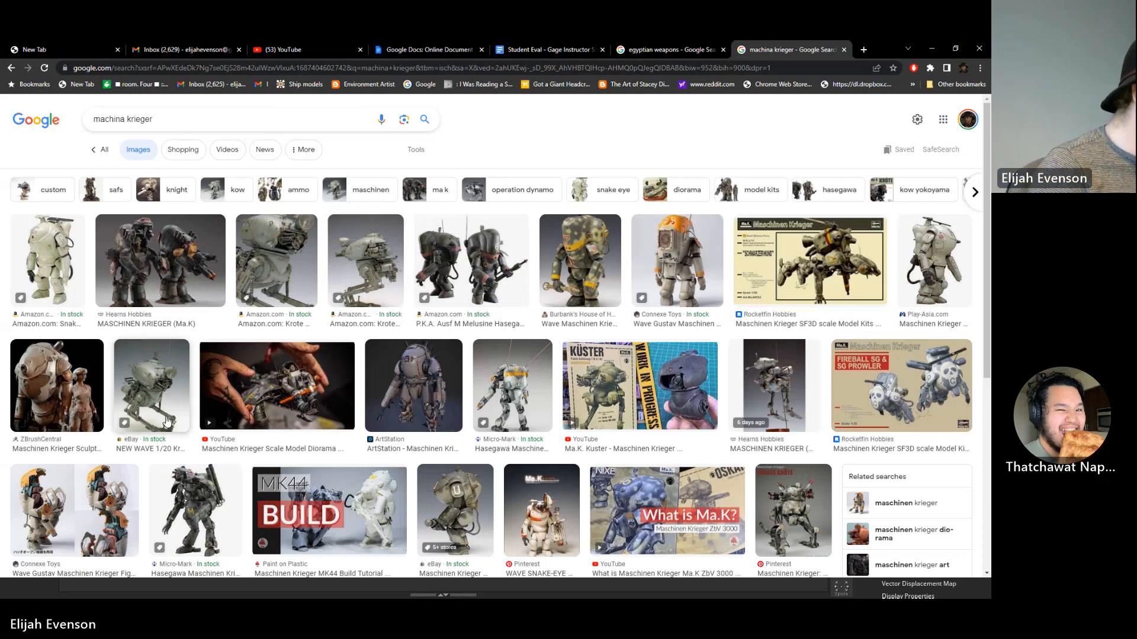
# - Browse the Maschinen Krieger image results, previewing the Krote walker and the Hasegawa Luna Hund model kit
pyautogui.scroll(-1, 533, 355)
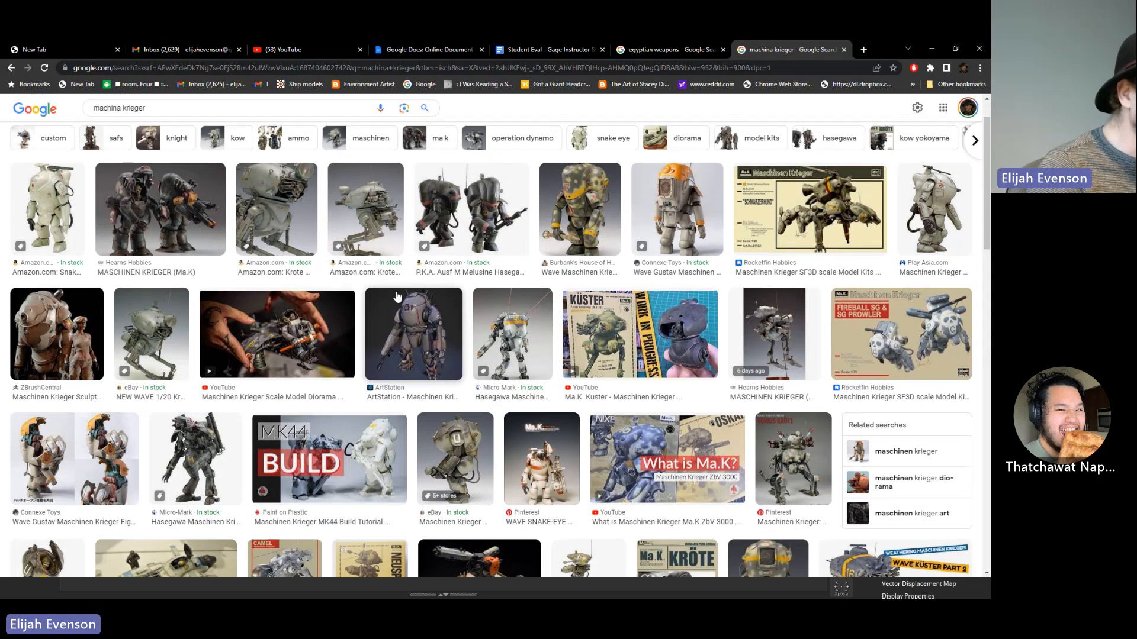
pyautogui.click(367, 225)
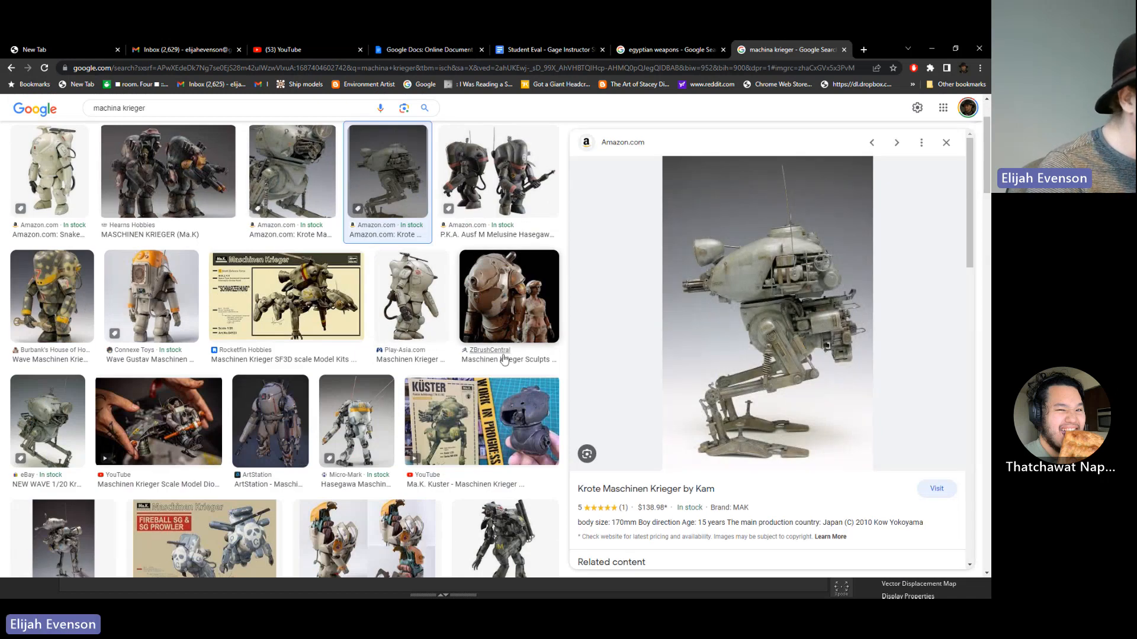
pyautogui.click(356, 420)
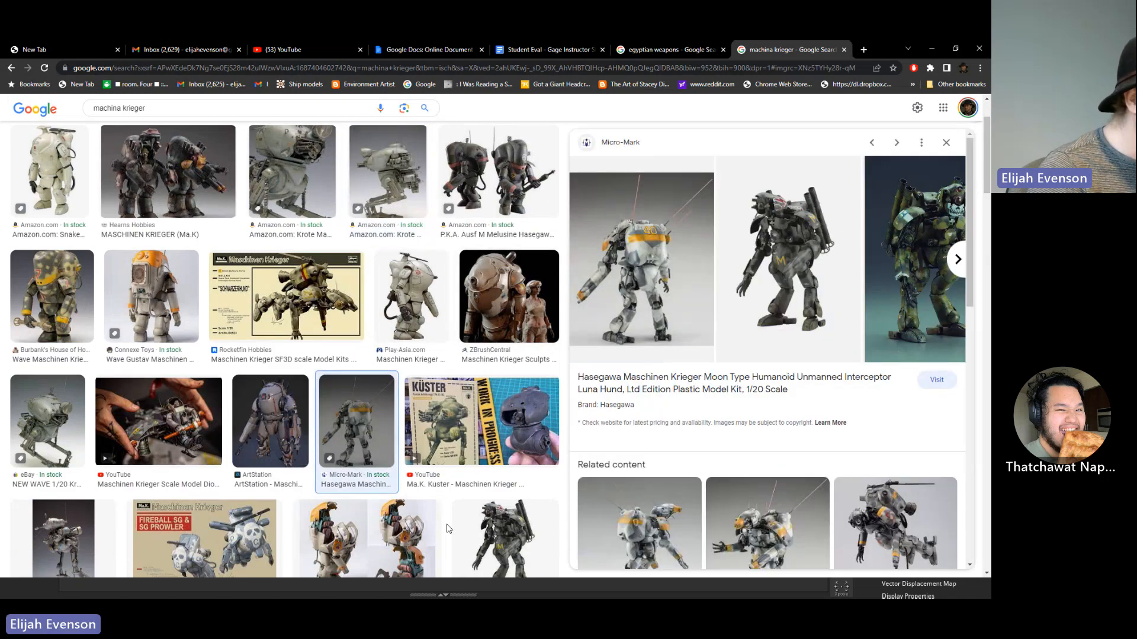
pyautogui.scroll(-3, 448, 529)
pyautogui.scroll(-1, 406, 485)
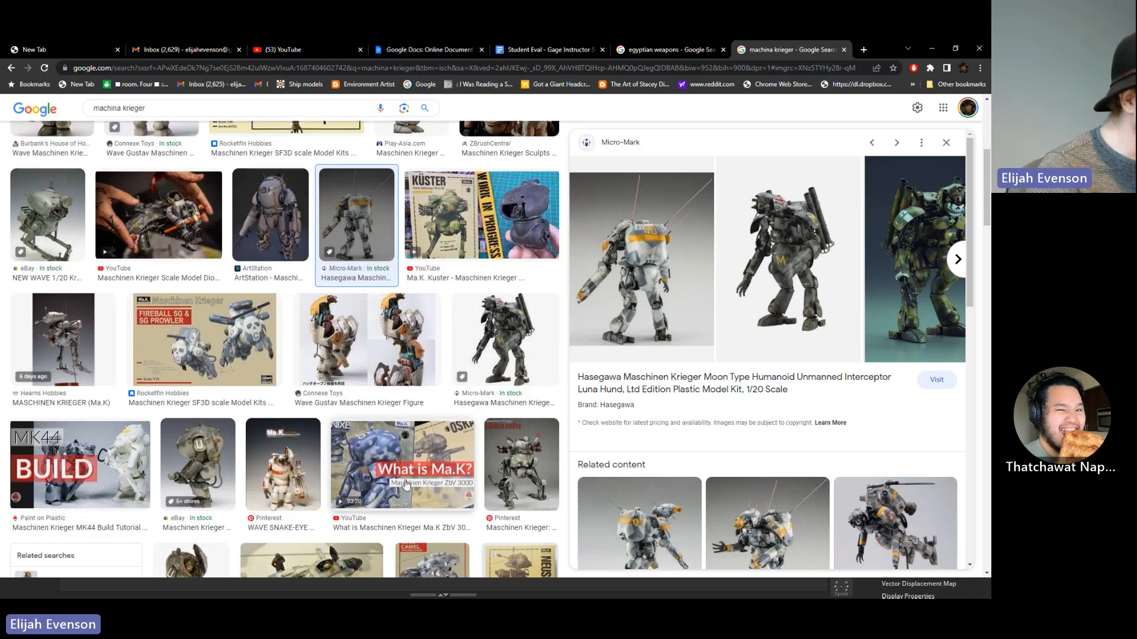
# - Browse the machina krieger image results, previewing the WAVE Snake-Eye and P.K.A. Kautz model kits as reference
pyautogui.scroll(-1, 392, 472)
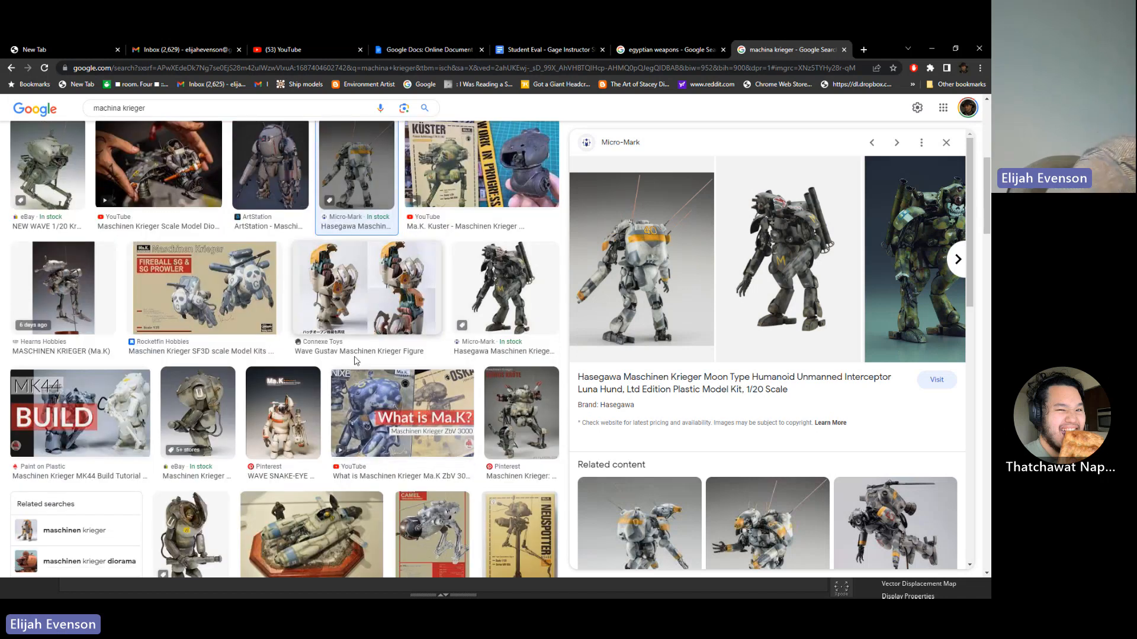
pyautogui.scroll(-1, 355, 361)
pyautogui.click(292, 371)
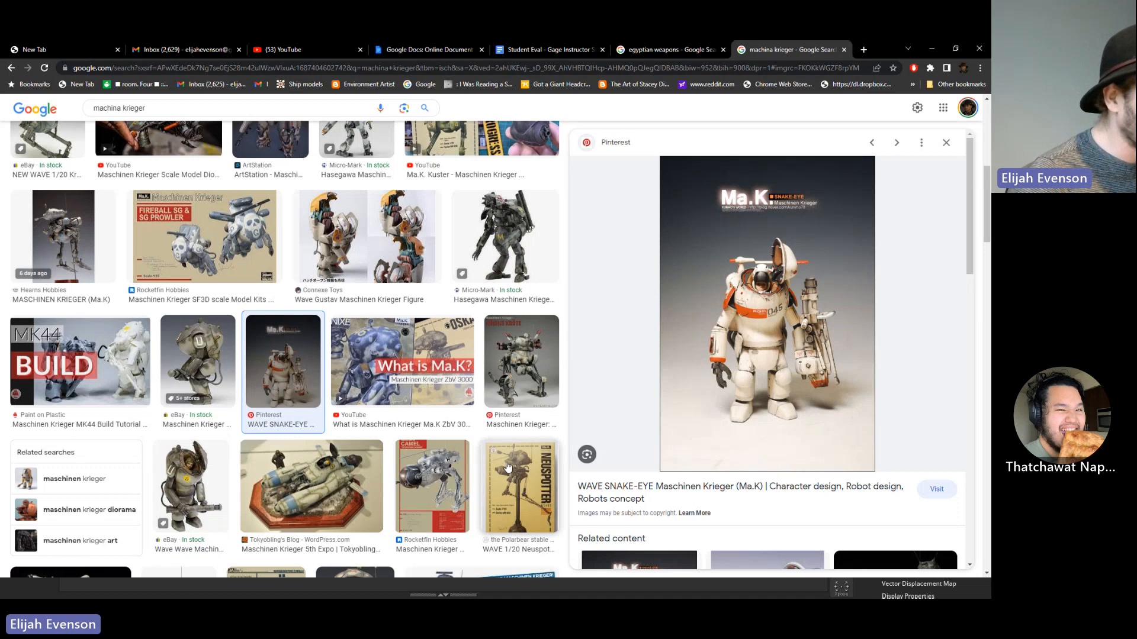
pyautogui.scroll(-4, 513, 481)
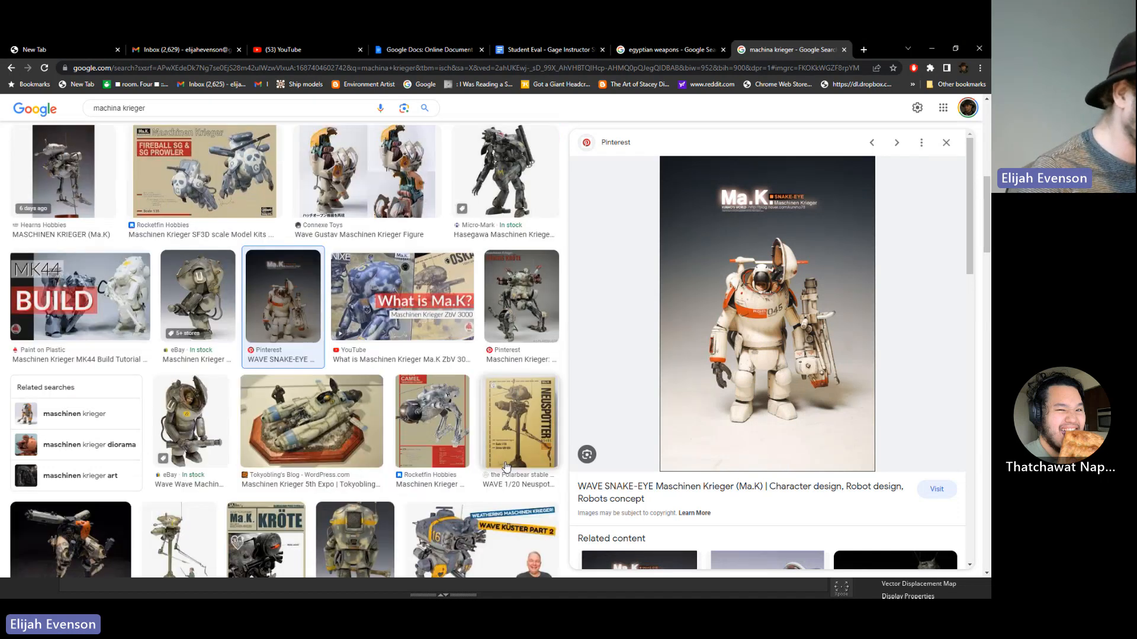
pyautogui.scroll(-3, 508, 455)
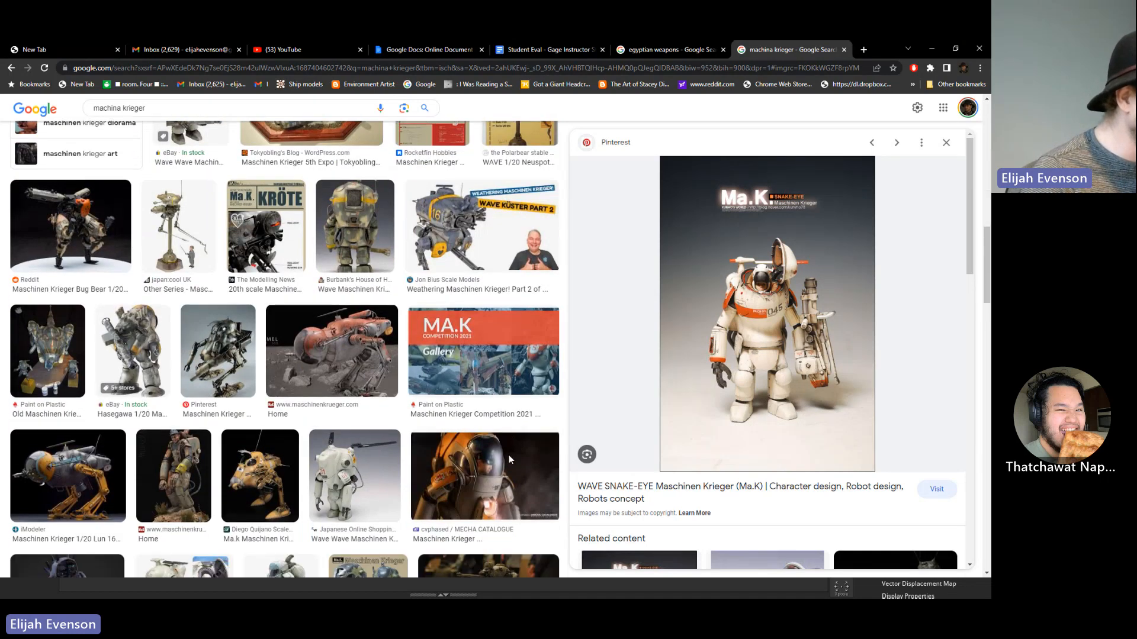
pyautogui.scroll(-1, 508, 455)
pyautogui.click(365, 400)
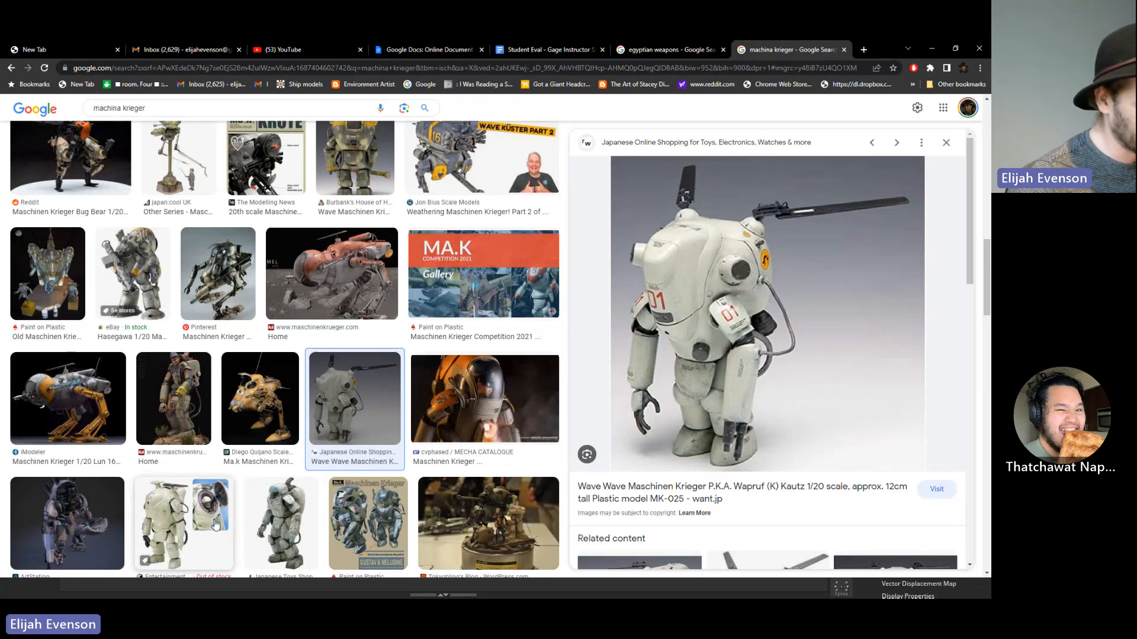
pyautogui.scroll(-3, 218, 524)
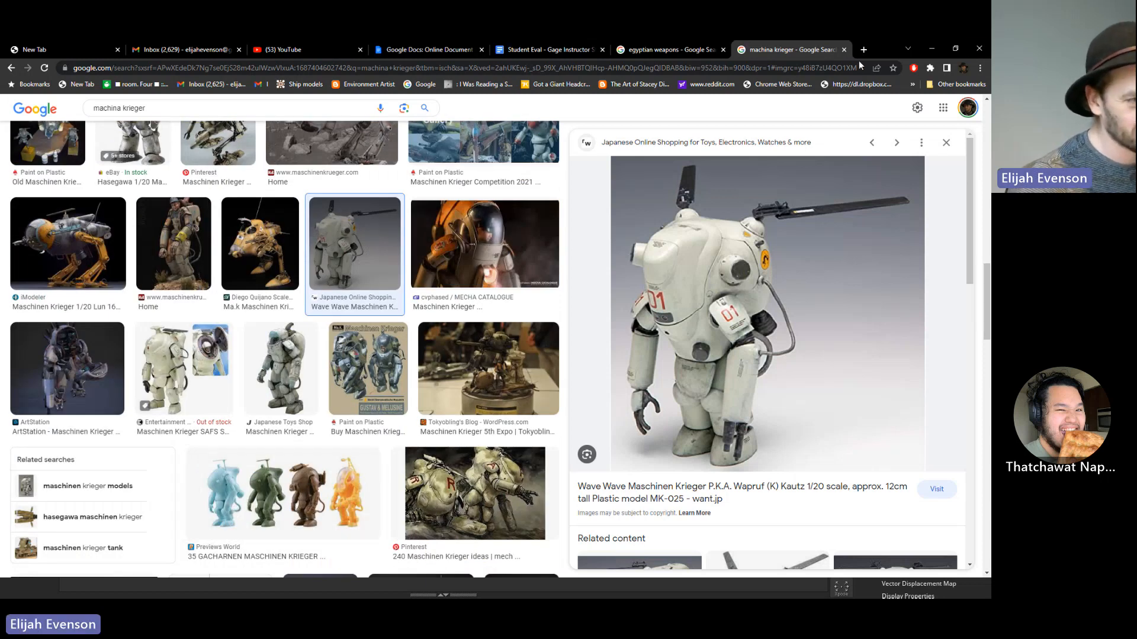
# - Switch to ZBrush, undo the last stroke, and select the Move Topological brush with a draw size of about 71
pyautogui.click(931, 49)
pyautogui.moveTo(614, 350); pyautogui.dragTo(627, 286)
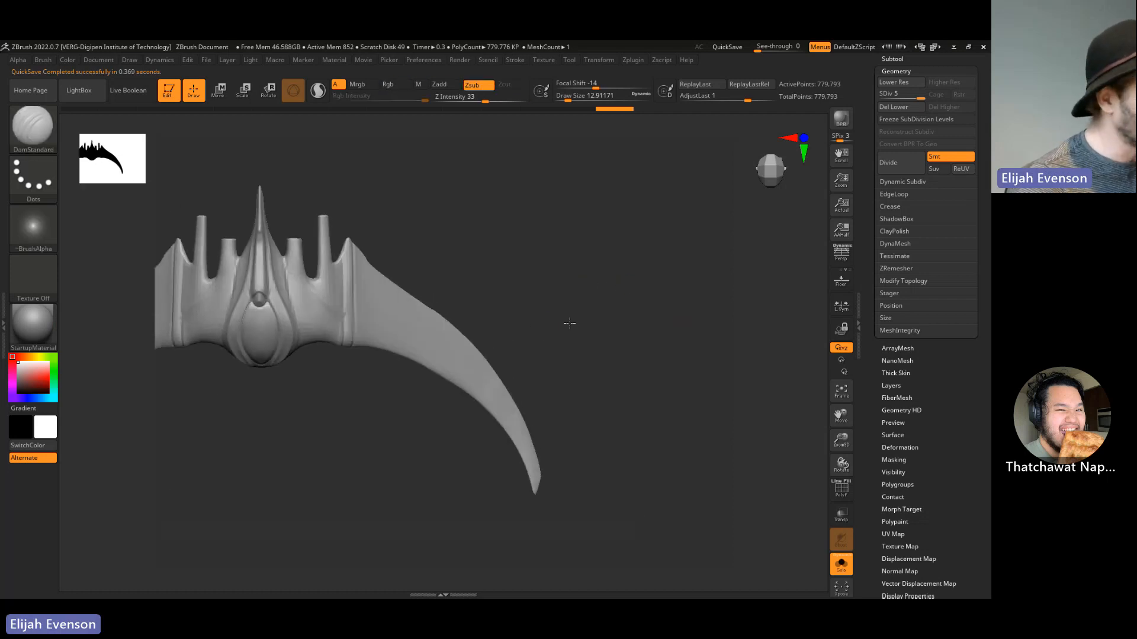
pyautogui.hotkey('ctrl', 'z')
pyautogui.moveTo(569, 323); pyautogui.dragTo(521, 324)
pyautogui.click(28, 124)
pyautogui.click(392, 137)
pyautogui.press('s')
pyautogui.moveTo(361, 290); pyautogui.dragTo(386, 290)
pyautogui.moveTo(474, 292); pyautogui.dragTo(414, 294)
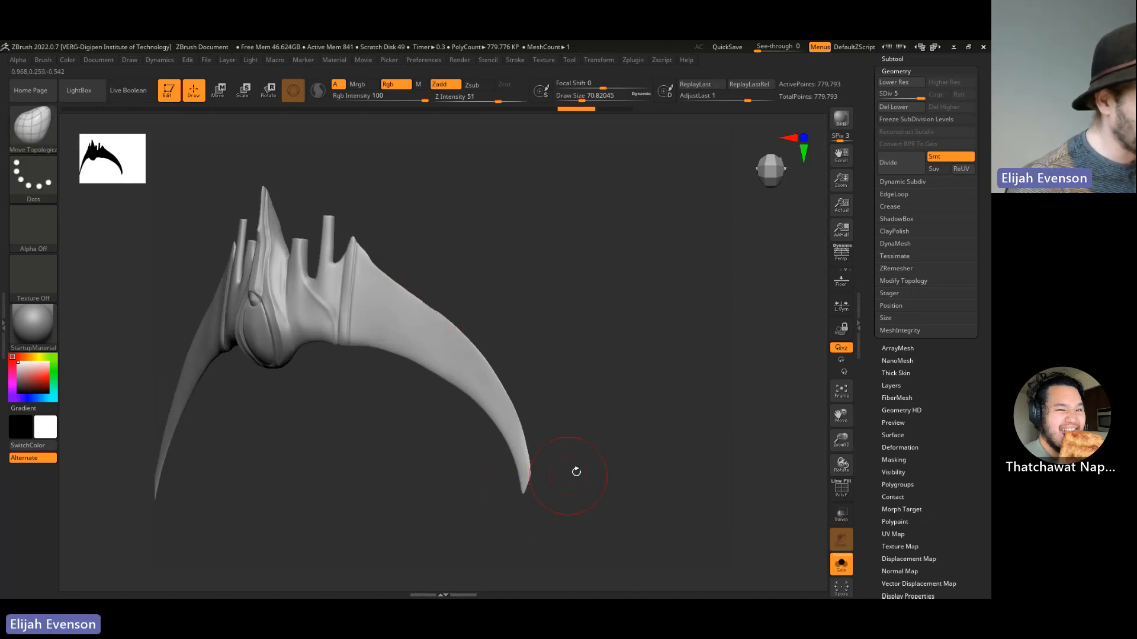
# - Mask the lower edge of the curved wing from its tip to the central body, using MaskPen at a draw size of about 35
pyautogui.moveTo(576, 472)
pyautogui.mouseDown()
pyautogui.moveTo(532, 490)
pyautogui.moveTo(540, 472)
pyautogui.mouseUp()
pyautogui.press('ctrl')
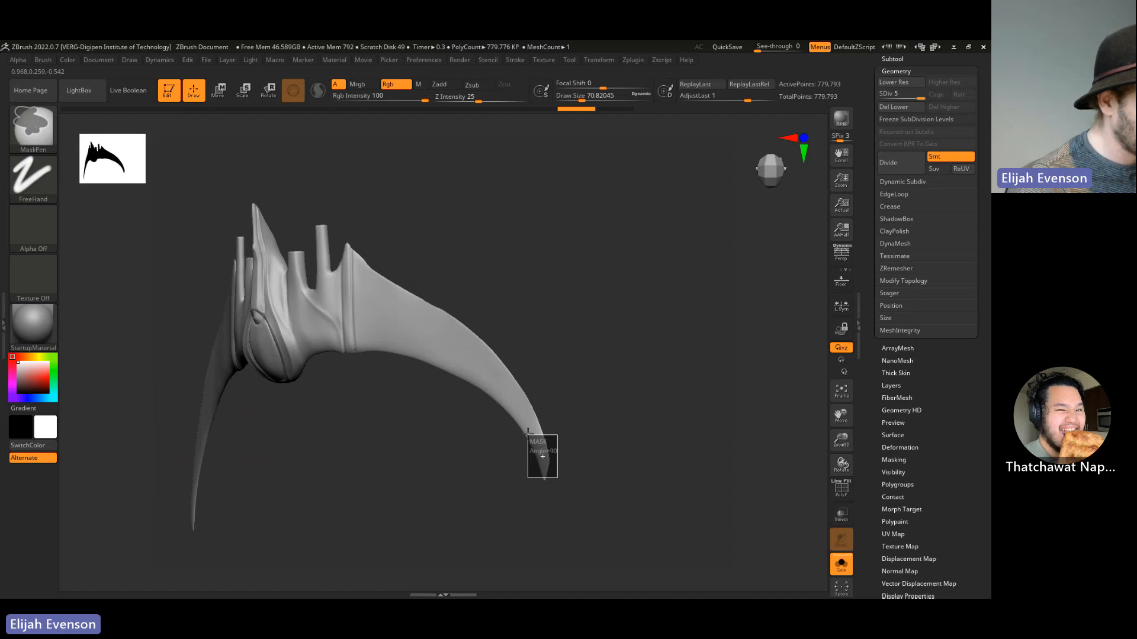
pyautogui.keyDown('ctrl'); pyautogui.moveTo(528, 434); pyautogui.dragTo(538, 371); pyautogui.keyUp('ctrl')
pyautogui.press('s')
pyautogui.moveTo(365, 337)
pyautogui.mouseDown()
pyautogui.moveTo(356, 337)
pyautogui.moveTo(458, 379)
pyautogui.moveTo(507, 435)
pyautogui.moveTo(521, 477)
pyautogui.mouseUp()
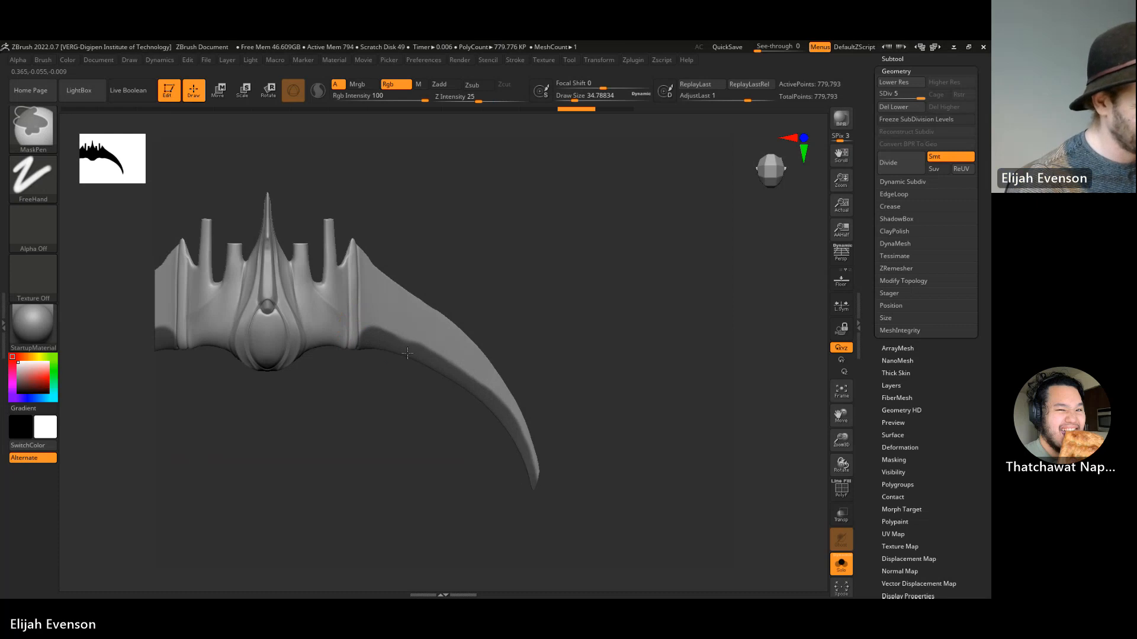
pyautogui.keyDown('ctrl'); pyautogui.moveTo(408, 353); pyautogui.dragTo(337, 336); pyautogui.keyUp('ctrl')
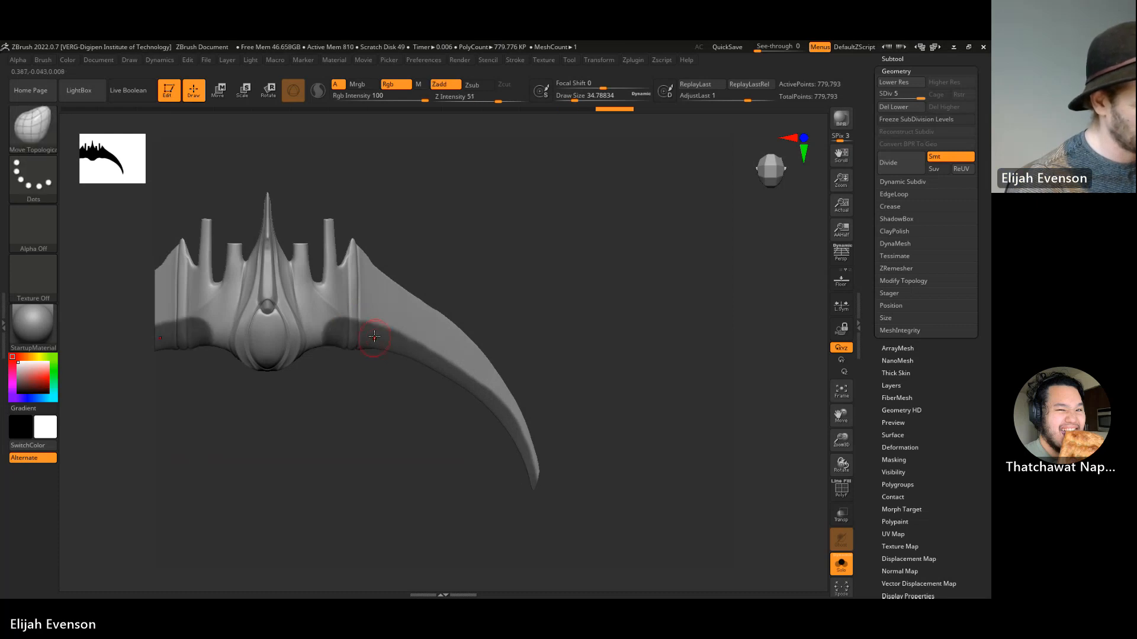
# - Reshape the unmasked upper part of the wing with Move Topological at a draw size of about 128 and clear the mask
pyautogui.moveTo(485, 461); pyautogui.dragTo(459, 457)
pyautogui.press('s')
pyautogui.click(479, 388)
pyautogui.moveTo(596, 264)
pyautogui.keyDown('shift'); pyautogui.mouseDown()
pyautogui.moveTo(450, 282)
pyautogui.moveTo(446, 309)
pyautogui.mouseUp(); pyautogui.keyUp('shift')
pyautogui.moveTo(510, 350)
pyautogui.mouseDown()
pyautogui.moveTo(488, 355)
pyautogui.moveTo(518, 381)
pyautogui.moveTo(480, 400)
pyautogui.moveTo(545, 401)
pyautogui.moveTo(520, 406)
pyautogui.mouseUp()
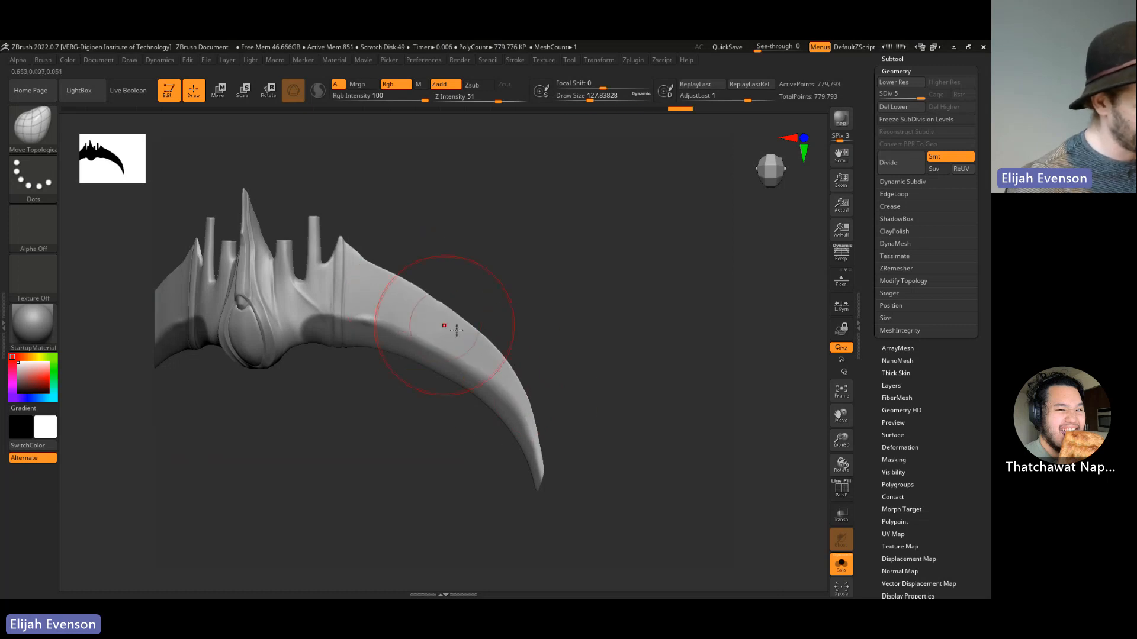
pyautogui.moveTo(507, 393); pyautogui.dragTo(497, 337)
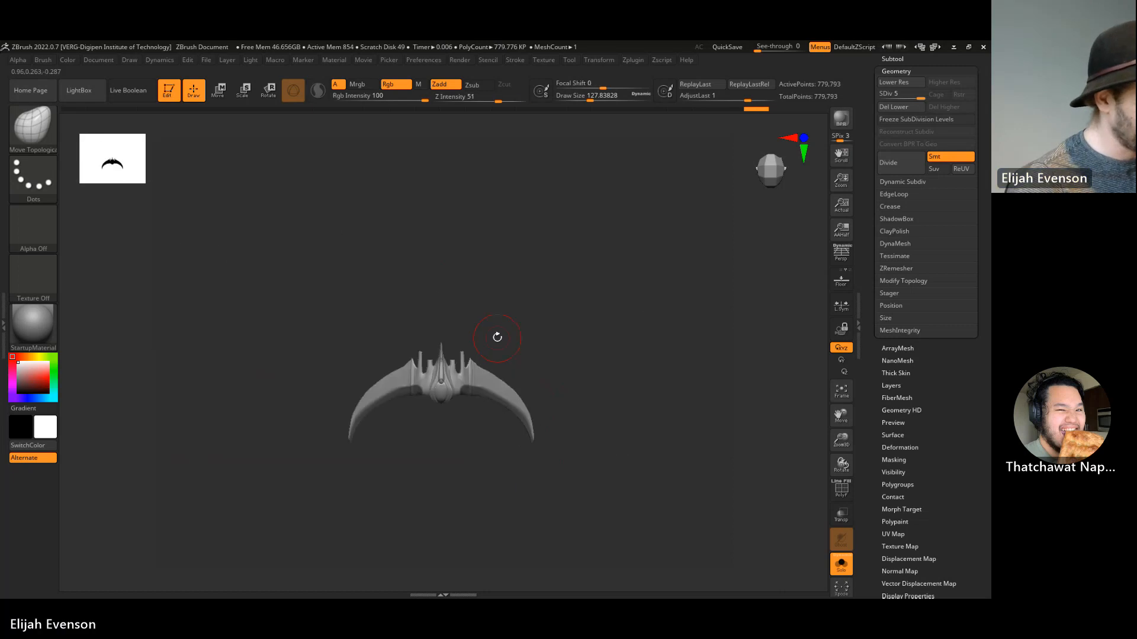
pyautogui.moveTo(604, 411); pyautogui.dragTo(607, 358)
pyautogui.keyDown('ctrl'); pyautogui.moveTo(734, 473); pyautogui.dragTo(660, 374, button='right'); pyautogui.keyUp('ctrl')
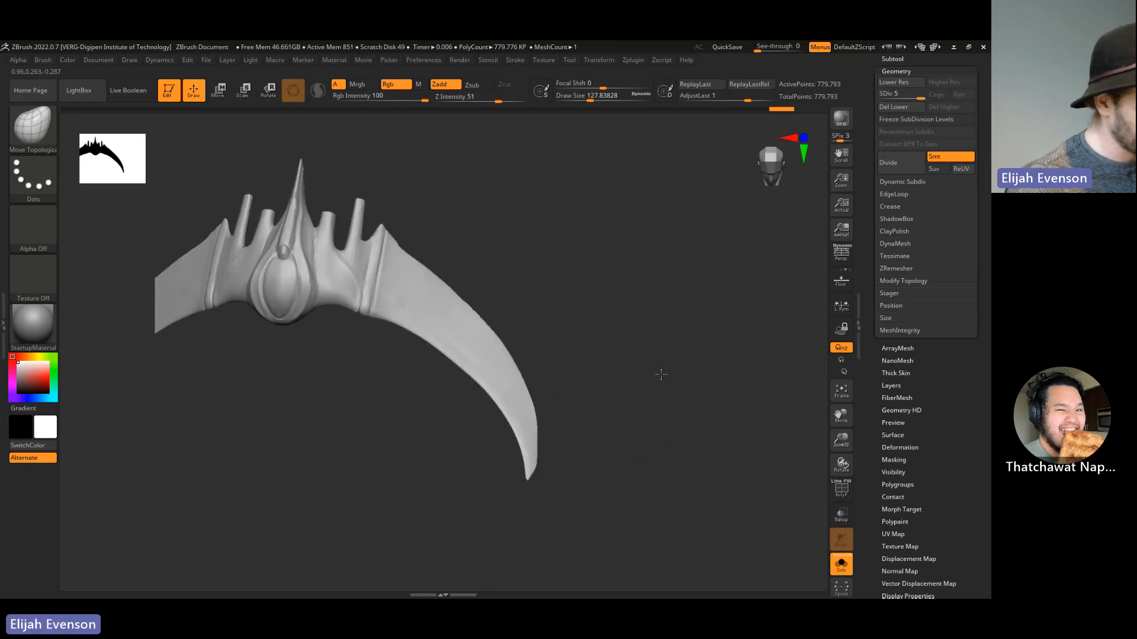
# - Smooth the wing's face and lower edge with the Smooth brush, raising the draw size from about 44 to 71
pyautogui.moveTo(661, 374); pyautogui.dragTo(651, 372)
pyautogui.press('s')
pyautogui.keyDown('shift'); pyautogui.moveTo(405, 296); pyautogui.dragTo(398, 300); pyautogui.keyUp('shift')
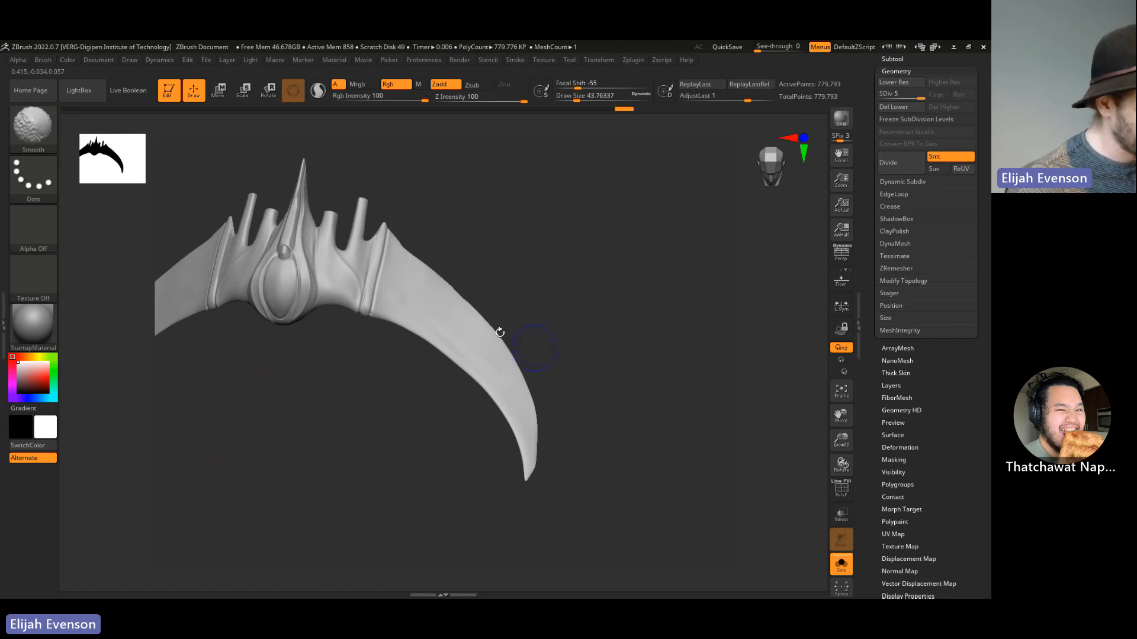
pyautogui.press(']')
pyautogui.moveTo(416, 292)
pyautogui.keyDown('shift'); pyautogui.mouseDown()
pyautogui.moveTo(545, 432)
pyautogui.moveTo(448, 357)
pyautogui.mouseUp(); pyautogui.keyUp('shift')
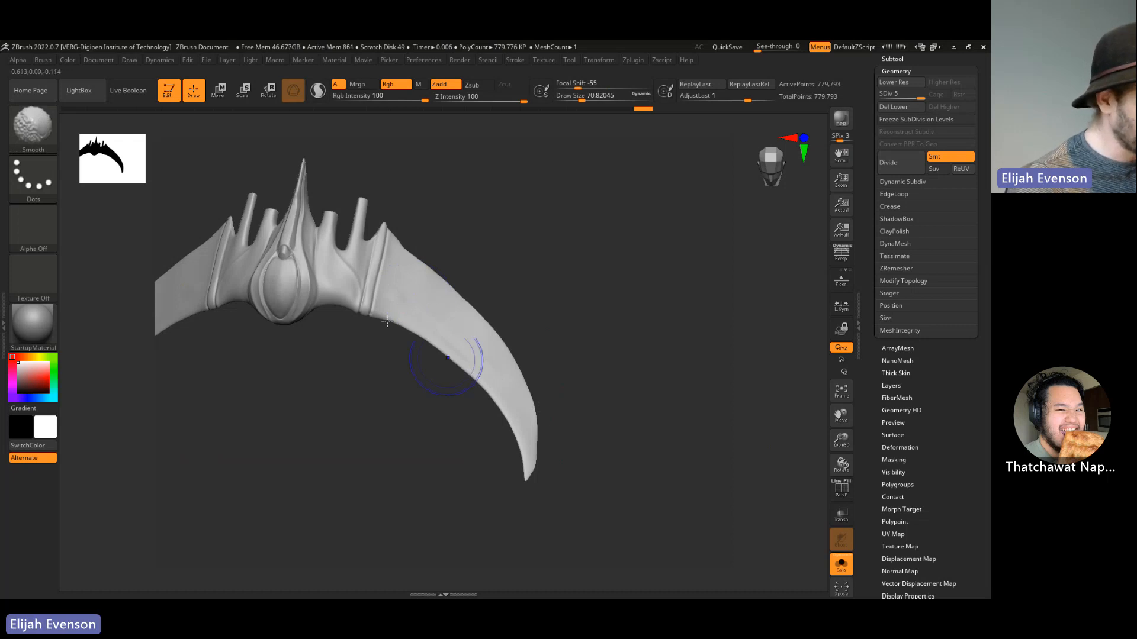
pyautogui.keyDown('shift'); pyautogui.moveTo(387, 322); pyautogui.dragTo(371, 315); pyautogui.keyUp('shift')
pyautogui.keyDown('shift'); pyautogui.moveTo(380, 411); pyautogui.dragTo(375, 391); pyautogui.keyUp('shift')
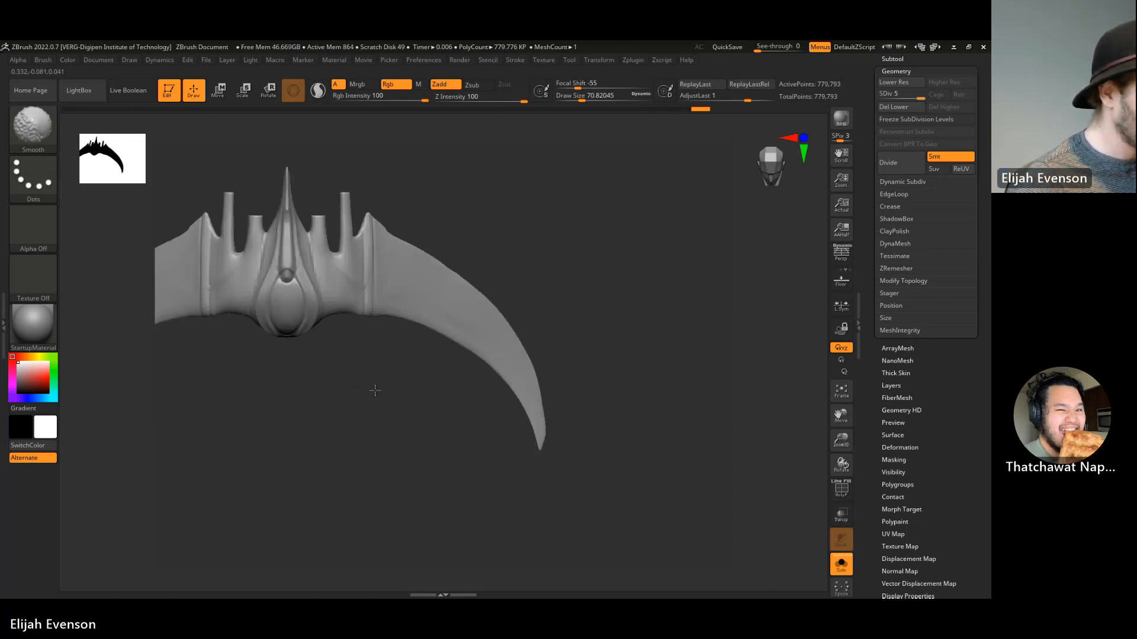
# - Refine the wing's upper corner beside the raised vertical ridge with short smoothing and Move Topological strokes
pyautogui.click(374, 242)
pyautogui.click(379, 261)
pyautogui.click(371, 232)
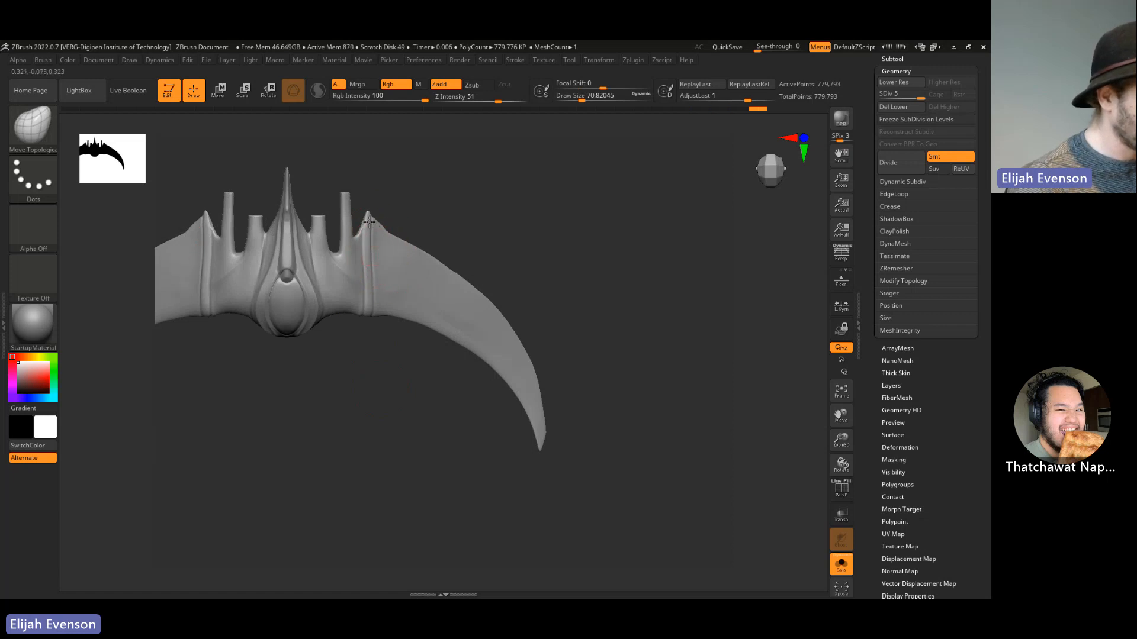
pyautogui.click(379, 230)
pyautogui.moveTo(491, 204)
pyautogui.mouseDown()
pyautogui.moveTo(505, 230)
pyautogui.moveTo(514, 149)
pyautogui.moveTo(565, 190)
pyautogui.moveTo(621, 211)
pyautogui.moveTo(631, 254)
pyautogui.moveTo(605, 299)
pyautogui.mouseUp()
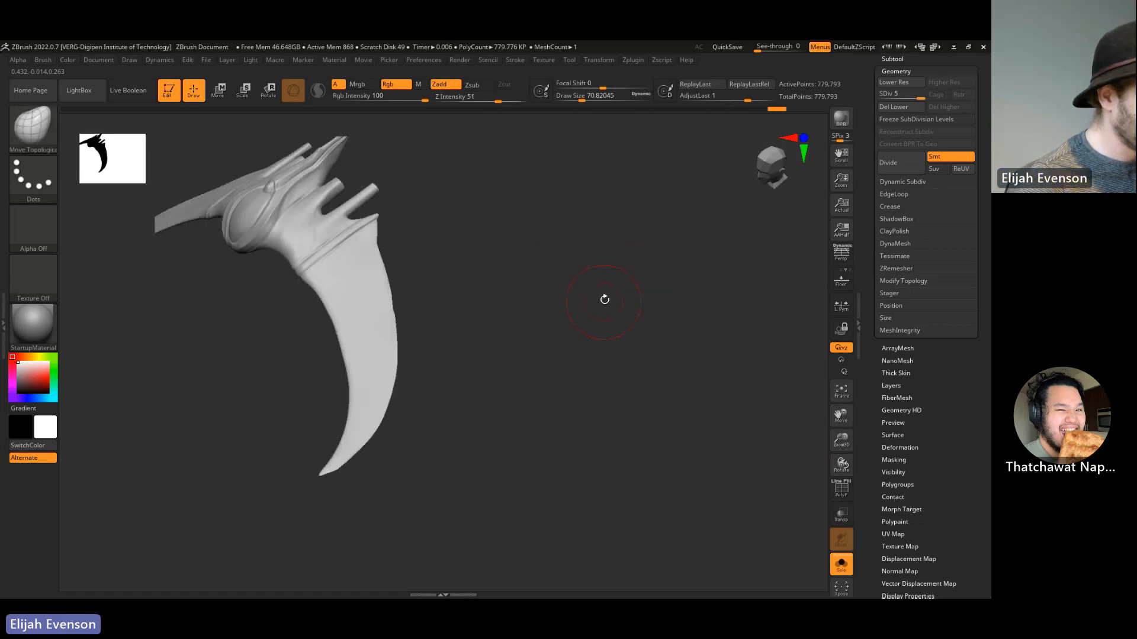
# - Select the DamStandard brush and set its draw size to about 25
pyautogui.click(32, 127)
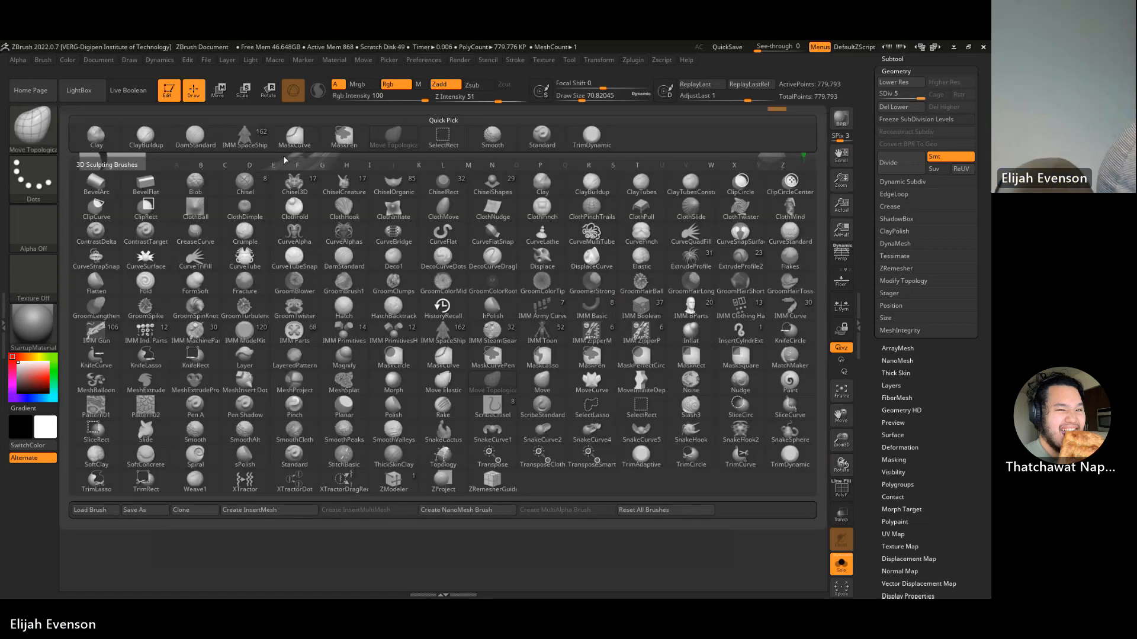
pyautogui.click(208, 141)
pyautogui.press('s')
pyautogui.moveTo(351, 242); pyautogui.dragTo(341, 244)
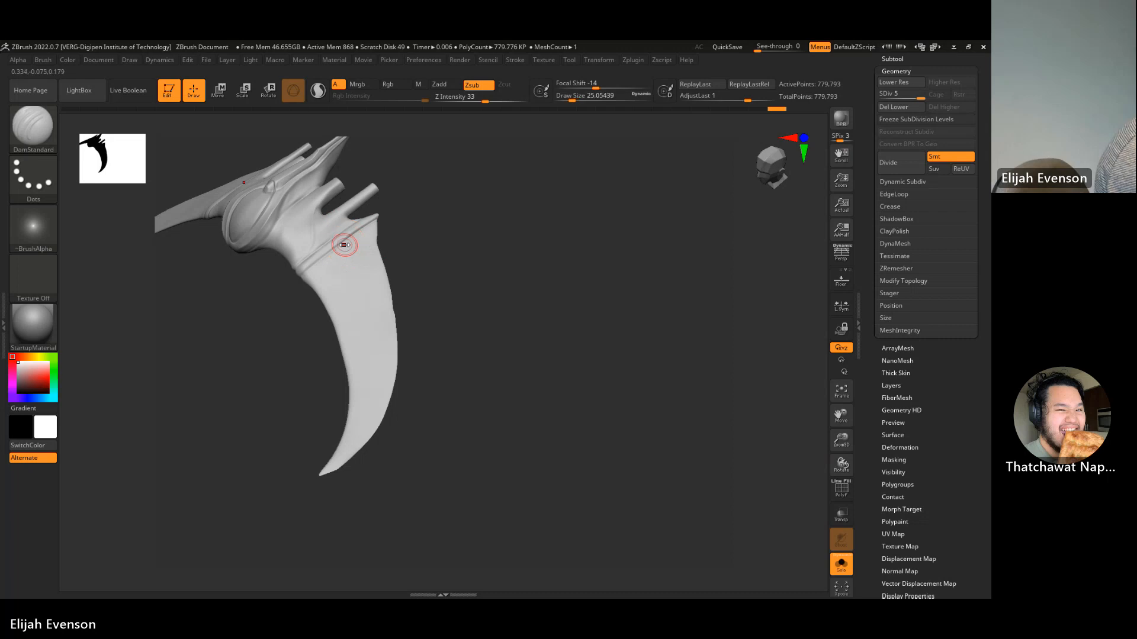
# - Try carving a lengthwise crease down the face of the wing with DamStandard
pyautogui.moveTo(352, 298); pyautogui.dragTo(385, 415)
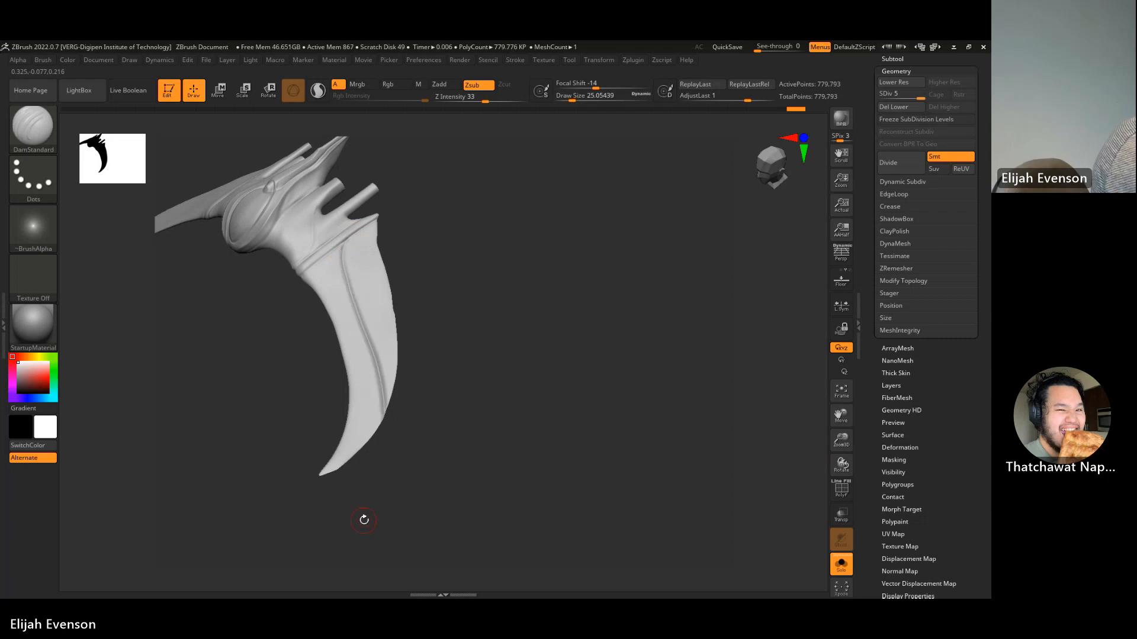
pyautogui.hotkey('ctrl', 'z')
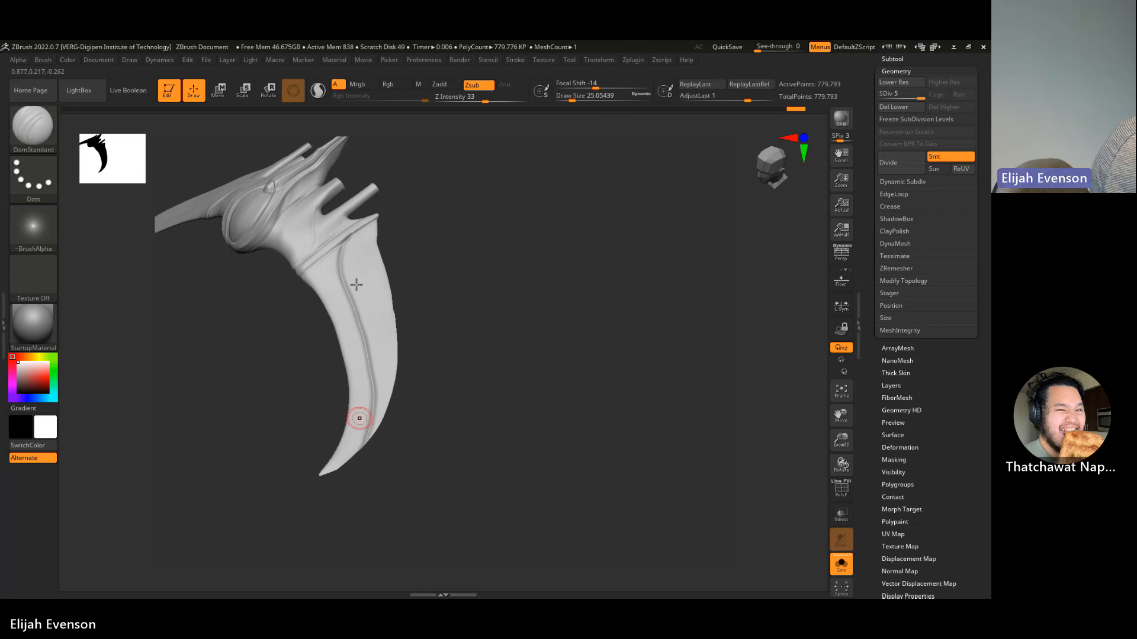
pyautogui.hotkey('ctrl', 'z')
pyautogui.moveTo(351, 286); pyautogui.dragTo(379, 450)
pyautogui.moveTo(325, 509)
pyautogui.keyDown('shift'); pyautogui.mouseDown()
pyautogui.moveTo(537, 402)
pyautogui.moveTo(533, 370)
pyautogui.moveTo(523, 441)
pyautogui.moveTo(505, 358)
pyautogui.moveTo(527, 388)
pyautogui.moveTo(480, 294)
pyautogui.mouseUp(); pyautogui.keyUp('shift')
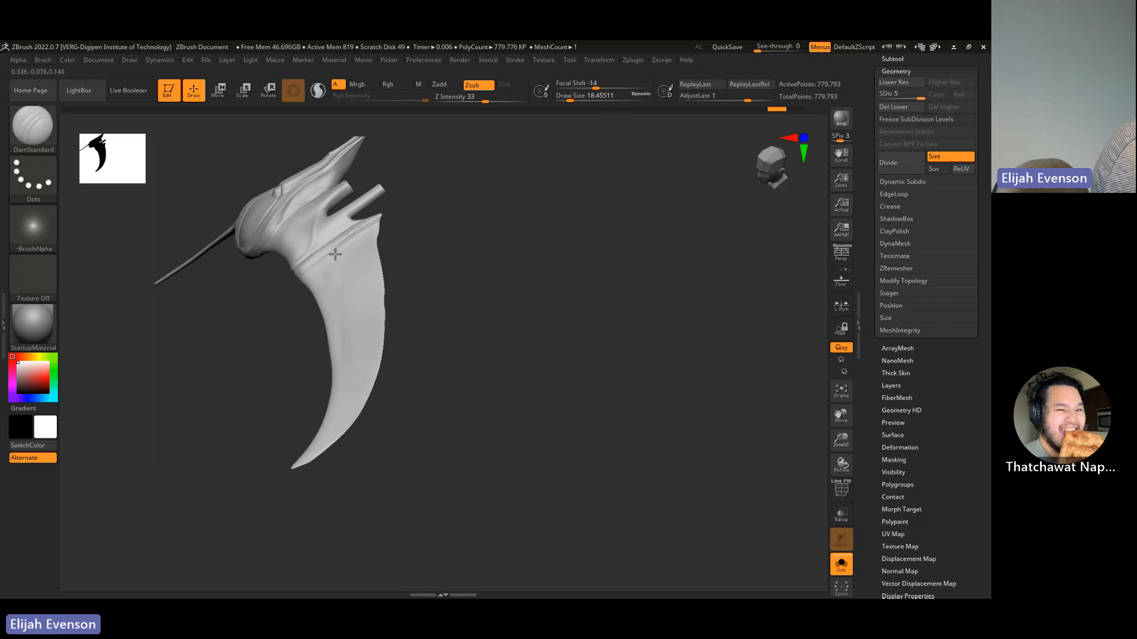
# - Try several finer crease strokes from the ridge toward the wing tip at a draw size of about 18, undoing each one
pyautogui.moveTo(344, 312)
pyautogui.mouseDown()
pyautogui.moveTo(350, 406)
pyautogui.moveTo(332, 475)
pyautogui.mouseUp()
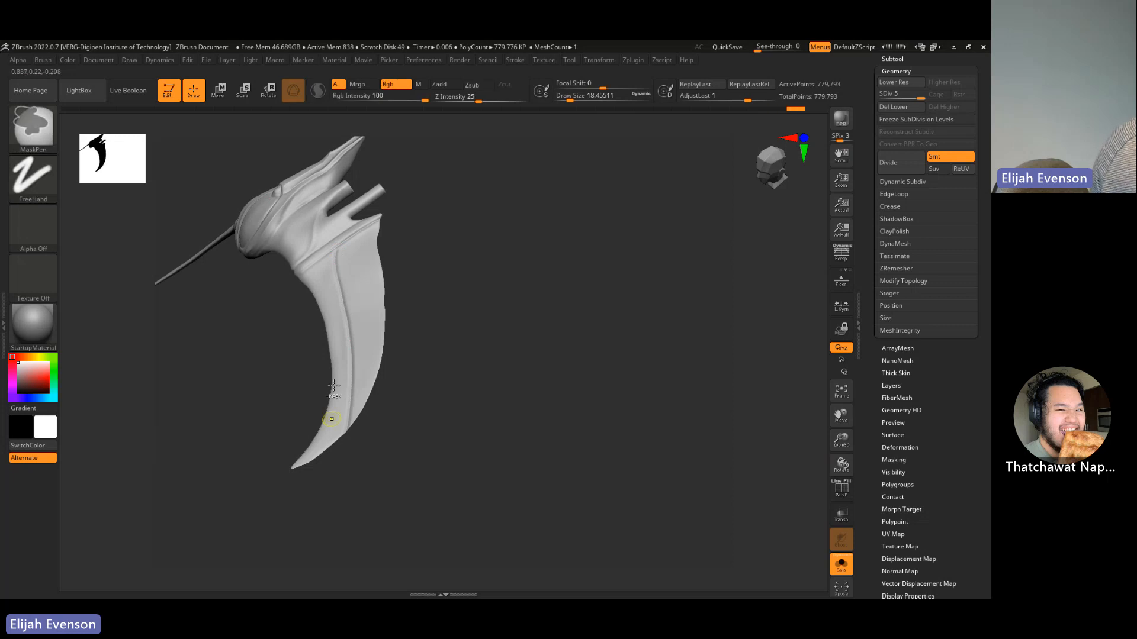
pyautogui.hotkey('ctrl', 'z')
pyautogui.moveTo(344, 242); pyautogui.dragTo(349, 429)
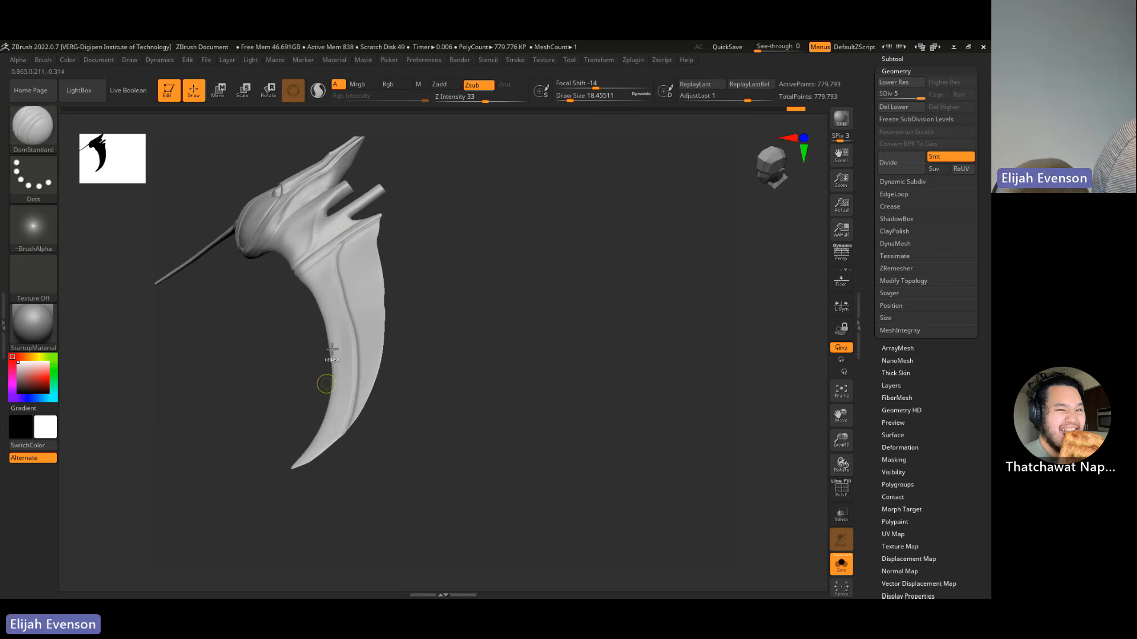
pyautogui.hotkey('ctrl', 'z')
pyautogui.moveTo(344, 300); pyautogui.dragTo(343, 448)
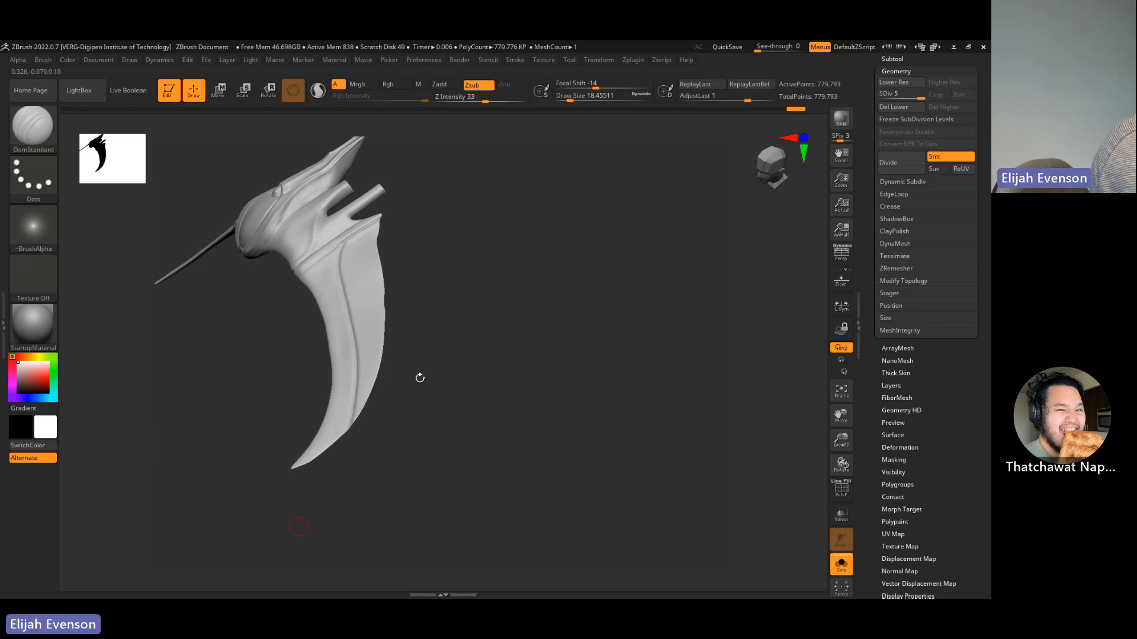
pyautogui.moveTo(420, 378); pyautogui.dragTo(466, 433)
pyautogui.hotkey('ctrl', 'z')
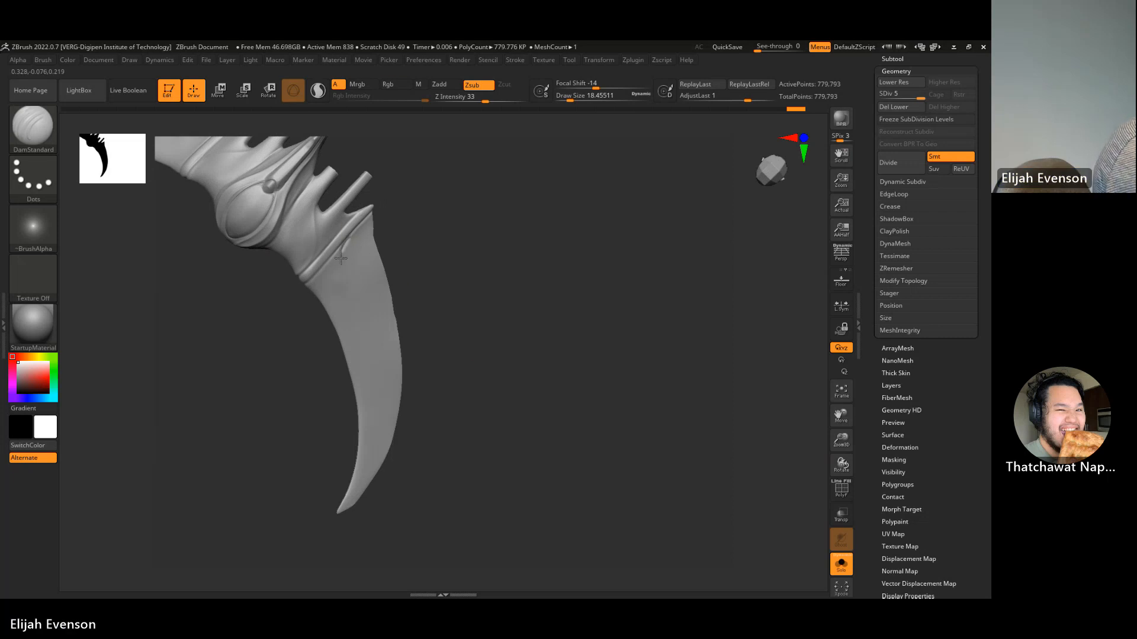
pyautogui.hotkey('ctrl', 'z')
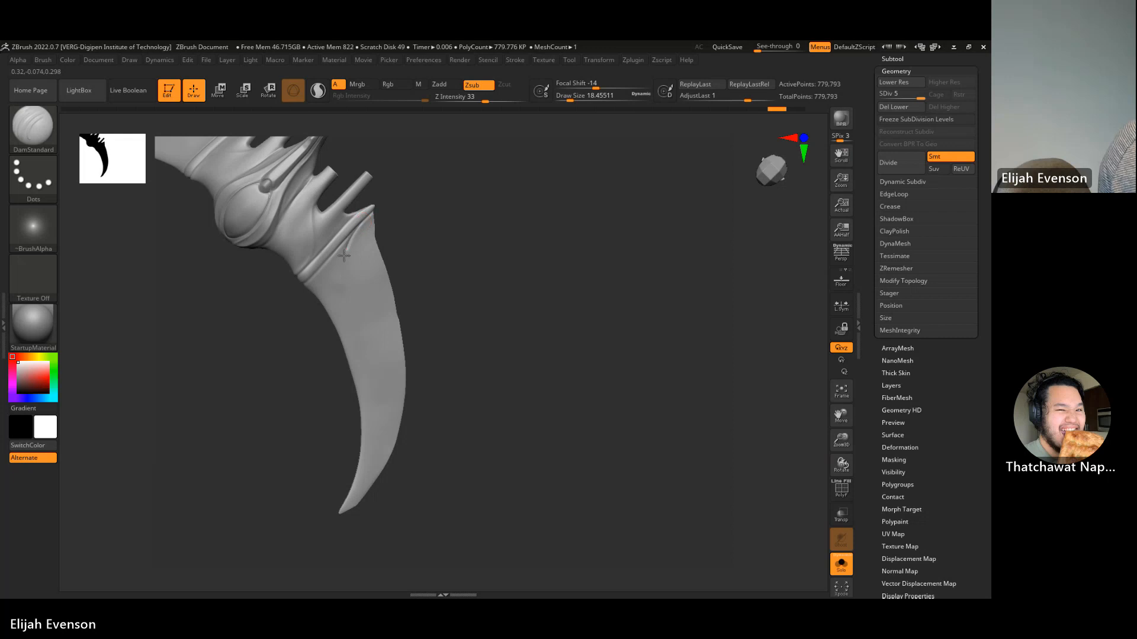
# - Carve a curved crease with DamStandard from the ridge's upper end along the wing toward its tip, at a draw size of about 18
pyautogui.moveTo(346, 301); pyautogui.dragTo(346, 311)
pyautogui.hotkey('ctrl', 'z')
pyautogui.moveTo(359, 219); pyautogui.dragTo(349, 243)
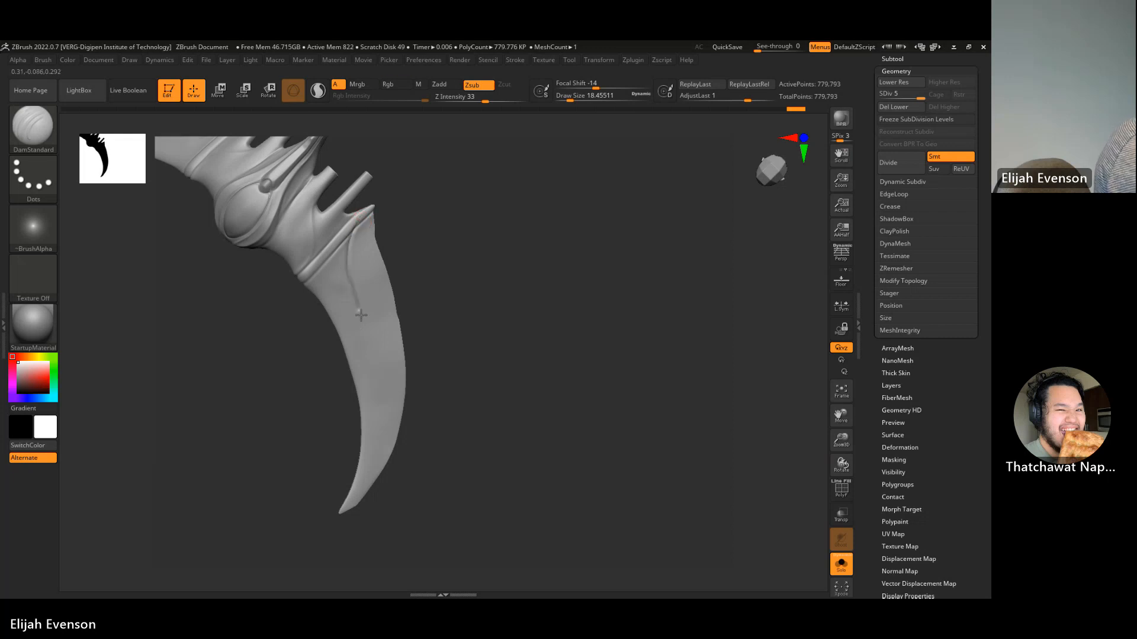
pyautogui.moveTo(371, 519)
pyautogui.mouseDown()
pyautogui.moveTo(547, 283)
pyautogui.moveTo(611, 353)
pyautogui.moveTo(586, 293)
pyautogui.moveTo(586, 246)
pyautogui.mouseUp()
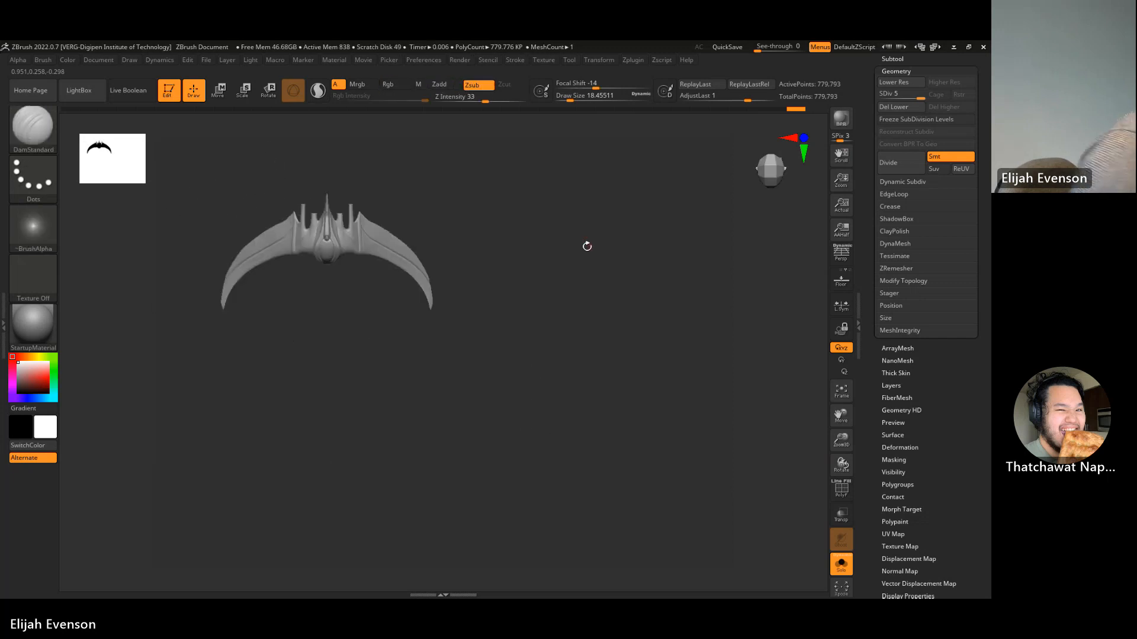
pyautogui.keyDown('alt'); pyautogui.moveTo(631, 350); pyautogui.dragTo(658, 412); pyautogui.keyUp('alt')
pyautogui.moveTo(520, 243); pyautogui.dragTo(378, 223)
pyautogui.hotkey('ctrl', 'z')
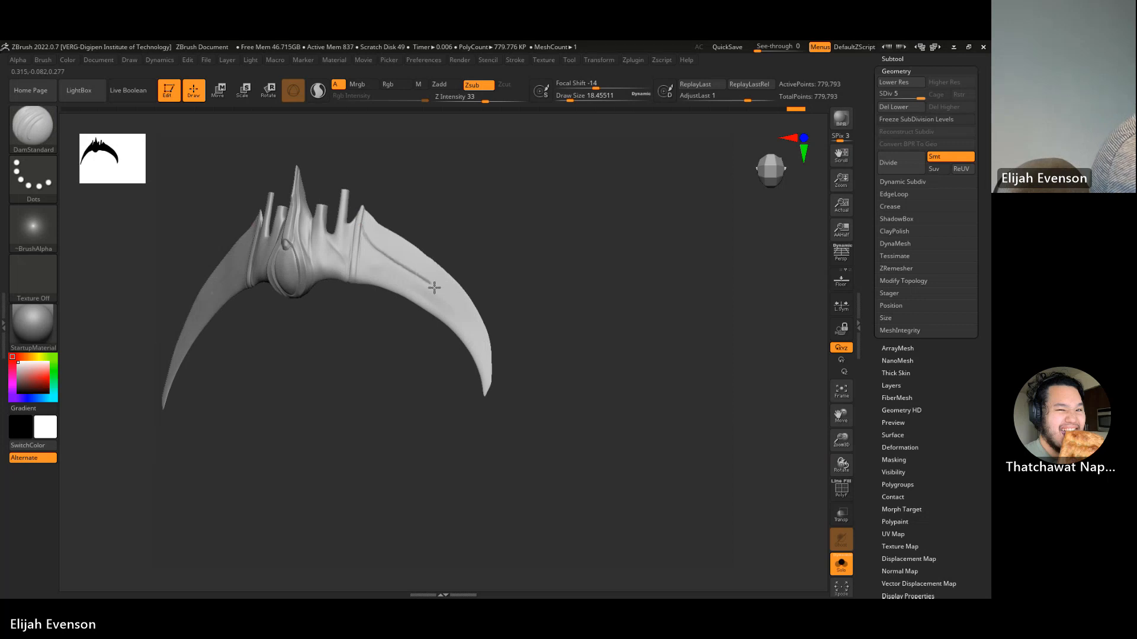
# - Lower the mesh to subdivision level 1 and reshape the rear spike's underside with Move Topological at a draw size of about 49
pyautogui.keyDown('shift'); pyautogui.moveTo(522, 442); pyautogui.dragTo(726, 408); pyautogui.keyUp('shift')
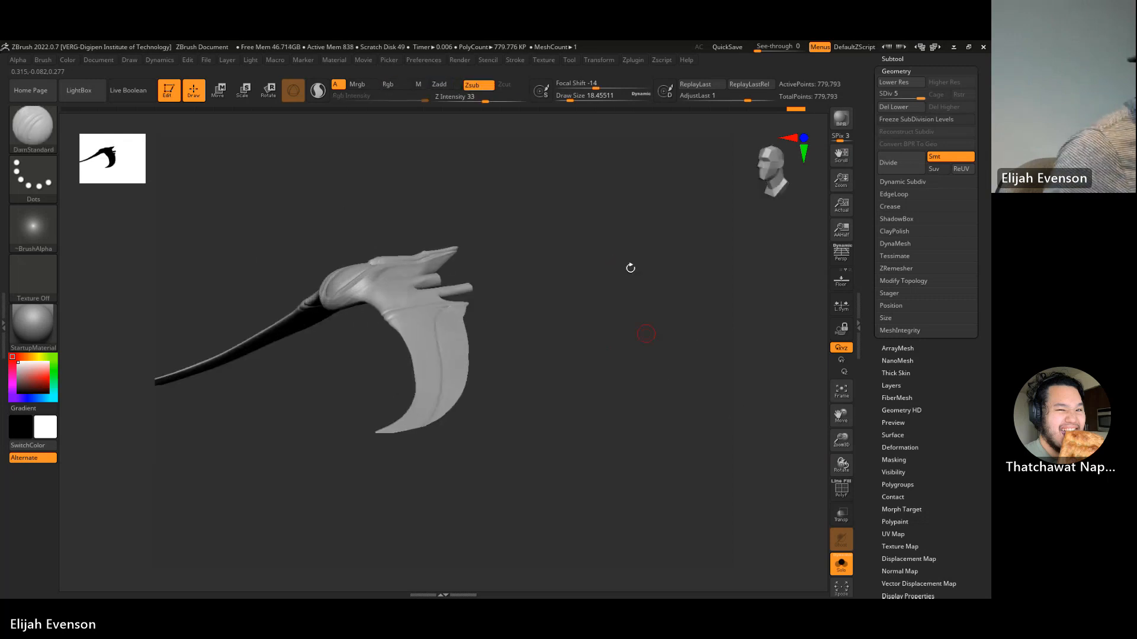
pyautogui.keyDown('shift'); pyautogui.moveTo(604, 224); pyautogui.dragTo(619, 263); pyautogui.keyUp('shift')
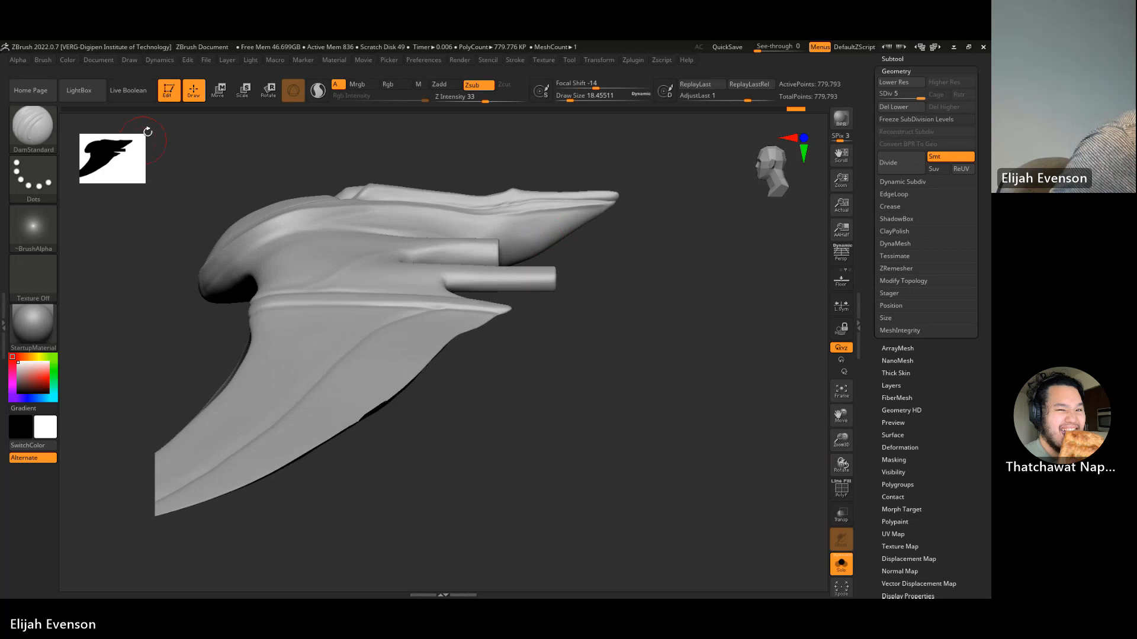
pyautogui.click(33, 126)
pyautogui.click(403, 148)
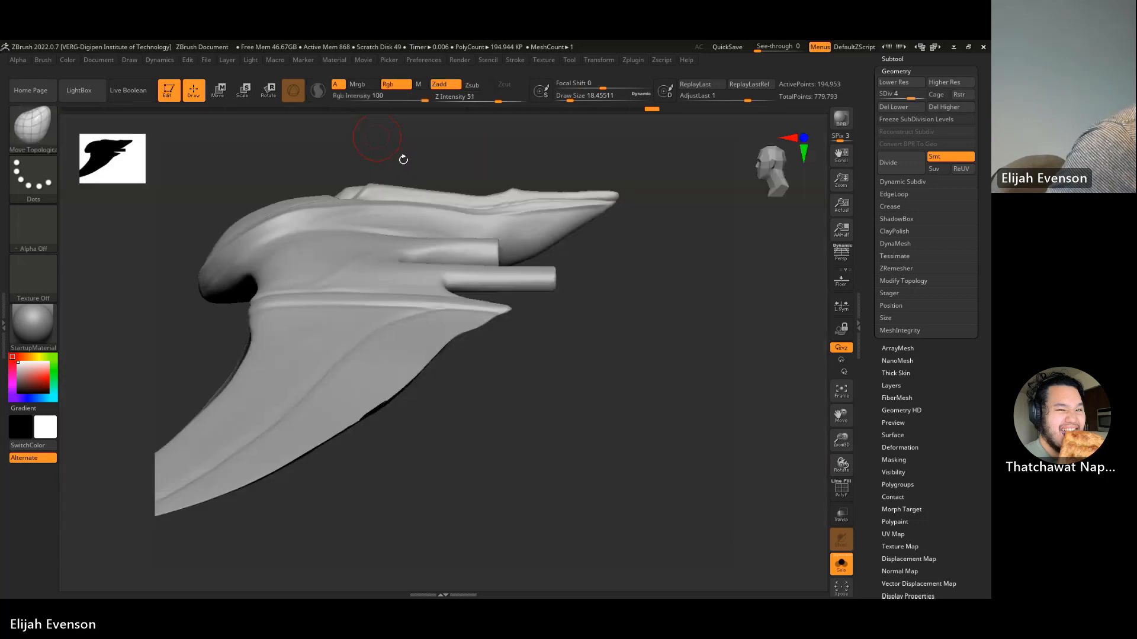
pyautogui.hotkey('shift', 'd')
pyautogui.hotkey('shift', 'd')
pyautogui.hotkey('shift', 'd')
pyautogui.hotkey('shift', 'd')
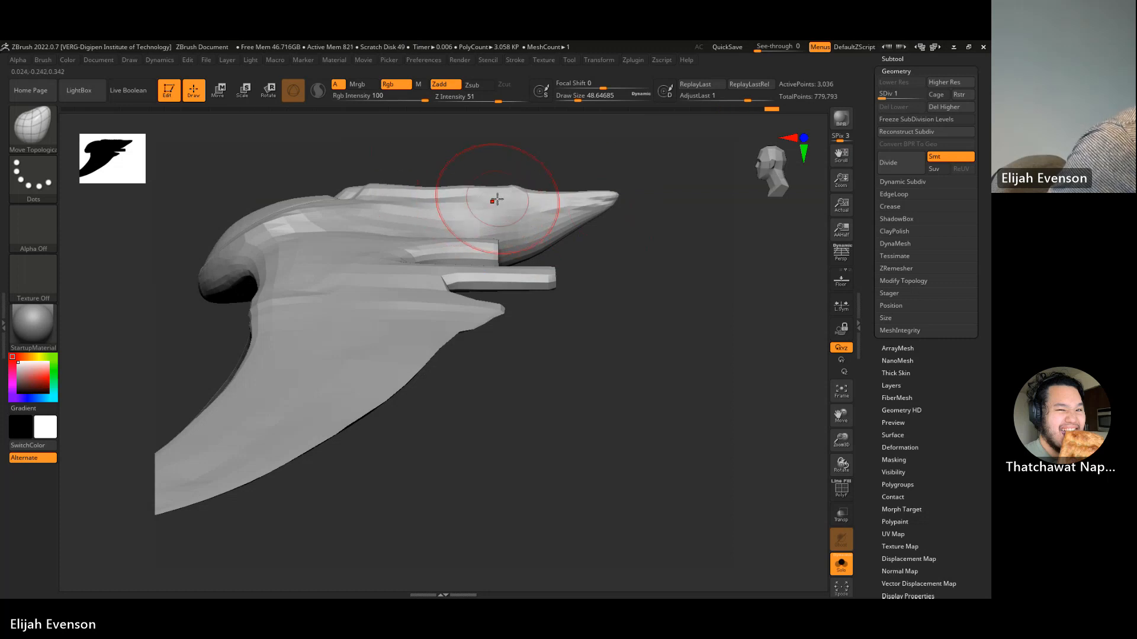
pyautogui.press('ctrl')
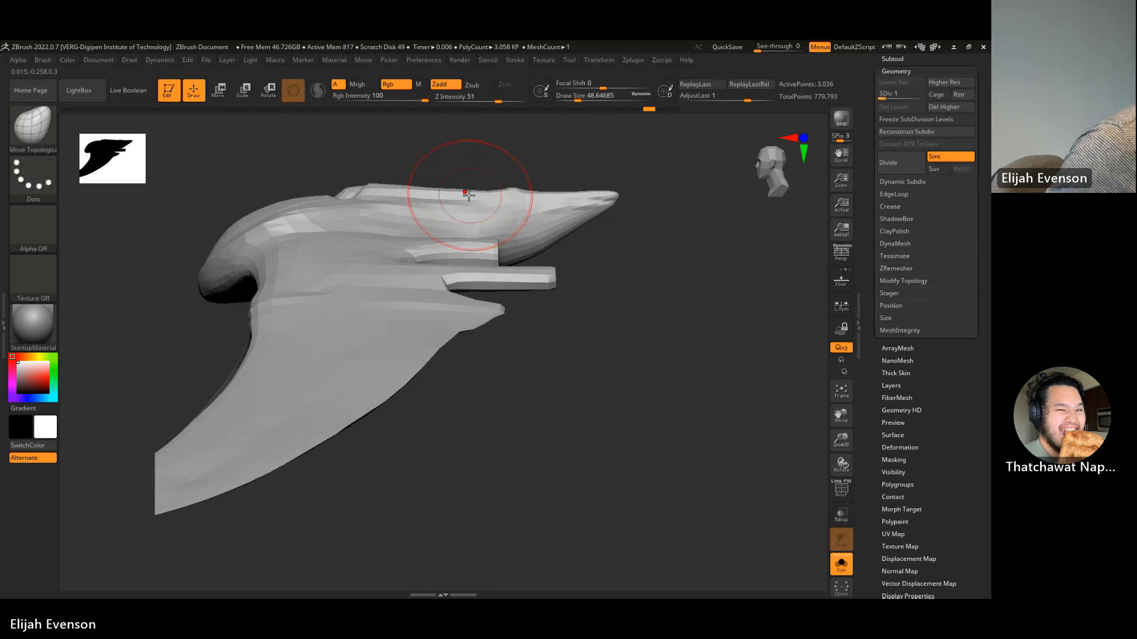
pyautogui.moveTo(602, 205)
pyautogui.mouseDown()
pyautogui.moveTo(595, 226)
pyautogui.moveTo(563, 245)
pyautogui.moveTo(521, 247)
pyautogui.mouseUp()
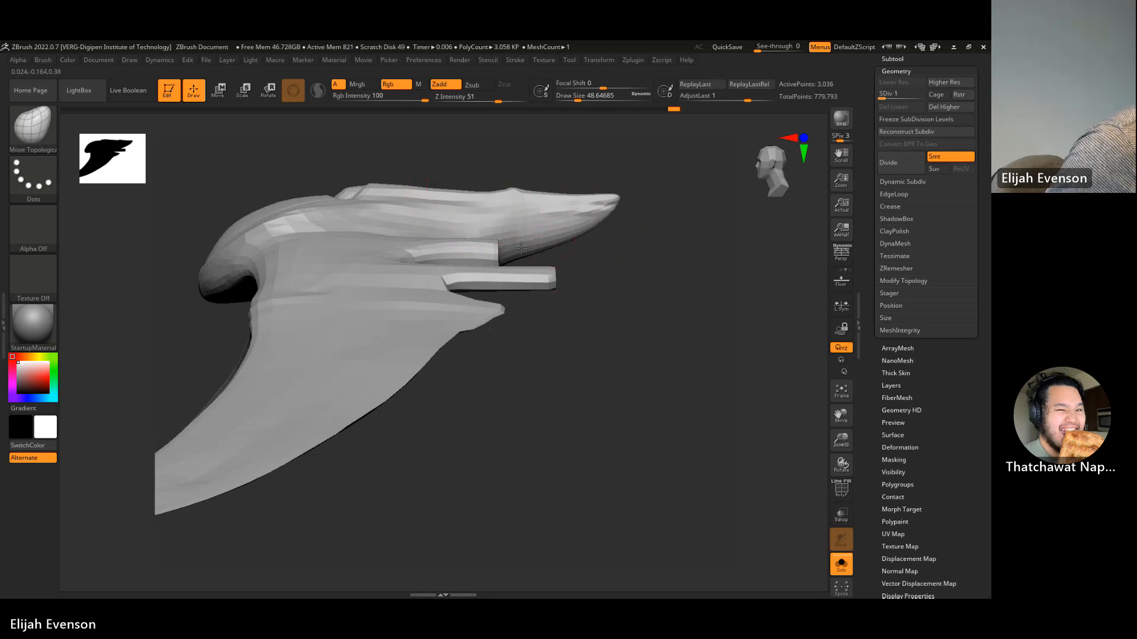
# - Raise the mesh back to subdivision level 5 and smooth the surface of the rear spike
pyautogui.moveTo(584, 218)
pyautogui.keyDown('shift'); pyautogui.mouseDown()
pyautogui.moveTo(613, 205)
pyautogui.moveTo(680, 322)
pyautogui.moveTo(667, 330)
pyautogui.moveTo(687, 332)
pyautogui.moveTo(716, 309)
pyautogui.moveTo(675, 278)
pyautogui.moveTo(751, 213)
pyautogui.moveTo(663, 284)
pyautogui.moveTo(634, 325)
pyautogui.moveTo(657, 358)
pyautogui.moveTo(619, 310)
pyautogui.moveTo(698, 360)
pyautogui.mouseUp(); pyautogui.keyUp('shift')
pyautogui.press('d')
pyautogui.press('d')
pyautogui.press('d')
pyautogui.press('d')
pyautogui.keyDown('alt'); pyautogui.moveTo(602, 295); pyautogui.dragTo(736, 340); pyautogui.keyUp('alt')
pyautogui.keyDown('shift'); pyautogui.moveTo(457, 320); pyautogui.dragTo(466, 301); pyautogui.keyUp('shift')
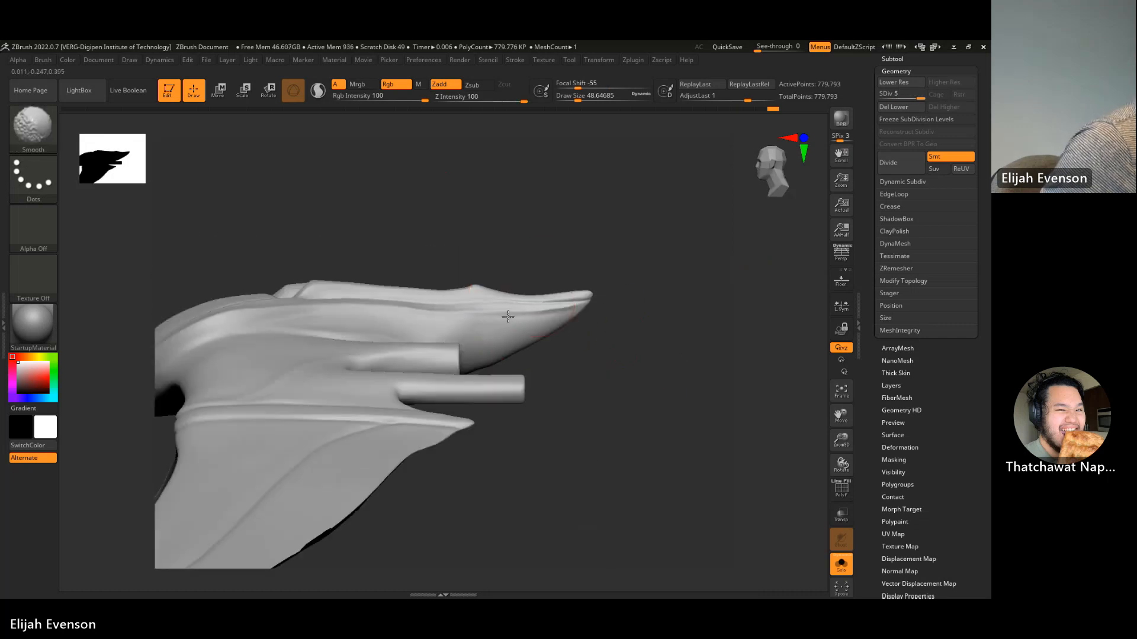
pyautogui.hotkey('shift', 'd')
pyautogui.hotkey('shift', 'd')
pyautogui.hotkey('shift', 'd')
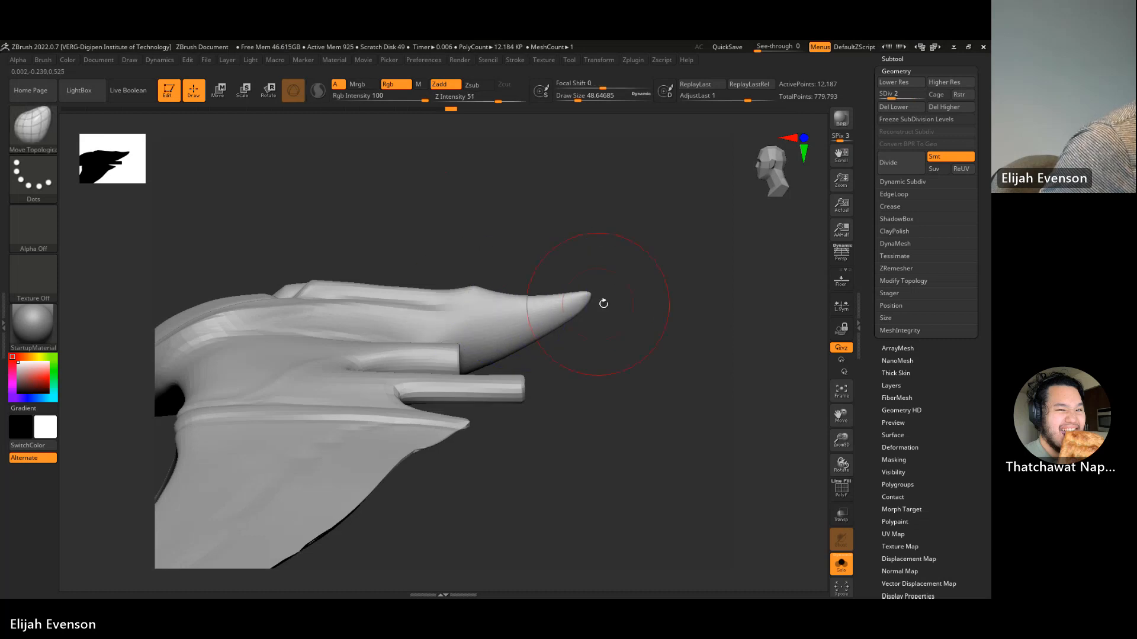
pyautogui.press('d')
pyautogui.press('d')
pyautogui.press('d')
# - Flatten the rear spike's upper edge with ClipCurve along a straight, slightly sloping line from the canopy end to the tip
pyautogui.moveTo(670, 317)
pyautogui.mouseDown()
pyautogui.moveTo(589, 327)
pyautogui.moveTo(589, 407)
pyautogui.moveTo(594, 317)
pyautogui.mouseUp()
pyautogui.hotkey('ctrl', 'shift')
pyautogui.click(50, 122)
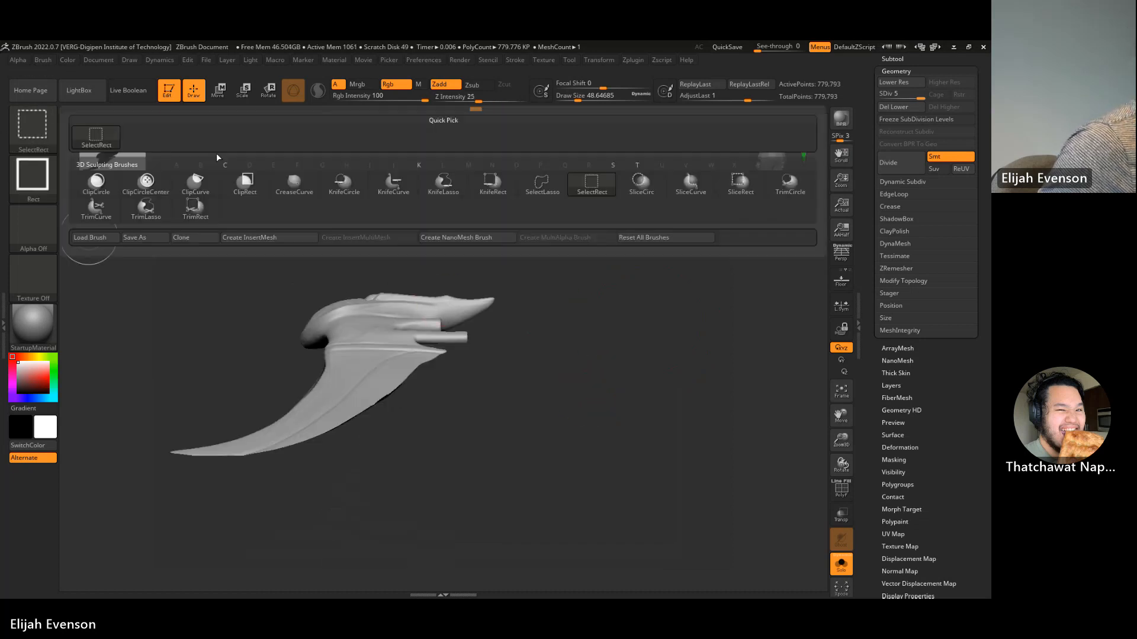
pyautogui.click(195, 181)
pyautogui.moveTo(368, 291)
pyautogui.keyDown('ctrl'); pyautogui.keyDown('shift'); pyautogui.mouseDown()
pyautogui.moveTo(525, 306)
pyautogui.moveTo(566, 409)
pyautogui.moveTo(589, 297)
pyautogui.mouseUp(); pyautogui.keyUp('shift'); pyautogui.keyUp('ctrl')
pyautogui.scroll(3, 371, 293)
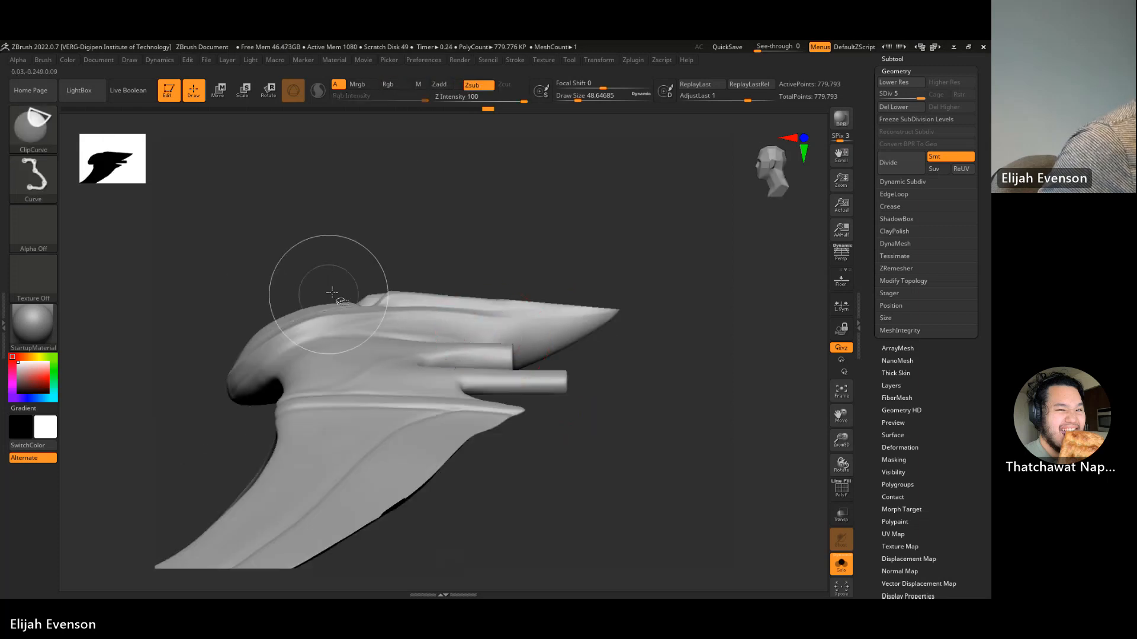
pyautogui.keyDown('ctrl'); pyautogui.keyDown('shift'); pyautogui.moveTo(345, 289); pyautogui.dragTo(678, 321); pyautogui.keyUp('shift'); pyautogui.keyUp('ctrl')
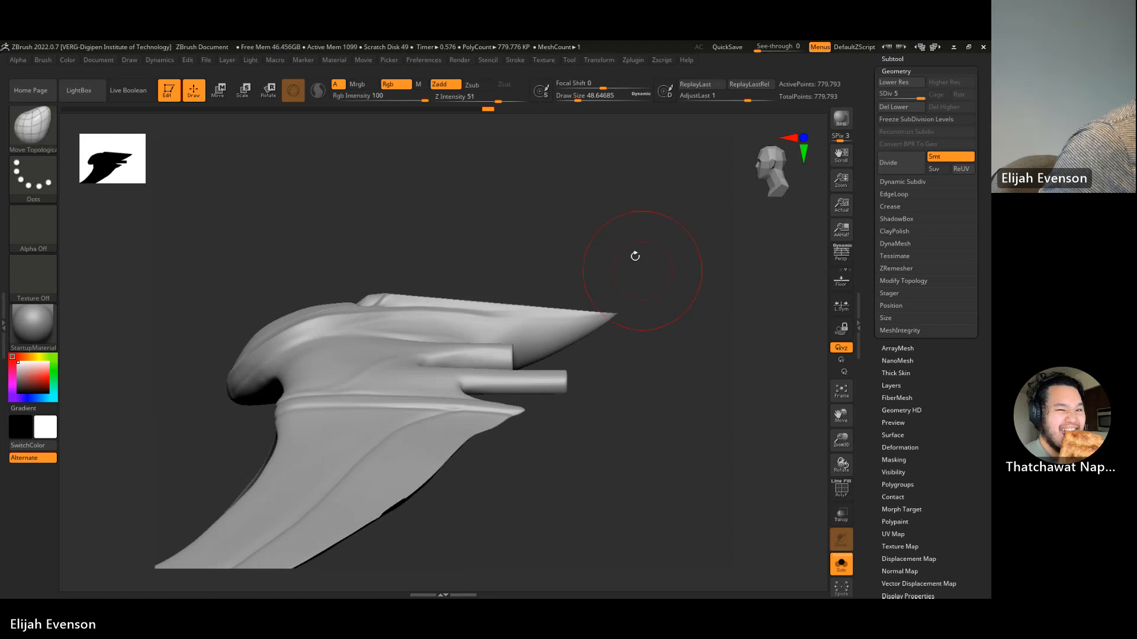
# - Carve a crease along the side of the rear spike toward its tip with DamStandard at a draw size of about 13
pyautogui.moveTo(632, 251)
pyautogui.mouseDown()
pyautogui.moveTo(640, 284)
pyautogui.moveTo(663, 308)
pyautogui.moveTo(616, 383)
pyautogui.moveTo(420, 301)
pyautogui.mouseUp()
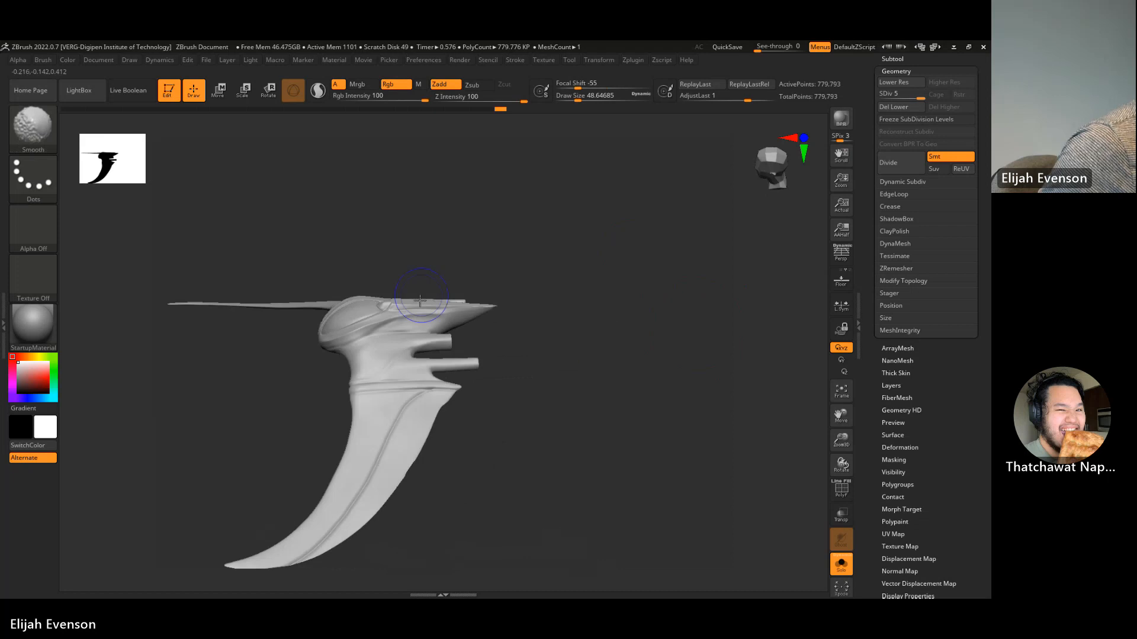
pyautogui.moveTo(584, 328)
pyautogui.keyDown('shift'); pyautogui.mouseDown()
pyautogui.moveTo(616, 320)
pyautogui.moveTo(573, 343)
pyautogui.moveTo(634, 248)
pyautogui.moveTo(682, 307)
pyautogui.moveTo(686, 265)
pyautogui.mouseUp(); pyautogui.keyUp('shift')
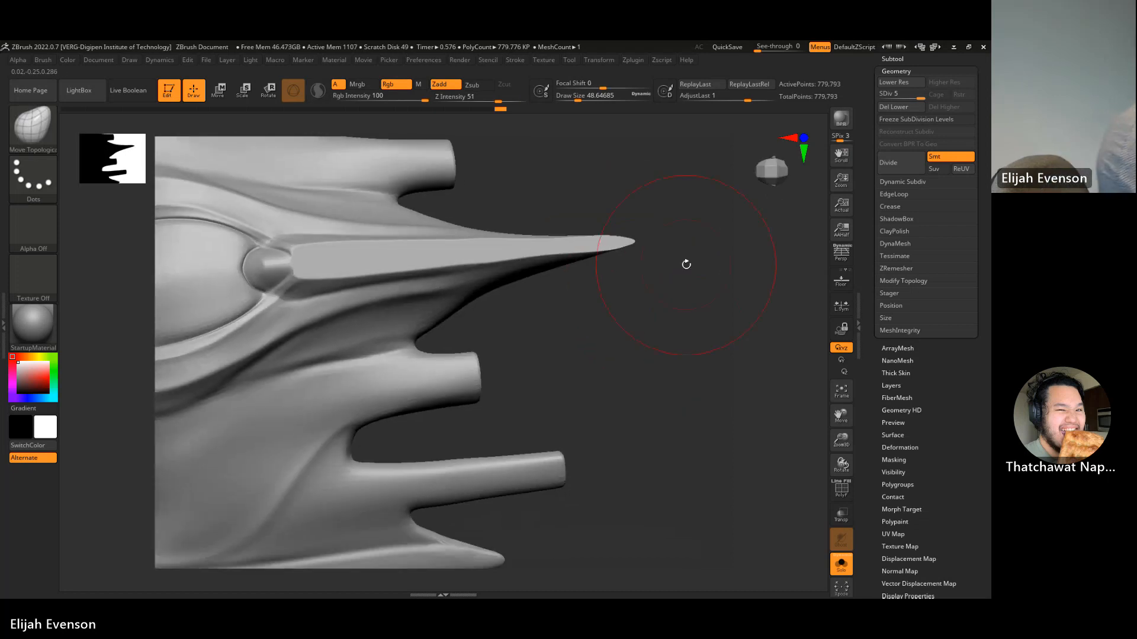
pyautogui.press('b')
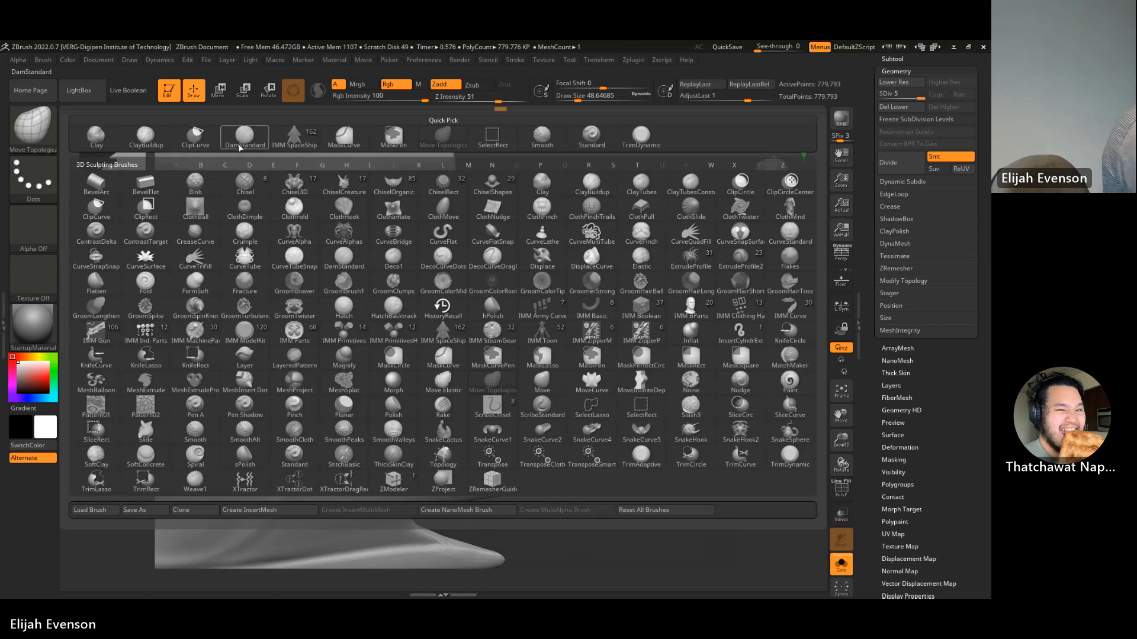
pyautogui.click(240, 148)
pyautogui.moveTo(698, 215)
pyautogui.mouseDown()
pyautogui.moveTo(682, 196)
pyautogui.moveTo(713, 251)
pyautogui.mouseUp()
pyautogui.press('s')
pyautogui.moveTo(604, 225); pyautogui.dragTo(589, 226)
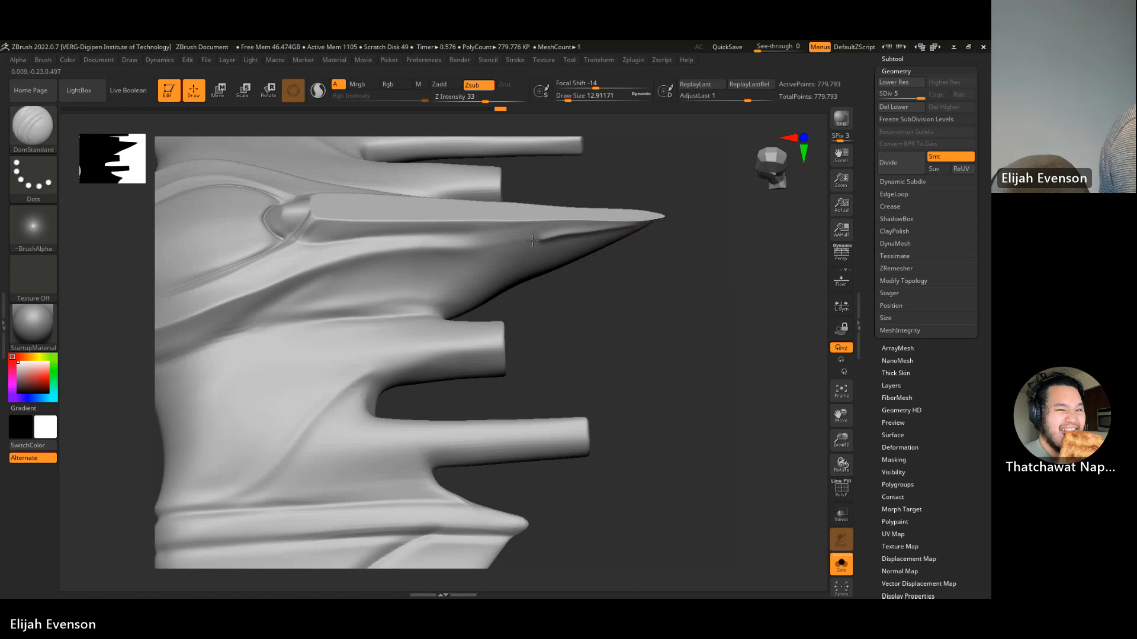
pyautogui.moveTo(484, 253); pyautogui.dragTo(642, 218)
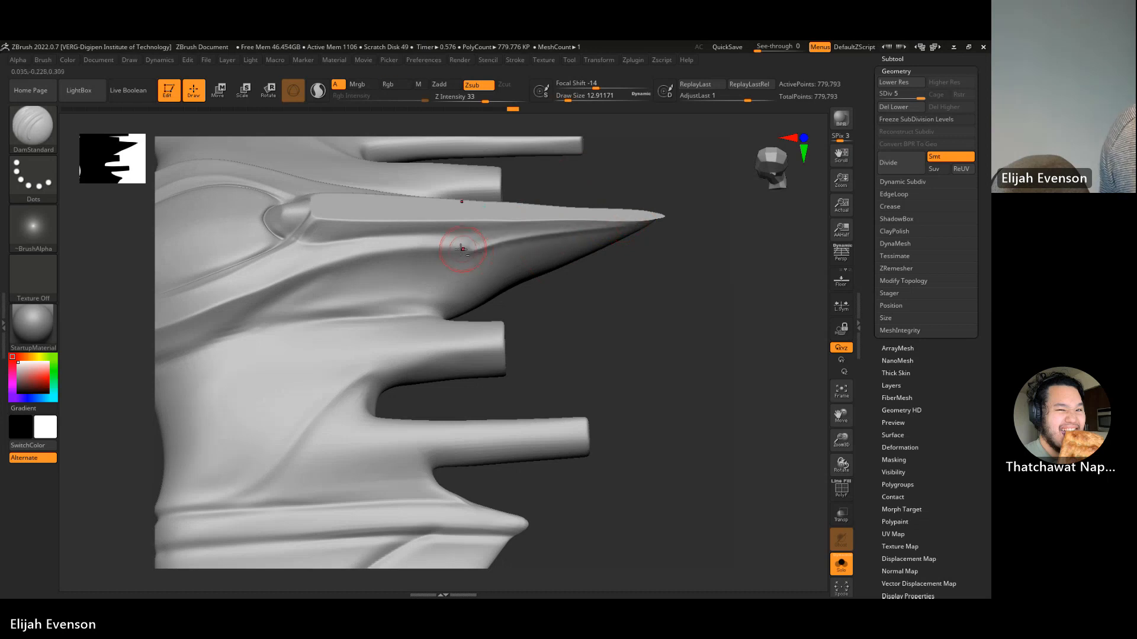
pyautogui.press('shift')
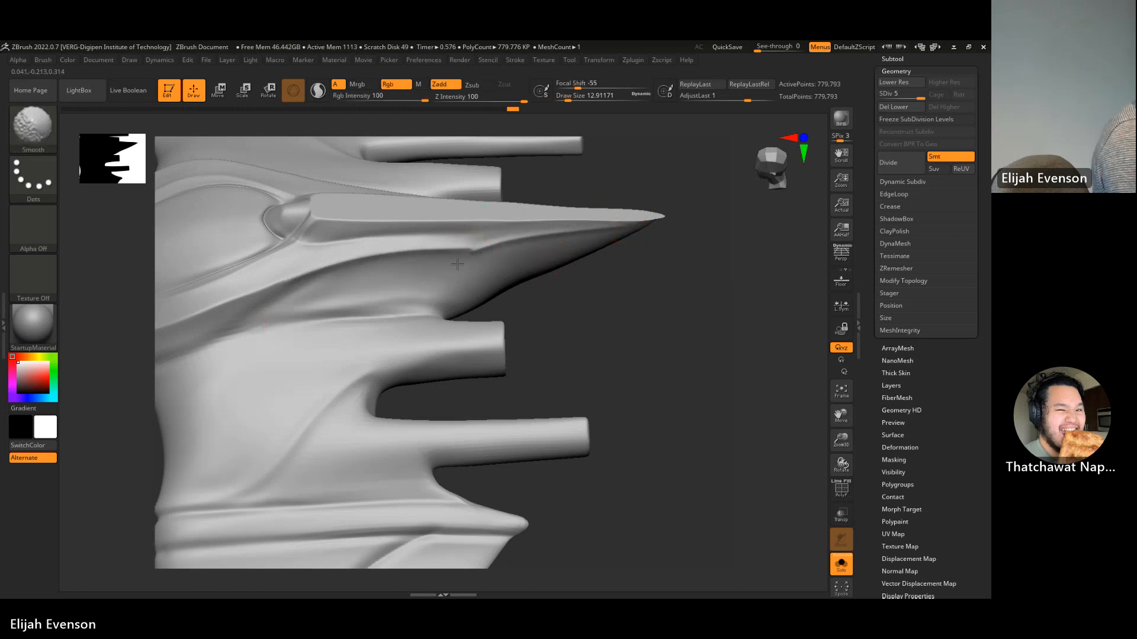
# - Trim the pointed tip of the rear spike with ClipCurve
pyautogui.moveTo(677, 221)
pyautogui.mouseDown()
pyautogui.moveTo(701, 234)
pyautogui.moveTo(695, 217)
pyautogui.mouseUp()
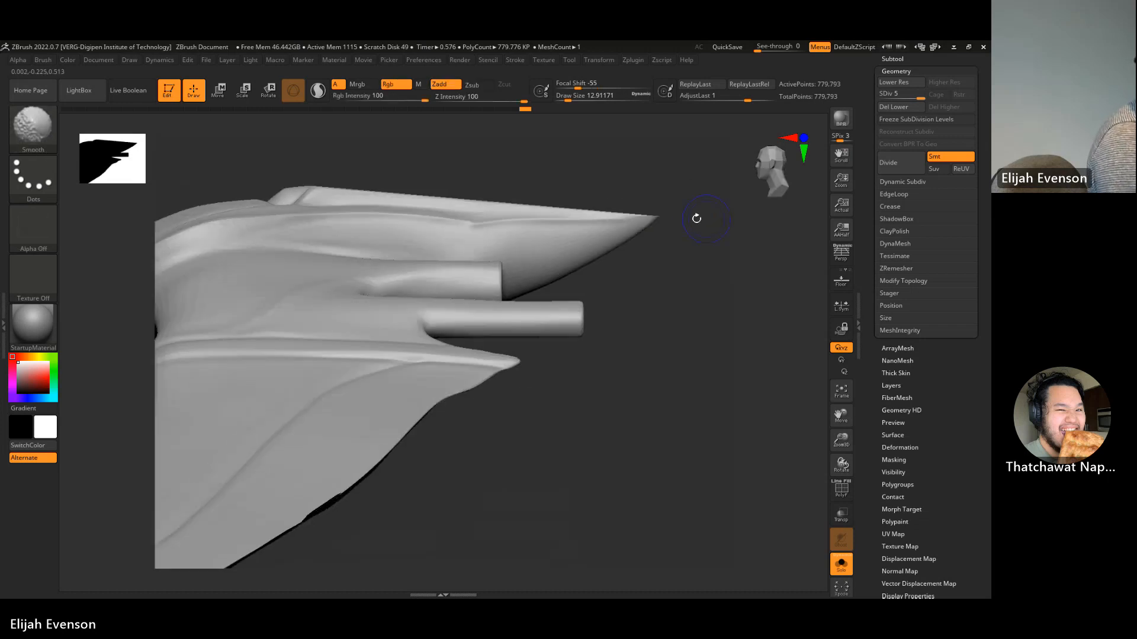
pyautogui.keyDown('ctrl'); pyautogui.keyDown('shift'); pyautogui.moveTo(627, 193); pyautogui.dragTo(678, 256); pyautogui.keyUp('shift'); pyautogui.keyUp('ctrl')
pyautogui.moveTo(690, 294); pyautogui.dragTo(755, 218)
pyautogui.moveTo(660, 199)
pyautogui.keyDown('ctrl'); pyautogui.keyDown('shift'); pyautogui.mouseDown()
pyautogui.moveTo(624, 269)
pyautogui.moveTo(646, 216)
pyautogui.moveTo(675, 249)
pyautogui.moveTo(651, 218)
pyautogui.mouseUp(); pyautogui.keyUp('shift'); pyautogui.keyUp('ctrl')
# - Try carving a crease from the hull shoulder down beside the rear spike at subdivision level 3, undoing each stroke
pyautogui.hotkey('shift', 'd')
pyautogui.hotkey('shift', 'd')
pyautogui.moveTo(657, 379)
pyautogui.mouseDown()
pyautogui.moveTo(652, 427)
pyautogui.moveTo(622, 490)
pyautogui.moveTo(636, 456)
pyautogui.mouseUp()
pyautogui.keyDown('alt'); pyautogui.moveTo(602, 379); pyautogui.dragTo(593, 537); pyautogui.keyUp('alt')
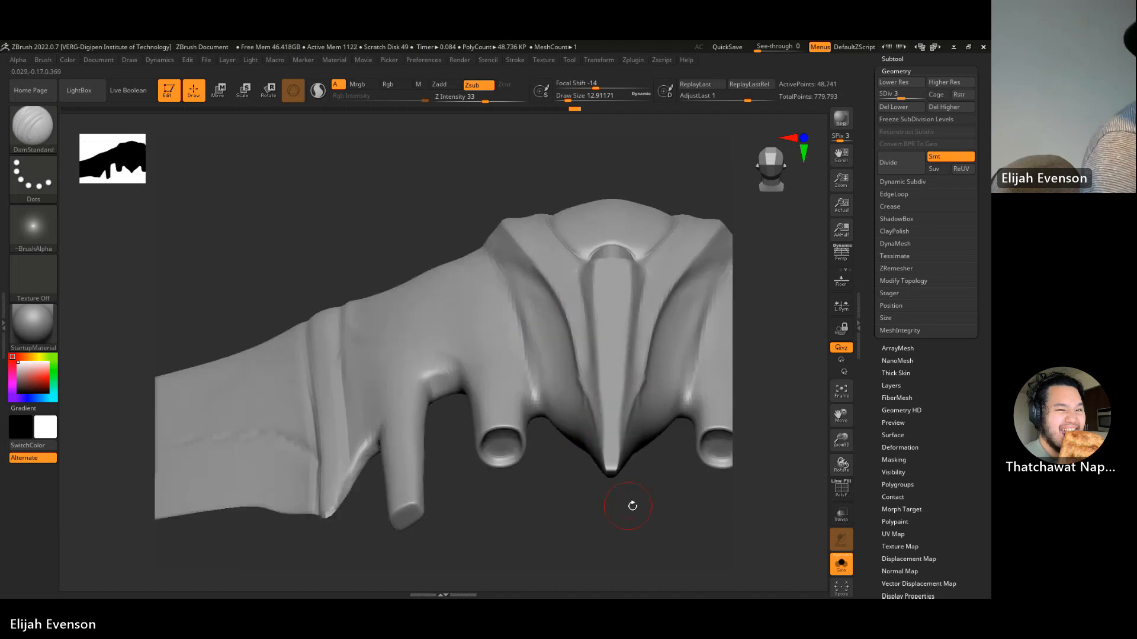
pyautogui.moveTo(632, 506); pyautogui.dragTo(637, 512)
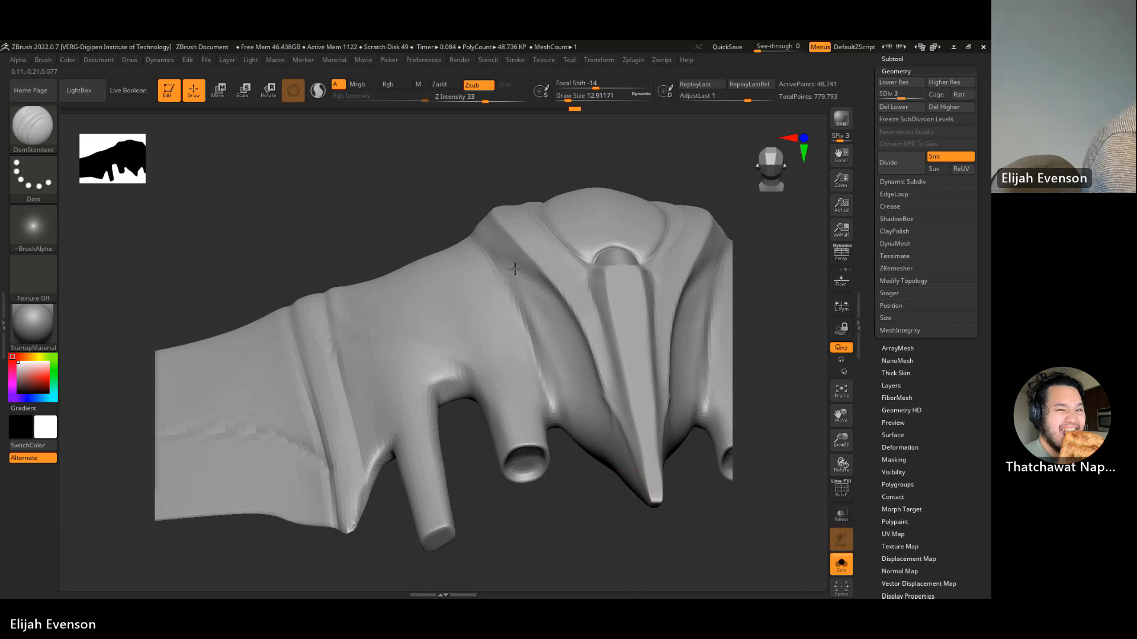
pyautogui.moveTo(514, 269); pyautogui.dragTo(576, 450)
pyautogui.hotkey('ctrl', 'z')
pyautogui.moveTo(499, 256)
pyautogui.mouseDown()
pyautogui.moveTo(545, 340)
pyautogui.moveTo(563, 423)
pyautogui.mouseUp()
pyautogui.hotkey('ctrl', 'z')
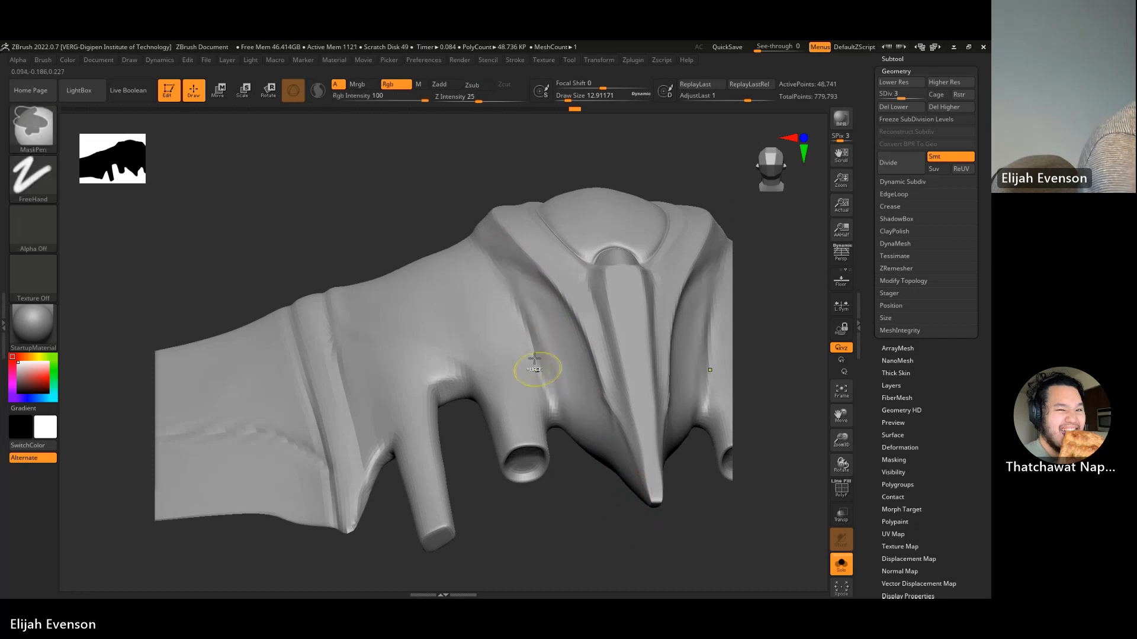
# - Carve a crease at subdivision level 5 from the hull shoulder down between the rear spike and the inner tube
pyautogui.press('d')
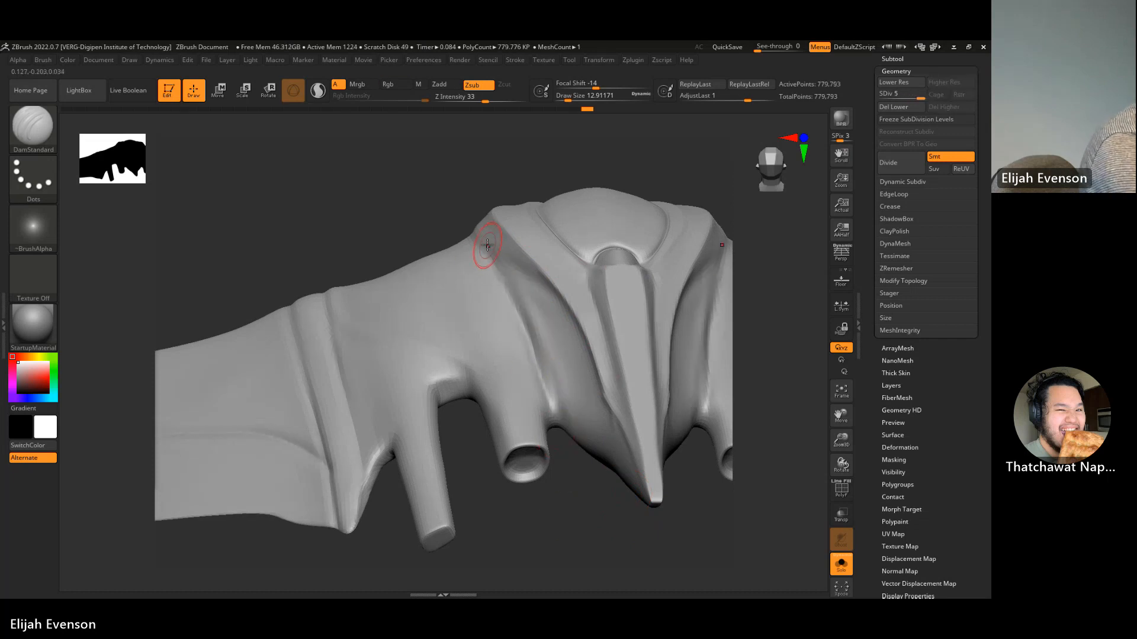
pyautogui.moveTo(496, 256); pyautogui.dragTo(552, 414)
pyautogui.hotkey('ctrl', 'z')
pyautogui.moveTo(535, 312); pyautogui.dragTo(559, 417)
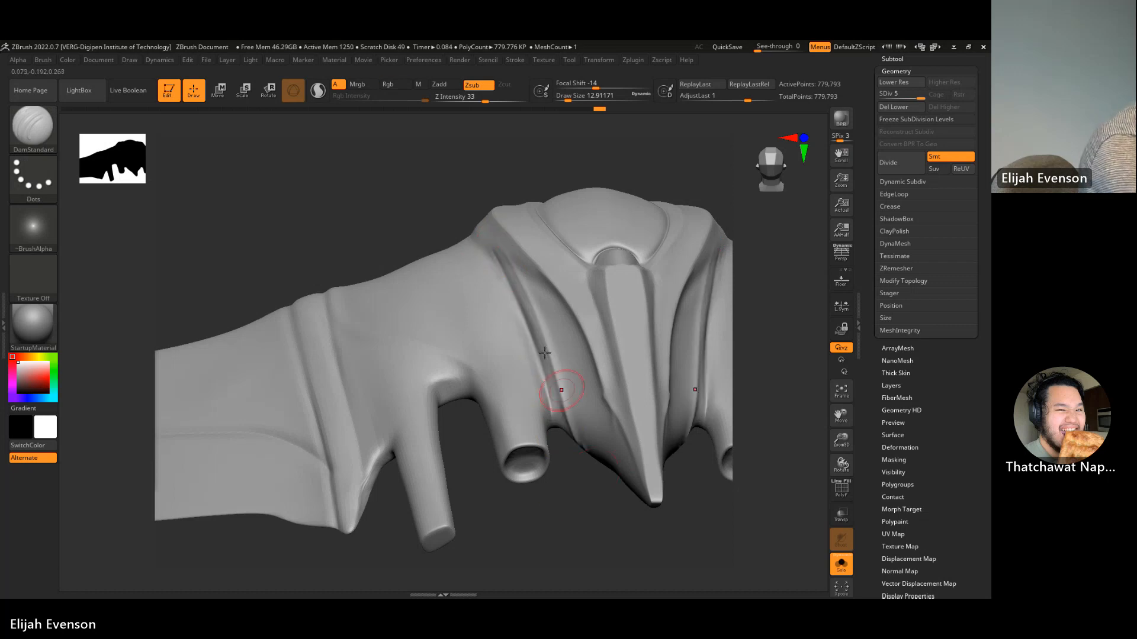
pyautogui.hotkey('ctrl', 'z')
pyautogui.moveTo(489, 249); pyautogui.dragTo(558, 415)
# - Try extending a crease from the hull's nose below the canopy rim back toward the rear spike, undoing the strokes
pyautogui.moveTo(468, 221); pyautogui.dragTo(512, 247)
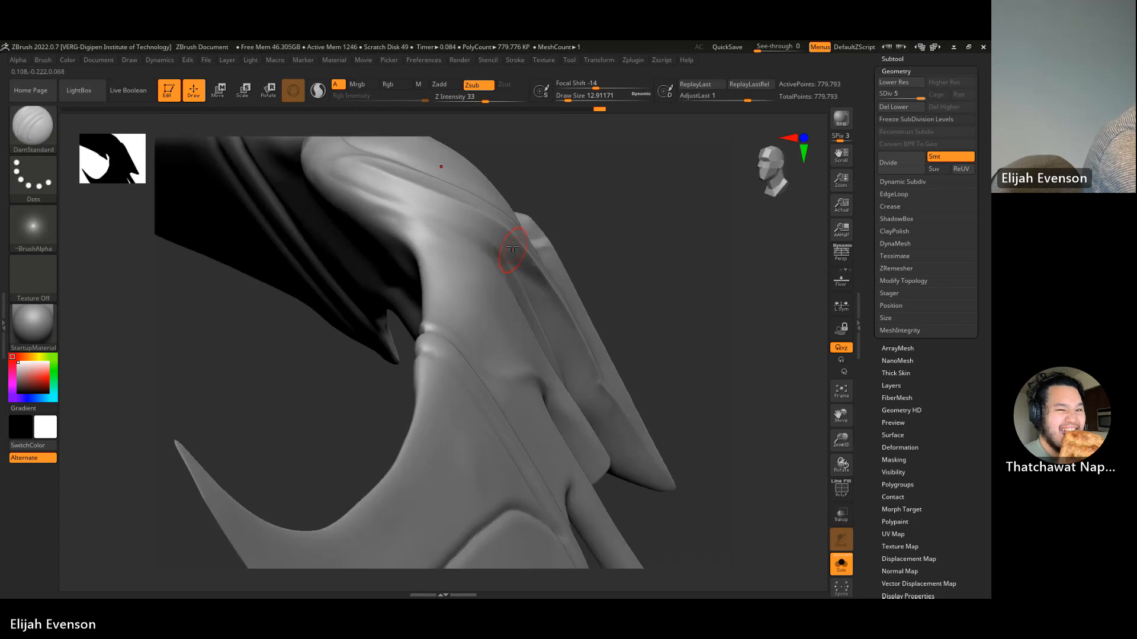
pyautogui.moveTo(654, 266); pyautogui.dragTo(576, 252)
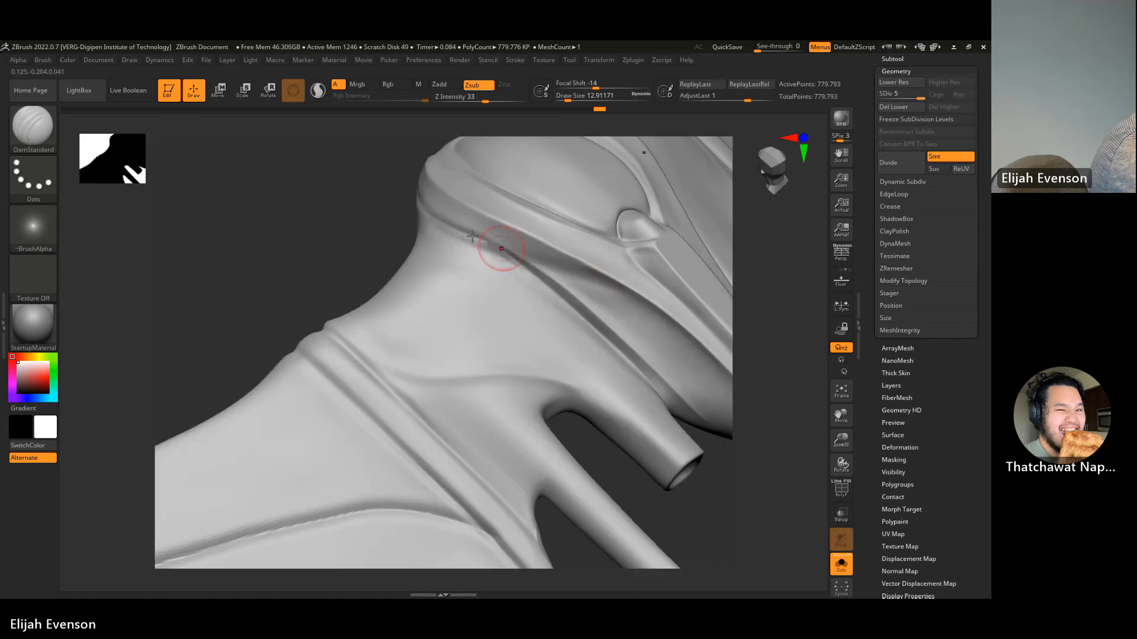
pyautogui.moveTo(411, 190)
pyautogui.mouseDown()
pyautogui.moveTo(534, 256)
pyautogui.moveTo(427, 204)
pyautogui.mouseUp()
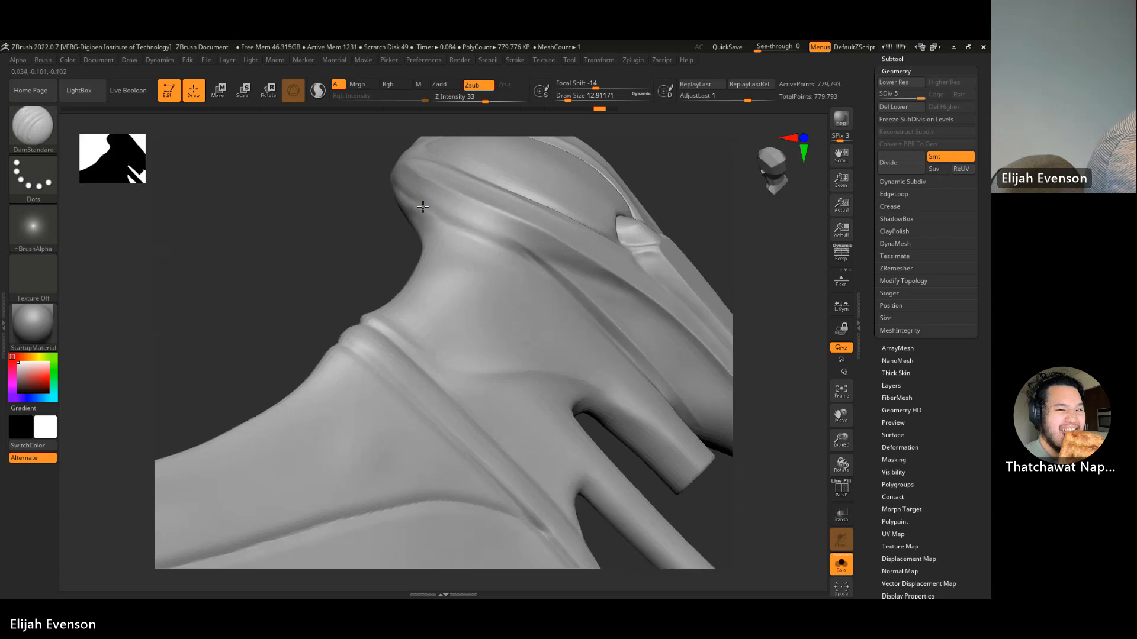
pyautogui.moveTo(598, 273); pyautogui.dragTo(678, 329)
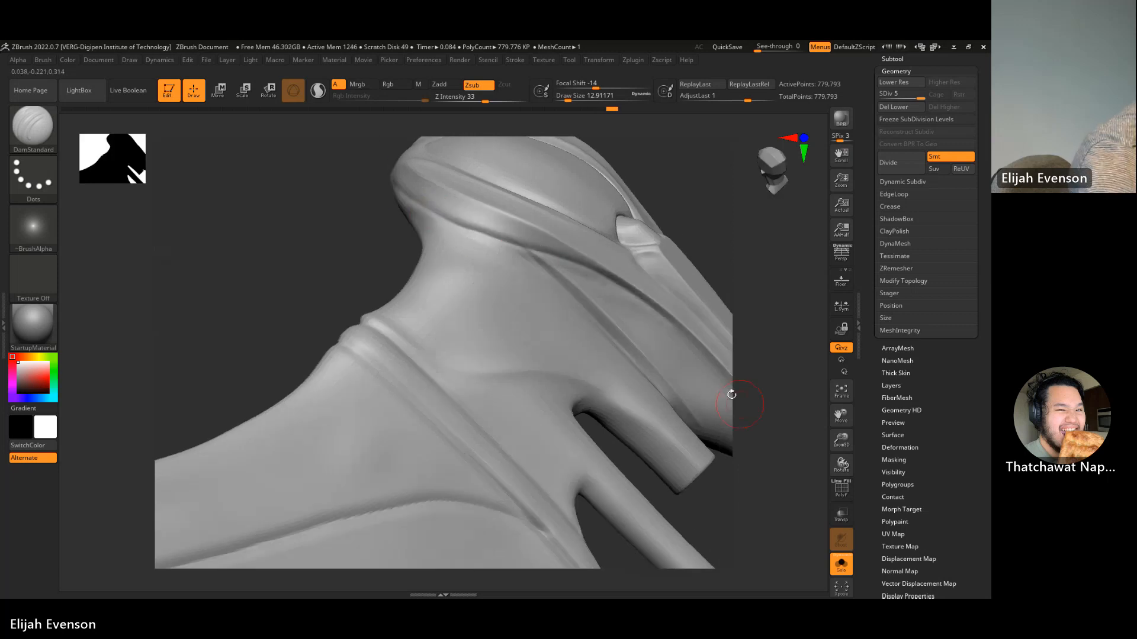
pyautogui.hotkey('ctrl', 'z')
pyautogui.moveTo(390, 182)
pyautogui.mouseDown()
pyautogui.moveTo(554, 268)
pyautogui.moveTo(687, 359)
pyautogui.mouseUp()
pyautogui.hotkey('ctrl', 'z')
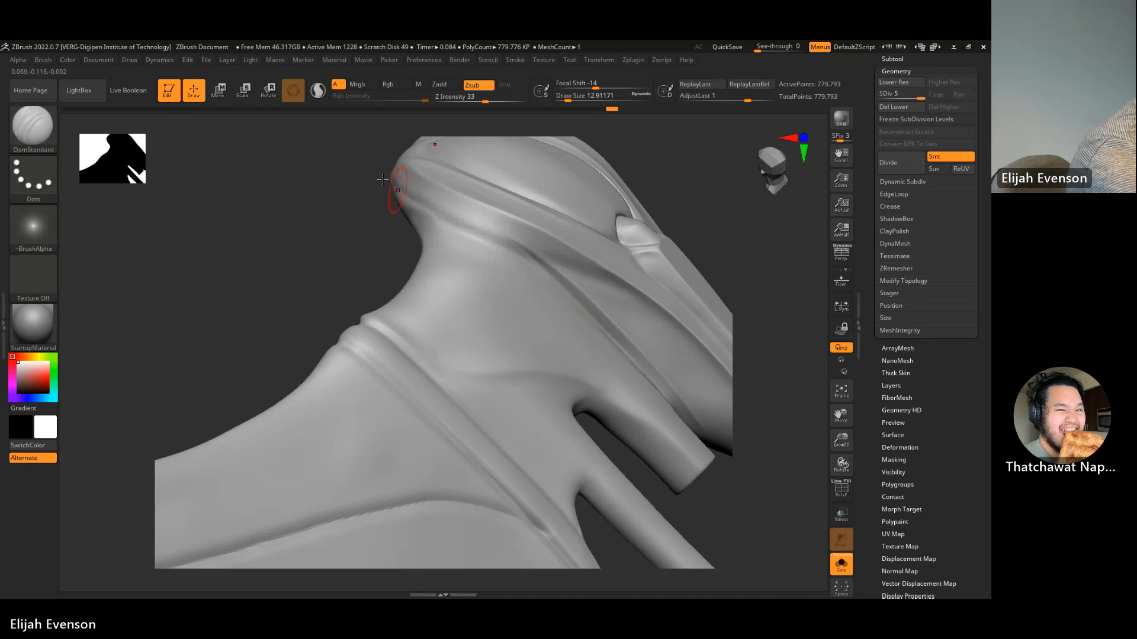
# - Carve a long crease from the hull's nose below the canopy rim back along the side of the rear spike
pyautogui.moveTo(393, 196)
pyautogui.mouseDown()
pyautogui.moveTo(498, 243)
pyautogui.moveTo(628, 207)
pyautogui.moveTo(330, 194)
pyautogui.moveTo(577, 332)
pyautogui.mouseUp()
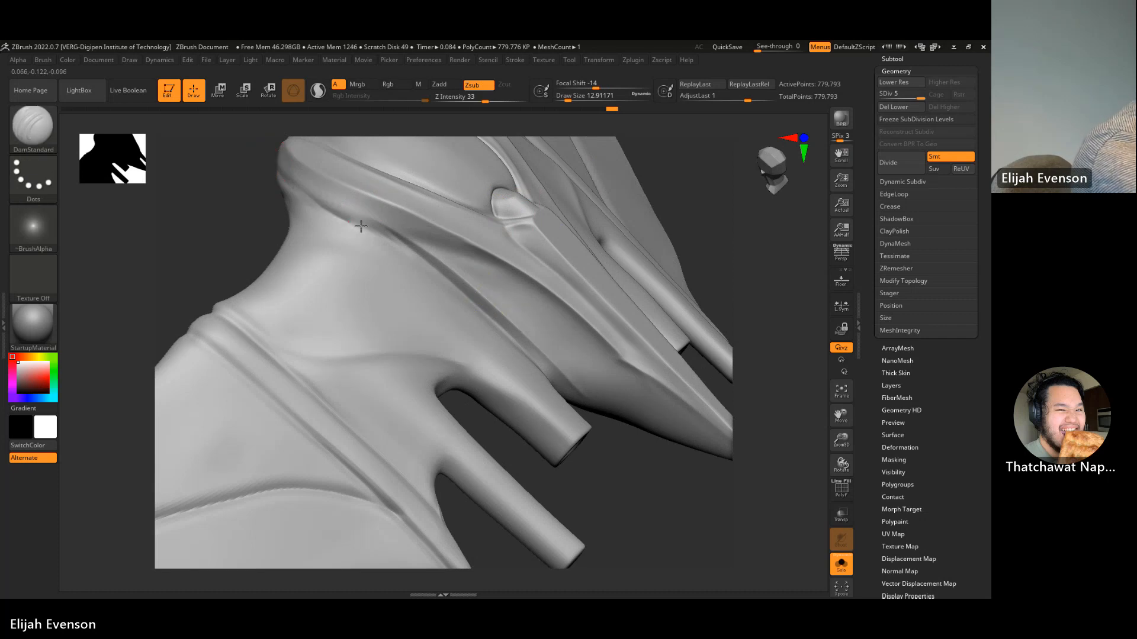
pyautogui.hotkey('ctrl', 'z')
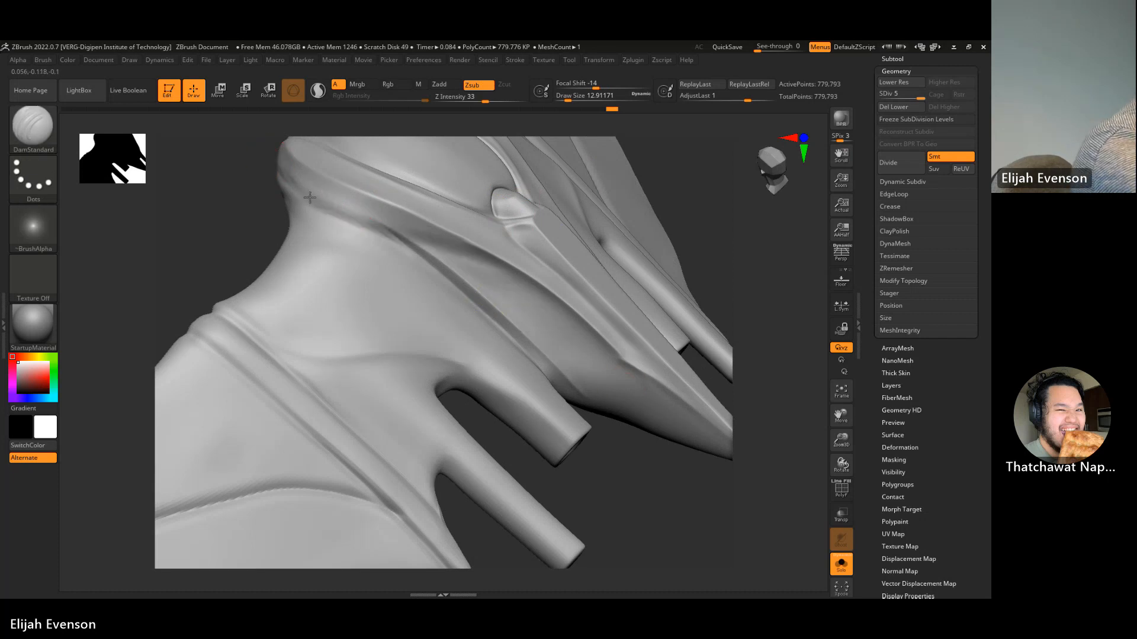
pyautogui.moveTo(310, 197)
pyautogui.mouseDown()
pyautogui.moveTo(433, 250)
pyautogui.moveTo(580, 337)
pyautogui.mouseUp()
pyautogui.hotkey('ctrl', 'z')
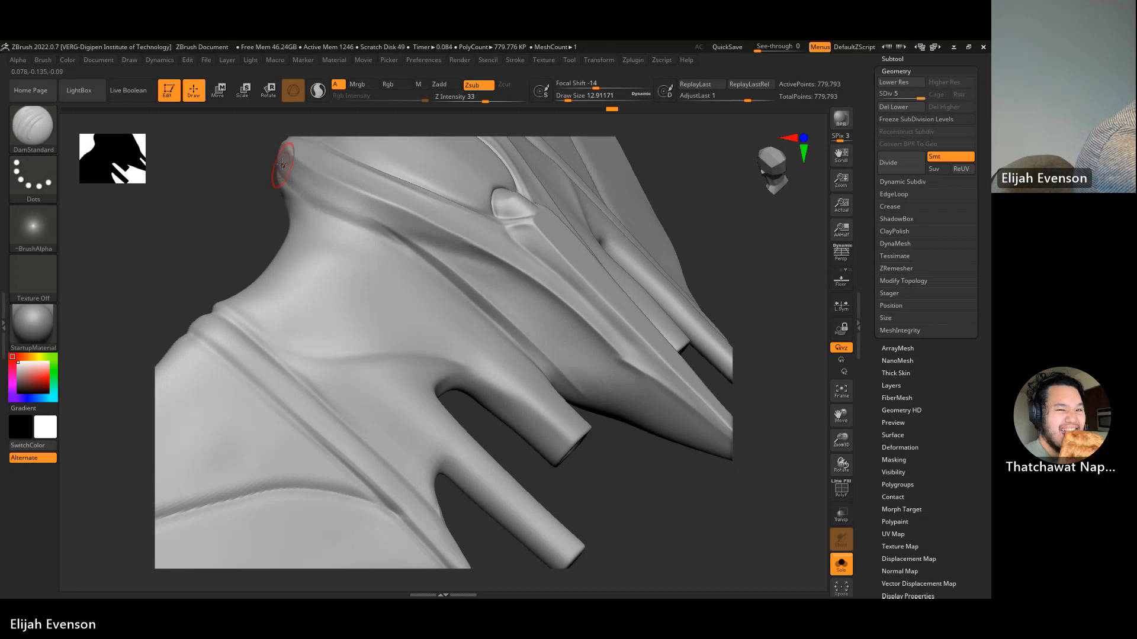
pyautogui.moveTo(285, 167)
pyautogui.mouseDown()
pyautogui.moveTo(387, 235)
pyautogui.moveTo(481, 264)
pyautogui.moveTo(651, 387)
pyautogui.mouseUp()
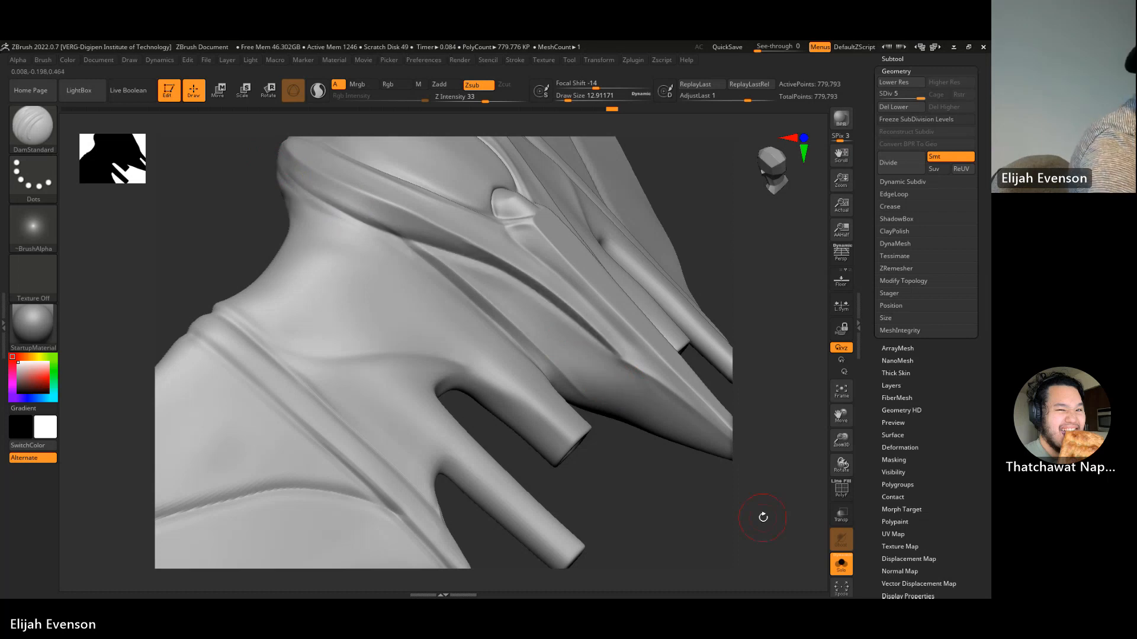
pyautogui.moveTo(762, 517)
pyautogui.mouseDown()
pyautogui.moveTo(733, 256)
pyautogui.moveTo(662, 312)
pyautogui.moveTo(697, 353)
pyautogui.moveTo(698, 422)
pyautogui.moveTo(666, 388)
pyautogui.mouseUp()
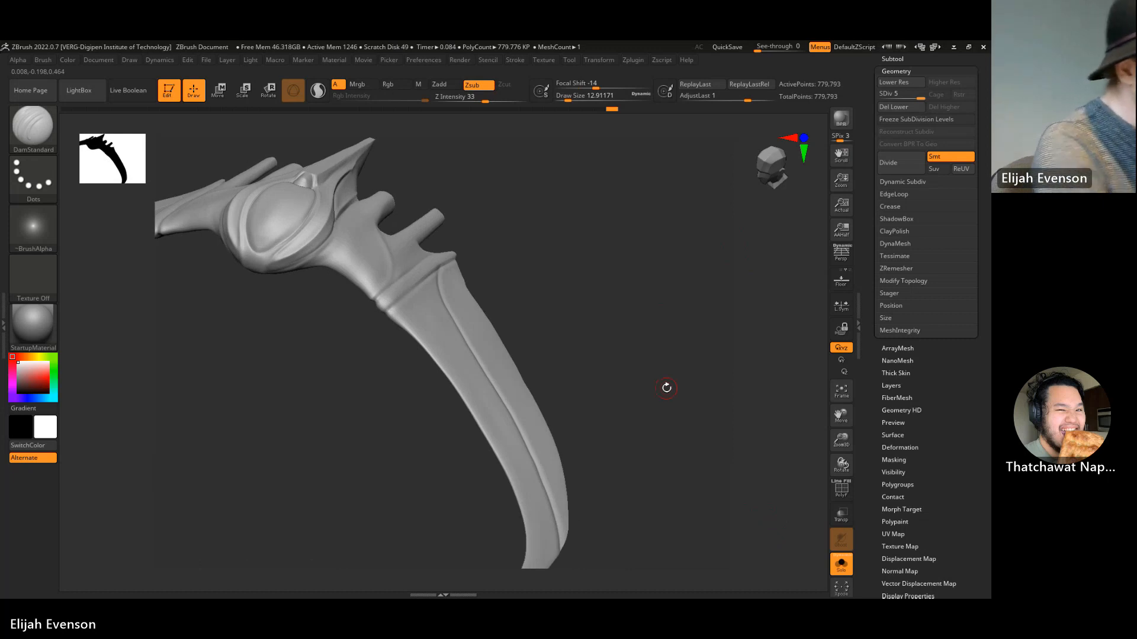
# - Carve a crease along the lower side of the nose, following the canopy rim up toward the hull shoulder
pyautogui.press('shift')
pyautogui.moveTo(312, 362)
pyautogui.keyDown('alt'); pyautogui.mouseDown()
pyautogui.moveTo(360, 438)
pyautogui.moveTo(358, 401)
pyautogui.moveTo(425, 367)
pyautogui.moveTo(418, 361)
pyautogui.mouseUp(); pyautogui.keyUp('alt')
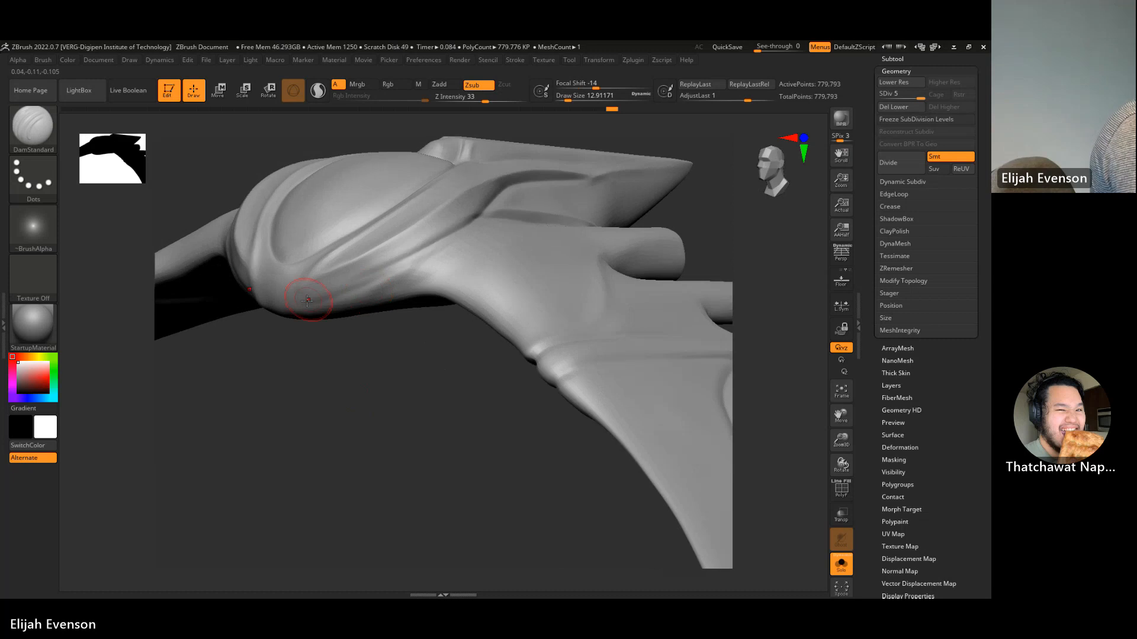
pyautogui.moveTo(371, 280); pyautogui.dragTo(472, 226)
pyautogui.hotkey('ctrl', 'z')
pyautogui.moveTo(301, 299); pyautogui.dragTo(485, 207)
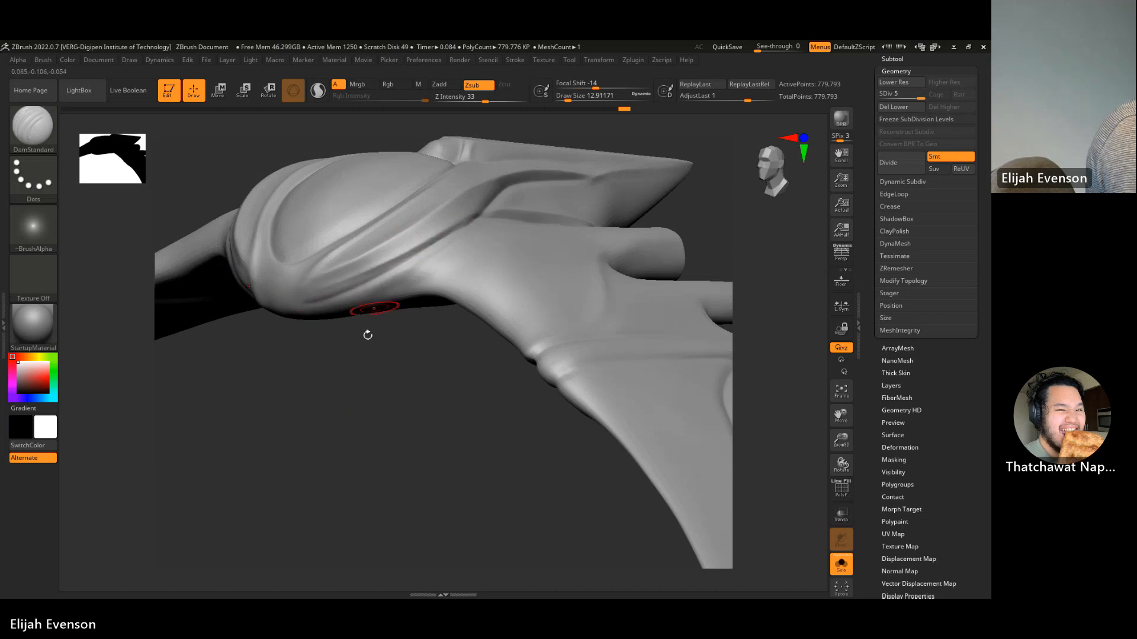
# - Examine the creases around the nose and canopy rim from the front, the side and at full-ship distance
pyautogui.moveTo(367, 330)
pyautogui.mouseDown()
pyautogui.moveTo(331, 278)
pyautogui.moveTo(302, 302)
pyautogui.mouseUp()
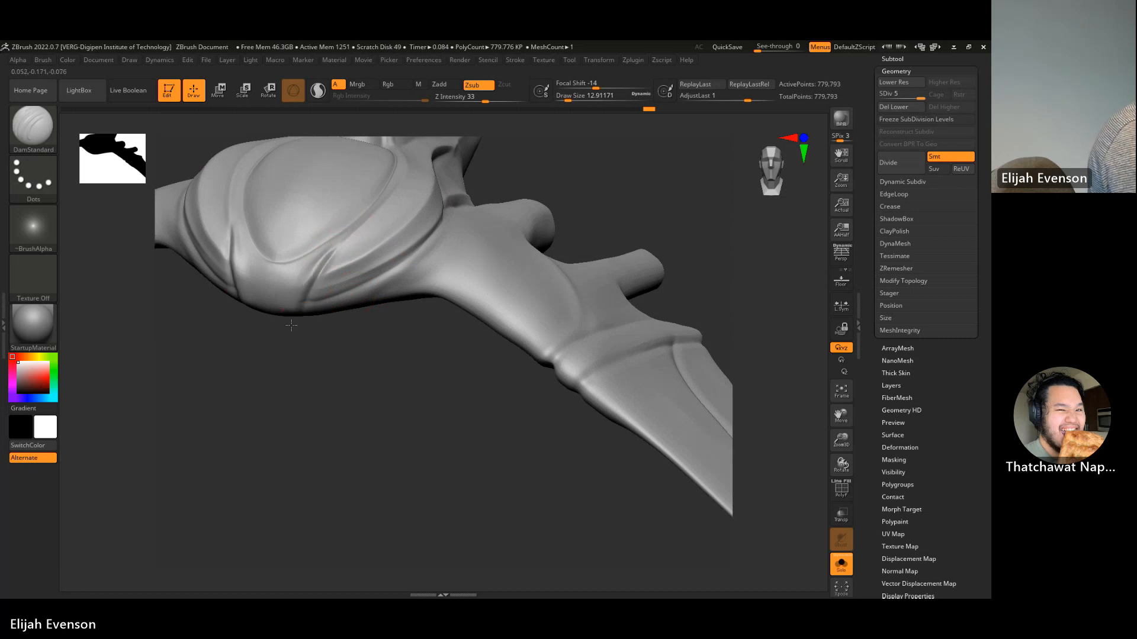
pyautogui.moveTo(380, 357); pyautogui.dragTo(319, 315)
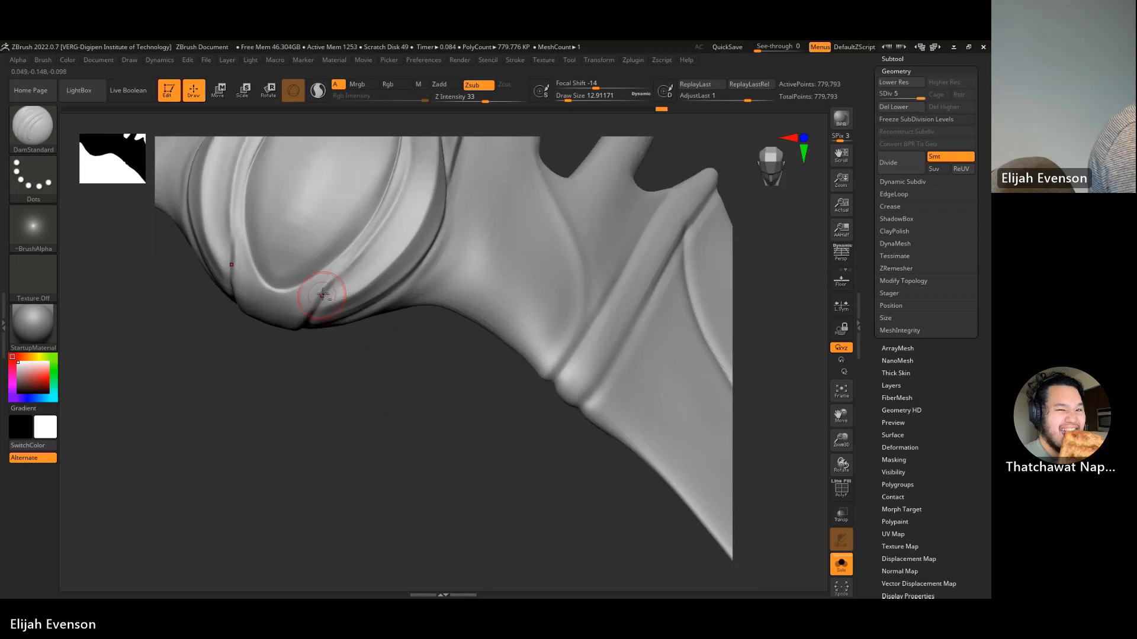
pyautogui.press('shift')
pyautogui.moveTo(359, 399)
pyautogui.mouseDown()
pyautogui.moveTo(378, 447)
pyautogui.moveTo(403, 464)
pyautogui.moveTo(424, 387)
pyautogui.mouseUp()
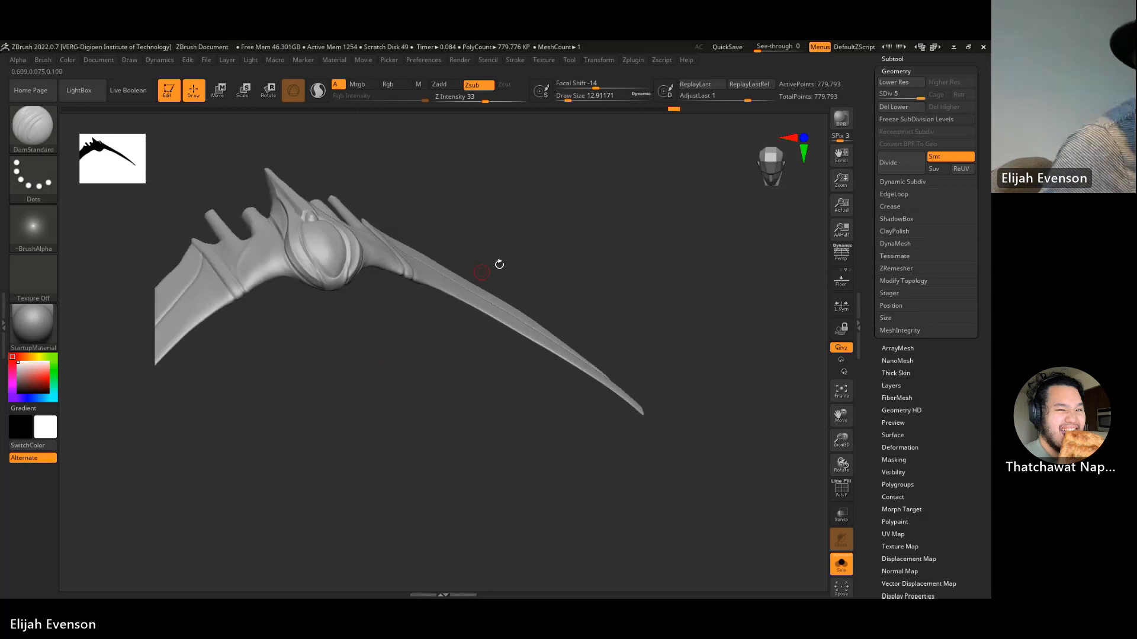
pyautogui.moveTo(579, 231); pyautogui.dragTo(448, 394)
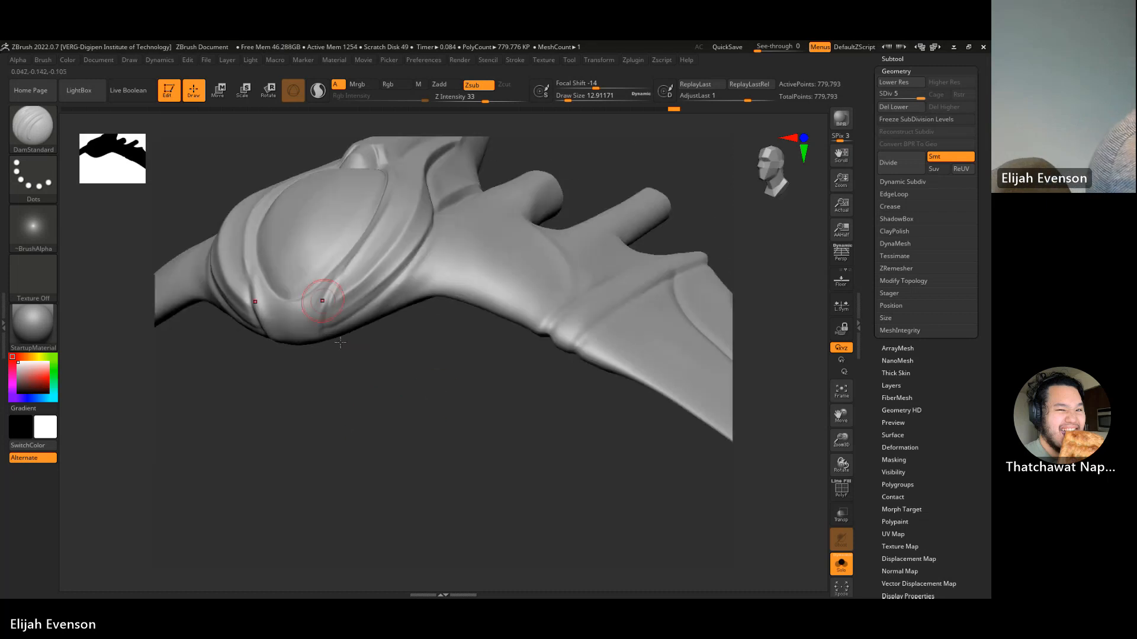
pyautogui.moveTo(341, 342); pyautogui.dragTo(395, 289)
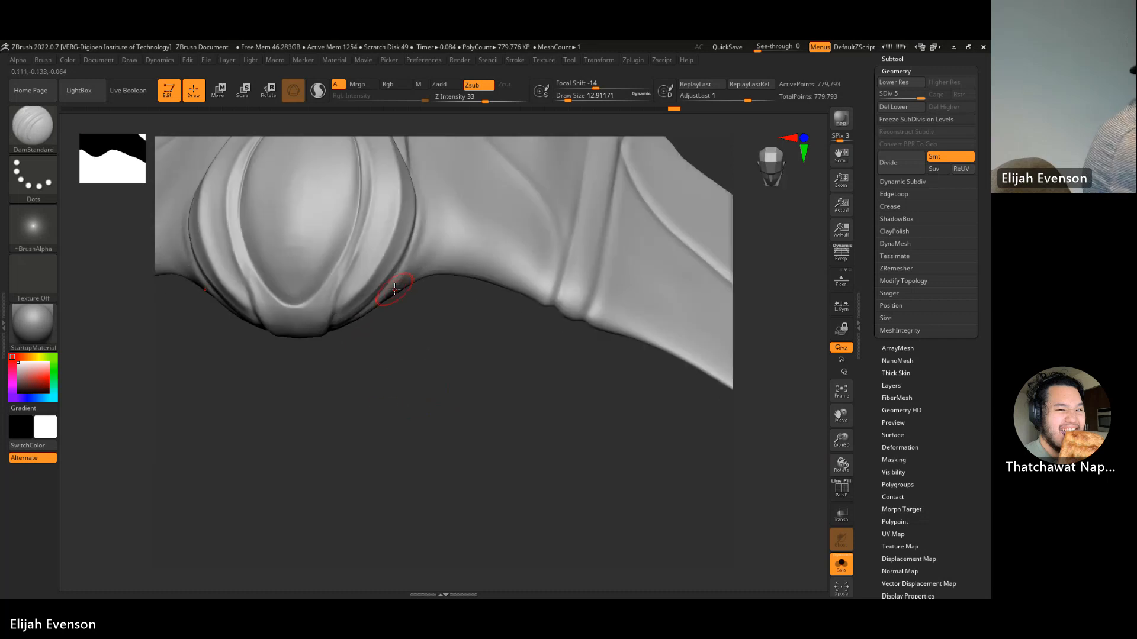
# - Smooth away the creases around the nose and lower canopy rim at subdivision level 3 with a draw size of about 20
pyautogui.click(33, 125)
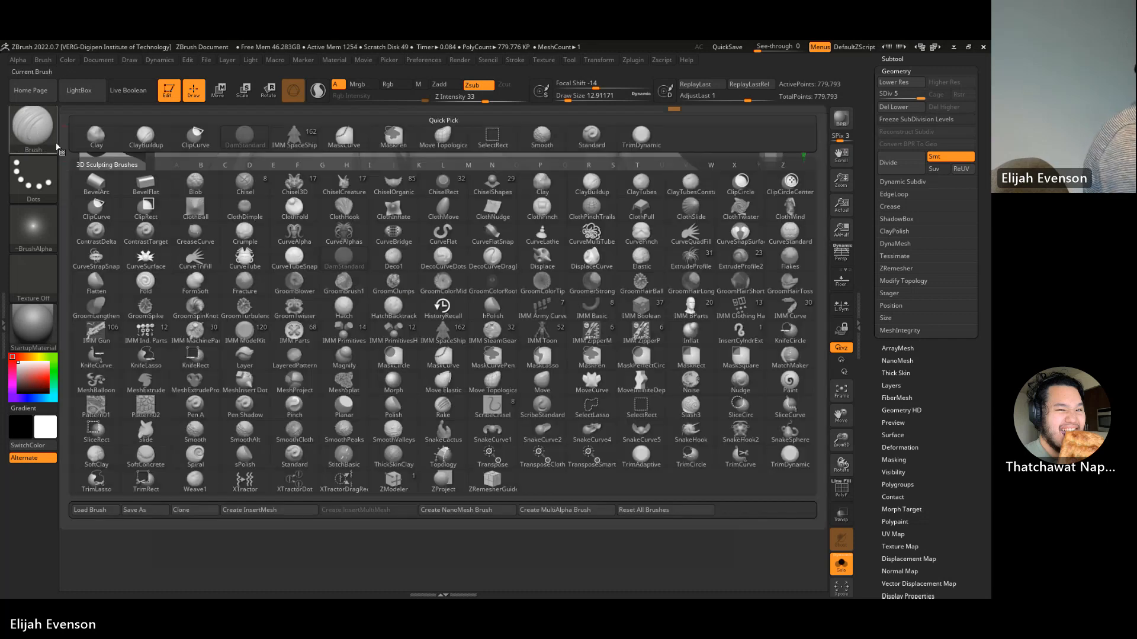
pyautogui.click(648, 142)
pyautogui.hotkey('shift', 'd')
pyautogui.hotkey('shift', 'd')
pyautogui.hotkey('shift', 'd')
pyautogui.hotkey('shift', 'd')
pyautogui.press('s')
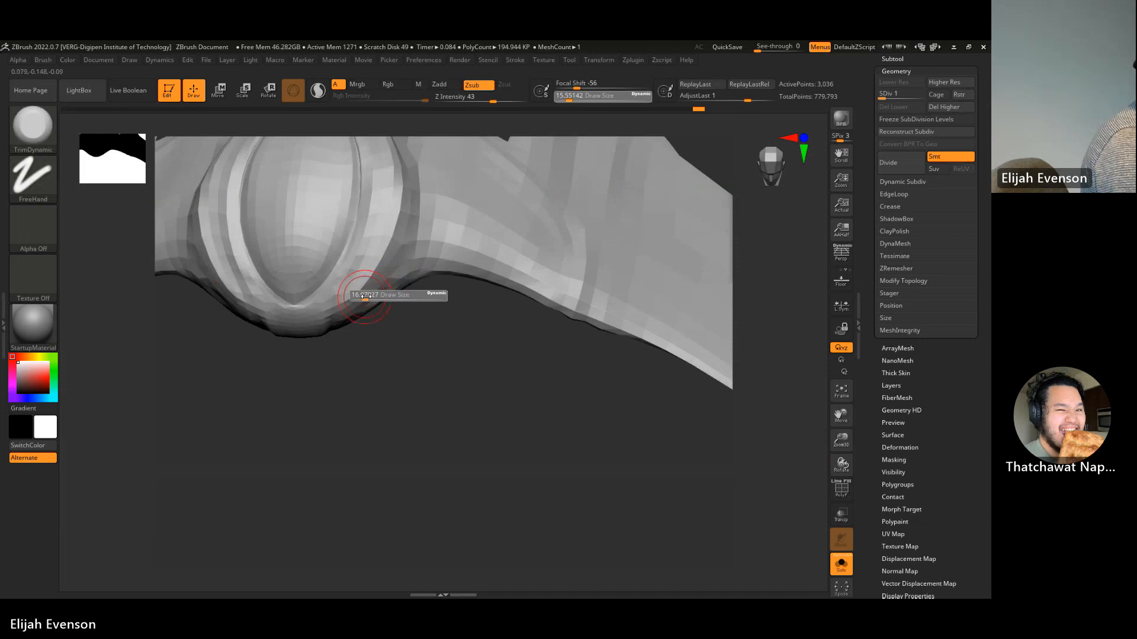
pyautogui.press('d')
pyautogui.press('d')
pyautogui.press('shift')
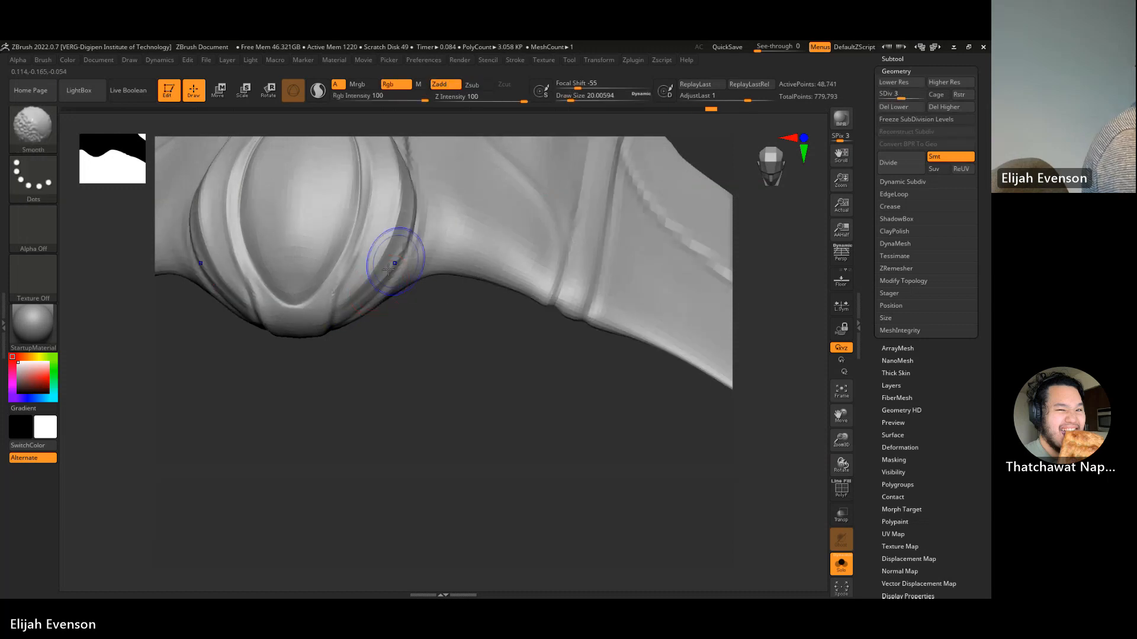
pyautogui.keyDown('shift'); pyautogui.moveTo(388, 269); pyautogui.dragTo(344, 317); pyautogui.keyUp('shift')
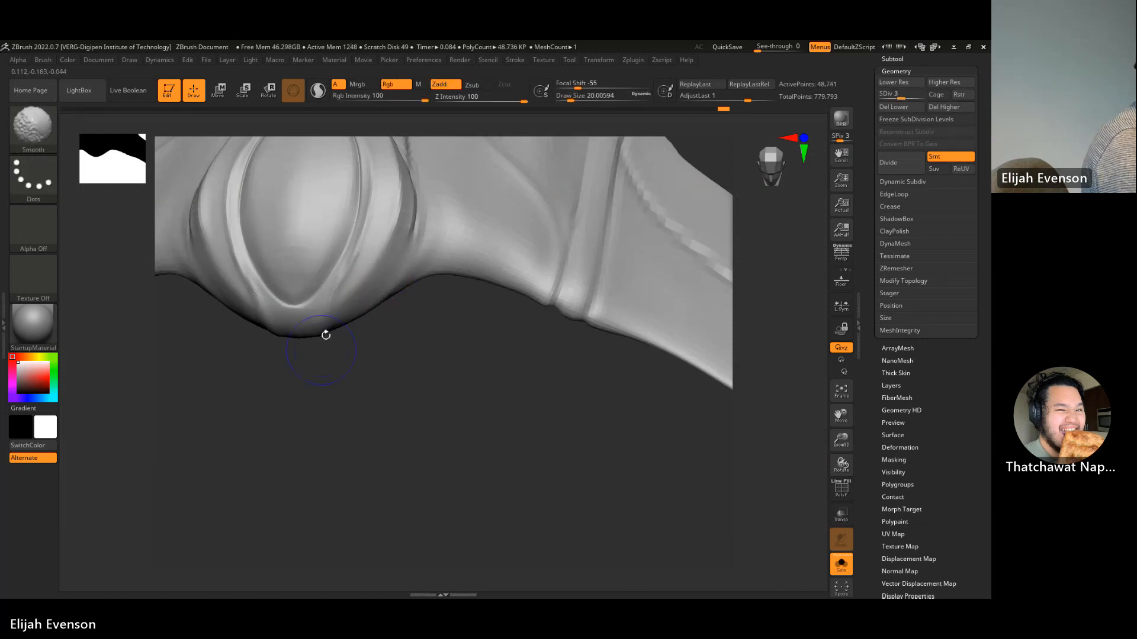
pyautogui.keyDown('shift'); pyautogui.moveTo(376, 170); pyautogui.dragTo(331, 366); pyautogui.keyUp('shift')
pyautogui.keyDown('shift'); pyautogui.moveTo(392, 190); pyautogui.dragTo(322, 361); pyautogui.keyUp('shift')
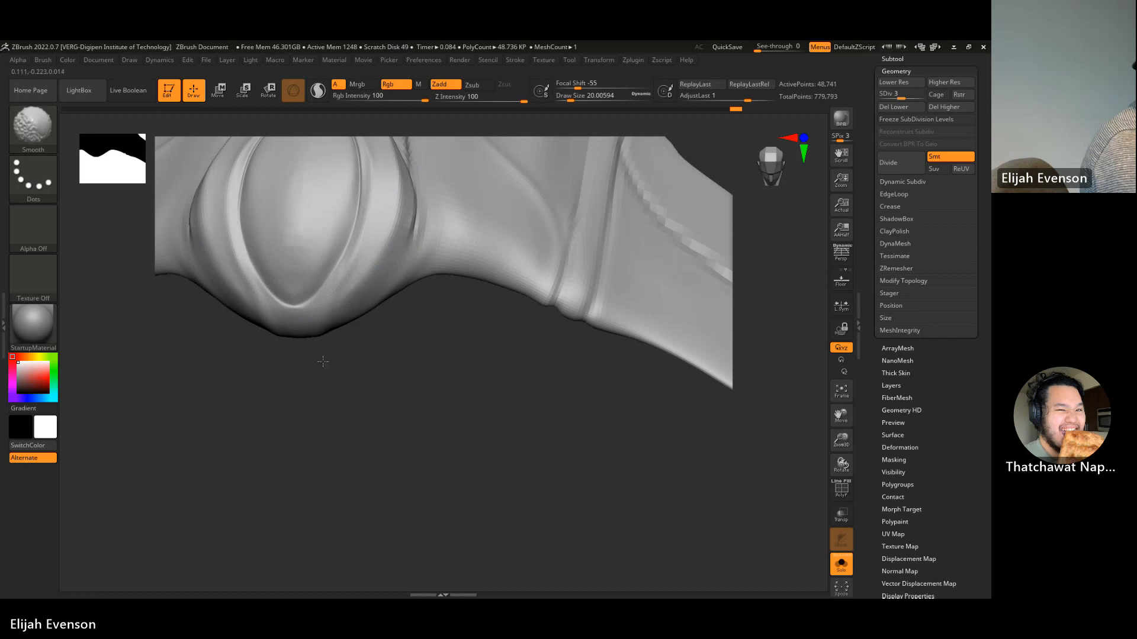
# - Try carving a DamStandard crease from the side of the canopy rim down to the nose, undoing the last strokes
pyautogui.press('b')
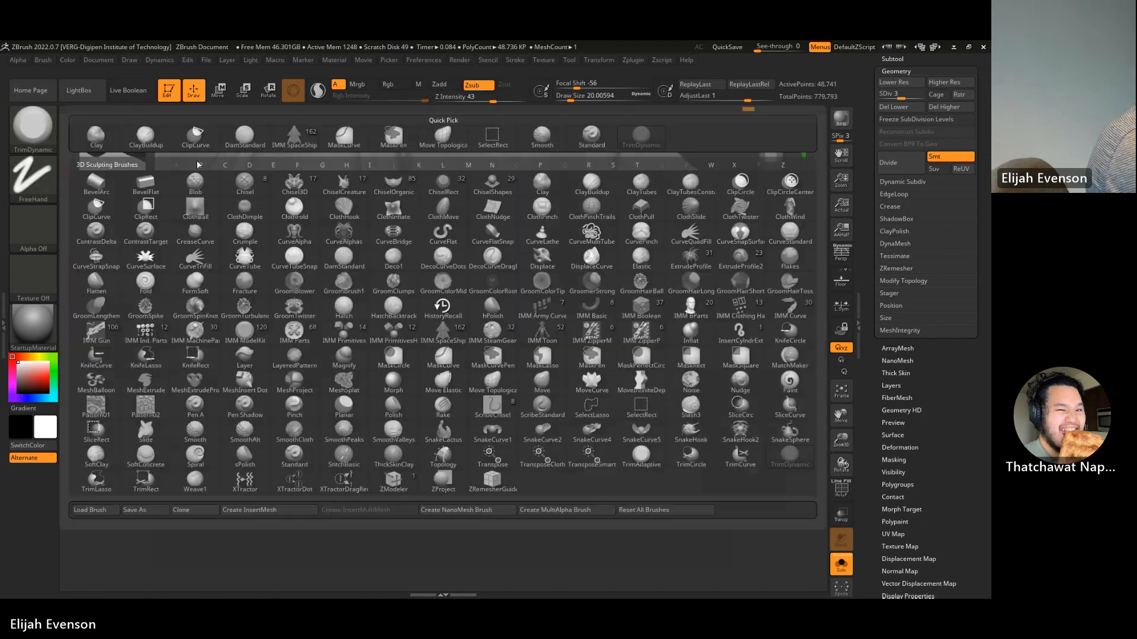
pyautogui.click(244, 138)
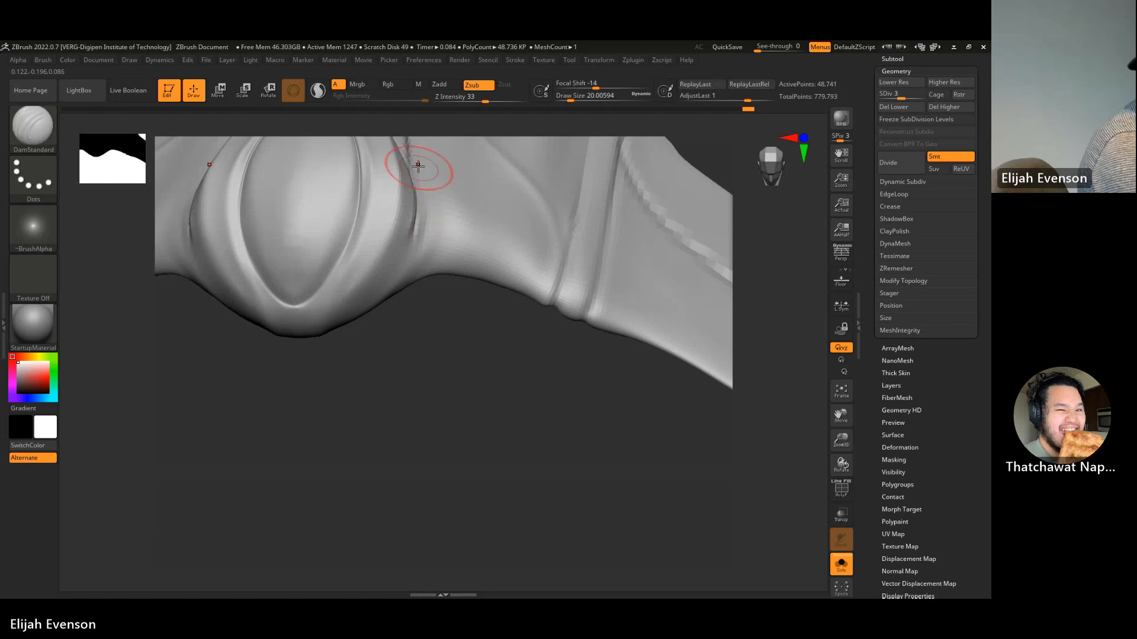
pyautogui.moveTo(370, 270); pyautogui.dragTo(353, 278)
pyautogui.moveTo(415, 192); pyautogui.dragTo(361, 273)
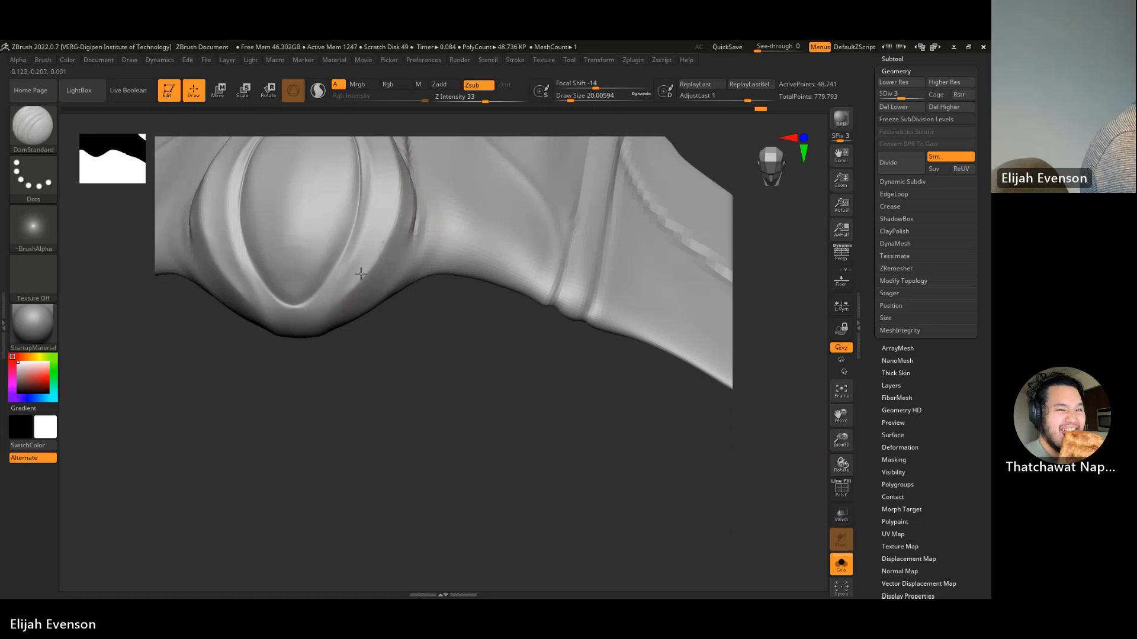
pyautogui.moveTo(371, 208)
pyautogui.mouseDown()
pyautogui.moveTo(322, 366)
pyautogui.moveTo(339, 289)
pyautogui.mouseUp()
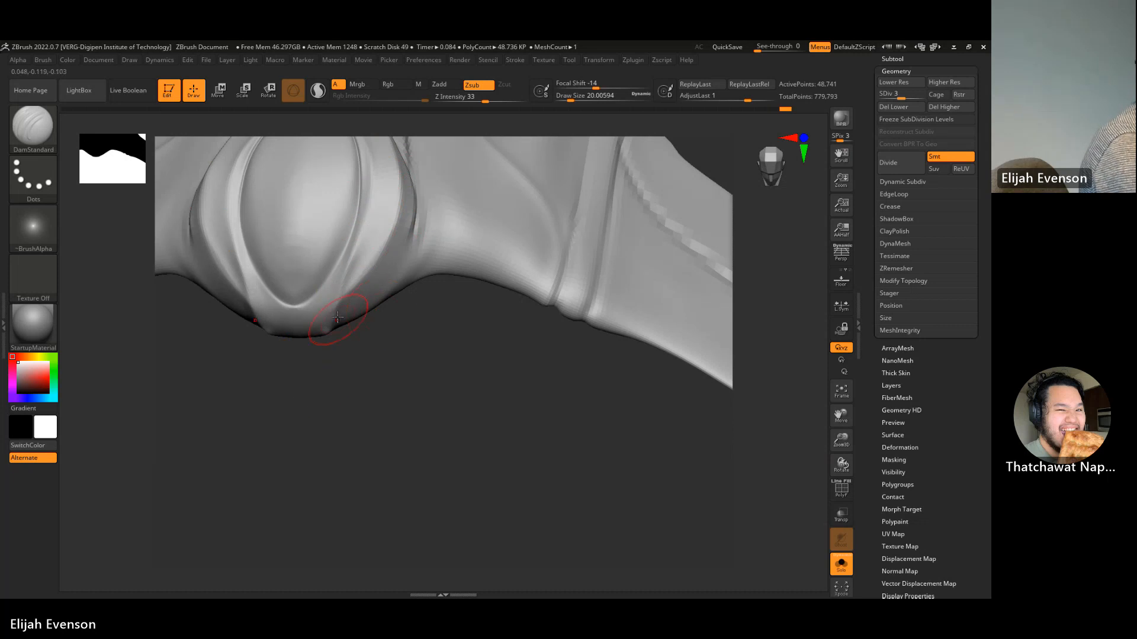
pyautogui.hotkey('ctrl', 'z')
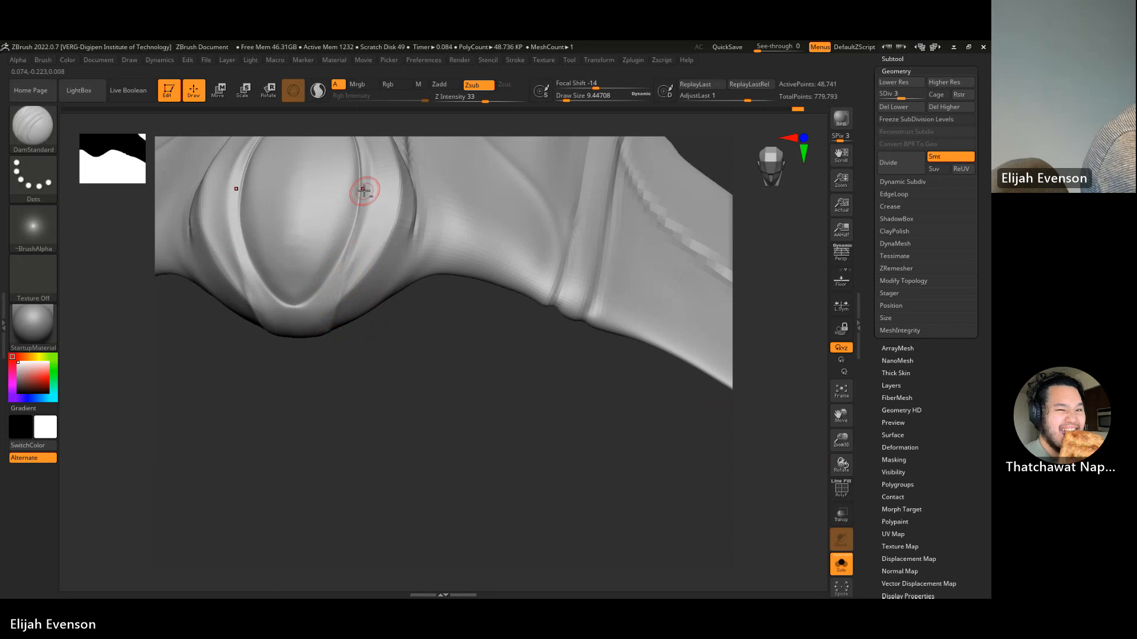
pyautogui.hotkey('ctrl', 'z')
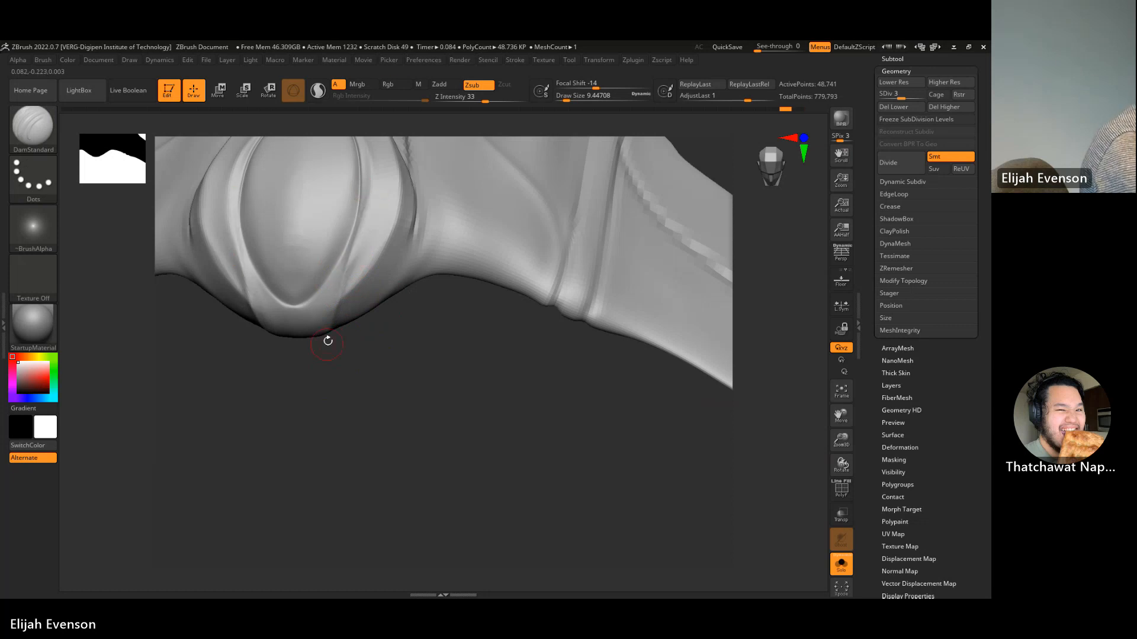
# - Carve a narrow crease along the outer canopy rim down to the nose tip at a draw size of about 9.4
pyautogui.hotkey('ctrl', 'shift', 'z')
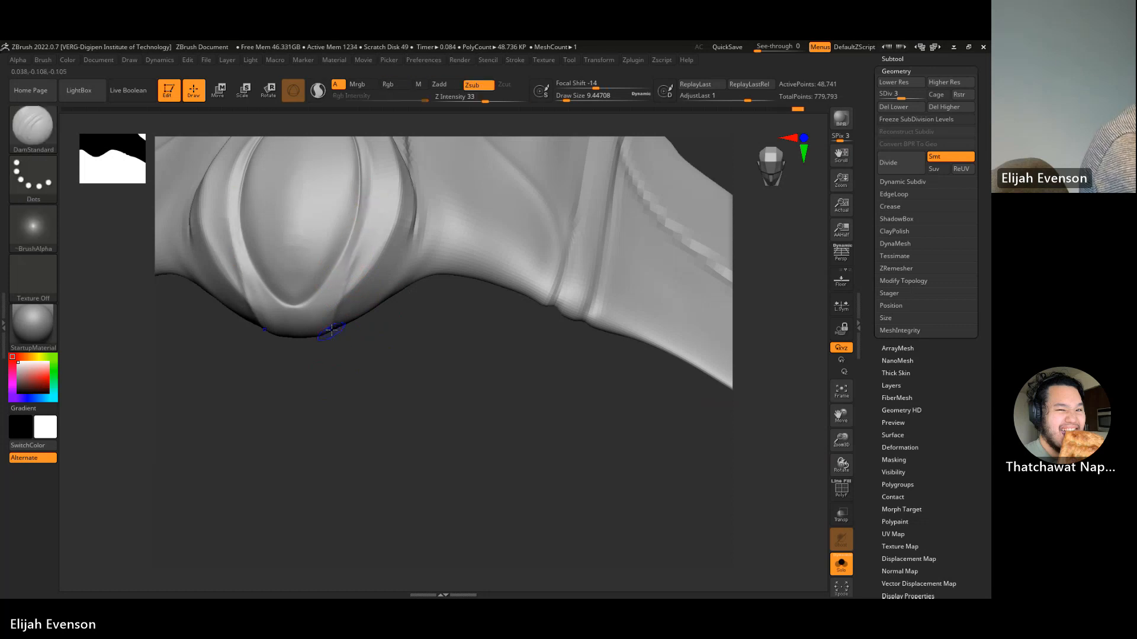
pyautogui.press('shift')
pyautogui.hotkey('ctrl', 'z')
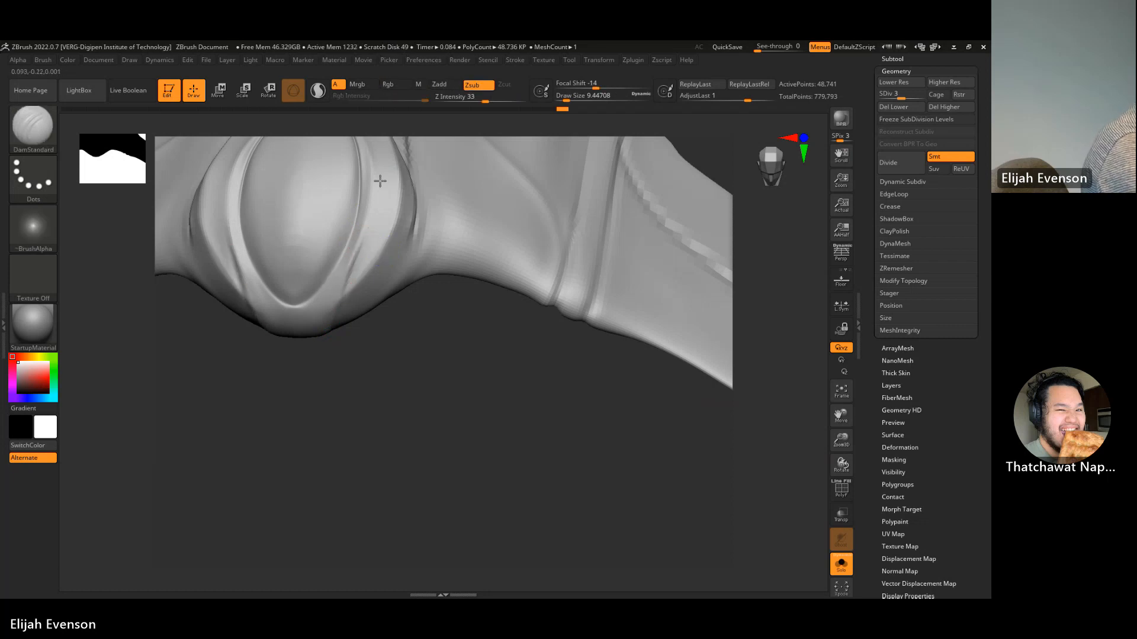
pyautogui.moveTo(388, 331); pyautogui.dragTo(398, 350)
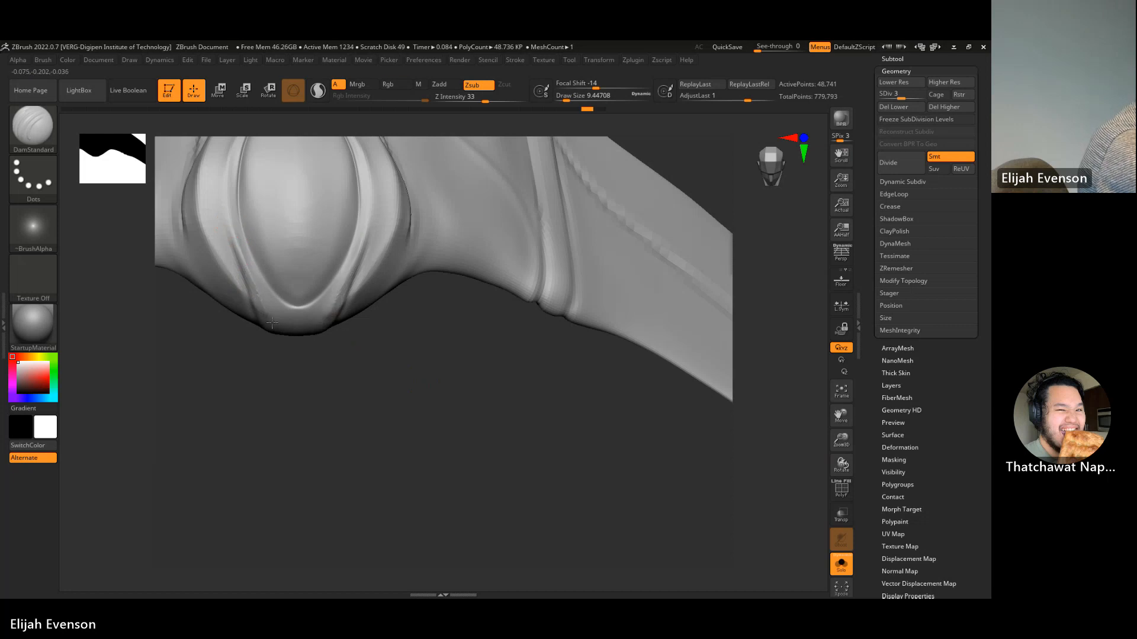
pyautogui.moveTo(340, 394); pyautogui.dragTo(342, 380)
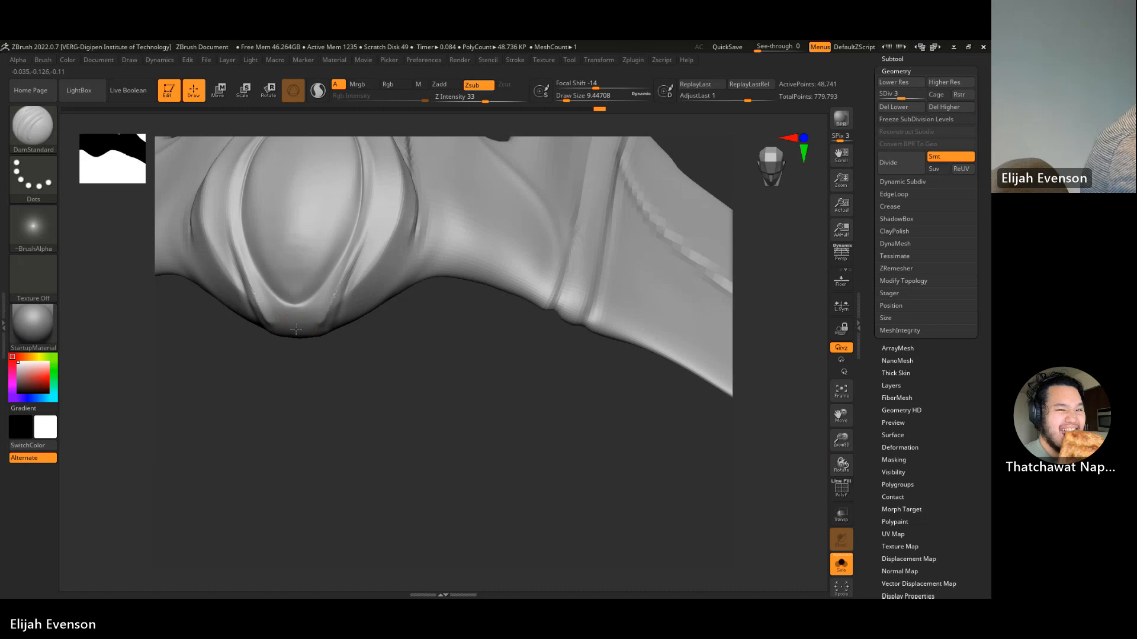
pyautogui.press('shift')
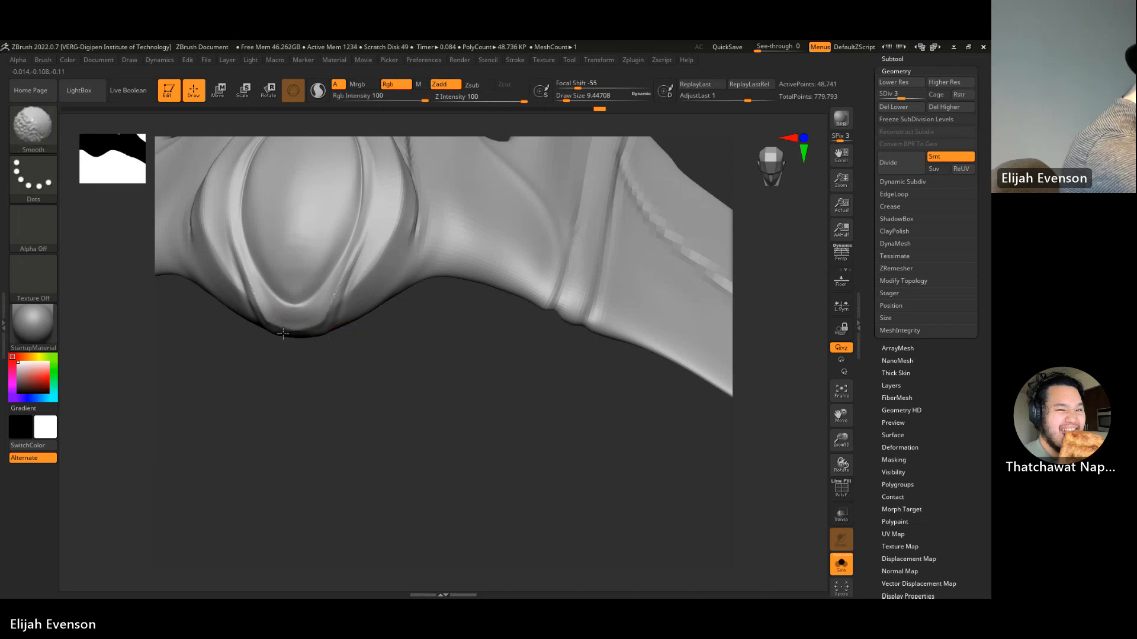
# - Pull the rear spike, tubes and wing backward at subdivision level 5 with the Move Topological brush at a draw size of about 77
pyautogui.moveTo(482, 376)
pyautogui.mouseDown()
pyautogui.moveTo(459, 322)
pyautogui.moveTo(662, 388)
pyautogui.moveTo(706, 430)
pyautogui.mouseUp()
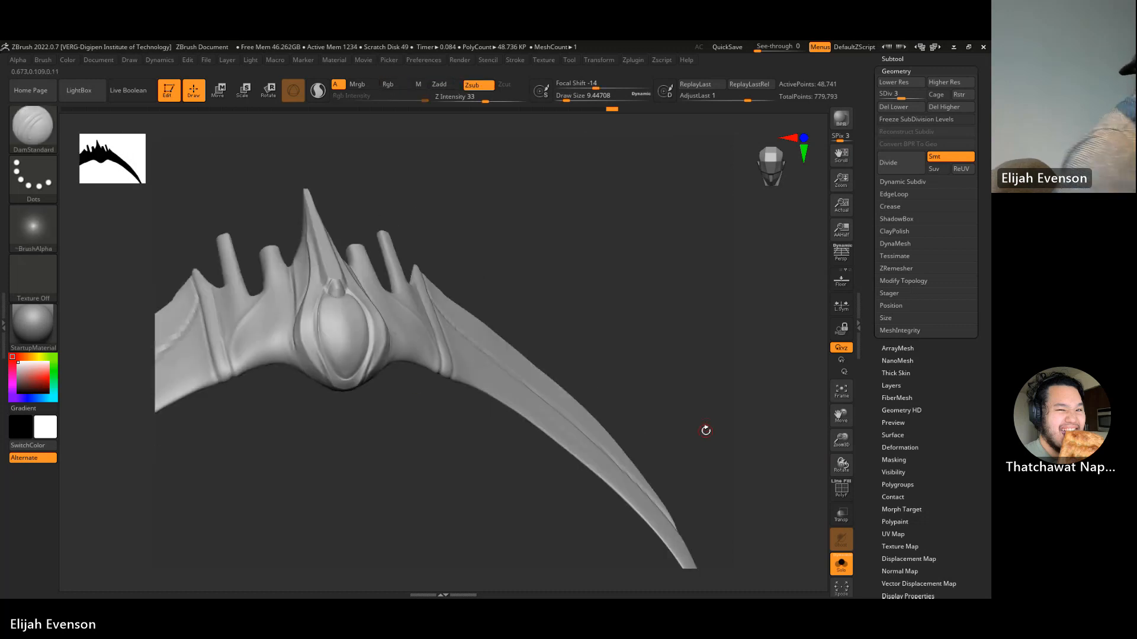
pyautogui.press('f')
pyautogui.moveTo(502, 449); pyautogui.dragTo(442, 388)
pyautogui.moveTo(442, 441); pyautogui.dragTo(472, 474)
pyautogui.moveTo(316, 399); pyautogui.dragTo(355, 349)
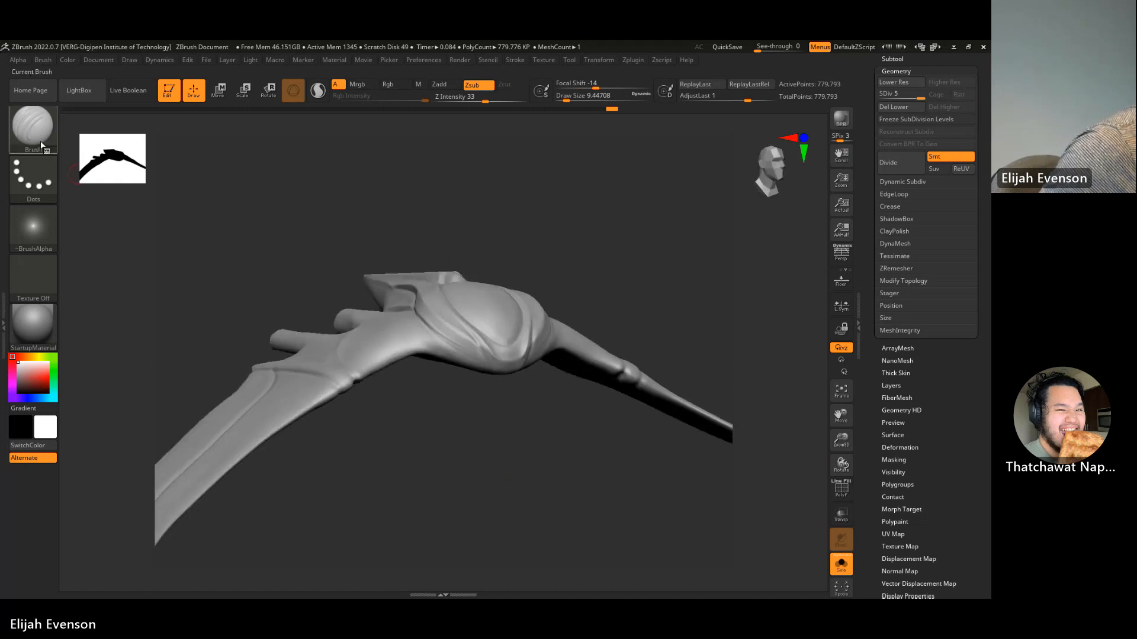
pyautogui.click(26, 124)
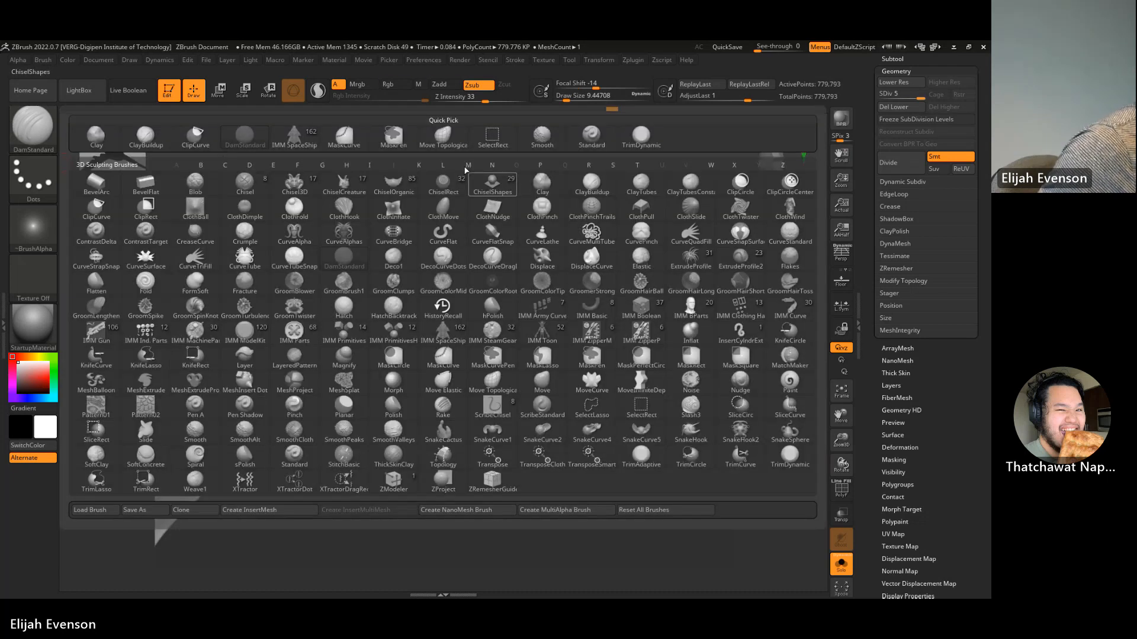
pyautogui.click(473, 187)
pyautogui.press('s')
pyautogui.moveTo(427, 337)
pyautogui.mouseDown()
pyautogui.moveTo(444, 337)
pyautogui.moveTo(372, 318)
pyautogui.mouseUp()
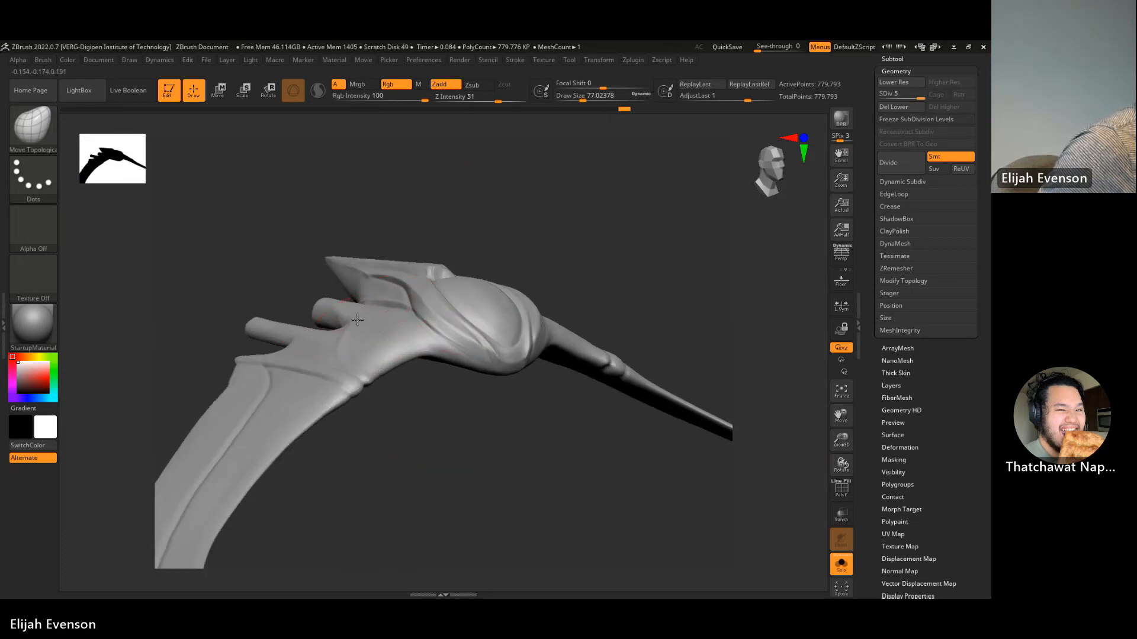
# - Carve a DamStandard crease from the notch between the two tubes down to the wing-root band, curving forward, at a draw size of about 6.6
pyautogui.moveTo(466, 407); pyautogui.dragTo(652, 316)
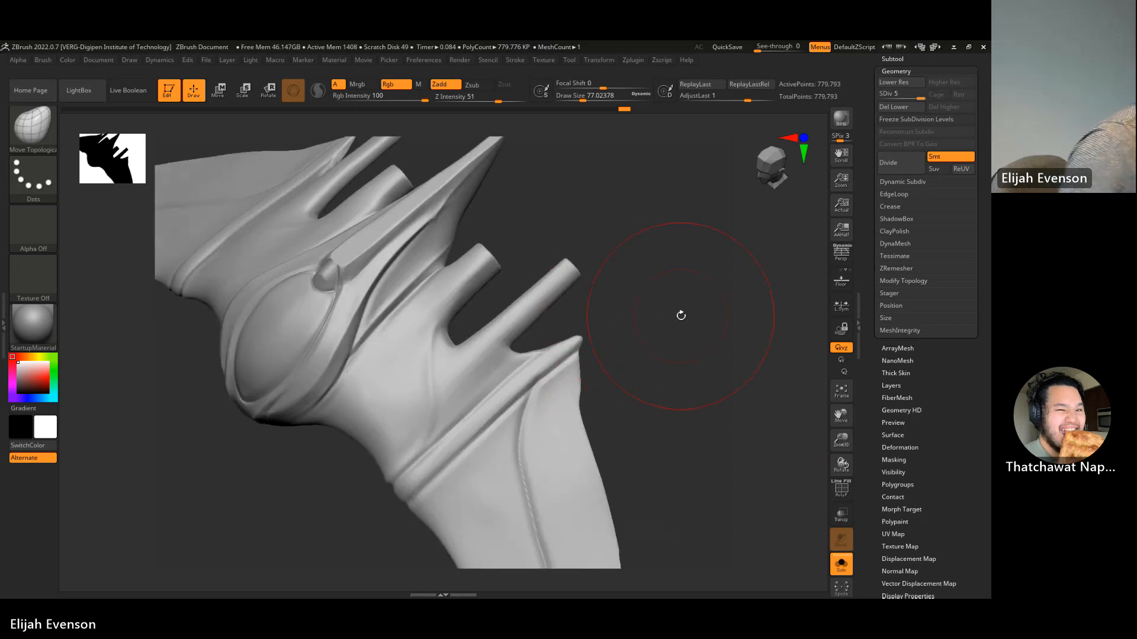
pyautogui.moveTo(691, 356); pyautogui.dragTo(709, 308)
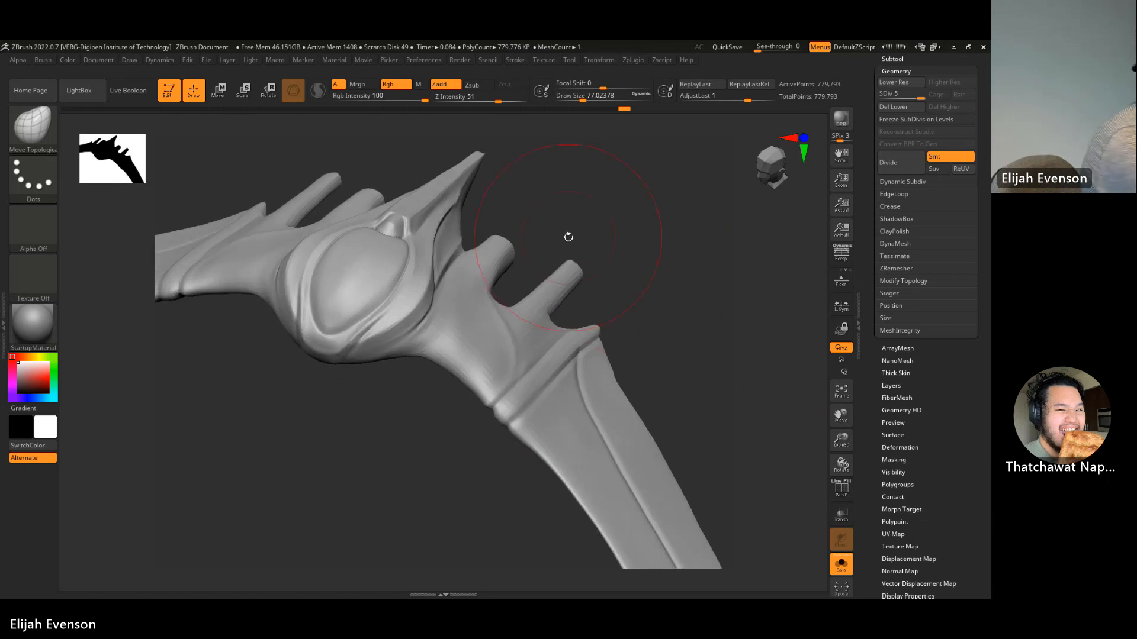
pyautogui.click(34, 127)
pyautogui.click(245, 140)
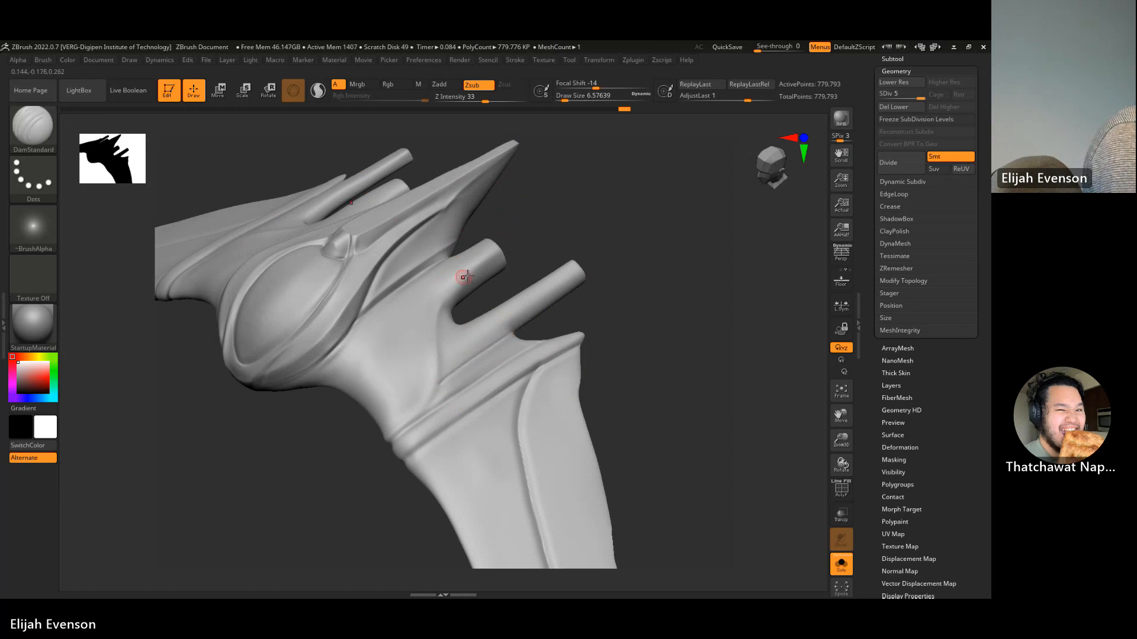
pyautogui.moveTo(444, 375); pyautogui.dragTo(435, 408)
pyautogui.moveTo(444, 328); pyautogui.dragTo(446, 310)
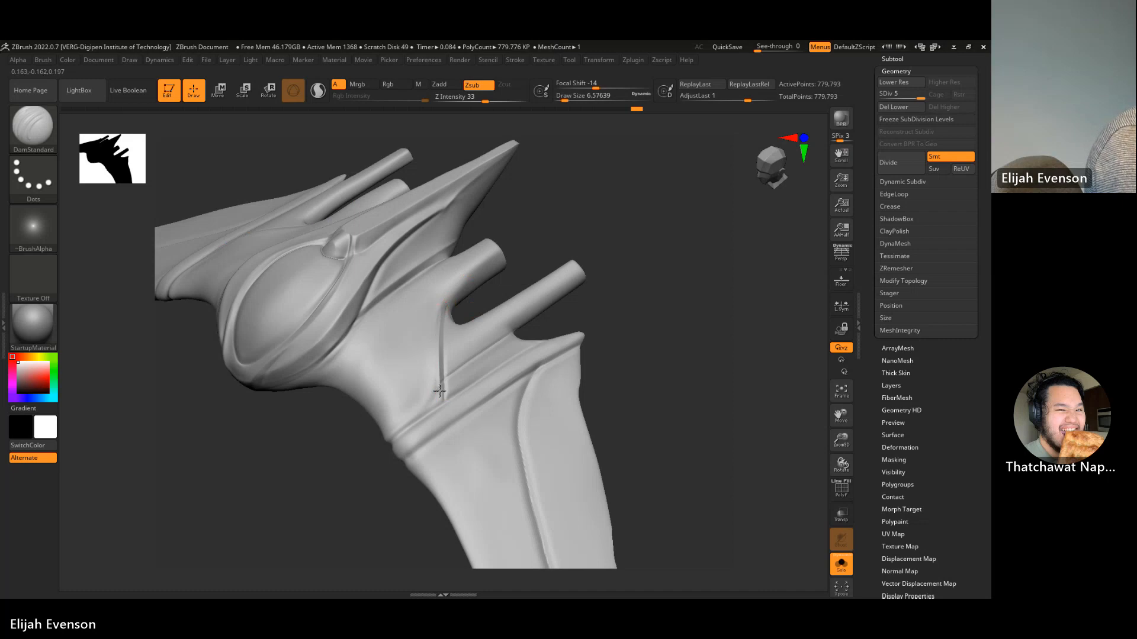
pyautogui.moveTo(439, 391); pyautogui.dragTo(409, 430)
pyautogui.moveTo(665, 289); pyautogui.dragTo(678, 318)
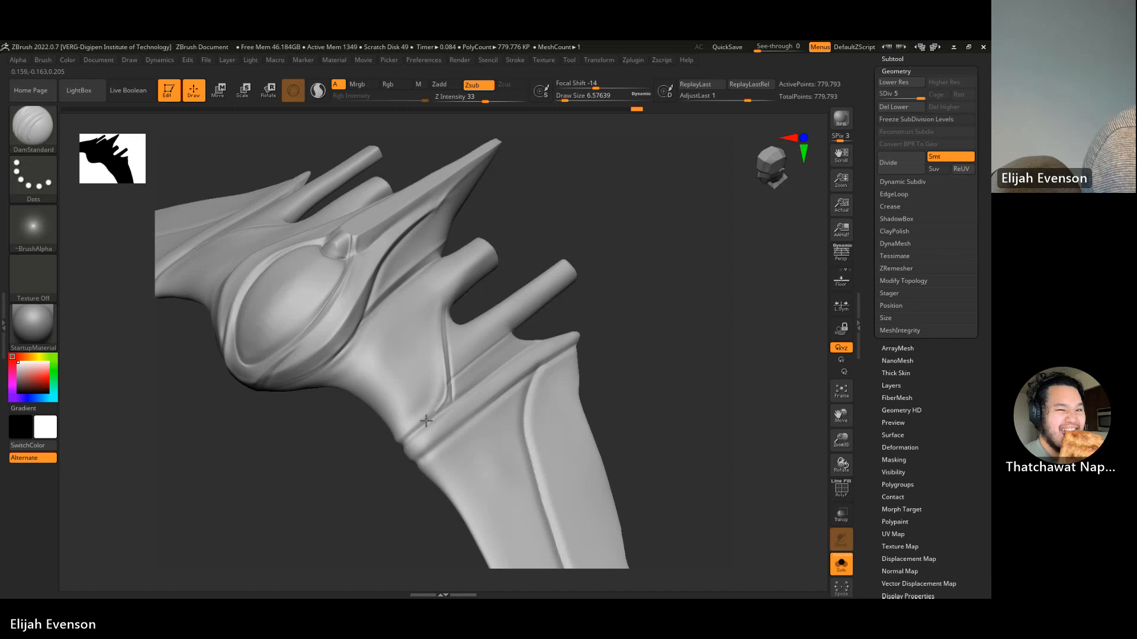
pyautogui.press('shift')
# - Carve a crease on the hull's underside from the notch between the tubes forward toward the nose
pyautogui.keyDown('shift'); pyautogui.moveTo(633, 260); pyautogui.dragTo(676, 331); pyautogui.keyUp('shift')
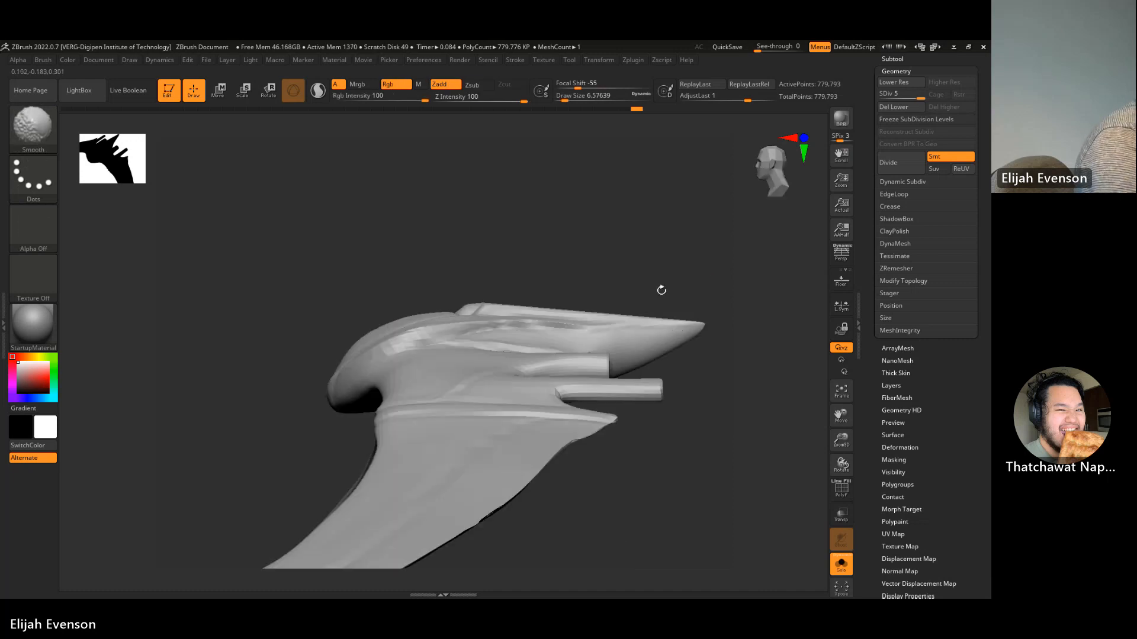
pyautogui.moveTo(660, 289)
pyautogui.mouseDown()
pyautogui.moveTo(710, 350)
pyautogui.moveTo(685, 328)
pyautogui.moveTo(703, 451)
pyautogui.moveTo(698, 360)
pyautogui.moveTo(695, 391)
pyautogui.moveTo(741, 459)
pyautogui.mouseUp()
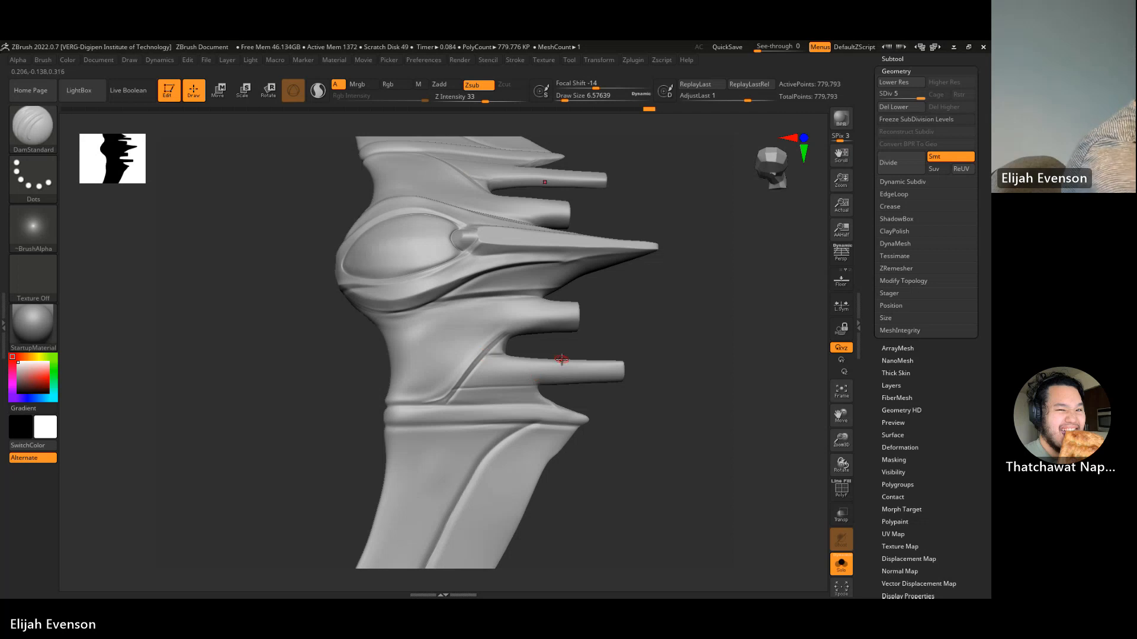
pyautogui.moveTo(715, 392); pyautogui.dragTo(612, 304)
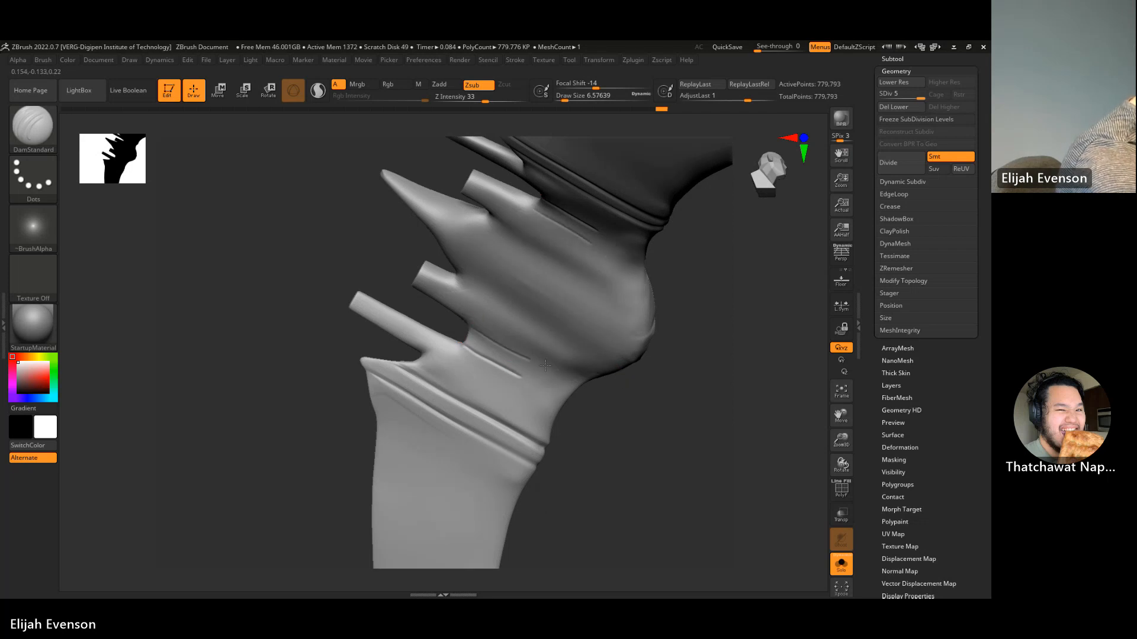
pyautogui.press('shift')
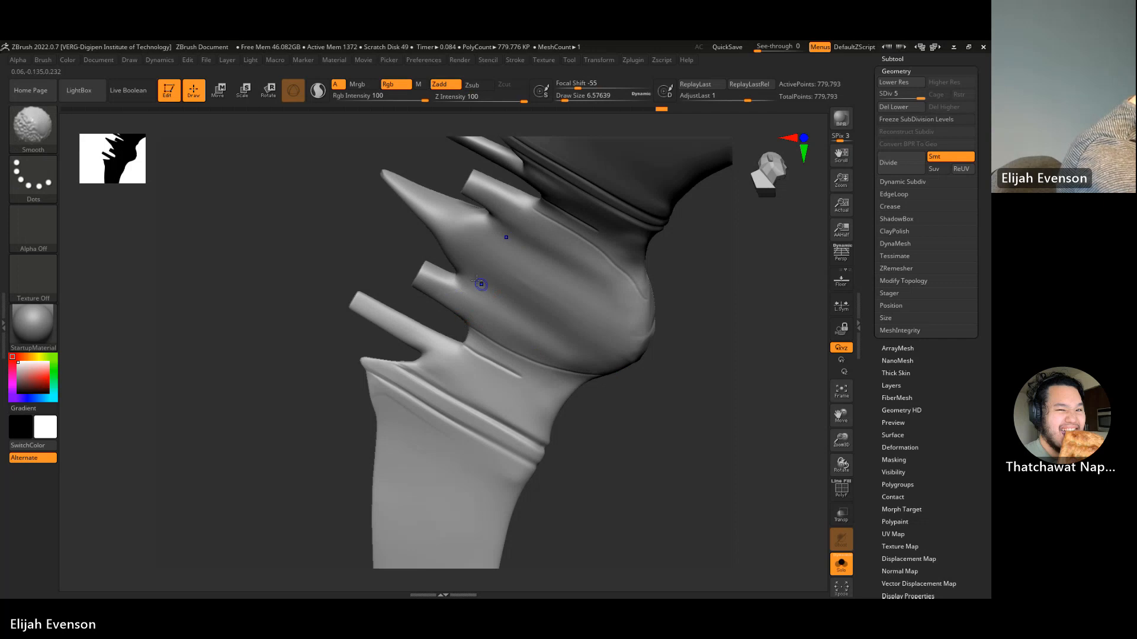
pyautogui.press('ctrl')
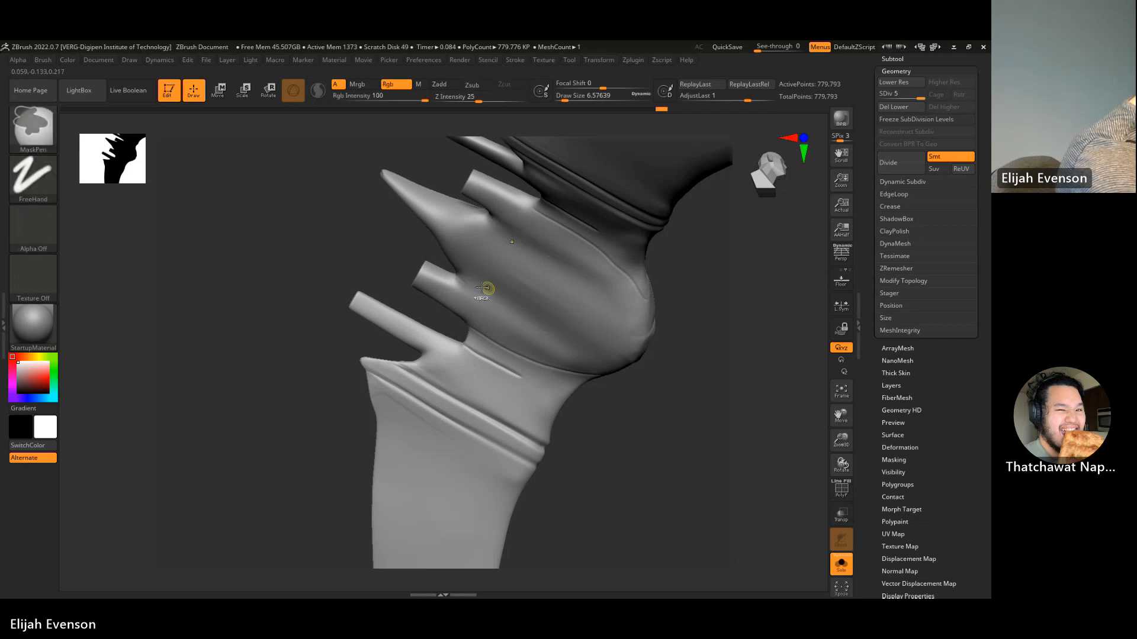
# - Deepen the arched crease across the hull's underside with the DamStandard brush at a draw size of about 17
pyautogui.moveTo(457, 274)
pyautogui.mouseDown()
pyautogui.moveTo(546, 328)
pyautogui.moveTo(571, 282)
pyautogui.mouseUp()
pyautogui.hotkey('ctrl', 'z')
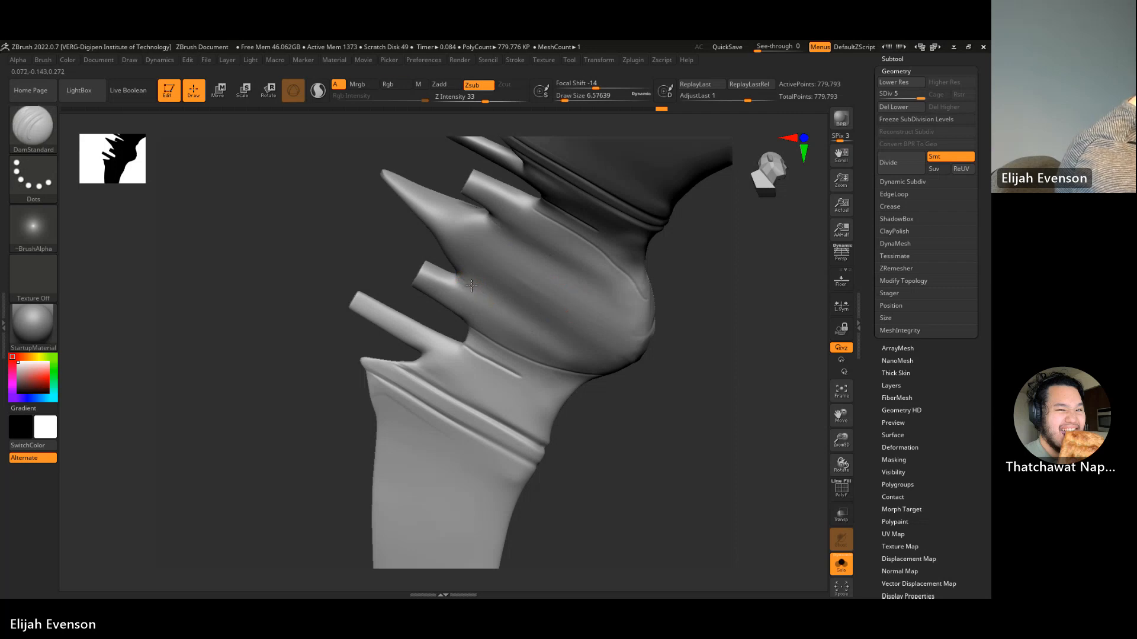
pyautogui.moveTo(681, 349)
pyautogui.mouseDown()
pyautogui.moveTo(746, 390)
pyautogui.moveTo(738, 400)
pyautogui.moveTo(720, 309)
pyautogui.moveTo(777, 342)
pyautogui.moveTo(690, 190)
pyautogui.moveTo(659, 256)
pyautogui.moveTo(656, 334)
pyautogui.moveTo(609, 340)
pyautogui.moveTo(675, 467)
pyautogui.moveTo(657, 435)
pyautogui.mouseUp()
pyautogui.press('s')
pyautogui.moveTo(424, 294); pyautogui.dragTo(430, 294)
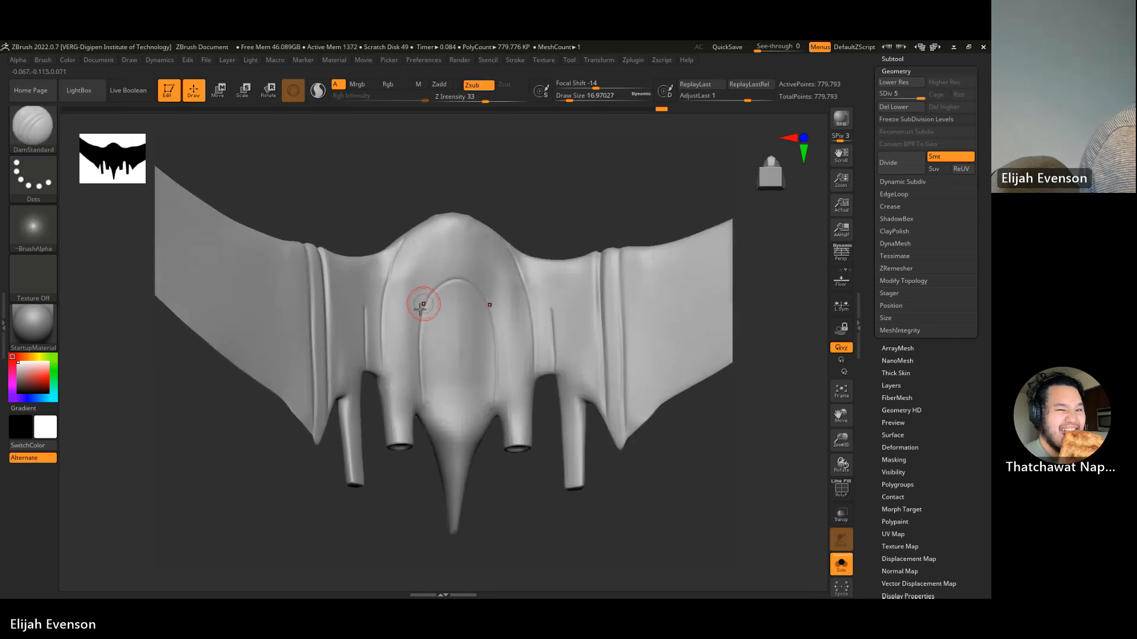
pyautogui.moveTo(414, 347); pyautogui.dragTo(462, 274)
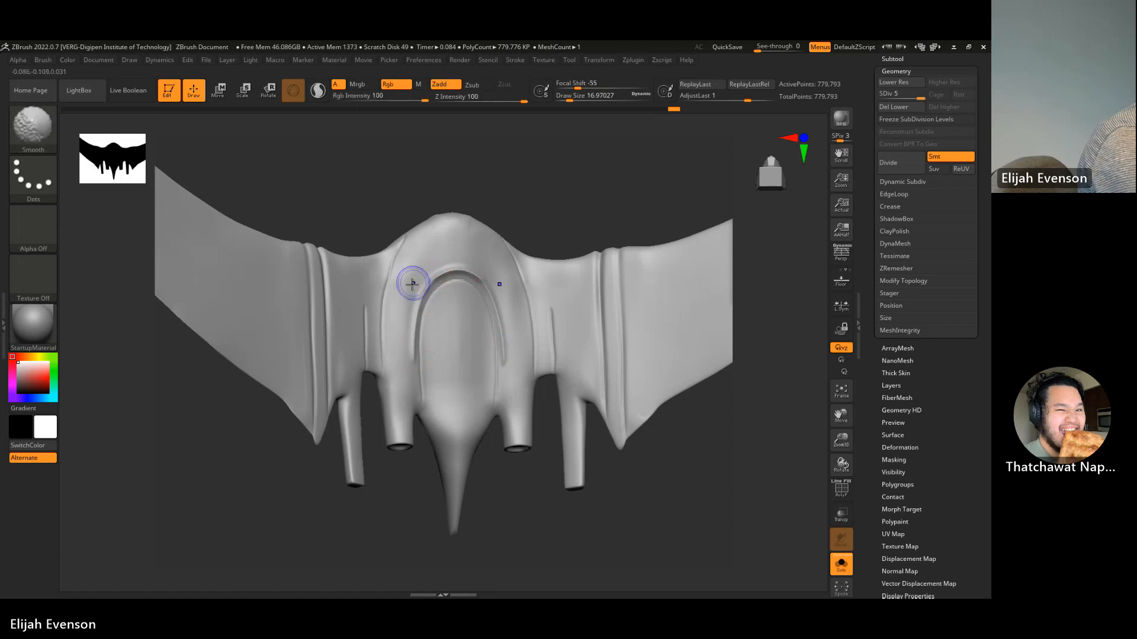
pyautogui.moveTo(492, 194); pyautogui.dragTo(509, 289)
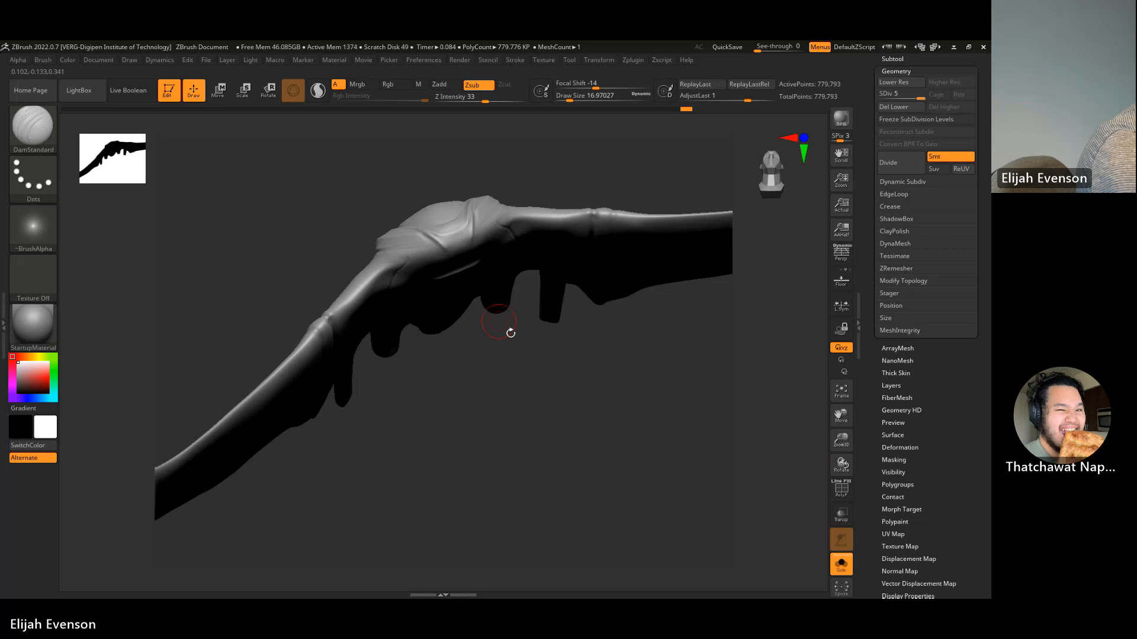
# - Carve a mirrored pair of DamStandard creases from the underside arch forward to the nose tip and soften them
pyautogui.moveTo(507, 330); pyautogui.dragTo(438, 249)
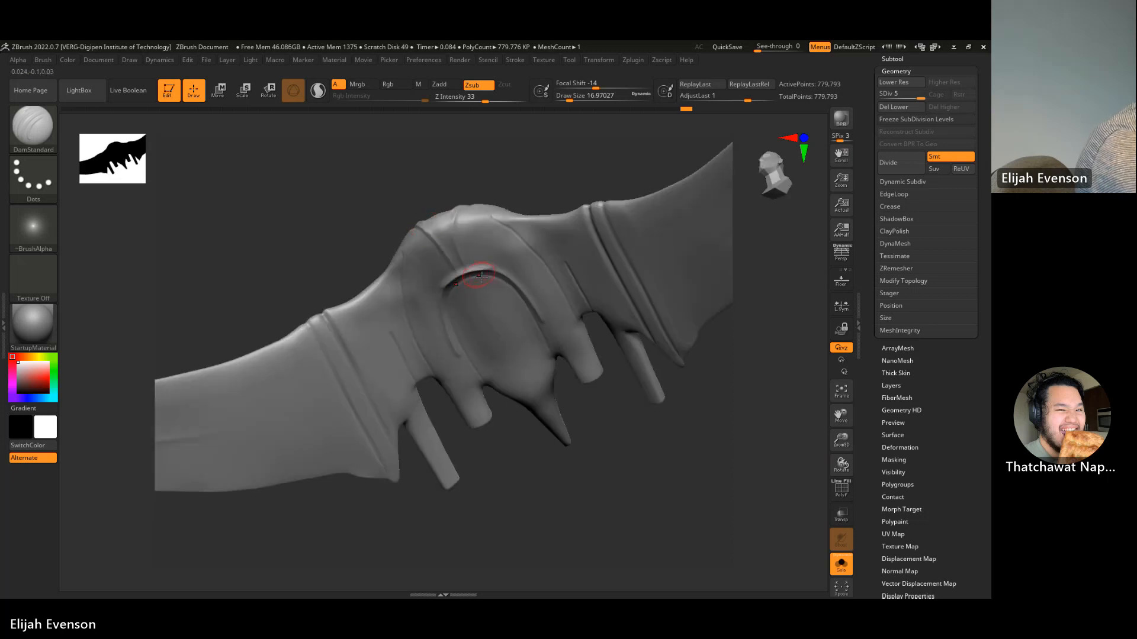
pyautogui.keyDown('shift'); pyautogui.moveTo(609, 441); pyautogui.dragTo(632, 448); pyautogui.keyUp('shift')
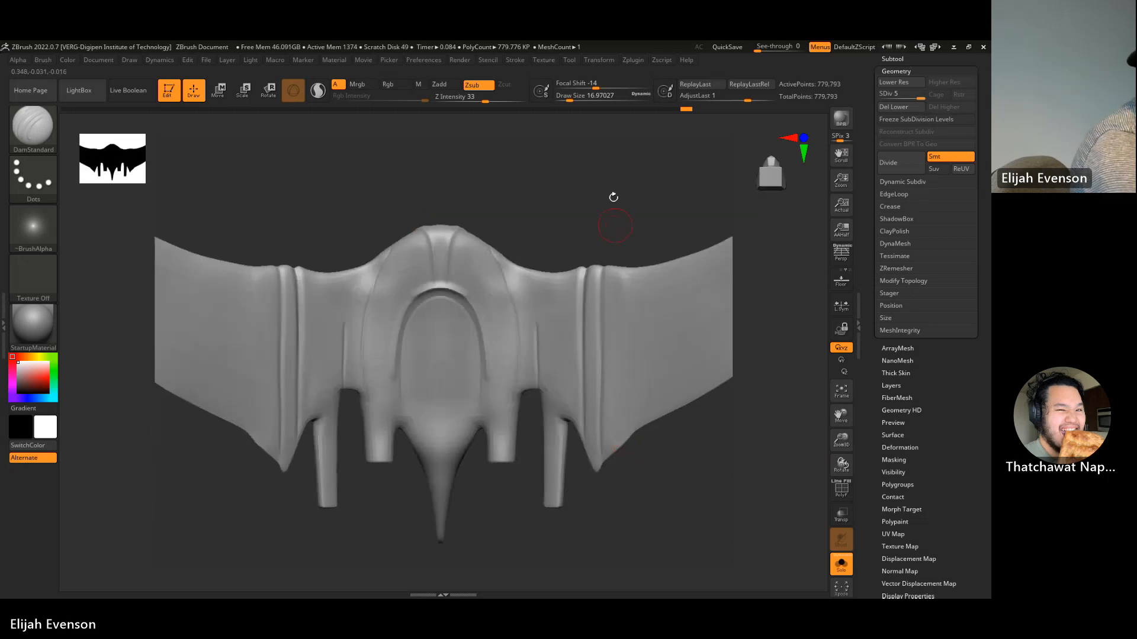
pyautogui.moveTo(613, 197); pyautogui.dragTo(599, 260)
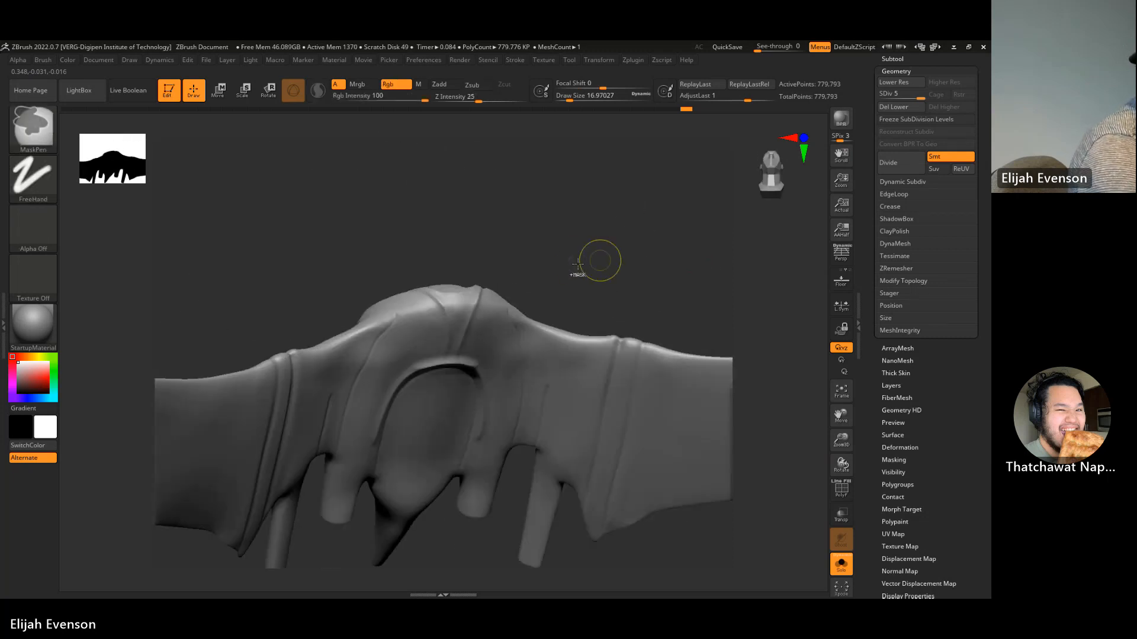
pyautogui.hotkey('ctrl', 'z')
pyautogui.keyDown('shift'); pyautogui.moveTo(447, 304); pyautogui.dragTo(428, 293); pyautogui.keyUp('shift')
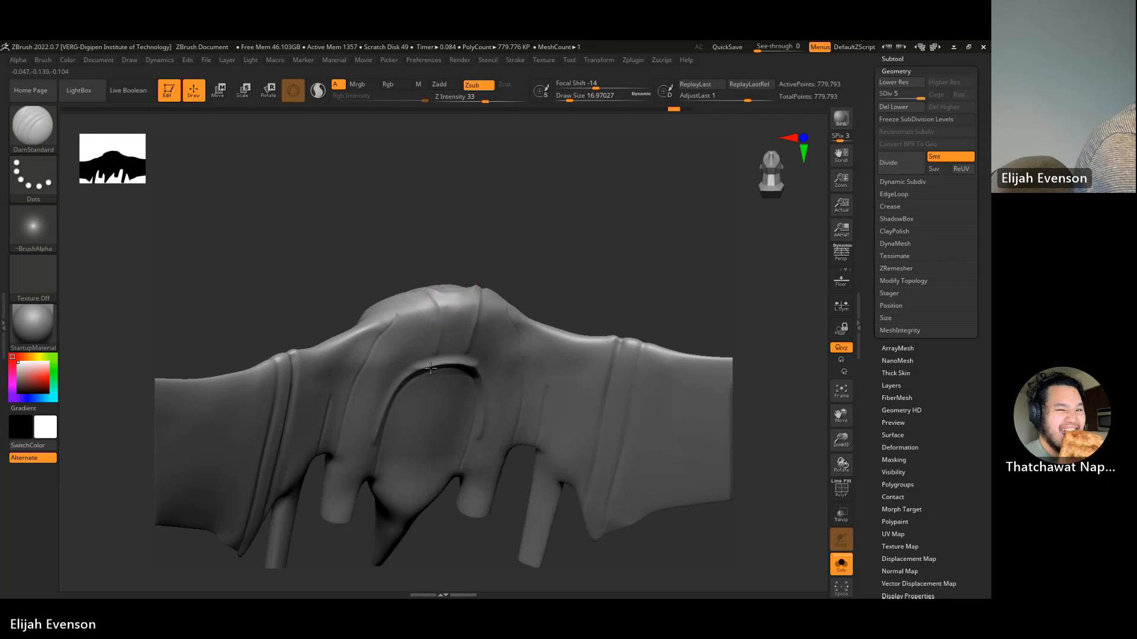
pyautogui.moveTo(430, 368); pyautogui.dragTo(430, 373)
pyautogui.moveTo(437, 295); pyautogui.dragTo(440, 365)
pyautogui.keyDown('shift'); pyautogui.moveTo(450, 314); pyautogui.dragTo(448, 361); pyautogui.keyUp('shift')
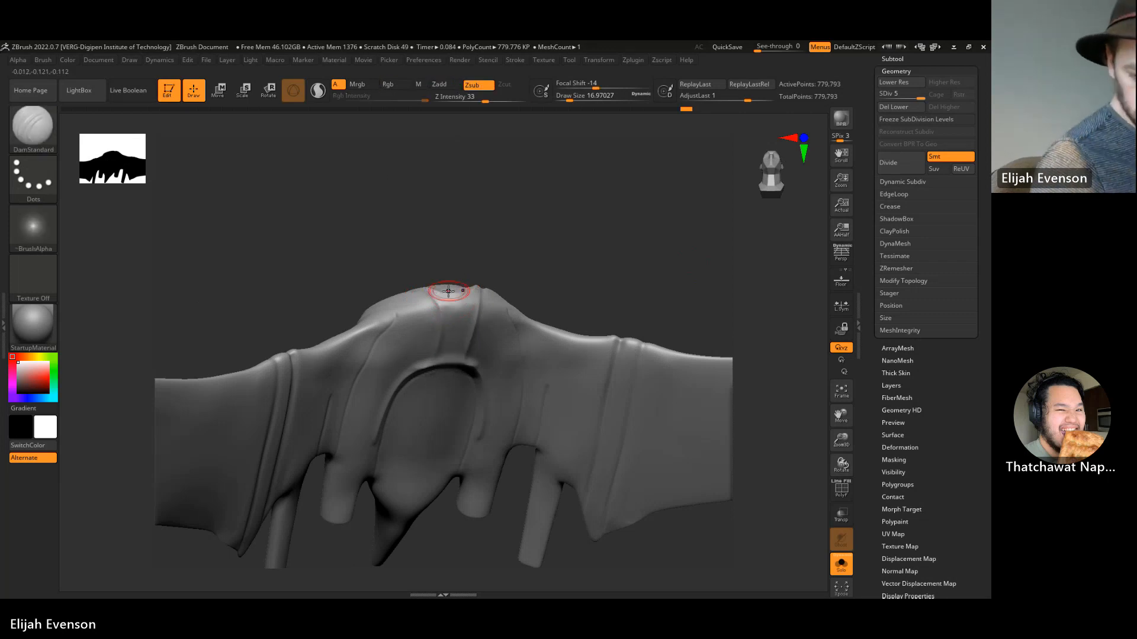
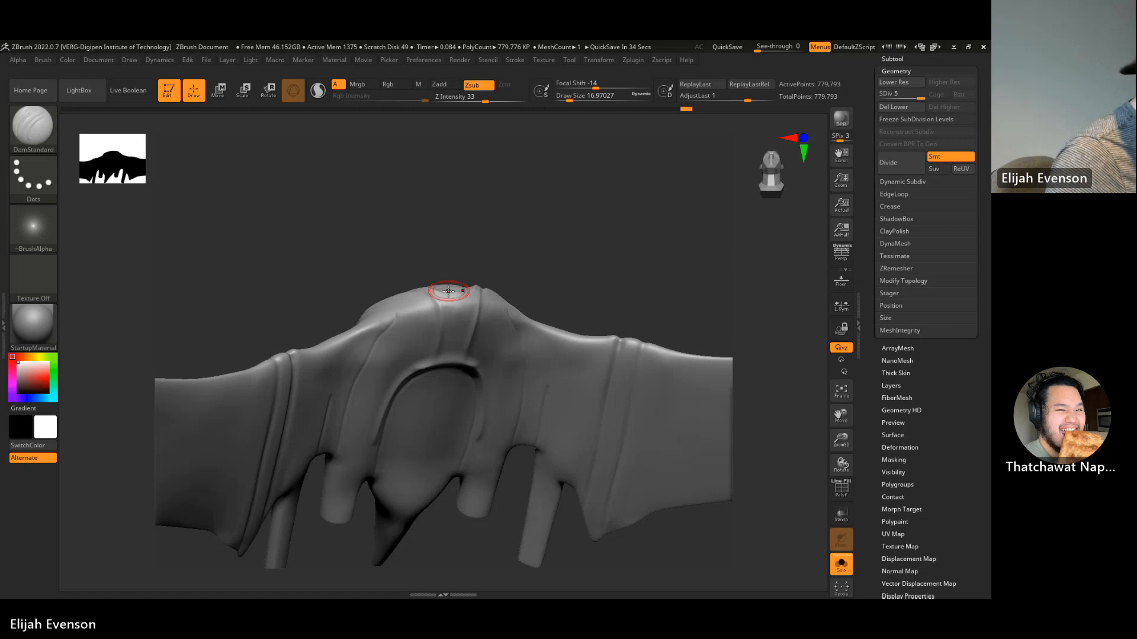
# - Smooth the rear wing-root area beside the tubes at subdivision level 2 and return to subdivision level 4
pyautogui.keyDown('shift'); pyautogui.moveTo(456, 244); pyautogui.dragTo(514, 408); pyautogui.keyUp('shift')
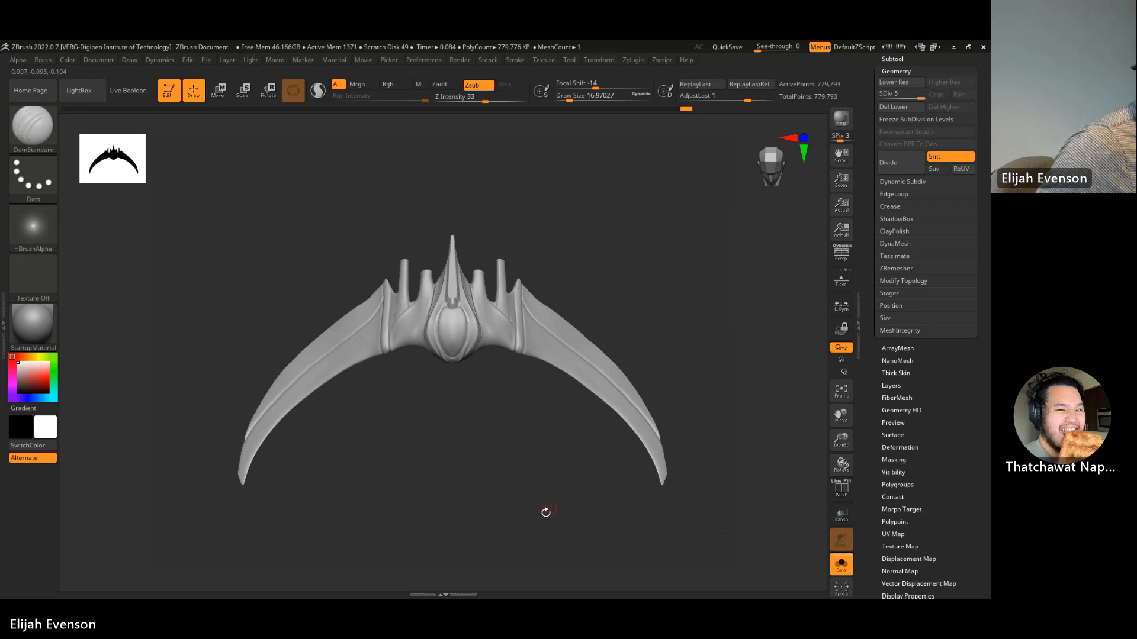
pyautogui.moveTo(545, 513); pyautogui.dragTo(580, 281)
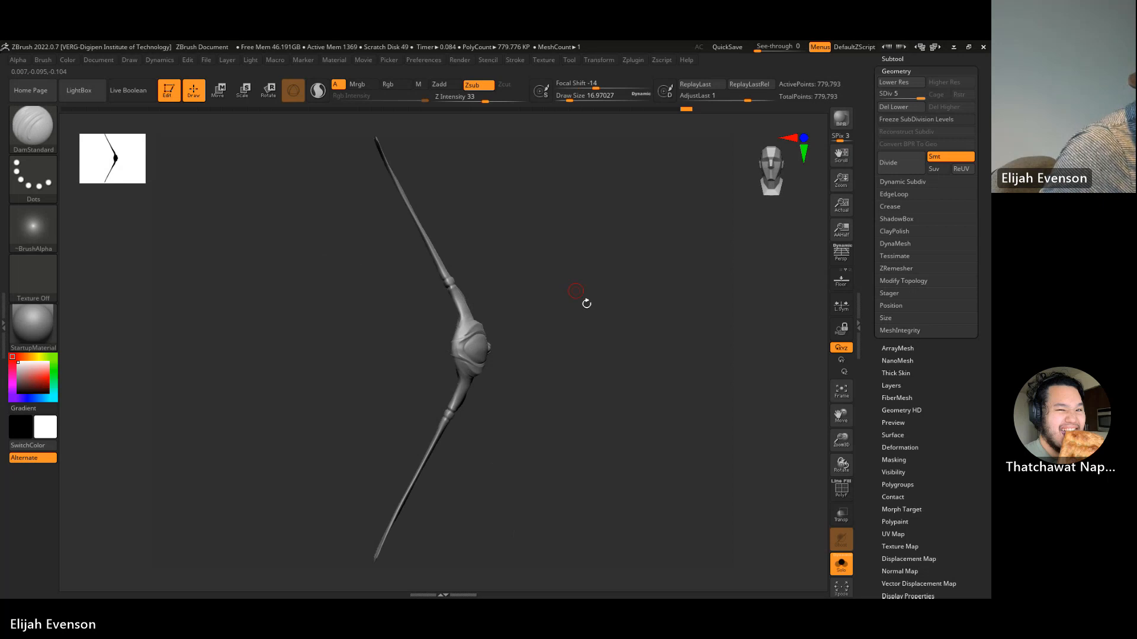
pyautogui.moveTo(636, 419)
pyautogui.mouseDown()
pyautogui.moveTo(637, 363)
pyautogui.moveTo(619, 420)
pyautogui.moveTo(637, 465)
pyautogui.moveTo(595, 307)
pyautogui.mouseUp()
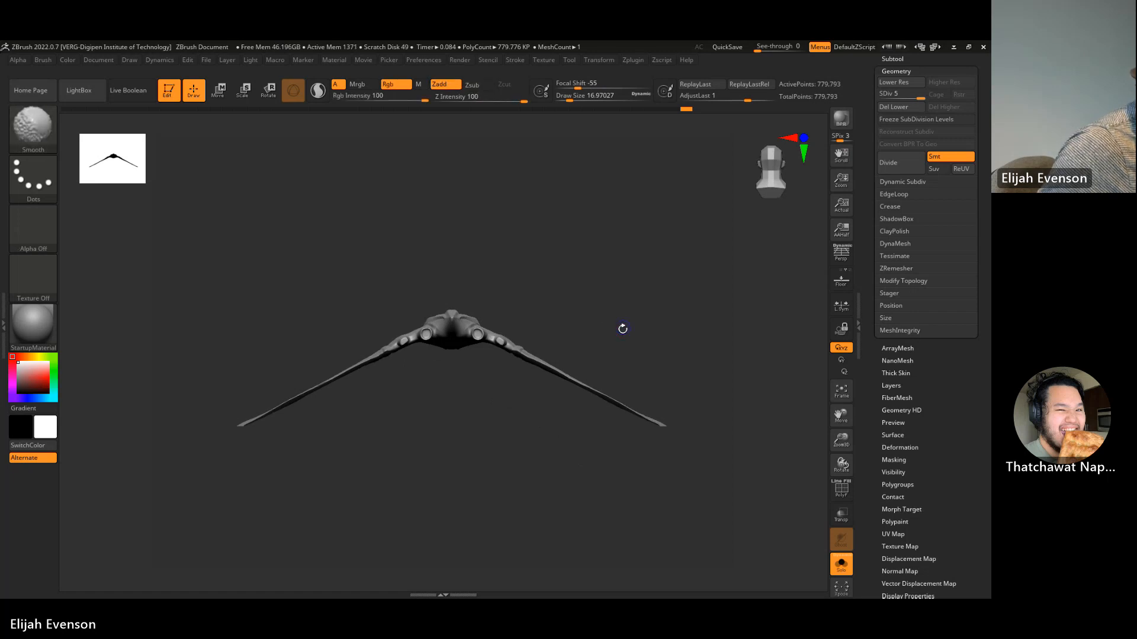
pyautogui.keyDown('alt'); pyautogui.moveTo(405, 459); pyautogui.dragTo(519, 523); pyautogui.keyUp('alt')
pyautogui.click(33, 126)
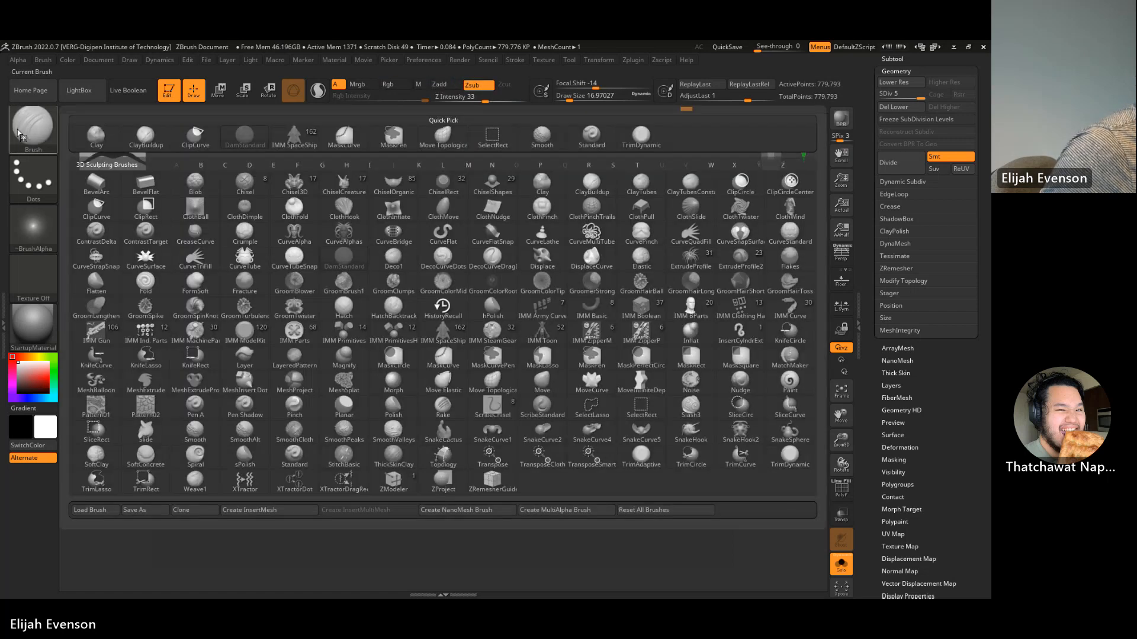
pyautogui.click(458, 145)
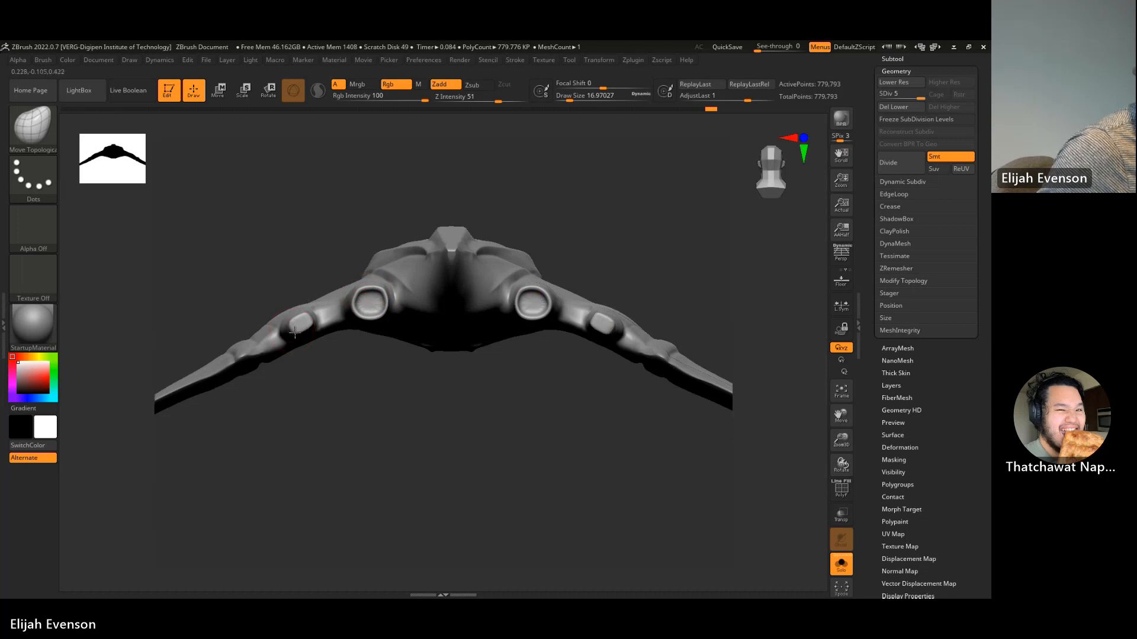
pyautogui.moveTo(348, 190); pyautogui.dragTo(545, 286)
pyautogui.keyDown('alt'); pyautogui.moveTo(424, 433); pyautogui.dragTo(483, 479); pyautogui.keyUp('alt')
pyautogui.hotkey('shift', 'd')
pyautogui.hotkey('shift', 'd')
pyautogui.hotkey('shift', 'd')
pyautogui.moveTo(304, 426)
pyautogui.keyDown('shift'); pyautogui.mouseDown()
pyautogui.moveTo(319, 400)
pyautogui.moveTo(308, 427)
pyautogui.mouseUp(); pyautogui.keyUp('shift')
pyautogui.moveTo(345, 387)
pyautogui.keyDown('shift'); pyautogui.mouseDown()
pyautogui.moveTo(340, 414)
pyautogui.moveTo(349, 394)
pyautogui.mouseUp(); pyautogui.keyUp('shift')
pyautogui.press('d')
pyautogui.press('d')
pyautogui.moveTo(669, 416); pyautogui.dragTo(586, 438)
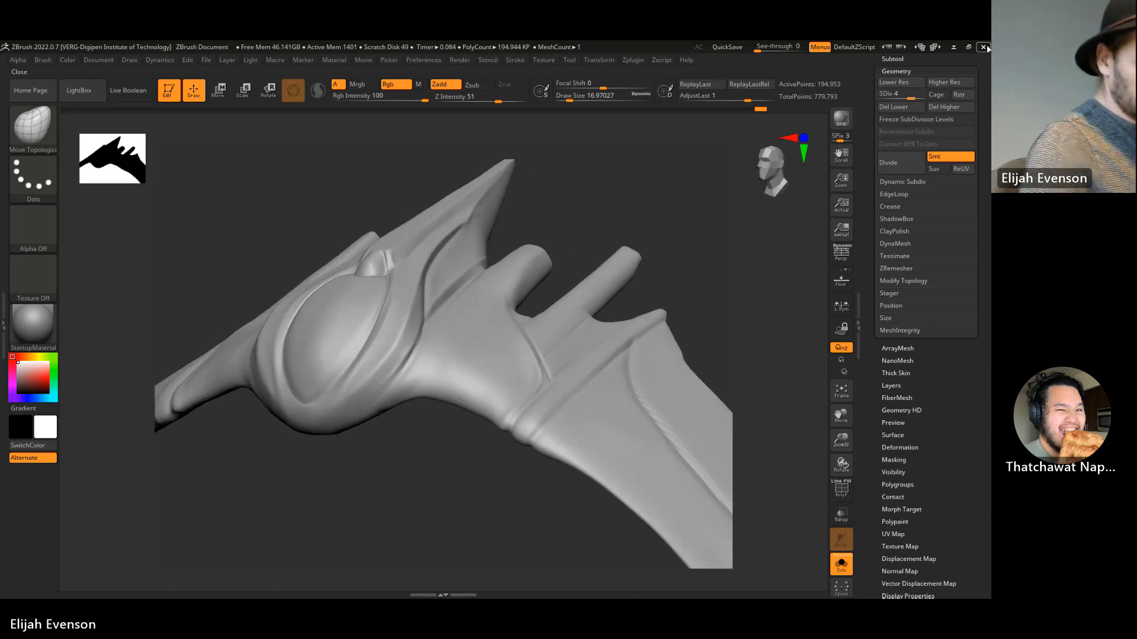
pyautogui.moveTo(635, 220); pyautogui.dragTo(678, 191)
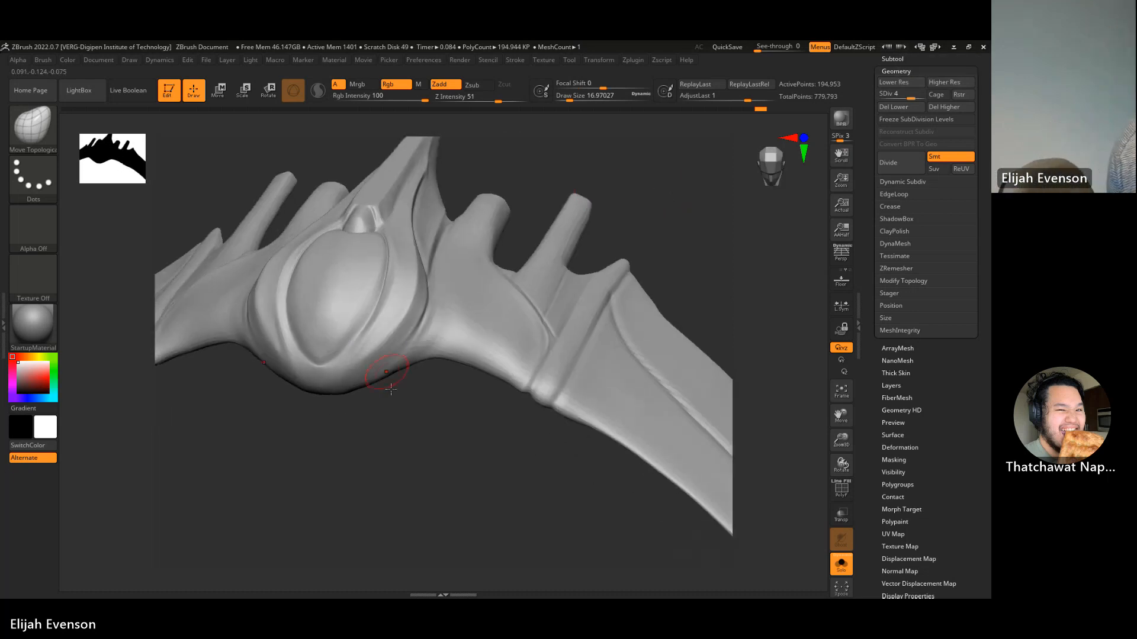
pyautogui.moveTo(409, 422)
pyautogui.mouseDown()
pyautogui.moveTo(469, 363)
pyautogui.moveTo(419, 307)
pyautogui.mouseUp()
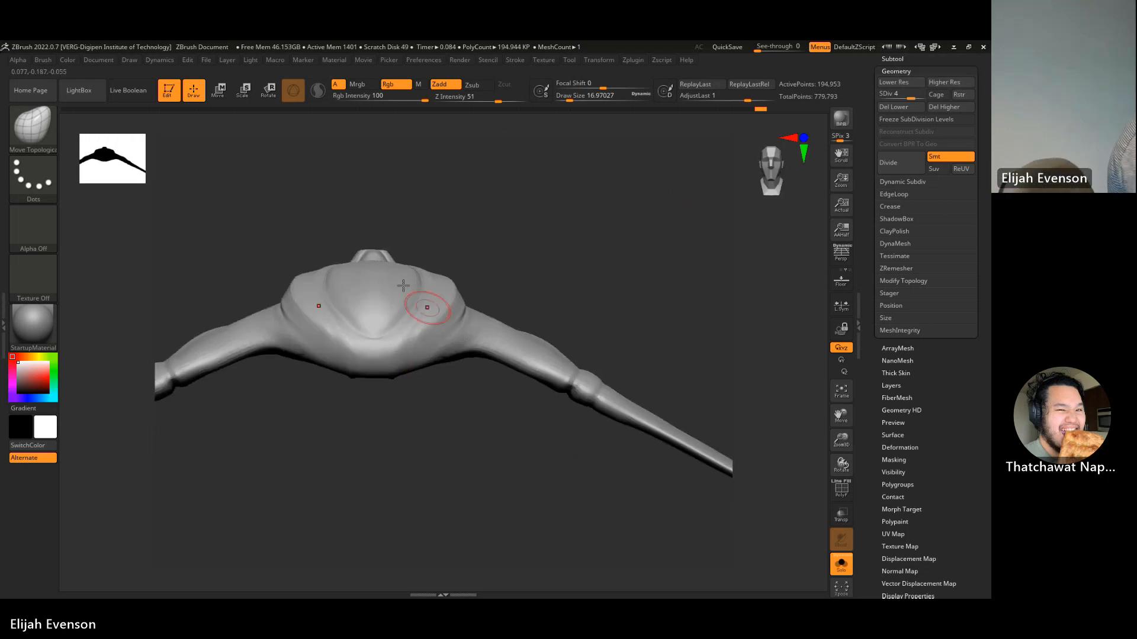
pyautogui.click(59, 135)
pyautogui.click(247, 143)
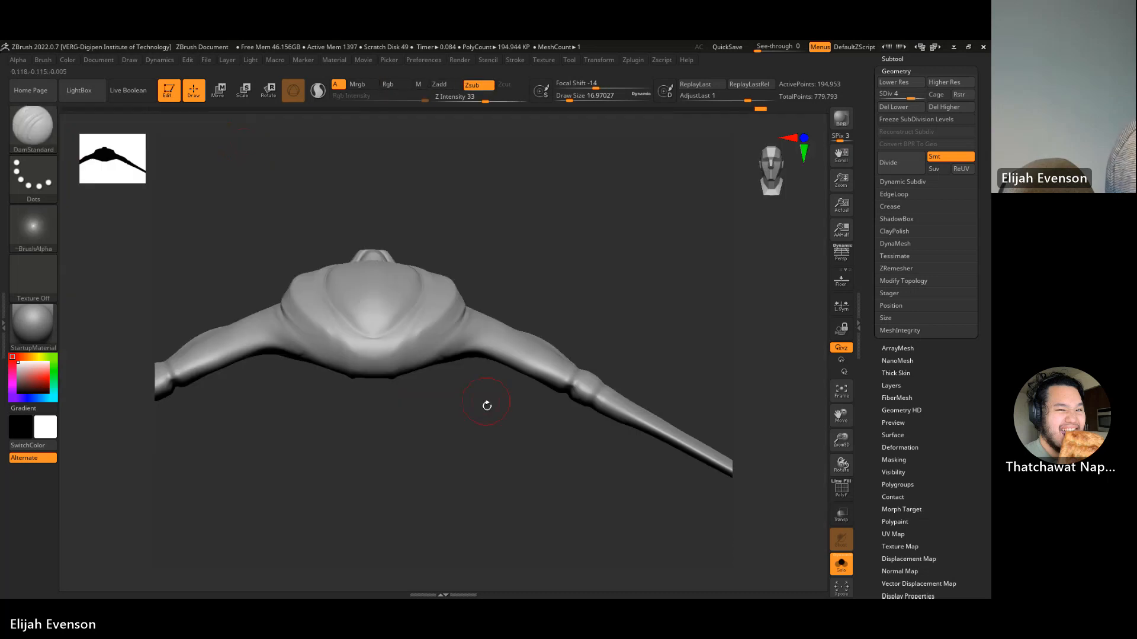
pyautogui.moveTo(487, 406); pyautogui.dragTo(412, 382)
# - Widen the canopy into a rounder dome with Move Topological at subdivision level 1 and draw size 28.75, then restore level 5
pyautogui.click(44, 127)
pyautogui.click(449, 145)
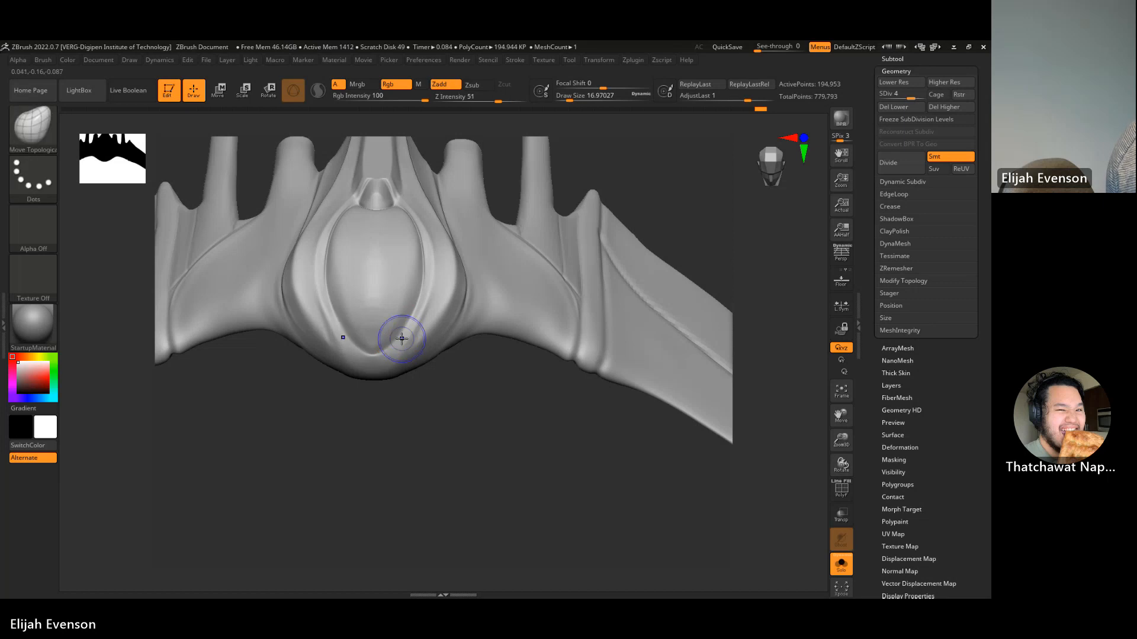
pyautogui.hotkey('shift', 'd')
pyautogui.hotkey('shift', 'd')
pyautogui.hotkey('shift', 'd')
pyautogui.moveTo(405, 329); pyautogui.dragTo(432, 293)
pyautogui.press('s')
pyautogui.moveTo(405, 211); pyautogui.dragTo(408, 211)
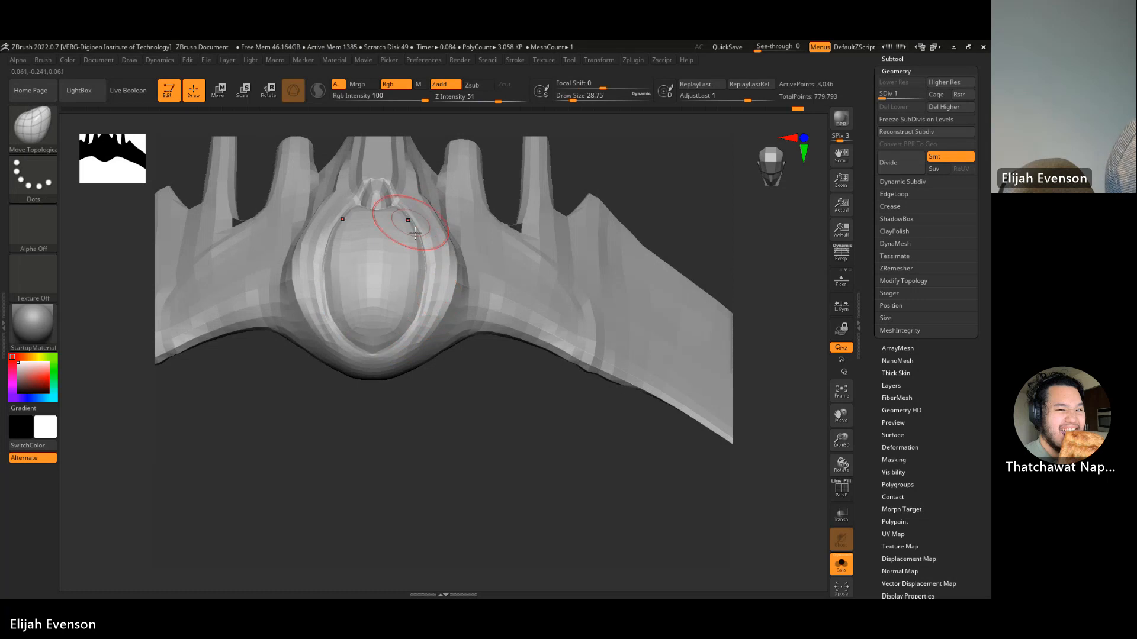
pyautogui.moveTo(413, 320)
pyautogui.mouseDown()
pyautogui.moveTo(424, 317)
pyautogui.moveTo(406, 322)
pyautogui.mouseUp()
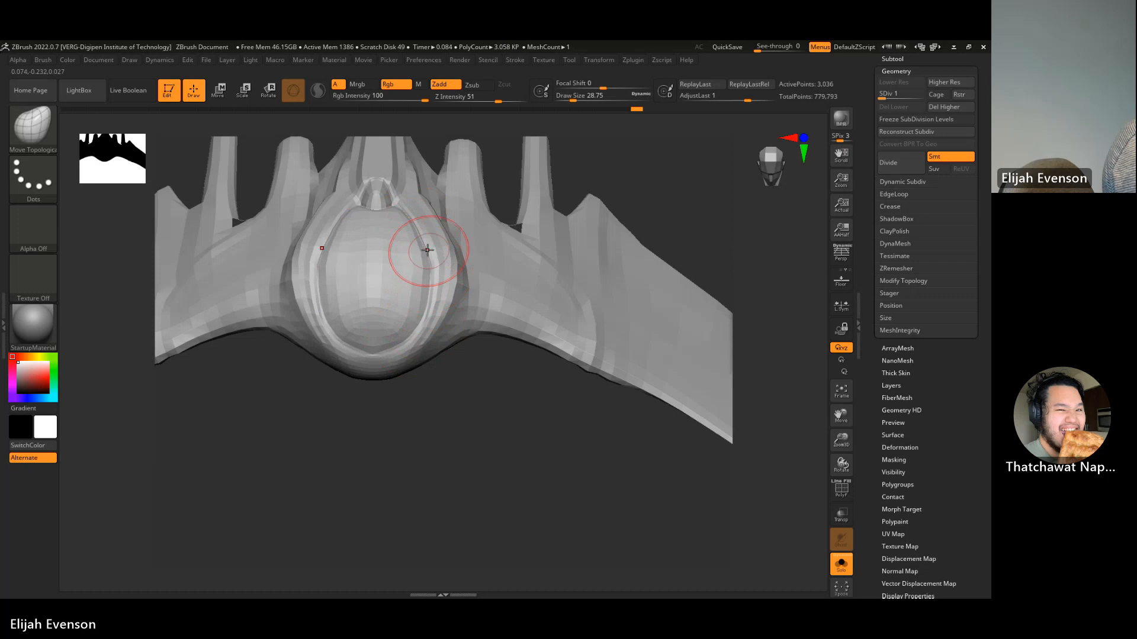
pyautogui.moveTo(424, 252); pyautogui.dragTo(430, 250)
pyautogui.moveTo(422, 305); pyautogui.dragTo(436, 249)
pyautogui.press('d')
pyautogui.press('d')
pyautogui.press('d')
pyautogui.press('d')
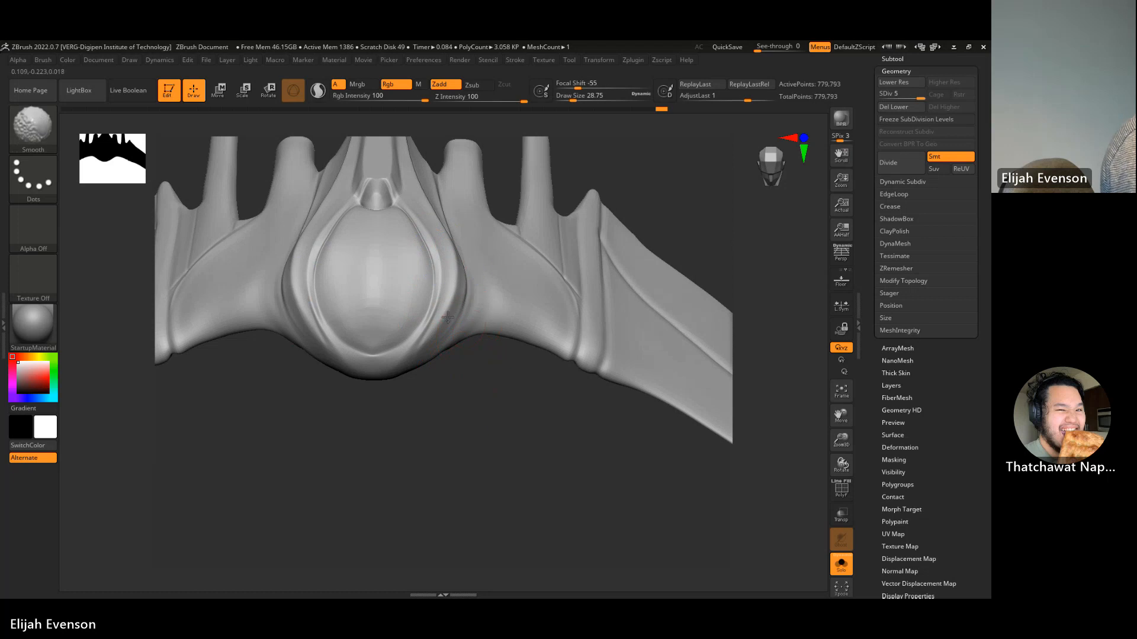
# - Flatten the rim along the canopy's side with the TrimDynamic brush at a draw size of about 14.2
pyautogui.press('b')
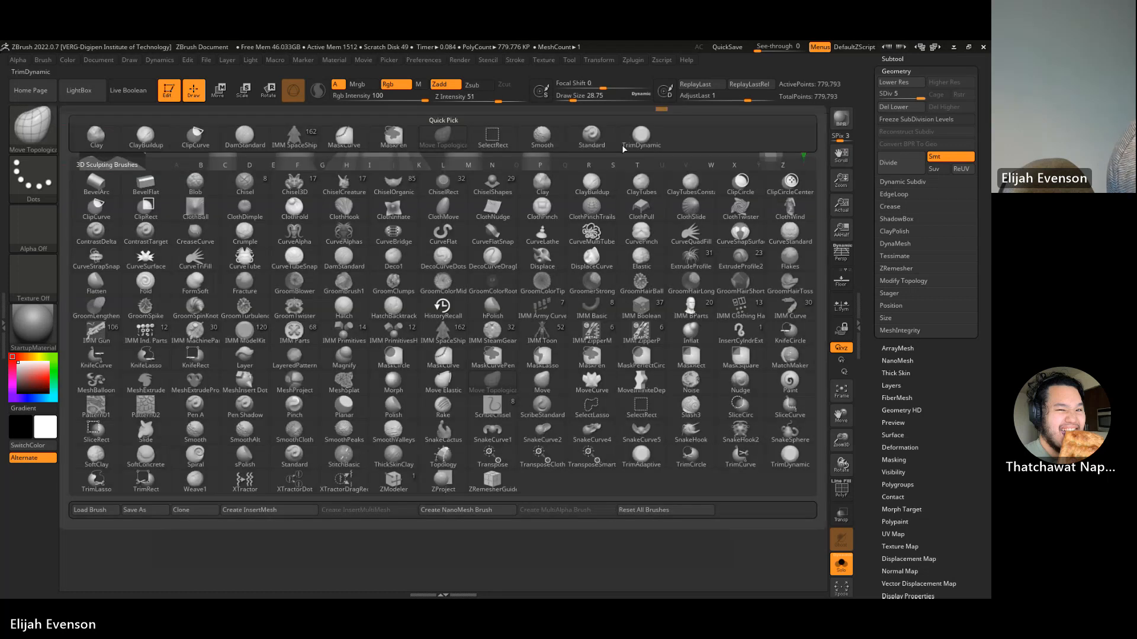
pyautogui.press('t')
pyautogui.press('d')
pyautogui.press('s')
pyautogui.moveTo(444, 325); pyautogui.dragTo(427, 332)
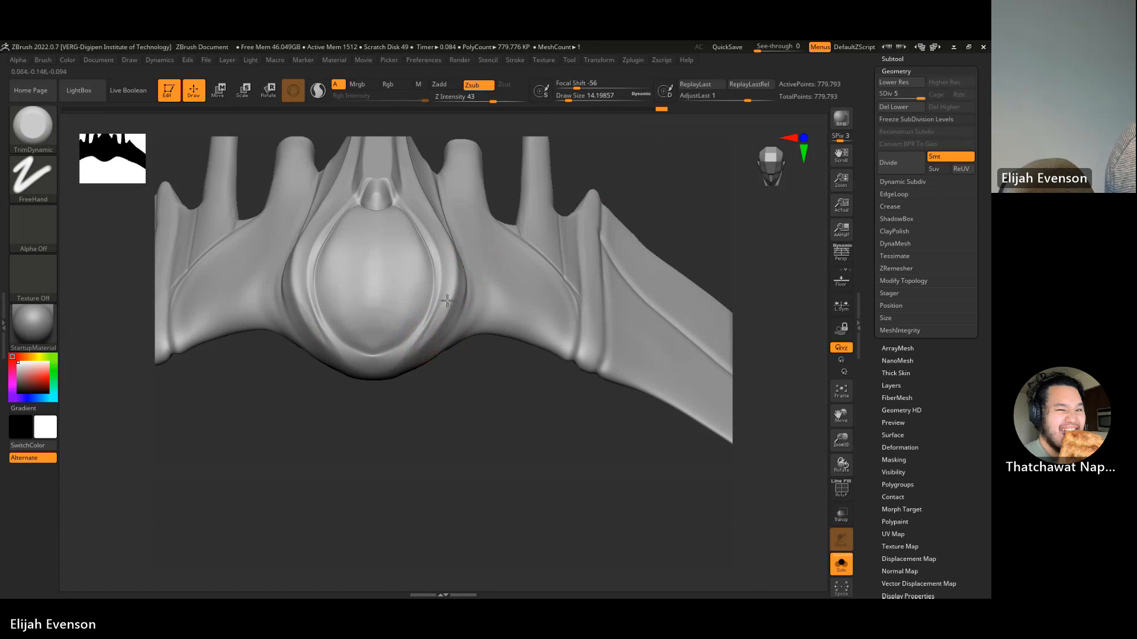
pyautogui.moveTo(587, 159); pyautogui.dragTo(451, 212)
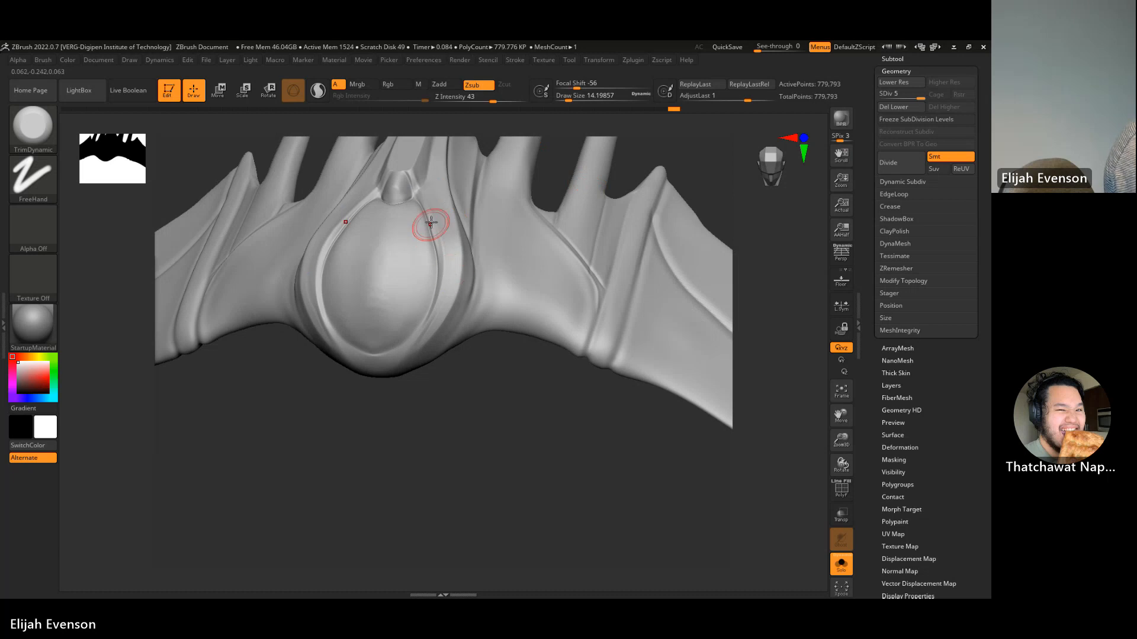
# - Push the canopy's rear side edge outward with Move Topological at a draw size of about 34.8 and smooth the dome
pyautogui.click(45, 135)
pyautogui.press('m')
pyautogui.press('t')
pyautogui.press('s')
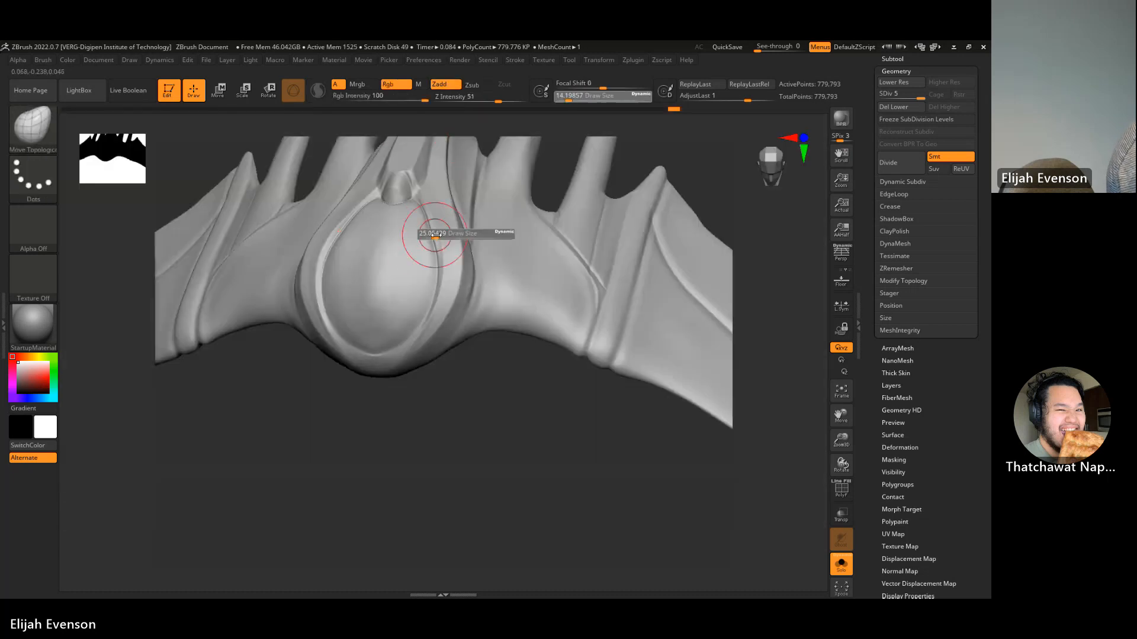
pyautogui.moveTo(431, 234); pyautogui.dragTo(438, 245)
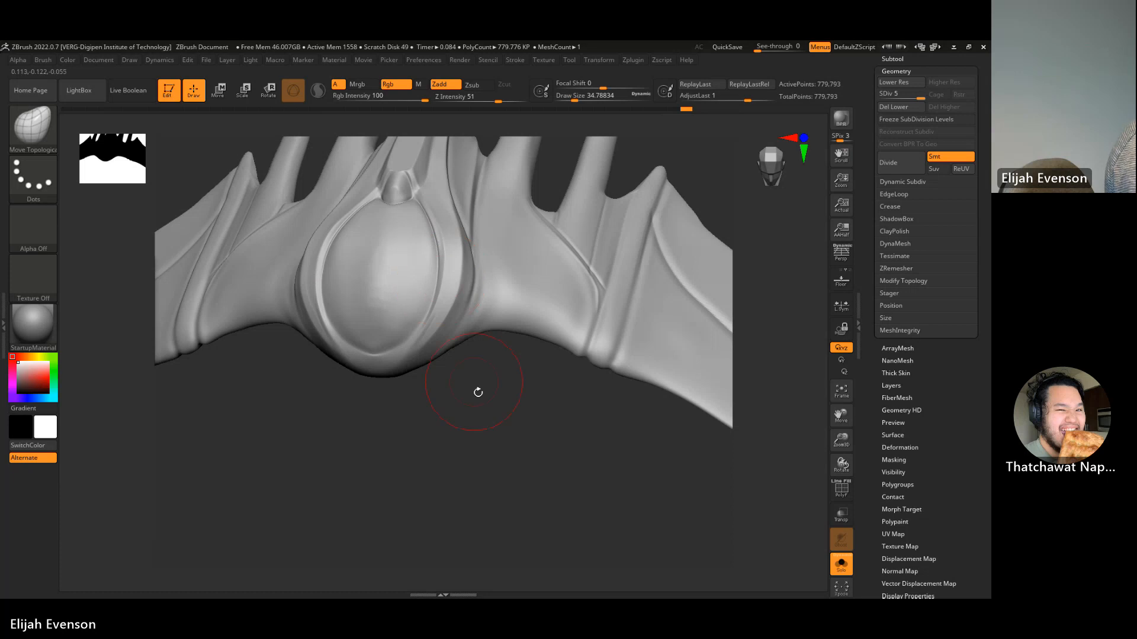
pyautogui.keyDown('shift'); pyautogui.moveTo(424, 317); pyautogui.dragTo(379, 303); pyautogui.keyUp('shift')
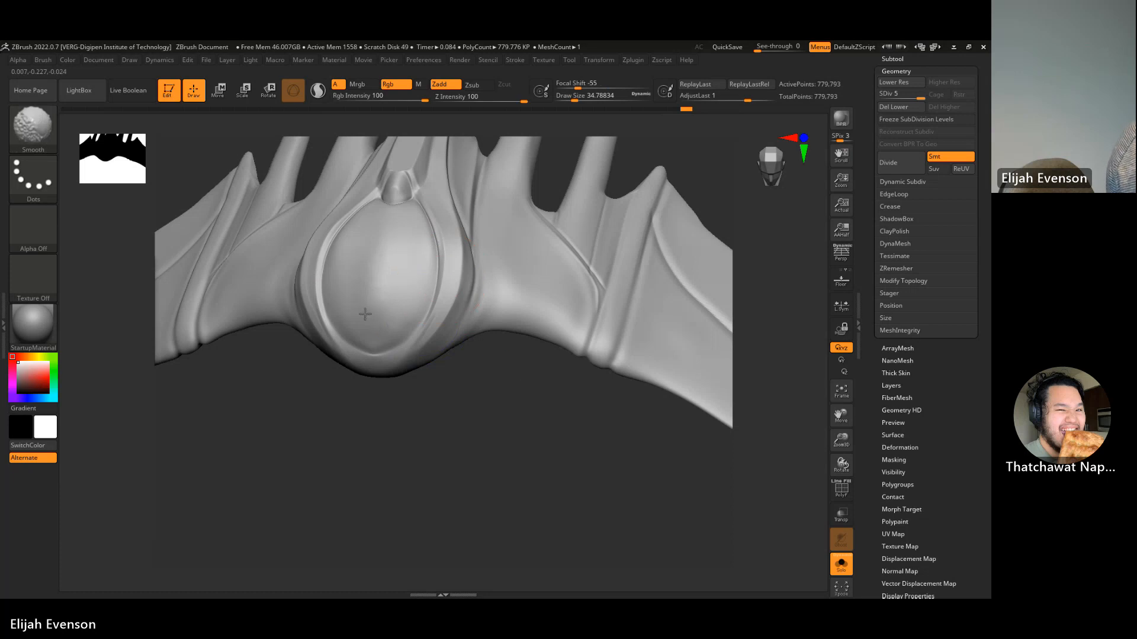
pyautogui.keyDown('shift'); pyautogui.moveTo(495, 434); pyautogui.dragTo(619, 335); pyautogui.keyUp('shift')
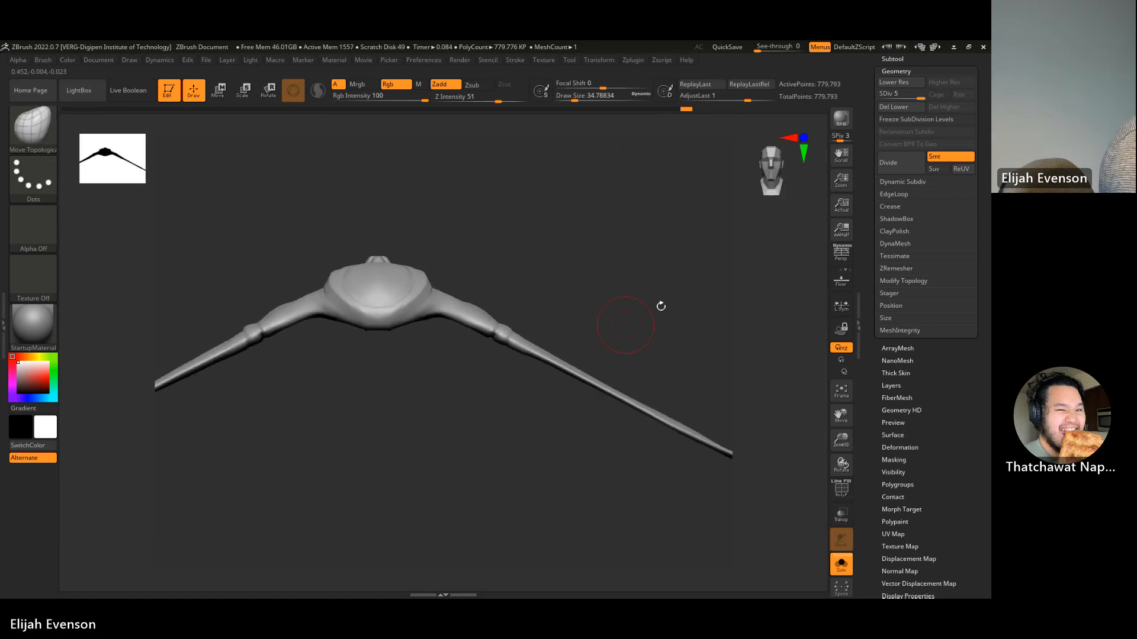
# - Smooth the canopy dome at the lowest subdivision levels, then raise the subdivision level again with the TrimDynamic brush selected
pyautogui.moveTo(659, 305)
pyautogui.mouseDown()
pyautogui.moveTo(618, 313)
pyautogui.moveTo(546, 289)
pyautogui.mouseUp()
pyautogui.press('b')
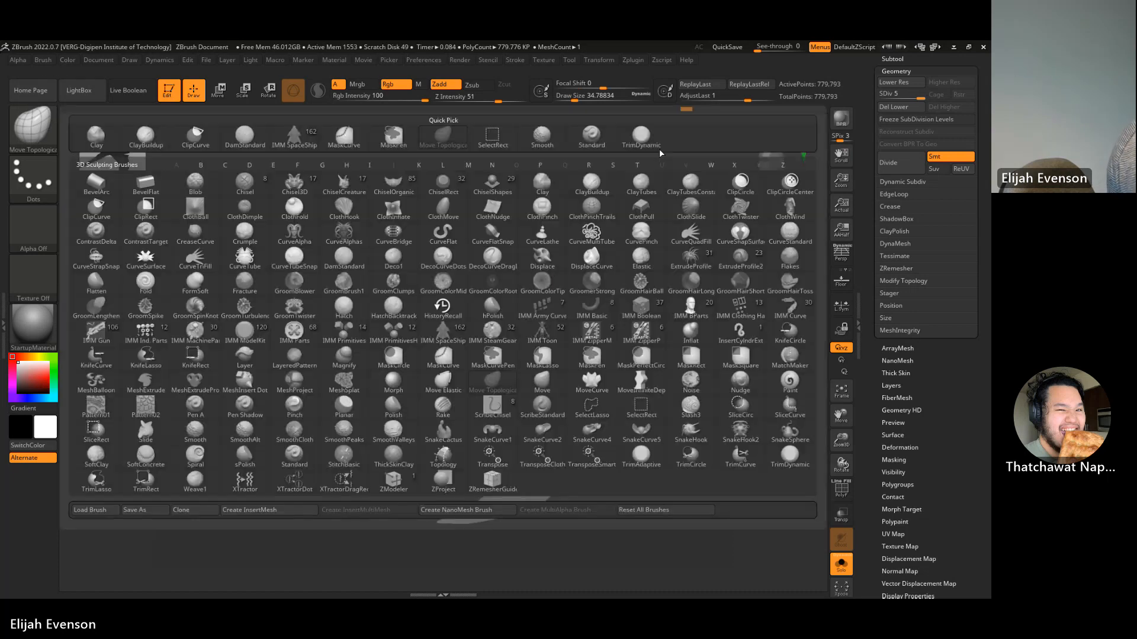
pyautogui.press('h')
pyautogui.press('p')
pyautogui.moveTo(659, 152); pyautogui.dragTo(704, 204)
pyautogui.press('s')
pyautogui.moveTo(384, 264); pyautogui.dragTo(389, 264)
pyautogui.hotkey('shift', 'd')
pyautogui.hotkey('shift', 'd')
pyautogui.hotkey('shift', 'd')
pyautogui.hotkey('shift', 'd')
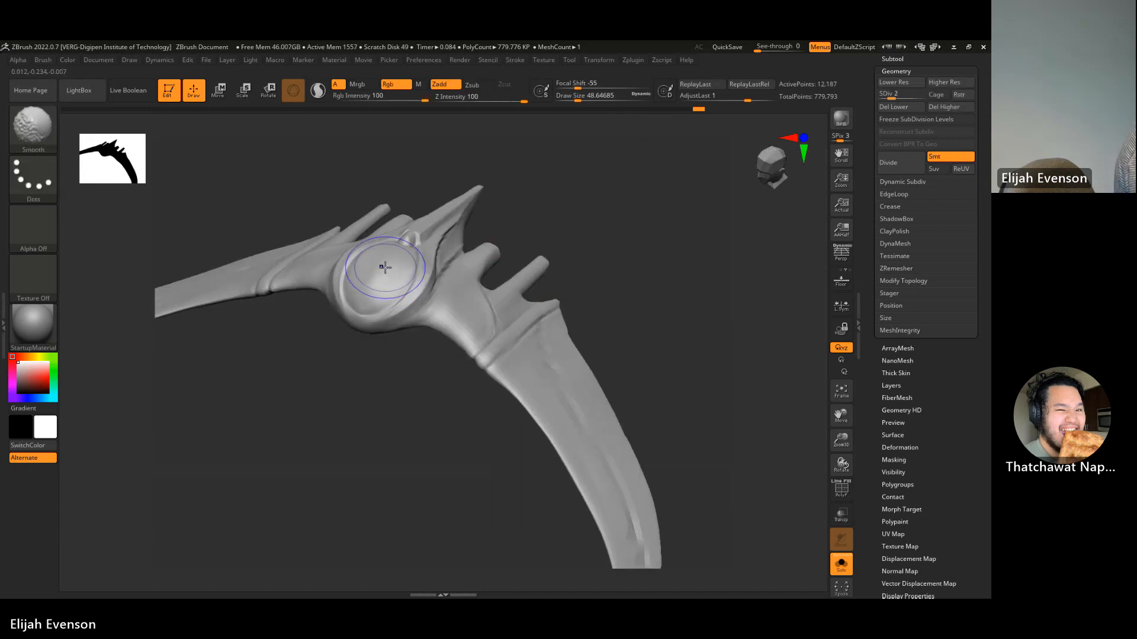
pyautogui.press('b')
pyautogui.press('t')
pyautogui.press('d')
pyautogui.press('d')
pyautogui.press('d')
pyautogui.press('d')
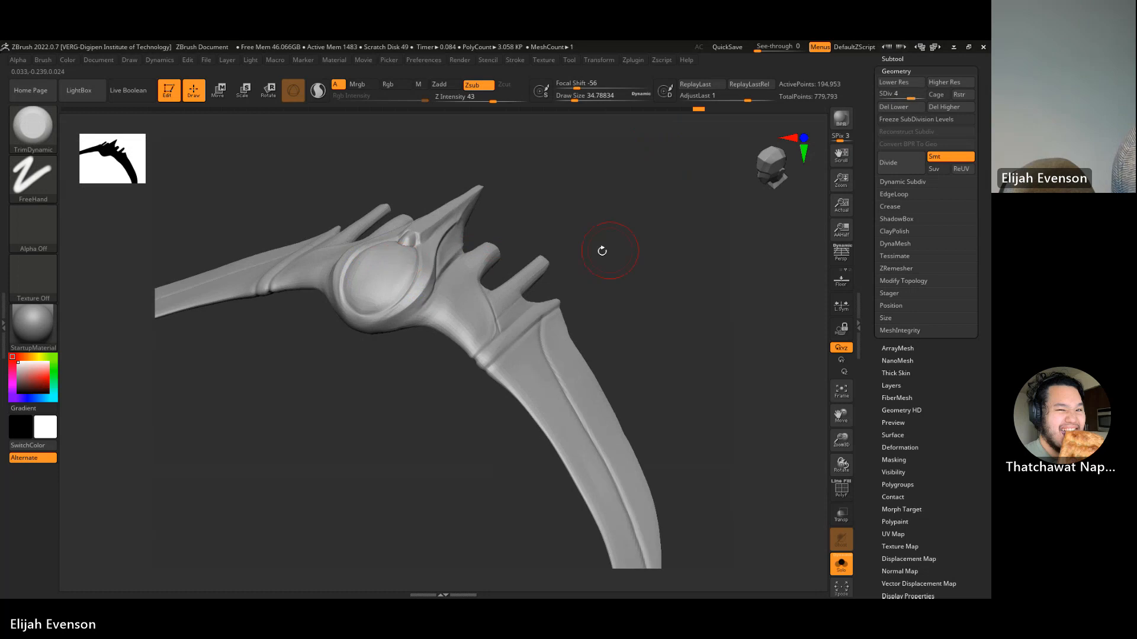
# - Examine the canopy's shape from the front and sides at different subdivision levels, ending at level 5
pyautogui.press('shift')
pyautogui.moveTo(536, 221); pyautogui.dragTo(652, 274)
pyautogui.press('d')
pyautogui.press('shift')
pyautogui.hotkey('shift', 'd')
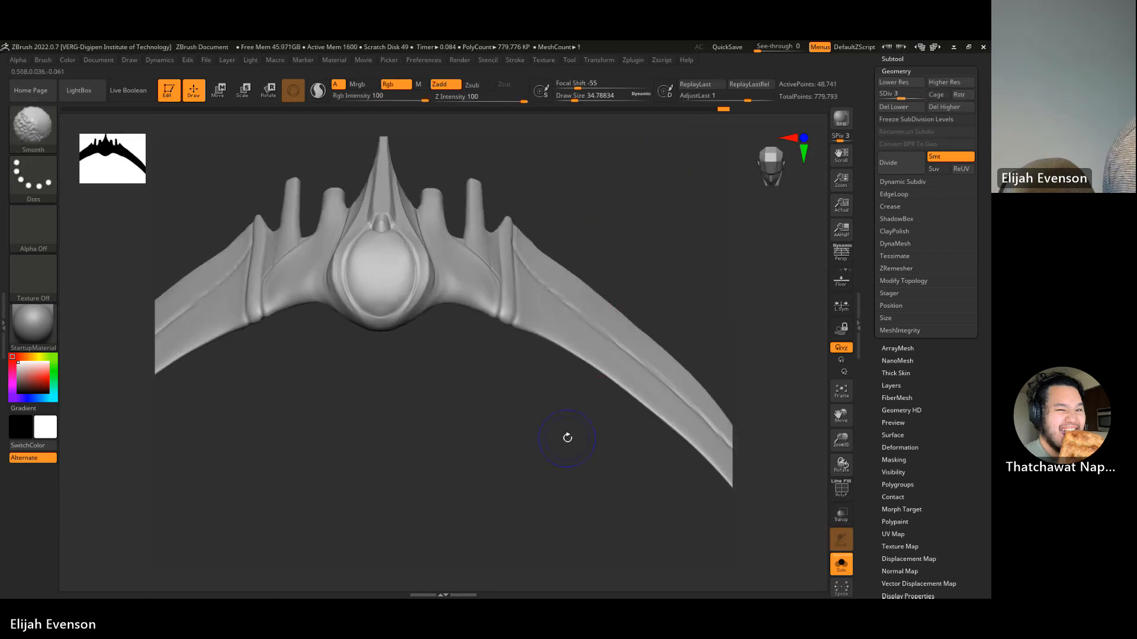
pyautogui.press('d')
pyautogui.moveTo(566, 439)
pyautogui.mouseDown()
pyautogui.moveTo(572, 432)
pyautogui.moveTo(530, 379)
pyautogui.moveTo(716, 383)
pyautogui.moveTo(677, 383)
pyautogui.moveTo(718, 349)
pyautogui.moveTo(723, 393)
pyautogui.moveTo(714, 387)
pyautogui.mouseUp()
pyautogui.moveTo(594, 246); pyautogui.dragTo(566, 290)
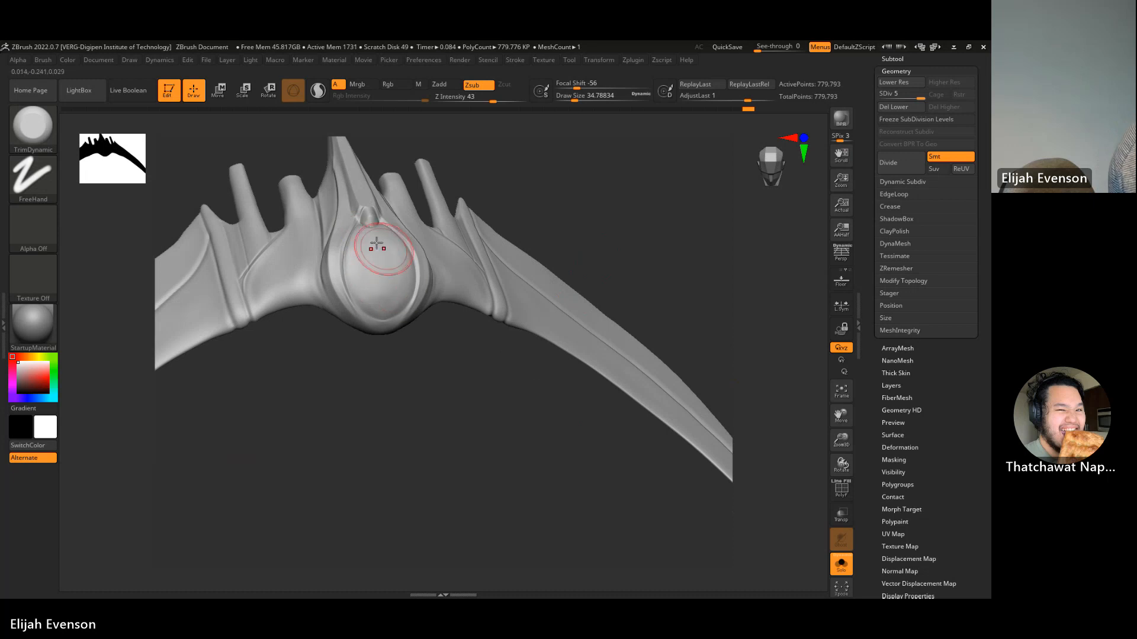
# - Carve a diagonal crease across the hull section beside the canopy with the DamStandard brush at a draw size of about 11.7
pyautogui.moveTo(512, 309); pyautogui.dragTo(670, 335)
pyautogui.moveTo(695, 289); pyautogui.dragTo(718, 352)
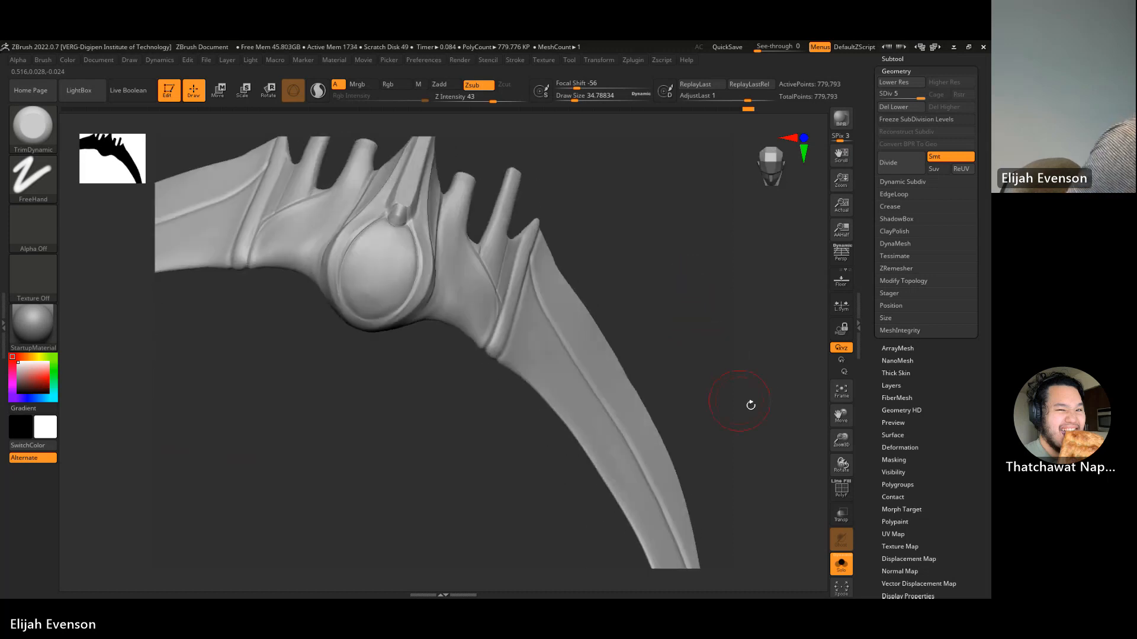
pyautogui.moveTo(695, 287); pyautogui.dragTo(684, 294)
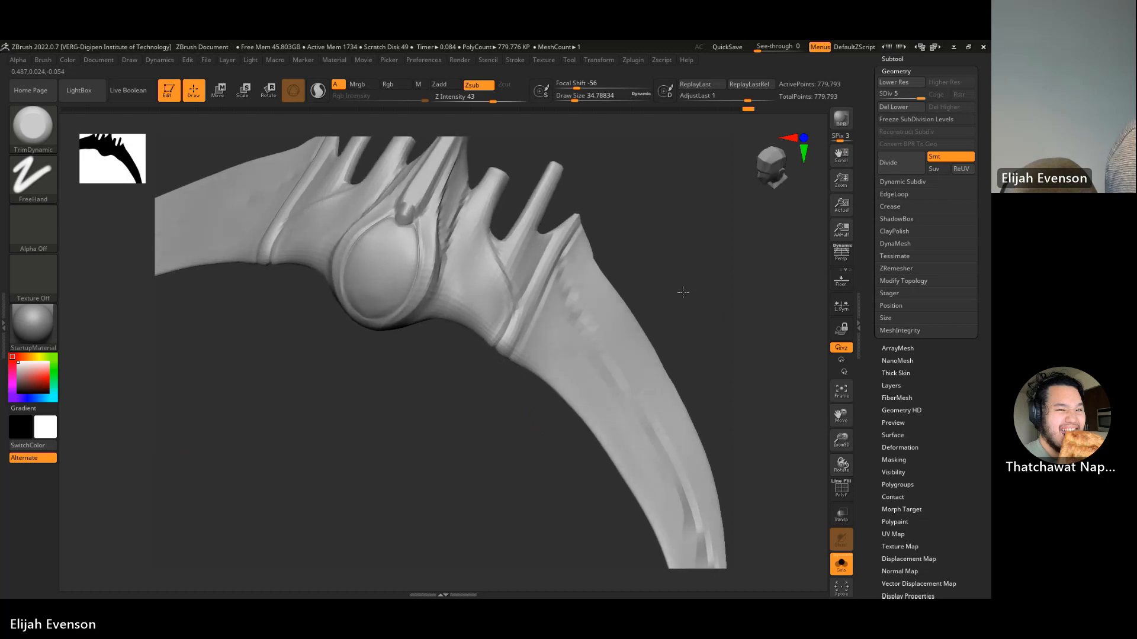
pyautogui.click(48, 138)
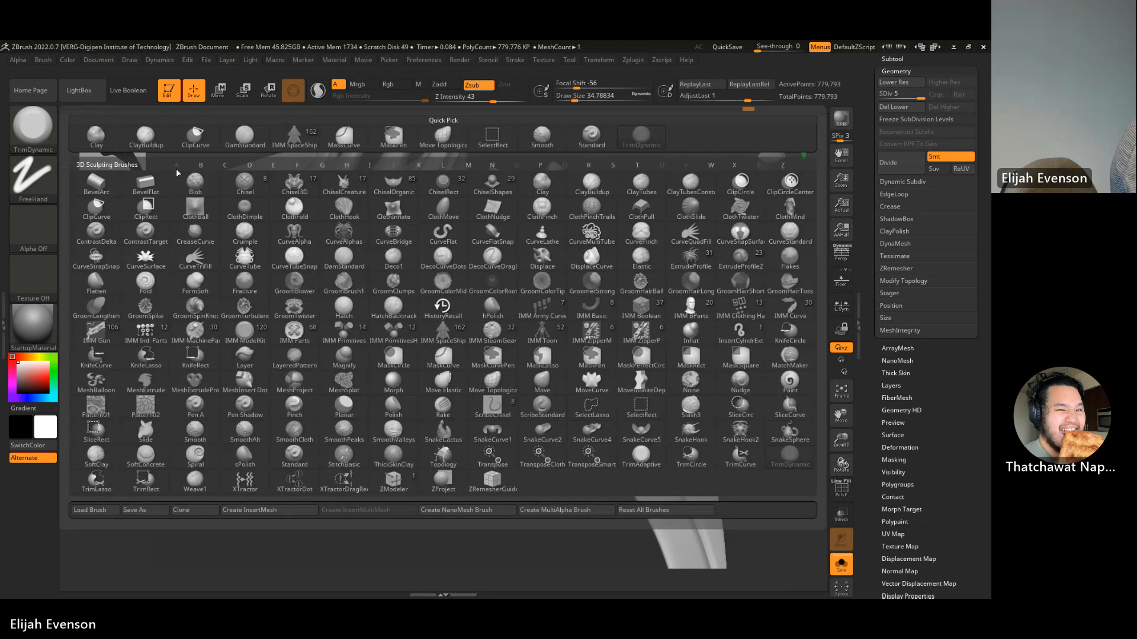
pyautogui.click(175, 168)
pyautogui.press('s')
pyautogui.moveTo(474, 238)
pyautogui.mouseDown()
pyautogui.moveTo(456, 237)
pyautogui.moveTo(475, 303)
pyautogui.mouseUp()
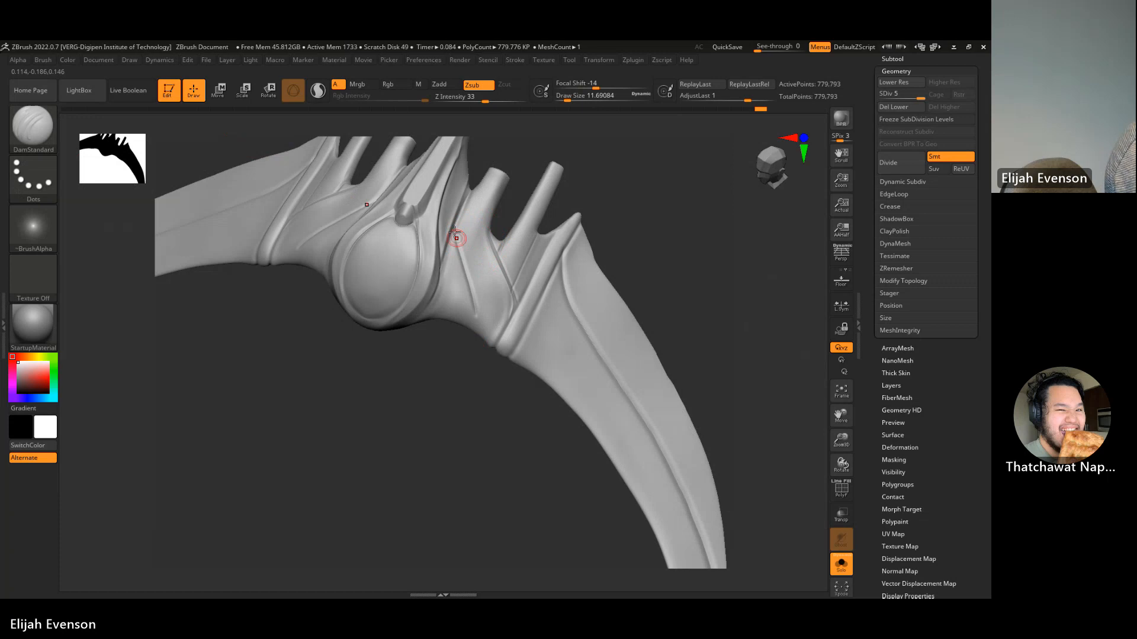
pyautogui.hotkey('ctrl', 'z')
pyautogui.moveTo(460, 248); pyautogui.dragTo(484, 310)
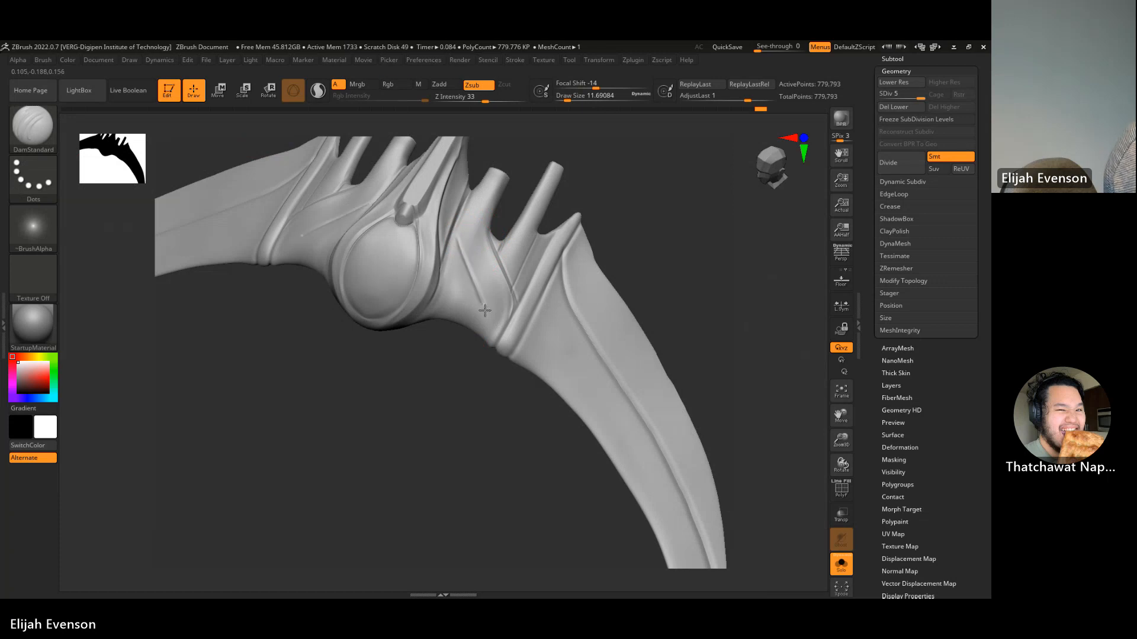
pyautogui.hotkey('ctrl', 'z')
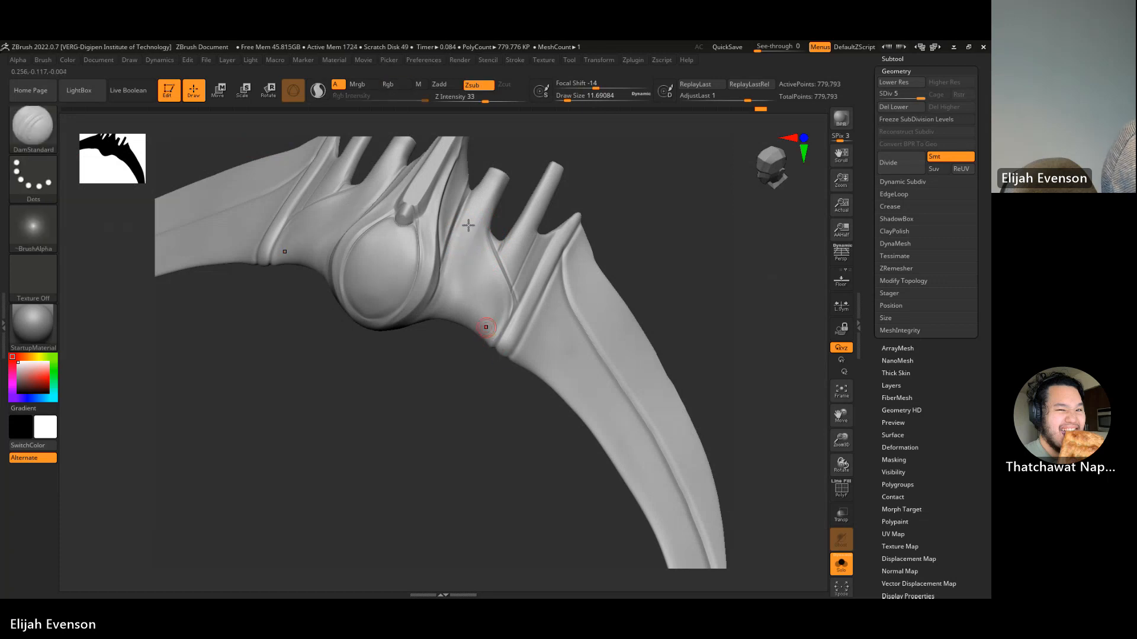
pyautogui.hotkey('ctrl', 'z')
pyautogui.moveTo(452, 236); pyautogui.dragTo(476, 275)
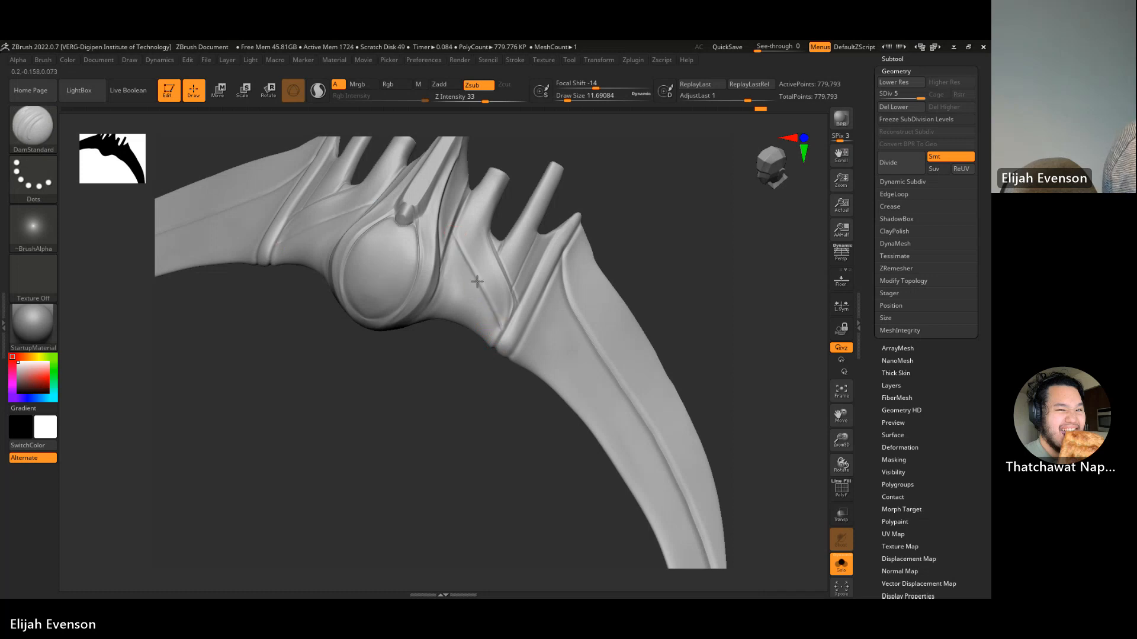
# - Smooth the underside beside the central recess at subdivision level 3 with a draw size of about 30.7, then return to level 5
pyautogui.moveTo(488, 409)
pyautogui.mouseDown()
pyautogui.moveTo(524, 254)
pyautogui.moveTo(453, 333)
pyautogui.mouseUp()
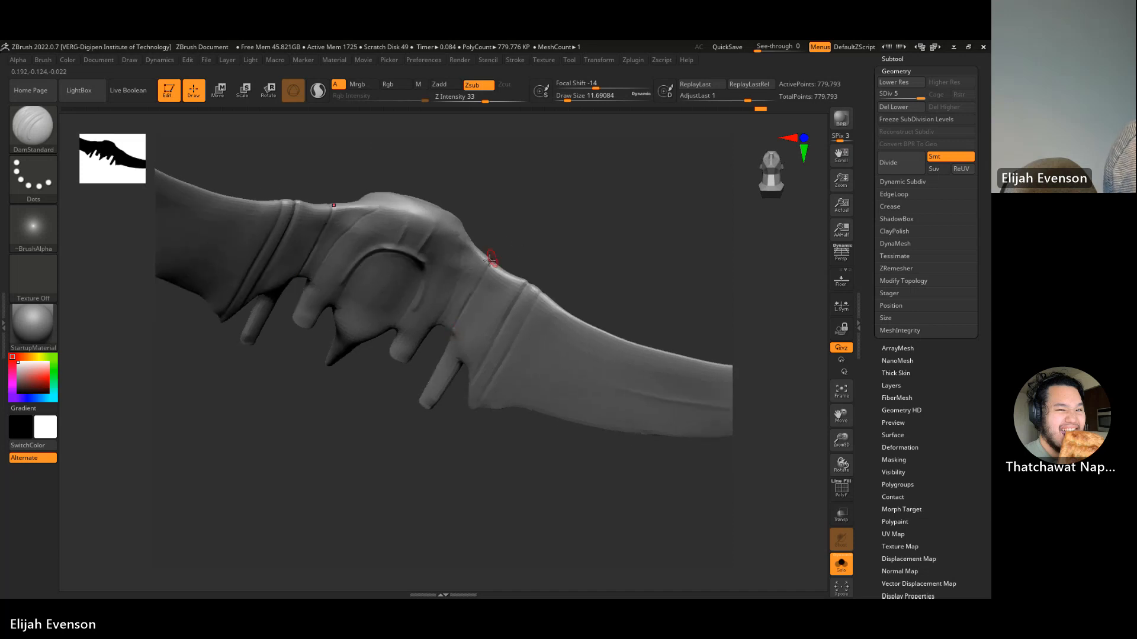
pyautogui.press('s')
pyautogui.hotkey('shift', 'd')
pyautogui.hotkey('shift', 'd')
pyautogui.moveTo(434, 240); pyautogui.dragTo(433, 237)
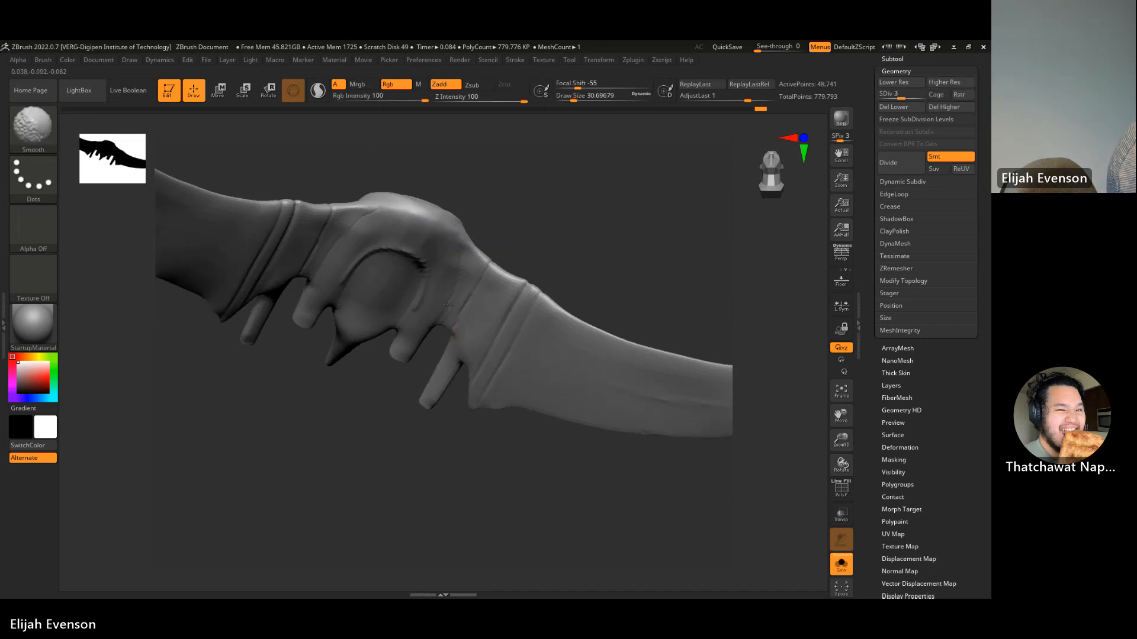
pyautogui.press('d')
pyautogui.press('d')
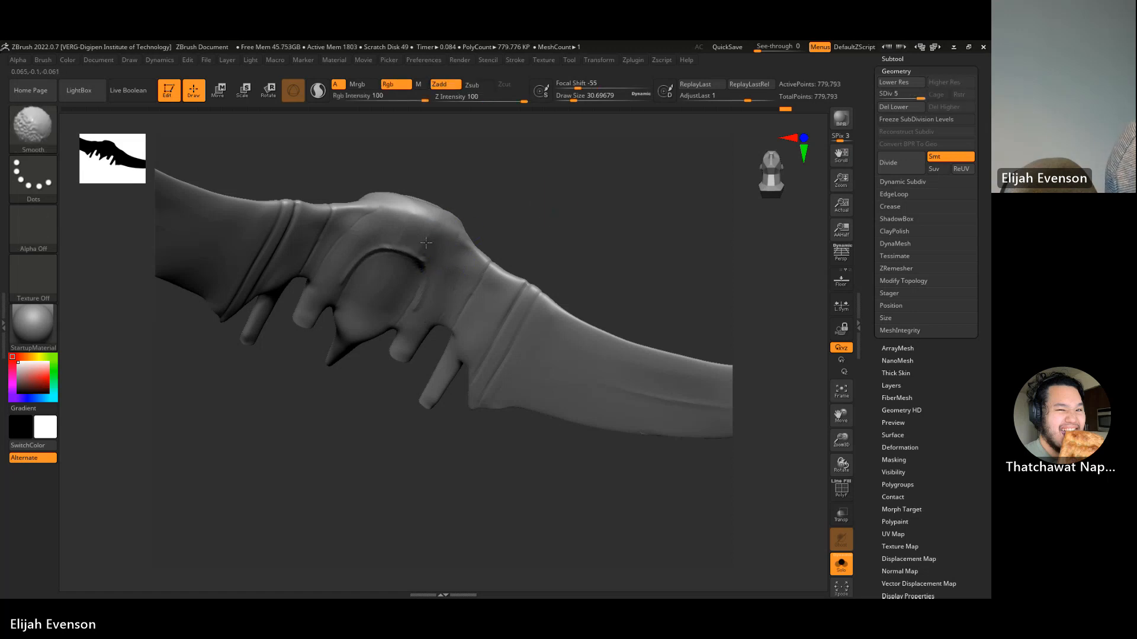
# - Examine the top of the hull, canopy and wings from several angles at different subdivision levels, ending at level 5
pyautogui.moveTo(533, 260)
pyautogui.keyDown('shift'); pyautogui.mouseDown()
pyautogui.moveTo(551, 216)
pyautogui.moveTo(569, 218)
pyautogui.moveTo(526, 460)
pyautogui.moveTo(552, 478)
pyautogui.moveTo(537, 411)
pyautogui.mouseUp(); pyautogui.keyUp('shift')
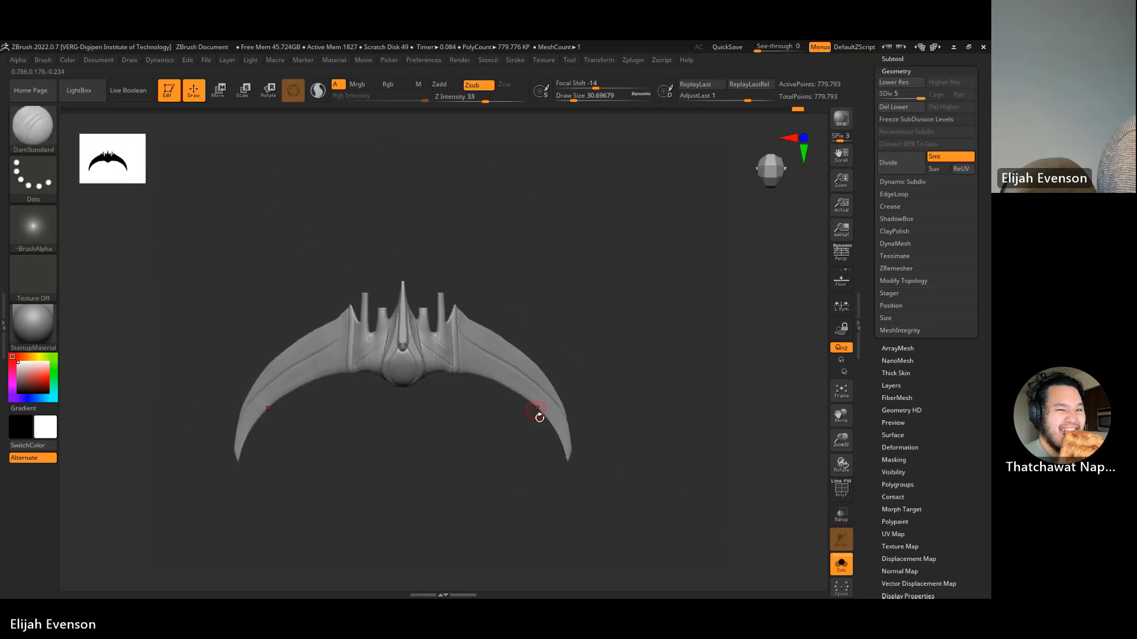
pyautogui.moveTo(643, 341); pyautogui.dragTo(688, 390)
pyautogui.hotkey('shift', 'd')
pyautogui.hotkey('shift', 'd')
pyautogui.hotkey('shift', 'd')
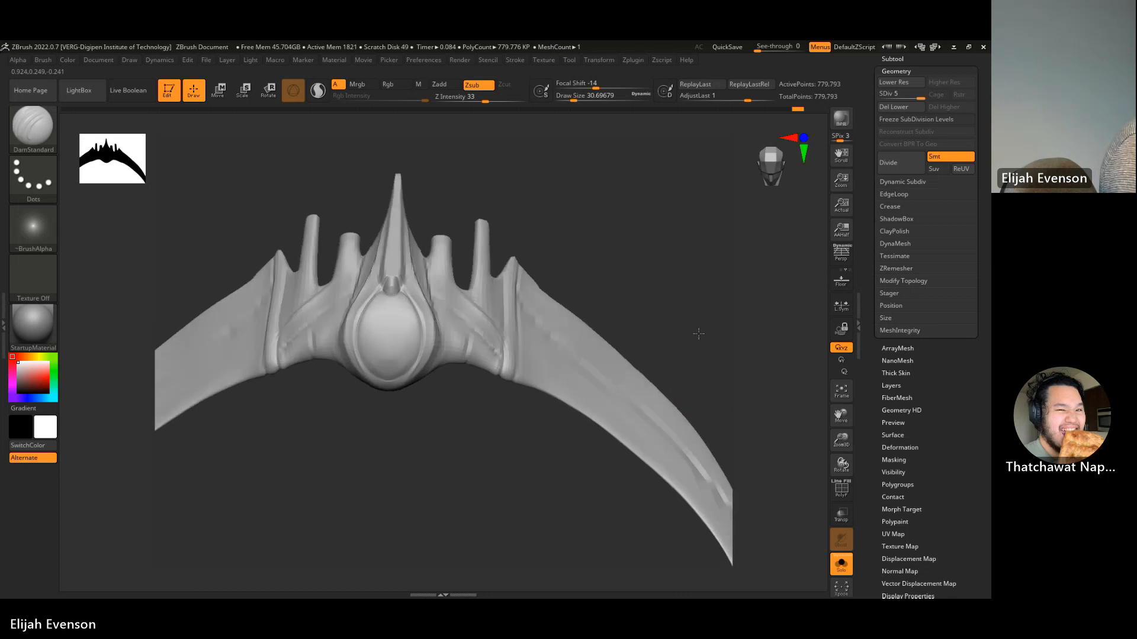
pyautogui.press('d')
pyautogui.press('d')
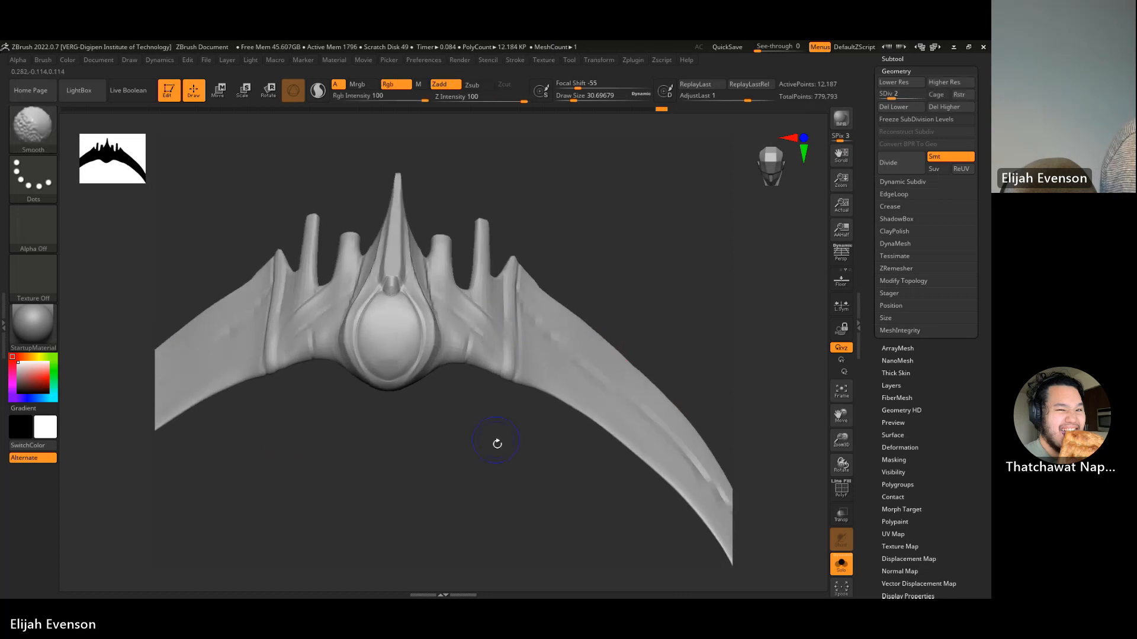
pyautogui.moveTo(495, 444); pyautogui.dragTo(503, 398)
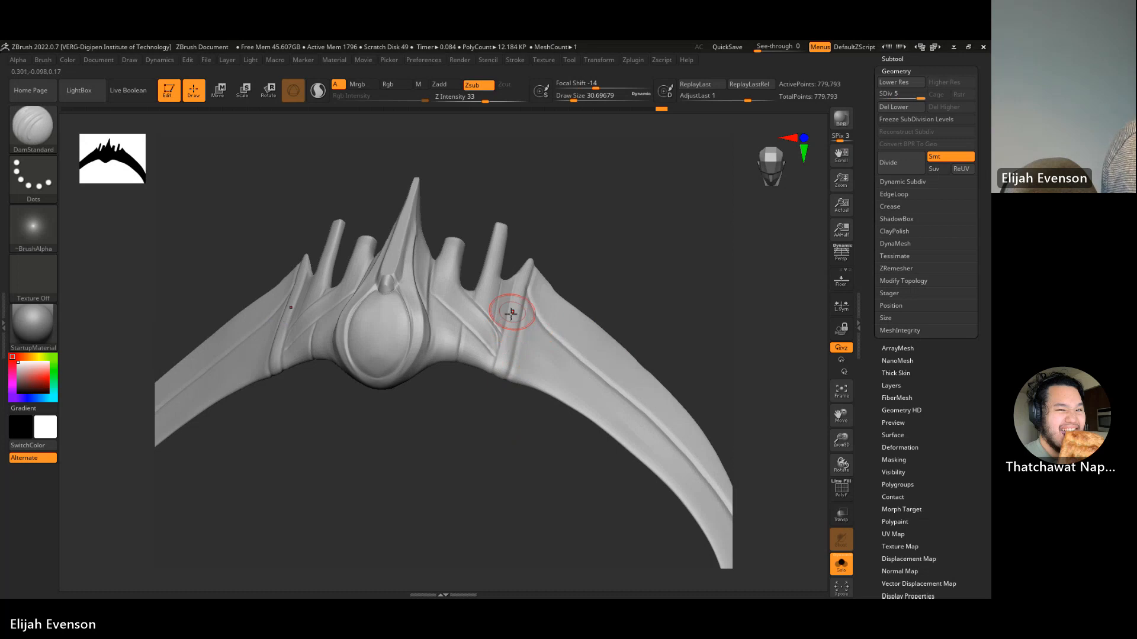
pyautogui.press('d')
pyautogui.keyDown('shift'); pyautogui.moveTo(510, 399); pyautogui.dragTo(507, 431); pyautogui.keyUp('shift')
pyautogui.hotkey('shift', 'd')
pyautogui.hotkey('shift', 'd')
pyautogui.hotkey('shift', 'd')
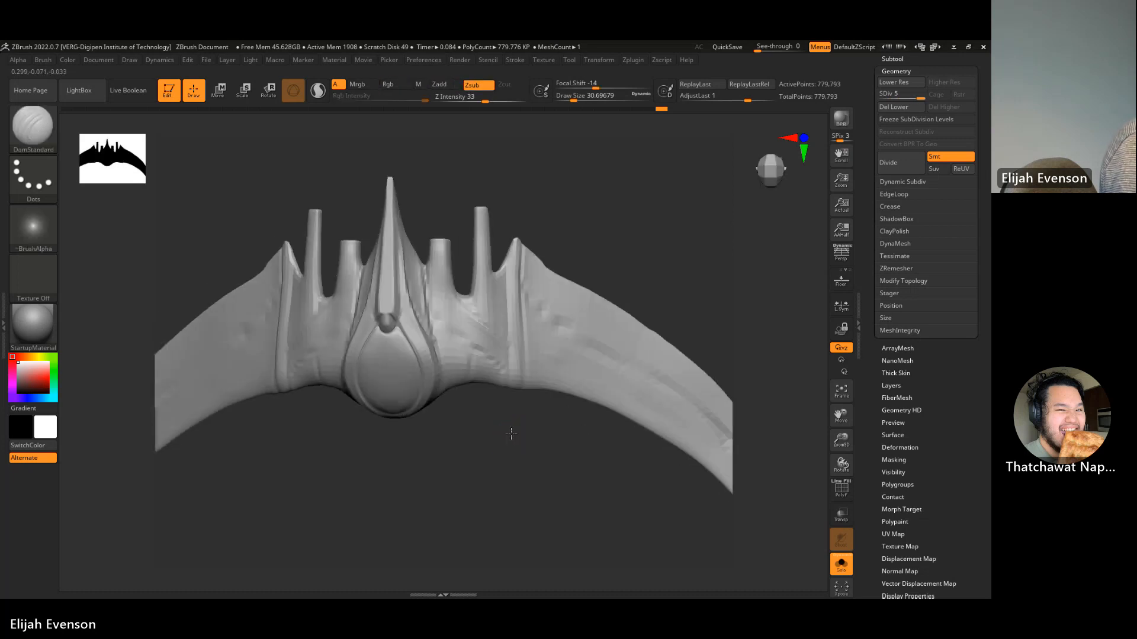
pyautogui.hotkey('ctrl', 'z')
pyautogui.hotkey('ctrl', 'z')
pyautogui.hotkey('ctrl', 'z')
pyautogui.hotkey('ctrl', 'z')
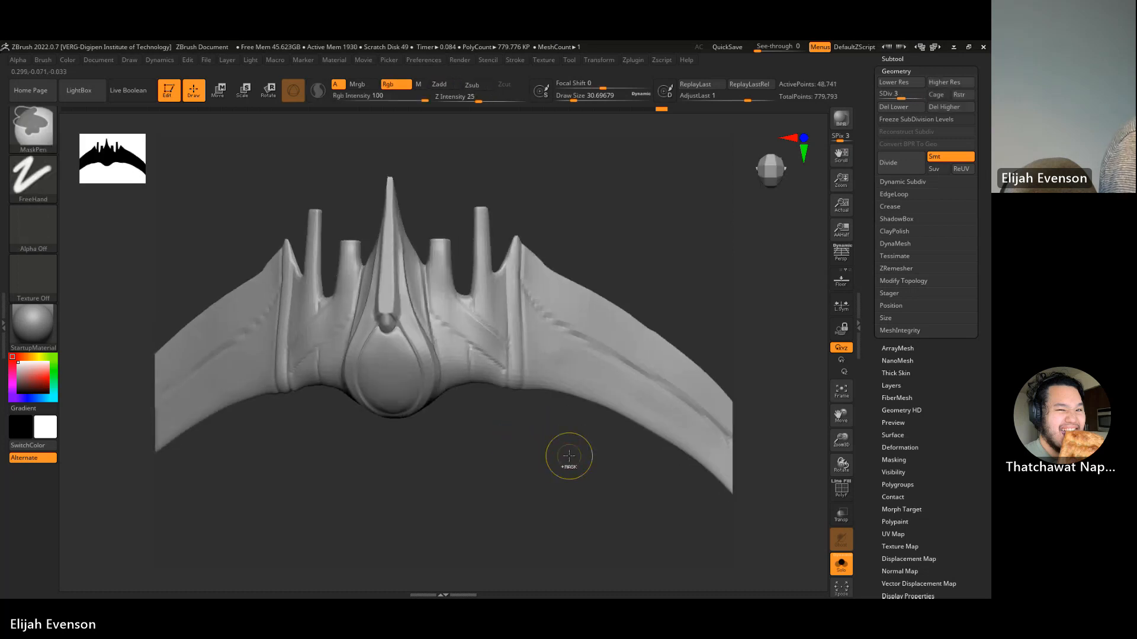
pyautogui.moveTo(570, 456); pyautogui.dragTo(544, 444)
pyautogui.keyDown('shift'); pyautogui.moveTo(511, 372); pyautogui.dragTo(495, 348); pyautogui.keyUp('shift')
pyautogui.moveTo(500, 421)
pyautogui.mouseDown()
pyautogui.moveTo(518, 436)
pyautogui.moveTo(440, 428)
pyautogui.mouseUp()
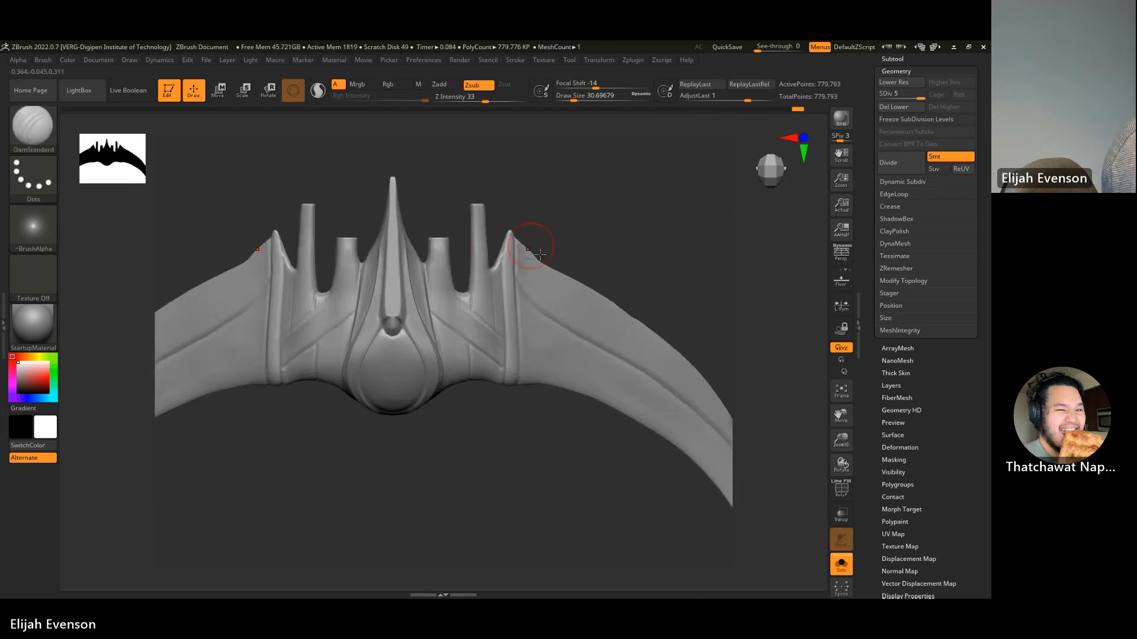
# - Push out the outer edge of the spike at the wing's root with Move Topological at a draw size of about 32.7
pyautogui.press('b')
pyautogui.press('m')
pyautogui.press('t')
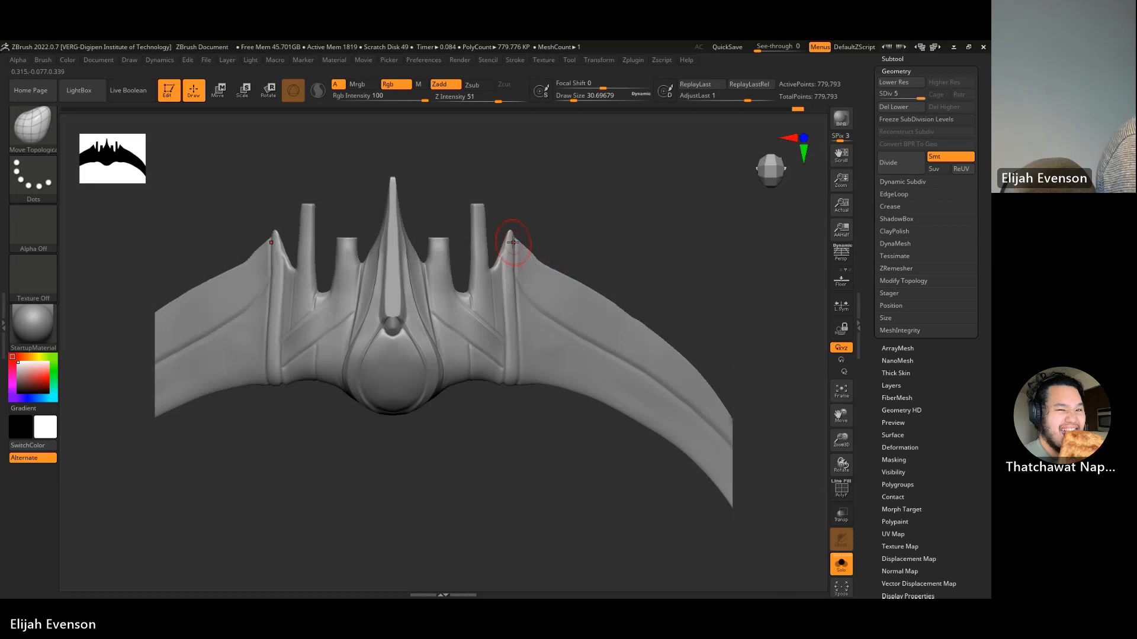
pyautogui.moveTo(512, 253); pyautogui.dragTo(532, 249)
pyautogui.hotkey('ctrl', 'z')
pyautogui.press('s')
pyautogui.moveTo(536, 309); pyautogui.dragTo(537, 306)
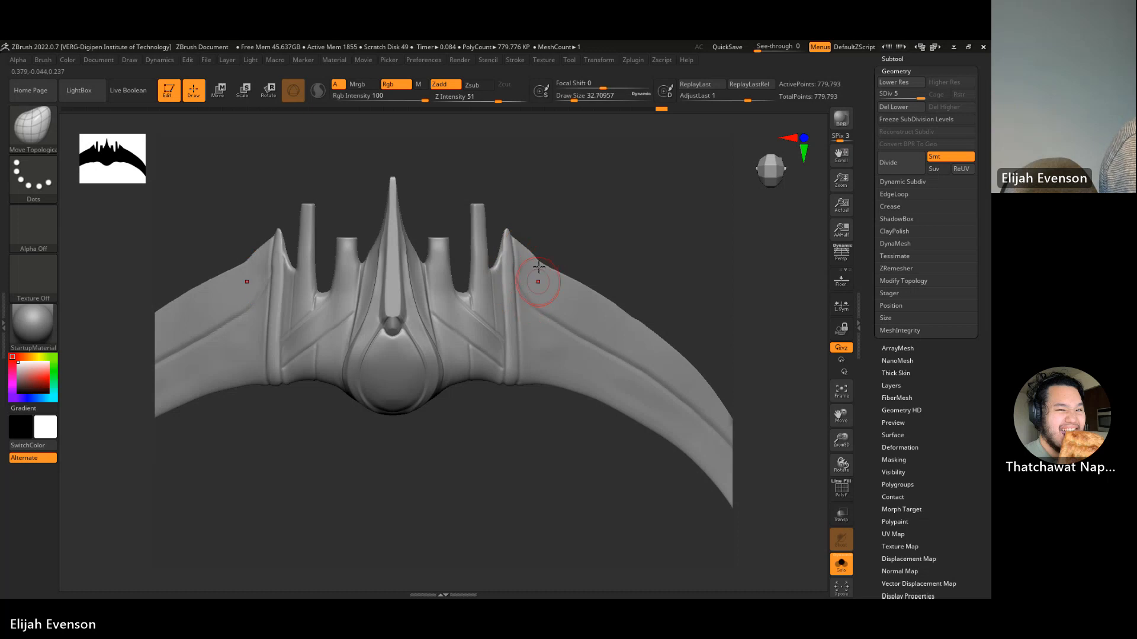
pyautogui.moveTo(531, 253); pyautogui.dragTo(529, 239)
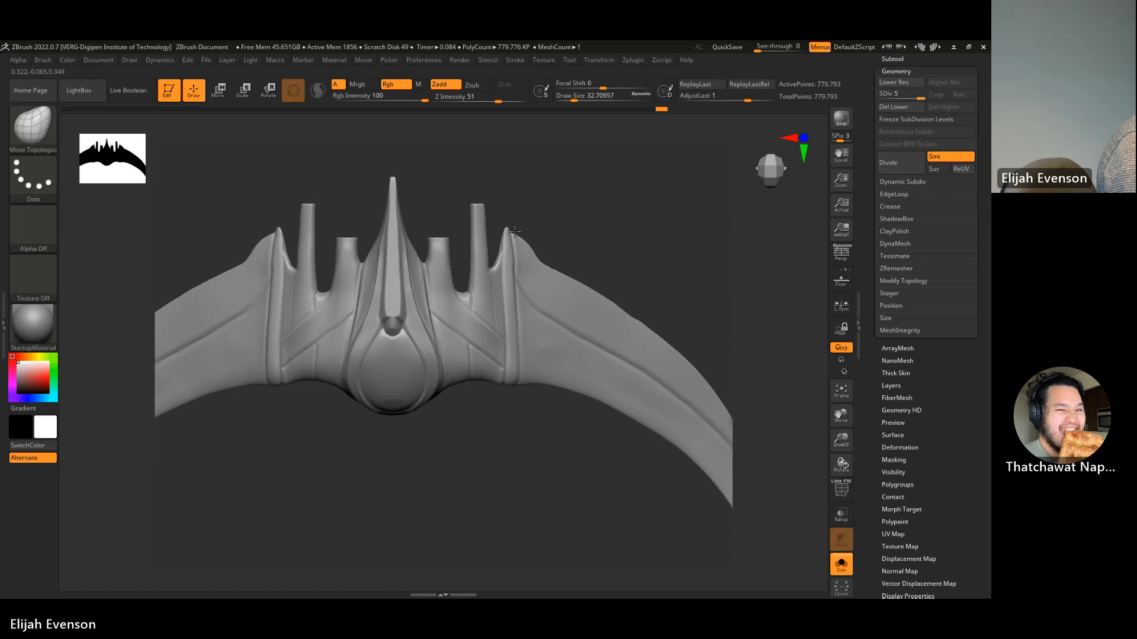
# - Pull the tip of the wing-root spike upward into a taller point, raising the draw size to about 34.8
pyautogui.moveTo(506, 227); pyautogui.dragTo(506, 220)
pyautogui.rightClick(506, 220)
pyautogui.click(504, 208)
pyautogui.moveTo(514, 198); pyautogui.dragTo(513, 201, button='right')
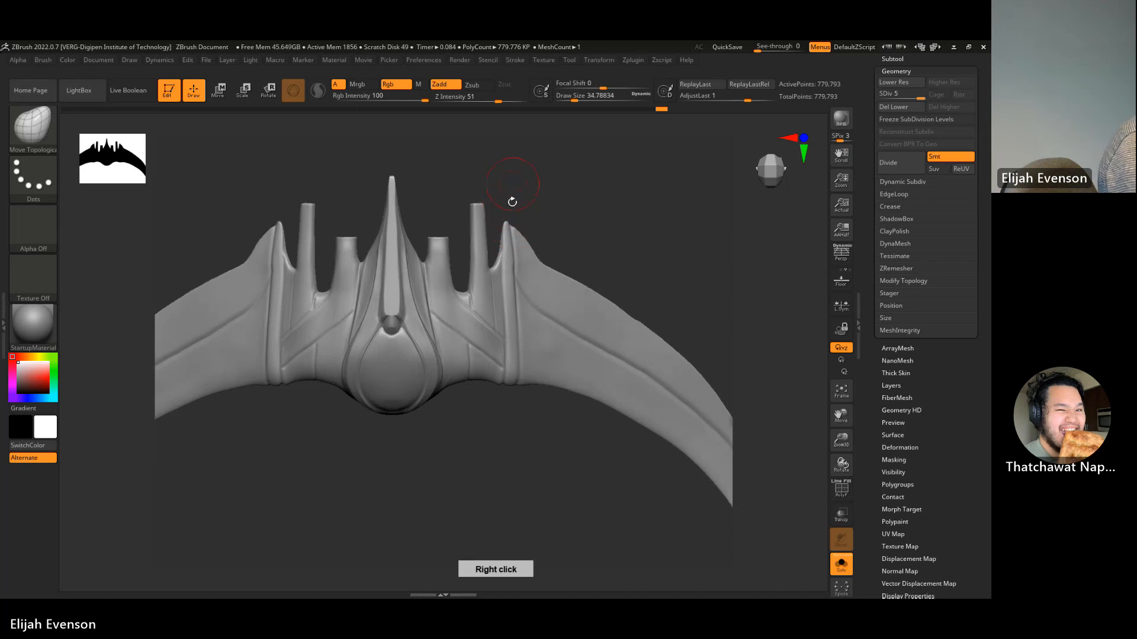
pyautogui.moveTo(506, 222); pyautogui.dragTo(507, 215)
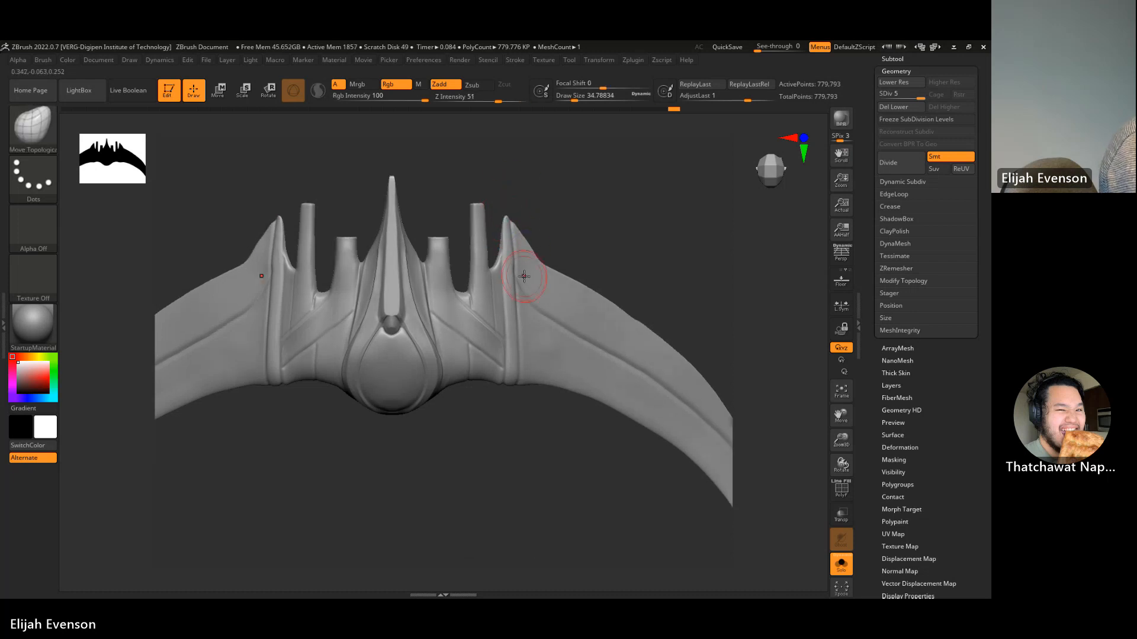
# - Examine the wing-root spike and the prongs from the side and front at lower subdivision levels, returning to level 5
pyautogui.moveTo(609, 241); pyautogui.dragTo(513, 257)
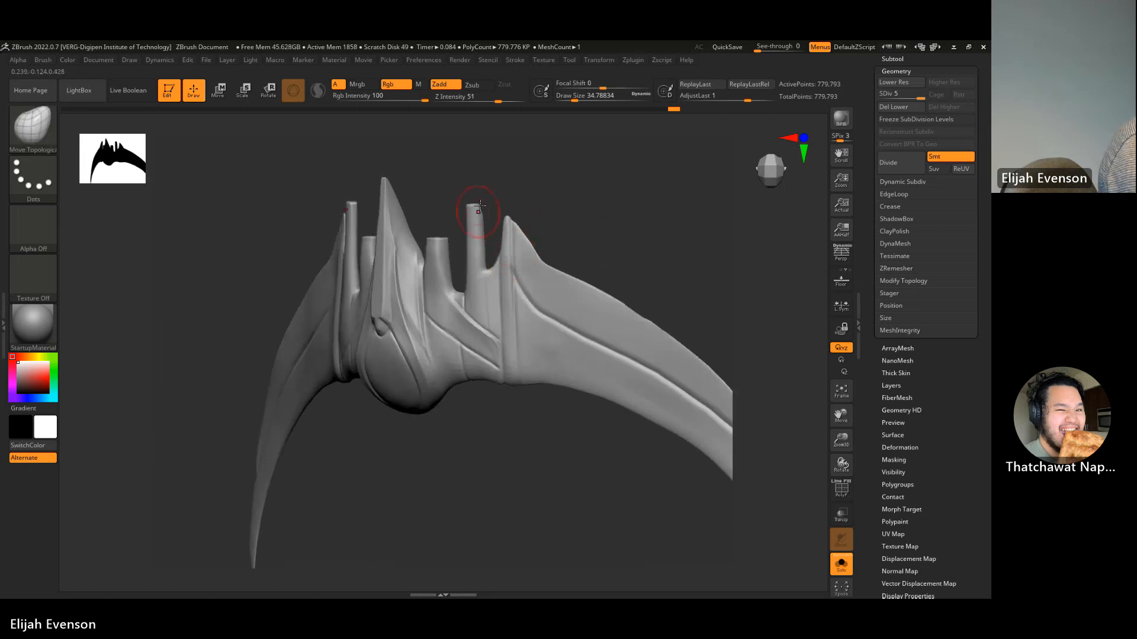
pyautogui.moveTo(480, 205)
pyautogui.mouseDown()
pyautogui.moveTo(415, 205)
pyautogui.moveTo(512, 197)
pyautogui.moveTo(488, 218)
pyautogui.mouseUp()
pyautogui.press('s')
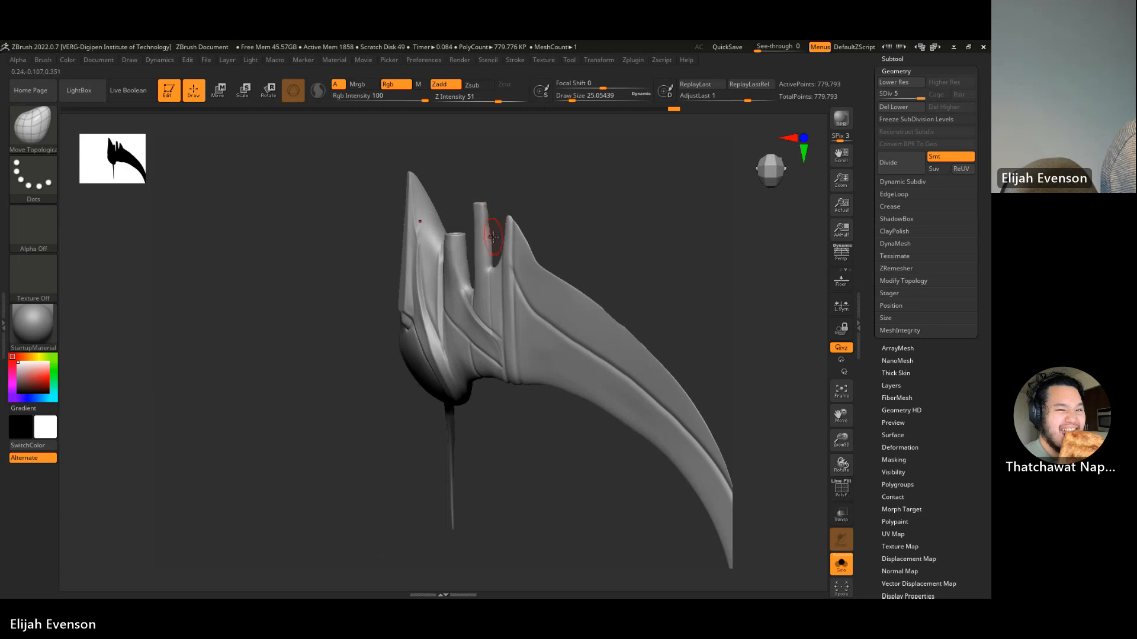
pyautogui.press('shift')
pyautogui.hotkey('shift', 'd')
pyautogui.hotkey('shift', 'd')
pyautogui.hotkey('shift', 'd')
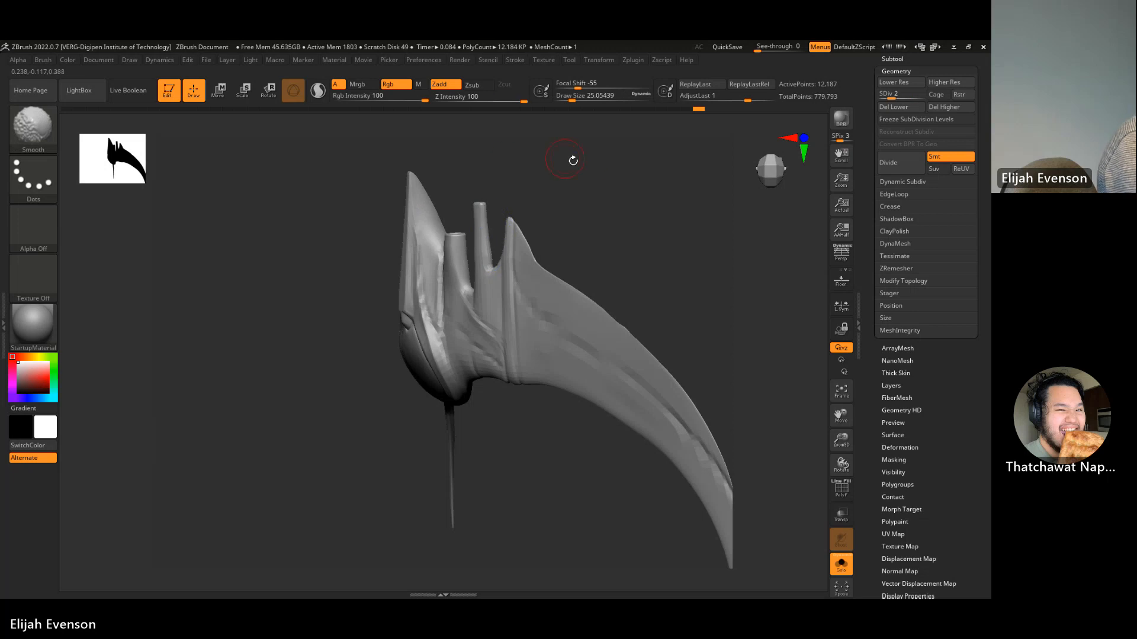
pyautogui.keyDown('shift'); pyautogui.moveTo(573, 160); pyautogui.dragTo(650, 196); pyautogui.keyUp('shift')
pyautogui.press('d')
pyautogui.keyDown('shift'); pyautogui.moveTo(624, 241); pyautogui.dragTo(680, 239); pyautogui.keyUp('shift')
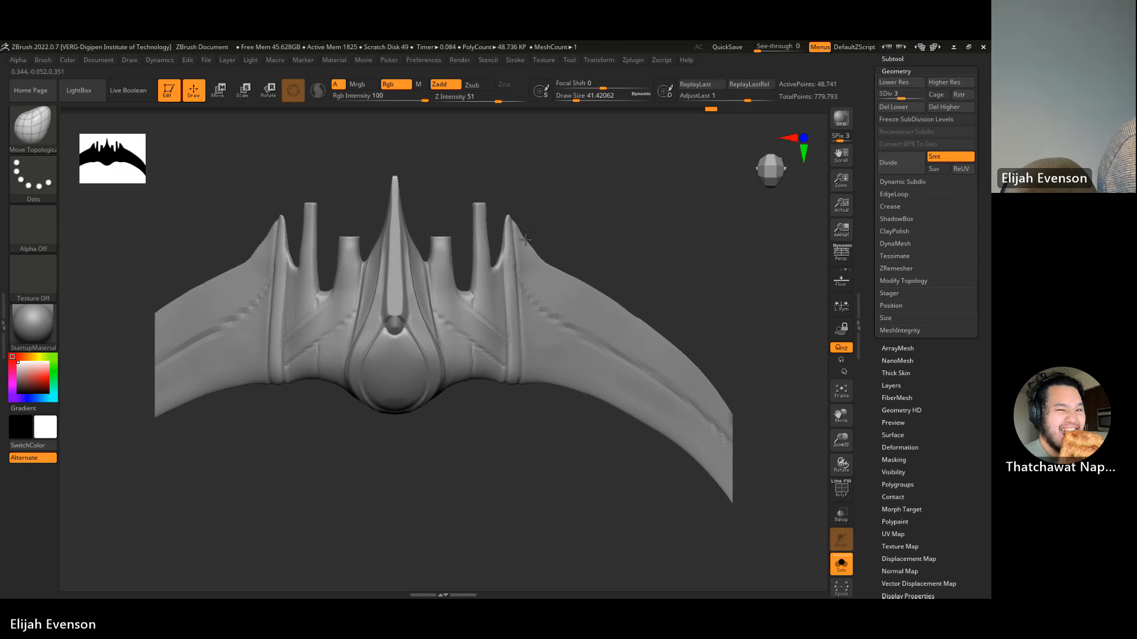
pyautogui.press('d')
pyautogui.press('d')
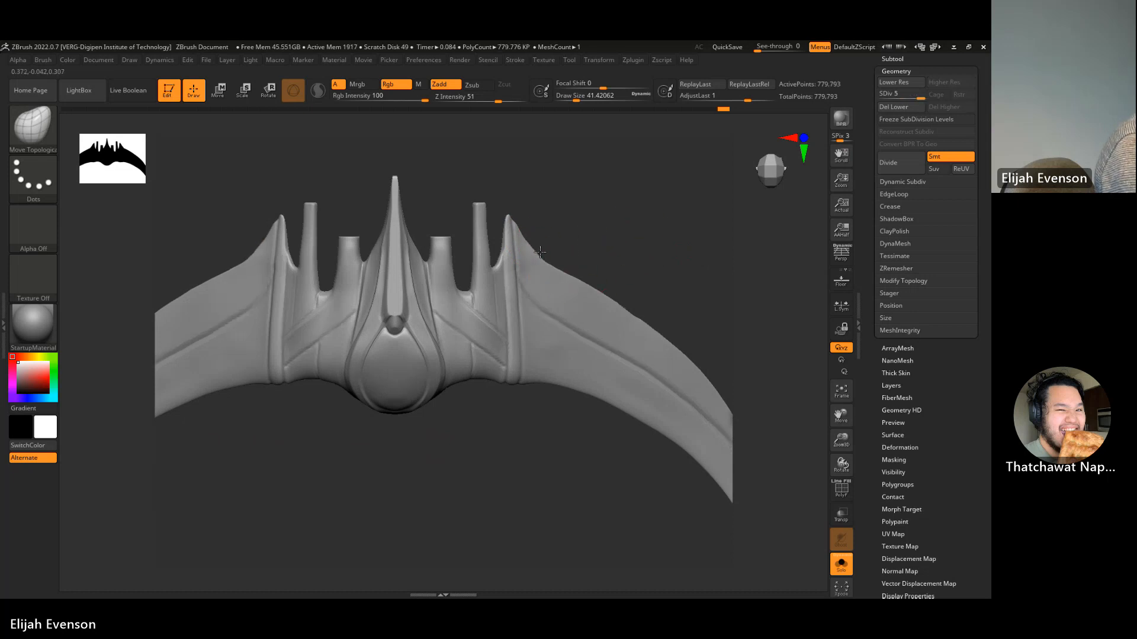
pyautogui.keyDown('alt'); pyautogui.moveTo(628, 251); pyautogui.dragTo(569, 221); pyautogui.keyUp('alt')
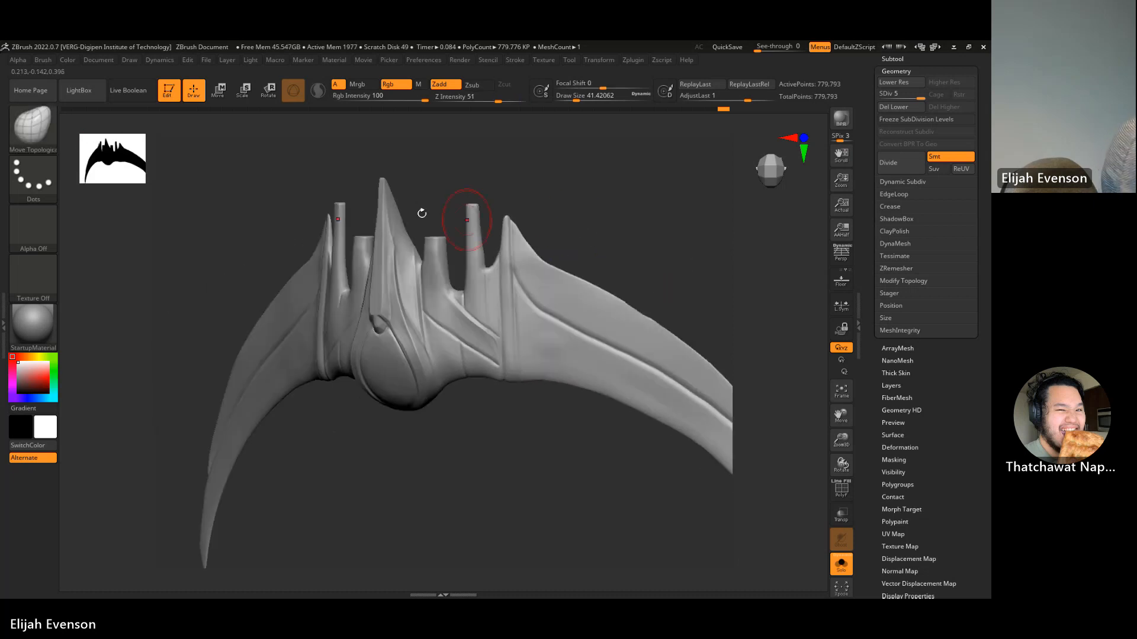
# - Carve short parallel creases across the wing's outer edge strip near the hull with DamStandard at a draw size of about 15.6
pyautogui.click(33, 129)
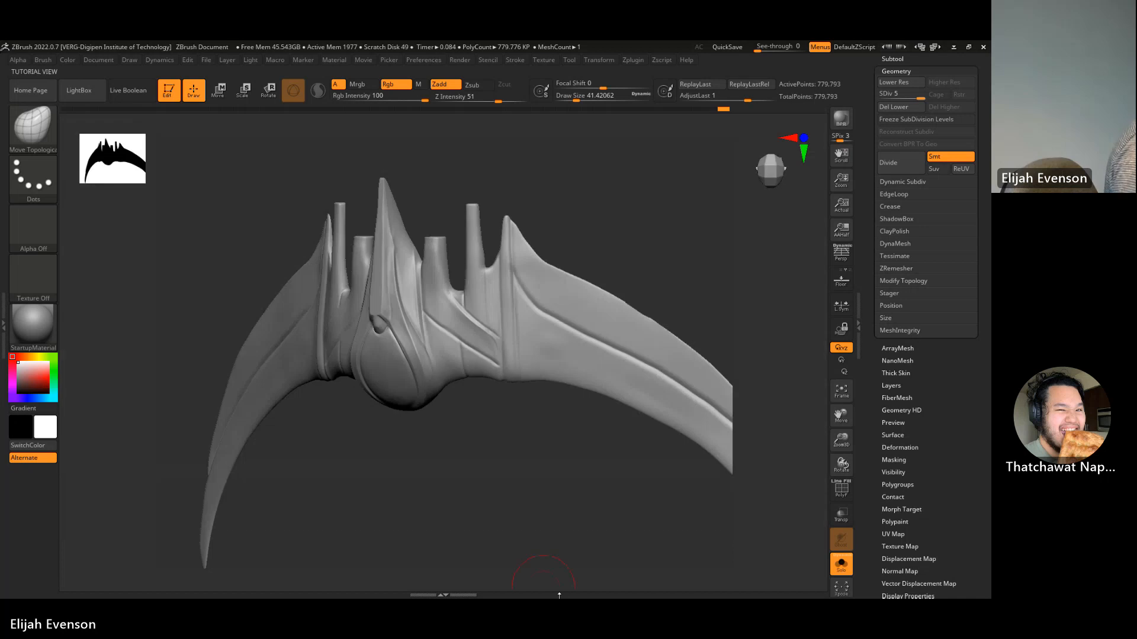
pyautogui.press('s')
pyautogui.moveTo(553, 263); pyautogui.dragTo(526, 240)
pyautogui.moveTo(556, 236); pyautogui.dragTo(610, 233)
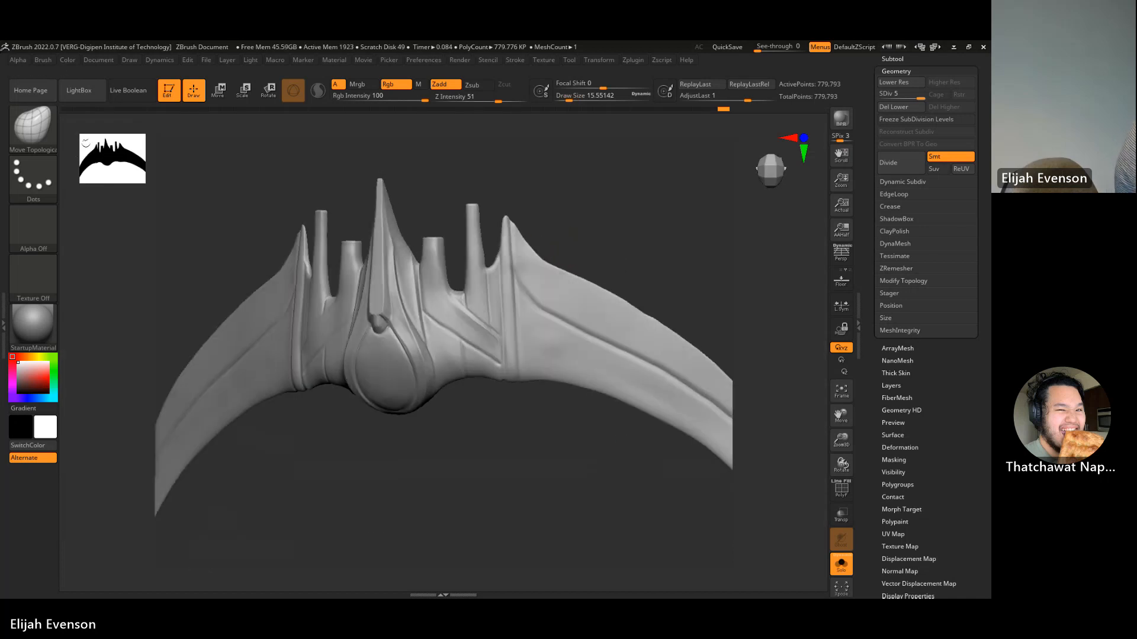
pyautogui.click(33, 128)
pyautogui.click(241, 144)
pyautogui.moveTo(540, 301); pyautogui.dragTo(536, 248)
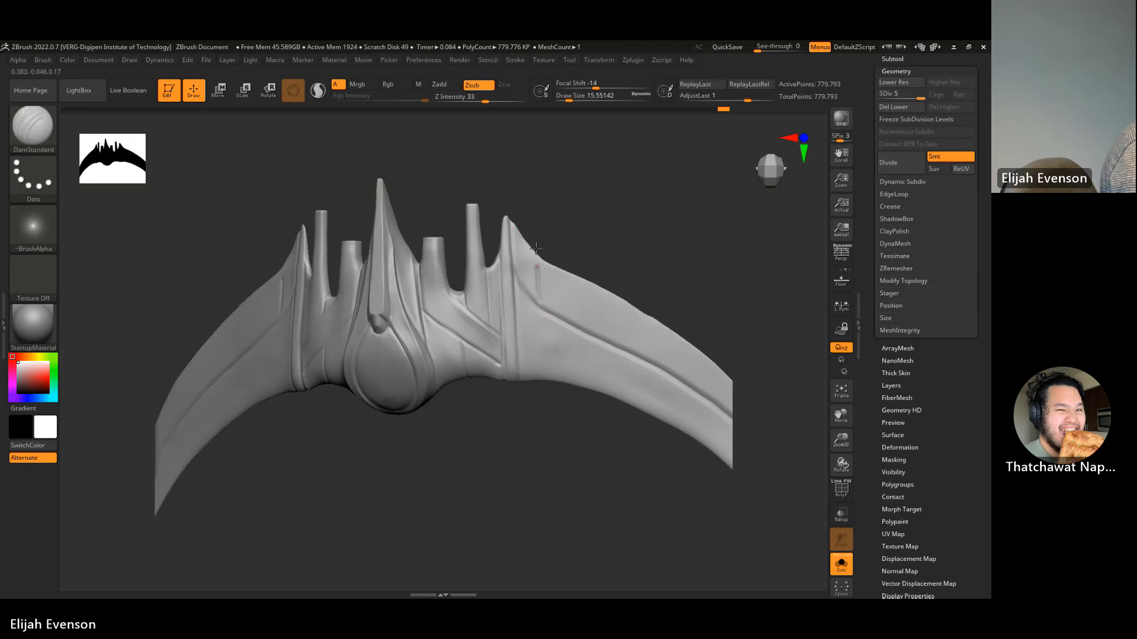
pyautogui.moveTo(538, 302); pyautogui.dragTo(536, 237)
pyautogui.keyDown('alt'); pyautogui.moveTo(640, 262); pyautogui.dragTo(576, 172); pyautogui.keyUp('alt')
pyautogui.keyDown('shift'); pyautogui.moveTo(646, 214); pyautogui.dragTo(658, 237); pyautogui.keyUp('shift')
pyautogui.moveTo(592, 271)
pyautogui.mouseDown()
pyautogui.moveTo(606, 247)
pyautogui.moveTo(545, 201)
pyautogui.mouseUp()
pyautogui.moveTo(504, 236); pyautogui.dragTo(514, 186)
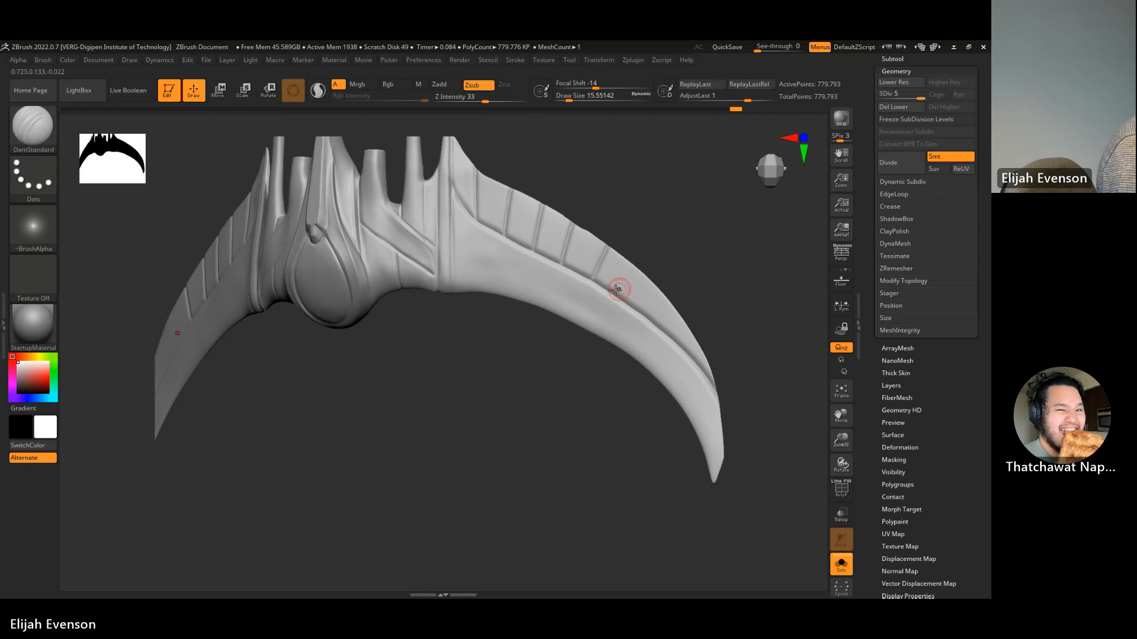
# - Continue the row of short cross creases along the outer edge strip toward the wing tip and check the whole ship
pyautogui.moveTo(614, 290); pyautogui.dragTo(623, 264)
pyautogui.moveTo(643, 314); pyautogui.dragTo(657, 289)
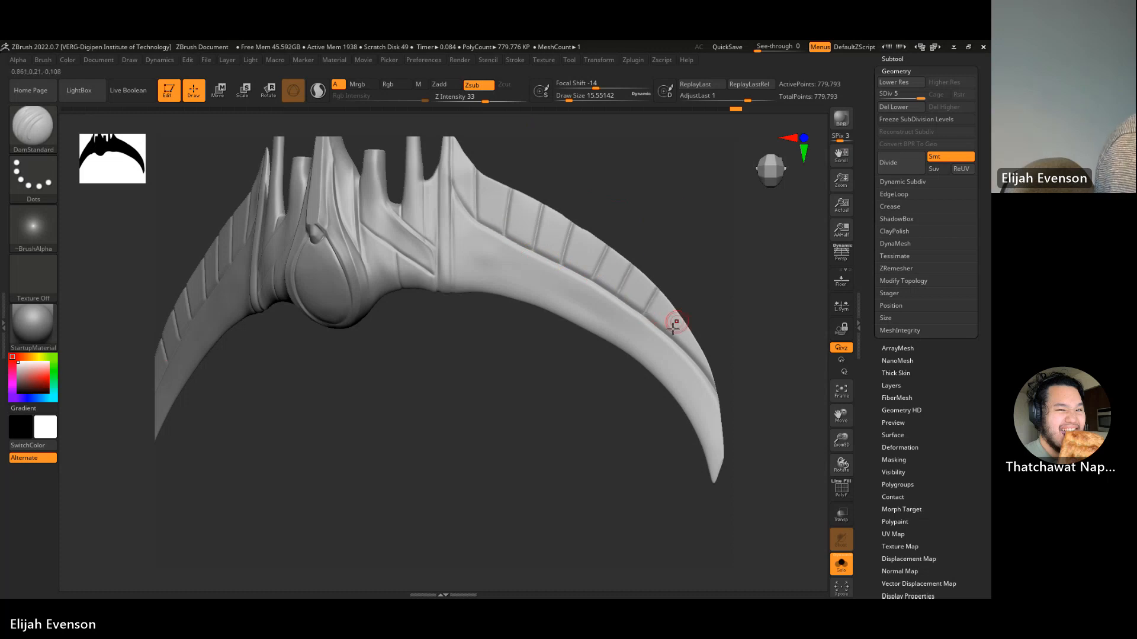
pyautogui.moveTo(667, 332); pyautogui.dragTo(680, 318)
pyautogui.moveTo(787, 258); pyautogui.dragTo(681, 239)
pyautogui.moveTo(733, 295); pyautogui.dragTo(735, 262)
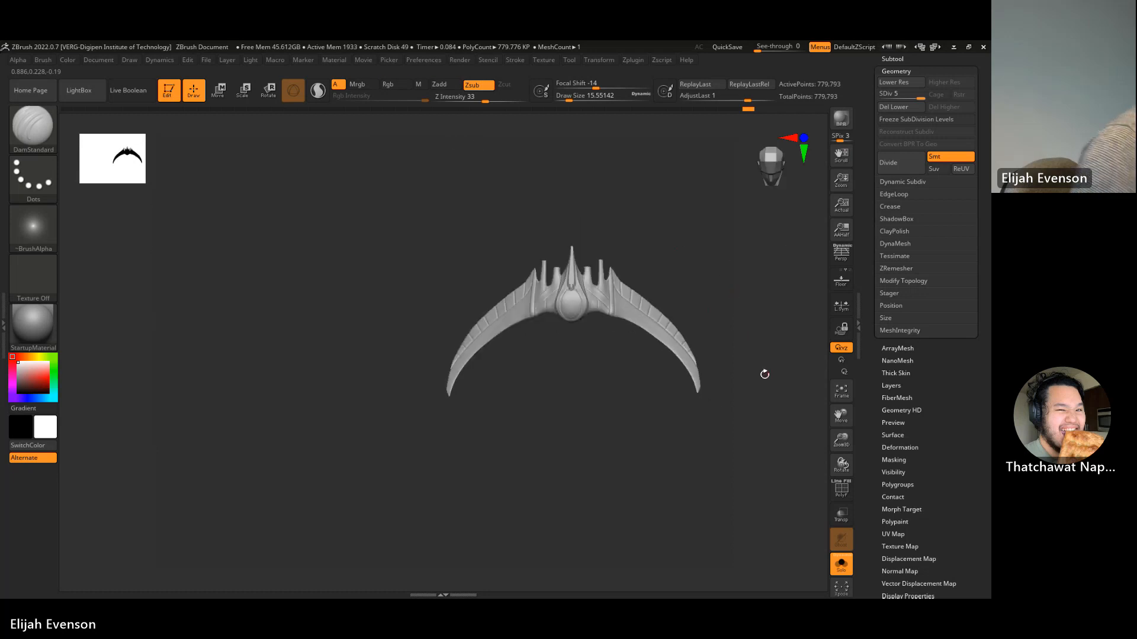
pyautogui.moveTo(411, 373)
pyautogui.keyDown('alt'); pyautogui.mouseDown()
pyautogui.moveTo(404, 357)
pyautogui.moveTo(246, 317)
pyautogui.mouseUp(); pyautogui.keyUp('alt')
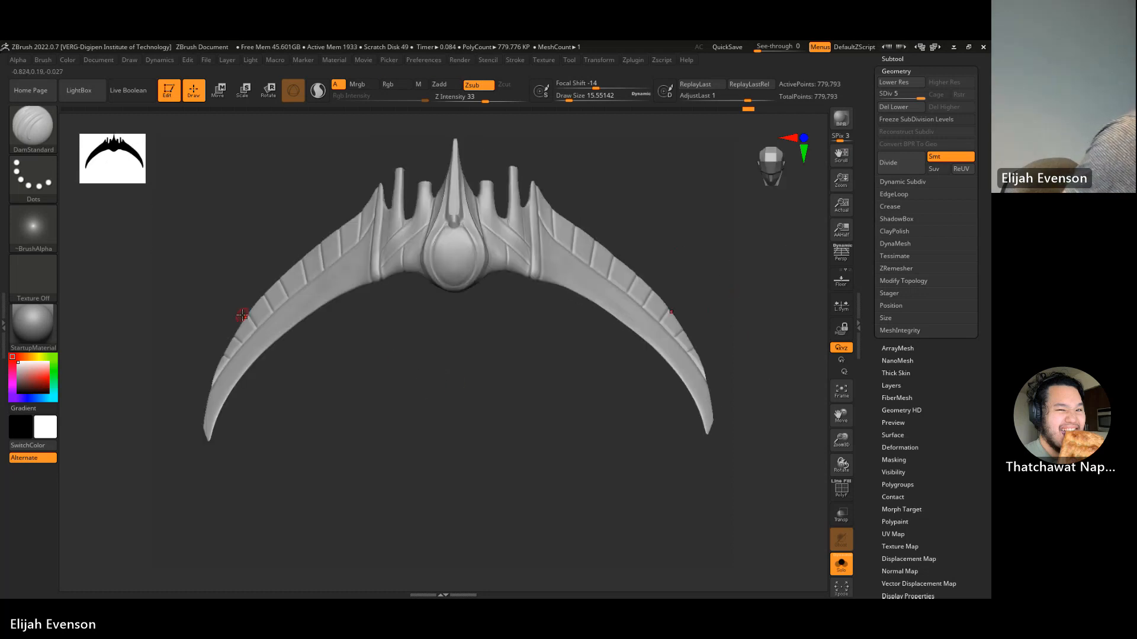
# - Undo the outer cross creases and try recarving them closer together along the wing's edge strip toward the tip
pyautogui.moveTo(308, 379); pyautogui.dragTo(352, 402)
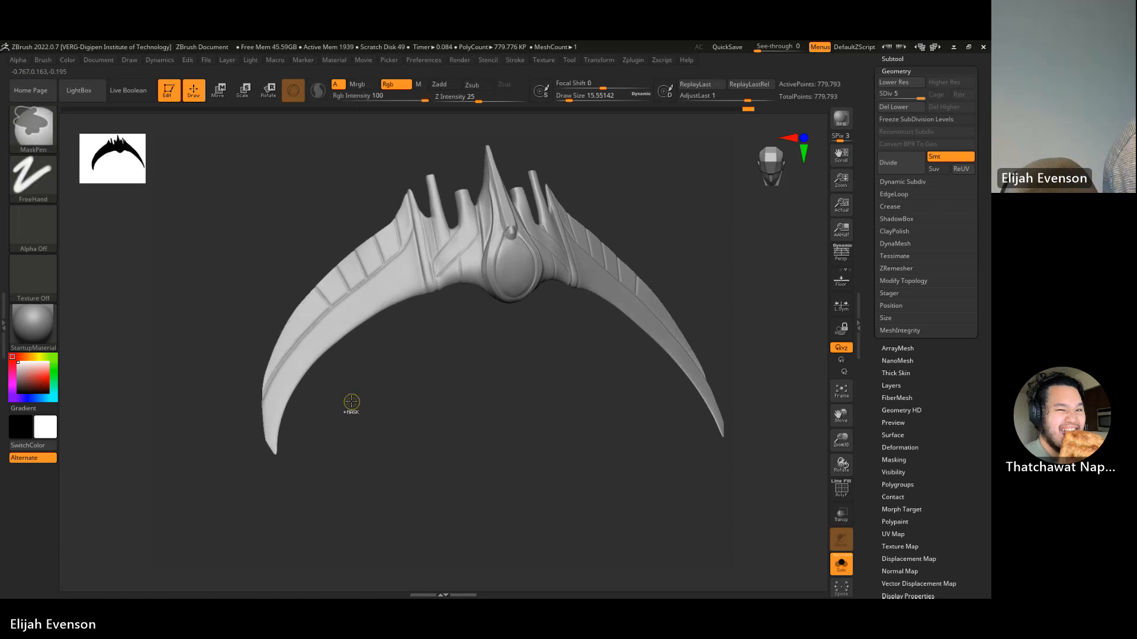
pyautogui.hotkey('ctrl', 'z')
pyautogui.hotkey('ctrl', 'z')
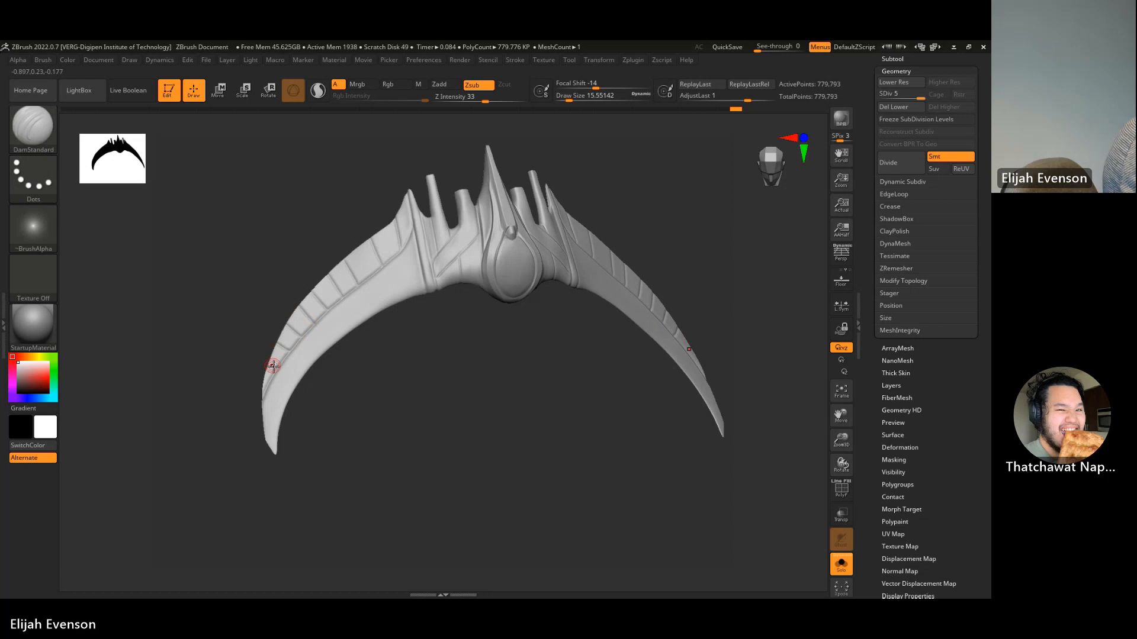
pyautogui.press('ctrl')
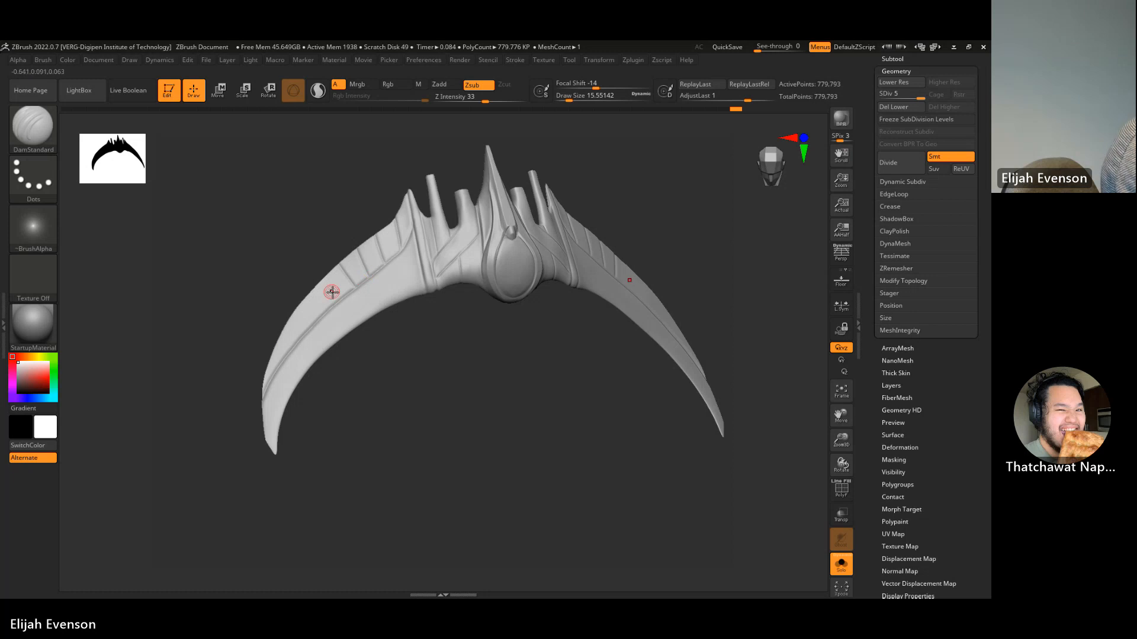
pyautogui.moveTo(337, 298); pyautogui.dragTo(295, 269)
pyautogui.moveTo(313, 322); pyautogui.dragTo(286, 290)
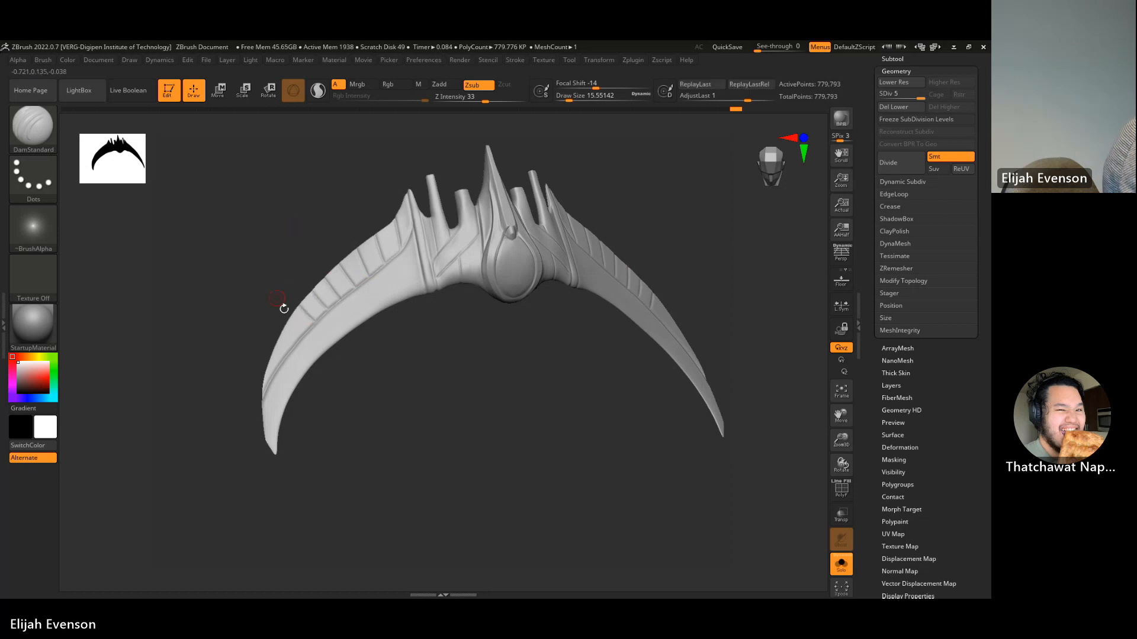
pyautogui.moveTo(291, 346); pyautogui.dragTo(278, 333)
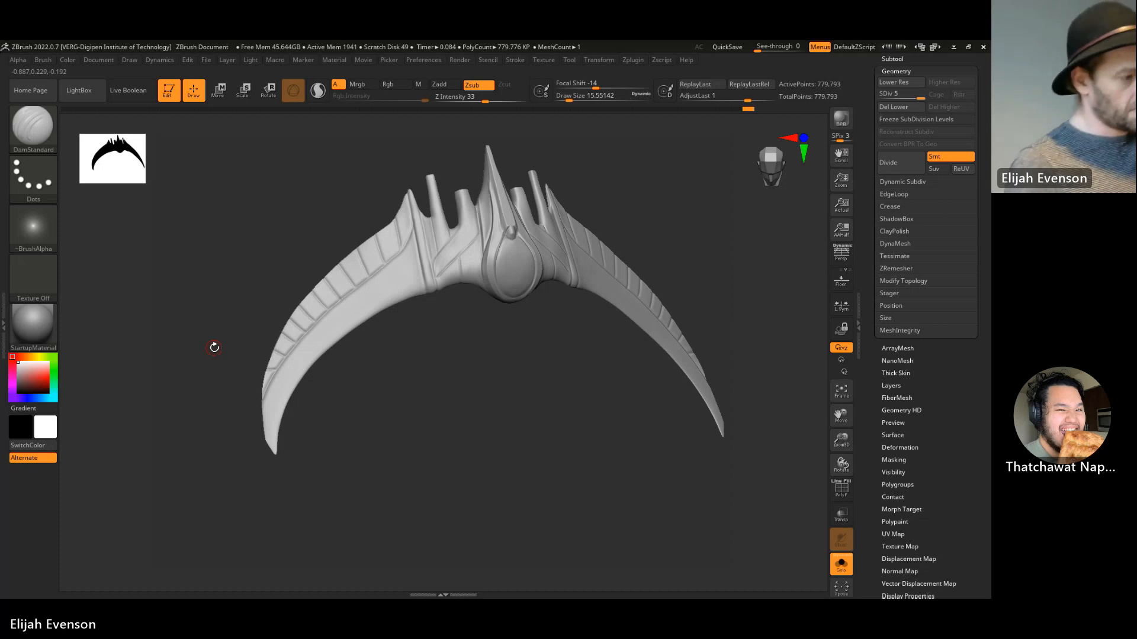
pyautogui.moveTo(215, 348)
pyautogui.keyDown('shift'); pyautogui.mouseDown()
pyautogui.moveTo(447, 447)
pyautogui.moveTo(465, 419)
pyautogui.moveTo(532, 452)
pyautogui.moveTo(446, 444)
pyautogui.mouseUp(); pyautogui.keyUp('shift')
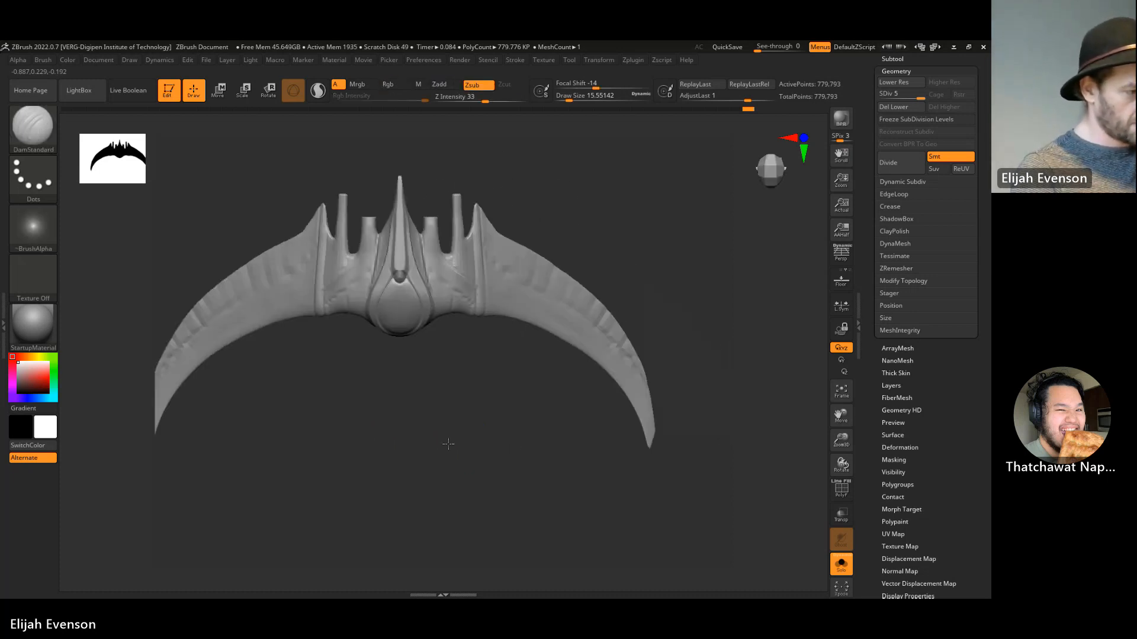
# - Undo the recarved outer creases and carve a fresh row of short cross creases along the opposite wing's edge strip
pyautogui.press('ctrl')
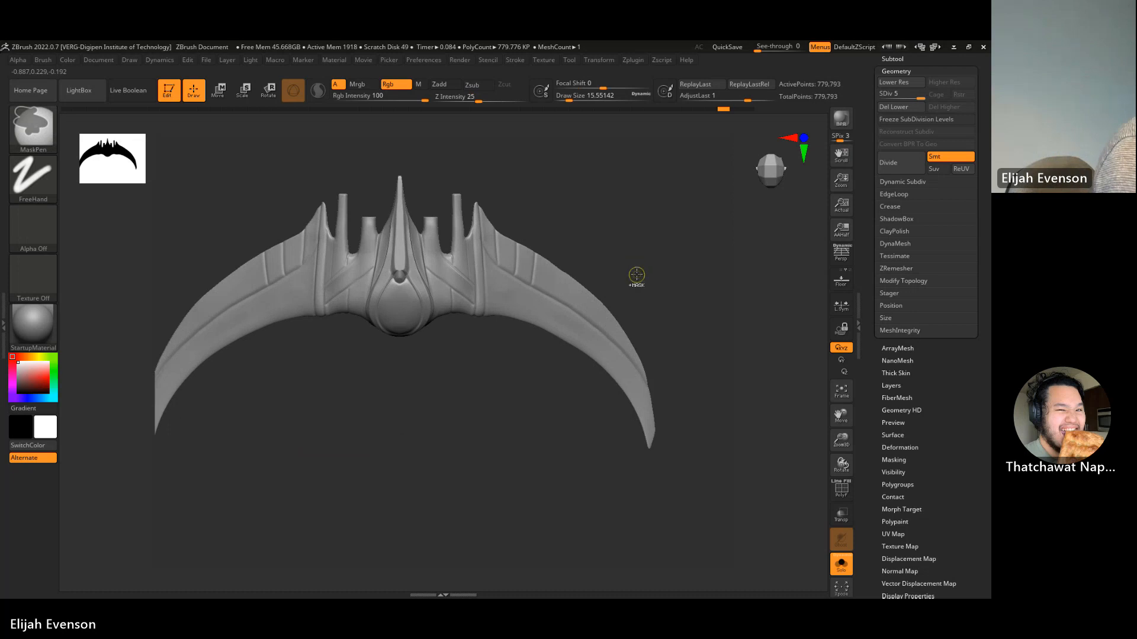
pyautogui.moveTo(677, 332); pyautogui.dragTo(608, 329)
pyautogui.hotkey('ctrl', 'z')
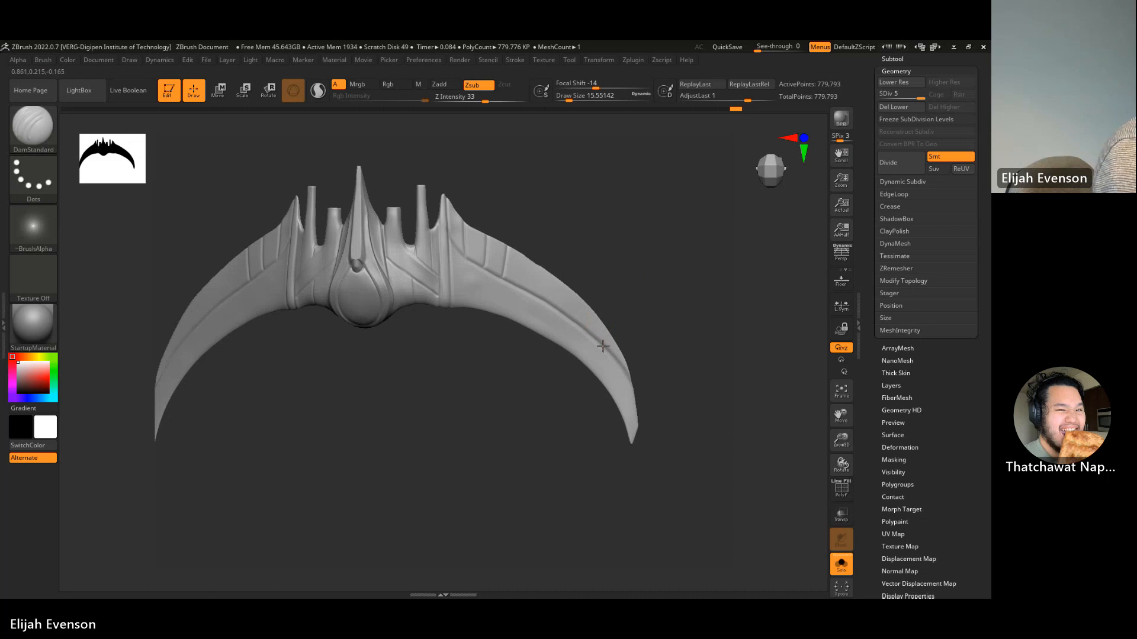
pyautogui.moveTo(647, 303); pyautogui.dragTo(708, 337)
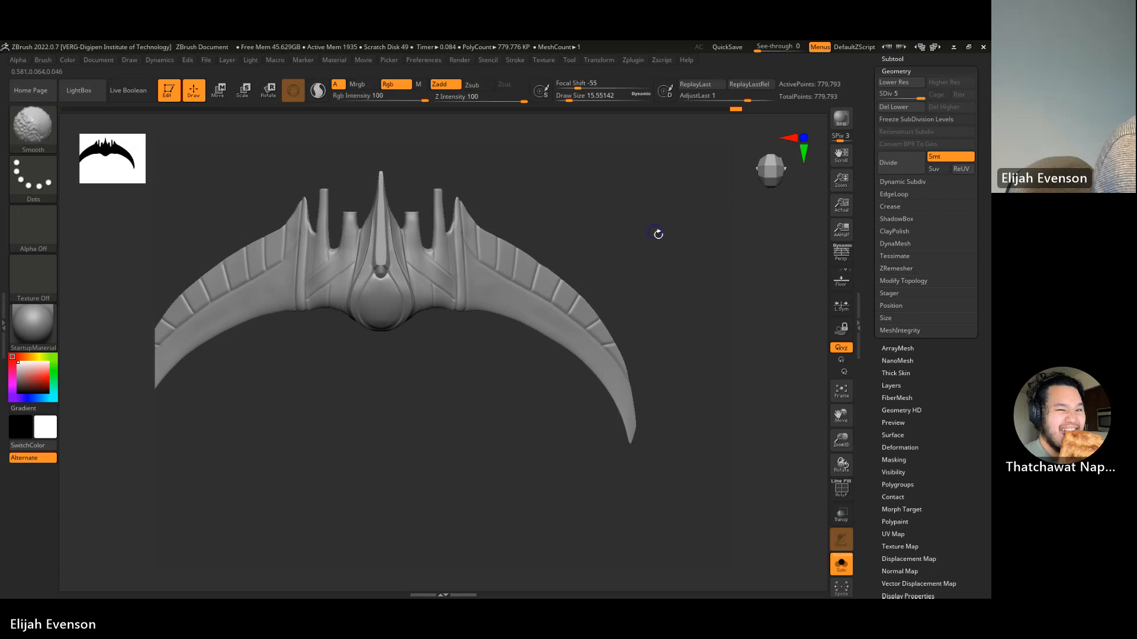
# - Examine the whole ship and its wing creases from several sides at lower subdivision levels, returning to level 5
pyautogui.keyDown('ctrl'); pyautogui.moveTo(657, 233); pyautogui.dragTo(691, 196, button='right'); pyautogui.keyUp('ctrl')
pyautogui.moveTo(701, 410)
pyautogui.mouseDown(button='right')
pyautogui.moveTo(642, 325)
pyautogui.moveTo(614, 381)
pyautogui.moveTo(711, 503)
pyautogui.moveTo(675, 420)
pyautogui.moveTo(499, 424)
pyautogui.mouseUp(button='right')
pyautogui.press('f')
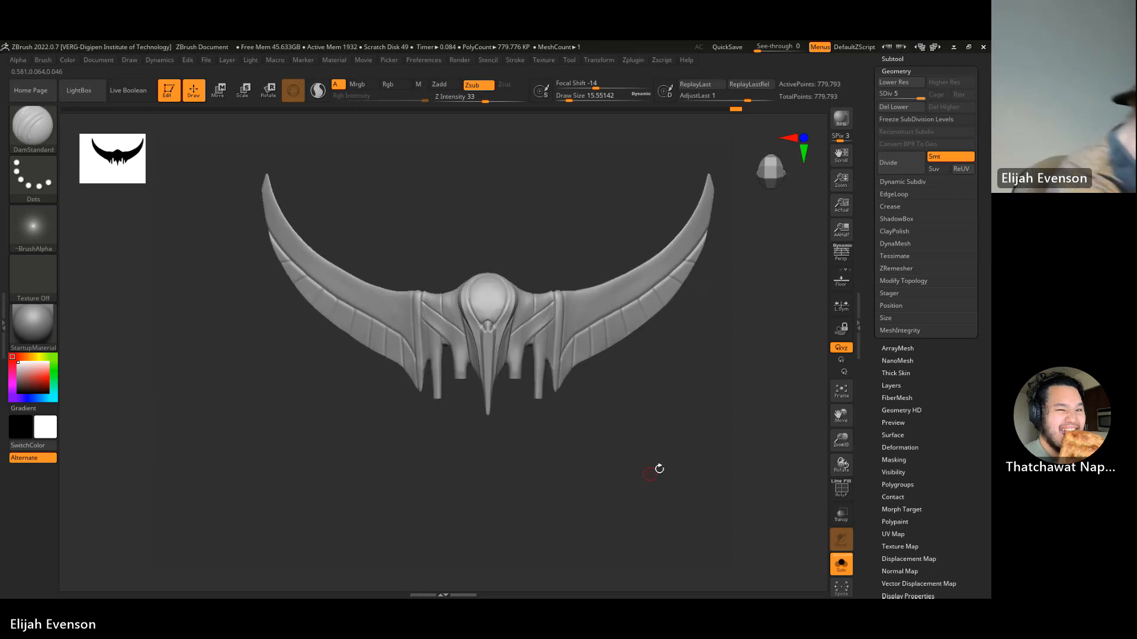
pyautogui.press('ctrl')
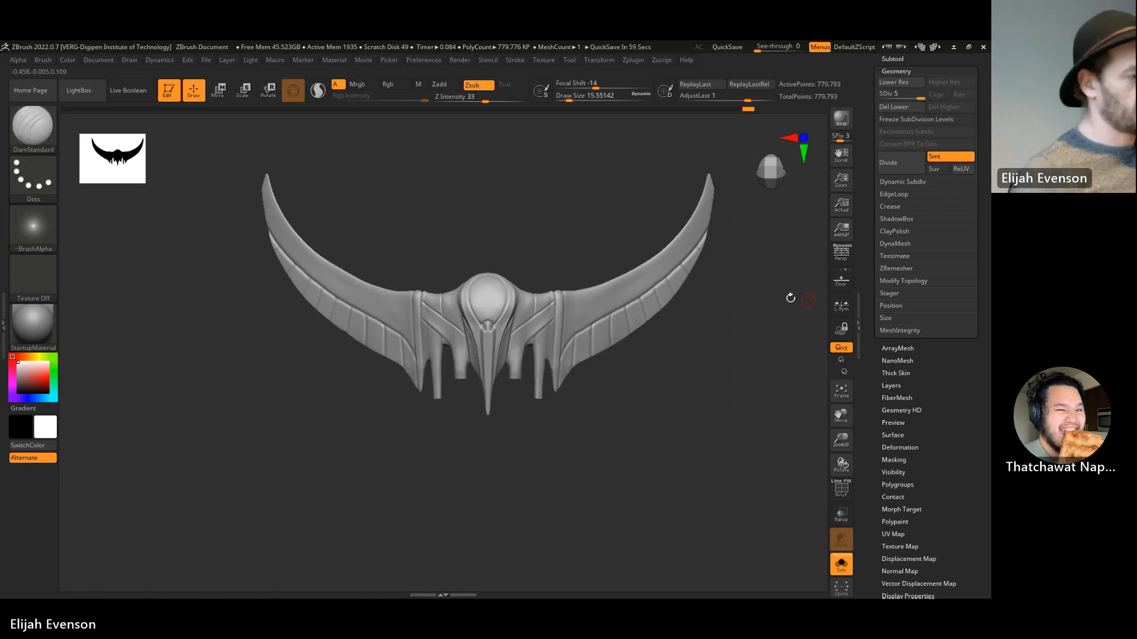
pyautogui.moveTo(598, 459)
pyautogui.mouseDown()
pyautogui.moveTo(713, 389)
pyautogui.moveTo(721, 329)
pyautogui.moveTo(736, 403)
pyautogui.moveTo(681, 525)
pyautogui.moveTo(700, 495)
pyautogui.moveTo(621, 508)
pyautogui.moveTo(499, 480)
pyautogui.mouseUp()
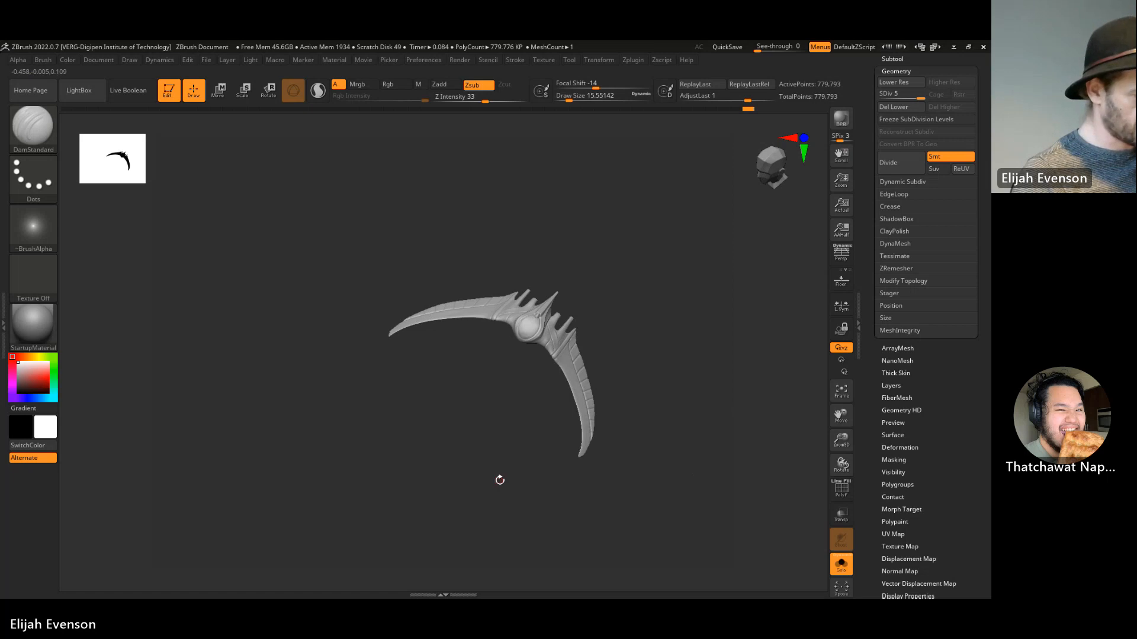
pyautogui.hotkey('shift', 'd')
pyautogui.hotkey('shift', 'd')
pyautogui.hotkey('shift', 'd')
pyautogui.hotkey('shift', 'd')
pyautogui.moveTo(500, 480); pyautogui.dragTo(550, 414)
pyautogui.press('d')
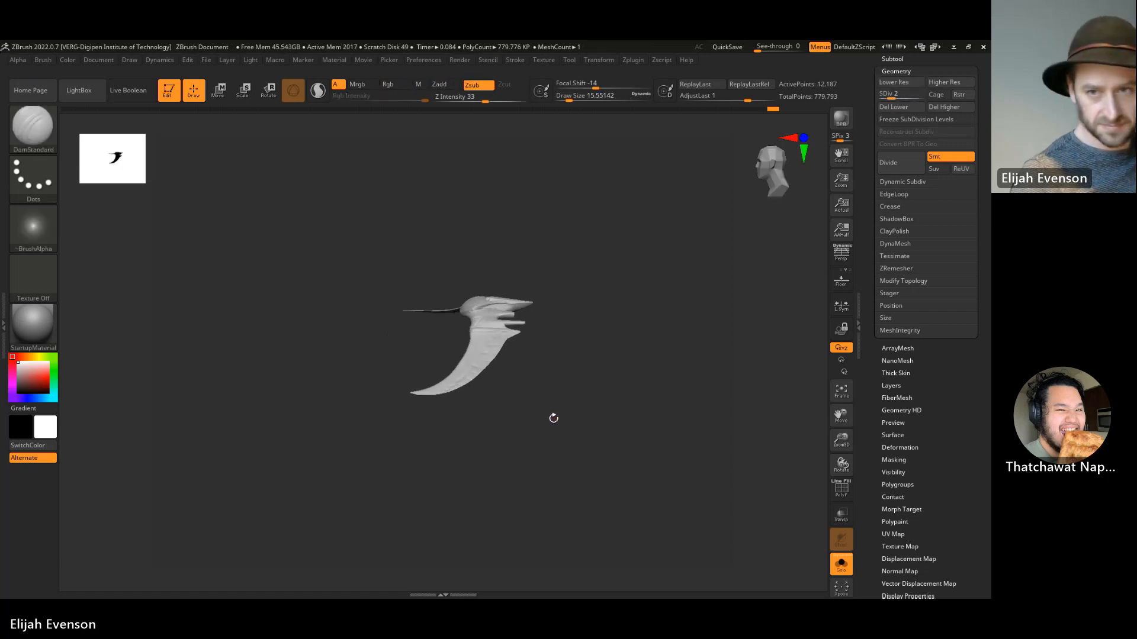
pyautogui.press('d')
pyautogui.press('d')
pyautogui.press('d')
pyautogui.press('f')
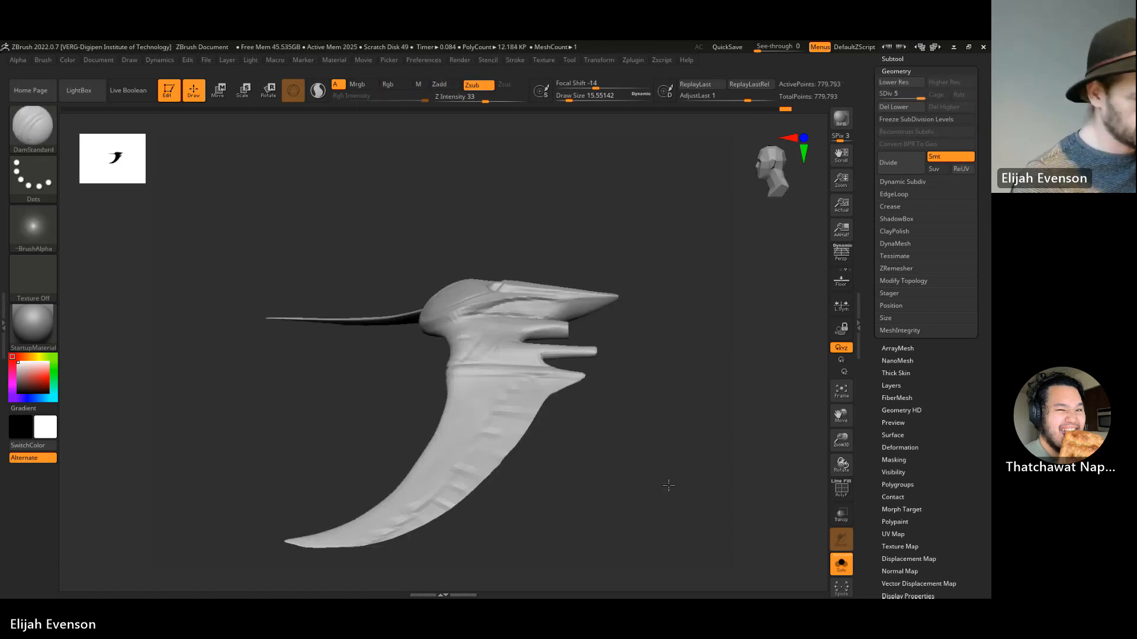
pyautogui.moveTo(665, 482); pyautogui.dragTo(757, 370)
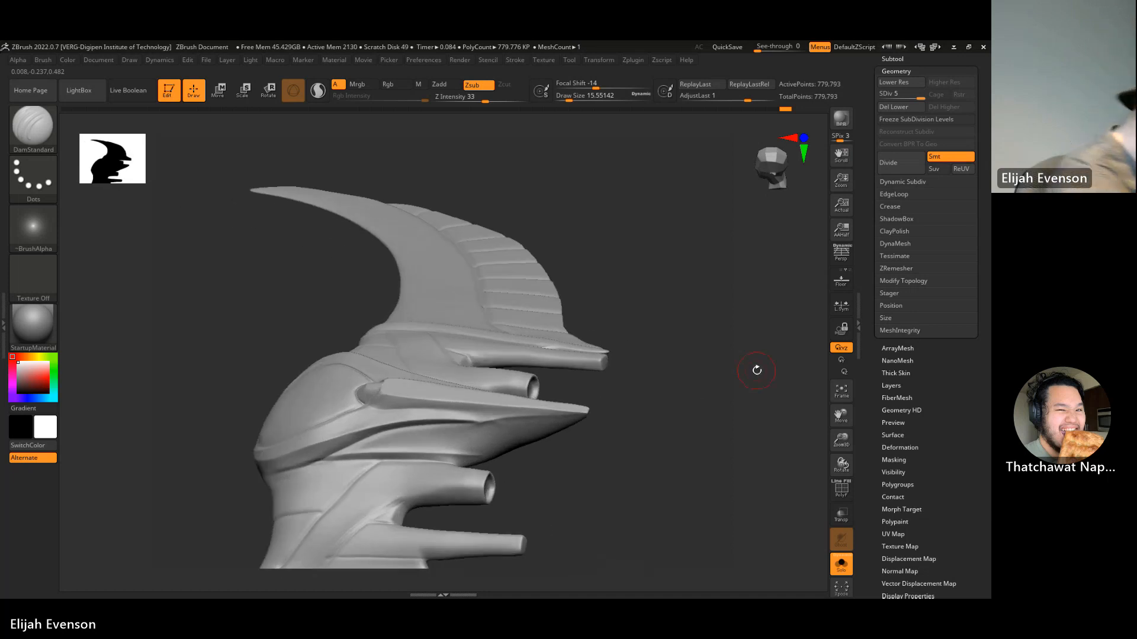
# - Try refining the hull side beneath the central spike at subdivision level 3 with a draw size of about 14.2
pyautogui.hotkey('shift', 'd')
pyautogui.hotkey('shift', 'd')
pyautogui.keyDown('shift'); pyautogui.moveTo(381, 449); pyautogui.dragTo(339, 445, button='right'); pyautogui.keyUp('shift')
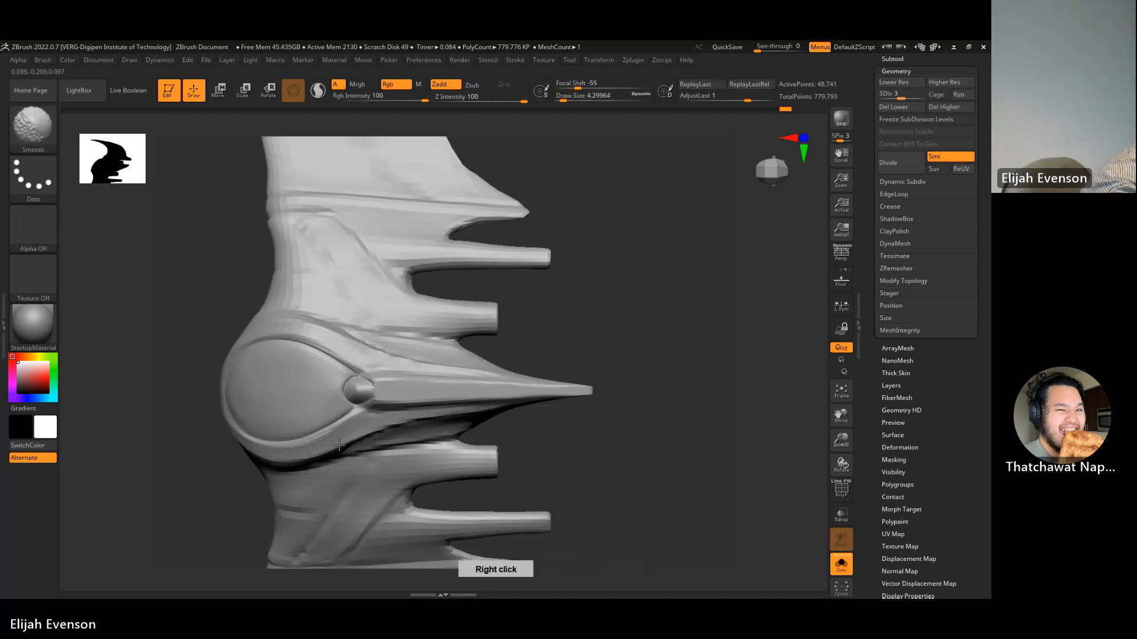
pyautogui.press('s')
pyautogui.moveTo(473, 424); pyautogui.dragTo(432, 441, button='right')
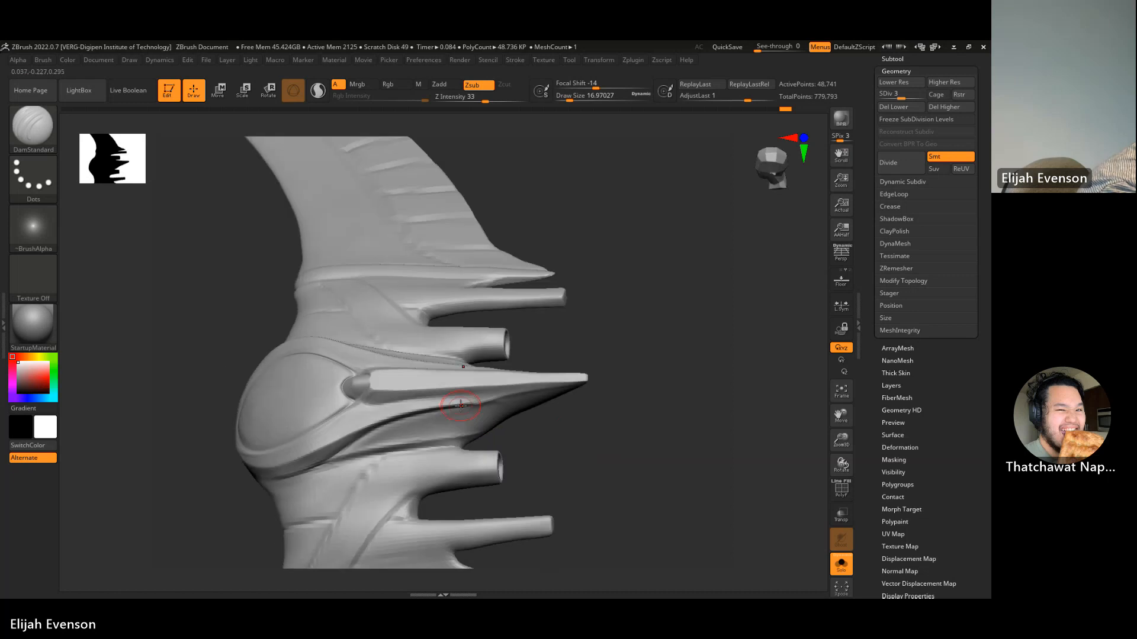
pyautogui.press('shift')
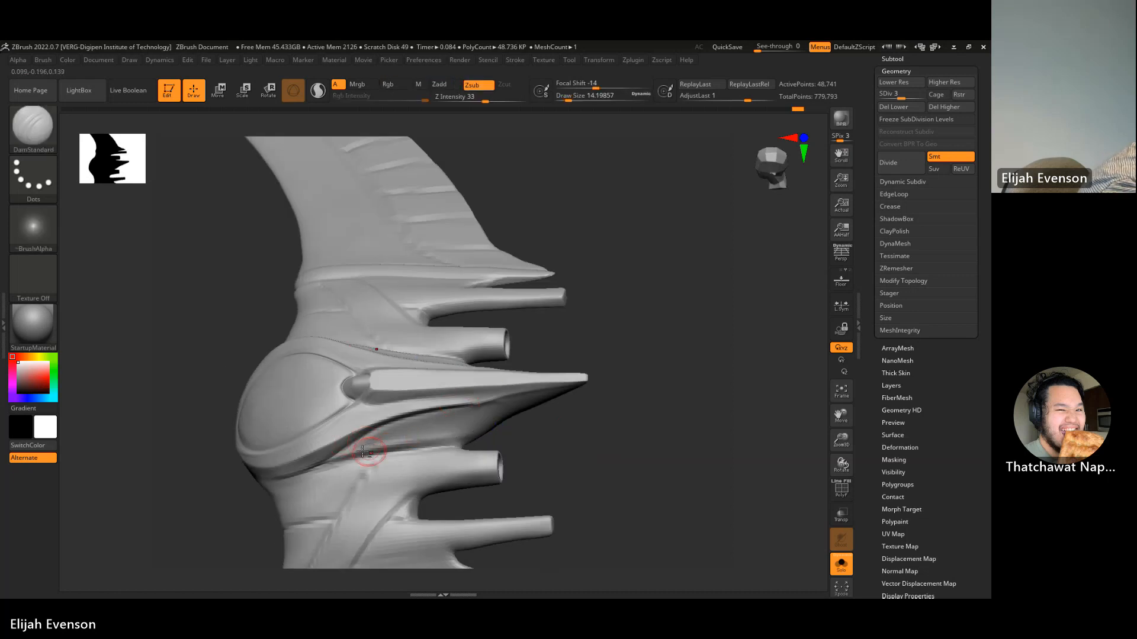
pyautogui.press('ctrl')
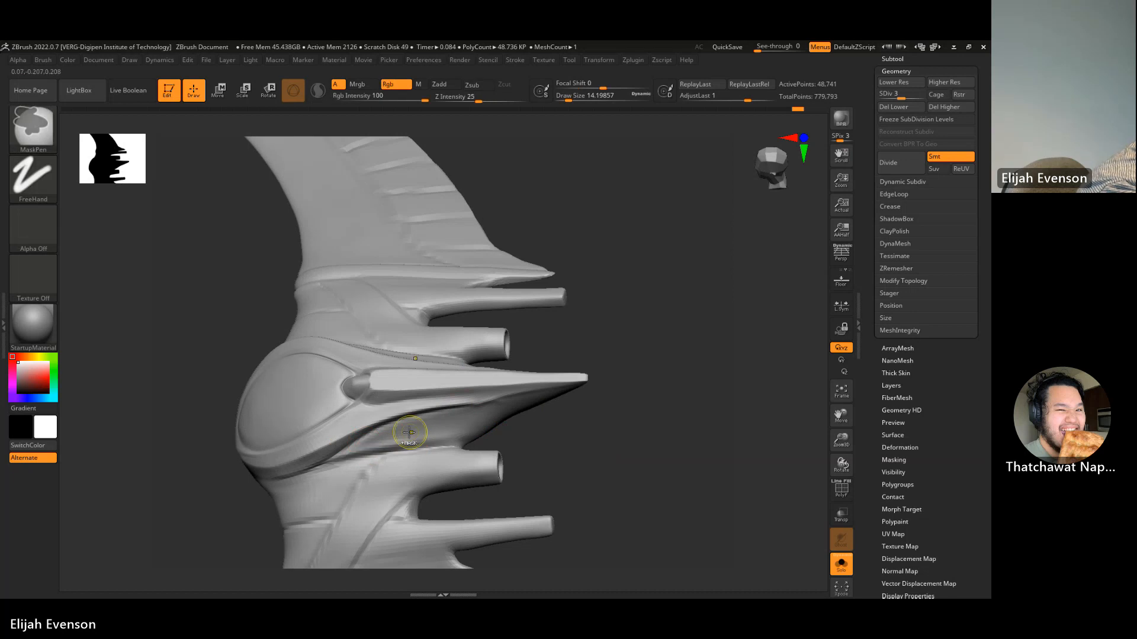
pyautogui.hotkey('ctrl', 'z')
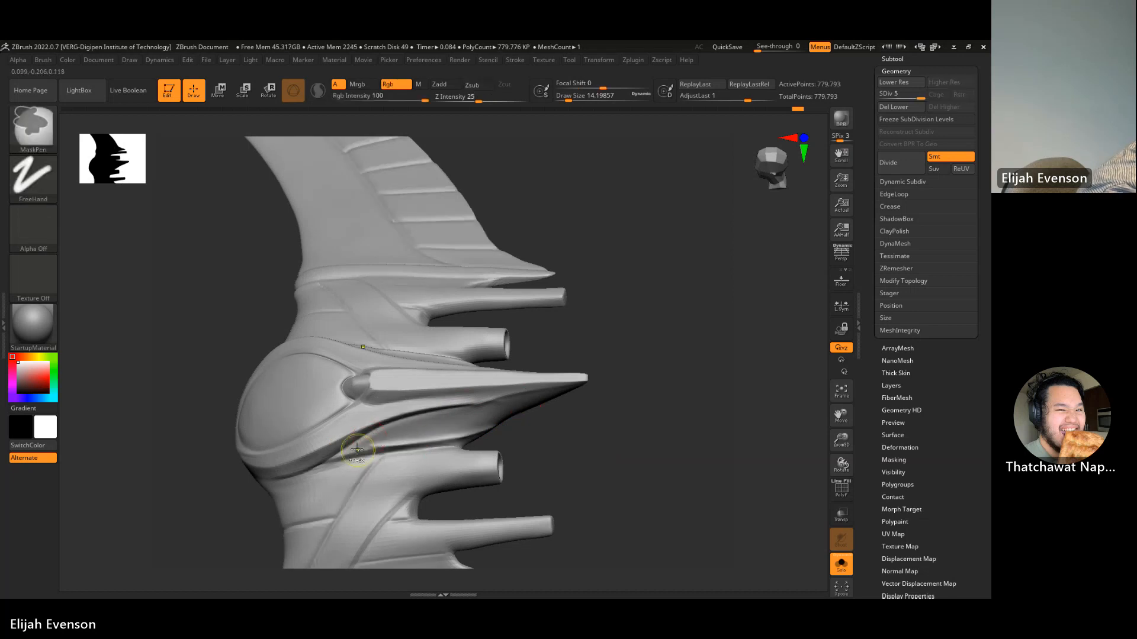
pyautogui.hotkey('ctrl', 'z')
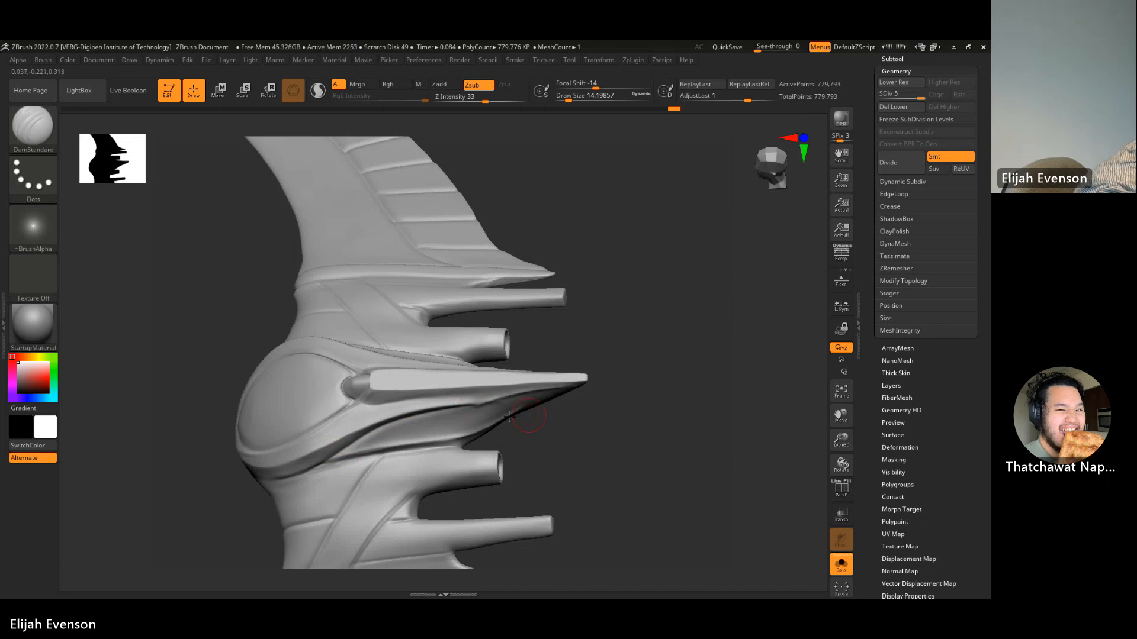
pyautogui.press('shift')
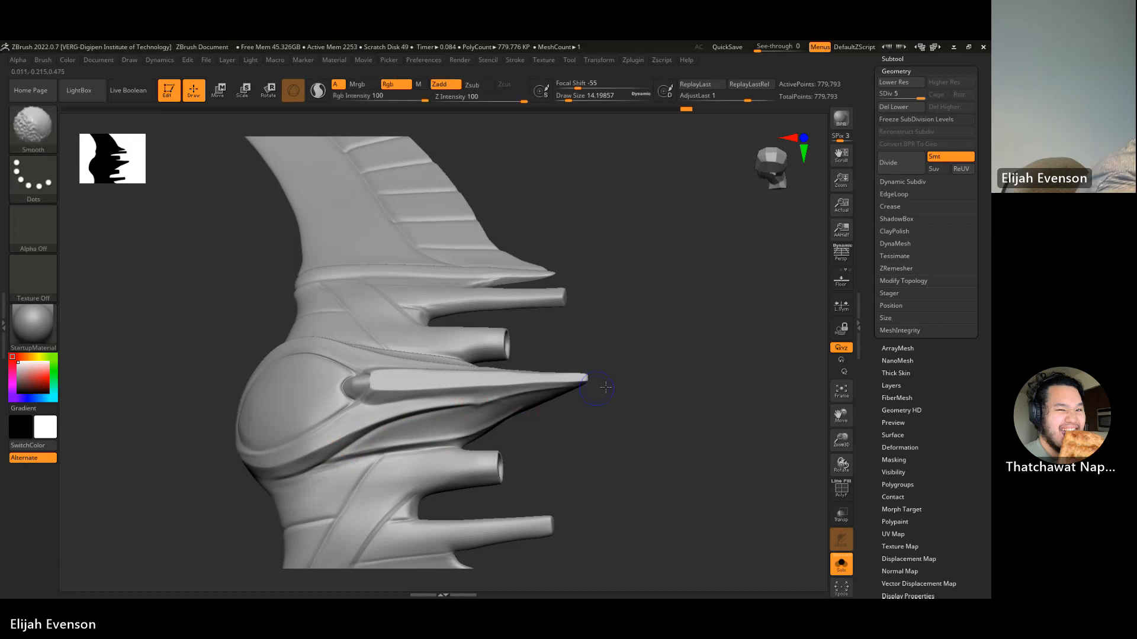
# - Try carving a DamStandard crease from the canopy rim down across the nose at a draw size of about 14.2
pyautogui.moveTo(605, 388)
pyautogui.mouseDown(button='right')
pyautogui.moveTo(734, 446)
pyautogui.moveTo(687, 330)
pyautogui.moveTo(776, 447)
pyautogui.moveTo(701, 379)
pyautogui.moveTo(654, 269)
pyautogui.moveTo(705, 393)
pyautogui.moveTo(690, 250)
pyautogui.moveTo(703, 307)
pyautogui.mouseUp(button='right')
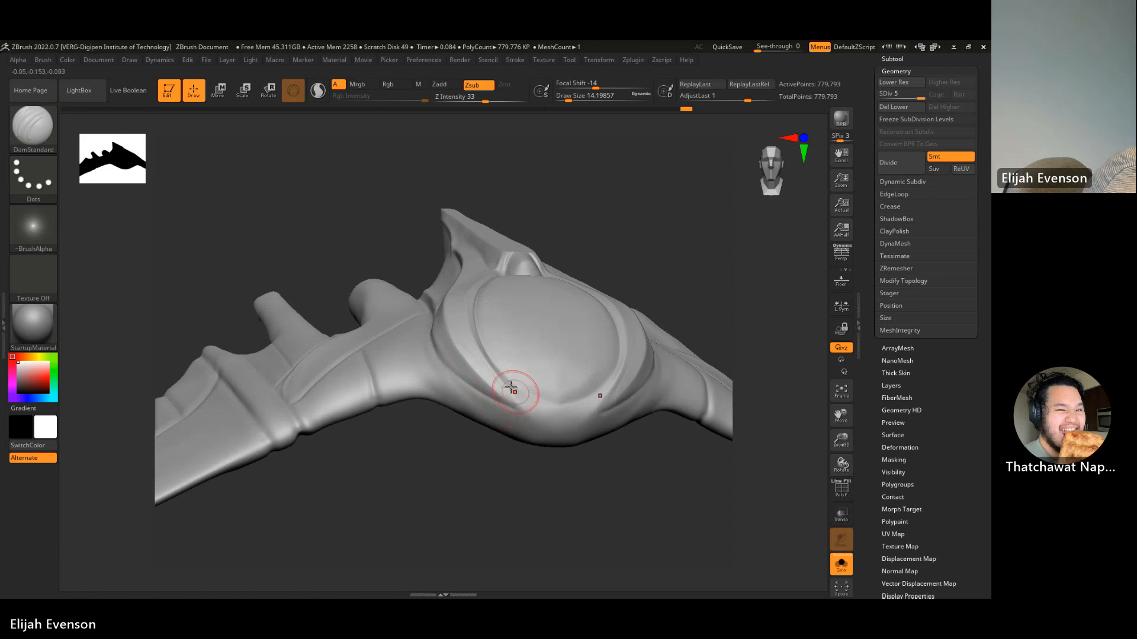
pyautogui.moveTo(481, 356); pyautogui.dragTo(536, 460)
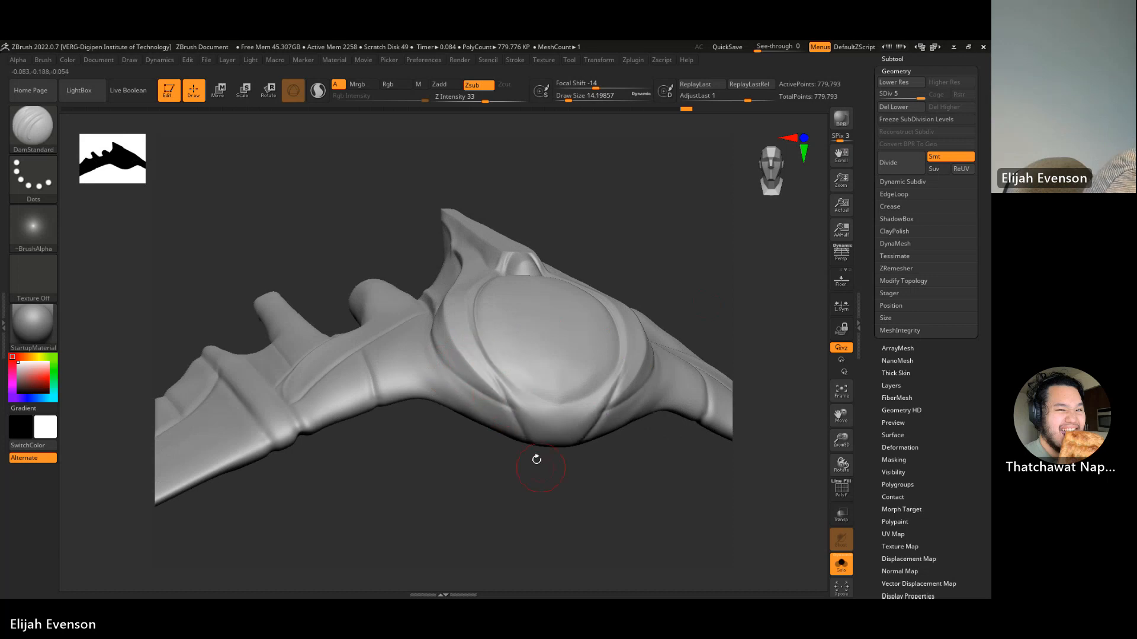
pyautogui.hotkey('ctrl', 'z')
pyautogui.moveTo(469, 320); pyautogui.dragTo(566, 482)
pyautogui.keyDown('shift'); pyautogui.moveTo(525, 431); pyautogui.dragTo(504, 400); pyautogui.keyUp('shift')
pyautogui.moveTo(473, 346); pyautogui.dragTo(545, 463)
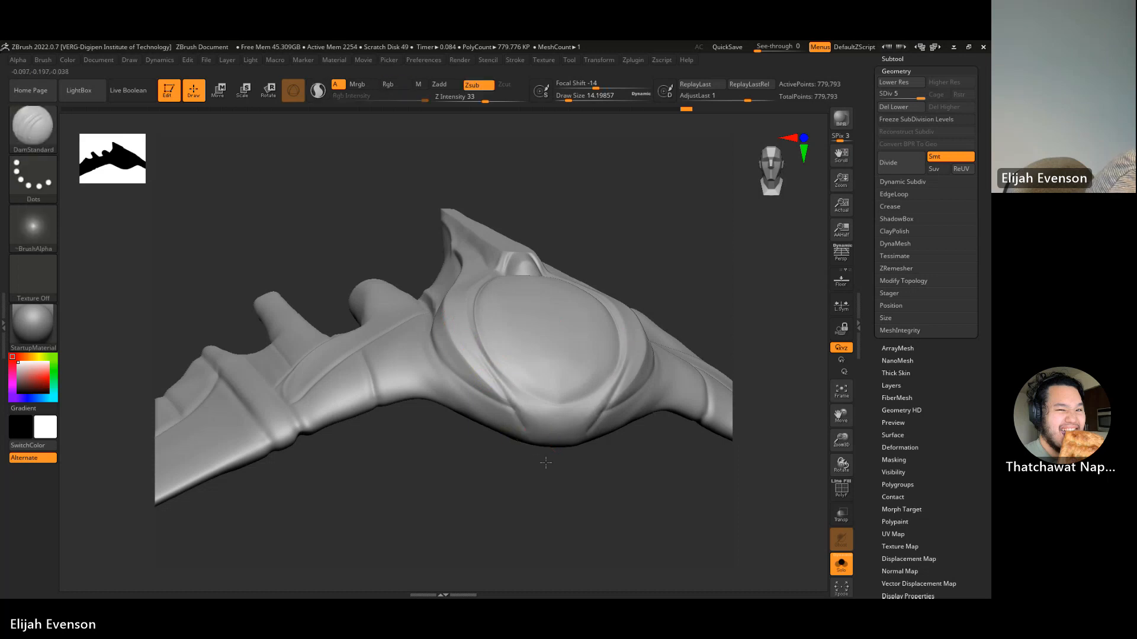
pyautogui.hotkey('ctrl', 'z')
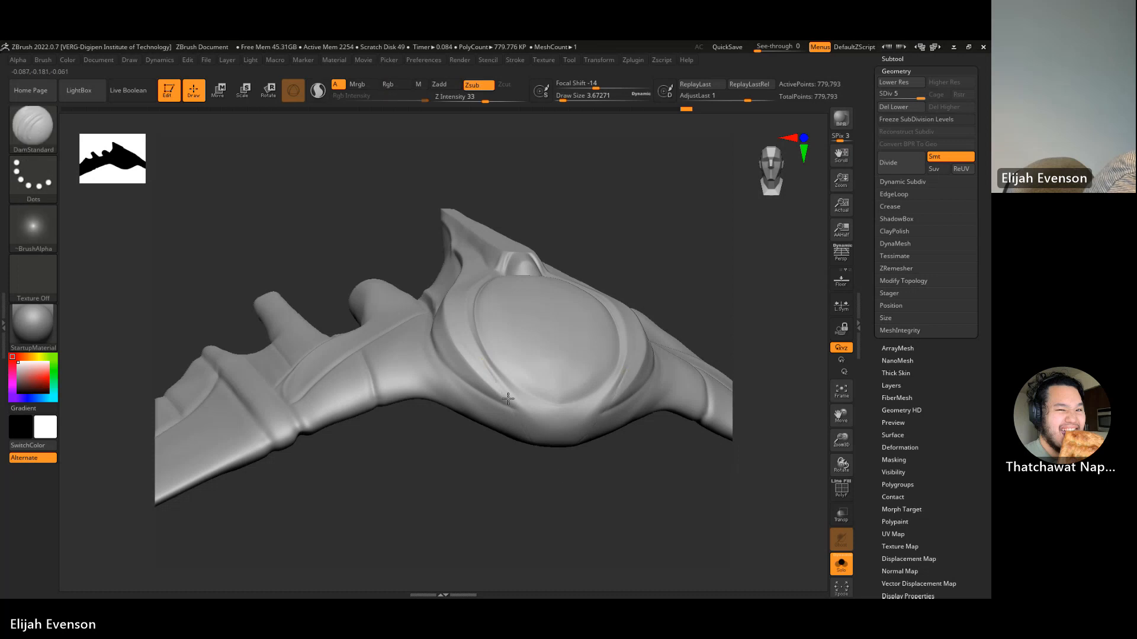
# - Carve fine mirrored creases around the canopy rim and down across the nose with DamStandard at a draw size of about 3.7
pyautogui.moveTo(636, 510); pyautogui.dragTo(603, 487)
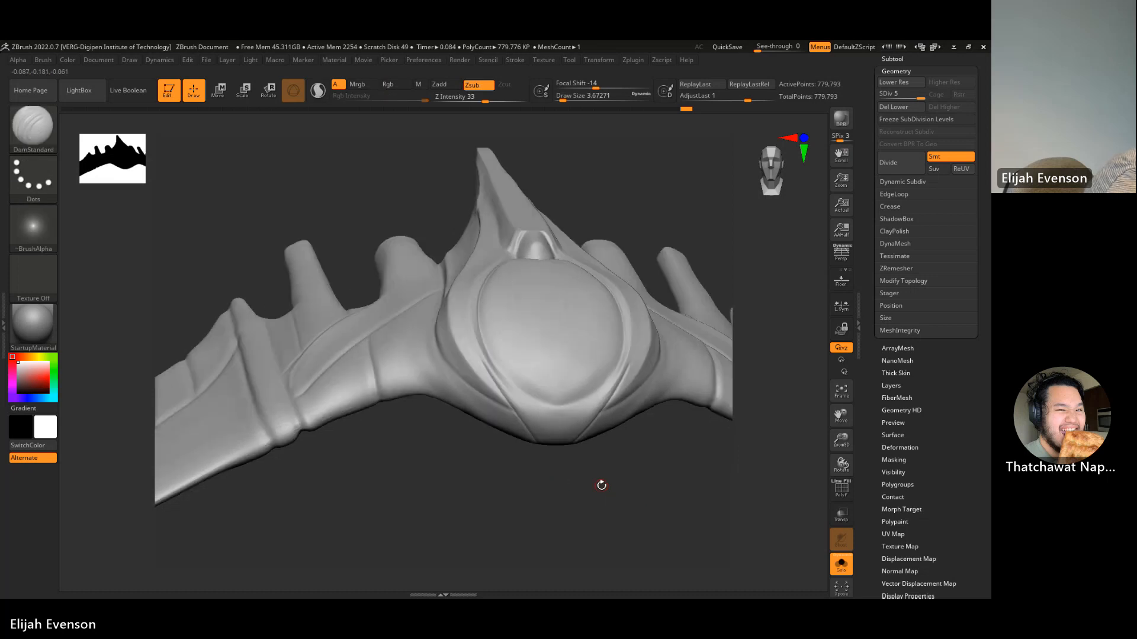
pyautogui.moveTo(611, 189); pyautogui.dragTo(614, 203)
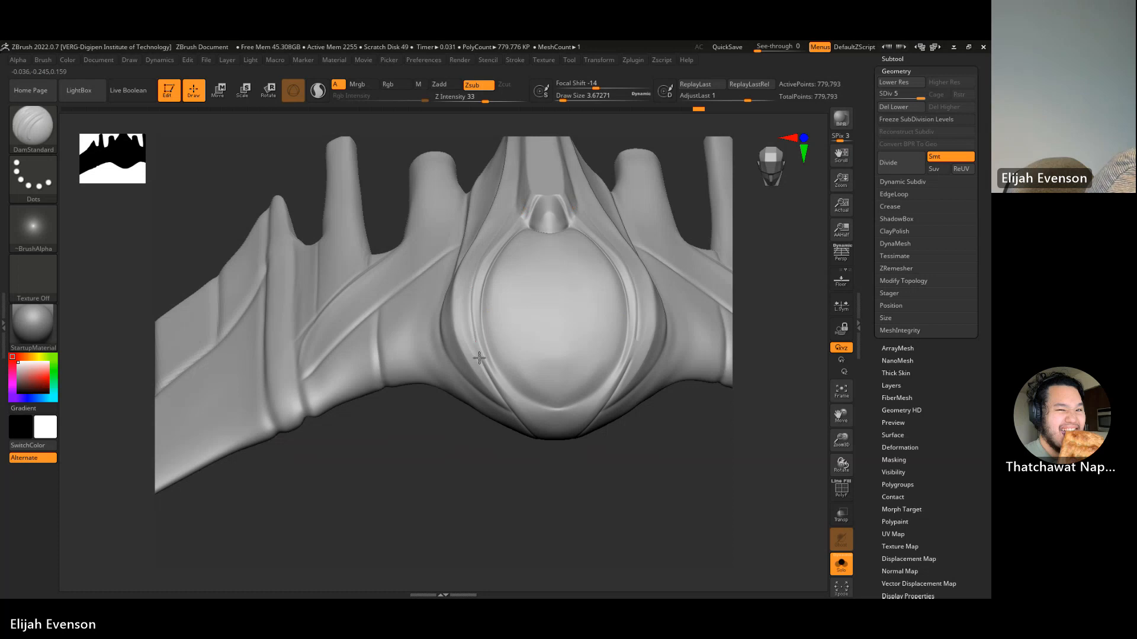
pyautogui.moveTo(466, 303); pyautogui.dragTo(509, 409)
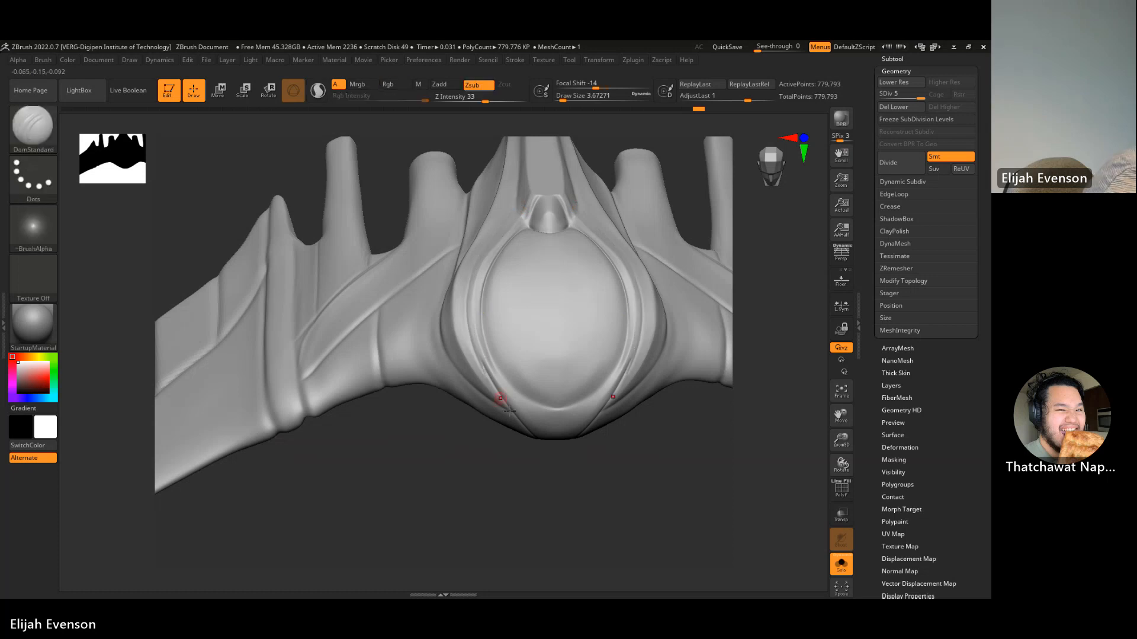
pyautogui.moveTo(474, 266)
pyautogui.mouseDown()
pyautogui.moveTo(471, 338)
pyautogui.moveTo(505, 414)
pyautogui.mouseUp()
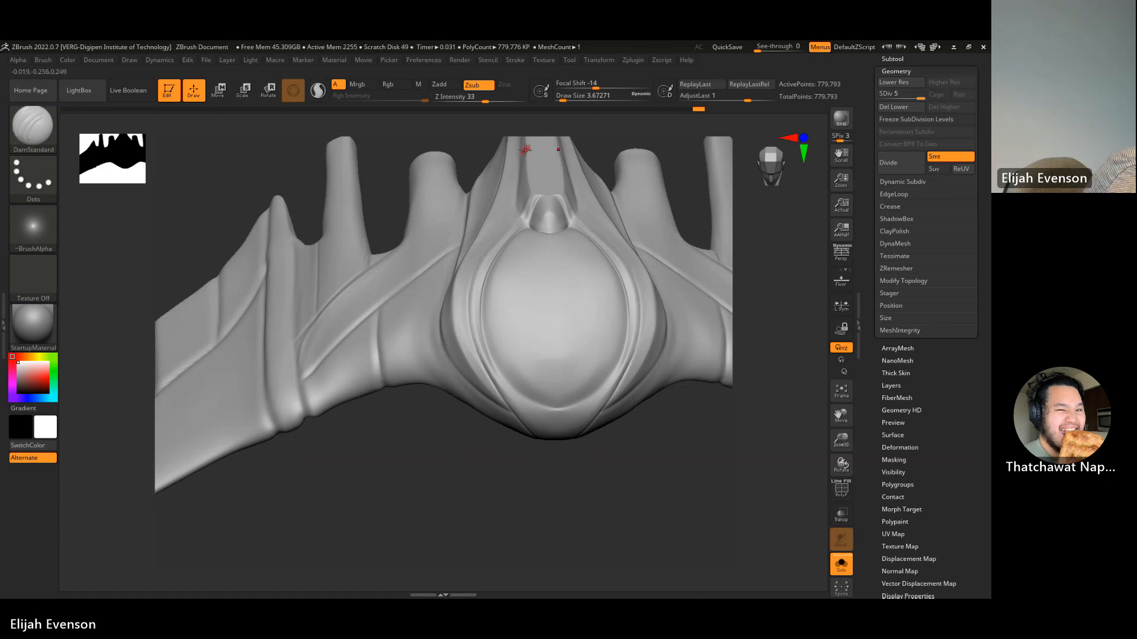
pyautogui.press('ctrl')
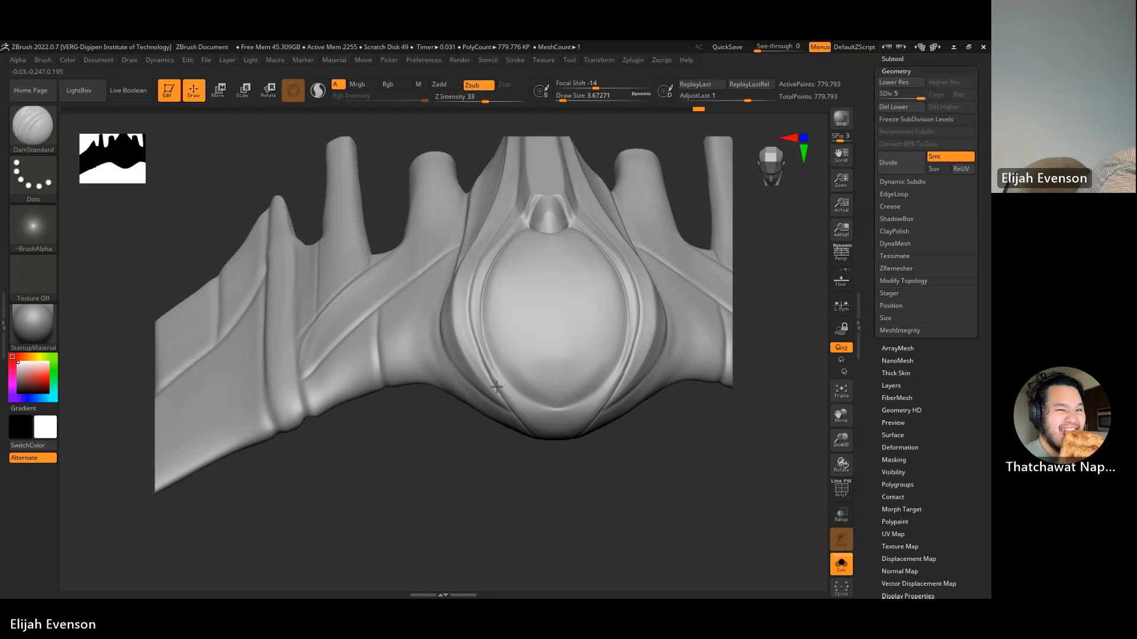
pyautogui.moveTo(497, 387); pyautogui.dragTo(482, 273)
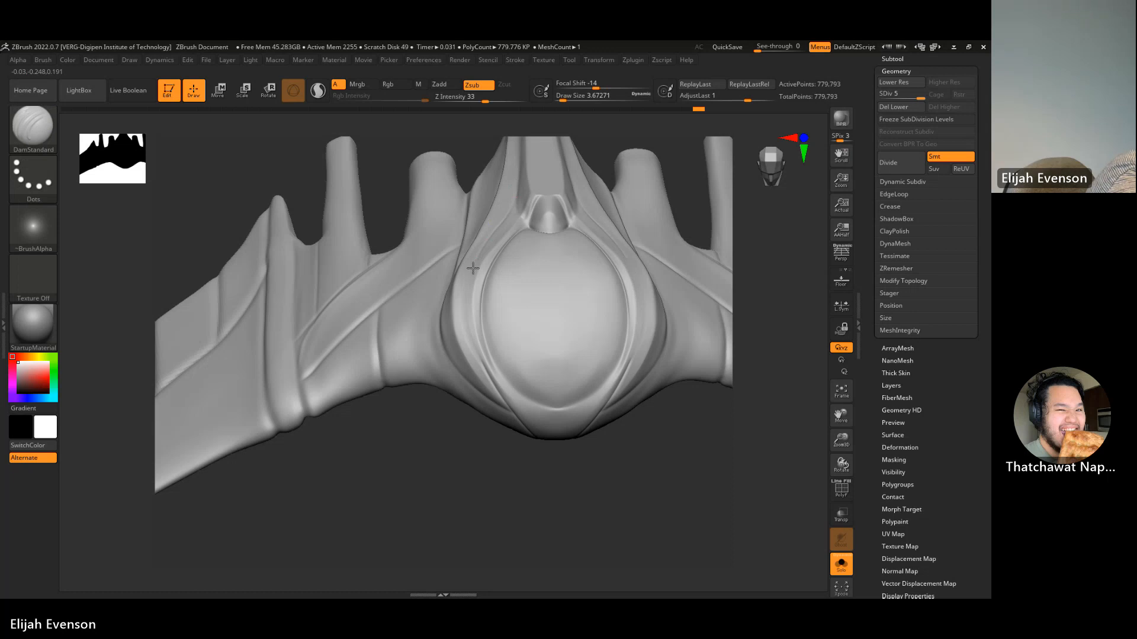
pyautogui.moveTo(473, 269); pyautogui.dragTo(490, 379)
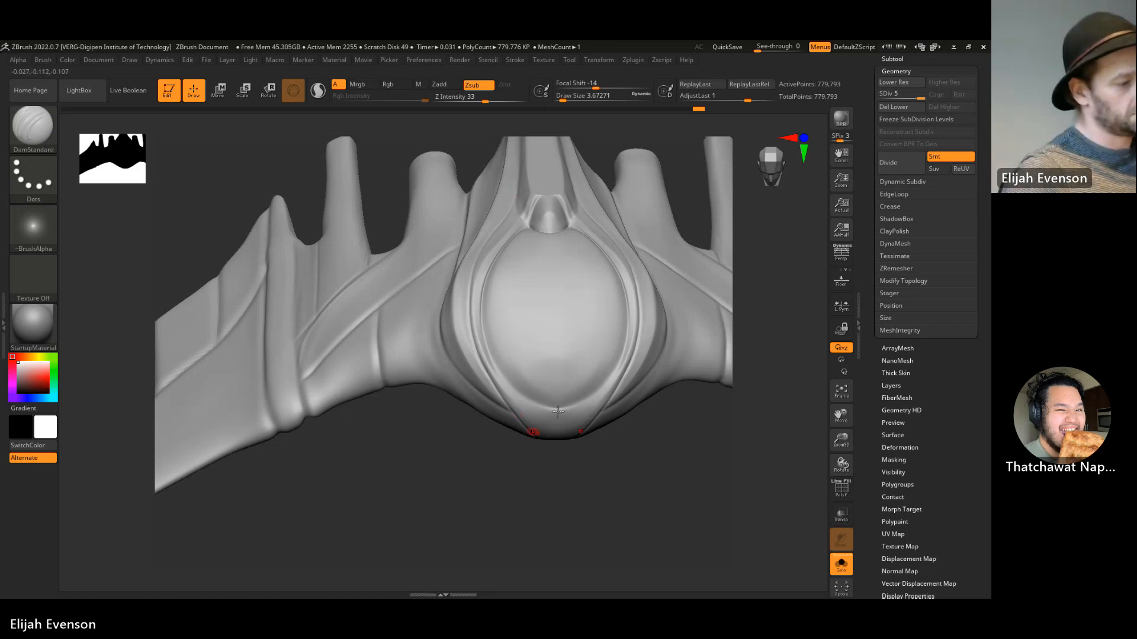
# - Carve a curved crease from beside the nose up along the hull toward the wing root at a draw size of about 9.4
pyautogui.moveTo(612, 490)
pyautogui.keyDown('alt'); pyautogui.mouseDown()
pyautogui.moveTo(556, 482)
pyautogui.moveTo(624, 451)
pyautogui.moveTo(631, 528)
pyautogui.moveTo(749, 559)
pyautogui.moveTo(744, 589)
pyautogui.mouseUp(); pyautogui.keyUp('alt')
pyautogui.keyDown('alt'); pyautogui.moveTo(744, 589); pyautogui.dragTo(681, 536); pyautogui.keyUp('alt')
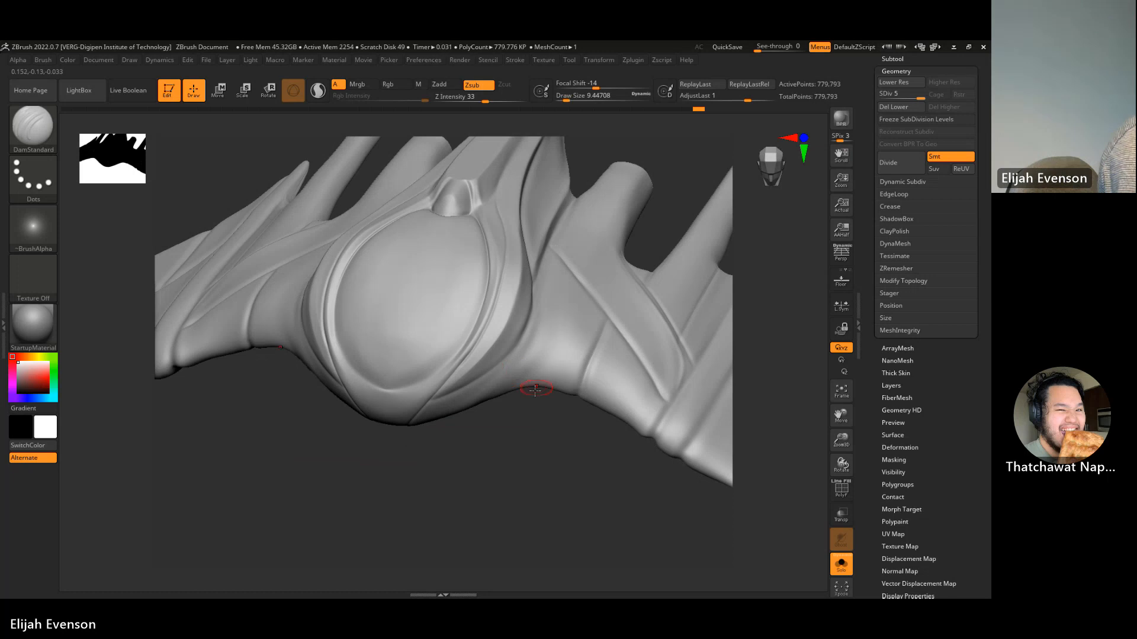
pyautogui.moveTo(432, 408); pyautogui.dragTo(545, 329)
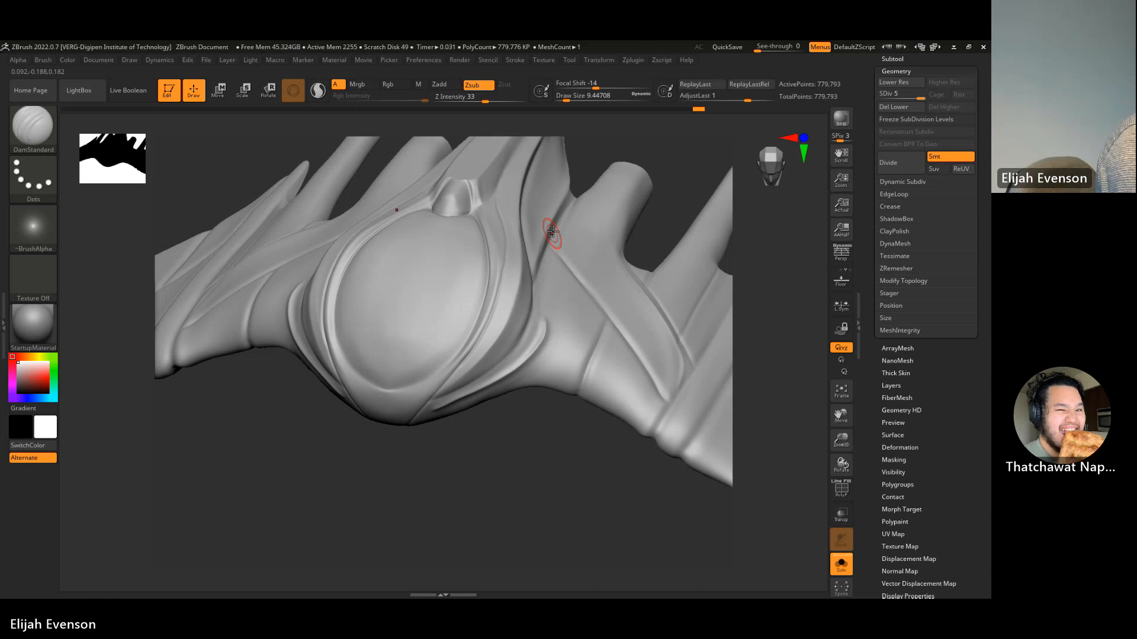
# - Undo the last hull crease and smooth the surface between the canopy and the wing root
pyautogui.hotkey('ctrl', 'z')
pyautogui.keyDown('shift'); pyautogui.moveTo(552, 231); pyautogui.dragTo(583, 275); pyautogui.keyUp('shift')
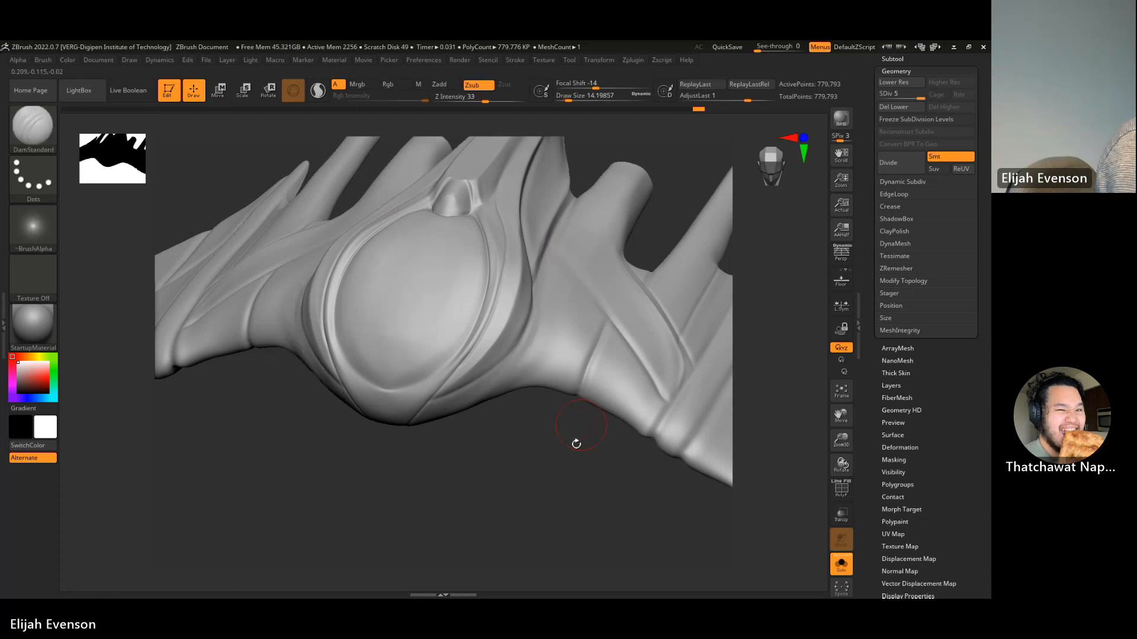
pyautogui.moveTo(576, 444); pyautogui.dragTo(563, 477)
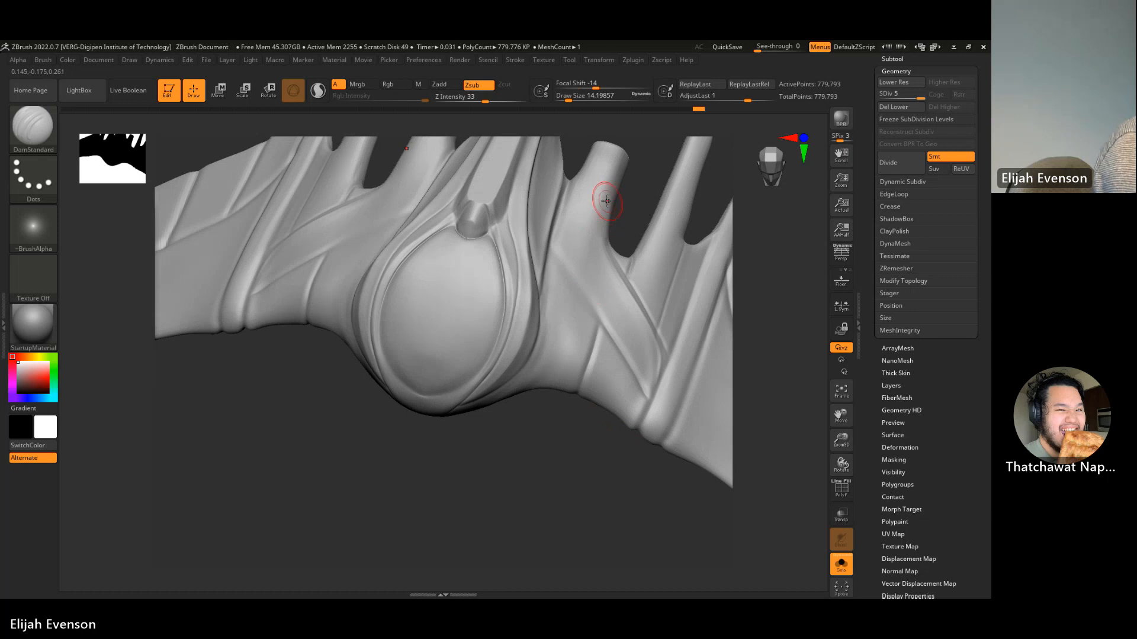
# - Carve a curved mirrored crease from beside the nose up to the short inner spike with DamStandard at a draw size of about 14.2
pyautogui.moveTo(501, 397)
pyautogui.mouseDown()
pyautogui.moveTo(566, 353)
pyautogui.moveTo(604, 205)
pyautogui.mouseUp()
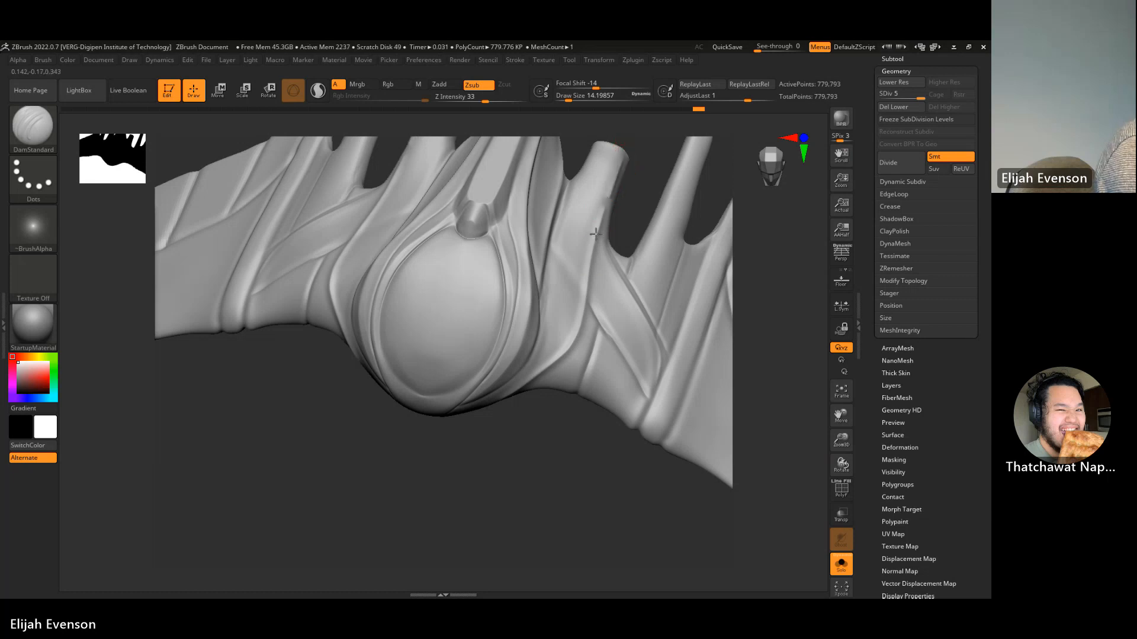
pyautogui.press('shift')
pyautogui.moveTo(583, 450)
pyautogui.keyDown('shift'); pyautogui.mouseDown()
pyautogui.moveTo(571, 517)
pyautogui.moveTo(584, 371)
pyautogui.moveTo(546, 433)
pyautogui.mouseUp(); pyautogui.keyUp('shift')
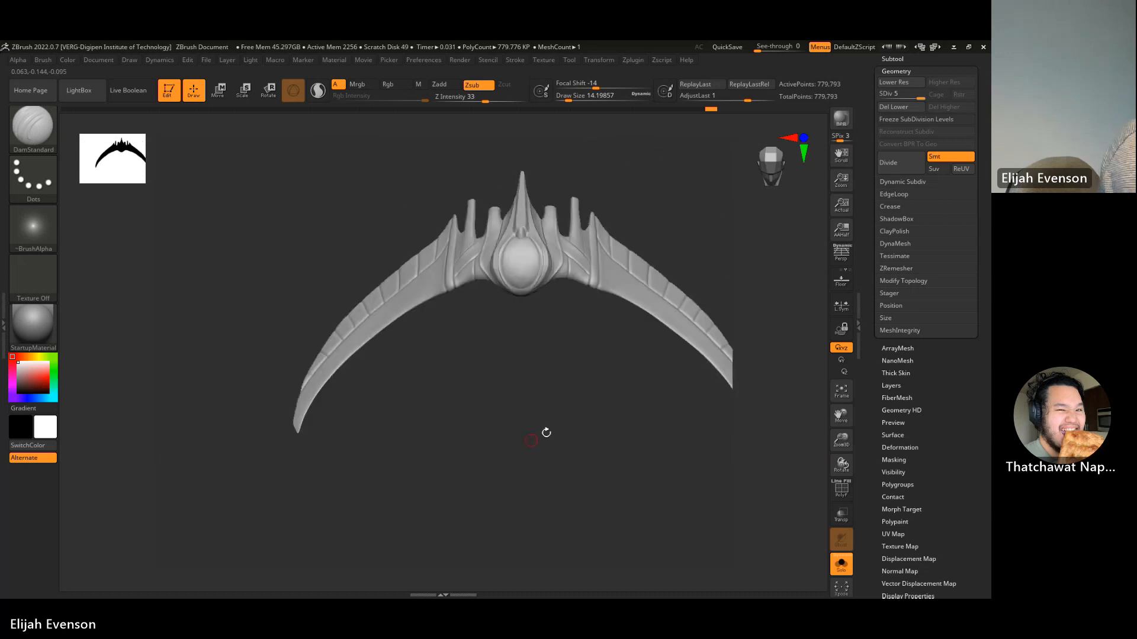
pyautogui.moveTo(545, 433); pyautogui.dragTo(459, 341)
pyautogui.press('shift')
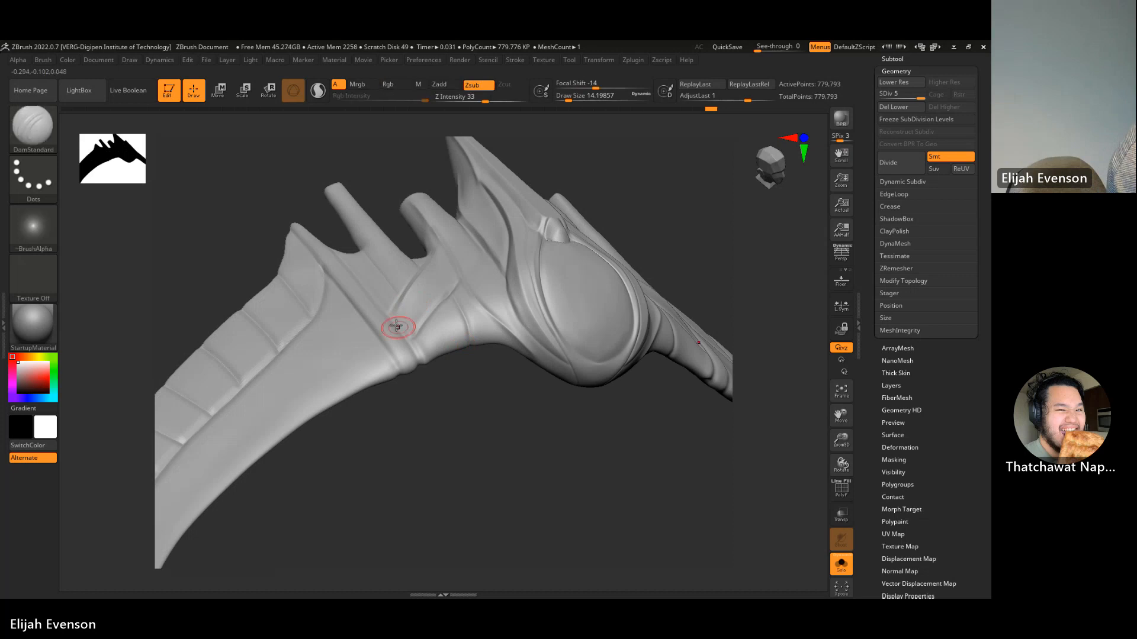
# - Carve finer creases along the raised ridge at the wing root with DamStandard at a draw size of about 7.5
pyautogui.press('[')
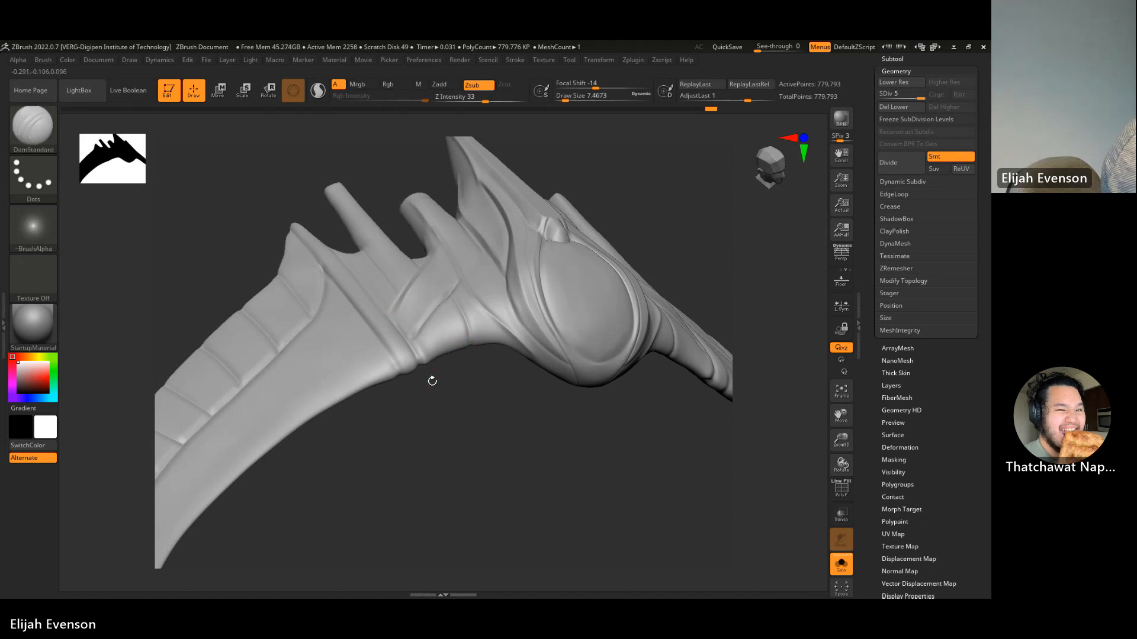
pyautogui.moveTo(437, 338); pyautogui.dragTo(427, 338, button='right')
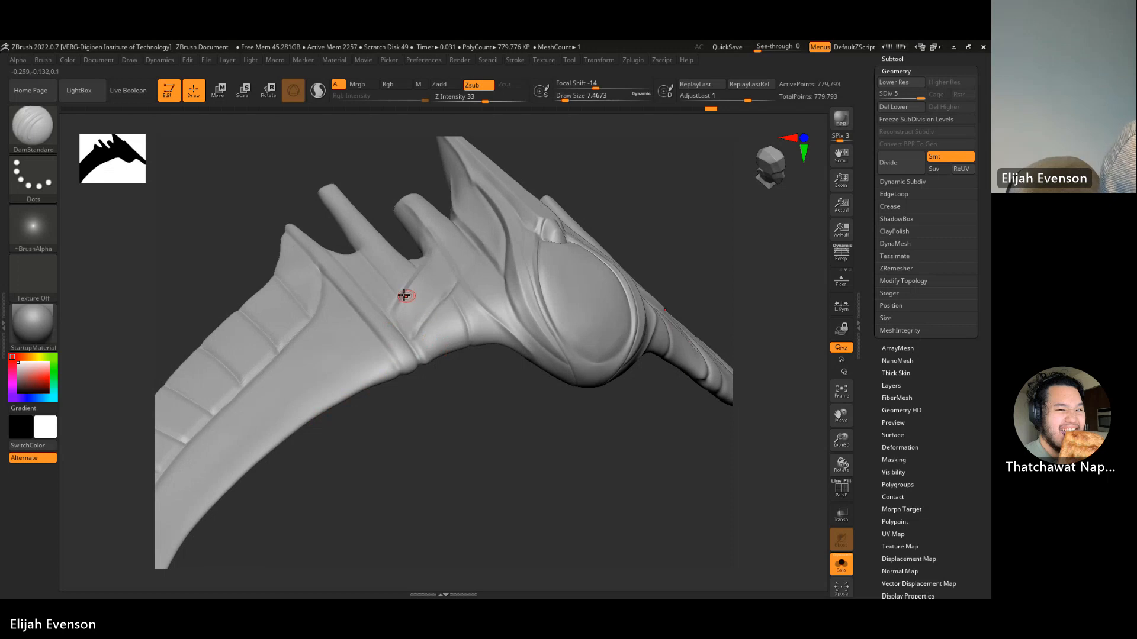
pyautogui.moveTo(476, 420); pyautogui.dragTo(525, 456)
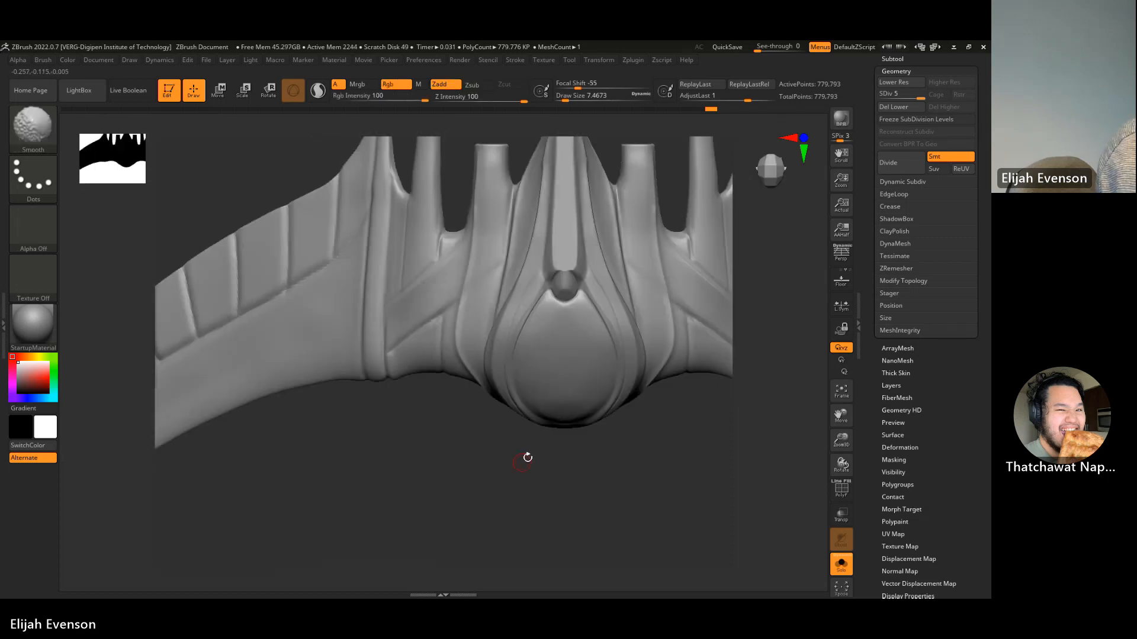
pyautogui.moveTo(386, 279); pyautogui.dragTo(385, 379)
pyautogui.moveTo(394, 177); pyautogui.dragTo(386, 349)
pyautogui.moveTo(475, 450); pyautogui.dragTo(356, 420)
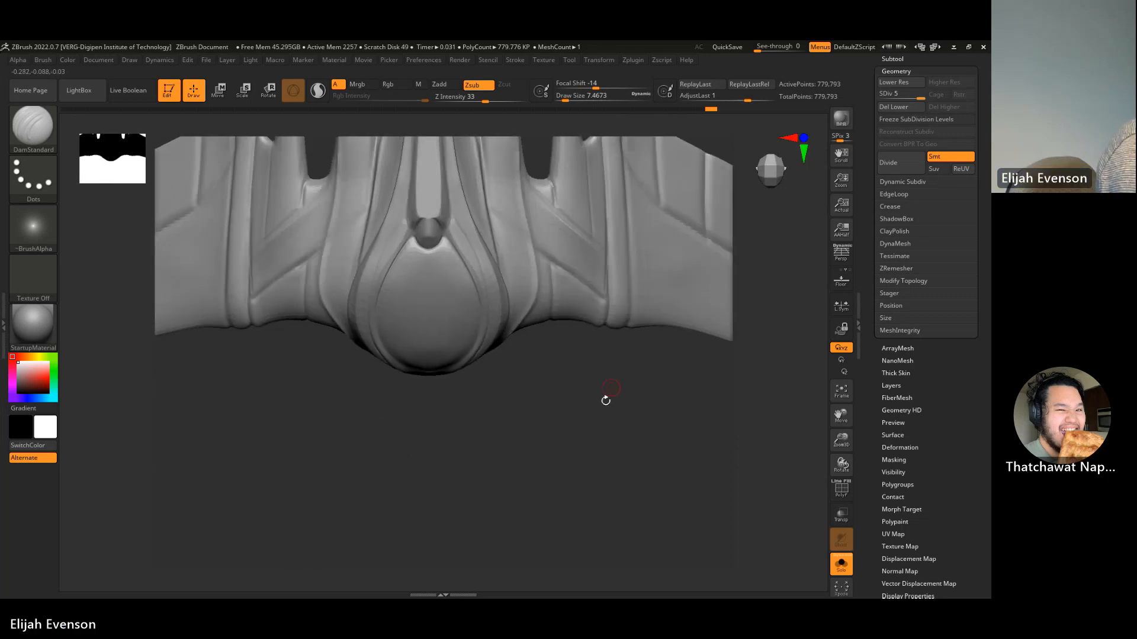
pyautogui.moveTo(605, 400); pyautogui.dragTo(546, 452)
pyautogui.press('f')
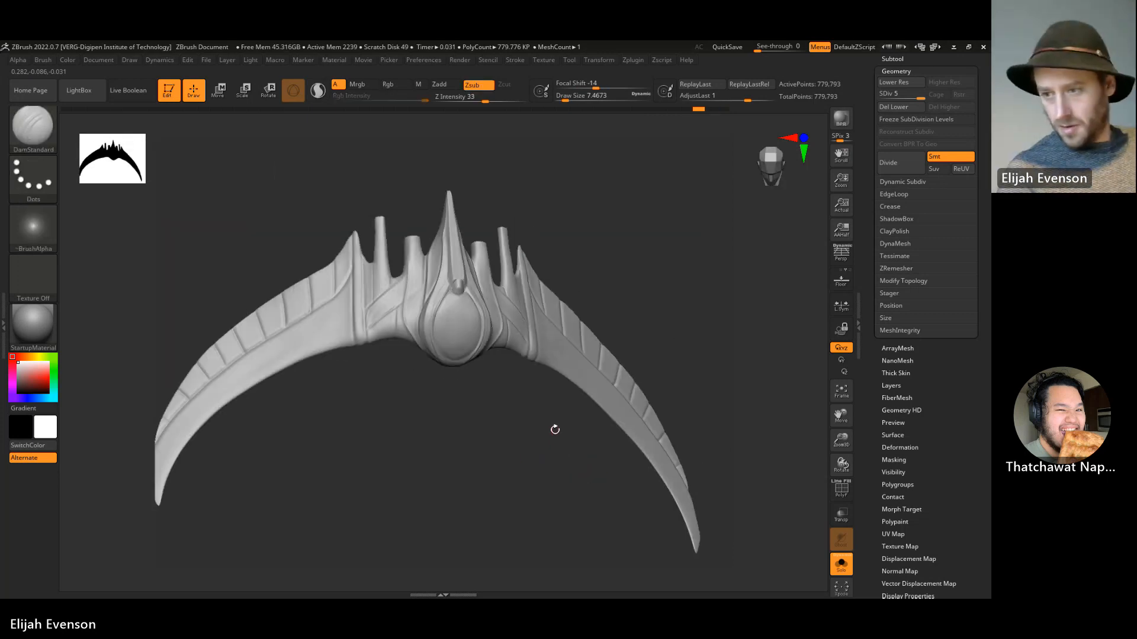
pyautogui.press('super+d')
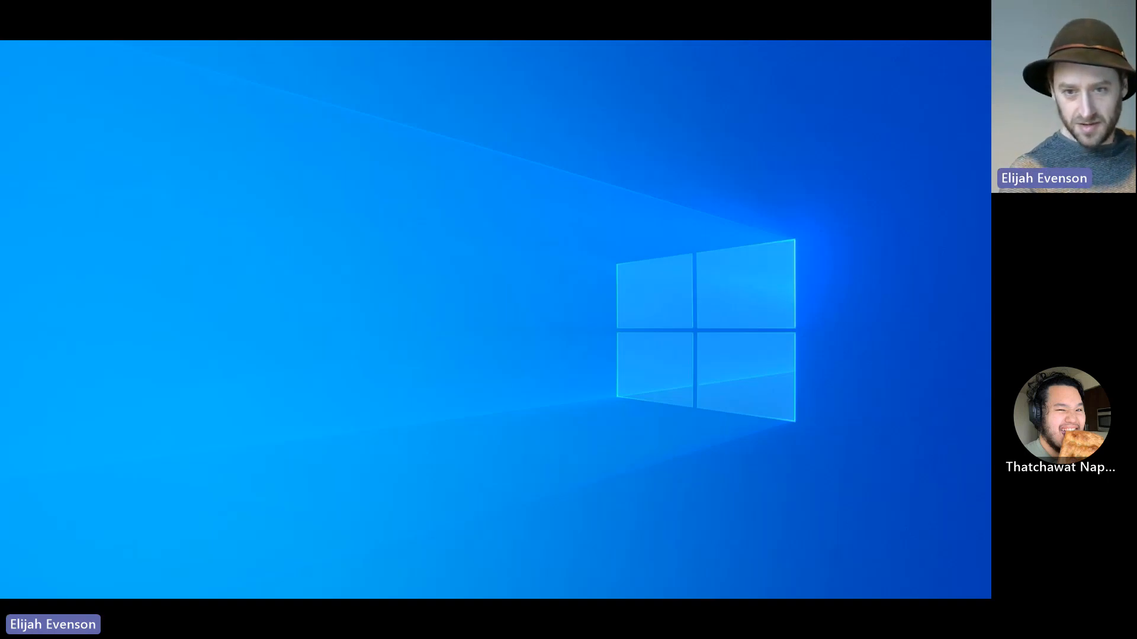
pyautogui.press('super+d')
# - Soften the hull creases between the canopy and wing root at subdivision levels 3 and 4 with the Smooth brush at draw size 29
pyautogui.moveTo(372, 417); pyautogui.dragTo(385, 485)
pyautogui.moveTo(339, 531); pyautogui.dragTo(329, 322)
pyautogui.hotkey('shift', 'd')
pyautogui.hotkey('shift', 'd')
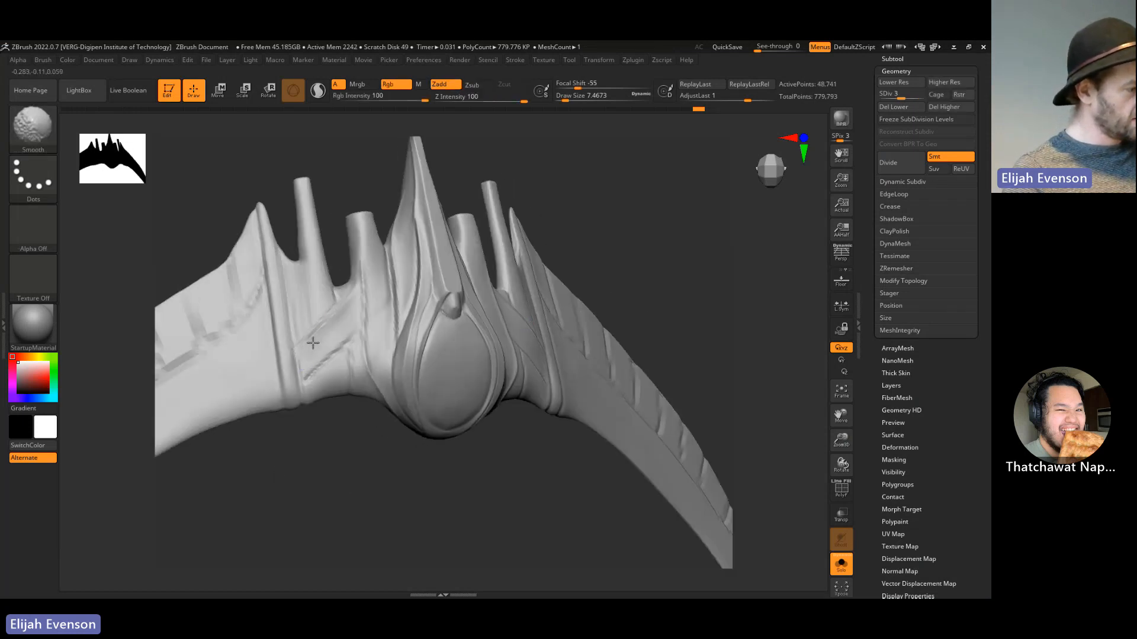
pyautogui.press('d')
pyautogui.press('d')
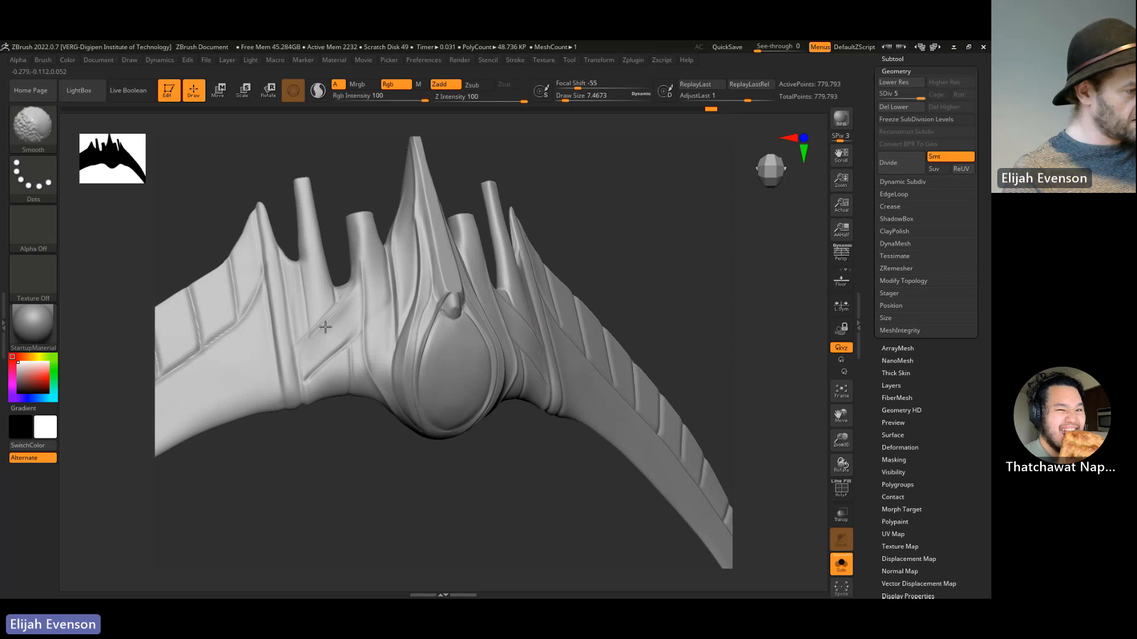
pyautogui.hotkey('shift', 'd')
pyautogui.hotkey('shift', 'd')
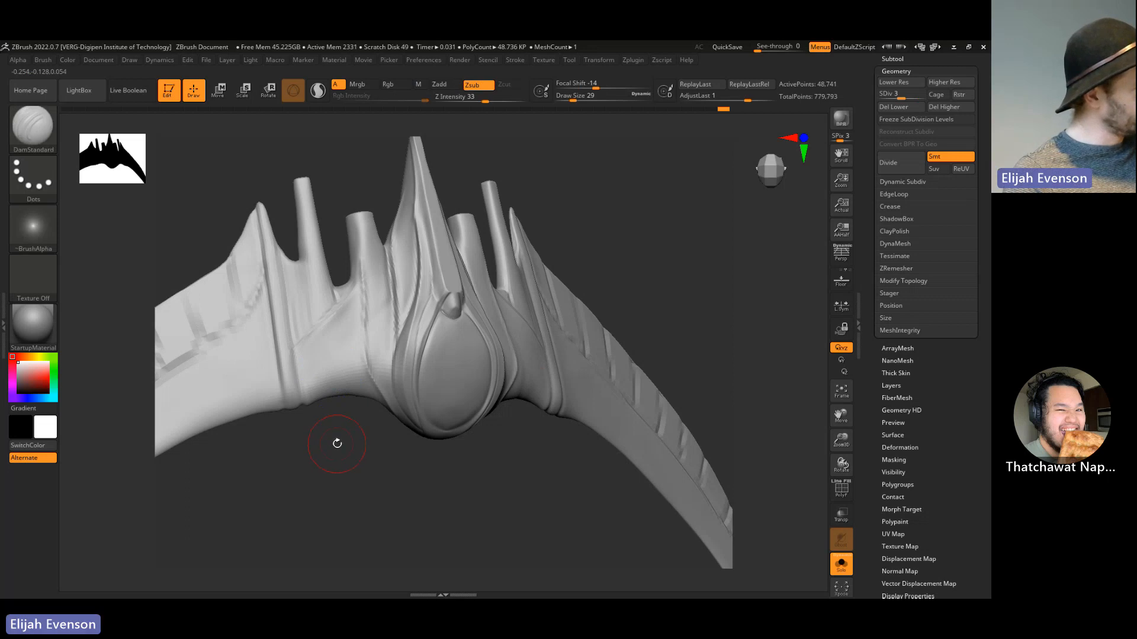
pyautogui.press('d')
pyautogui.keyDown('shift'); pyautogui.moveTo(328, 375); pyautogui.dragTo(318, 399); pyautogui.keyUp('shift')
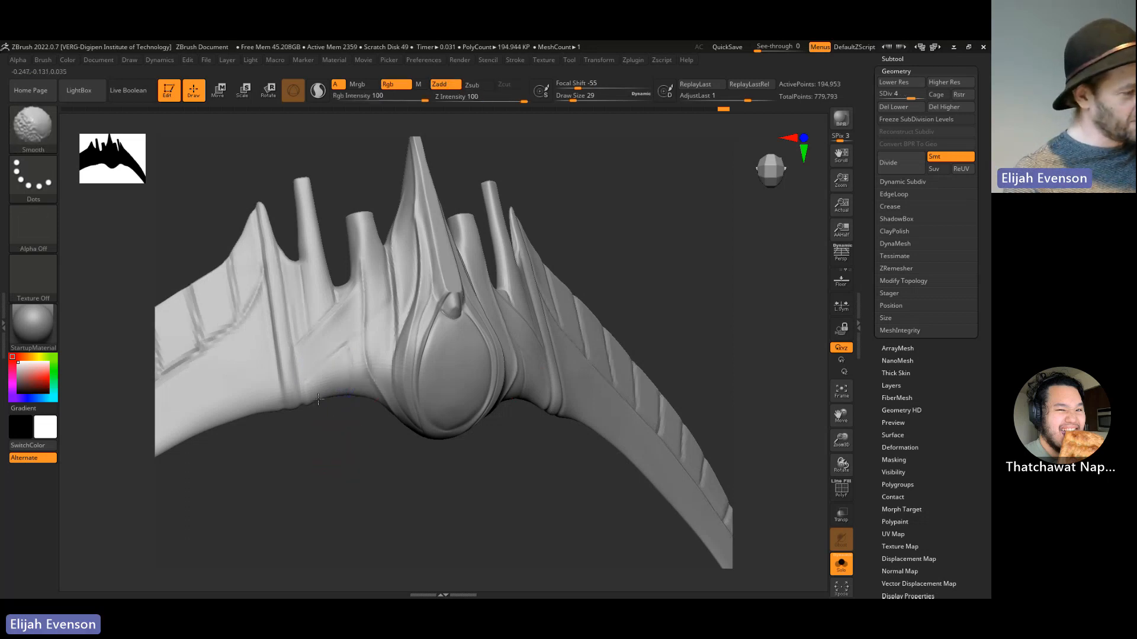
pyautogui.keyDown('shift'); pyautogui.moveTo(345, 419); pyautogui.dragTo(359, 463); pyautogui.keyUp('shift')
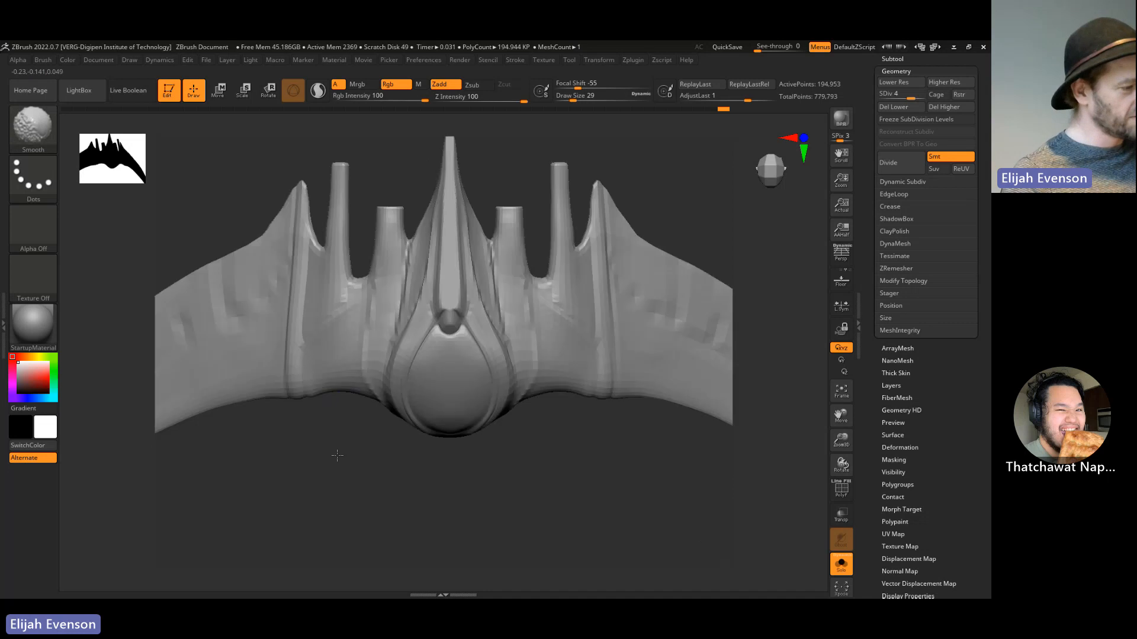
# - Smooth the hull side beneath the short inner spikes at a draw size of about 20
pyautogui.press('s')
pyautogui.moveTo(506, 319); pyautogui.dragTo(489, 260)
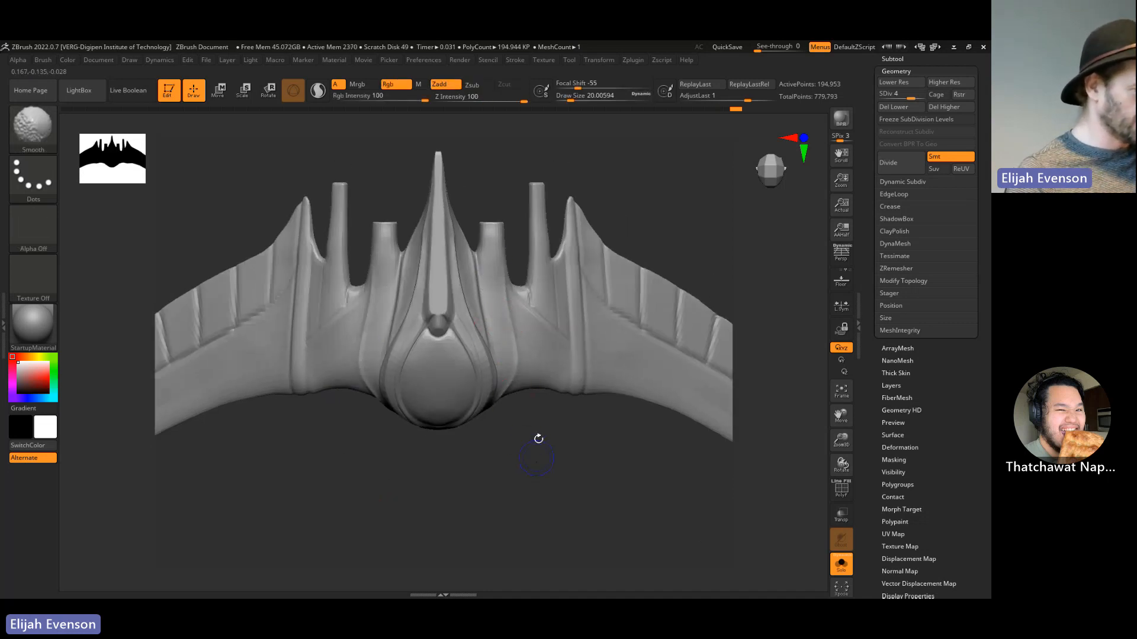
pyautogui.moveTo(534, 405)
pyautogui.keyDown('shift'); pyautogui.mouseDown()
pyautogui.moveTo(533, 455)
pyautogui.moveTo(548, 470)
pyautogui.moveTo(555, 435)
pyautogui.moveTo(640, 470)
pyautogui.mouseUp(); pyautogui.keyUp('shift')
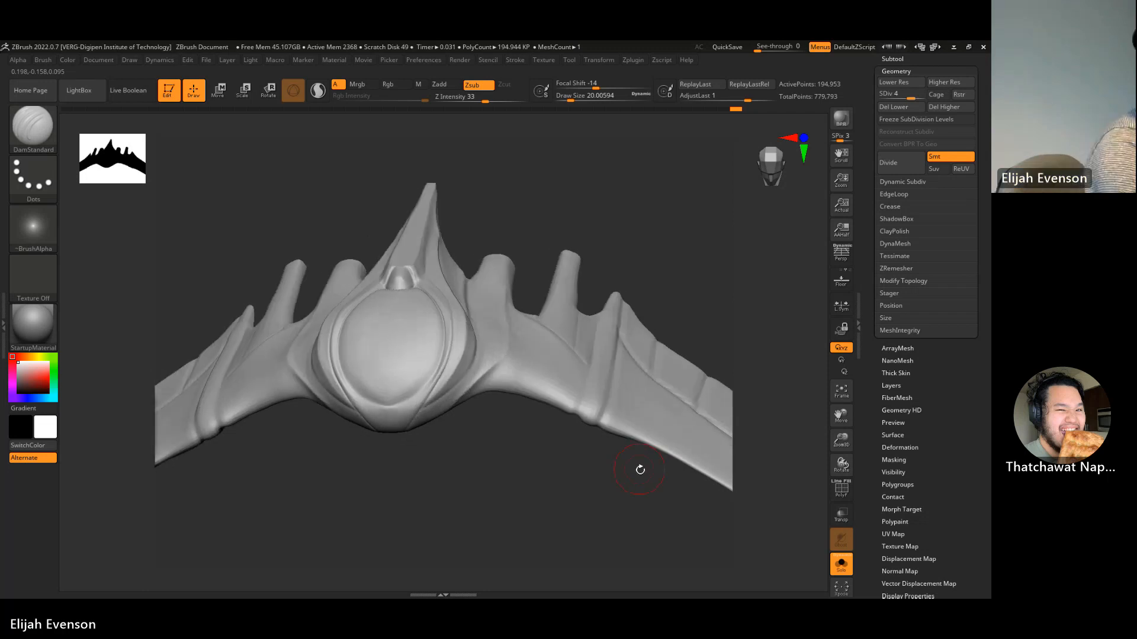
# - Sharpen the diagonal panel creases between the inner spike and the wing root at subdivision level 4 with DamStandard at a draw size of about 7.5
pyautogui.moveTo(508, 418); pyautogui.dragTo(482, 368)
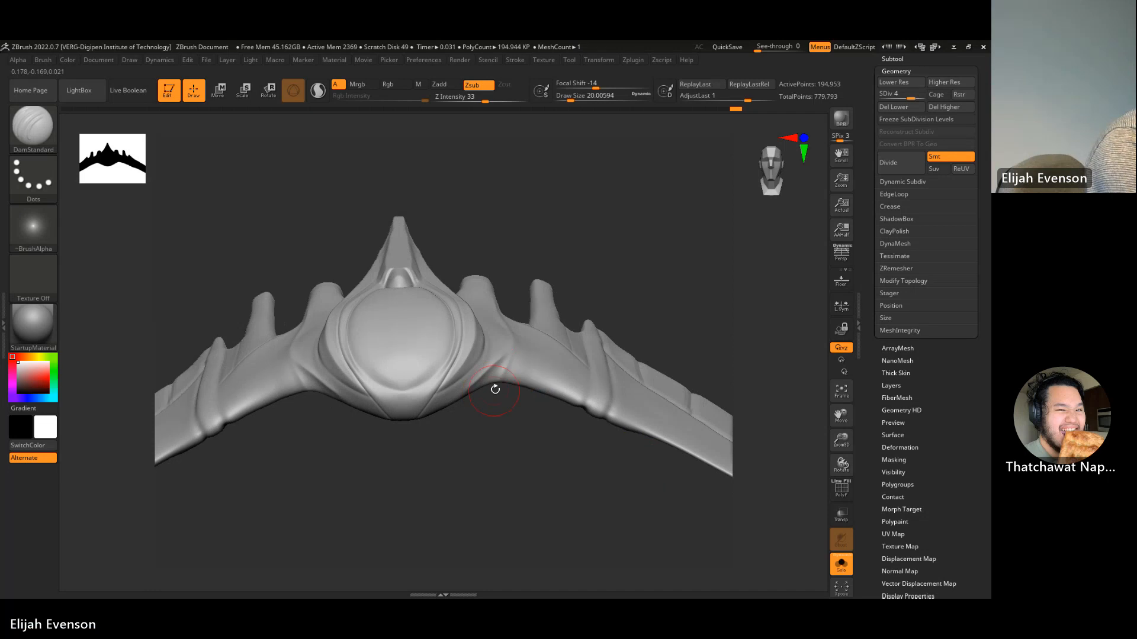
pyautogui.moveTo(522, 444); pyautogui.dragTo(565, 451)
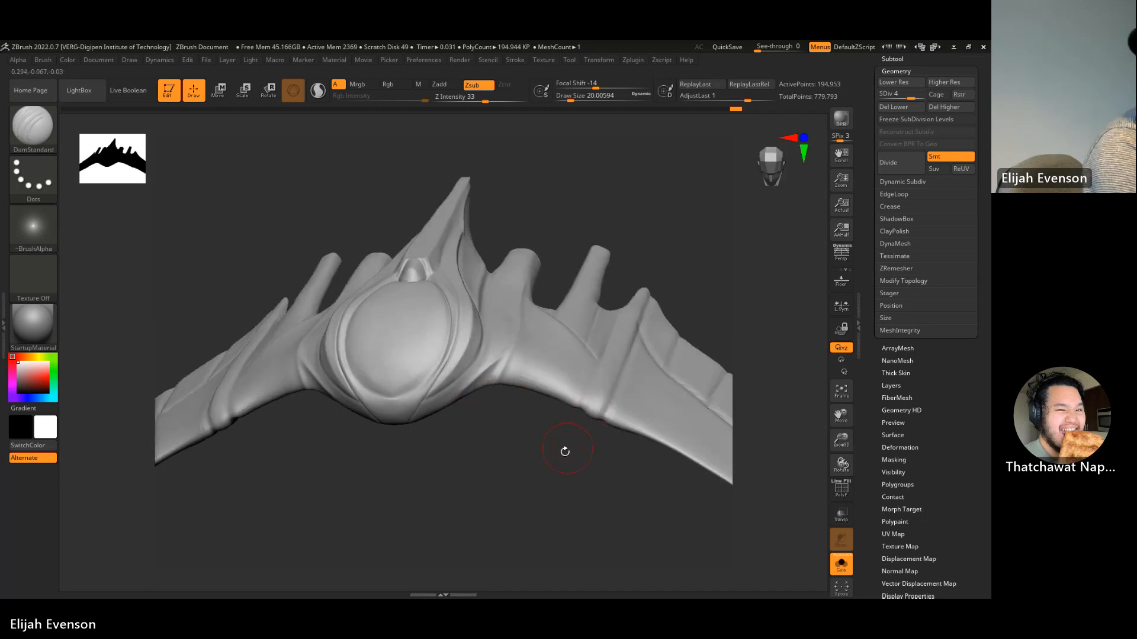
pyautogui.moveTo(591, 221); pyautogui.dragTo(602, 246)
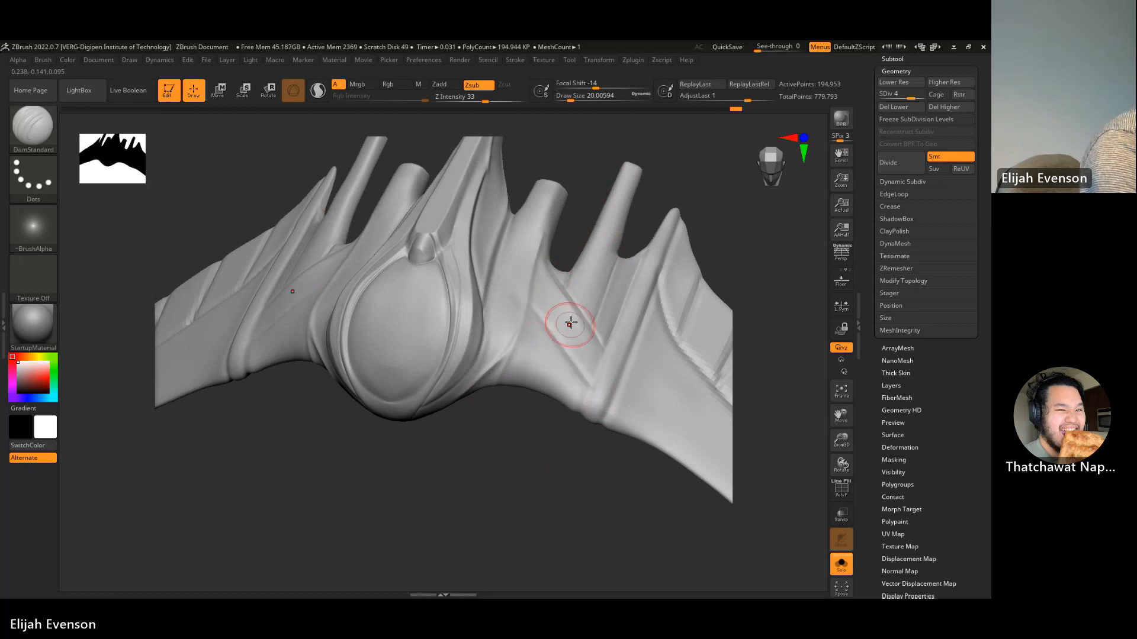
pyautogui.press('s')
pyautogui.moveTo(559, 318); pyautogui.dragTo(553, 318)
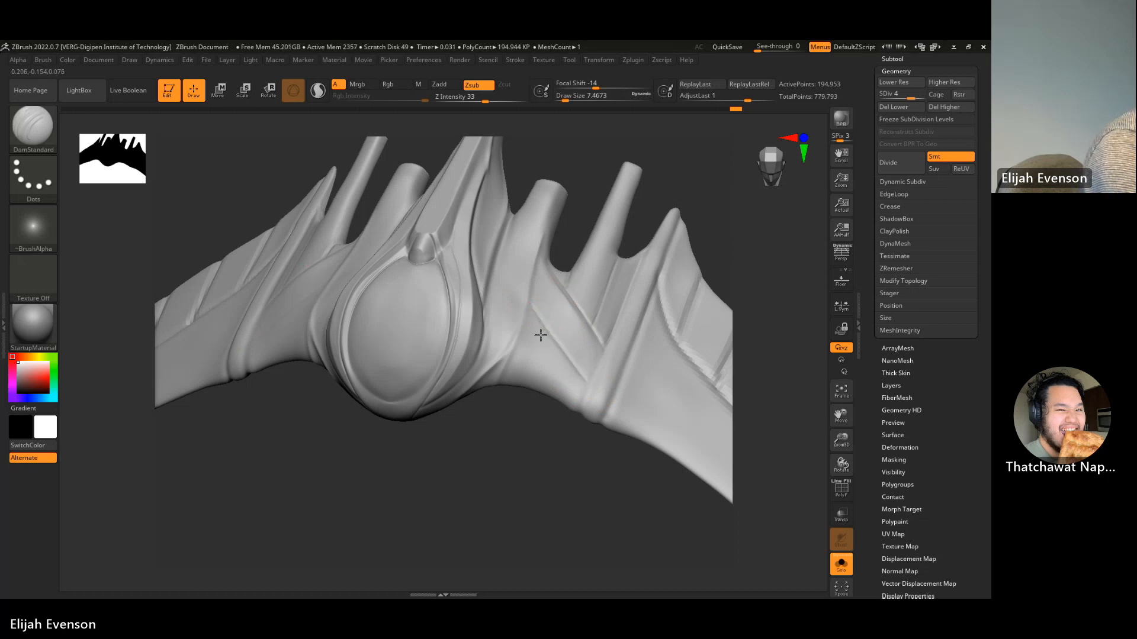
pyautogui.moveTo(543, 330)
pyautogui.mouseDown()
pyautogui.moveTo(534, 370)
pyautogui.moveTo(576, 368)
pyautogui.moveTo(558, 408)
pyautogui.mouseUp()
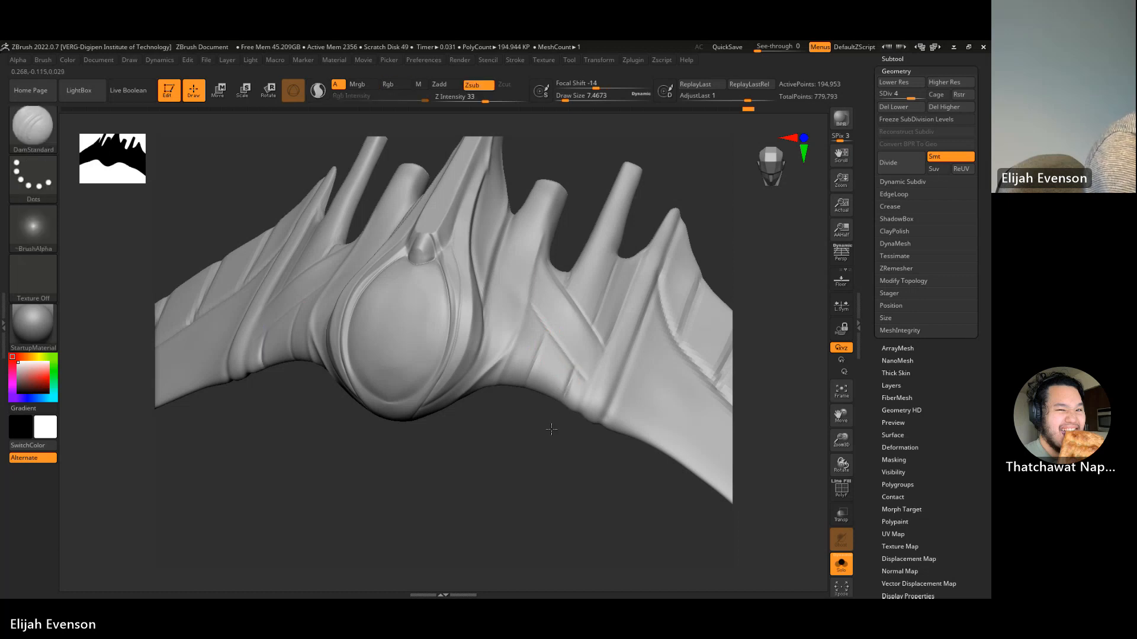
# - Mask a small round spot on the front edge of both wing roots at a draw size of about 7.5
pyautogui.keyDown('shift'); pyautogui.moveTo(551, 481); pyautogui.dragTo(593, 482); pyautogui.keyUp('shift')
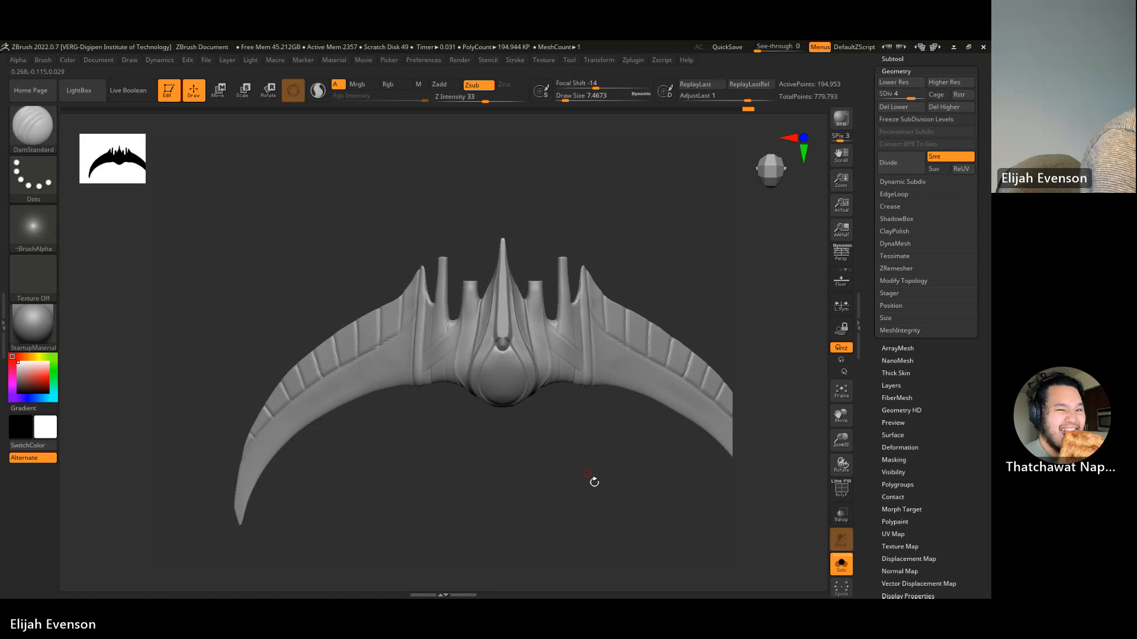
pyautogui.moveTo(595, 481); pyautogui.dragTo(751, 412)
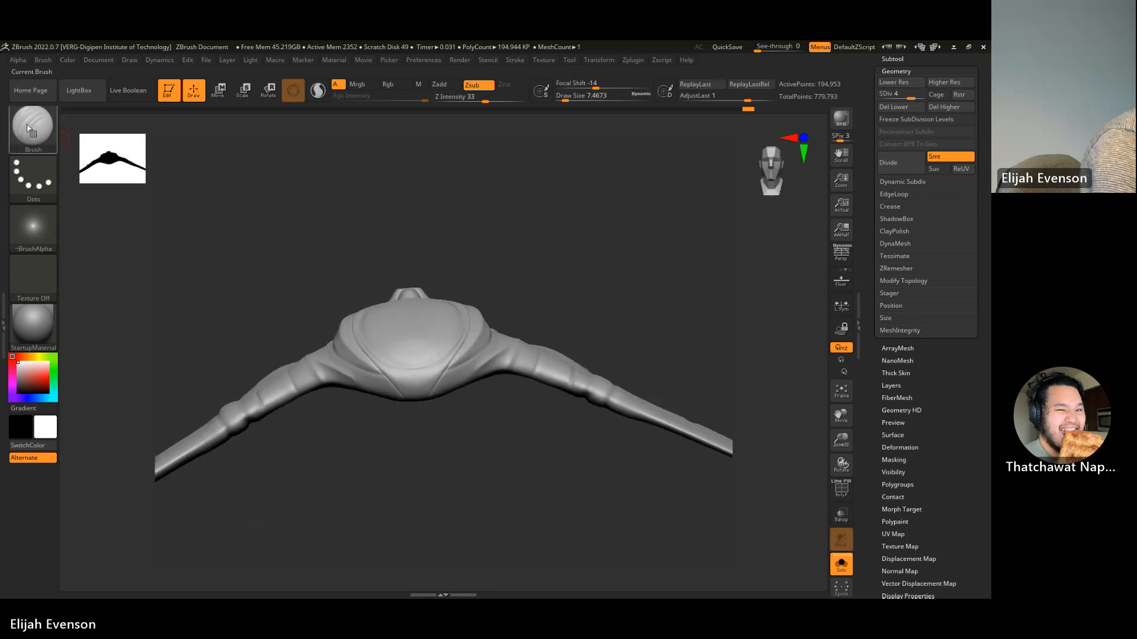
pyautogui.keyDown('ctrl'); pyautogui.click(525, 361); pyautogui.keyUp('ctrl')
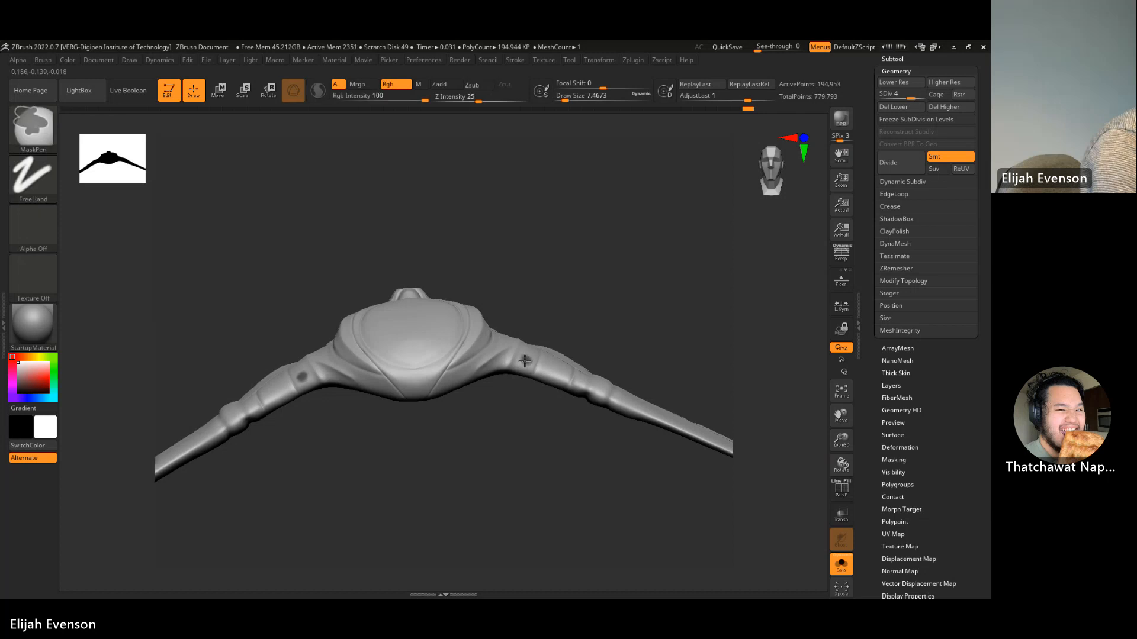
pyautogui.moveTo(642, 287)
pyautogui.mouseDown()
pyautogui.moveTo(627, 476)
pyautogui.moveTo(582, 454)
pyautogui.moveTo(556, 398)
pyautogui.moveTo(599, 213)
pyautogui.moveTo(422, 224)
pyautogui.mouseUp()
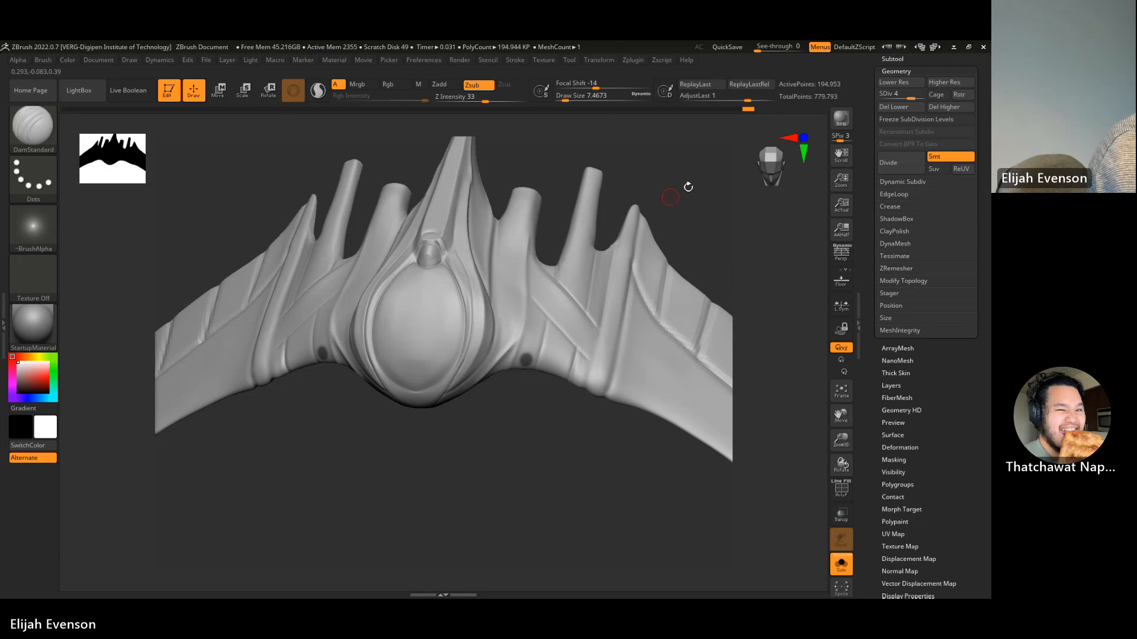
# - Flatten the front of the small dome above the canopy with TrimDynamic, reducing the draw size to about 7.5
pyautogui.moveTo(670, 197); pyautogui.dragTo(444, 222)
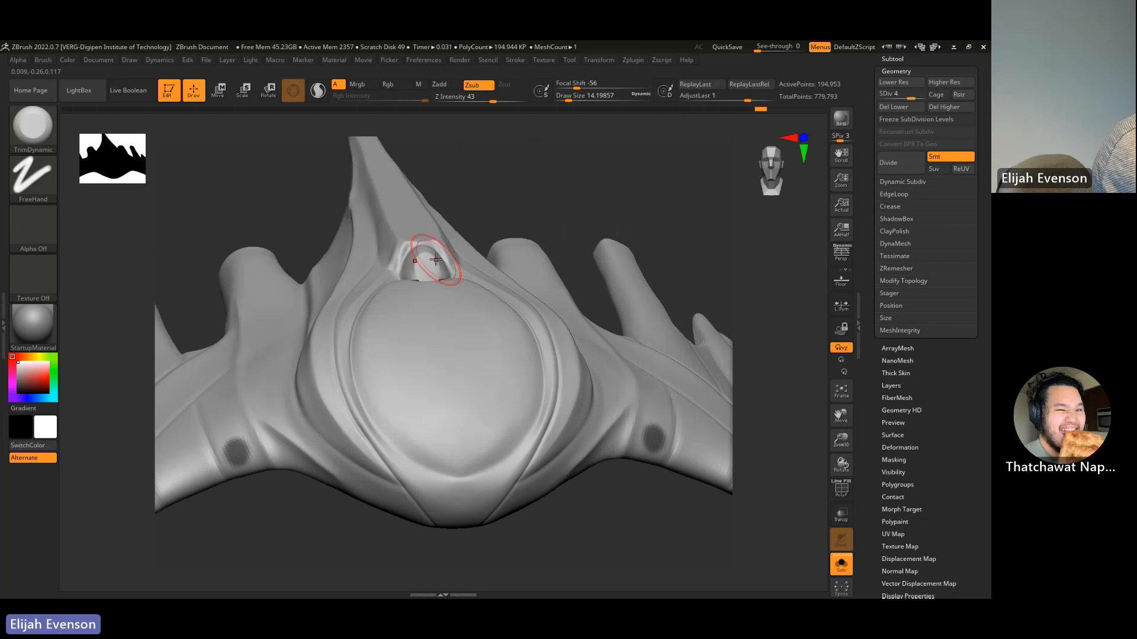
pyautogui.moveTo(521, 180); pyautogui.dragTo(507, 219)
pyautogui.press('[')
pyautogui.moveTo(428, 268)
pyautogui.mouseDown()
pyautogui.moveTo(421, 274)
pyautogui.moveTo(424, 259)
pyautogui.mouseUp()
pyautogui.press('shift')
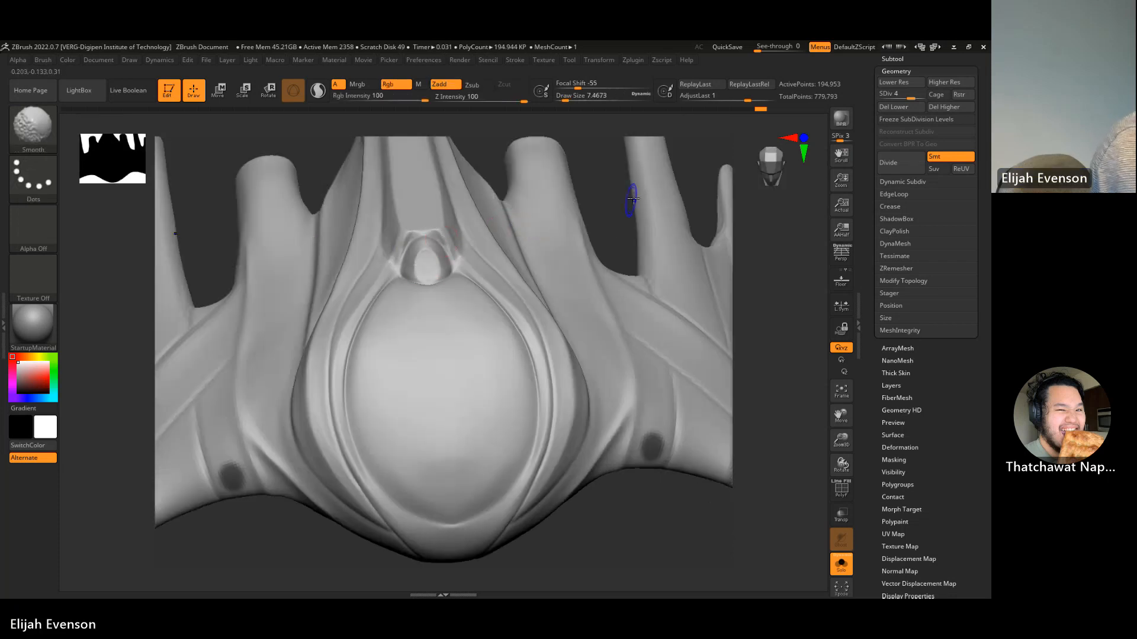
pyautogui.moveTo(613, 198)
pyautogui.keyDown('shift'); pyautogui.mouseDown()
pyautogui.moveTo(594, 195)
pyautogui.moveTo(559, 249)
pyautogui.mouseUp(); pyautogui.keyUp('shift')
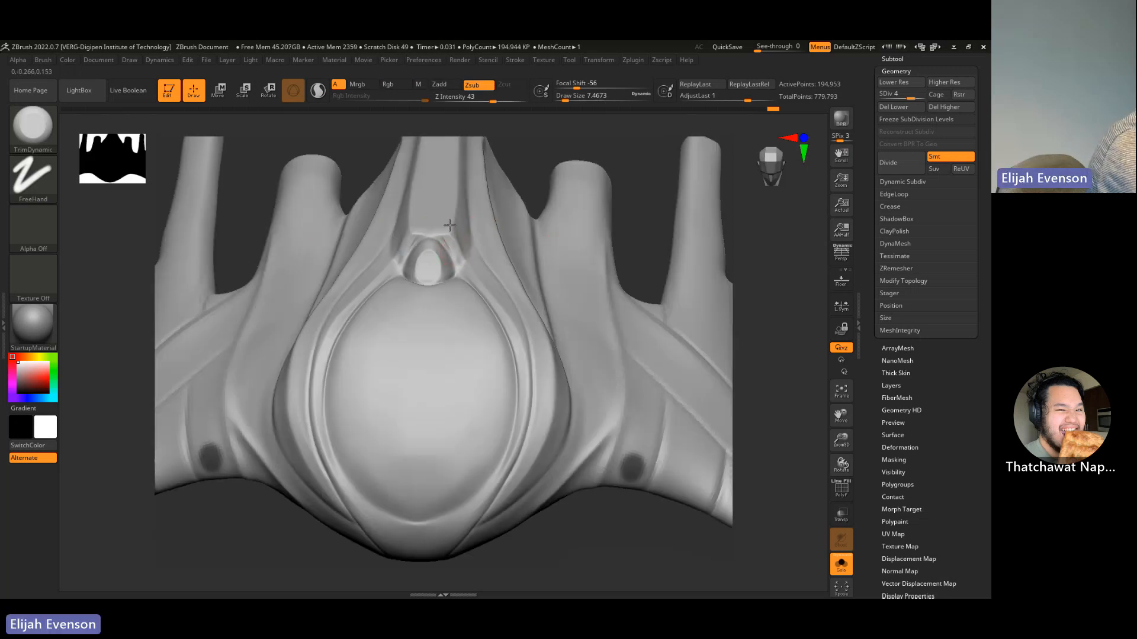
# - Build up and smooth the raised rim around the small dome above the canopy with ClayBuildup
pyautogui.click(33, 128)
pyautogui.click(160, 137)
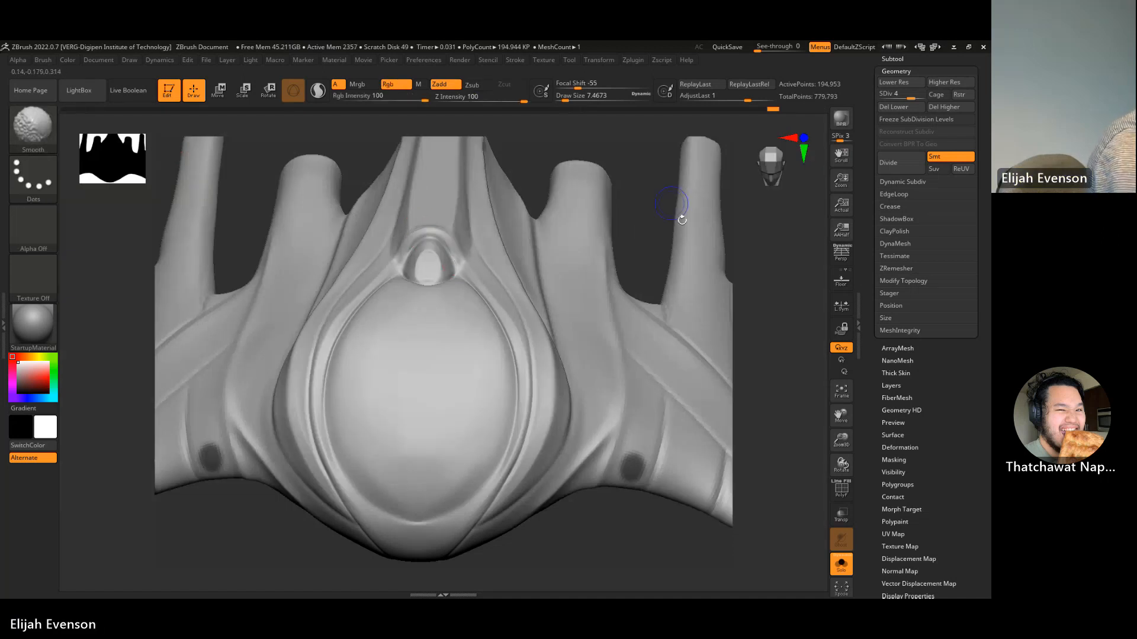
pyautogui.moveTo(680, 215)
pyautogui.mouseDown()
pyautogui.moveTo(642, 173)
pyautogui.moveTo(712, 210)
pyautogui.moveTo(682, 246)
pyautogui.moveTo(699, 239)
pyautogui.moveTo(624, 207)
pyautogui.moveTo(551, 246)
pyautogui.moveTo(570, 240)
pyautogui.moveTo(580, 267)
pyautogui.moveTo(454, 367)
pyautogui.moveTo(474, 373)
pyautogui.mouseUp()
pyautogui.press('s')
pyautogui.moveTo(545, 403); pyautogui.dragTo(537, 398)
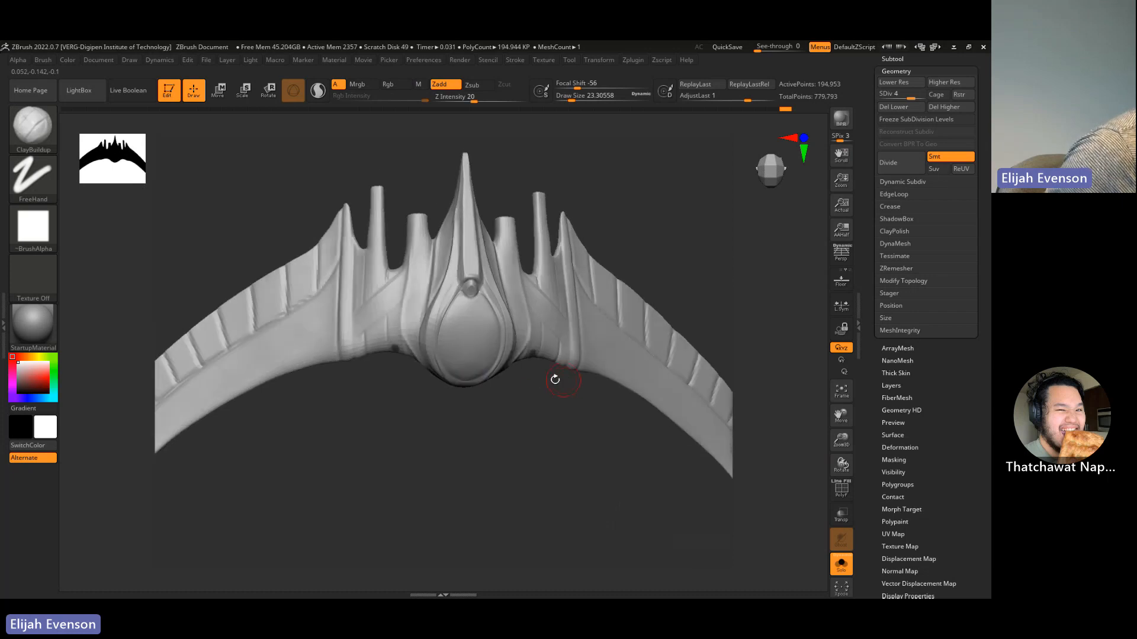
pyautogui.moveTo(459, 505)
pyautogui.mouseDown()
pyautogui.moveTo(467, 482)
pyautogui.moveTo(458, 508)
pyautogui.moveTo(452, 499)
pyautogui.mouseUp()
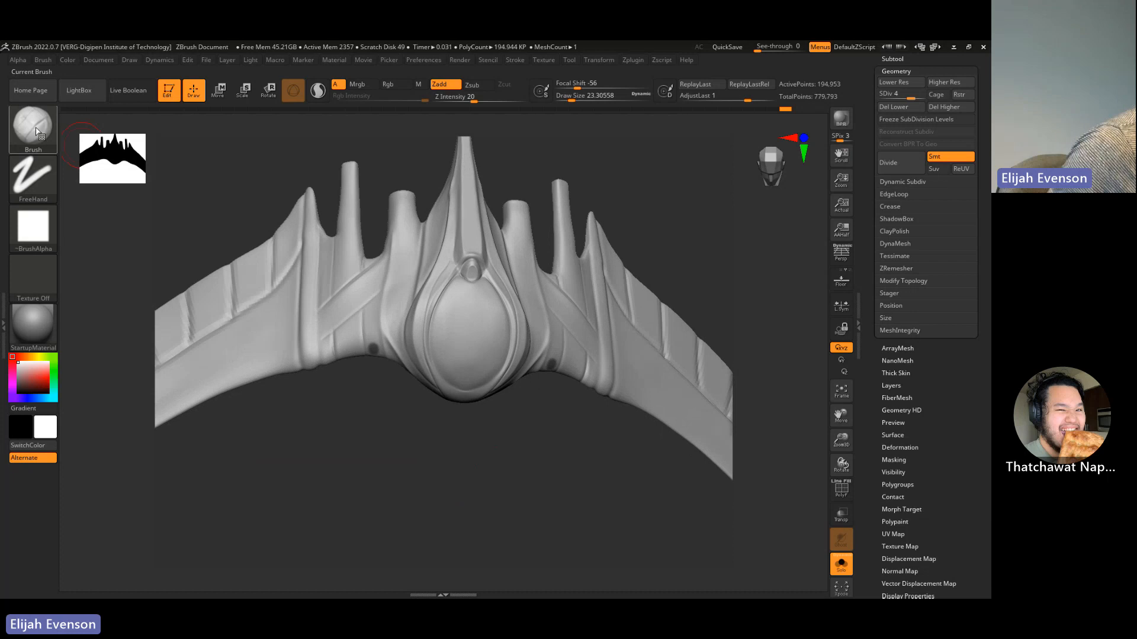
# - Carve a ring-shaped crease near the tips of the two short inner spikes with DamStandard at a draw size of about 9.4
pyautogui.press('b')
pyautogui.press('d')
pyautogui.press('s')
pyautogui.moveTo(637, 165); pyautogui.dragTo(661, 181)
pyautogui.press('[')
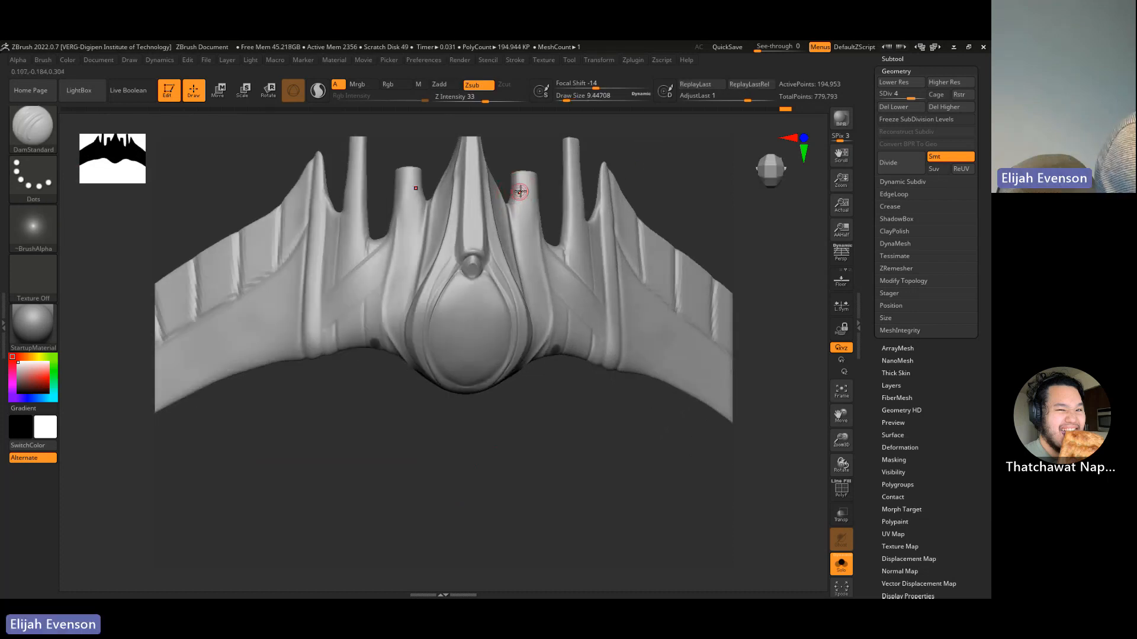
pyautogui.press('ctrl')
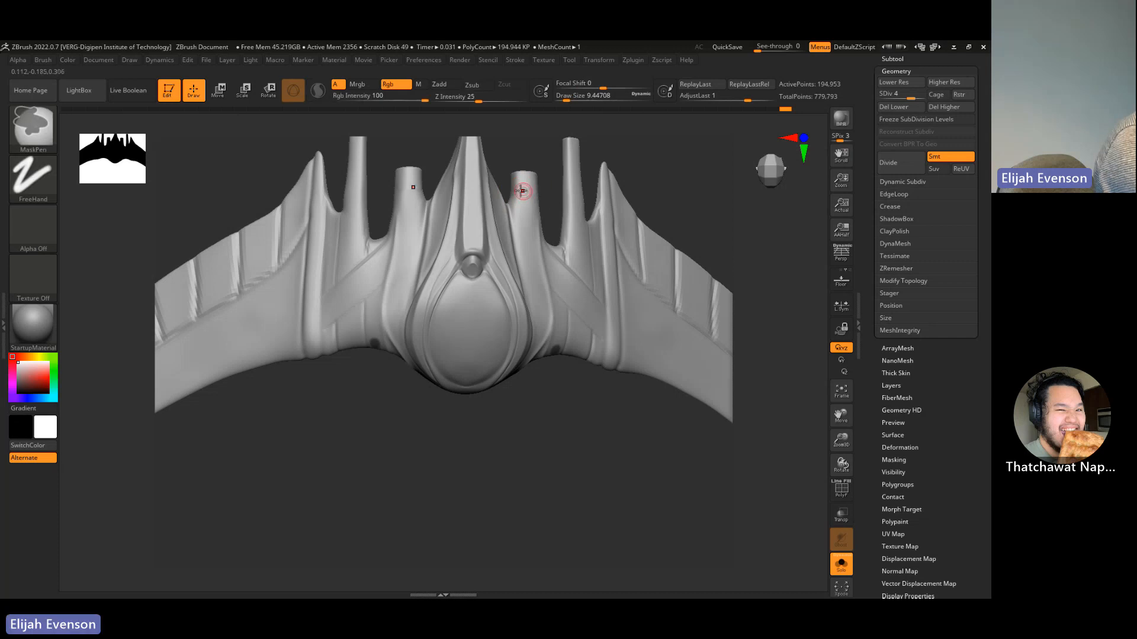
pyautogui.press('ctrl')
pyautogui.press('shift')
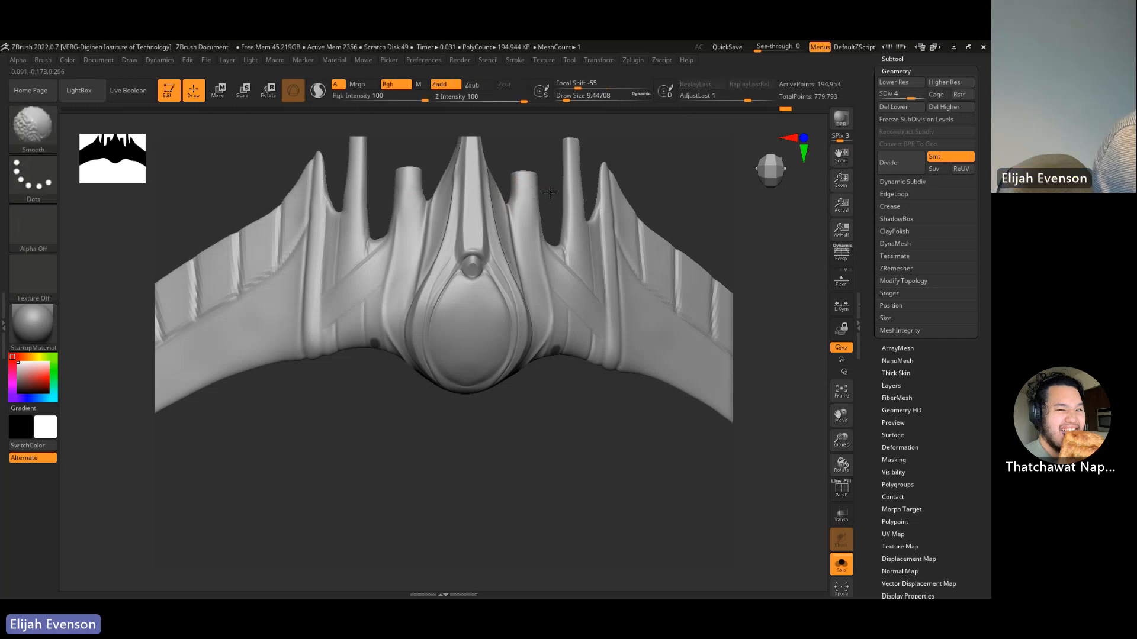
pyautogui.moveTo(552, 180)
pyautogui.mouseDown()
pyautogui.moveTo(515, 189)
pyautogui.moveTo(546, 190)
pyautogui.mouseUp()
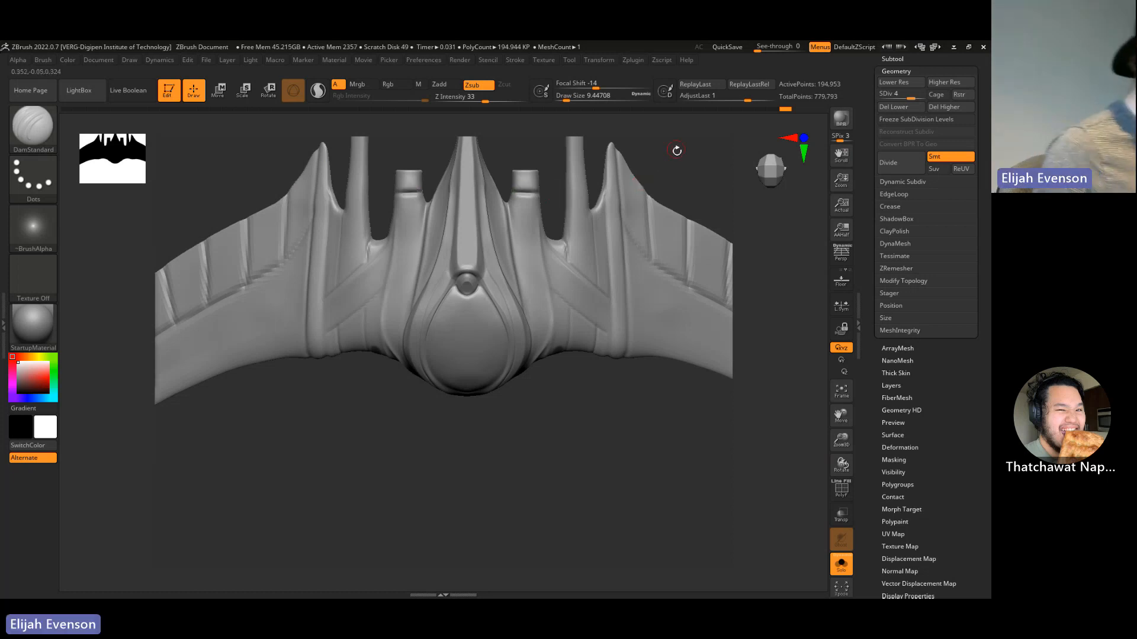
# - Assign the tips of the two short inner spikes their own polygroup and display the polyframe on the underside
pyautogui.moveTo(676, 151)
pyautogui.keyDown('shift'); pyautogui.mouseDown()
pyautogui.moveTo(678, 414)
pyautogui.moveTo(650, 386)
pyautogui.mouseUp(); pyautogui.keyUp('shift')
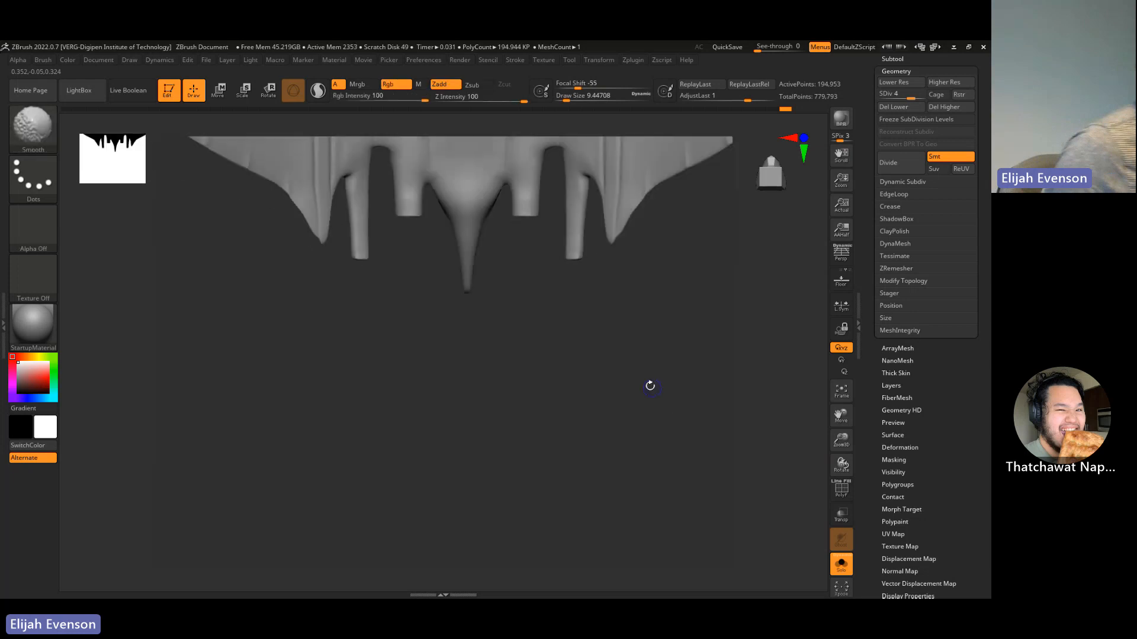
pyautogui.keyDown('shift'); pyautogui.moveTo(650, 385); pyautogui.dragTo(504, 193); pyautogui.keyUp('shift')
pyautogui.hotkey('ctrl', 'w')
pyautogui.moveTo(651, 196); pyautogui.dragTo(532, 367)
pyautogui.click(841, 489)
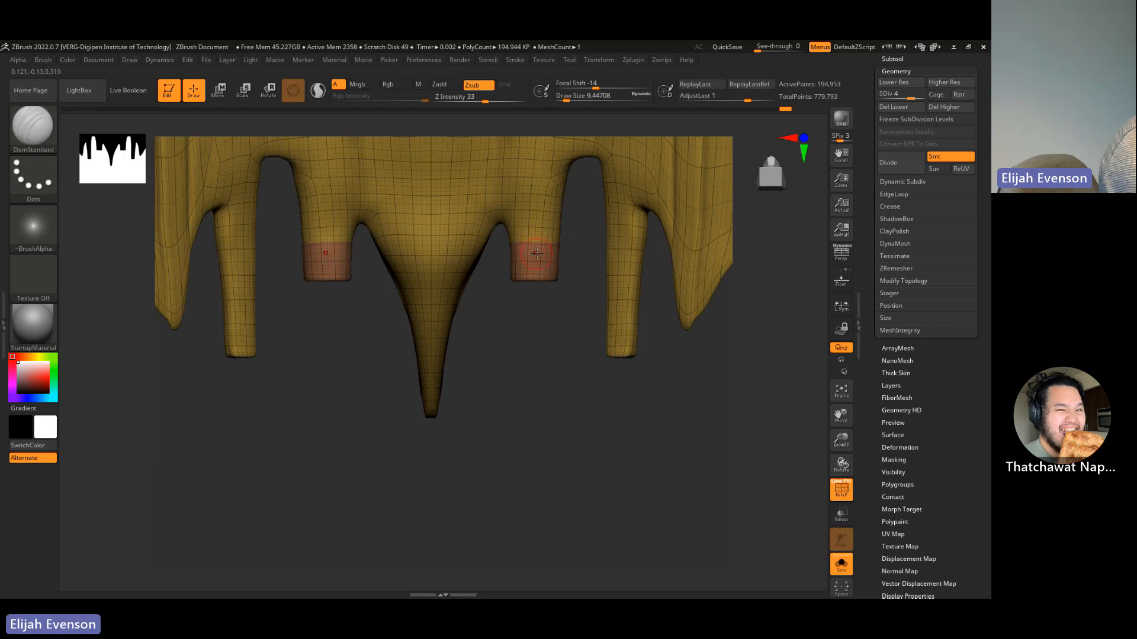
# - Carve the crease at the base of the short spikes' tips on the underside at a draw size of about 5.75
pyautogui.press('s')
pyautogui.moveTo(532, 252); pyautogui.dragTo(529, 252)
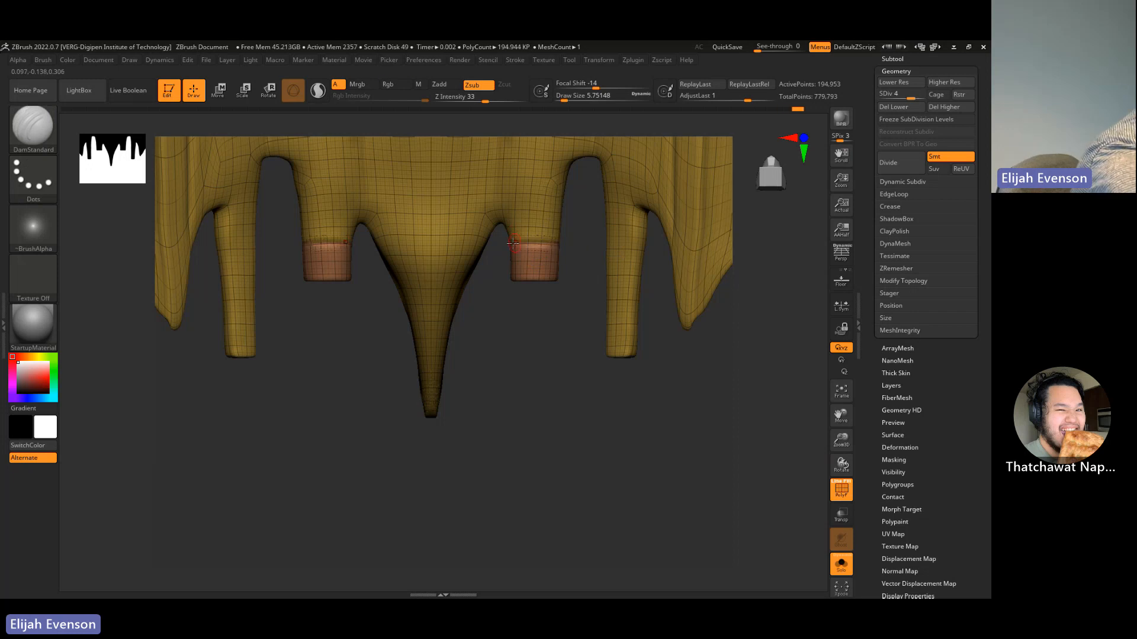
pyautogui.moveTo(567, 322); pyautogui.dragTo(588, 193)
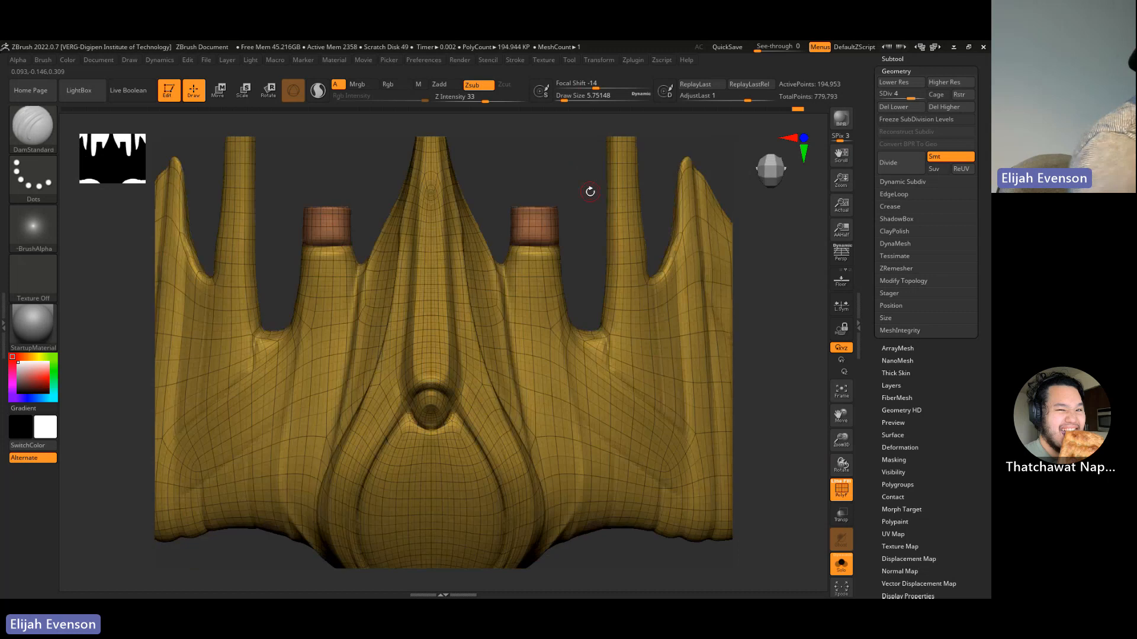
# - Hide the polyframe, switch the ship to subdivision level 5 and inspect the whole model from above and the front
pyautogui.click(845, 490)
pyautogui.press('d')
pyautogui.press('f')
pyautogui.keyDown('alt'); pyautogui.moveTo(761, 378); pyautogui.dragTo(683, 317); pyautogui.keyUp('alt')
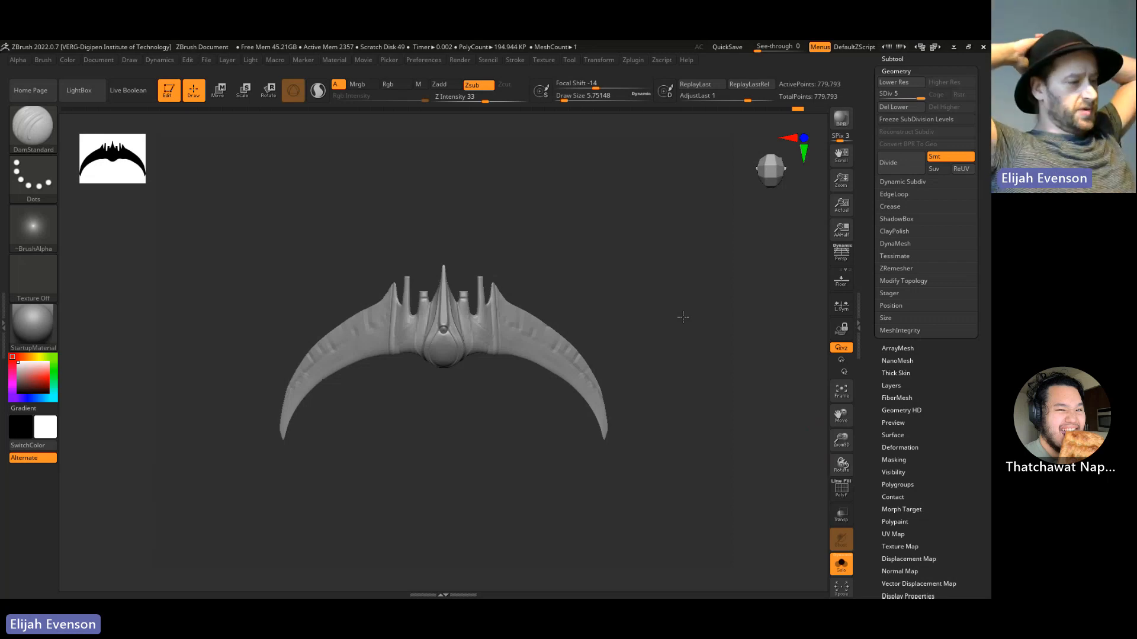
pyautogui.moveTo(683, 317); pyautogui.dragTo(690, 286)
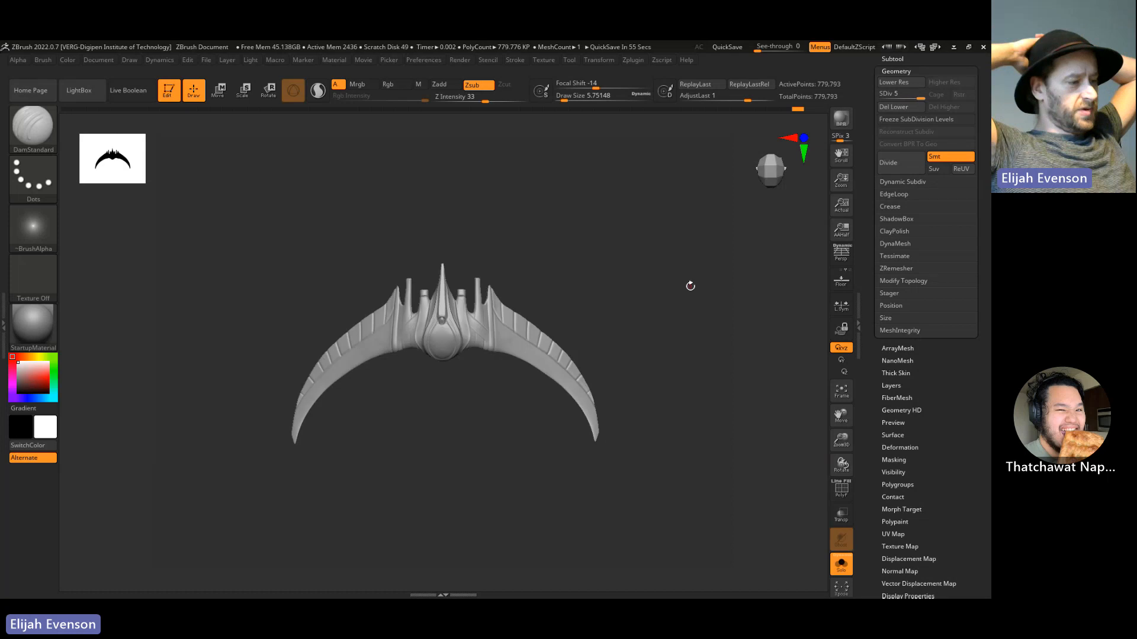
pyautogui.moveTo(690, 286); pyautogui.dragTo(616, 213)
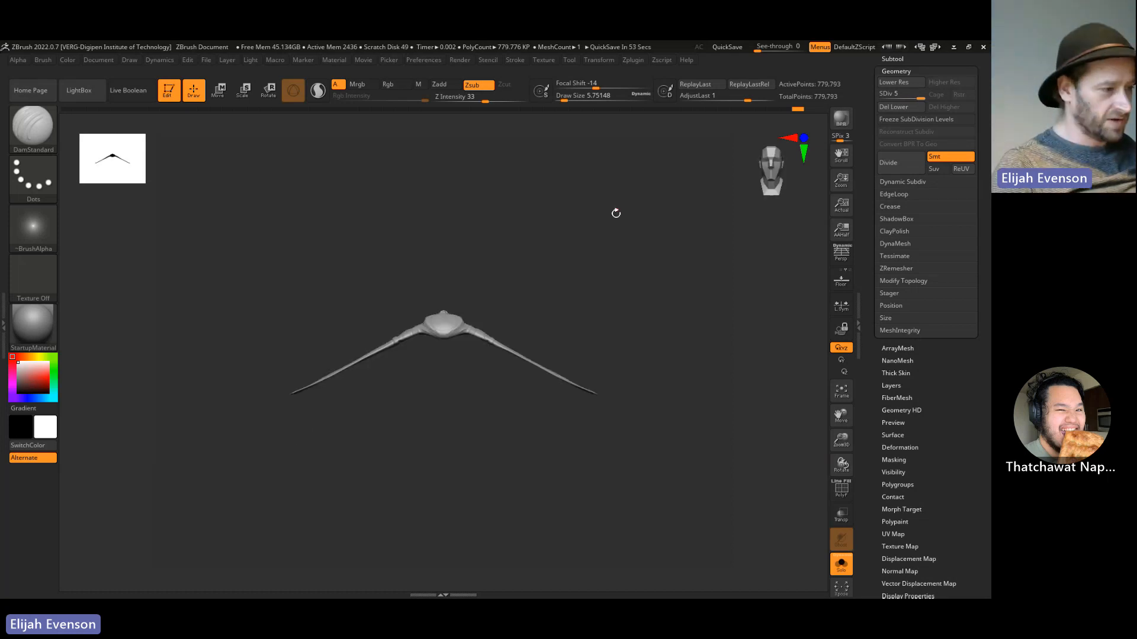
# - Save the project as wing in the EGYPT folder
pyautogui.hotkey('ctrl', 's')
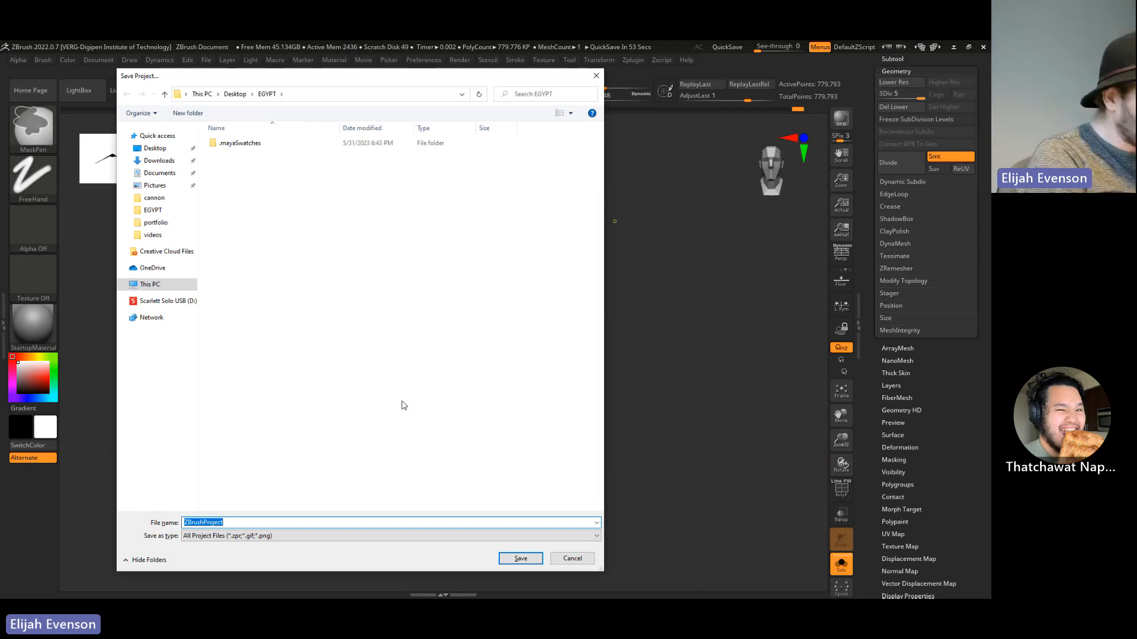
pyautogui.write('wing')
pyautogui.press('Return')
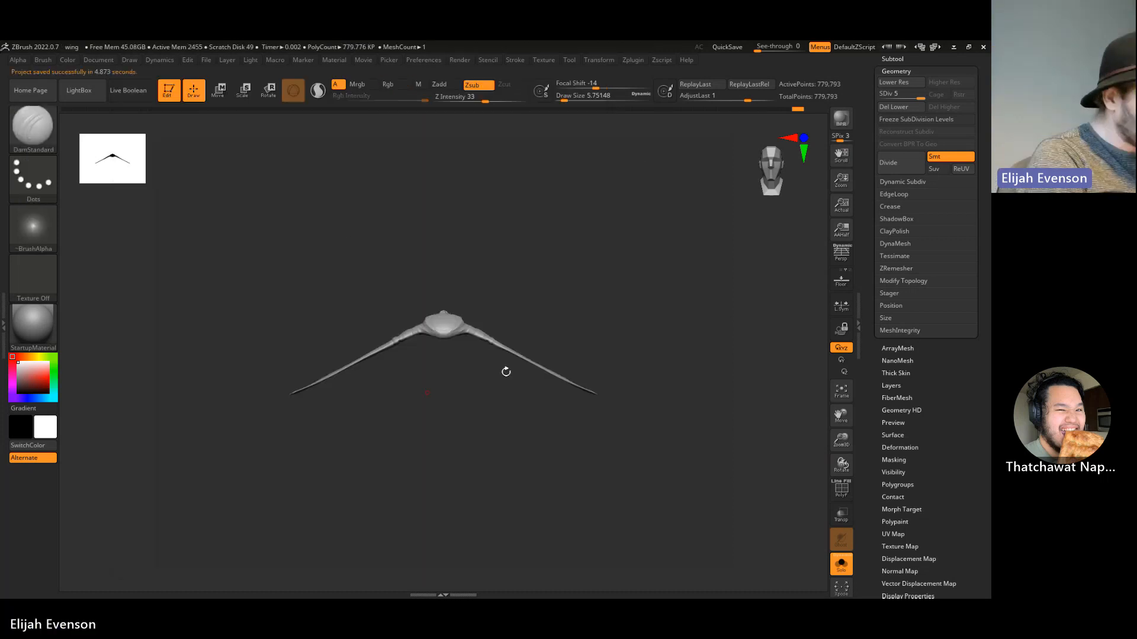
# - Switch the active tool from the ship to a Cube3D primitive
pyautogui.scroll(5, 984, 256)
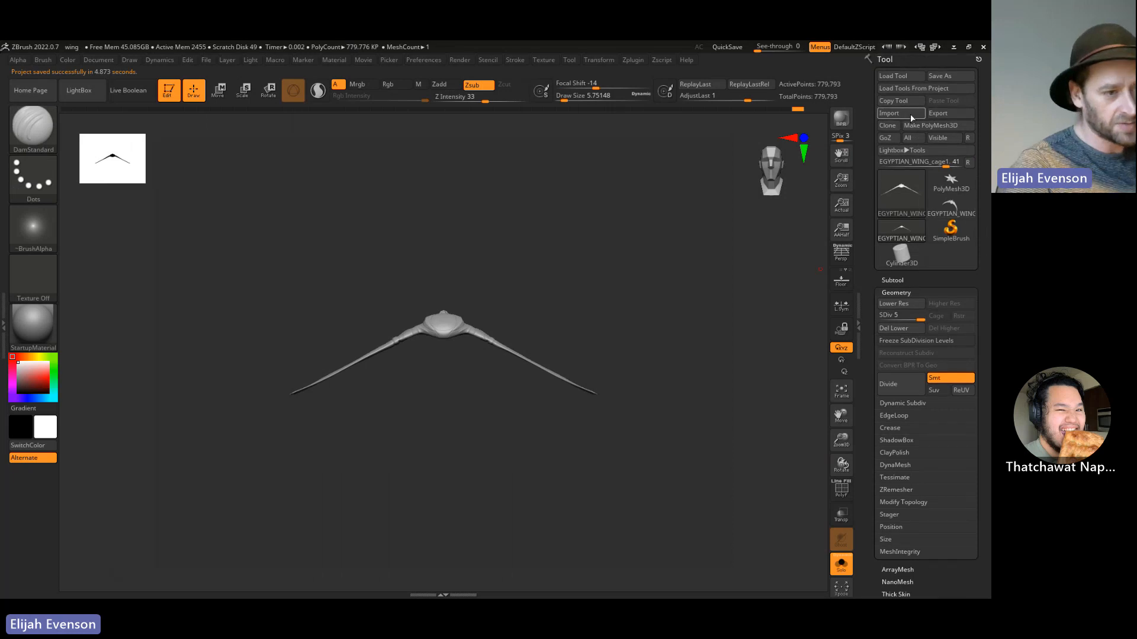
pyautogui.click(920, 258)
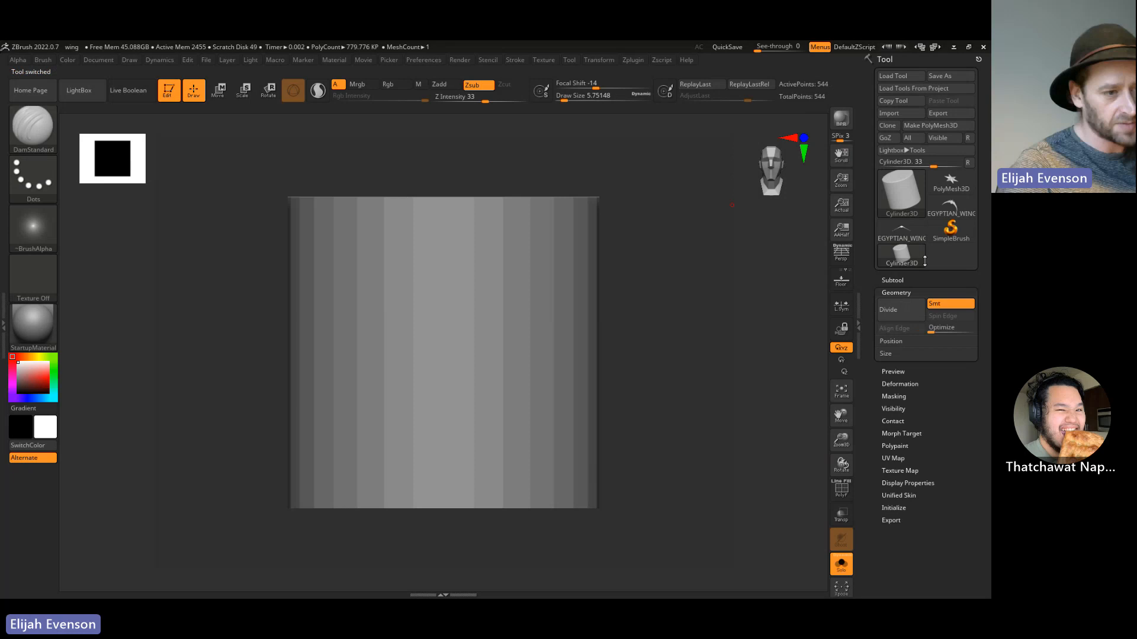
pyautogui.click(924, 261)
pyautogui.press('shift')
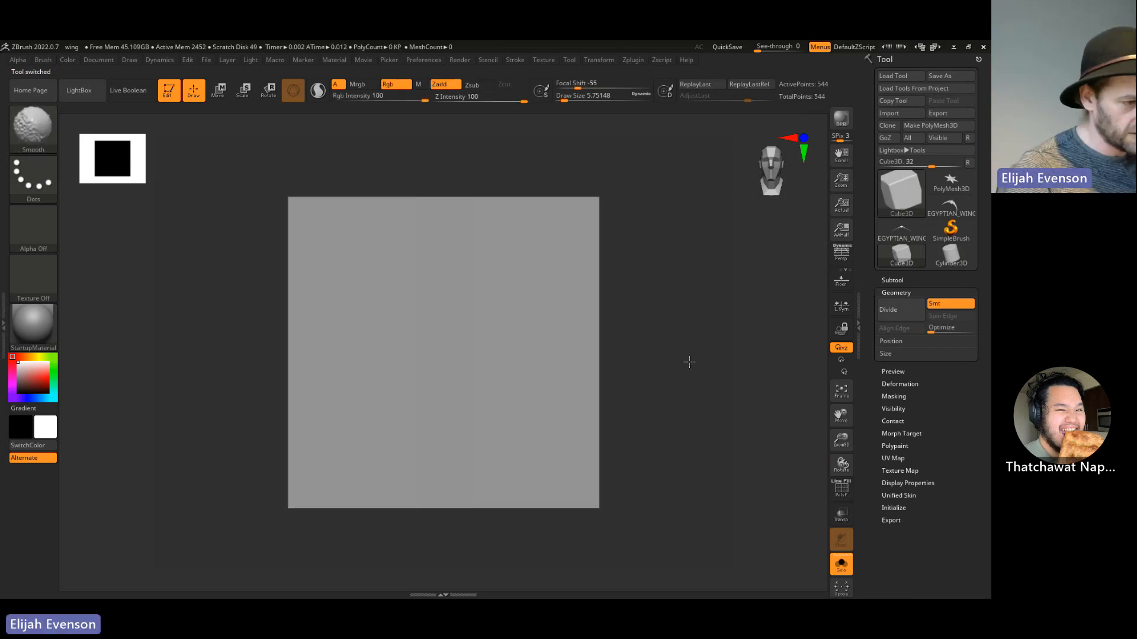
# - Cut the cube into a pistol side profile with ClipCurve, shaping the barrel, the slanted grip, the rear notch and the muzzle
pyautogui.moveTo(634, 342)
pyautogui.keyDown('ctrl'); pyautogui.keyDown('shift'); pyautogui.mouseDown()
pyautogui.moveTo(452, 351)
pyautogui.moveTo(439, 340)
pyautogui.moveTo(419, 444)
pyautogui.moveTo(375, 533)
pyautogui.moveTo(395, 532)
pyautogui.mouseUp(); pyautogui.keyUp('shift'); pyautogui.keyUp('ctrl')
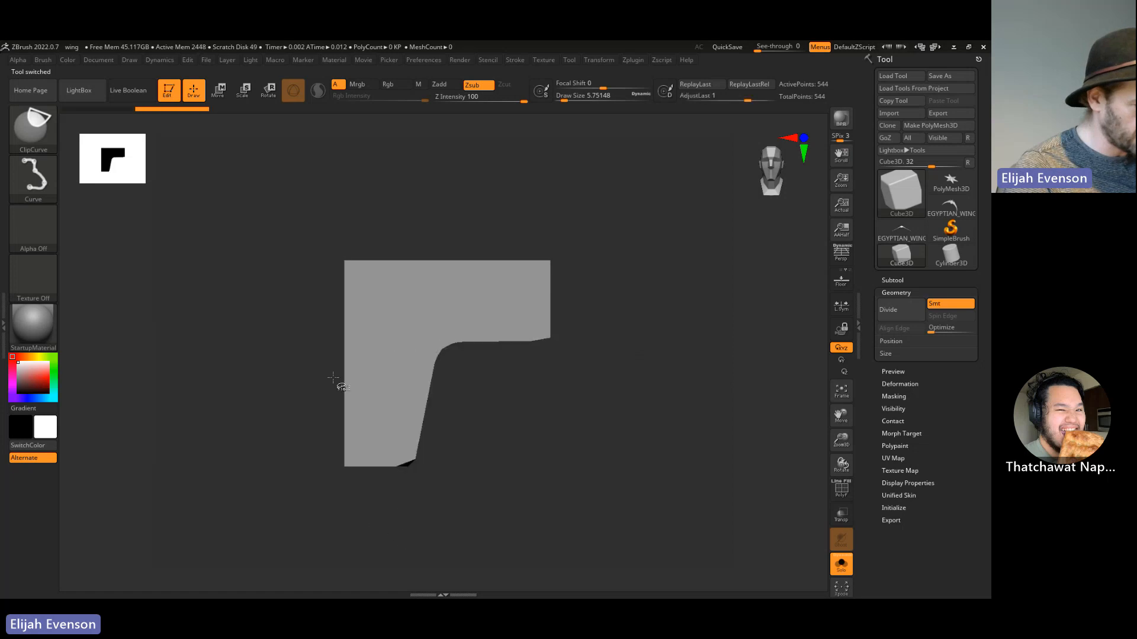
pyautogui.moveTo(308, 438)
pyautogui.keyDown('ctrl'); pyautogui.keyDown('shift'); pyautogui.mouseDown()
pyautogui.moveTo(375, 317)
pyautogui.moveTo(375, 274)
pyautogui.moveTo(370, 284)
pyautogui.moveTo(662, 305)
pyautogui.moveTo(693, 257)
pyautogui.moveTo(678, 266)
pyautogui.moveTo(684, 282)
pyautogui.mouseUp(); pyautogui.keyUp('shift'); pyautogui.keyUp('ctrl')
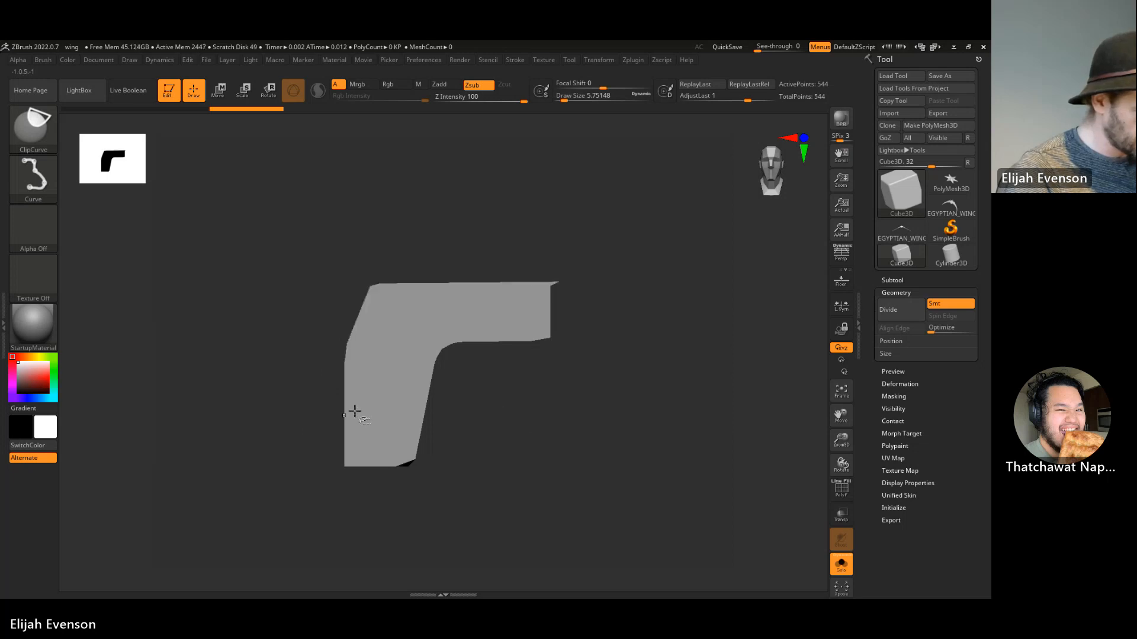
pyautogui.keyDown('ctrl'); pyautogui.keyDown('shift'); pyautogui.moveTo(321, 467); pyautogui.dragTo(380, 325); pyautogui.keyUp('shift'); pyautogui.keyUp('ctrl')
pyautogui.moveTo(308, 377)
pyautogui.keyDown('ctrl'); pyautogui.keyDown('shift'); pyautogui.mouseDown()
pyautogui.moveTo(418, 464)
pyautogui.moveTo(181, 333)
pyautogui.mouseUp(); pyautogui.keyUp('shift'); pyautogui.keyUp('ctrl')
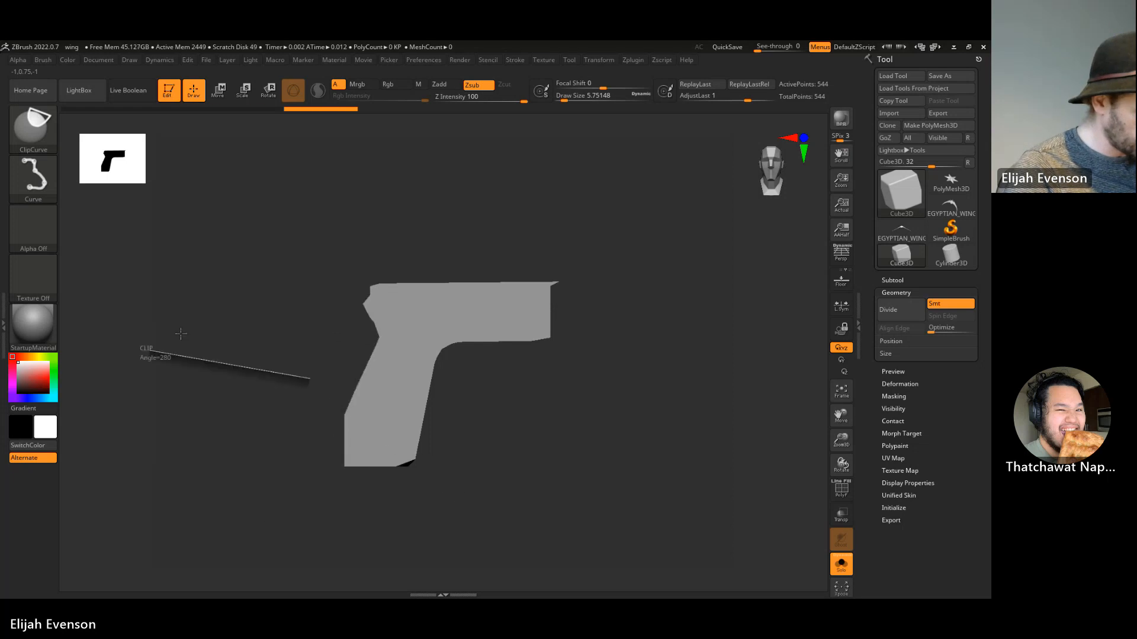
pyautogui.keyDown('ctrl'); pyautogui.keyDown('shift'); pyautogui.moveTo(181, 334); pyautogui.dragTo(180, 333); pyautogui.keyUp('shift'); pyautogui.keyUp('ctrl')
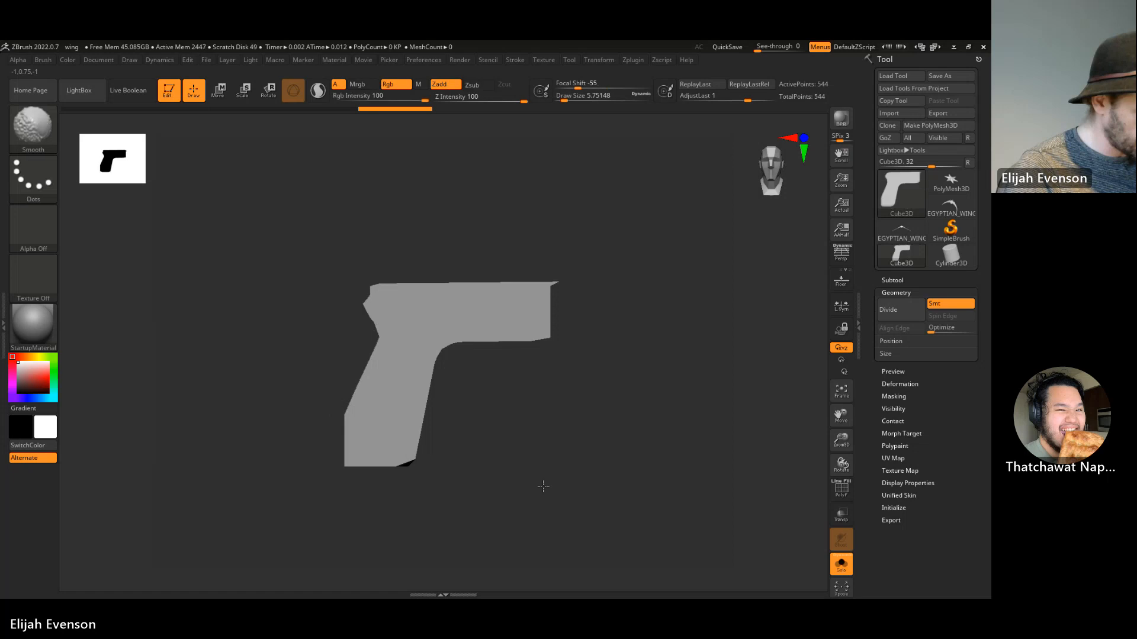
pyautogui.keyDown('ctrl'); pyautogui.keyDown('shift'); pyautogui.moveTo(293, 398); pyautogui.dragTo(419, 464); pyautogui.keyUp('shift'); pyautogui.keyUp('ctrl')
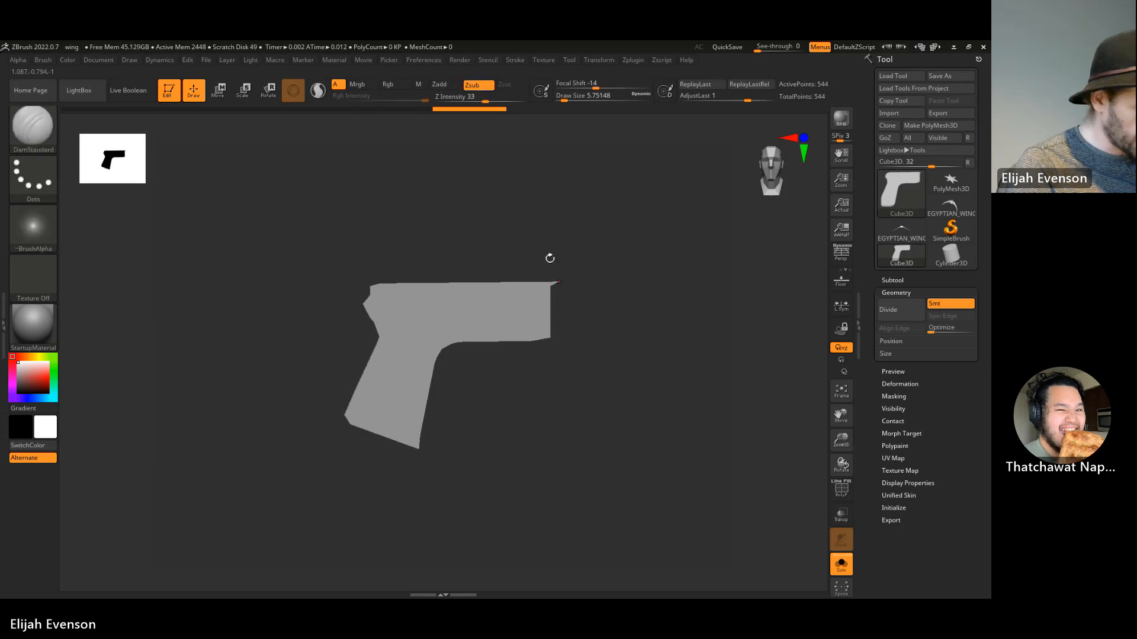
pyautogui.moveTo(540, 245)
pyautogui.keyDown('ctrl'); pyautogui.keyDown('shift'); pyautogui.mouseDown()
pyautogui.moveTo(540, 407)
pyautogui.moveTo(622, 330)
pyautogui.mouseUp(); pyautogui.keyUp('shift'); pyautogui.keyUp('ctrl')
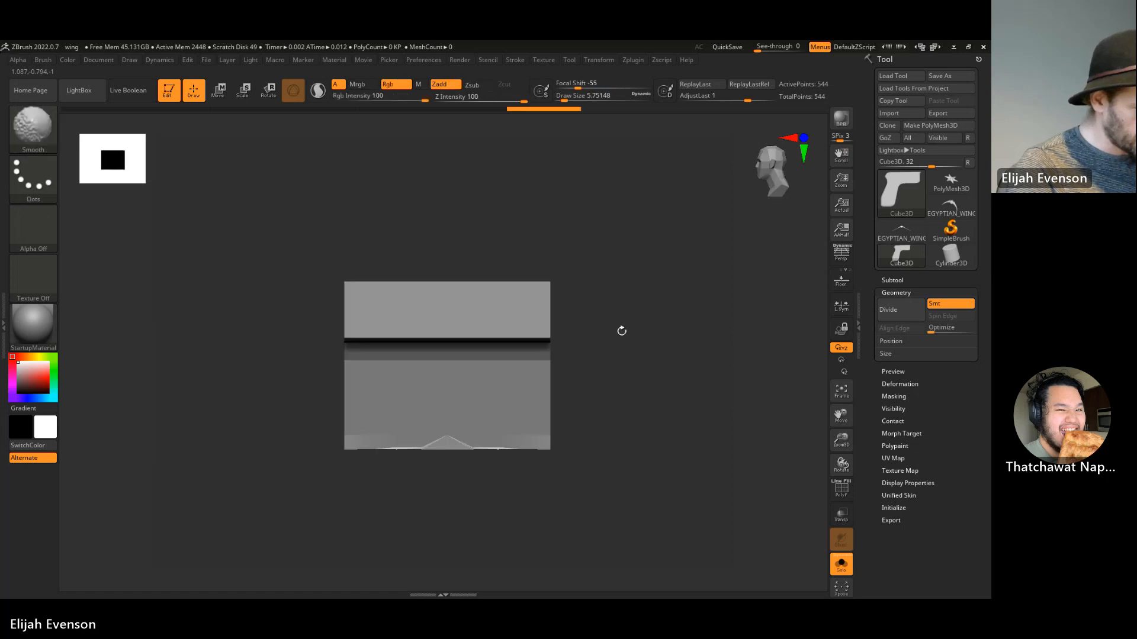
# - Scale the pistol block's thickness down to about 0.1 of its width
pyautogui.press('e')
pyautogui.moveTo(413, 364); pyautogui.dragTo(505, 376)
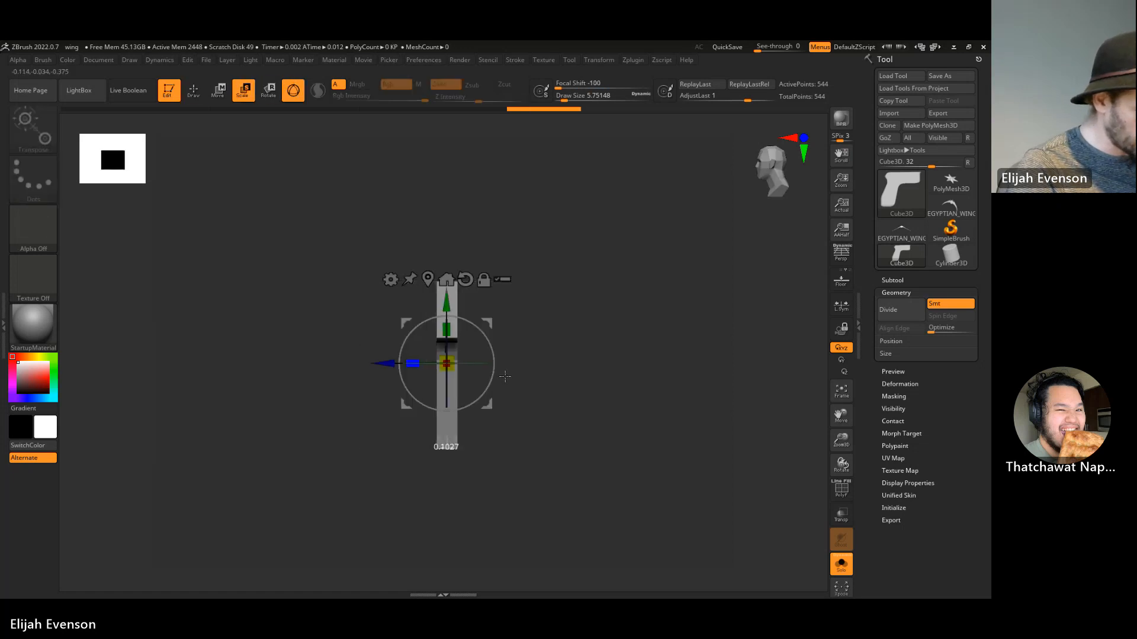
pyautogui.keyDown('shift'); pyautogui.moveTo(581, 380); pyautogui.dragTo(655, 383); pyautogui.keyUp('shift')
pyautogui.press('q')
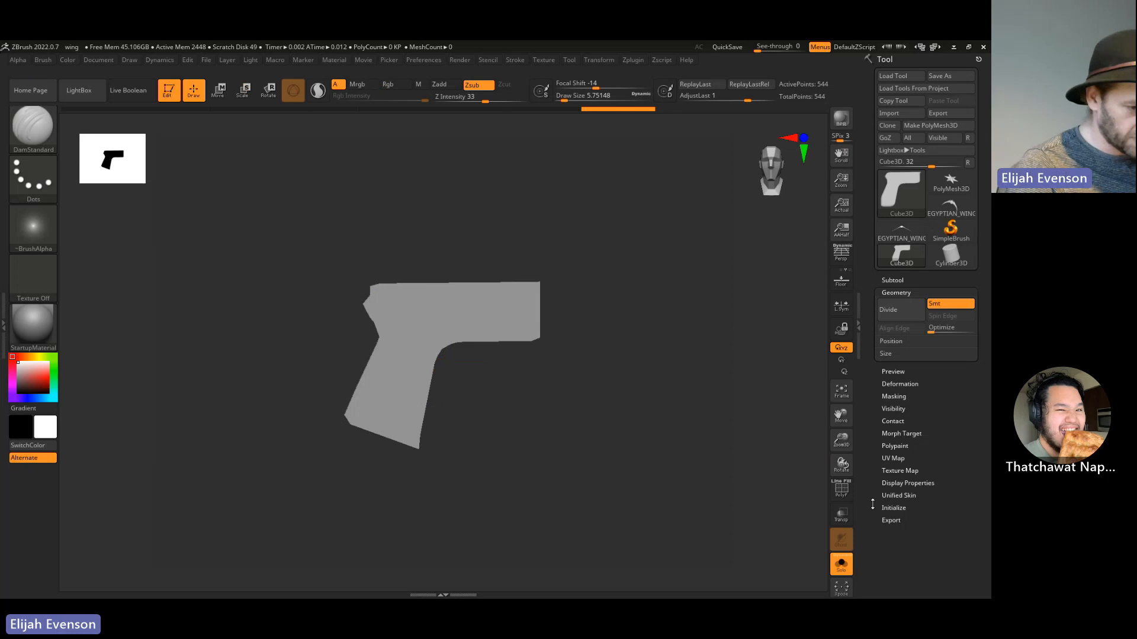
# - Display the polyframe and convert the pistol primitive to a PolyMesh3D, with the draw size at about 90
pyautogui.hotkey('shift', 'f')
pyautogui.moveTo(647, 427)
pyautogui.mouseDown()
pyautogui.moveTo(666, 420)
pyautogui.moveTo(677, 434)
pyautogui.mouseUp()
pyautogui.press('s')
pyautogui.moveTo(372, 264); pyautogui.dragTo(380, 264)
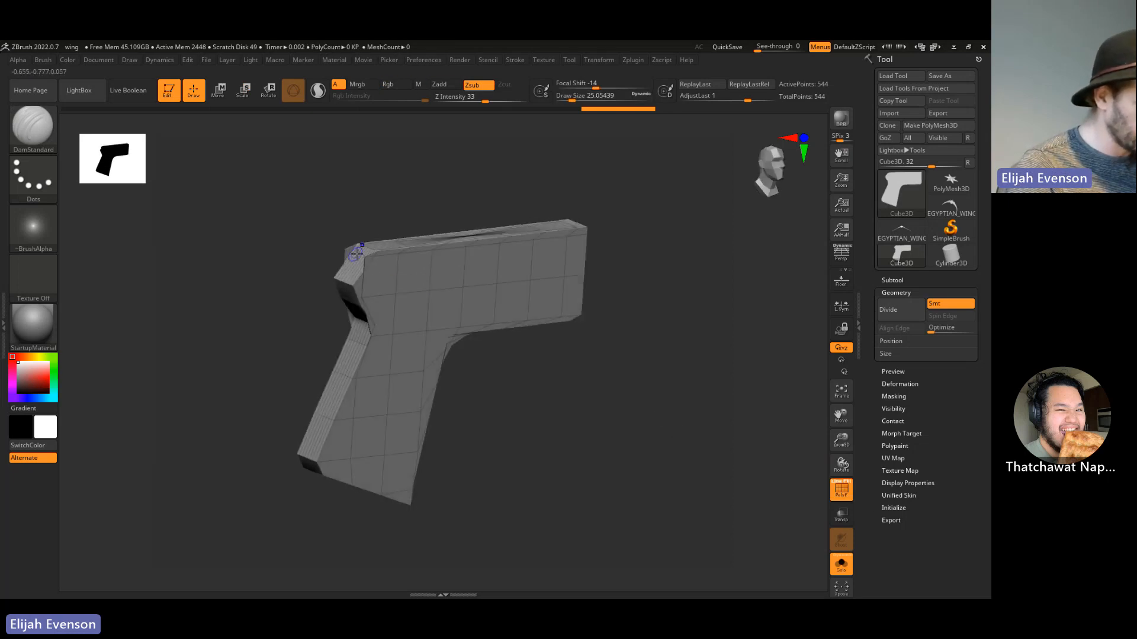
pyautogui.click(355, 252)
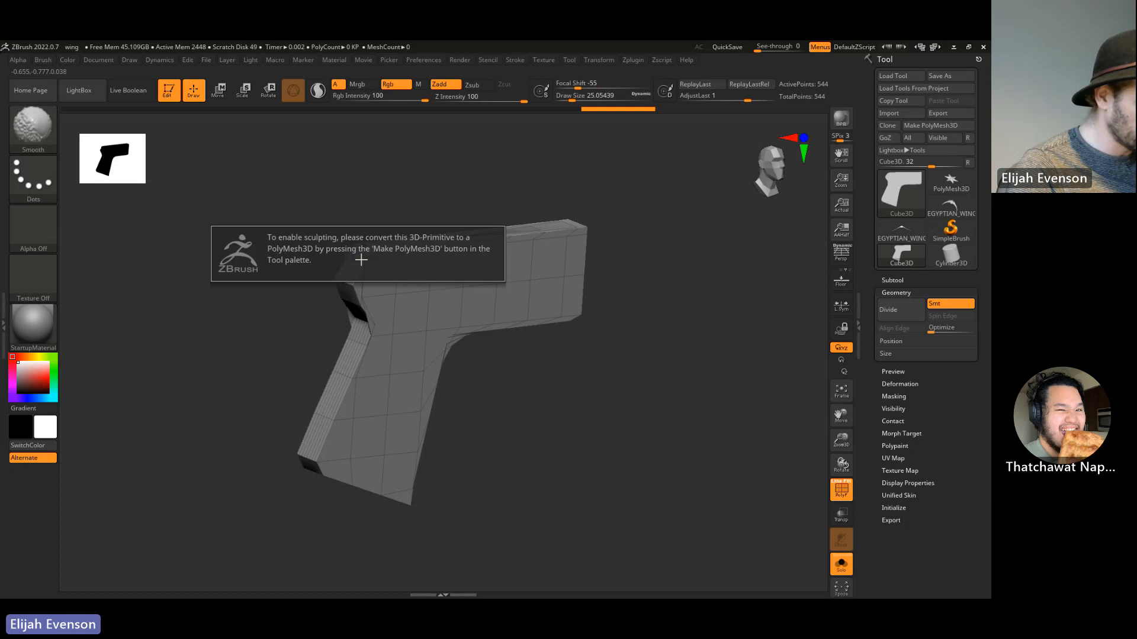
pyautogui.click(938, 125)
pyautogui.press('s')
pyautogui.moveTo(372, 264); pyautogui.dragTo(378, 259)
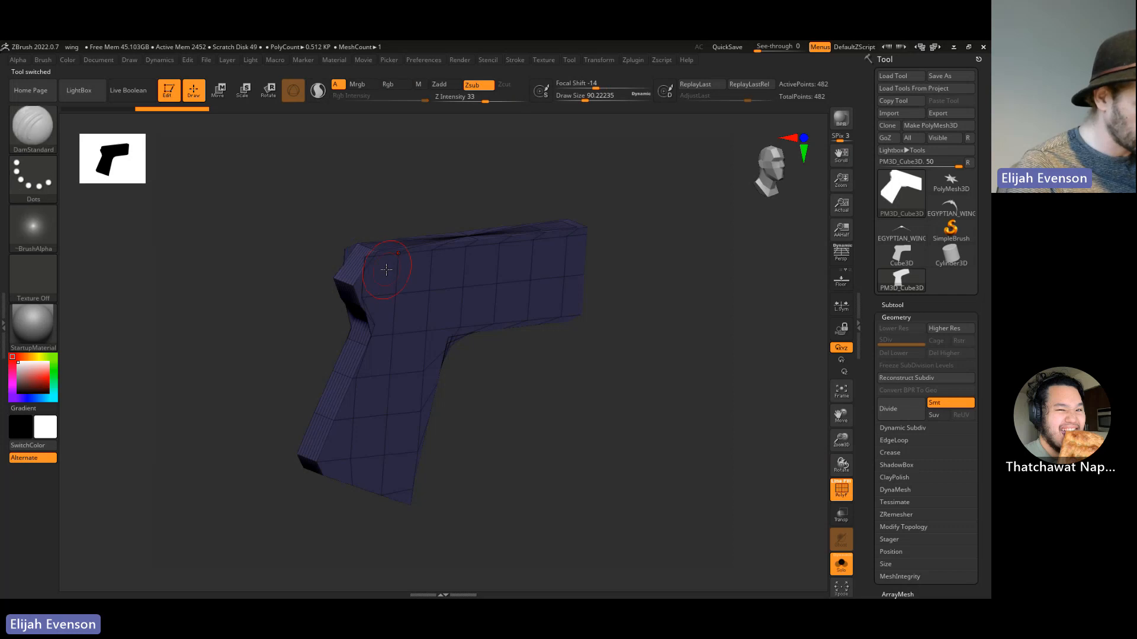
# - Remesh the pistol block with DynaMesh at resolution 128
pyautogui.keyDown('shift'); pyautogui.moveTo(701, 350); pyautogui.dragTo(644, 412); pyautogui.keyUp('shift')
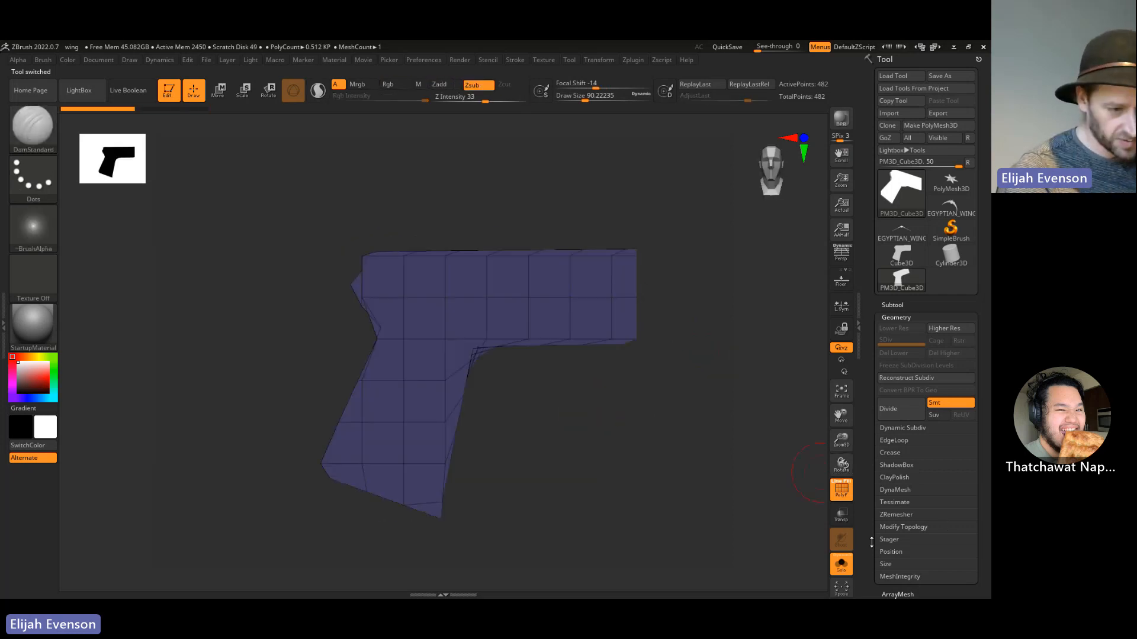
pyautogui.click(896, 489)
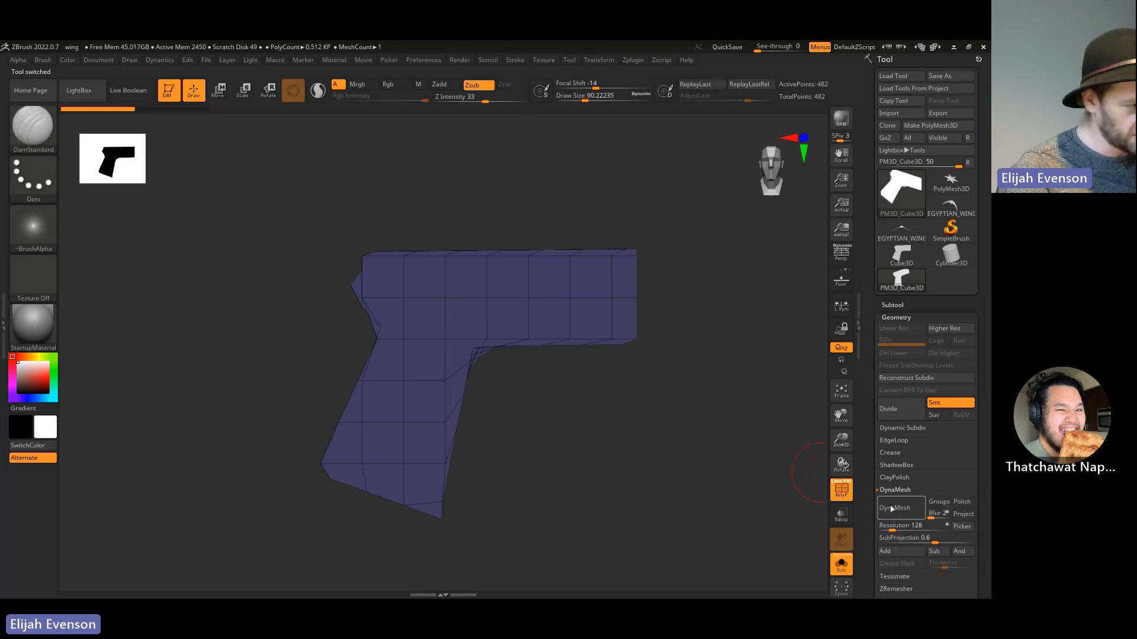
pyautogui.click(891, 508)
pyautogui.moveTo(634, 434); pyautogui.dragTo(671, 454)
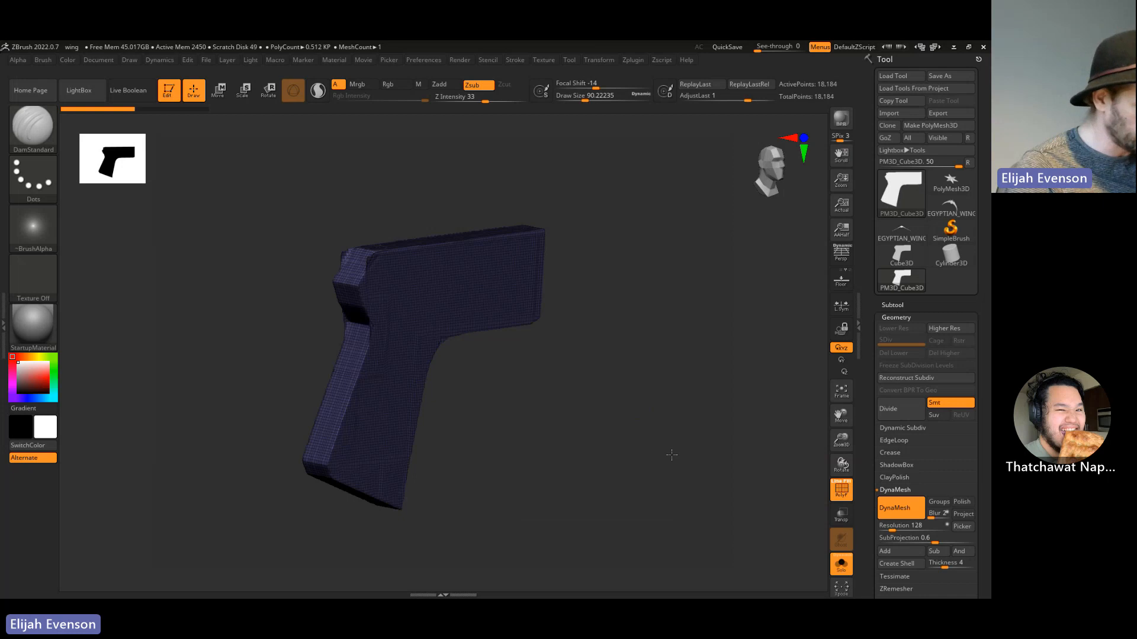
# - Reshape the pistol's upper rear corner into a single slanted edge and refresh the DynaMesh
pyautogui.moveTo(671, 455)
pyautogui.mouseDown()
pyautogui.moveTo(538, 193)
pyautogui.moveTo(530, 211)
pyautogui.moveTo(362, 284)
pyautogui.moveTo(396, 242)
pyautogui.moveTo(474, 218)
pyautogui.moveTo(527, 237)
pyautogui.mouseUp()
pyautogui.keyDown('ctrl'); pyautogui.moveTo(654, 267); pyautogui.dragTo(678, 328); pyautogui.keyUp('ctrl')
pyautogui.keyDown('shift'); pyautogui.moveTo(678, 328); pyautogui.dragTo(649, 337); pyautogui.keyUp('shift')
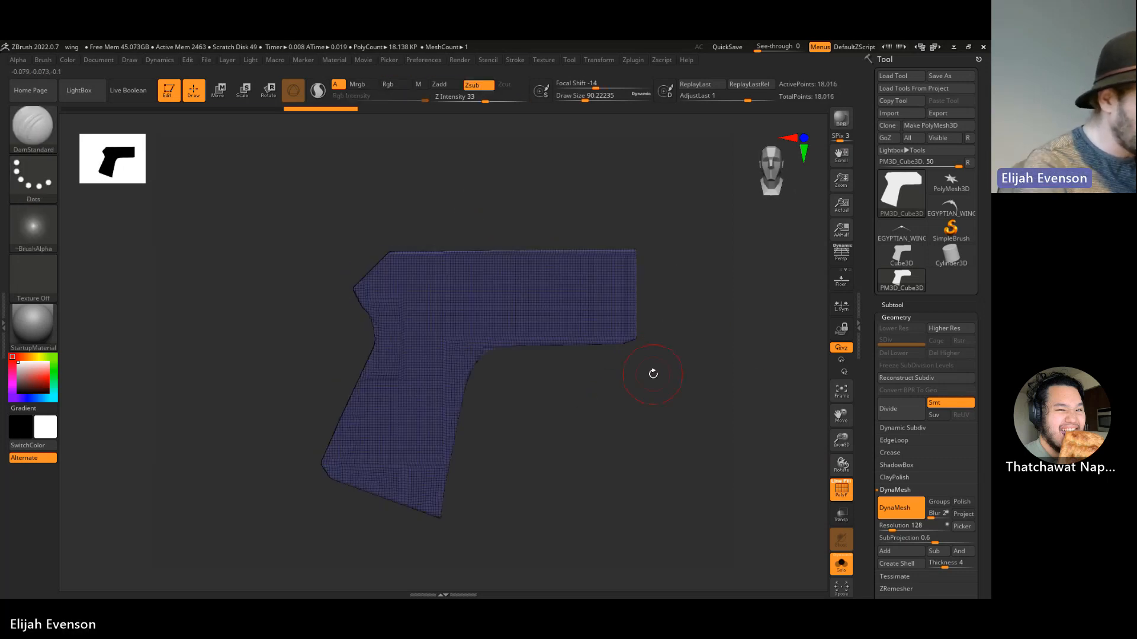
# - Hide the polyframe and bevel the rear edge of the pistol grip with TrimDynamic at a draw size of about 108
pyautogui.click(34, 125)
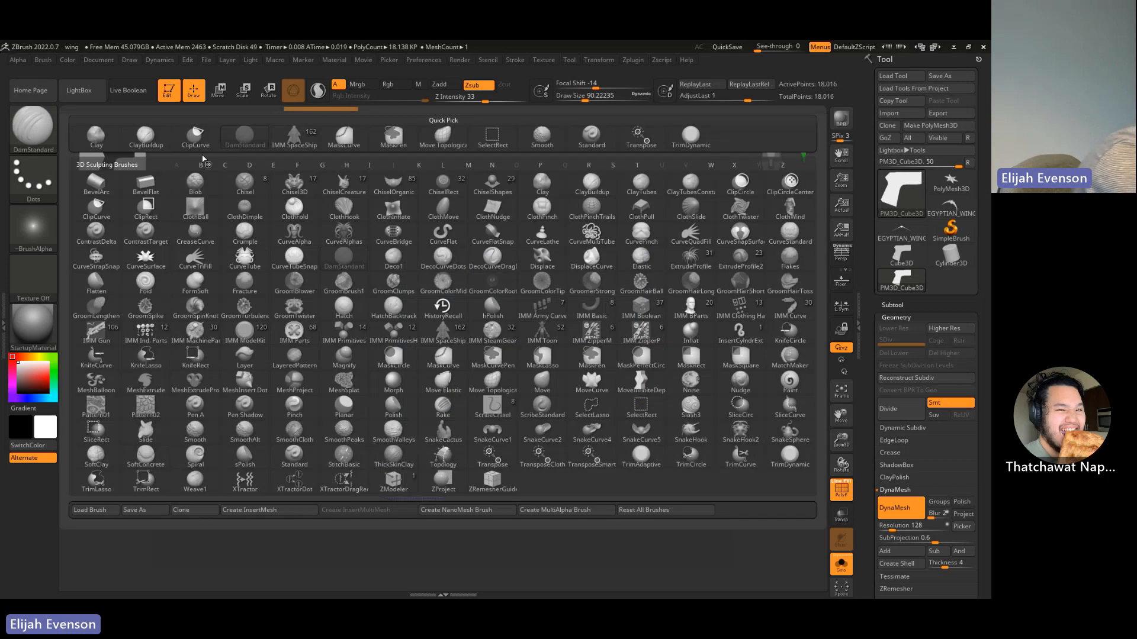
pyautogui.click(687, 151)
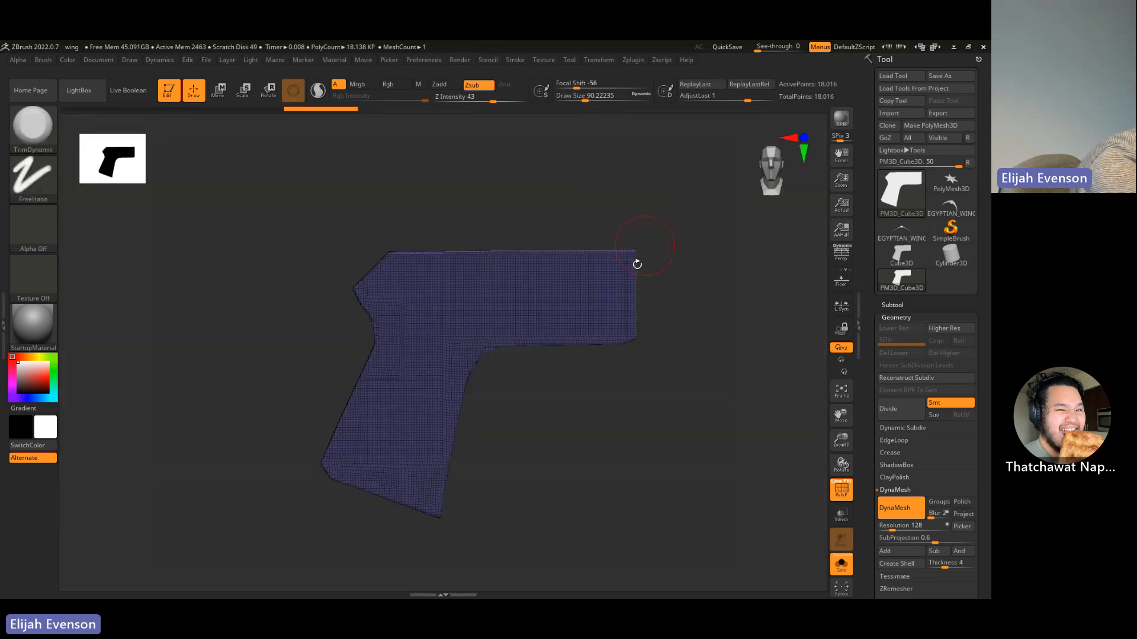
pyautogui.moveTo(637, 264); pyautogui.dragTo(660, 419)
pyautogui.click(841, 490)
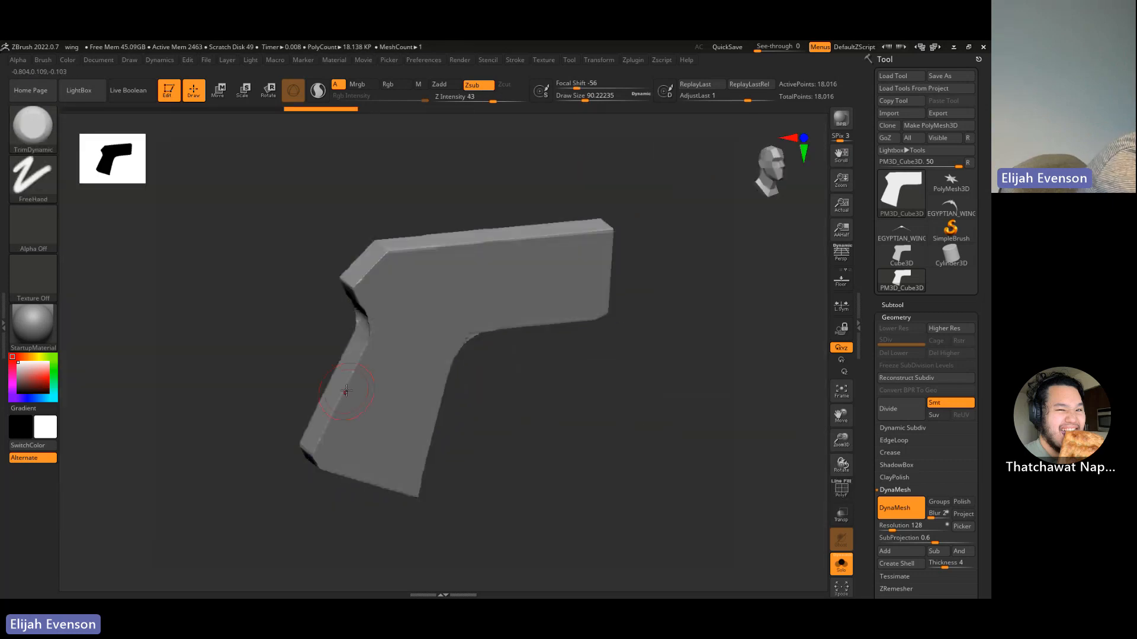
pyautogui.press(']')
pyautogui.moveTo(320, 453); pyautogui.dragTo(353, 355)
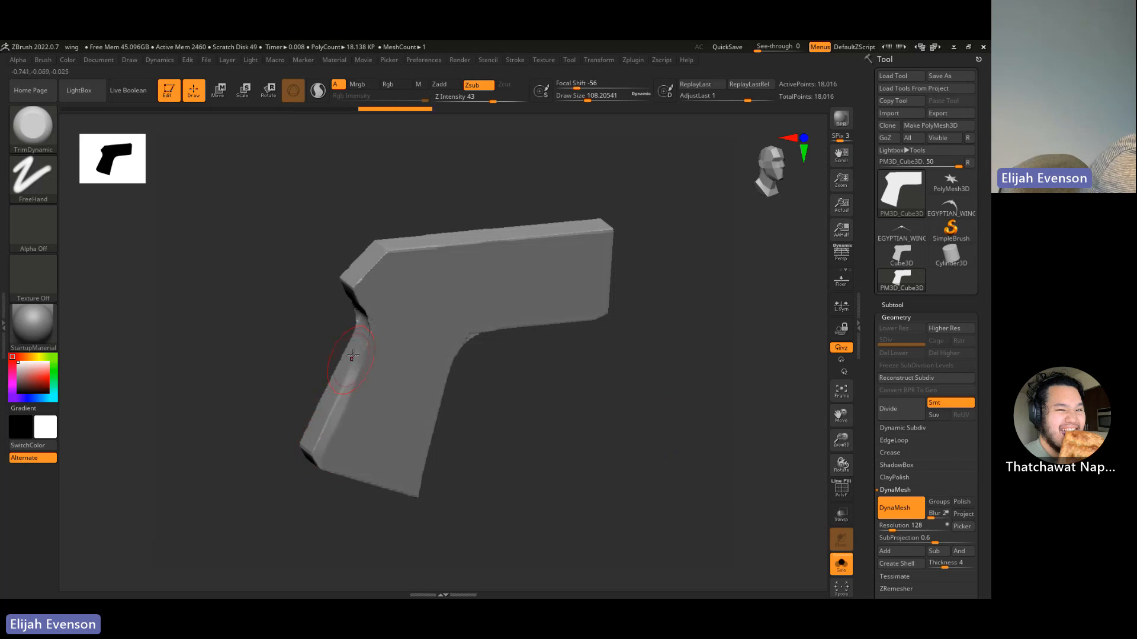
# - Flatten the pistol grip's rear edge and lower rear corner further with TrimDynamic at a draw size of about 108
pyautogui.moveTo(322, 459); pyautogui.dragTo(337, 434)
pyautogui.moveTo(352, 355); pyautogui.dragTo(322, 456)
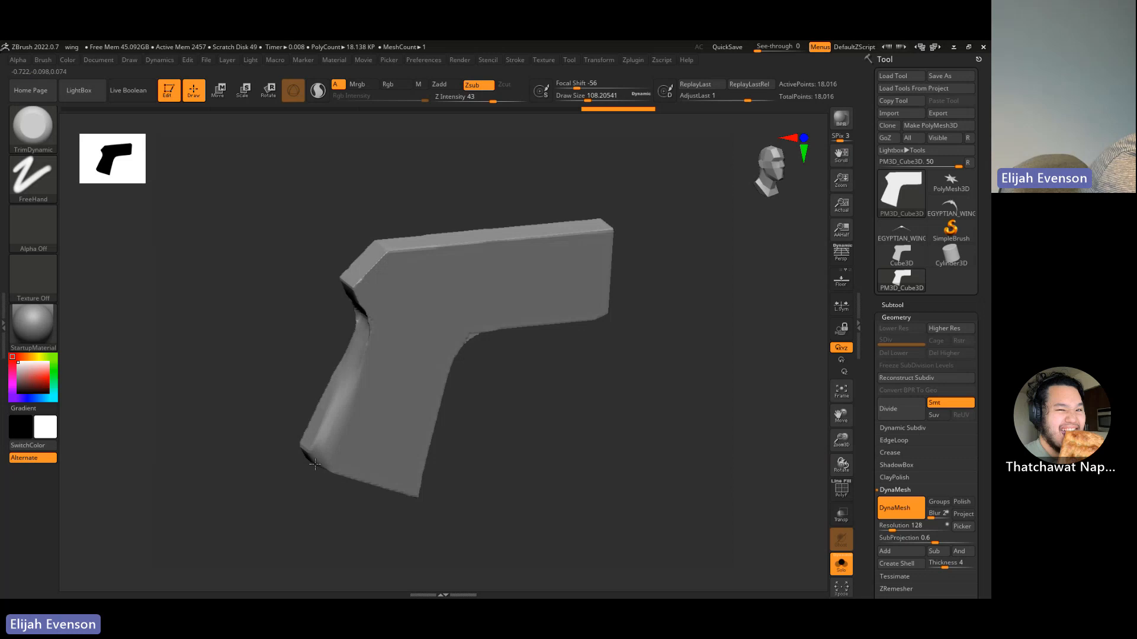
pyautogui.moveTo(315, 464); pyautogui.dragTo(382, 489)
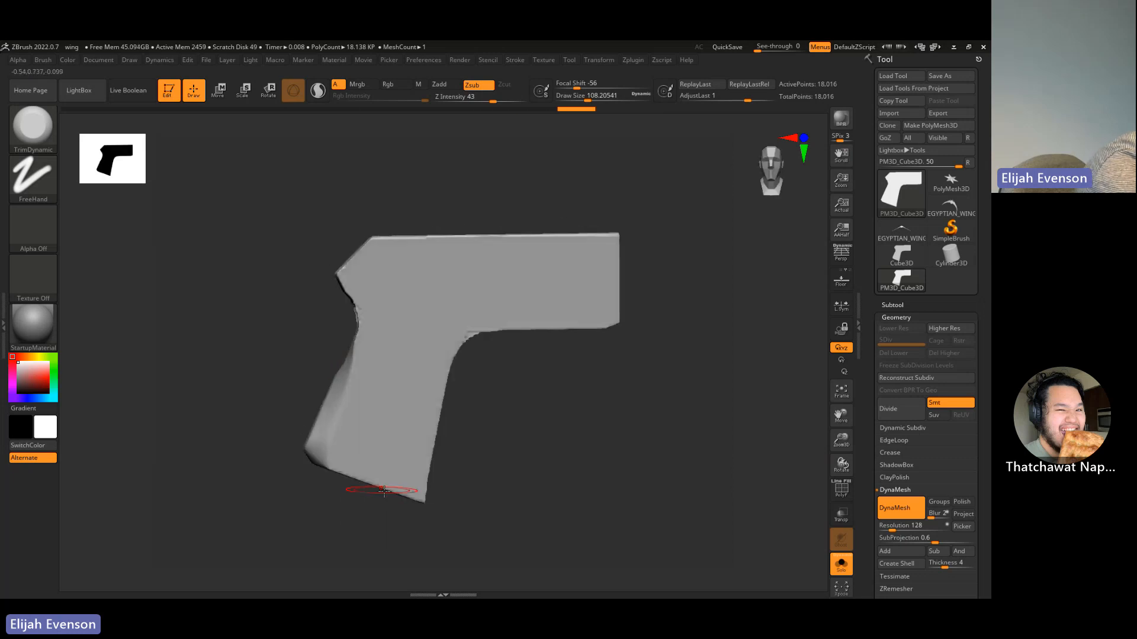
# - Carve creases along the rear and front of the pistol grip's side with DamStandard at a draw size of about 97
pyautogui.click(33, 125)
pyautogui.click(178, 134)
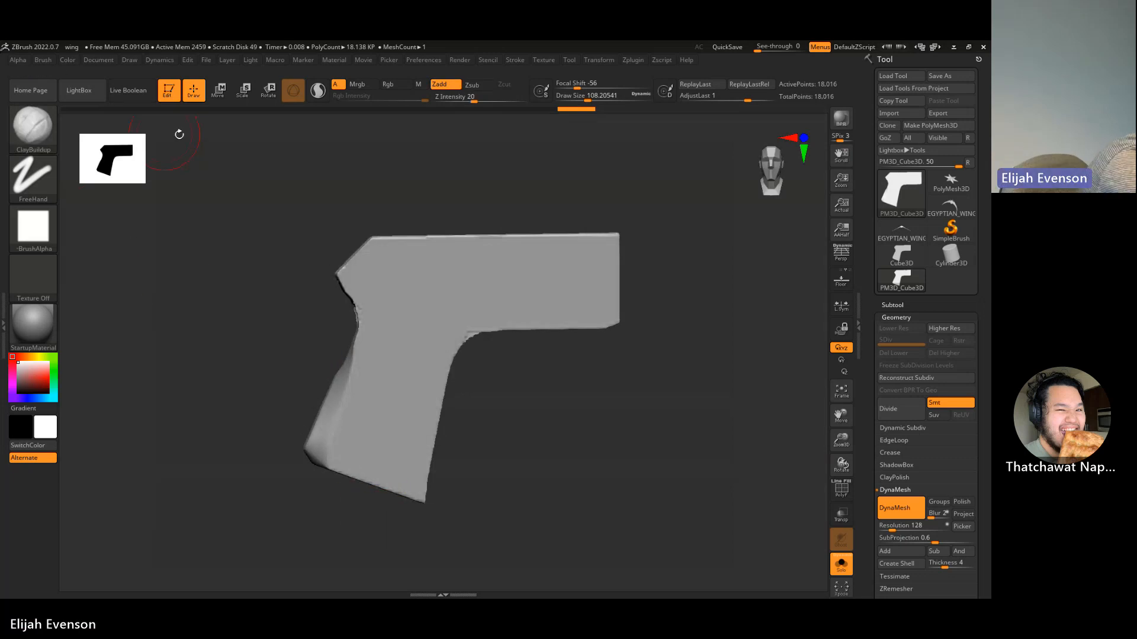
pyautogui.click(33, 125)
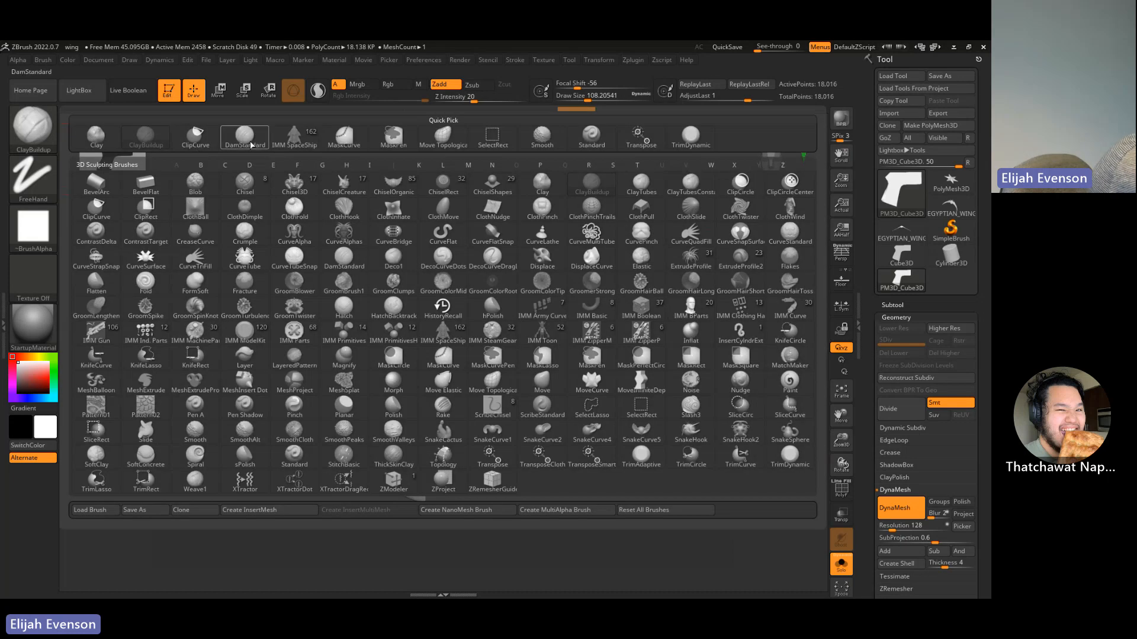
pyautogui.click(267, 160)
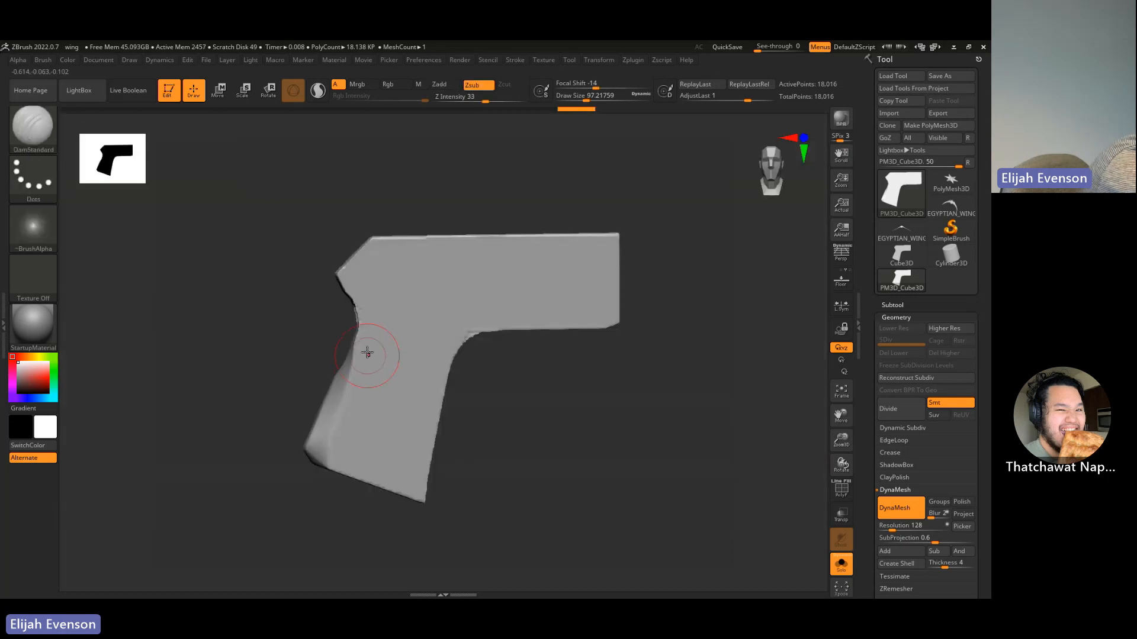
pyautogui.moveTo(354, 339); pyautogui.dragTo(332, 473)
pyautogui.press('ctrl')
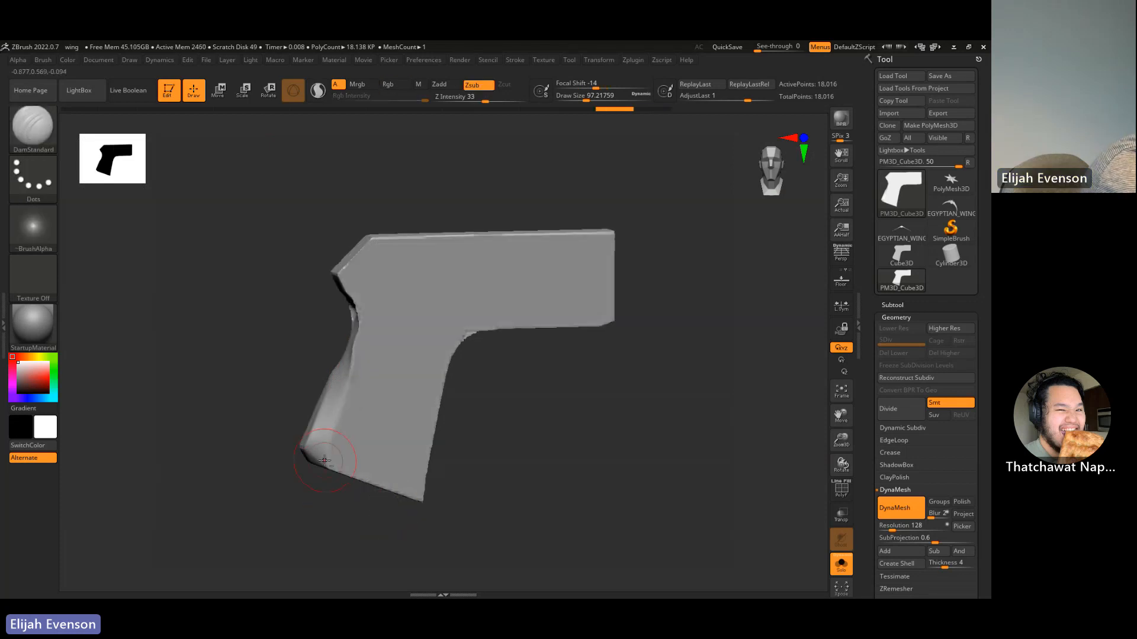
pyautogui.hotkey('ctrl', 'z')
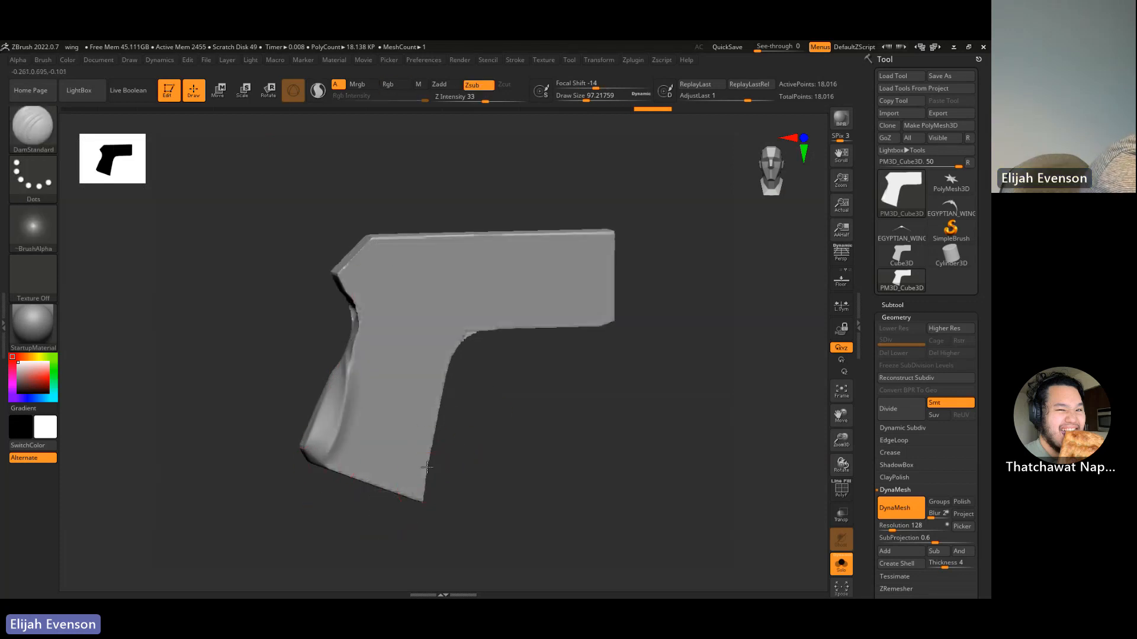
pyautogui.moveTo(424, 450); pyautogui.dragTo(405, 327)
pyautogui.moveTo(487, 439); pyautogui.dragTo(478, 423)
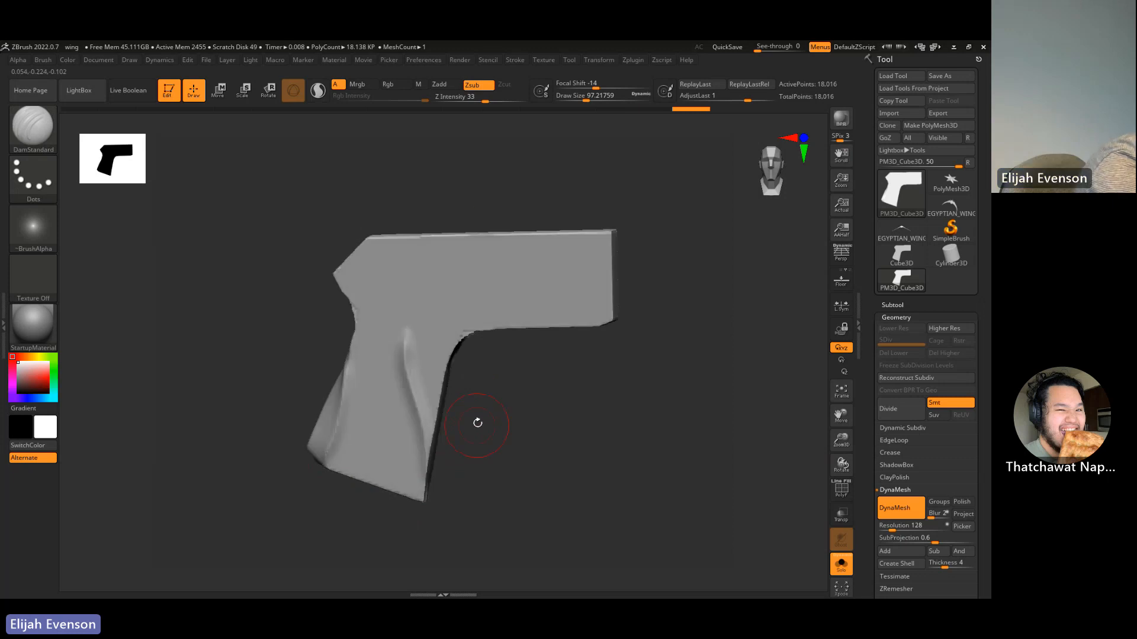
# - Build up and soften the side surface of the pistol grip around the creases with ClayBuildup
pyautogui.press('b')
pyautogui.press('c')
pyautogui.press('b')
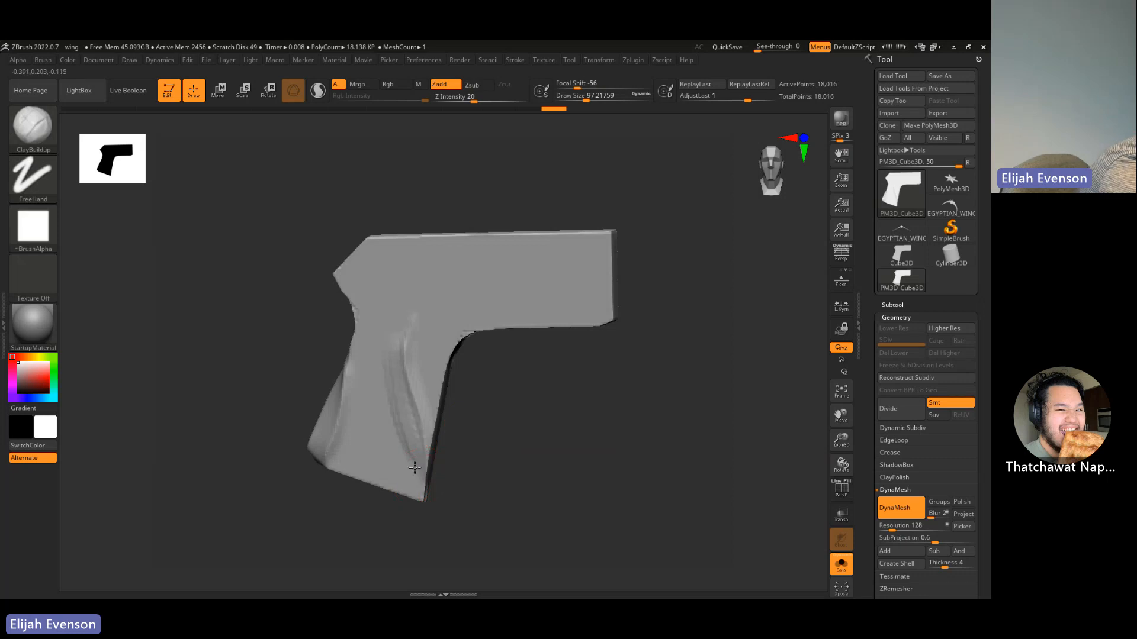
pyautogui.moveTo(414, 467)
pyautogui.mouseDown()
pyautogui.moveTo(368, 322)
pyautogui.moveTo(386, 363)
pyautogui.moveTo(382, 474)
pyautogui.moveTo(349, 466)
pyautogui.mouseUp()
pyautogui.moveTo(503, 493)
pyautogui.mouseDown()
pyautogui.moveTo(533, 439)
pyautogui.moveTo(454, 389)
pyautogui.mouseUp()
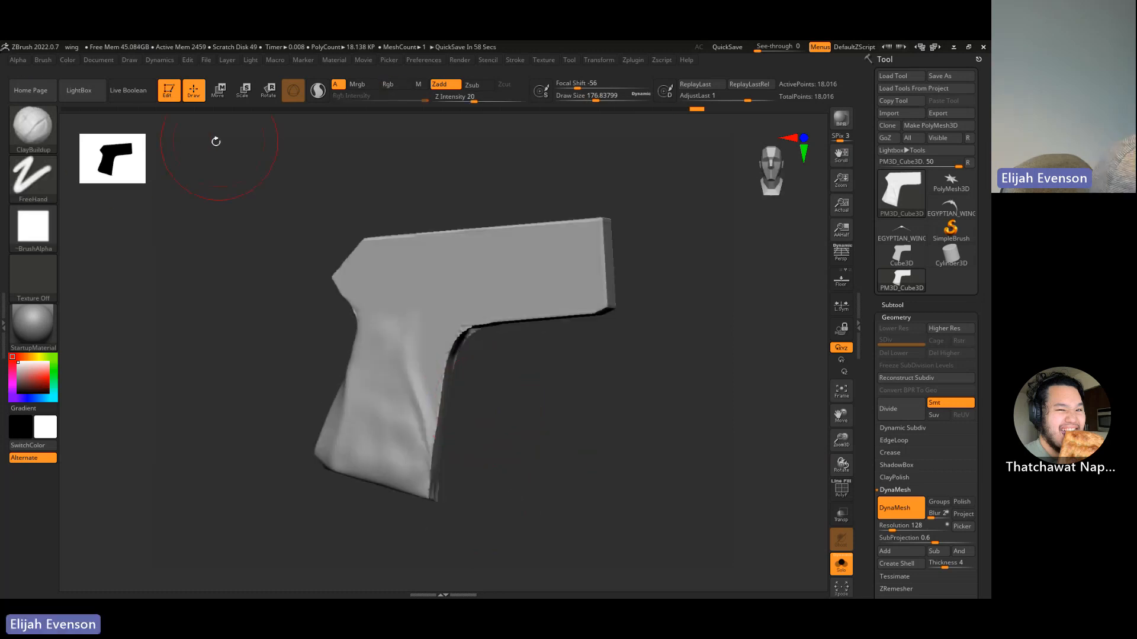
# - Deepen the curved crease near the grip's front edge with DamStandard at a draw size of about 149, and smooth around it
pyautogui.press('b')
pyautogui.click(252, 149)
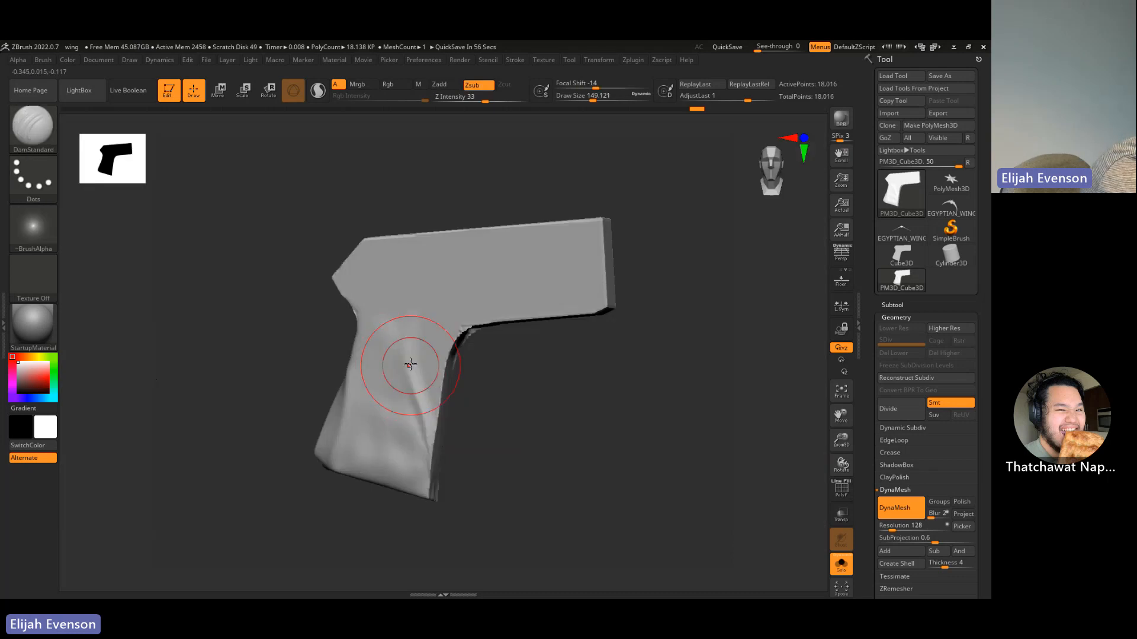
pyautogui.moveTo(406, 363)
pyautogui.mouseDown()
pyautogui.moveTo(406, 330)
pyautogui.moveTo(423, 415)
pyautogui.mouseUp()
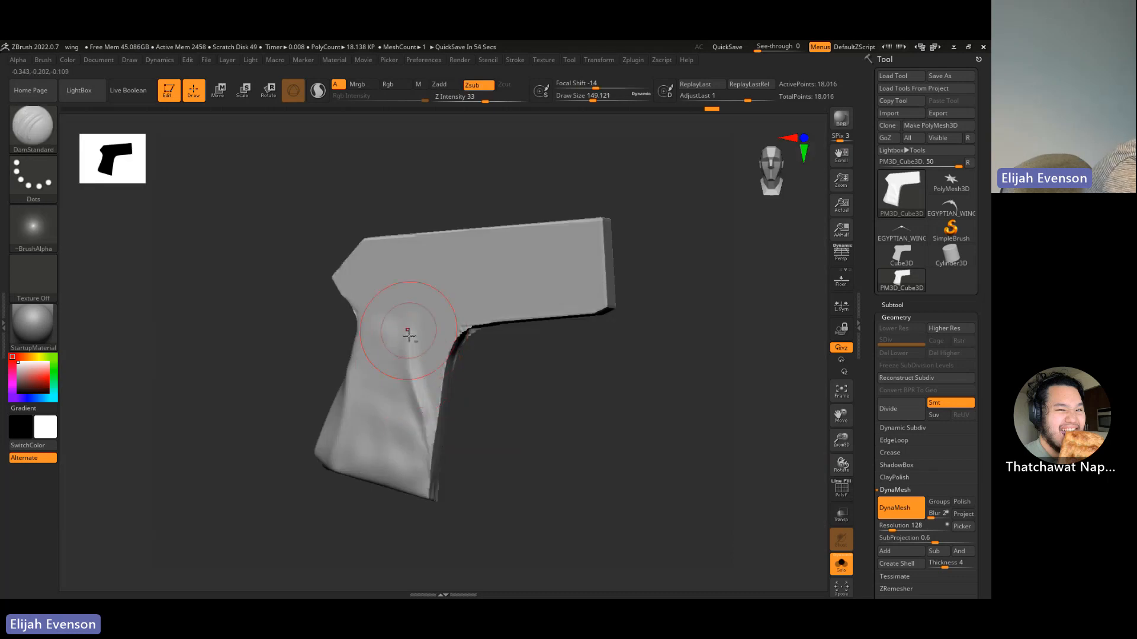
pyautogui.moveTo(409, 332); pyautogui.dragTo(430, 504)
pyautogui.moveTo(485, 450)
pyautogui.mouseDown()
pyautogui.moveTo(519, 449)
pyautogui.moveTo(478, 401)
pyautogui.mouseUp()
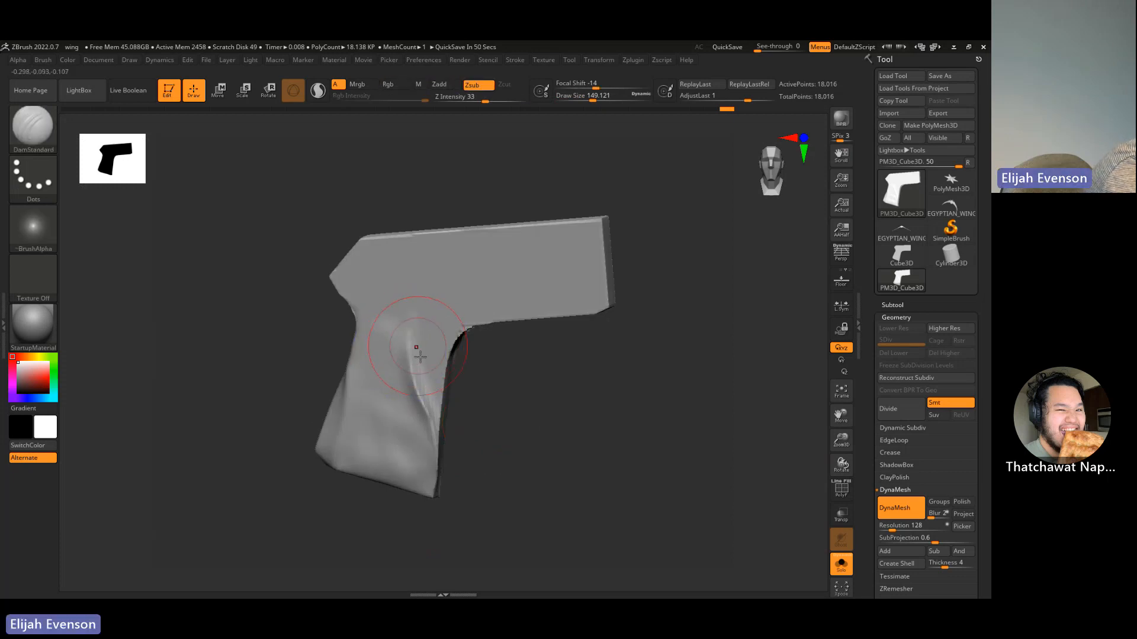
pyautogui.moveTo(407, 330)
pyautogui.keyDown('shift'); pyautogui.mouseDown()
pyautogui.moveTo(424, 446)
pyautogui.moveTo(446, 495)
pyautogui.mouseUp(); pyautogui.keyUp('shift')
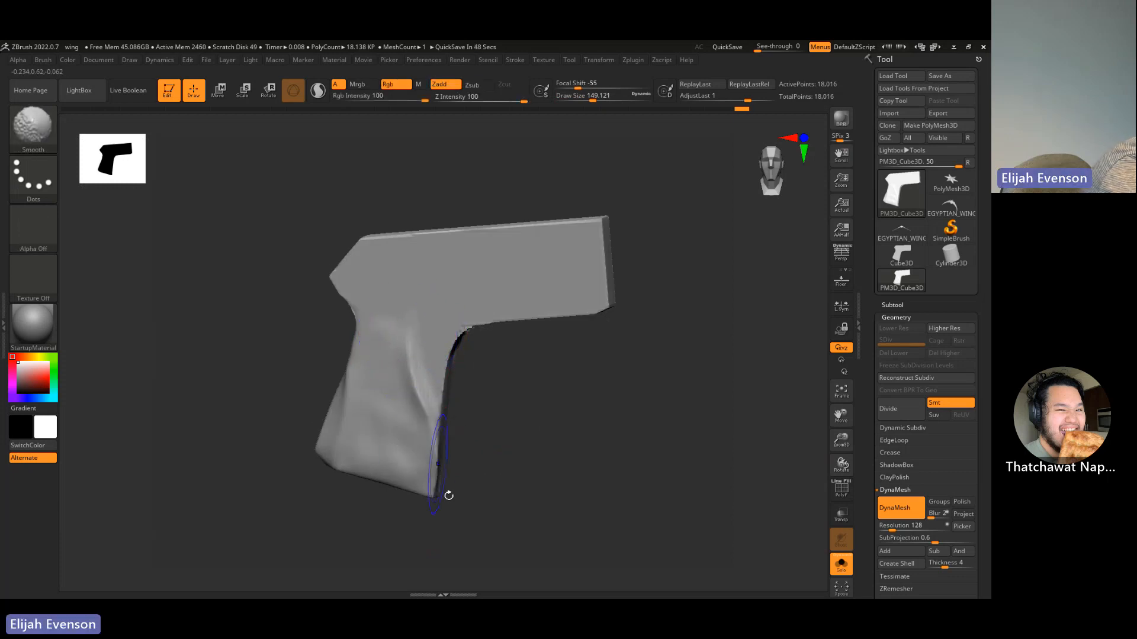
pyautogui.moveTo(496, 445)
pyautogui.mouseDown()
pyautogui.moveTo(512, 443)
pyautogui.moveTo(506, 429)
pyautogui.mouseUp()
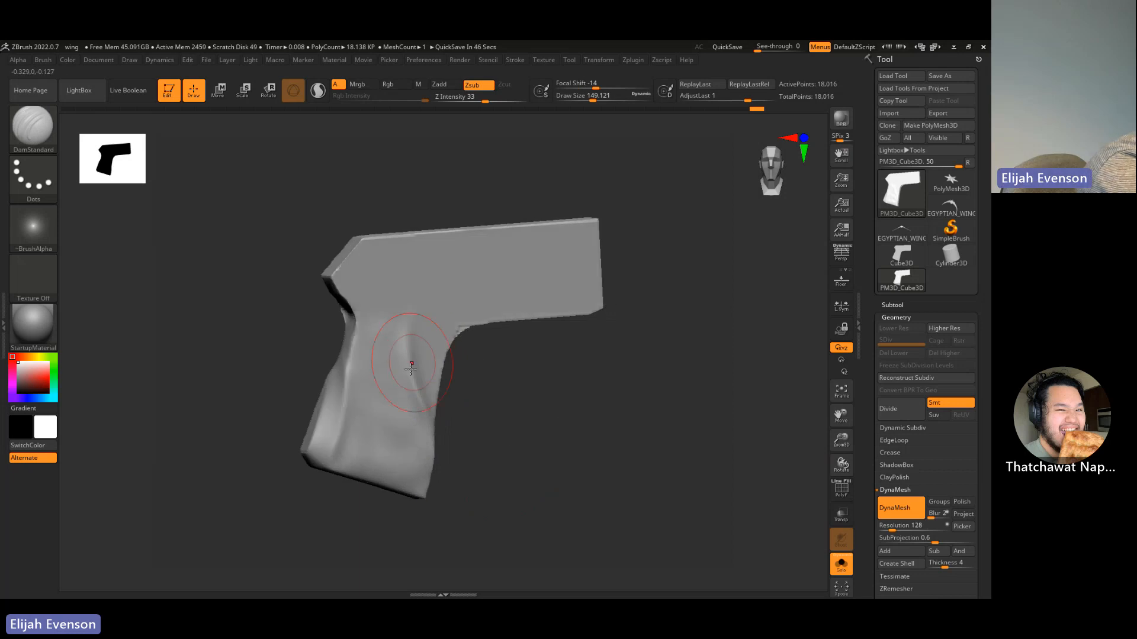
pyautogui.moveTo(688, 418); pyautogui.dragTo(639, 405)
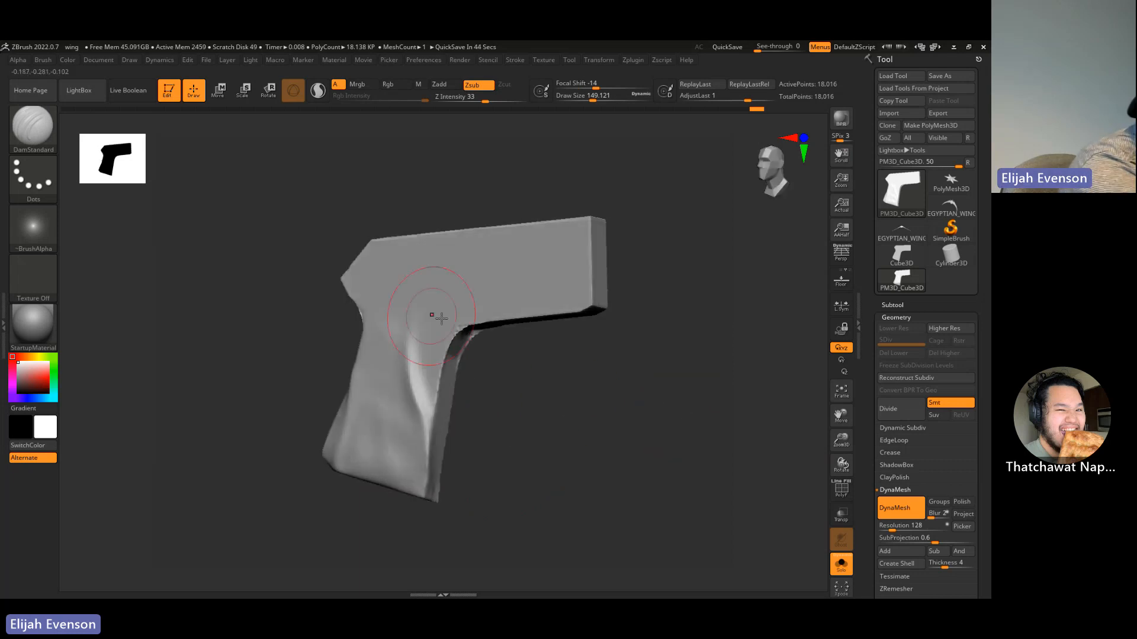
pyautogui.moveTo(408, 352); pyautogui.dragTo(422, 412)
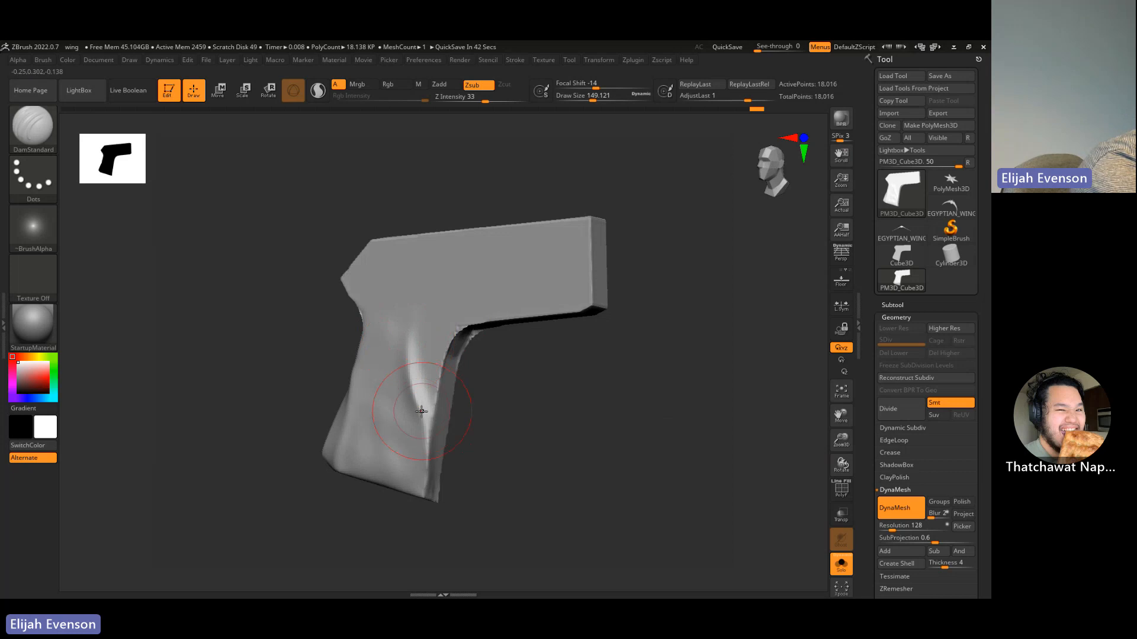
# - Carve DamStandard grooves across the grip's top below the frame and along its base, using a draw size of 112 for the base
pyautogui.moveTo(373, 314); pyautogui.dragTo(543, 379)
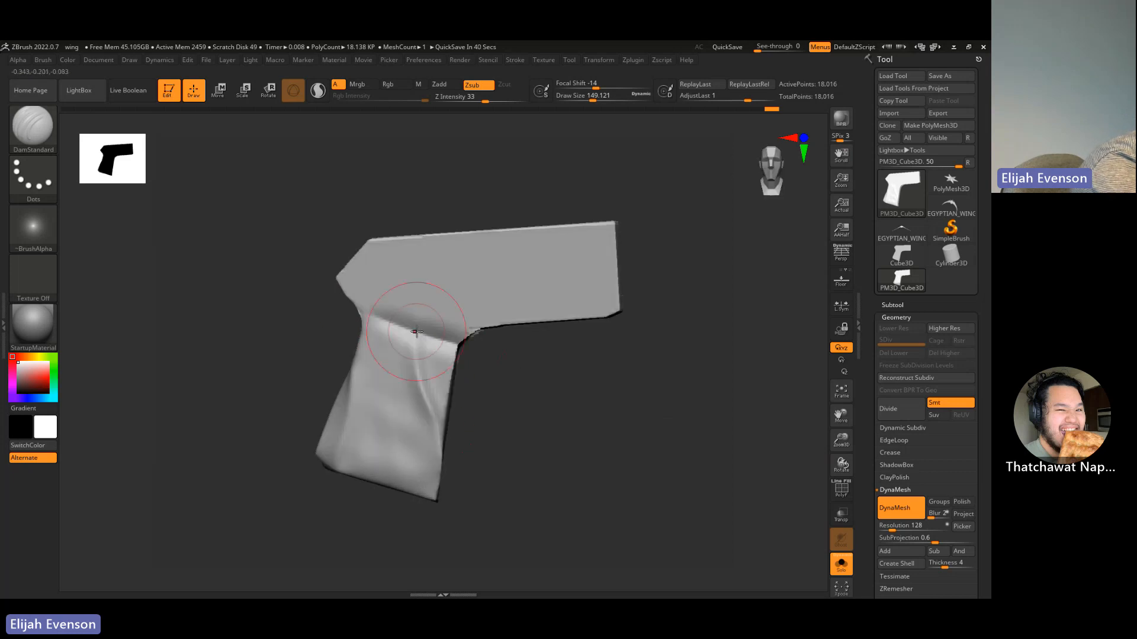
pyautogui.moveTo(417, 336); pyautogui.dragTo(433, 421)
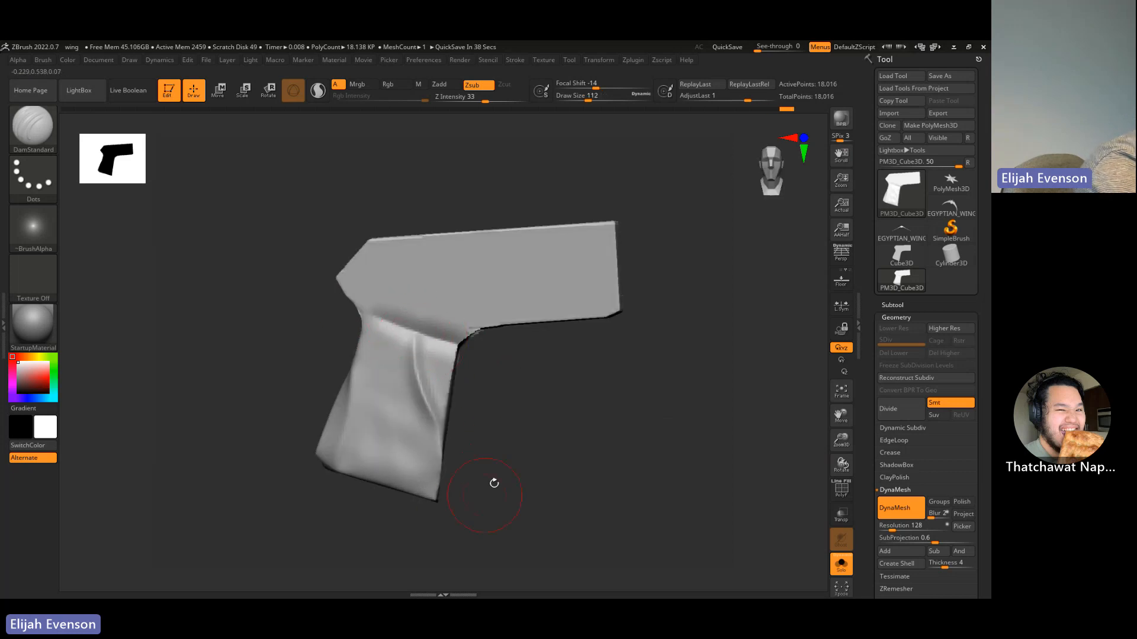
pyautogui.moveTo(495, 483); pyautogui.dragTo(444, 437)
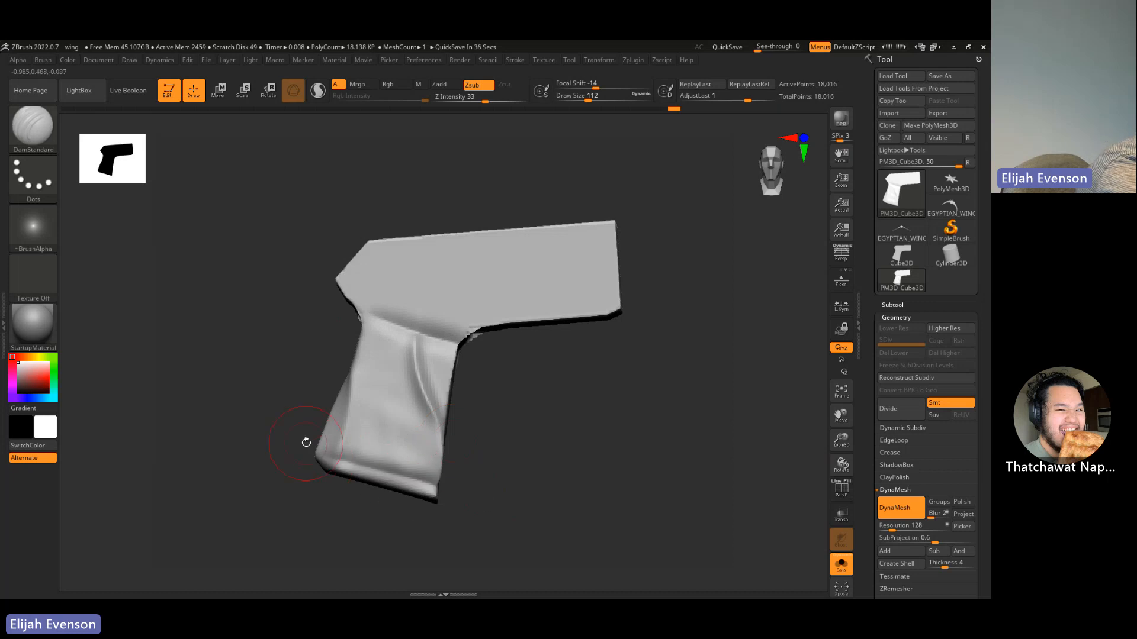
pyautogui.moveTo(306, 442)
pyautogui.mouseDown()
pyautogui.moveTo(463, 494)
pyautogui.moveTo(556, 464)
pyautogui.moveTo(523, 418)
pyautogui.mouseUp()
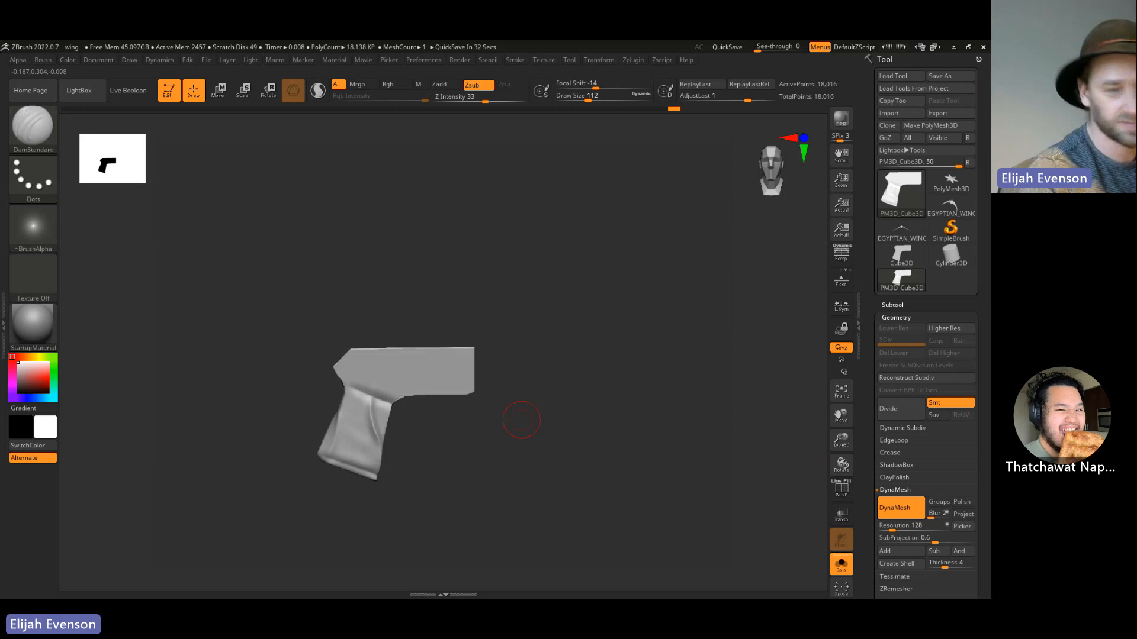
pyautogui.hotkey('alt', 'Tab')
pyautogui.hotkey('alt', 'Tab')
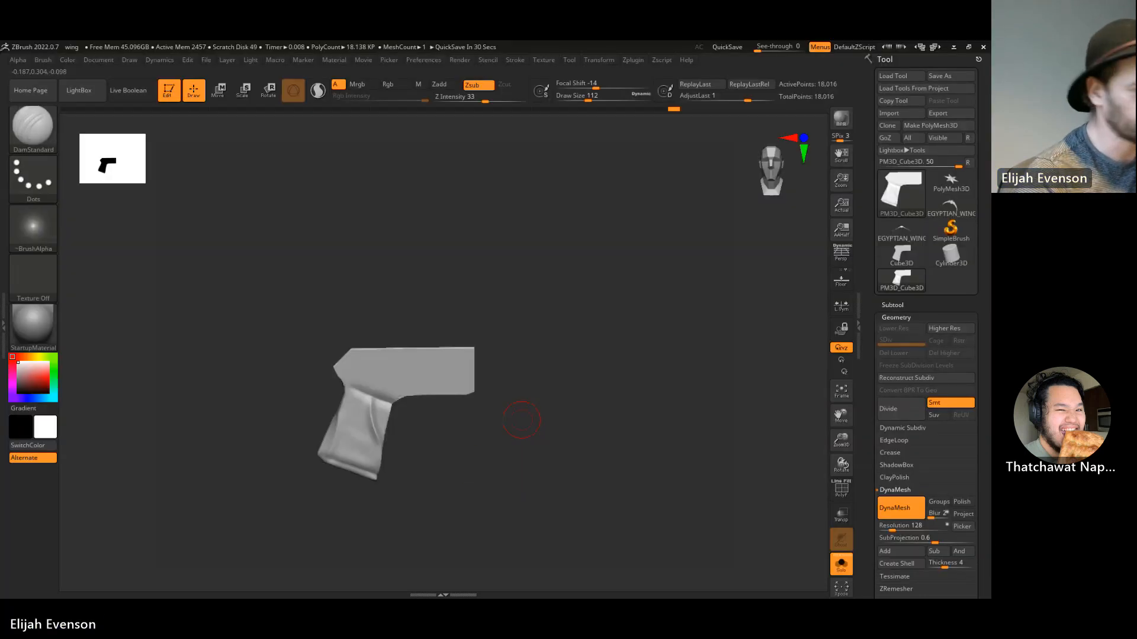
pyautogui.moveTo(521, 419); pyautogui.dragTo(504, 420)
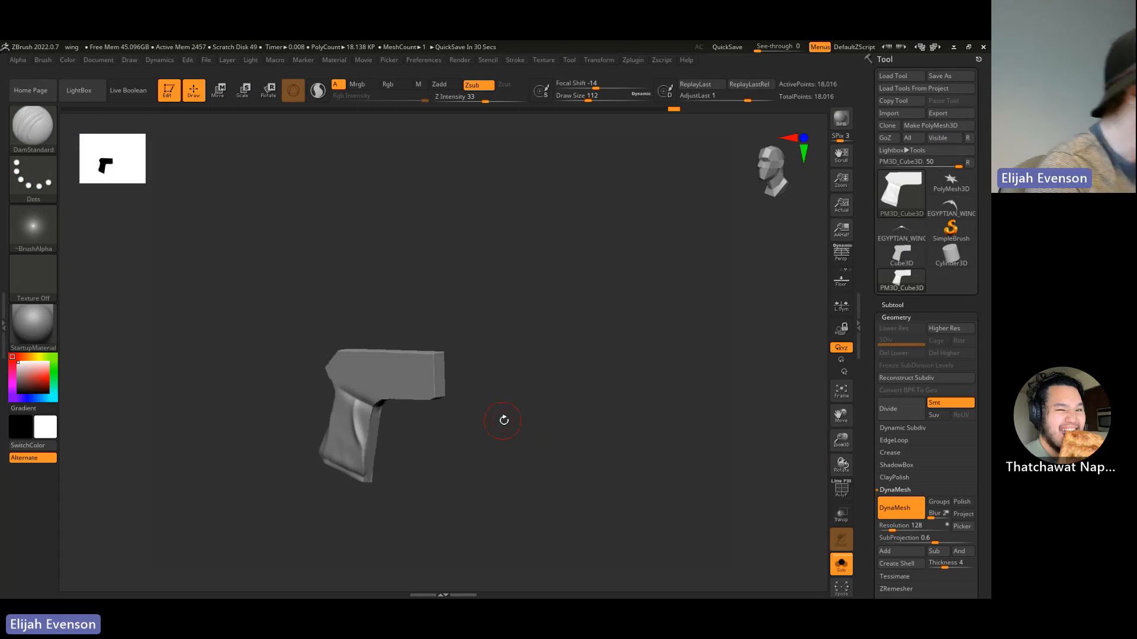
pyautogui.moveTo(504, 420); pyautogui.dragTo(415, 418)
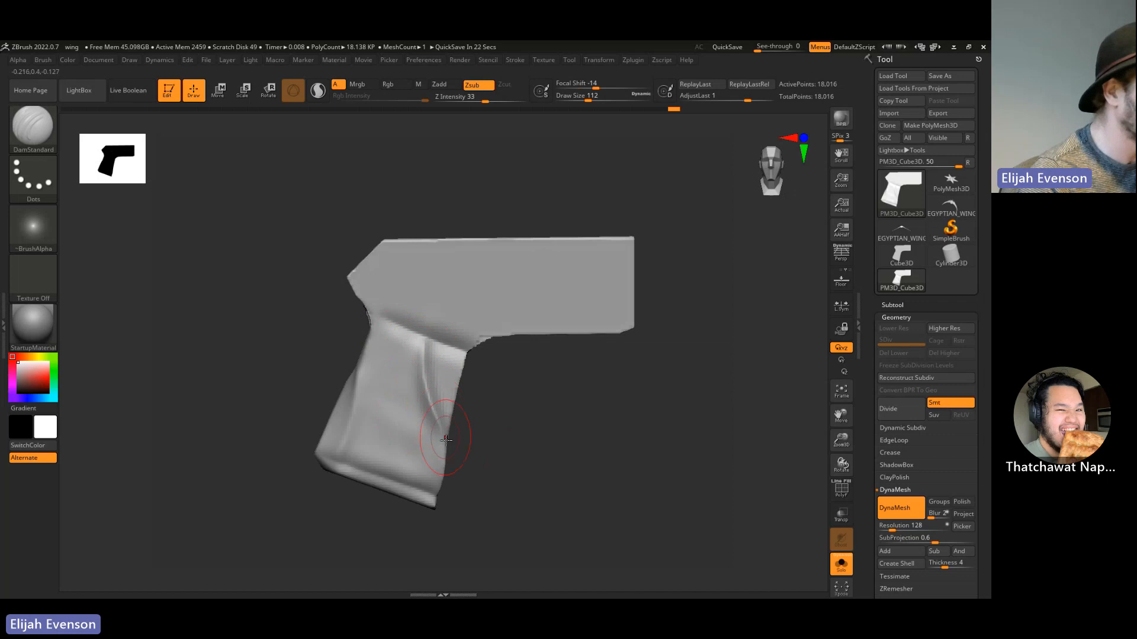
# - Reduce the draw size to about 68 and subdivide the pistol mesh twice to subdivision level 3
pyautogui.press('[')
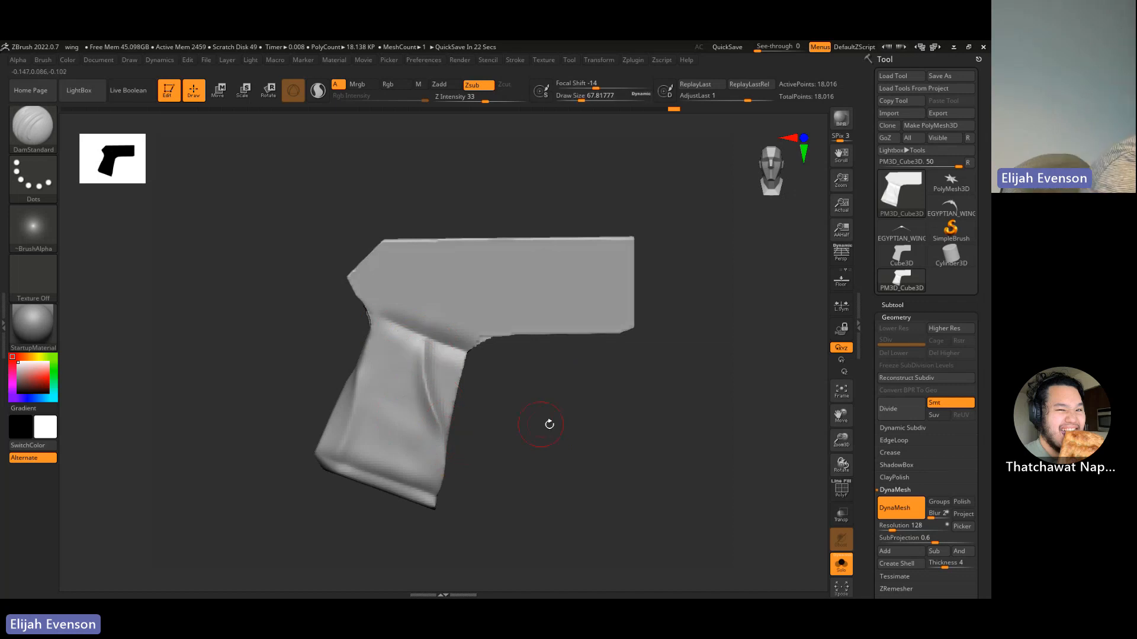
pyautogui.click(897, 414)
pyautogui.click(897, 415)
pyautogui.keyDown('alt'); pyautogui.moveTo(659, 434); pyautogui.dragTo(679, 432); pyautogui.keyUp('alt')
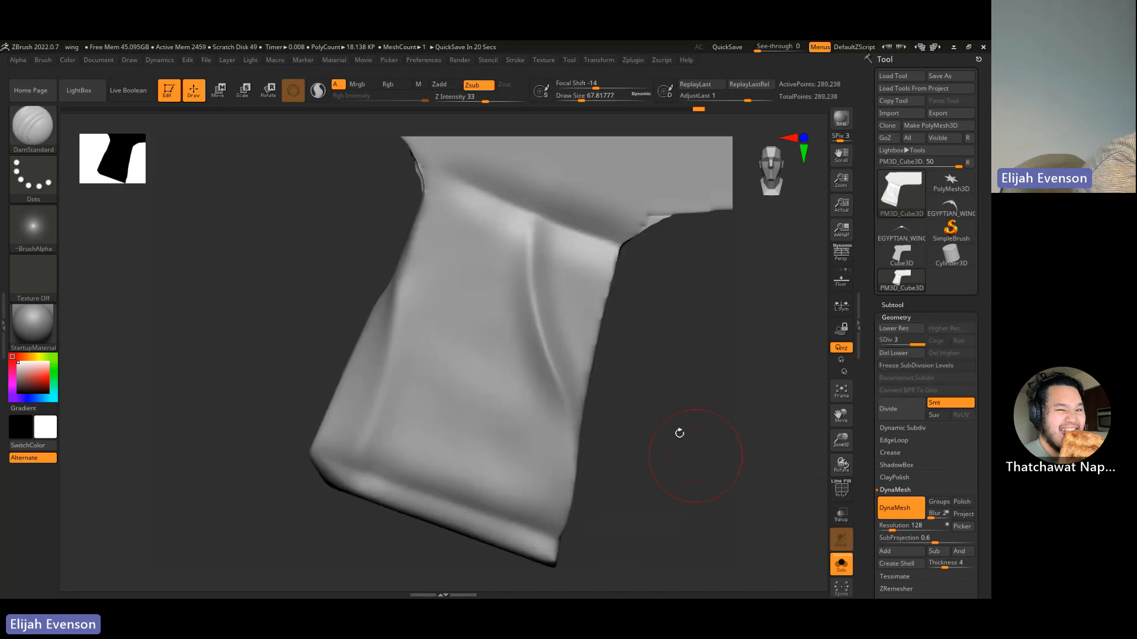
# - Sharpen the front and rear creases on the side of the grip with the Pinch brush at a draw size of about 49
pyautogui.click(43, 138)
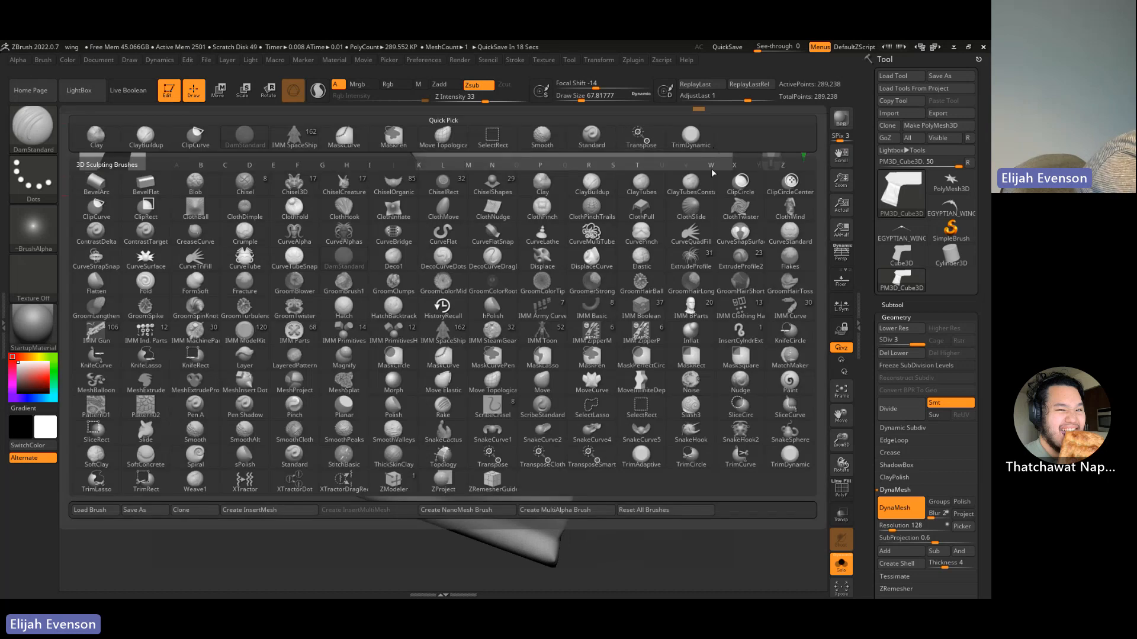
pyautogui.press('p')
pyautogui.press('i')
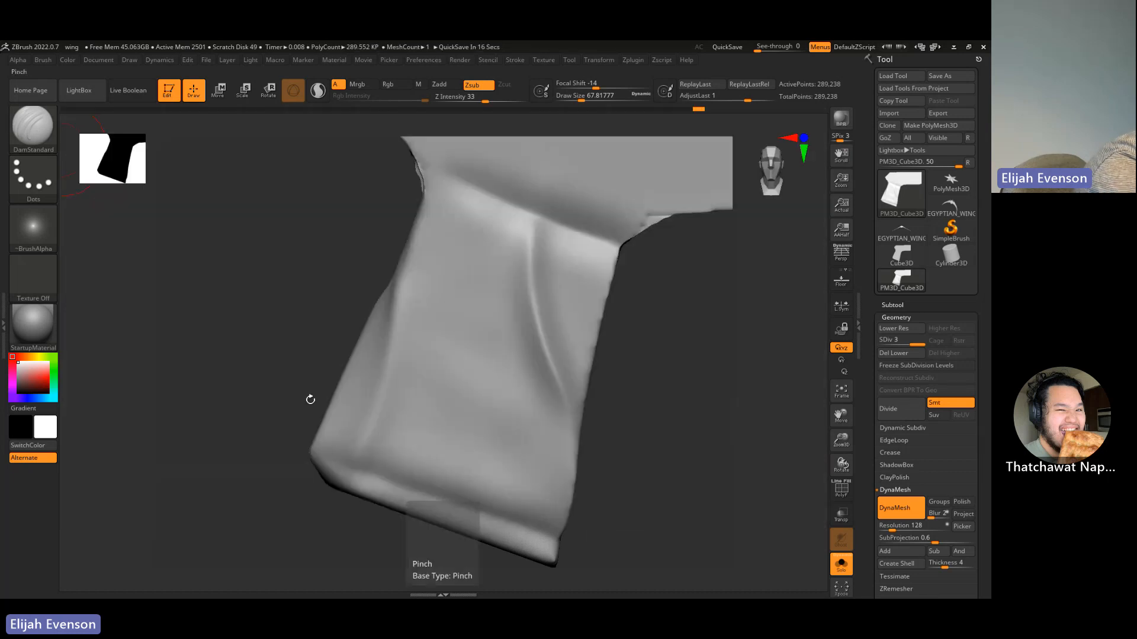
pyautogui.moveTo(531, 243)
pyautogui.mouseDown()
pyautogui.moveTo(570, 423)
pyautogui.moveTo(528, 244)
pyautogui.mouseUp()
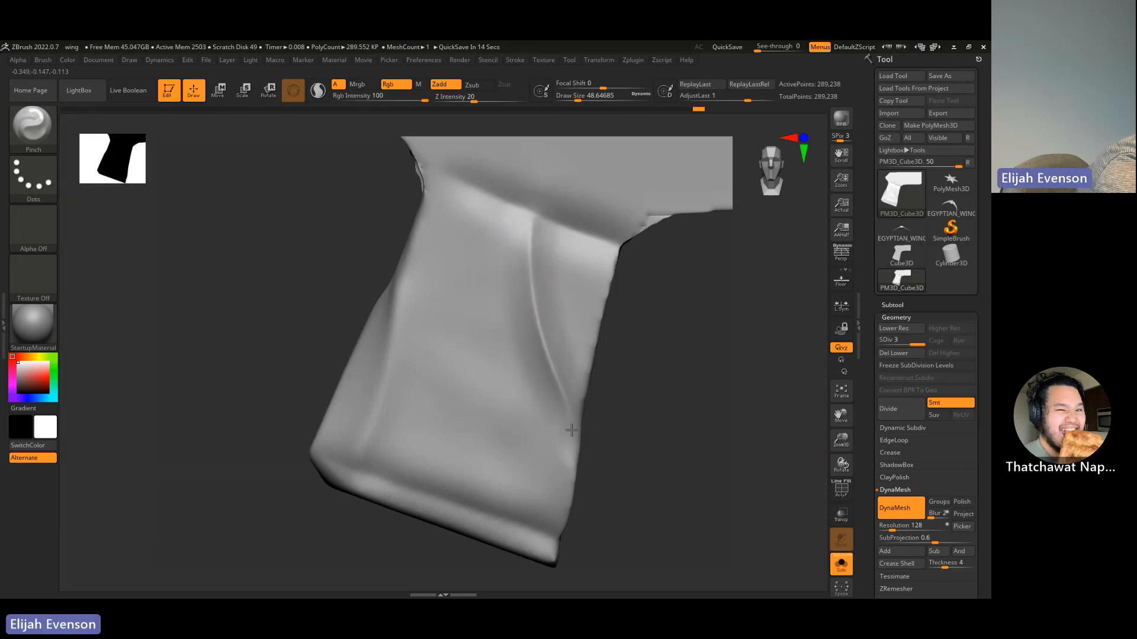
pyautogui.moveTo(571, 430); pyautogui.dragTo(575, 440)
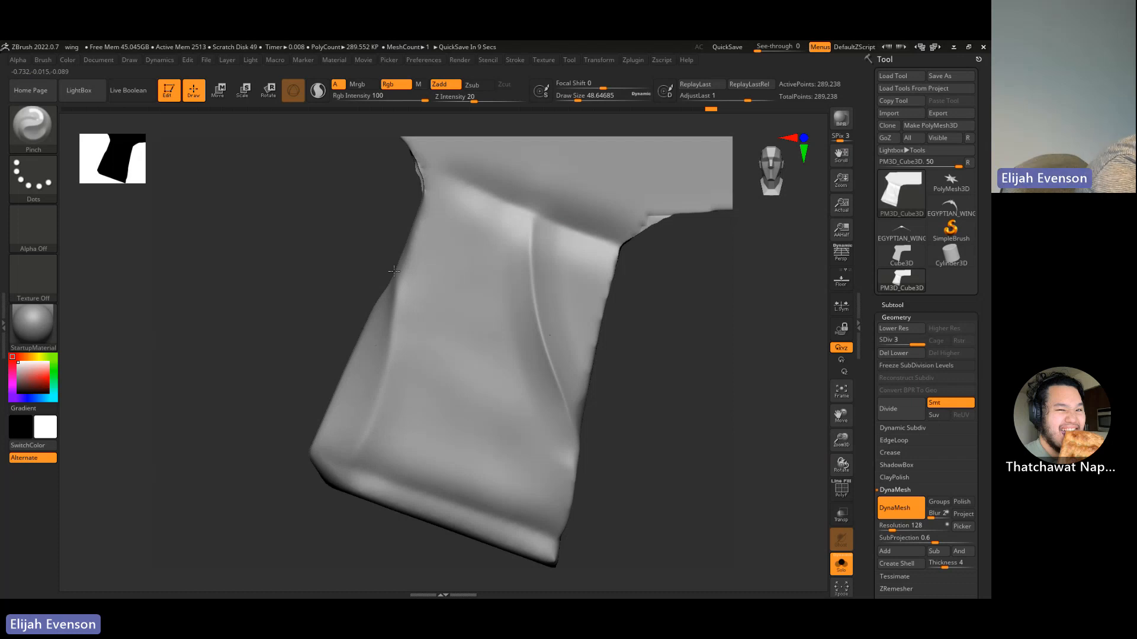
pyautogui.moveTo(393, 271); pyautogui.dragTo(49, 132)
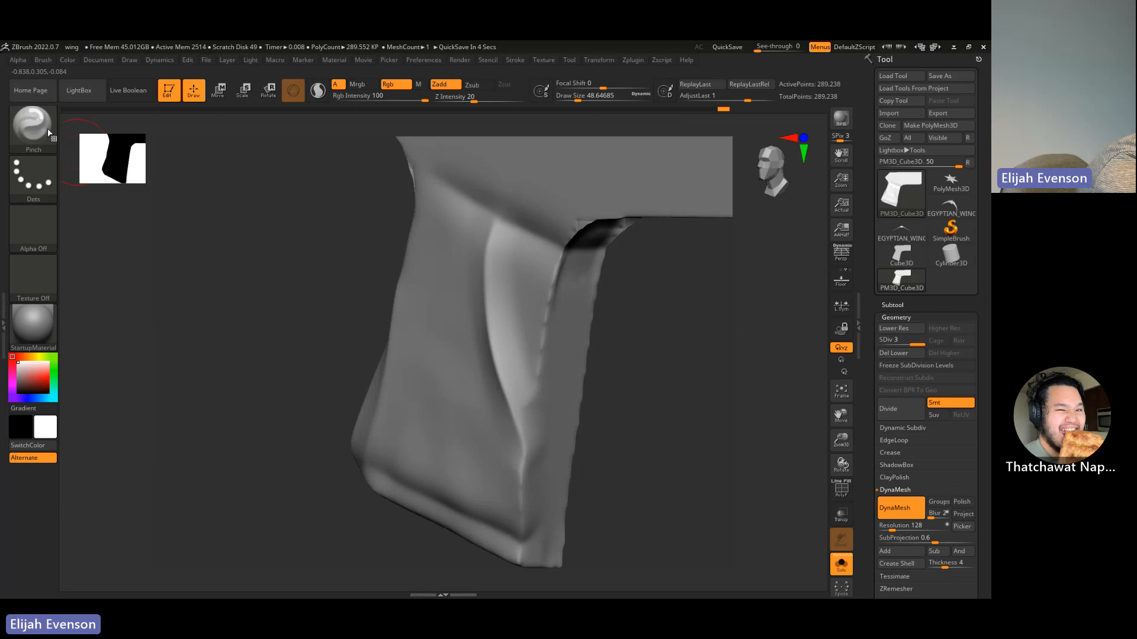
# - Flatten the surface along the grip's front crease and lower front corner with TrimDynamic at a draw size of about 59
pyautogui.click(48, 133)
pyautogui.moveTo(528, 462); pyautogui.dragTo(503, 252)
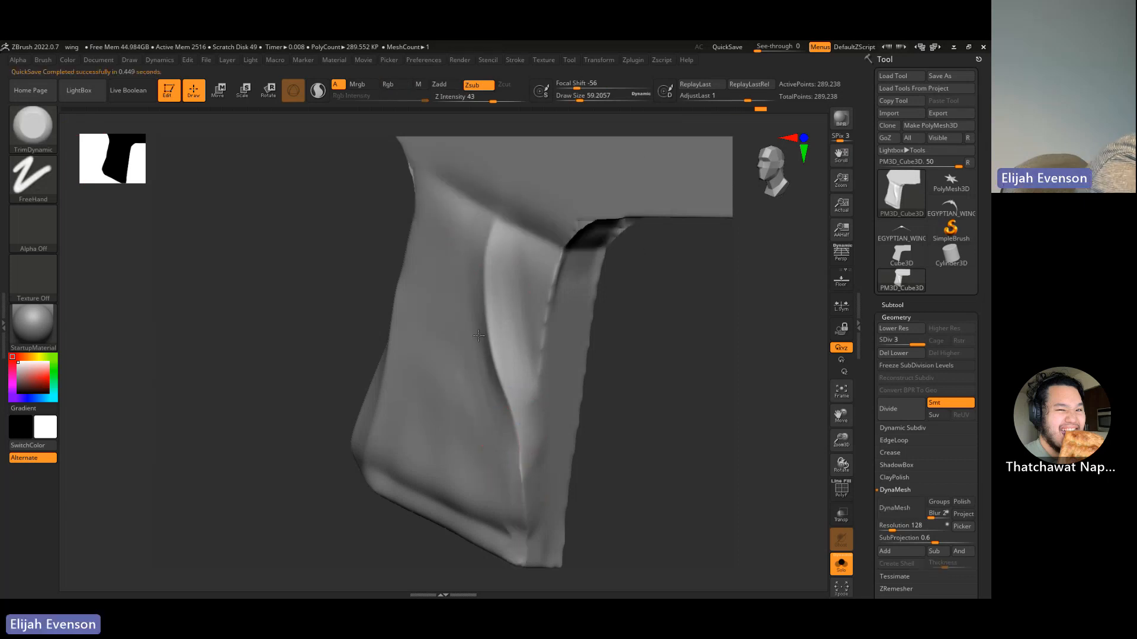
pyautogui.moveTo(610, 349); pyautogui.dragTo(323, 245)
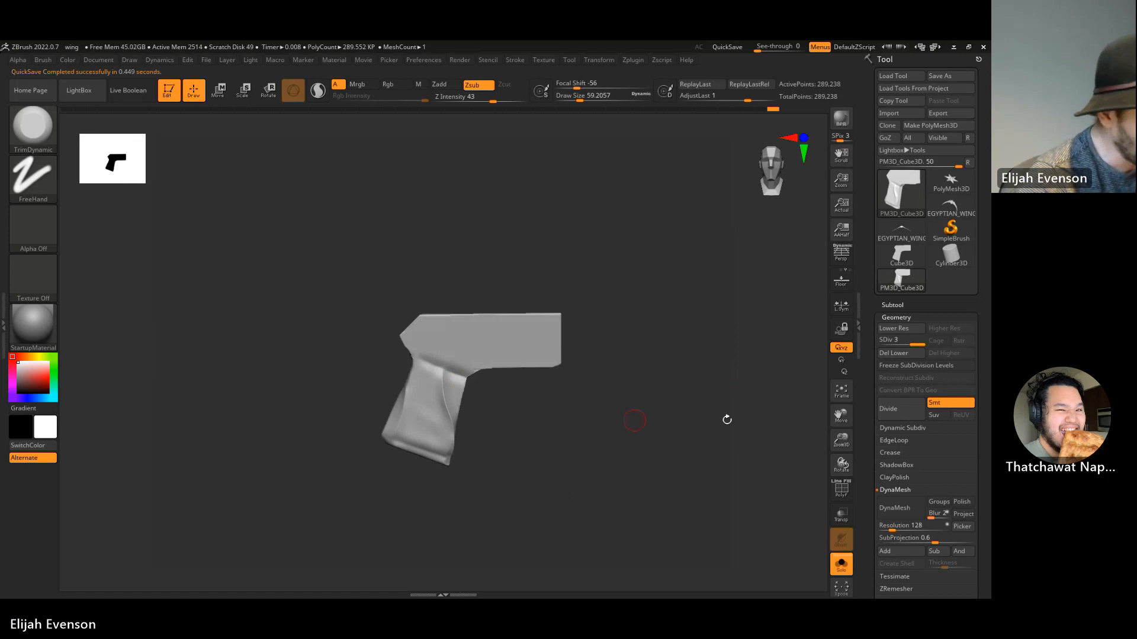
# - Switch the active tool to the EGYPTIAN_WING_cage1 ship and examine its wing and center body up close
pyautogui.click(905, 237)
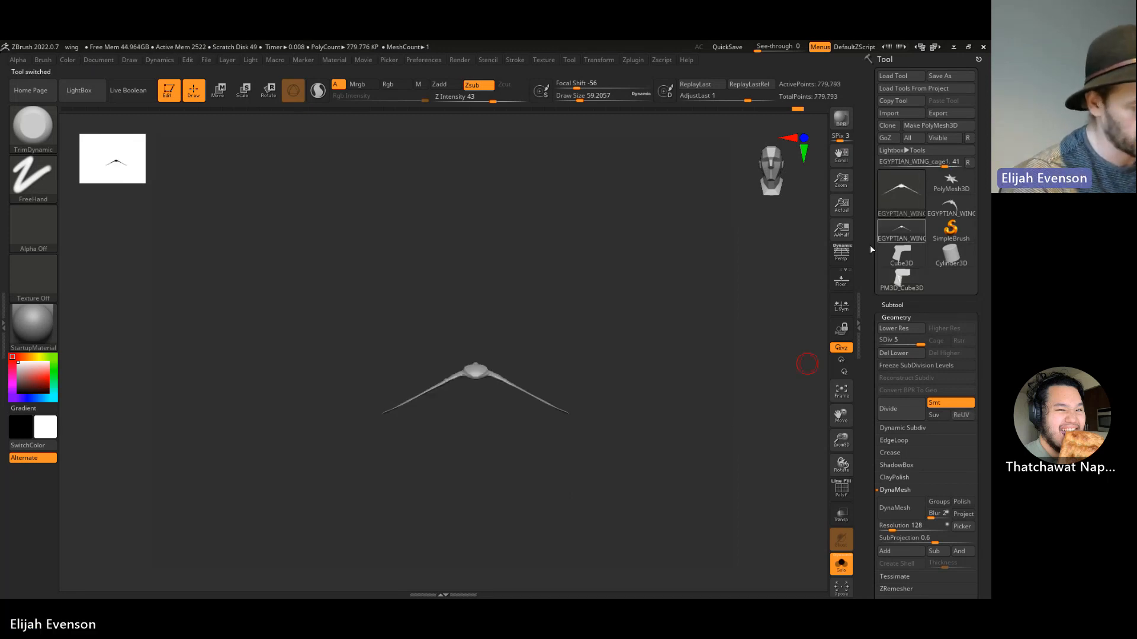
pyautogui.moveTo(598, 355); pyautogui.dragTo(669, 243)
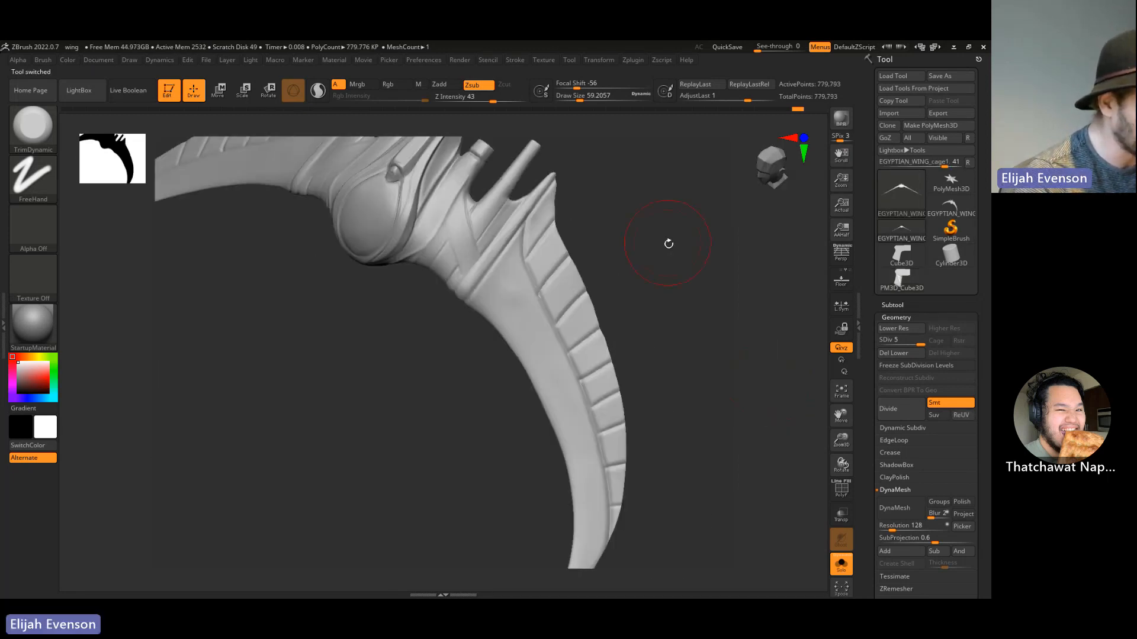
# - Carve the panel-line grooves on the underside of the ship's wing with the DamStandard brush at a draw size of about 20
pyautogui.keyDown('alt'); pyautogui.moveTo(722, 273); pyautogui.dragTo(639, 345); pyautogui.keyUp('alt')
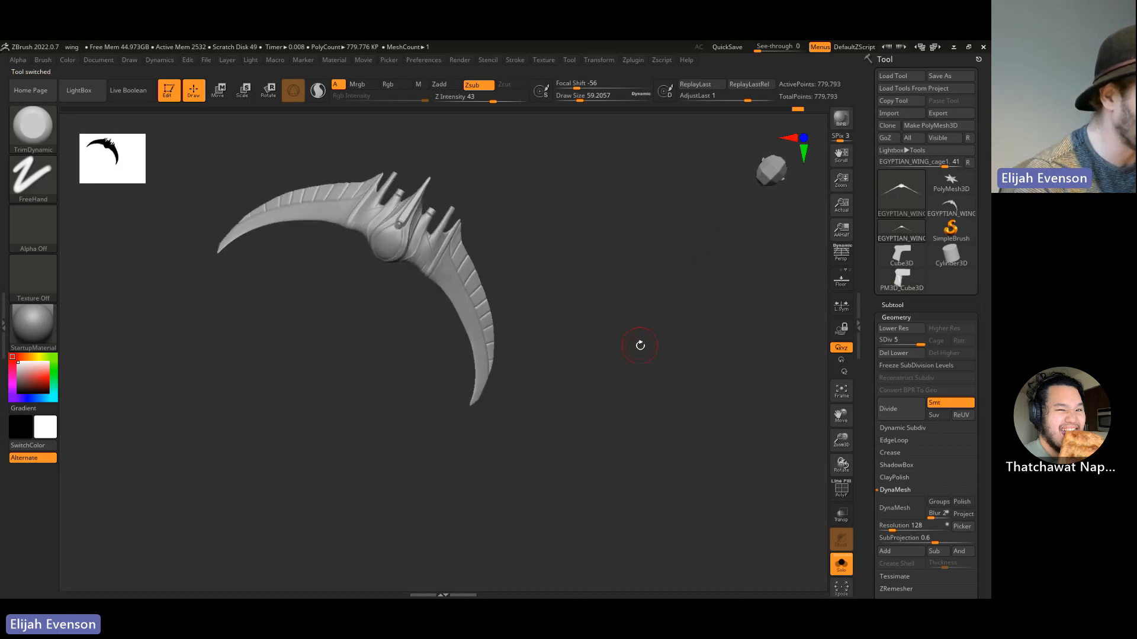
pyautogui.moveTo(649, 383); pyautogui.dragTo(665, 432)
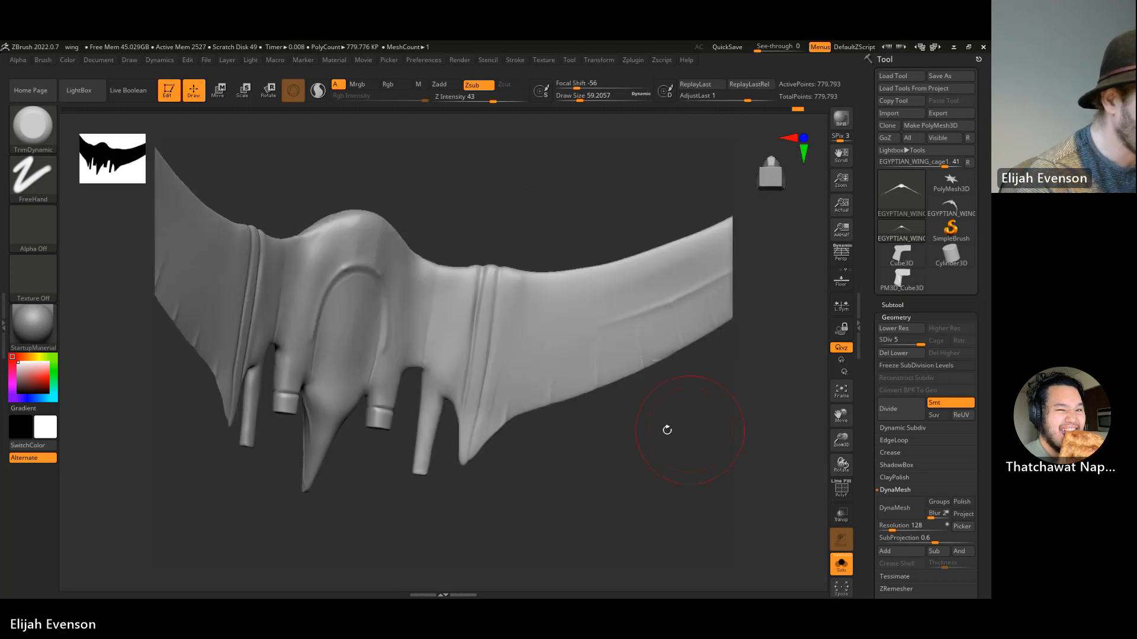
pyautogui.press('b')
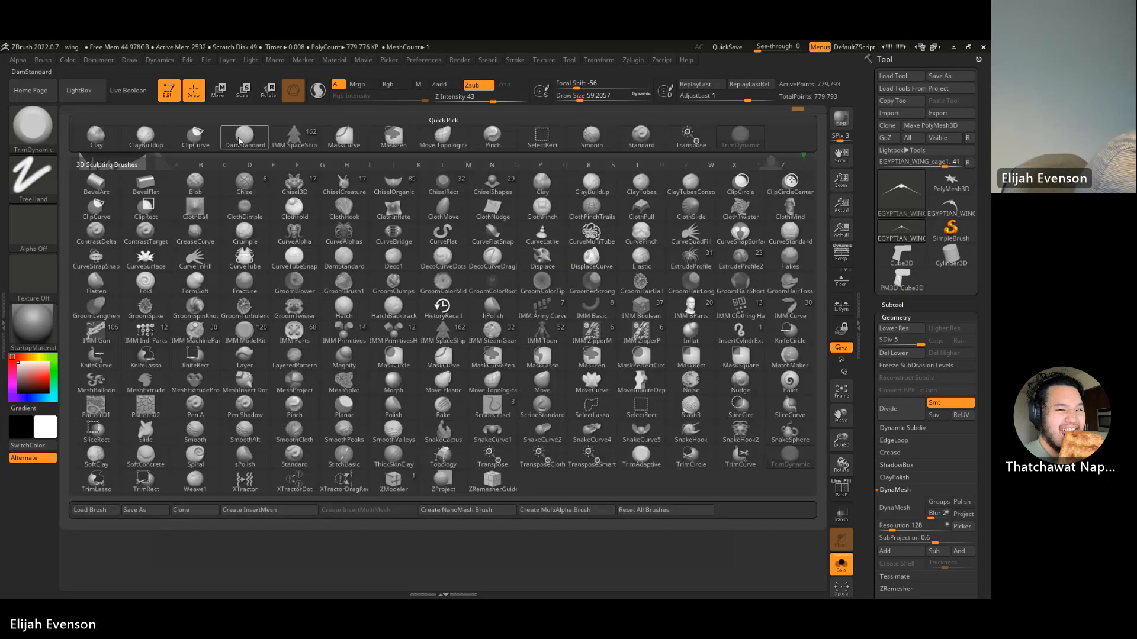
pyautogui.press('d')
pyautogui.press('s')
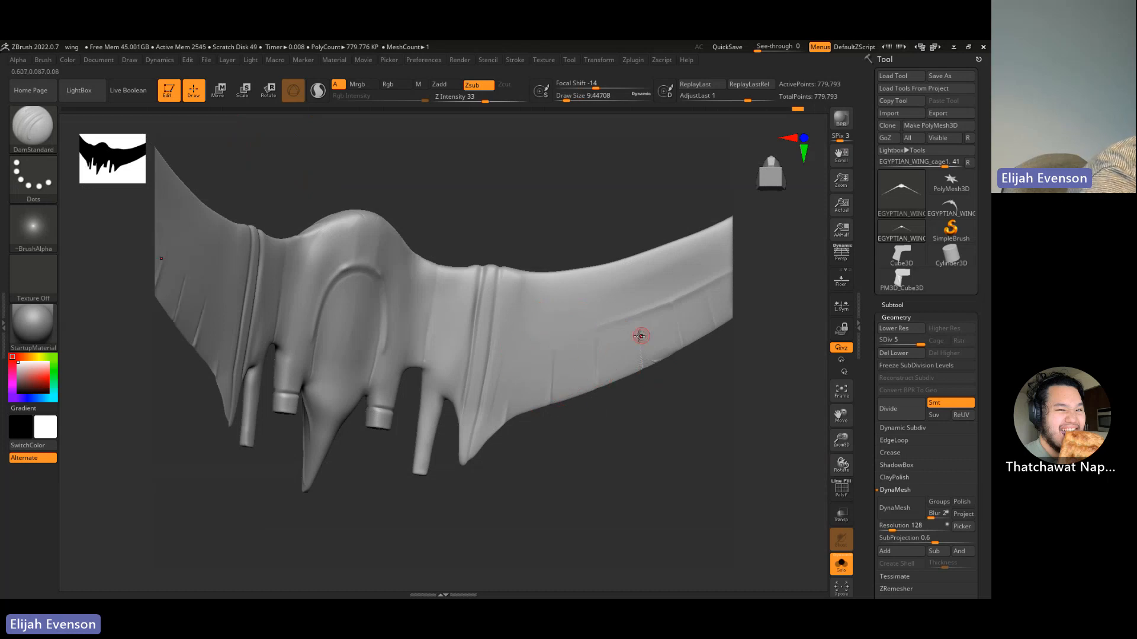
pyautogui.press('shift')
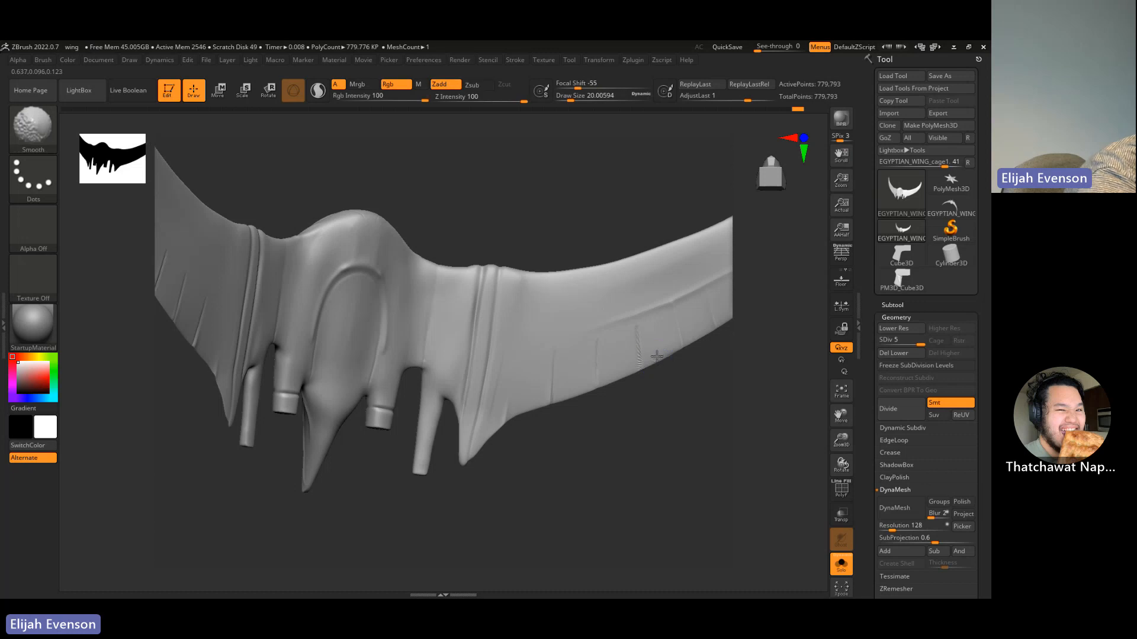
pyautogui.moveTo(680, 411)
pyautogui.mouseDown()
pyautogui.moveTo(667, 294)
pyautogui.moveTo(700, 381)
pyautogui.moveTo(684, 386)
pyautogui.moveTo(657, 352)
pyautogui.mouseUp()
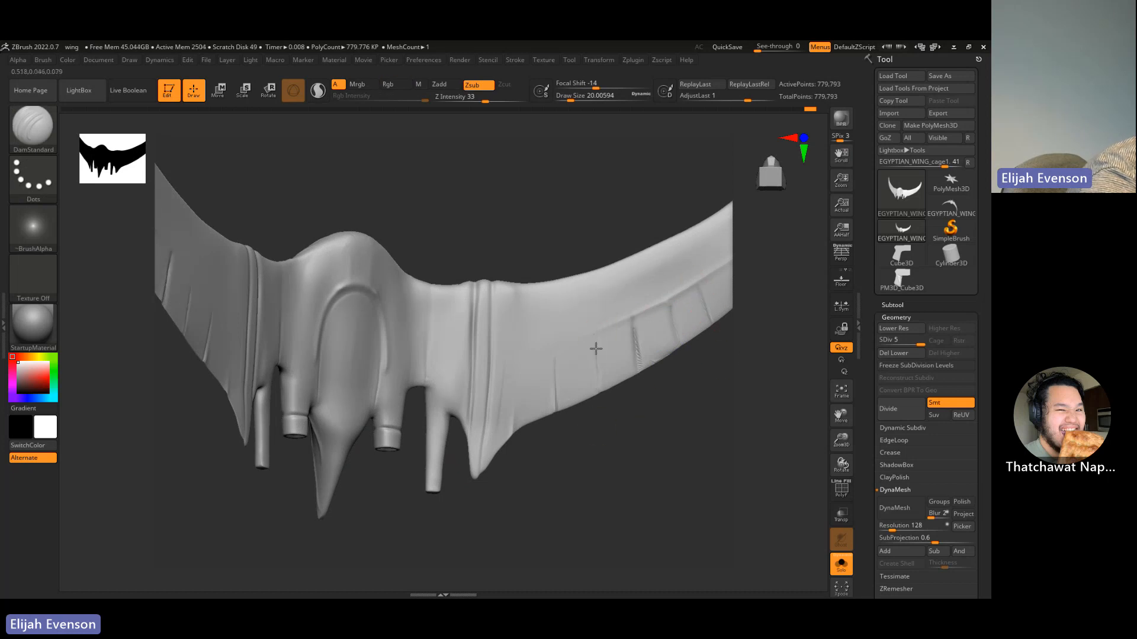
pyautogui.moveTo(556, 464)
pyautogui.keyDown('shift'); pyautogui.mouseDown()
pyautogui.moveTo(636, 435)
pyautogui.moveTo(617, 362)
pyautogui.moveTo(674, 368)
pyautogui.mouseUp(); pyautogui.keyUp('shift')
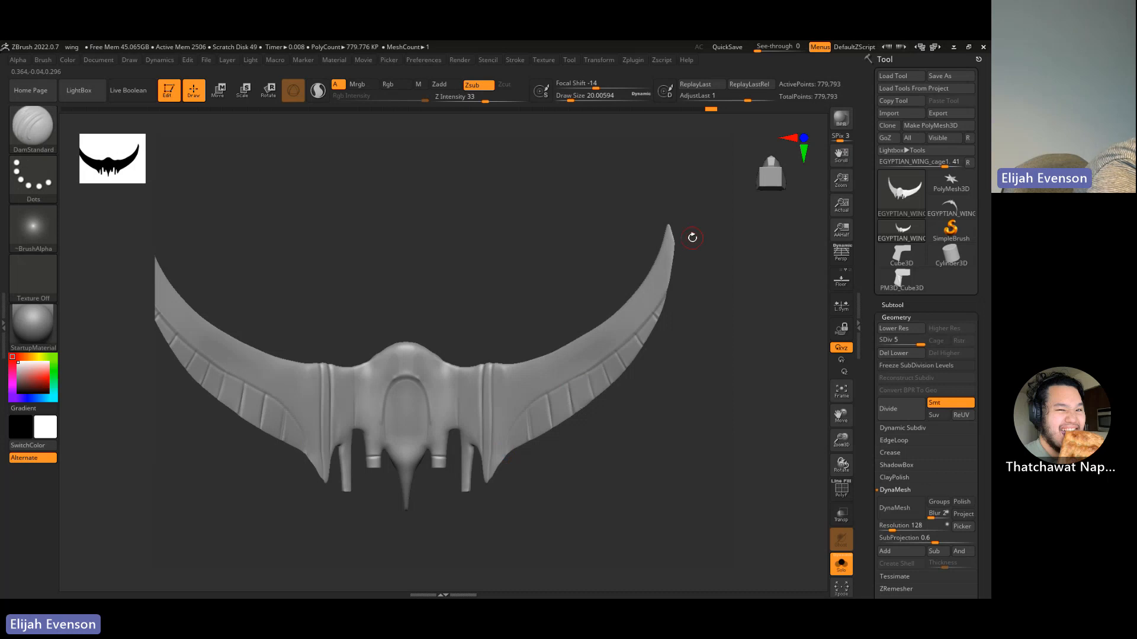
# - Check the ship from the front and above, and save the project over the existing wing file in the EGYPT folder
pyautogui.moveTo(692, 238); pyautogui.dragTo(716, 387)
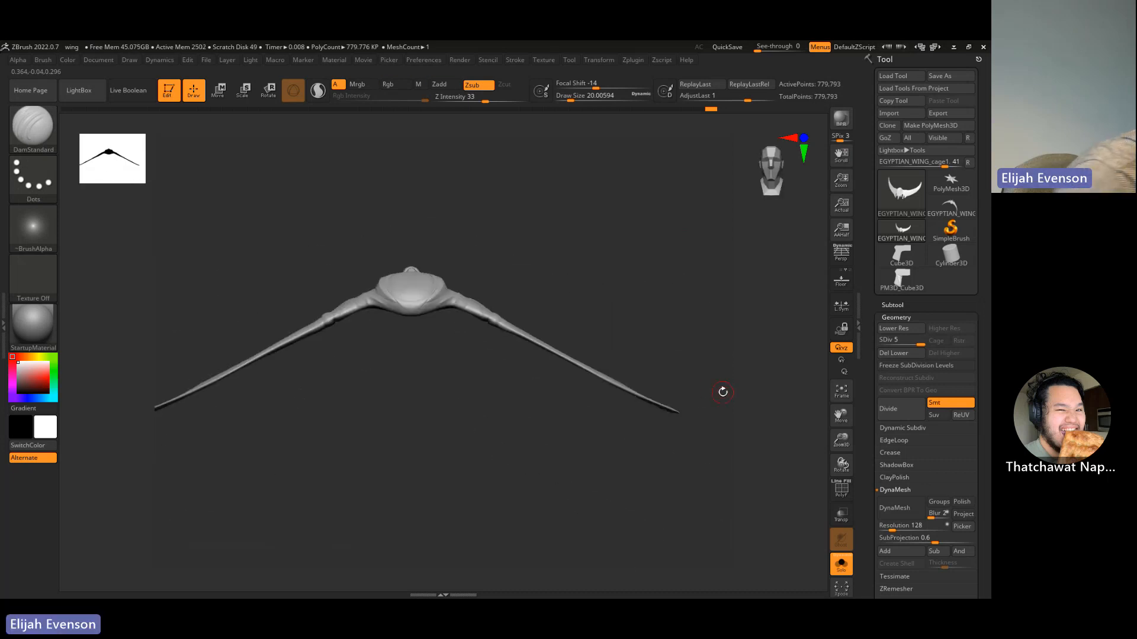
pyautogui.moveTo(744, 345); pyautogui.dragTo(634, 388)
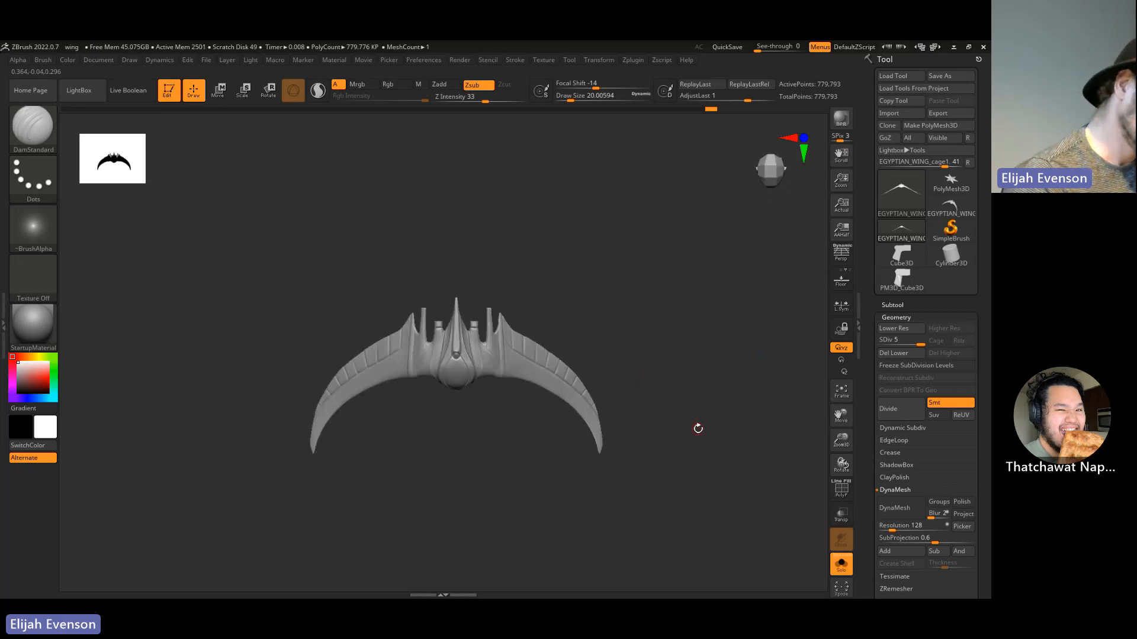
pyautogui.moveTo(696, 428); pyautogui.dragTo(691, 370)
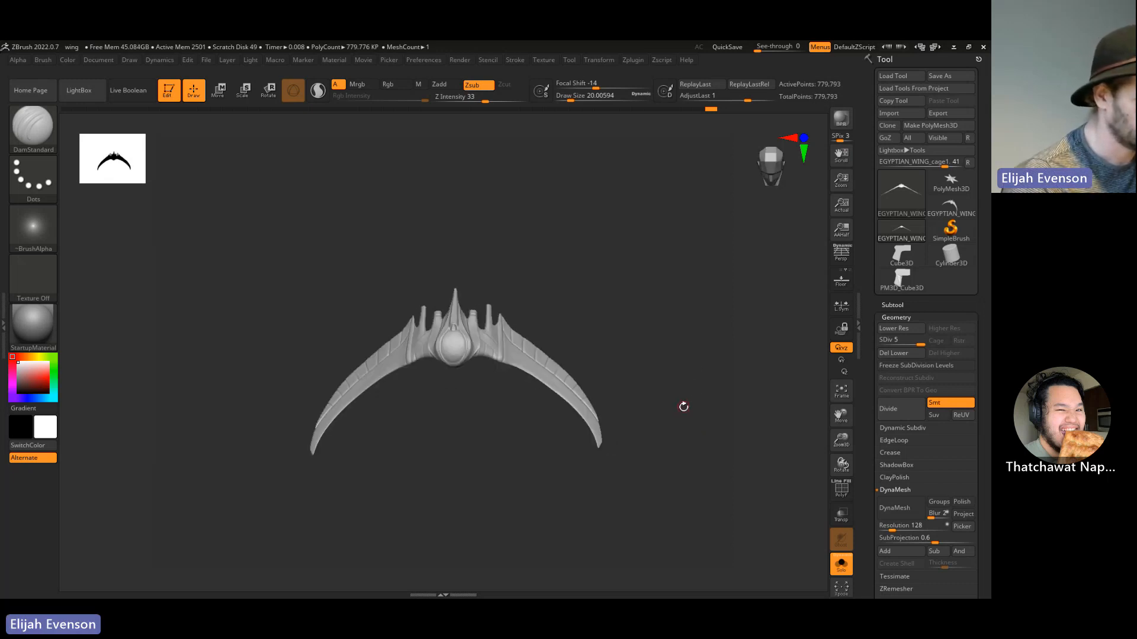
pyautogui.moveTo(682, 407); pyautogui.dragTo(656, 356)
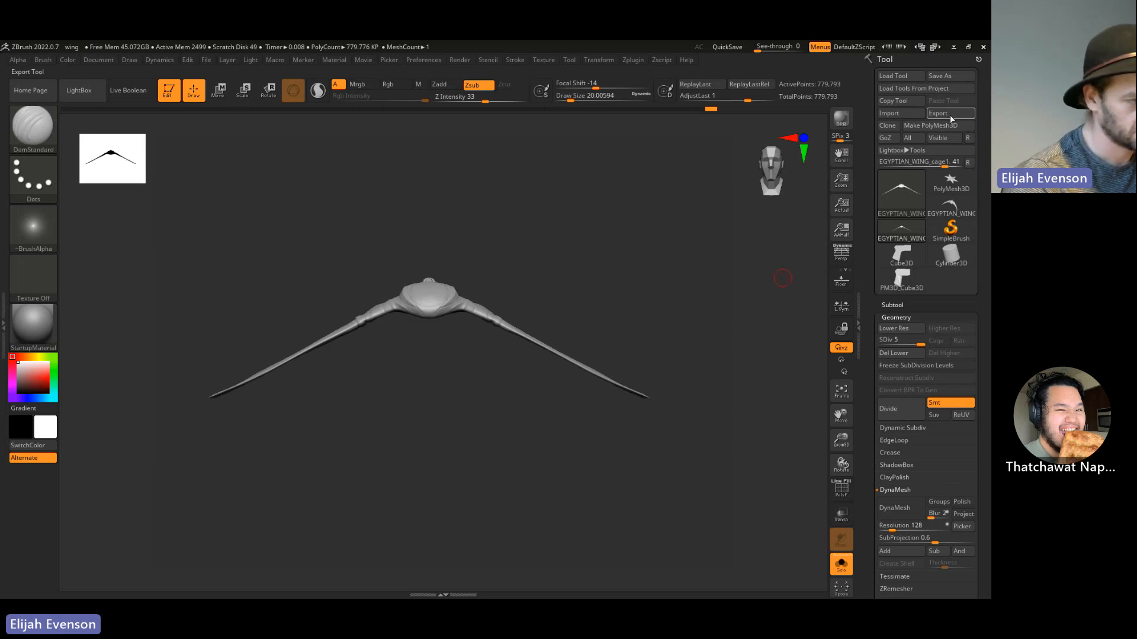
pyautogui.hotkey('ctrl', 's')
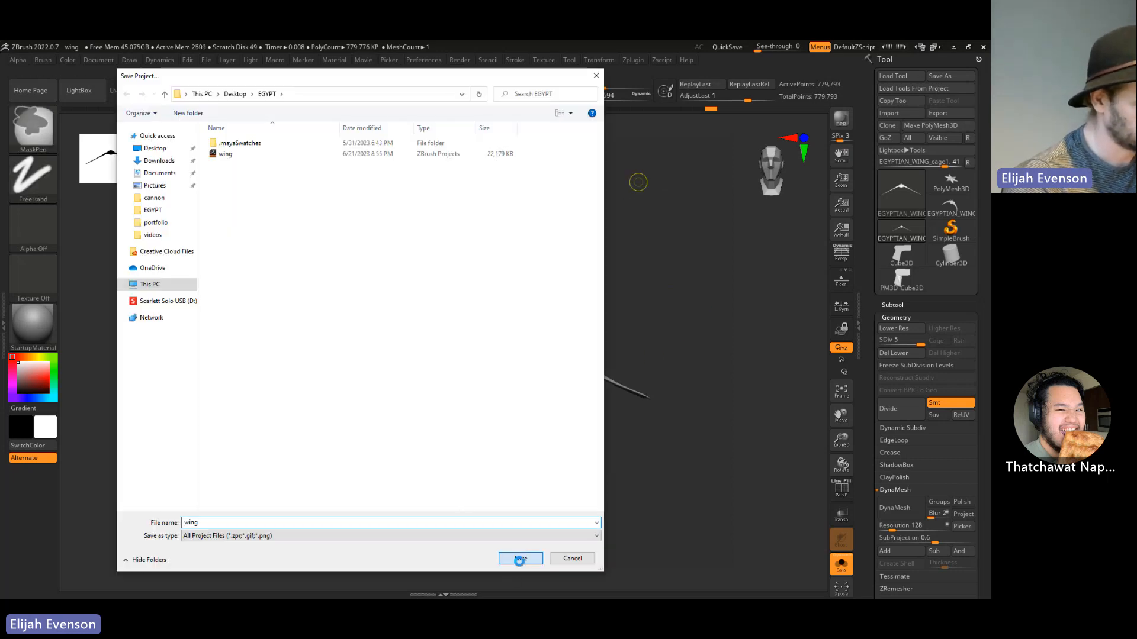
pyautogui.click(520, 316)
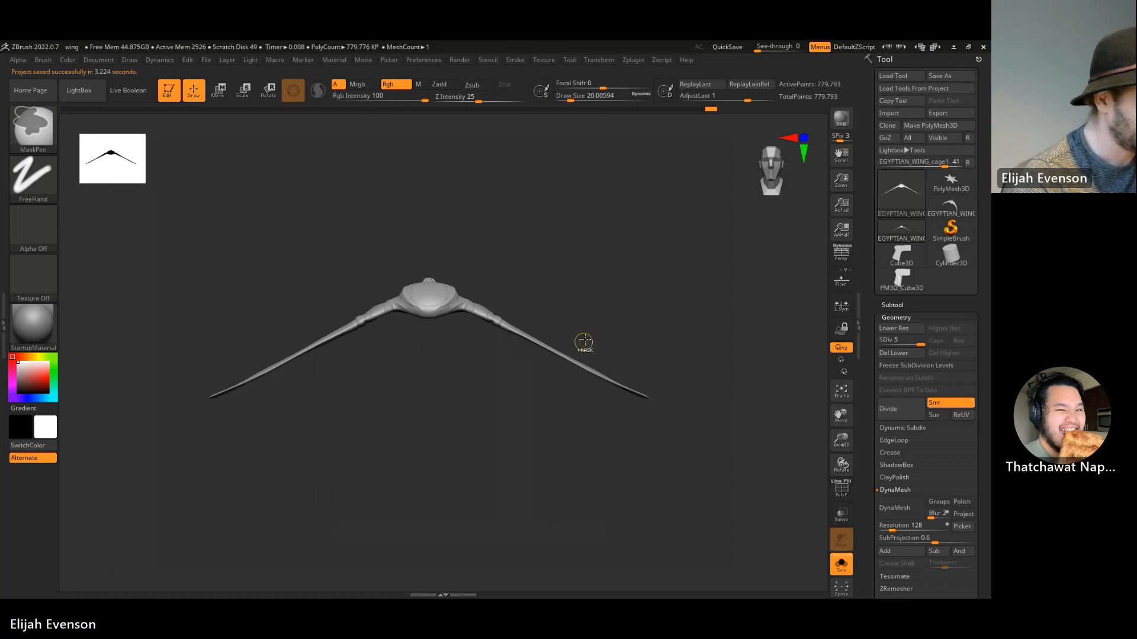
# - Export the ship at its highest subdivision level as the OBJ file wing_hi2 in the EGYPT folder
pyautogui.click(946, 113)
pyautogui.write('wing_hi2')
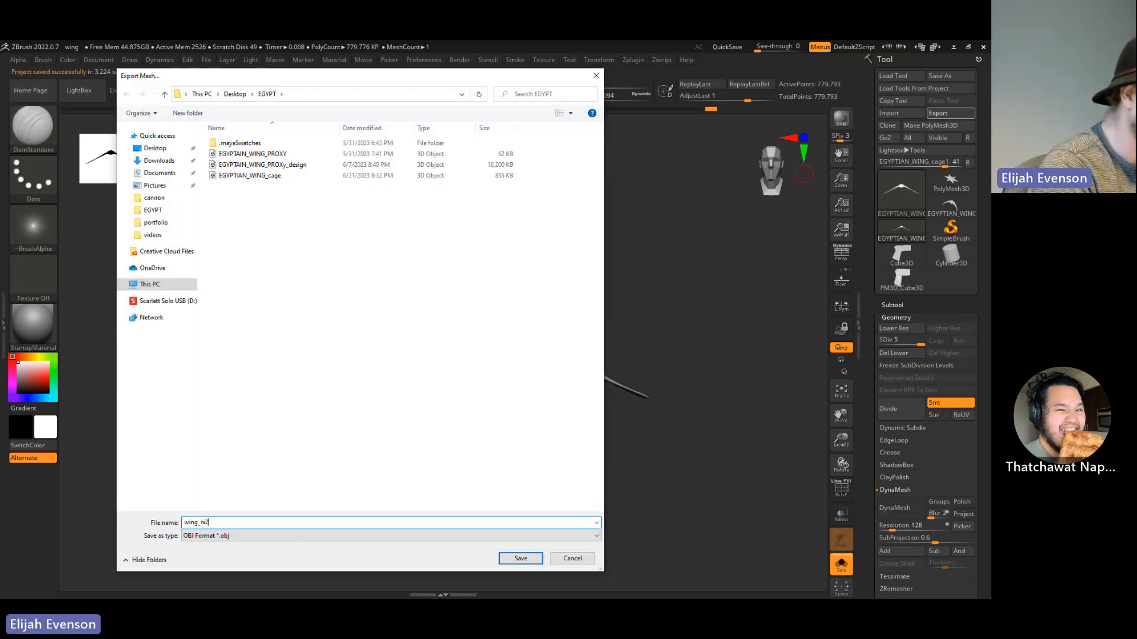
pyautogui.press('Return')
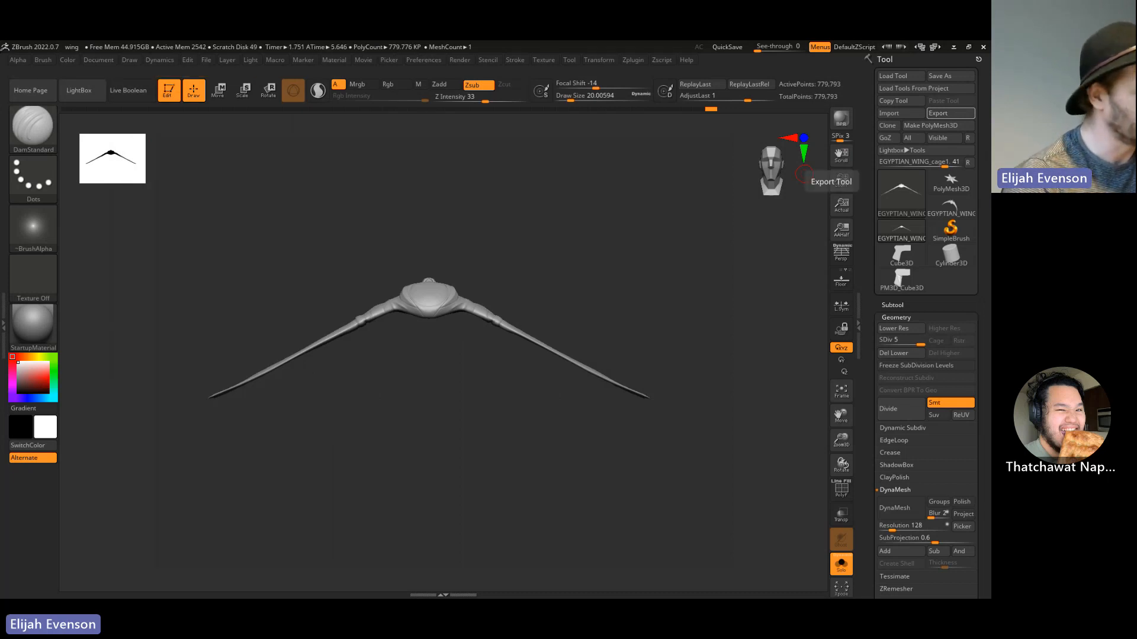
# - Lower the ship to subdivision level 1 and export it as OBJ, replacing the existing EGYPTIAN_WING_cage file
pyautogui.hotkey('shift', 'd')
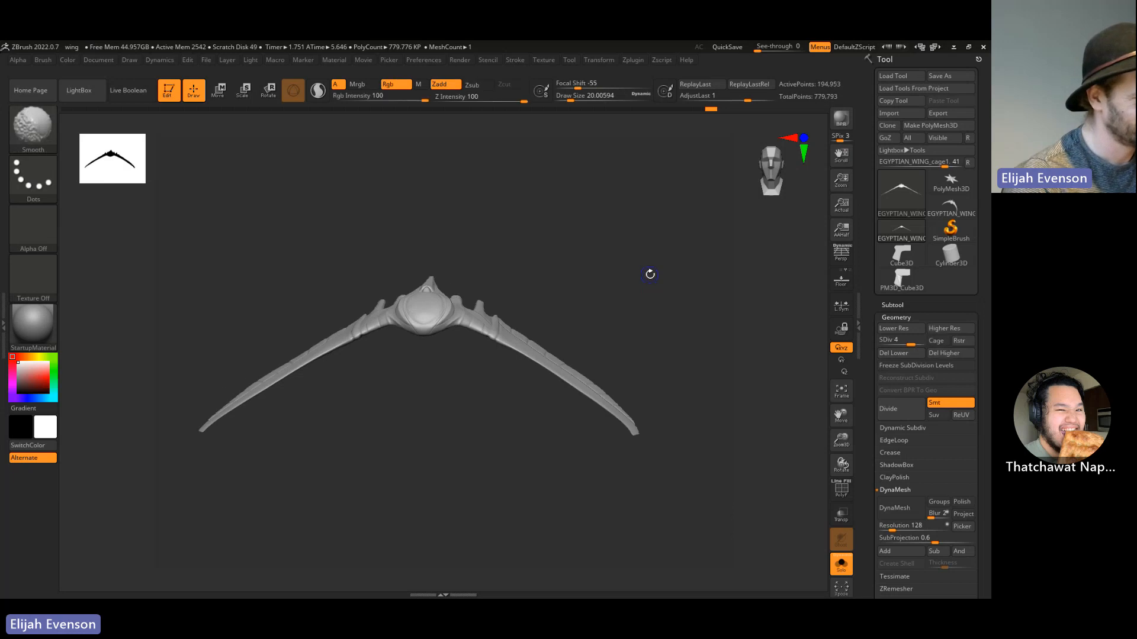
pyautogui.hotkey('shift', 'd')
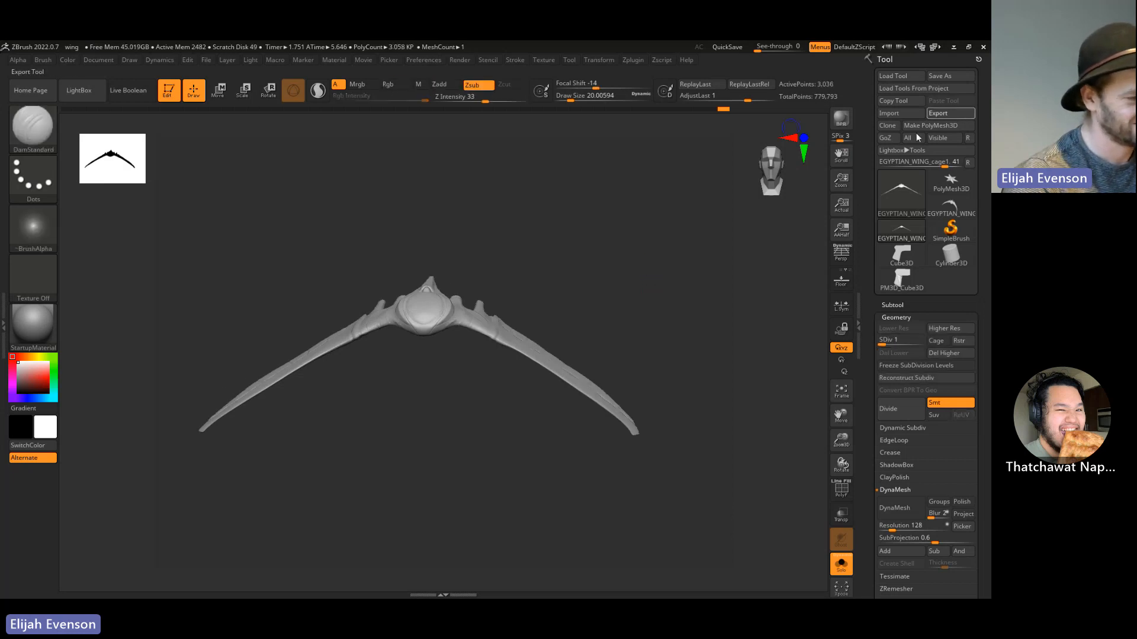
pyautogui.click(947, 113)
pyautogui.click(231, 186)
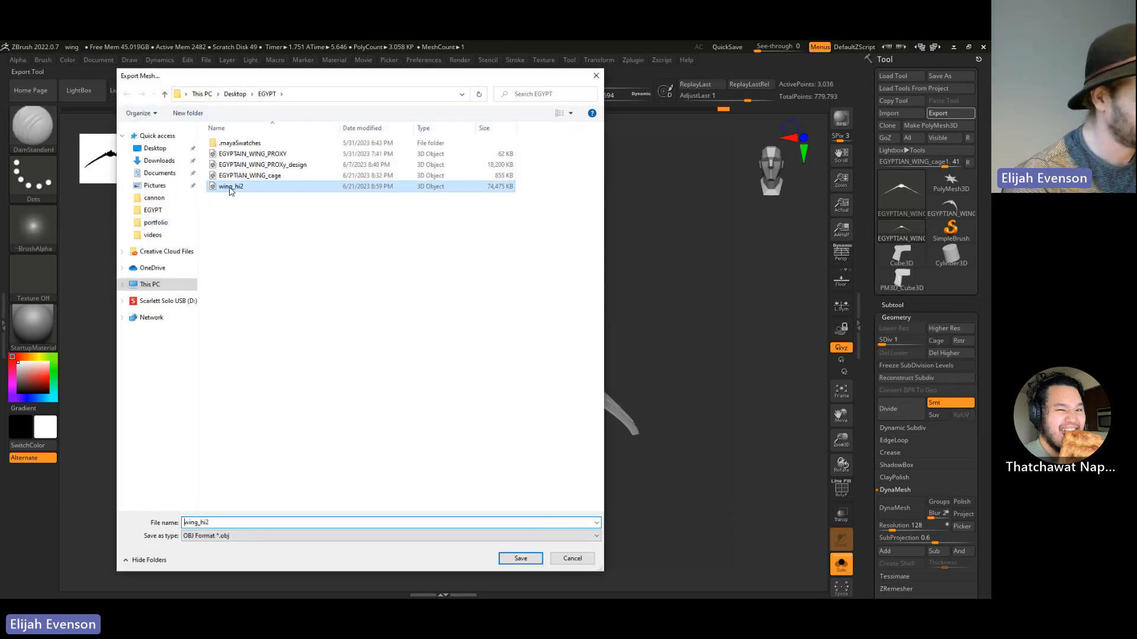
pyautogui.doubleClick(283, 179)
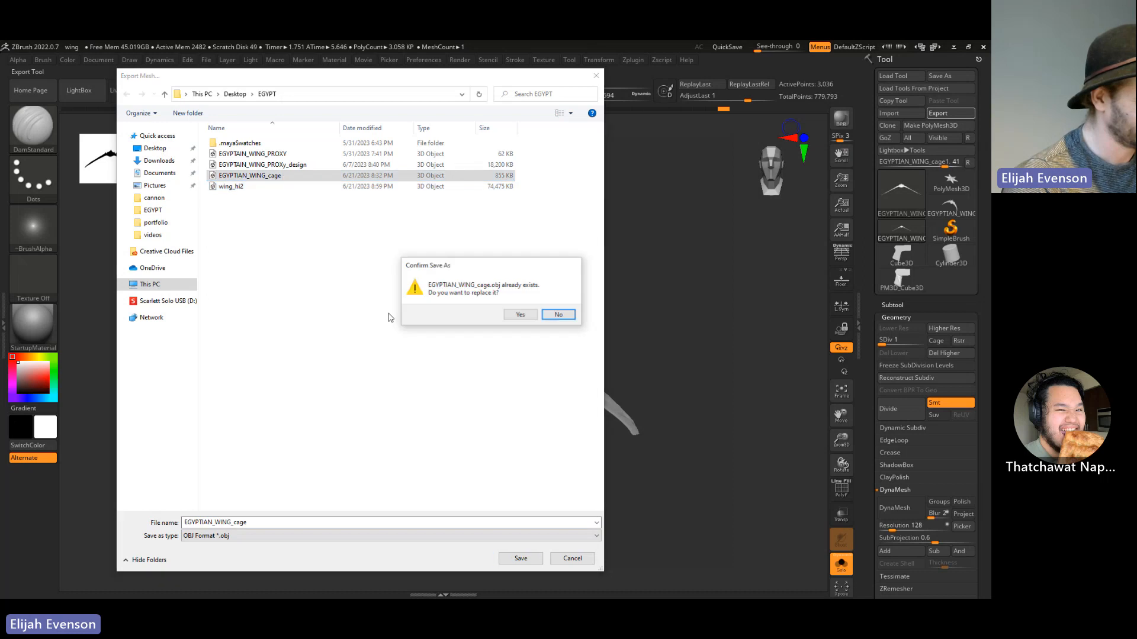
pyautogui.click(521, 314)
# - Switch to Maya, import the updated EGYPTIAN_WING_cage mesh and frame it in the perspective view
pyautogui.click(954, 47)
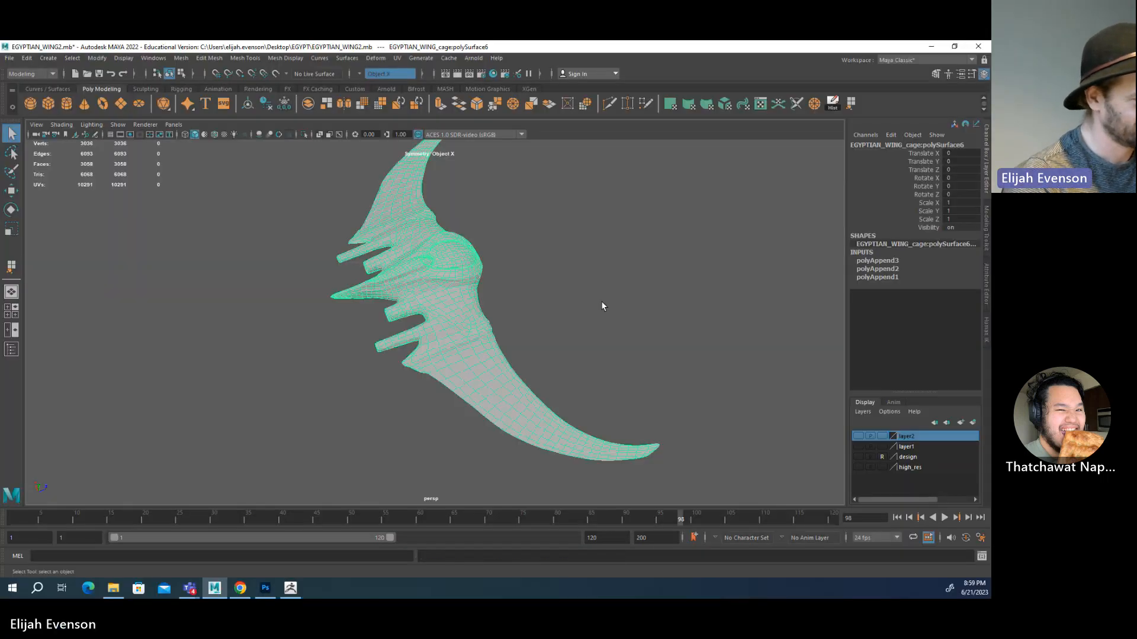
pyautogui.click(11, 58)
pyautogui.click(61, 172)
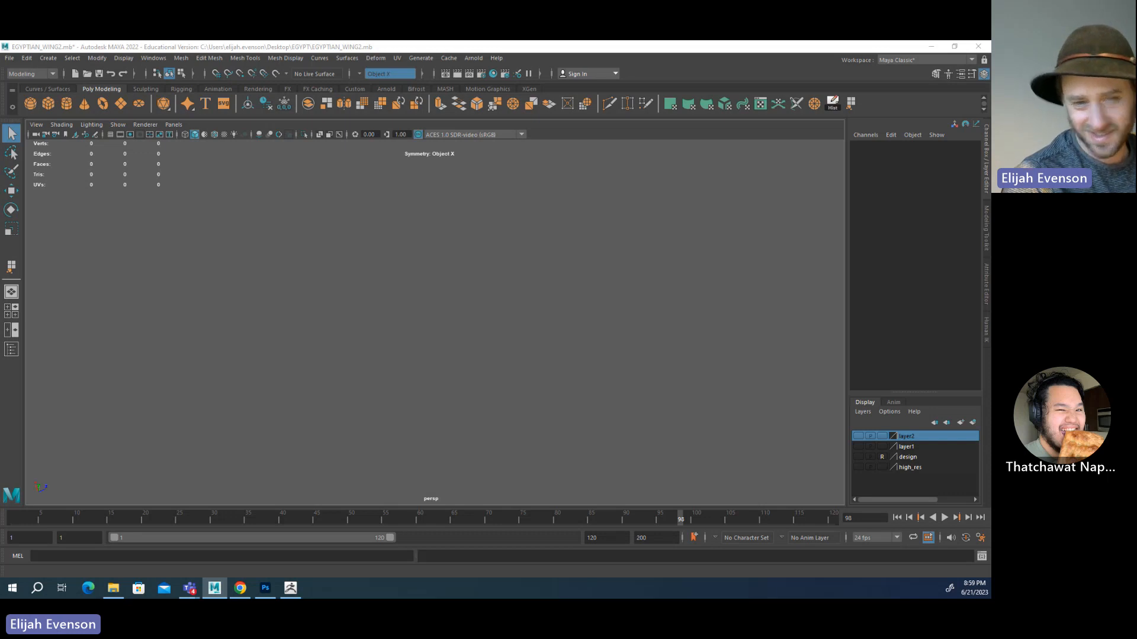
pyautogui.click(461, 411)
pyautogui.press('f')
pyautogui.keyDown('alt'); pyautogui.moveTo(508, 385); pyautogui.dragTo(567, 348); pyautogui.keyUp('alt')
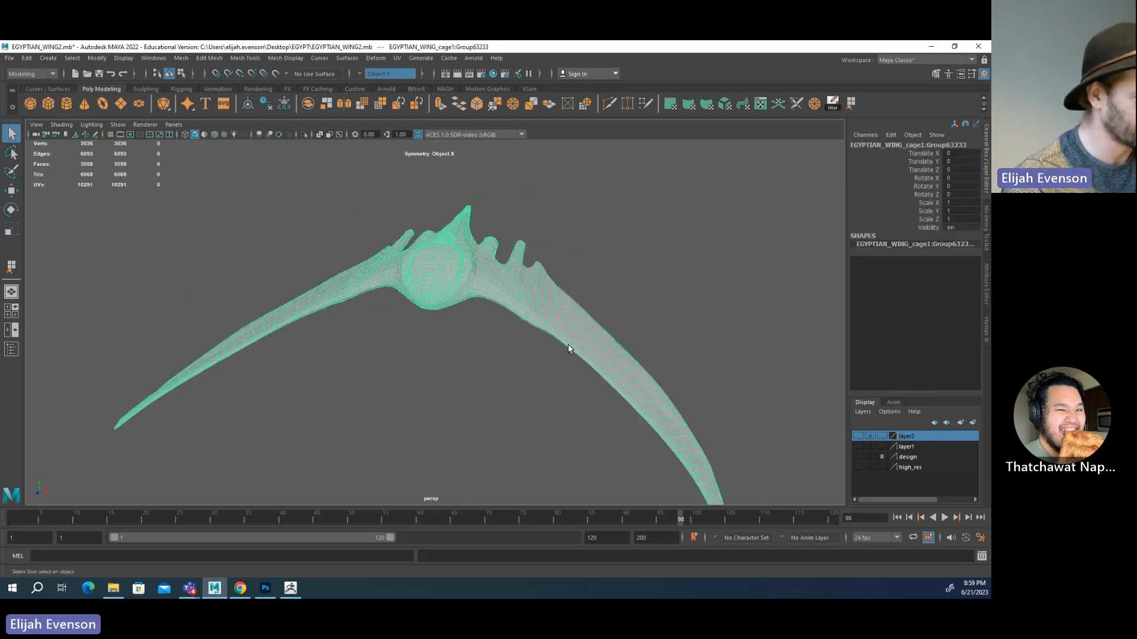
# - Import the wing_hi2 mesh and assign it to a new display layer
pyautogui.click(9, 58)
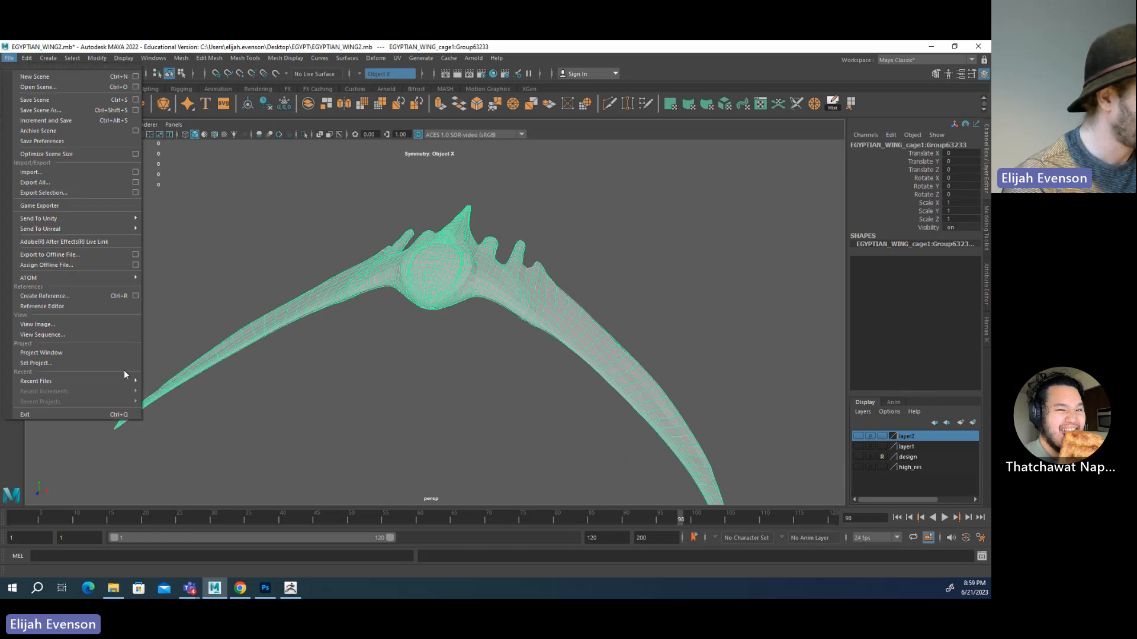
pyautogui.click(73, 172)
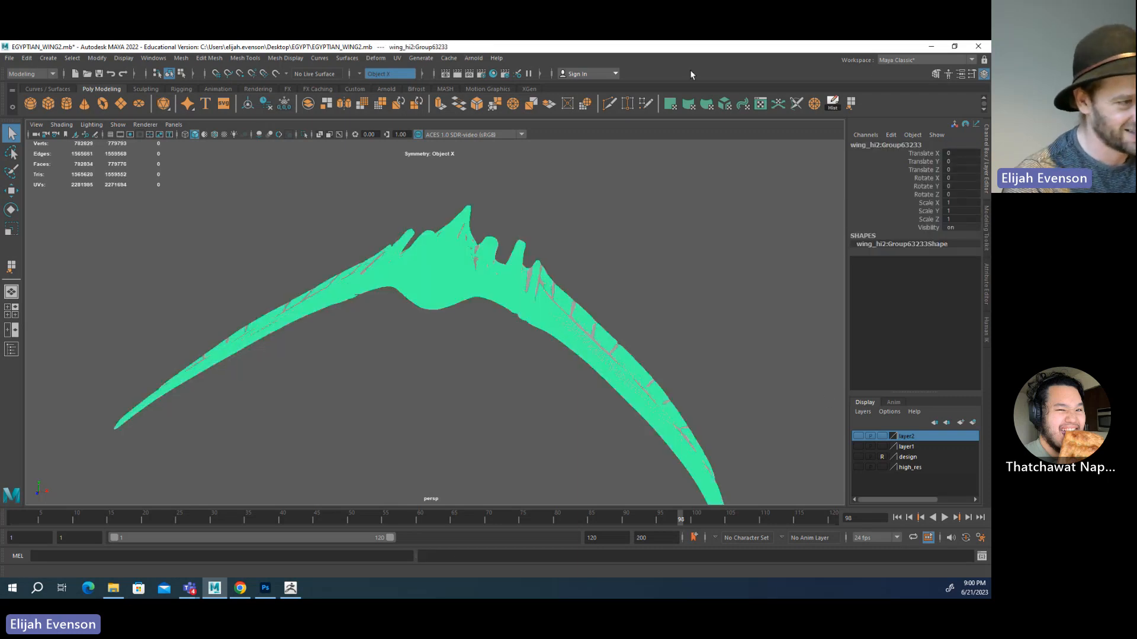
pyautogui.click(275, 73)
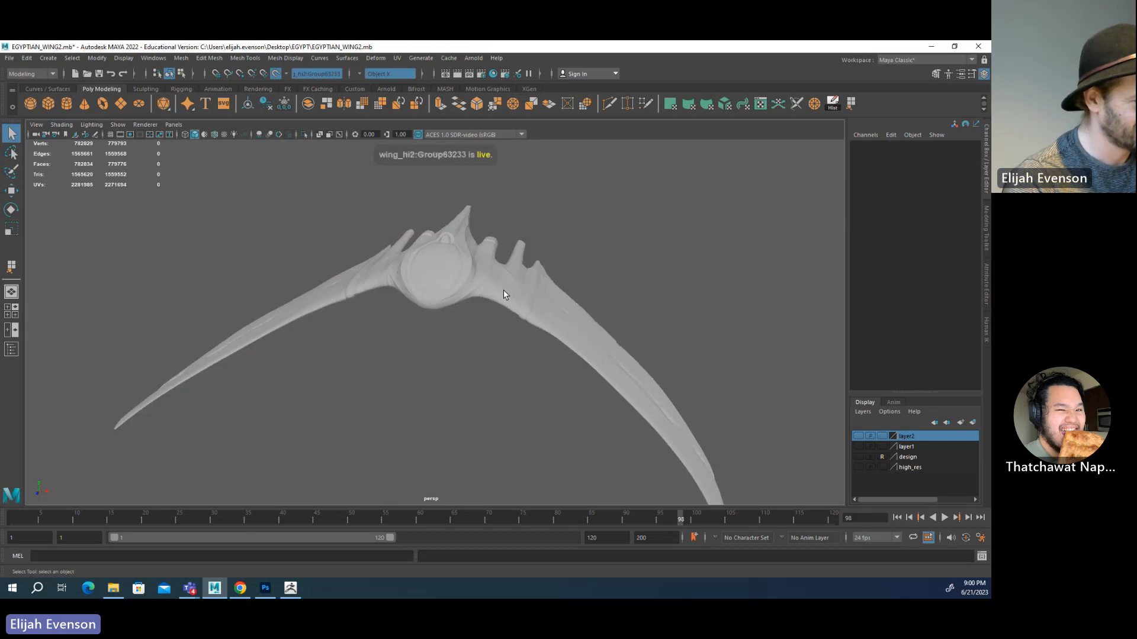
pyautogui.hotkey('ctrl', 'z')
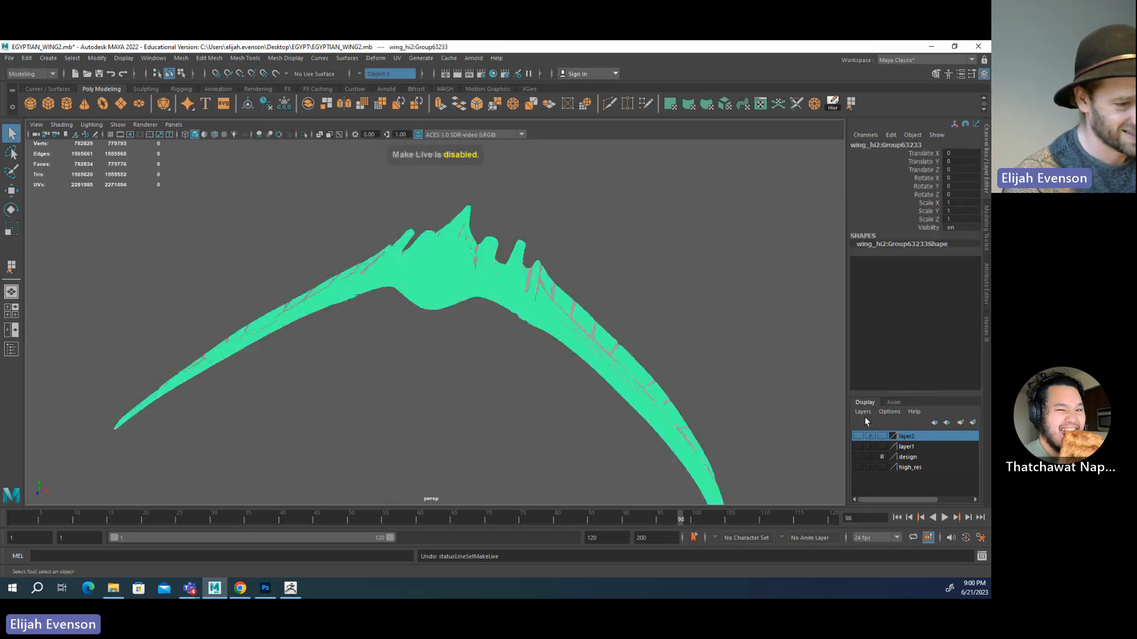
pyautogui.click(862, 412)
pyautogui.click(865, 424)
pyautogui.rightClick(935, 439)
pyautogui.click(934, 461)
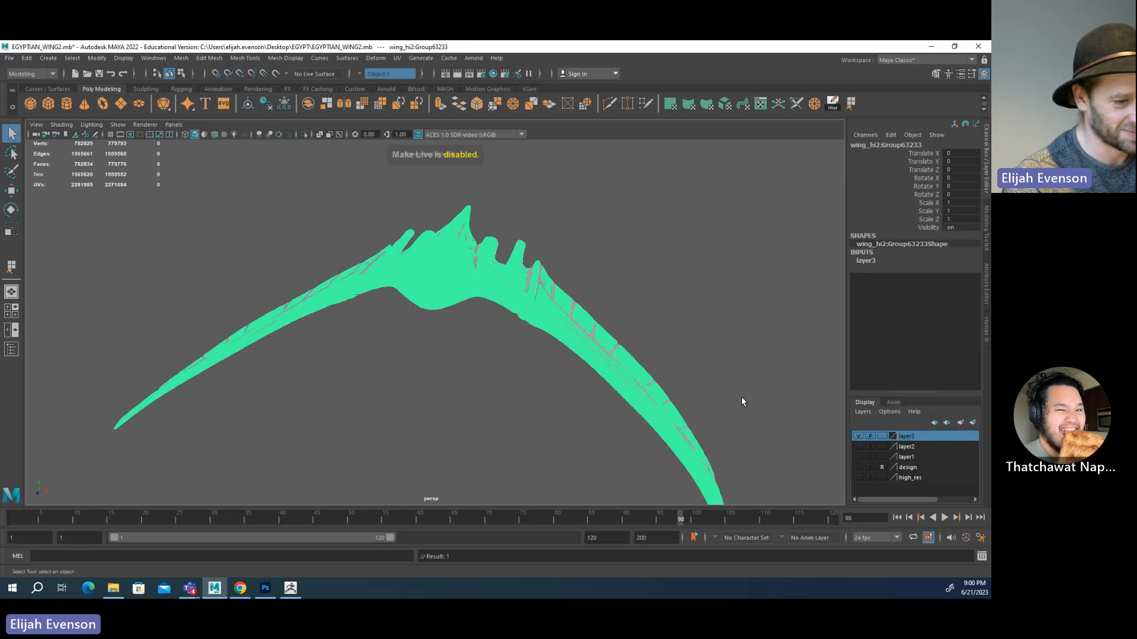
# - Make the wing_hi2 mesh the live surface and hide layer3 so that only the cage mesh shows in shaded mode
pyautogui.click(274, 76)
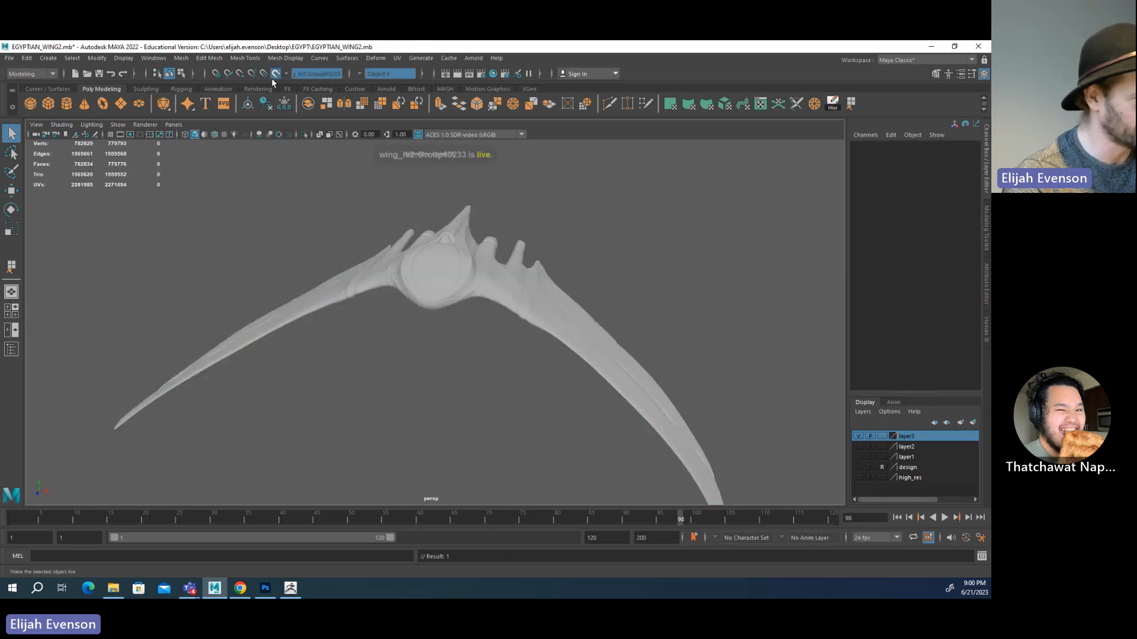
pyautogui.click(857, 436)
pyautogui.scroll(4, 533, 332)
pyautogui.keyDown('alt'); pyautogui.moveTo(513, 317); pyautogui.dragTo(500, 350); pyautogui.keyUp('alt')
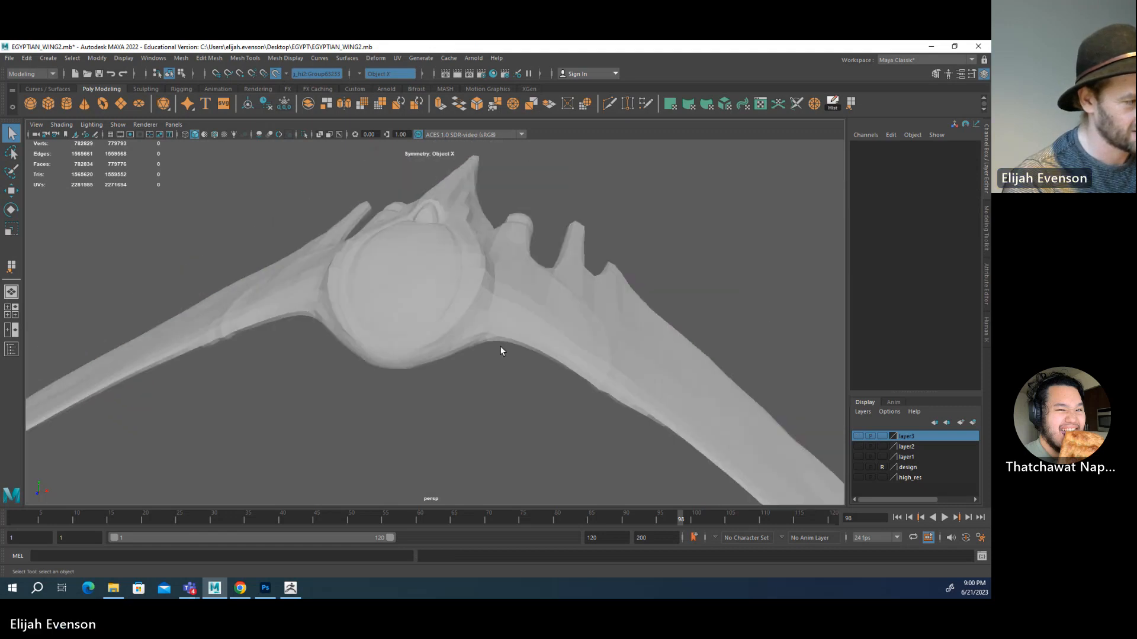
pyautogui.click(502, 338)
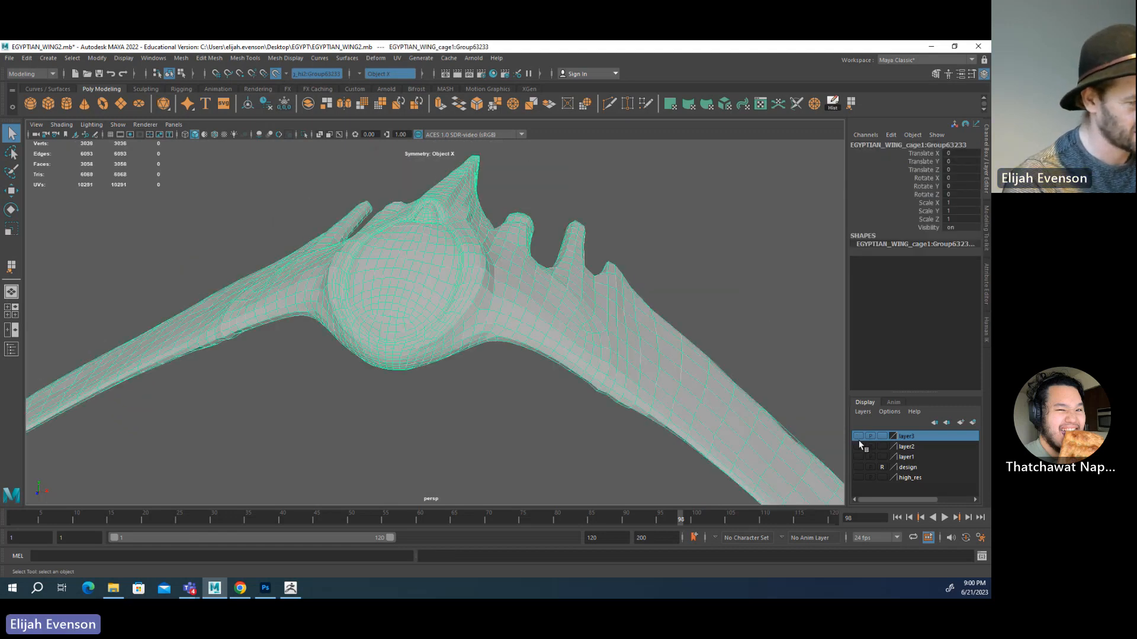
pyautogui.click(858, 439)
pyautogui.press('4')
pyautogui.click(859, 438)
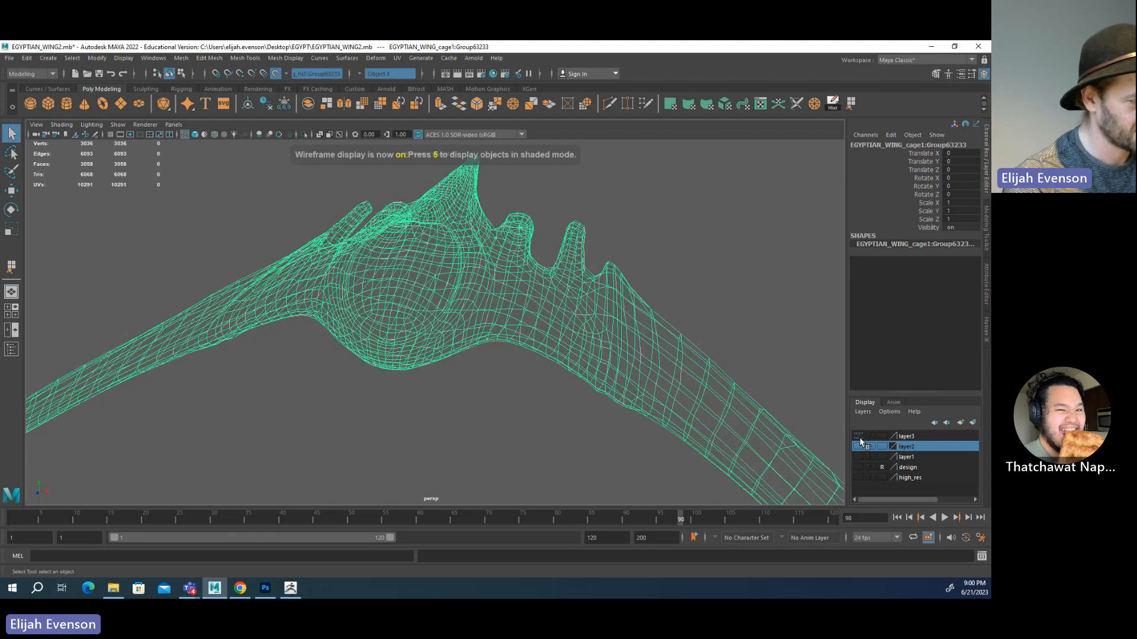
pyautogui.press('5')
# - Move vertices along the cage mesh's rear wing edge with the Move tool, snapping them to the live wing_hi2 surface
pyautogui.keyDown('alt'); pyautogui.moveTo(502, 285); pyautogui.dragTo(485, 300); pyautogui.keyUp('alt')
pyautogui.scroll(2, 486, 301)
pyautogui.keyDown('alt'); pyautogui.moveTo(485, 301); pyautogui.dragTo(491, 304, button='middle'); pyautogui.keyUp('alt')
pyautogui.keyDown('alt'); pyautogui.moveTo(492, 304); pyautogui.dragTo(507, 323); pyautogui.keyUp('alt')
pyautogui.keyDown('alt'); pyautogui.moveTo(507, 323); pyautogui.dragTo(334, 255, button='middle'); pyautogui.keyUp('alt')
pyautogui.keyDown('alt'); pyautogui.moveTo(334, 254); pyautogui.dragTo(478, 373); pyautogui.keyUp('alt')
pyautogui.moveTo(476, 383); pyautogui.dragTo(434, 385, button='right')
pyautogui.click(456, 413)
pyautogui.press('w')
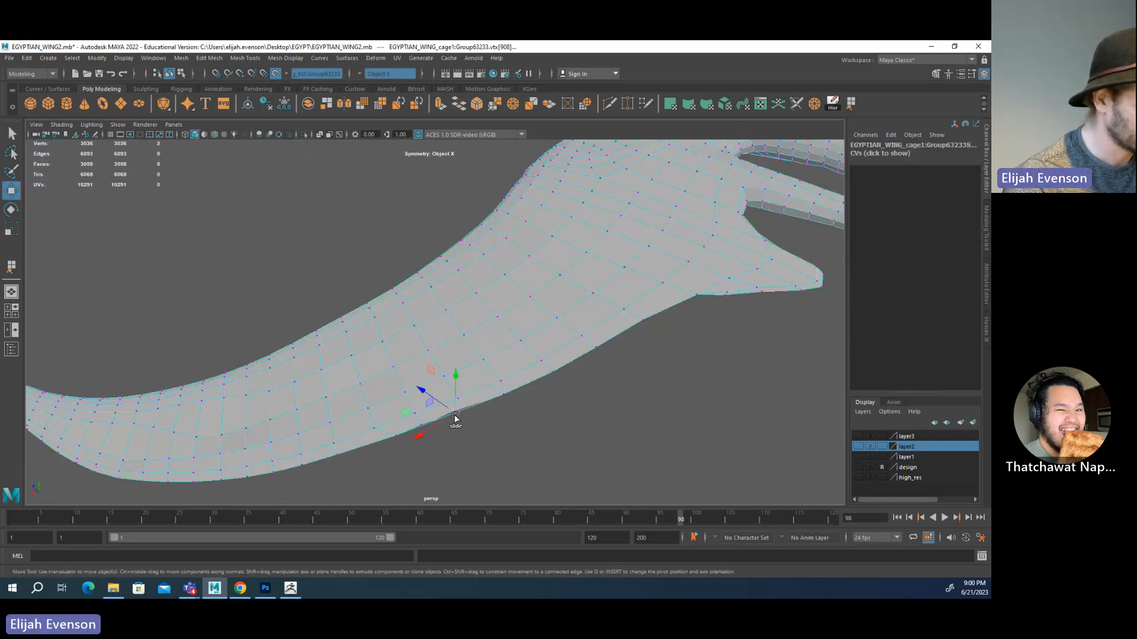
pyautogui.moveTo(452, 419); pyautogui.dragTo(454, 413)
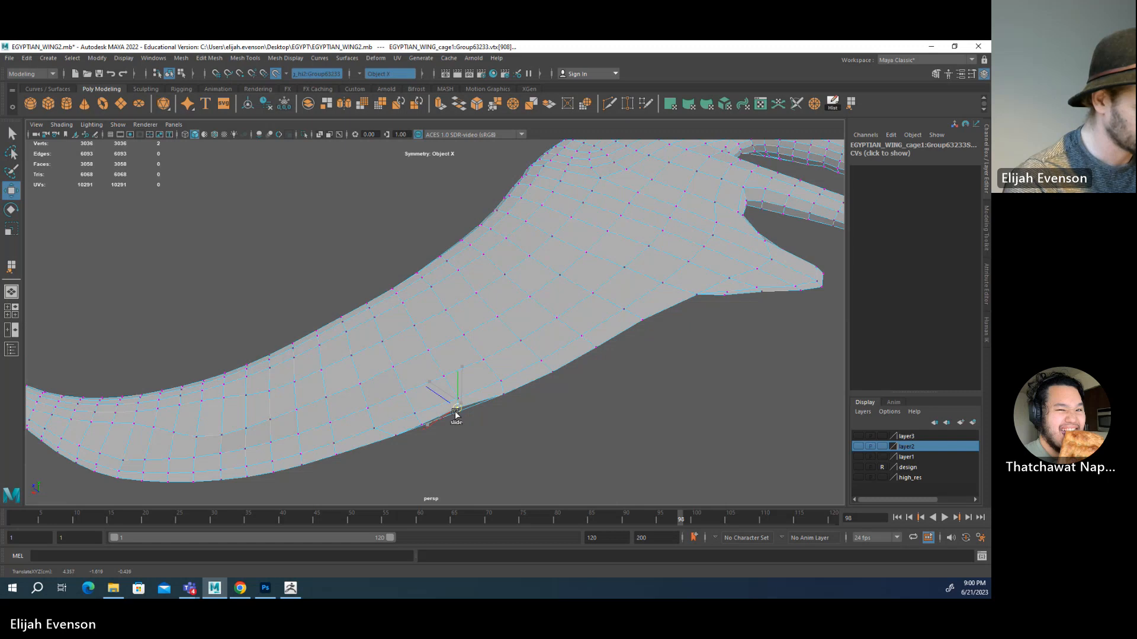
pyautogui.click(505, 393)
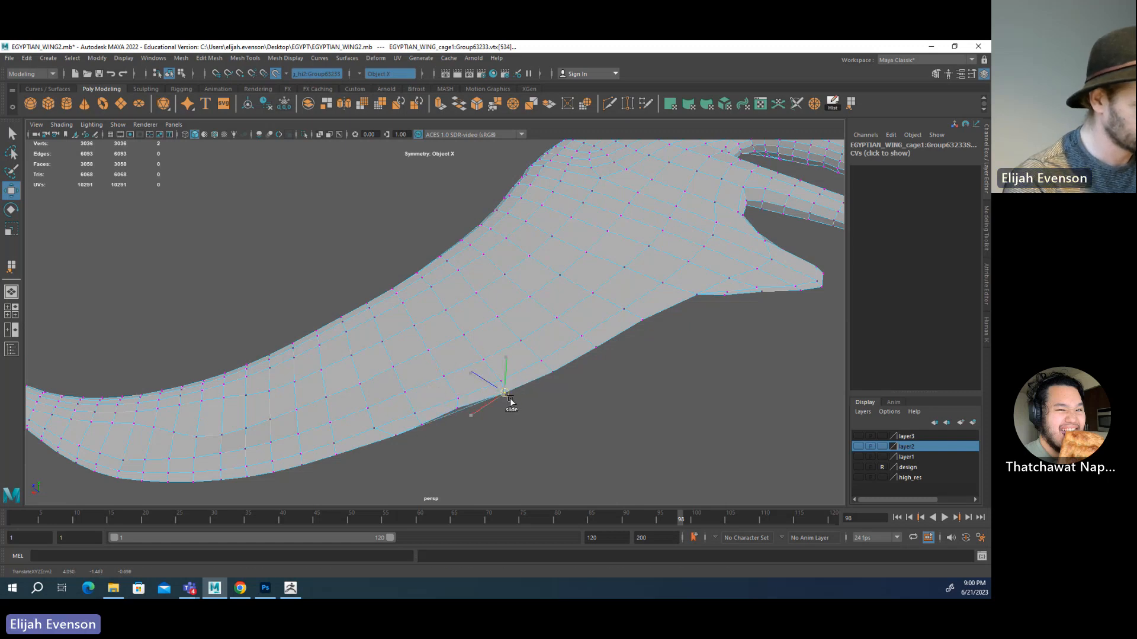
pyautogui.keyDown('ctrl'); pyautogui.keyDown('shift'); pyautogui.moveTo(510, 399); pyautogui.dragTo(538, 419); pyautogui.keyUp('shift'); pyautogui.keyUp('ctrl')
pyautogui.keyDown('alt'); pyautogui.moveTo(498, 413); pyautogui.dragTo(508, 343, button='middle'); pyautogui.keyUp('alt')
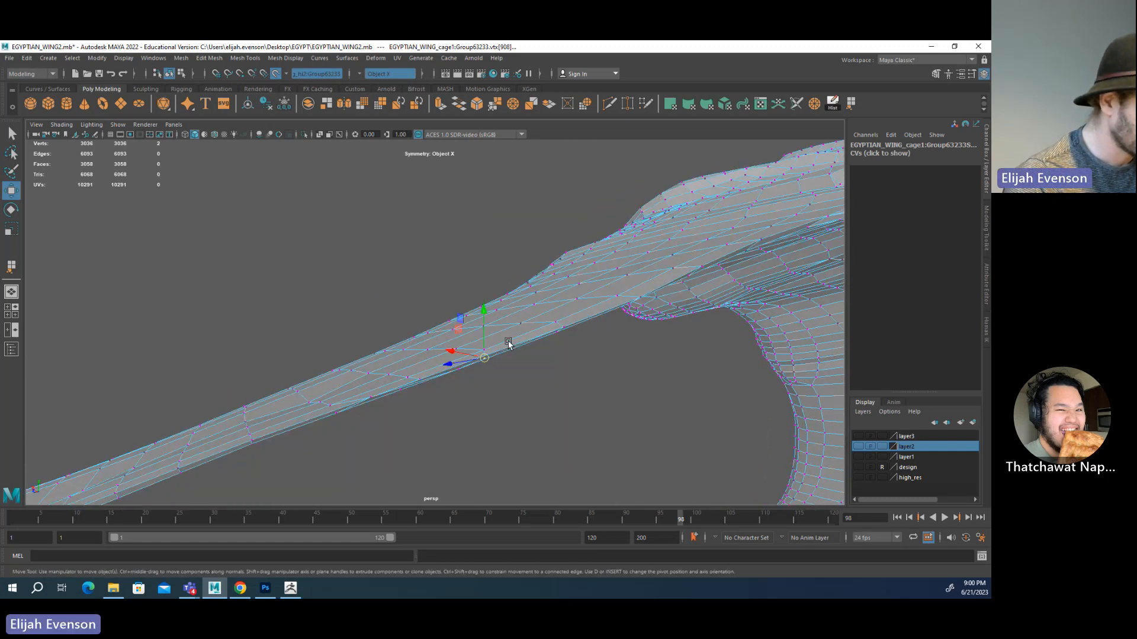
# - Move the stray vertex at the wing's lower edge down onto the live surface to flatten the folded corner
pyautogui.moveTo(507, 341)
pyautogui.keyDown('alt'); pyautogui.mouseDown()
pyautogui.moveTo(491, 389)
pyautogui.moveTo(464, 393)
pyautogui.moveTo(562, 355)
pyautogui.moveTo(459, 360)
pyautogui.moveTo(485, 365)
pyautogui.moveTo(412, 332)
pyautogui.moveTo(386, 345)
pyautogui.moveTo(409, 330)
pyautogui.moveTo(338, 346)
pyautogui.moveTo(624, 221)
pyautogui.moveTo(494, 348)
pyautogui.mouseUp(); pyautogui.keyUp('alt')
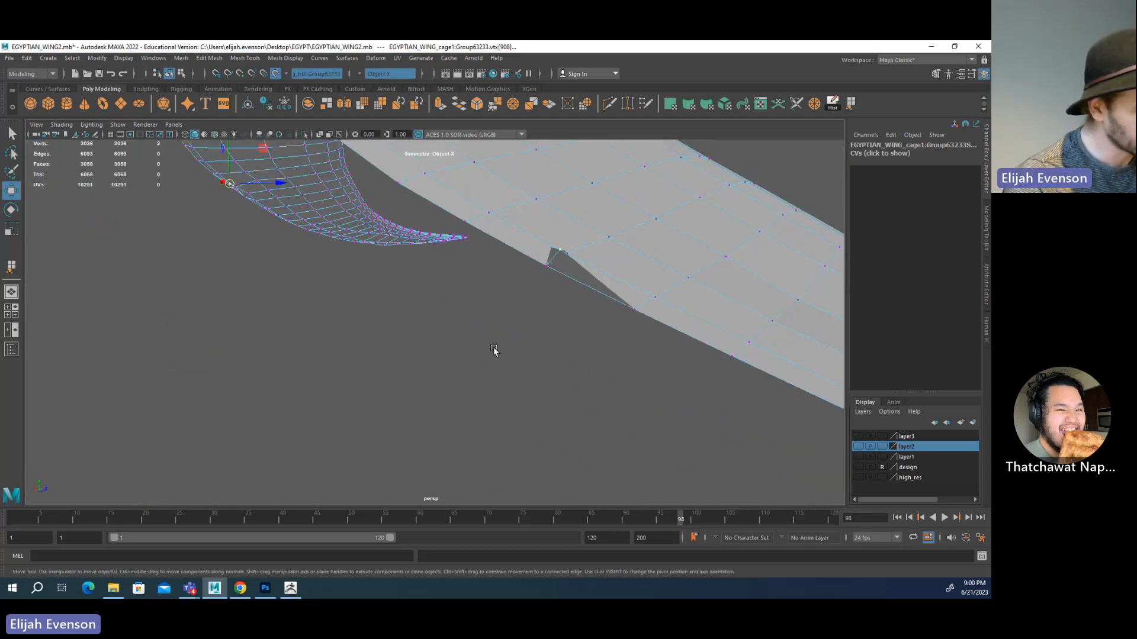
pyautogui.click(562, 251)
pyautogui.moveTo(560, 223); pyautogui.dragTo(555, 251)
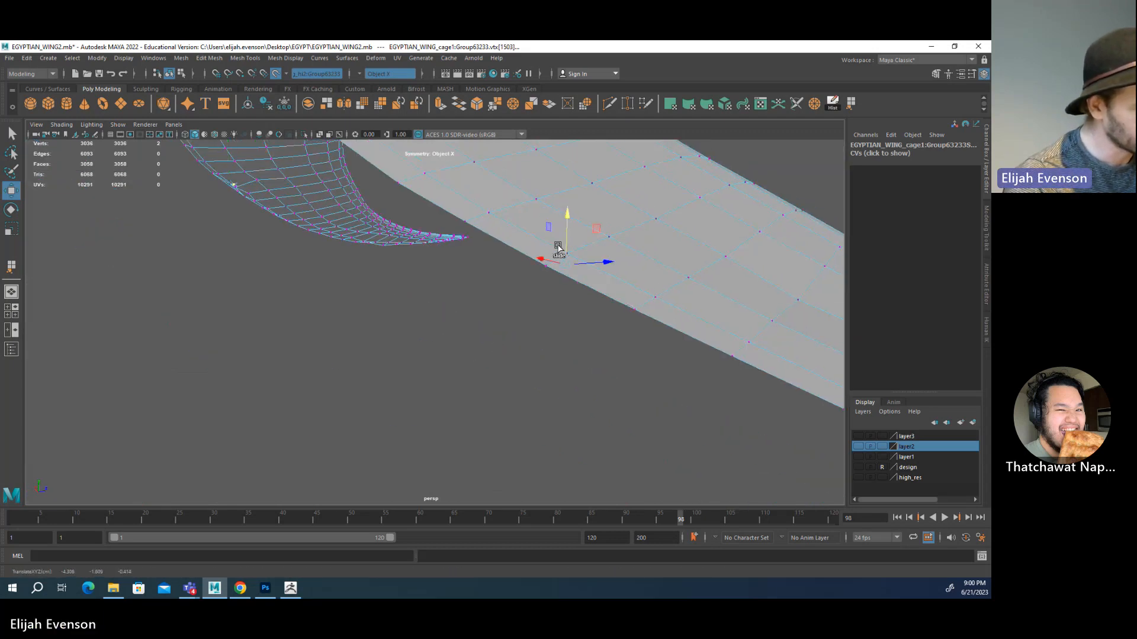
pyautogui.keyDown('alt'); pyautogui.moveTo(556, 251); pyautogui.dragTo(414, 223, button='right'); pyautogui.keyUp('alt')
pyautogui.keyDown('alt'); pyautogui.moveTo(414, 222); pyautogui.dragTo(471, 300); pyautogui.keyUp('alt')
pyautogui.press('q')
pyautogui.press('F11')
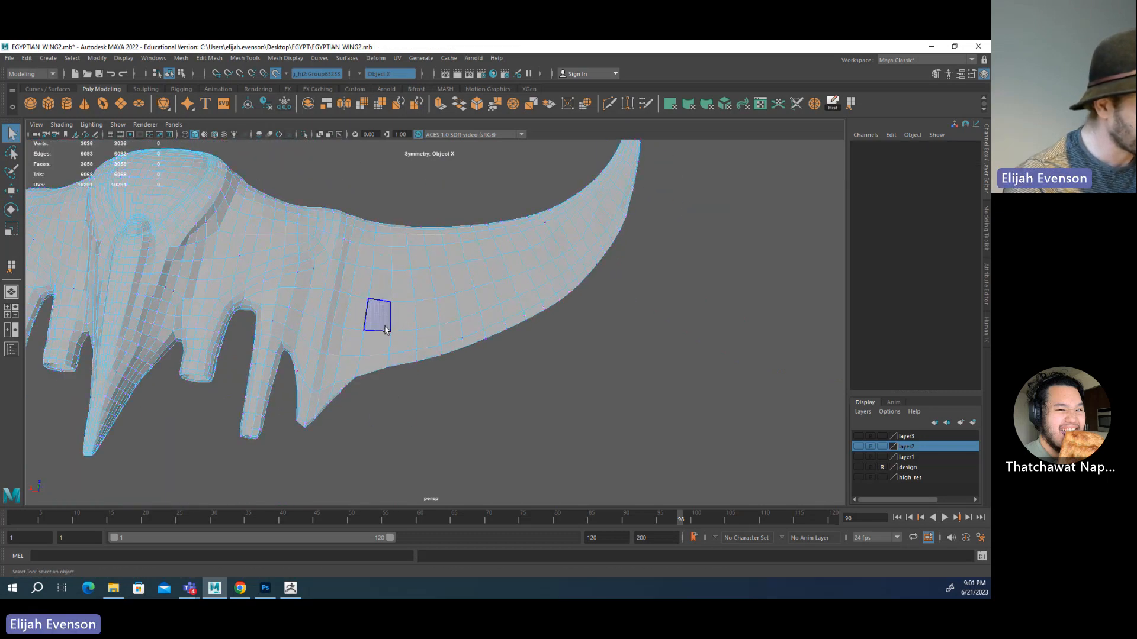
pyautogui.moveTo(377, 324); pyautogui.dragTo(456, 409)
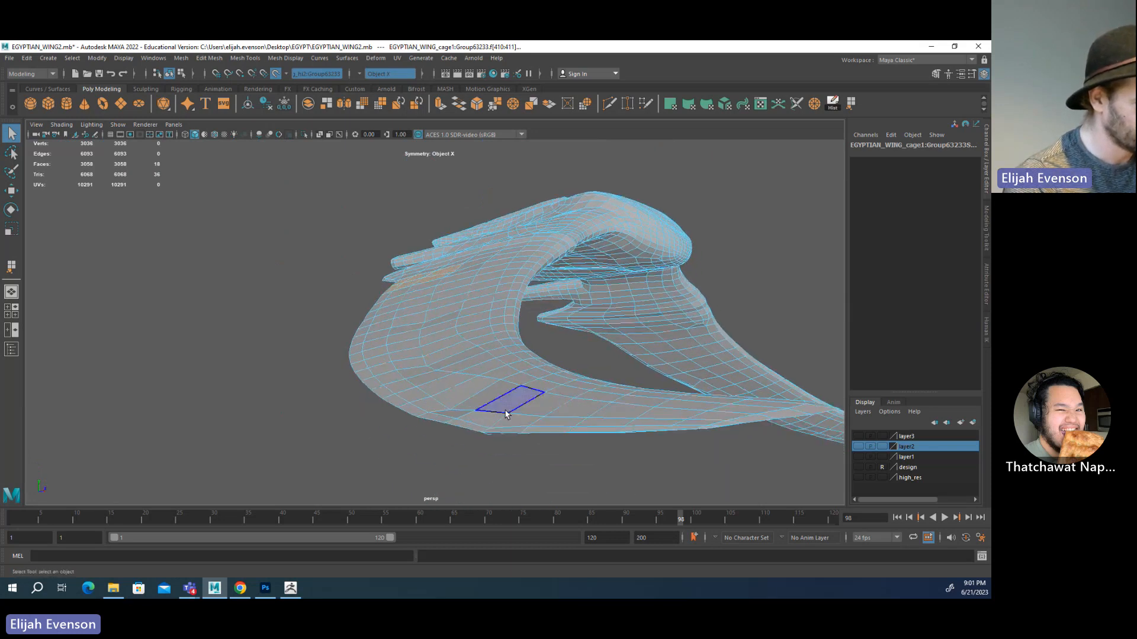
pyautogui.press('F9')
pyautogui.press('w')
pyautogui.click(450, 410)
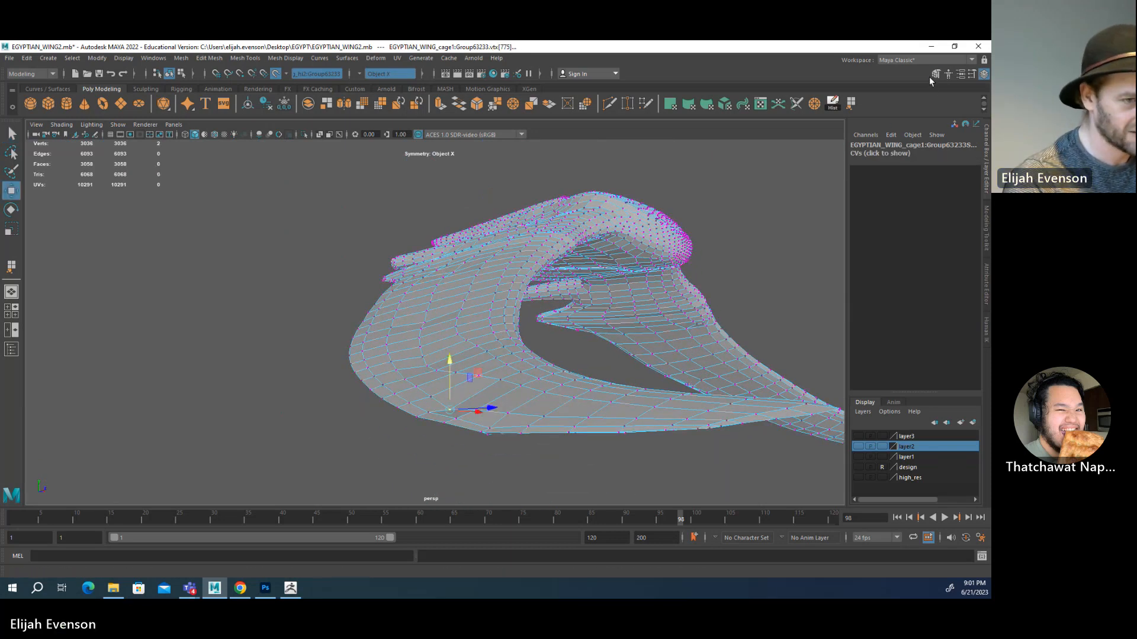
# - Relax the cage topology along the crescent wing toward its tip with Quad Draw, keeping it on the live surface
pyautogui.click(936, 73)
pyautogui.click(945, 442)
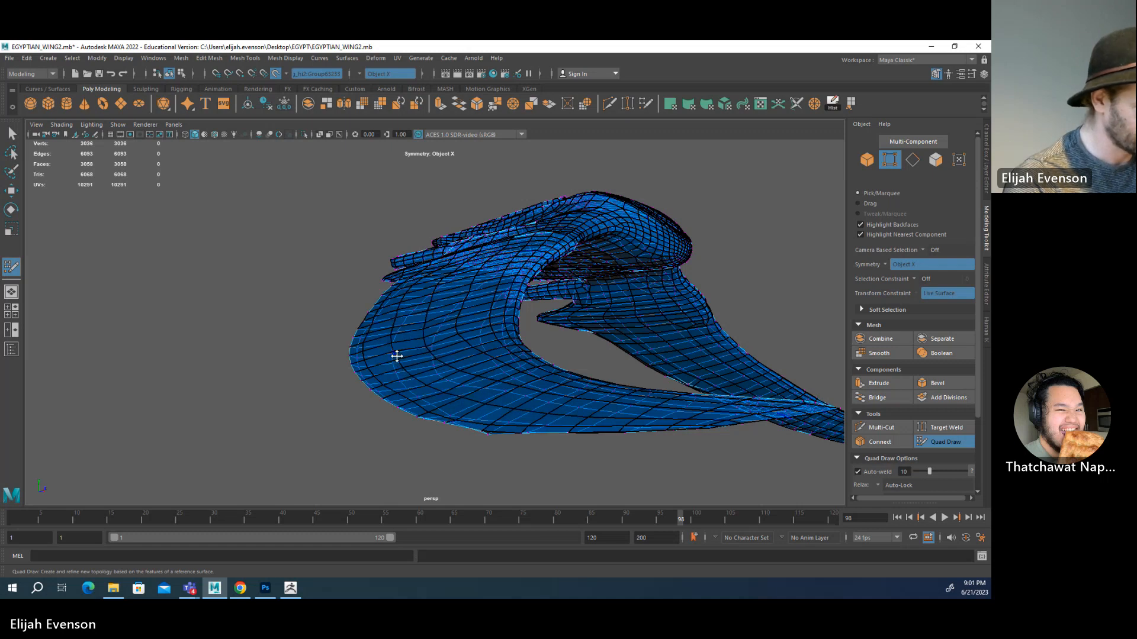
pyautogui.keyDown('alt'); pyautogui.moveTo(397, 356); pyautogui.dragTo(414, 279); pyautogui.keyUp('alt')
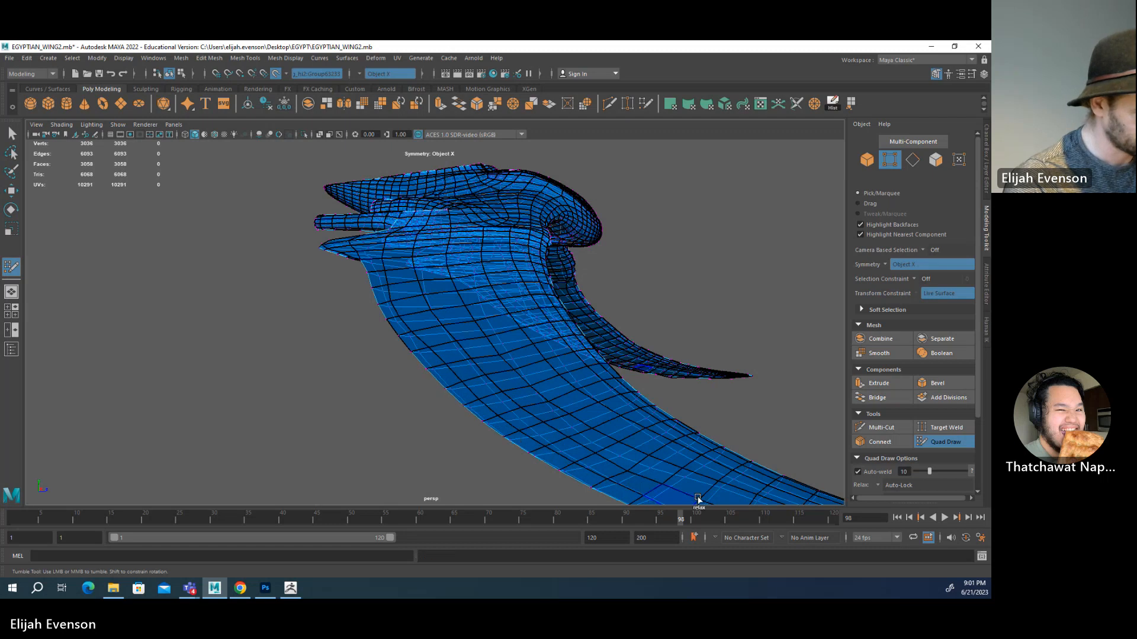
pyautogui.keyDown('alt'); pyautogui.moveTo(635, 463); pyautogui.dragTo(453, 367, button='middle'); pyautogui.keyUp('alt')
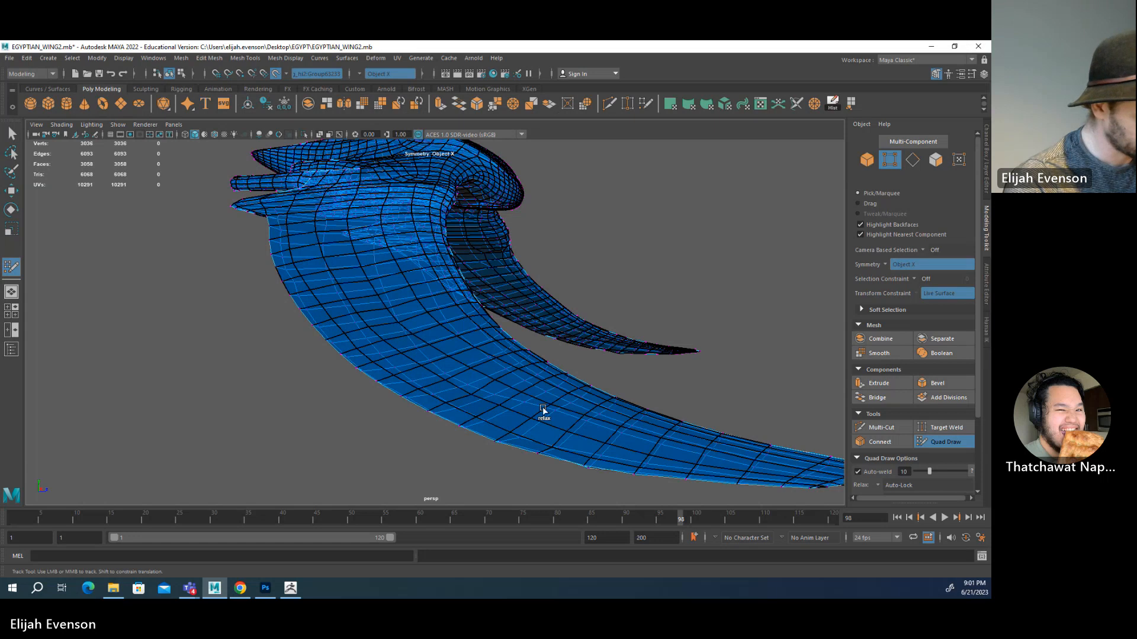
pyautogui.keyDown('alt'); pyautogui.moveTo(796, 478); pyautogui.dragTo(698, 446, button='middle'); pyautogui.keyUp('alt')
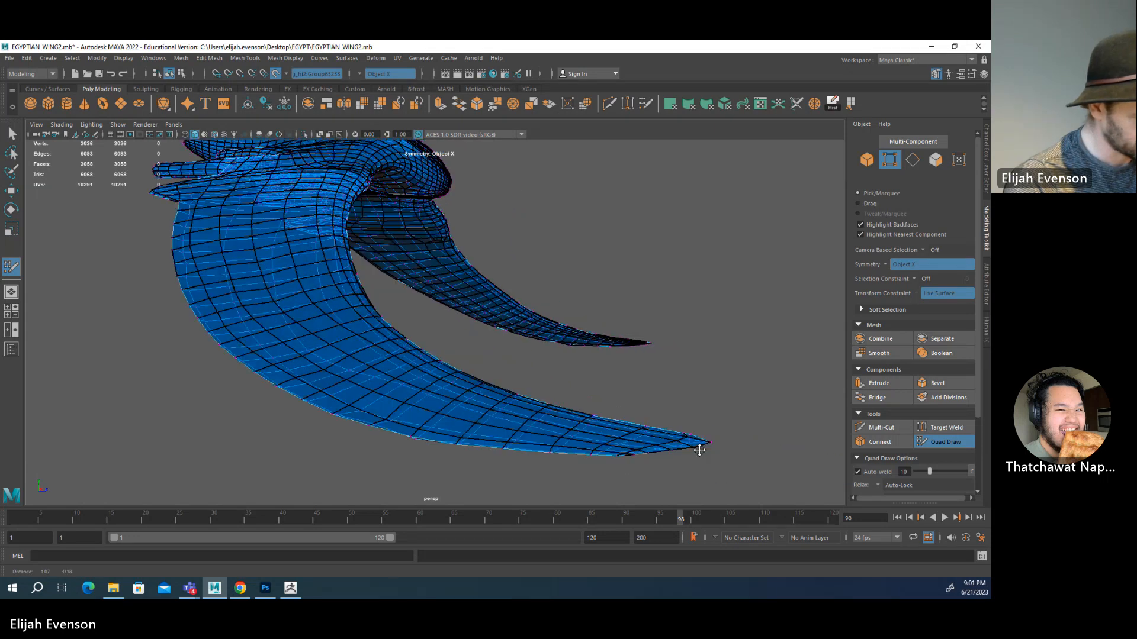
pyautogui.press('q')
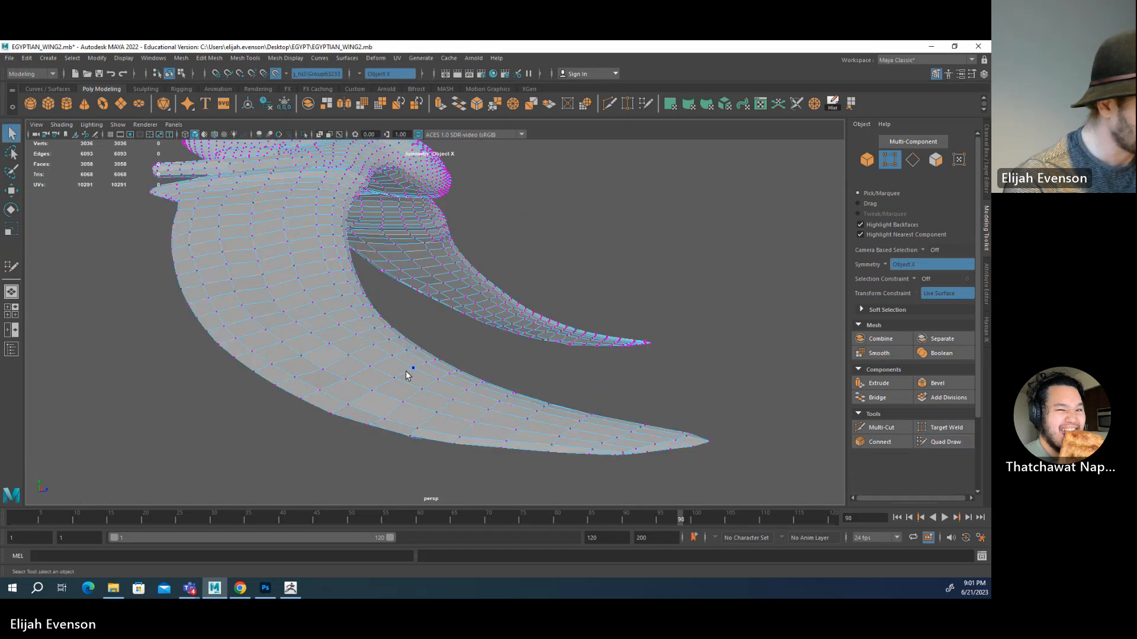
# - Return the cage mesh to object mode with the whole ship in view, and switch to ZBrush
pyautogui.keyDown('alt'); pyautogui.moveTo(408, 373); pyautogui.dragTo(399, 436); pyautogui.keyUp('alt')
pyautogui.keyDown('alt'); pyautogui.moveTo(399, 437); pyautogui.dragTo(452, 385, button='right'); pyautogui.keyUp('alt')
pyautogui.moveTo(452, 386)
pyautogui.keyDown('alt'); pyautogui.mouseDown()
pyautogui.moveTo(314, 401)
pyautogui.moveTo(372, 405)
pyautogui.moveTo(388, 393)
pyautogui.moveTo(482, 386)
pyautogui.mouseUp(); pyautogui.keyUp('alt')
pyautogui.press('F8')
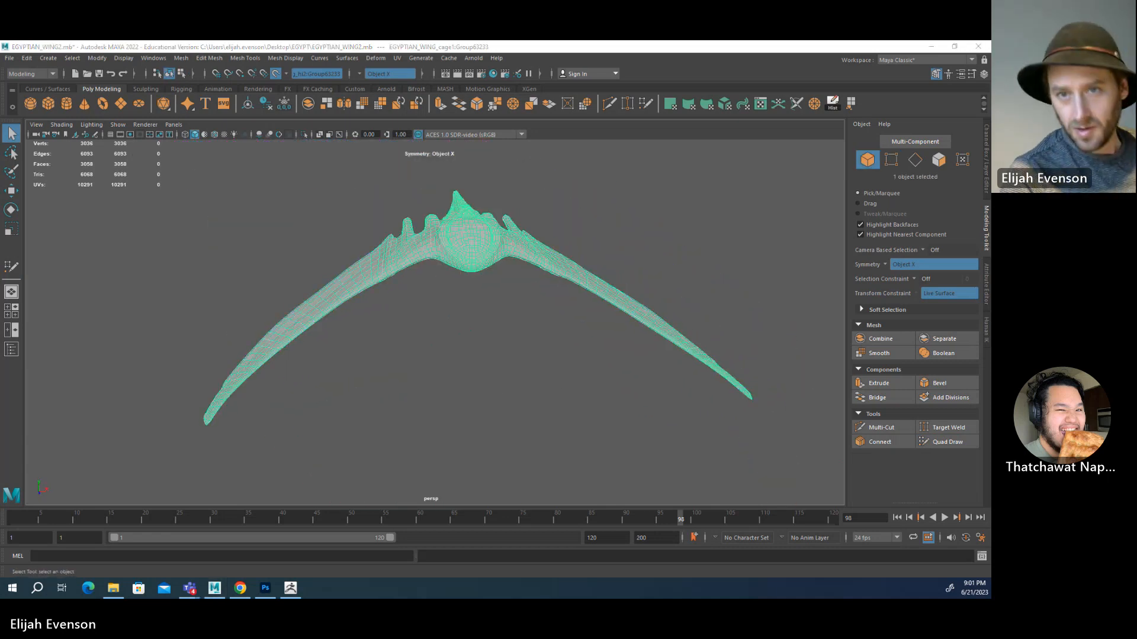
pyautogui.hotkey('alt', 'Tab')
pyautogui.hotkey('alt', 'Tab')
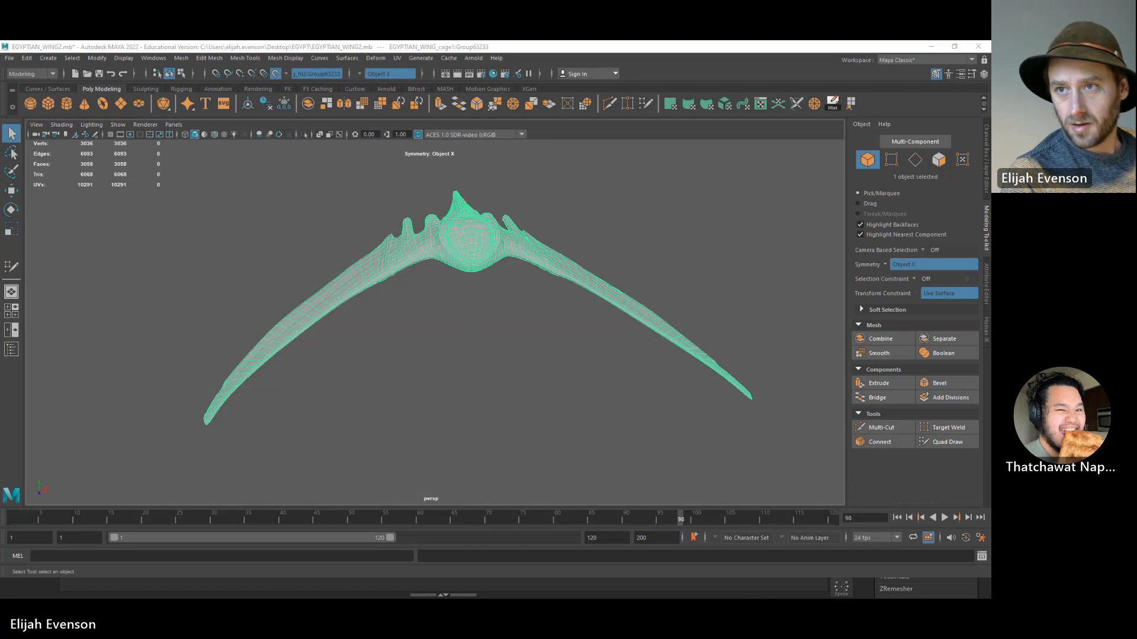